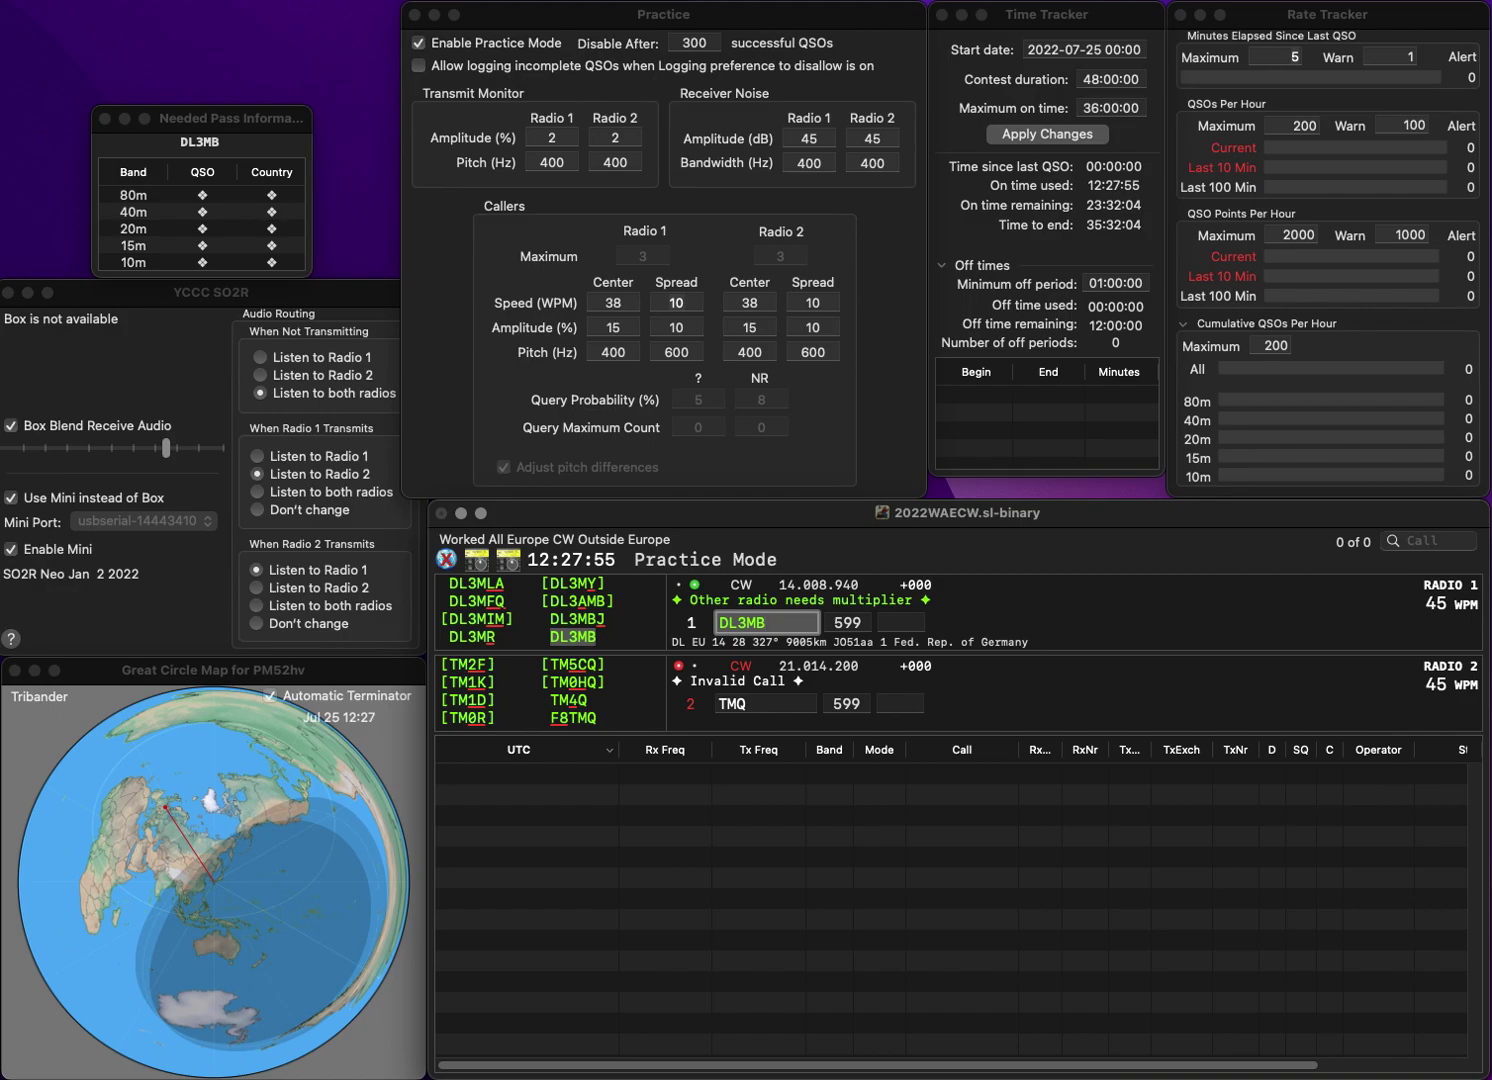
- Send the exchange to DL3MB on Radio 1 and log the contact with received number 241
{"action": "key", "text": "Return"}
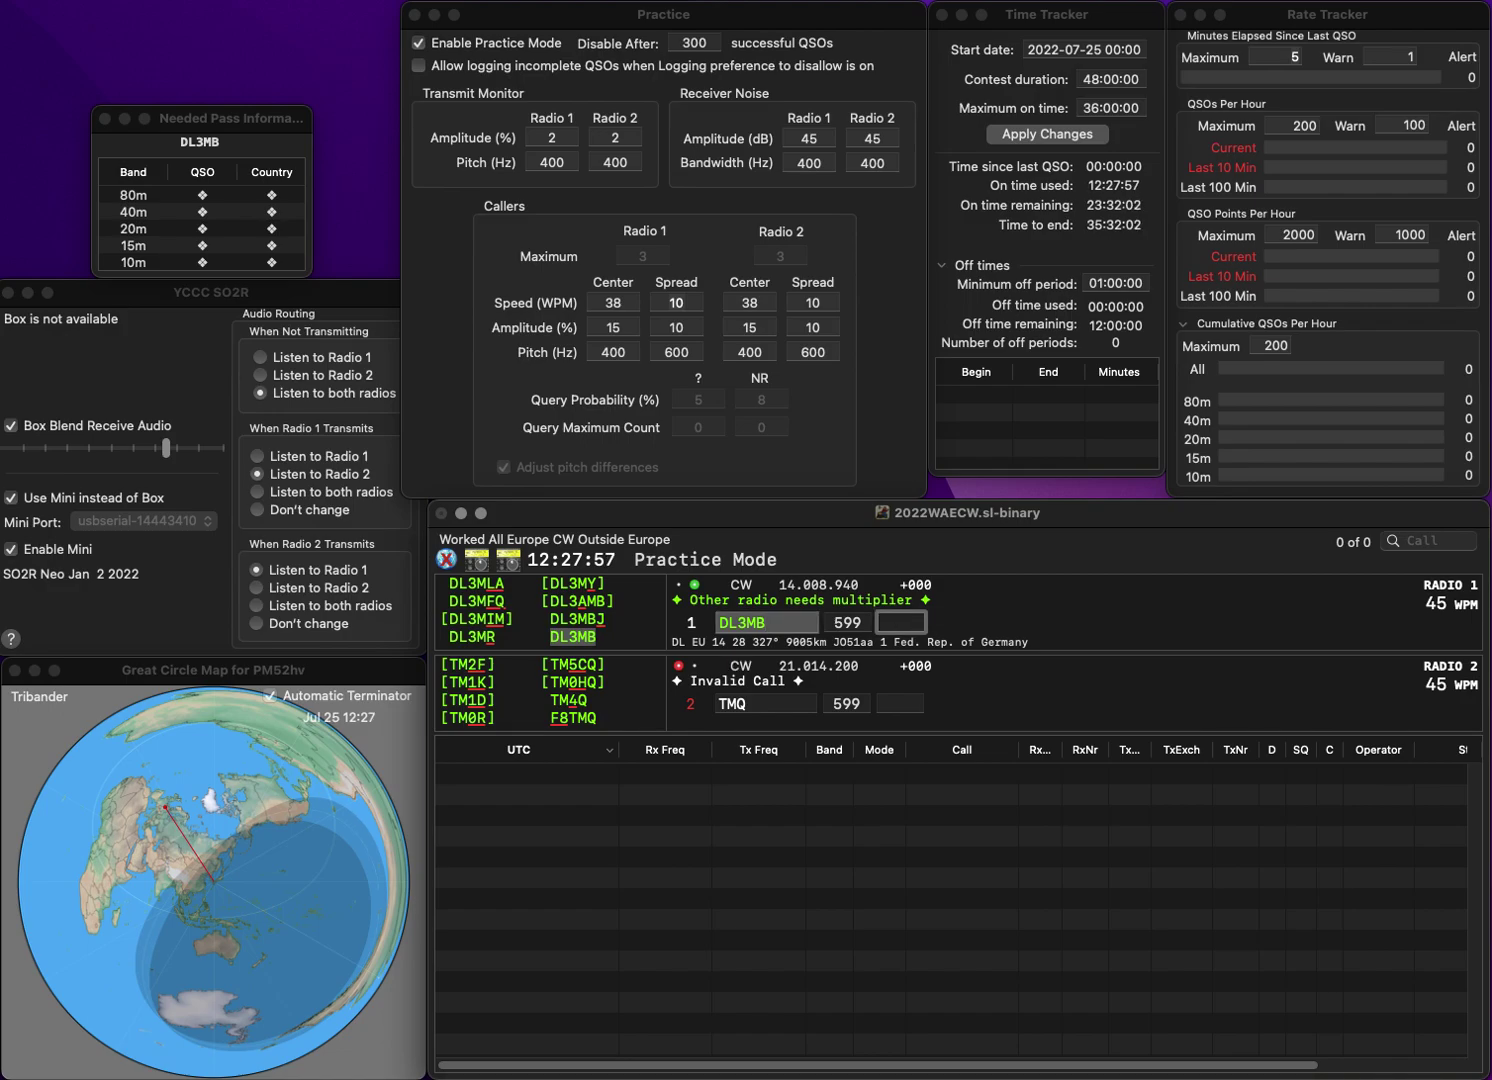
{"action": "type", "text": "2"}
{"action": "type", "text": "3"}
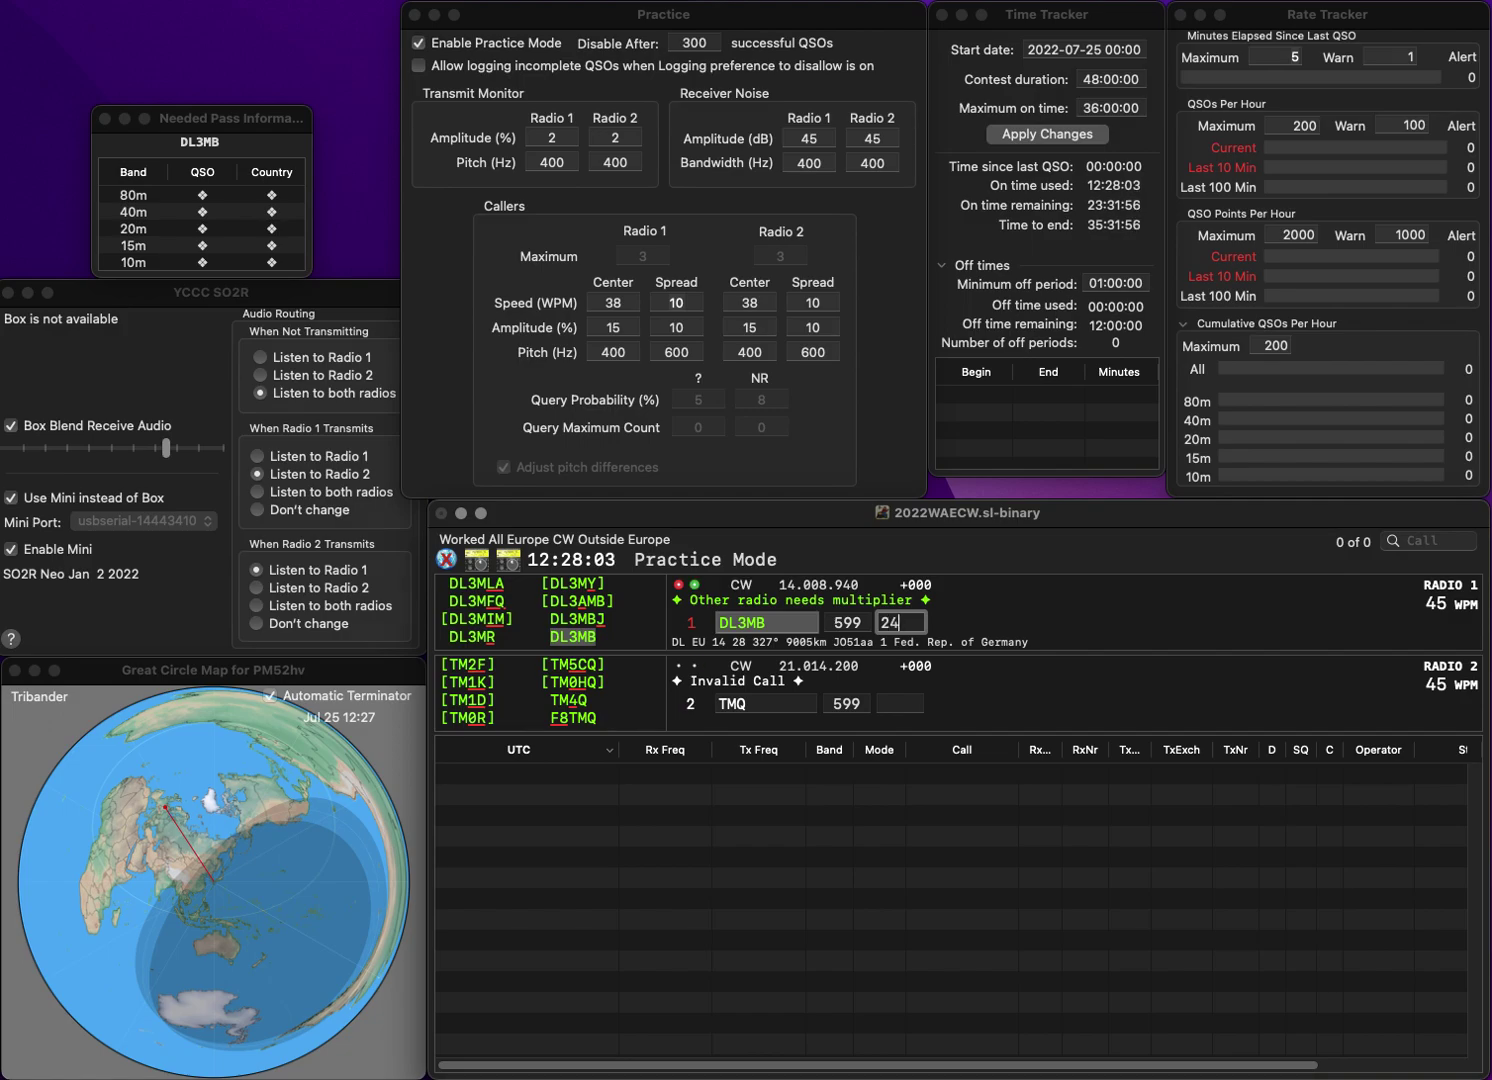
{"action": "type", "text": "1"}
{"action": "key", "text": "Return"}
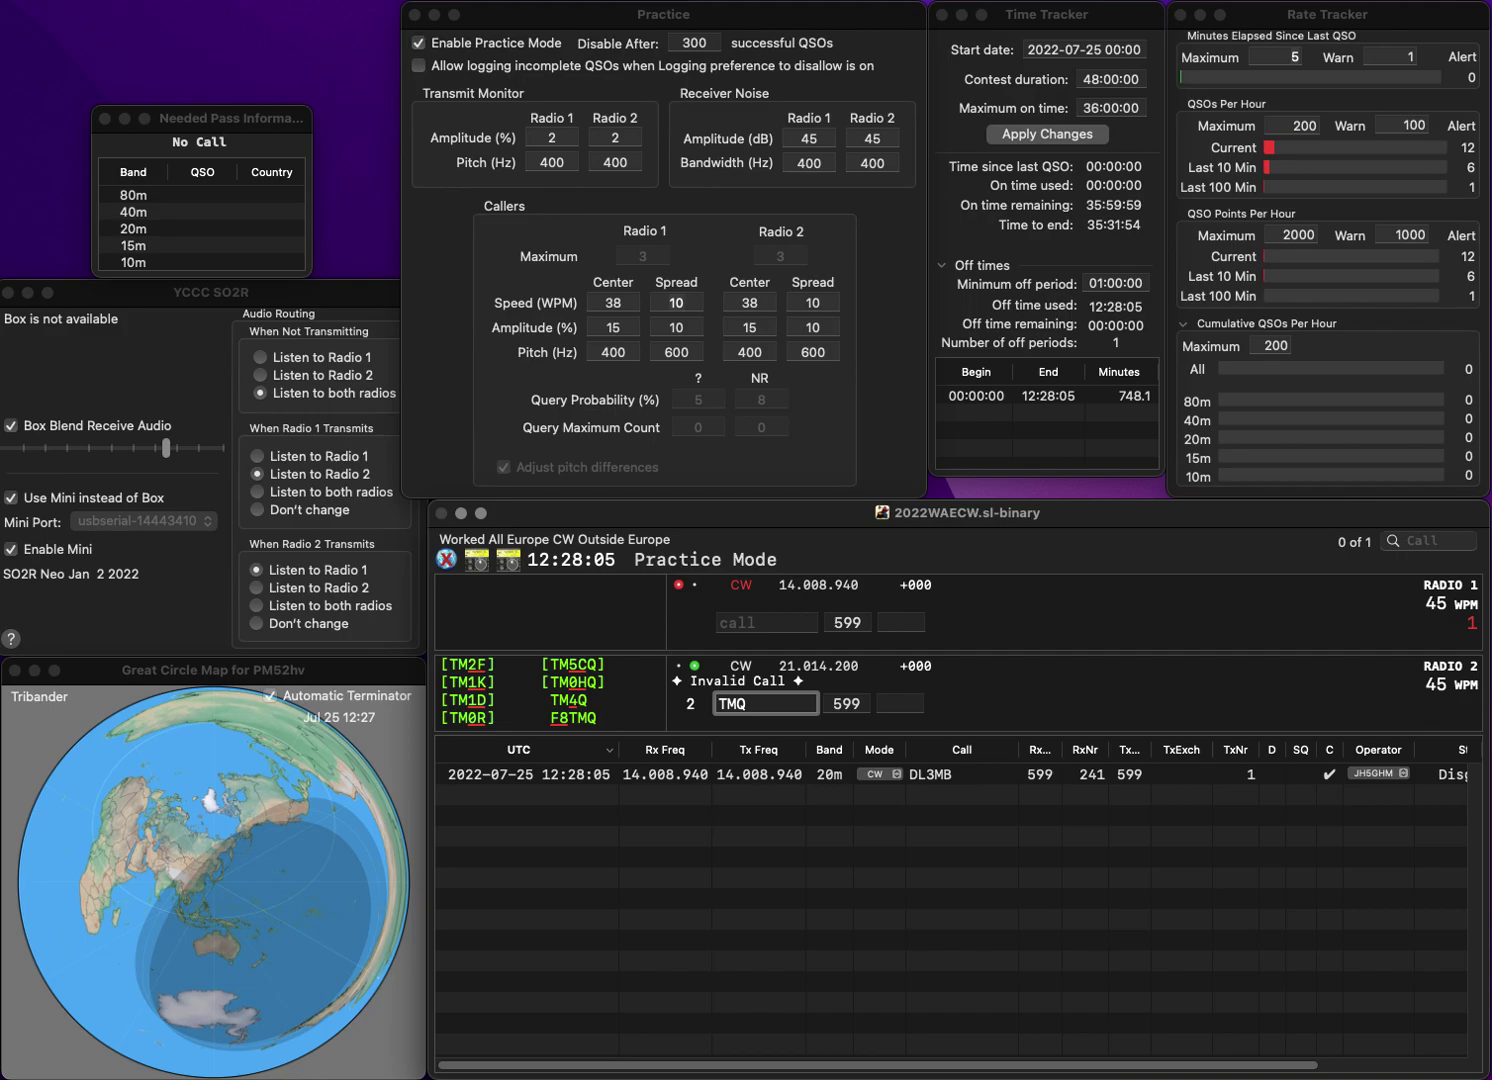
- Correct the call on Radio 2 to F8TMQ and send its exchange, and answer YT3S on Radio 1
{"action": "type", "text": "8"}
{"action": "key", "text": "Return"}
{"action": "type", "text": "YT3"}
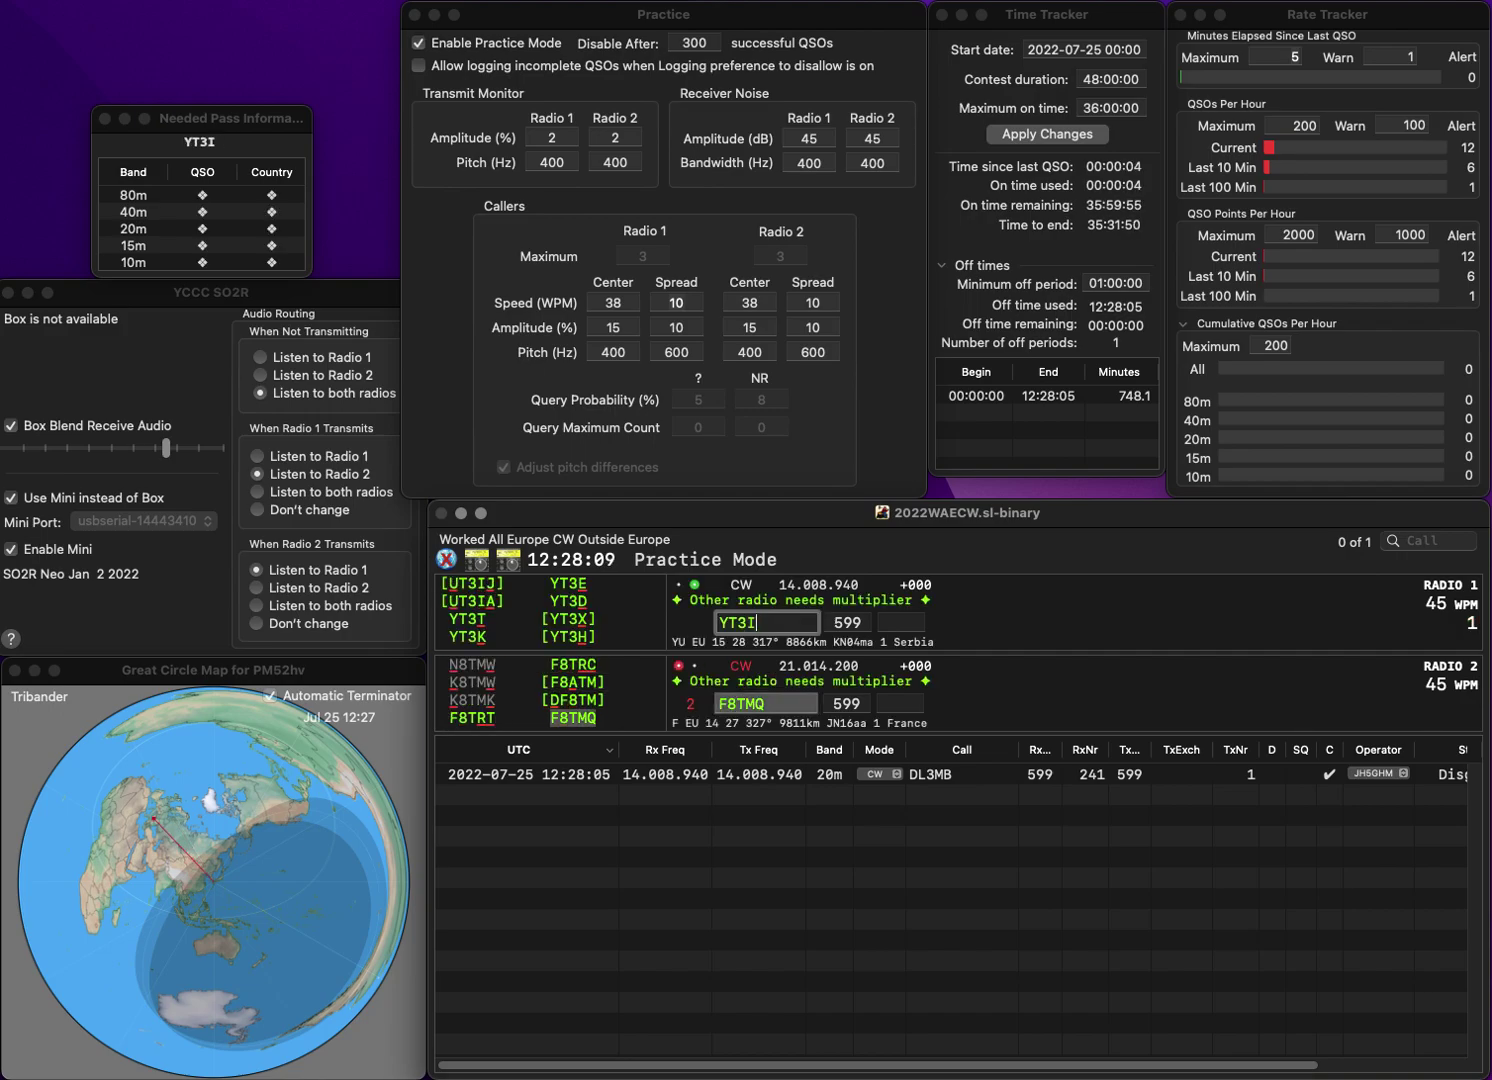
{"action": "type", "text": "S"}
{"action": "key", "text": "Return"}
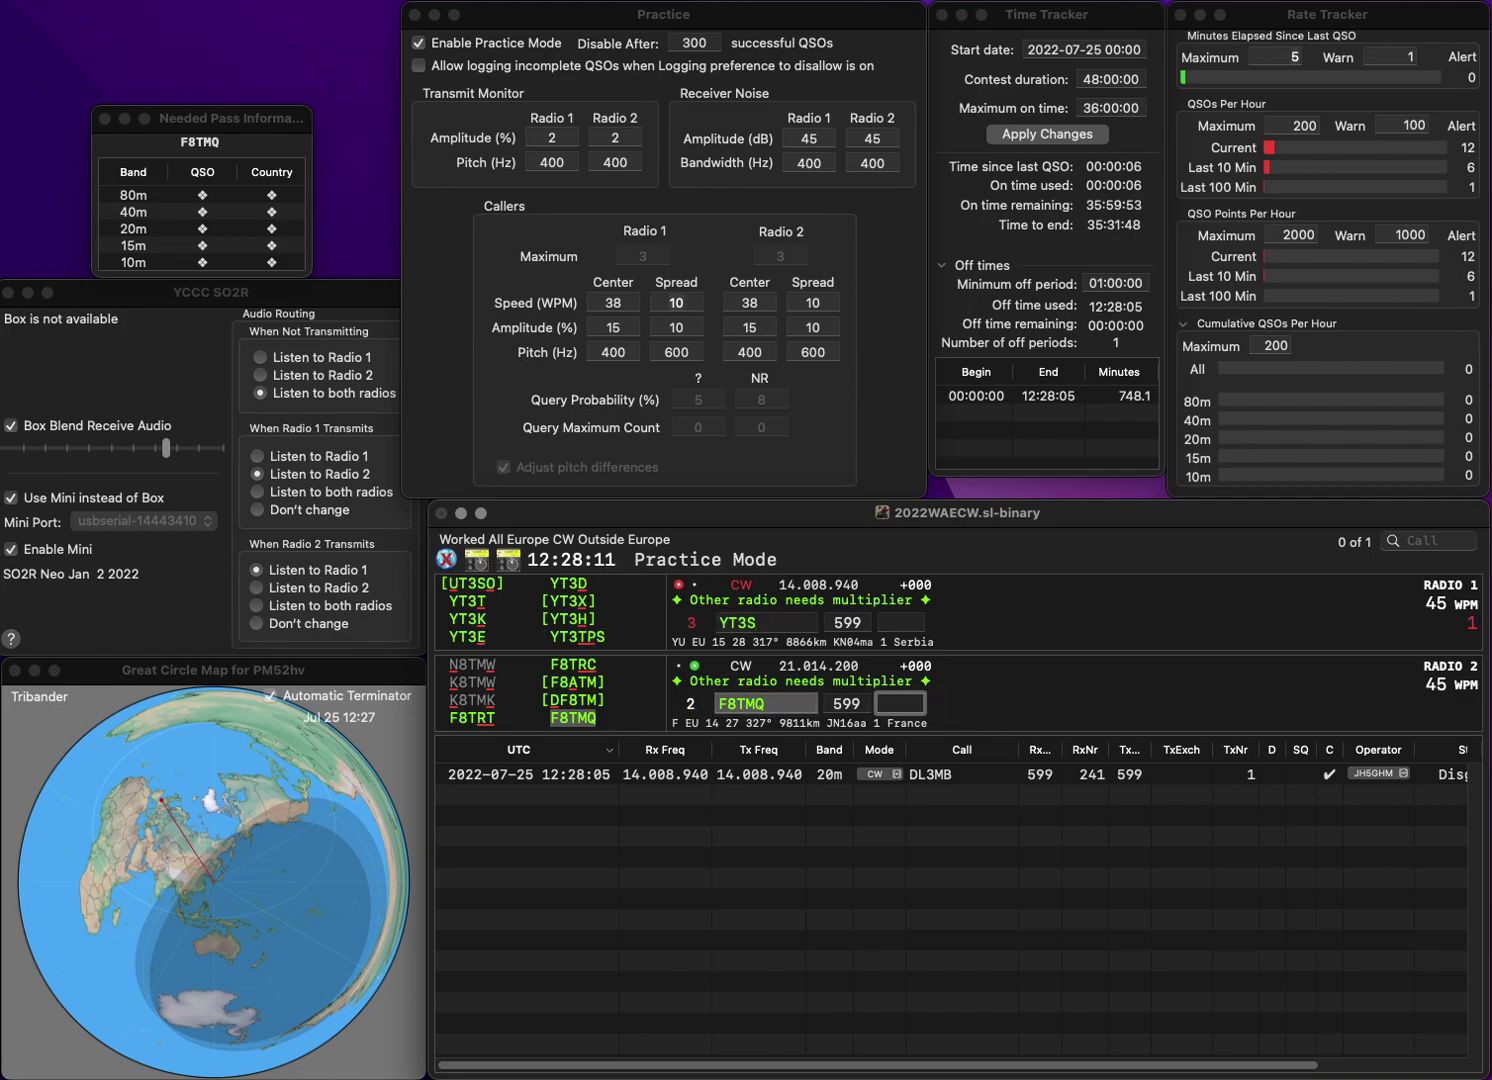
{"action": "type", "text": "1"}
{"action": "key", "text": "Return"}
{"action": "key", "text": "BackSpace"}
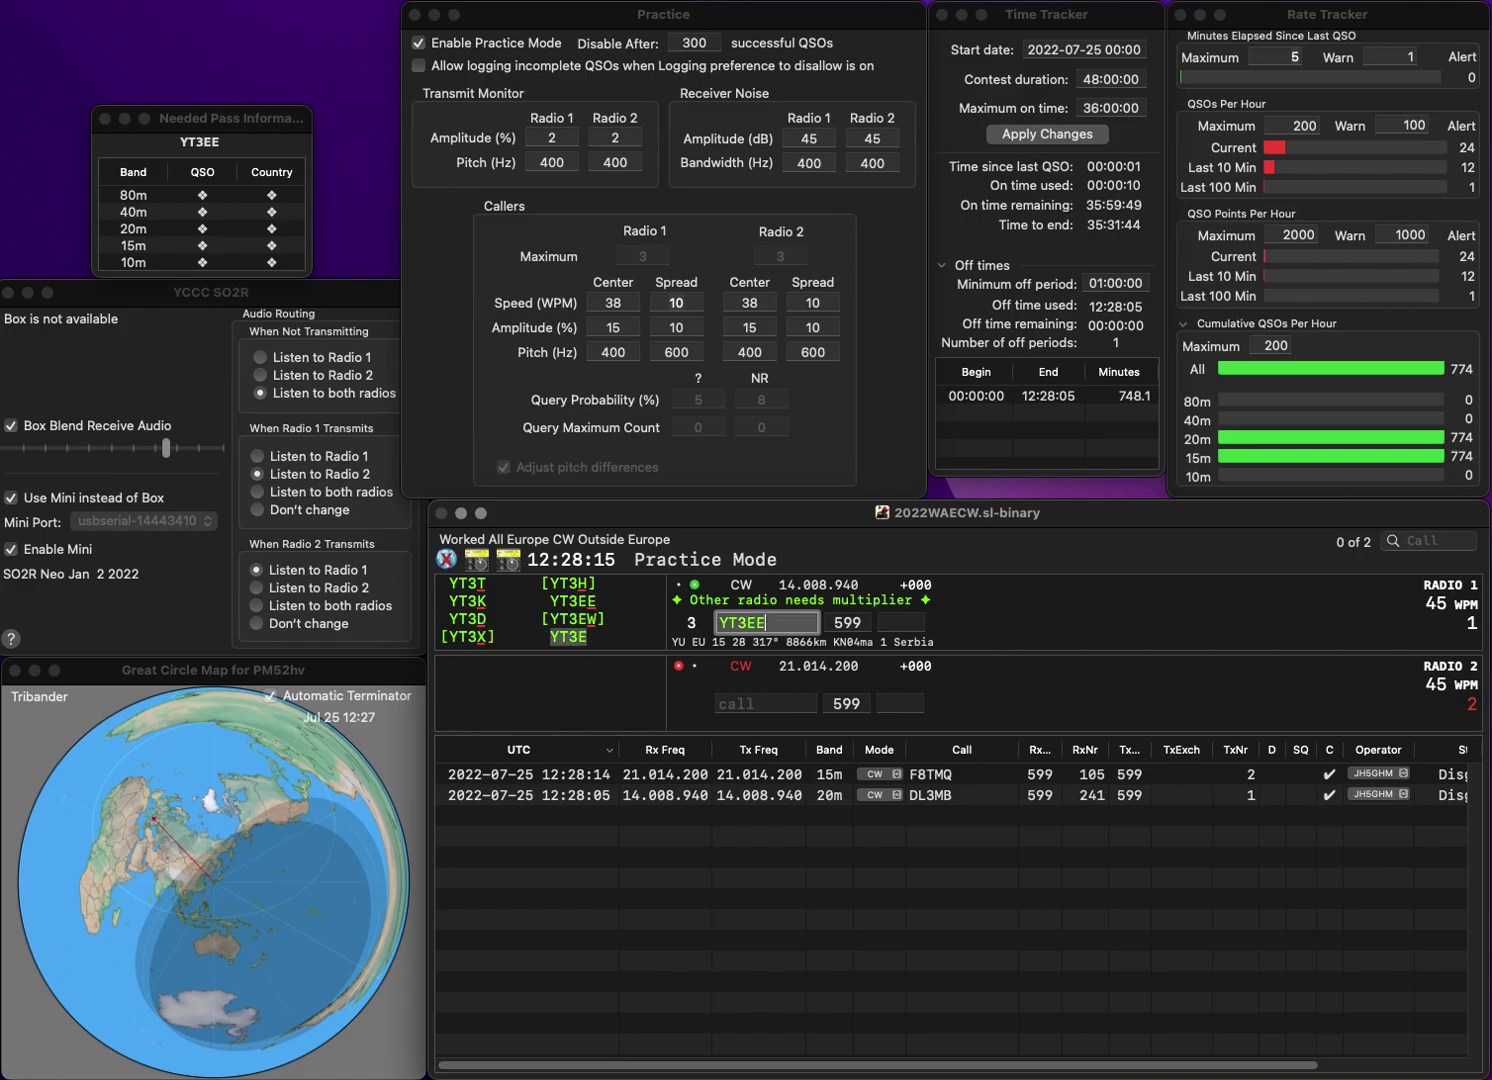
{"action": "type", "text": "EE"}
{"action": "key", "text": "Return"}
{"action": "type", "text": "DL7OD"}
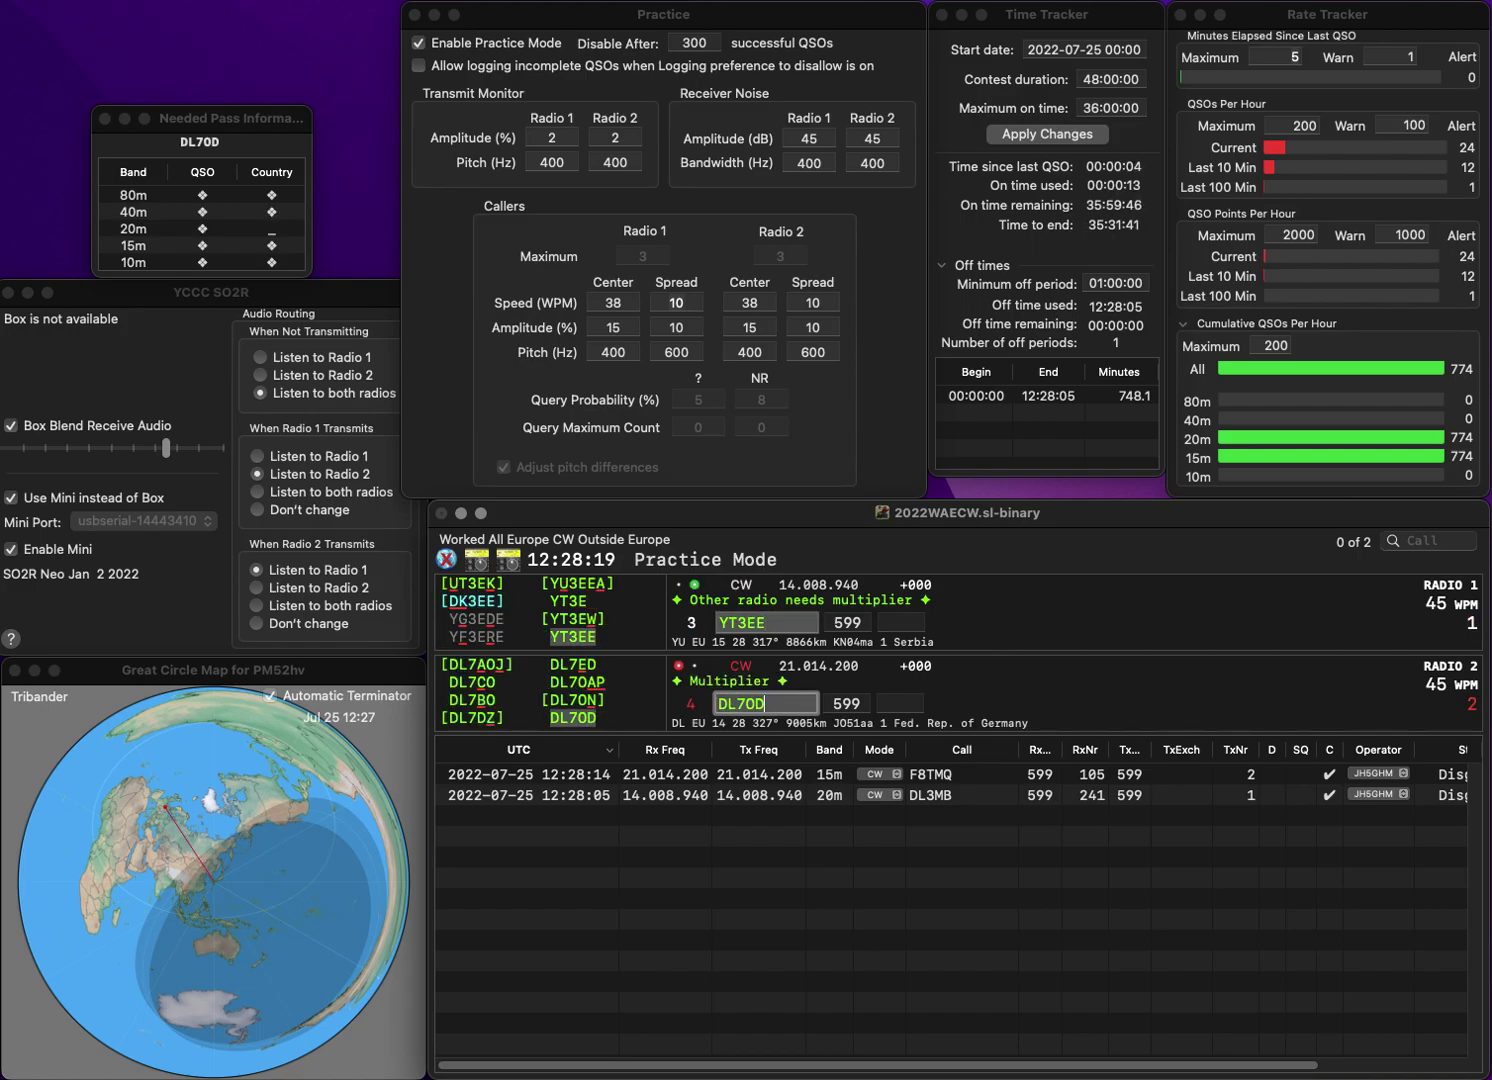
{"action": "key", "text": "Return"}
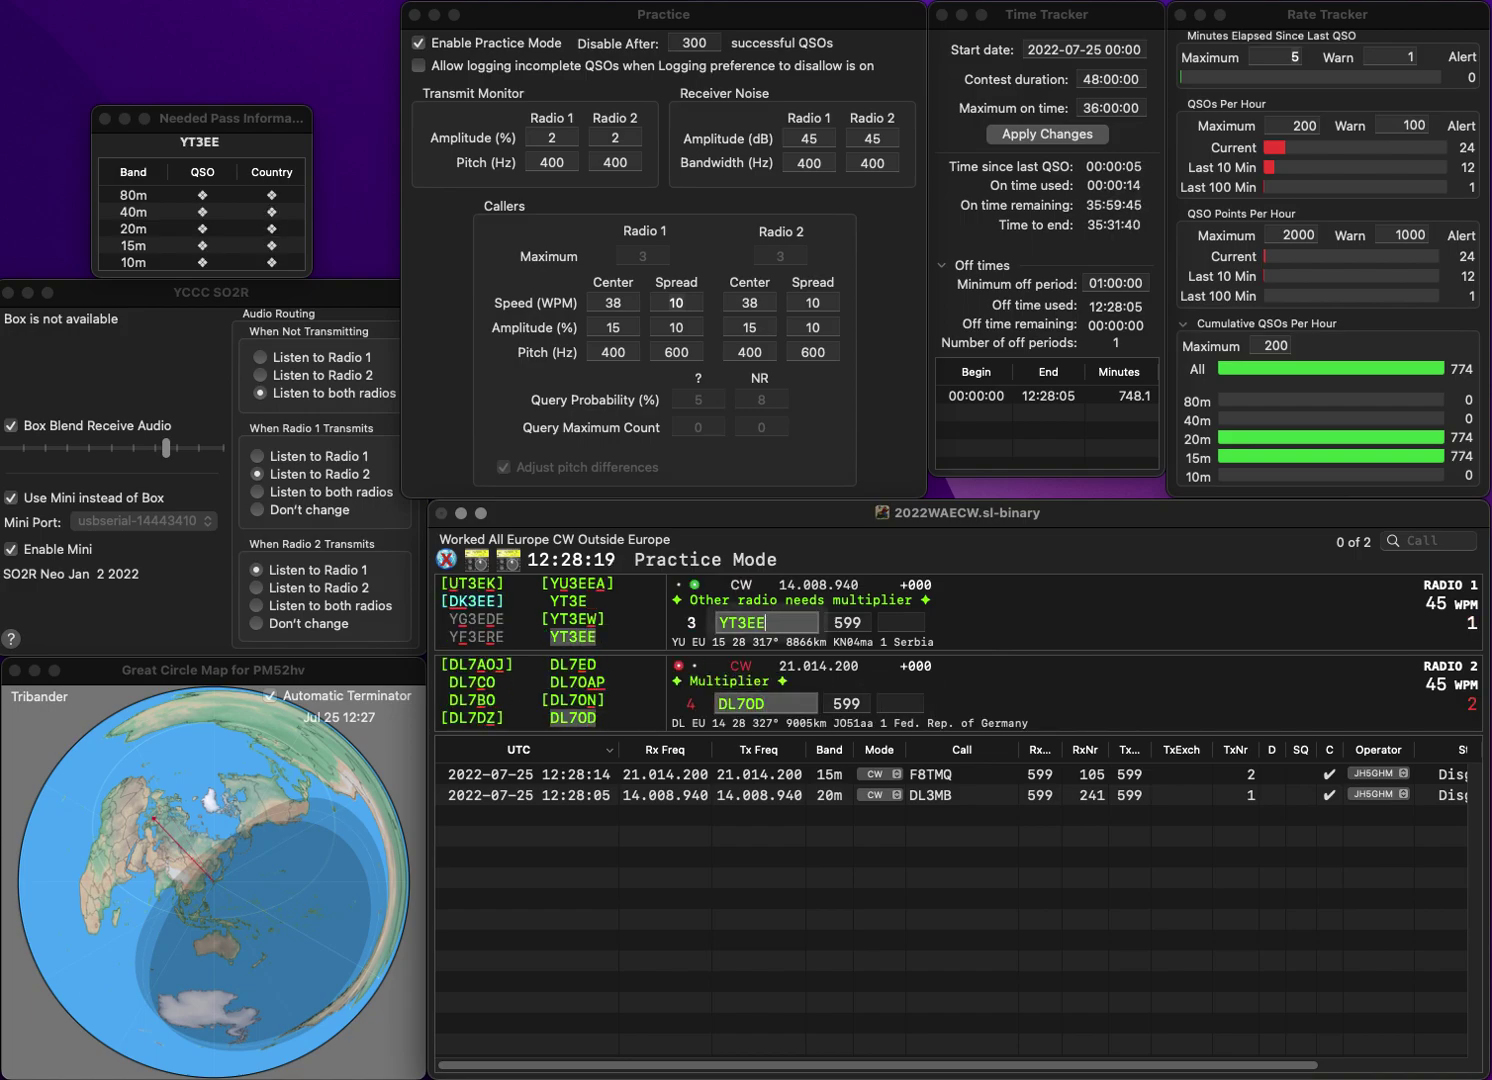
{"action": "type", "text": "238"}
{"action": "key", "text": "Return"}
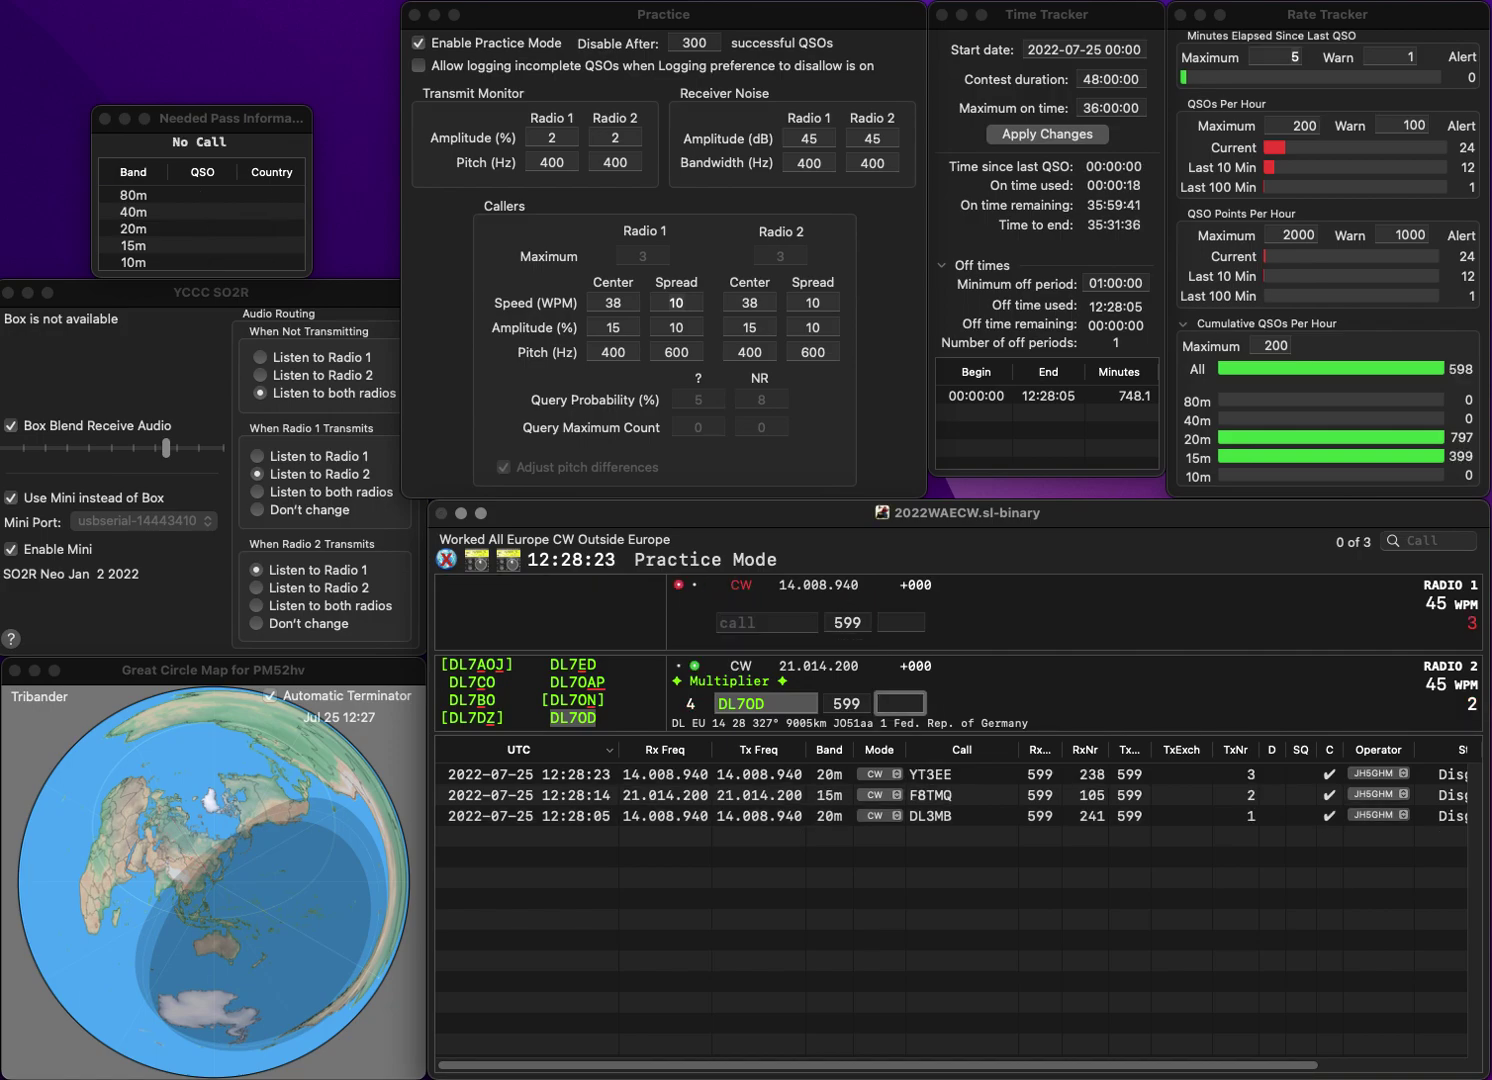
{"action": "type", "text": "344"}
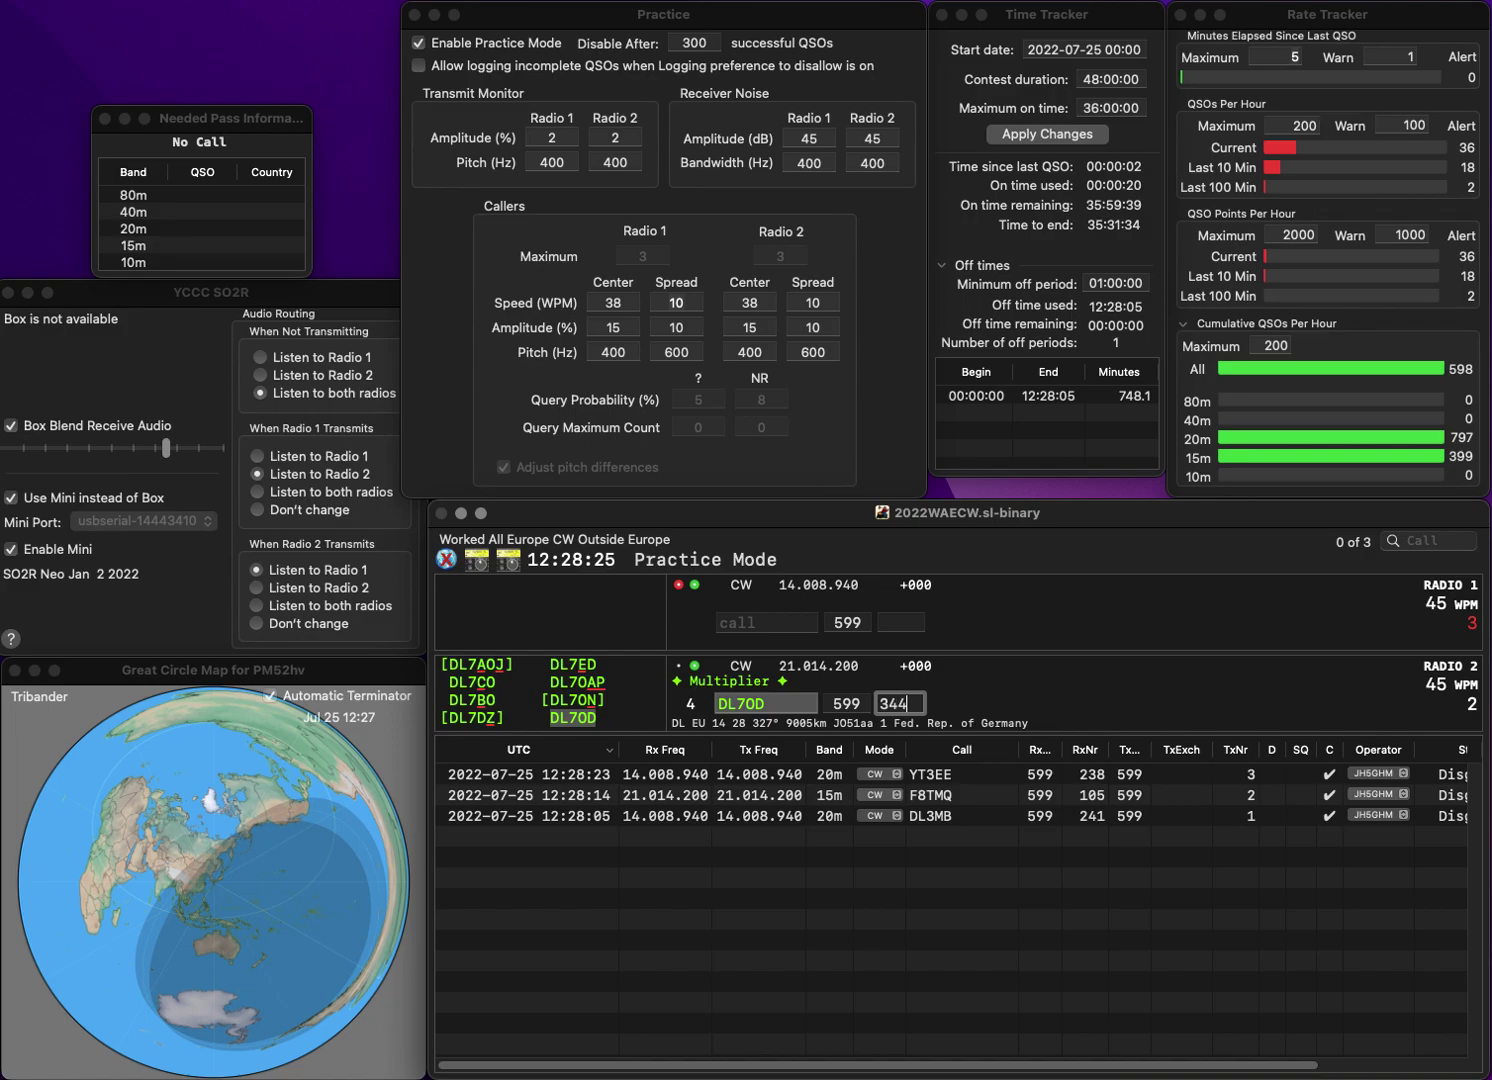
{"action": "key", "text": "Return"}
{"action": "type", "text": "RU3XK"}
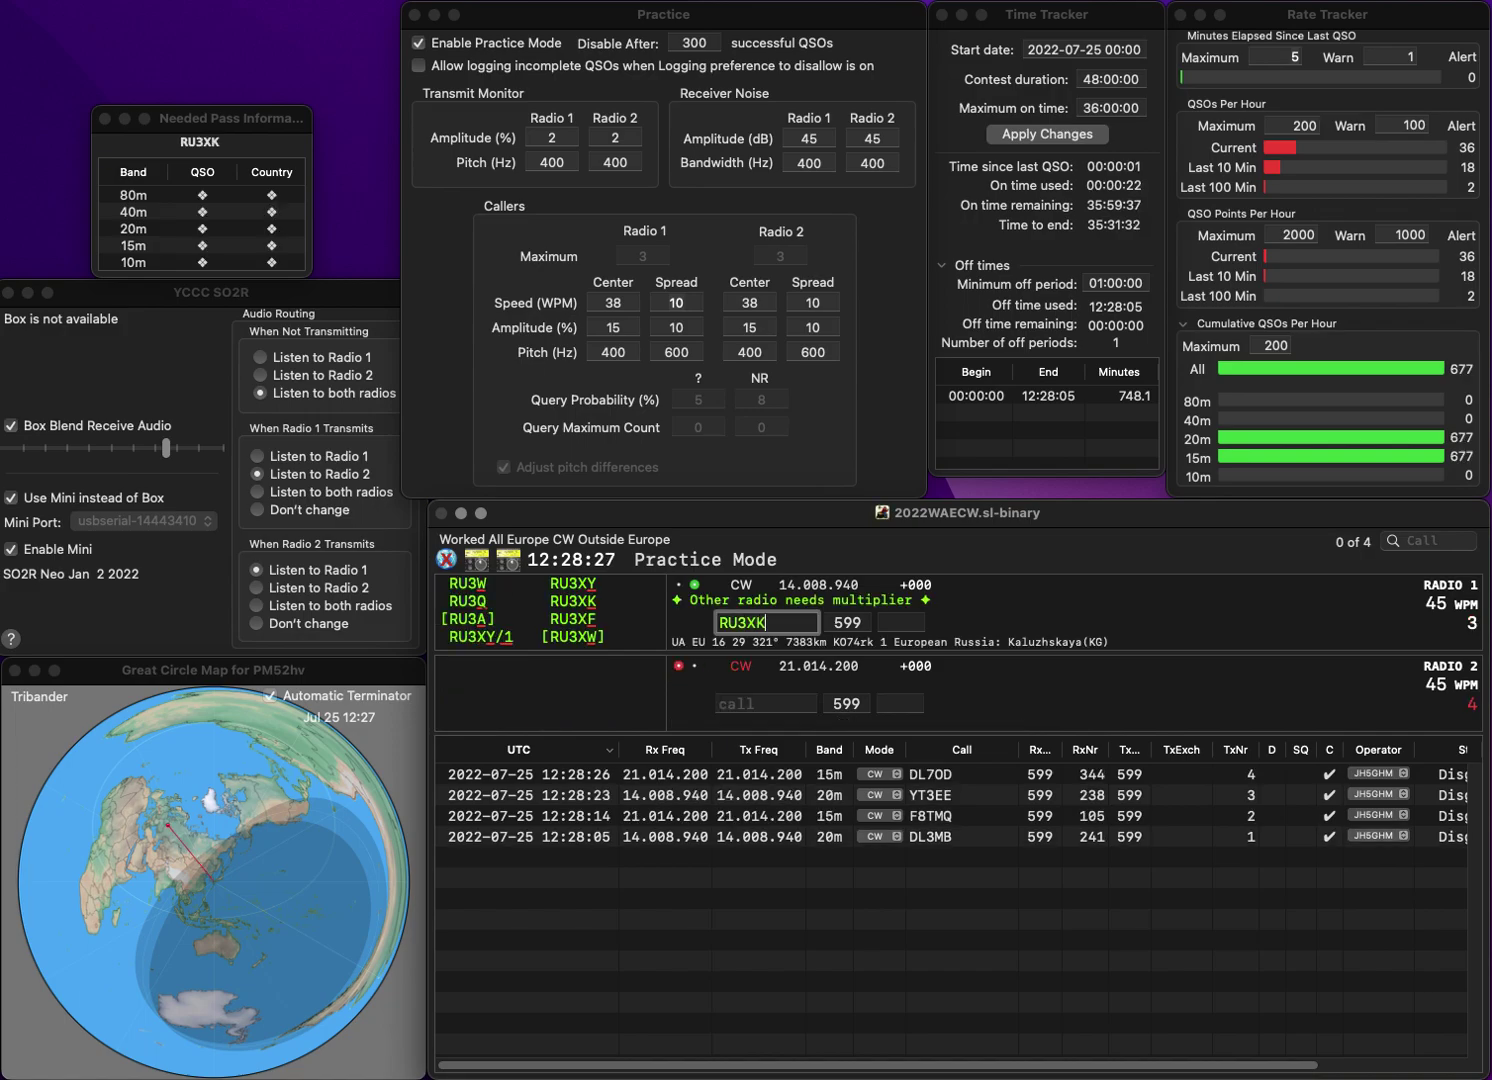
{"action": "key", "text": "Return"}
{"action": "type", "text": "PD4RL"}
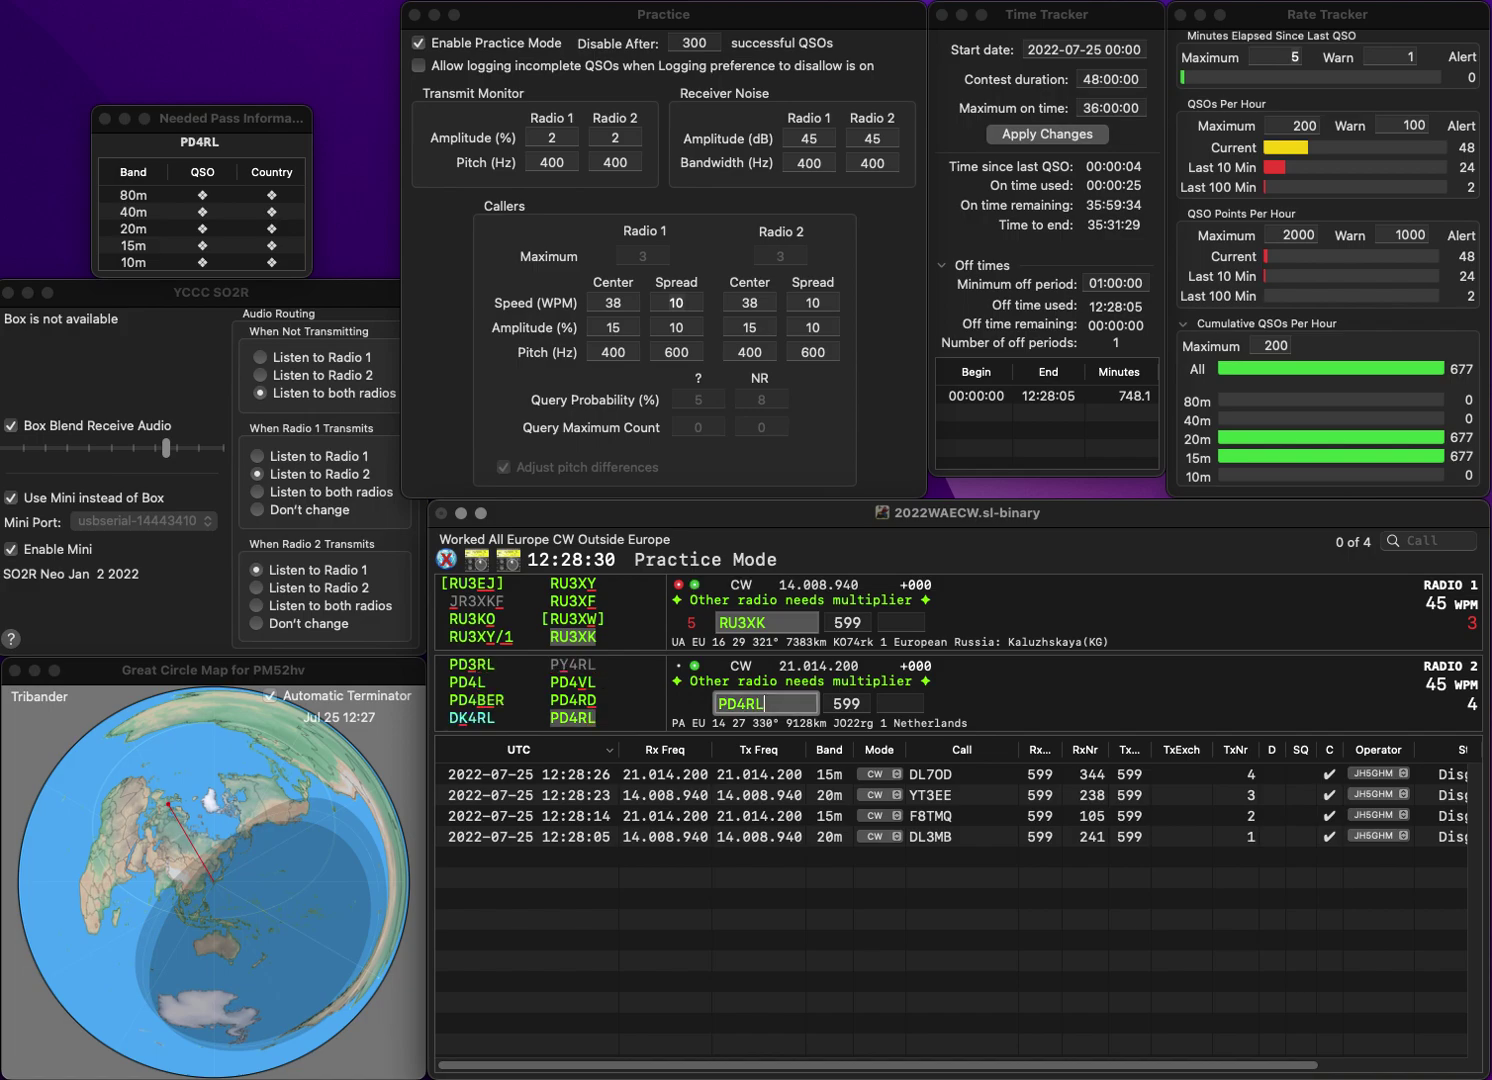
{"action": "key", "text": "Return"}
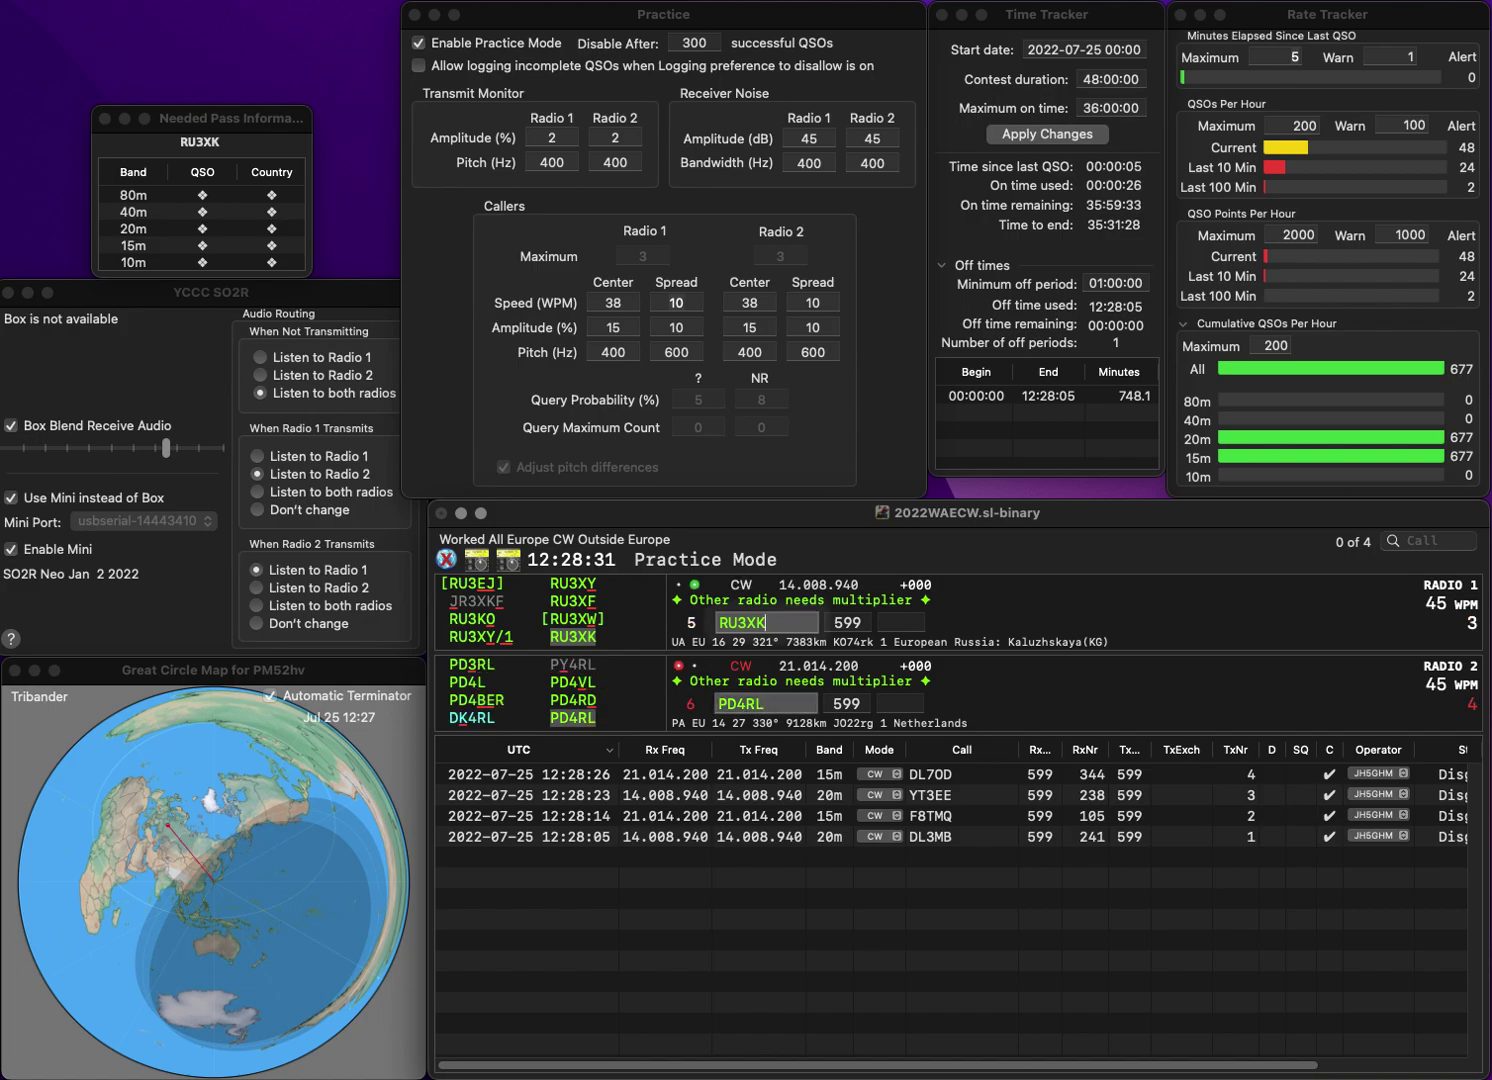
{"action": "type", "text": "806"}
{"action": "key", "text": "Return"}
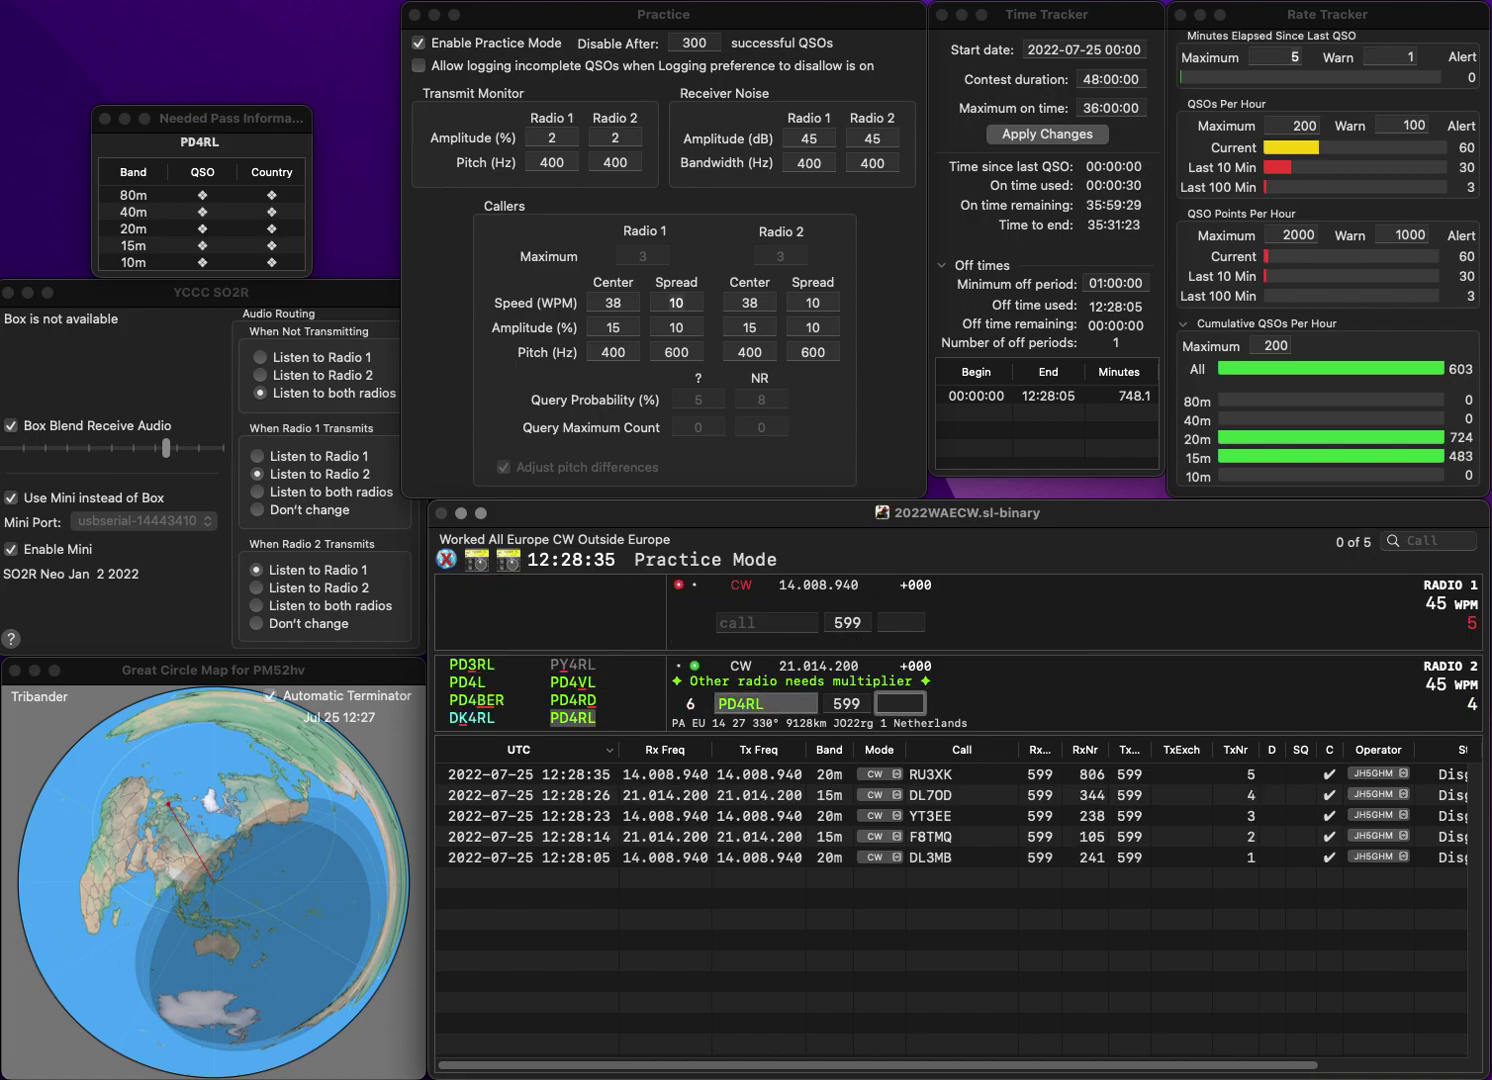
- Log PD4RL on Radio 2 with received number 764 and answer DL1DWZ on Radio 1
{"action": "type", "text": "764"}
{"action": "key", "text": "Return"}
{"action": "type", "text": "DL1DWZ"}
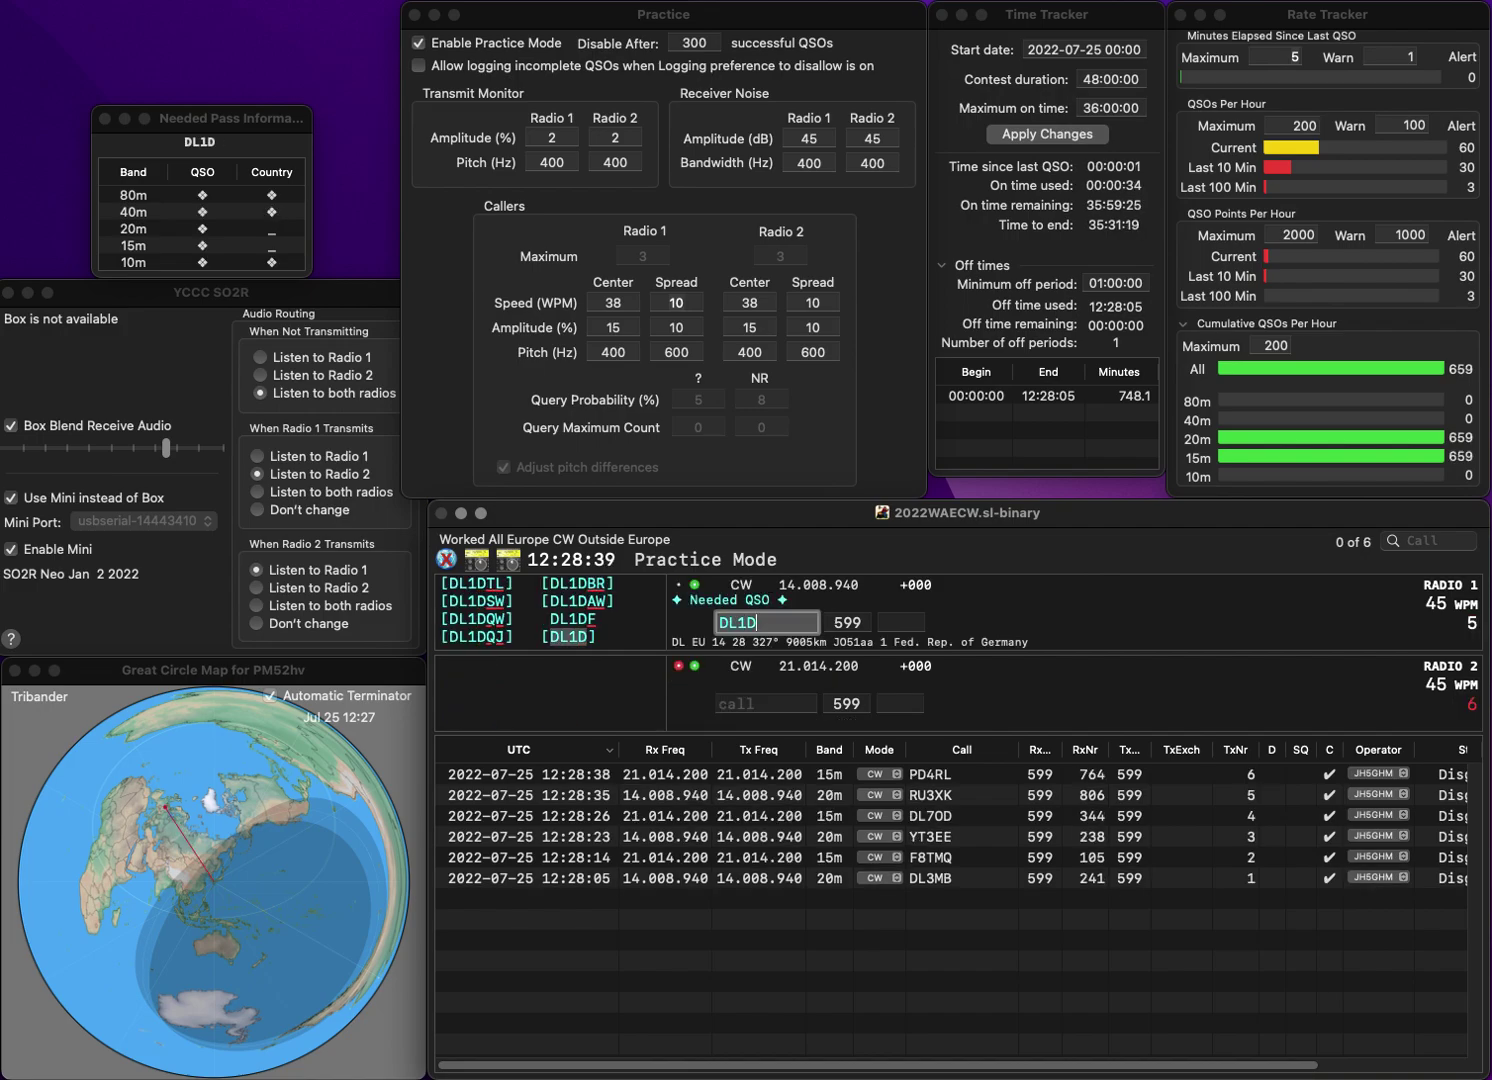
{"action": "key", "text": "Return"}
- Enter the call G4DDX on Radio 2 and send the exchange
{"action": "type", "text": "FD"}
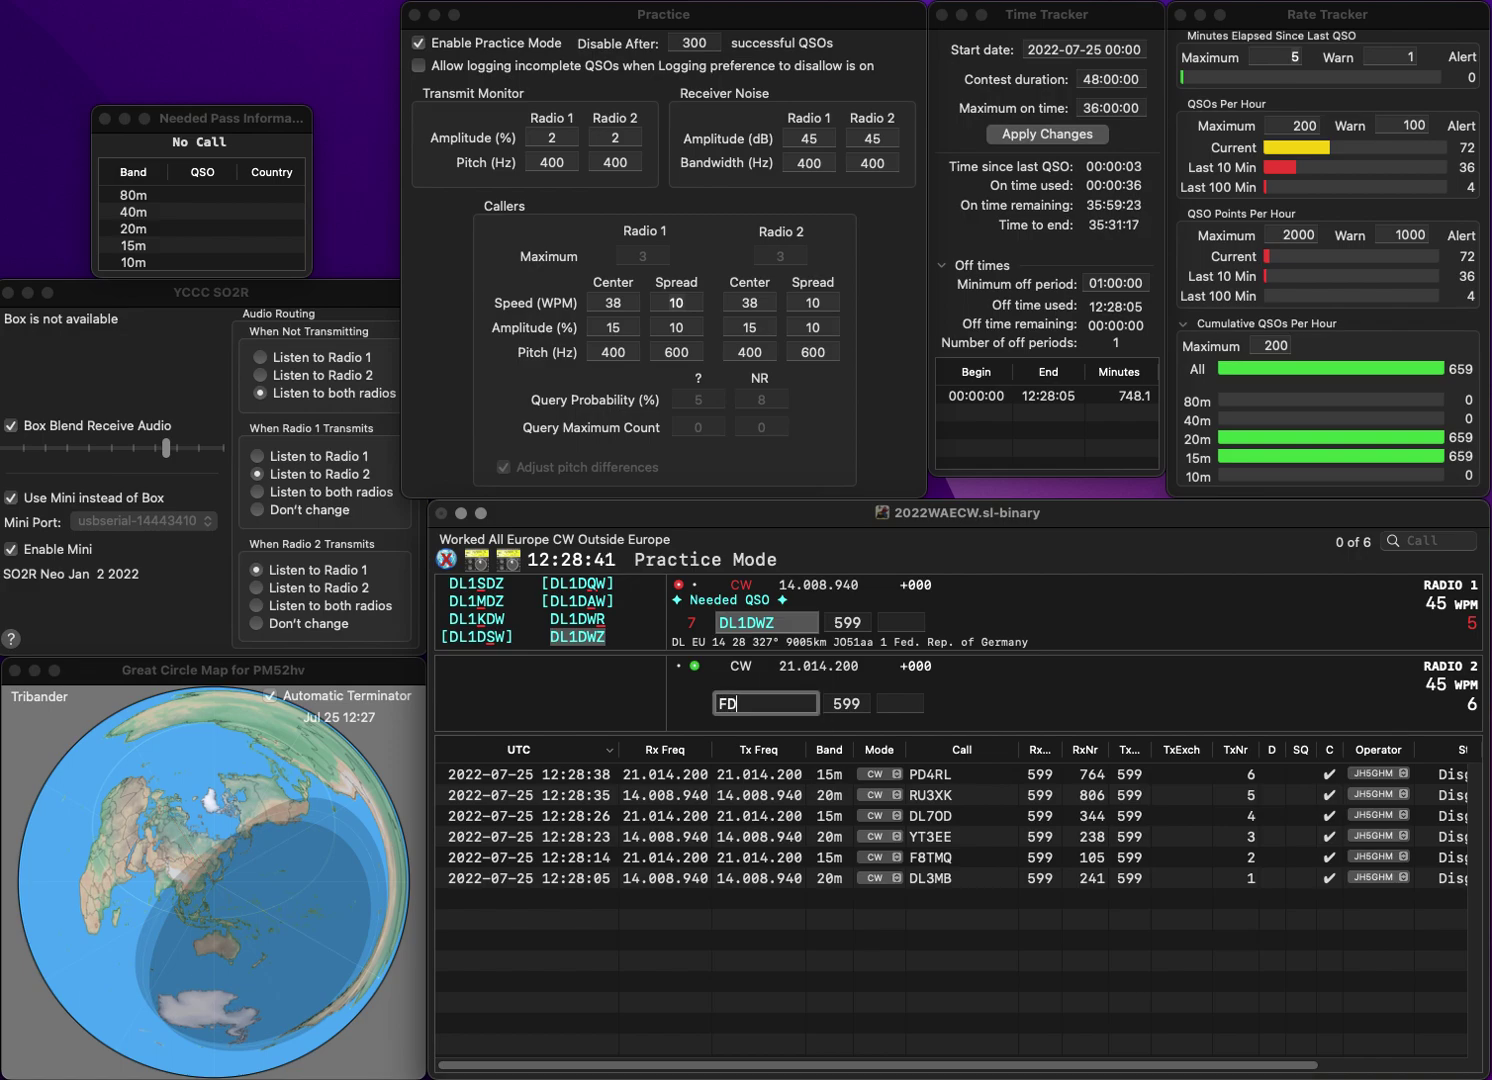
{"action": "type", "text": "DX"}
{"action": "type", "text": "4"}
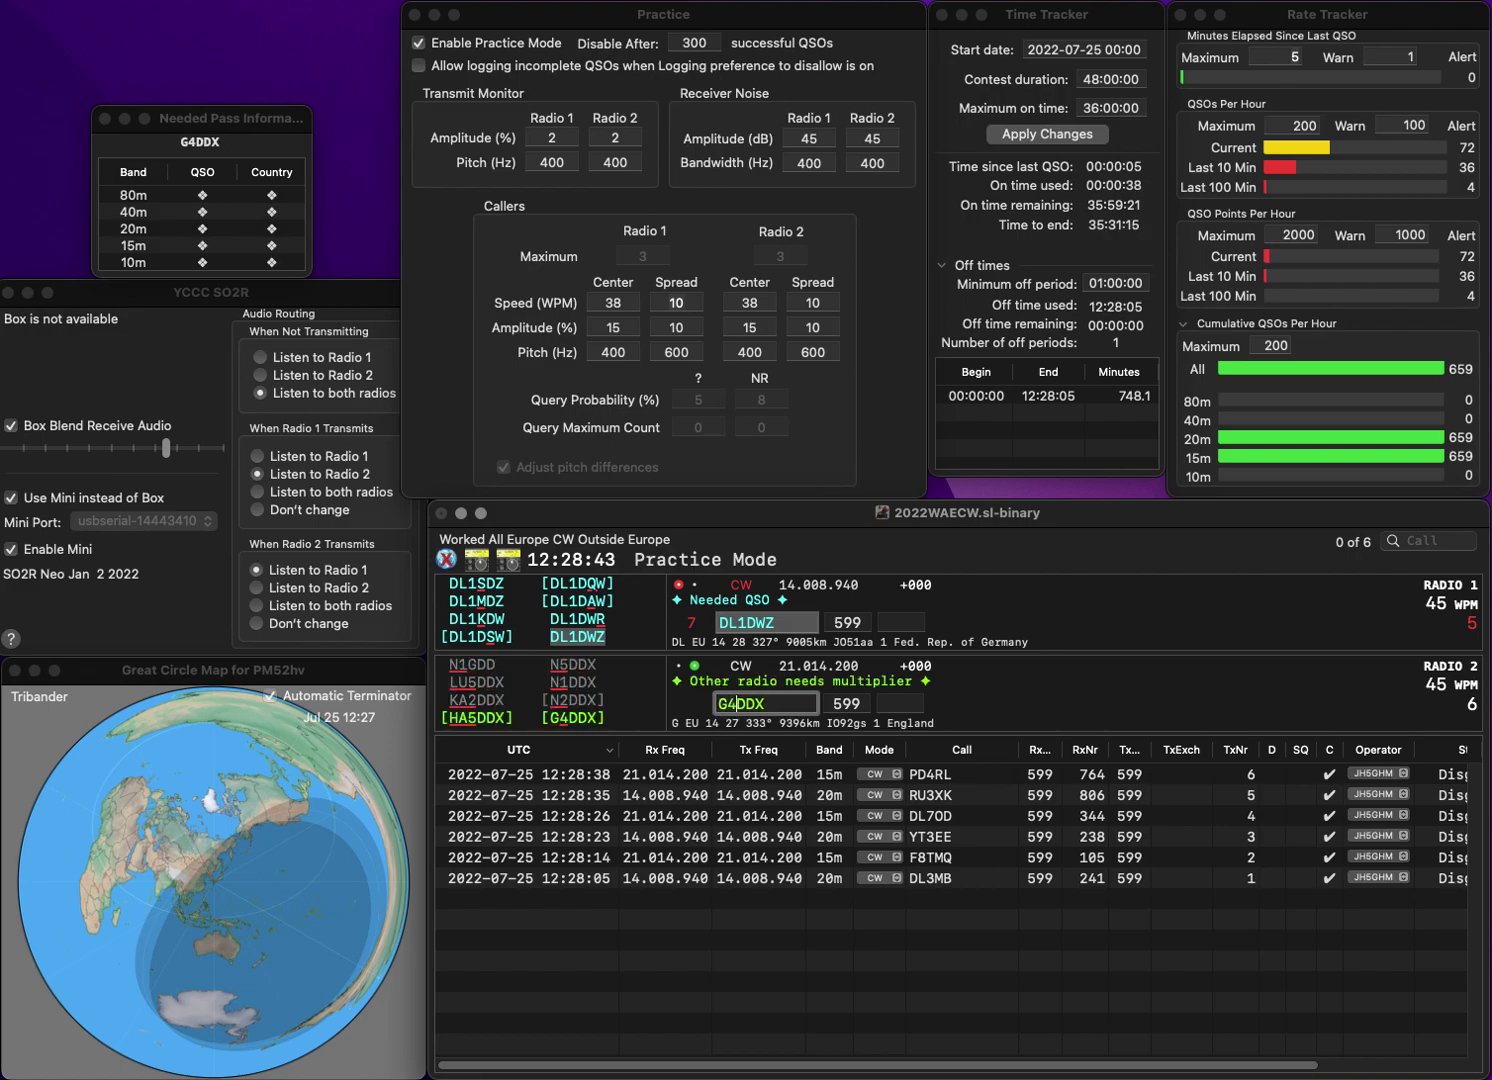
{"action": "key", "text": "Return"}
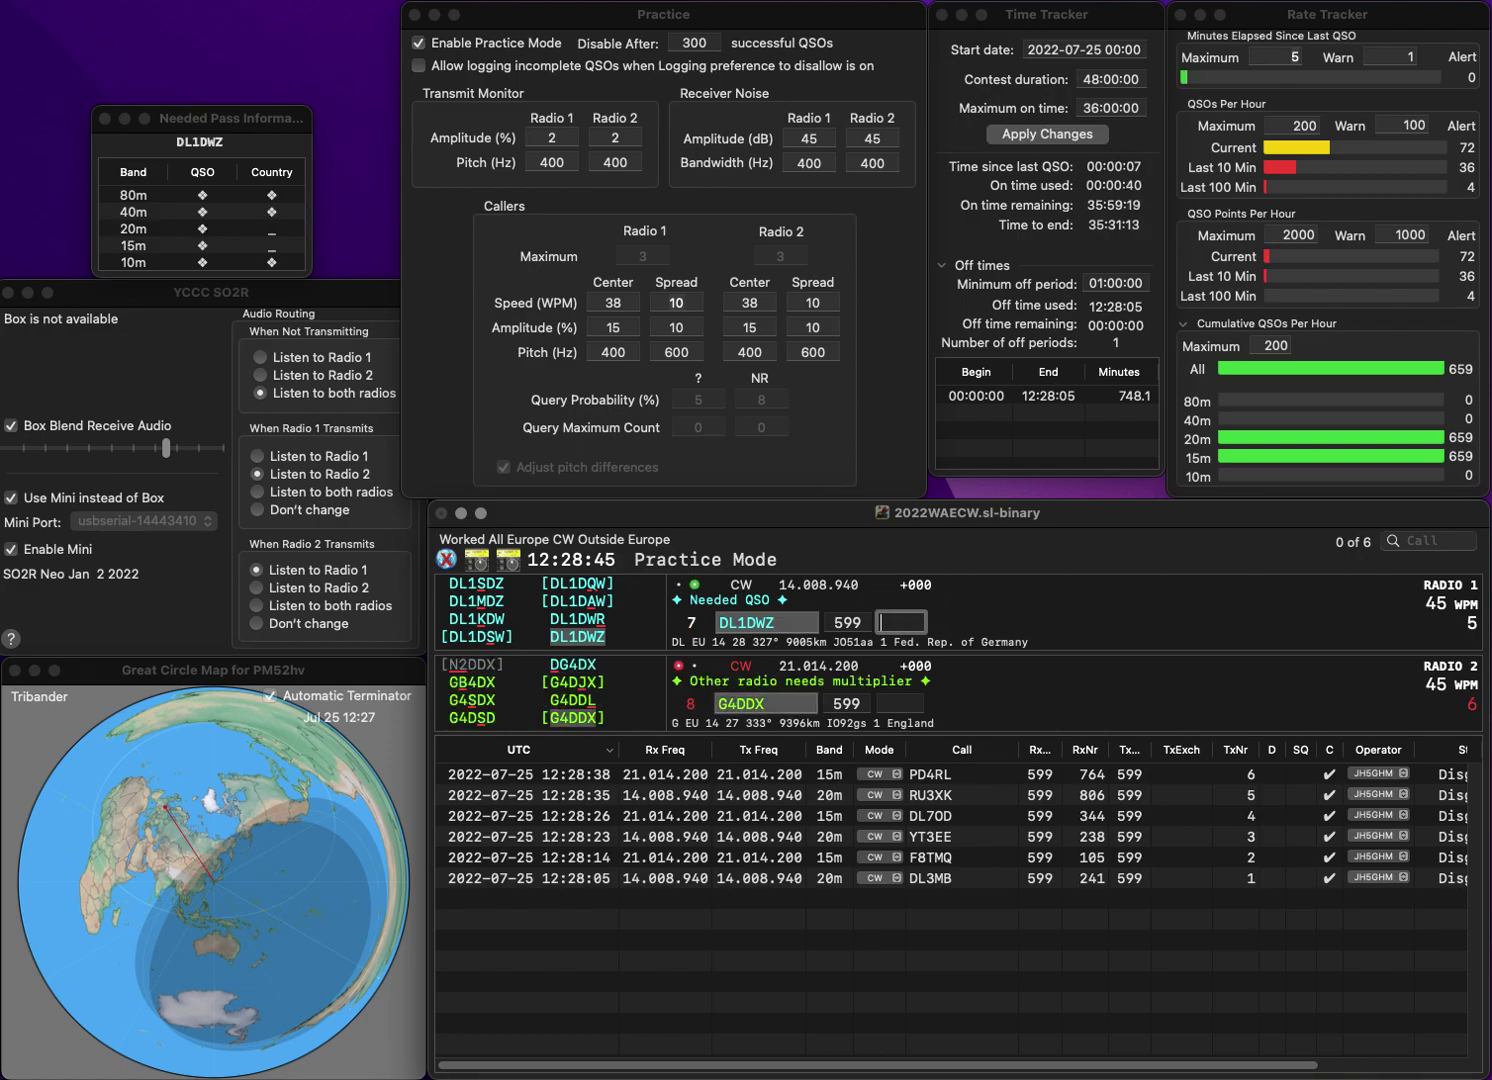
{"action": "type", "text": "730"}
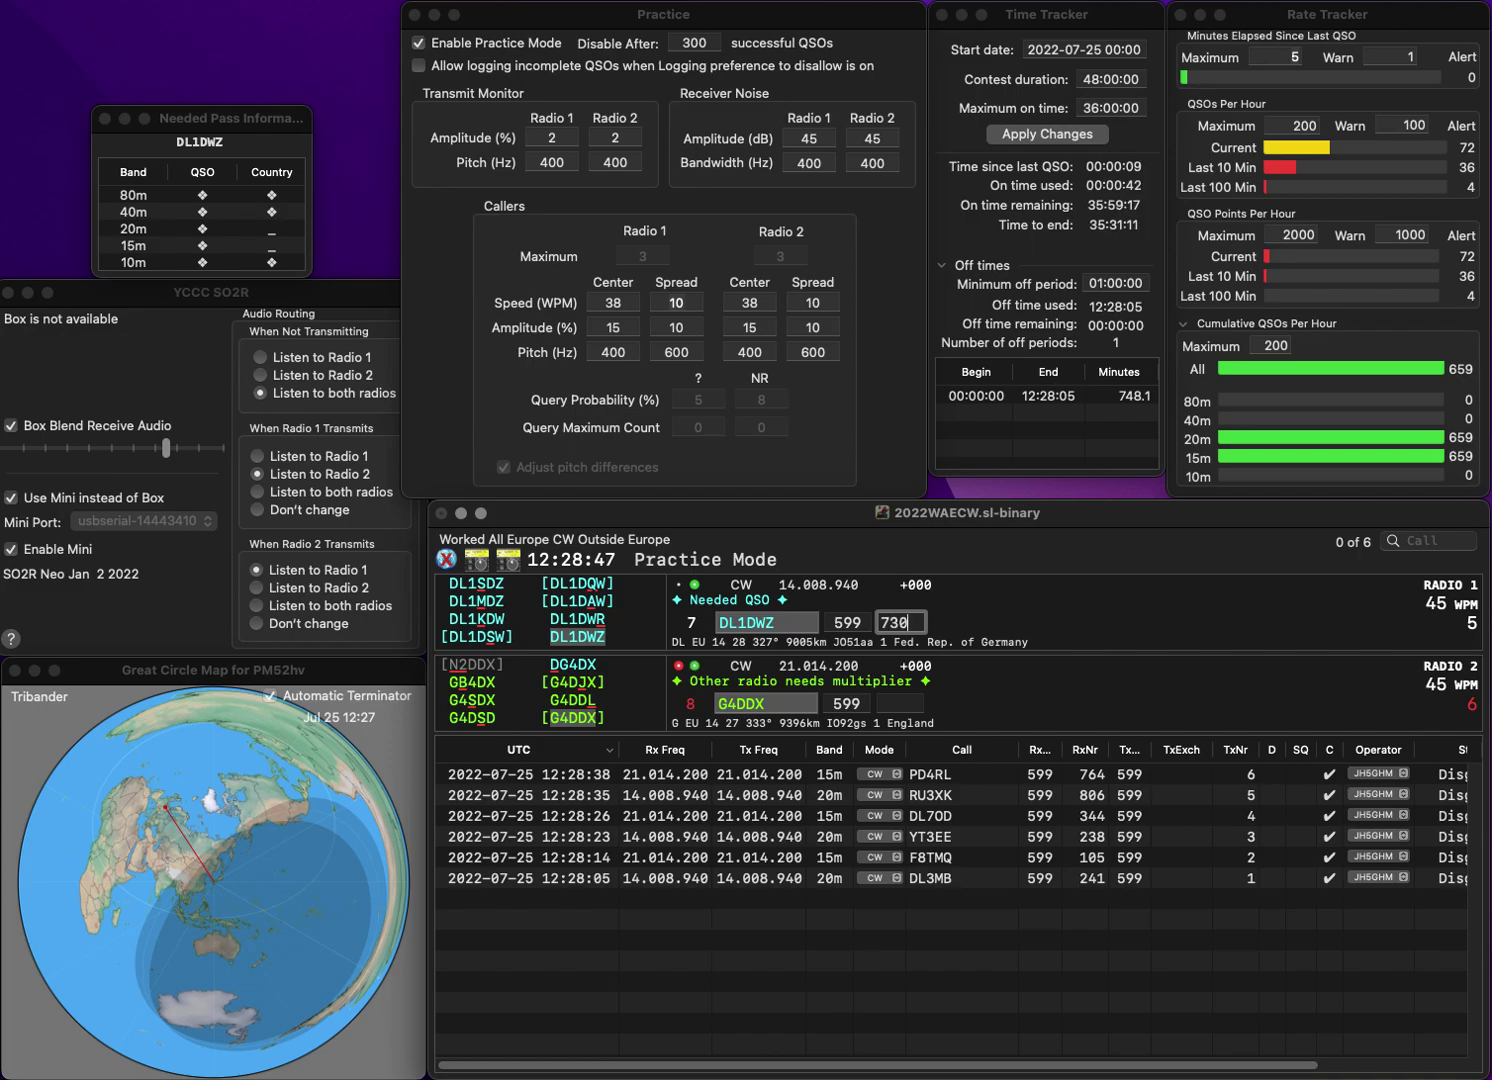
{"action": "key", "text": "Return"}
{"action": "type", "text": "882"}
{"action": "key", "text": "Return"}
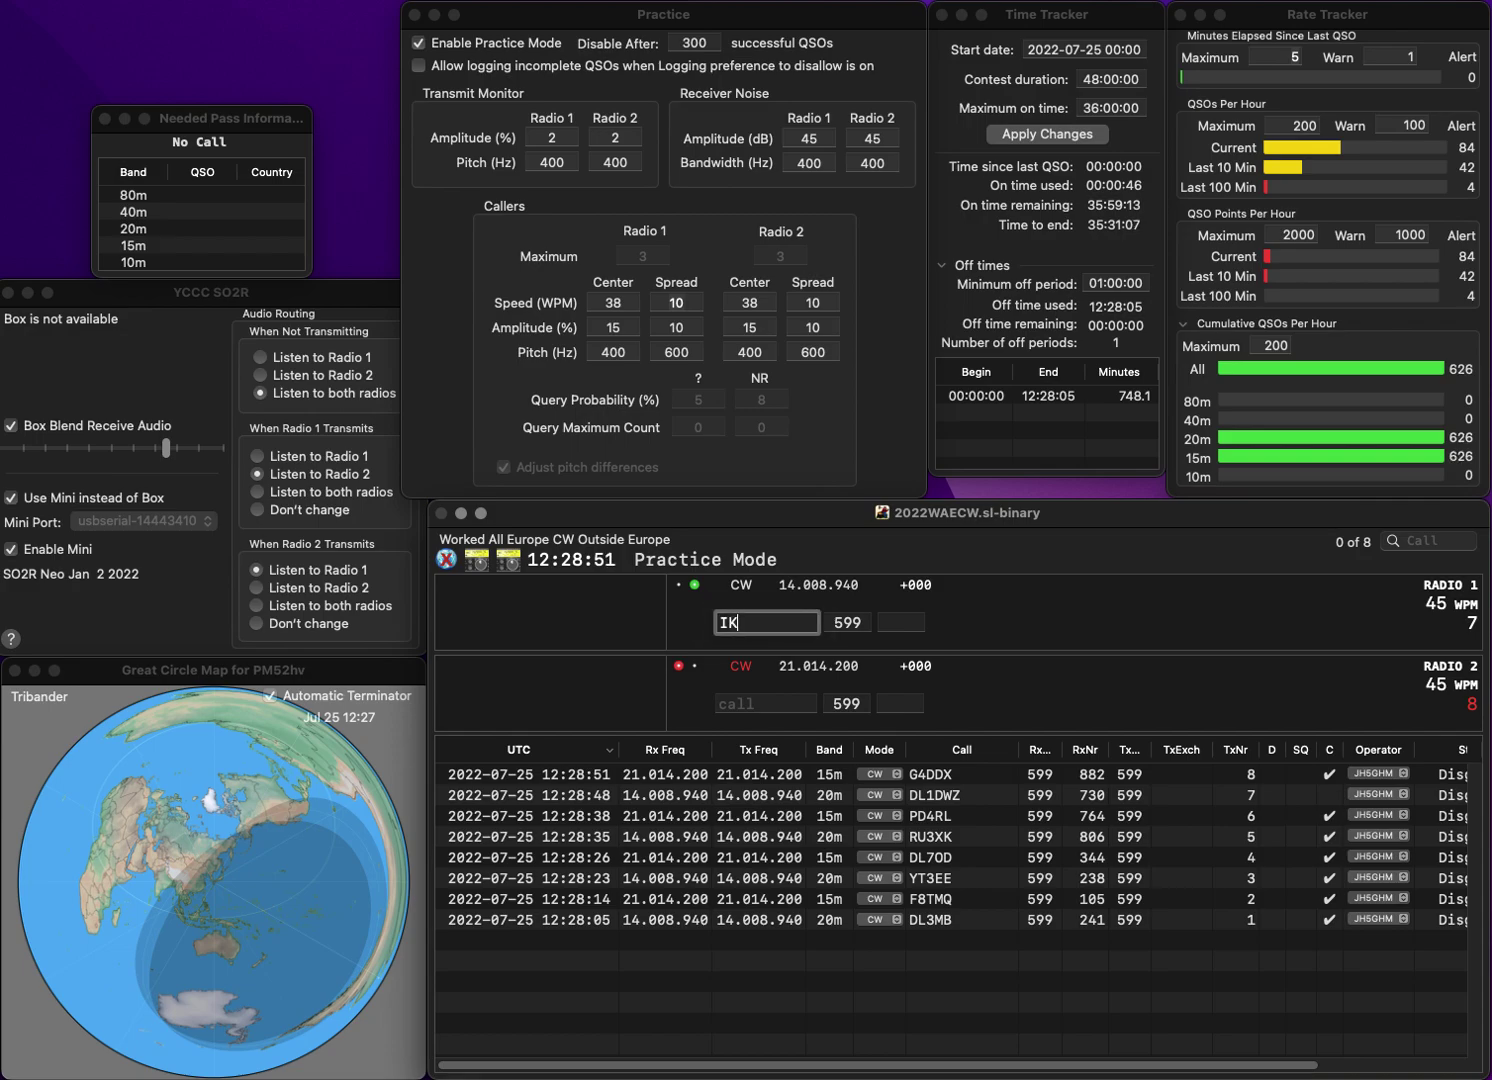
{"action": "key", "text": "Return"}
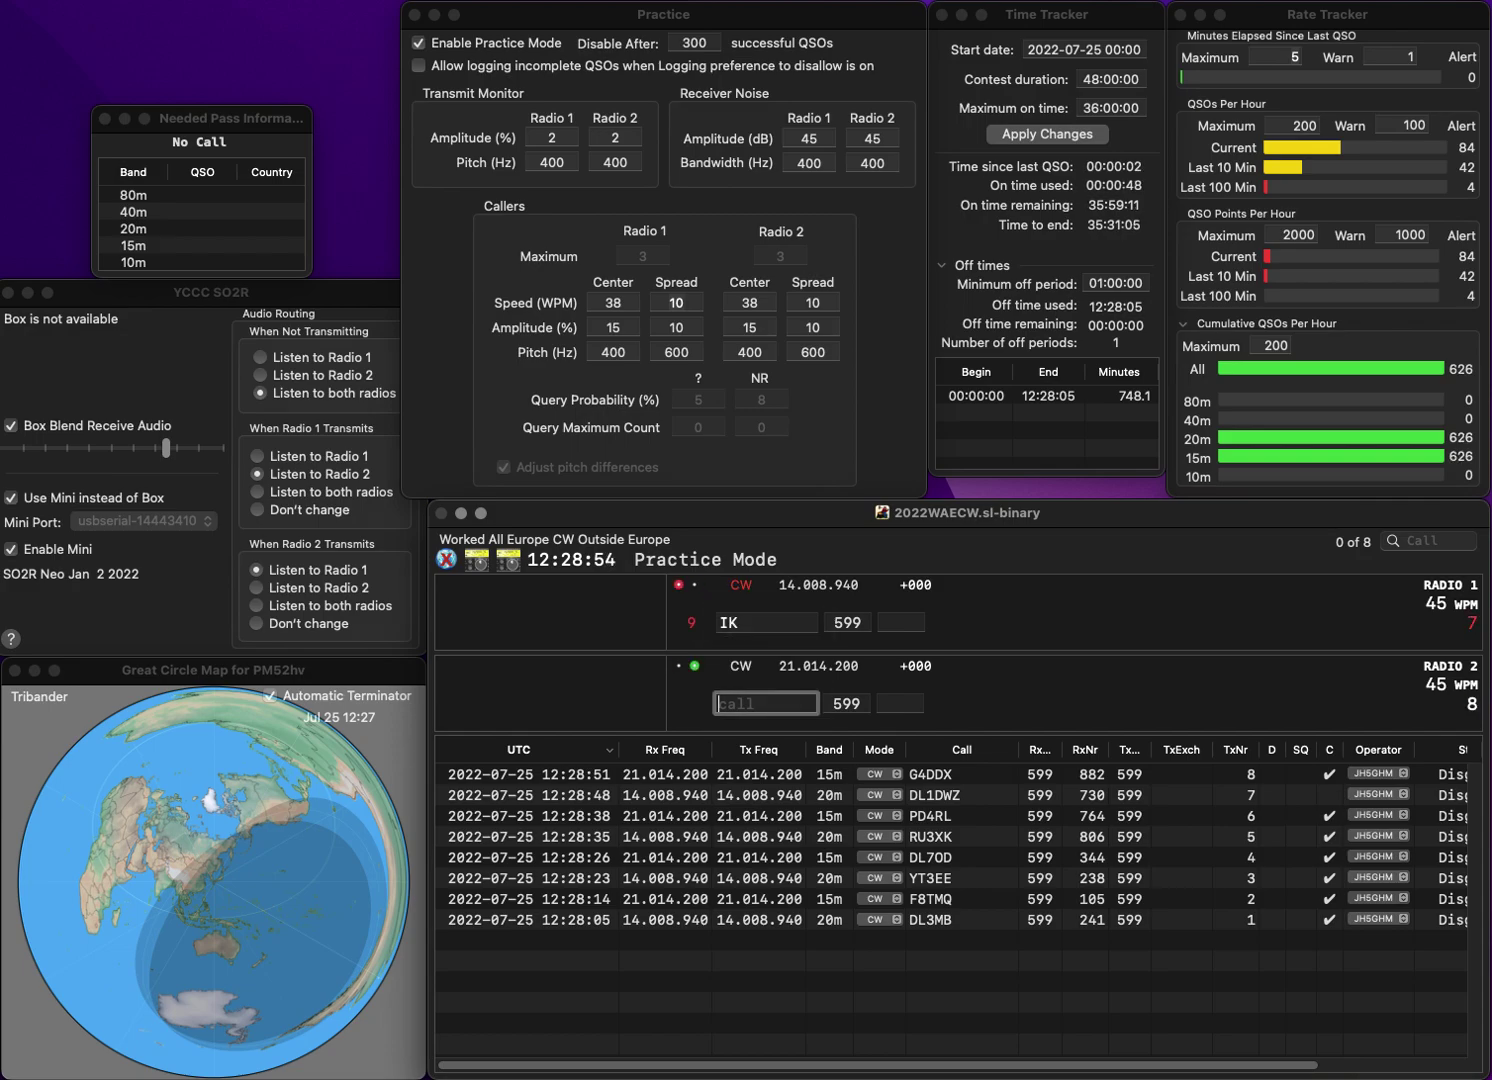
{"action": "type", "text": "ON4PAN"}
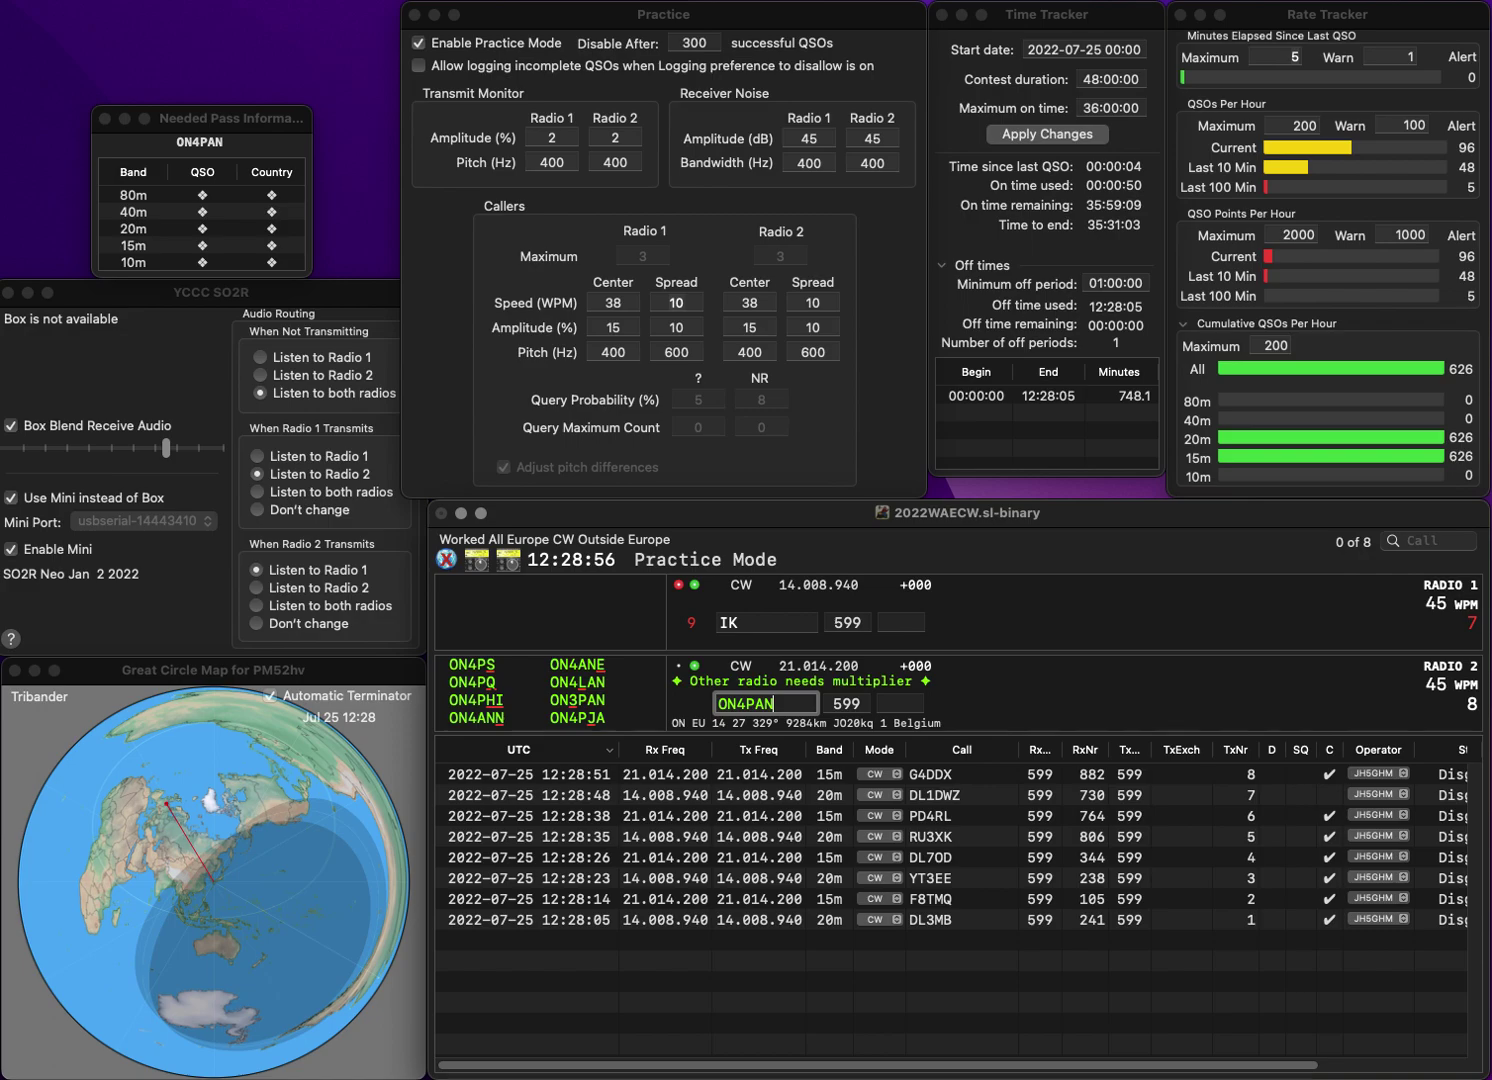
{"action": "key", "text": "Return"}
- Extend the partial call on Radio 1 to IK5F and send it
{"action": "type", "text": "5I"}
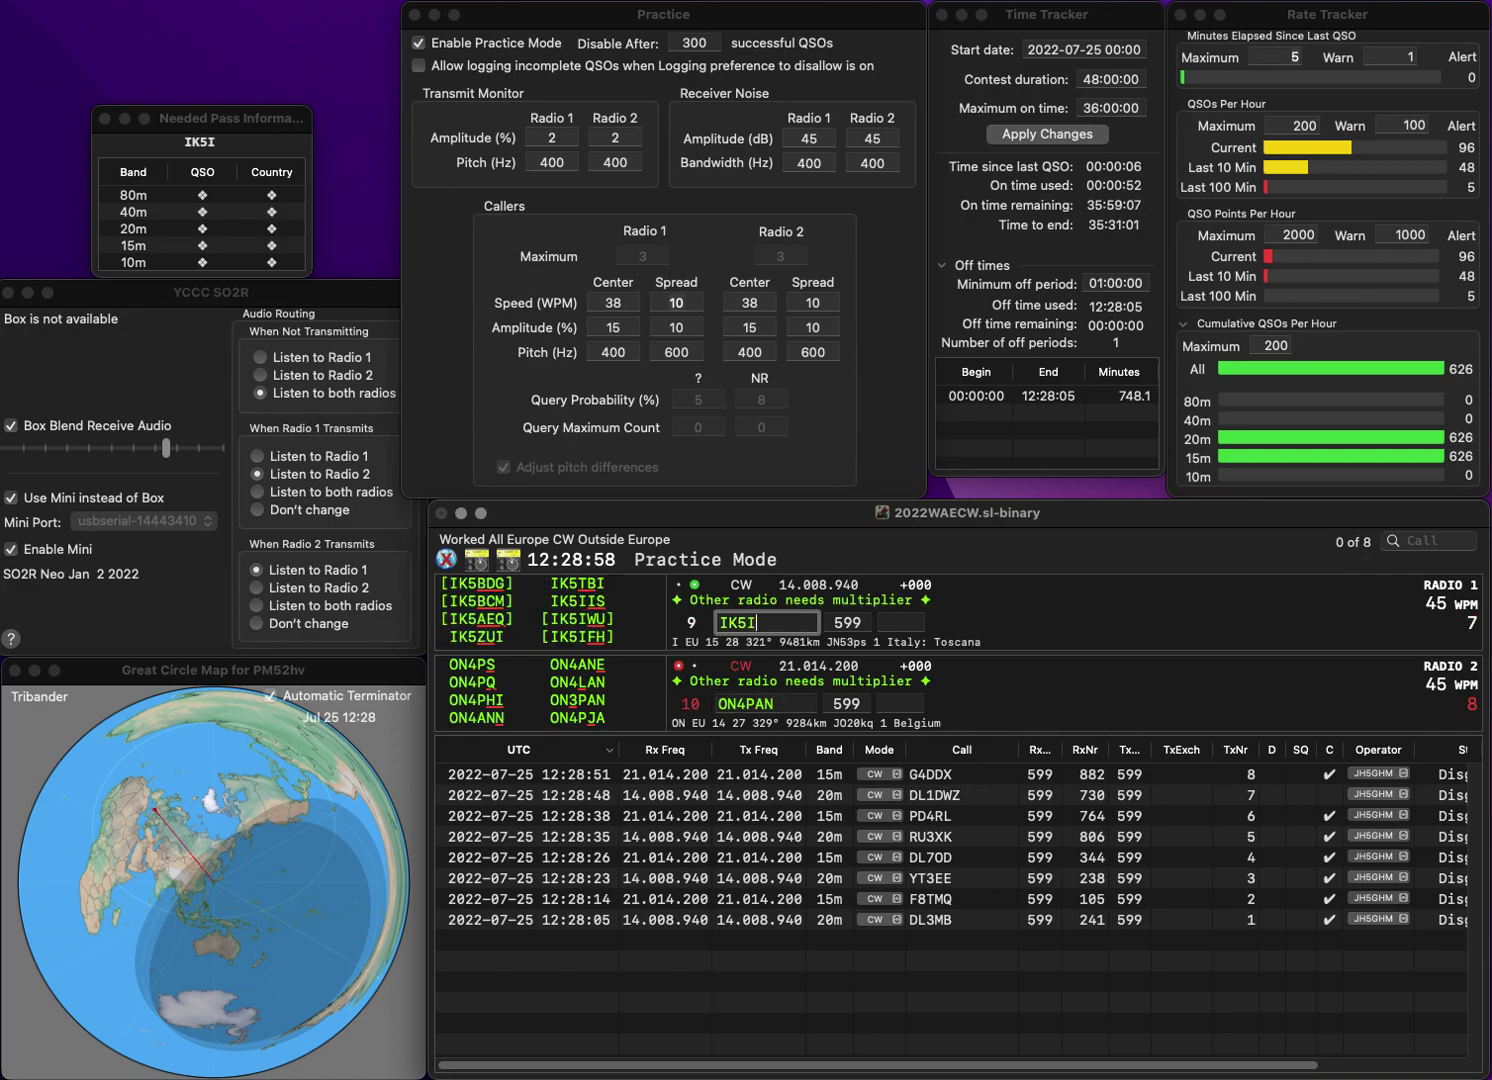
{"action": "key", "text": "BackSpace"}
{"action": "type", "text": "F"}
{"action": "key", "text": "Return"}
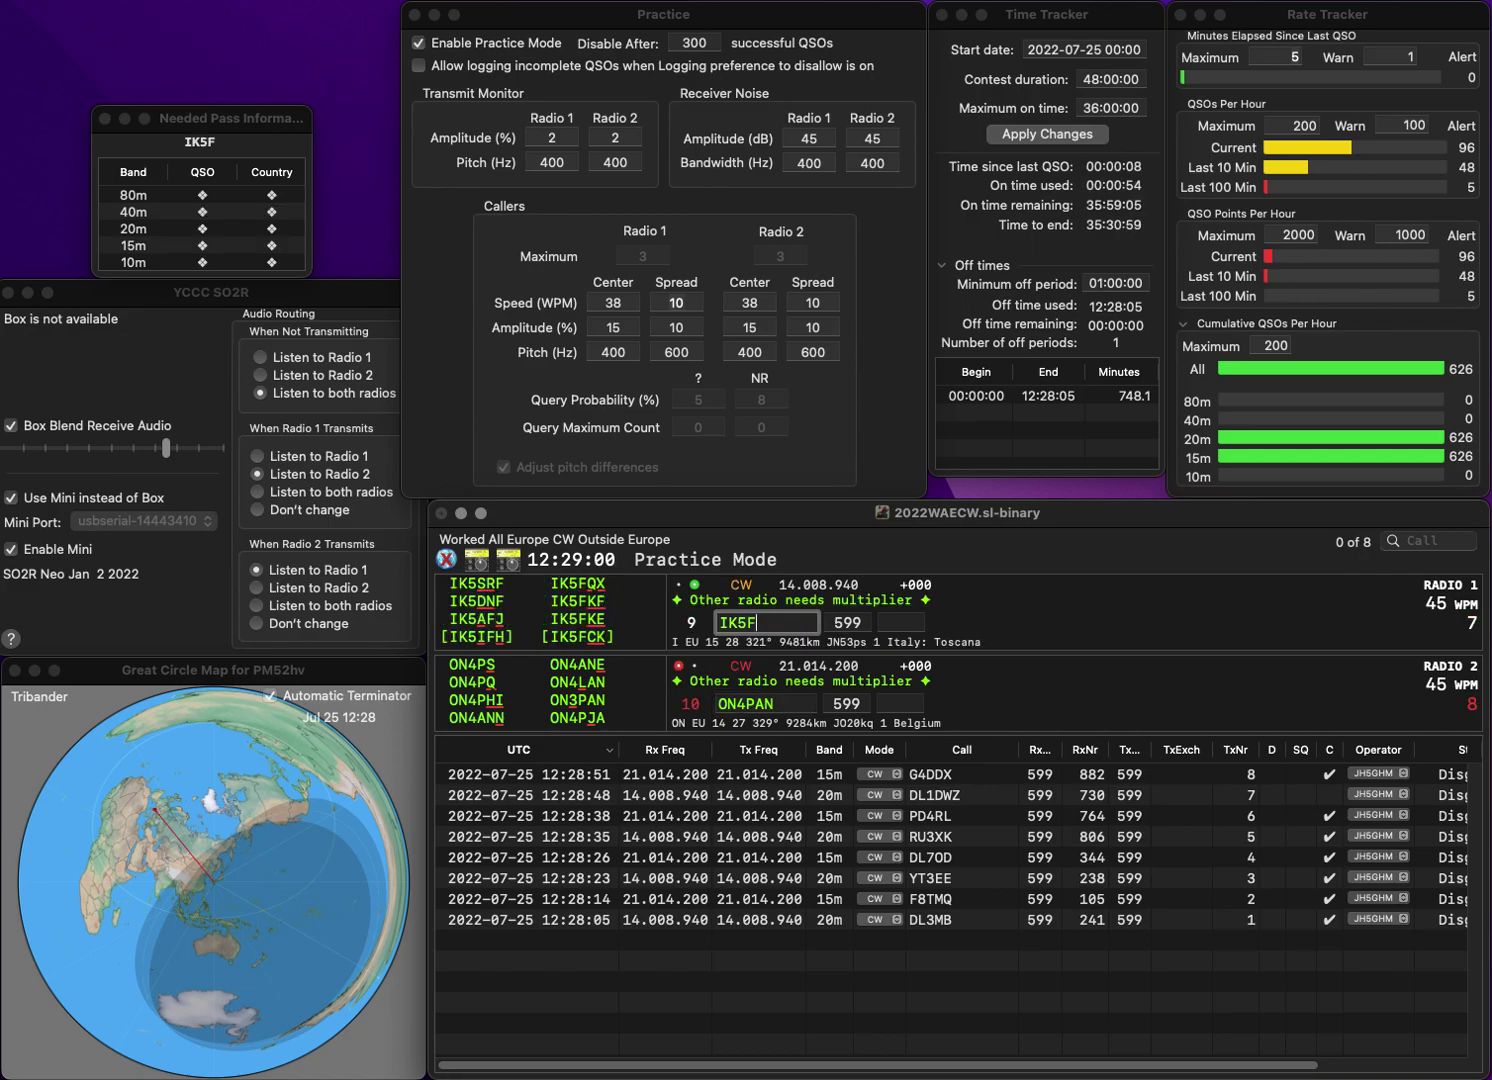
- Correct the call on Radio 2 to ON3PAN and resend the exchange
{"action": "key", "text": "BackSpace"}
{"action": "key", "text": "BackSpace"}
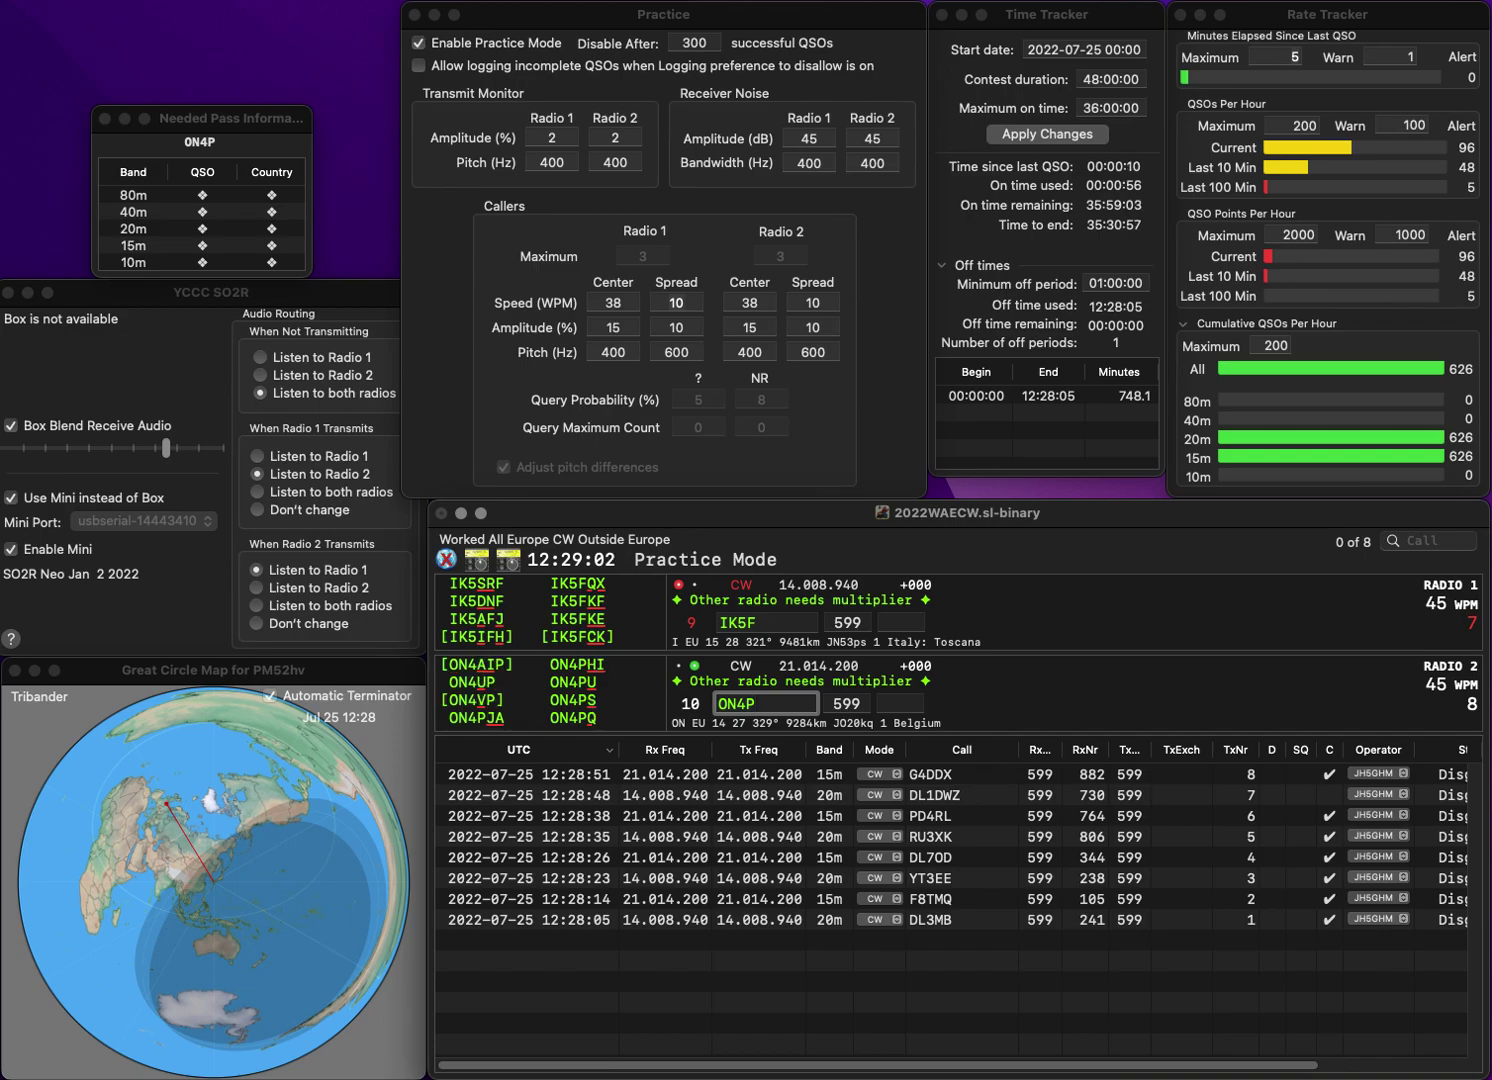
{"action": "type", "text": "AN"}
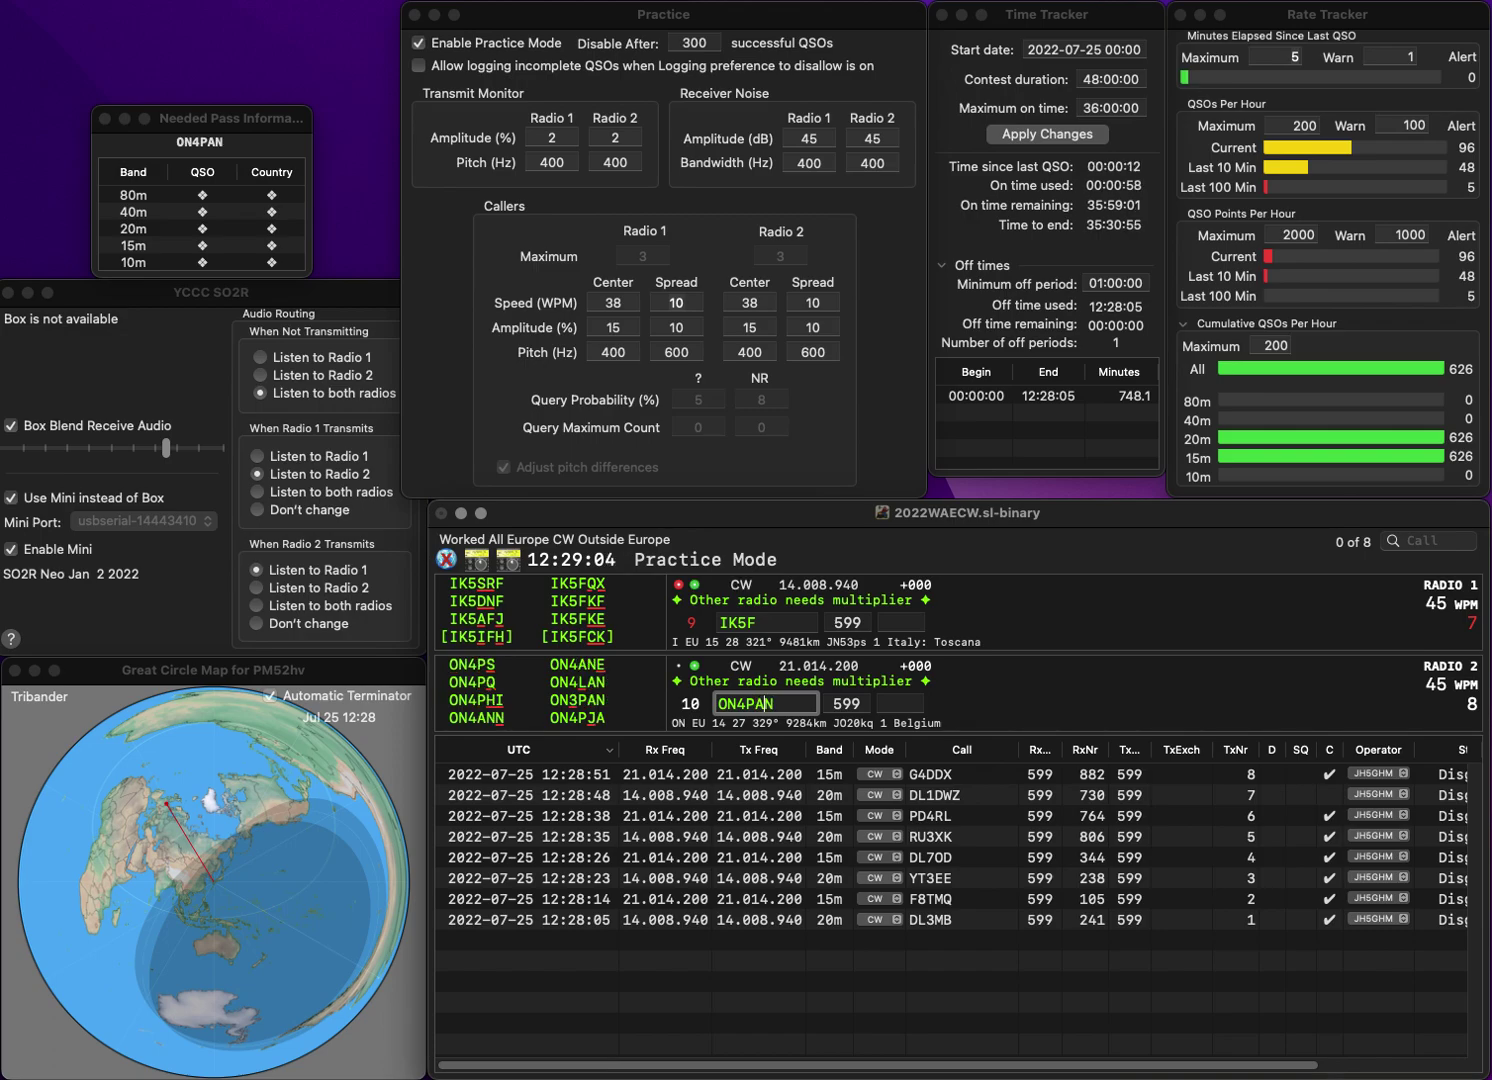
{"action": "key", "text": "BackSpace"}
{"action": "type", "text": "3"}
{"action": "key", "text": "Return"}
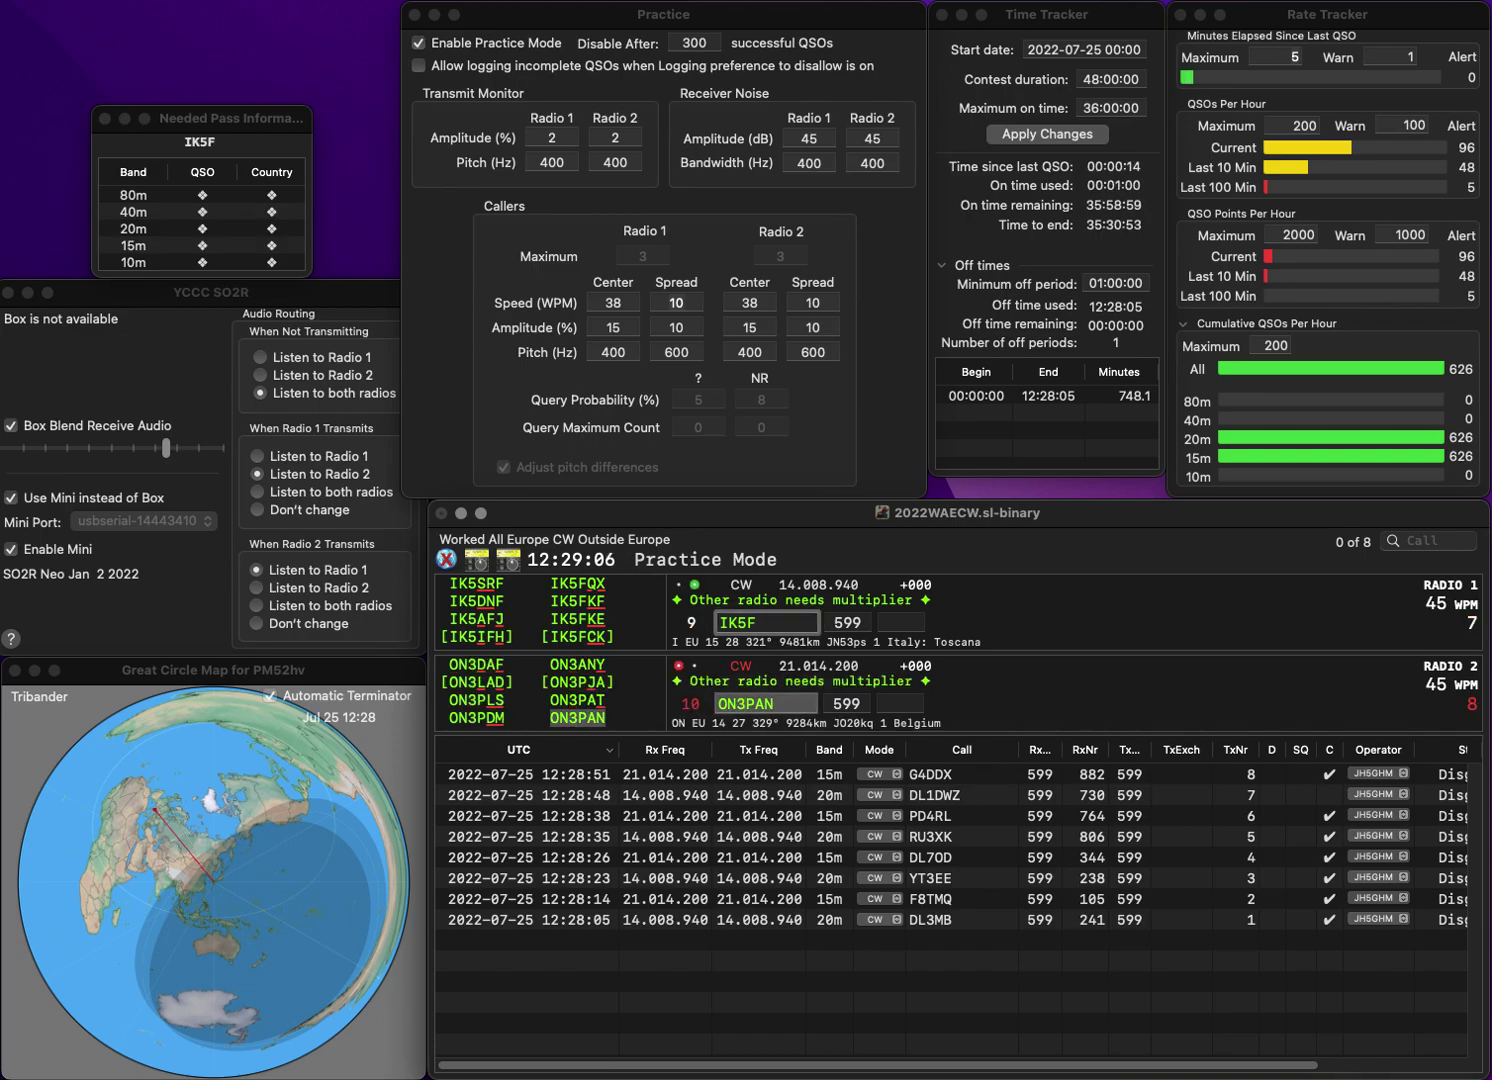
{"action": "key", "text": "BackSpace"}
{"action": "type", "text": "IFH"}
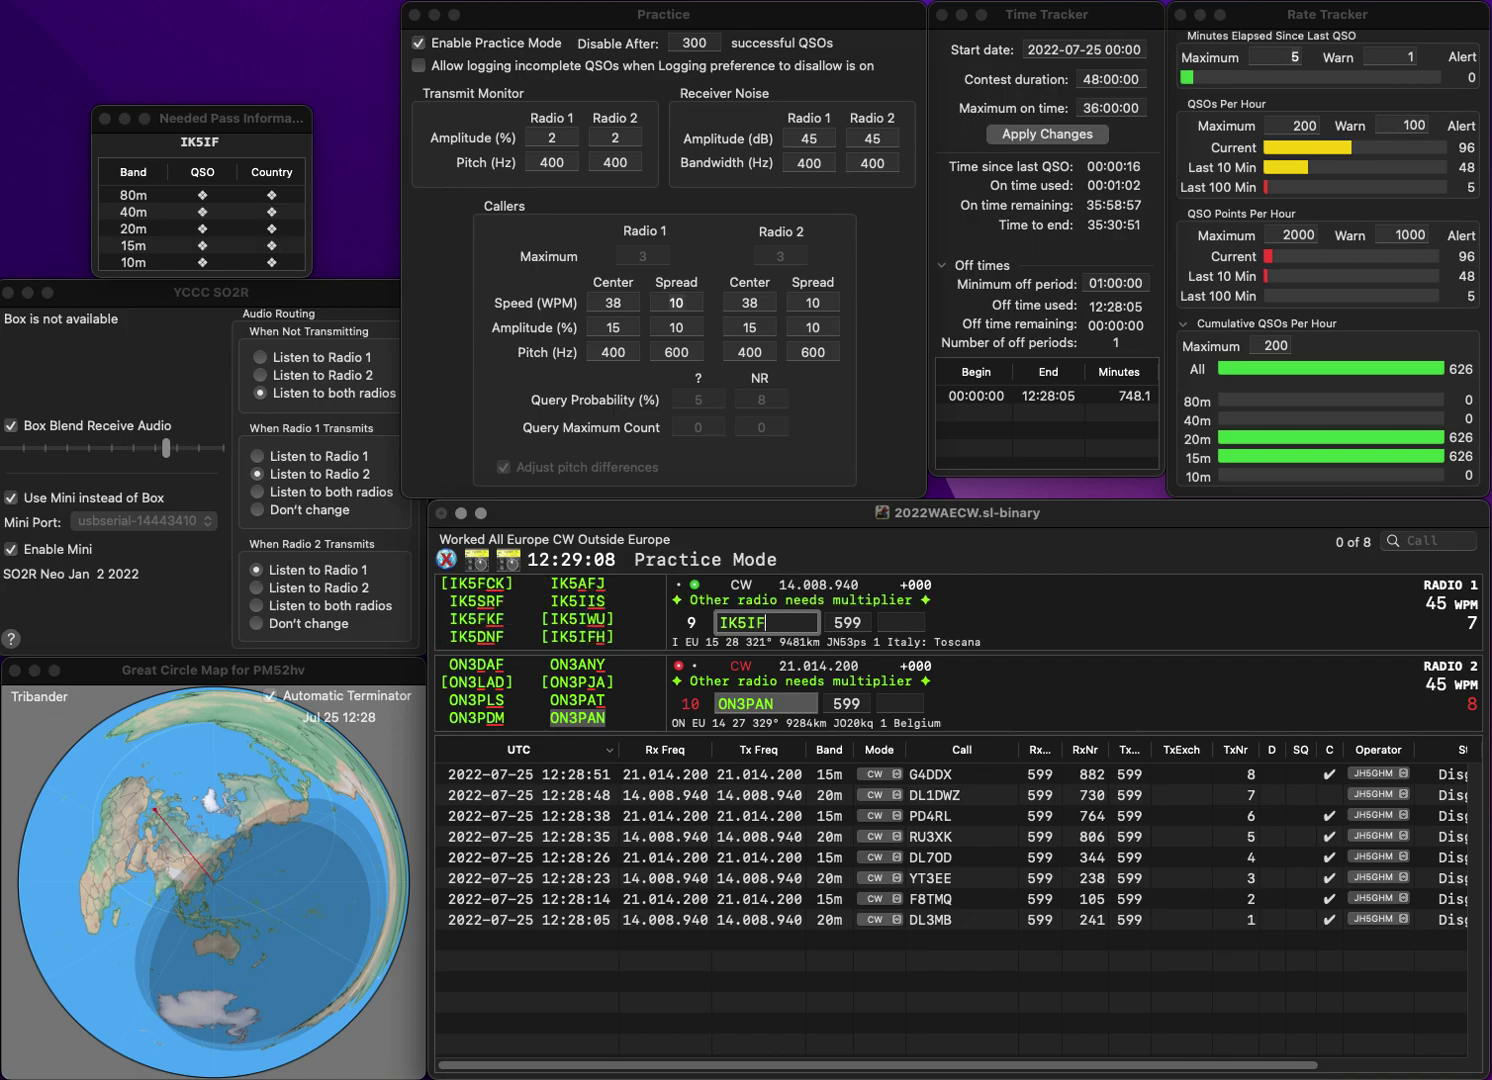
{"action": "key", "text": "Return"}
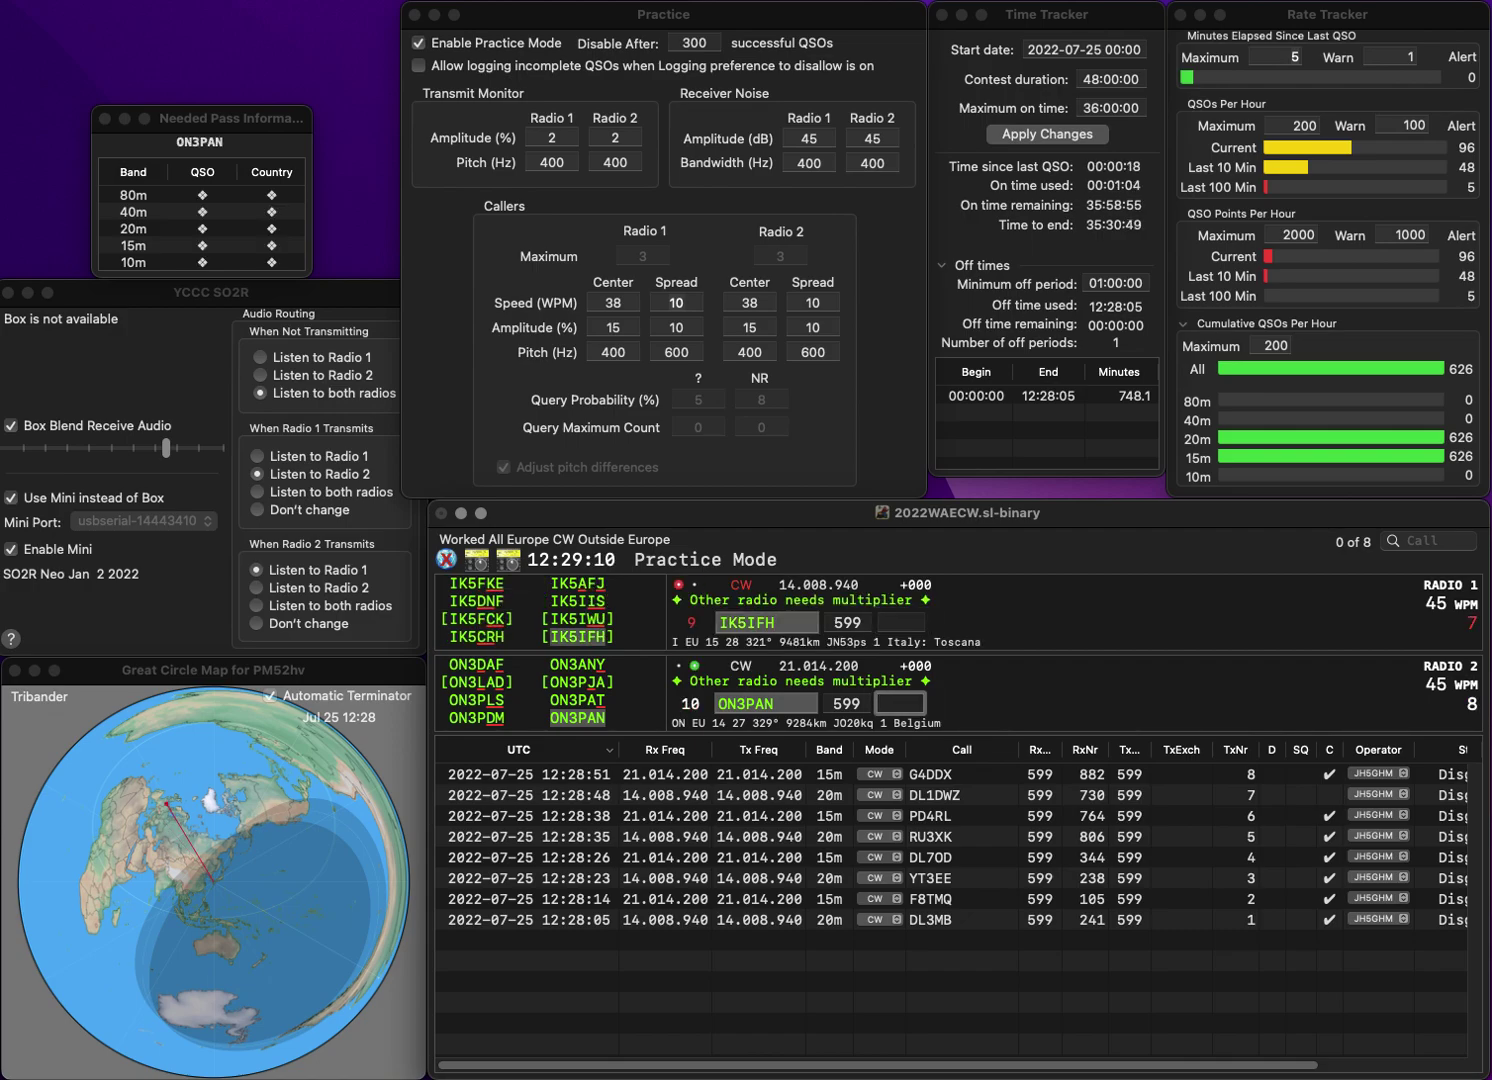
- Log ON3PAN on Radio 2 with received number 552 and IK5IFH on Radio 1 with received number 746
{"action": "type", "text": "552"}
{"action": "key", "text": "Return"}
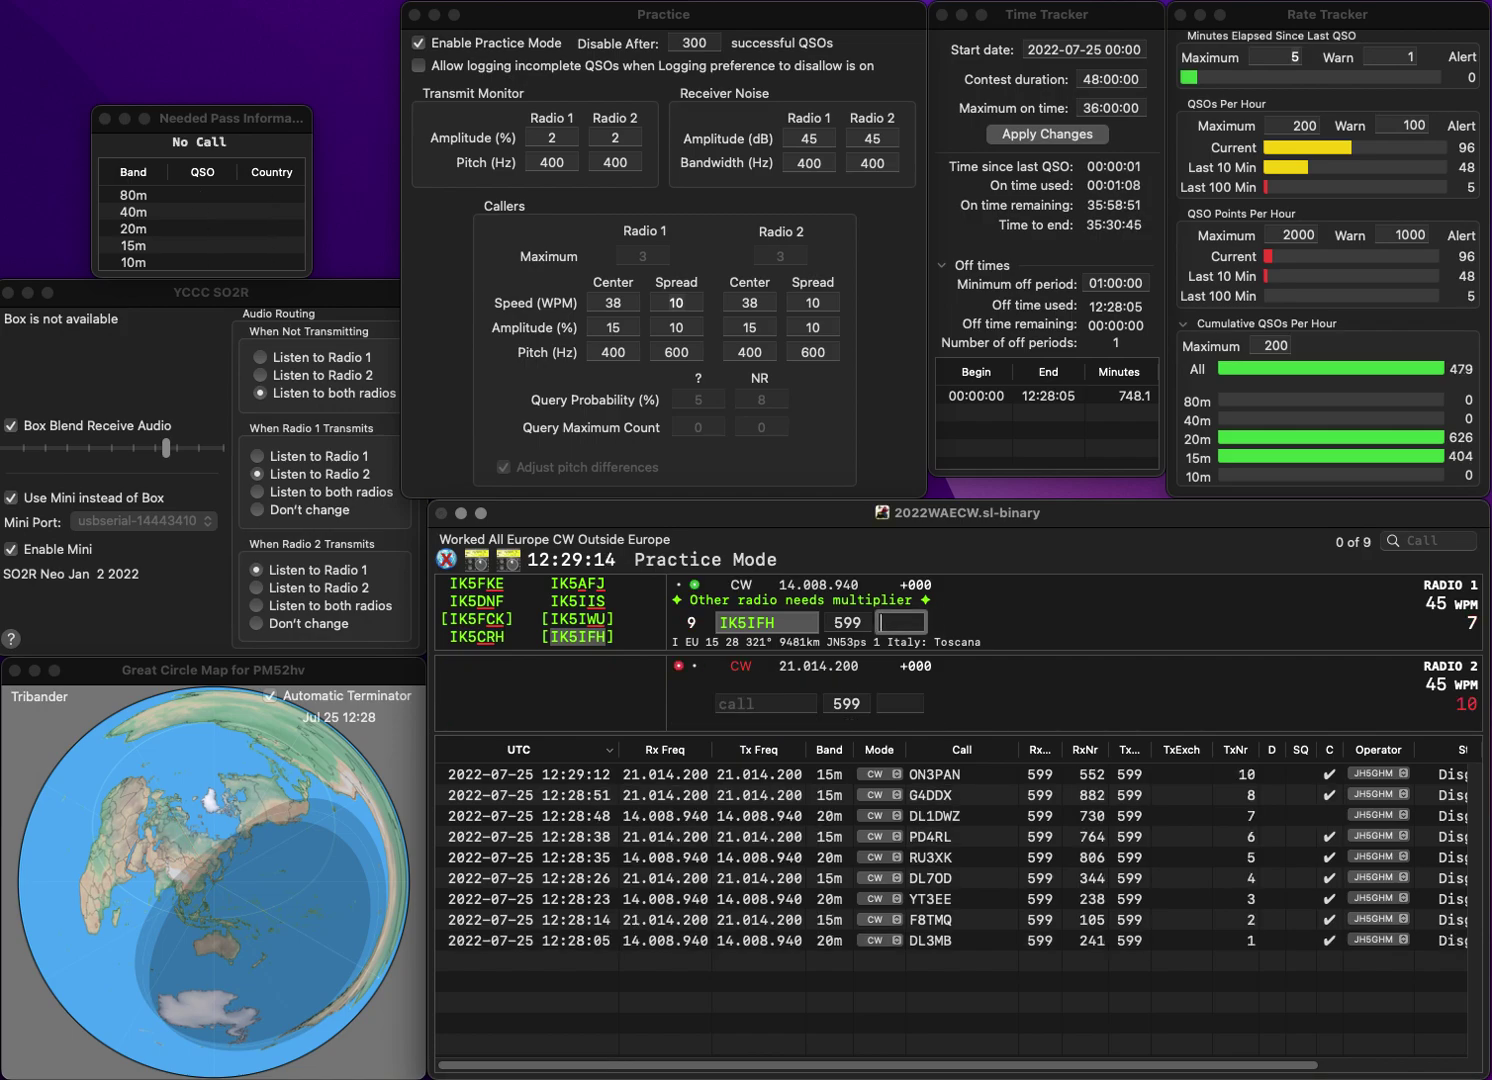
{"action": "type", "text": "746"}
{"action": "key", "text": "Return"}
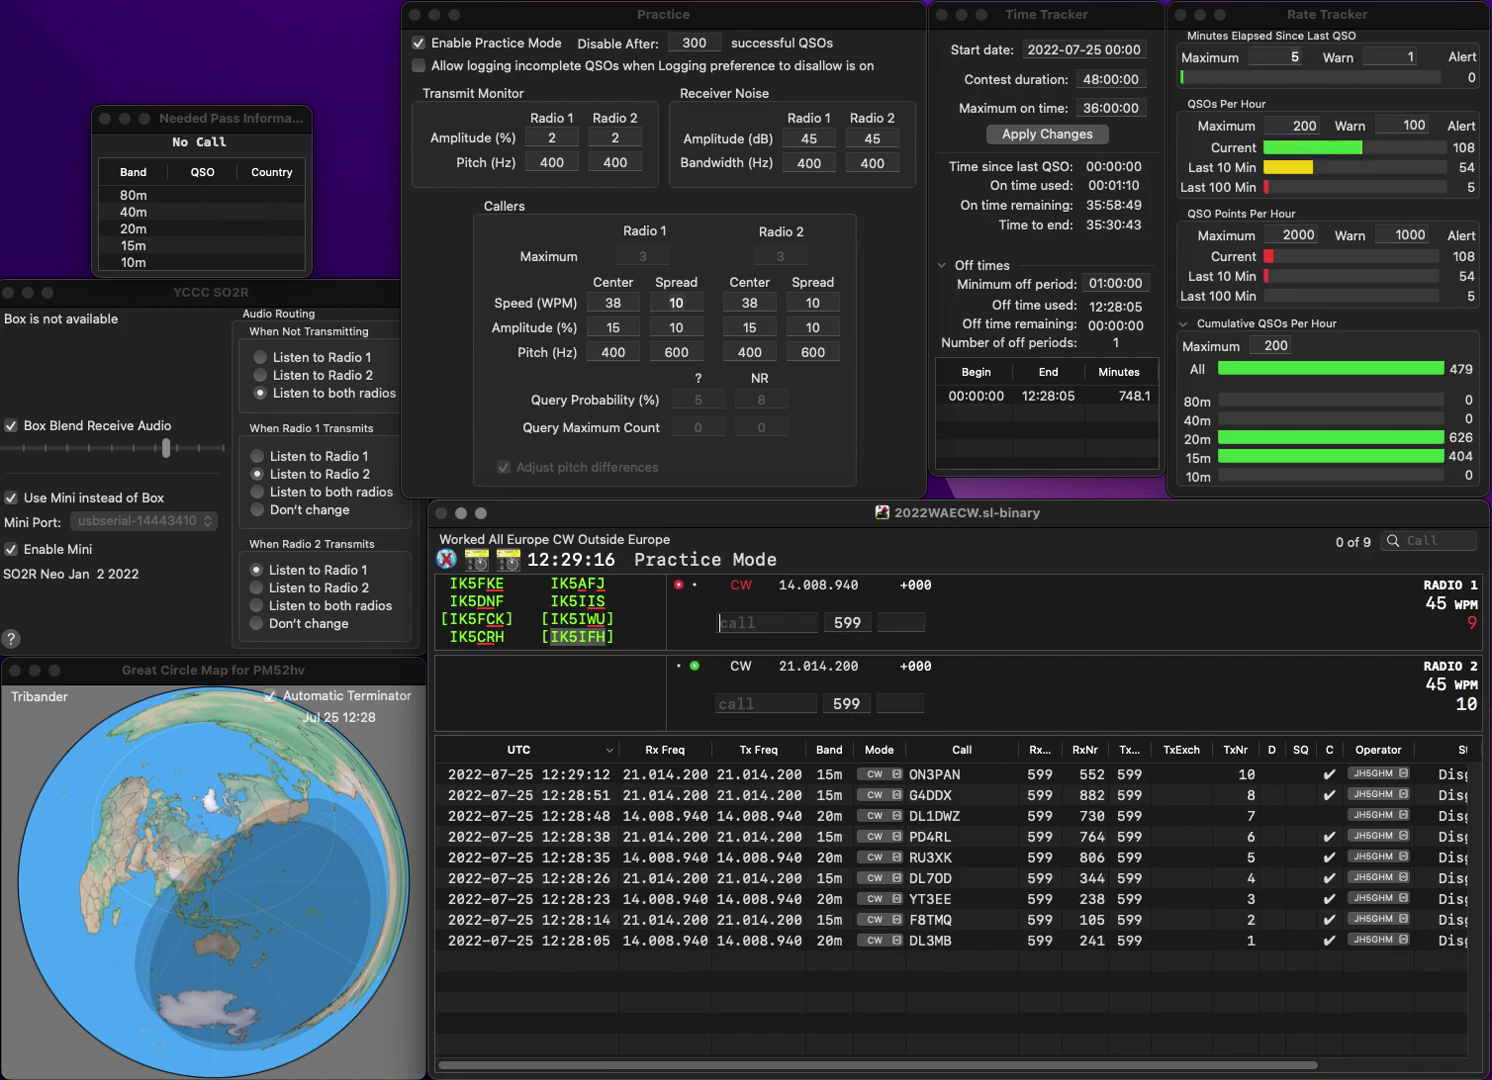
{"action": "type", "text": "IZ1ZJO"}
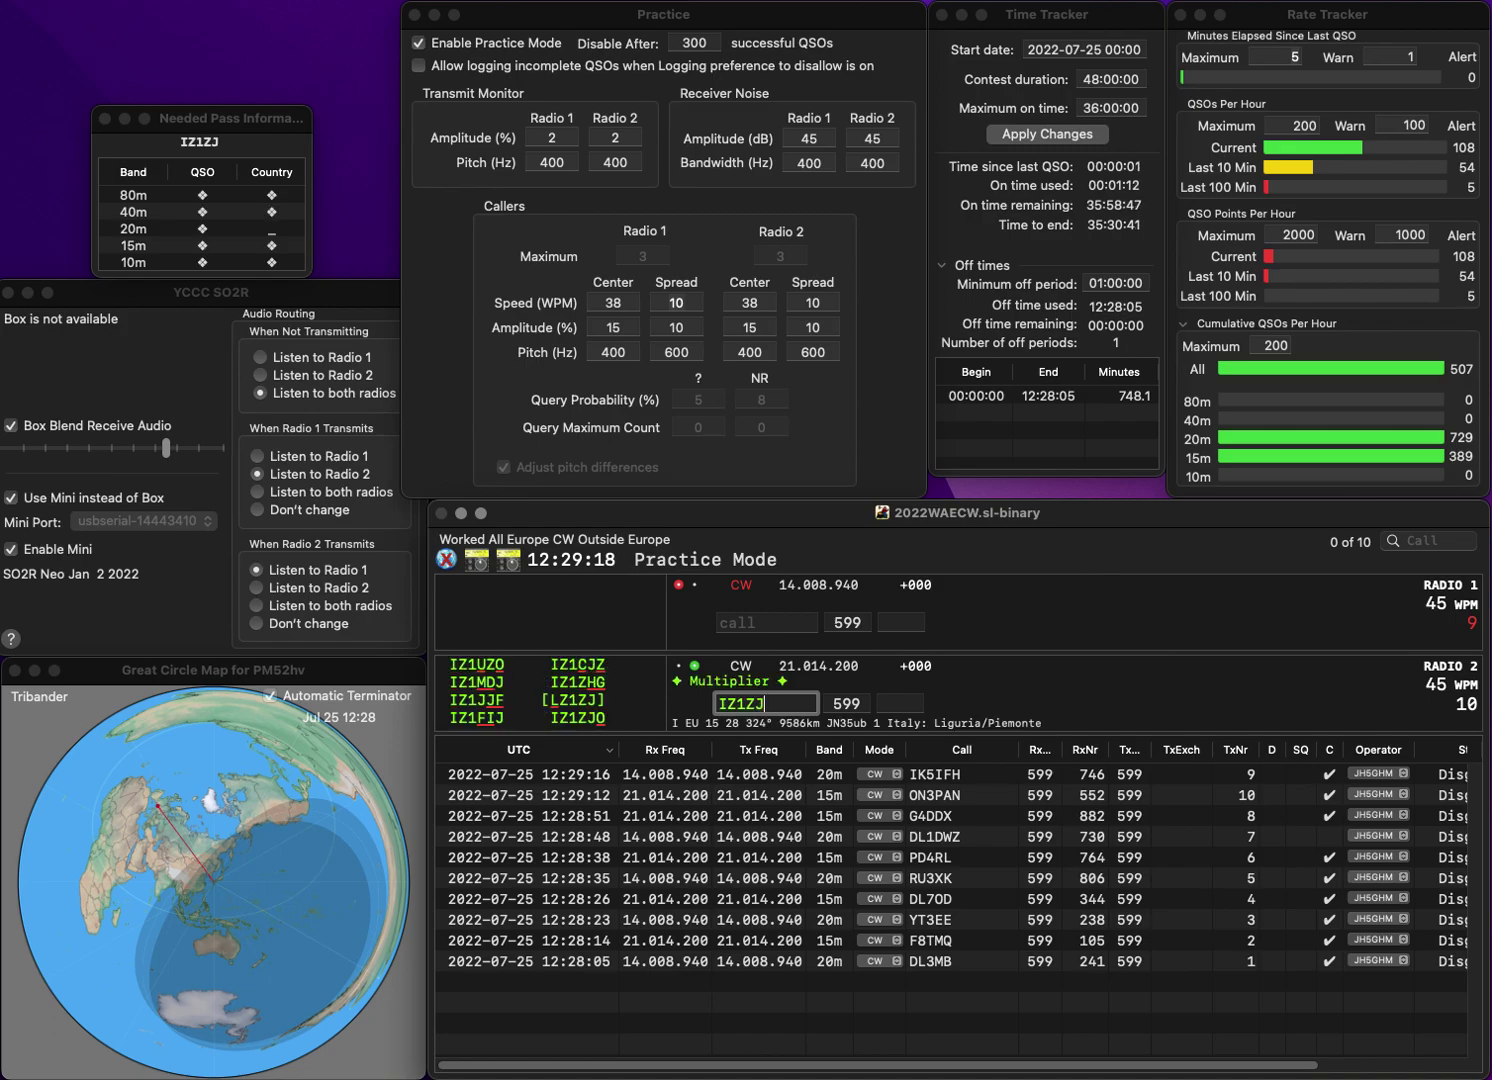
{"action": "key", "text": "Return"}
{"action": "type", "text": "G8FCQ"}
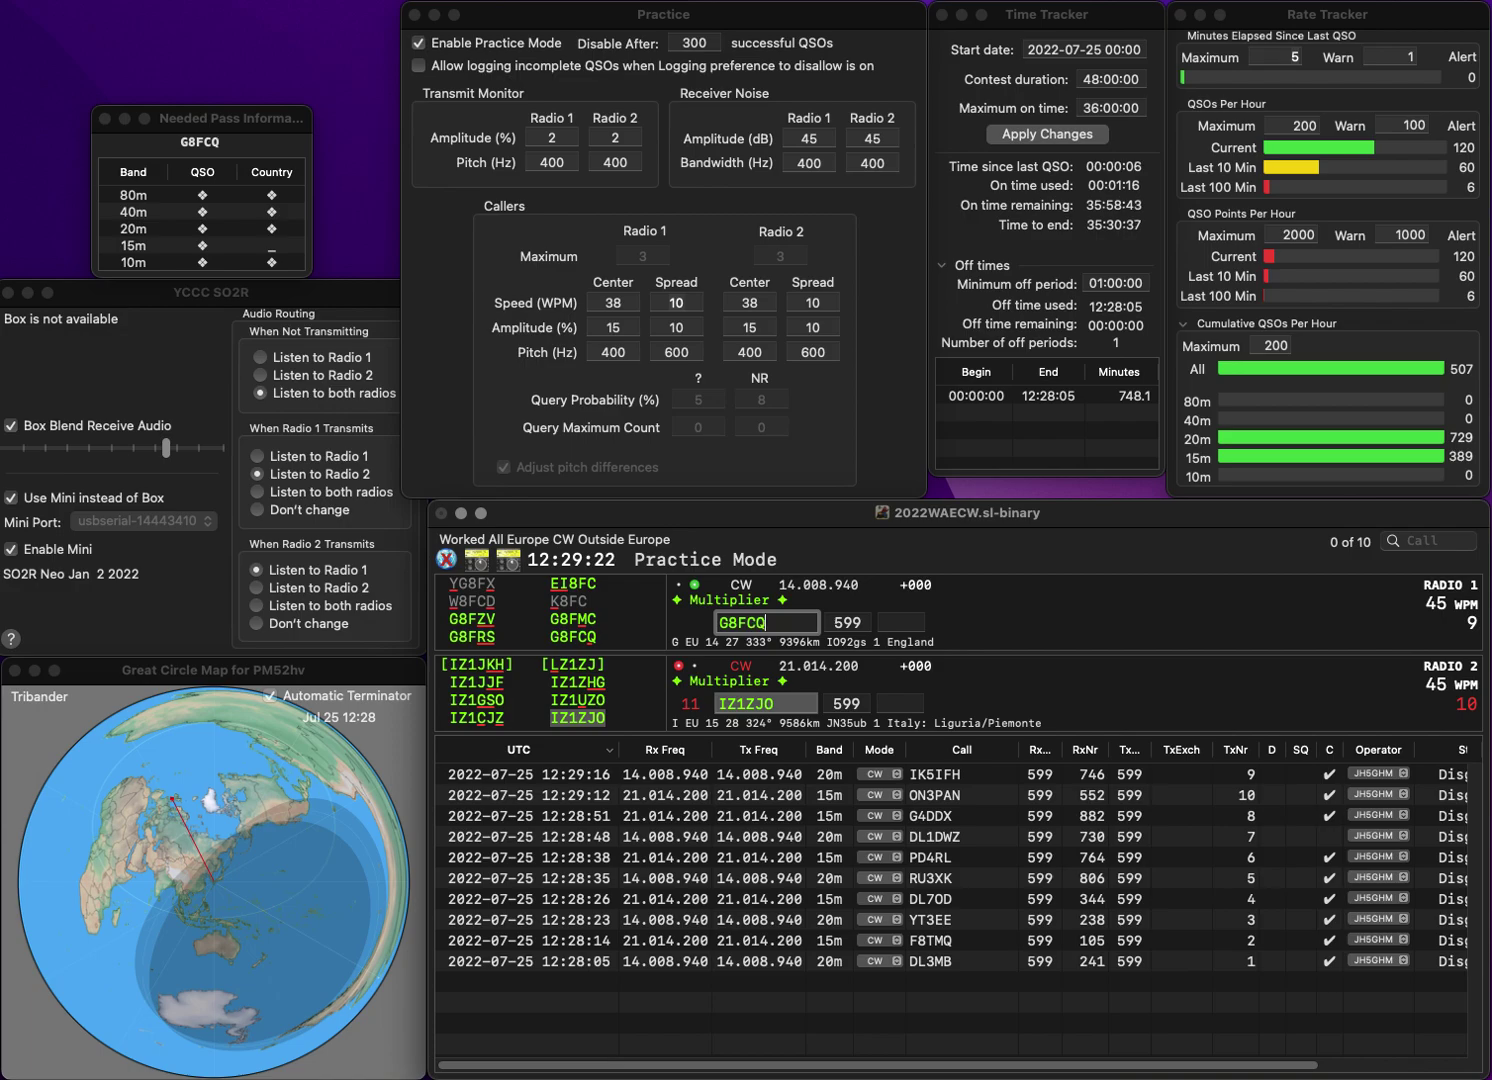
{"action": "key", "text": "Return"}
{"action": "key", "text": "space"}
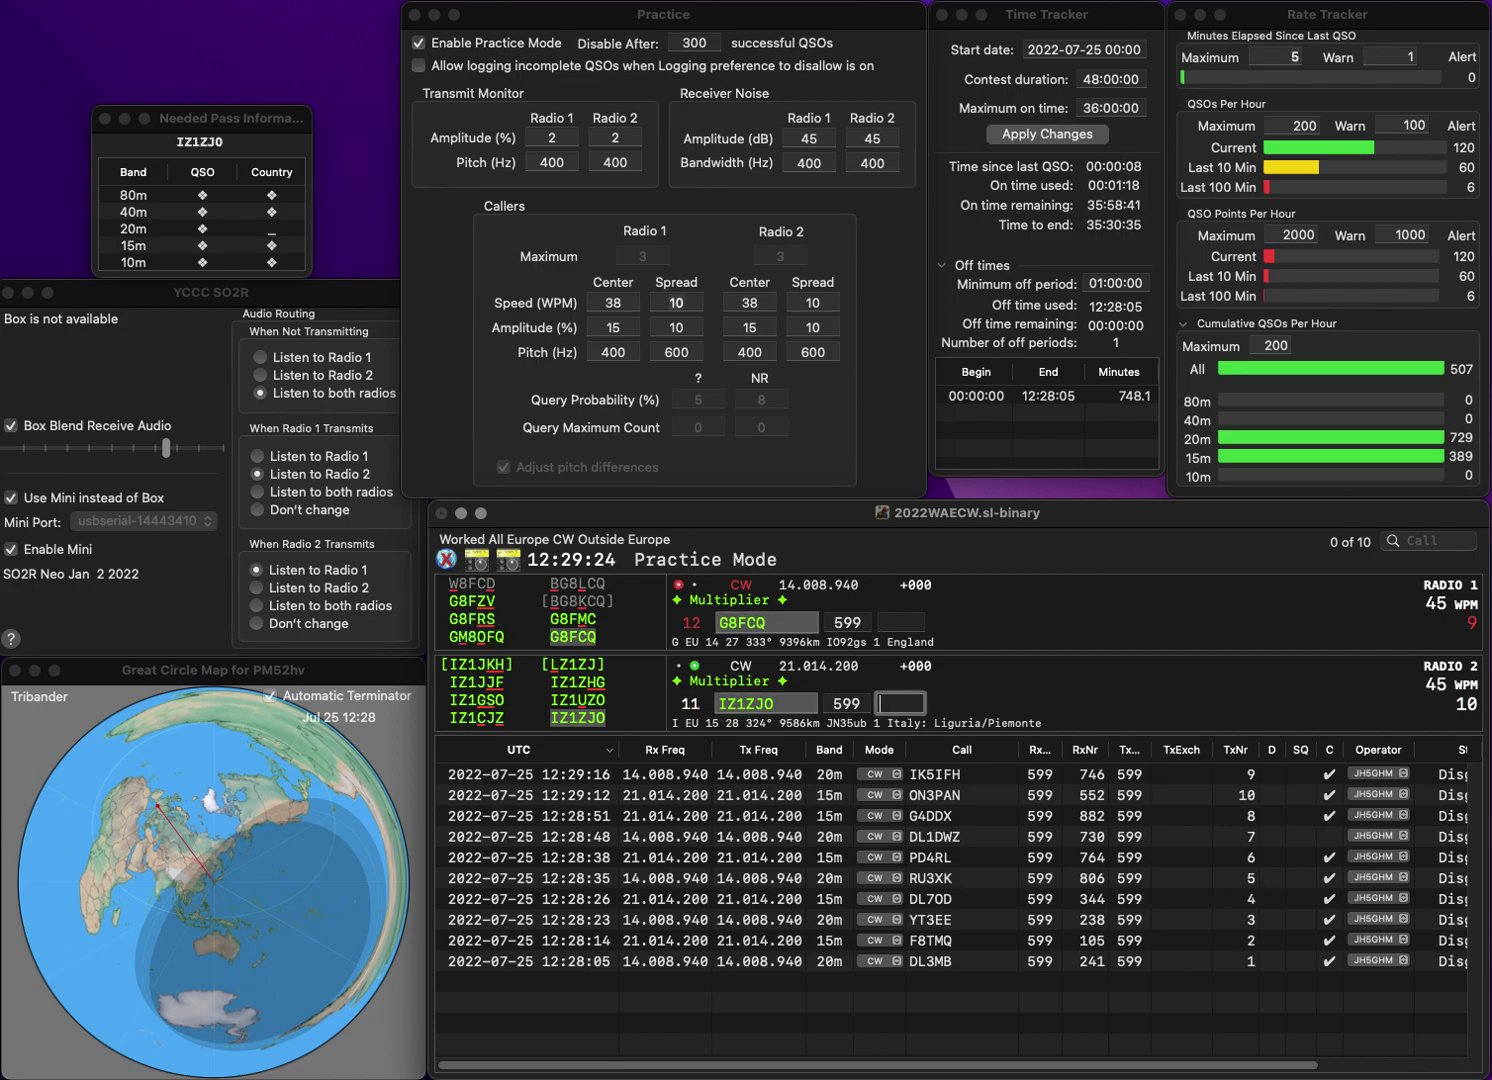
{"action": "type", "text": "298"}
{"action": "key", "text": "Return"}
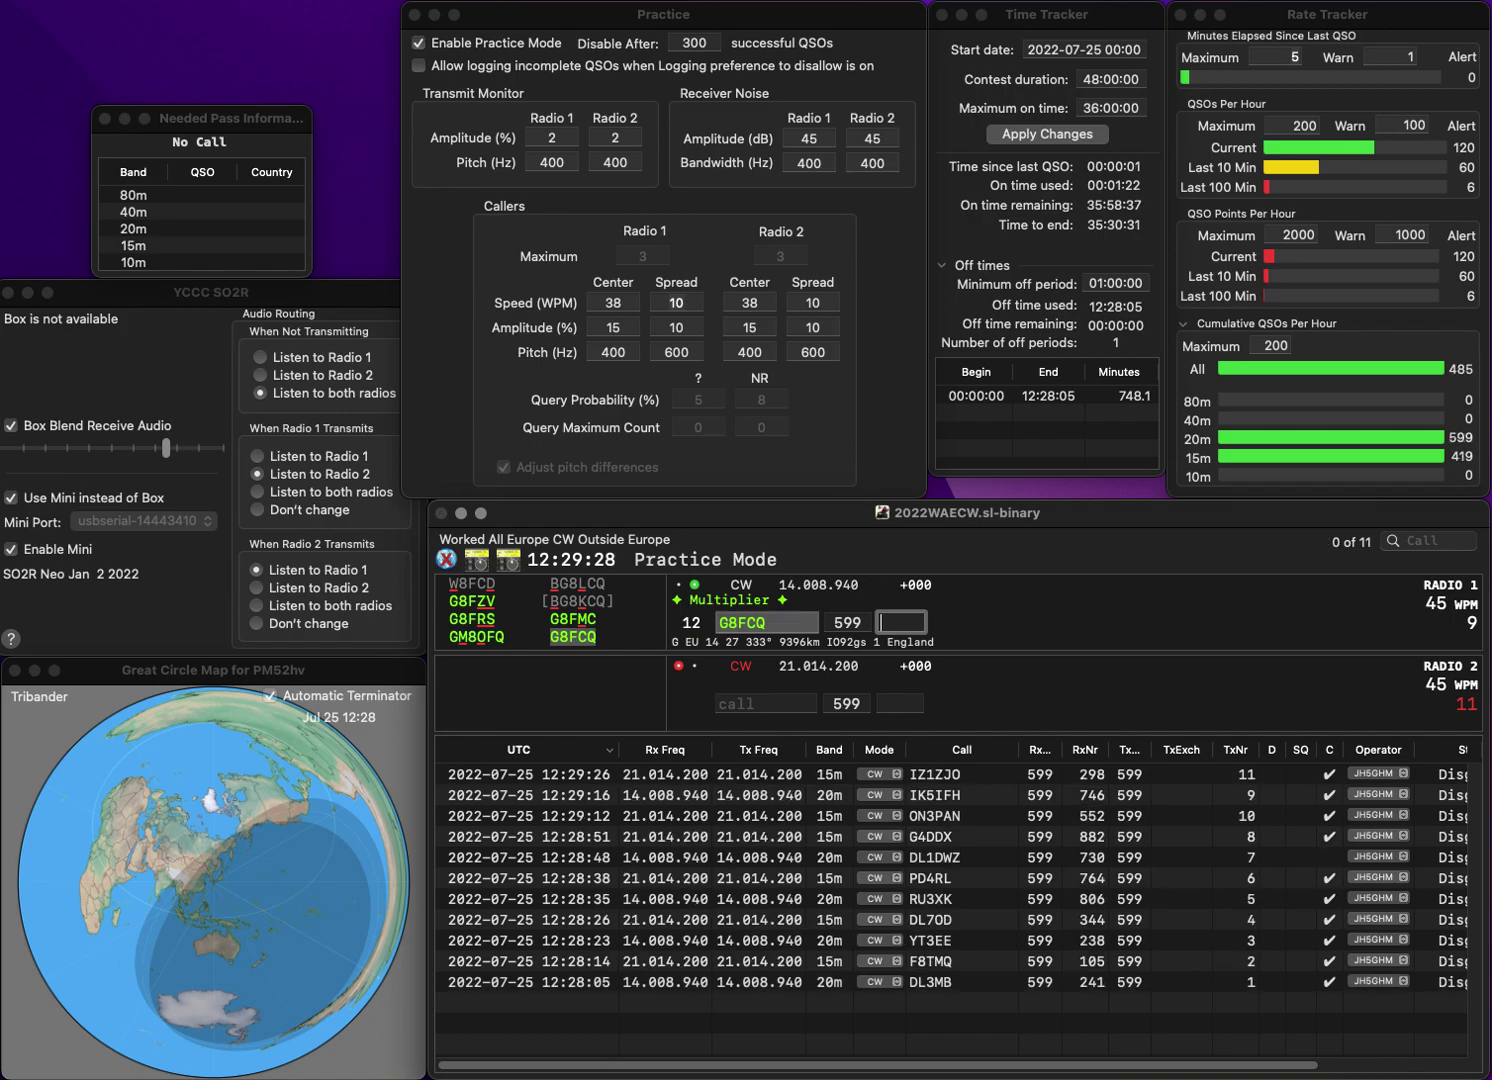
{"action": "type", "text": "28"}
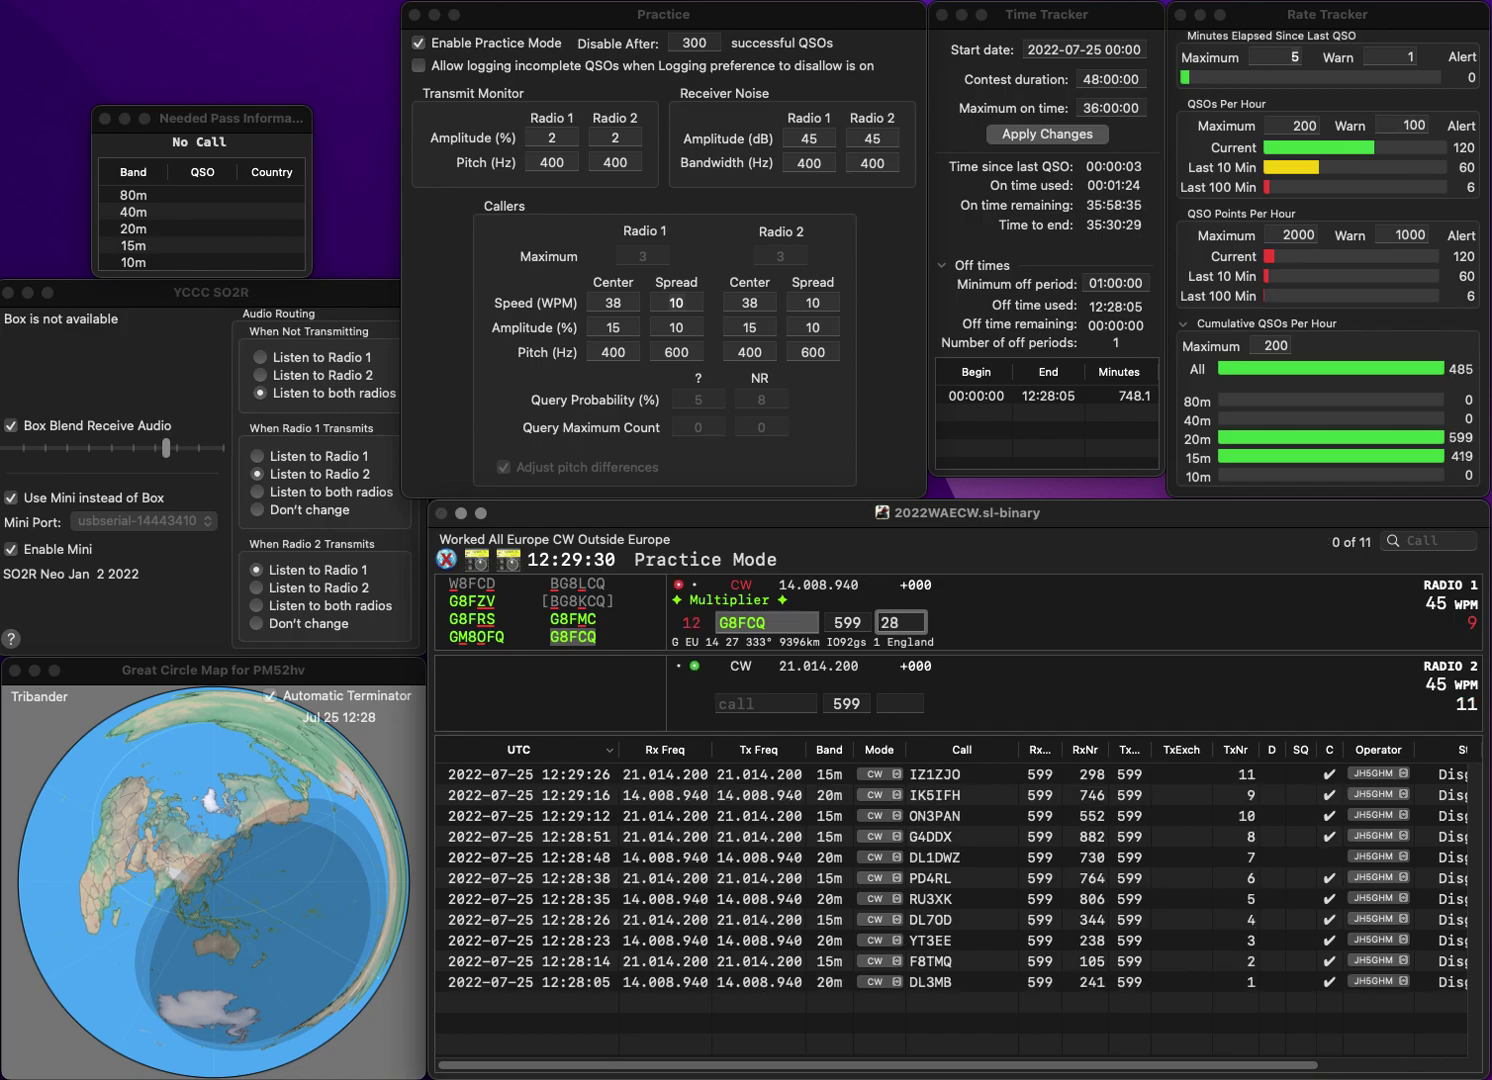
{"action": "type", "text": "3"}
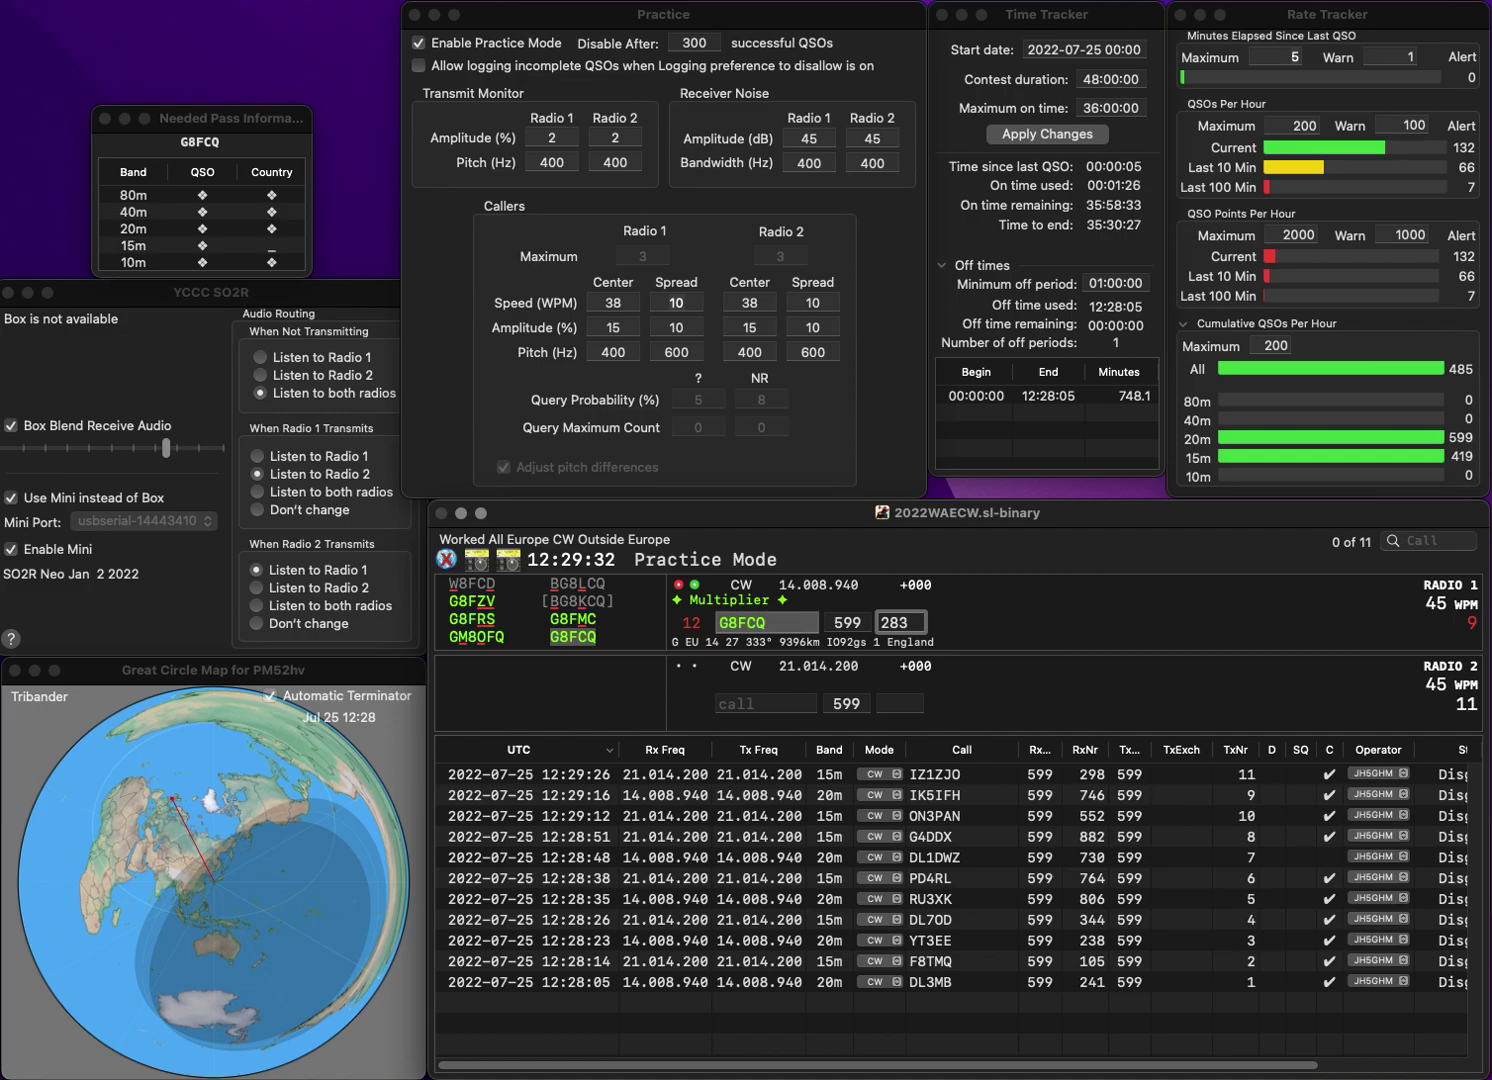
{"action": "key", "text": "Return"}
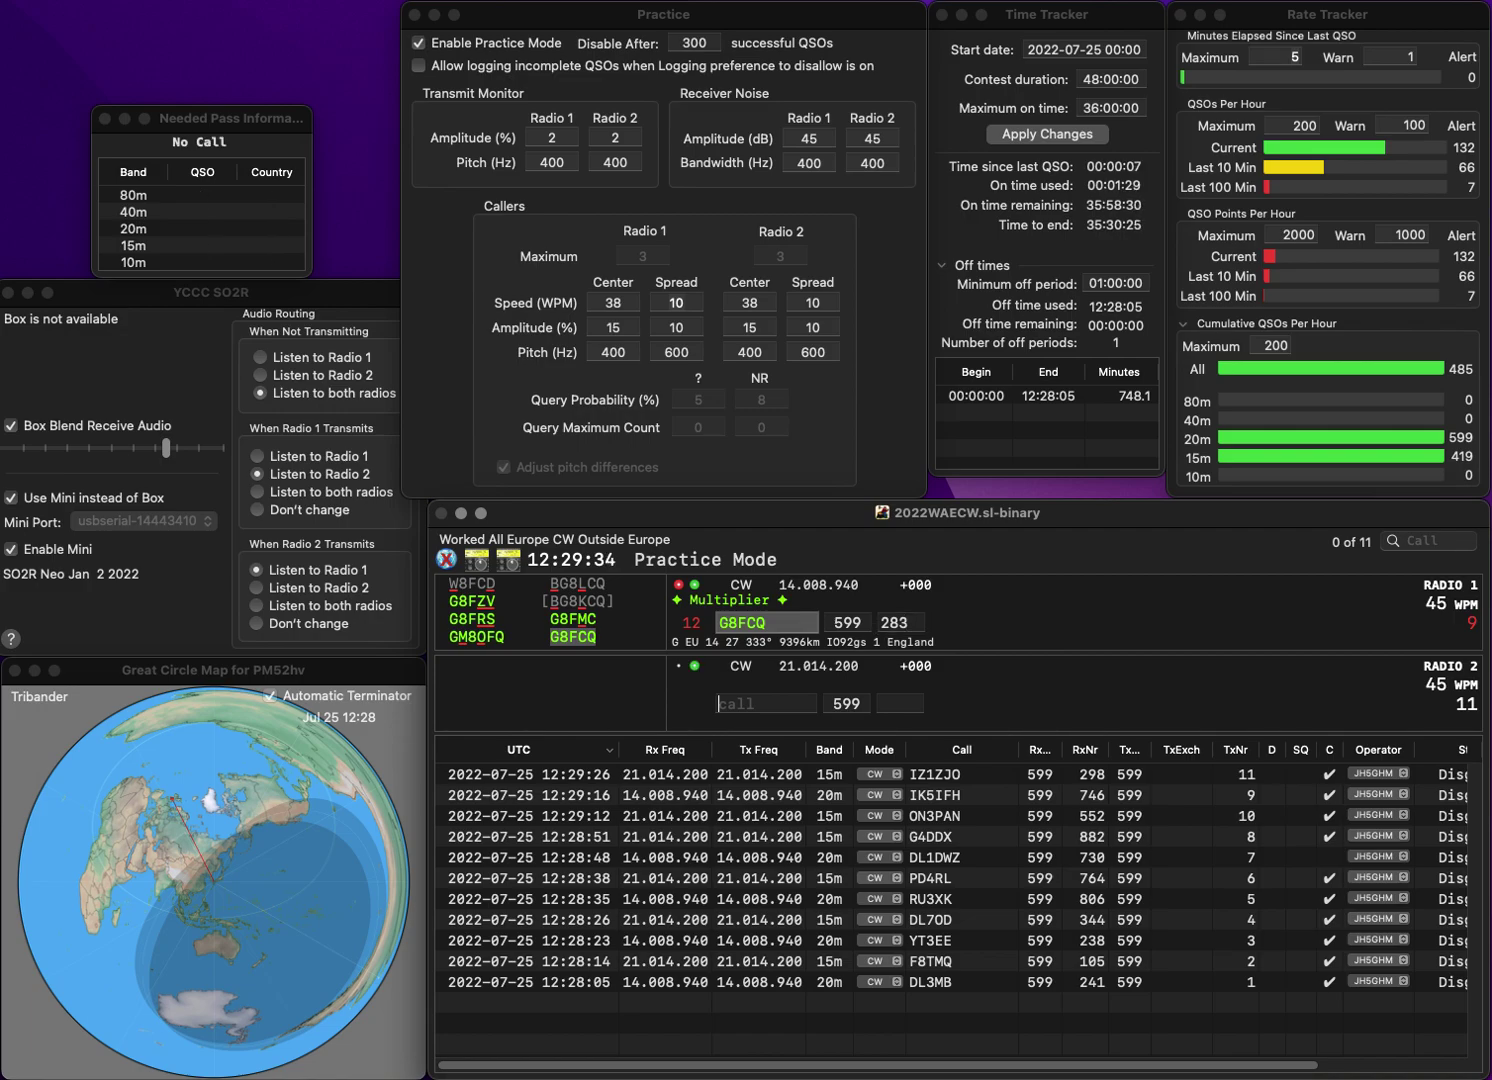
- Answer CR5HQ on Radio 2 and DL4DRW on Radio 1
{"action": "type", "text": "RHQ"}
{"action": "key", "text": "Left"}
{"action": "key", "text": "Left"}
{"action": "key", "text": "BackSpace"}
{"action": "type", "text": "CR5"}
{"action": "key", "text": "Return"}
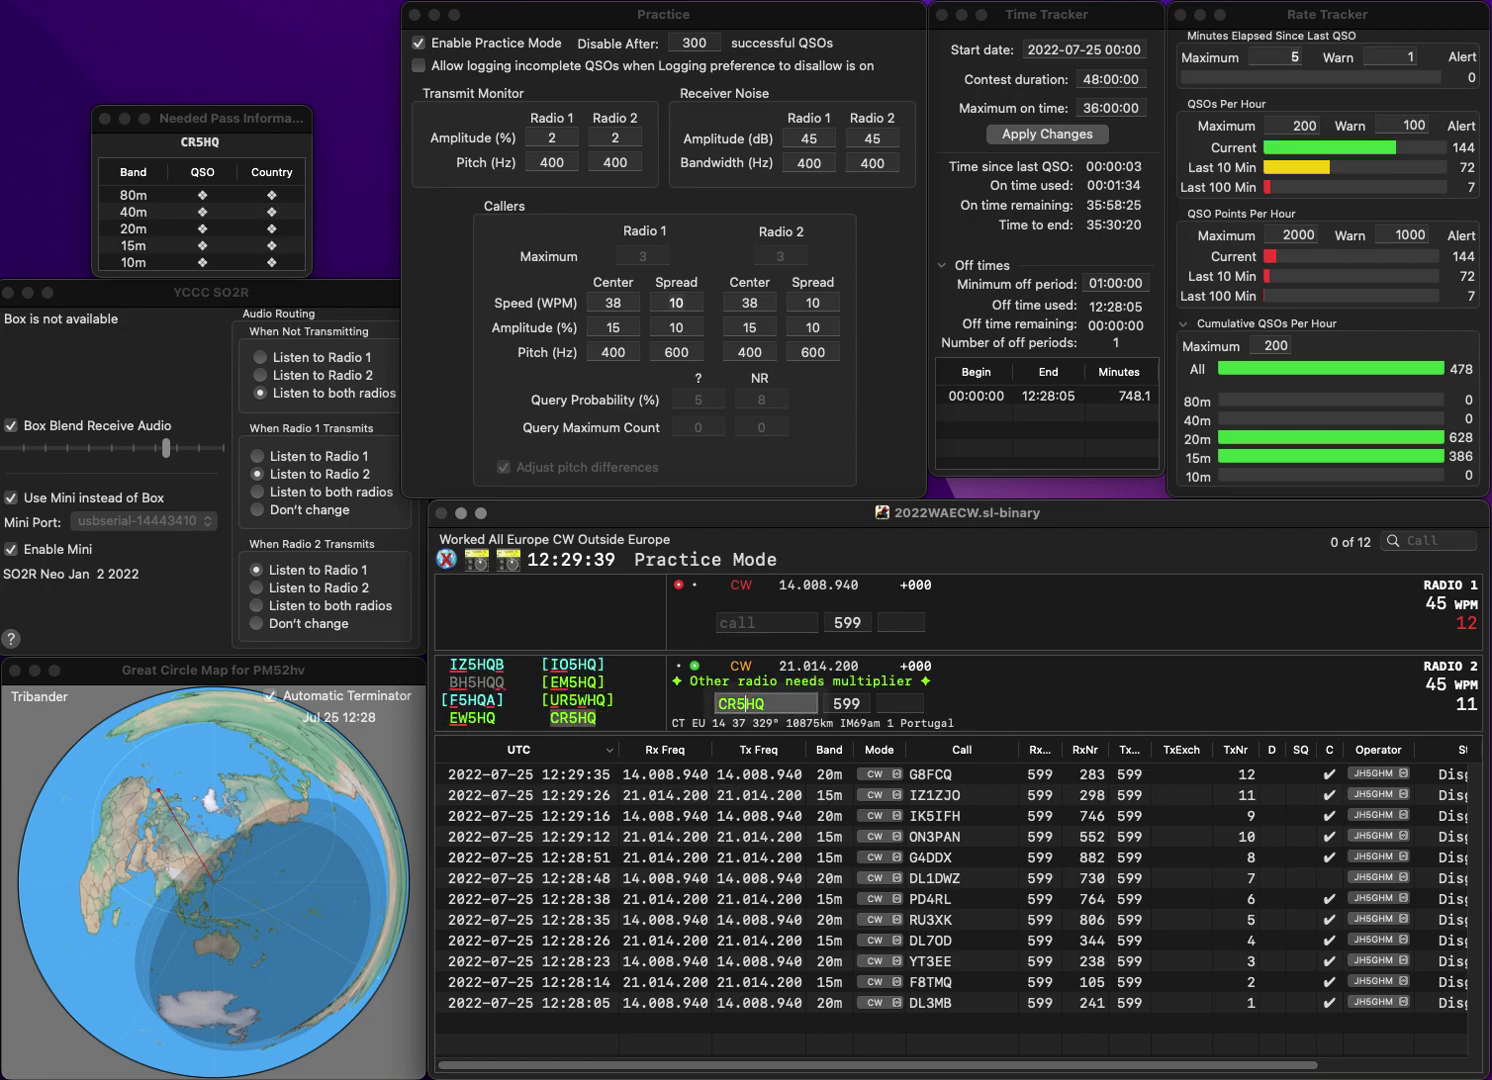
{"action": "type", "text": "DL4DRW"}
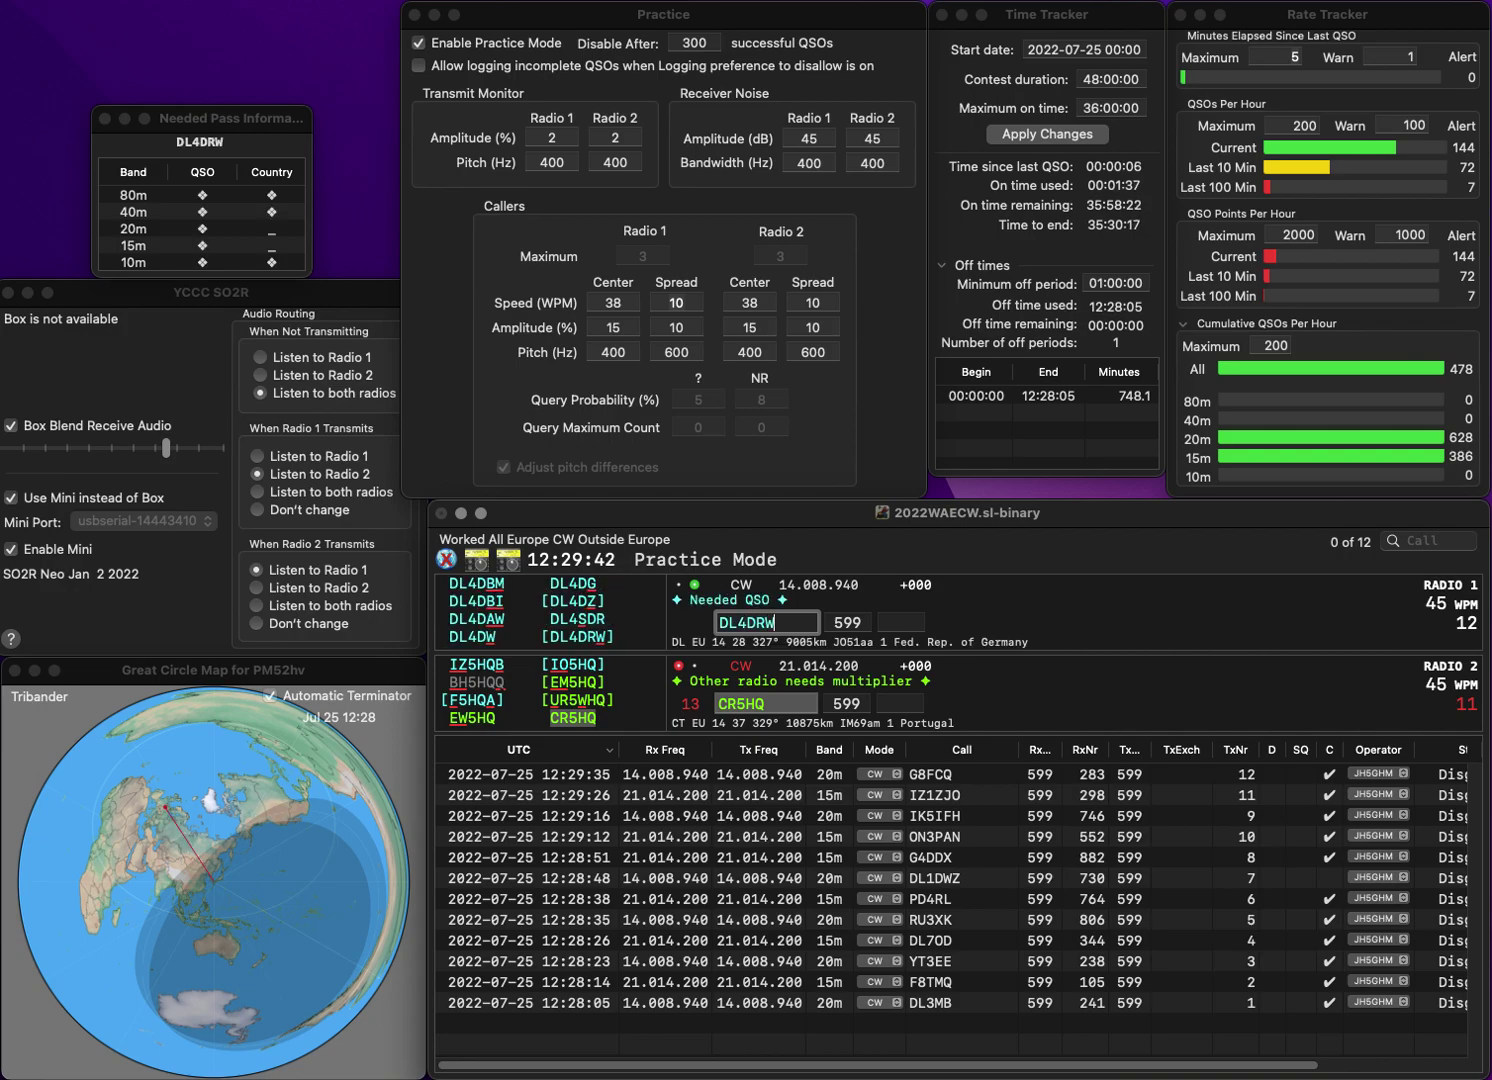
{"action": "key", "text": "space"}
{"action": "key", "text": "Return"}
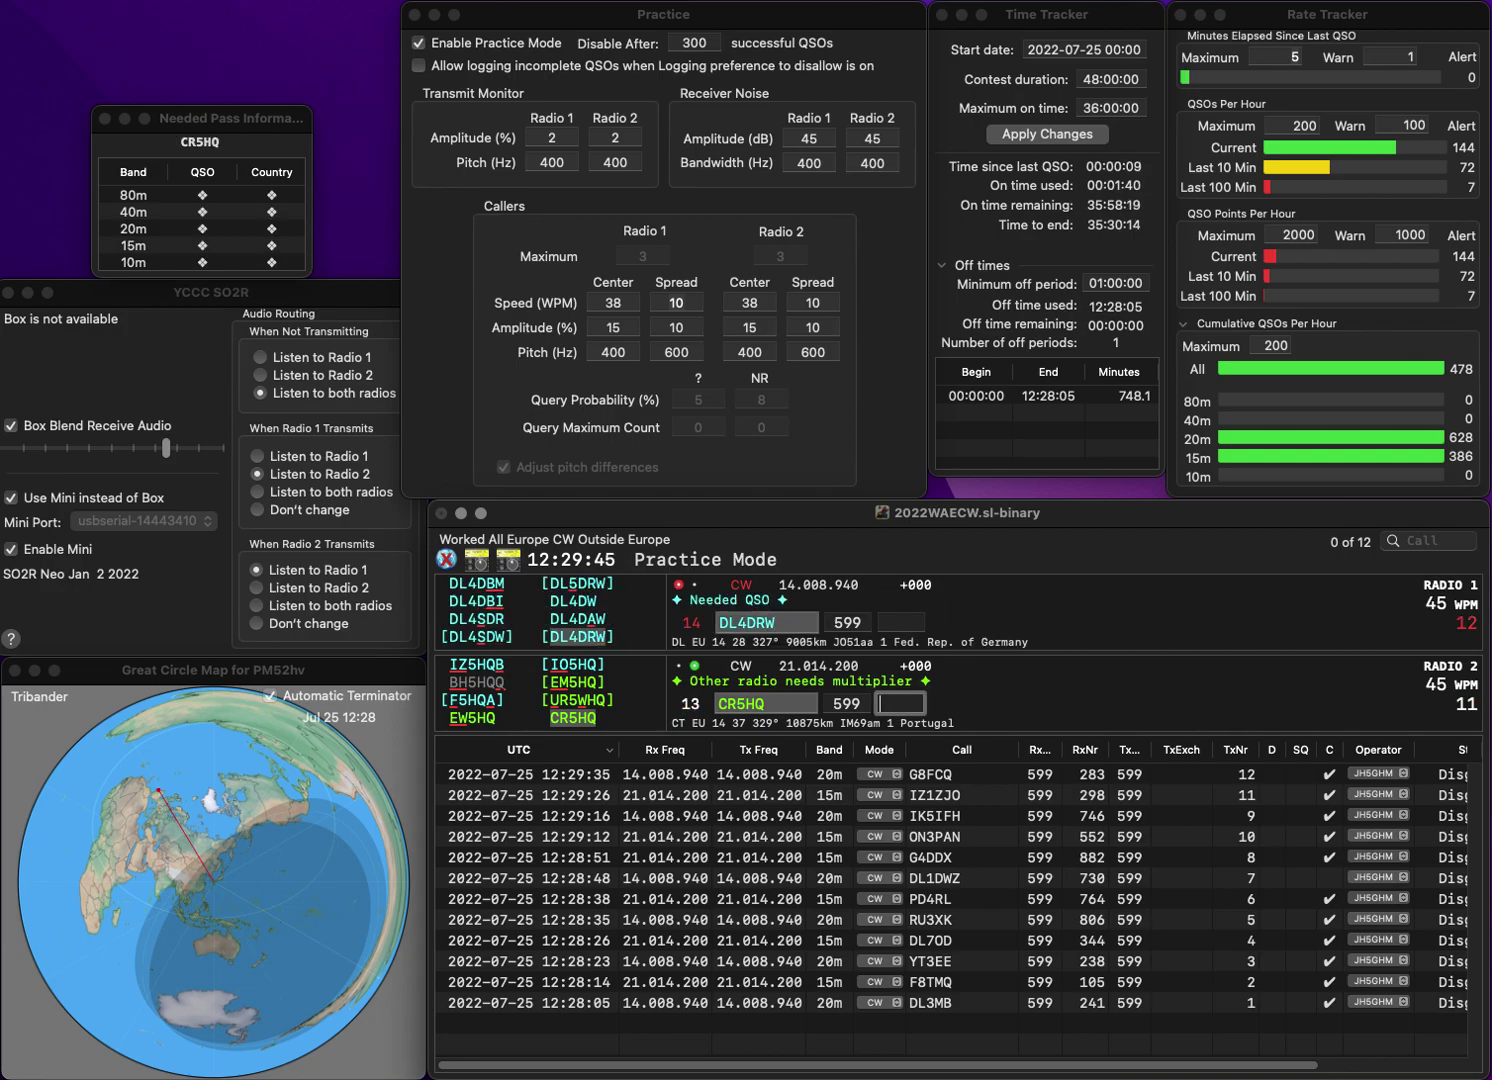
- Log CR5HQ on Radio 2 with received number 6 and DL4DRW on Radio 1 with received number 363
{"action": "type", "text": "6"}
{"action": "key", "text": "Return"}
{"action": "type", "text": "363"}
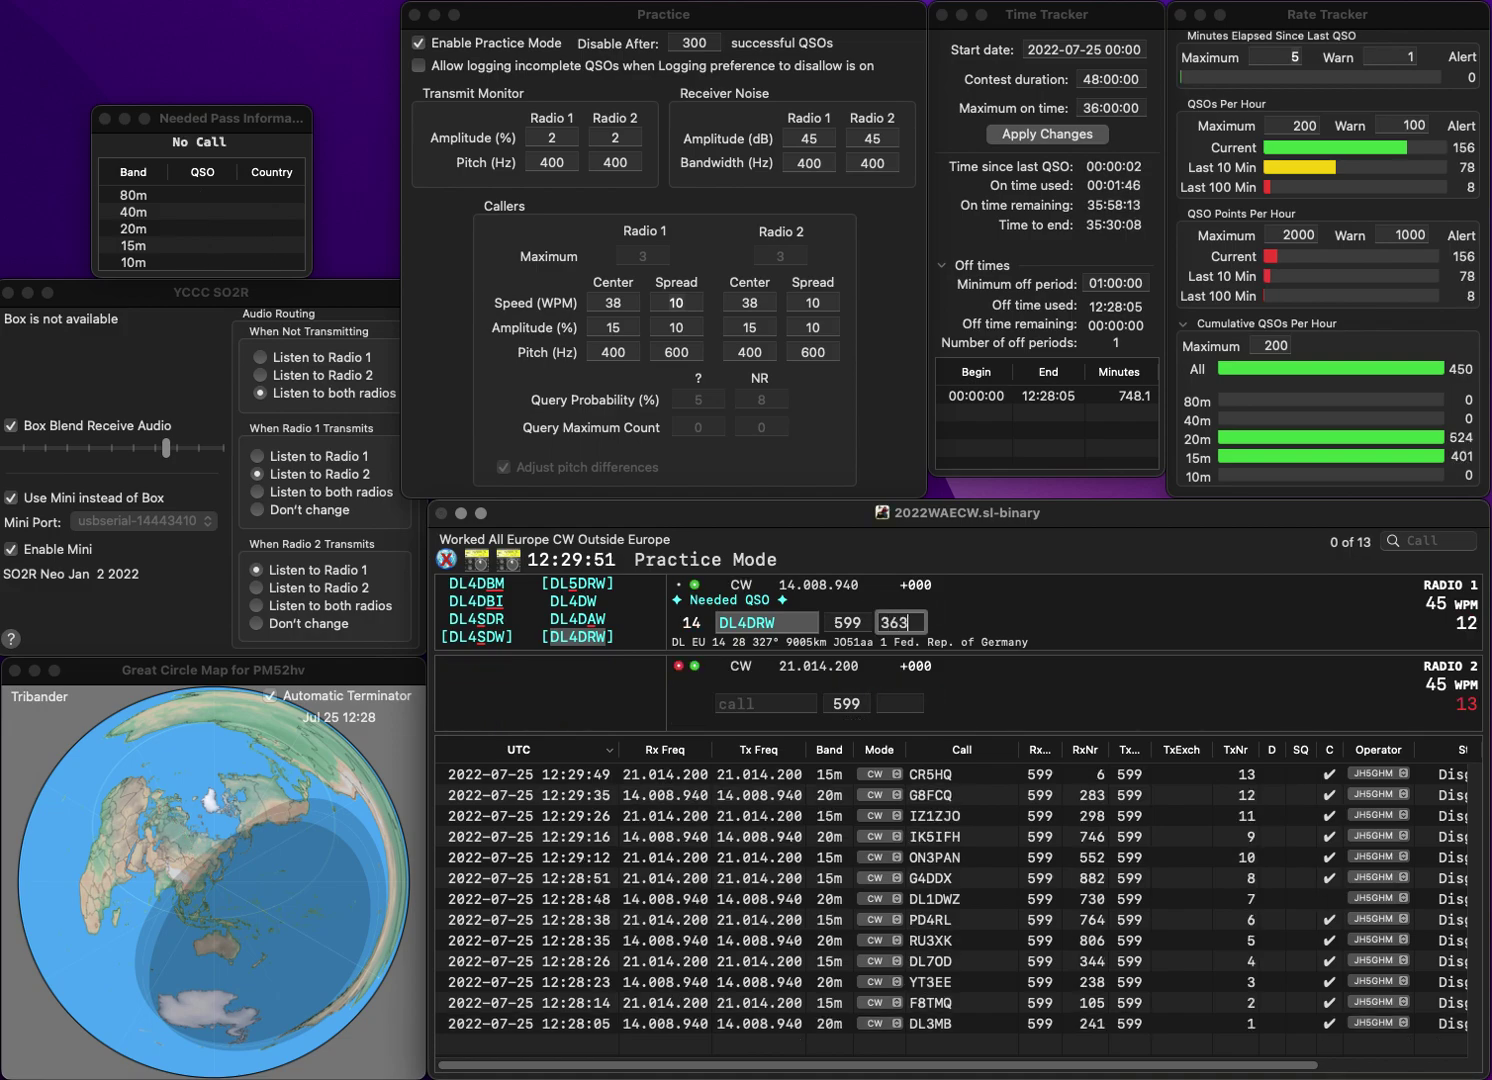
{"action": "key", "text": "Return"}
- Answer CT7AGR on Radio 2 and HA8R on Radio 1
{"action": "type", "text": "CTA"}
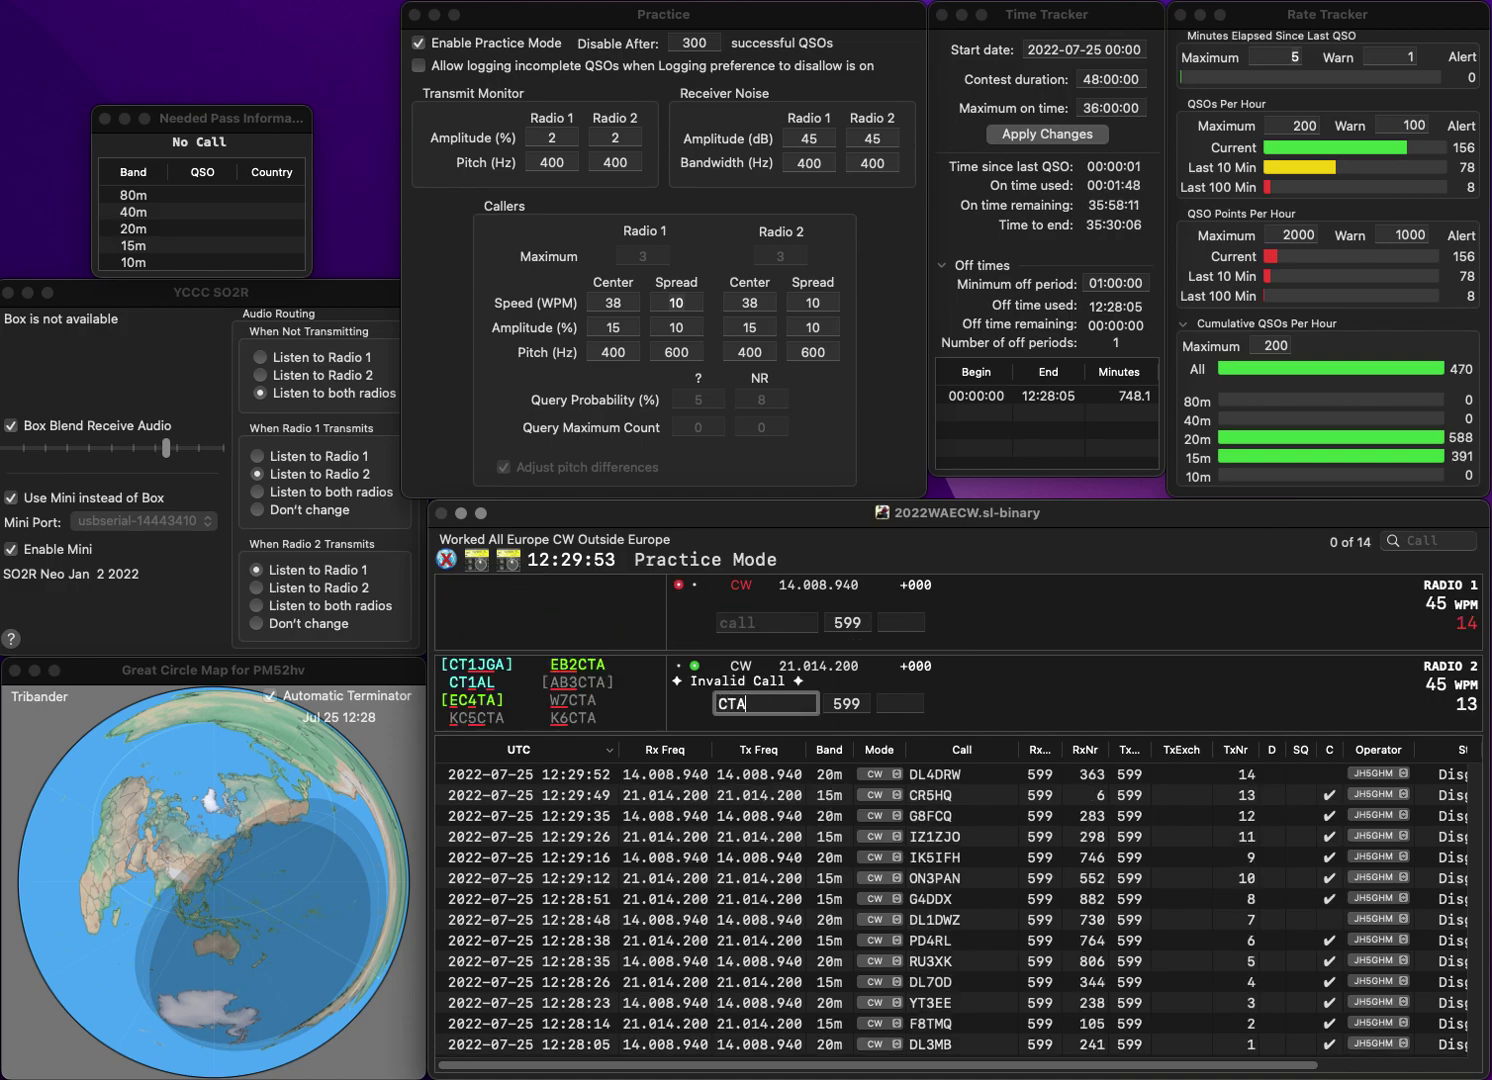
{"action": "type", "text": "GR7AGR"}
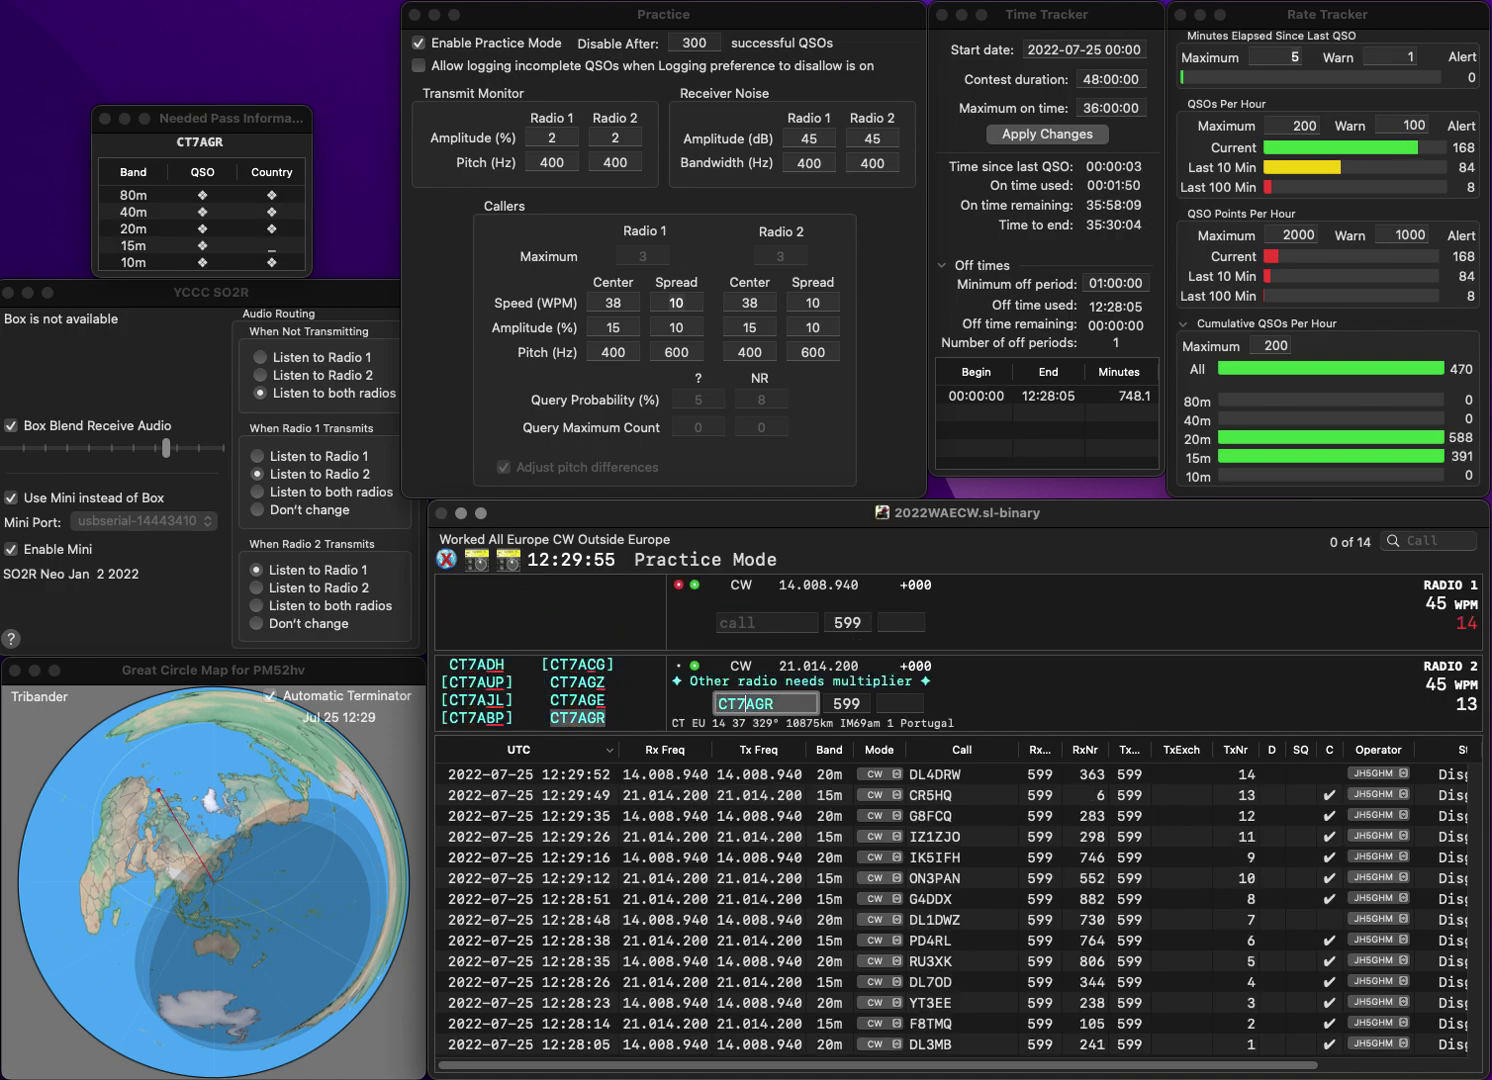
{"action": "key", "text": "Return"}
{"action": "type", "text": "HA6R"}
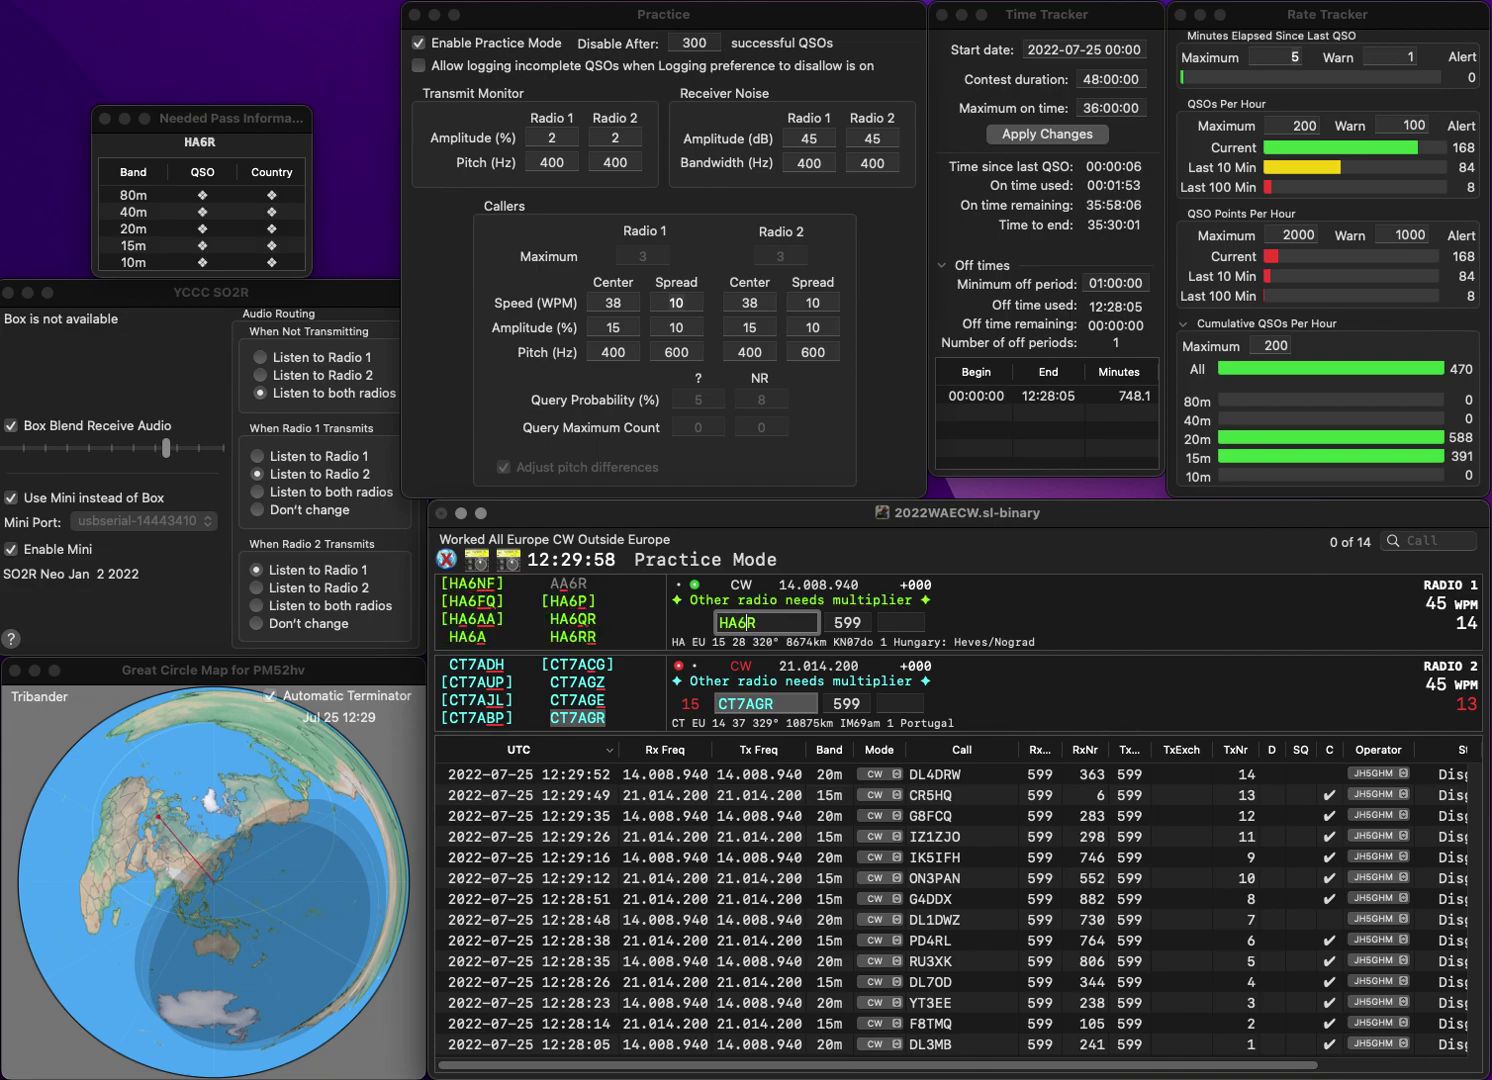
{"action": "key", "text": "BackSpace"}
{"action": "type", "text": "8"}
{"action": "key", "text": "Return"}
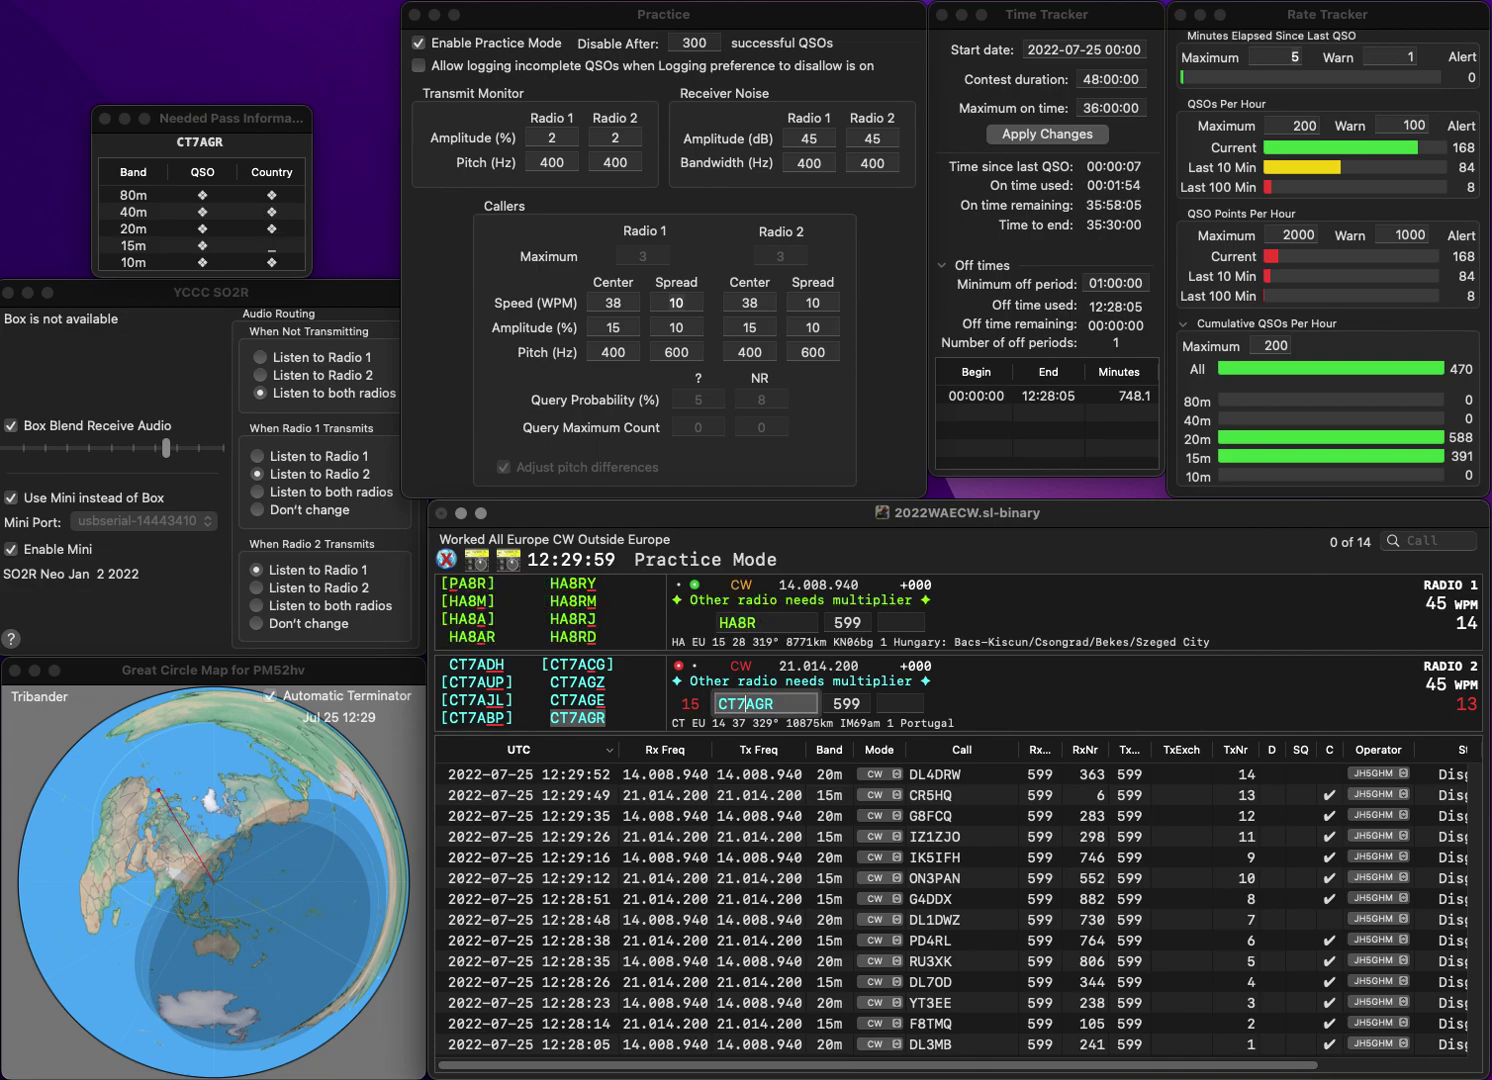
{"action": "type", "text": "913"}
{"action": "key", "text": "Return"}
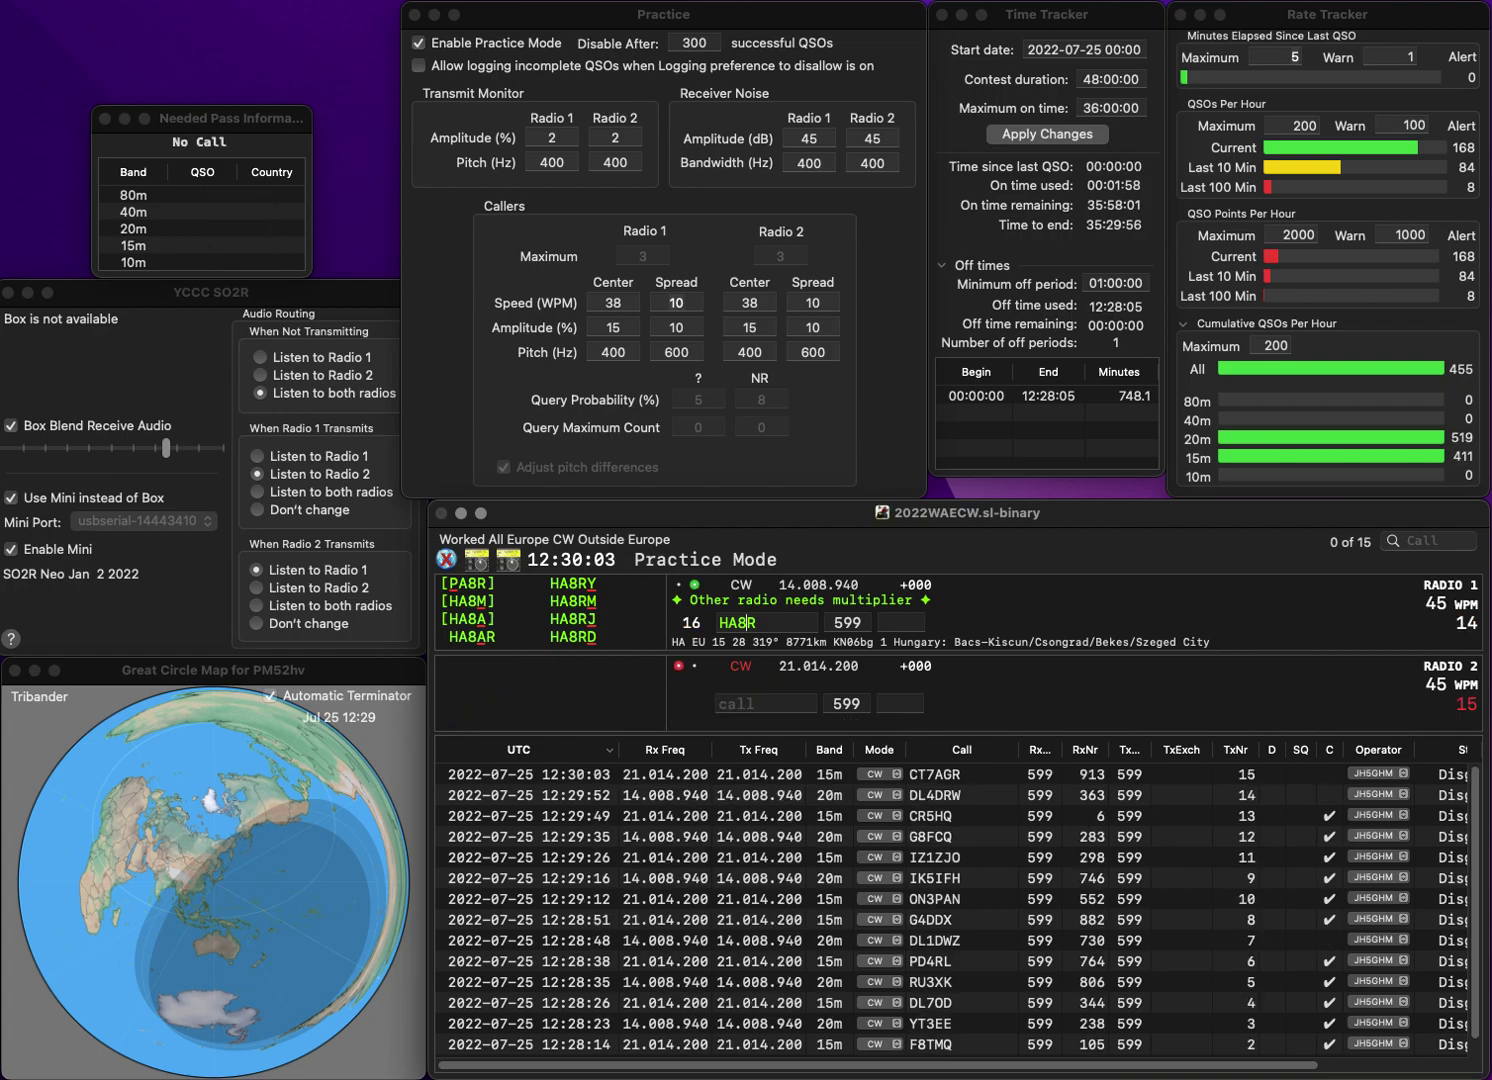
{"action": "key", "text": "BackSpace"}
{"action": "type", "text": "9"}
{"action": "key", "text": "Left"}
{"action": "key", "text": "Left"}
{"action": "key", "text": "Left"}
{"action": "key", "text": "Delete"}
{"action": "type", "text": "5"}
{"action": "key", "text": "Delete"}
{"action": "type", "text": "P"}
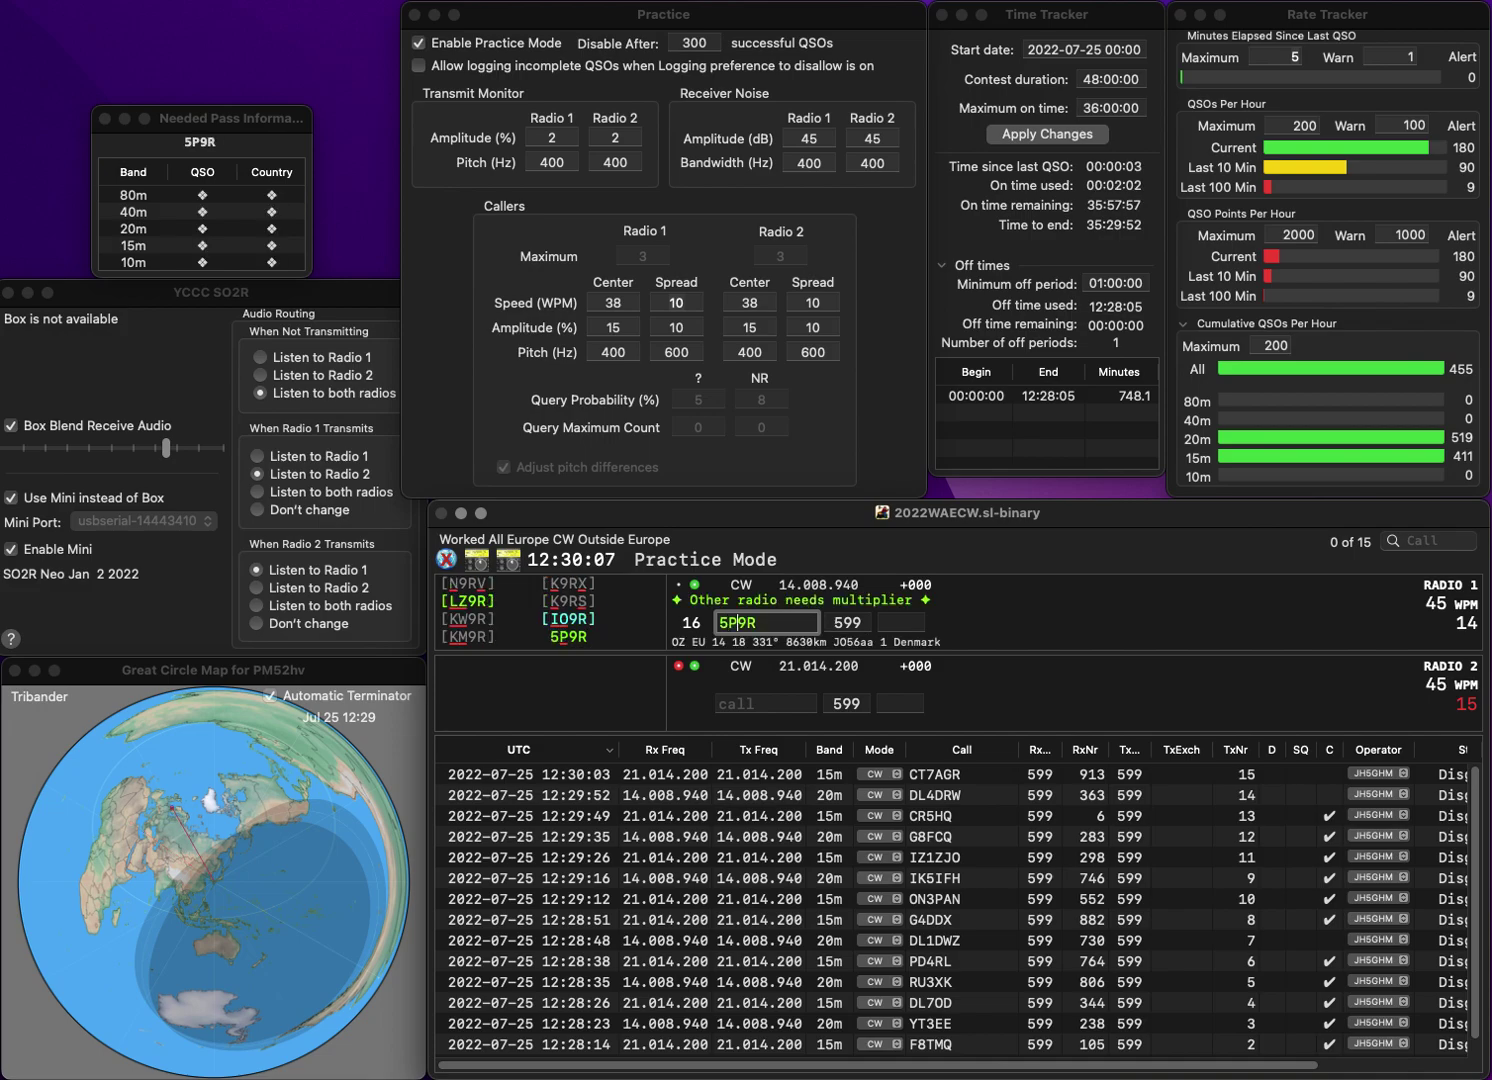
{"action": "key", "text": "Return"}
- Answer LZ3FM on Radio 2, removing the extra leading R from the entered call
{"action": "type", "text": "RLZ3FM"}
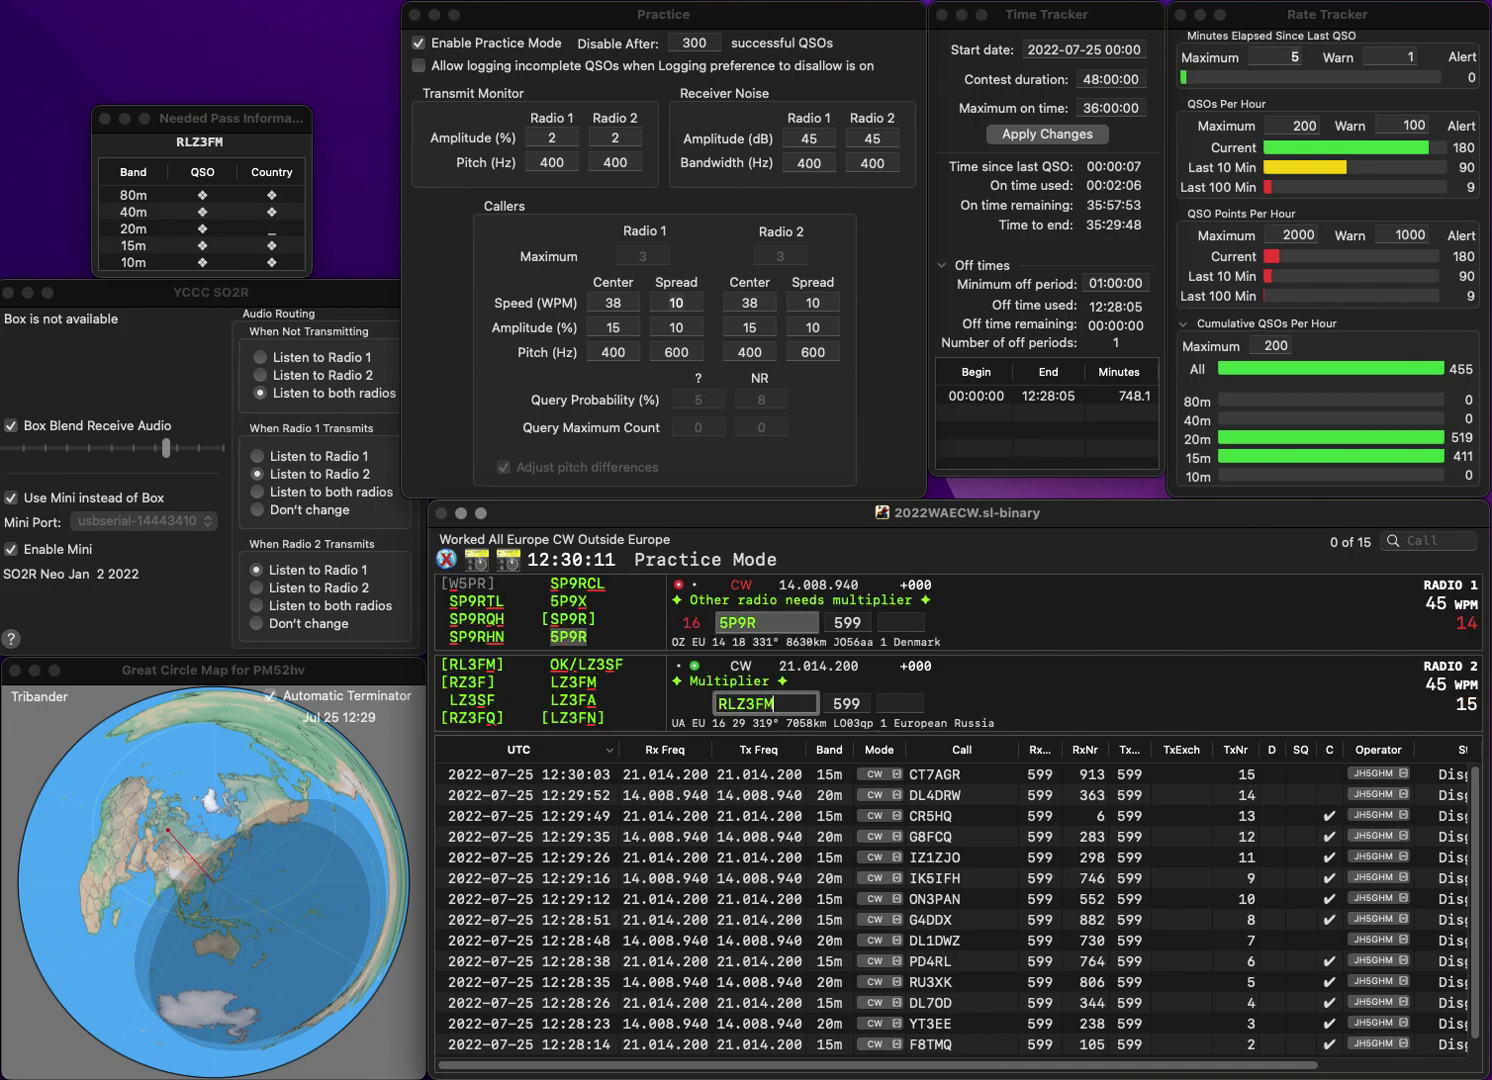
{"action": "key", "text": "Home"}
{"action": "key", "text": "Delete"}
{"action": "key", "text": "Return"}
{"action": "type", "text": "13"}
{"action": "key", "text": "Return"}
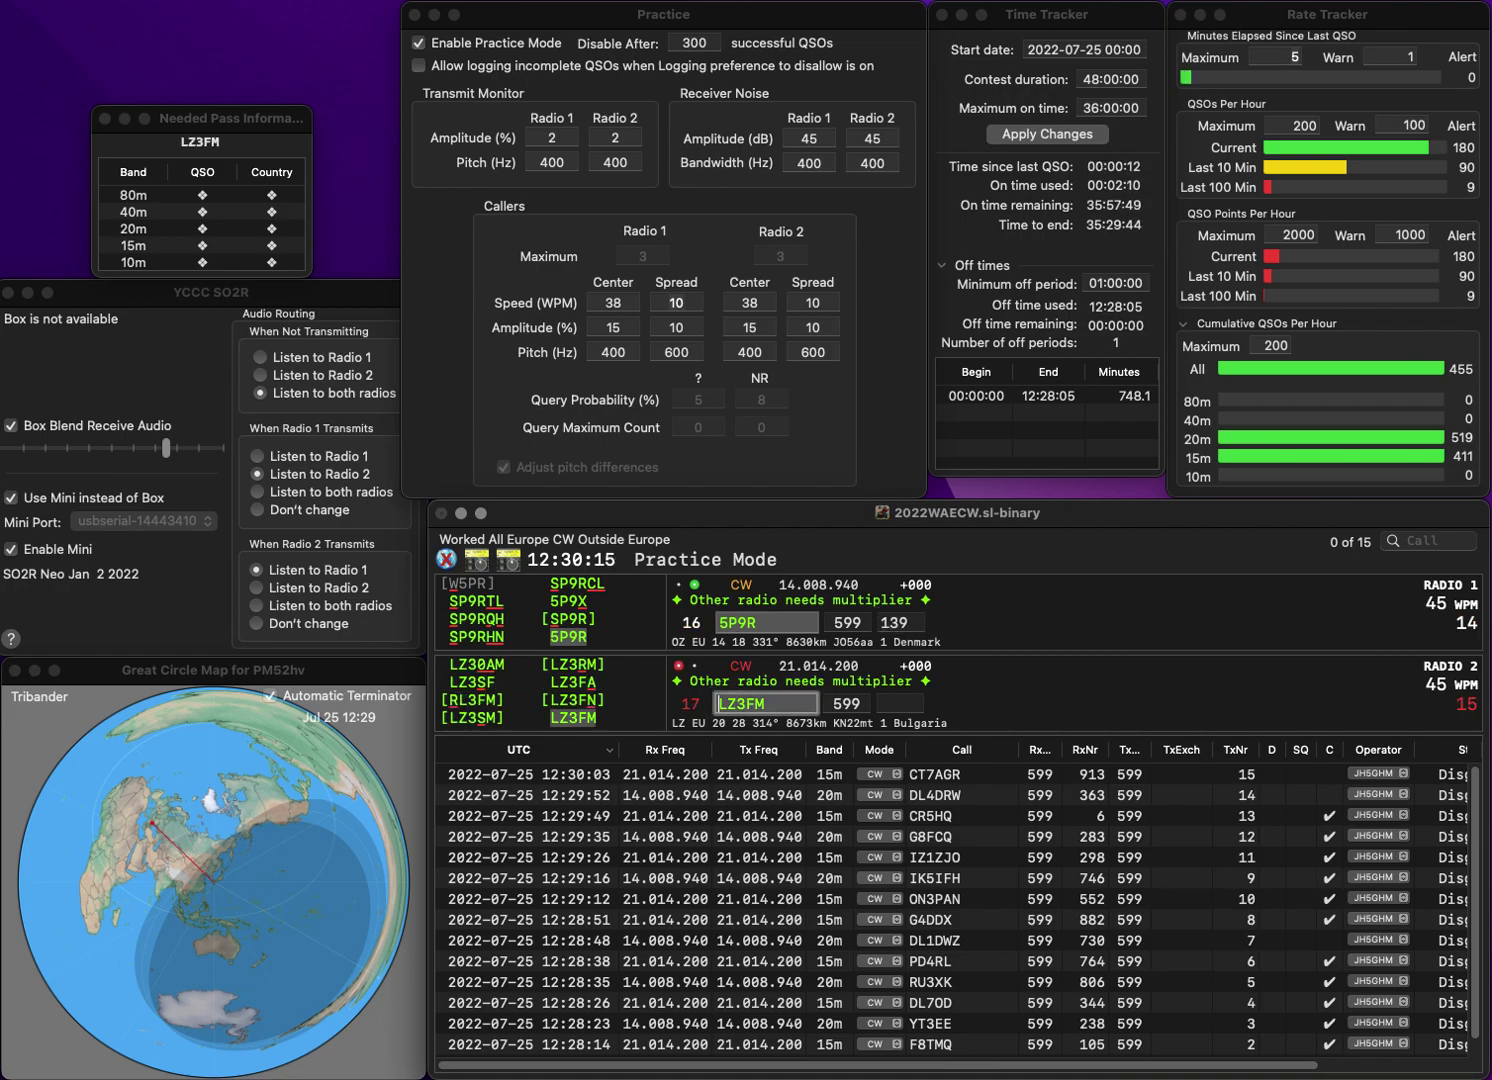
{"action": "type", "text": "217"}
{"action": "key", "text": "Return"}
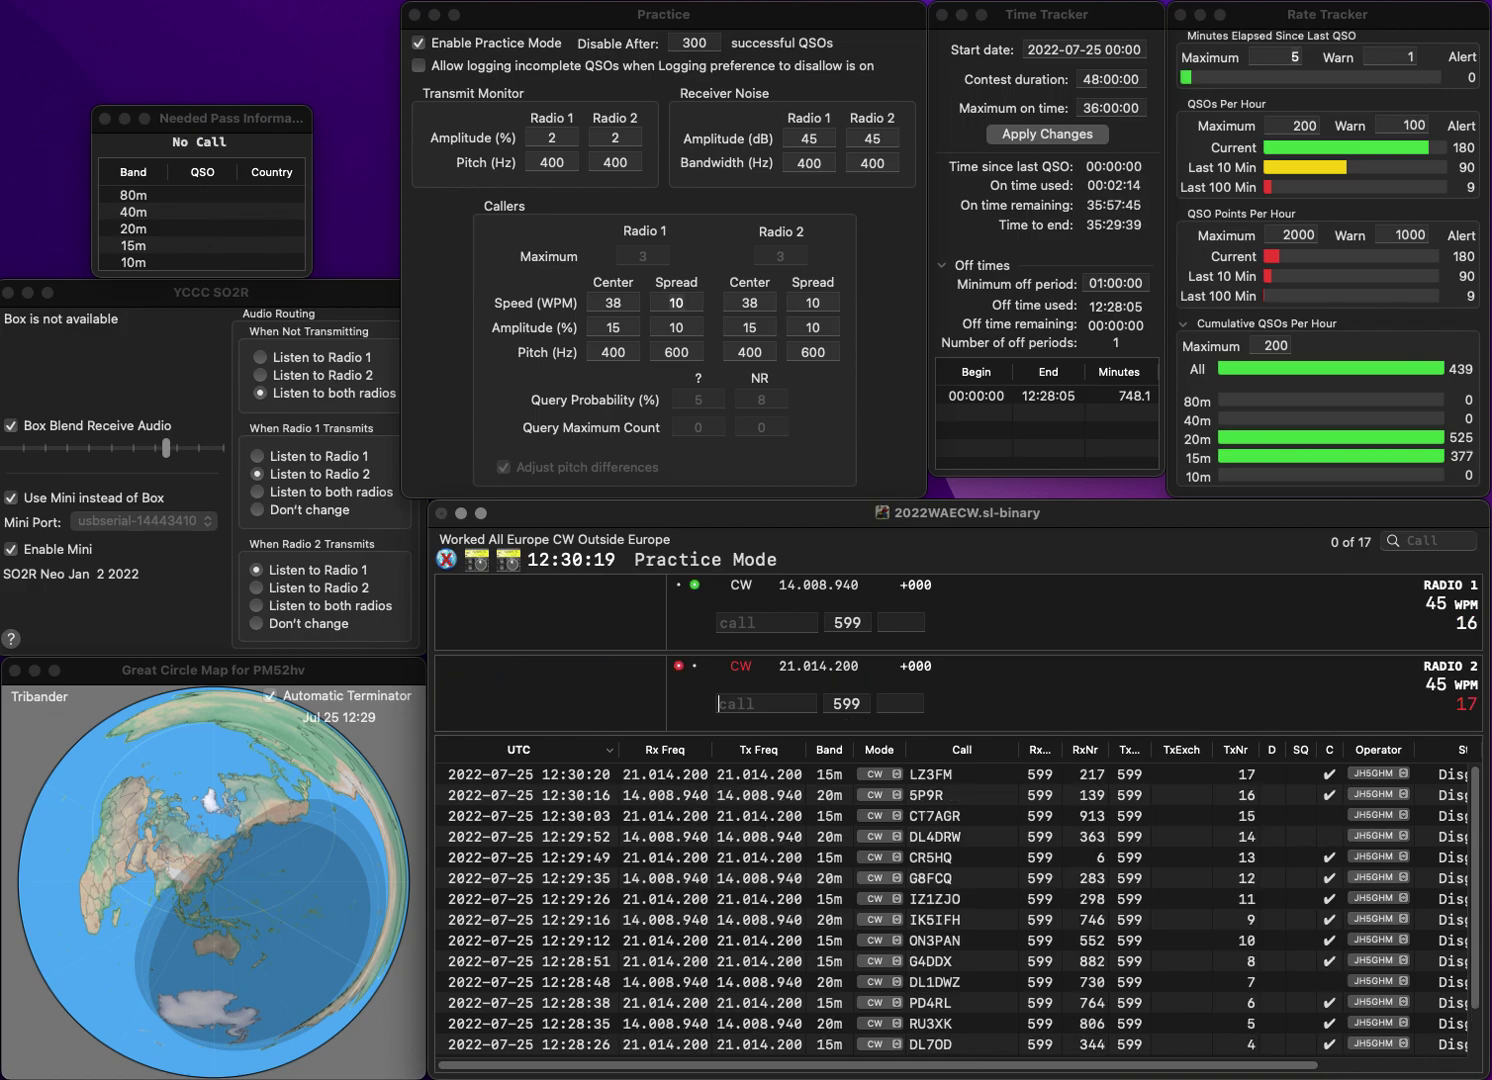
- Answer MM0TQH on Radio 1 and RC3A on Radio 2
{"action": "type", "text": "MM0TQH"}
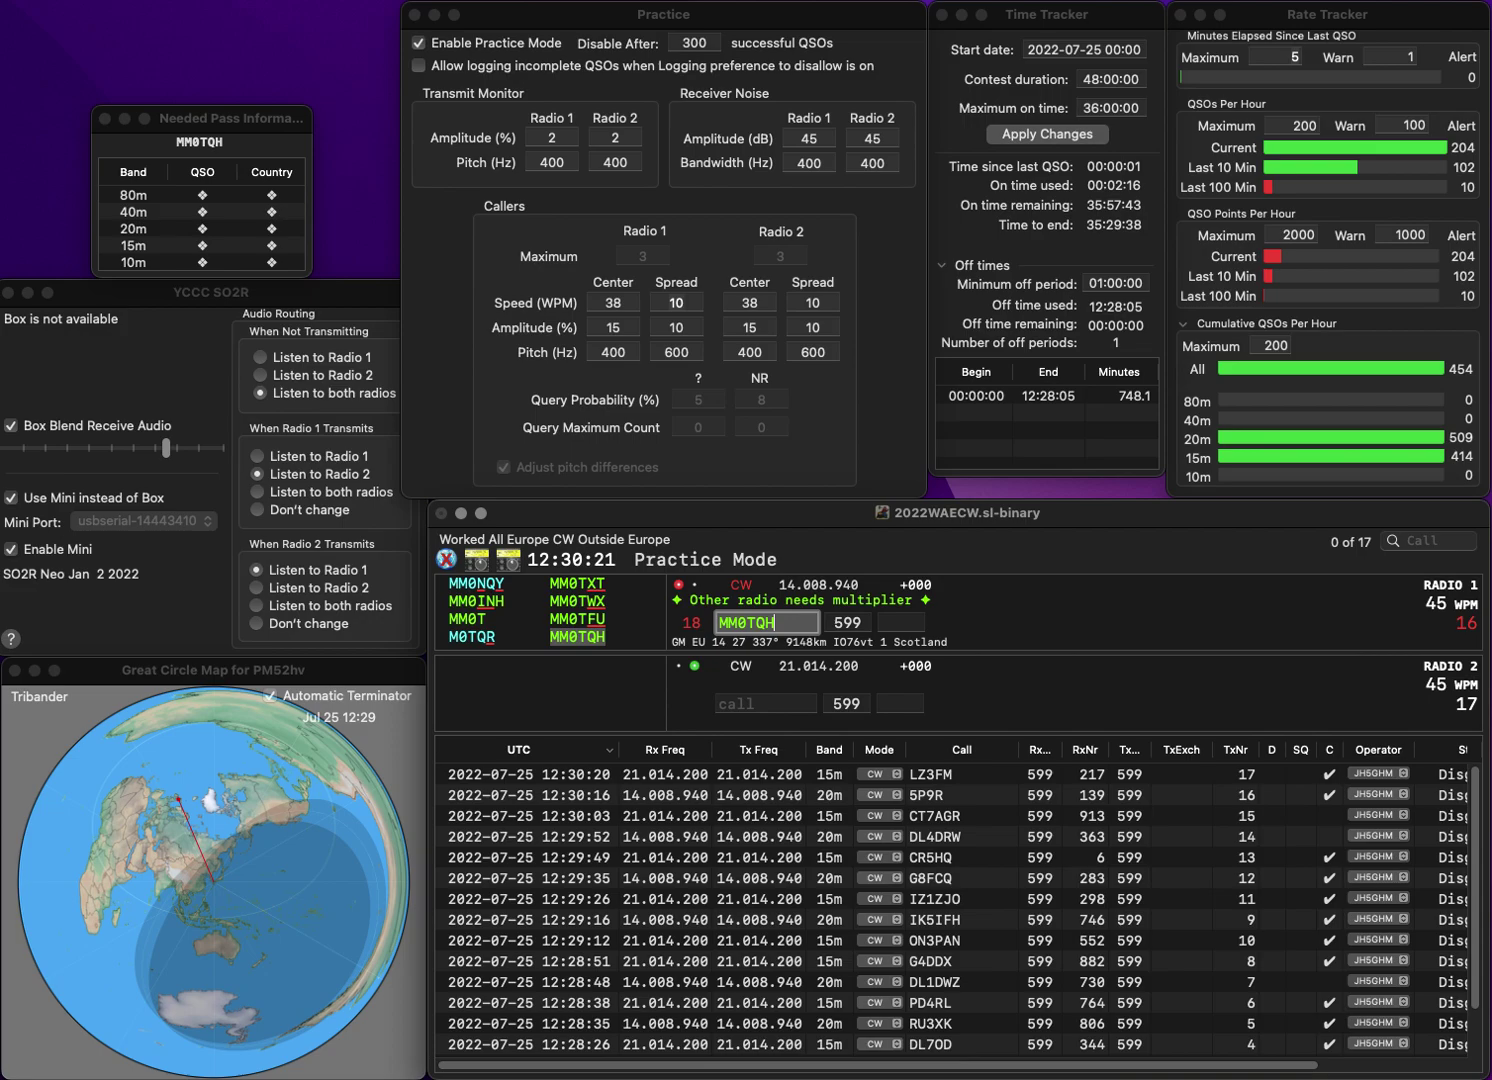
{"action": "key", "text": "Return"}
{"action": "type", "text": "RC3A"}
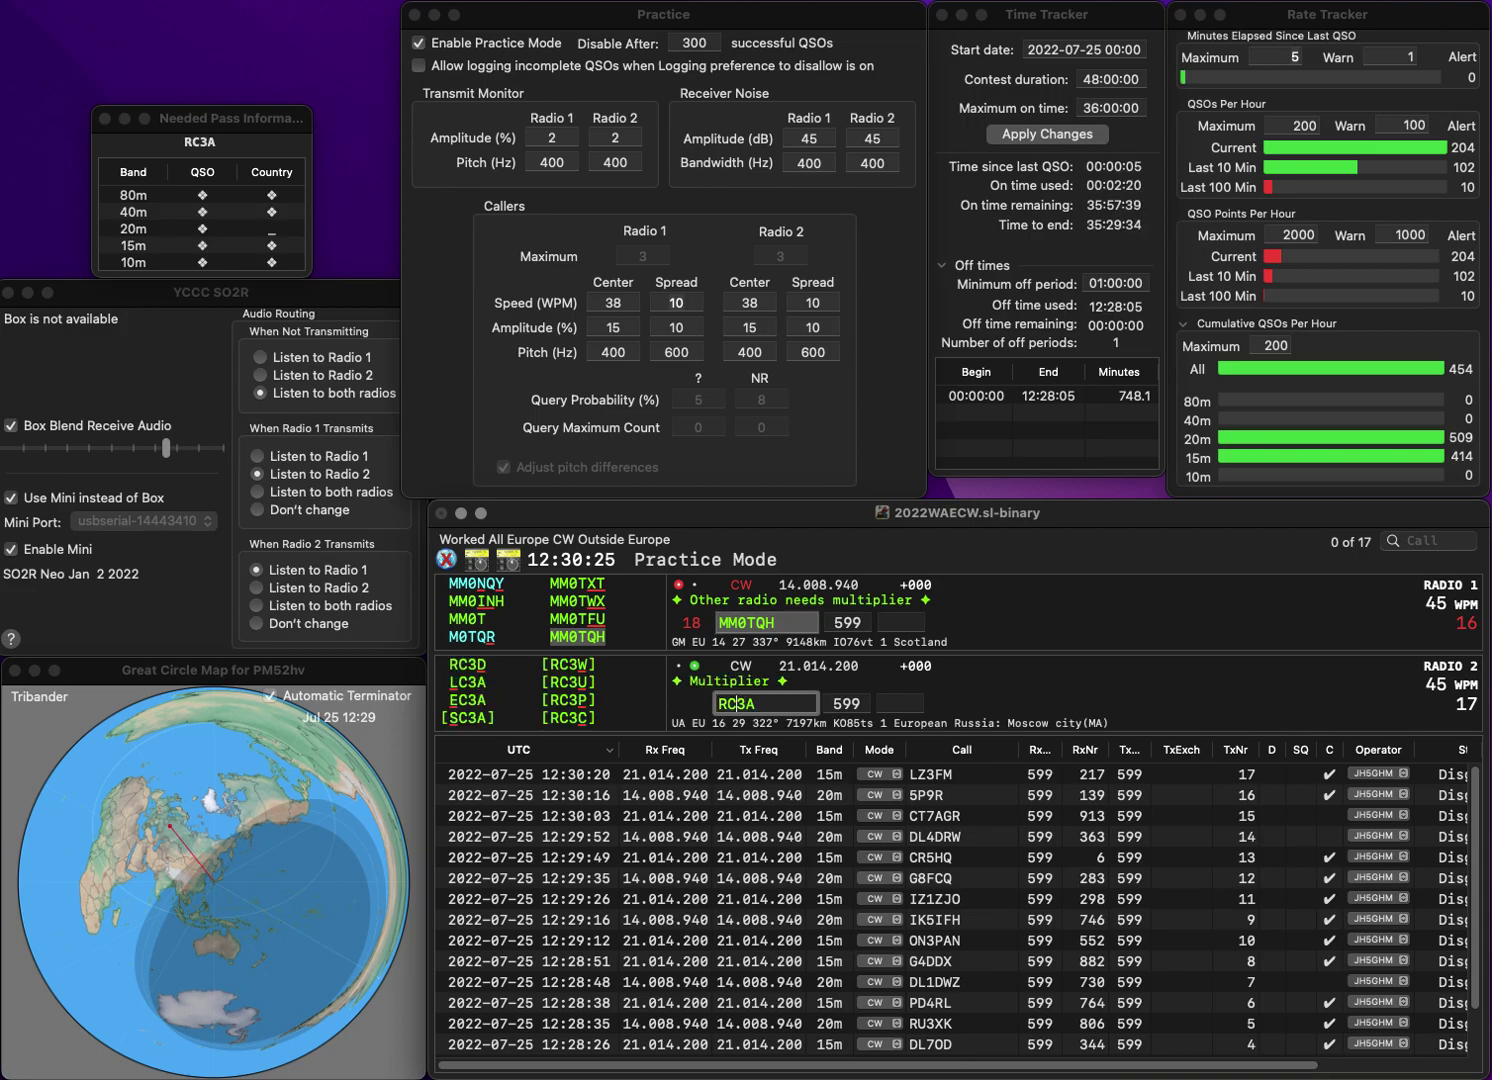
{"action": "key", "text": "Return"}
{"action": "type", "text": "836"}
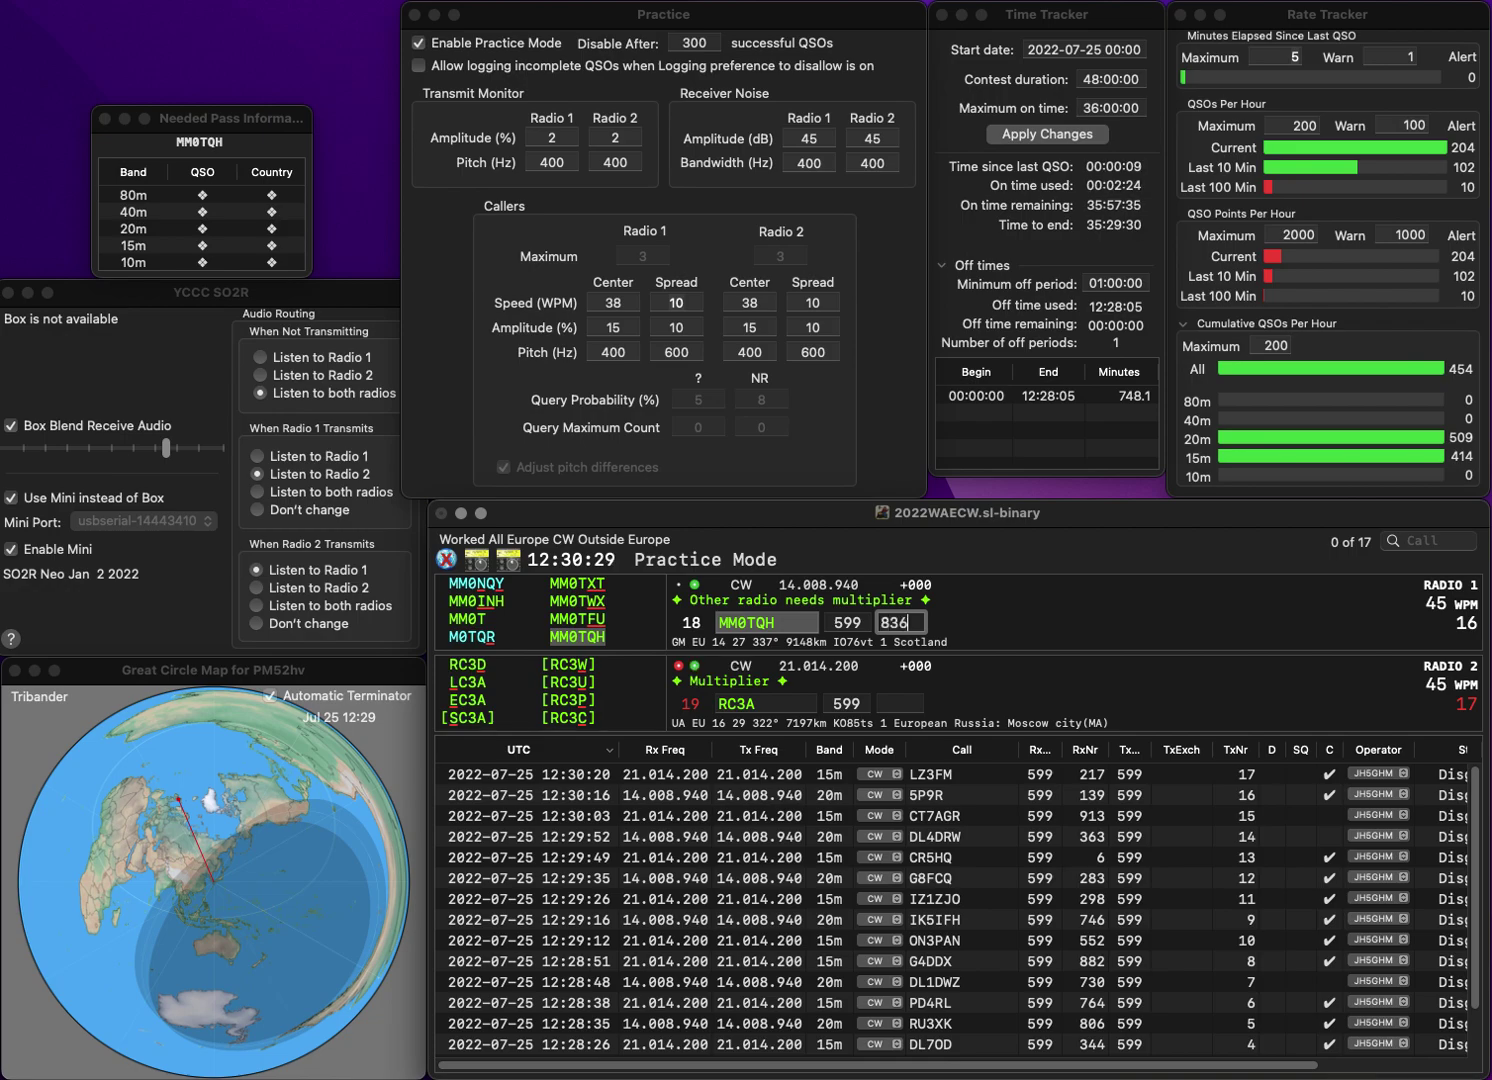
{"action": "key", "text": "Return"}
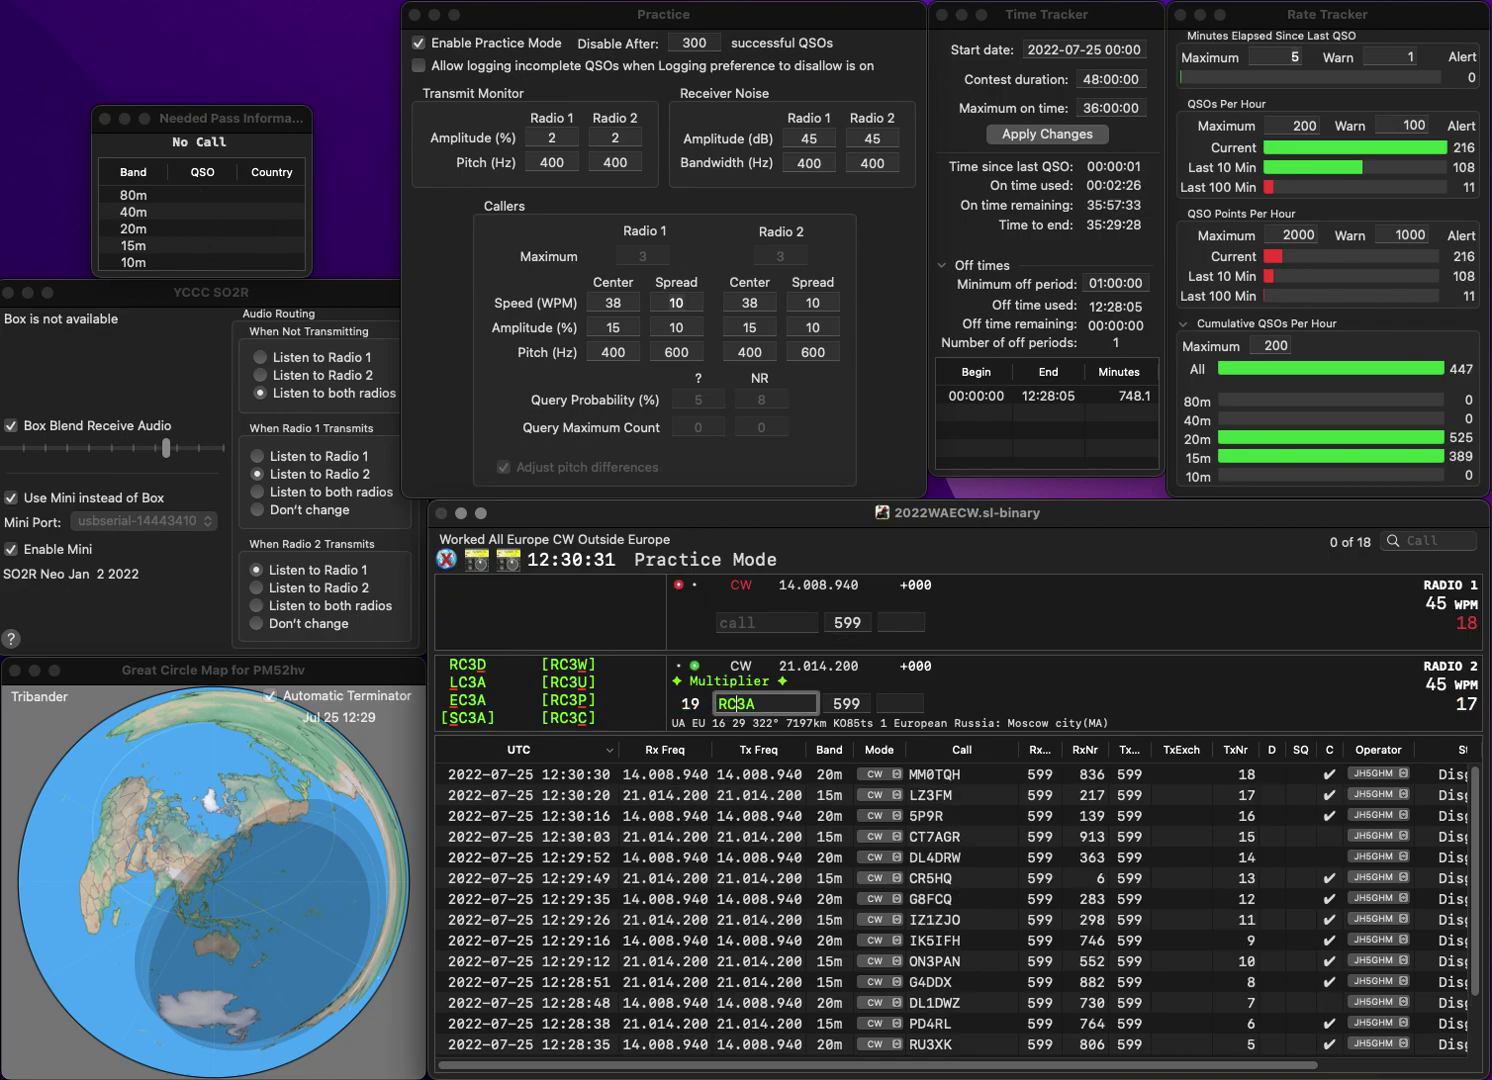
{"action": "left_click", "coordinate": [739, 703]}
{"action": "key", "text": "BackSpace"}
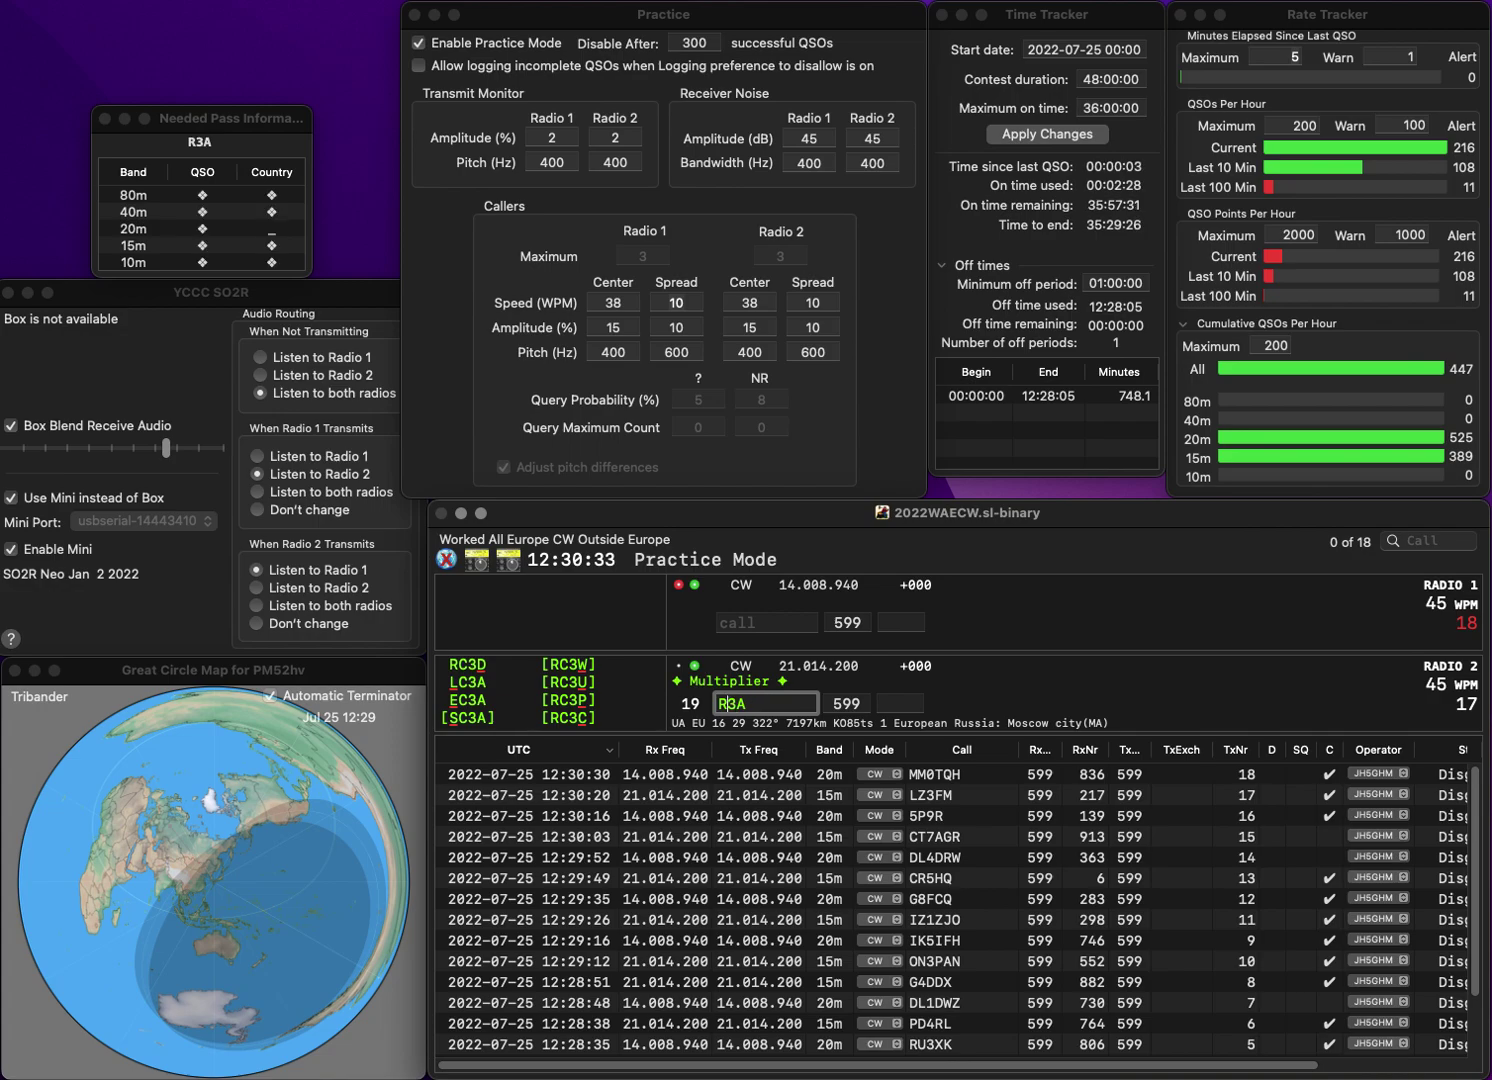
{"action": "type", "text": "N"}
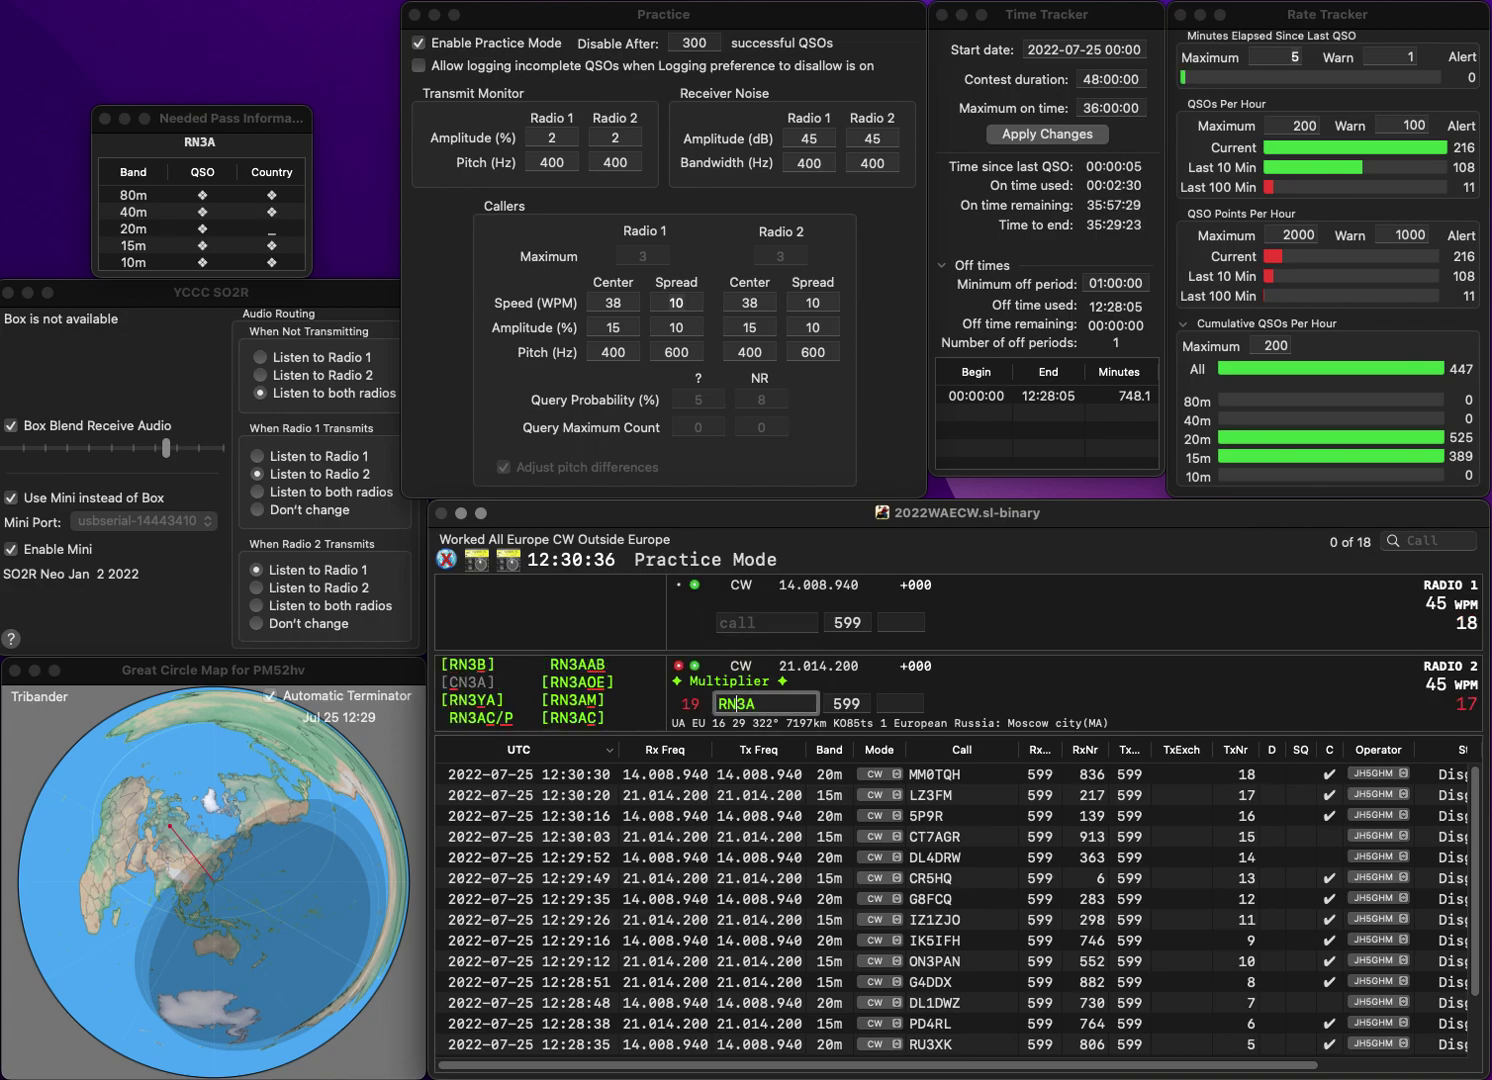
{"action": "key", "text": "BackSpace"}
{"action": "type", "text": "C"}
{"action": "key", "text": "Delete"}
{"action": "type", "text": "2"}
{"action": "key", "text": "Return"}
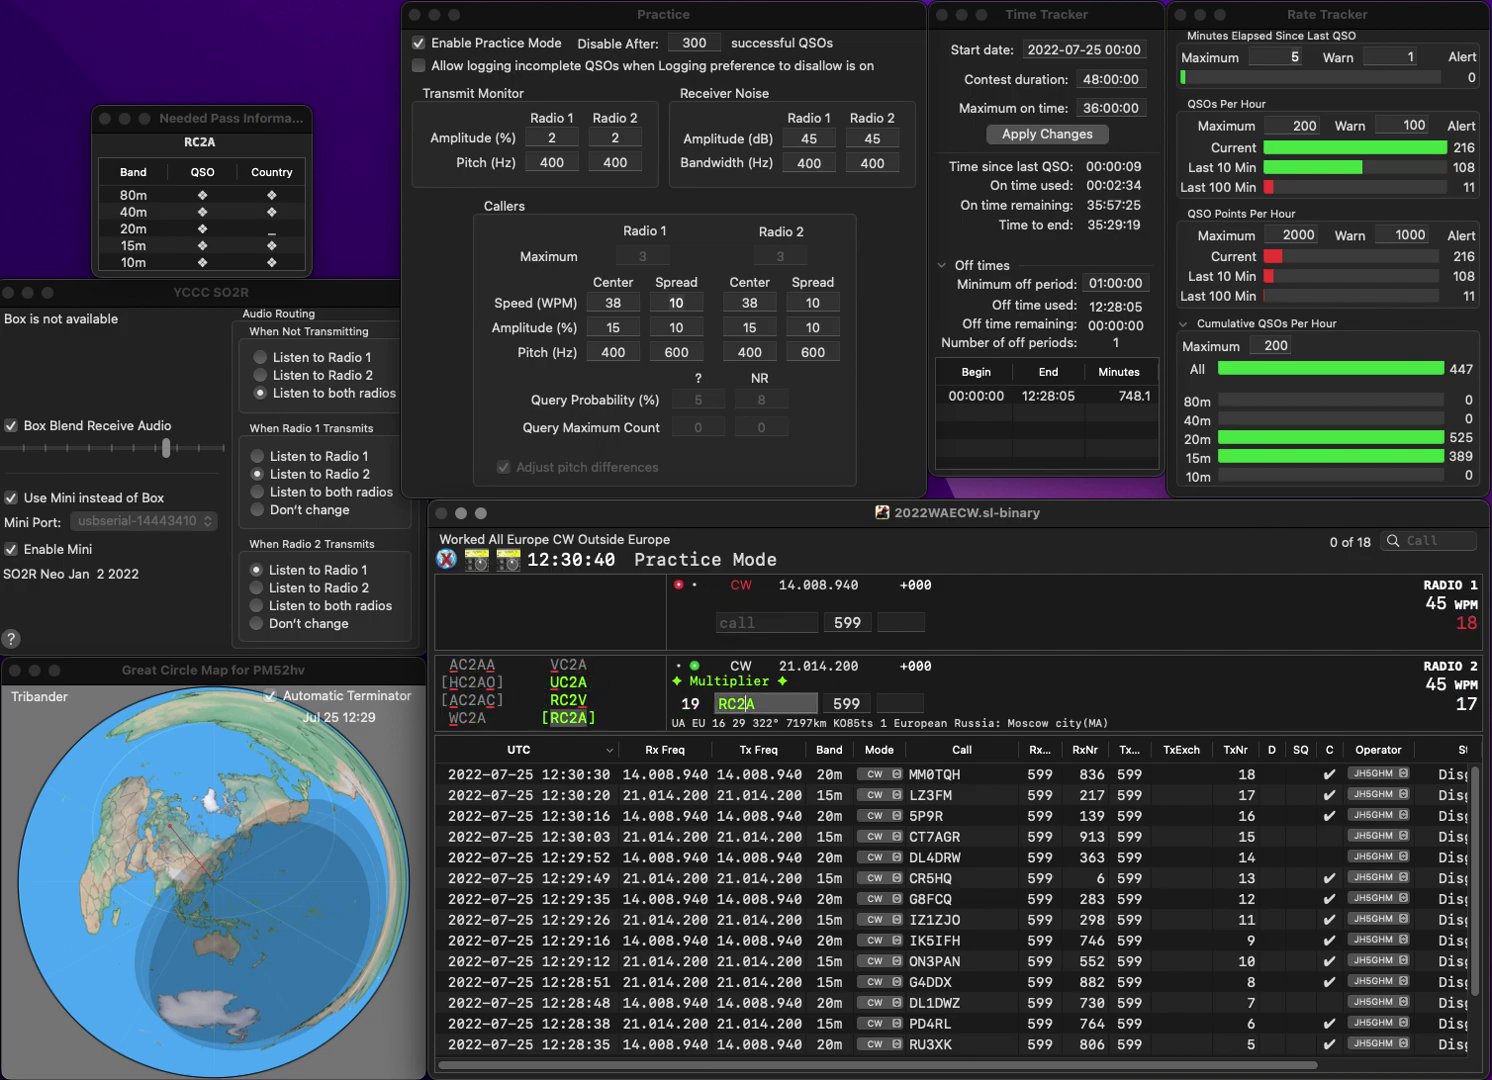
- Answer SQ6SLZ on Radio 1 and log RC2A on Radio 2 with received number 30
{"action": "type", "text": "SQ6SLZ"}
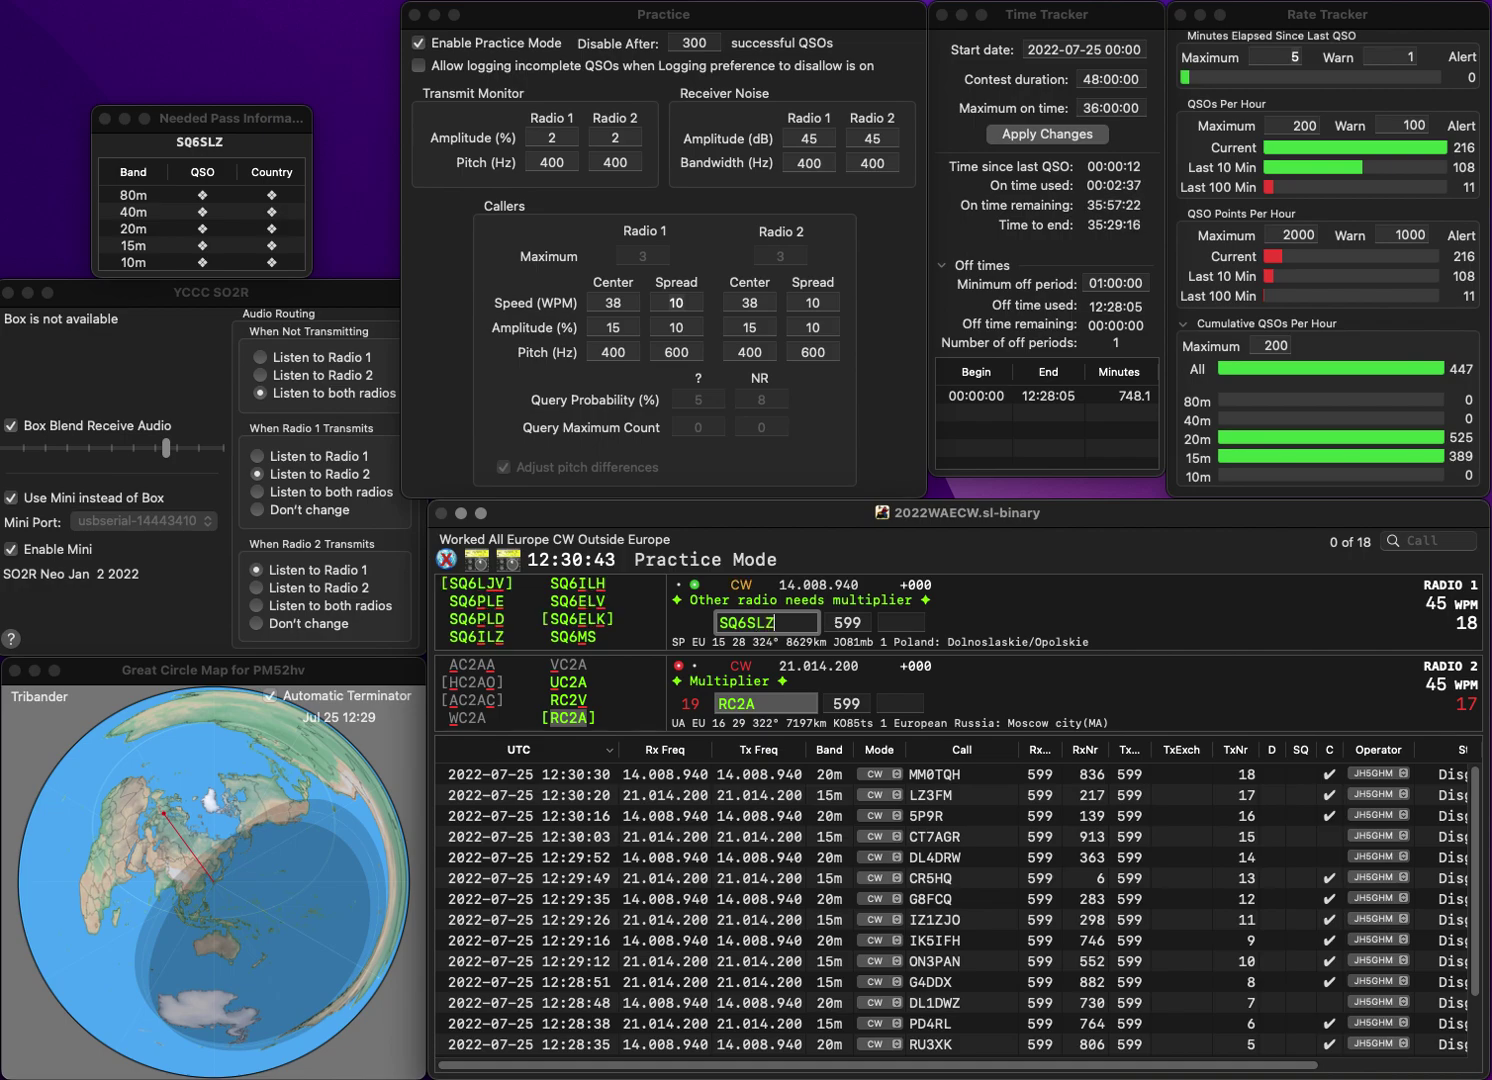
{"action": "key", "text": "Return"}
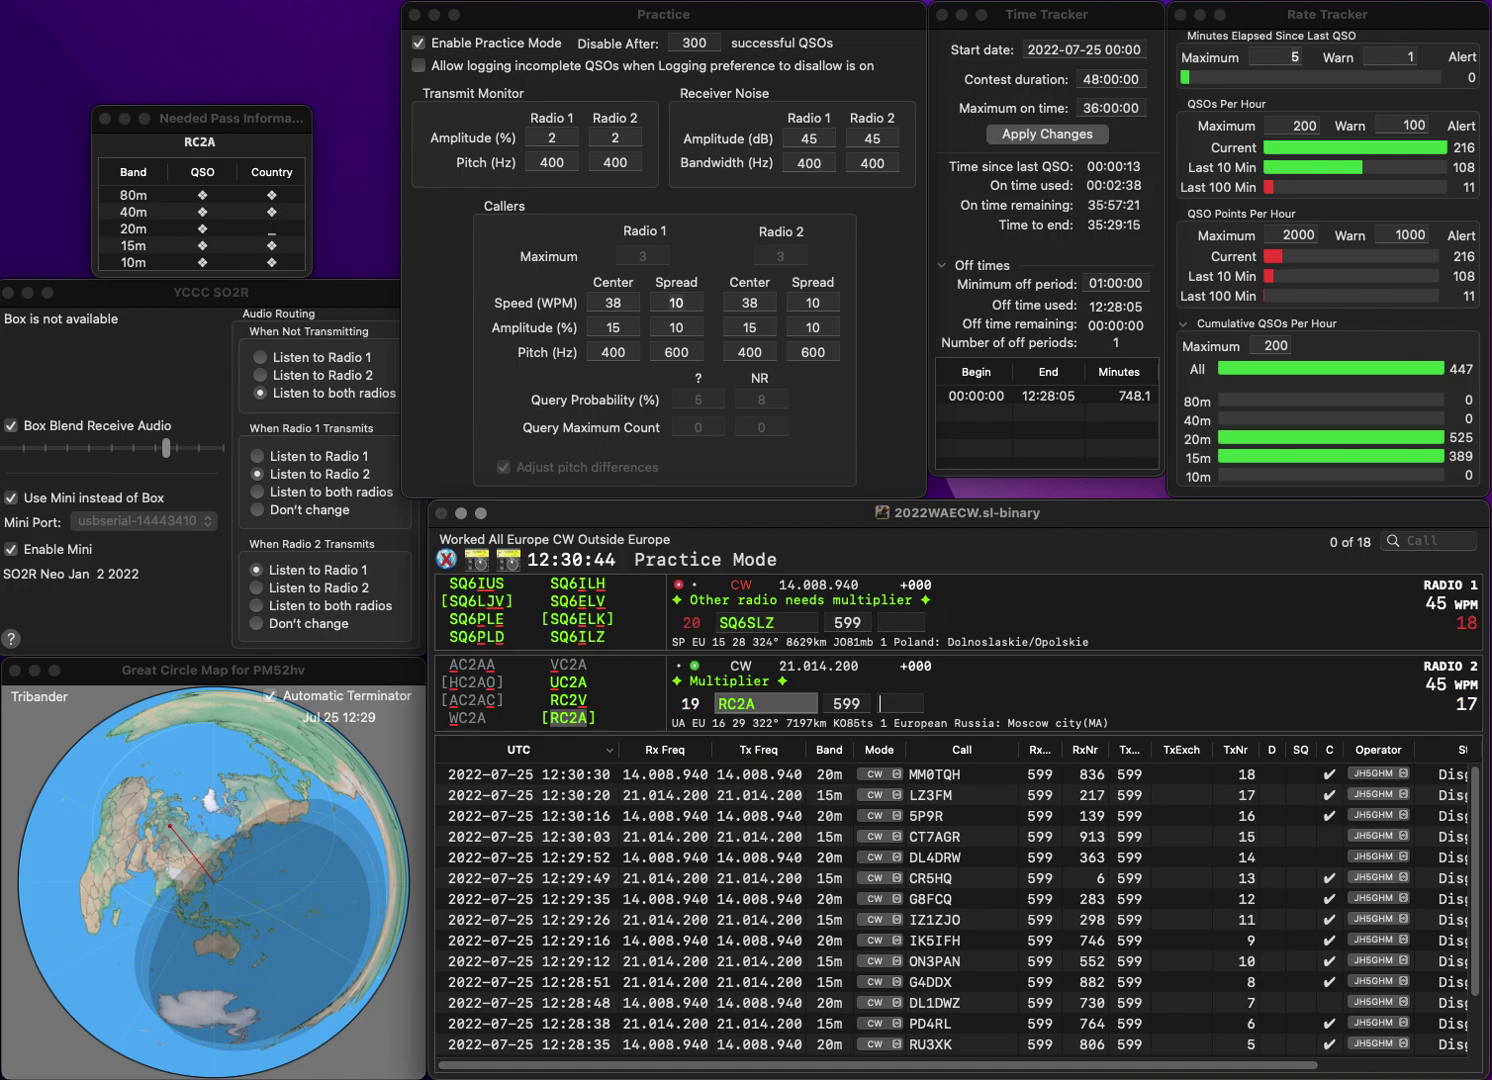
{"action": "type", "text": "30"}
{"action": "key", "text": "Return"}
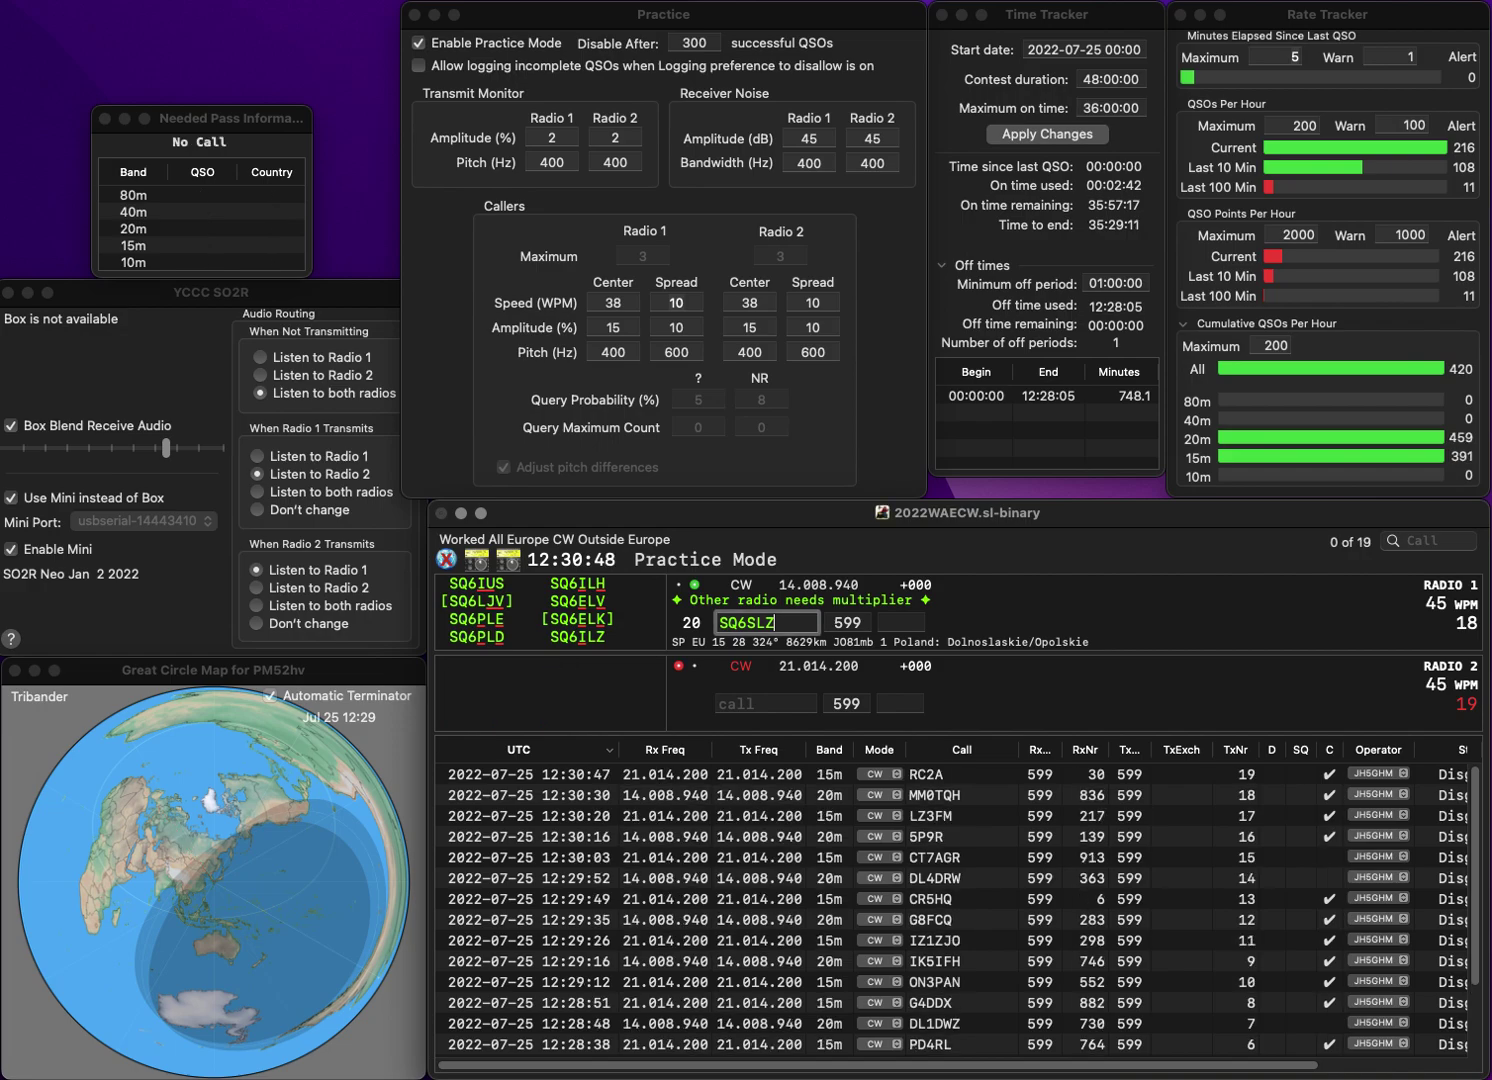
- Correct the call on Radio 1 to SQ6ILZ and resend the exchange
{"action": "key", "text": "BackSpace"}
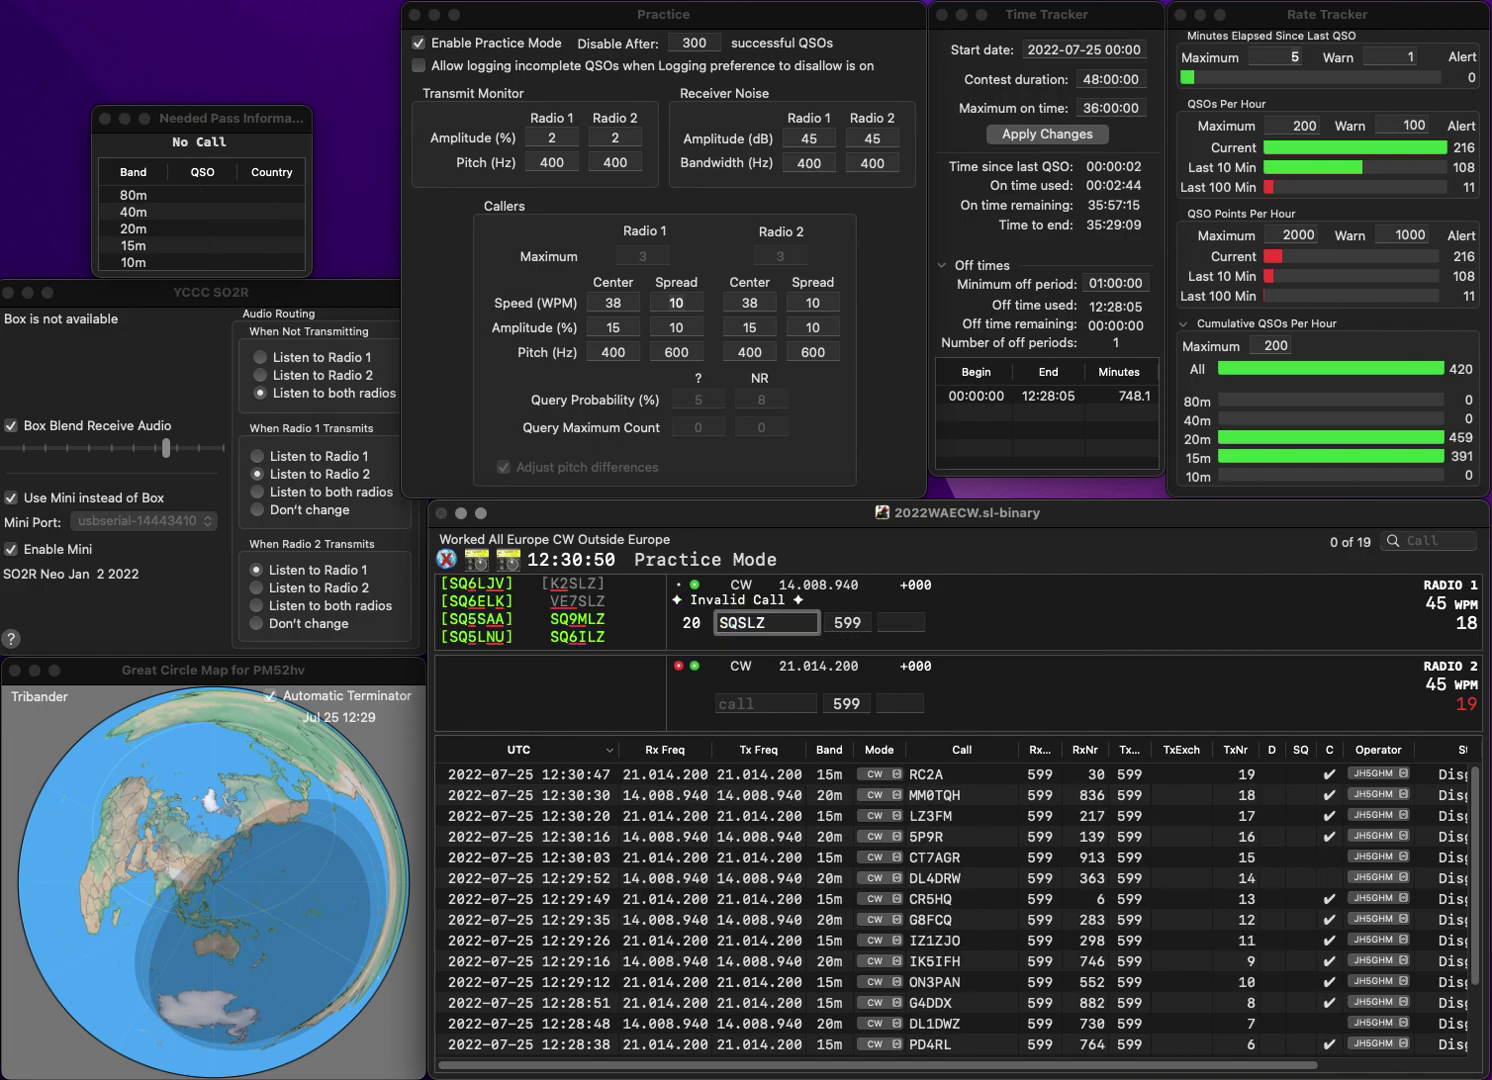
{"action": "type", "text": "6"}
{"action": "key", "text": "Delete"}
{"action": "type", "text": "I"}
{"action": "key", "text": "Return"}
- Answer IK32BB on Radio 2 and log SQ6ILZ on Radio 1 with received number 516
{"action": "type", "text": "32BB"}
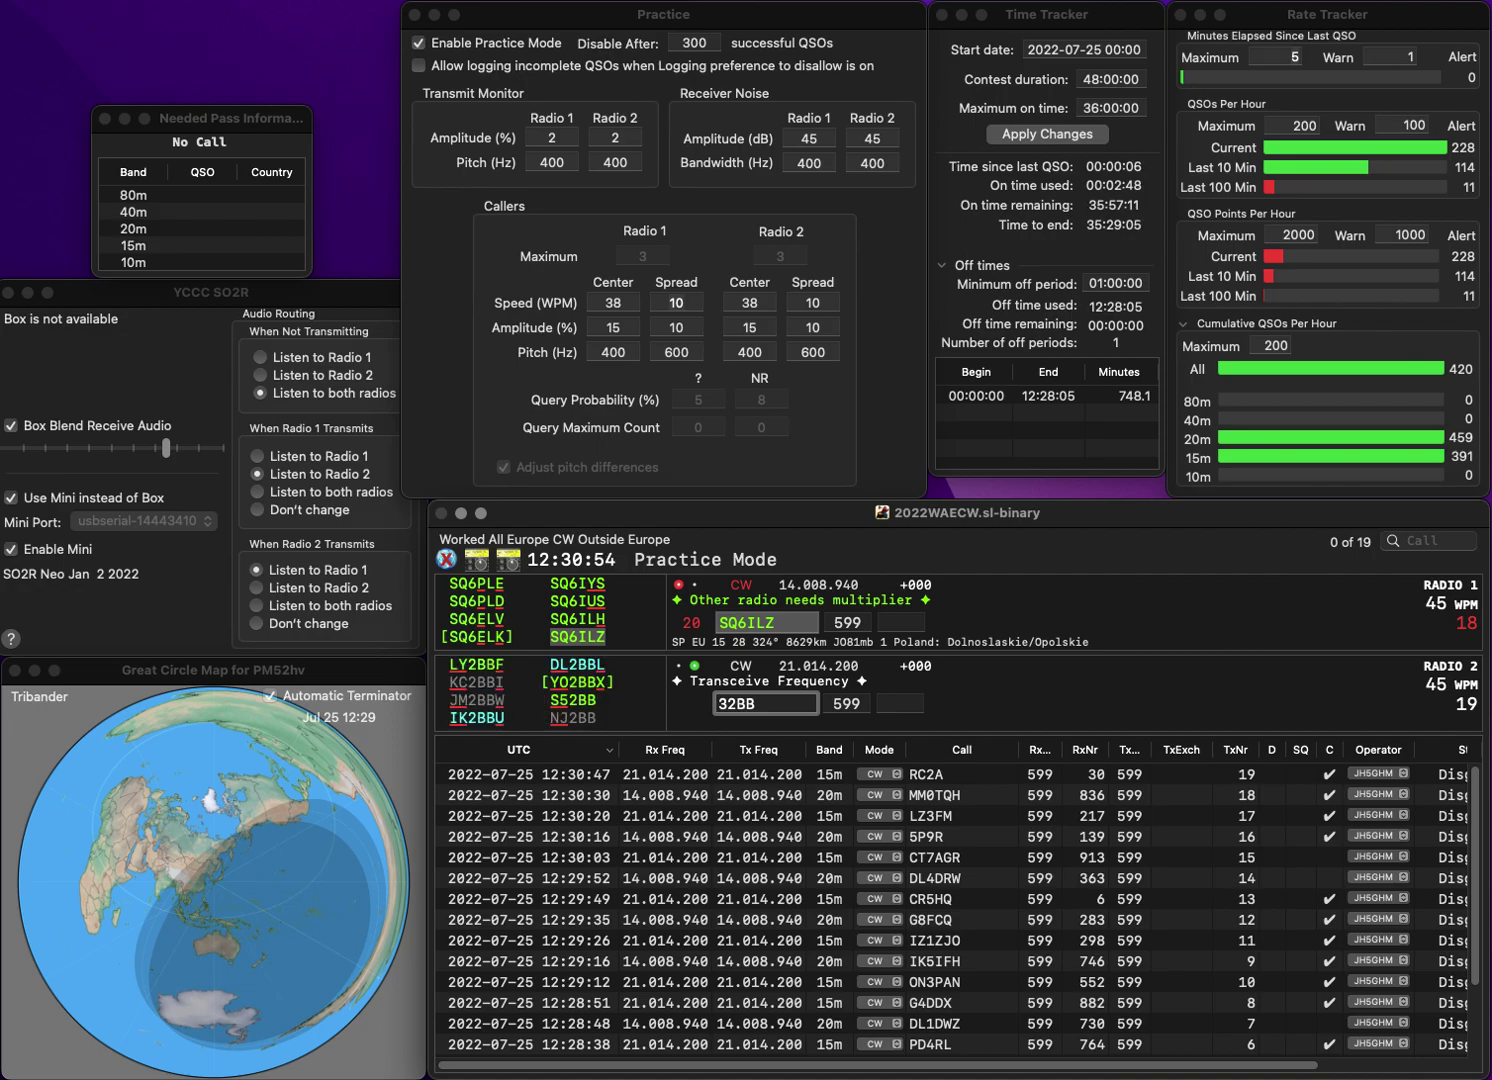
{"action": "key", "text": "Home"}
{"action": "type", "text": "IK"}
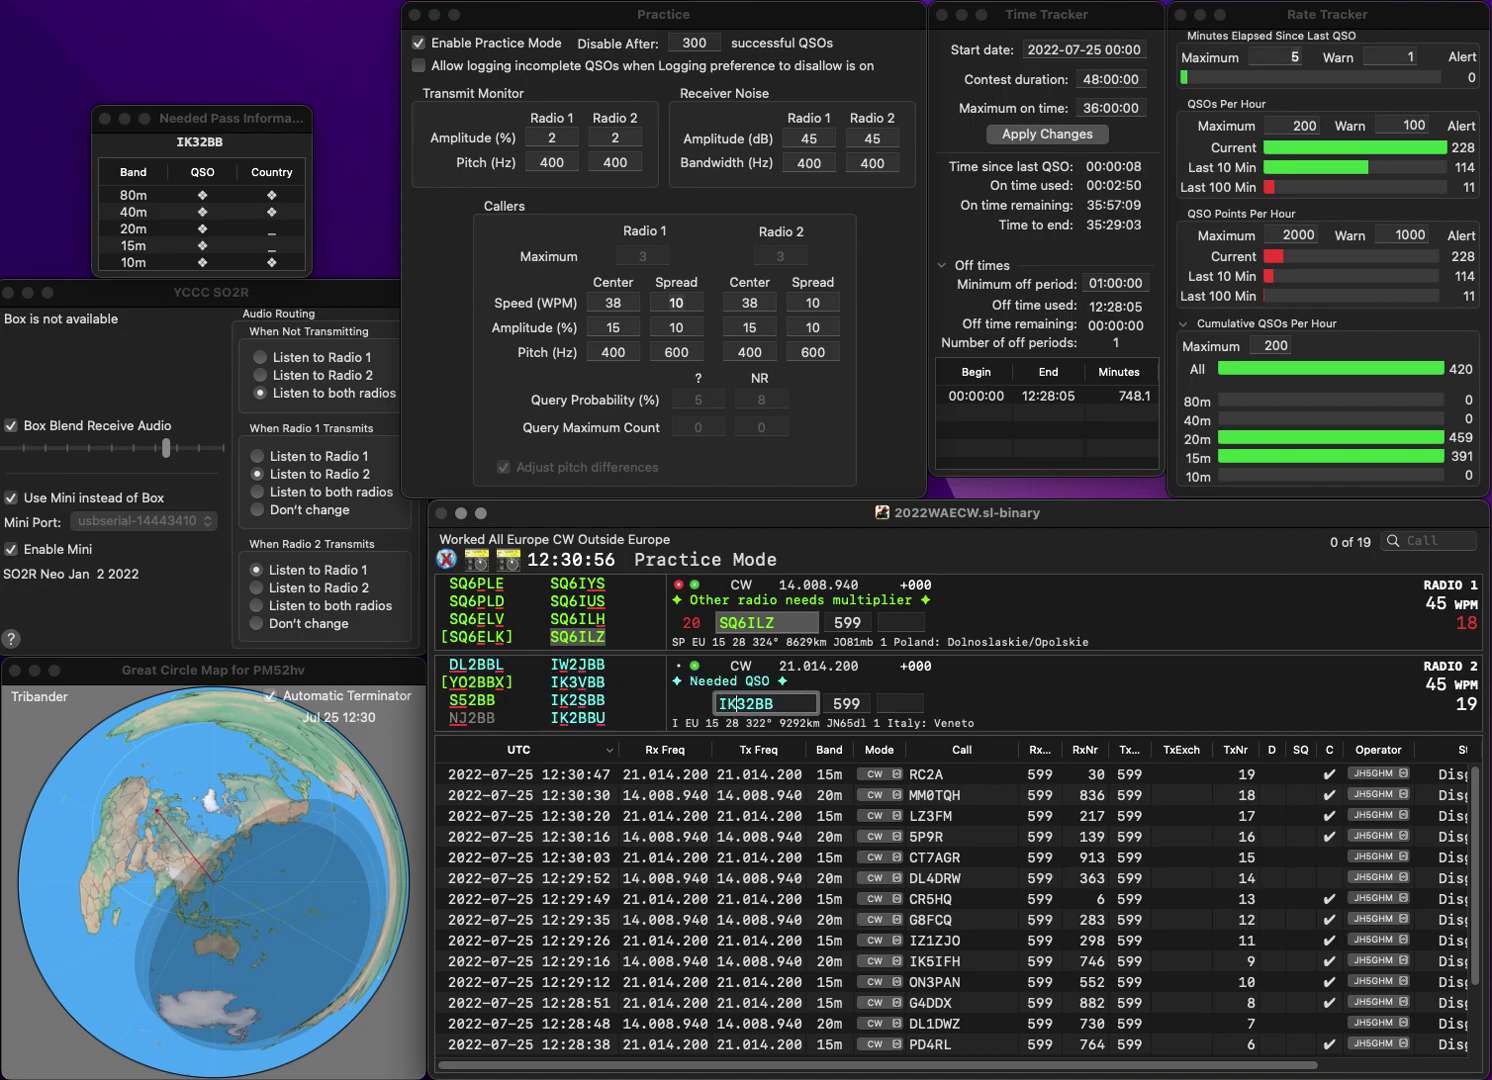
{"action": "key", "text": "Return"}
{"action": "type", "text": "516"}
{"action": "key", "text": "Return"}
{"action": "type", "text": "IK"}
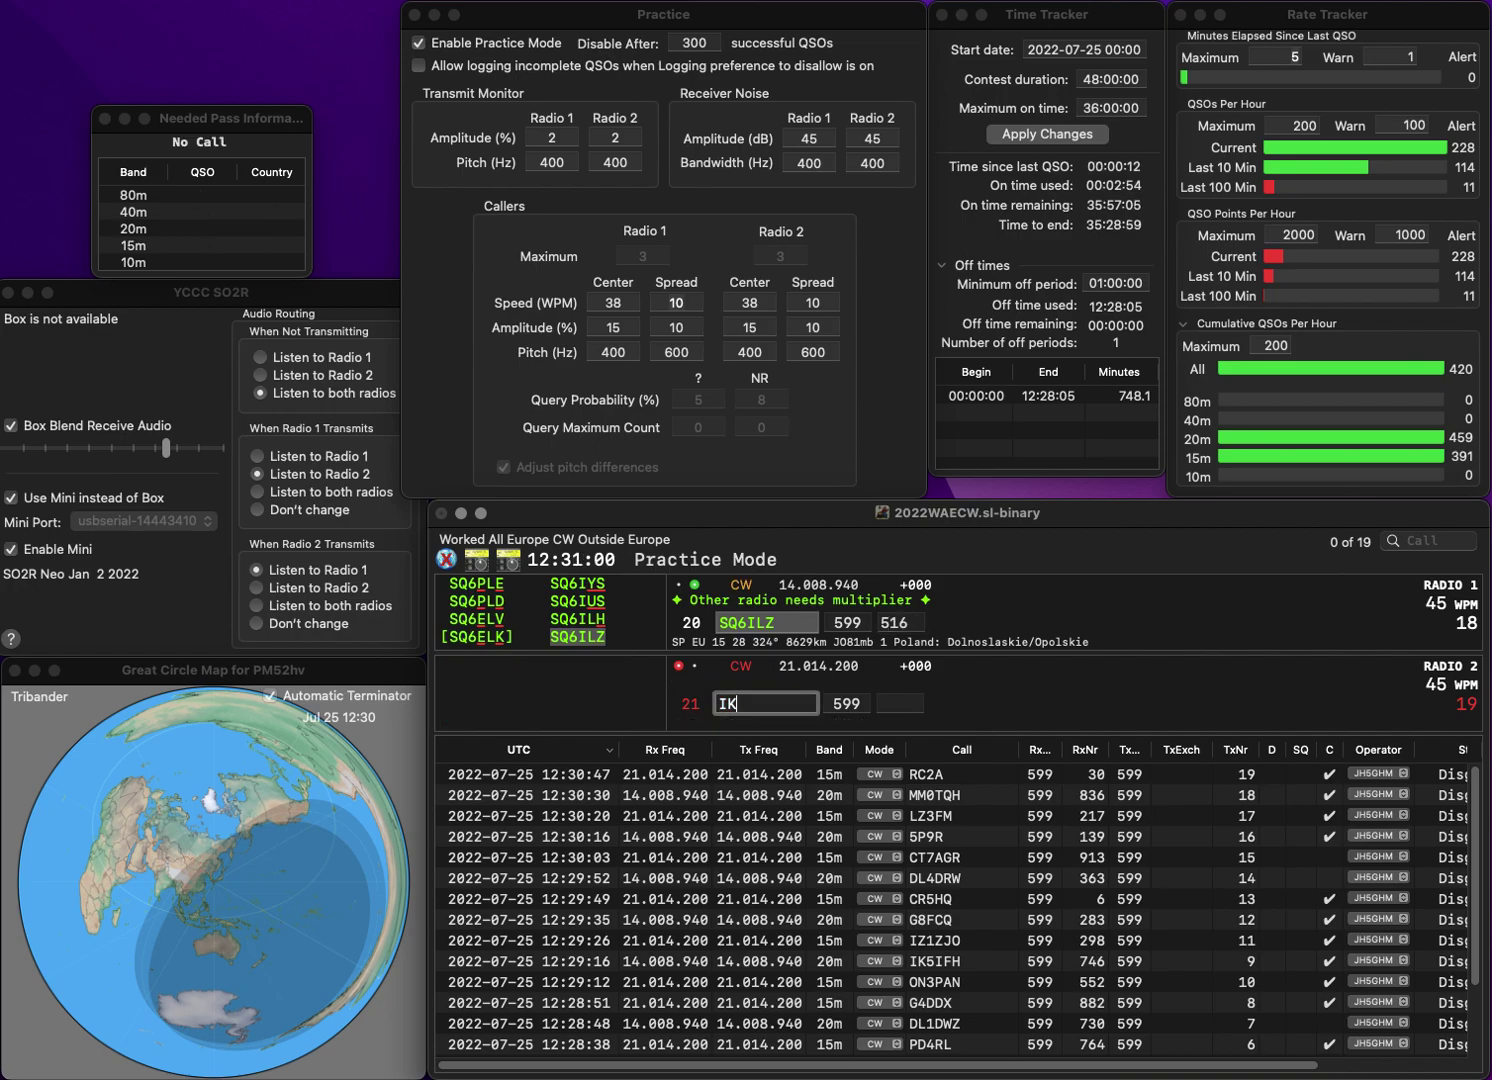
{"action": "type", "text": "3BVD"}
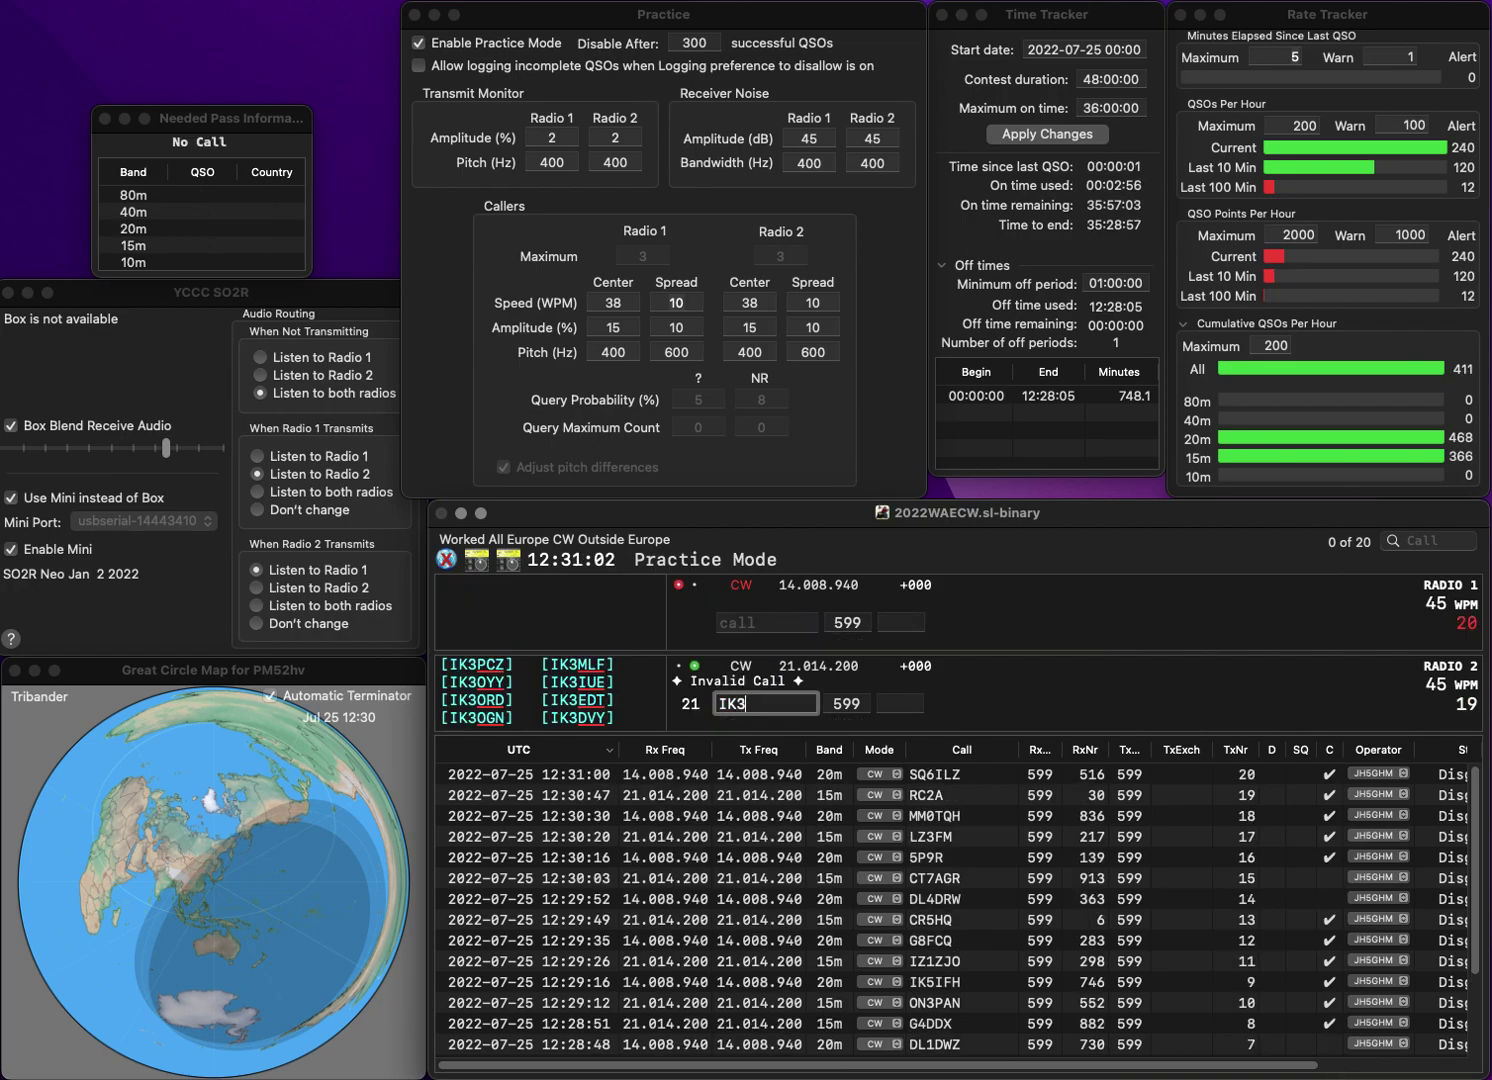
{"action": "key", "text": "space"}
{"action": "type", "text": "754"}
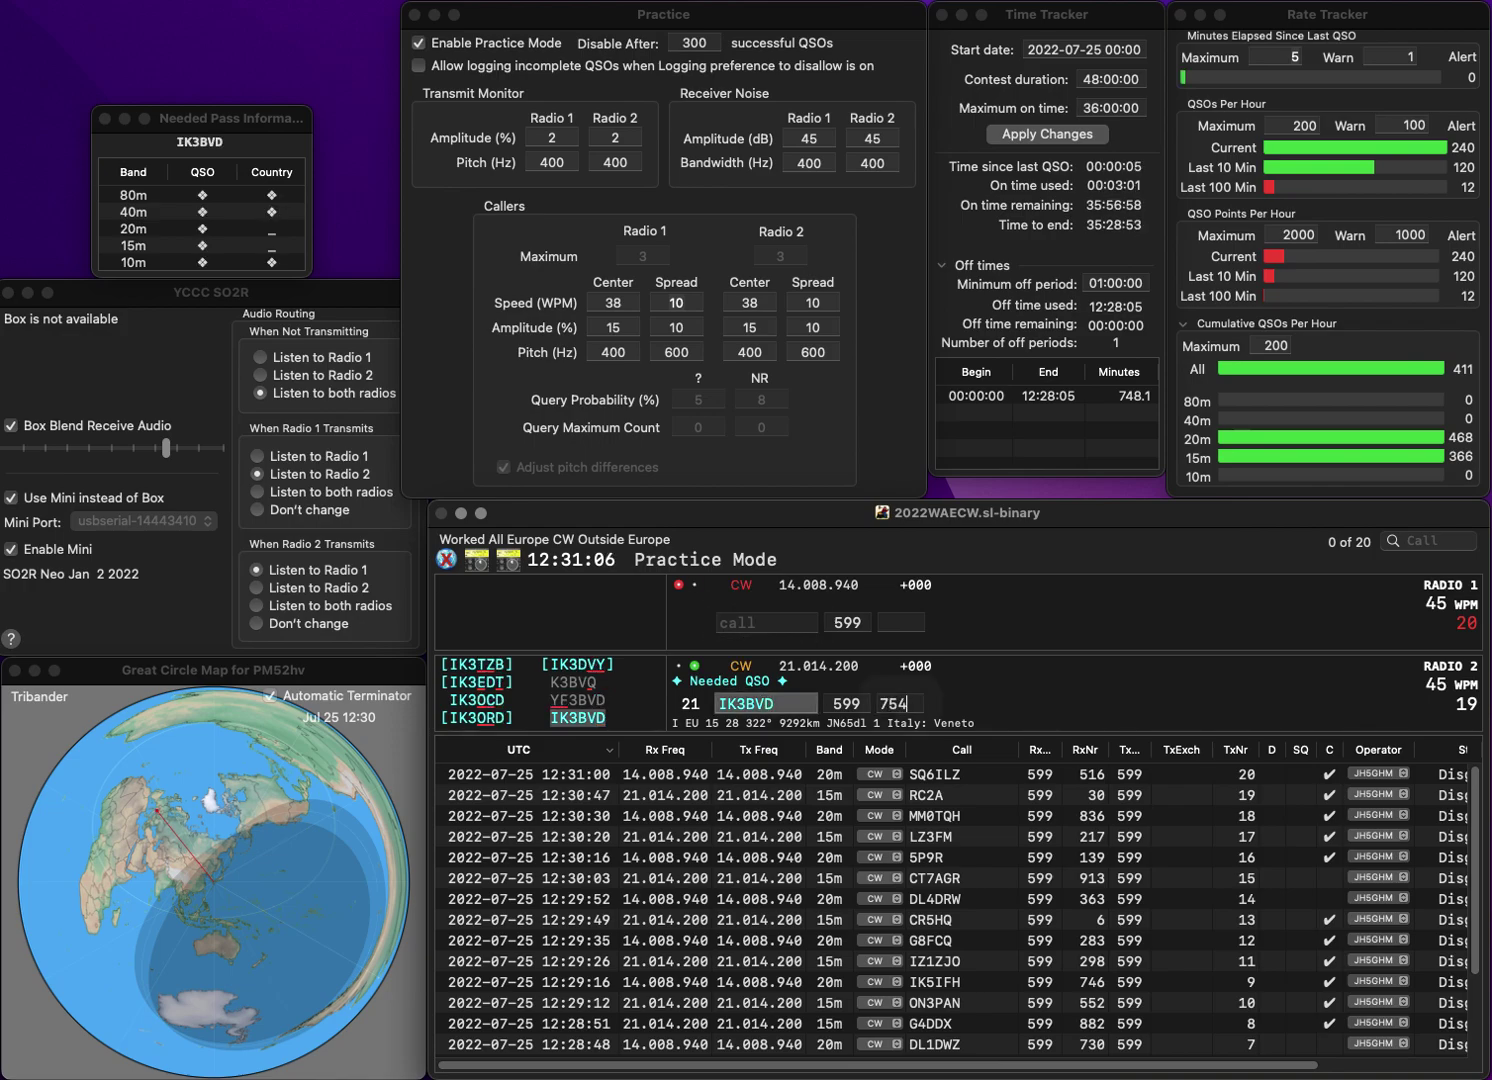
{"action": "key", "text": "Return"}
{"action": "type", "text": "G"}
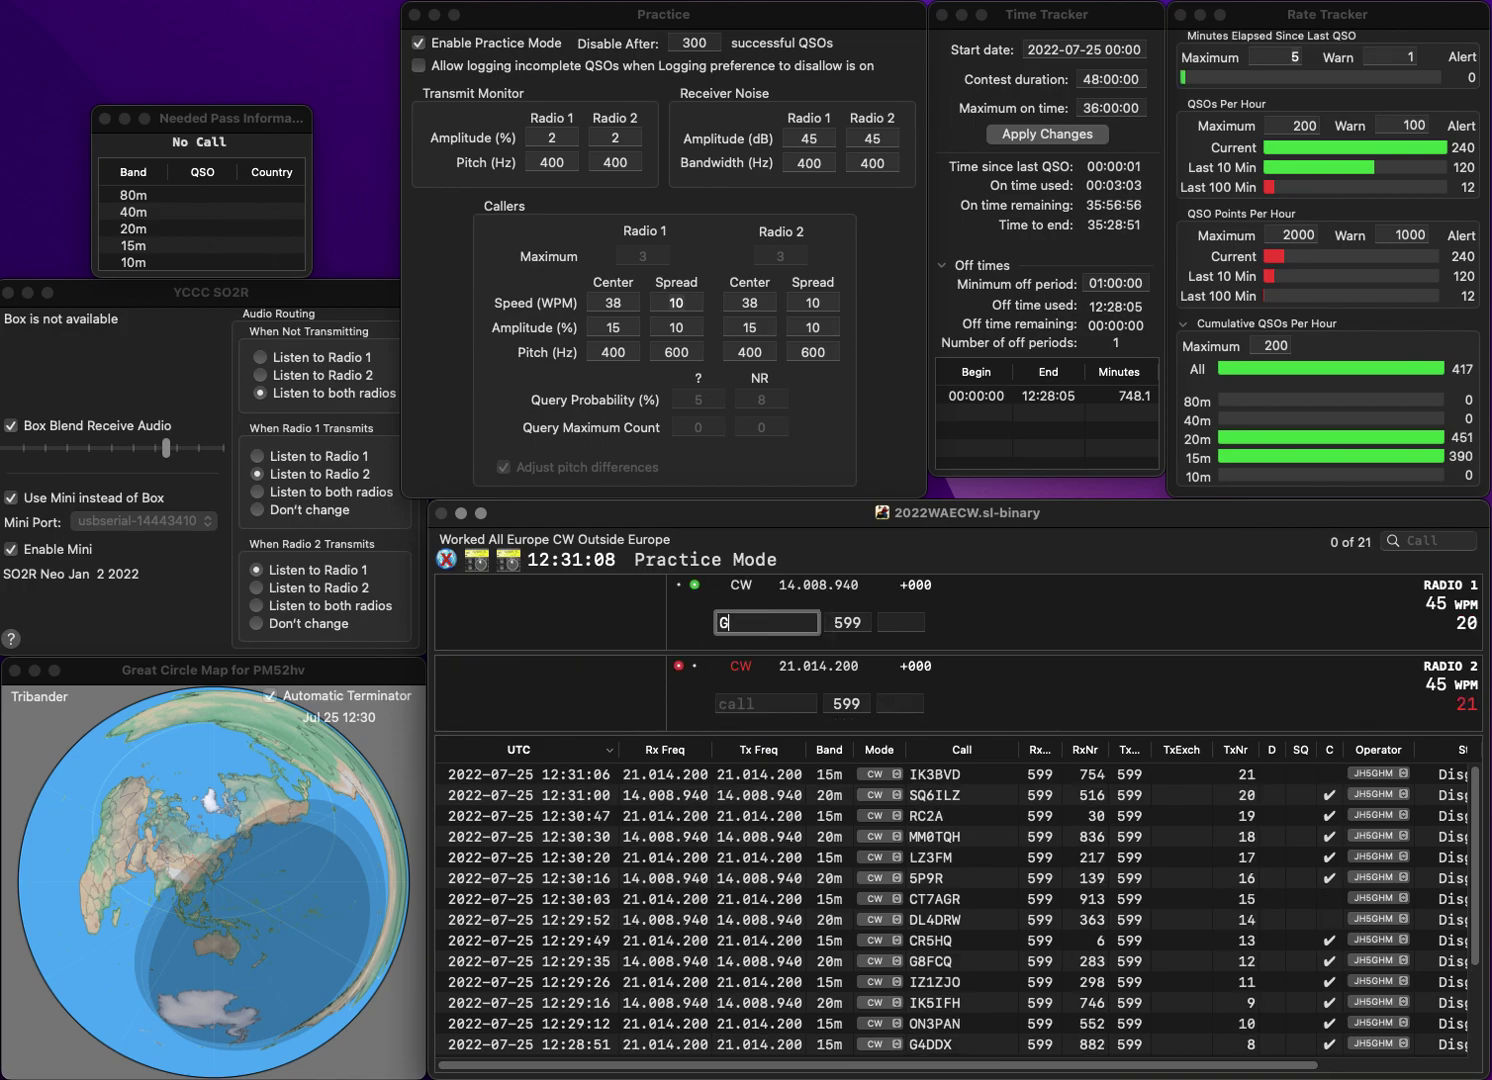
{"action": "type", "text": "JD"}
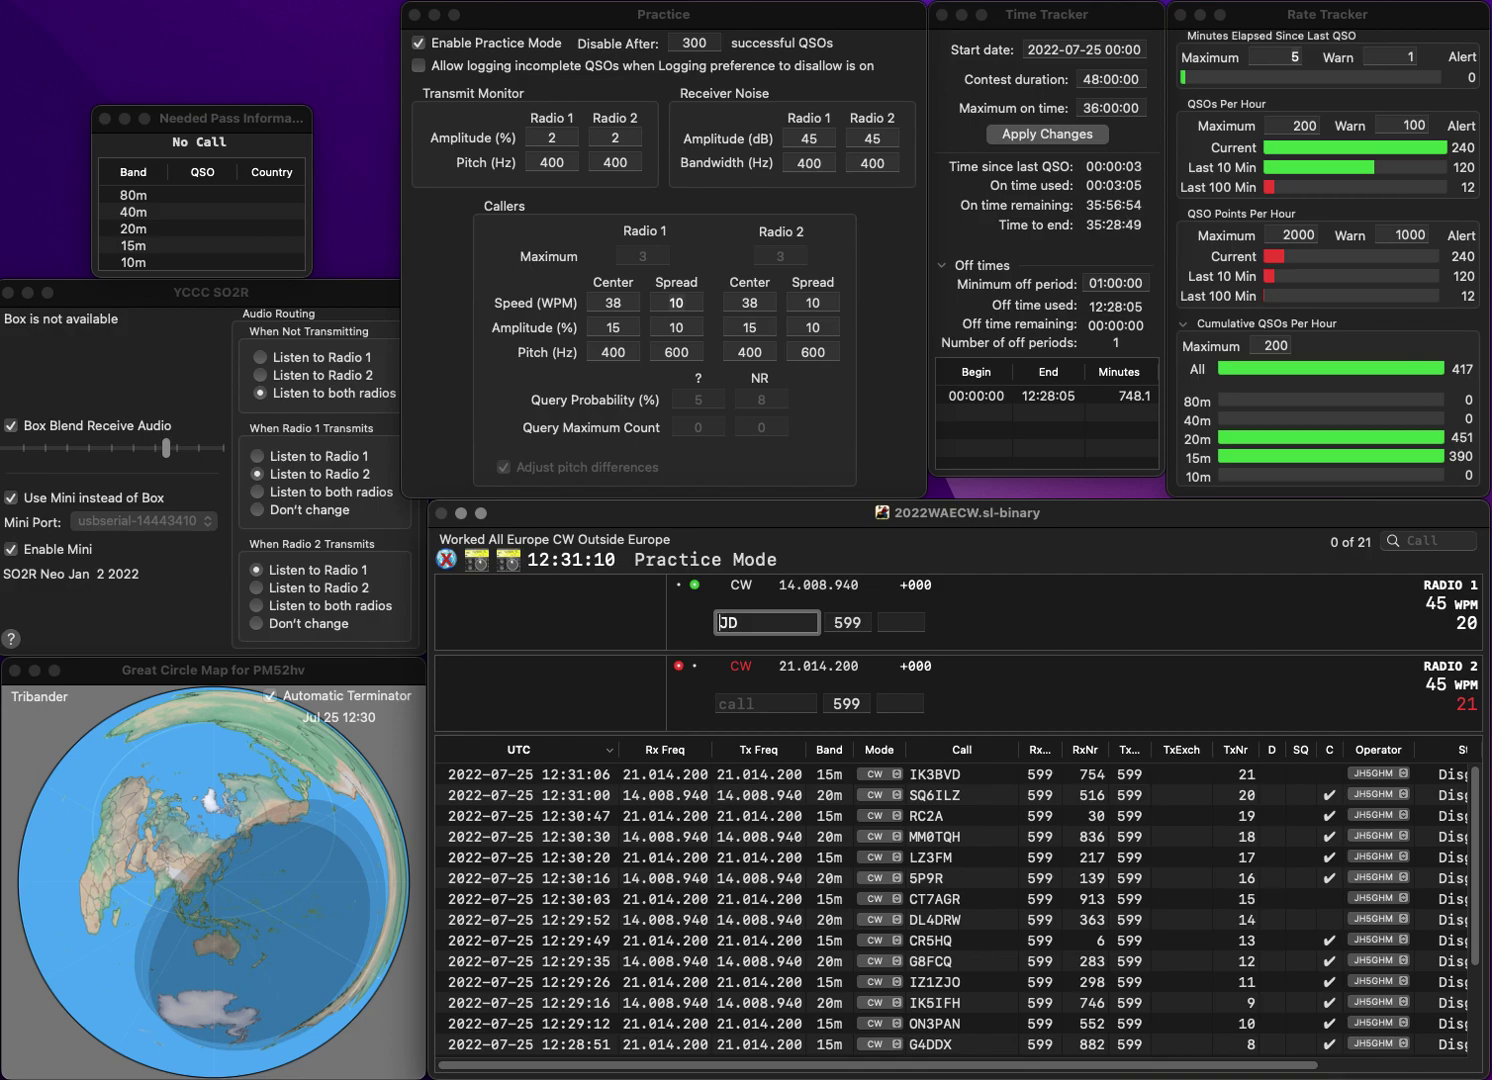
{"action": "type", "text": "OH6"}
{"action": "key", "text": "Return"}
{"action": "type", "text": "9A"}
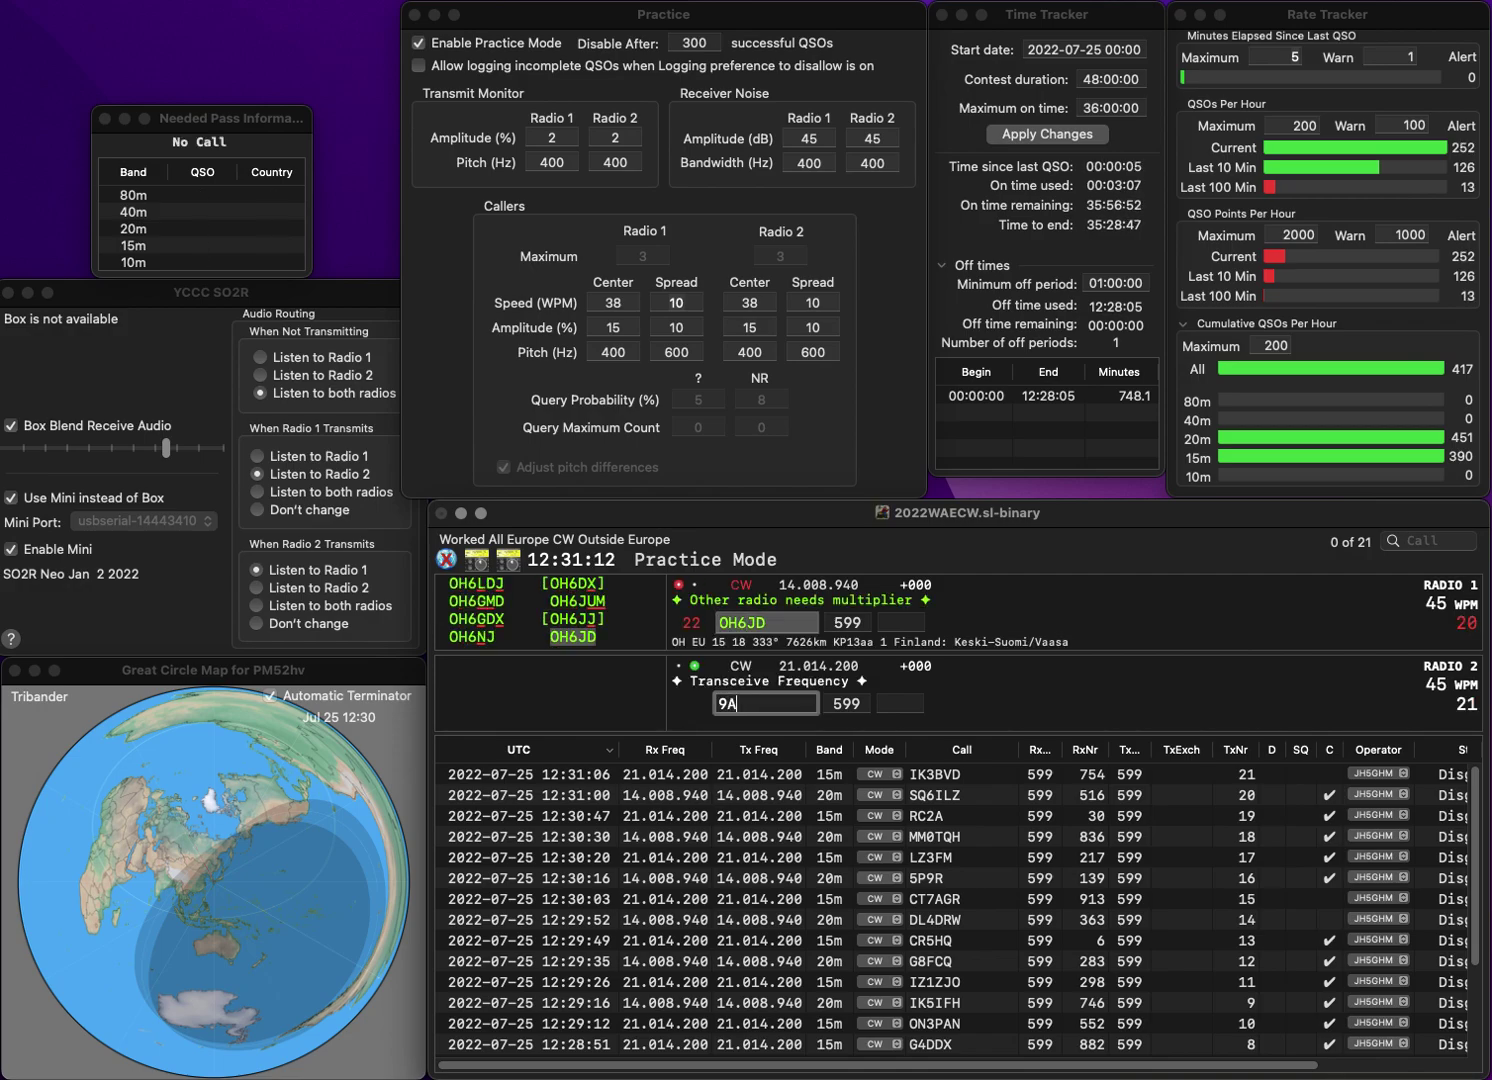
{"action": "type", "text": "3JH"}
{"action": "key", "text": "Return"}
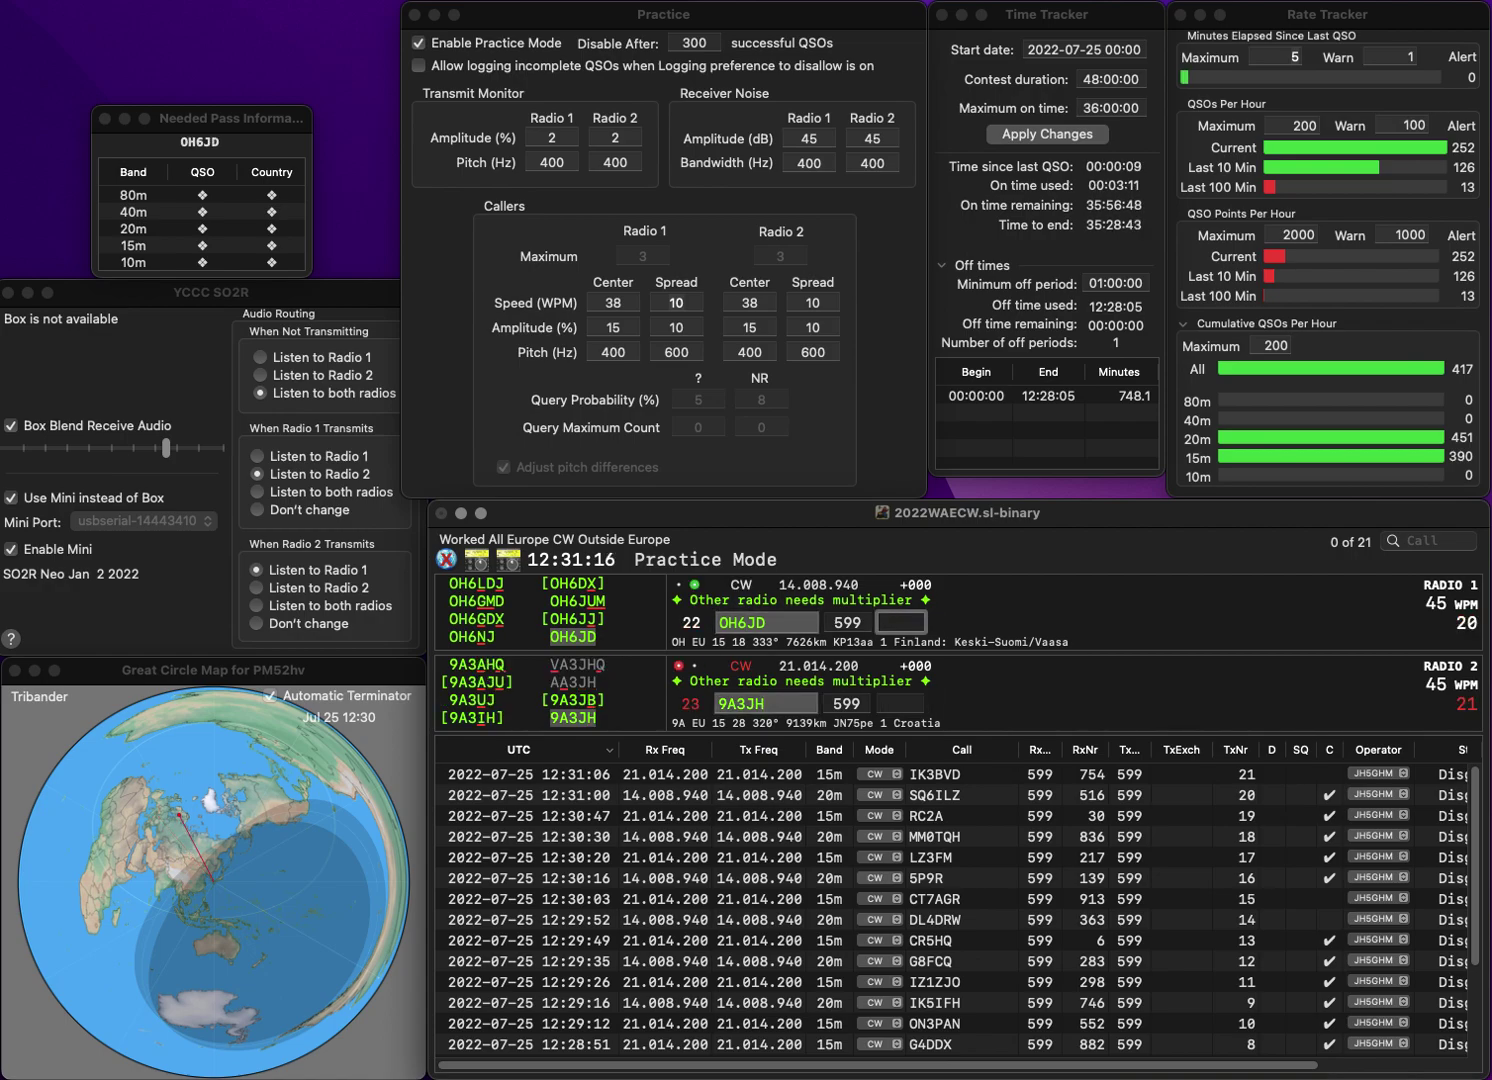
{"action": "type", "text": "95"}
{"action": "key", "text": "Return"}
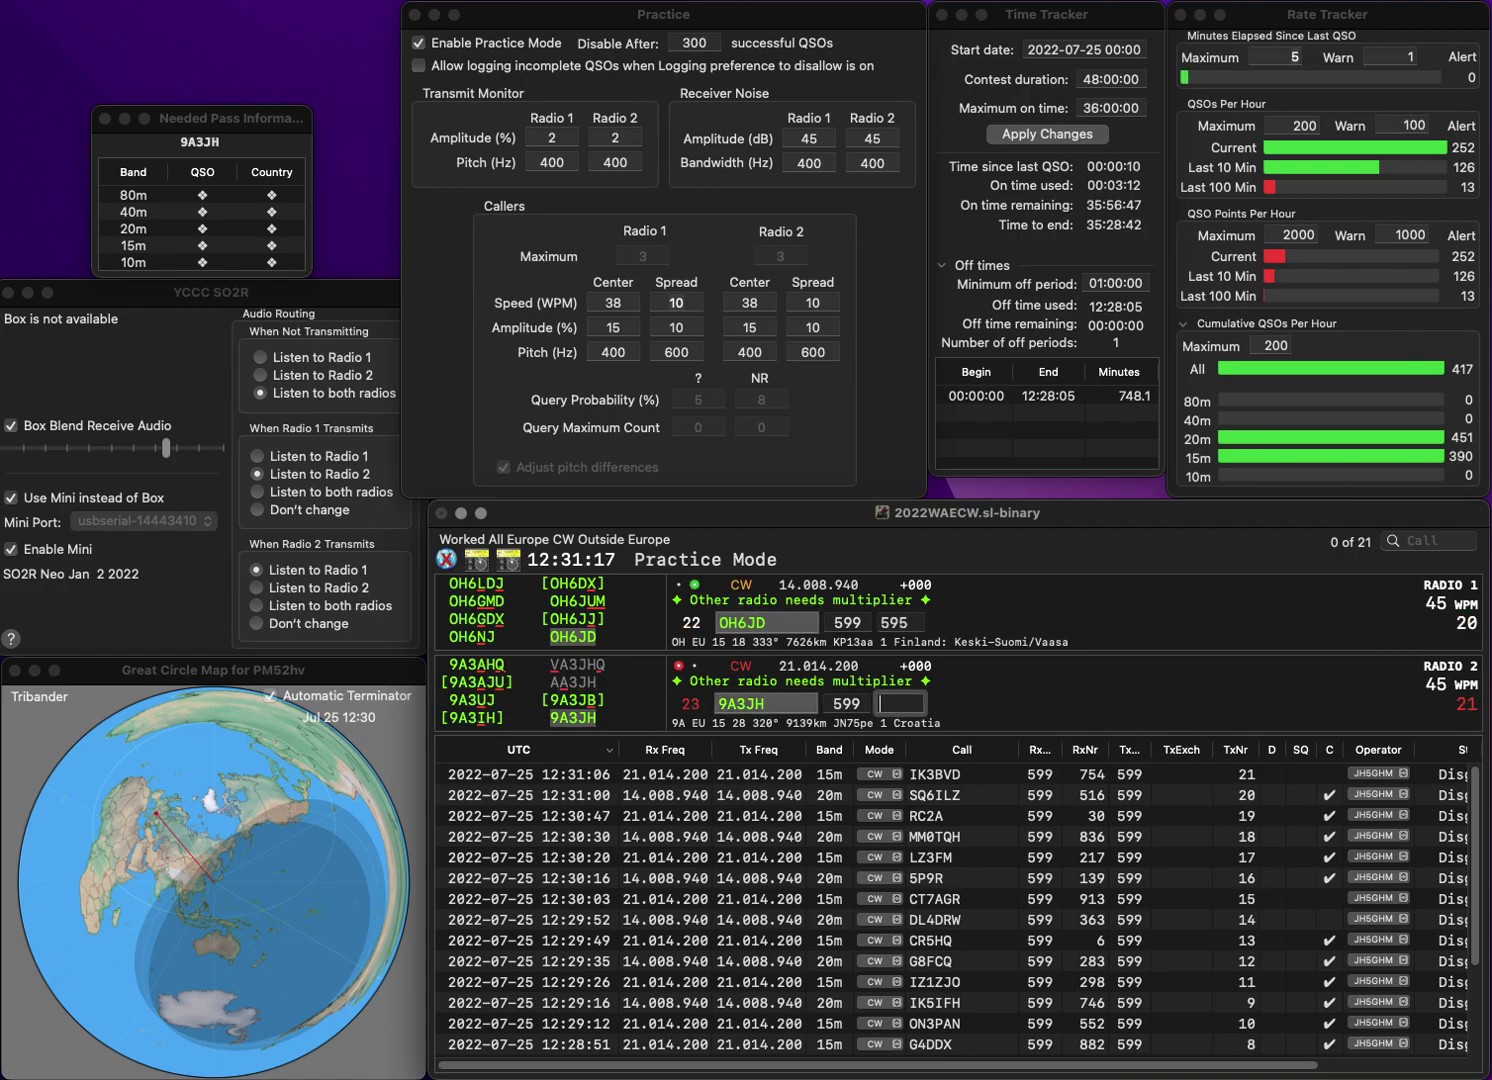
{"action": "type", "text": "599"}
{"action": "key", "text": "Return"}
{"action": "type", "text": "F4WBL"}
{"action": "key", "text": "Return"}
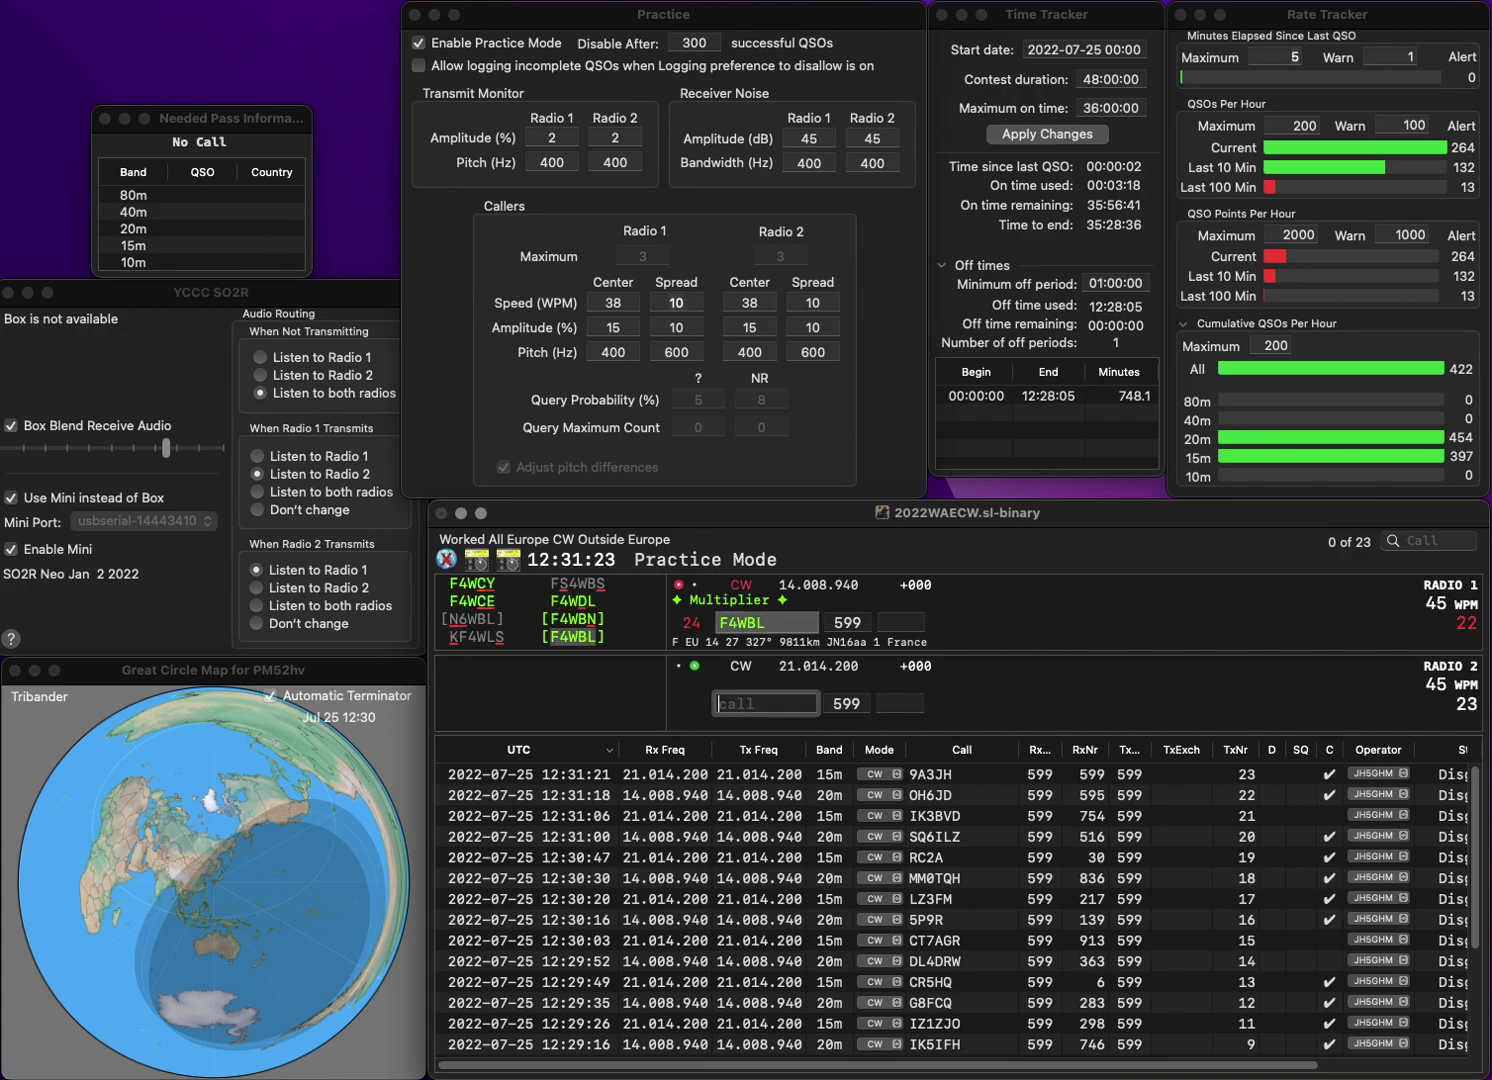
{"action": "type", "text": "OH3RB"}
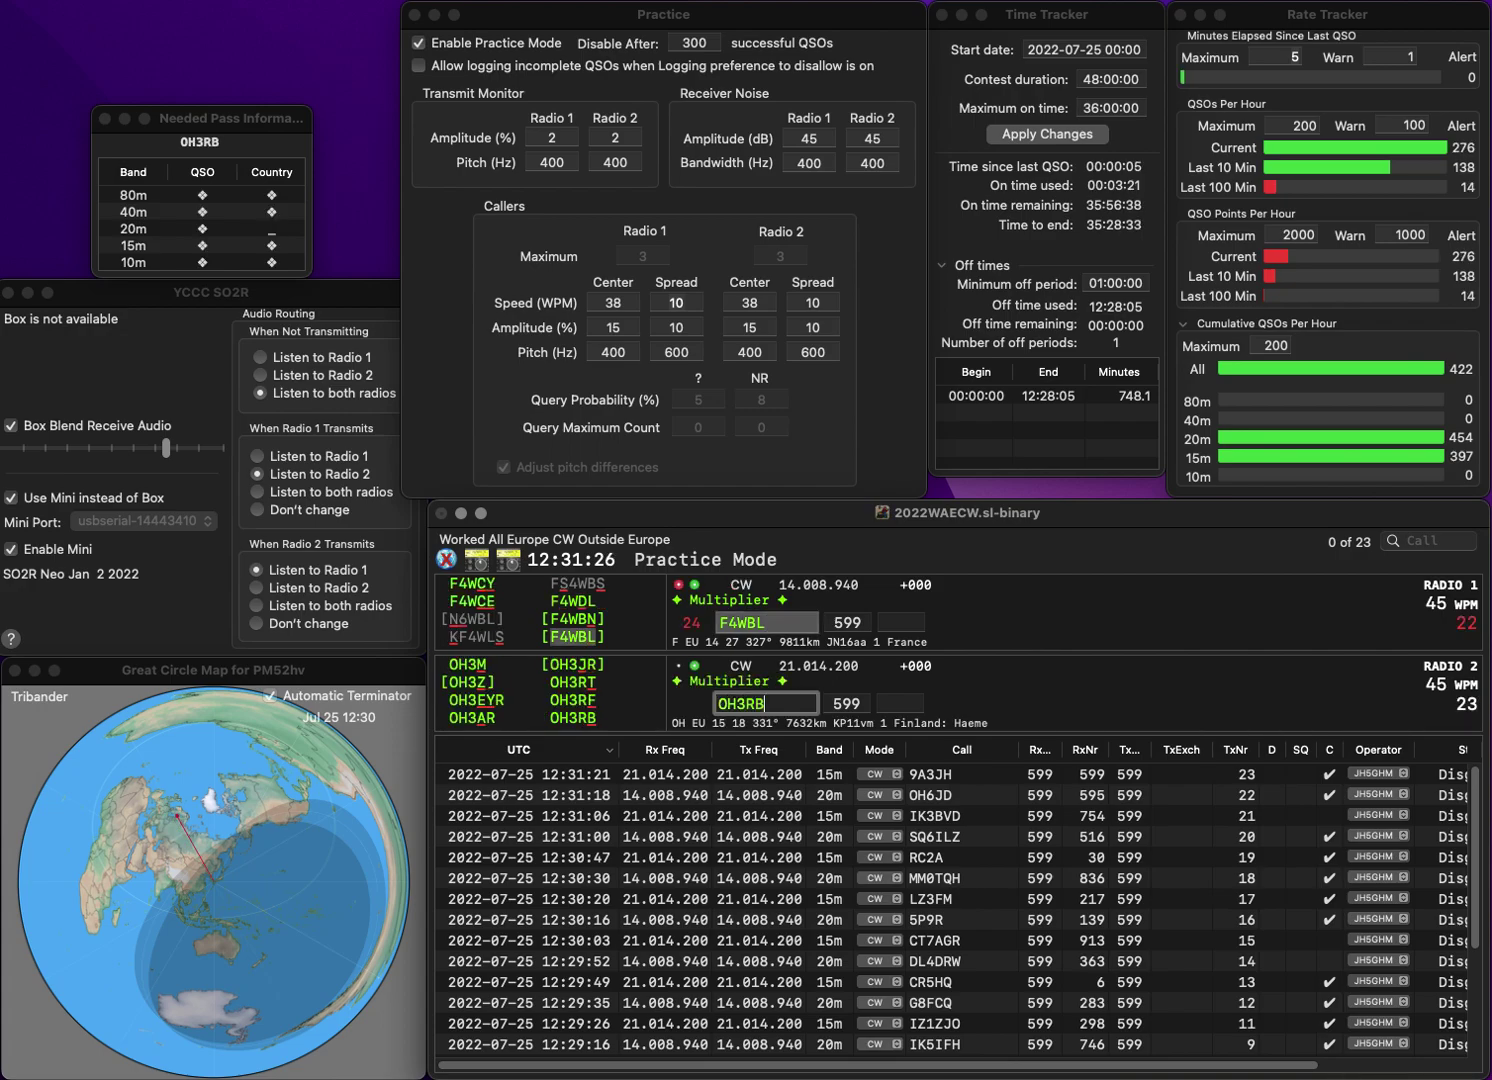
{"action": "key", "text": "Return"}
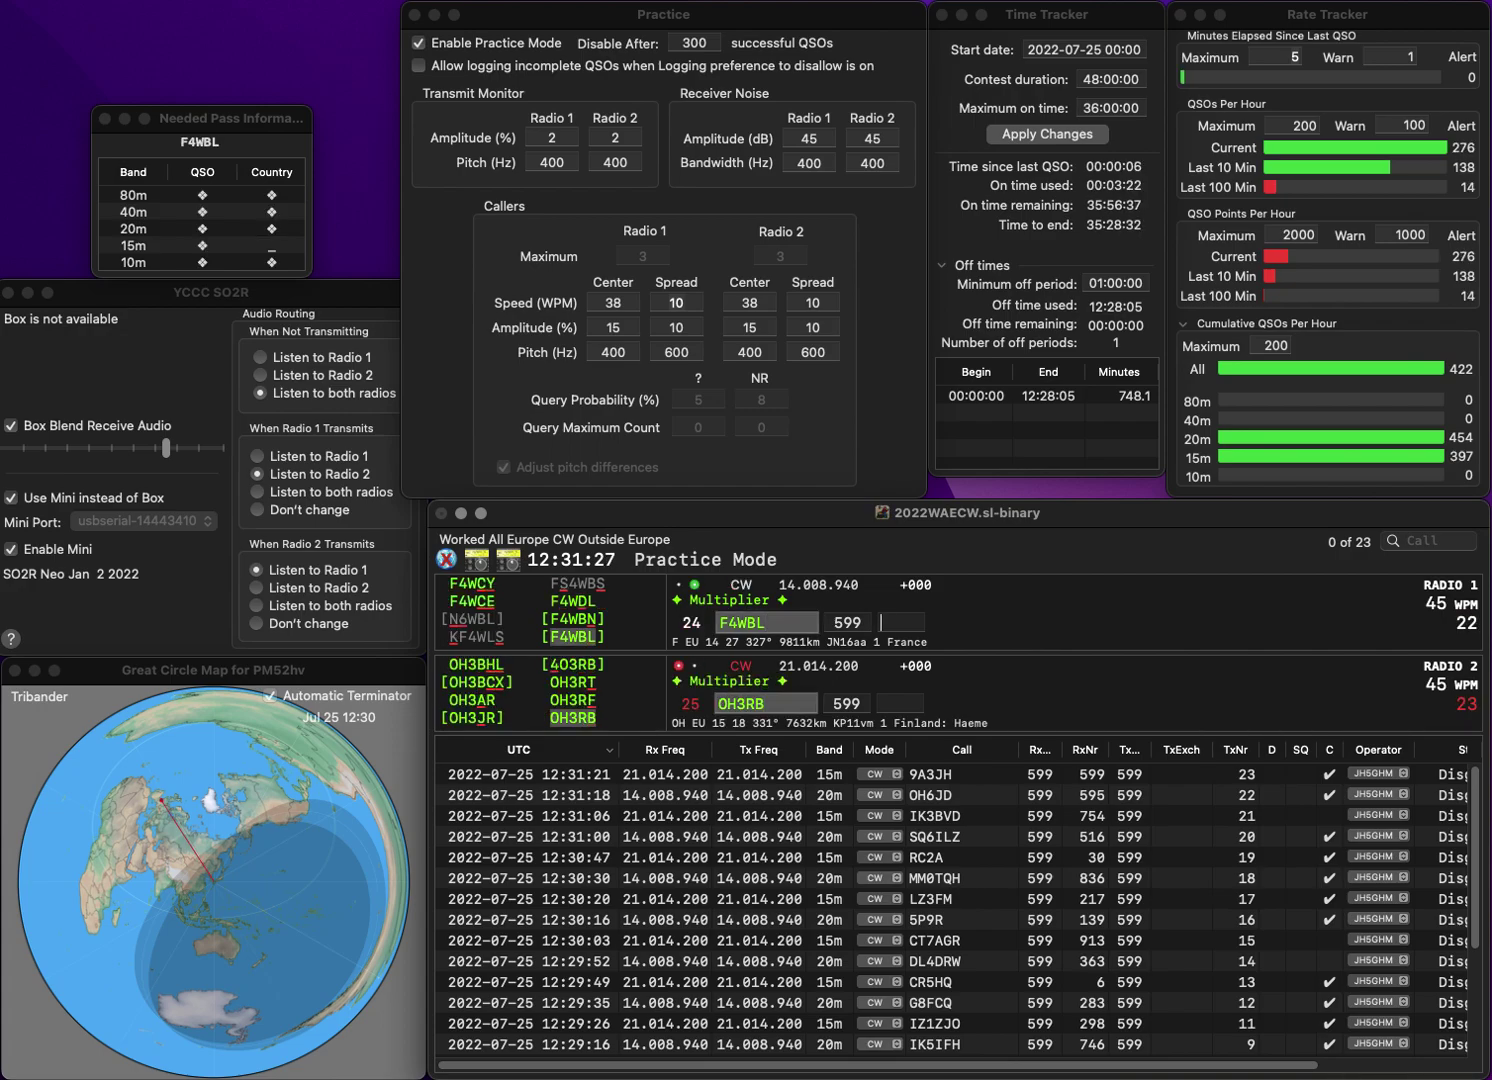
- Log F4WBL on Radio 1 with received number 316 and OH3RB on Radio 2 with received number 291
{"action": "type", "text": "316"}
{"action": "key", "text": "Return"}
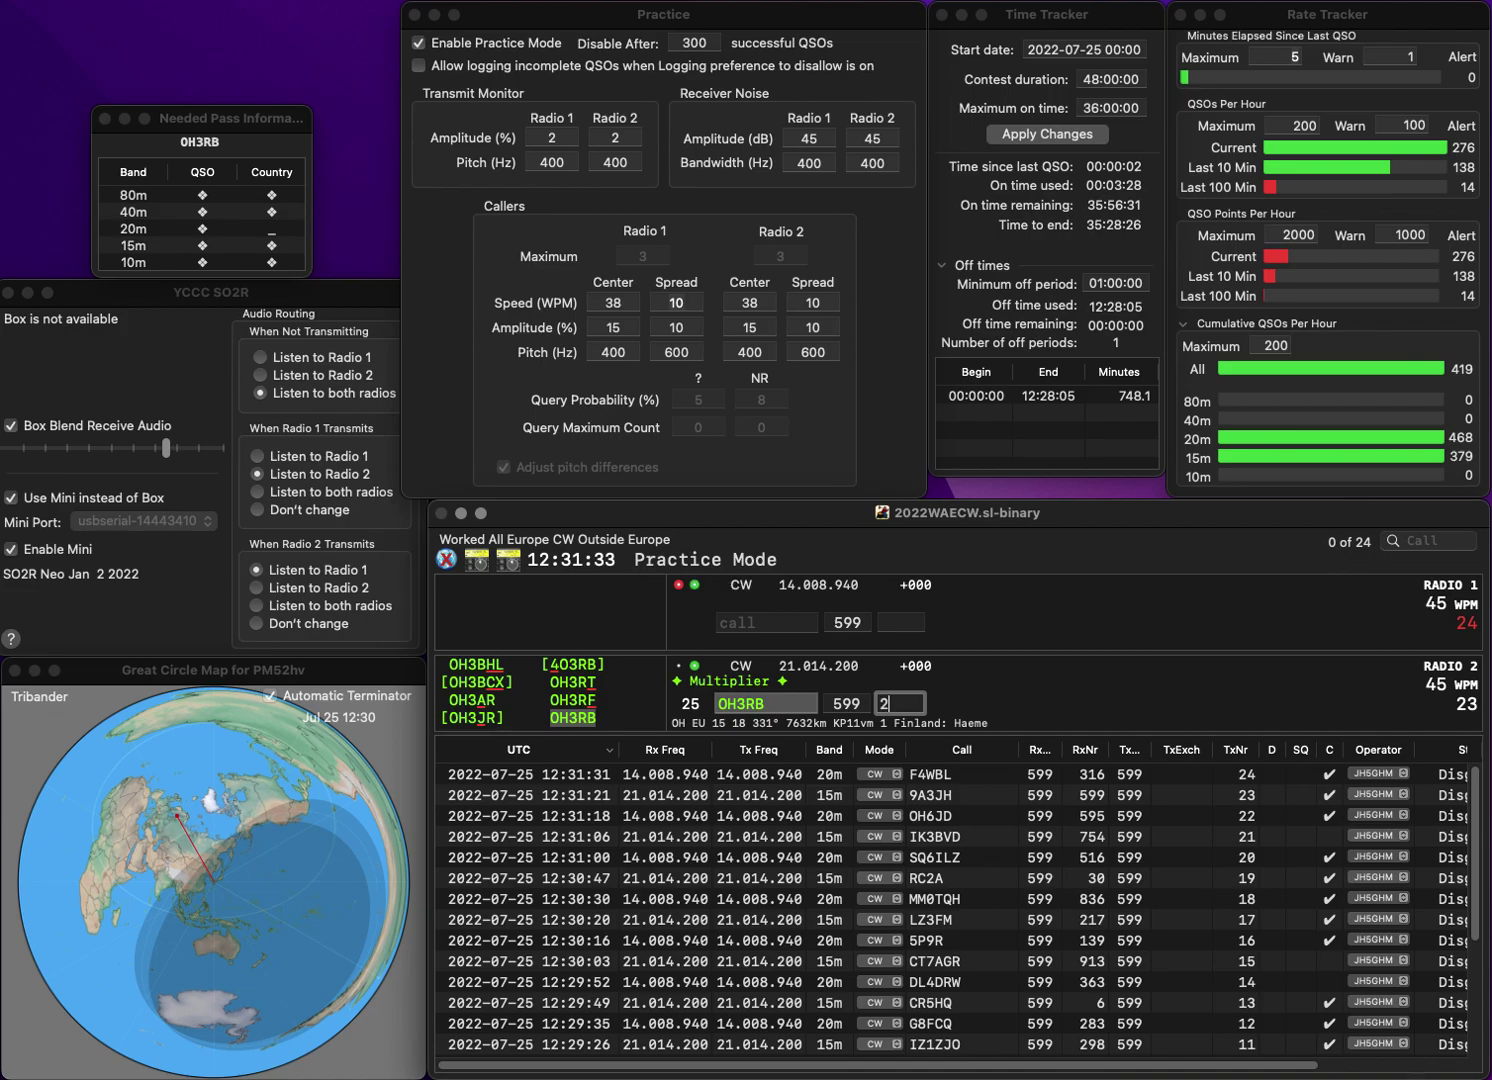
{"action": "key", "text": "Return"}
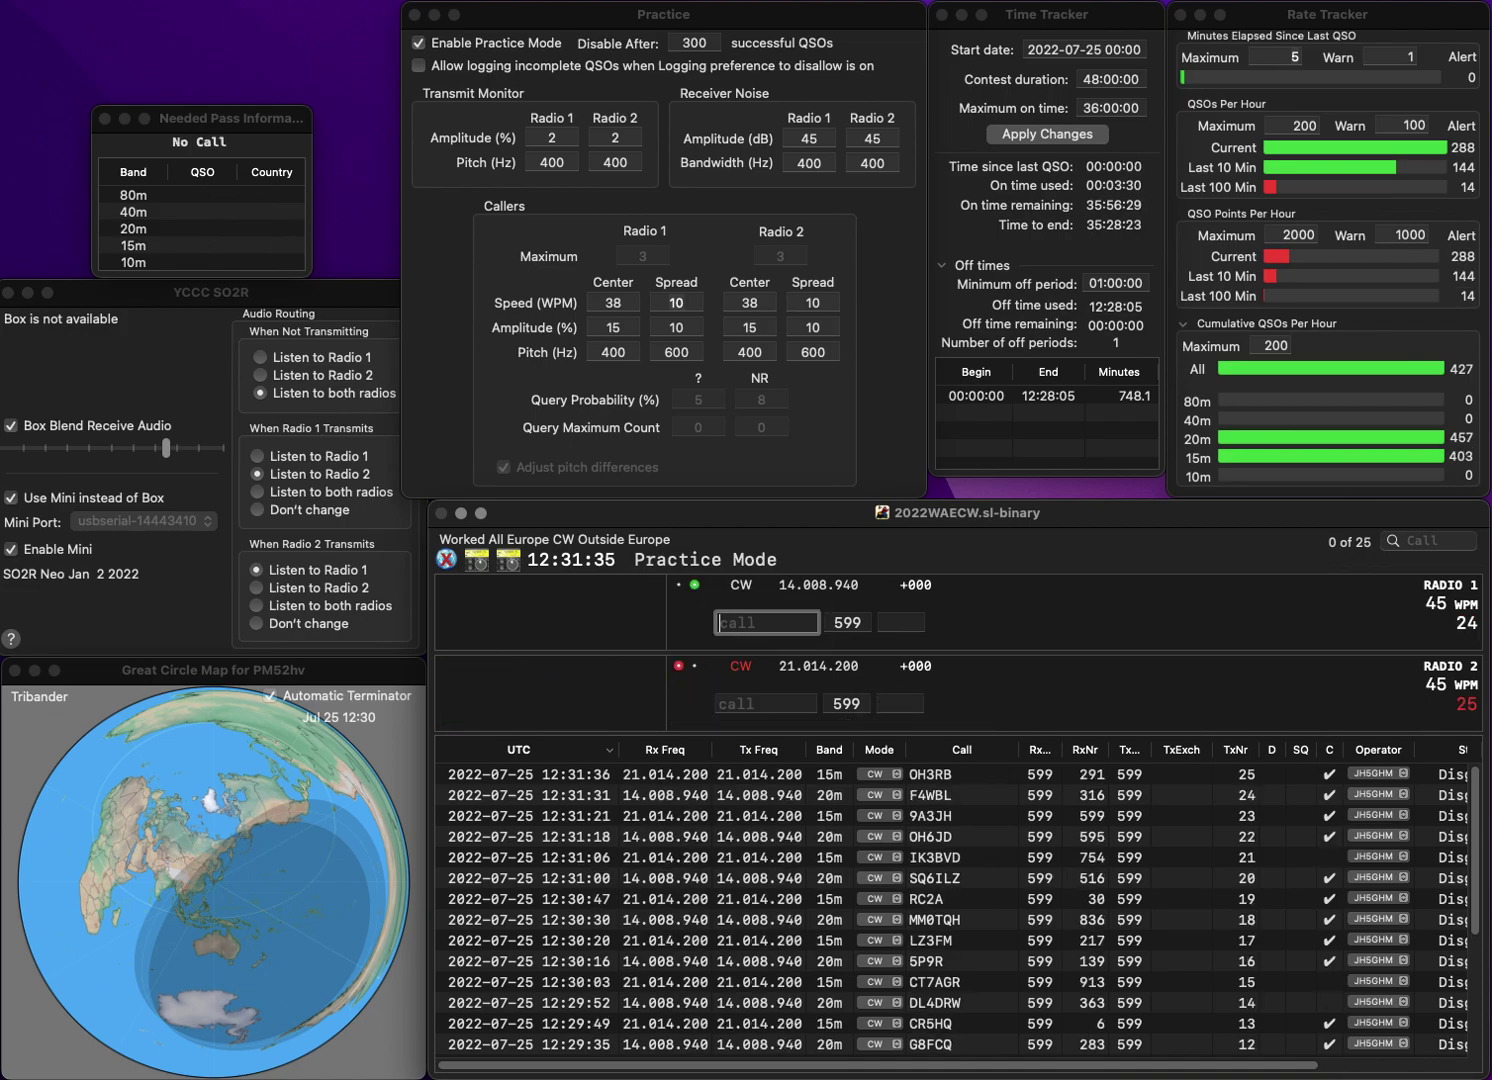
- Rework the partly copied call on Radio 1 into DF6TG and answer the station
{"action": "type", "text": "F6K"}
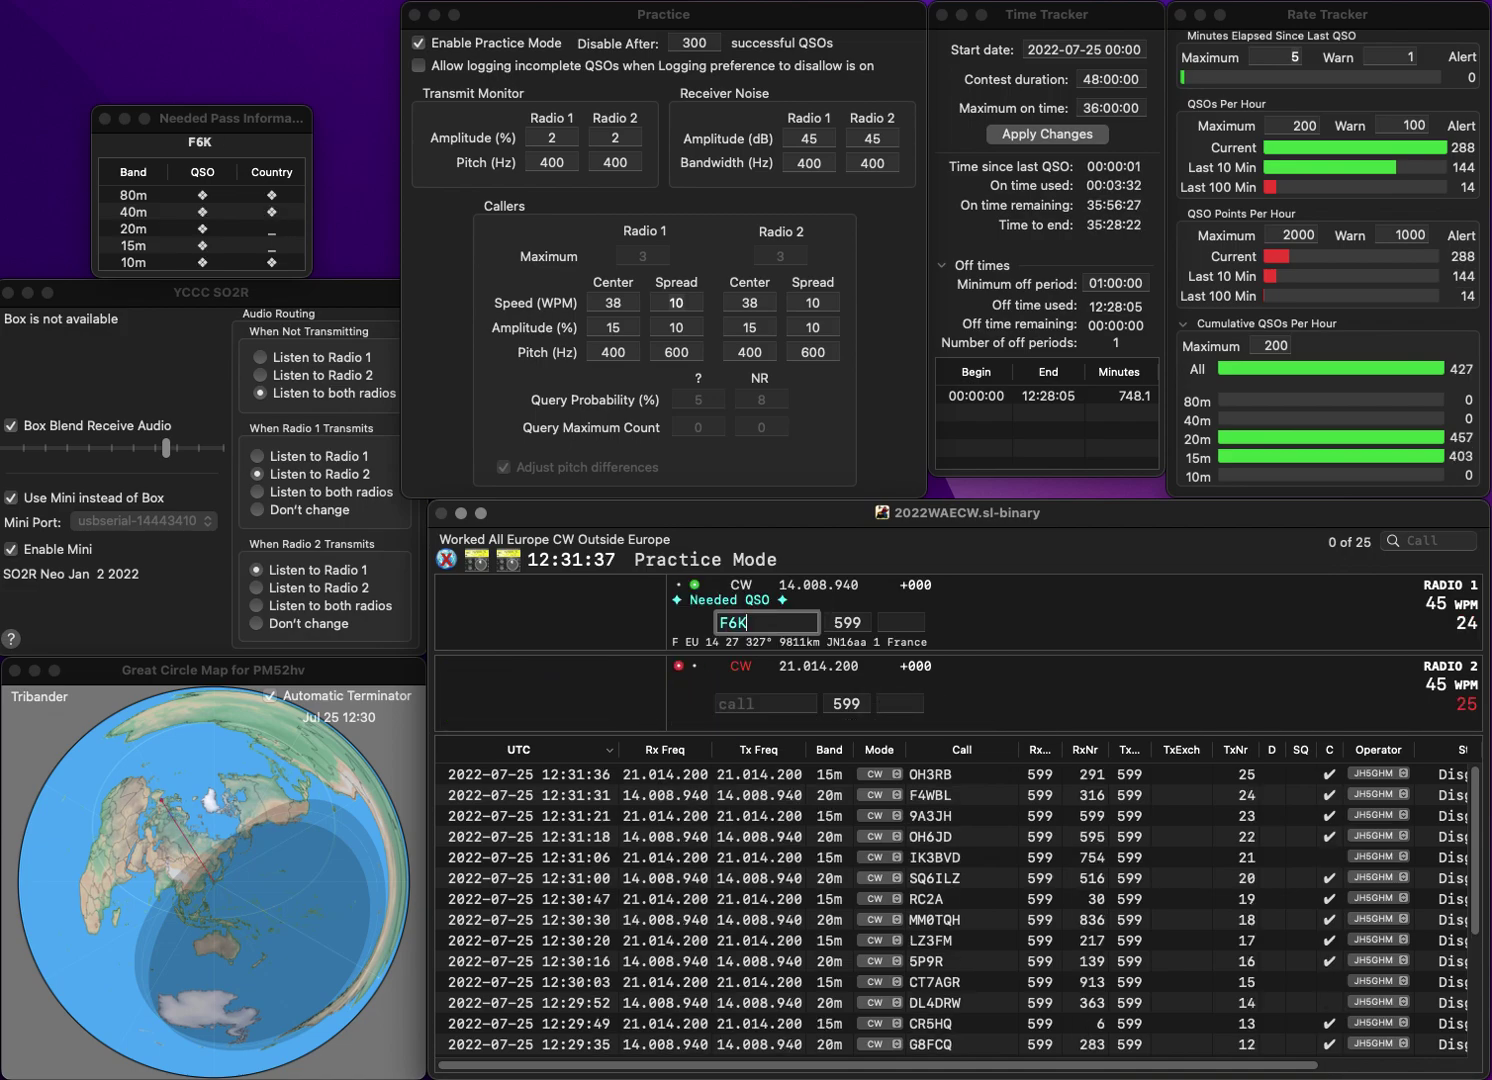
{"action": "type", "text": "JTG"}
{"action": "key", "text": "Home"}
{"action": "key", "text": "Delete"}
{"action": "key", "text": "Delete"}
{"action": "key", "text": "Delete"}
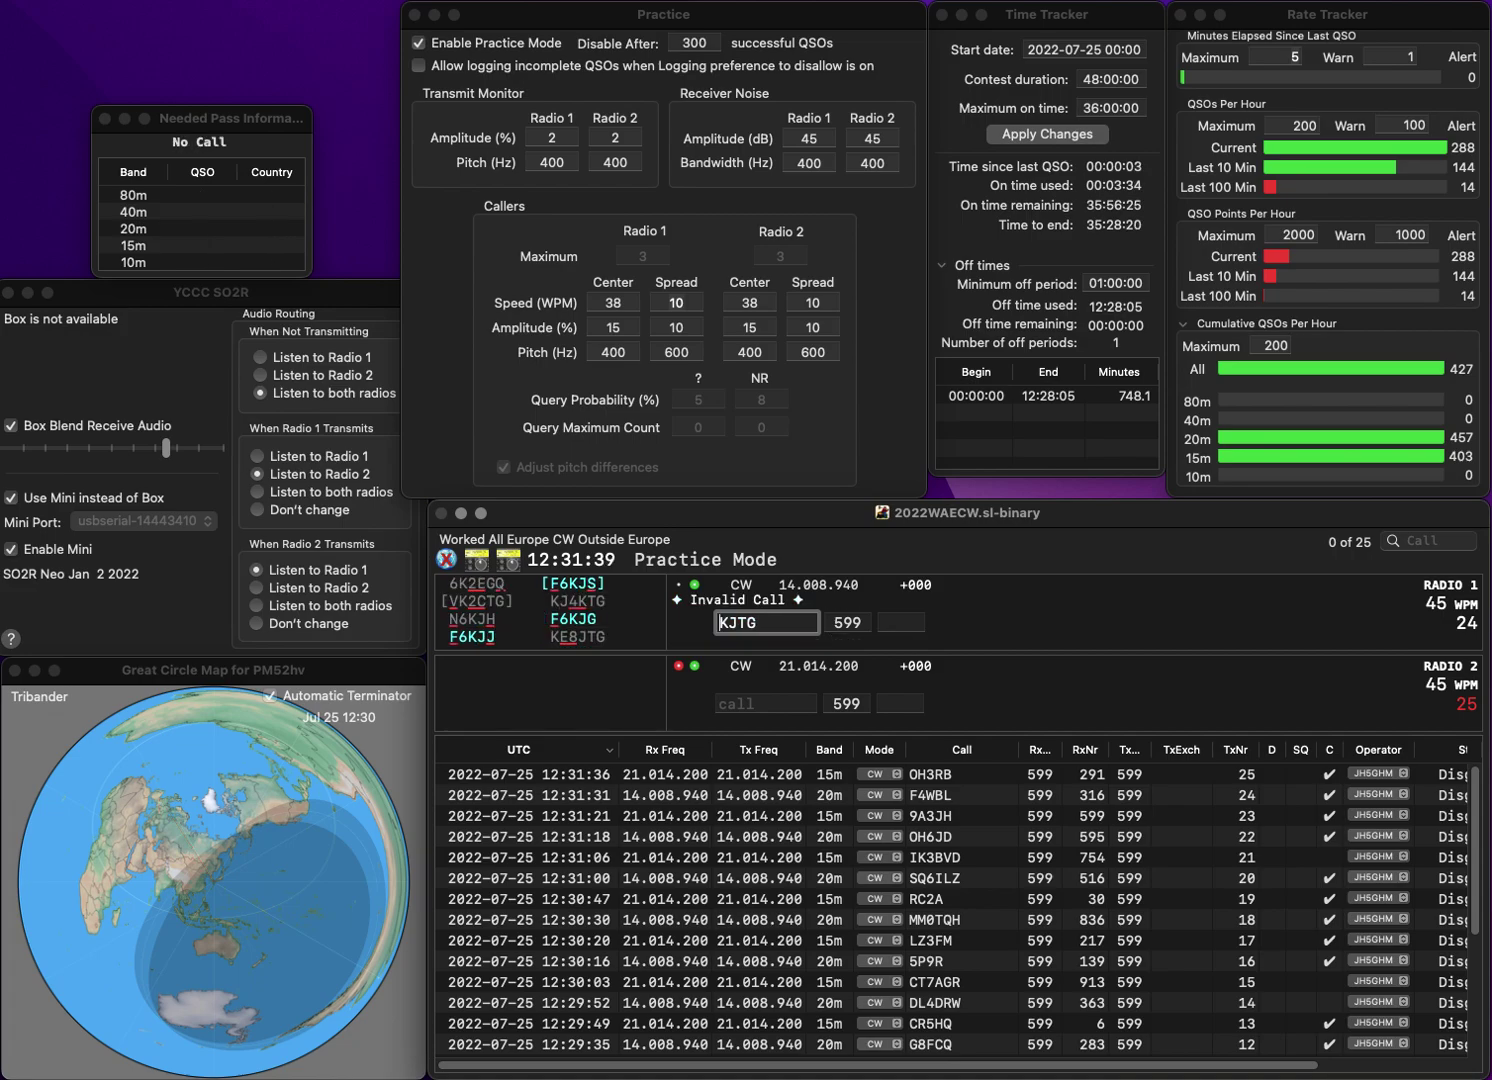
{"action": "key", "text": "Delete"}
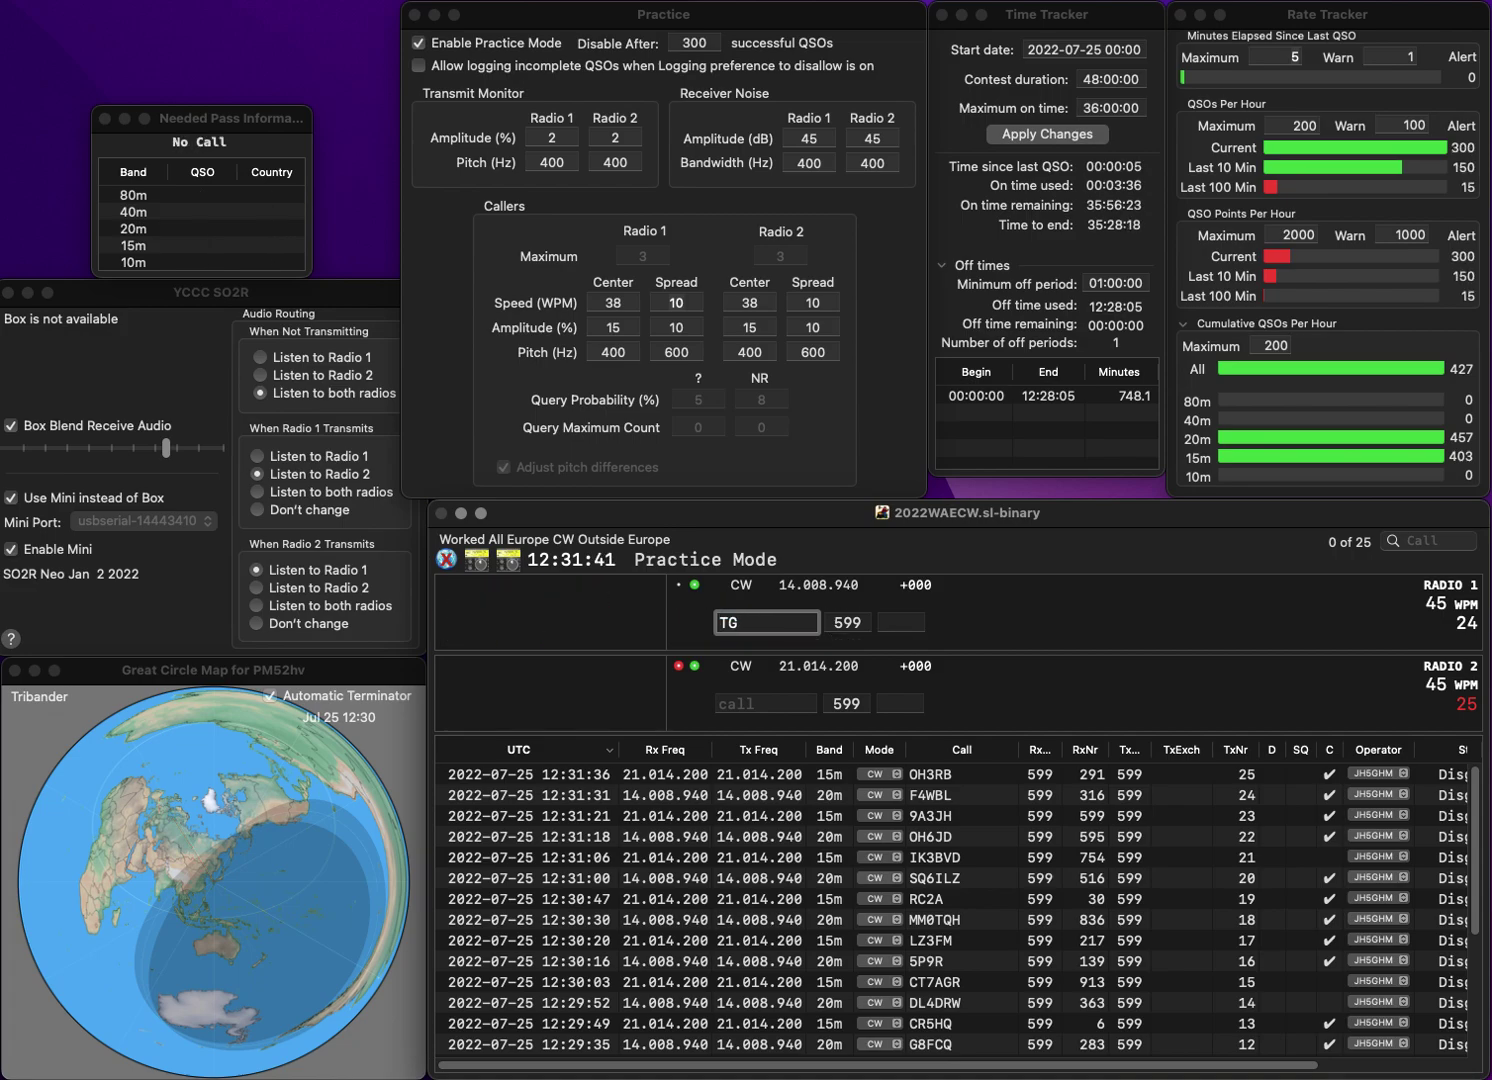
{"action": "type", "text": "DF6"}
{"action": "key", "text": "Return"}
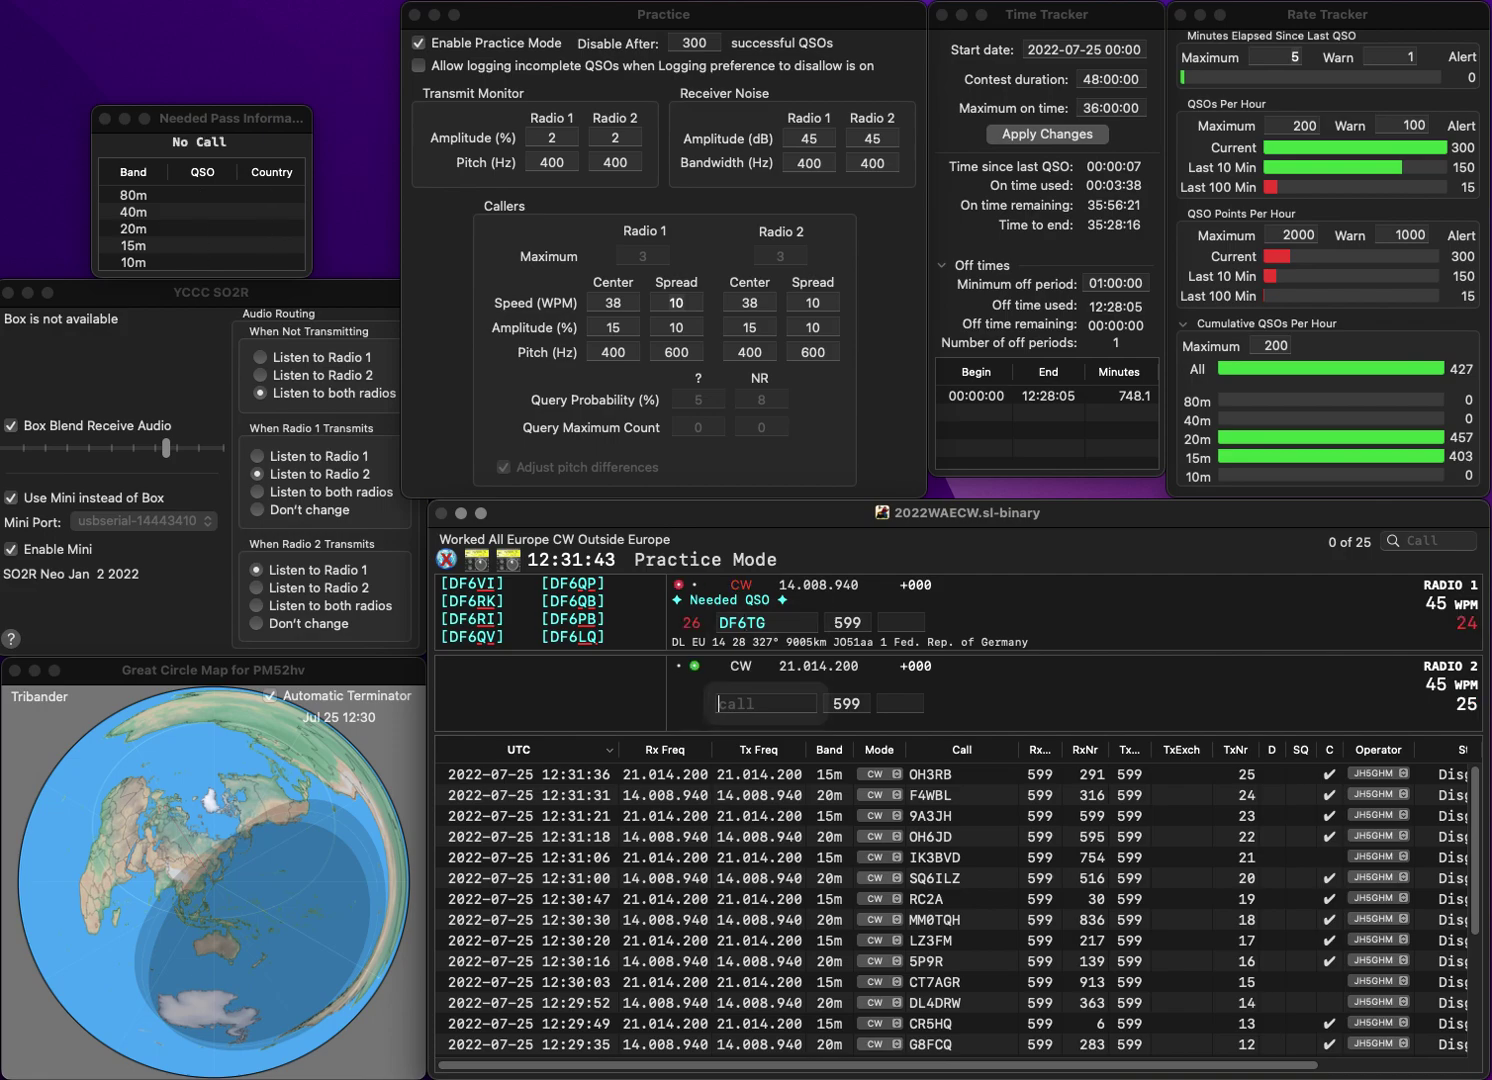
- Answer DL2FCA on Radio 2 with the contest exchange
{"action": "type", "text": "DL2U"}
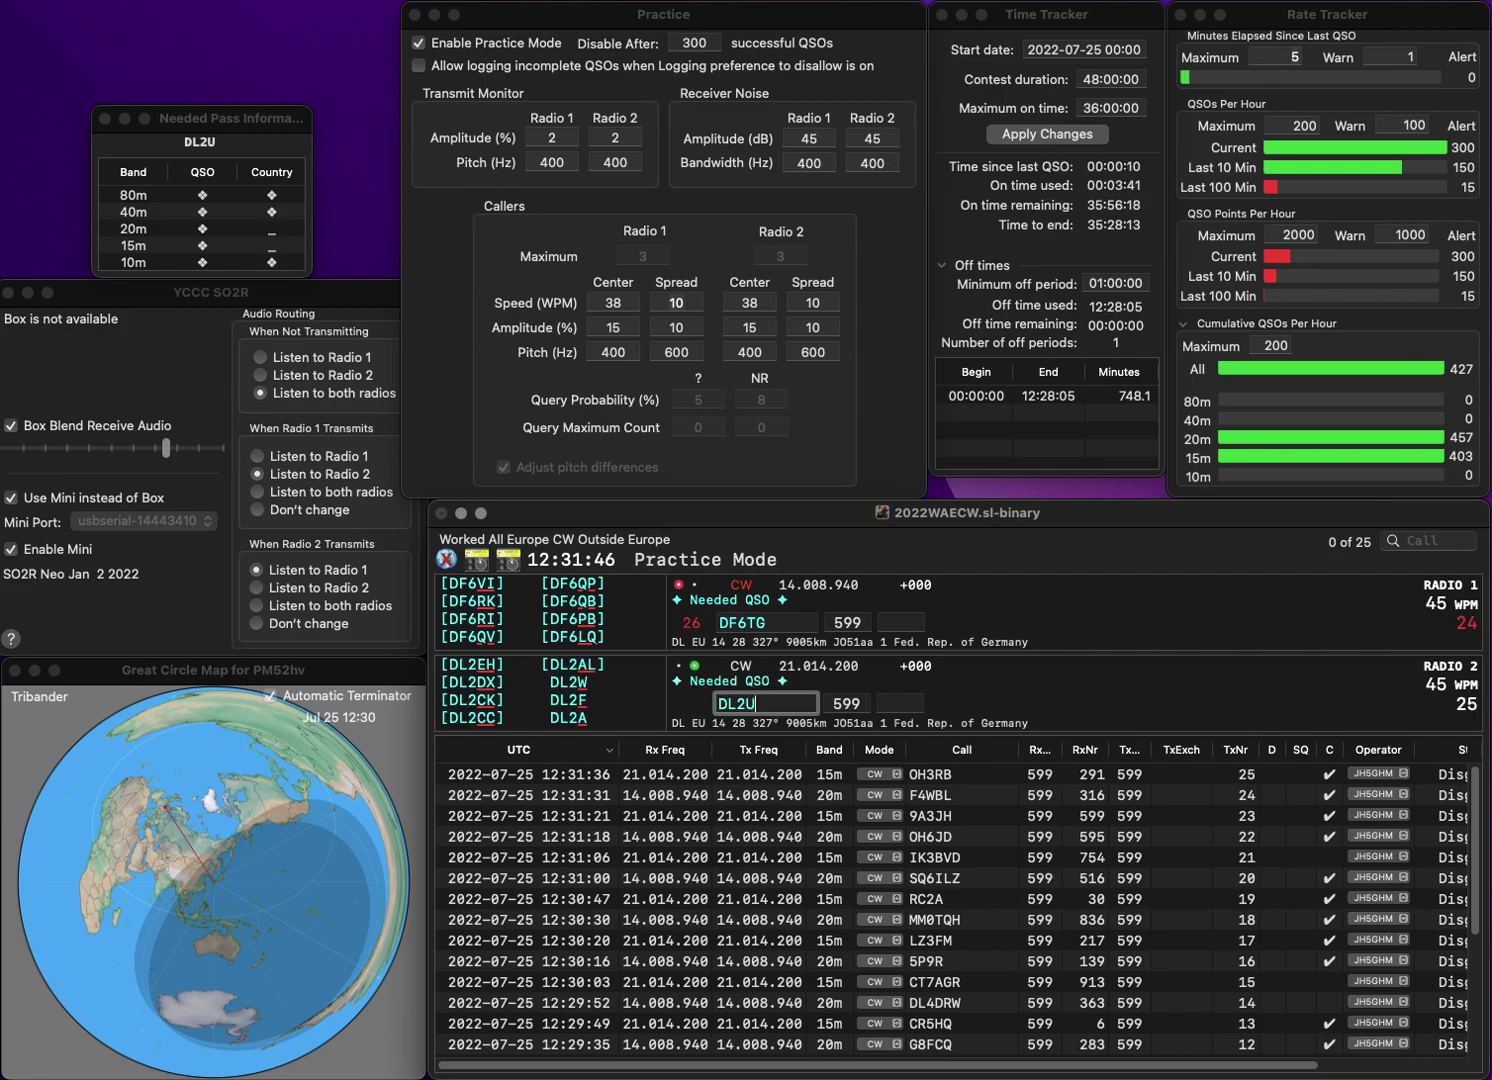
{"action": "key", "text": "BackSpace"}
{"action": "type", "text": "FCA"}
{"action": "key", "text": "Return"}
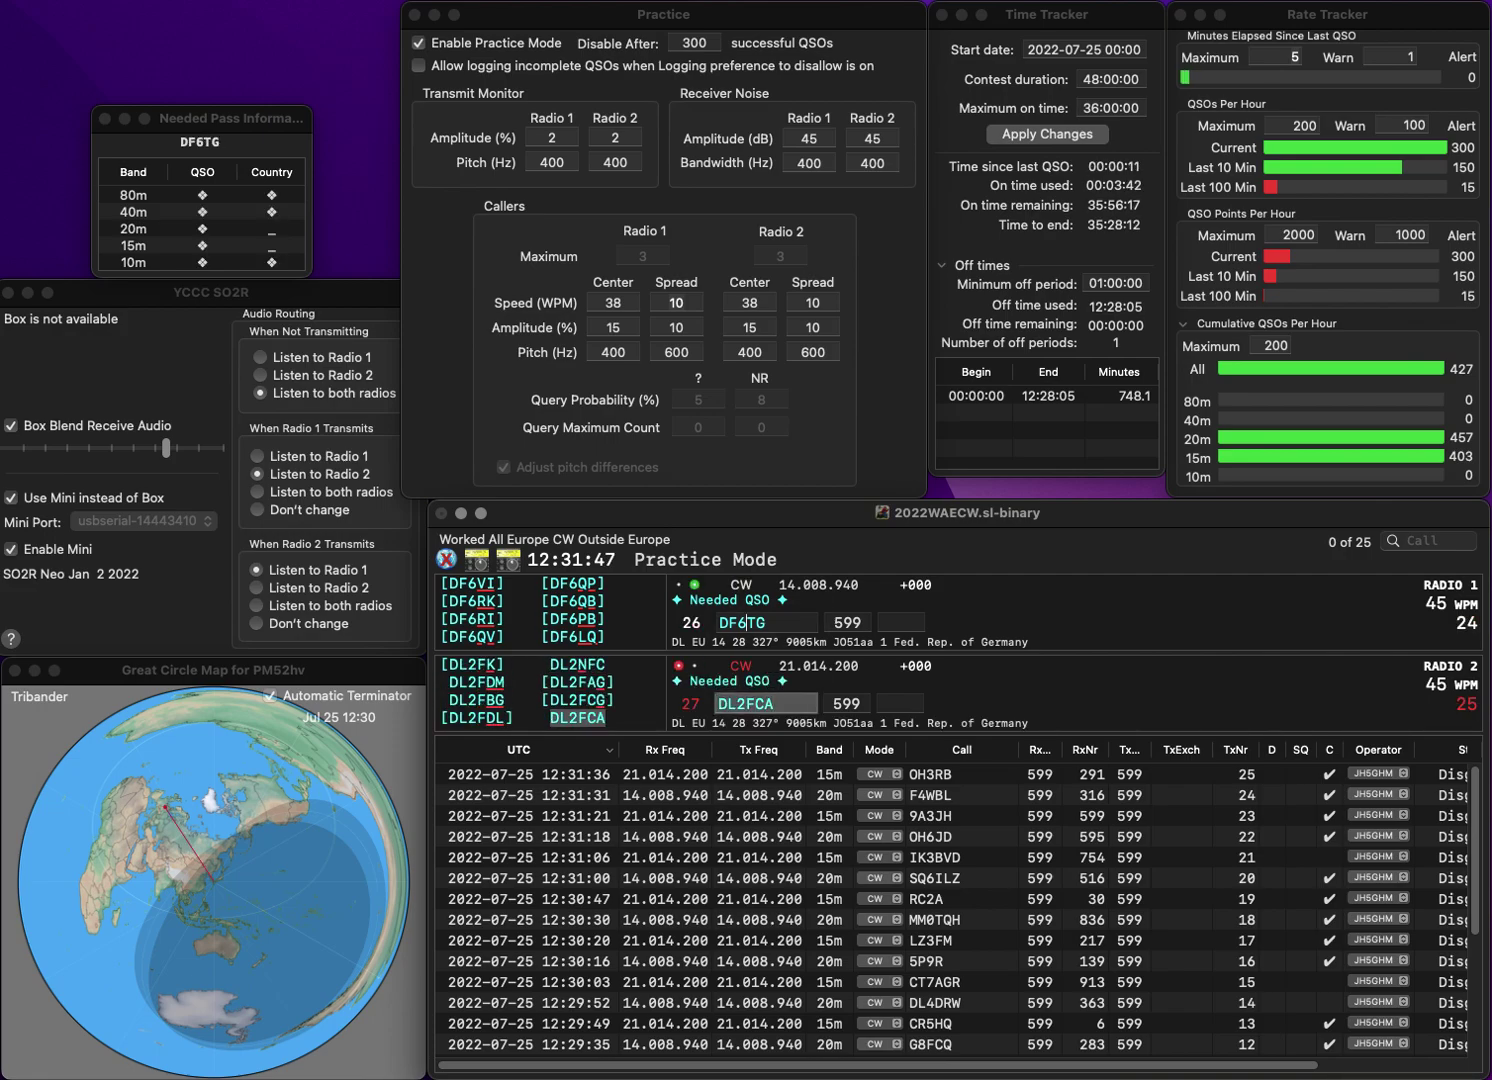
- Correct the call on Radio 1 to DK2TG and resend the exchange
{"action": "key", "text": "Left"}
{"action": "key", "text": "Left"}
{"action": "key", "text": "BackSpace"}
{"action": "key", "text": "BackSpace"}
{"action": "type", "text": "K2"}
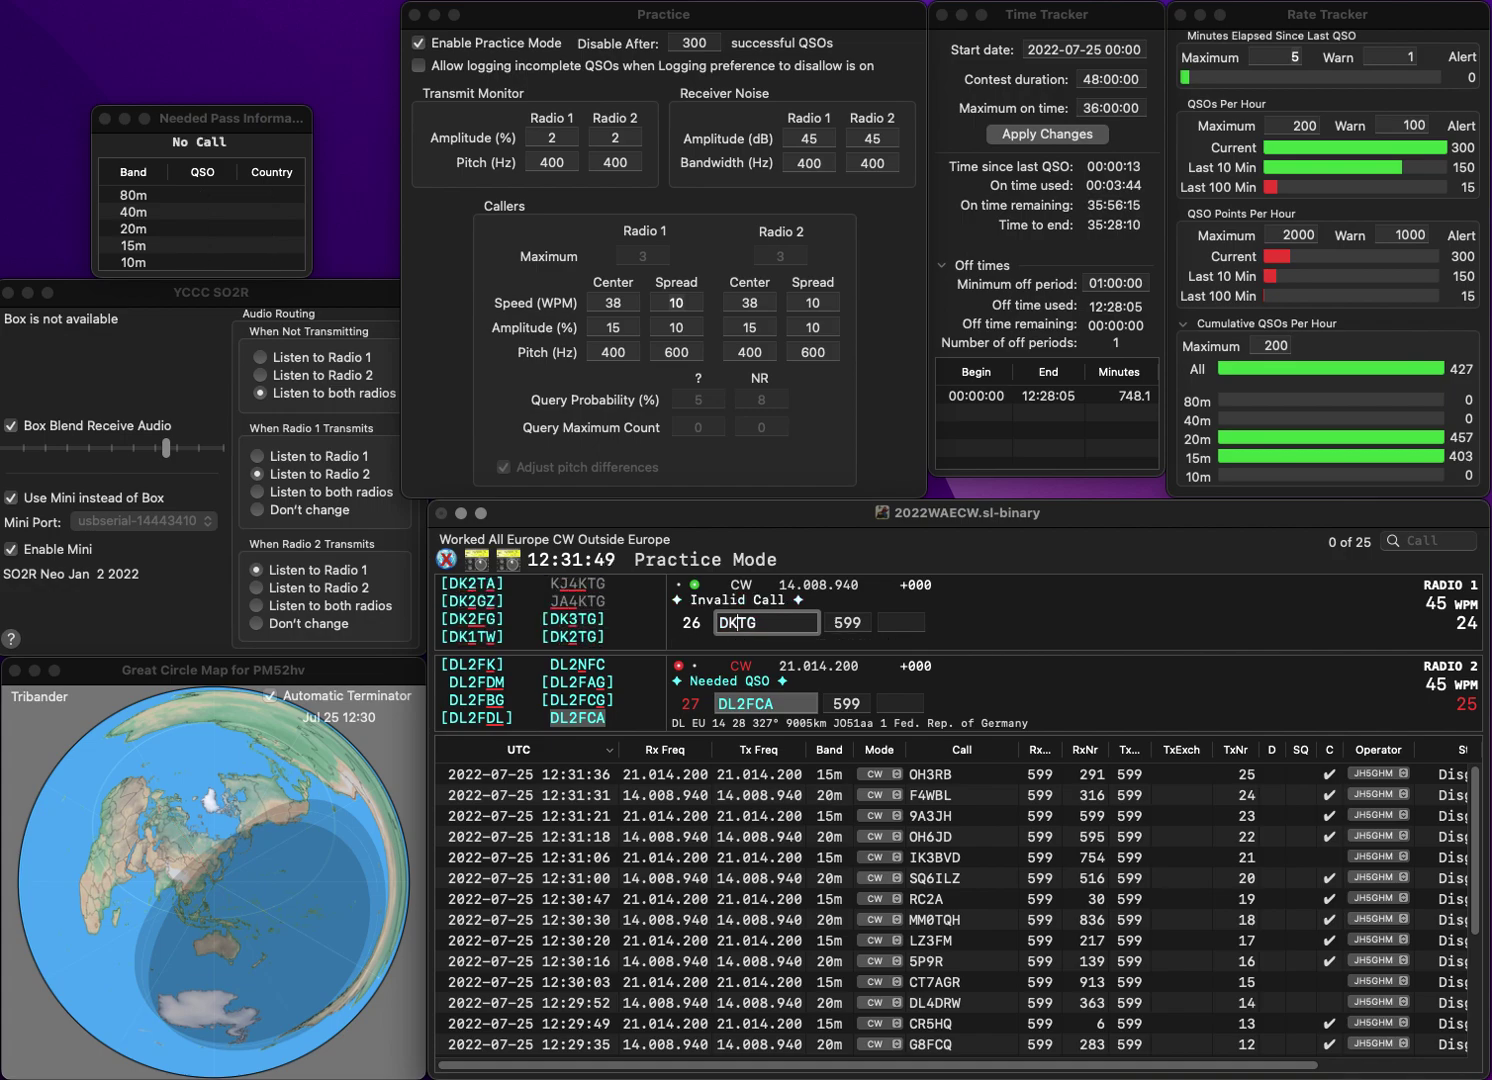
{"action": "key", "text": "Return"}
{"action": "key", "text": "space"}
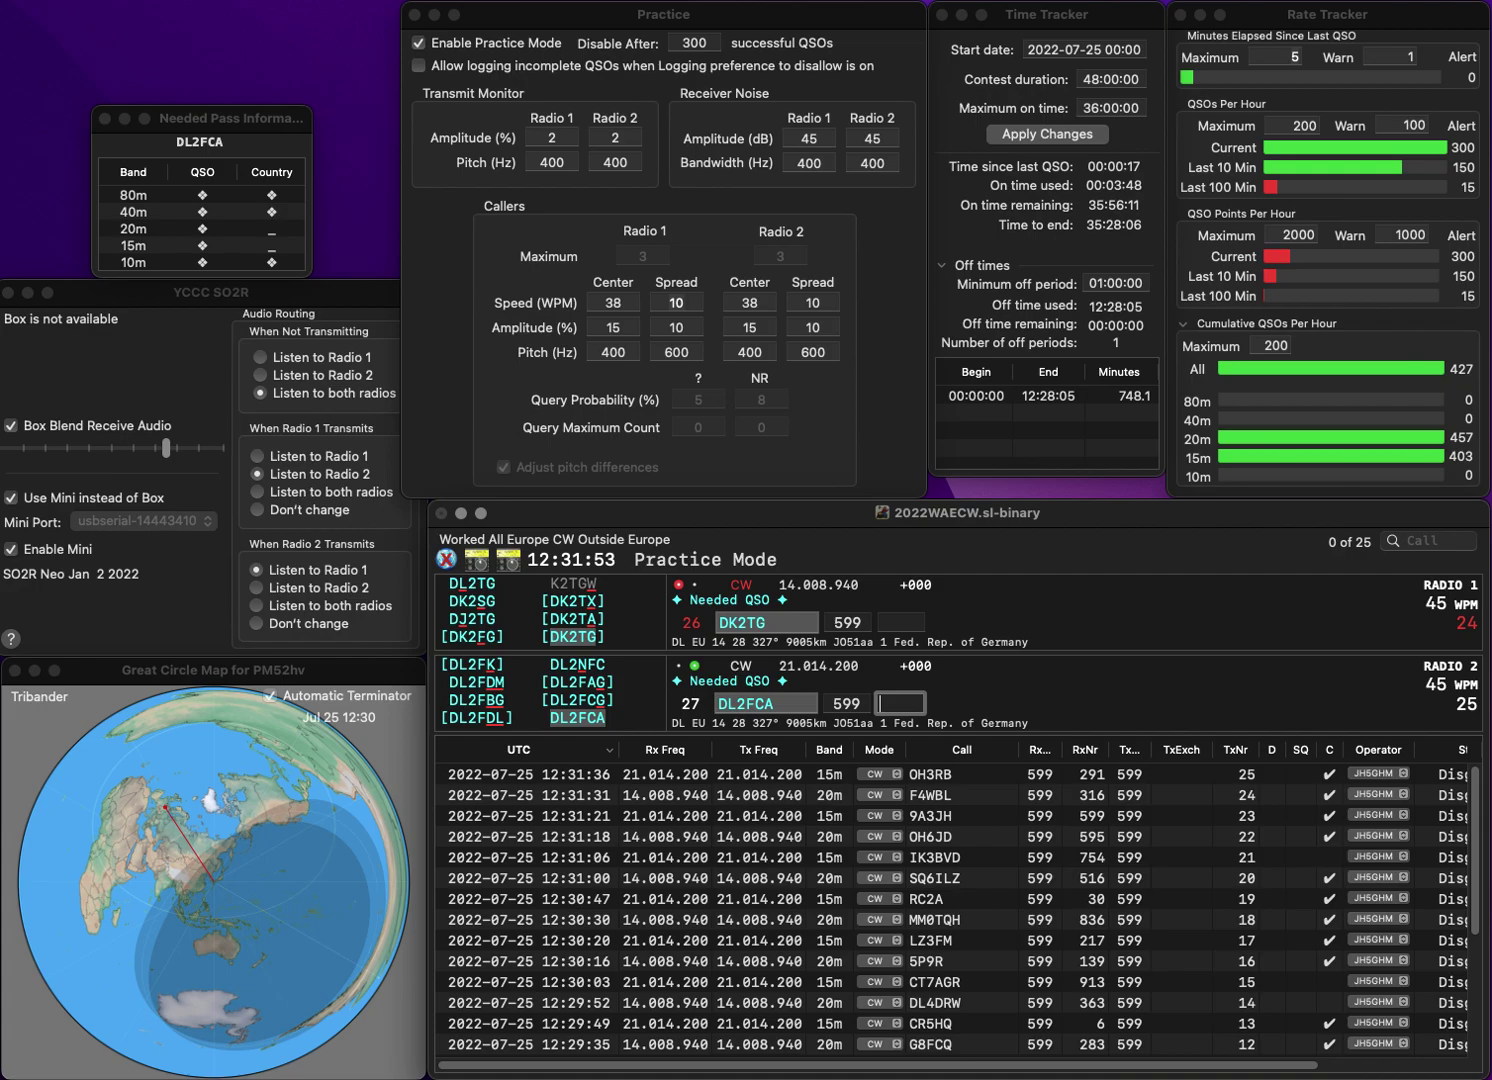
{"action": "type", "text": "473"}
{"action": "key", "text": "Return"}
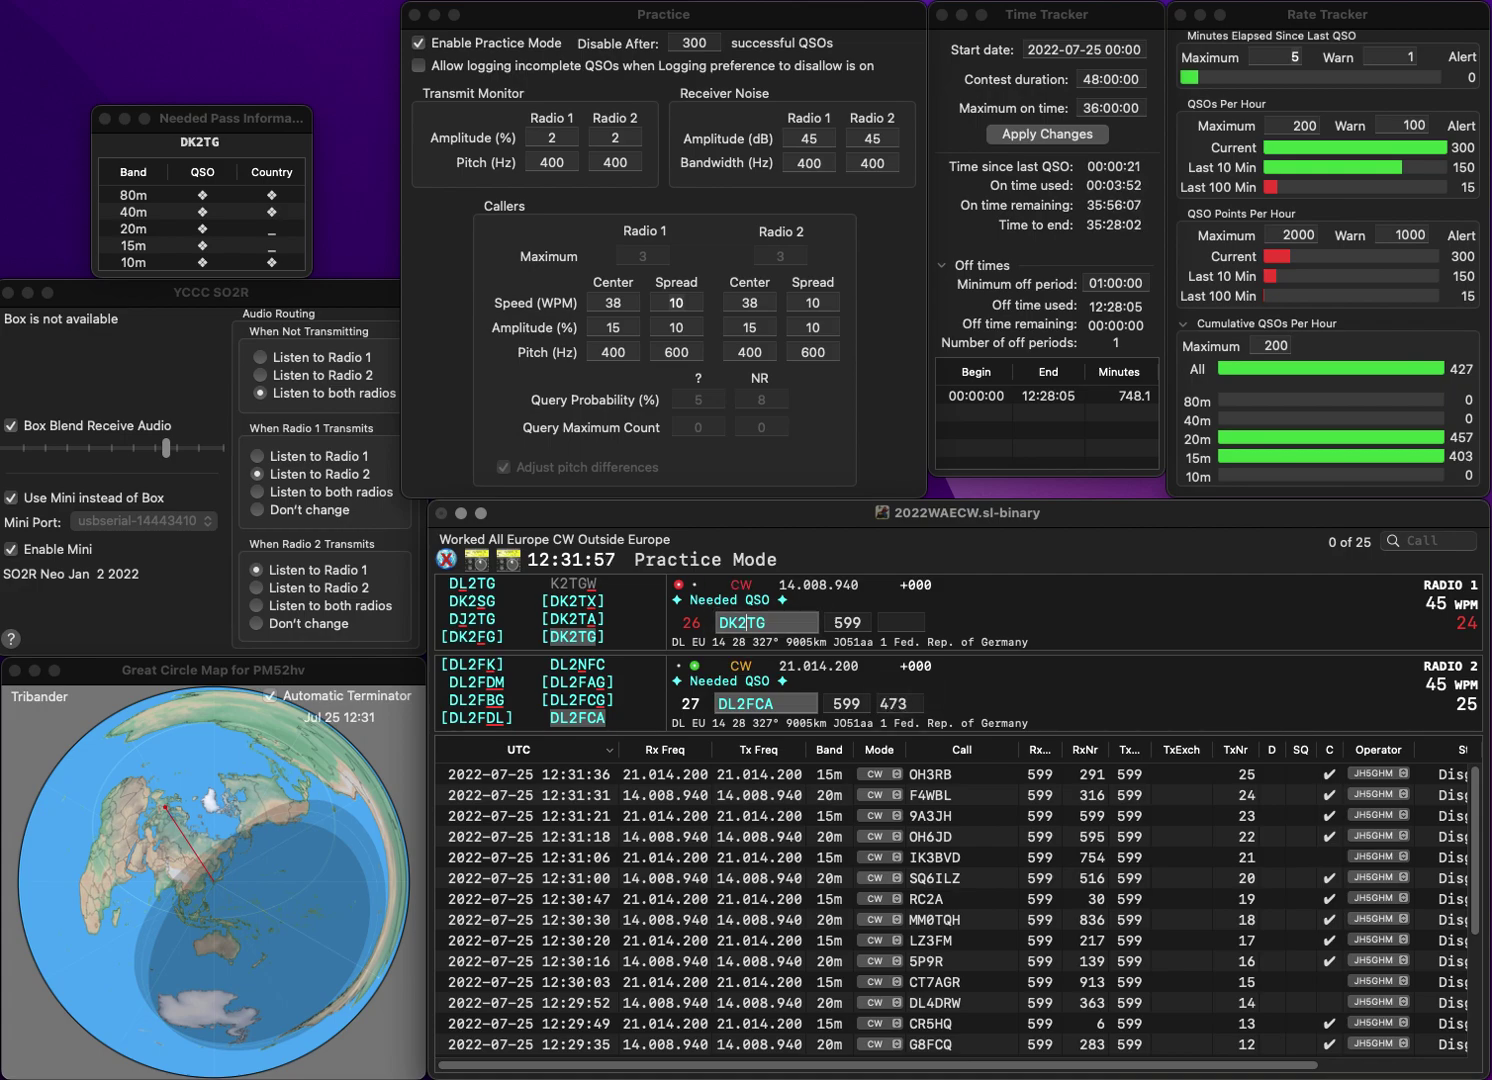
{"action": "type", "text": "807"}
{"action": "key", "text": "Return"}
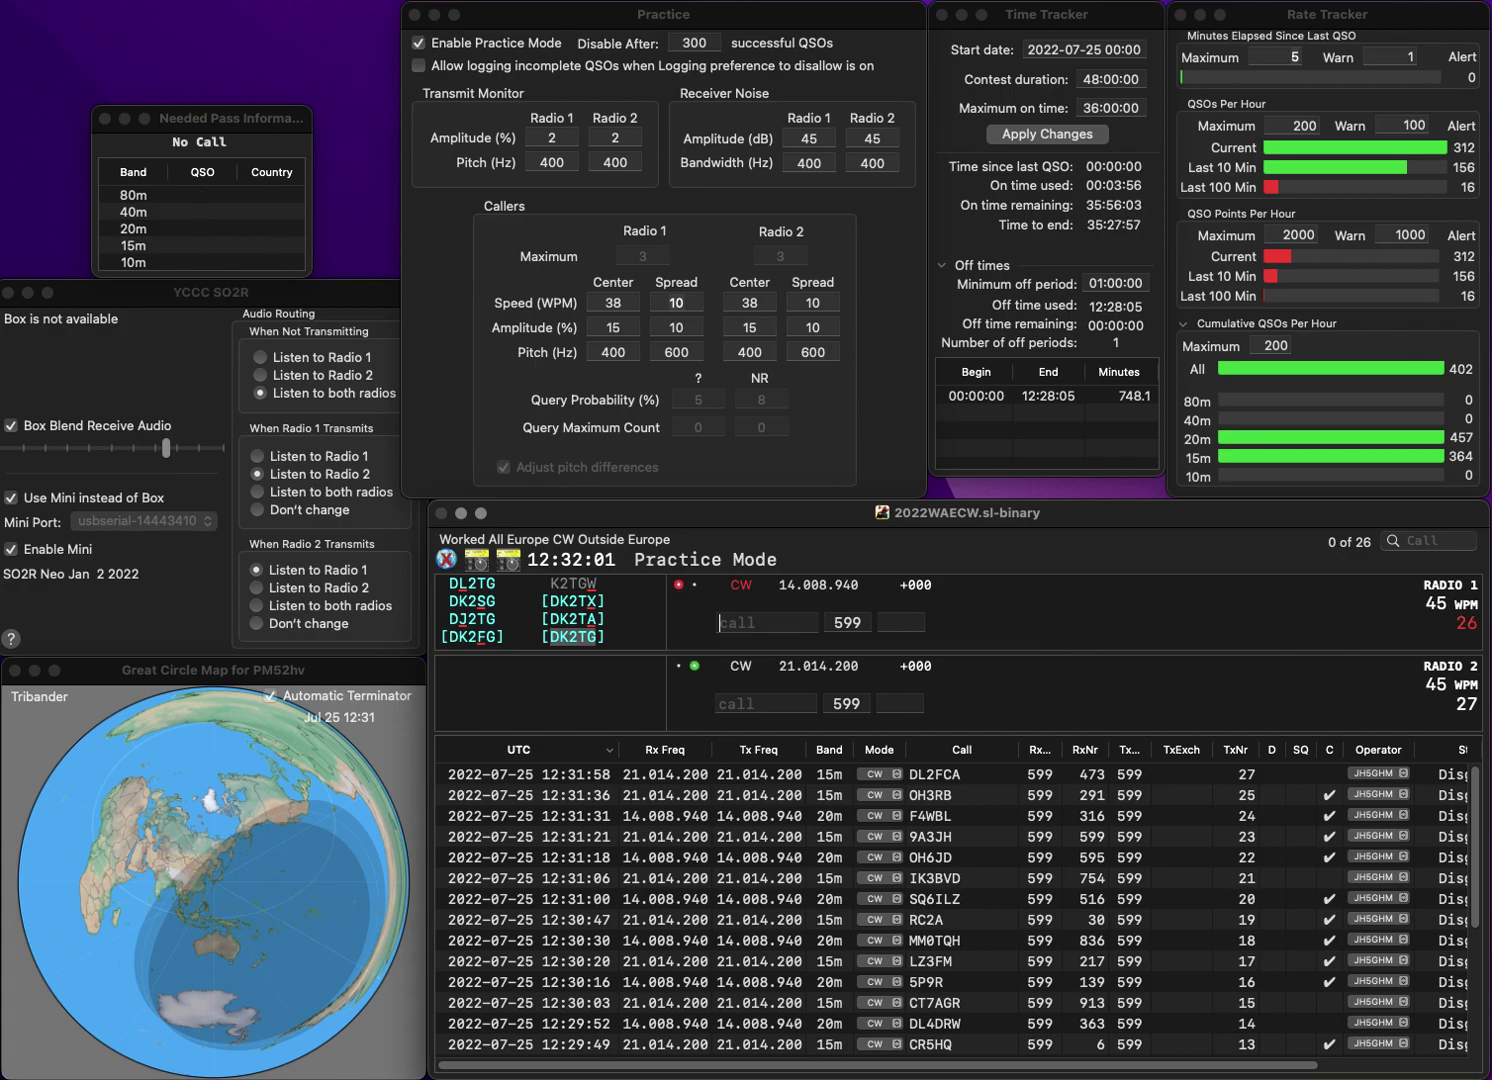
{"action": "type", "text": "DJ6VM"}
{"action": "key", "text": "Return"}
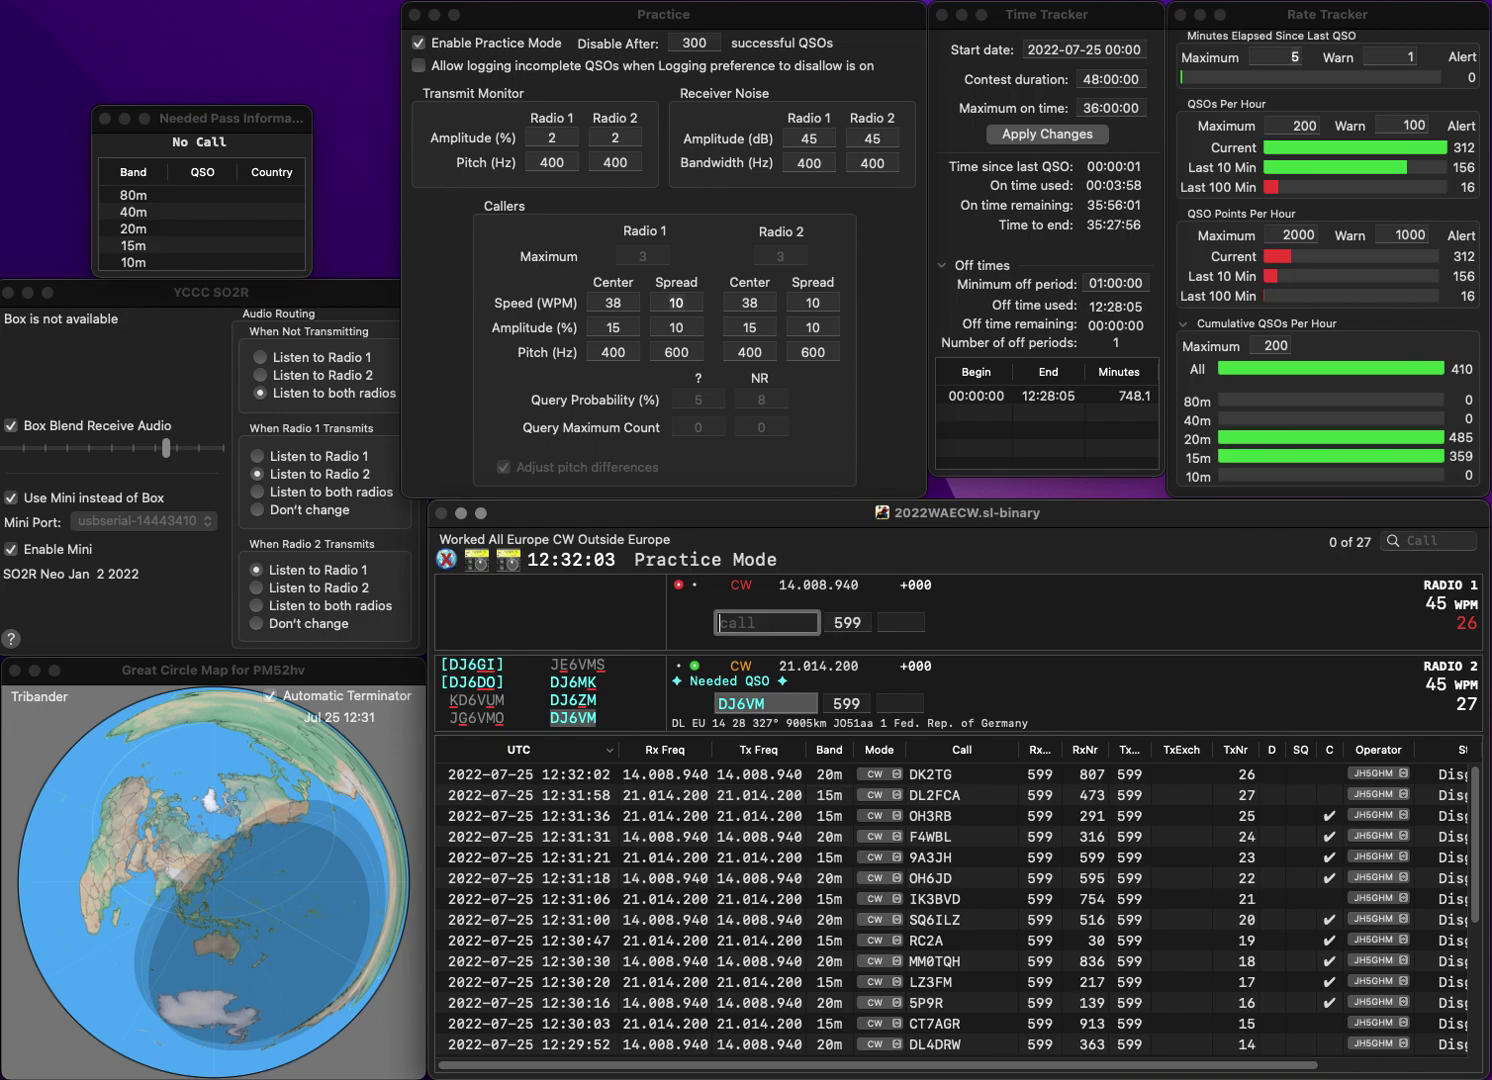
{"action": "type", "text": "G0"}
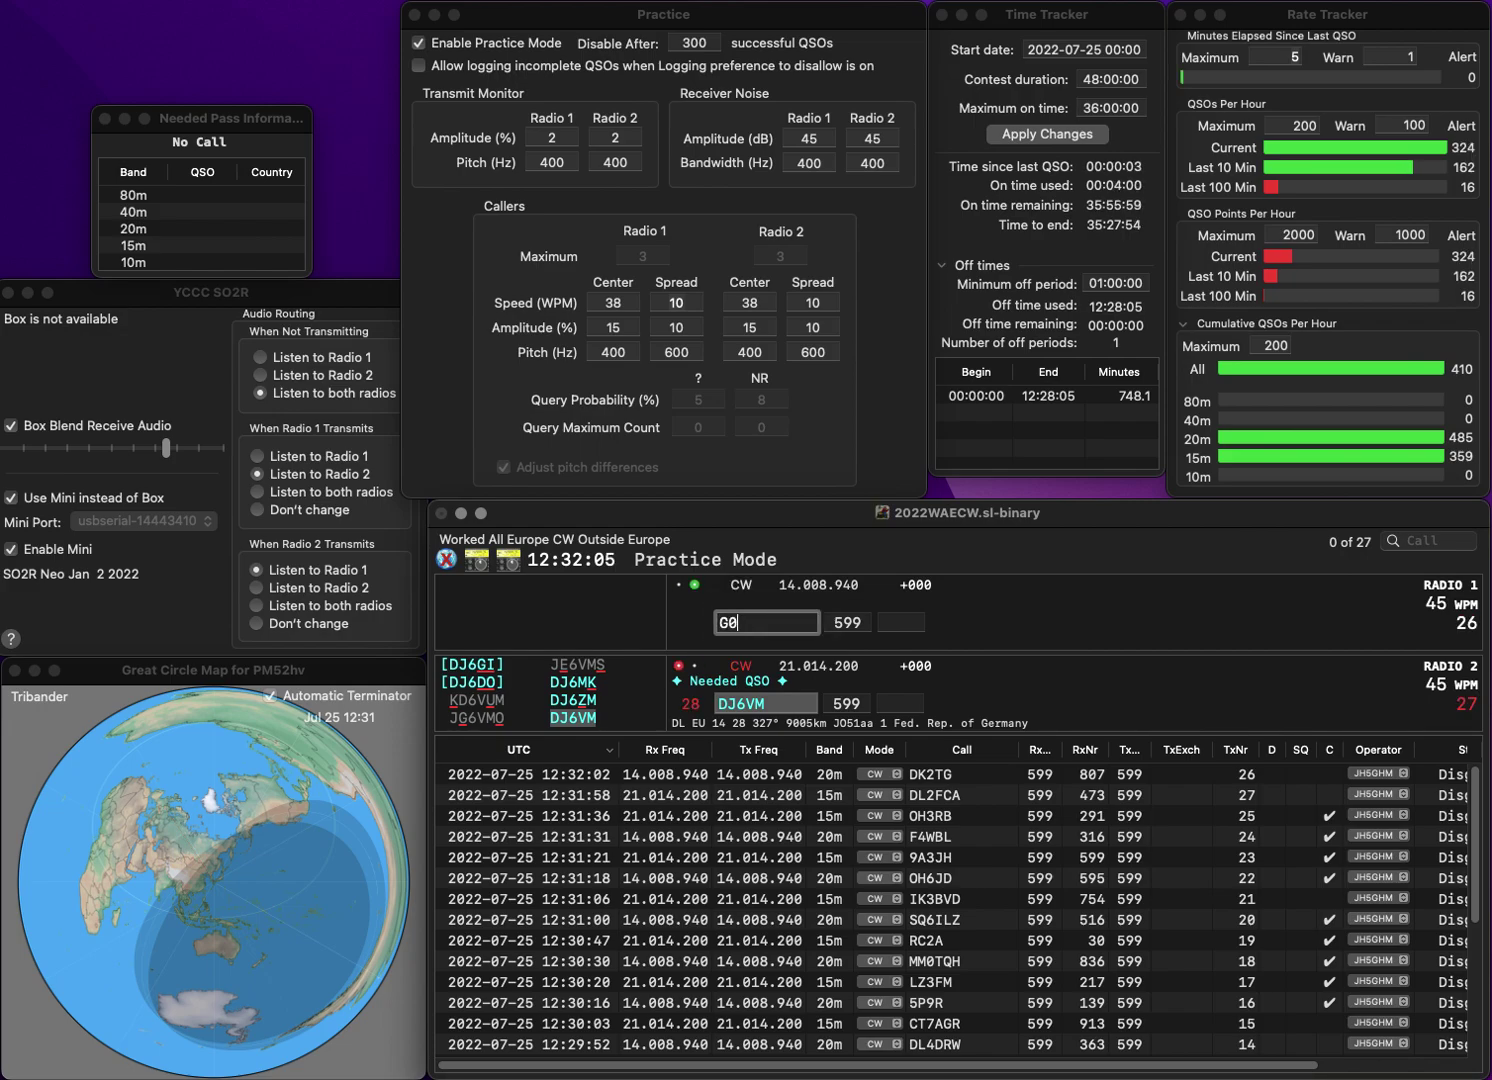
{"action": "type", "text": "PVR"}
{"action": "key", "text": "Return"}
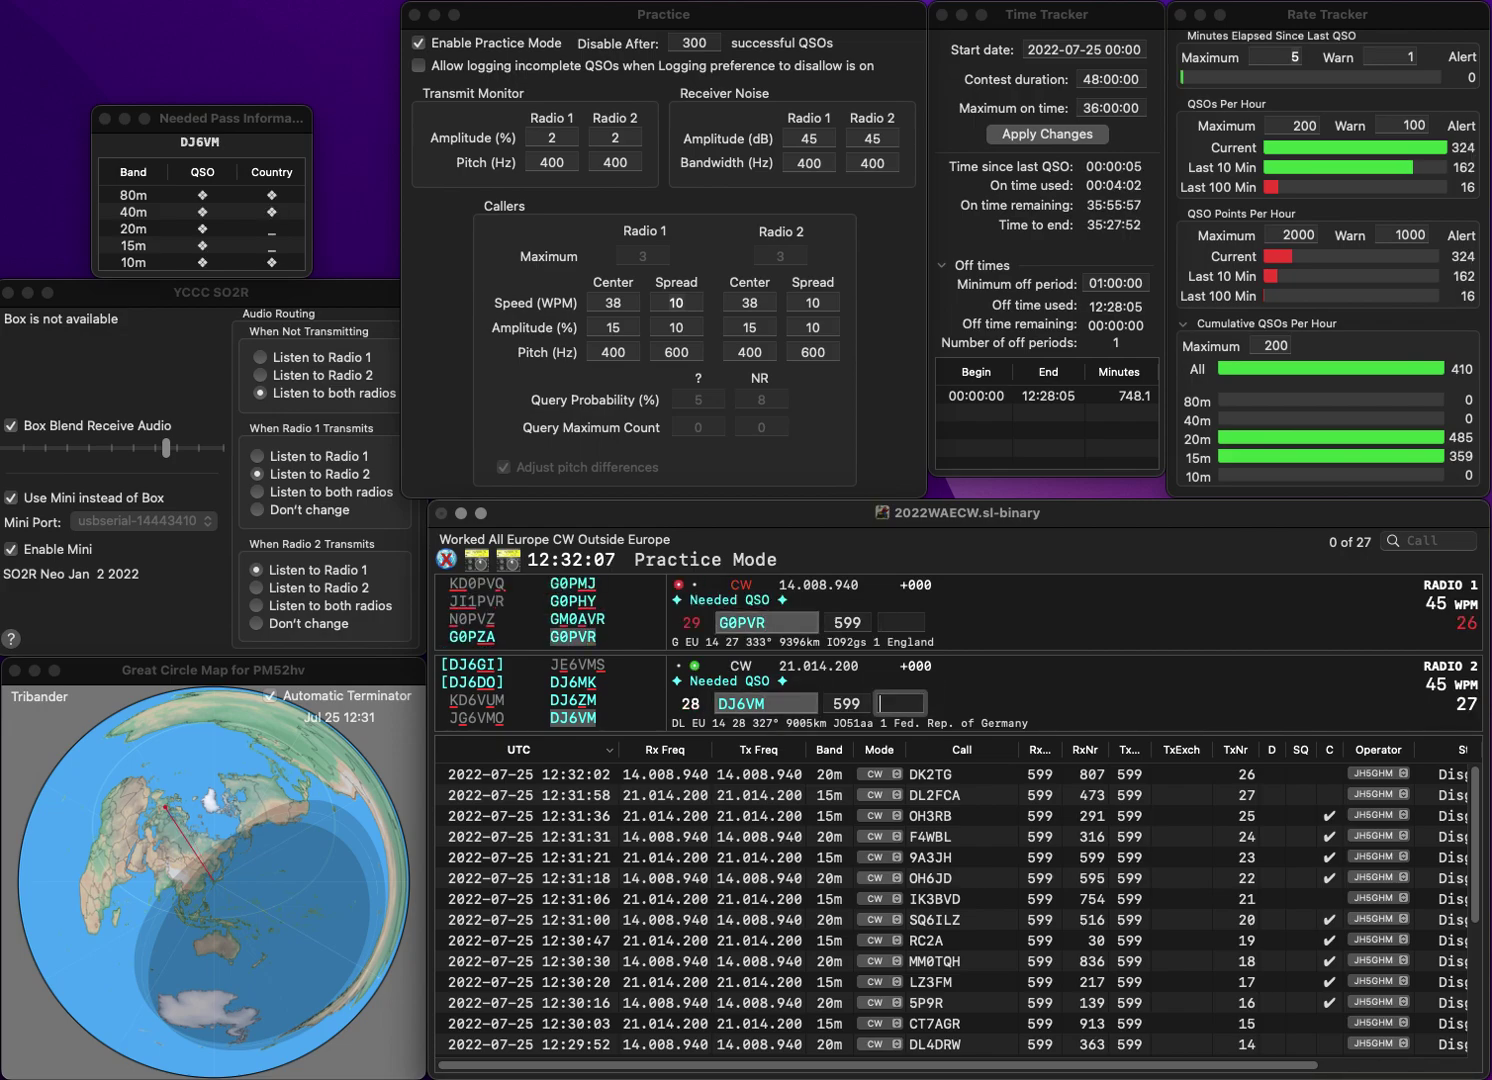
{"action": "type", "text": "891"}
{"action": "key", "text": "Return"}
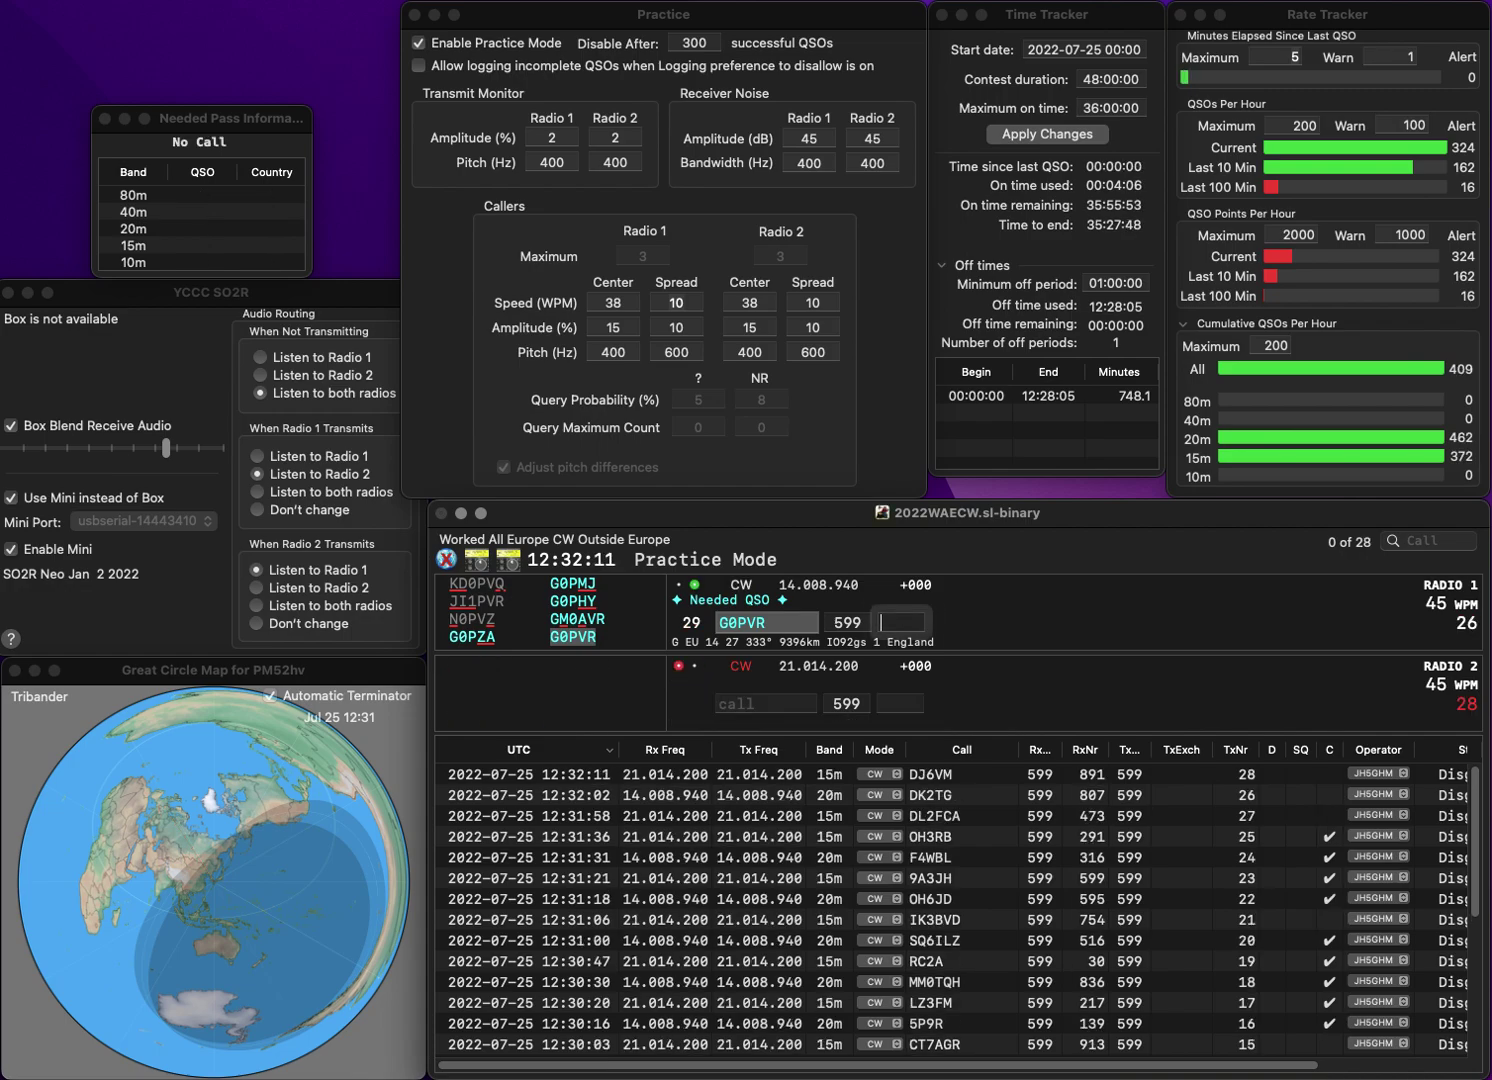
{"action": "type", "text": "346"}
{"action": "key", "text": "Return"}
- Answer SN6X on Radio 2 and HG8W on Radio 1
{"action": "type", "text": "SNX"}
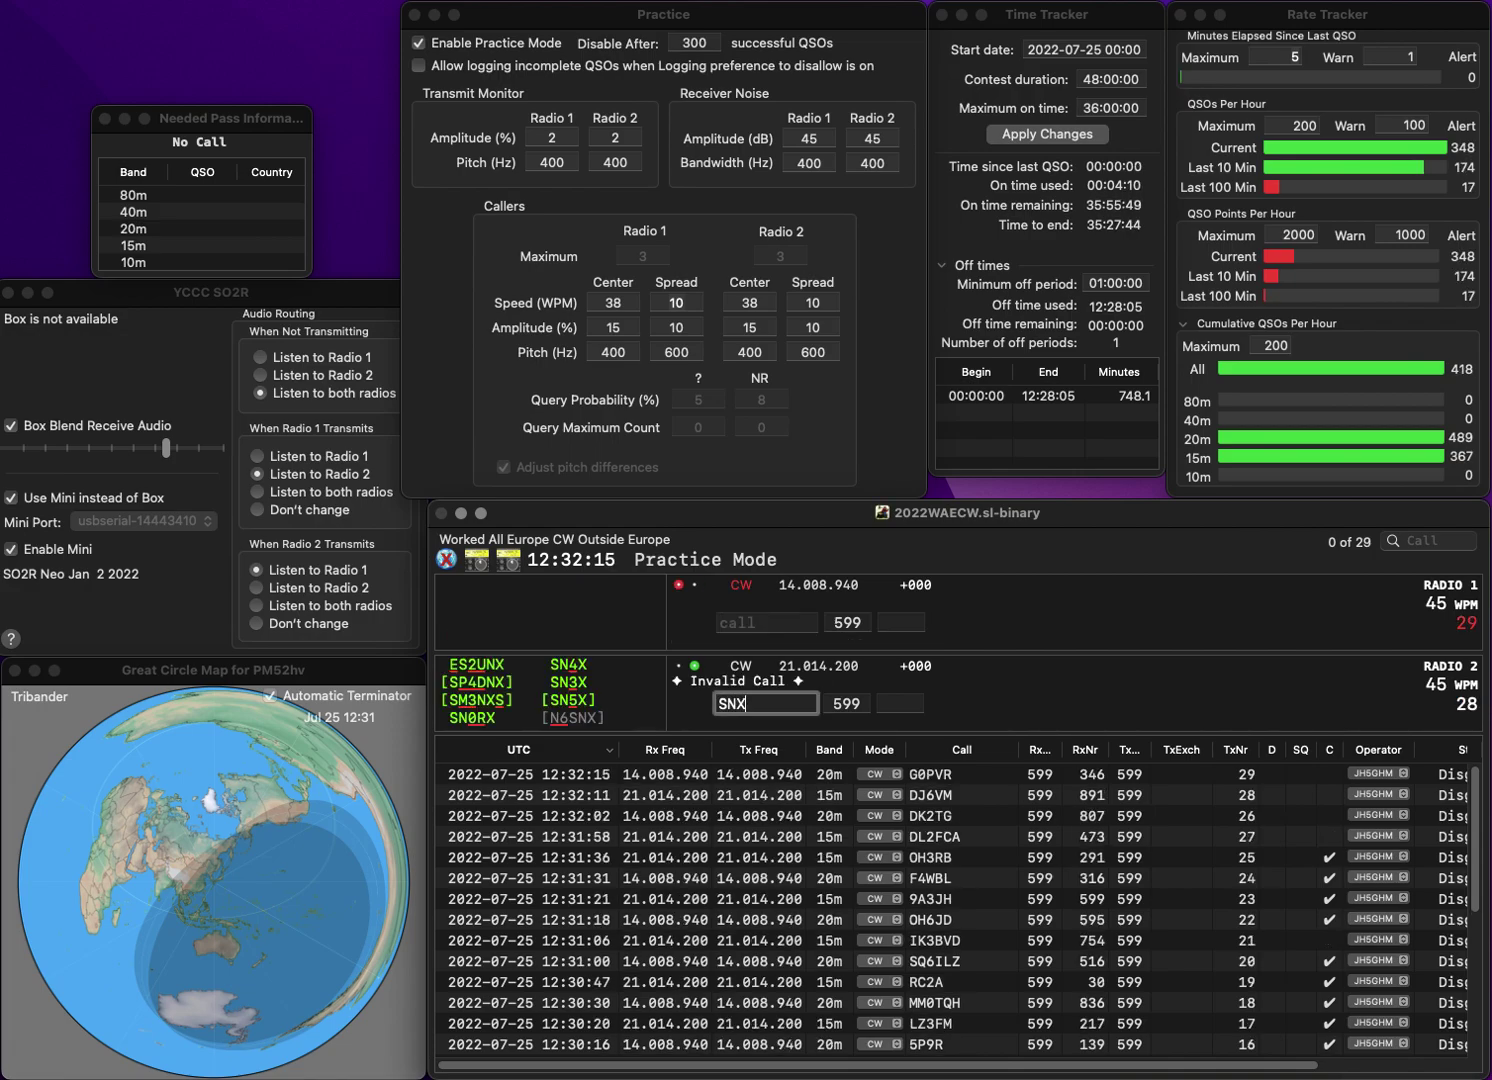
{"action": "key", "text": "Left"}
{"action": "type", "text": "6"}
{"action": "key", "text": "Return"}
{"action": "type", "text": "HG8W"}
{"action": "key", "text": "Return"}
- Correct the call on Radio 2 to SN4X and resend the exchange
{"action": "key", "text": "Left"}
{"action": "key", "text": "BackSpace"}
{"action": "type", "text": "4"}
{"action": "key", "text": "Return"}
{"action": "key", "text": "space"}
{"action": "key", "text": "space"}
{"action": "type", "text": "337"}
{"action": "key", "text": "Return"}
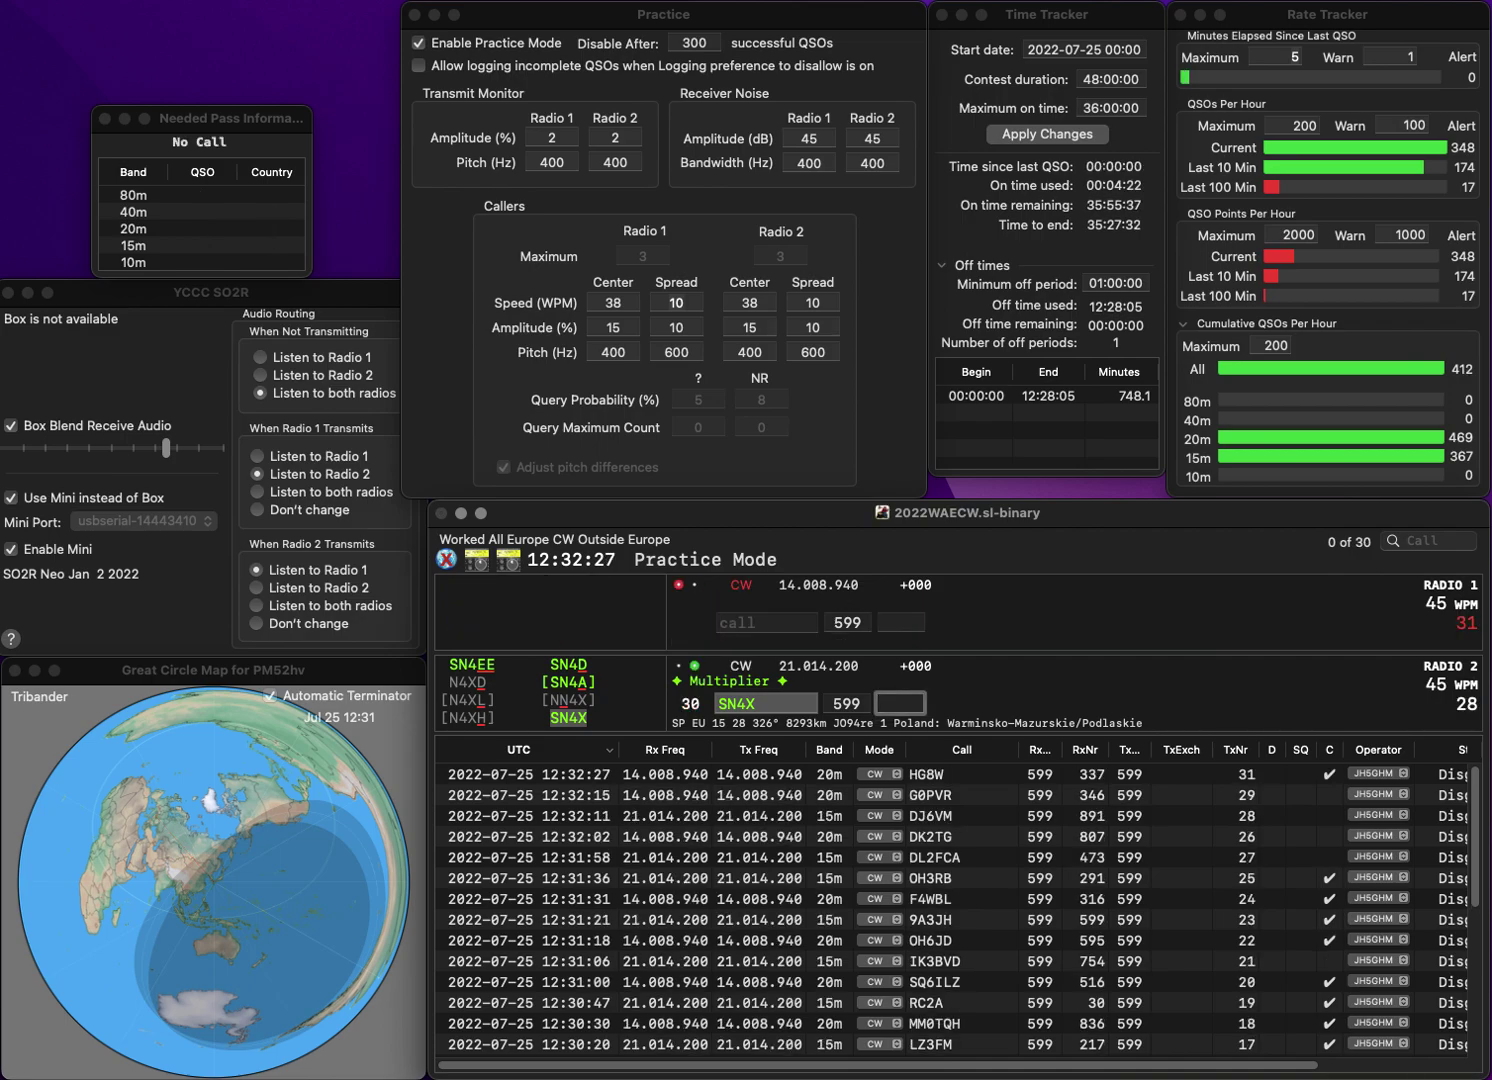
{"action": "type", "text": "675"}
{"action": "key", "text": "Return"}
{"action": "type", "text": "IZ0XYX"}
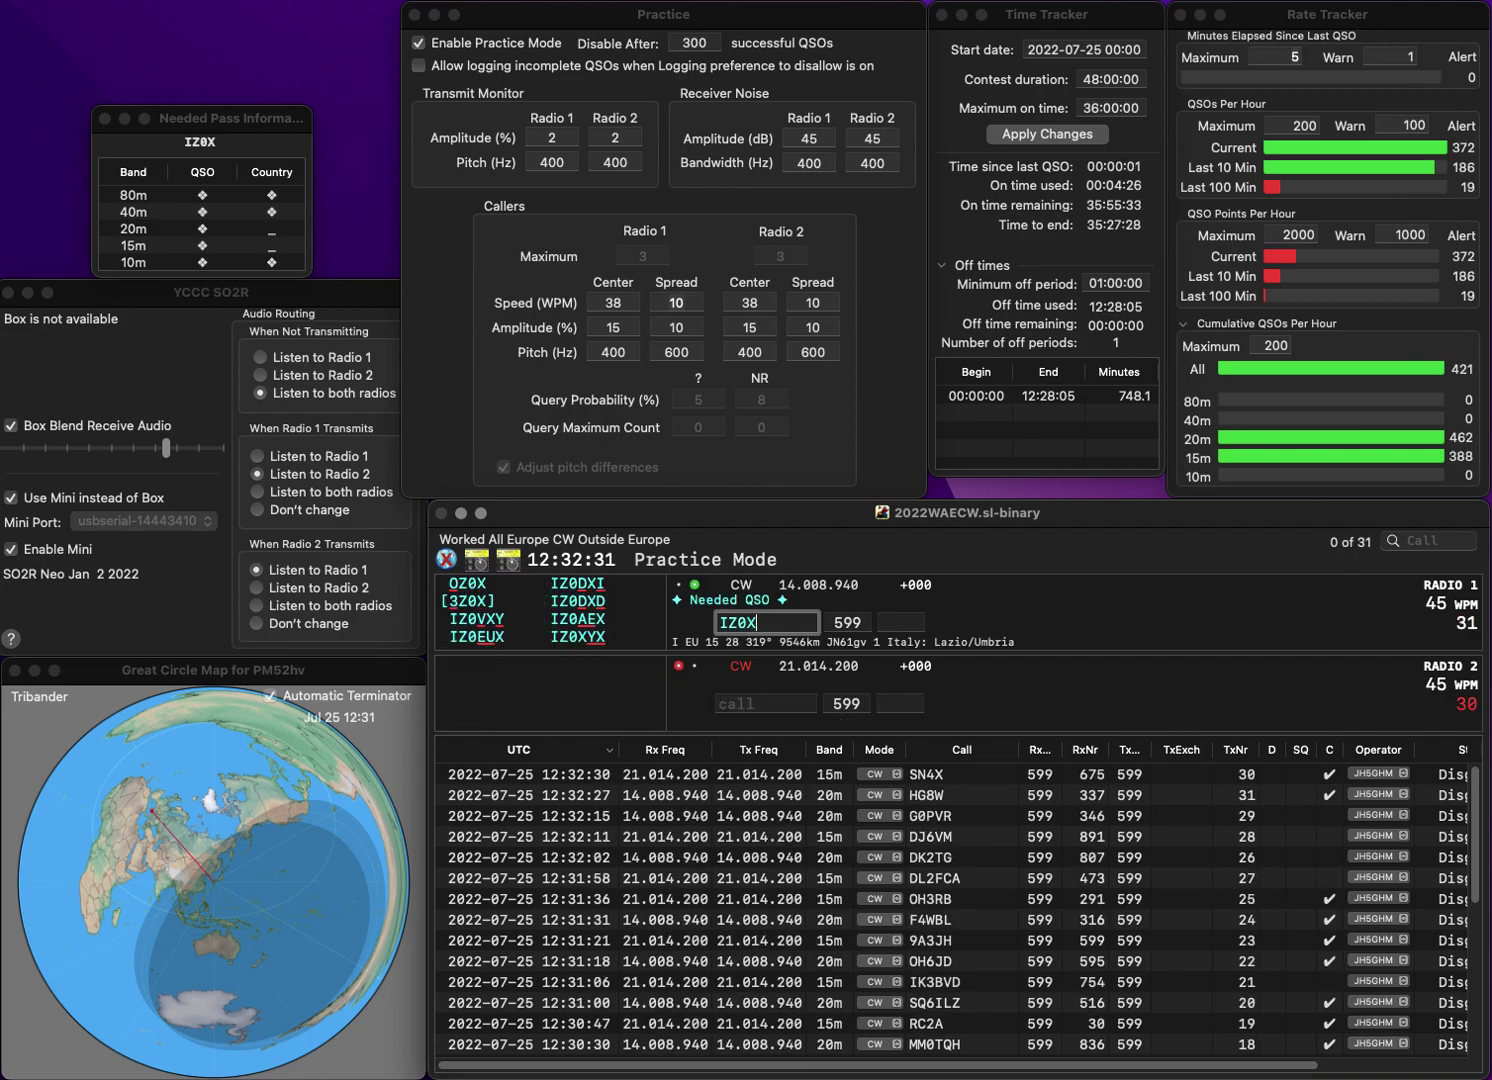
{"action": "key", "text": "Return"}
{"action": "type", "text": "0KYA"}
{"action": "key", "text": "Home"}
{"action": "type", "text": "G"}
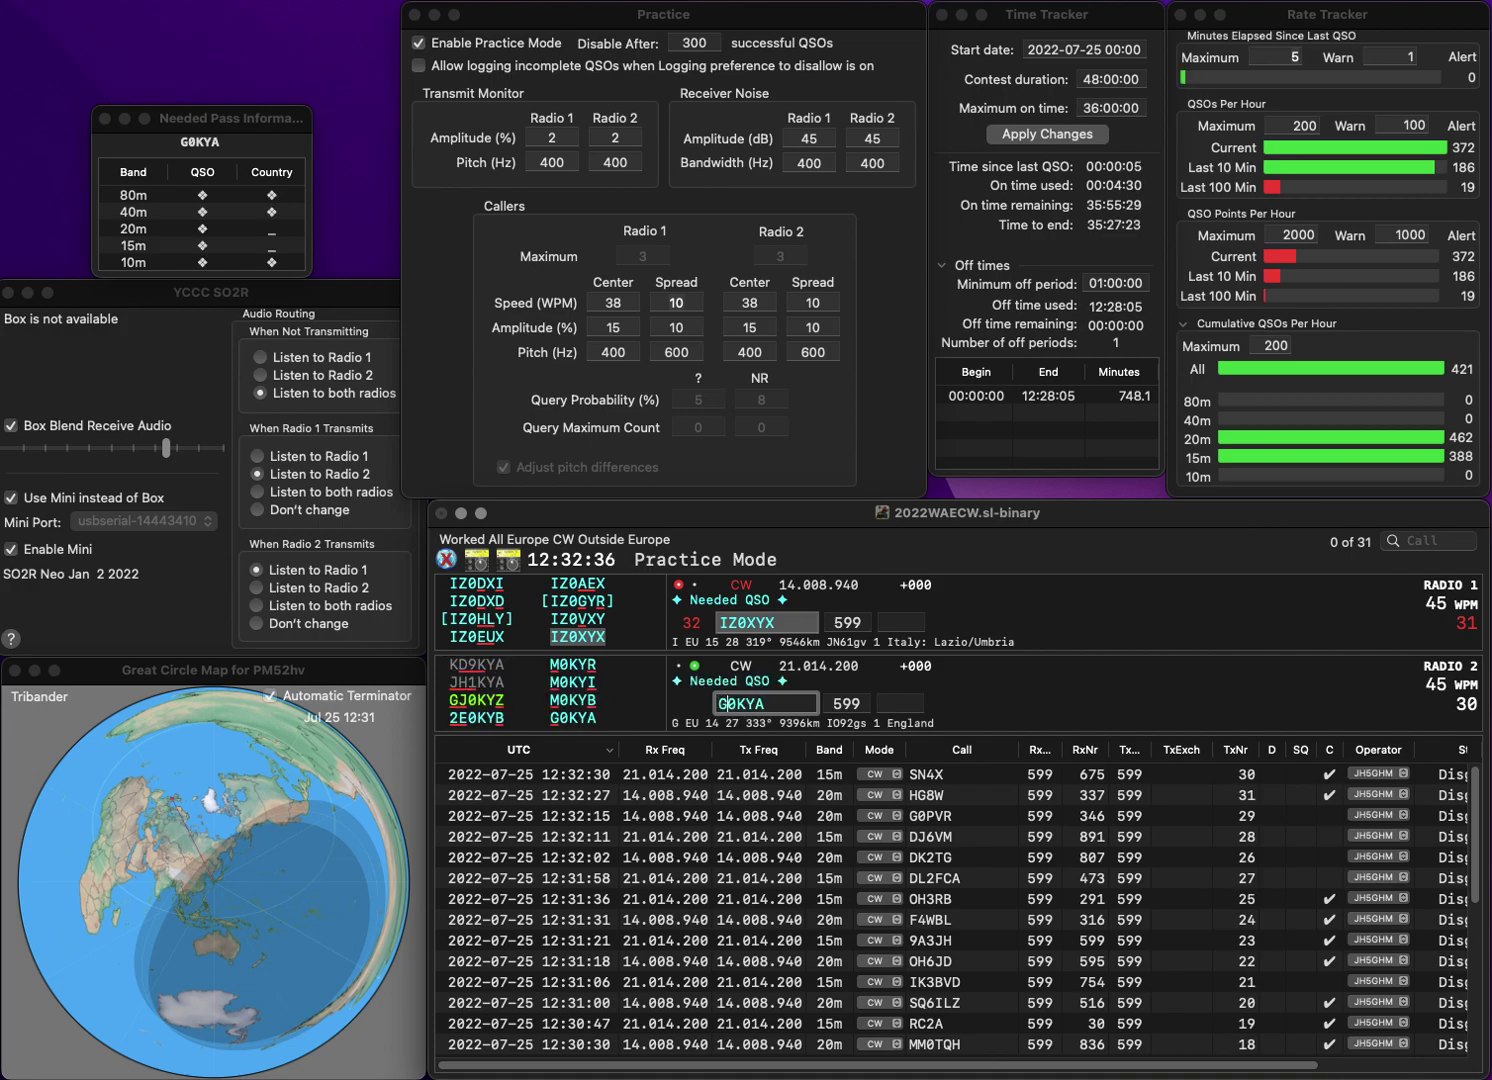
{"action": "key", "text": "Return"}
{"action": "key", "text": "space"}
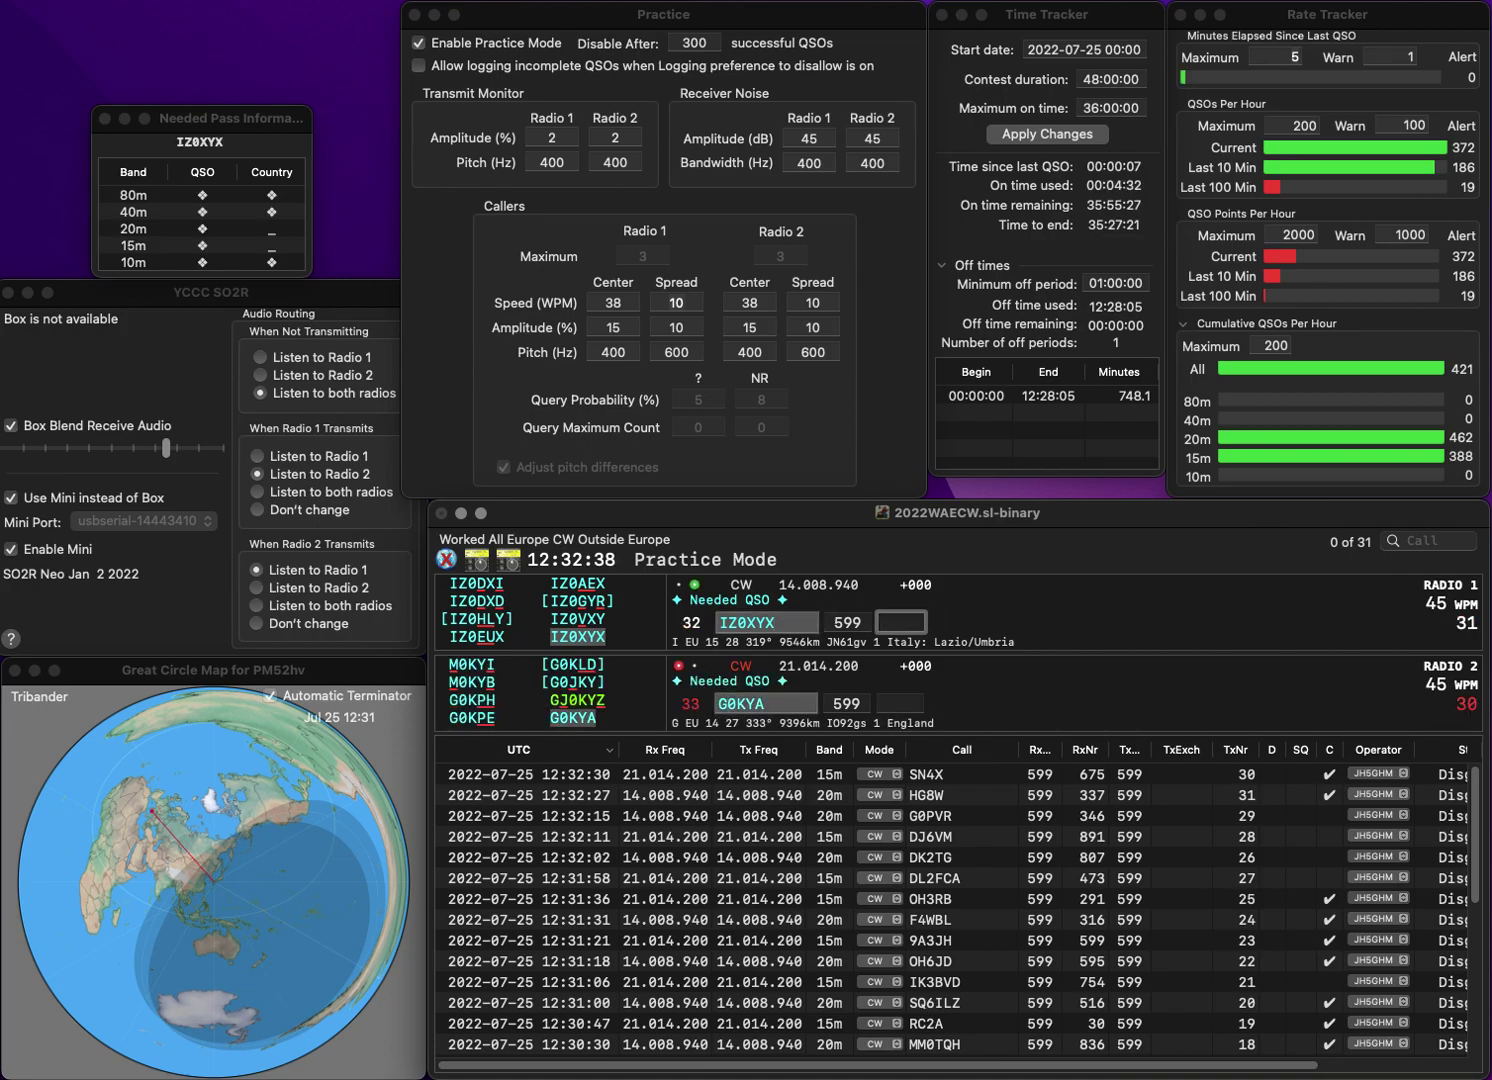
{"action": "type", "text": "529"}
{"action": "key", "text": "Return"}
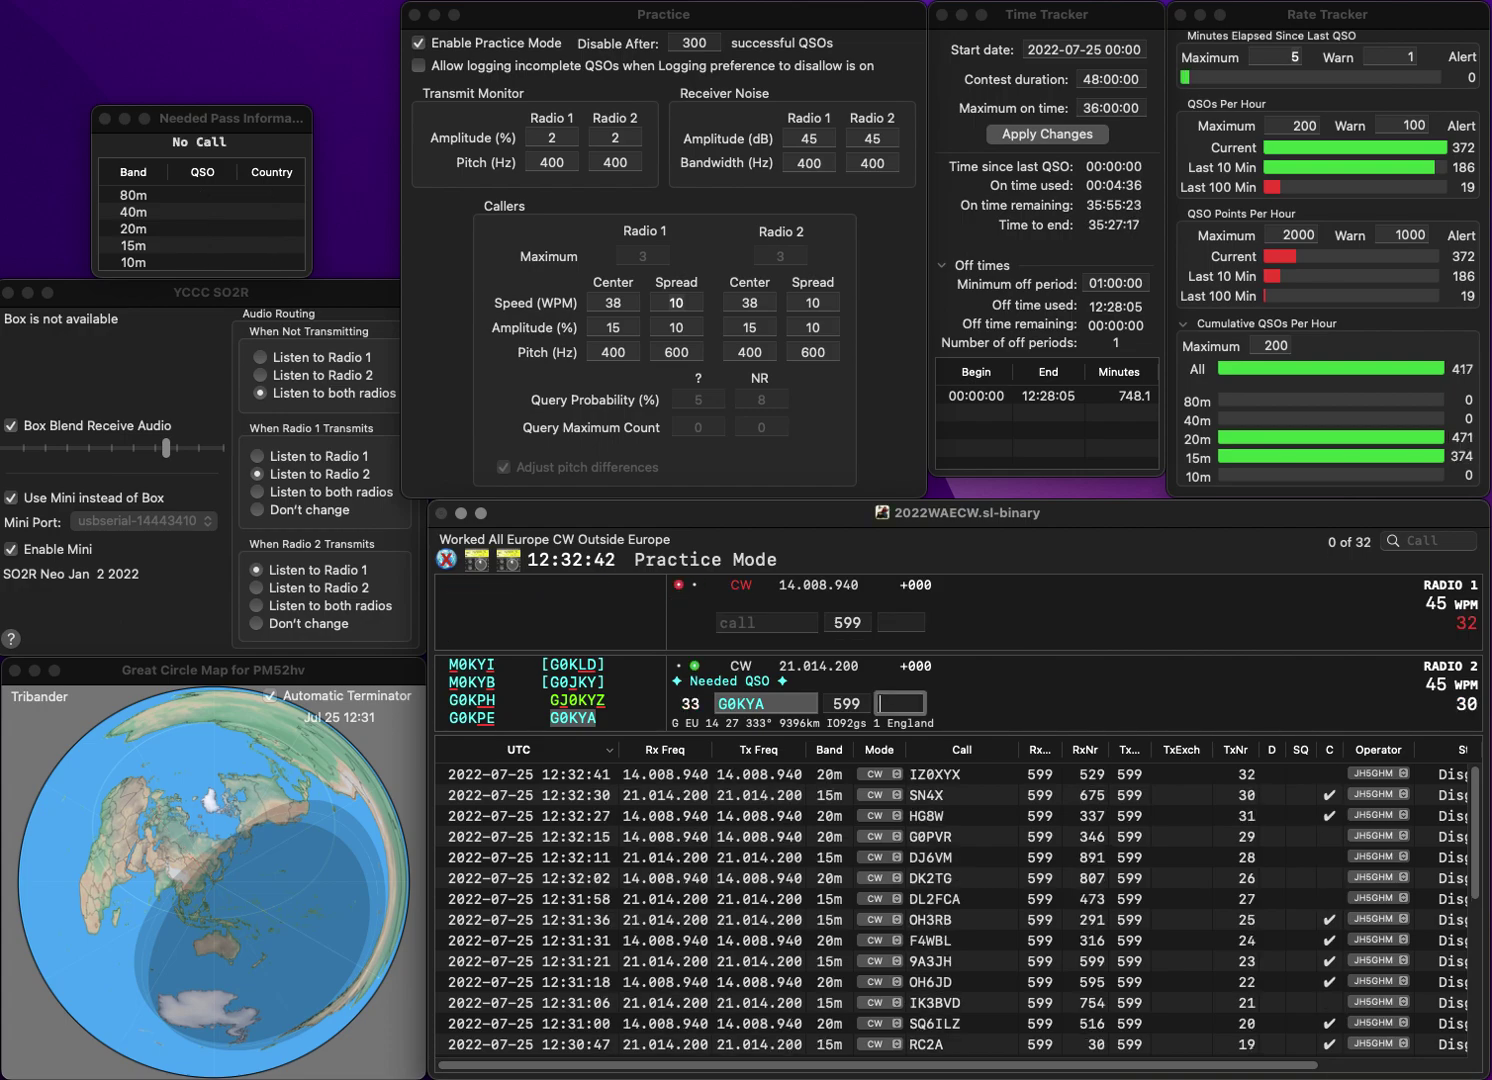
{"action": "type", "text": "288"}
{"action": "key", "text": "Return"}
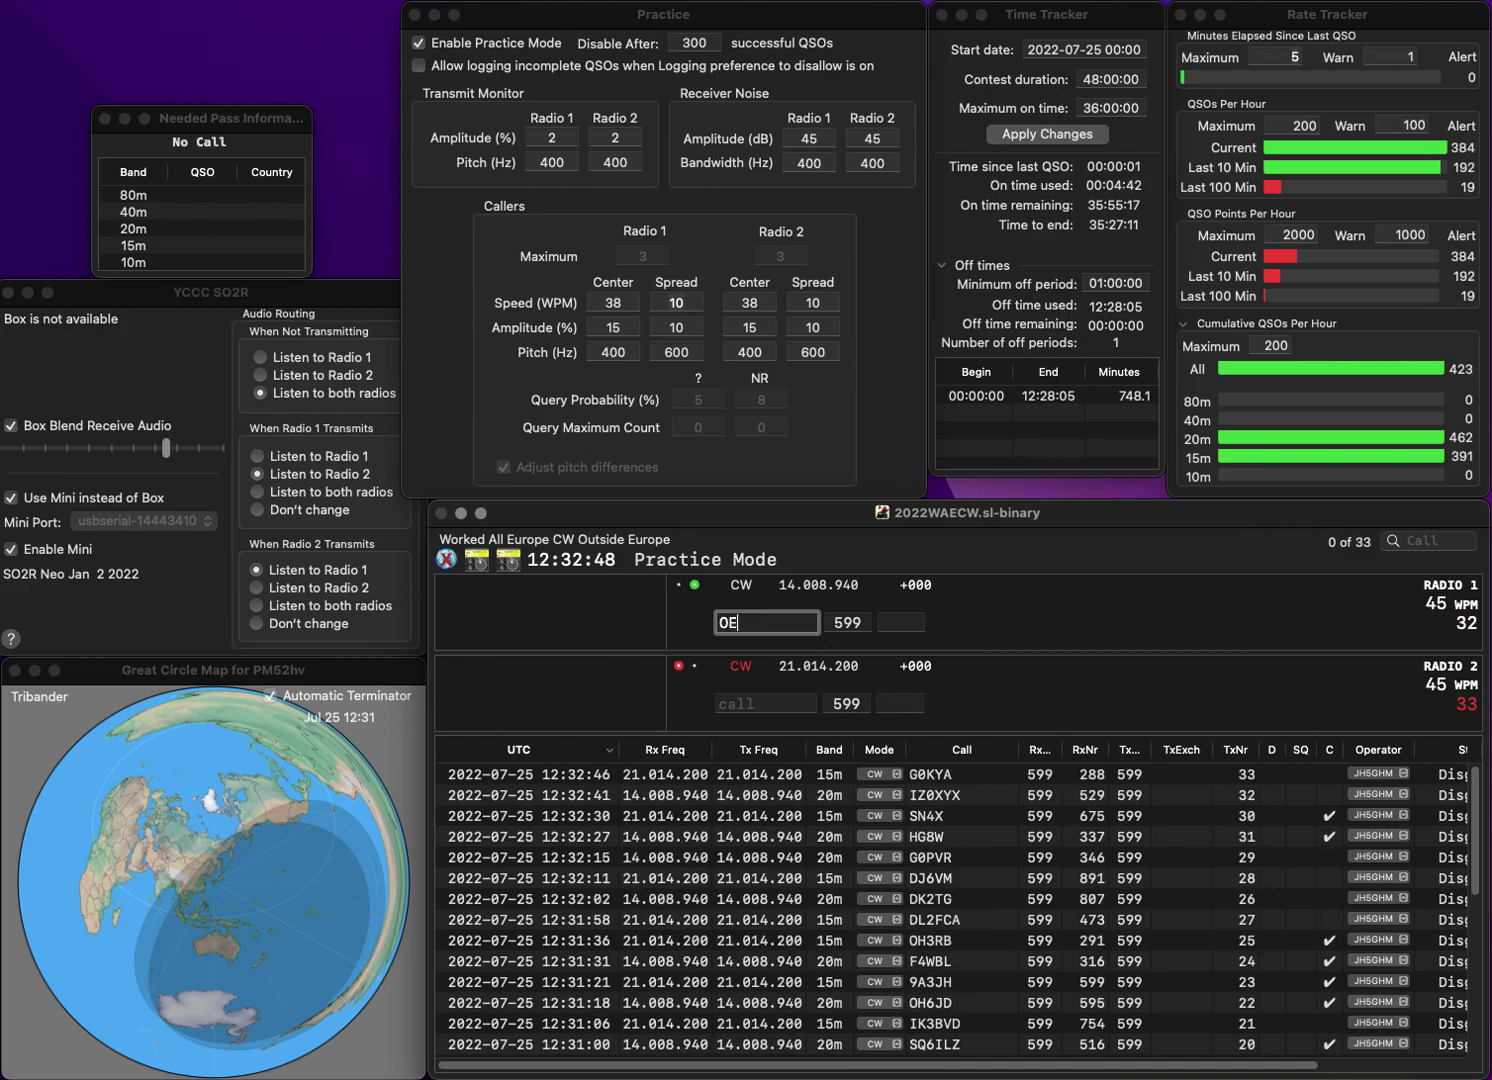
- Answer OE3PBS on Radio 1 and OL7T on Radio 2
{"action": "type", "text": "OE3PBS"}
{"action": "key", "text": "Down"}
{"action": "key", "text": "Return"}
{"action": "key", "text": "Return"}
{"action": "type", "text": "OL7T"}
{"action": "key", "text": "Return"}
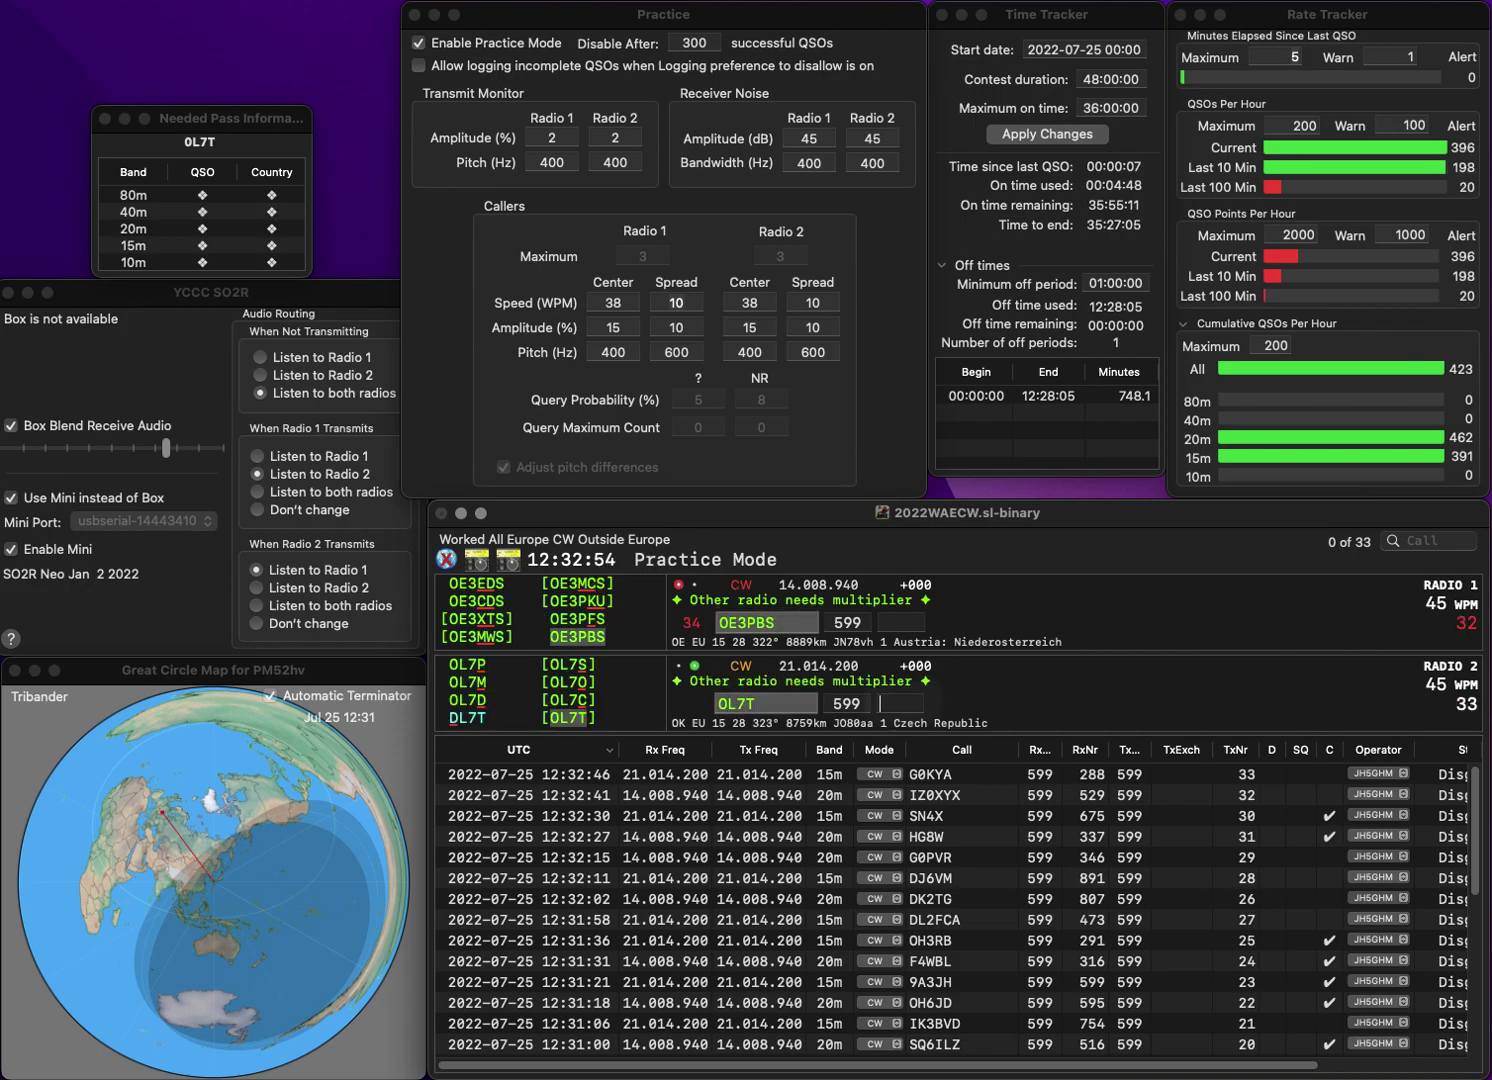
{"action": "key", "text": "space"}
{"action": "type", "text": "653"}
{"action": "key", "text": "Return"}
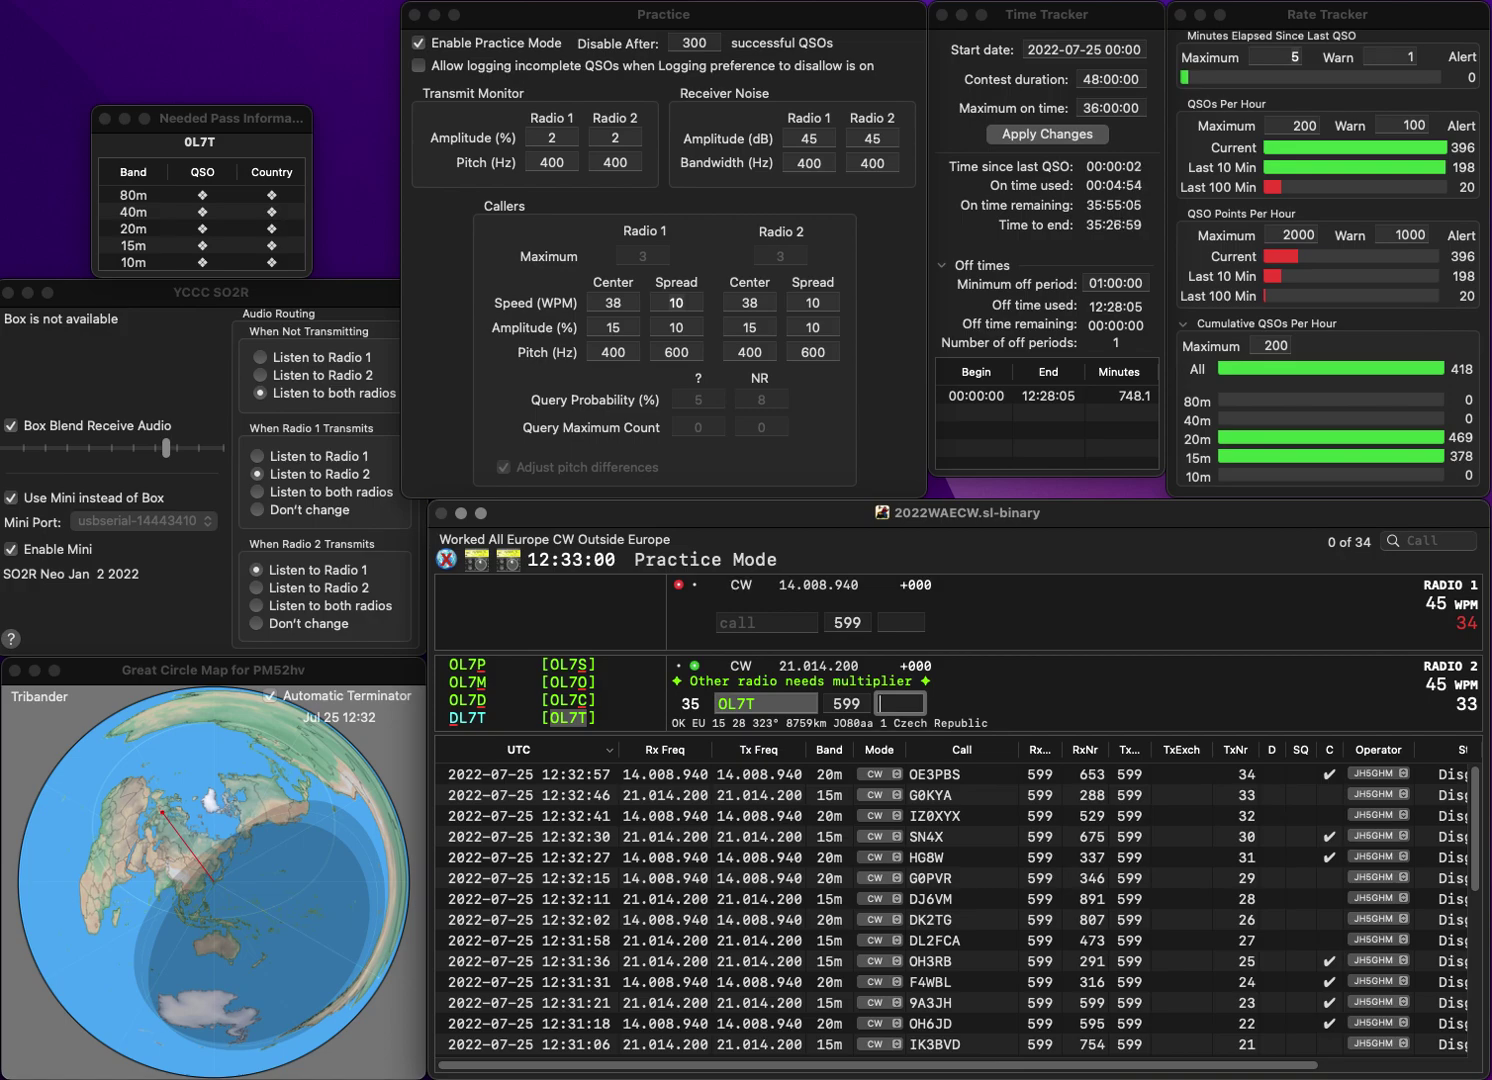
{"action": "type", "text": "57"}
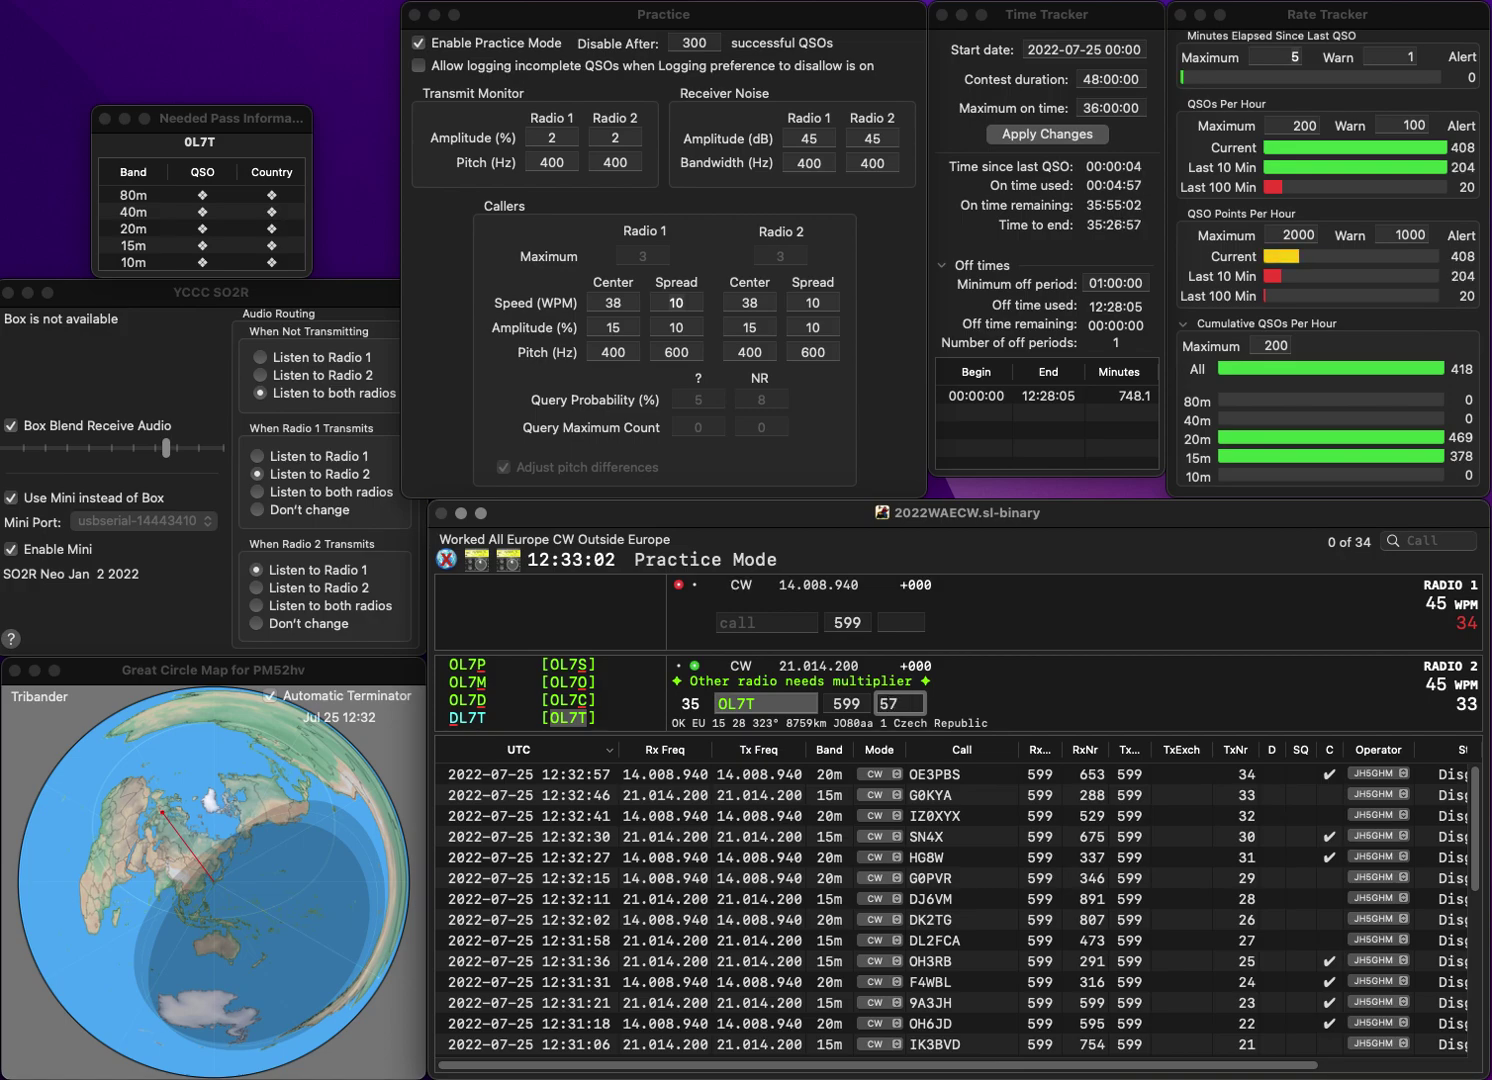
{"action": "type", "text": "0"}
{"action": "key", "text": "Return"}
- Answer UR4GO on Radio 1 and PA7A on Radio 2
{"action": "type", "text": "UR4GO"}
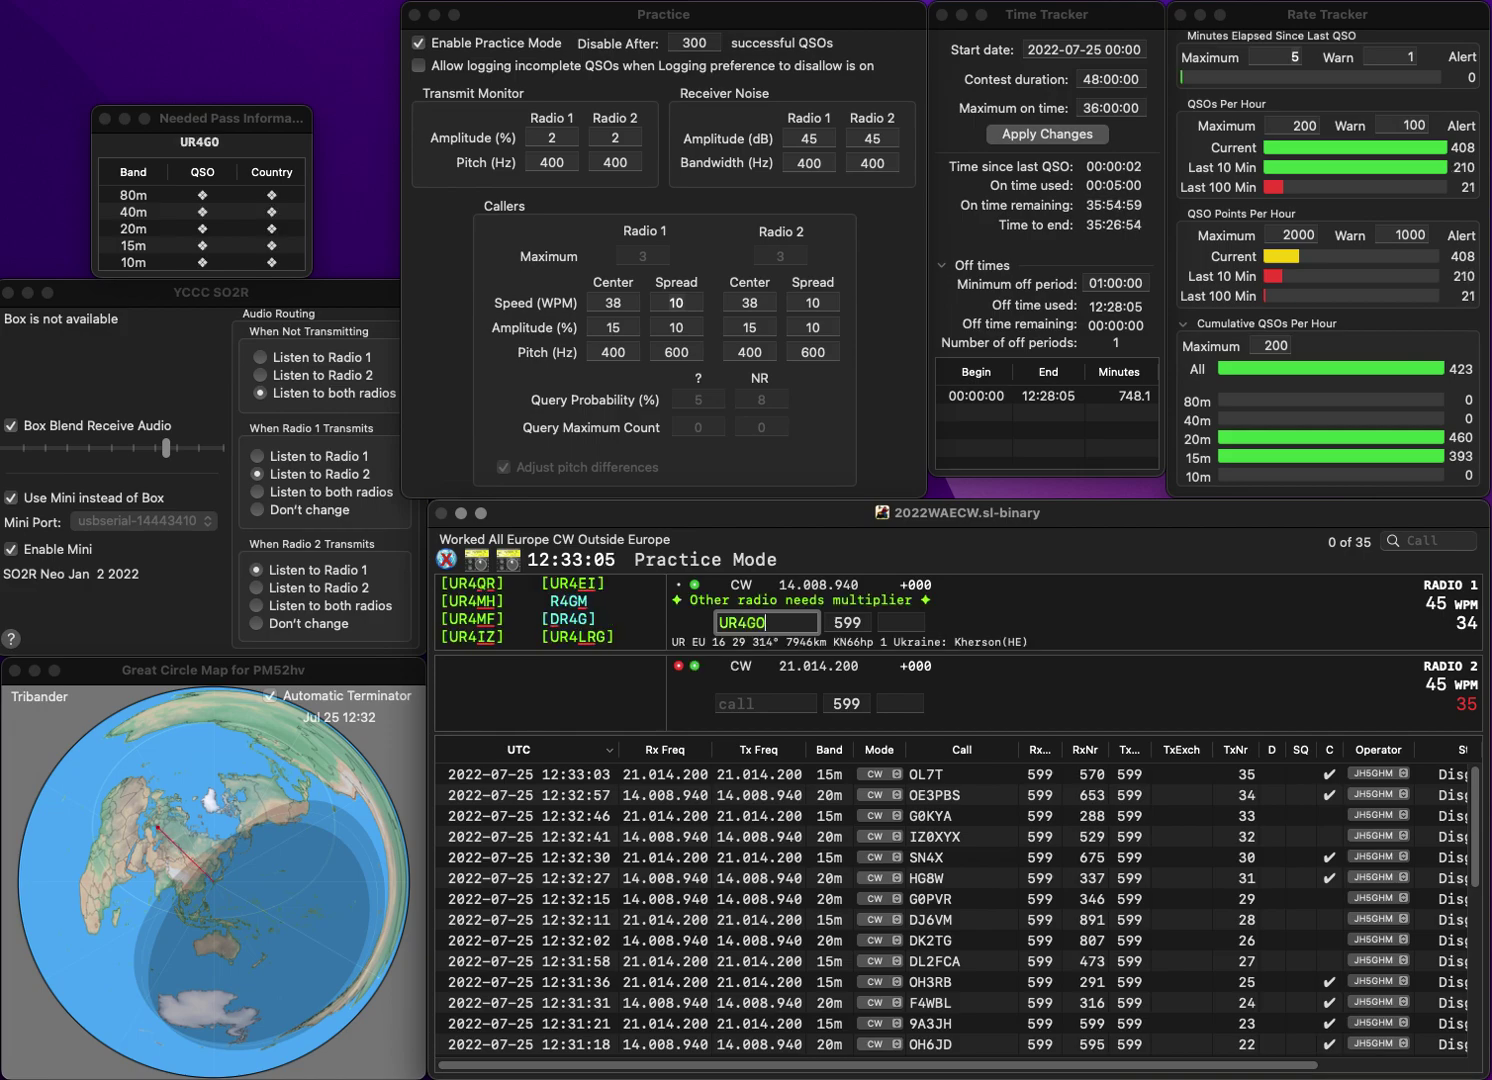
{"action": "key", "text": "Return"}
{"action": "type", "text": "PA7"}
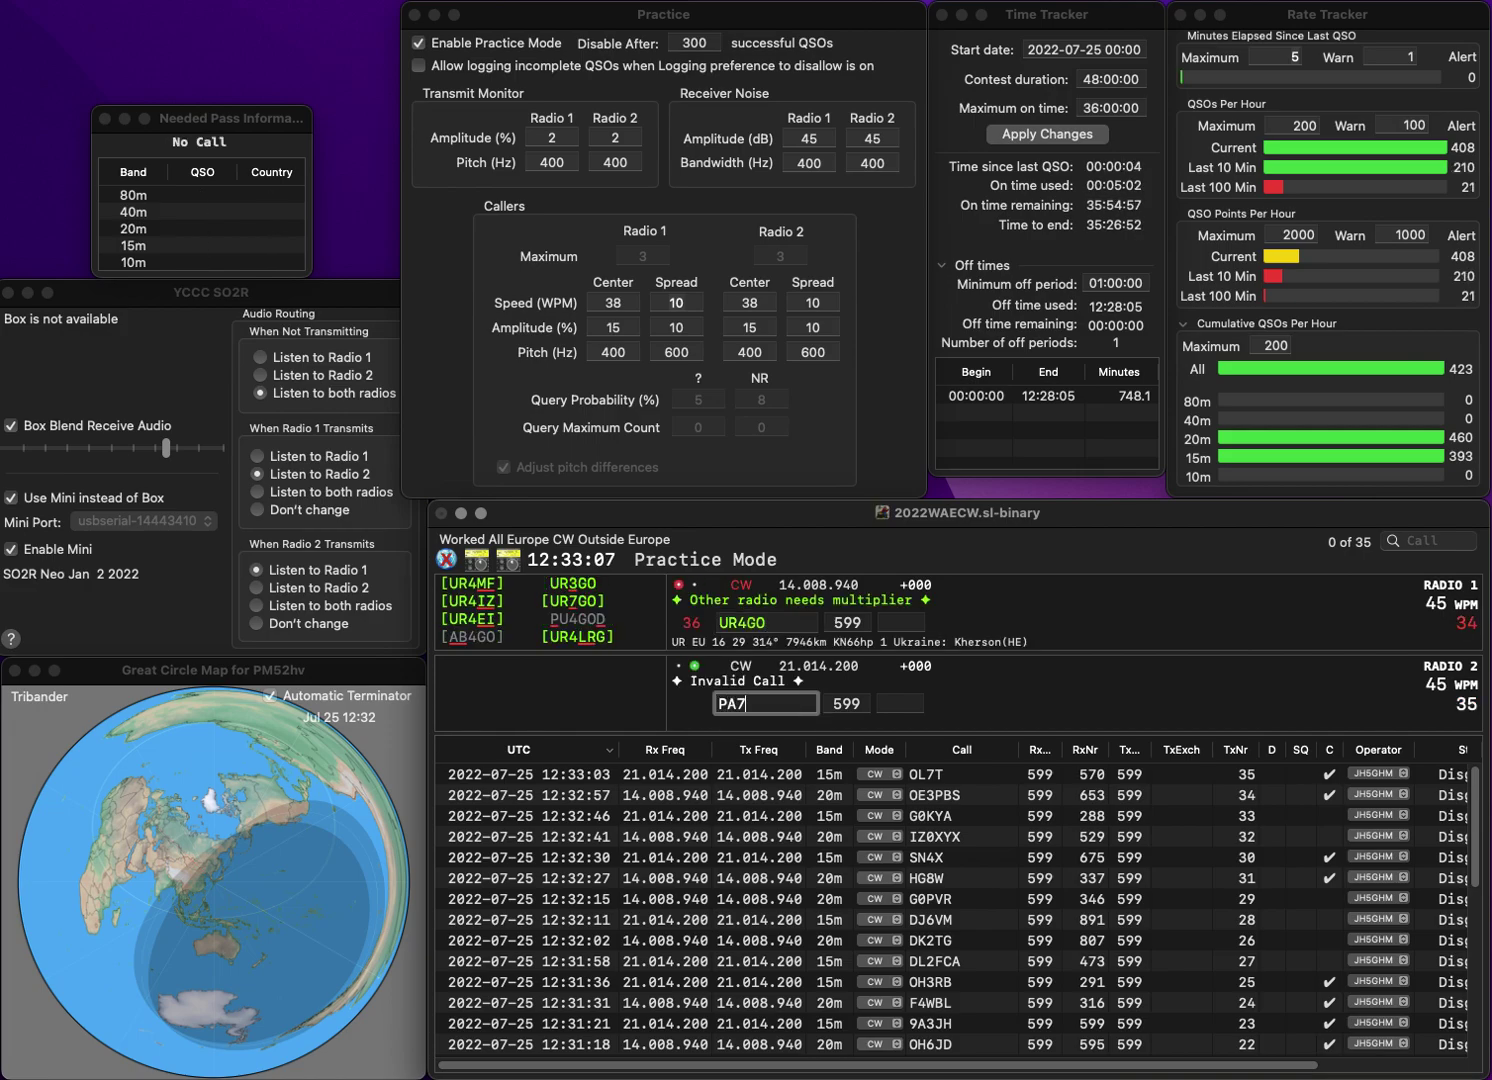
{"action": "type", "text": "A"}
{"action": "key", "text": "Return"}
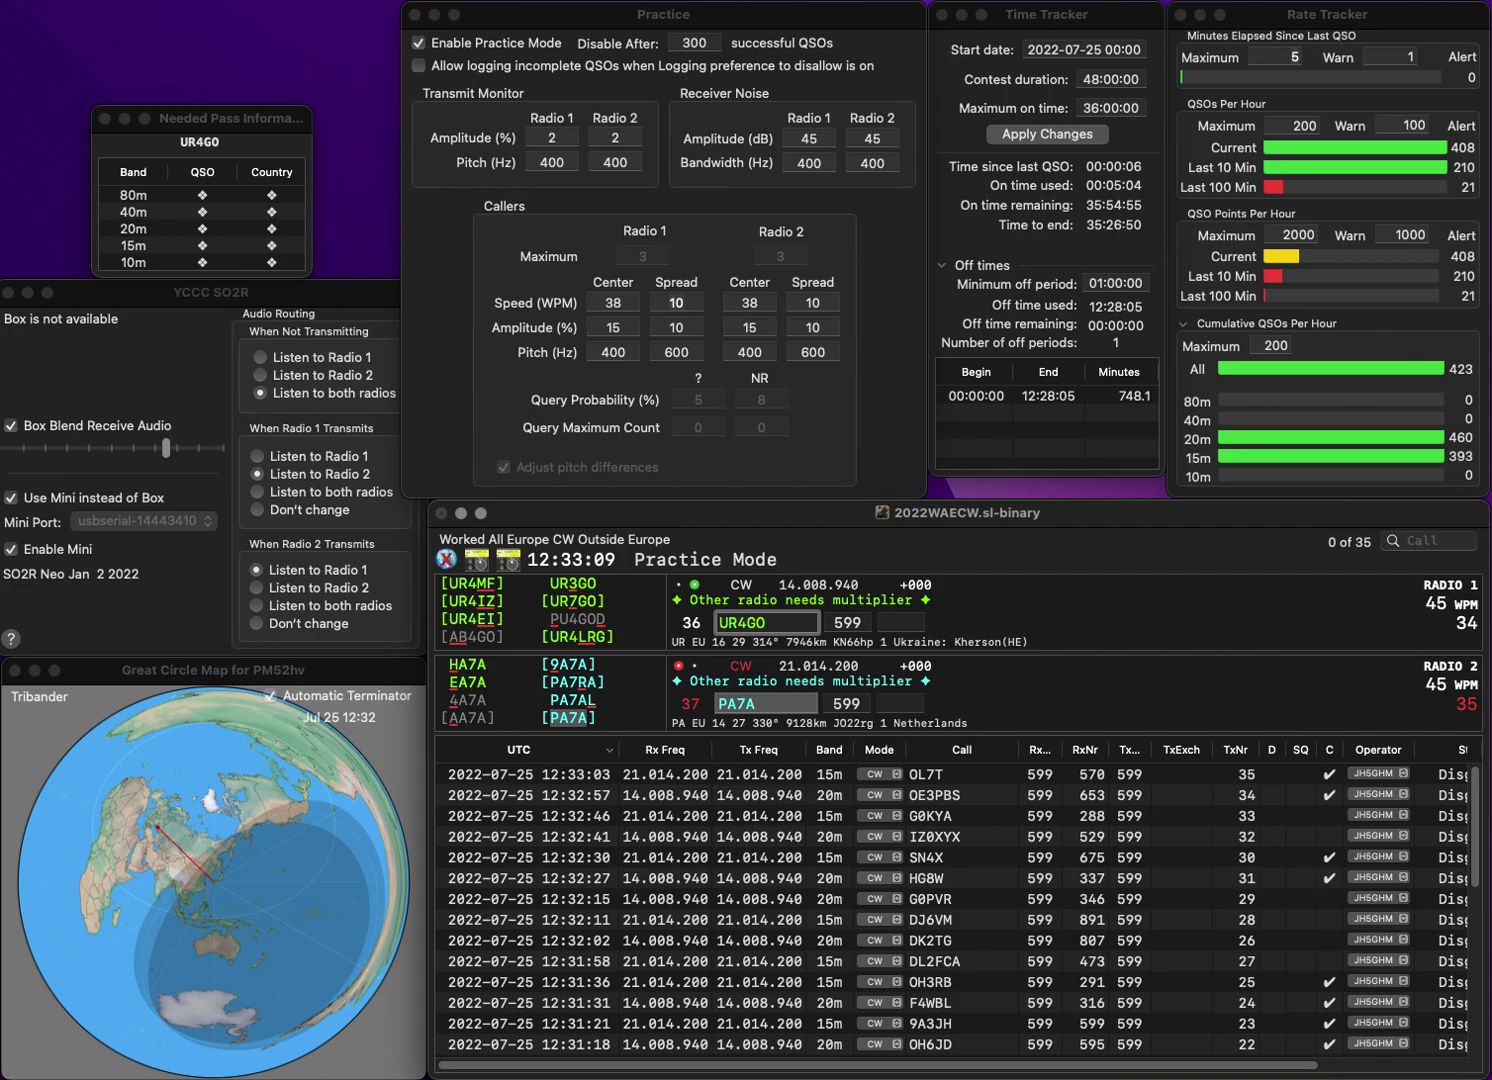
- Correct the Radio 1 call to UR3GO and resend the exchange
{"action": "key", "text": "BackSpace"}
{"action": "type", "text": "3"}
{"action": "key", "text": "Return"}
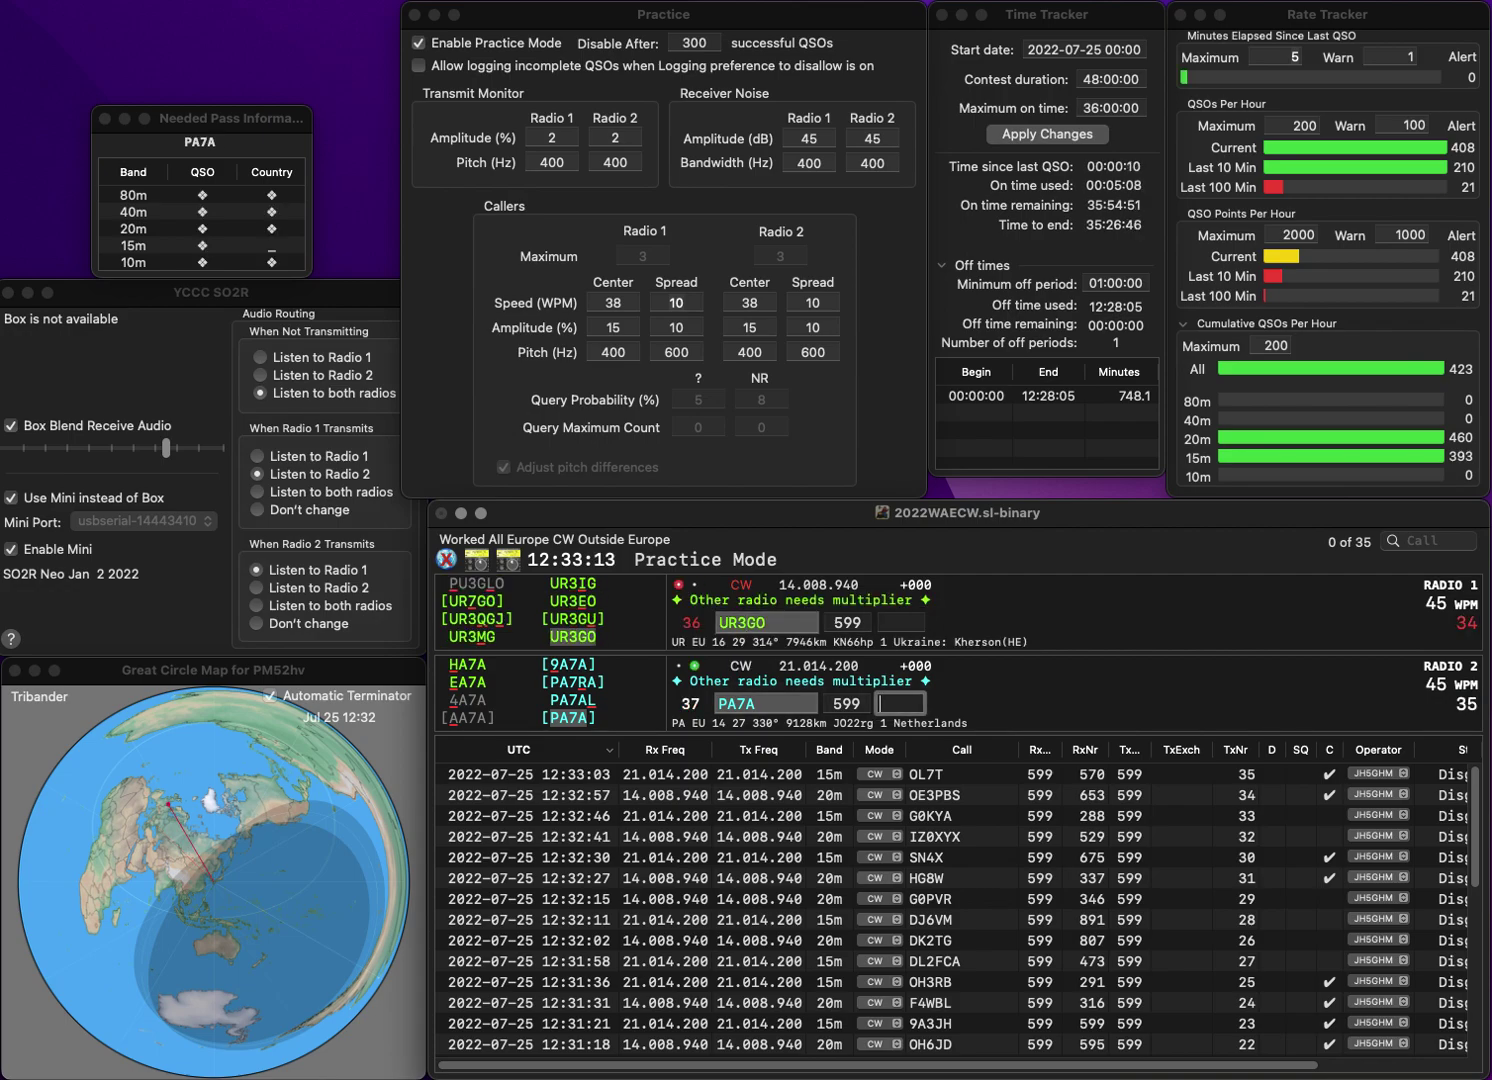
{"action": "type", "text": "631"}
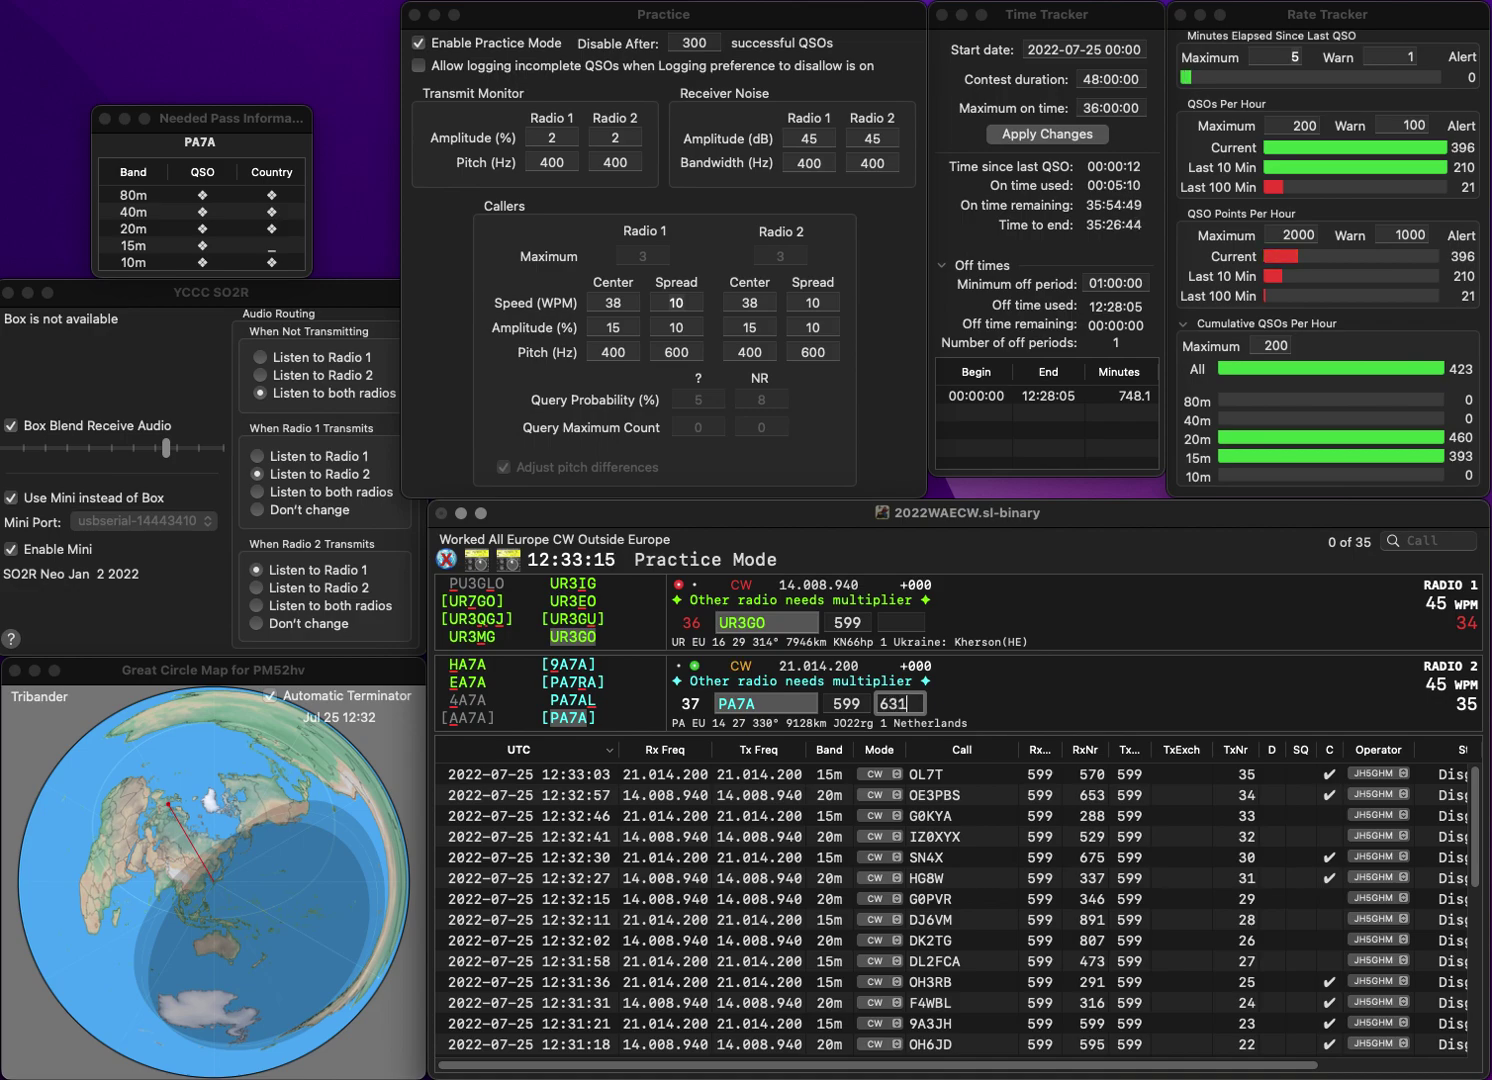
{"action": "key", "text": "Return"}
{"action": "type", "text": "252"}
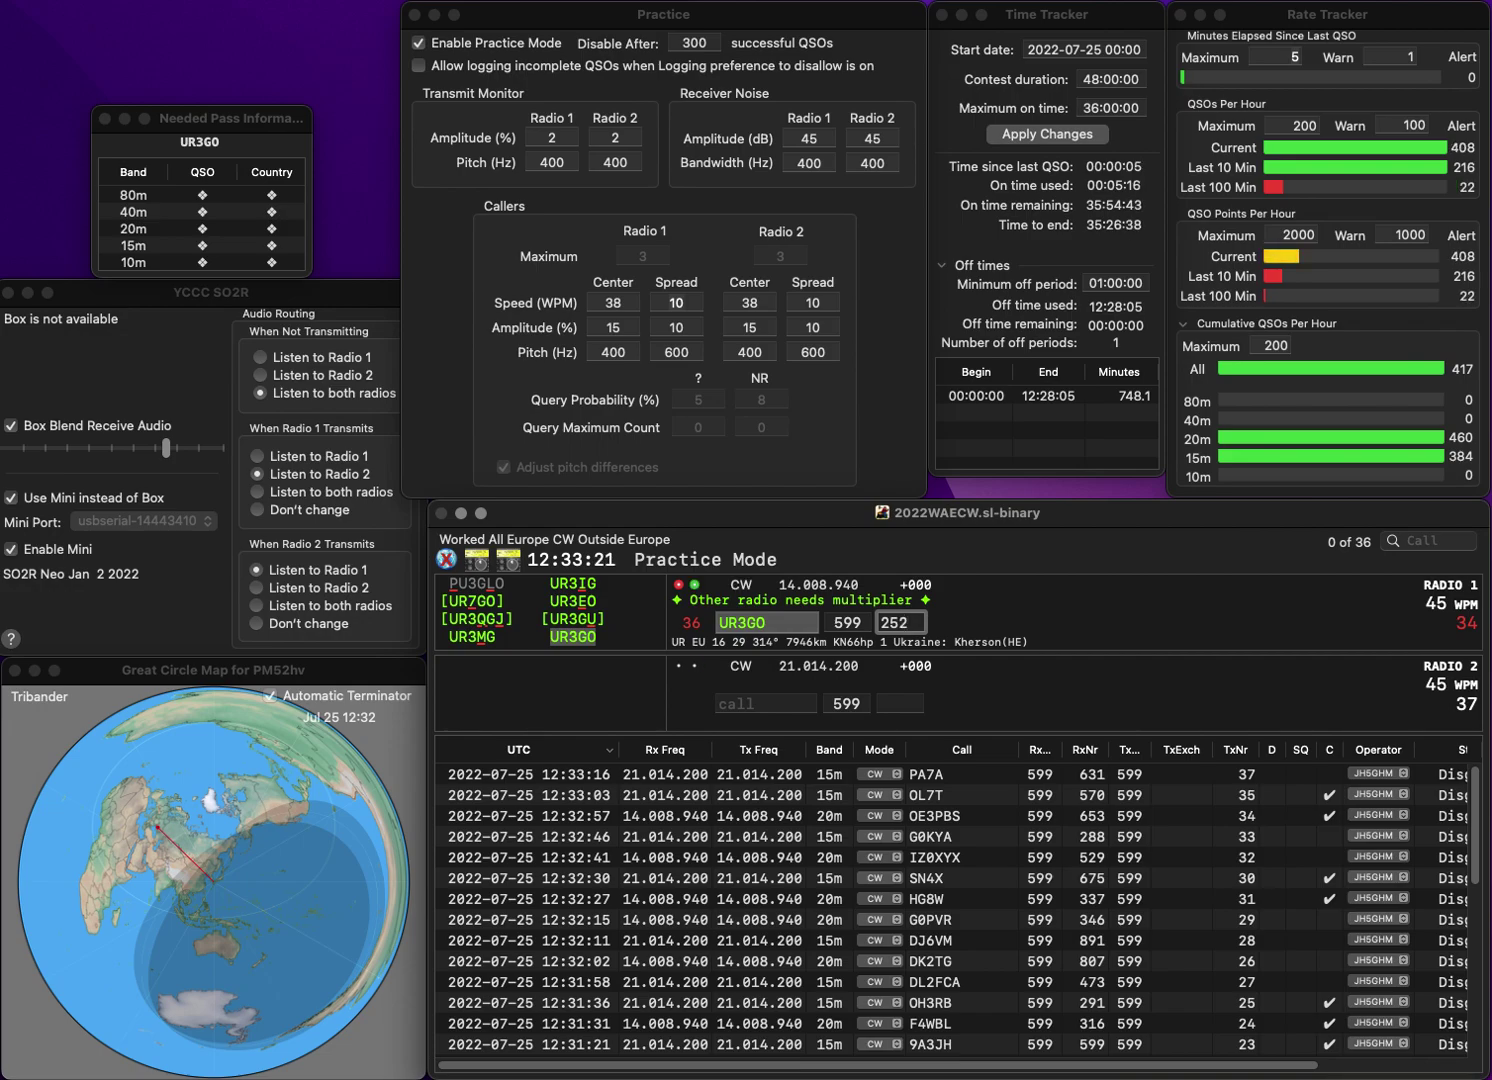
{"action": "key", "text": "Return"}
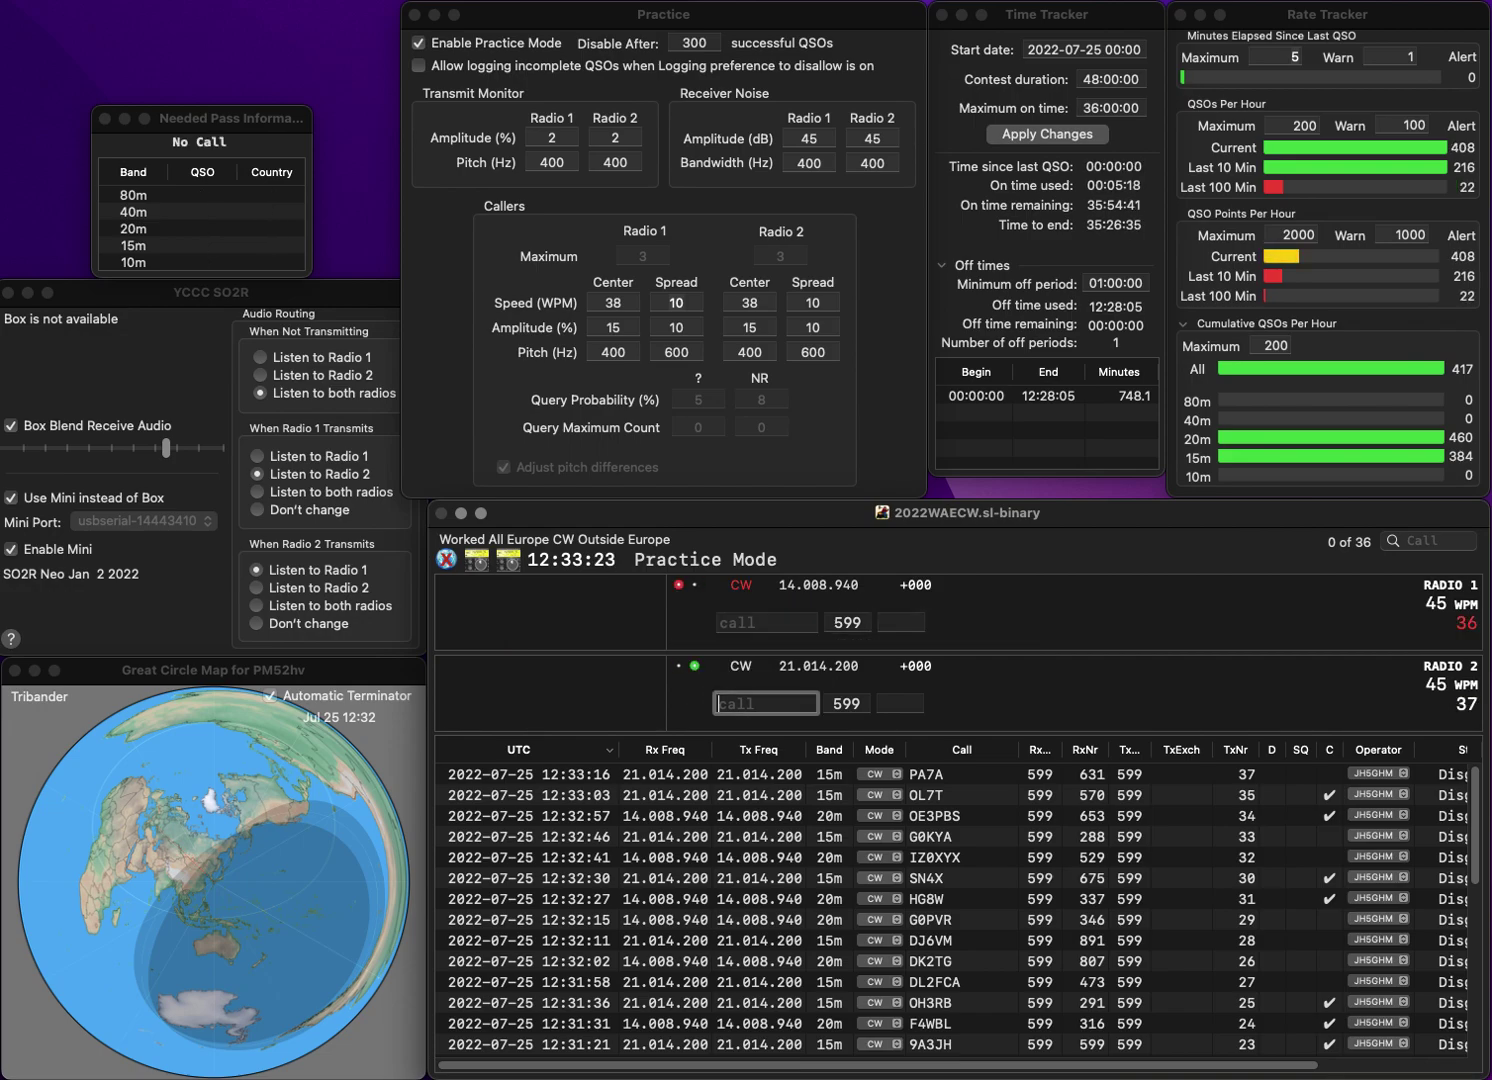
{"action": "type", "text": "RA4"}
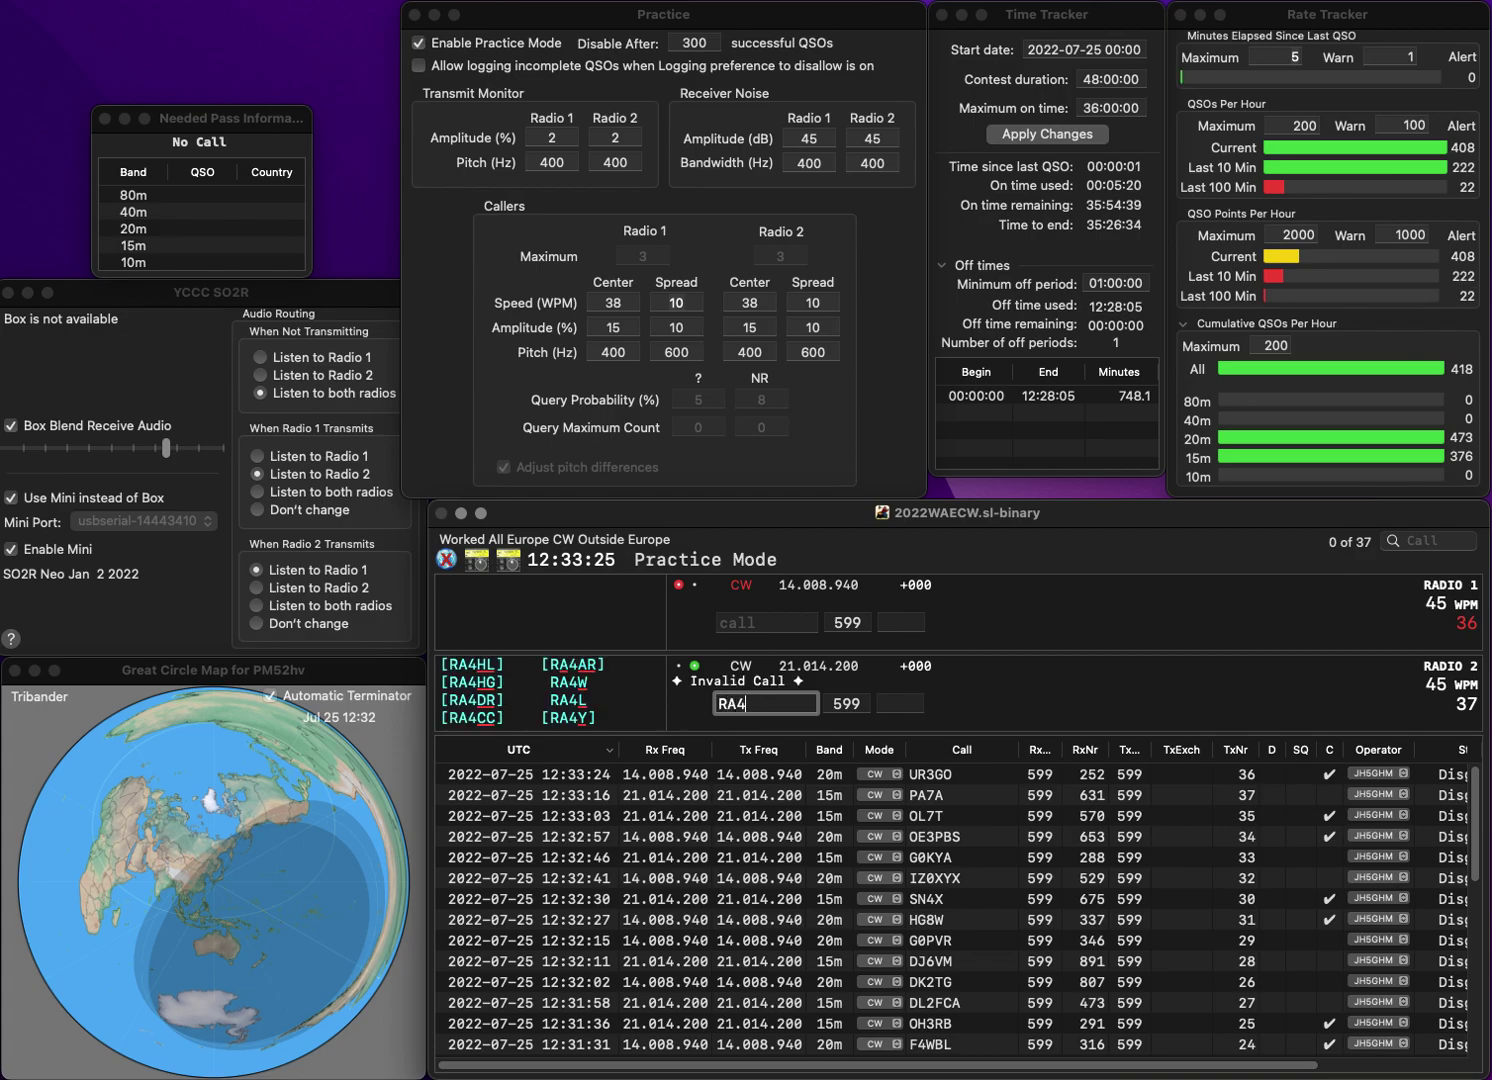
{"action": "type", "text": "RB"}
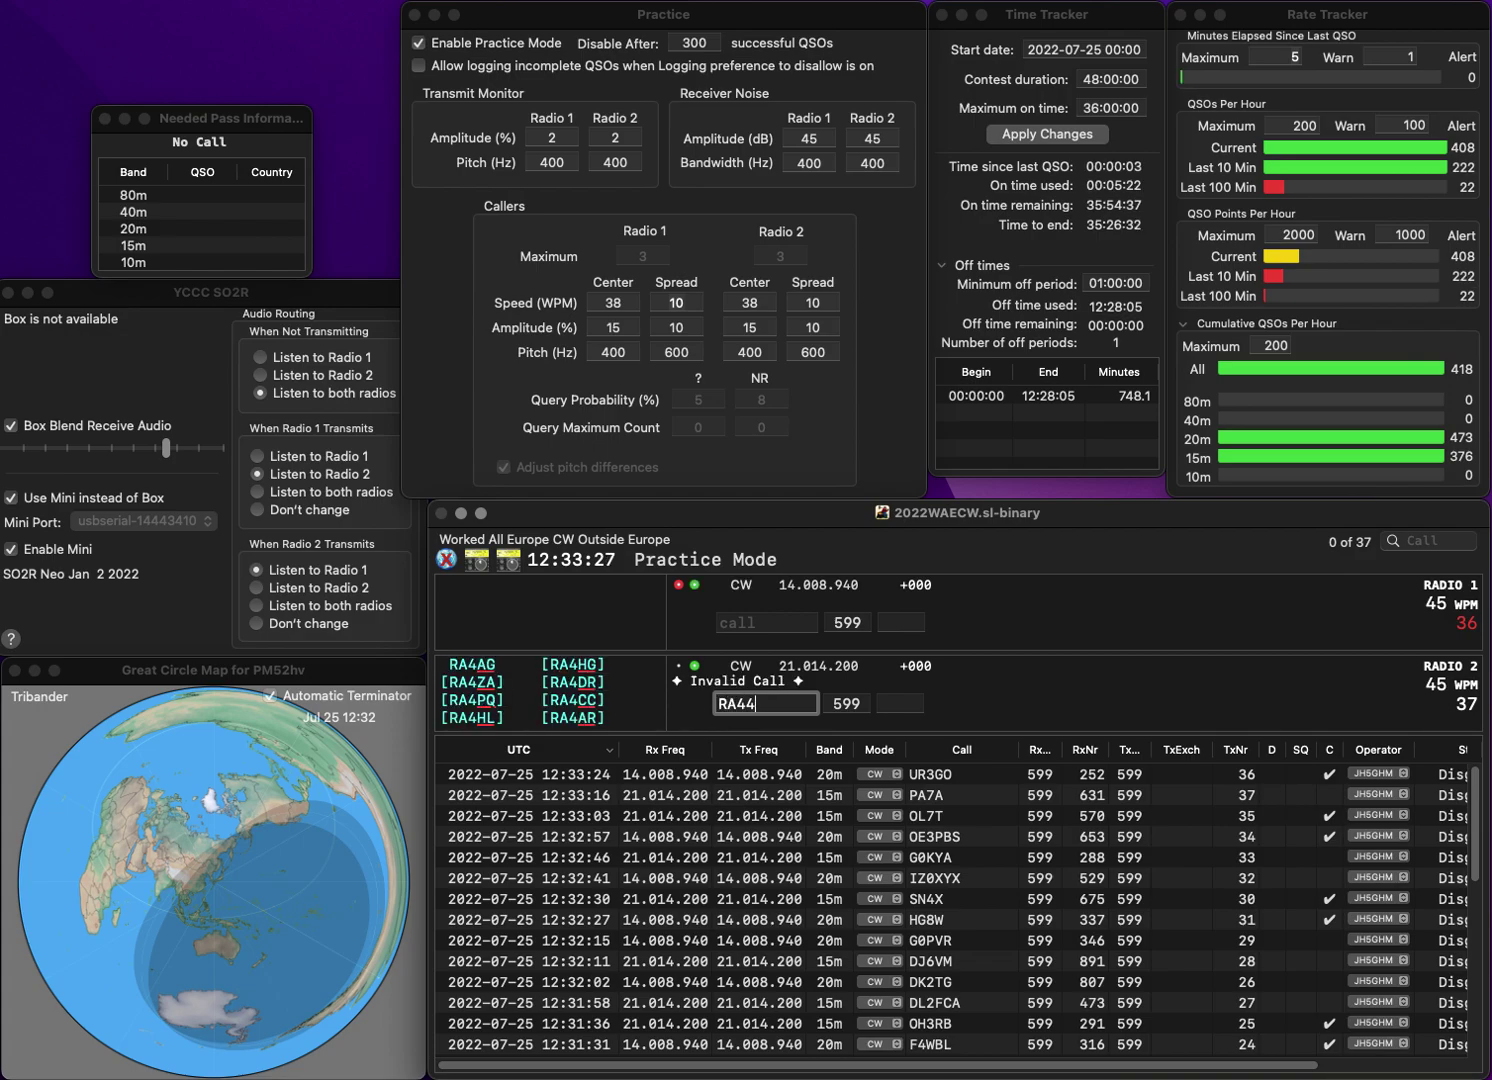
{"action": "type", "text": "S/2"}
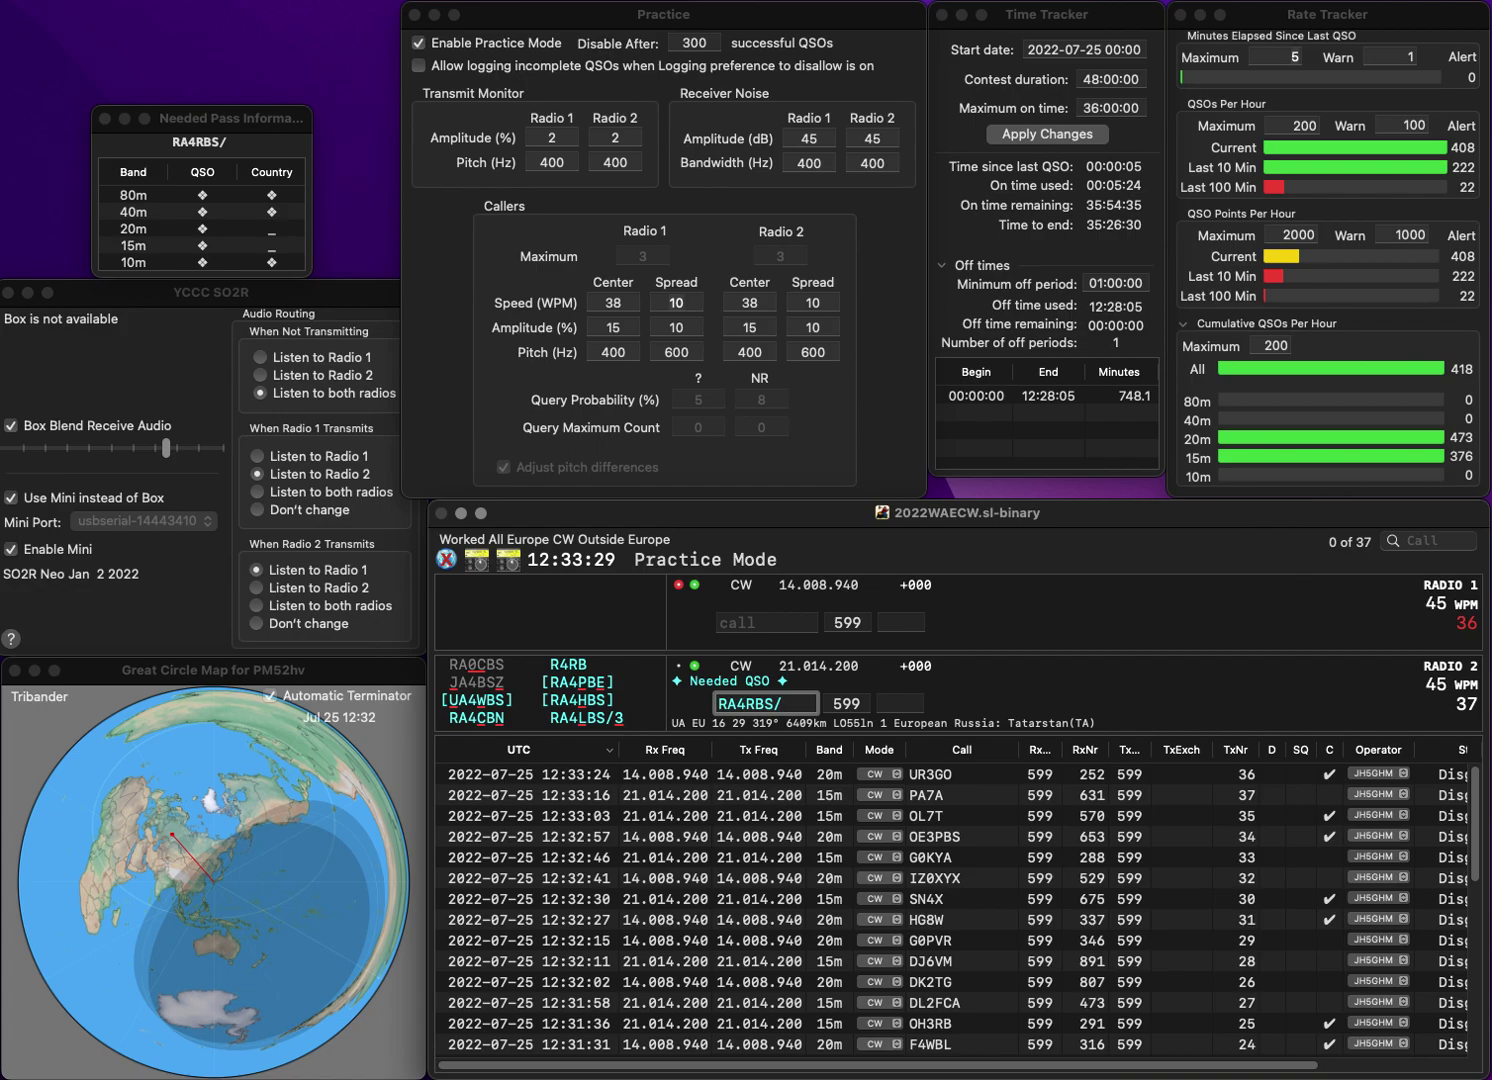
{"action": "key", "text": "BackSpace"}
{"action": "type", "text": "3"}
- Correct the Radio 2 call to RA4LBS/3 and answer it
{"action": "key", "text": "super+Left"}
{"action": "key", "text": "Right"}
{"action": "key", "text": "Right"}
{"action": "key", "text": "Right"}
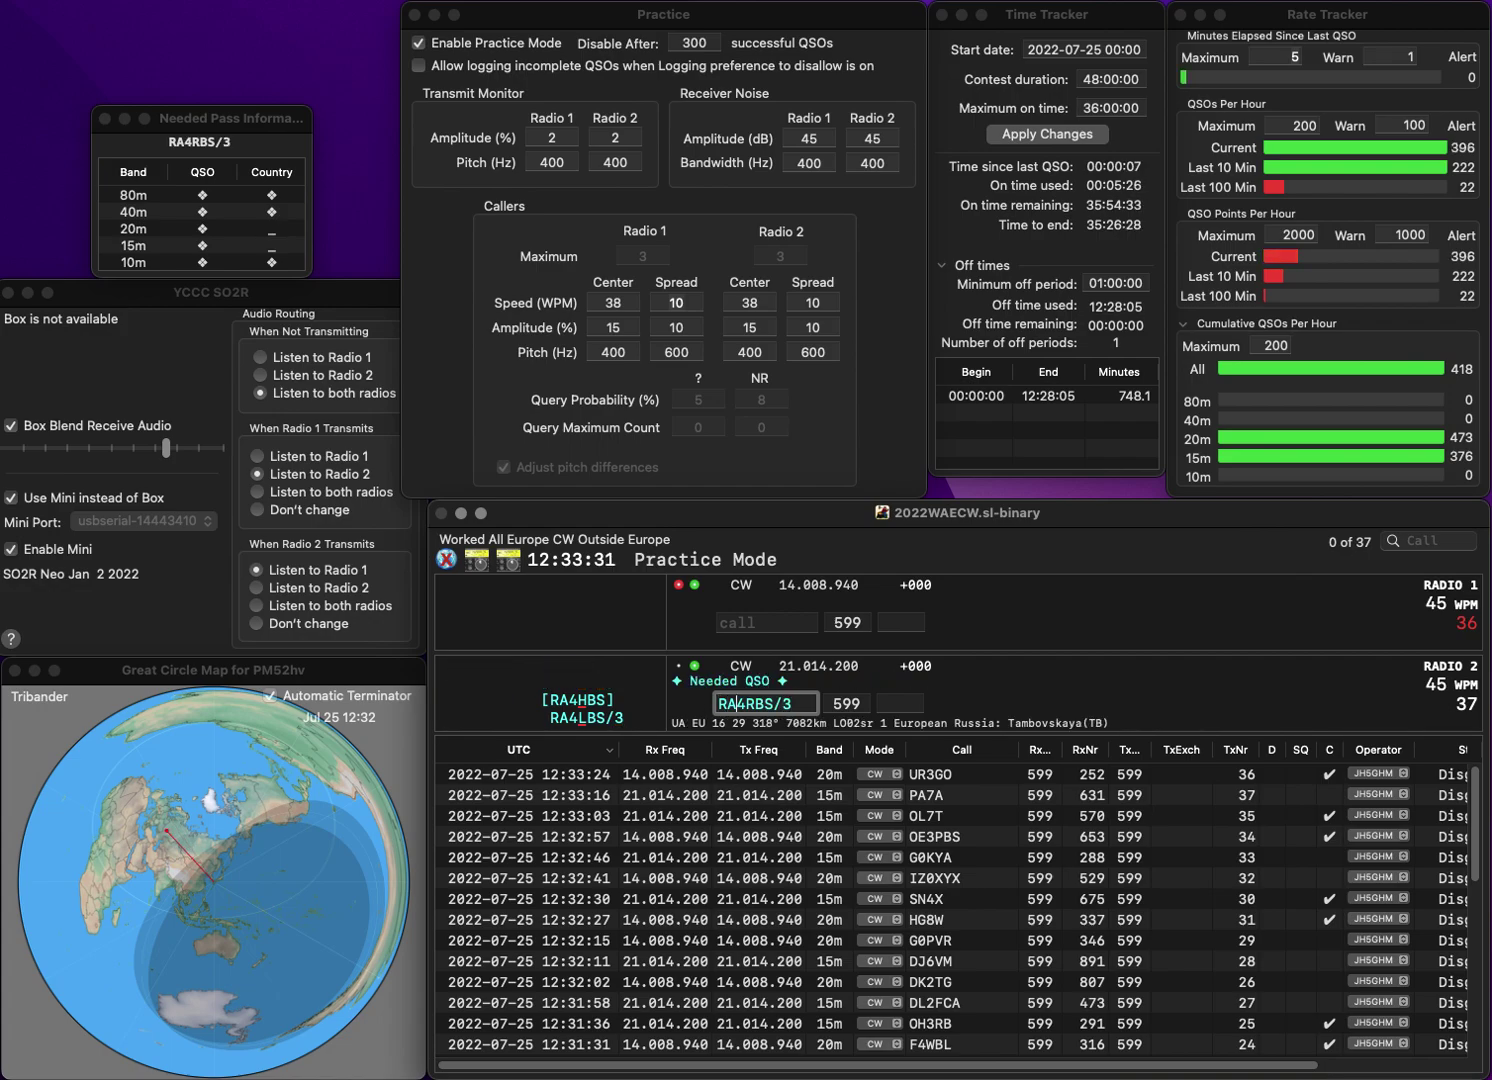
{"action": "key", "text": "BackSpace"}
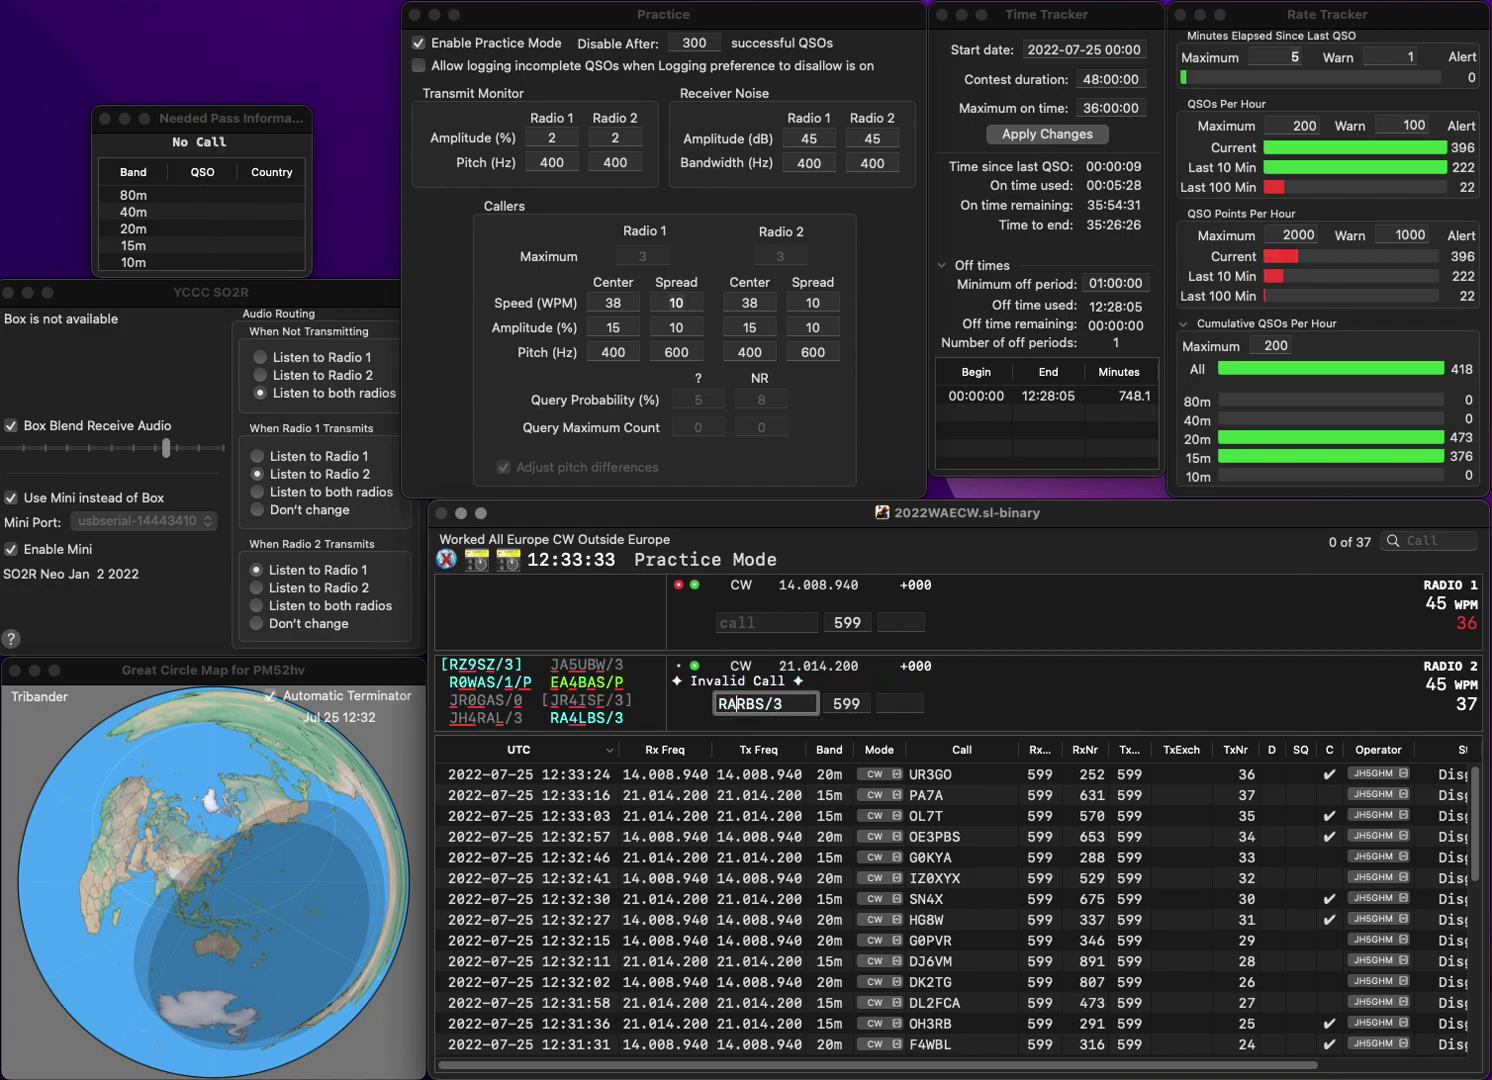
{"action": "type", "text": "4"}
{"action": "key", "text": "Delete"}
{"action": "type", "text": "L"}
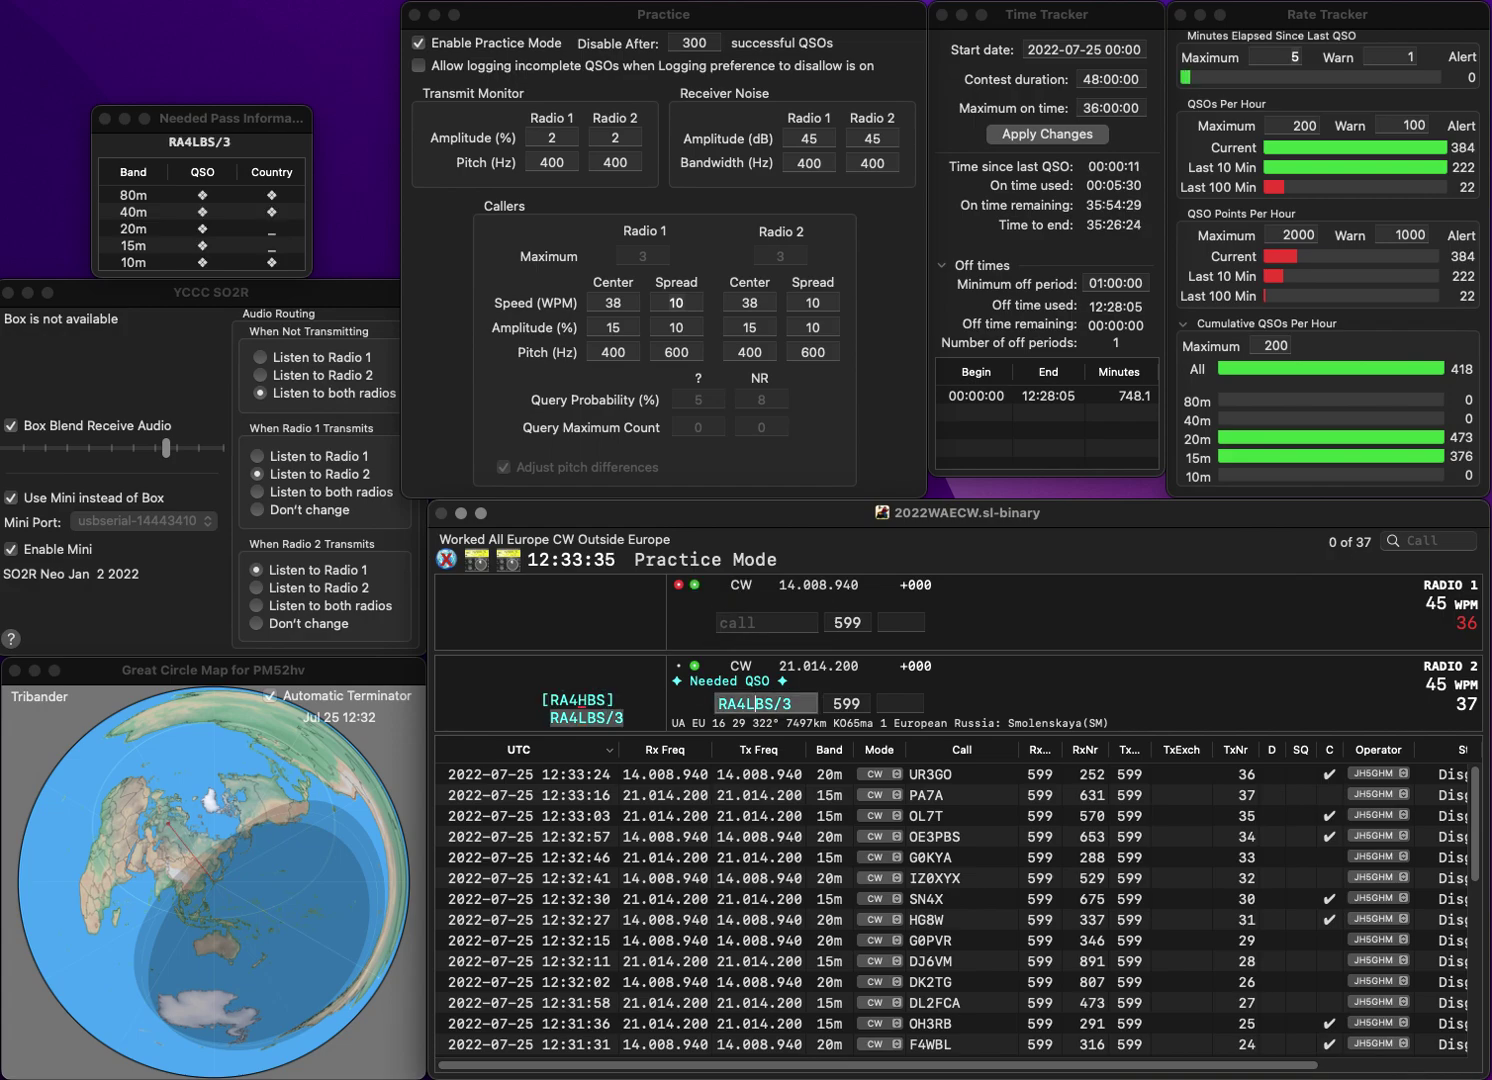
{"action": "key", "text": "Return"}
{"action": "type", "text": "UX"}
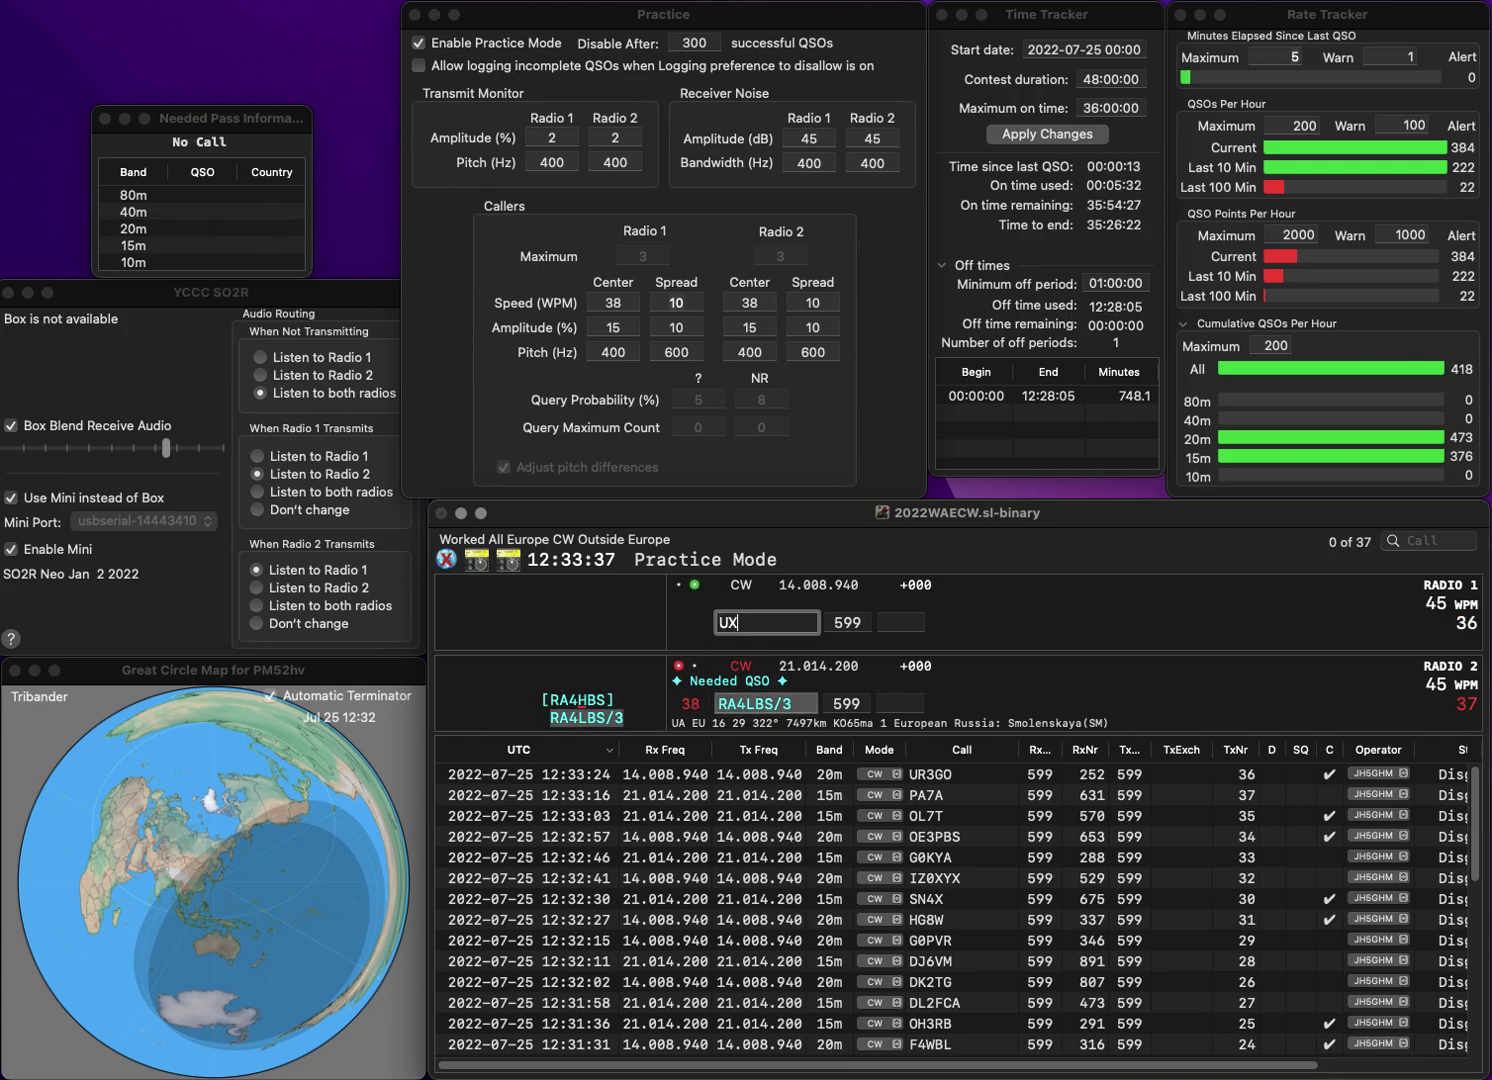
{"action": "type", "text": "3W"}
{"action": "key", "text": "Return"}
{"action": "key", "text": "space"}
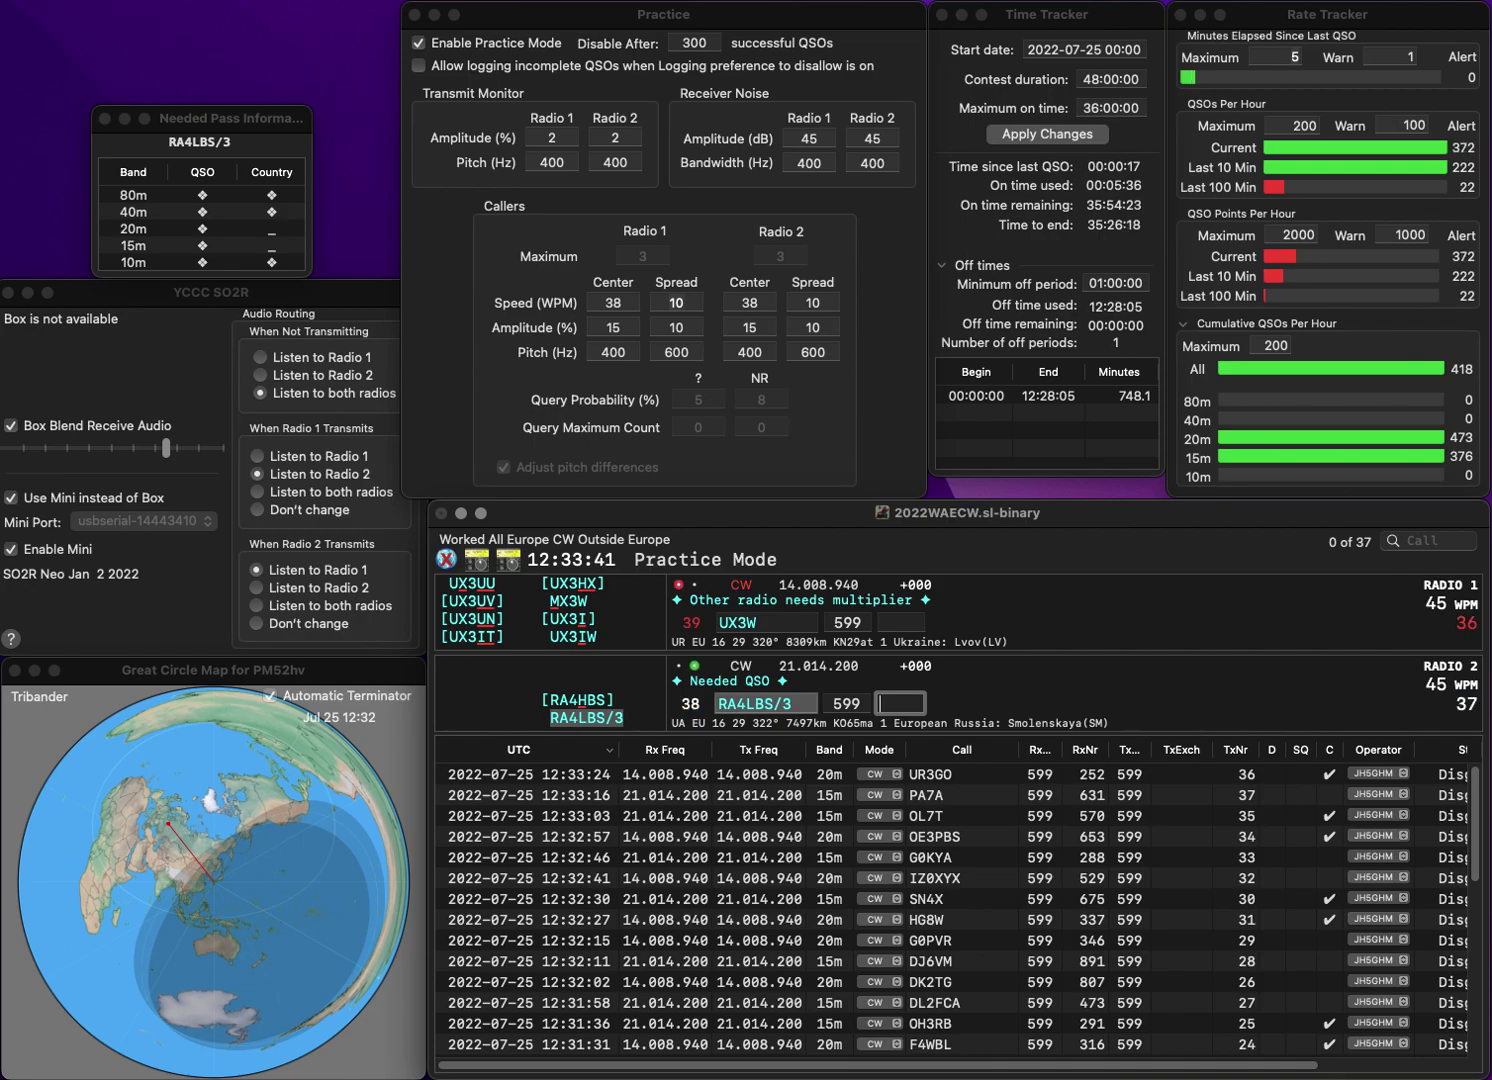
{"action": "type", "text": "234"}
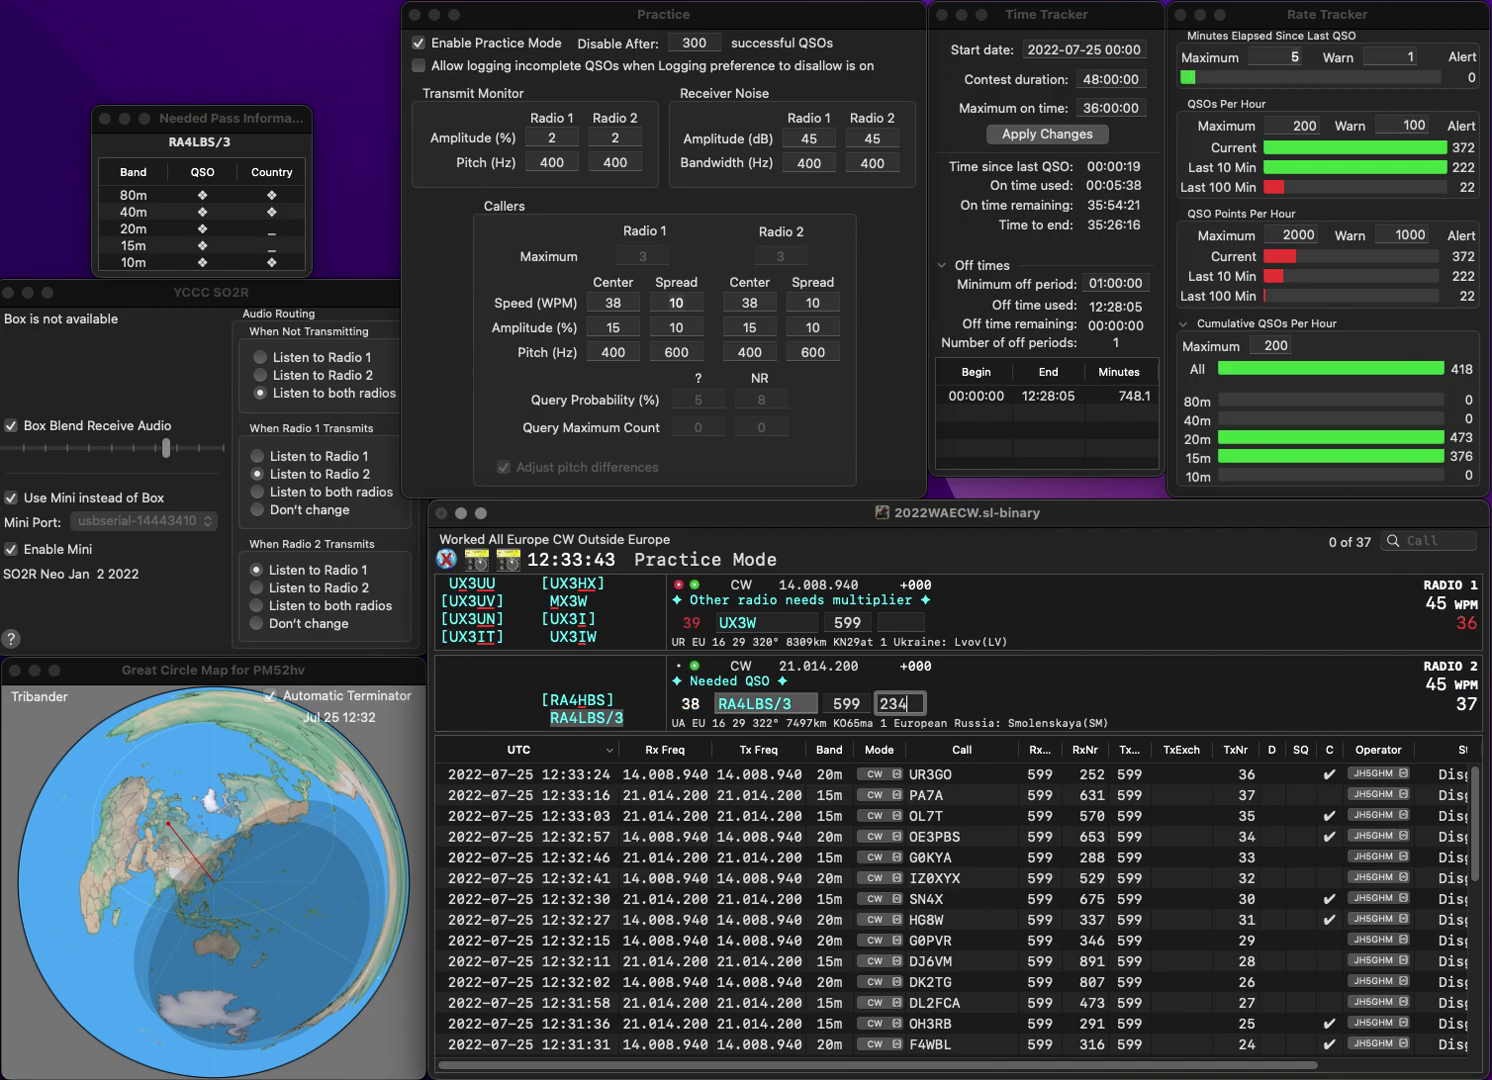
{"action": "key", "text": "Return"}
- Resend the Radio 1 call as UY3W and answer UA3TW on Radio 2
{"action": "key", "text": "Left"}
{"action": "key", "text": "Left"}
{"action": "key", "text": "BackSpace"}
{"action": "type", "text": "Y"}
{"action": "key", "text": "Return"}
{"action": "type", "text": "A3"}
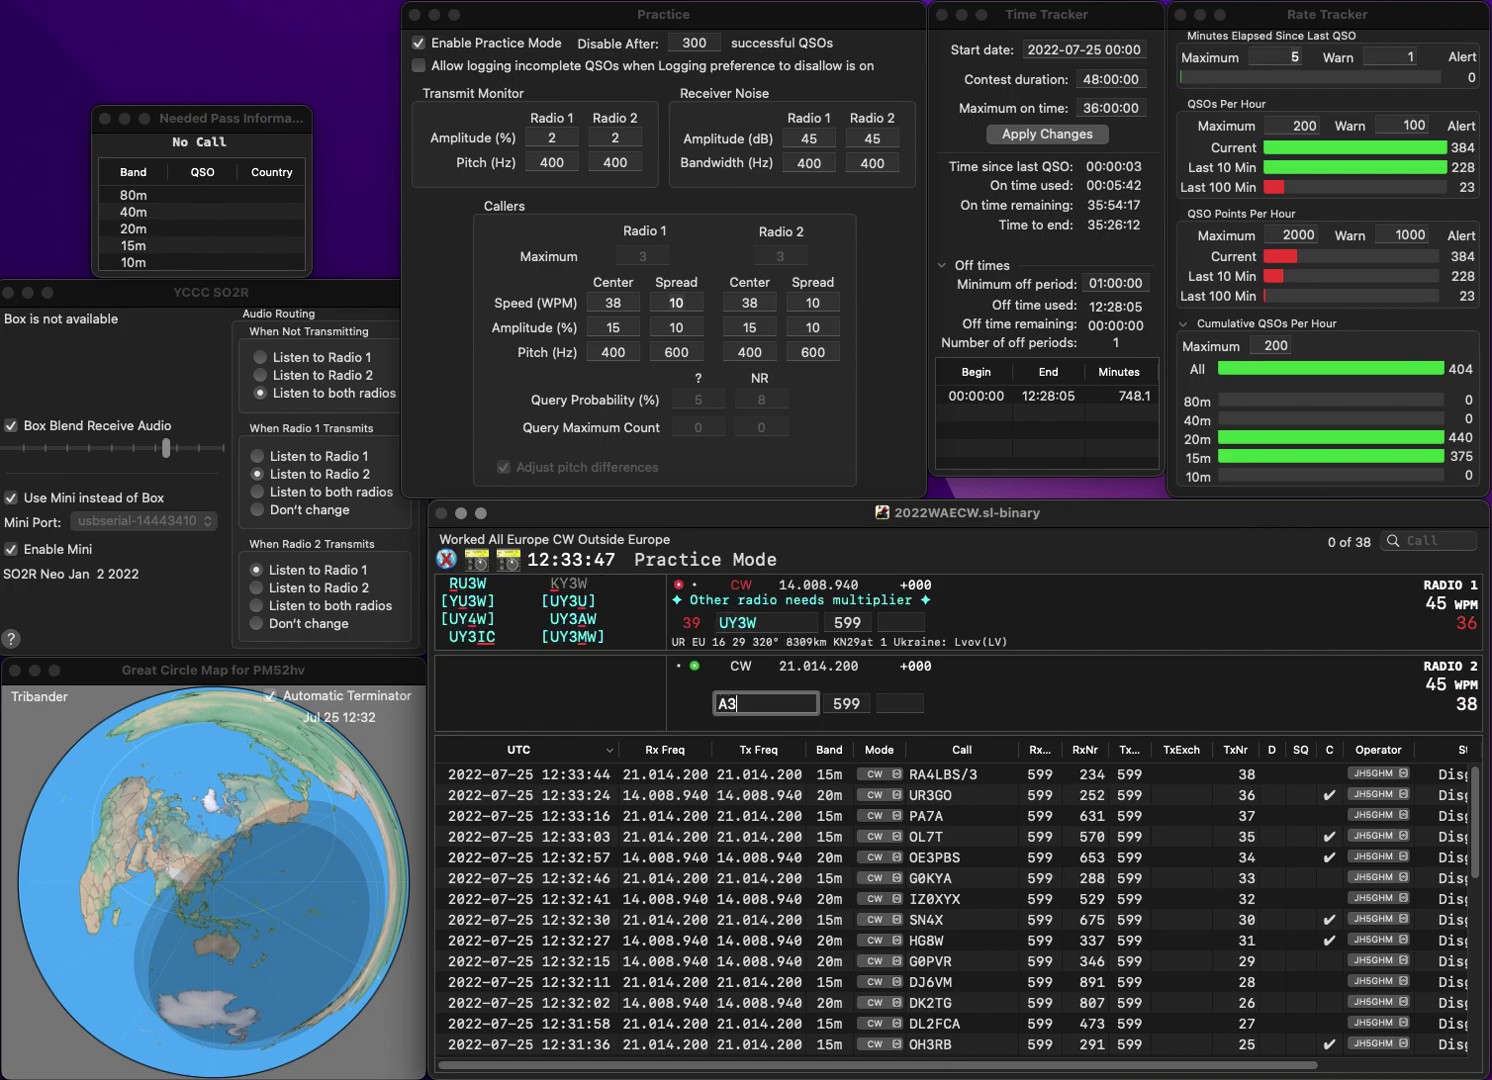
{"action": "type", "text": "TW"}
{"action": "key", "text": "Return"}
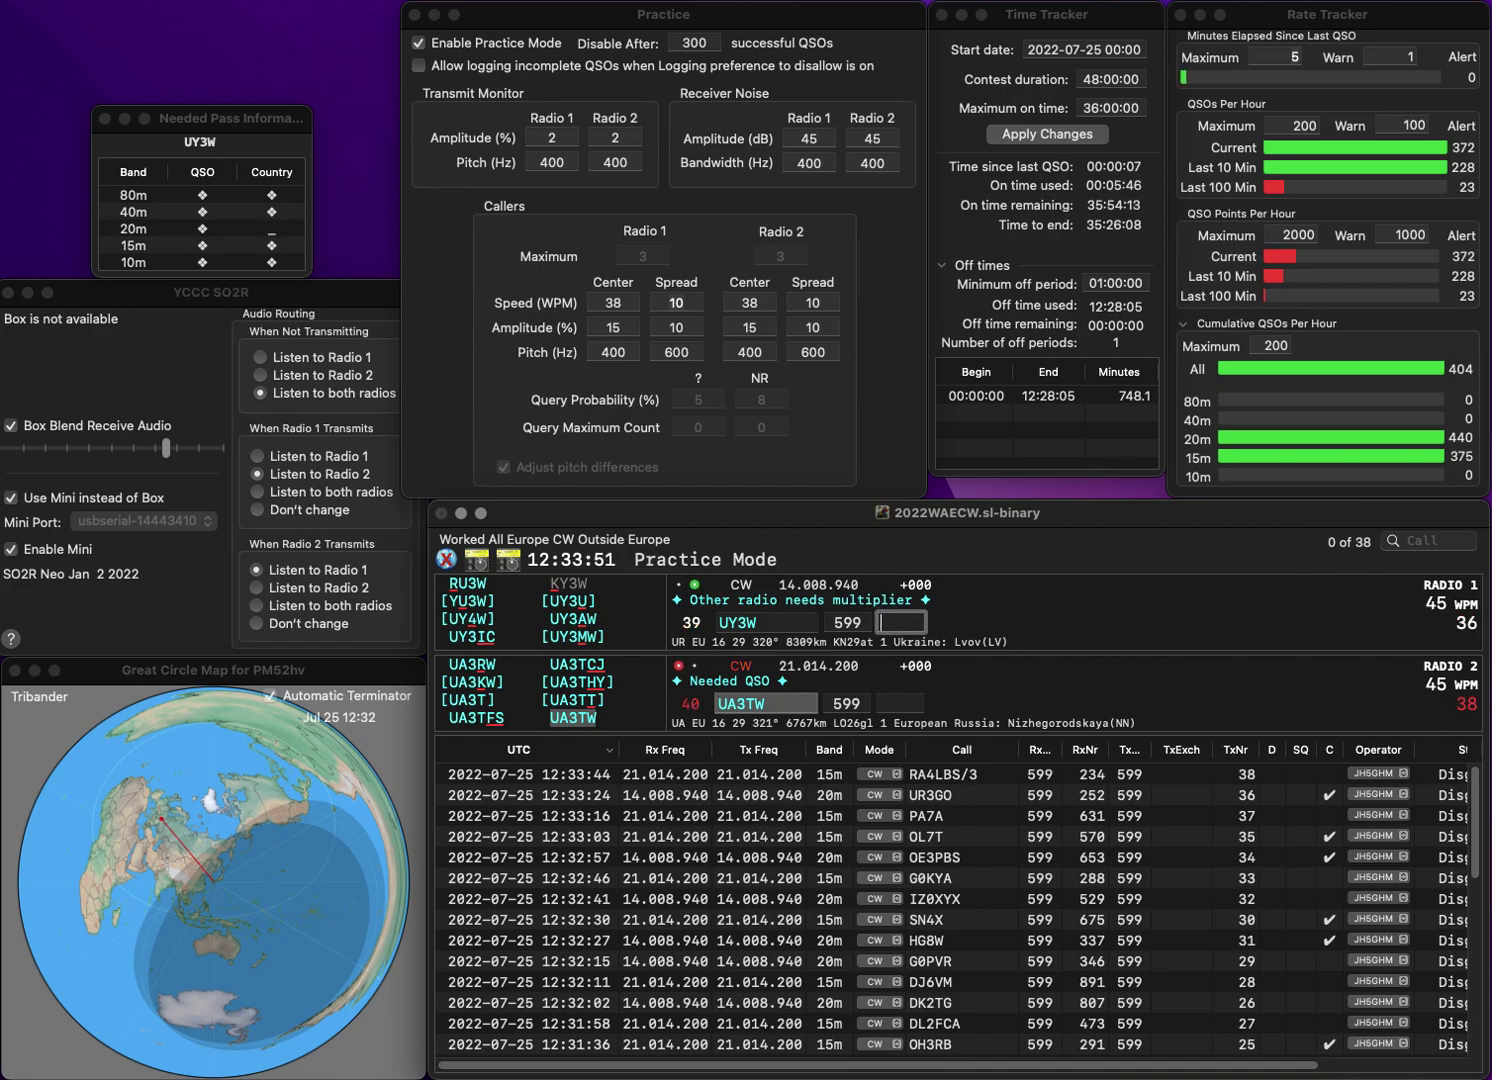
- Correct the Radio 1 call to UY4W and resend the exchange
{"action": "key", "text": "space"}
{"action": "key", "text": "Left"}
{"action": "key", "text": "BackSpace"}
{"action": "type", "text": "4"}
{"action": "key", "text": "Return"}
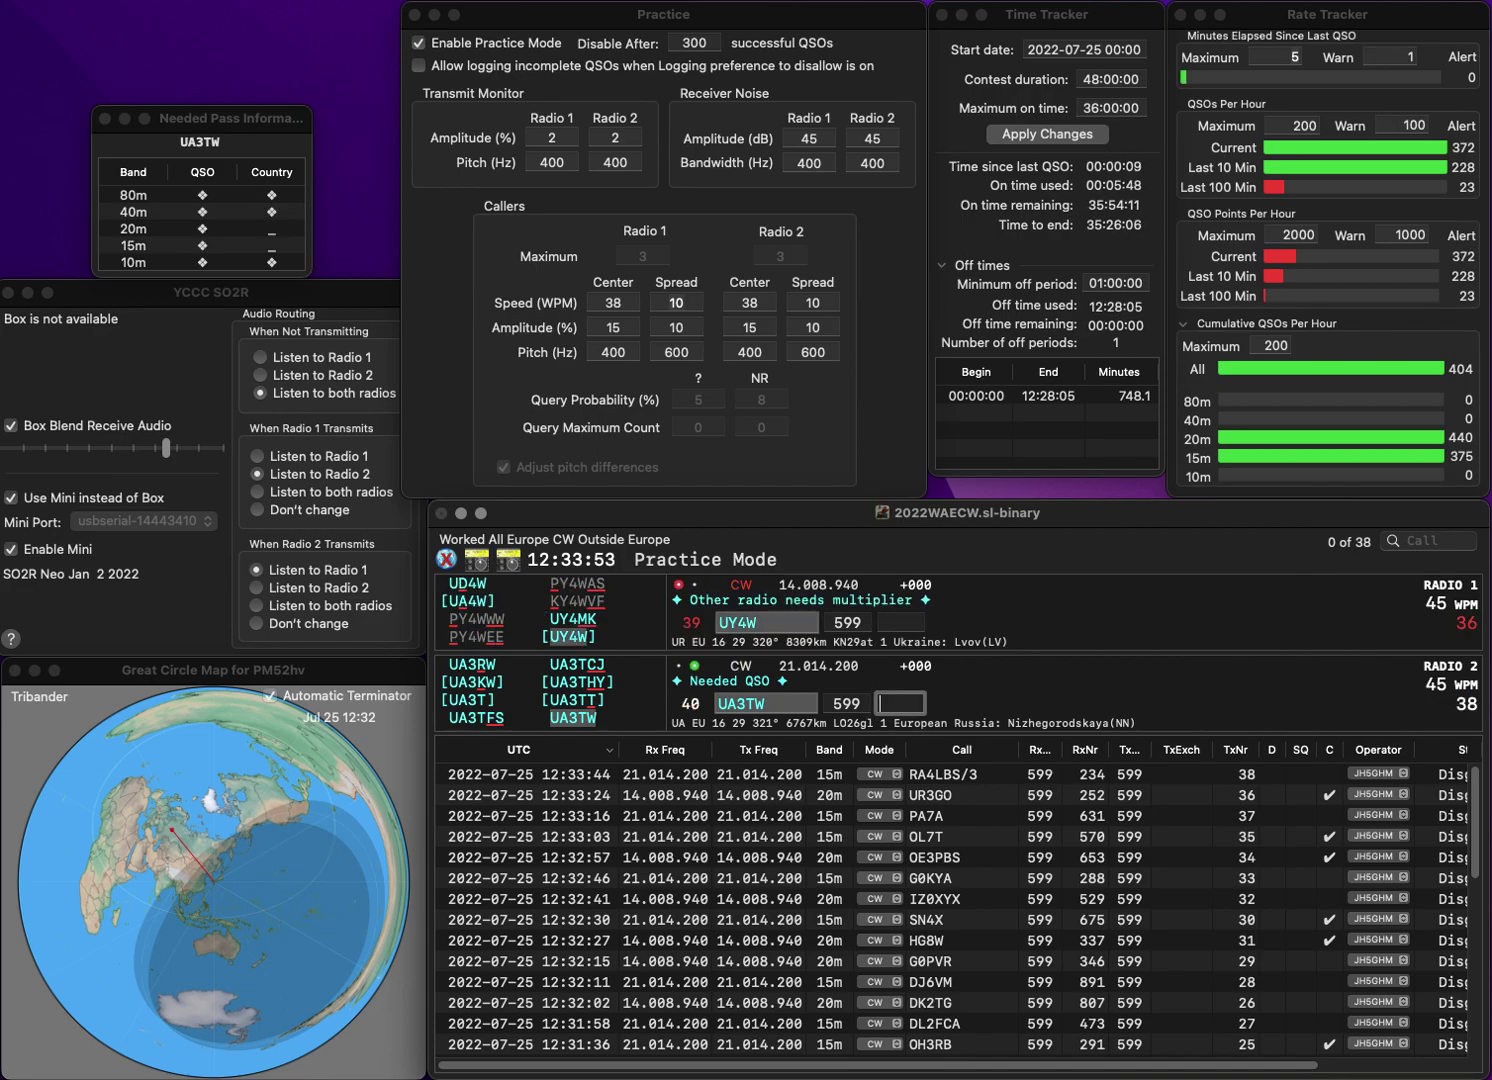
{"action": "type", "text": "736"}
{"action": "key", "text": "Return"}
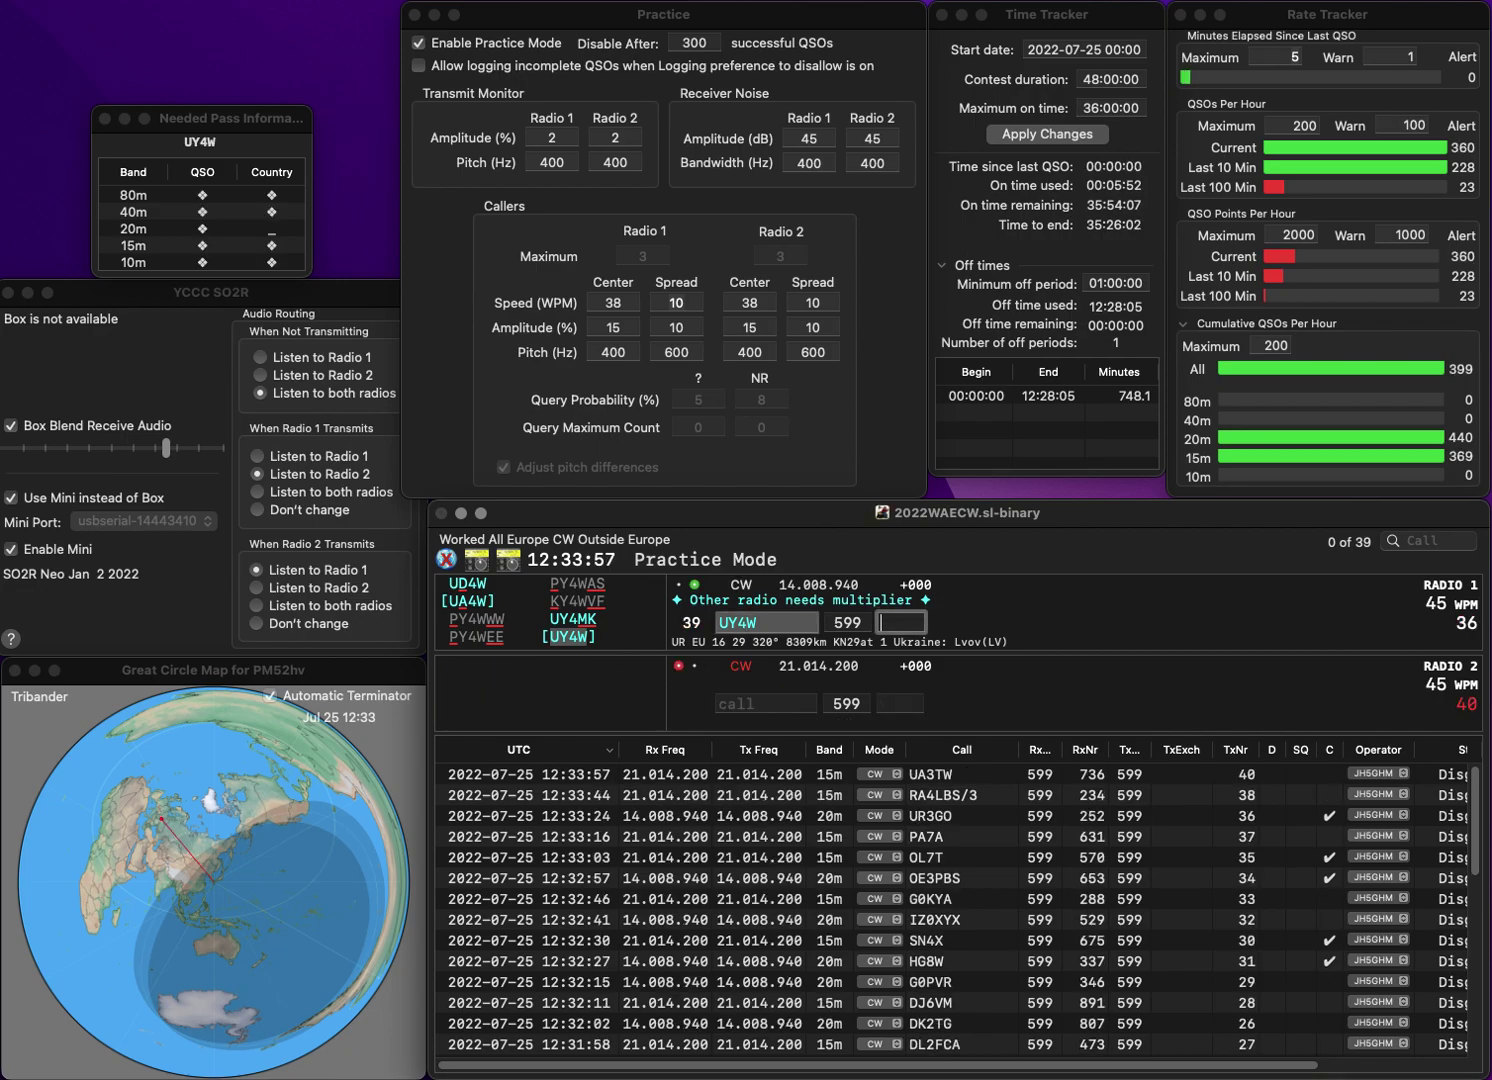
{"action": "type", "text": "4"}
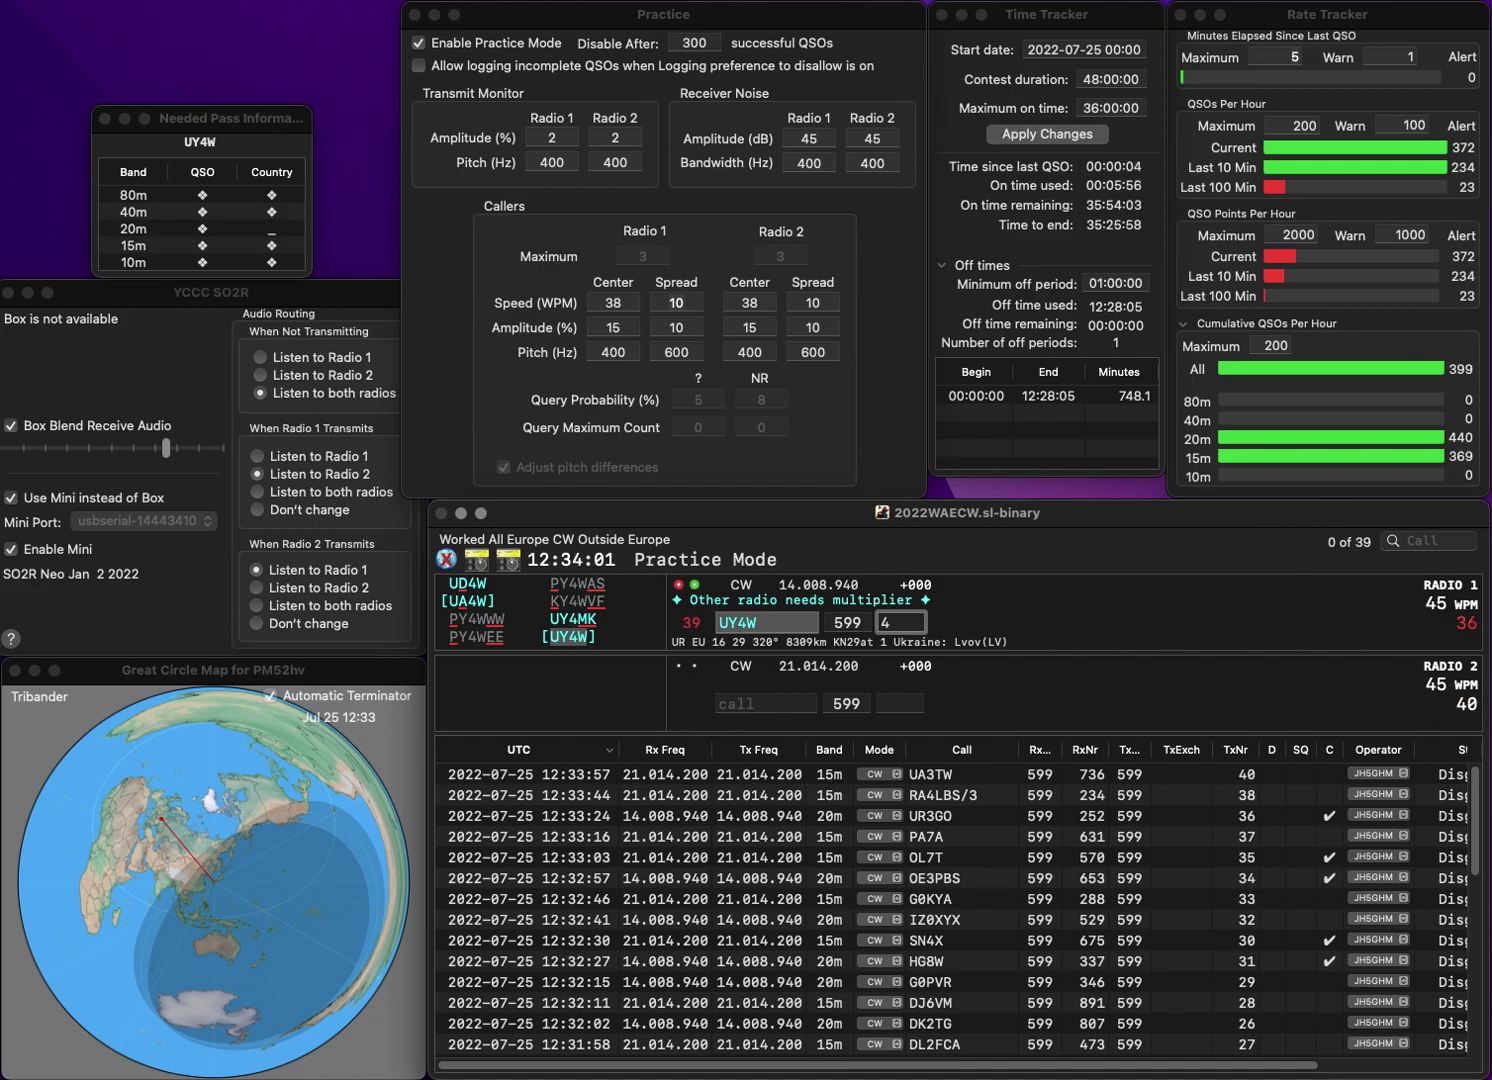
{"action": "type", "text": "44"}
{"action": "key", "text": "Return"}
{"action": "type", "text": "IK"}
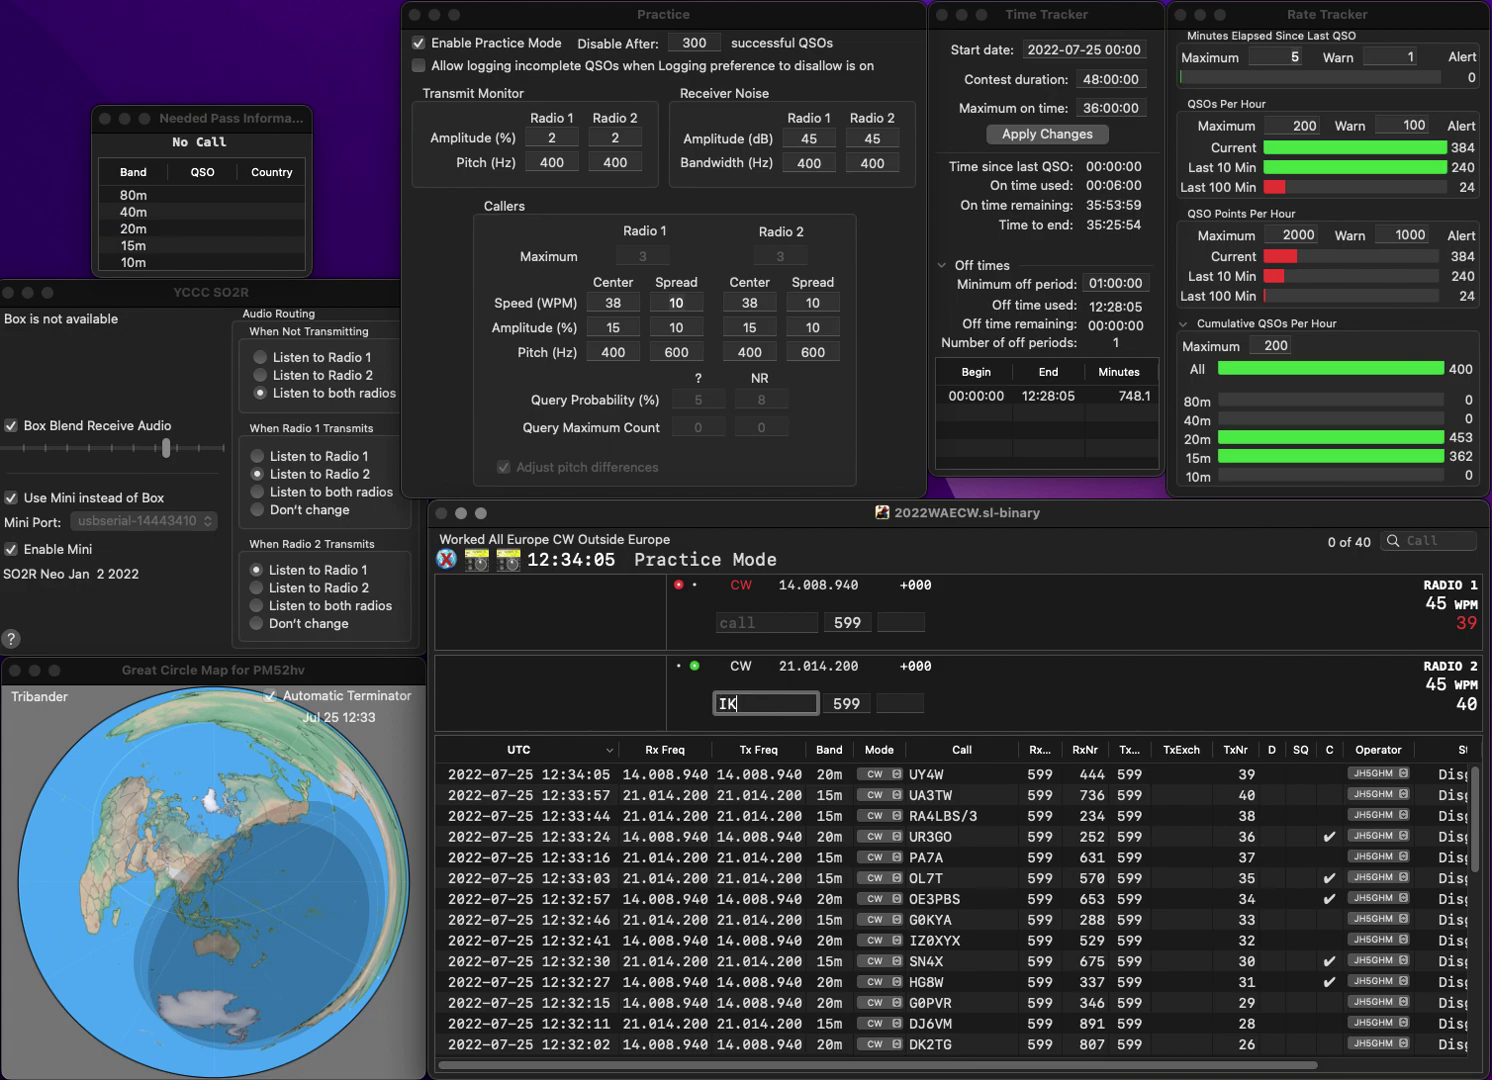
{"action": "type", "text": "5"}
{"action": "key", "text": "Return"}
{"action": "type", "text": "I"}
{"action": "type", "text": "Y1TS"}
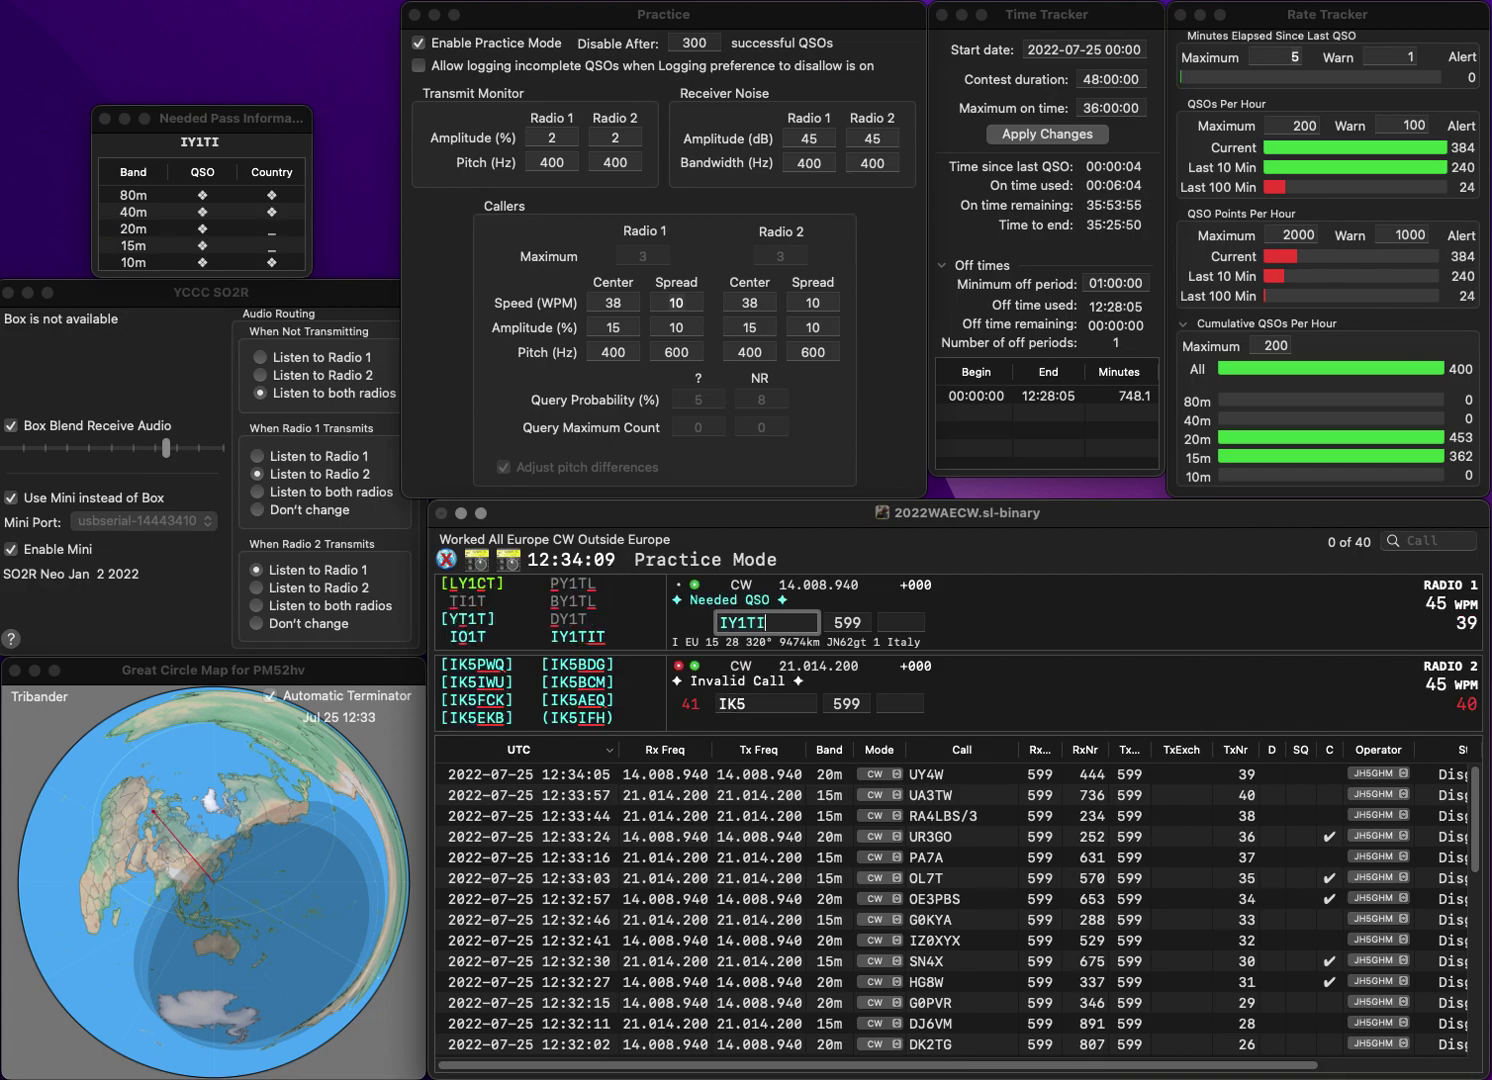
{"action": "type", "text": "T"}
{"action": "key", "text": "Return"}
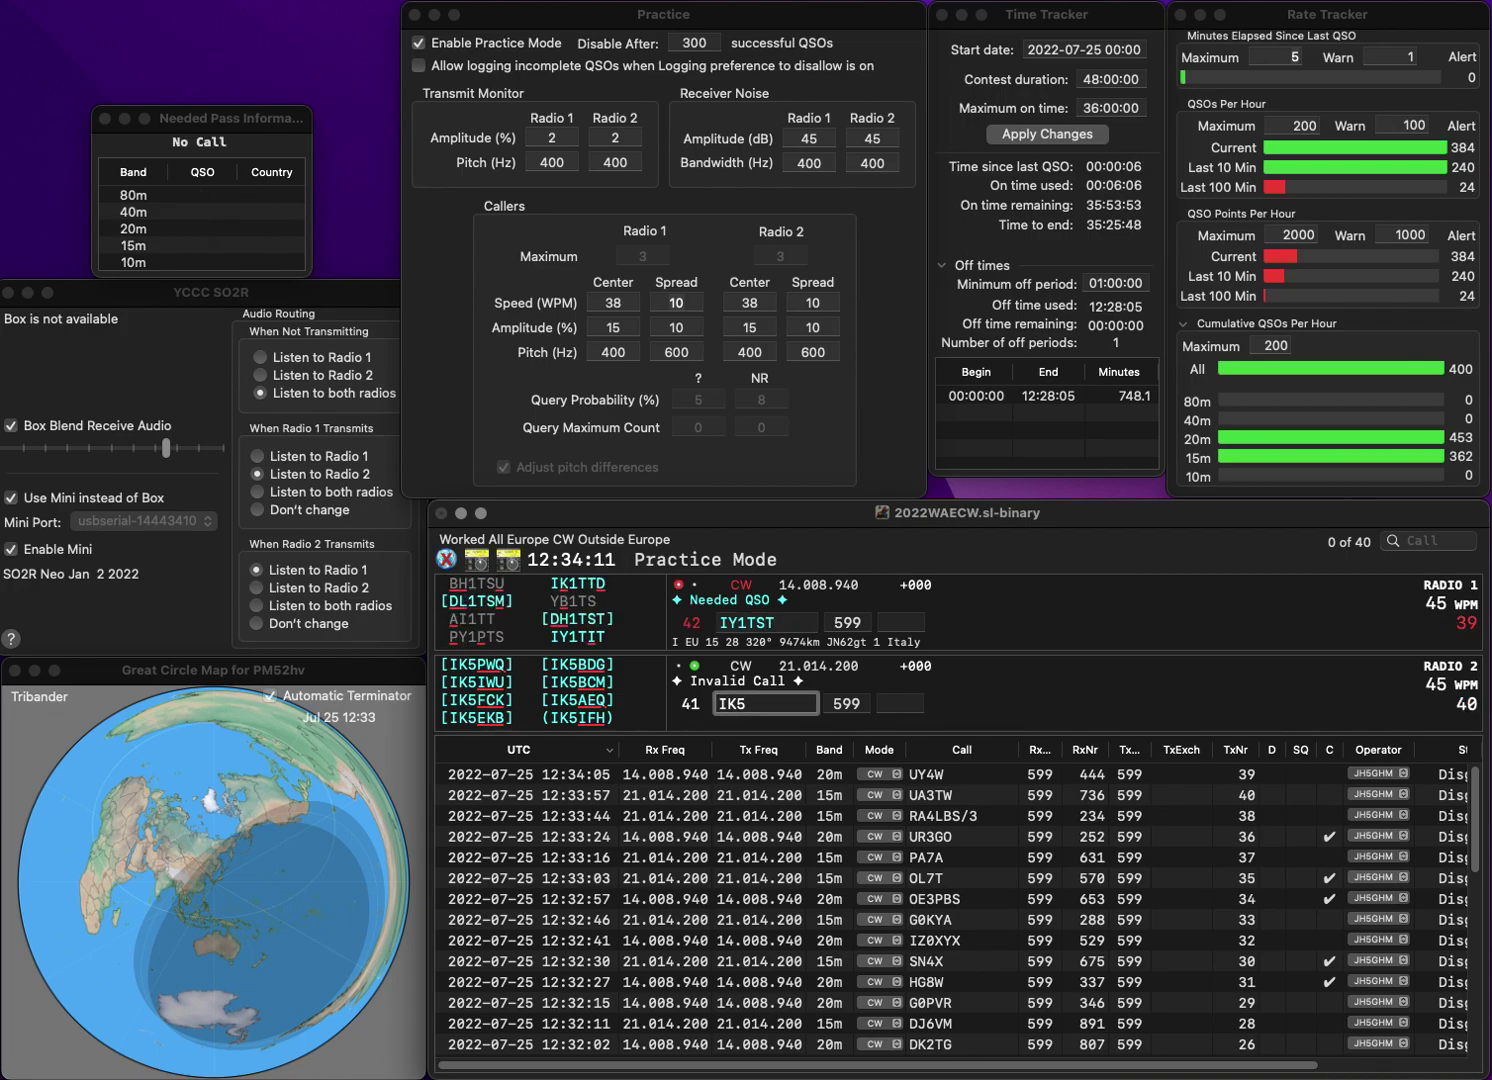
- Complete the Radio 2 call as IK5AUL, correct the Radio 1 call to IY1TIT, and resend both exchanges
{"action": "type", "text": "ASL"}
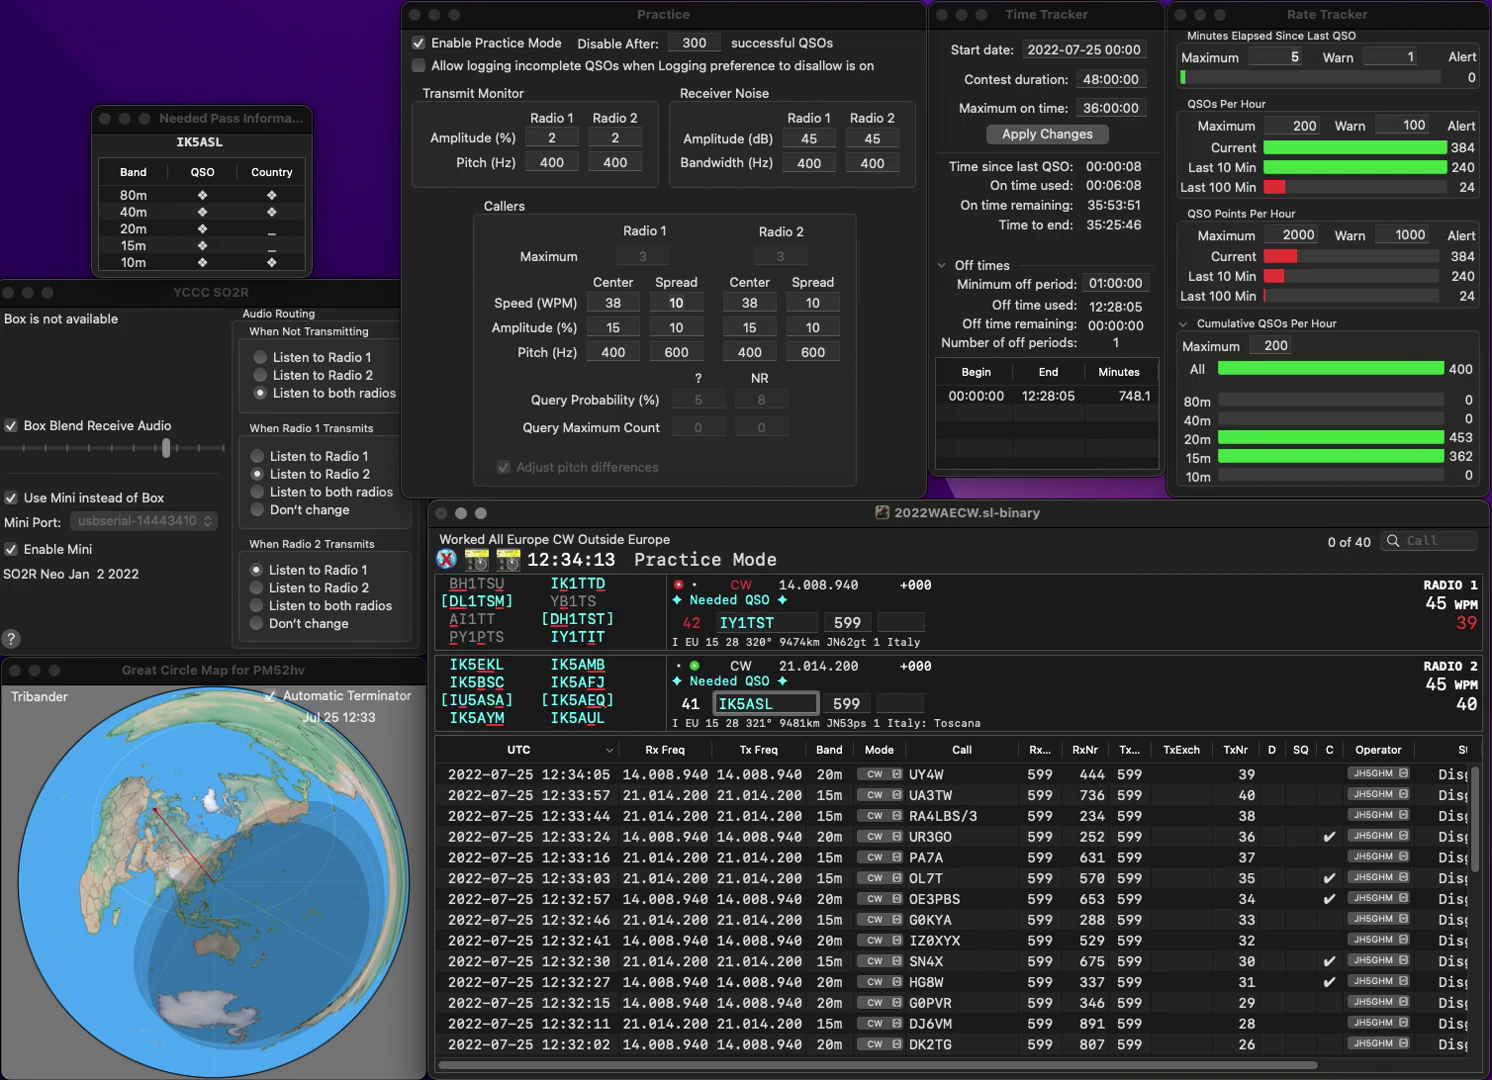
{"action": "key", "text": "BackSpace"}
{"action": "type", "text": "U"}
{"action": "key", "text": "Return"}
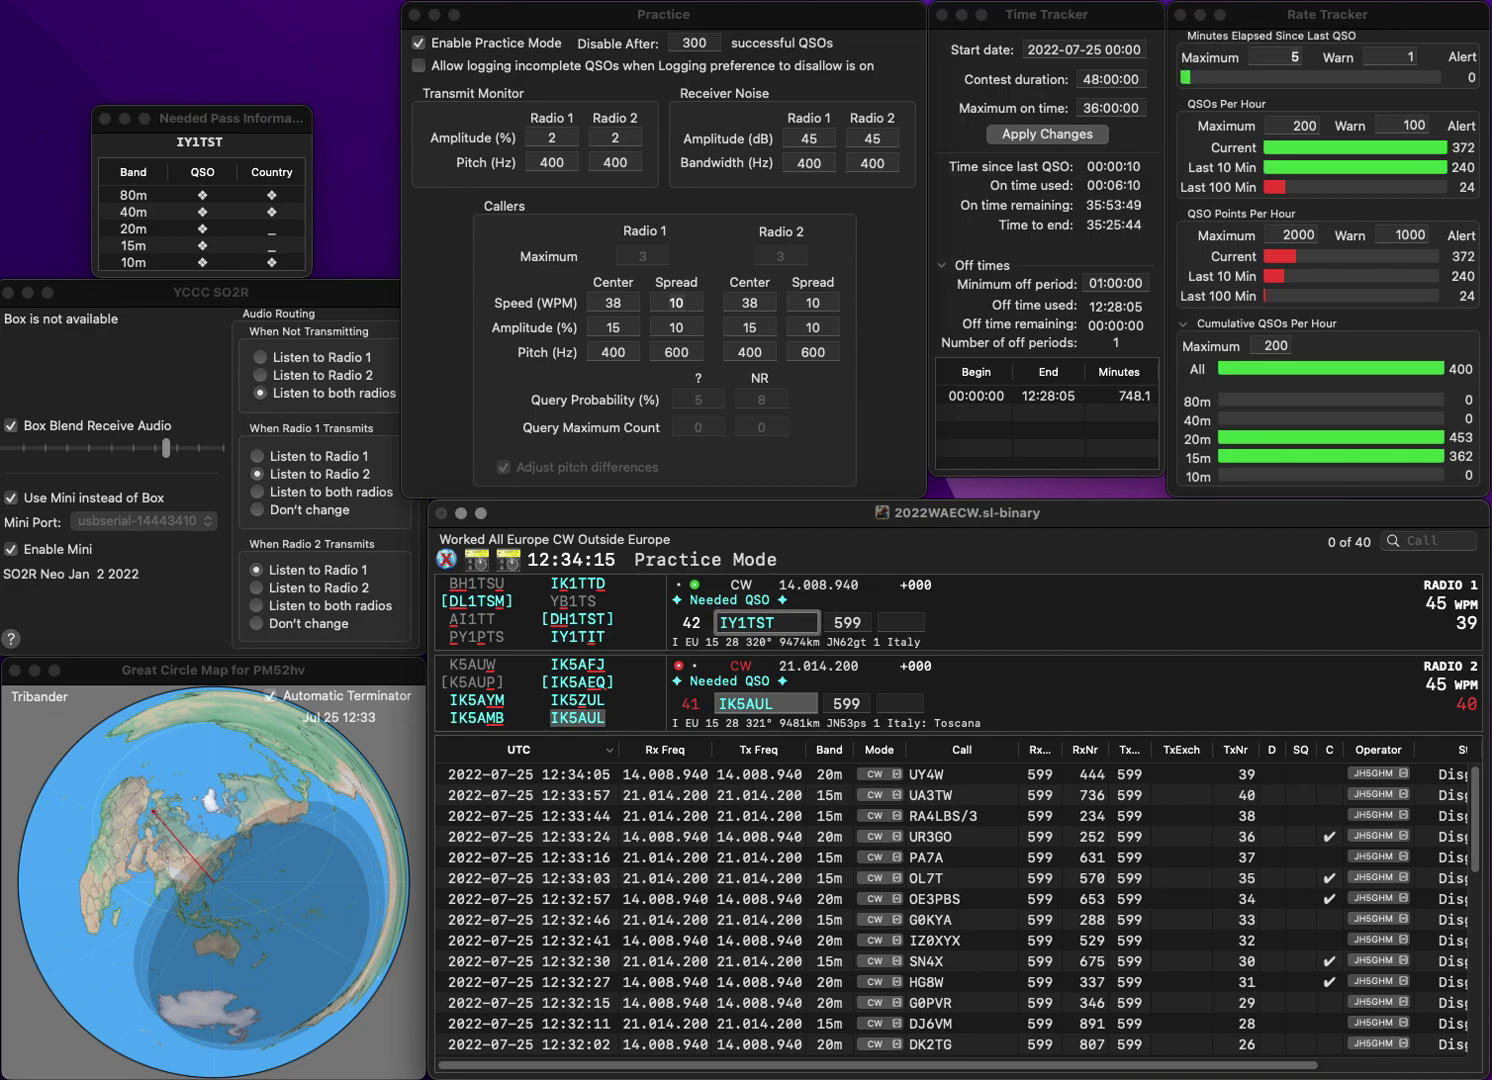
{"action": "key", "text": "Left"}
{"action": "key", "text": "BackSpace"}
{"action": "type", "text": "I"}
{"action": "key", "text": "Return"}
{"action": "key", "text": "space"}
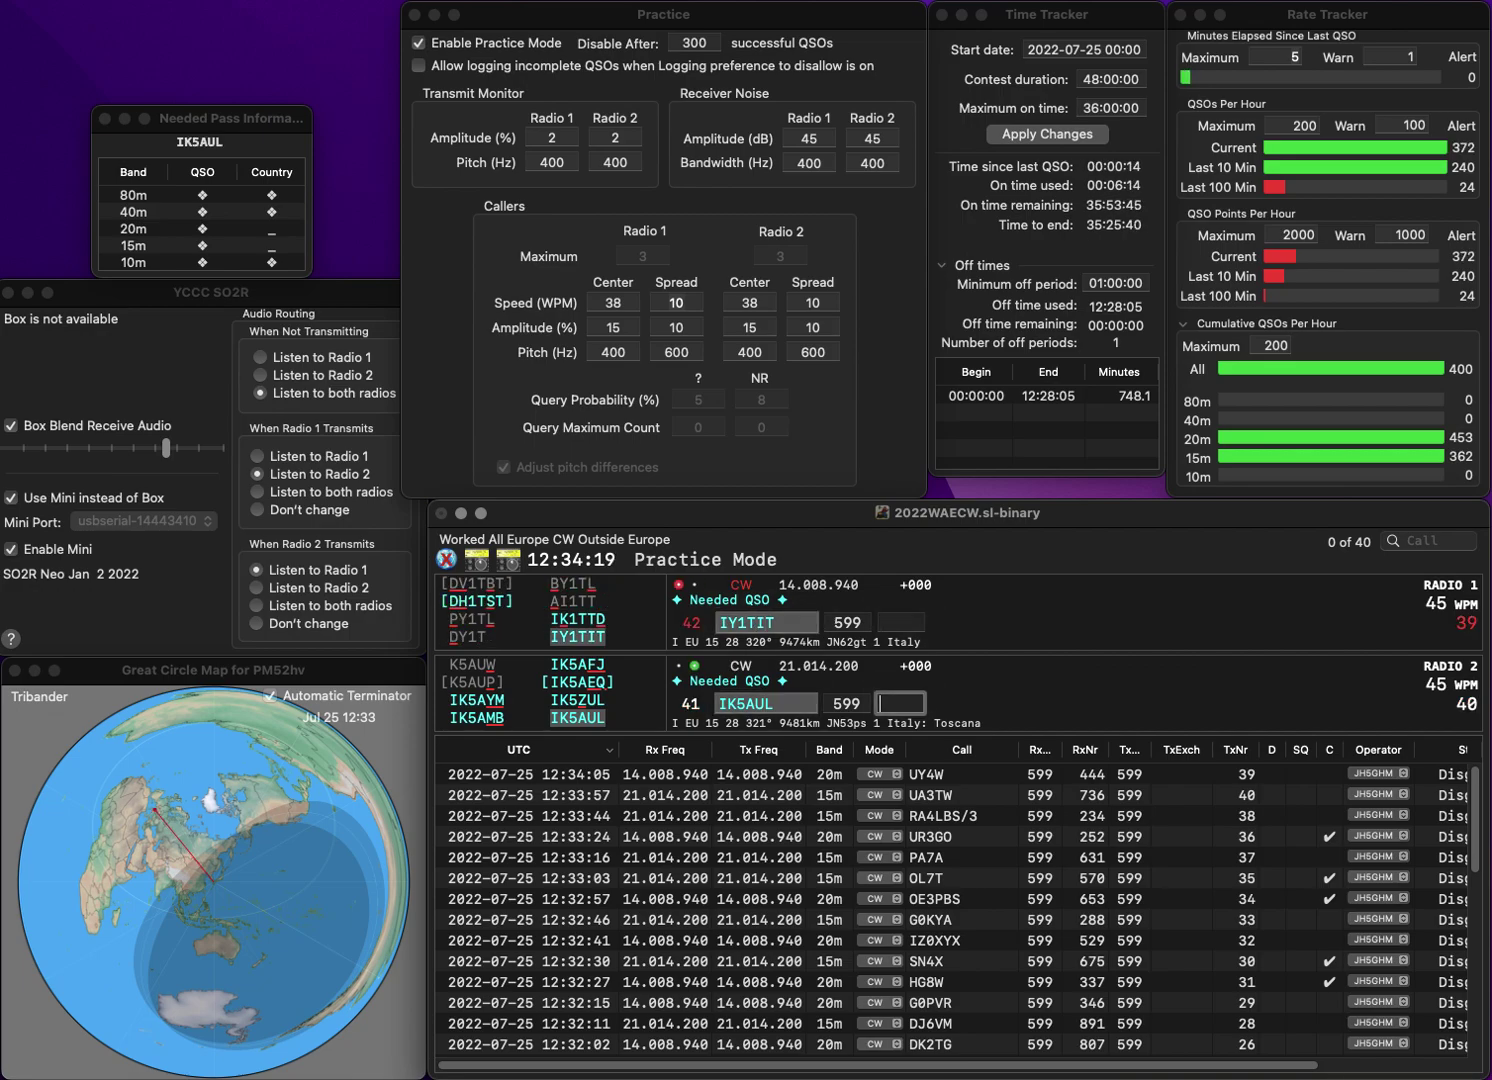
{"action": "type", "text": "986"}
{"action": "key", "text": "Return"}
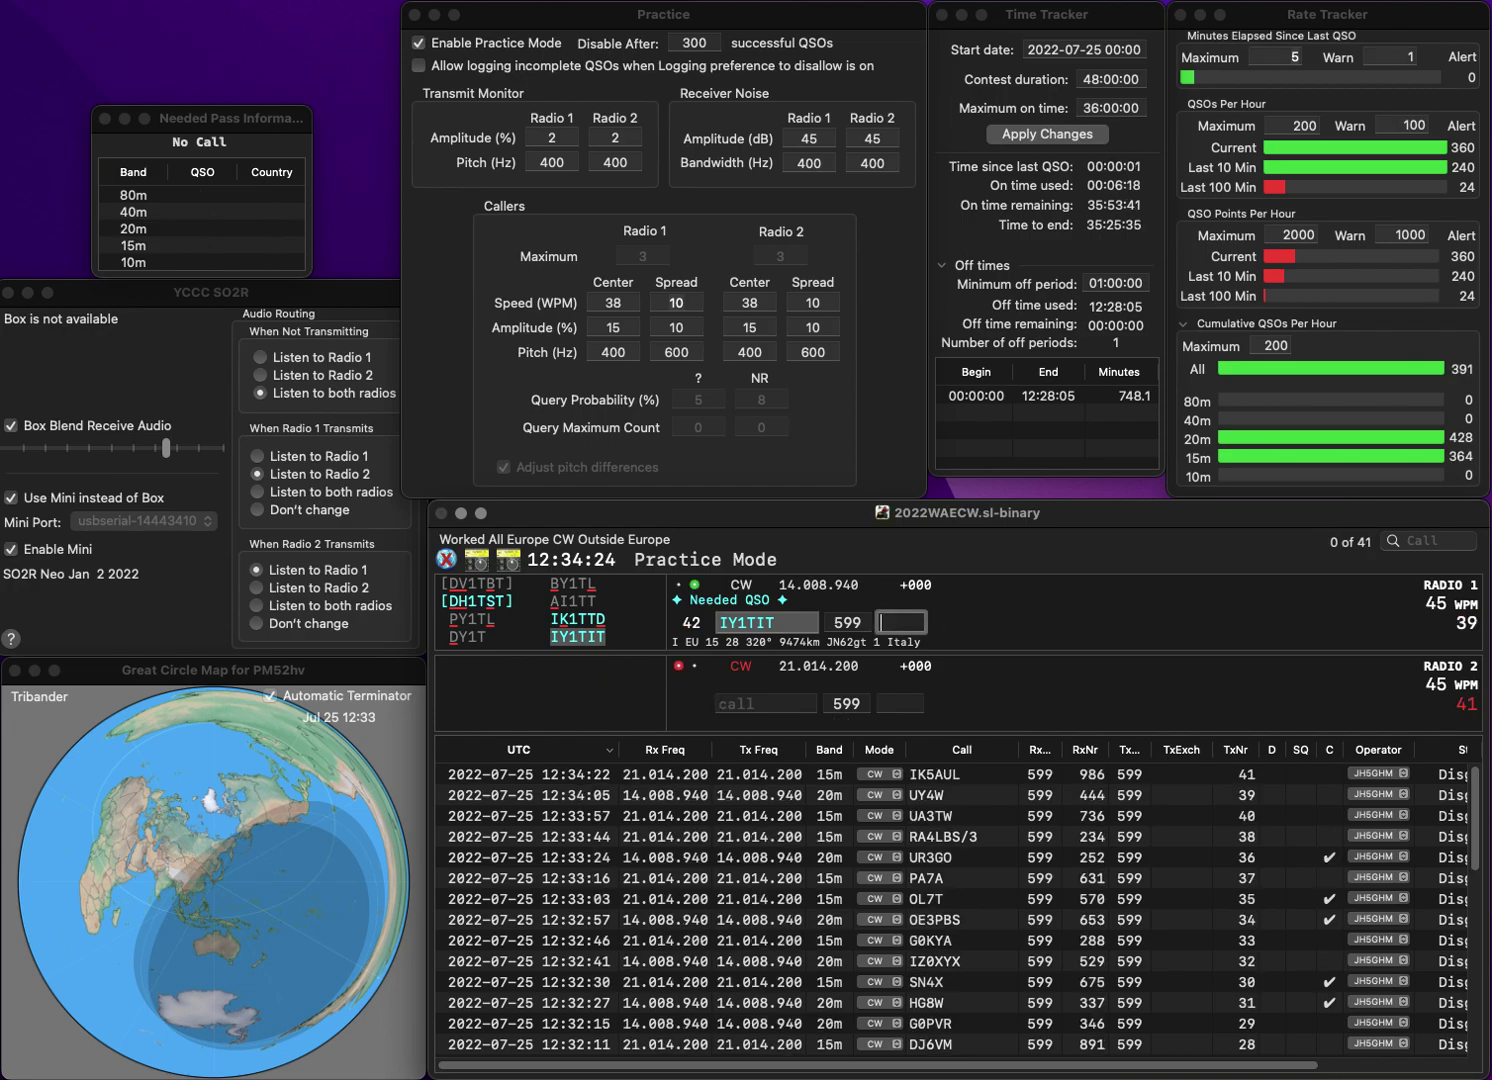
{"action": "type", "text": "50"}
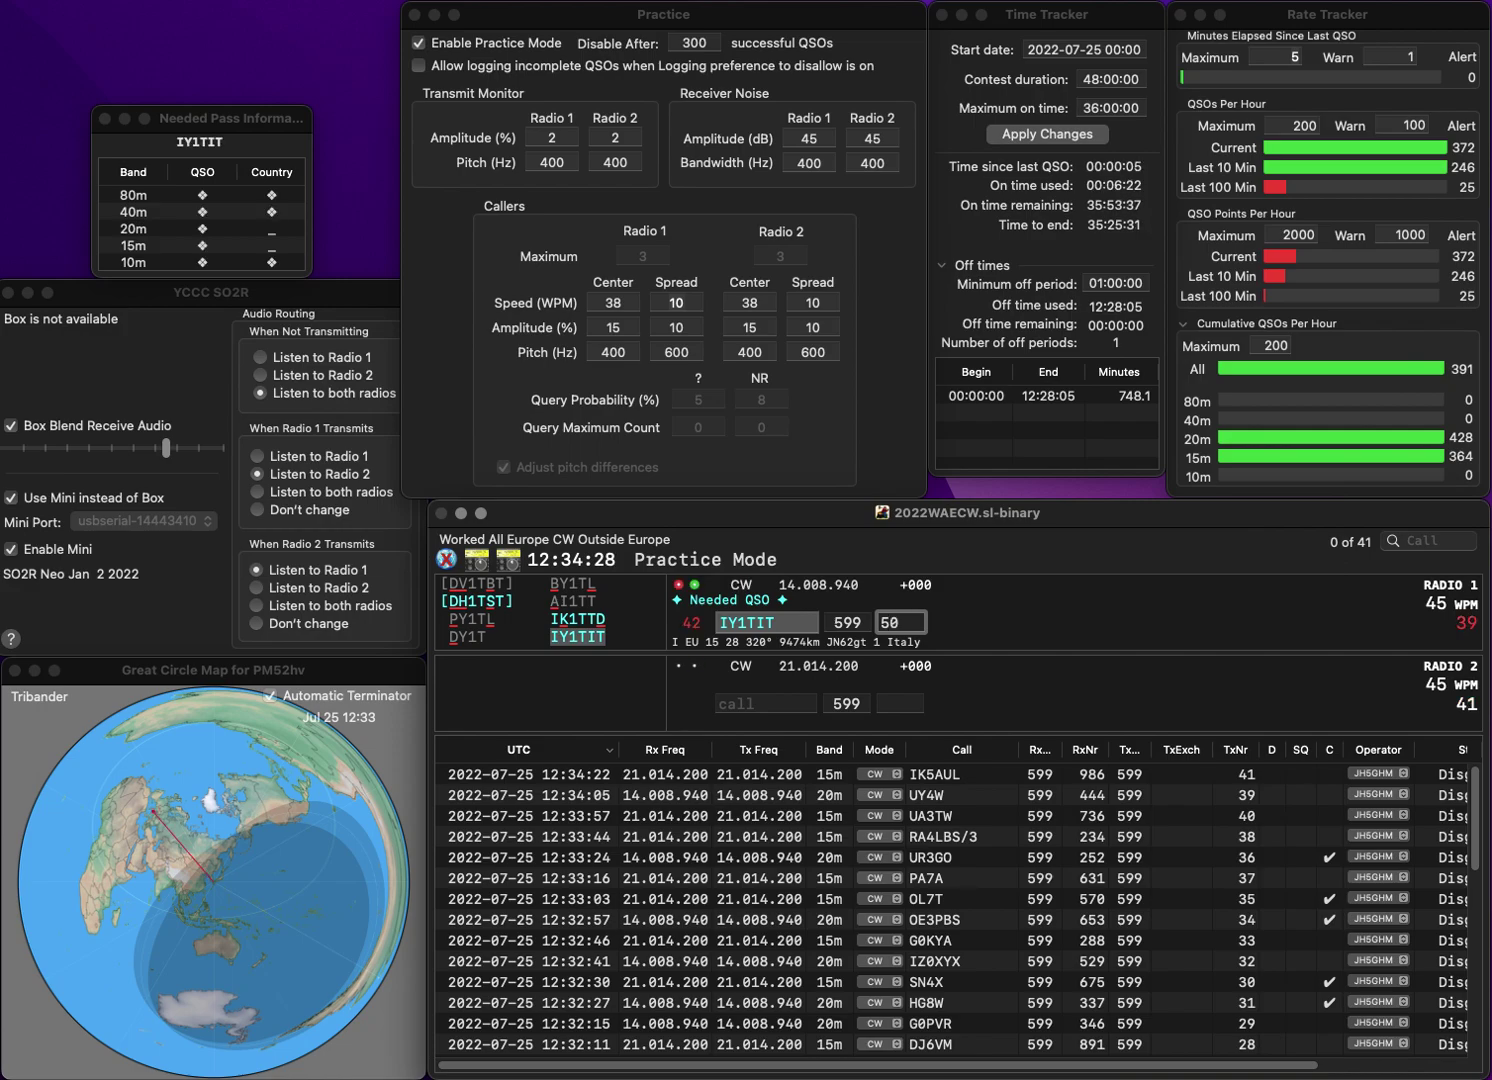
{"action": "key", "text": "Return"}
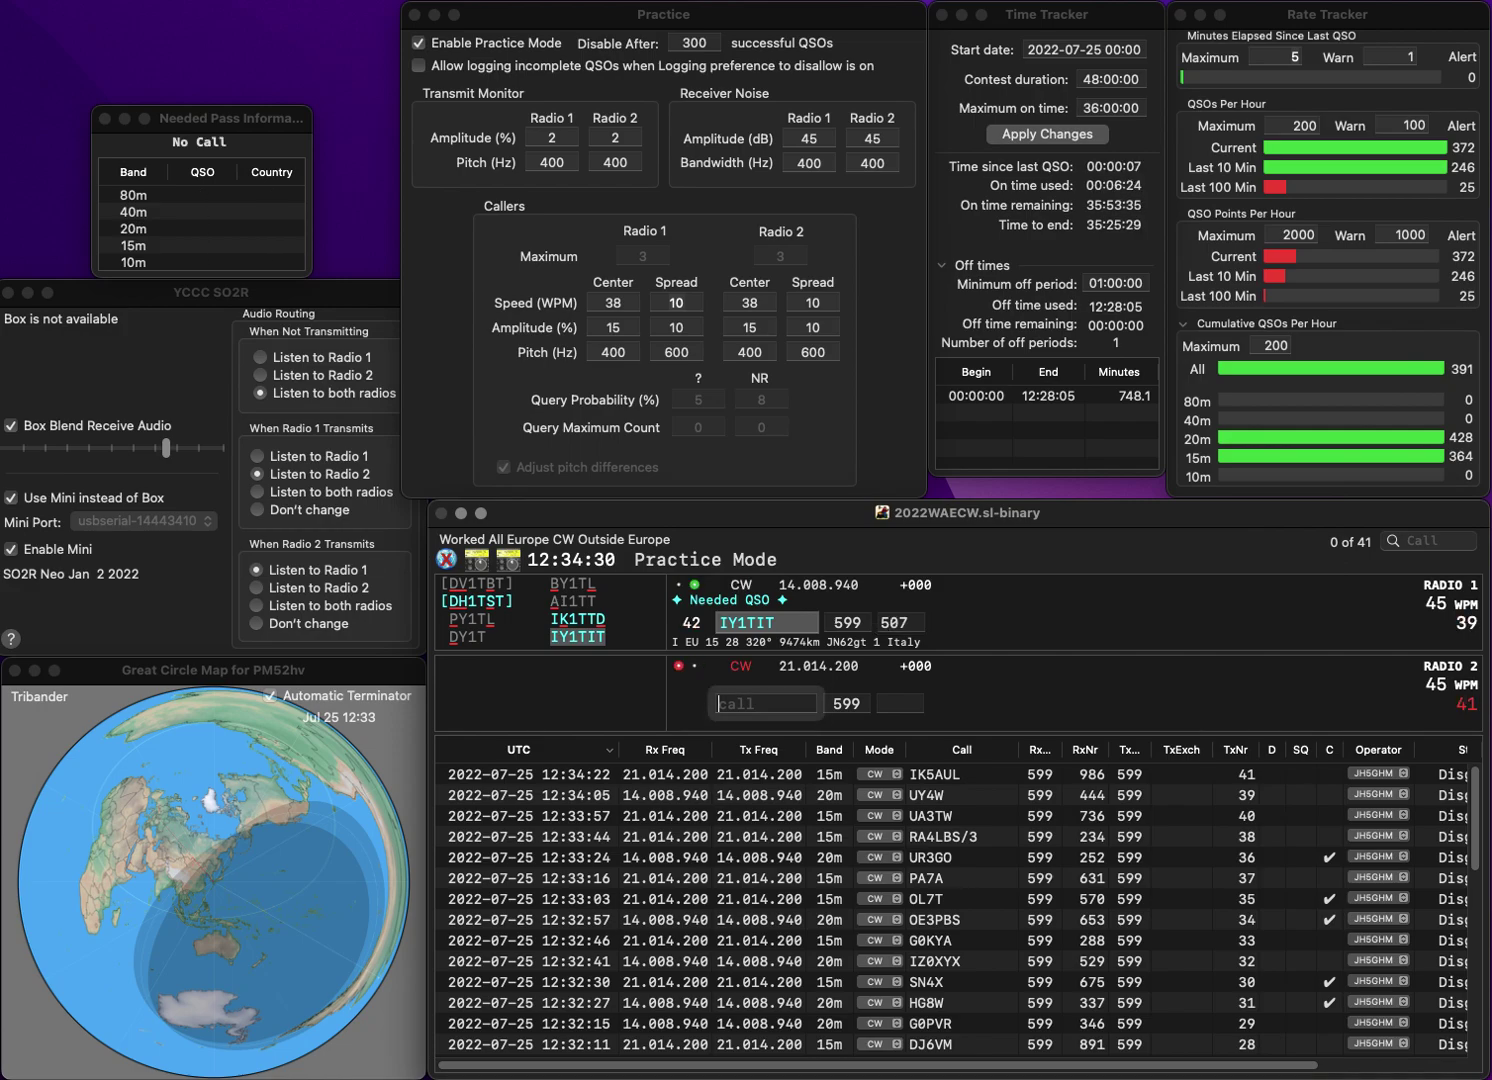
{"action": "key", "text": "Down"}
{"action": "type", "text": "FID"}
{"action": "key", "text": "super+Left"}
{"action": "type", "text": "EA5"}
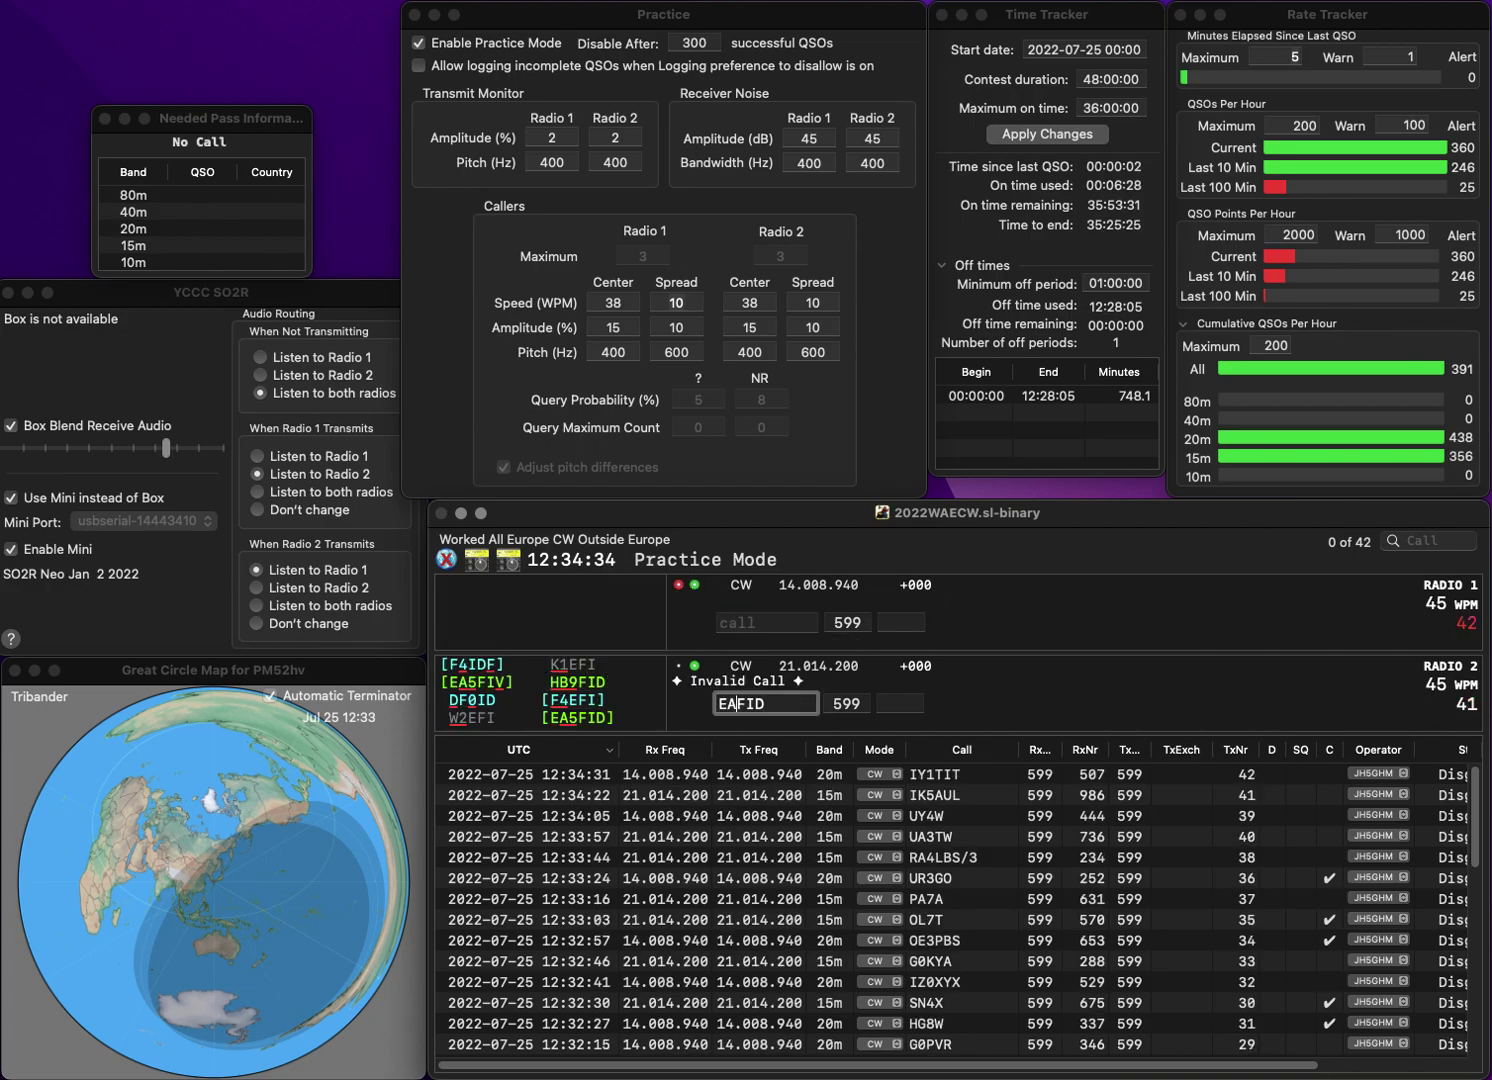
{"action": "type", "text": "GVN"}
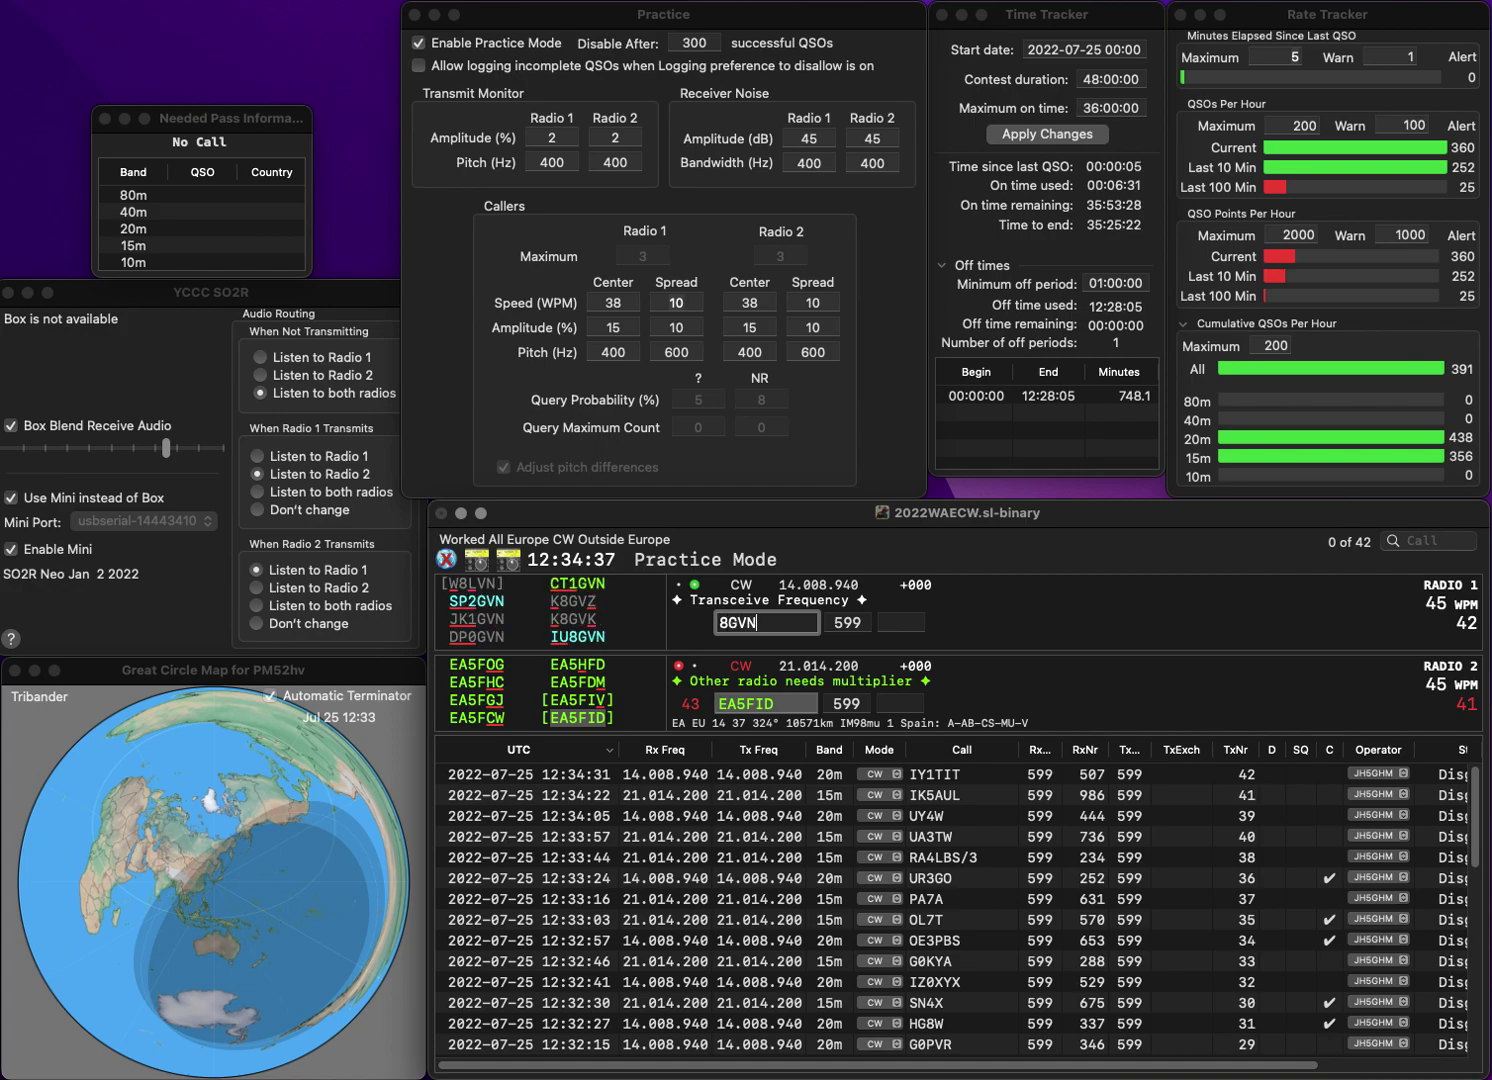
{"action": "key", "text": "Home"}
{"action": "type", "text": "IU"}
{"action": "key", "text": "Return"}
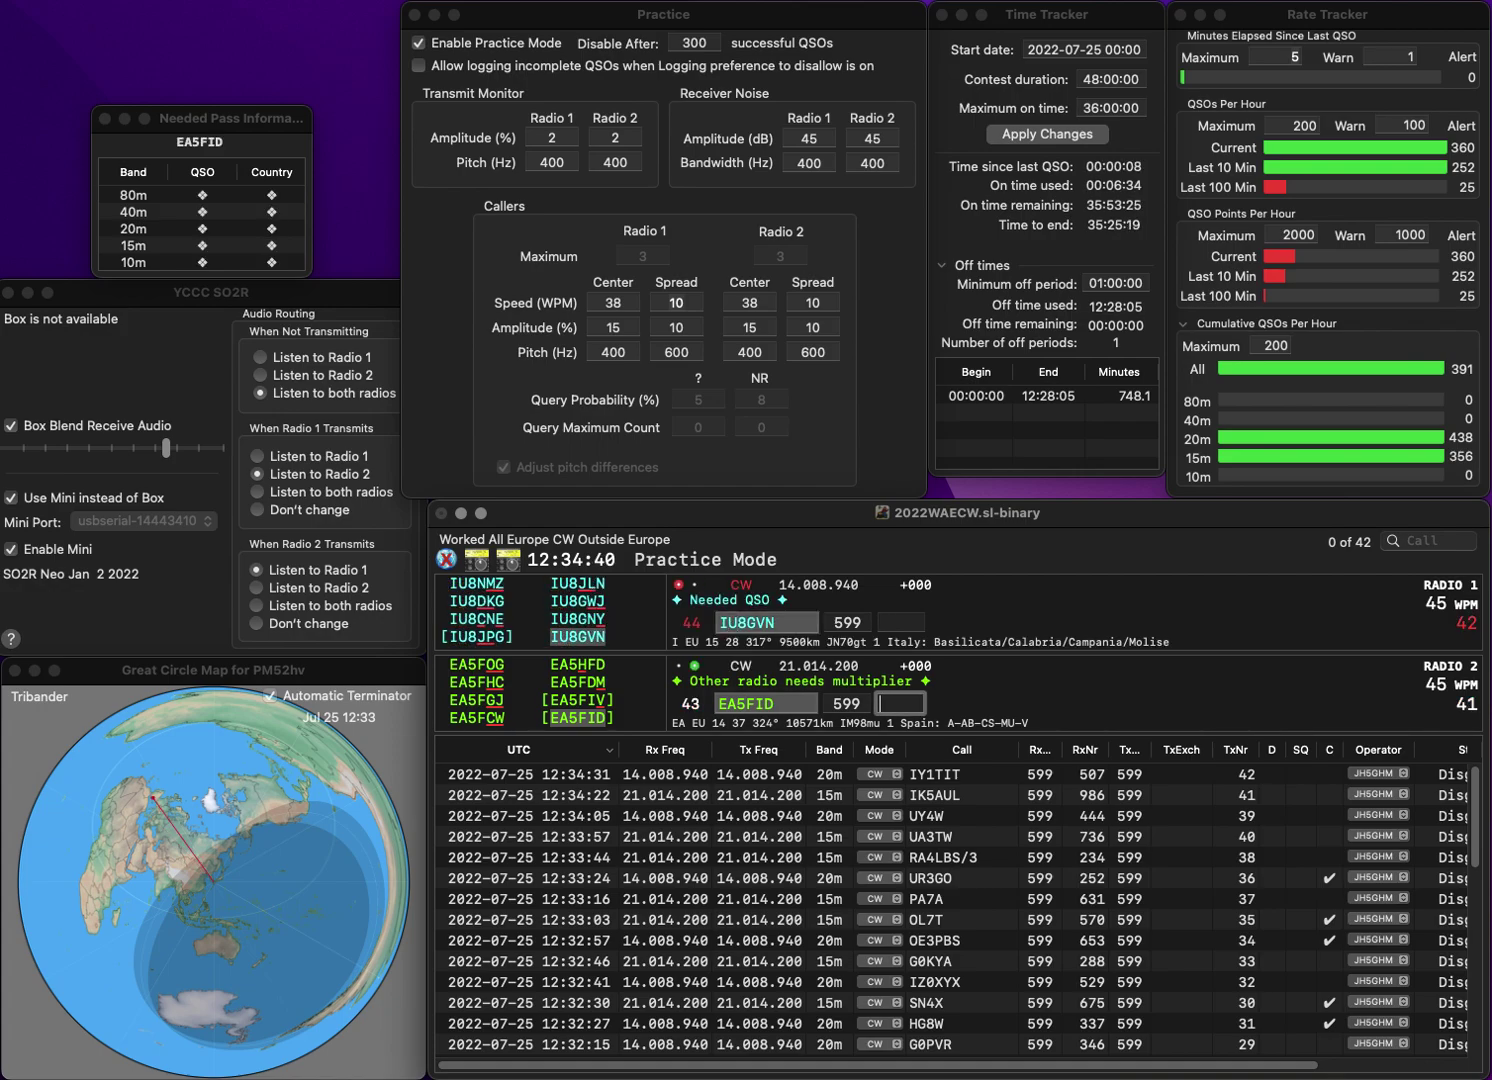
{"action": "type", "text": "690"}
{"action": "key", "text": "Return"}
{"action": "type", "text": "71"}
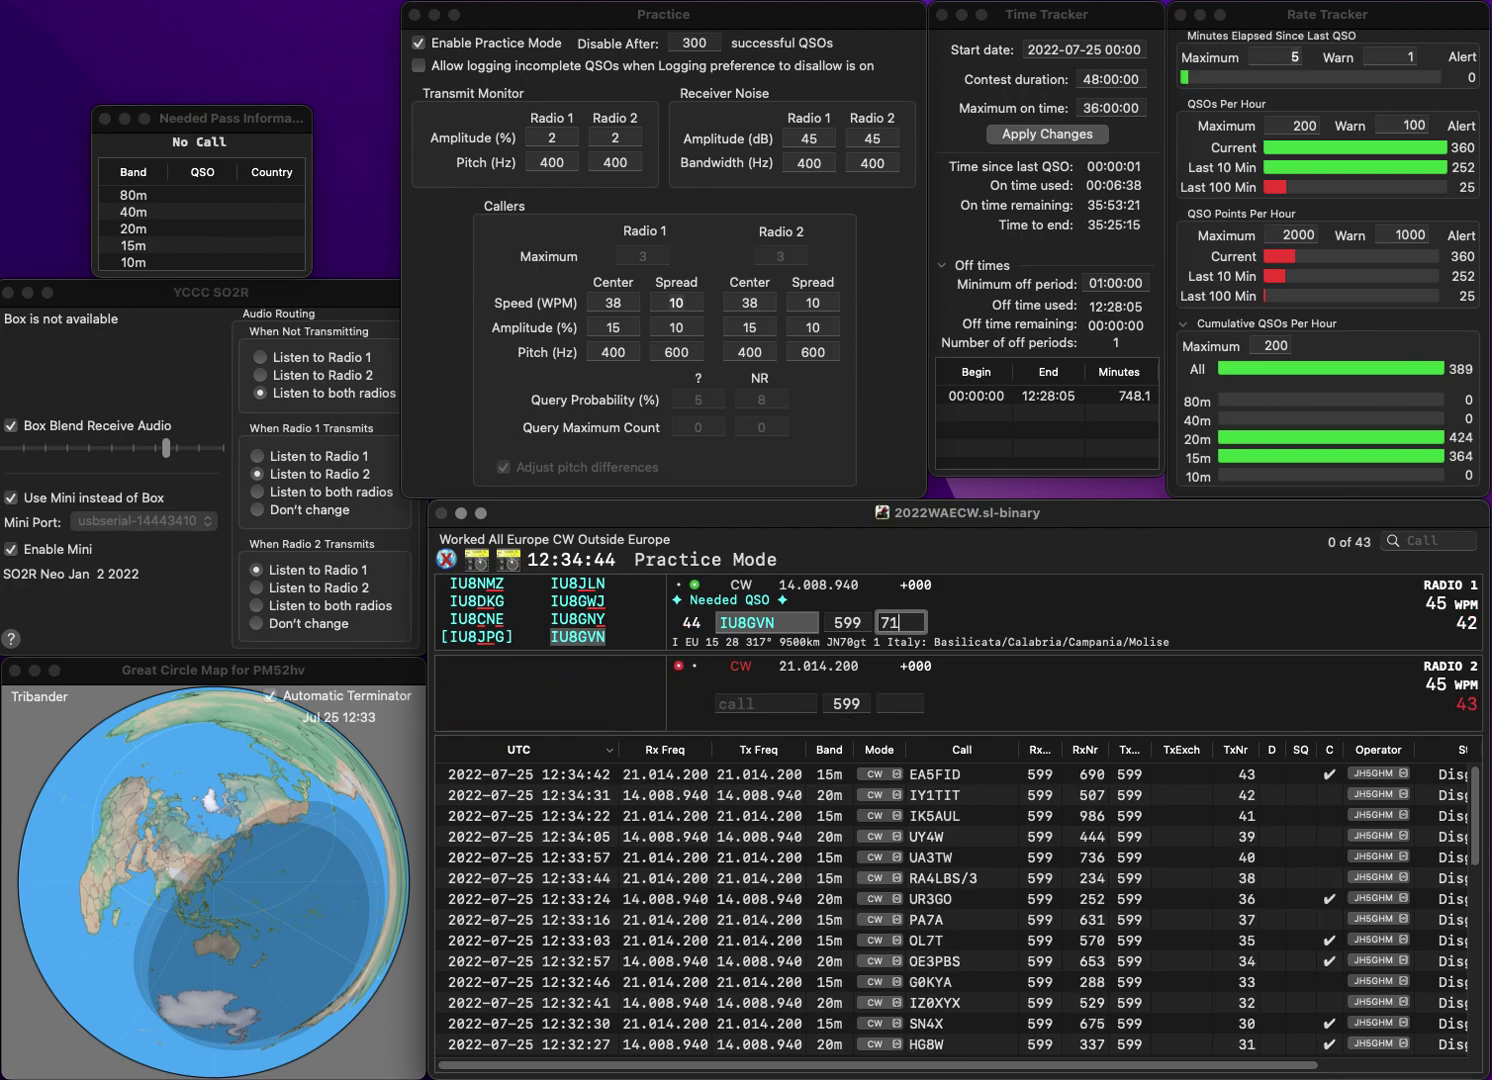
{"action": "key", "text": "Return"}
{"action": "type", "text": "CT7/PA"}
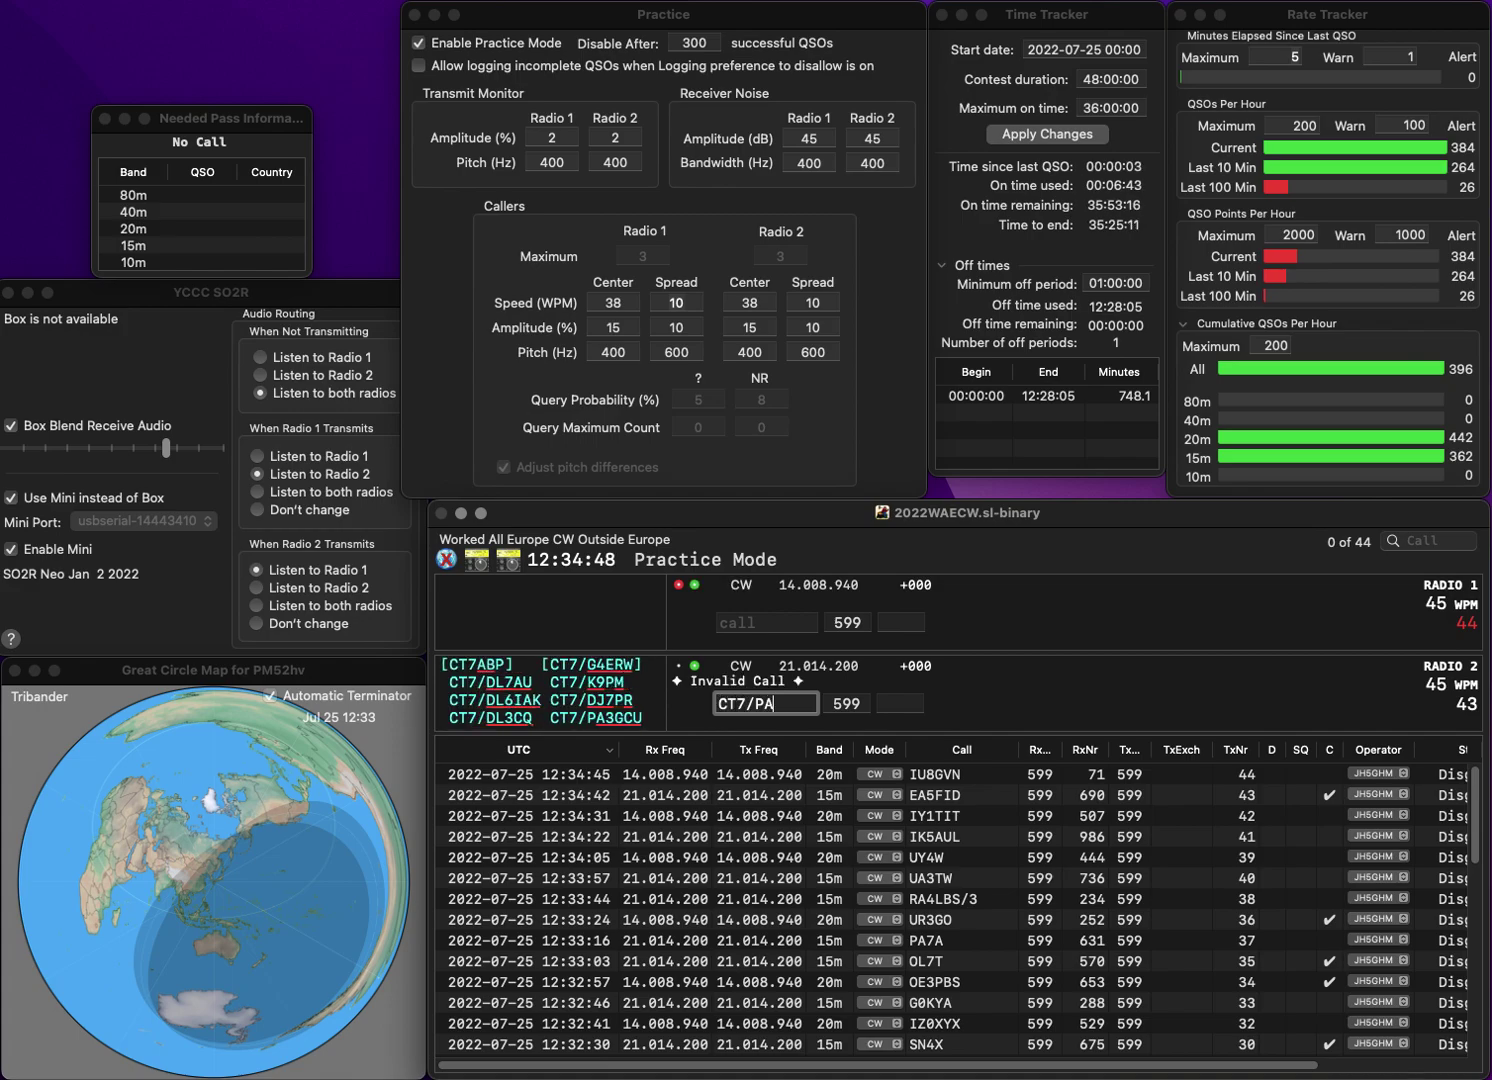
{"action": "type", "text": "3GCU"}
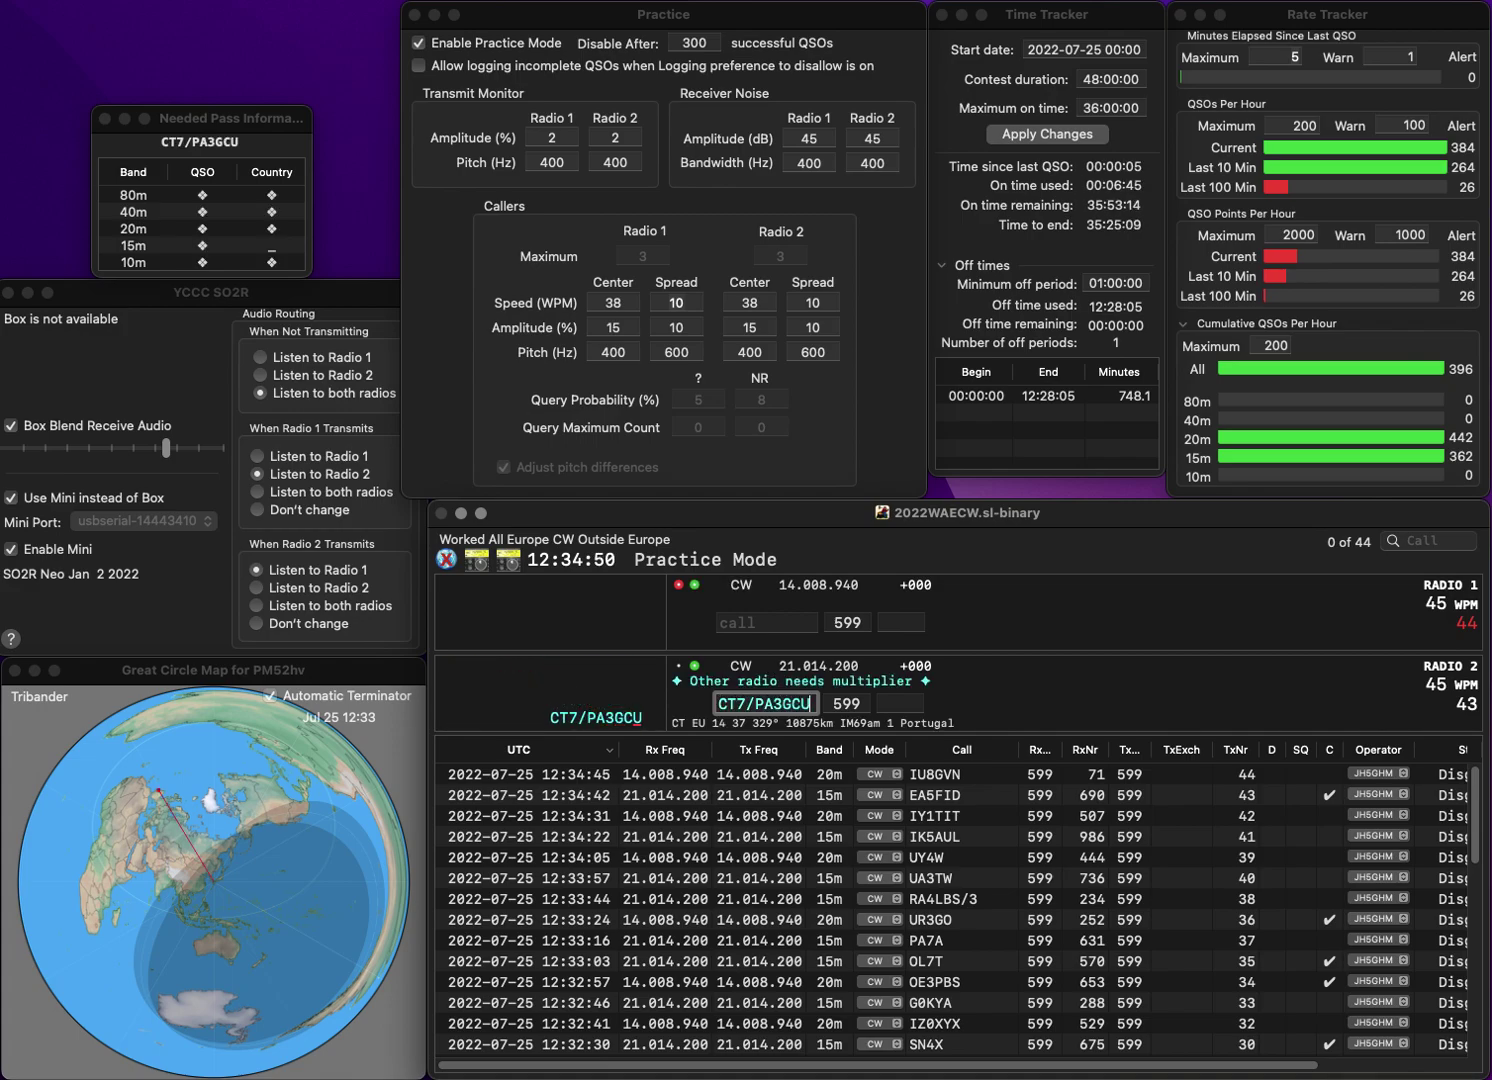
{"action": "key", "text": "Return"}
{"action": "type", "text": "DB7LG"}
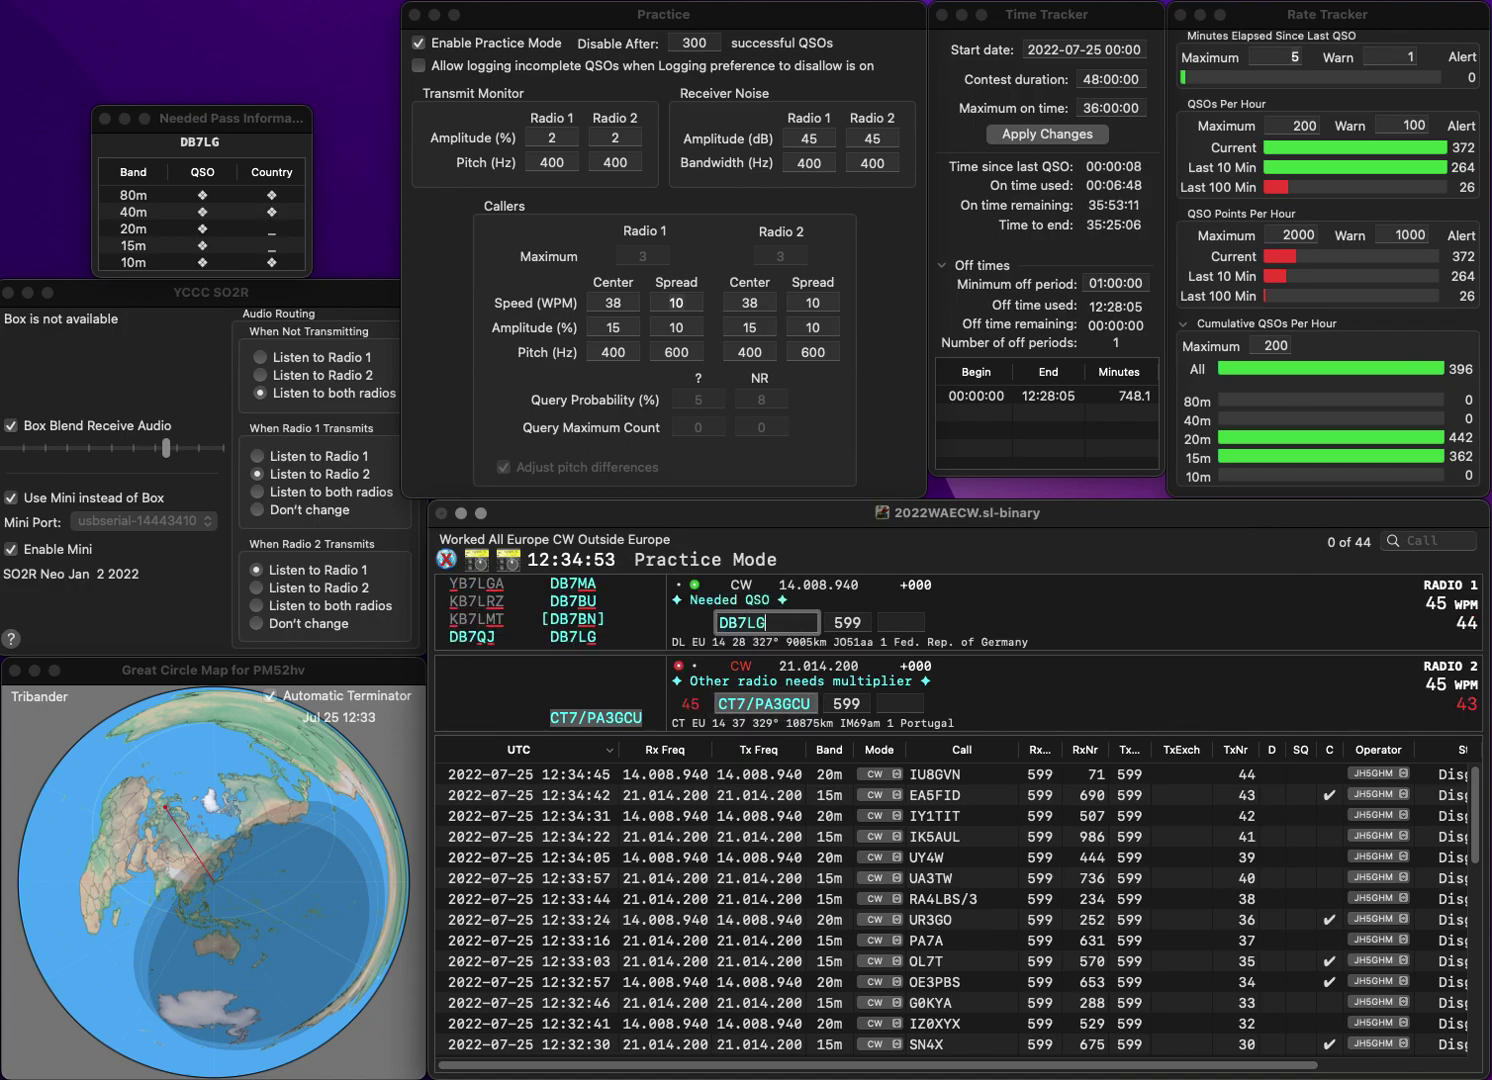
{"action": "key", "text": "Return"}
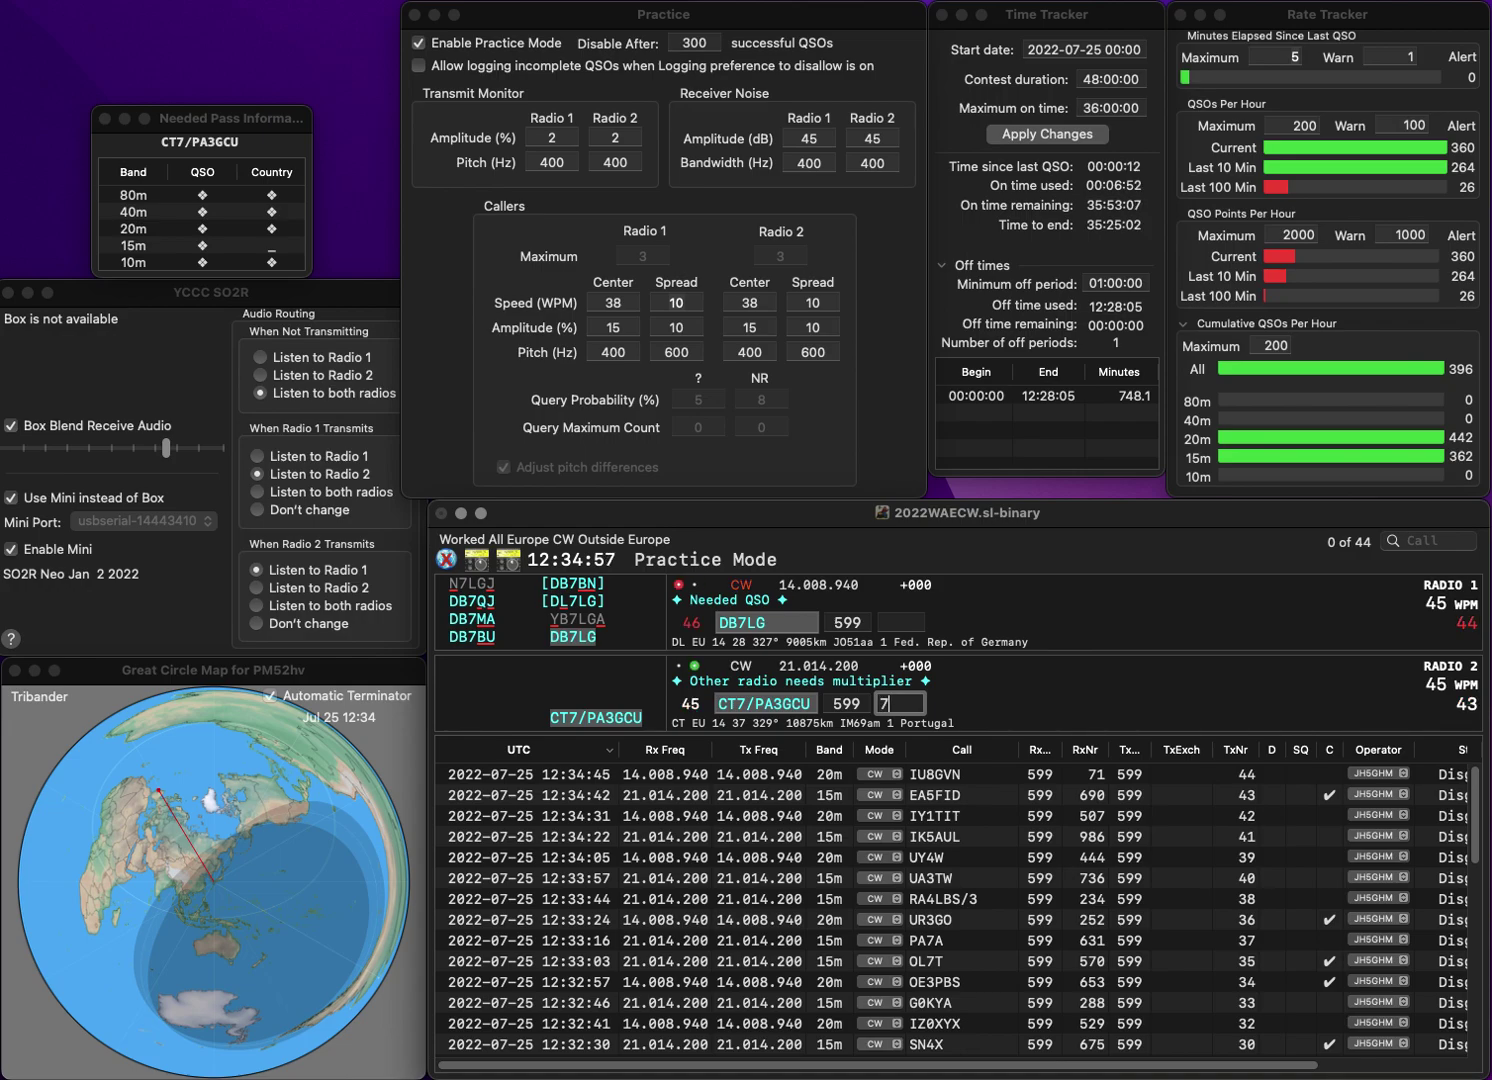
{"action": "type", "text": "8"}
{"action": "key", "text": "Return"}
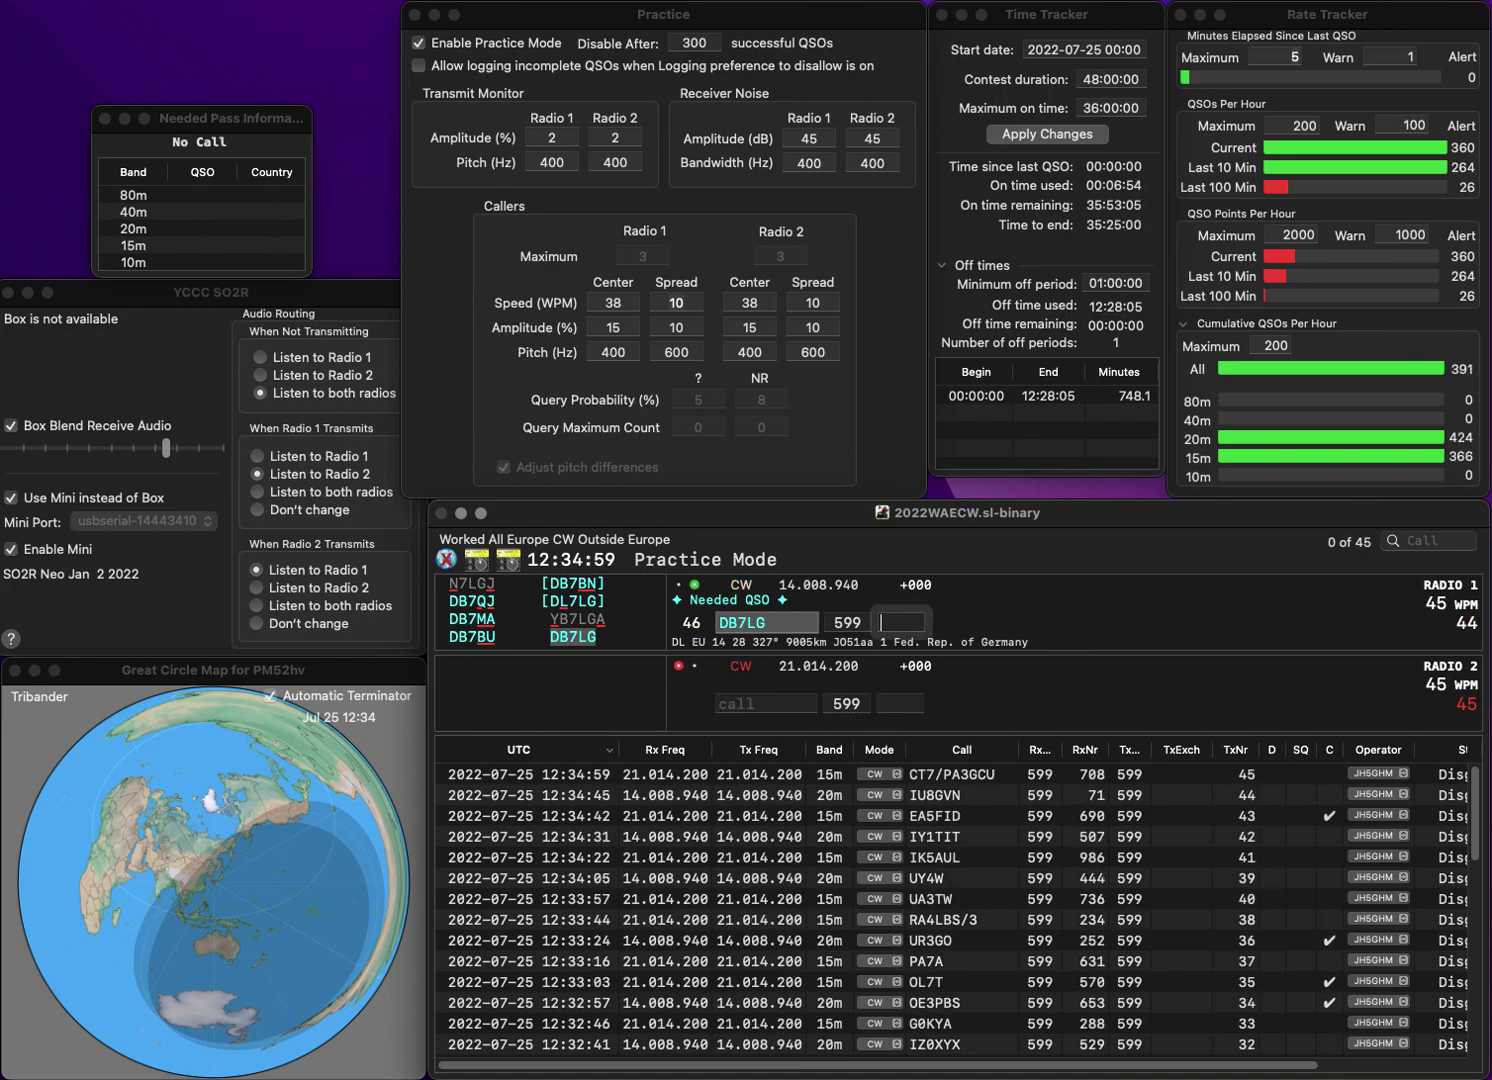
{"action": "type", "text": "926"}
{"action": "key", "text": "Return"}
- Answer the partial call P on Radio 2, extend it to G0P, and answer DK6OM on Radio 1
{"action": "type", "text": "P"}
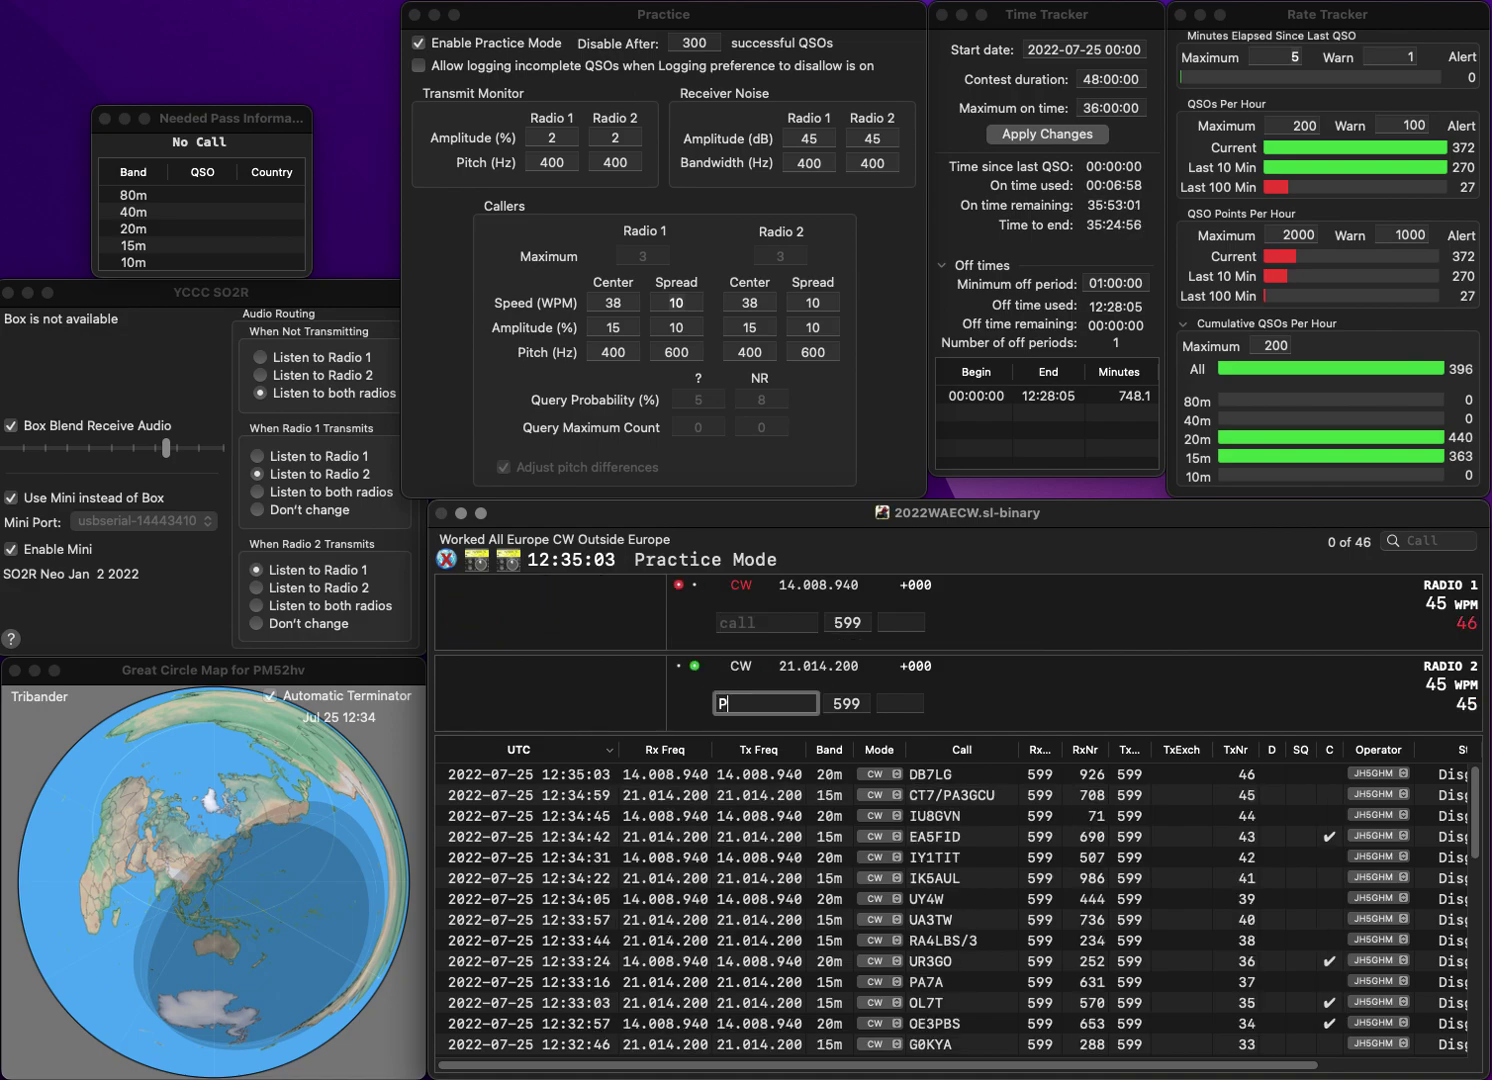
{"action": "key", "text": "Return"}
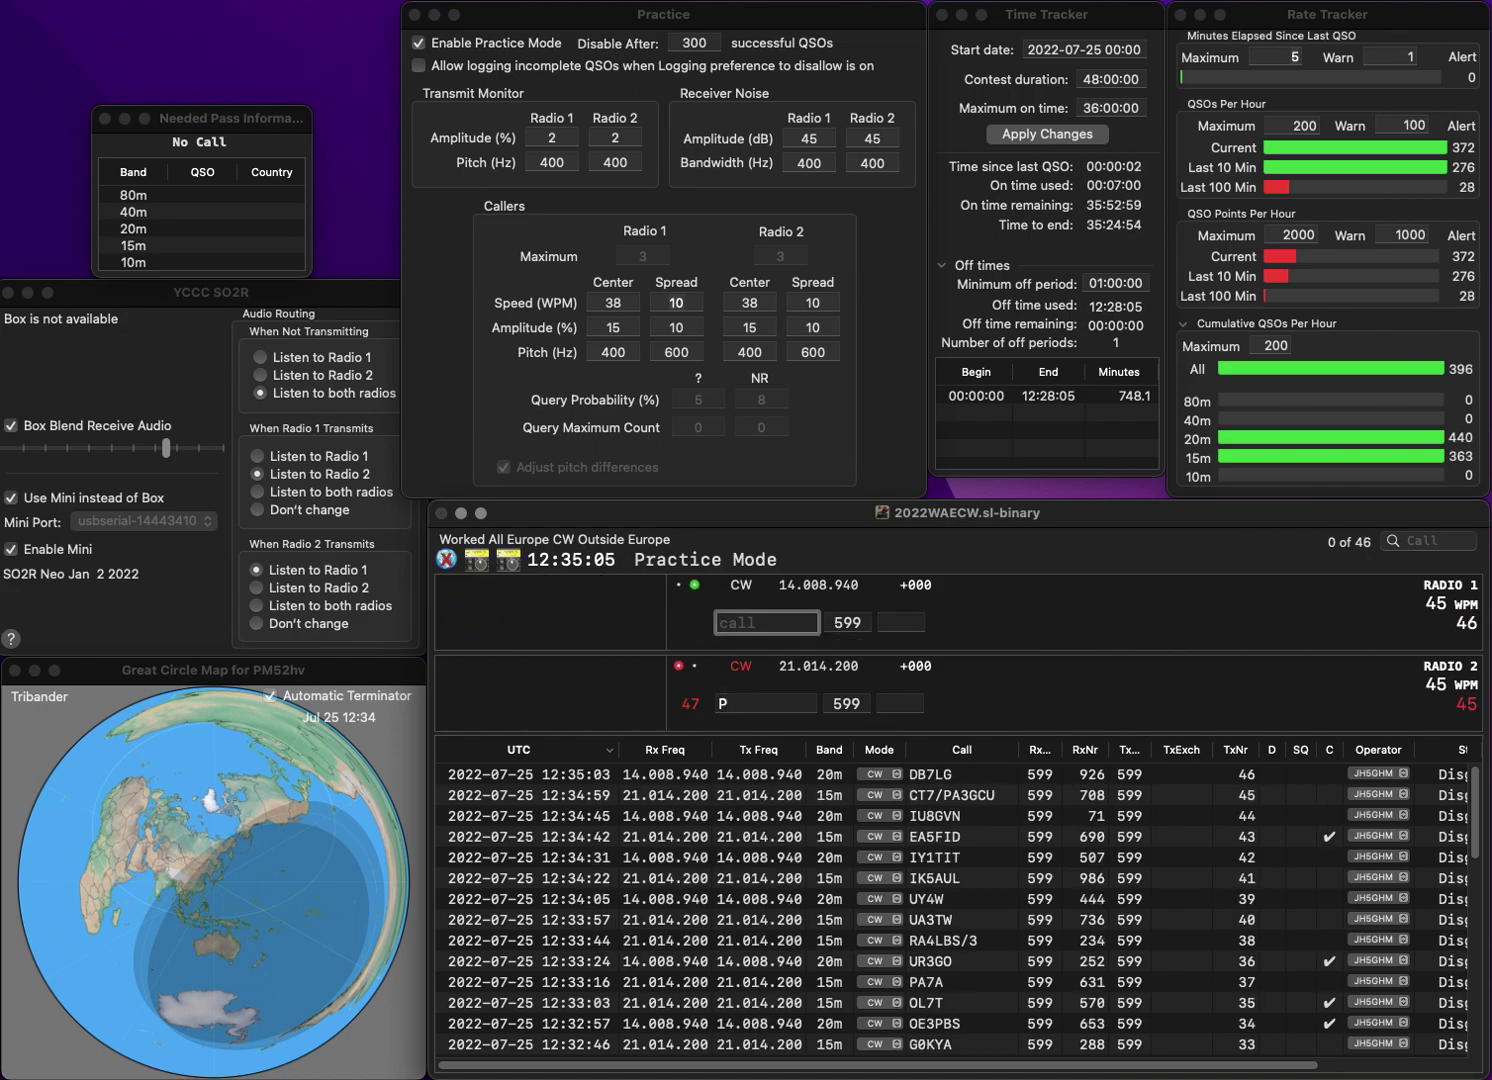
{"action": "type", "text": "DK6OM"}
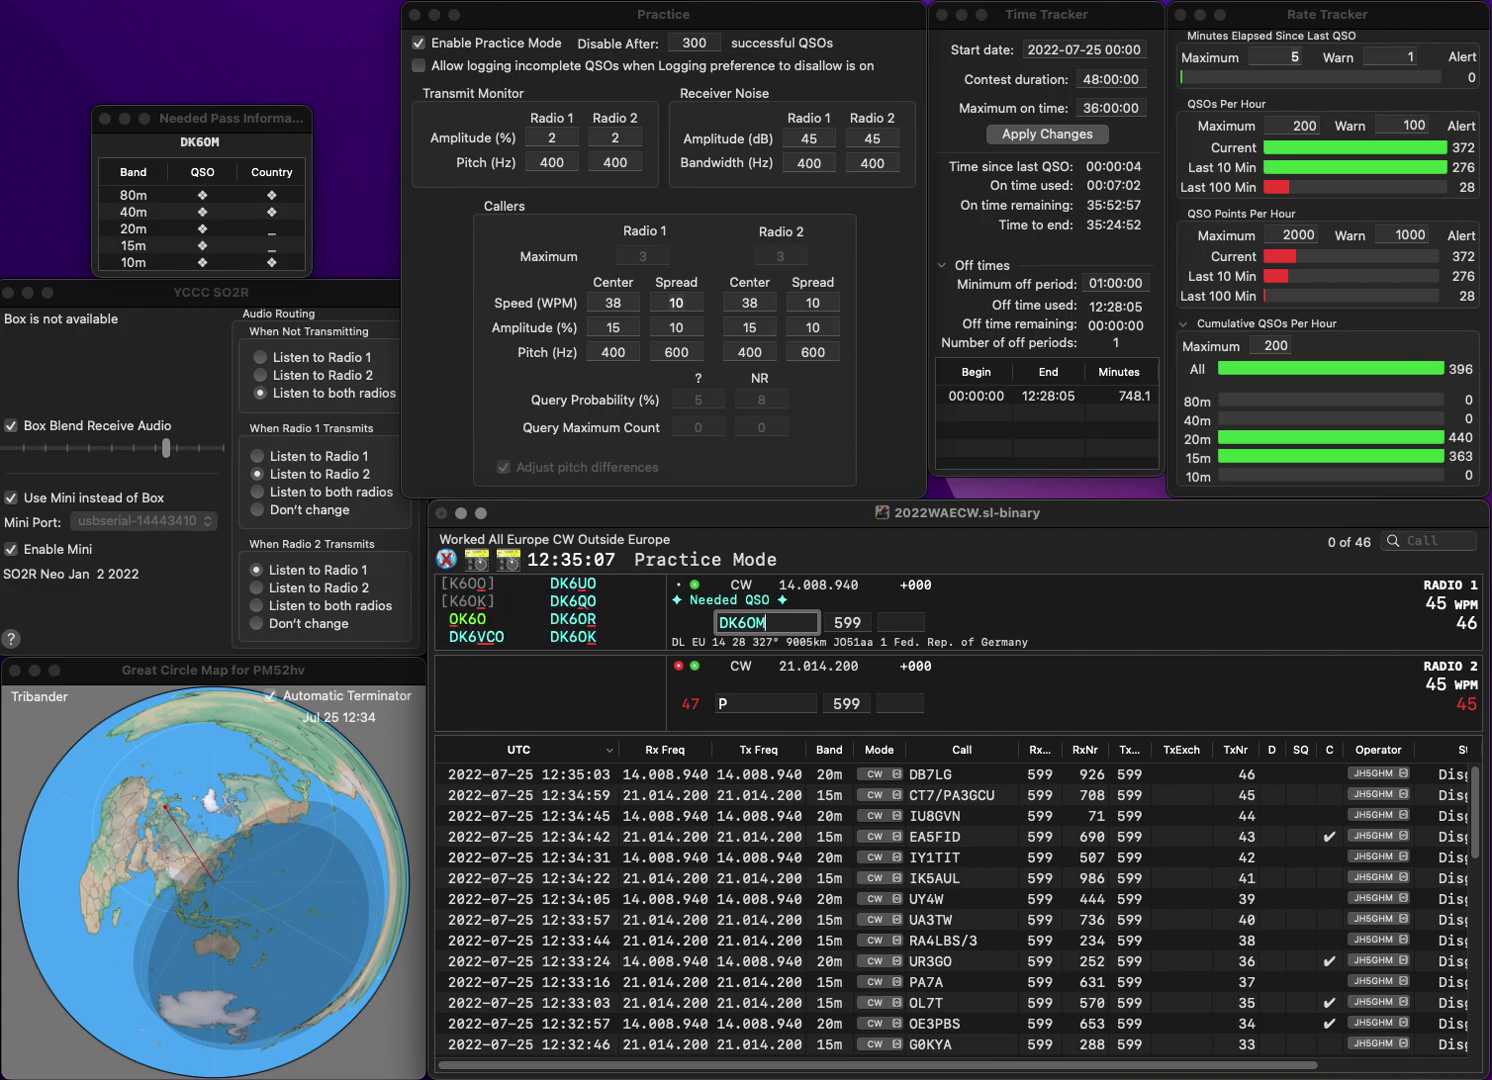
{"action": "key", "text": "Return"}
{"action": "type", "text": "G0"}
{"action": "key", "text": "Return"}
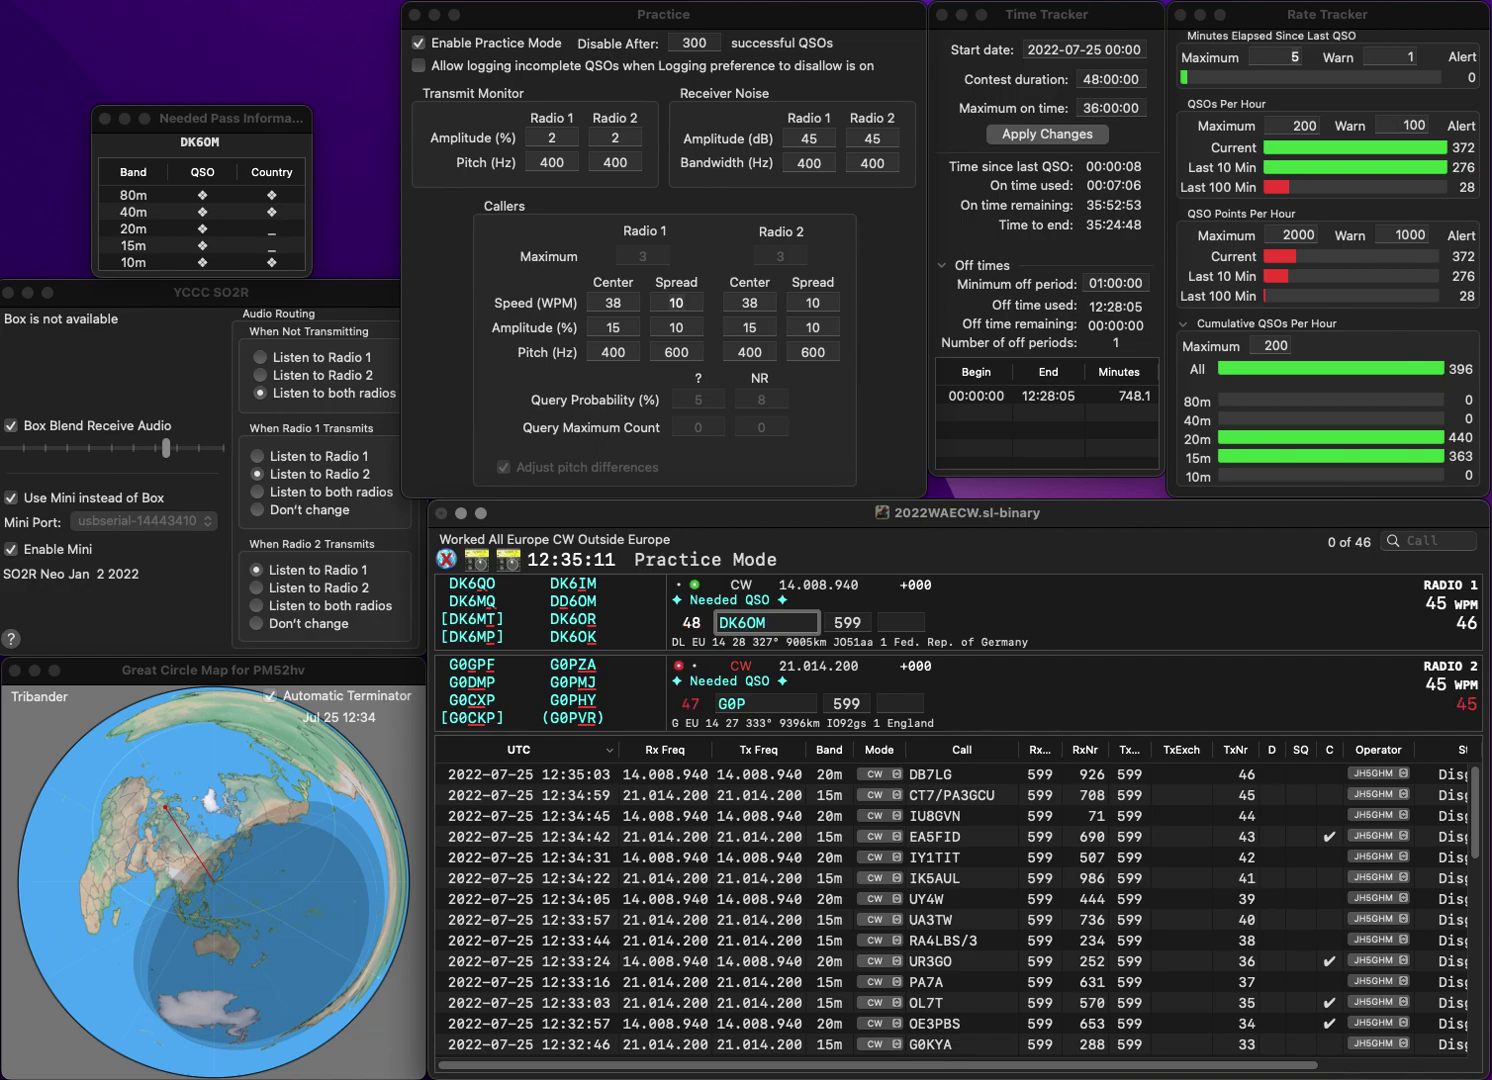
{"action": "key", "text": "BackSpace"}
{"action": "type", "text": "B"}
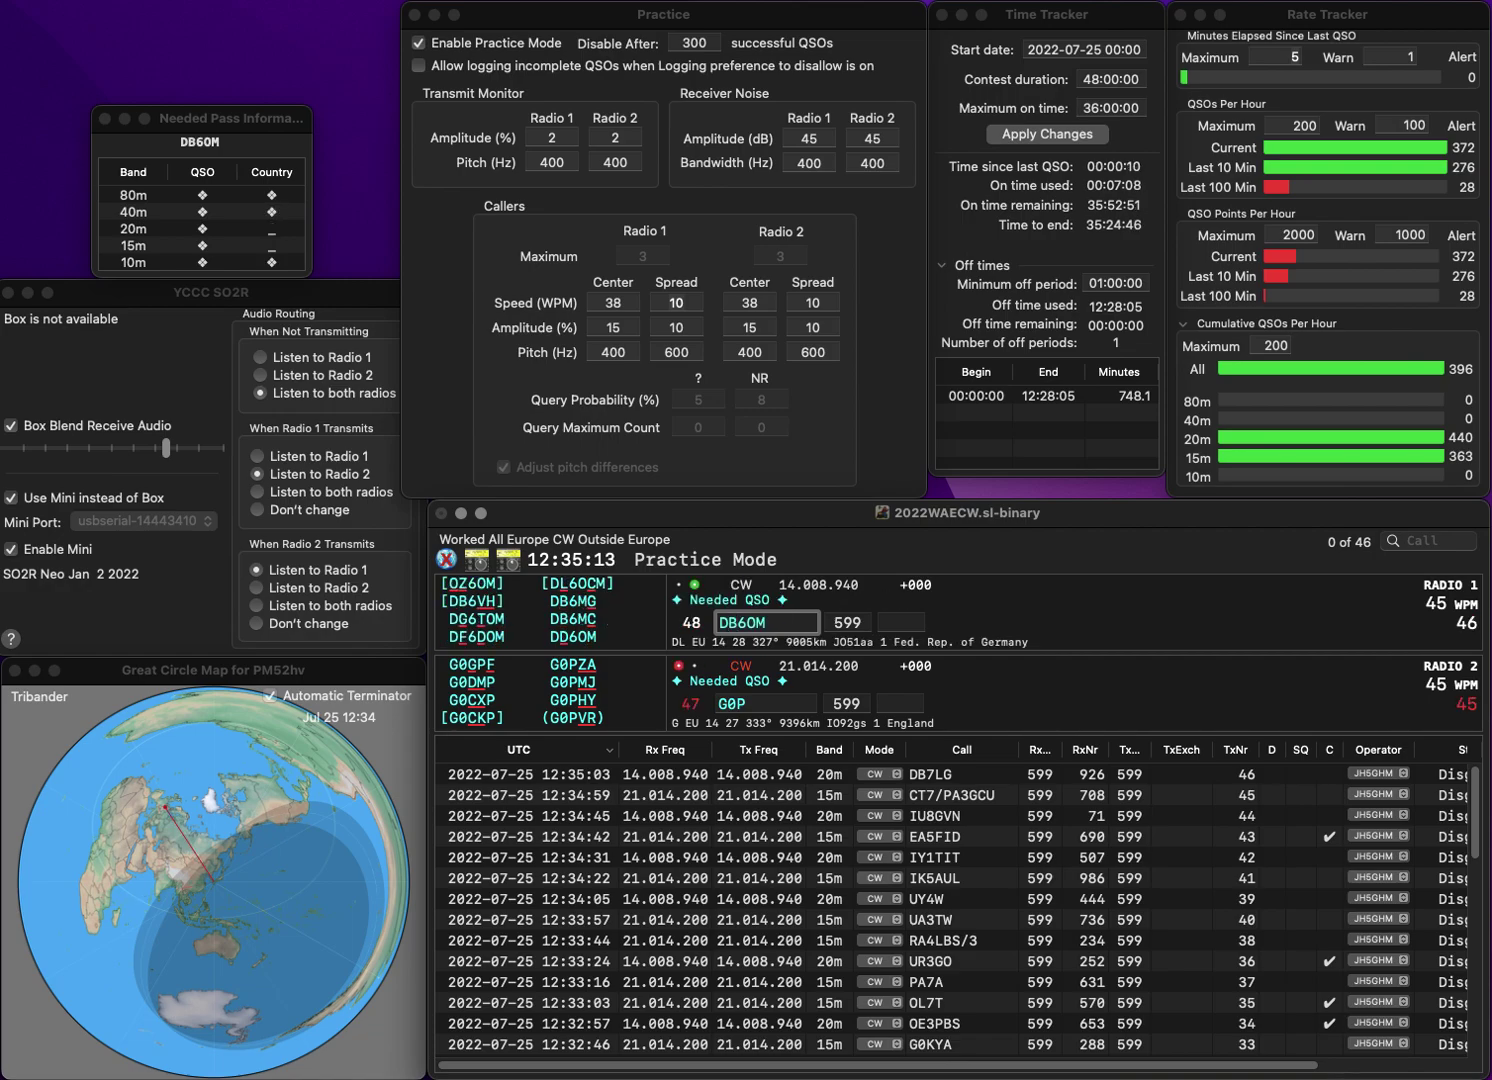
{"action": "key", "text": "BackSpace"}
{"action": "type", "text": "D"}
{"action": "key", "text": "Return"}
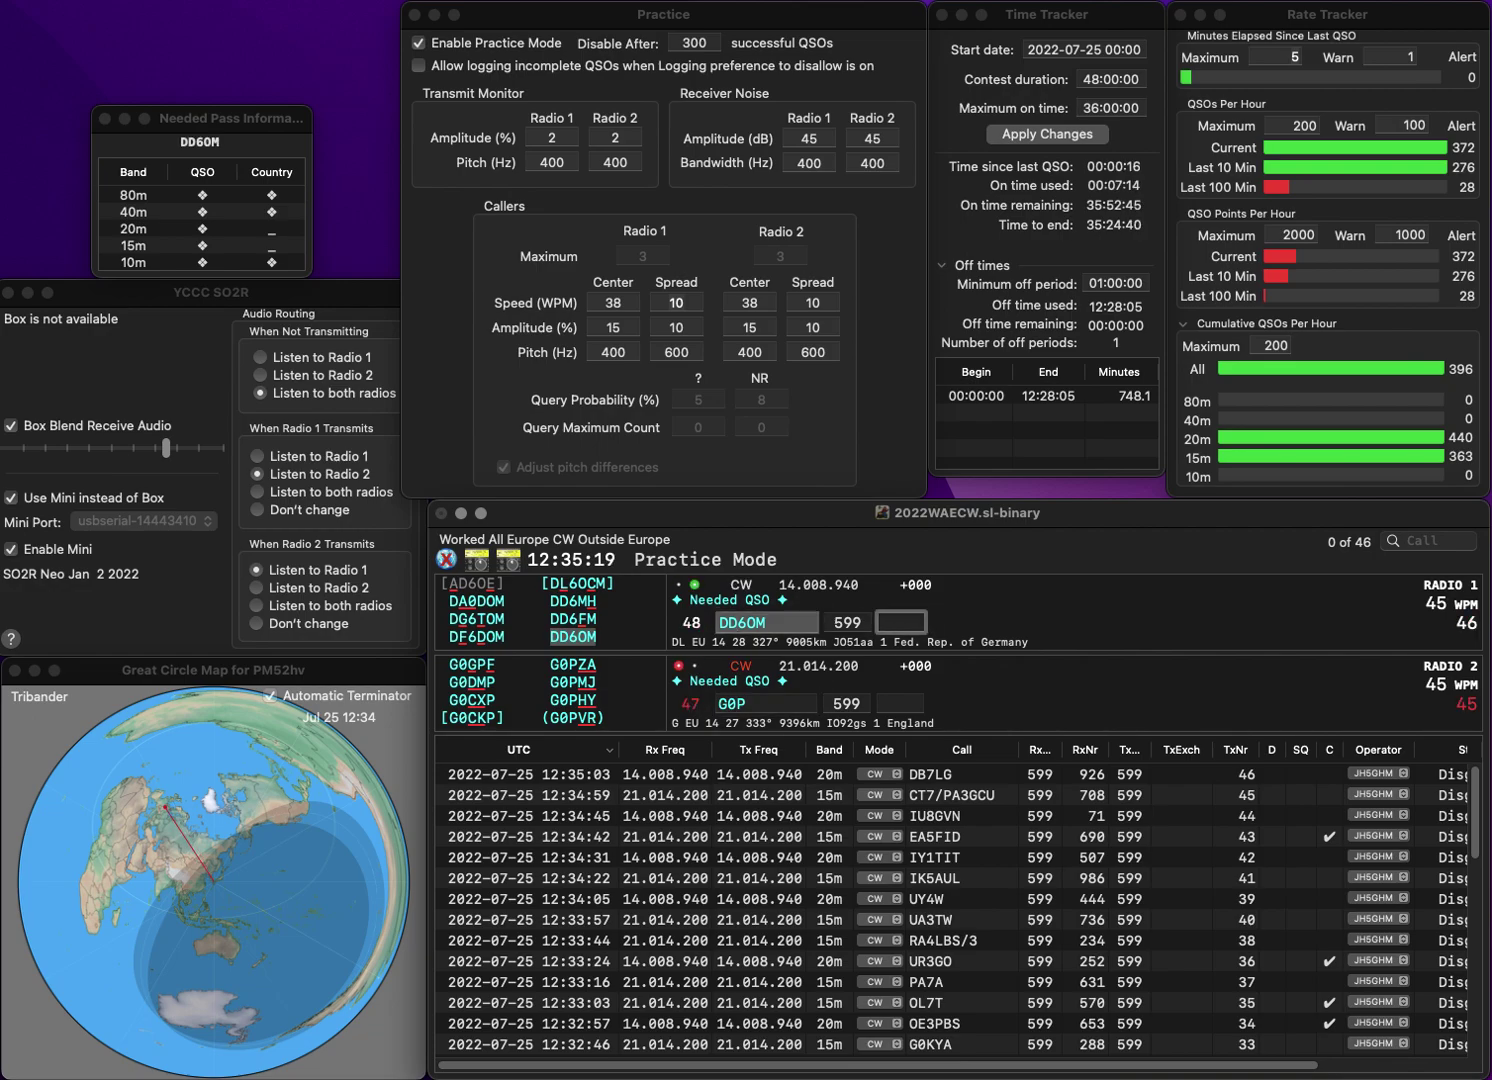
{"action": "type", "text": "32"}
{"action": "key", "text": "Return"}
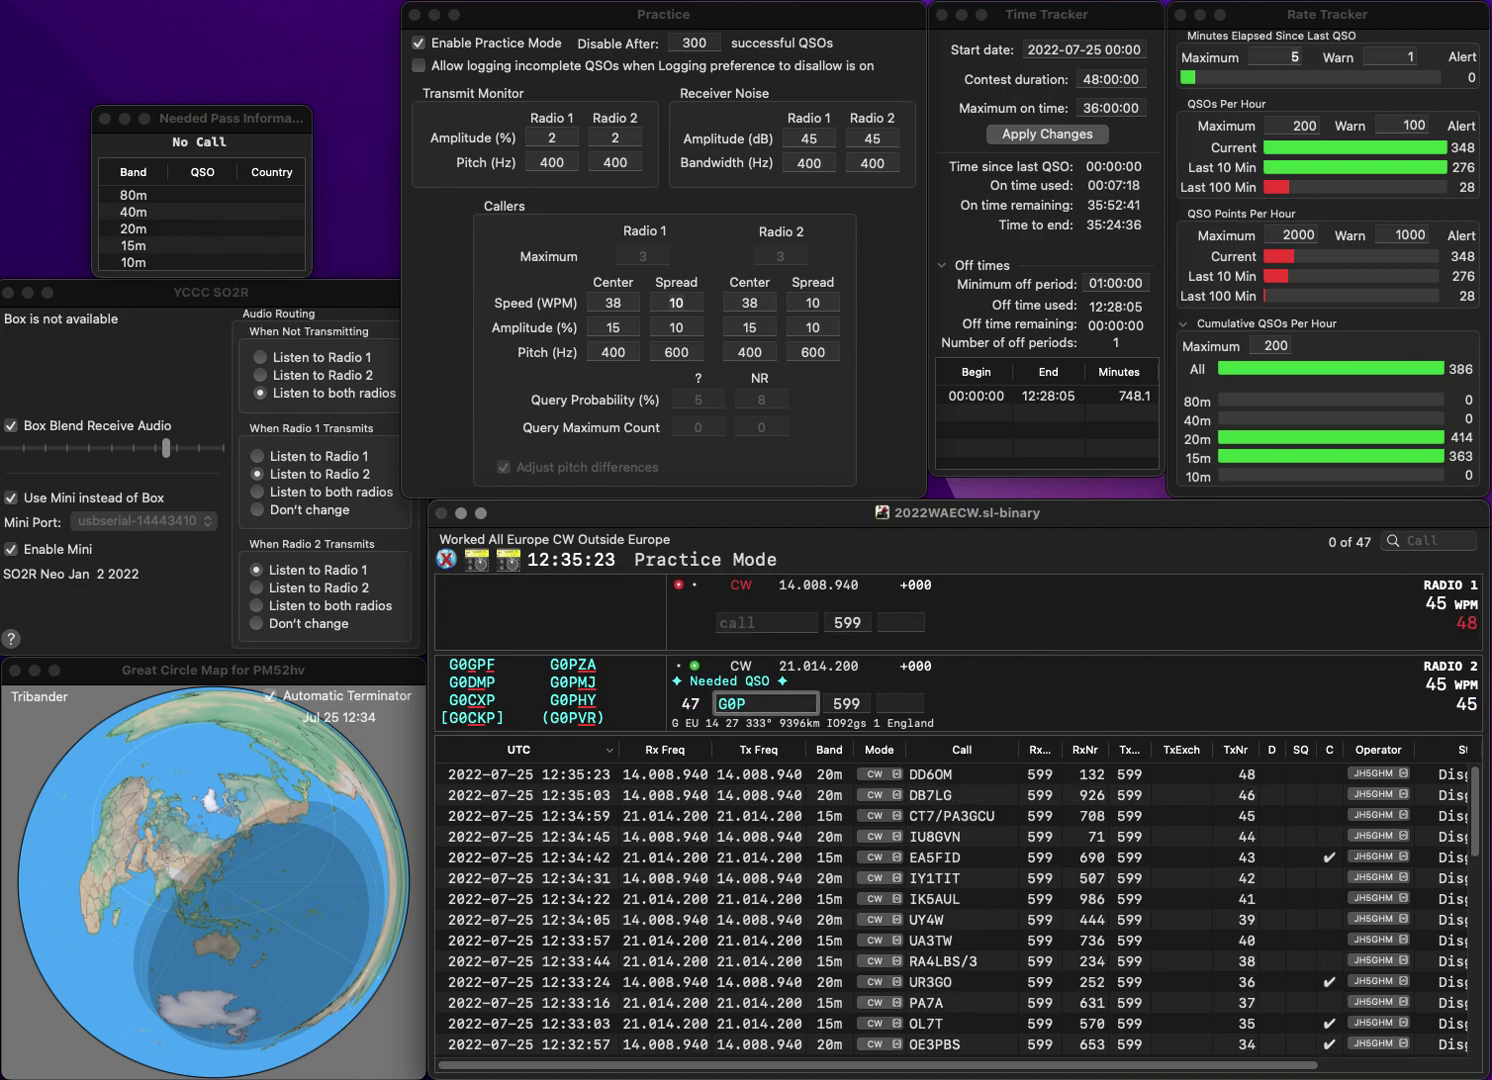
- Correct the Radio 2 call to G9P, resend its exchange, and answer RP77L on Radio 1
{"action": "type", "text": "GP9"}
{"action": "key", "text": "Return"}
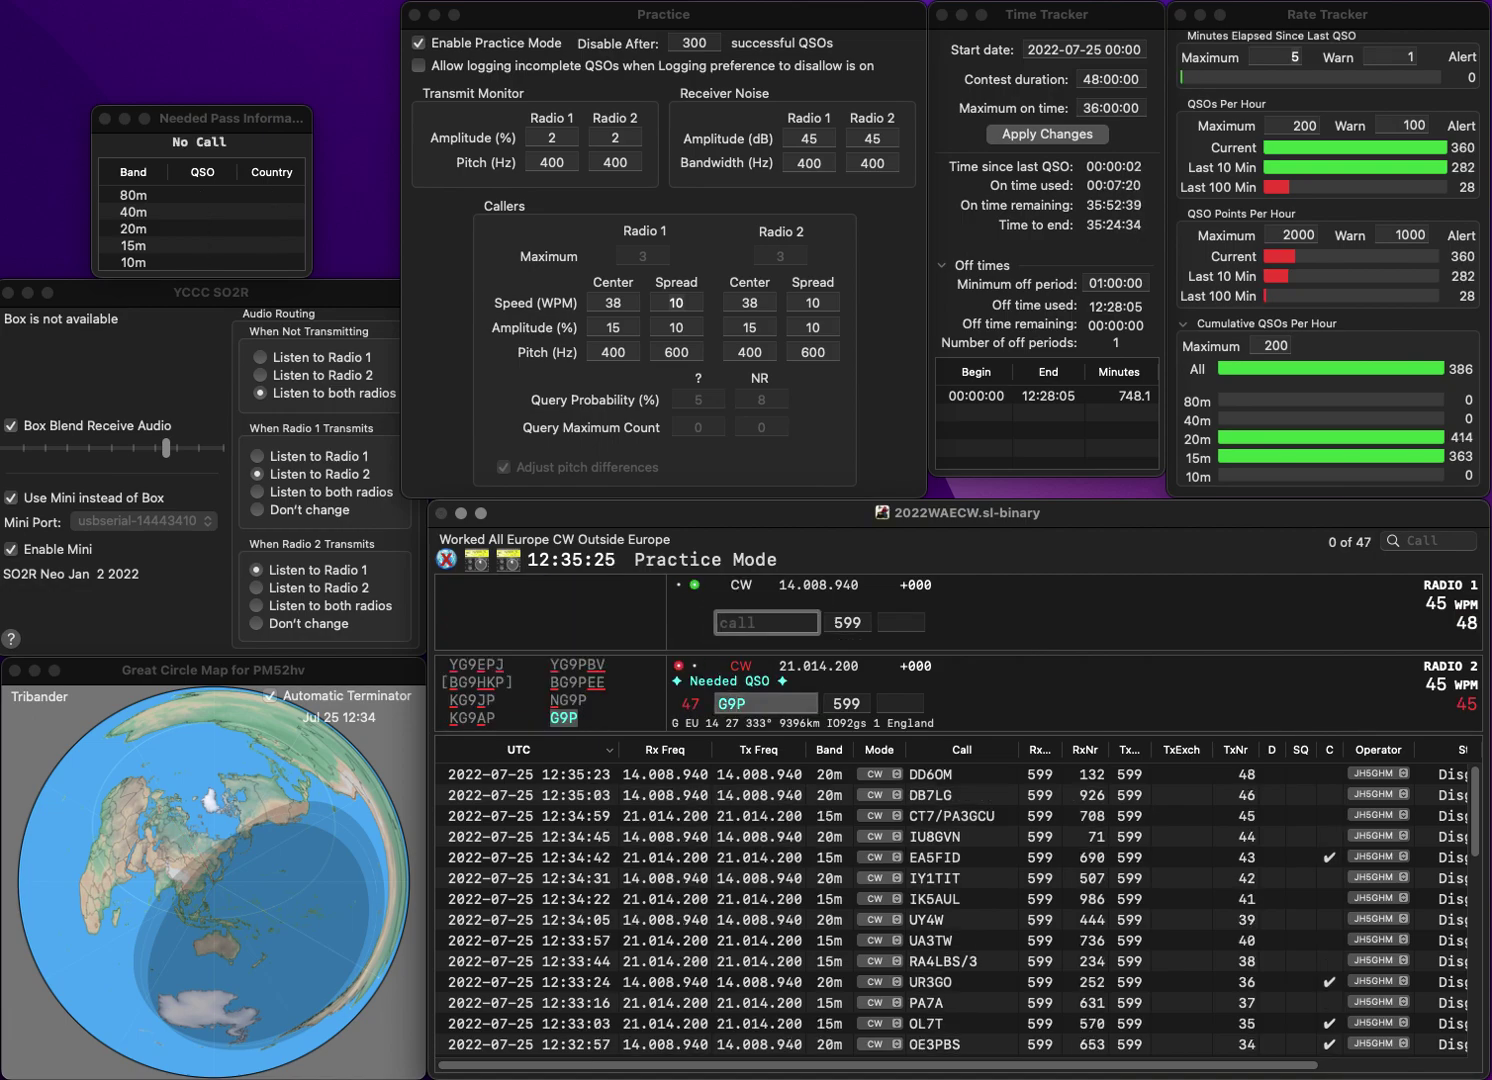
{"action": "type", "text": "RP77L"}
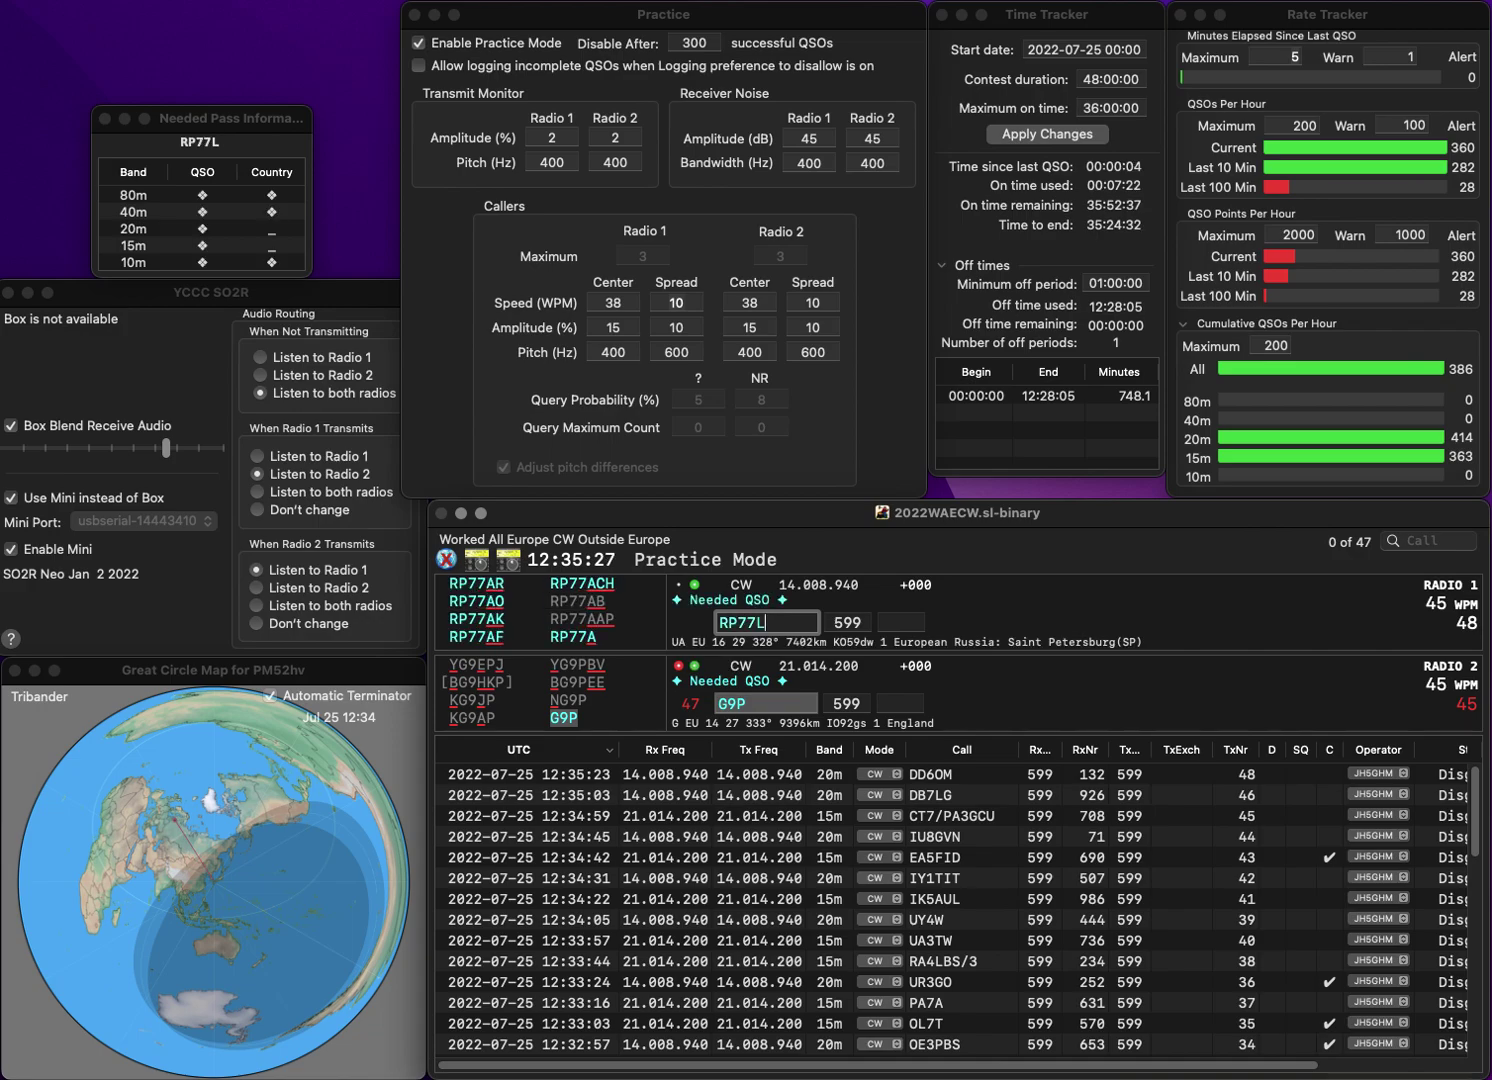
{"action": "key", "text": "Return"}
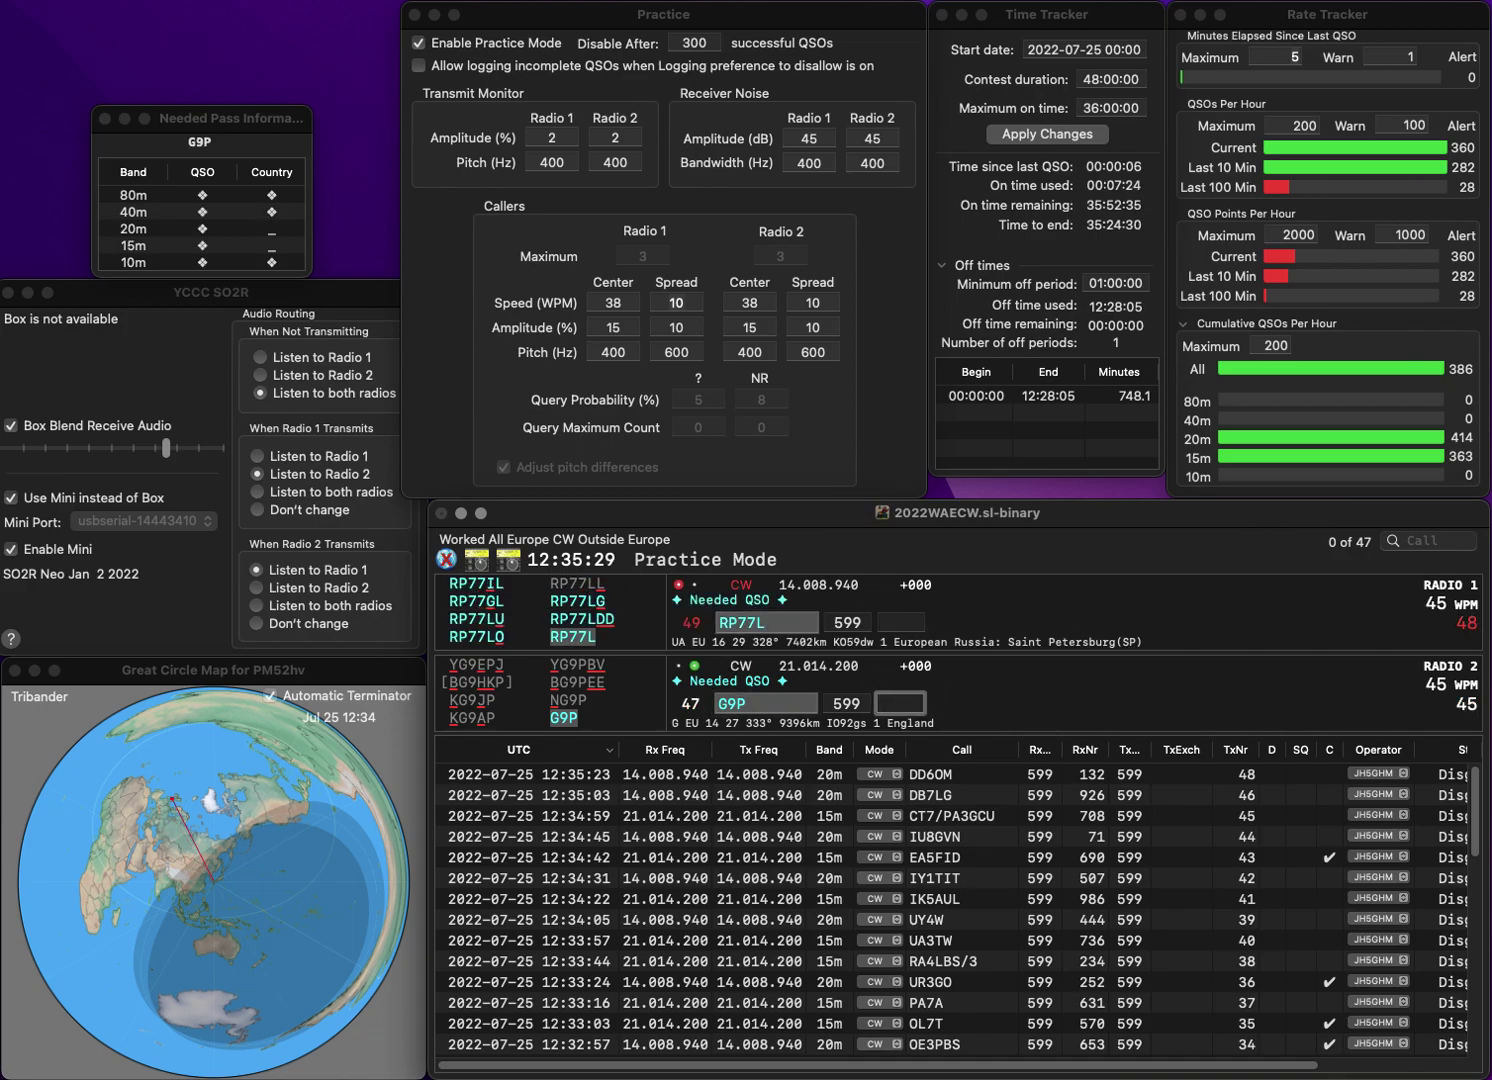
{"action": "type", "text": "361"}
{"action": "key", "text": "Return"}
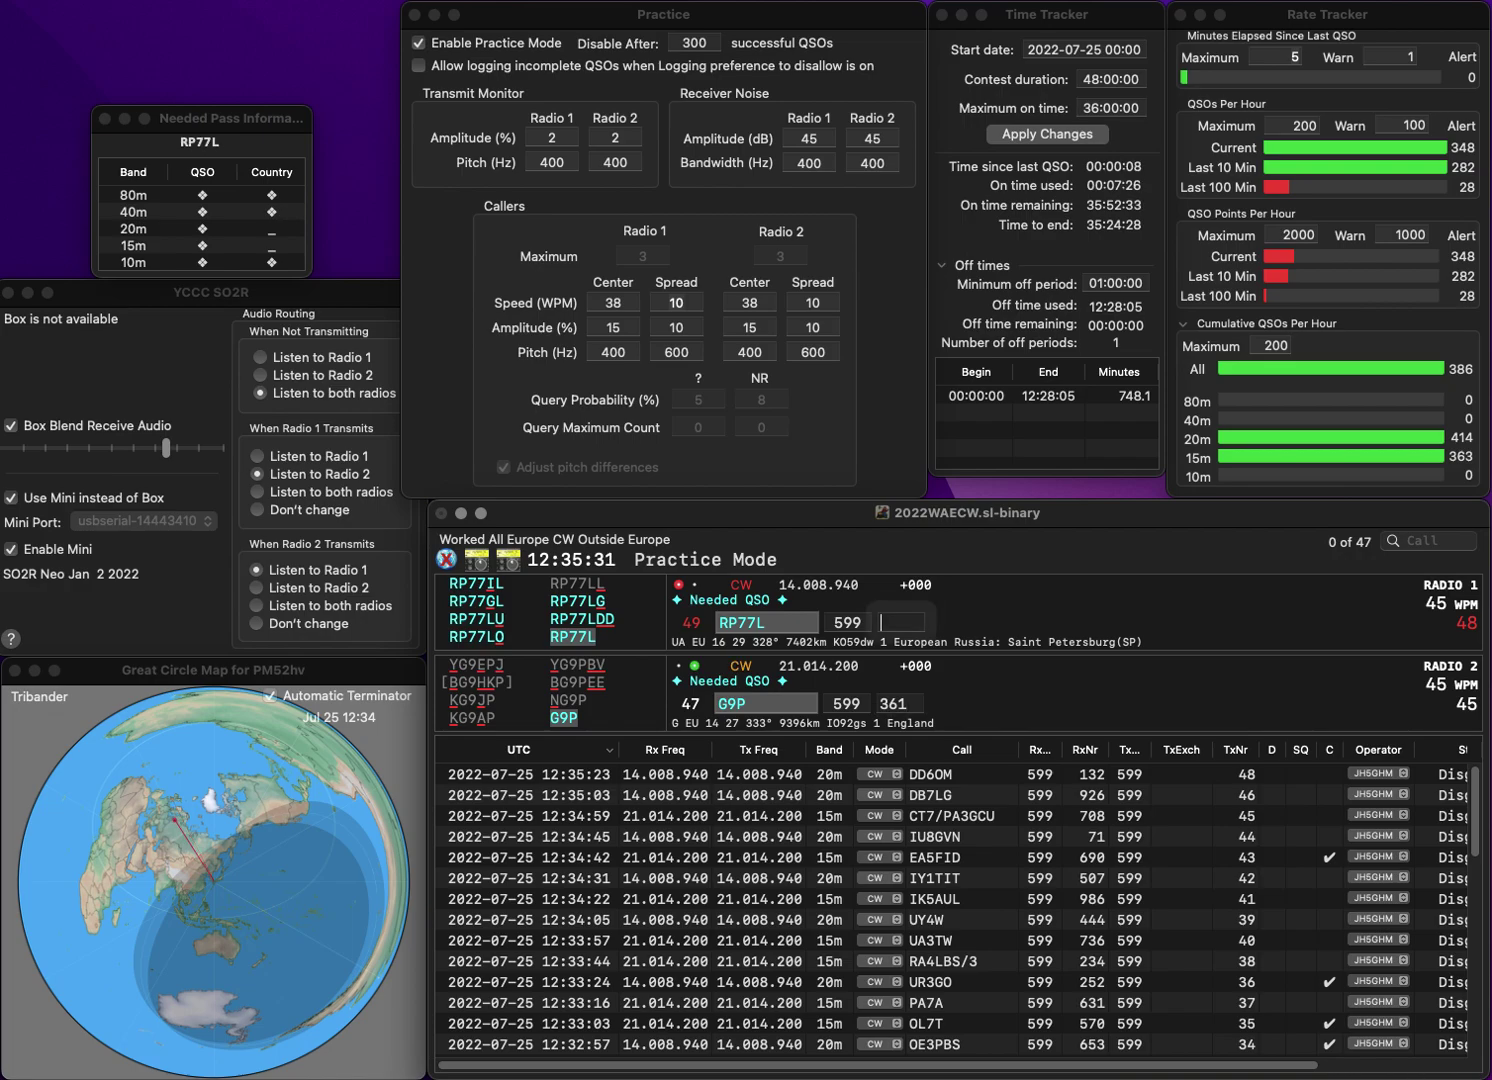
{"action": "type", "text": "646"}
{"action": "key", "text": "Return"}
{"action": "type", "text": "PI4LS"}
{"action": "key", "text": "BackSpace"}
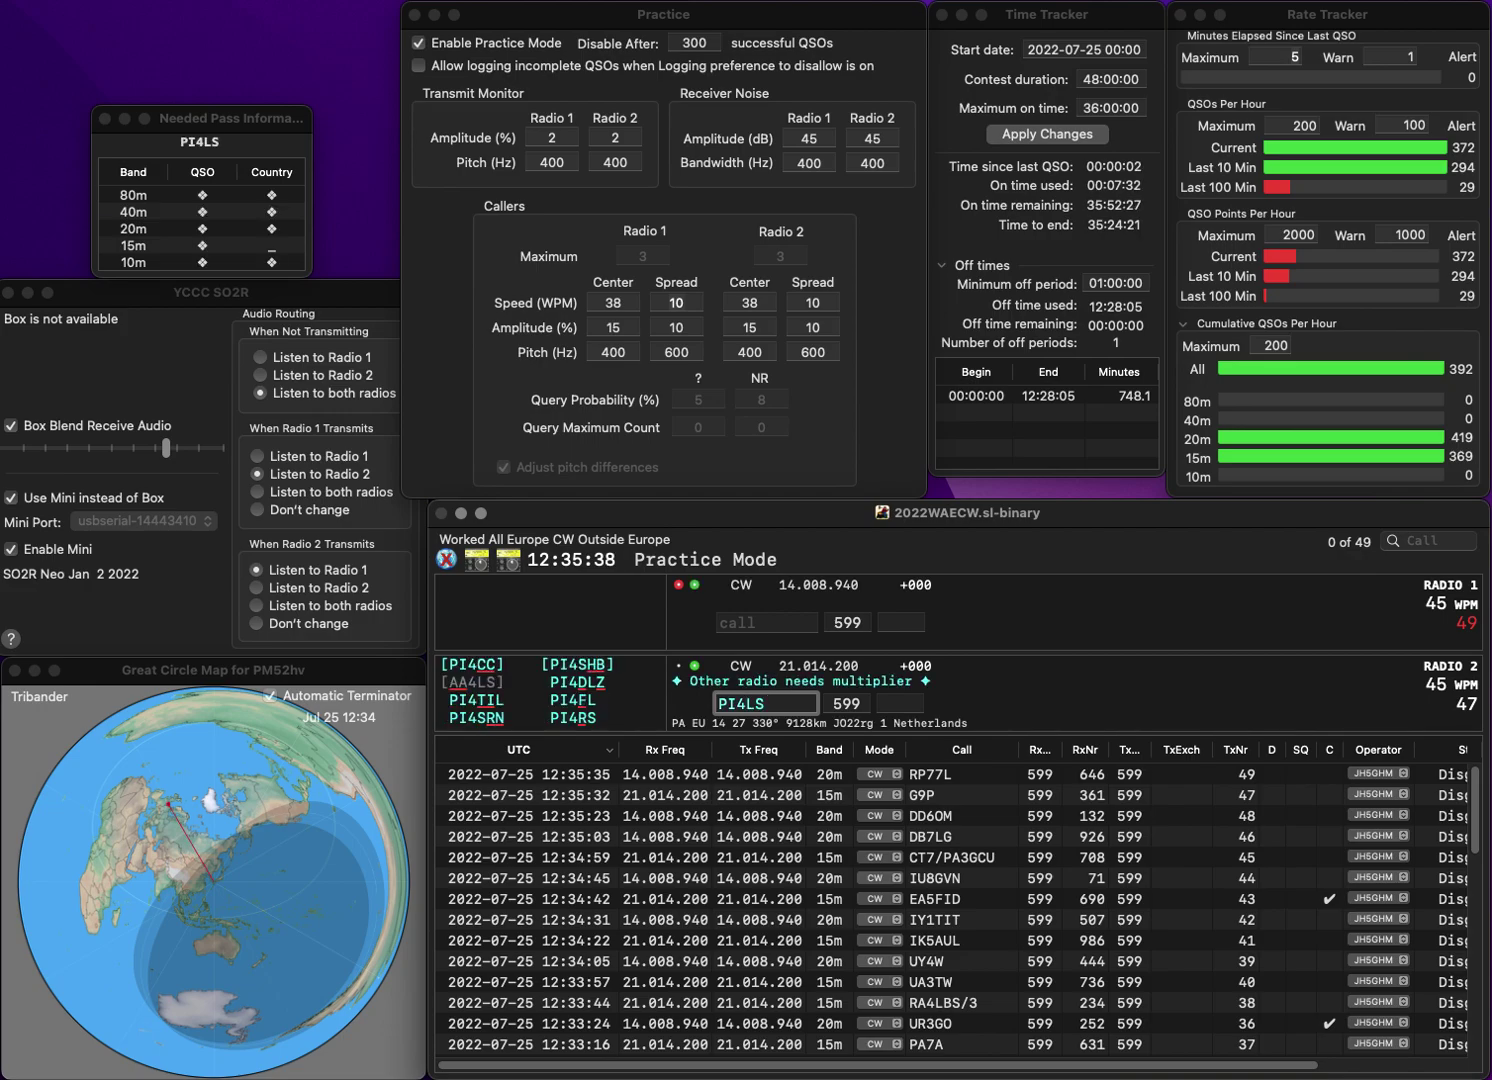
{"action": "type", "text": "I"}
{"action": "key", "text": "Return"}
{"action": "type", "text": "OZ4FR"}
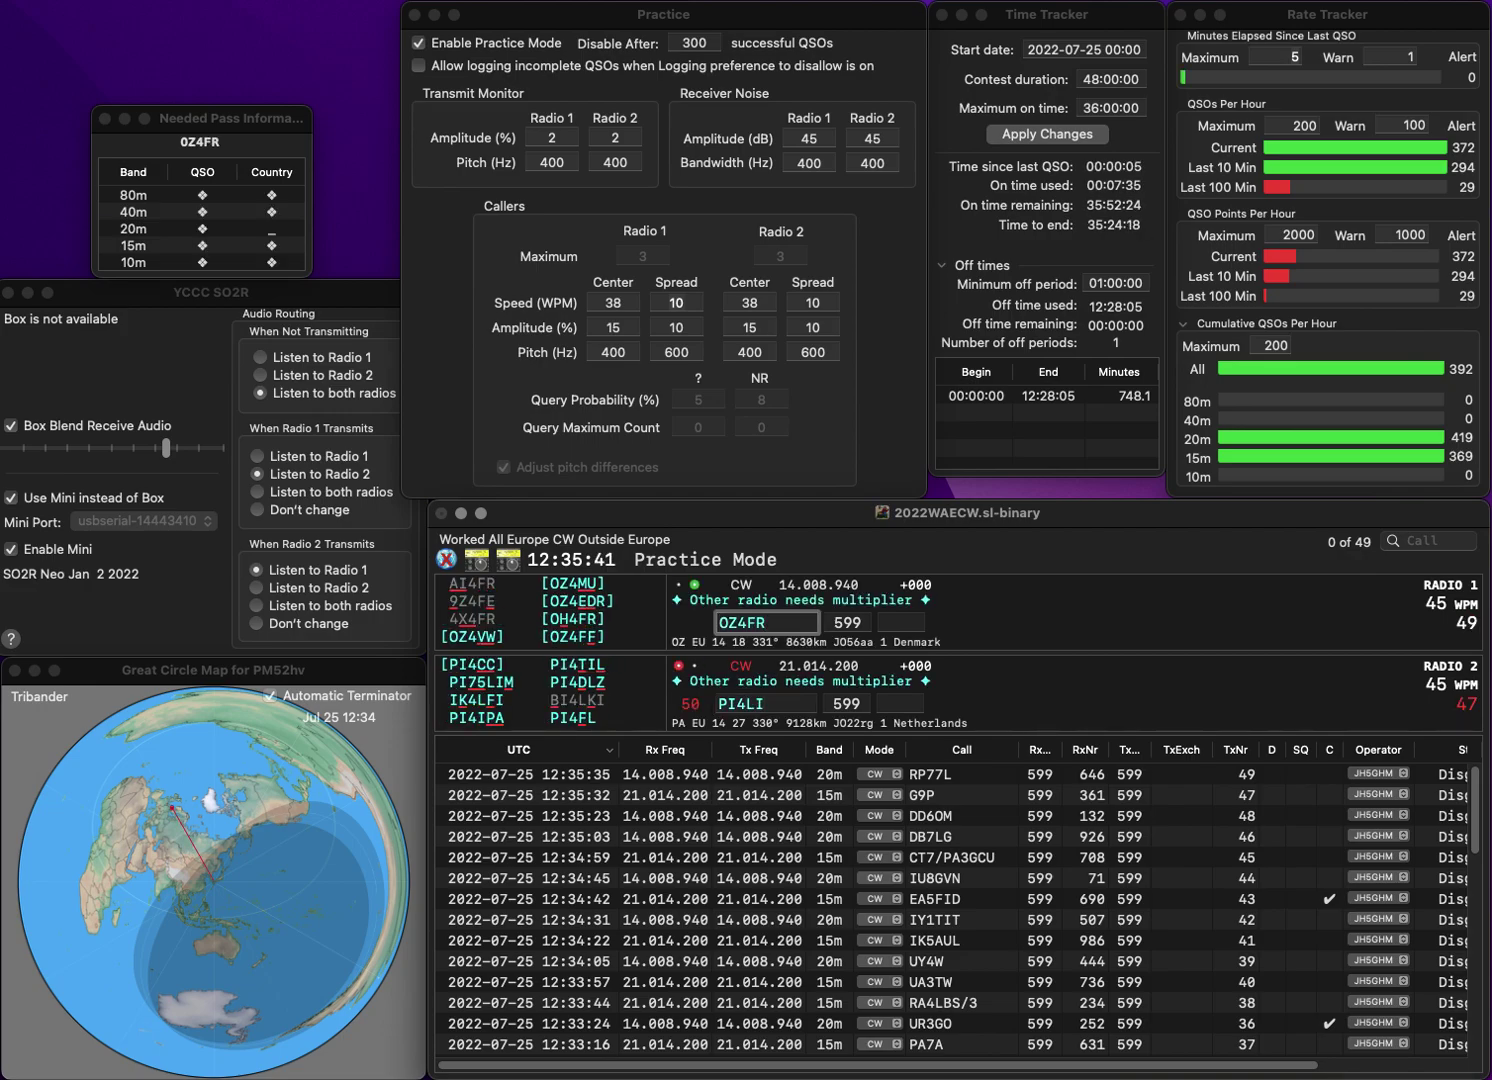
{"action": "key", "text": "BackSpace"}
{"action": "type", "text": "F"}
{"action": "key", "text": "Return"}
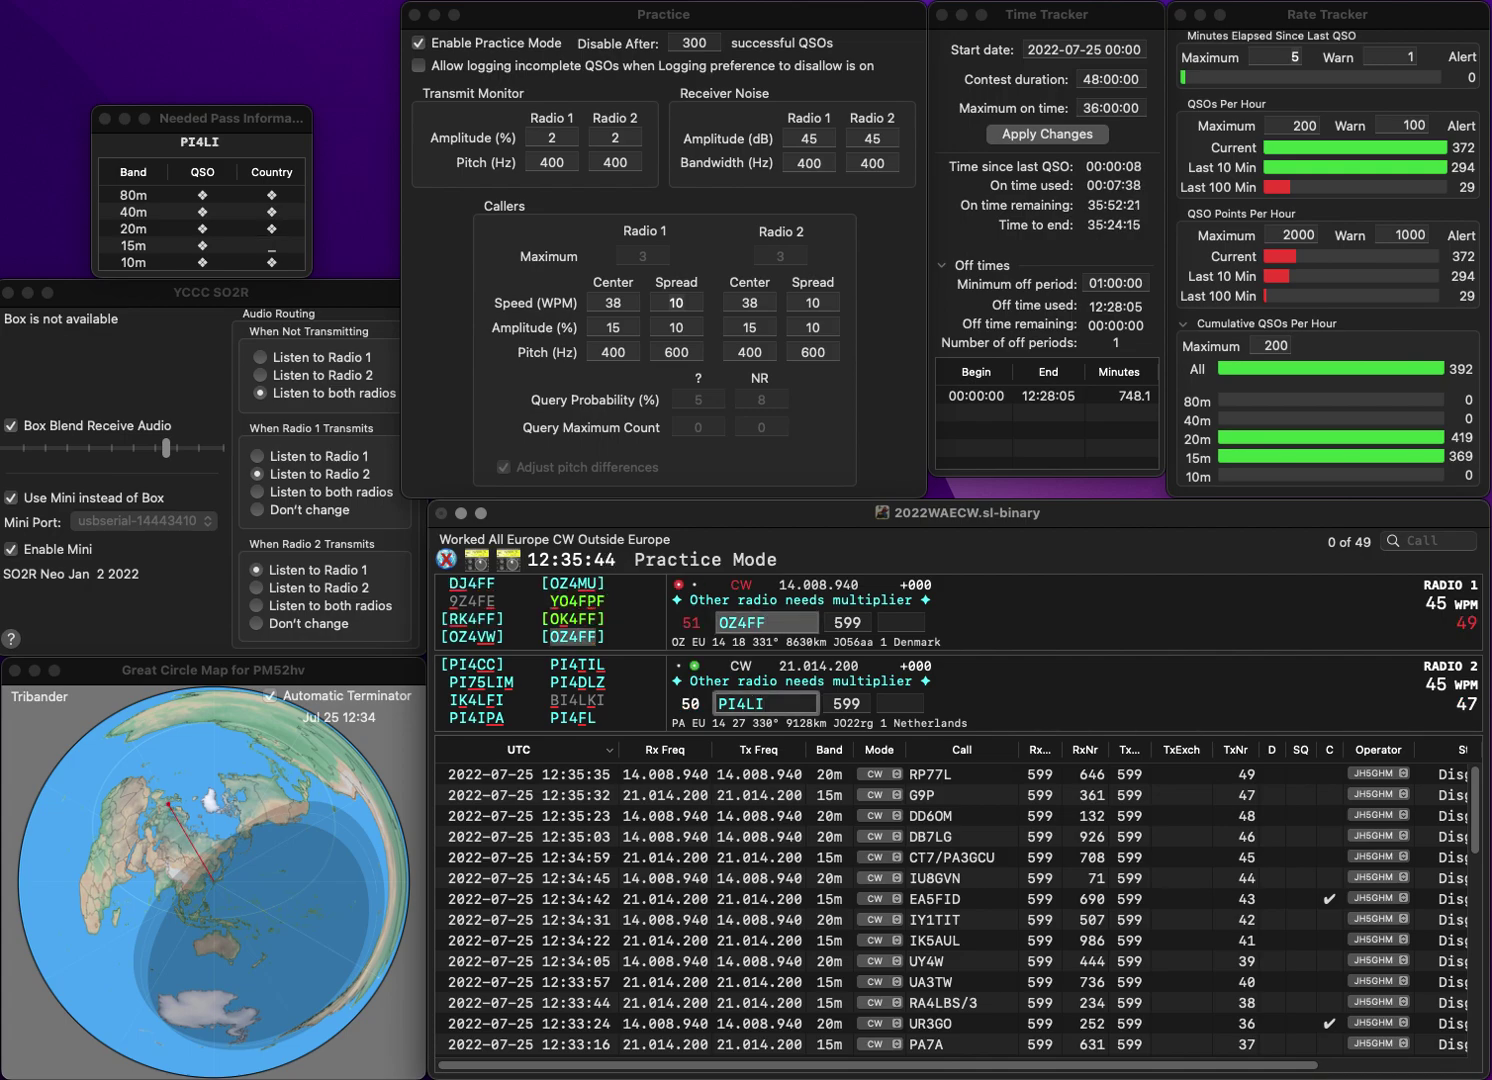
- Correct the Radio 2 call to PI4RS and resend the exchange
{"action": "key", "text": "BackSpace"}
{"action": "key", "text": "BackSpace"}
{"action": "type", "text": "R"}
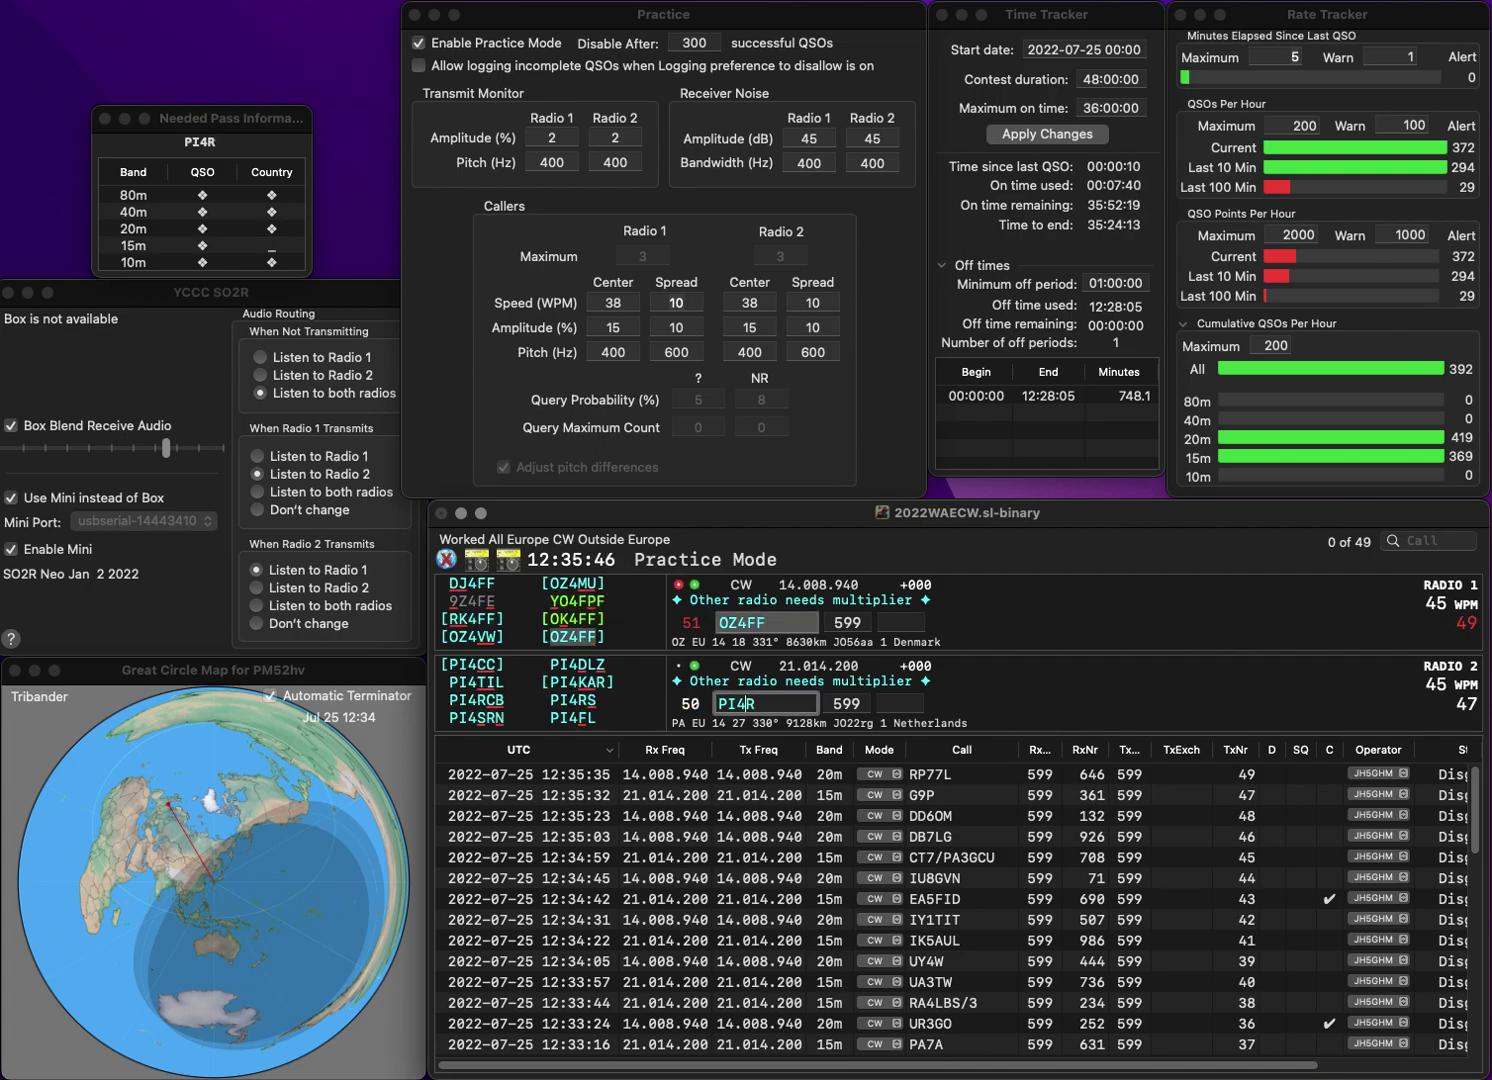
{"action": "type", "text": "S"}
{"action": "key", "text": "Return"}
- Log OZ4FF on Radio 1 with received number 530 and PI4RS on Radio 2 with received number 232
{"action": "type", "text": "530"}
{"action": "key", "text": "Return"}
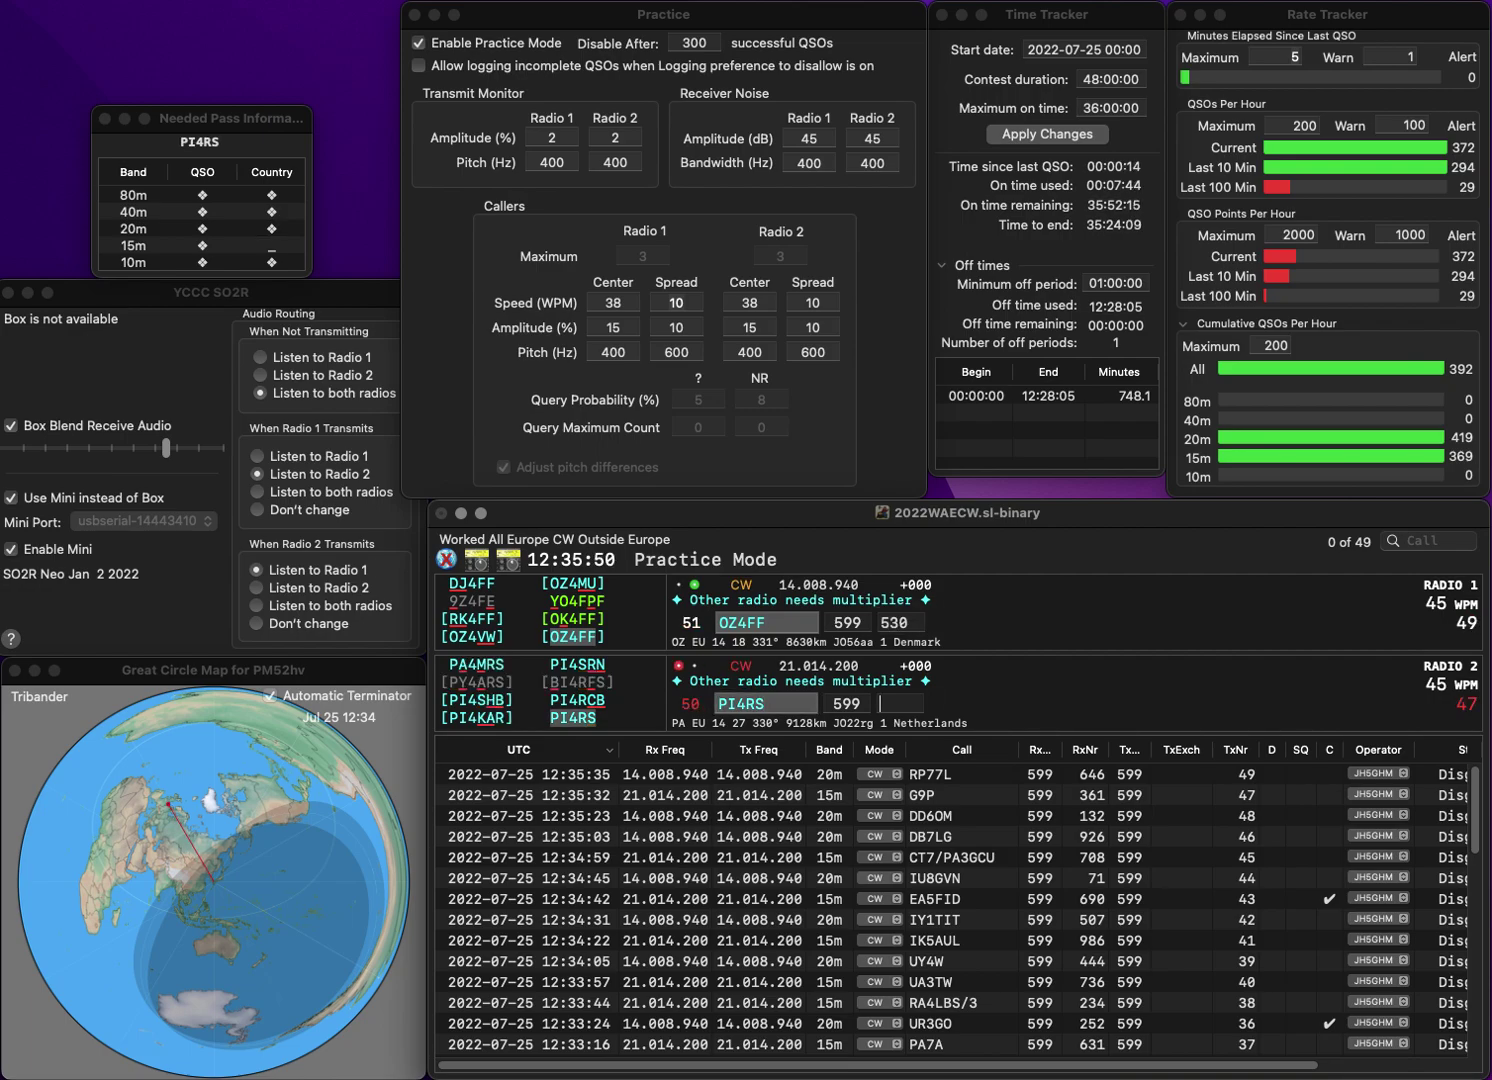
{"action": "type", "text": "232"}
{"action": "key", "text": "Return"}
{"action": "type", "text": "DL8YO"}
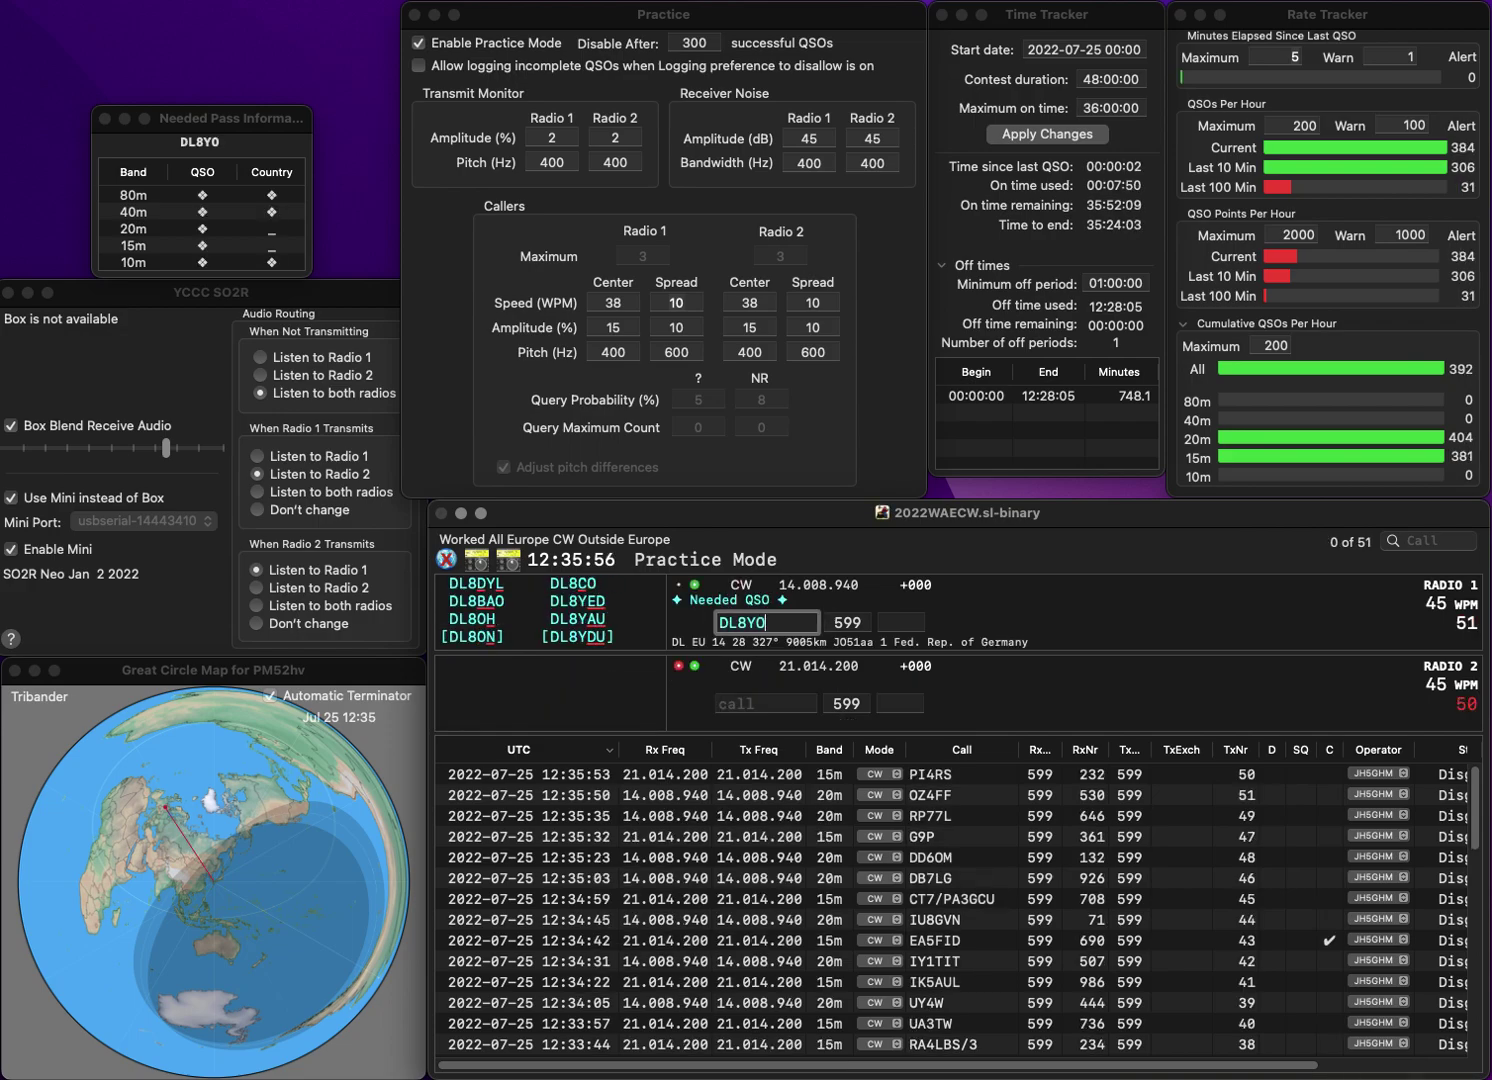
{"action": "type", "text": "C"}
{"action": "key", "text": "Return"}
{"action": "type", "text": "F4A"}
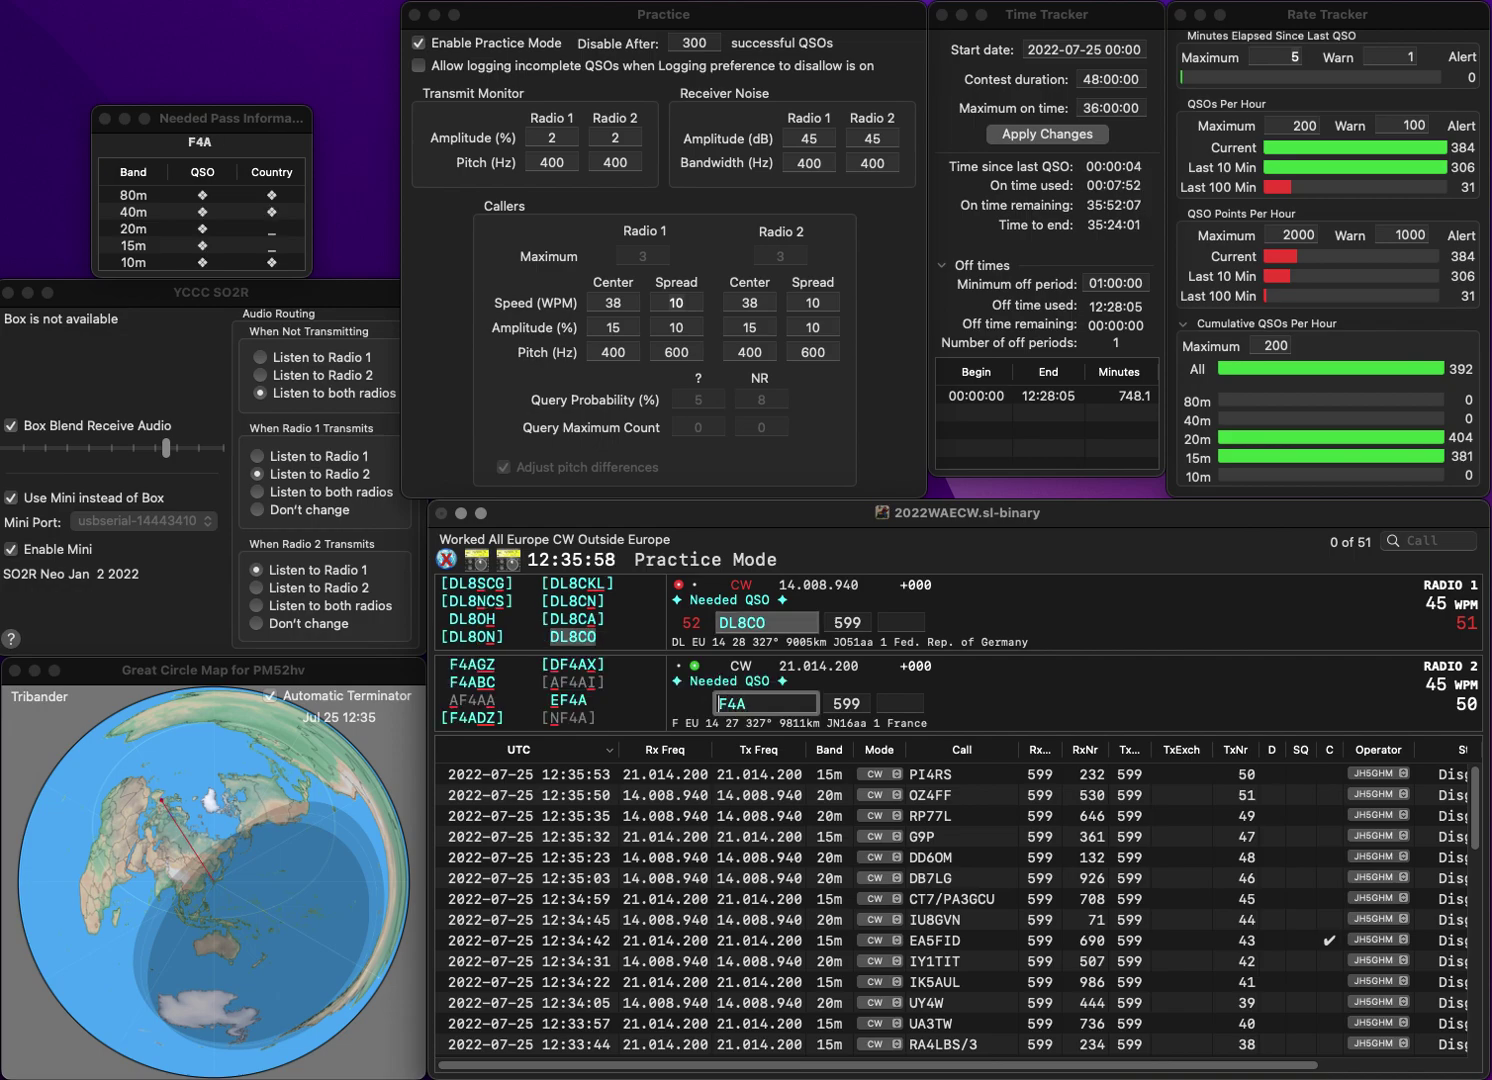
{"action": "key", "text": "Left"}
{"action": "key", "text": "Left"}
{"action": "key", "text": "Left"}
{"action": "type", "text": "E"}
{"action": "key", "text": "Return"}
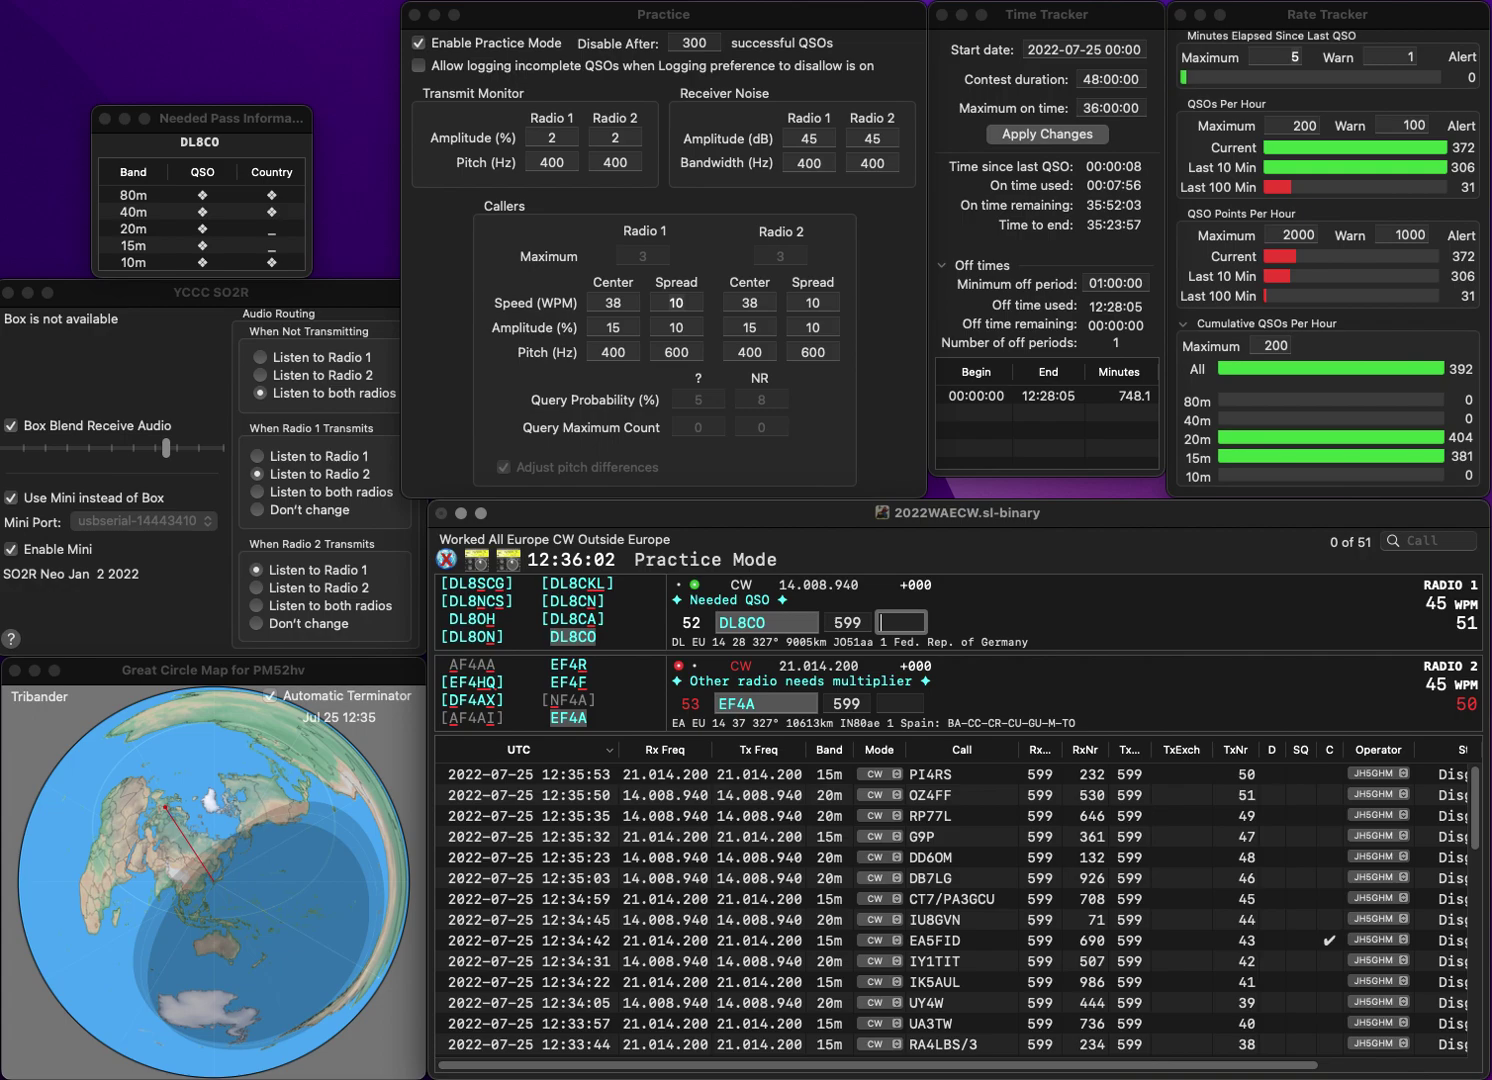
{"action": "type", "text": "74"}
{"action": "key", "text": "Return"}
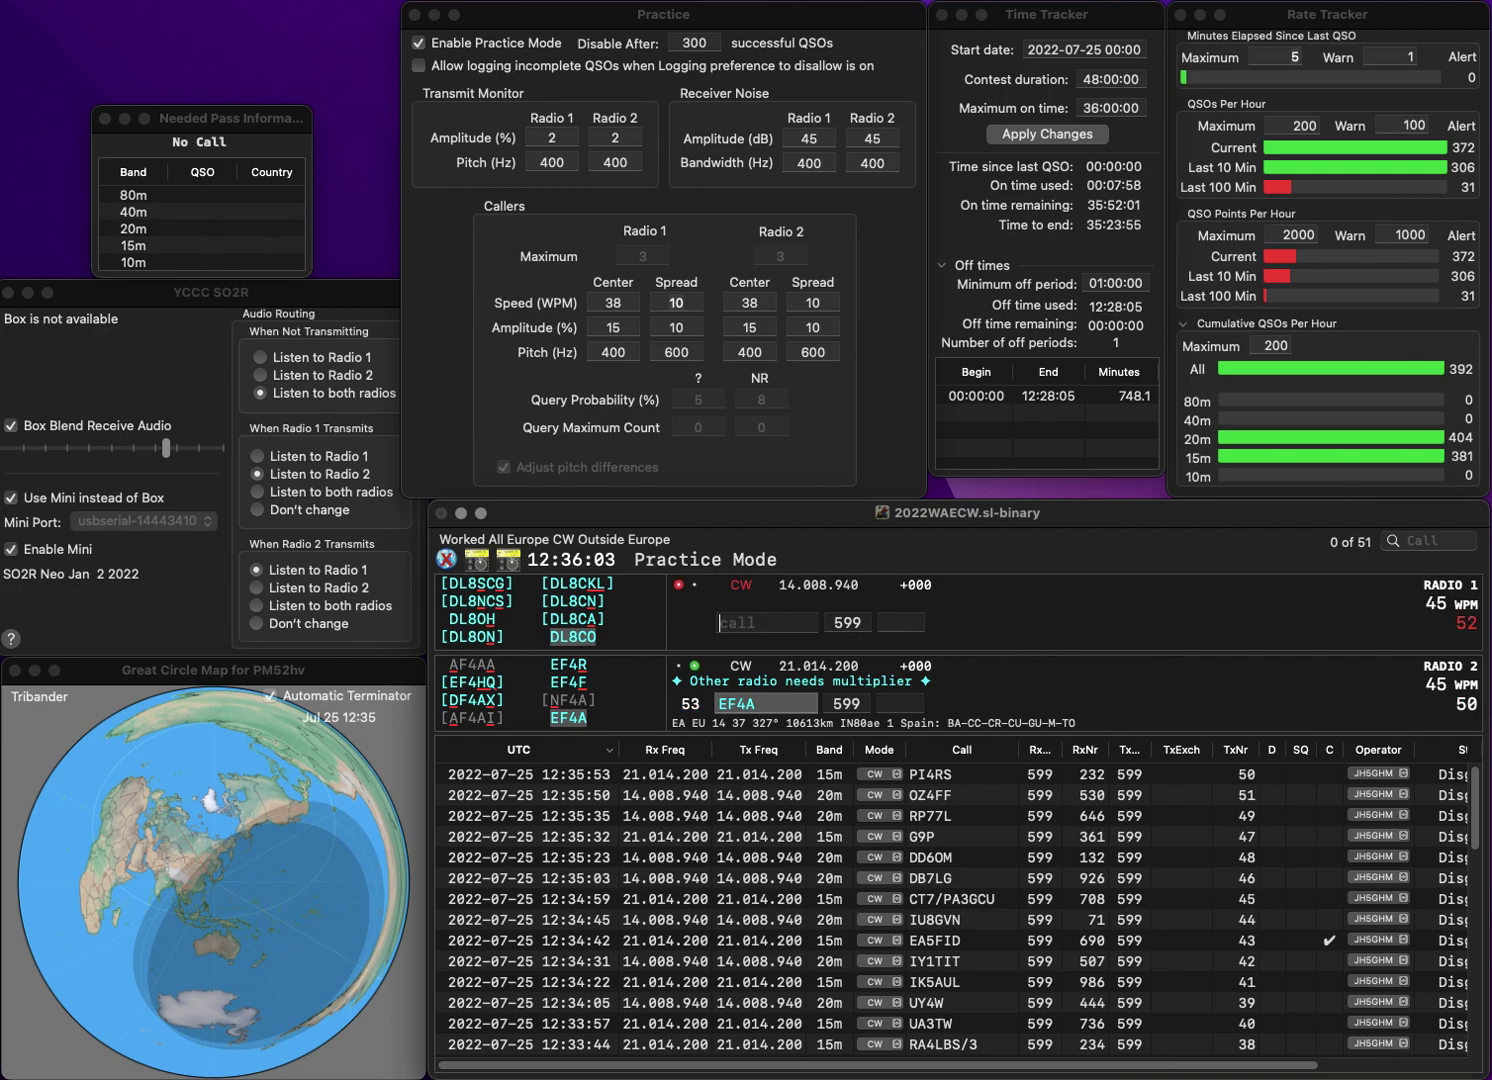
{"action": "type", "text": "30"}
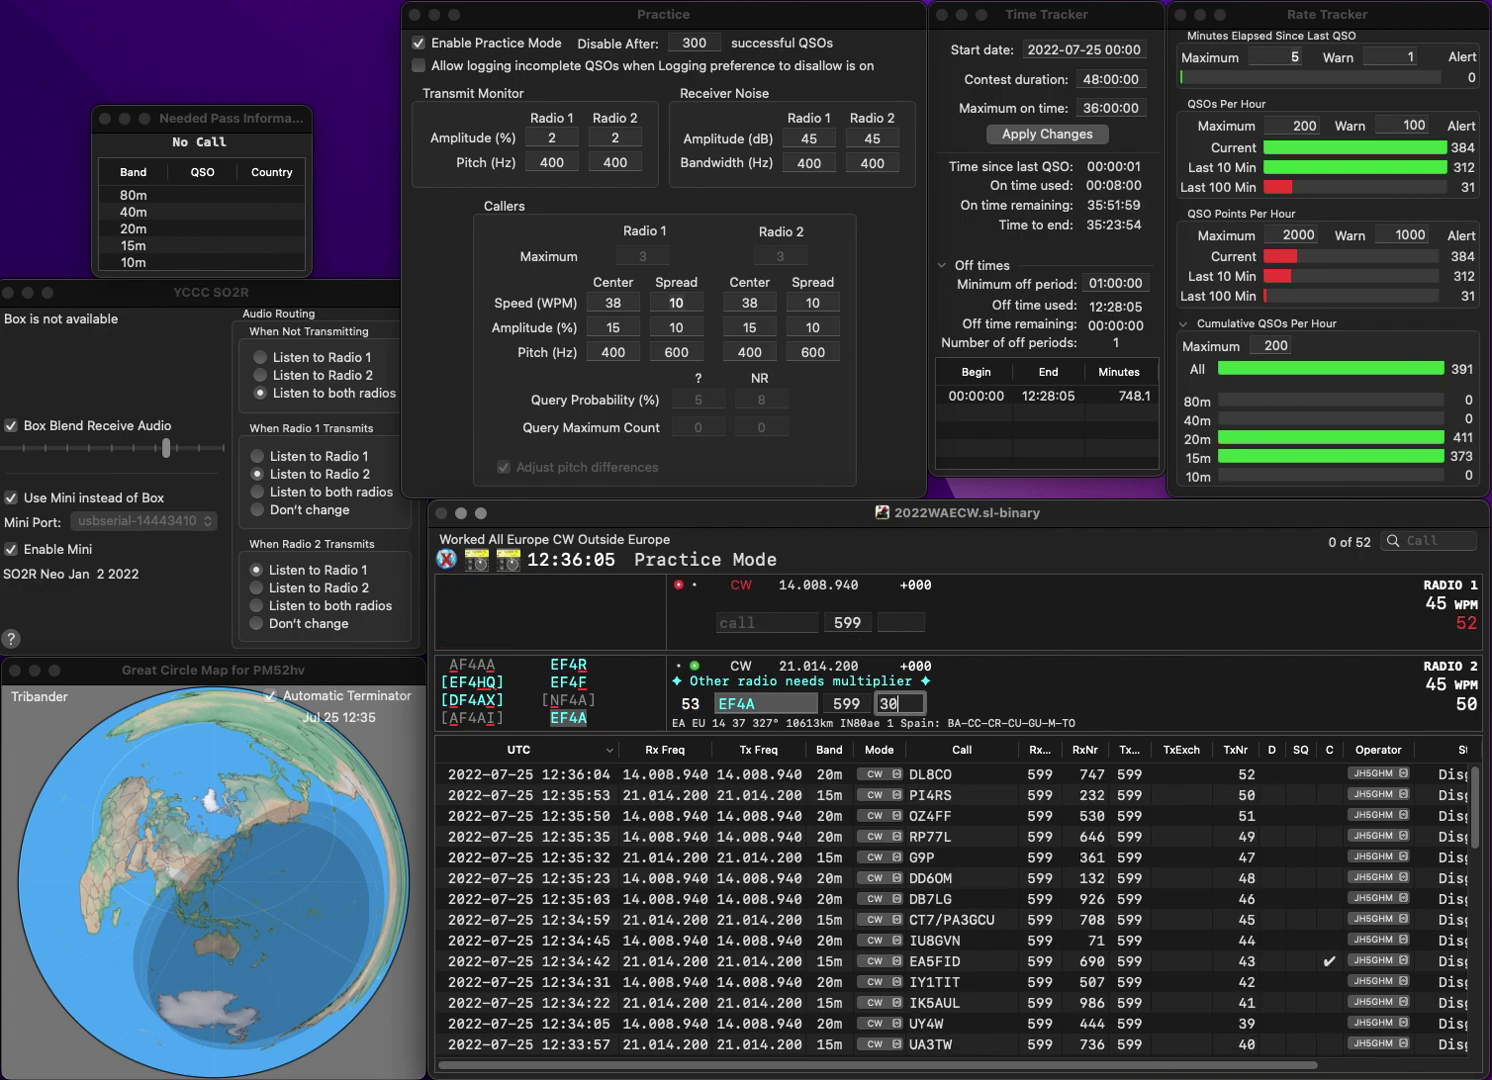
{"action": "type", "text": "501"}
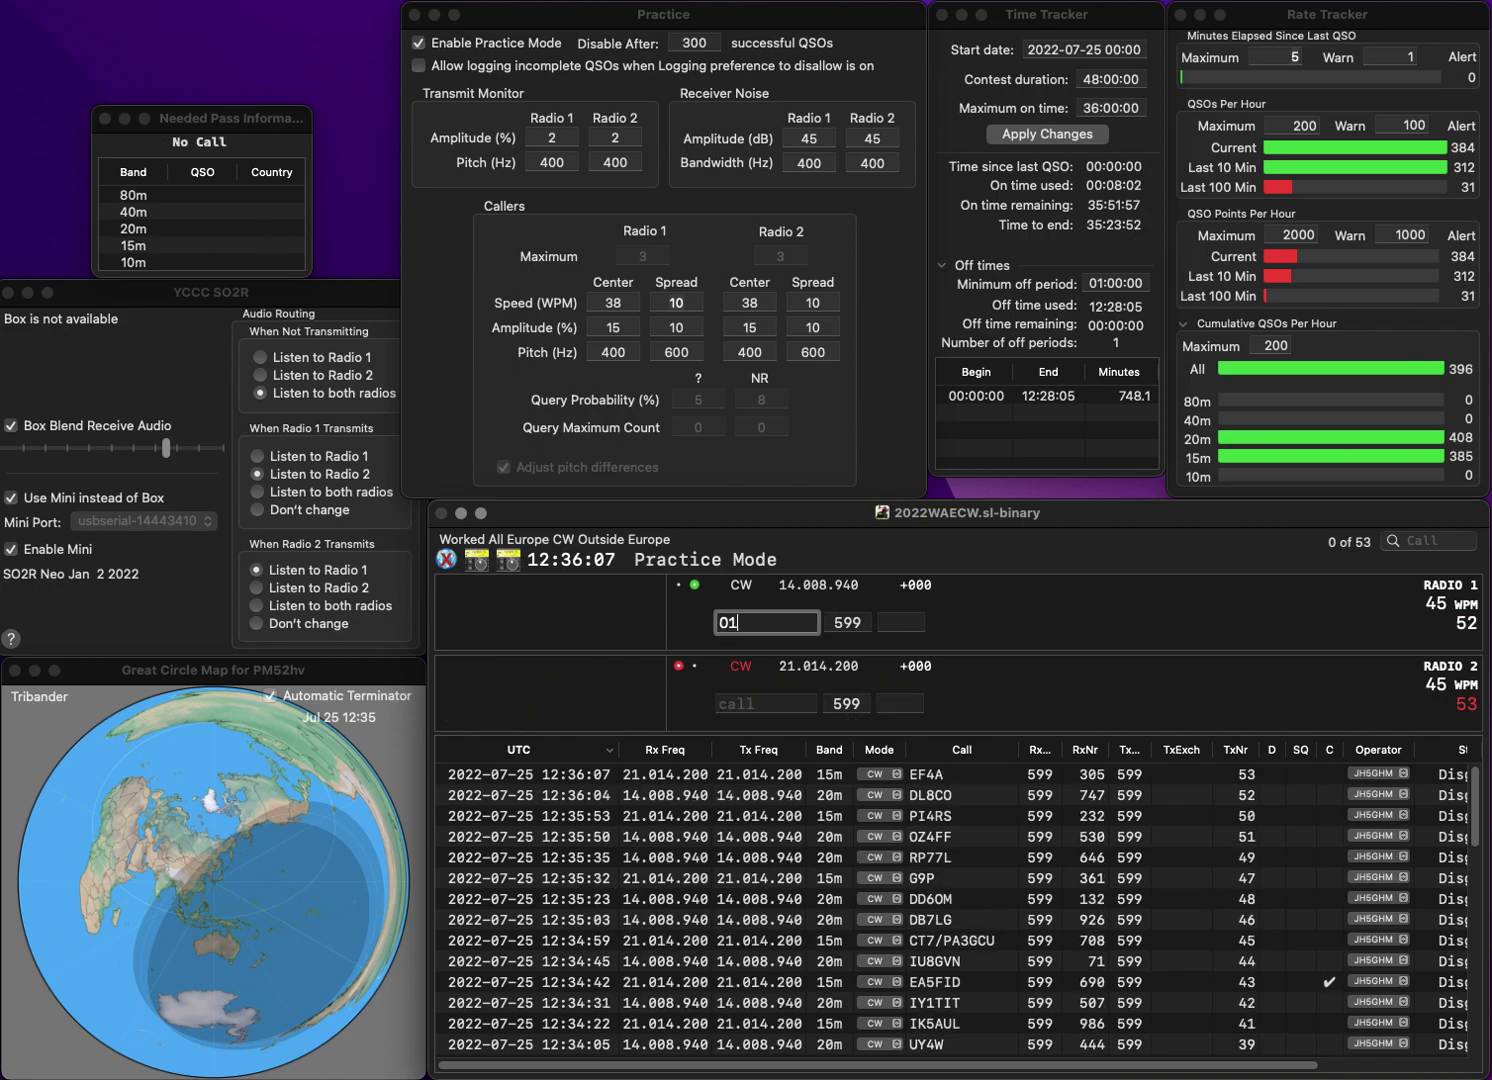
{"action": "type", "text": "SW"}
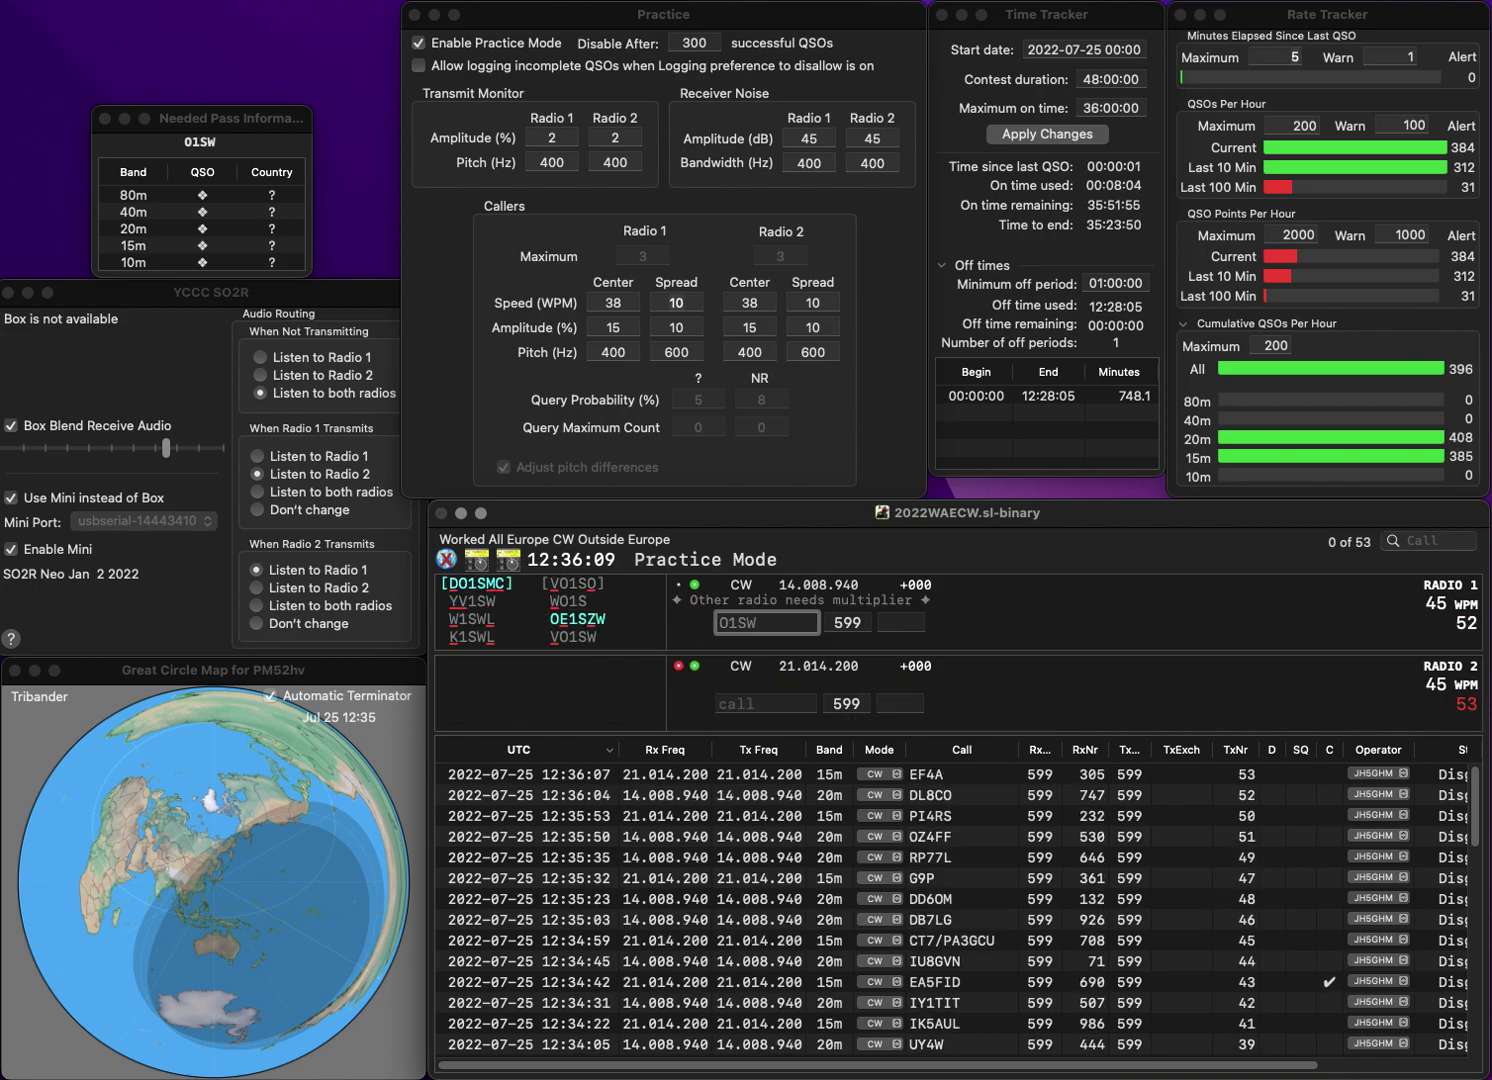
{"action": "key", "text": "BackSpace"}
{"action": "type", "text": "JF"}
{"action": "key", "text": "Home"}
{"action": "type", "text": "D"}
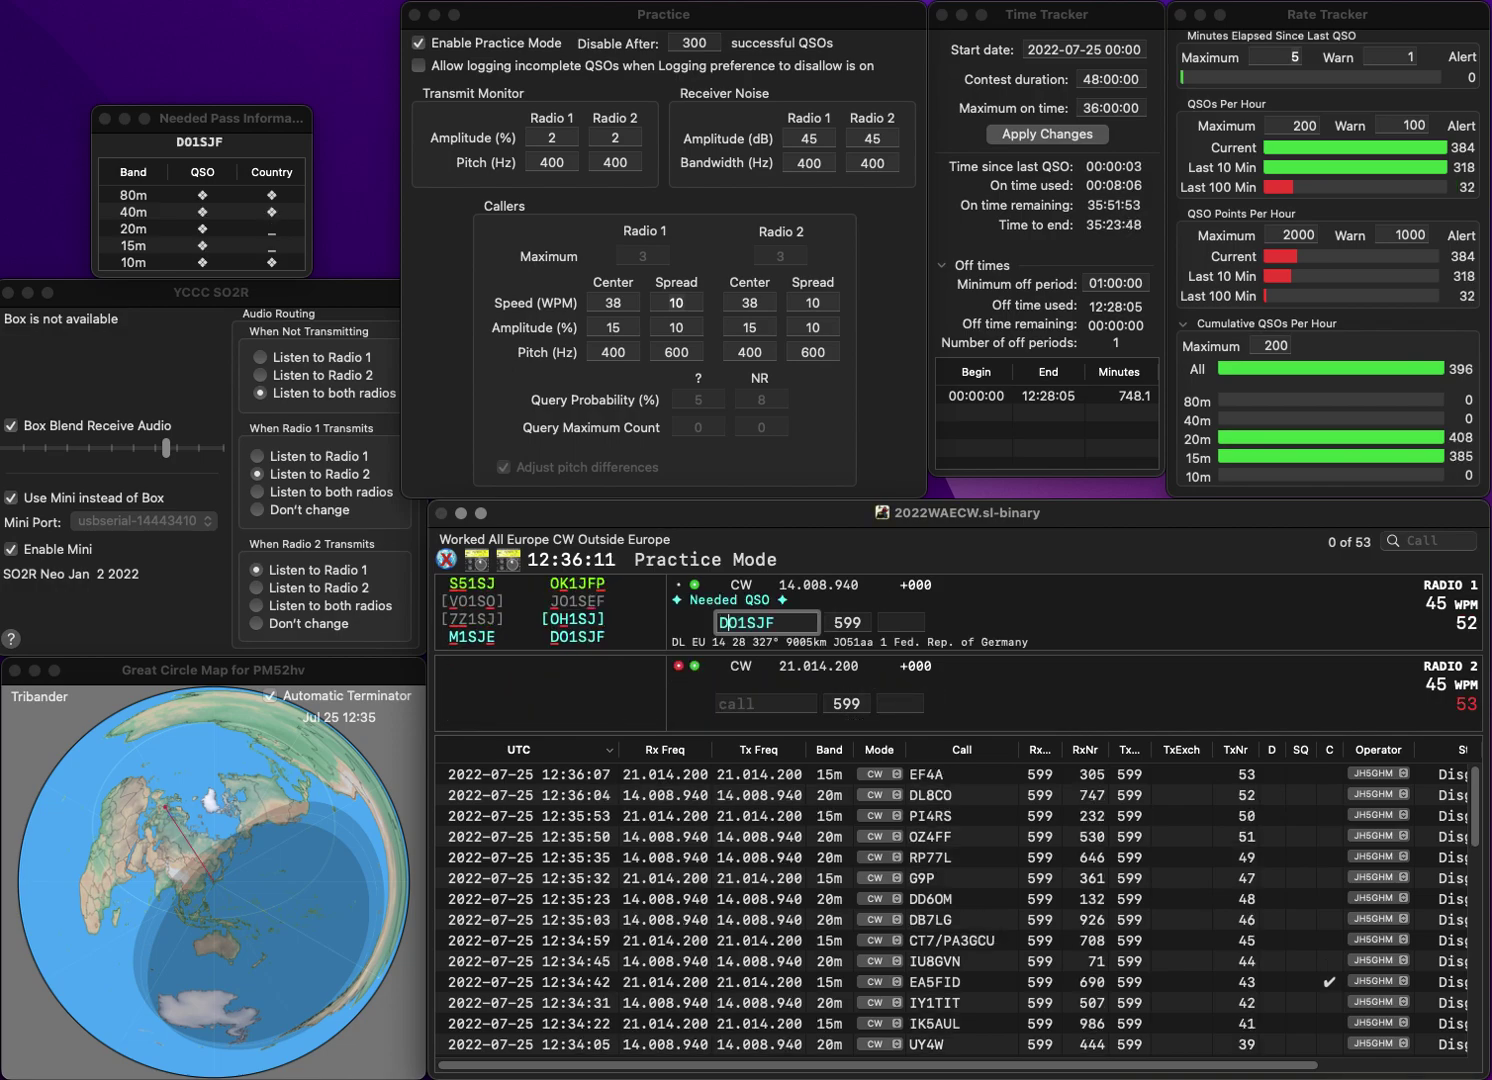
{"action": "key", "text": "Return"}
{"action": "type", "text": "L"}
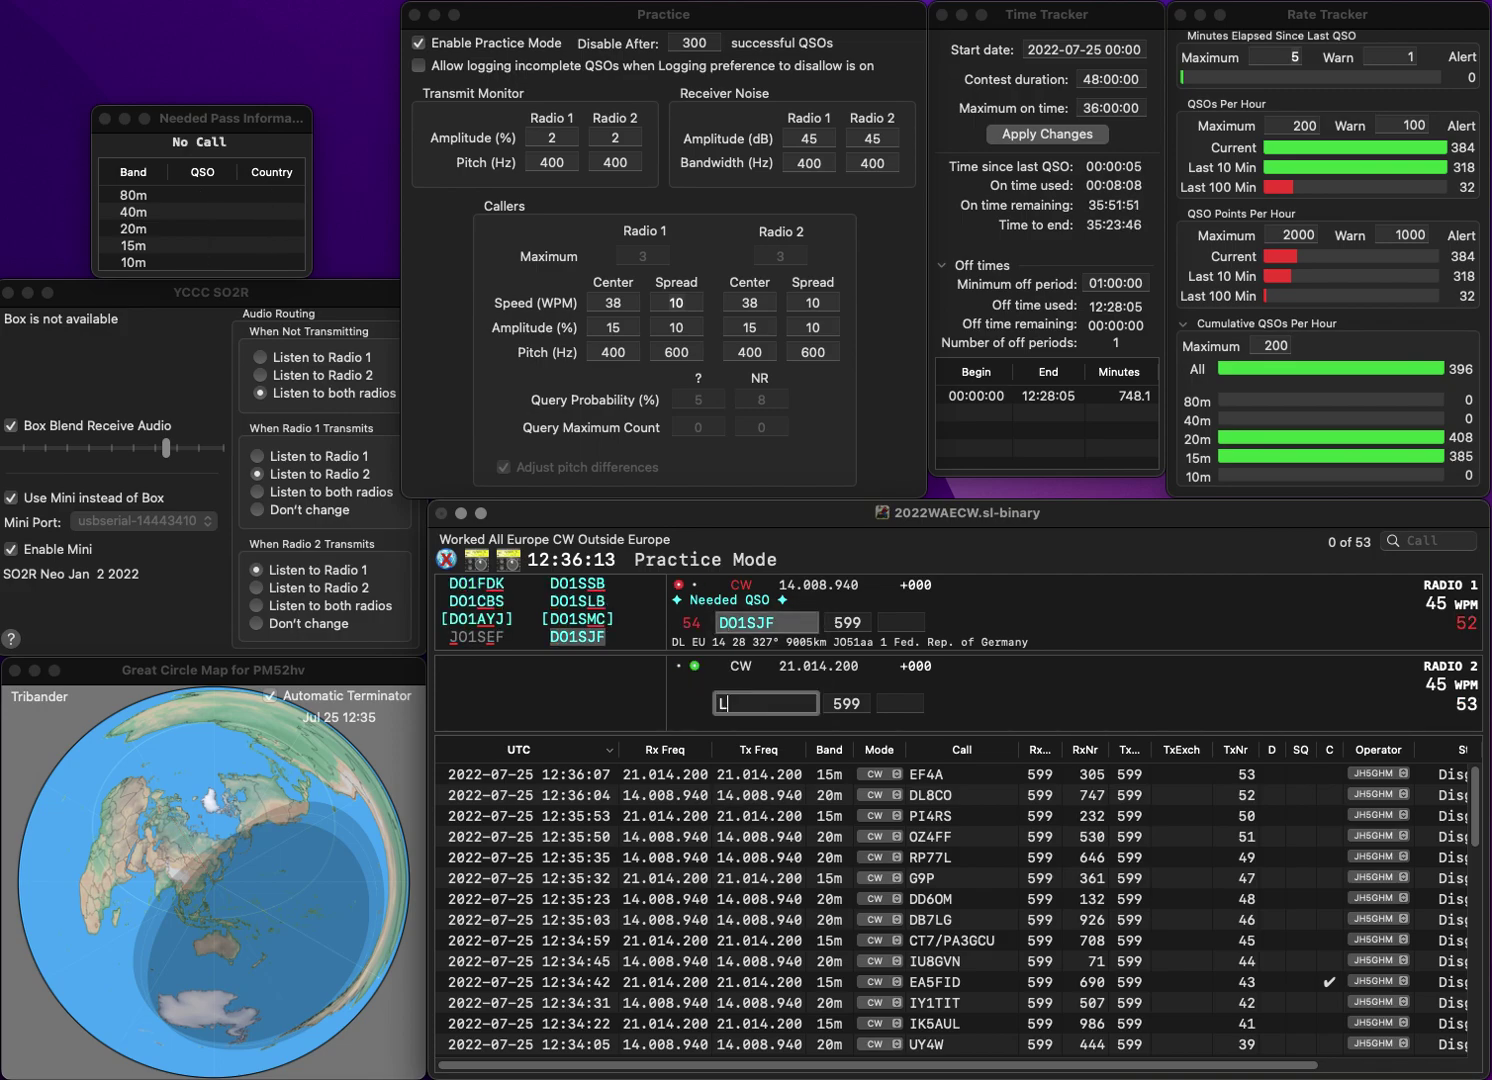
{"action": "type", "text": "A5YJ"}
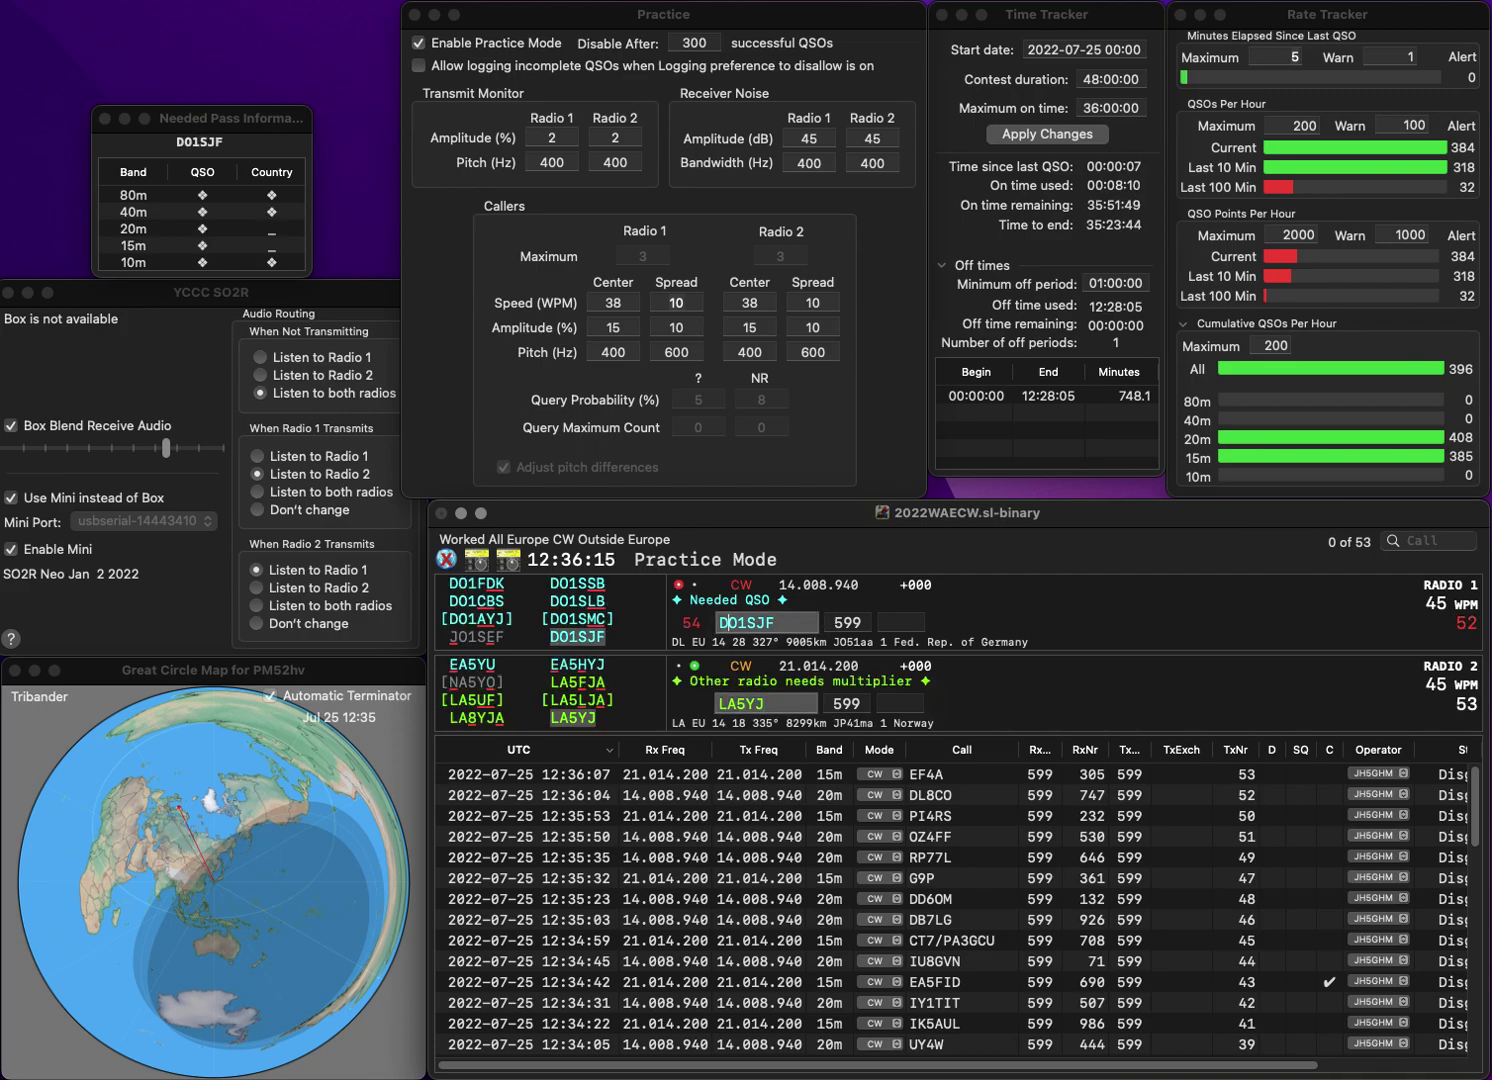
{"action": "key", "text": "Return"}
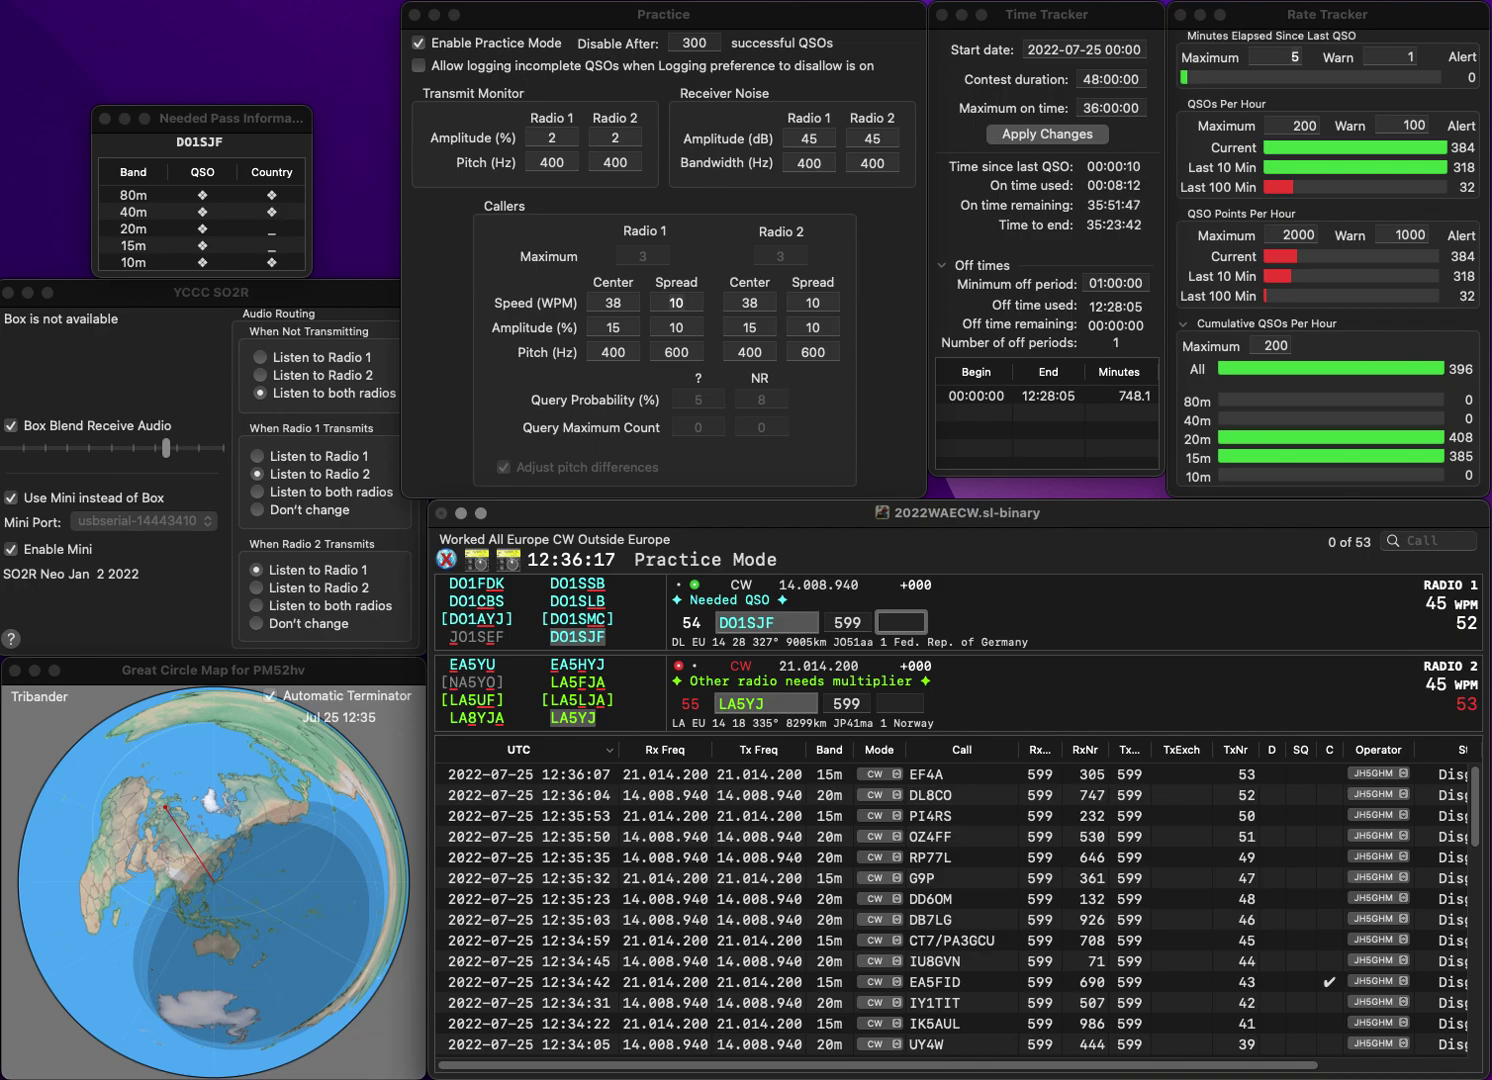
{"action": "type", "text": "959"}
{"action": "key", "text": "Return"}
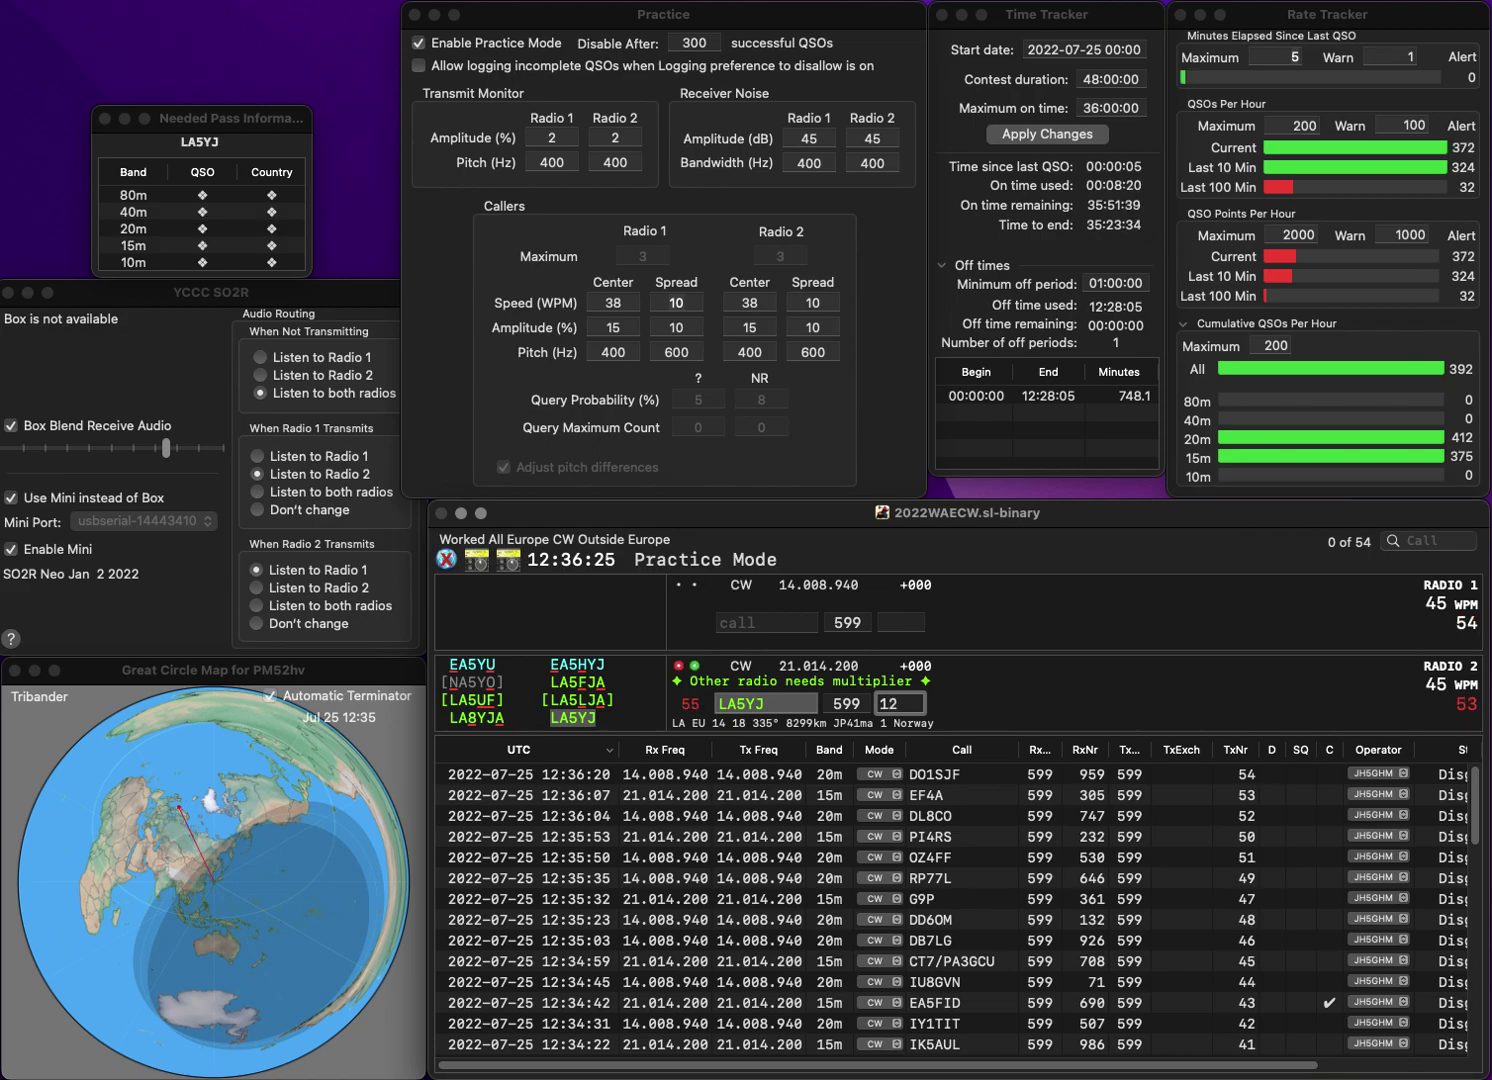
{"action": "type", "text": "9"}
{"action": "key", "text": "Return"}
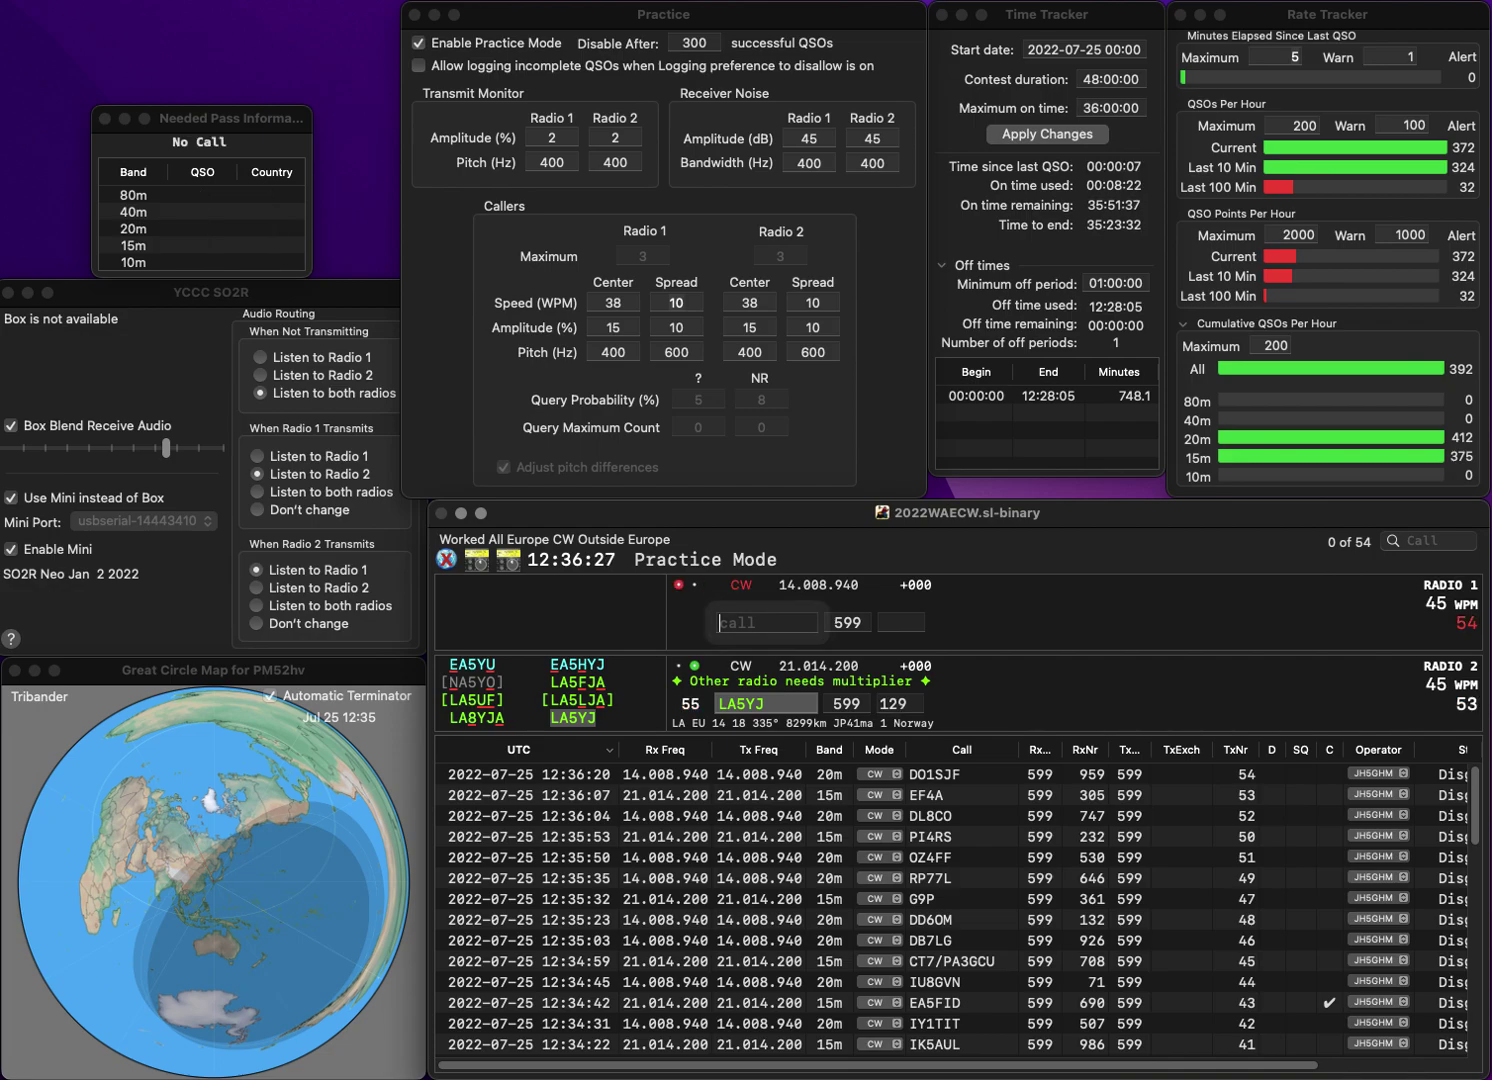
- Answer HA8NT on Radio 1 and DL6MDG on Radio 2
{"action": "type", "text": "HA"}
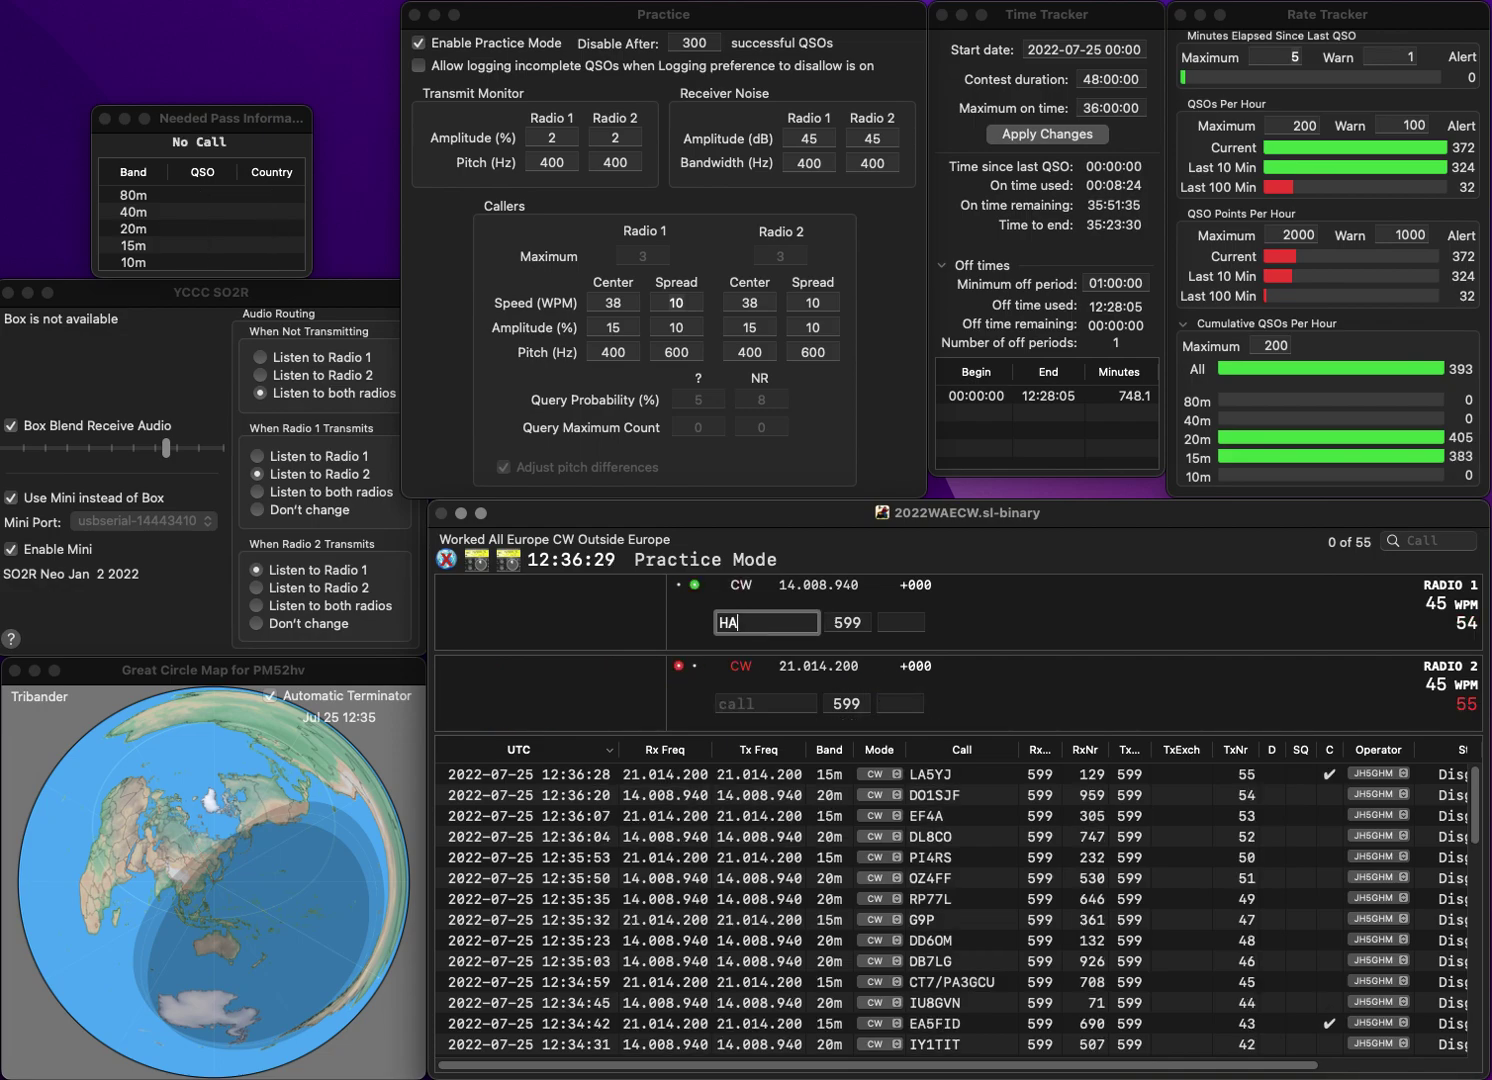
{"action": "type", "text": "8NT"}
{"action": "key", "text": "Return"}
{"action": "type", "text": "DL6MDG"}
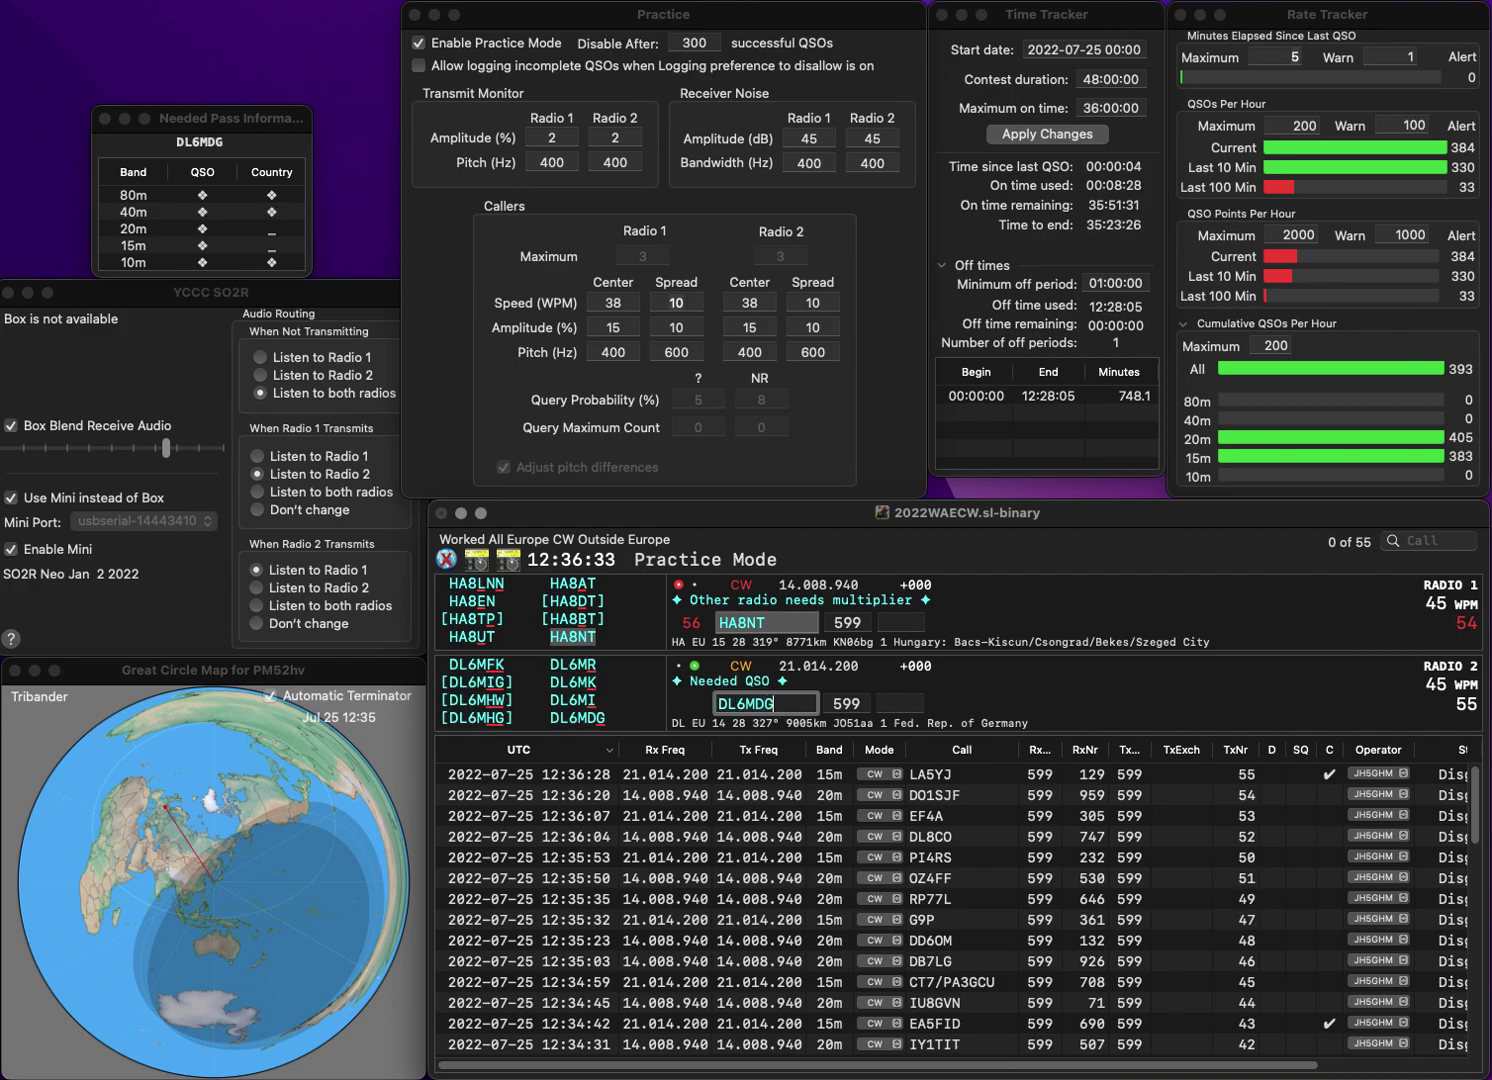
{"action": "key", "text": "Return"}
{"action": "type", "text": "7"}
{"action": "key", "text": "Return"}
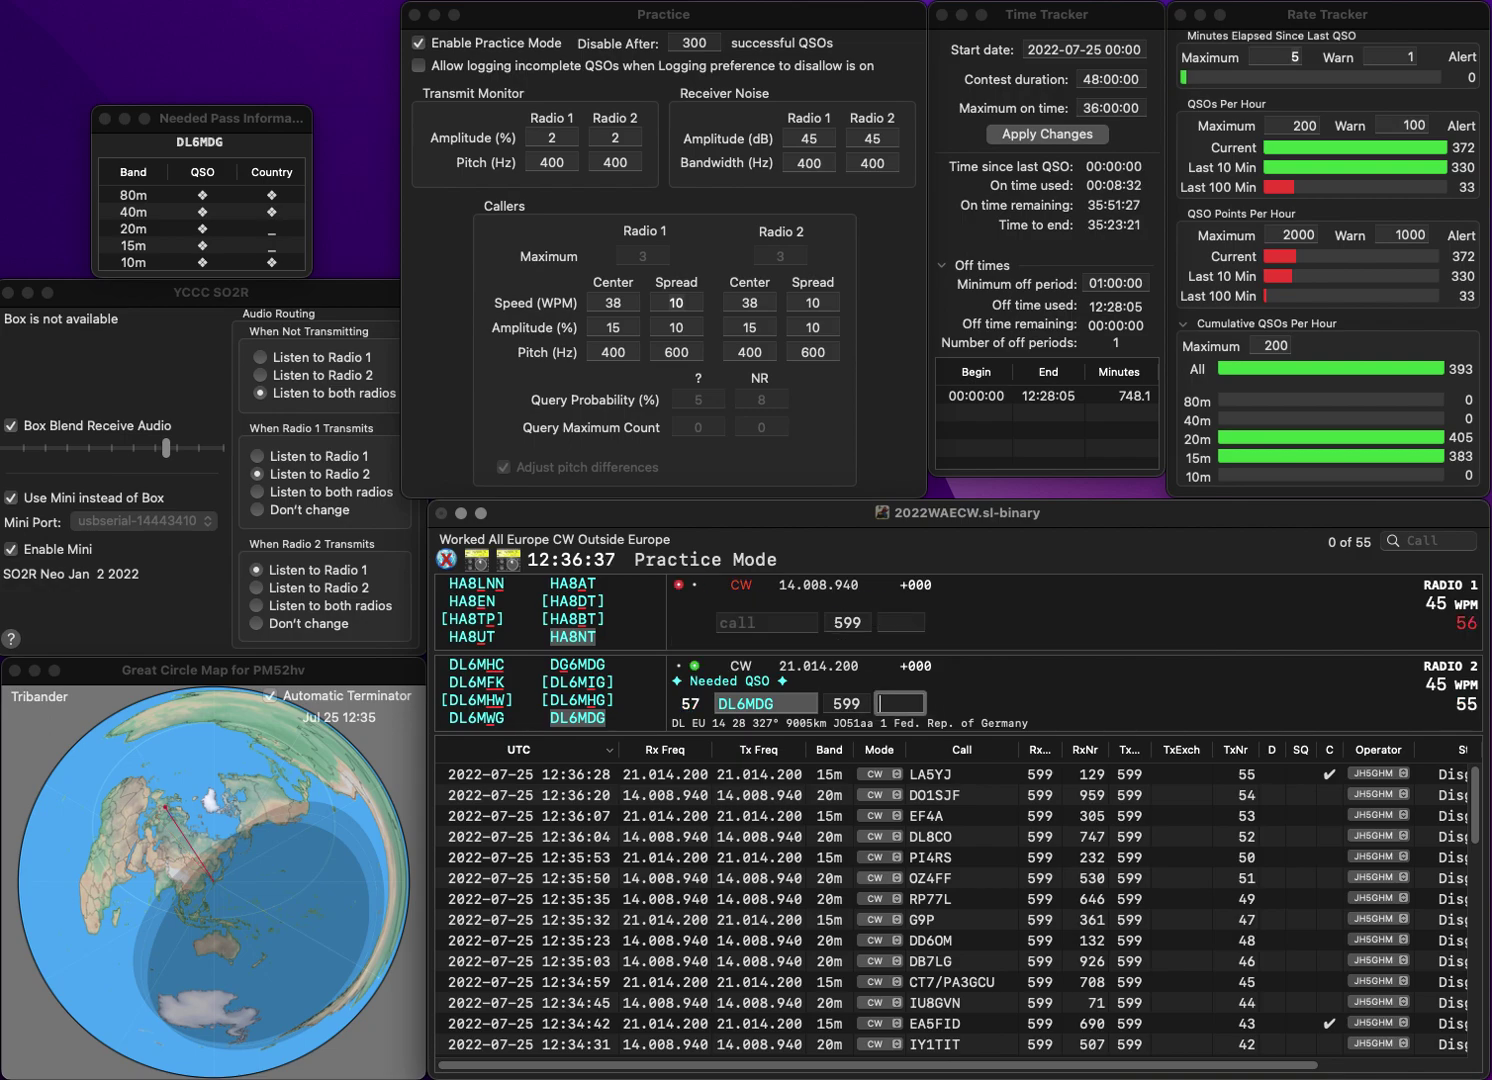
{"action": "type", "text": "667"}
{"action": "key", "text": "Return"}
- Answer the partial call Q8F on Radio 1 and YU1U on Radio 2
{"action": "type", "text": "Q8FL"}
{"action": "key", "text": "BackSpace"}
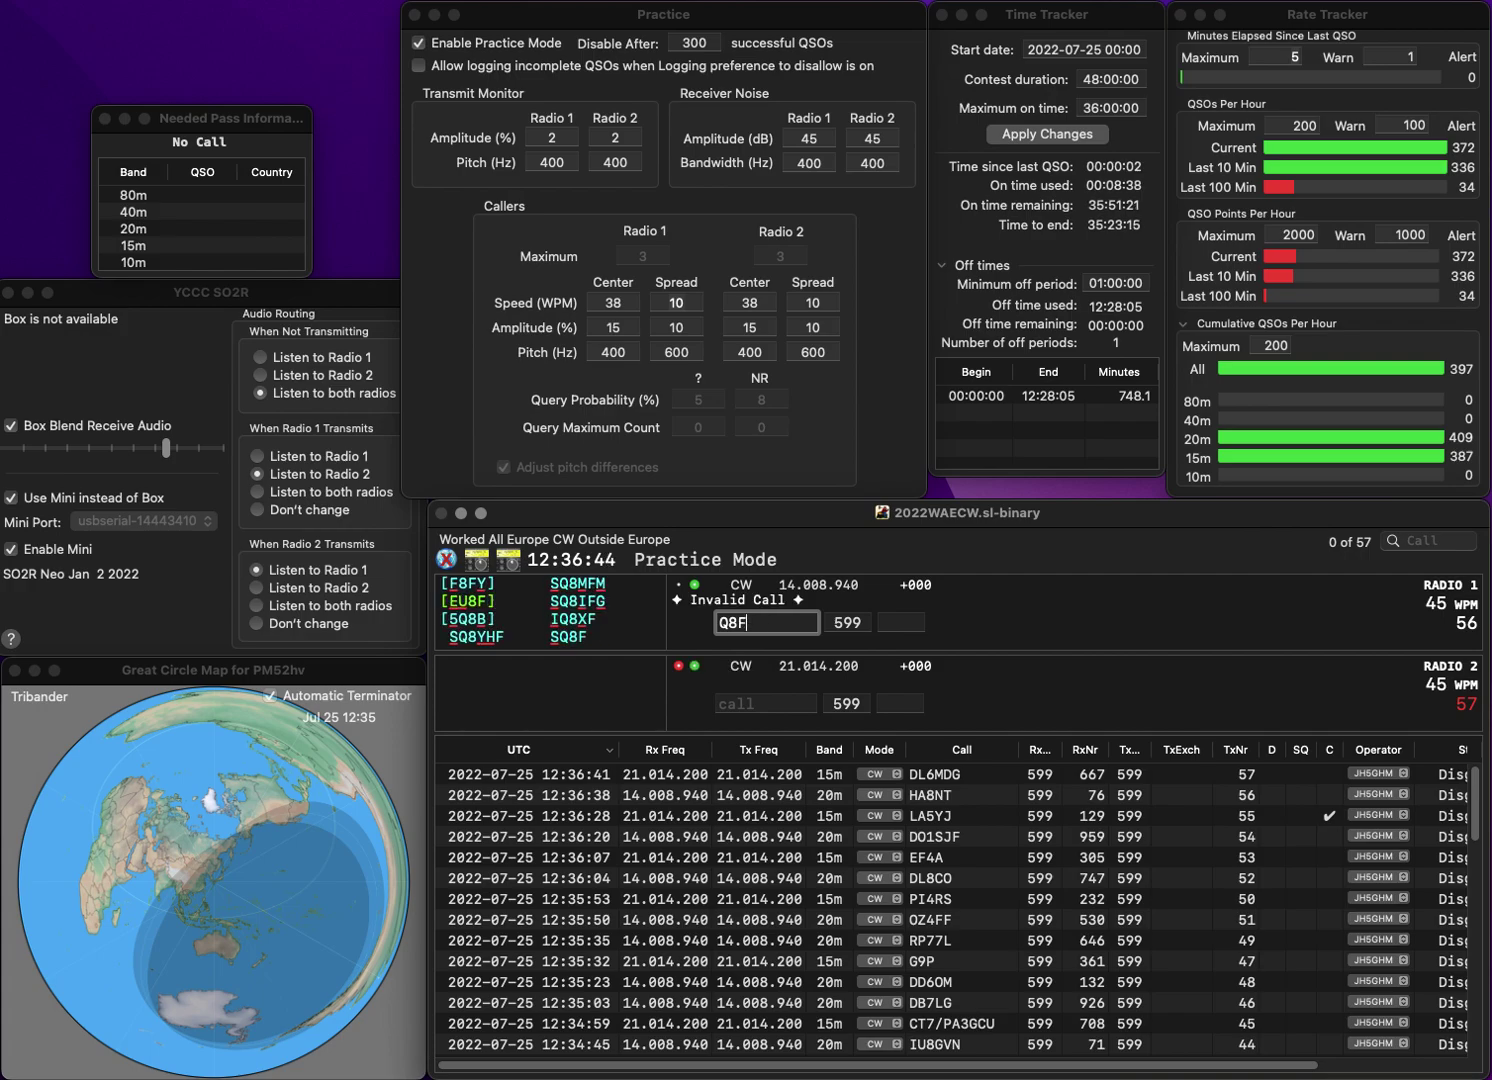
{"action": "key", "text": "Return"}
{"action": "type", "text": "YU1U"}
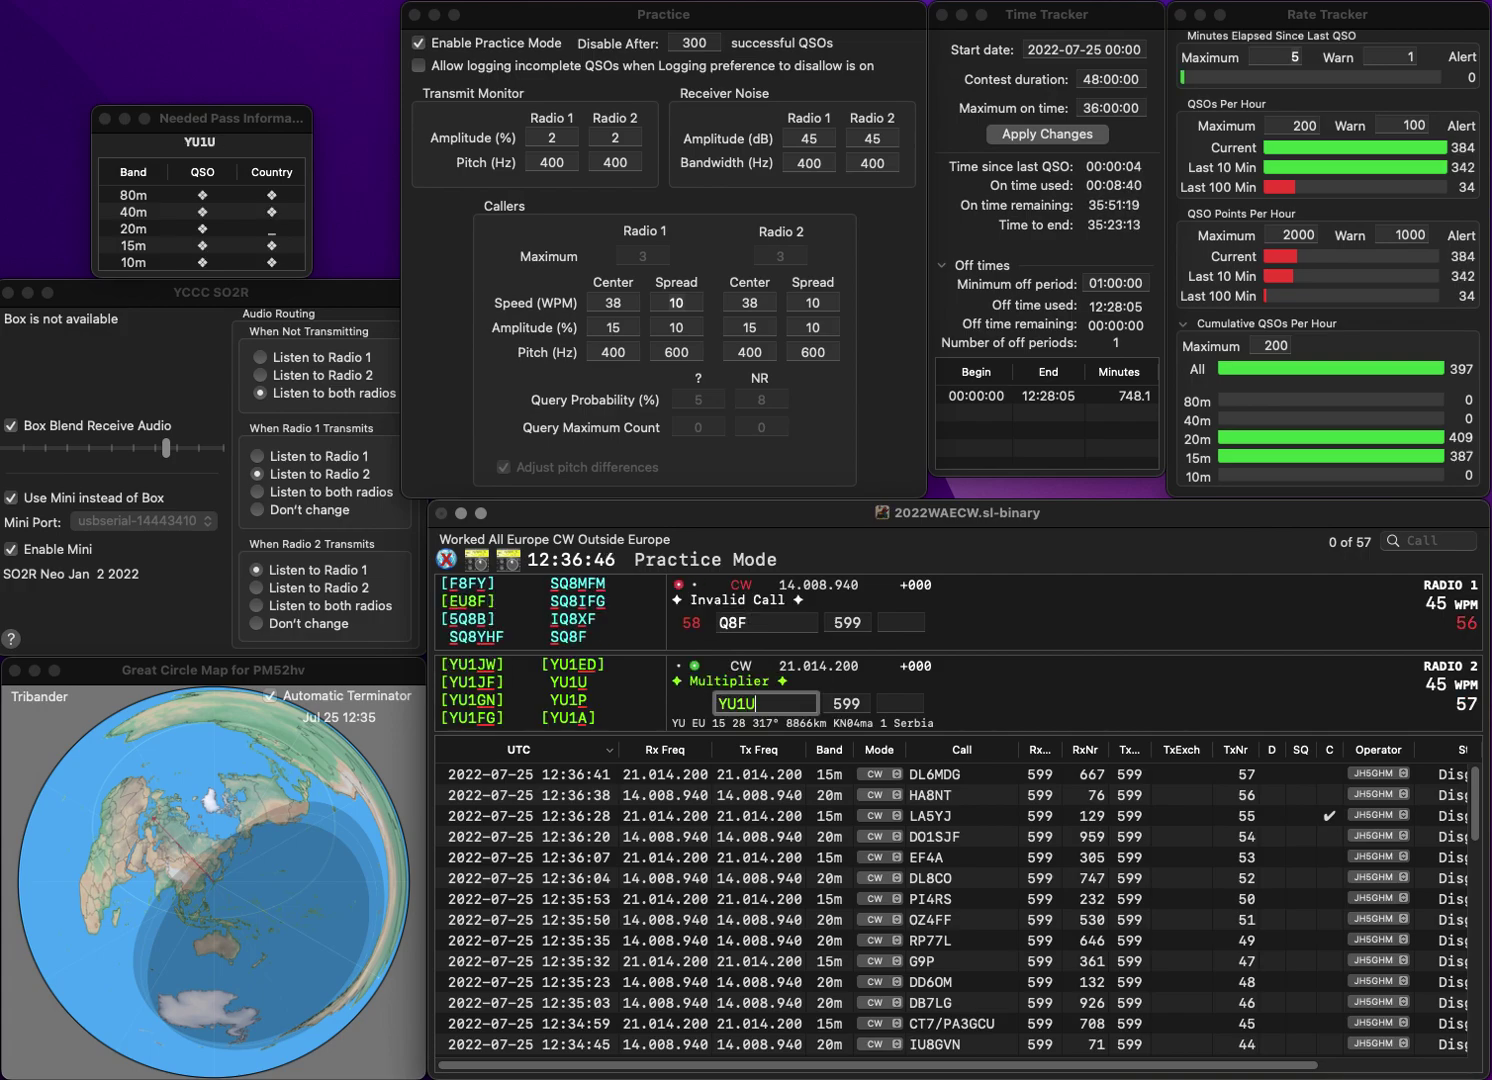
{"action": "key", "text": "backslash"}
- Complete and correct the Radio 1 call to SQ7FPD and answer it
{"action": "key", "text": "Home"}
{"action": "type", "text": "SQ8F"}
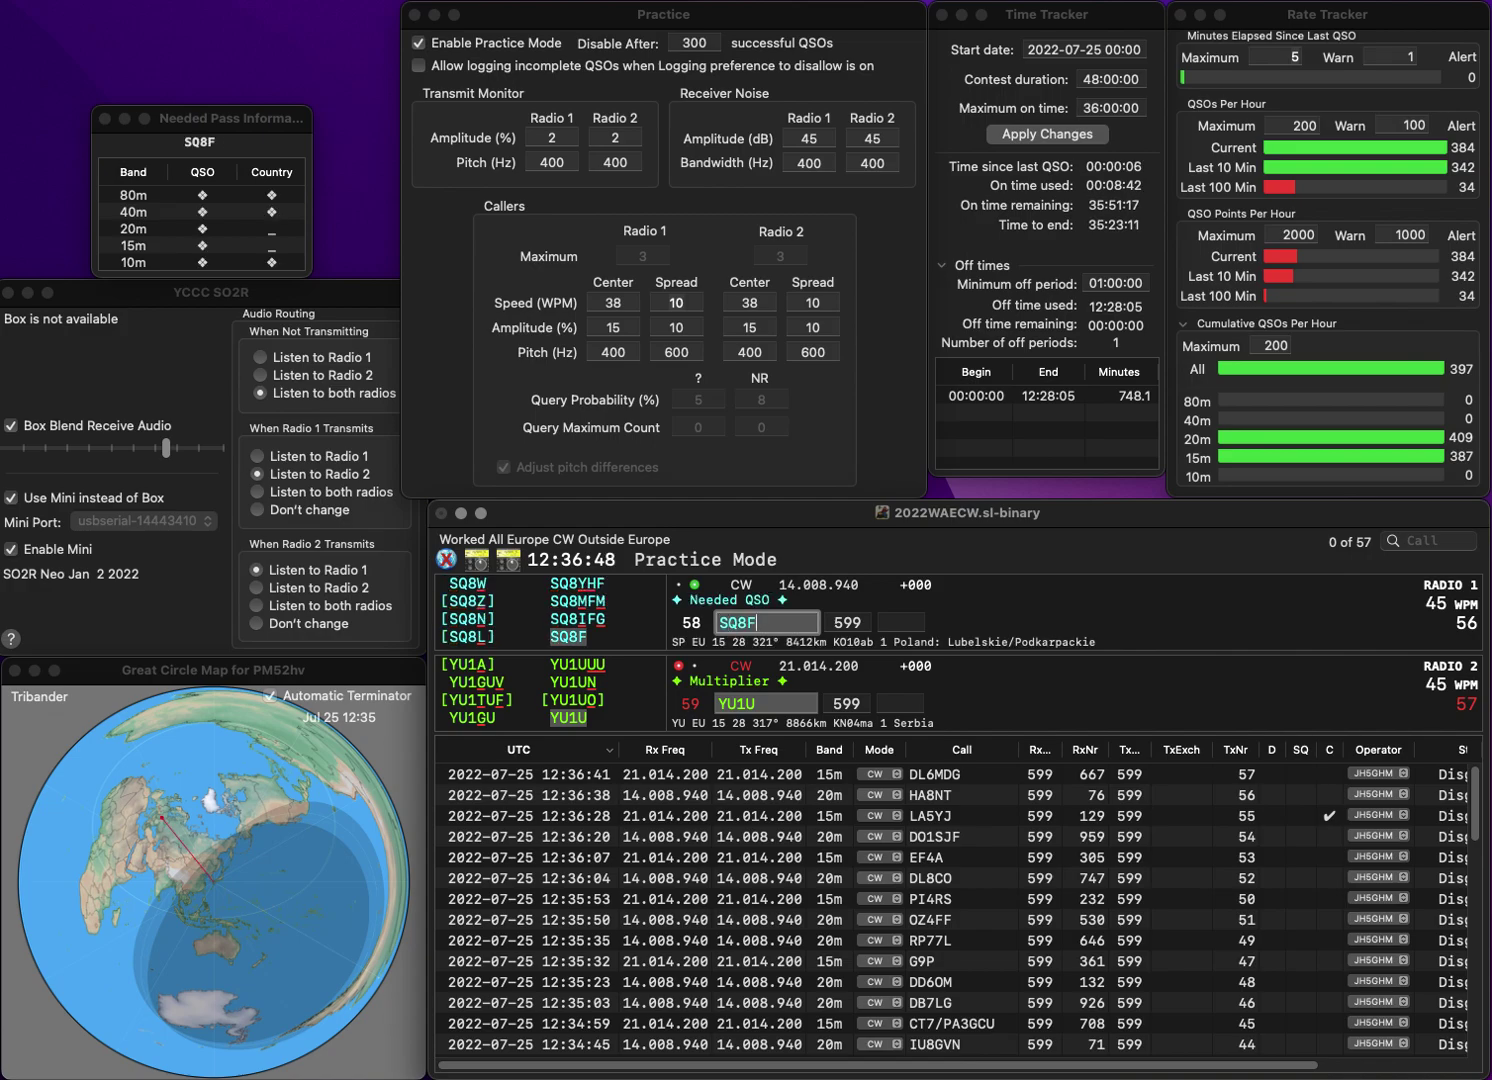
{"action": "type", "text": "PD"}
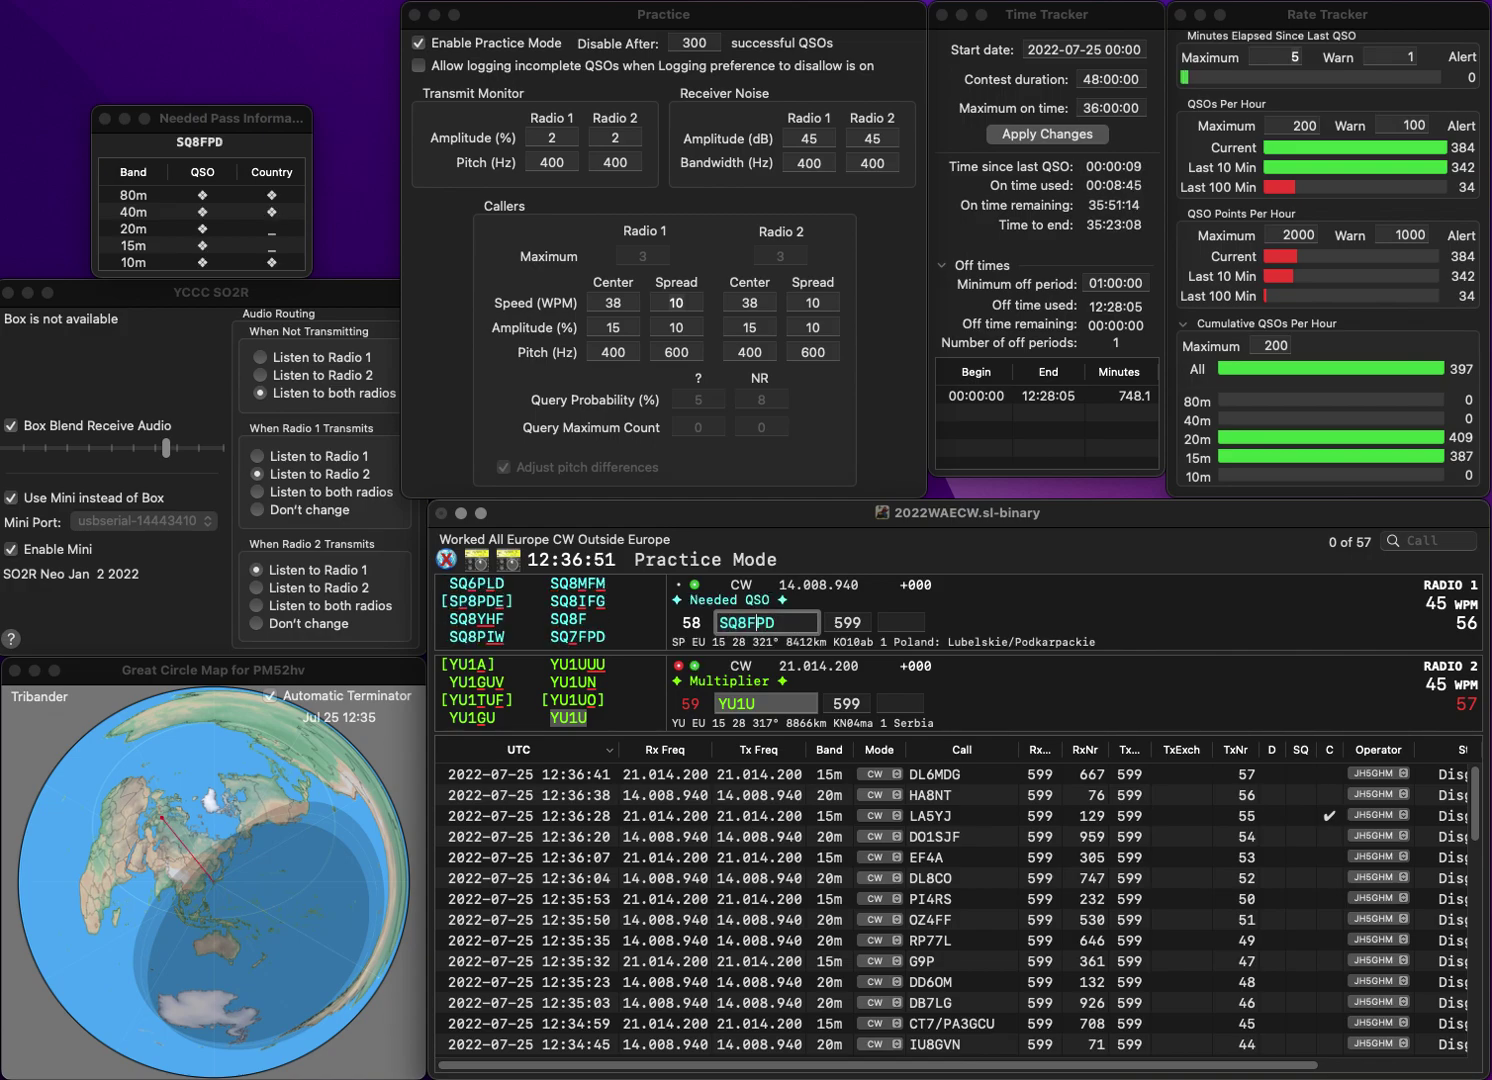
{"action": "key", "text": "Left"}
{"action": "key", "text": "BackSpace"}
{"action": "type", "text": "7"}
{"action": "key", "text": "Return"}
- Log YU1U on Radio 2 with received number 67 and SQ7FPD on Radio 1 with received number 365
{"action": "key", "text": "backslash"}
{"action": "type", "text": "67"}
{"action": "key", "text": "backslash"}
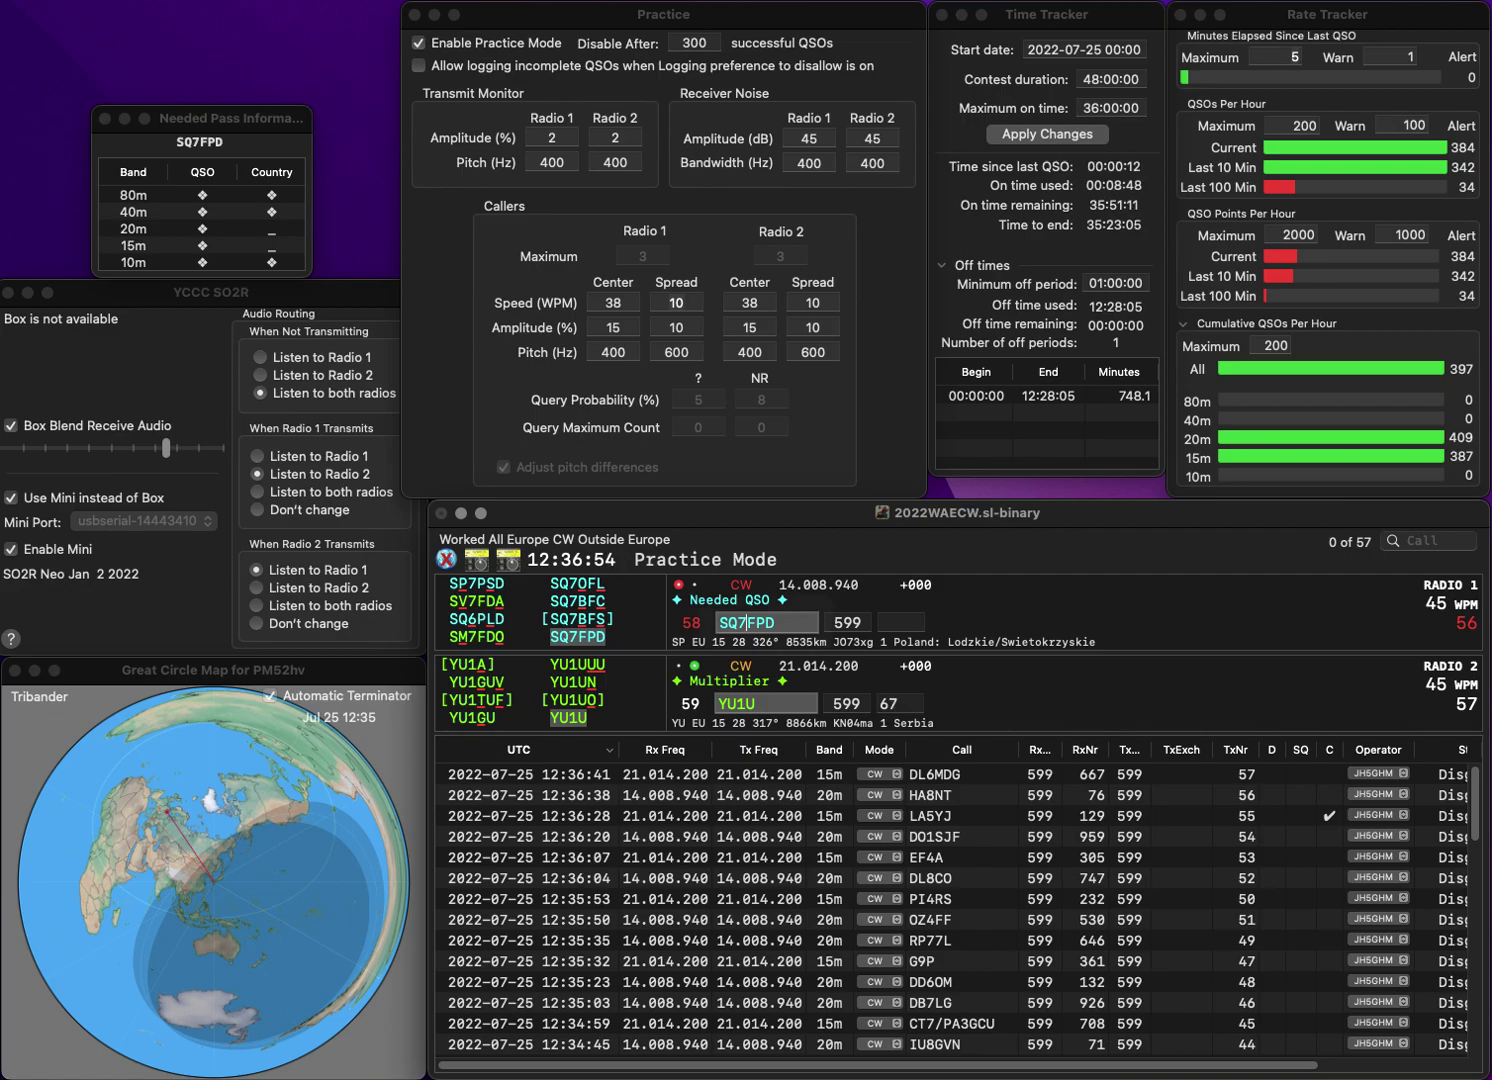
{"action": "key", "text": "Return"}
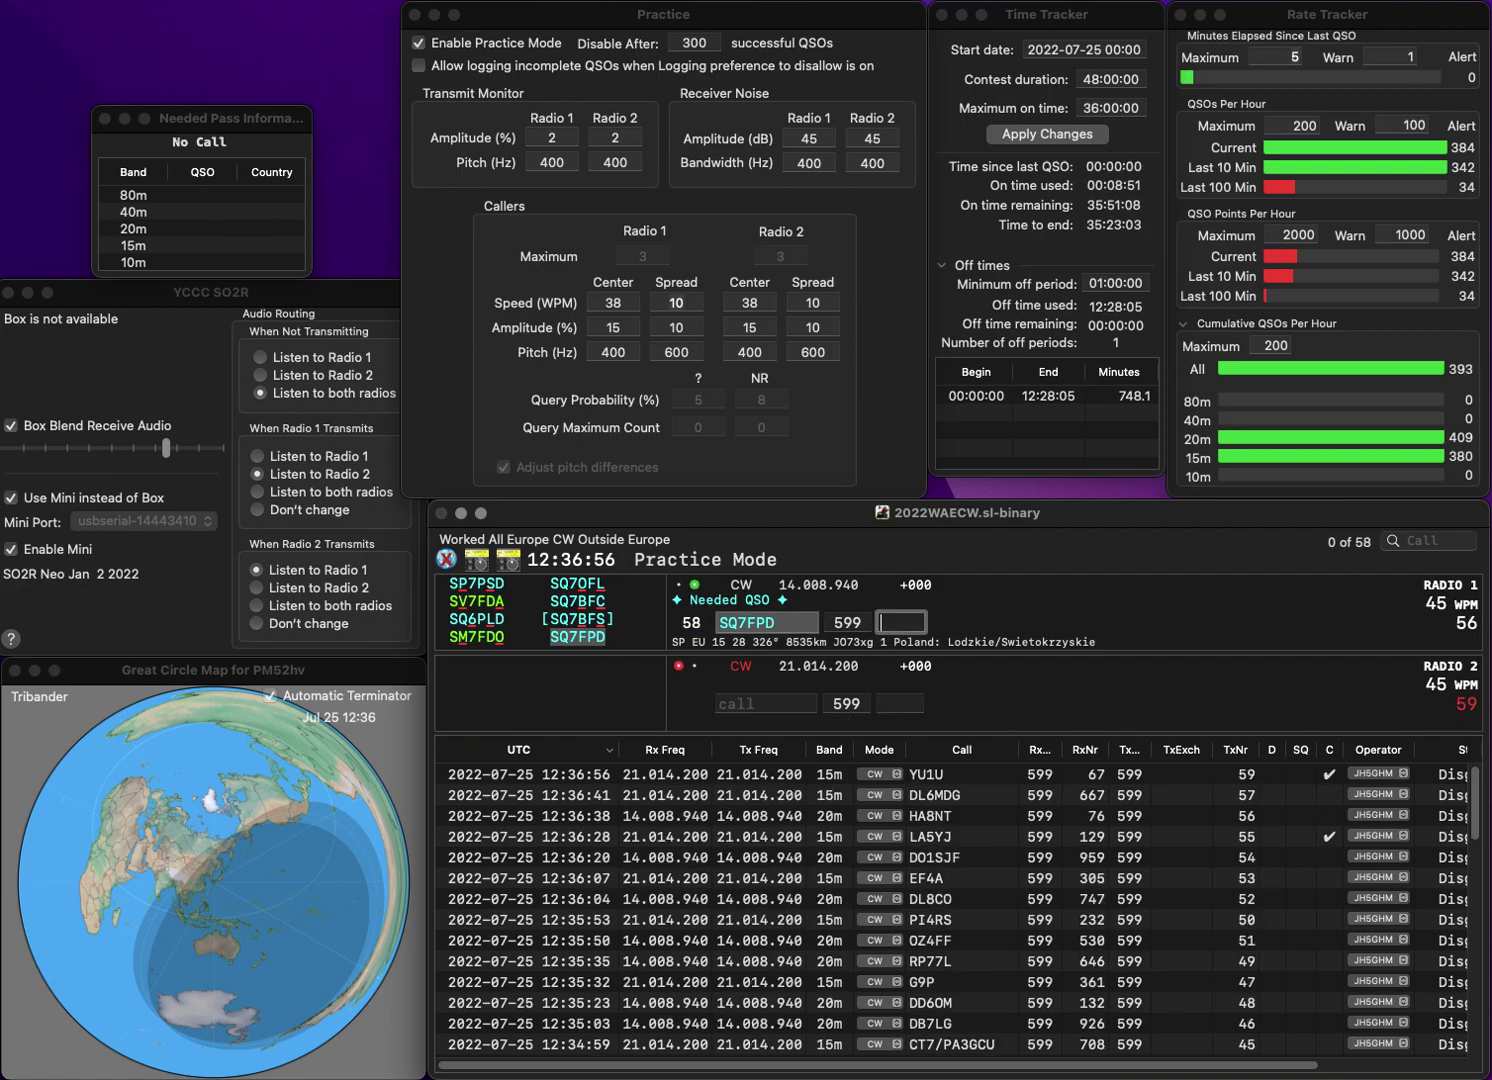
{"action": "type", "text": "365"}
{"action": "key", "text": "Return"}
- Answer the partial call 0BK on Radio 2 and G2B on Radio 1
{"action": "type", "text": "0BK"}
{"action": "key", "text": "Return"}
{"action": "type", "text": "G2B"}
{"action": "key", "text": "Return"}
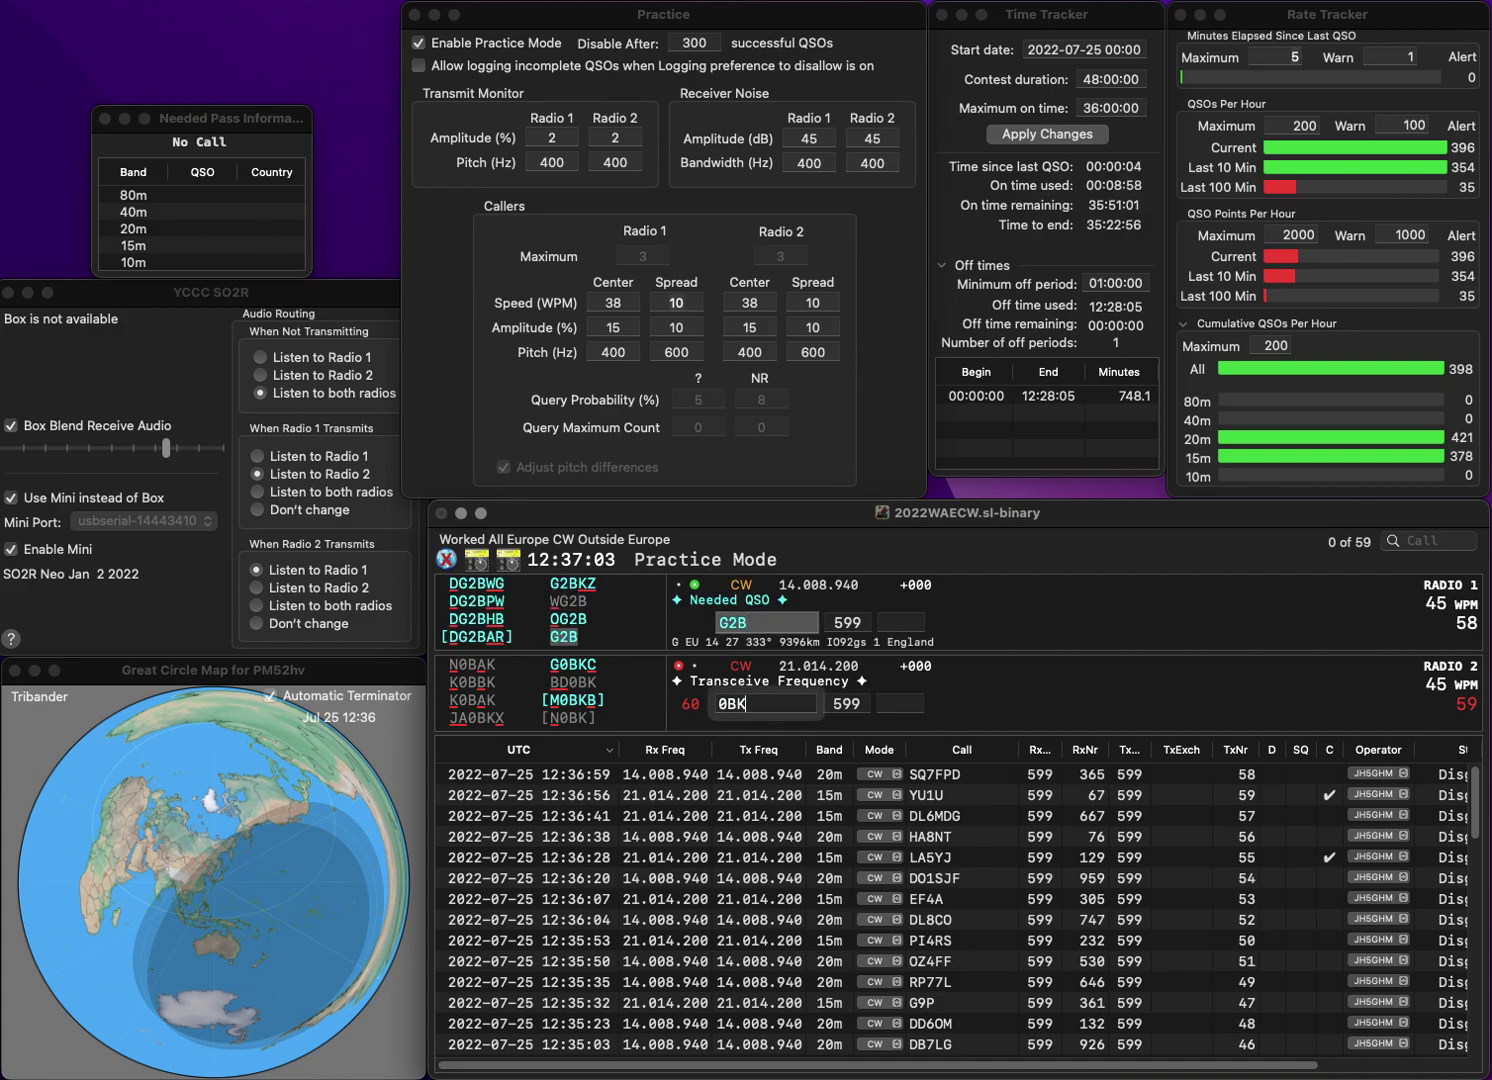
{"action": "type", "text": "G0BK"}
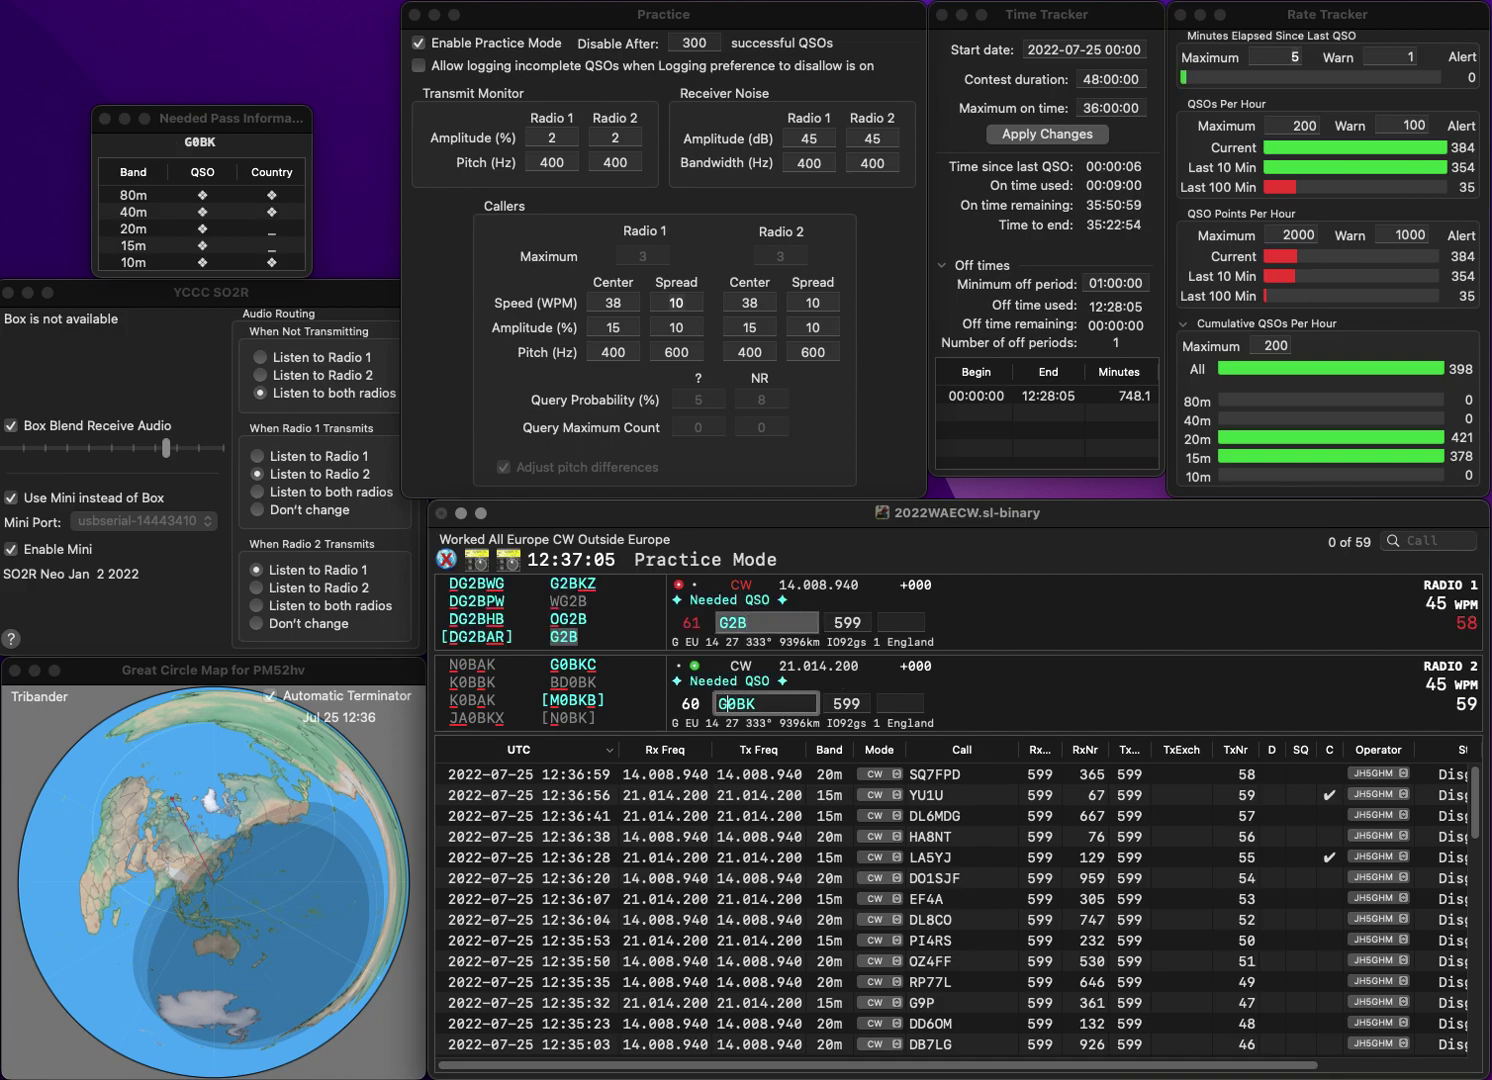
{"action": "type", "text": "U/P"}
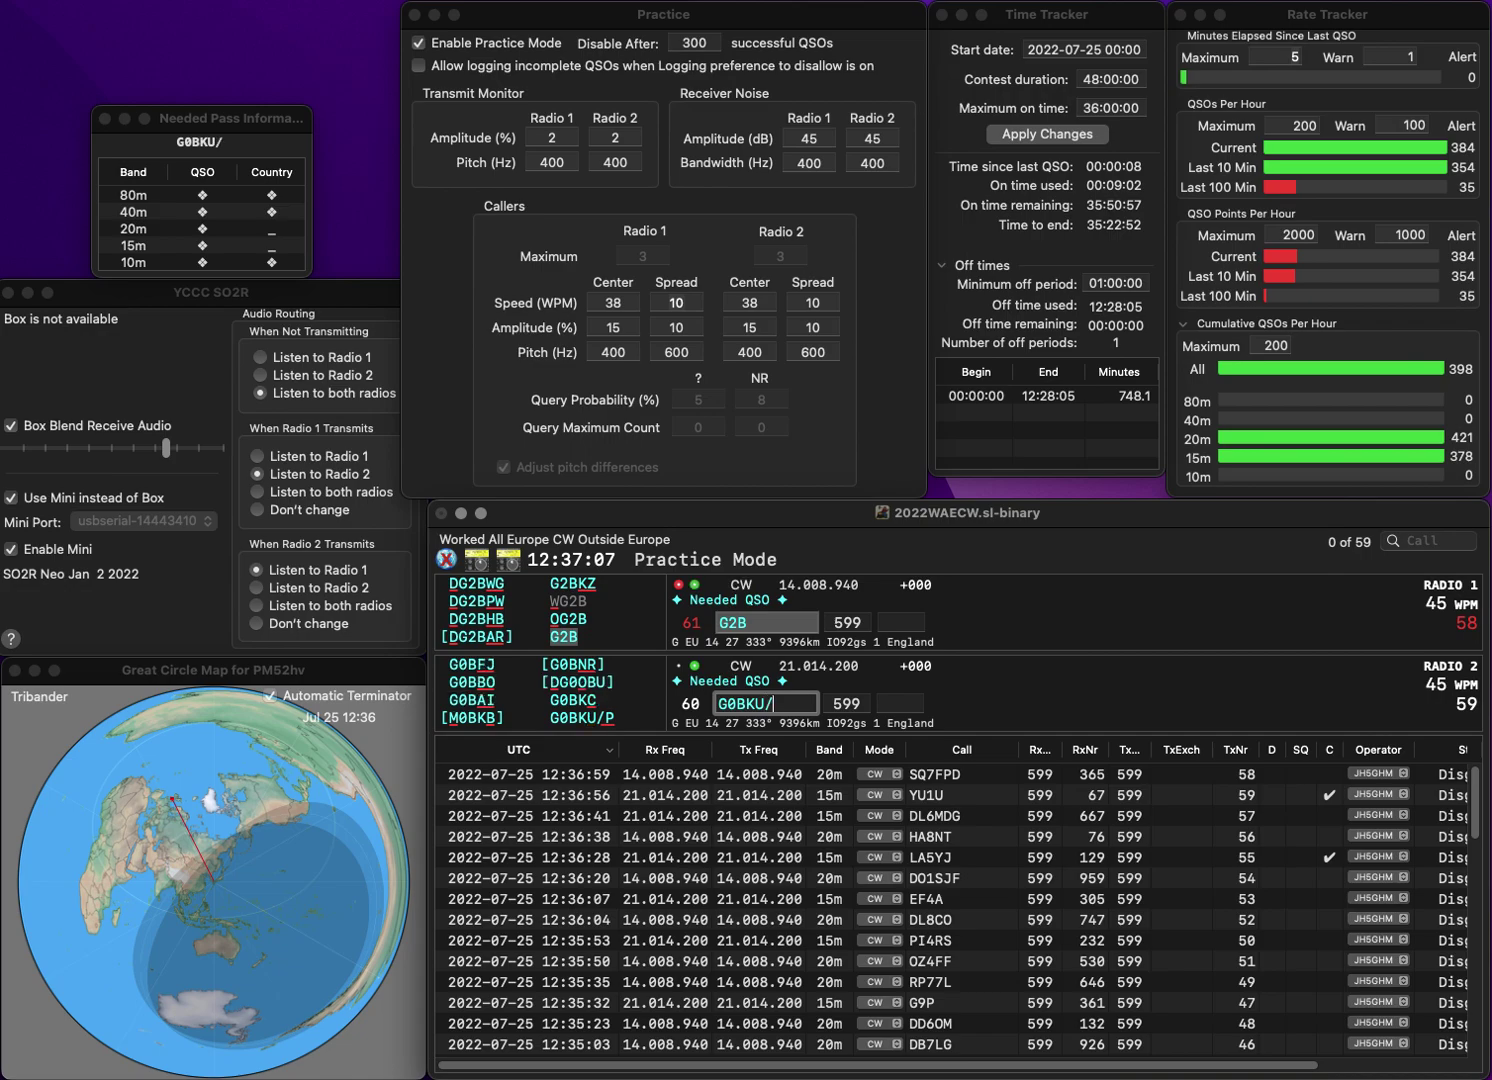
{"action": "key", "text": "Return"}
{"action": "key", "text": "Tab"}
{"action": "type", "text": "9"}
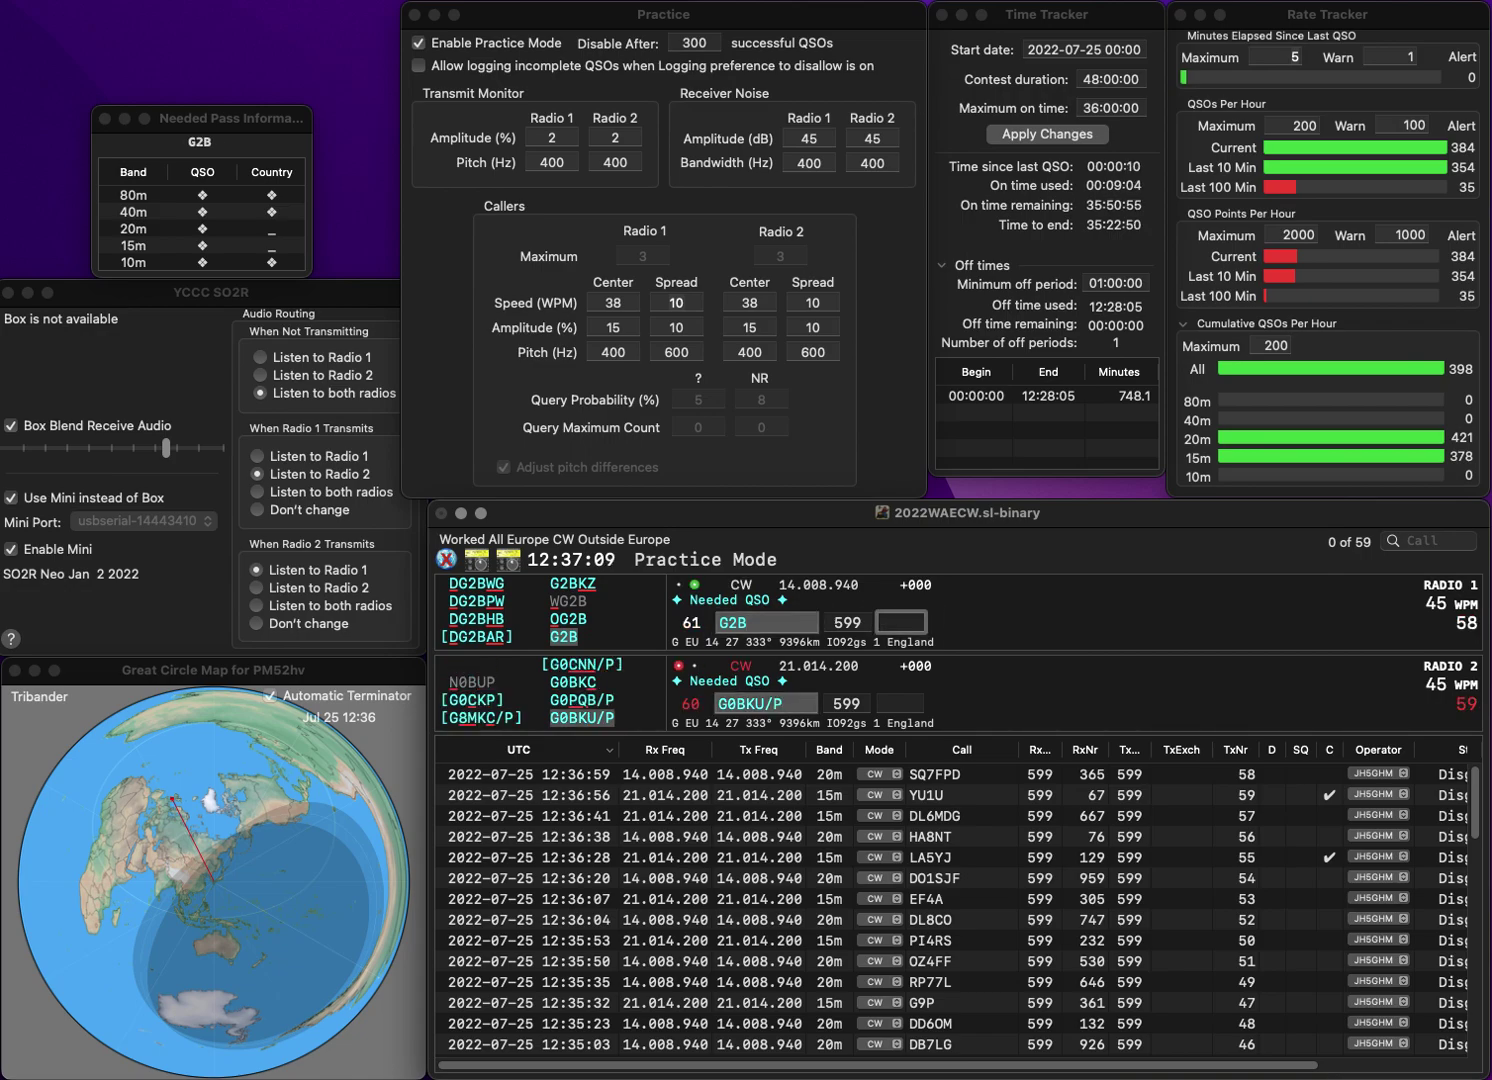
{"action": "type", "text": "05"}
{"action": "key", "text": "Return"}
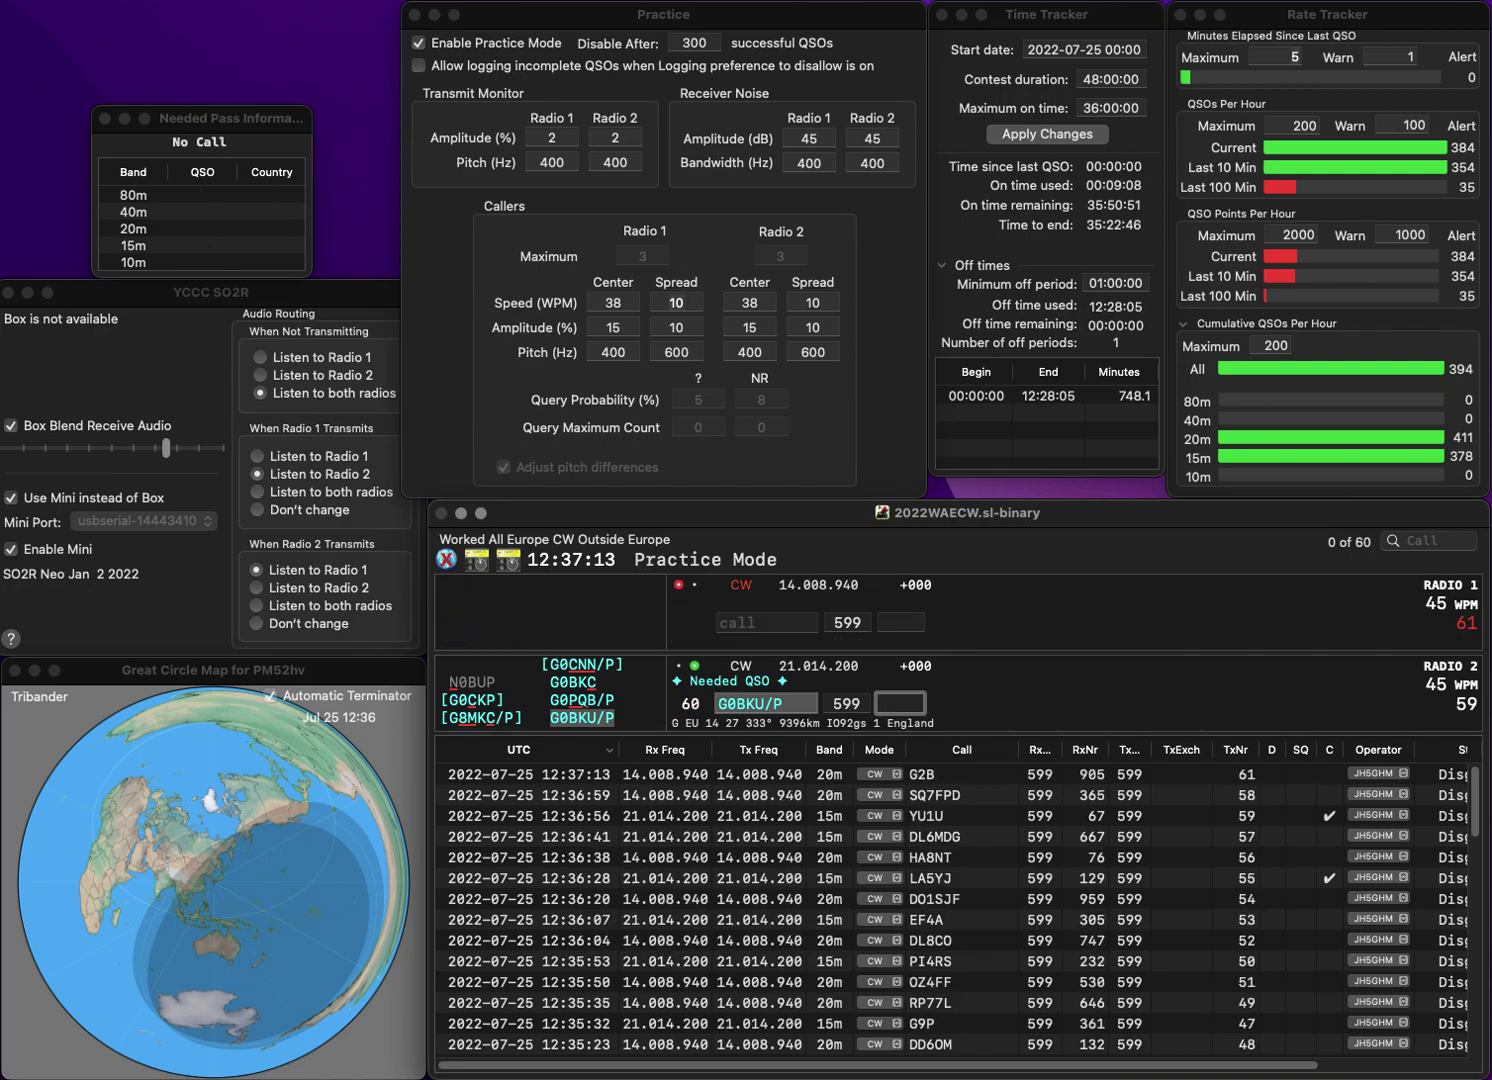
{"action": "type", "text": "180"}
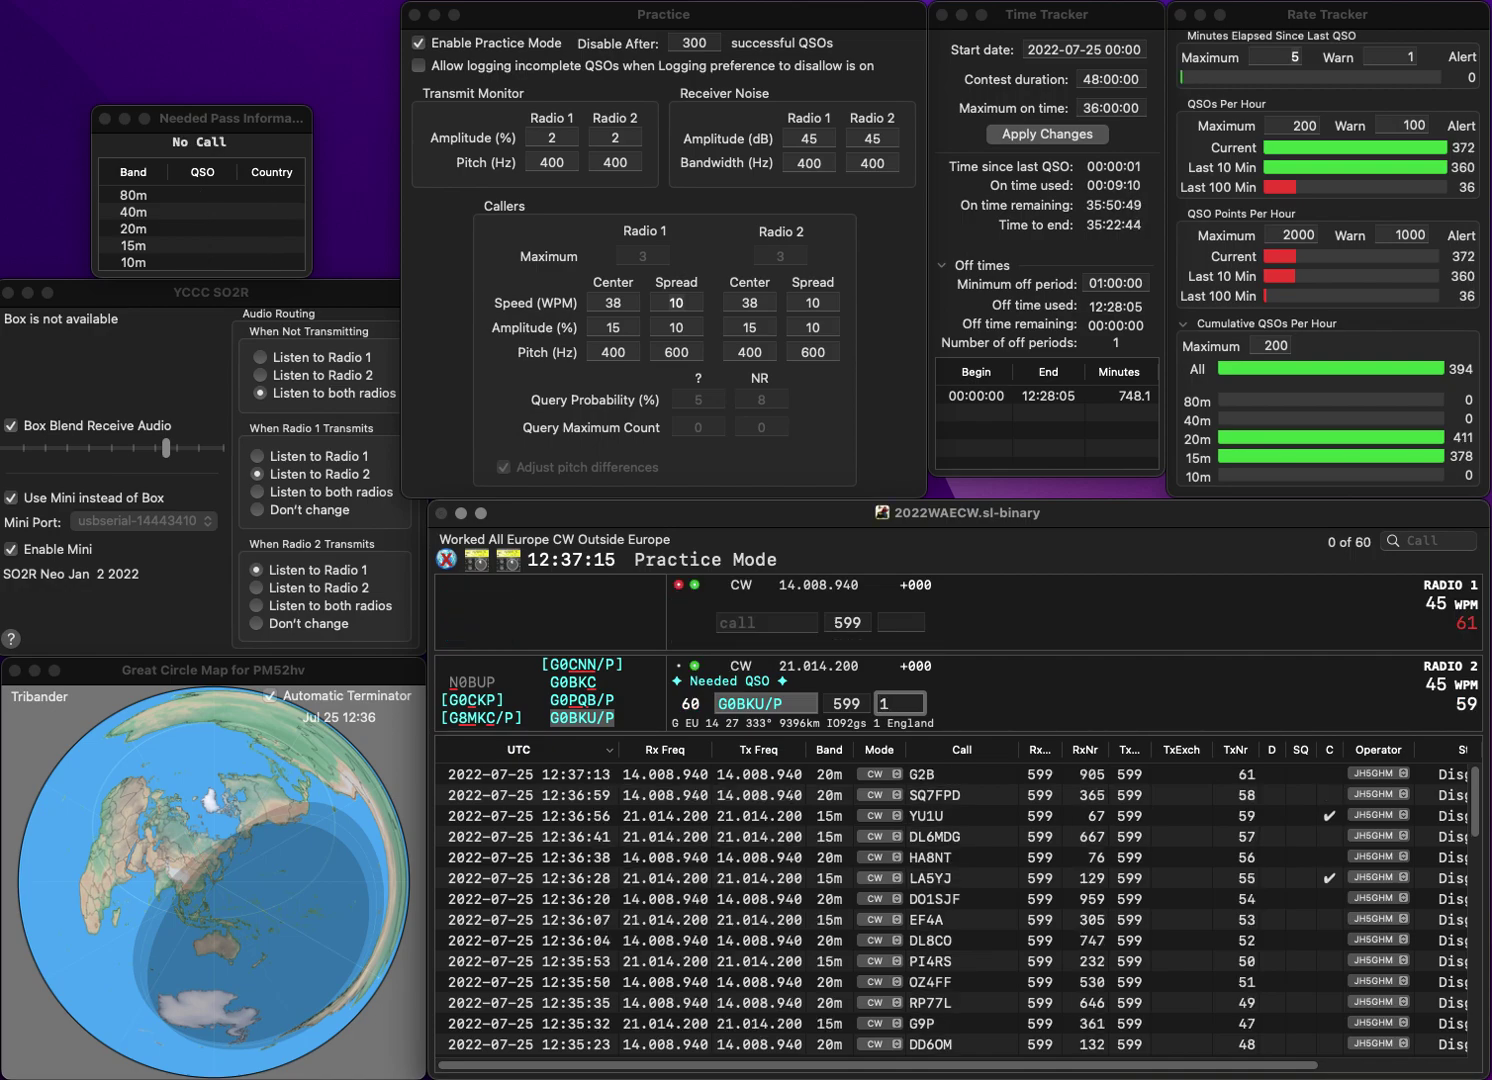
{"action": "key", "text": "Return"}
{"action": "type", "text": "II6A"}
{"action": "key", "text": "Return"}
{"action": "type", "text": "OE2VEL"}
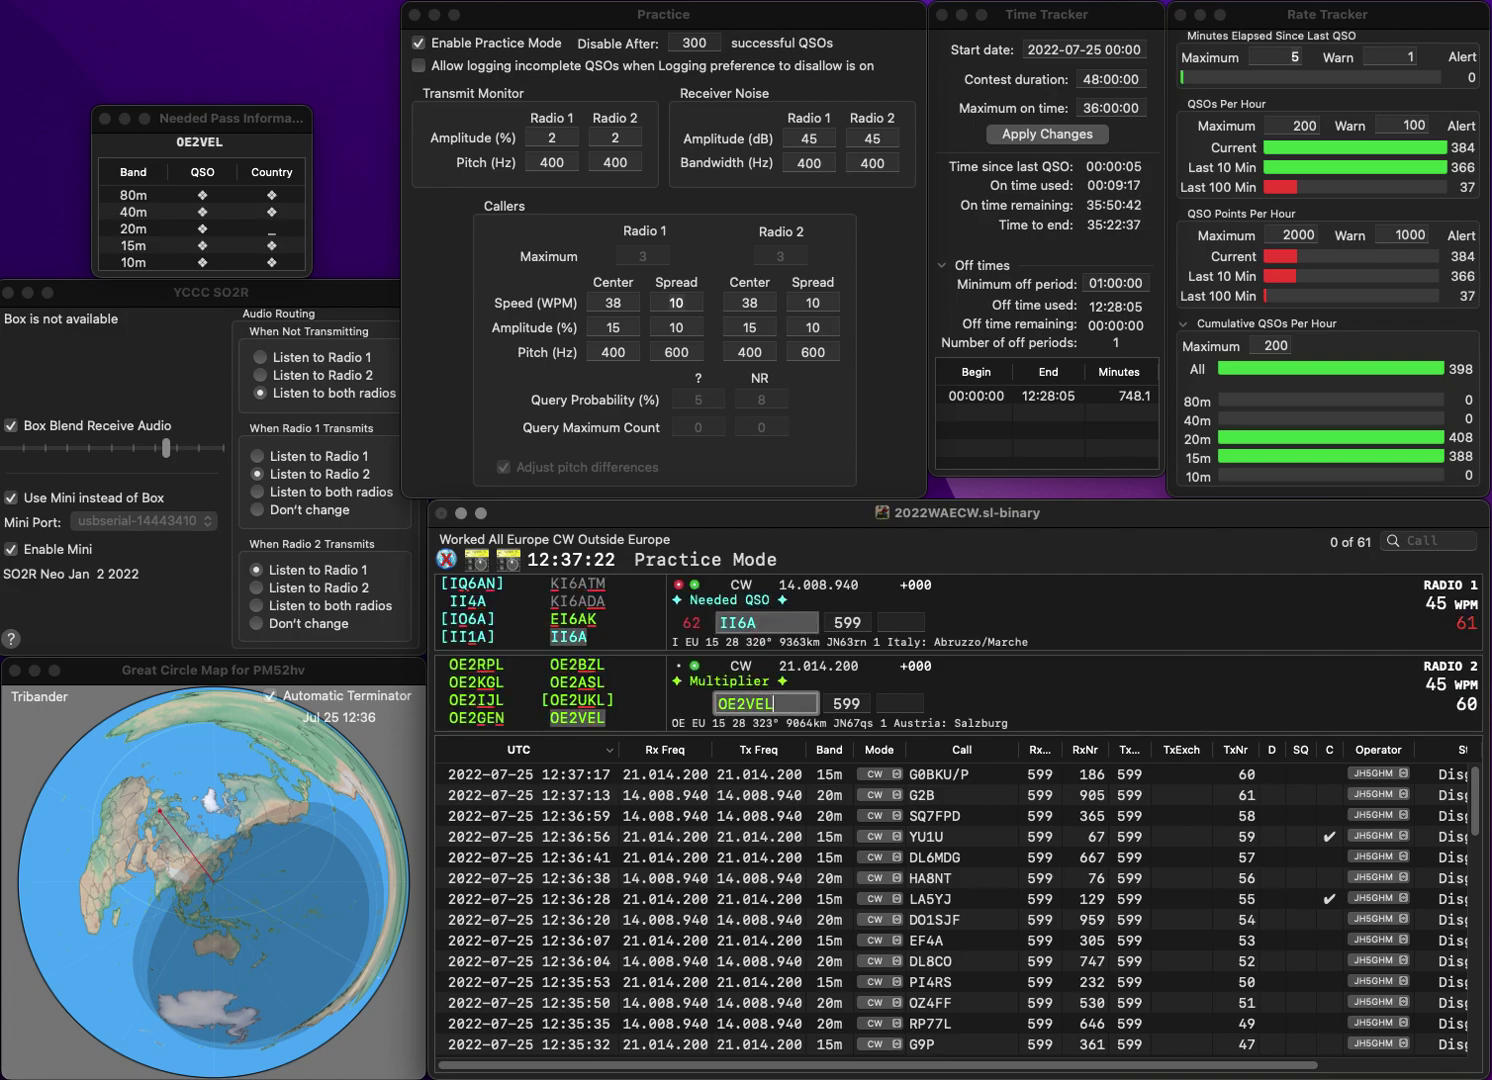
{"action": "key", "text": "Return"}
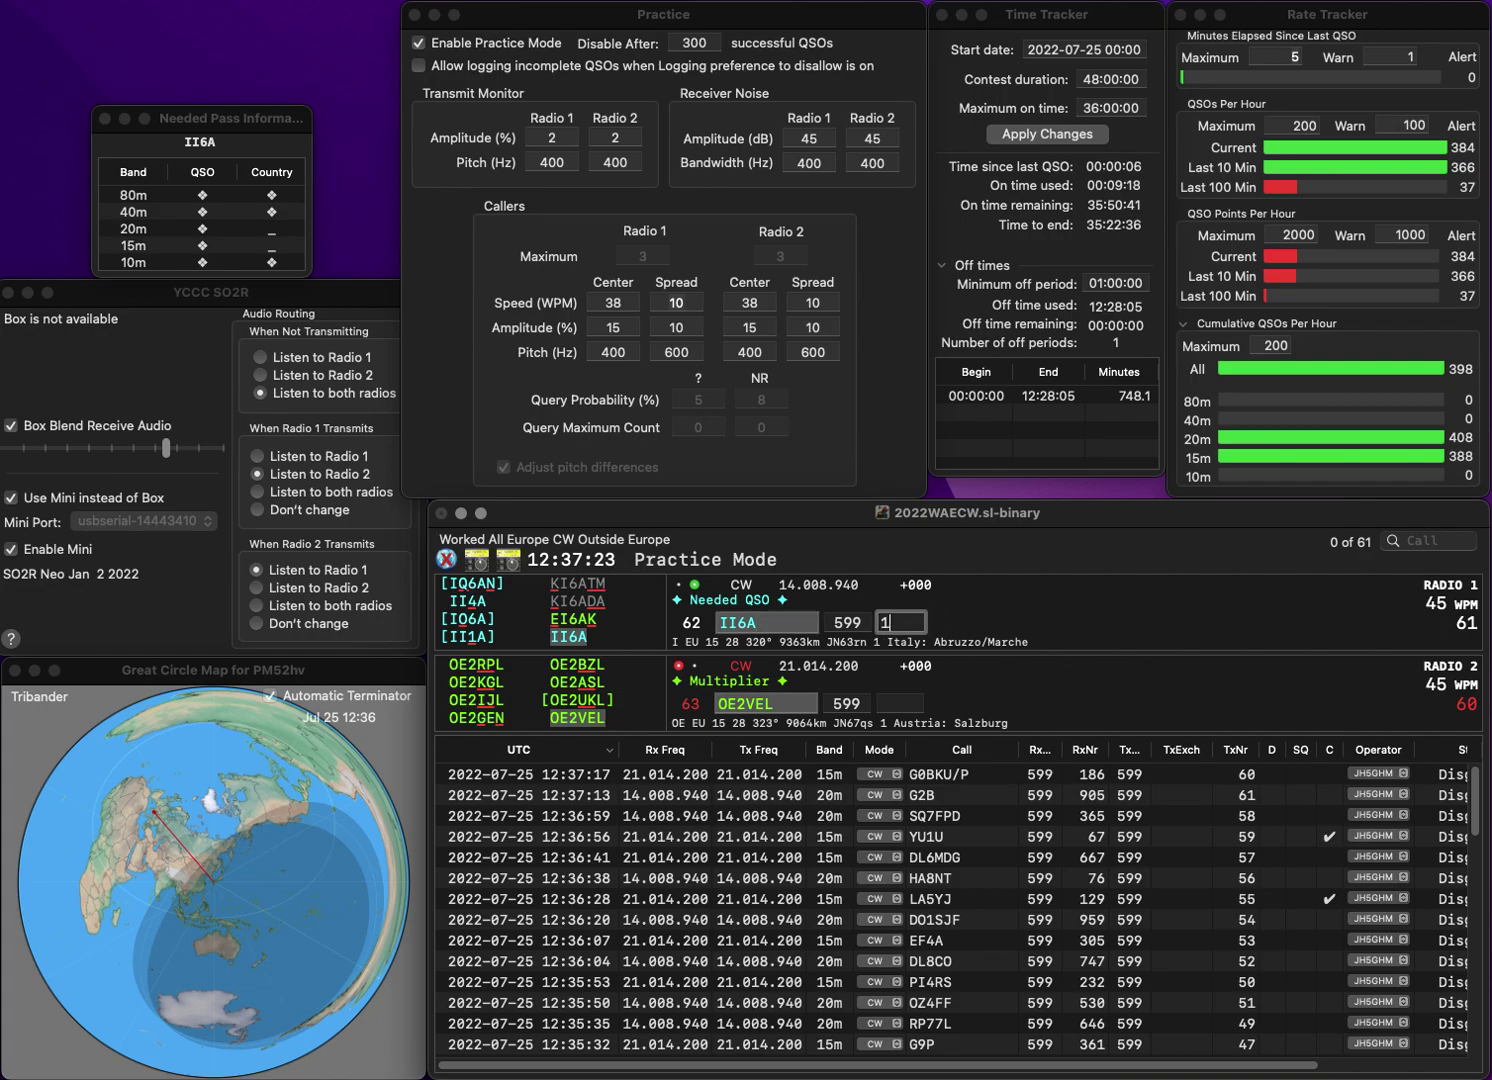
{"action": "type", "text": "145"}
{"action": "key", "text": "Return"}
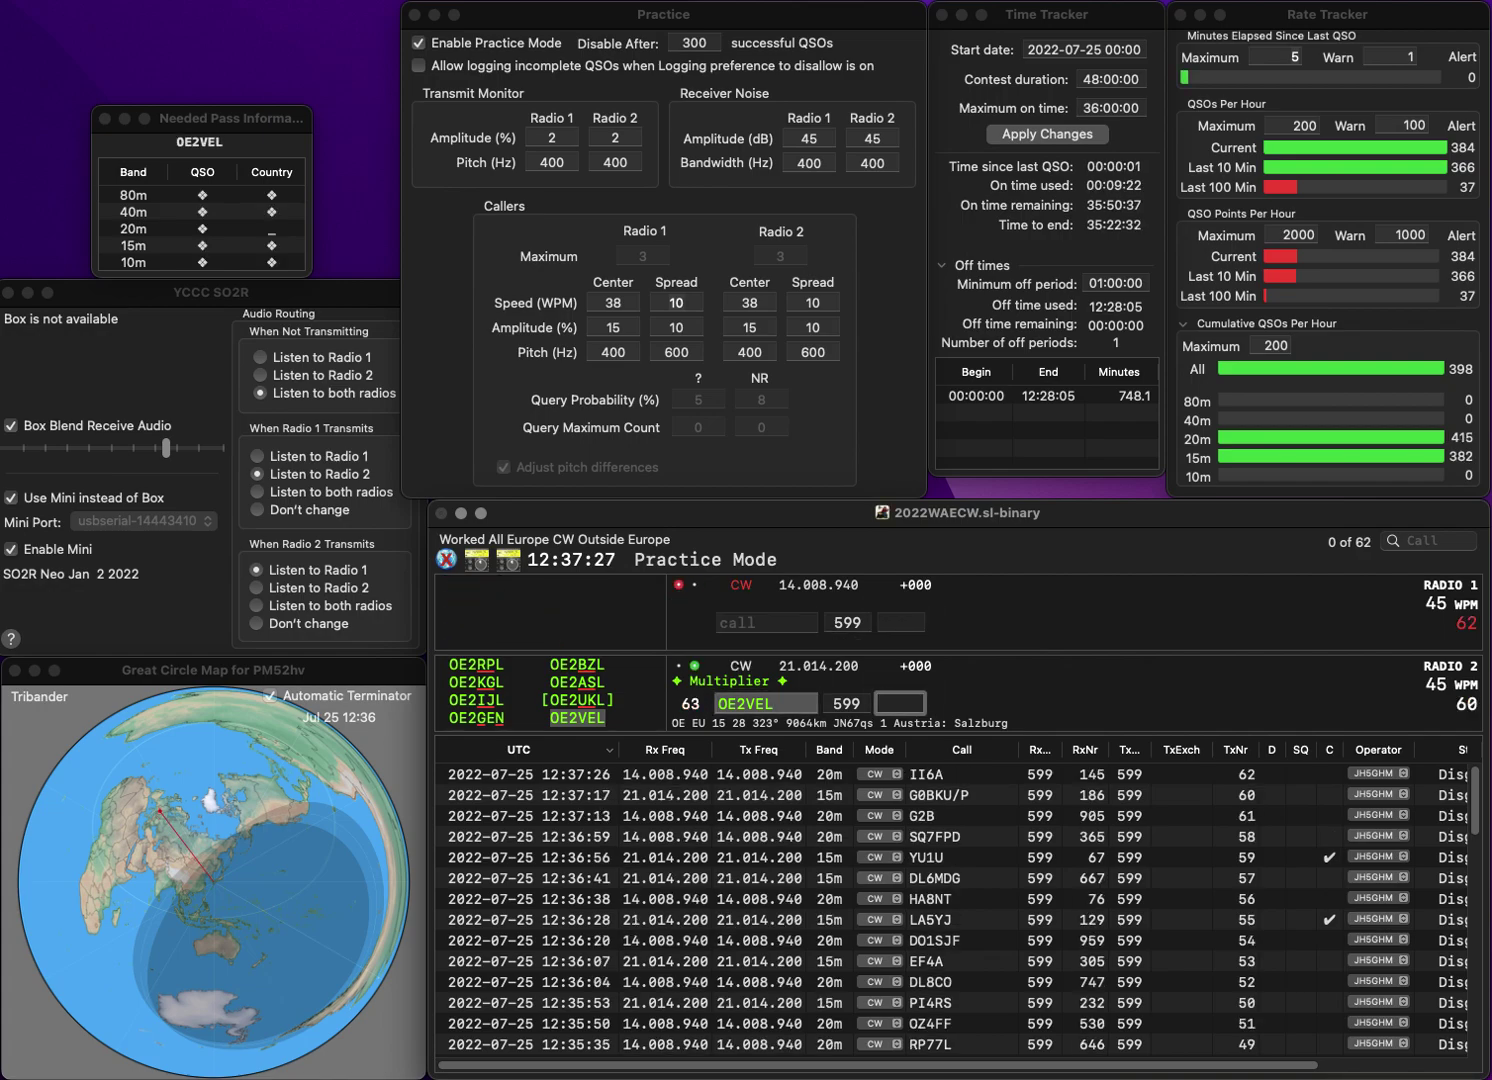
{"action": "type", "text": "963"}
{"action": "key", "text": "Return"}
- Answer M0ORY on Radio 1 and UX5N on Radio 2
{"action": "type", "text": "M"}
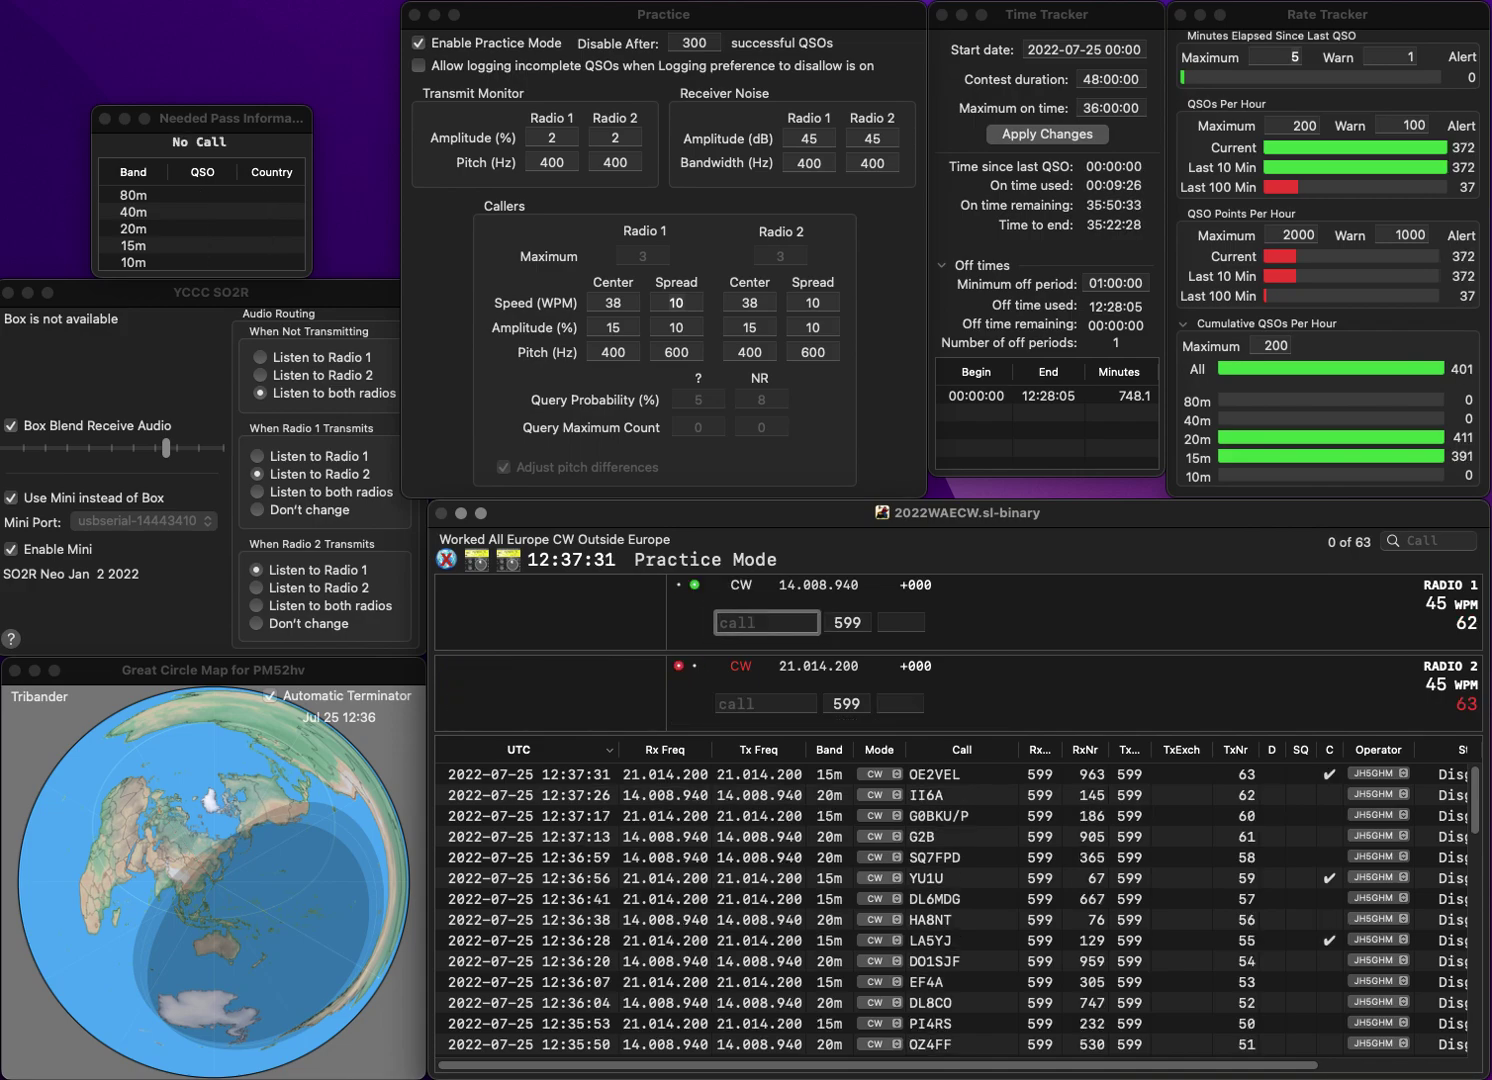
{"action": "type", "text": "0OY"}
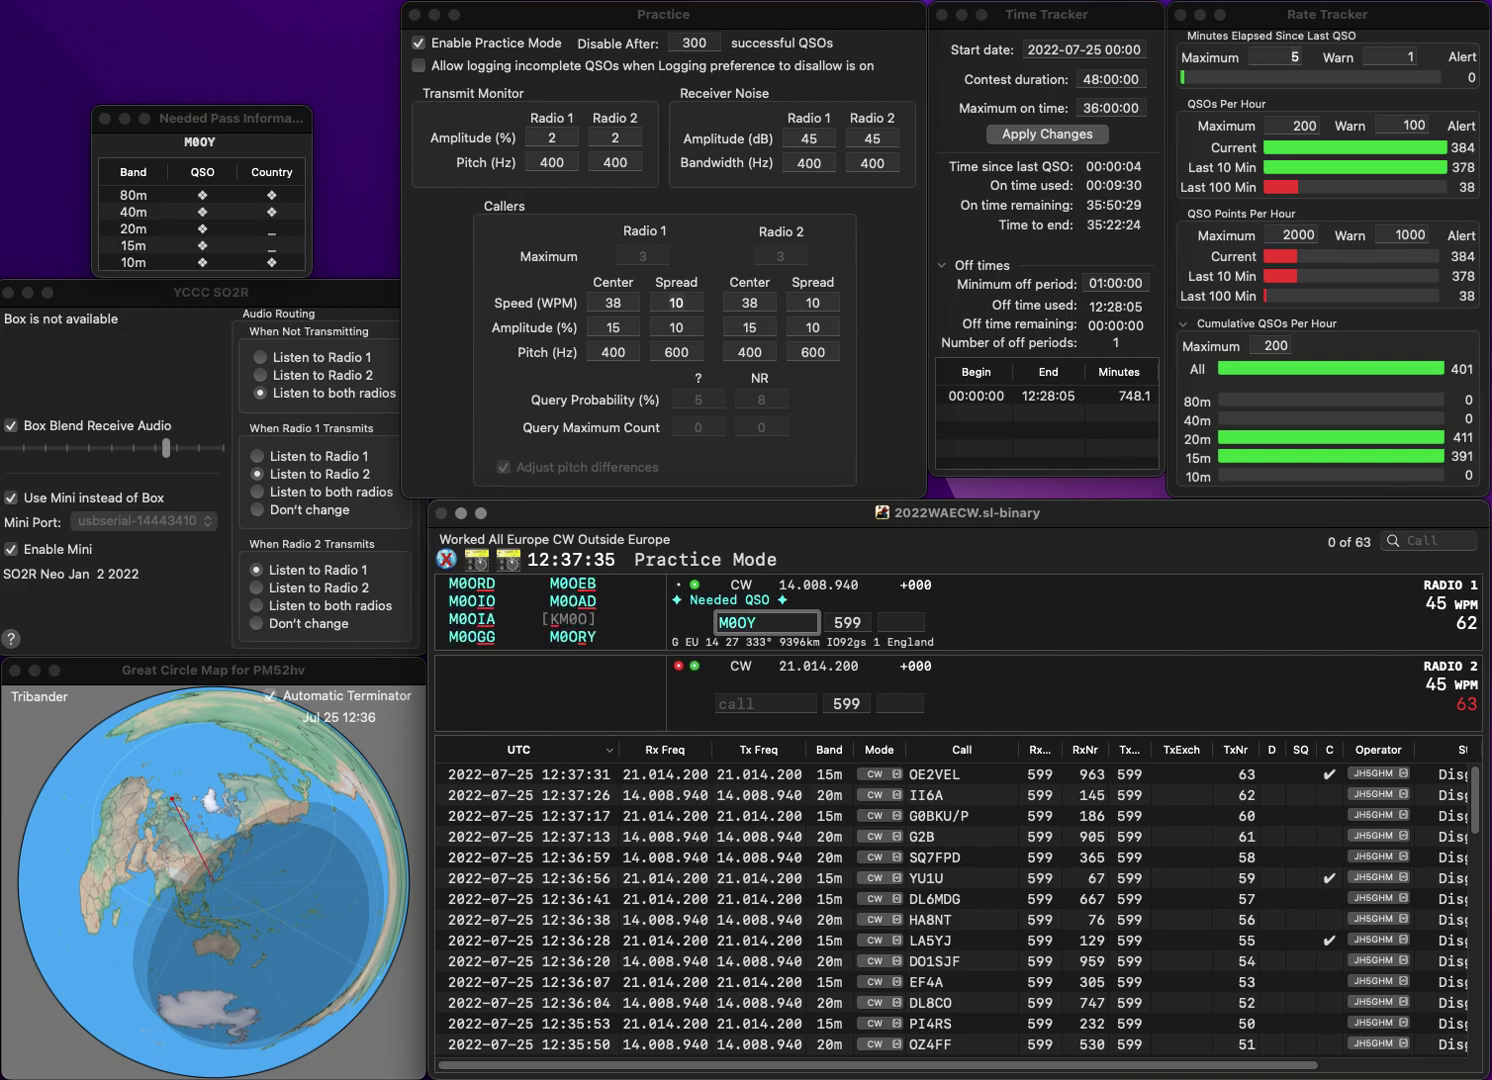
{"action": "type", "text": "R"}
{"action": "key", "text": "Return"}
{"action": "type", "text": "UX5N"}
{"action": "key", "text": "space"}
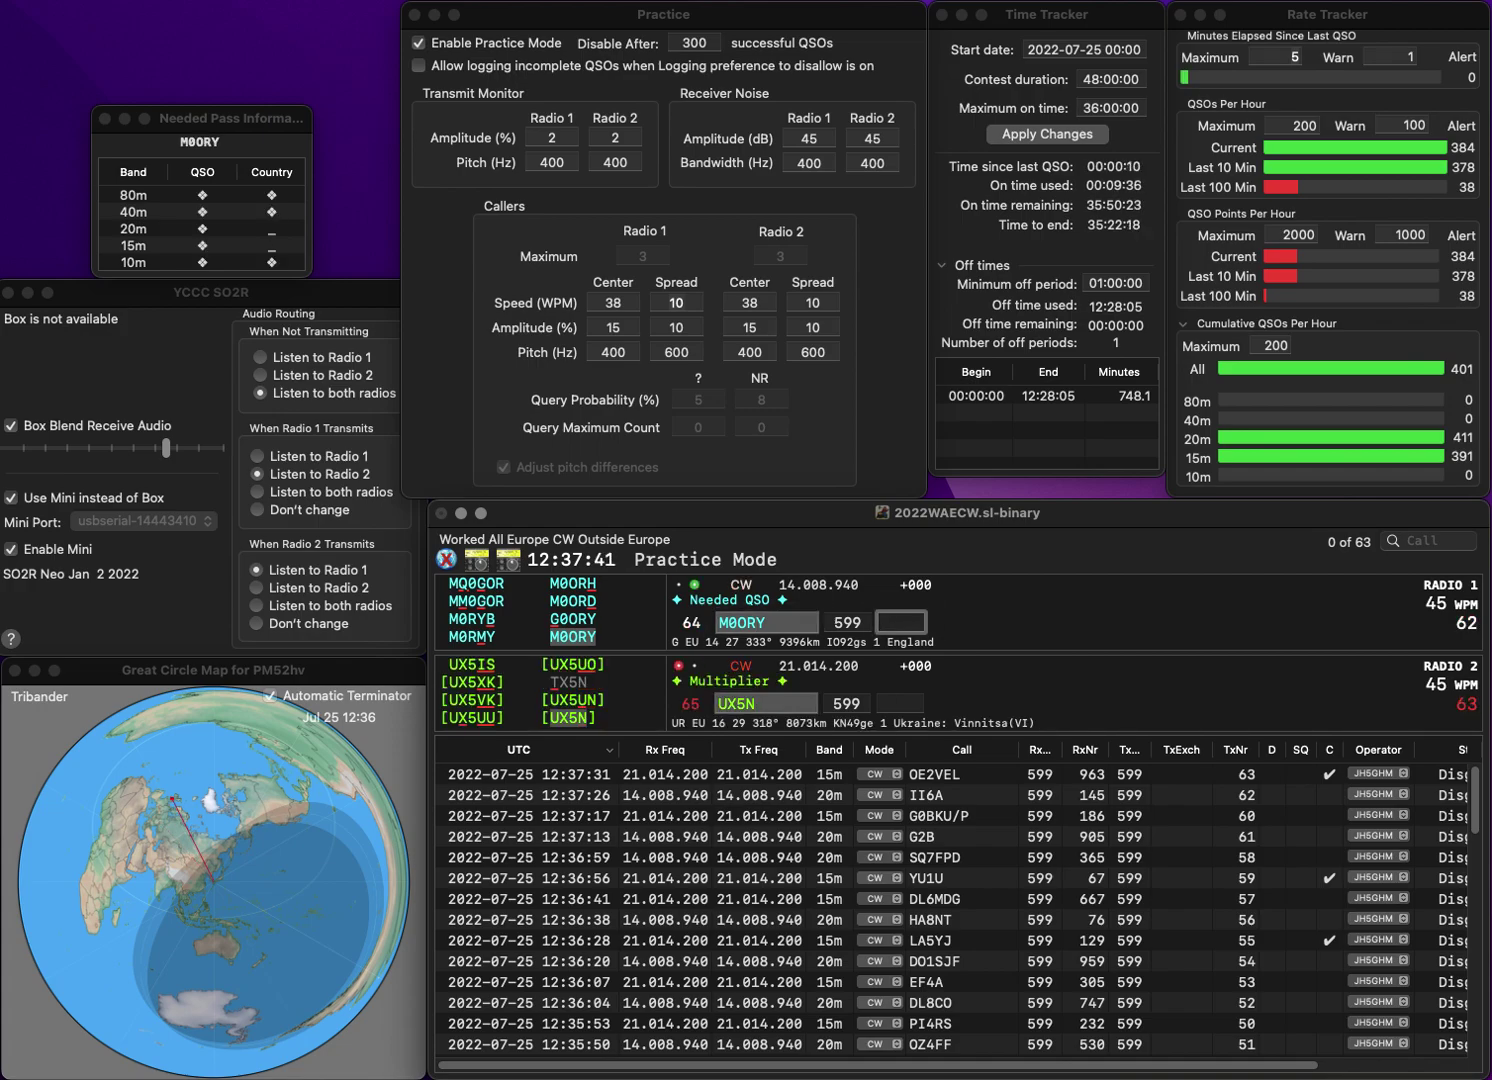
{"action": "type", "text": "98"}
{"action": "key", "text": "Return"}
{"action": "type", "text": "64"}
{"action": "key", "text": "Return"}
{"action": "type", "text": "U"}
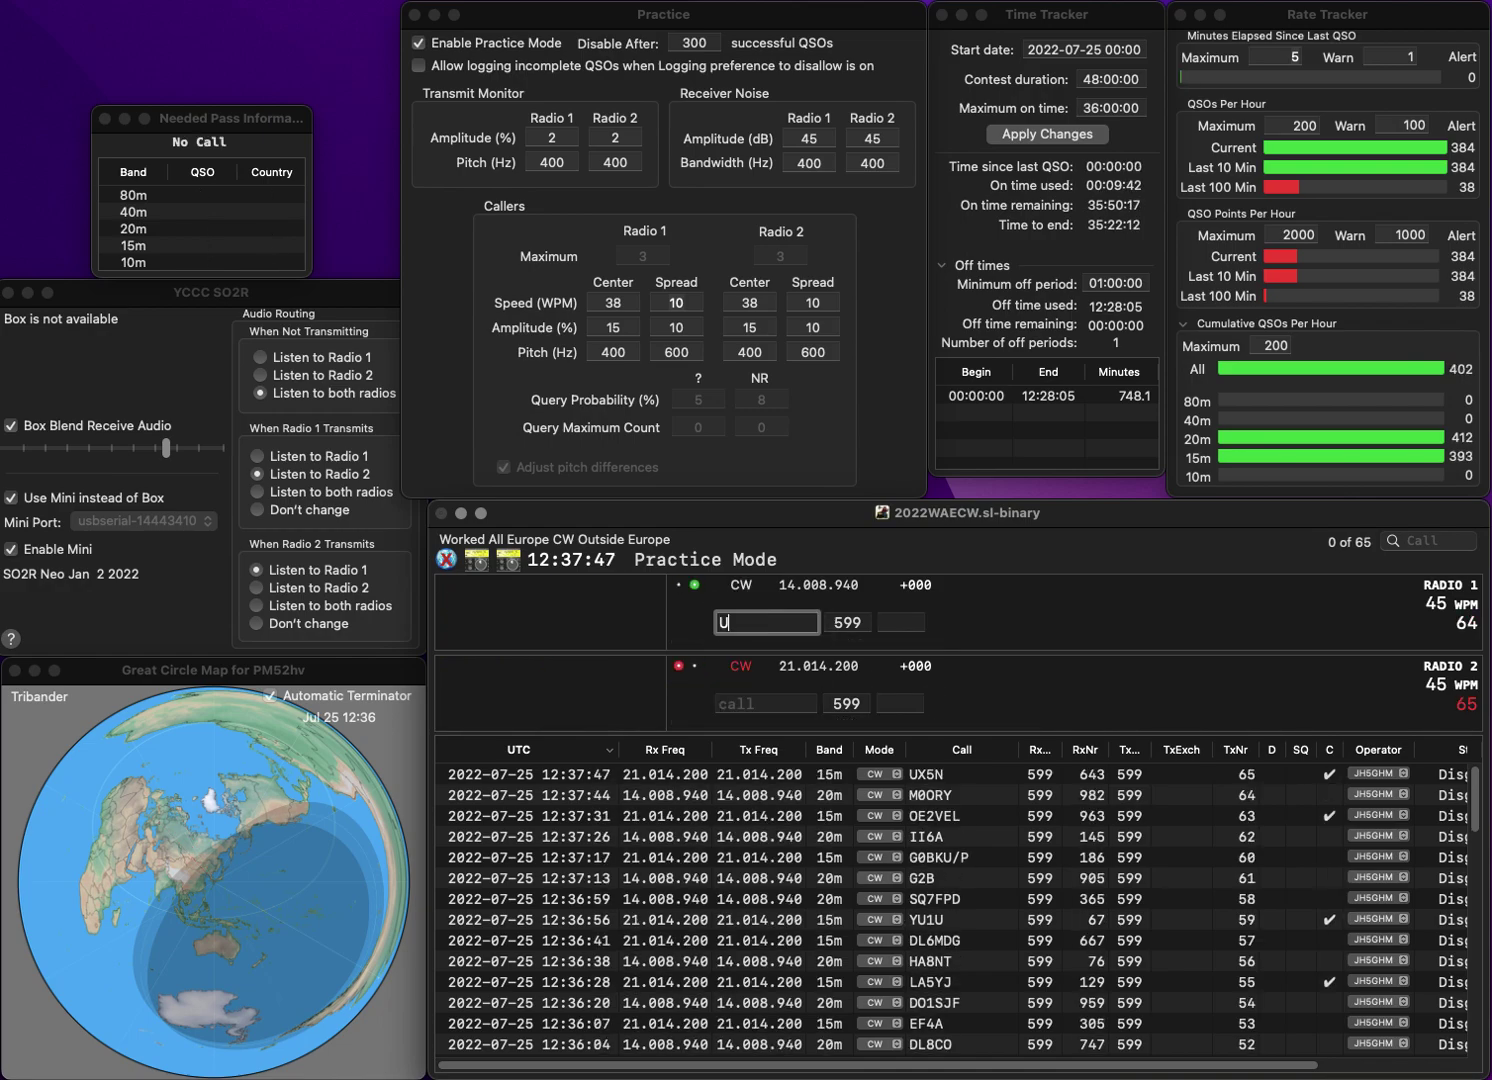
{"action": "type", "text": "SMEKA"}
{"action": "key", "text": "Left"}
{"action": "key", "text": "Left"}
{"action": "key", "text": "Left"}
{"action": "key", "text": "Left"}
{"action": "key", "text": "Left"}
{"action": "key", "text": "BackSpace"}
{"action": "key", "text": "Right"}
{"action": "key", "text": "Right"}
{"action": "key", "text": "Right"}
{"action": "type", "text": "3"}
{"action": "key", "text": "BackSpace"}
{"action": "type", "text": "2"}
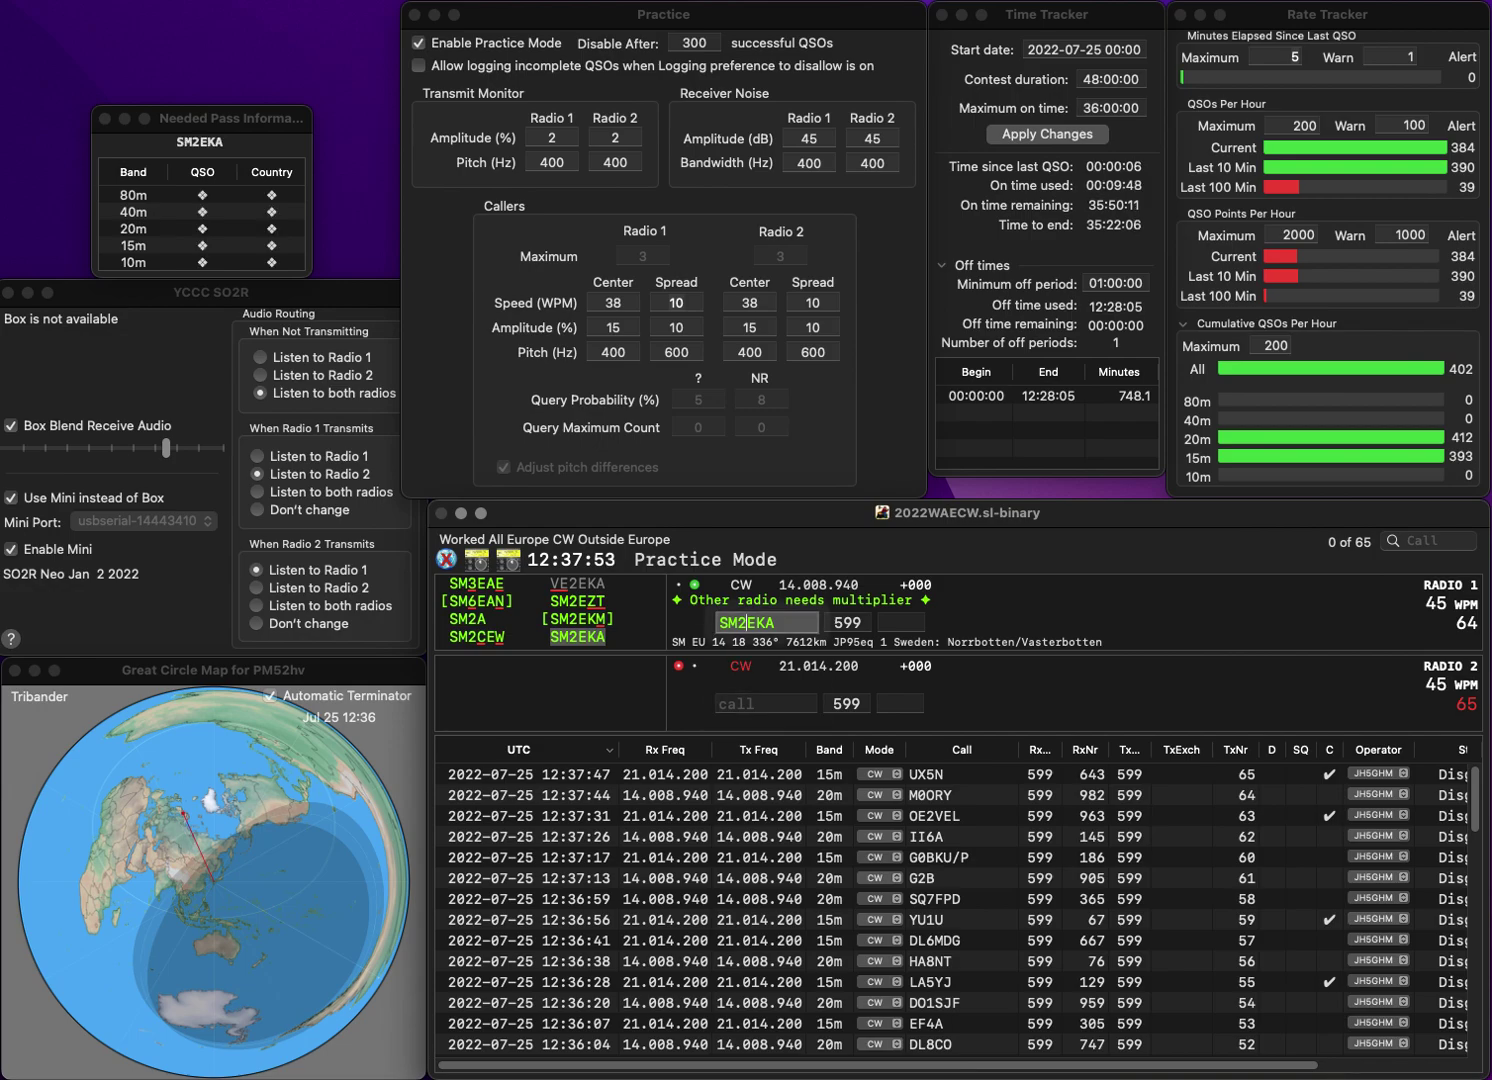
{"action": "key", "text": "Return"}
{"action": "type", "text": "S52ZD"}
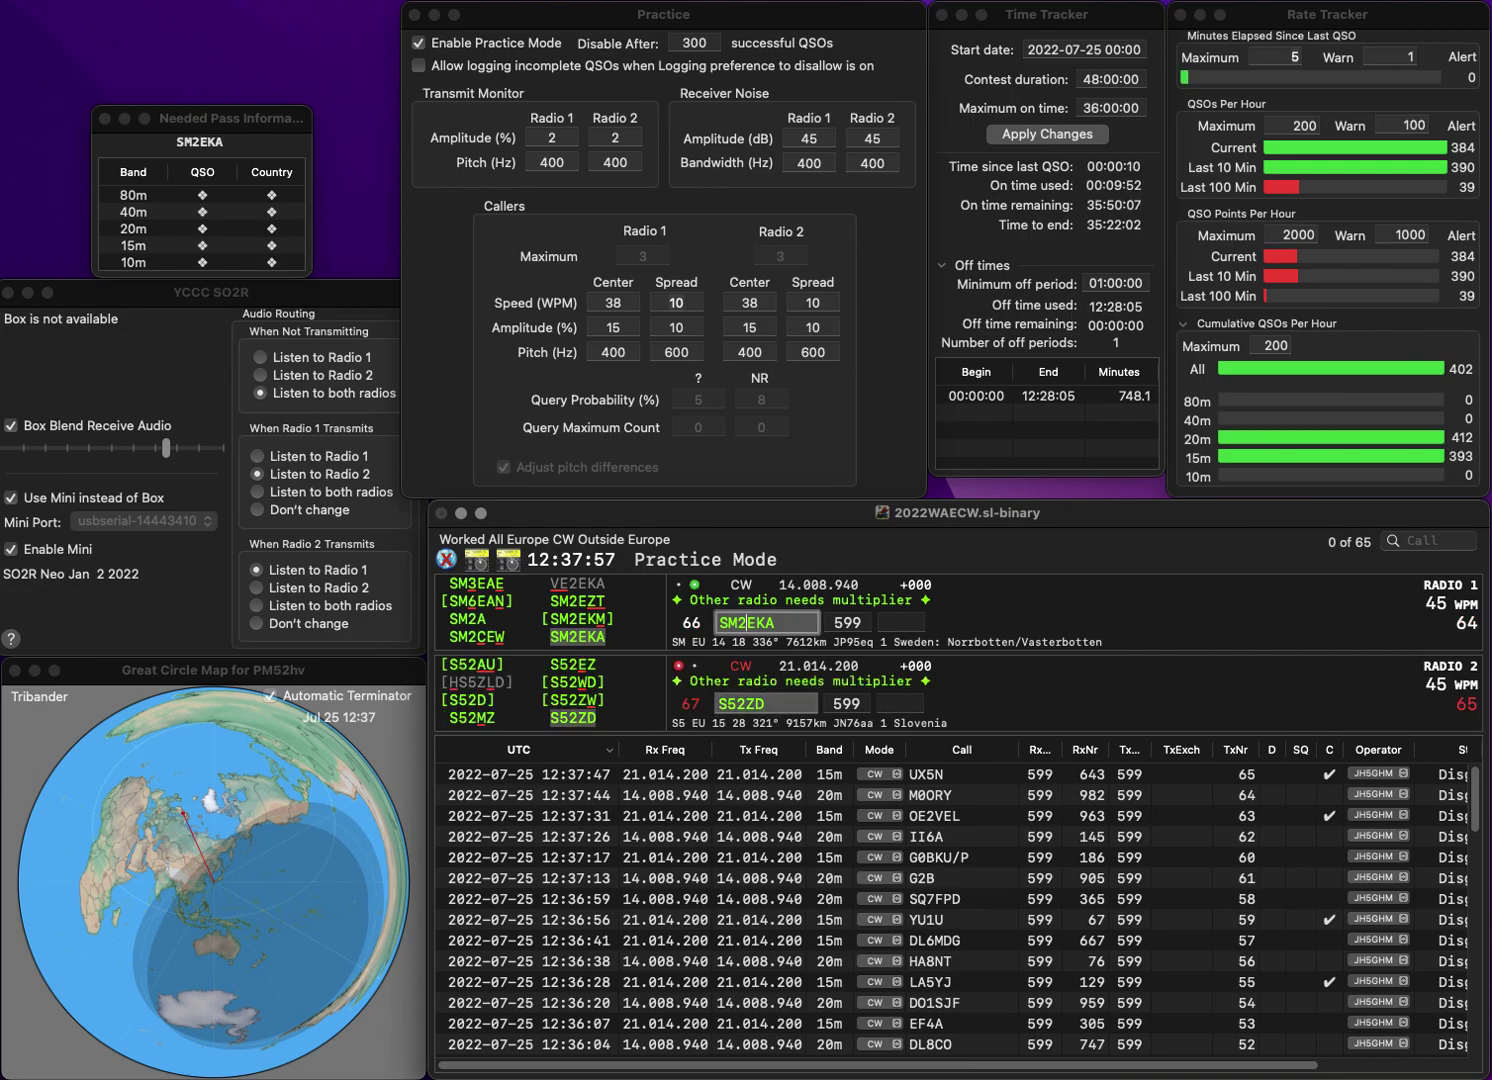
{"action": "key", "text": "space"}
{"action": "type", "text": "76"}
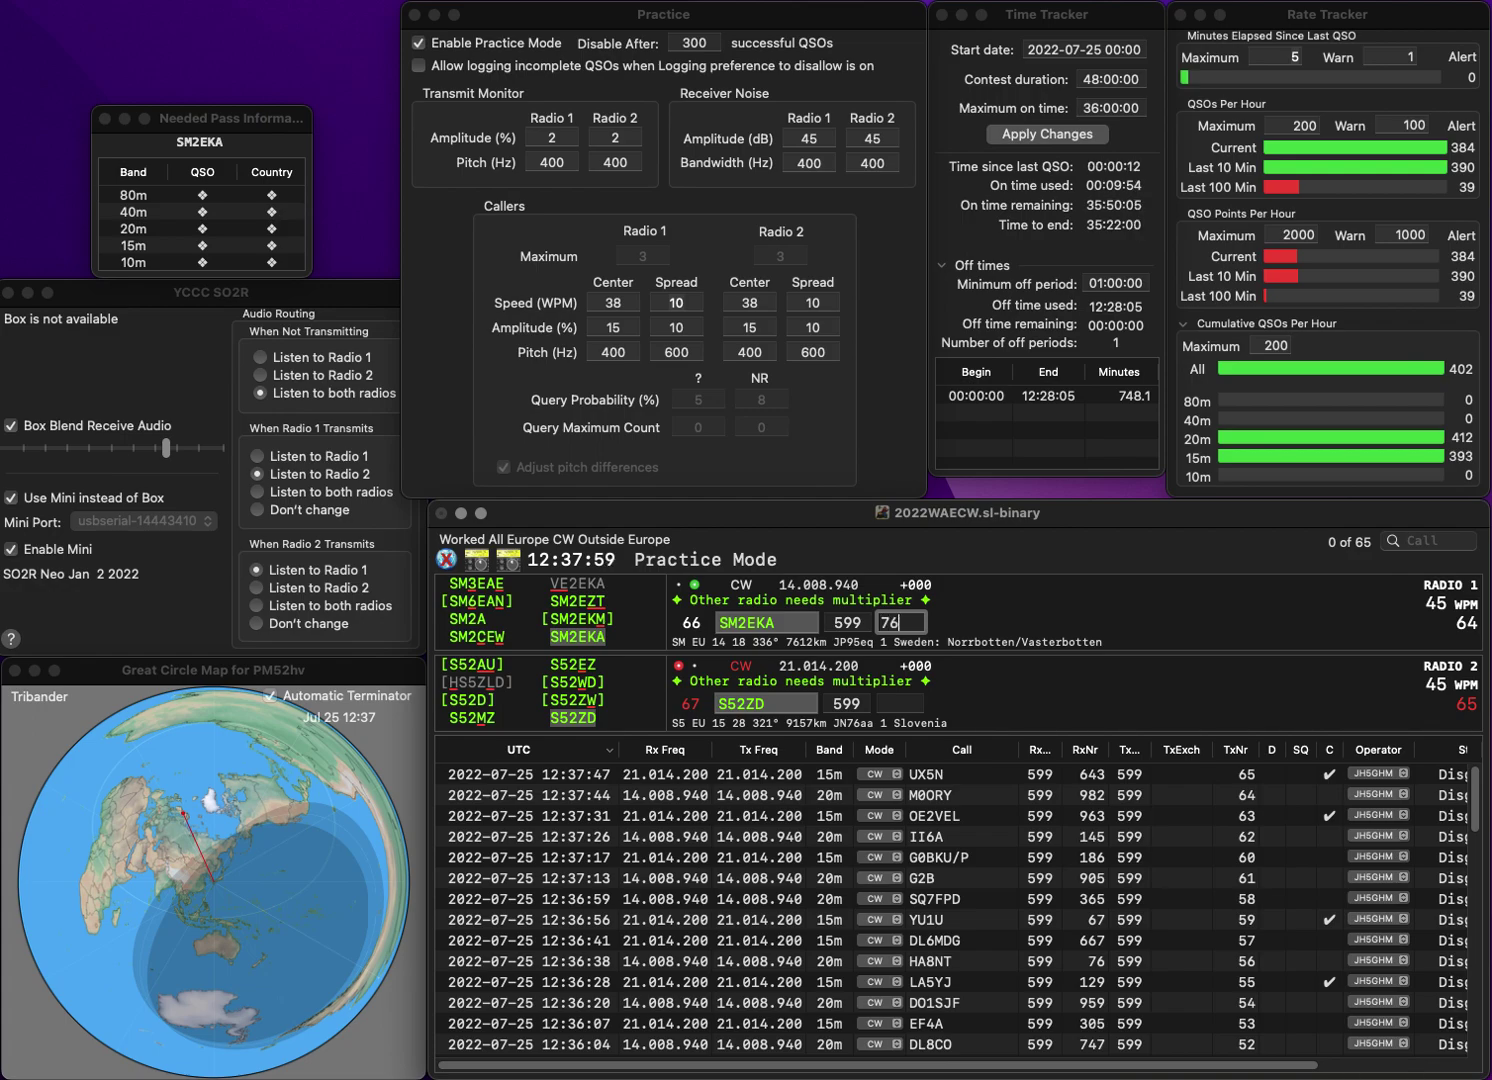
{"action": "type", "text": "1"}
{"action": "key", "text": "Return"}
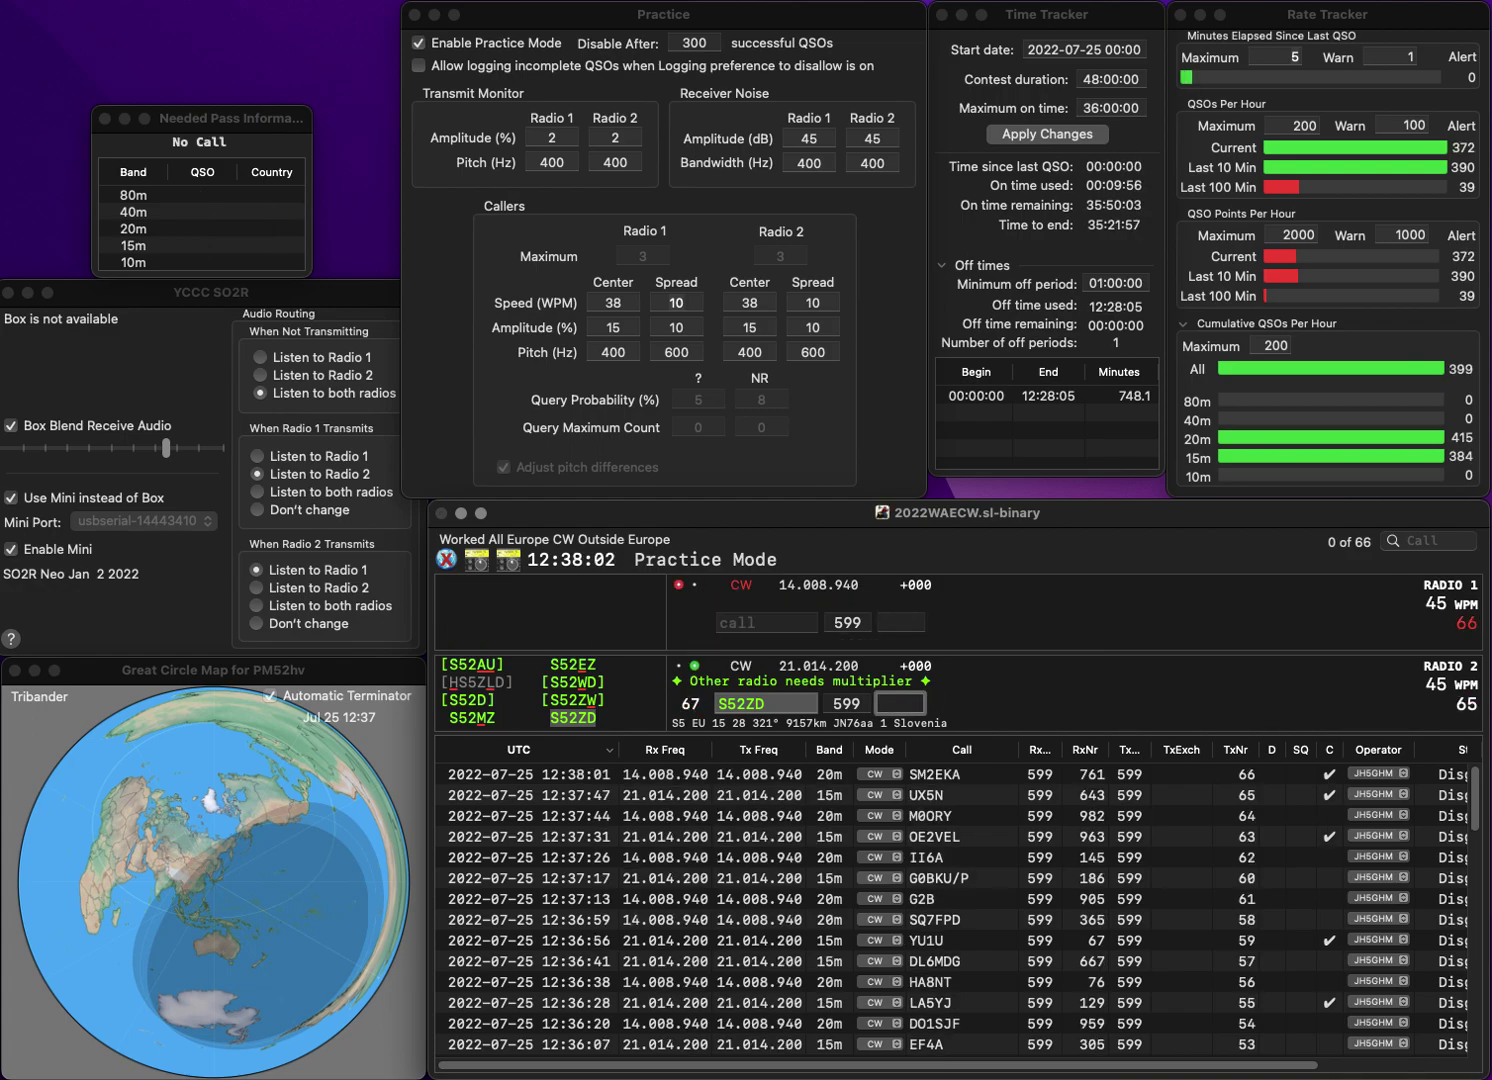
{"action": "type", "text": "136"}
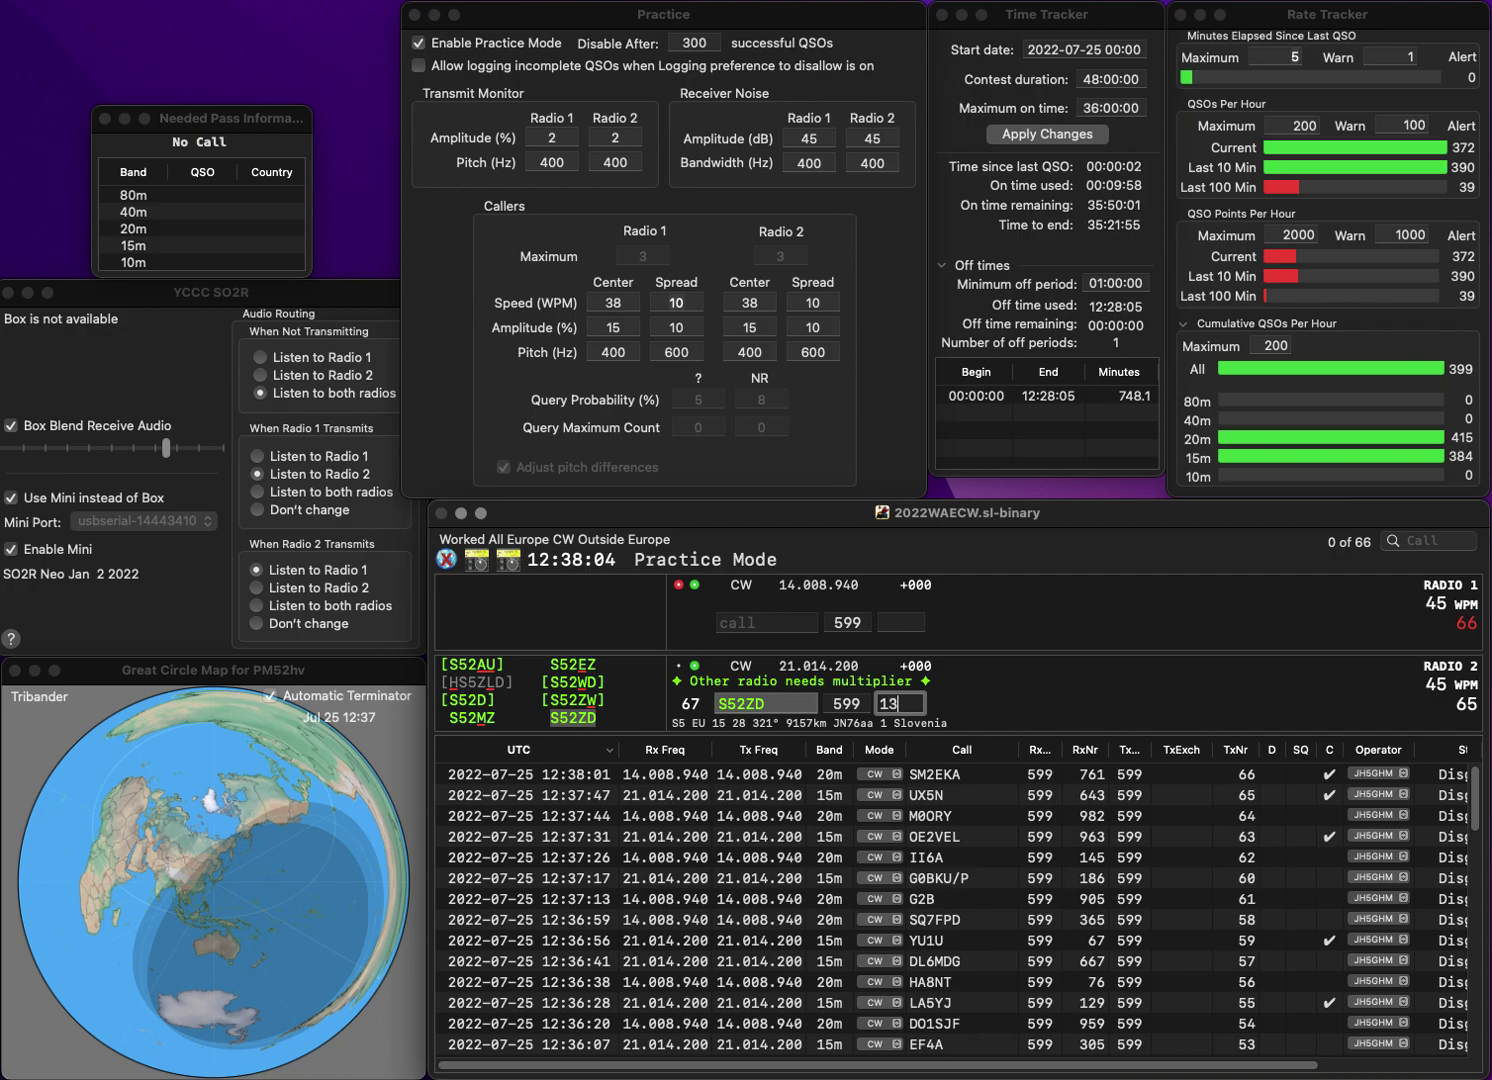
{"action": "key", "text": "Return"}
{"action": "type", "text": "SP3JAN"}
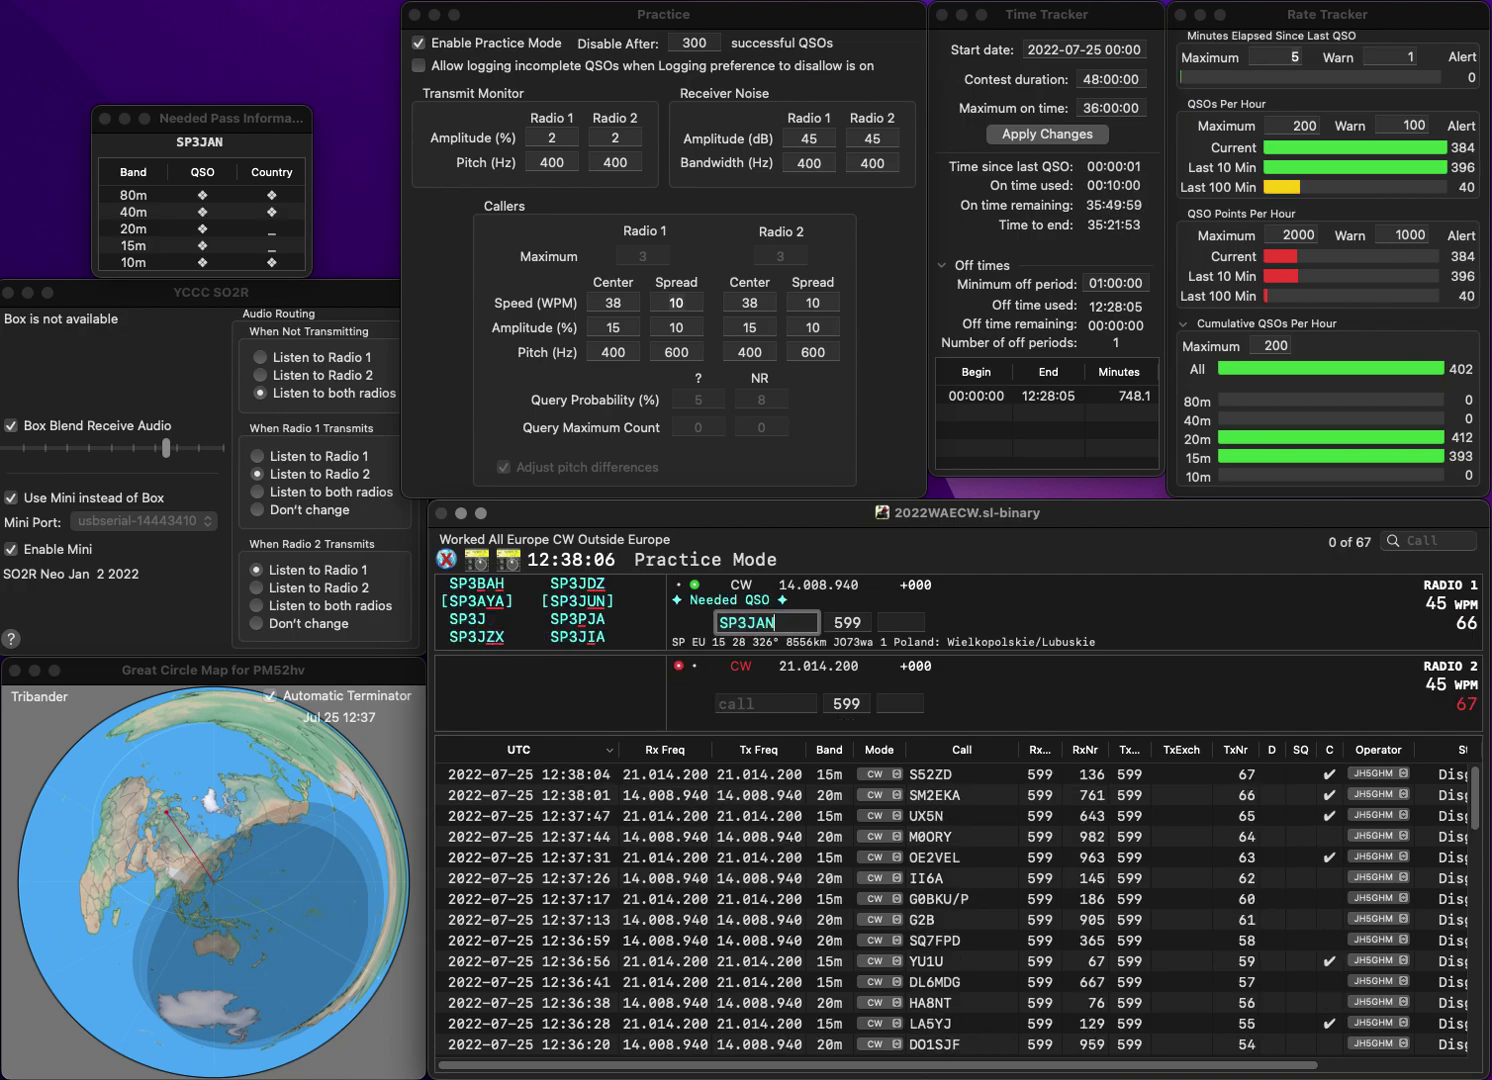
{"action": "key", "text": "Return"}
{"action": "type", "text": "OT7T"}
{"action": "key", "text": "Return"}
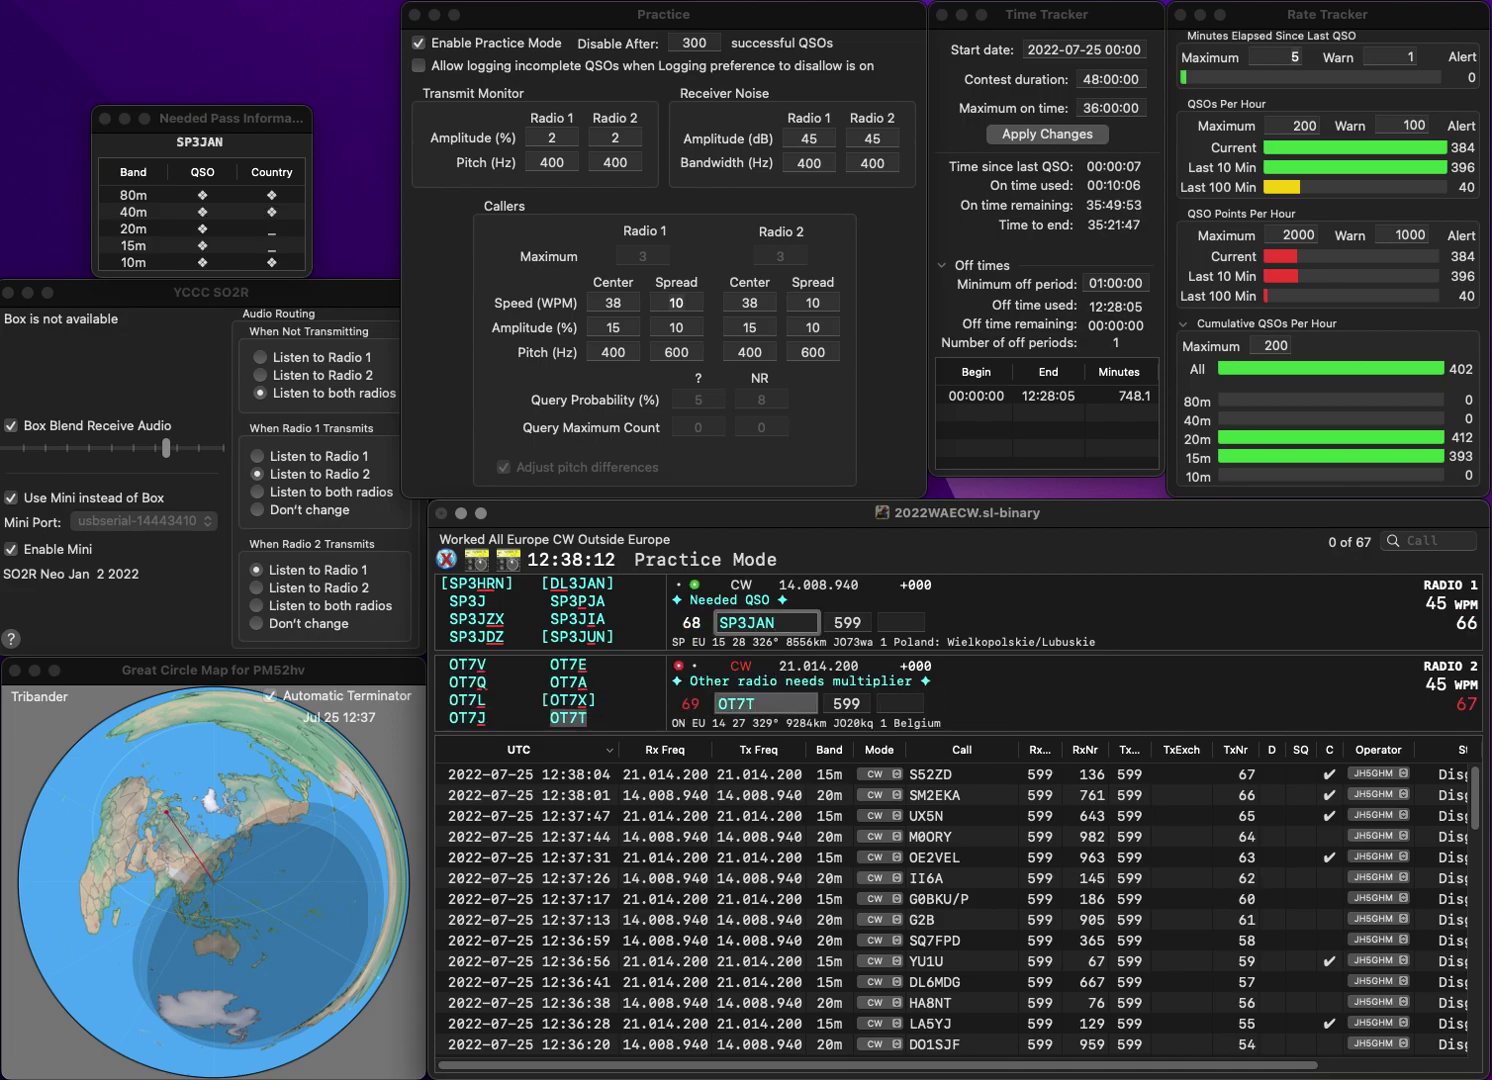
{"action": "key", "text": "Right"}
{"action": "key", "text": "Right"}
{"action": "key", "text": "BackSpace"}
{"action": "type", "text": "U"}
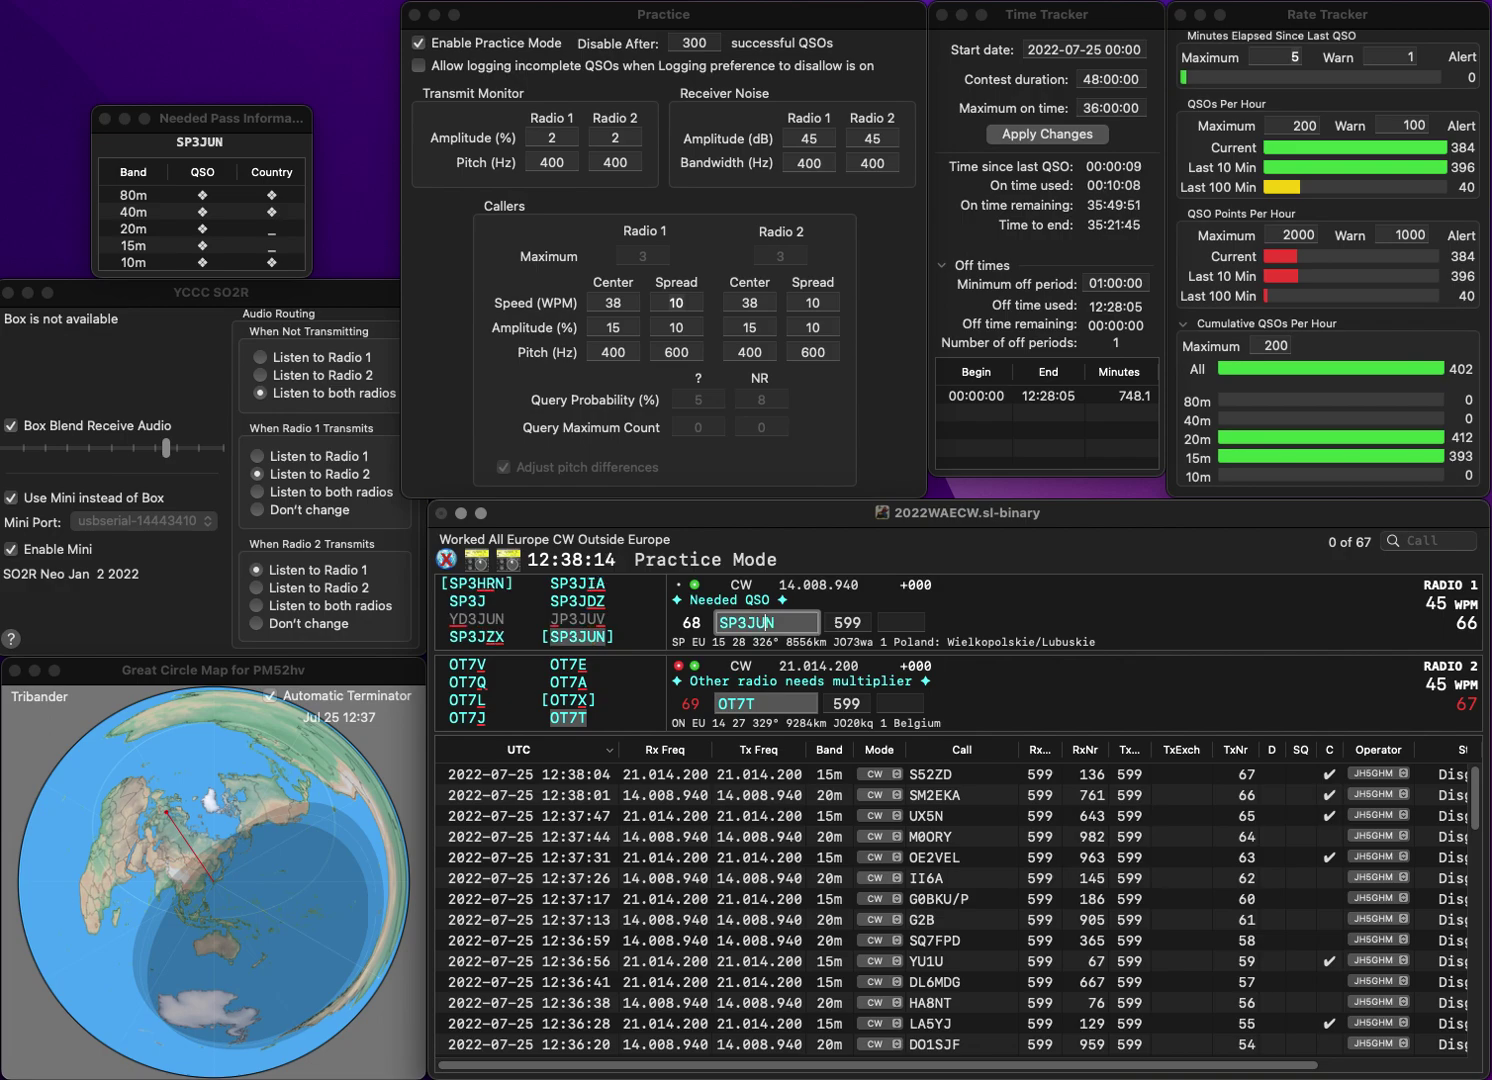
{"action": "key", "text": "Return"}
{"action": "key", "text": "Tab"}
{"action": "type", "text": "915"}
{"action": "key", "text": "Return"}
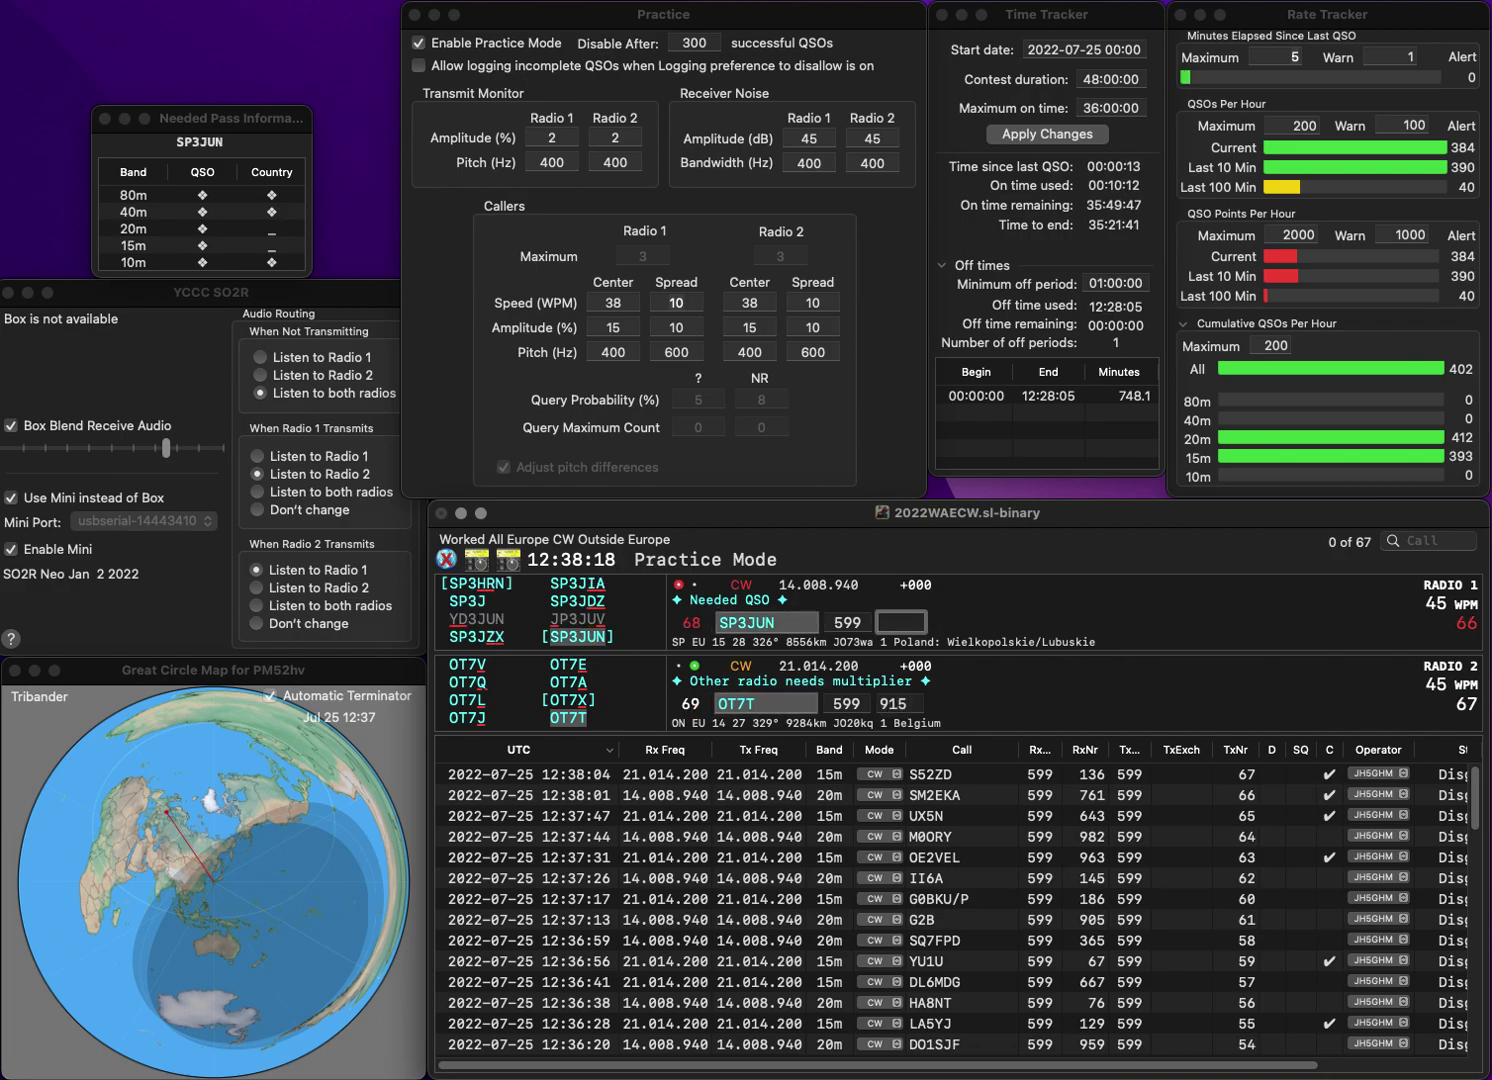
{"action": "type", "text": "770"}
{"action": "key", "text": "Return"}
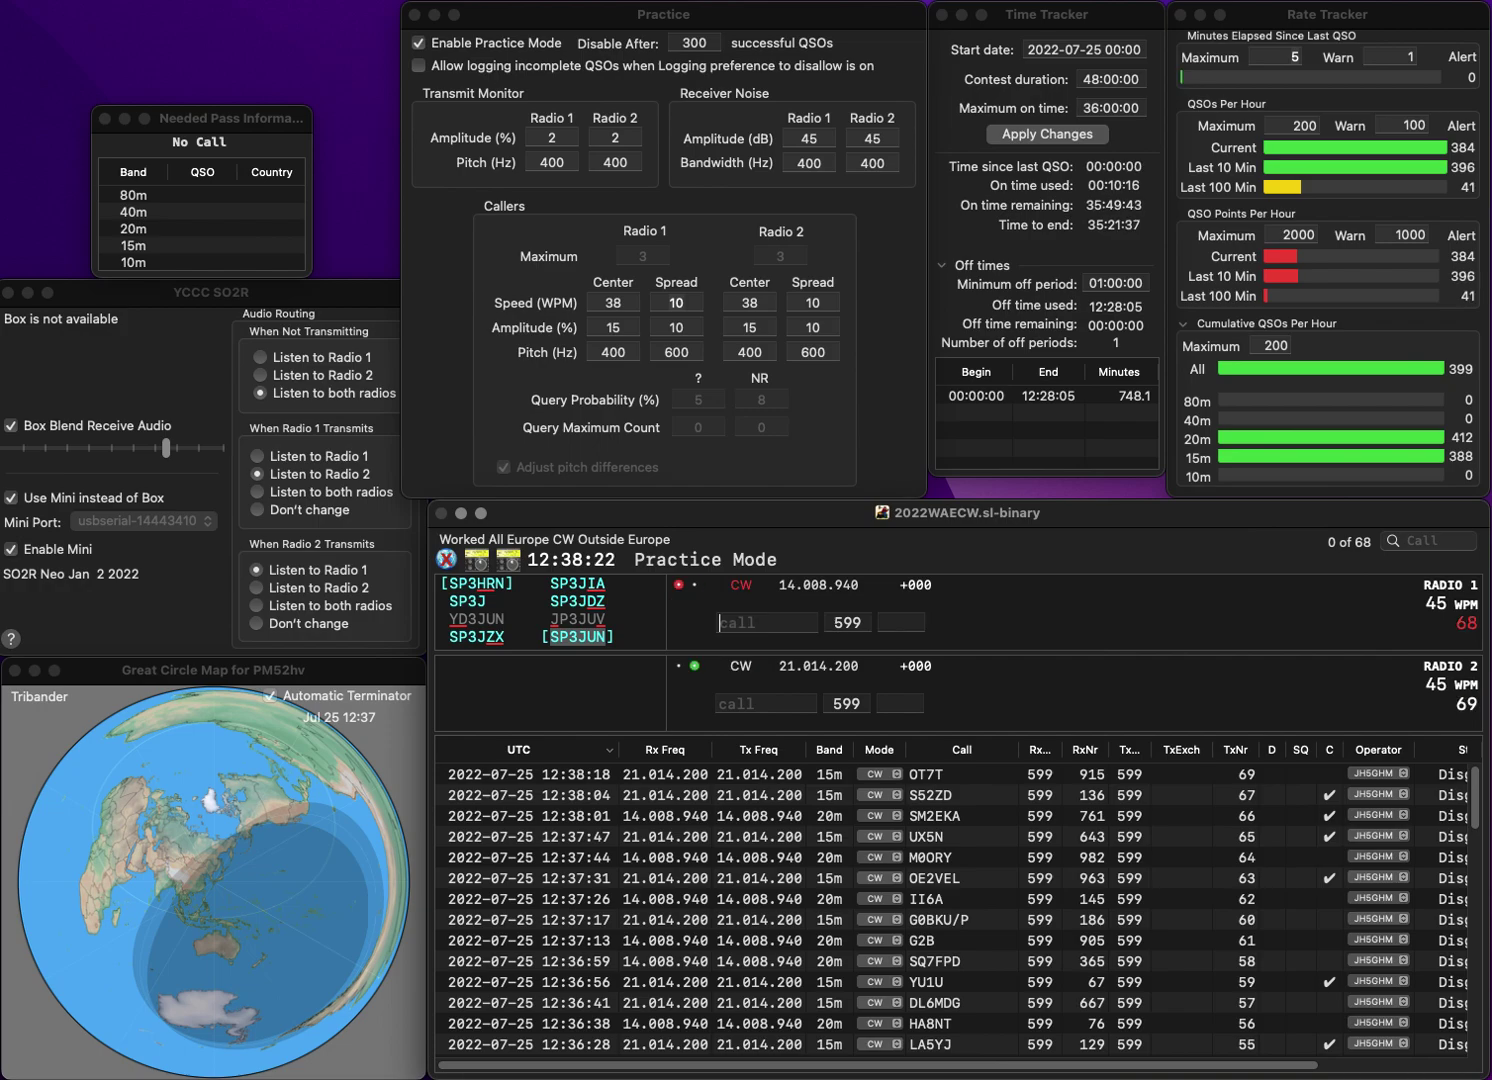
- Answer the partial call MM on Radio 2 and HA1BL on Radio 1
{"action": "type", "text": "MM"}
{"action": "key", "text": "Return"}
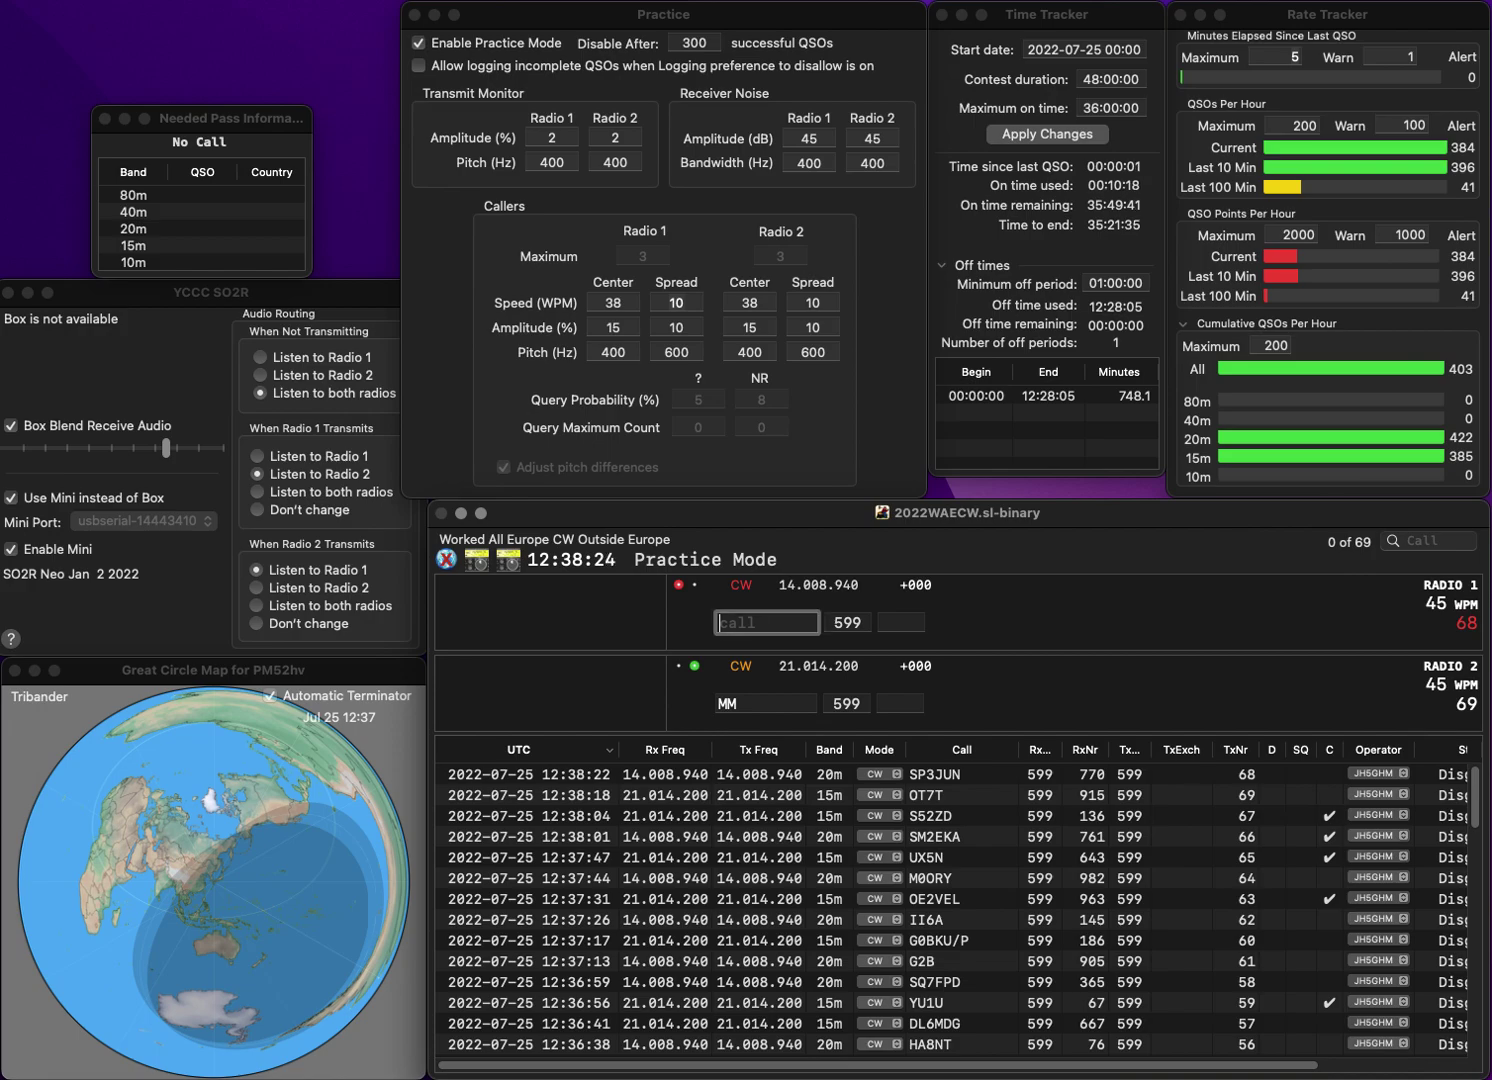
{"action": "type", "text": "HA1BL"}
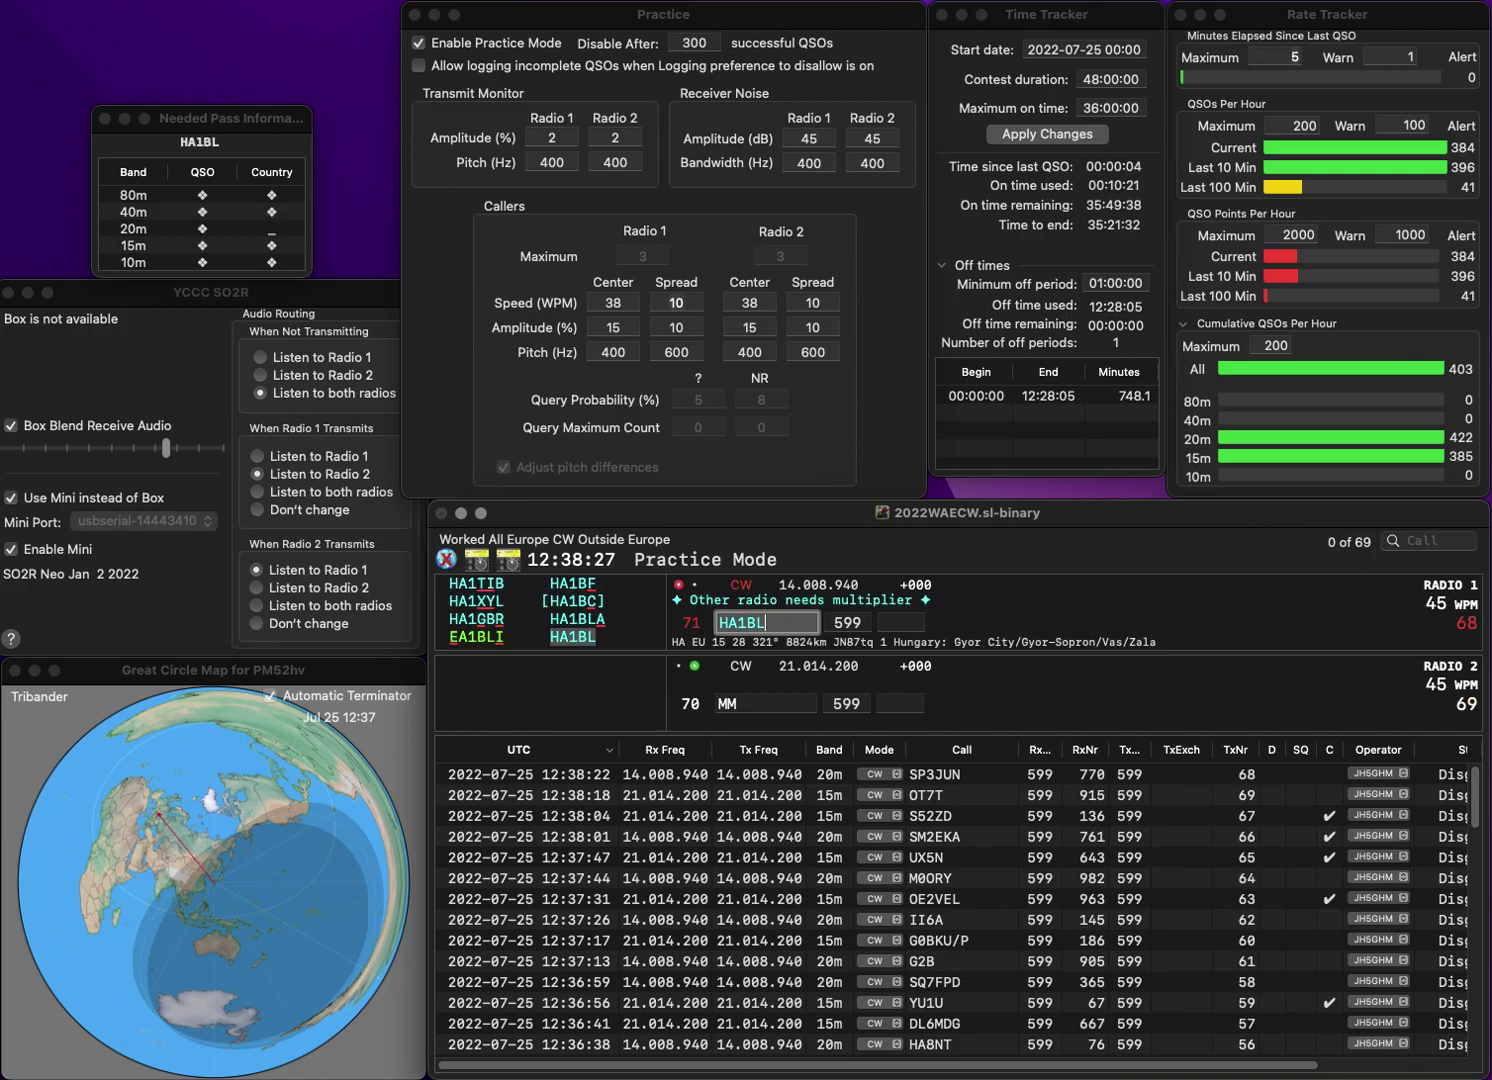
{"action": "key", "text": "Return"}
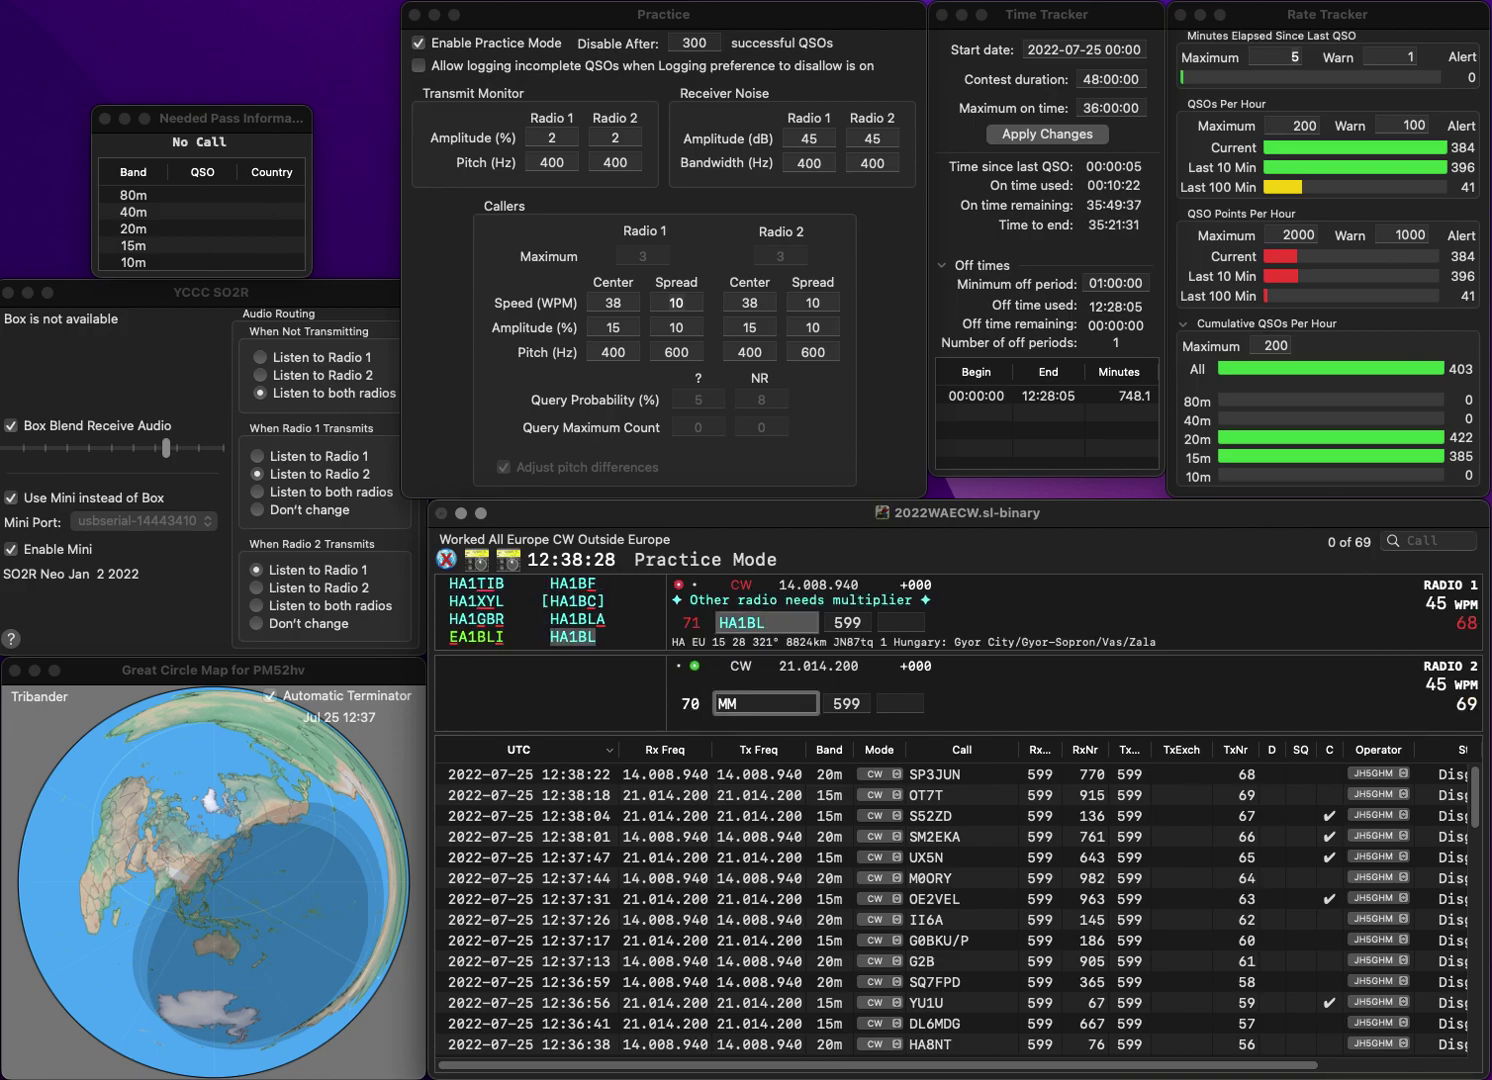
{"action": "type", "text": "SP6"}
{"action": "key", "text": "Return"}
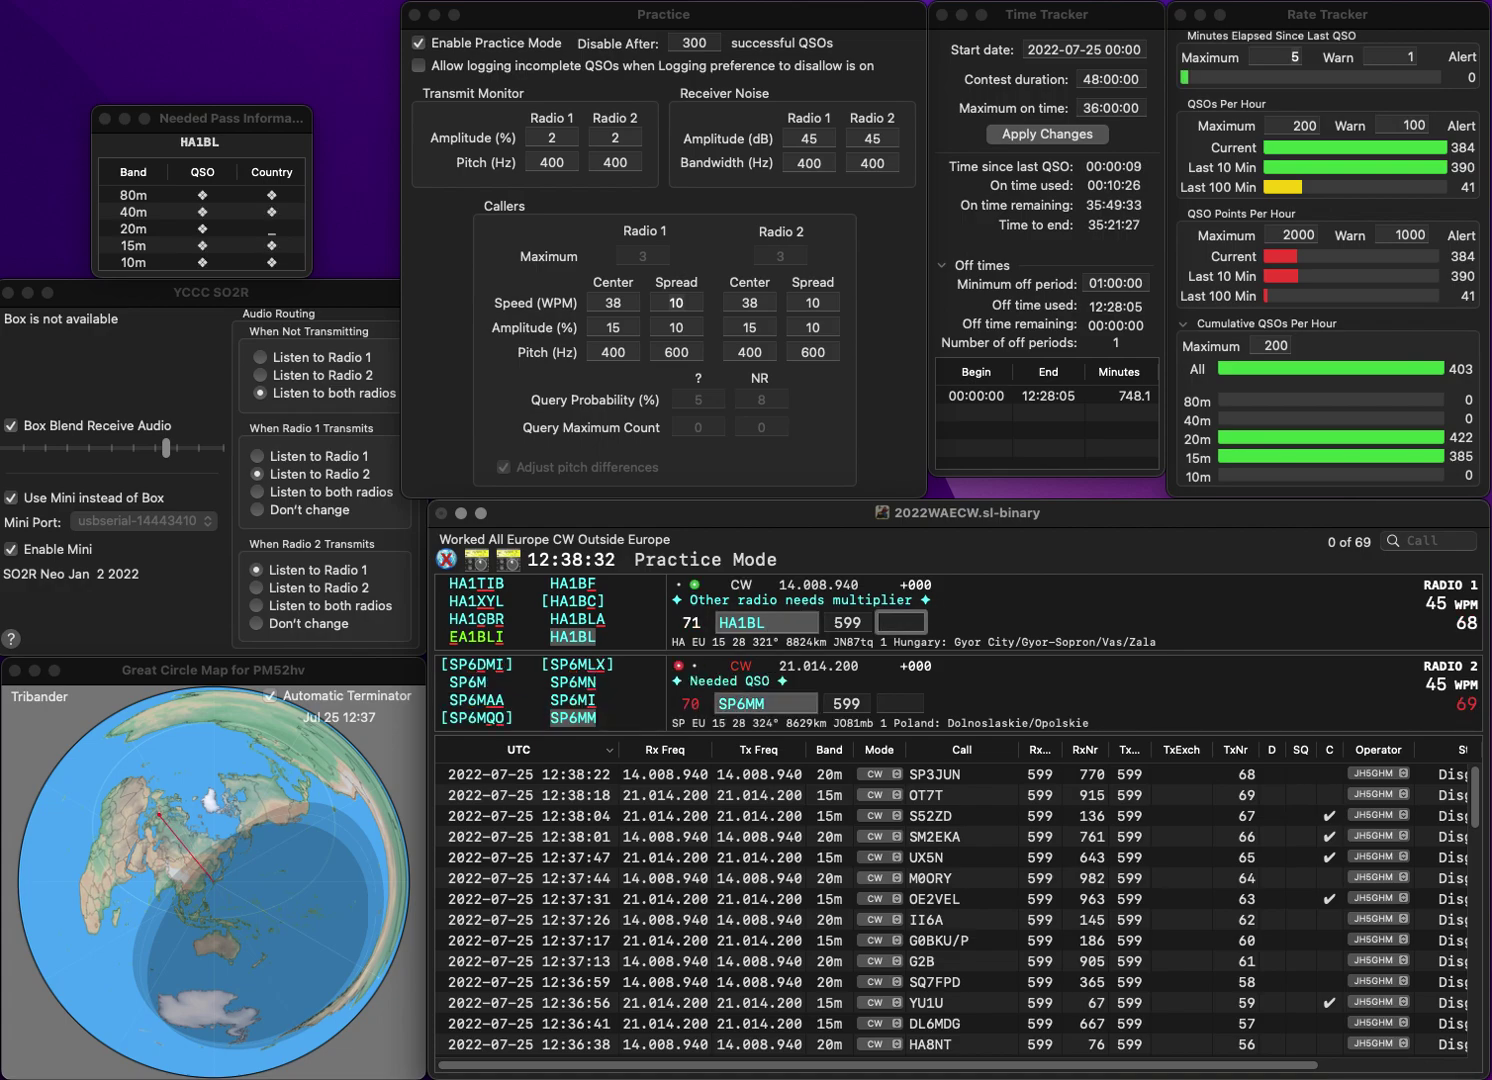
{"action": "type", "text": "43"}
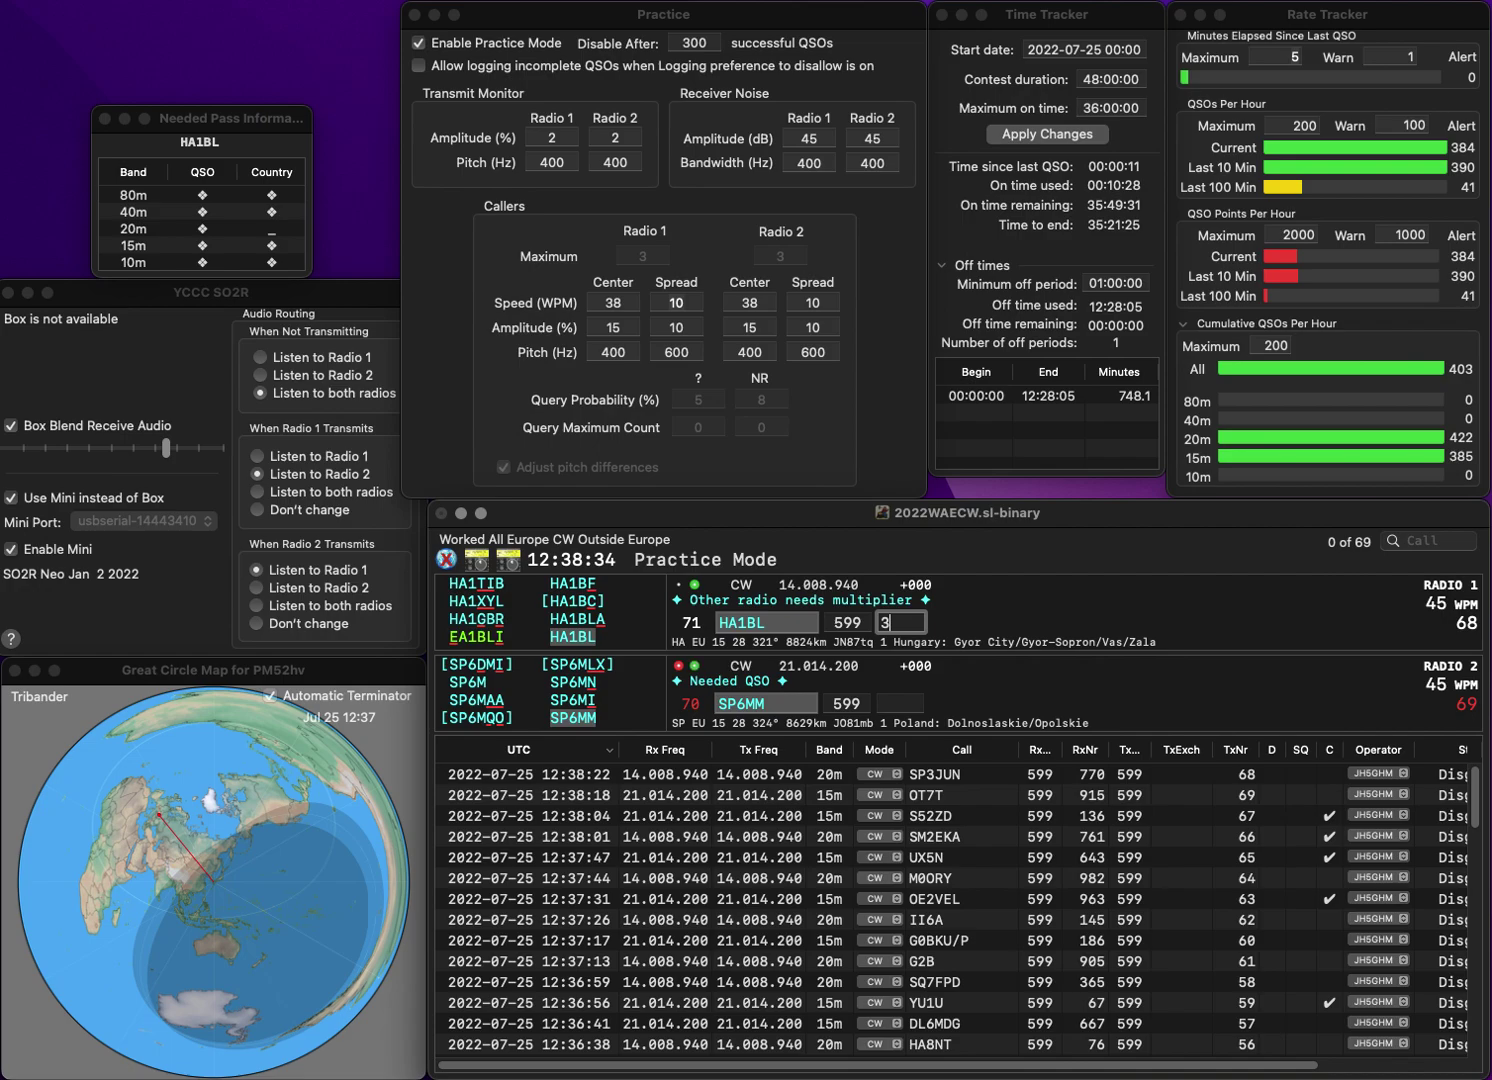
{"action": "type", "text": "41"}
{"action": "key", "text": "Return"}
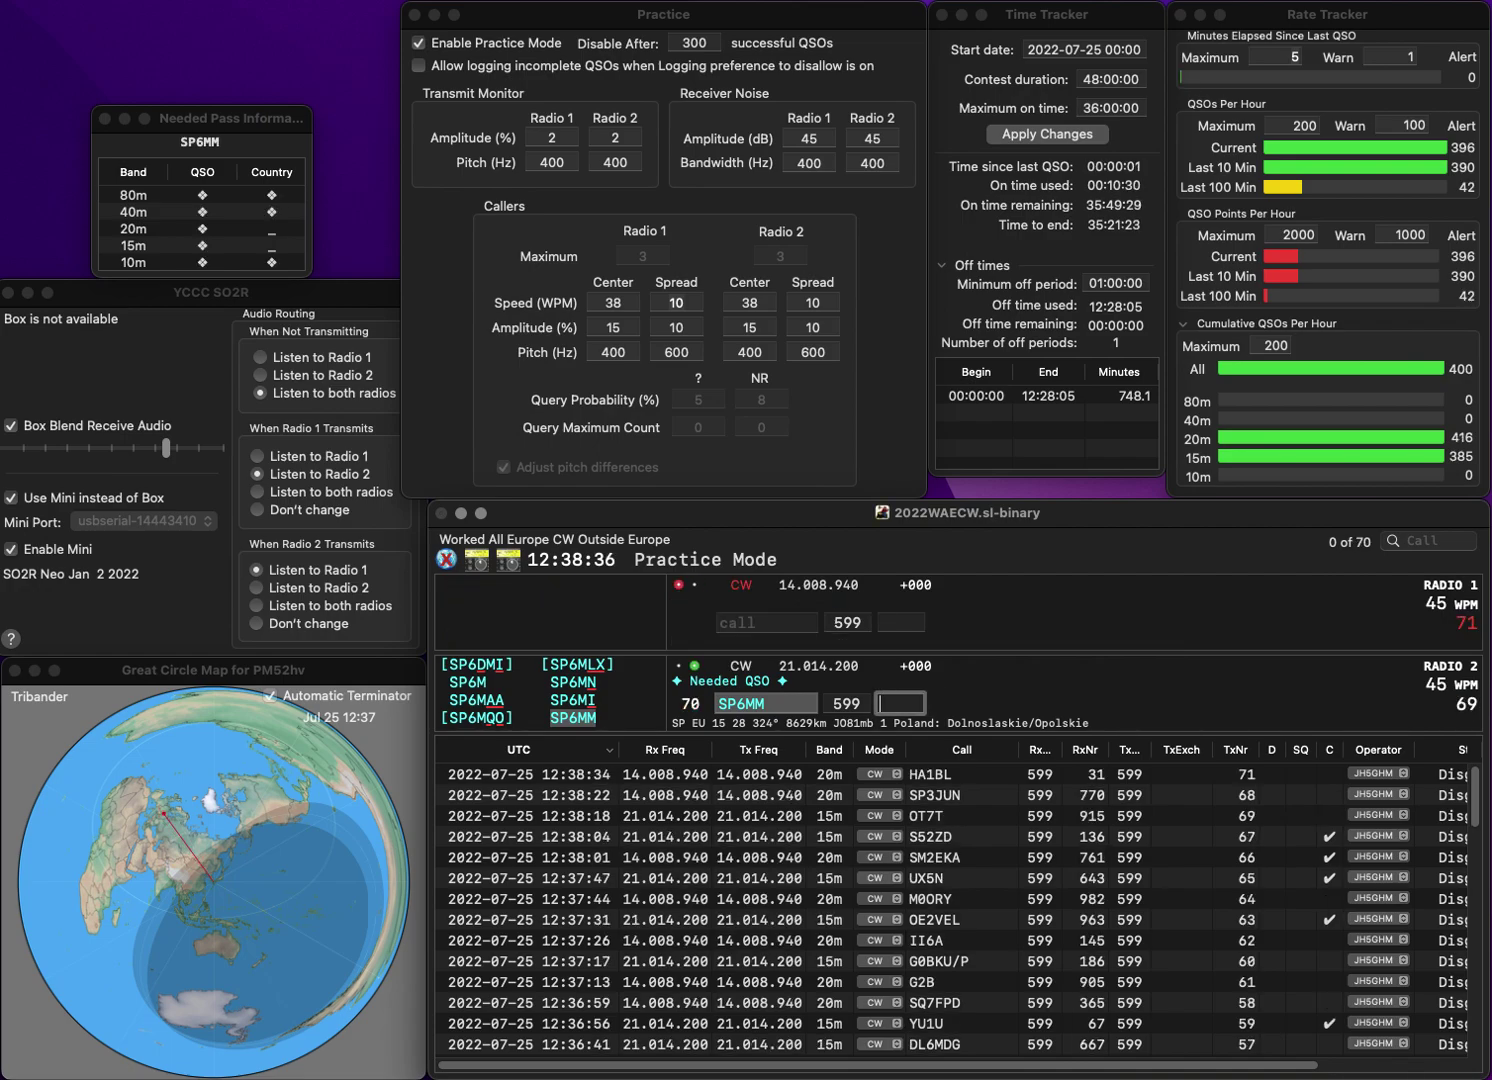
- Log SP6MM on Radio 2 with received number 876 and answer DH0DX on Radio 1
{"action": "type", "text": "876"}
{"action": "key", "text": "Return"}
{"action": "type", "text": "DH0DX"}
{"action": "key", "text": "Return"}
{"action": "type", "text": "M0"}
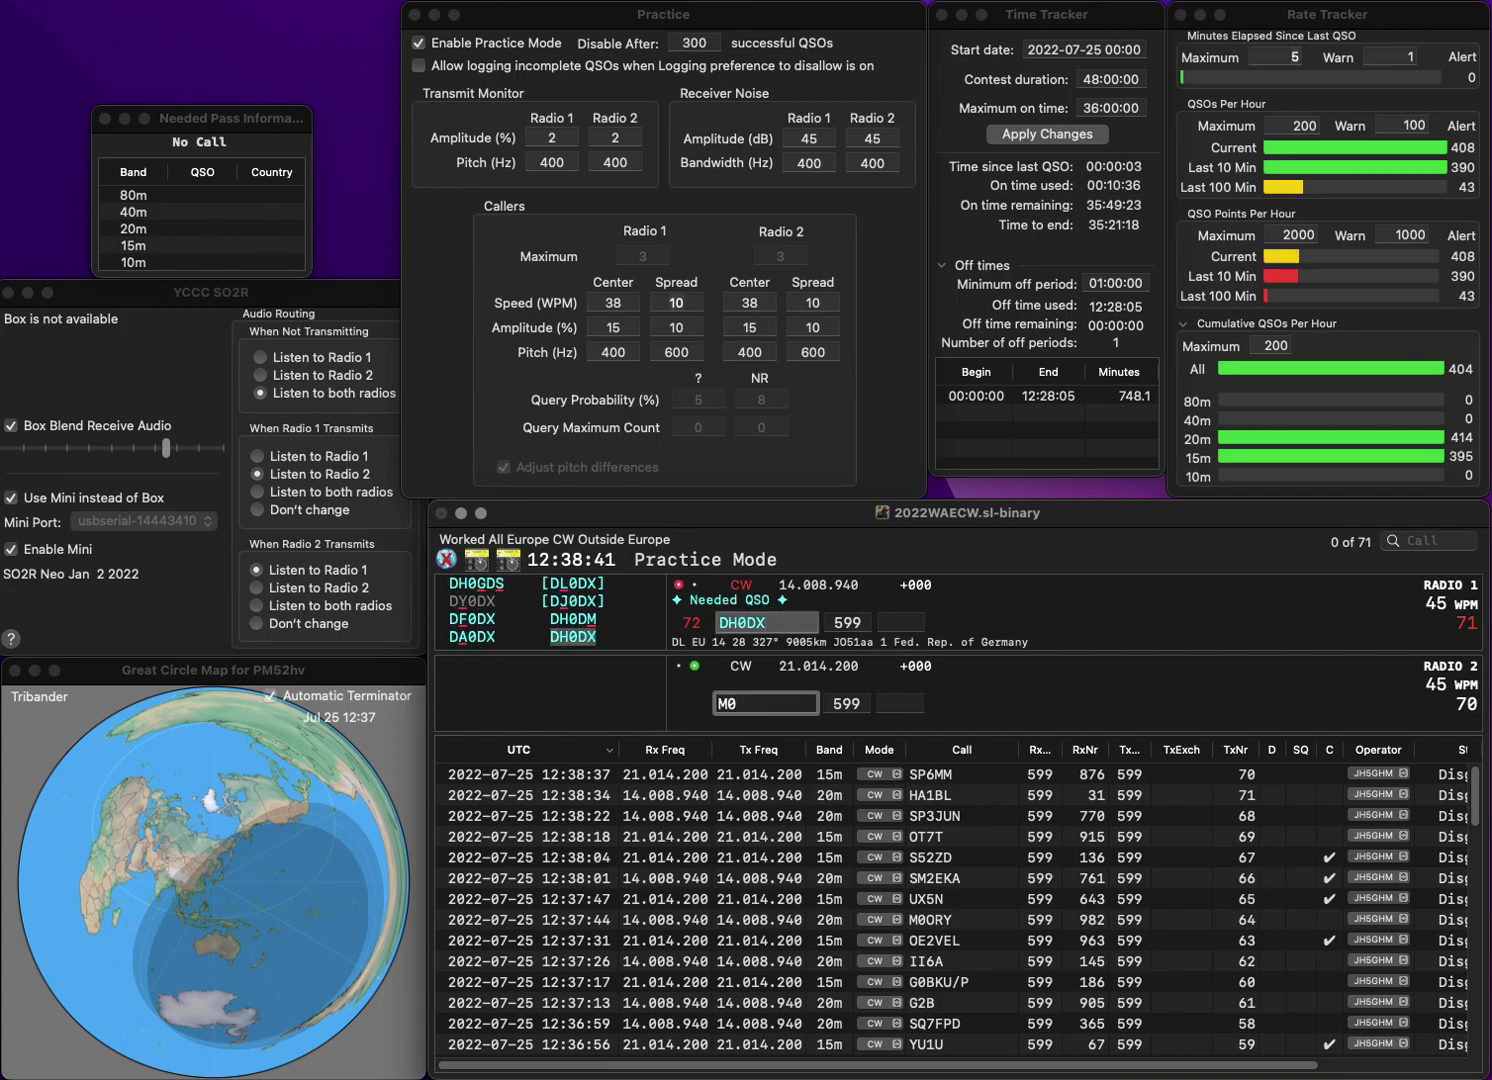
{"action": "type", "text": "GBP"}
{"action": "key", "text": "Return"}
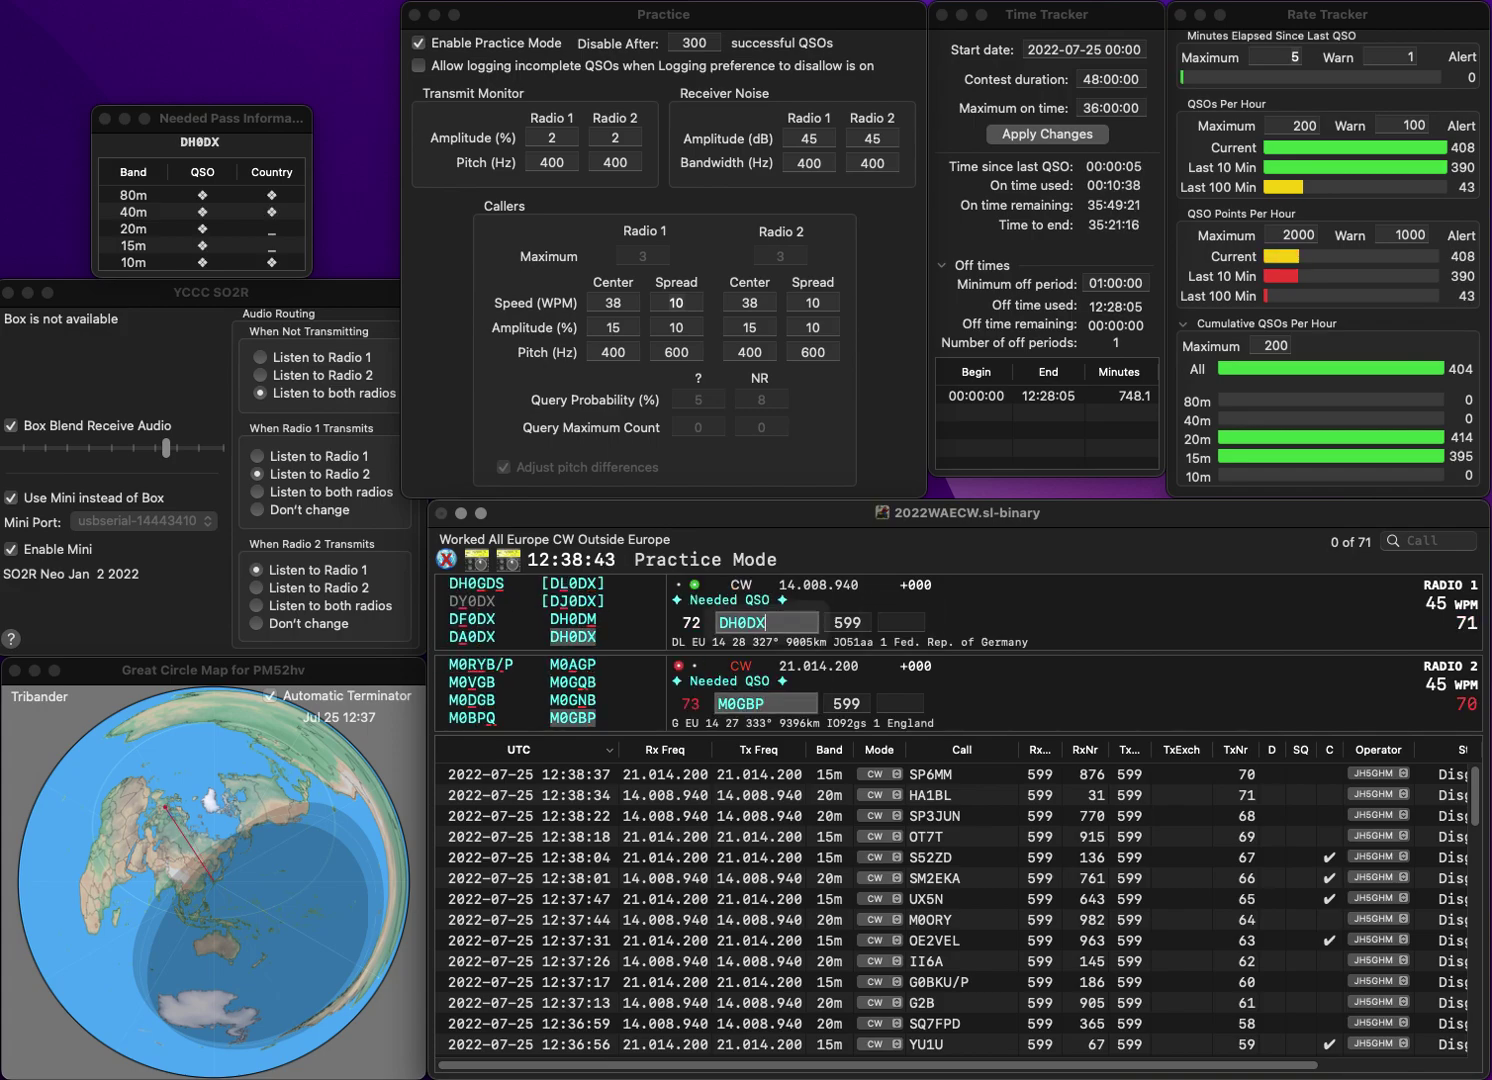
{"action": "type", "text": "749"}
{"action": "key", "text": "Return"}
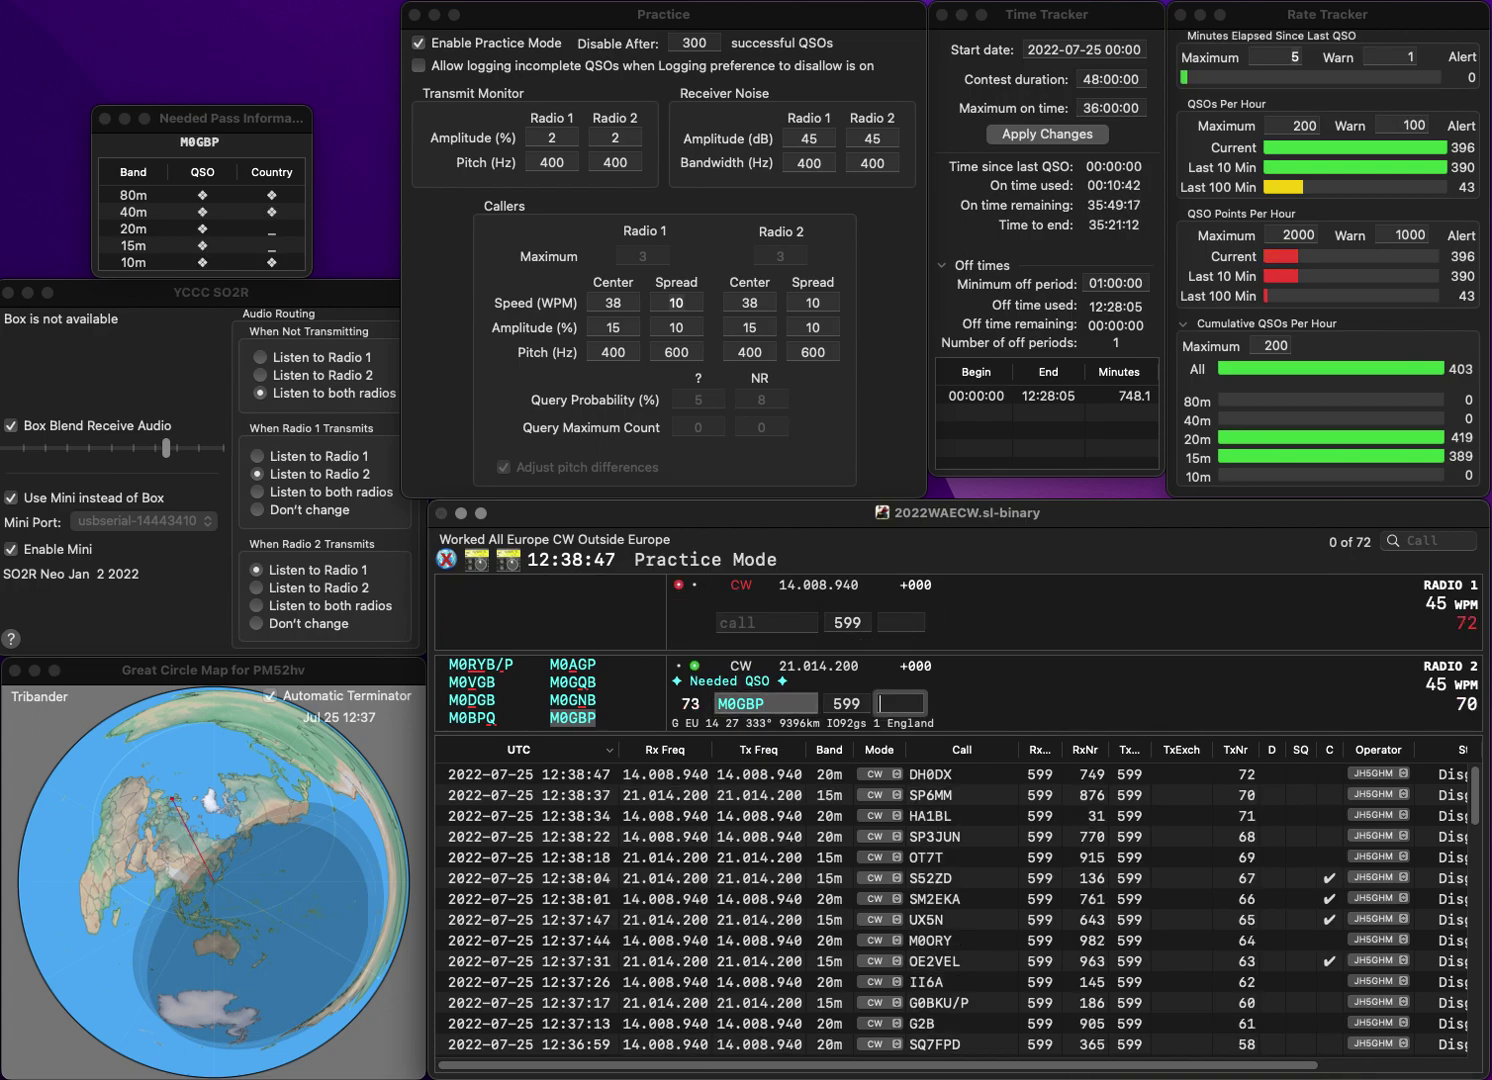
{"action": "type", "text": "44"}
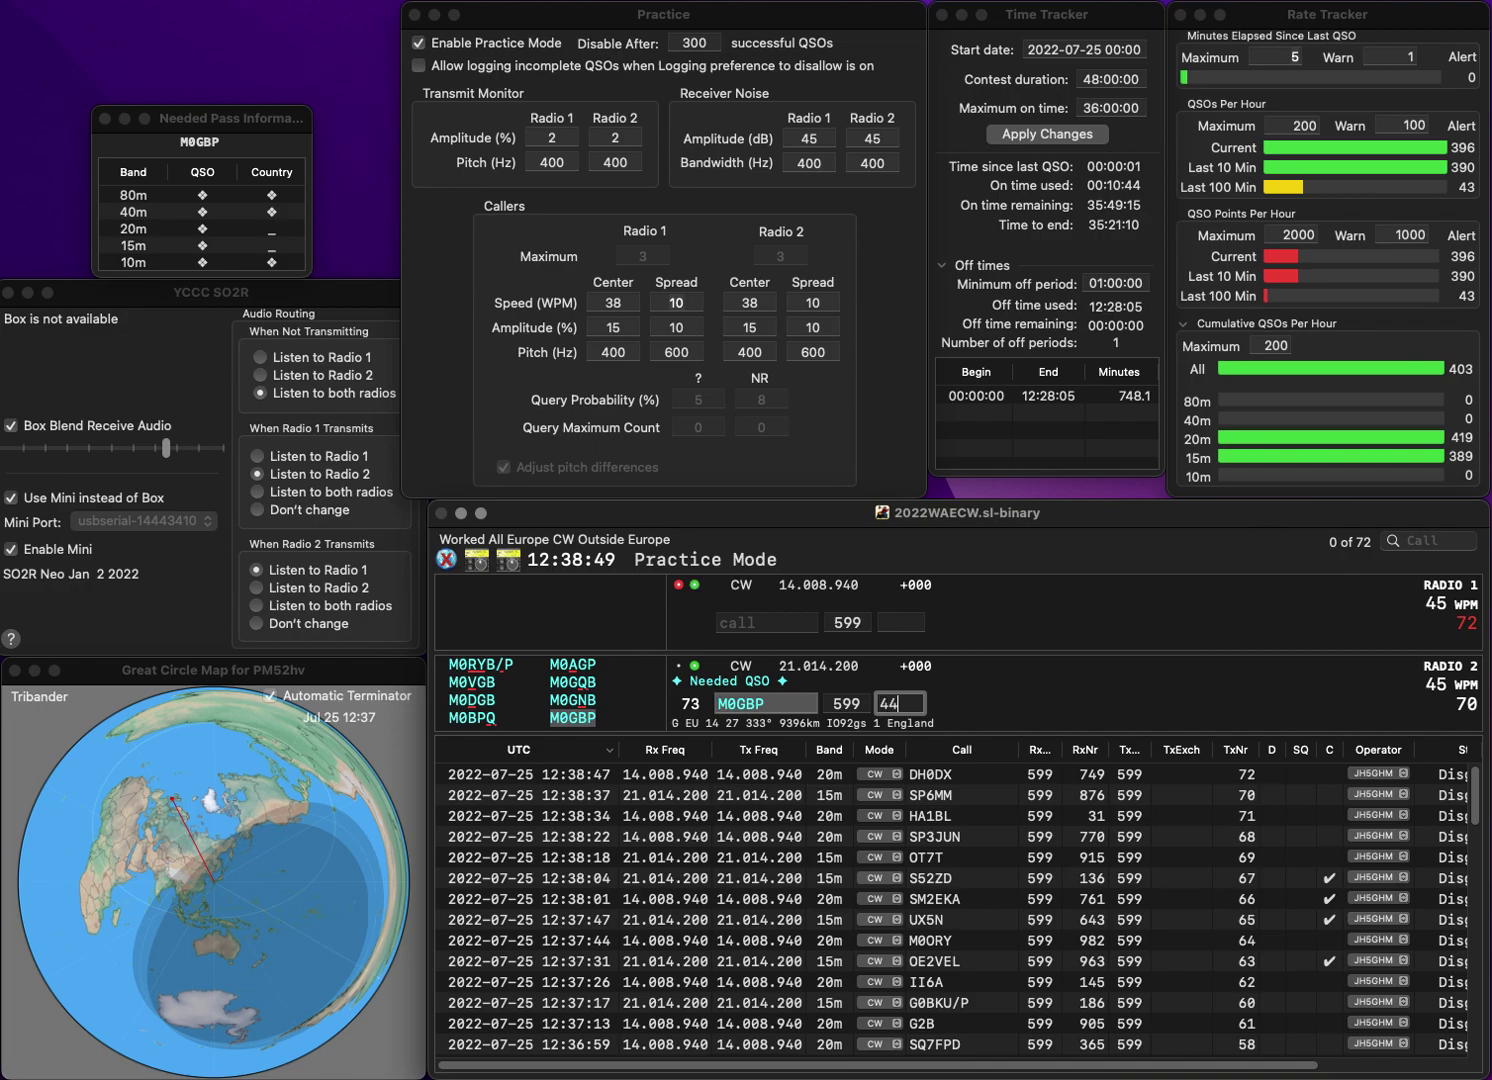
{"action": "type", "text": "4"}
{"action": "key", "text": "Return"}
{"action": "type", "text": "IO9P"}
{"action": "key", "text": "BackSpace"}
{"action": "type", "text": "J"}
{"action": "key", "text": "Return"}
{"action": "type", "text": "EA"}
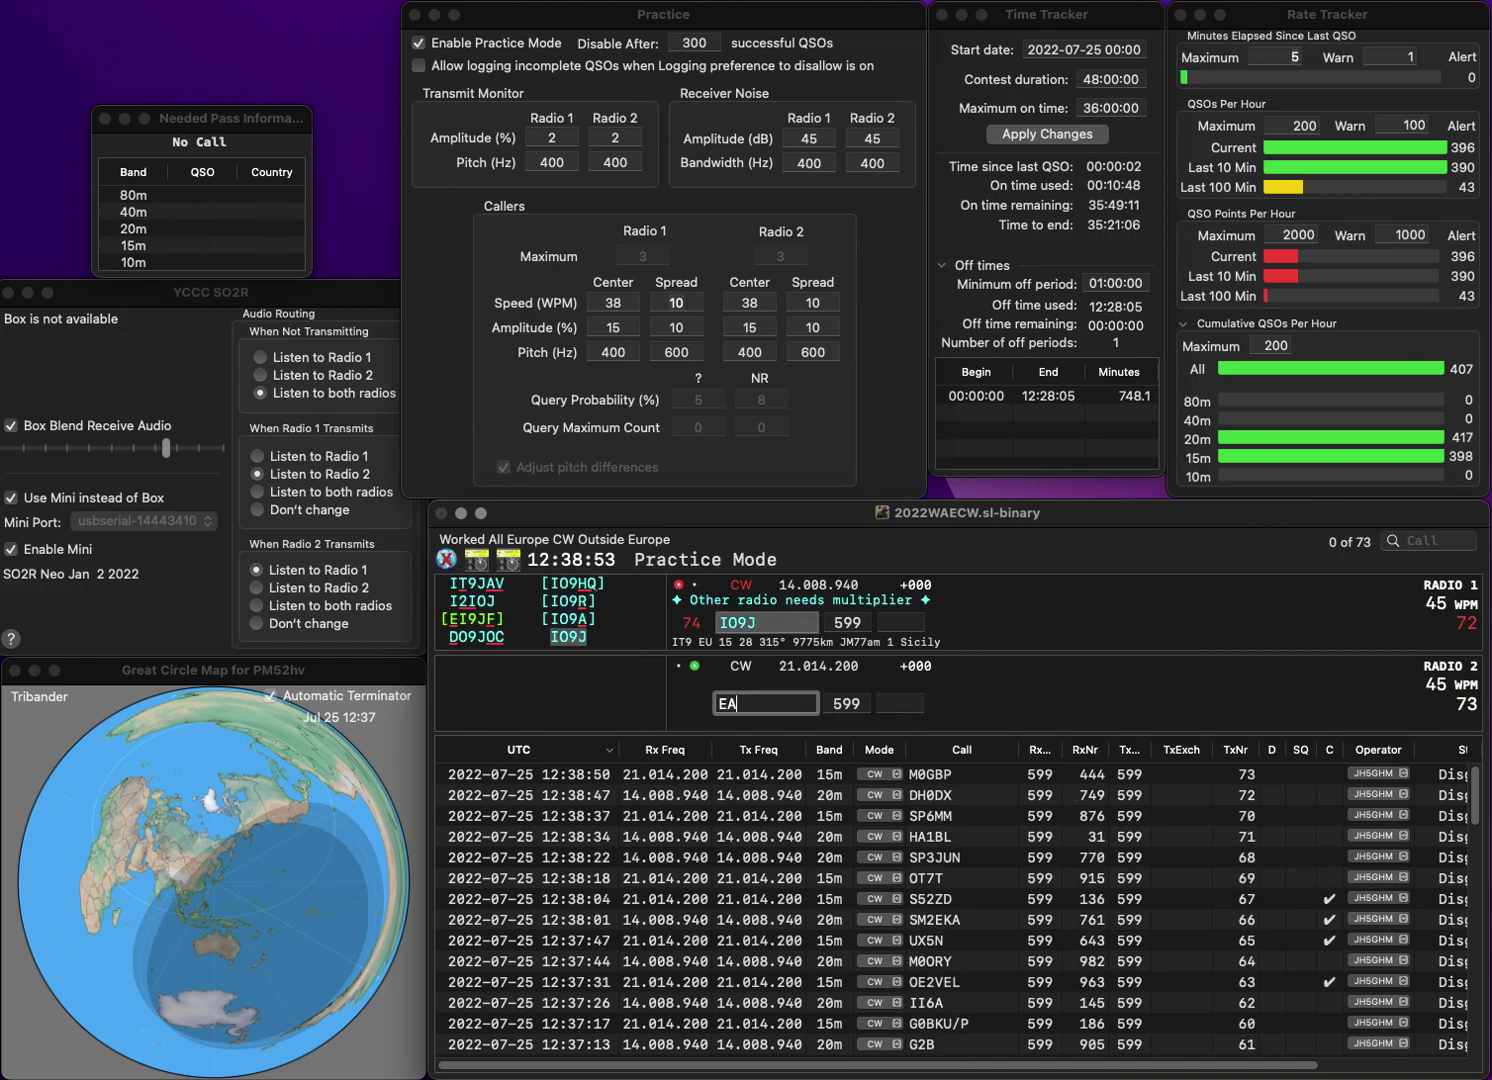
{"action": "type", "text": "1AAP"}
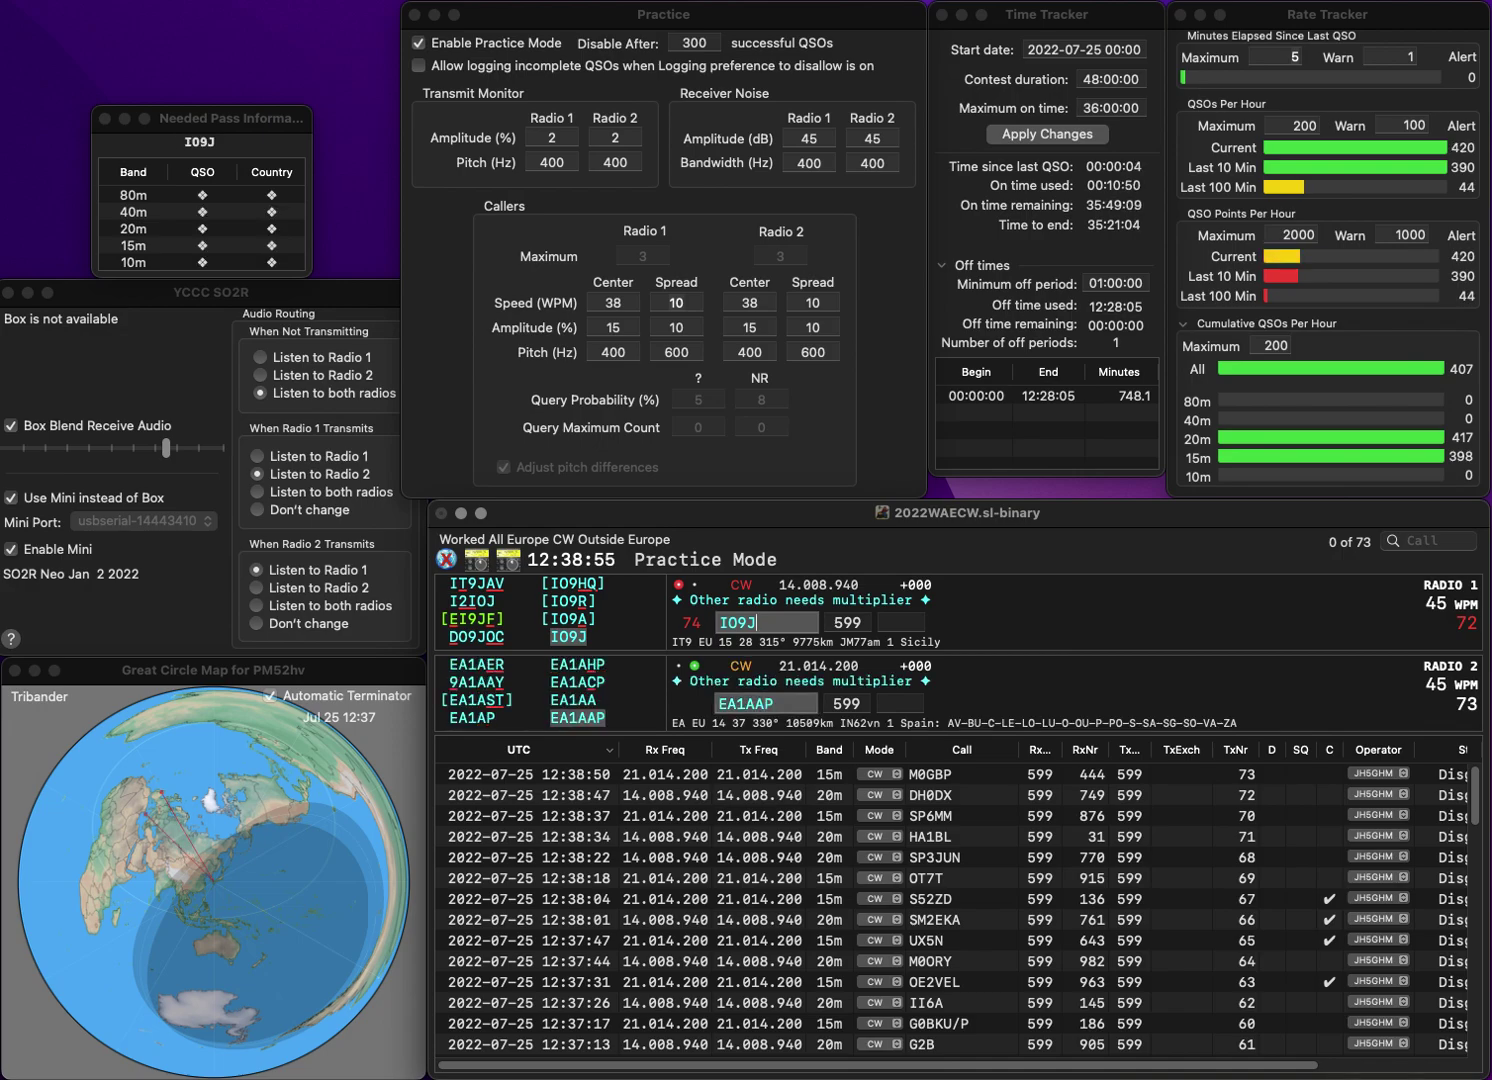
{"action": "key", "text": "Return"}
{"action": "type", "text": "916"}
{"action": "key", "text": "Return"}
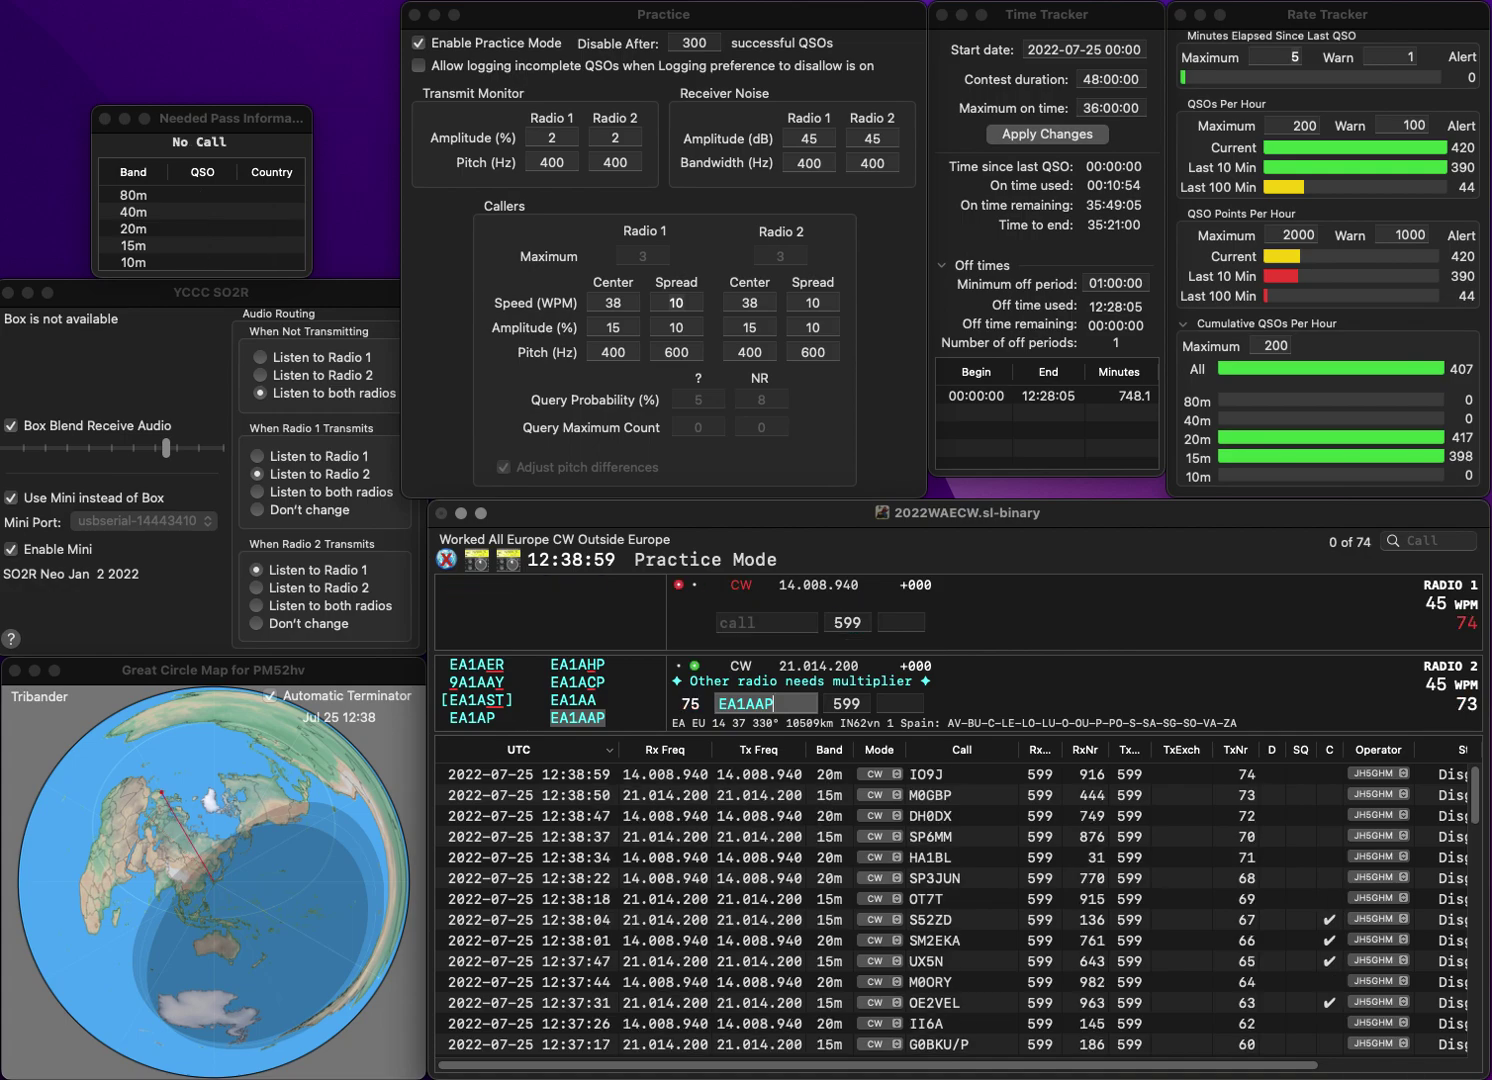
- Log EA1AAP on Radio 2 with received number 16 and answer S57DX on Radio 1
{"action": "type", "text": "16"}
{"action": "key", "text": "Return"}
{"action": "type", "text": "7"}
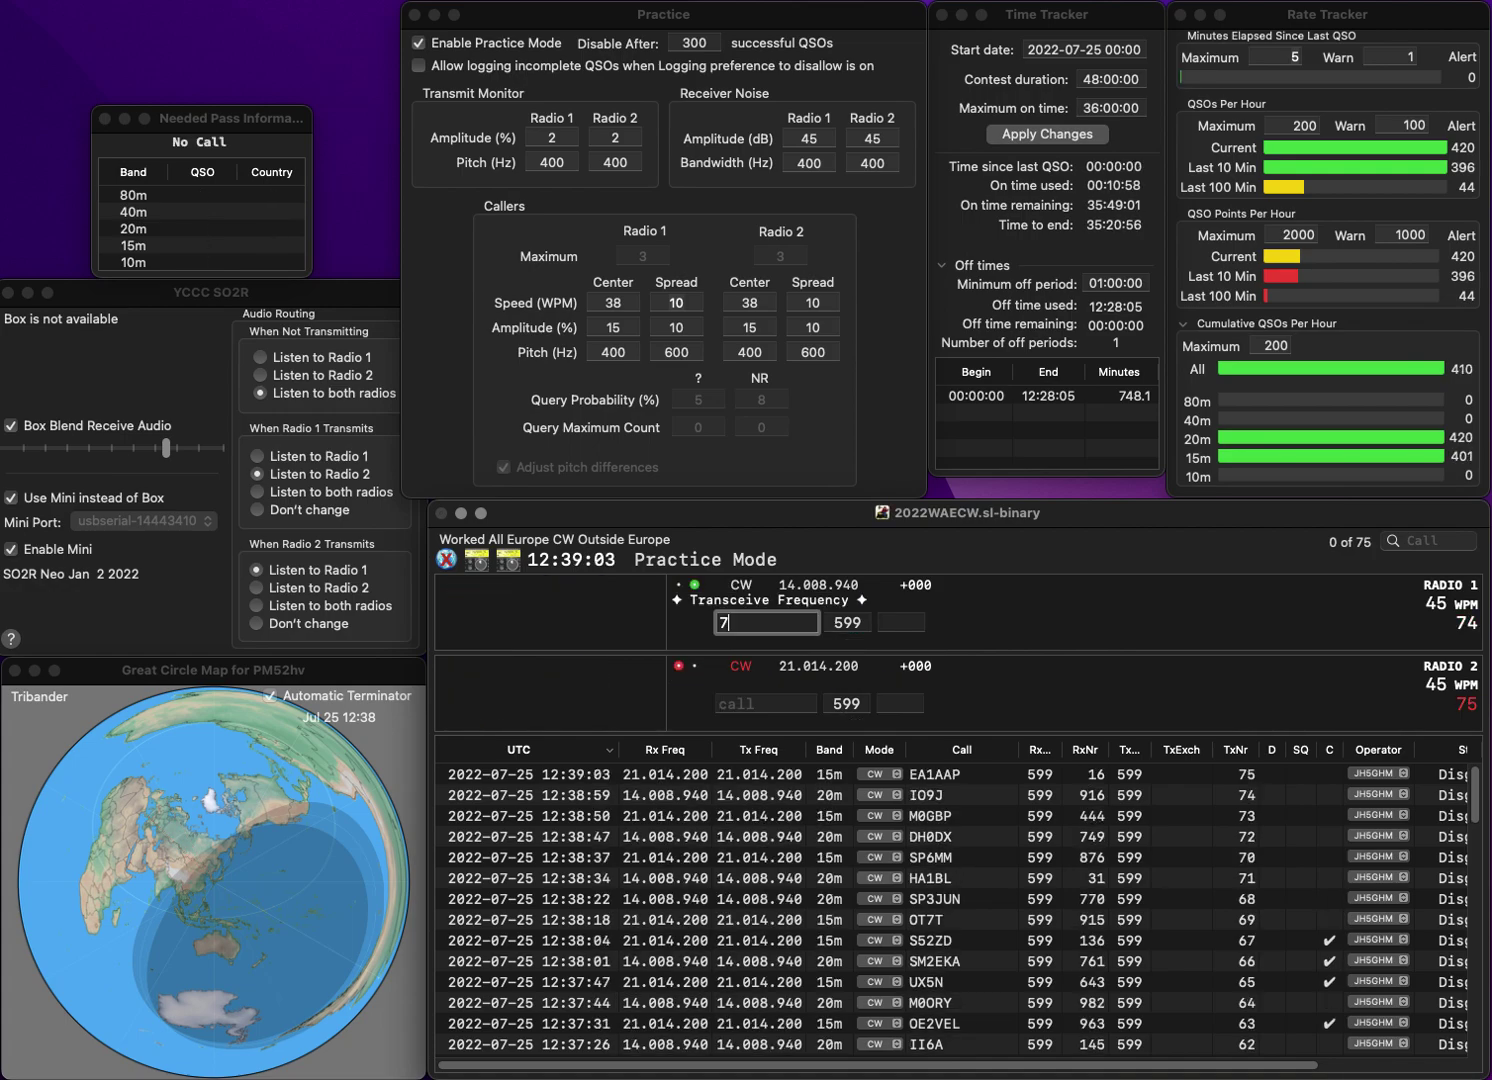
{"action": "type", "text": "DX"}
{"action": "key", "text": "Left"}
{"action": "key", "text": "Left"}
{"action": "key", "text": "Left"}
{"action": "type", "text": "S5"}
{"action": "key", "text": "Return"}
{"action": "type", "text": "EA2"}
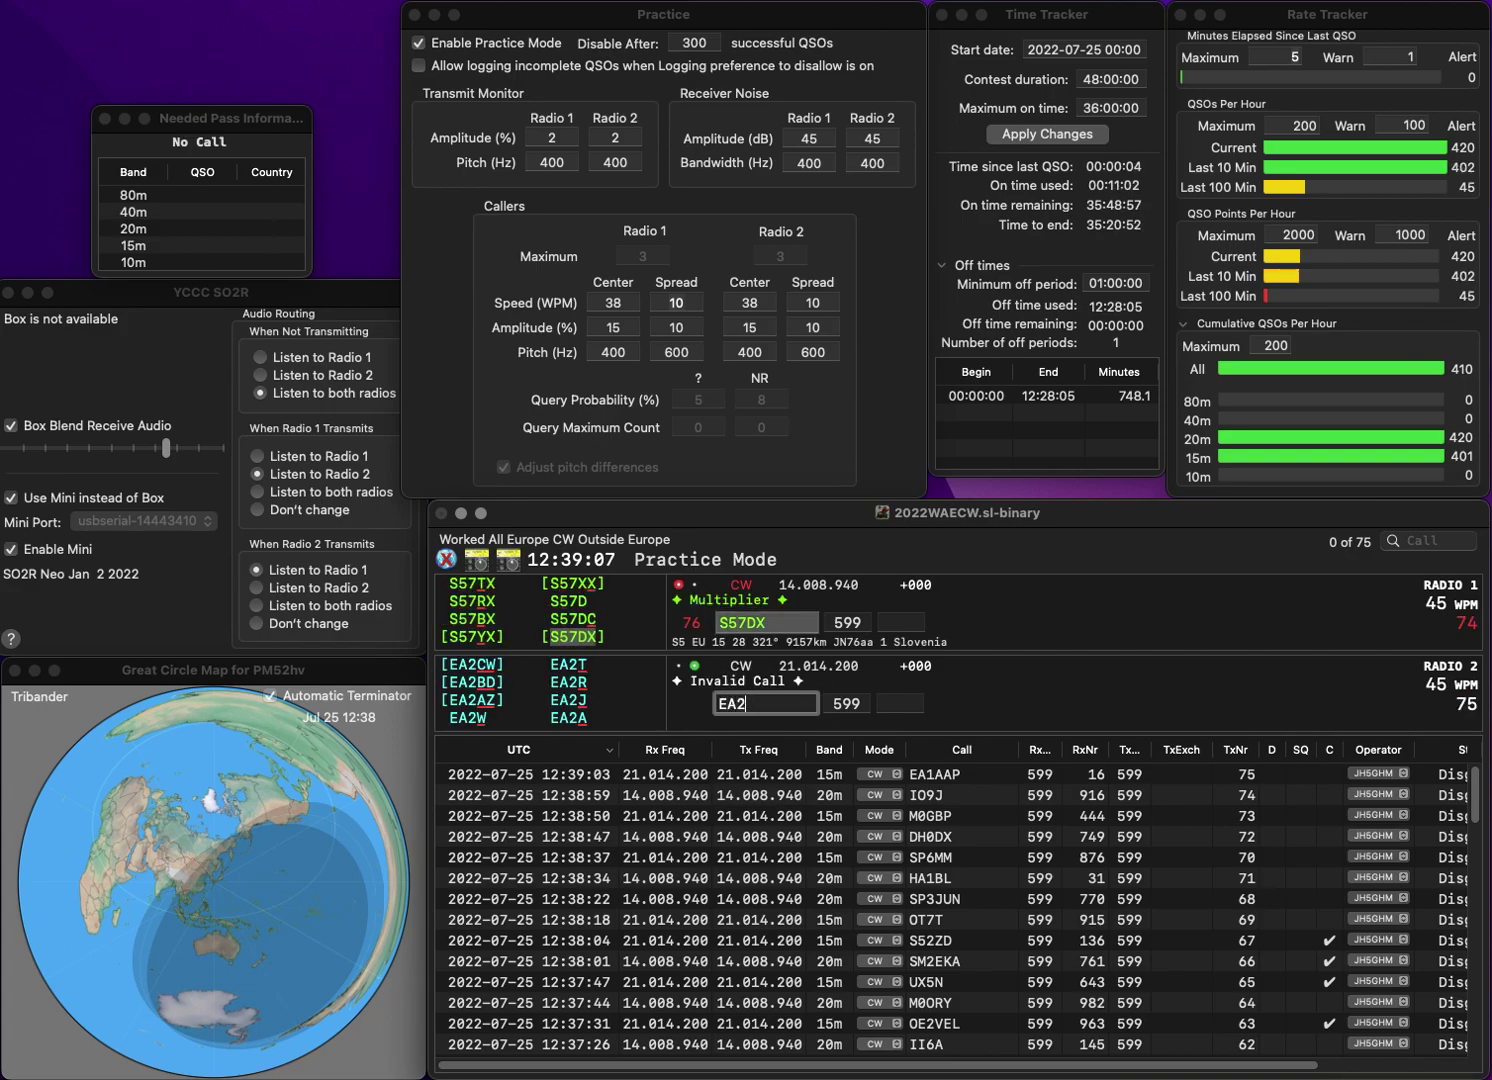
{"action": "type", "text": "AOO/P"}
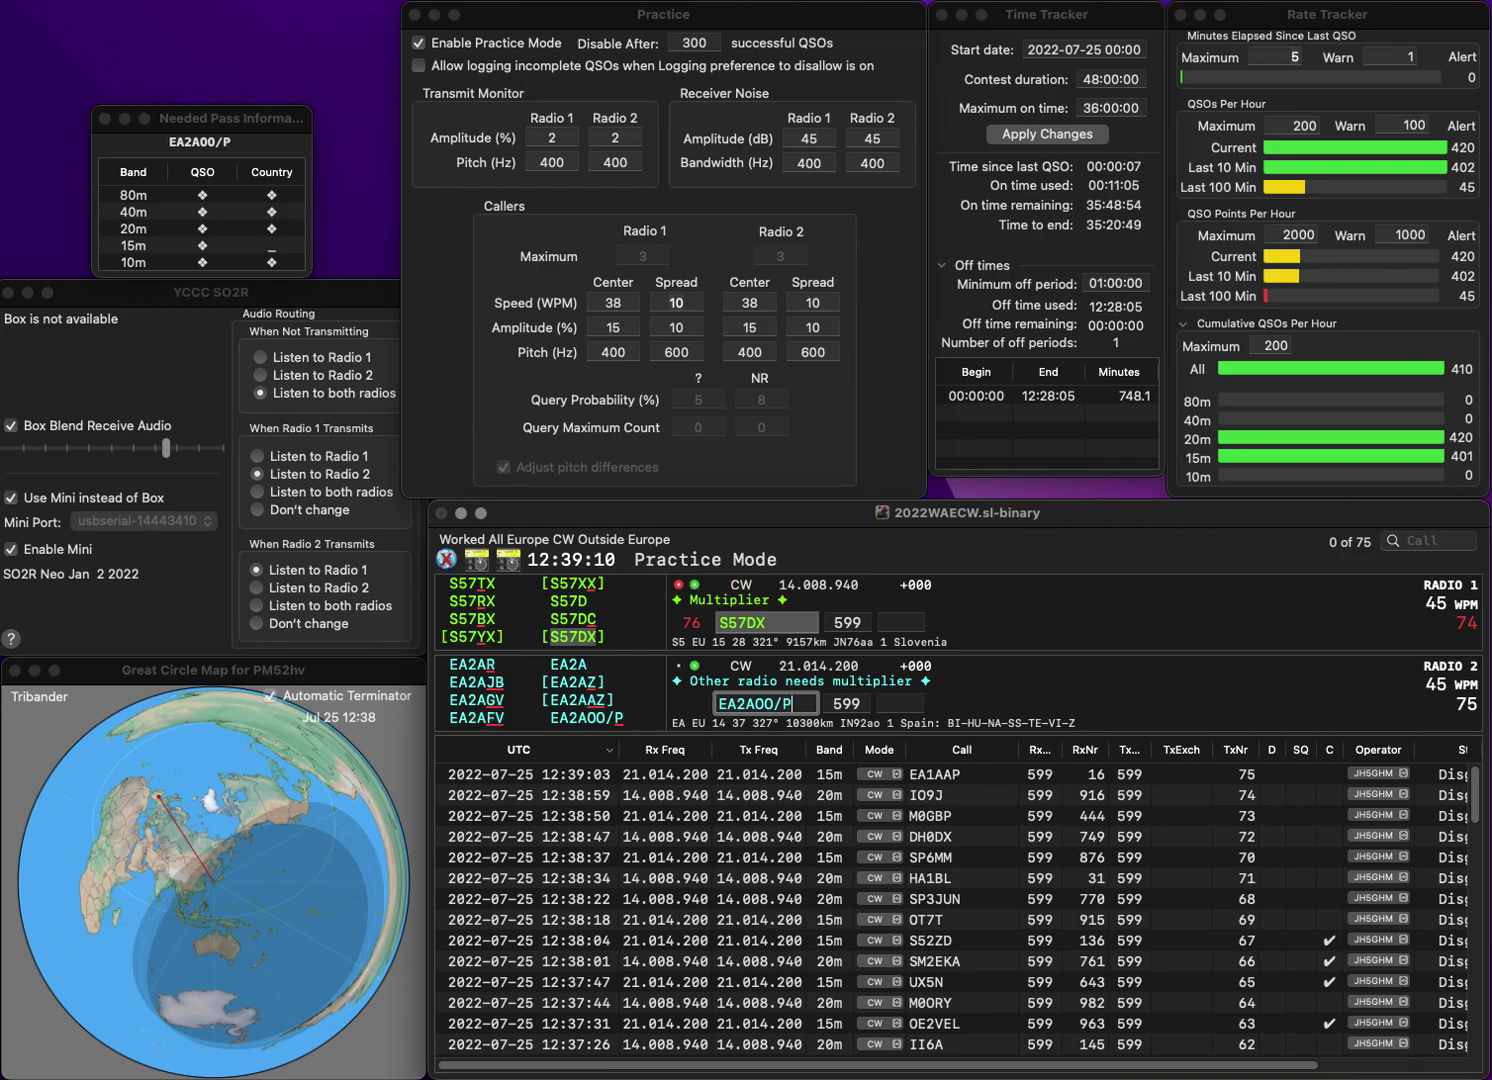
{"action": "key", "text": "Return"}
{"action": "key", "text": "Tab"}
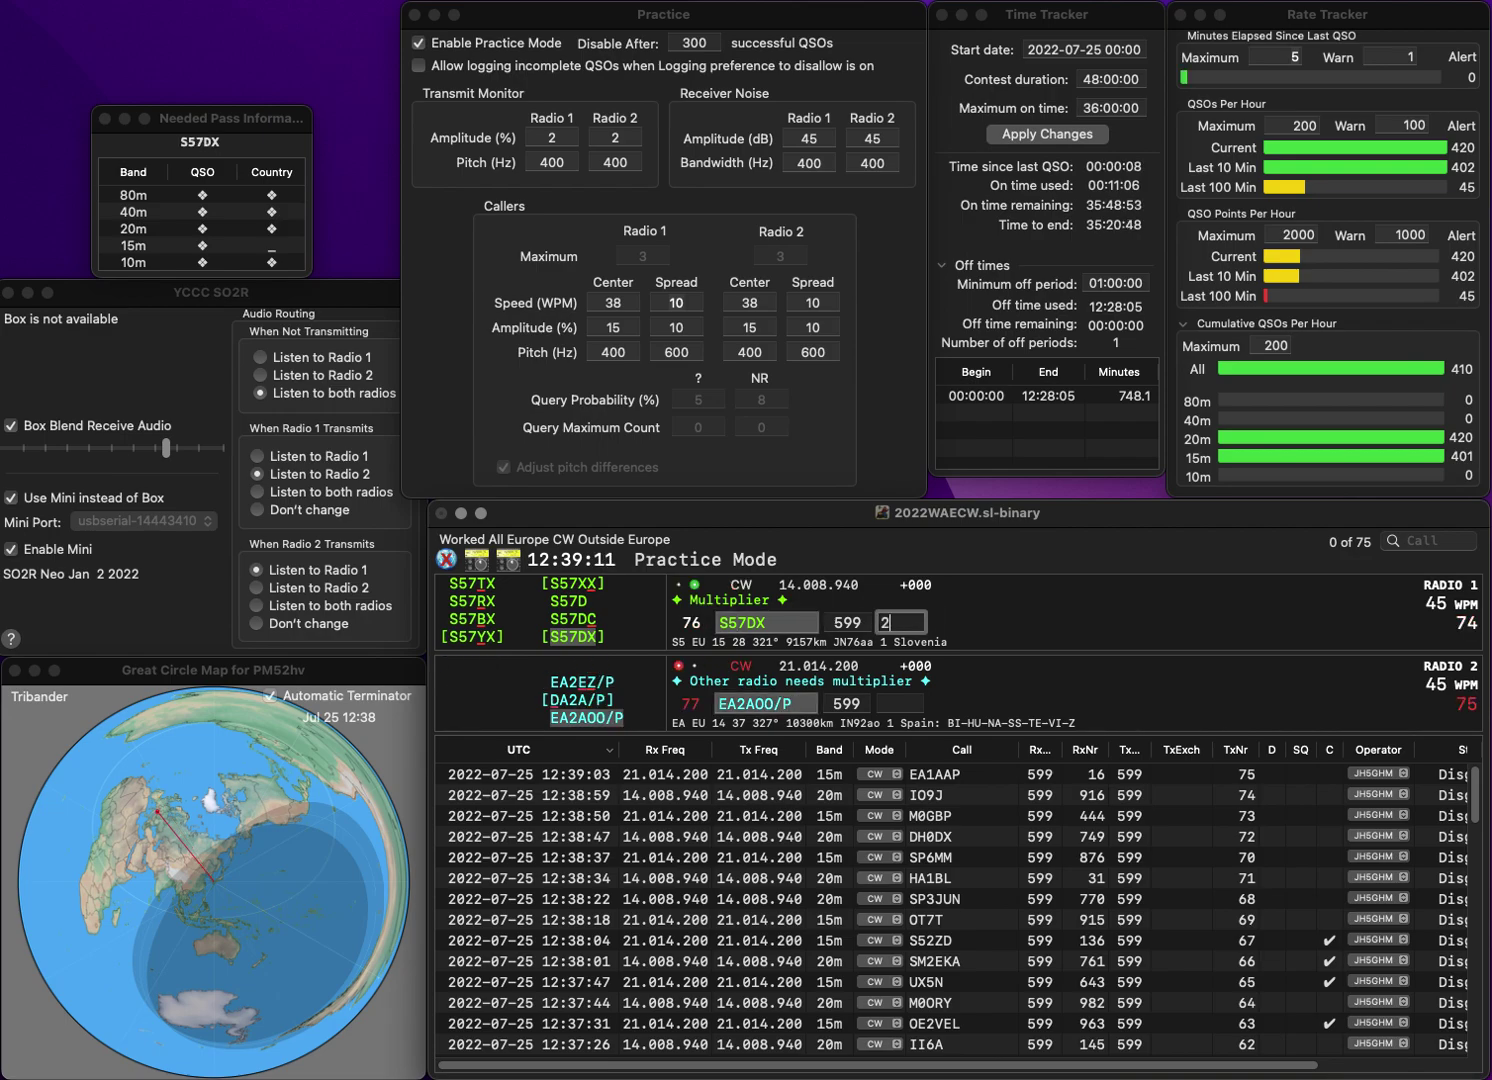
{"action": "type", "text": "204"}
{"action": "key", "text": "Return"}
{"action": "key", "text": "Tab"}
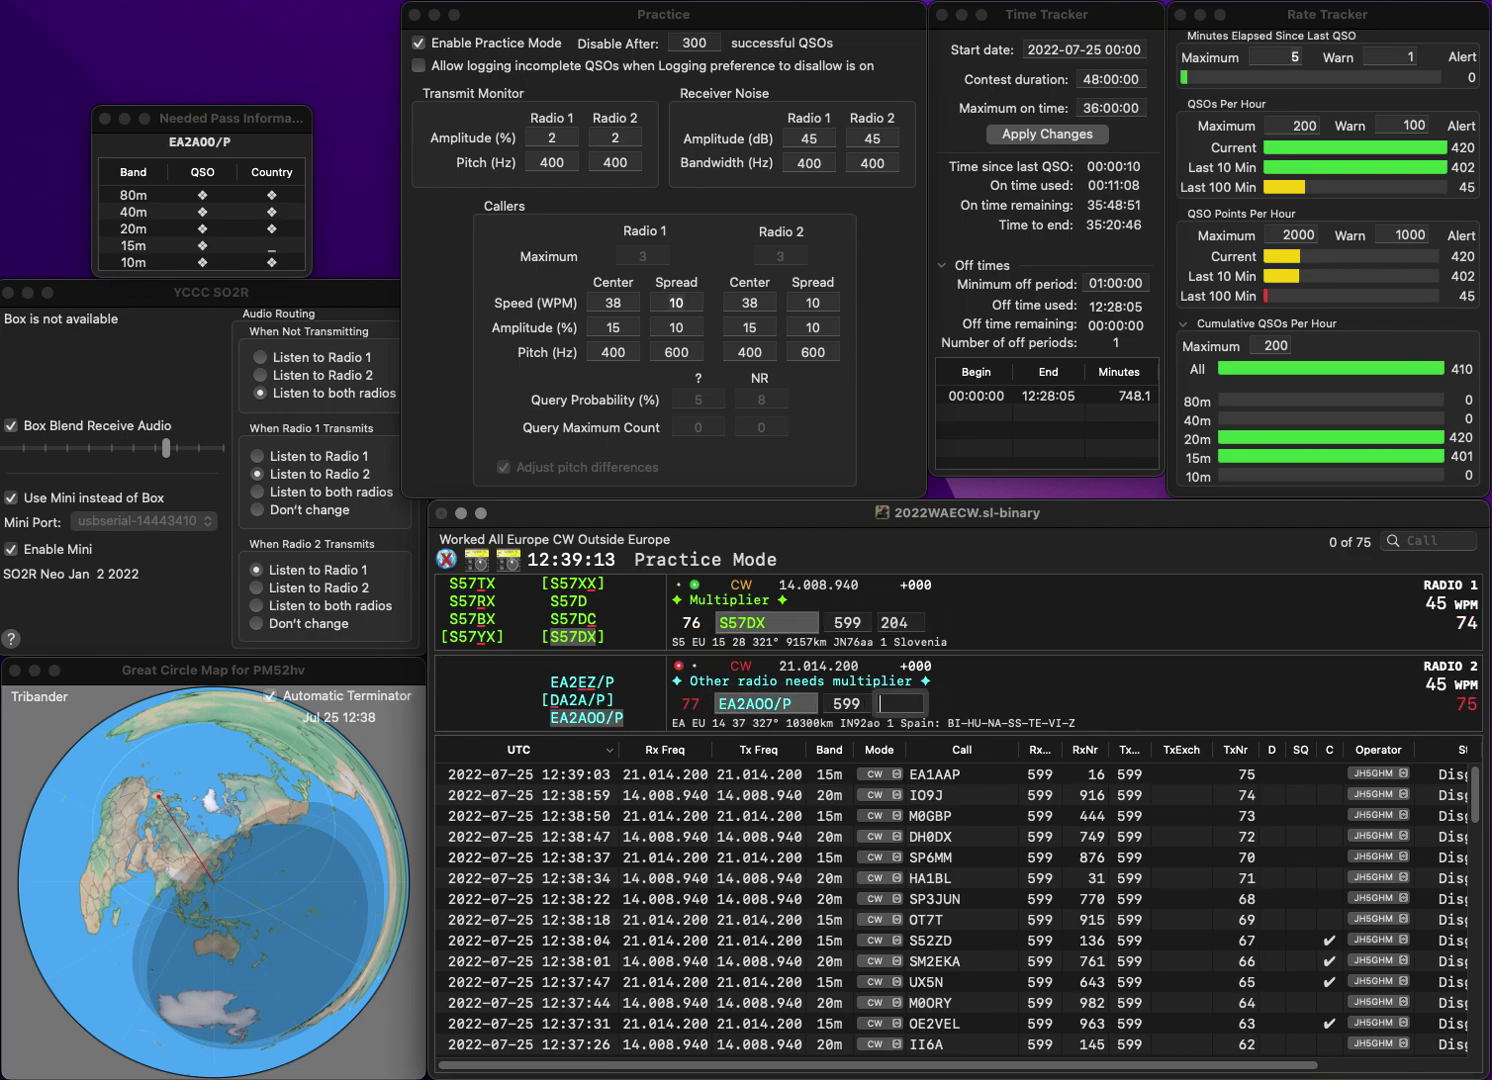
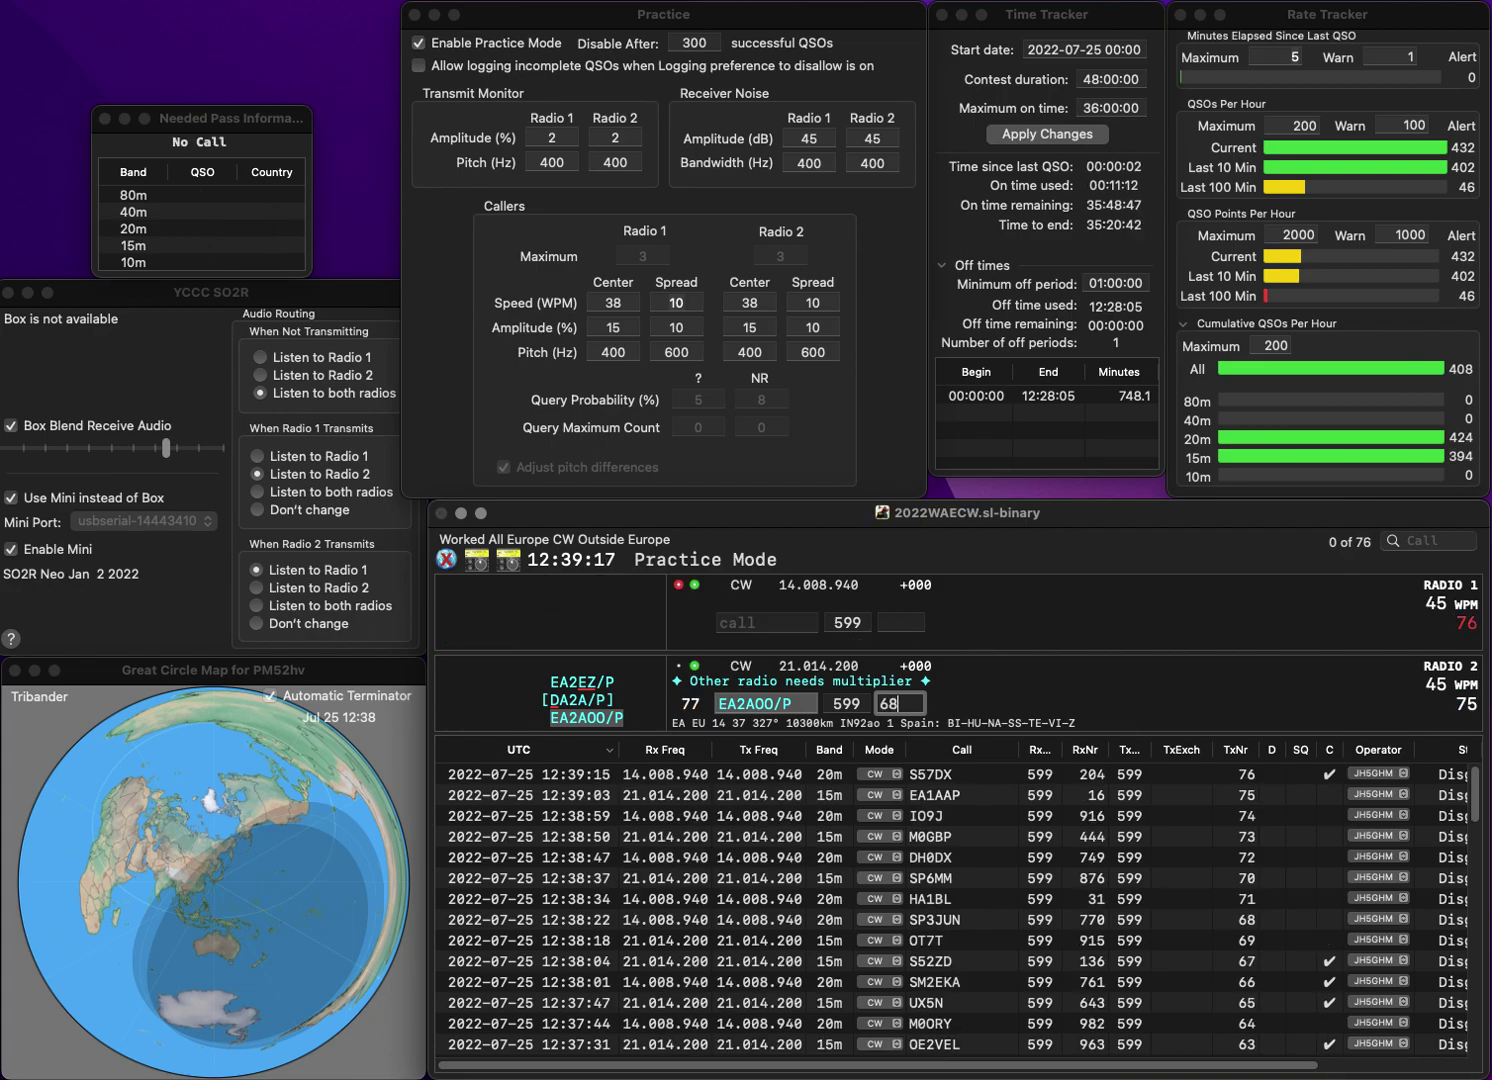
{"action": "type", "text": "4"}
{"action": "key", "text": "Return"}
{"action": "type", "text": "PE1EW"}
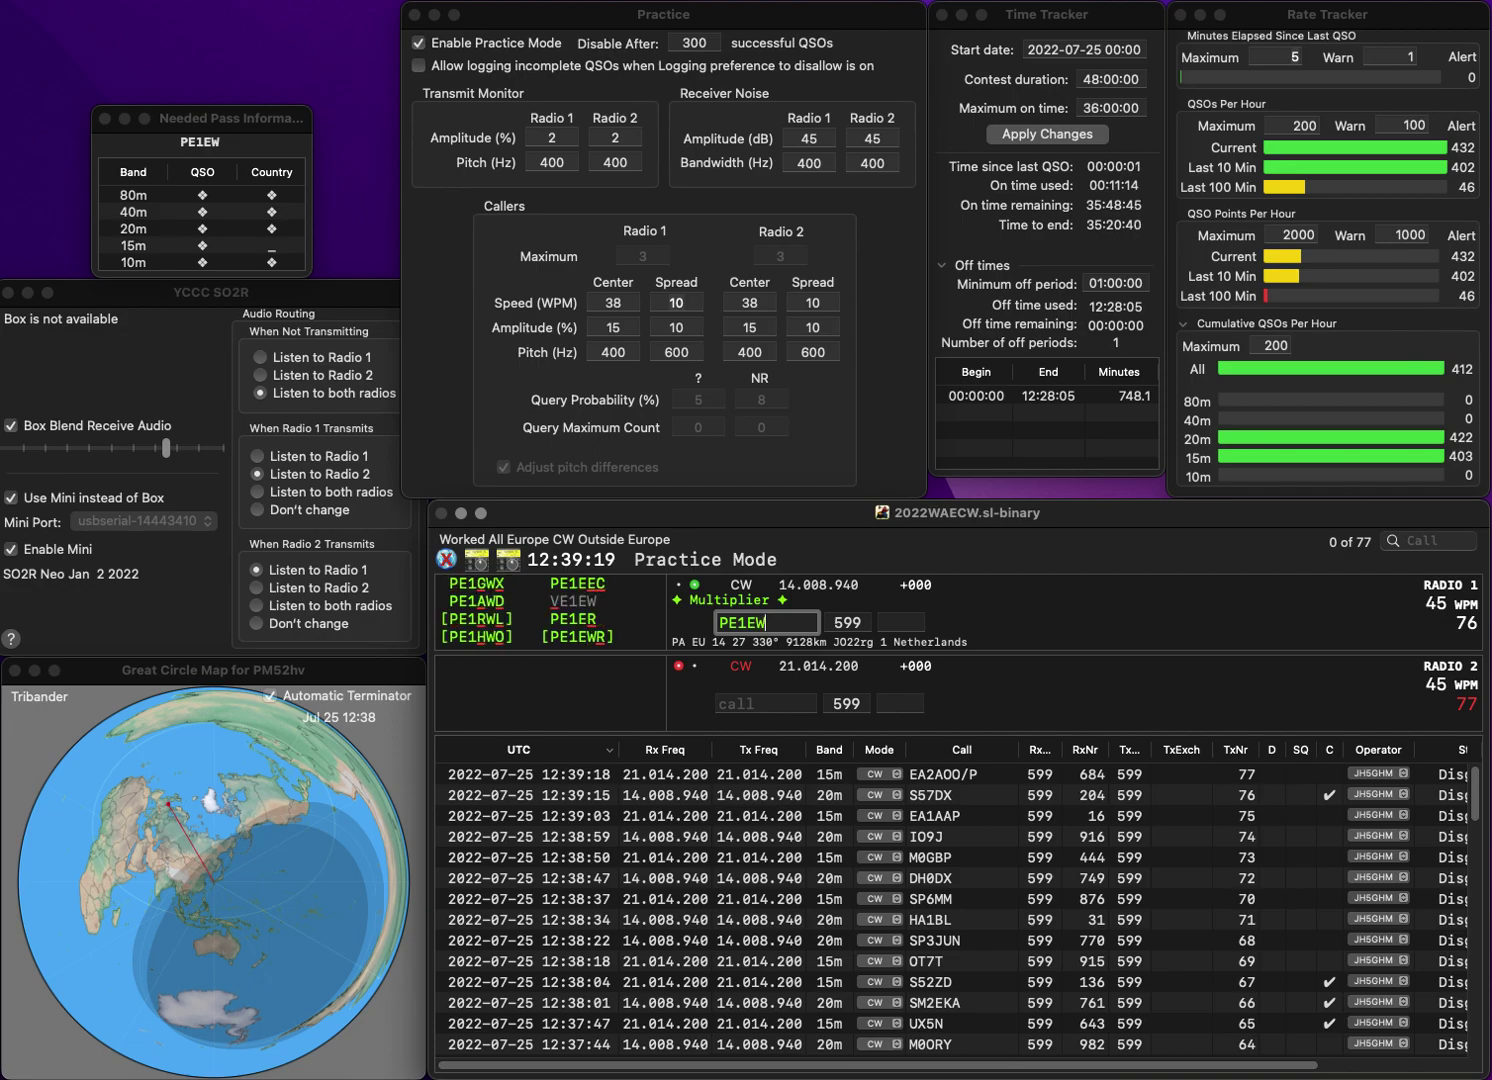
{"action": "type", "text": "R"}
{"action": "key", "text": "Return"}
{"action": "type", "text": "DL"}
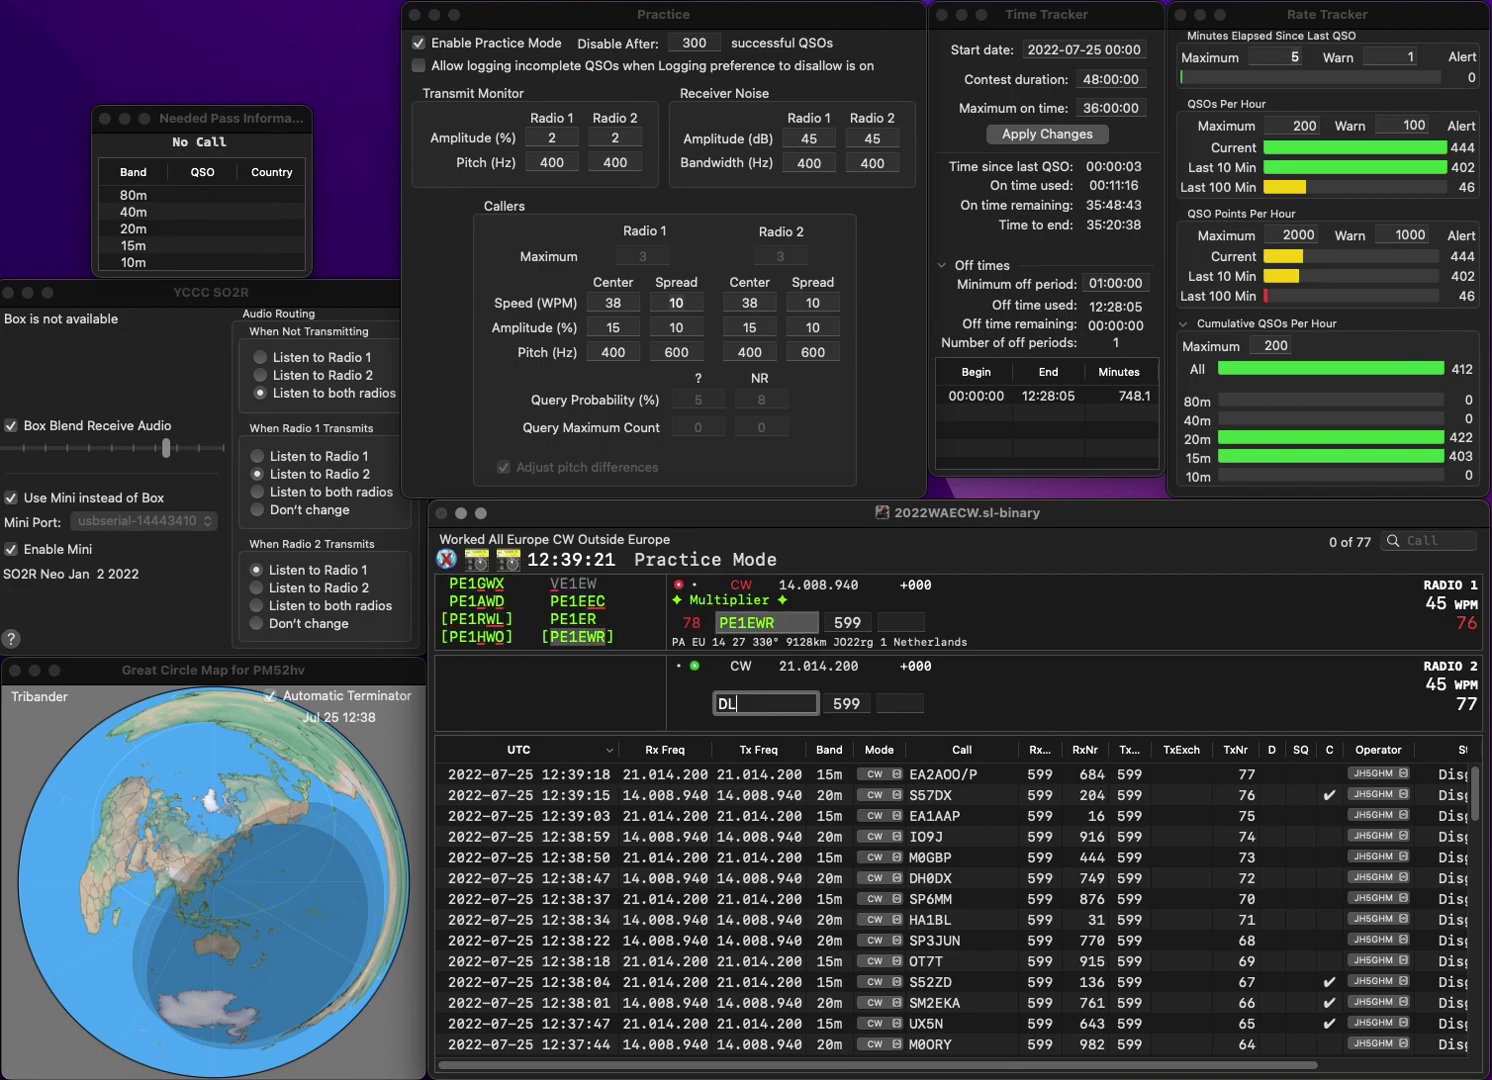
{"action": "type", "text": "9YAJ"}
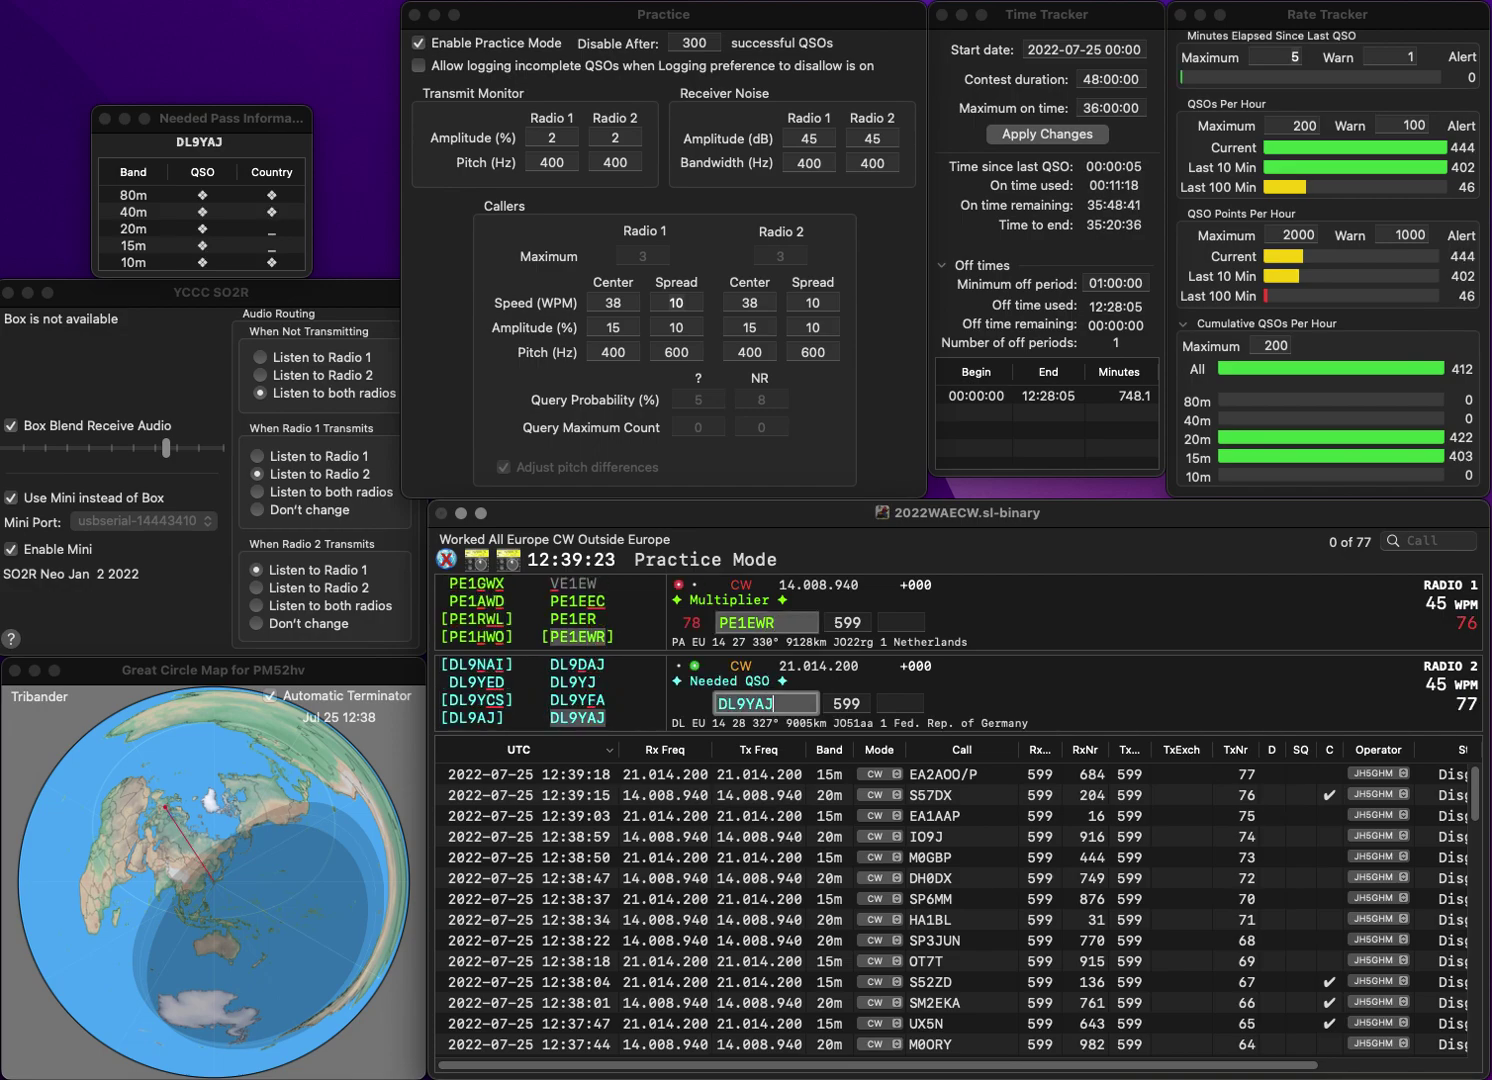
{"action": "key", "text": "Return"}
{"action": "type", "text": "52"}
{"action": "key", "text": "Return"}
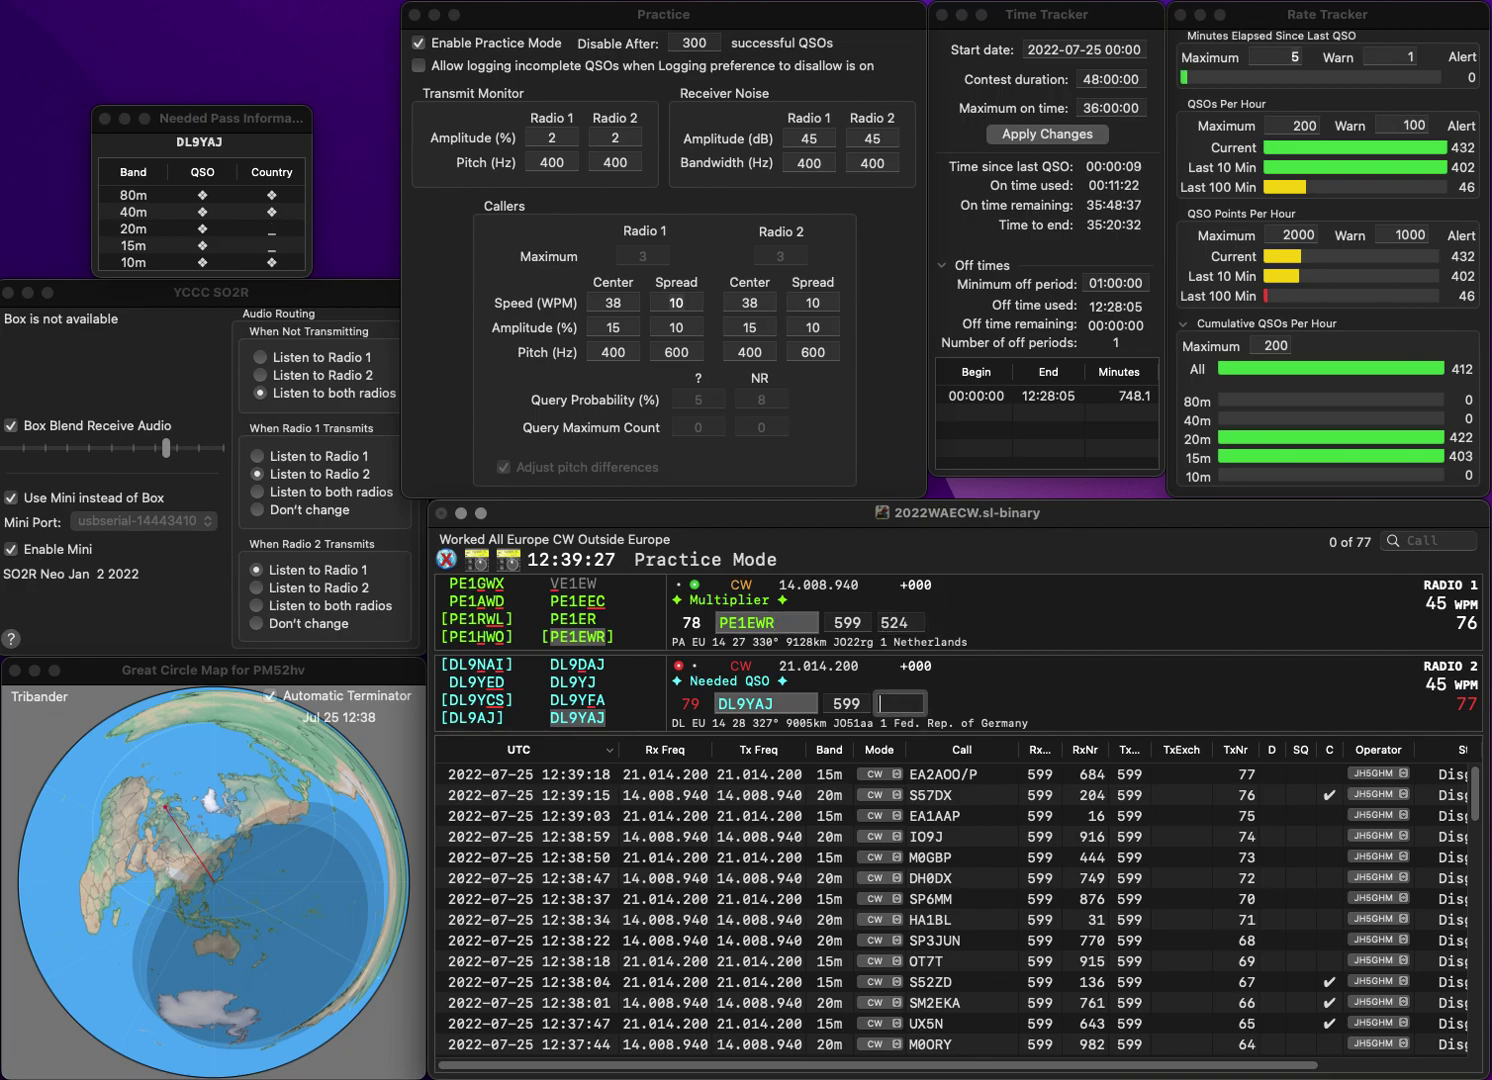
{"action": "type", "text": "649"}
{"action": "key", "text": "Return"}
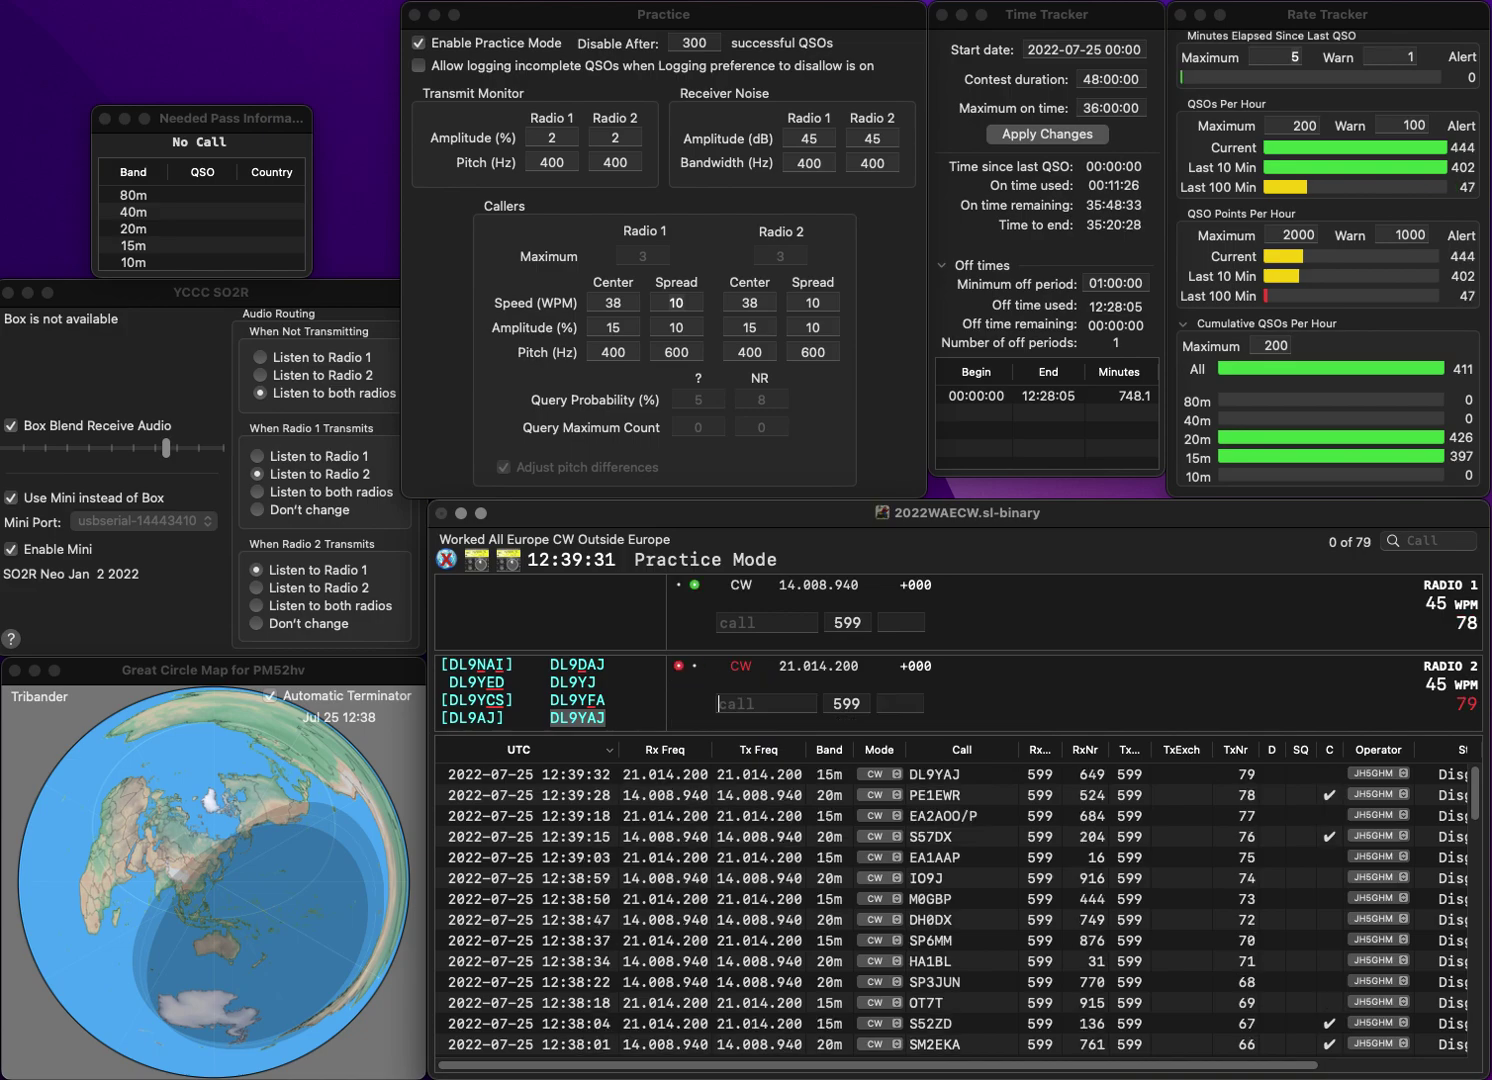
{"action": "type", "text": "3IF"}
{"action": "key", "text": "Return"}
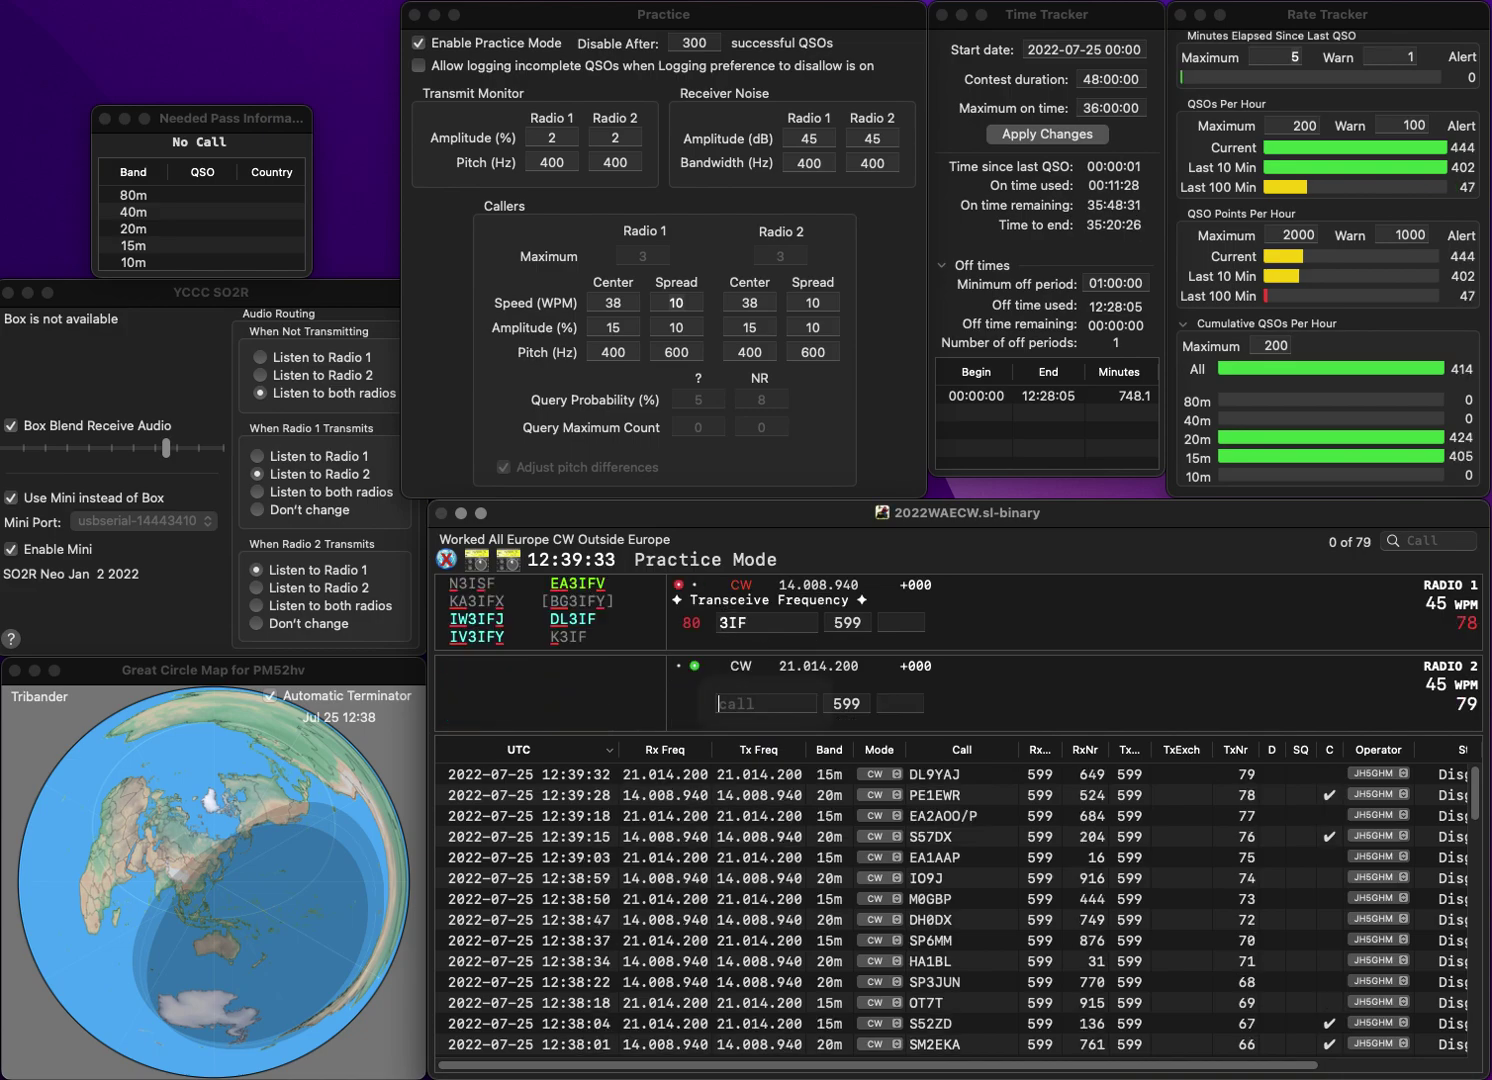
{"action": "type", "text": "F8FHI"}
{"action": "key", "text": "Return"}
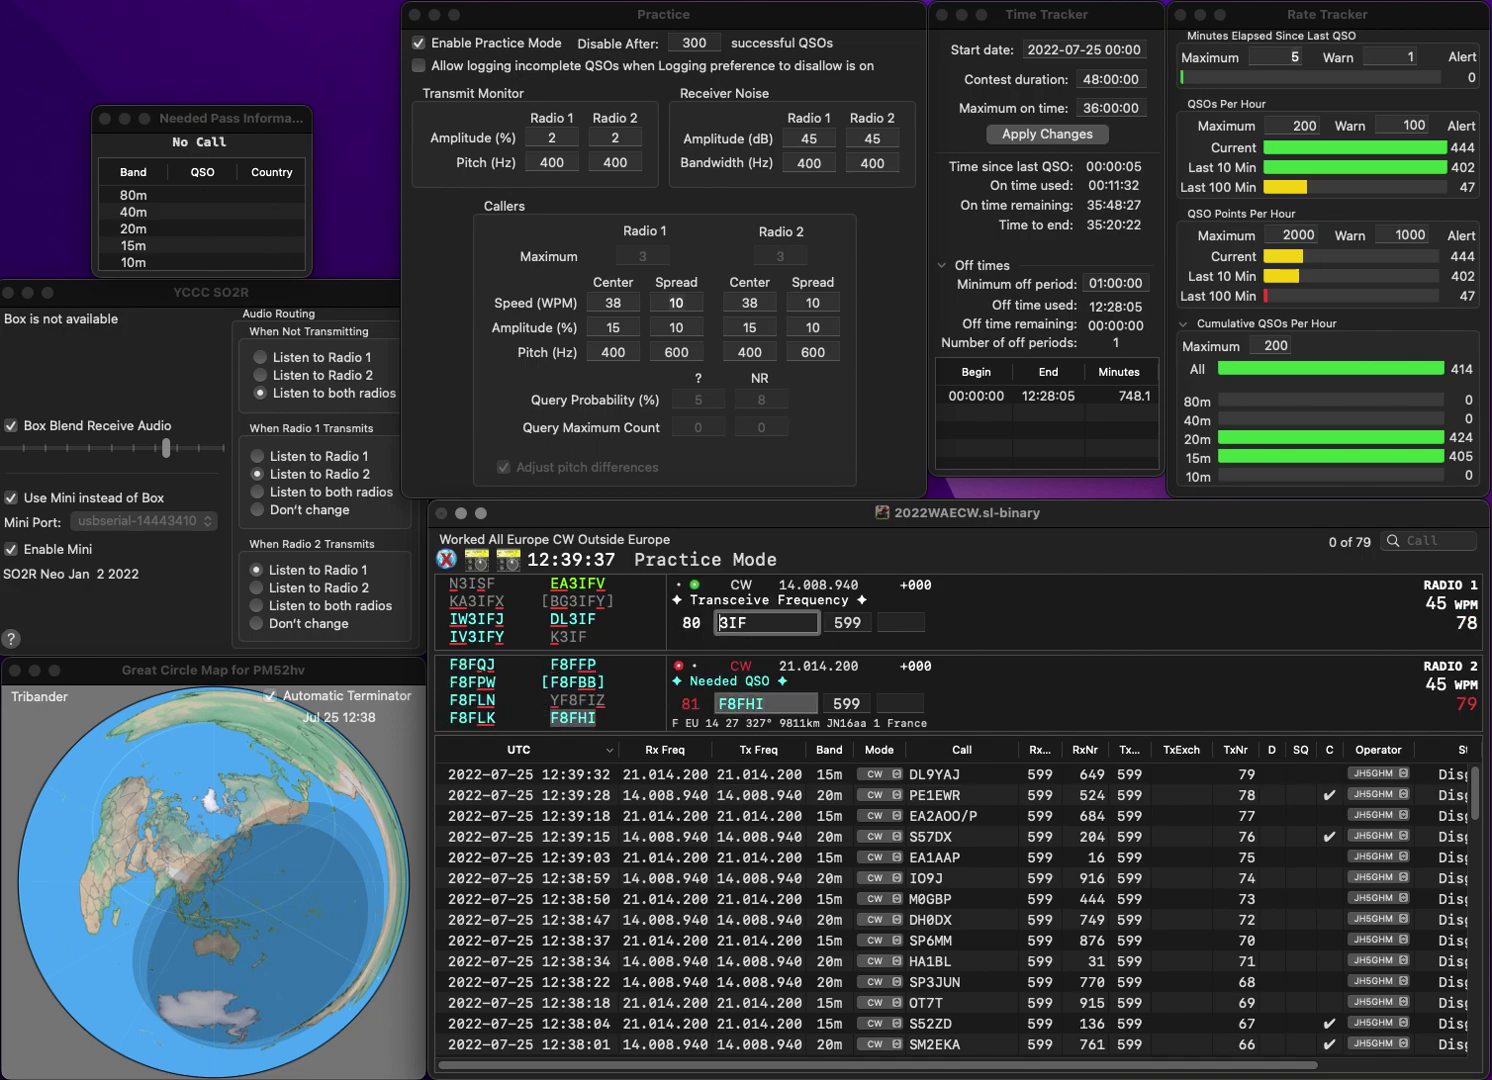
{"action": "type", "text": "EA"}
{"action": "key", "text": "Delete"}
{"action": "type", "text": "4"}
{"action": "key", "text": "Return"}
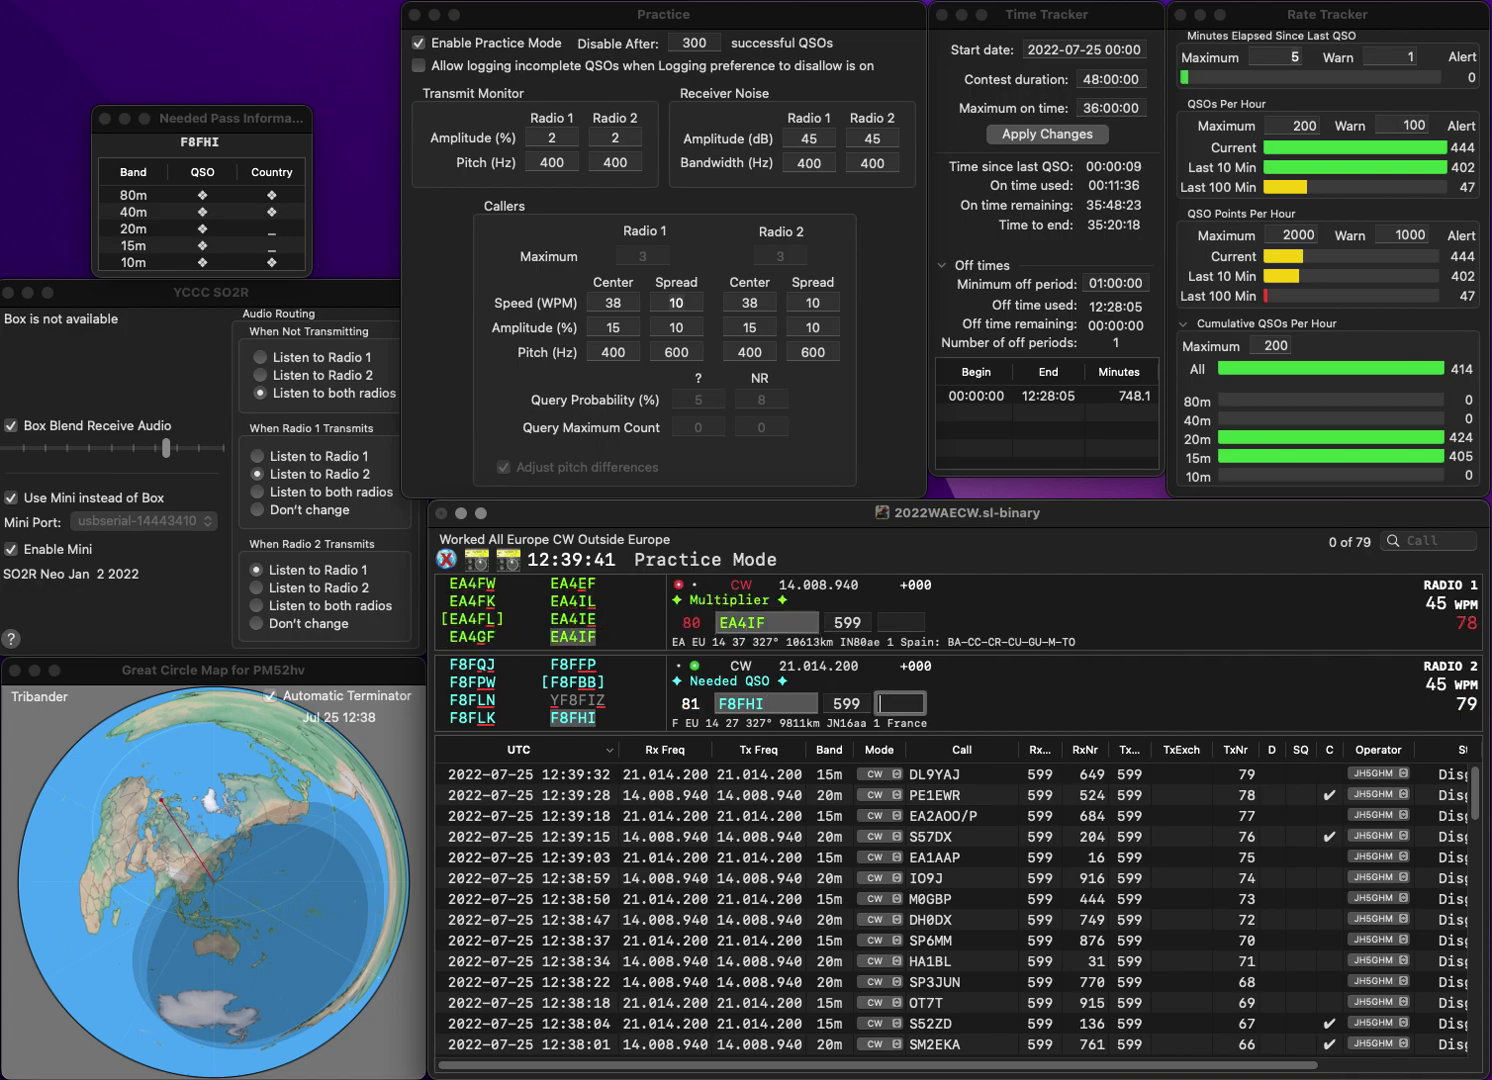
{"action": "type", "text": "136"}
{"action": "key", "text": "Return"}
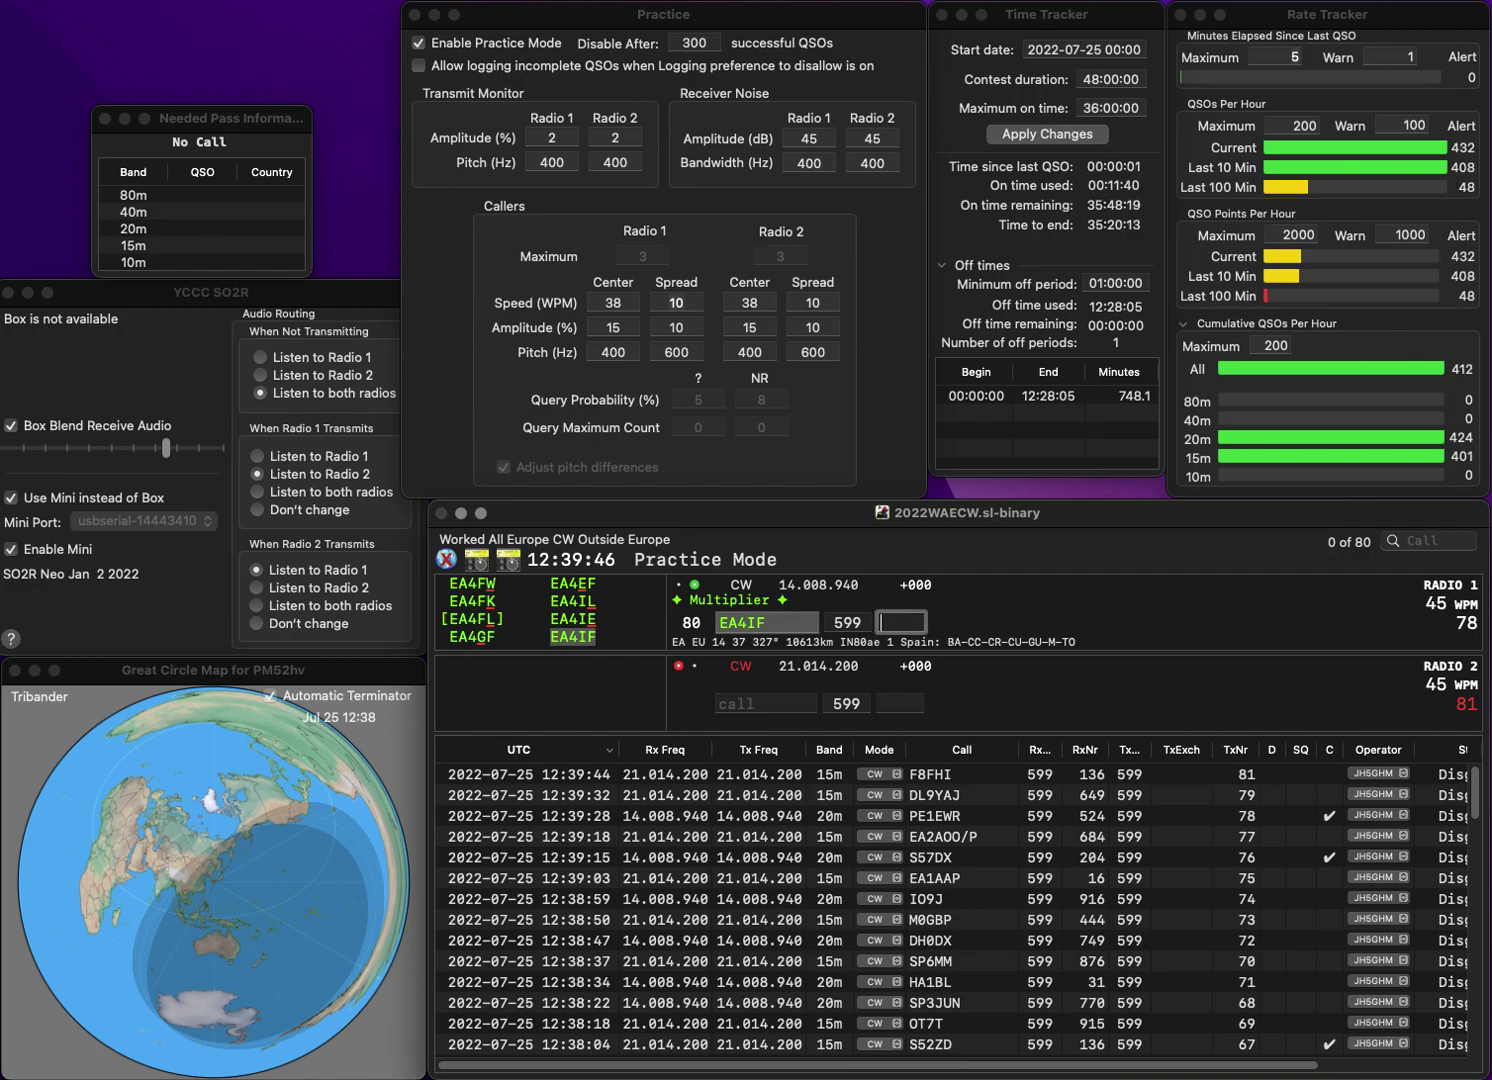
{"action": "type", "text": "435"}
{"action": "key", "text": "Return"}
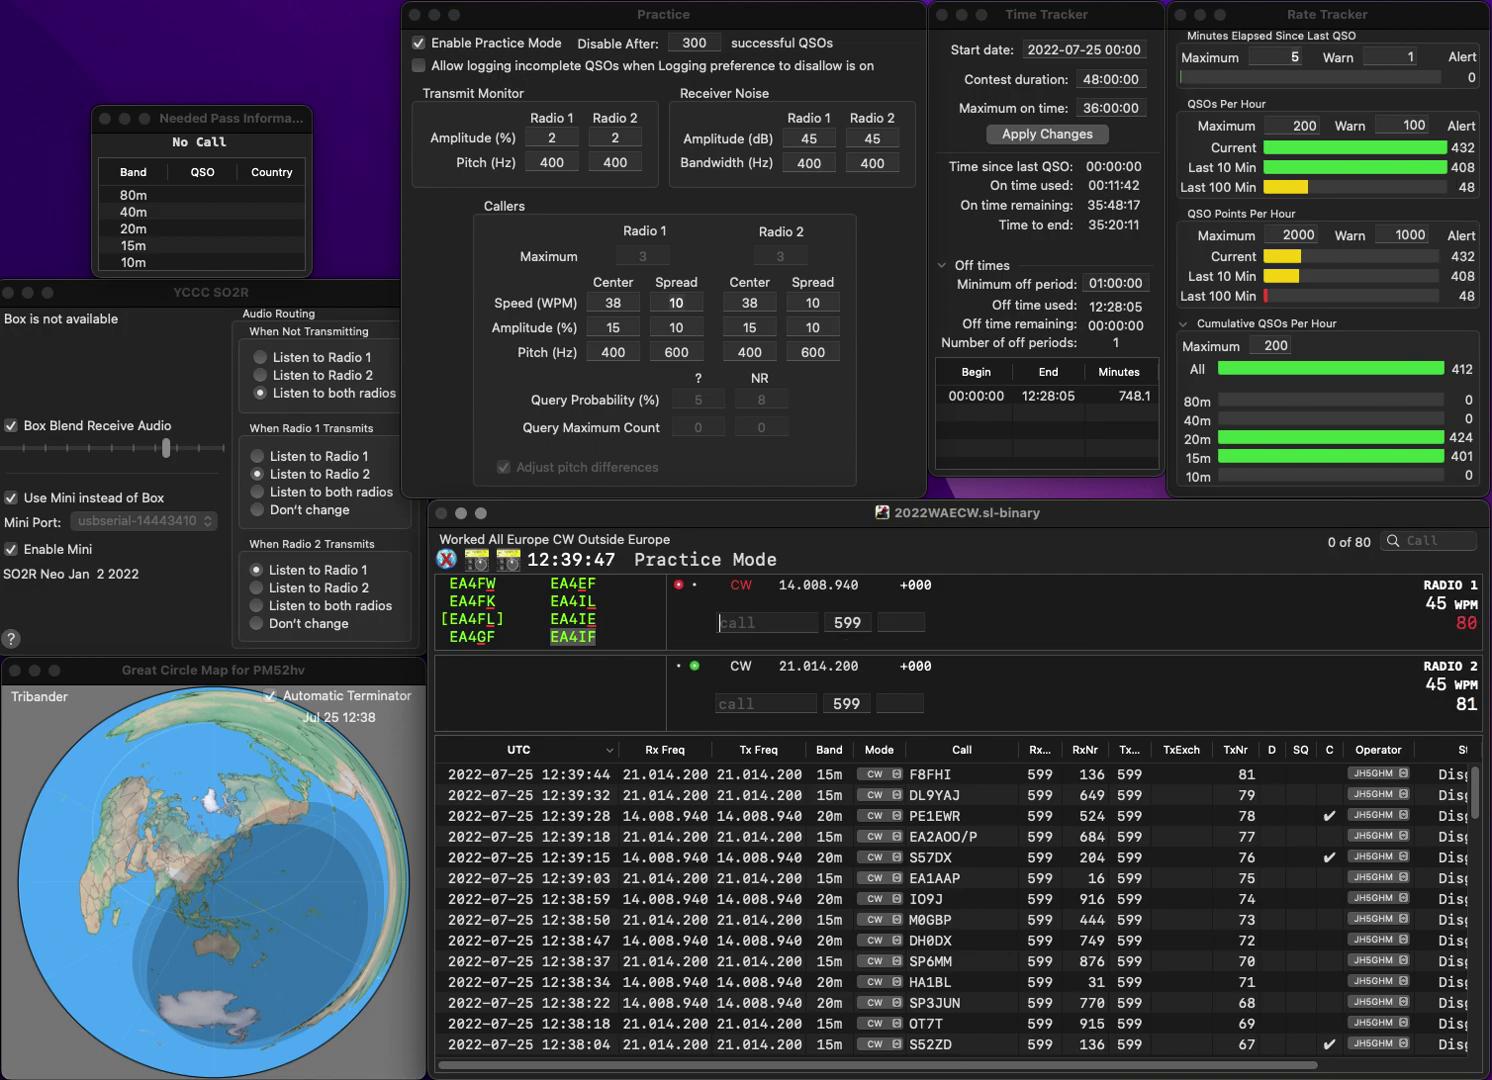
- Answer IT9SKY on Radio 2 and the partial call D9 on Radio 1
{"action": "type", "text": "IT9SKY"}
{"action": "key", "text": "Return"}
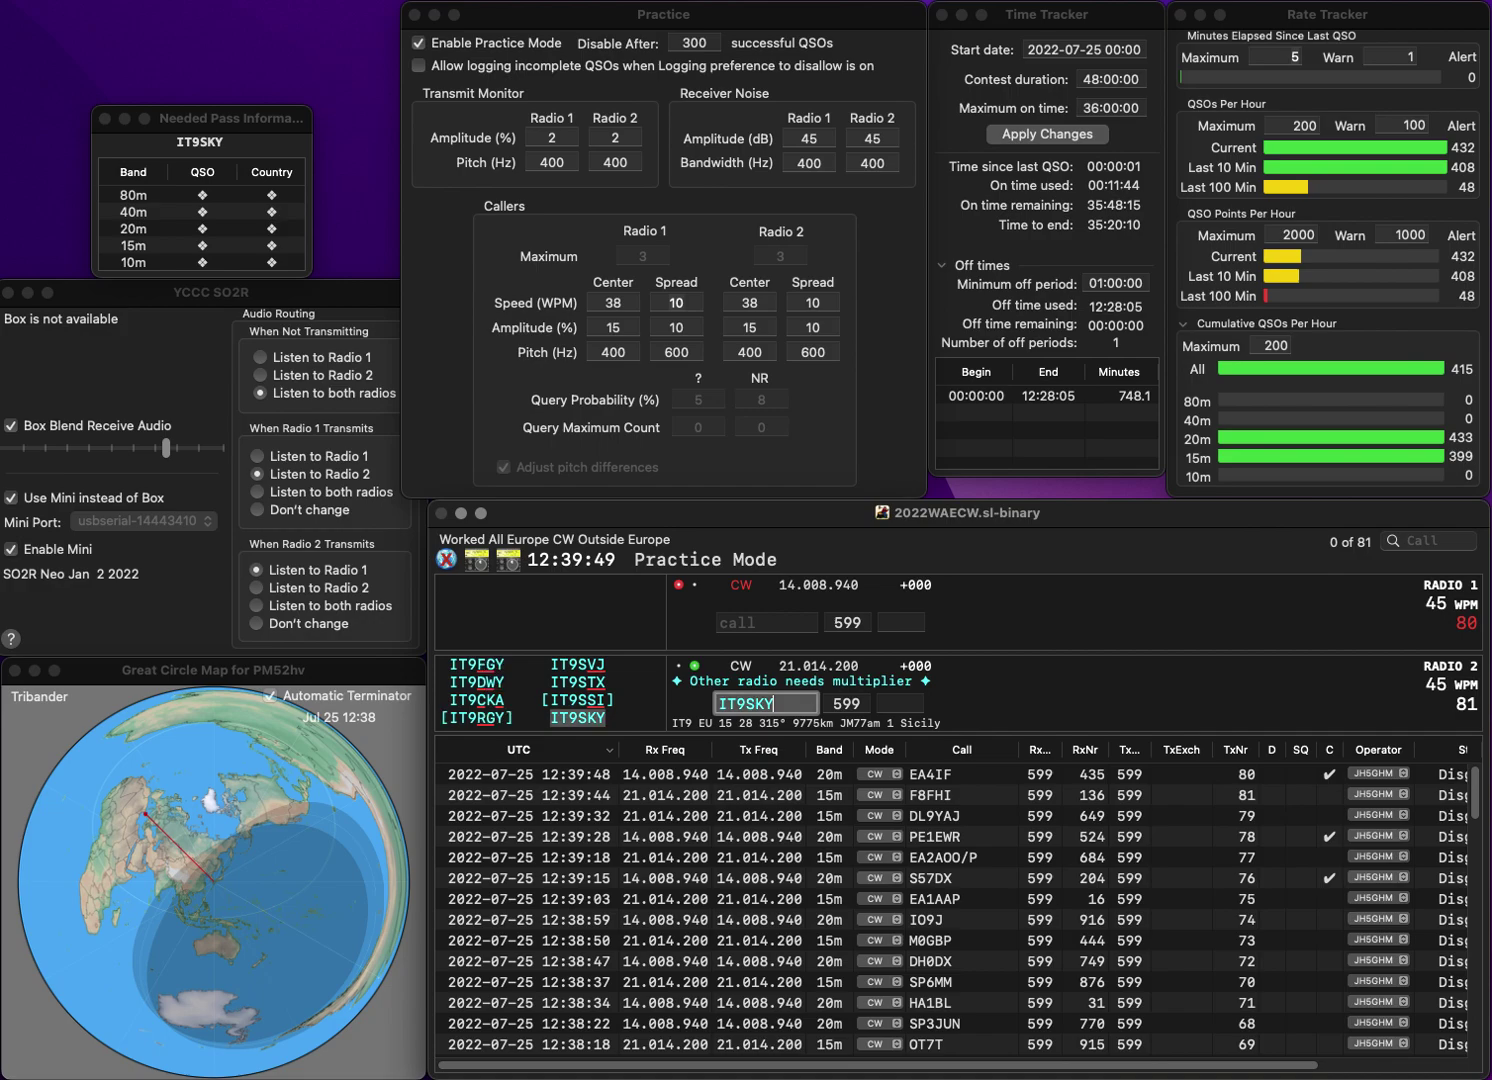
{"action": "type", "text": "D9"}
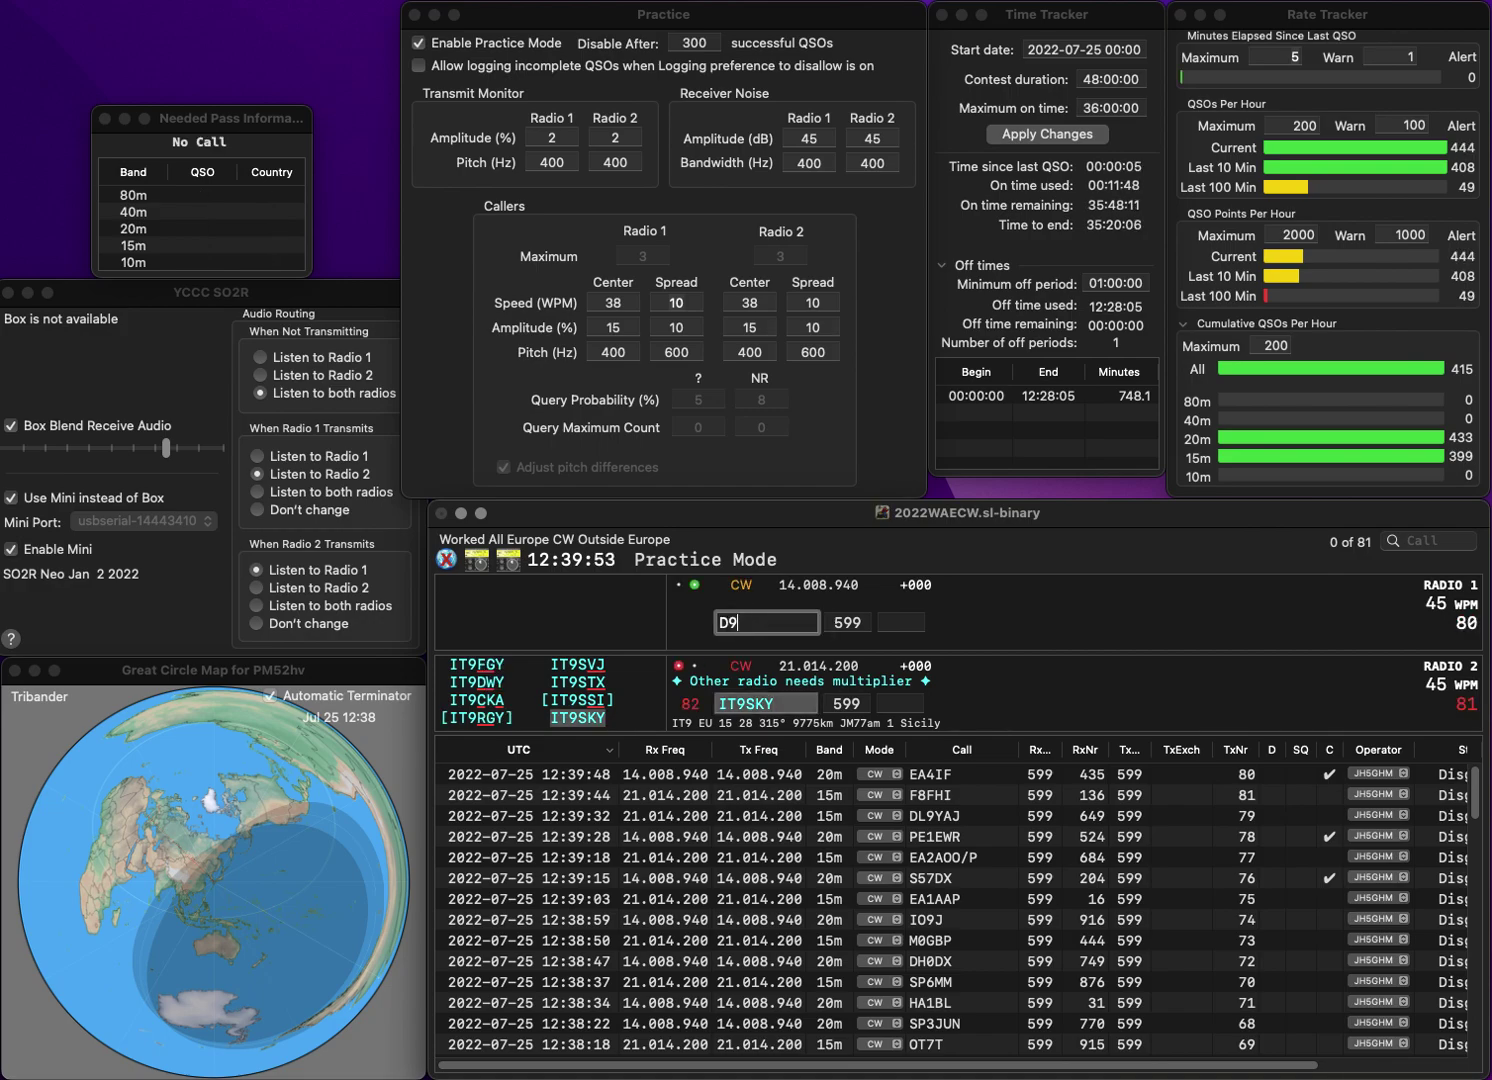
{"action": "key", "text": "Return"}
{"action": "type", "text": "62"}
{"action": "key", "text": "Return"}
{"action": "type", "text": "DL6ZB"}
{"action": "key", "text": "Return"}
- Answer the partial call 1HA on Radio 2 and log DL6ZB on Radio 1 with received number 645
{"action": "type", "text": "F1HA"}
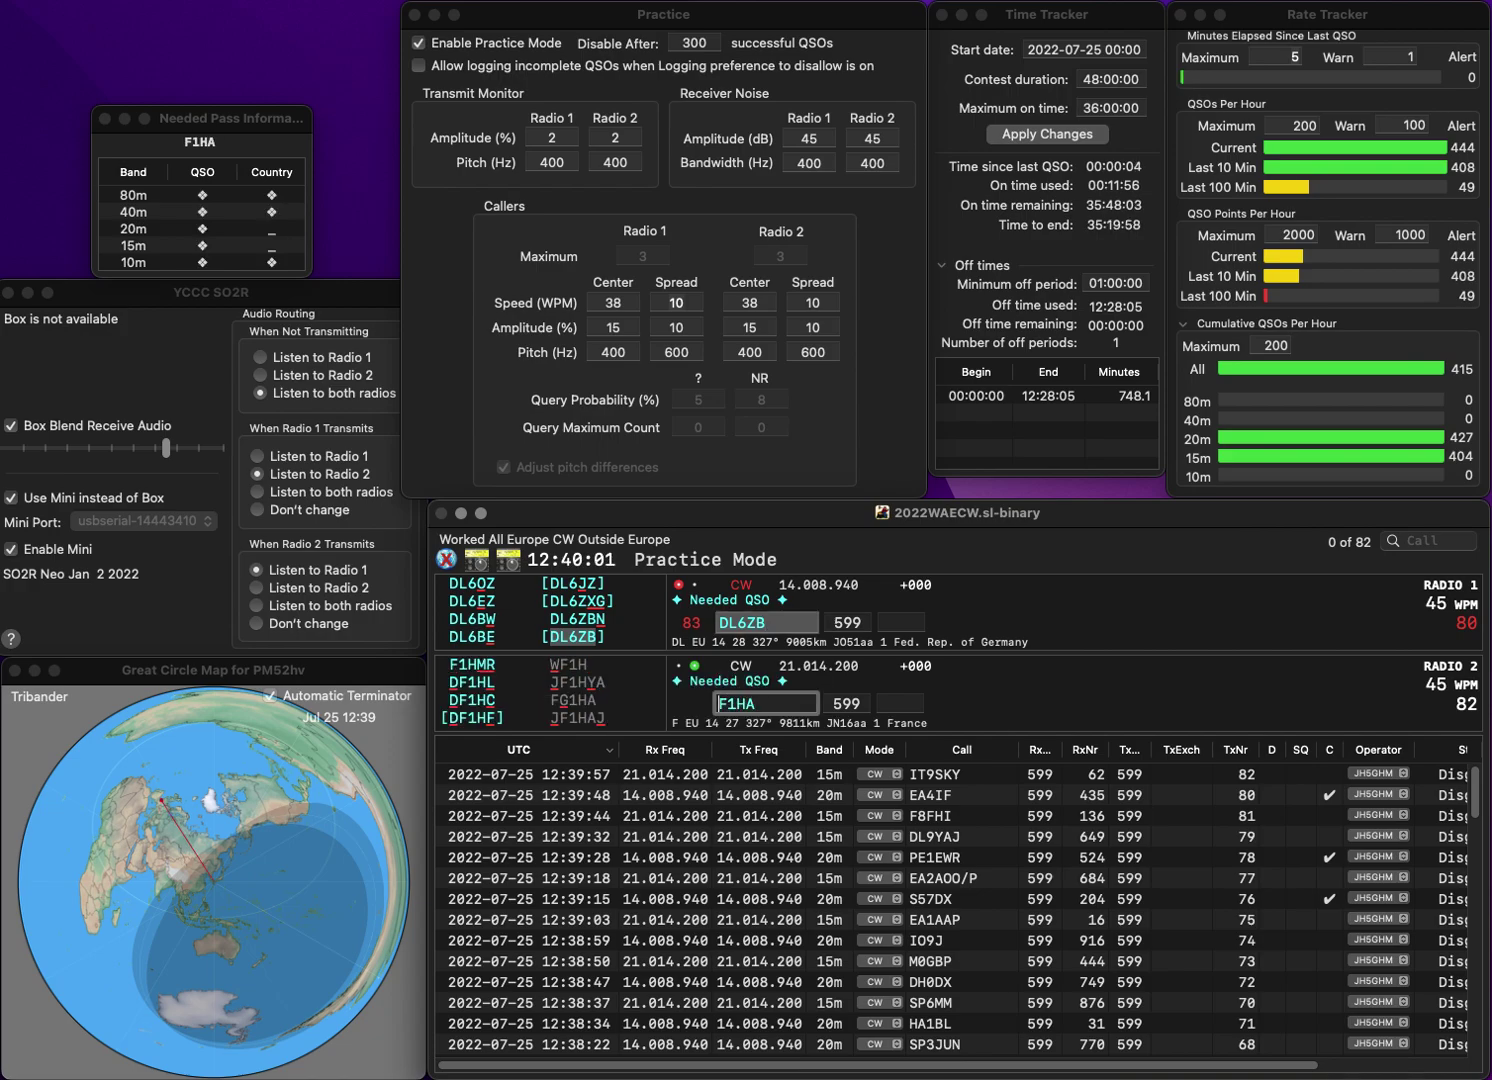
{"action": "key", "text": "Return"}
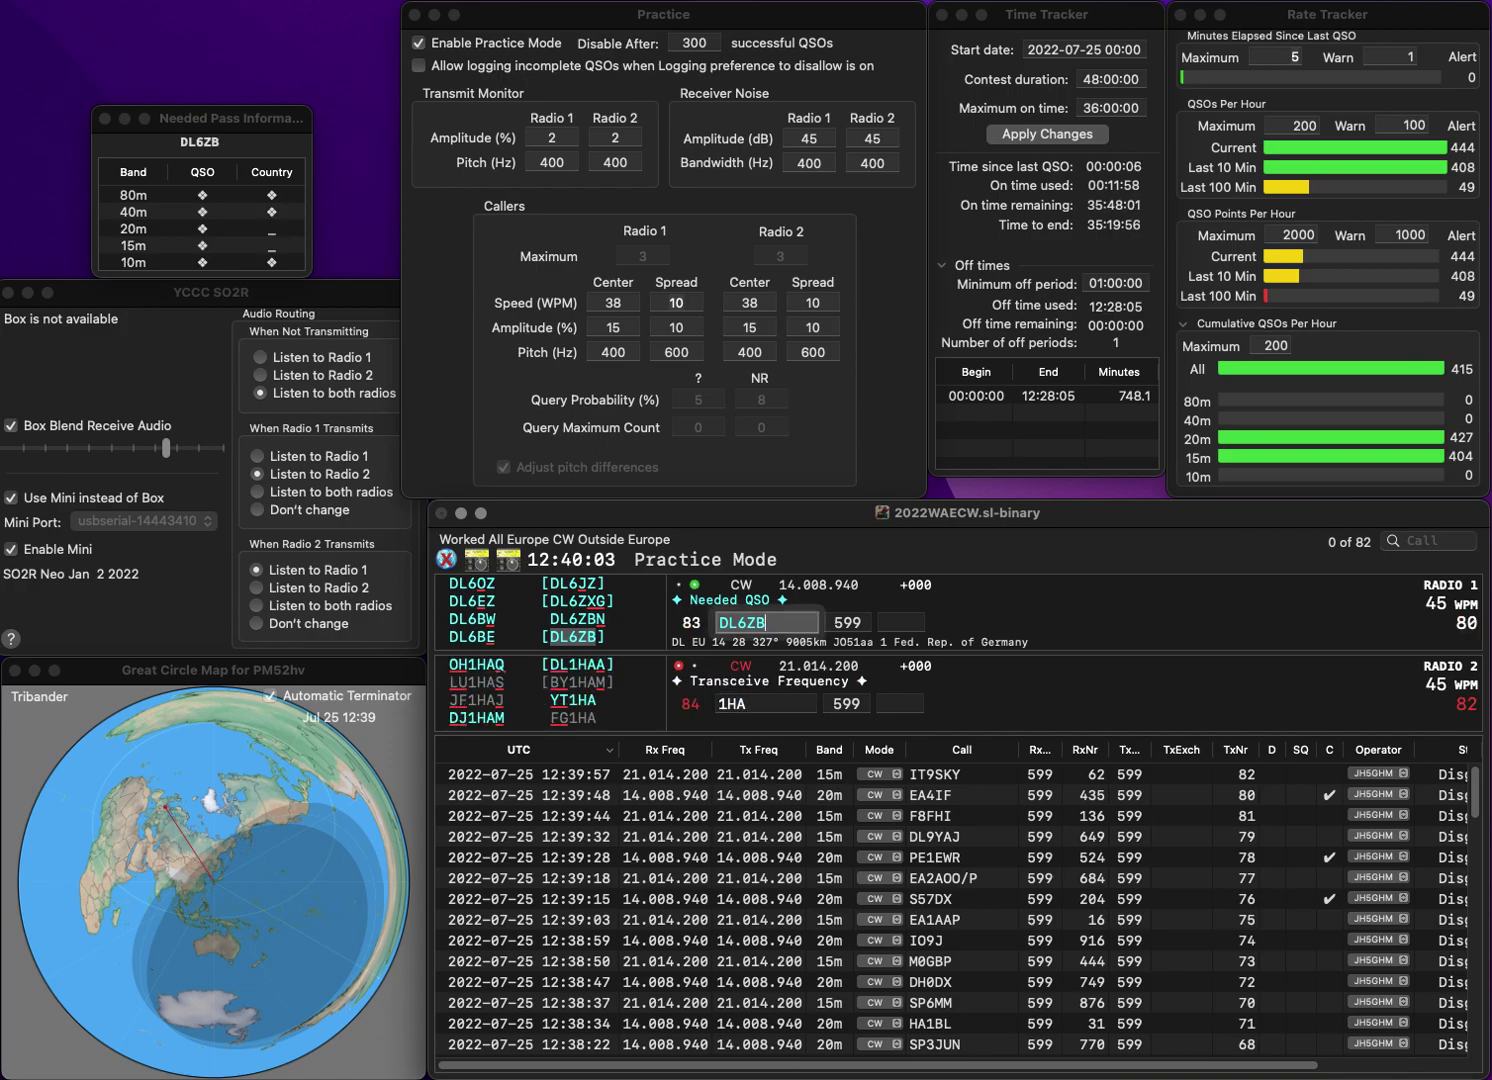
{"action": "type", "text": "645"}
{"action": "key", "text": "Return"}
- Correct the partial Radio 2 call to HA3HA and answer it again, and answer G0FOG on Radio 1
{"action": "type", "text": "HA"}
{"action": "key", "text": "Delete"}
{"action": "type", "text": "3"}
{"action": "key", "text": "Return"}
{"action": "type", "text": "G0FOG"}
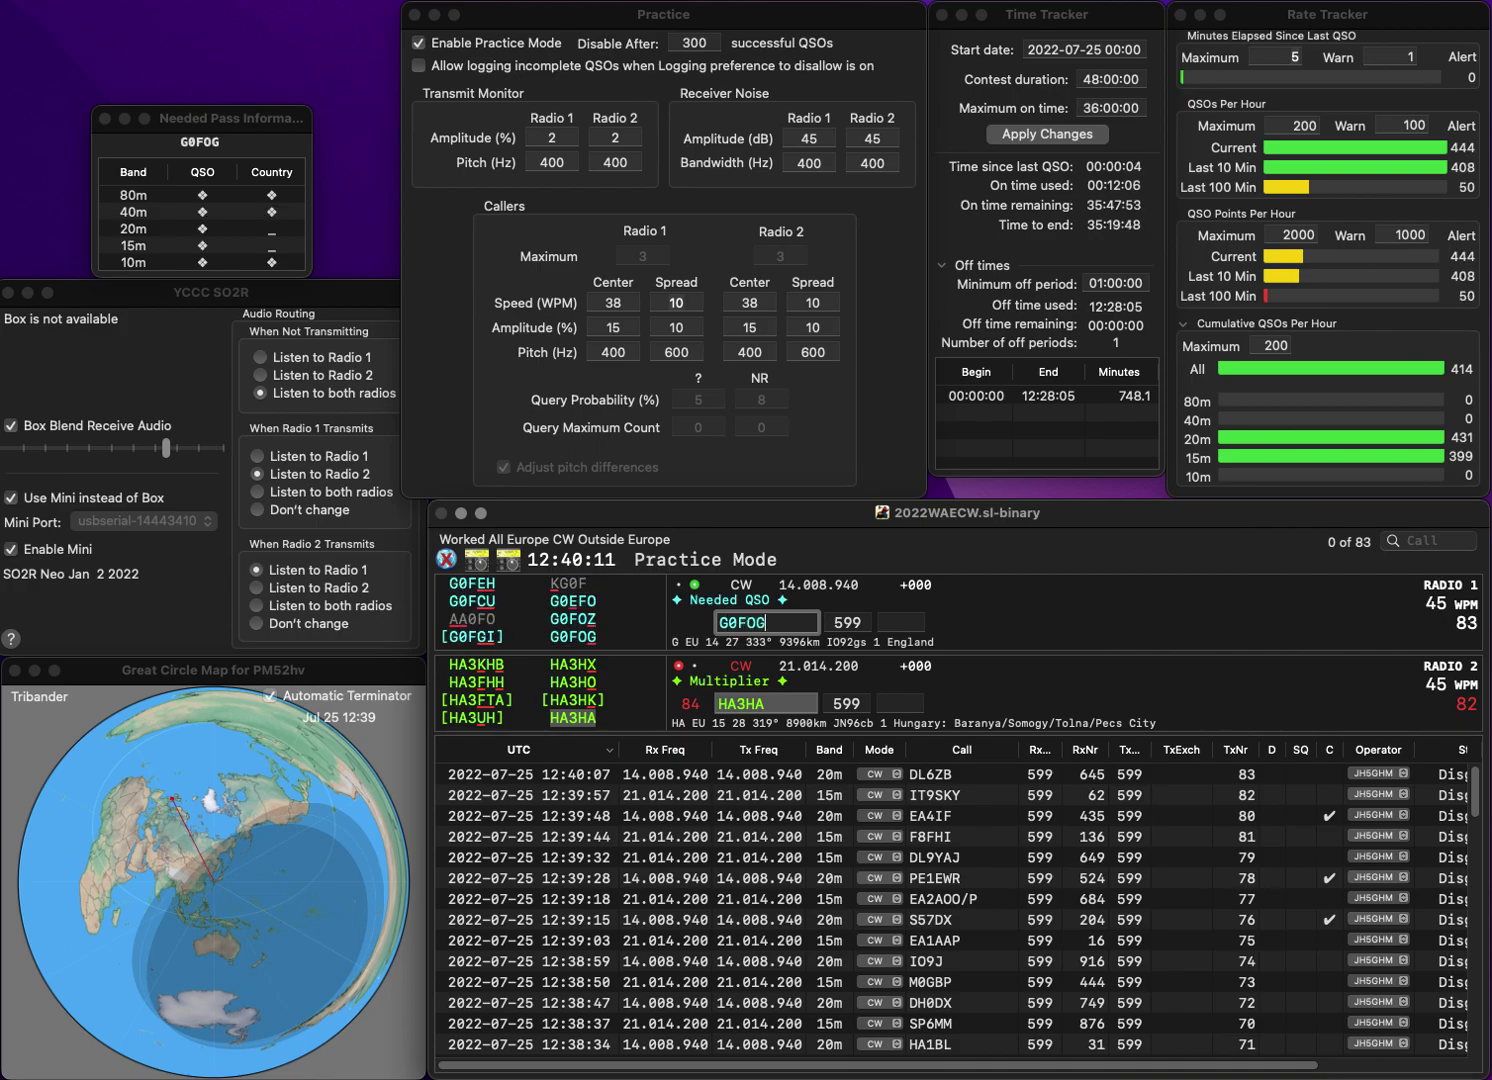
{"action": "key", "text": "Return"}
{"action": "key", "text": "space"}
{"action": "type", "text": "73"}
{"action": "key", "text": "Return"}
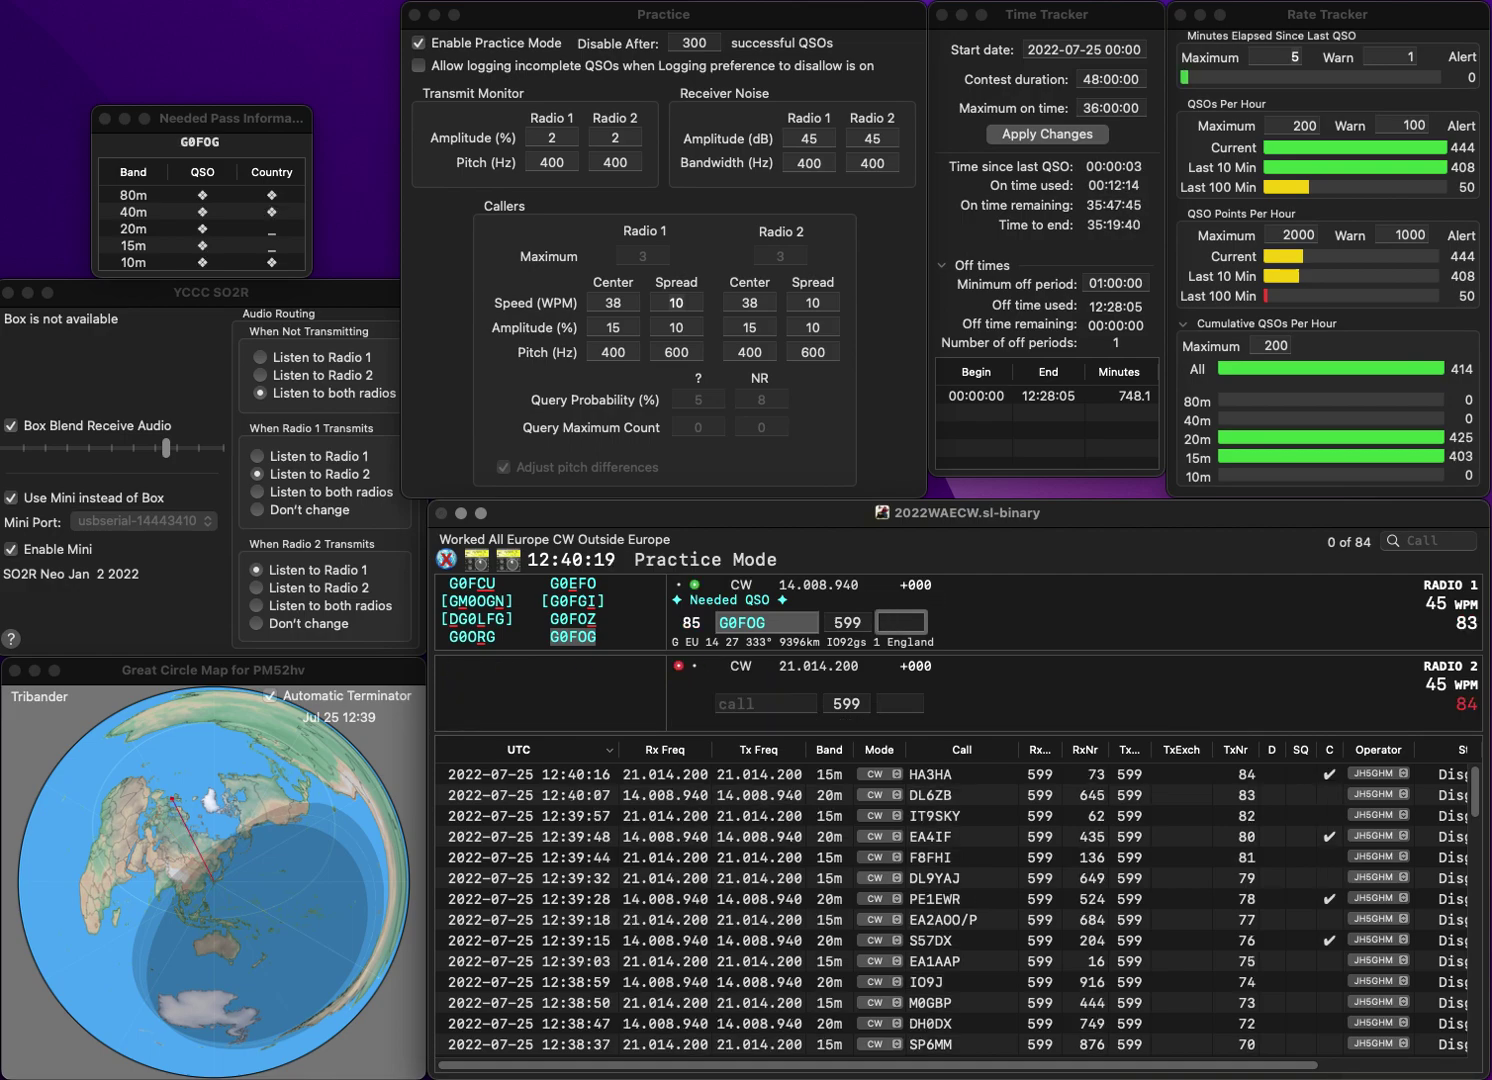
{"action": "type", "text": "537"}
{"action": "key", "text": "Return"}
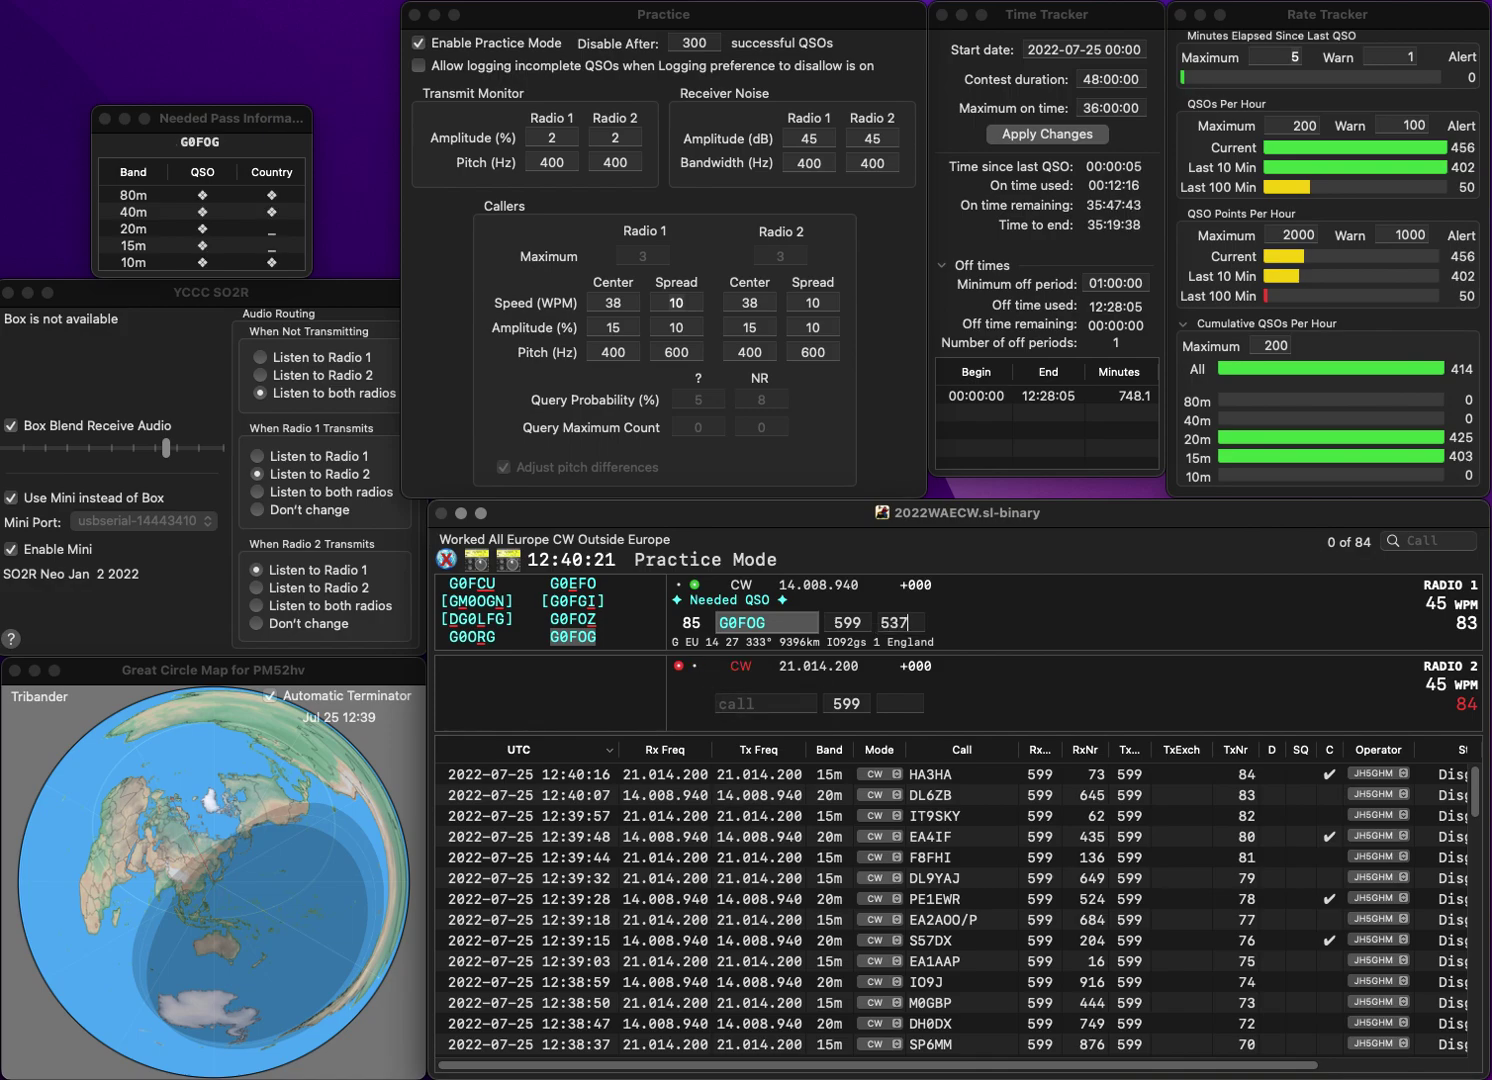
- Answer F1JGJ on Radio 2 and the partial call UB3B on Radio 1
{"action": "type", "text": "F1JGJ"}
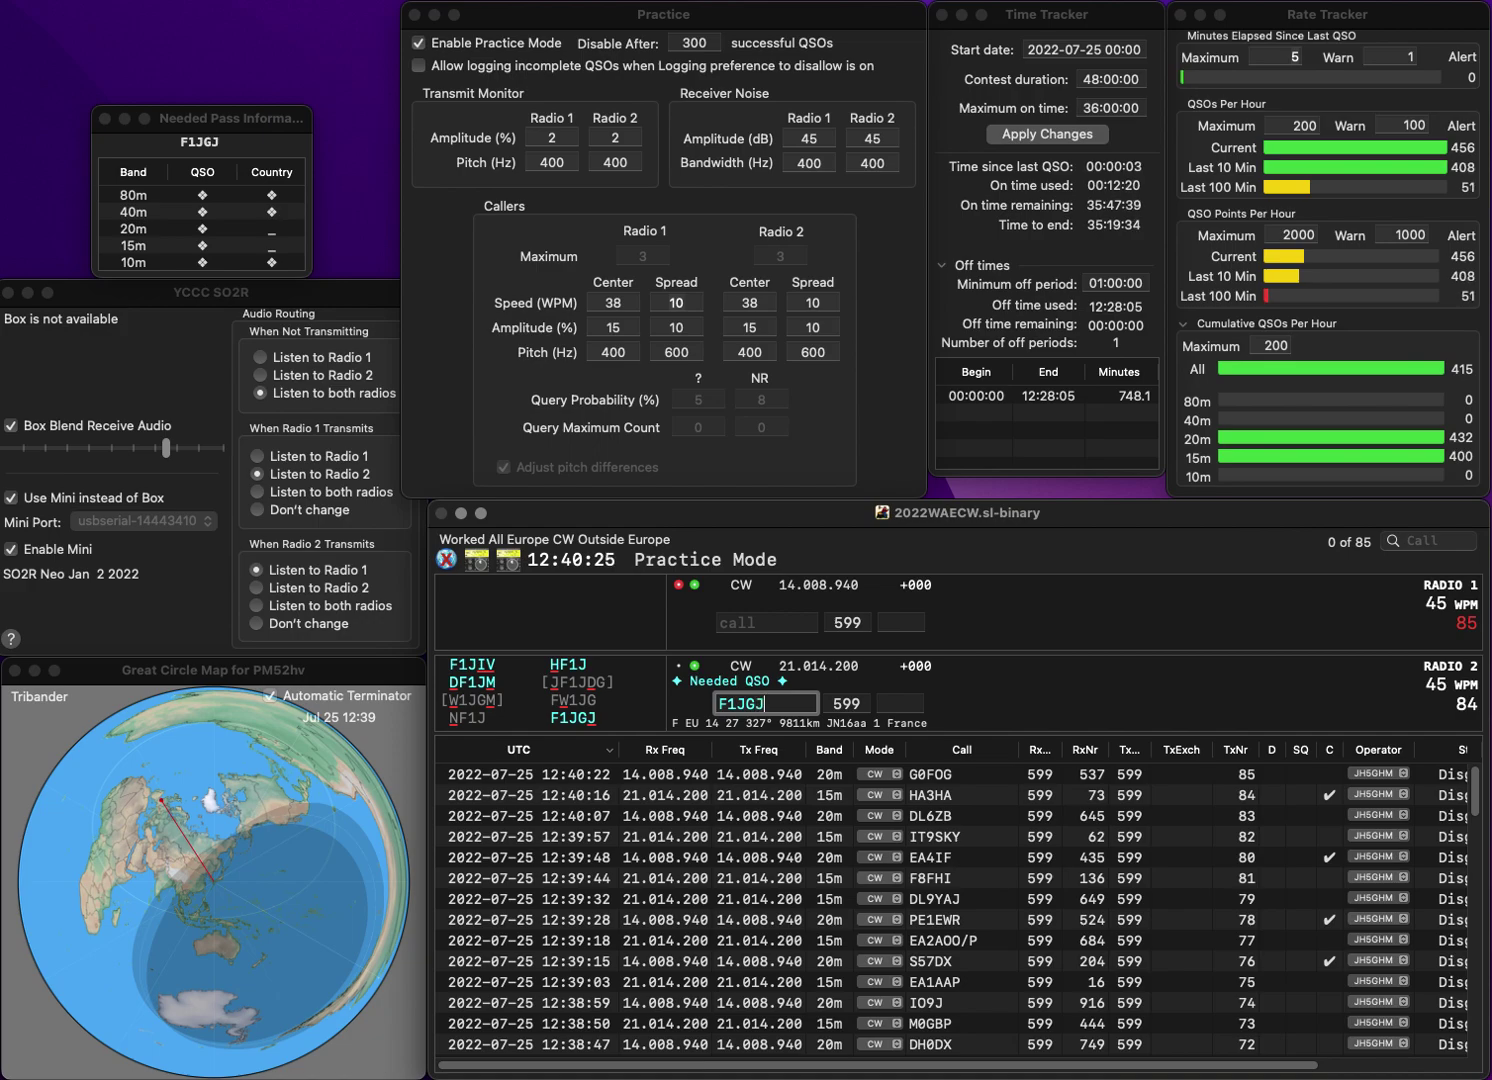
{"action": "key", "text": "Return"}
{"action": "type", "text": "UB3B"}
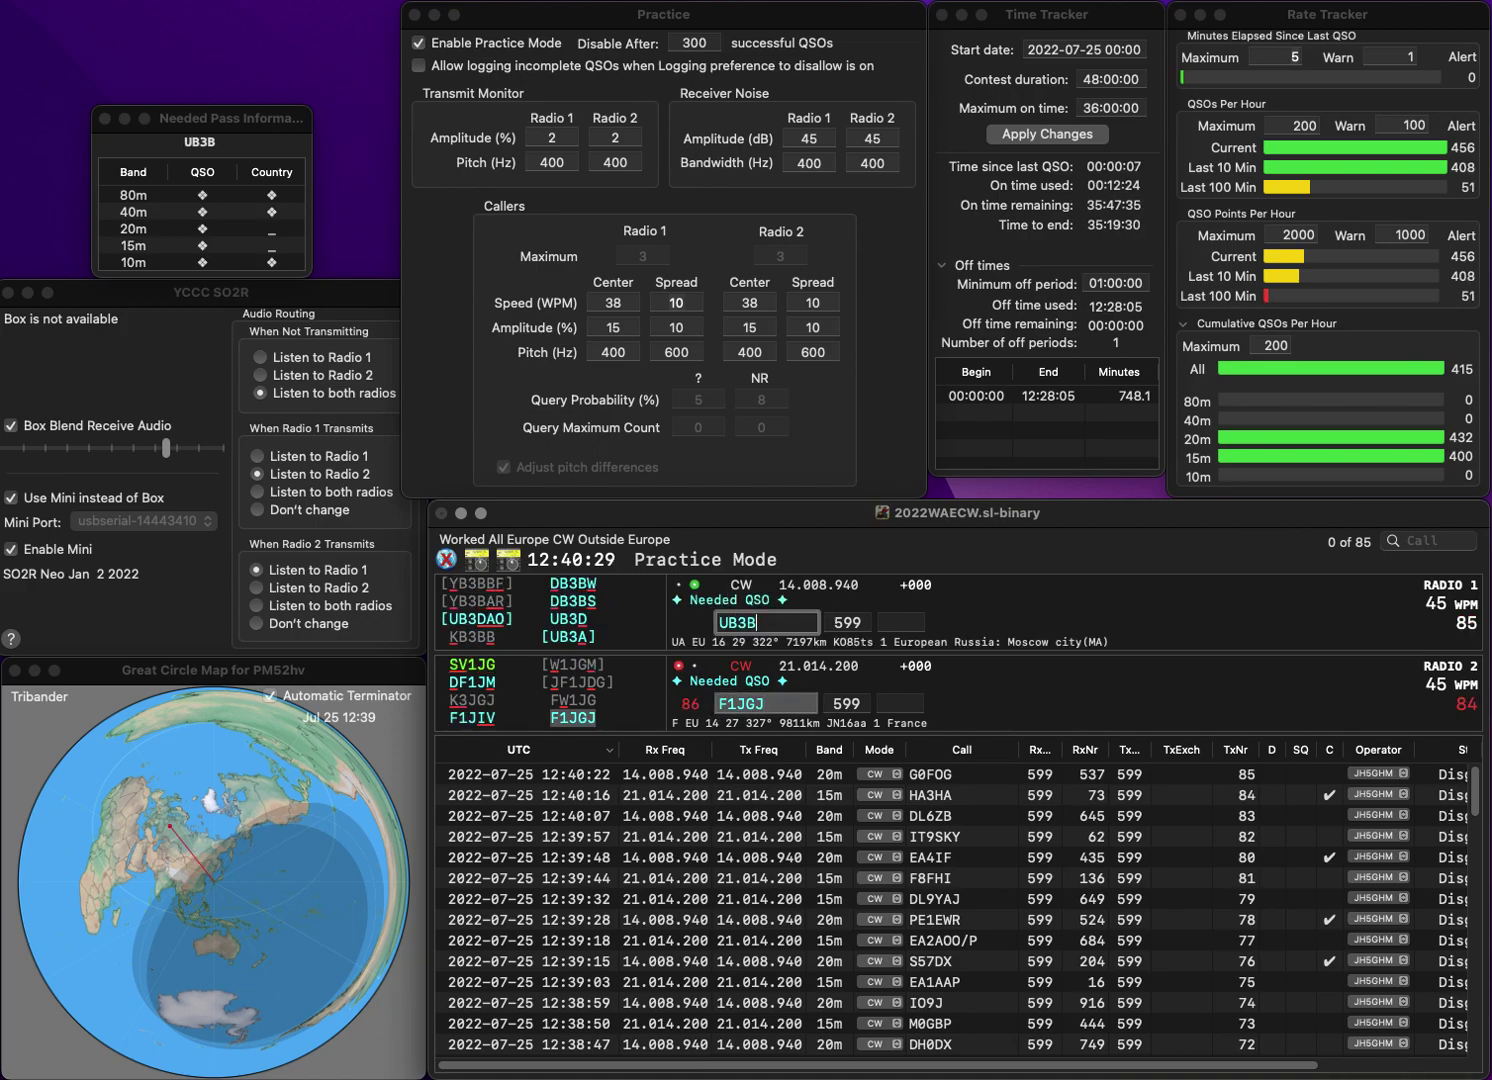
{"action": "key", "text": "Return"}
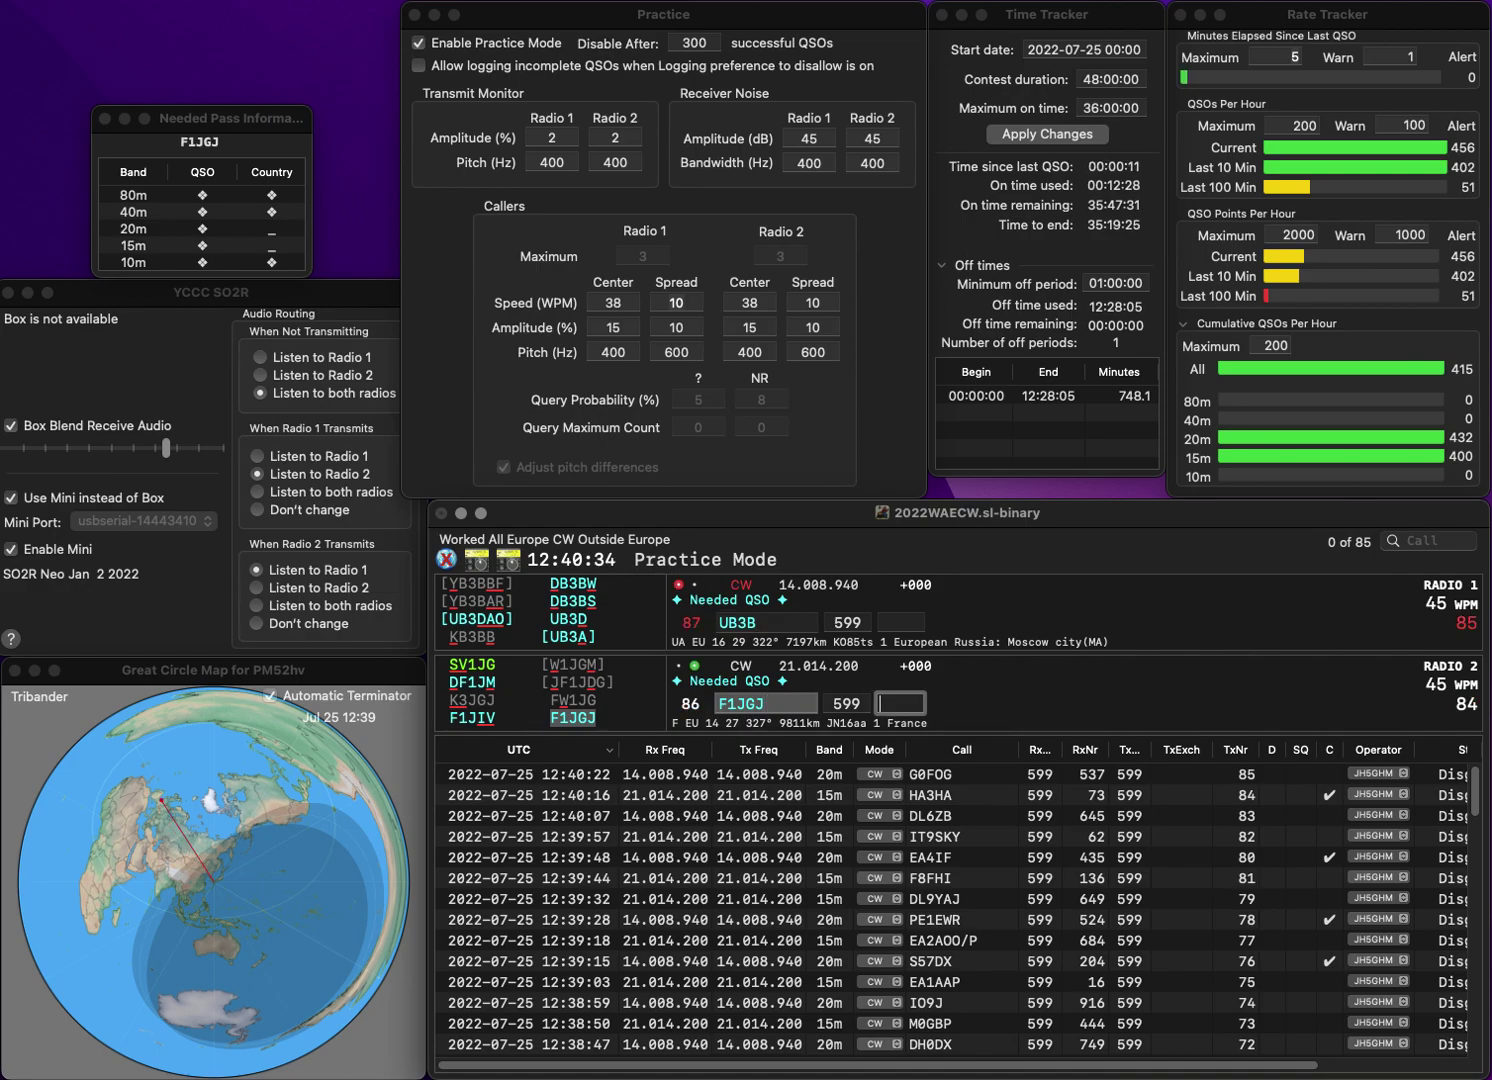
- Log F1JGJ on Radio 2 with received number 687, and correct the Radio 1 call to UB3DUV and answer it again
{"action": "type", "text": "687"}
{"action": "key", "text": "Return"}
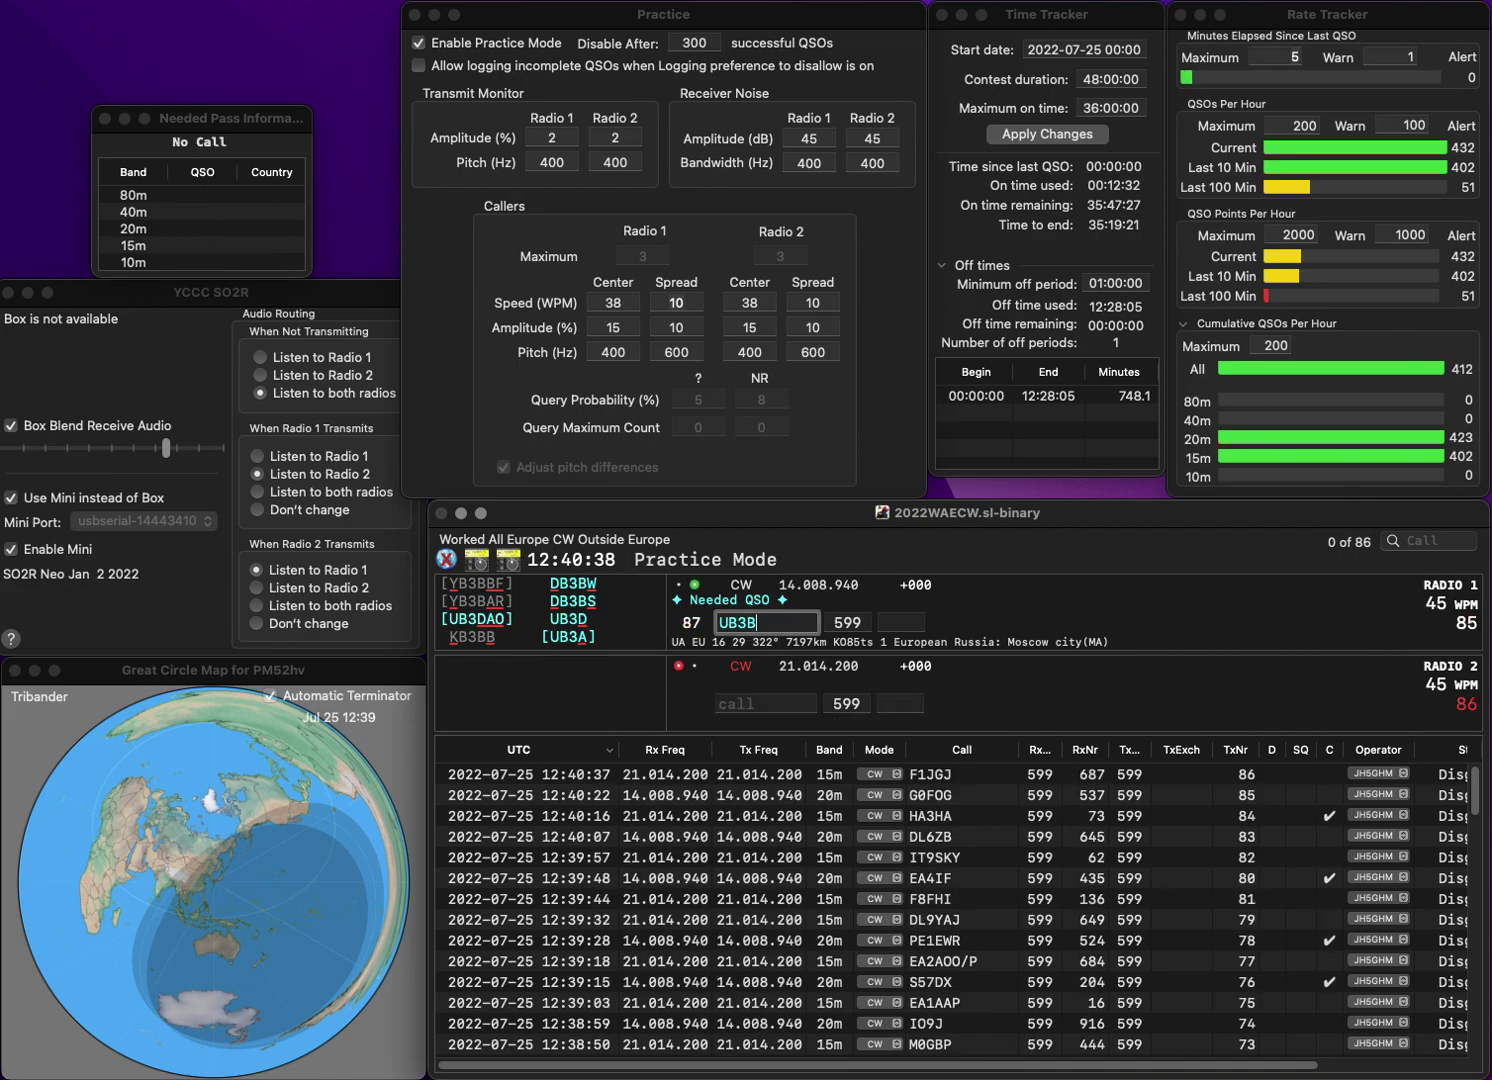
{"action": "key", "text": "BackSpace"}
{"action": "type", "text": "DUV"}
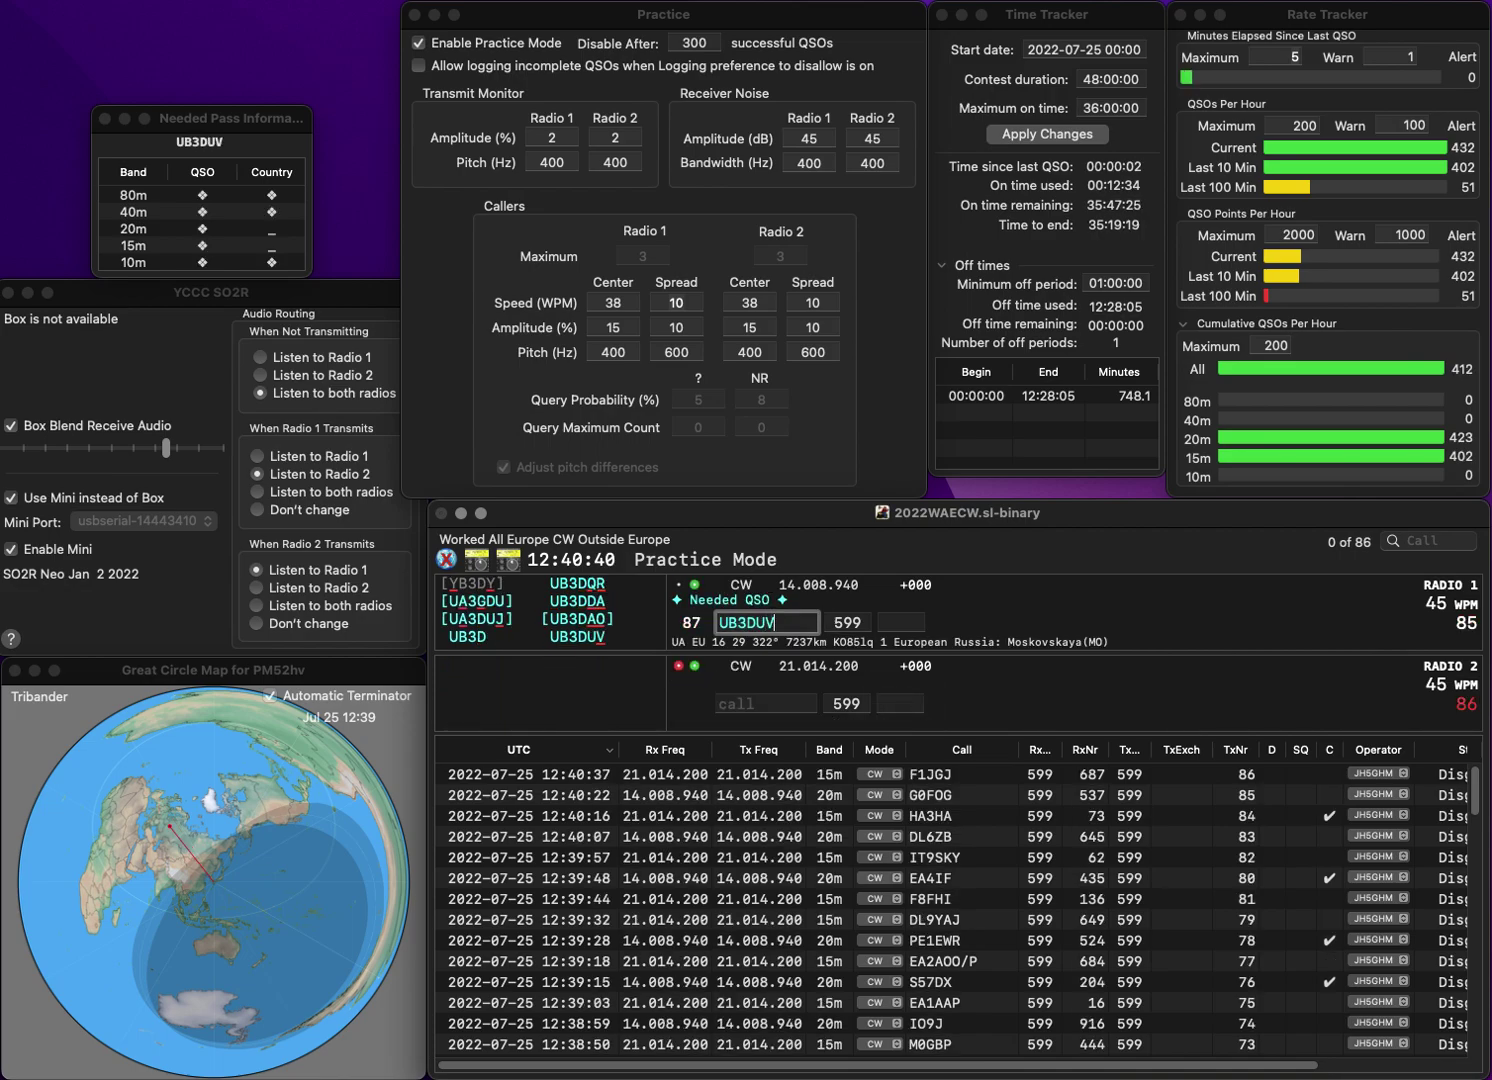
{"action": "key", "text": "Return"}
{"action": "type", "text": "GER"}
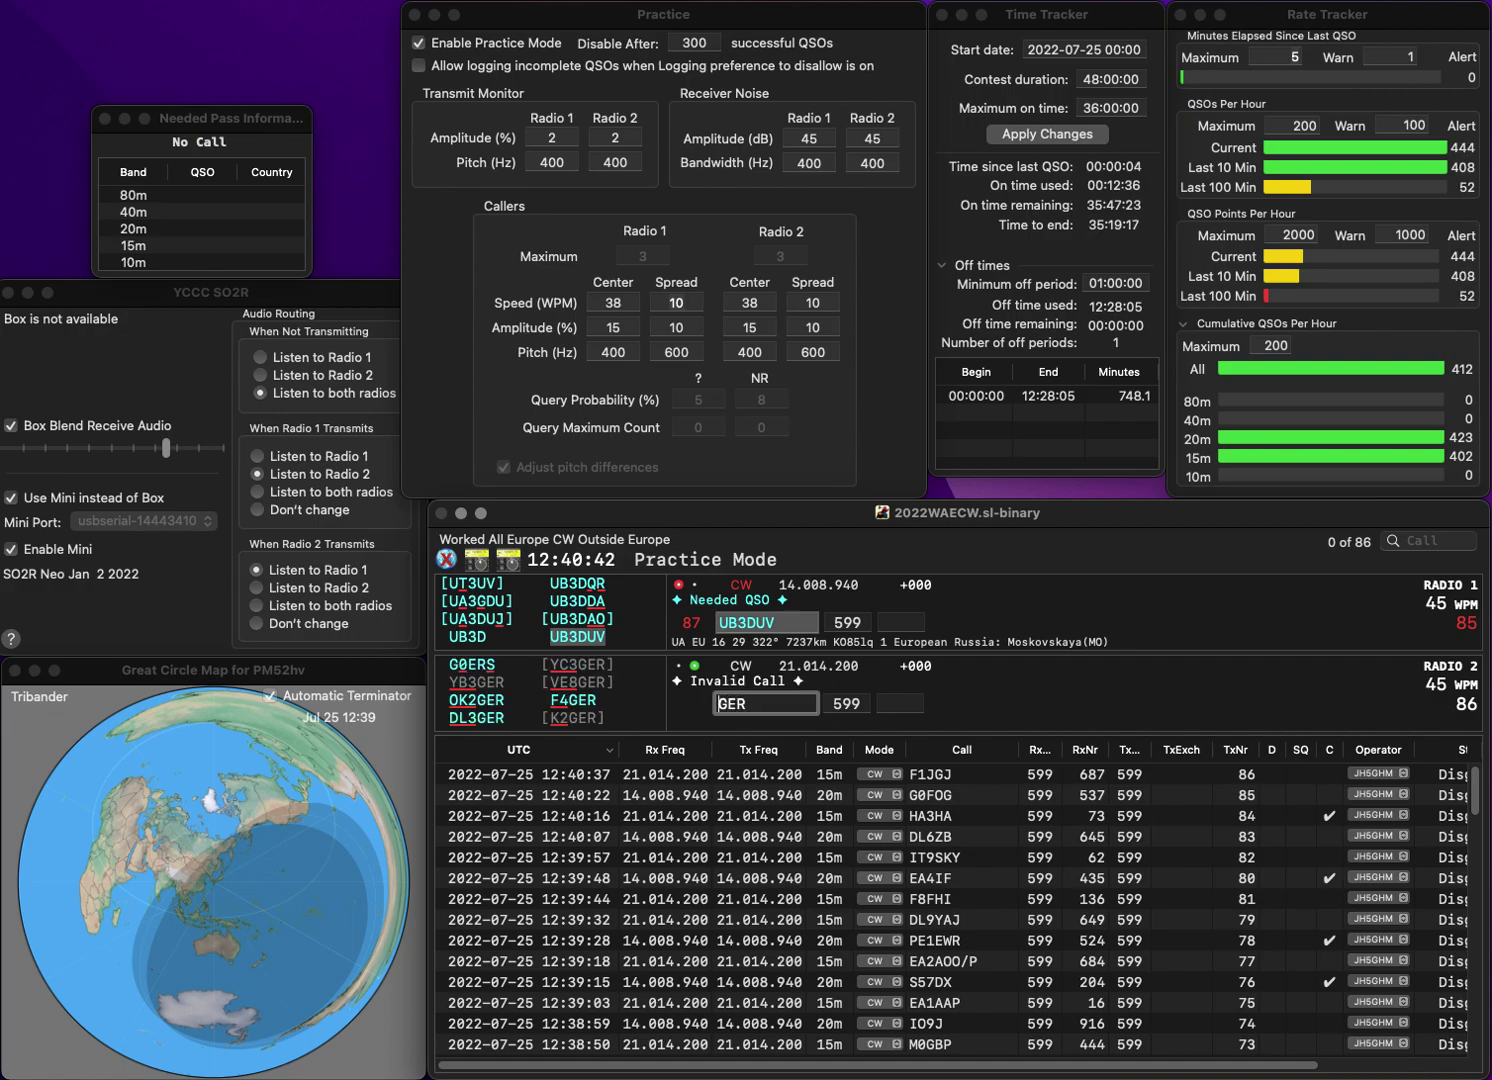
{"action": "key", "text": "BackSpace"}
{"action": "type", "text": "F4"}
{"action": "key", "text": "Return"}
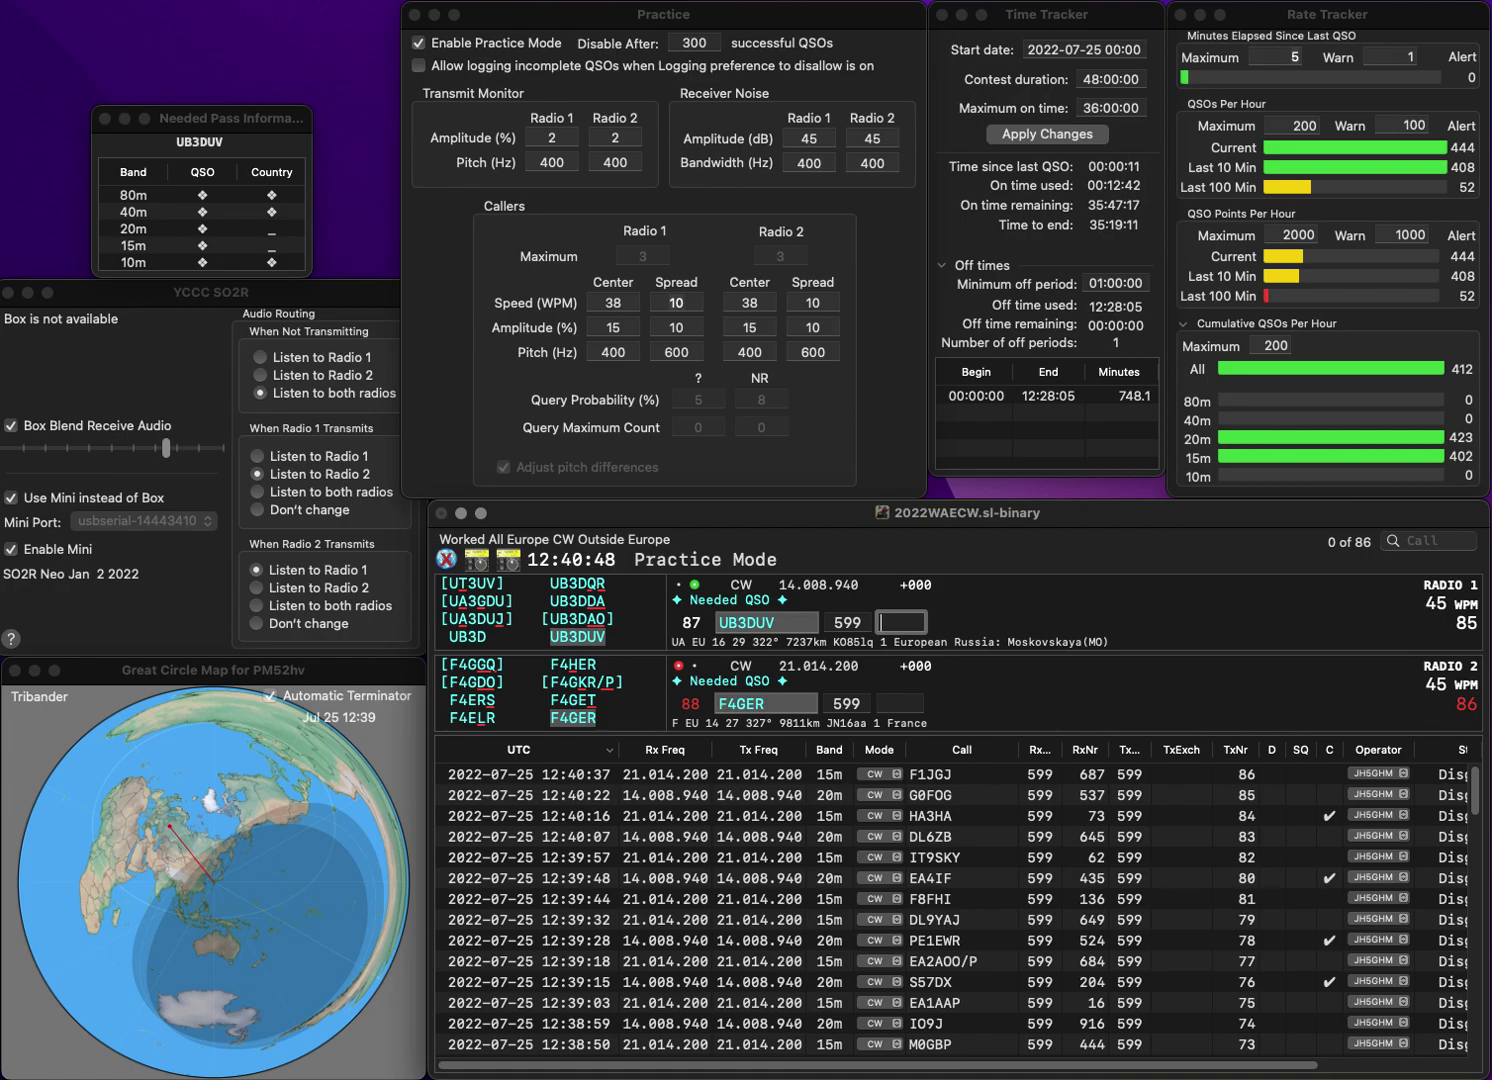
{"action": "type", "text": "879"}
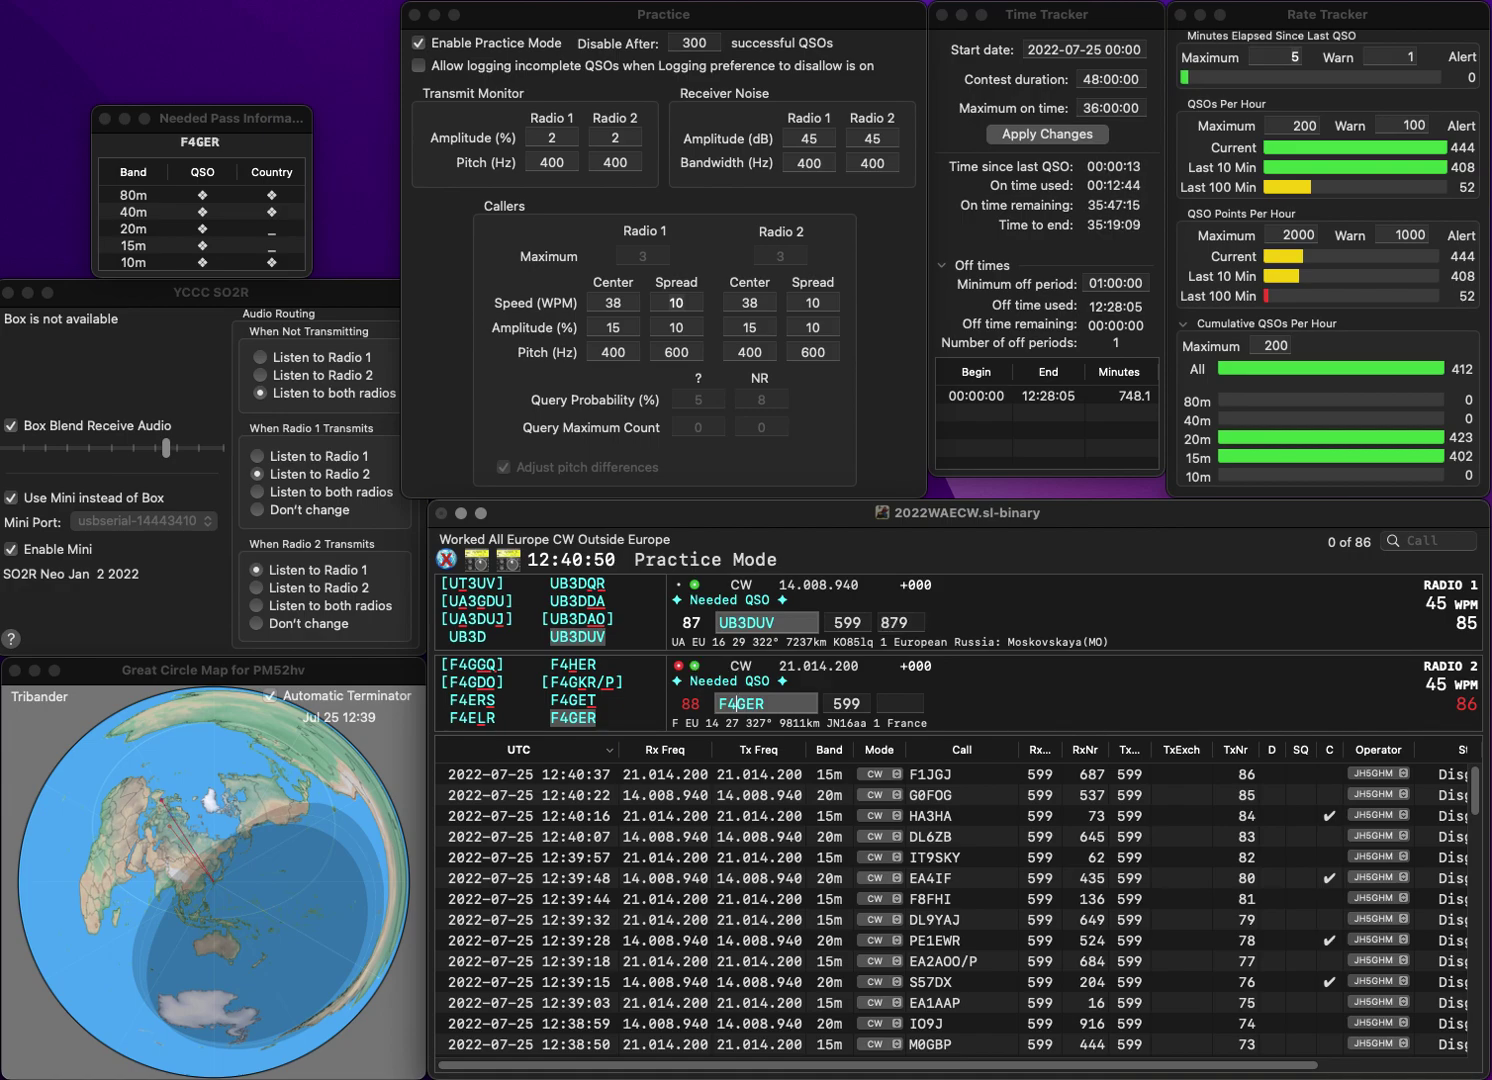
{"action": "key", "text": "Return"}
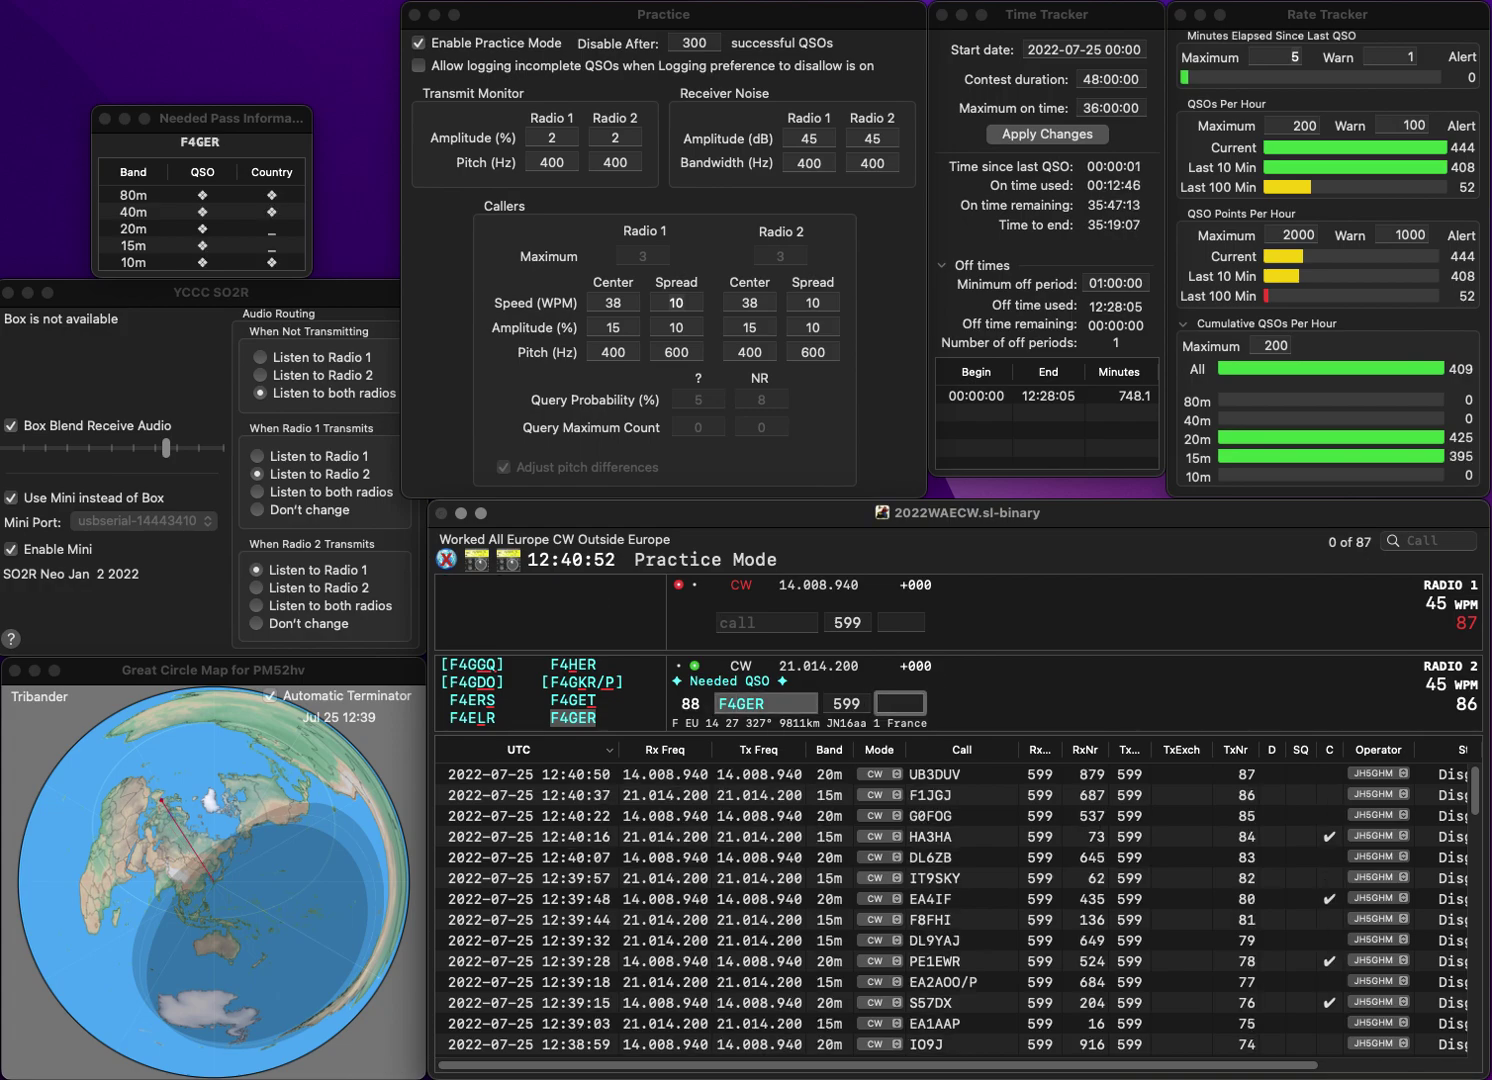
{"action": "type", "text": "2"}
{"action": "key", "text": "Return"}
- Answer R4IO on Radio 1 and UT3IA on Radio 2
{"action": "type", "text": "R4IO"}
{"action": "key", "text": "Return"}
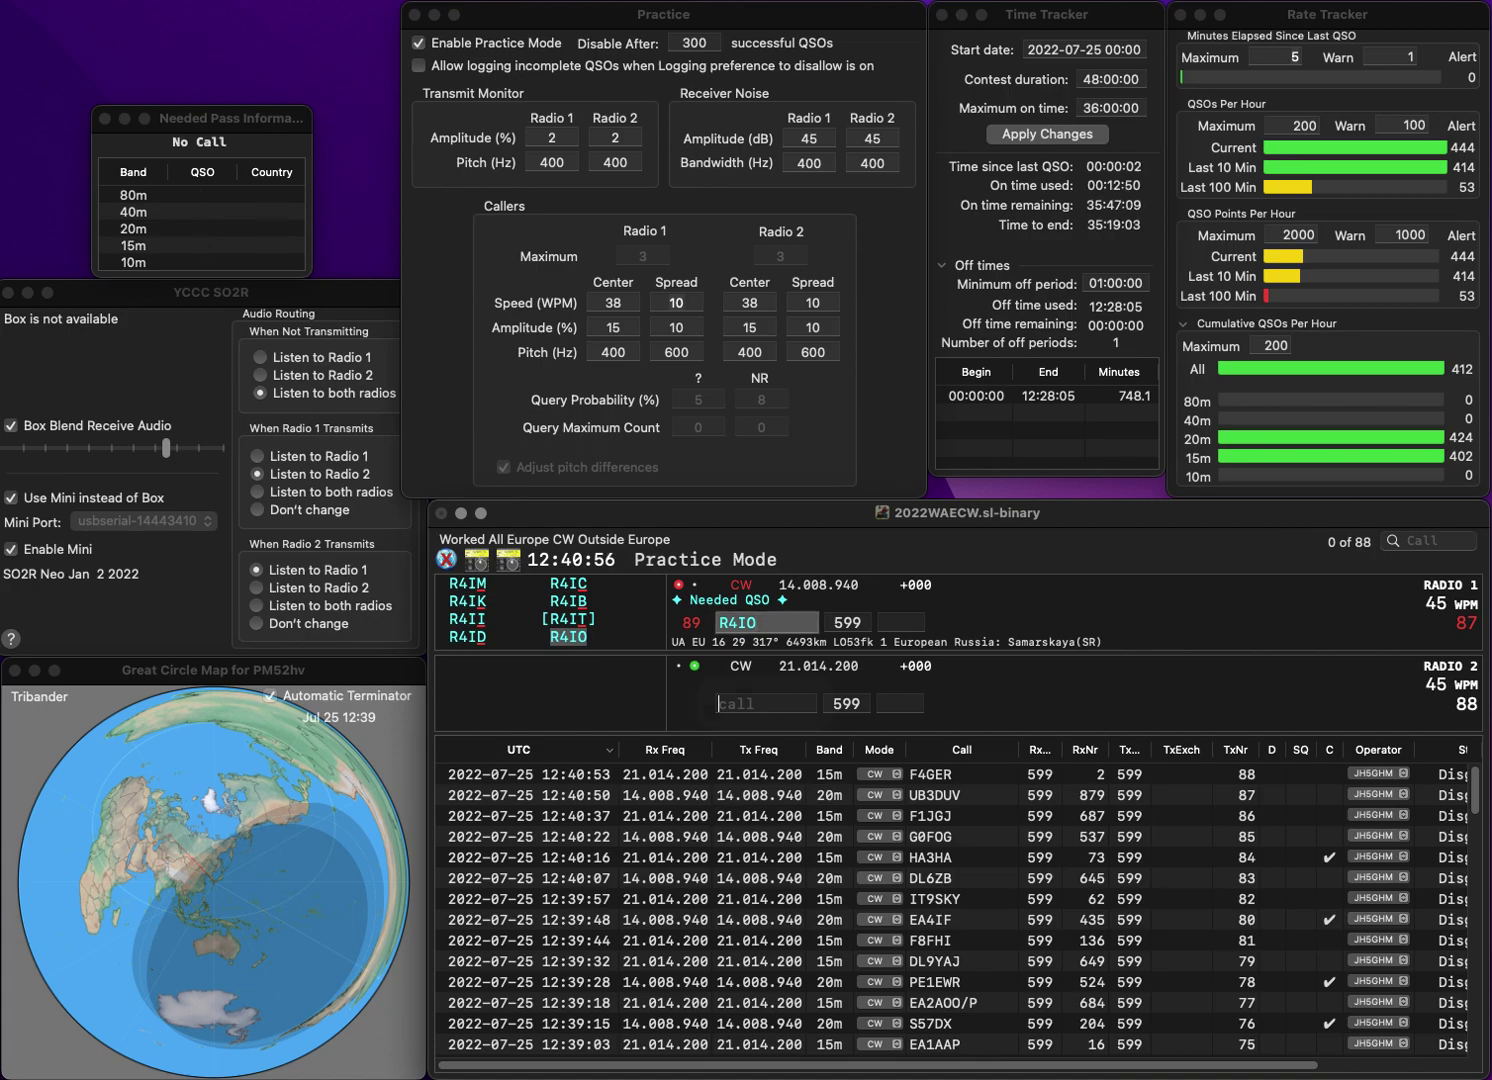
{"action": "type", "text": "UT3IA"}
{"action": "key", "text": "Return"}
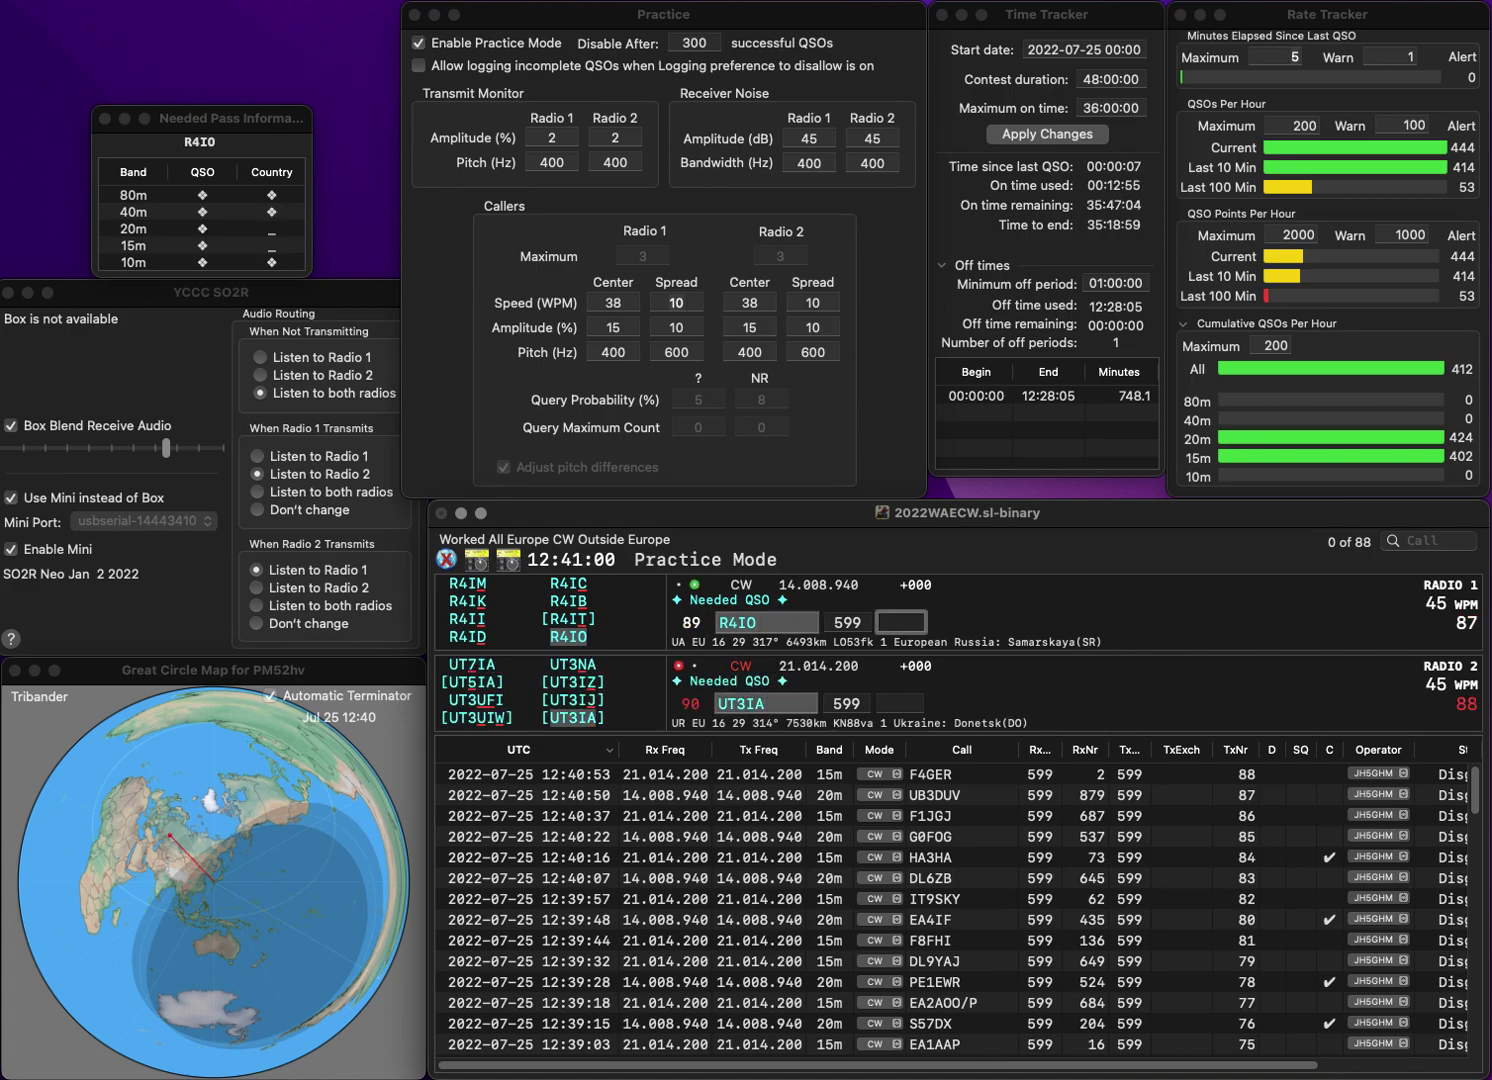
- Log R4IO on Radio 1 with received number 750 and UT3IA on Radio 2 with received number 600
{"action": "type", "text": "750"}
{"action": "key", "text": "Return"}
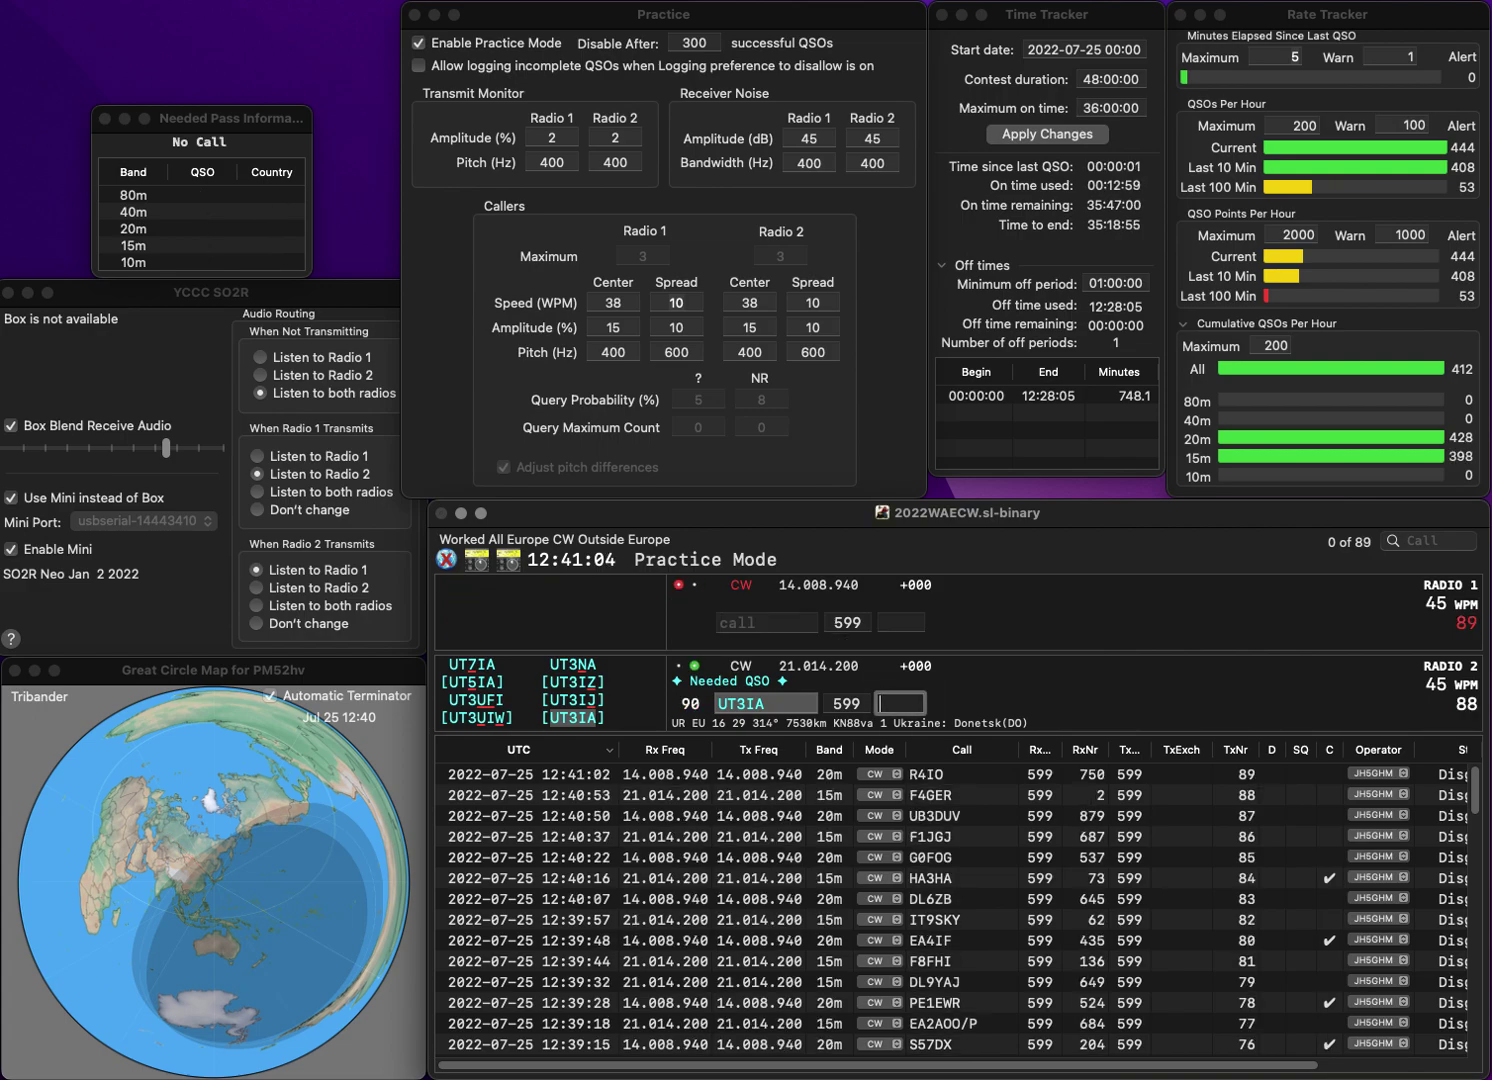
{"action": "type", "text": "600"}
{"action": "key", "text": "Return"}
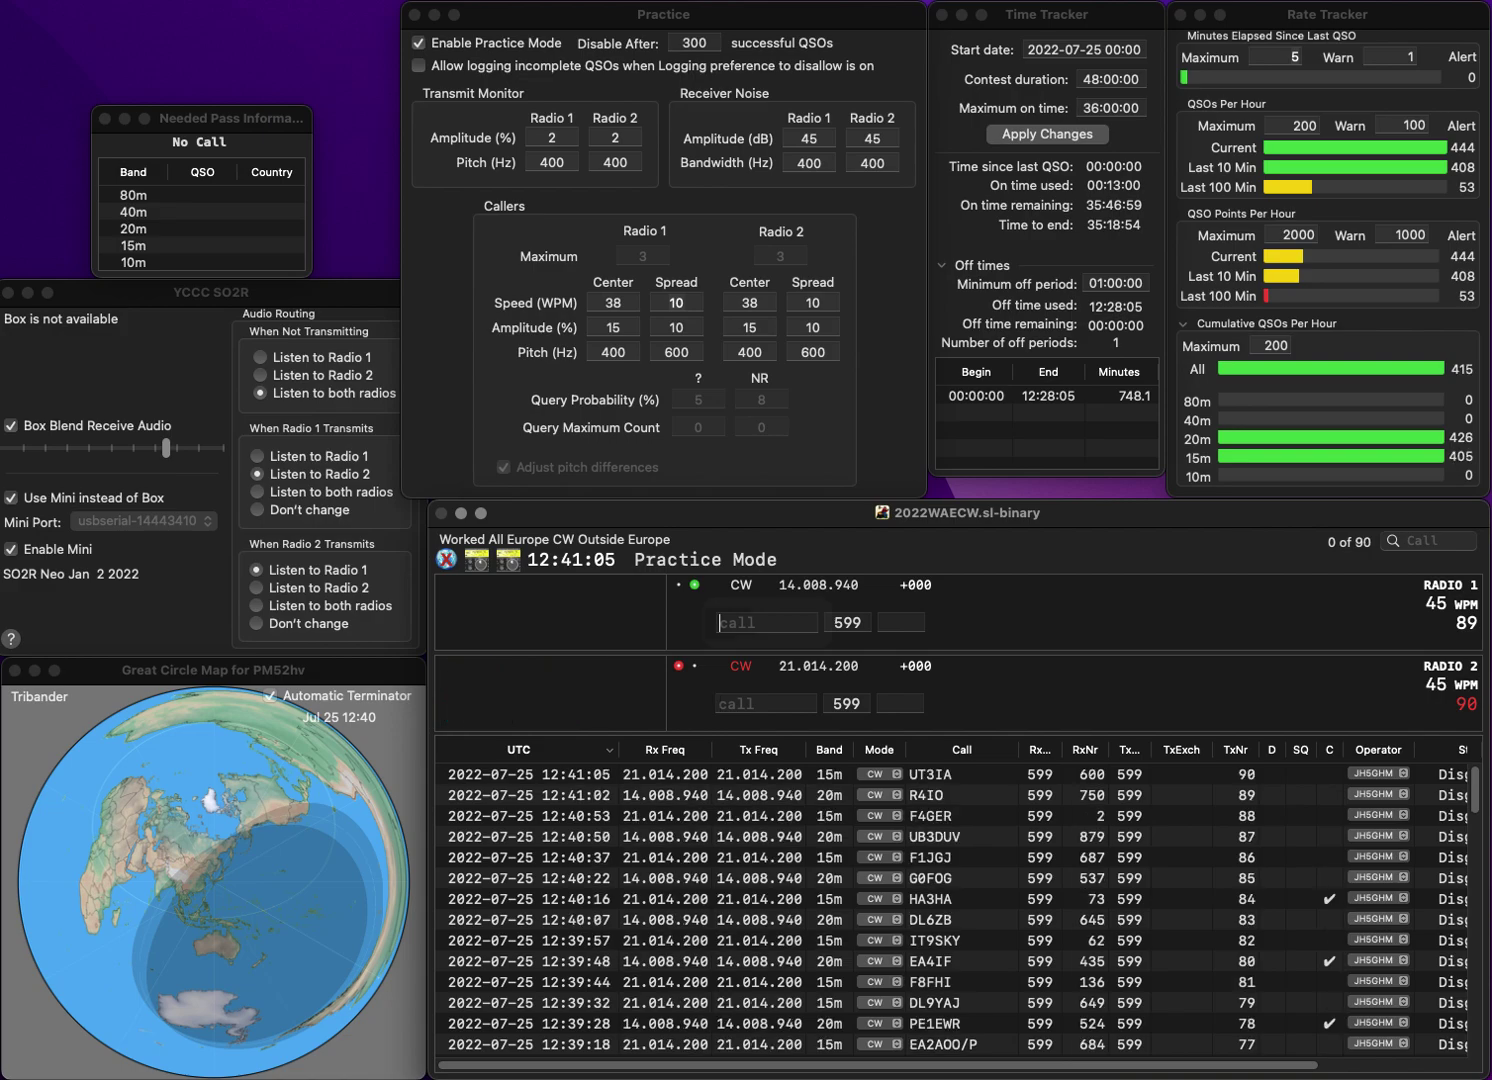
- Answer YT1Q on Radio 1 and OL1X on Radio 2
{"action": "type", "text": "YT1Q"}
{"action": "key", "text": "Return"}
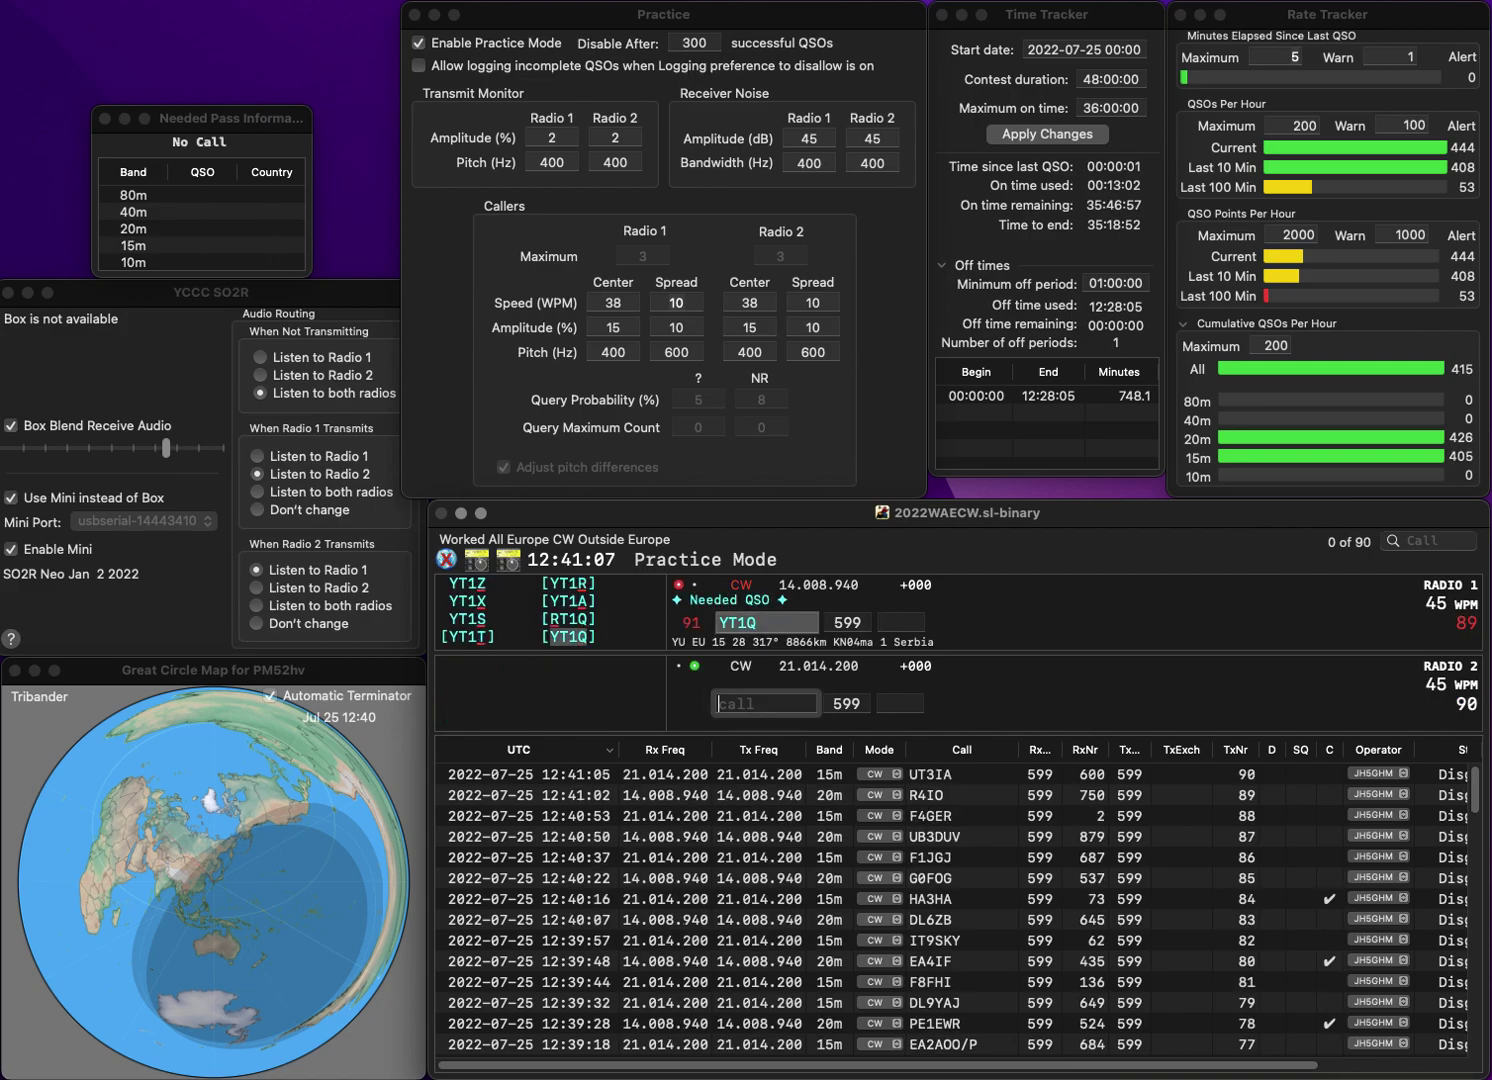
{"action": "type", "text": "OL1"}
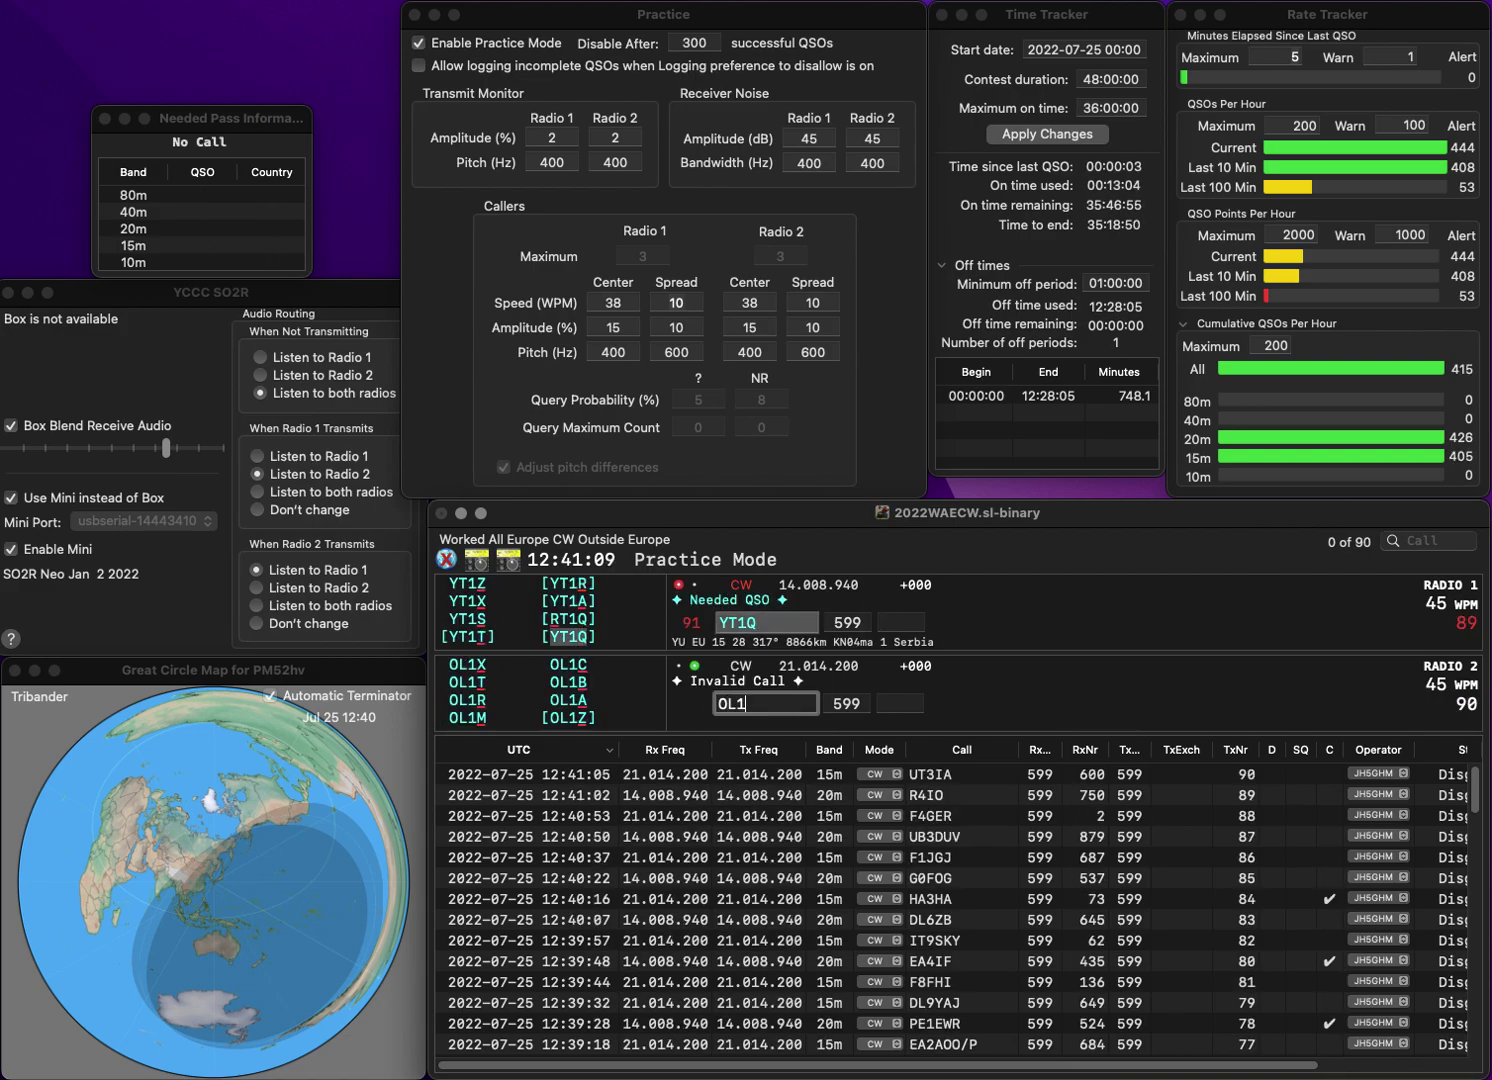
{"action": "type", "text": "X"}
{"action": "key", "text": "Return"}
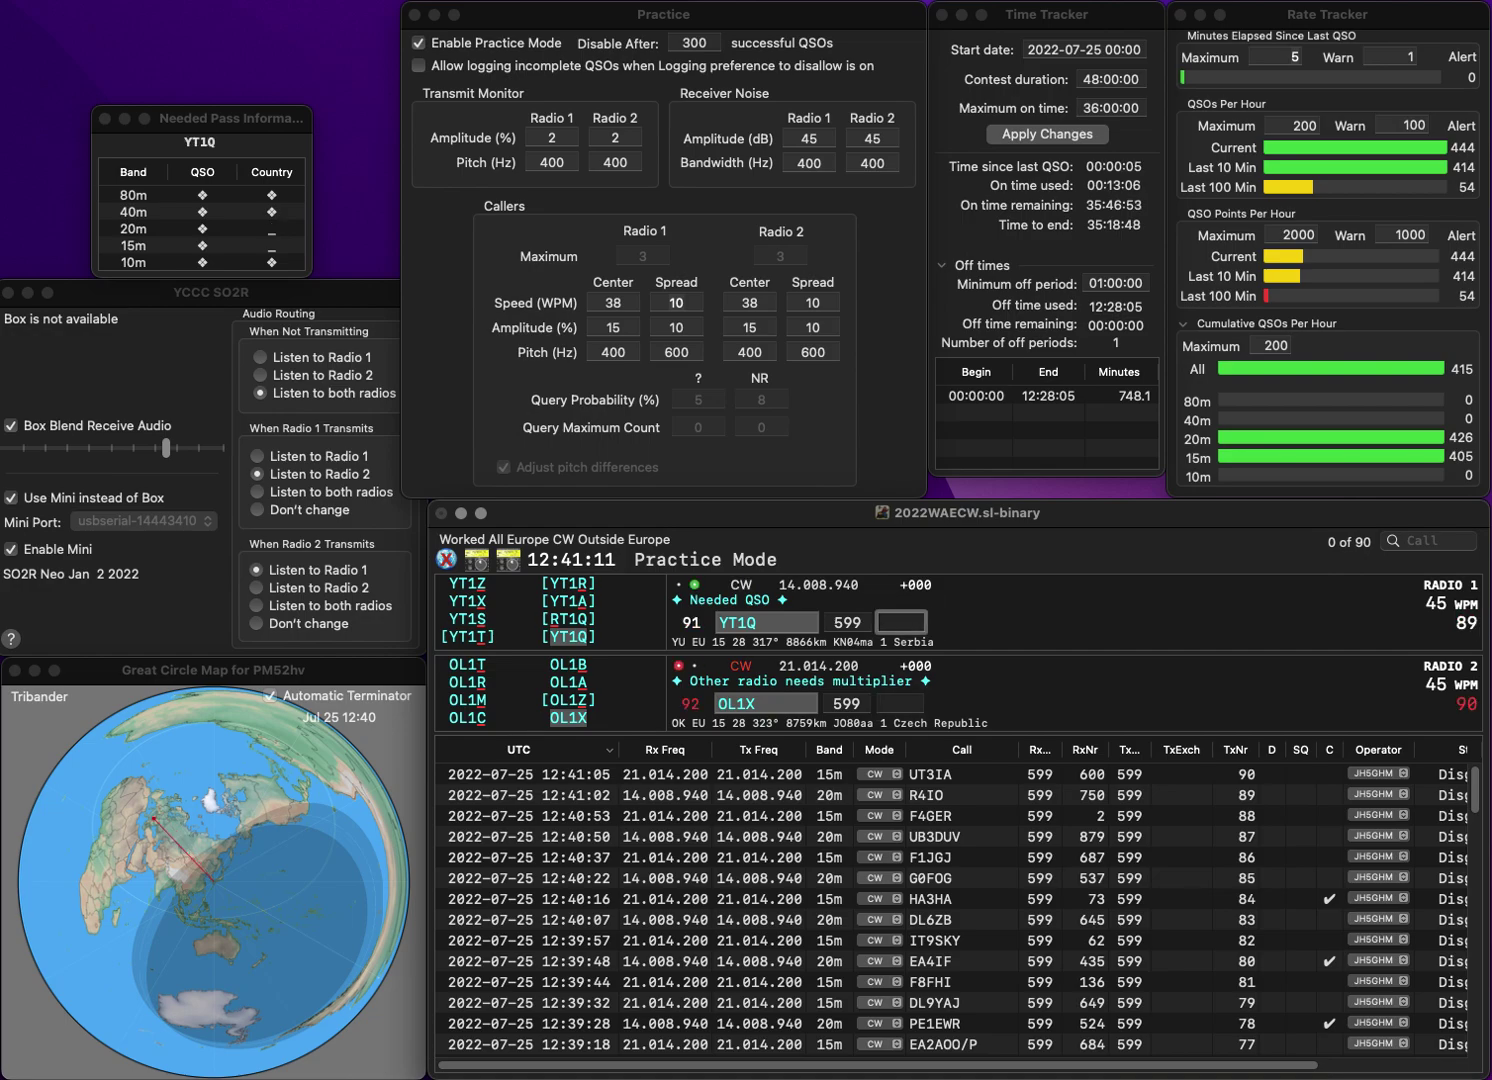
{"action": "type", "text": "996"}
{"action": "key", "text": "Return"}
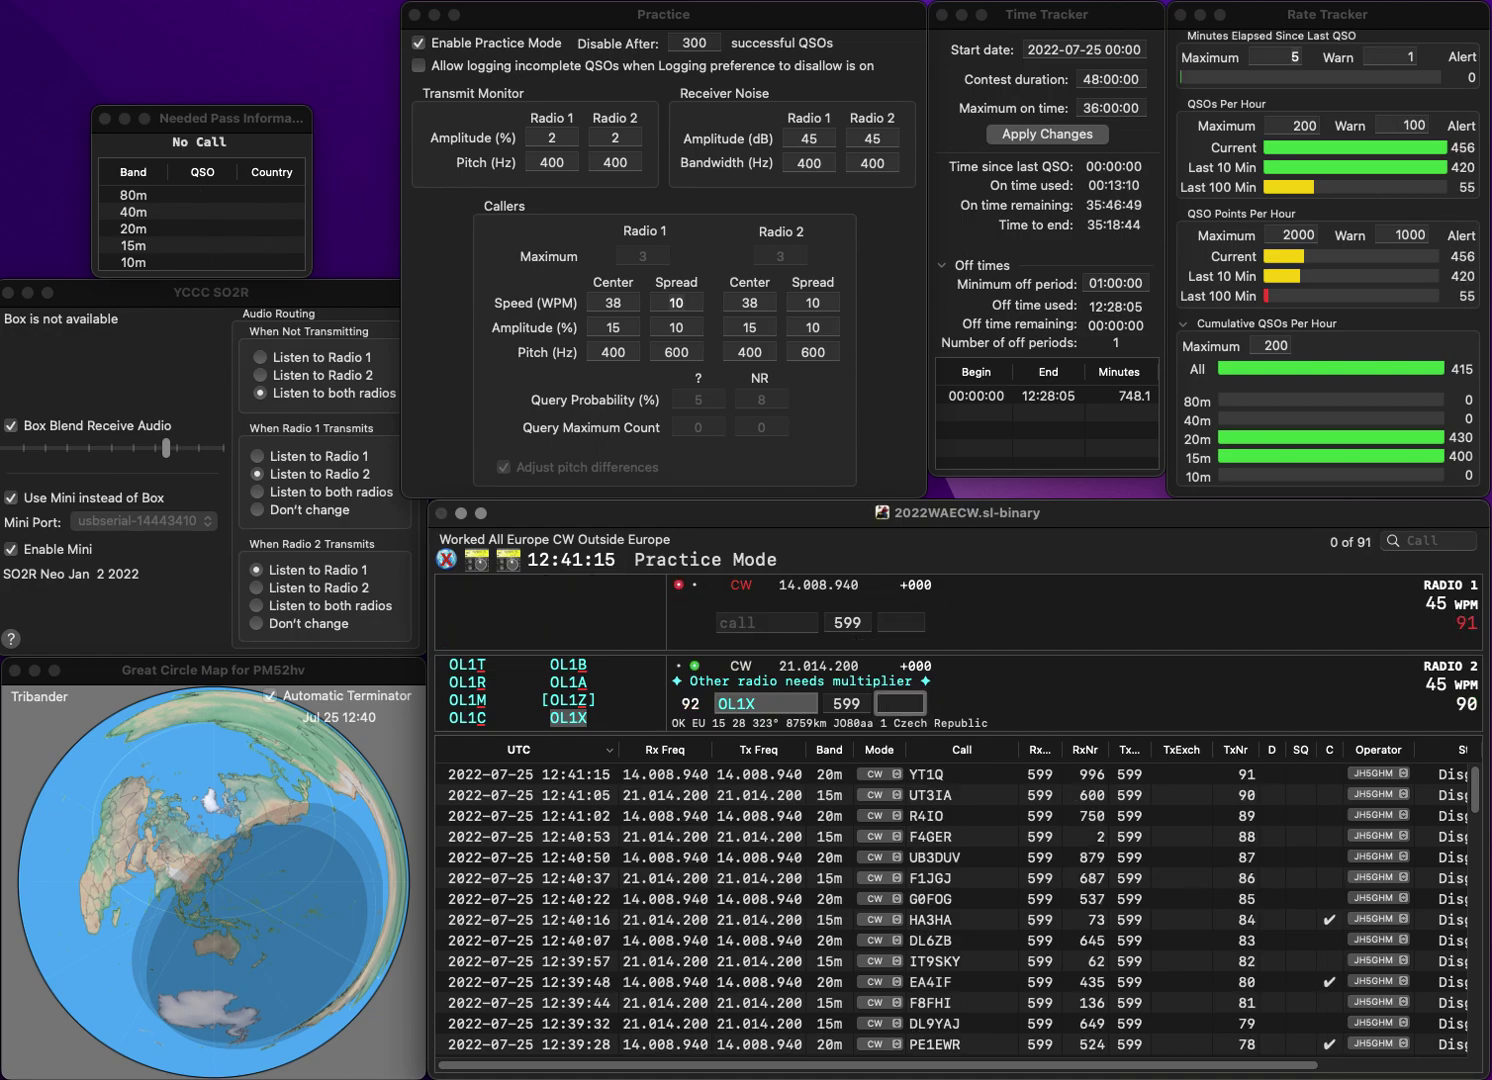
{"action": "type", "text": "46"}
{"action": "key", "text": "Return"}
{"action": "type", "text": "64"}
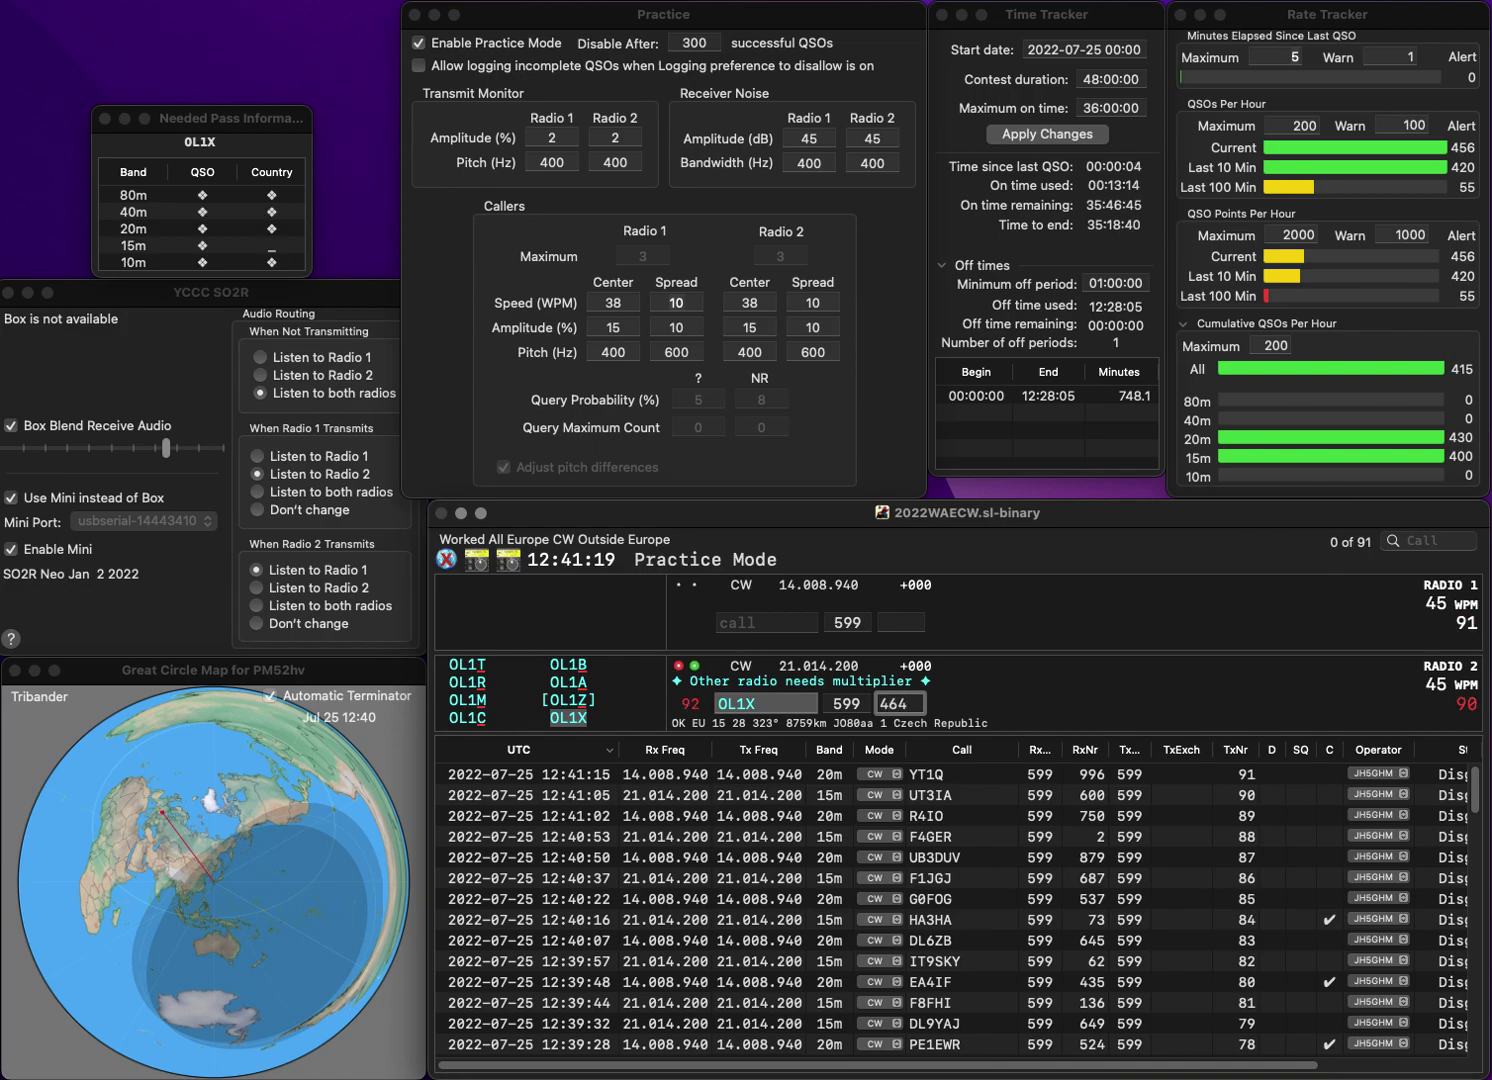
{"action": "key", "text": "Return"}
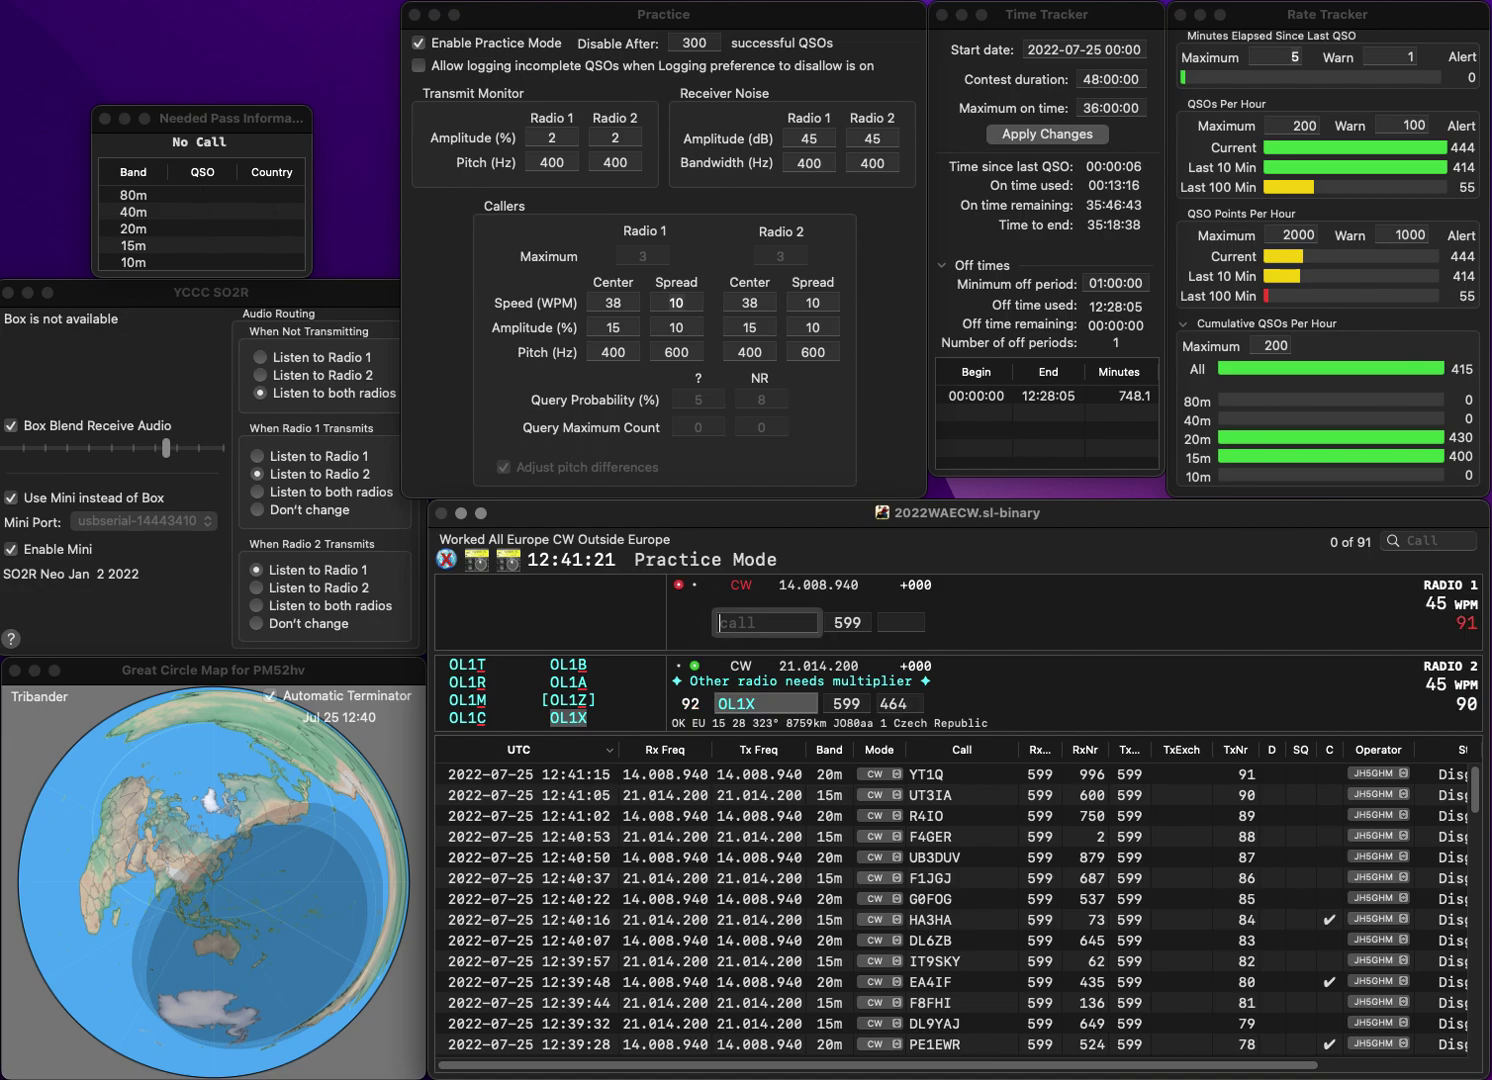
{"action": "type", "text": "RA6XPG"}
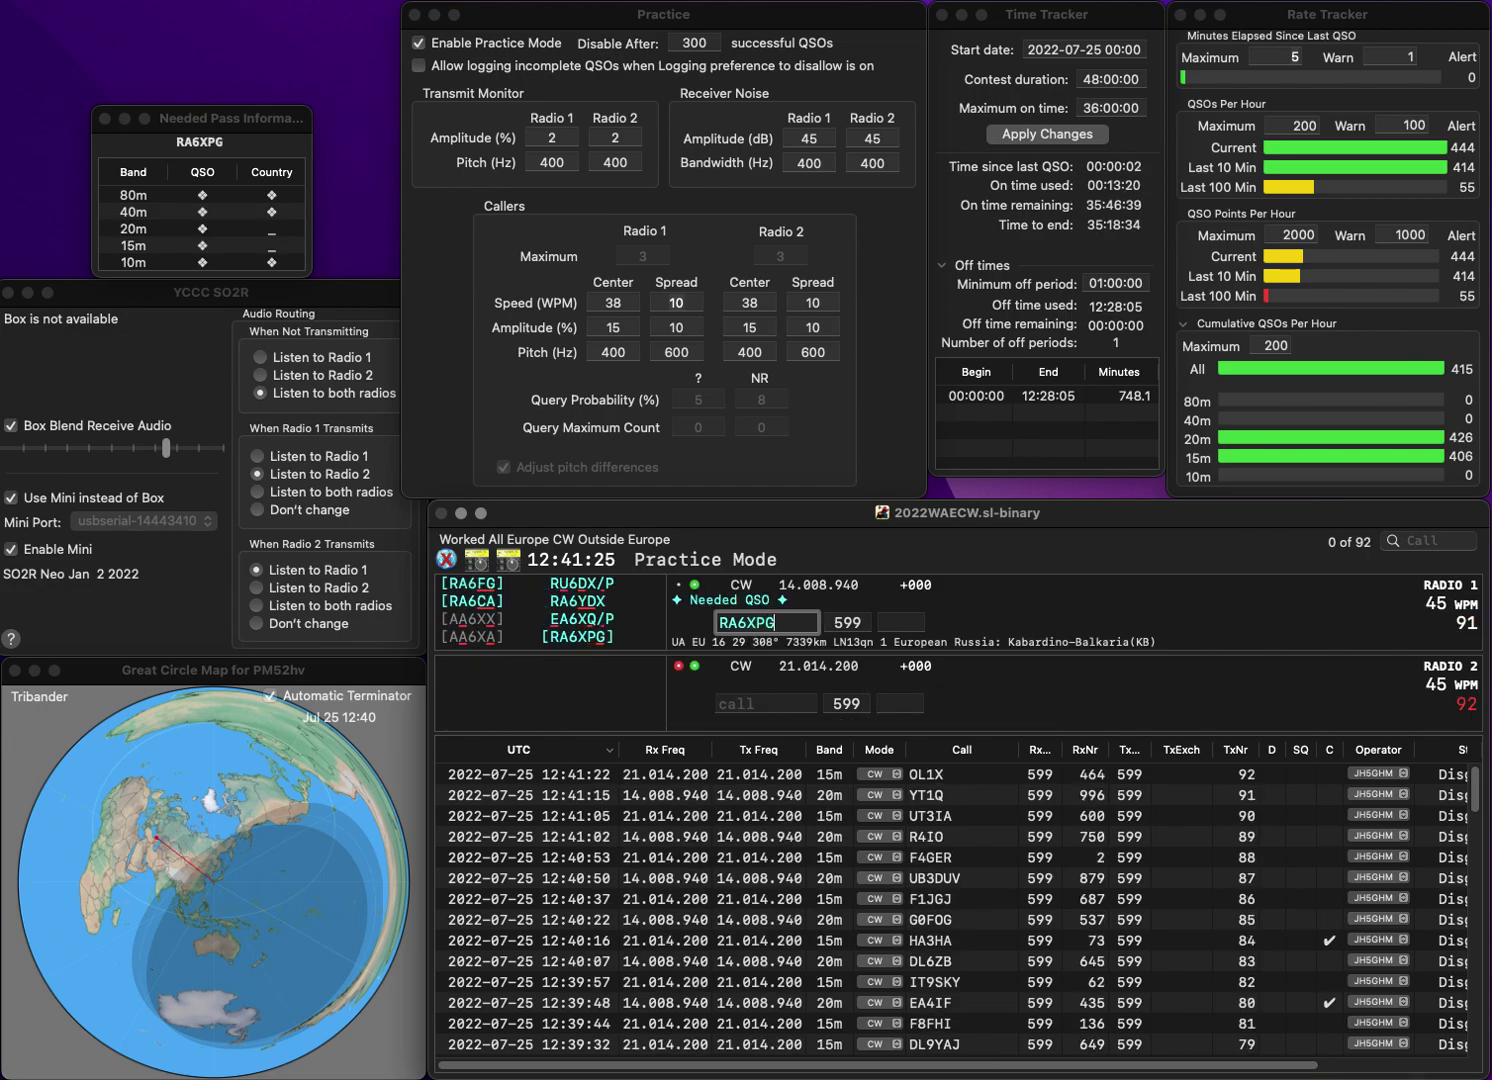
{"action": "key", "text": "Return"}
{"action": "type", "text": "DL4EAM"}
{"action": "key", "text": "Return"}
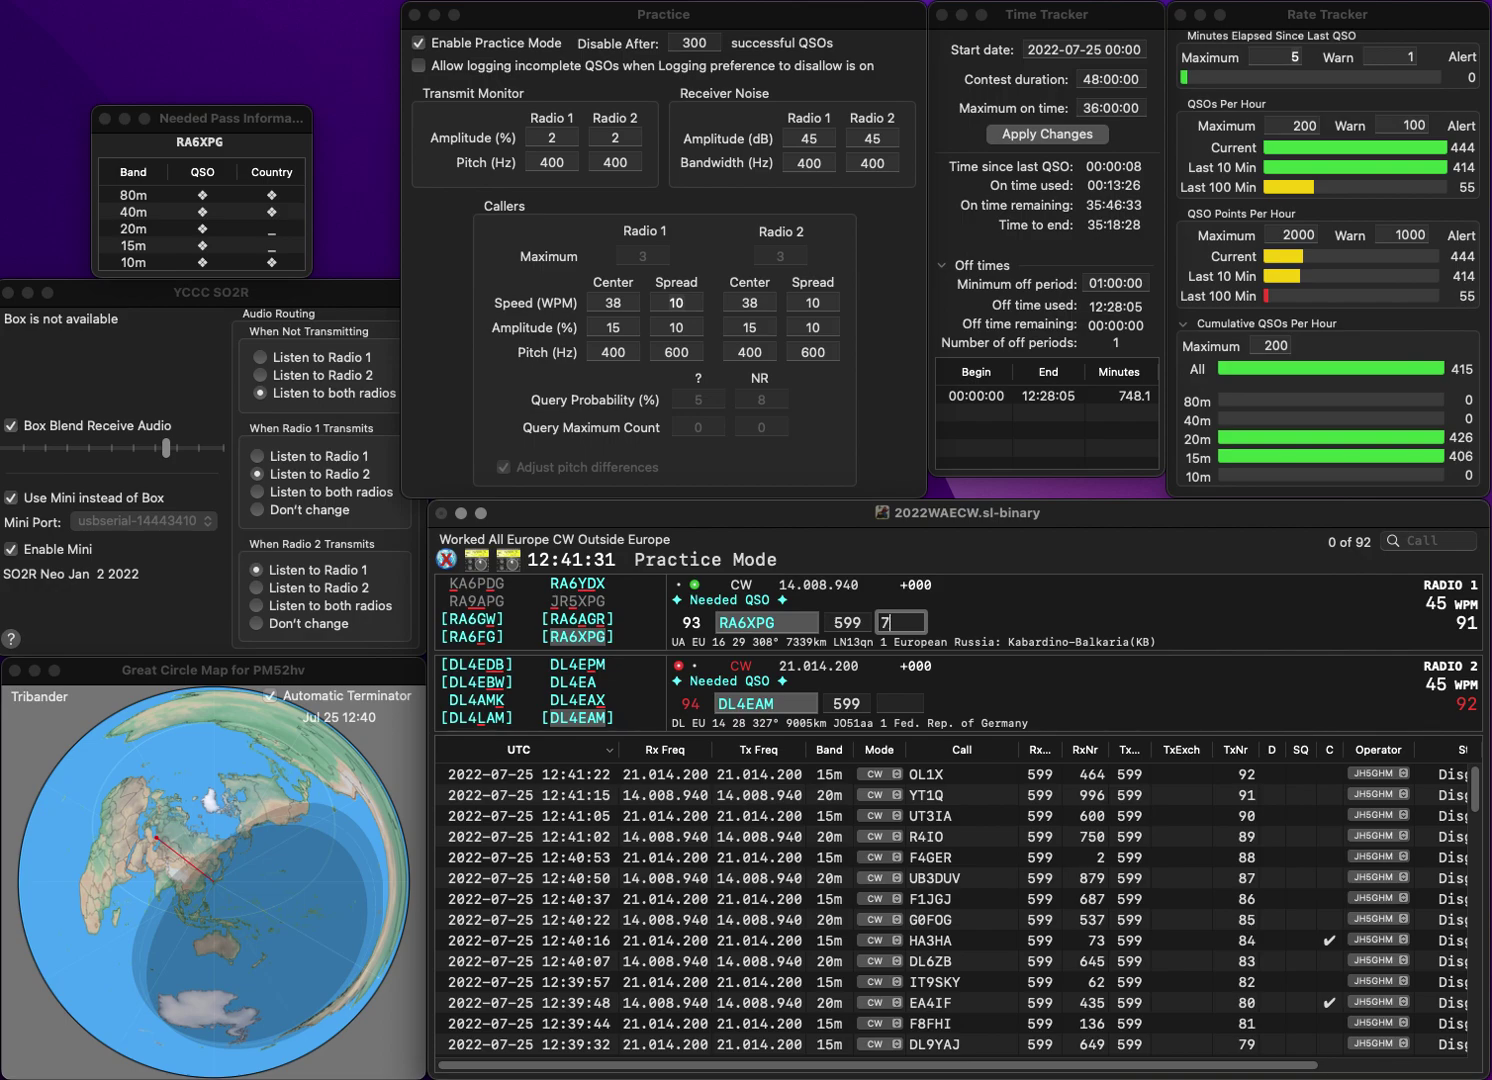
{"action": "type", "text": "776"}
{"action": "key", "text": "Return"}
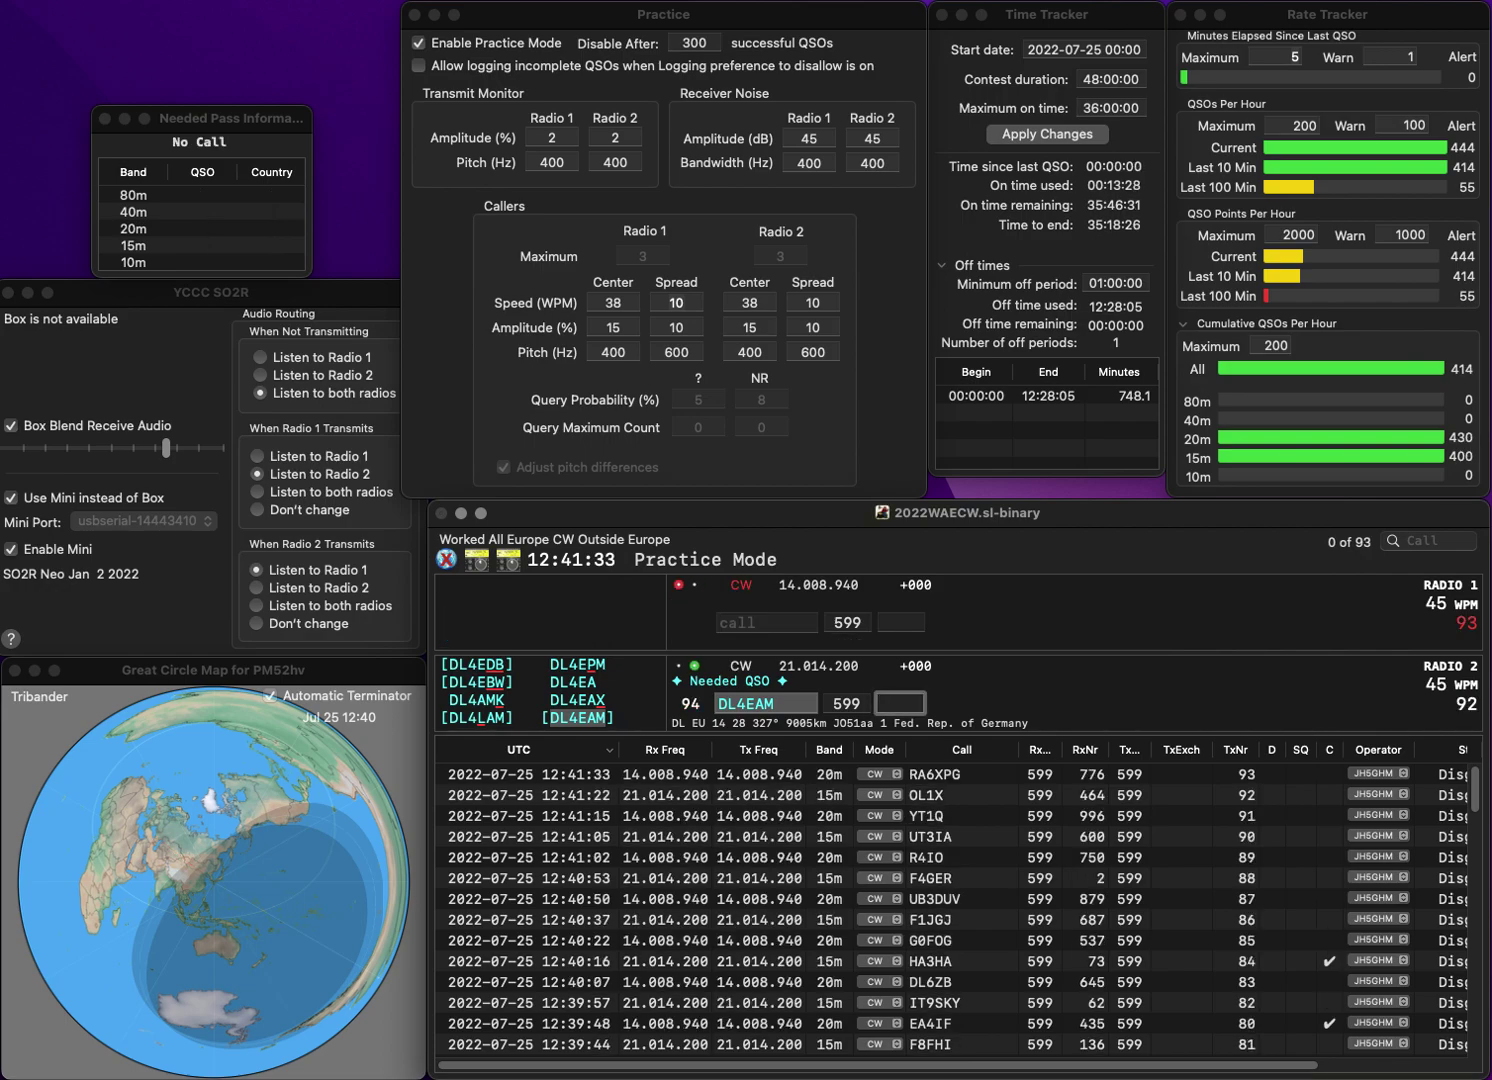
{"action": "type", "text": "410"}
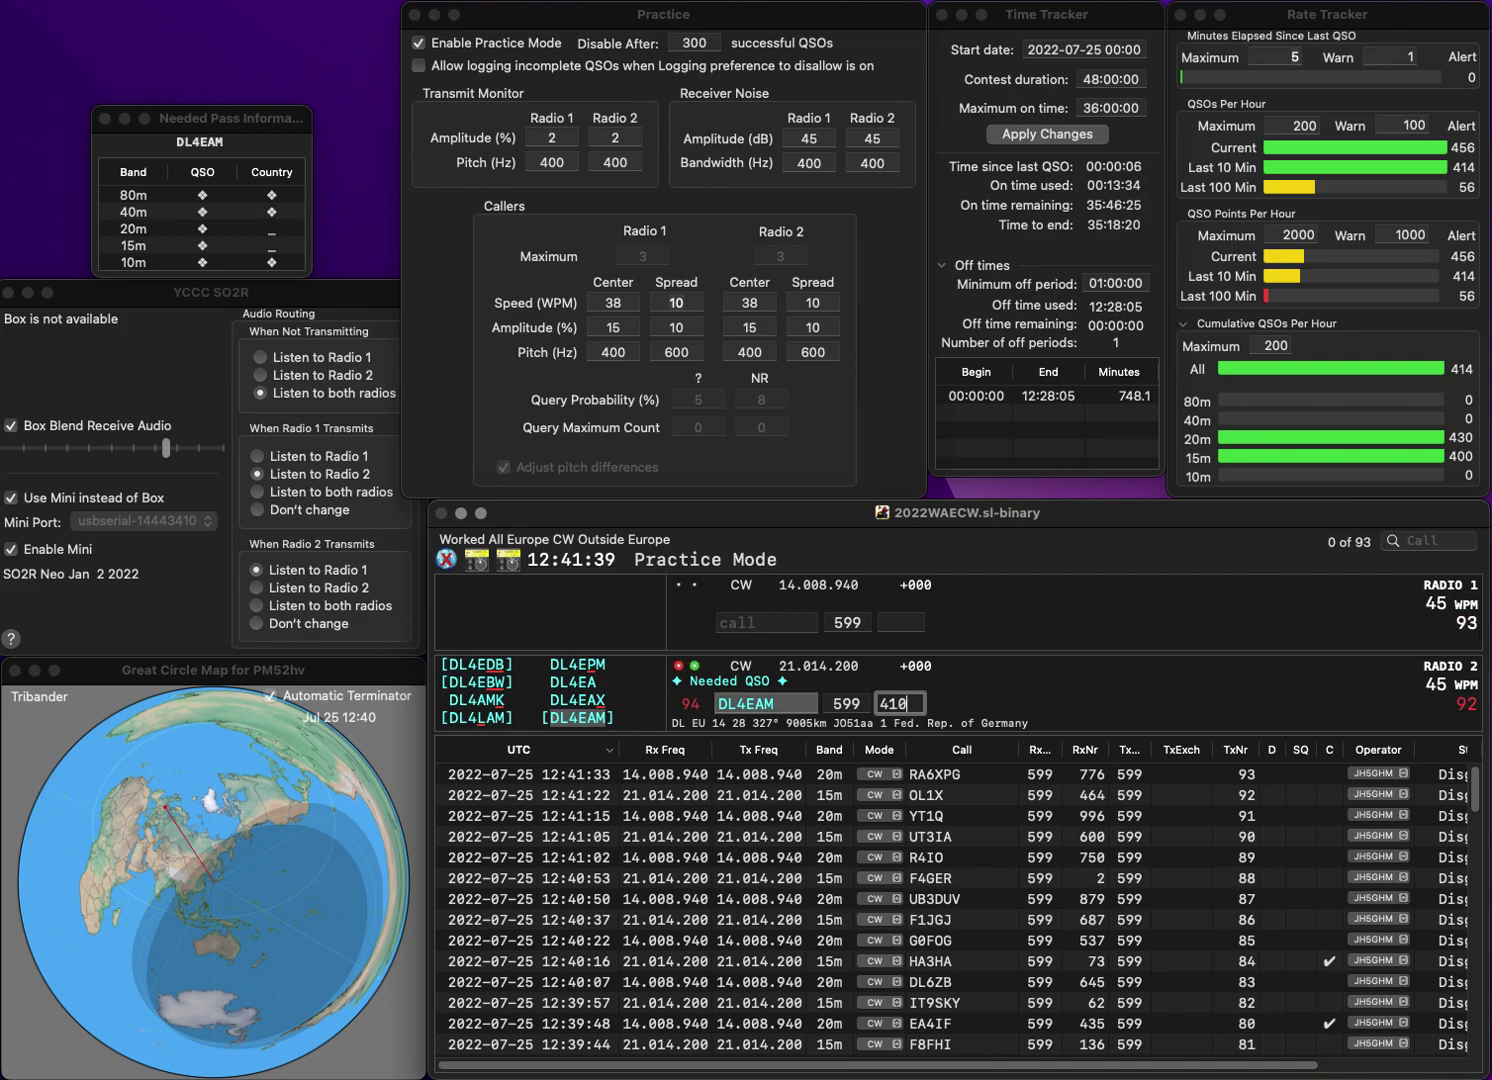
{"action": "key", "text": "Return"}
{"action": "type", "text": "D"}
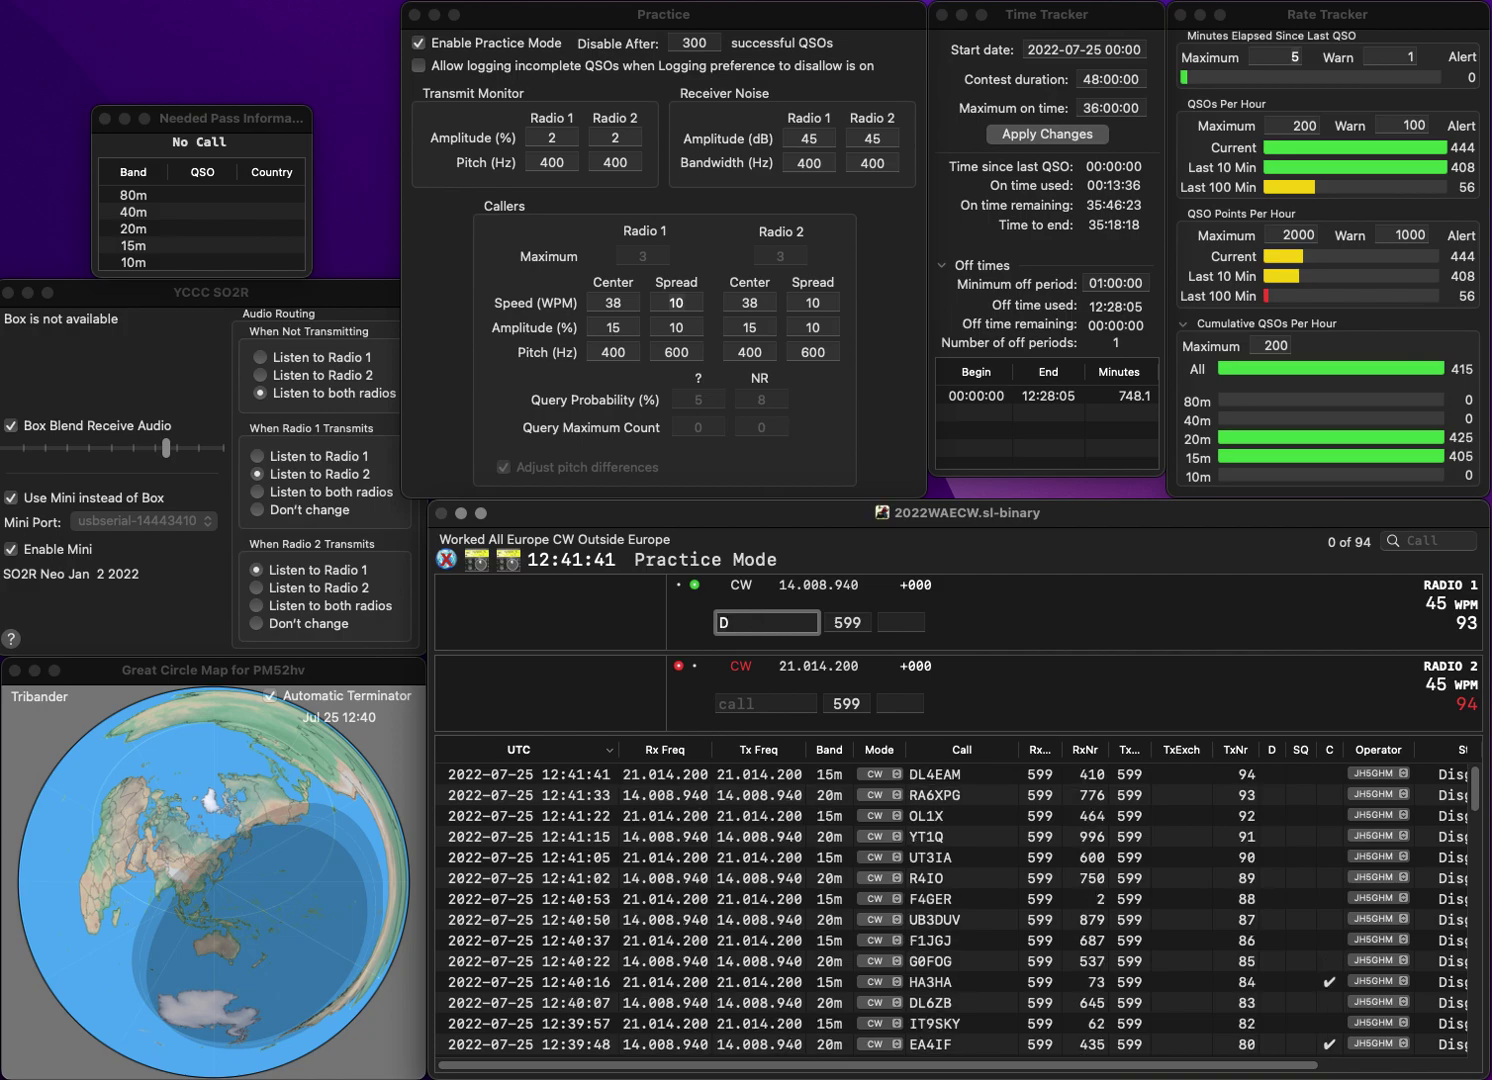
{"action": "type", "text": "G7YER"}
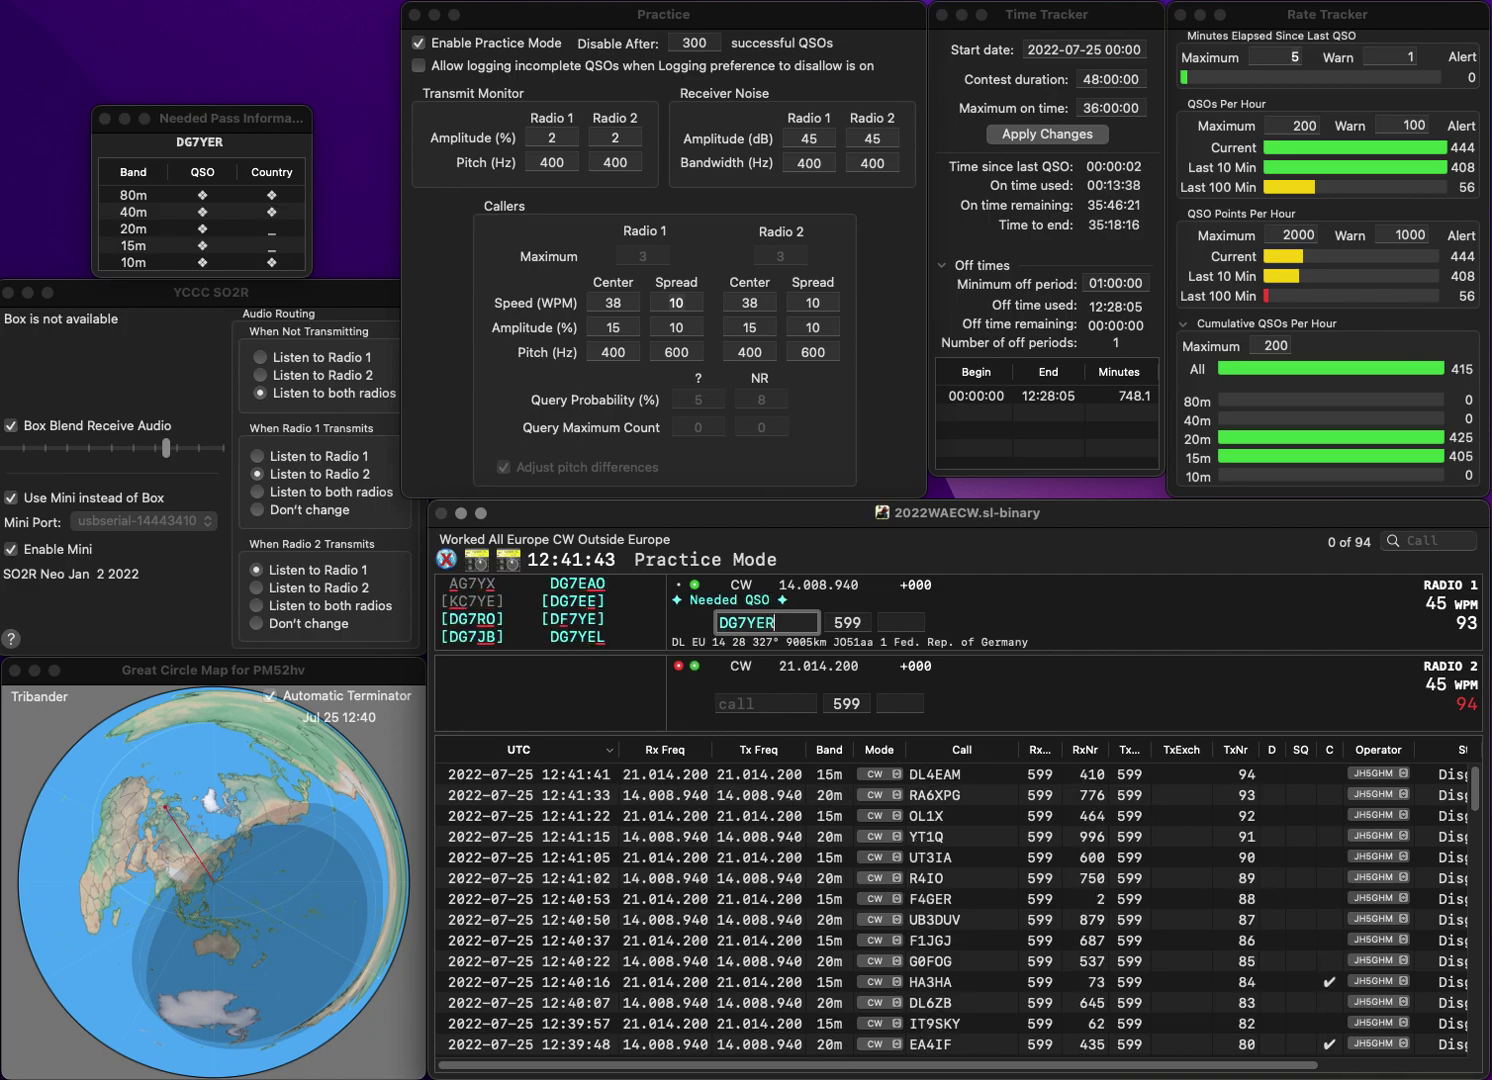
{"action": "key", "text": "BackSpace"}
{"action": "type", "text": "L"}
{"action": "key", "text": "Return"}
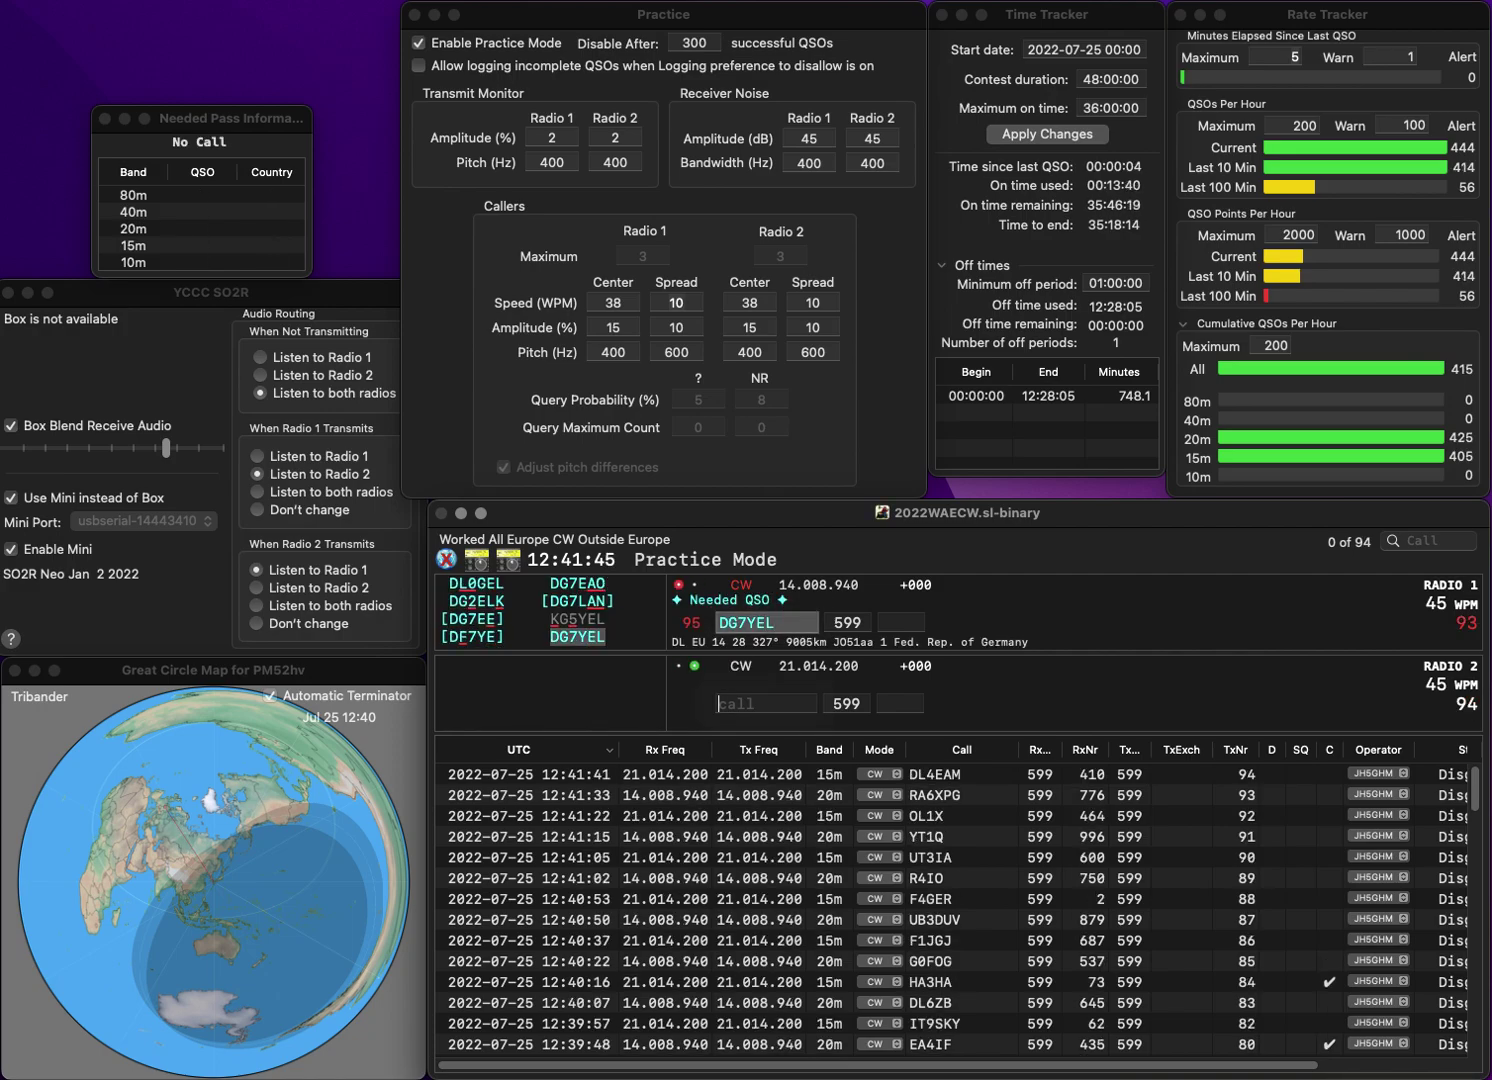
{"action": "type", "text": "EA3URV"}
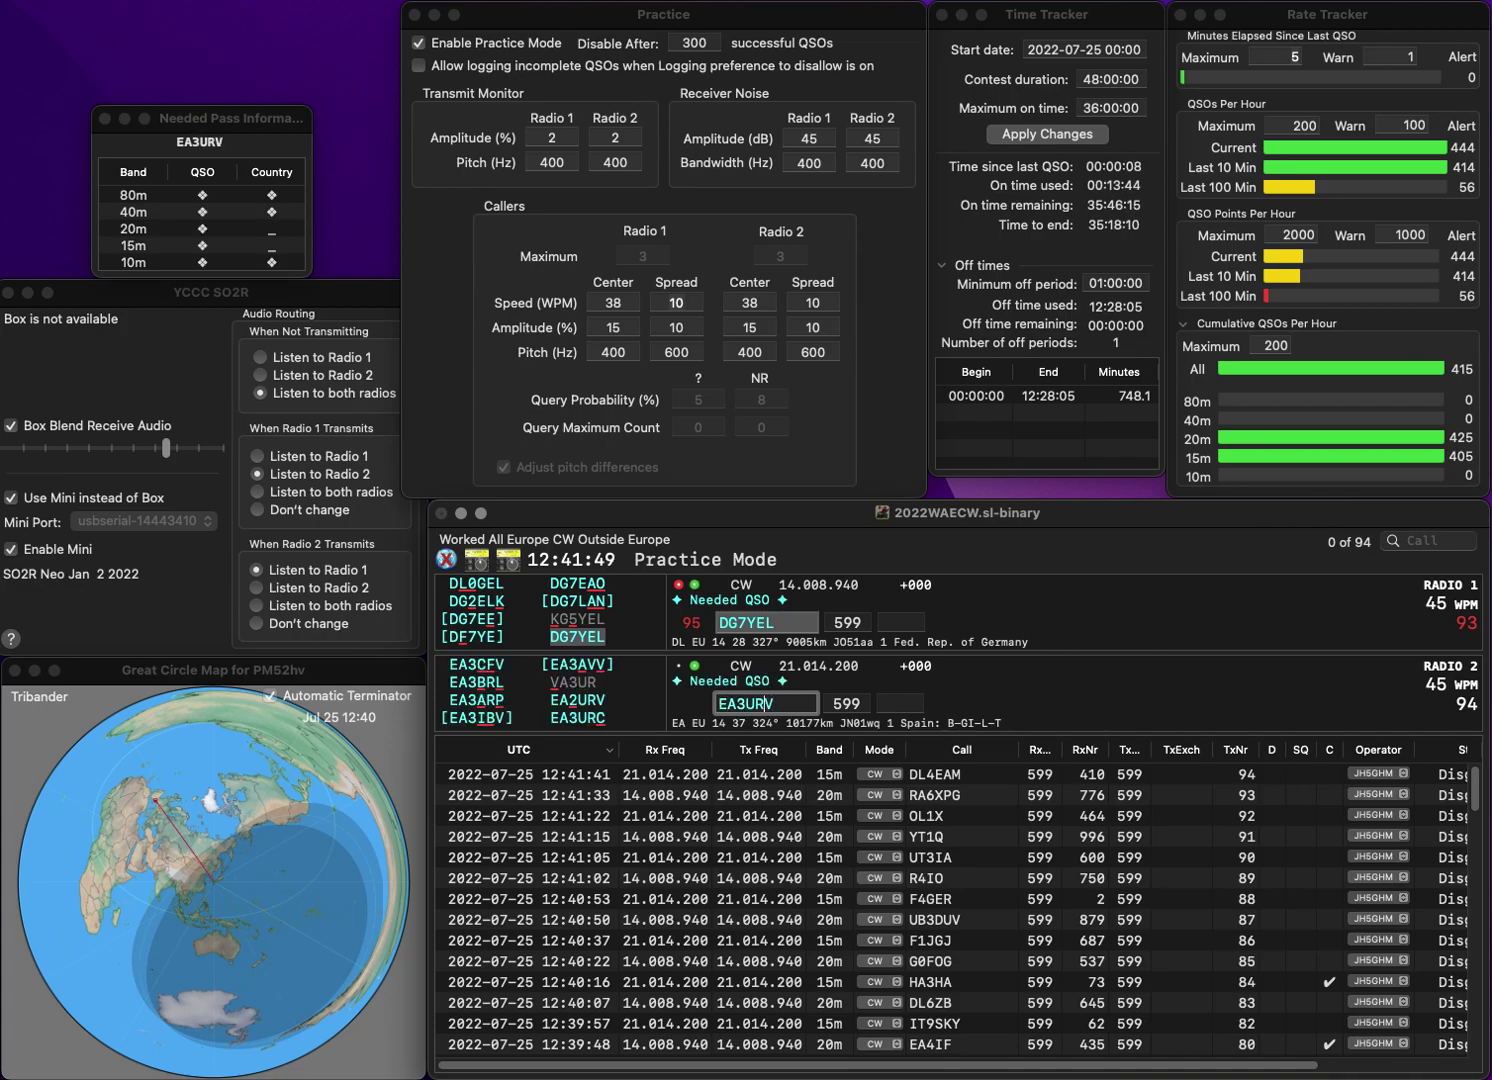
{"action": "key", "text": "Return"}
{"action": "type", "text": "246"}
{"action": "key", "text": "Return"}
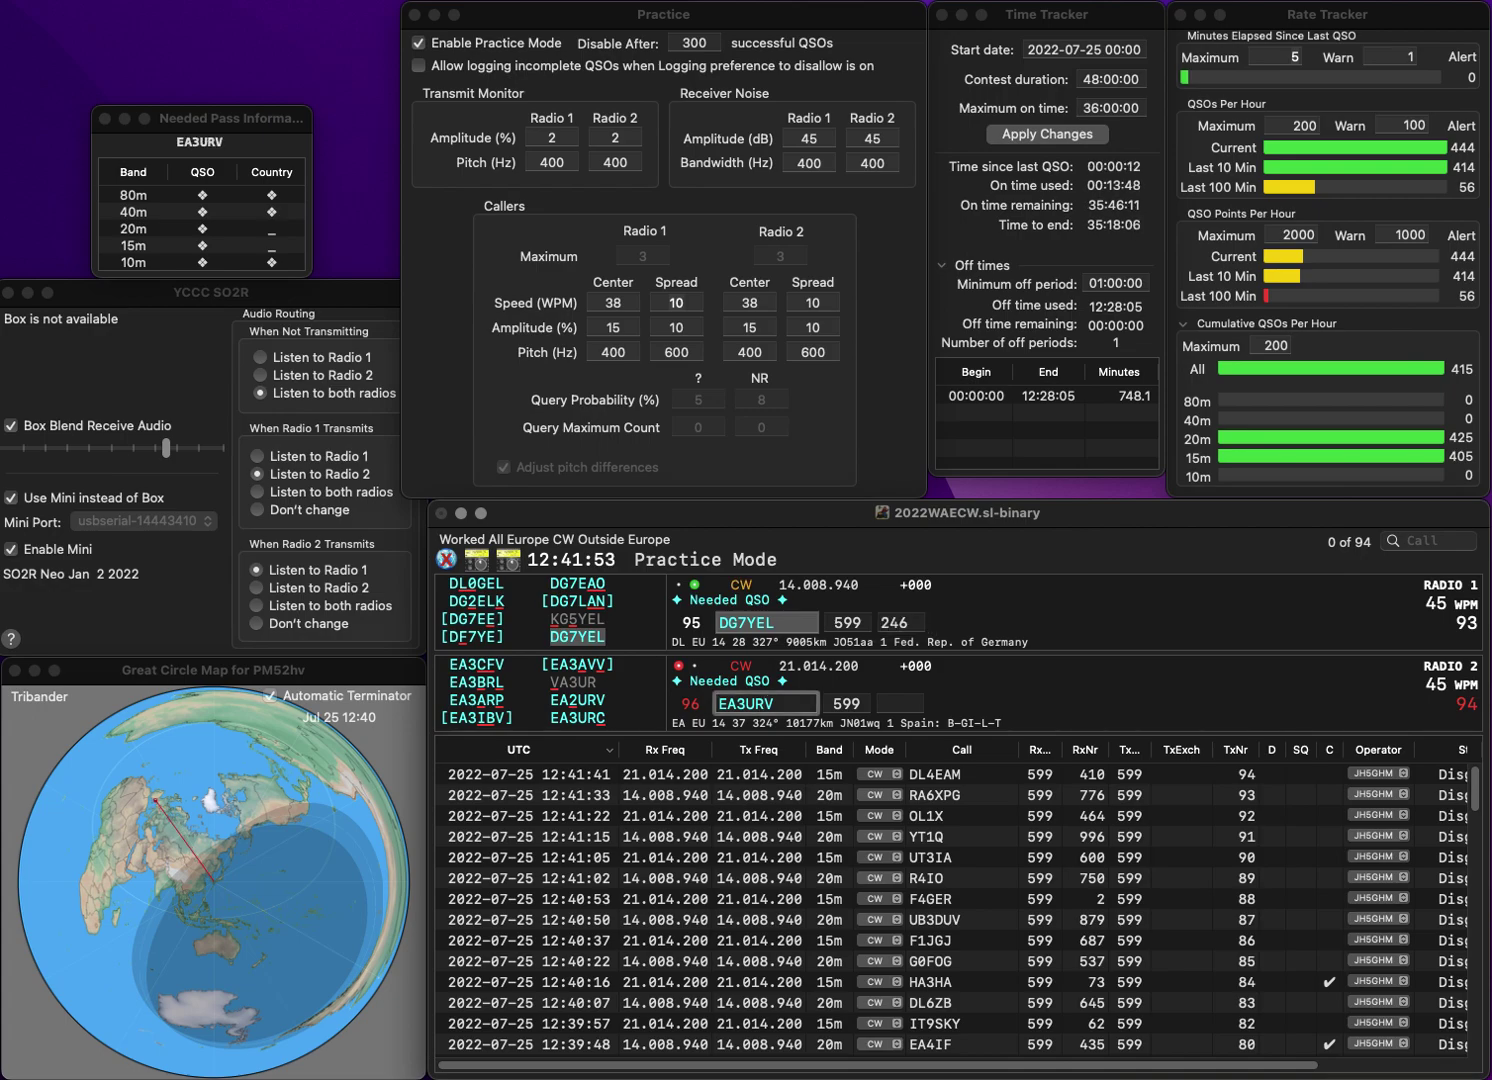
{"action": "key", "text": "Left"}
{"action": "key", "text": "Left"}
{"action": "key", "text": "Left"}
{"action": "key", "text": "BackSpace"}
{"action": "type", "text": "2"}
{"action": "key", "text": "Return"}
{"action": "type", "text": "PC8E"}
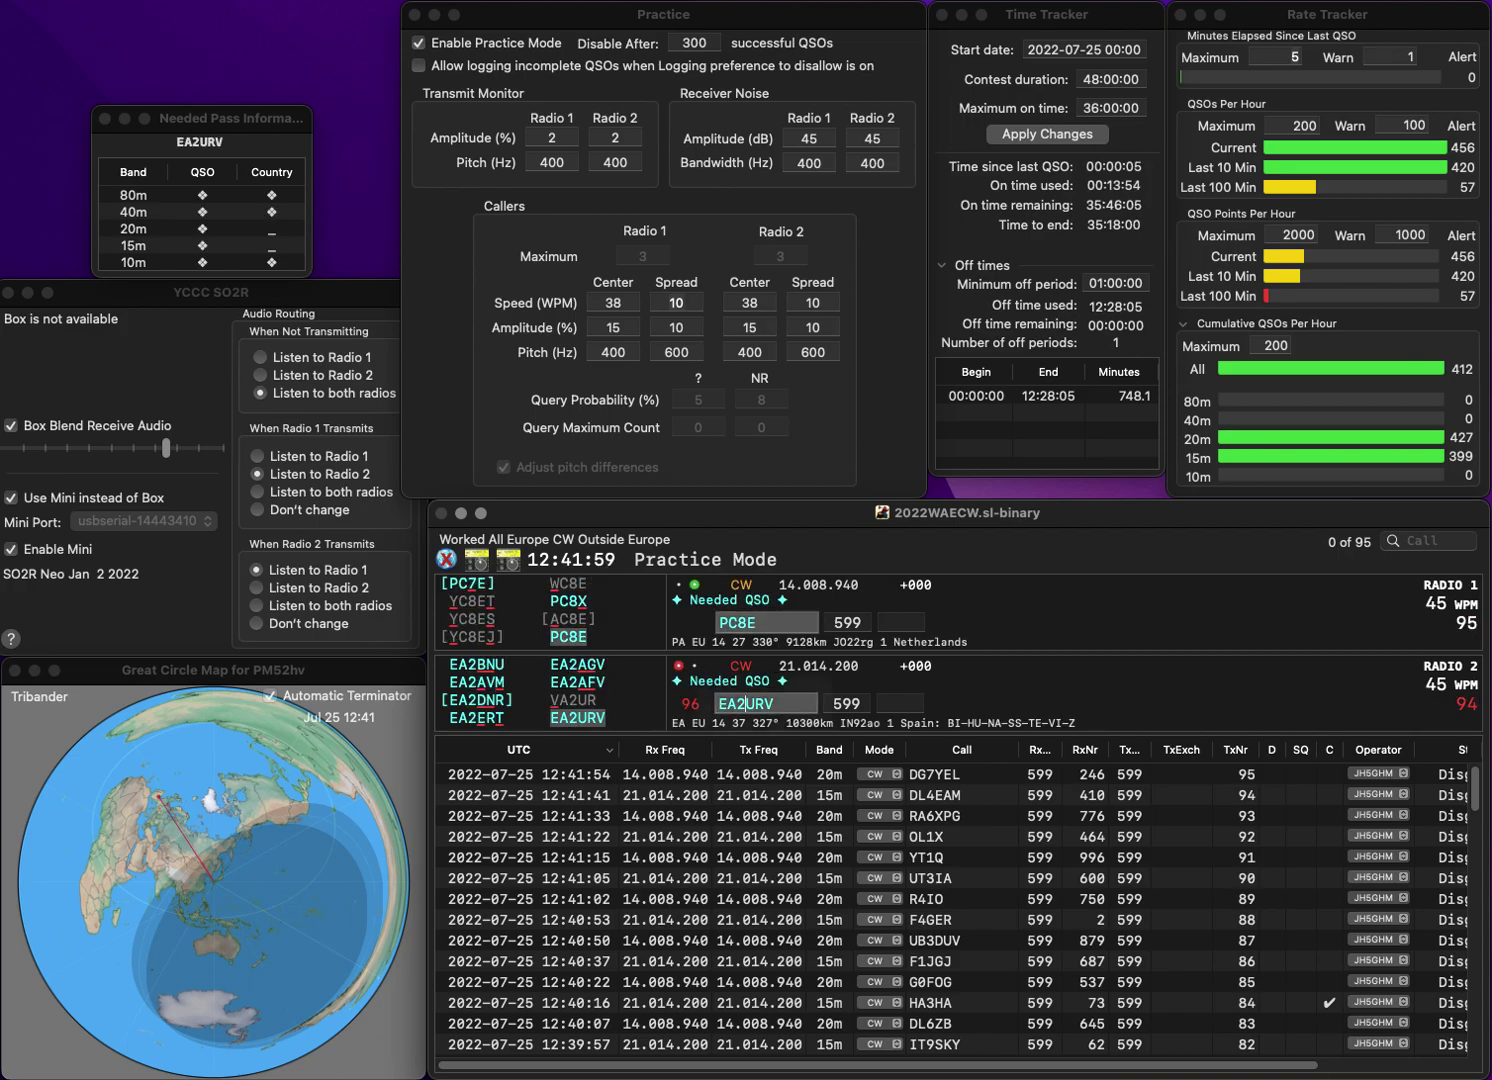
{"action": "key", "text": "Return"}
{"action": "type", "text": "138"}
{"action": "key", "text": "Return"}
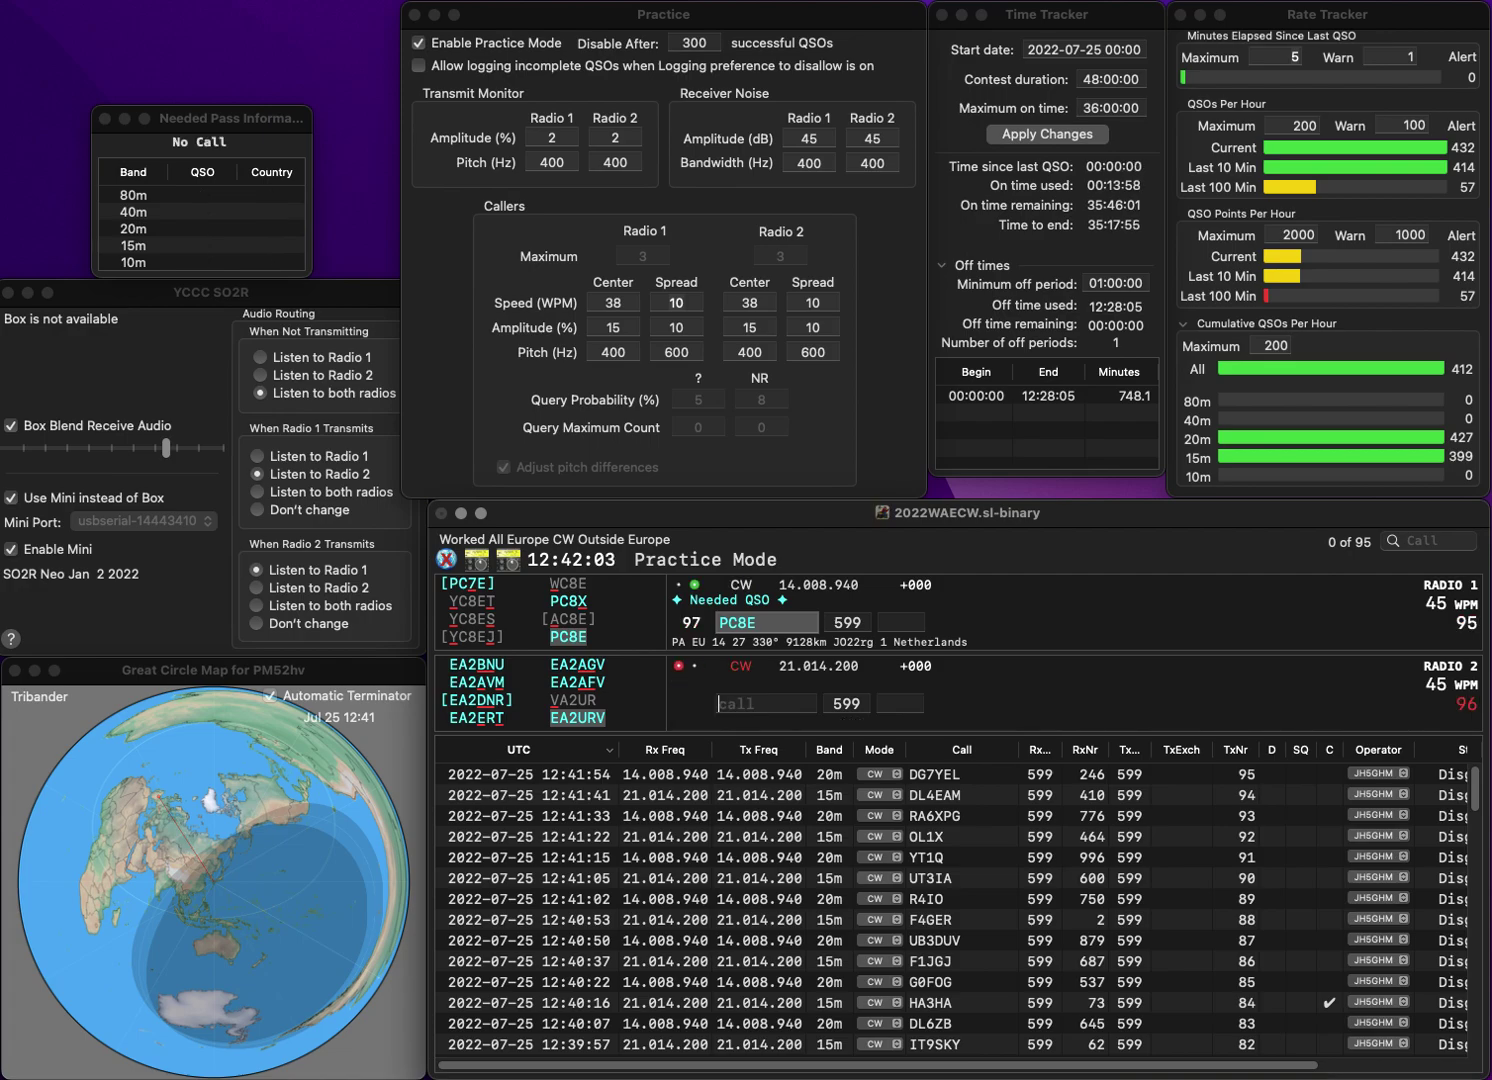
{"action": "type", "text": "324"}
{"action": "key", "text": "Return"}
{"action": "type", "text": "BUZ"}
{"action": "key", "text": "Home"}
{"action": "type", "text": "F6"}
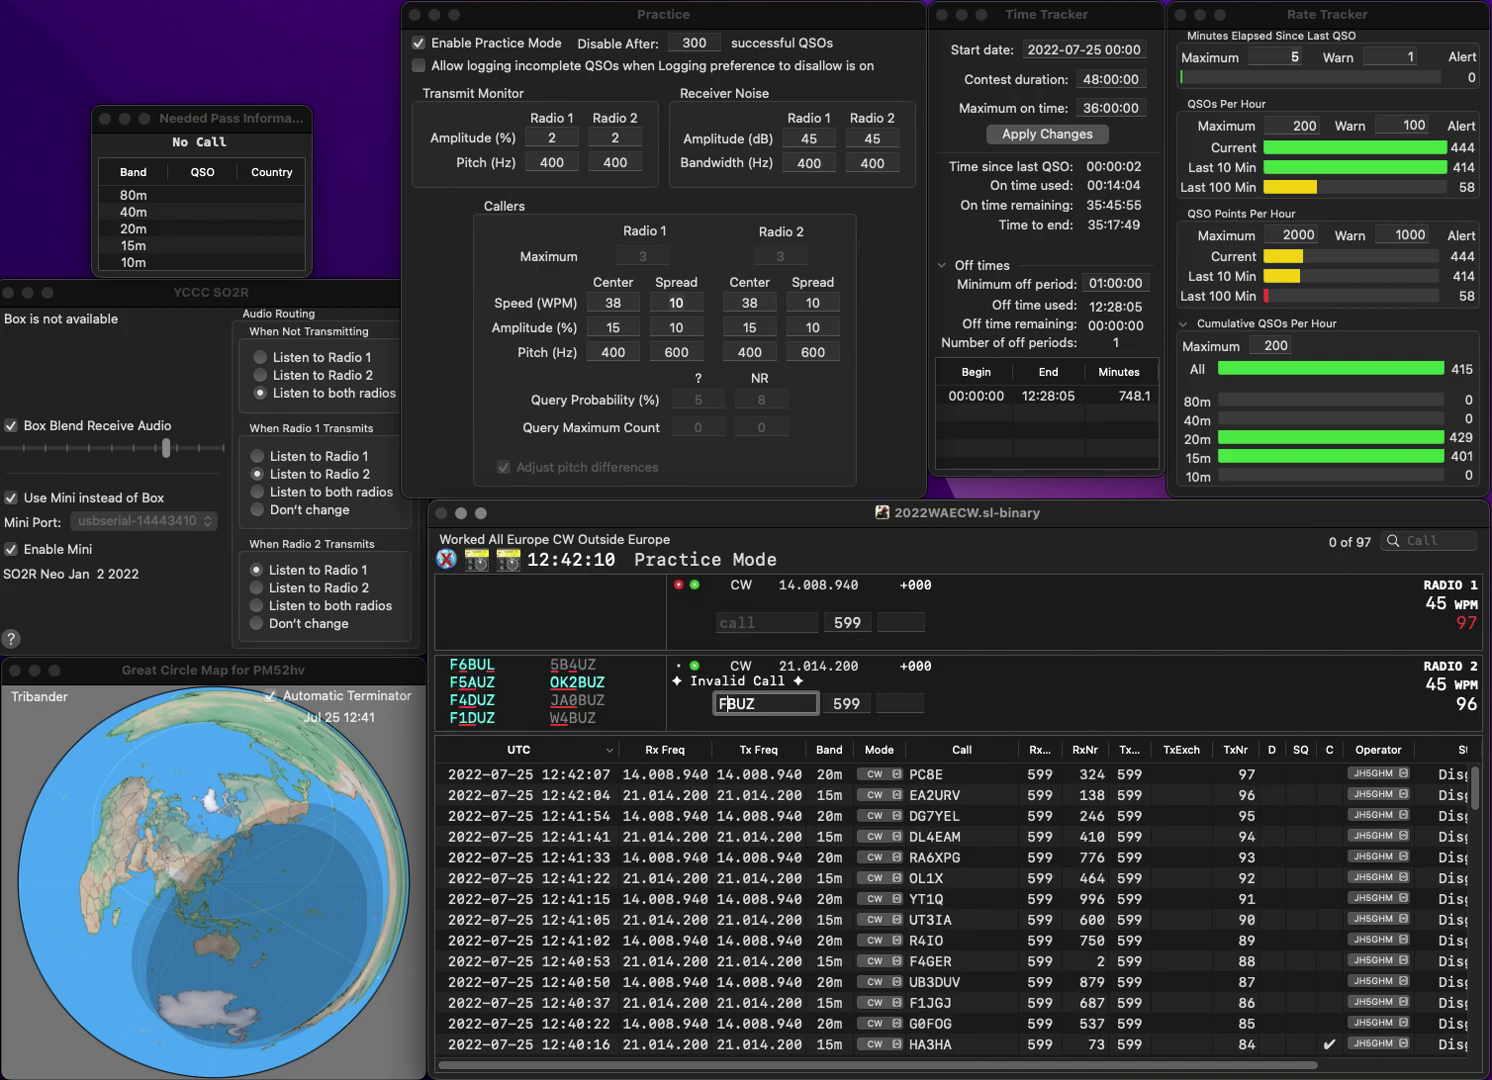
{"action": "key", "text": "Return"}
- Enter the partial call 77PNP on Radio 1 and complete it to RP77PNP
{"action": "type", "text": "77PNP"}
{"action": "key", "text": "super+Left"}
{"action": "type", "text": "RP"}
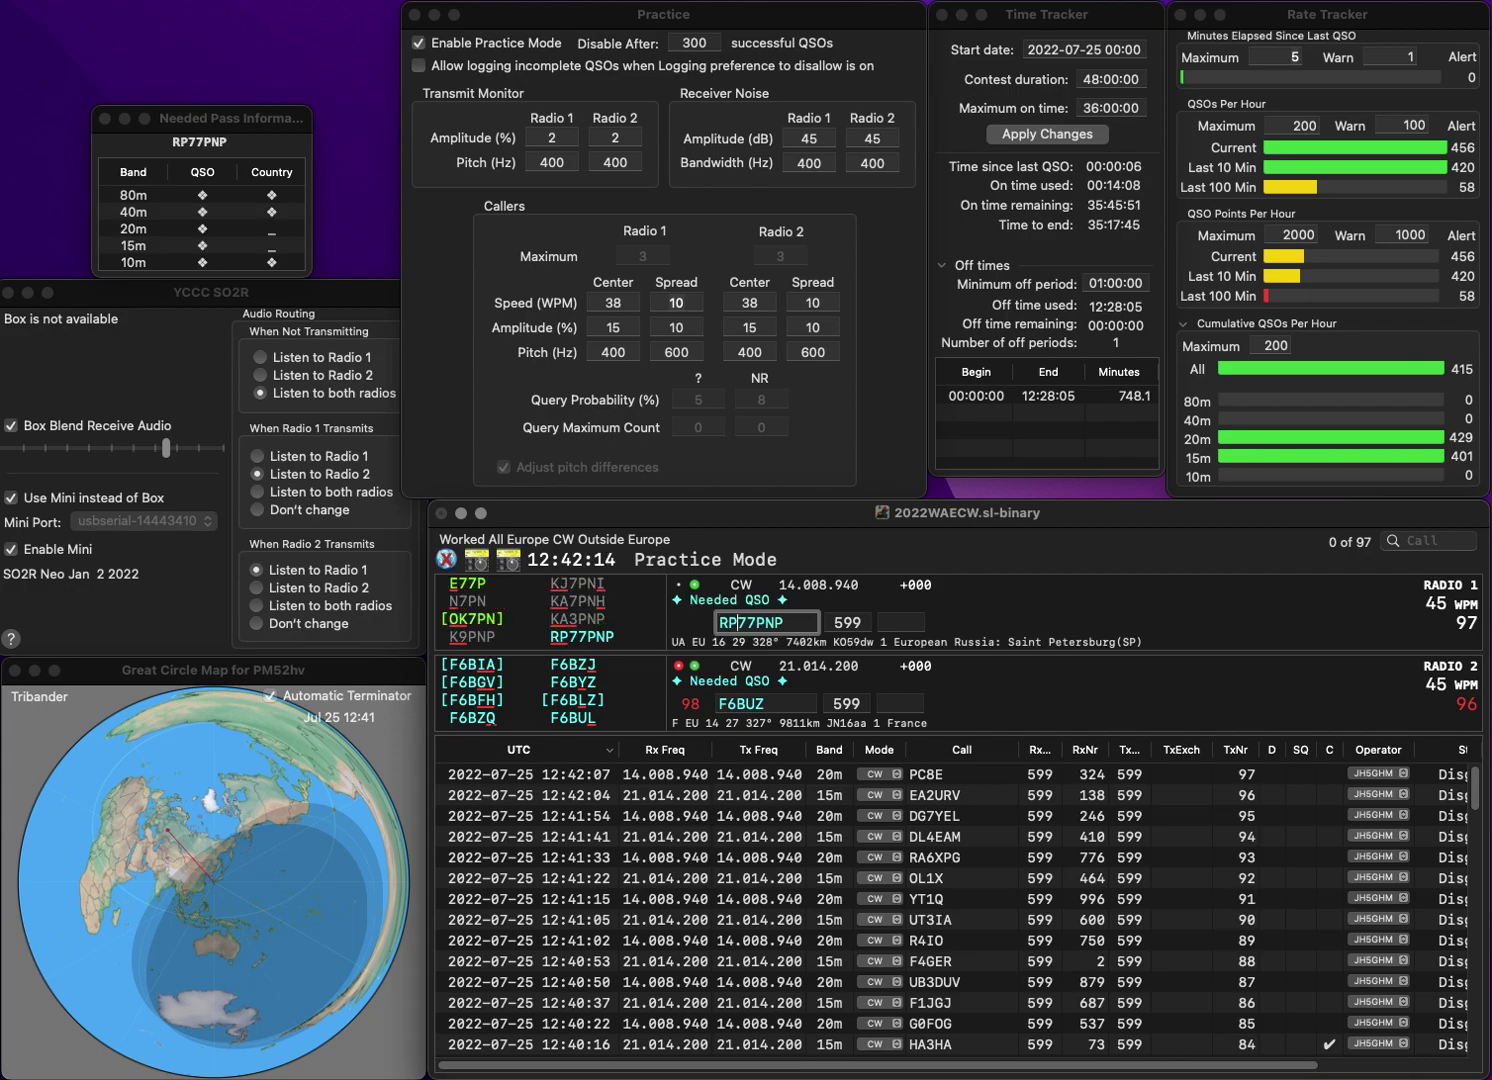
{"action": "key", "text": "BackSpace"}
{"action": "type", "text": "4"}
{"action": "key", "text": "Delete"}
{"action": "type", "text": "D"}
{"action": "key", "text": "Return"}
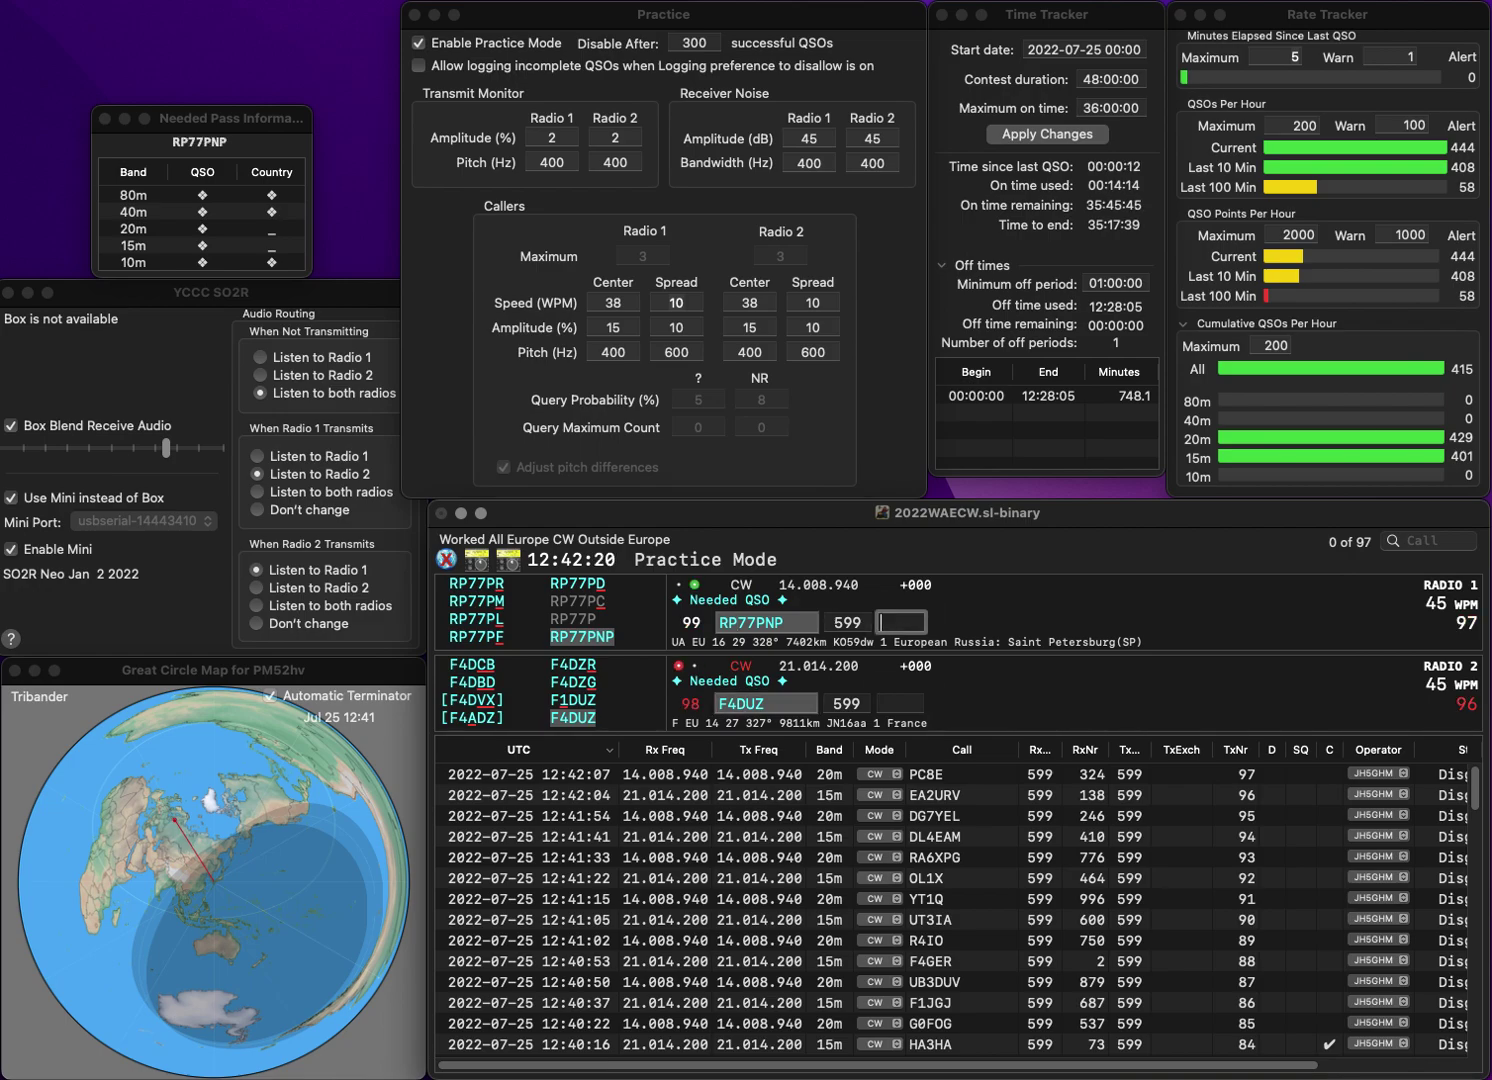
{"action": "type", "text": "327"}
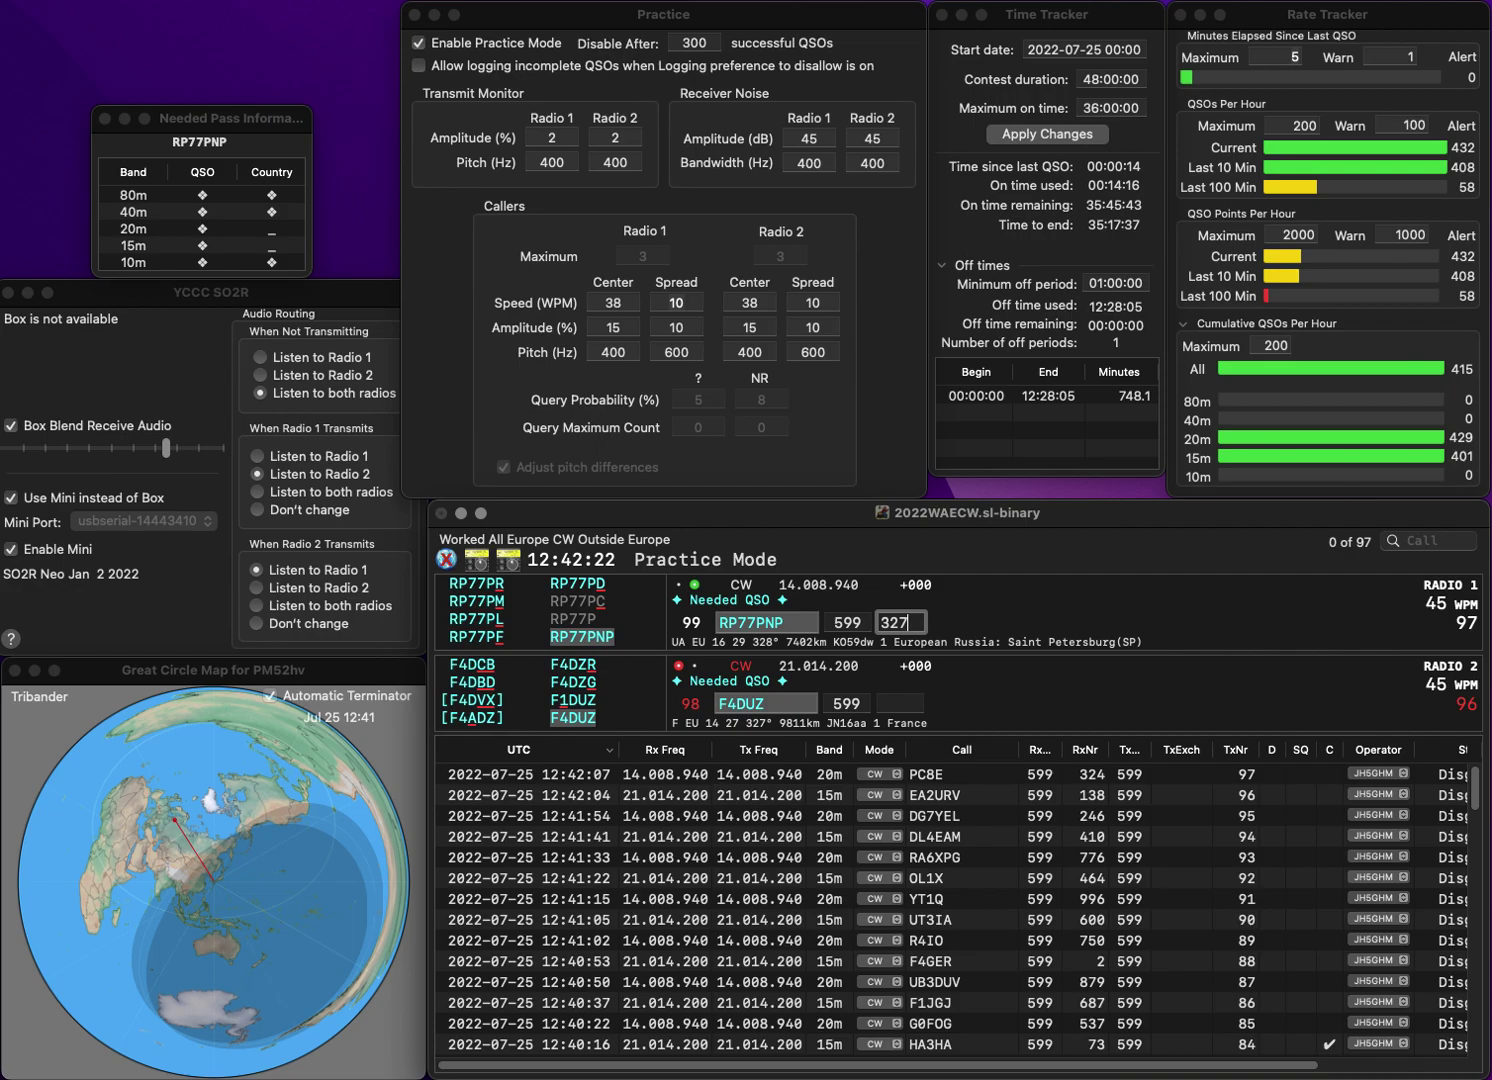
{"action": "key", "text": "Return"}
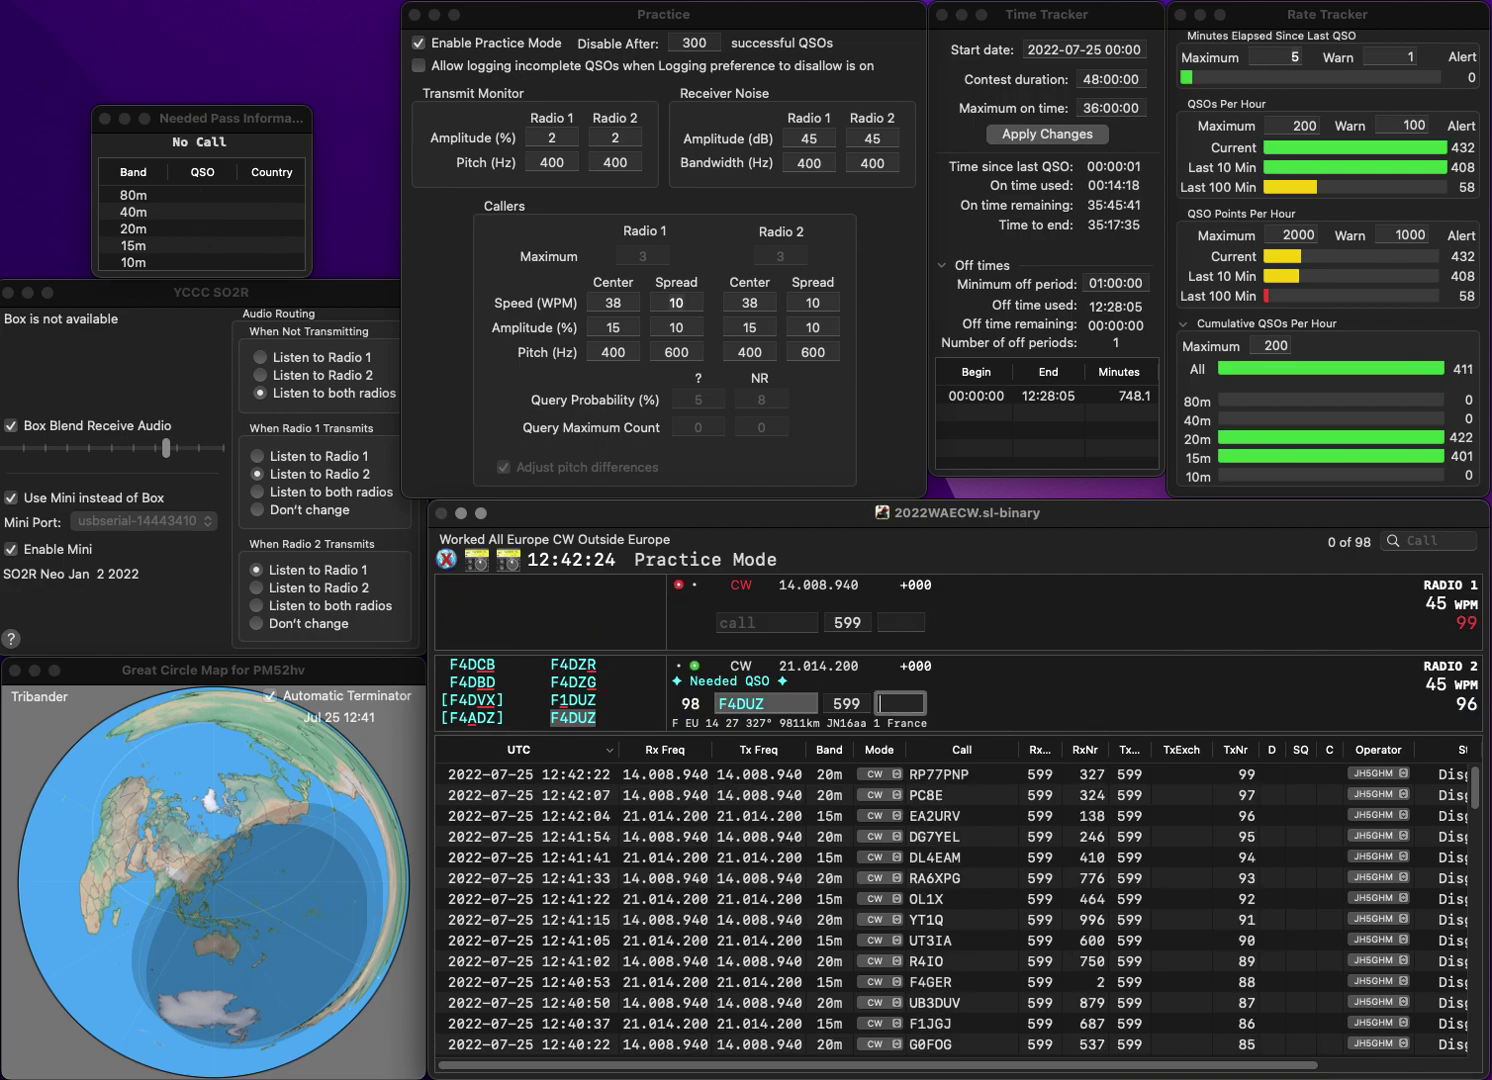
{"action": "type", "text": "562"}
{"action": "key", "text": "Return"}
{"action": "type", "text": "HK7HAT"}
{"action": "key", "text": "Home"}
{"action": "key", "text": "Delete"}
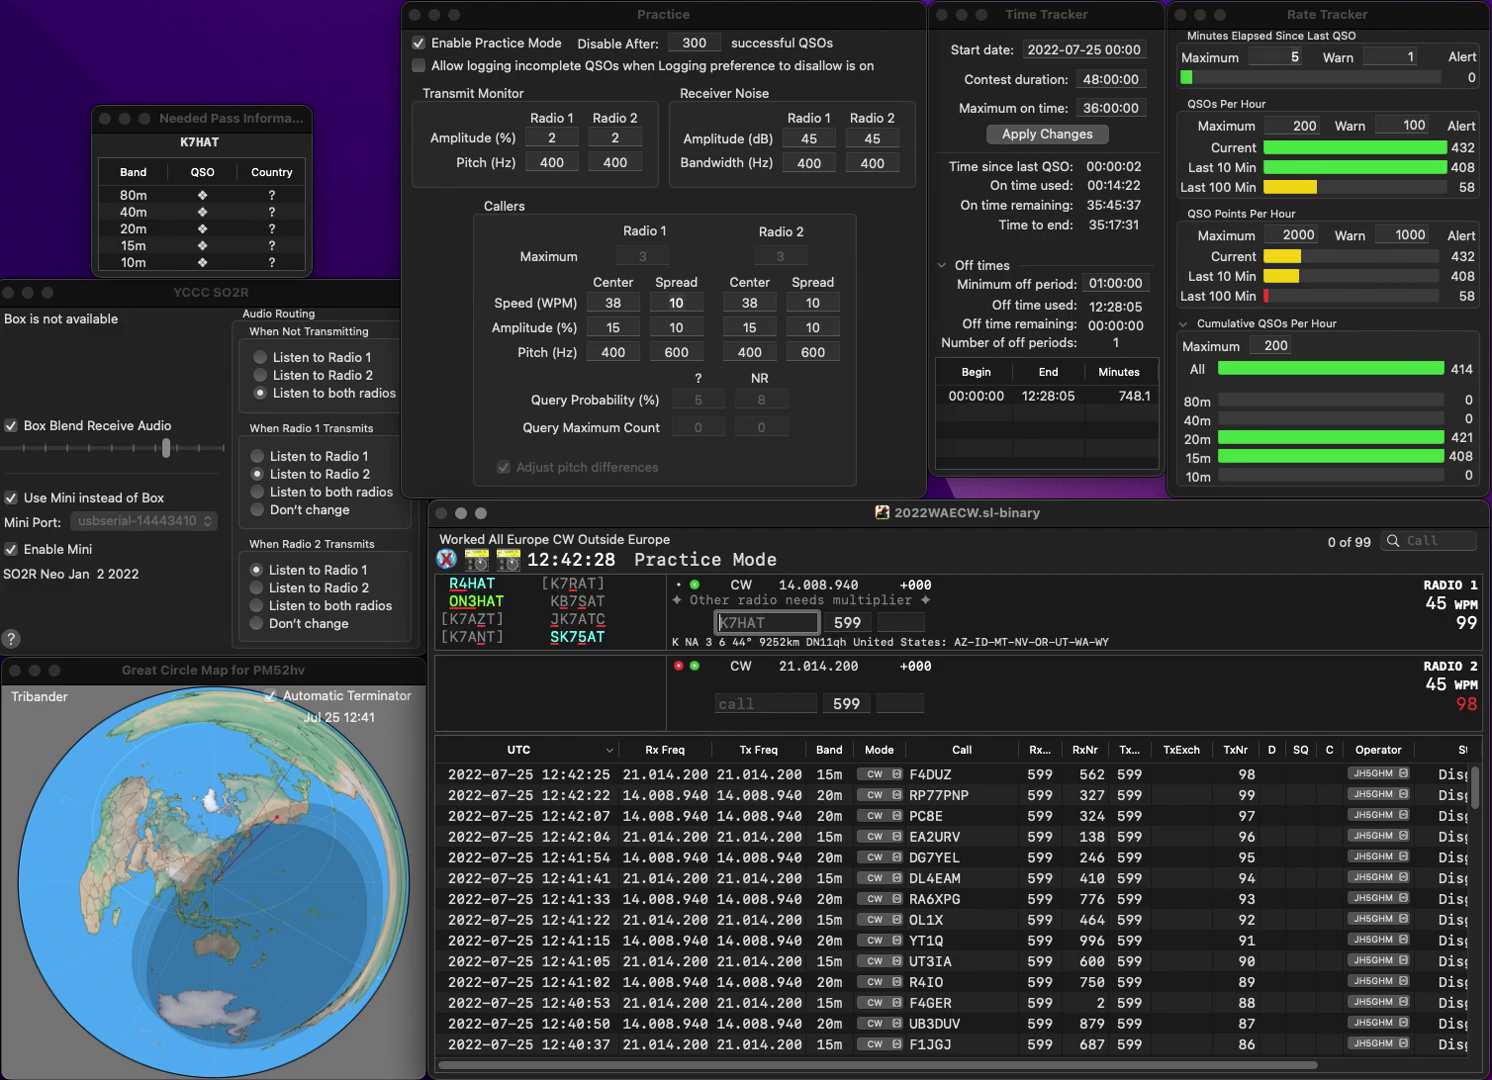
{"action": "type", "text": "S"}
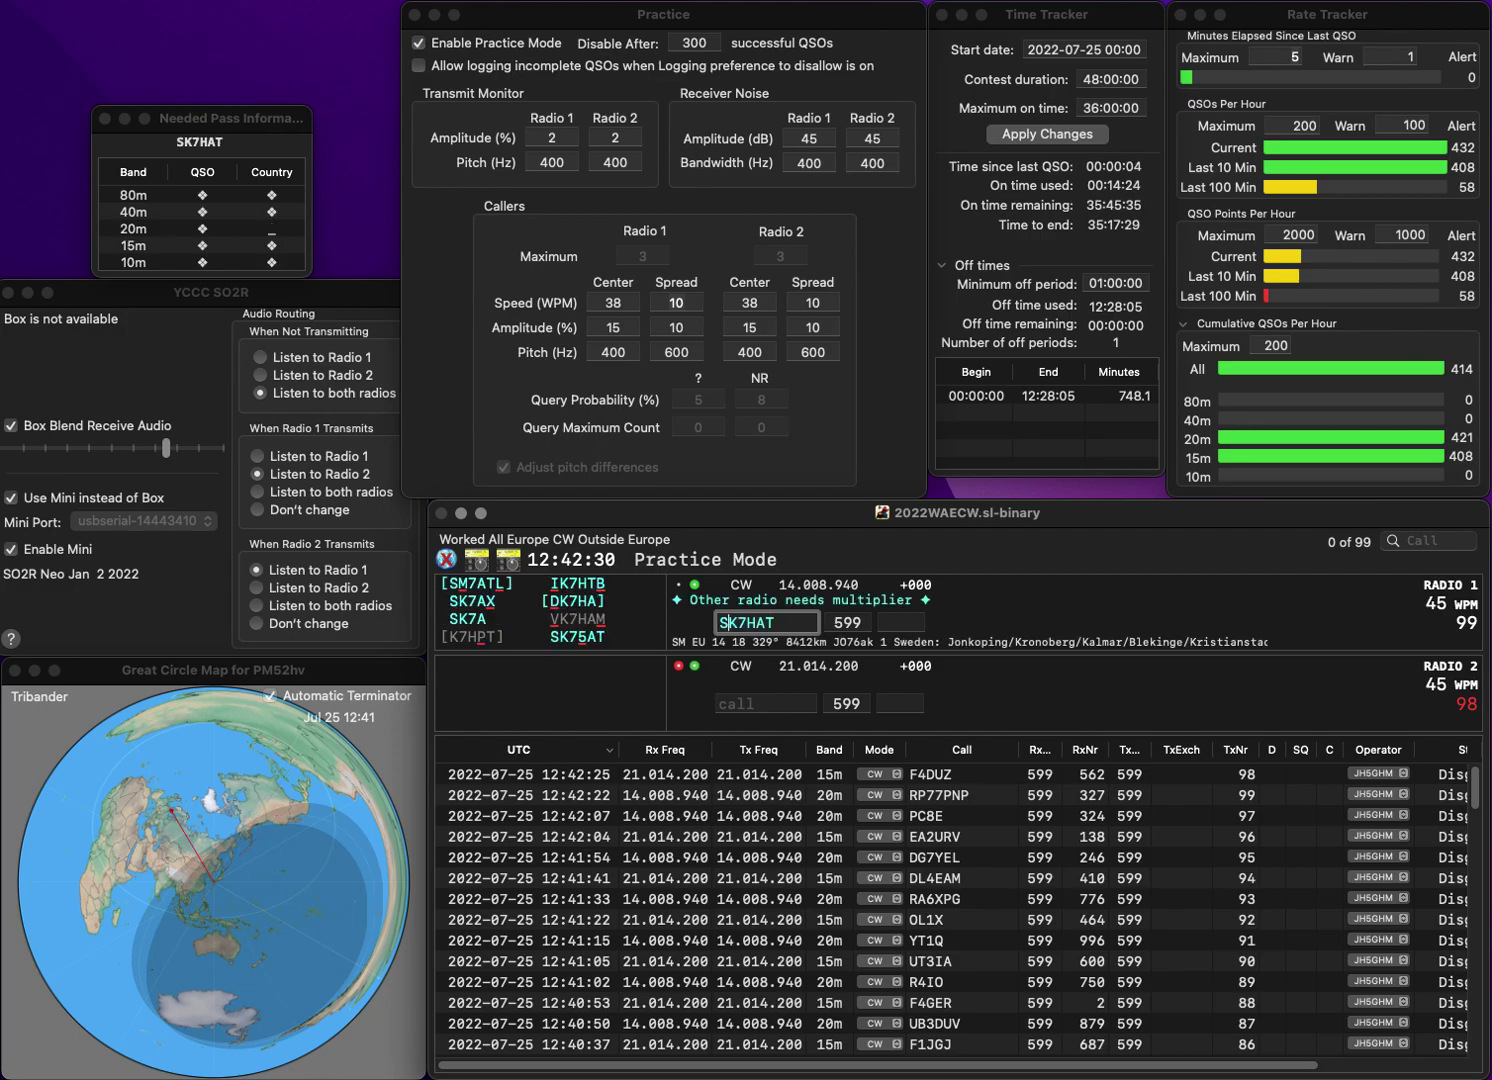
{"action": "key", "text": "Delete"}
{"action": "type", "text": "5"}
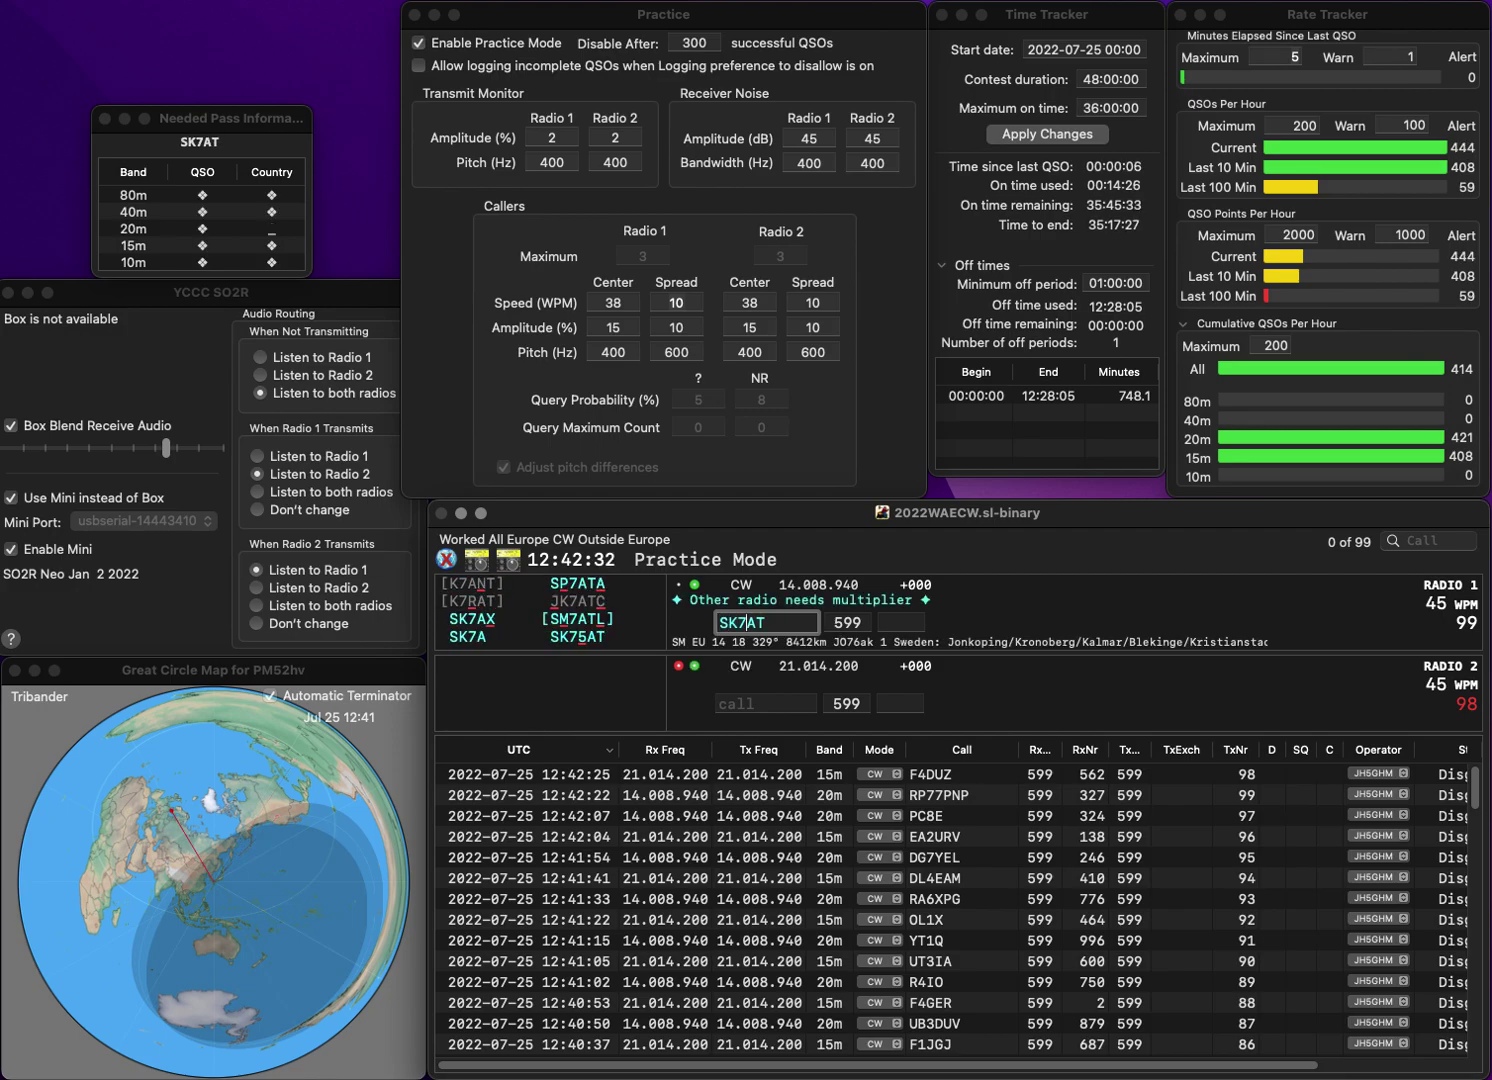
{"action": "key", "text": "Return"}
{"action": "type", "text": "9A"}
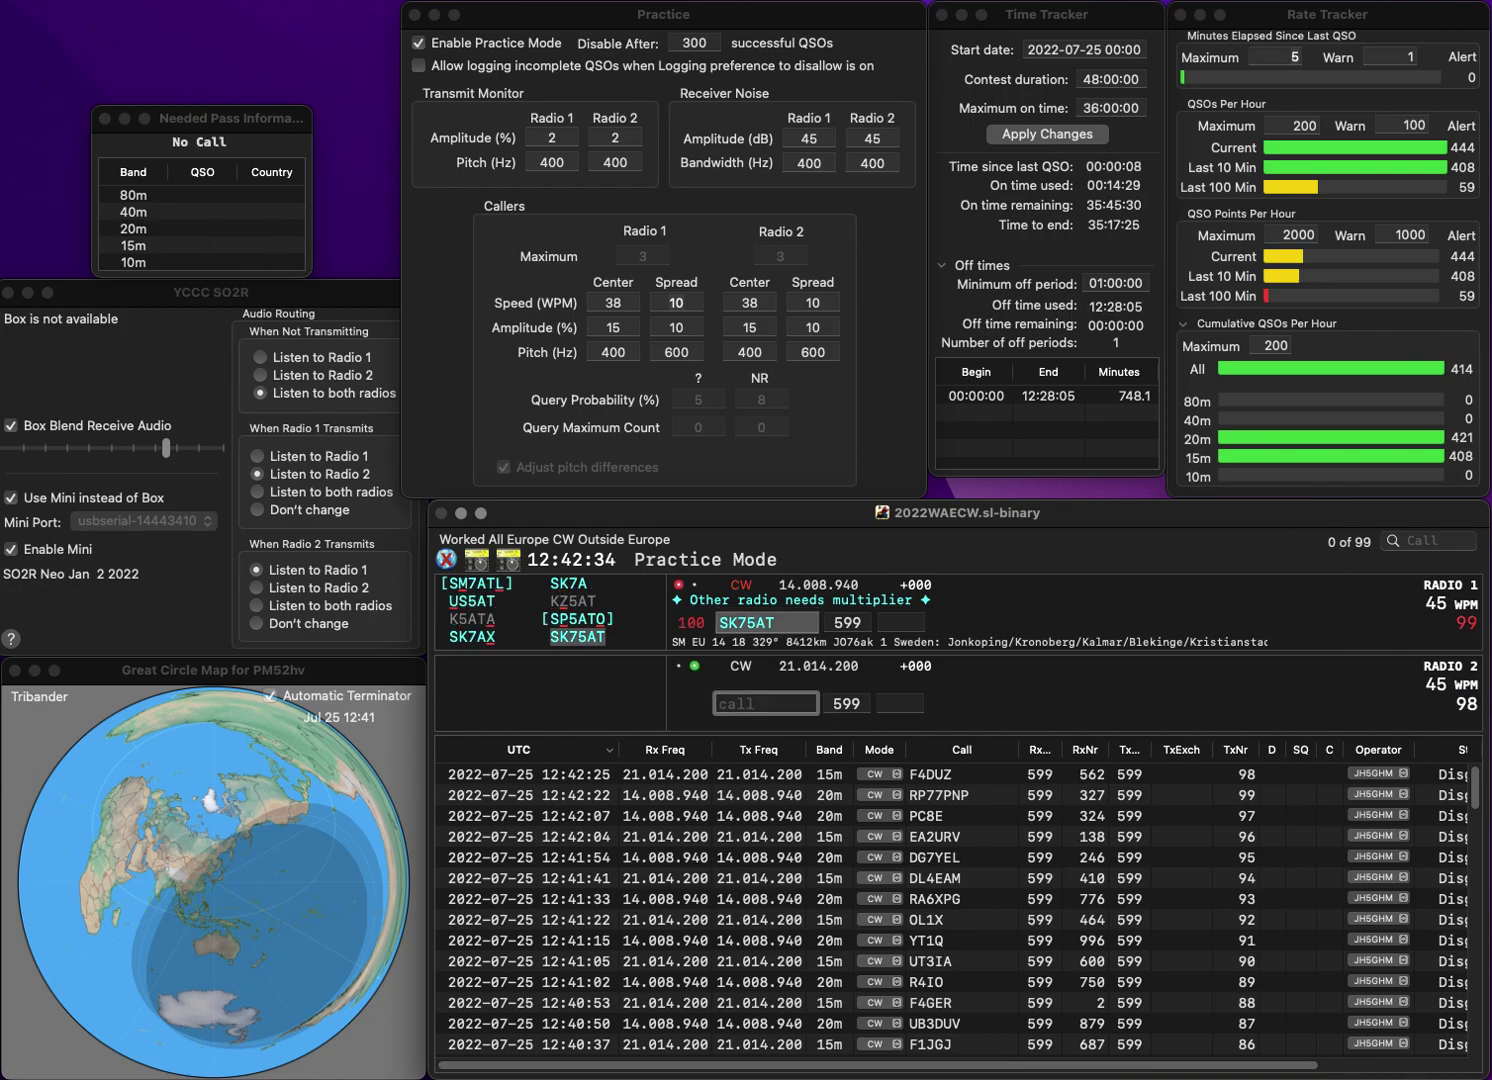
{"action": "type", "text": "1RBZ"}
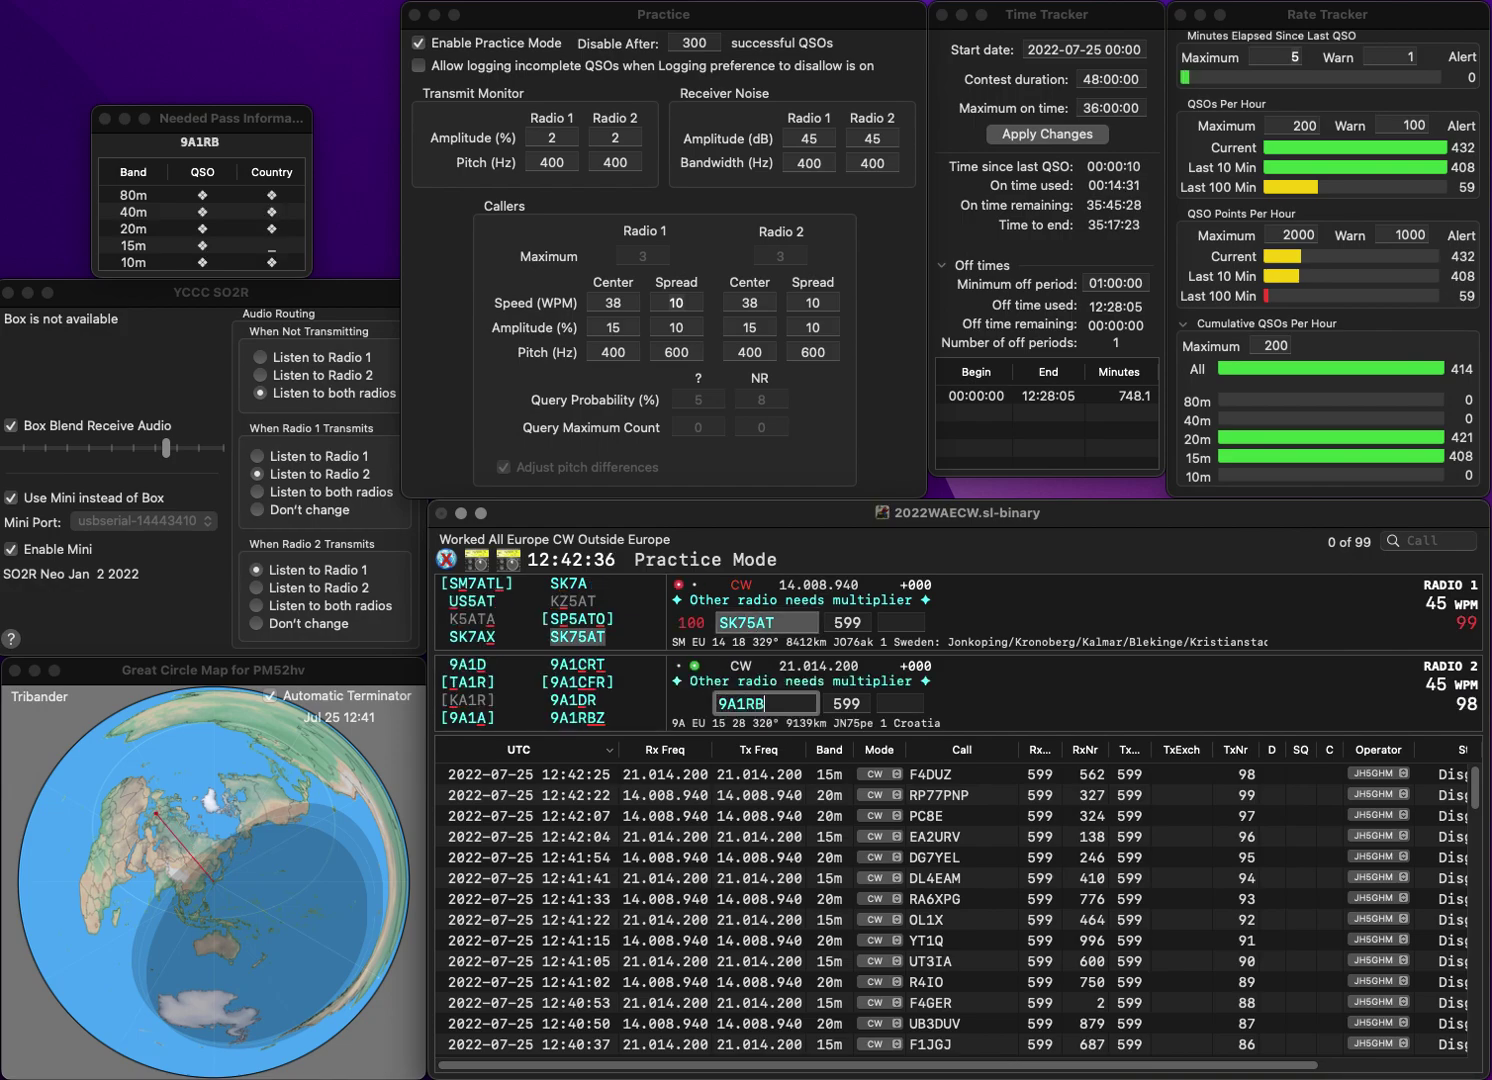
{"action": "key", "text": "Return"}
{"action": "key", "text": "space"}
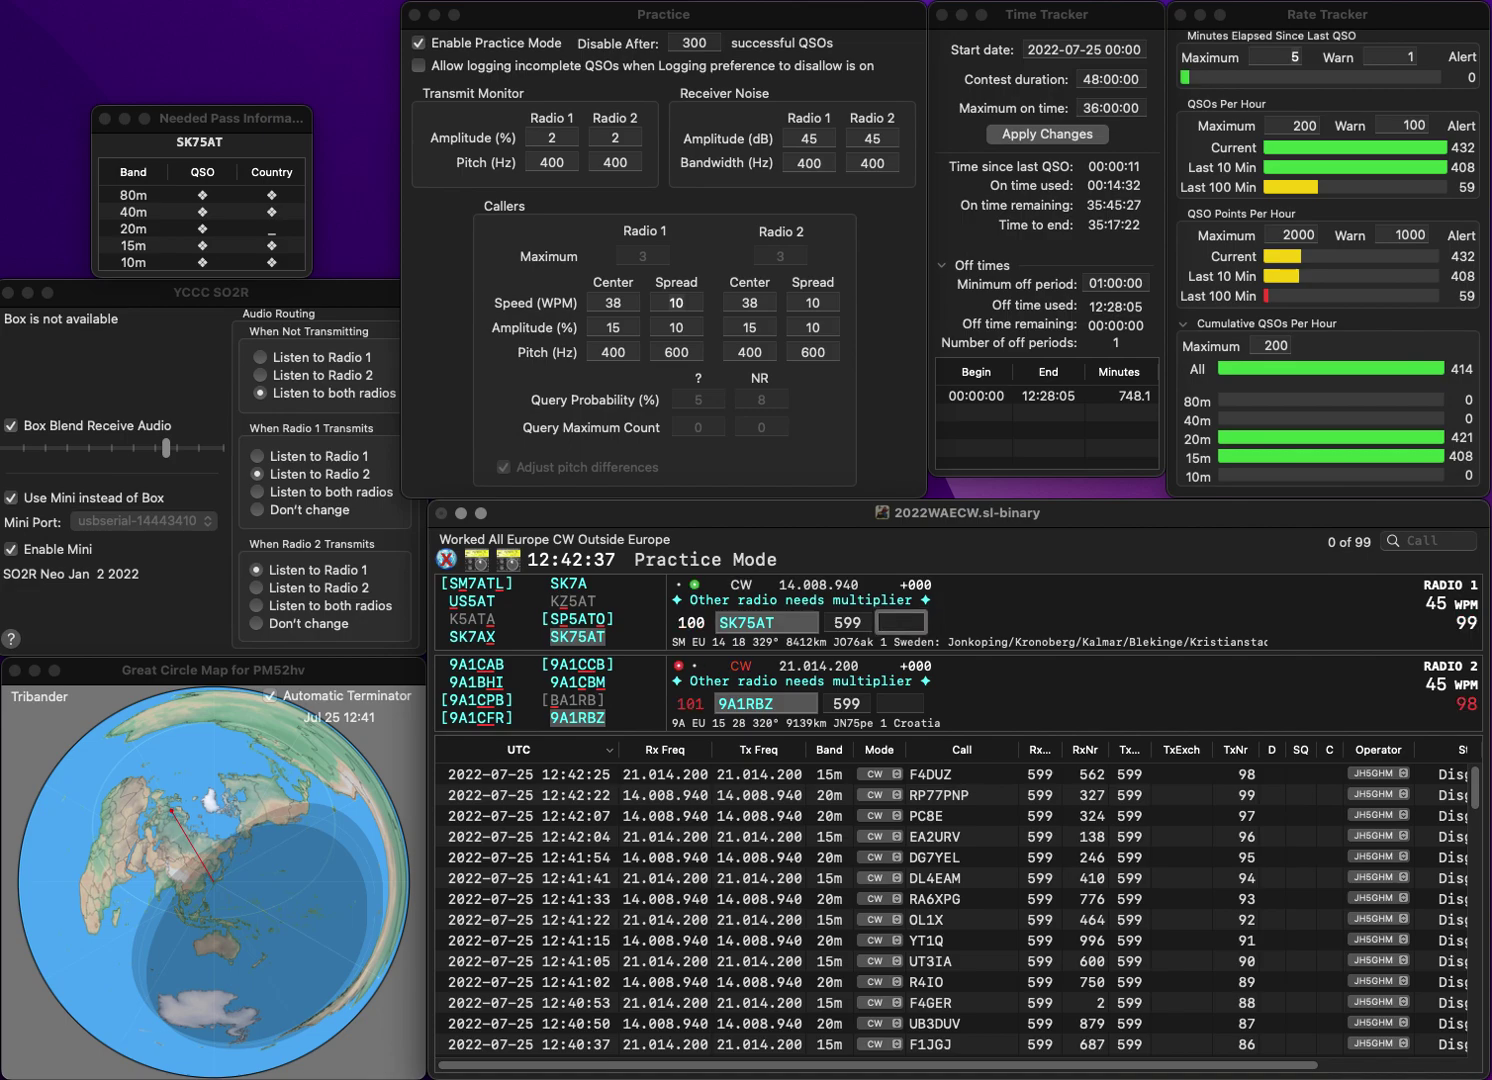
{"action": "type", "text": "65"}
{"action": "key", "text": "Return"}
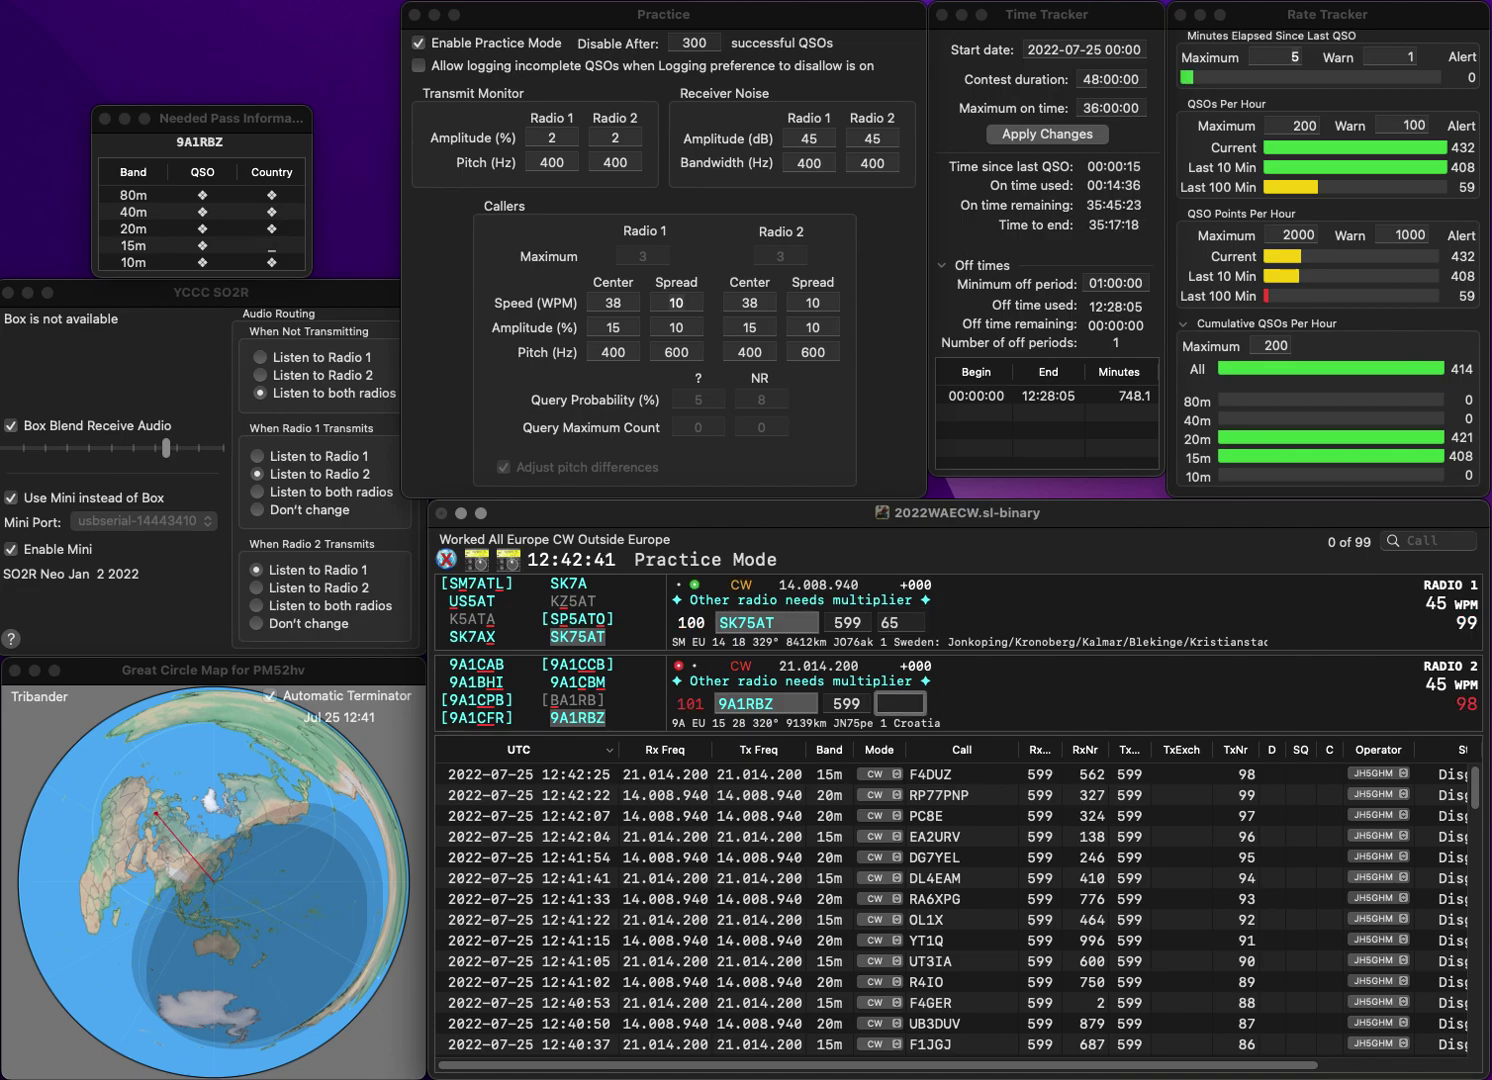
- Log 9A1RBZ on Radio 2 with received number 254 and answer HA5UX on Radio 1
{"action": "type", "text": "254"}
{"action": "key", "text": "Return"}
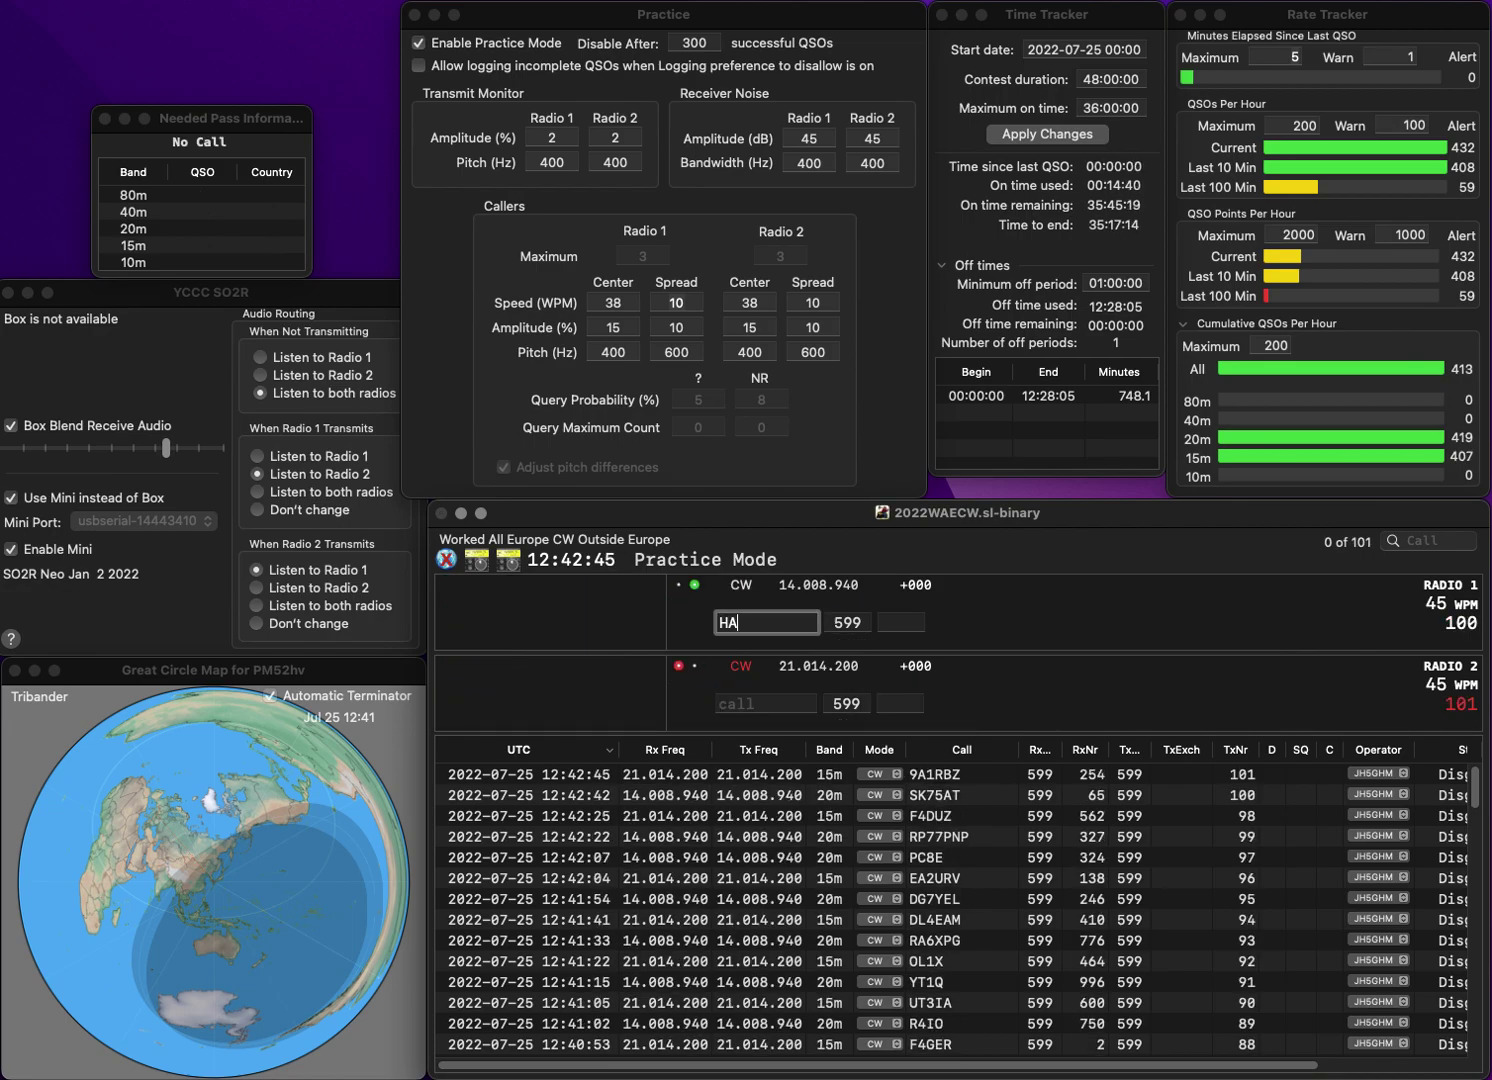
{"action": "type", "text": "HA5UX"}
{"action": "key", "text": "Return"}
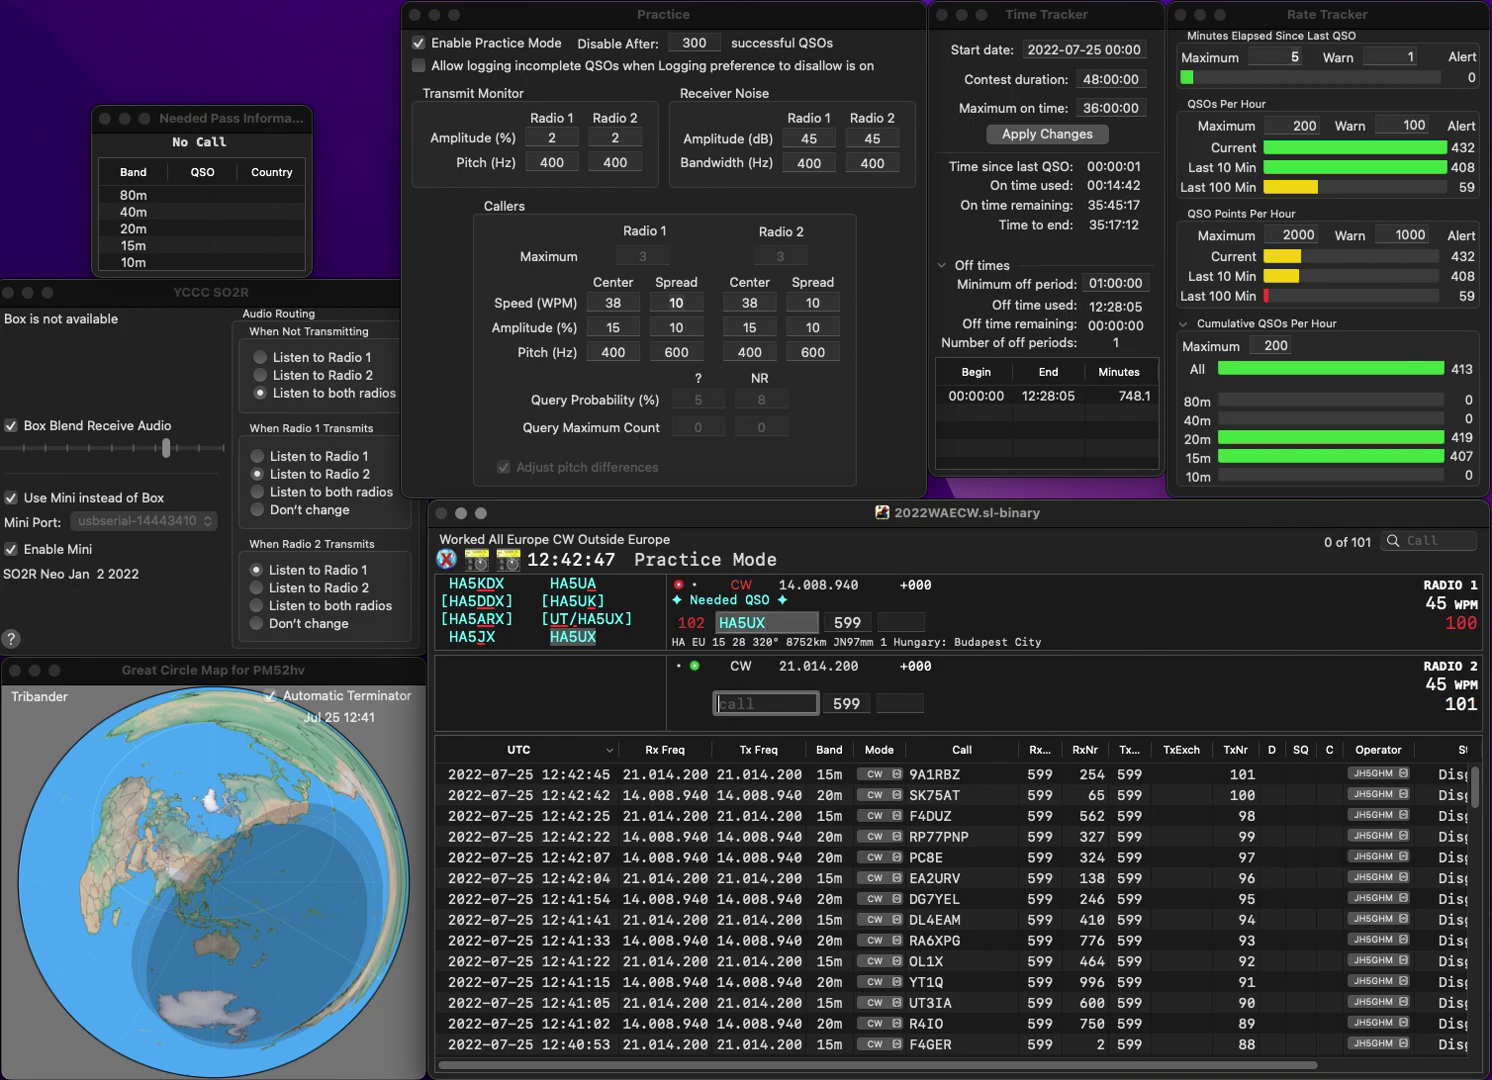
{"action": "type", "text": "GW3"}
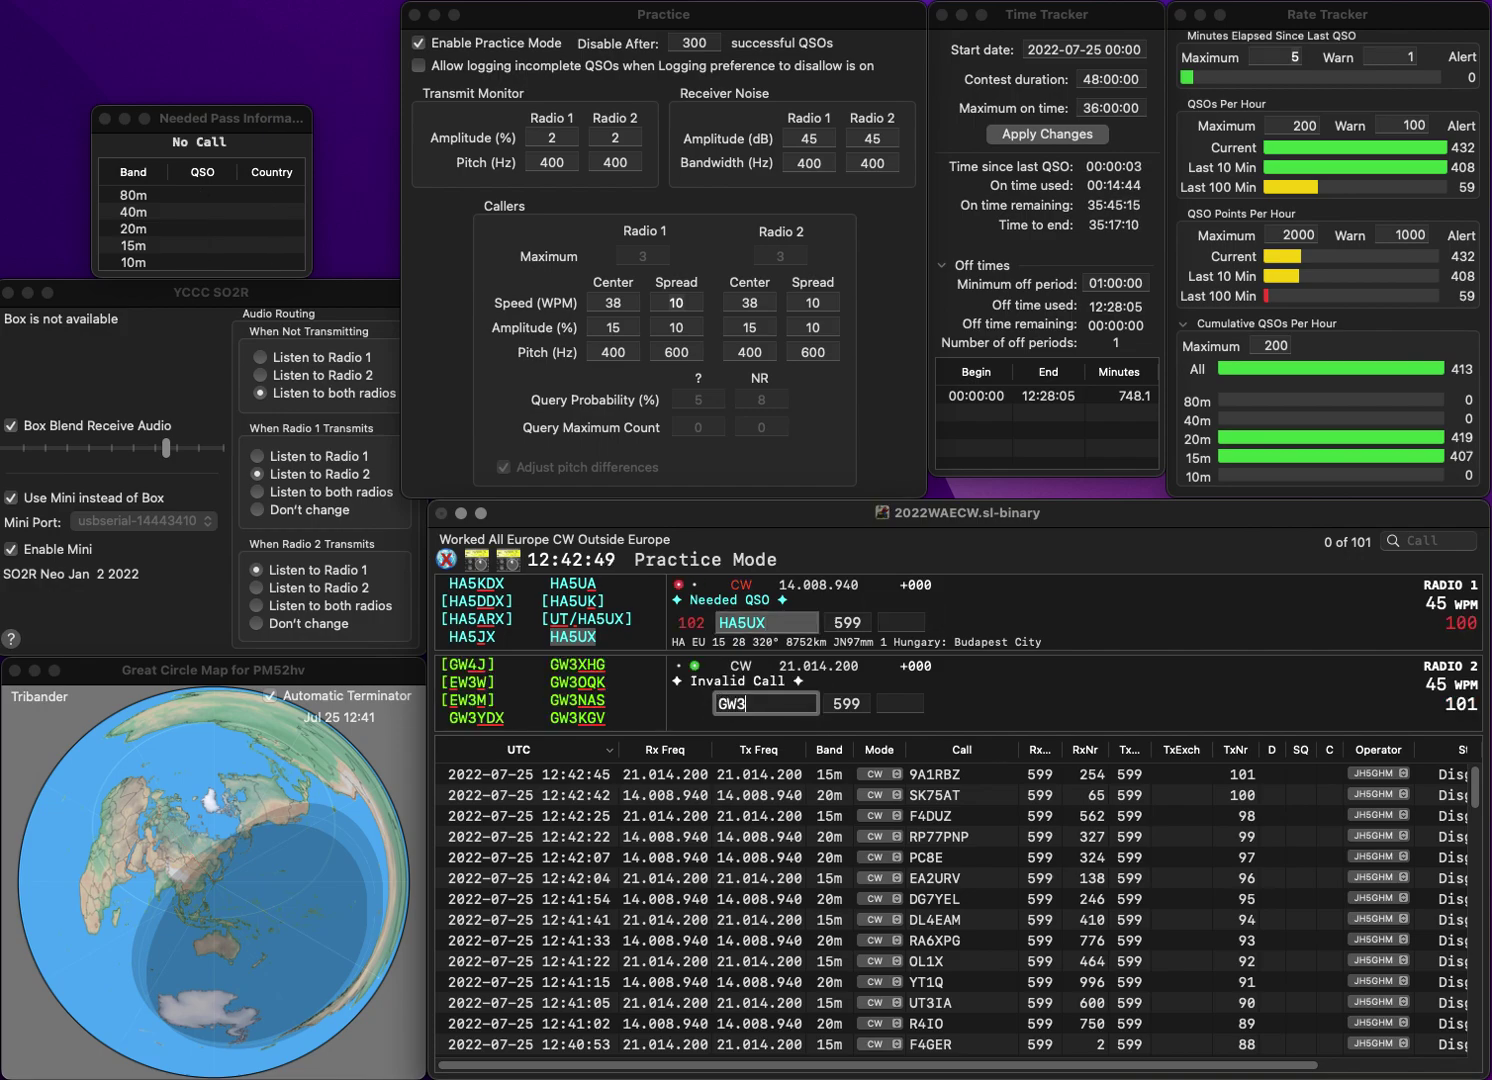
{"action": "type", "text": "0QK"}
{"action": "key", "text": "Return"}
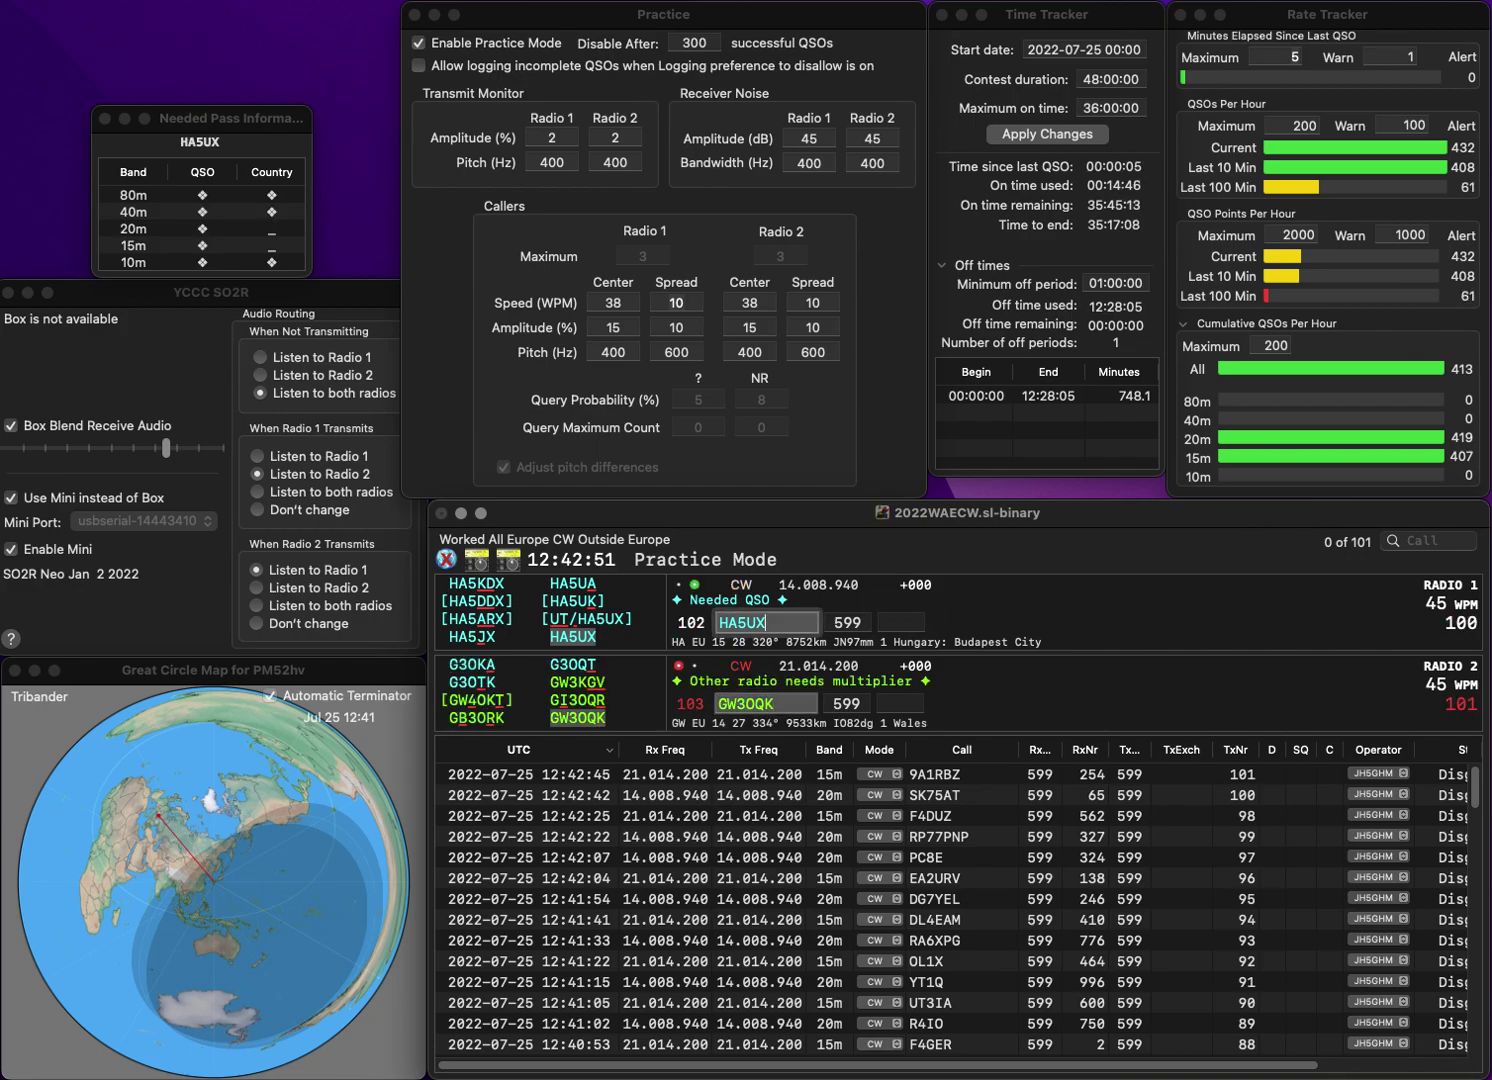
{"action": "type", "text": "389"}
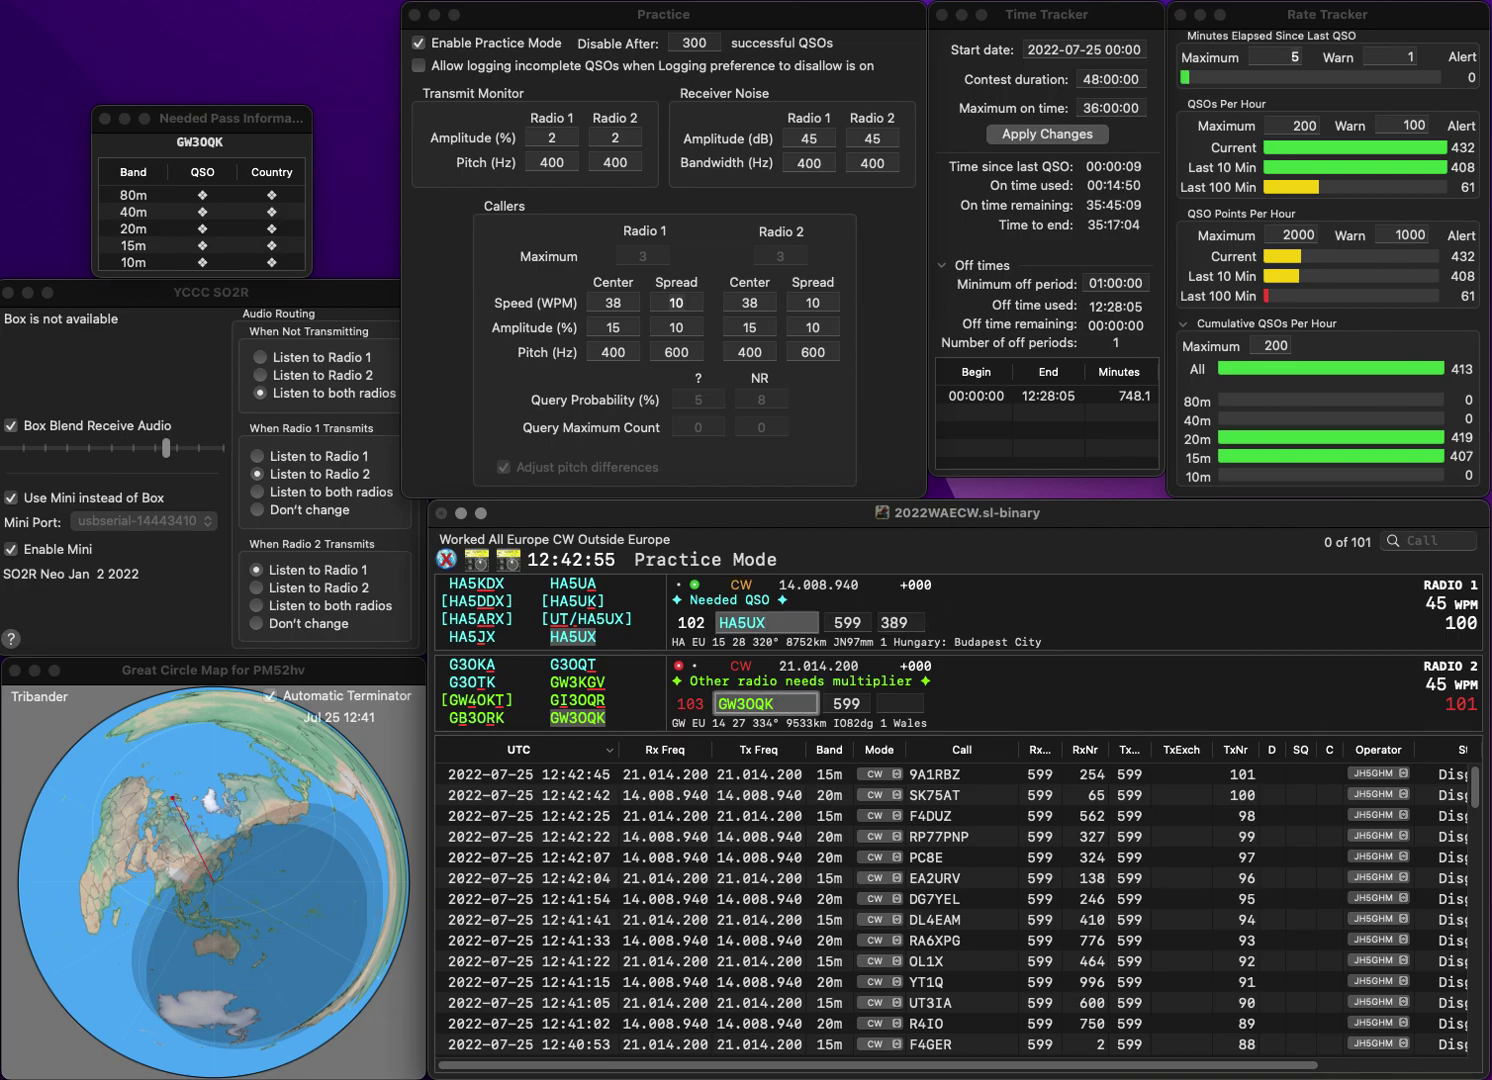
{"action": "key", "text": "Return"}
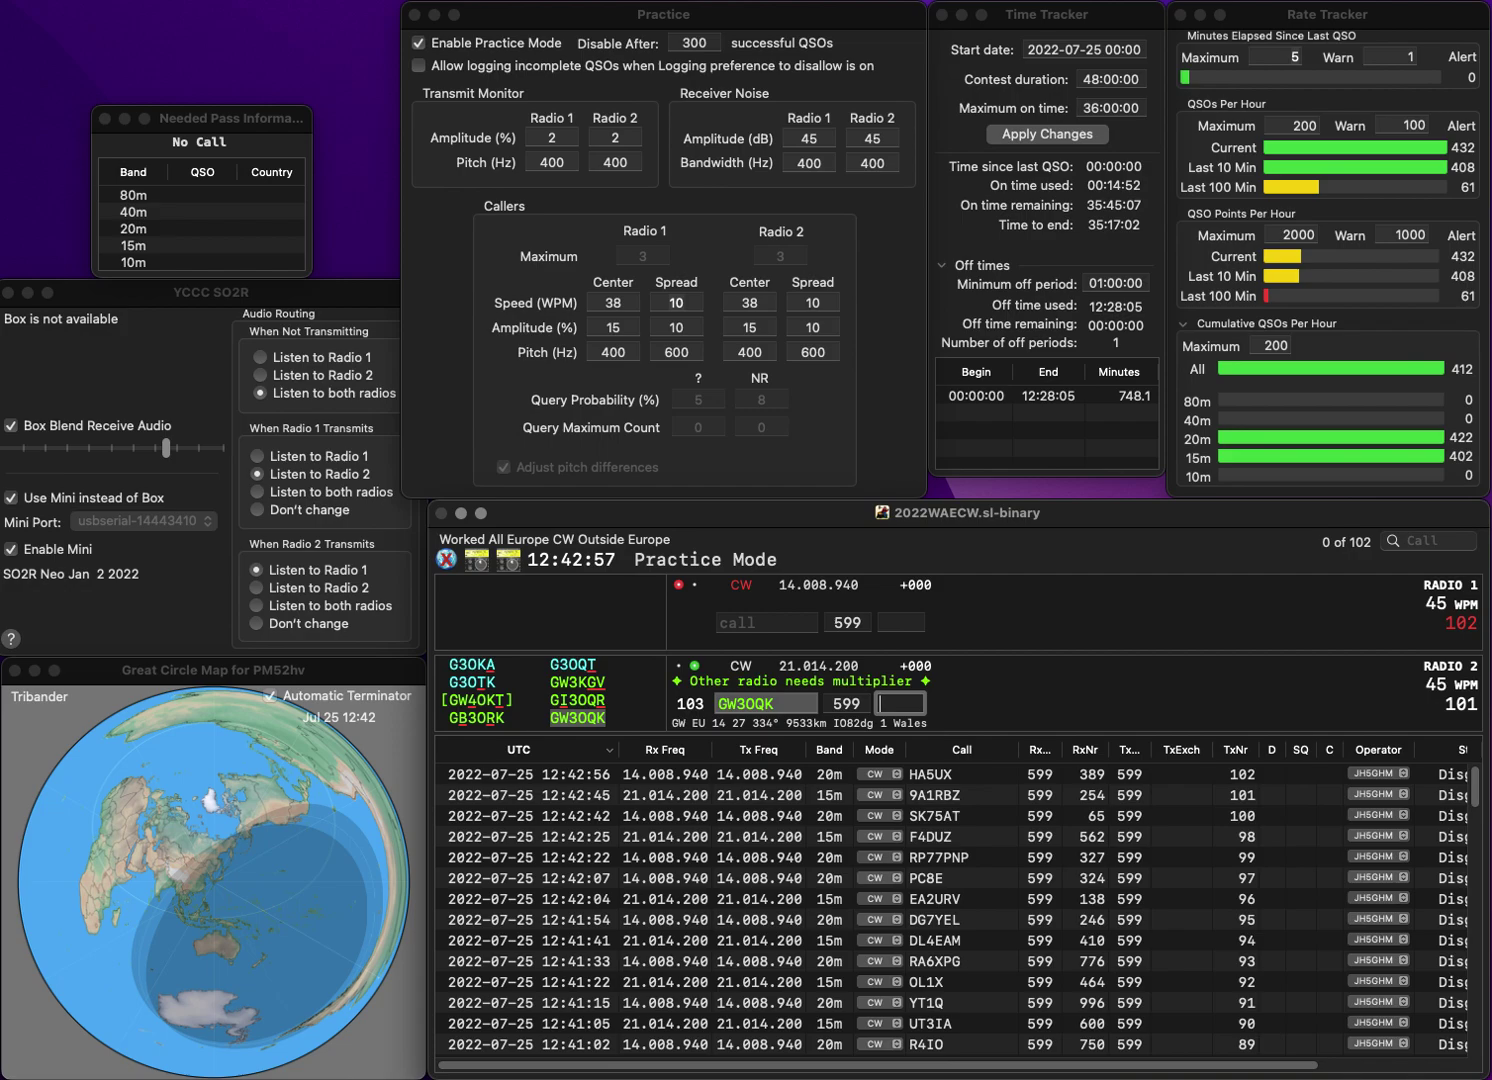
{"action": "type", "text": "176"}
{"action": "key", "text": "Return"}
{"action": "type", "text": "DL2Y"}
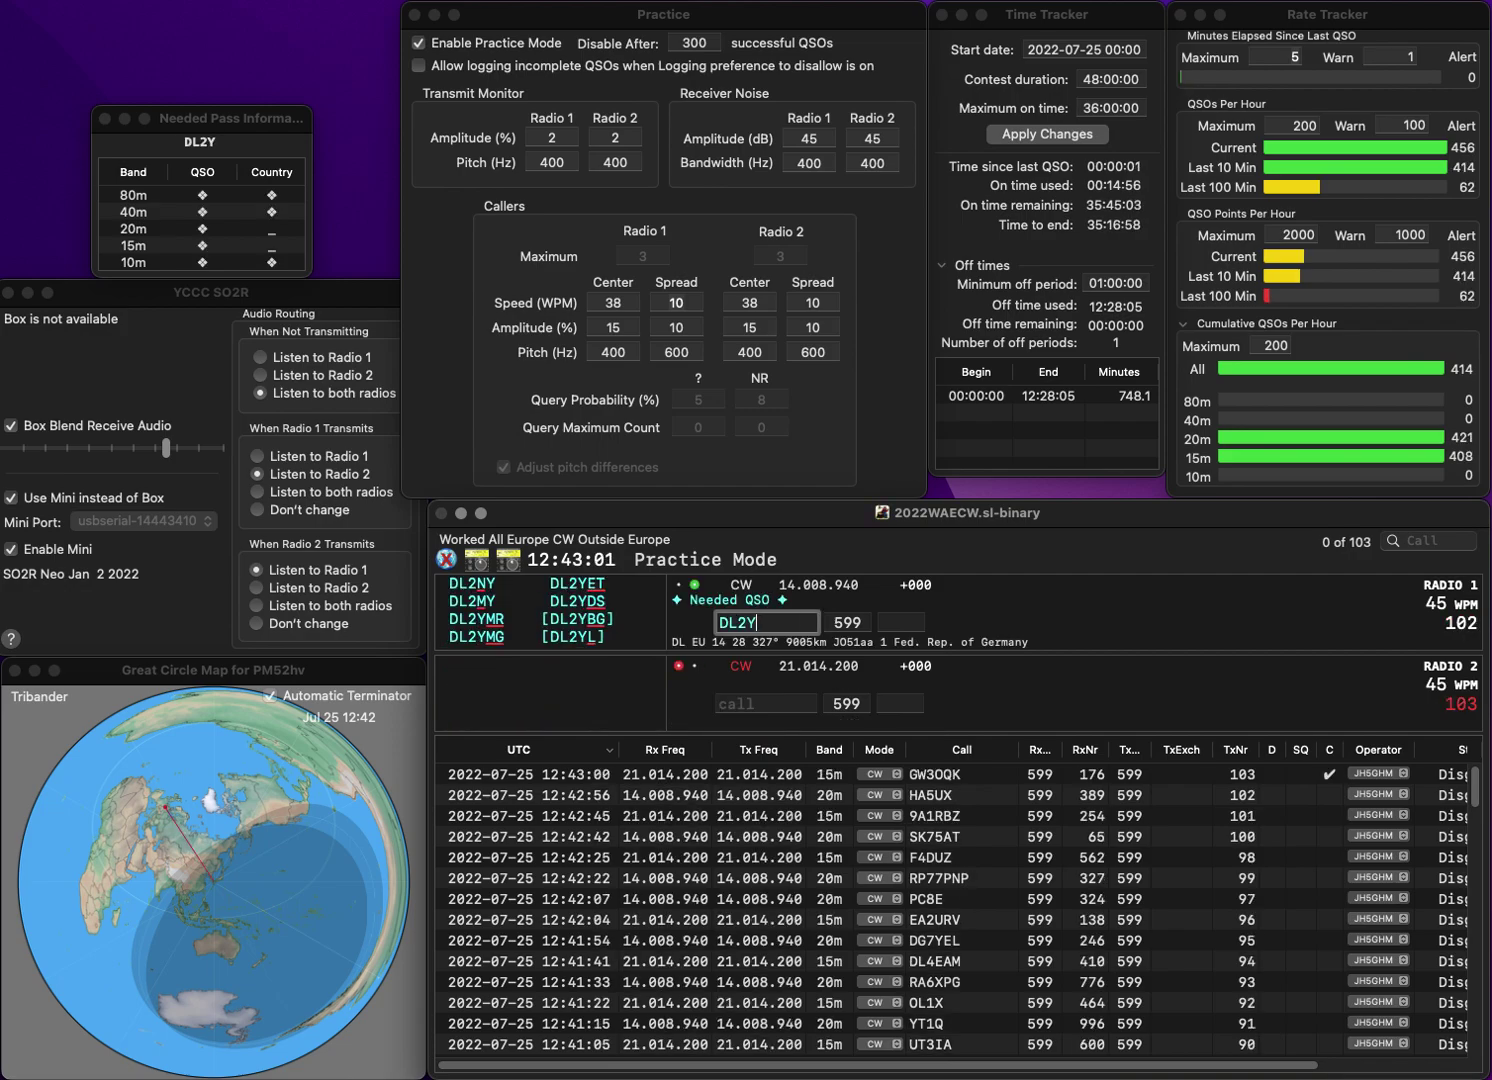
{"action": "type", "text": "BG"}
{"action": "key", "text": "Return"}
- Enter the next caller's call on Radio 2, starting with the prefix PA
{"action": "type", "text": "PA"}
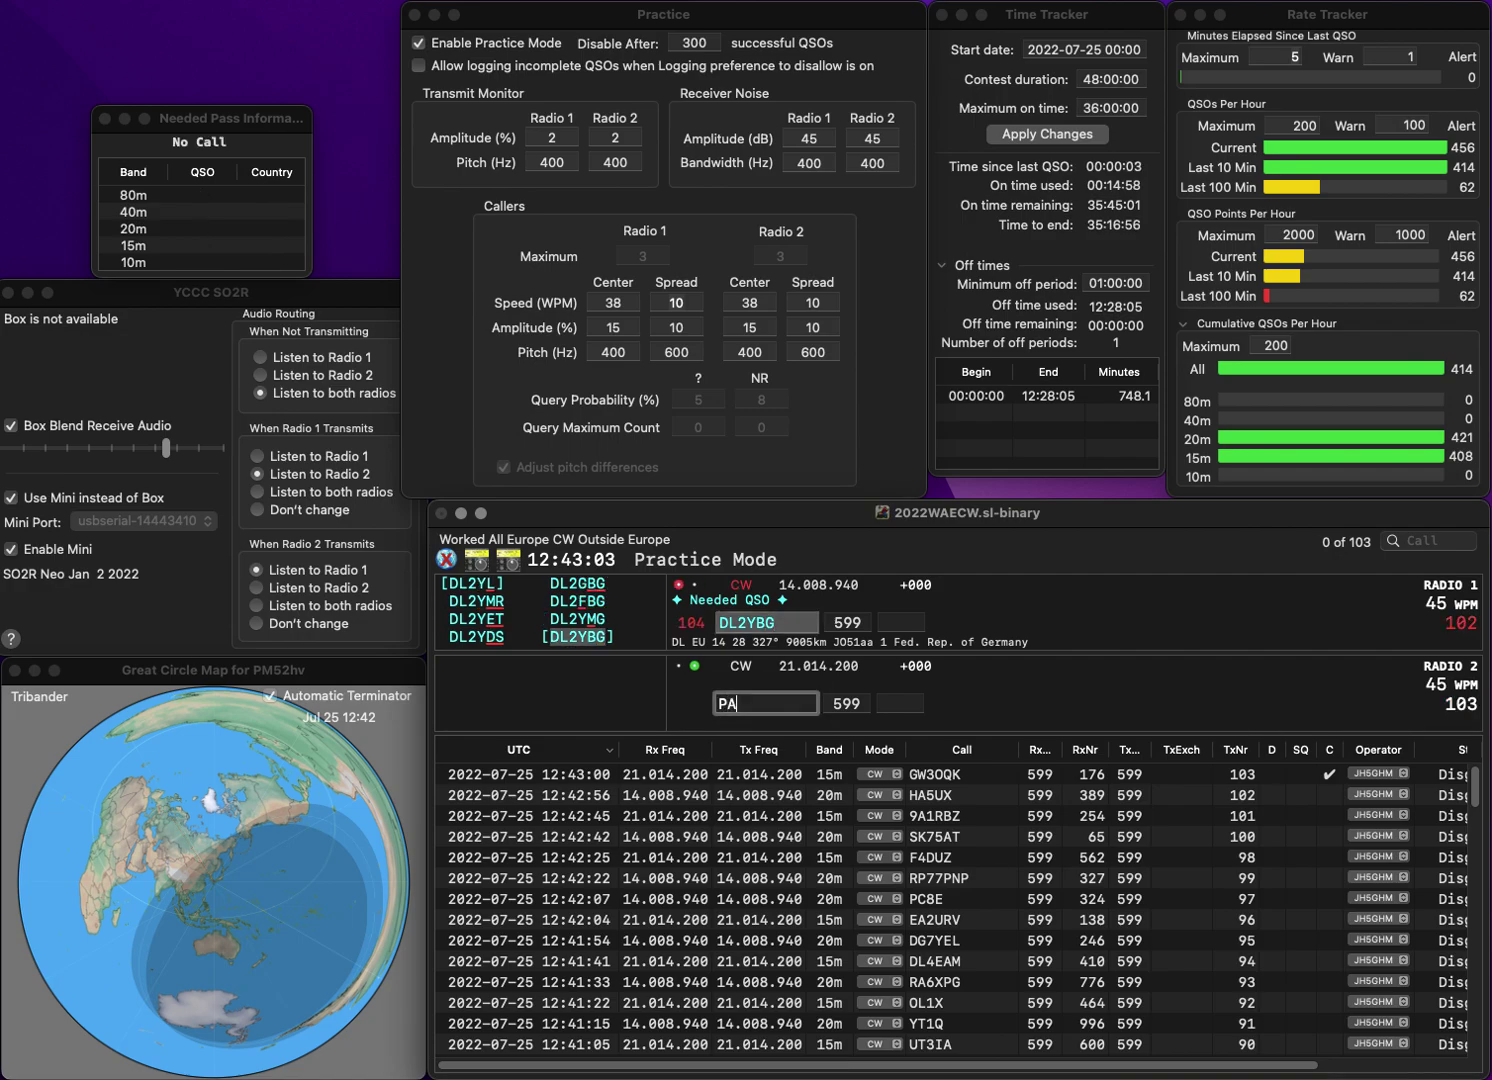
{"action": "type", "text": "0AGF"}
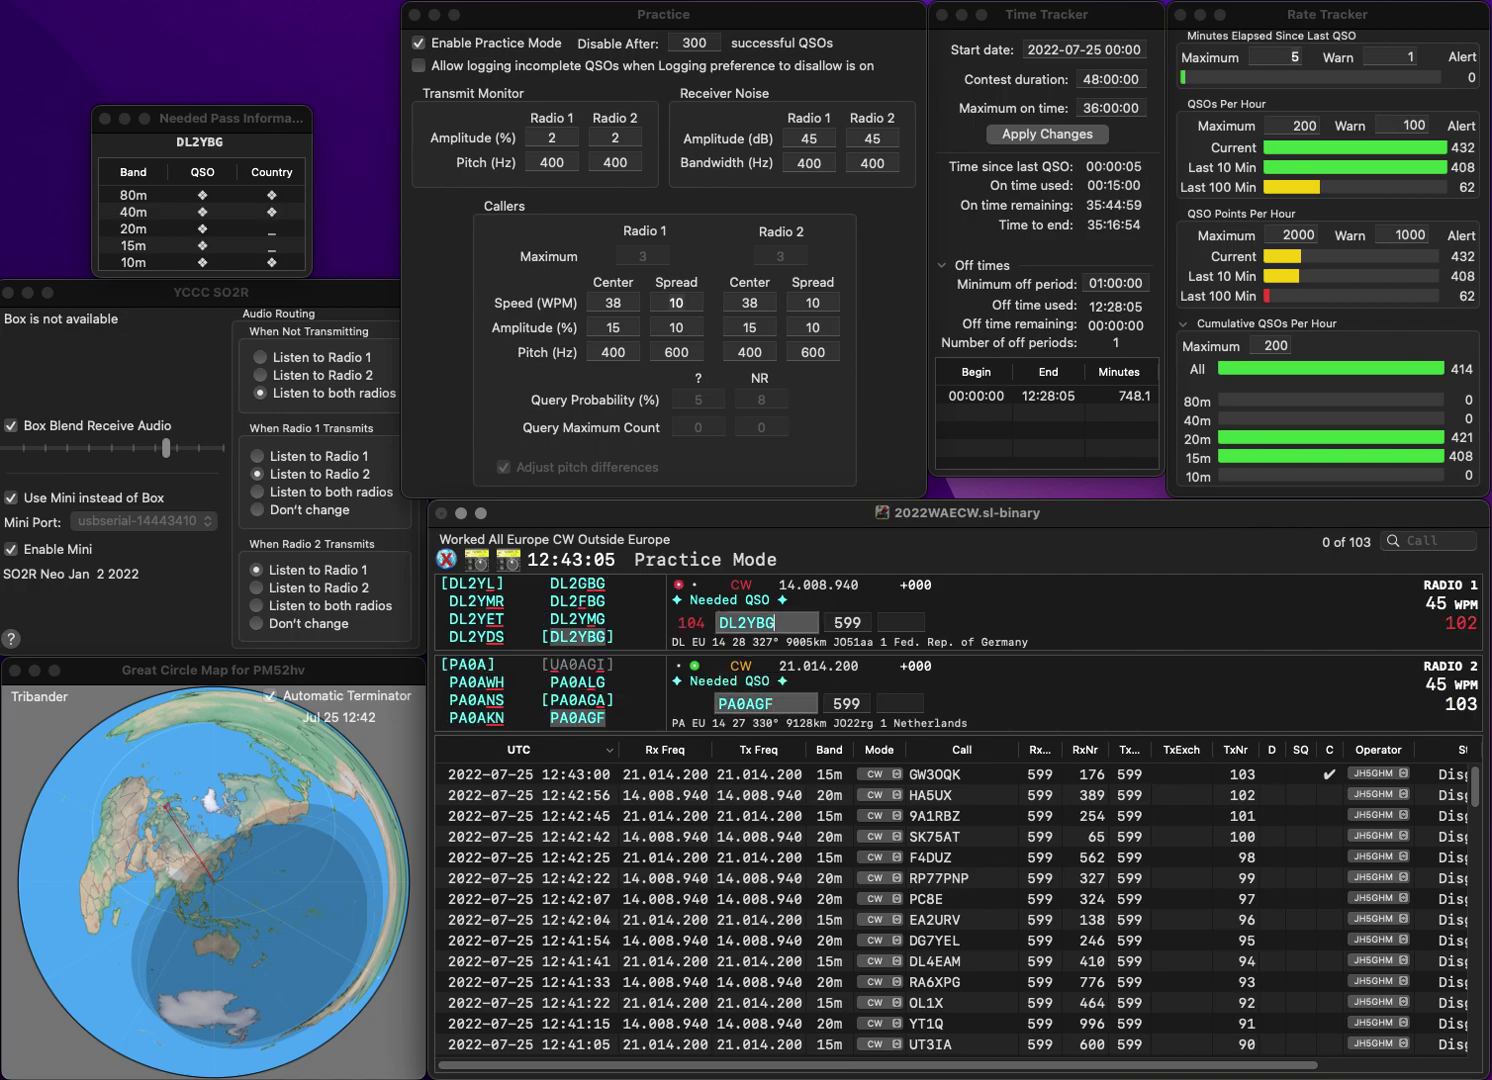
{"action": "key", "text": "Return"}
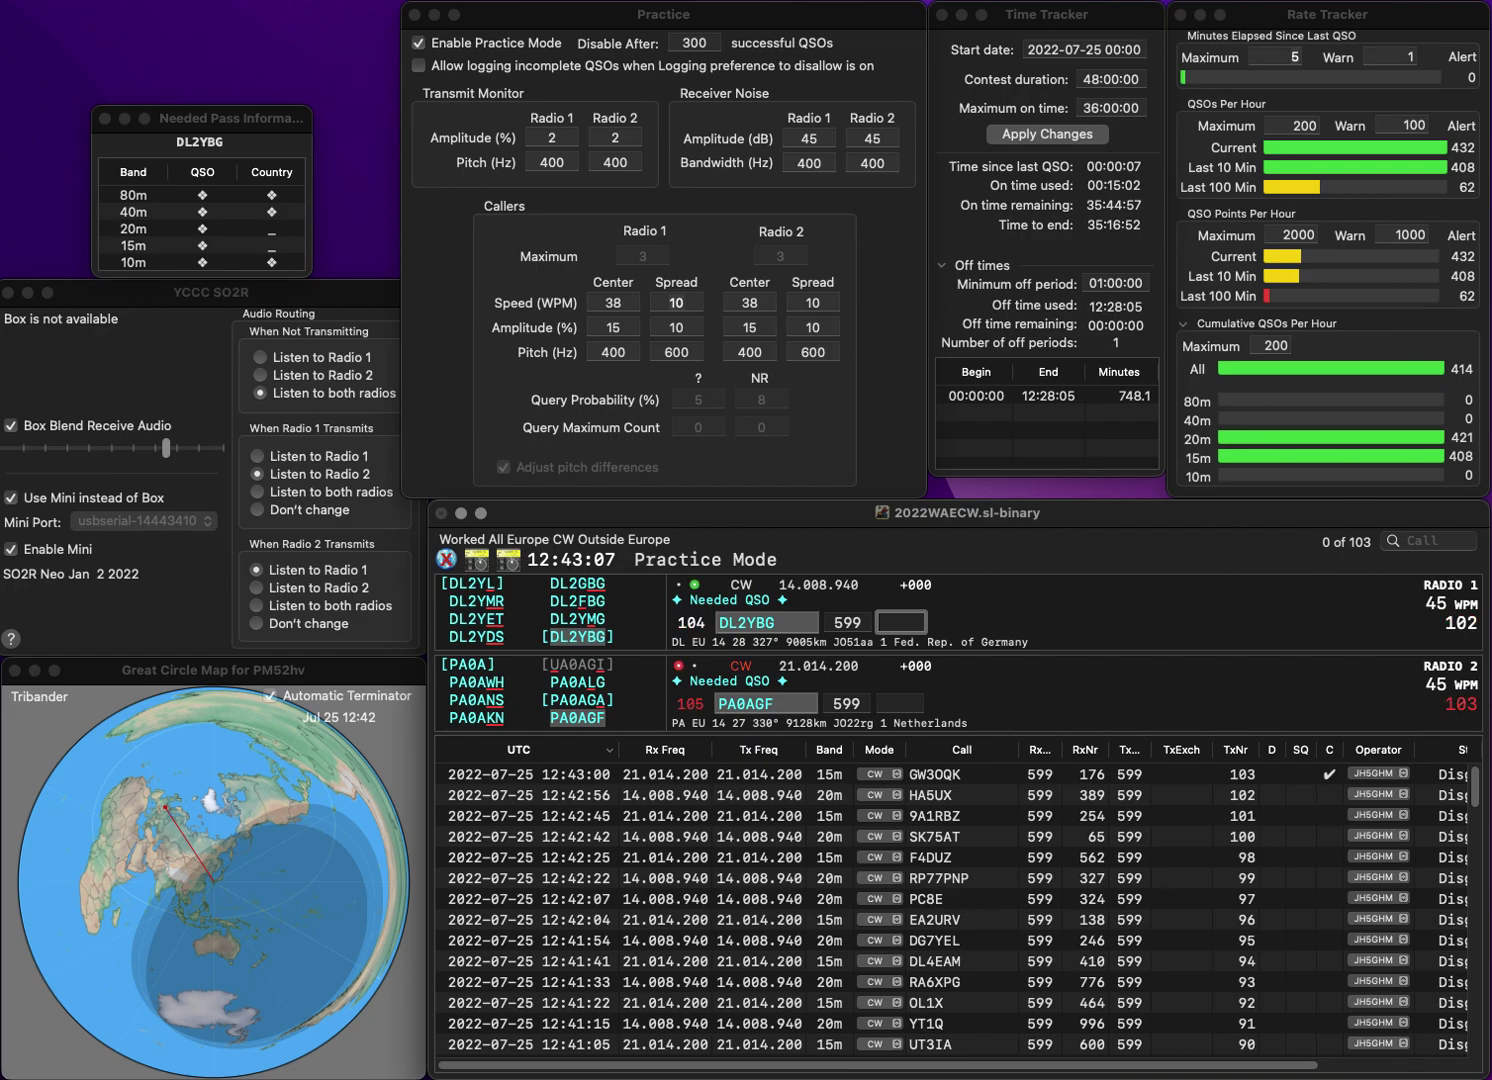
{"action": "type", "text": "164"}
{"action": "key", "text": "Return"}
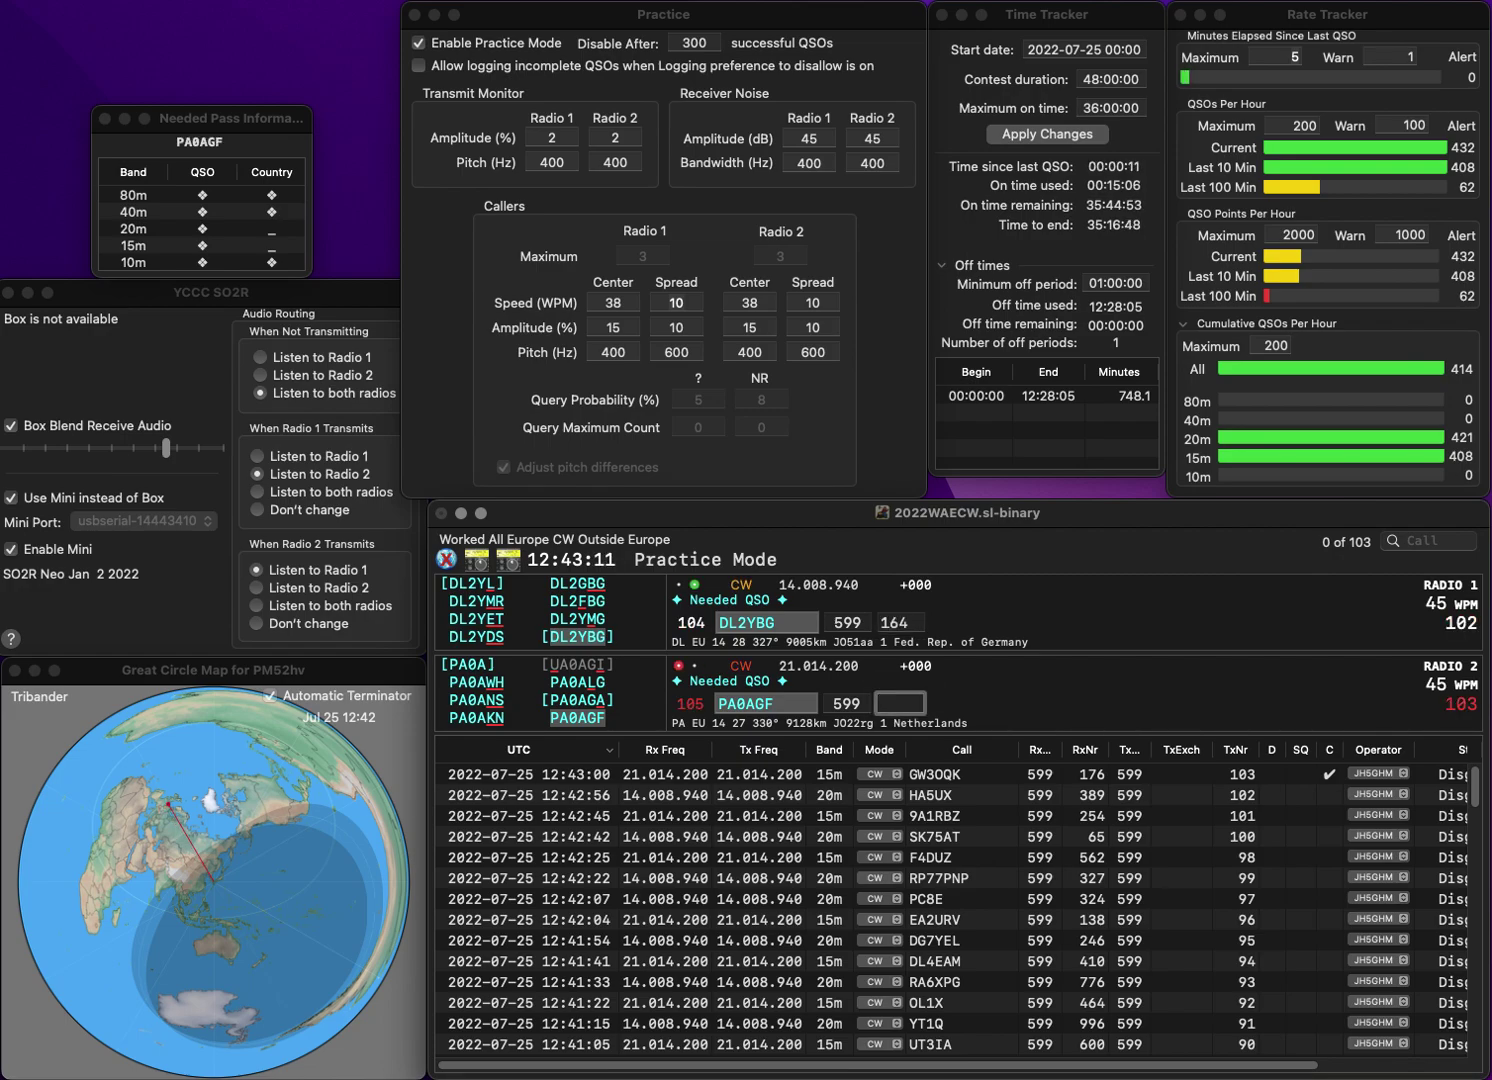
{"action": "type", "text": "153"}
{"action": "key", "text": "Return"}
{"action": "type", "text": "PD5II"}
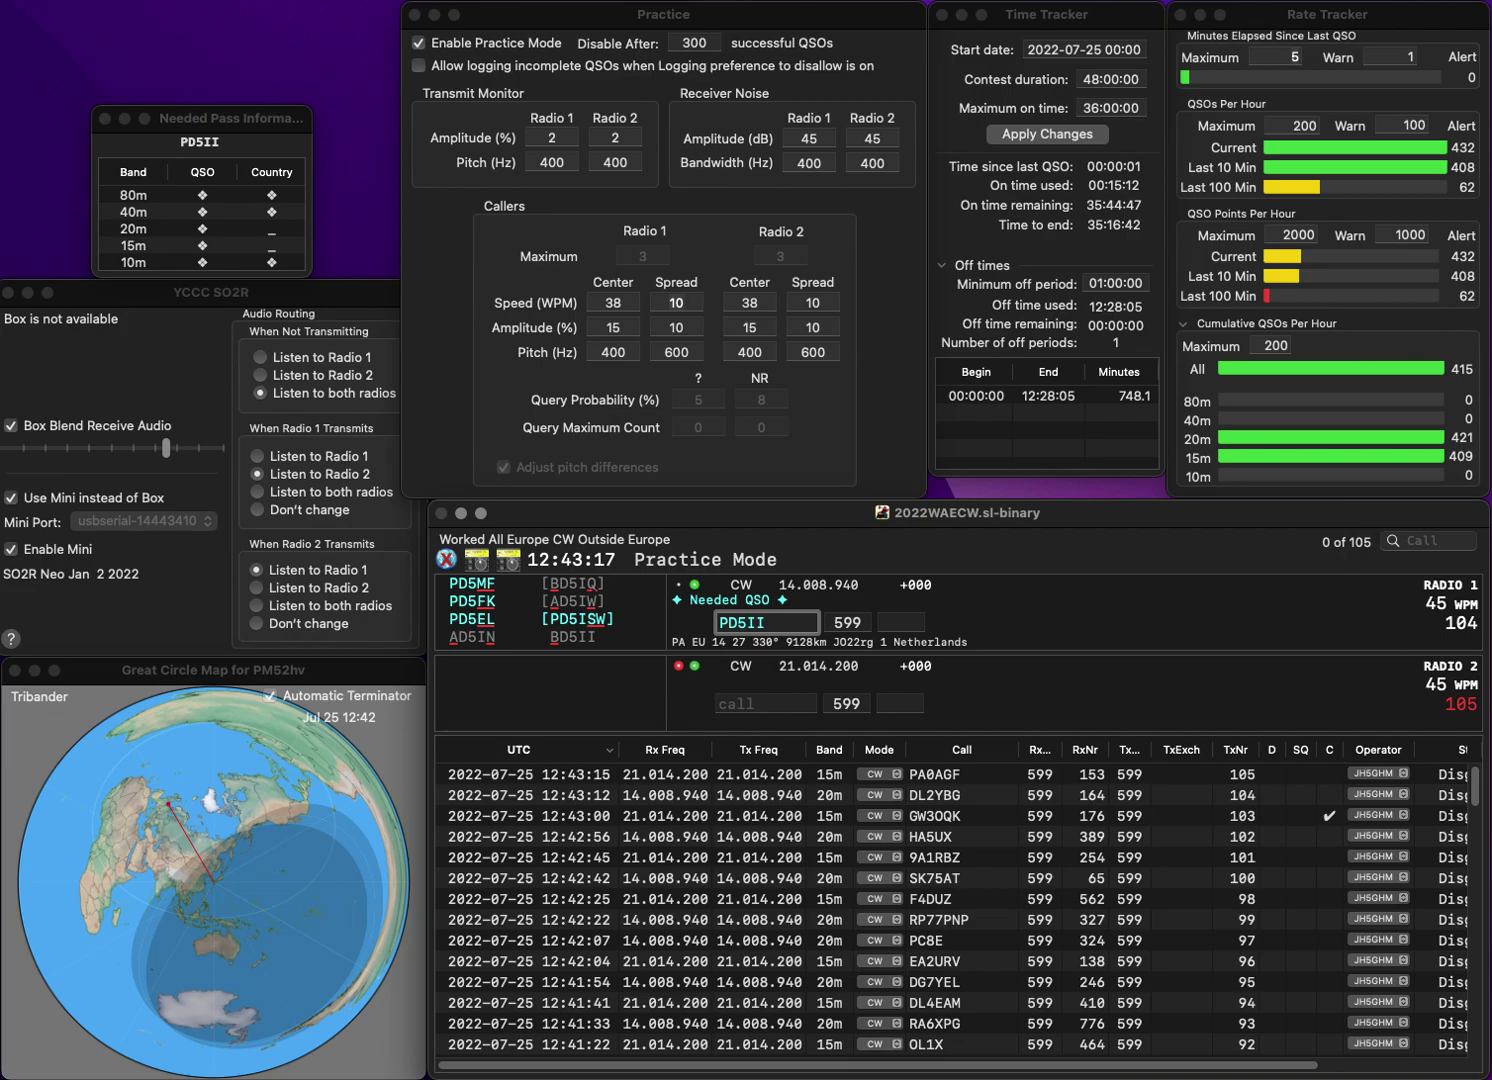
{"action": "key", "text": "BackSpace"}
{"action": "type", "text": "SW"}
{"action": "key", "text": "Return"}
{"action": "type", "text": "OK"}
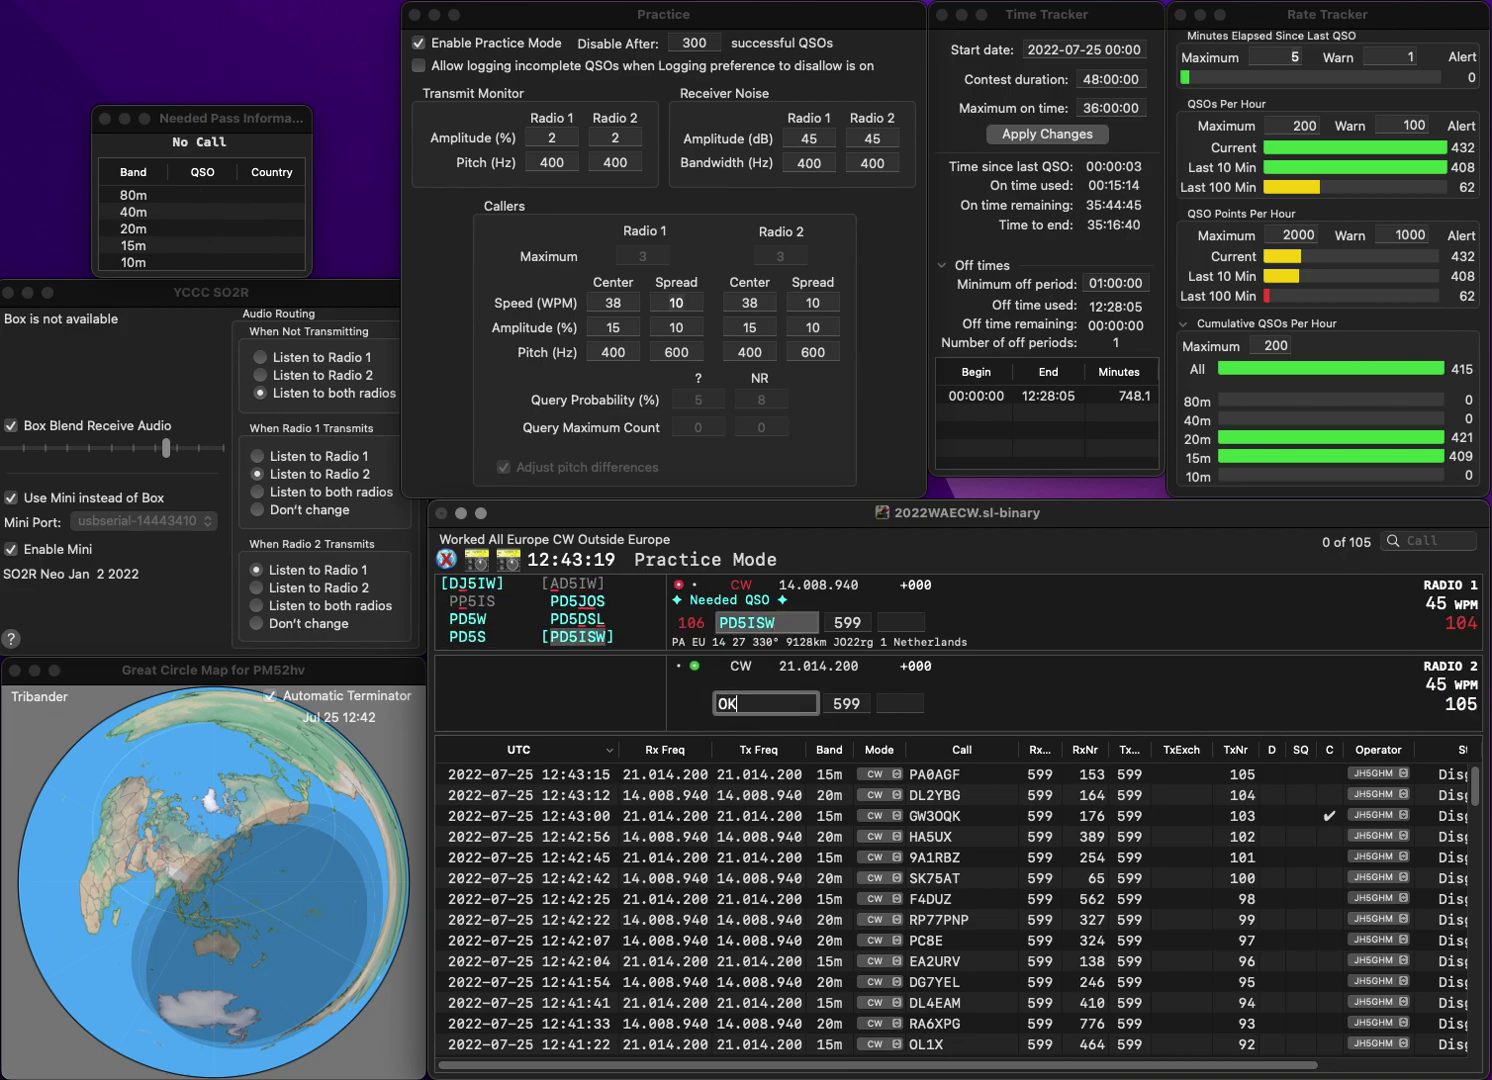
{"action": "type", "text": "1MAW"}
{"action": "key", "text": "space"}
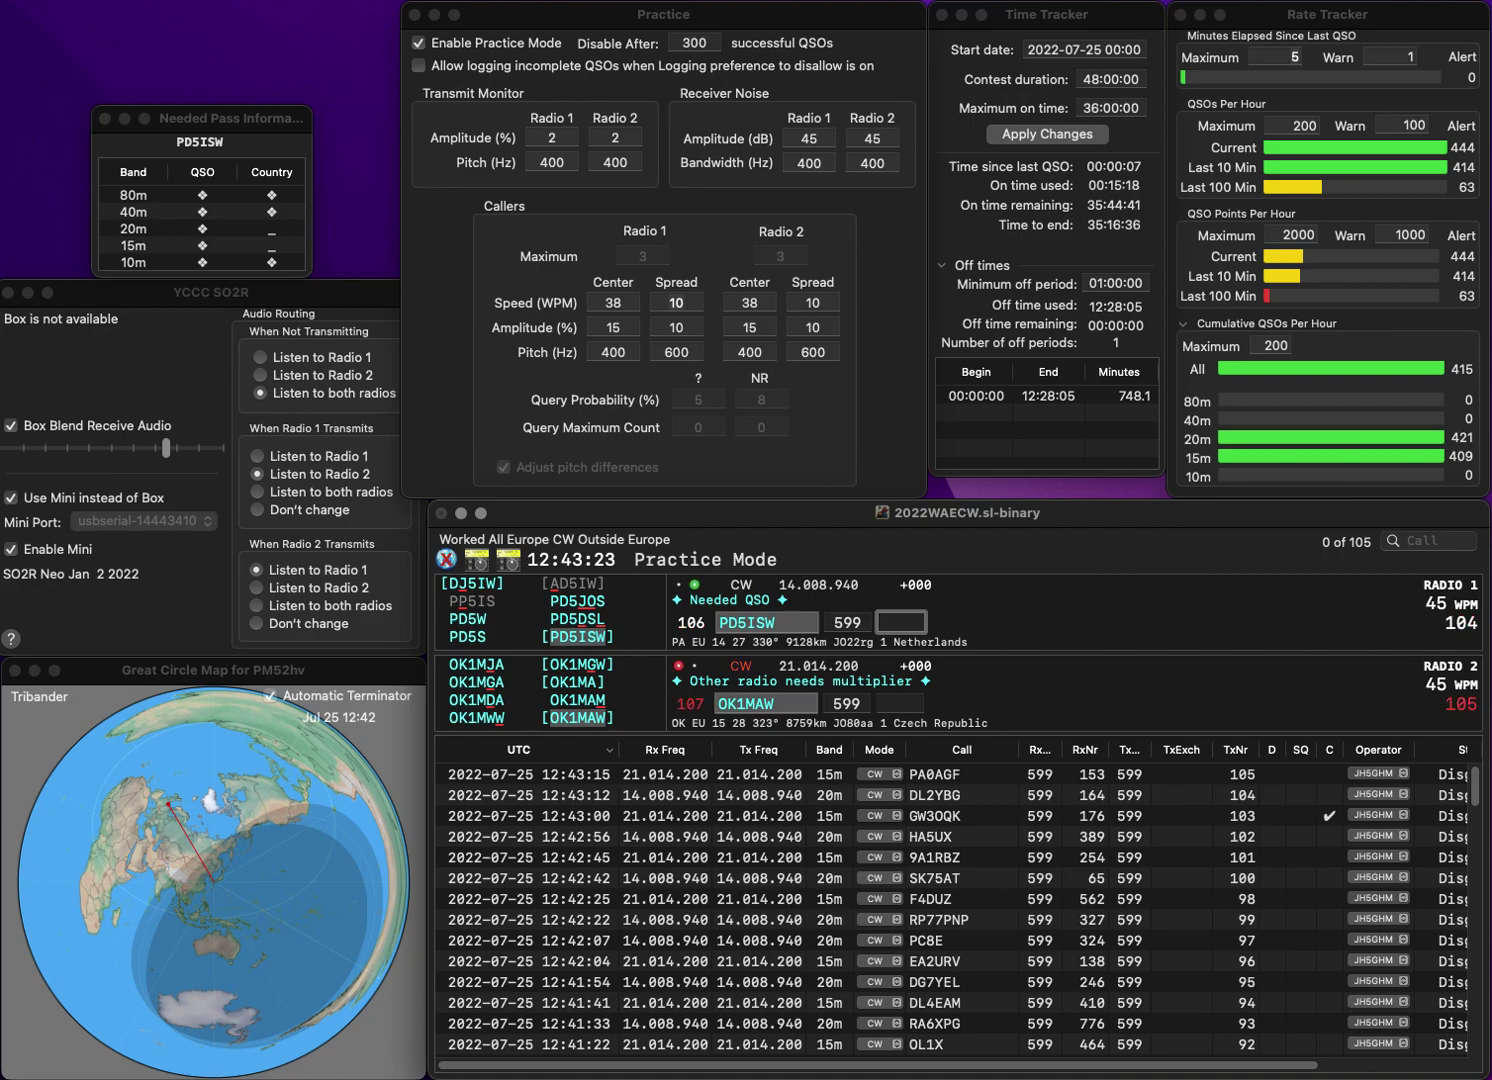
{"action": "type", "text": "393"}
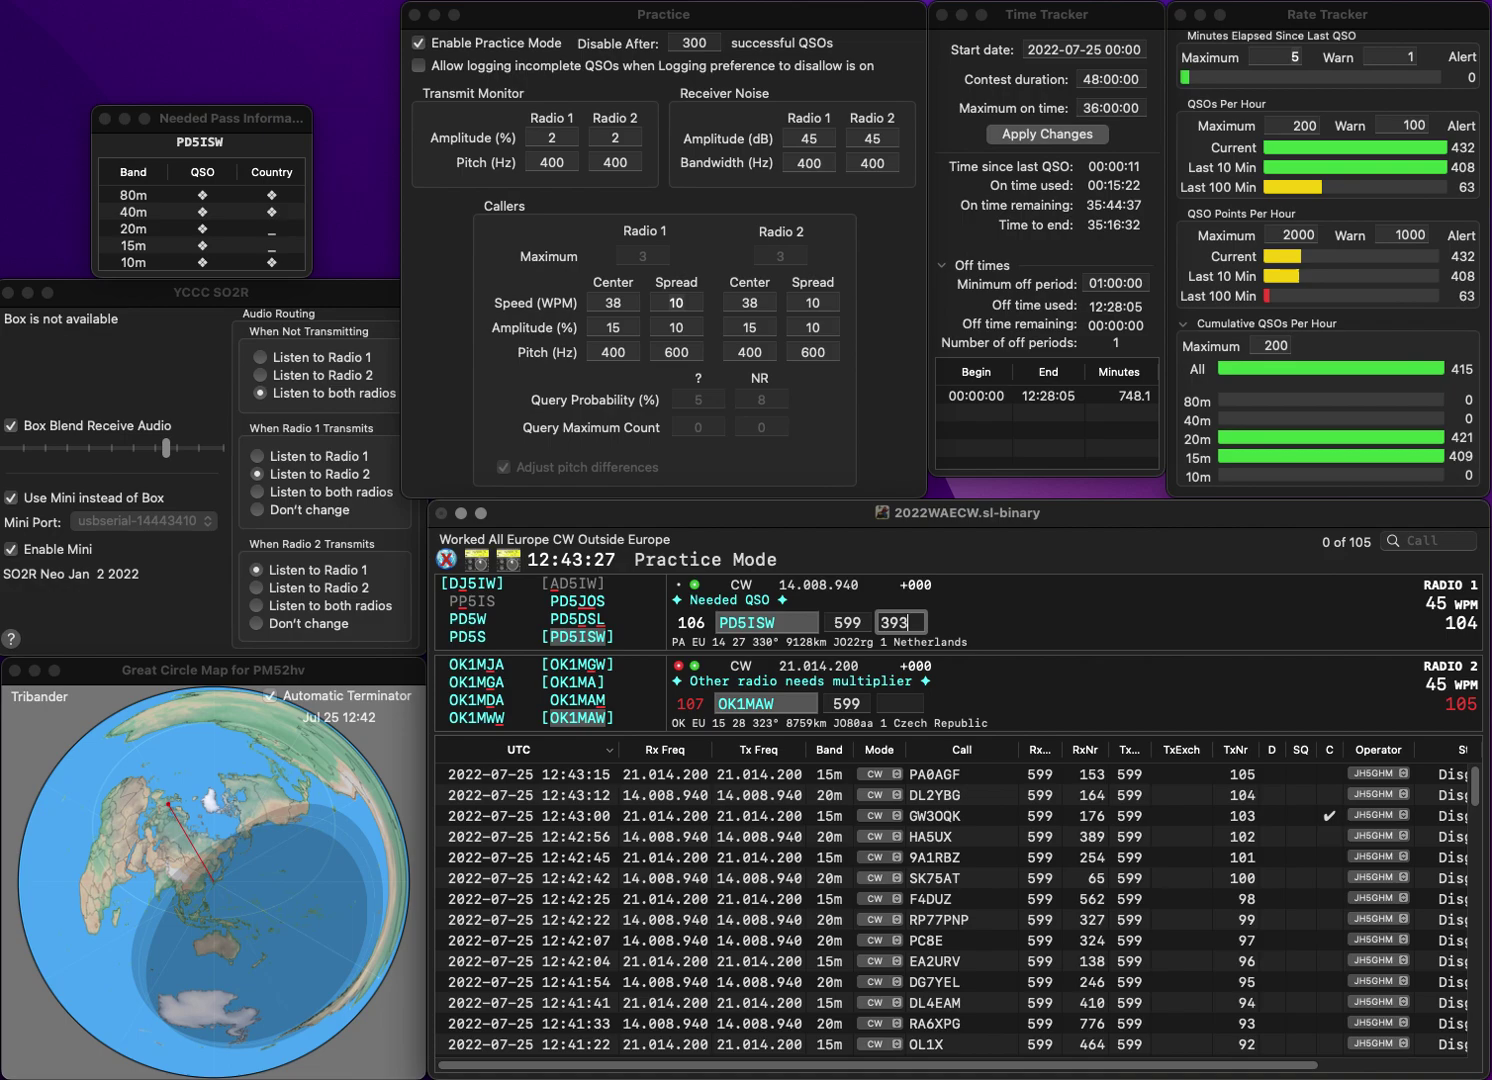
{"action": "key", "text": "Return"}
{"action": "type", "text": "599"}
{"action": "key", "text": "Return"}
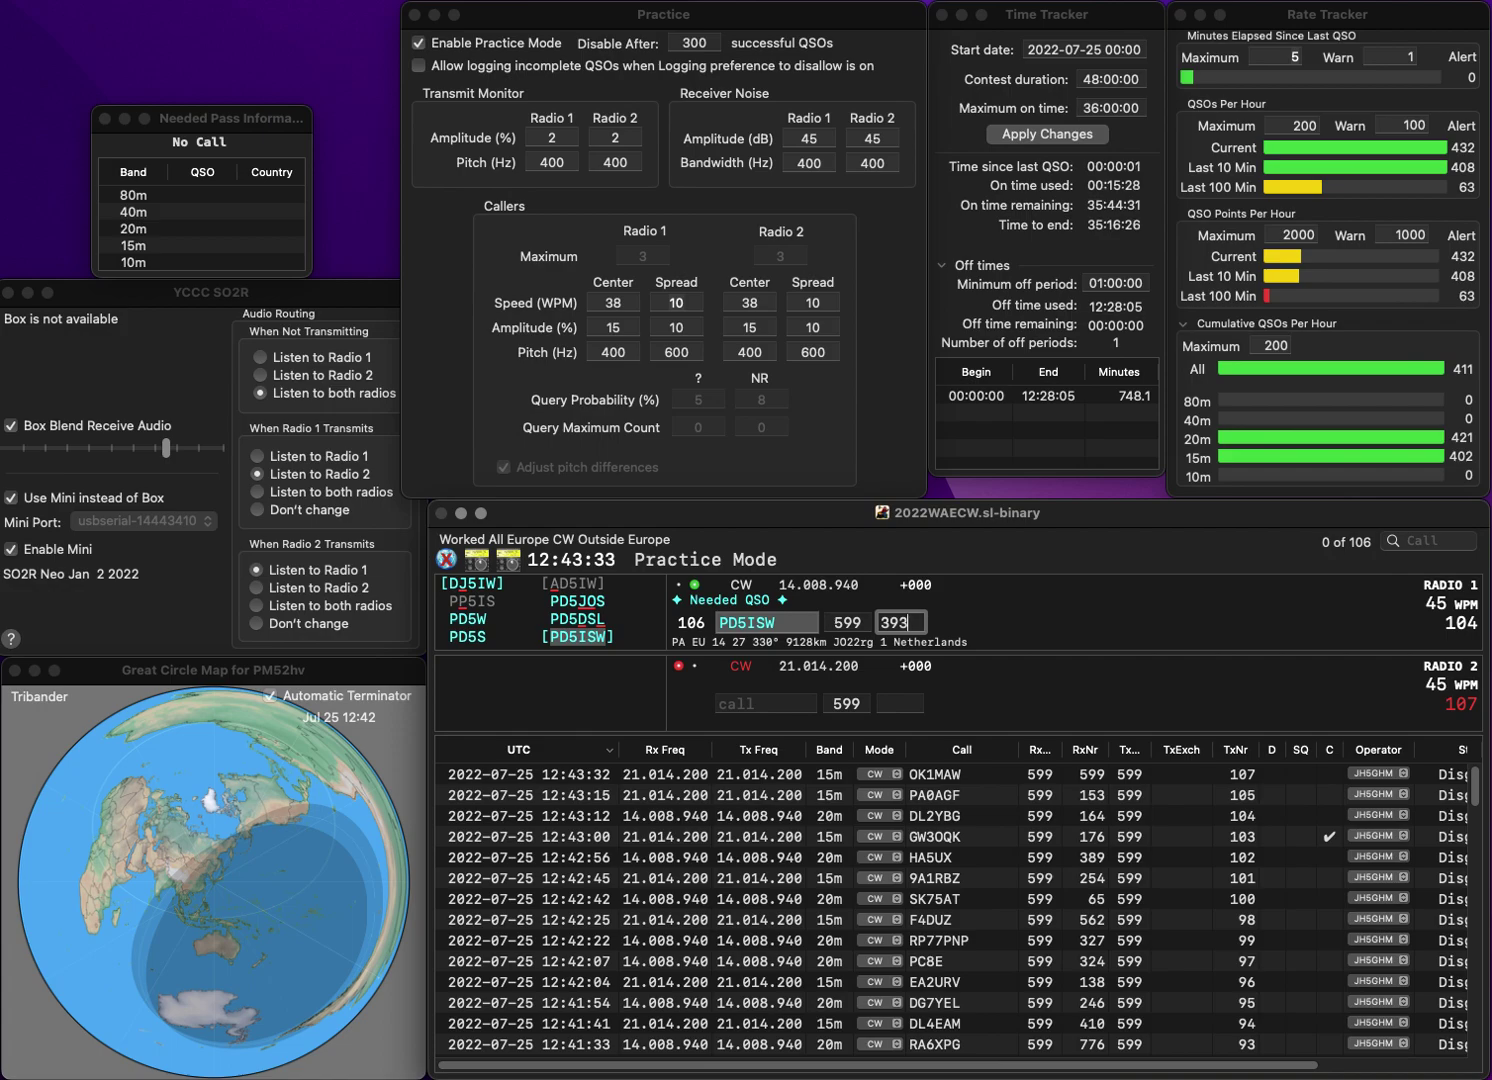
{"action": "key", "text": "Return"}
- Answer OL150KR on Radio 2 and HA72MAV on Radio 1, sending each station its exchange
{"action": "type", "text": "L1H0KR"}
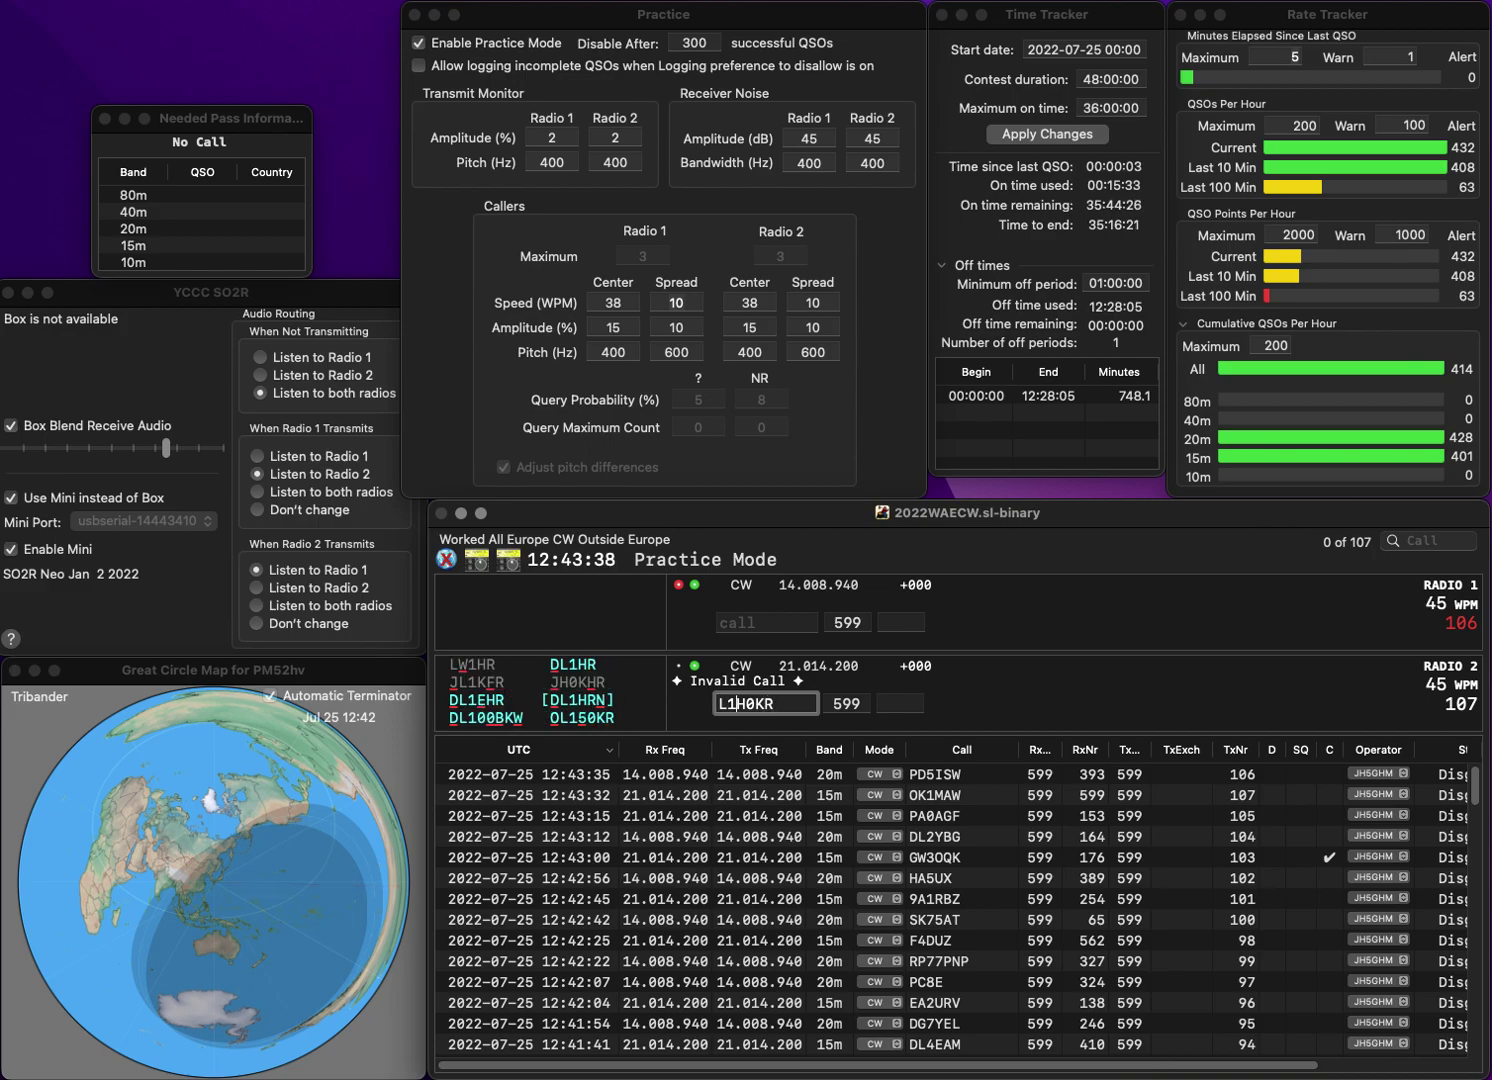
{"action": "key", "text": "Delete"}
{"action": "type", "text": "50KR"}
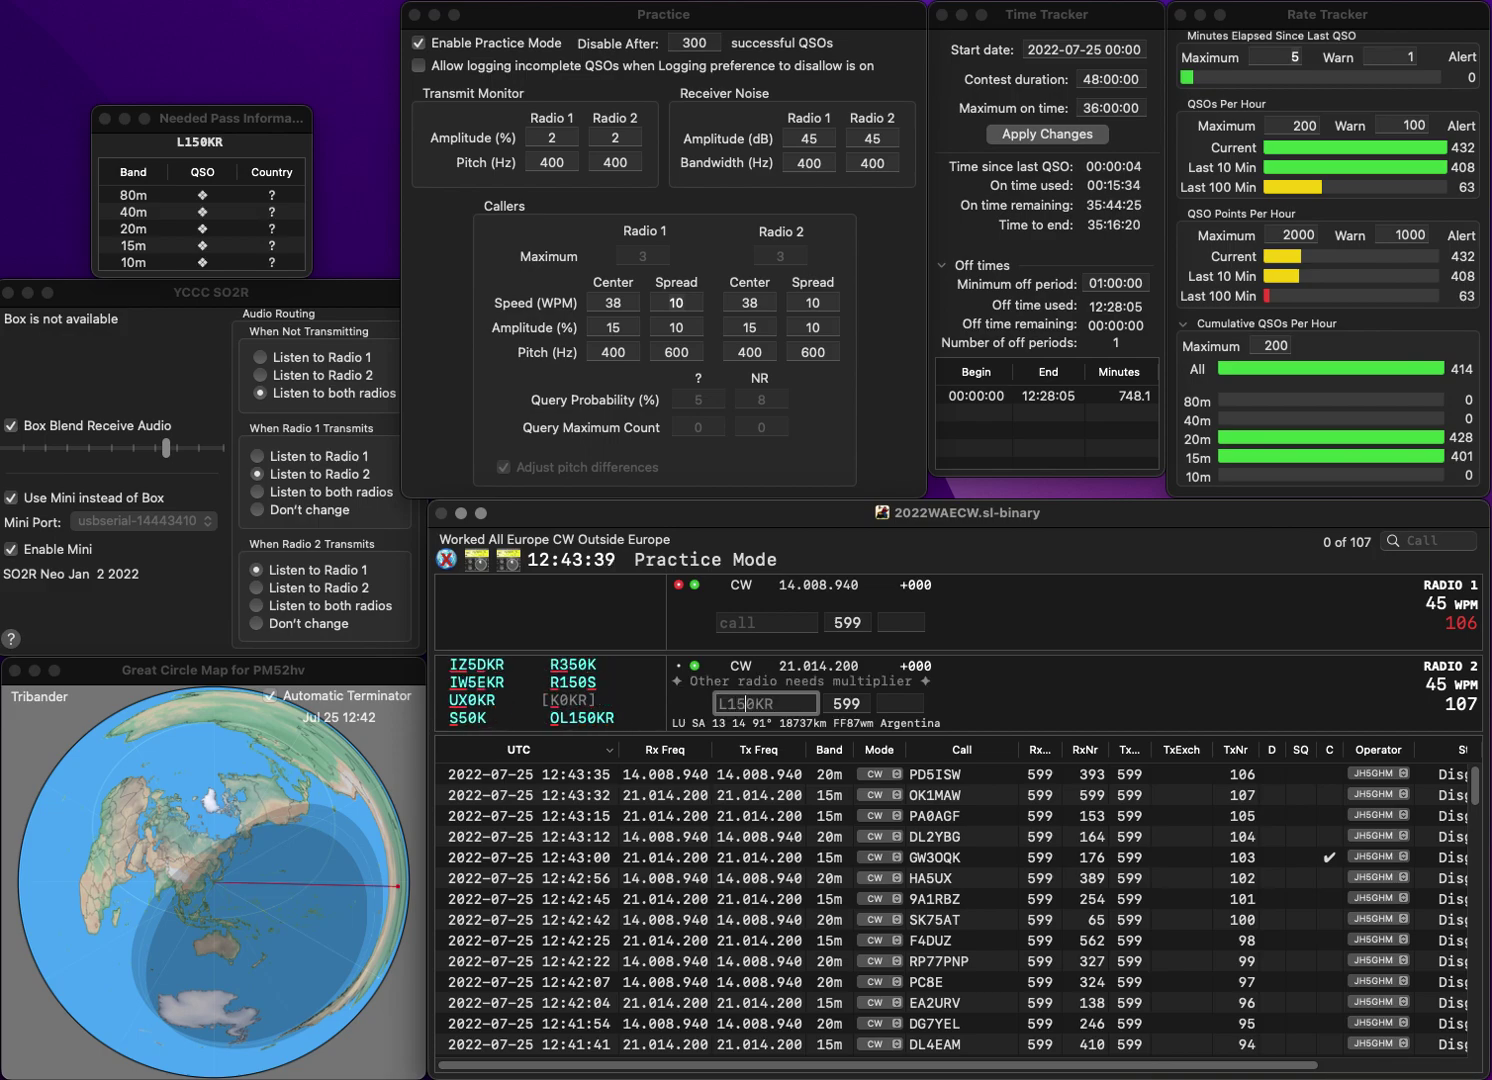
{"action": "type", "text": "O"}
{"action": "key", "text": "Return"}
{"action": "type", "text": "HA72M"}
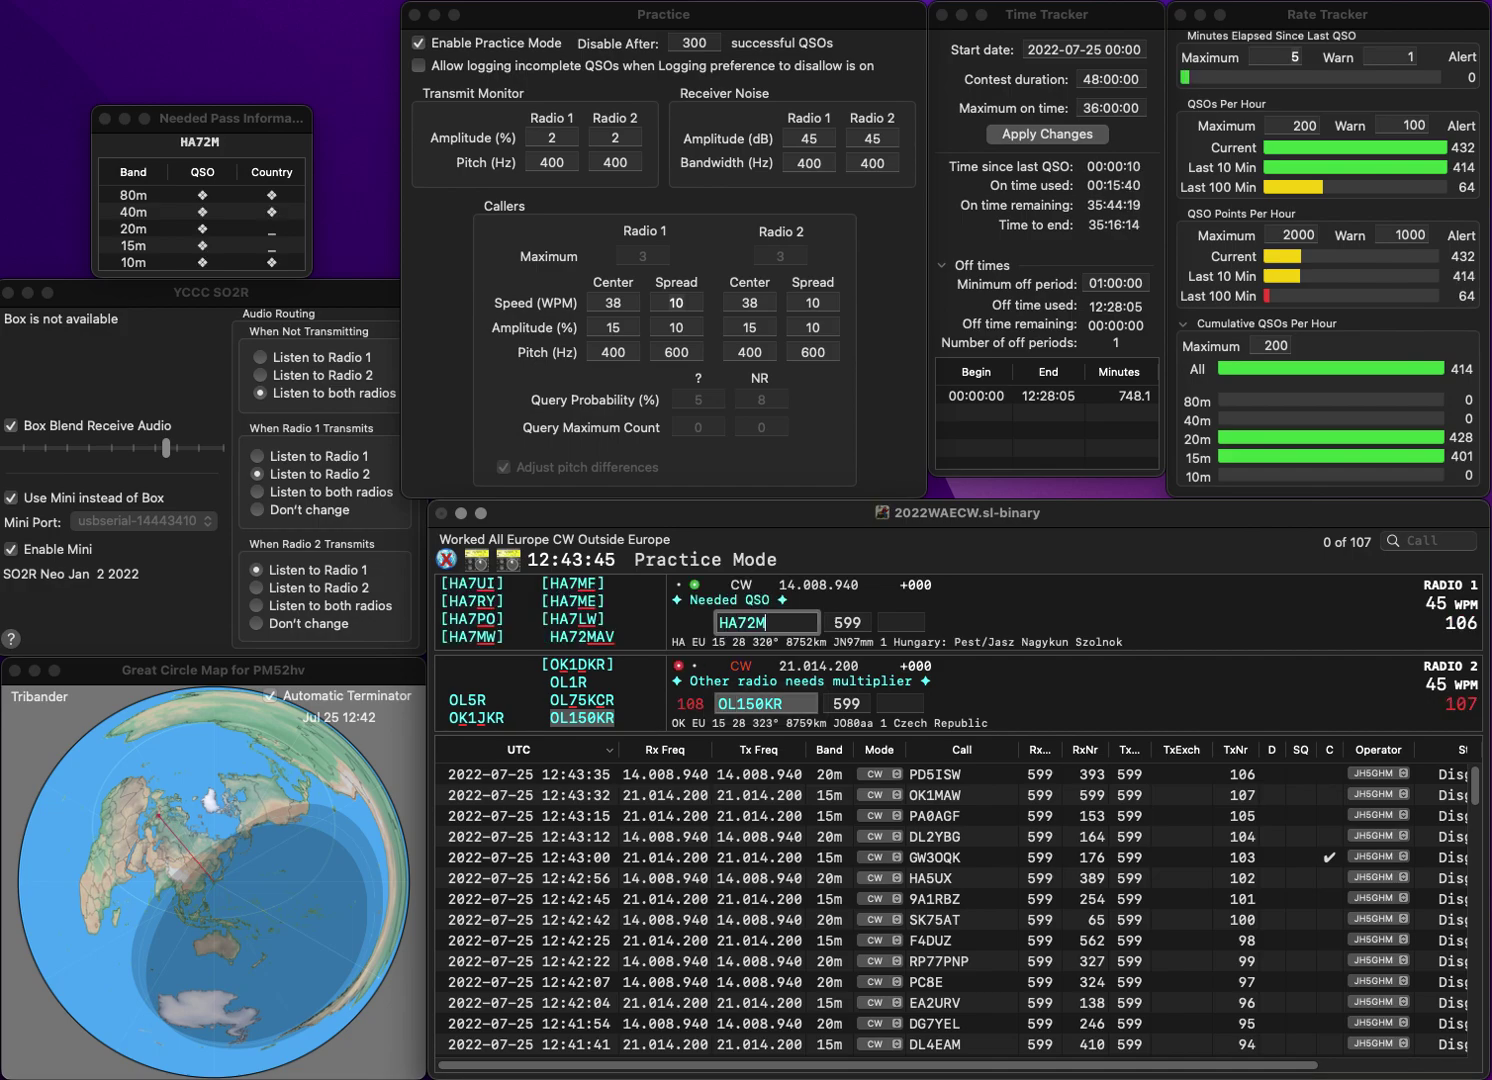
{"action": "type", "text": "AV"}
{"action": "key", "text": "Return"}
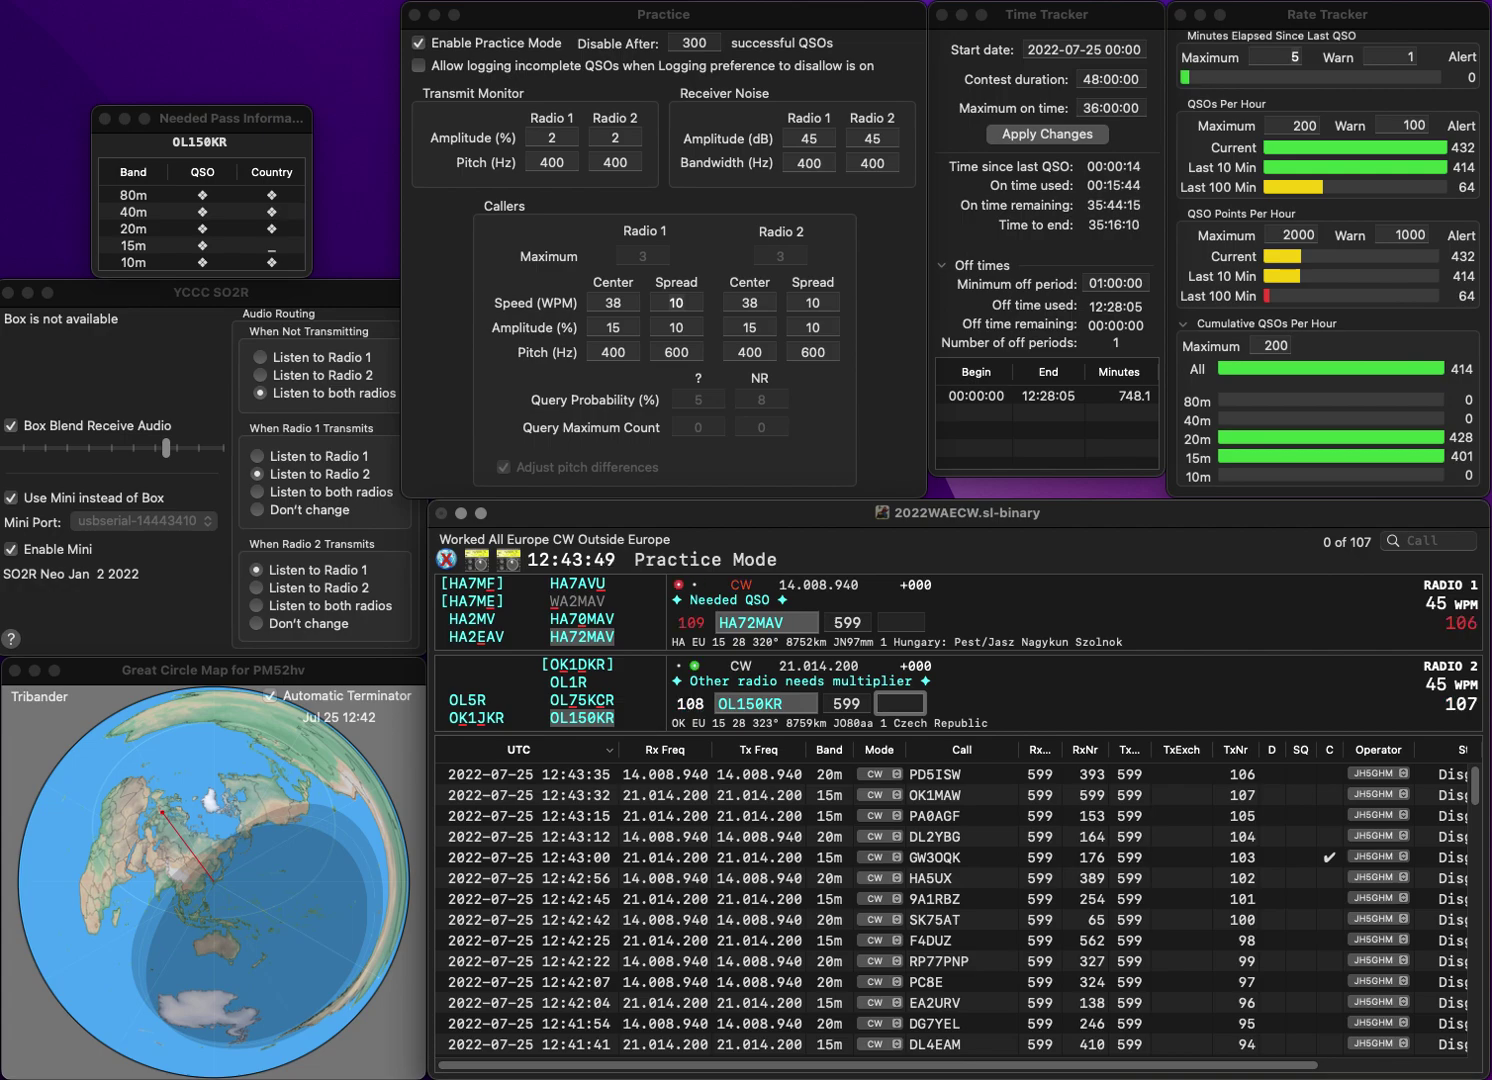
- Log OL150KR with received number 294 on Radio 2 and HA72MAV with received number 338 on Radio 1
{"action": "key", "text": "Return"}
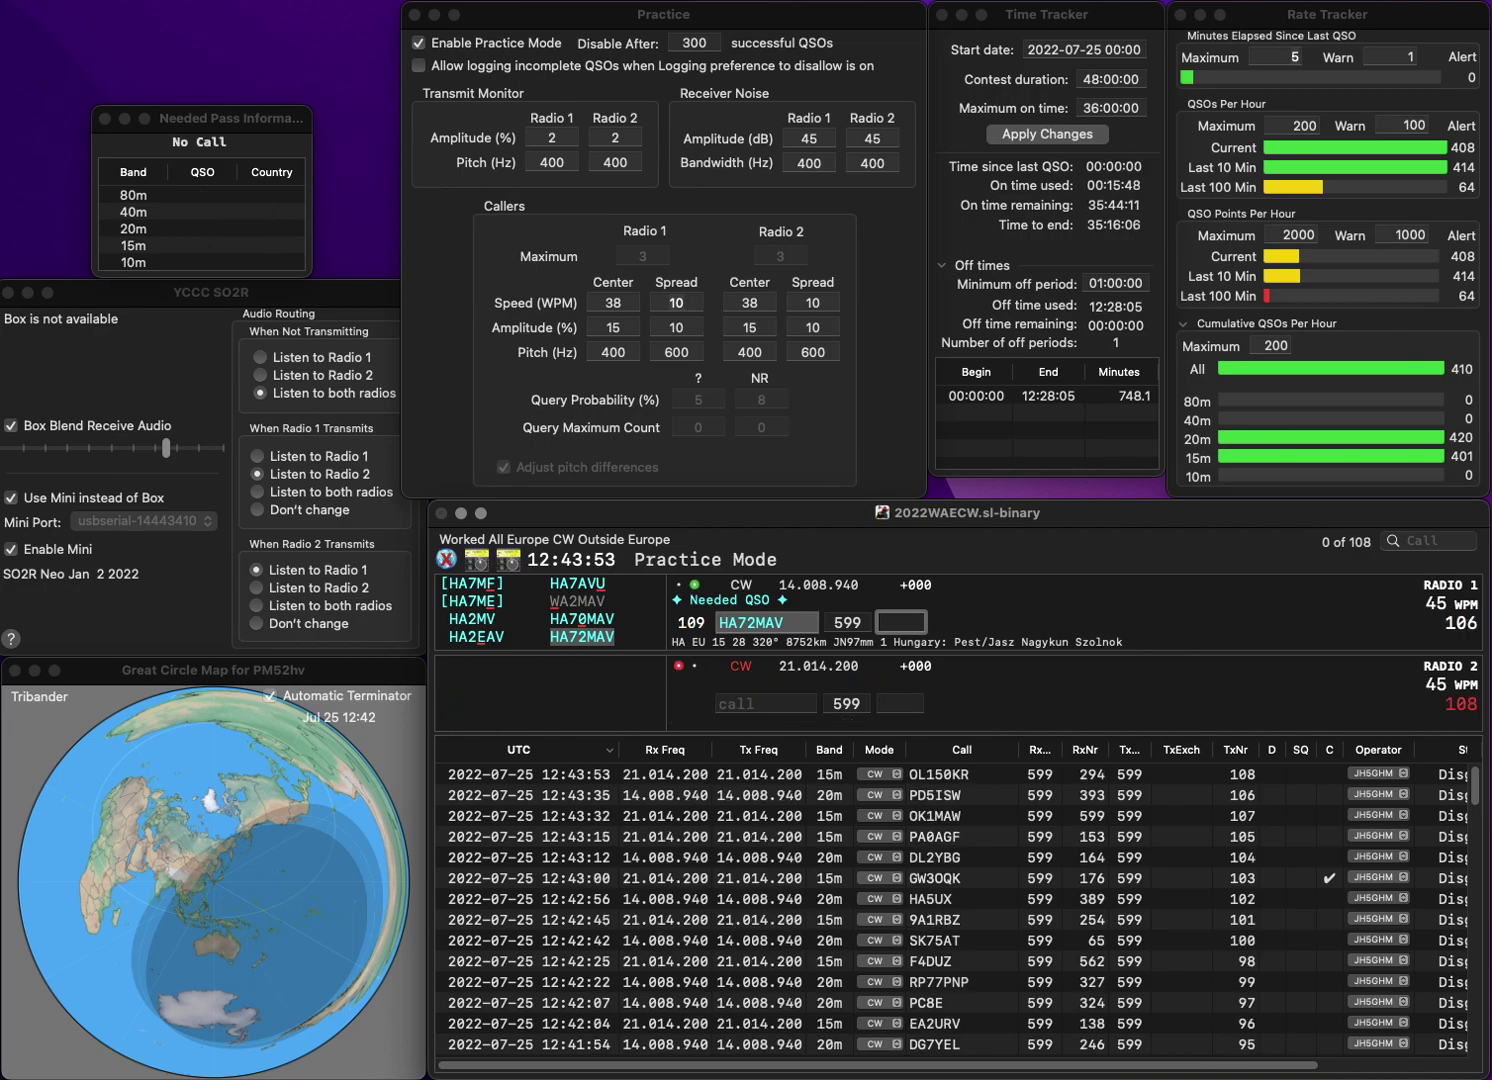
{"action": "type", "text": "338"}
{"action": "key", "text": "Return"}
- Enter the partial call VT on Radio 2 and send the exchange to that station
{"action": "type", "text": "SVT"}
{"action": "key", "text": "Left"}
{"action": "key", "text": "Left"}
{"action": "key", "text": "BackSpace"}
{"action": "key", "text": "Return"}
{"action": "type", "text": "IT9CHU"}
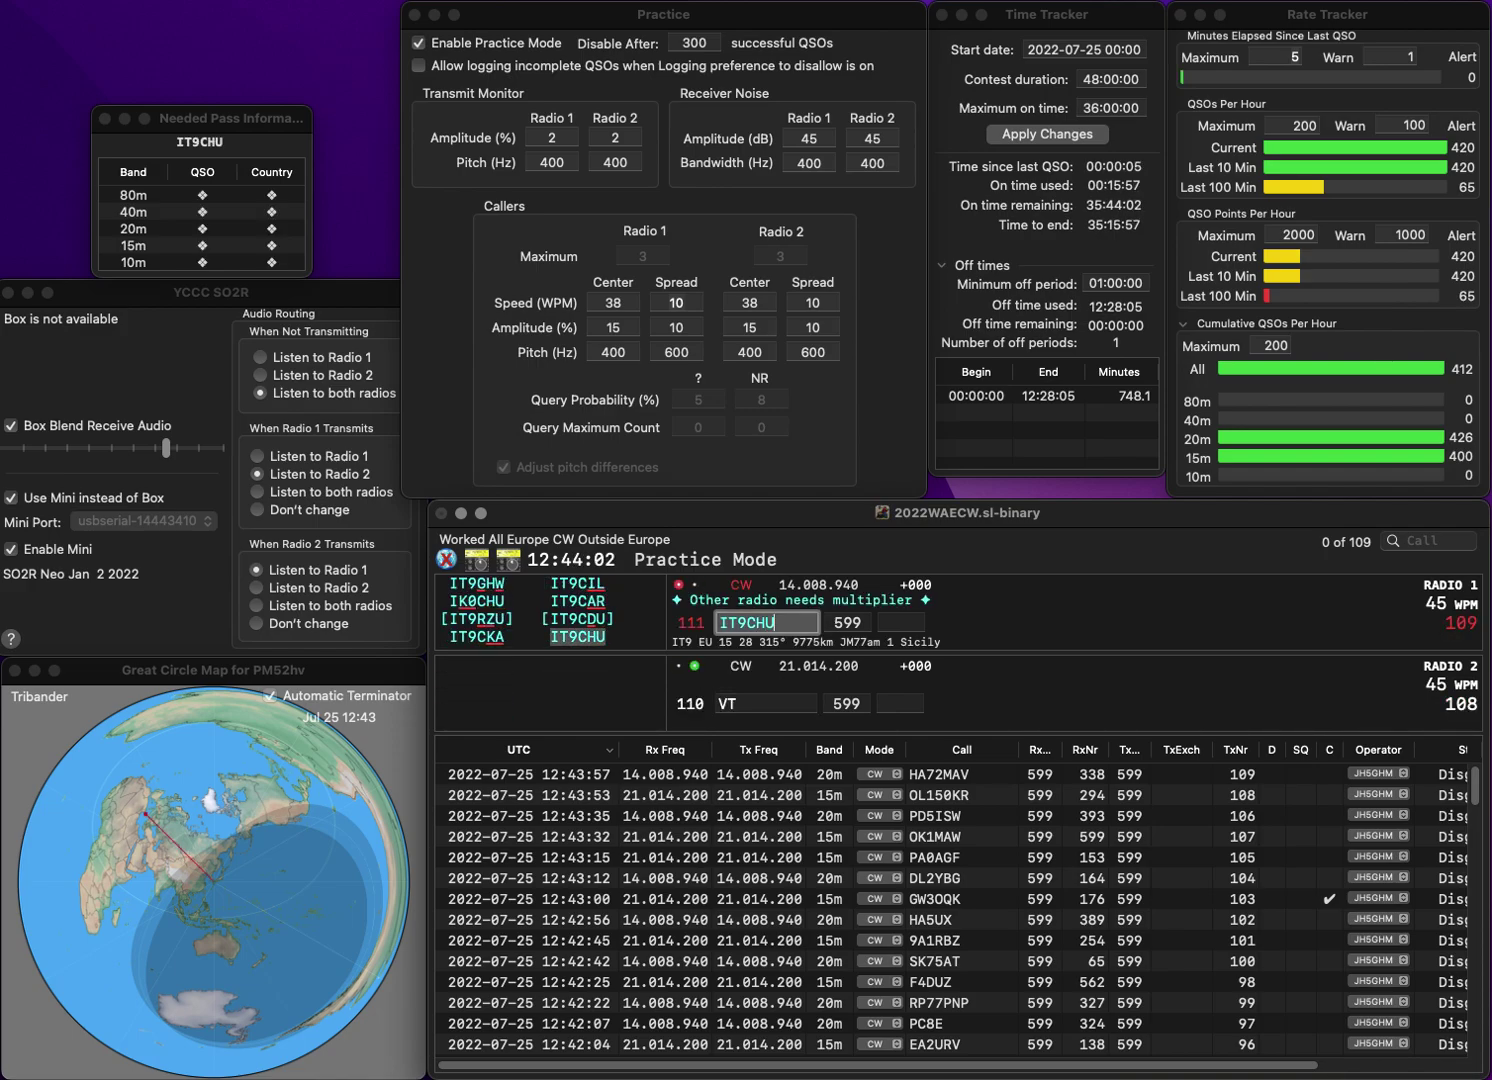
{"action": "key", "text": "Return"}
{"action": "key", "text": "Home"}
{"action": "type", "text": "ON"}
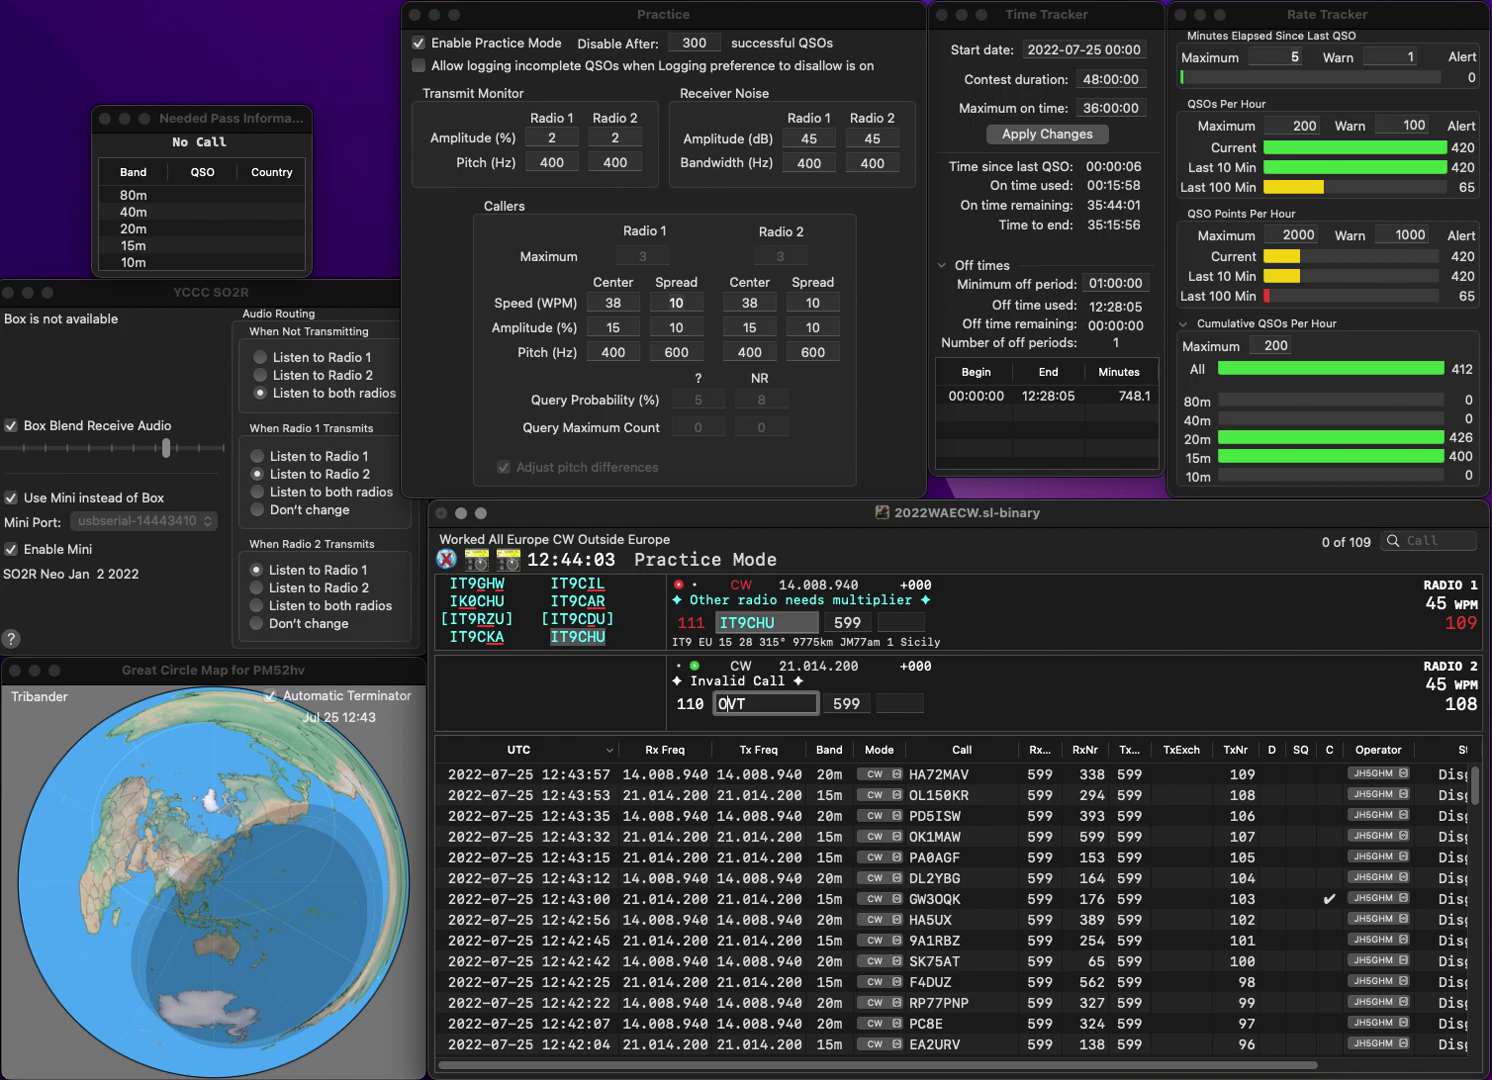
{"action": "type", "text": "4"}
{"action": "key", "text": "grave"}
{"action": "key", "text": "space"}
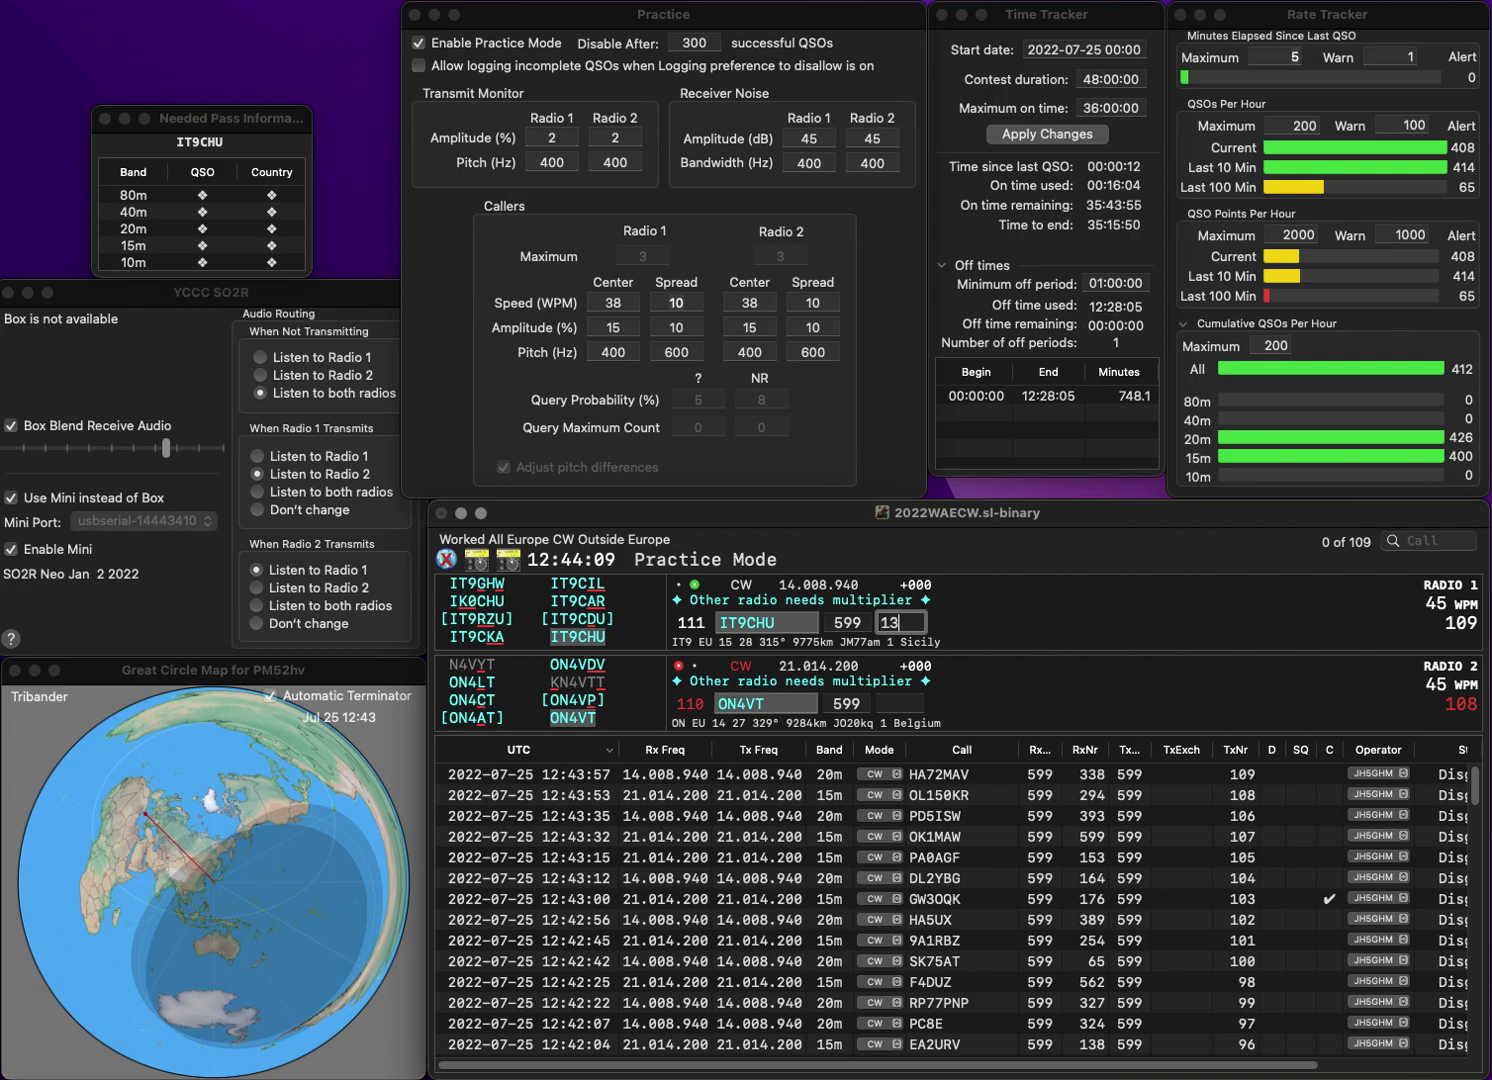
{"action": "key", "text": "Return"}
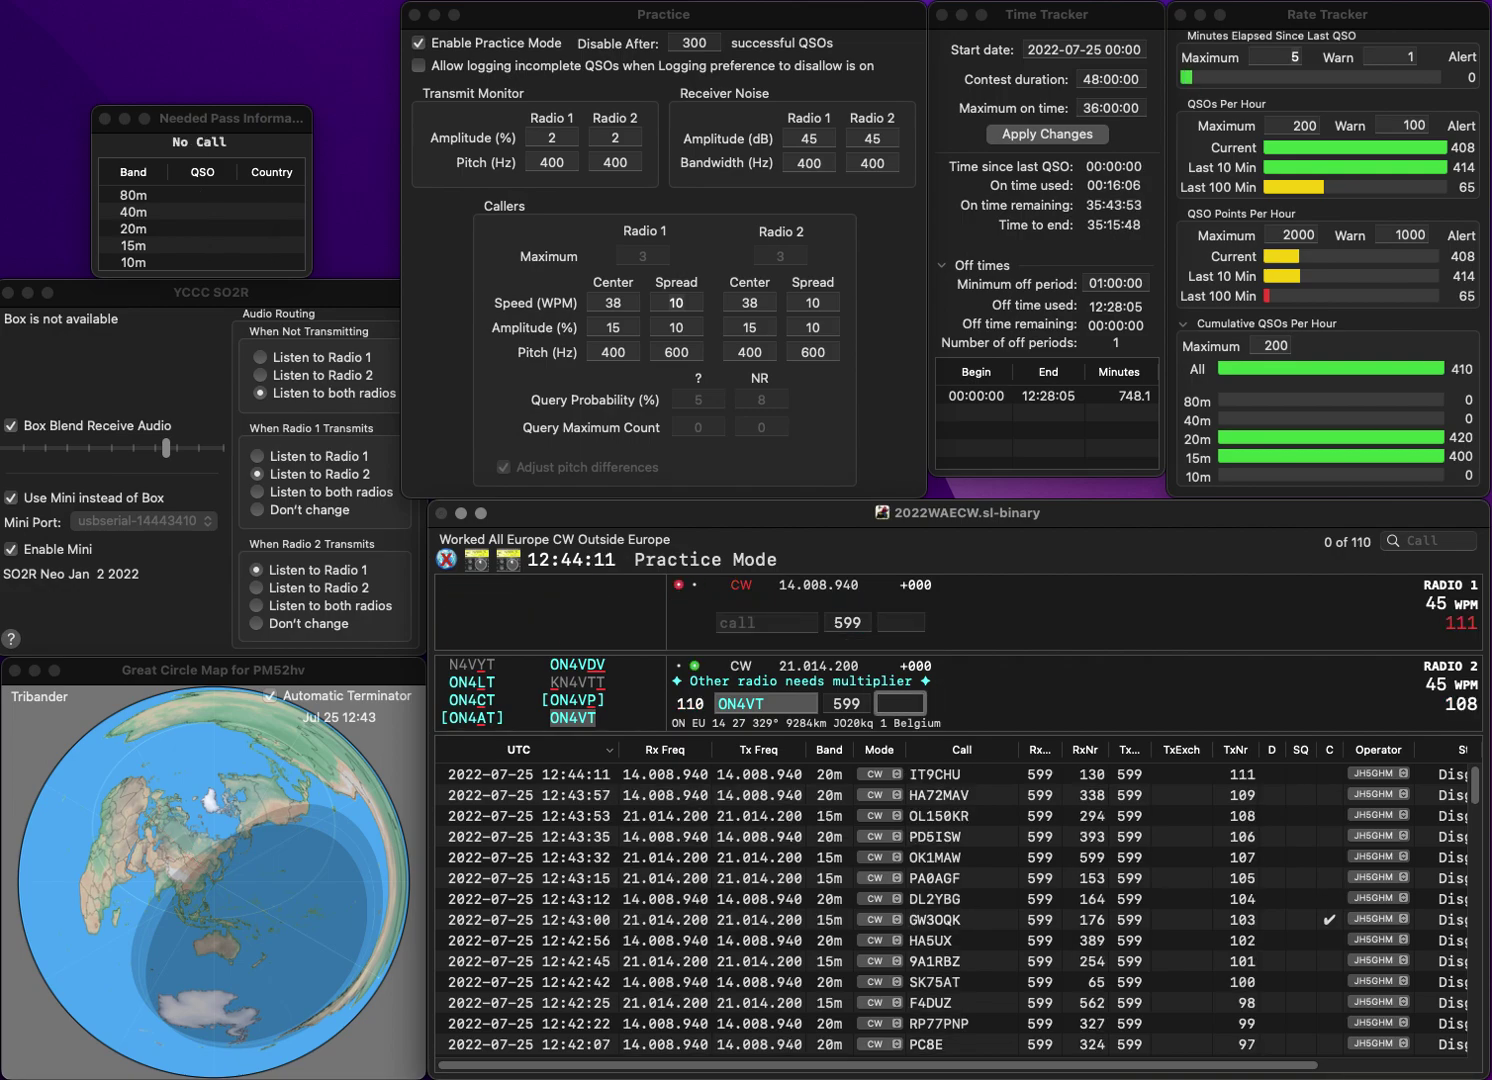
{"action": "type", "text": "952"}
{"action": "key", "text": "Return"}
{"action": "type", "text": "HP3RP"}
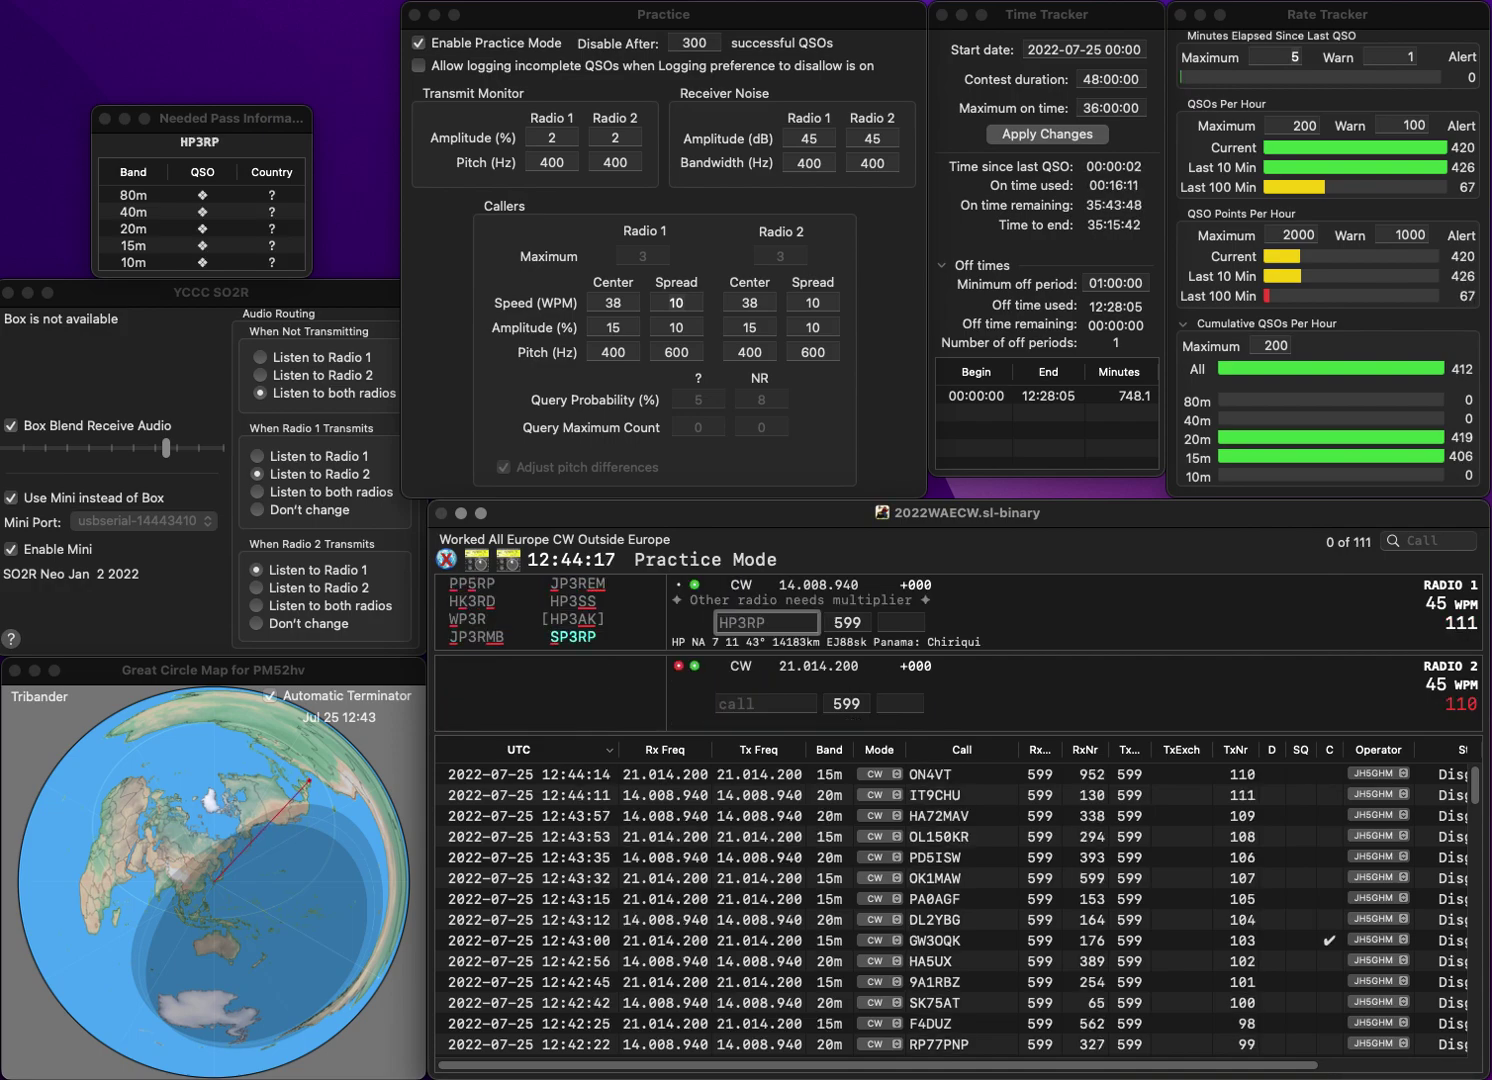
{"action": "key", "text": "Home"}
{"action": "key", "text": "Delete"}
{"action": "type", "text": "S"}
{"action": "key", "text": "Return"}
{"action": "type", "text": "U5CC"}
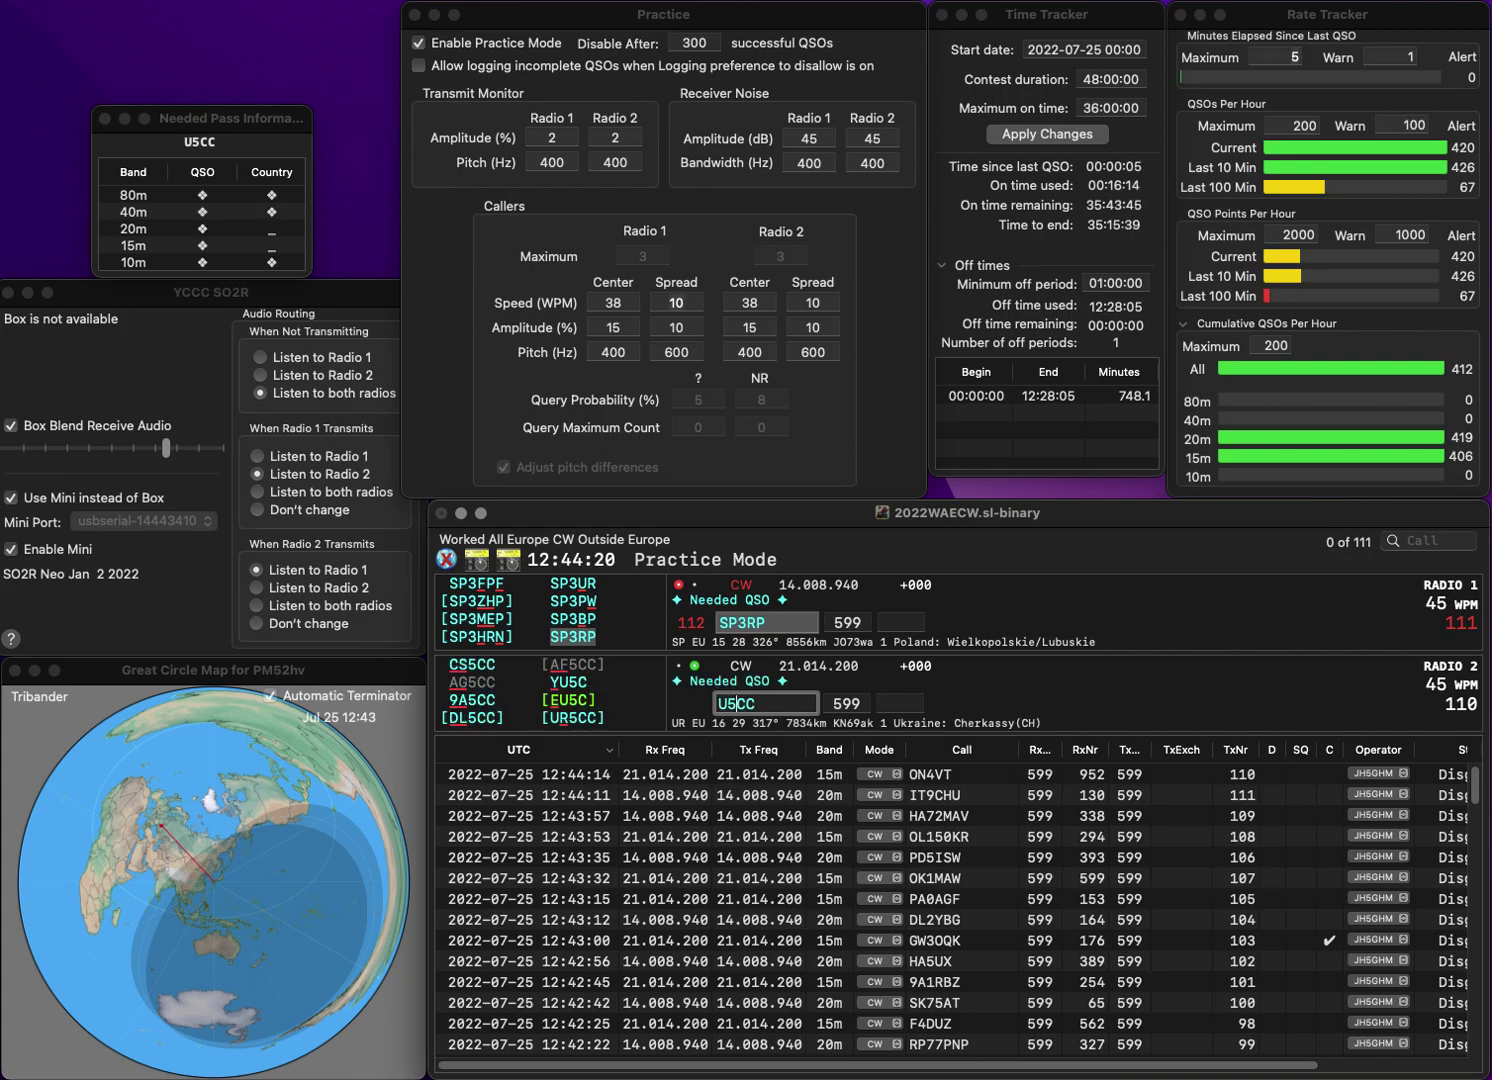
{"action": "type", "text": "R"}
{"action": "key", "text": "Return"}
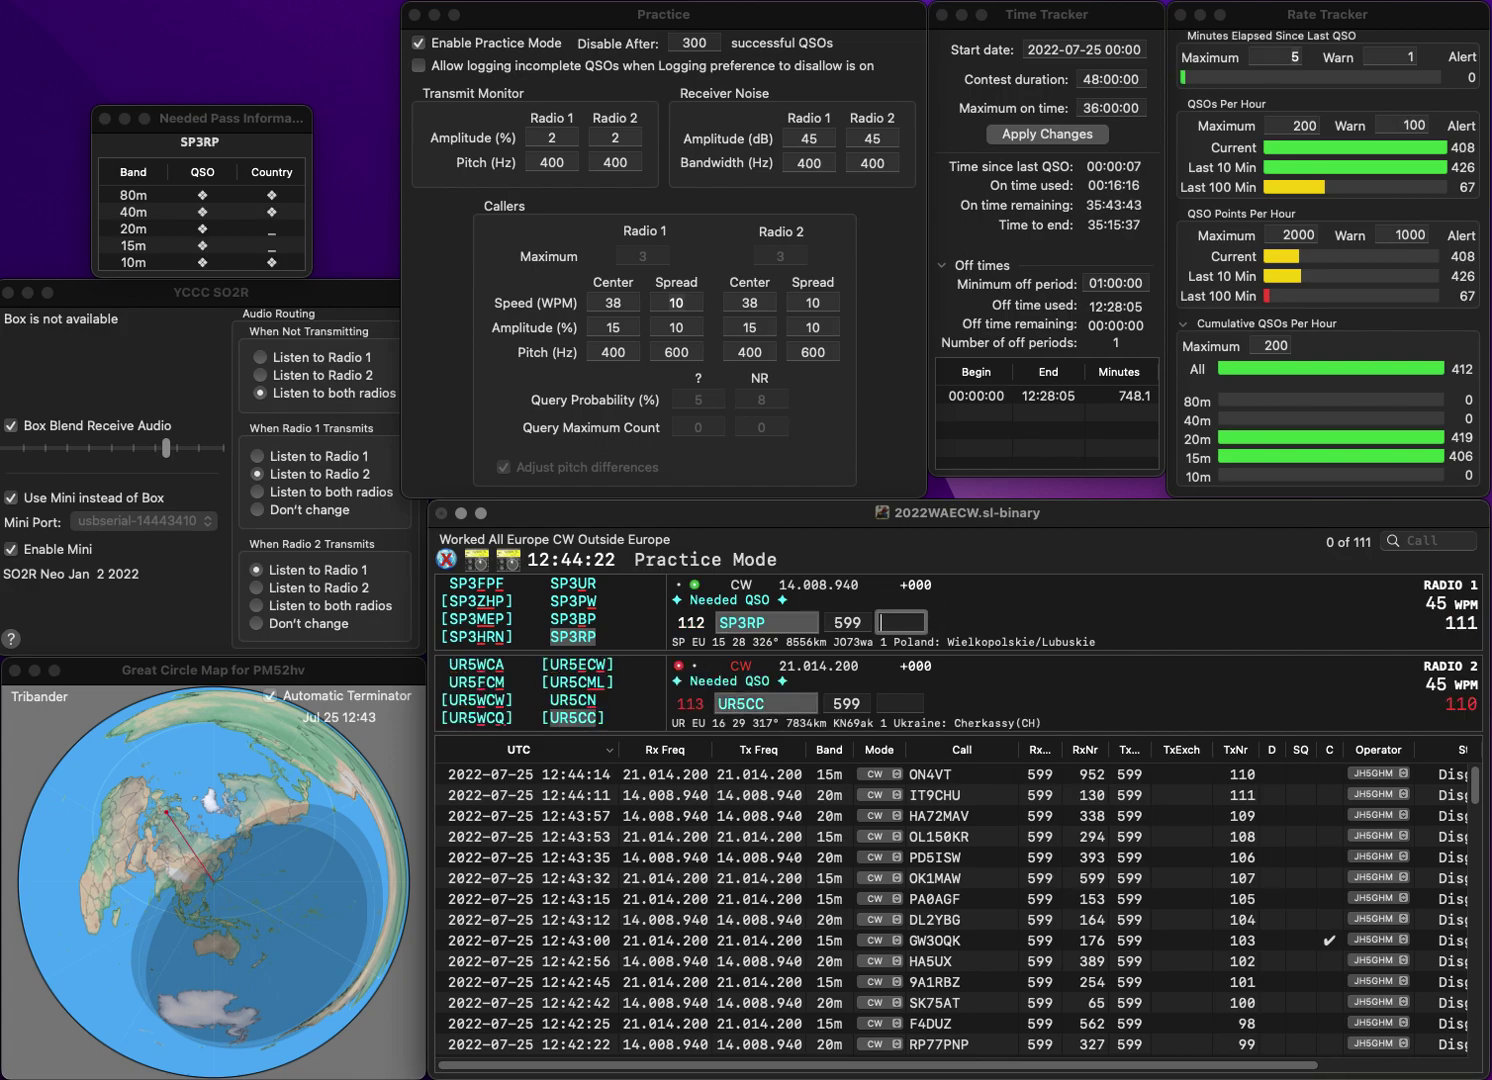
- Log SP3RP with received number 732 on Radio 1 and UR5CC with received number 133 on Radio 2
{"action": "type", "text": "732"}
{"action": "key", "text": "Return"}
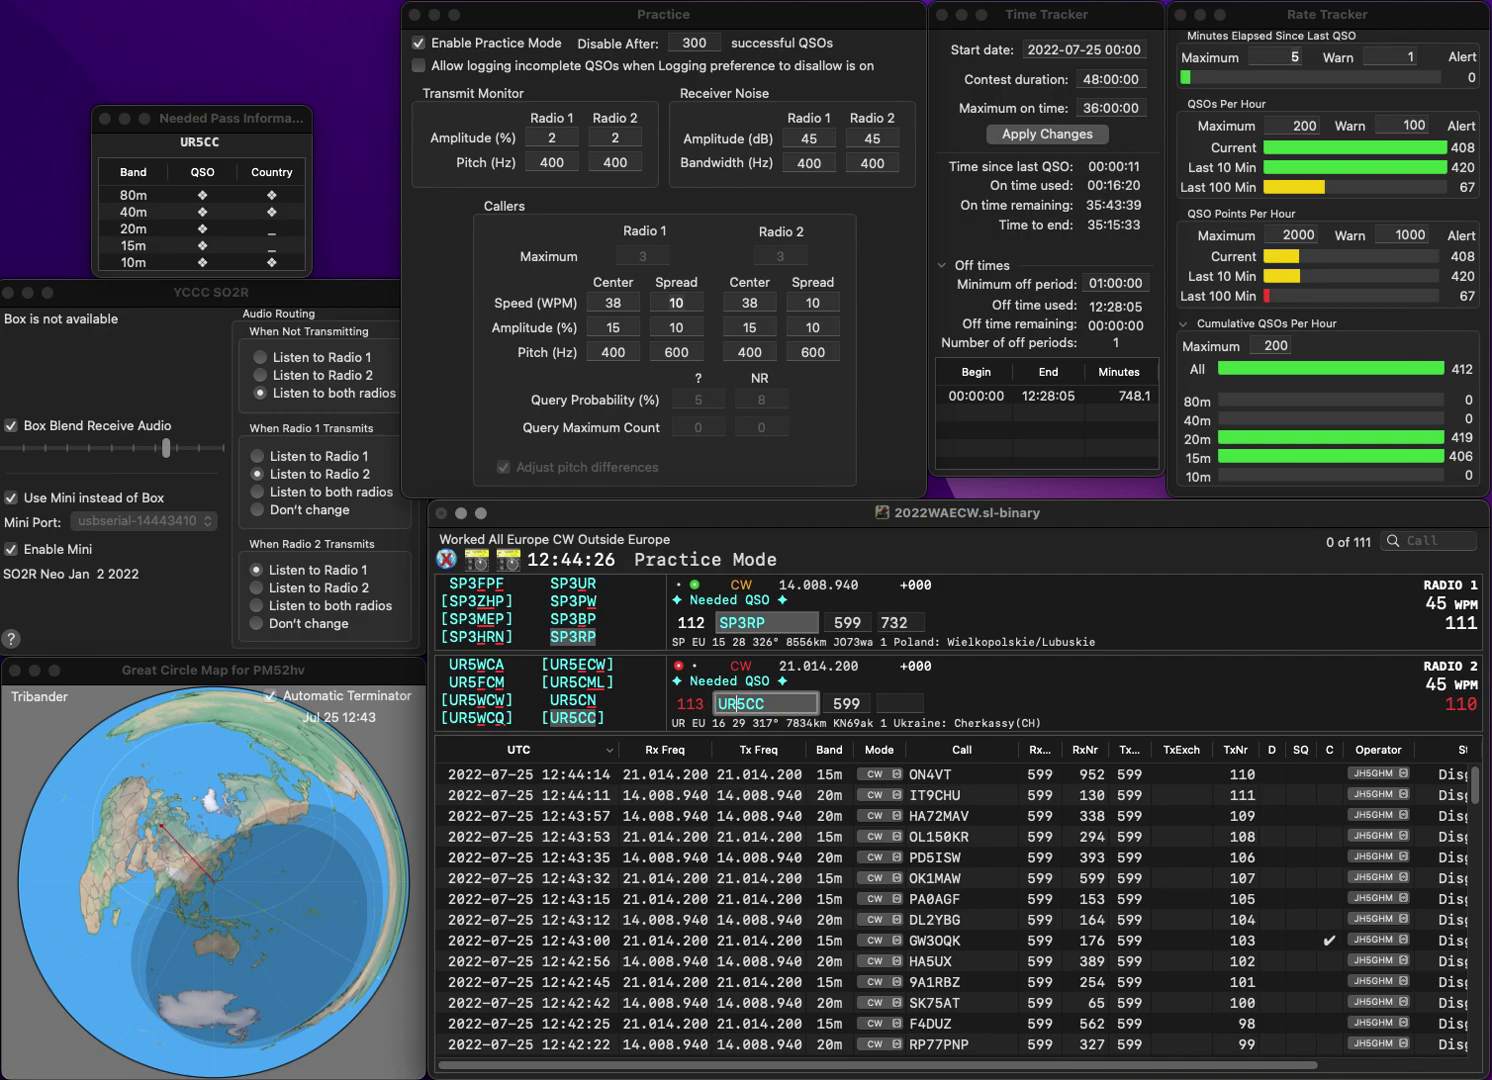
{"action": "type", "text": "133"}
{"action": "key", "text": "Return"}
- Answer M0RWL on Radio 1 and RW3DY on Radio 2, sending each station its exchange
{"action": "type", "text": "M0RWL"}
{"action": "key", "text": "Return"}
{"action": "type", "text": "3DY"}
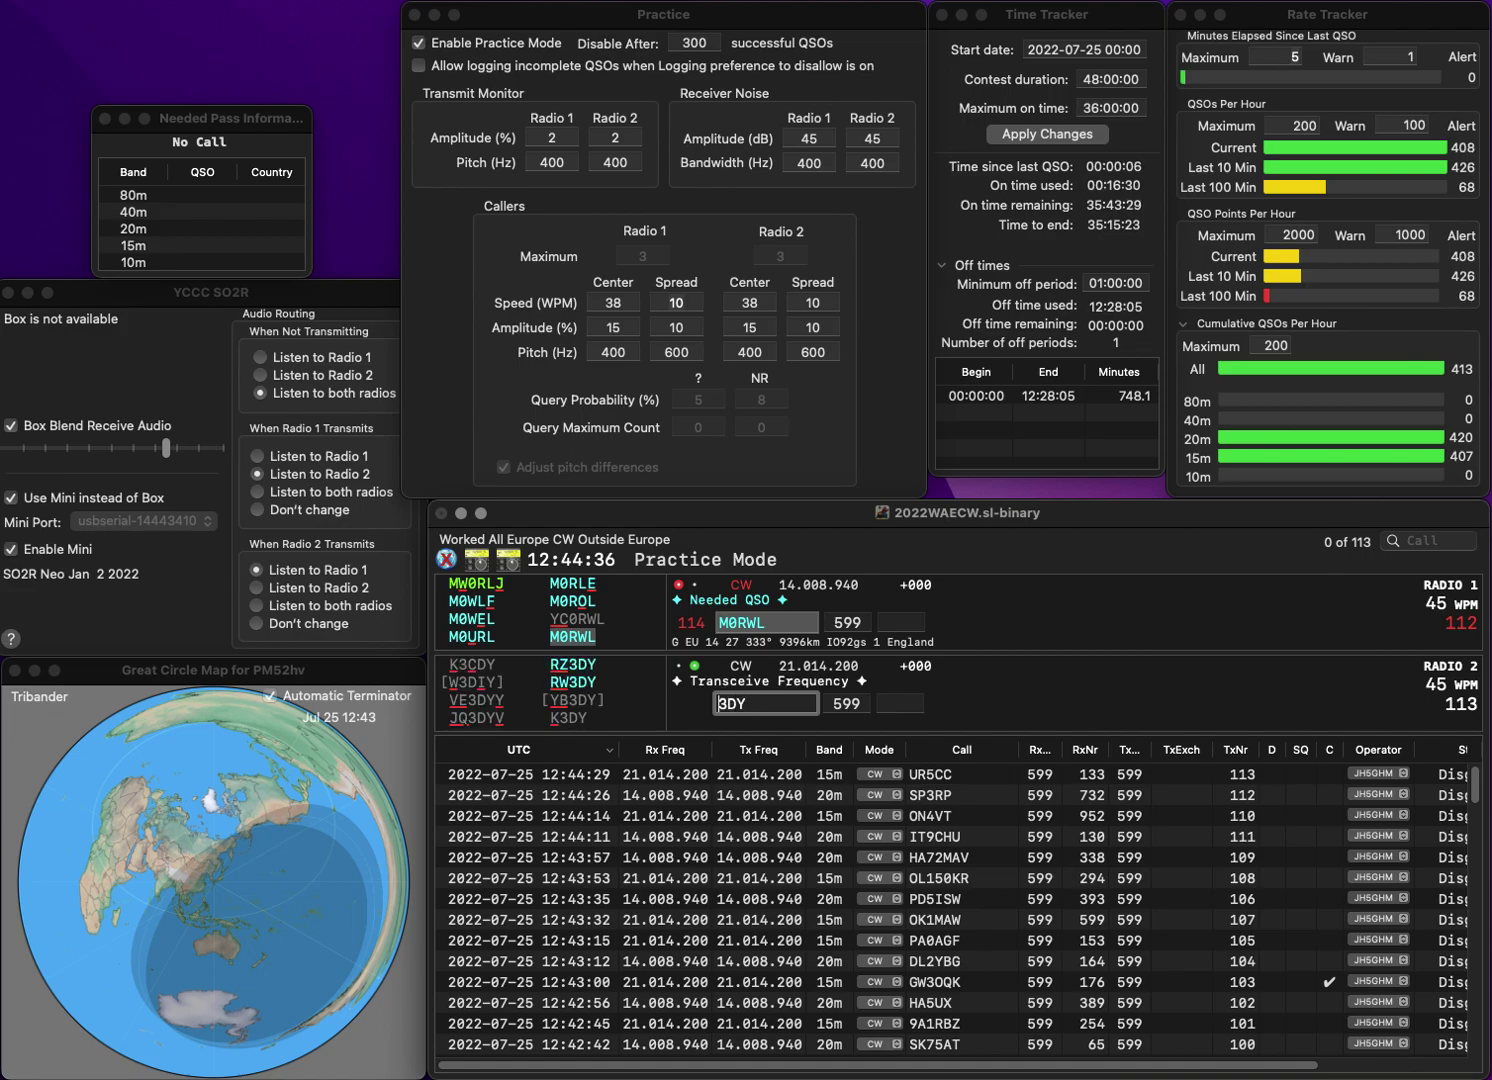
{"action": "type", "text": "RW"}
{"action": "key", "text": "Return"}
{"action": "type", "text": "23"}
{"action": "key", "text": "Return"}
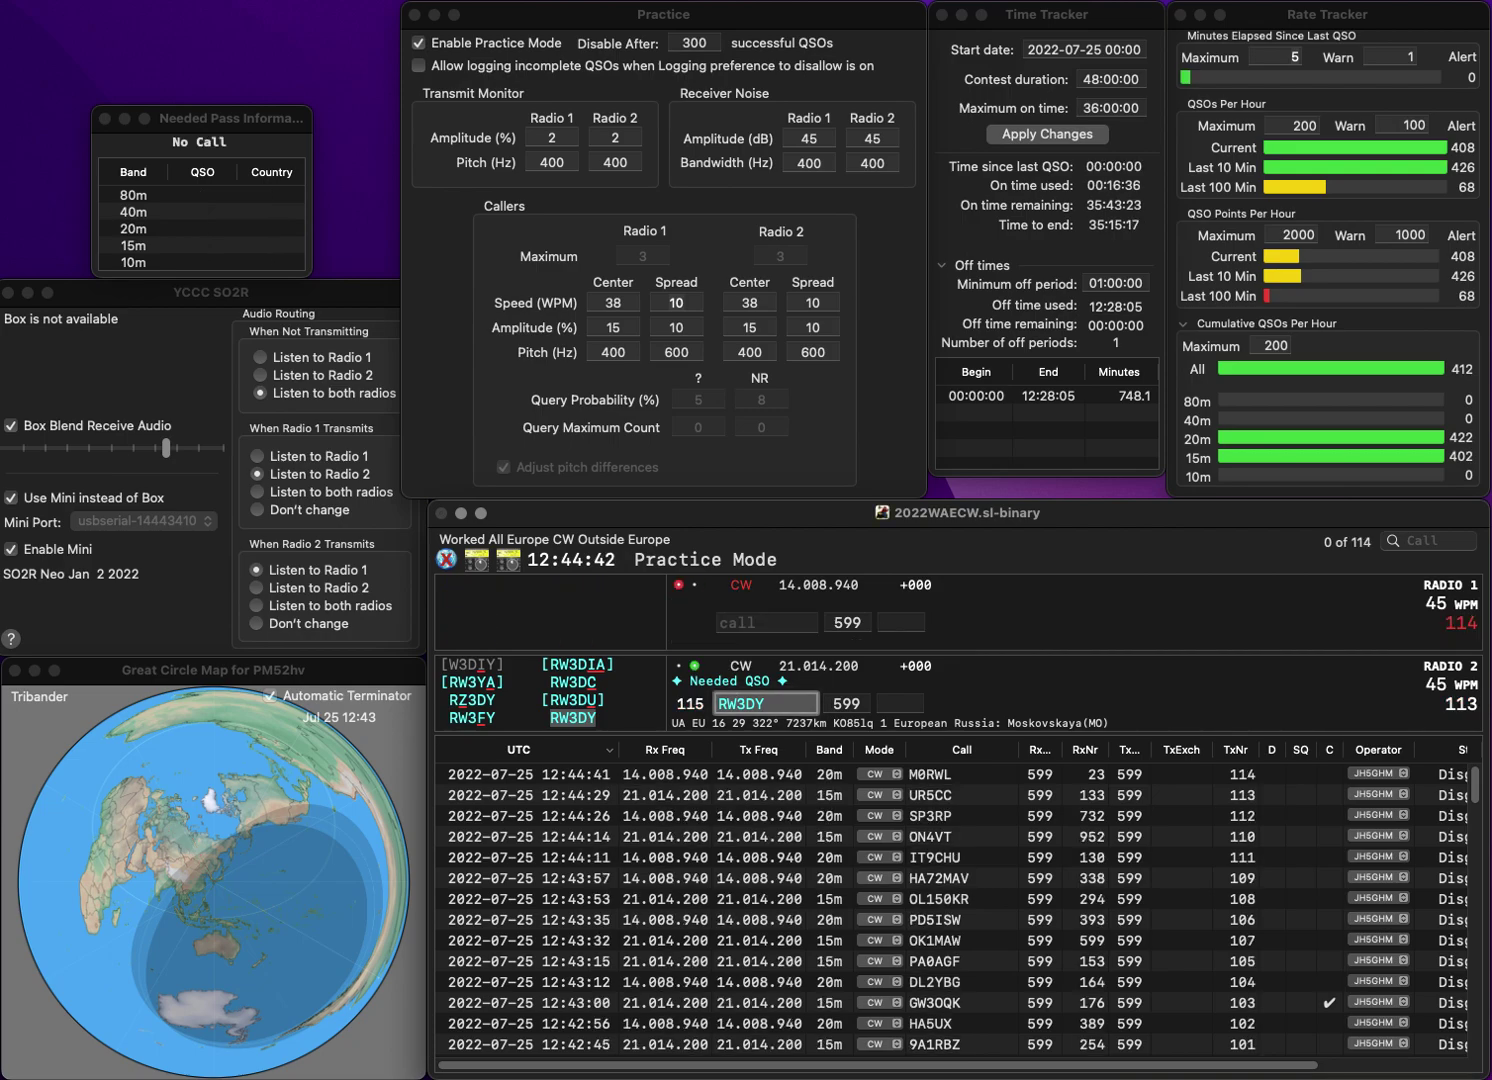
{"action": "key", "text": "space"}
{"action": "type", "text": "3"}
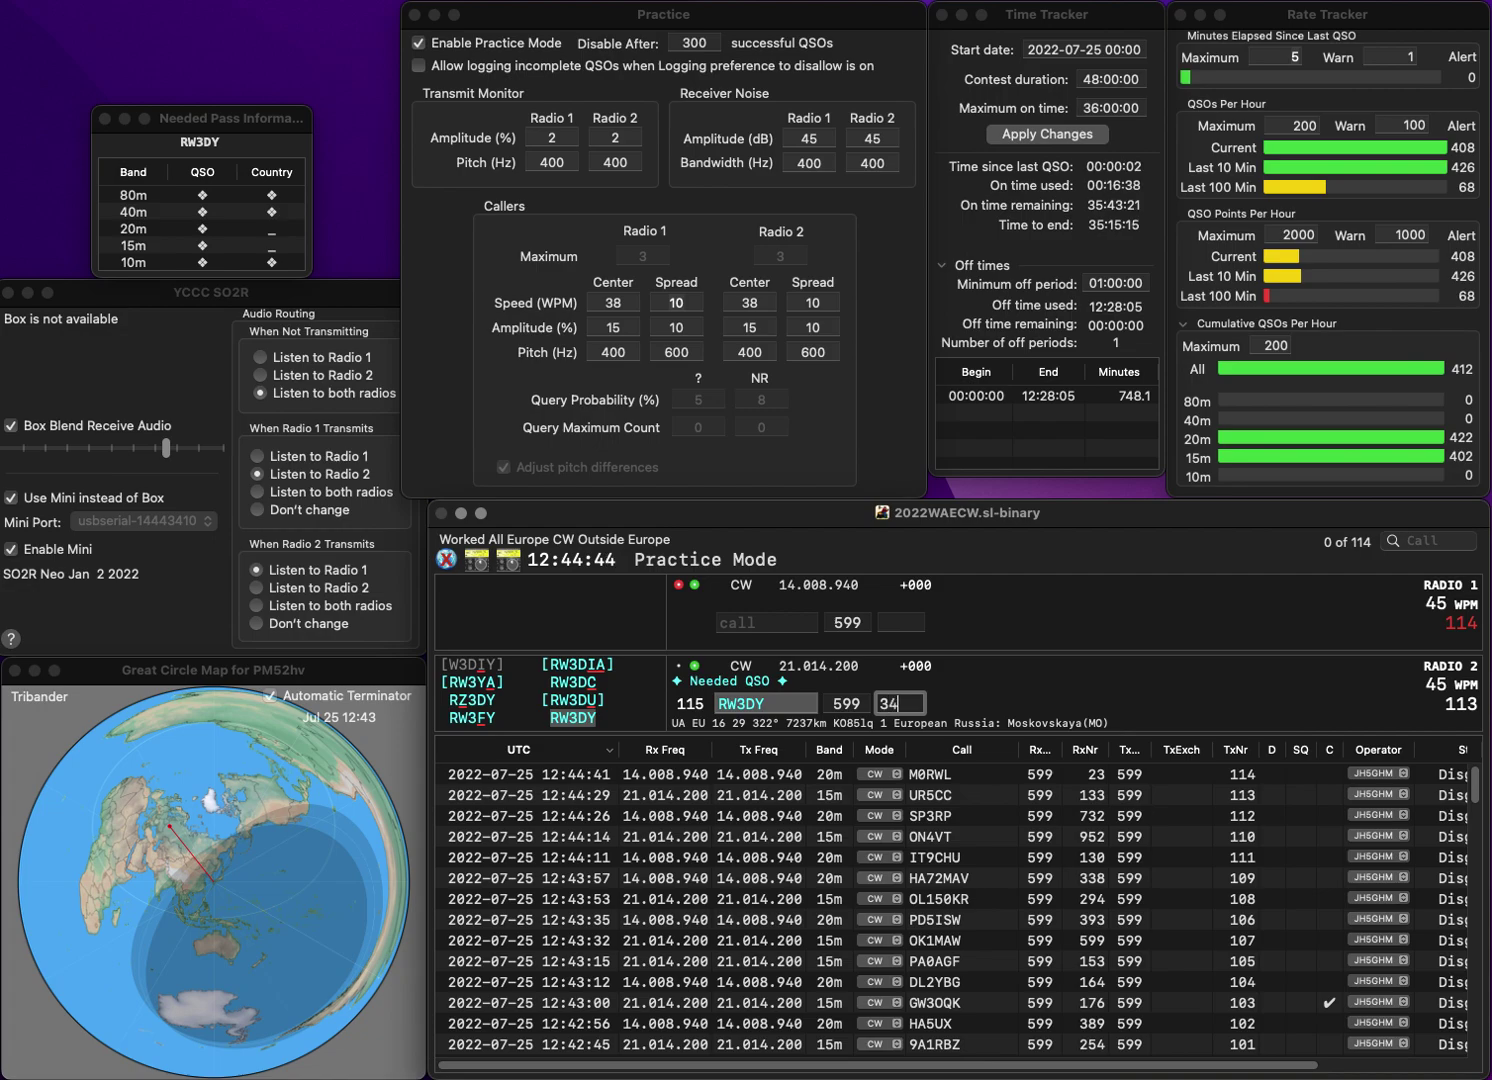
{"action": "type", "text": "4"}
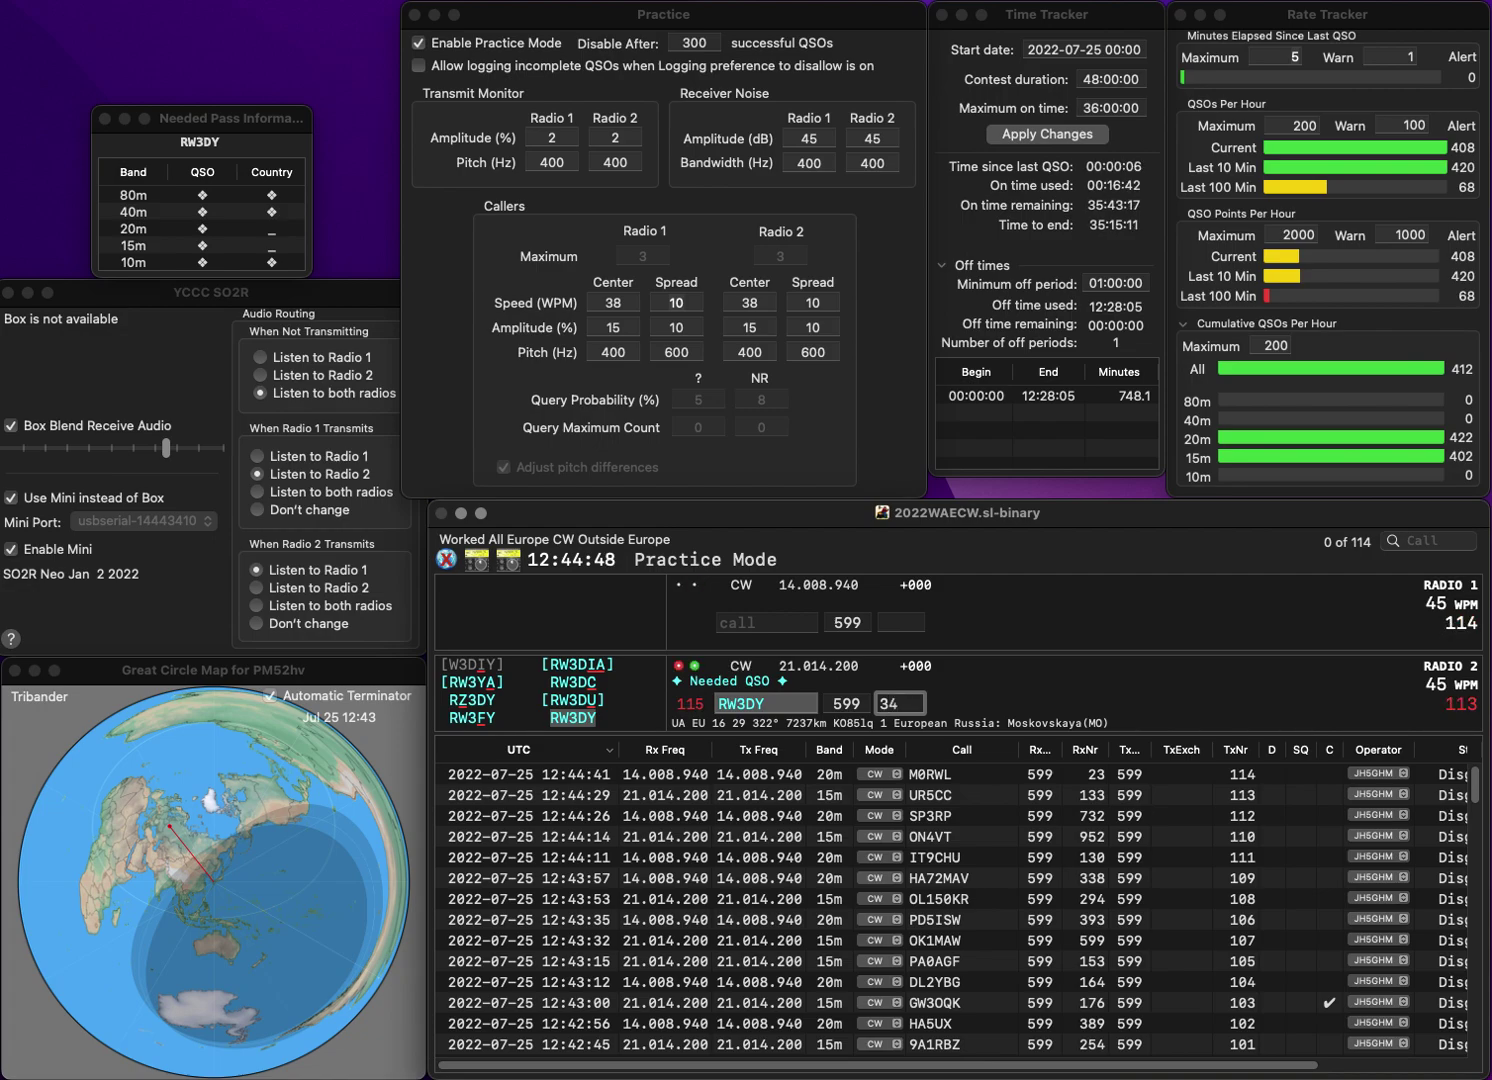
{"action": "type", "text": "2"}
{"action": "key", "text": "Return"}
{"action": "type", "text": "R2AY"}
{"action": "key", "text": "Return"}
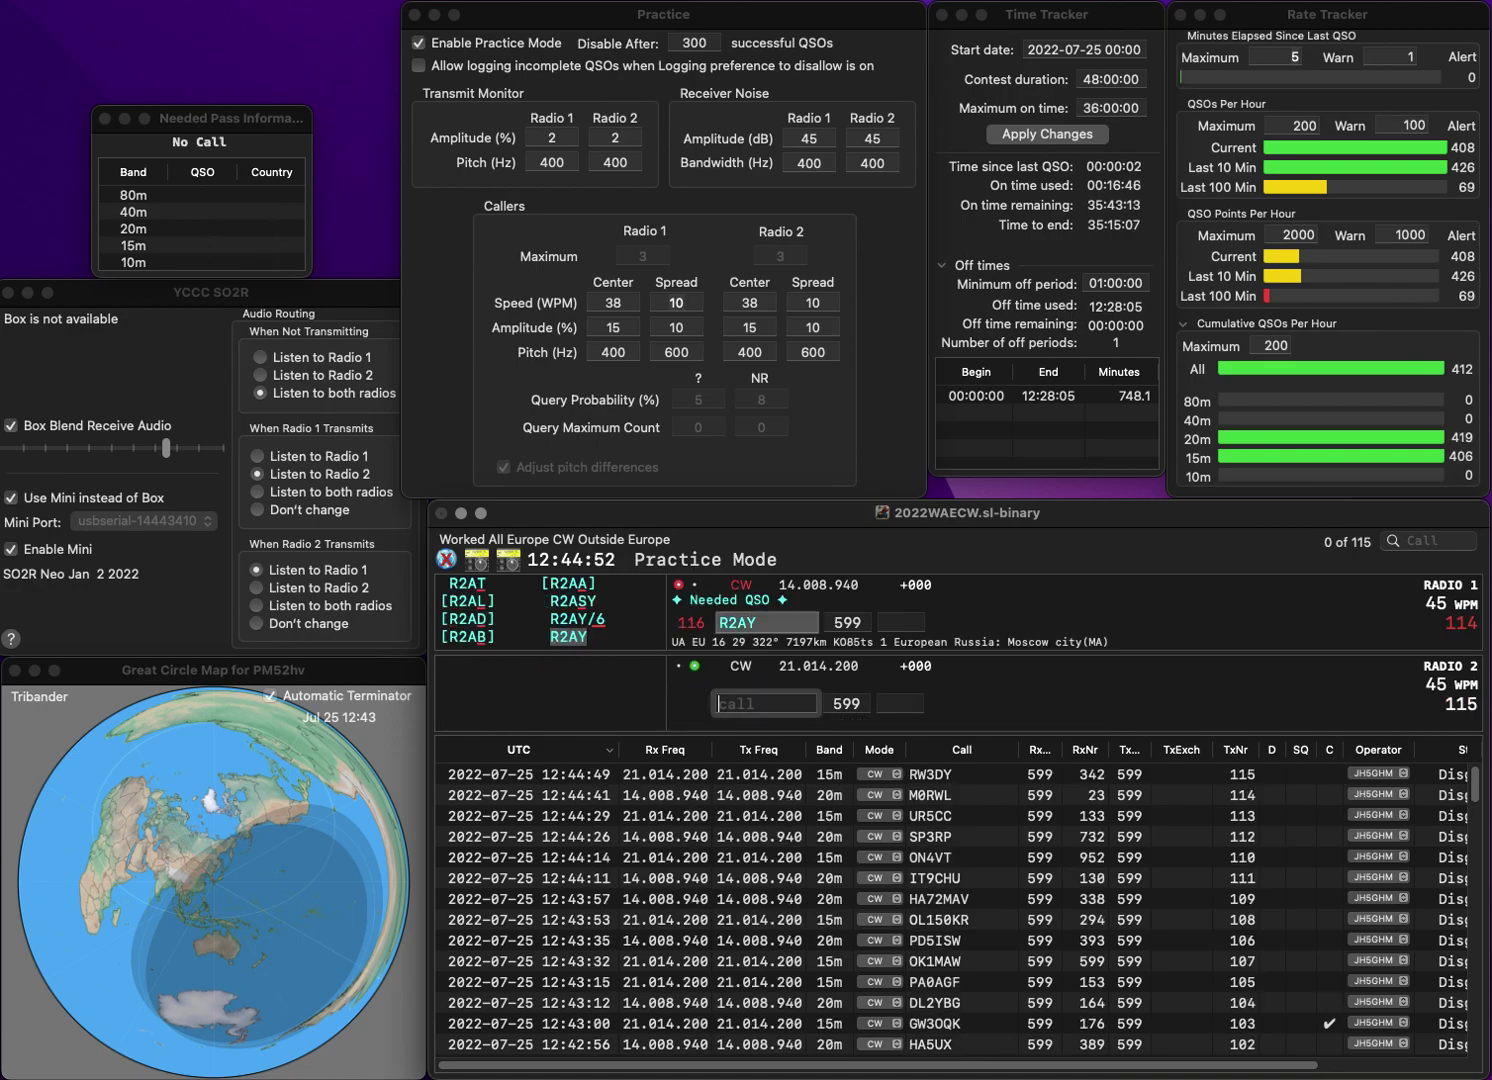
{"action": "type", "text": "LZ5RD"}
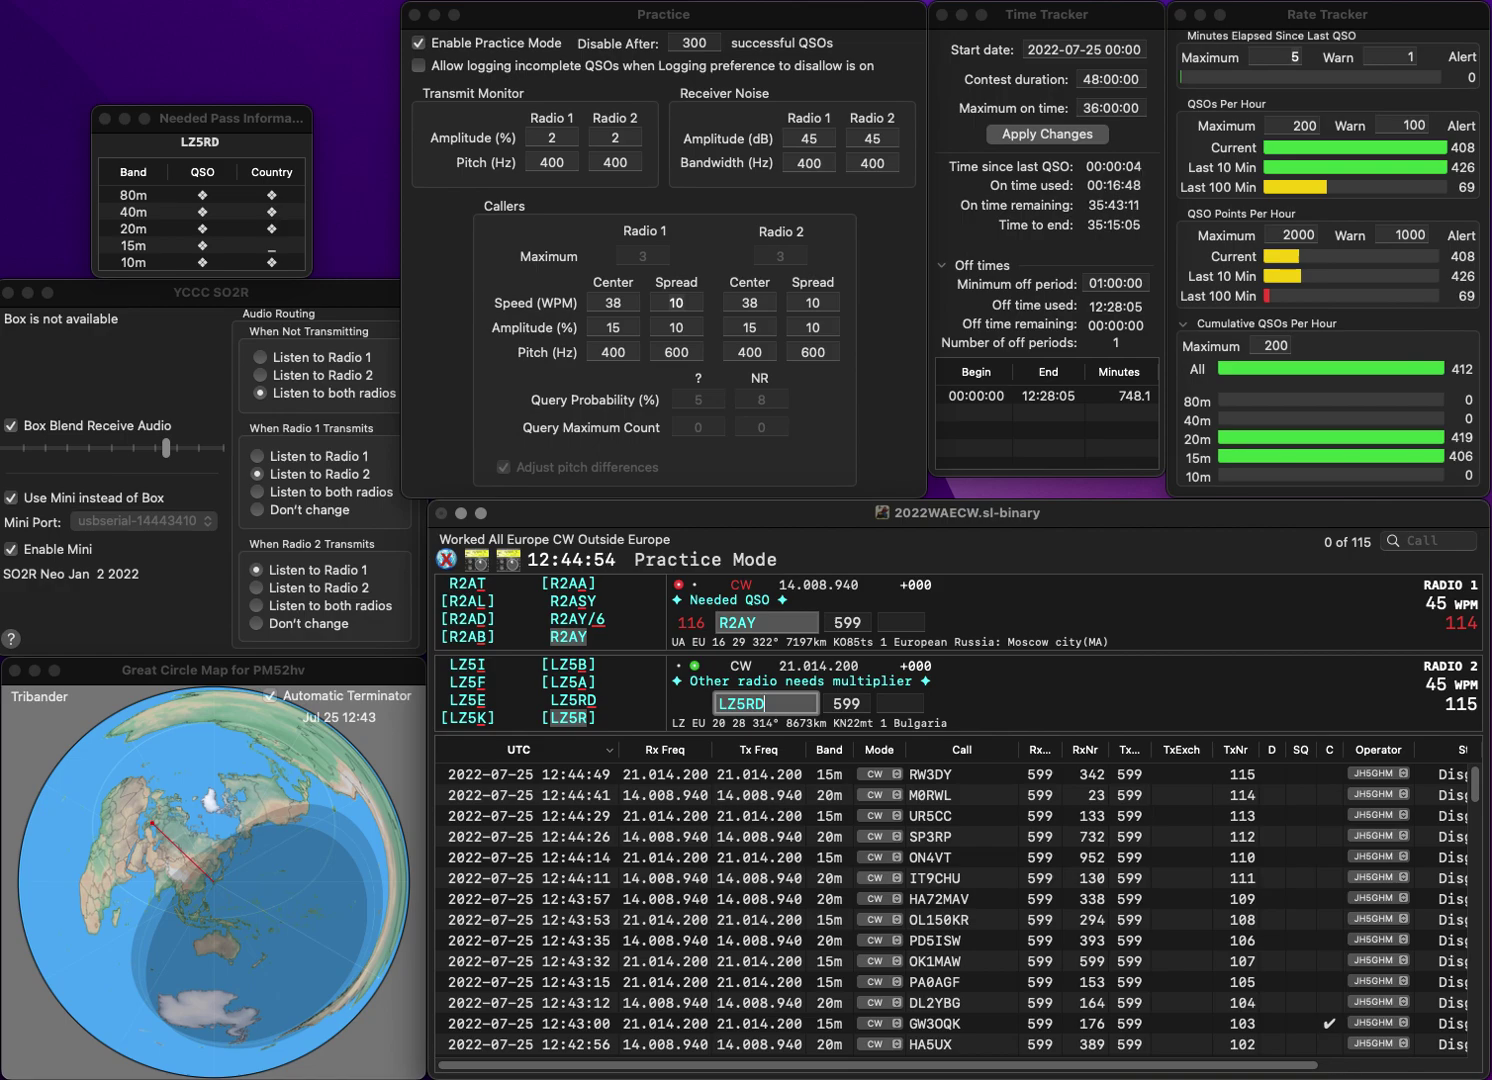
{"action": "key", "text": "Return"}
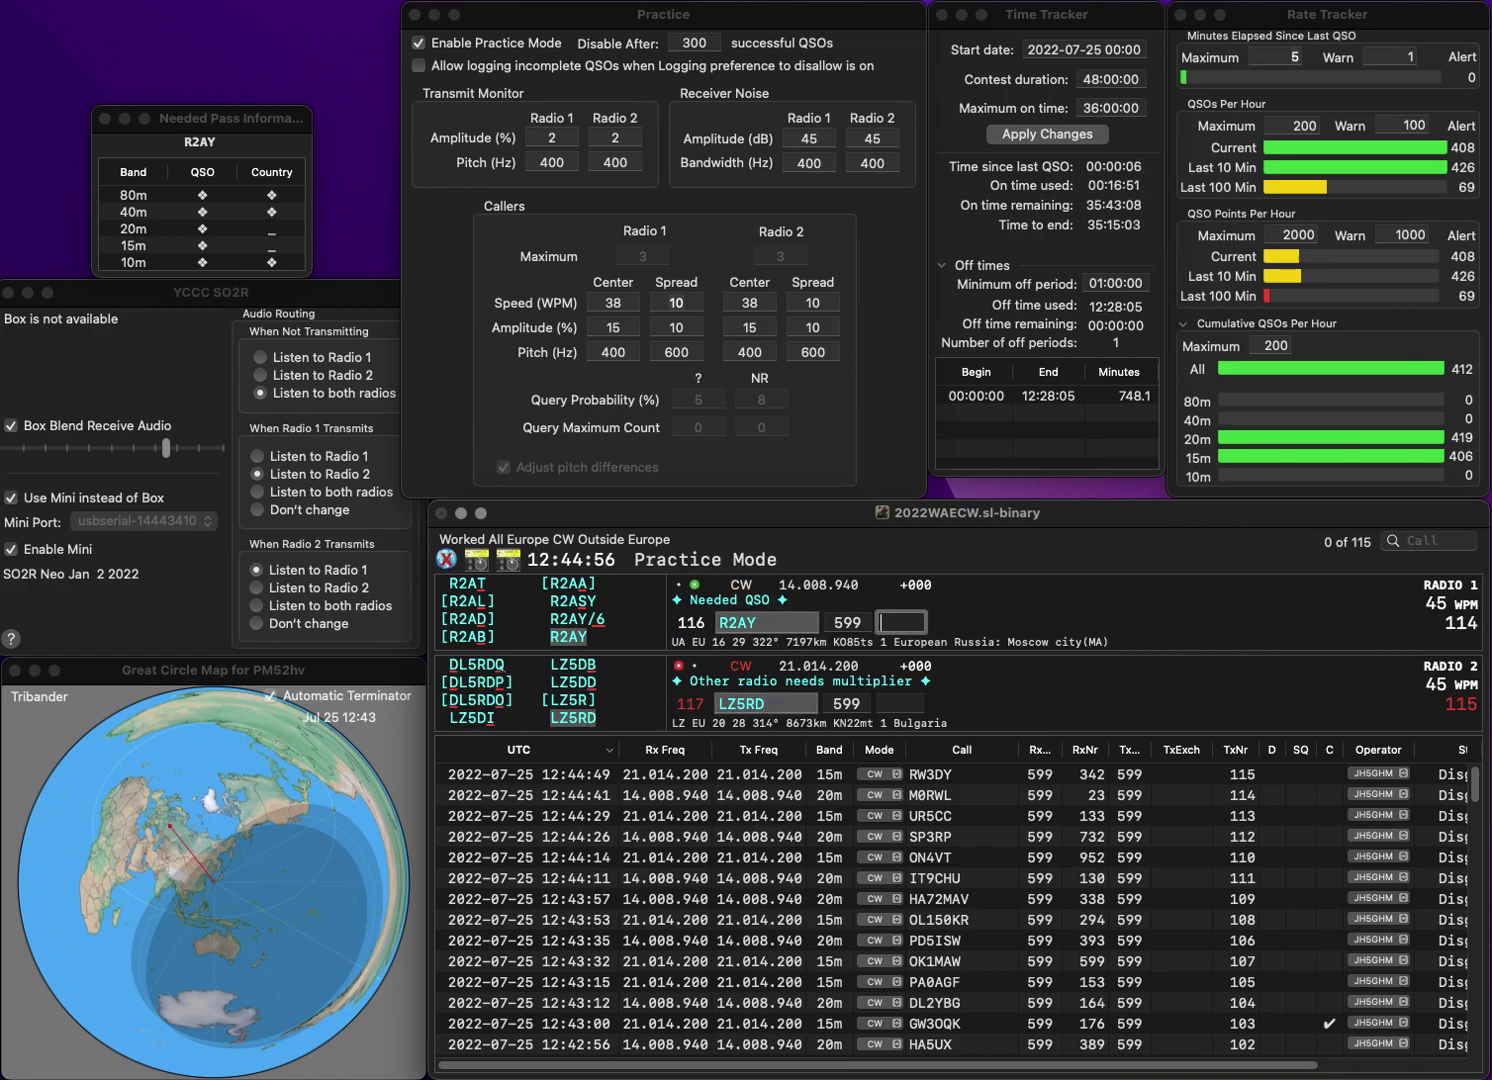
{"action": "type", "text": "331"}
{"action": "key", "text": "Return"}
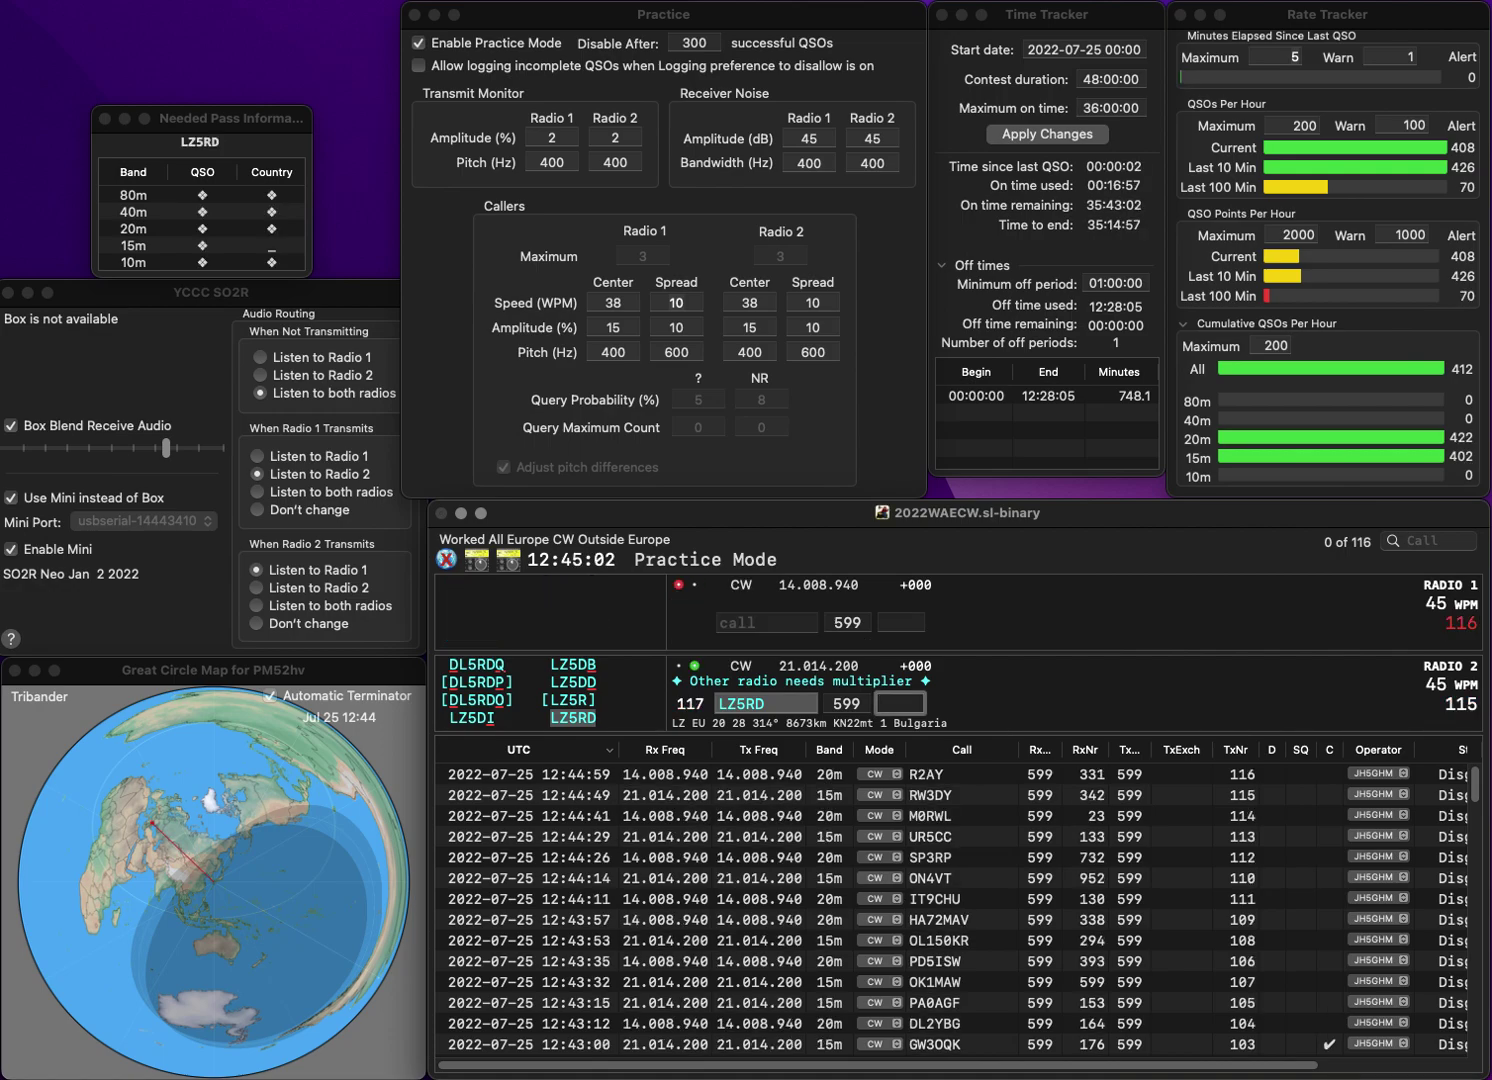
{"action": "type", "text": "272"}
{"action": "key", "text": "Return"}
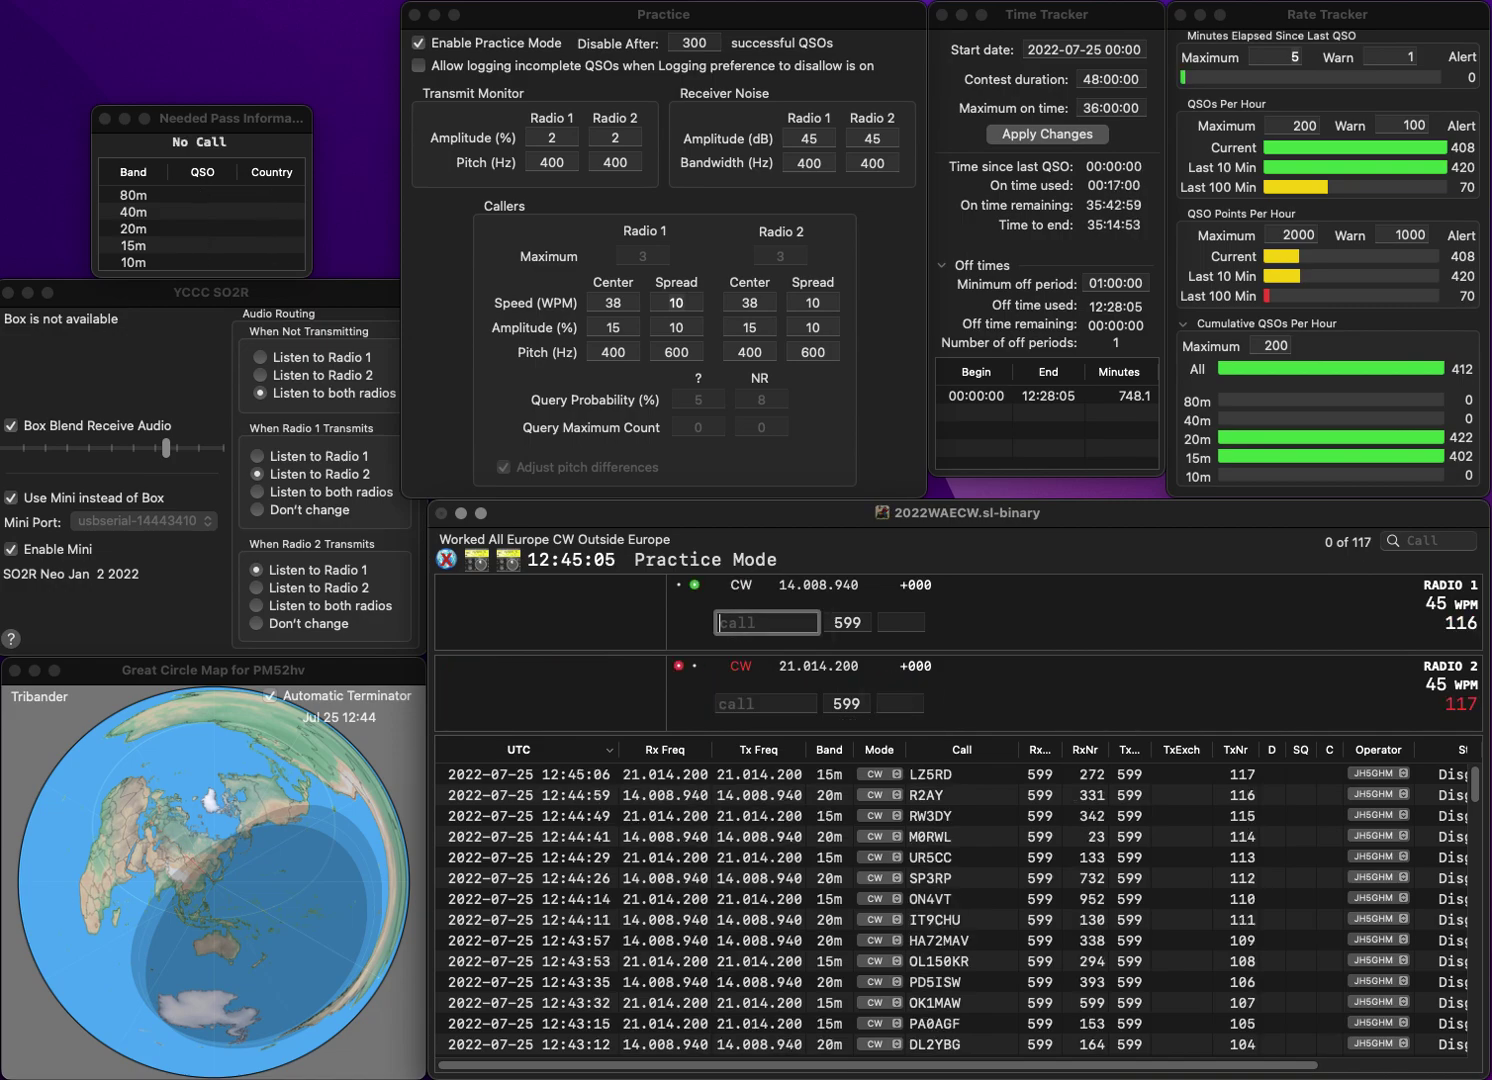
- Send the exchange to the partial call TFX/ on Radio 1 and answer M7WOB on Radio 2
{"action": "type", "text": "TFX/"}
{"action": "key", "text": "Return"}
{"action": "type", "text": "WOB"}
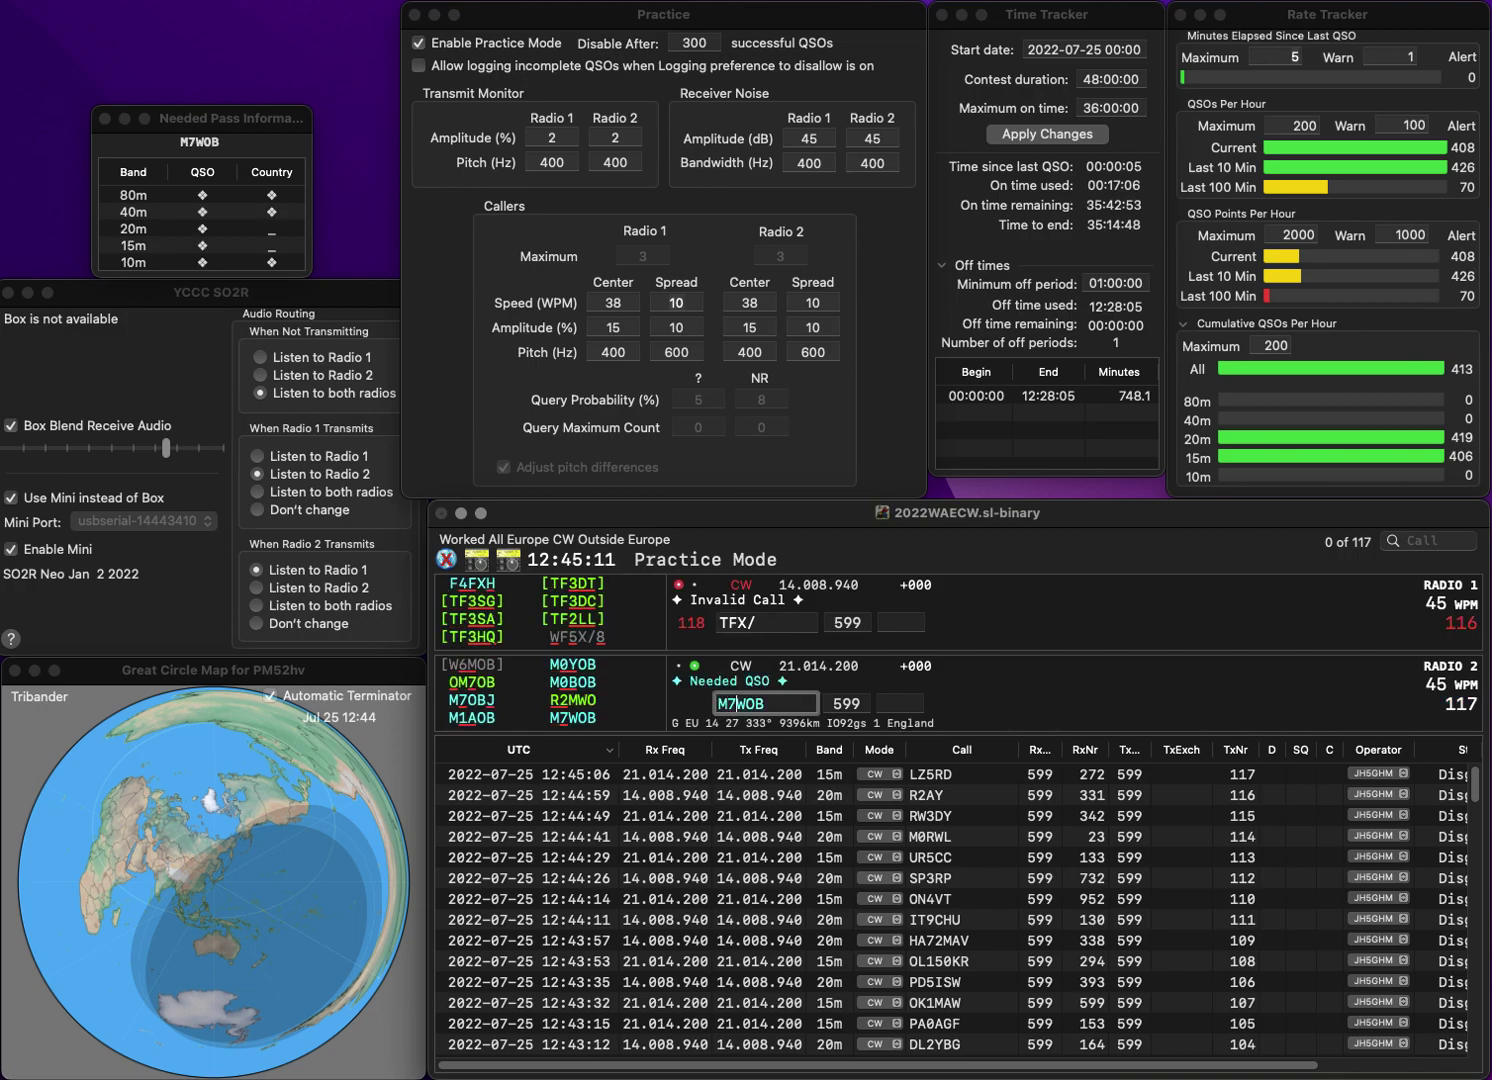
{"action": "type", "text": "7"}
{"action": "key", "text": "Return"}
{"action": "type", "text": "RN5PX"}
{"action": "key", "text": "BackSpace"}
{"action": "type", "text": "/P"}
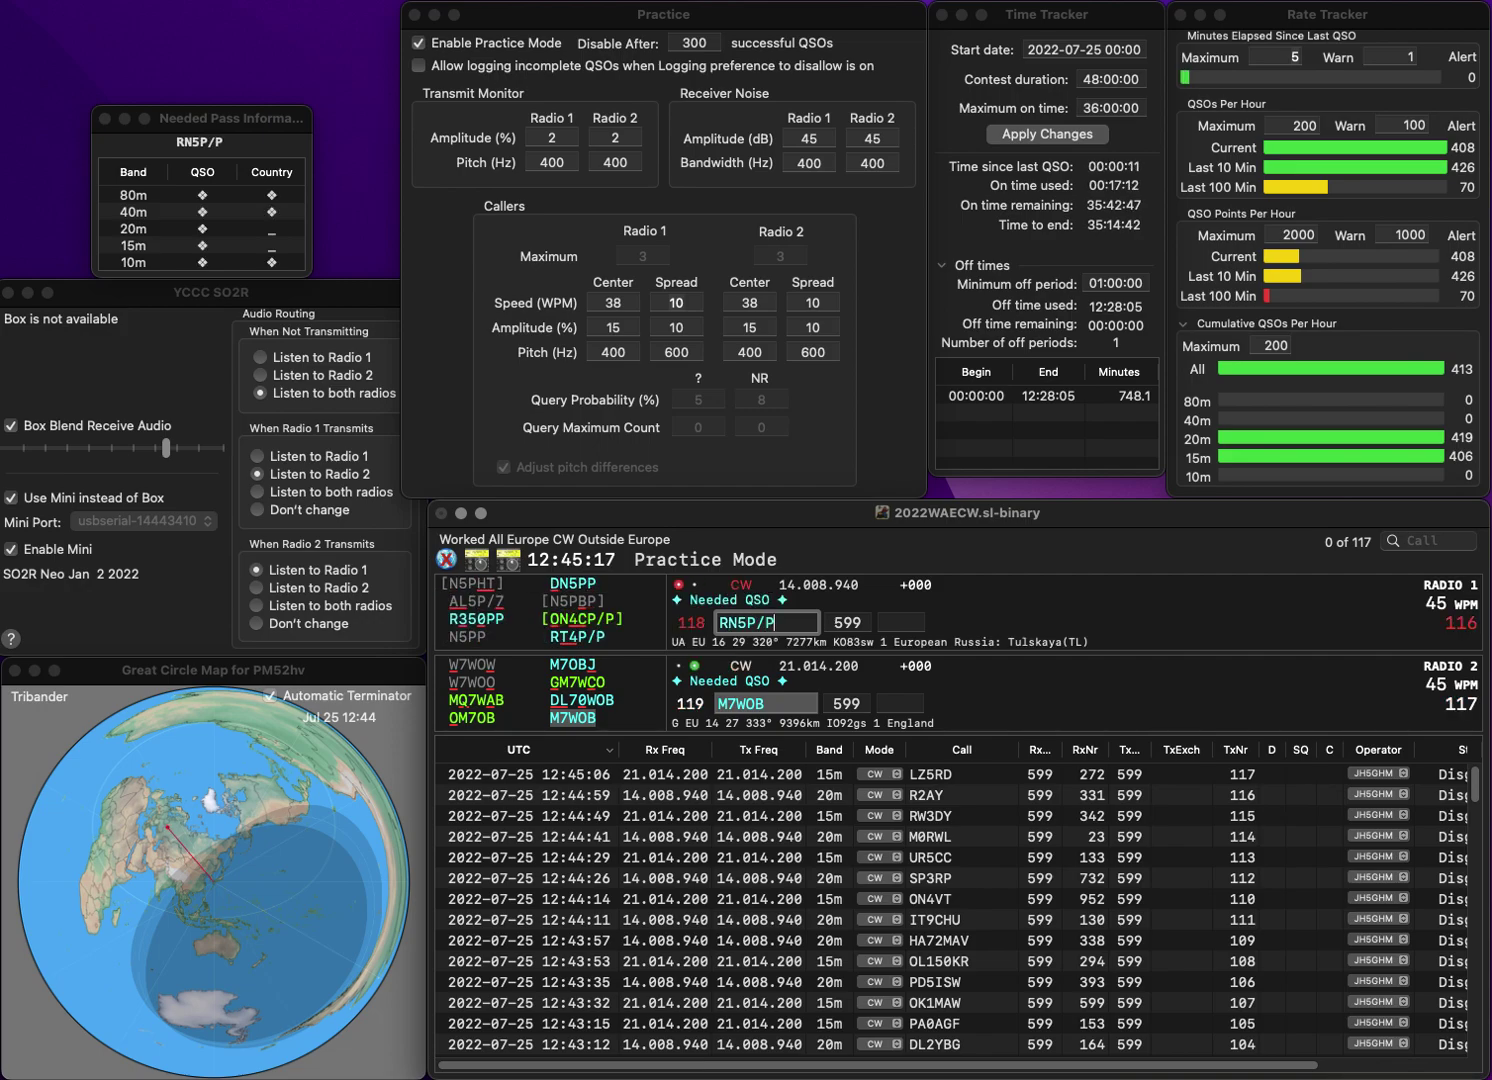
{"action": "type", "text": "711"}
{"action": "key", "text": "Return"}
- Correct the Radio 1 call to RT4P/P and resend the exchange to that station
{"action": "key", "text": "Right"}
{"action": "key", "text": "Right"}
{"action": "key", "text": "BackSpace"}
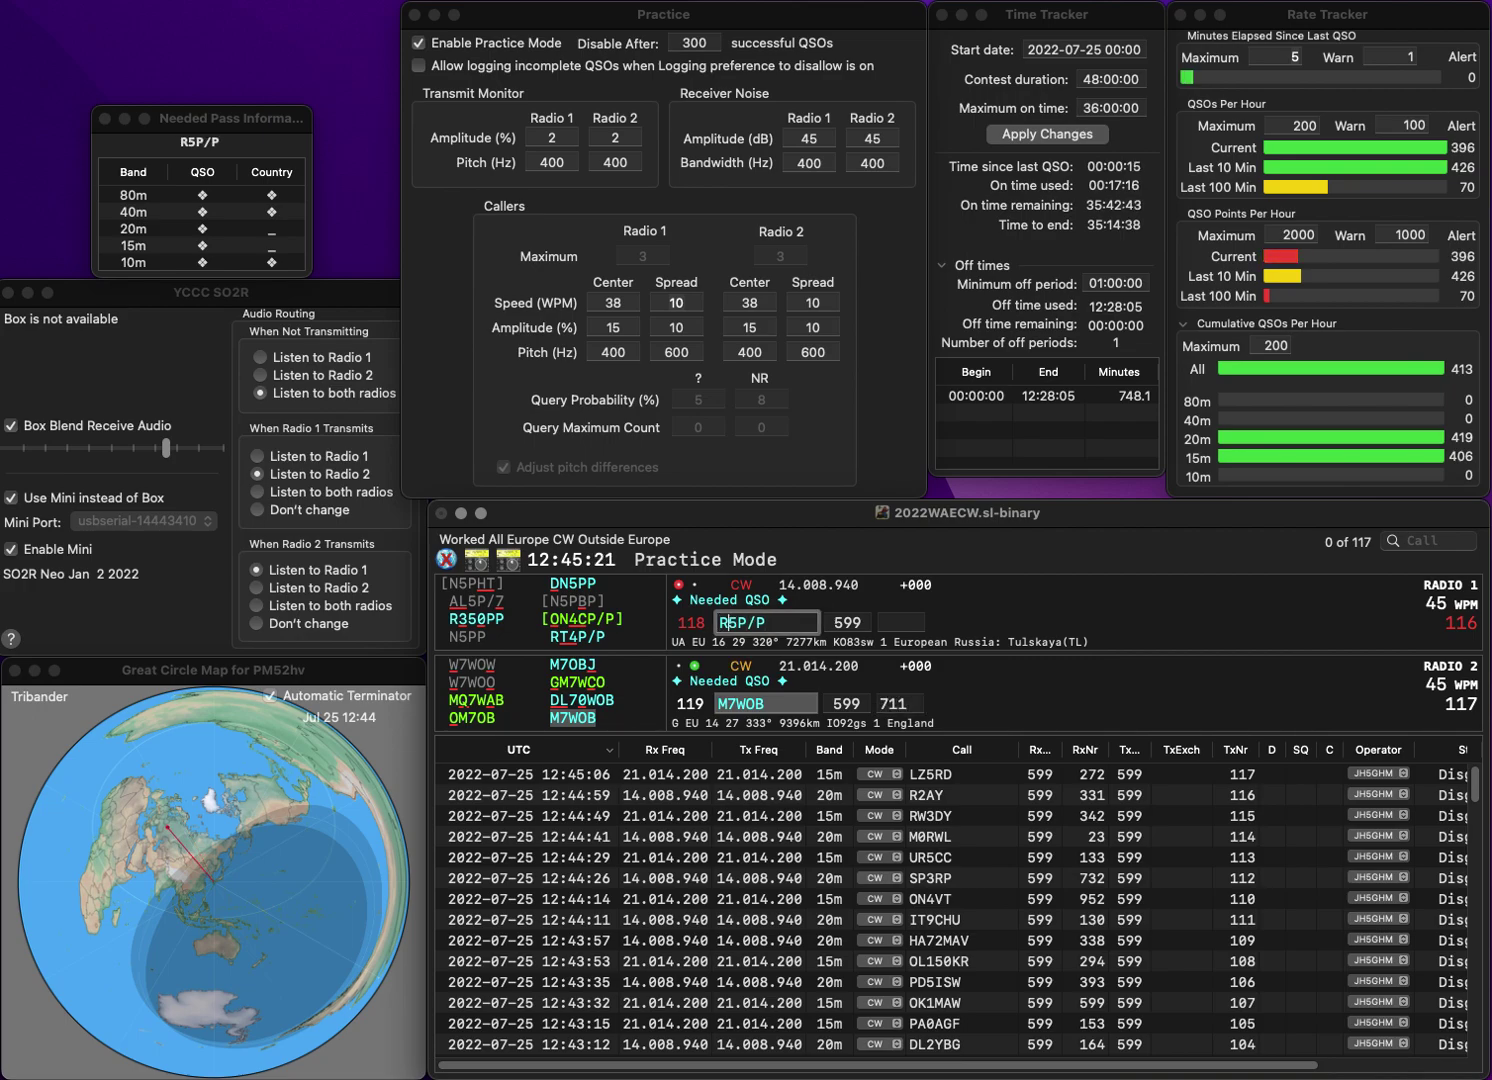
{"action": "type", "text": "T4"}
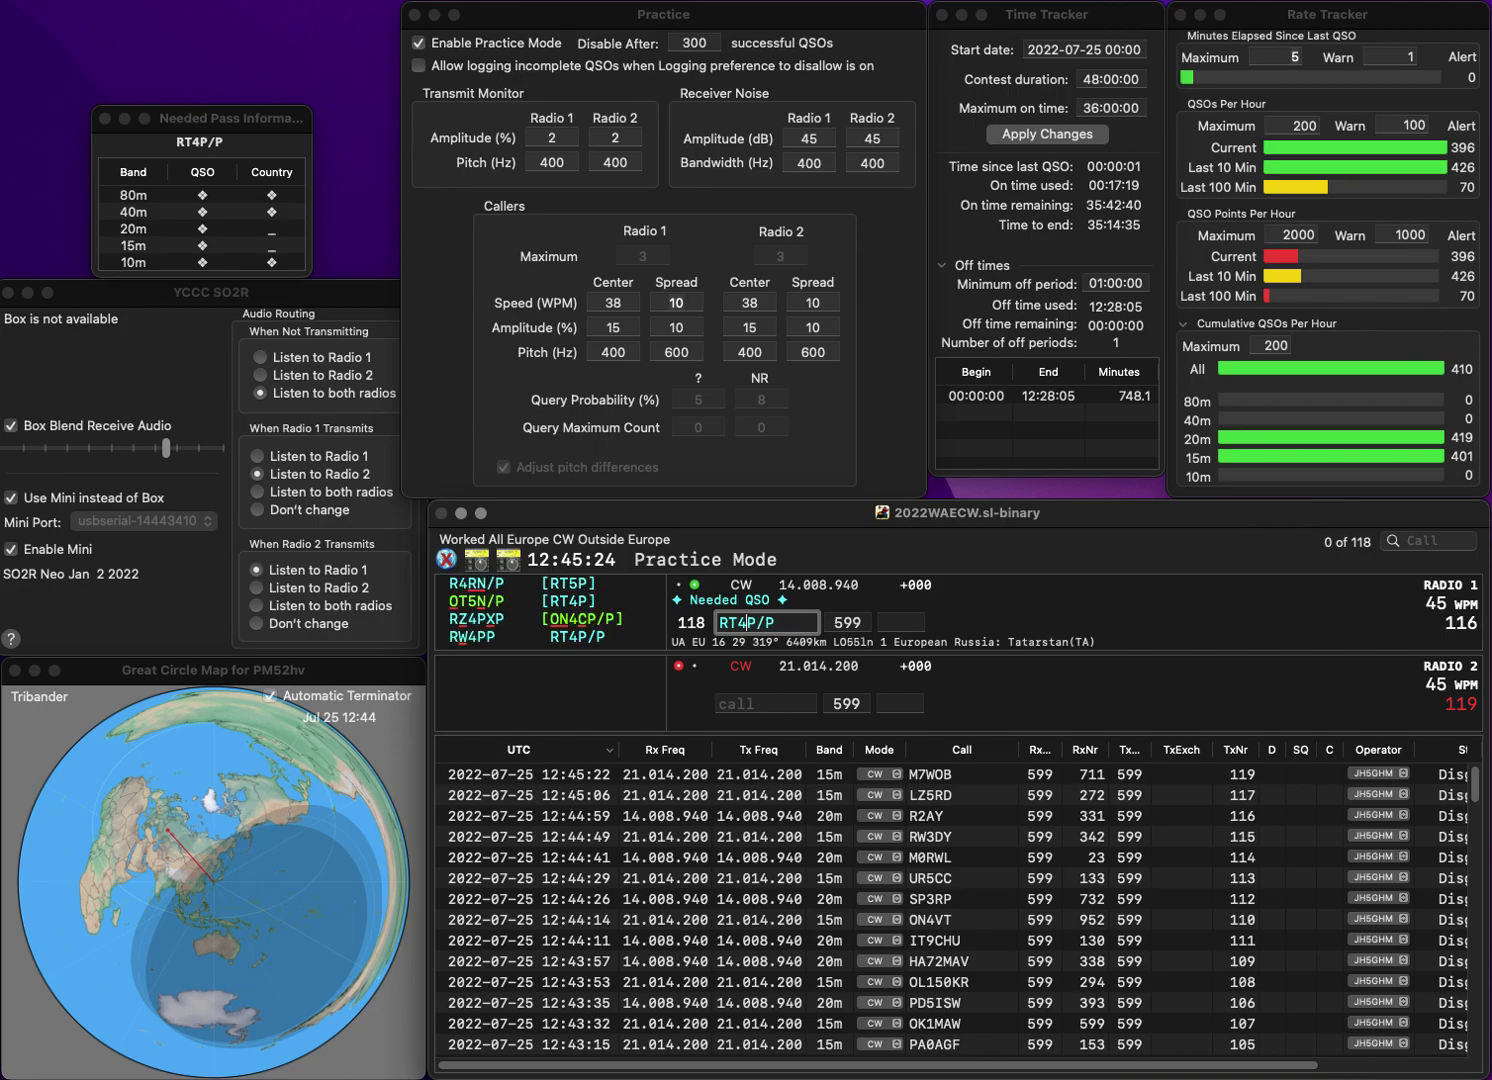
{"action": "key", "text": "Delete"}
{"action": "type", "text": "4"}
{"action": "key", "text": "Return"}
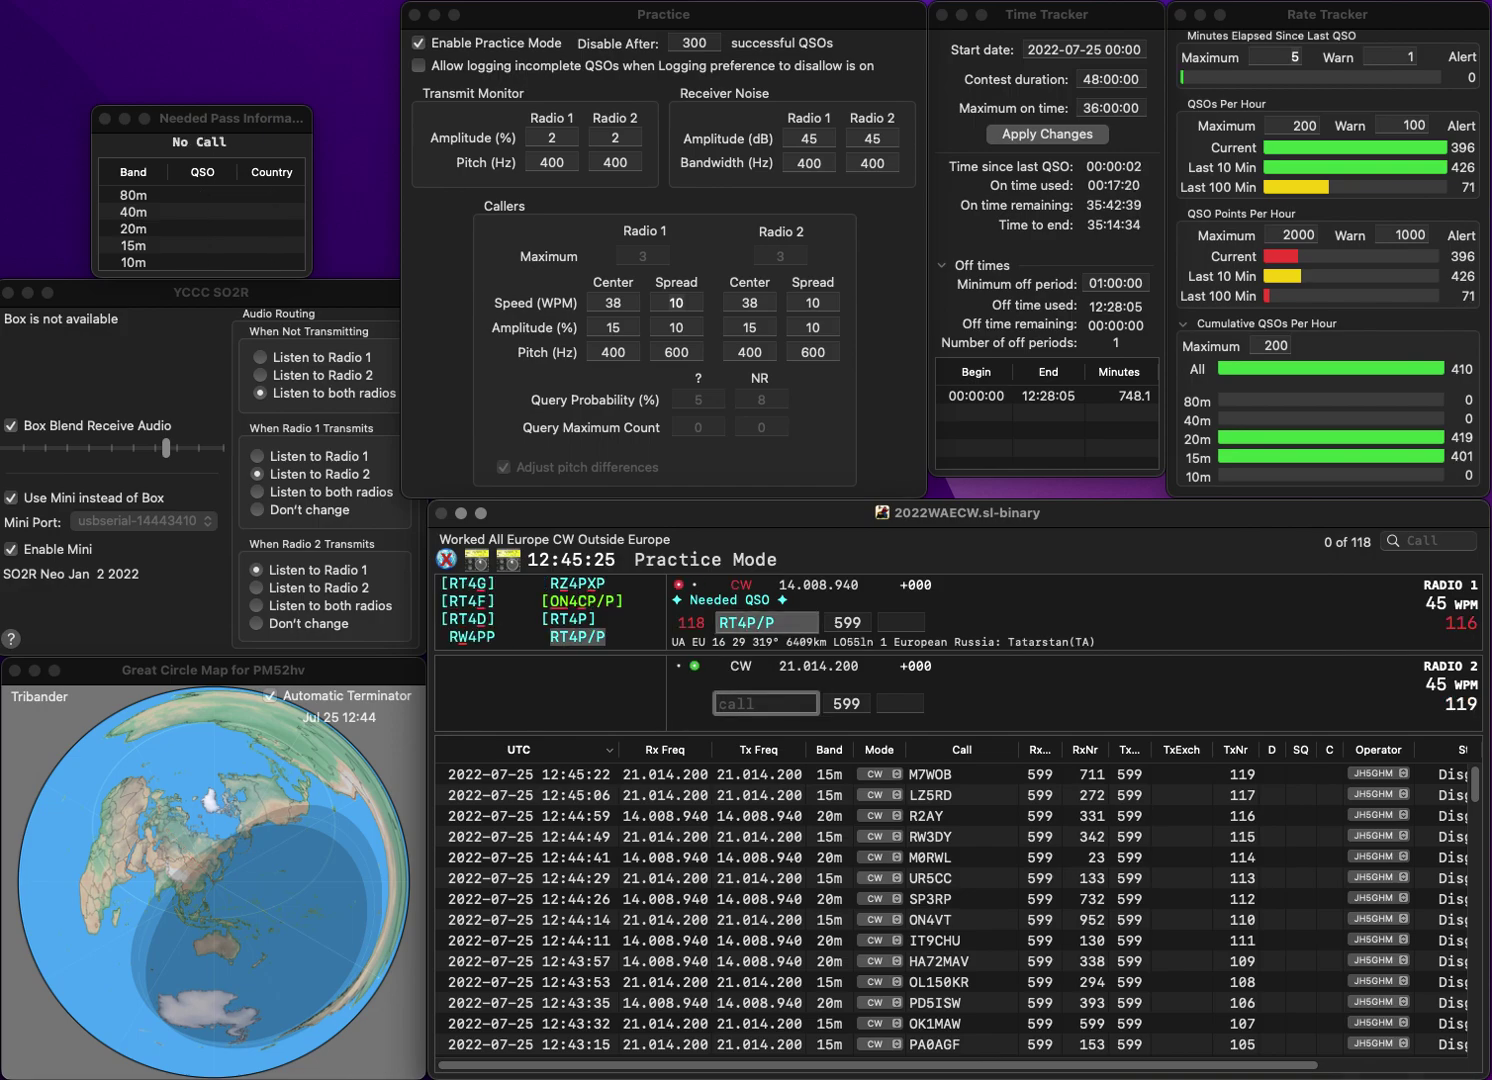
{"action": "type", "text": "EX"}
{"action": "key", "text": "Return"}
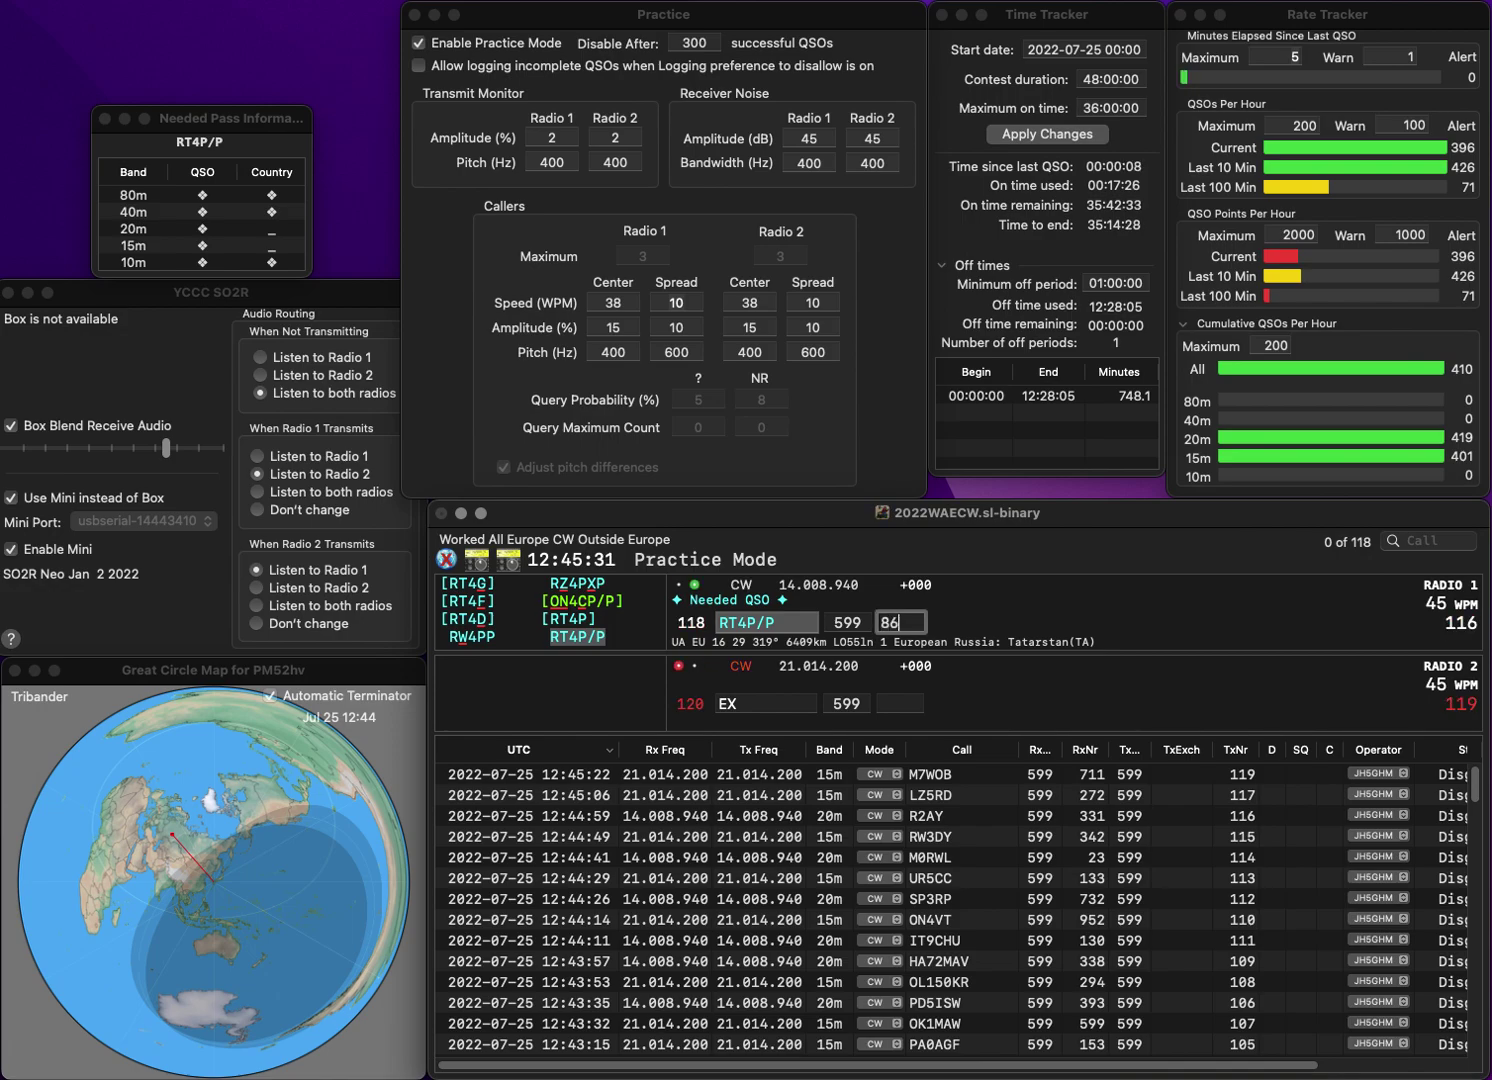
{"action": "type", "text": "867"}
{"action": "key", "text": "Return"}
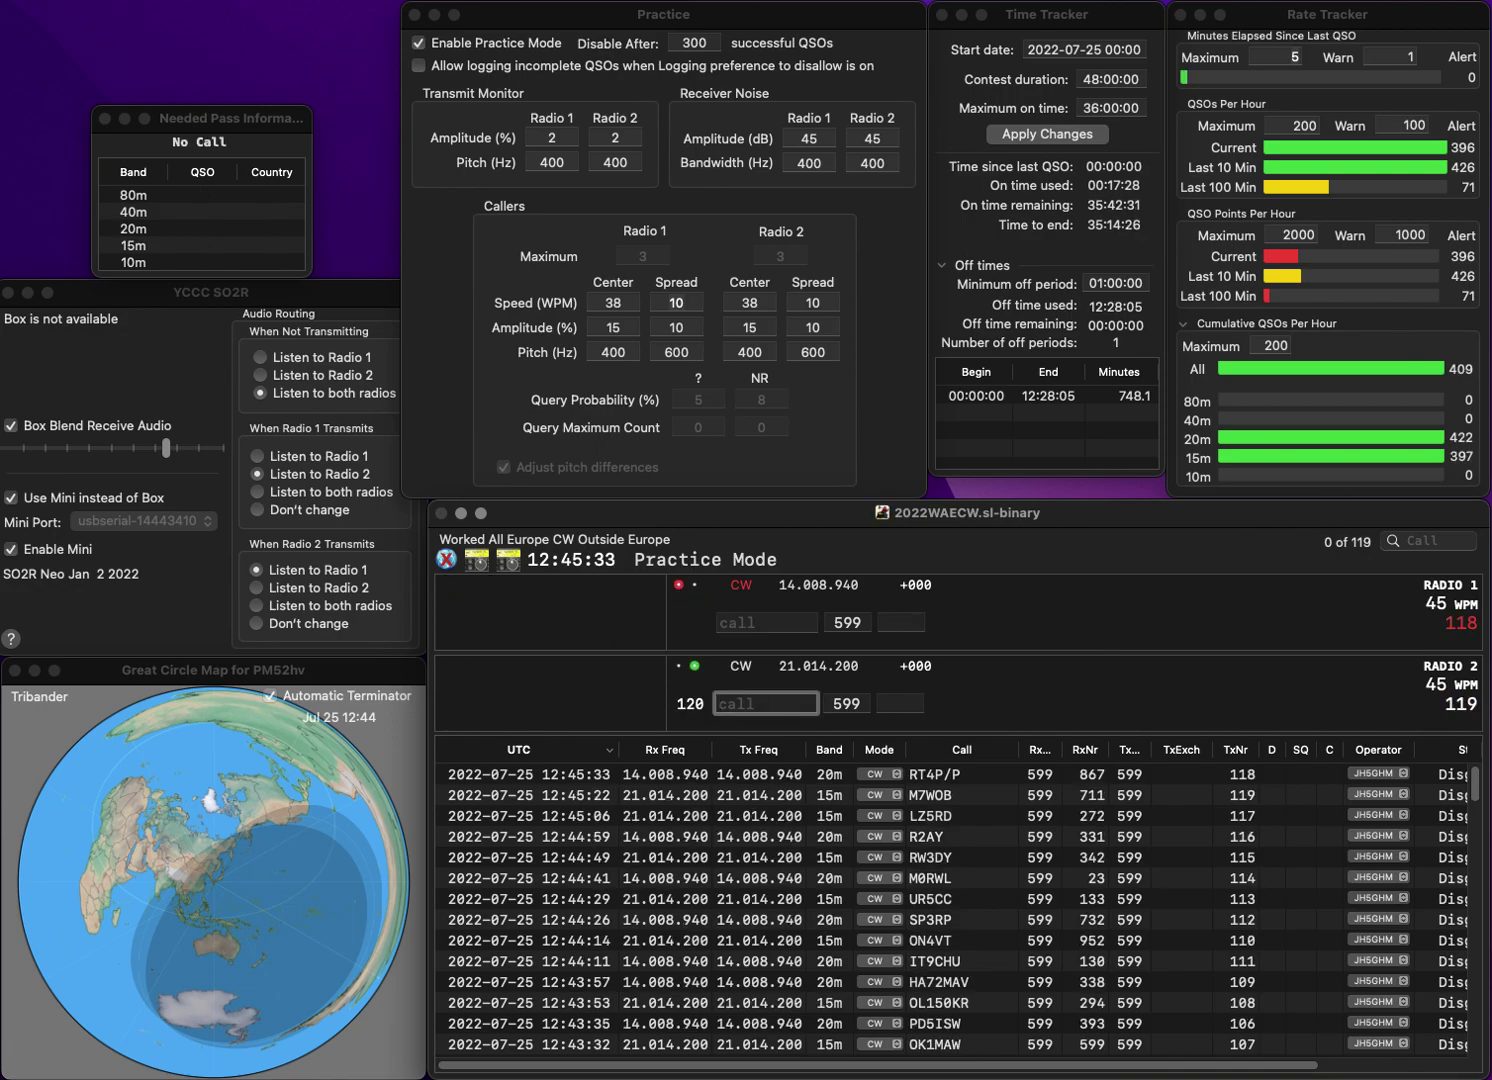
- Answer OL1X on Radio 2 and G8PGO on Radio 1, sending each station the exchange
{"action": "type", "text": "OLL1X"}
{"action": "key", "text": "Delete"}
{"action": "key", "text": "Delete"}
{"action": "type", "text": "O"}
{"action": "key", "text": "Return"}
{"action": "type", "text": "G8"}
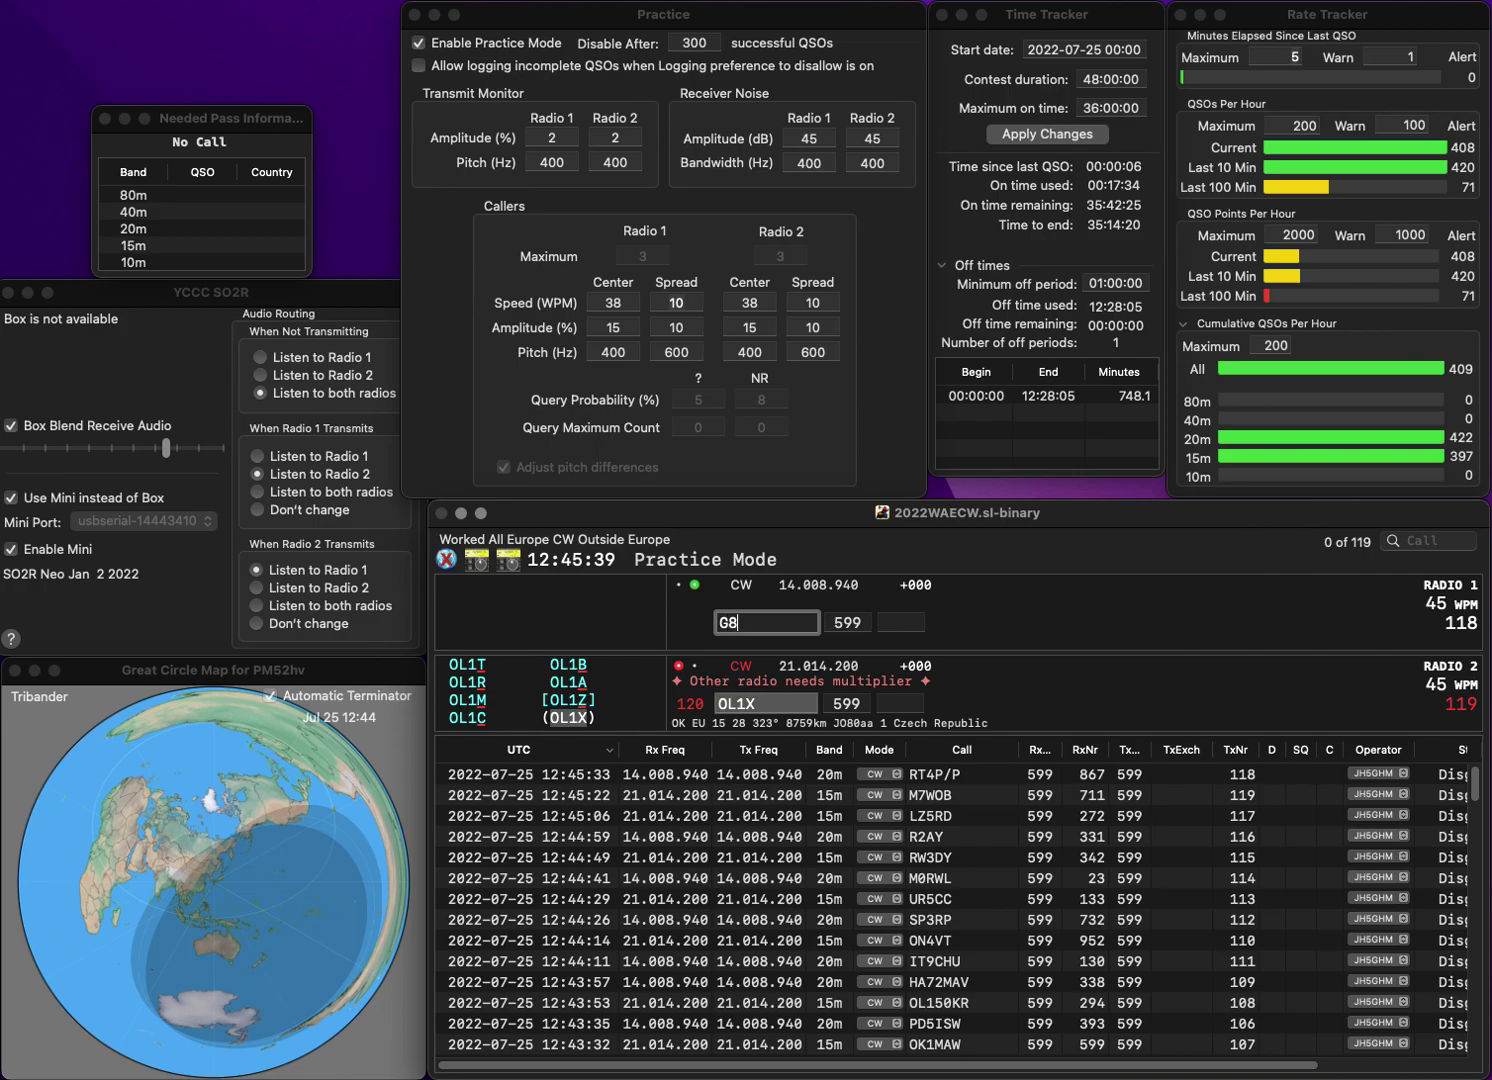
{"action": "type", "text": "PGO"}
{"action": "key", "text": "Return"}
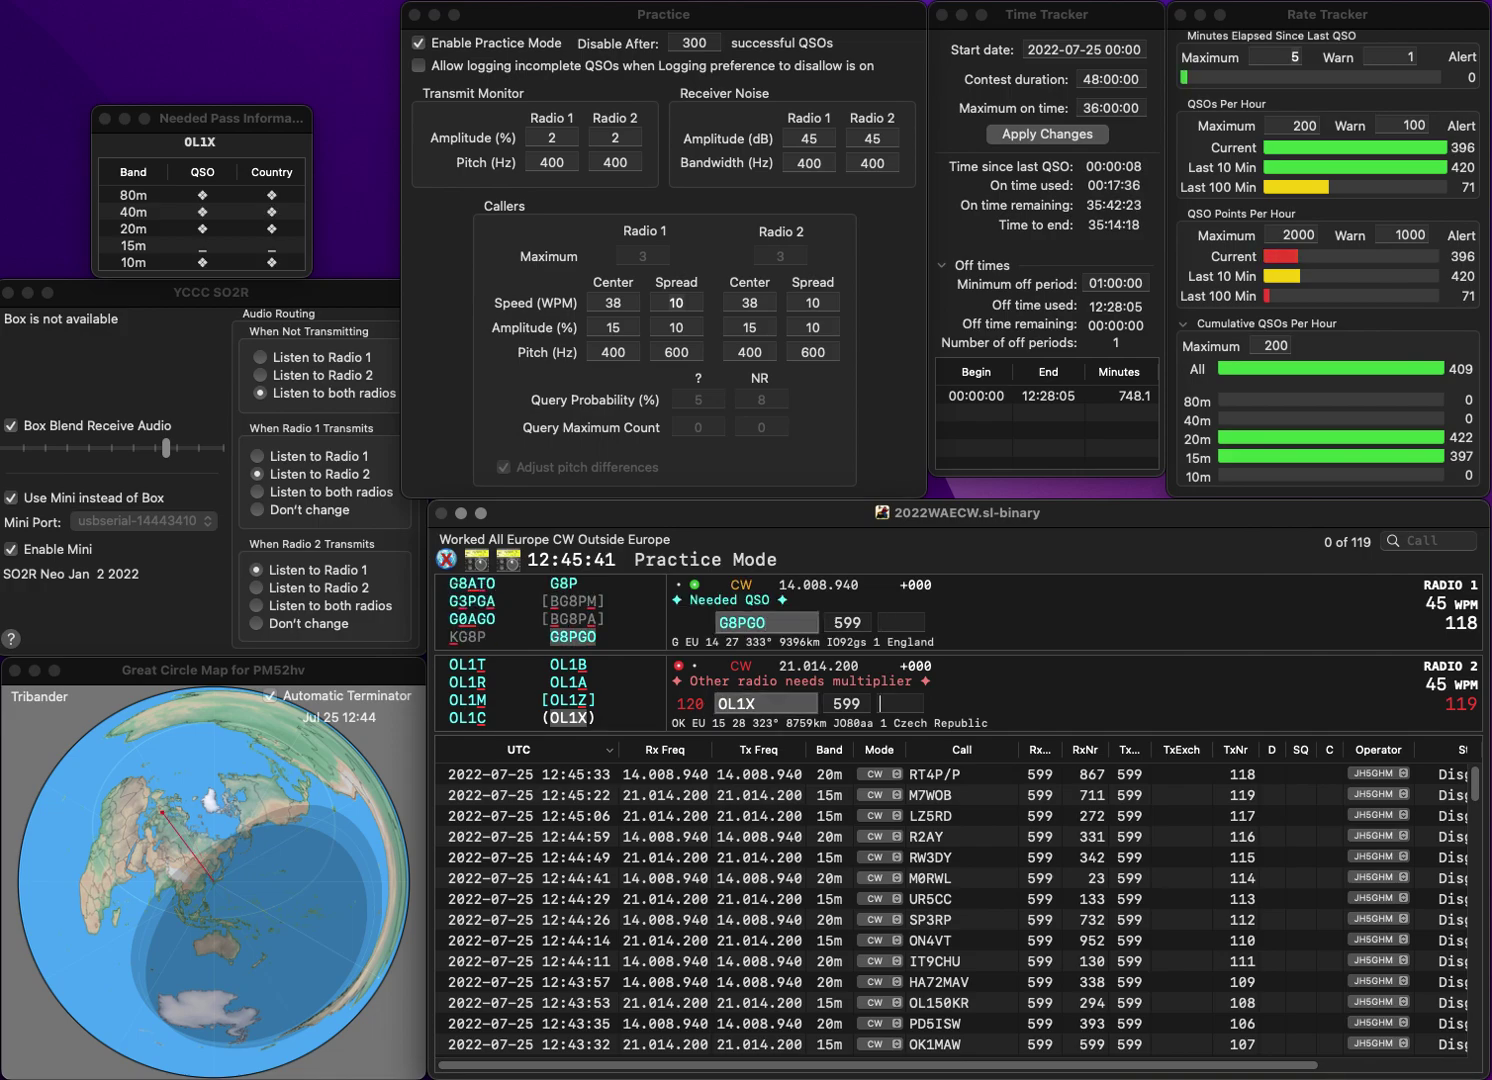
{"action": "key", "text": "Return"}
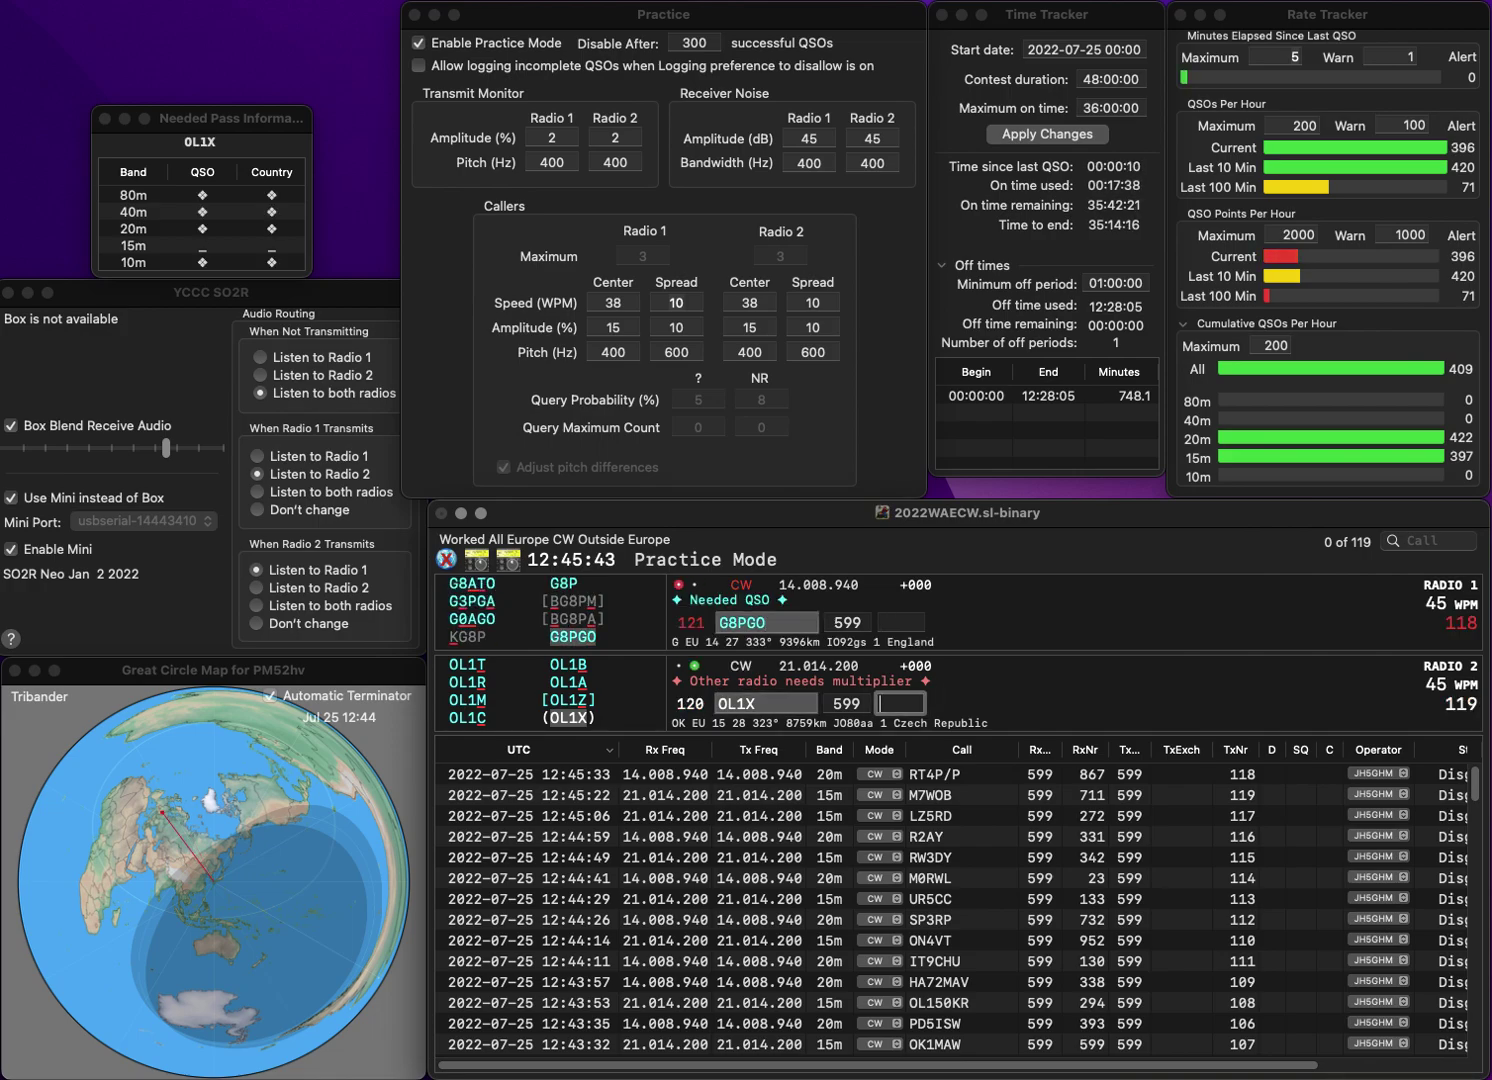
- Correct the Radio 2 call to OR1X and resend the exchange to that station
{"action": "key", "text": "space"}
{"action": "key", "text": "Left"}
{"action": "key", "text": "Left"}
{"action": "key", "text": "BackSpace"}
{"action": "type", "text": "R"}
{"action": "key", "text": "shift+Tab"}
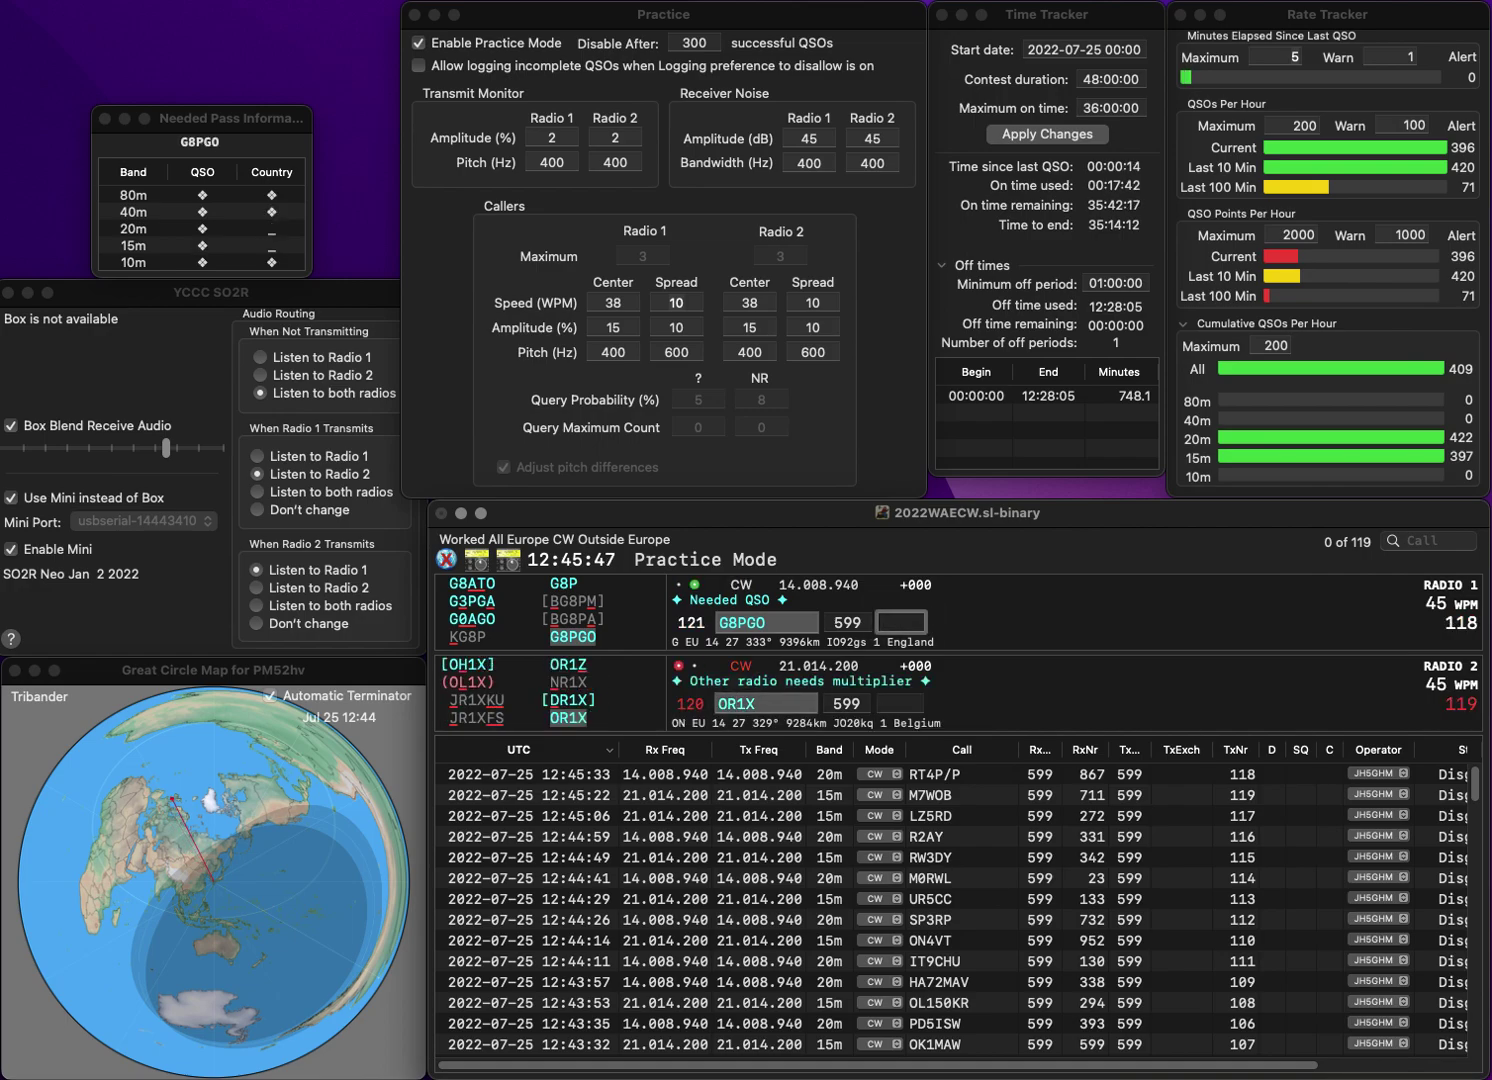
- Log G8PGO with received number 372 on Radio 1 and OR1X with received number 527 on Radio 2
{"action": "type", "text": "372"}
{"action": "key", "text": "Return"}
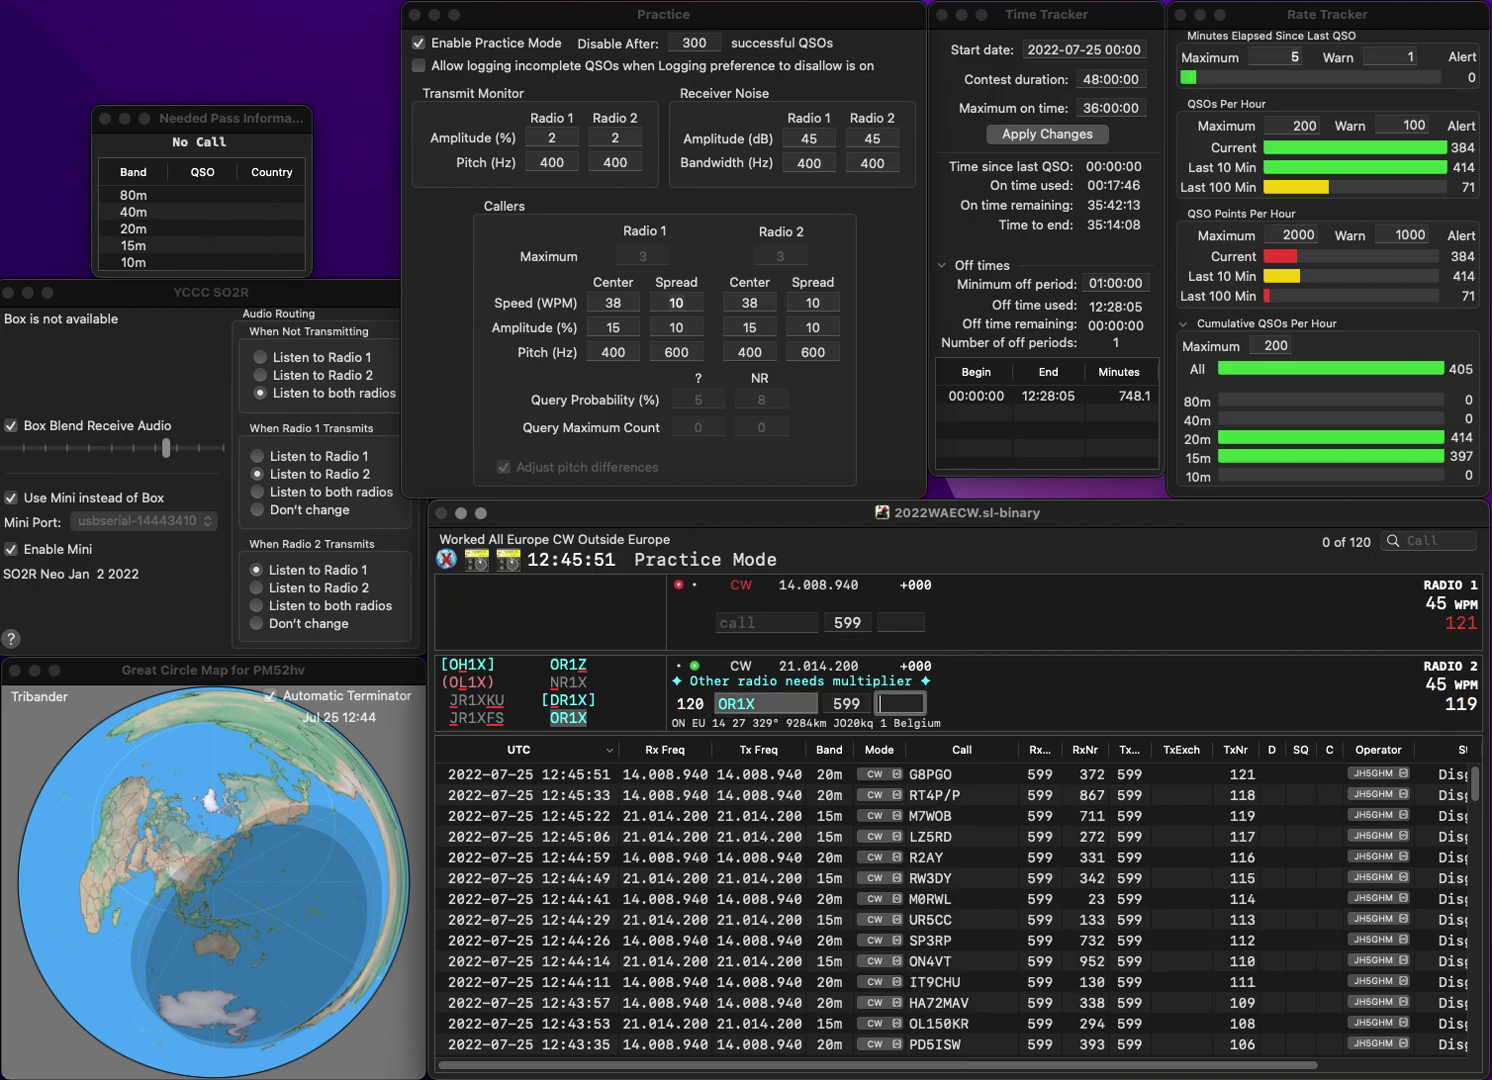
{"action": "type", "text": "527"}
{"action": "key", "text": "Return"}
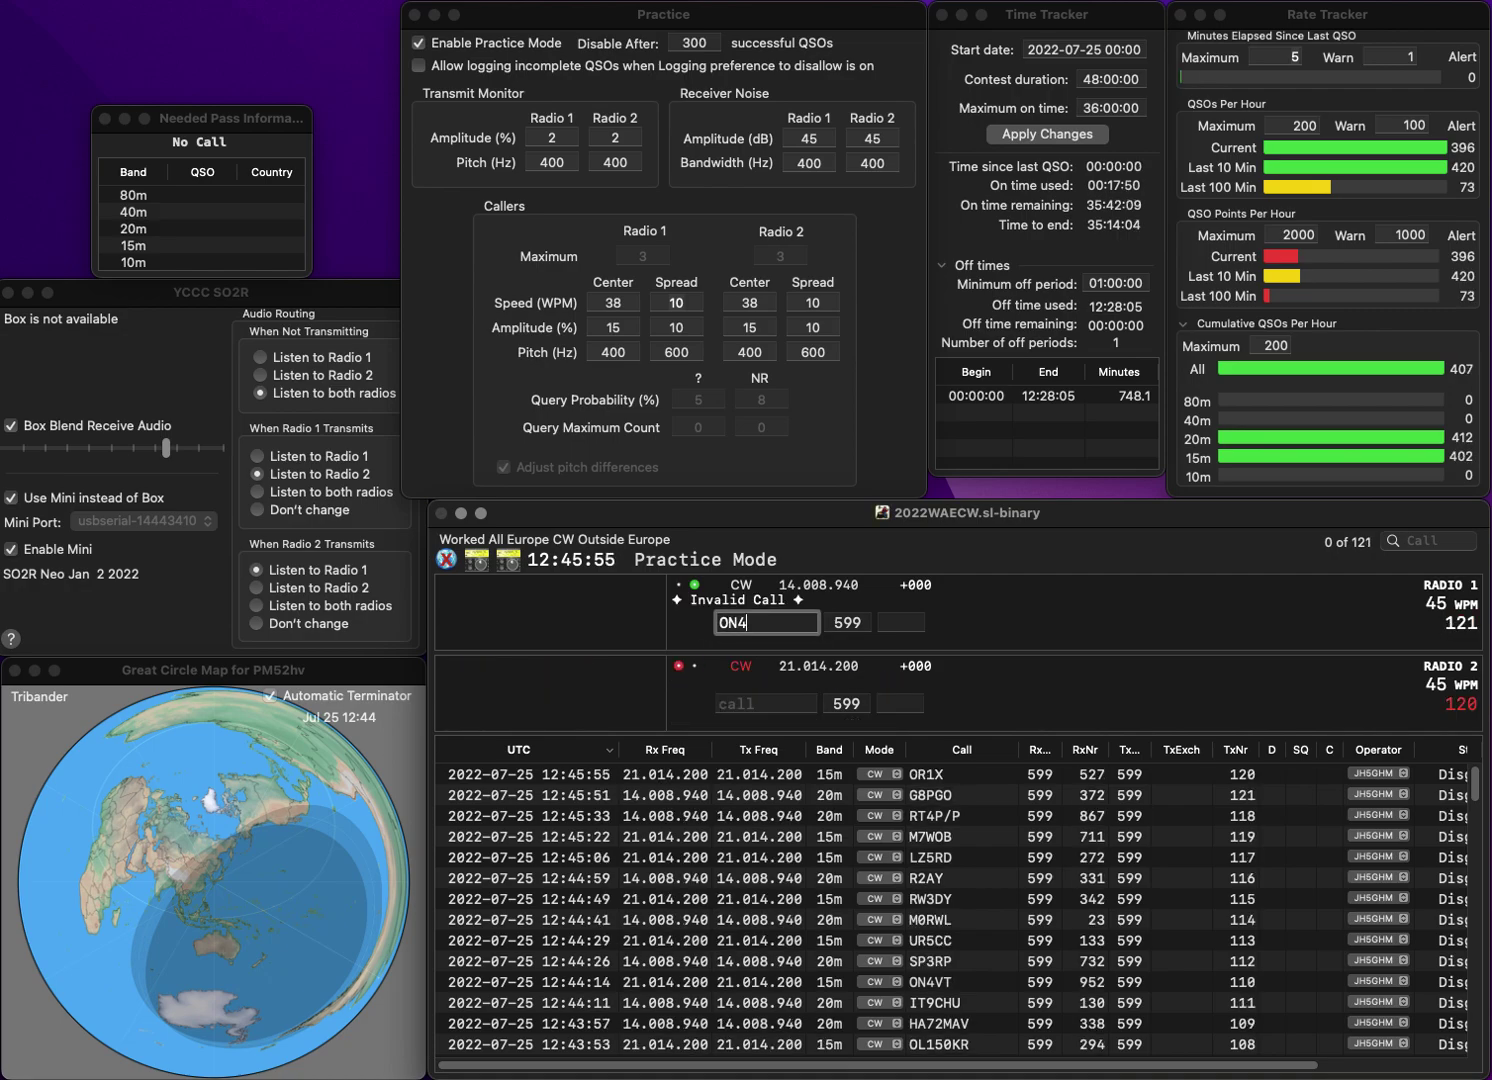
{"action": "type", "text": "ON4STA"}
{"action": "key", "text": "Return"}
{"action": "type", "text": "6"}
{"action": "type", "text": "DM"}
{"action": "type", "text": "9"}
{"action": "key", "text": "Delete"}
{"action": "type", "text": "A"}
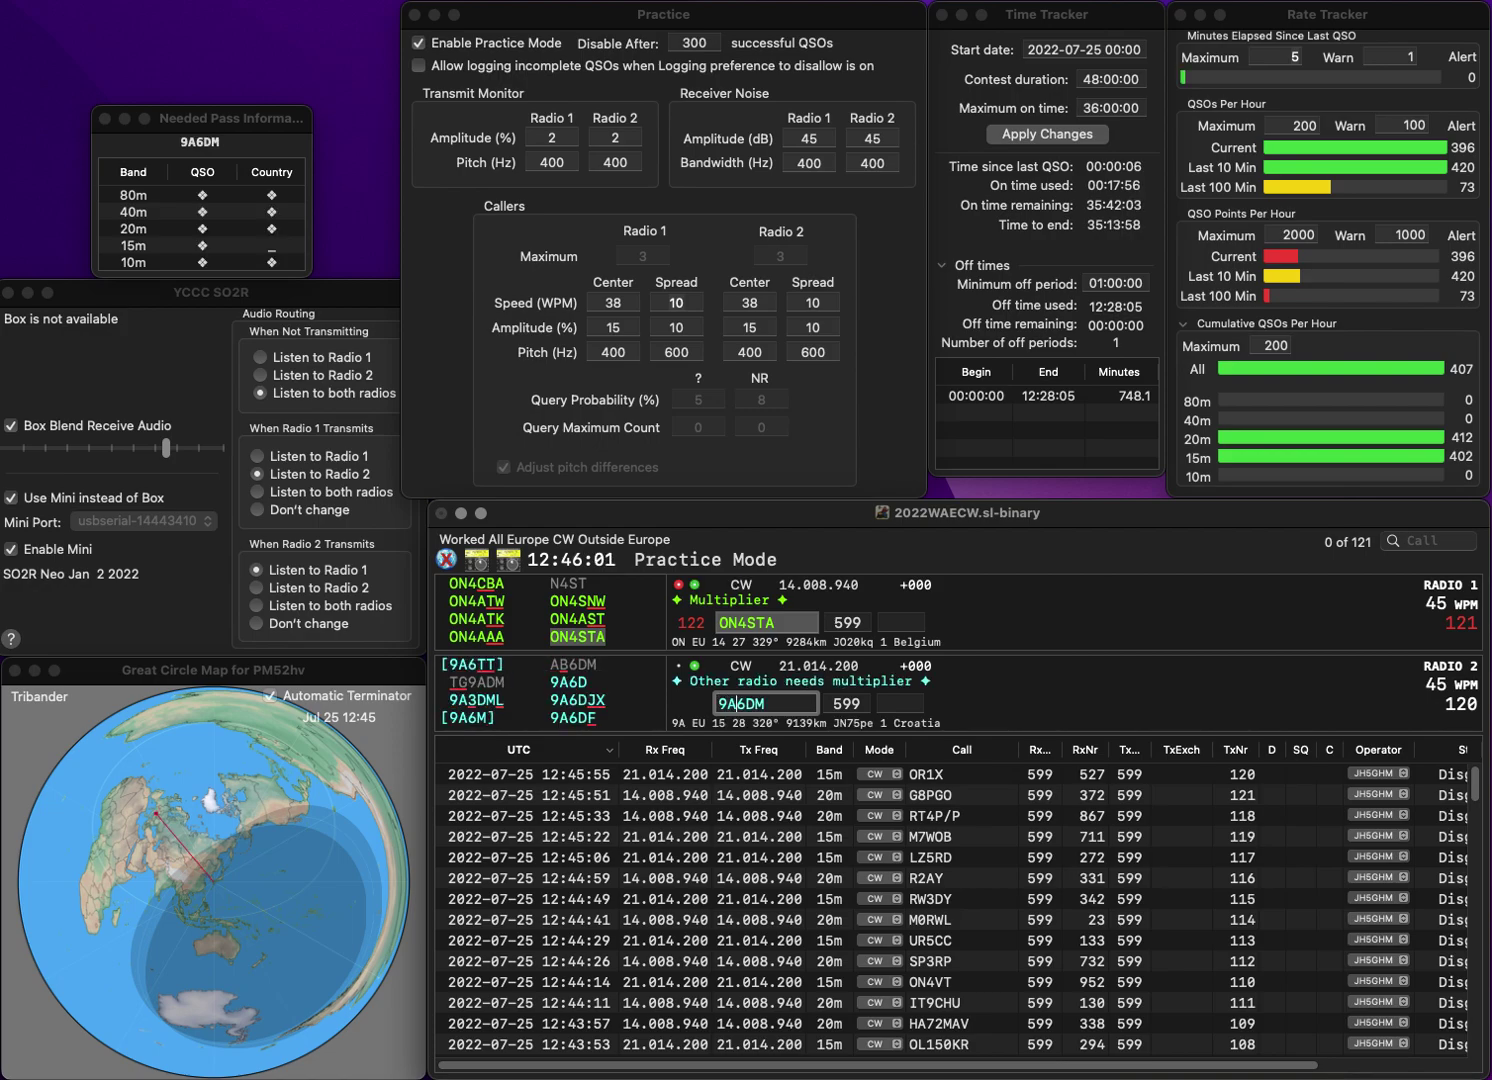
{"action": "key", "text": "Return"}
{"action": "type", "text": "757"}
{"action": "key", "text": "Return"}
{"action": "key", "text": "Delete"}
{"action": "type", "text": "6B"}
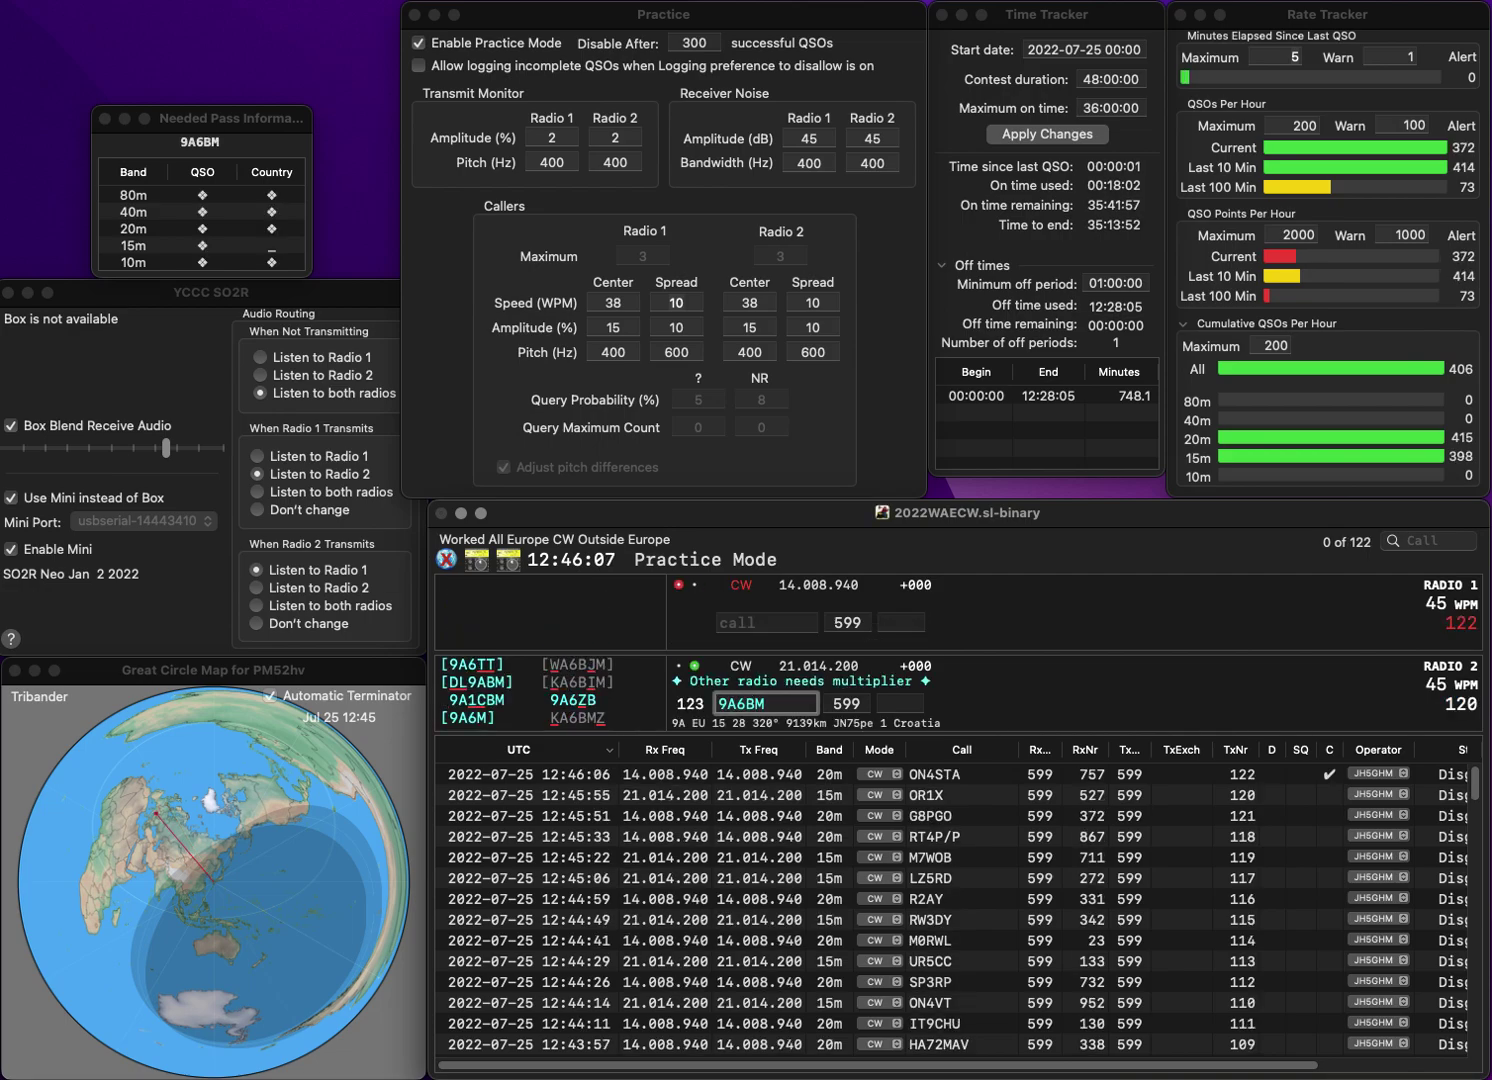
{"action": "key", "text": "BackSpace"}
{"action": "key", "text": "BackSpace"}
{"action": "type", "text": "6"}
{"action": "key", "text": "Return"}
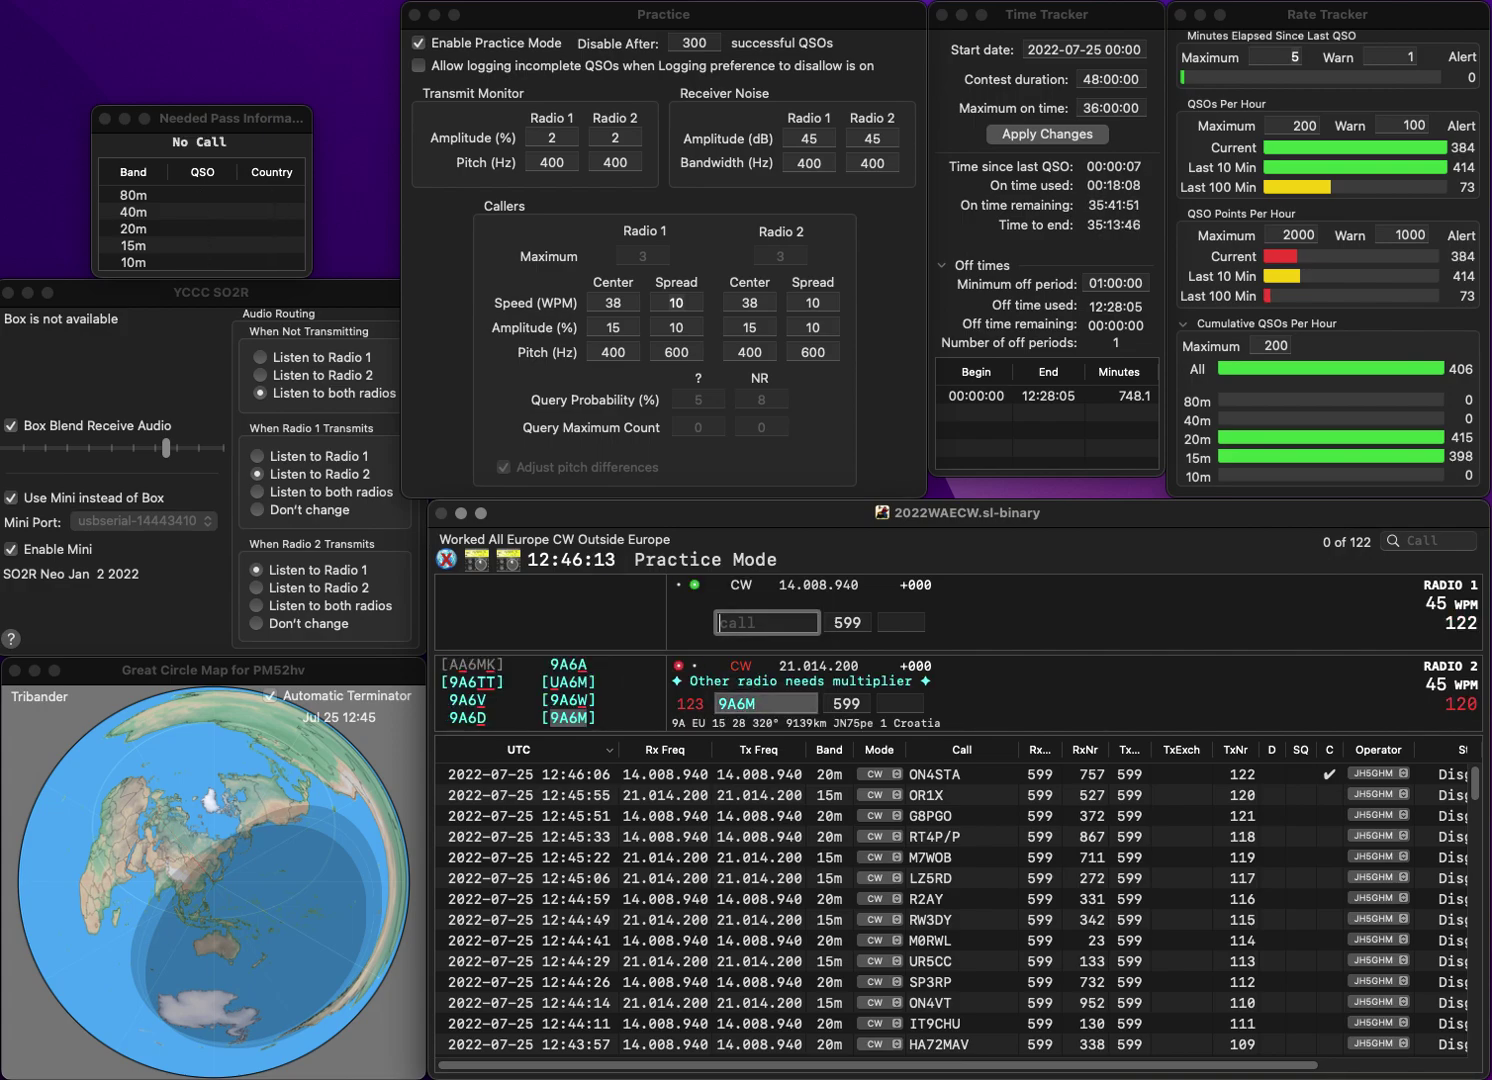
- Answer the partial call 2PL on Radio 1, complete it as DH2PL, and log 9A6M on Radio 2 with received number 9
{"action": "type", "text": "2PL"}
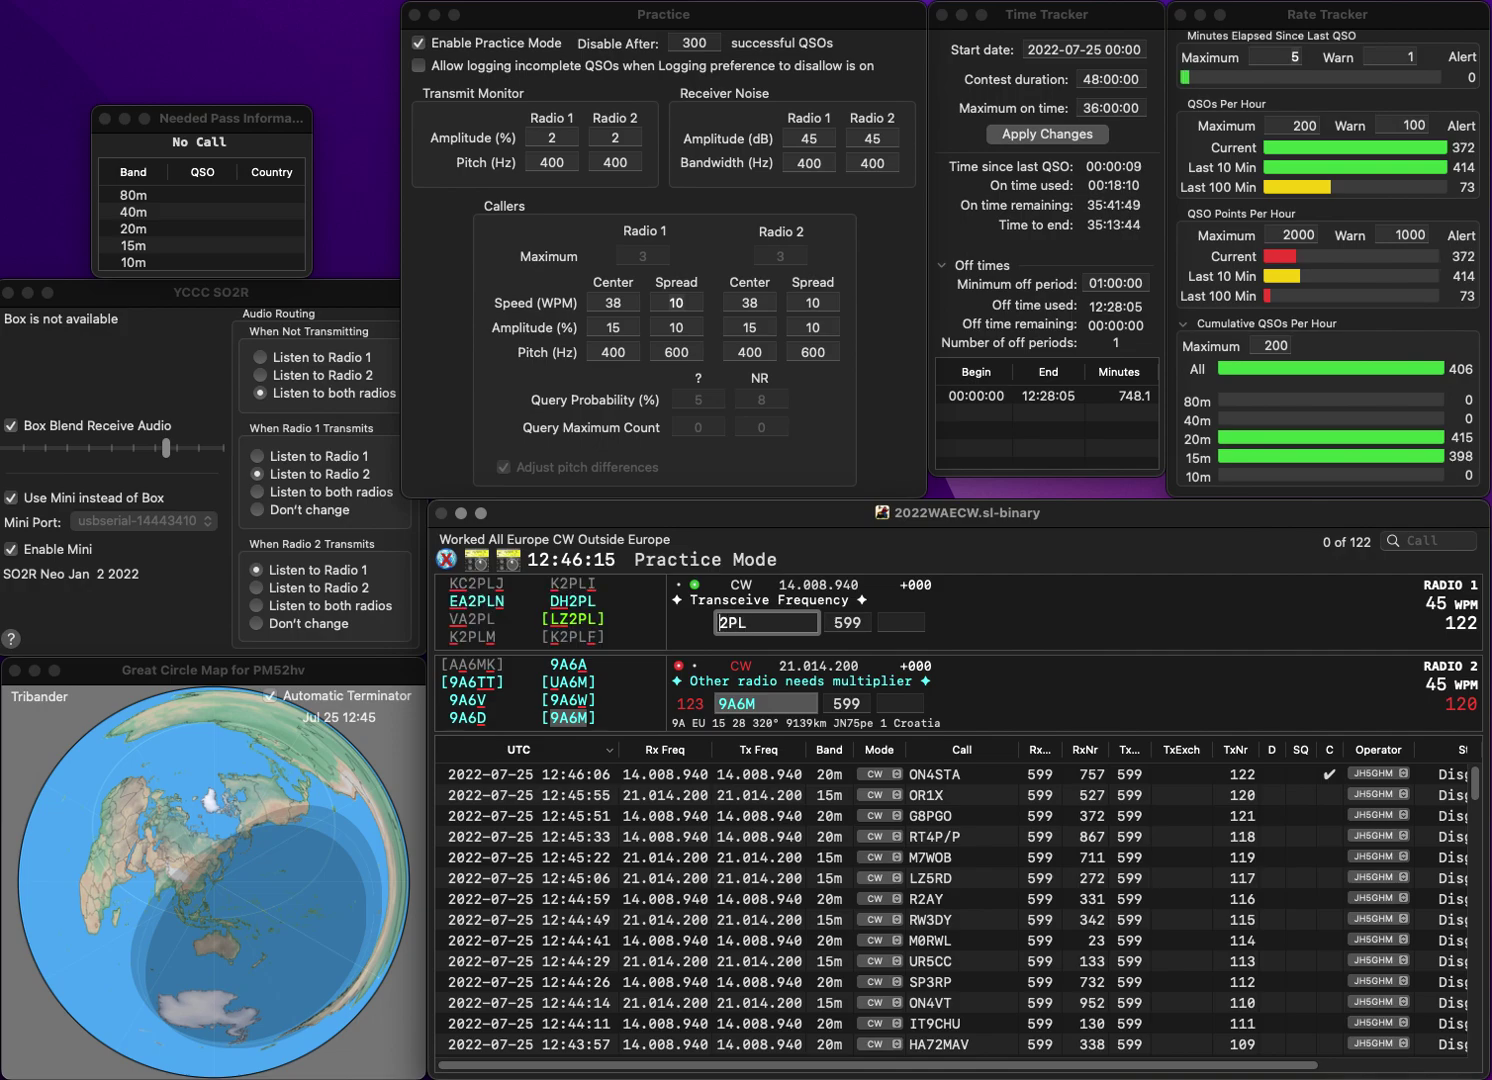
{"action": "key", "text": "Return"}
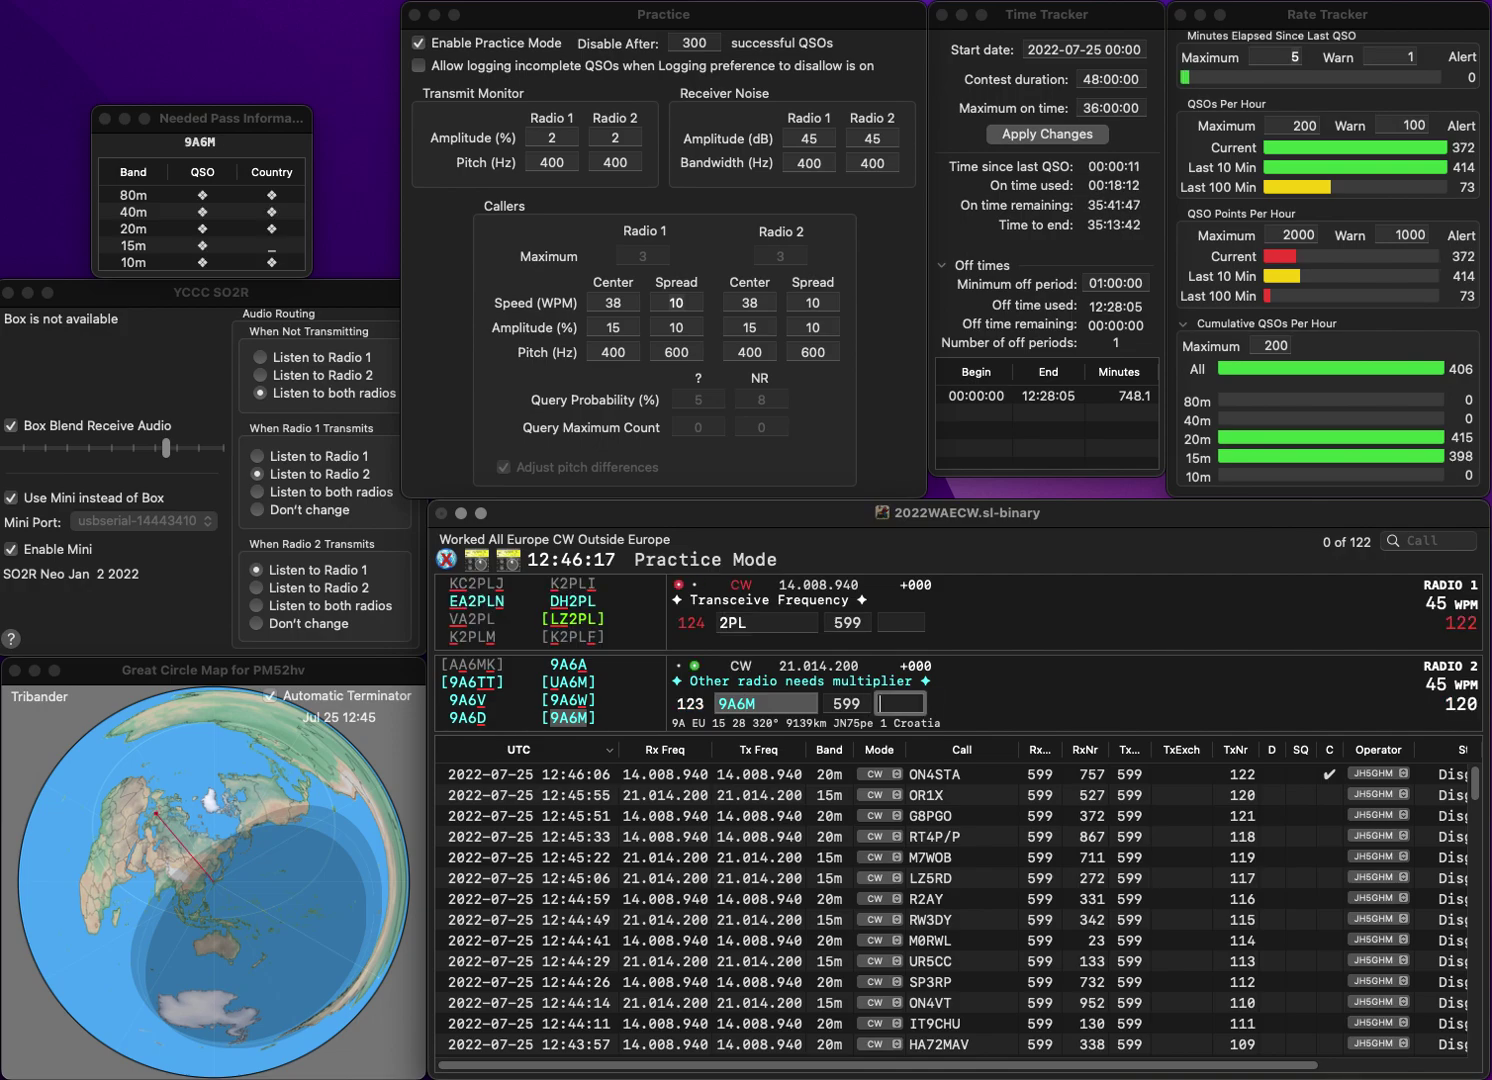
{"action": "key", "text": "Up"}
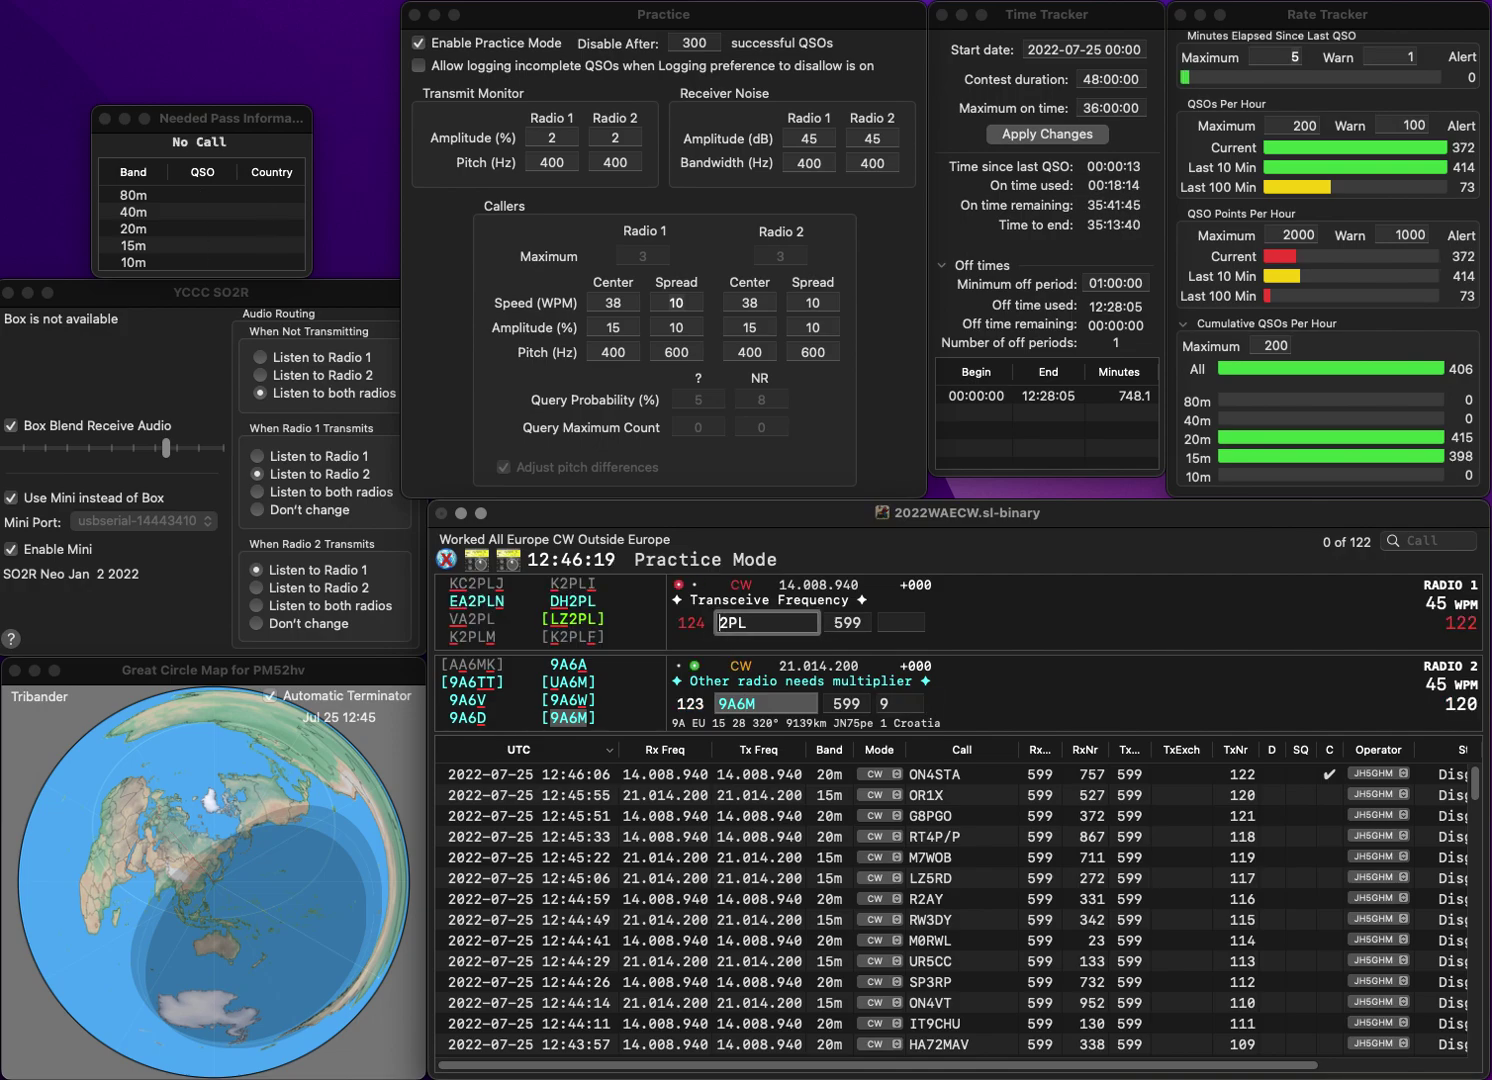
{"action": "type", "text": "DH"}
{"action": "key", "text": "Return"}
{"action": "key", "text": "Down"}
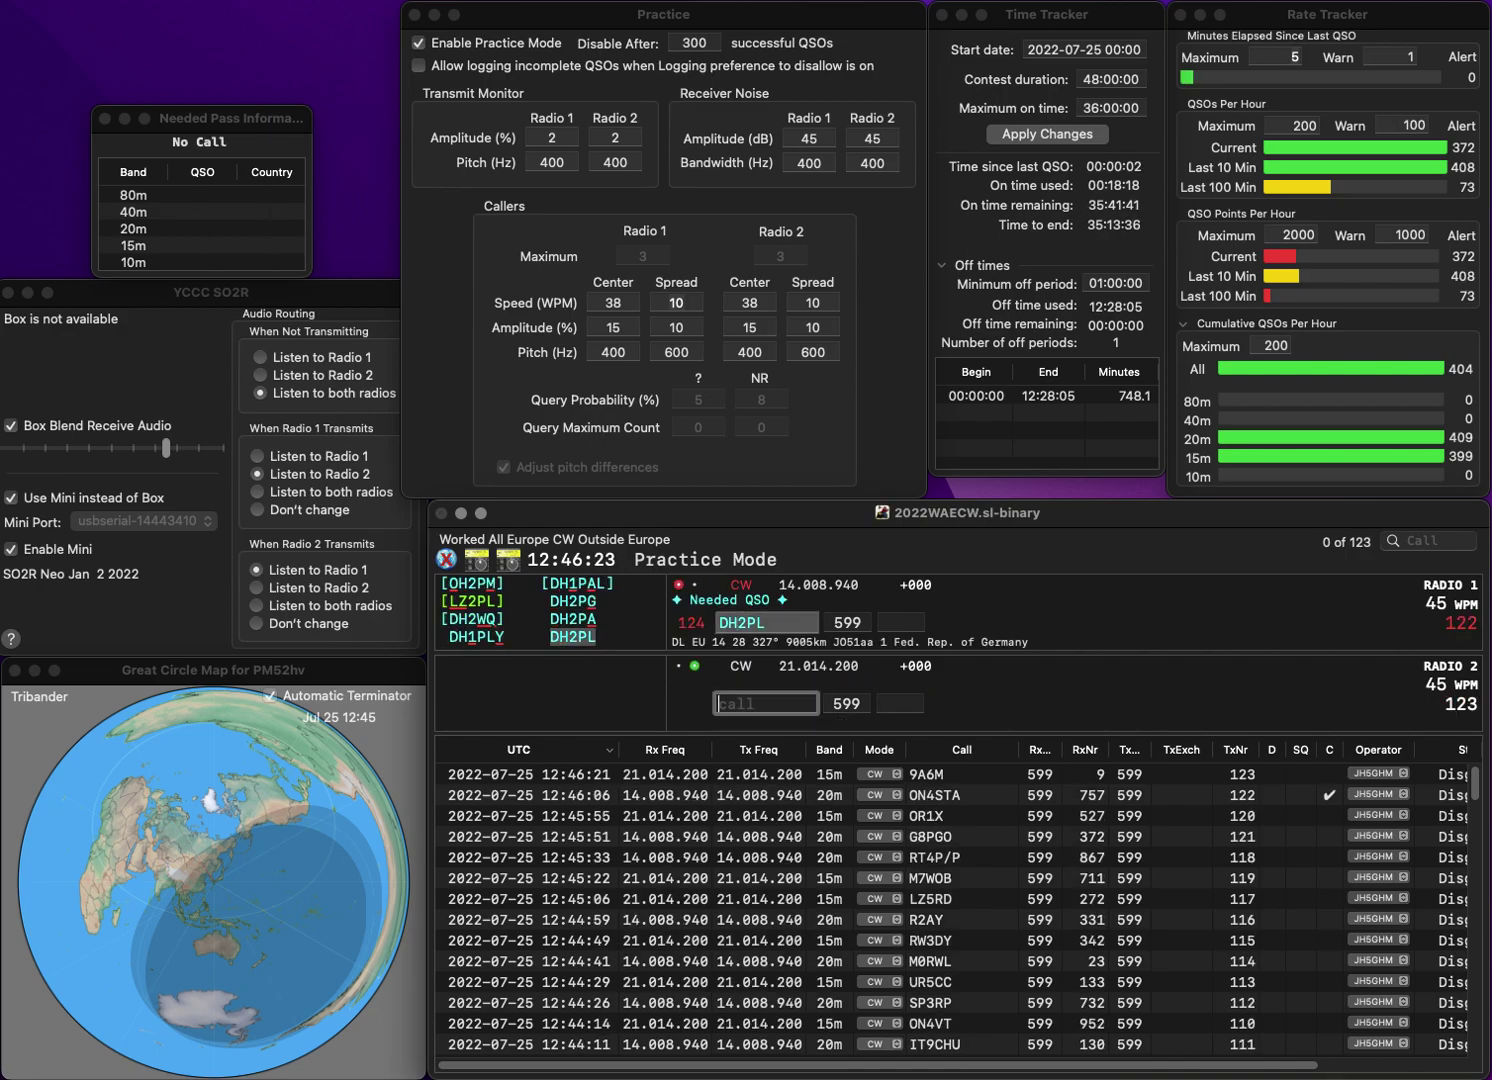
{"action": "type", "text": "F6FET"}
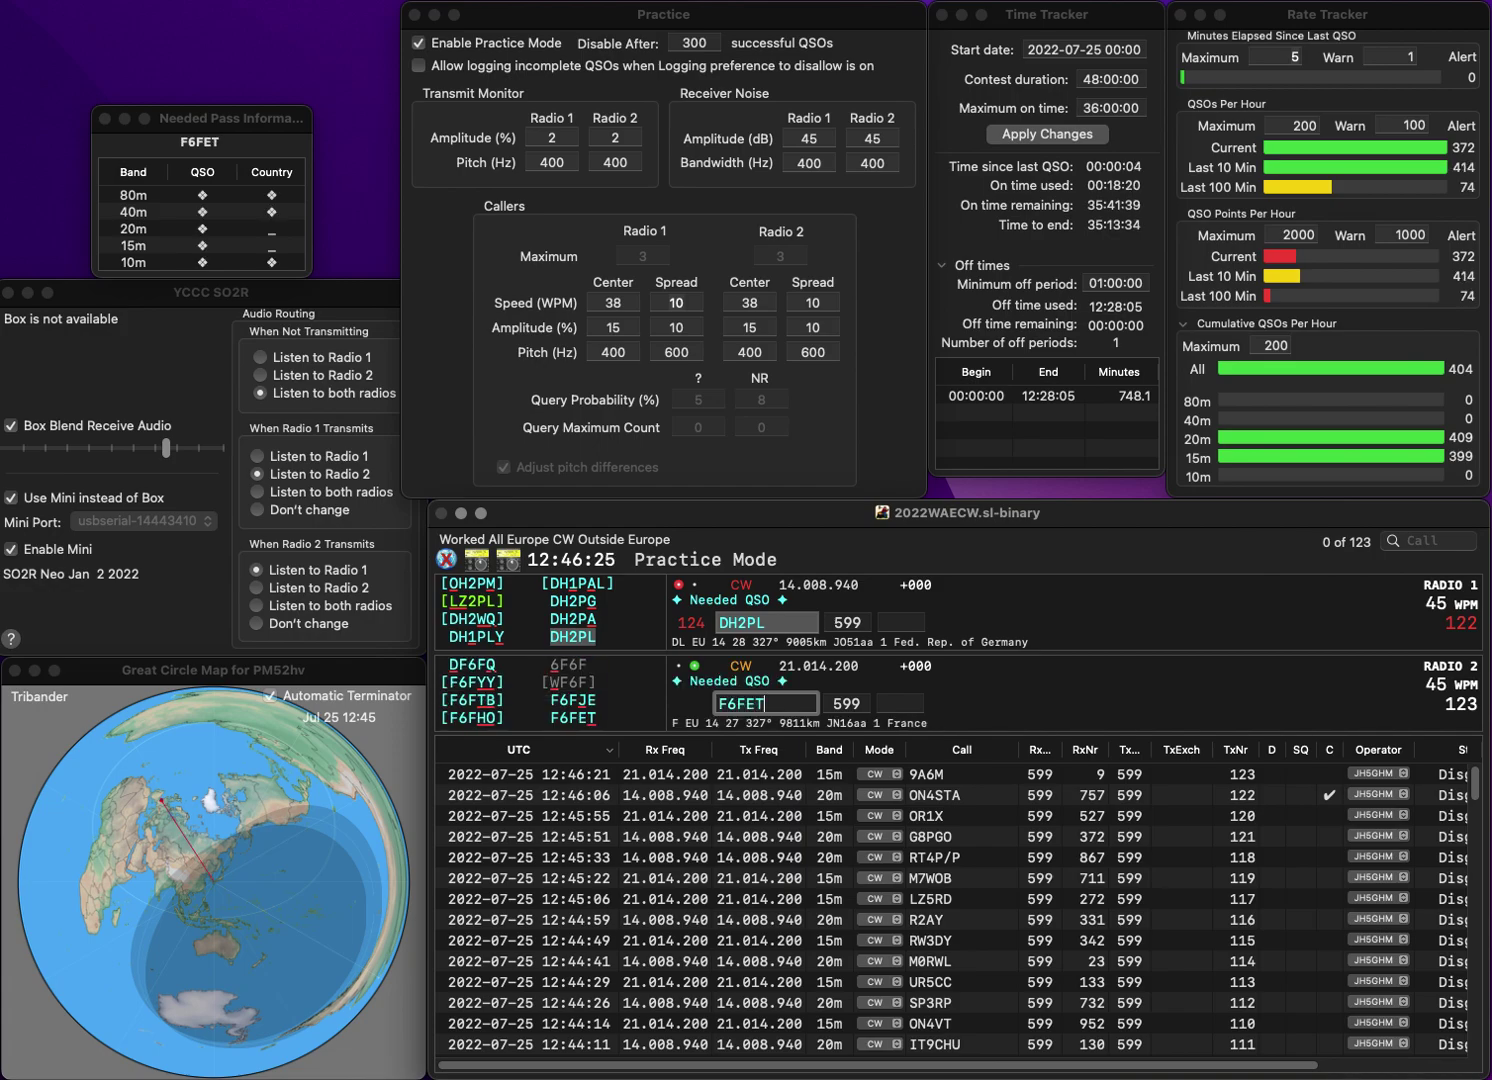
{"action": "key", "text": "Return"}
{"action": "key", "text": "space"}
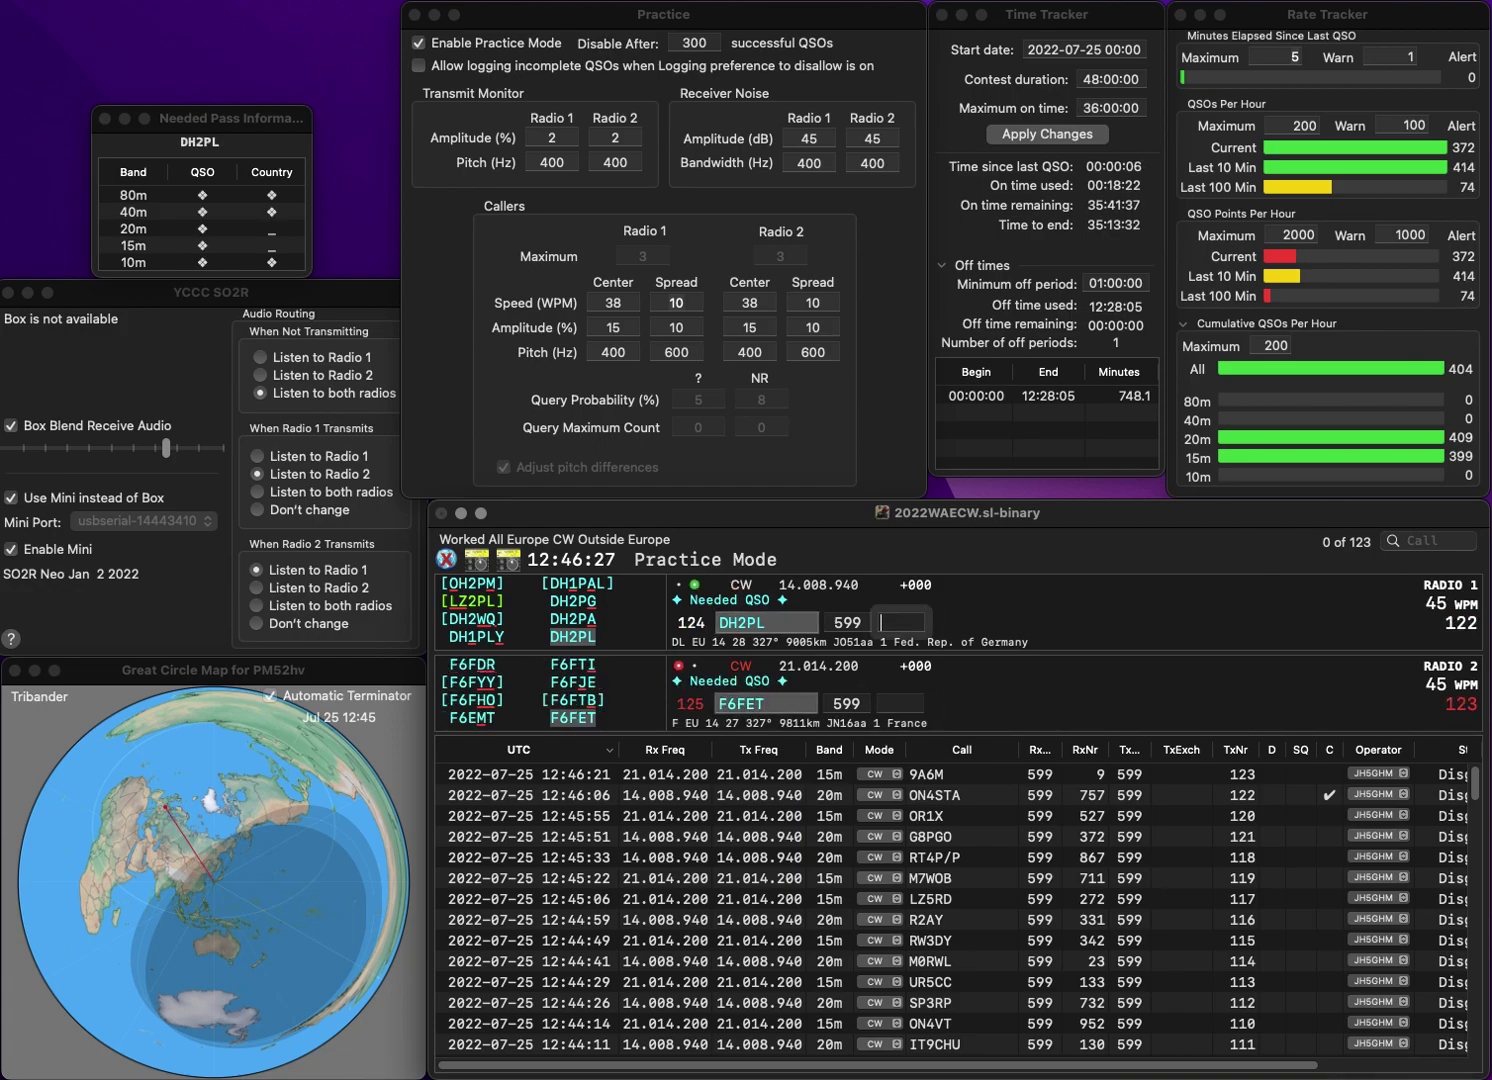
{"action": "type", "text": "216"}
{"action": "key", "text": "Return"}
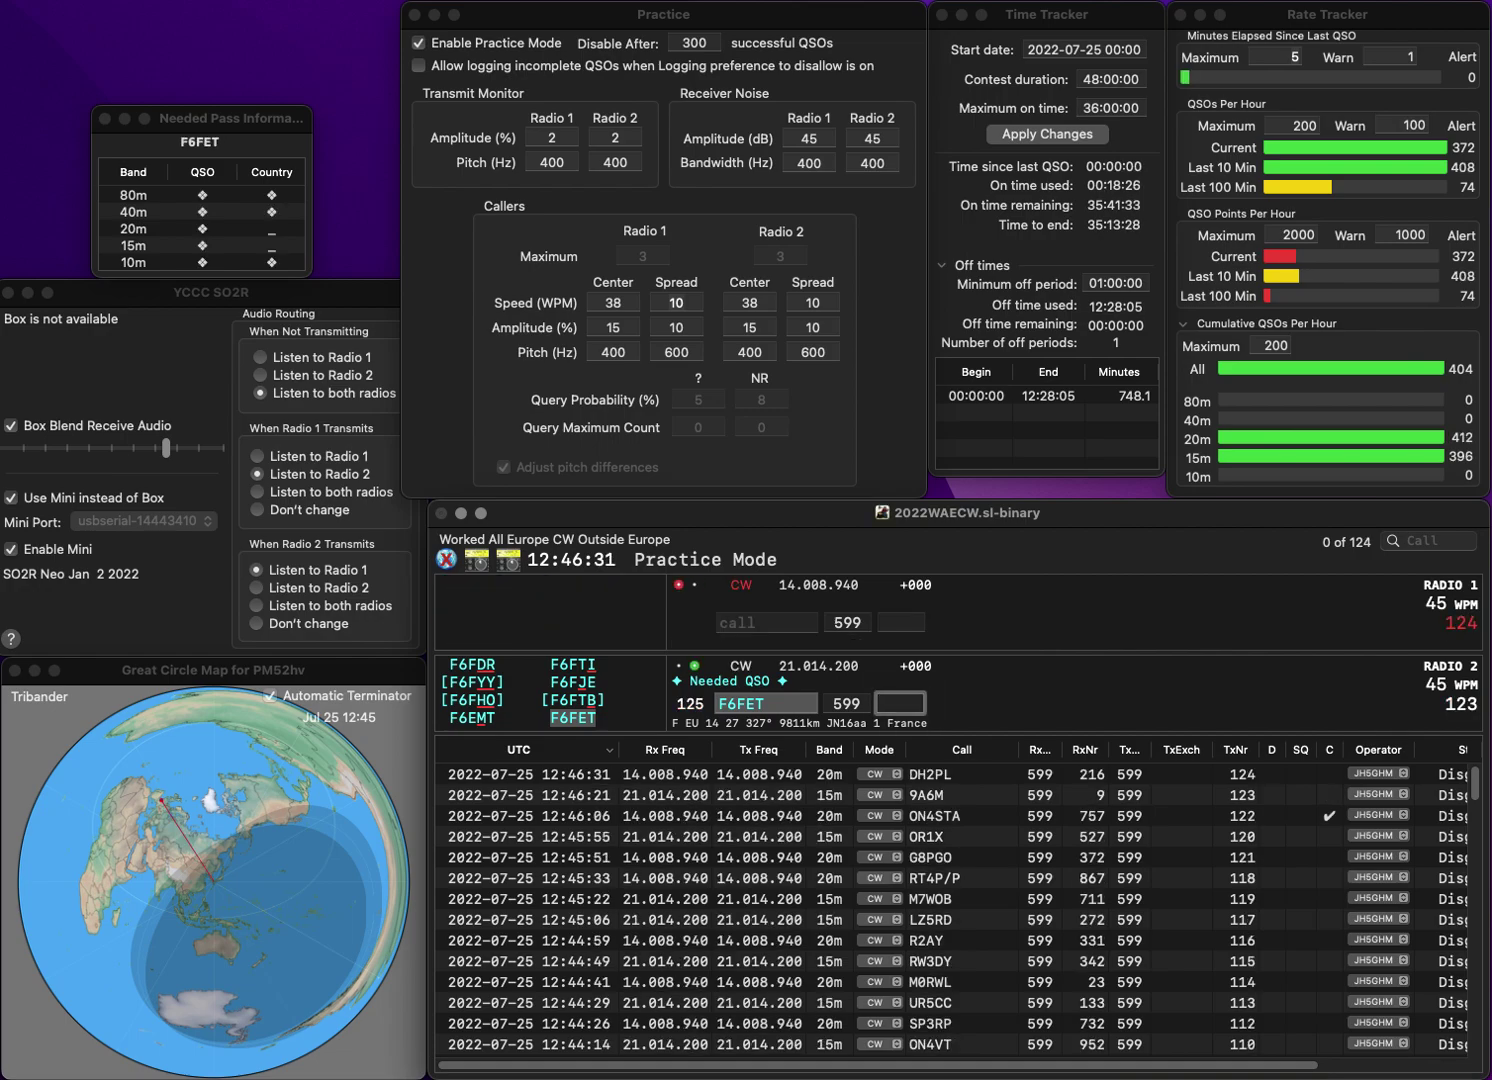
{"action": "type", "text": "974"}
{"action": "key", "text": "Return"}
{"action": "type", "text": "G0HEU"}
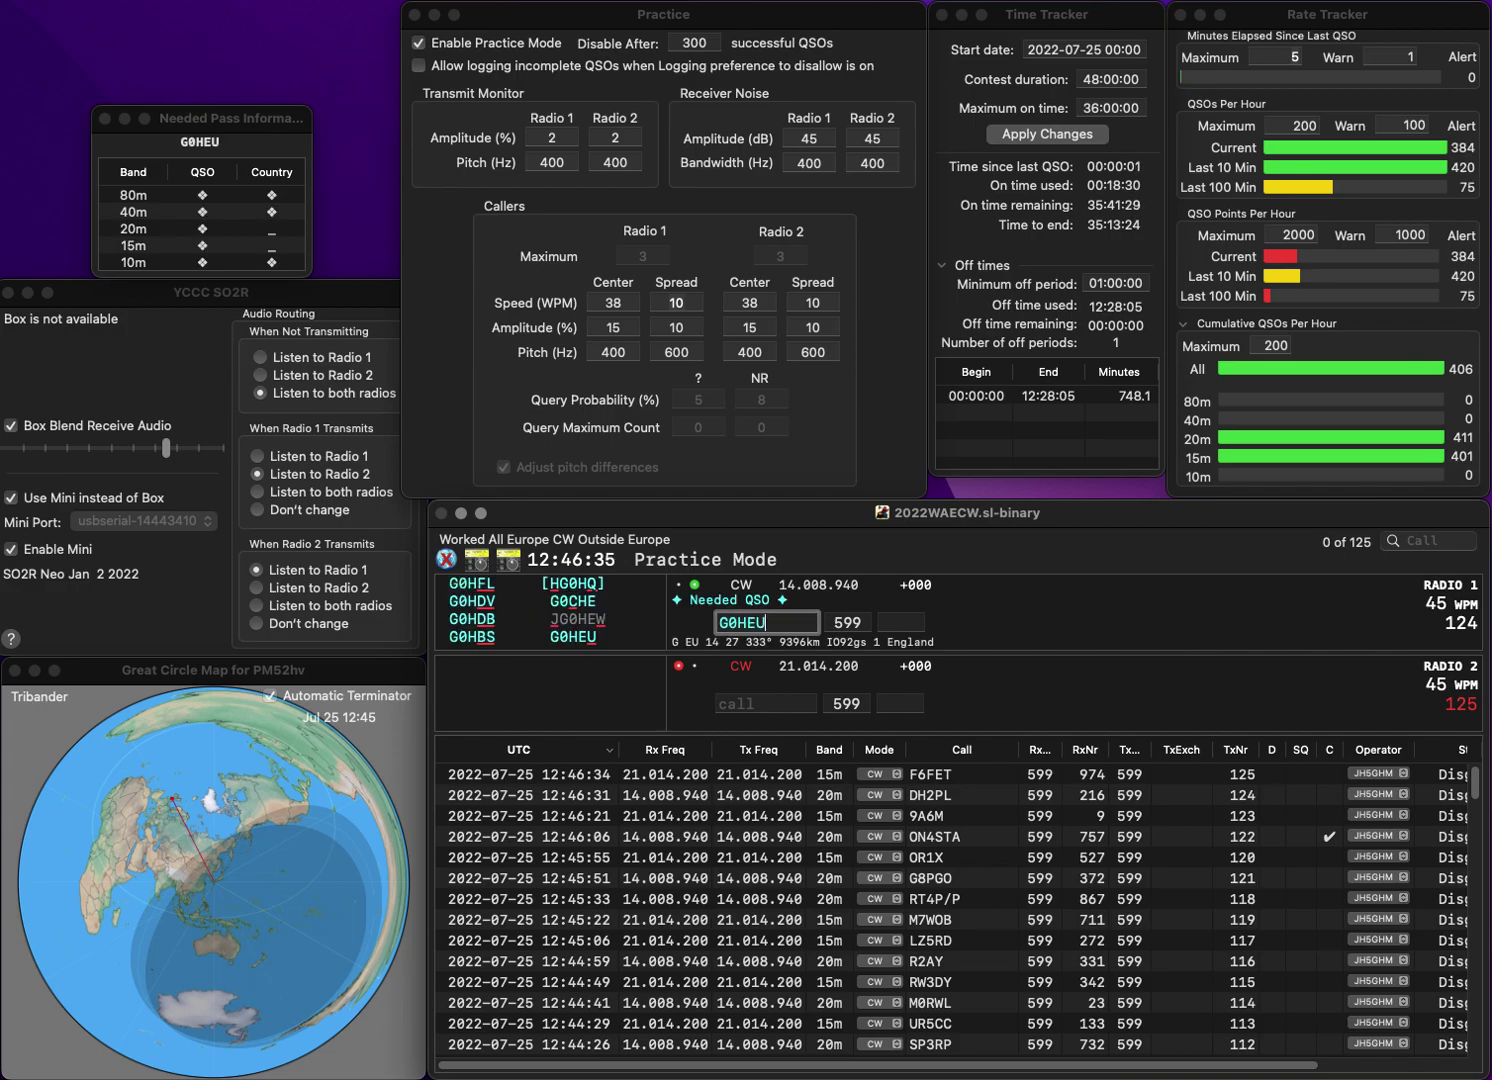
{"action": "key", "text": "Return"}
{"action": "type", "text": "M0WLF"}
{"action": "key", "text": "Return"}
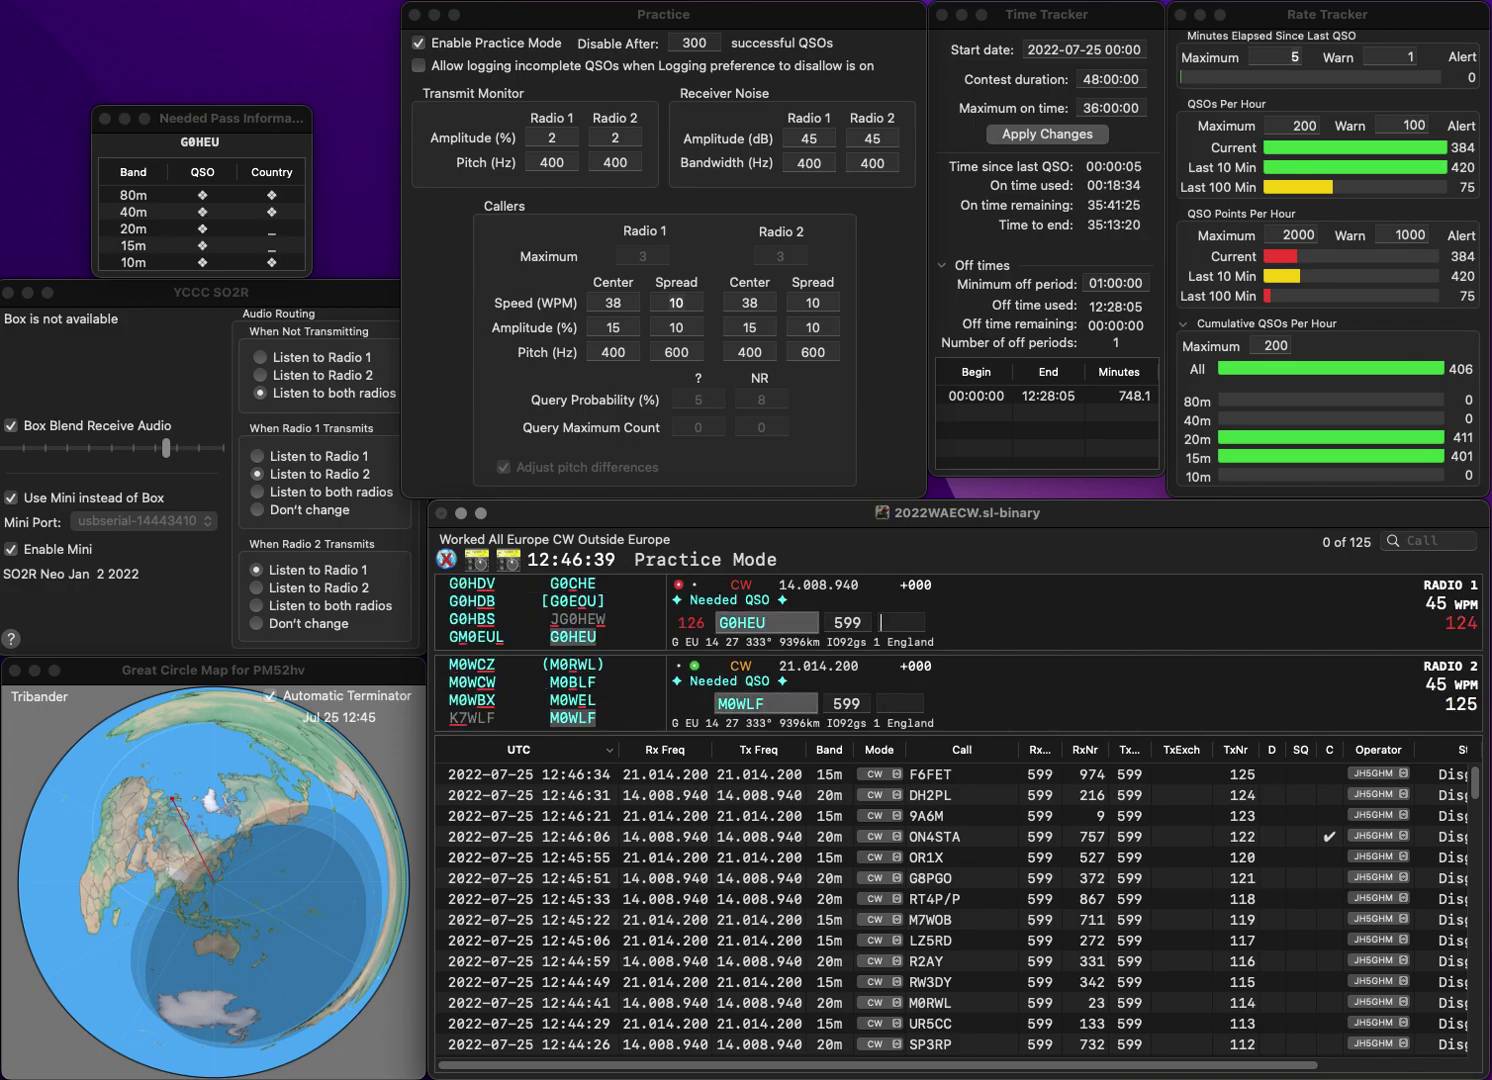
{"action": "key", "text": "space"}
{"action": "type", "text": "32"}
{"action": "type", "text": "11"}
{"action": "key", "text": "Return"}
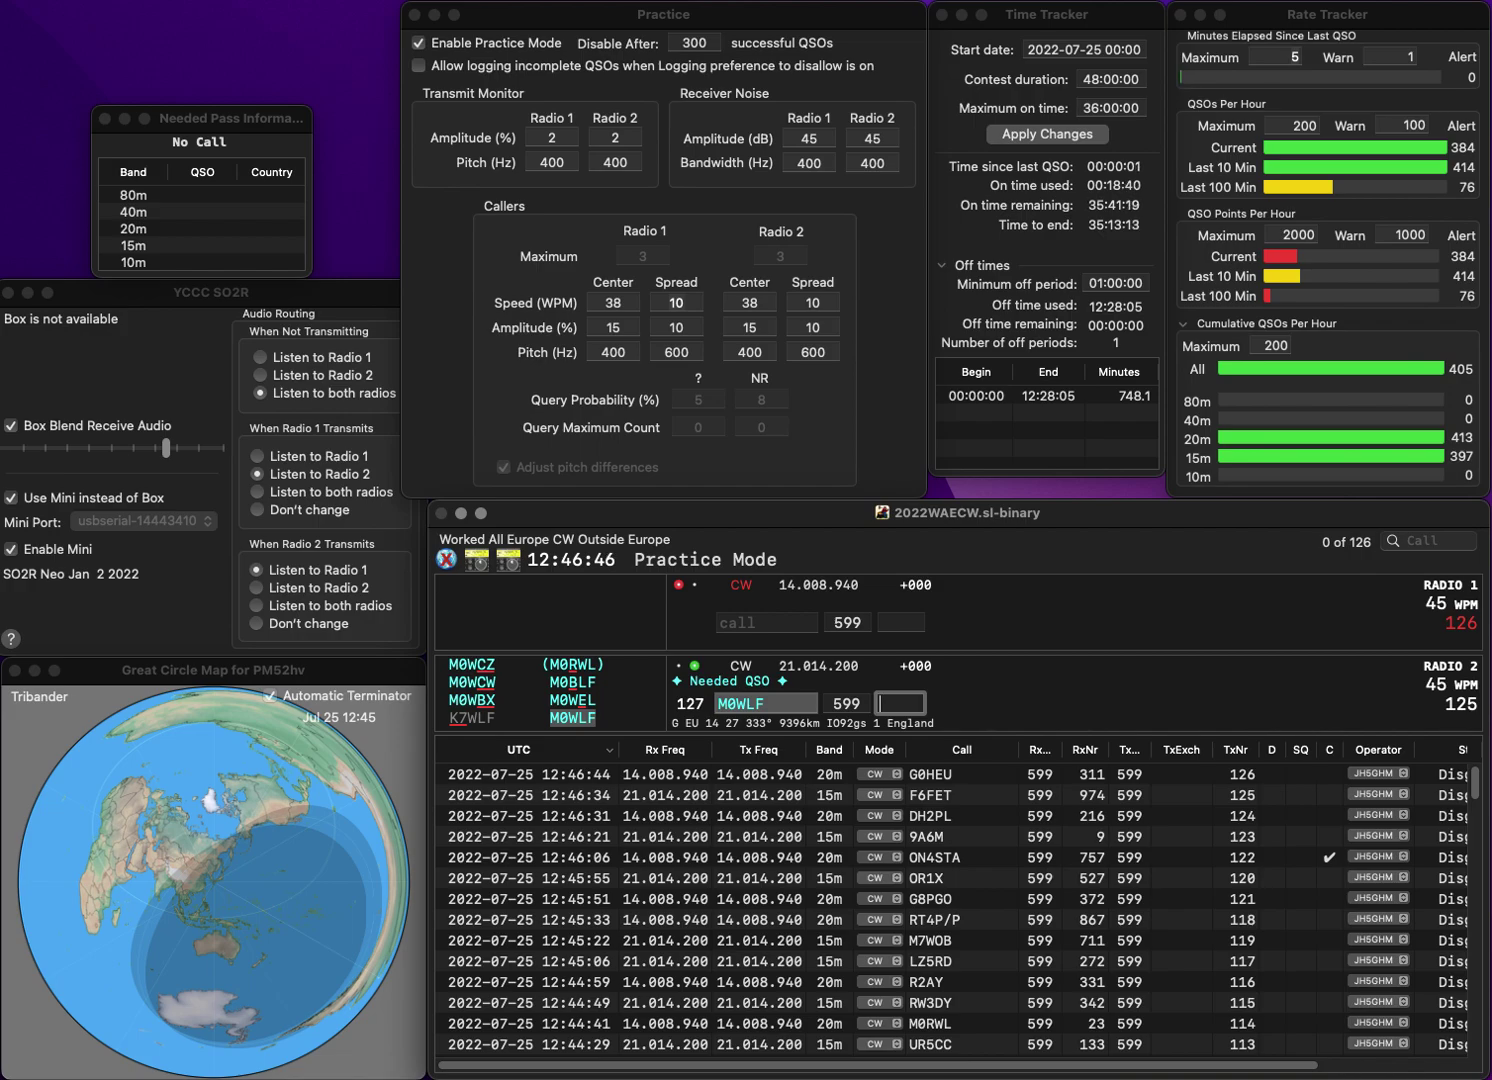
{"action": "type", "text": "721"}
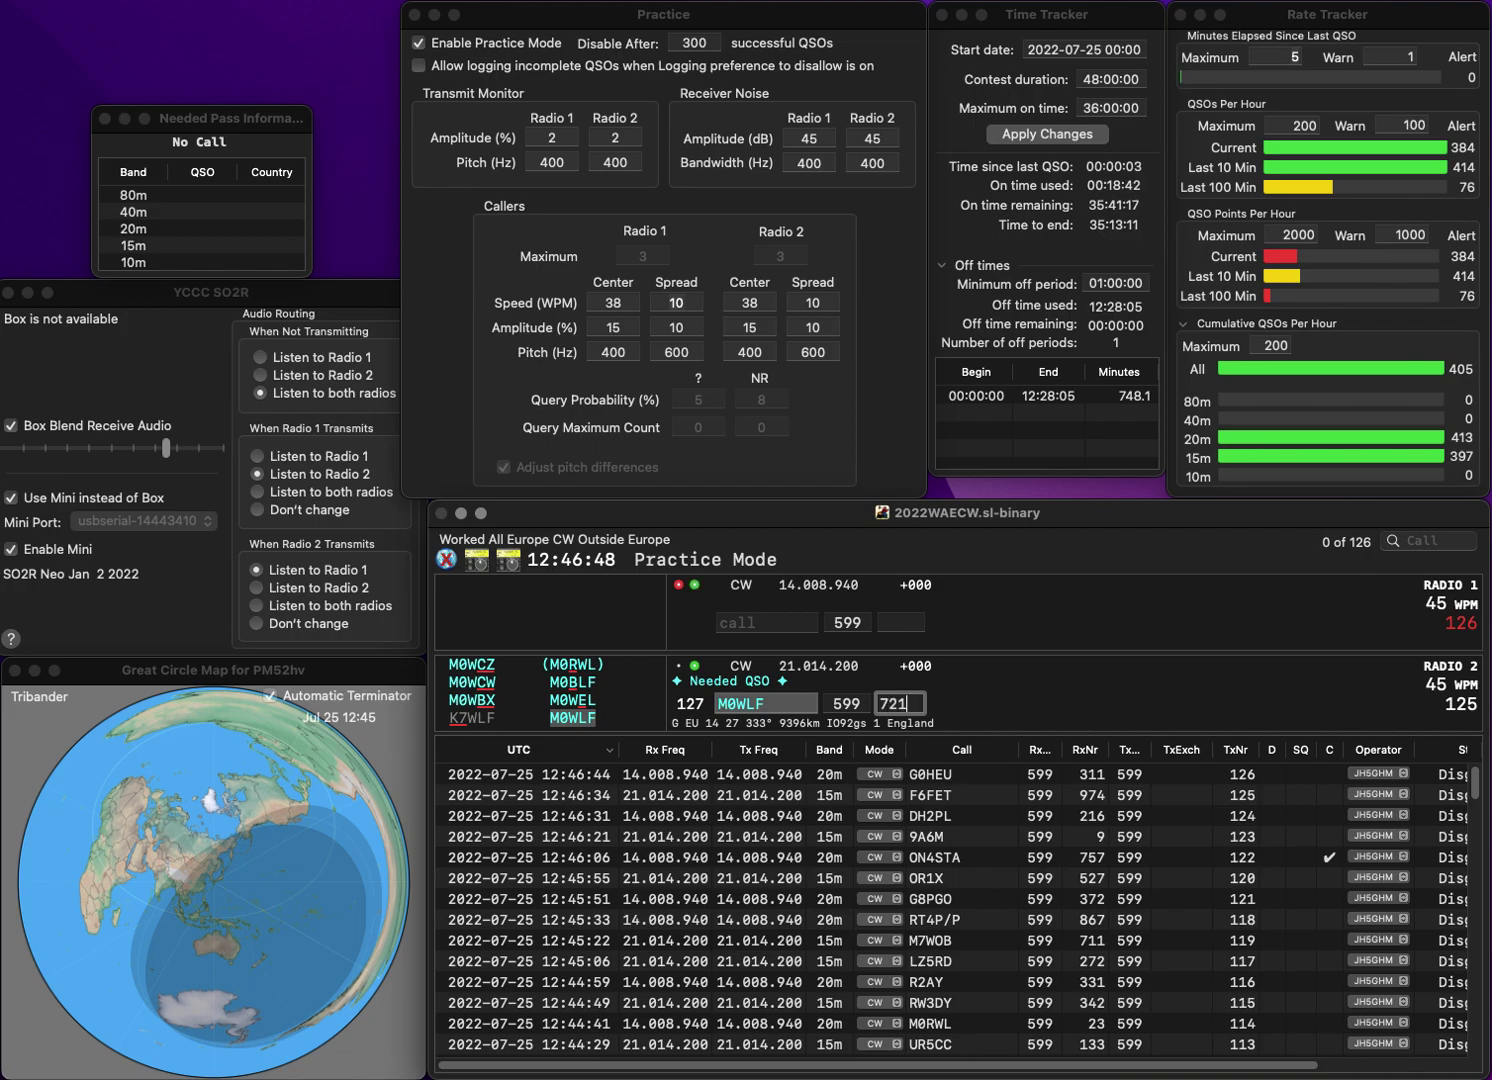
{"action": "key", "text": "Return"}
{"action": "type", "text": "BQ/1"}
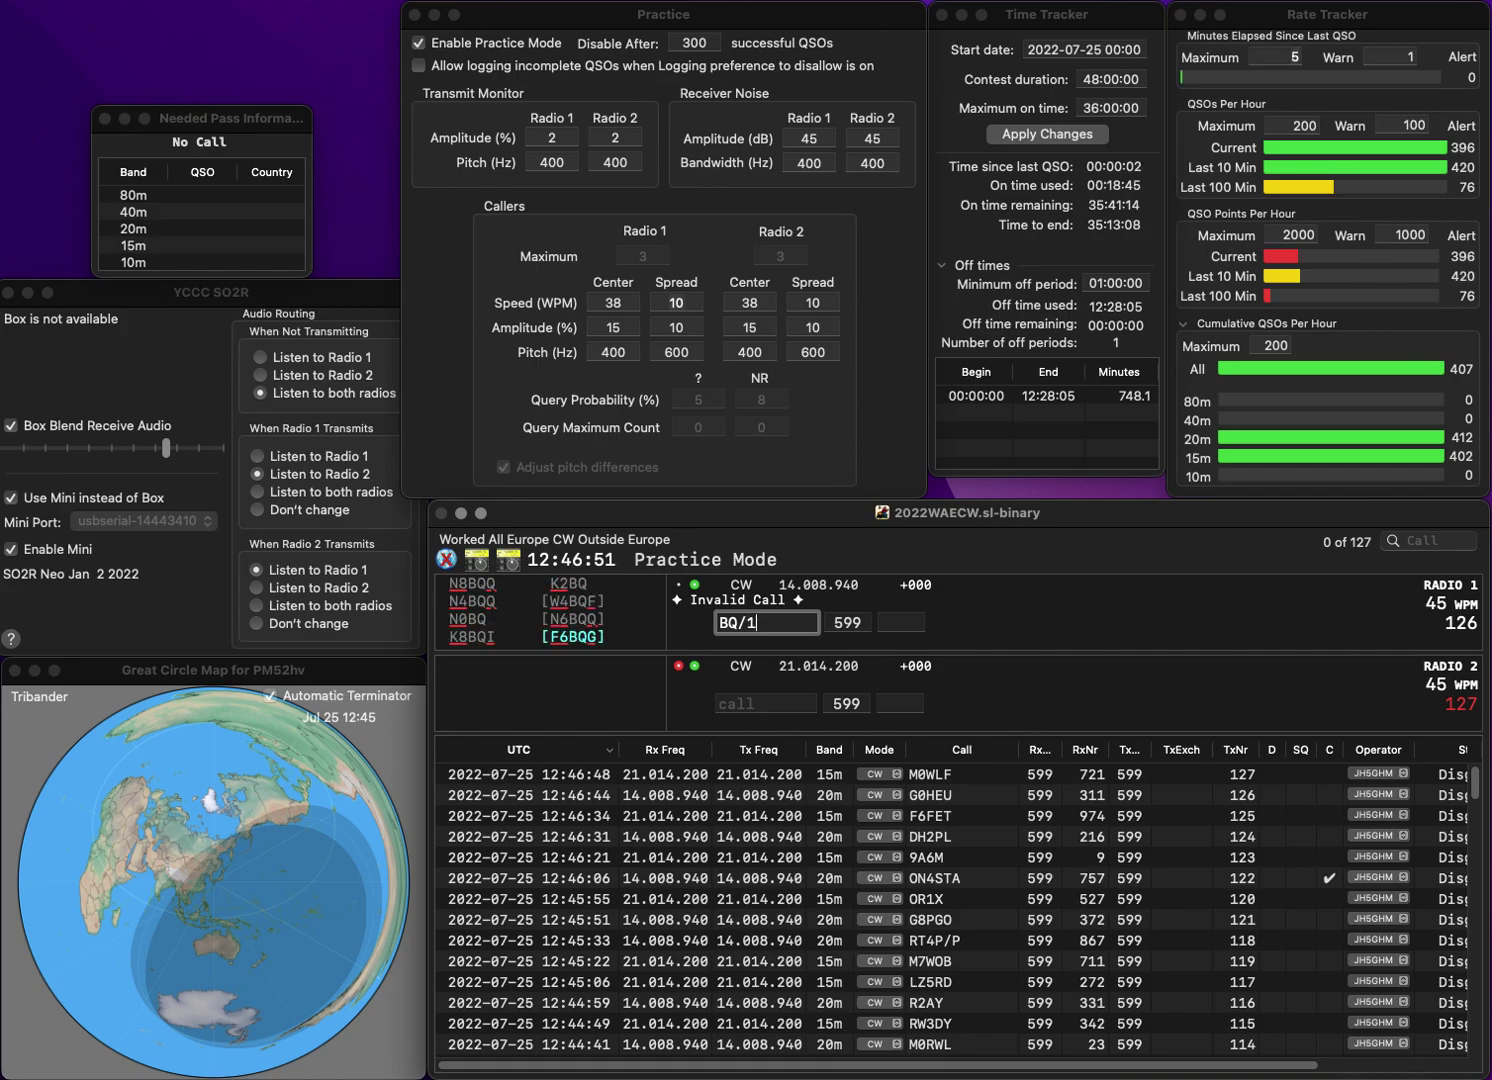
{"action": "key", "text": "Return"}
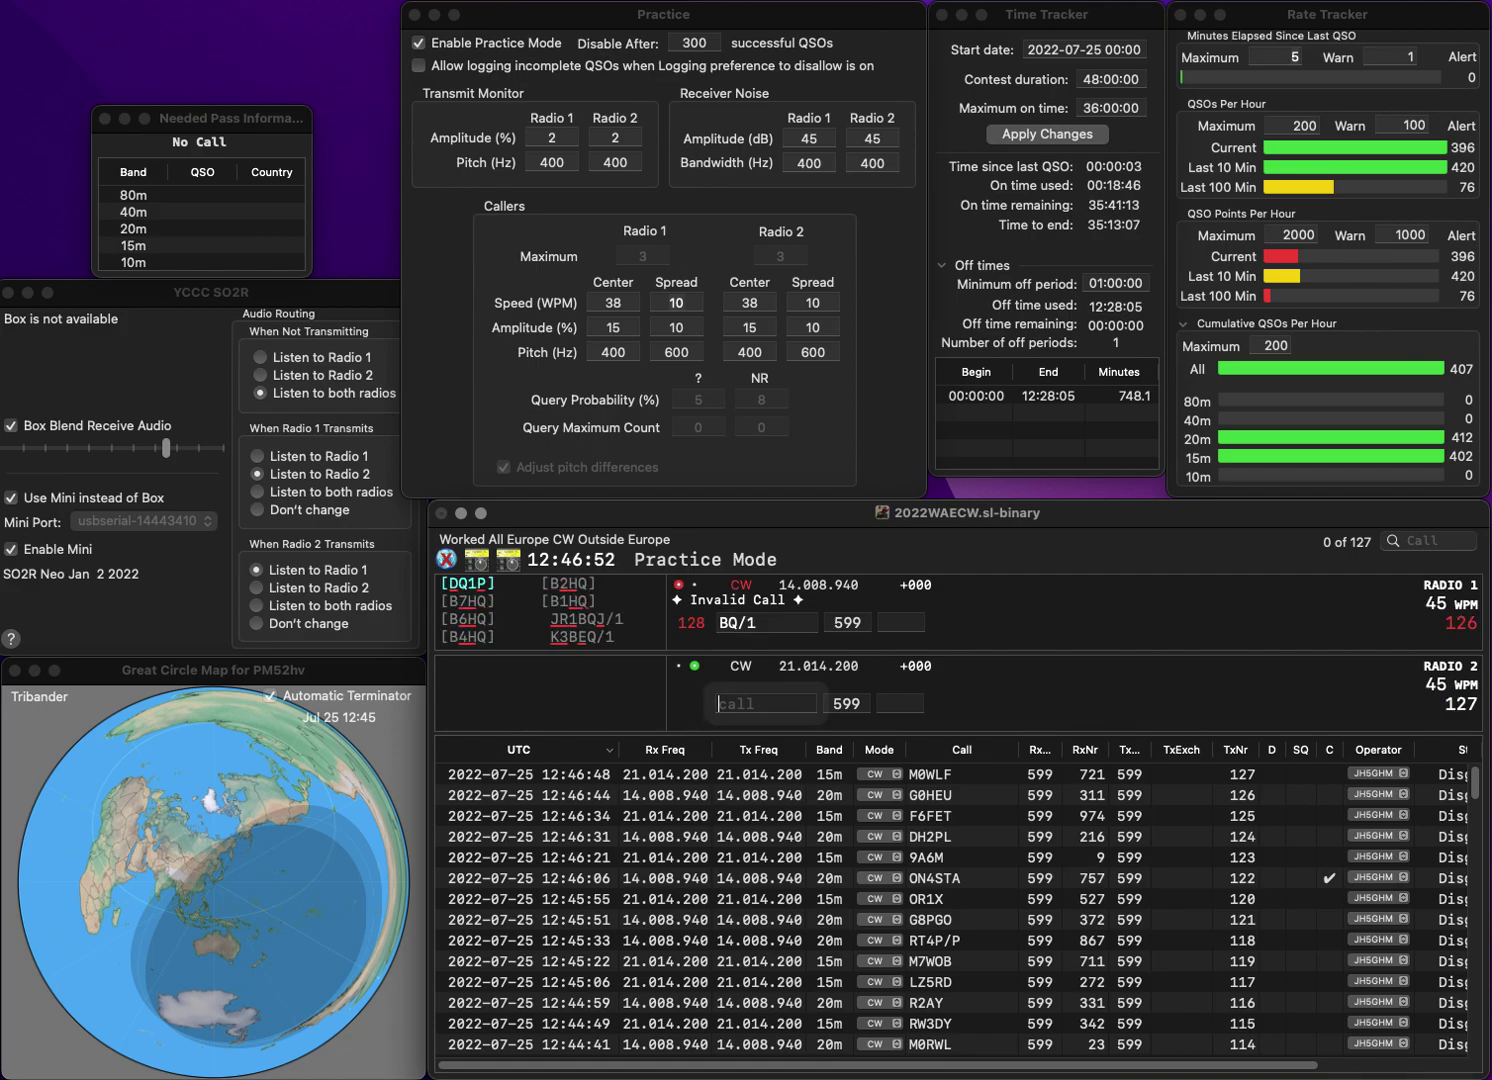
{"action": "type", "text": "HB9"}
{"action": "key", "text": "Return"}
{"action": "key", "text": "Left"}
{"action": "key", "text": "Left"}
{"action": "key", "text": "Left"}
{"action": "key", "text": "BackSpace"}
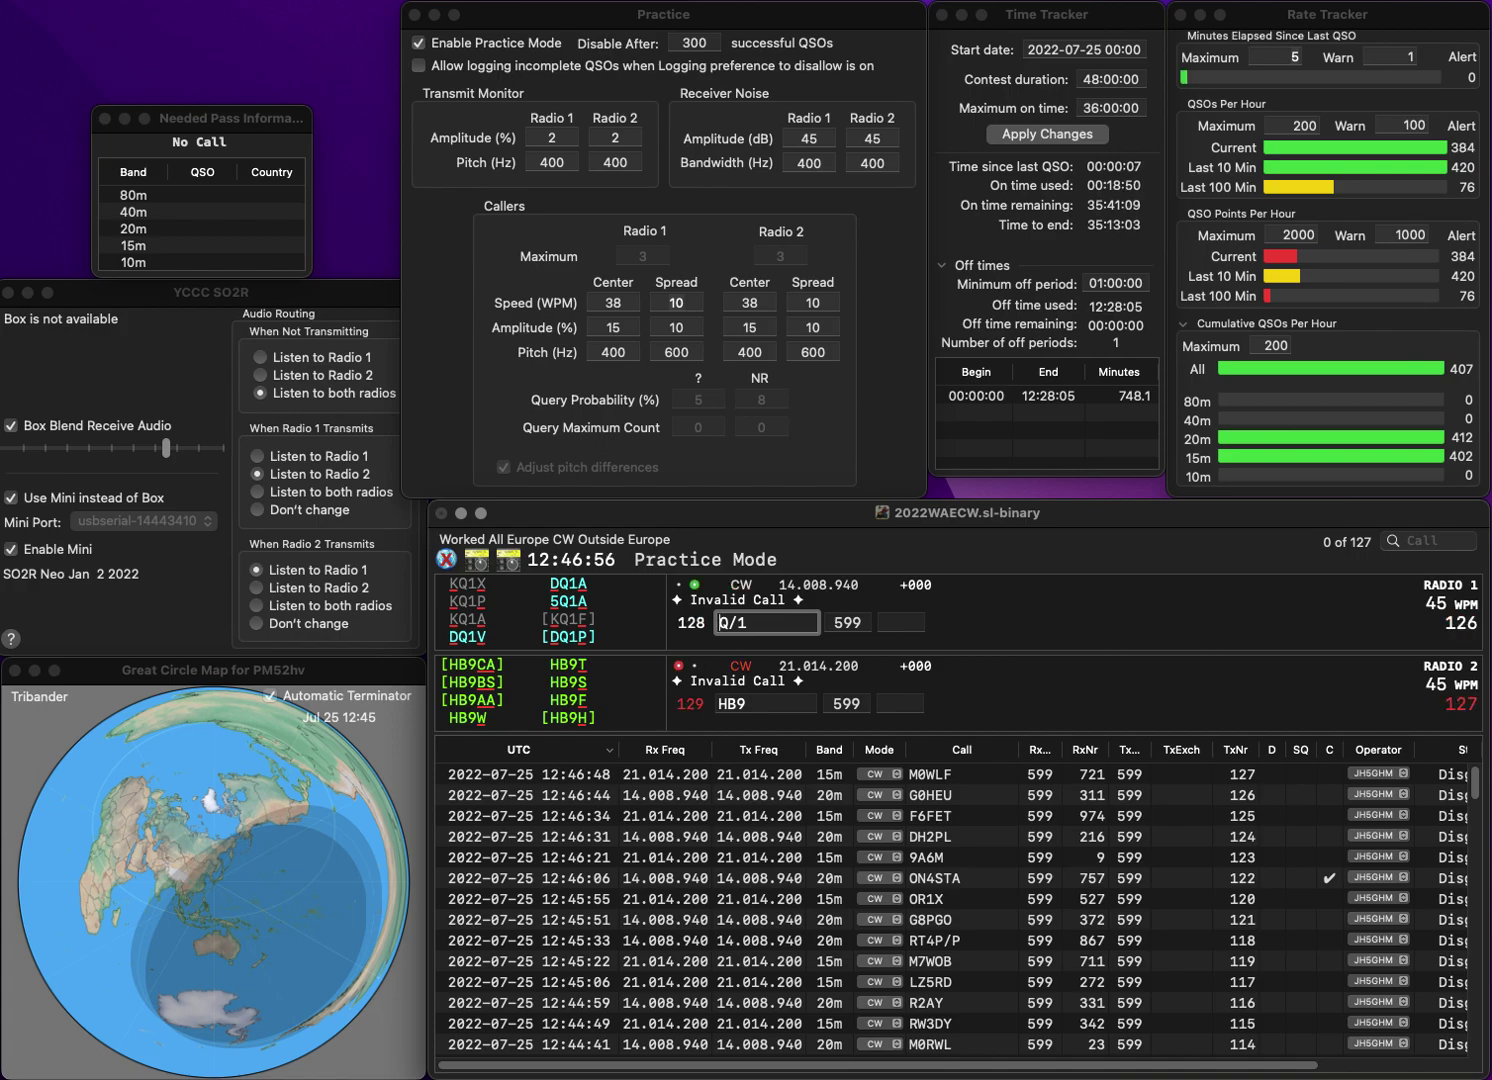
{"action": "type", "text": "TA6"}
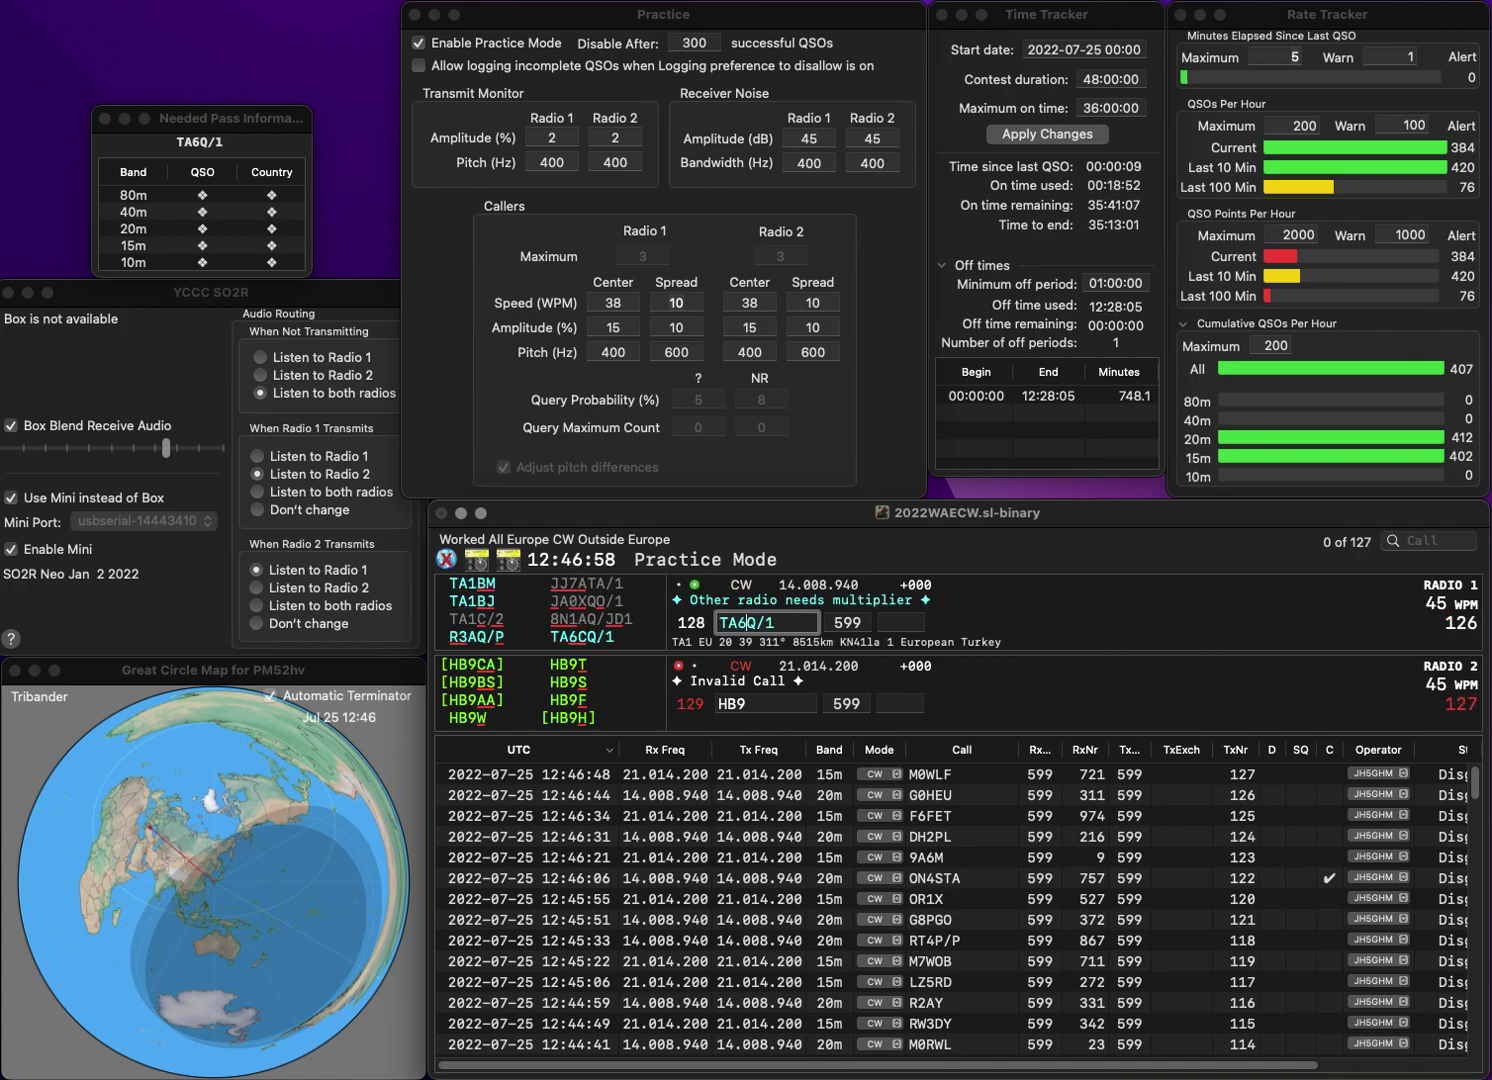
{"action": "type", "text": "C"}
{"action": "key", "text": "Return"}
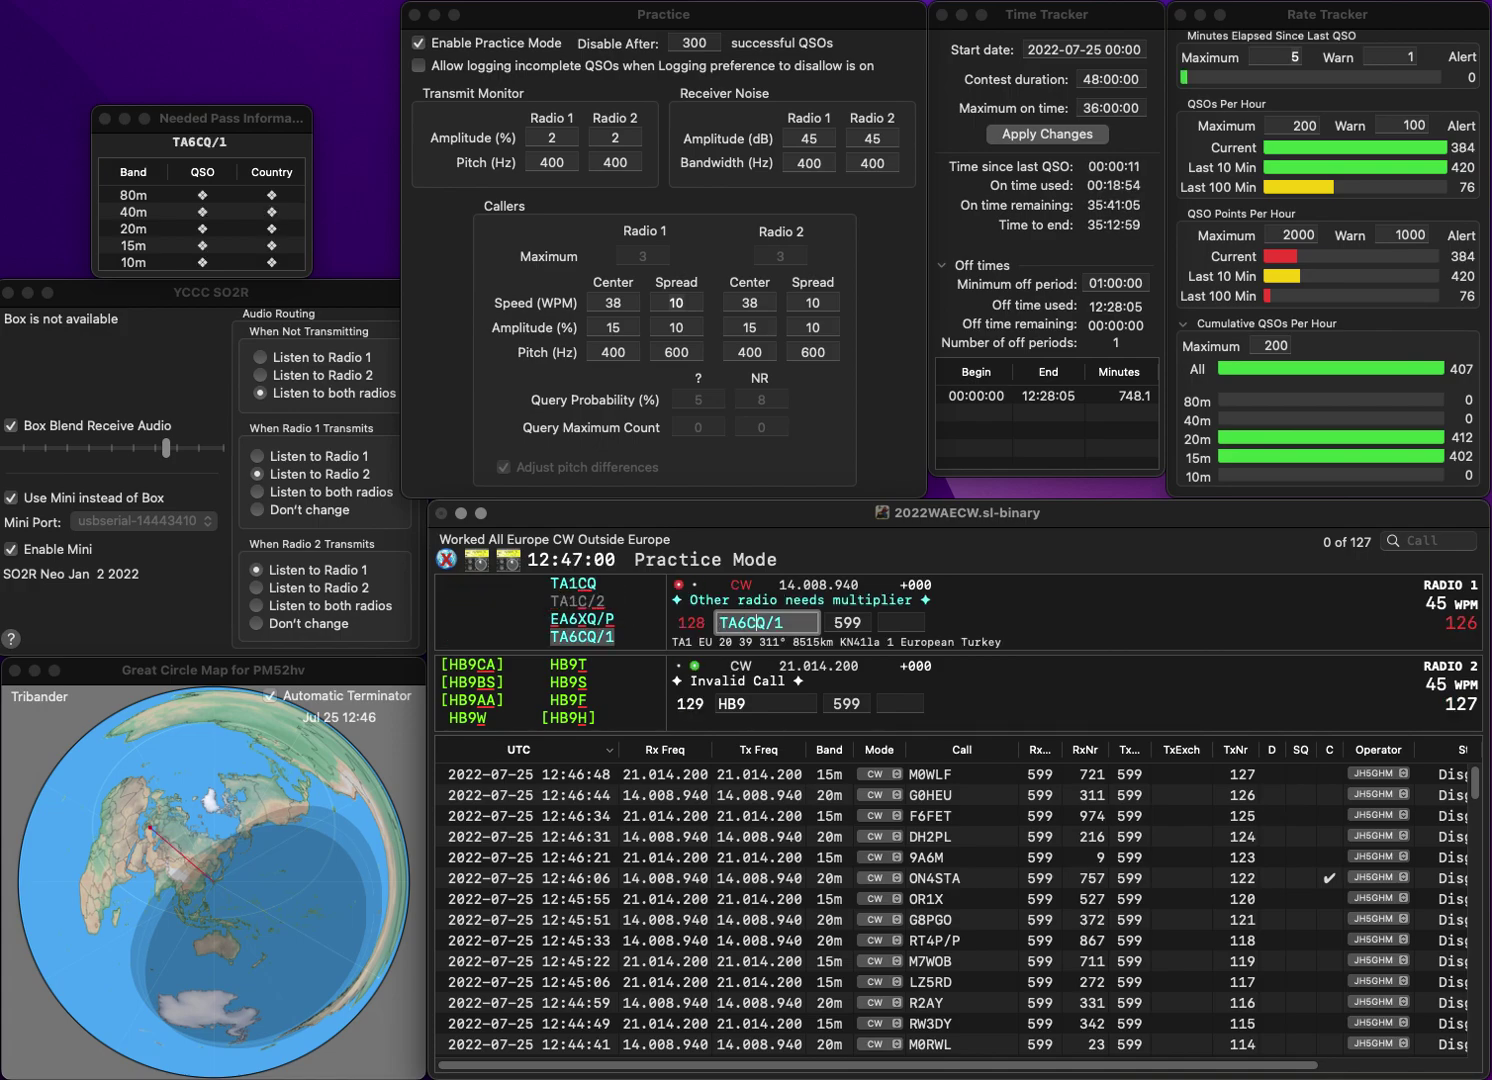
{"action": "key", "text": "Tab"}
{"action": "type", "text": "DAI"}
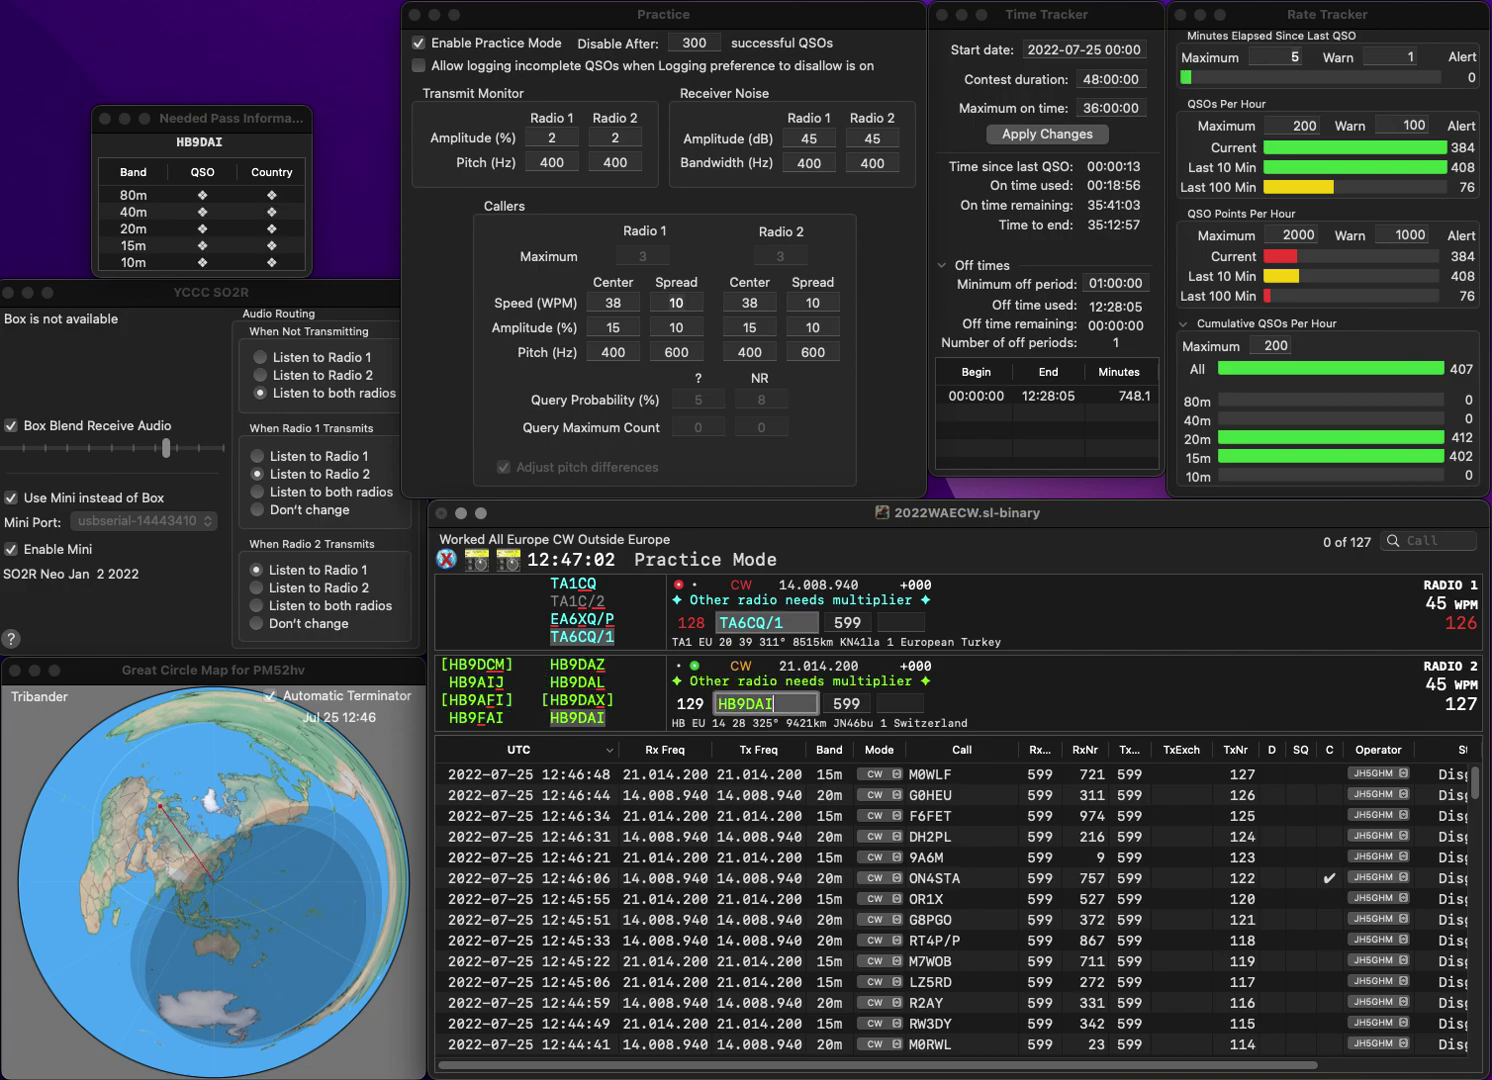
{"action": "key", "text": "Up"}
{"action": "key", "text": "Tab"}
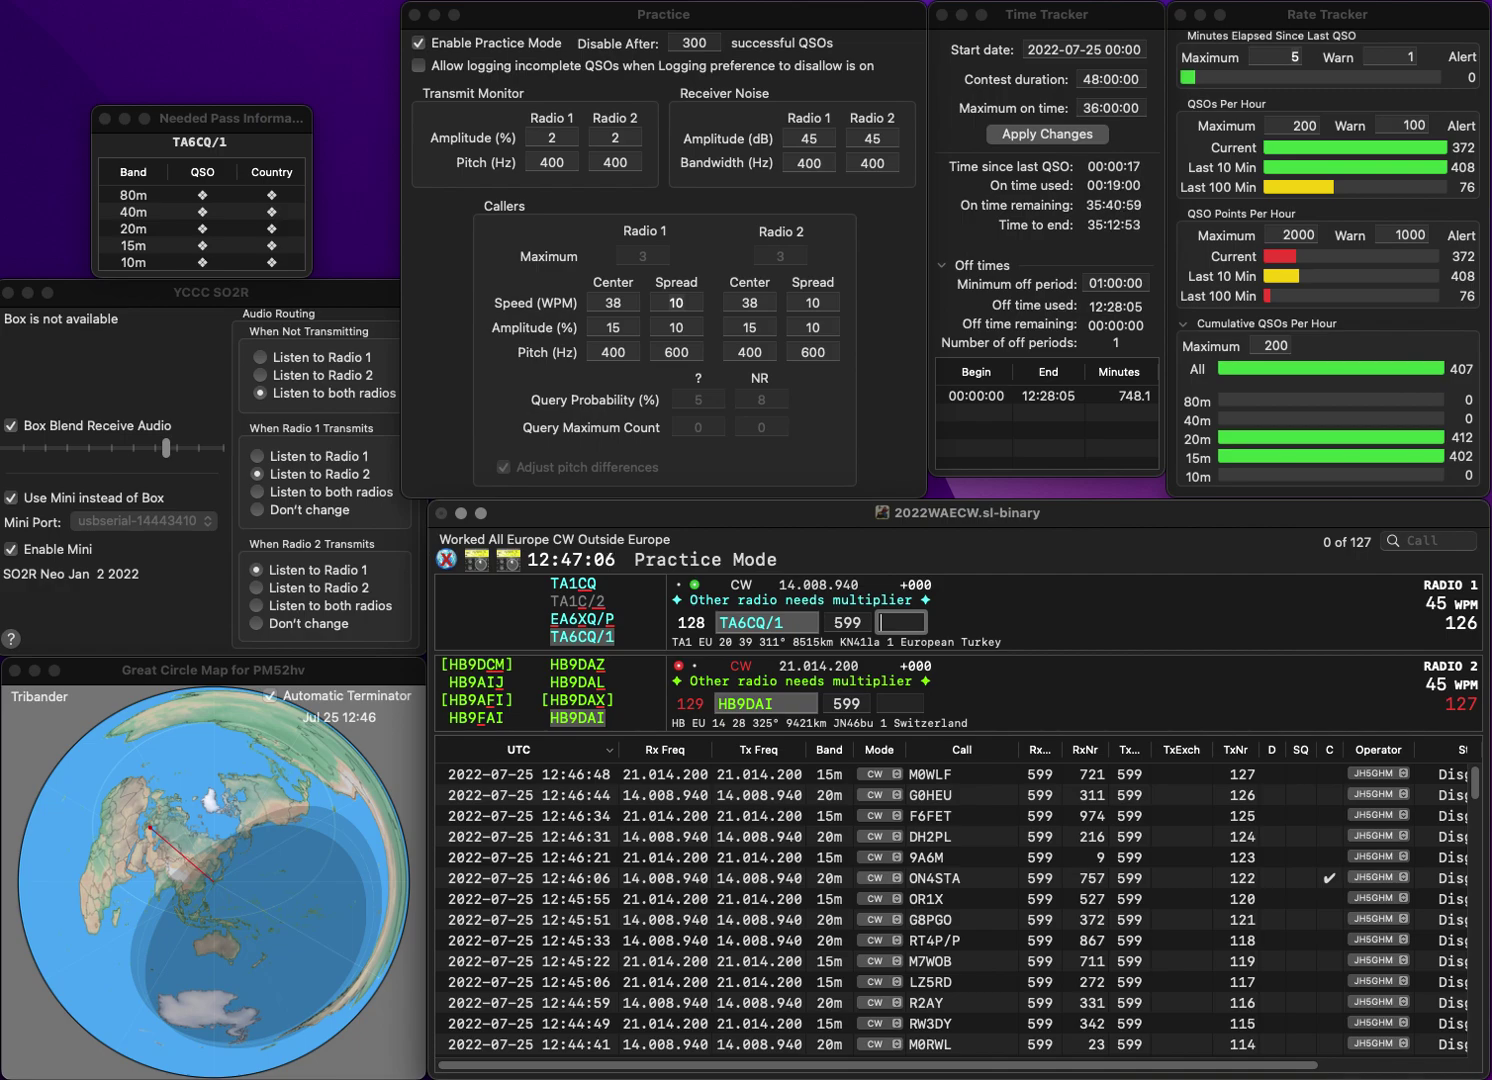
{"action": "type", "text": "49"}
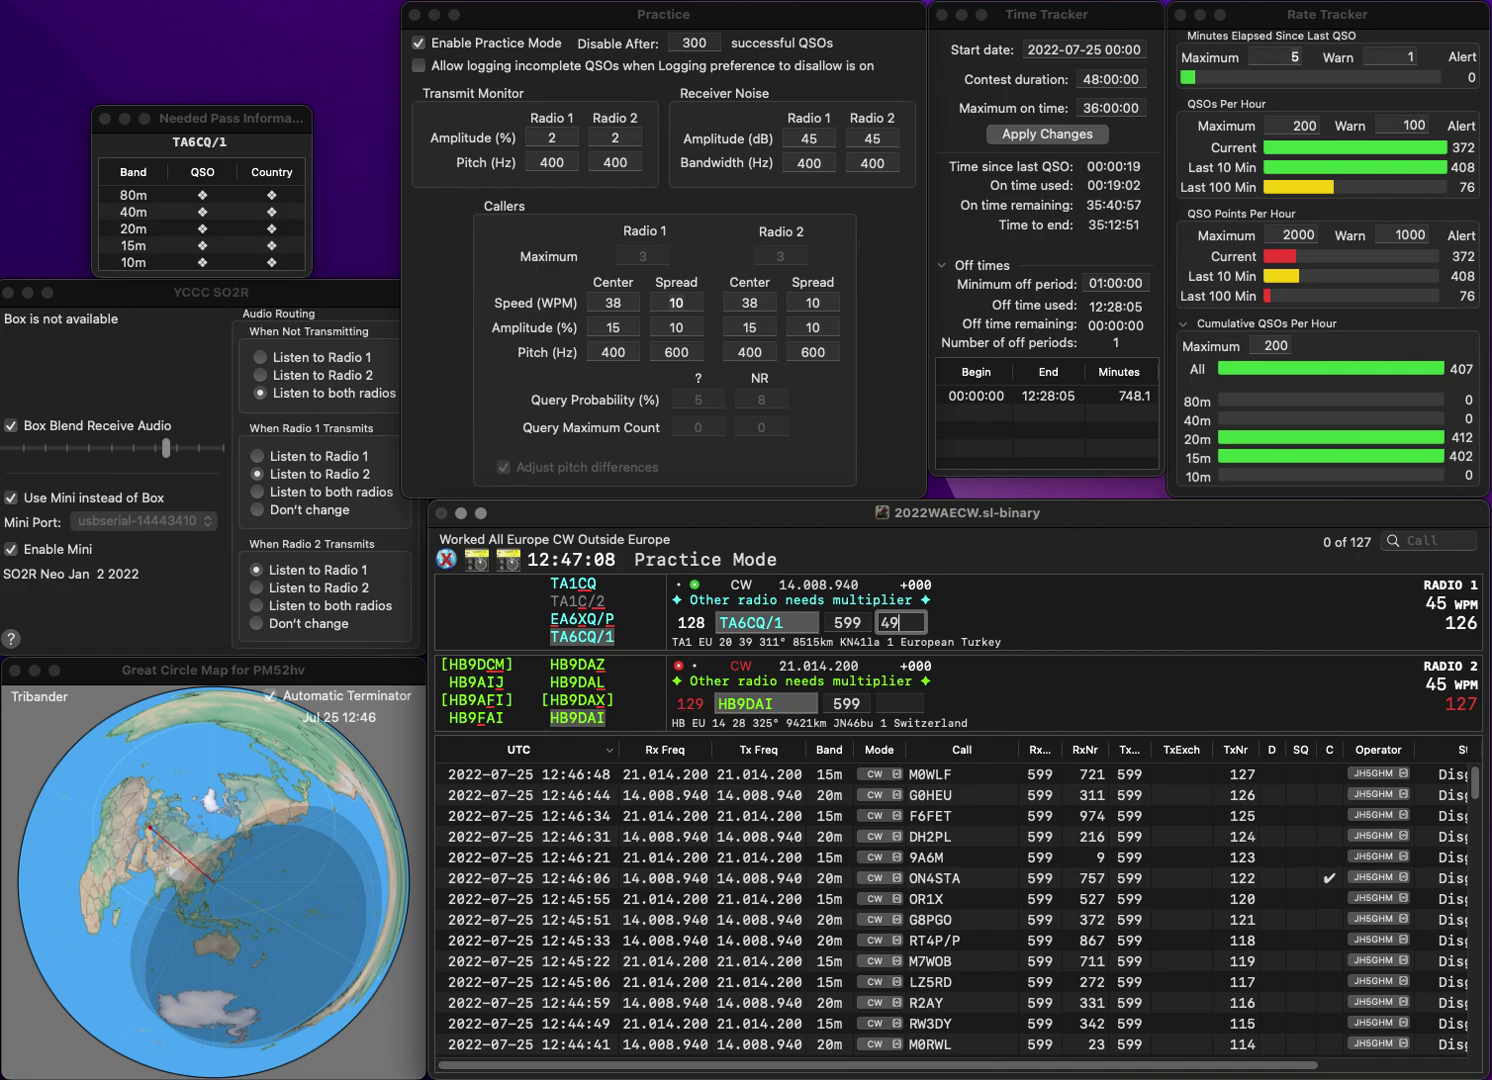
{"action": "key", "text": "Return"}
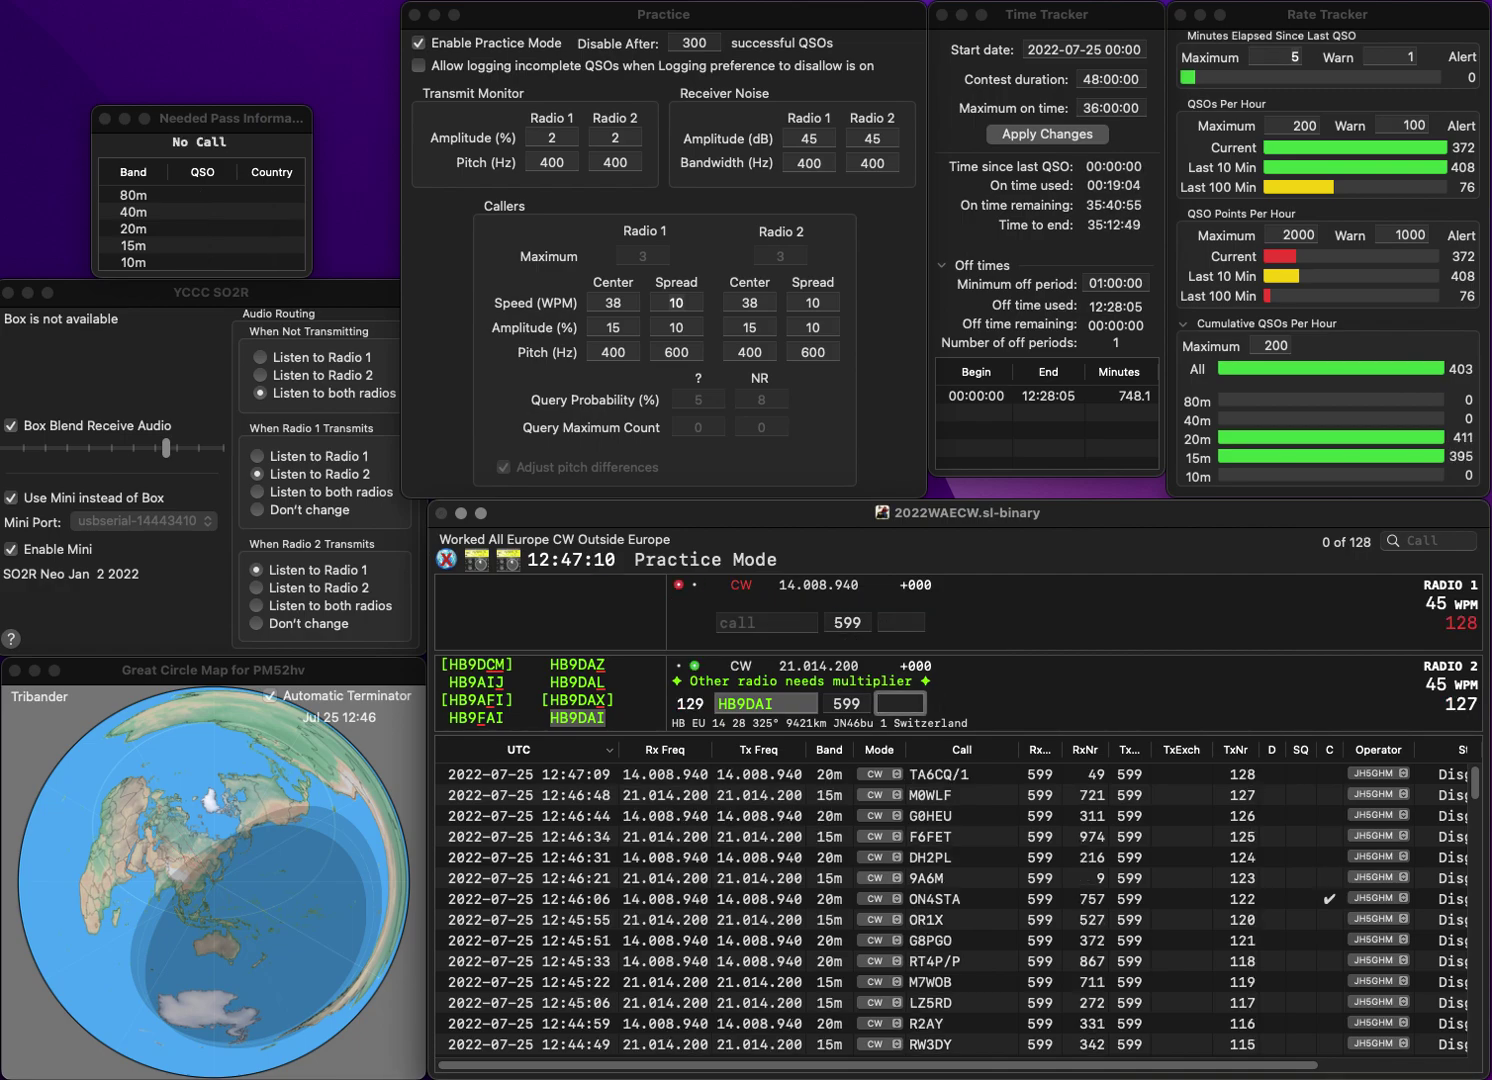
{"action": "type", "text": "954"}
{"action": "key", "text": "Return"}
{"action": "type", "text": "YT5"}
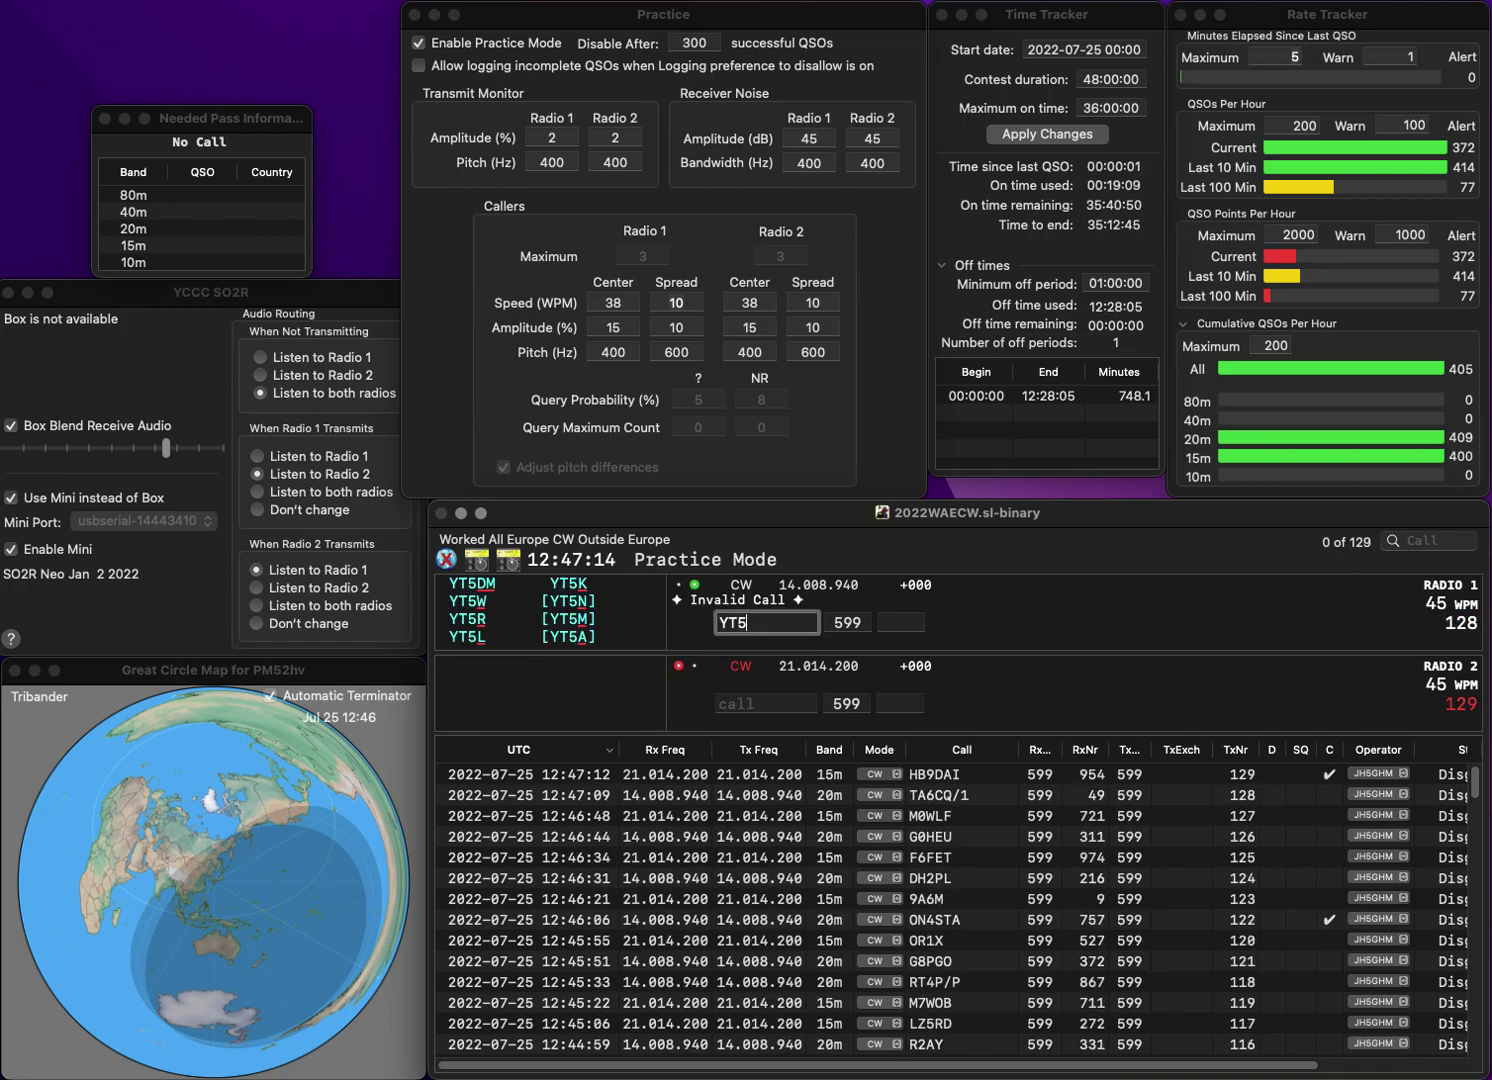
{"action": "type", "text": "DXX"}
{"action": "key", "text": "Return"}
- Answer DL1GPS on Radio 2 and log YT5DXX on Radio 1 with received number 157
{"action": "type", "text": "DL1GPS"}
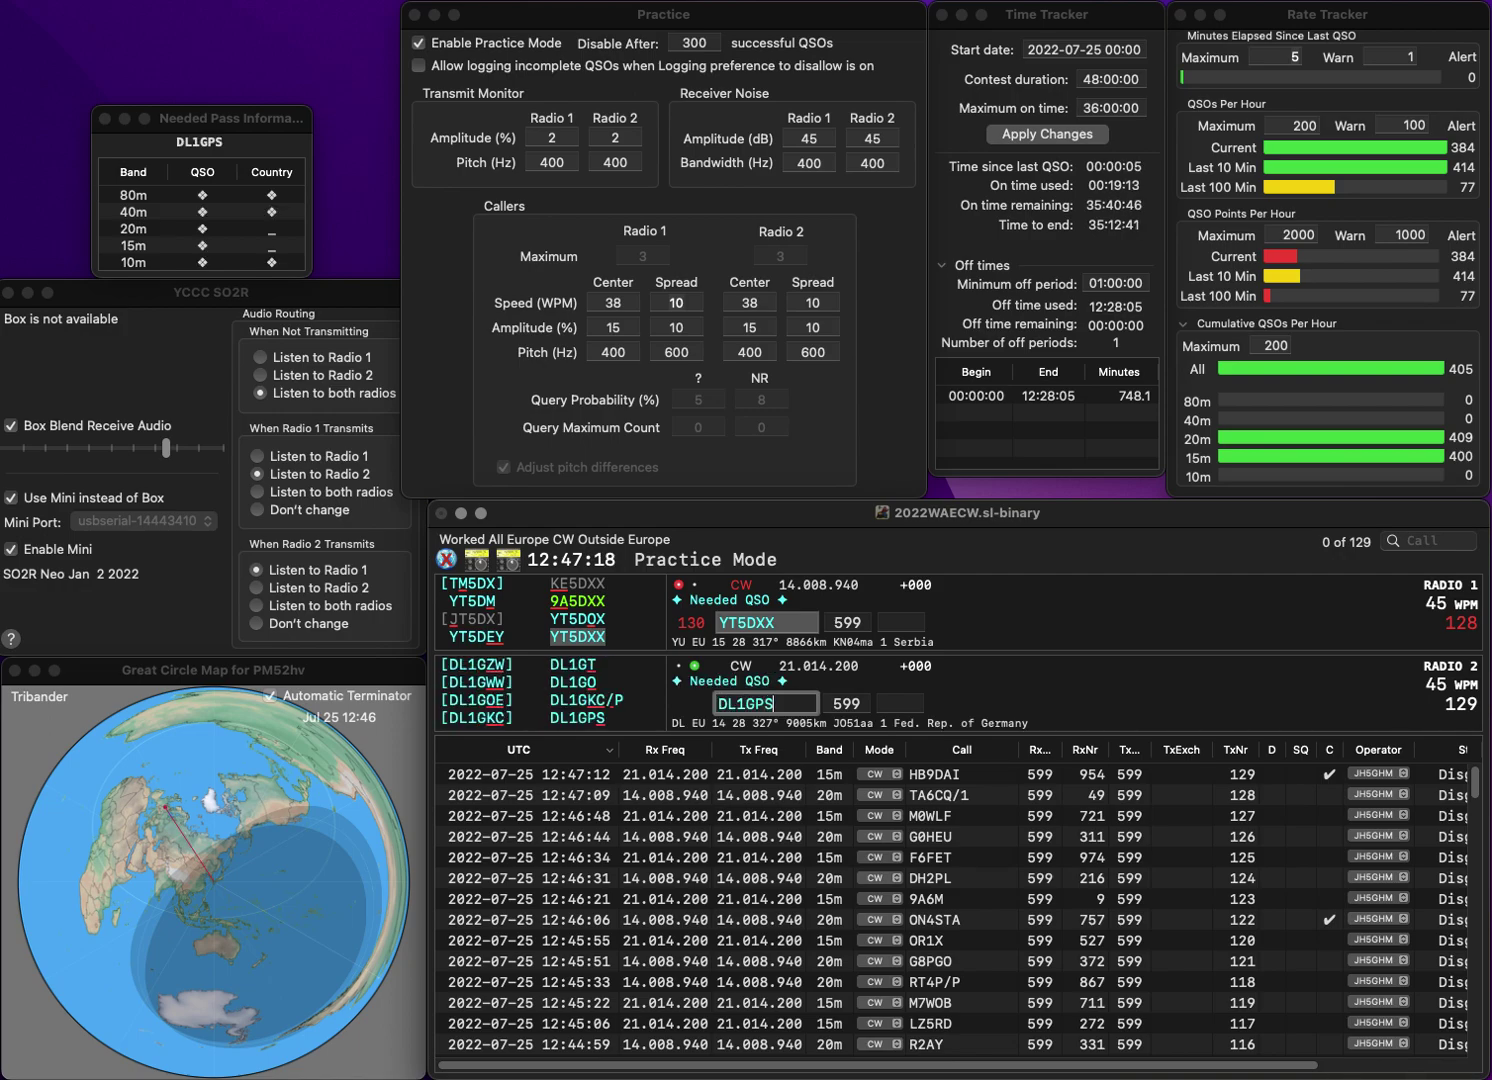
{"action": "key", "text": "Return"}
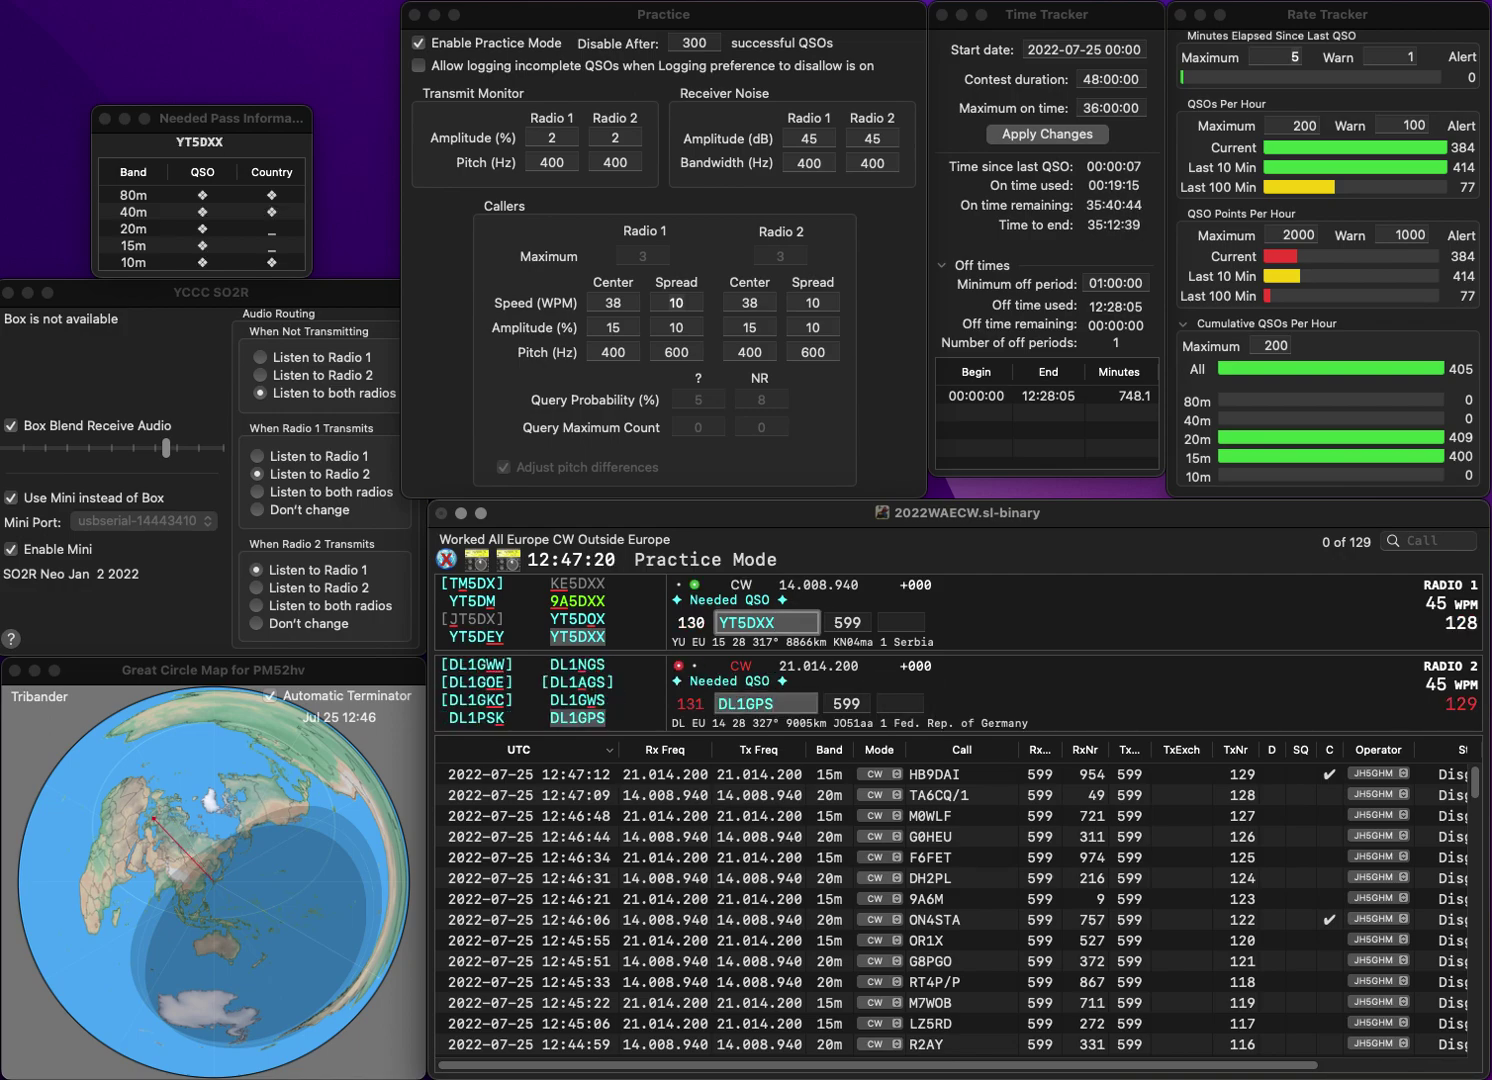
{"action": "left_click", "coordinate": [902, 622]}
{"action": "type", "text": "157"}
{"action": "key", "text": "Return"}
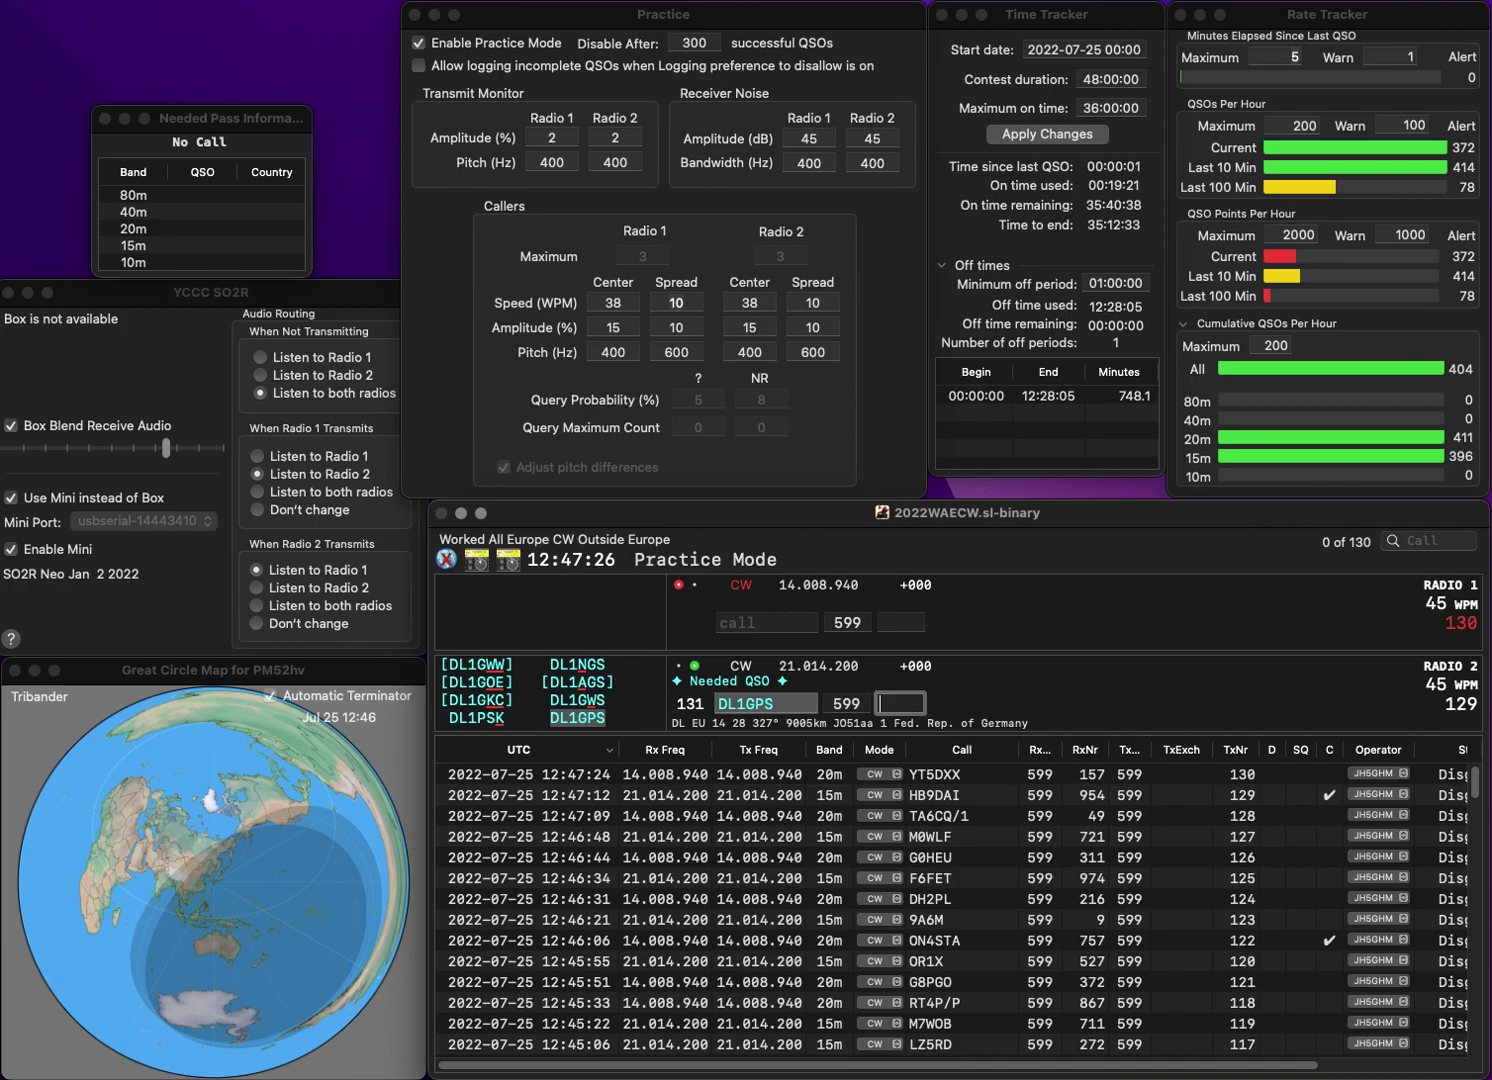
{"action": "type", "text": "8"}
{"action": "key", "text": "Return"}
{"action": "type", "text": "UZ8I"}
{"action": "key", "text": "Return"}
{"action": "type", "text": "HG8"}
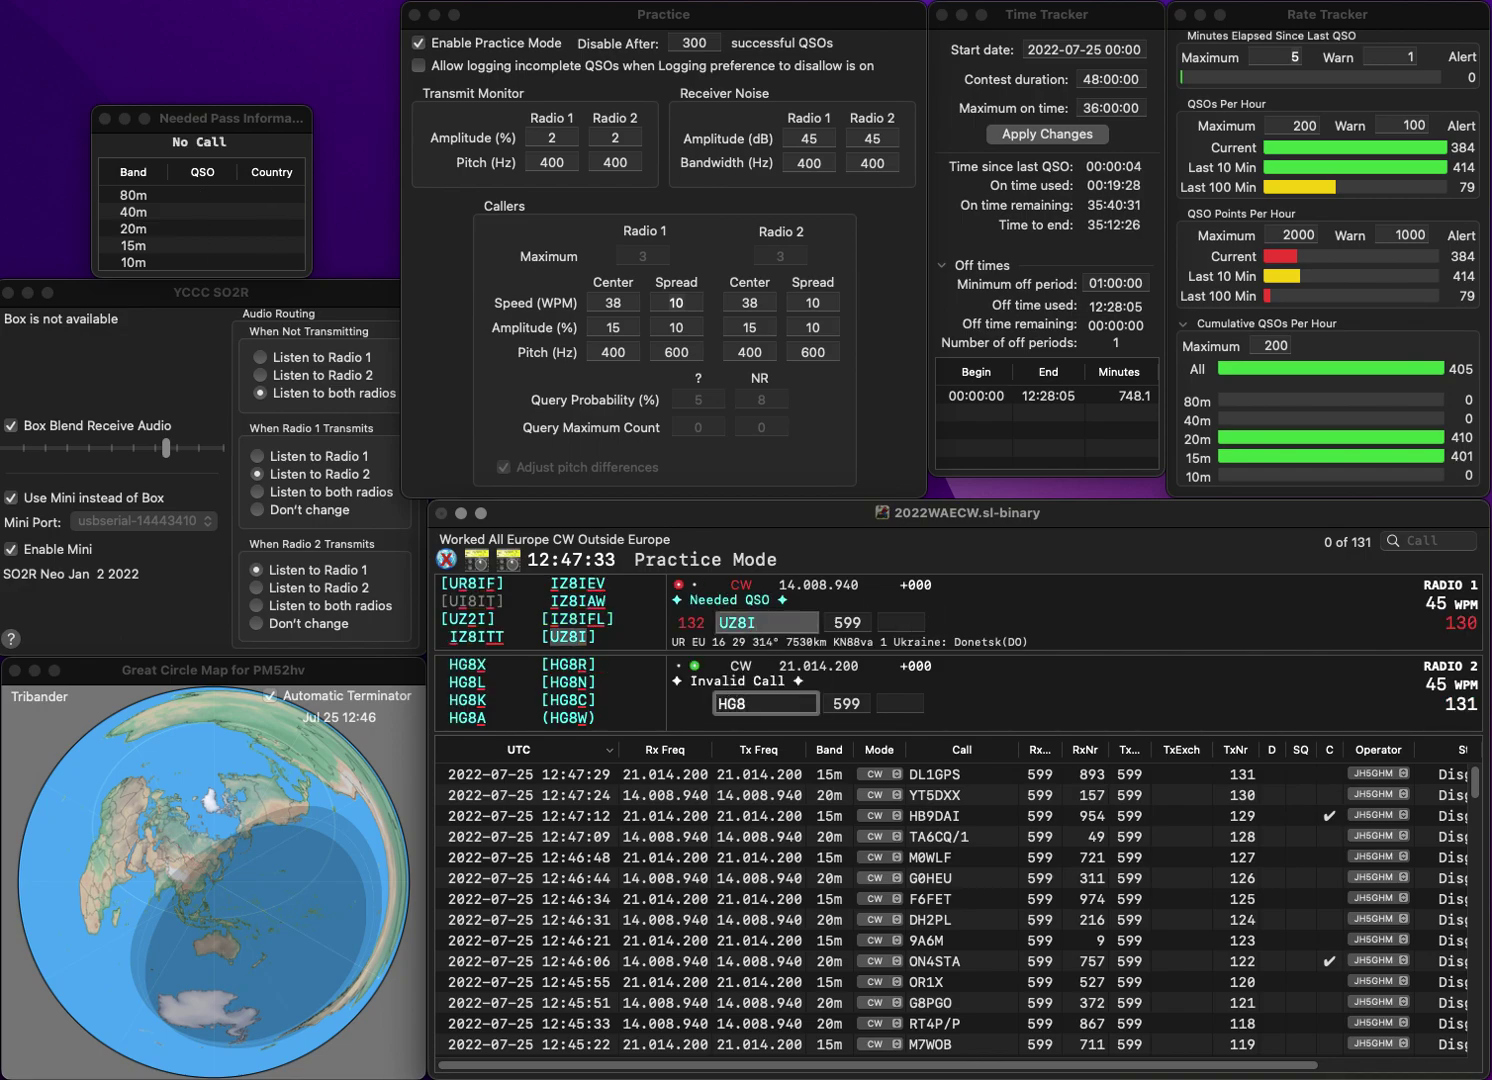
{"action": "key", "text": "Return"}
{"action": "key", "text": "space"}
{"action": "key", "text": "space"}
{"action": "type", "text": "546"}
{"action": "key", "text": "Return"}
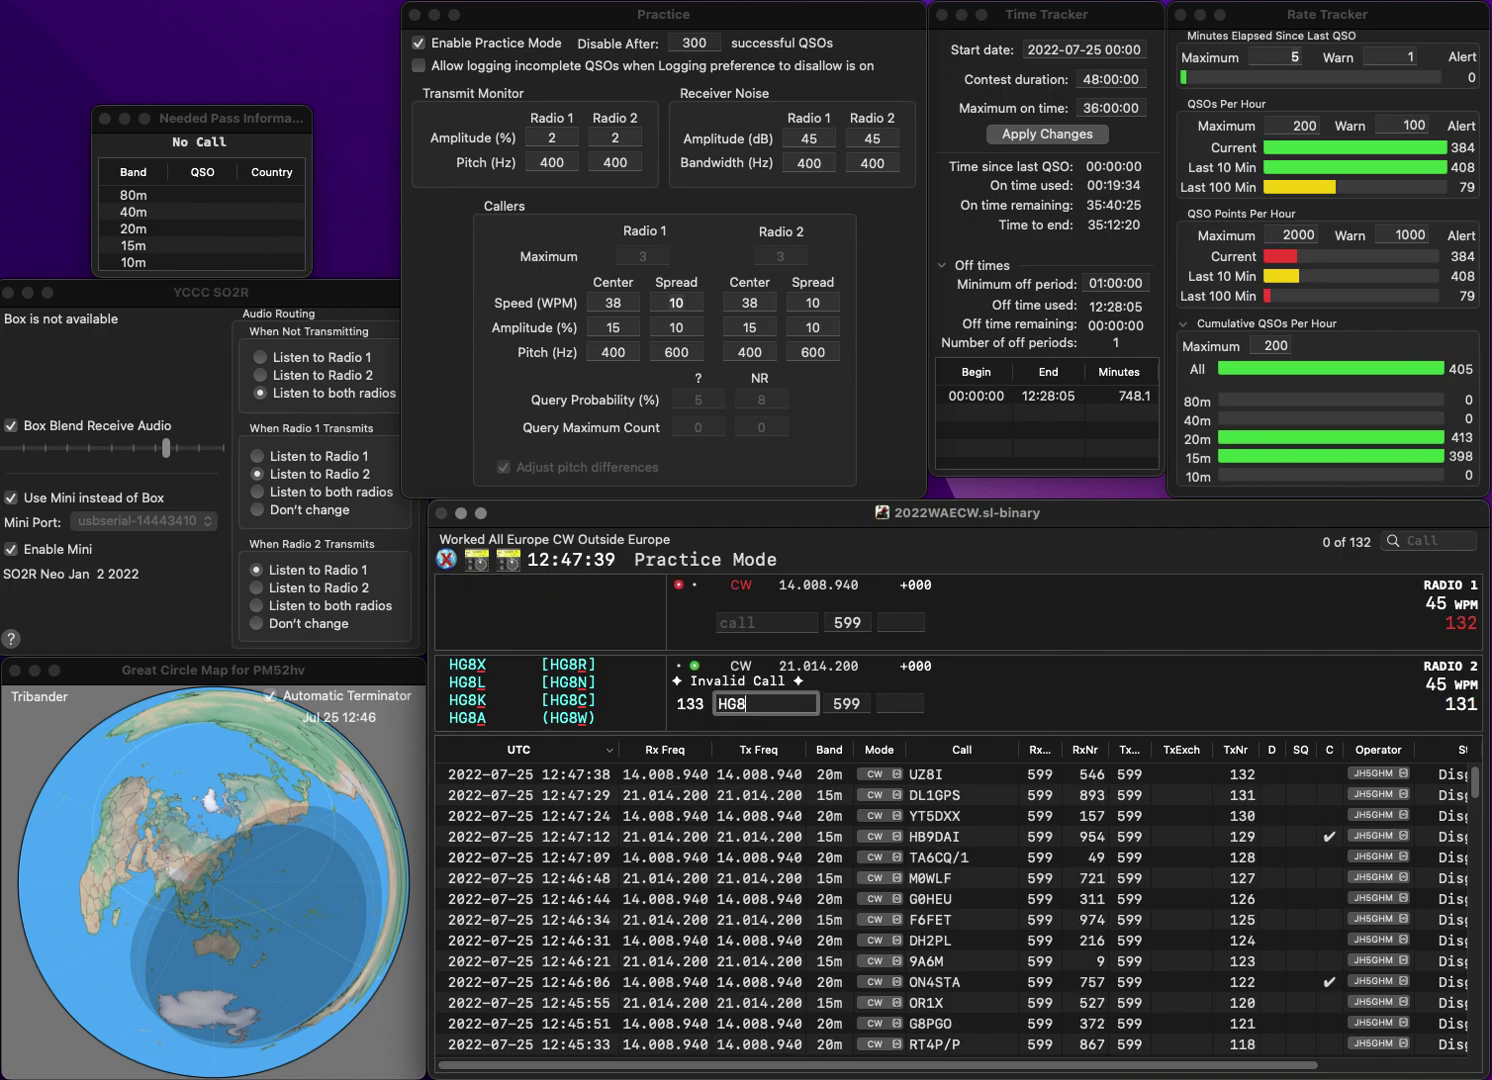
{"action": "type", "text": "3"}
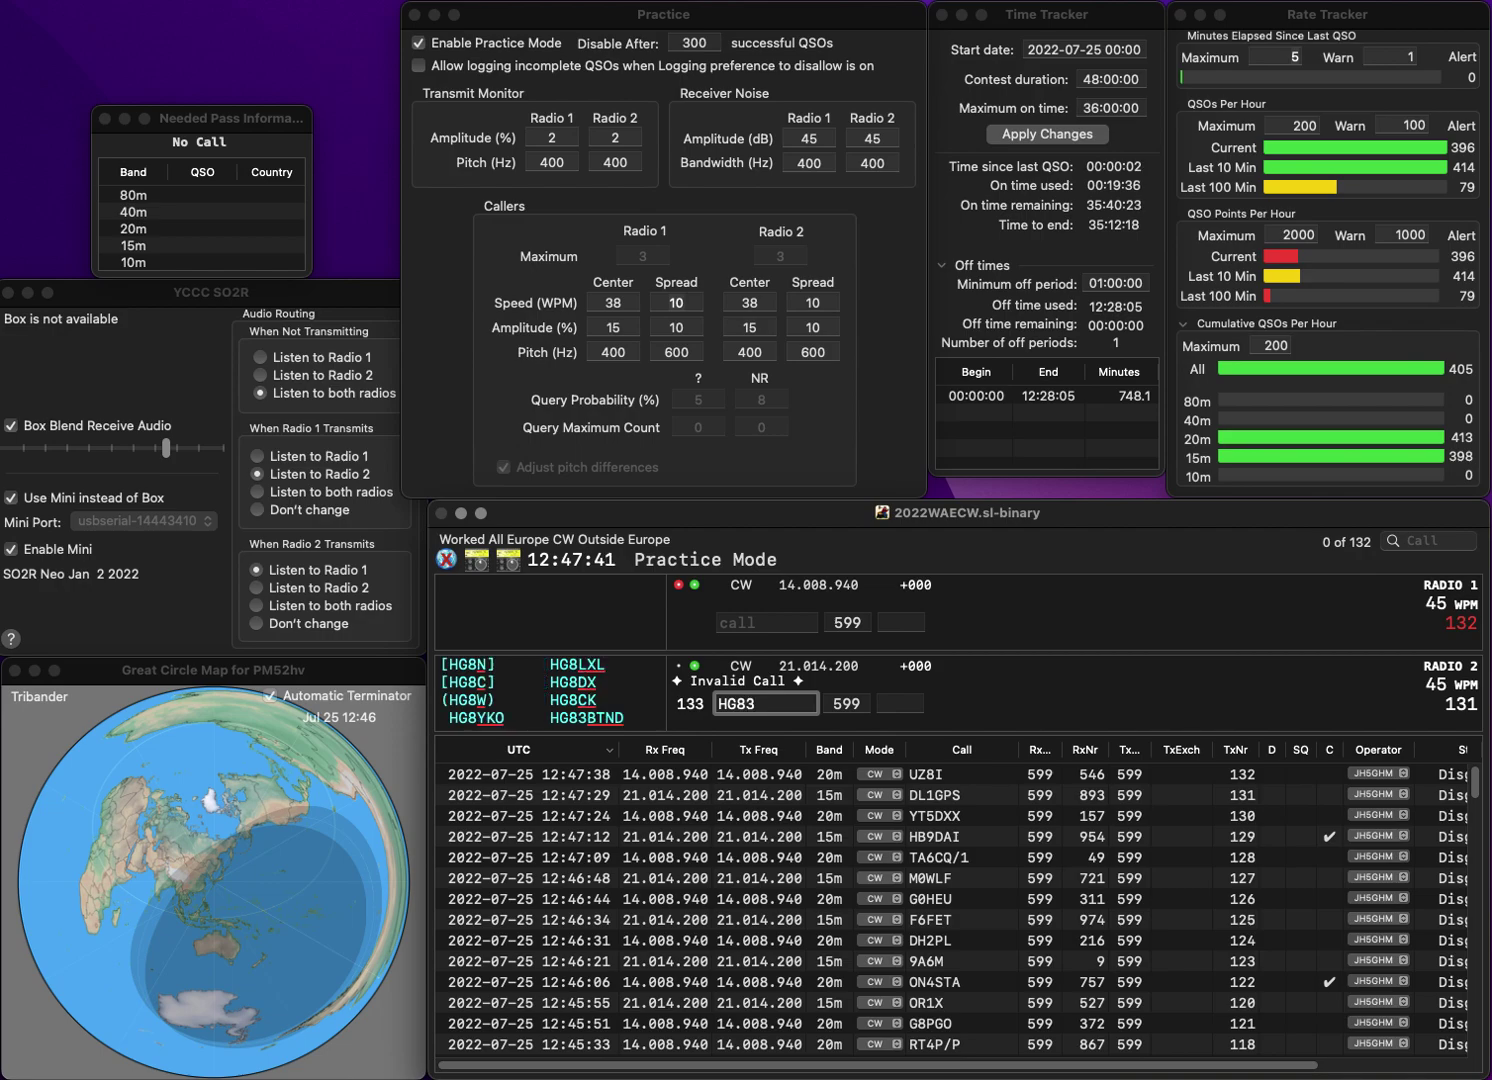
{"action": "type", "text": "B1"}
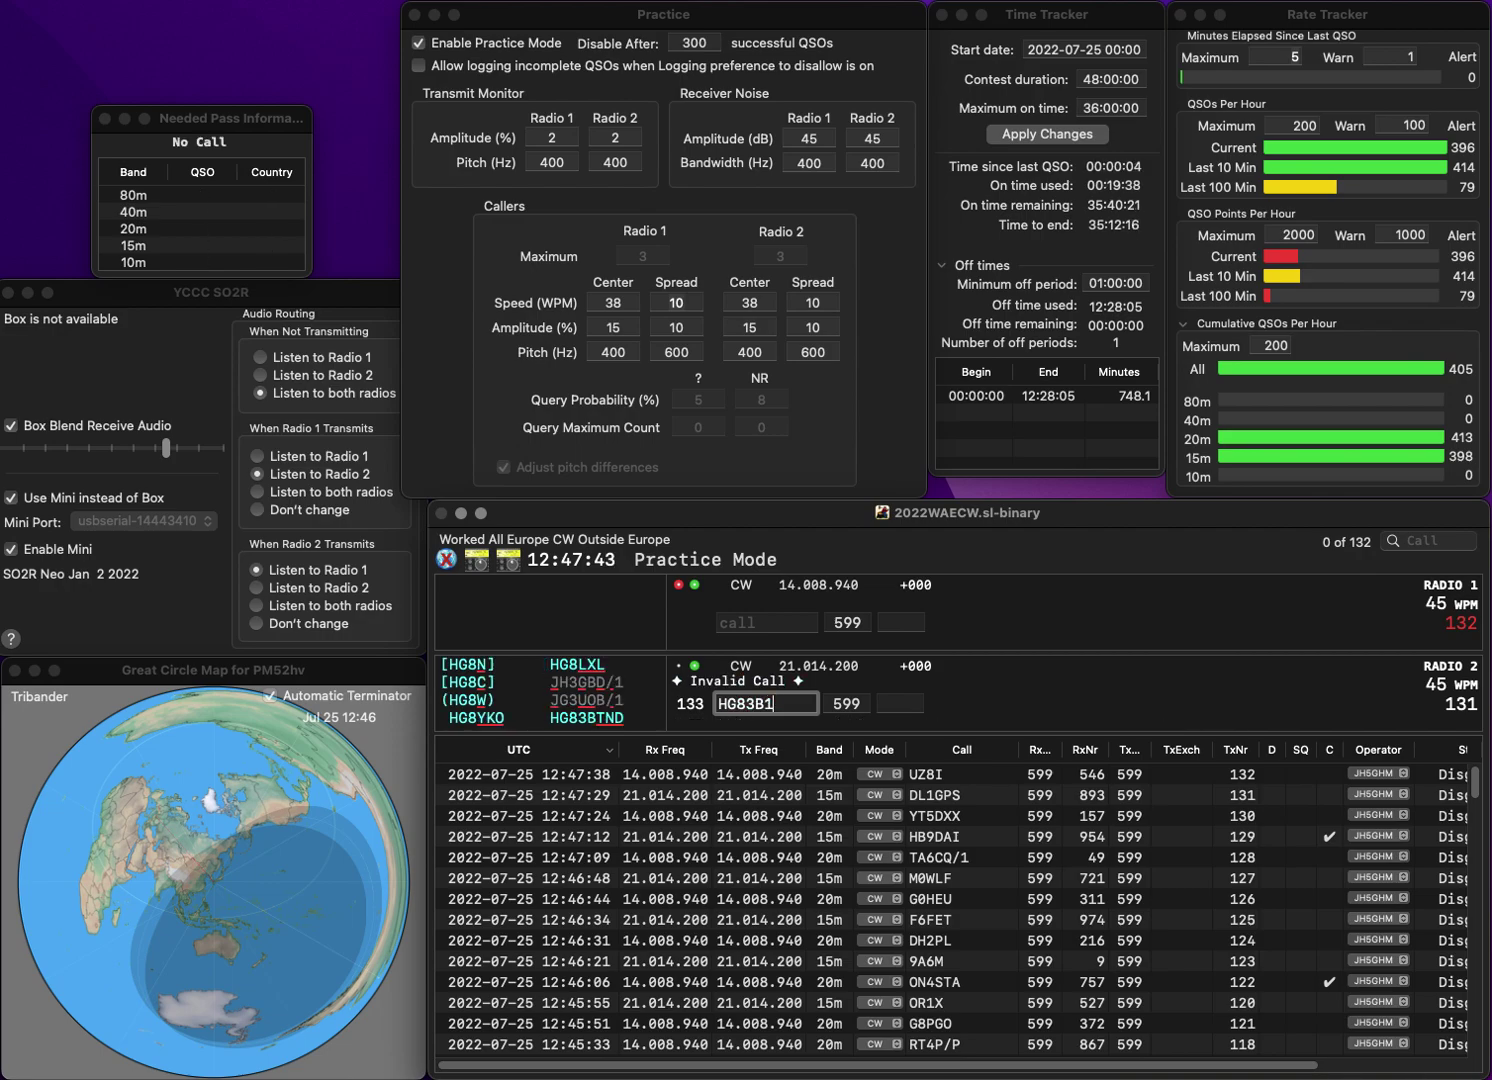
{"action": "key", "text": "BackSpace"}
{"action": "type", "text": "TND"}
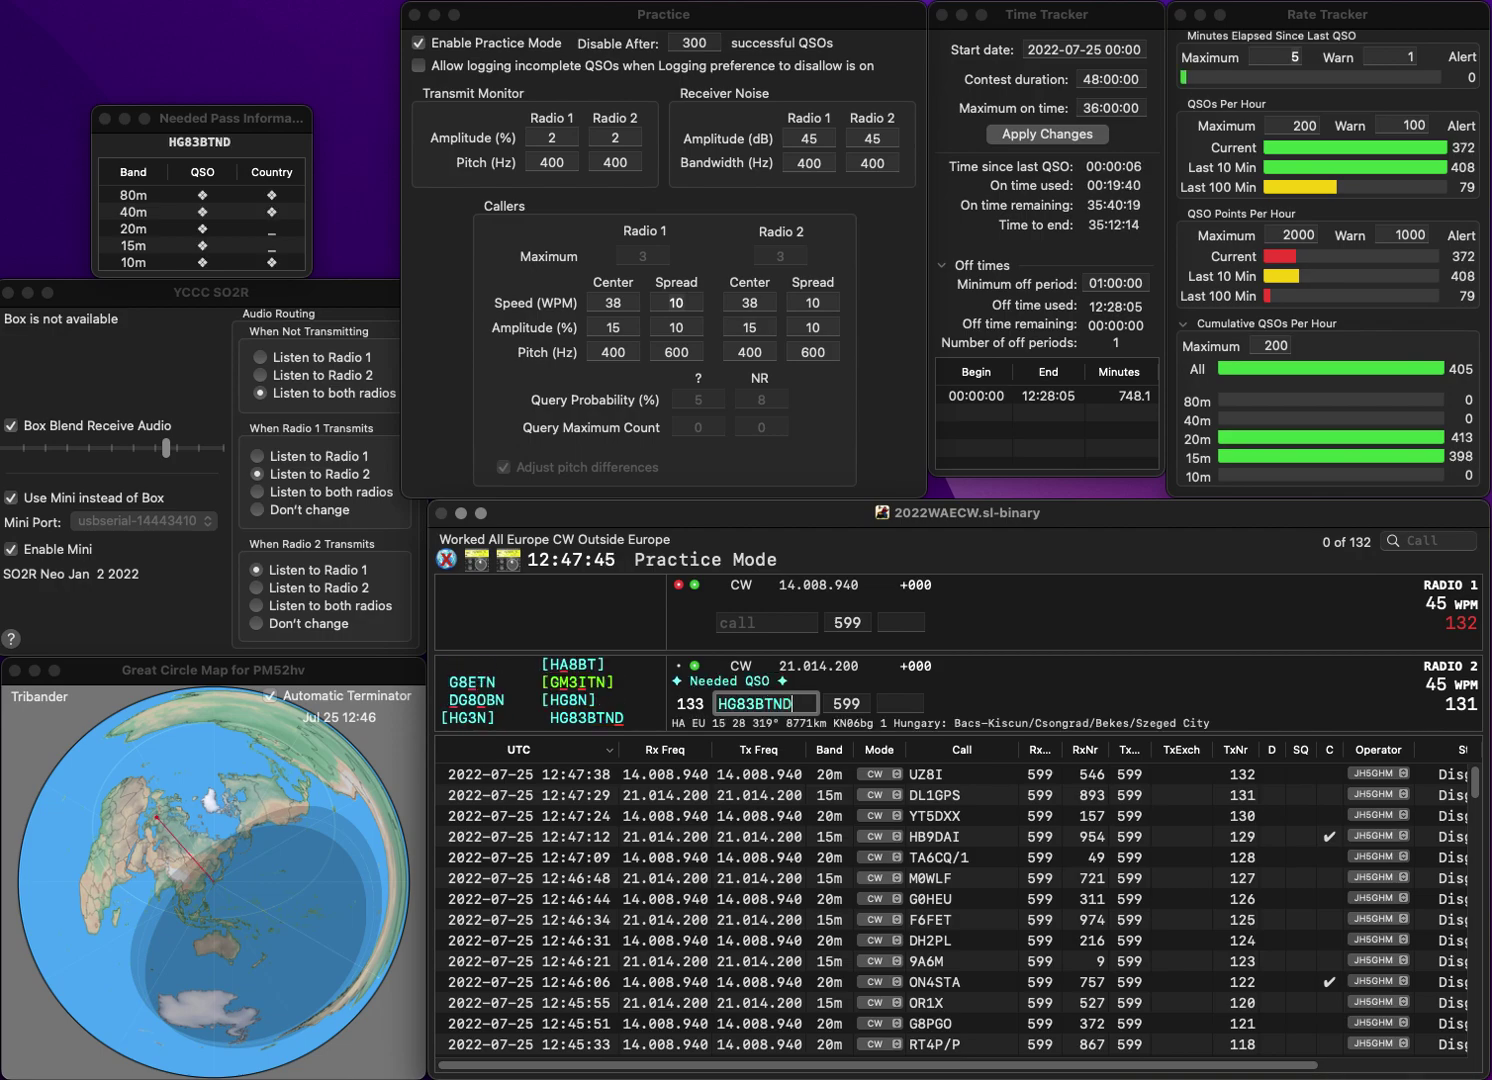
{"action": "key", "text": "Return"}
- Answer the Radio 1 caller as DL3KAE, removing the stray G in front of the call
{"action": "type", "text": "GDL3KAE"}
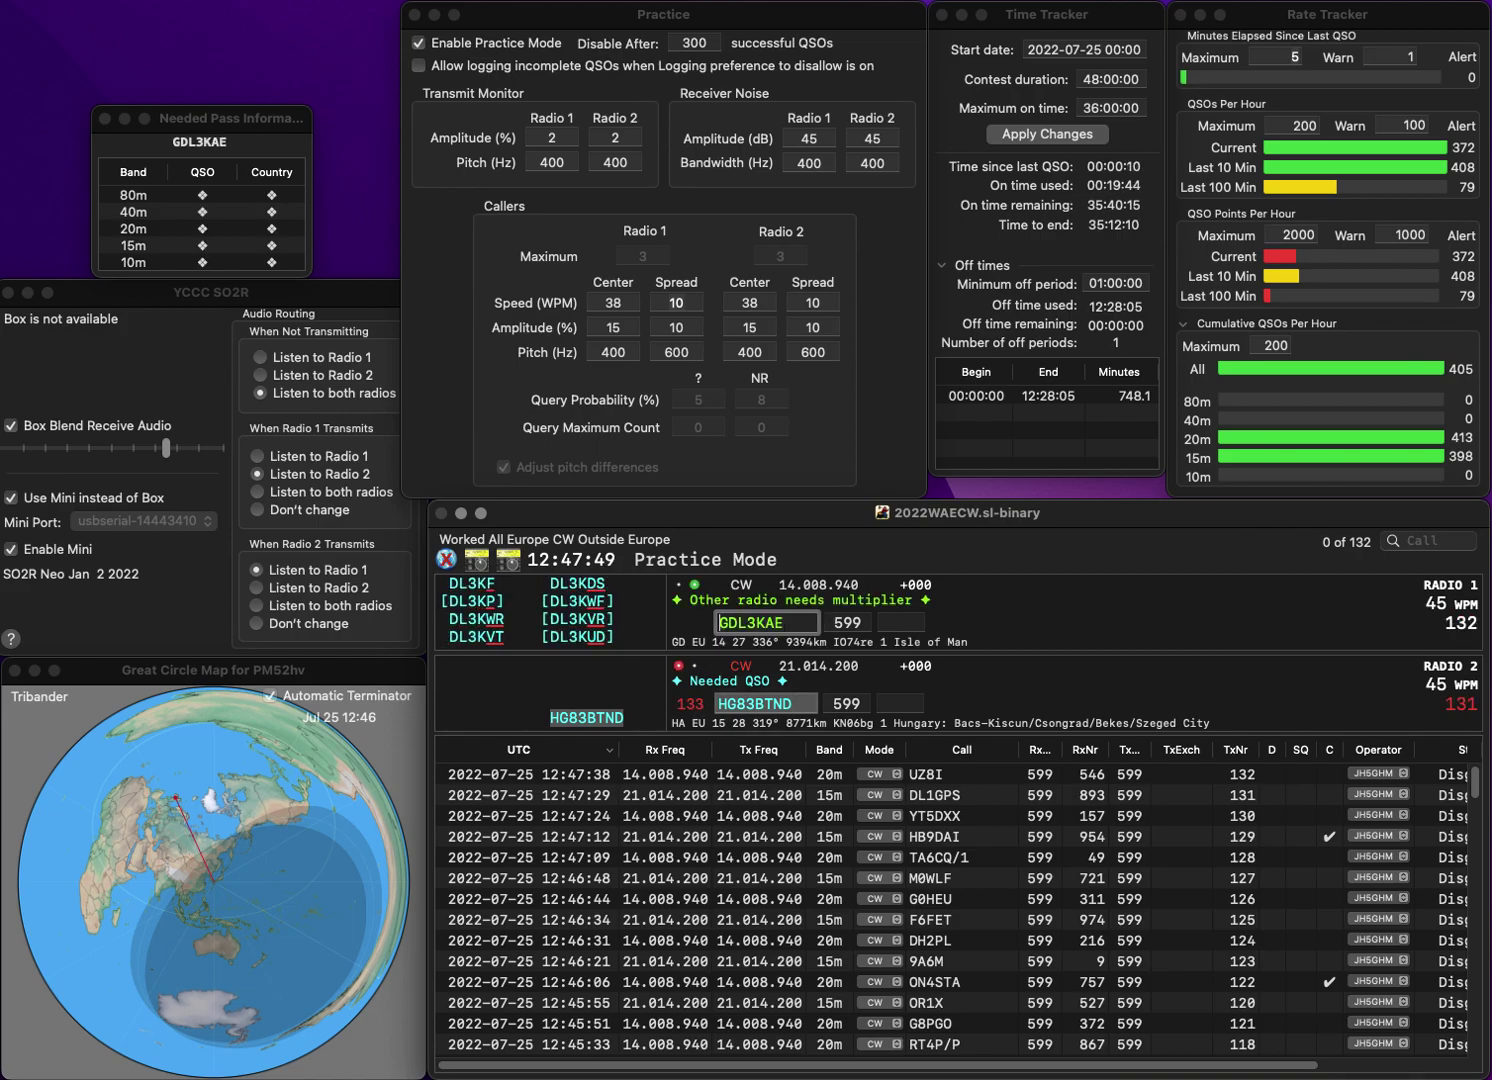
{"action": "left_click", "coordinate": [728, 623]}
{"action": "key", "text": "BackSpace"}
{"action": "key", "text": "Return"}
{"action": "key", "text": "Left"}
{"action": "key", "text": "Left"}
{"action": "key", "text": "Left"}
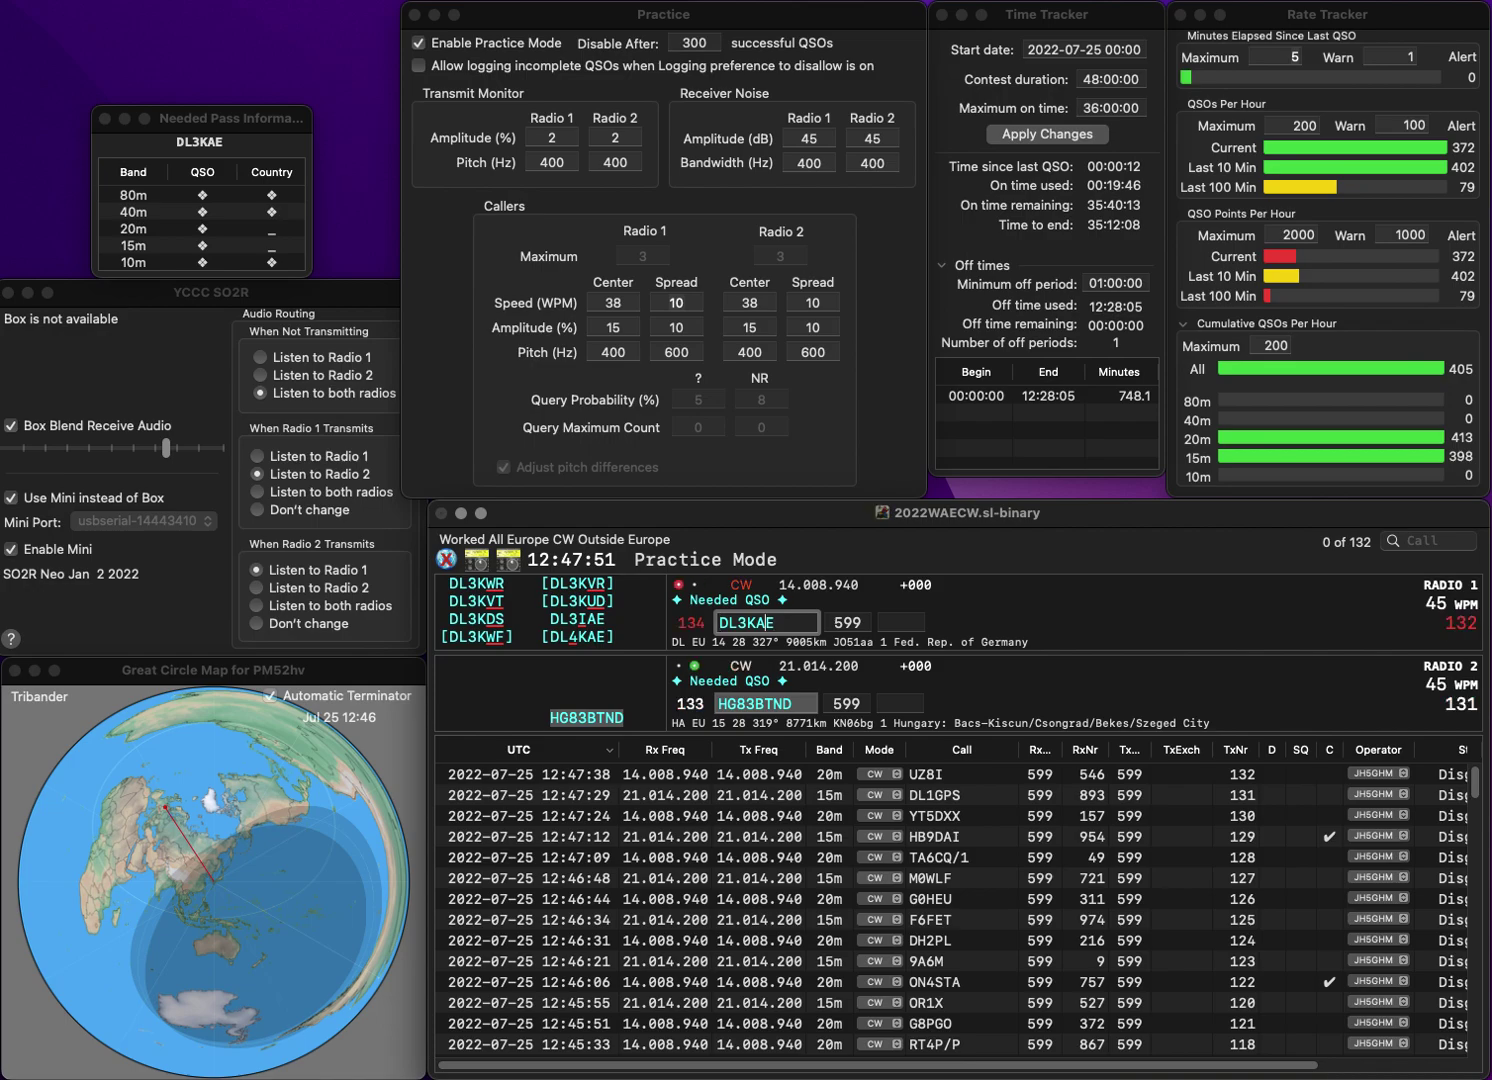
{"action": "key", "text": "BackSpace"}
{"action": "type", "text": "4"}
{"action": "key", "text": "Return"}
{"action": "key", "text": "space"}
{"action": "type", "text": "4"}
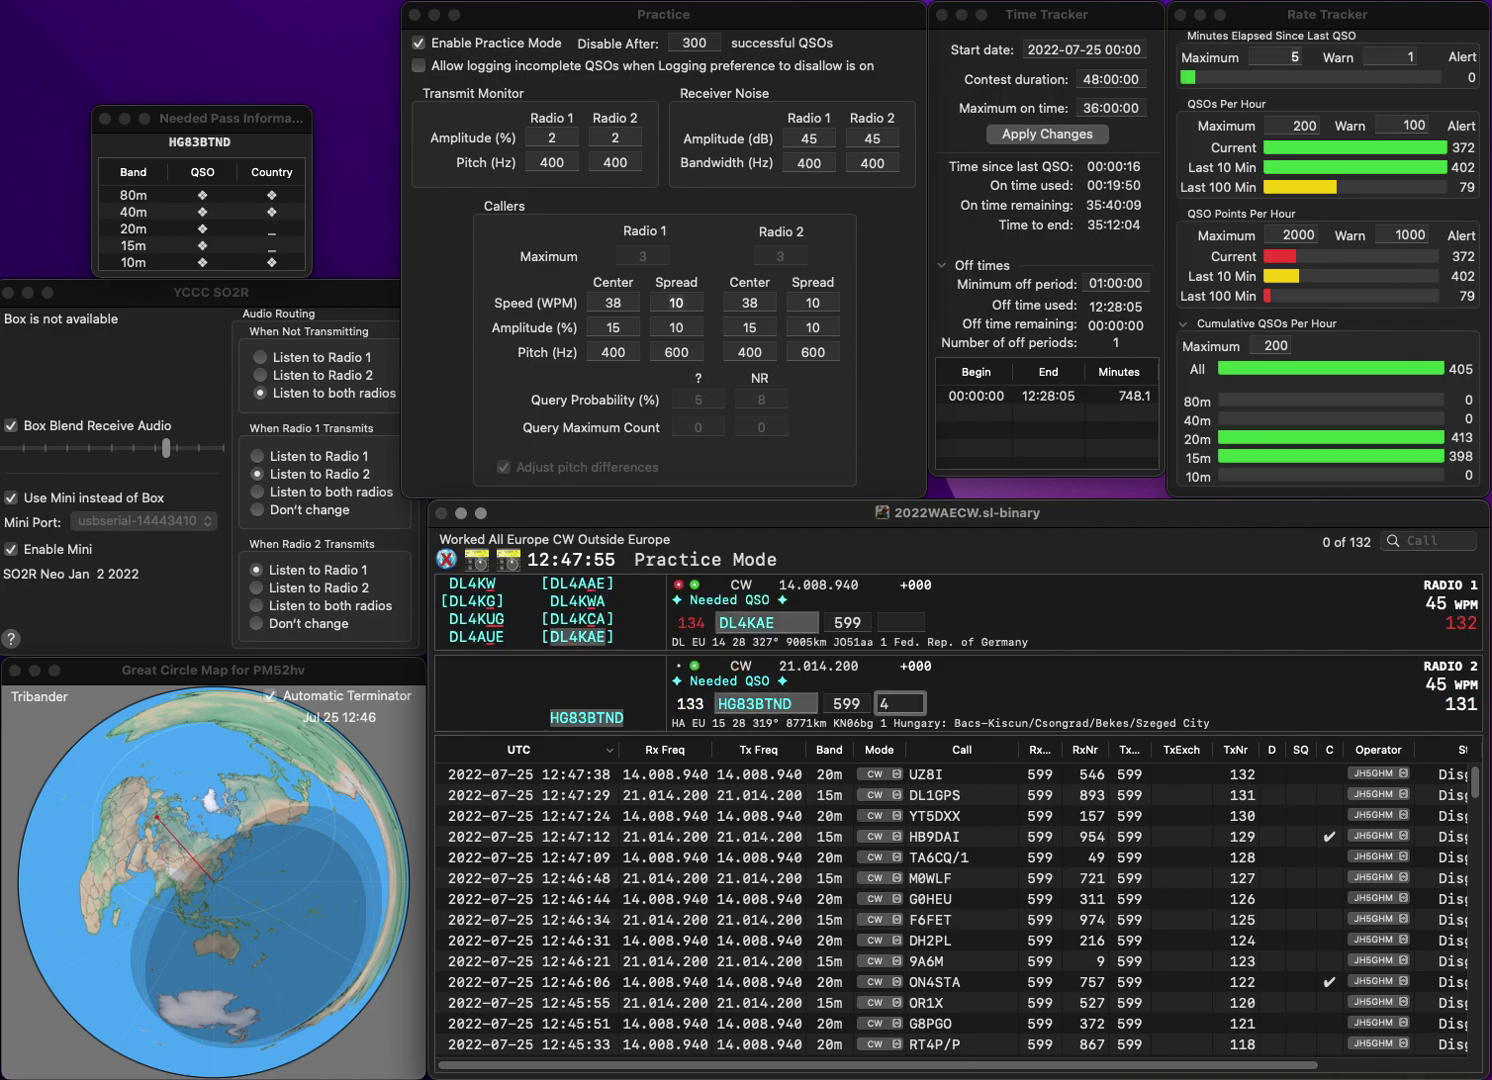
{"action": "type", "text": "5"}
{"action": "key", "text": "Return"}
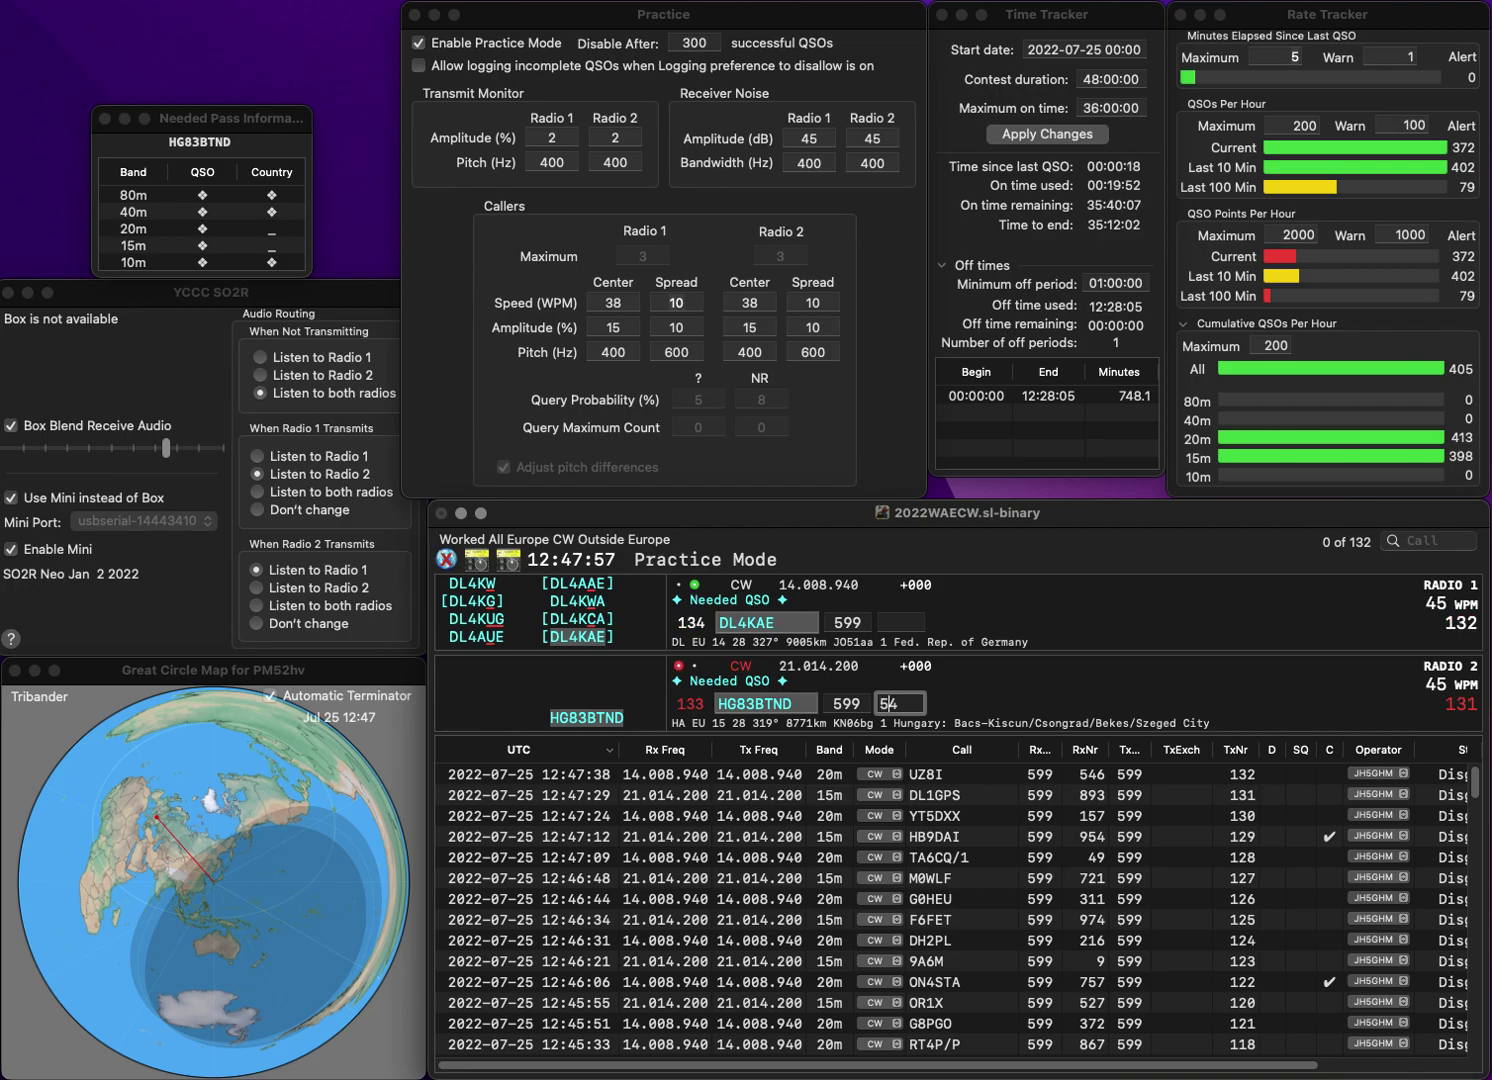
{"action": "left_click", "coordinate": [898, 703]}
{"action": "type", "text": "6"}
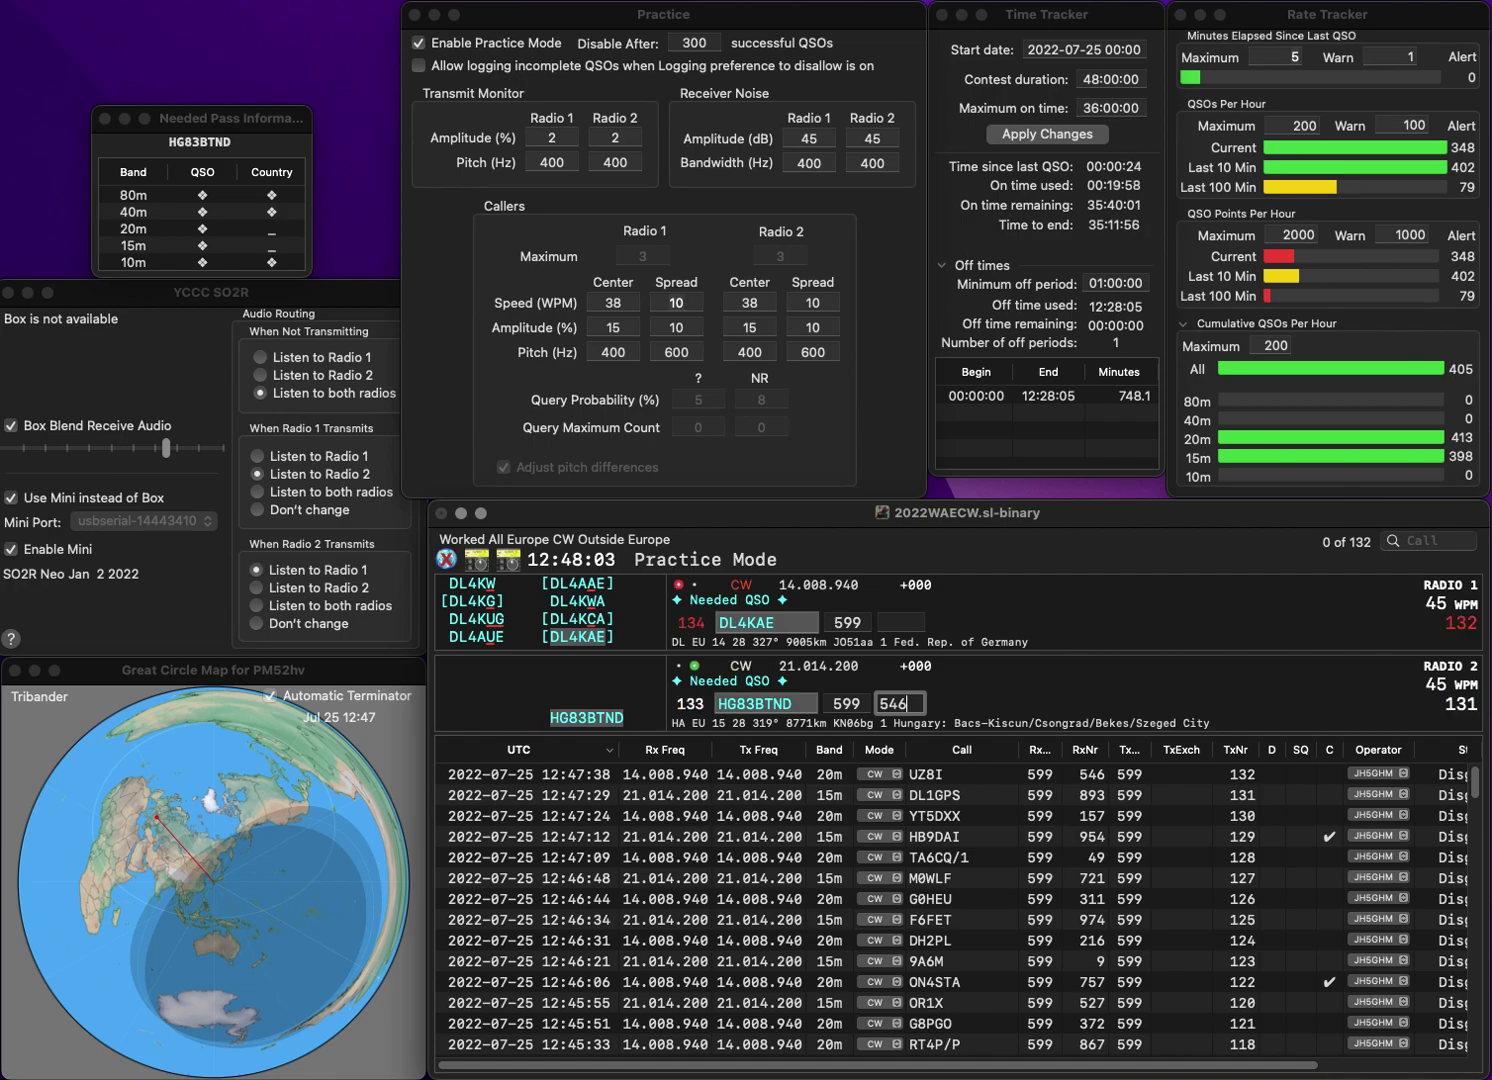
{"action": "key", "text": "Return"}
- Log DL4KAE on Radio 1 with received number 336 and answer OH6OS on Radio 2
{"action": "key", "text": "Tab"}
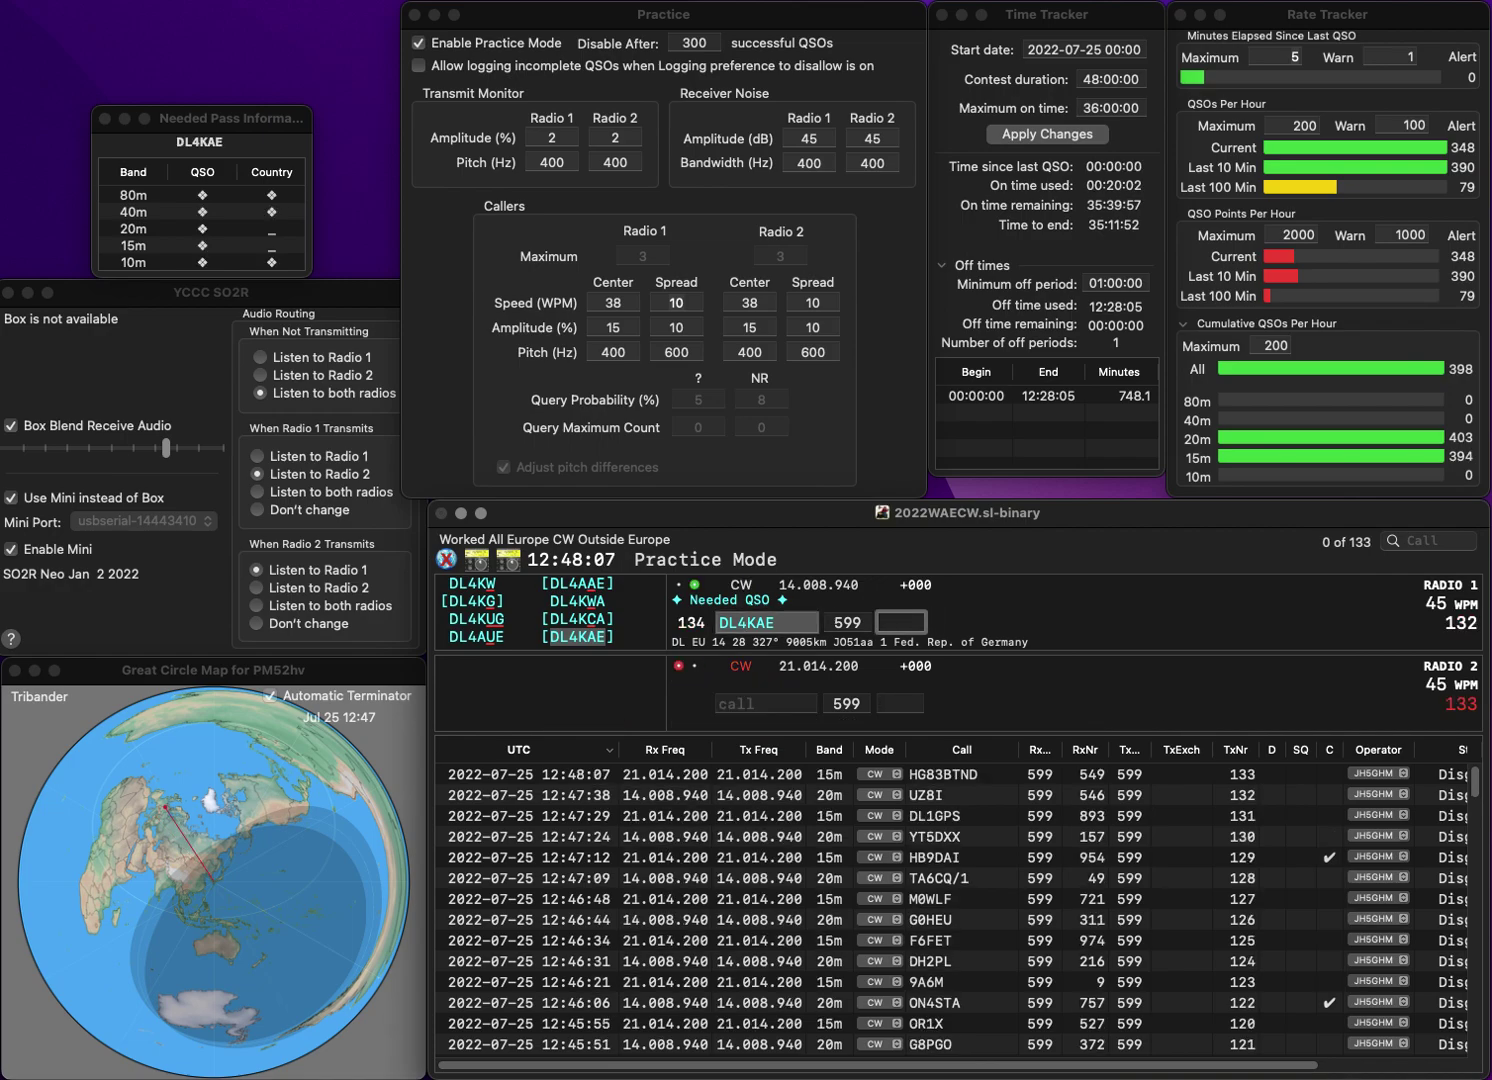
{"action": "type", "text": "336"}
{"action": "key", "text": "Return"}
{"action": "type", "text": "OH6OS"}
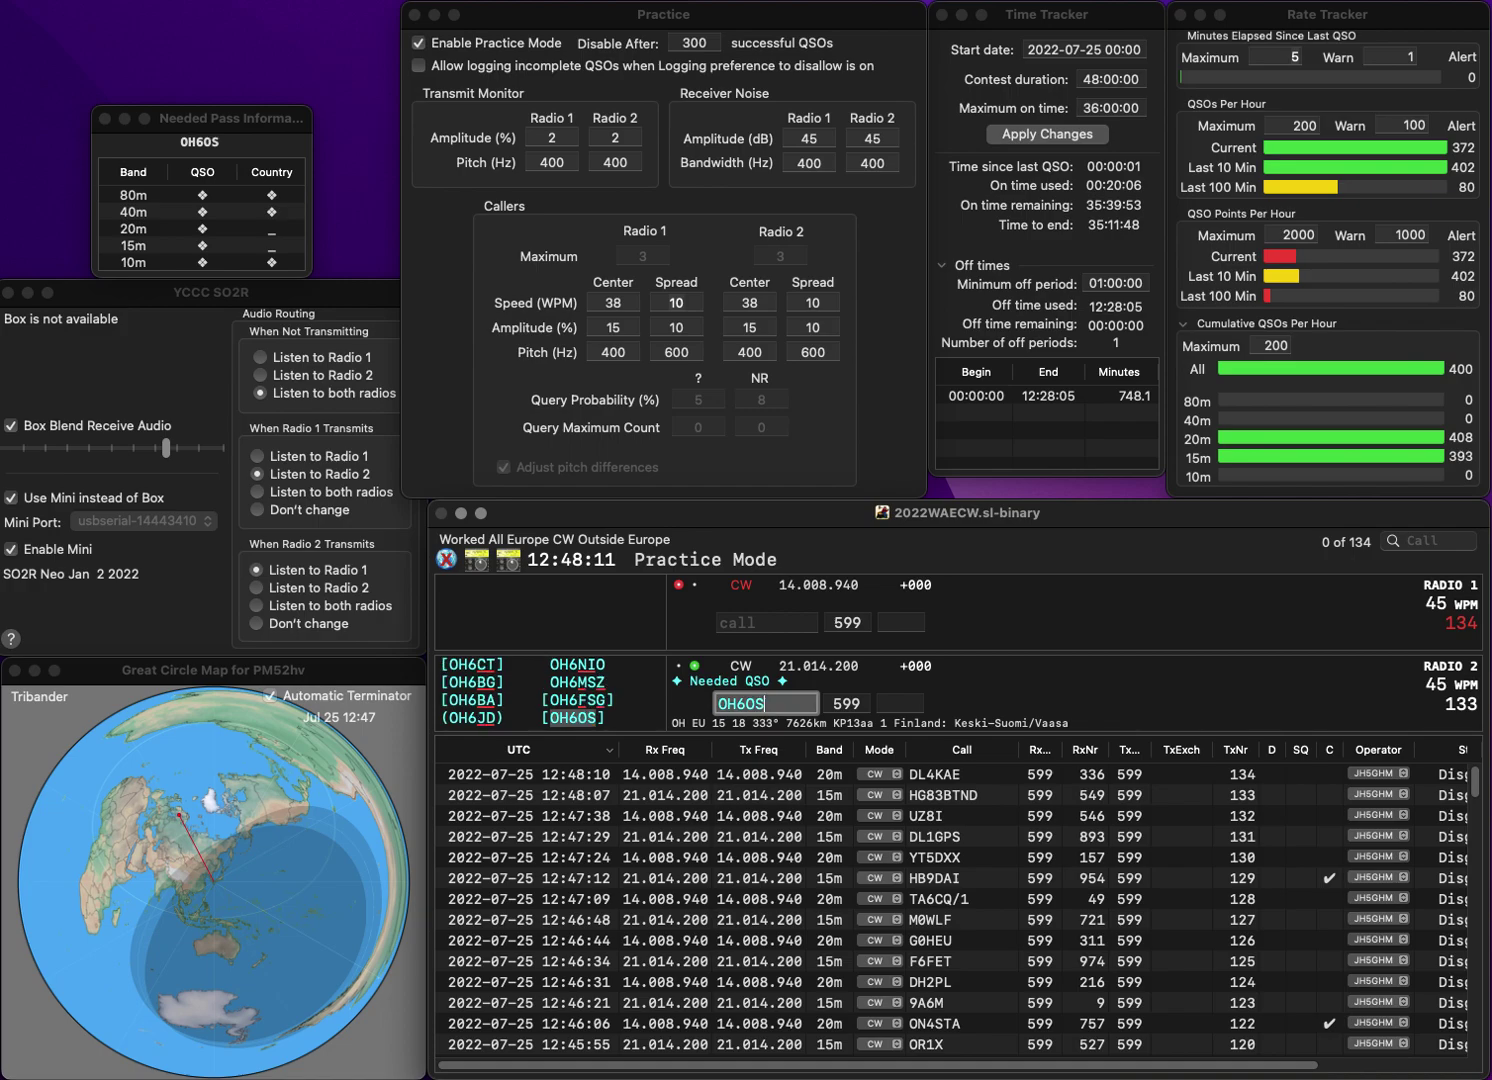
{"action": "key", "text": "Return"}
{"action": "type", "text": "OE2AE"}
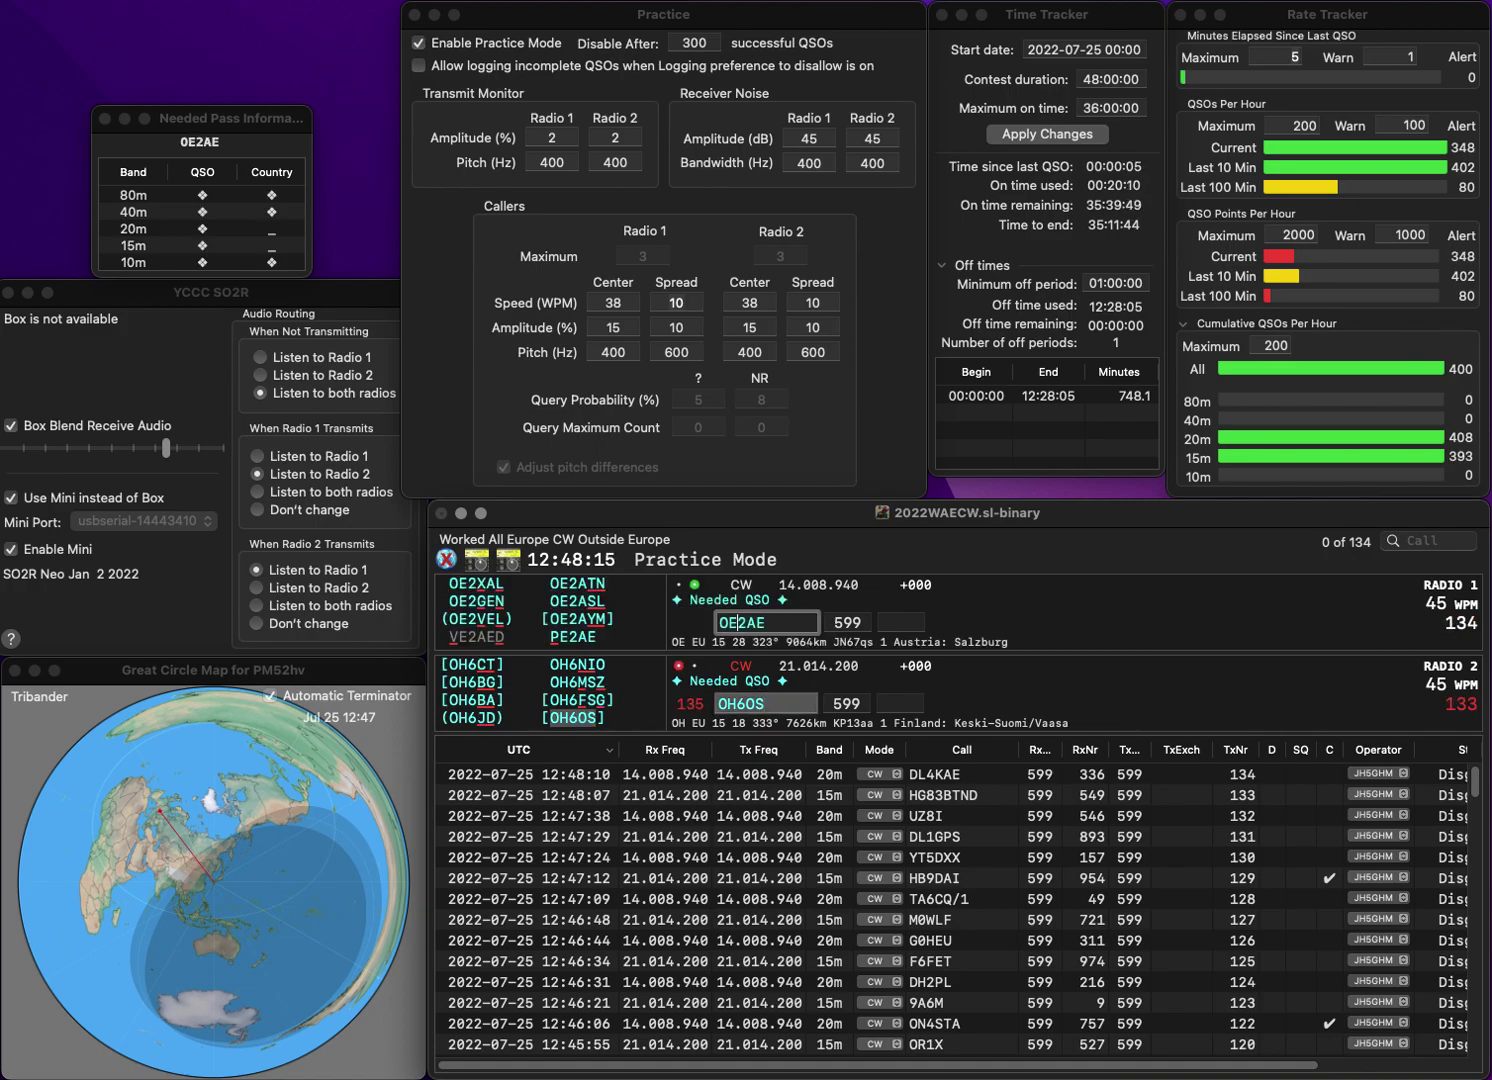
{"action": "key", "text": "Return"}
{"action": "key", "text": "space"}
{"action": "type", "text": "415"}
{"action": "key", "text": "Return"}
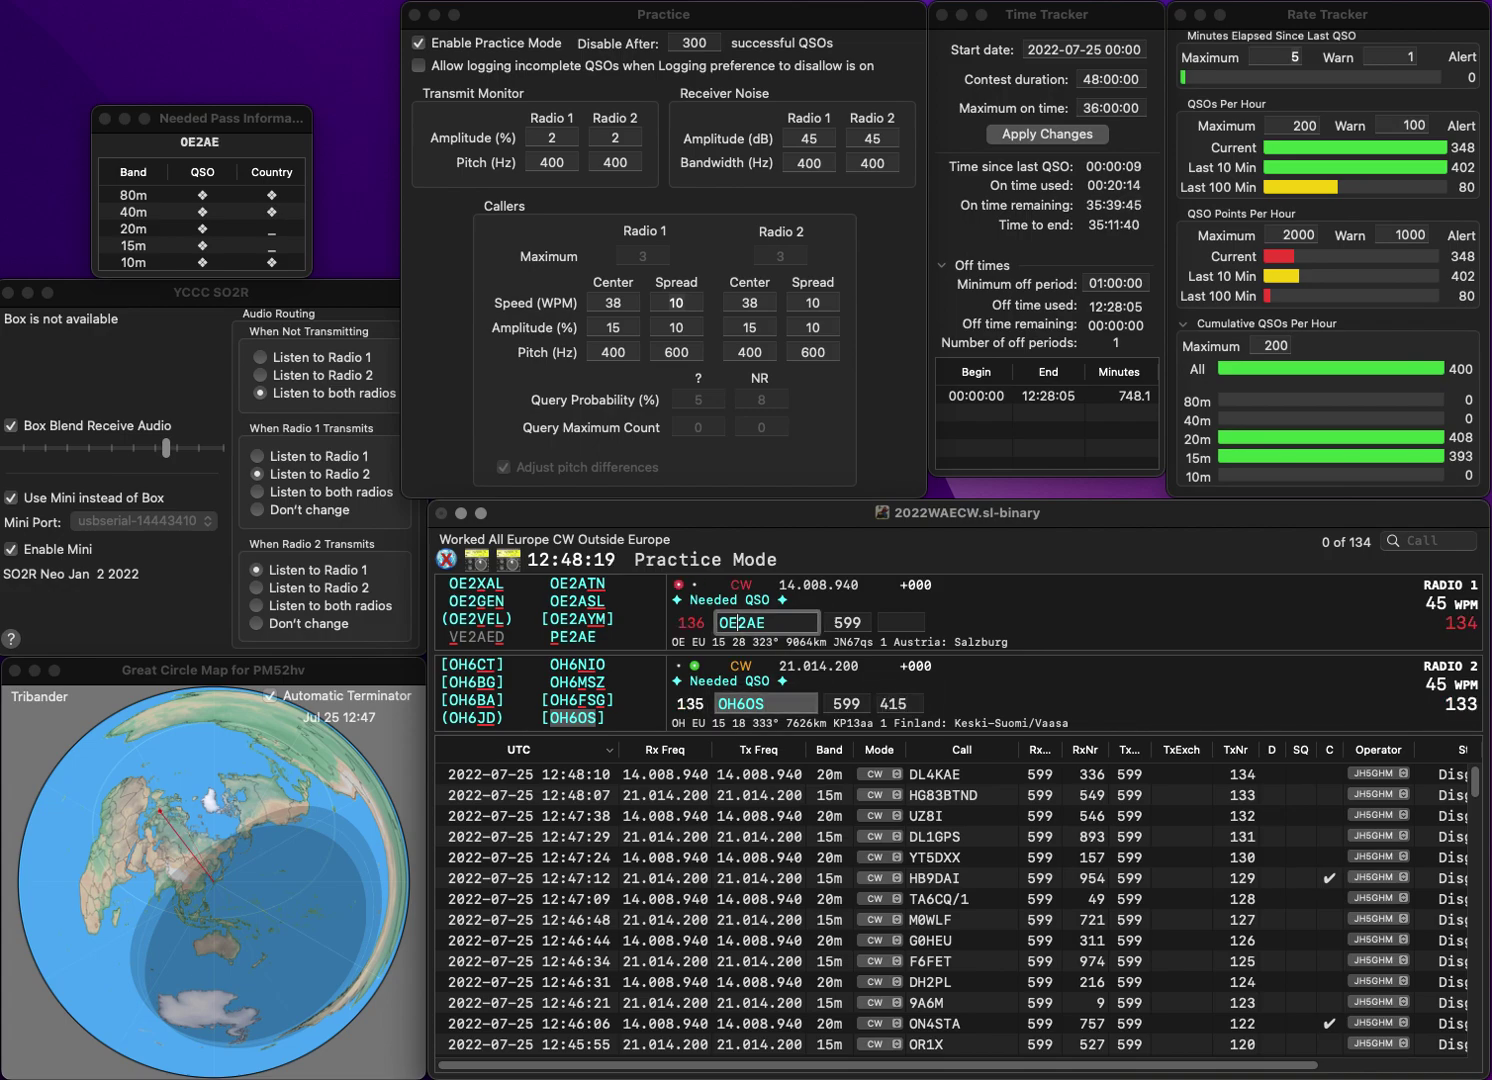
- Change the prefix of the Radio 1 call so it reads PE2AE and resend the exchange
{"action": "key", "text": "BackSpace"}
{"action": "key", "text": "BackSpace"}
{"action": "type", "text": "PE"}
{"action": "key", "text": "Return"}
- Answer F5UFV on Radio 2 and log PE2AE on Radio 1 with received number 341
{"action": "type", "text": "F5UFV"}
{"action": "key", "text": "Return"}
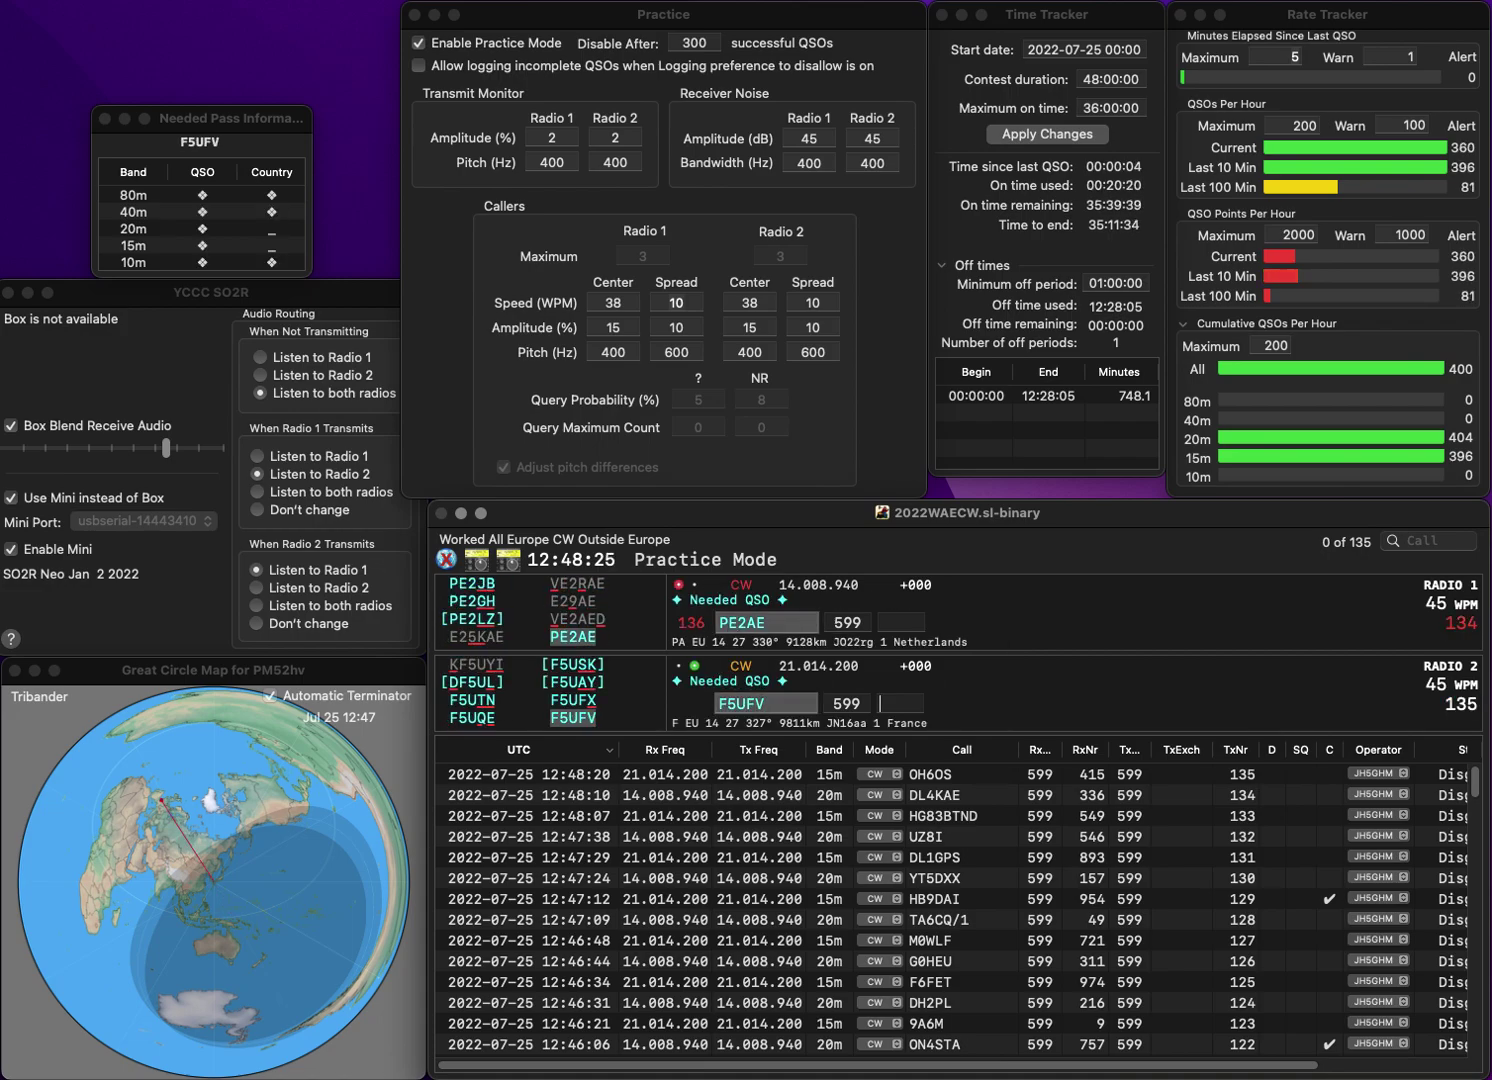
{"action": "key", "text": "space"}
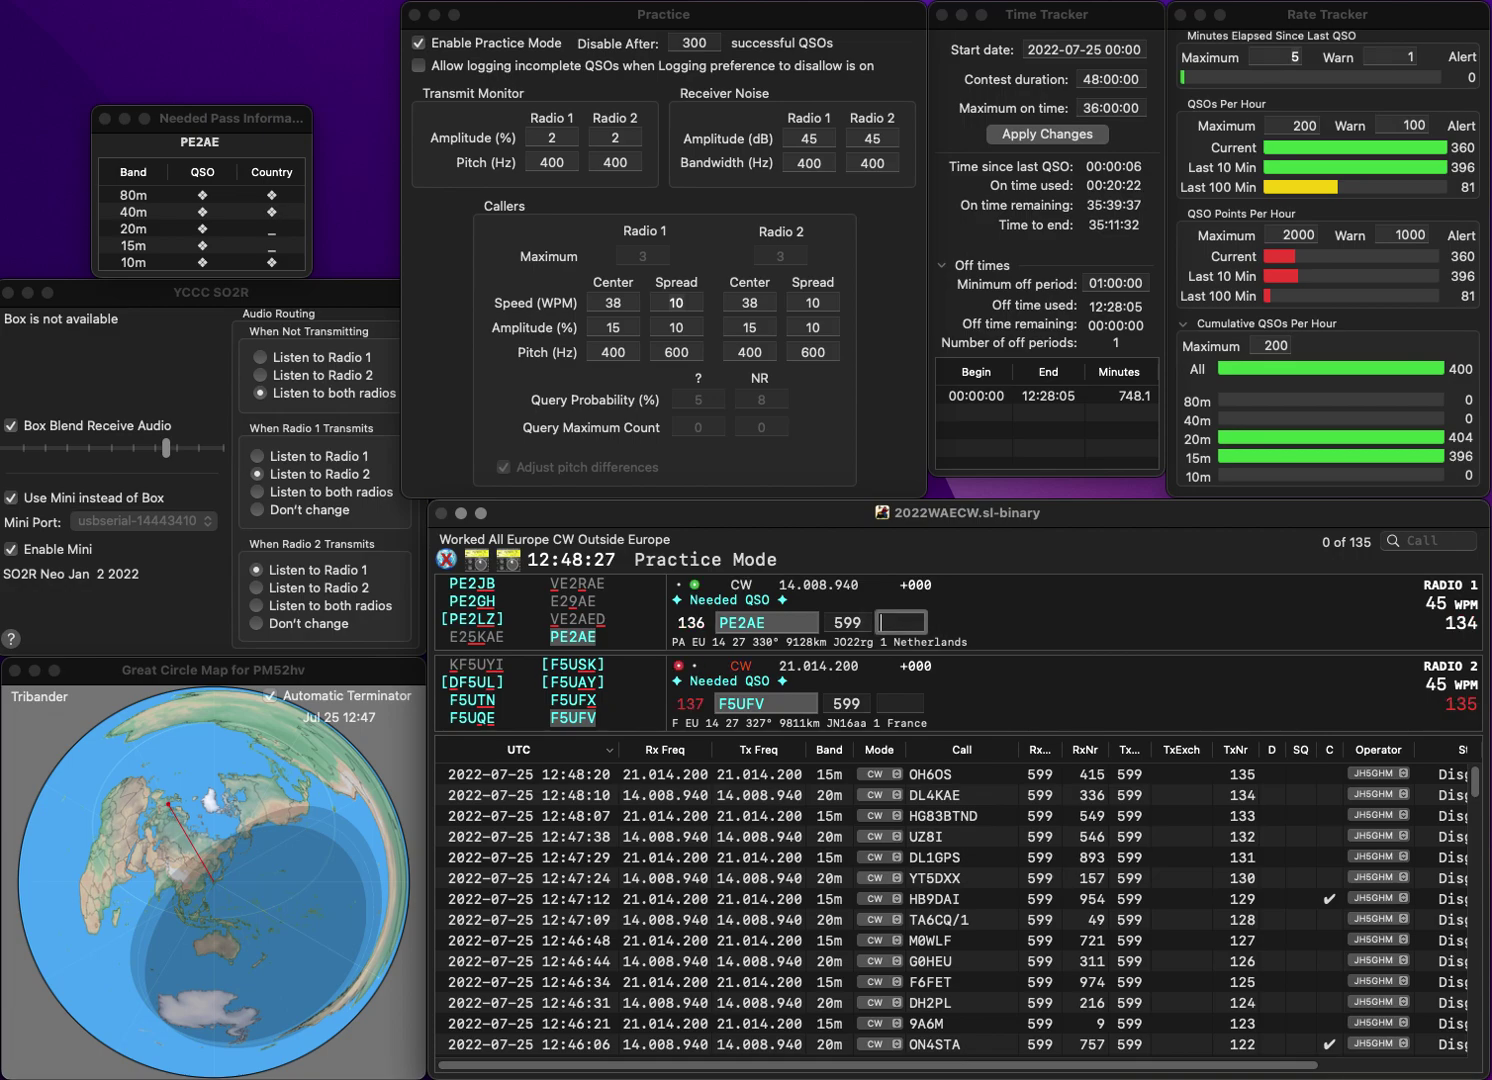
{"action": "type", "text": "341"}
{"action": "key", "text": "Return"}
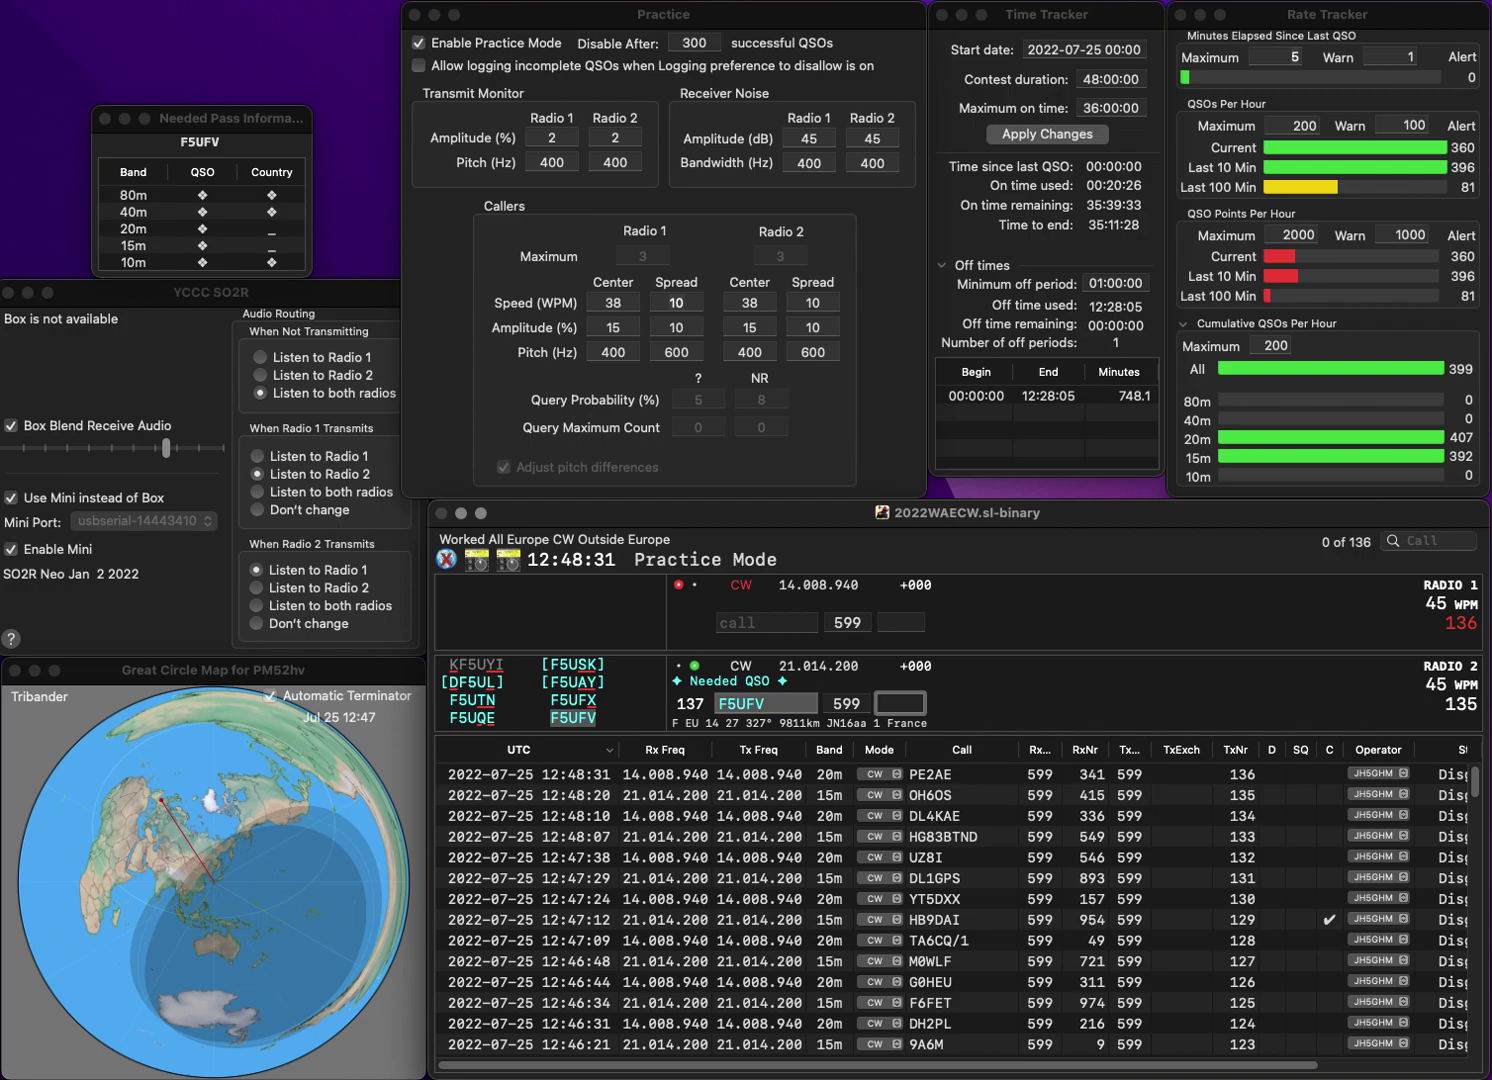
{"action": "type", "text": "972"}
{"action": "key", "text": "Return"}
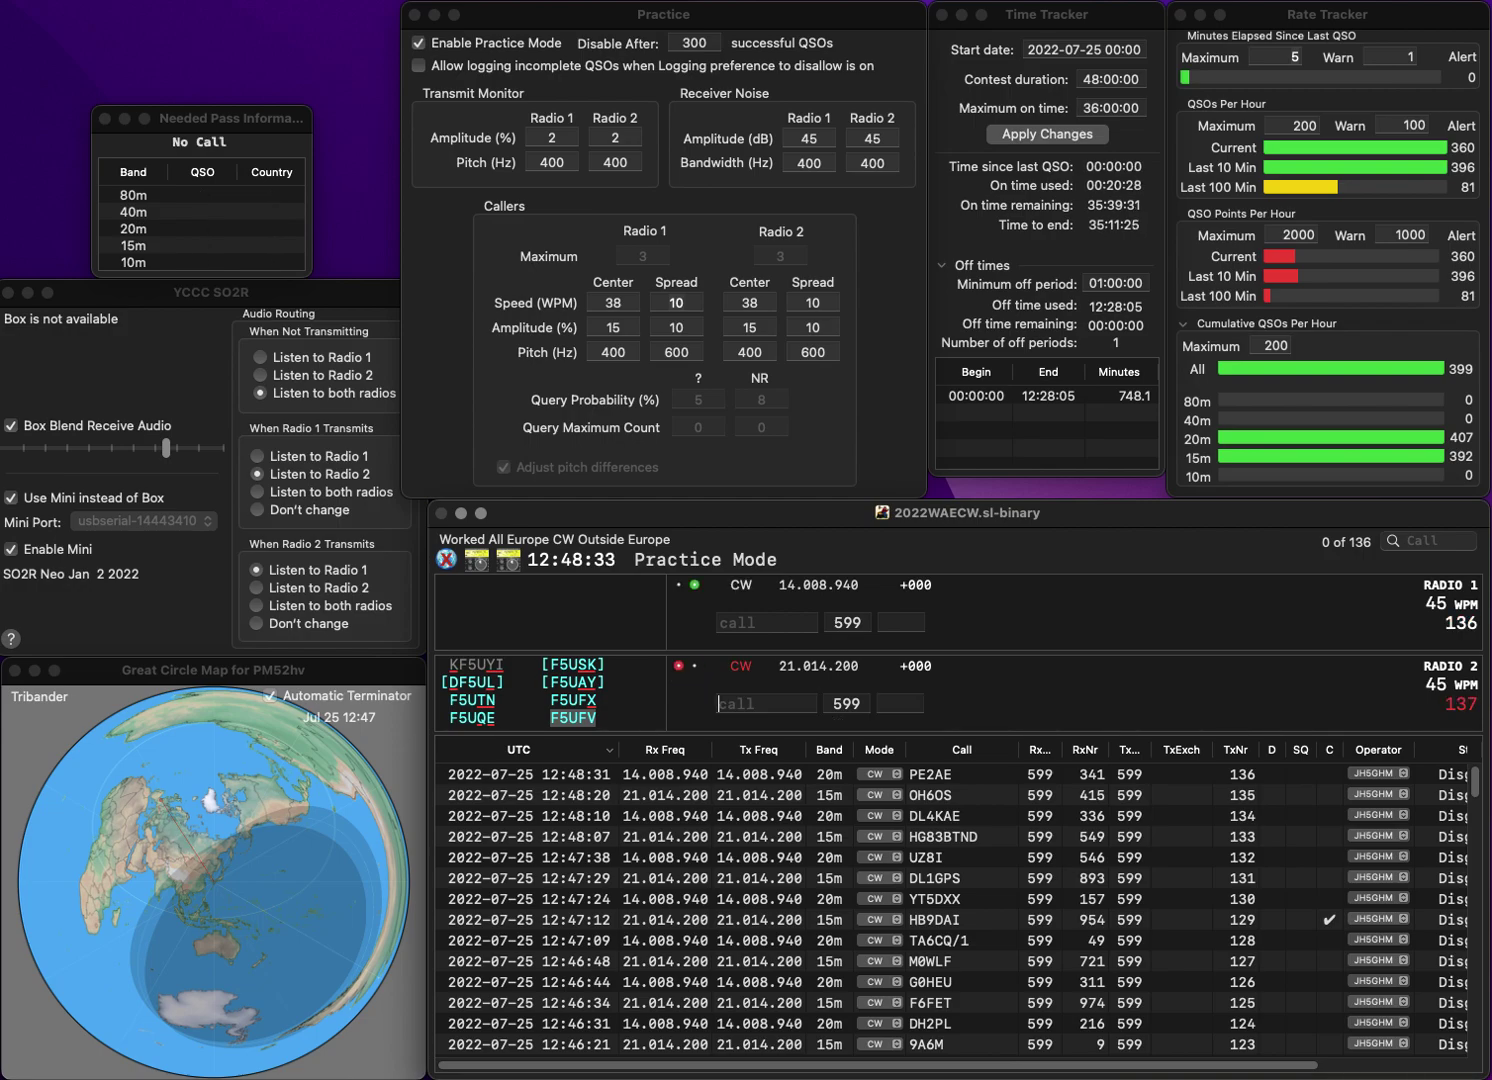
{"action": "type", "text": "OK1TRJ"}
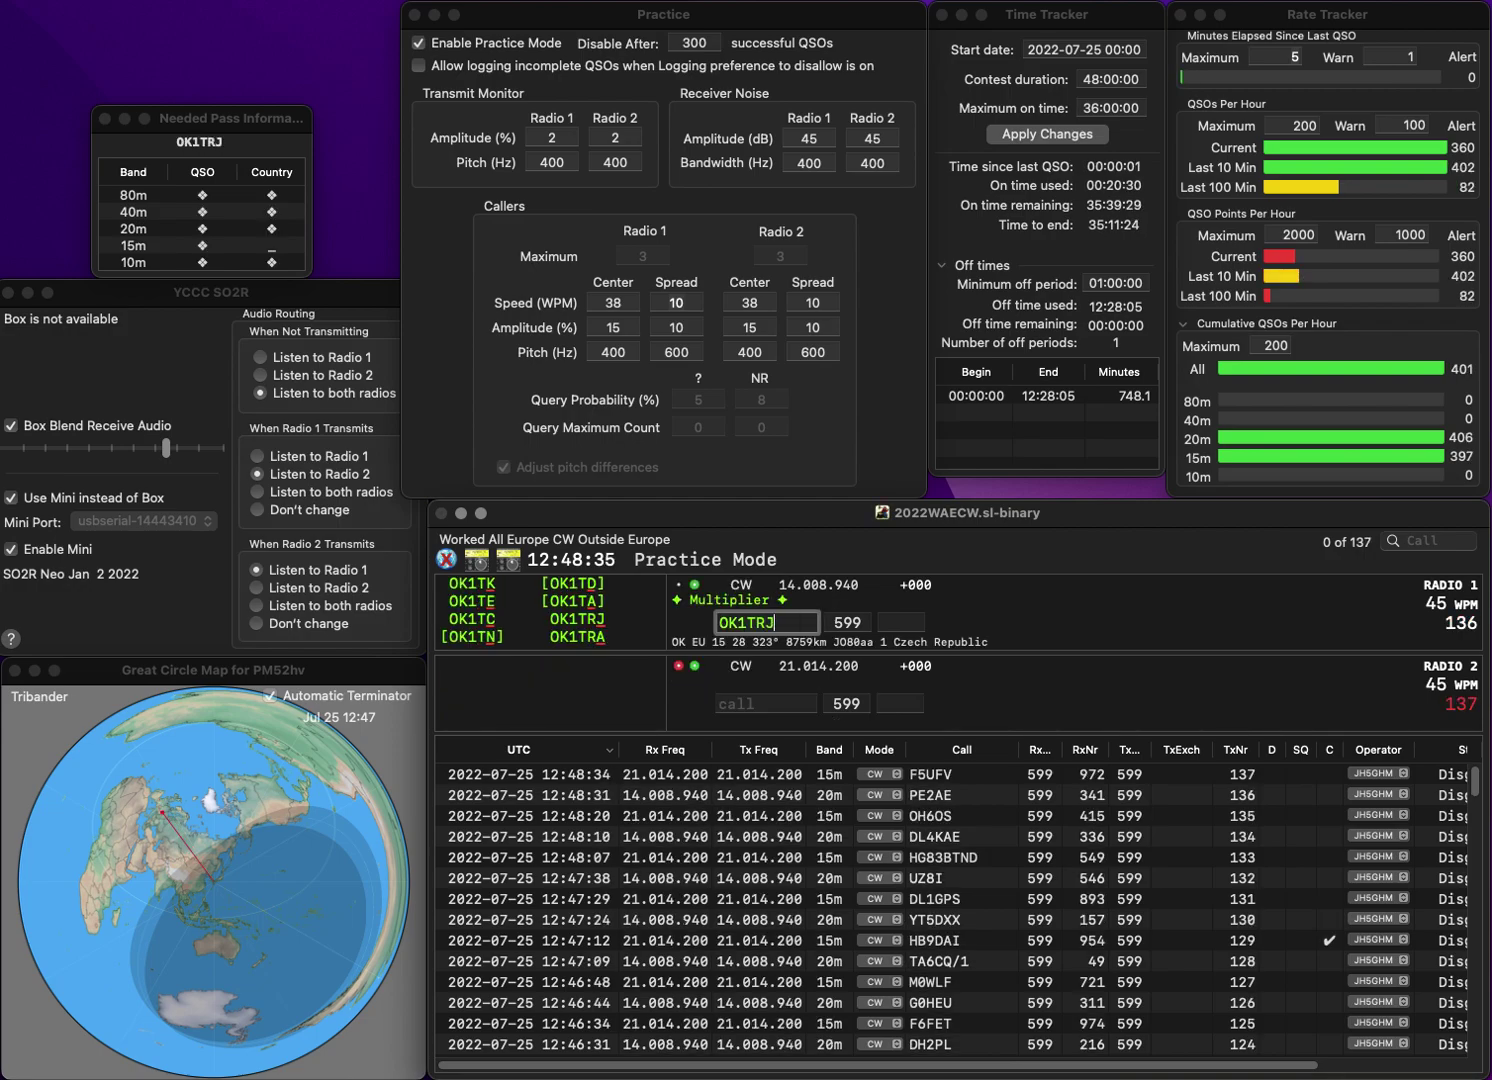
{"action": "key", "text": "Return"}
{"action": "type", "text": "YO6PEG"}
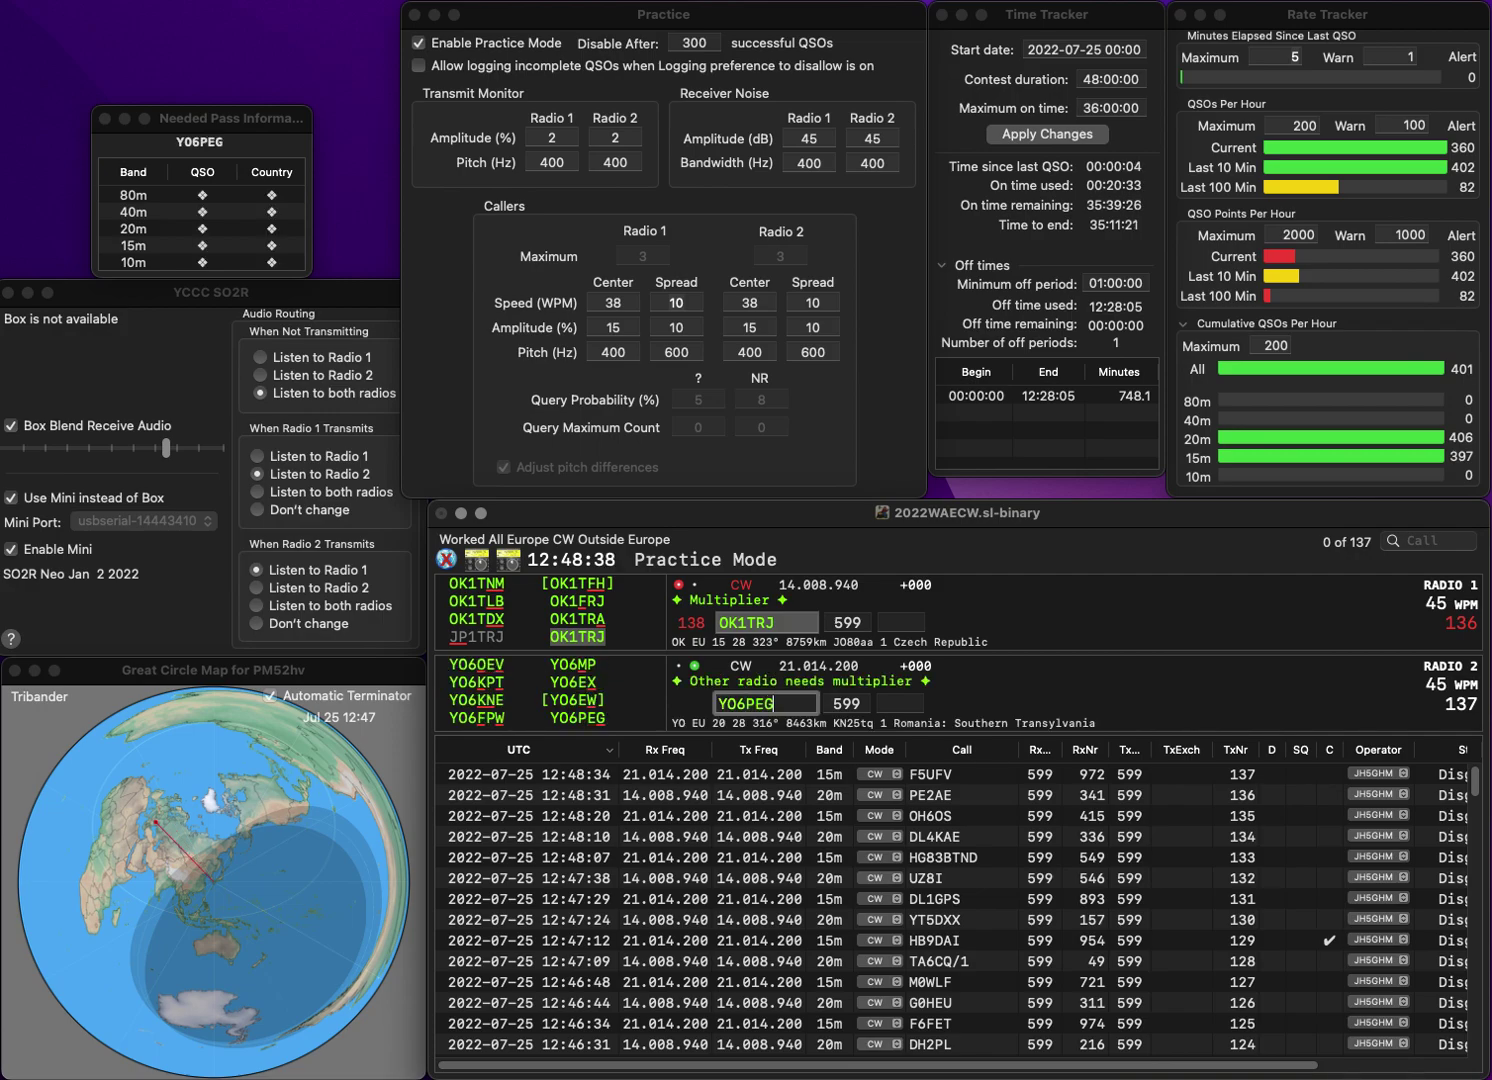
{"action": "key", "text": "Return"}
{"action": "key", "text": "space"}
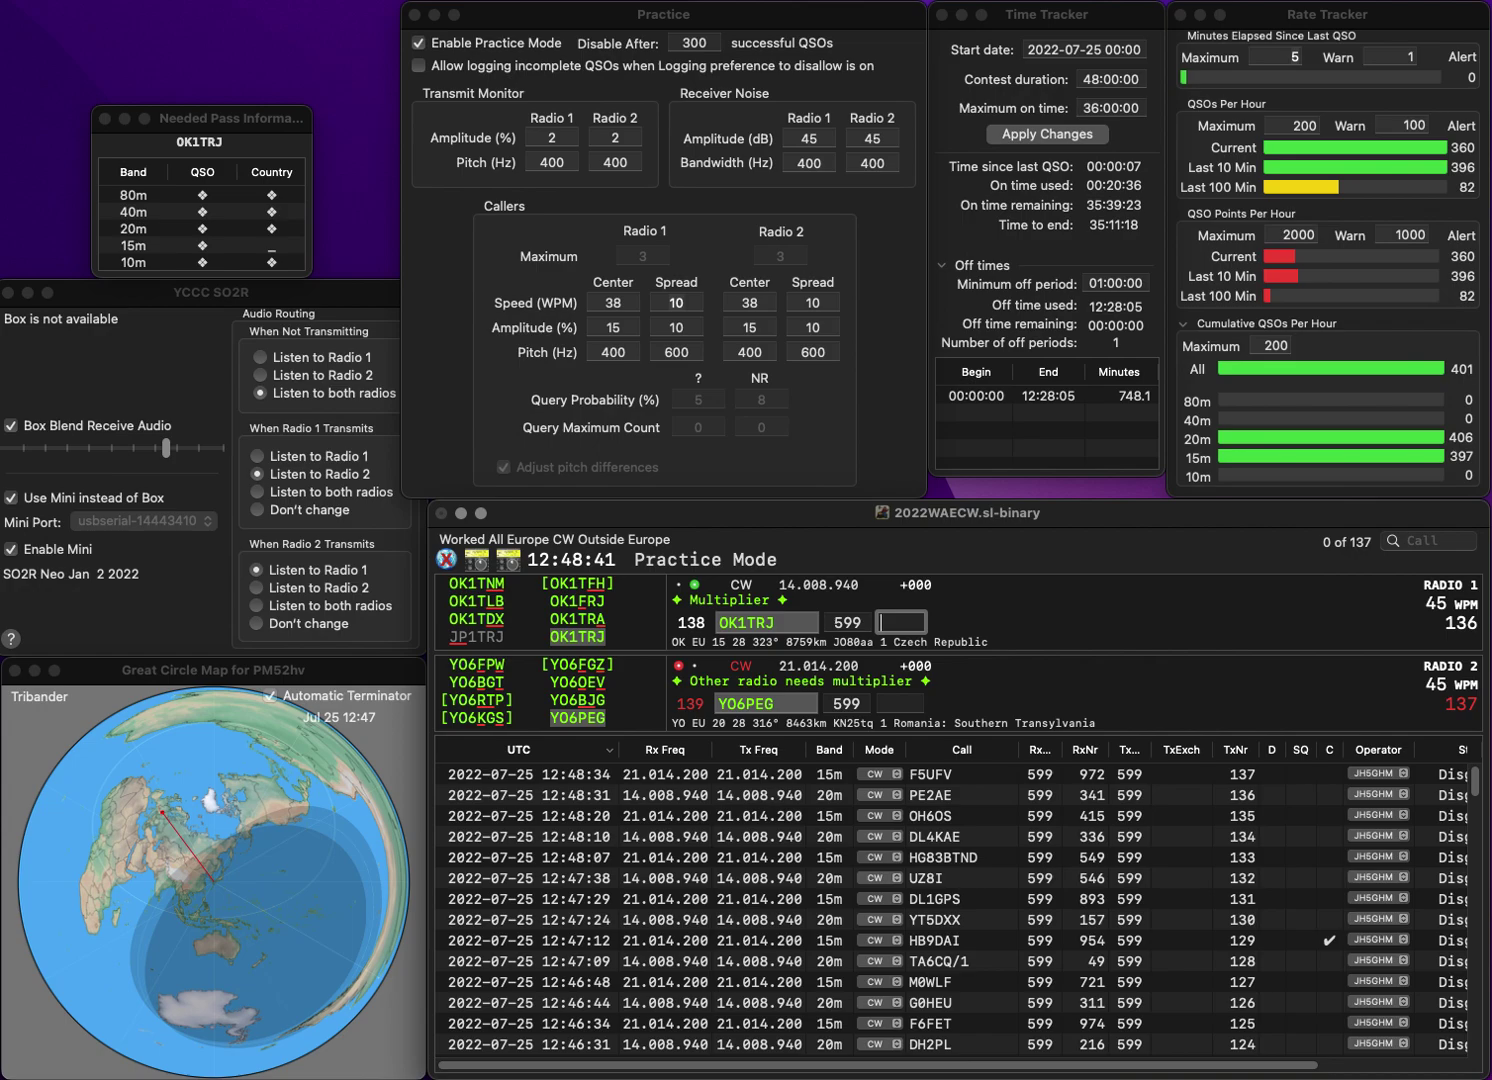
{"action": "type", "text": "192"}
{"action": "key", "text": "Return"}
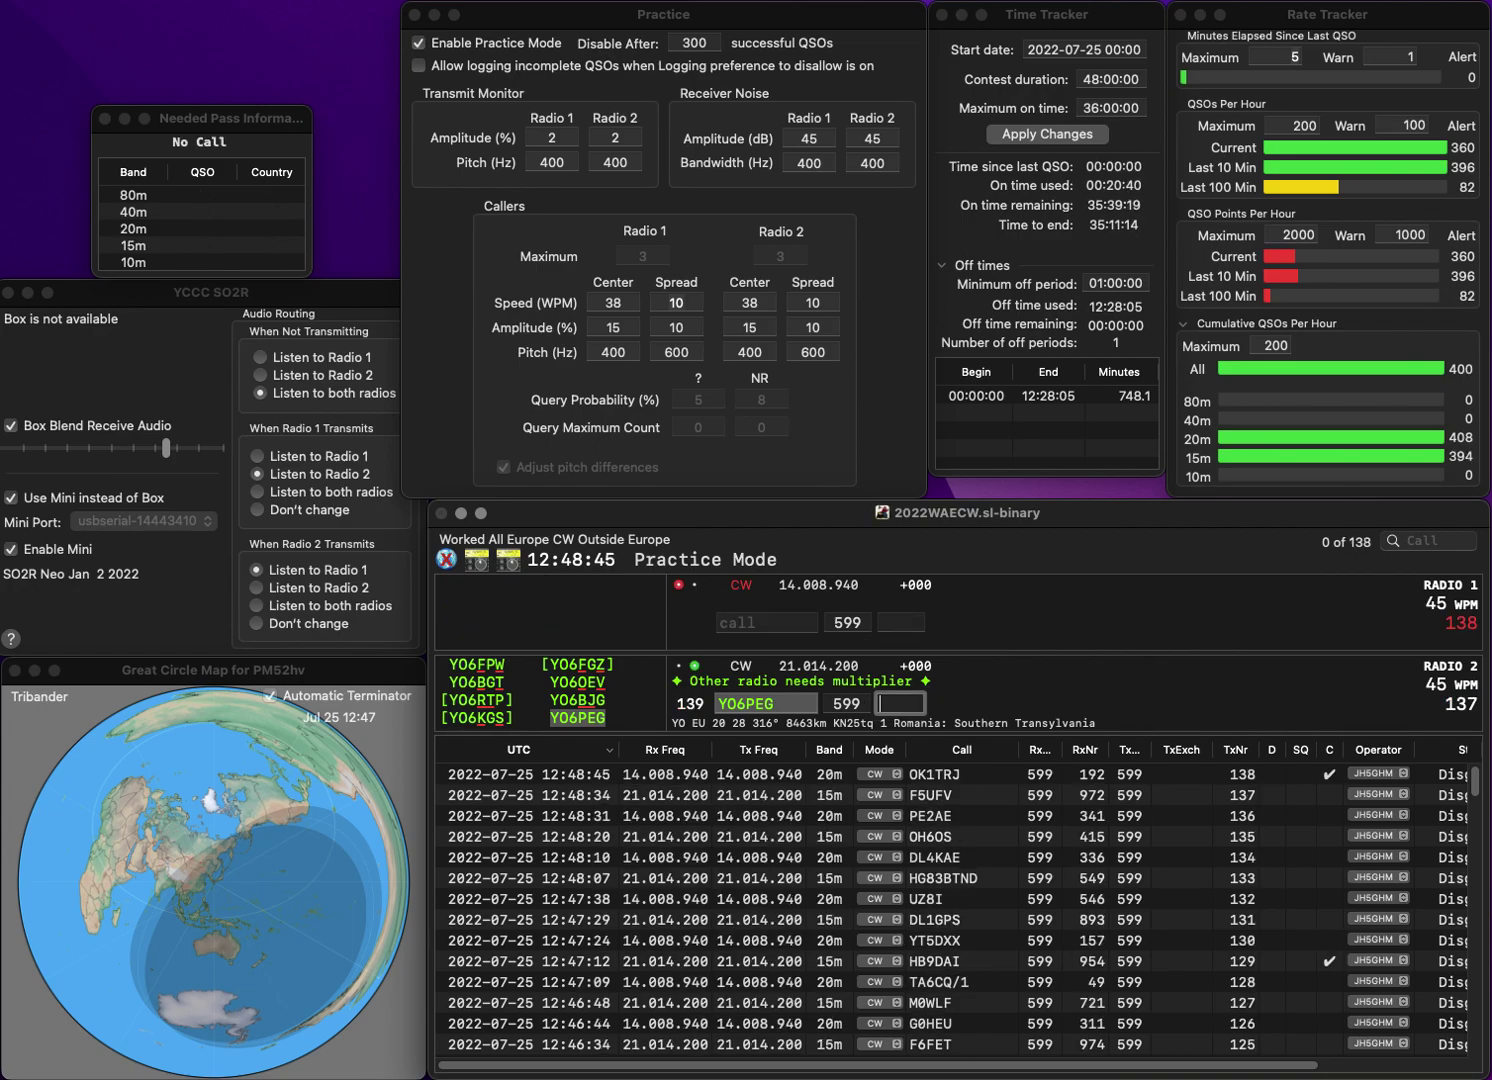
{"action": "type", "text": "486"}
{"action": "key", "text": "Return"}
{"action": "type", "text": "HB9"}
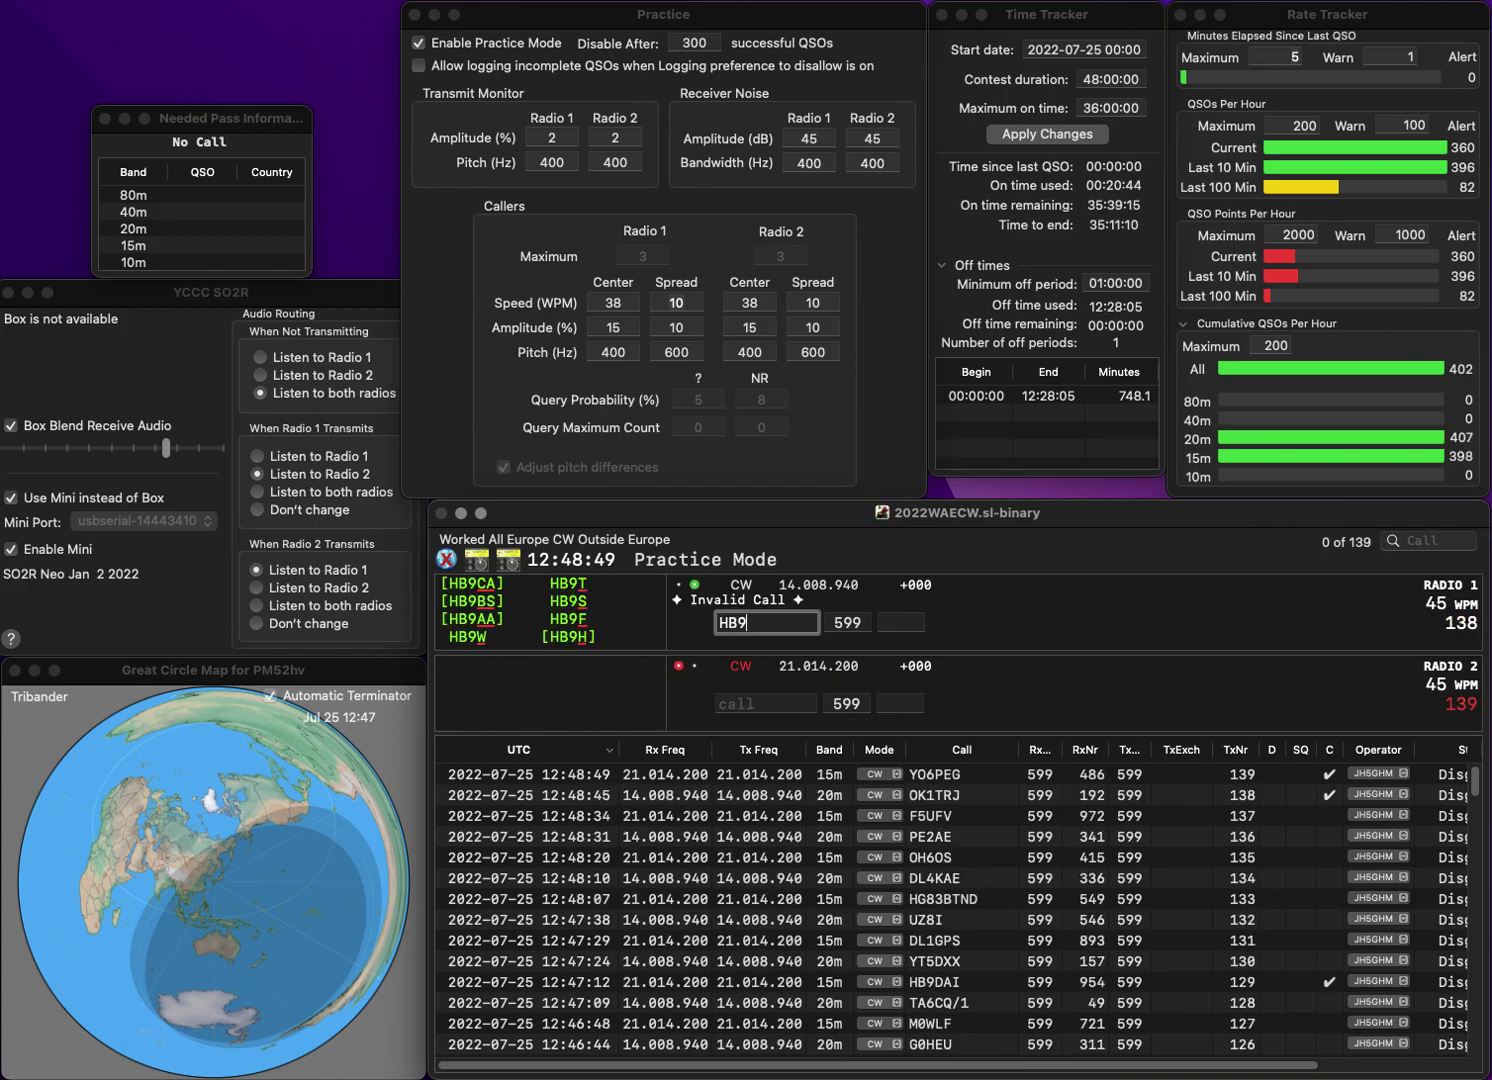
{"action": "type", "text": "FTS"}
{"action": "key", "text": "Return"}
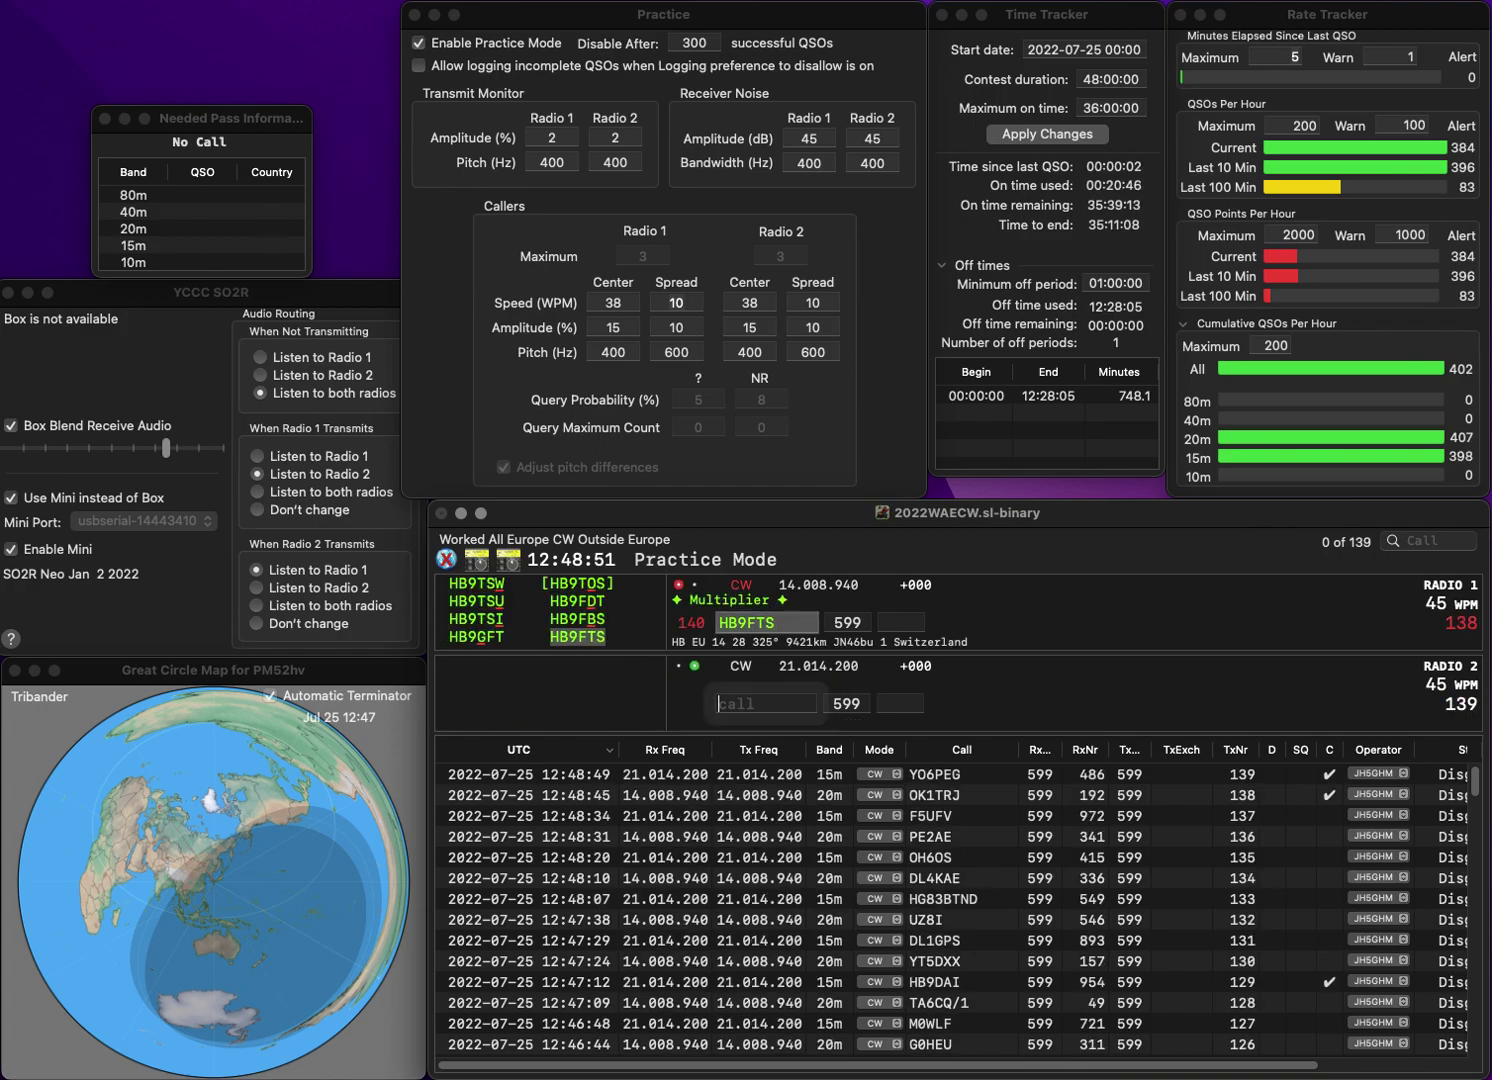
{"action": "type", "text": "I1BPU"}
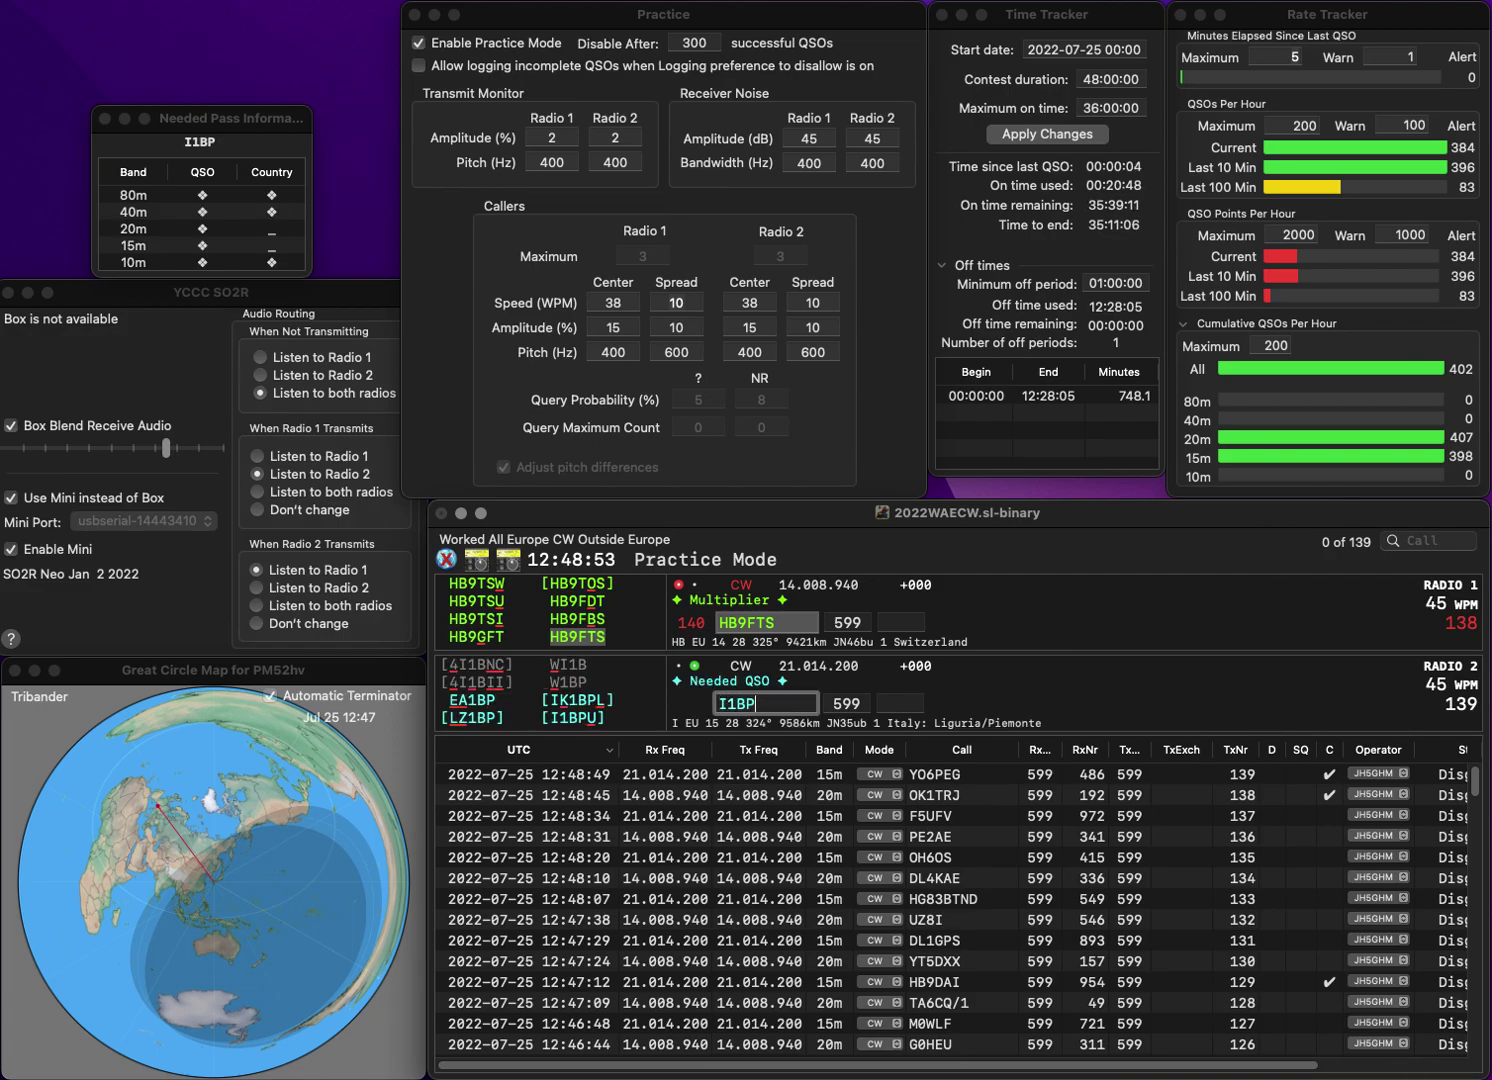
{"action": "key", "text": "Return"}
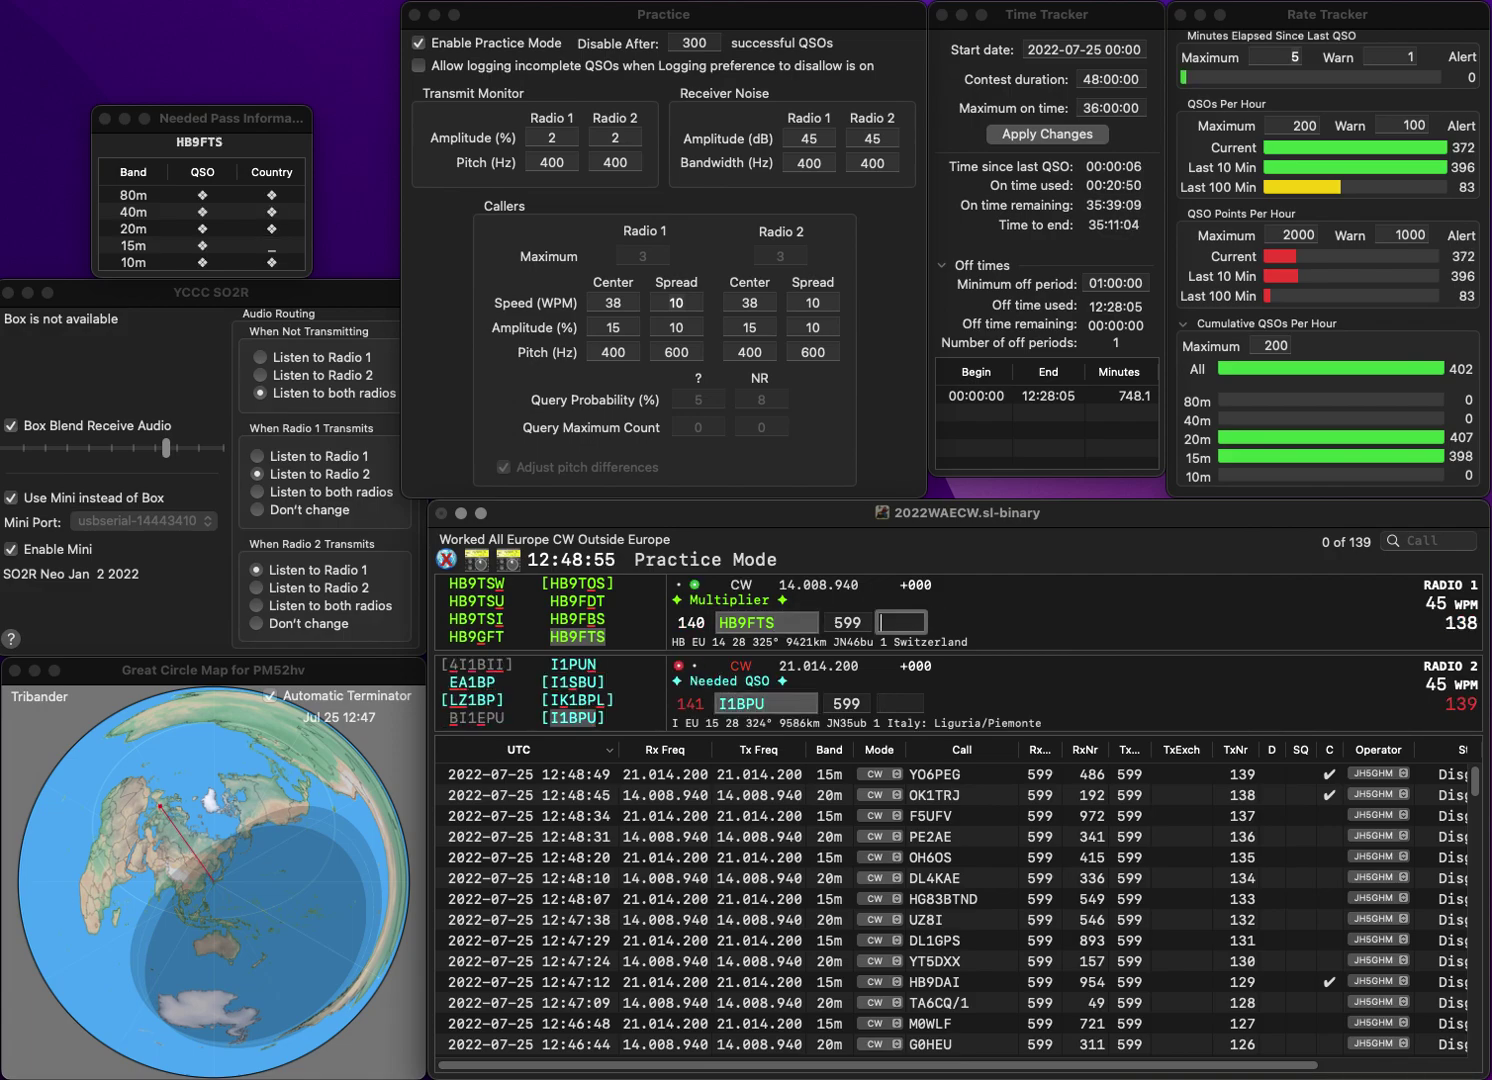
{"action": "type", "text": "347"}
{"action": "key", "text": "Return"}
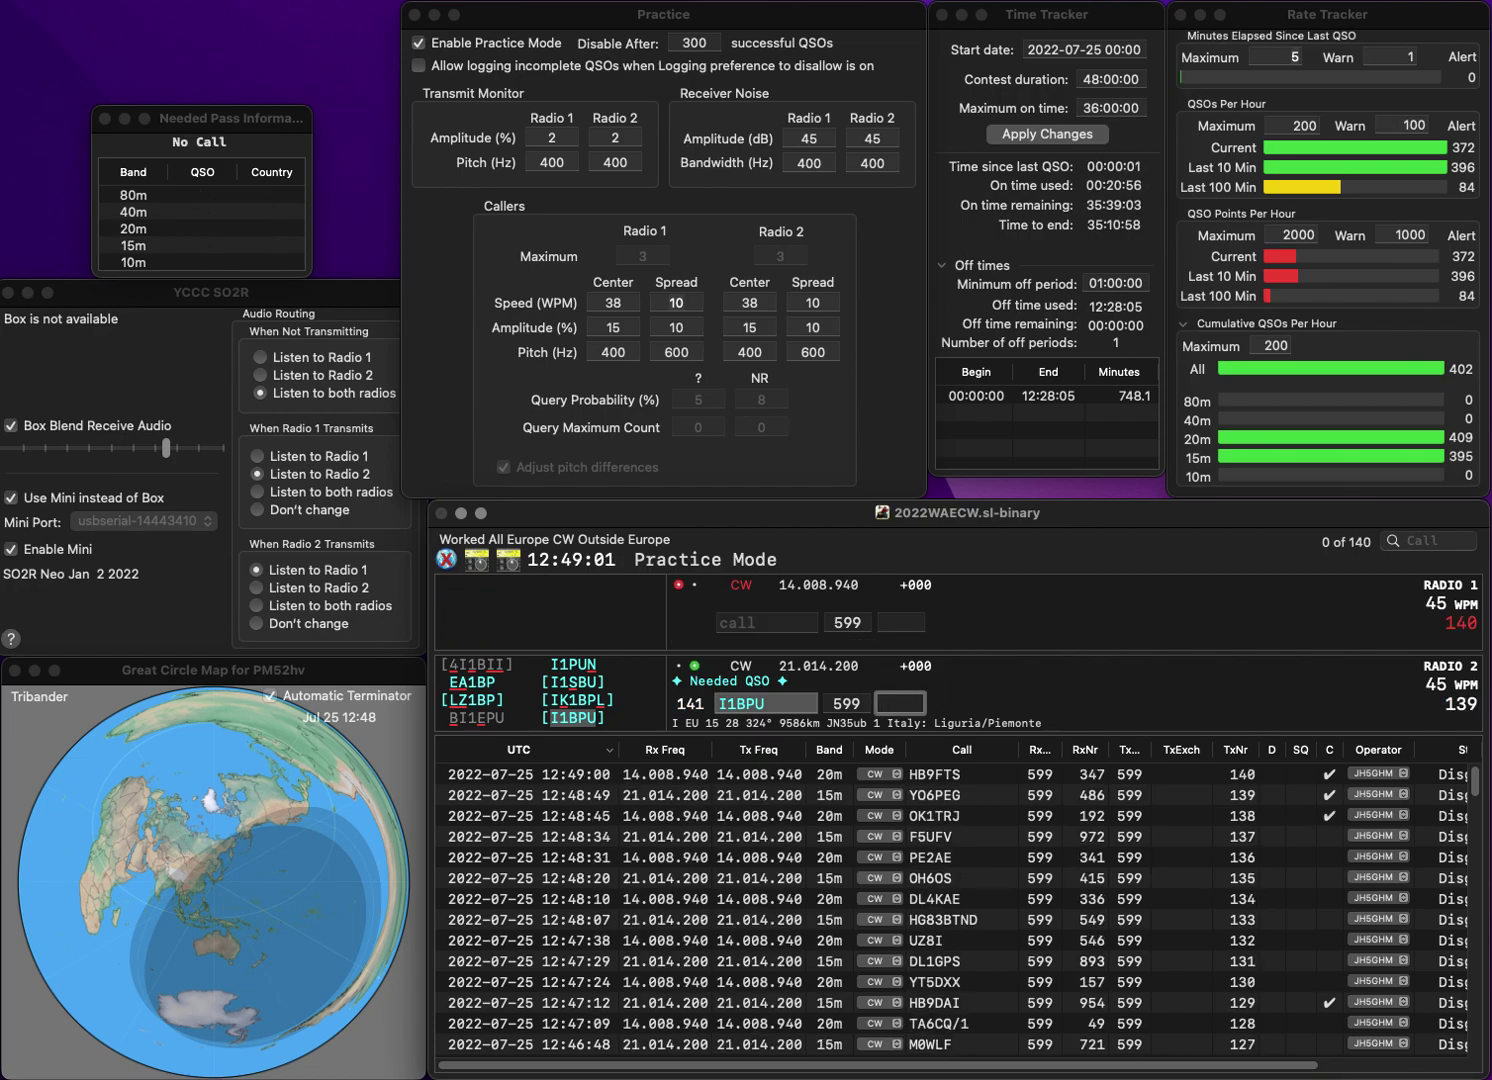
{"action": "key", "text": "Return"}
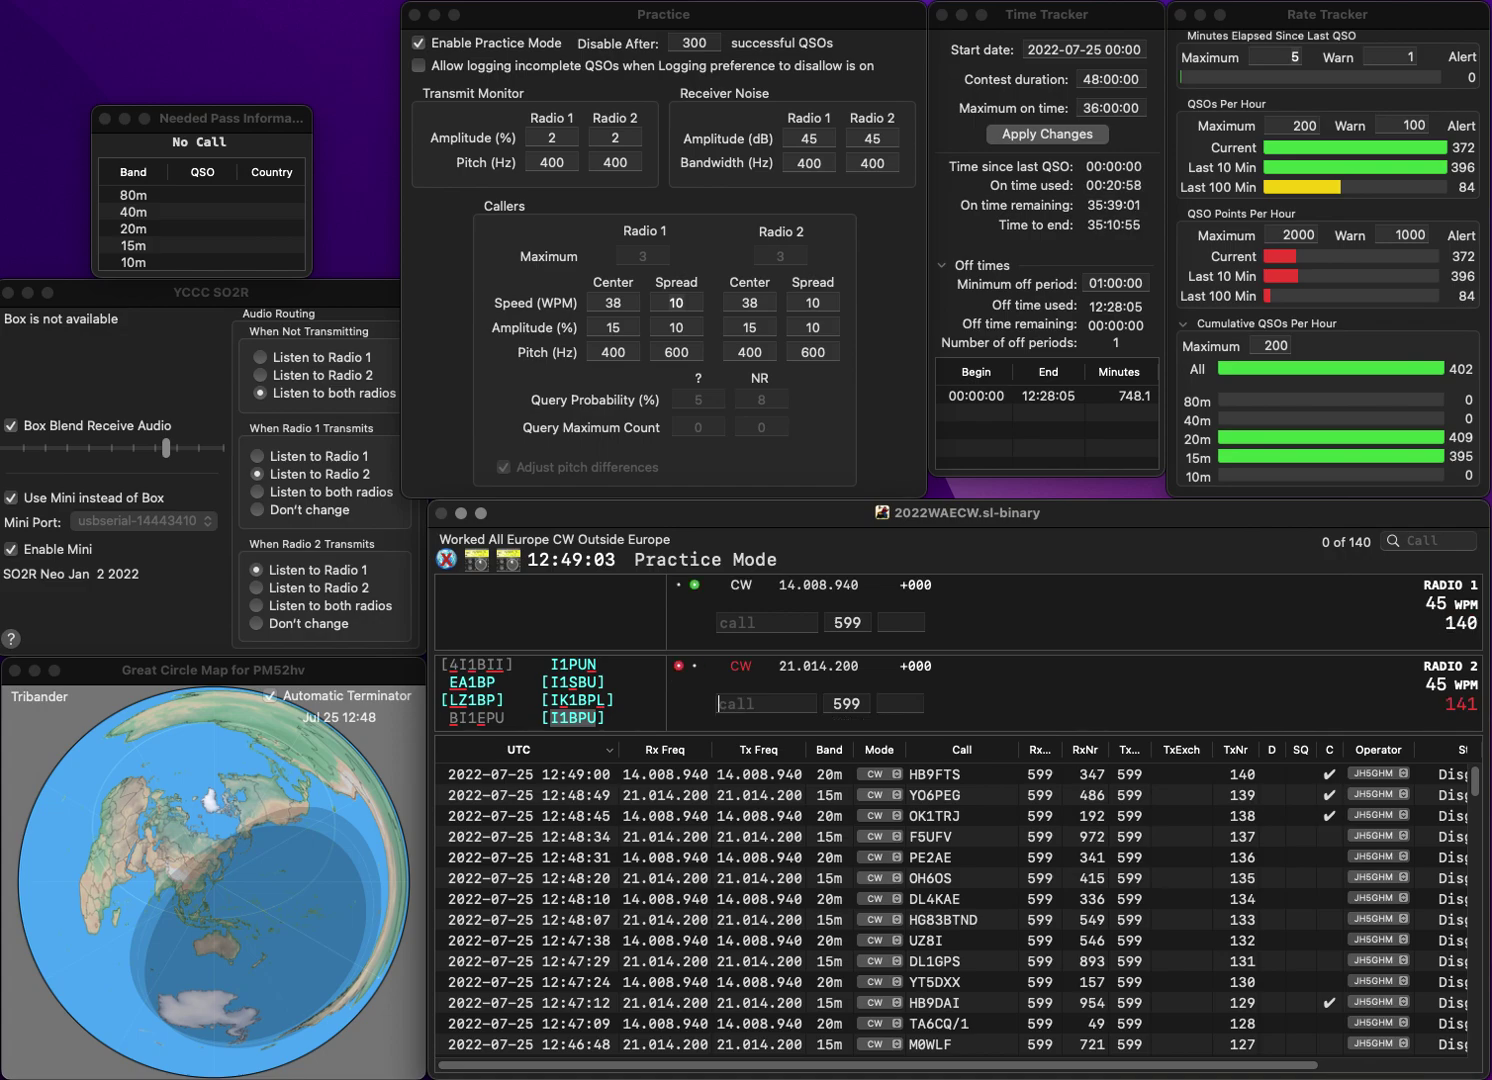
{"action": "type", "text": "QO"}
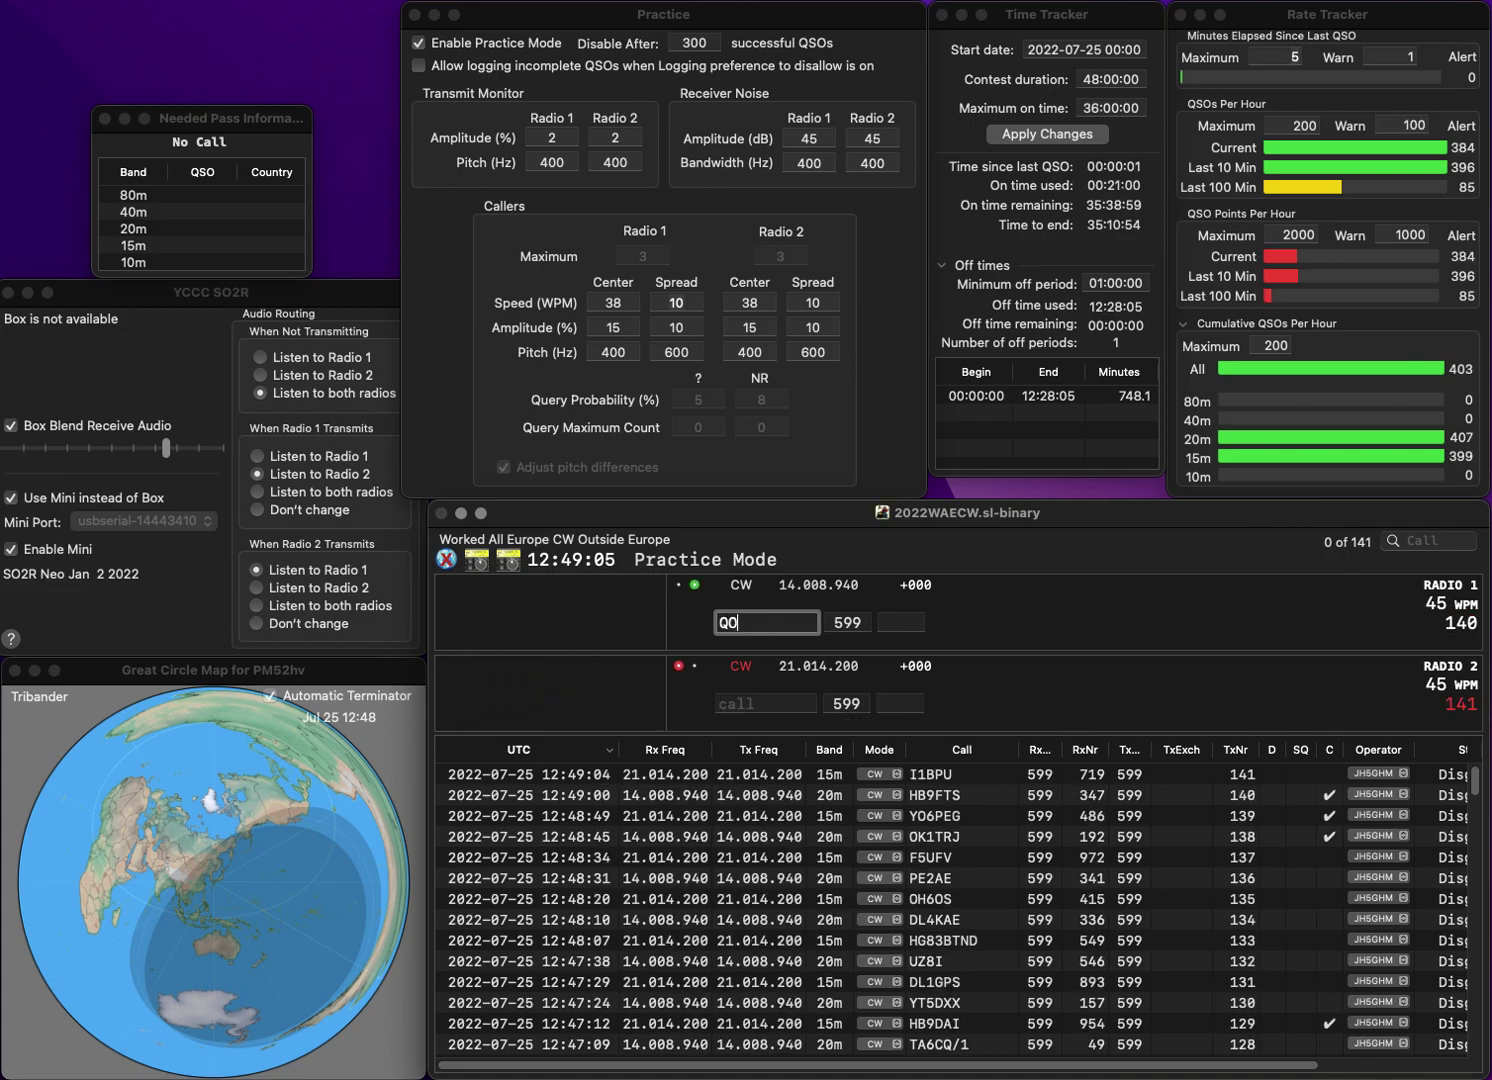
{"action": "key", "text": "Return"}
{"action": "type", "text": "IK6OIN"}
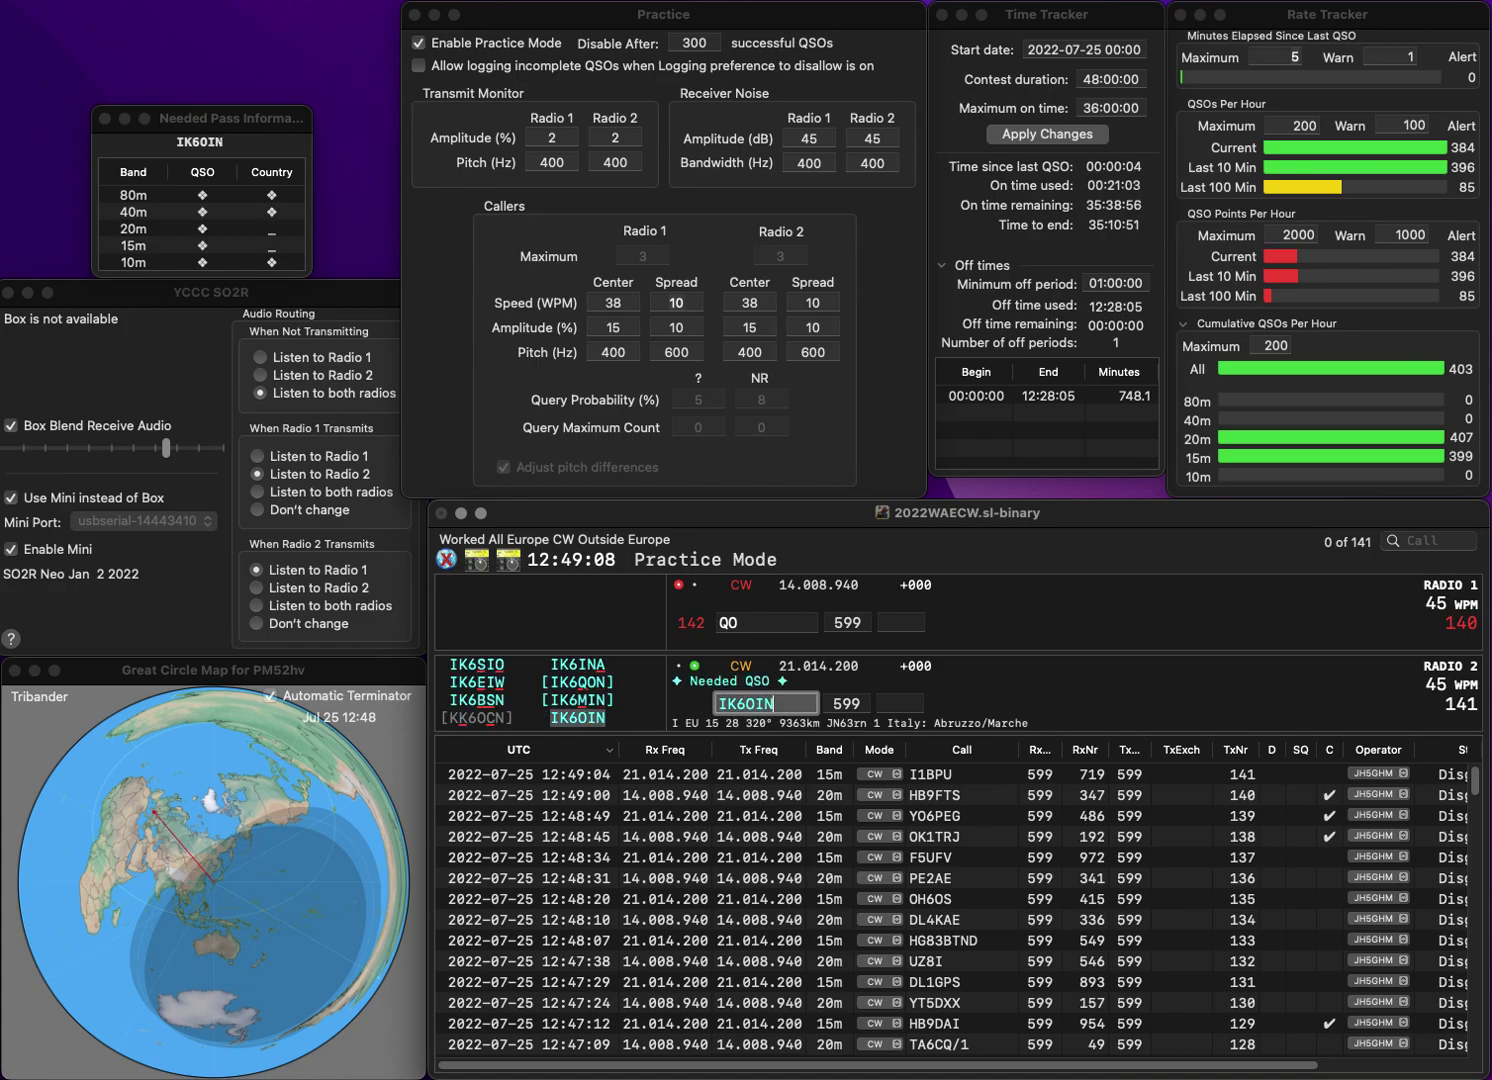
{"action": "key", "text": "Return"}
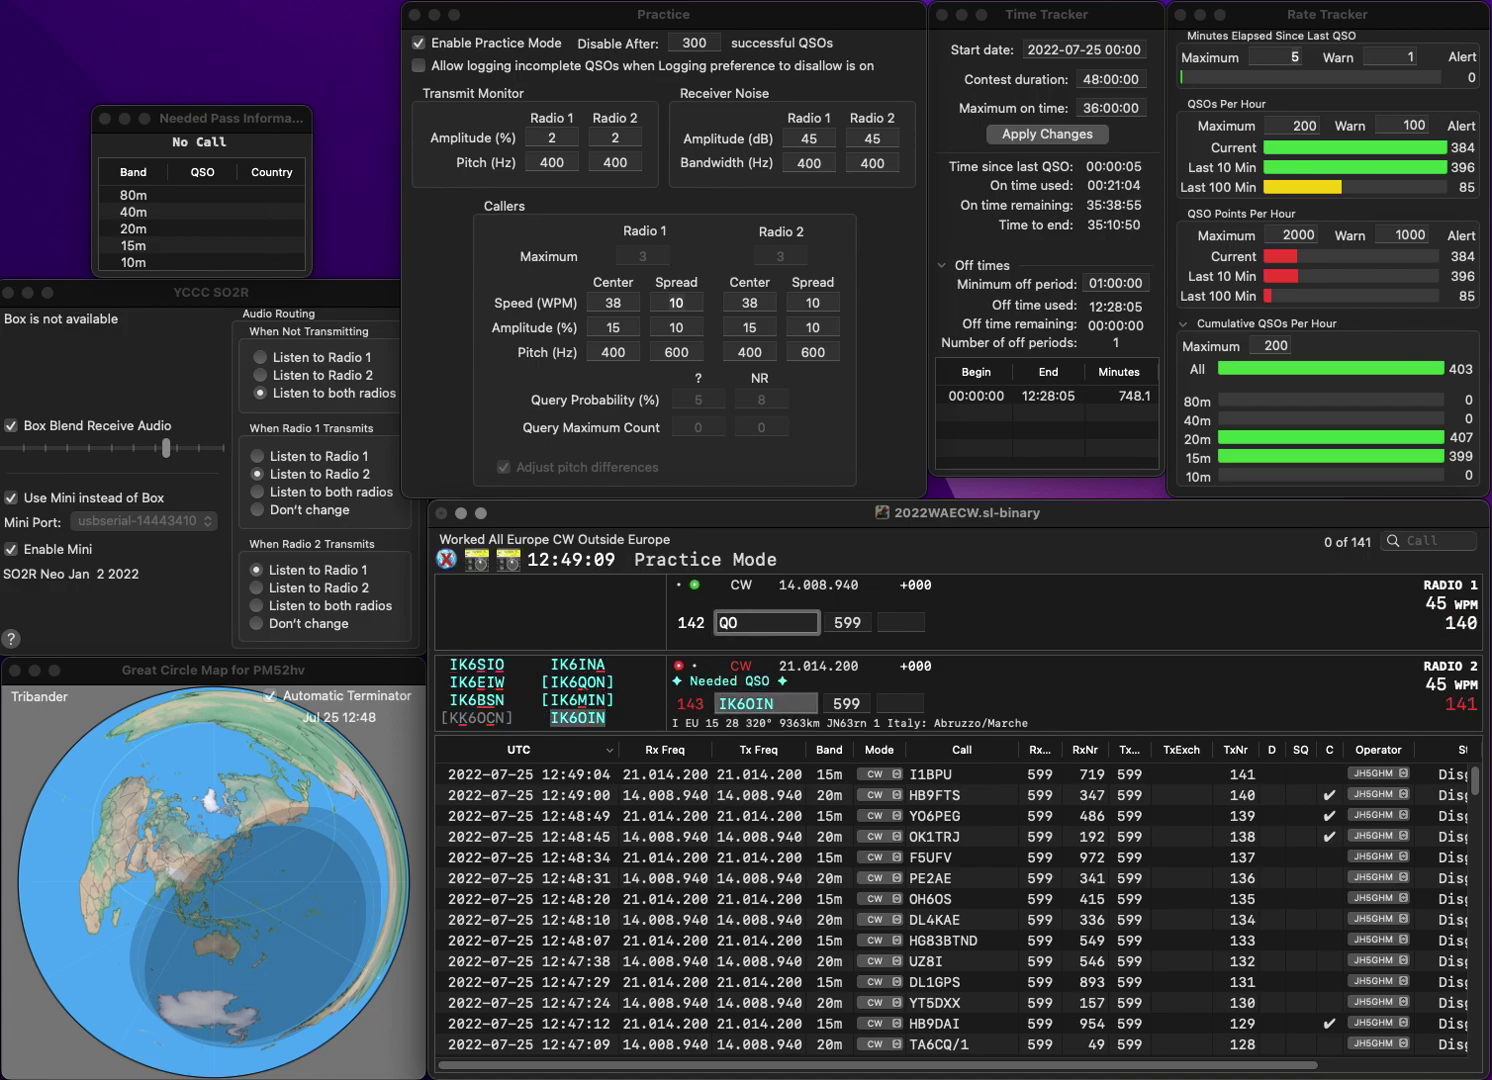
{"action": "type", "text": "HB9"}
{"action": "key", "text": "Return"}
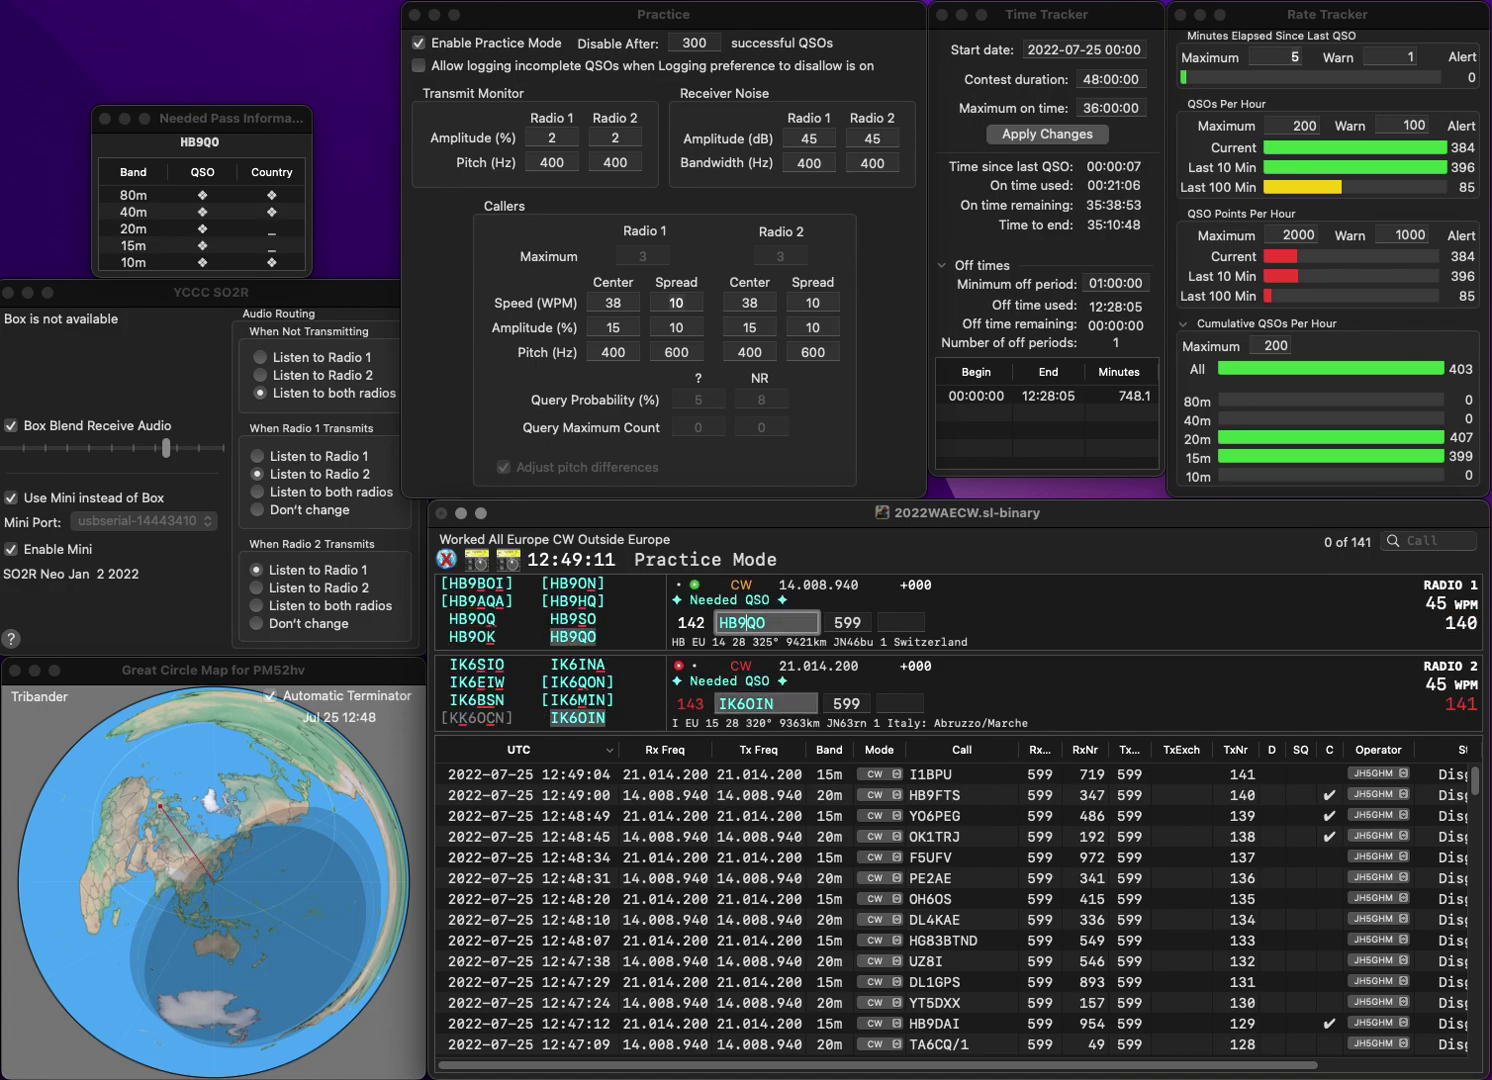
{"action": "key", "text": "space"}
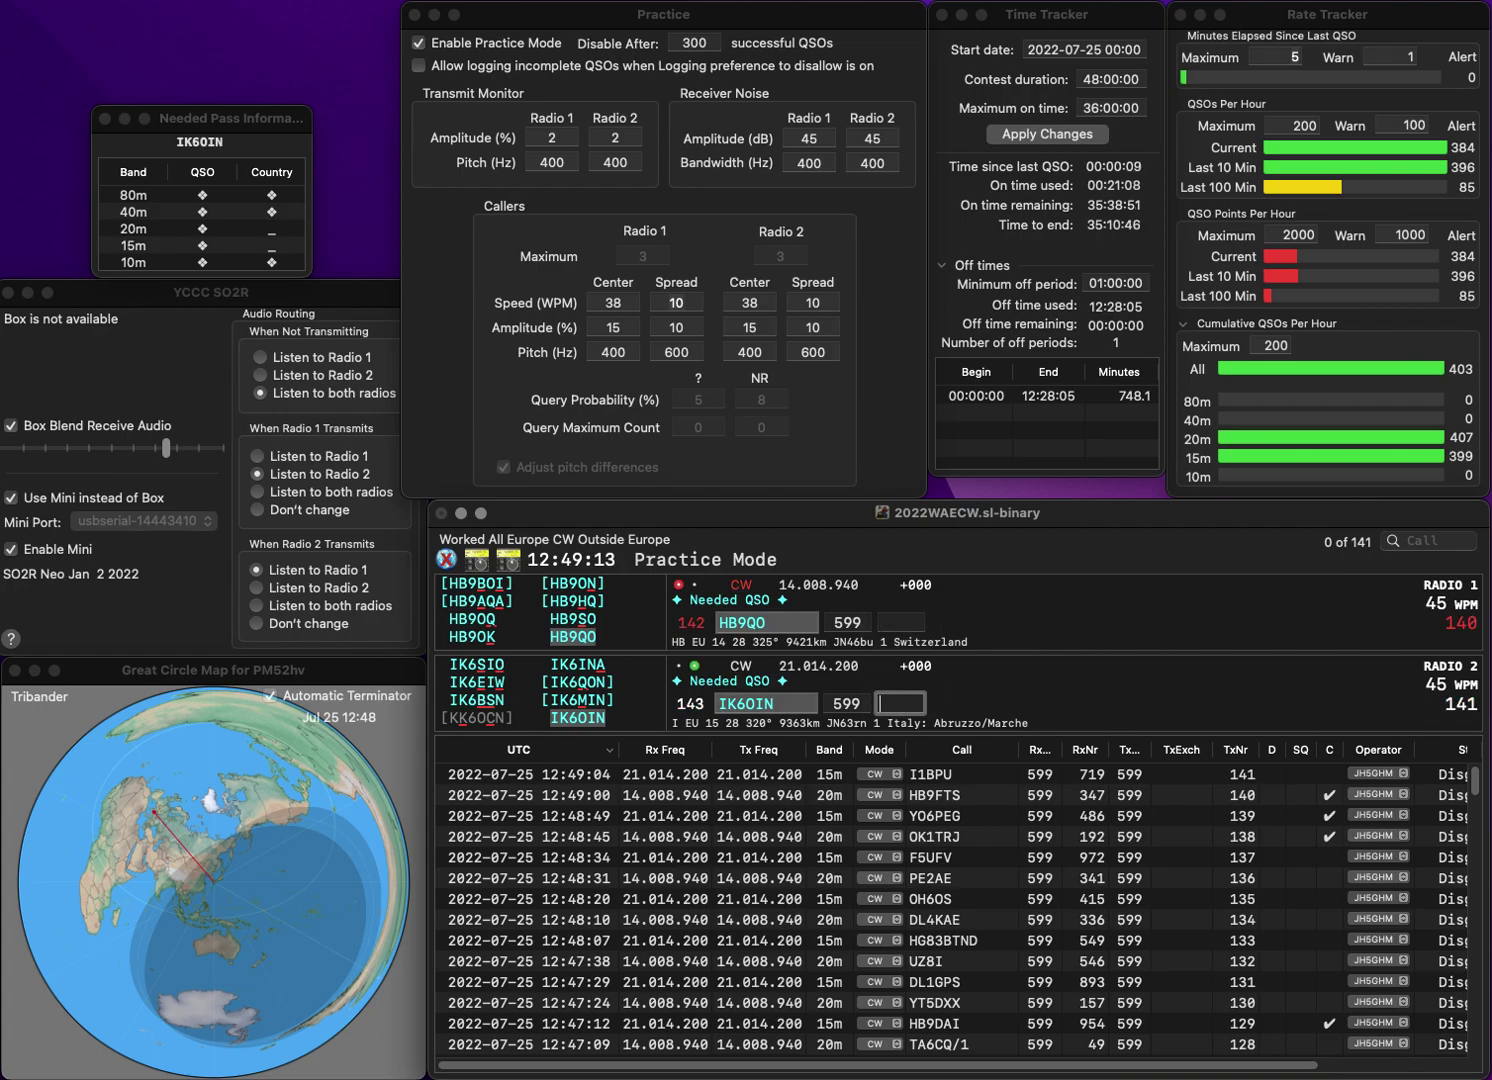
{"action": "type", "text": "273"}
{"action": "key", "text": "Return"}
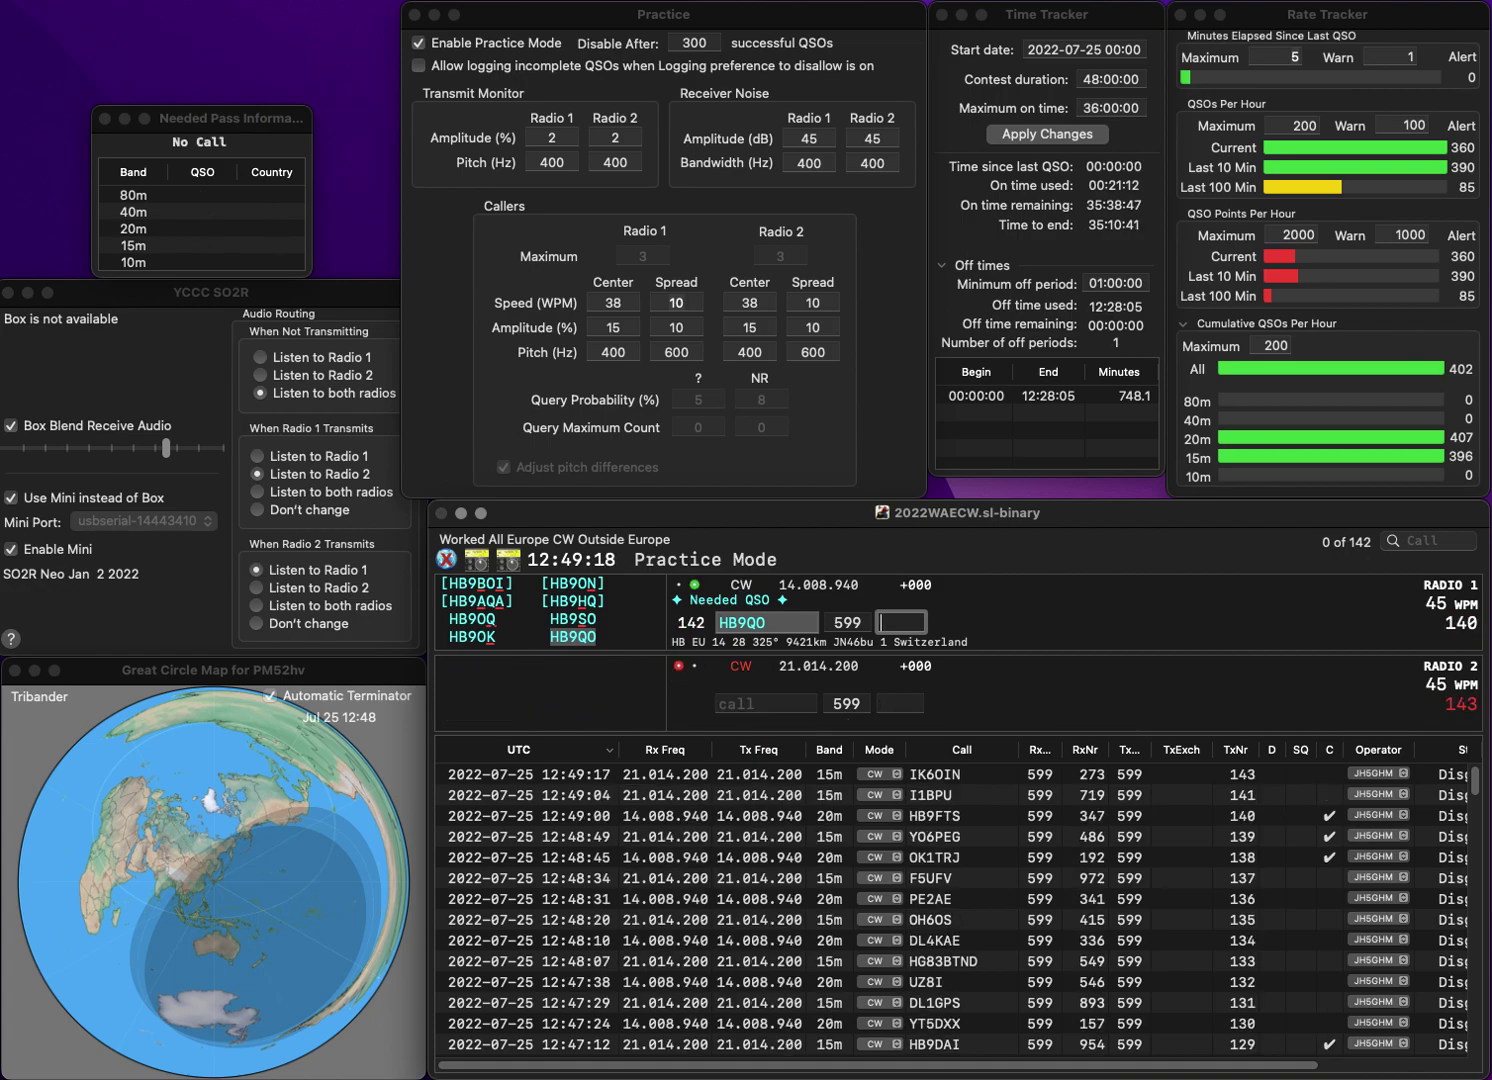
{"action": "type", "text": "39"}
{"action": "key", "text": "Return"}
- Answer EA5ASM on Radio 2 and UX6F on Radio 1 with the contest exchange
{"action": "type", "text": "ASM"}
{"action": "key", "text": "Home"}
{"action": "type", "text": "EA5"}
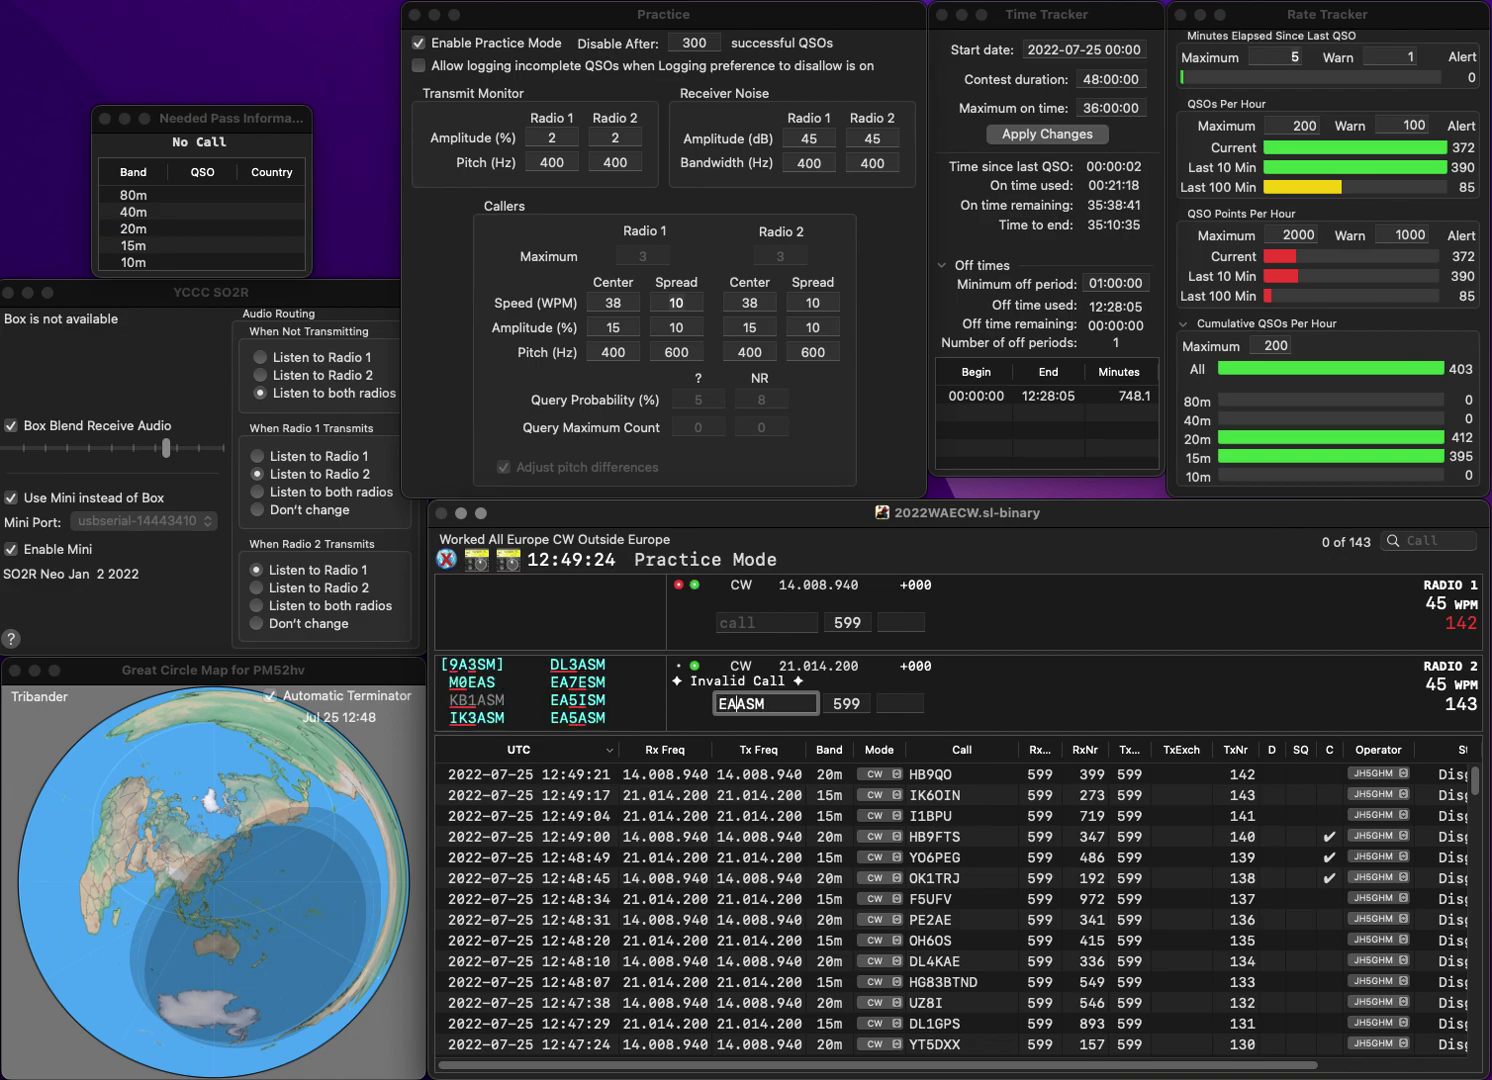
{"action": "key", "text": "Return"}
{"action": "type", "text": "UX6"}
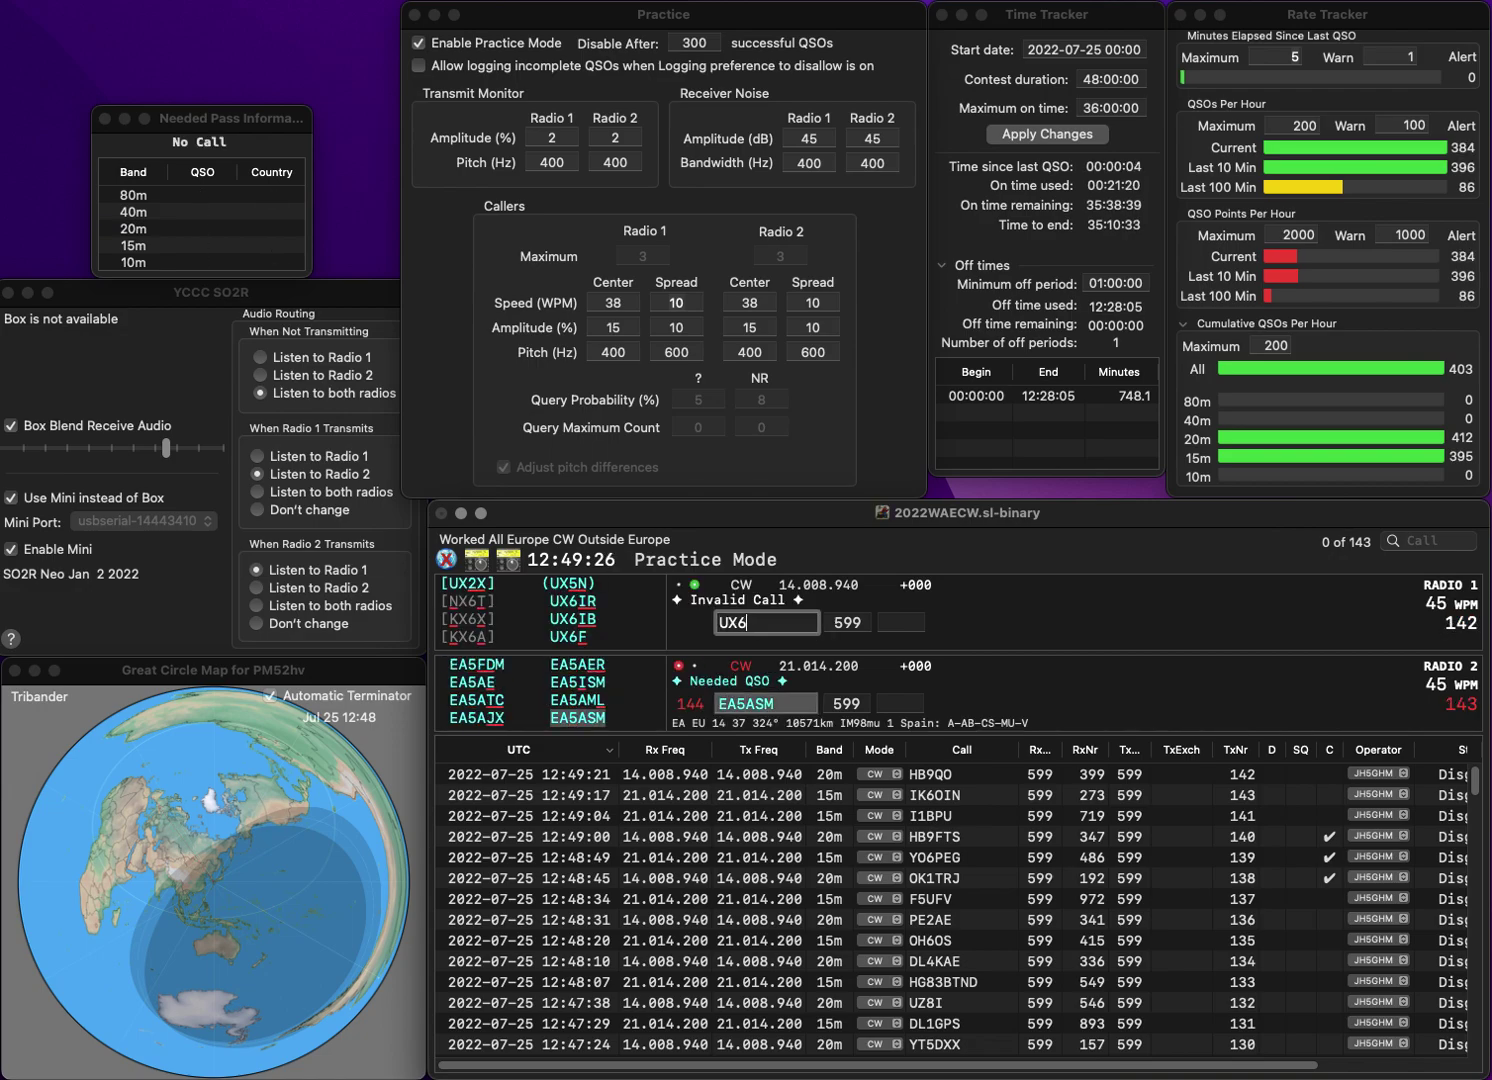
{"action": "type", "text": "F"}
{"action": "key", "text": "Return"}
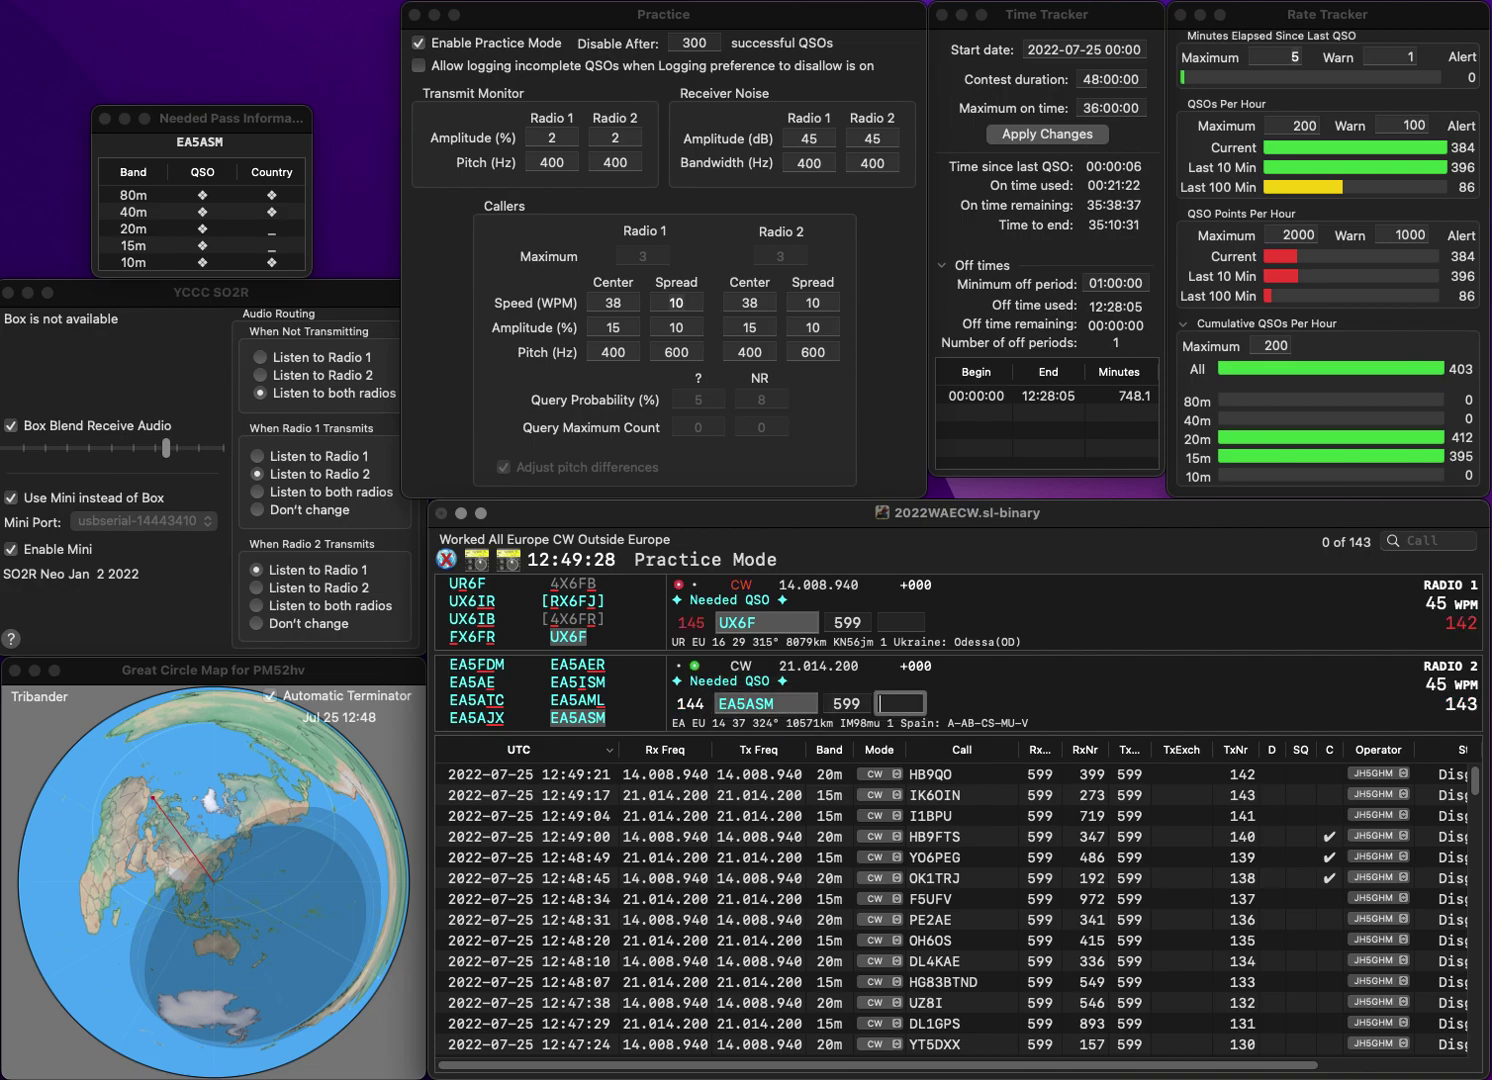
{"action": "type", "text": "395"}
{"action": "key", "text": "Return"}
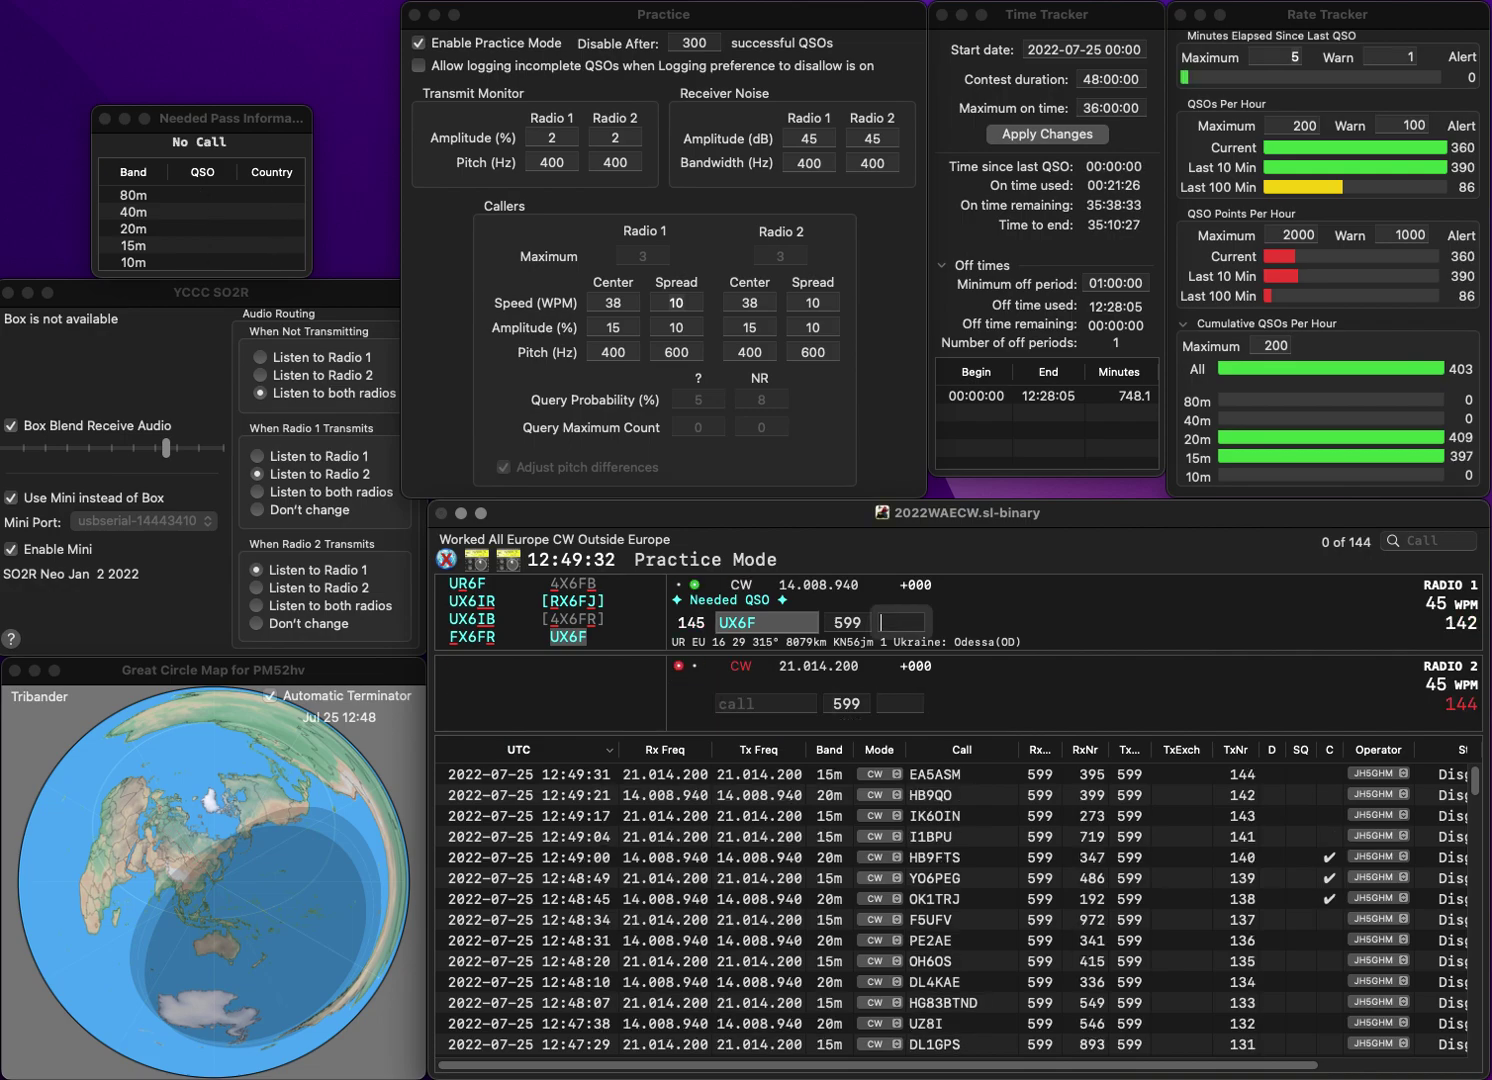
{"action": "type", "text": "123"}
{"action": "key", "text": "Return"}
{"action": "type", "text": "10J"}
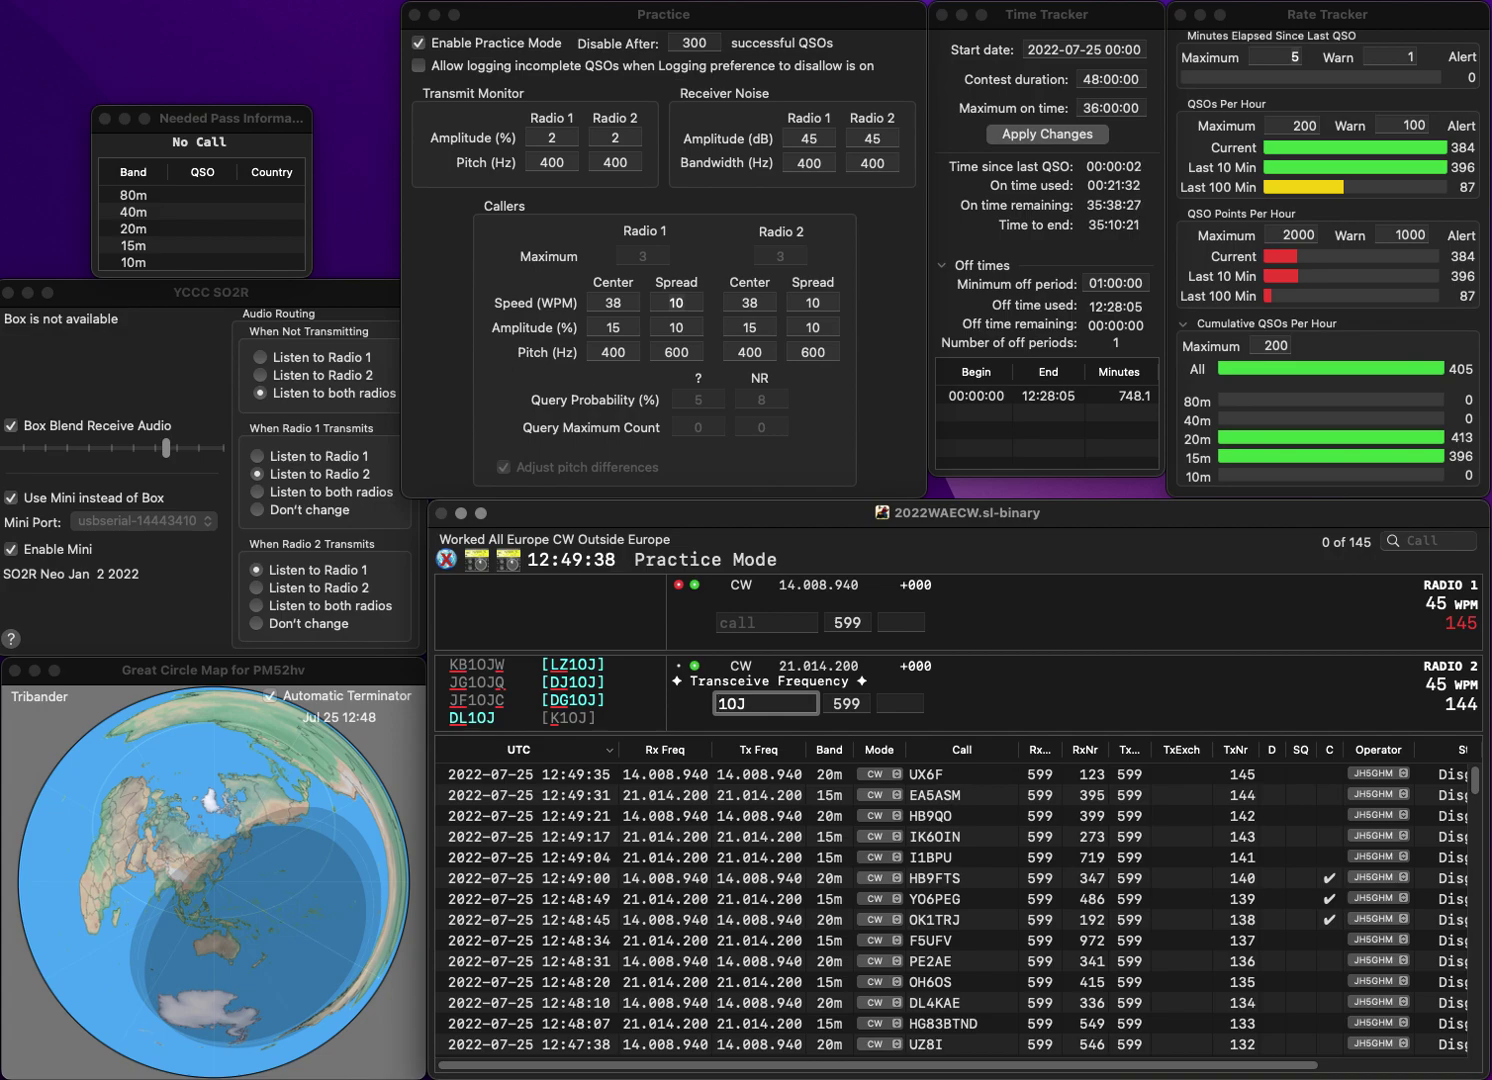
{"action": "key", "text": "Return"}
{"action": "type", "text": "L2I"}
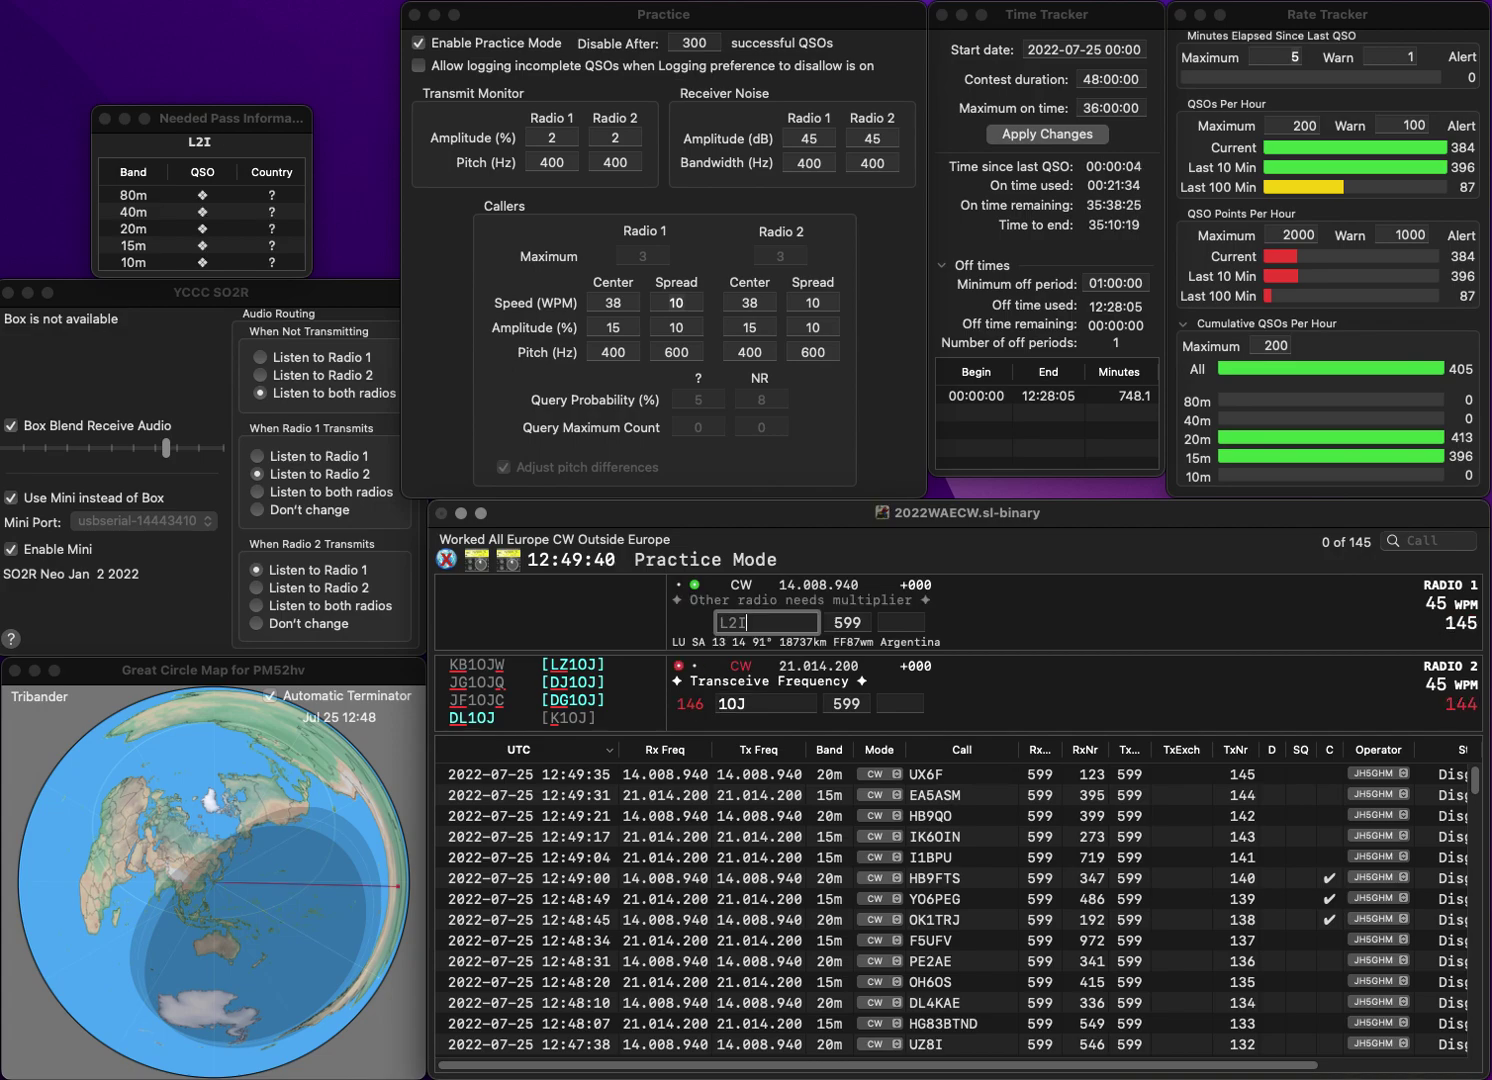
{"action": "type", "text": "IY"}
{"action": "key", "text": "Return"}
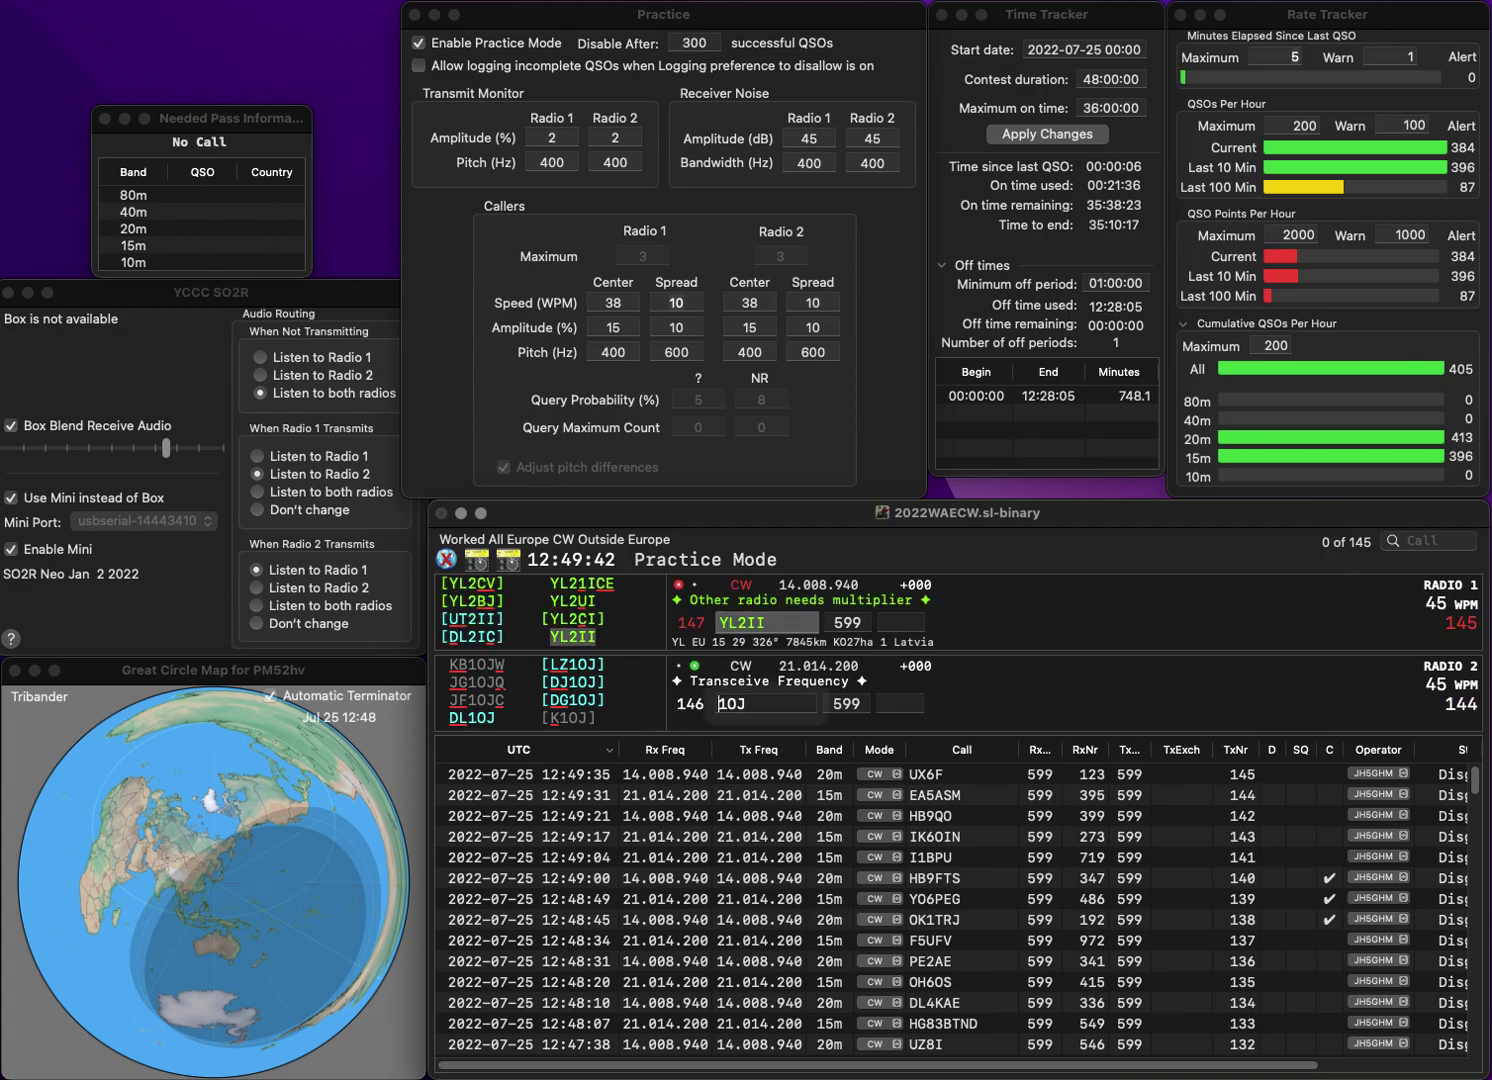
{"action": "type", "text": "LZ"}
{"action": "key", "text": "Return"}
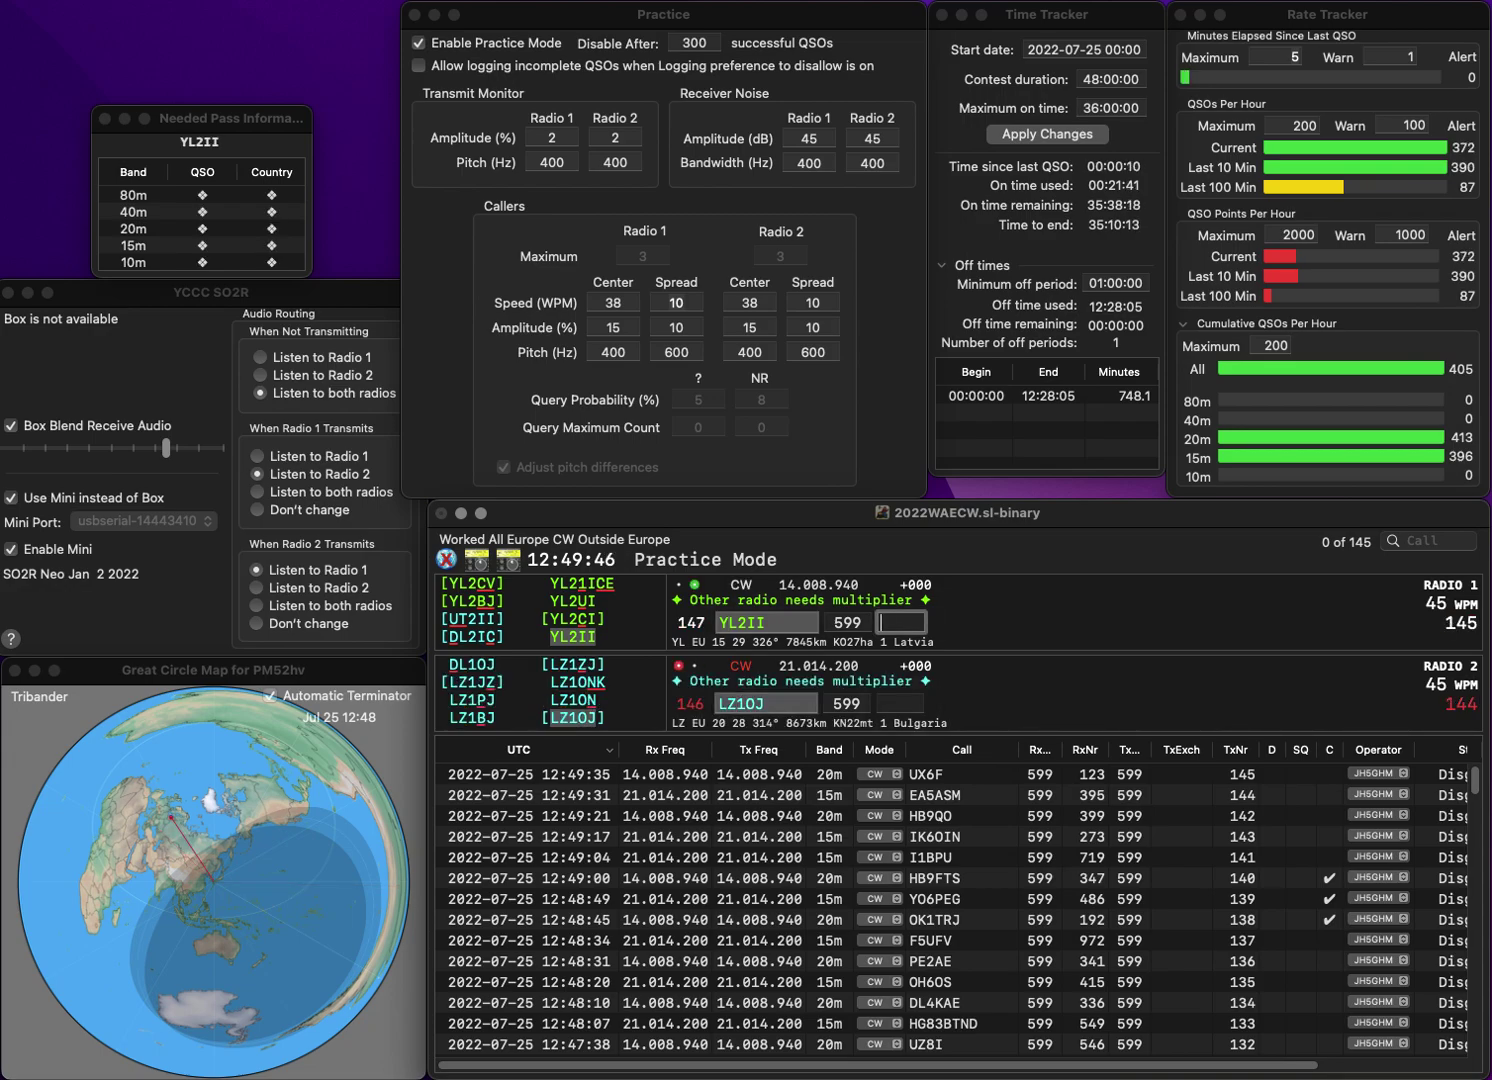
{"action": "type", "text": "481"}
{"action": "key", "text": "Return"}
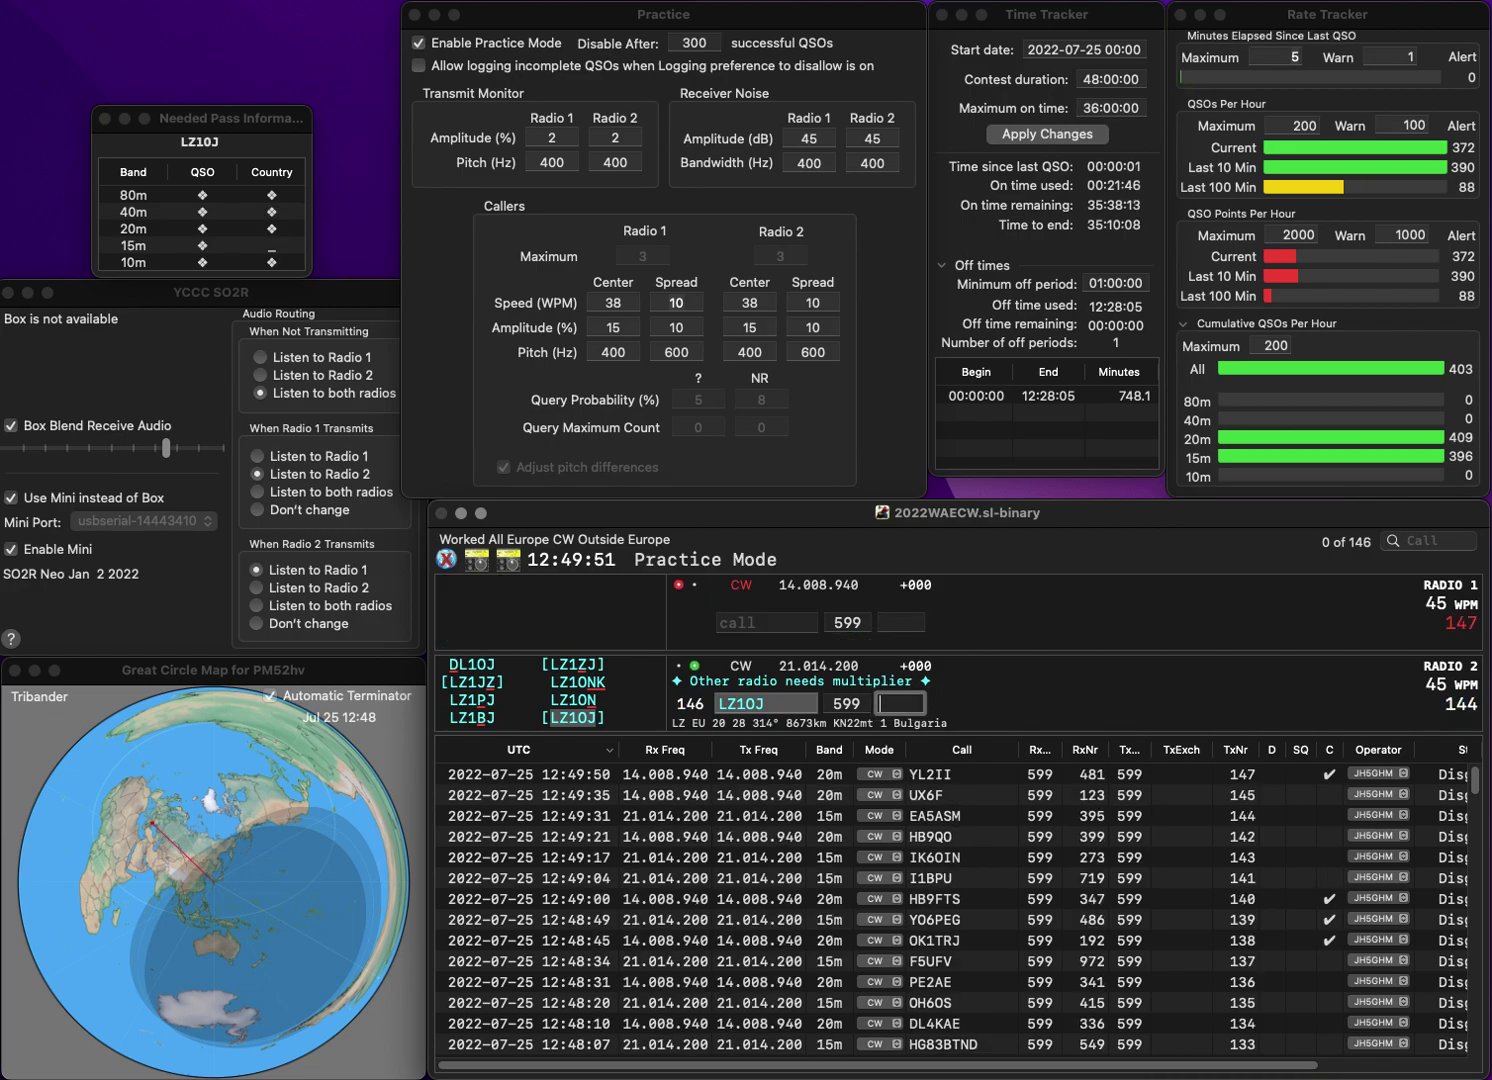
- Log LZ1OJ on Radio 2 with received number 670 and send the exchange to the partial call CAR on Radio 1
{"action": "type", "text": "670"}
{"action": "key", "text": "Return"}
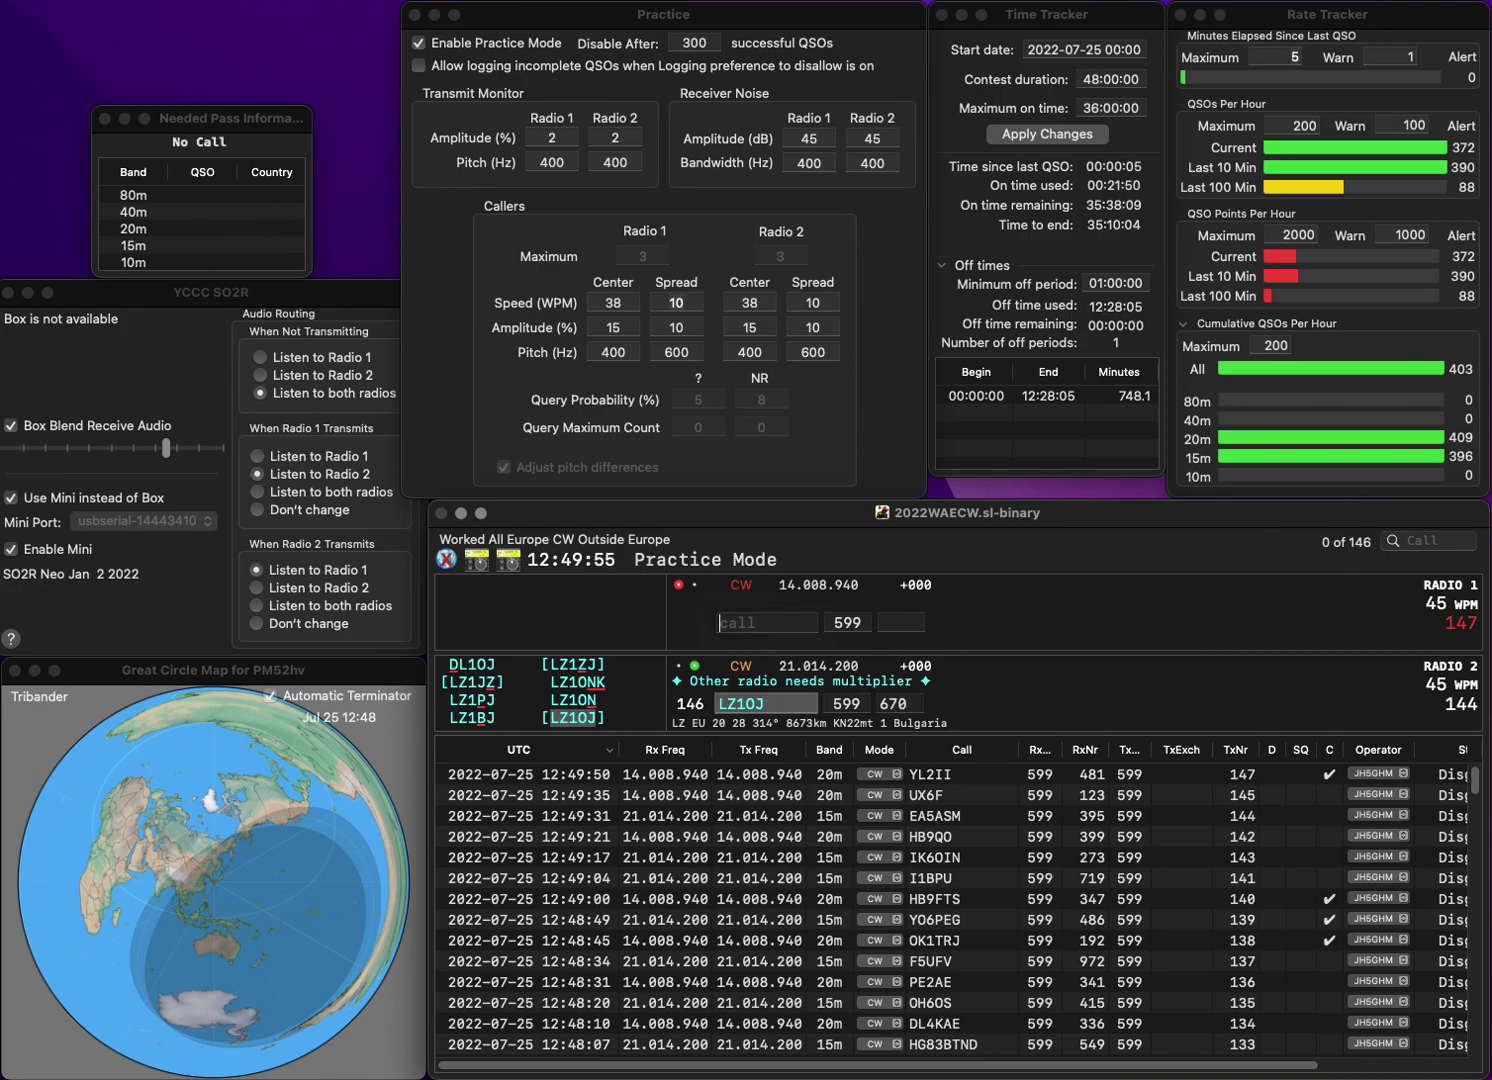
{"action": "type", "text": "CAR"}
{"action": "key", "text": "Return"}
{"action": "type", "text": "G7"}
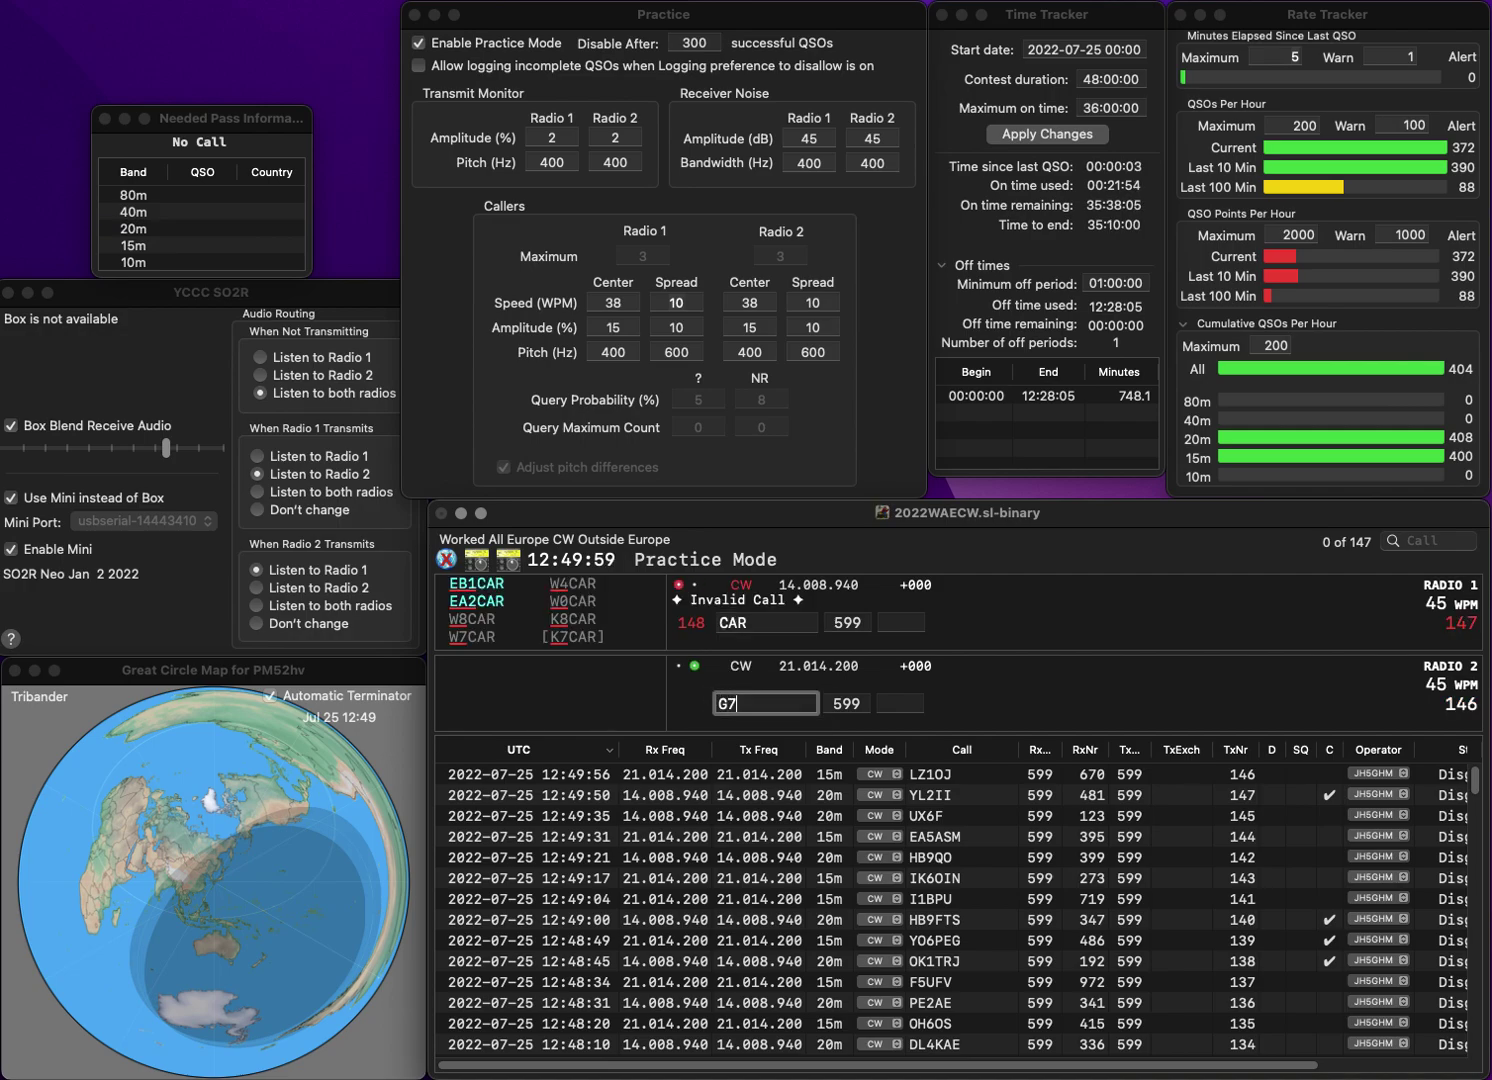
{"action": "type", "text": "ILZ"}
{"action": "key", "text": "Return"}
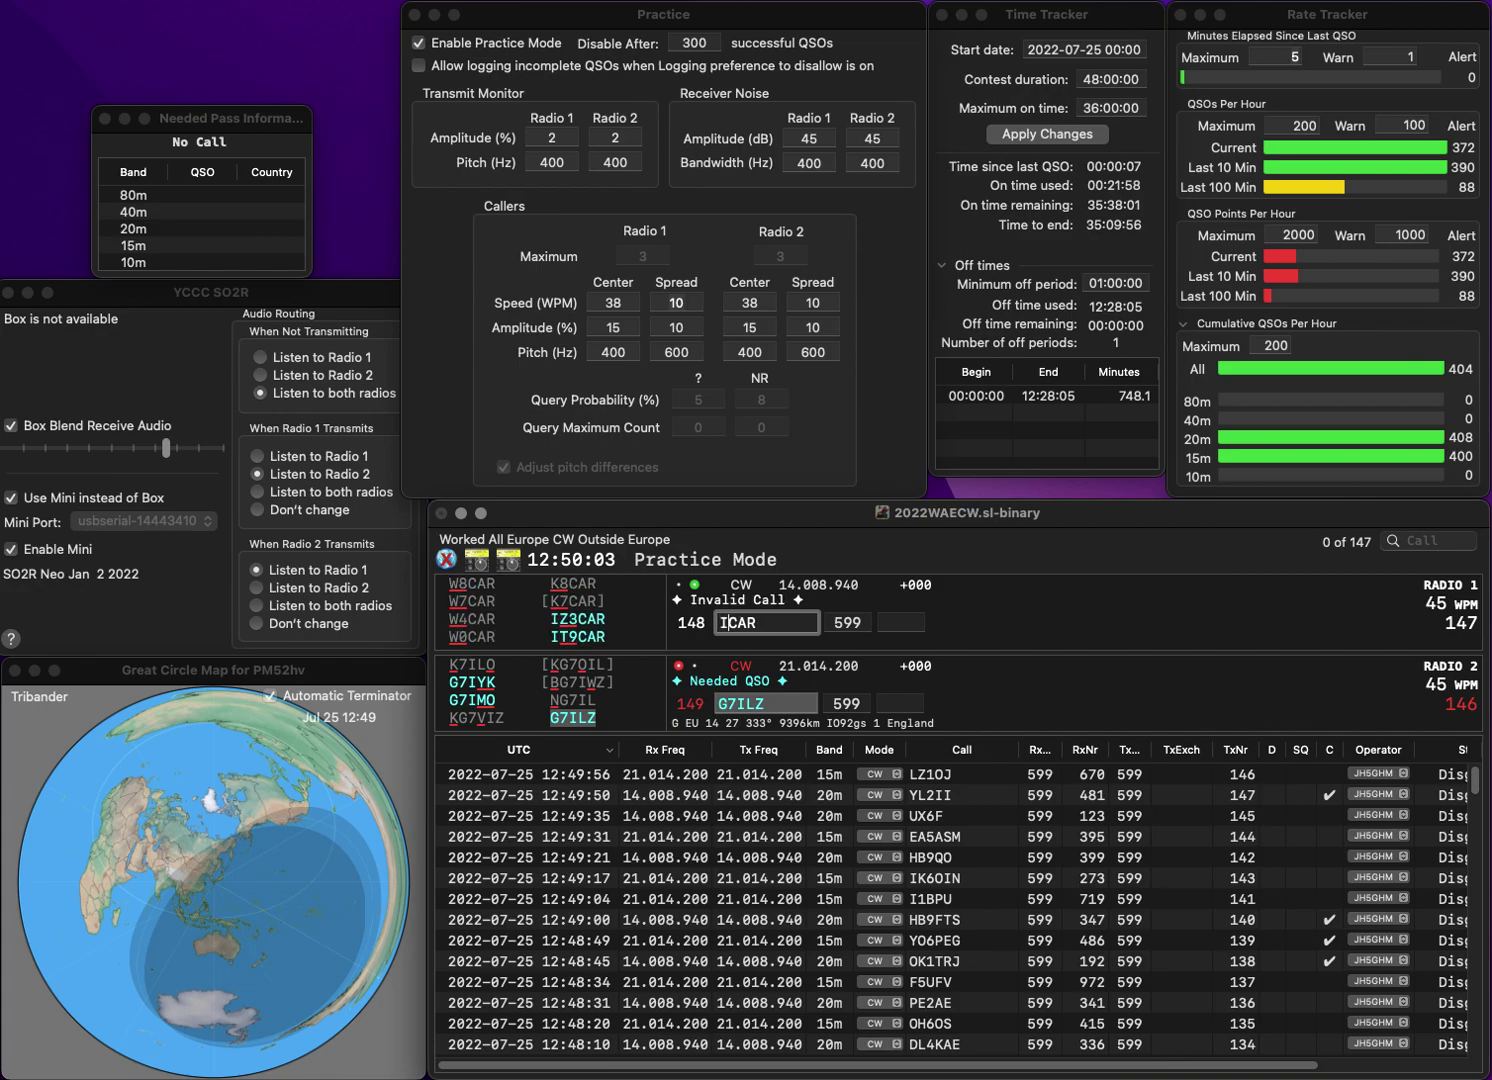
{"action": "type", "text": "IT9"}
{"action": "key", "text": "Return"}
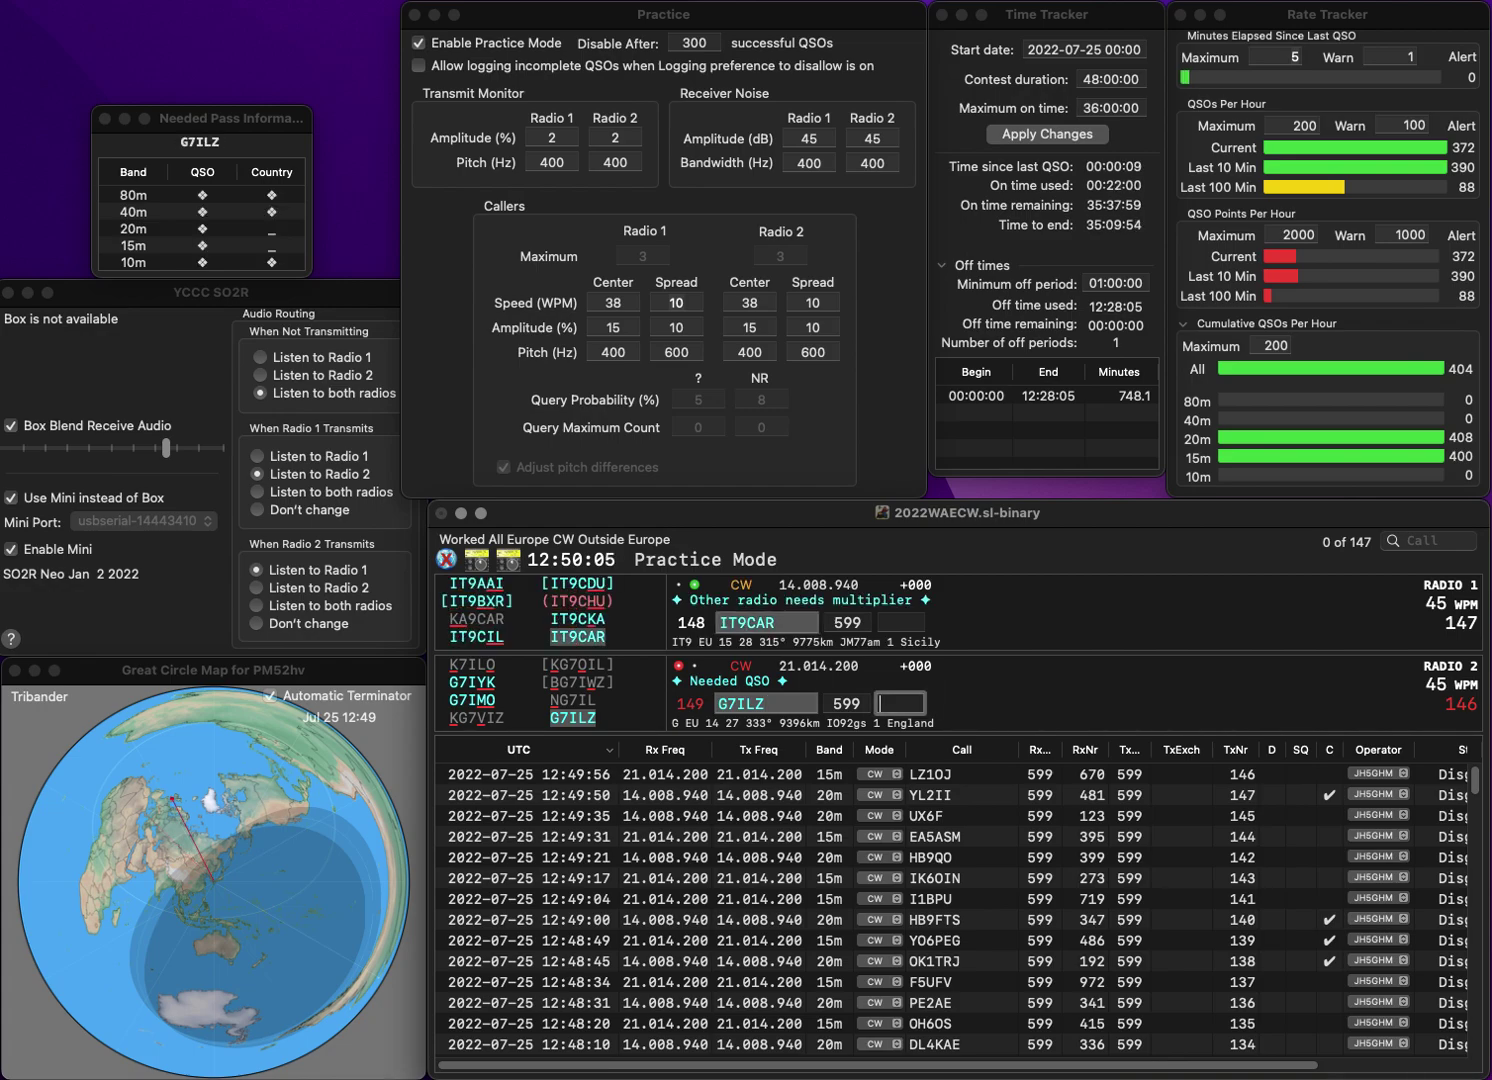
{"action": "type", "text": "395"}
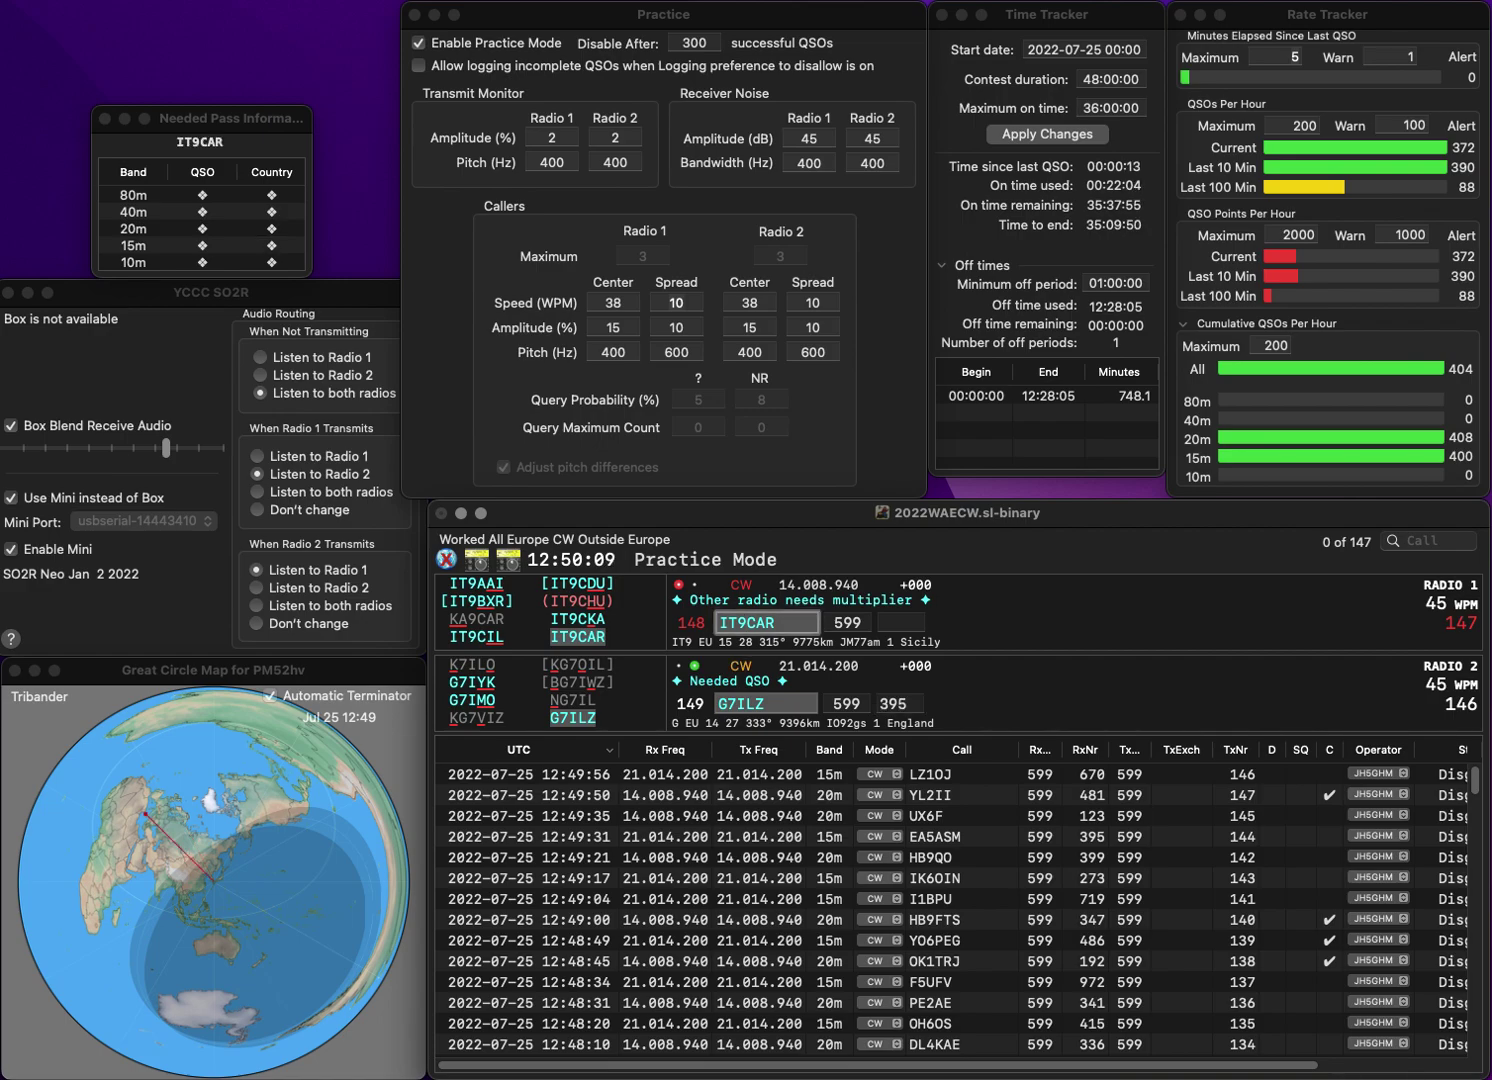
{"action": "key", "text": "Return"}
{"action": "type", "text": "140"}
{"action": "key", "text": "Return"}
- Send the exchange to the partial call SPAYY on Radio 2 and answer LX1KM on Radio 1
{"action": "type", "text": "SP"}
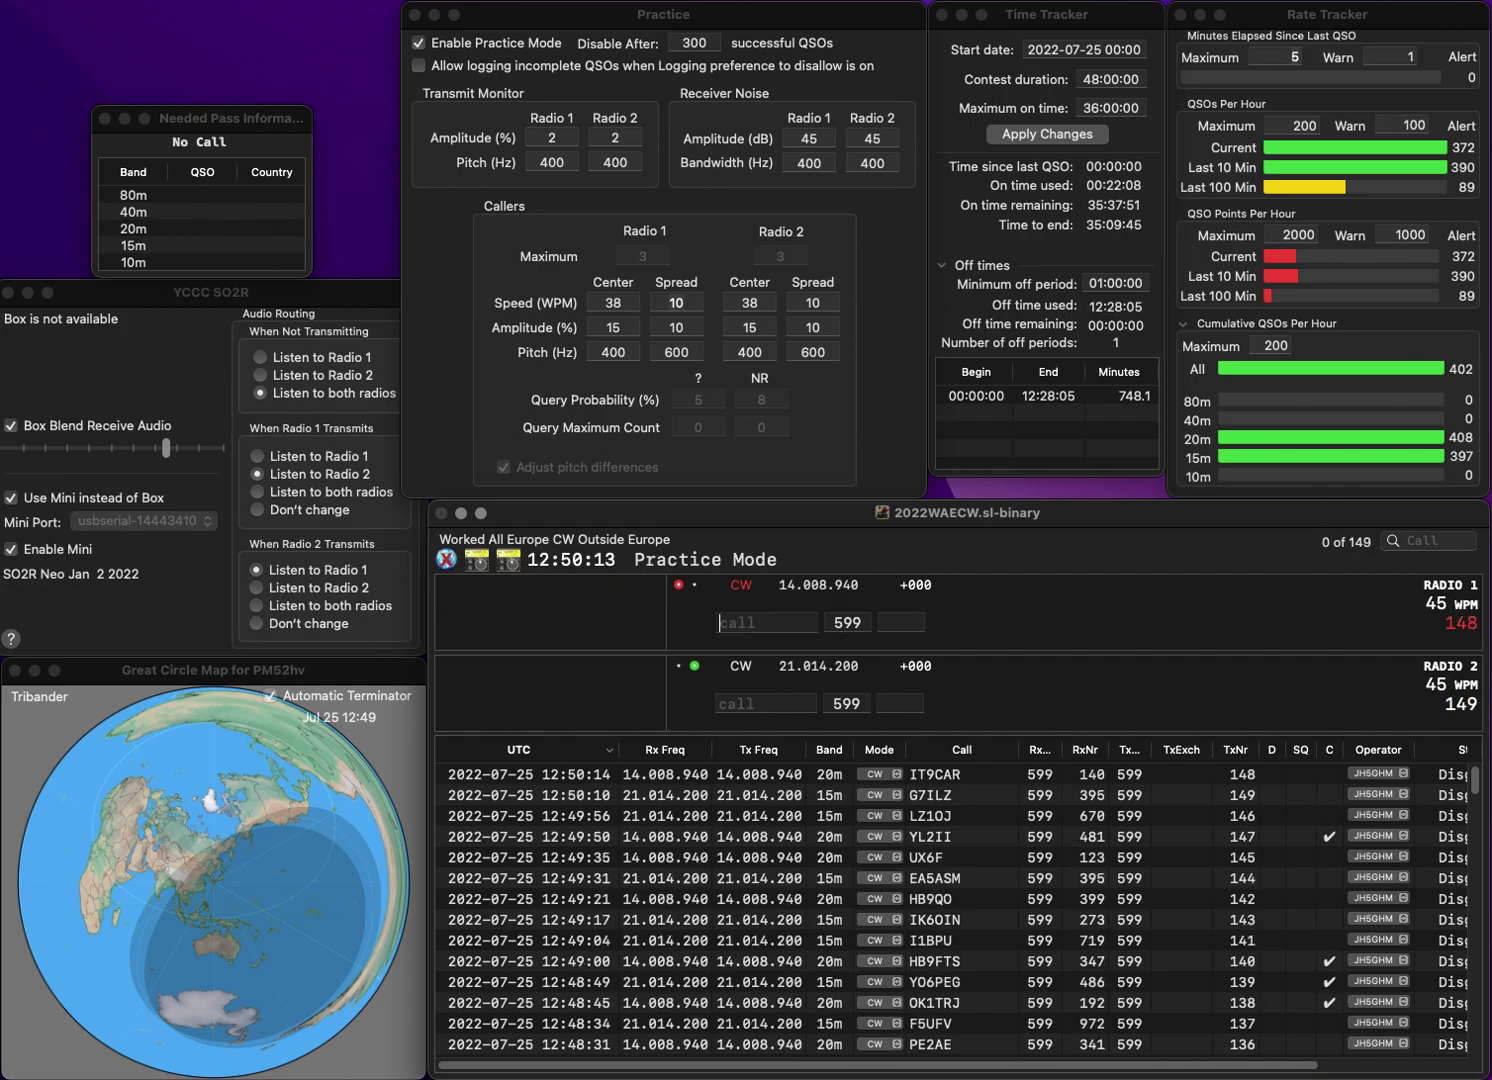
{"action": "type", "text": "AYY"}
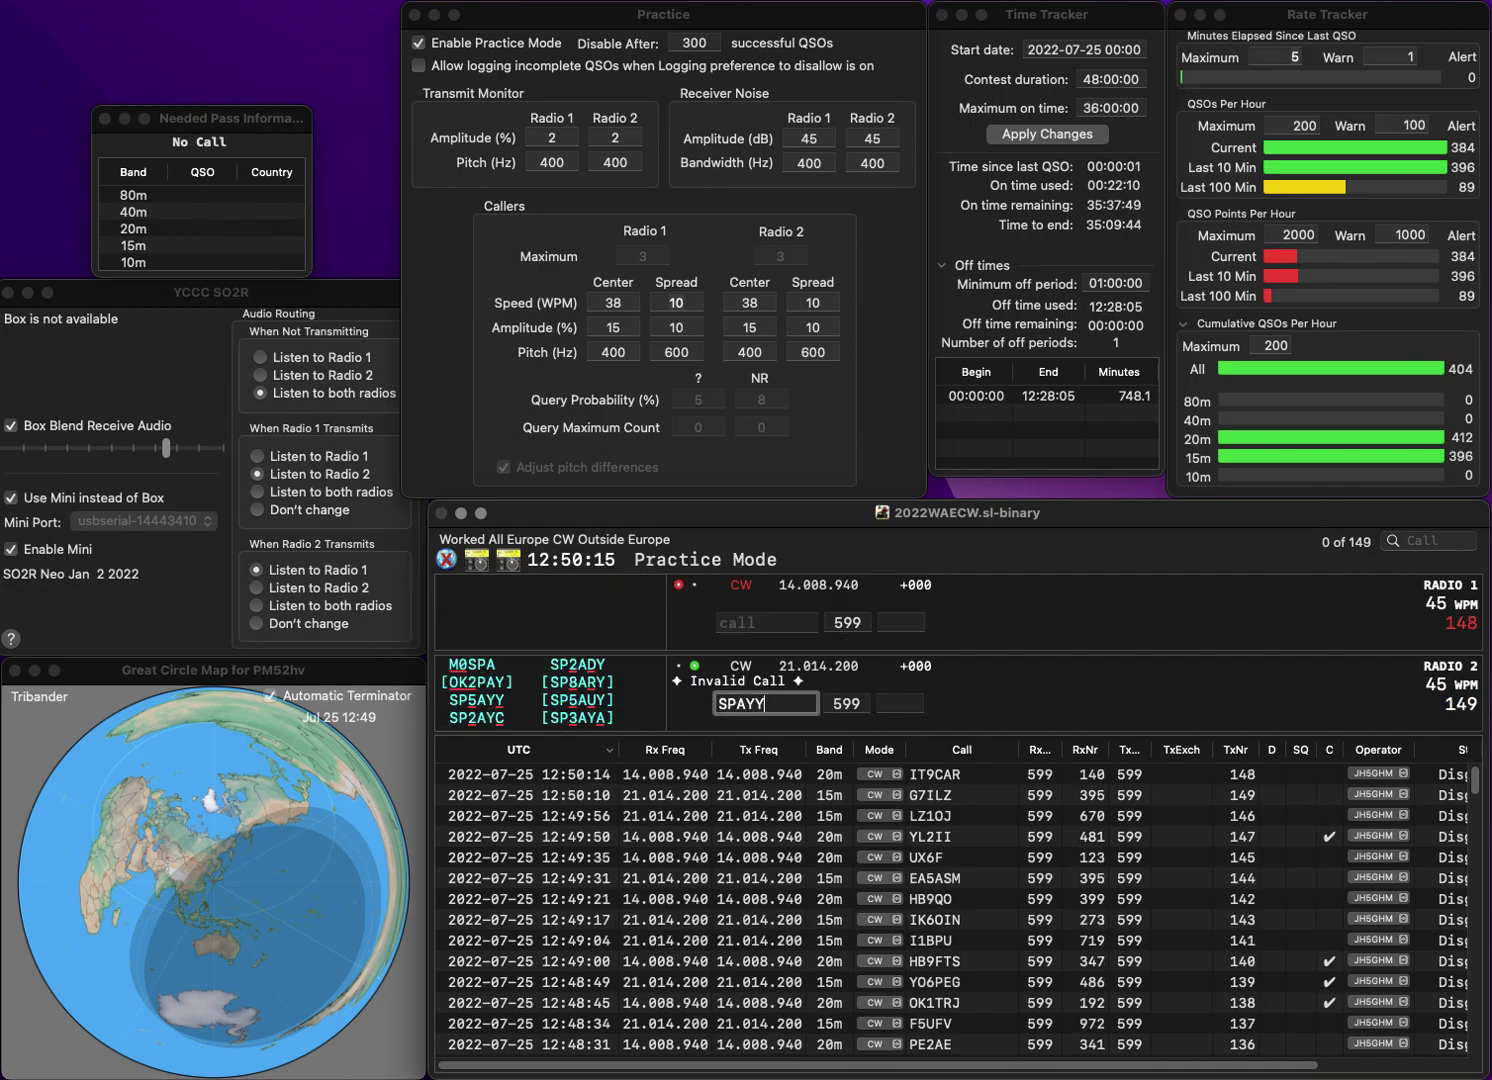
{"action": "key", "text": "Return"}
{"action": "type", "text": "LX"}
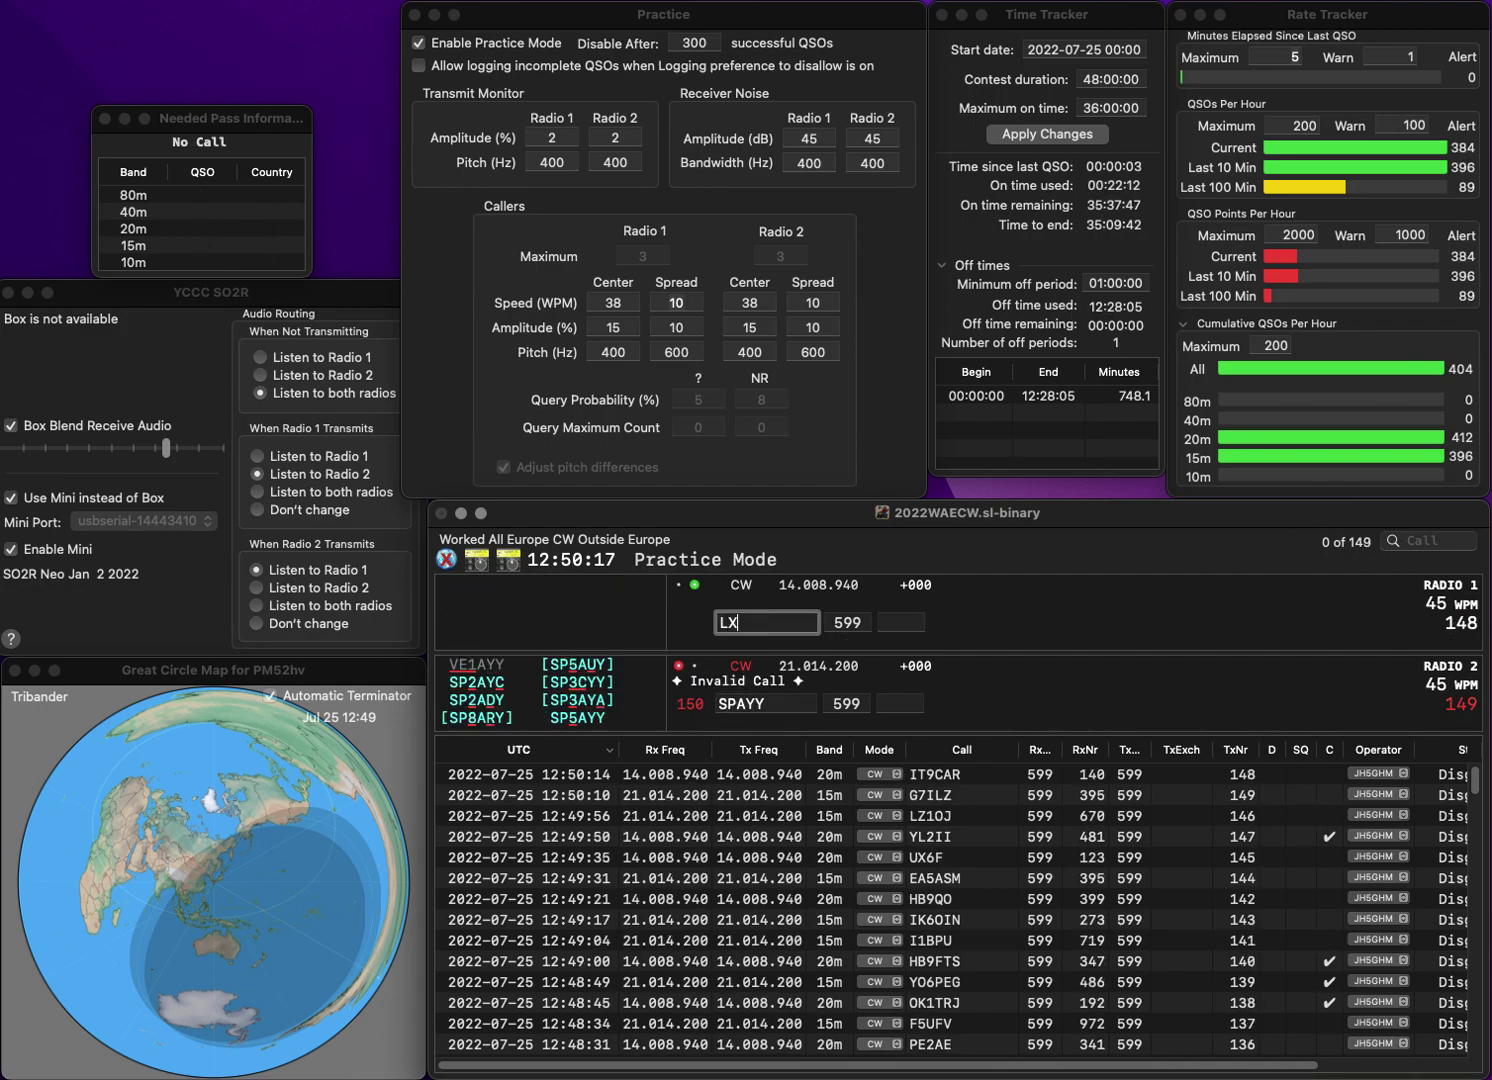
{"action": "type", "text": "1KM"}
{"action": "key", "text": "Return"}
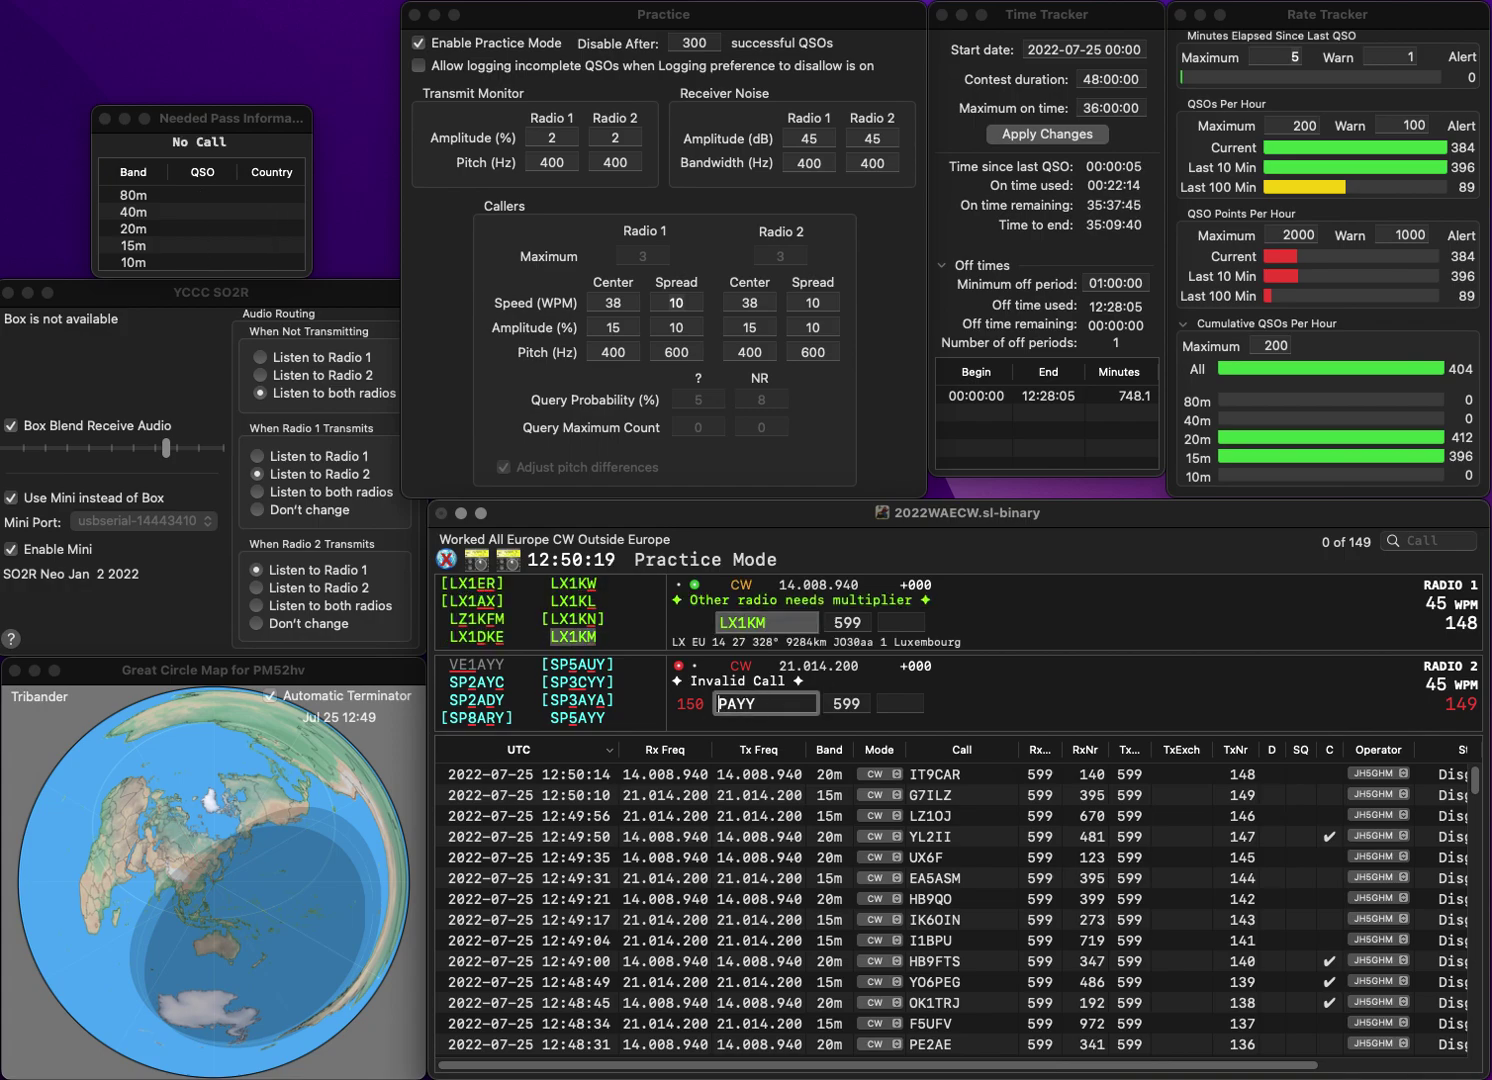
{"action": "key", "text": "Delete"}
{"action": "type", "text": "SP5"}
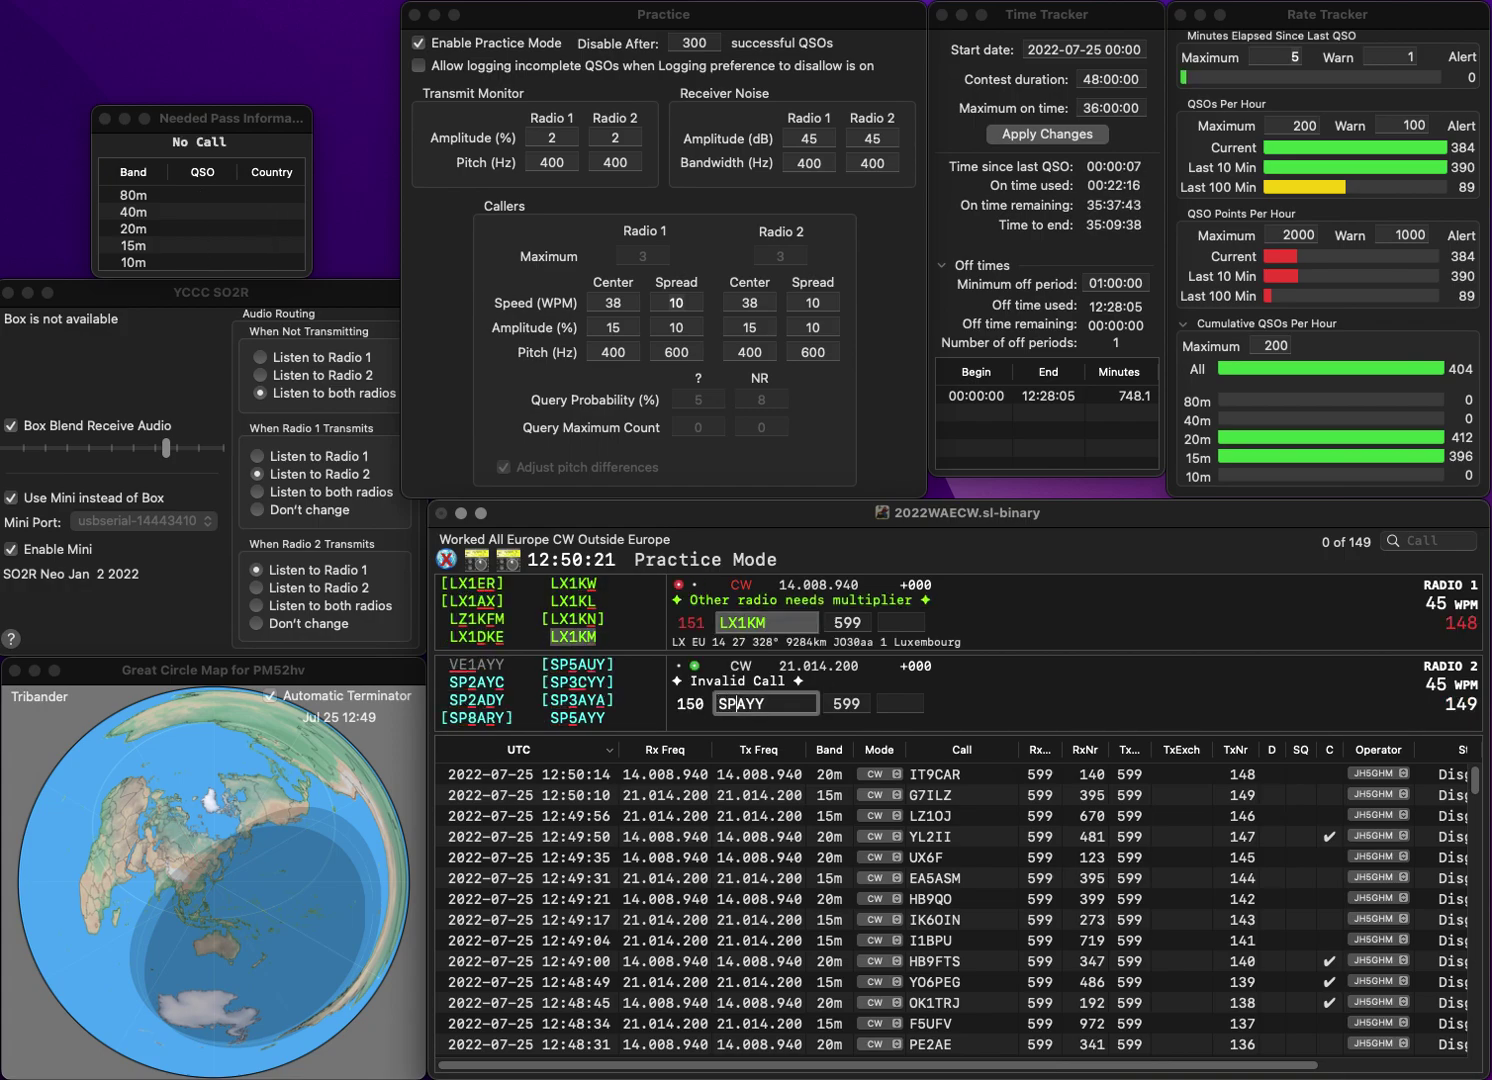
{"action": "key", "text": "Return"}
{"action": "key", "text": "space"}
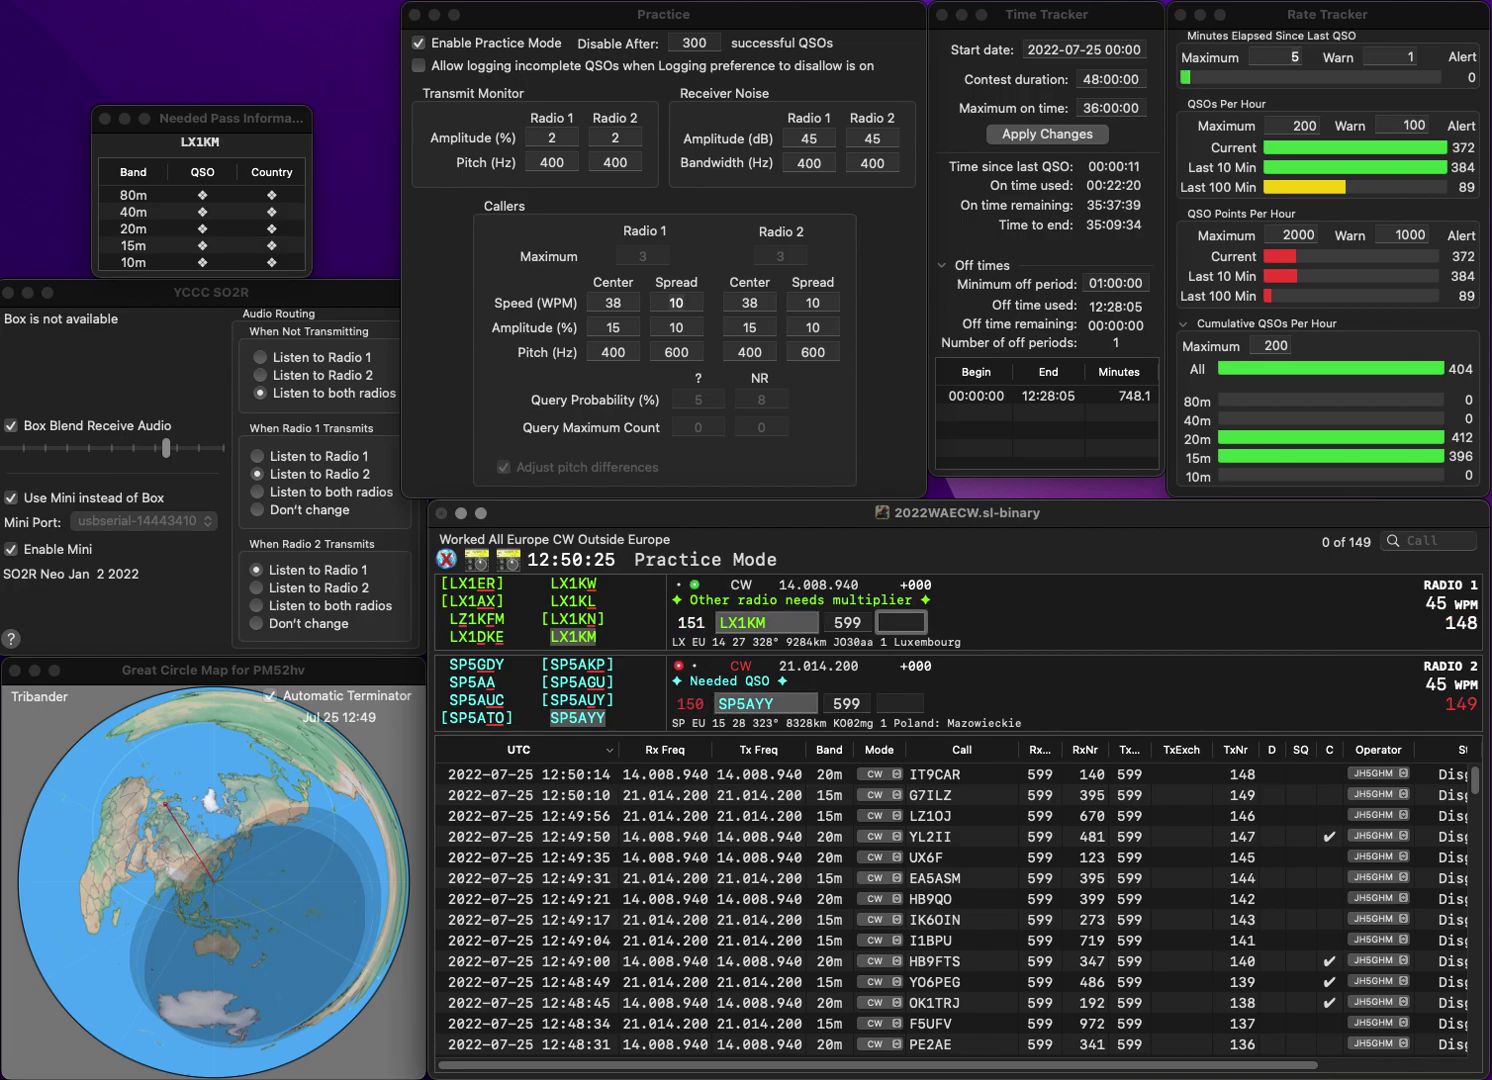
{"action": "type", "text": "852"}
{"action": "key", "text": "Return"}
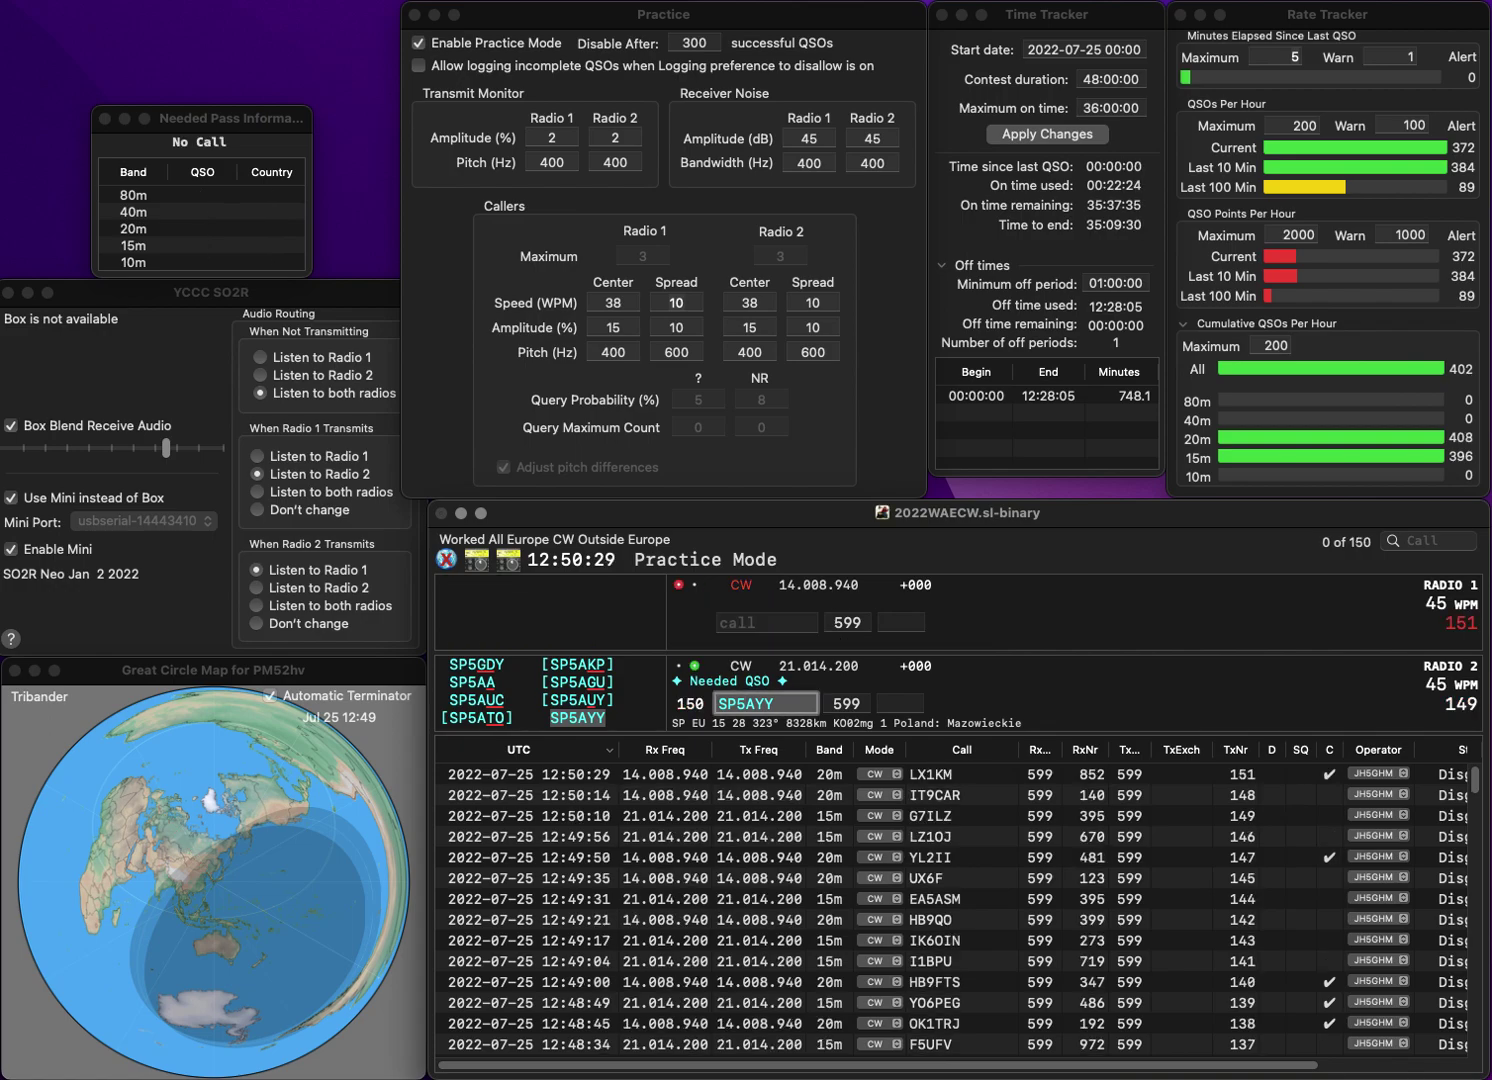
{"action": "key", "text": "space"}
{"action": "type", "text": "890"}
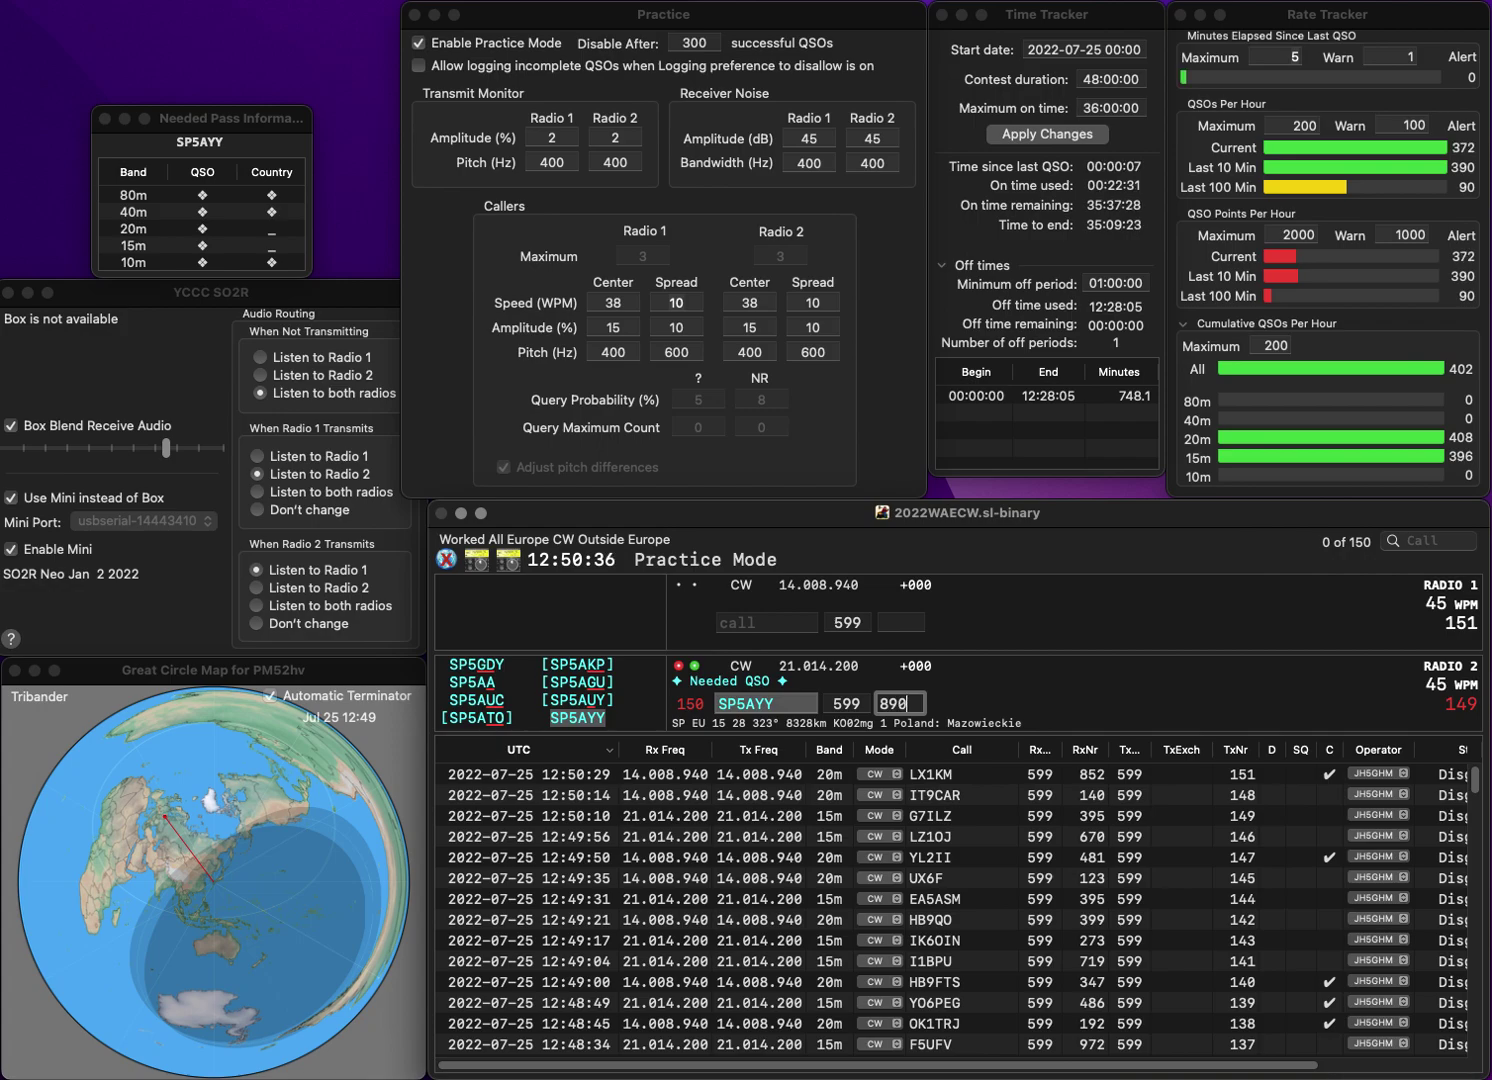
{"action": "key", "text": "Return"}
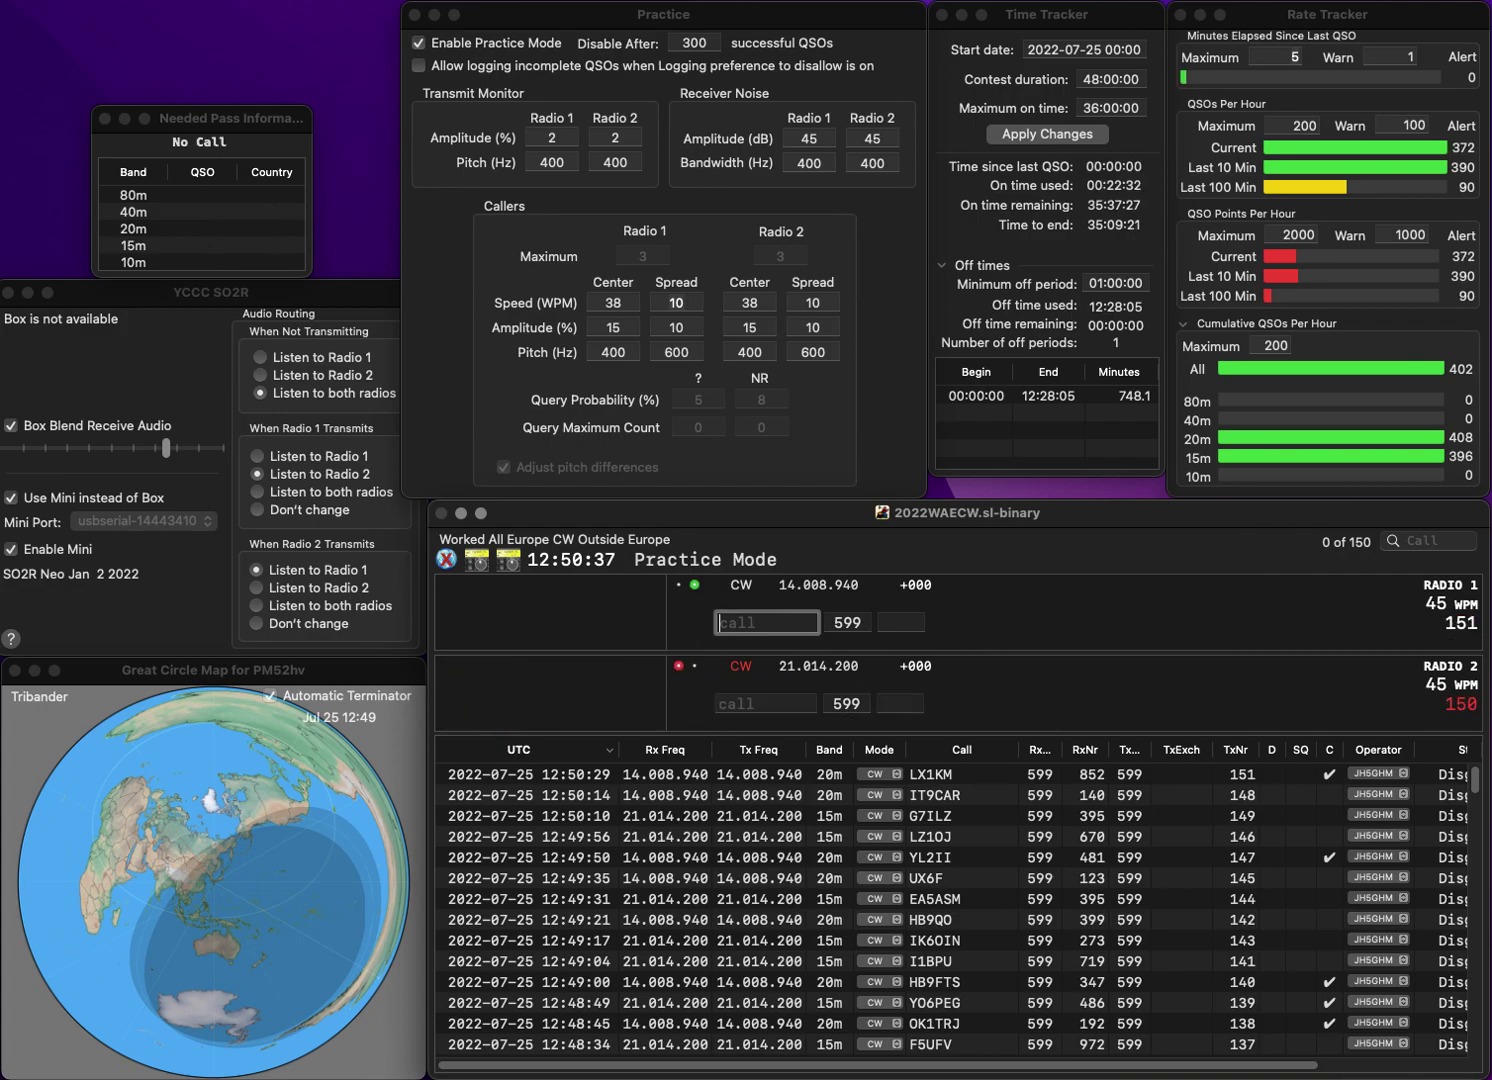
- Answer M5G on Radio 1 and DL8CO on Radio 2 with the contest exchange
{"action": "type", "text": "M5G"}
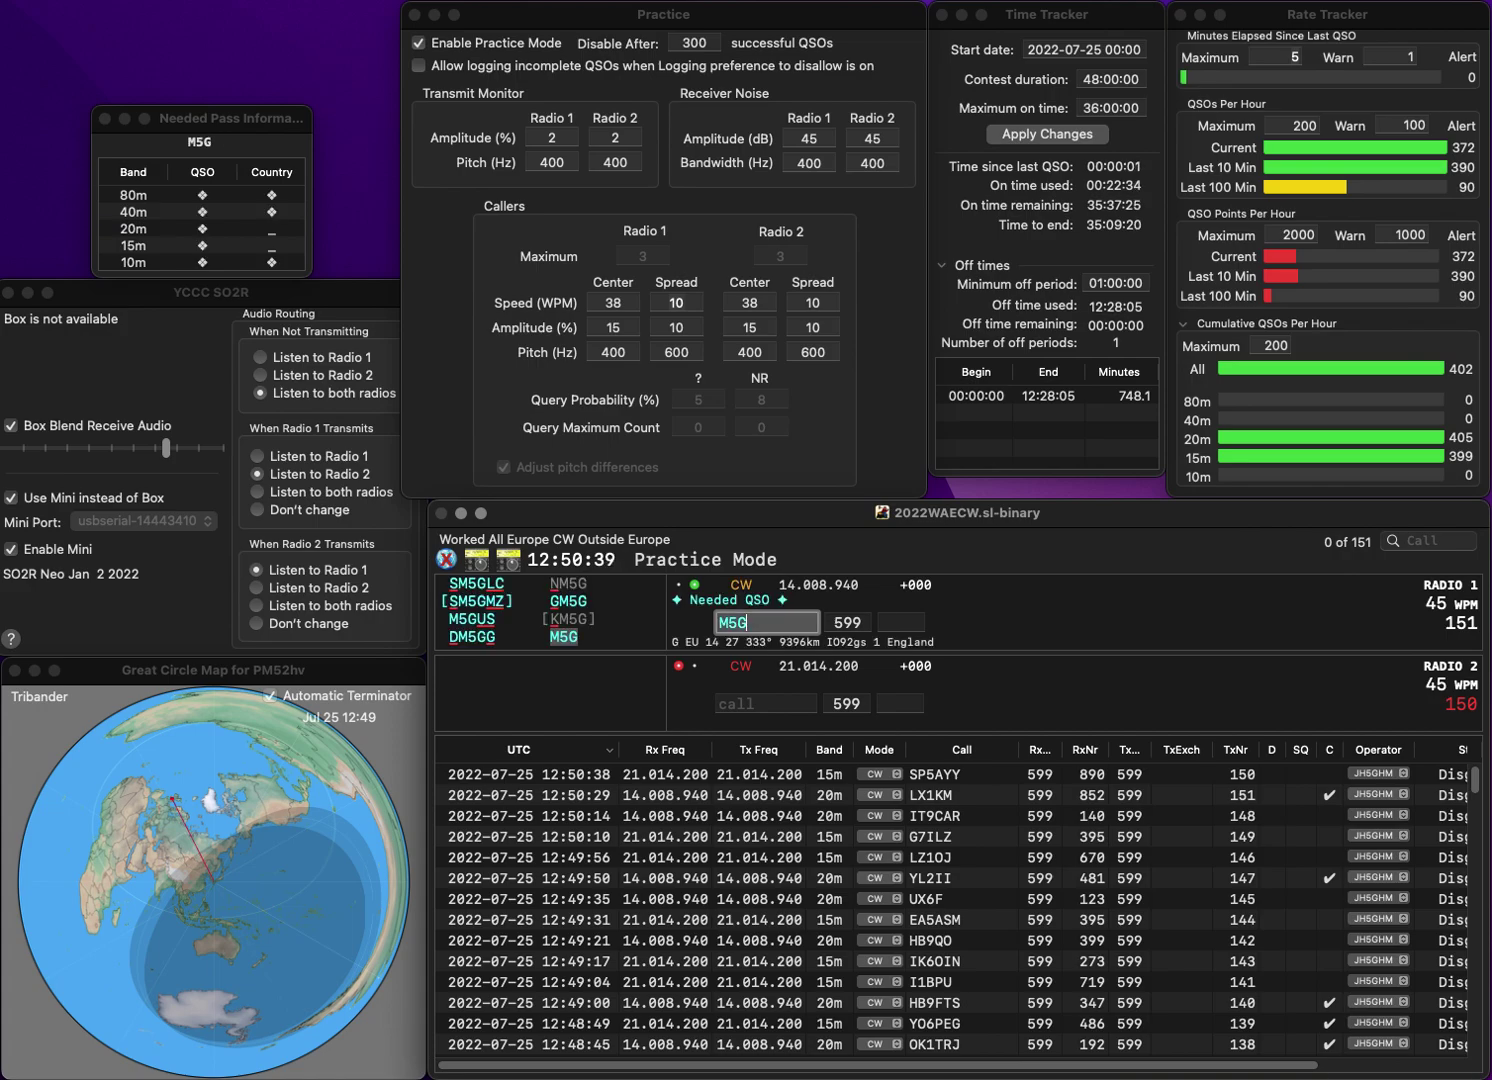
{"action": "key", "text": "Return"}
{"action": "type", "text": "DL8CO"}
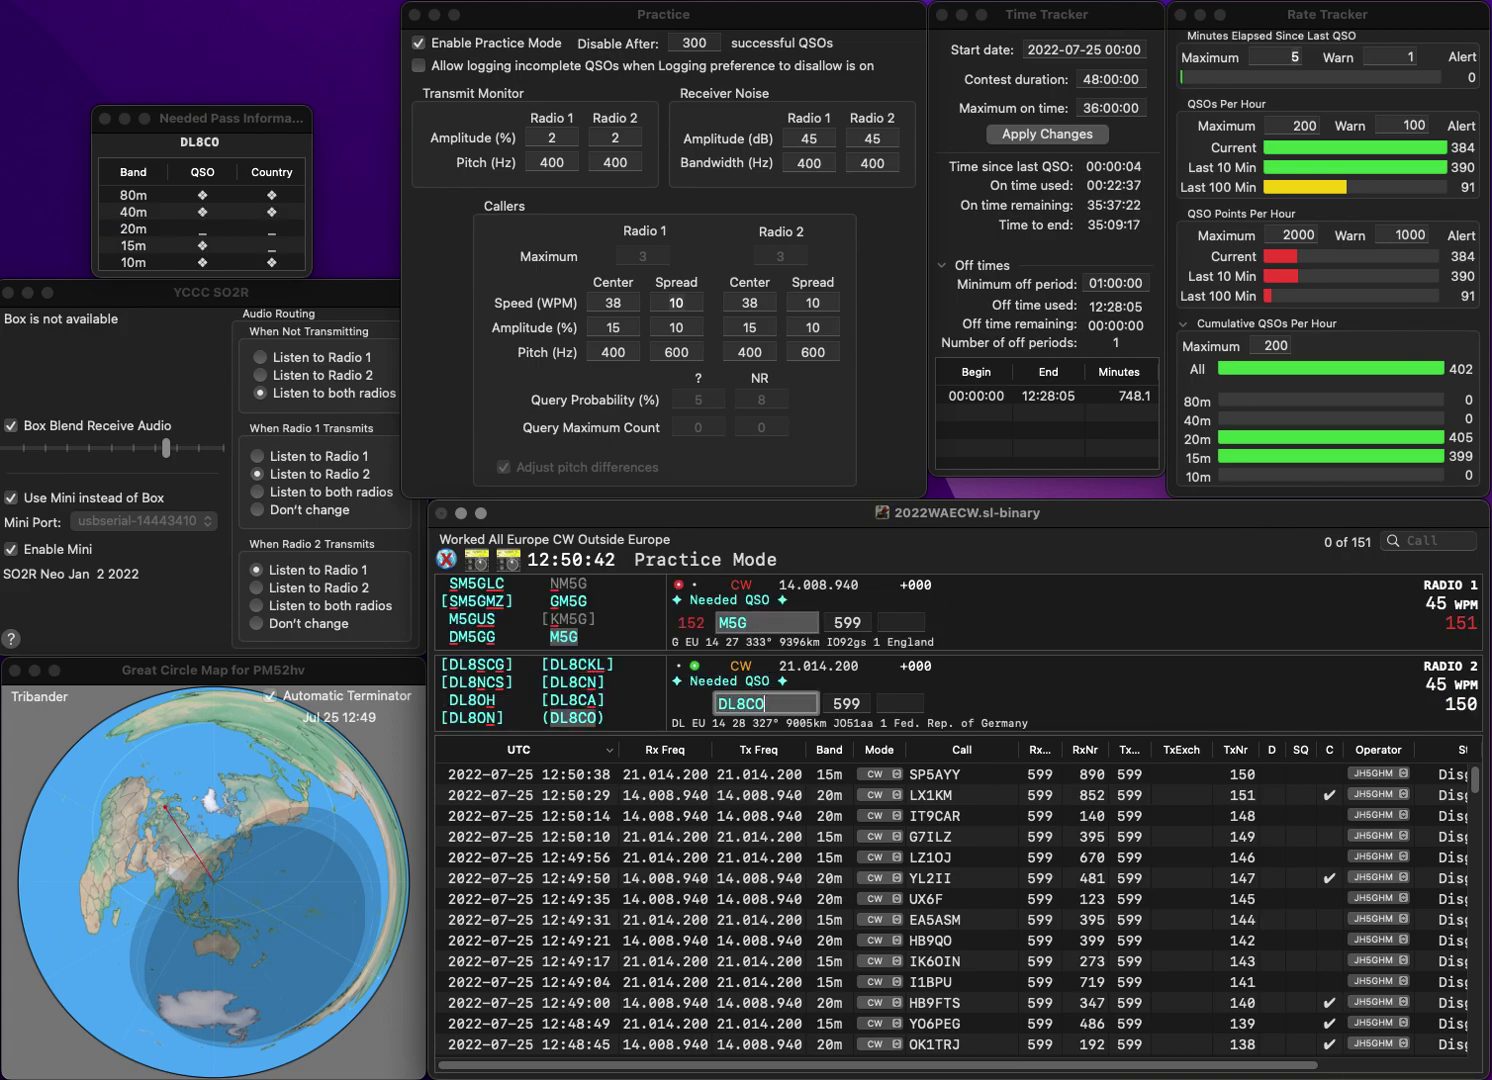
{"action": "key", "text": "Return"}
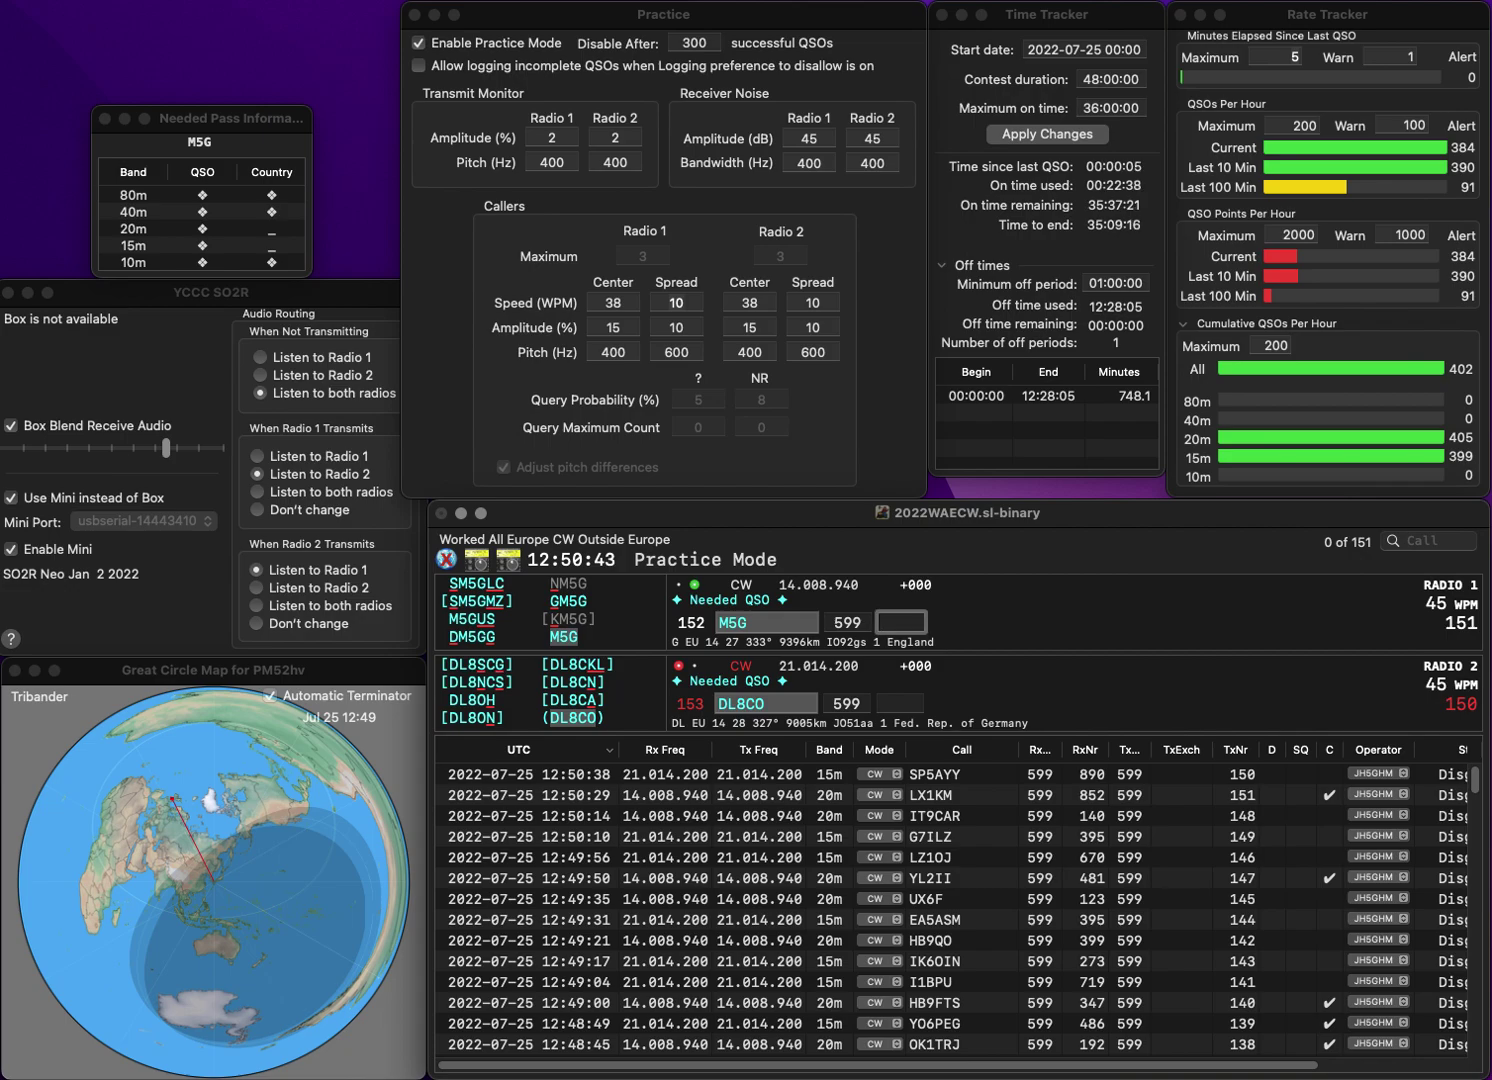
{"action": "type", "text": "769"}
{"action": "key", "text": "Return"}
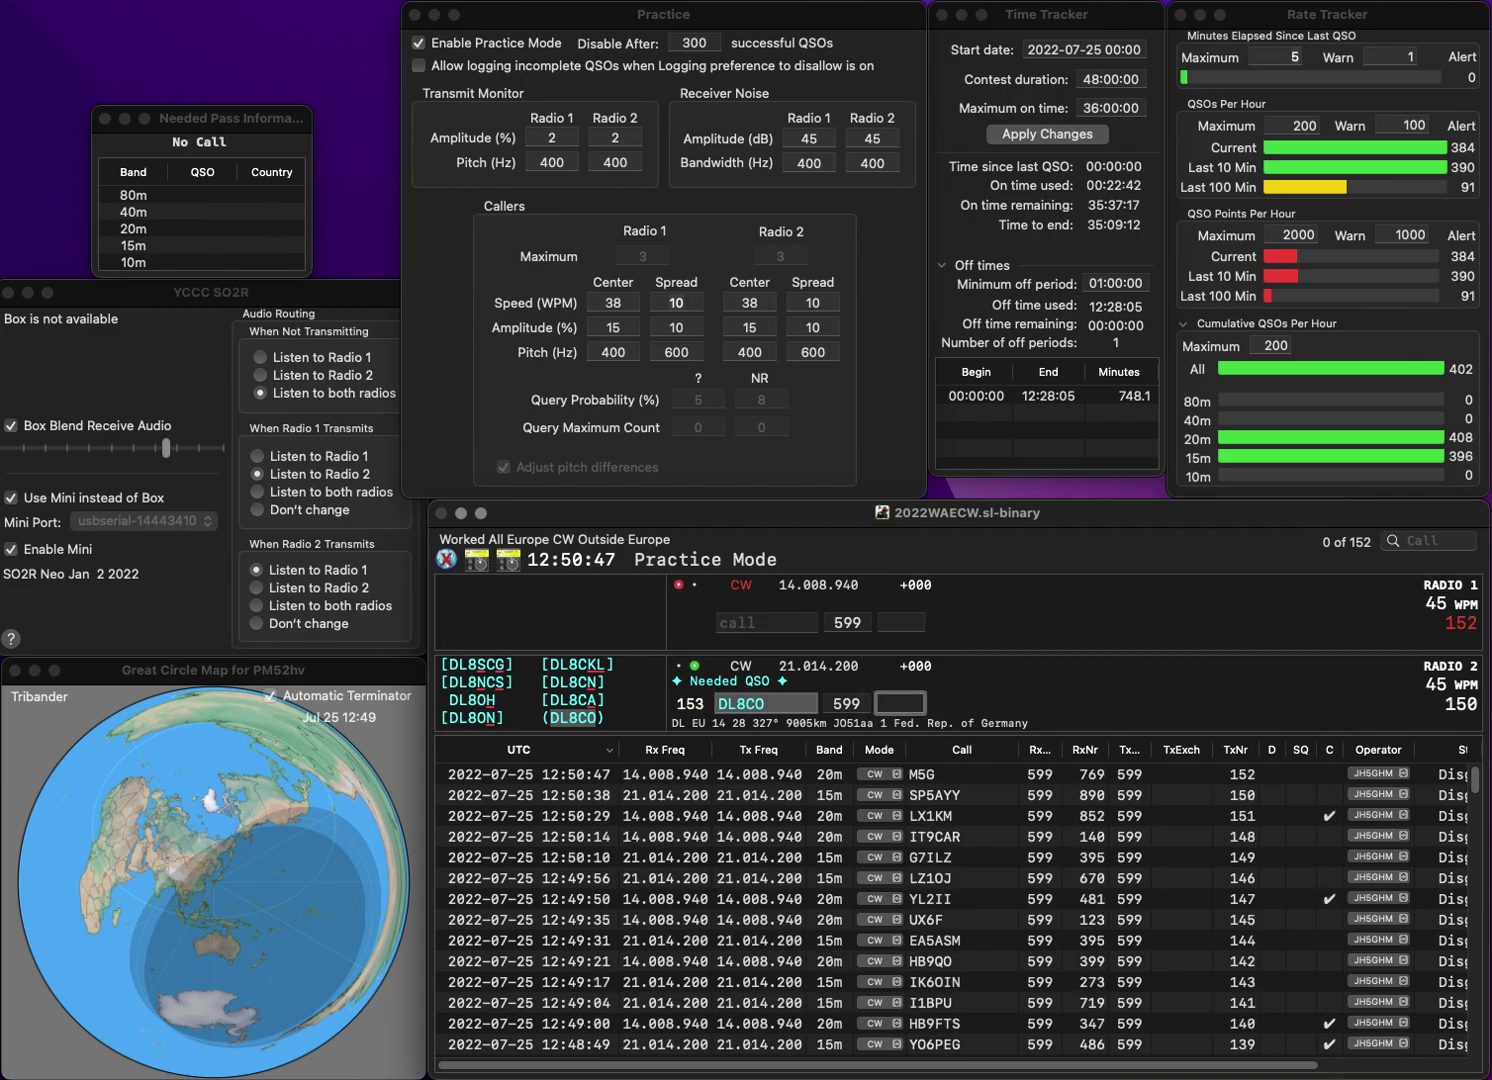
{"action": "type", "text": "520"}
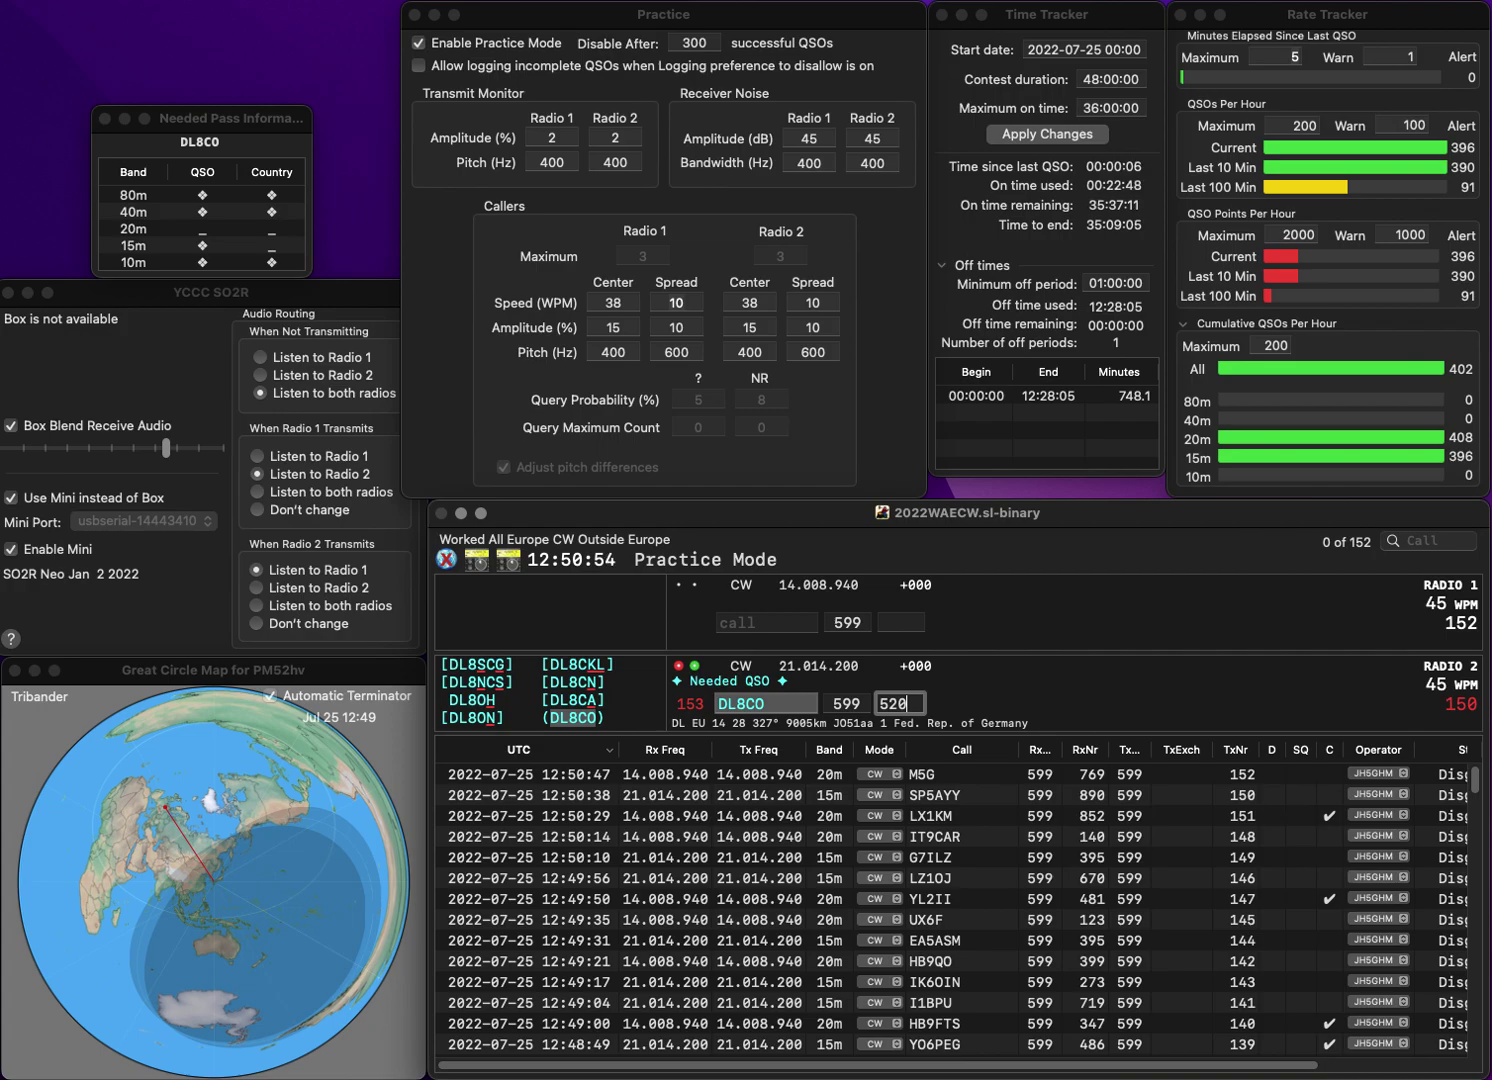
{"action": "key", "text": "Return"}
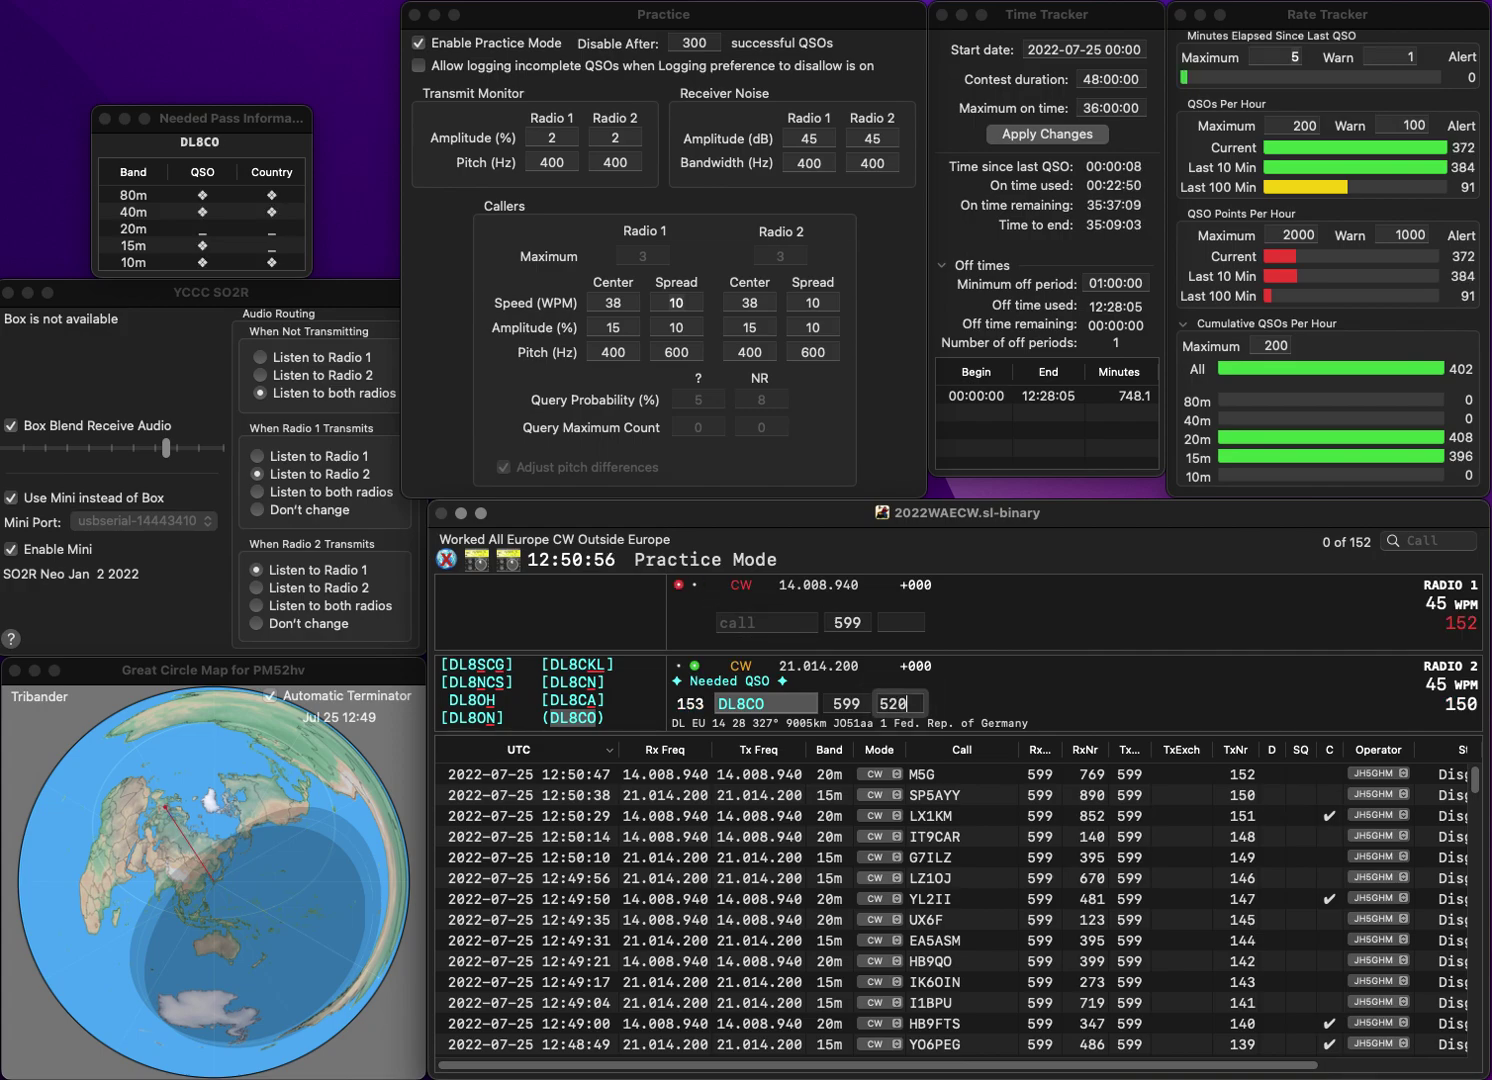
- Answer DF5WN on Radio 1 and send the exchange to ES1KA on Radio 2
{"action": "type", "text": "DF5WN"}
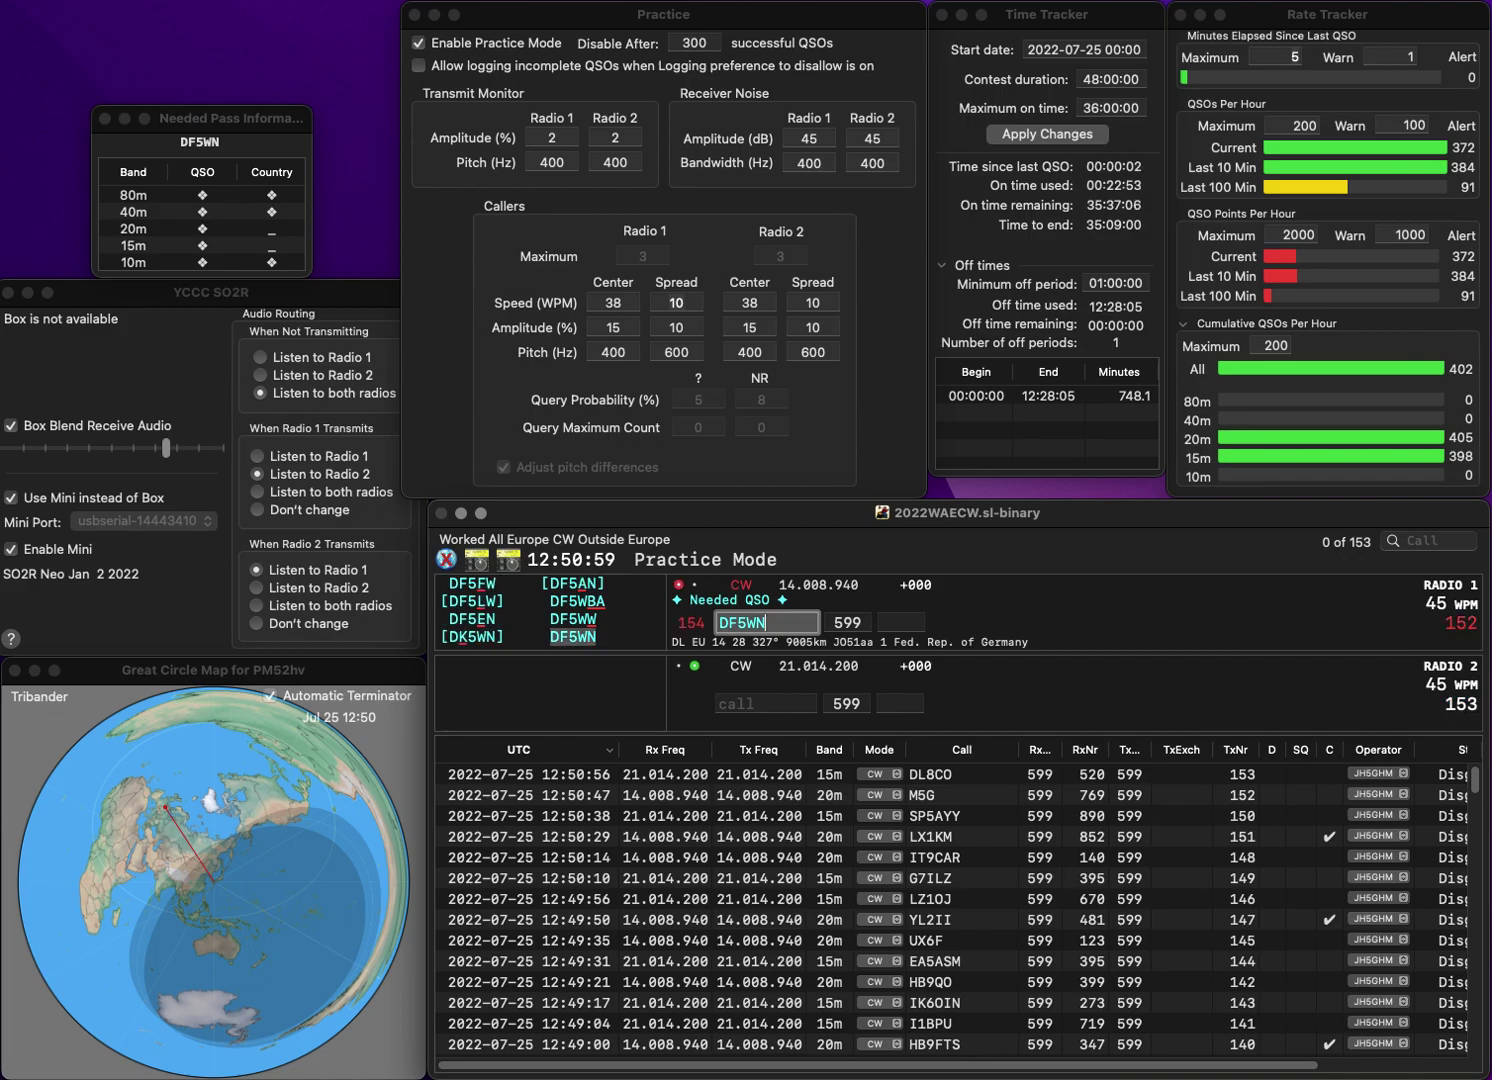
{"action": "key", "text": "Return"}
{"action": "type", "text": "ES1KA"}
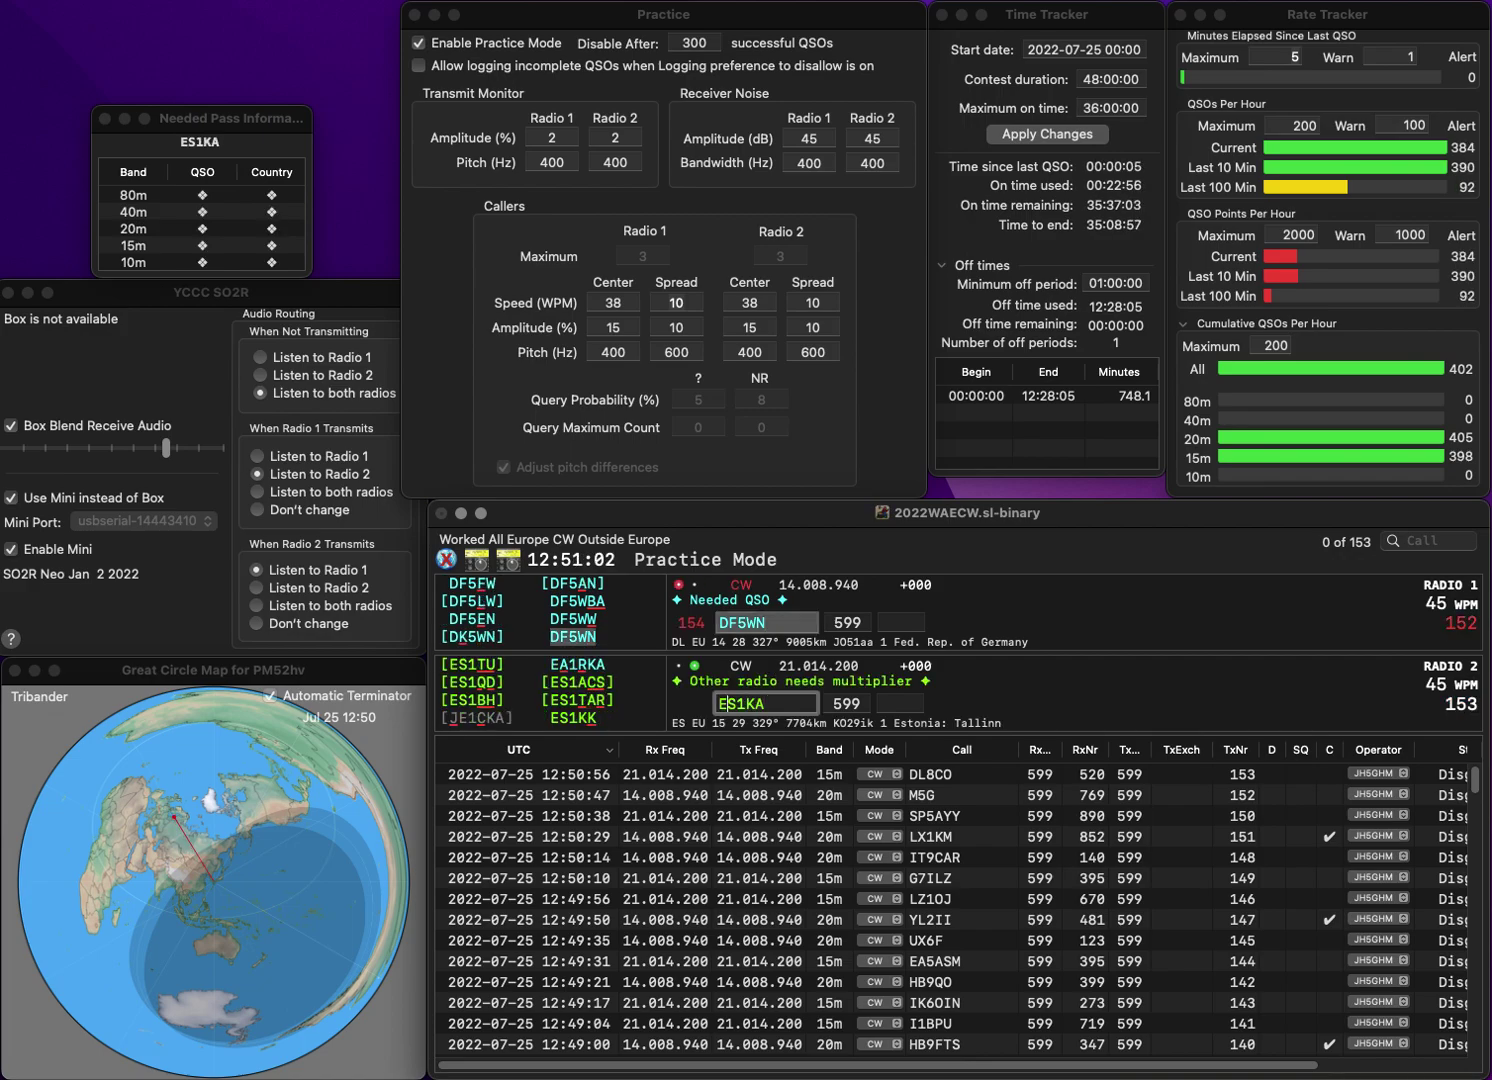
{"action": "key", "text": "Return"}
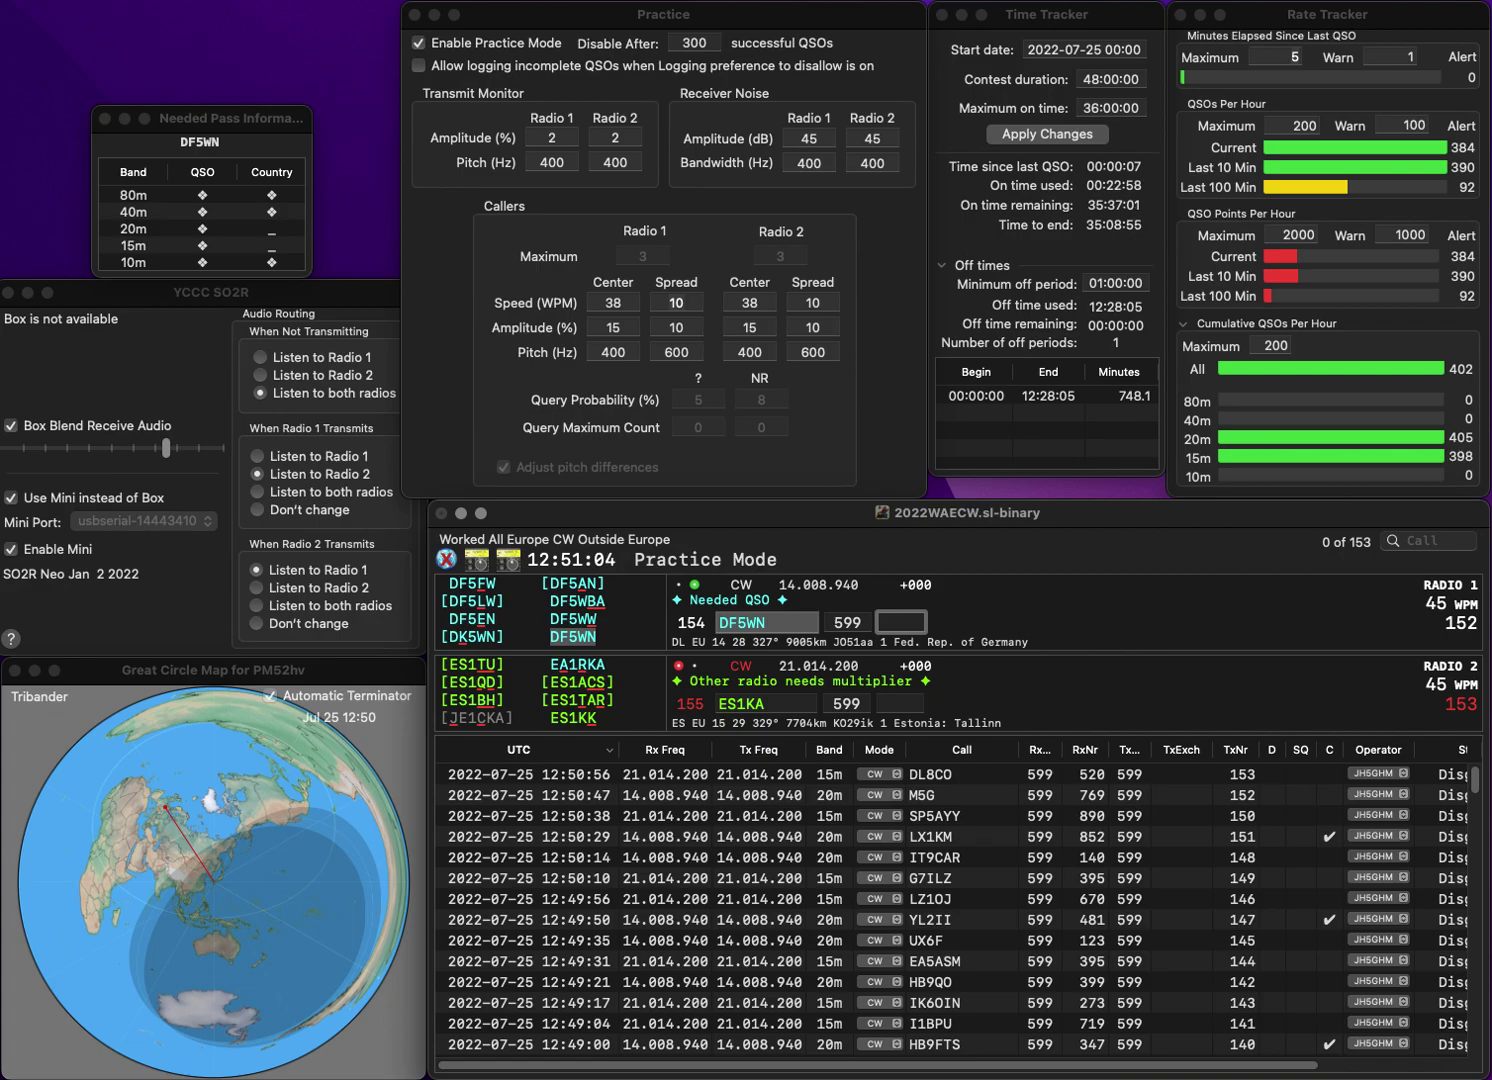
{"action": "type", "text": "51"}
{"action": "key", "text": "Return"}
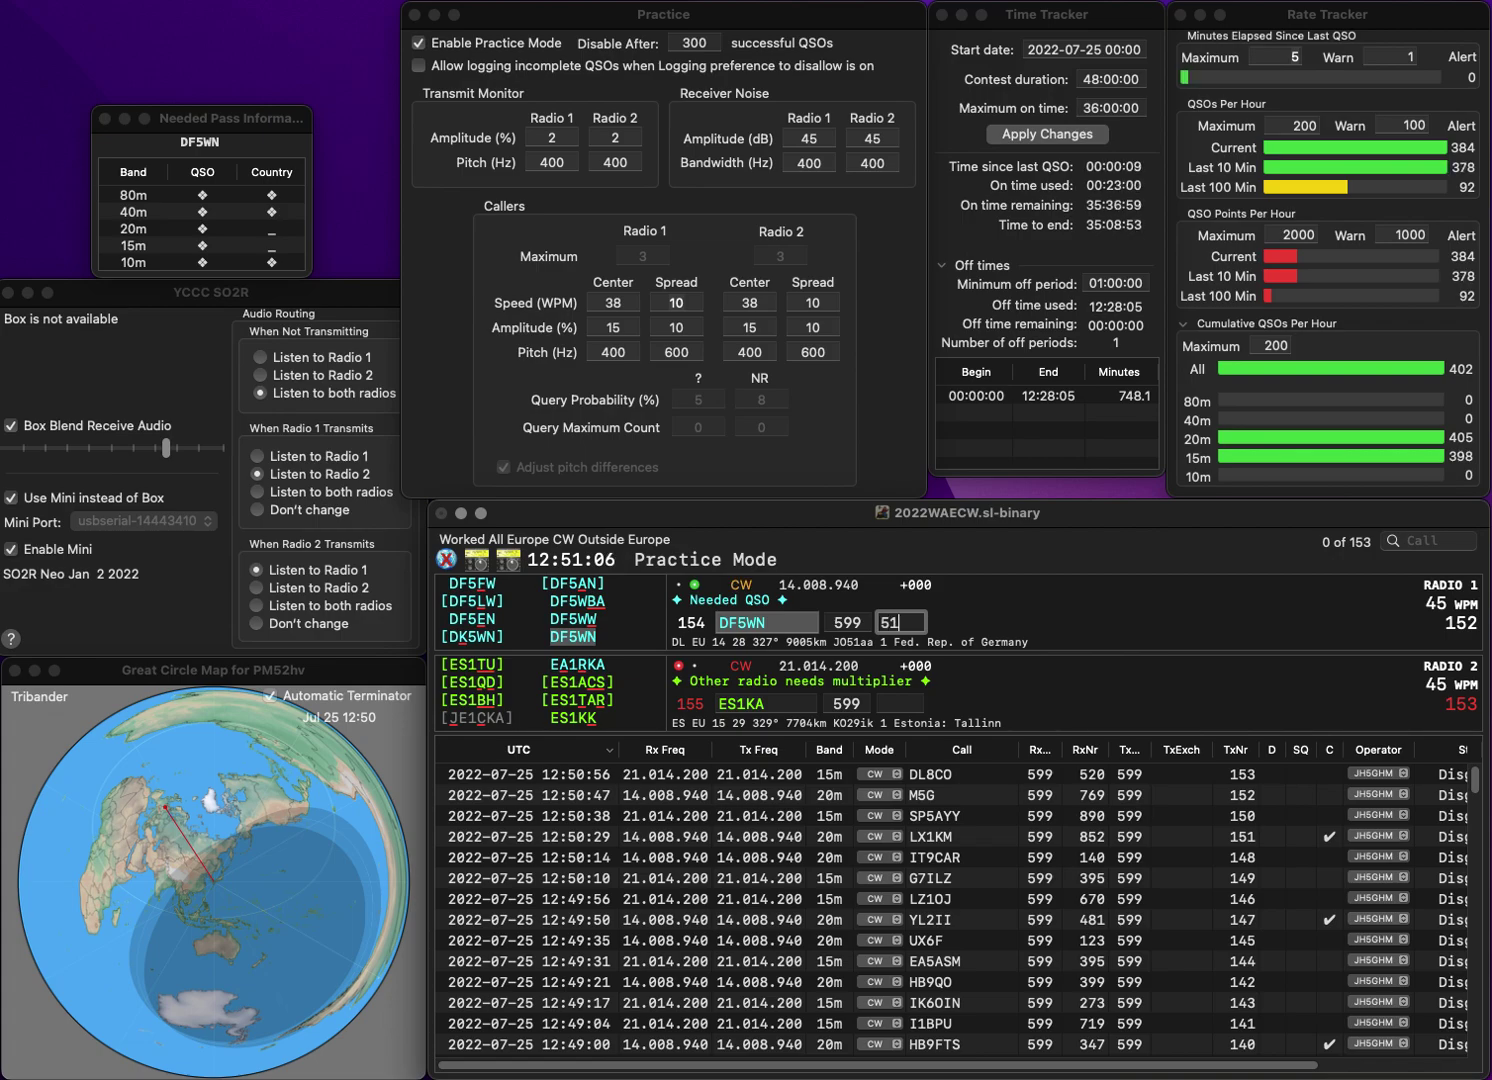
{"action": "key", "text": "Left"}
{"action": "key", "text": "Left"}
{"action": "key", "text": "Left"}
{"action": "key", "text": "BackSpace"}
{"action": "type", "text": "I"}
{"action": "key", "text": "Delete"}
{"action": "type", "text": "2"}
{"action": "key", "text": "Return"}
{"action": "type", "text": "SP6Z"}
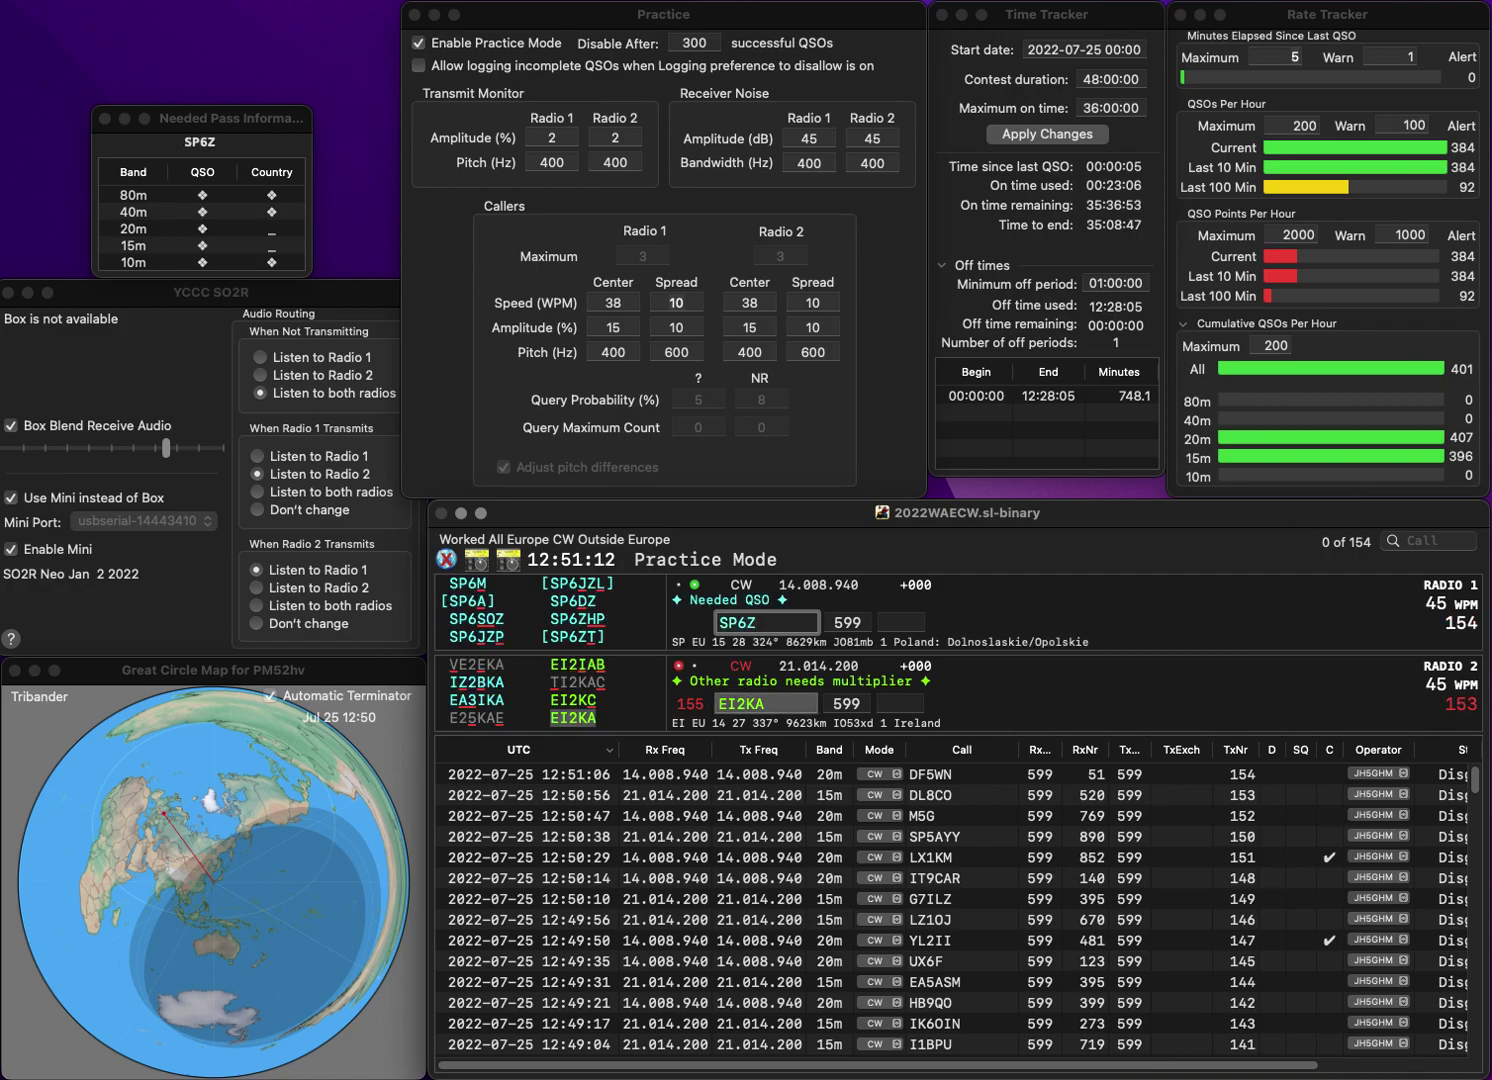
{"action": "type", "text": "SP"}
{"action": "key", "text": "BackSpace"}
{"action": "key", "text": "BackSpace"}
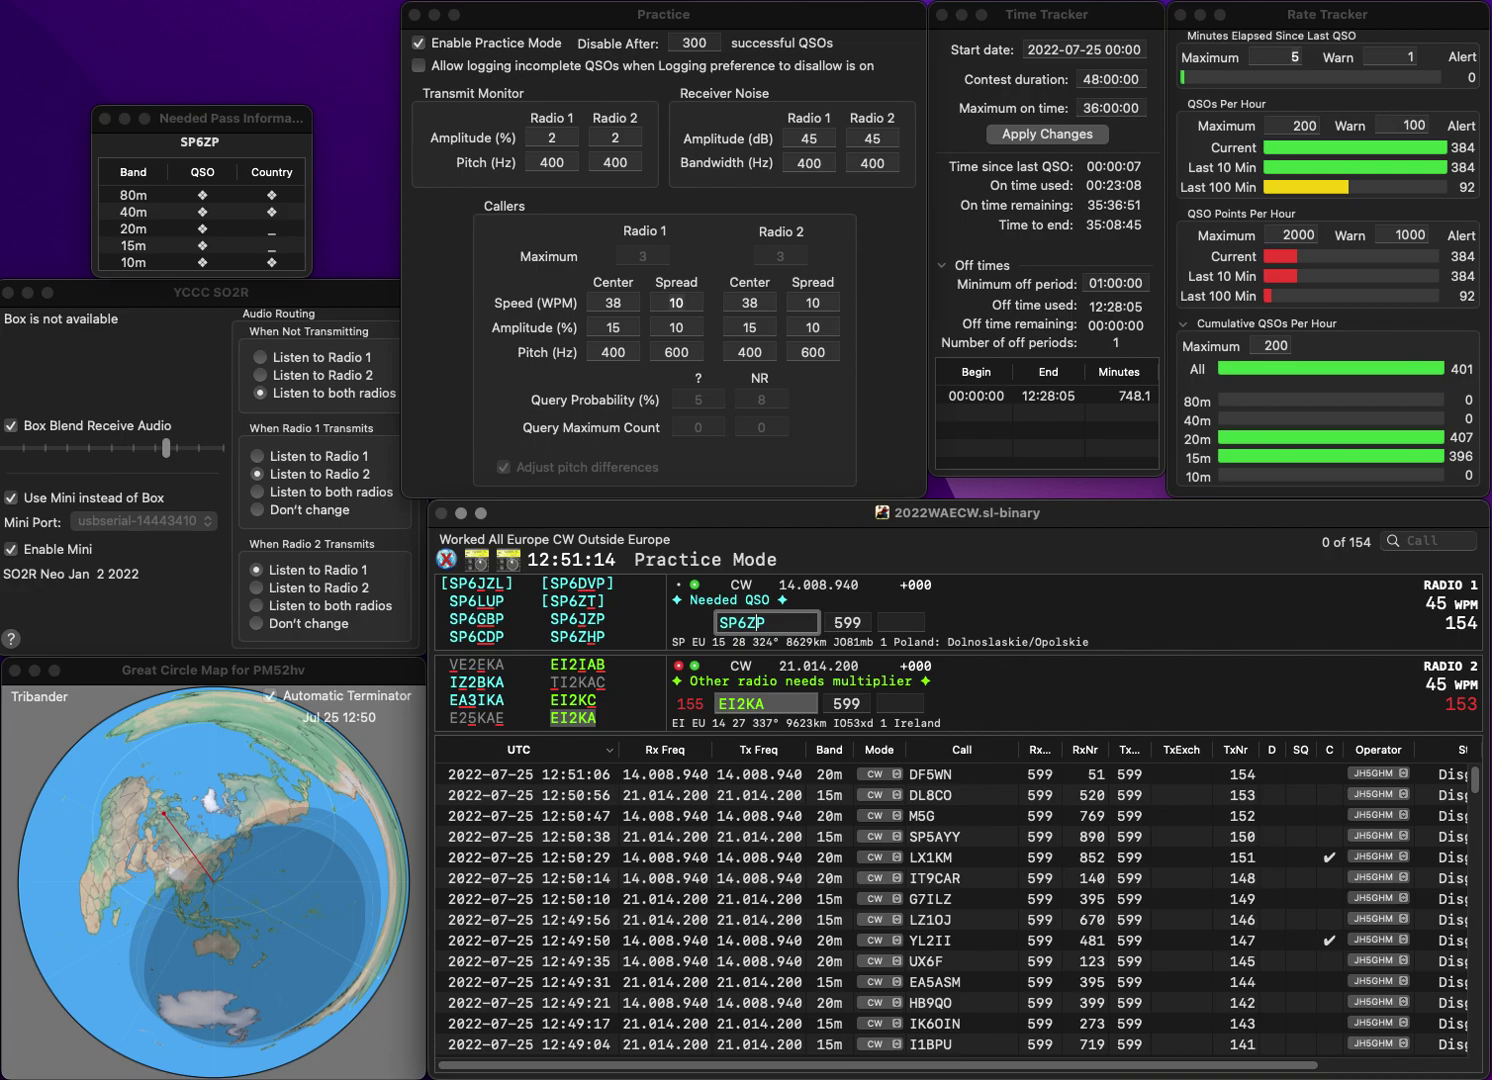
{"action": "type", "text": "HP"}
{"action": "key", "text": "Return"}
{"action": "type", "text": "3"}
{"action": "key", "text": "Return"}
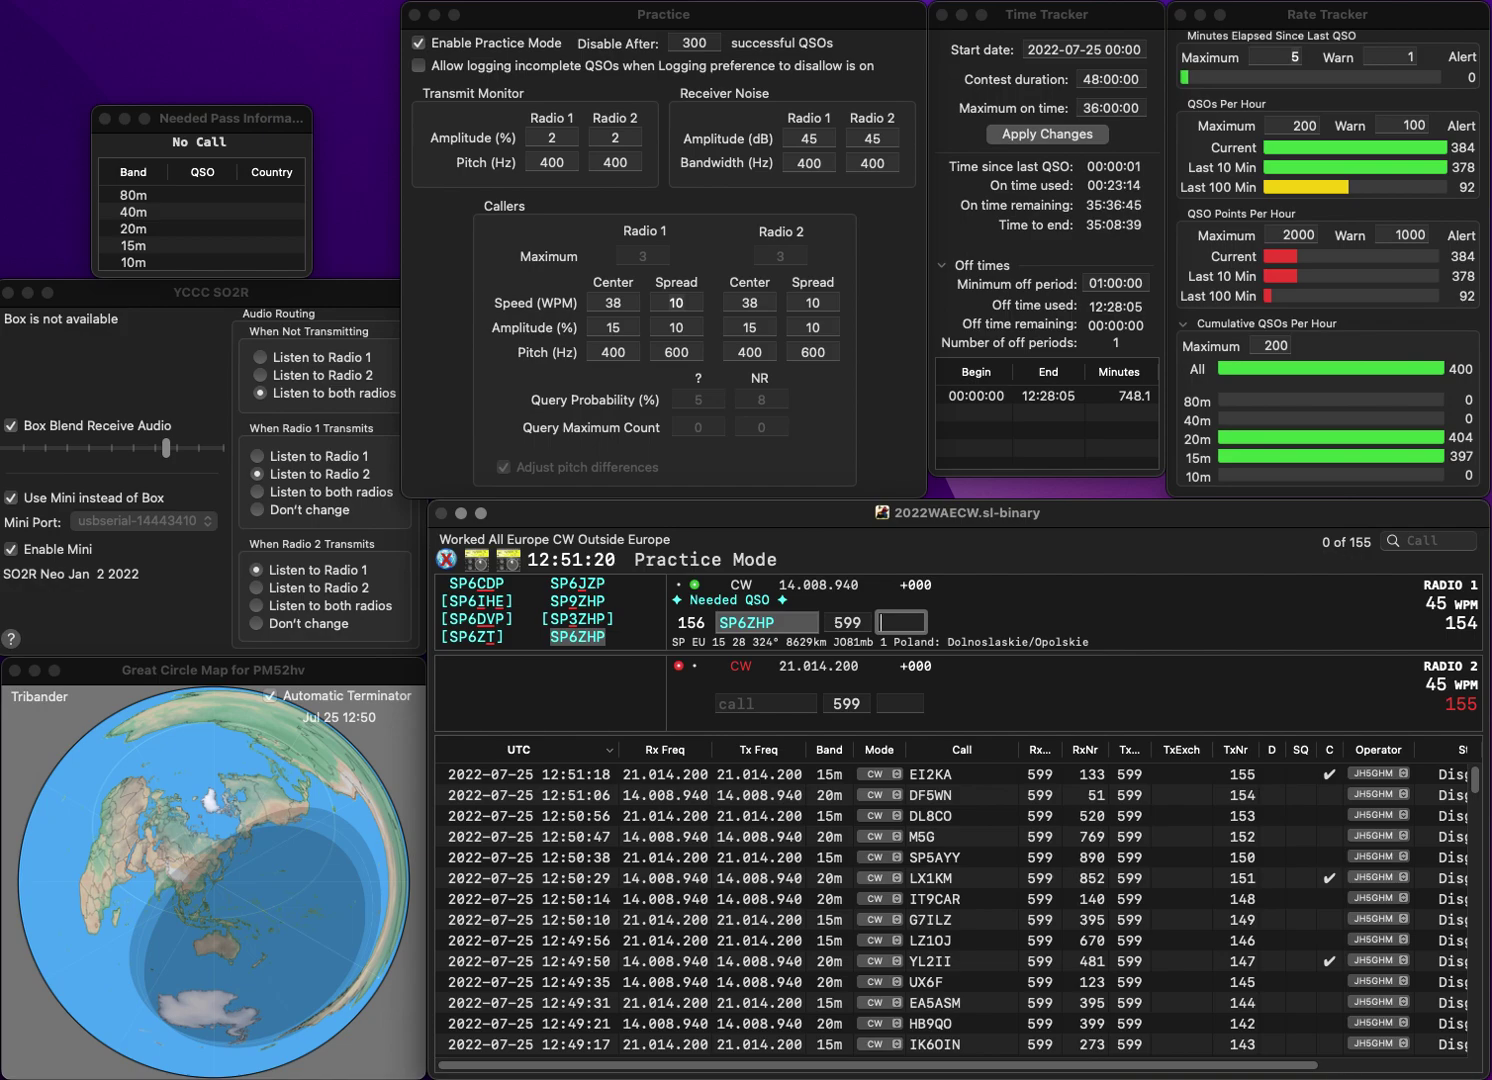
{"action": "type", "text": "788"}
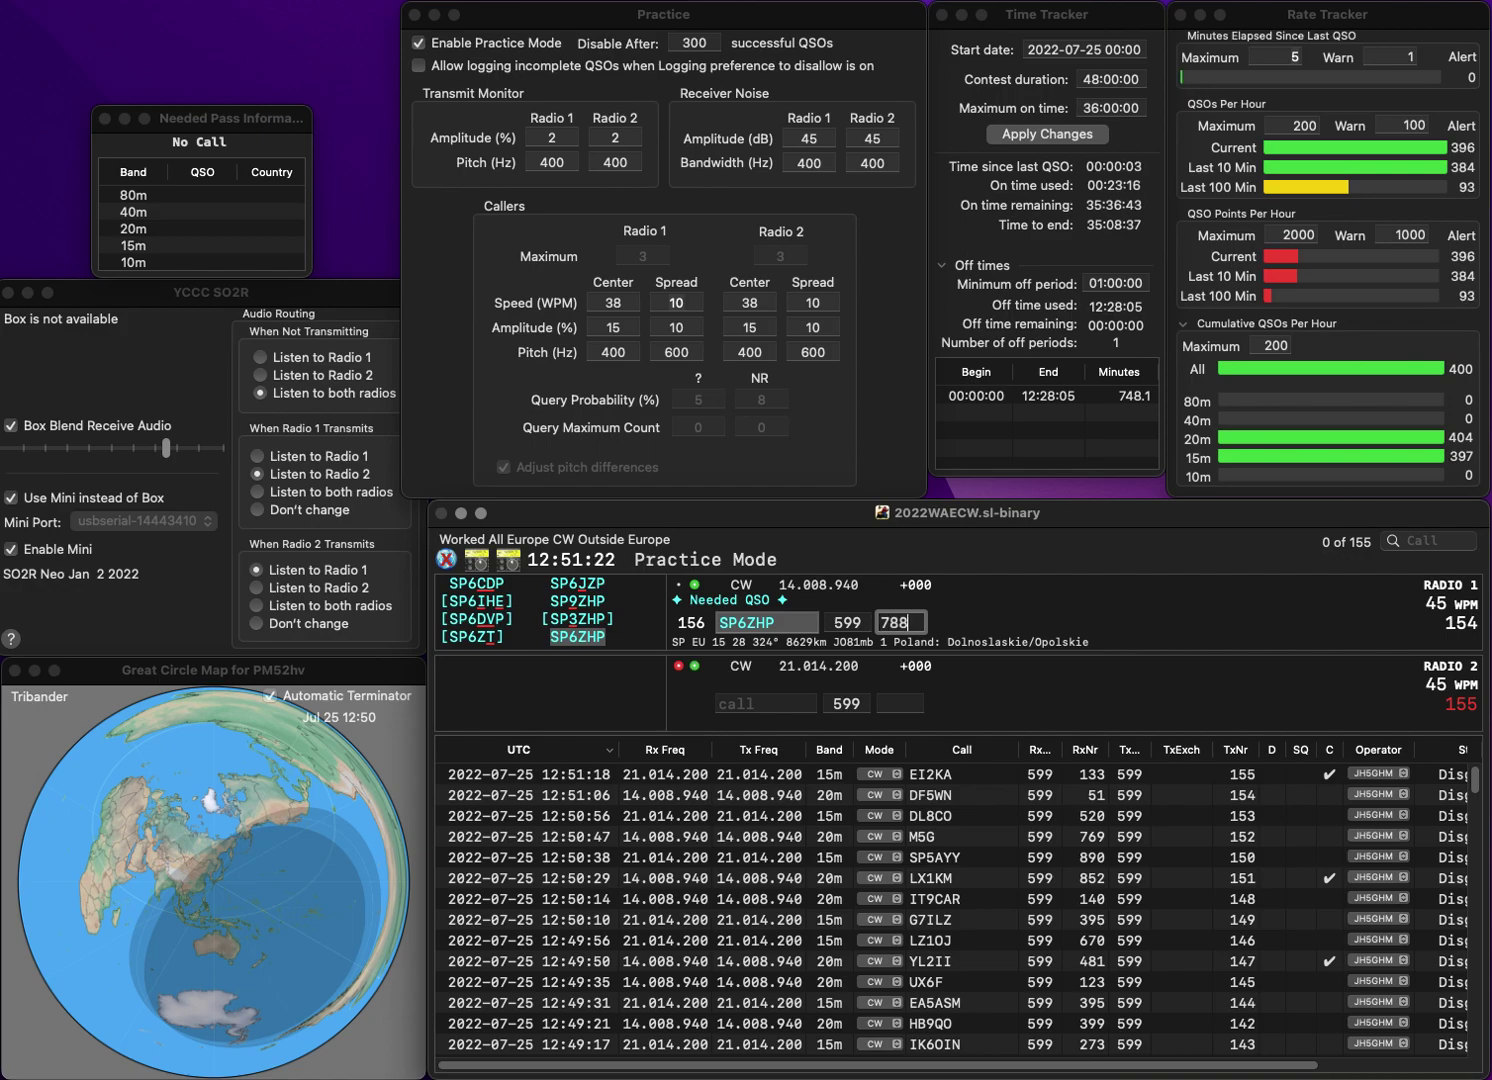
{"action": "key", "text": "Return"}
- Send the contest exchange to RA3TG on Radio 2 and to EA4URQ on Radio 1
{"action": "type", "text": "3TG"}
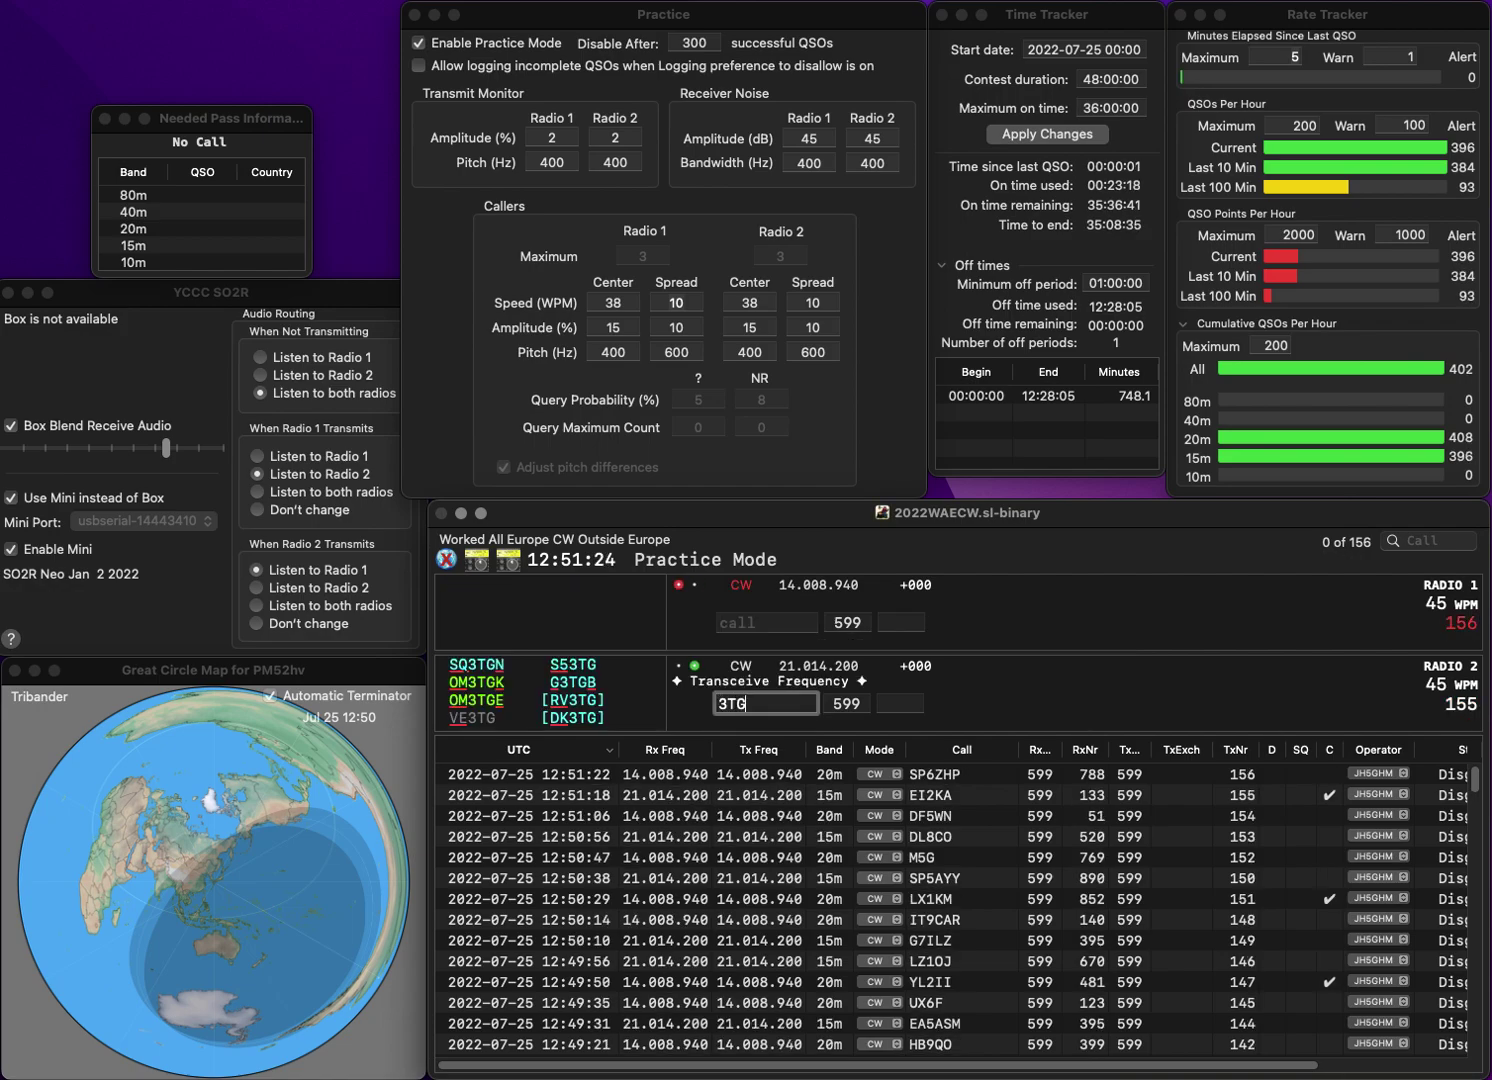
{"action": "key", "text": "ctrl+a"}
{"action": "type", "text": "RA"}
{"action": "key", "text": "Return"}
{"action": "type", "text": "D"}
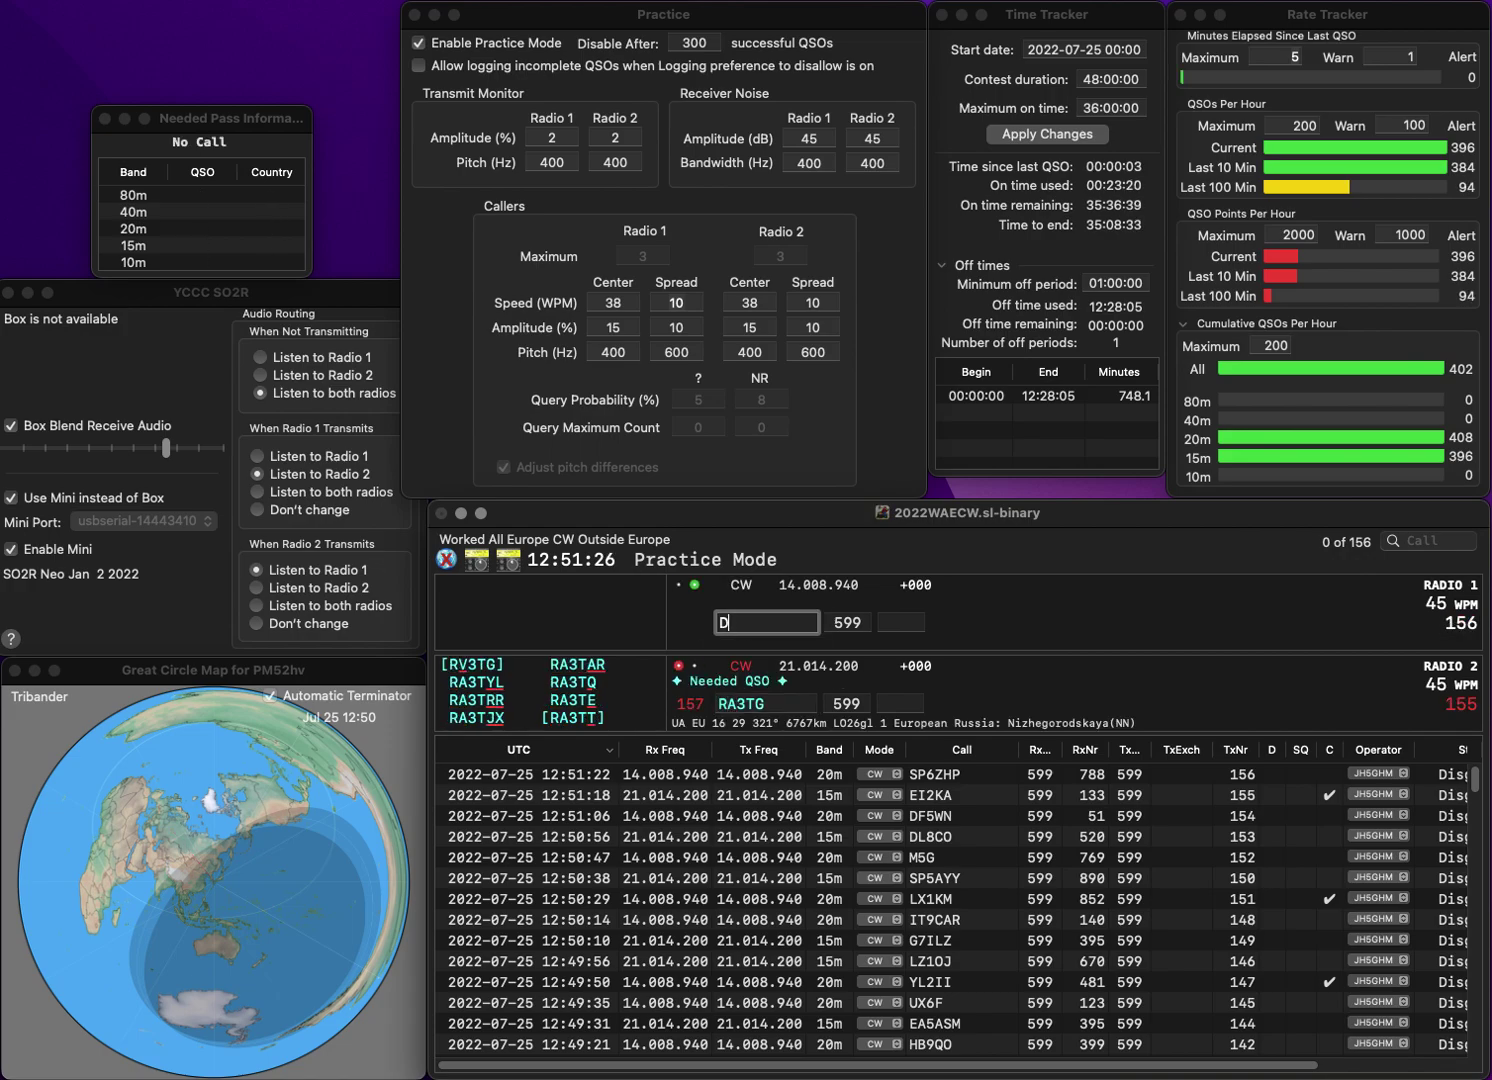
{"action": "key", "text": "BackSpace"}
{"action": "type", "text": "URQ"}
{"action": "key", "text": "ctrl+a"}
{"action": "type", "text": "EA4"}
{"action": "key", "text": "Return"}
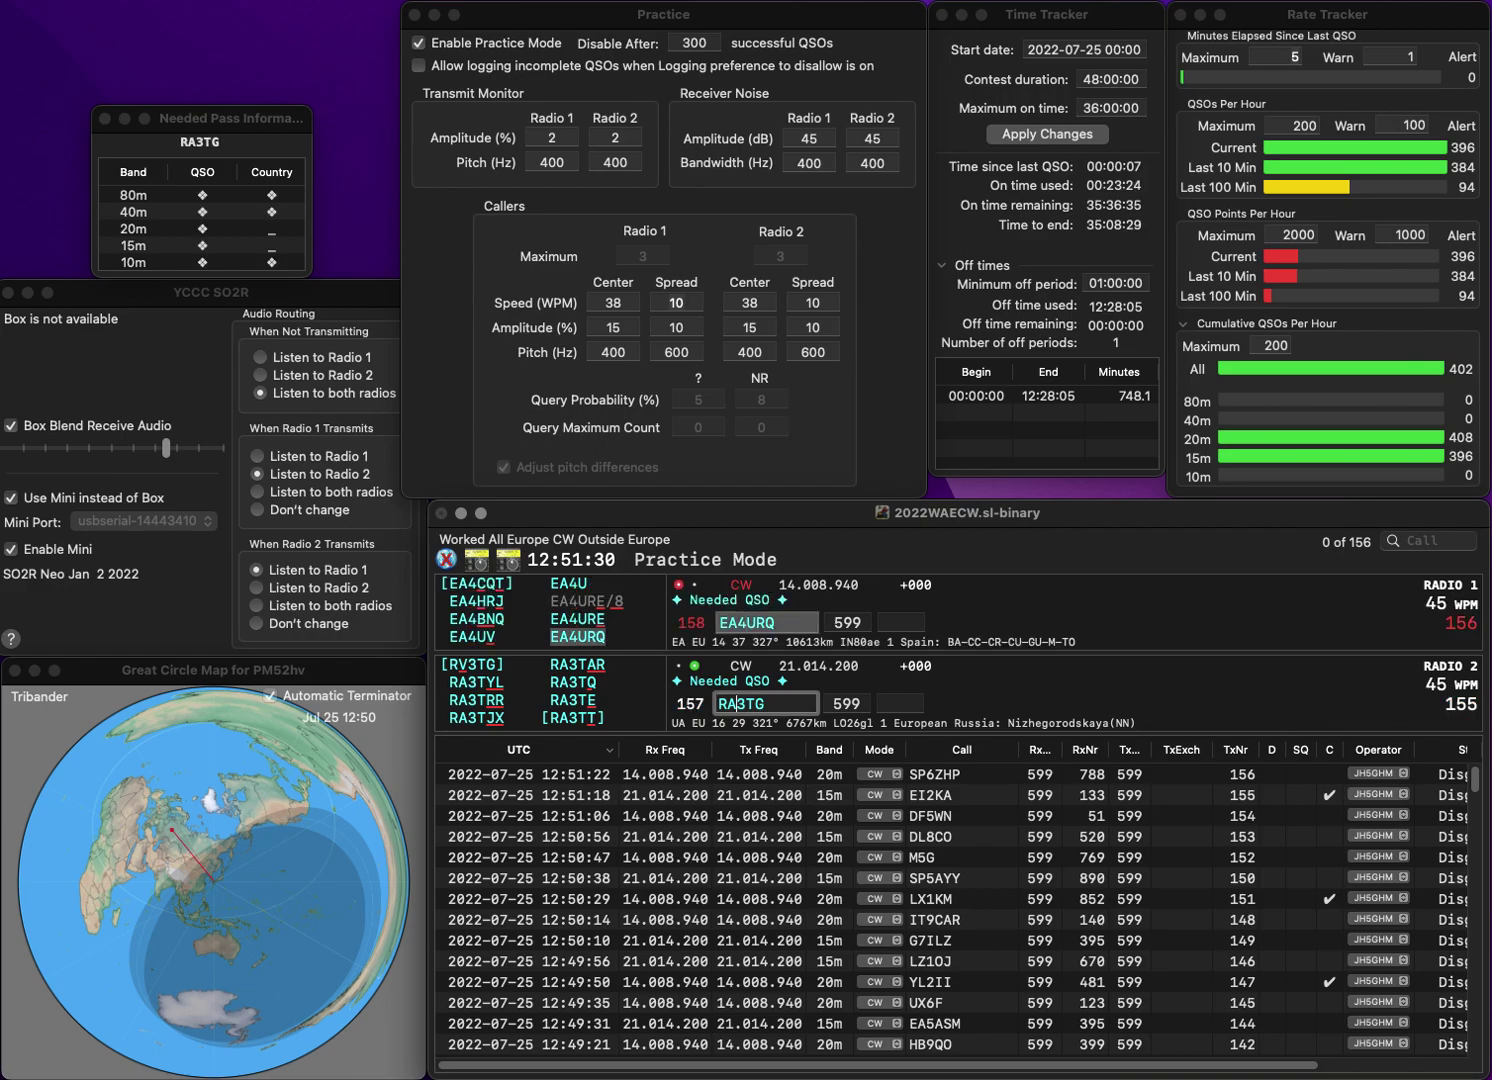
{"action": "key", "text": "BackSpace"}
{"action": "key", "text": "BackSpace"}
{"action": "type", "text": "P"}
{"action": "key", "text": "BackSpace"}
{"action": "type", "text": "PA"}
{"action": "key", "text": "Delete"}
{"action": "type", "text": "44"}
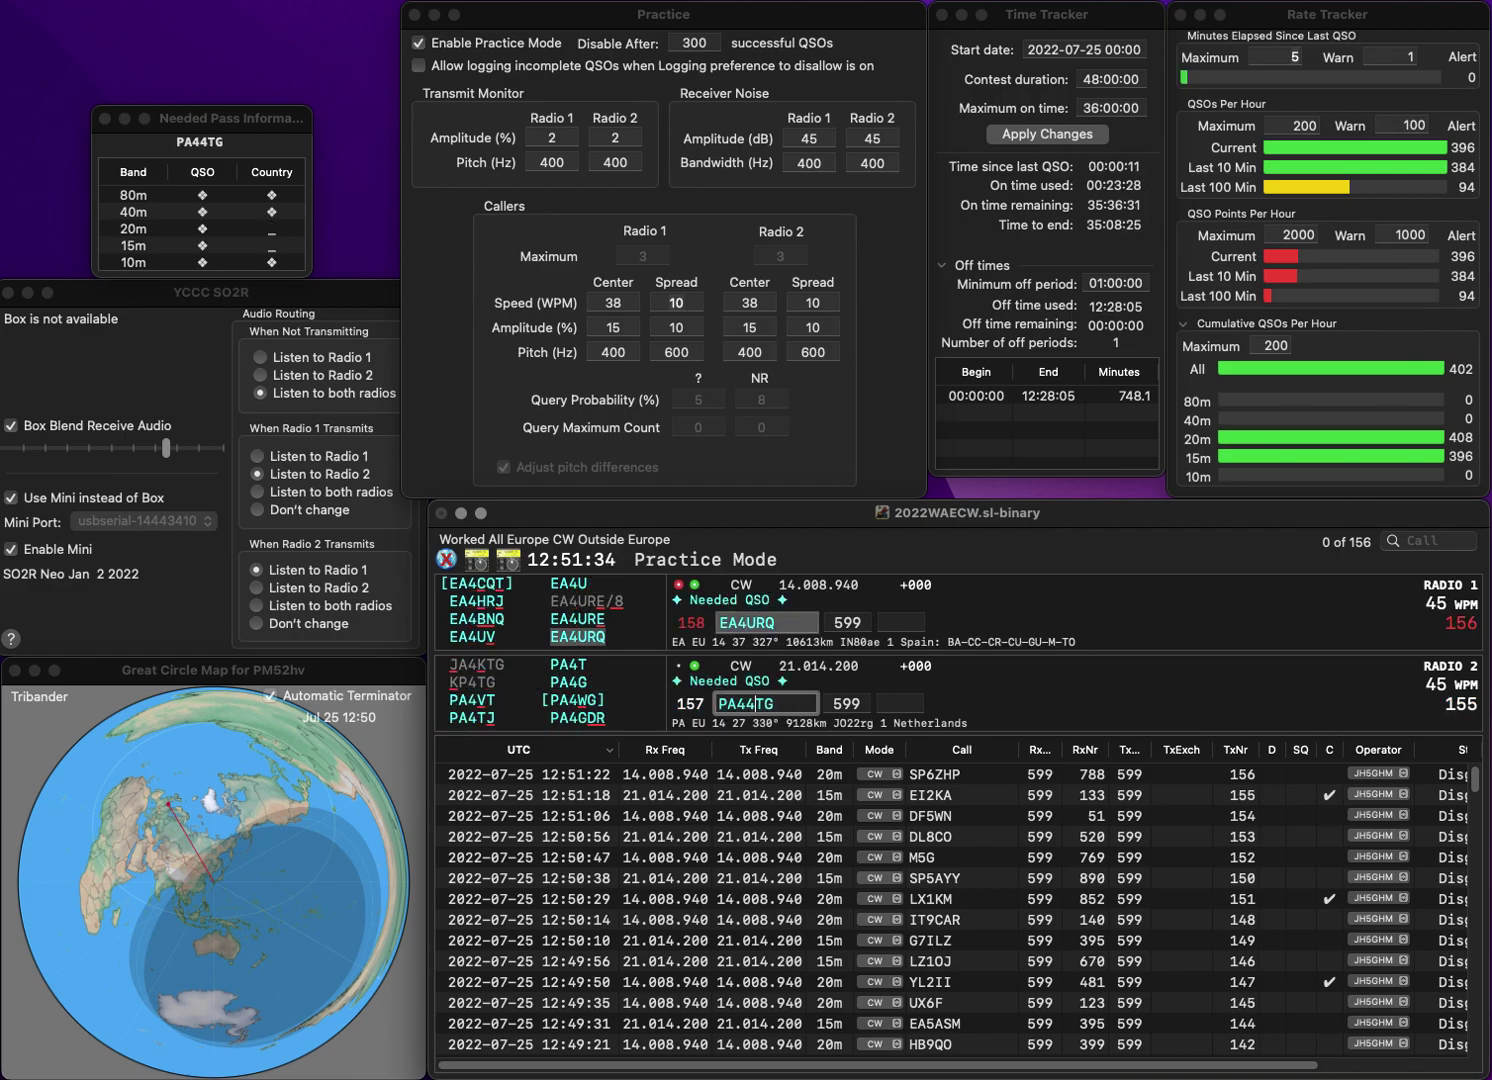
{"action": "key", "text": "Delete"}
{"action": "key", "text": "Delete"}
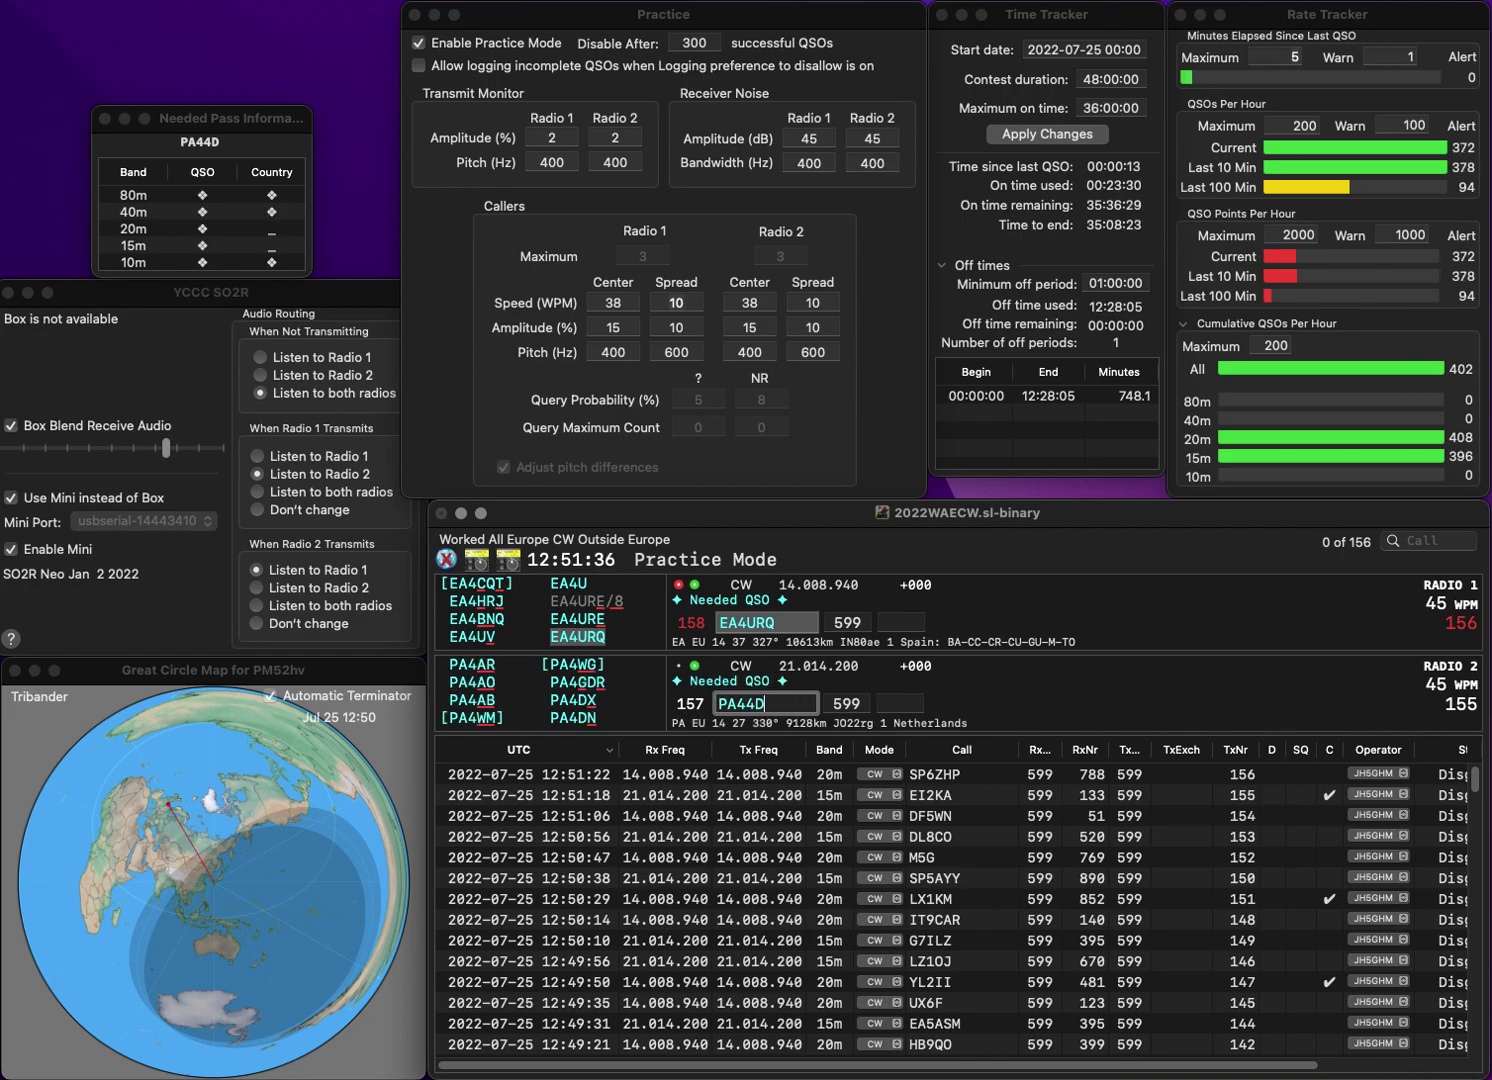
{"action": "type", "text": "GDR"}
{"action": "left_click", "coordinate": [746, 623]}
{"action": "key", "text": "Down"}
{"action": "key", "text": "Return"}
{"action": "key", "text": "Up"}
{"action": "key", "text": "space"}
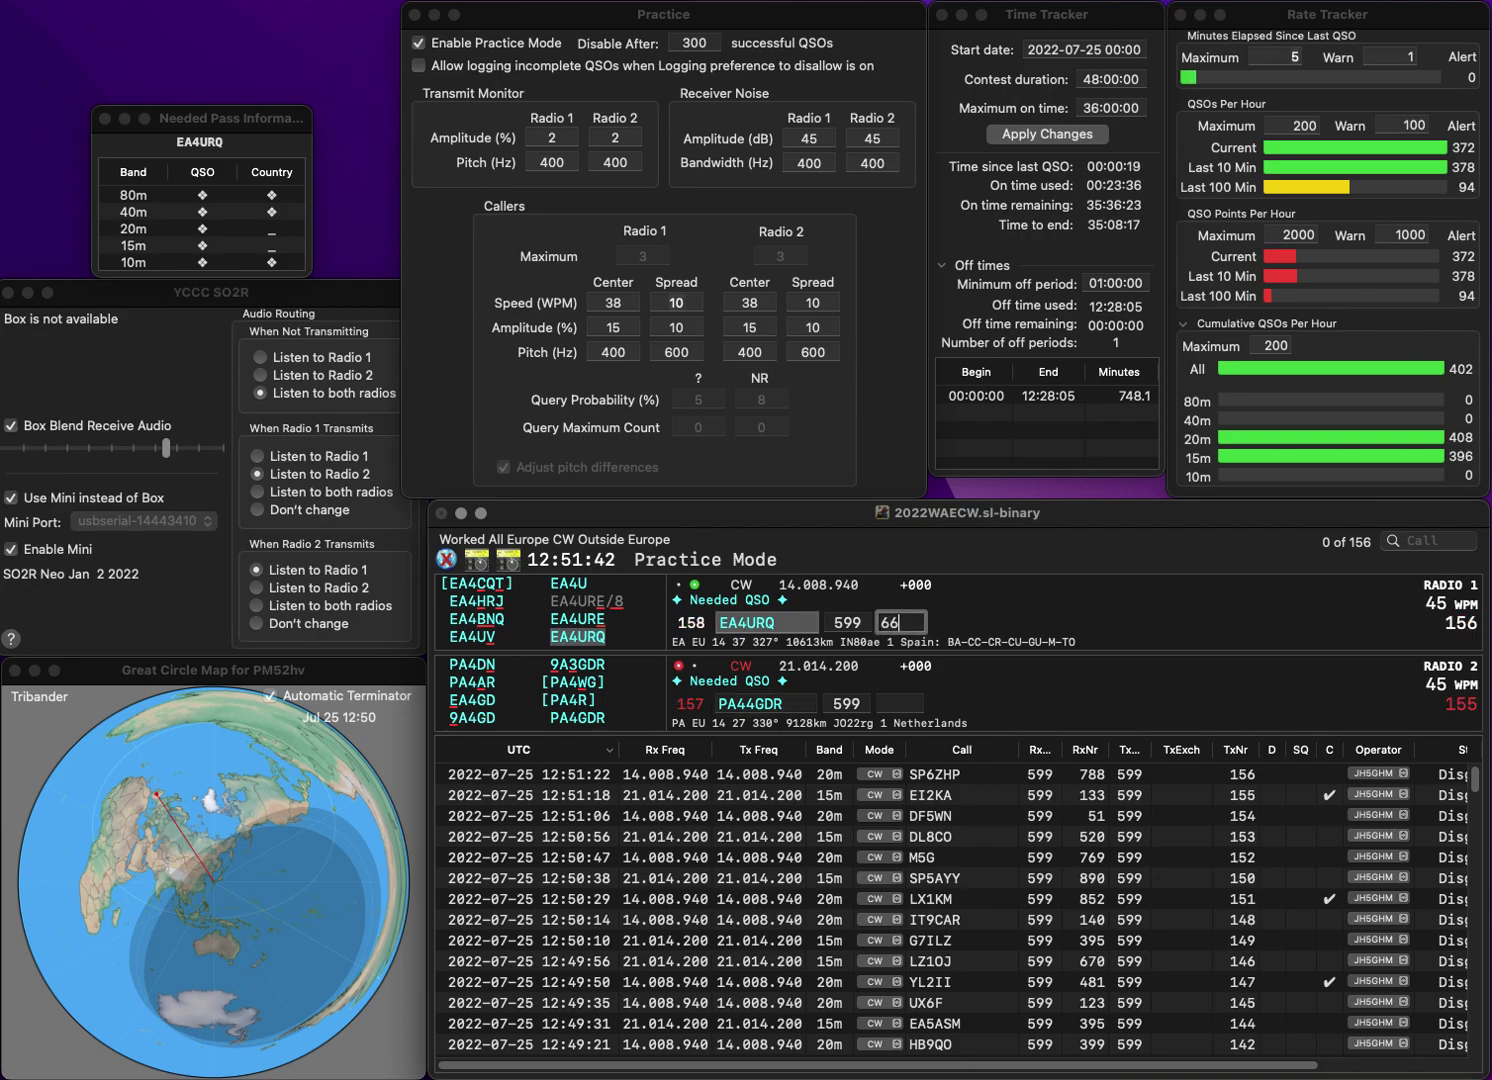
{"action": "key", "text": "Return"}
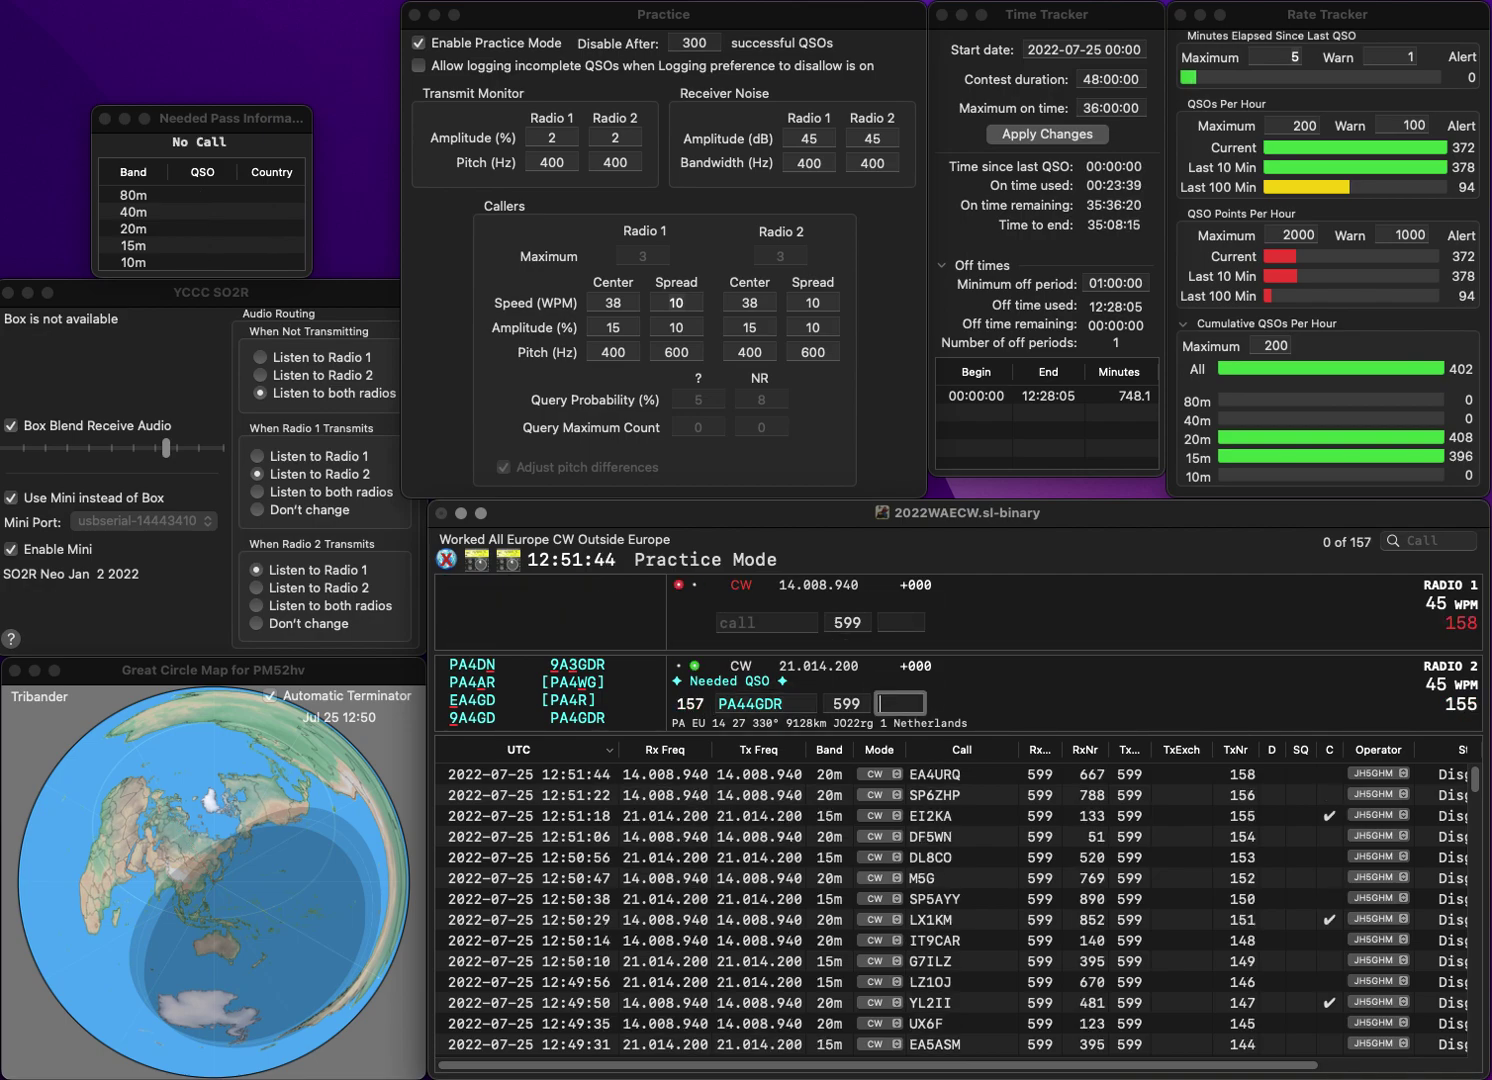
{"action": "key", "text": "space"}
{"action": "key", "text": "Left"}
{"action": "key", "text": "Left"}
{"action": "key", "text": "Left"}
{"action": "key", "text": "BackSpace"}
{"action": "key", "text": "Return"}
- Try to answer D5X on Radio 1 with the contest exchange
{"action": "key", "text": "Up"}
{"action": "type", "text": "D5"}
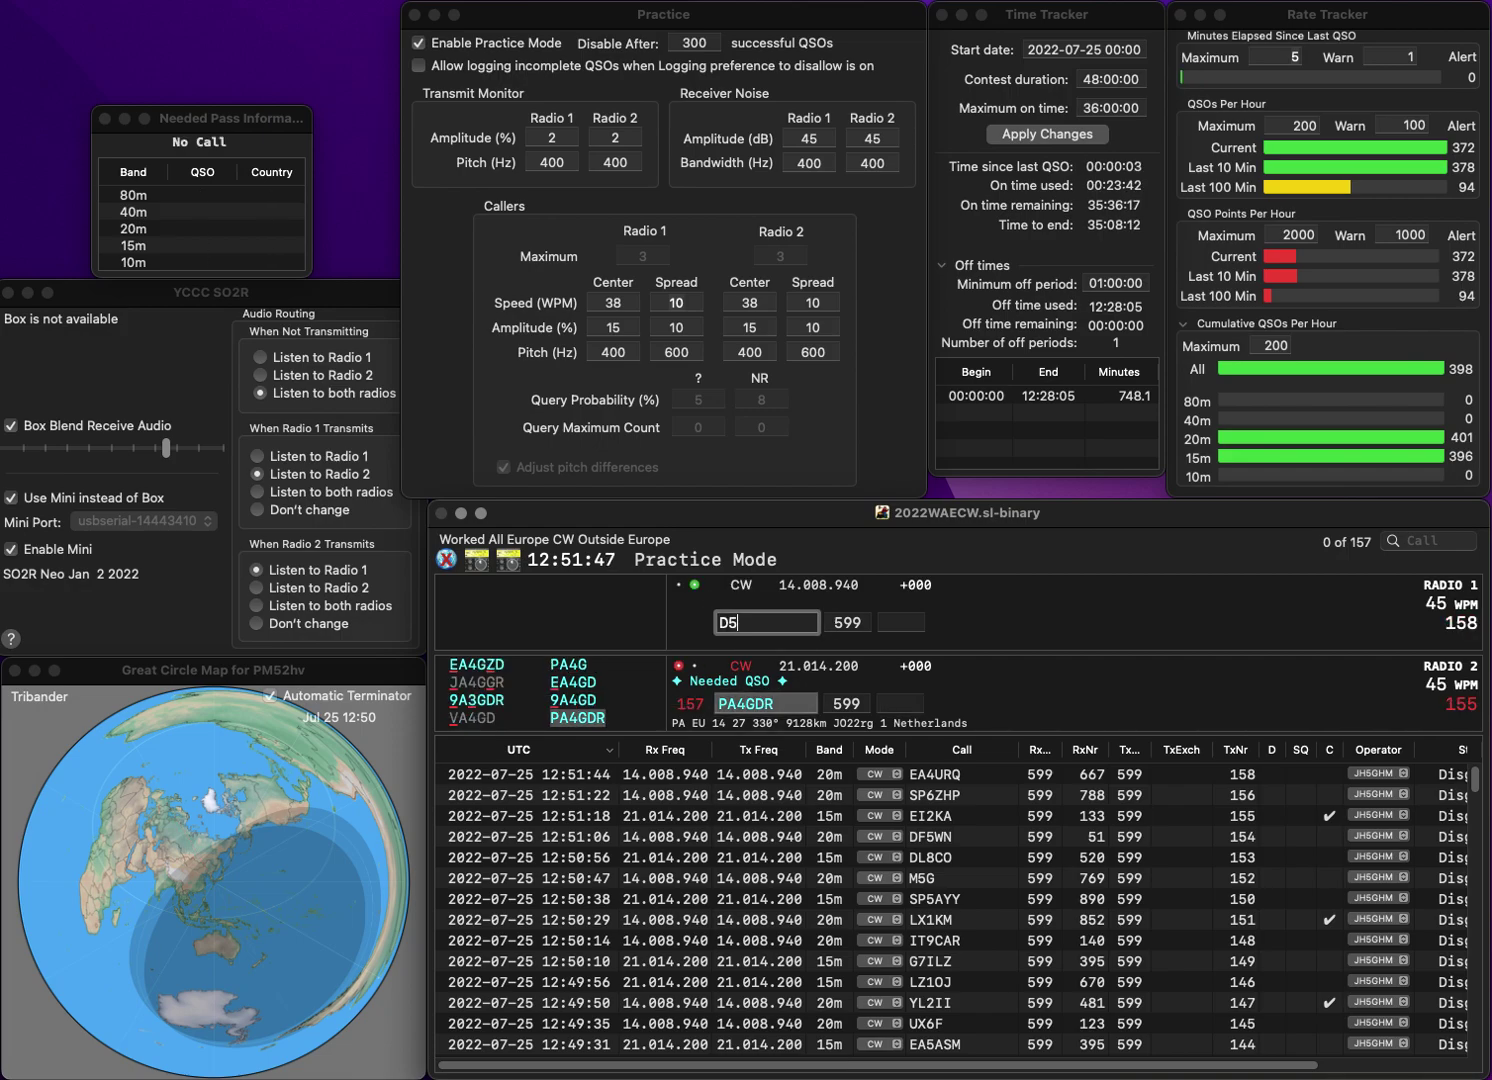
{"action": "type", "text": "X"}
{"action": "key", "text": "Return"}
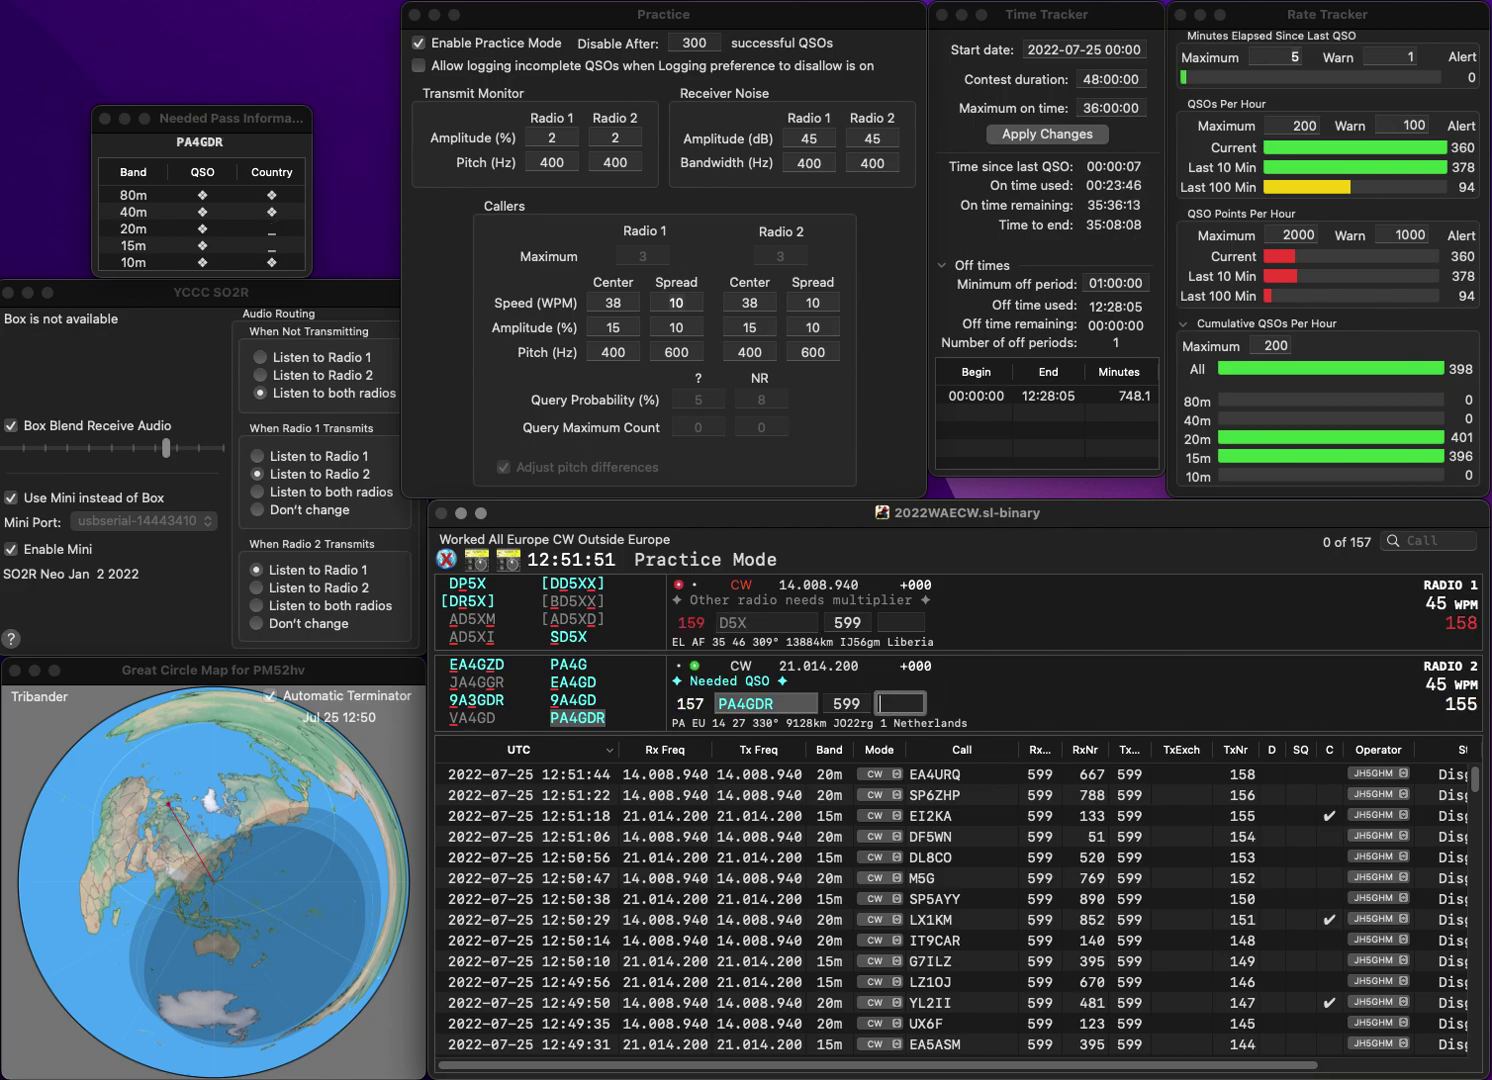
{"action": "type", "text": "810"}
{"action": "key", "text": "Return"}
{"action": "type", "text": "DL4"}
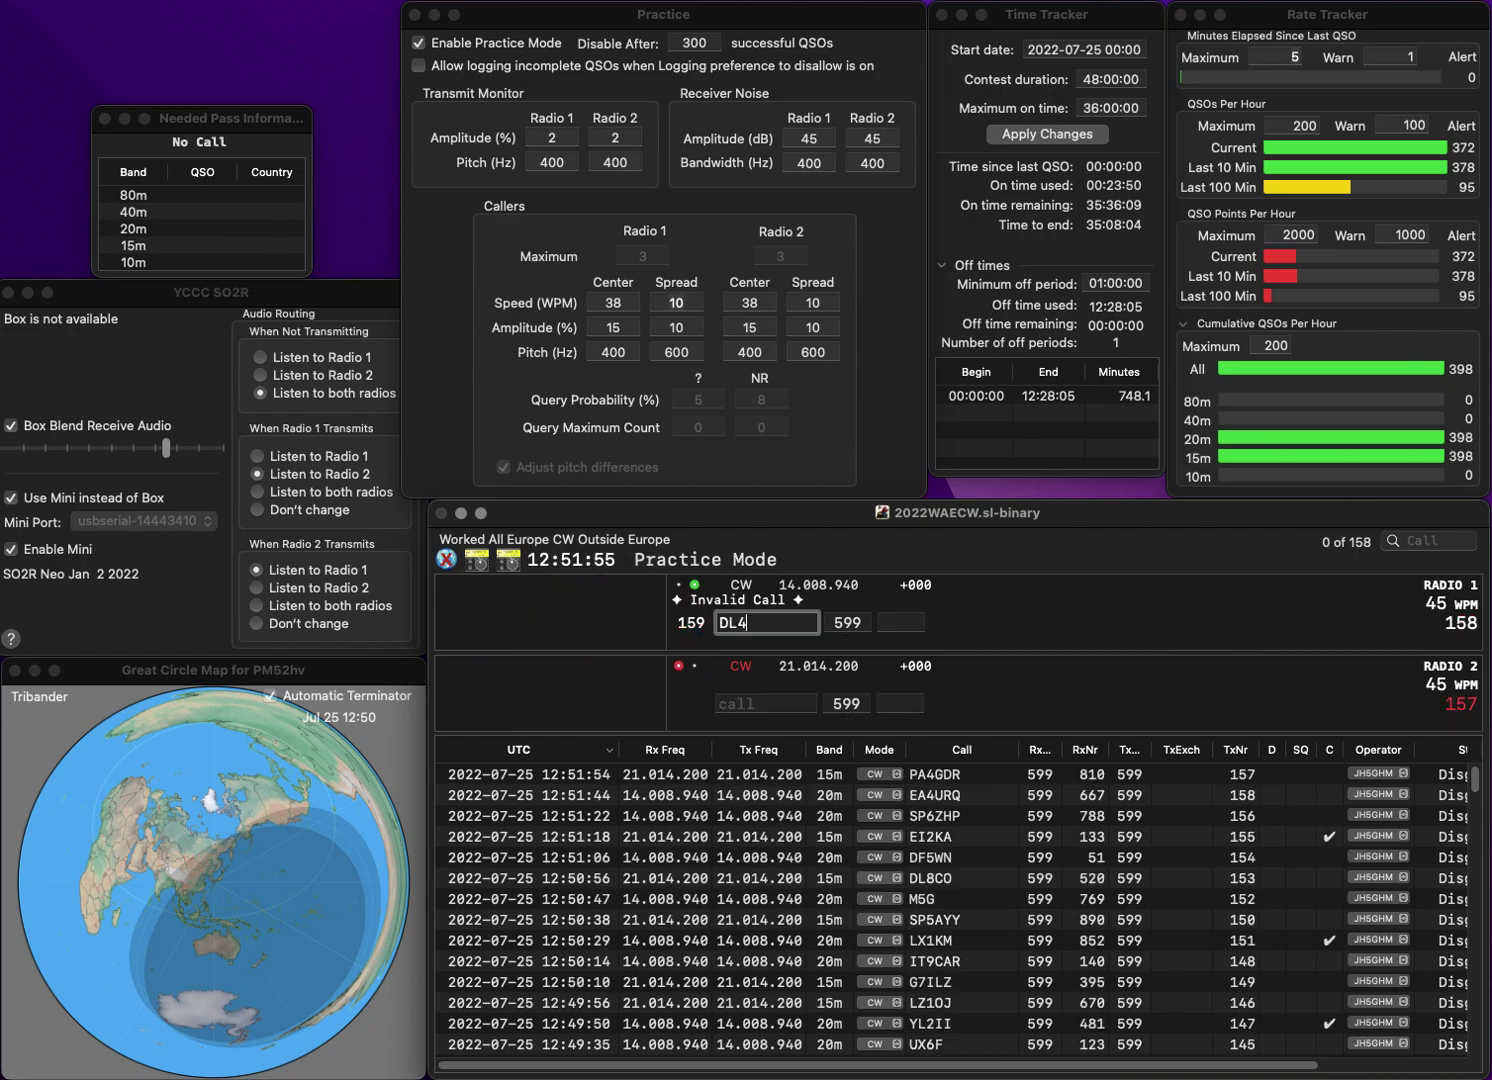
{"action": "type", "text": "XD"}
{"action": "key", "text": "Return"}
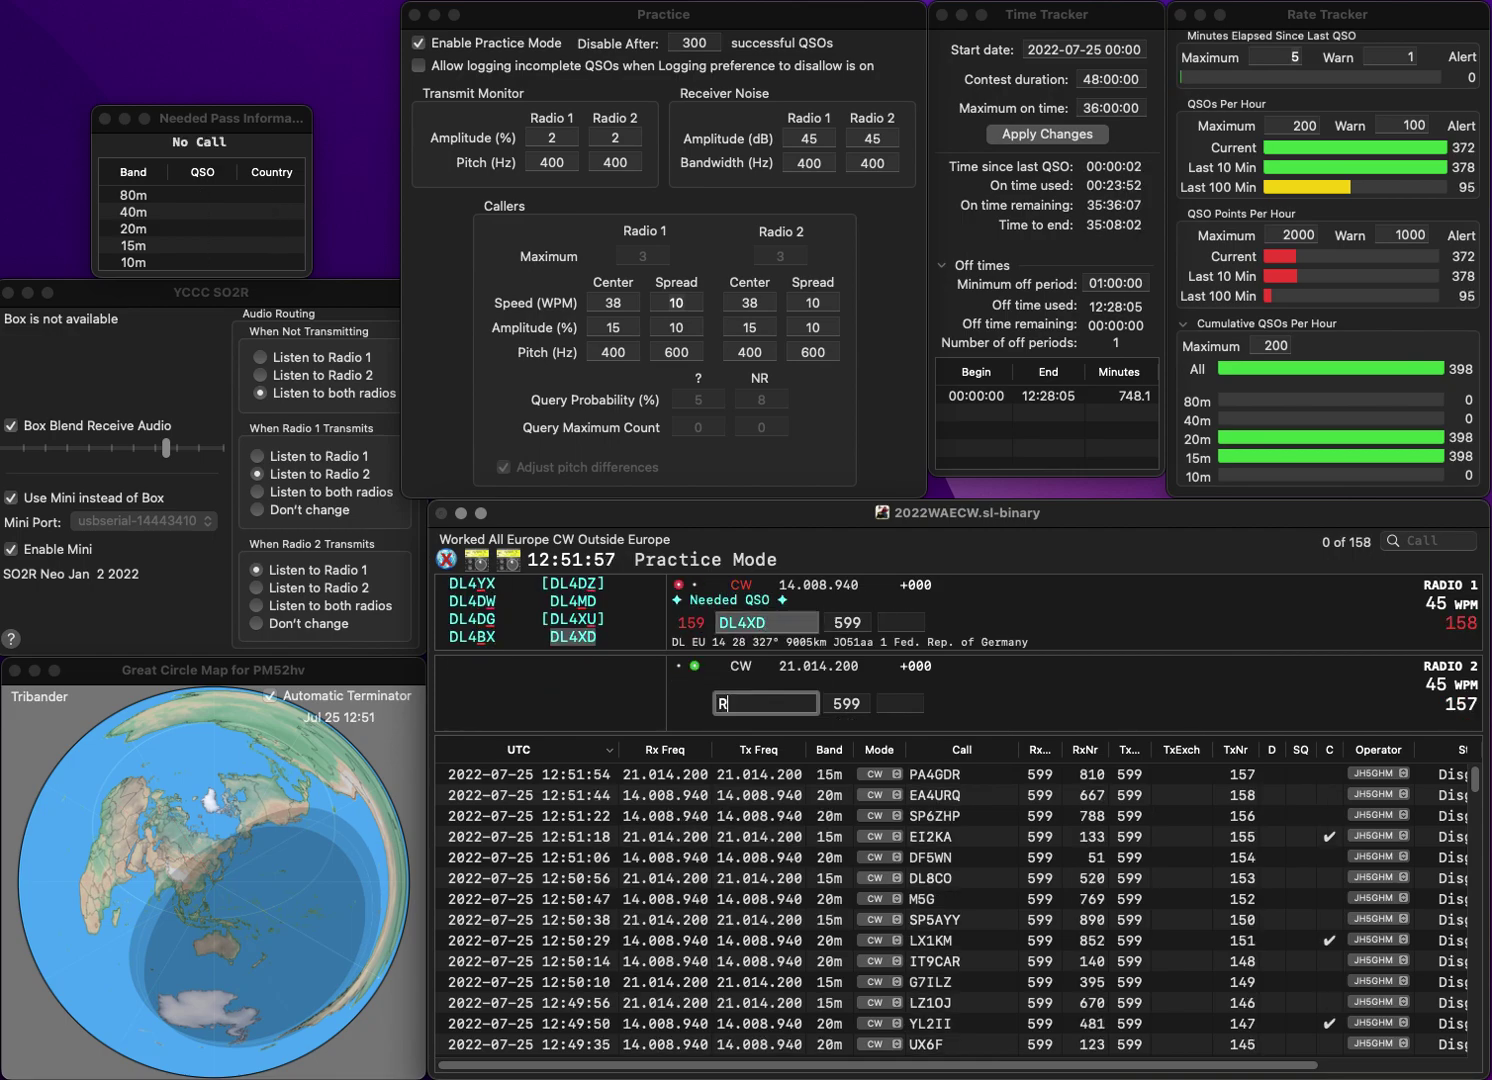
- Answer R9FM on Radio 2 with the contest exchange
{"action": "type", "text": "R8FM"}
{"action": "key", "text": "Left"}
{"action": "key", "text": "Left"}
{"action": "key", "text": "BackSpace"}
{"action": "type", "text": "9"}
{"action": "key", "text": "Return"}
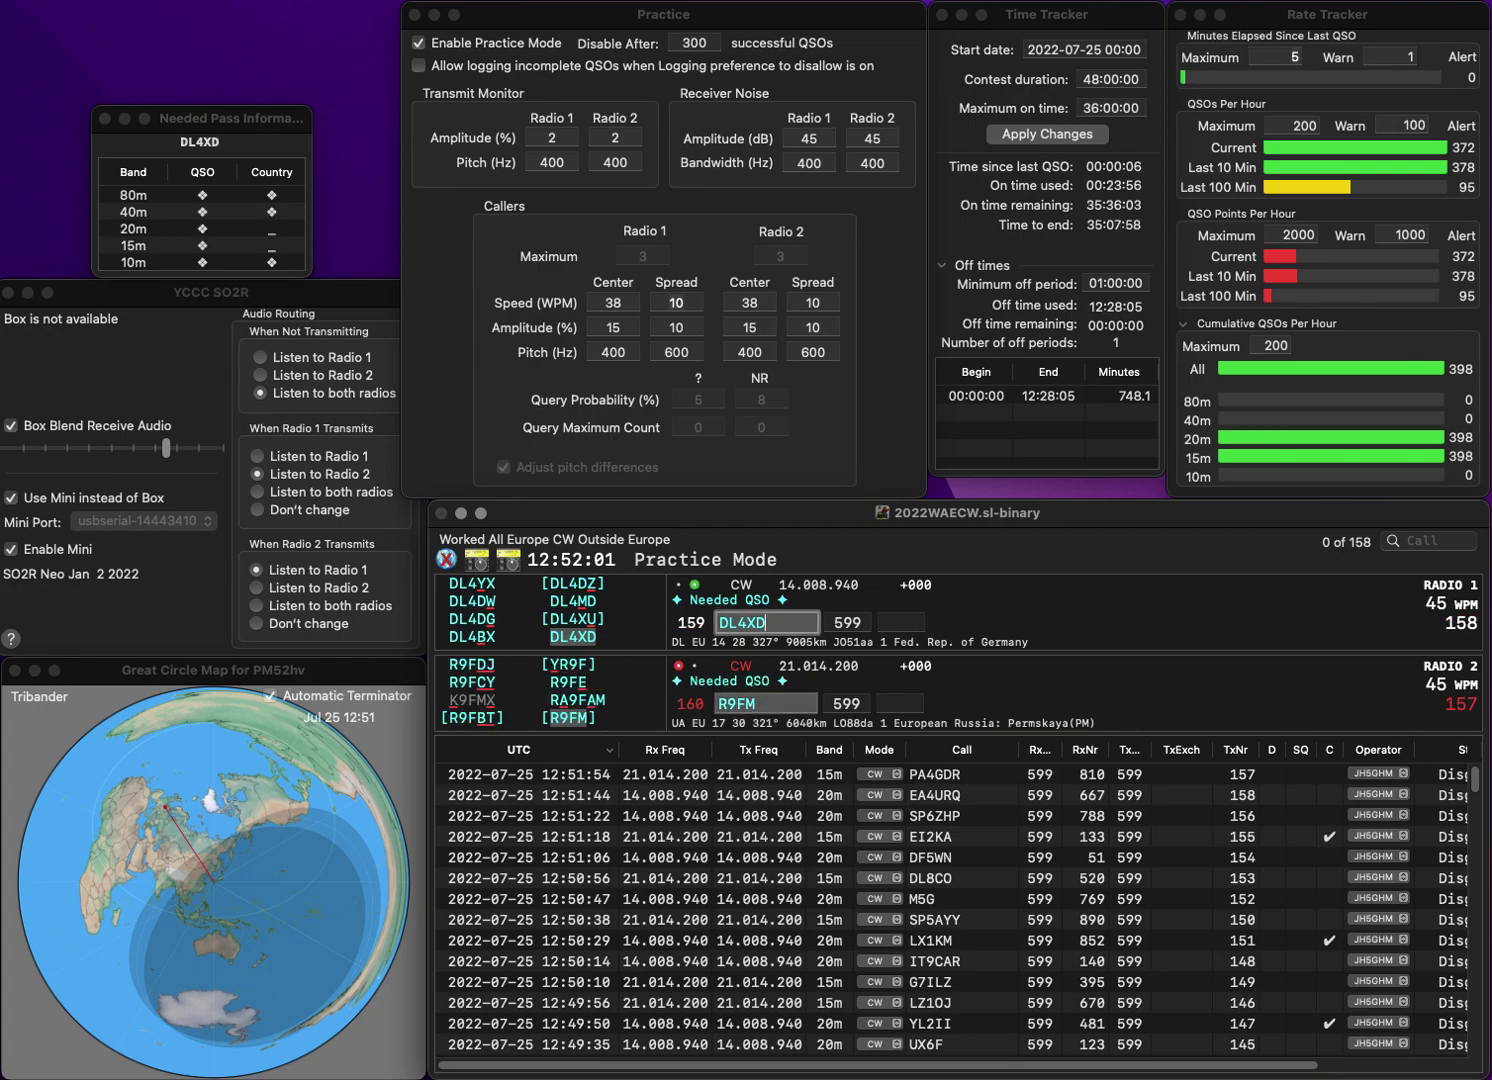
{"action": "type", "text": "312"}
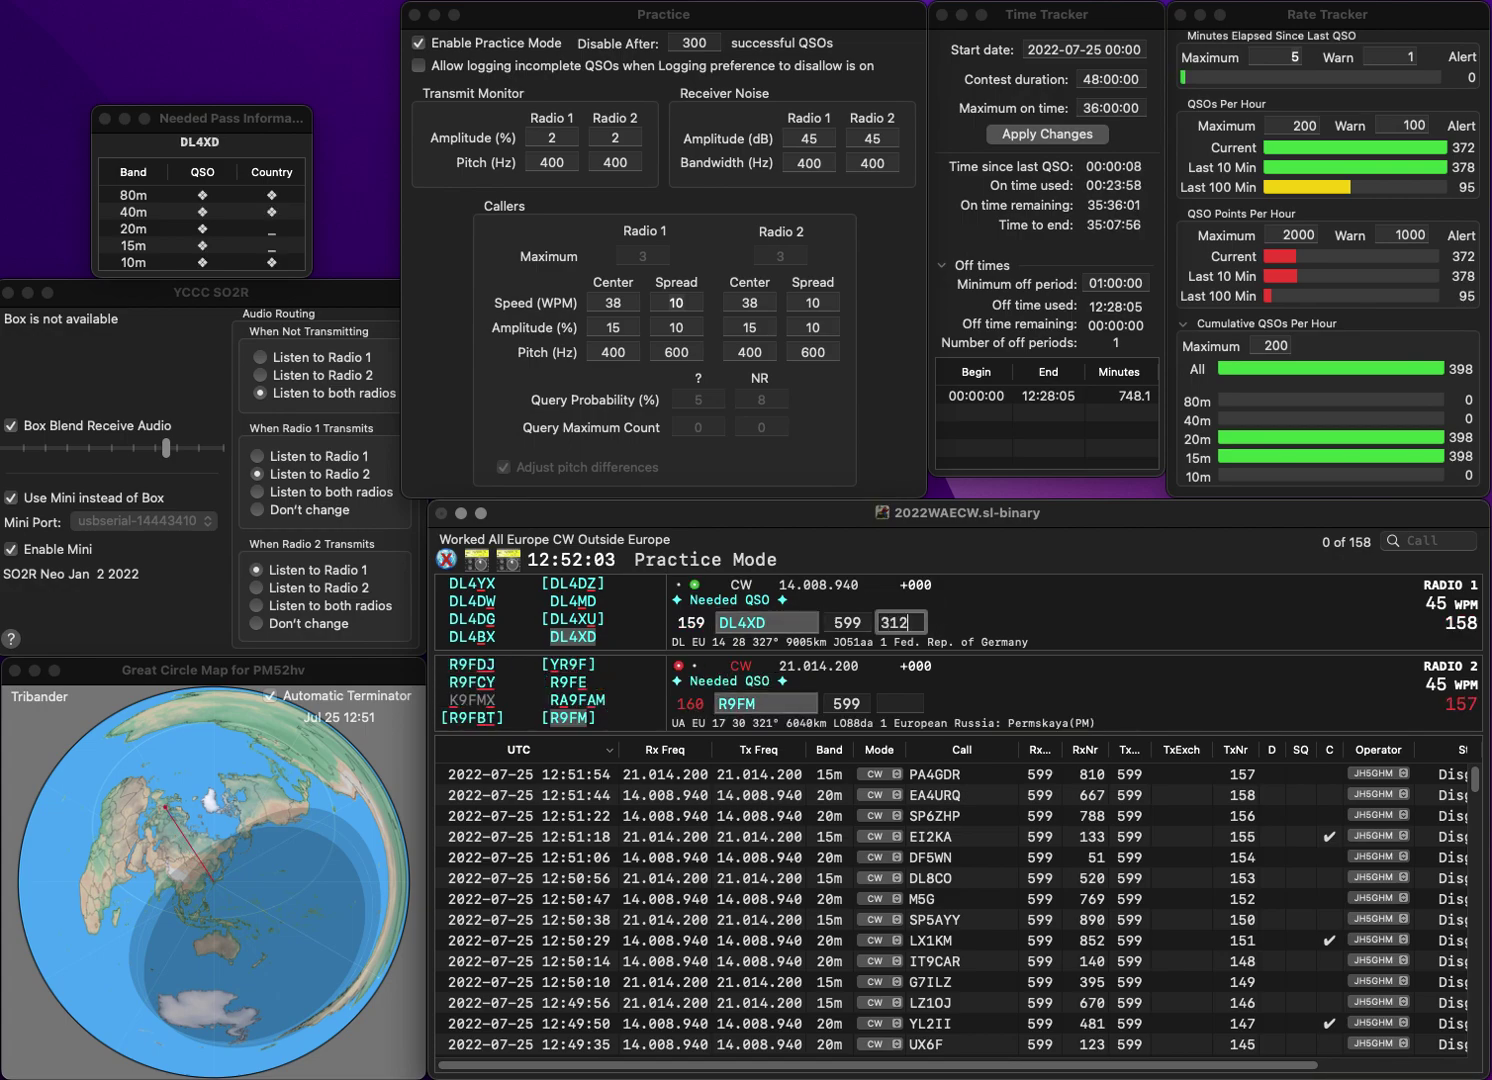
{"action": "key", "text": "Return"}
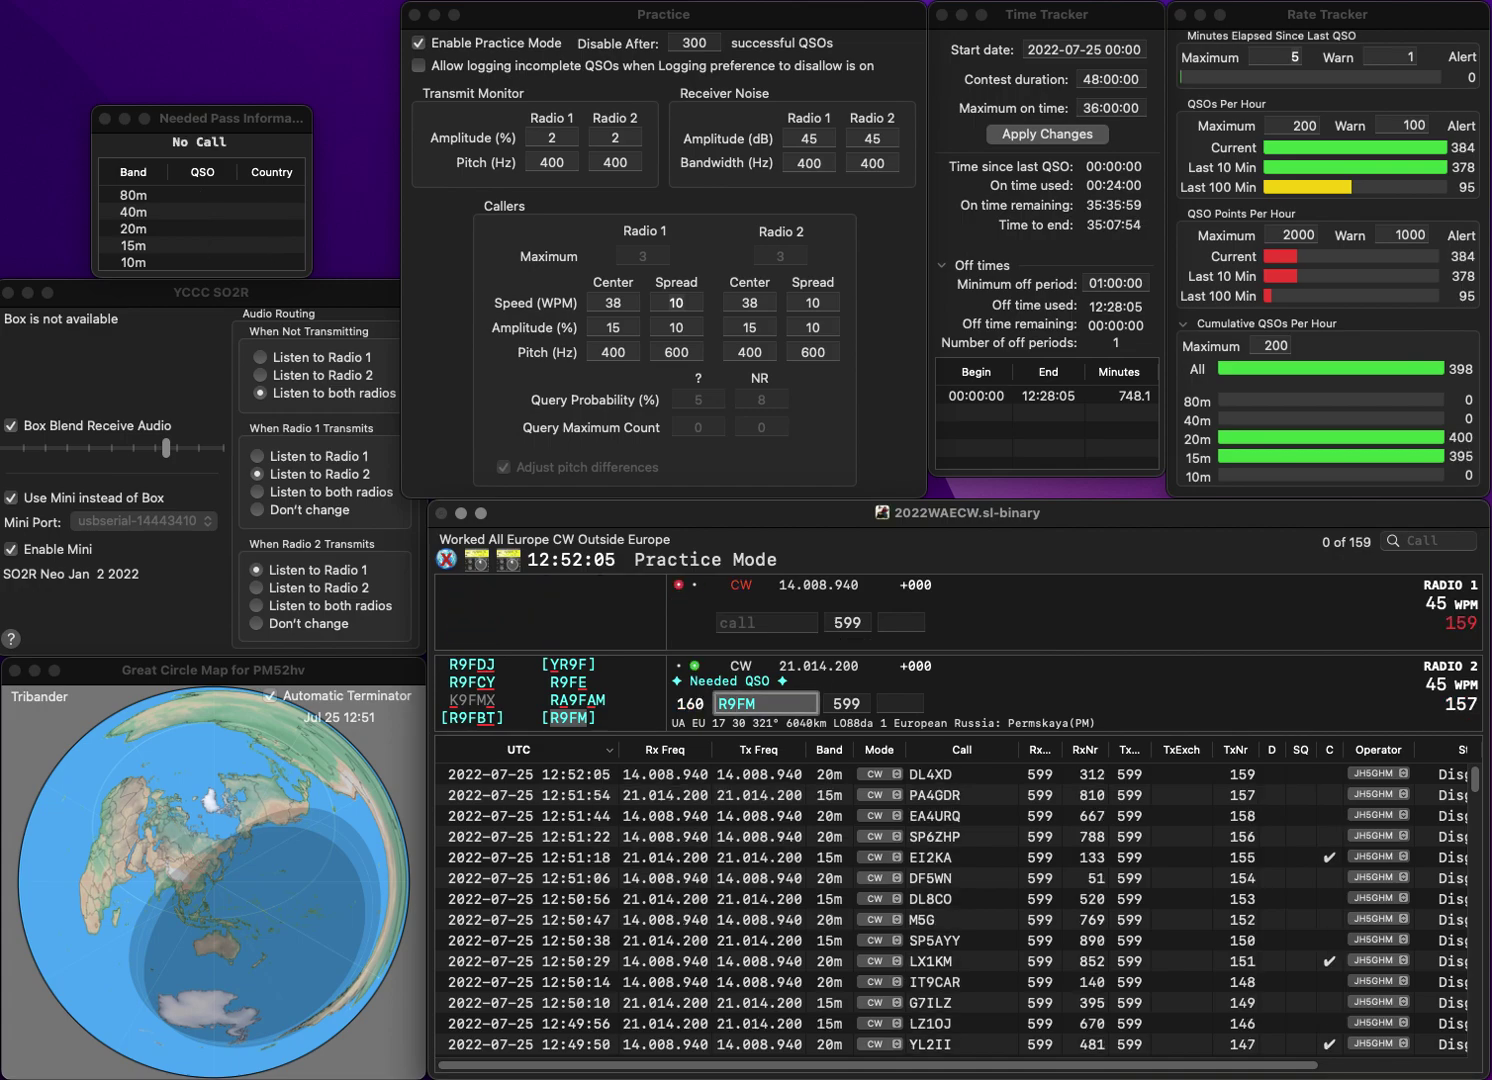
{"action": "key", "text": "space"}
{"action": "type", "text": "12"}
{"action": "key", "text": "Return"}
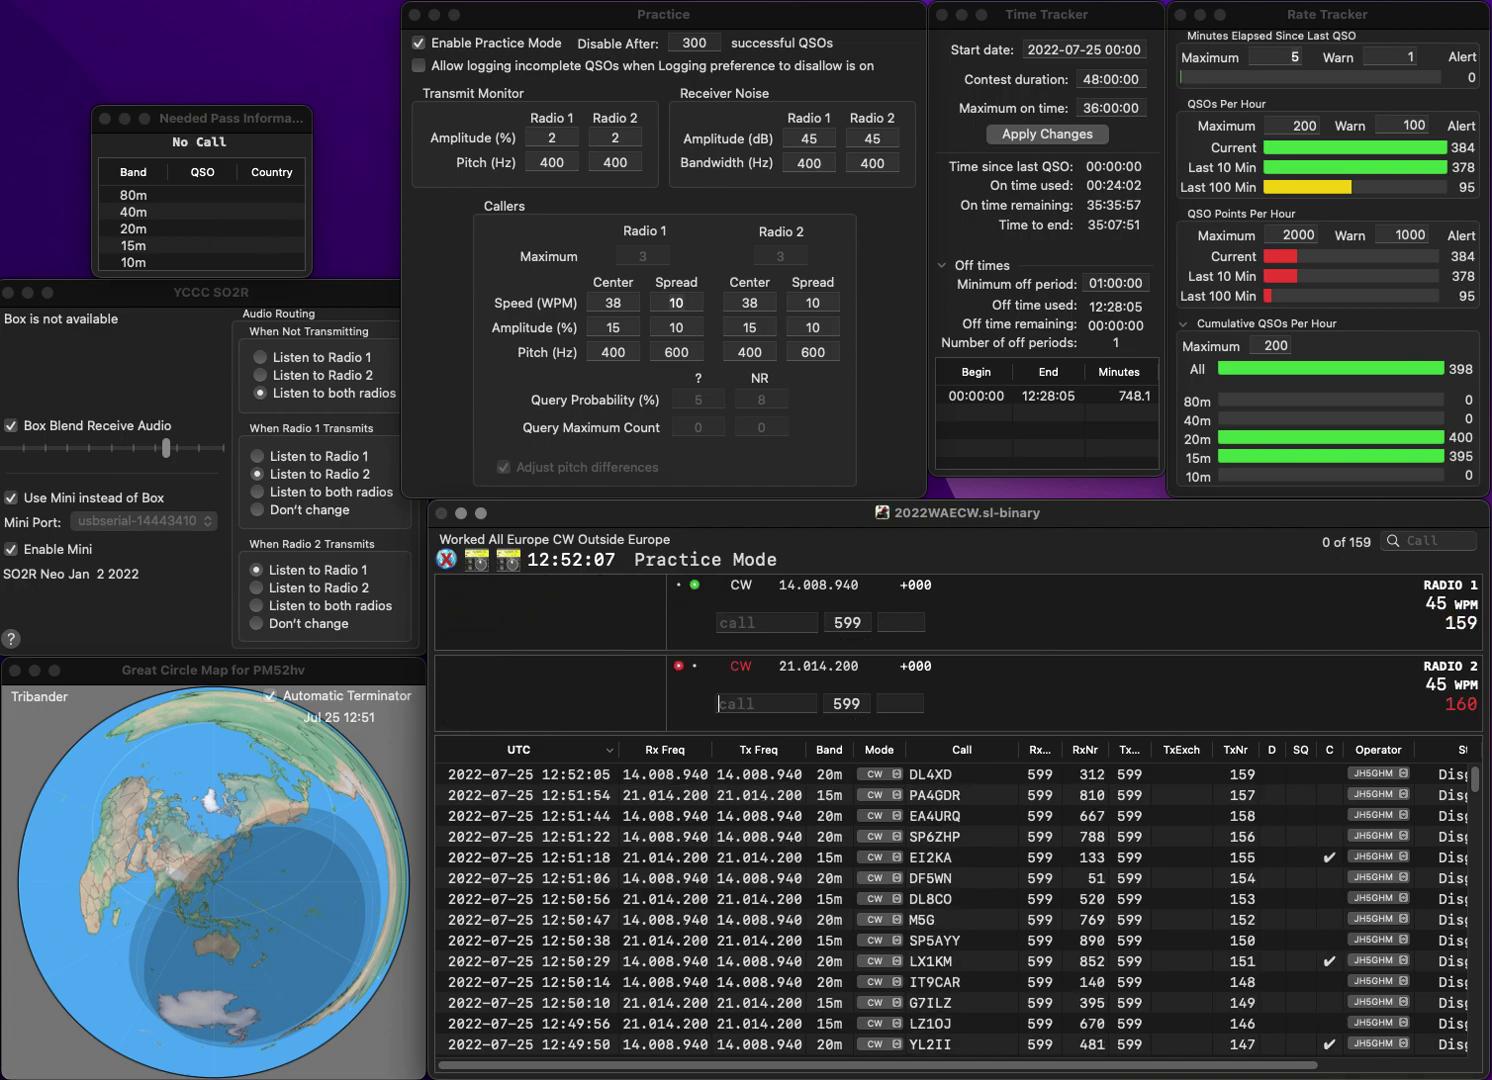
{"action": "type", "text": "IZ5HQB"}
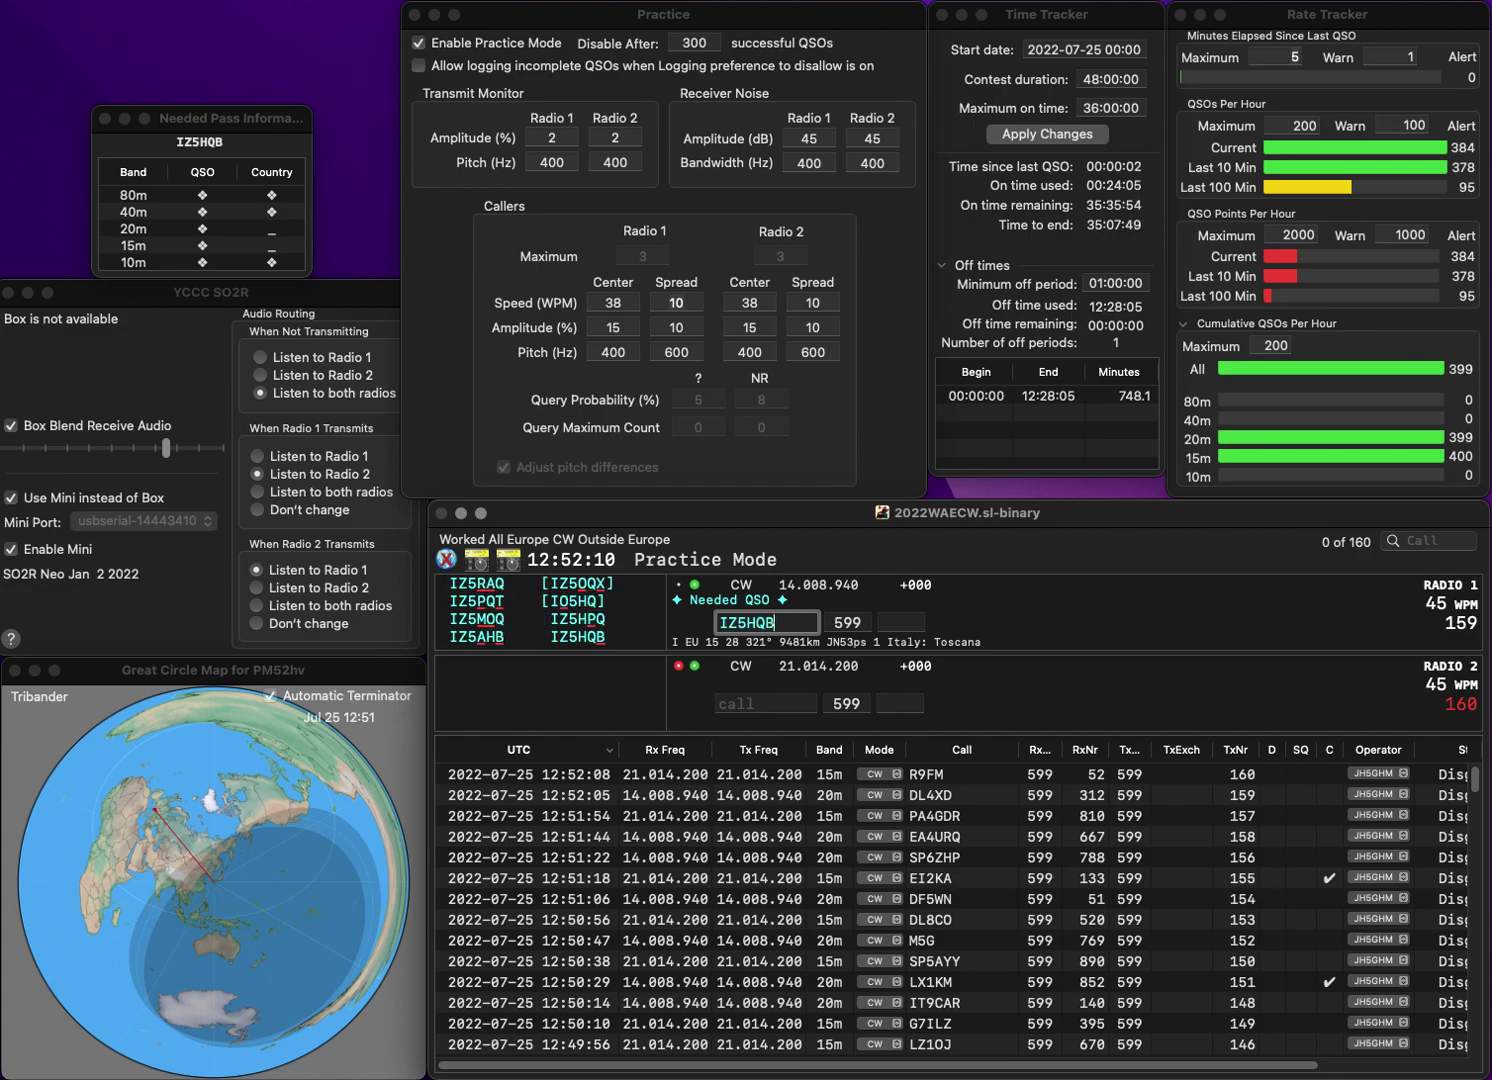
{"action": "key", "text": "Return"}
{"action": "type", "text": "OH"}
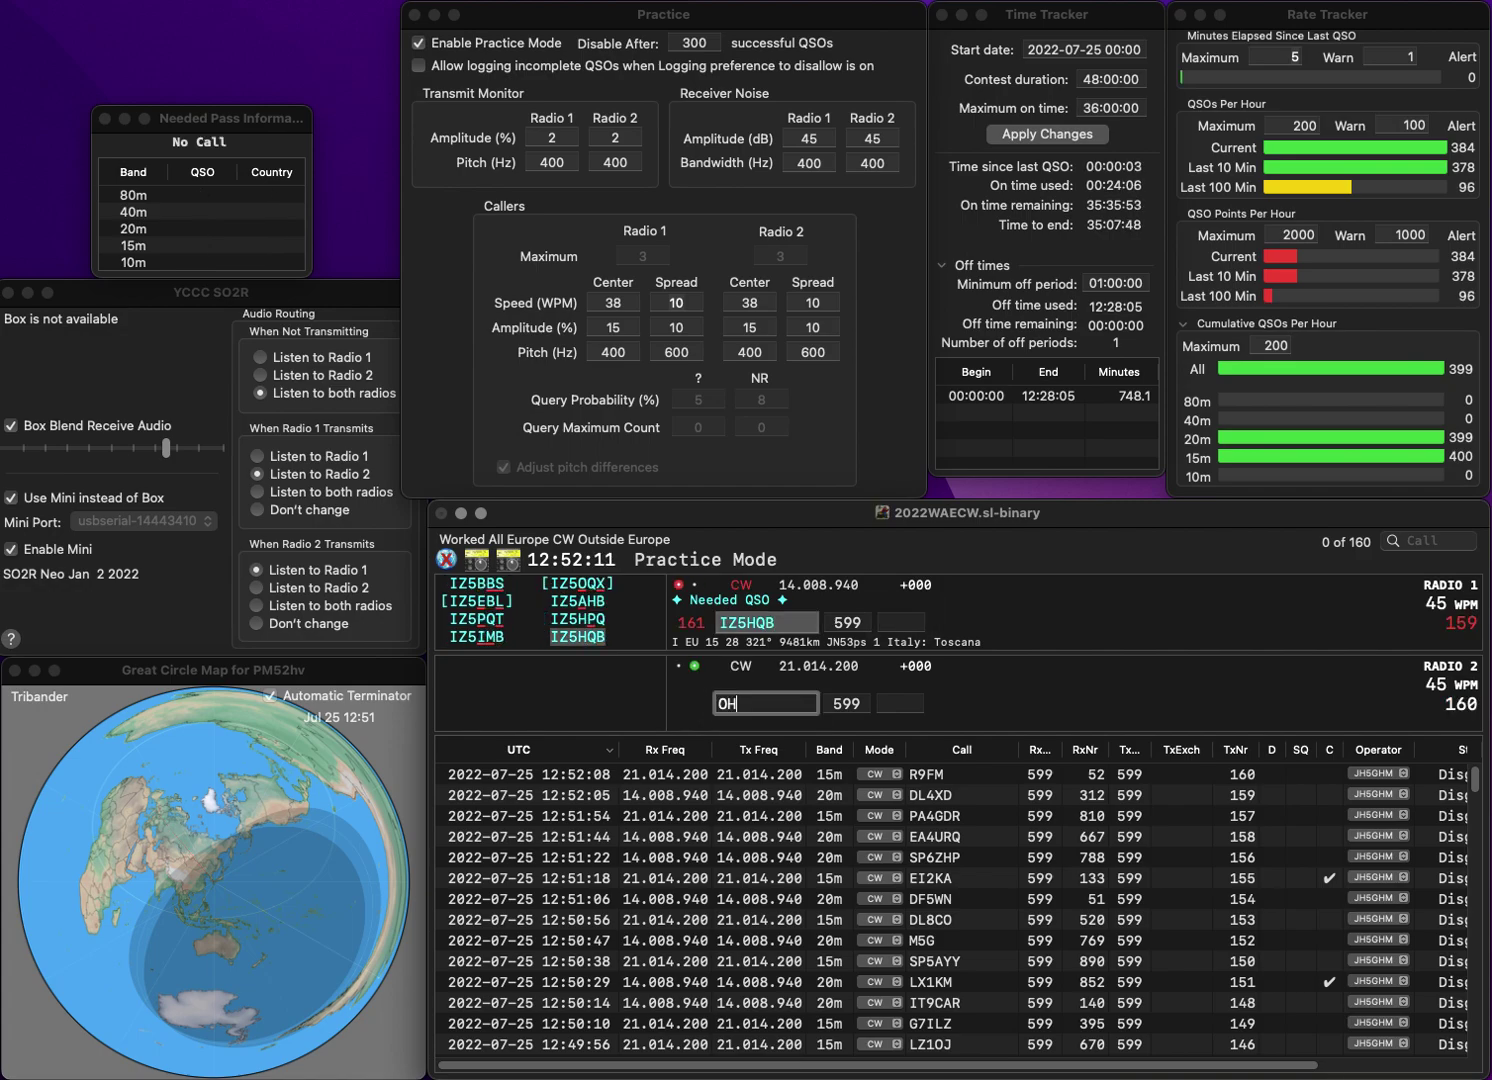
{"action": "type", "text": "7KUD"}
{"action": "key", "text": "Return"}
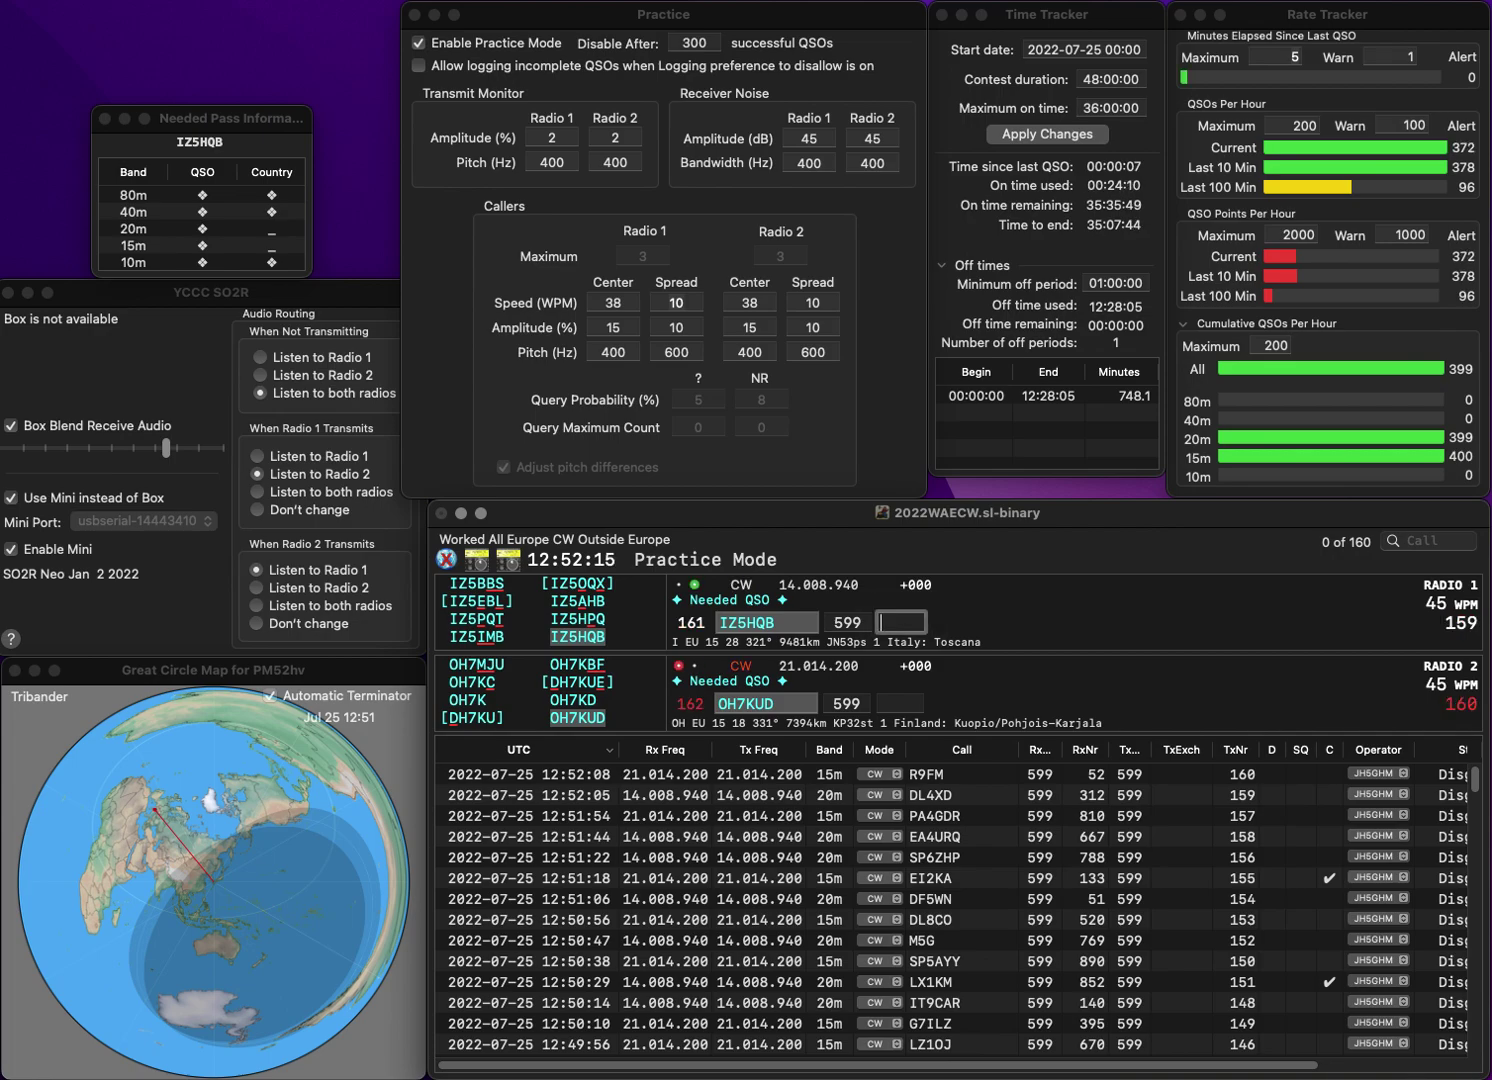
{"action": "key", "text": "Return"}
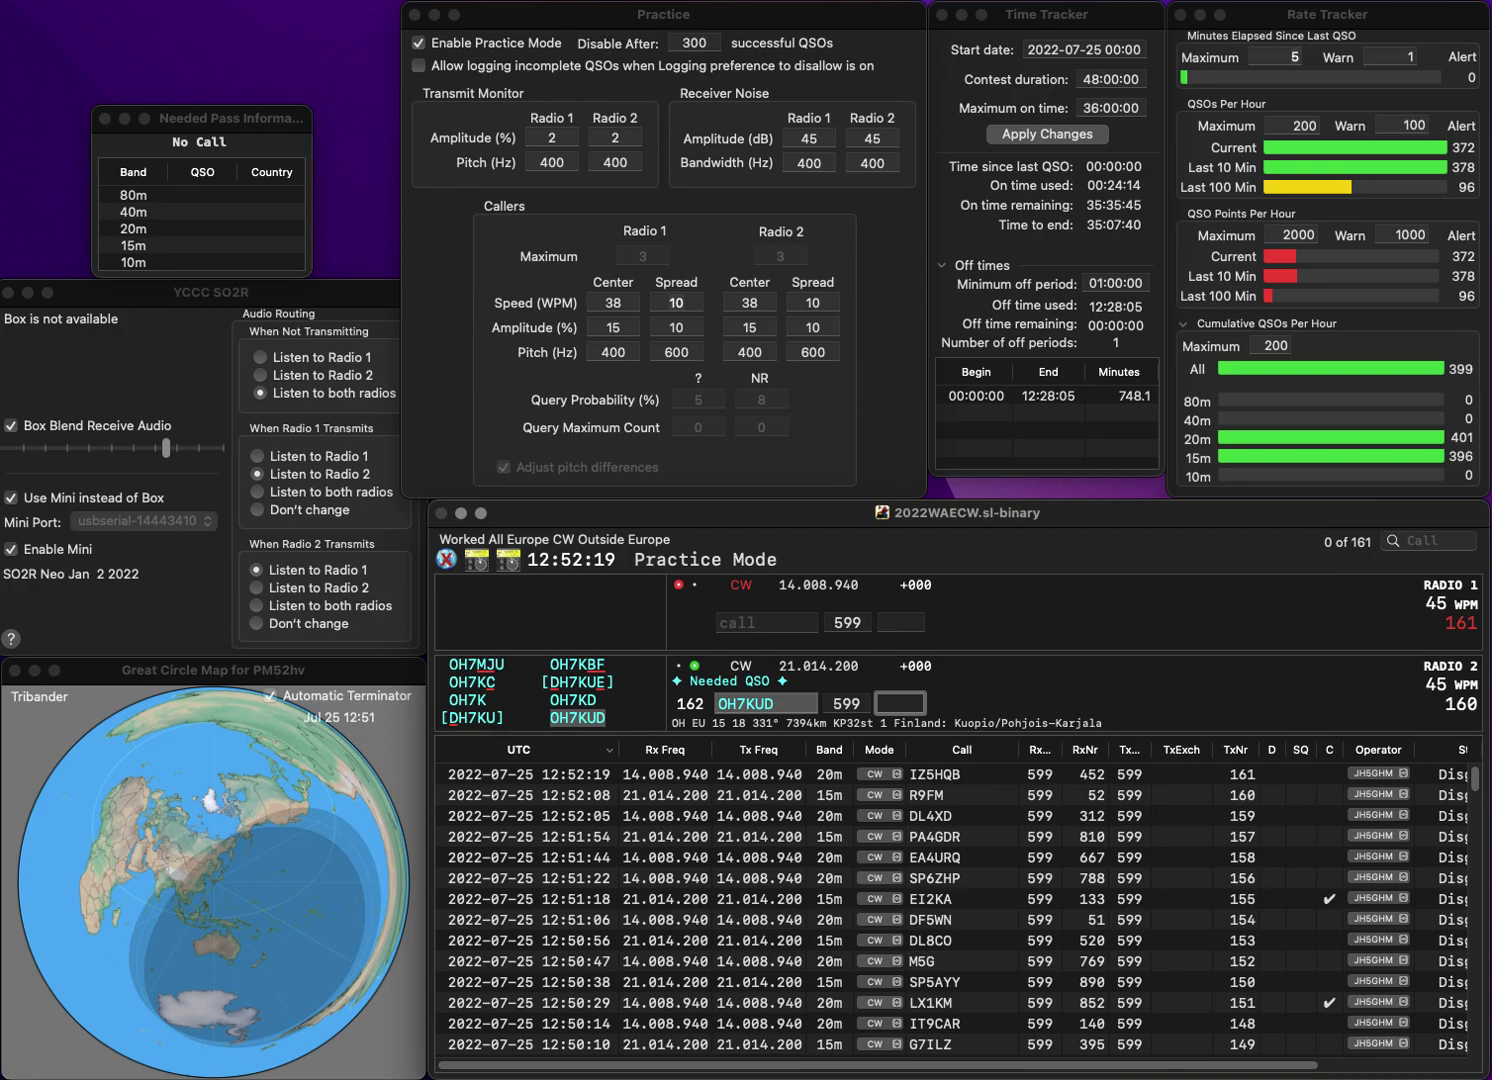
{"action": "type", "text": "3"}
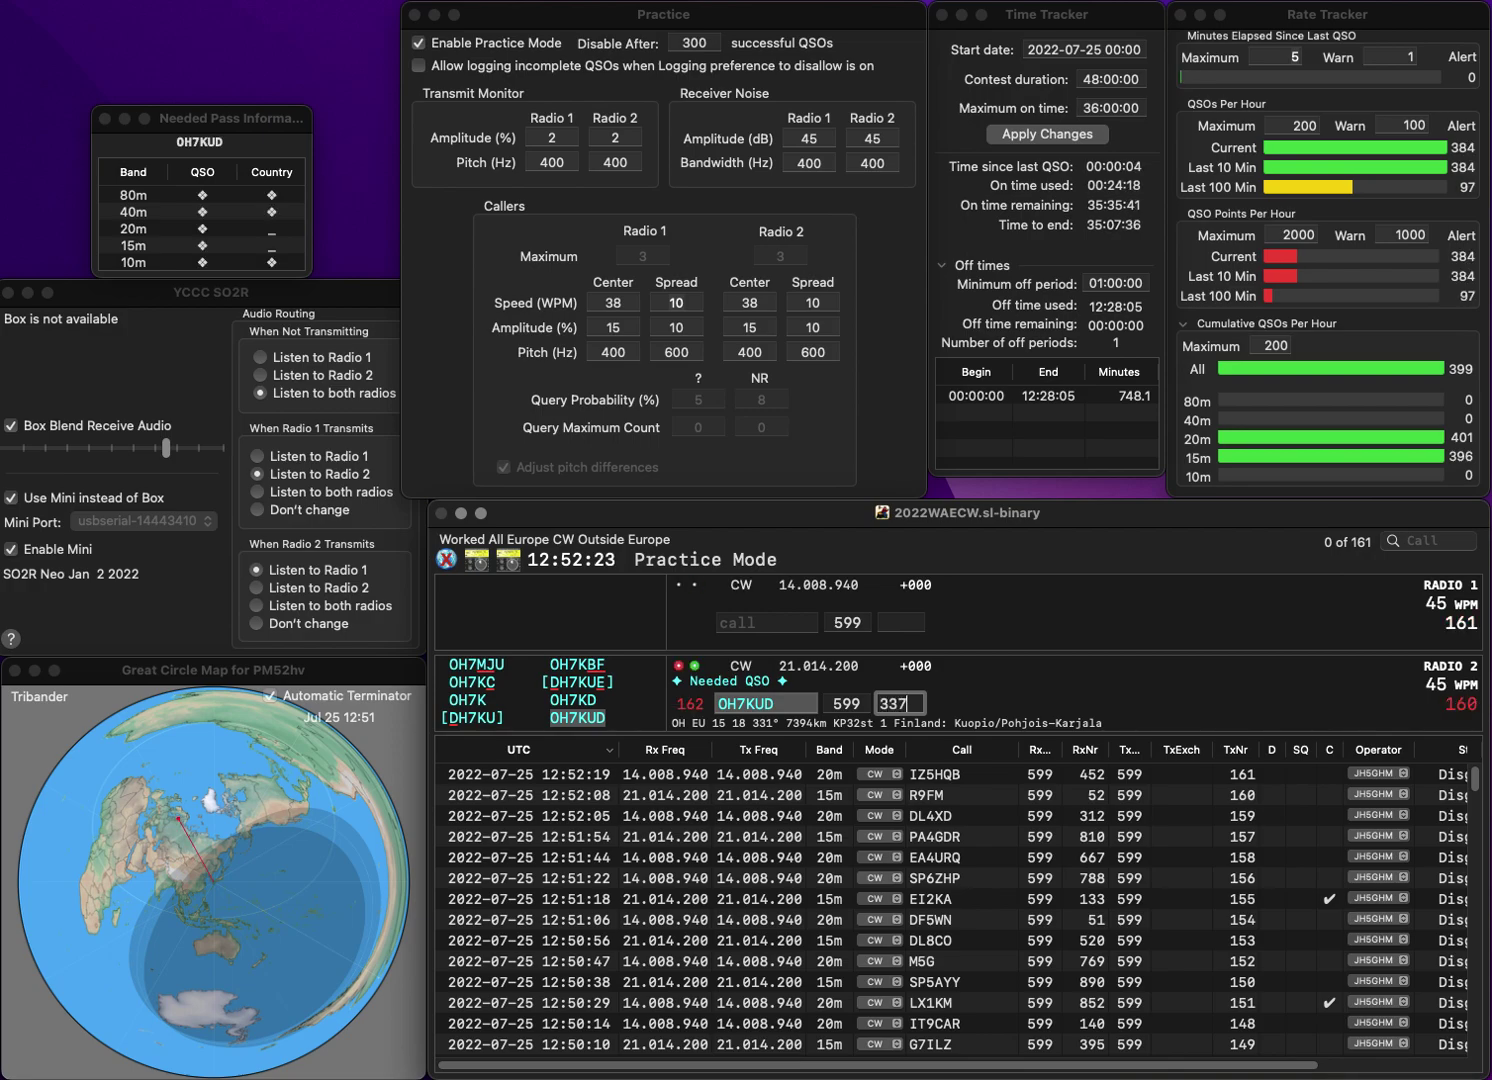
{"action": "type", "text": "37"}
{"action": "key", "text": "Return"}
{"action": "type", "text": "OE3K"}
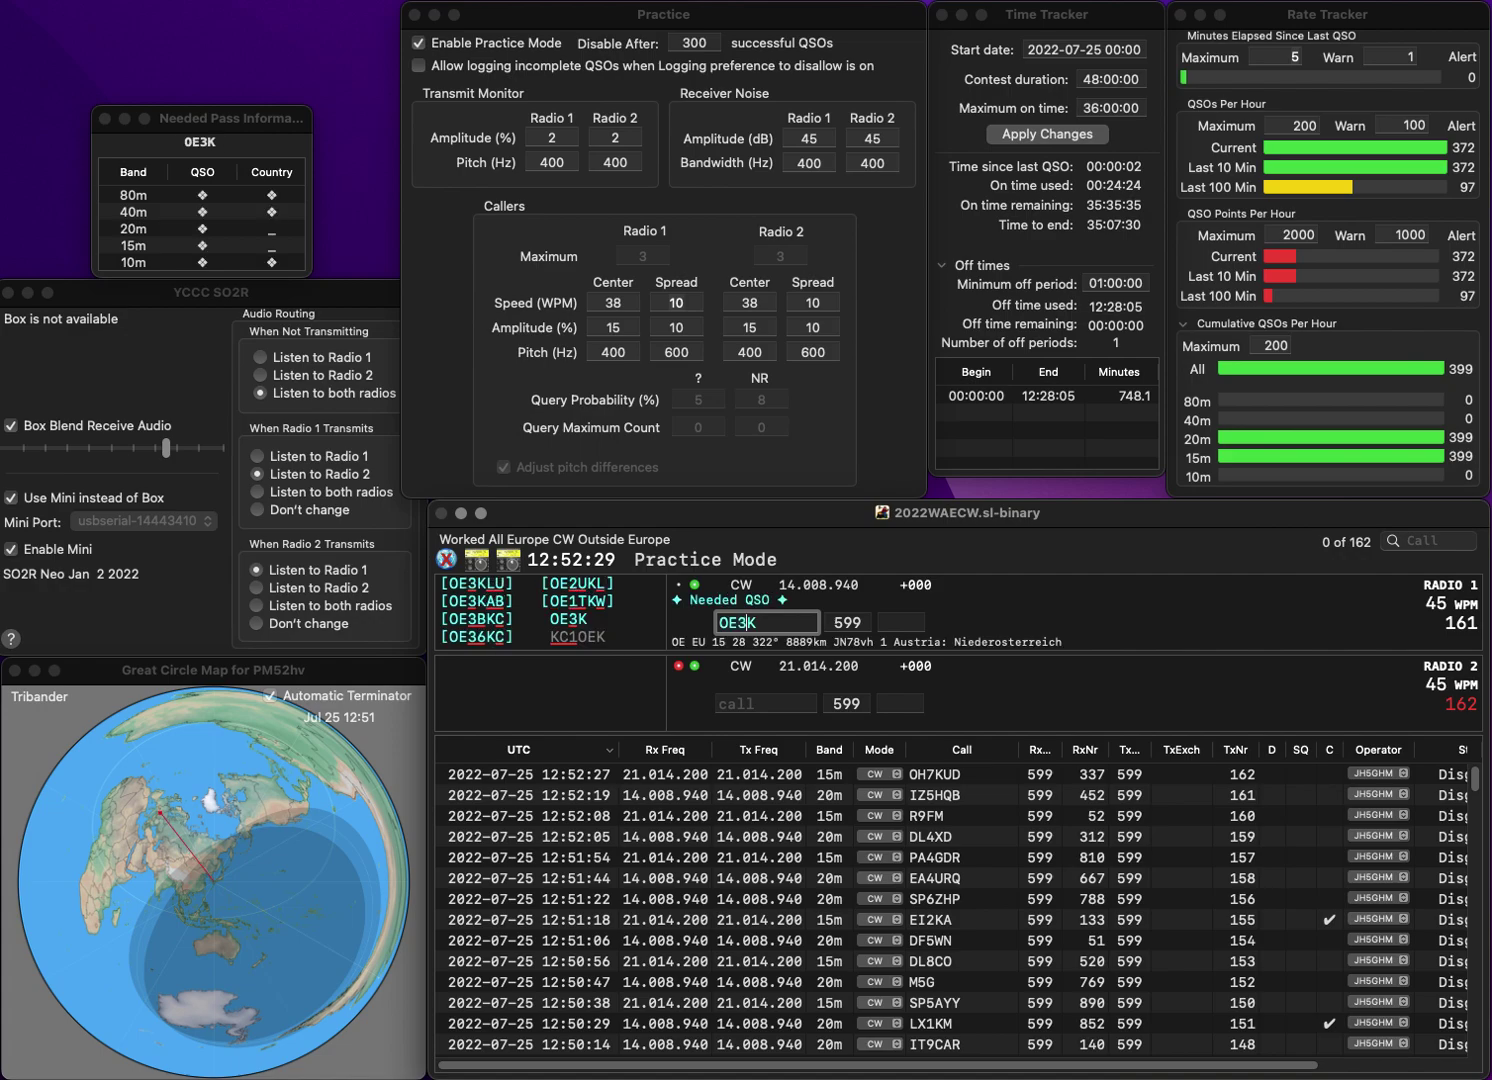
{"action": "key", "text": "Return"}
{"action": "type", "text": "DF8JB"}
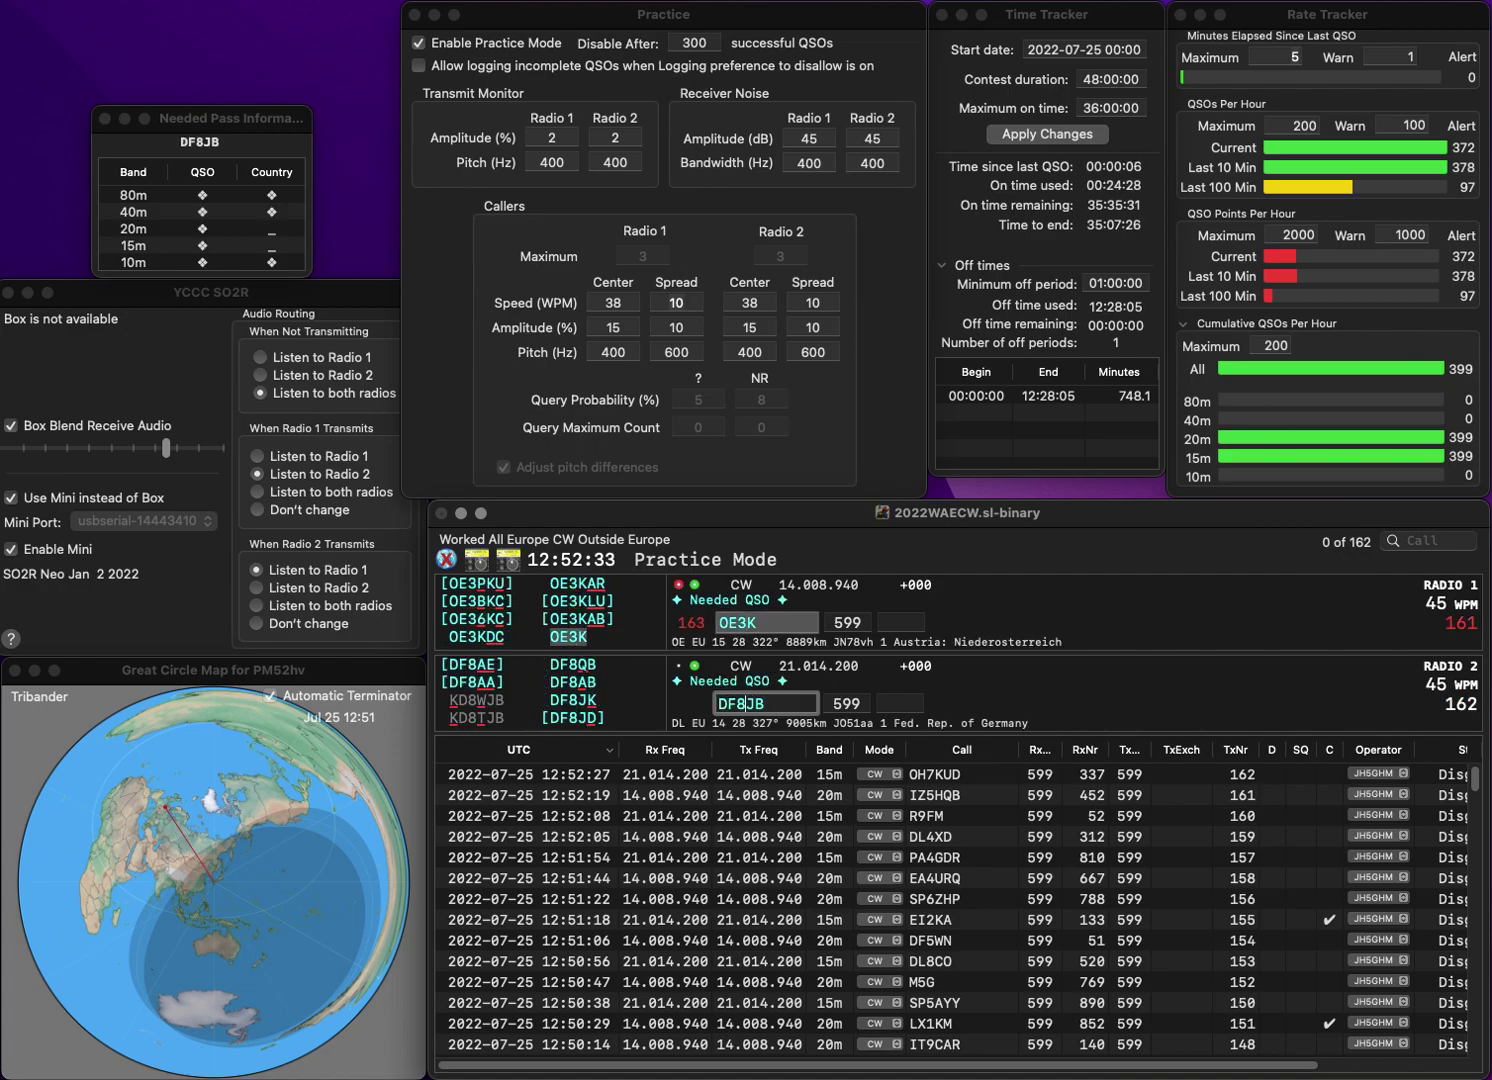
{"action": "key", "text": "Return"}
{"action": "type", "text": "5"}
{"action": "key", "text": "BackSpace"}
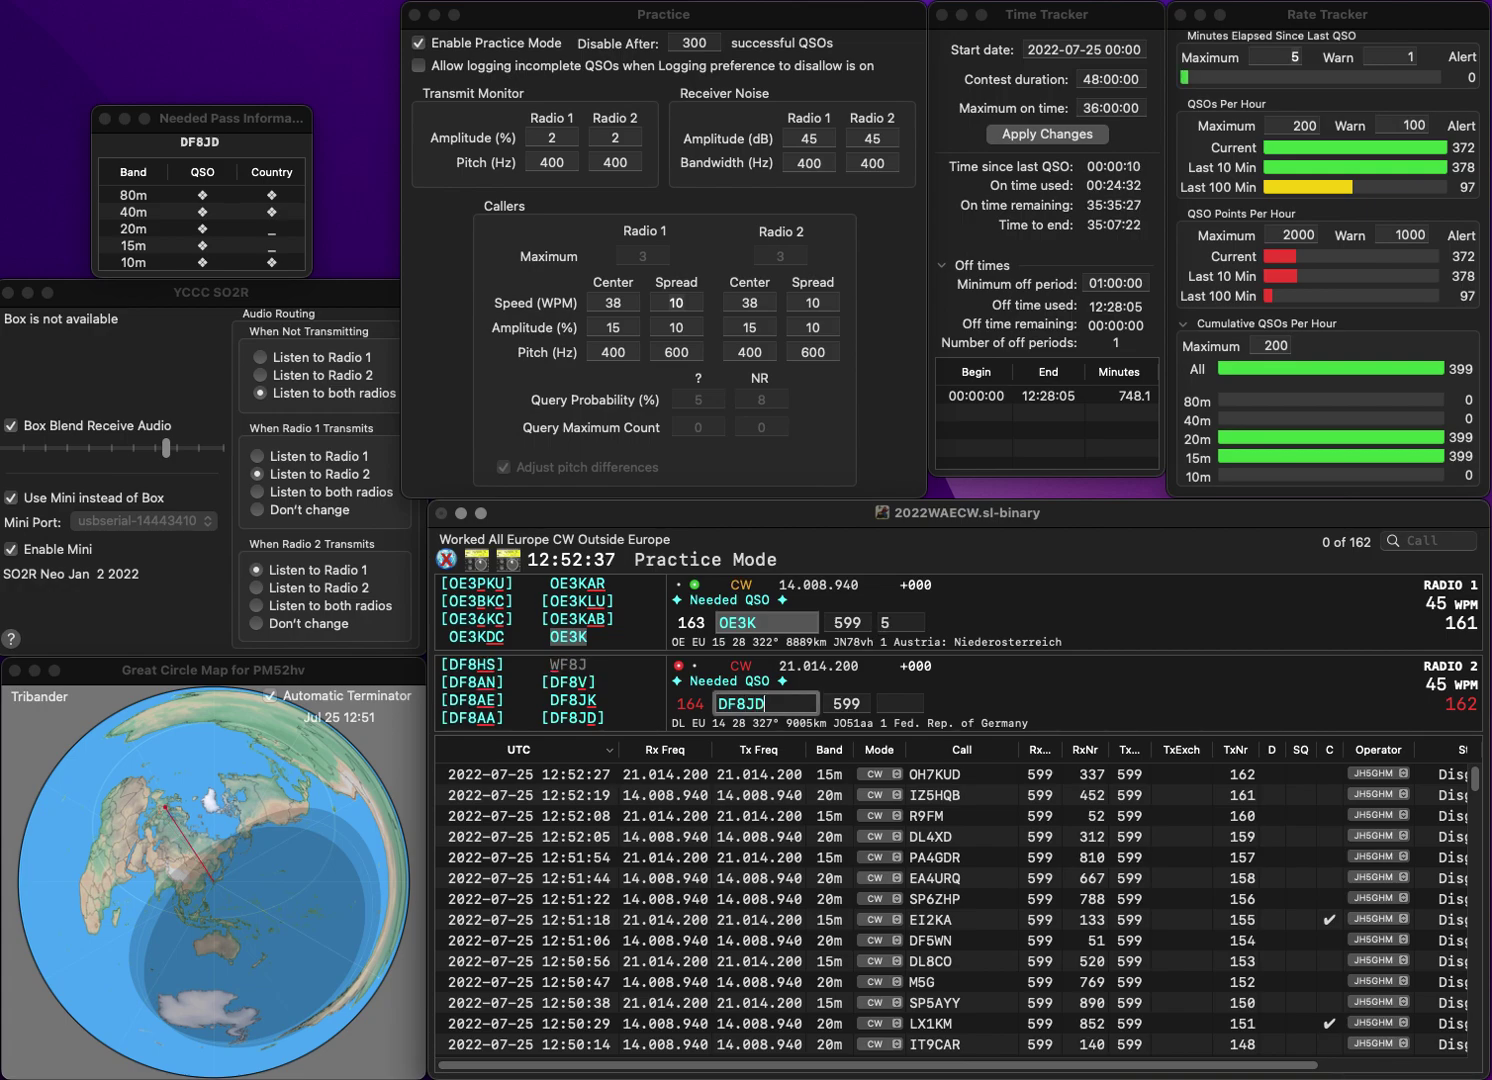
{"action": "type", "text": "D"}
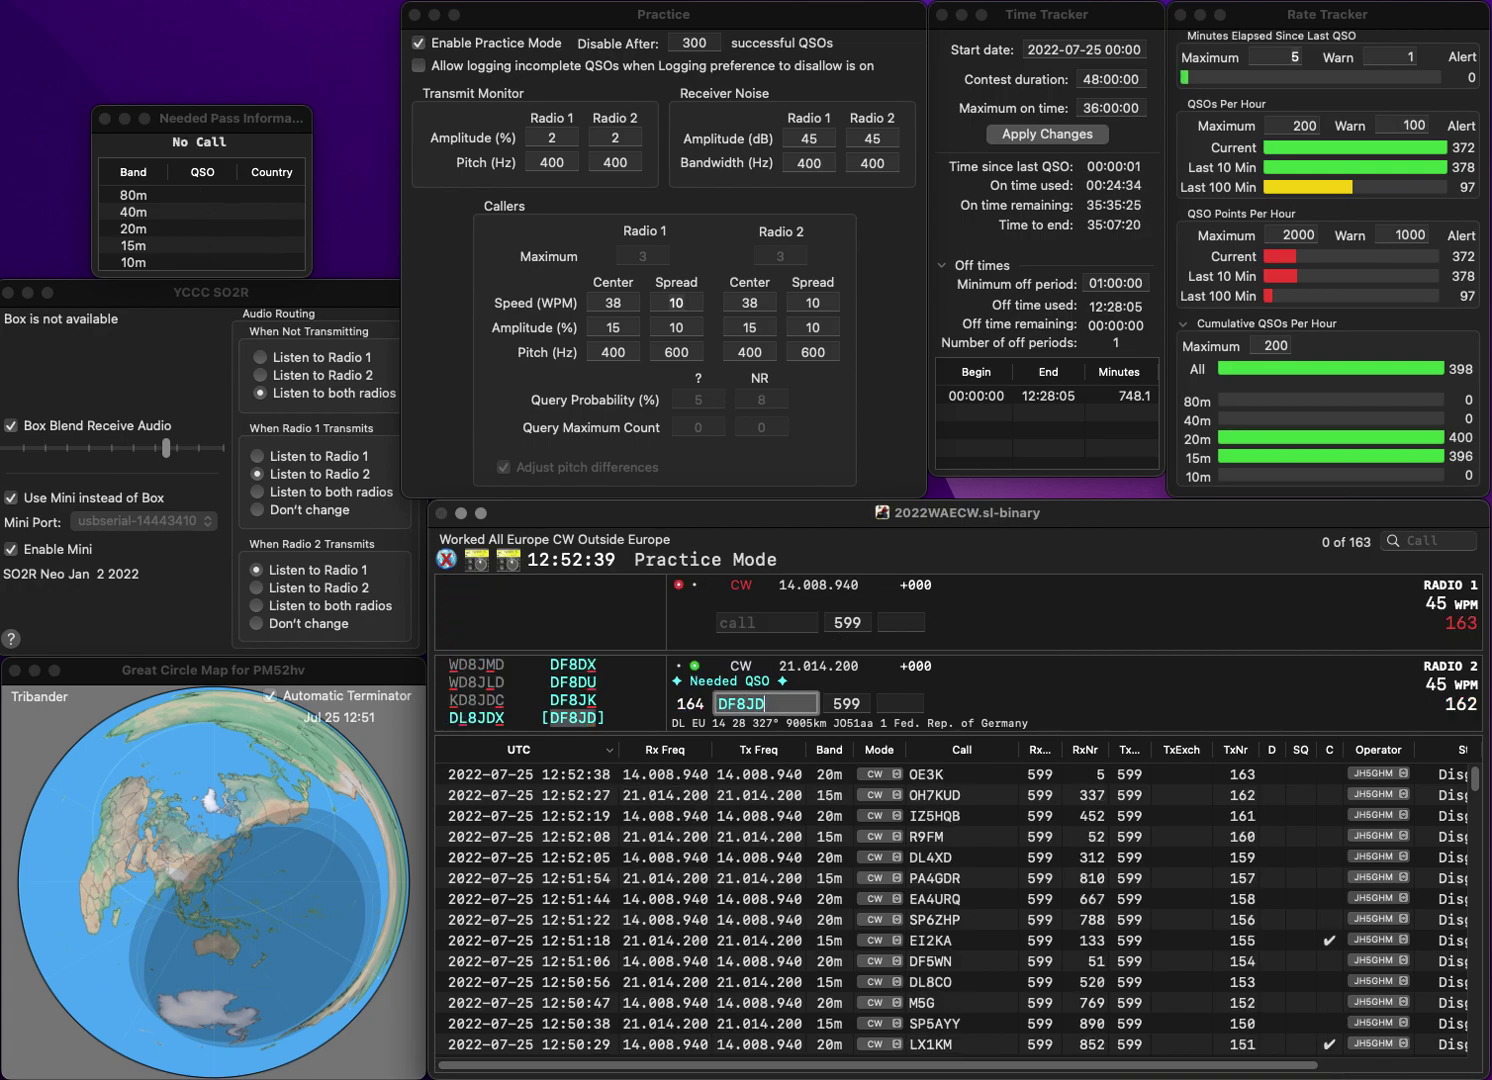
{"action": "key", "text": "Return"}
{"action": "type", "text": "T1FPX"}
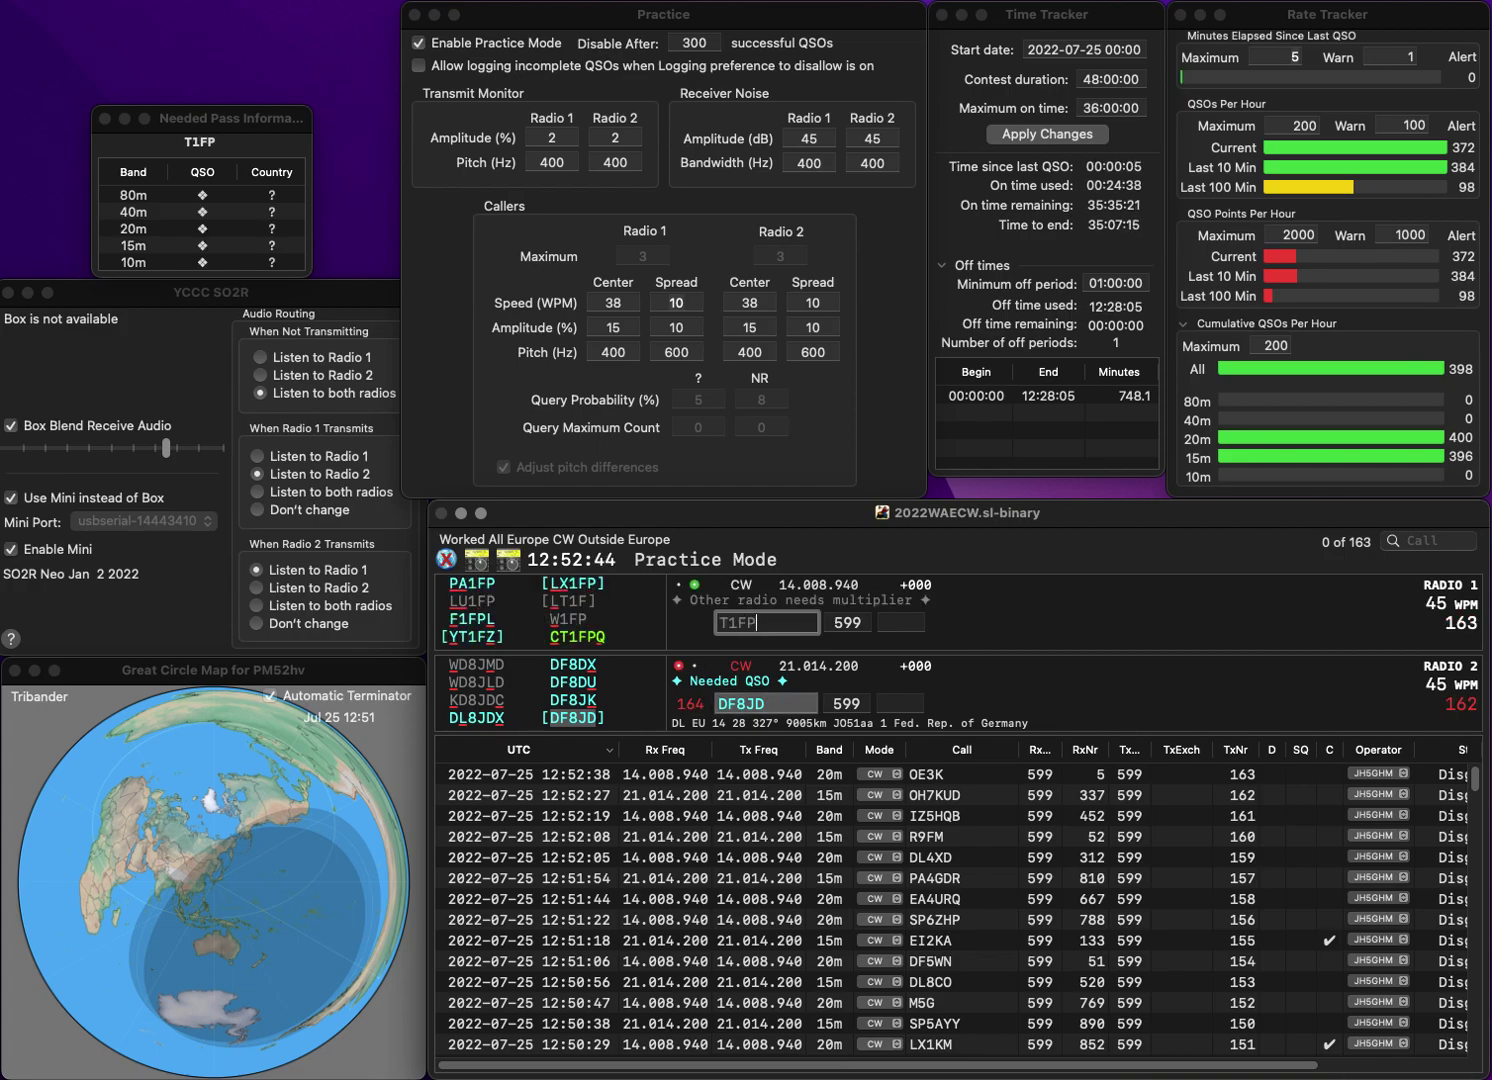
{"action": "key", "text": "Home"}
{"action": "type", "text": "C"}
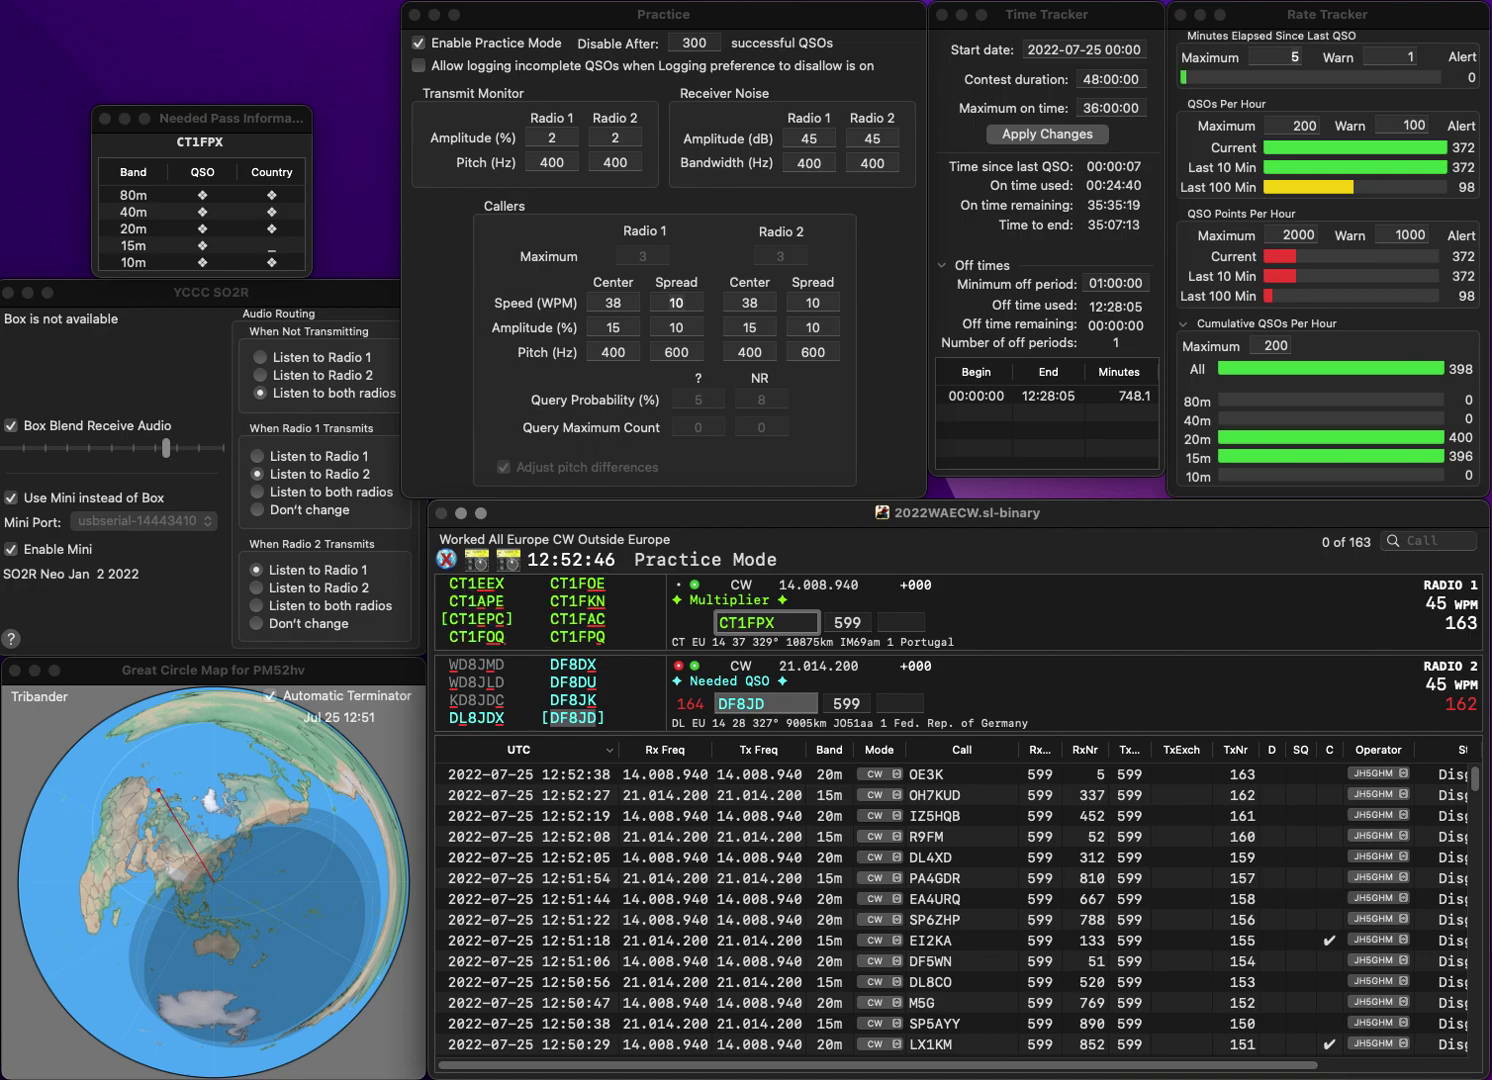
{"action": "key", "text": "Return"}
{"action": "key", "text": "End"}
{"action": "key", "text": "BackSpace"}
{"action": "type", "text": "Q"}
{"action": "key", "text": "Return"}
{"action": "key", "text": "Tab"}
{"action": "type", "text": "8"}
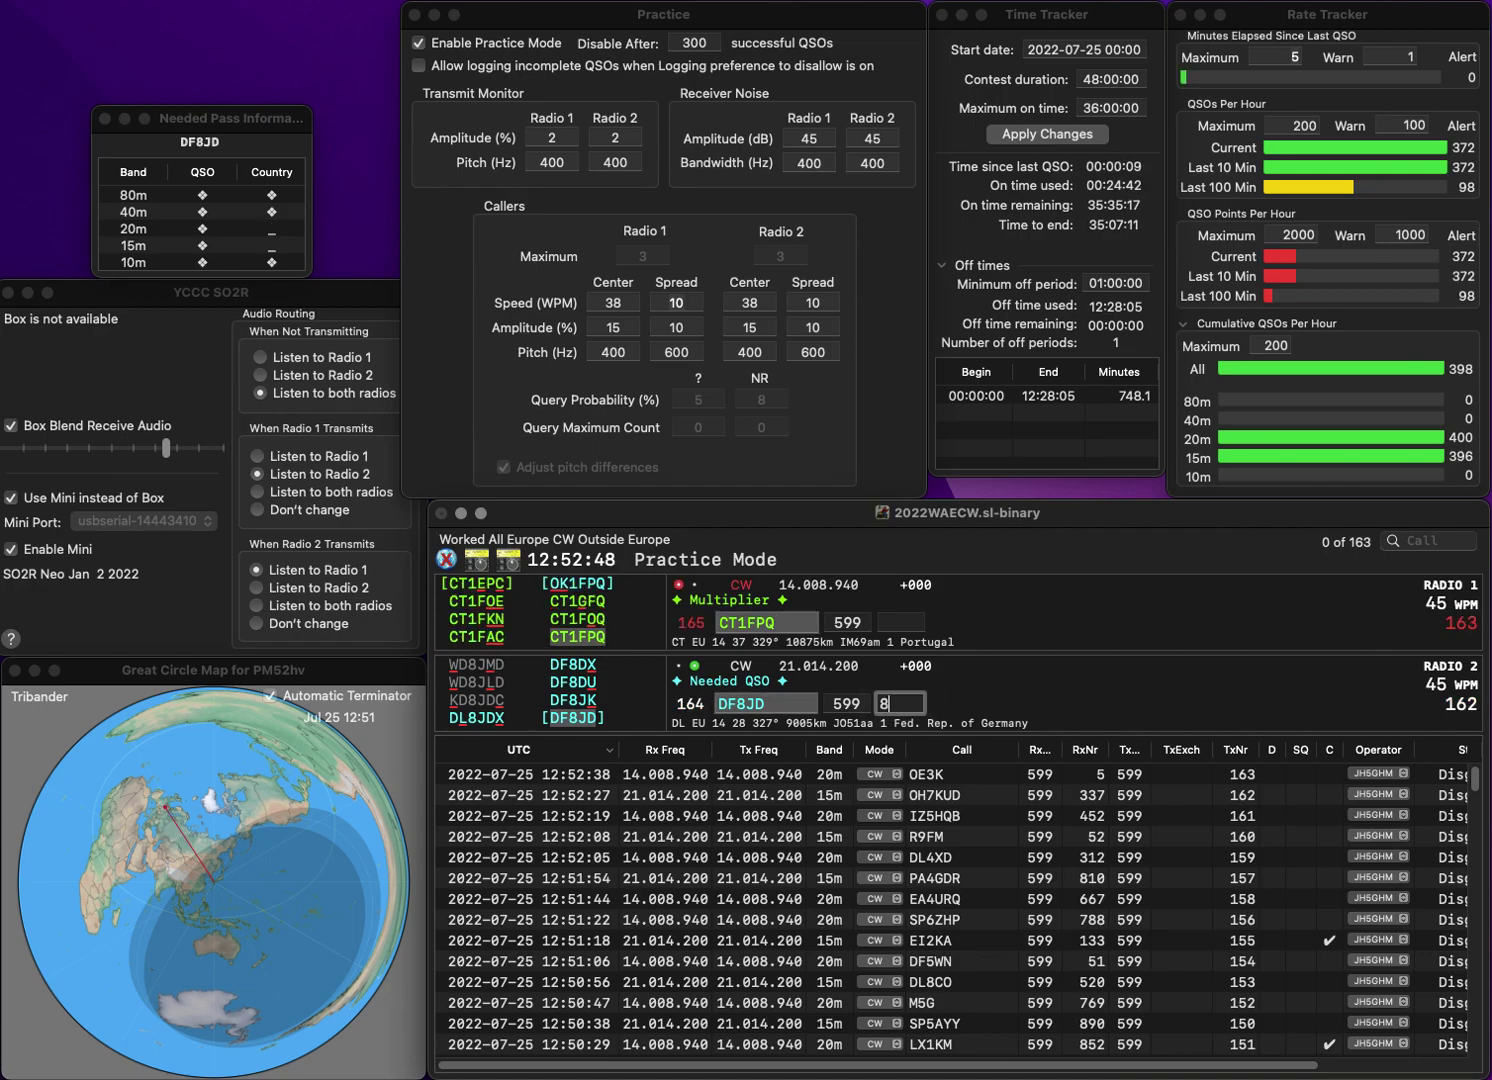
{"action": "key", "text": "Up"}
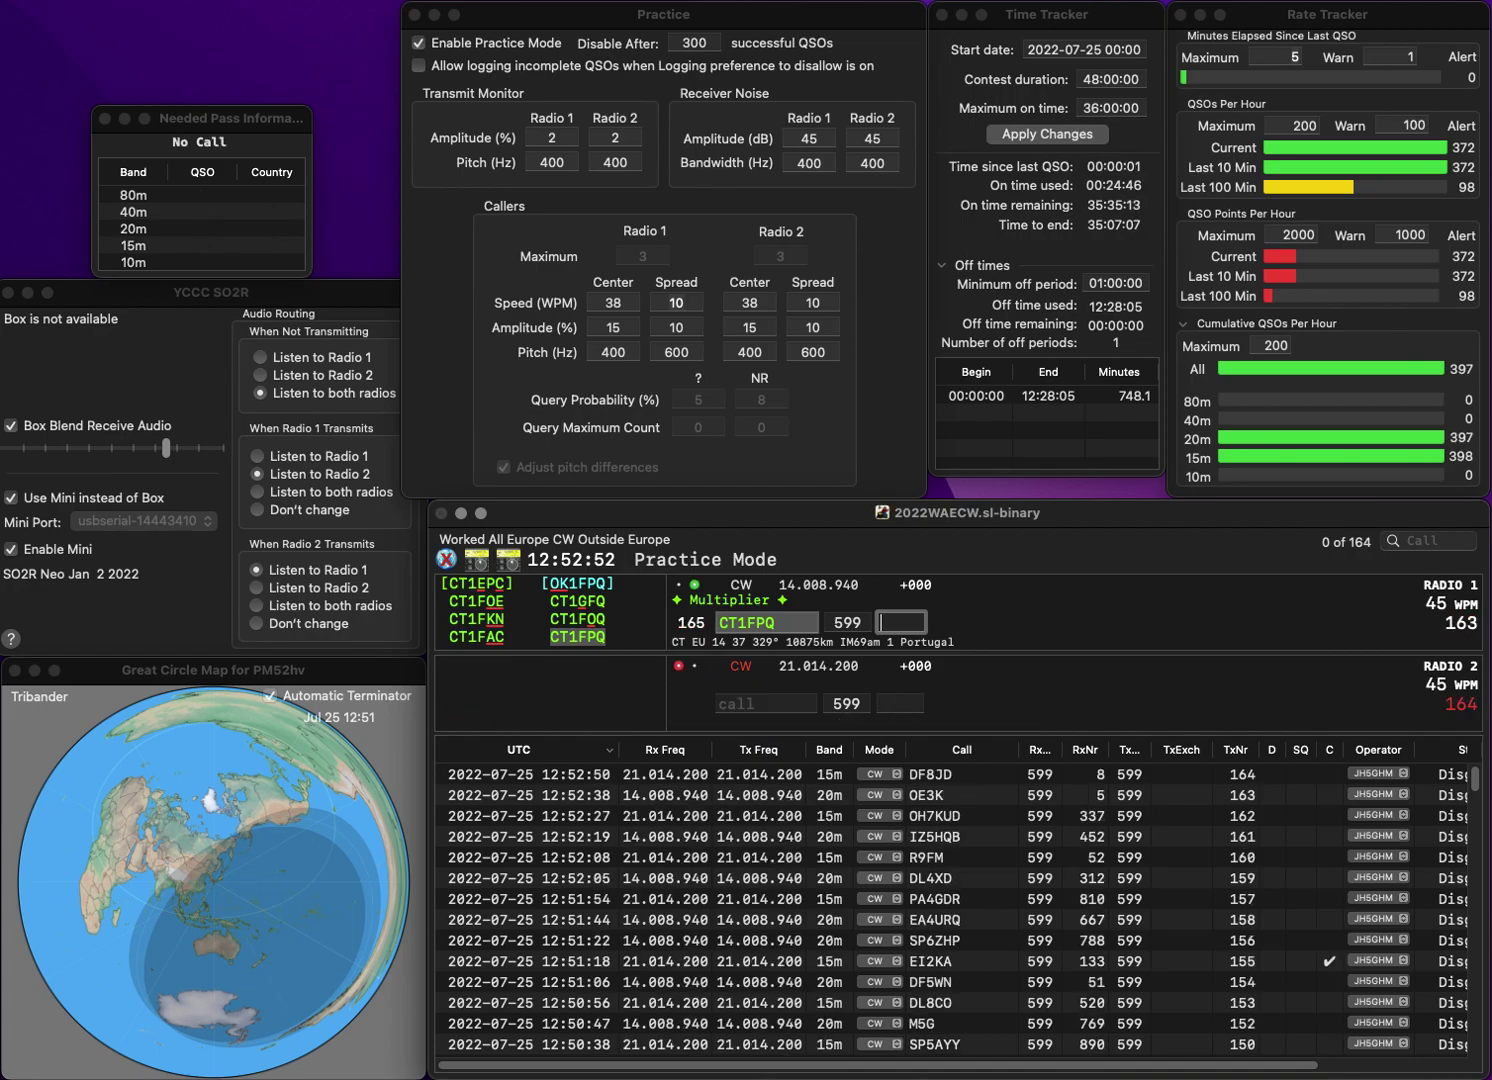
{"action": "type", "text": "44"}
{"action": "key", "text": "Return"}
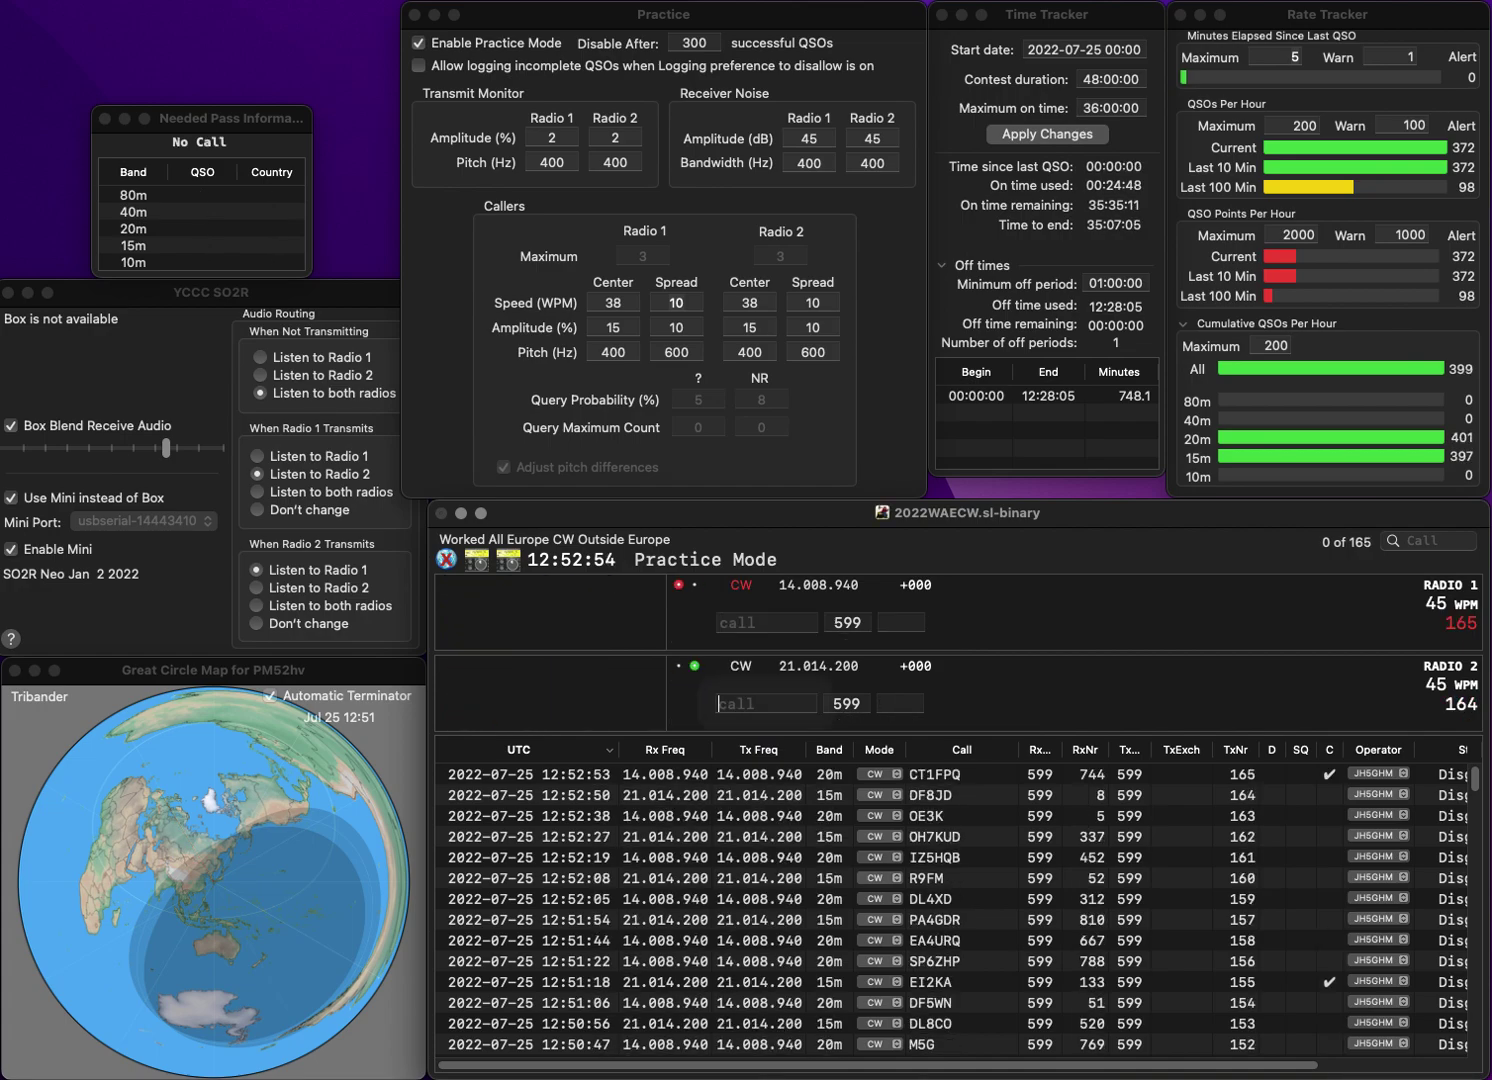
{"action": "type", "text": "YO2MAX"}
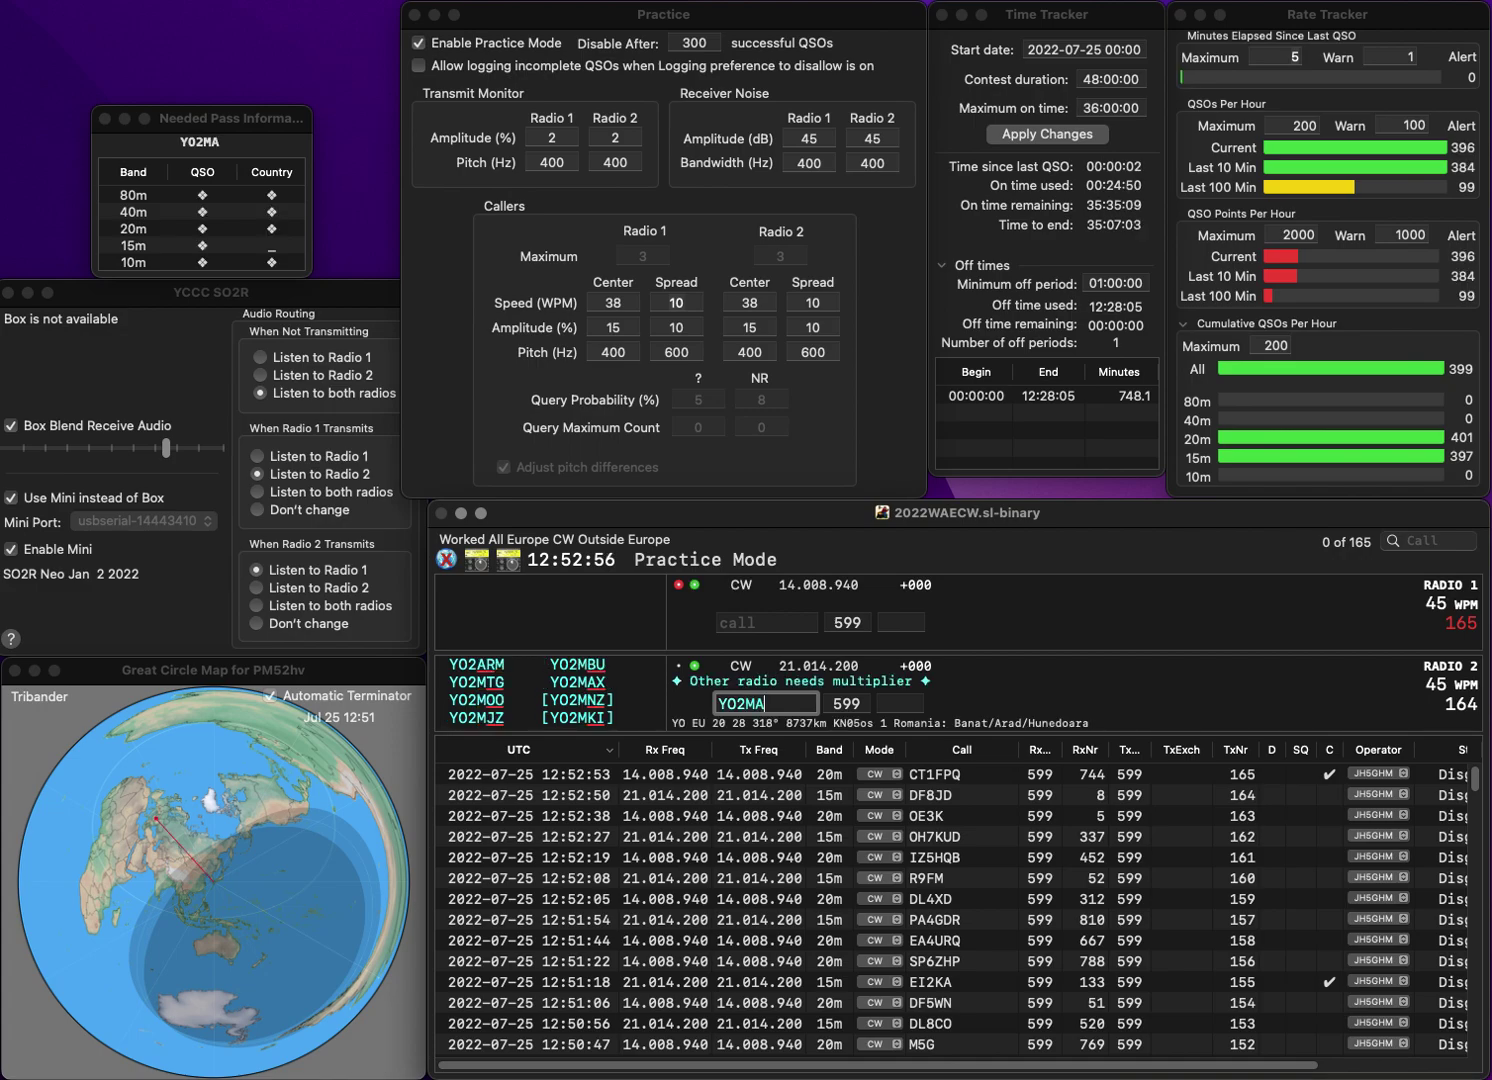
{"action": "key", "text": "Return"}
{"action": "type", "text": "HV1FJL"}
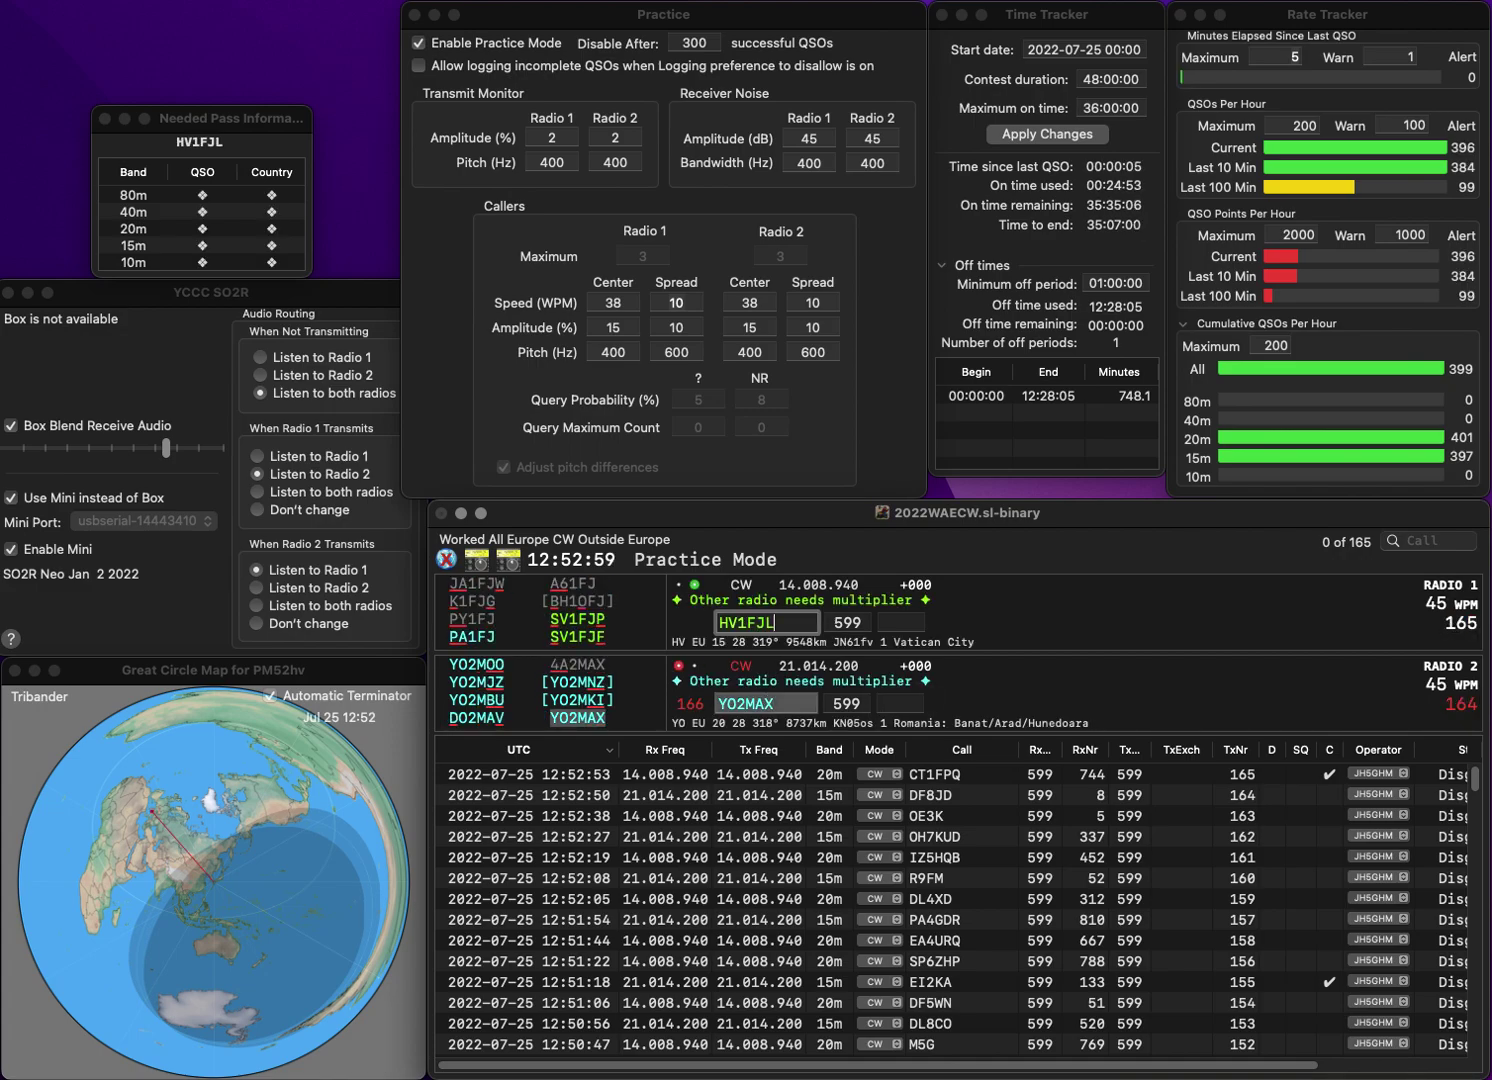
{"action": "key", "text": "Home"}
{"action": "key", "text": "Delete"}
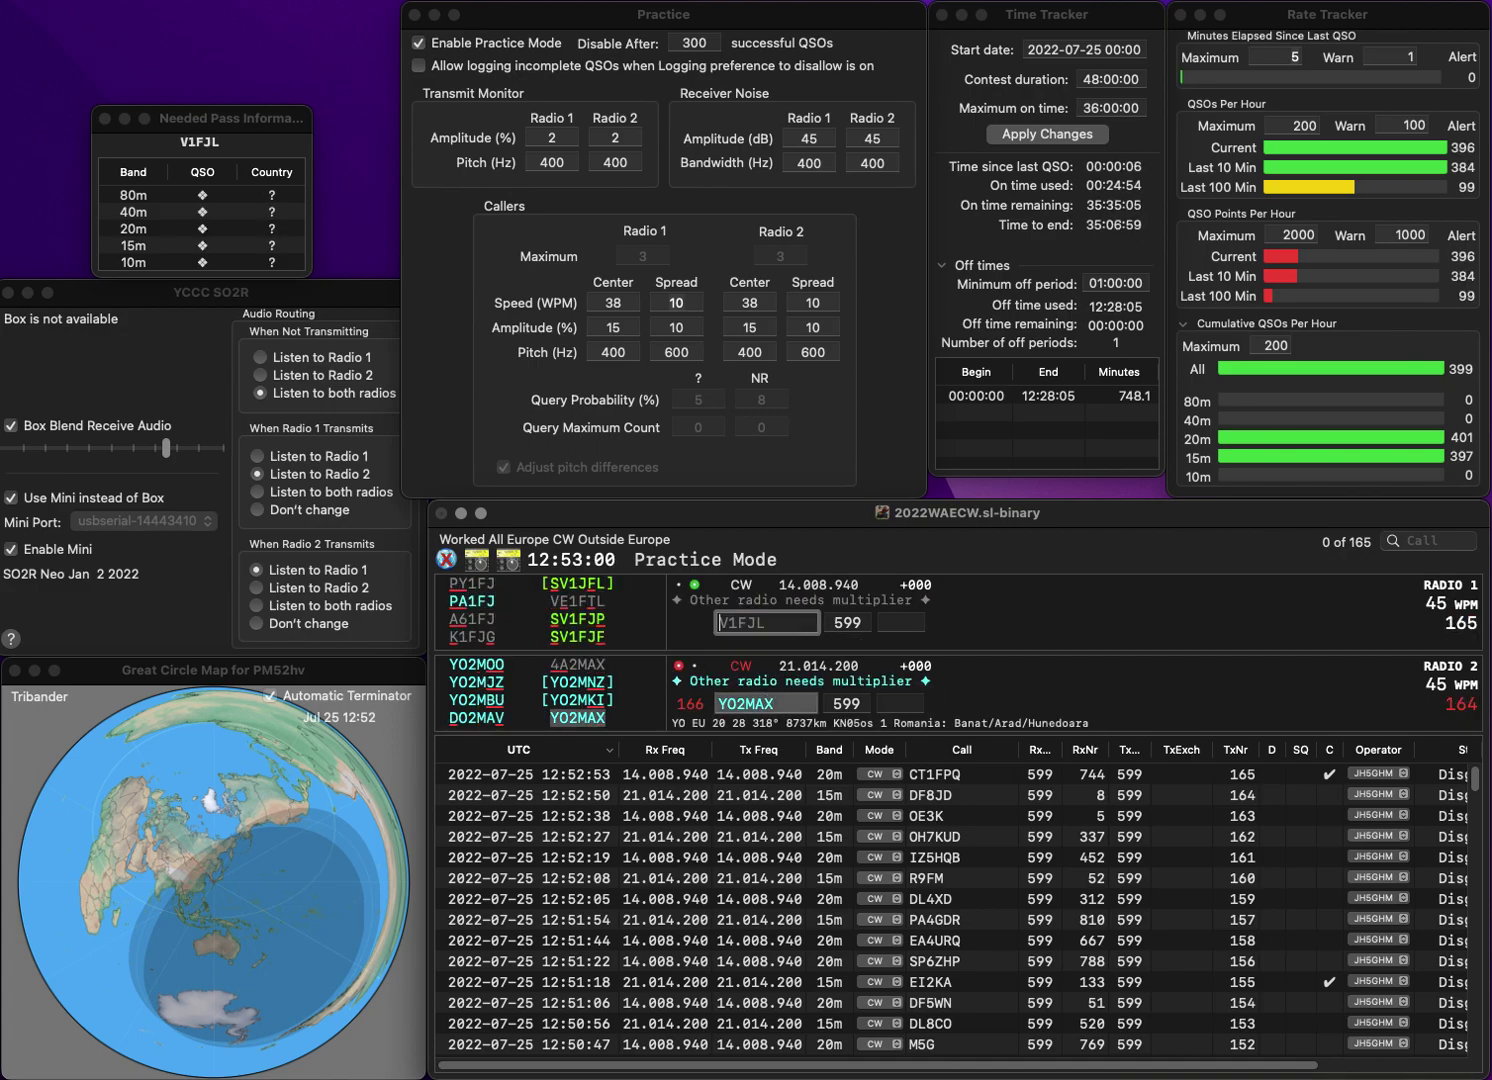
{"action": "type", "text": "S"}
{"action": "key", "text": "Return"}
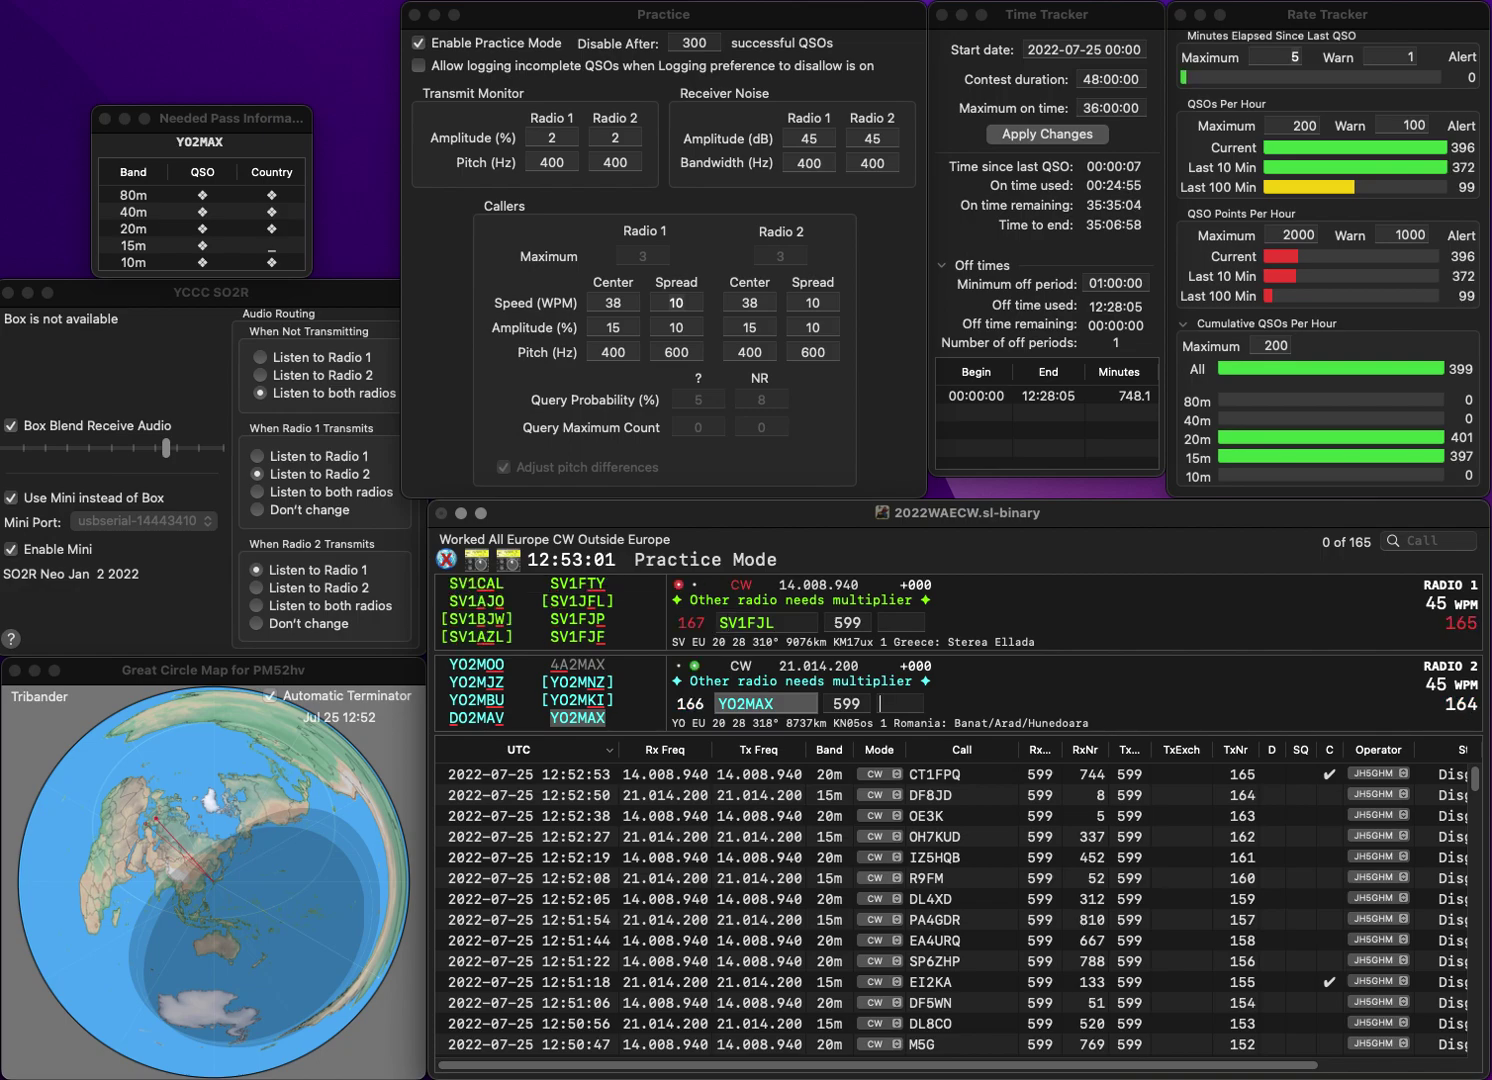
{"action": "type", "text": "405"}
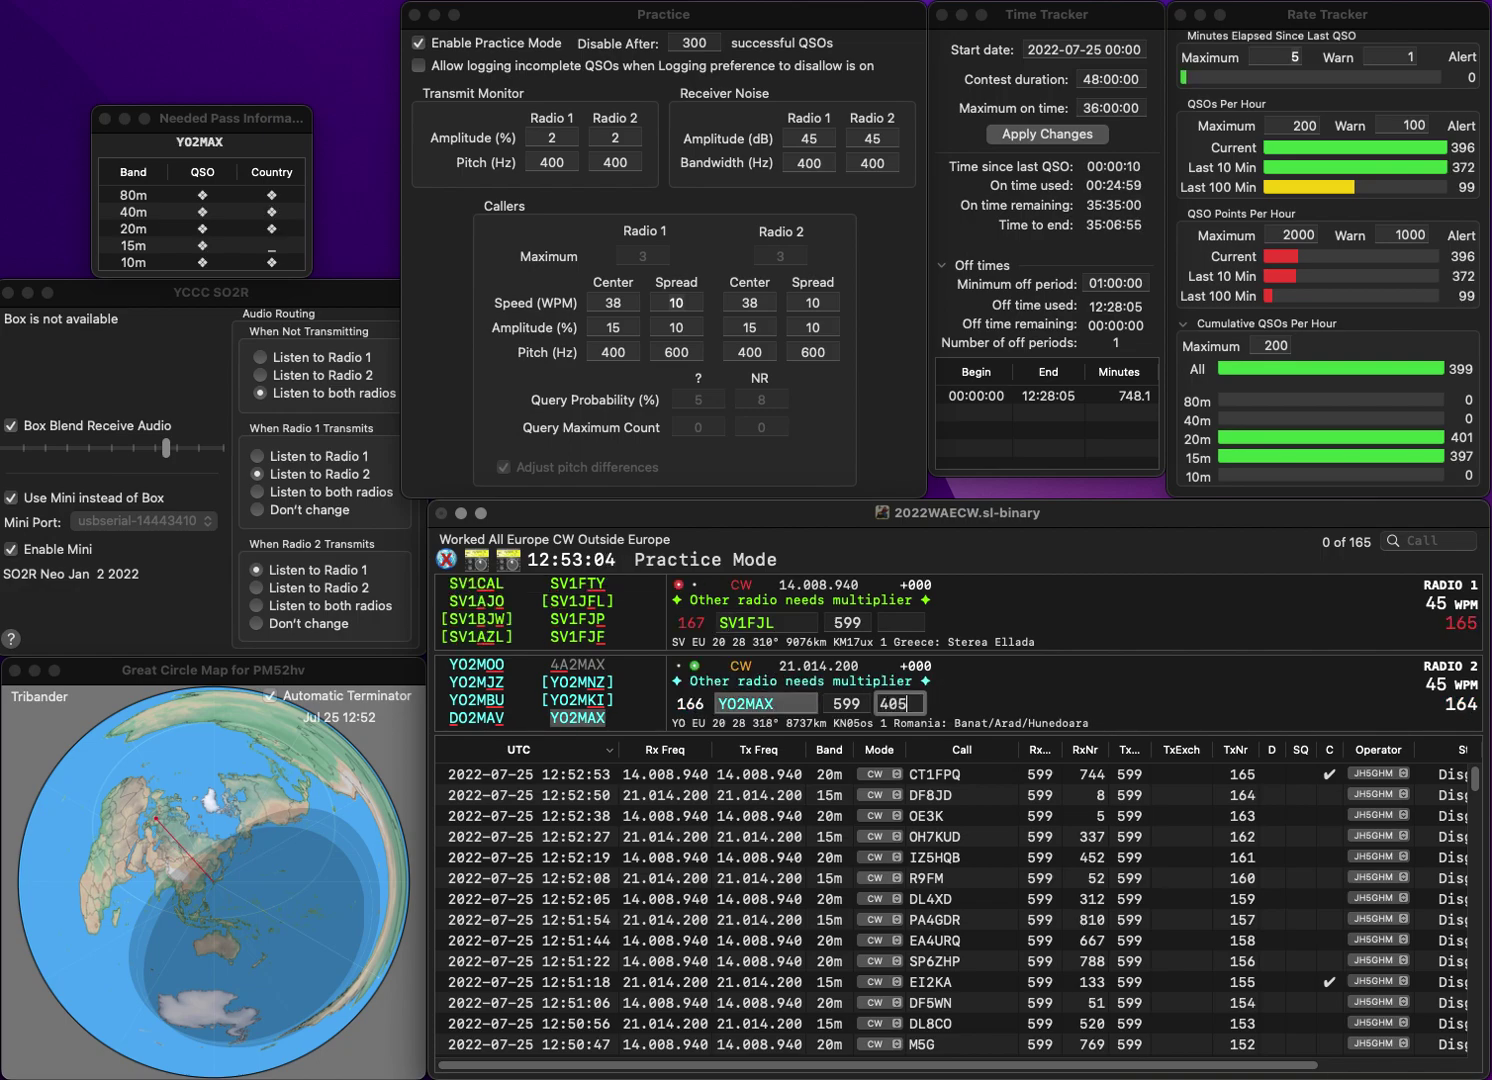
{"action": "key", "text": "Up"}
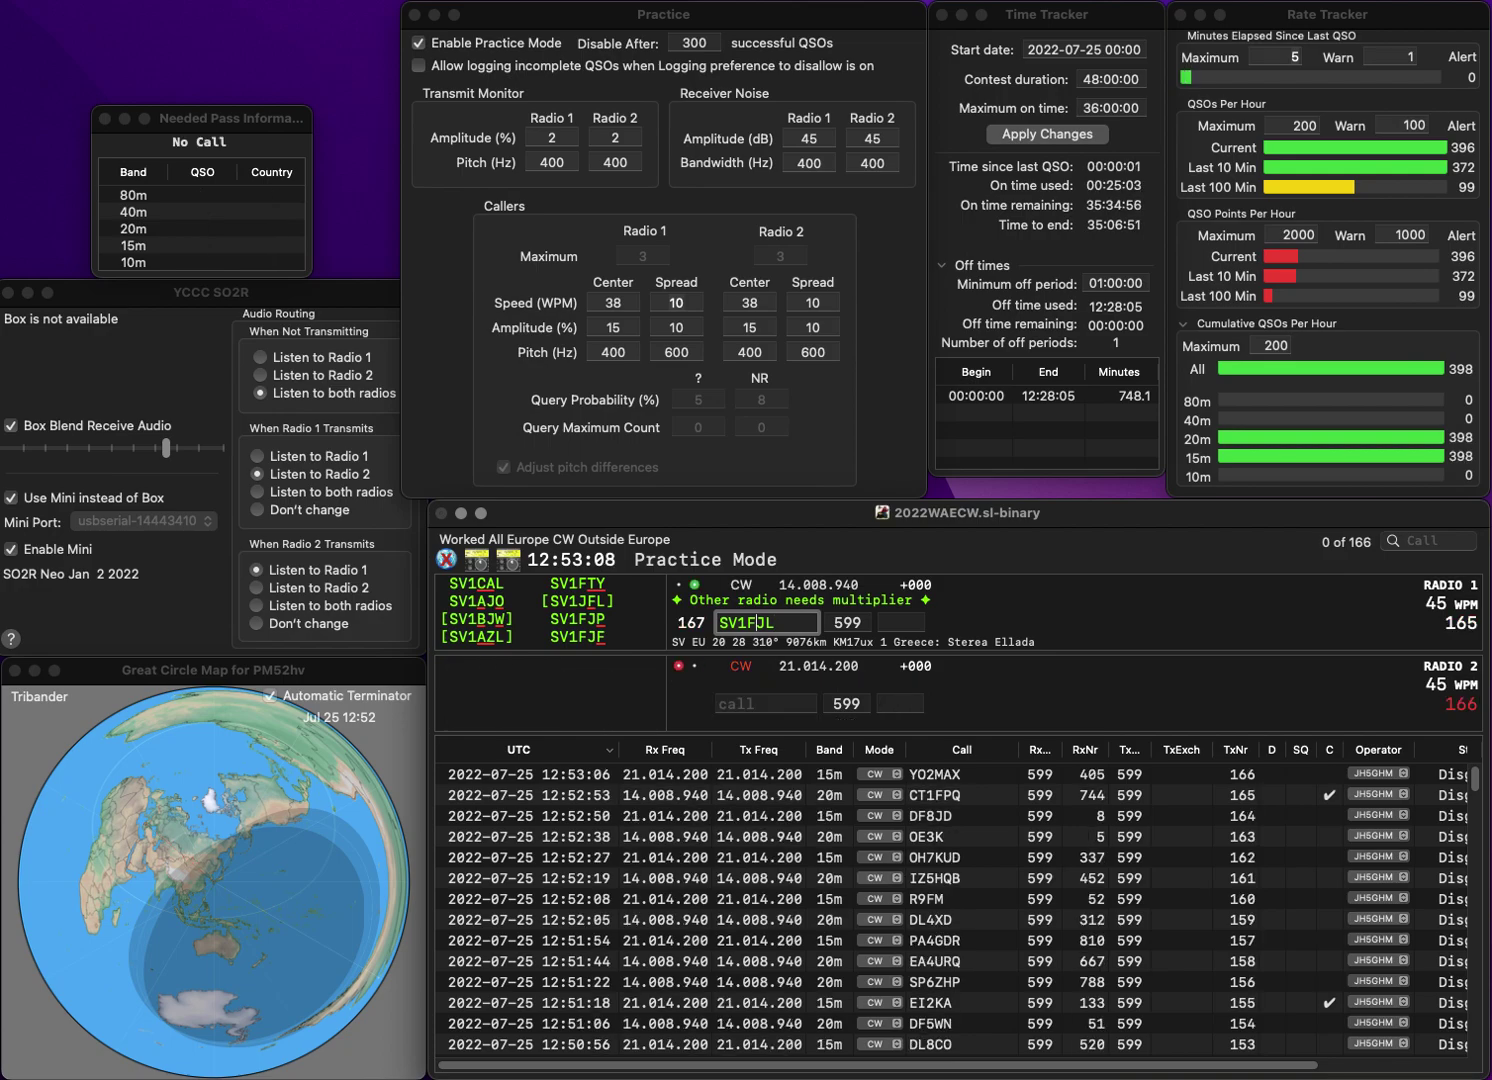
{"action": "key", "text": "BackSpace"}
{"action": "key", "text": "BackSpace"}
{"action": "key", "text": "BackSpace"}
{"action": "type", "text": "JFL"}
{"action": "key", "text": "Return"}
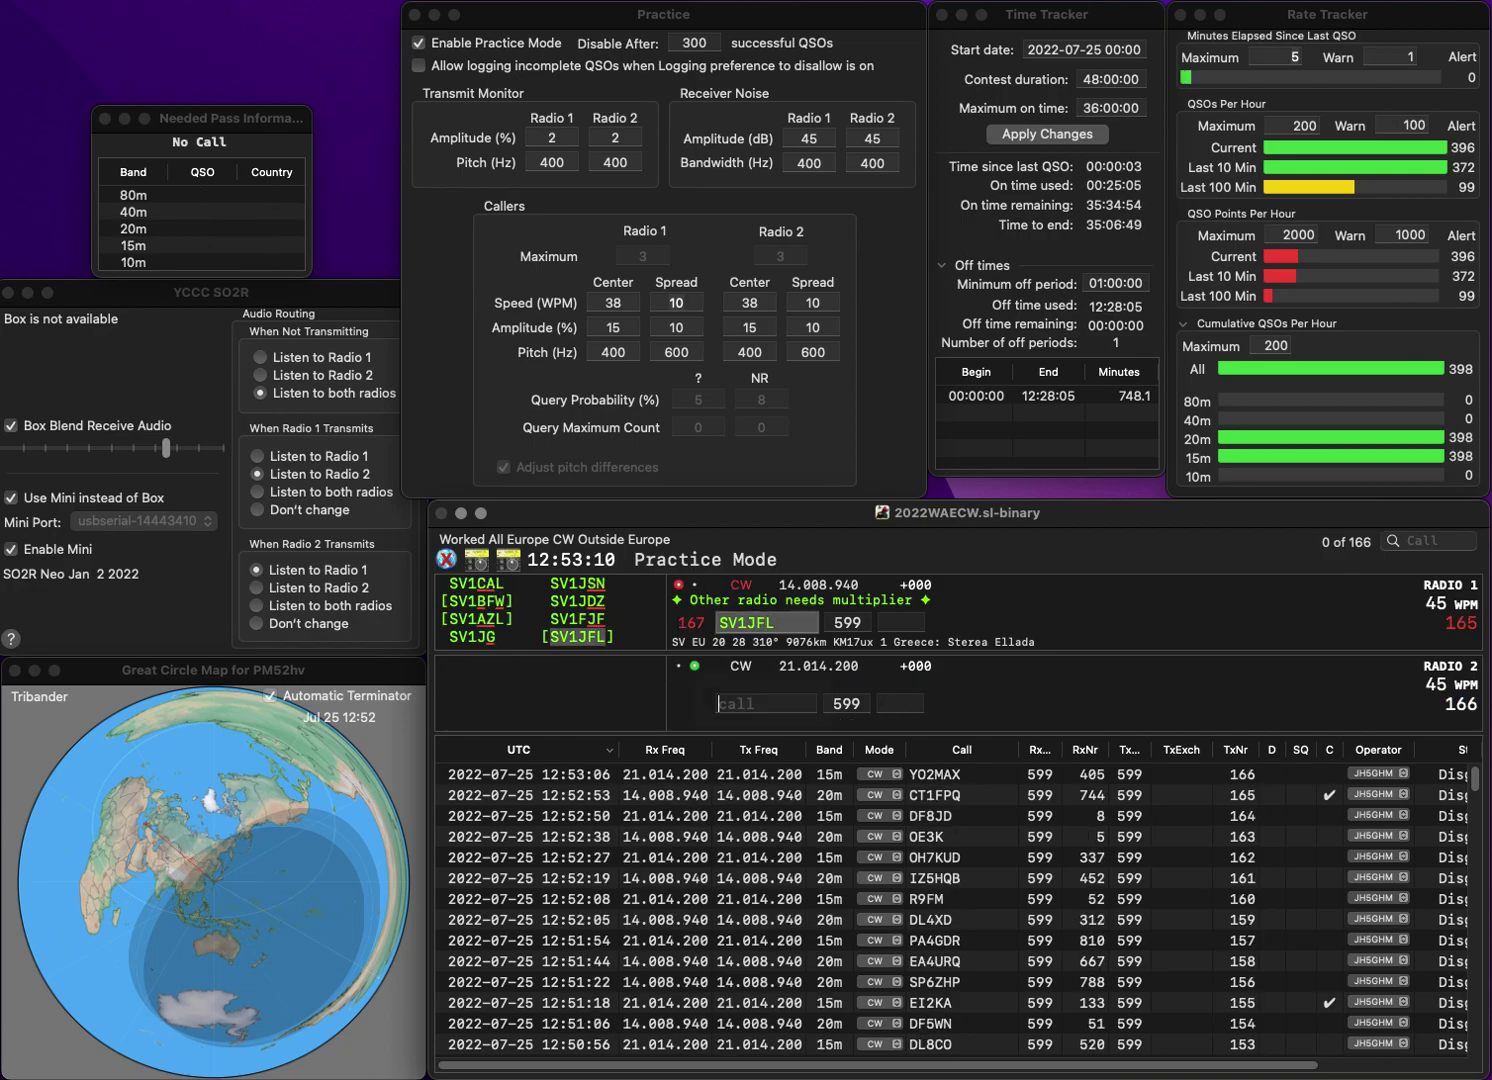
{"action": "type", "text": "M6T"}
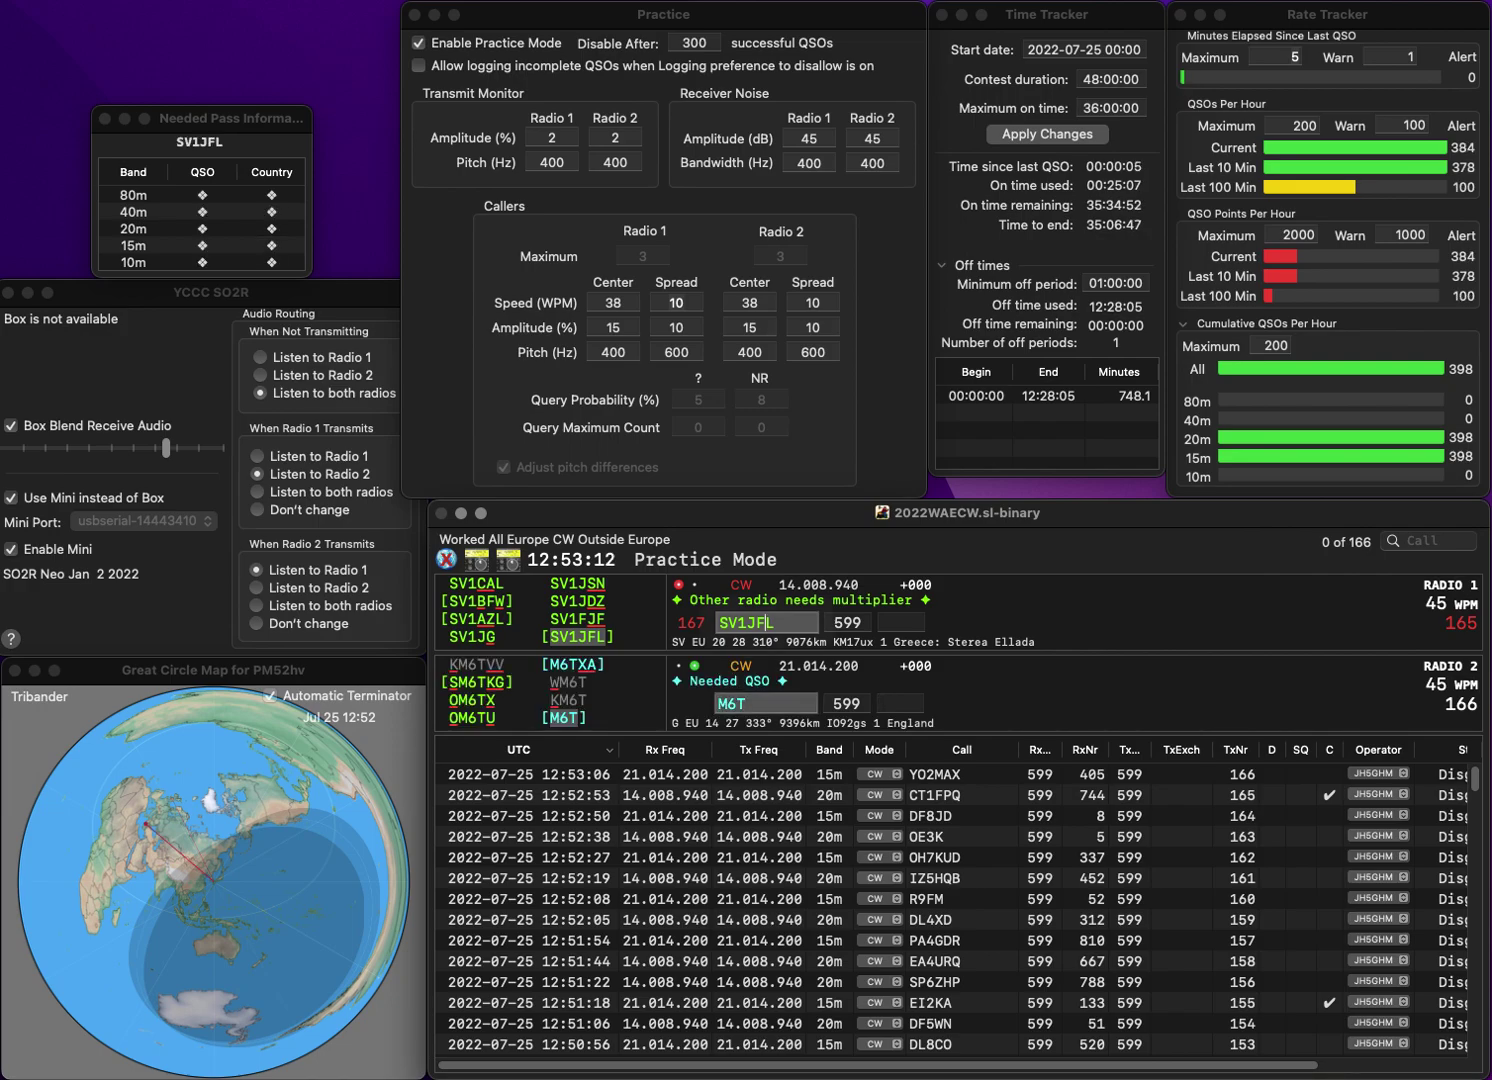
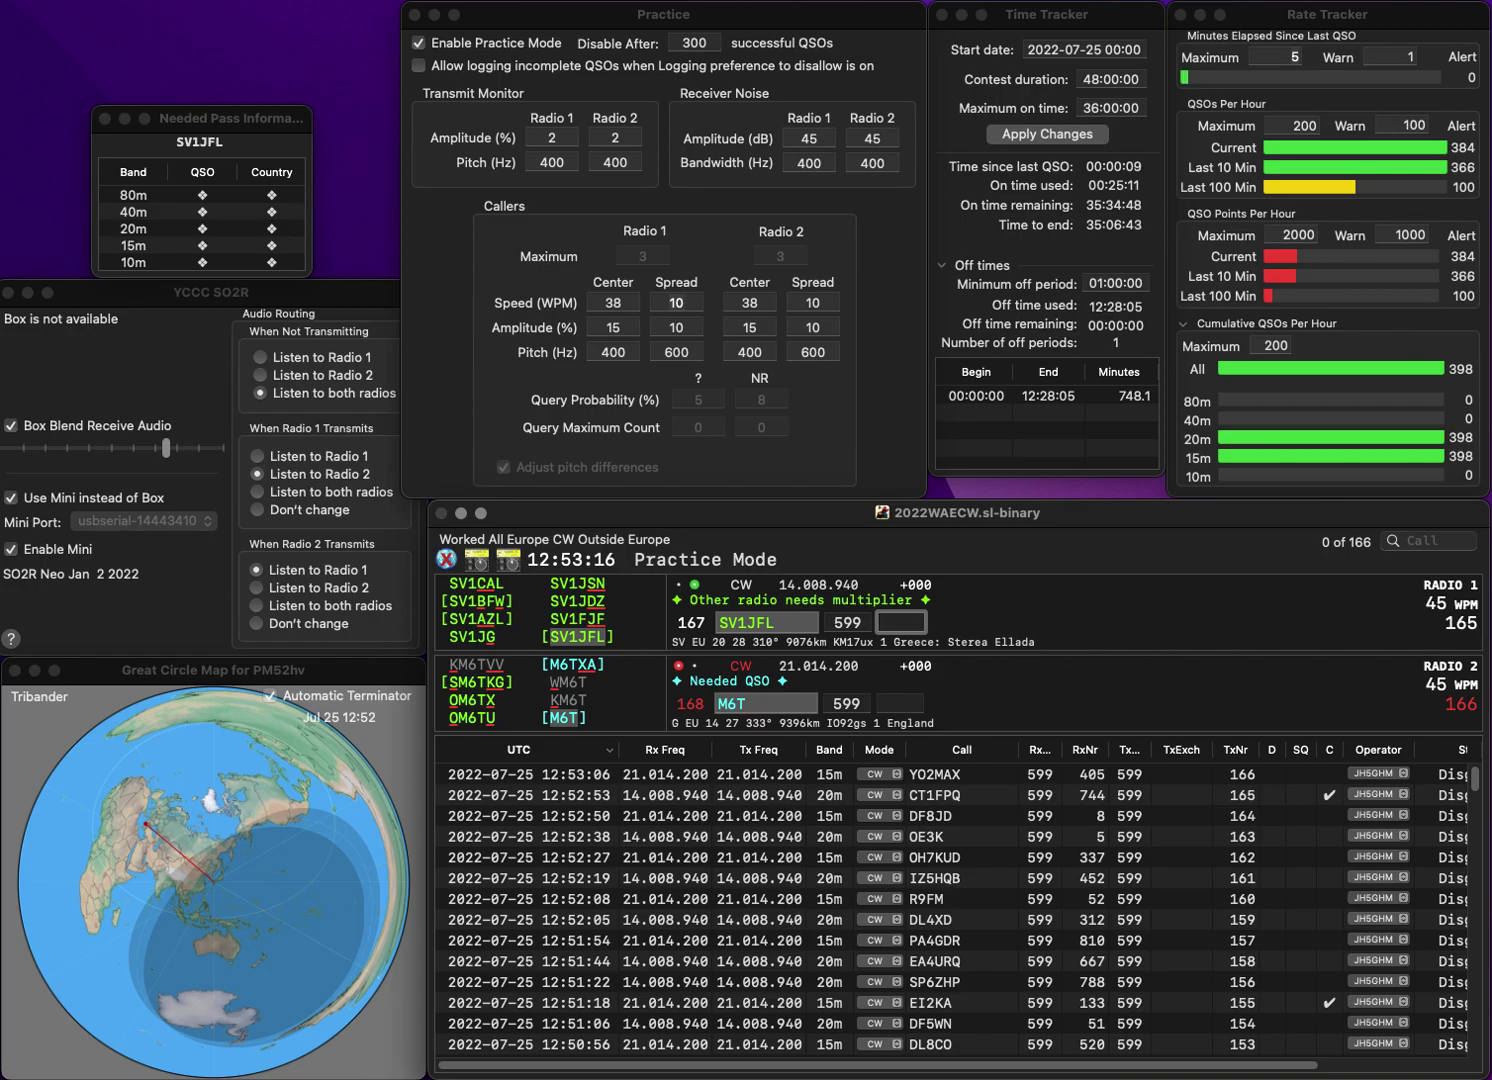
{"action": "type", "text": "1"}
{"action": "key", "text": "Return"}
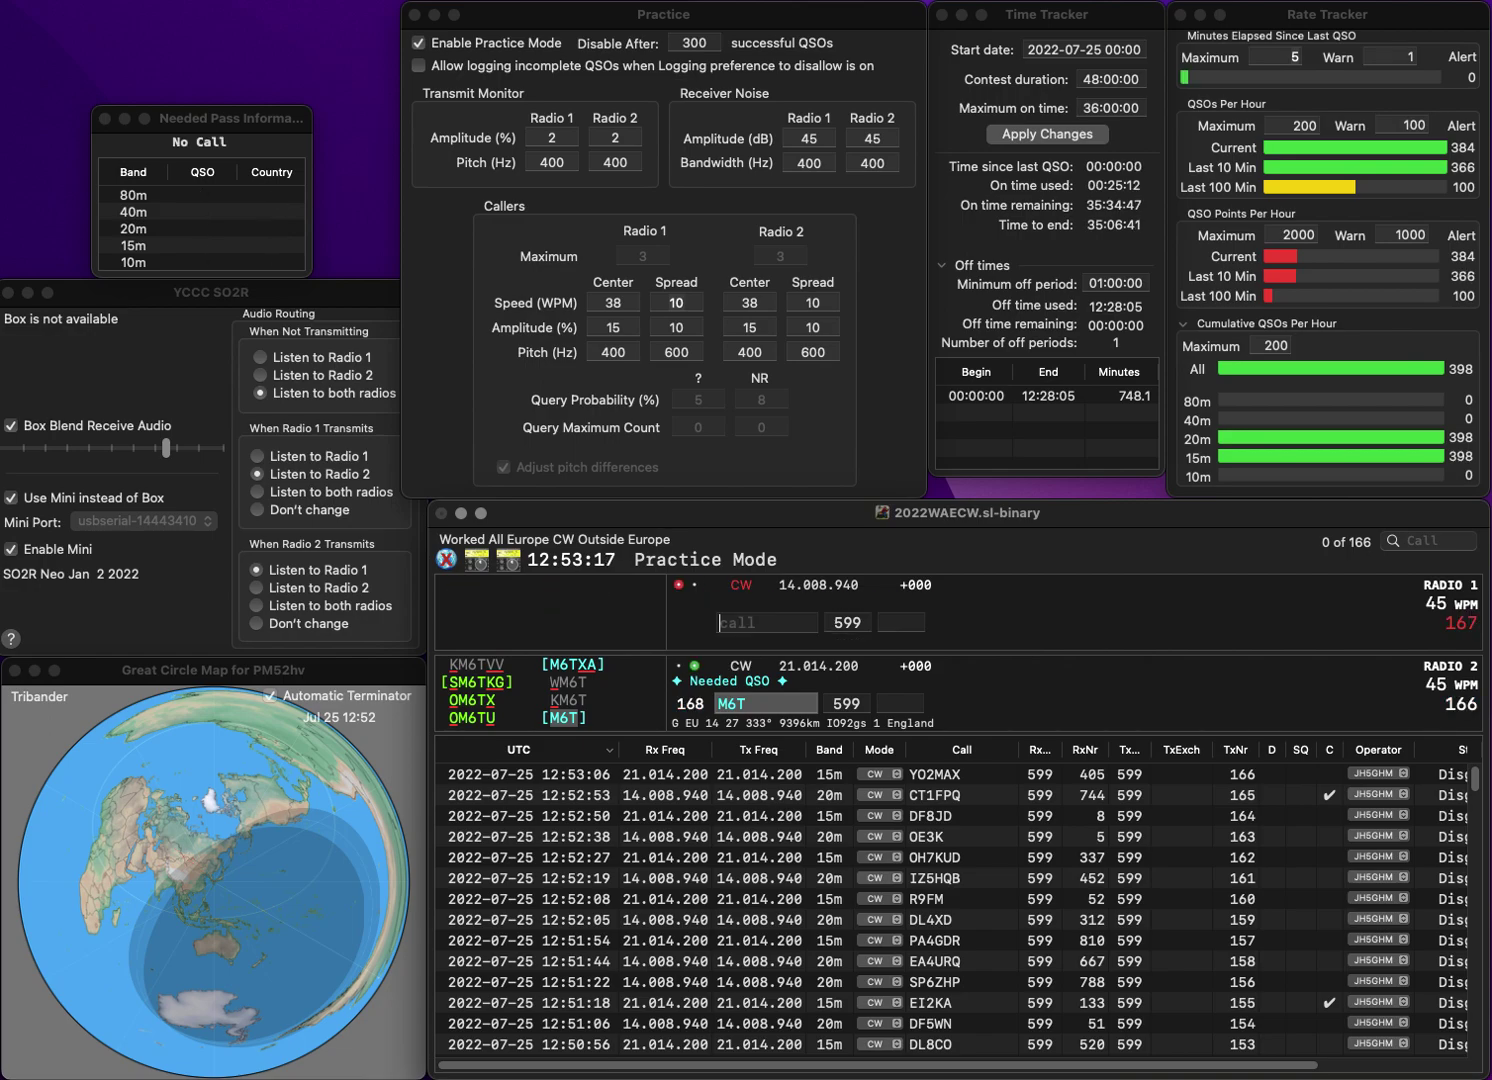
{"action": "type", "text": "404"}
{"action": "key", "text": "Return"}
{"action": "type", "text": "DL"}
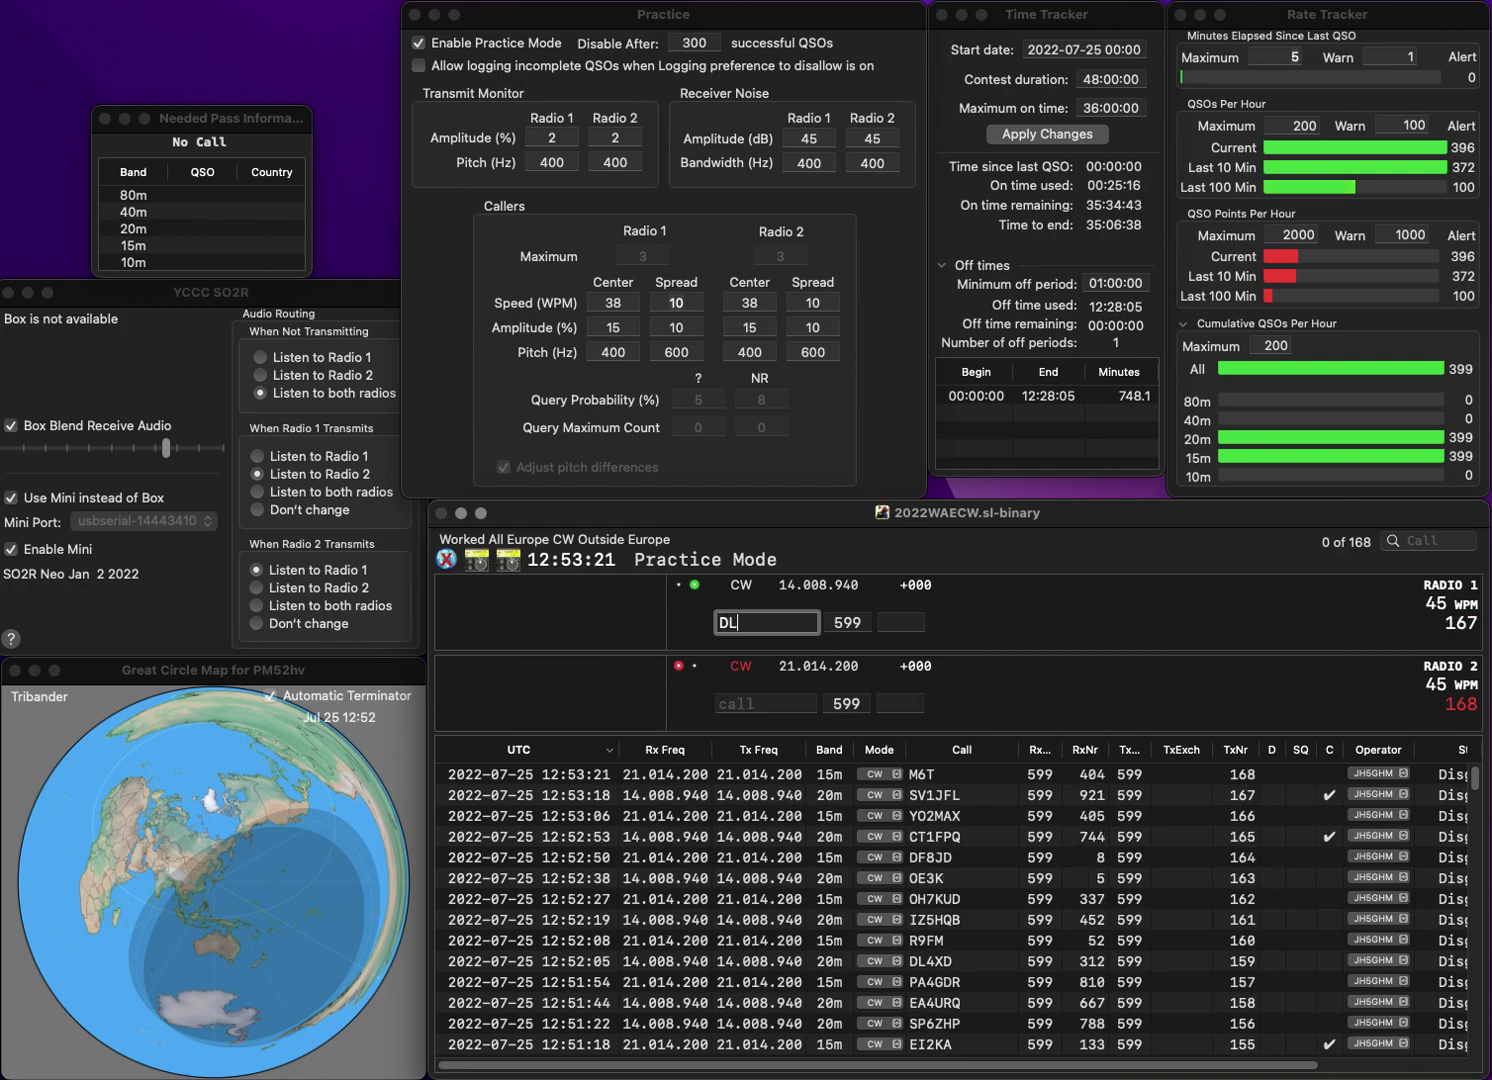
{"action": "type", "text": "1FMG"}
{"action": "key", "text": "Return"}
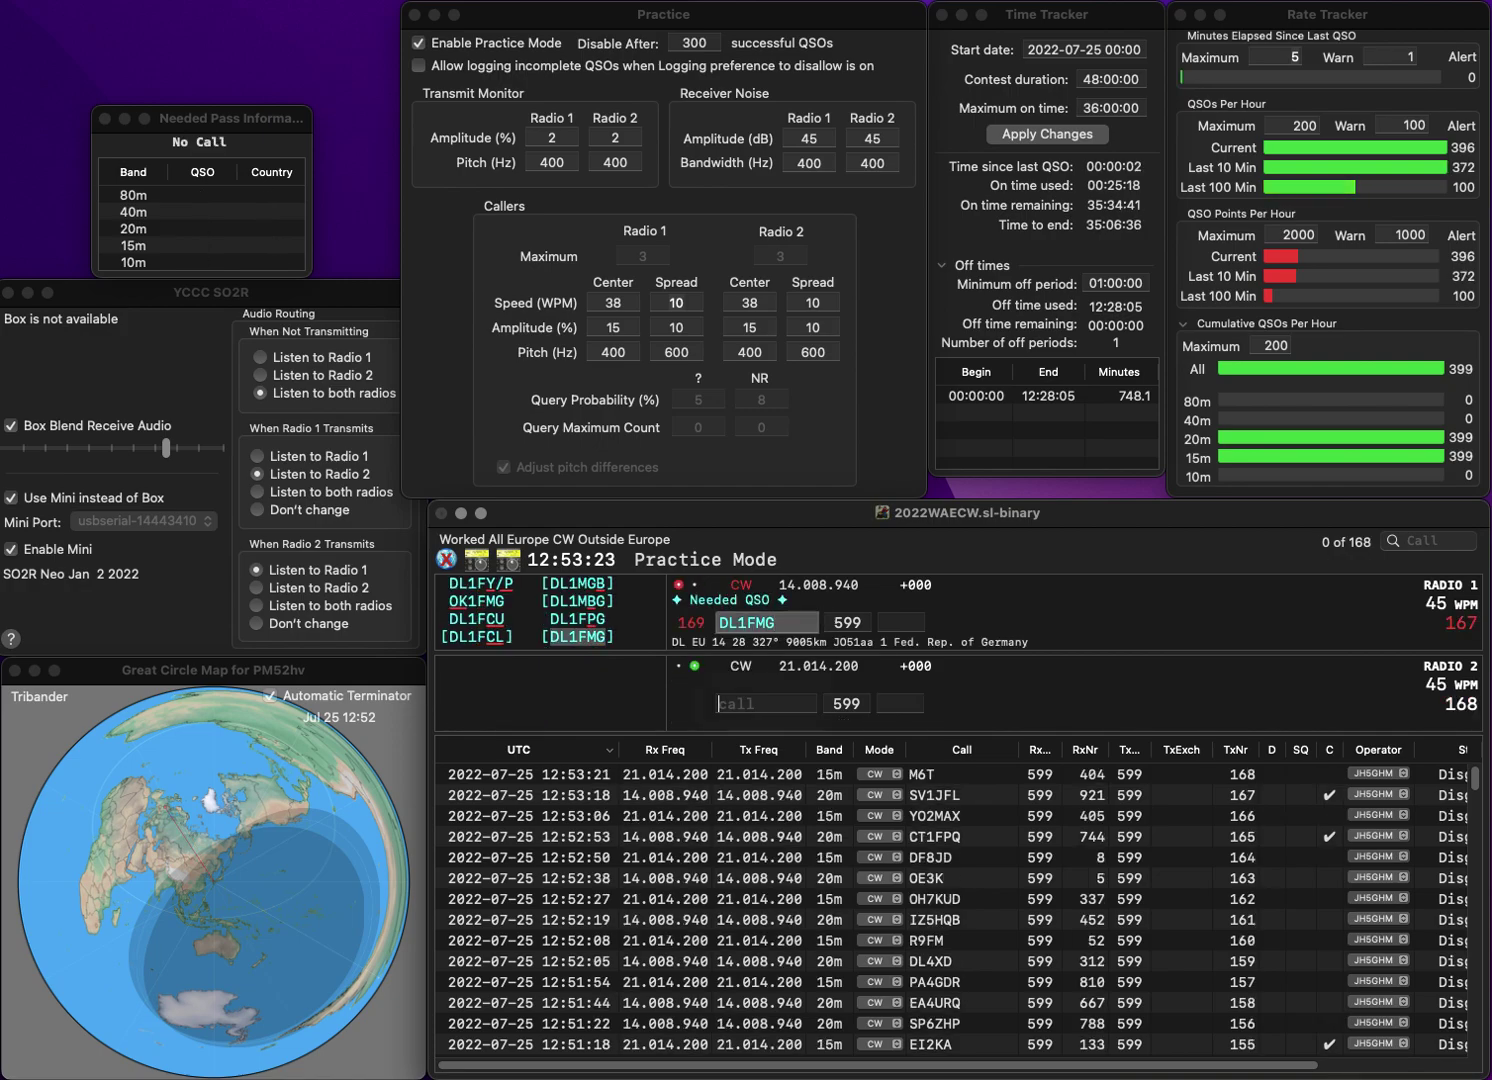
{"action": "type", "text": "5CC"}
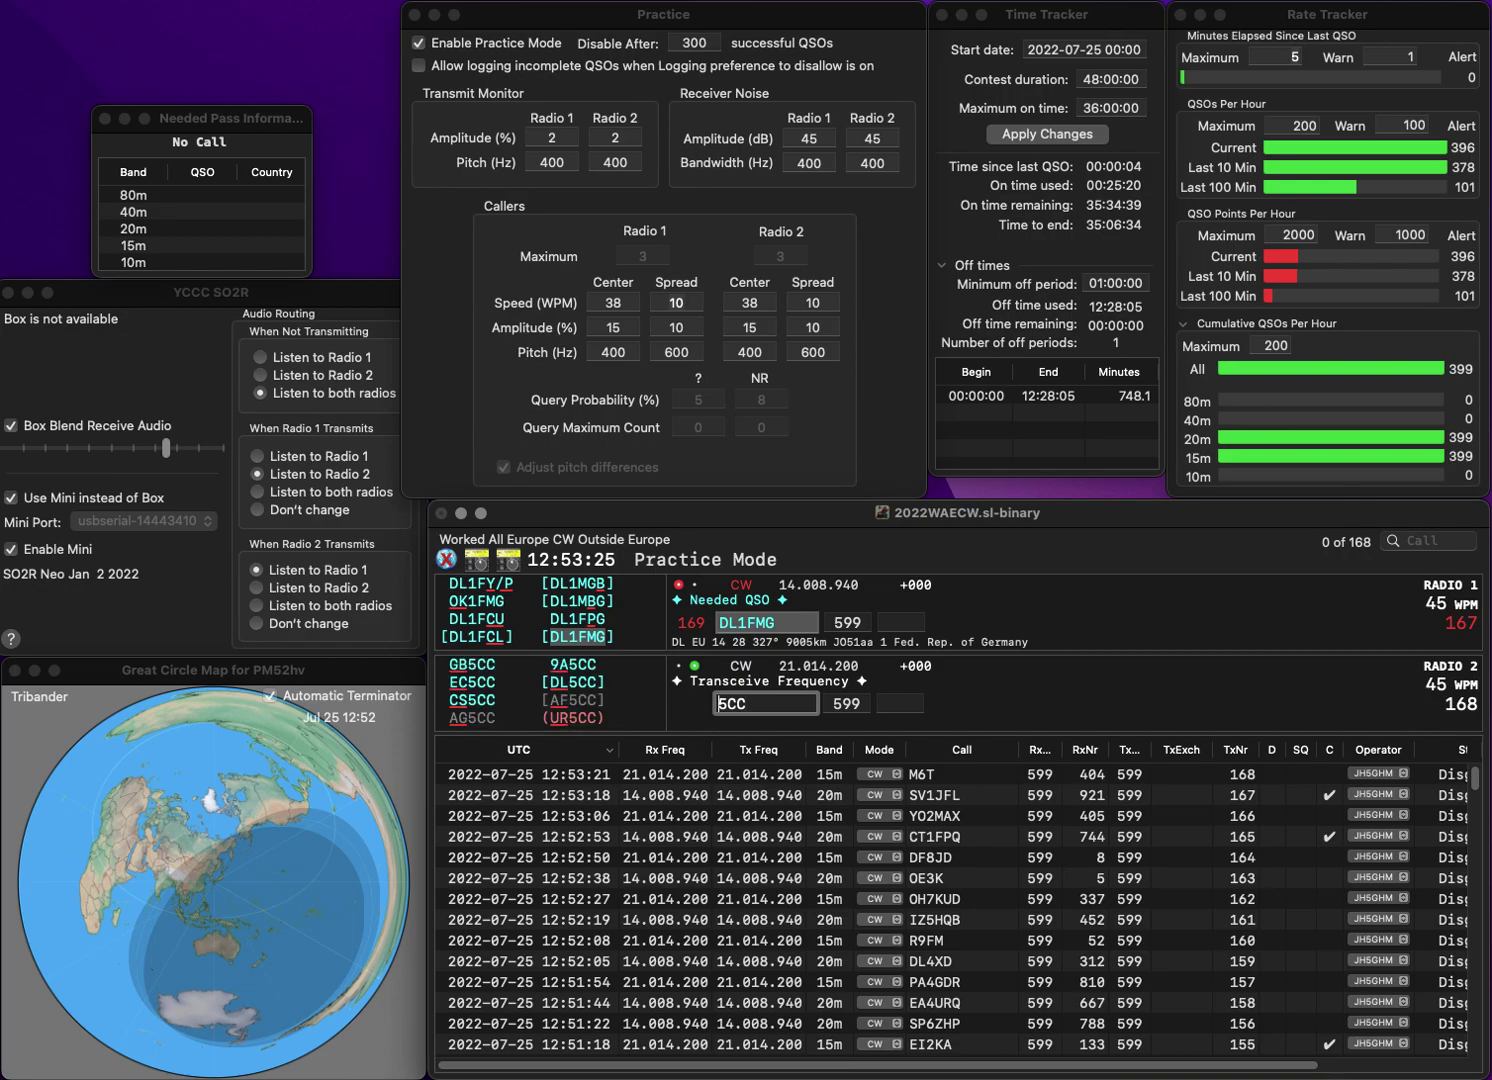
{"action": "key", "text": "super+Left"}
{"action": "type", "text": "CR"}
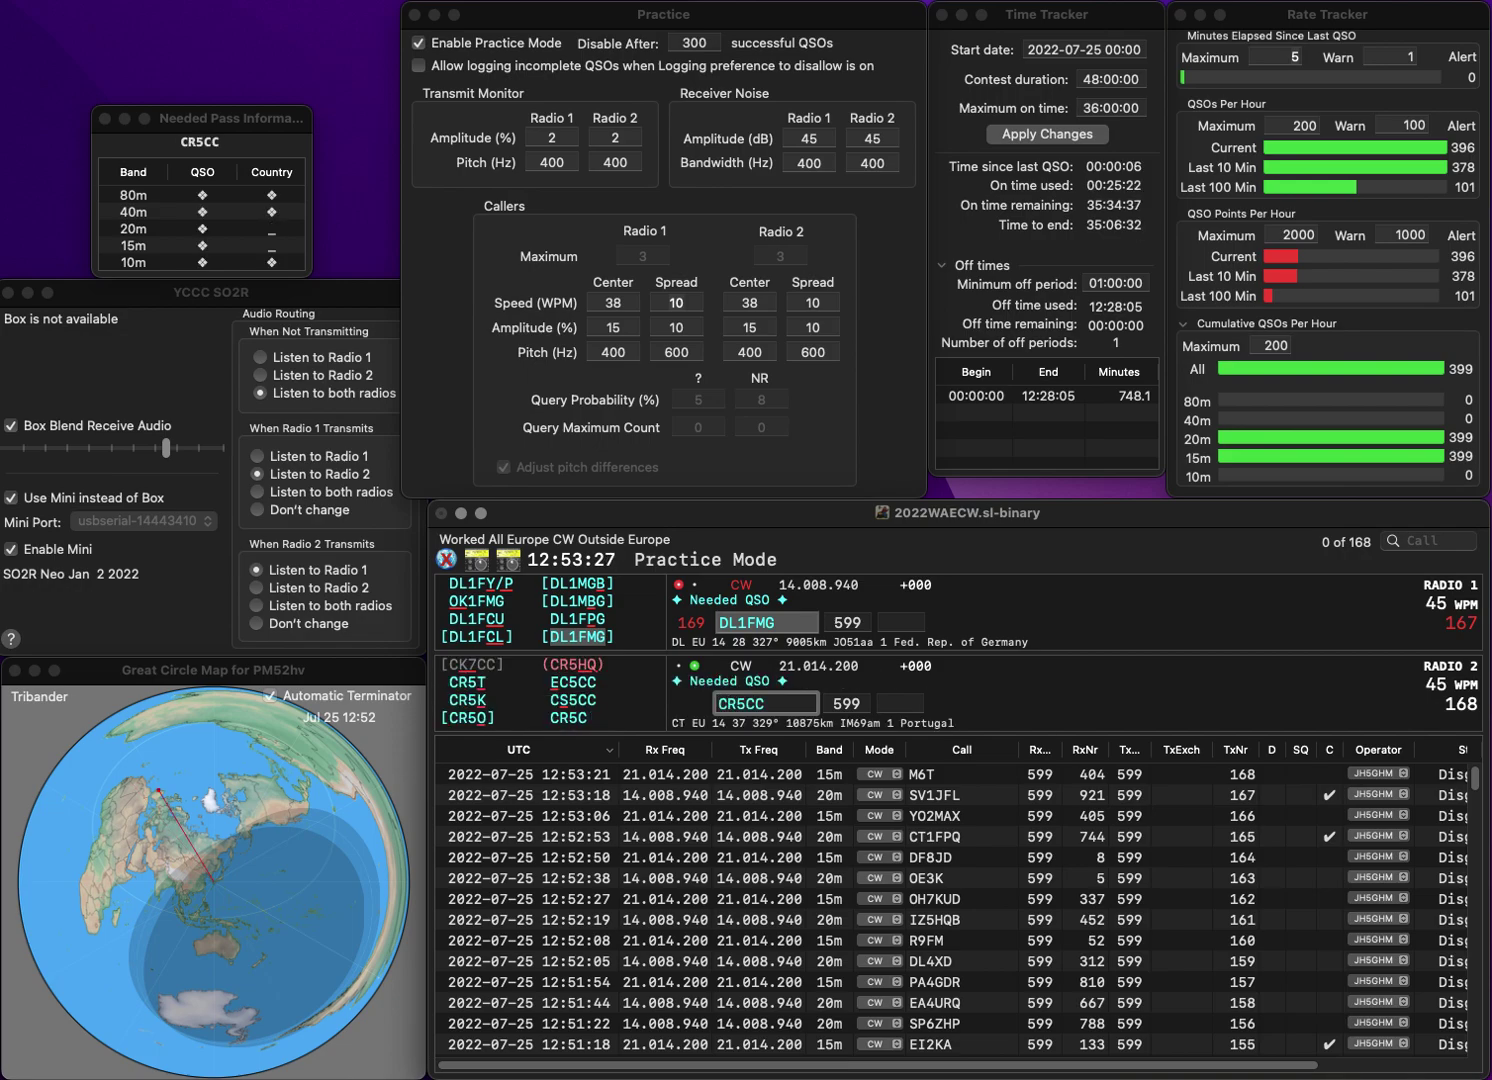
{"action": "key", "text": "Return"}
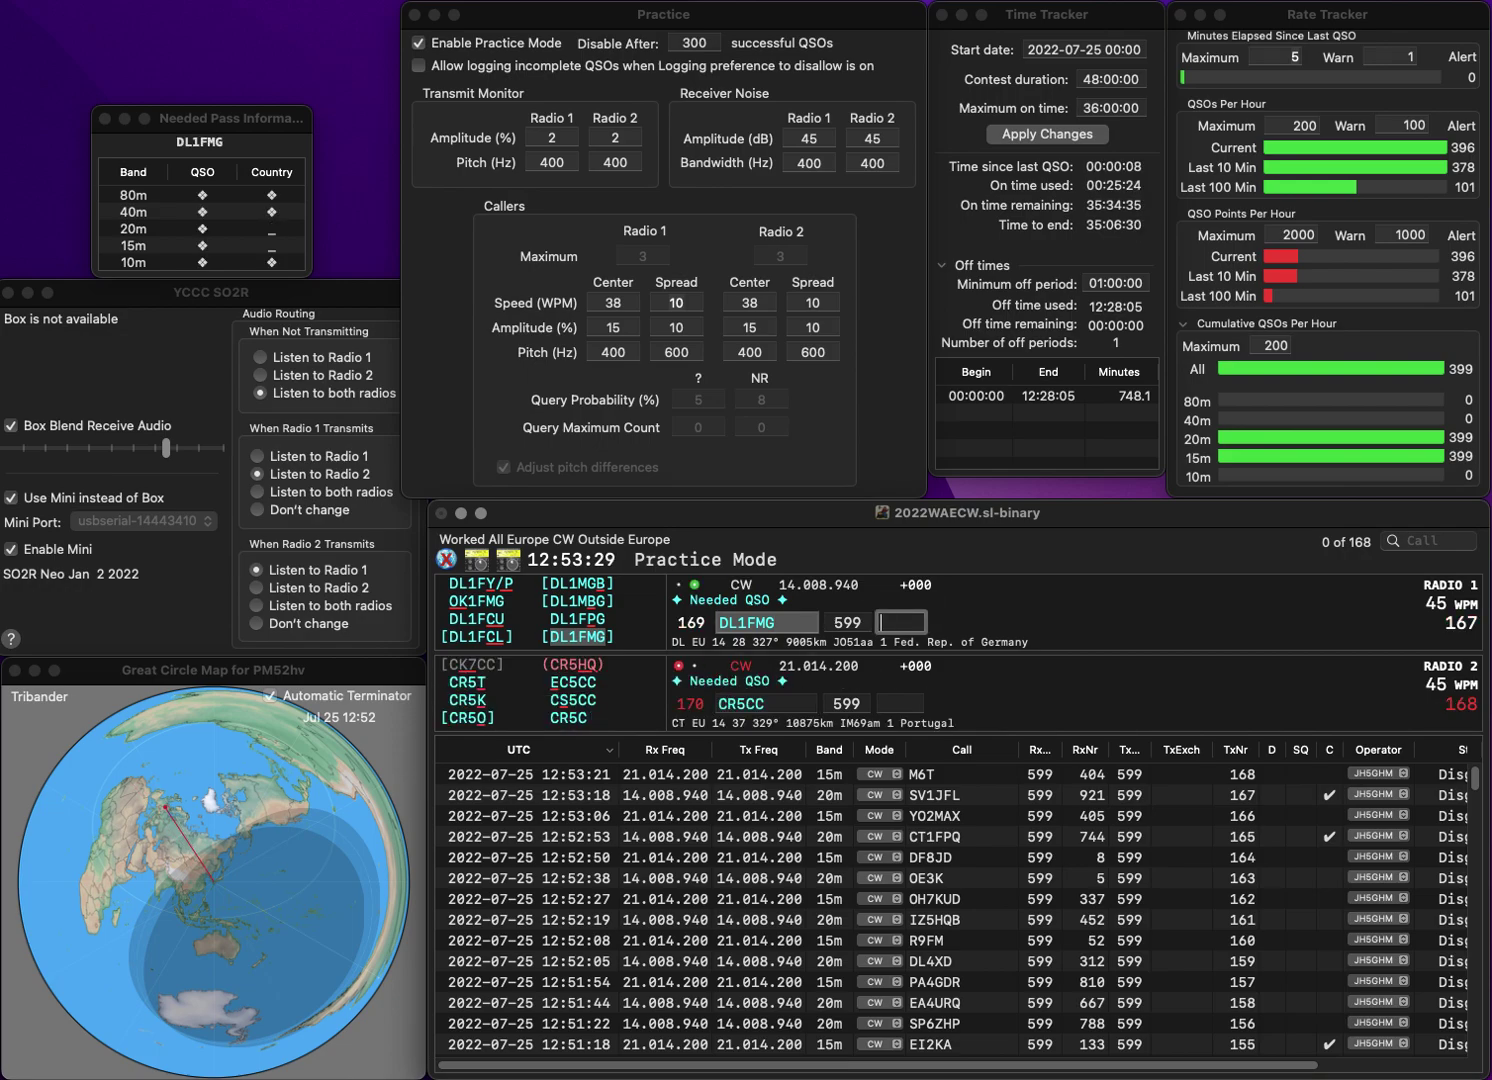
{"action": "key", "text": "Return"}
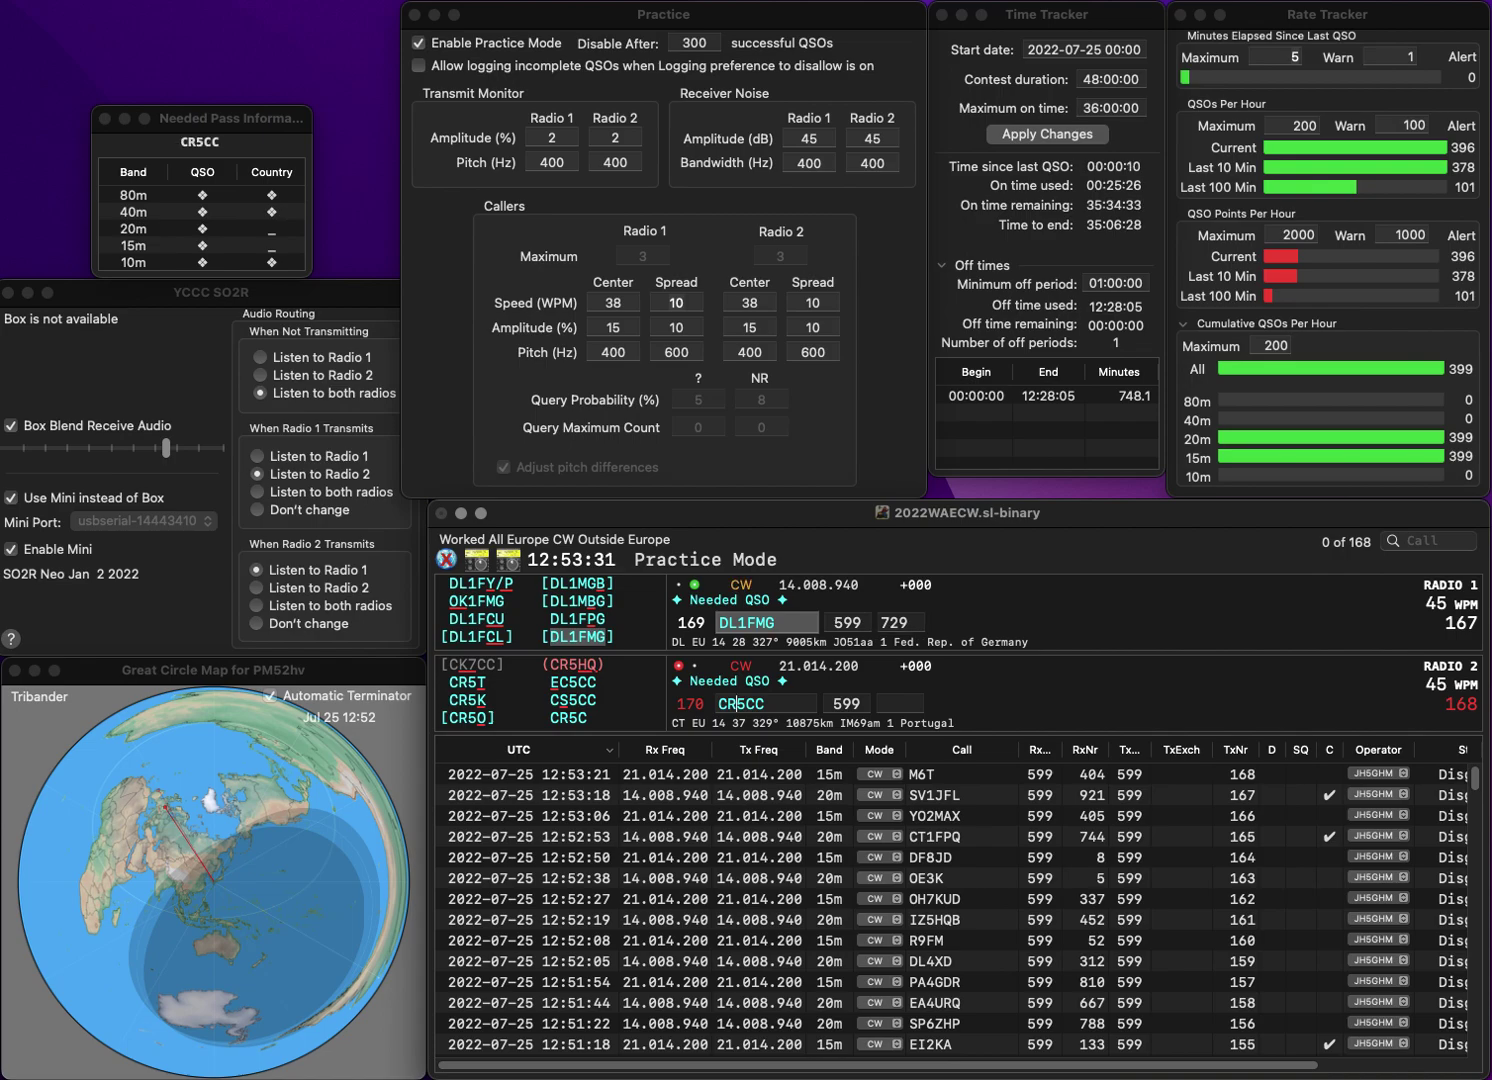
{"action": "key", "text": "Left"}
{"action": "key", "text": "Left"}
{"action": "key", "text": "BackSpace"}
{"action": "key", "text": "BackSpace"}
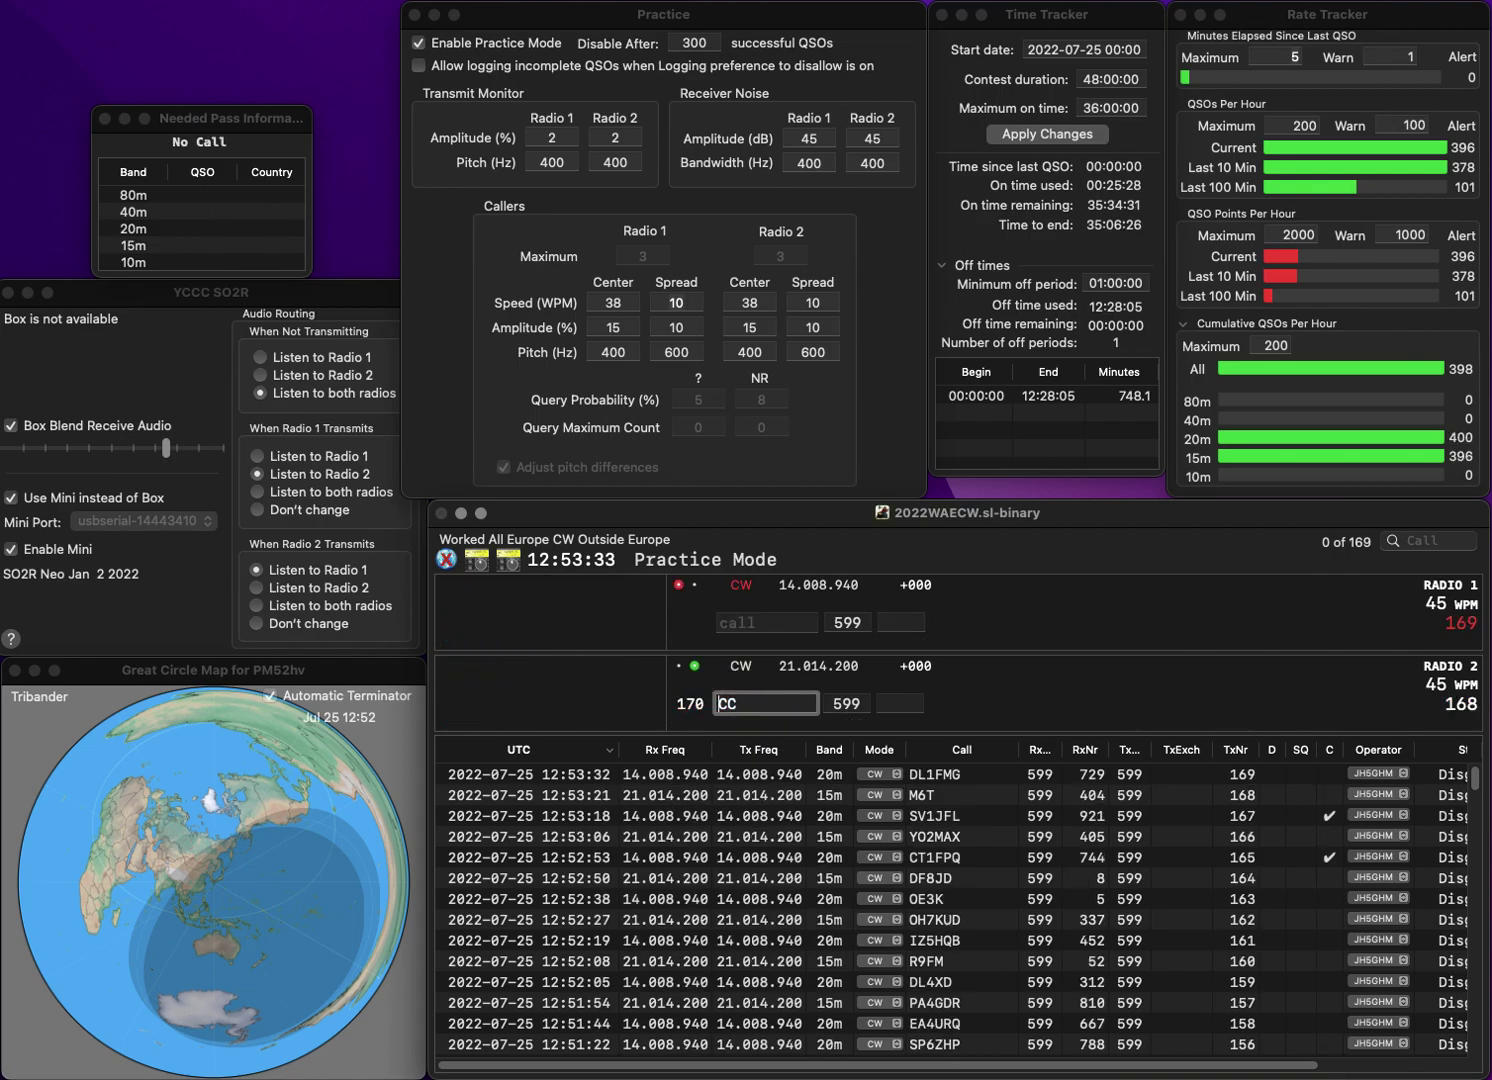
{"action": "type", "text": "S5"}
{"action": "key", "text": "Return"}
{"action": "type", "text": "DG3RAP"}
{"action": "key", "text": "Return"}
{"action": "key", "text": "space"}
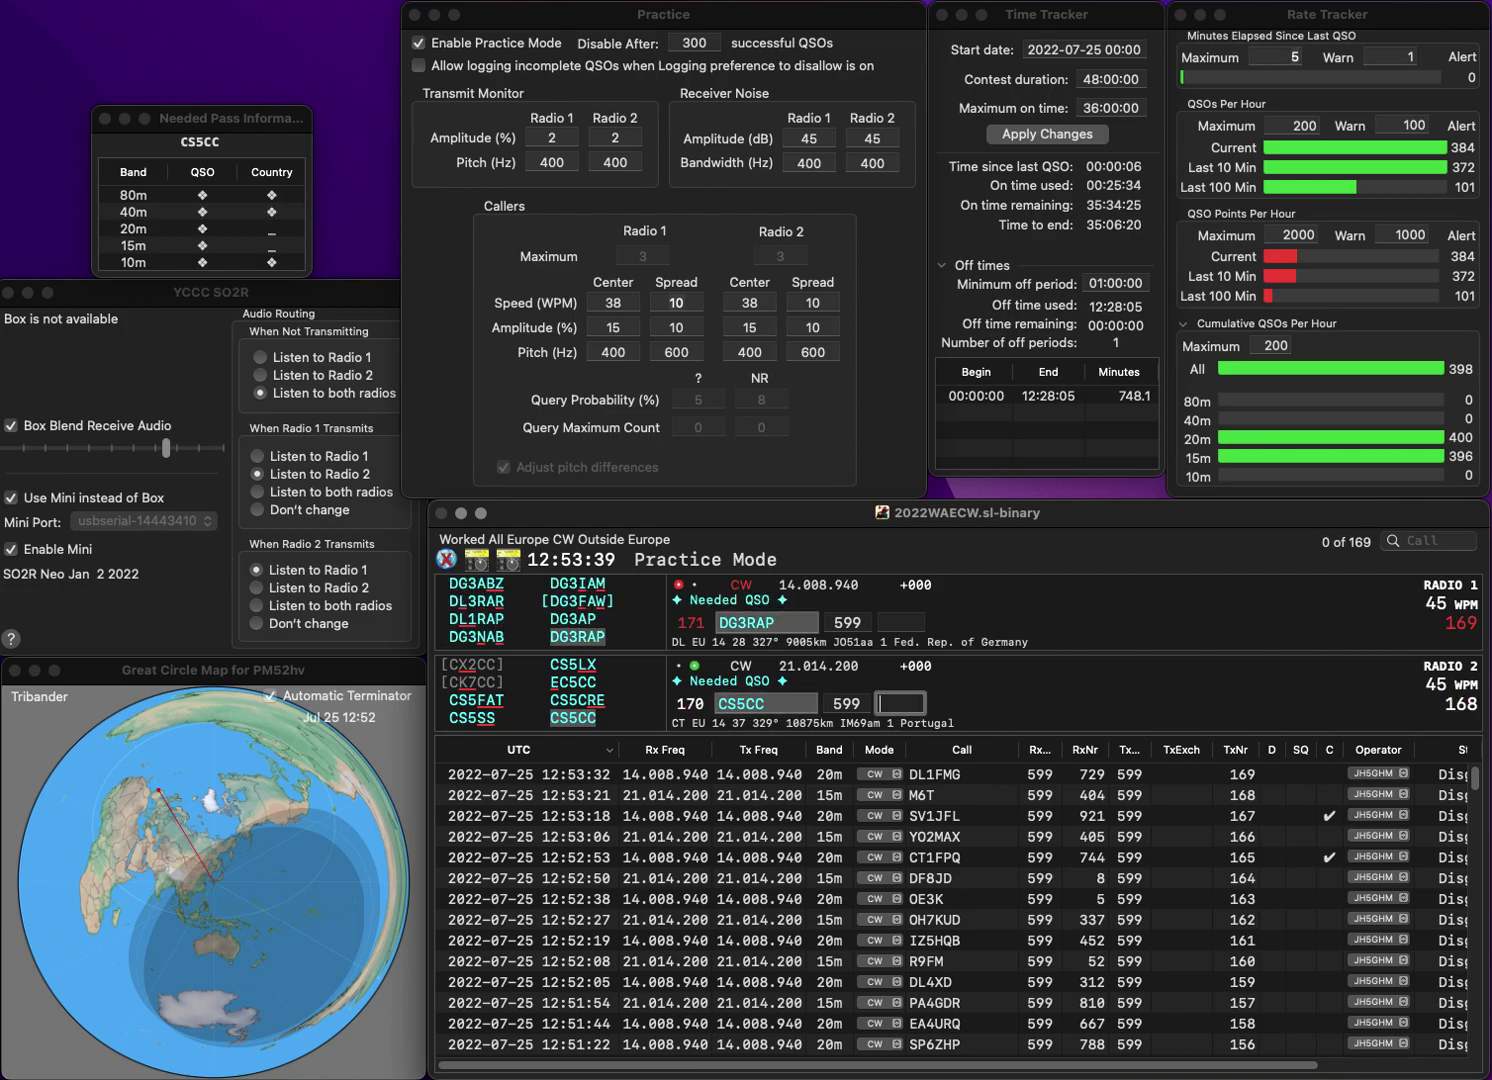
{"action": "type", "text": "253"}
{"action": "key", "text": "Return"}
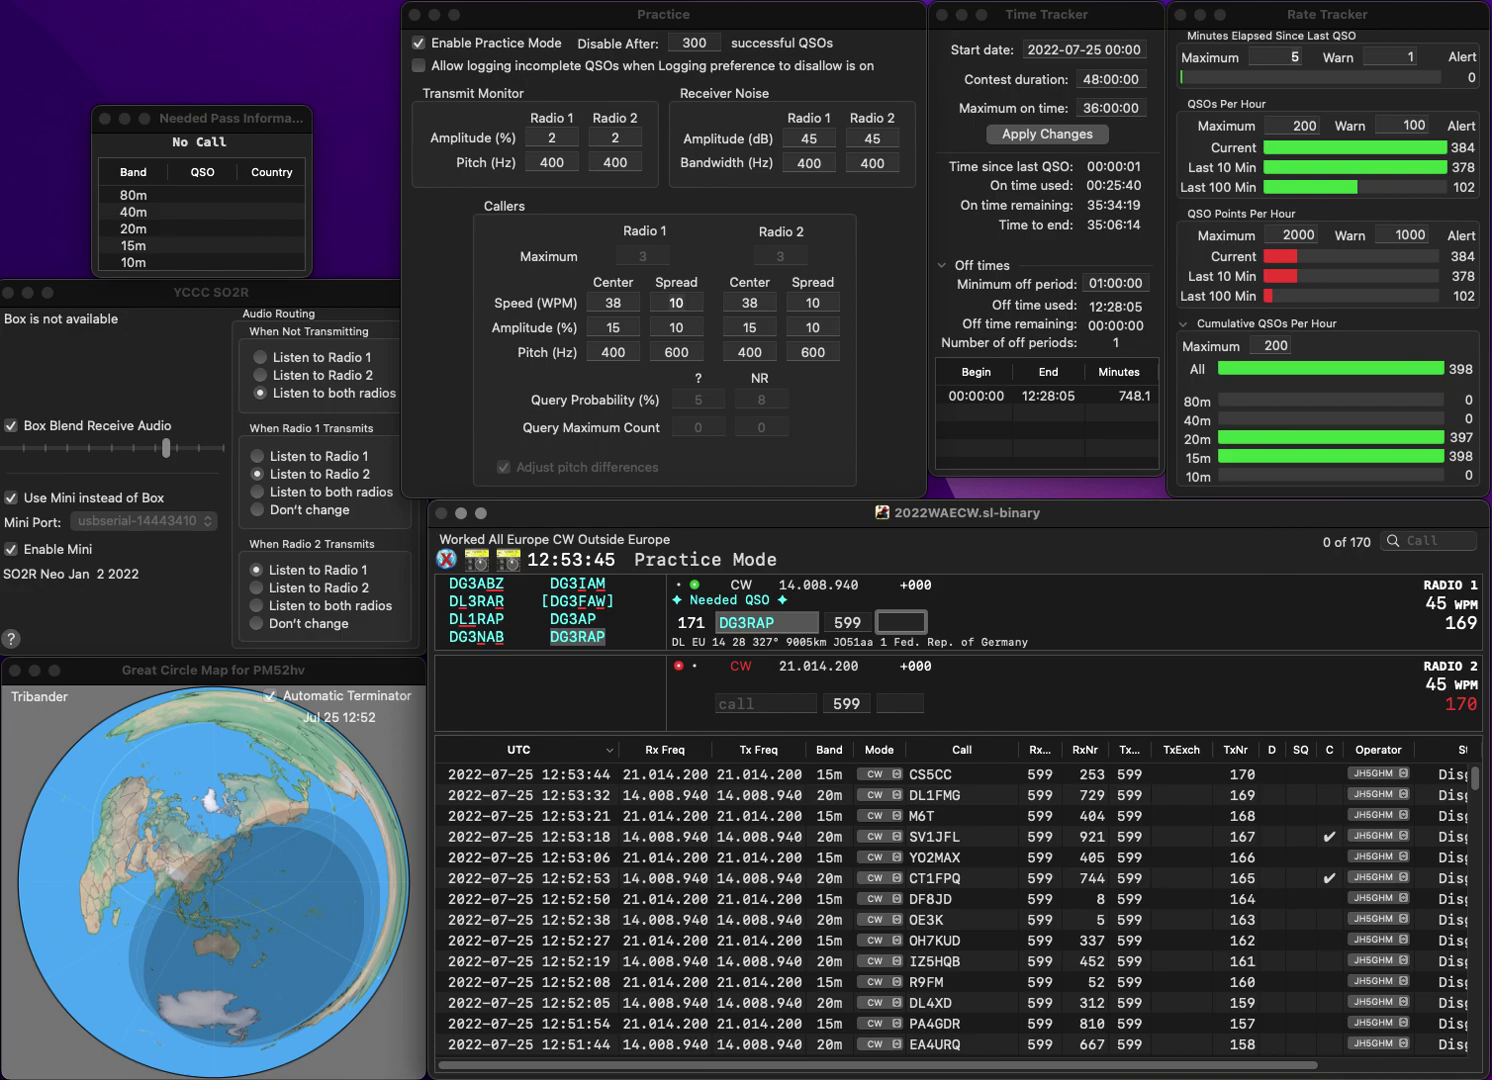
{"action": "type", "text": "8"}
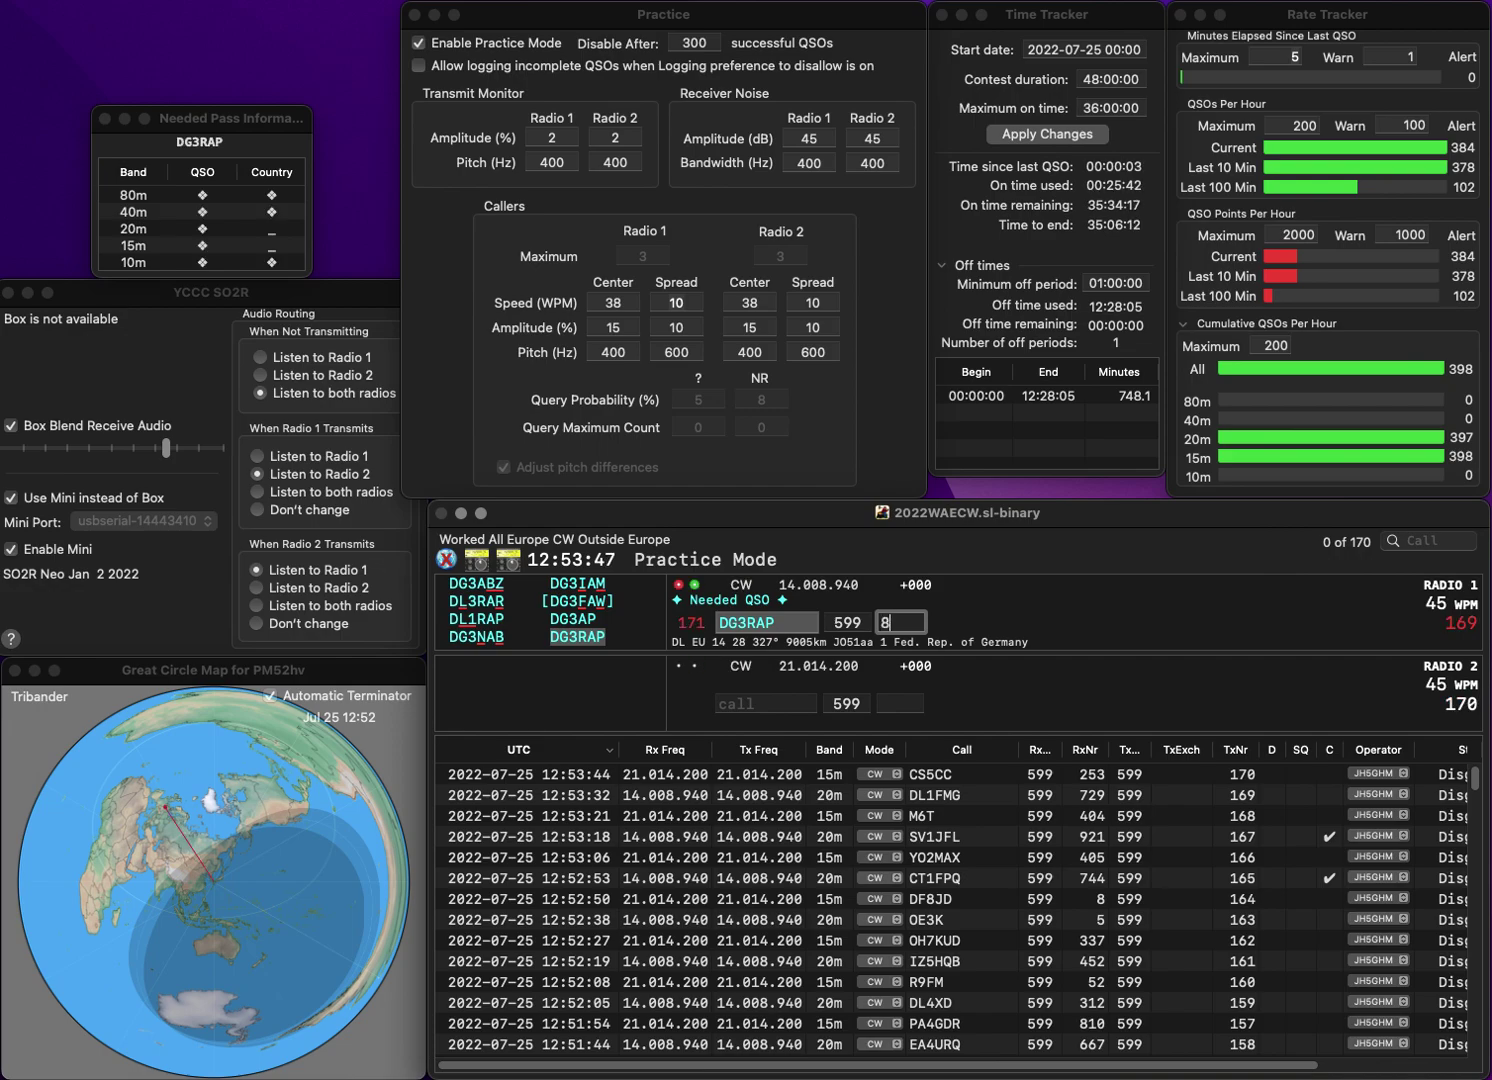
{"action": "type", "text": "55"}
{"action": "key", "text": "Down"}
{"action": "key", "text": "F1"}
{"action": "key", "text": "Up"}
{"action": "key", "text": "BackSpace"}
{"action": "type", "text": "56"}
{"action": "key", "text": "Return"}
{"action": "type", "text": "DFIK"}
{"action": "type", "text": "G"}
{"action": "key", "text": "Right"}
{"action": "type", "text": "4"}
{"action": "key", "text": "Return"}
{"action": "type", "text": "OZ1AAR"}
{"action": "key", "text": "Return"}
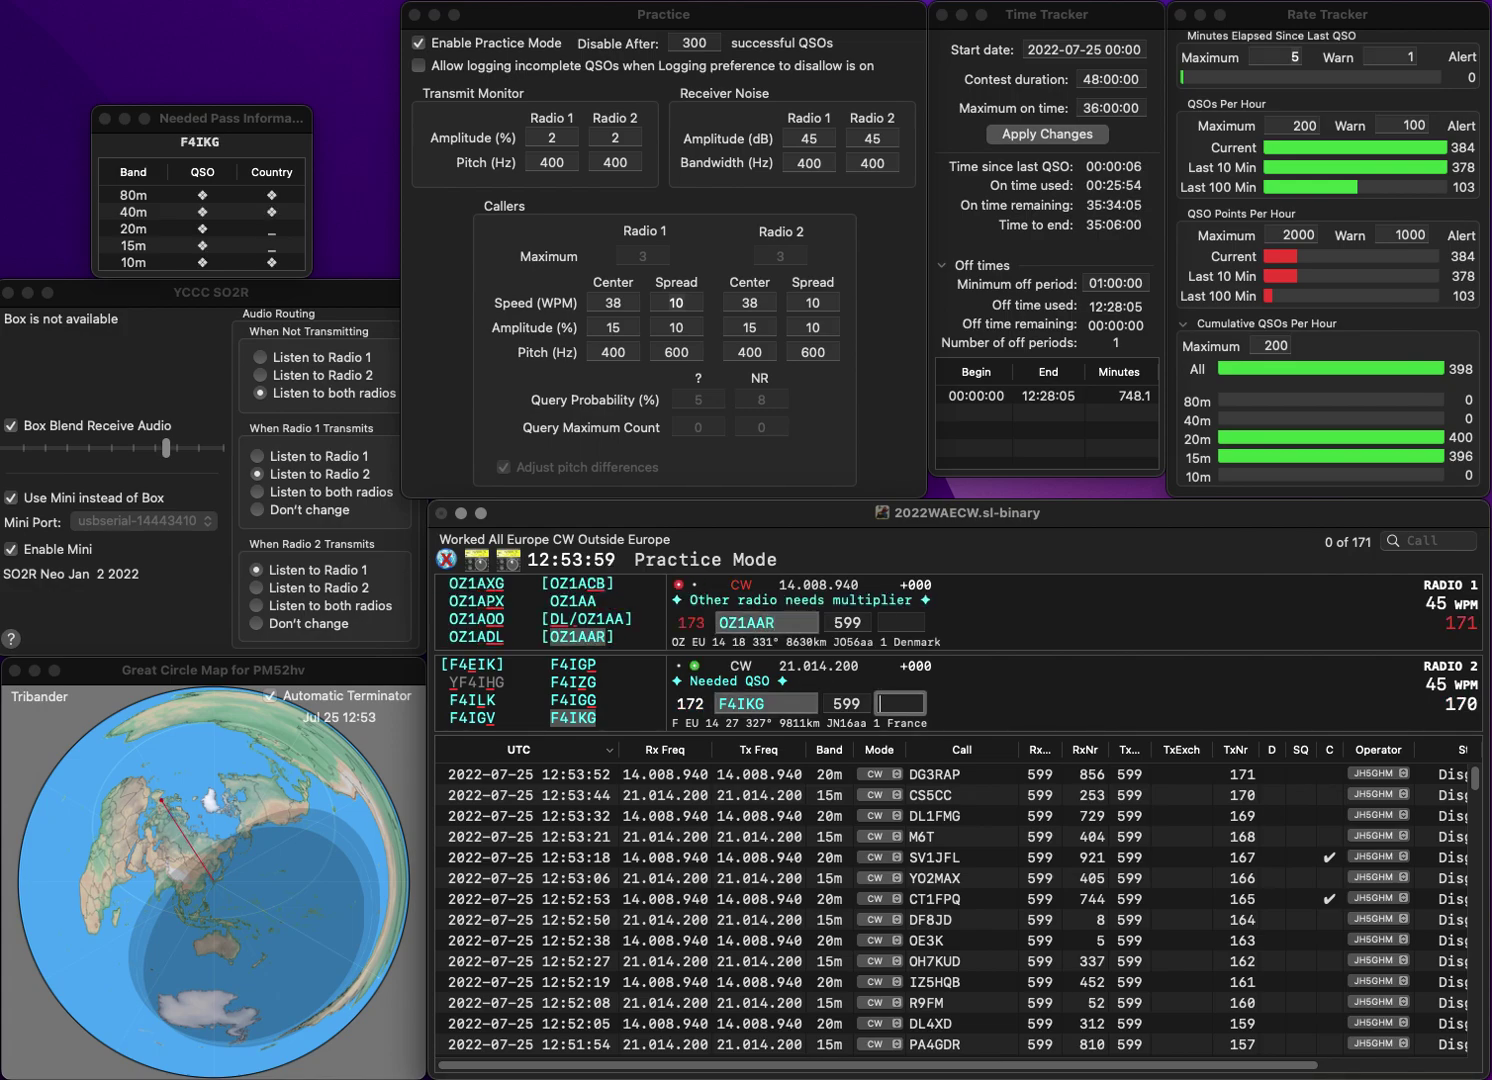
{"action": "type", "text": "455"}
{"action": "key", "text": "Return"}
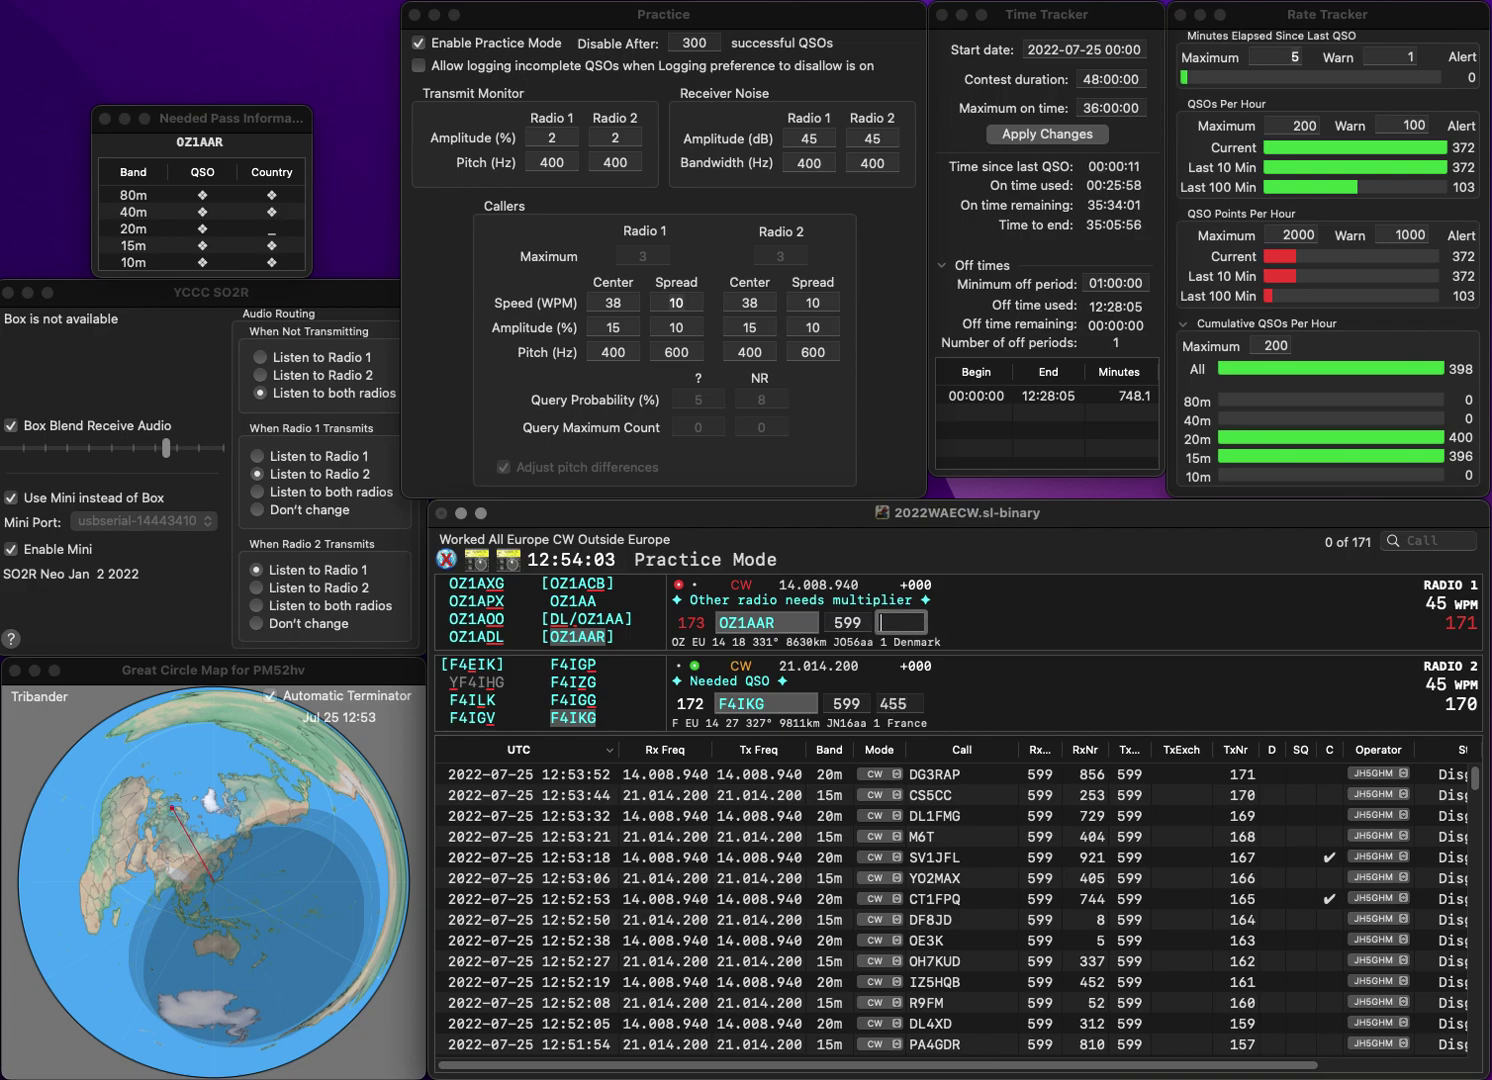
{"action": "type", "text": "498"}
{"action": "key", "text": "Return"}
- Answer DD4DA on Radio 2 and ES2QX on Radio 1 with the contest exchange
{"action": "type", "text": "DDA"}
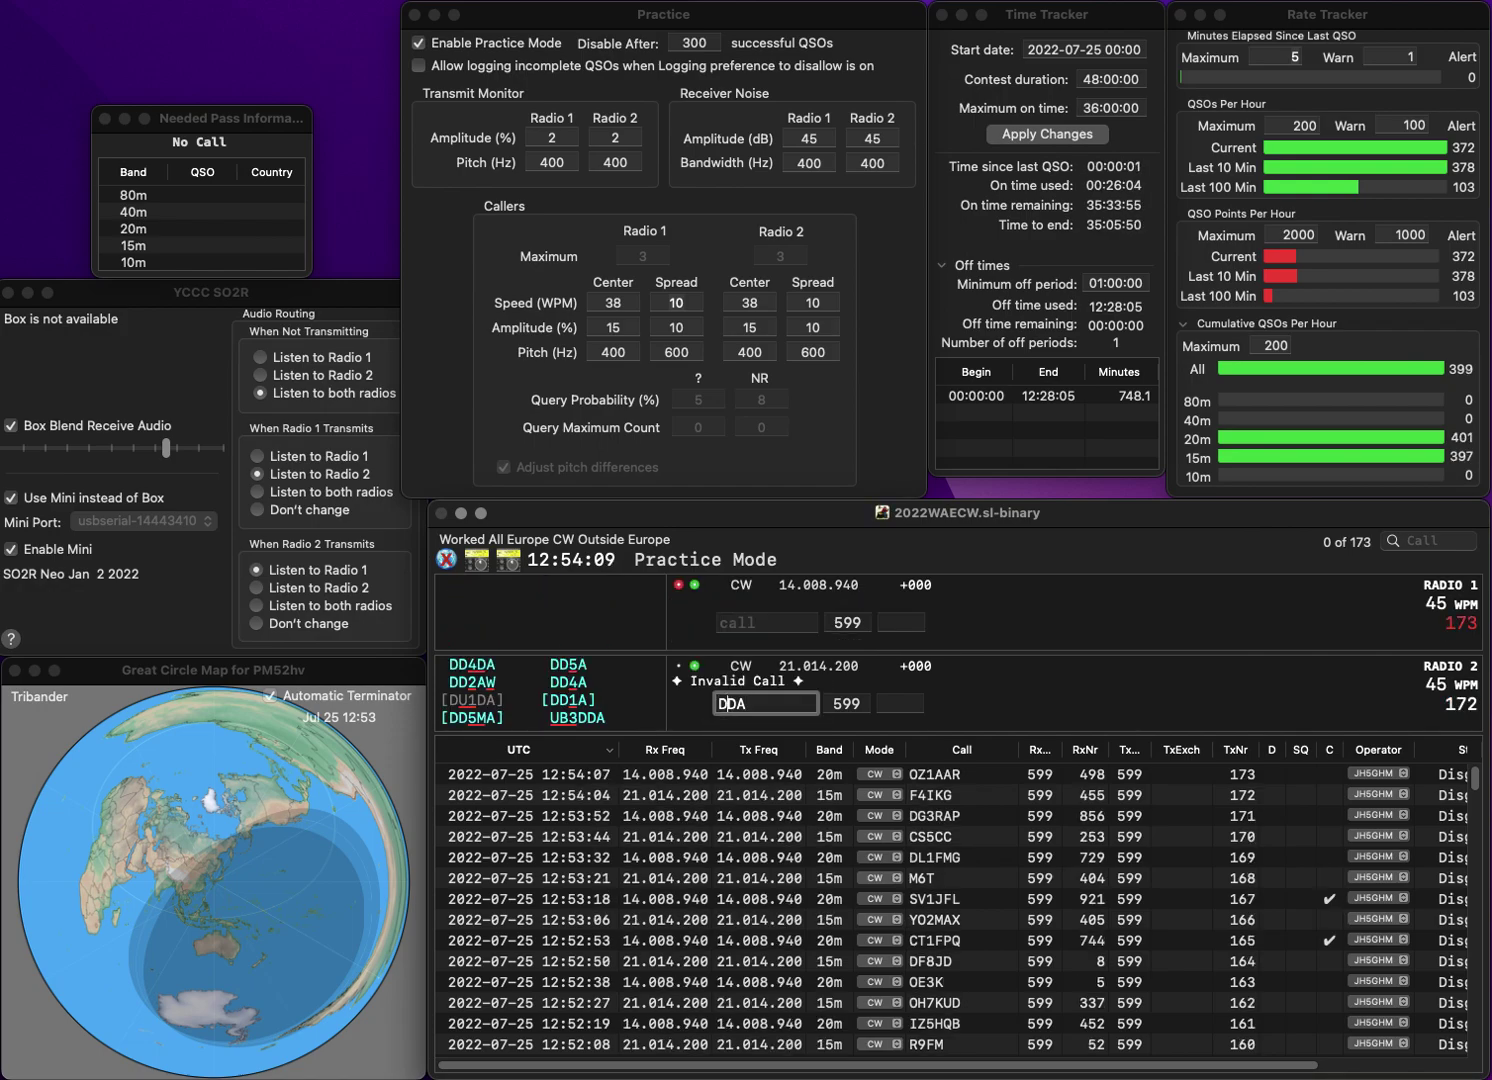
{"action": "type", "text": "B"}
{"action": "key", "text": "BackSpace"}
{"action": "type", "text": "D4"}
{"action": "key", "text": "Return"}
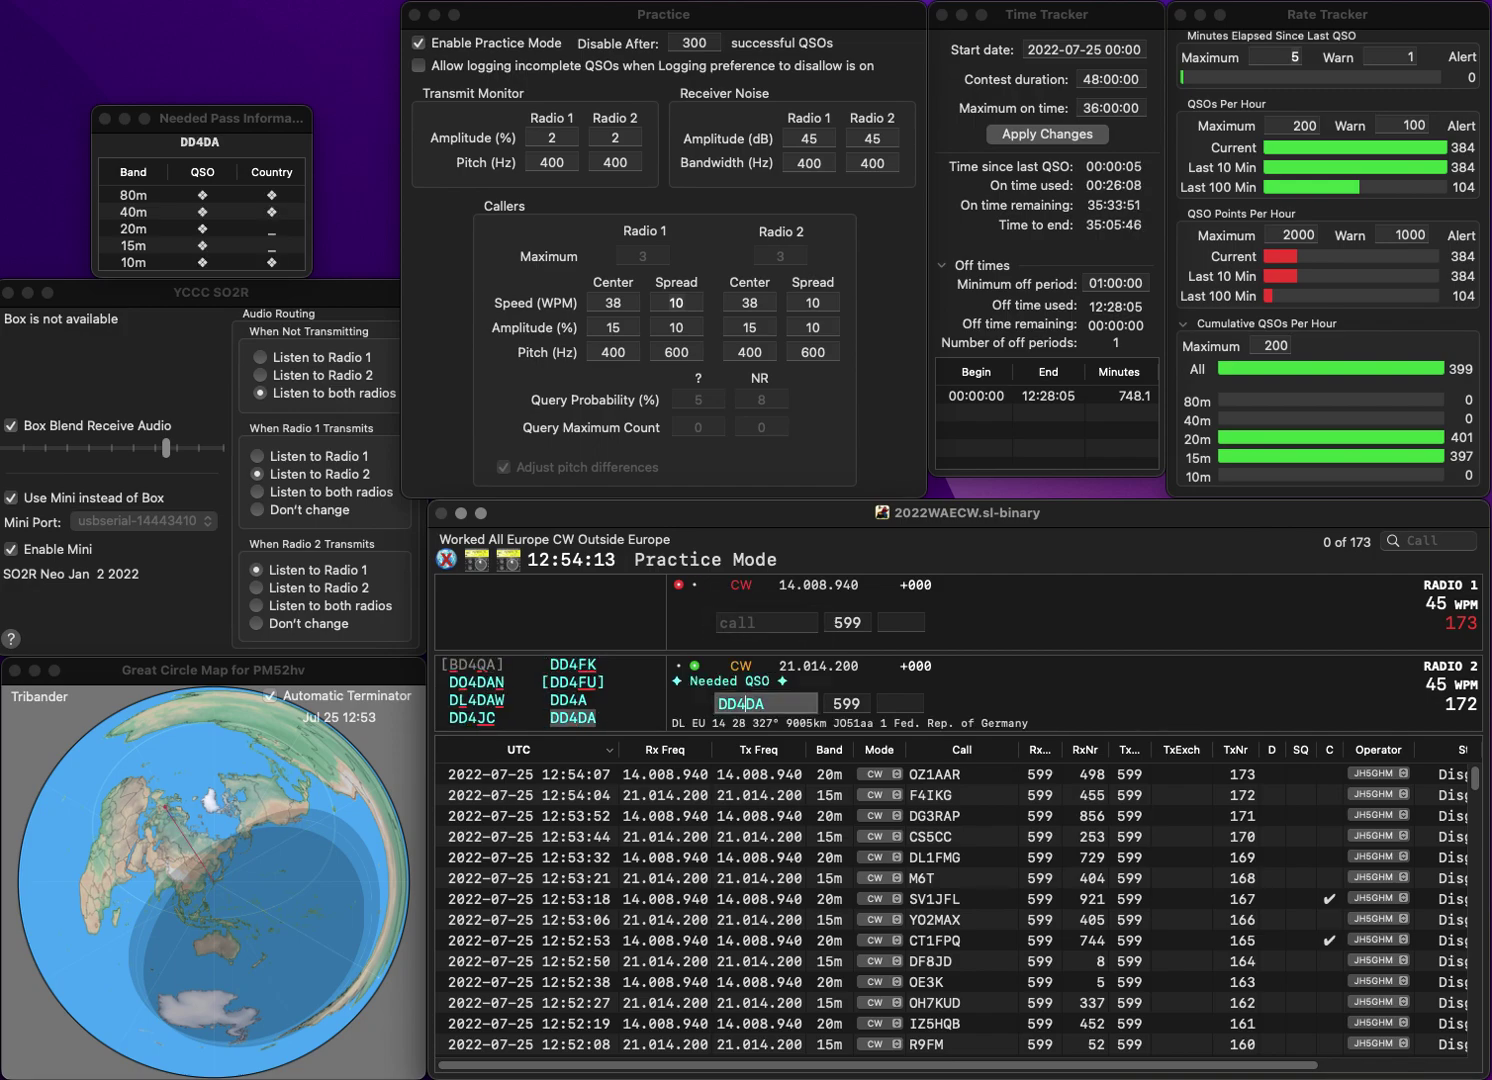
{"action": "type", "text": "ES2QX"}
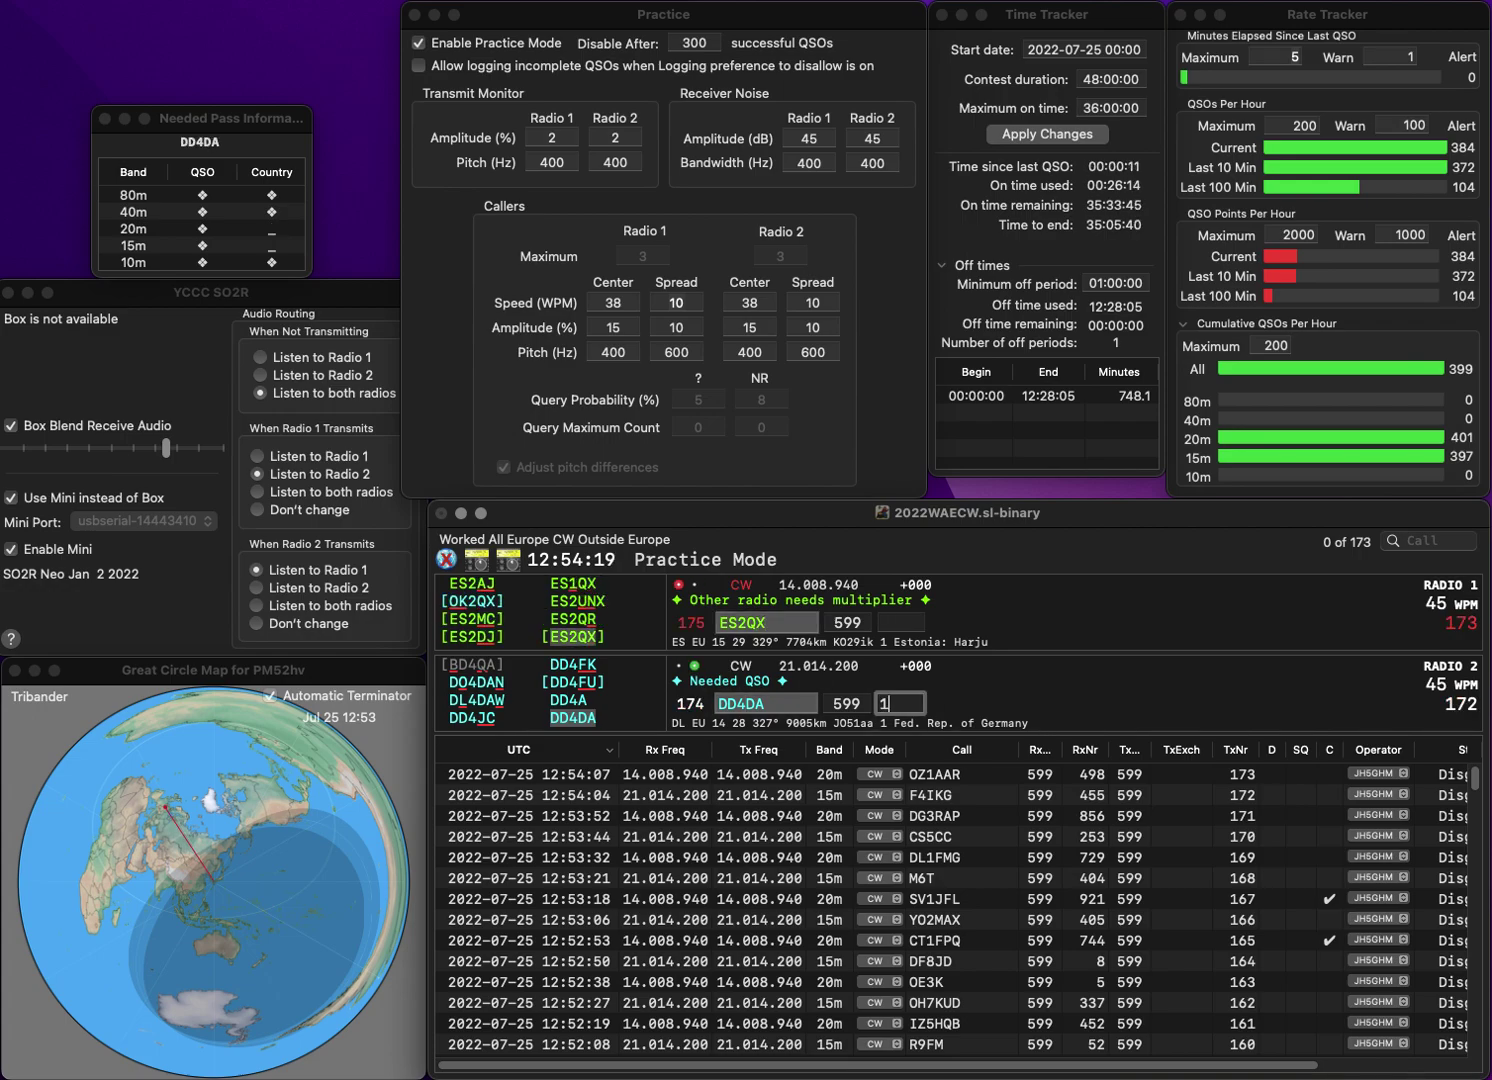
- Log DD4DA on Radio 2 with received number 101 and ES2QX on Radio 1 with received number 401
{"action": "type", "text": "1"}
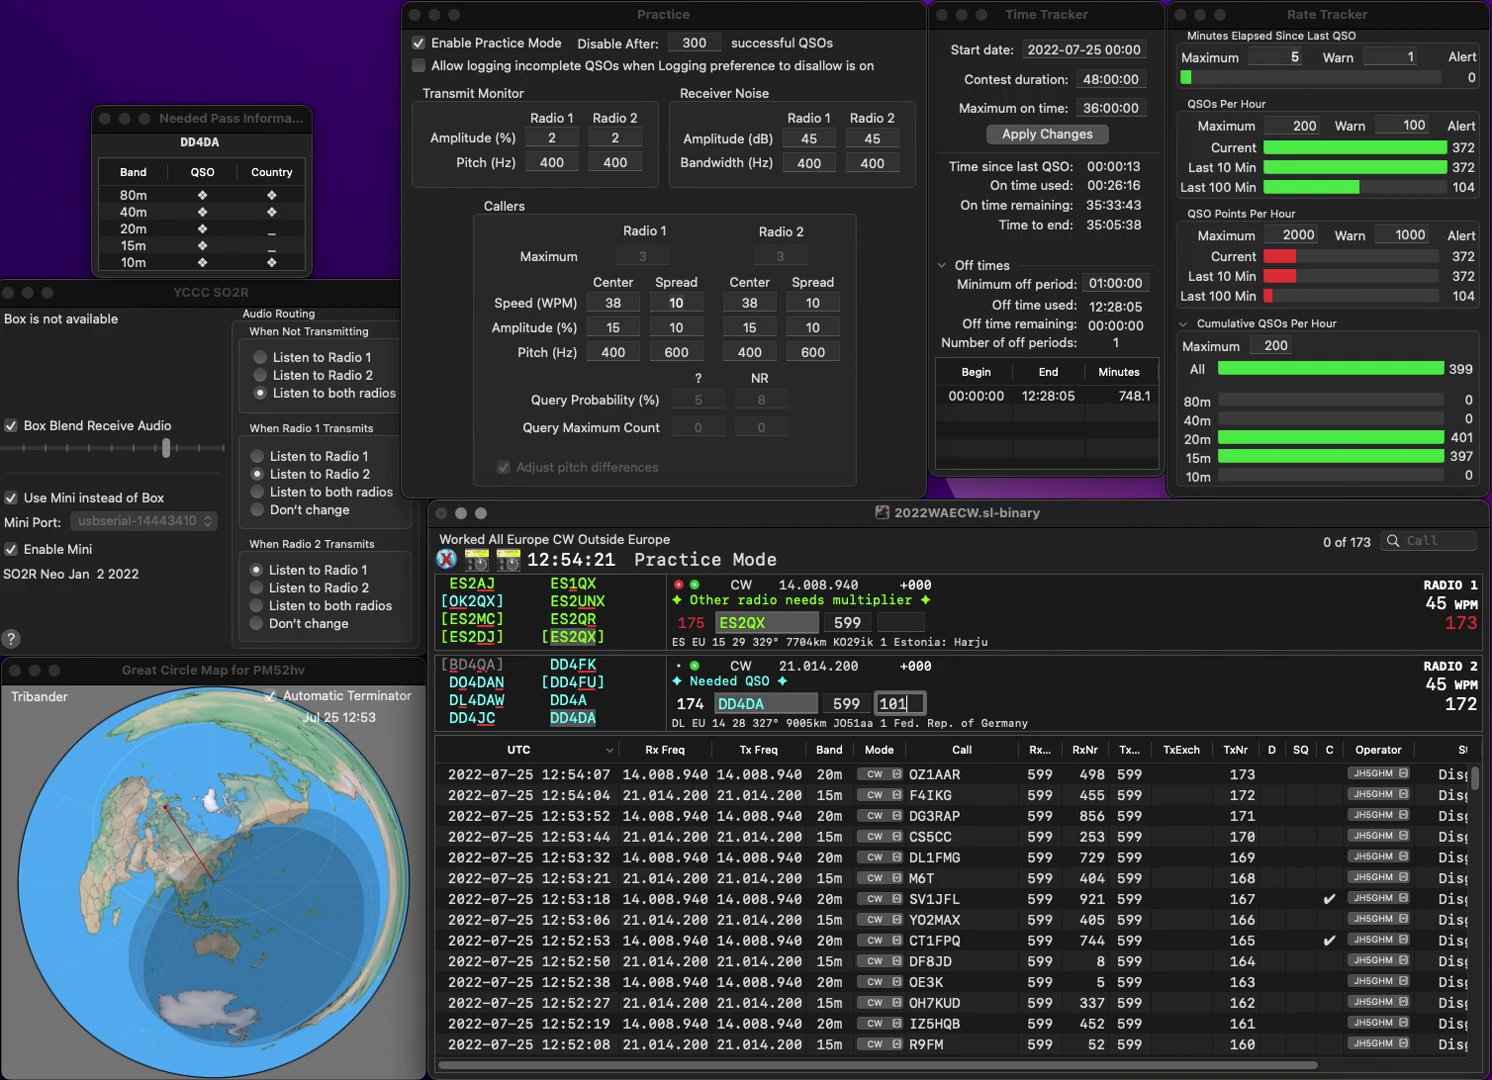
{"action": "key", "text": "Return"}
{"action": "type", "text": "4"}
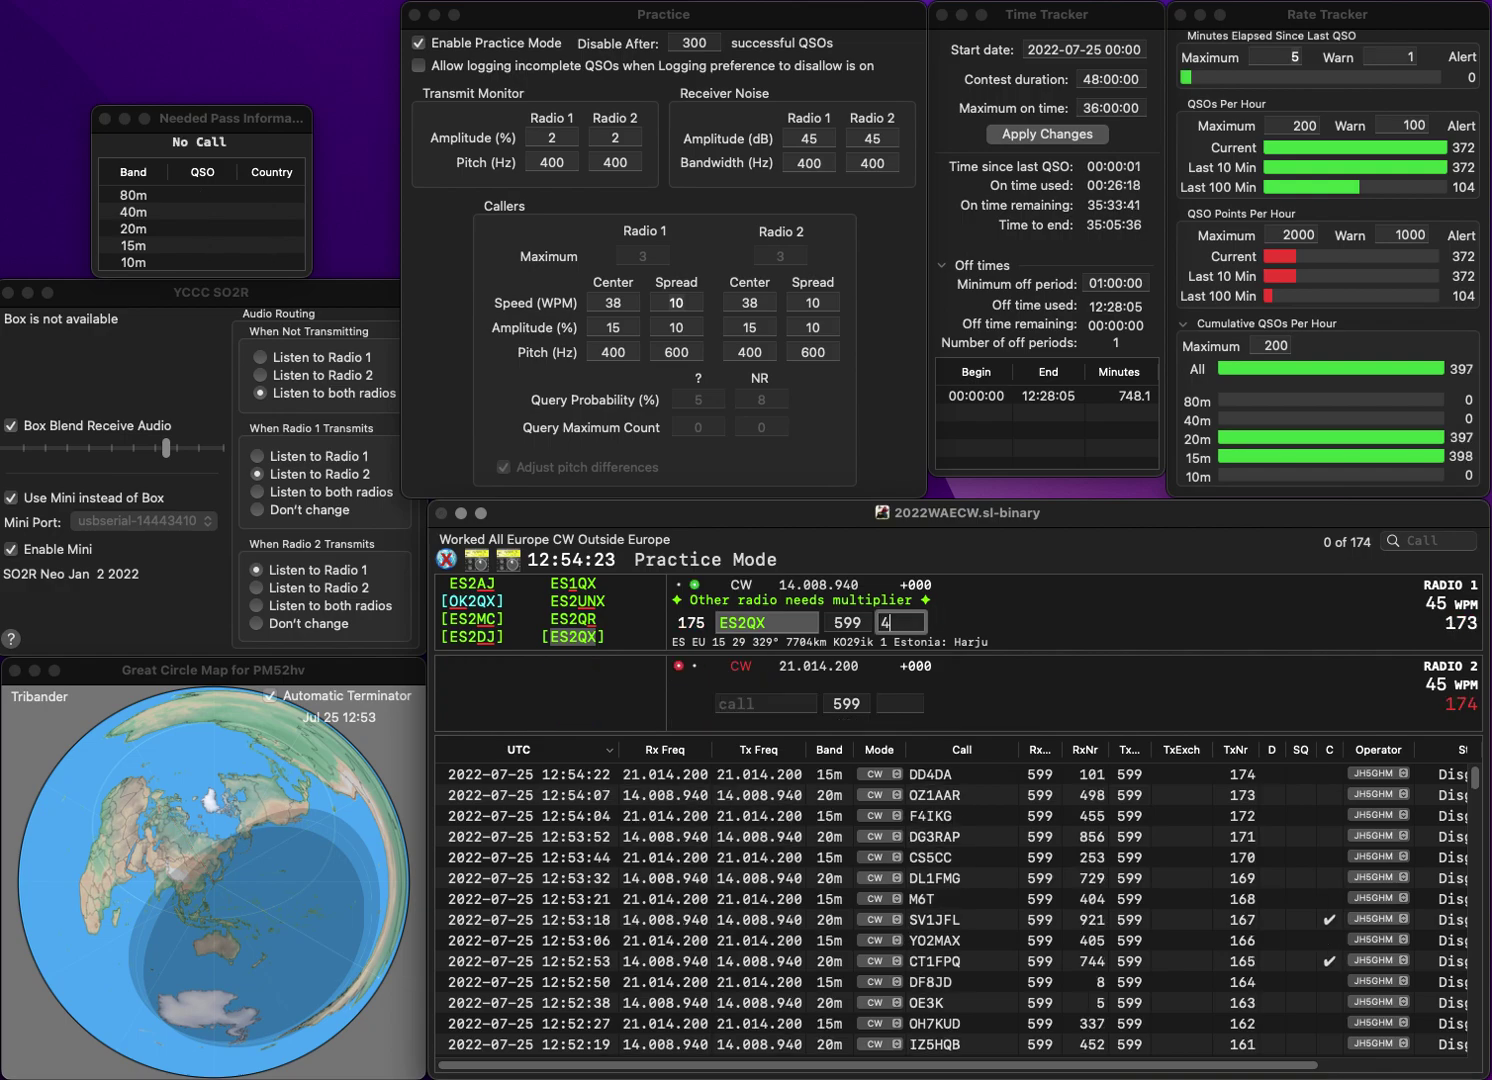
{"action": "type", "text": "01"}
{"action": "key", "text": "Return"}
{"action": "type", "text": "P2MT"}
{"action": "key", "text": "Return"}
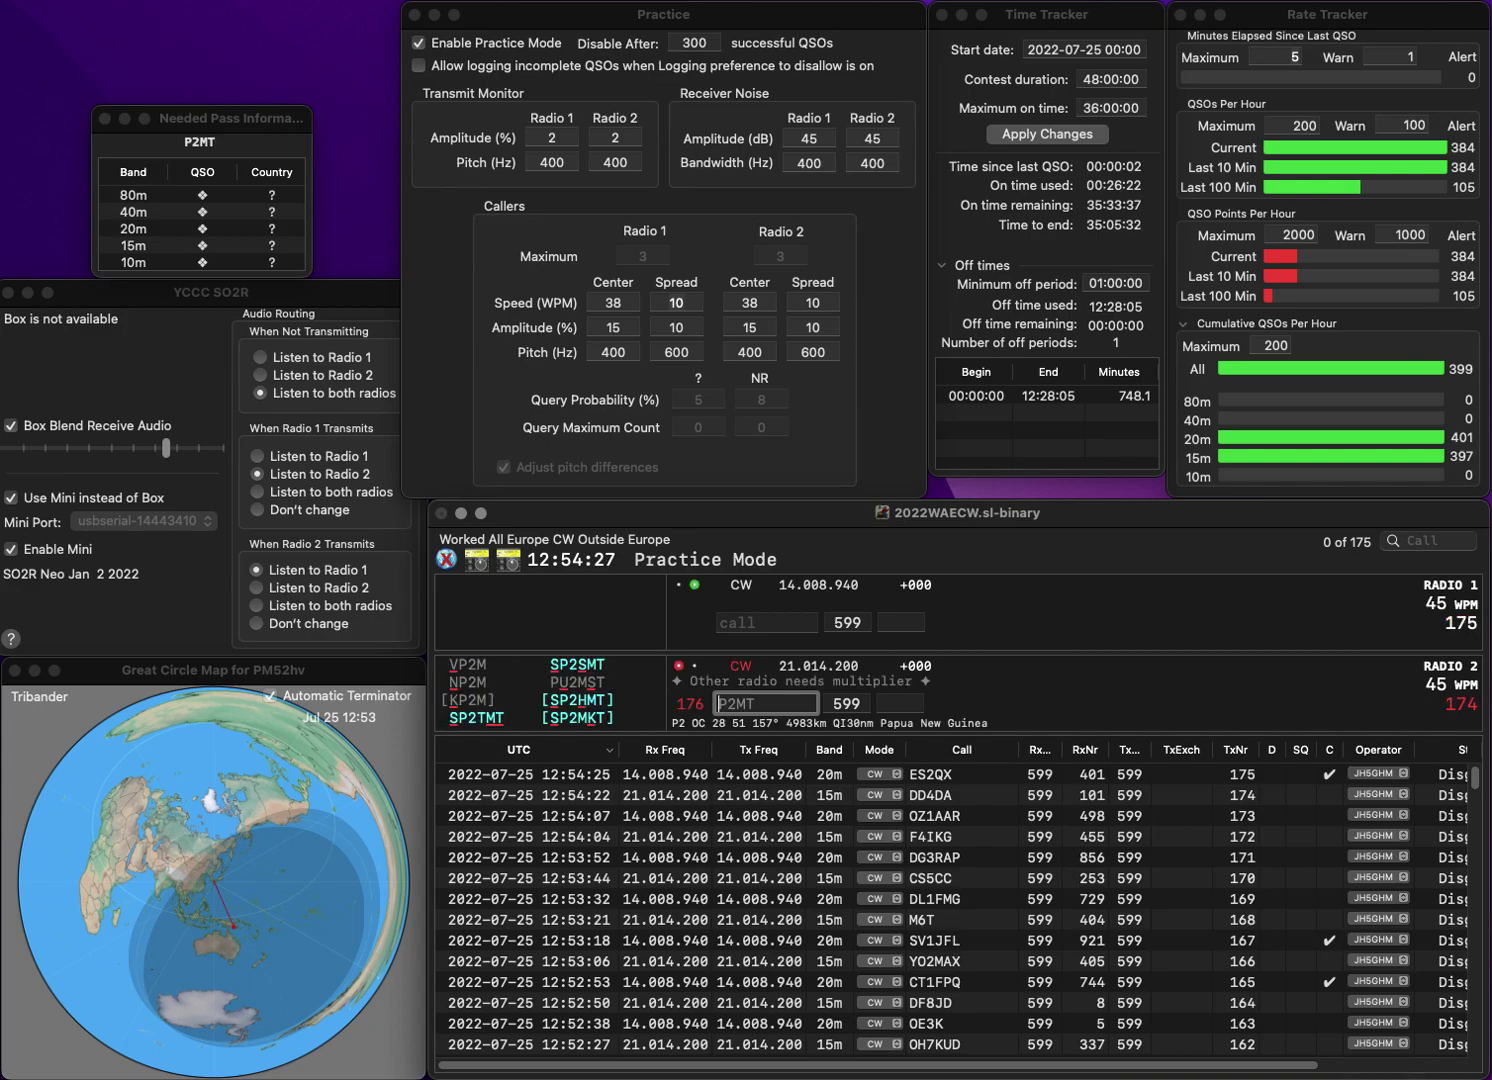
{"action": "type", "text": "1S"}
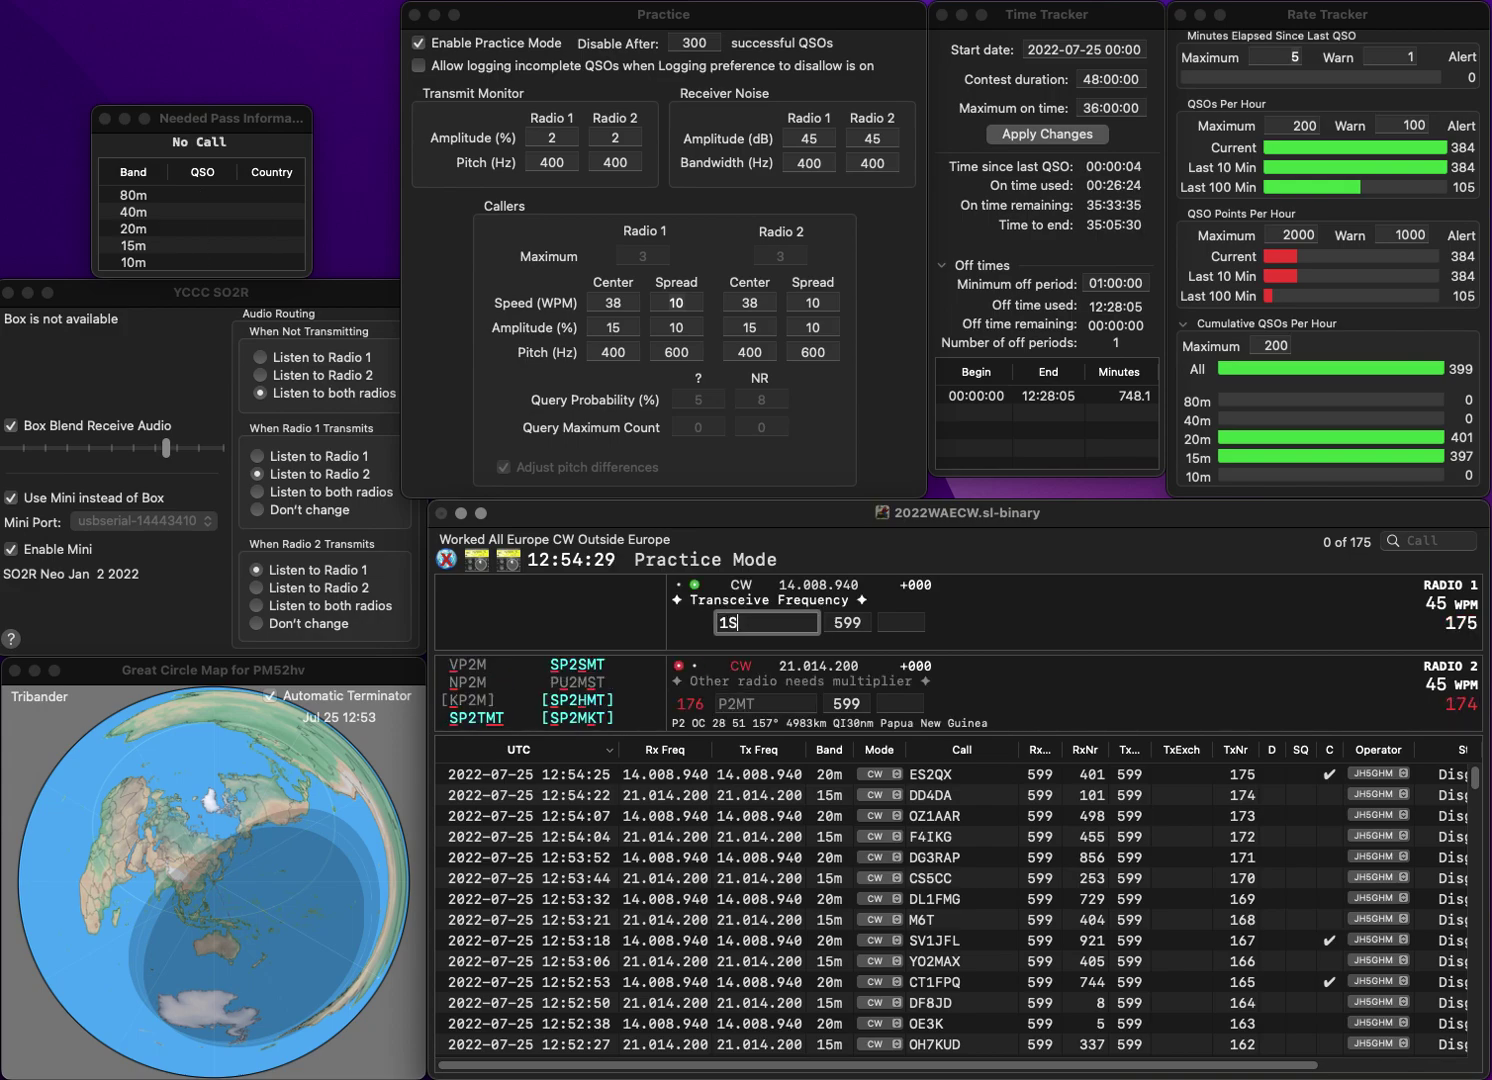
{"action": "type", "text": "LA"}
{"action": "key", "text": "Return"}
{"action": "type", "text": "DL"}
{"action": "key", "text": "BackSpace"}
{"action": "type", "text": "J"}
{"action": "key", "text": "Return"}
{"action": "key", "text": "Left"}
{"action": "key", "text": "Left"}
{"action": "key", "text": "Left"}
{"action": "key", "text": "BackSpace"}
{"action": "type", "text": "OK1"}
{"action": "key", "text": "Return"}
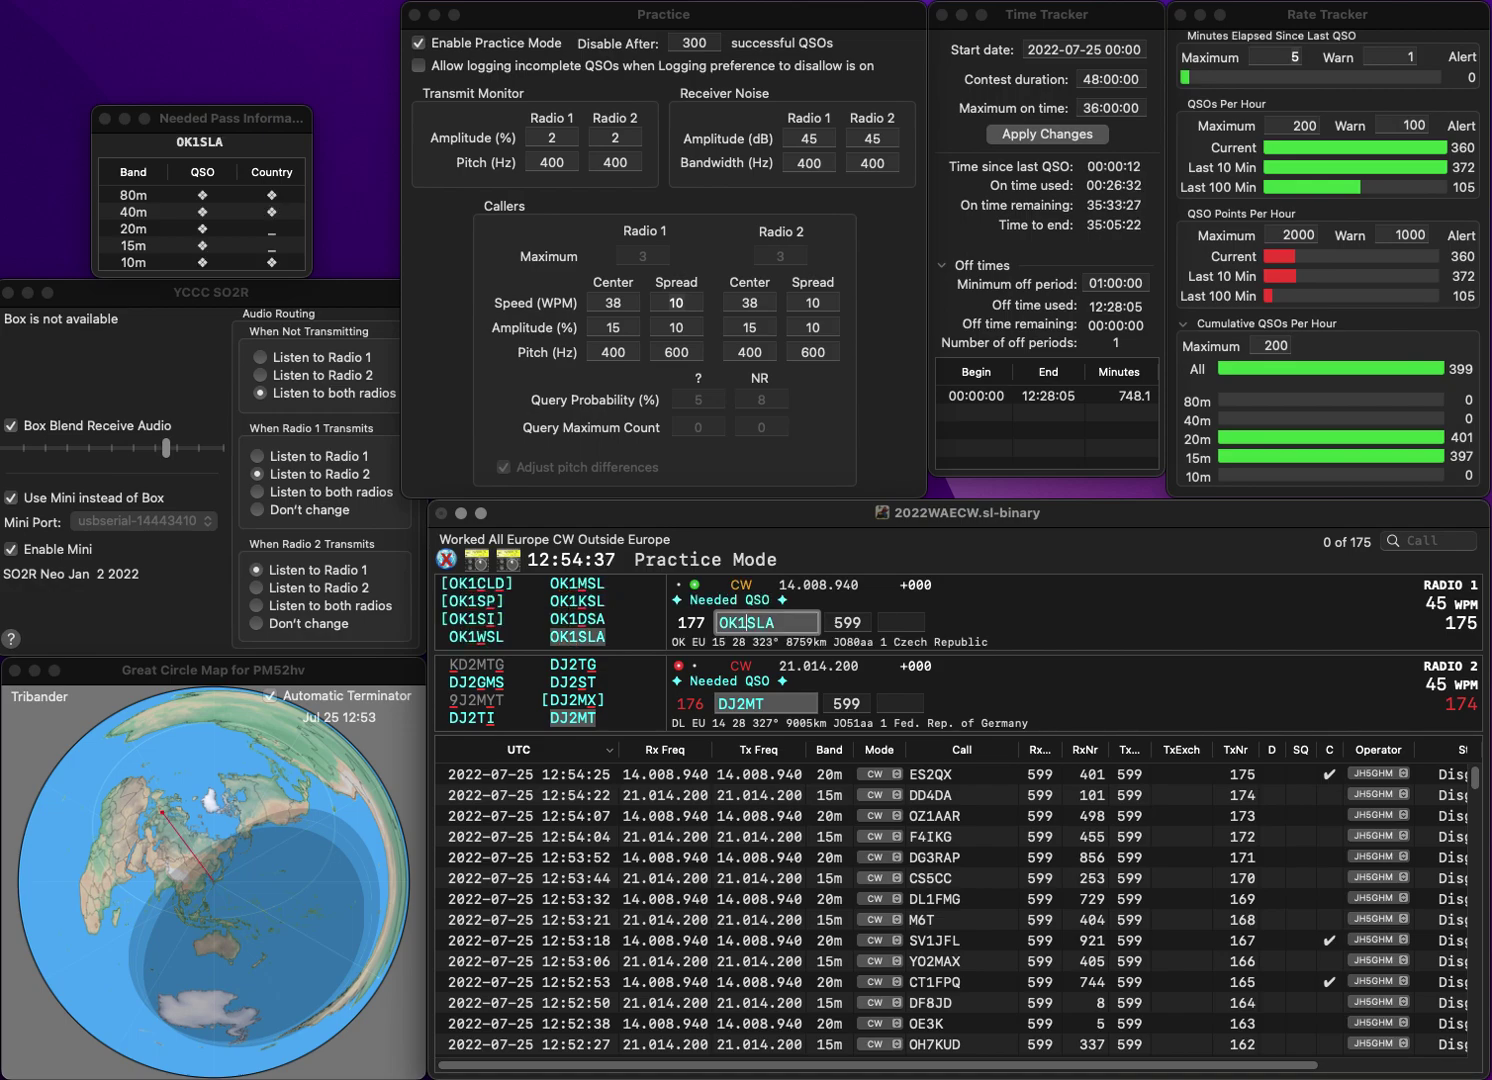
{"action": "key", "text": "space"}
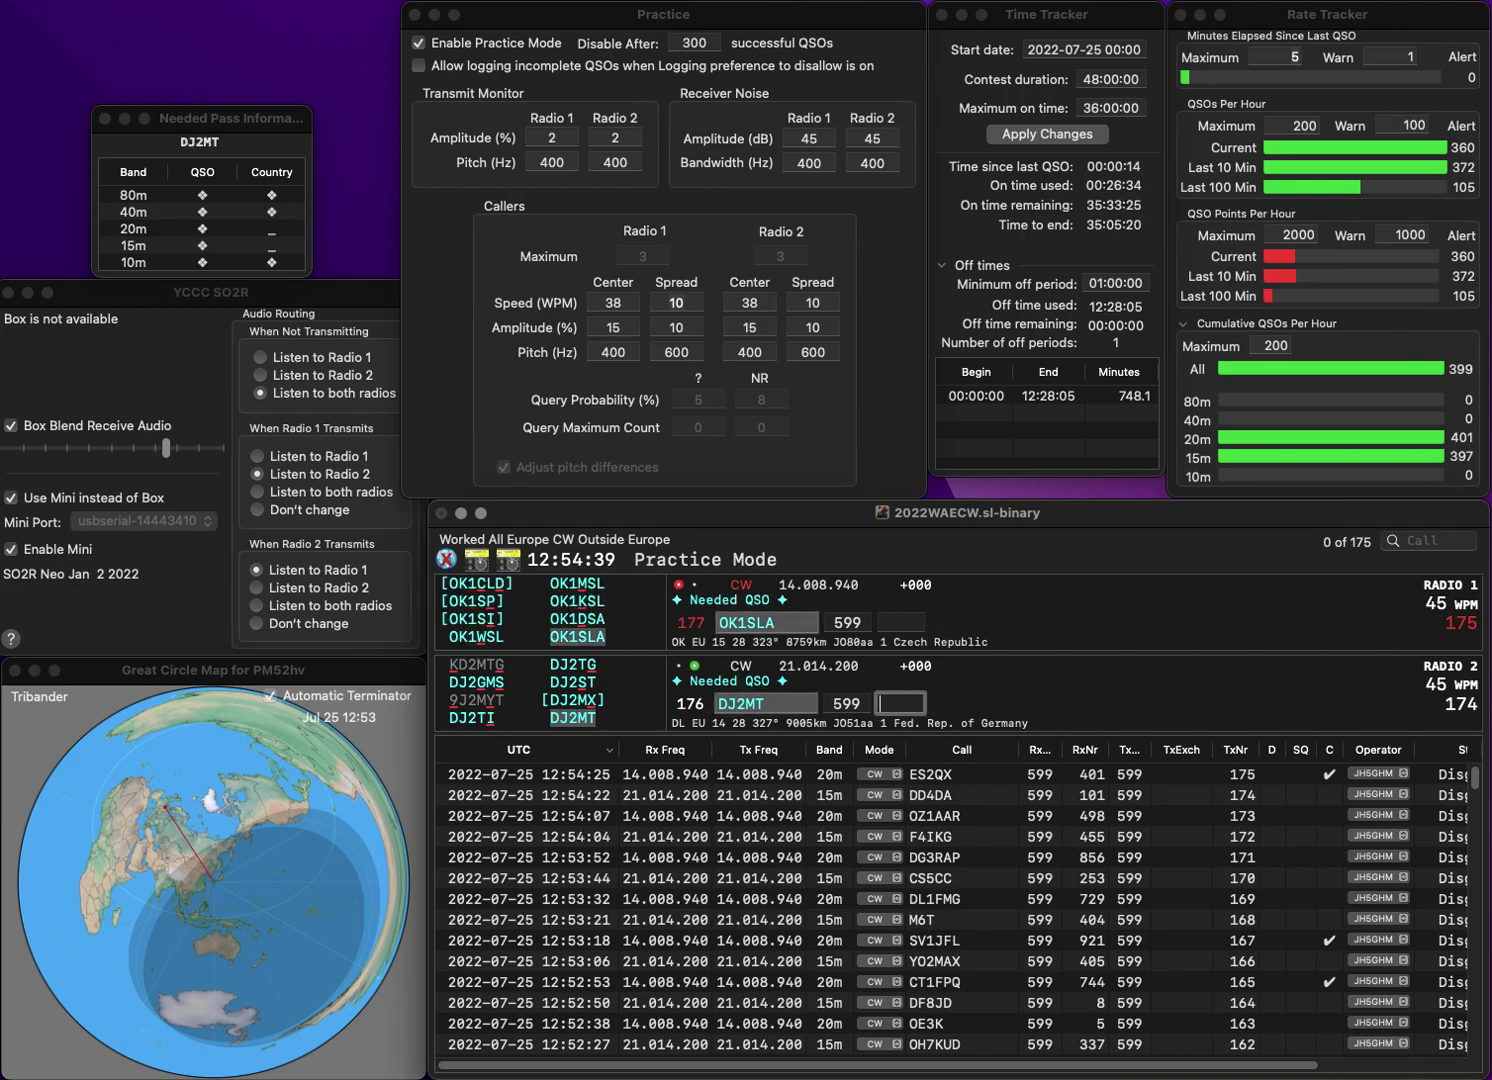
{"action": "type", "text": "310"}
{"action": "key", "text": "Return"}
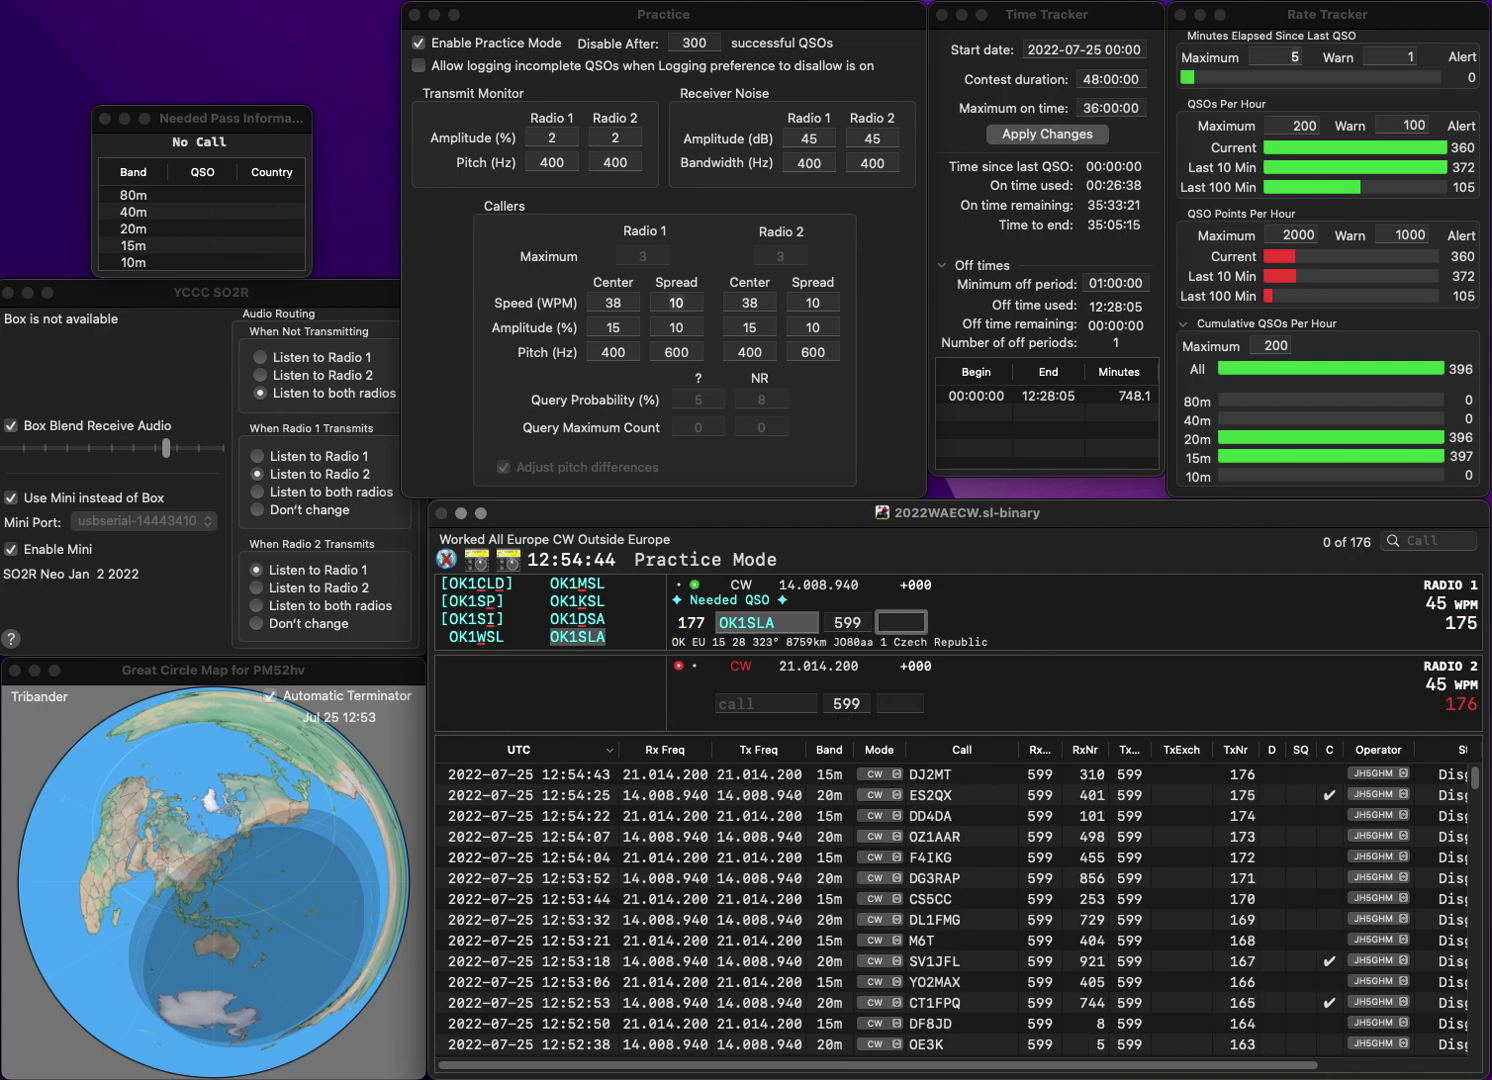
{"action": "type", "text": "921"}
{"action": "key", "text": "Return"}
{"action": "type", "text": "IQD"}
{"action": "key", "text": "Left"}
{"action": "key", "text": "Left"}
{"action": "key", "text": "Left"}
{"action": "type", "text": "SM6"}
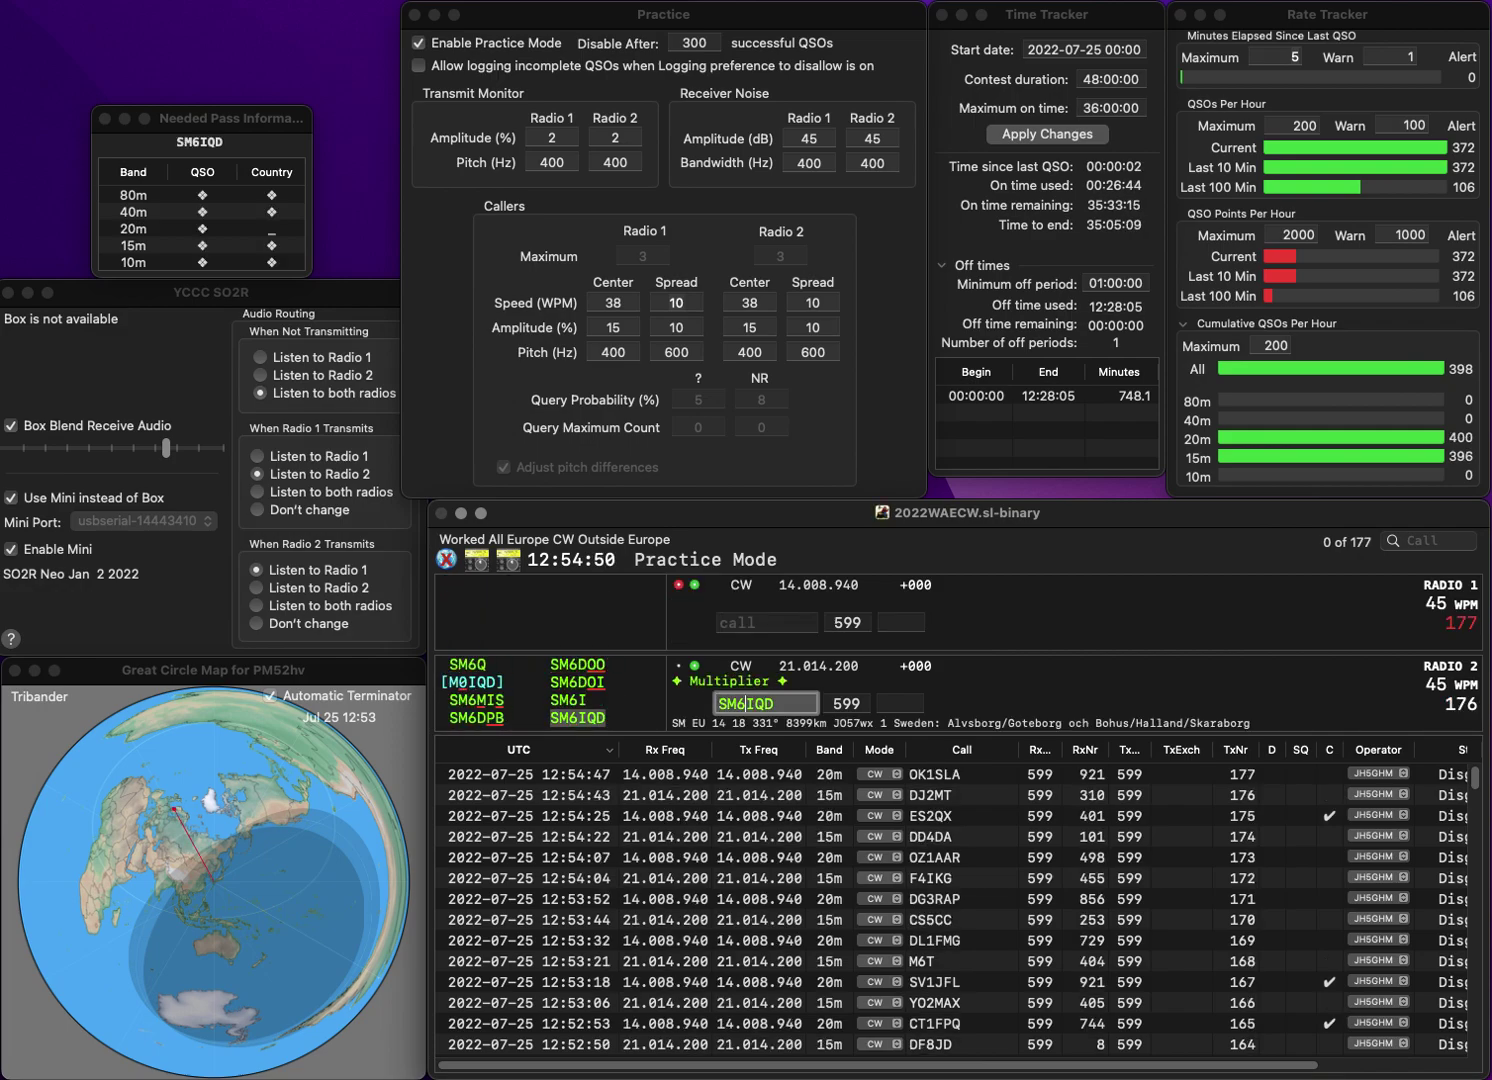
{"action": "key", "text": "Return"}
- Answer IU8JLN on Radio 1 with the exchange, and log SM6IQD on Radio 2 with received number 228
{"action": "type", "text": "U8JLN"}
{"action": "key", "text": "Home"}
{"action": "type", "text": "I"}
{"action": "key", "text": "Return"}
{"action": "key", "text": "space"}
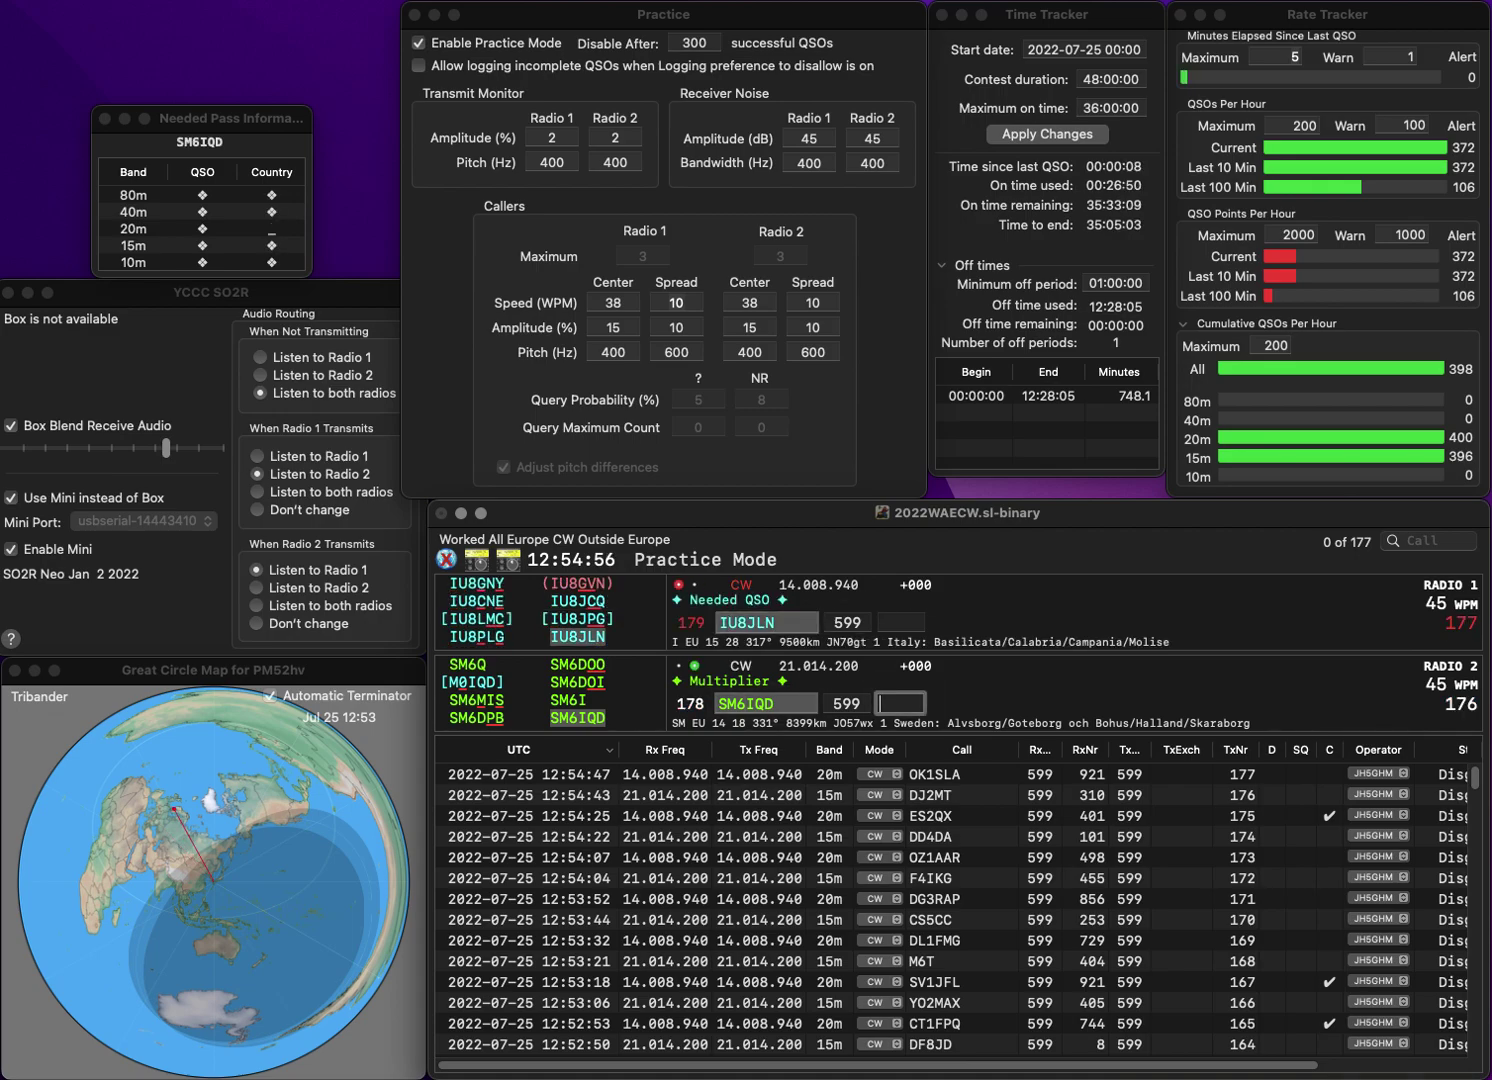
{"action": "type", "text": "228"}
{"action": "key", "text": "Return"}
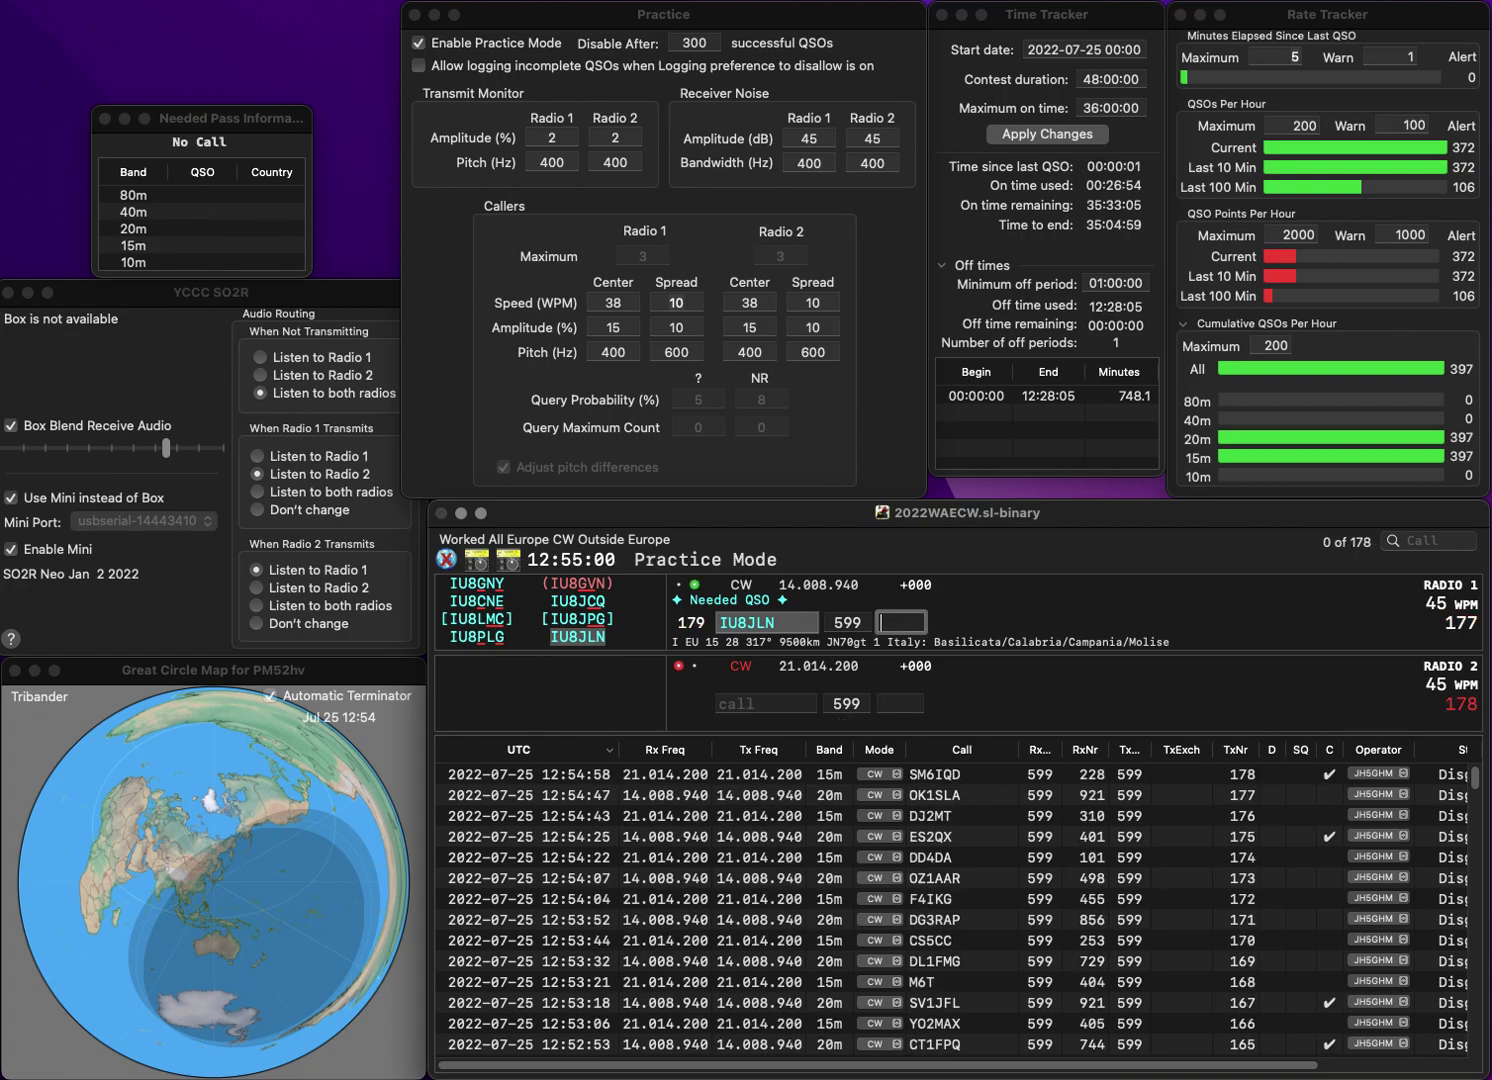
{"action": "type", "text": "2"}
{"action": "key", "text": "Return"}
{"action": "type", "text": "RAG"}
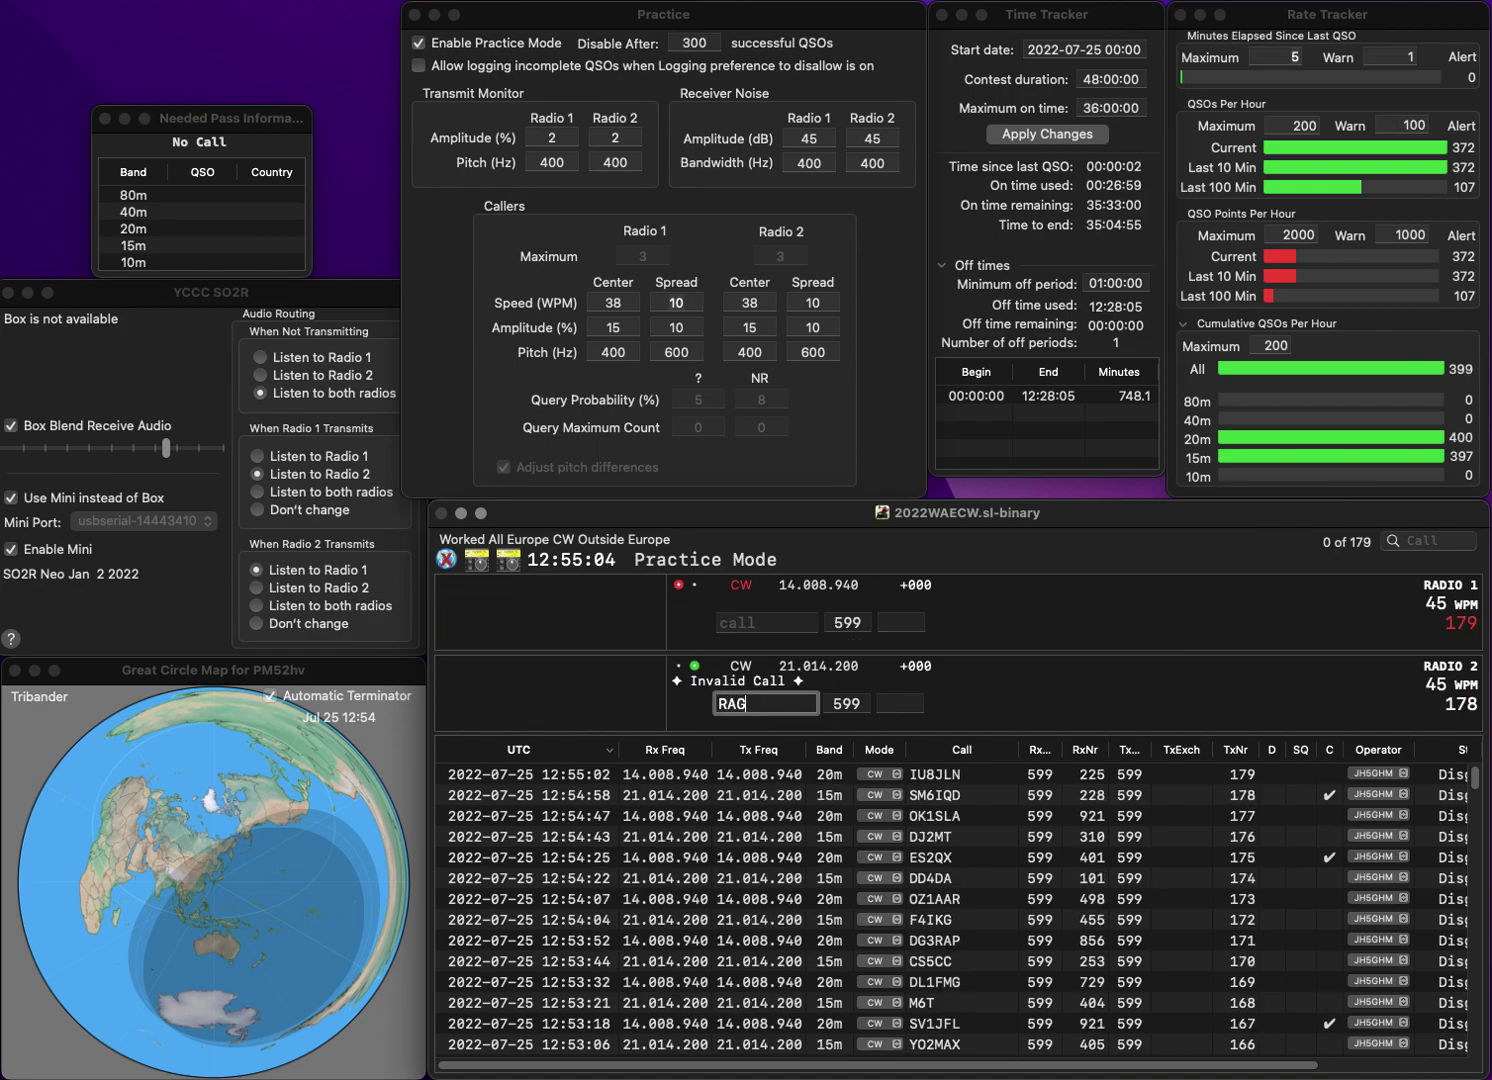
{"action": "key", "text": "BackSpace"}
{"action": "key", "text": "BackSpace"}
{"action": "type", "text": "5AG"}
{"action": "key", "text": "Return"}
{"action": "type", "text": "EA1"}
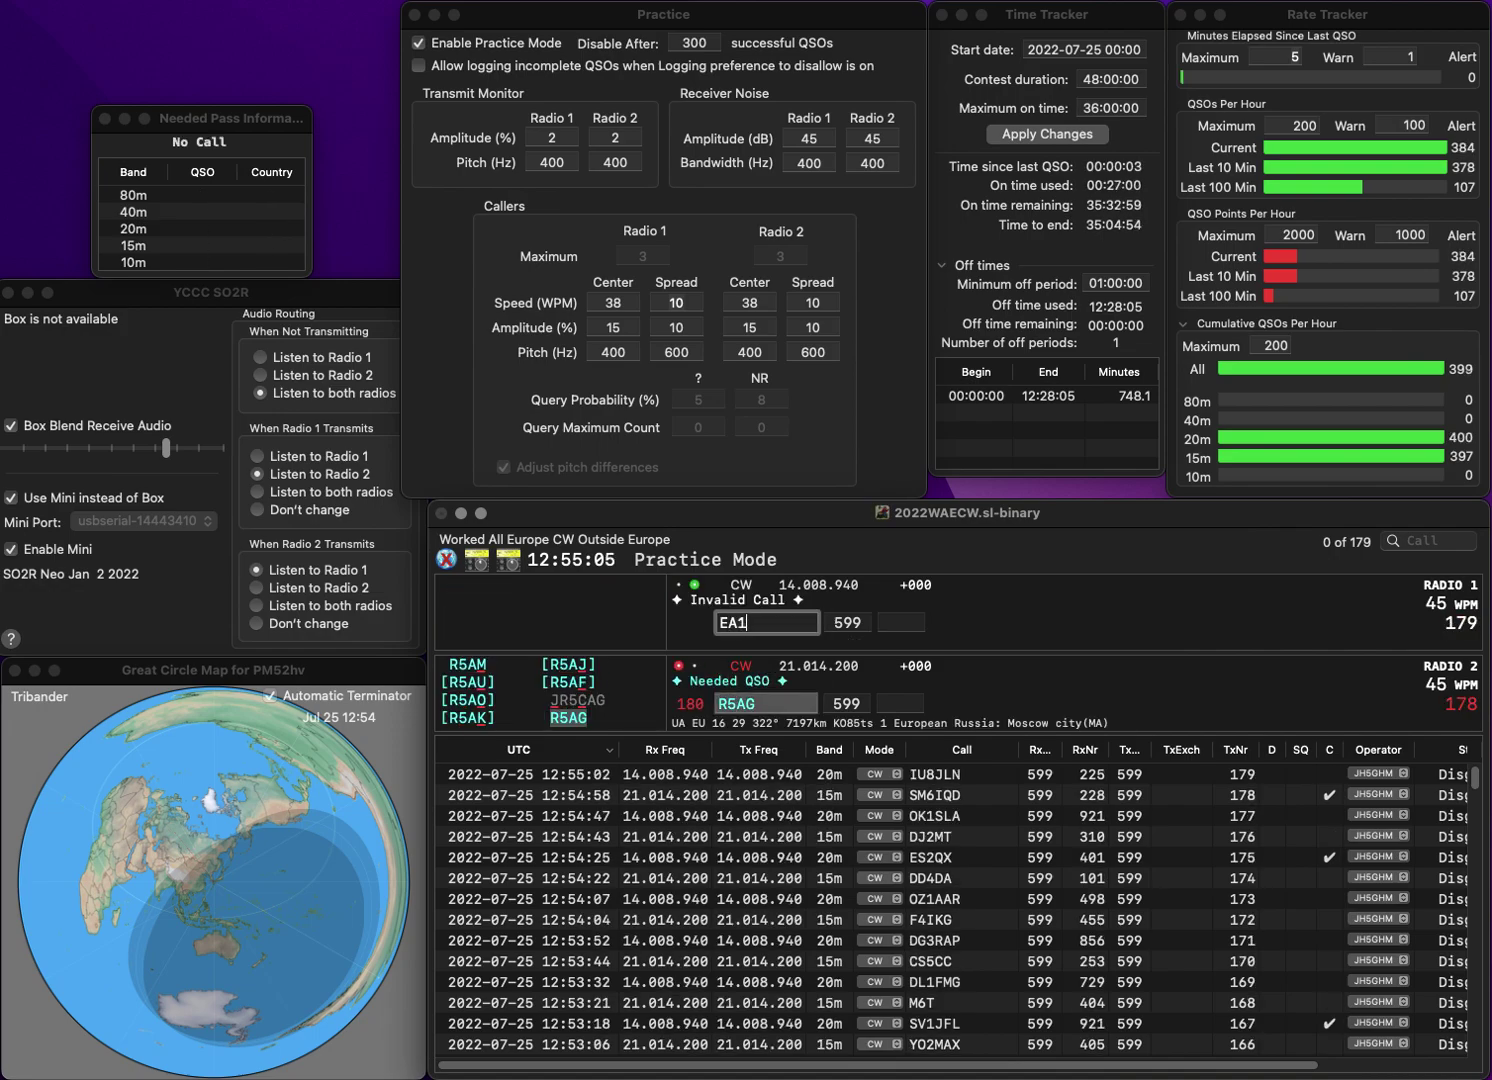
{"action": "type", "text": "FDJ"}
{"action": "key", "text": "Return"}
{"action": "key", "text": "space"}
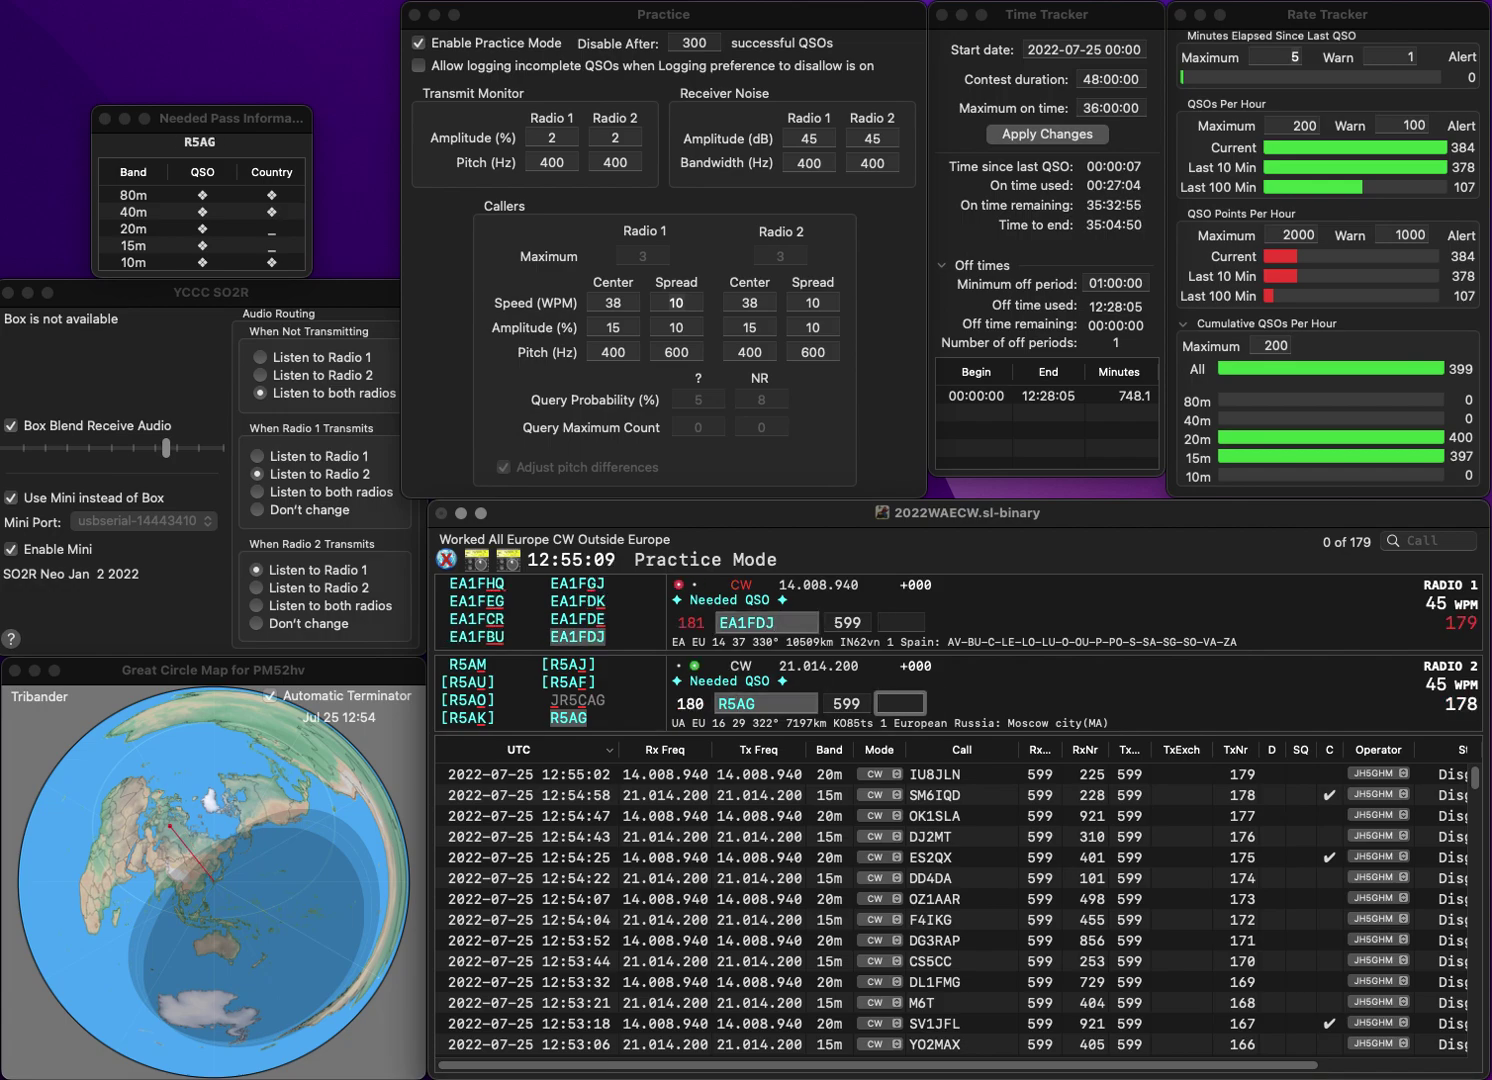
{"action": "type", "text": "404"}
{"action": "key", "text": "Return"}
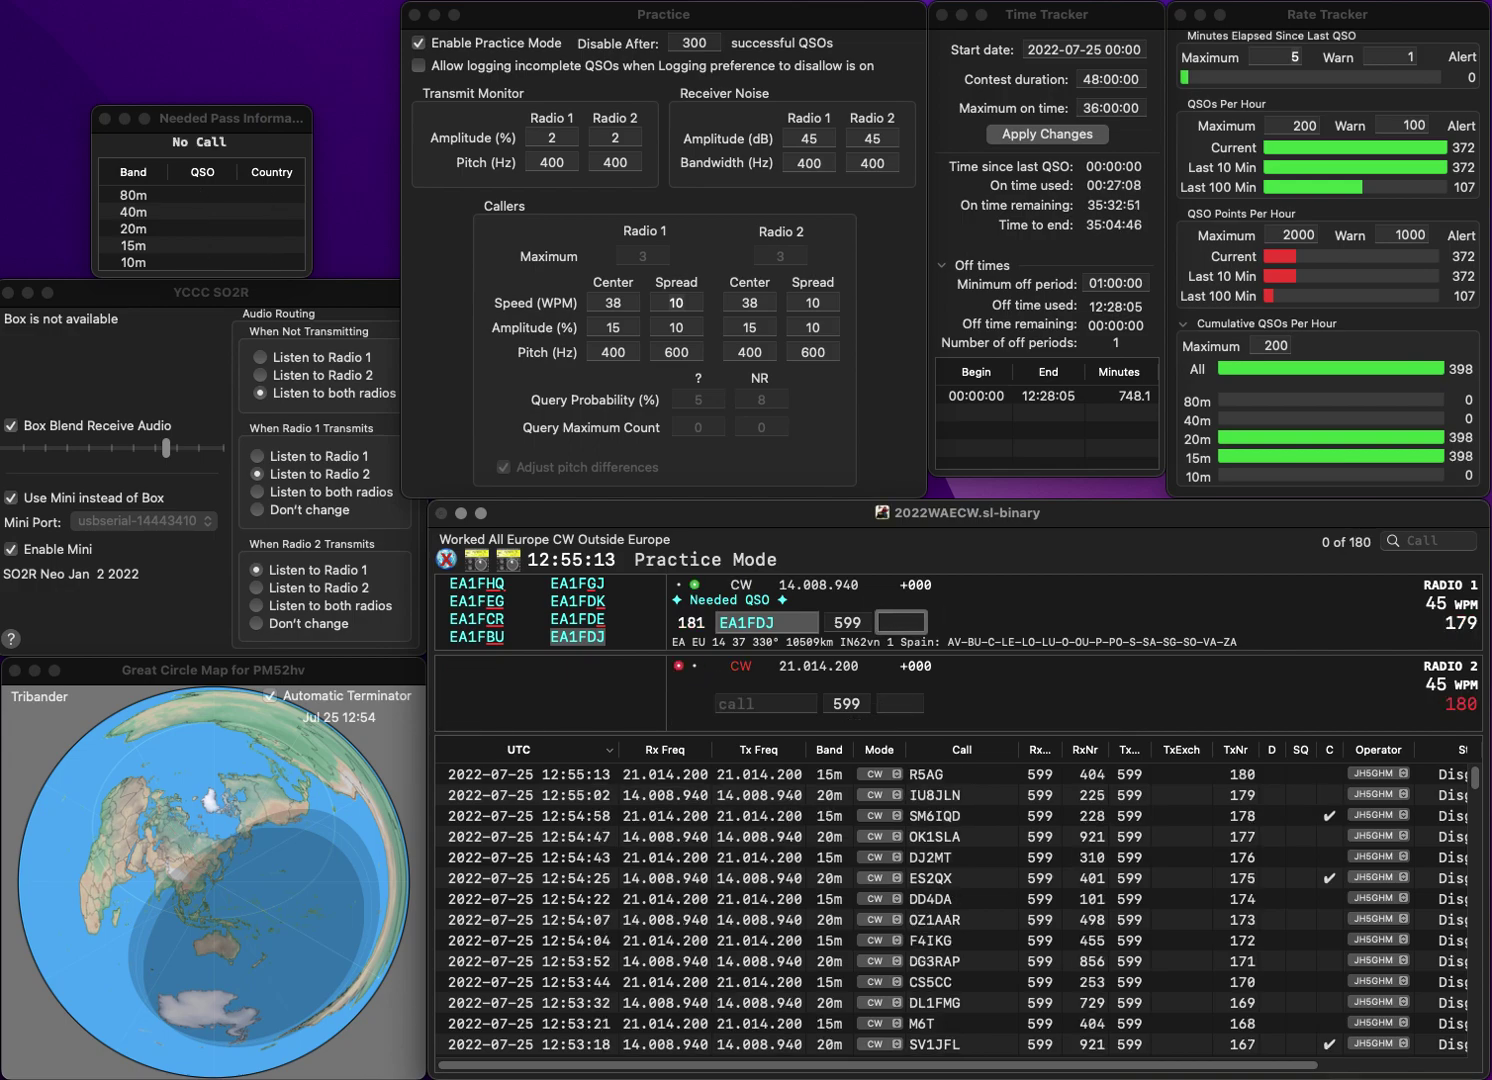
{"action": "type", "text": "172"}
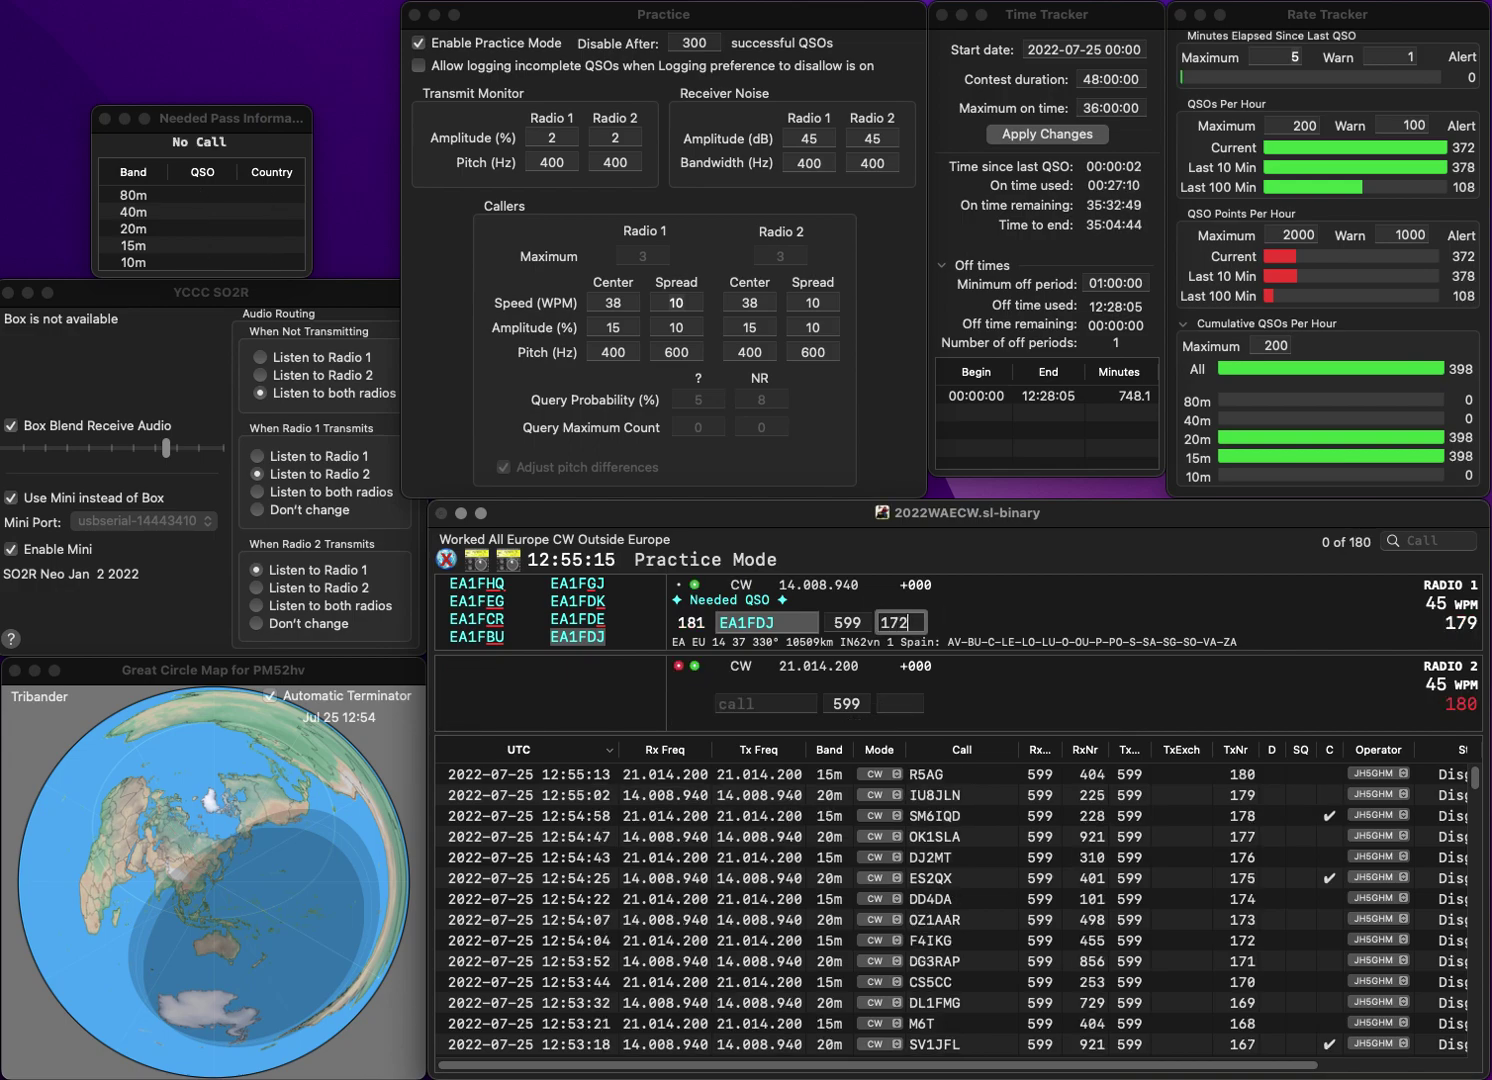
{"action": "key", "text": "Return"}
{"action": "type", "text": "C"}
{"action": "key", "text": "Home"}
{"action": "key", "text": "Delete"}
{"action": "key", "text": "Return"}
{"action": "type", "text": "EA5"}
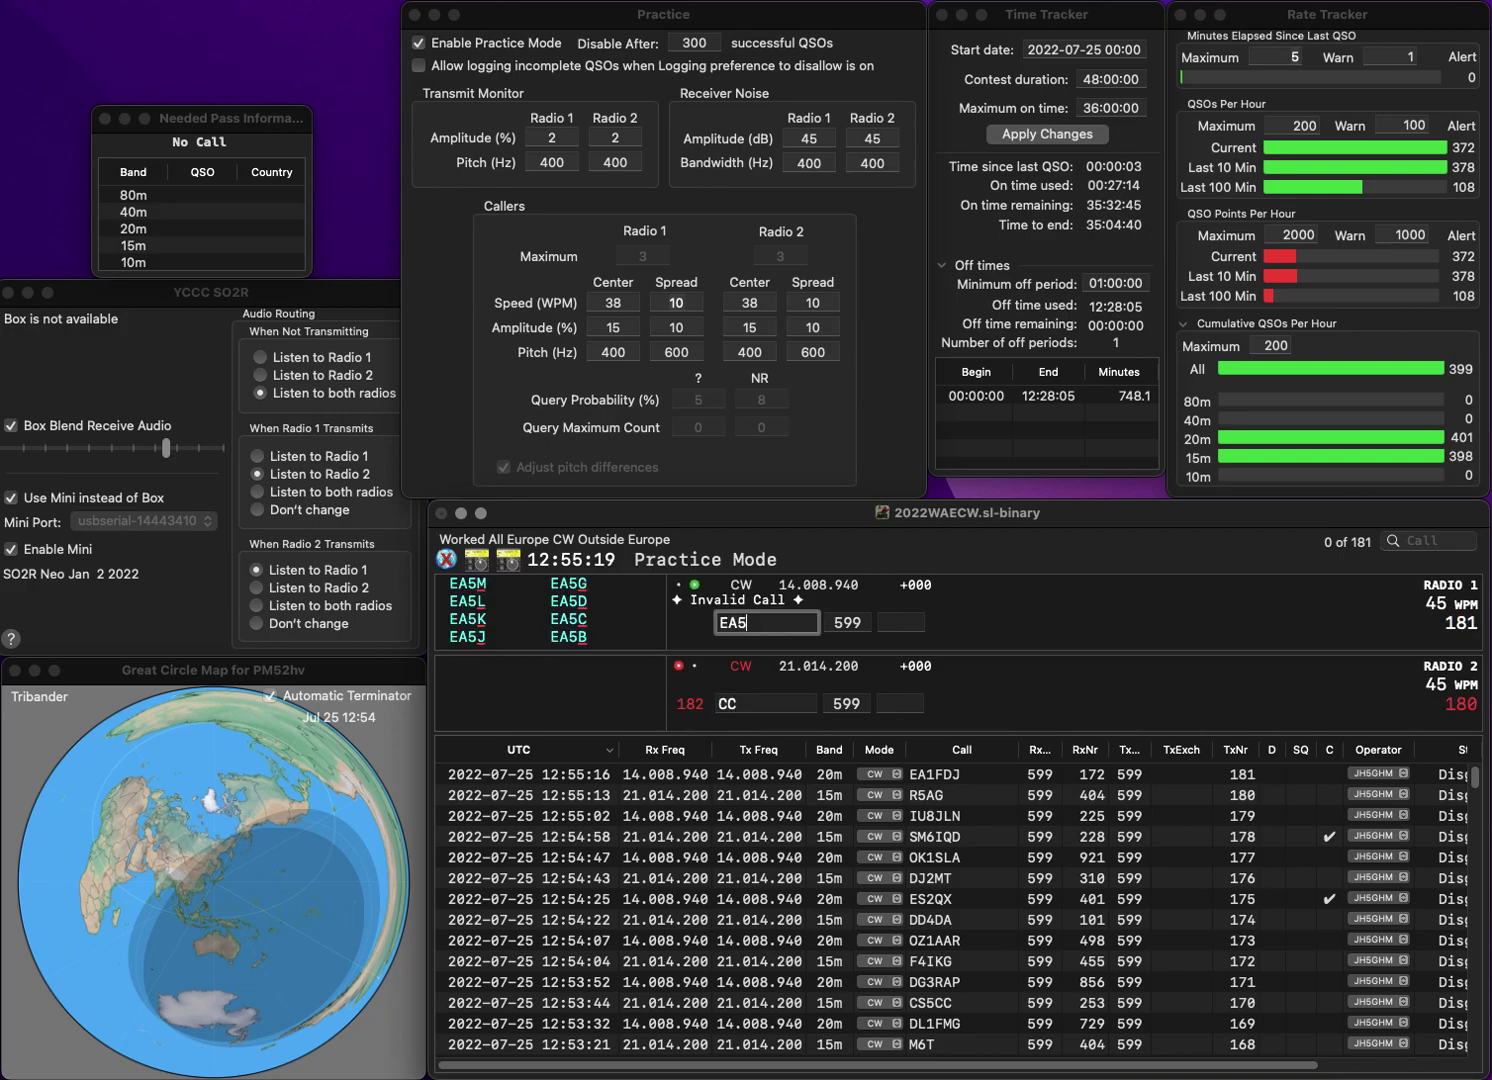
{"action": "type", "text": "HFD"}
{"action": "key", "text": "Return"}
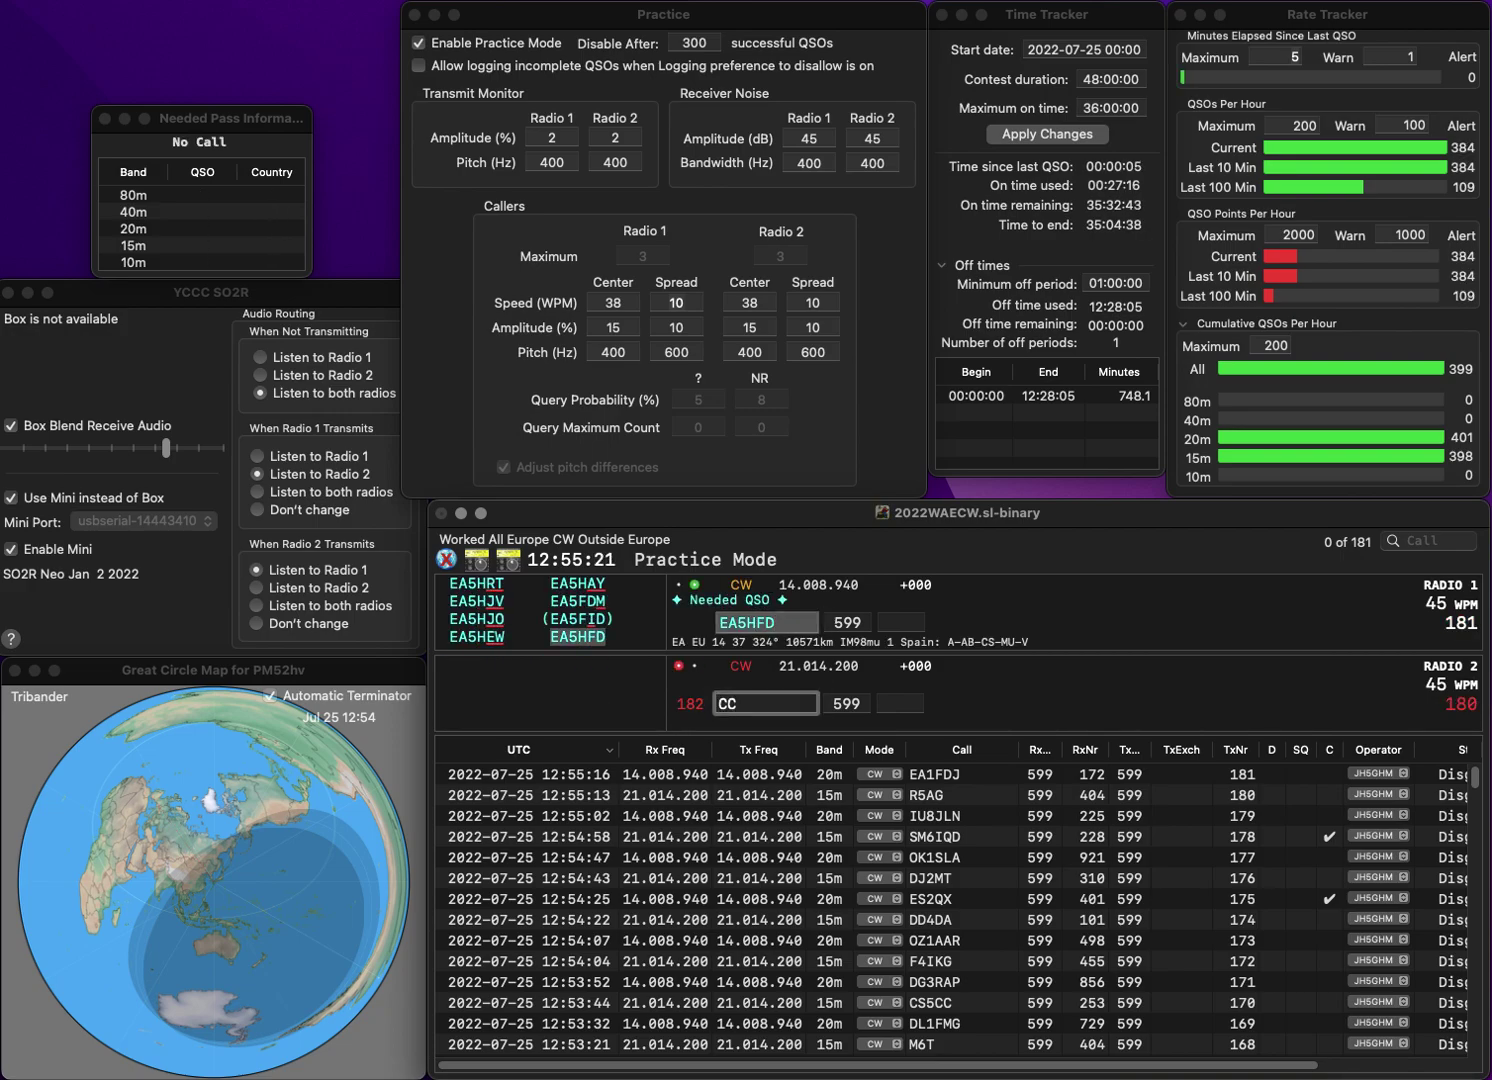
{"action": "type", "text": "R3X"}
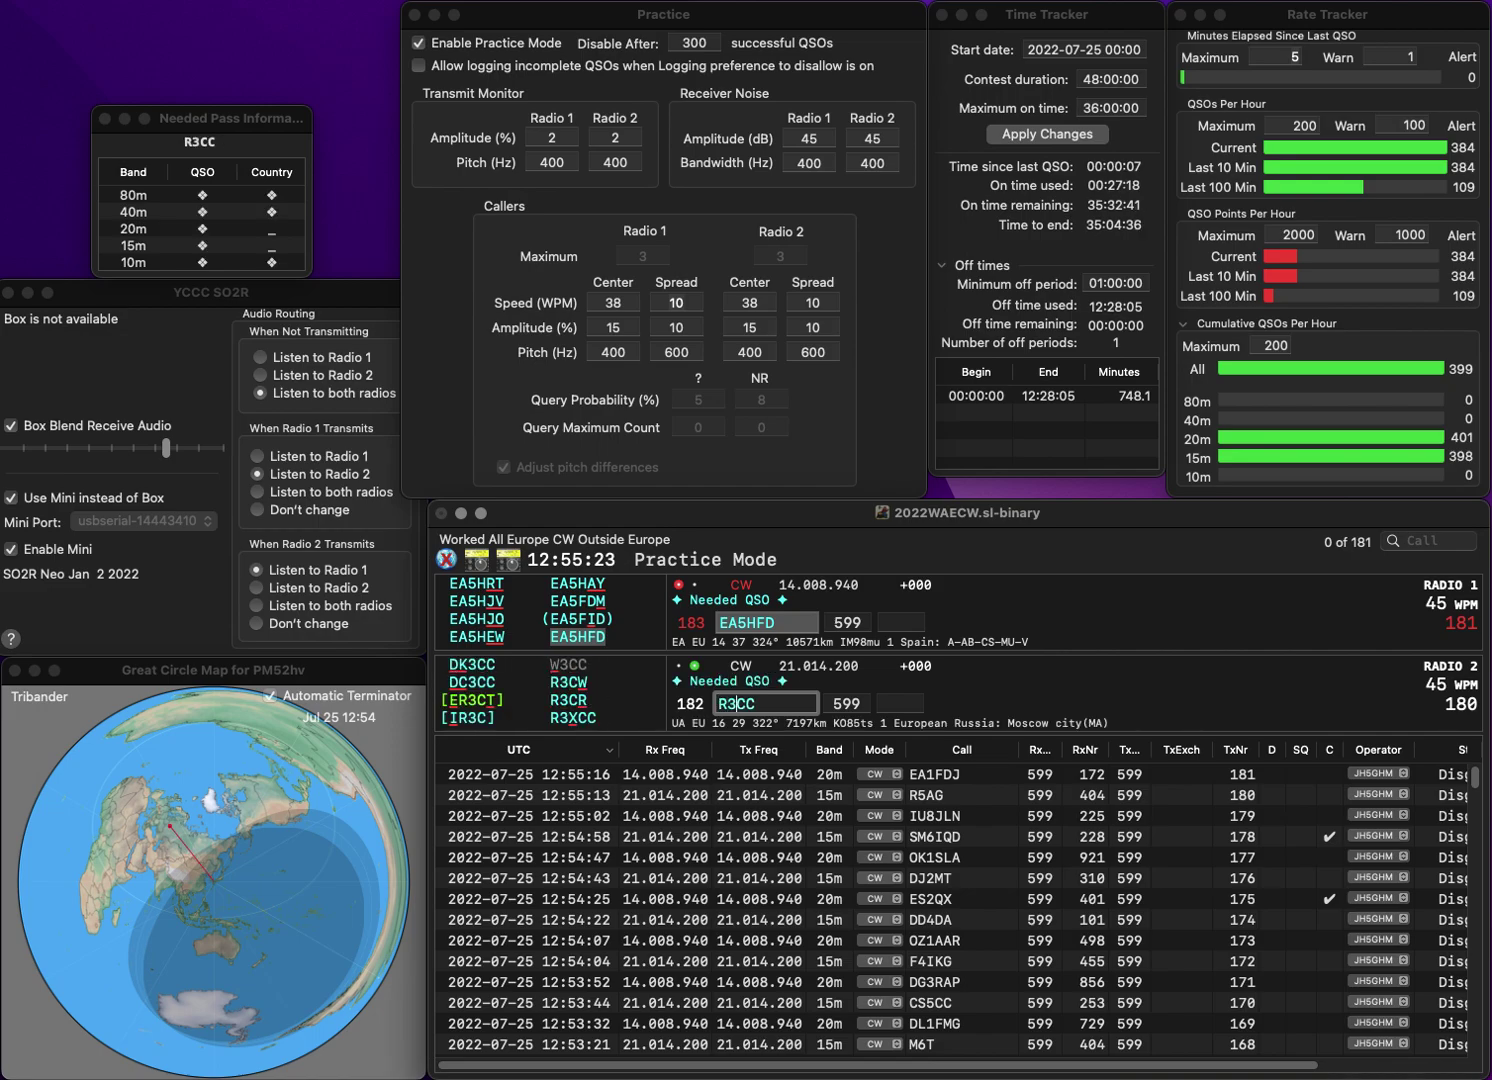
{"action": "key", "text": "Return"}
{"action": "key", "text": "space"}
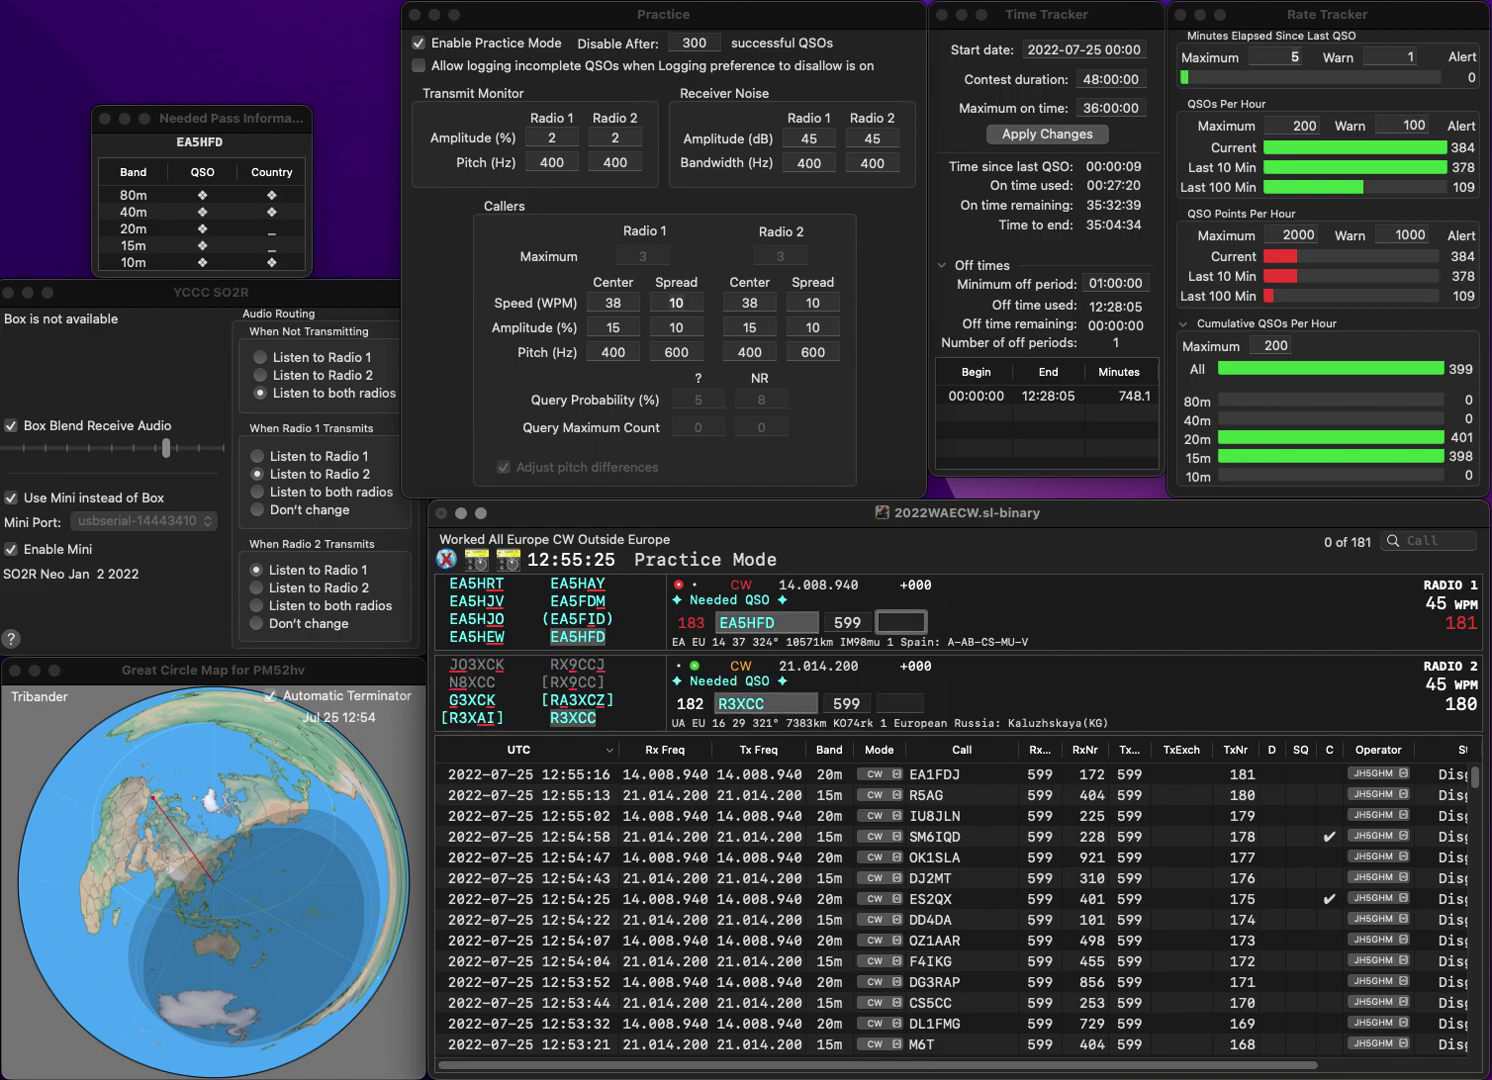
- Log EA5HFD on Radio 1 with received number 214 and R3XCC on Radio 2 with received number 831
{"action": "type", "text": "214"}
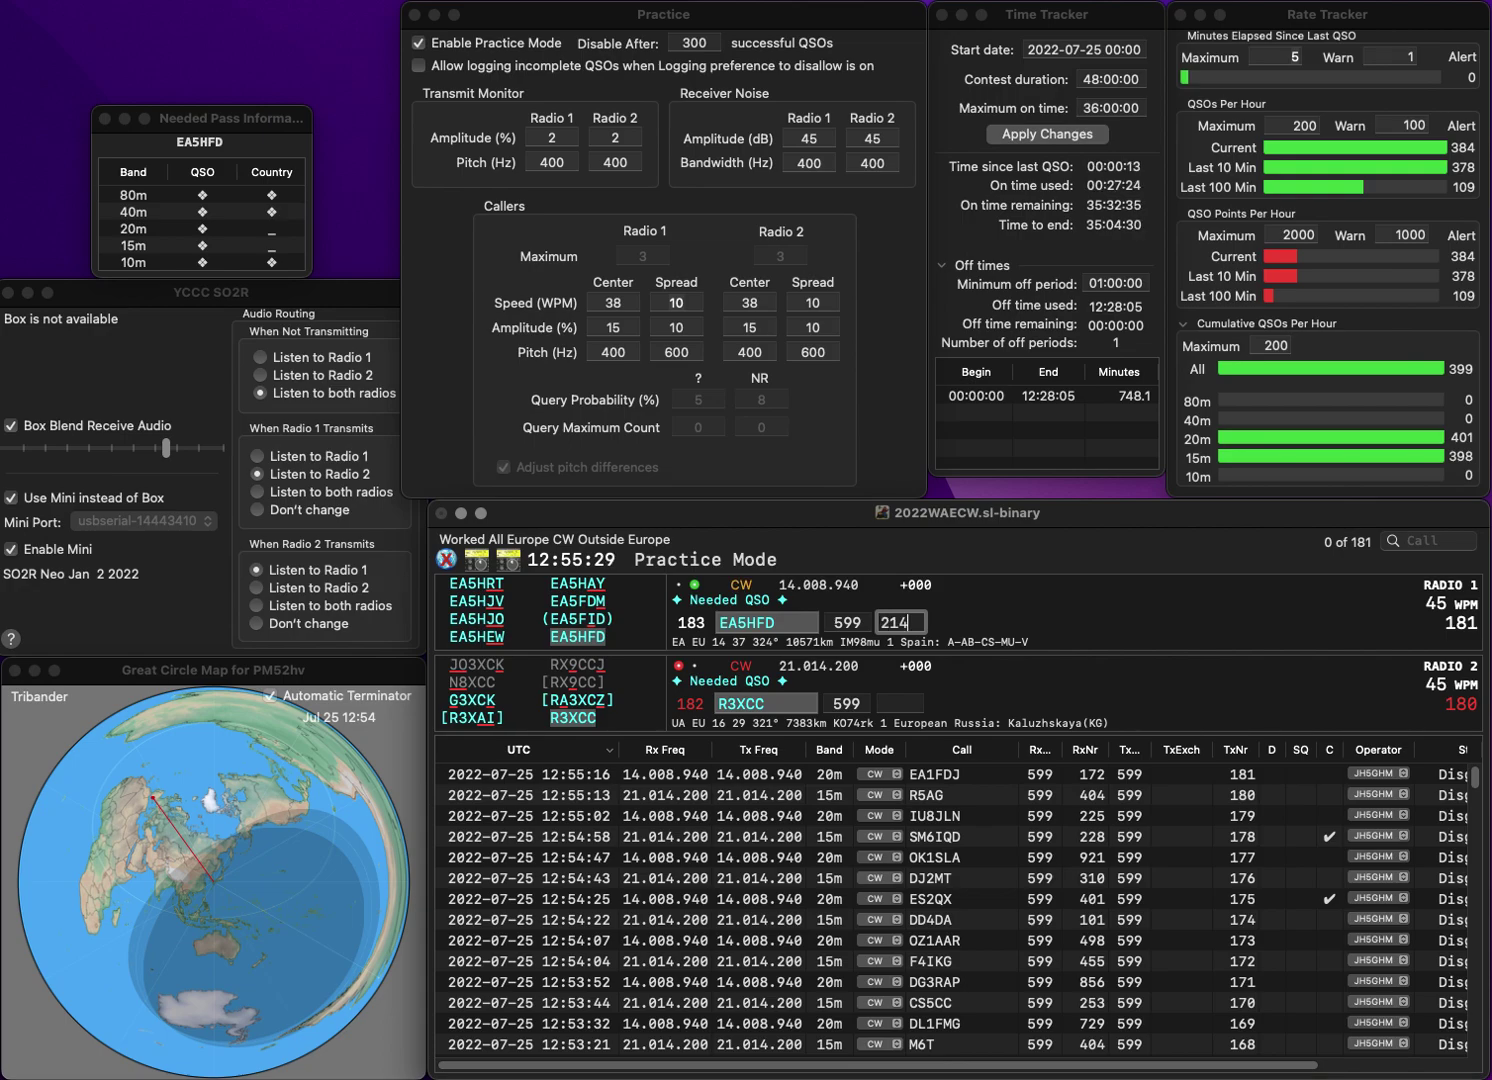
{"action": "key", "text": "Return"}
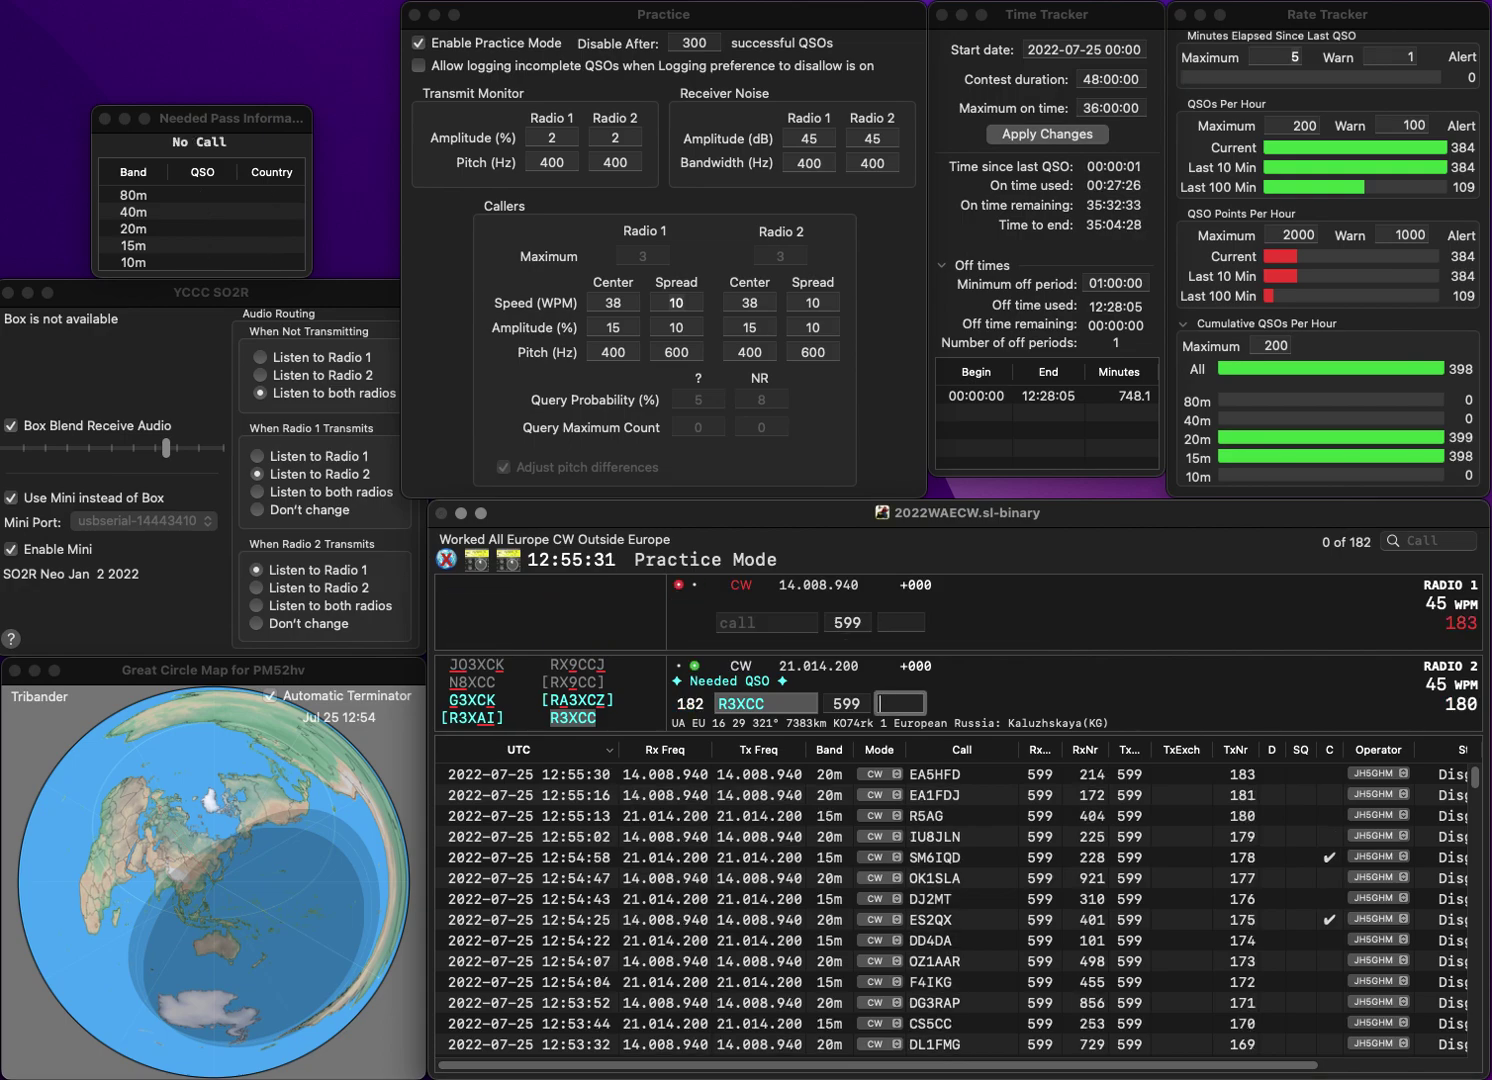
{"action": "type", "text": "831"}
{"action": "key", "text": "Return"}
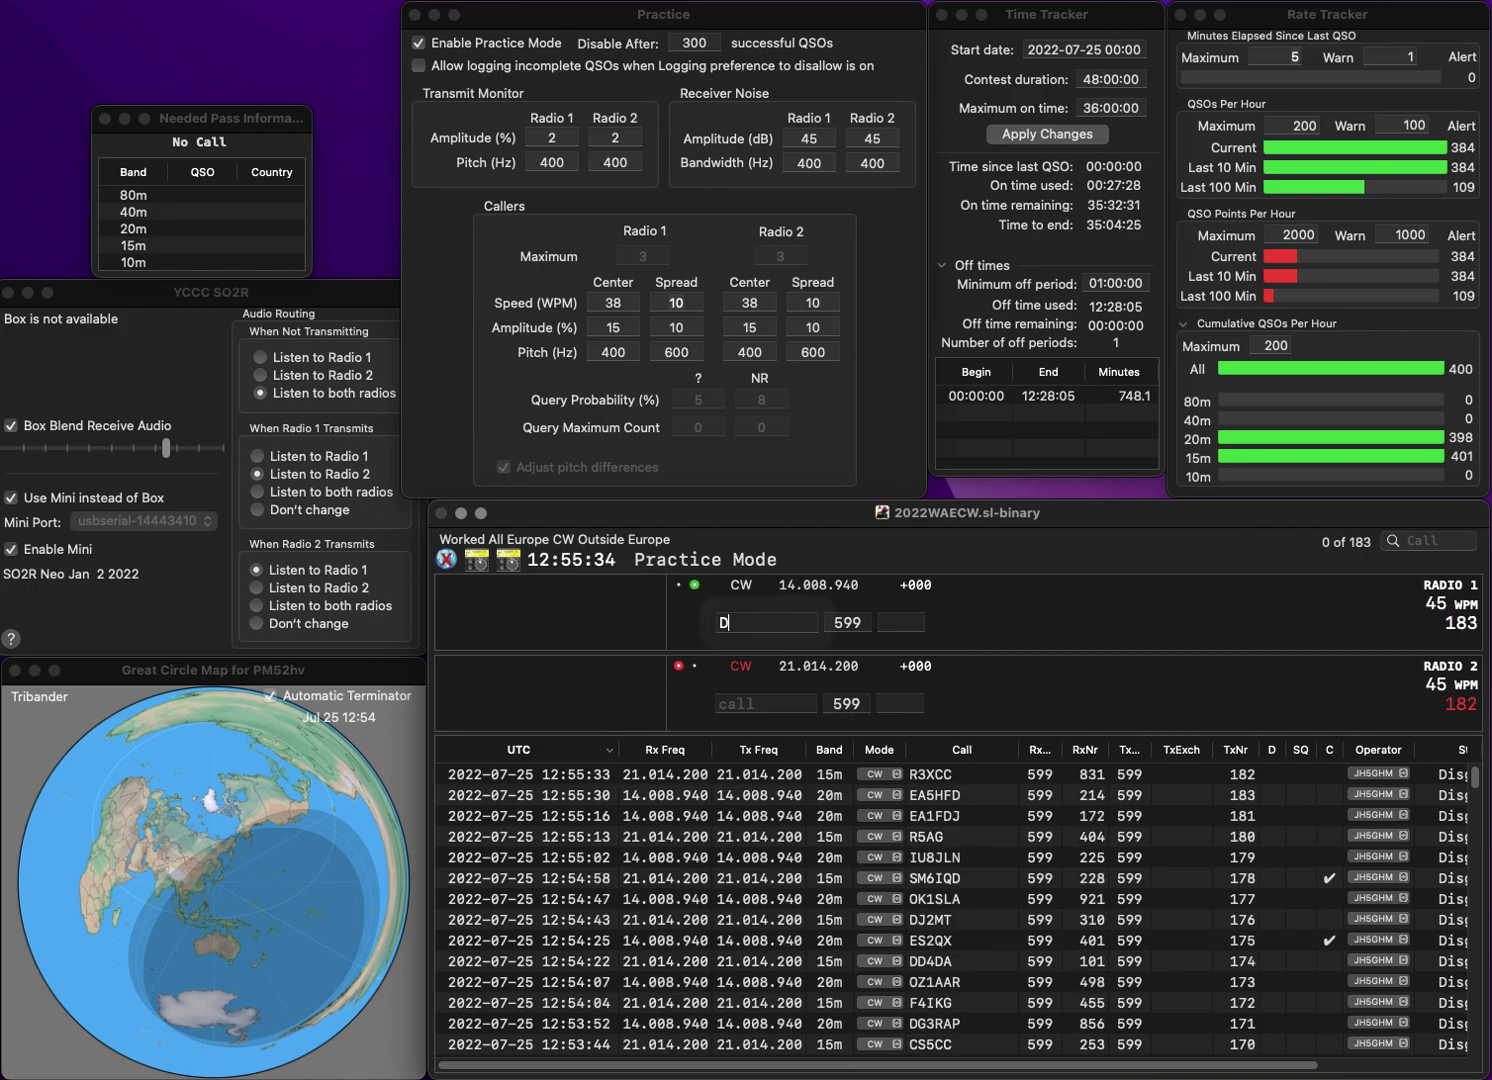
{"action": "type", "text": "DYL4JA"}
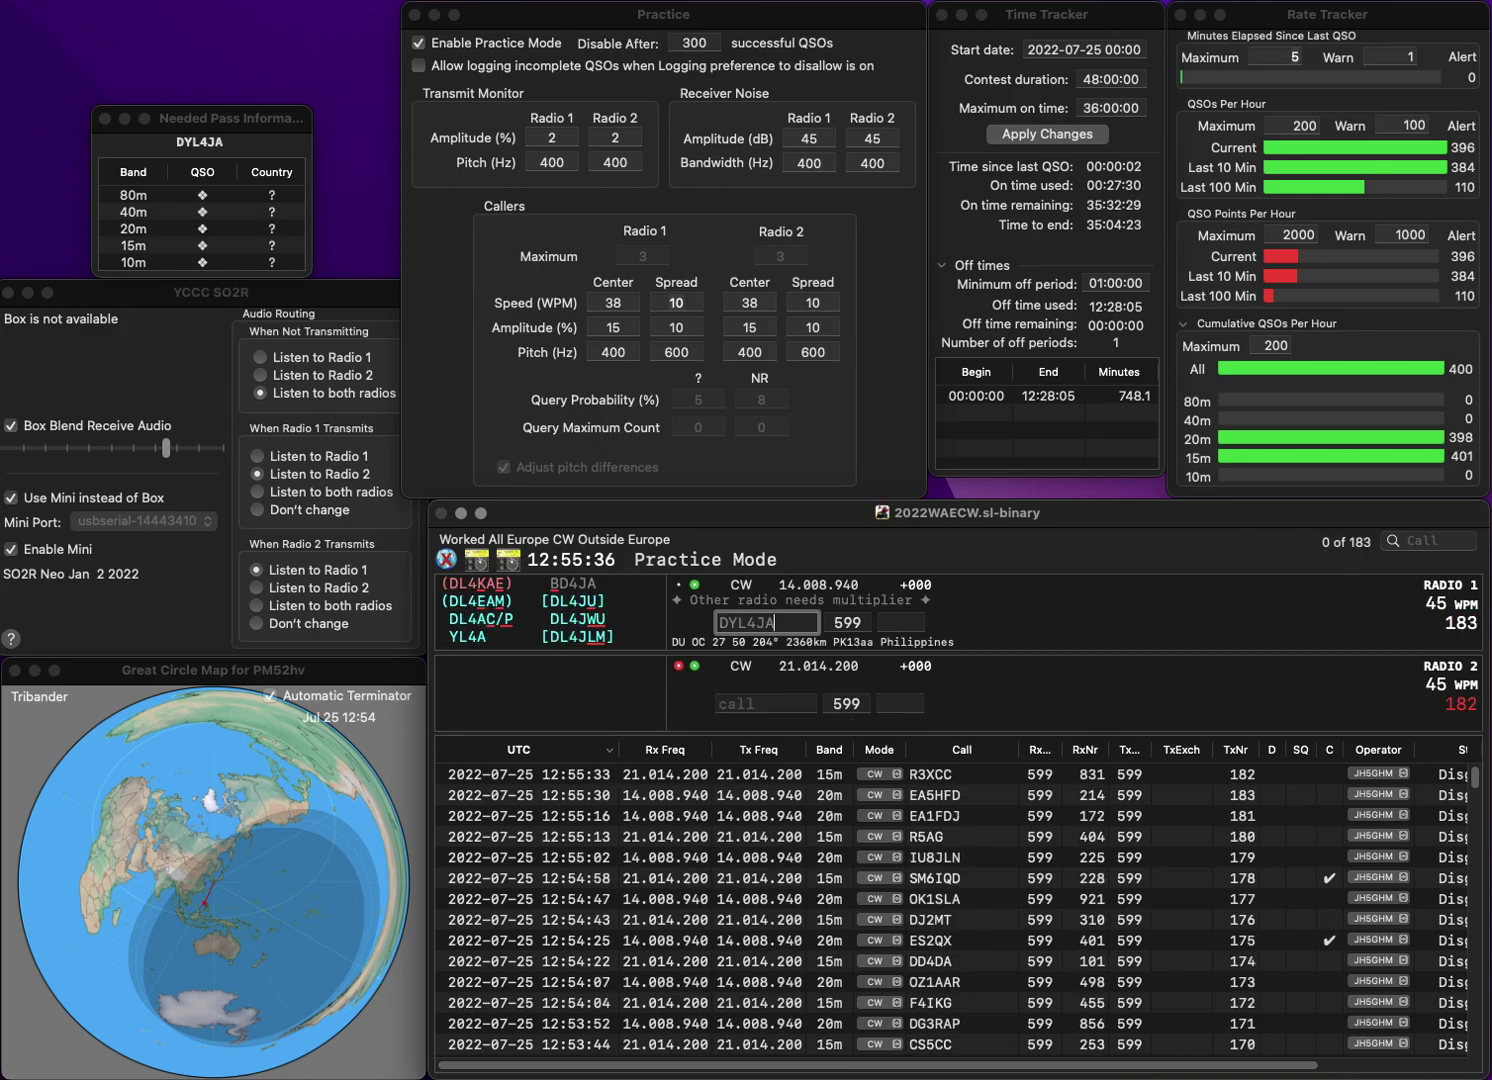
{"action": "key", "text": "Home"}
{"action": "key", "text": "Delete"}
{"action": "key", "text": "Return"}
{"action": "type", "text": "U3RZK"}
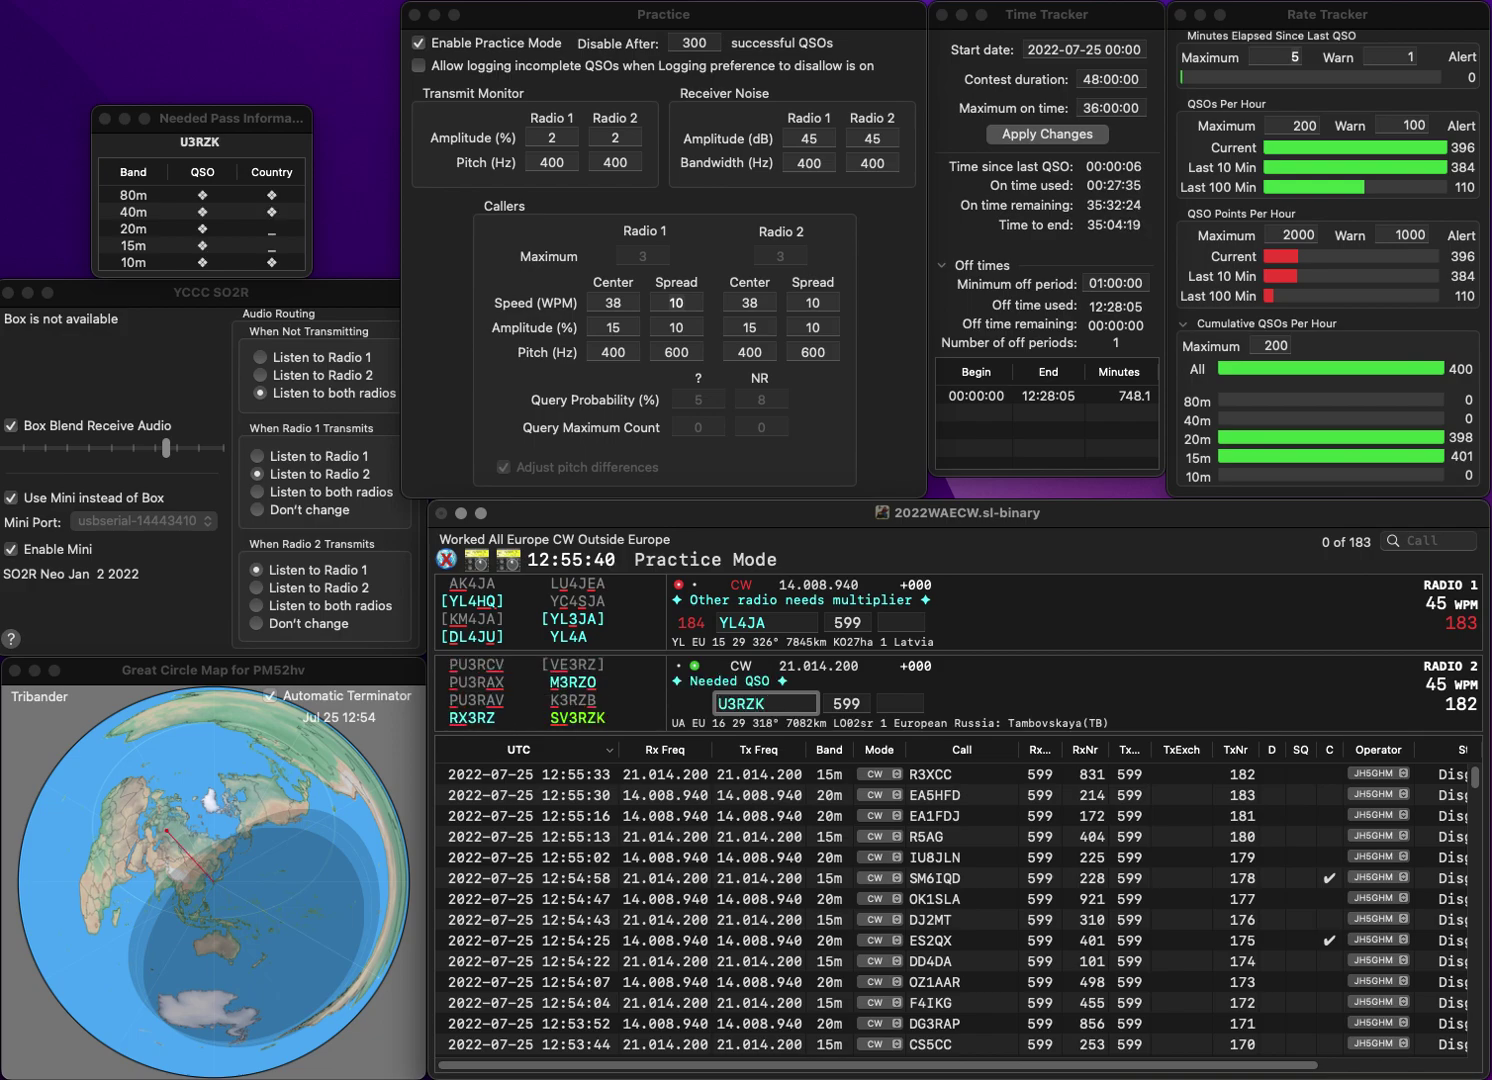
{"action": "key", "text": "Home"}
{"action": "key", "text": "Delete"}
{"action": "type", "text": "SV"}
{"action": "key", "text": "Return"}
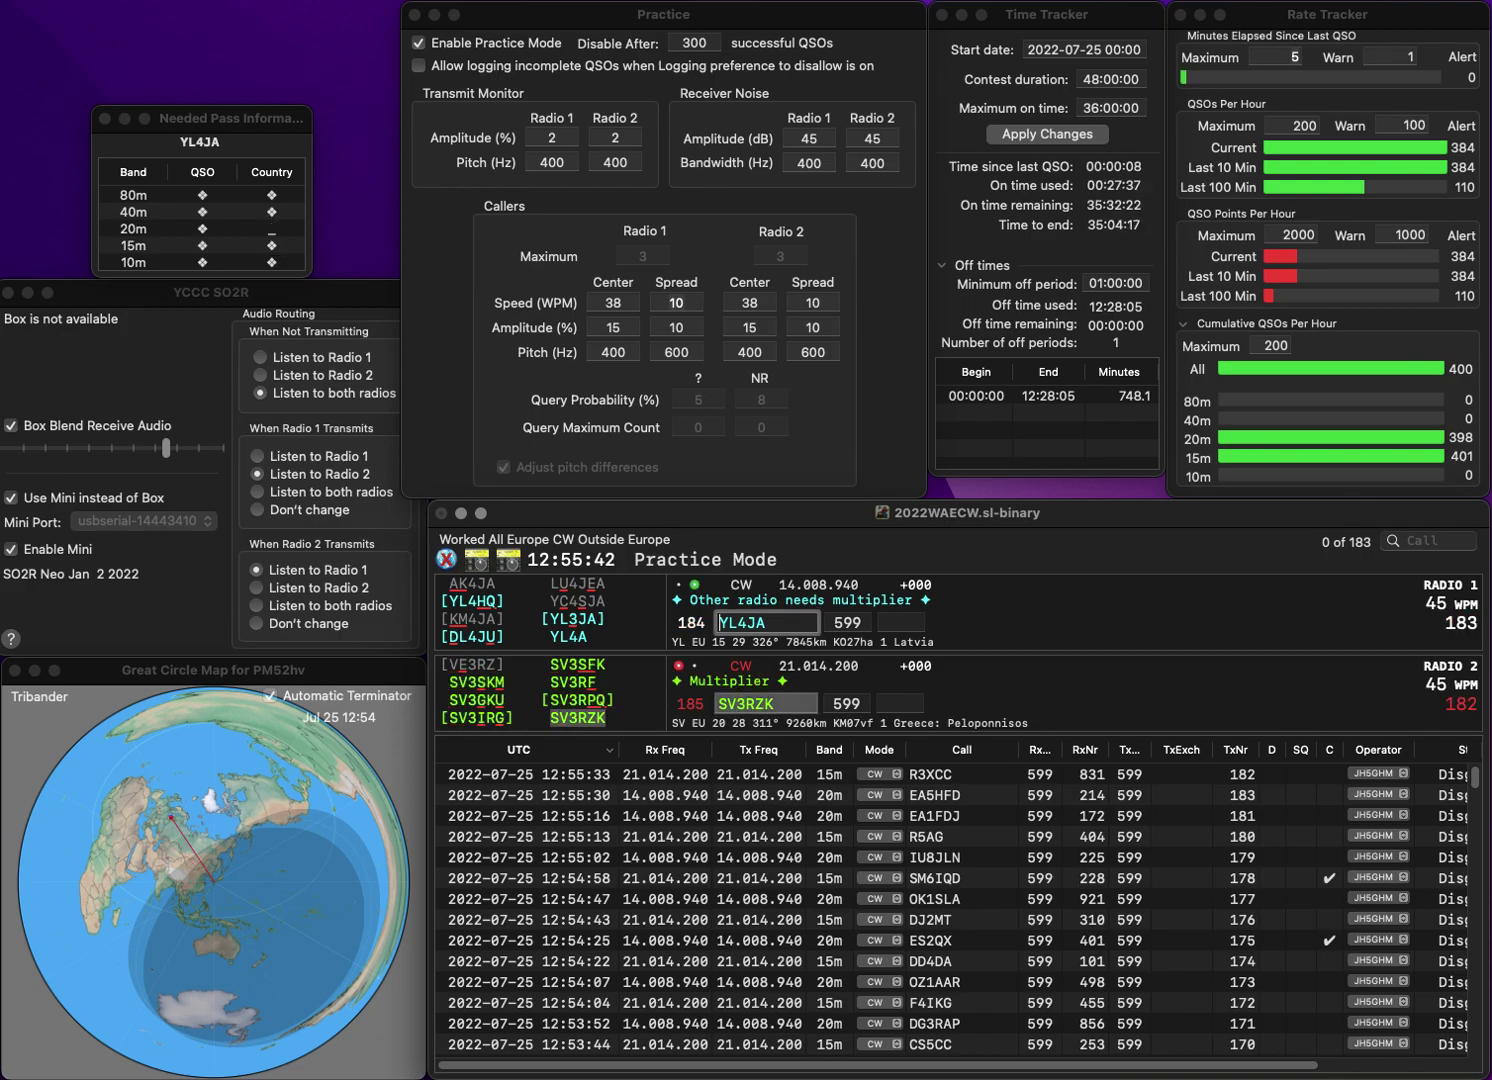
{"action": "key", "text": "Right"}
{"action": "key", "text": "Delete"}
{"action": "type", "text": "3"}
{"action": "key", "text": "Return"}
{"action": "key", "text": "space"}
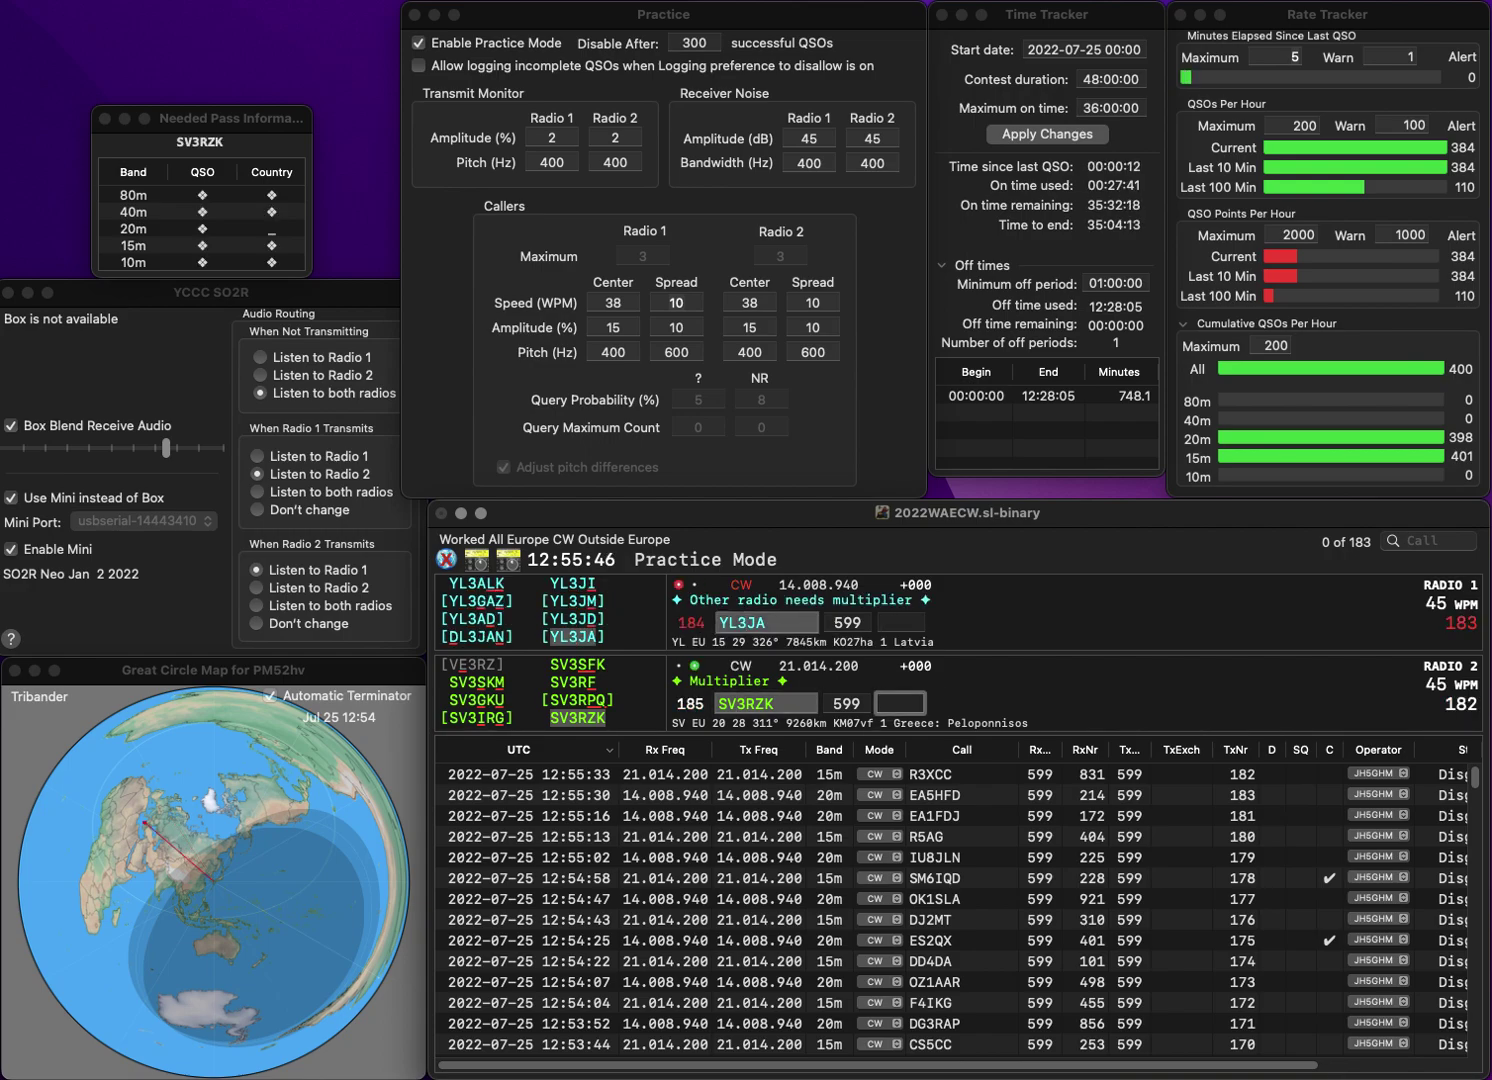
{"action": "type", "text": "315"}
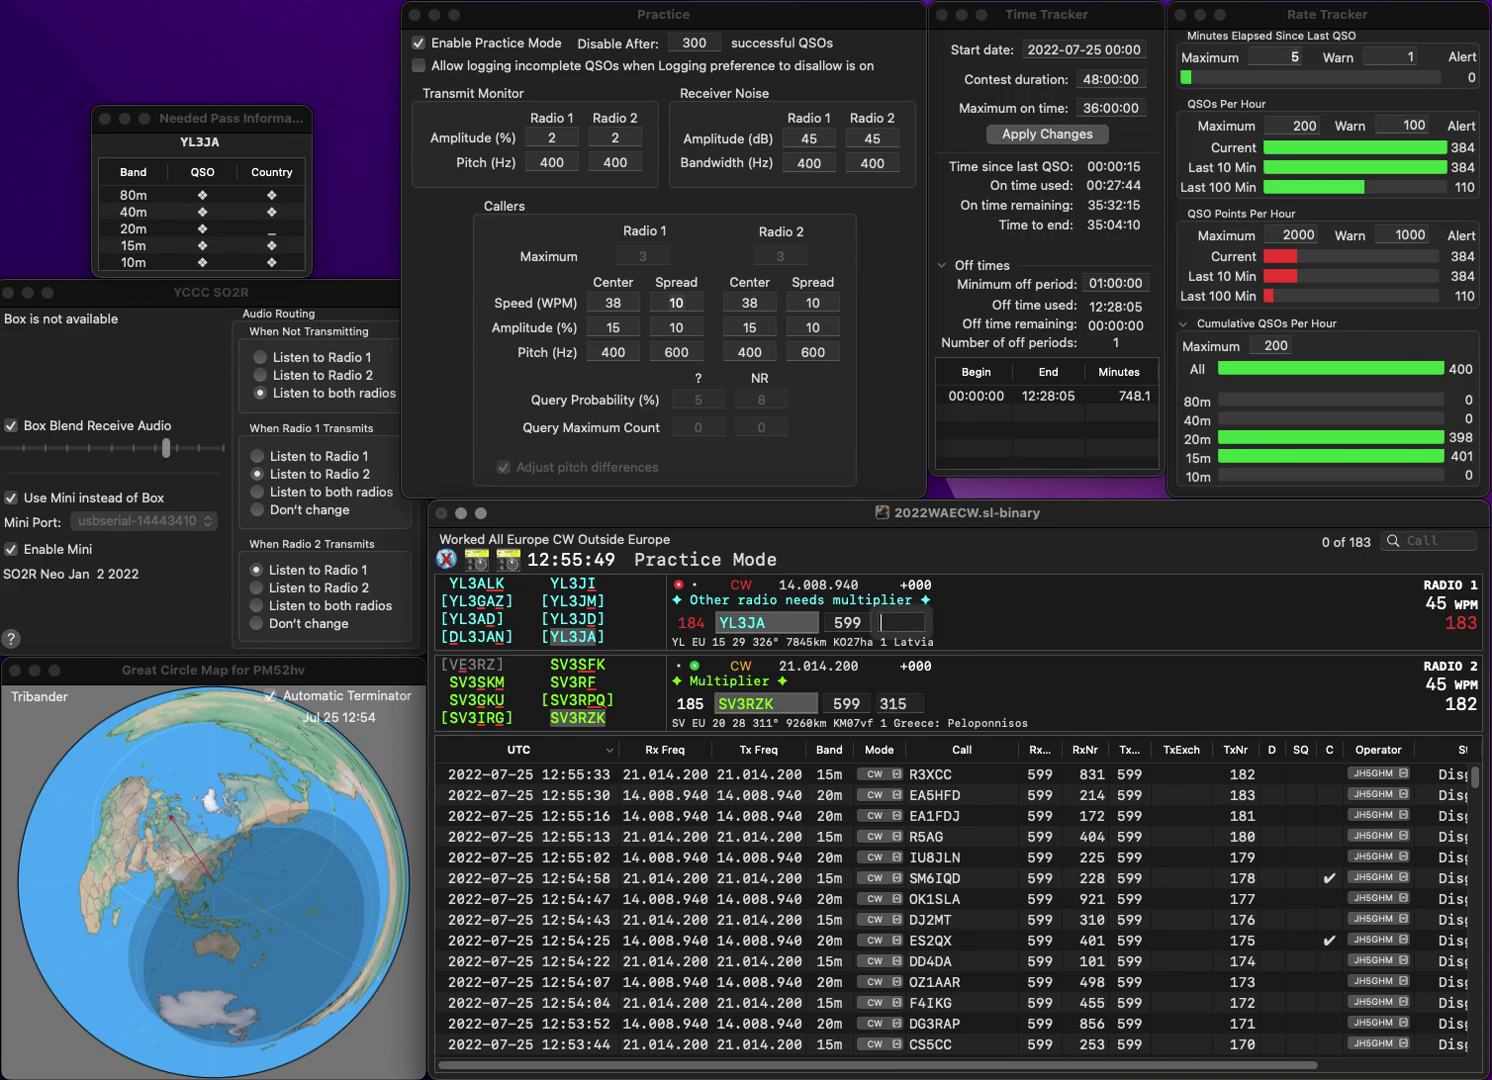
{"action": "key", "text": "Return"}
{"action": "type", "text": "452"}
{"action": "key", "text": "Return"}
- Answer the Radio 2 caller as PT2NP with the contest exchange
{"action": "type", "text": "T2NP"}
{"action": "key", "text": "Left"}
{"action": "key", "text": "Left"}
{"action": "key", "text": "Left"}
{"action": "key", "text": "BackSpace"}
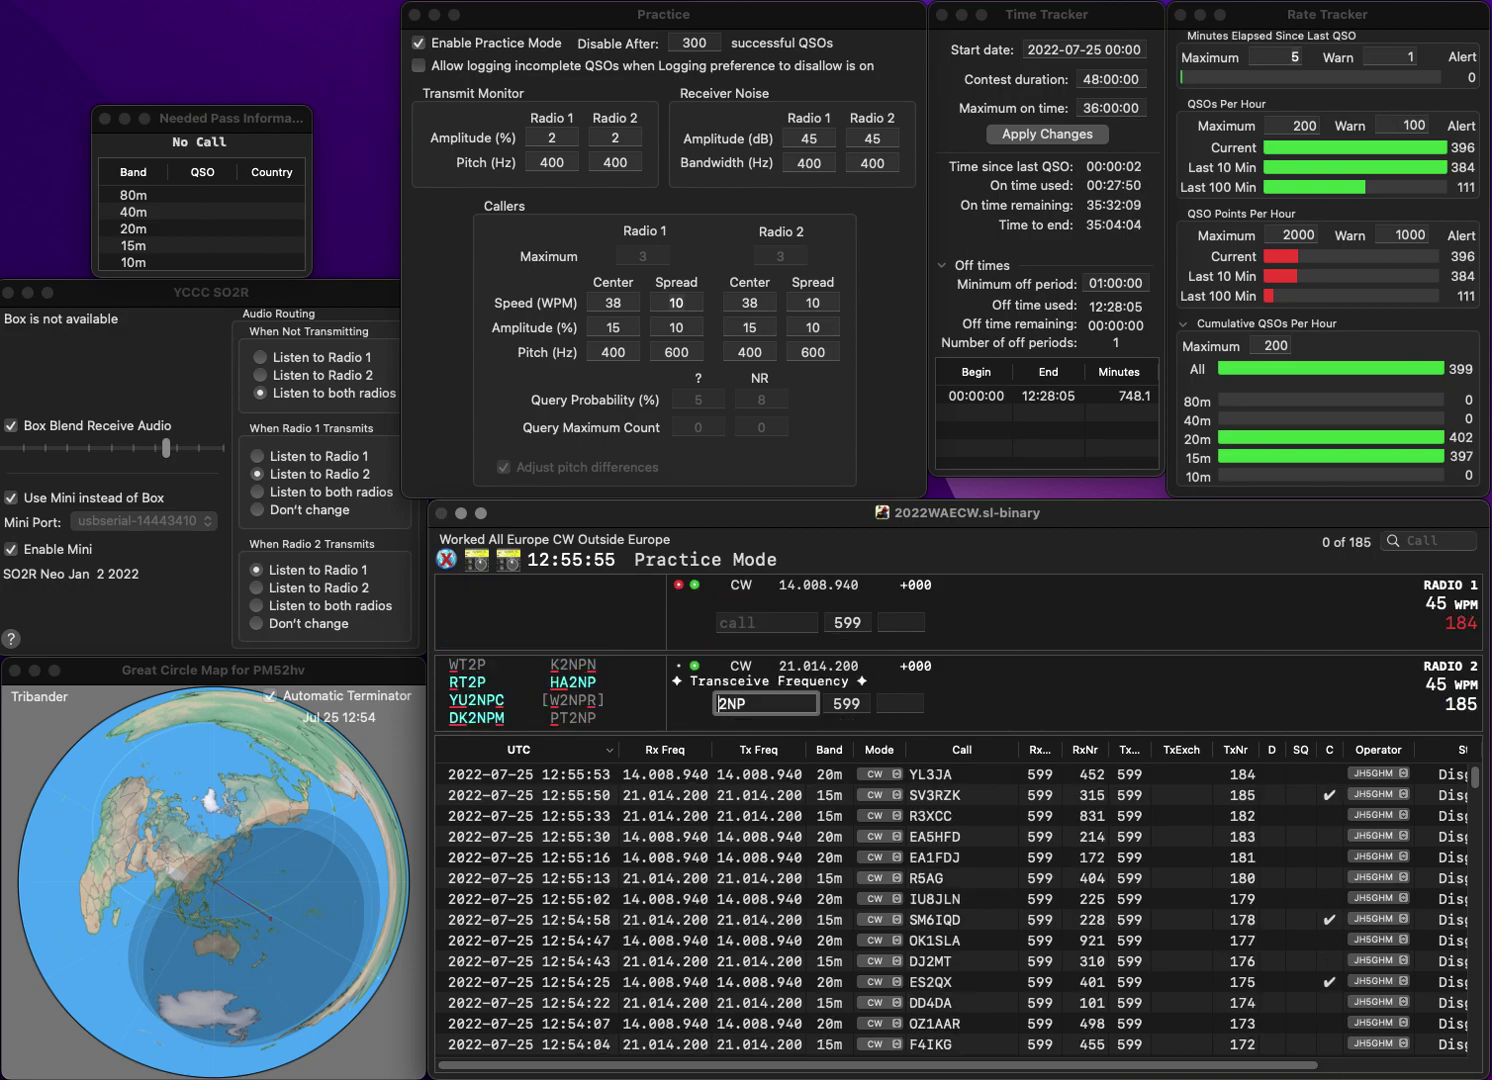
{"action": "type", "text": "PT"}
{"action": "key", "text": "Return"}
{"action": "type", "text": "IZ2XDK"}
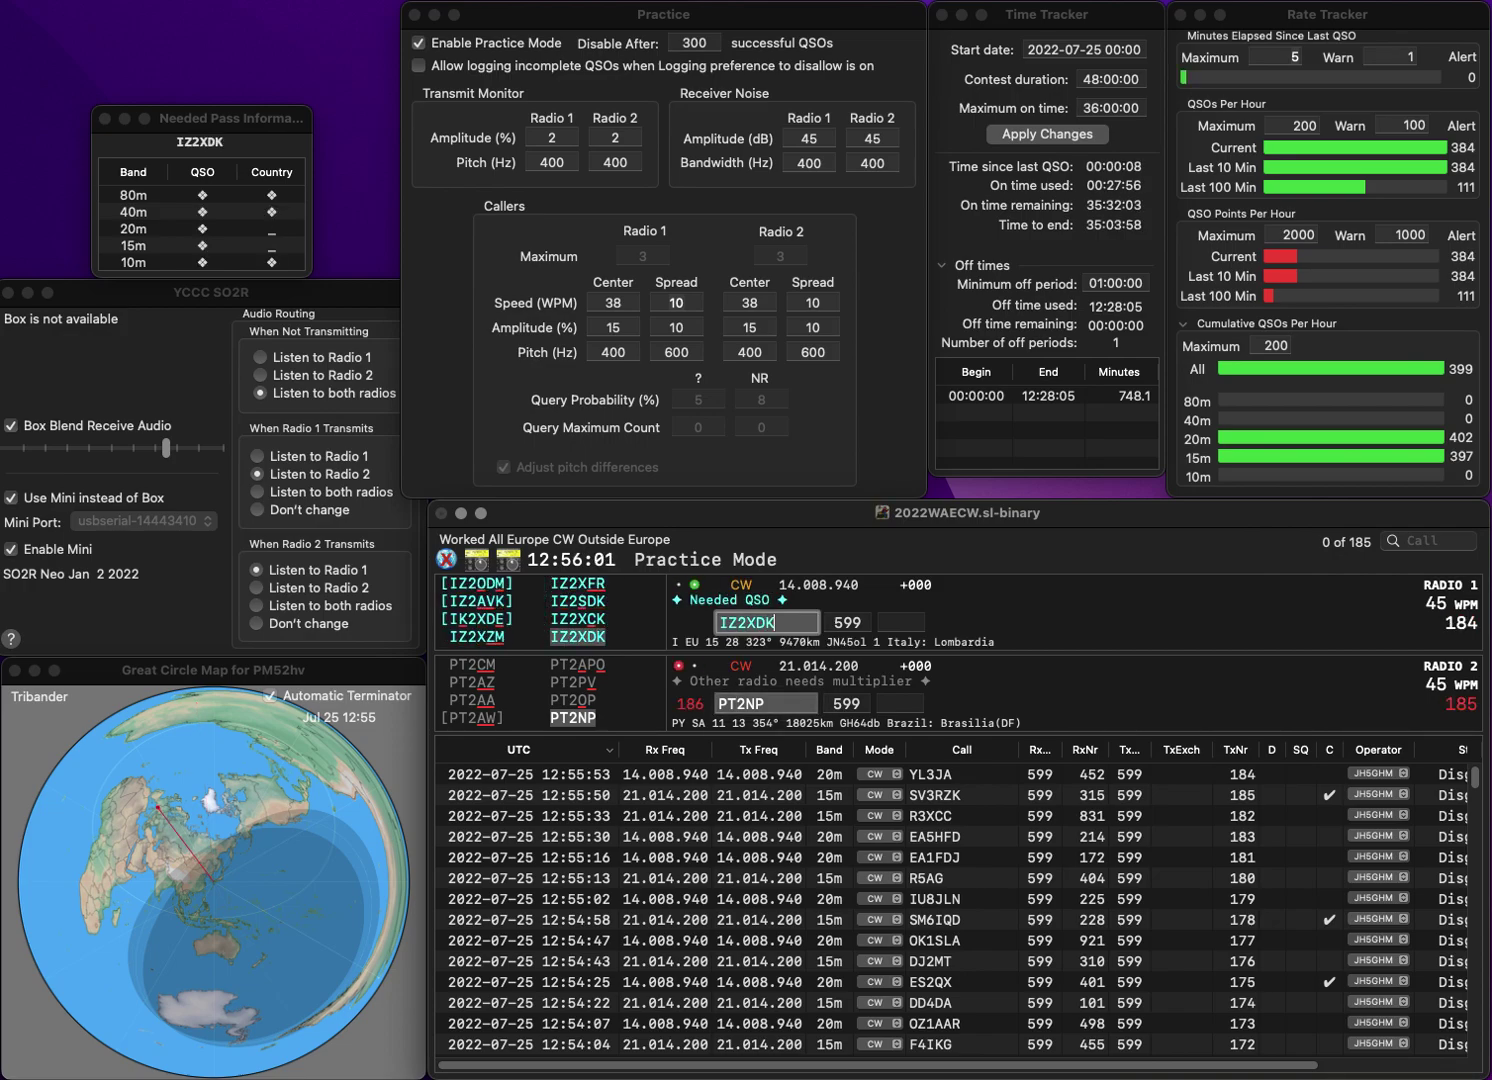
{"action": "key", "text": "Return"}
{"action": "key", "text": "Left"}
{"action": "key", "text": "BackSpace"}
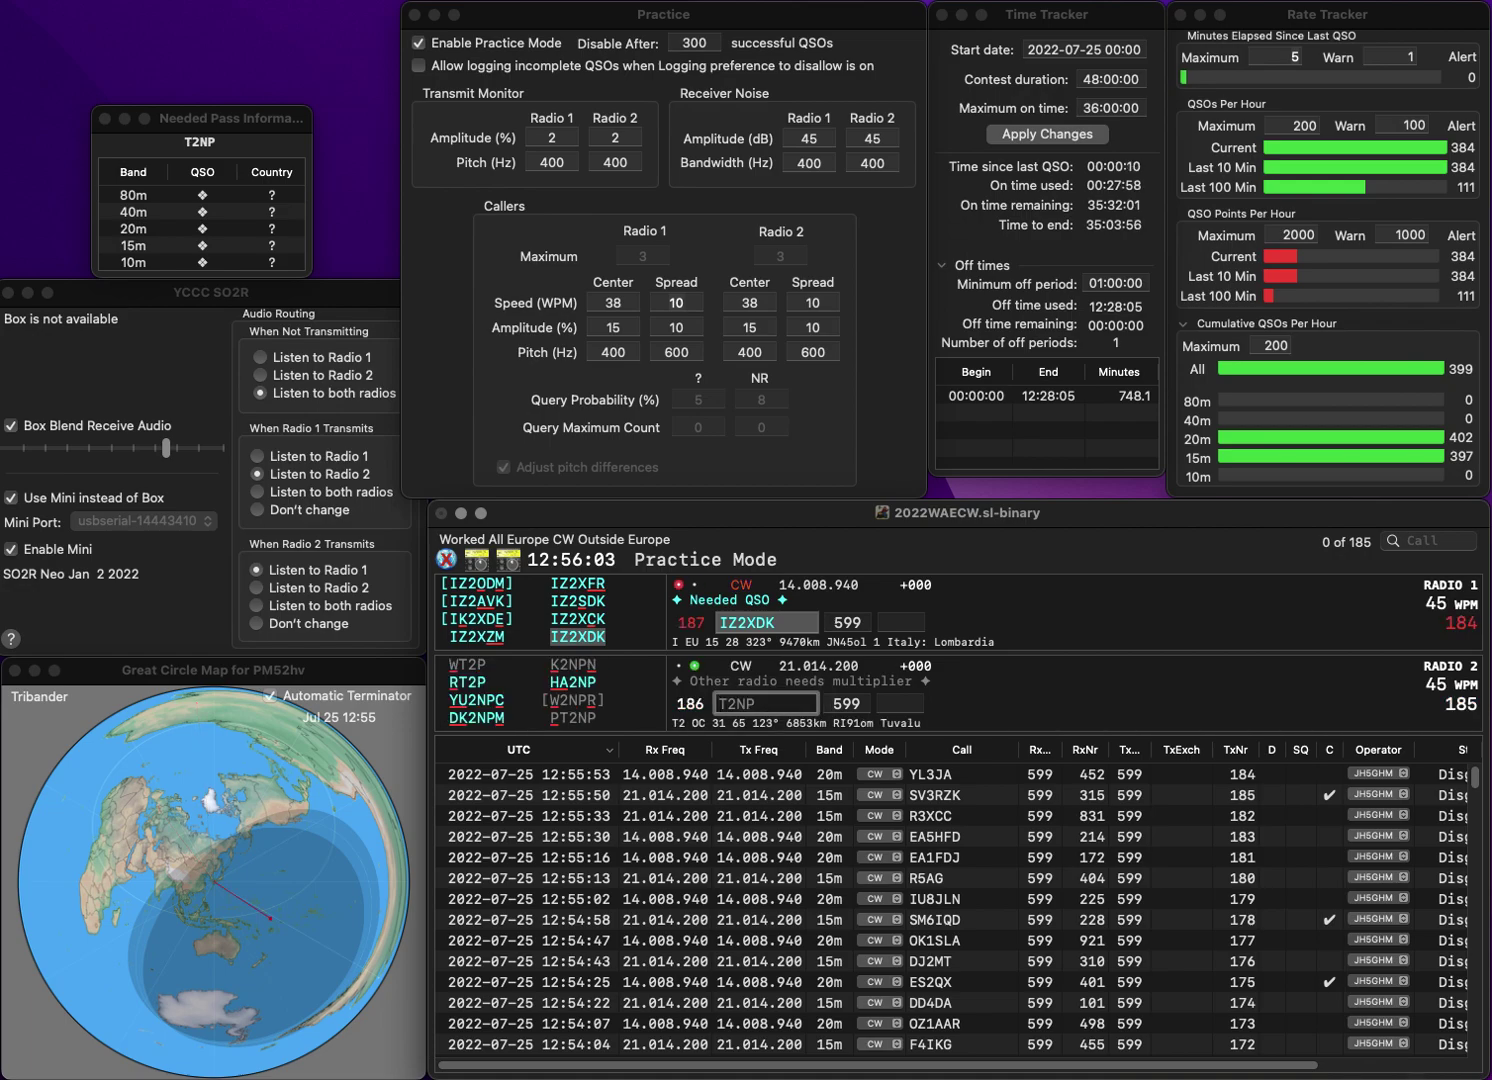
{"action": "type", "text": "HA"}
{"action": "key", "text": "Delete"}
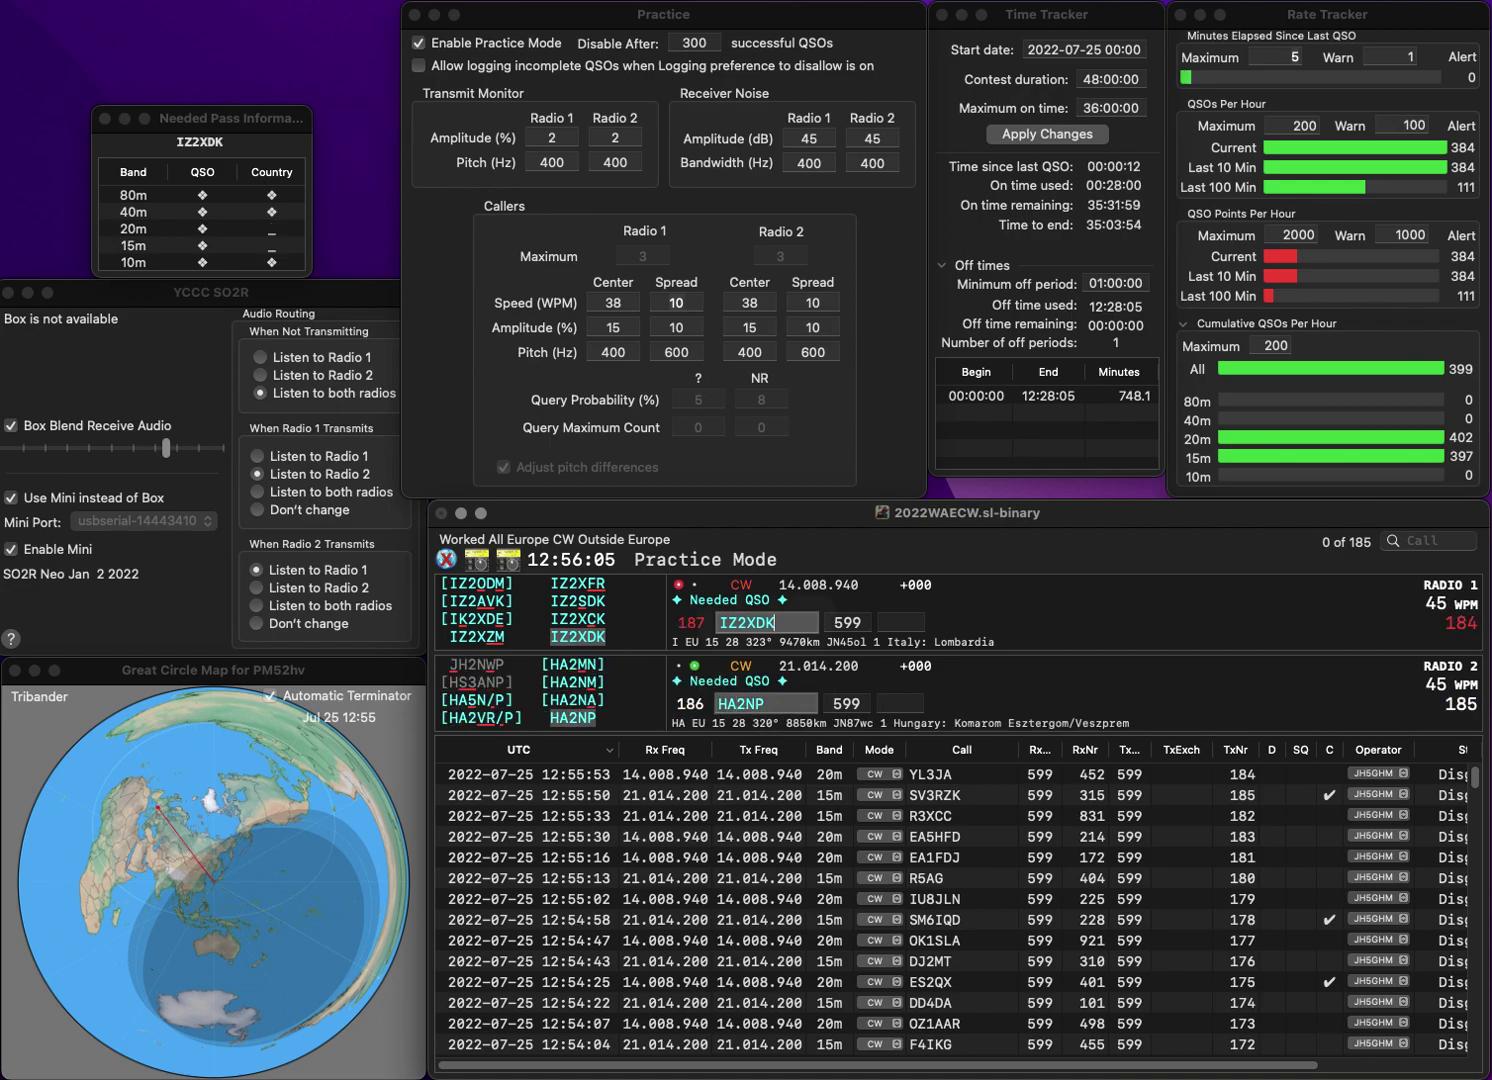
{"action": "key", "text": "space"}
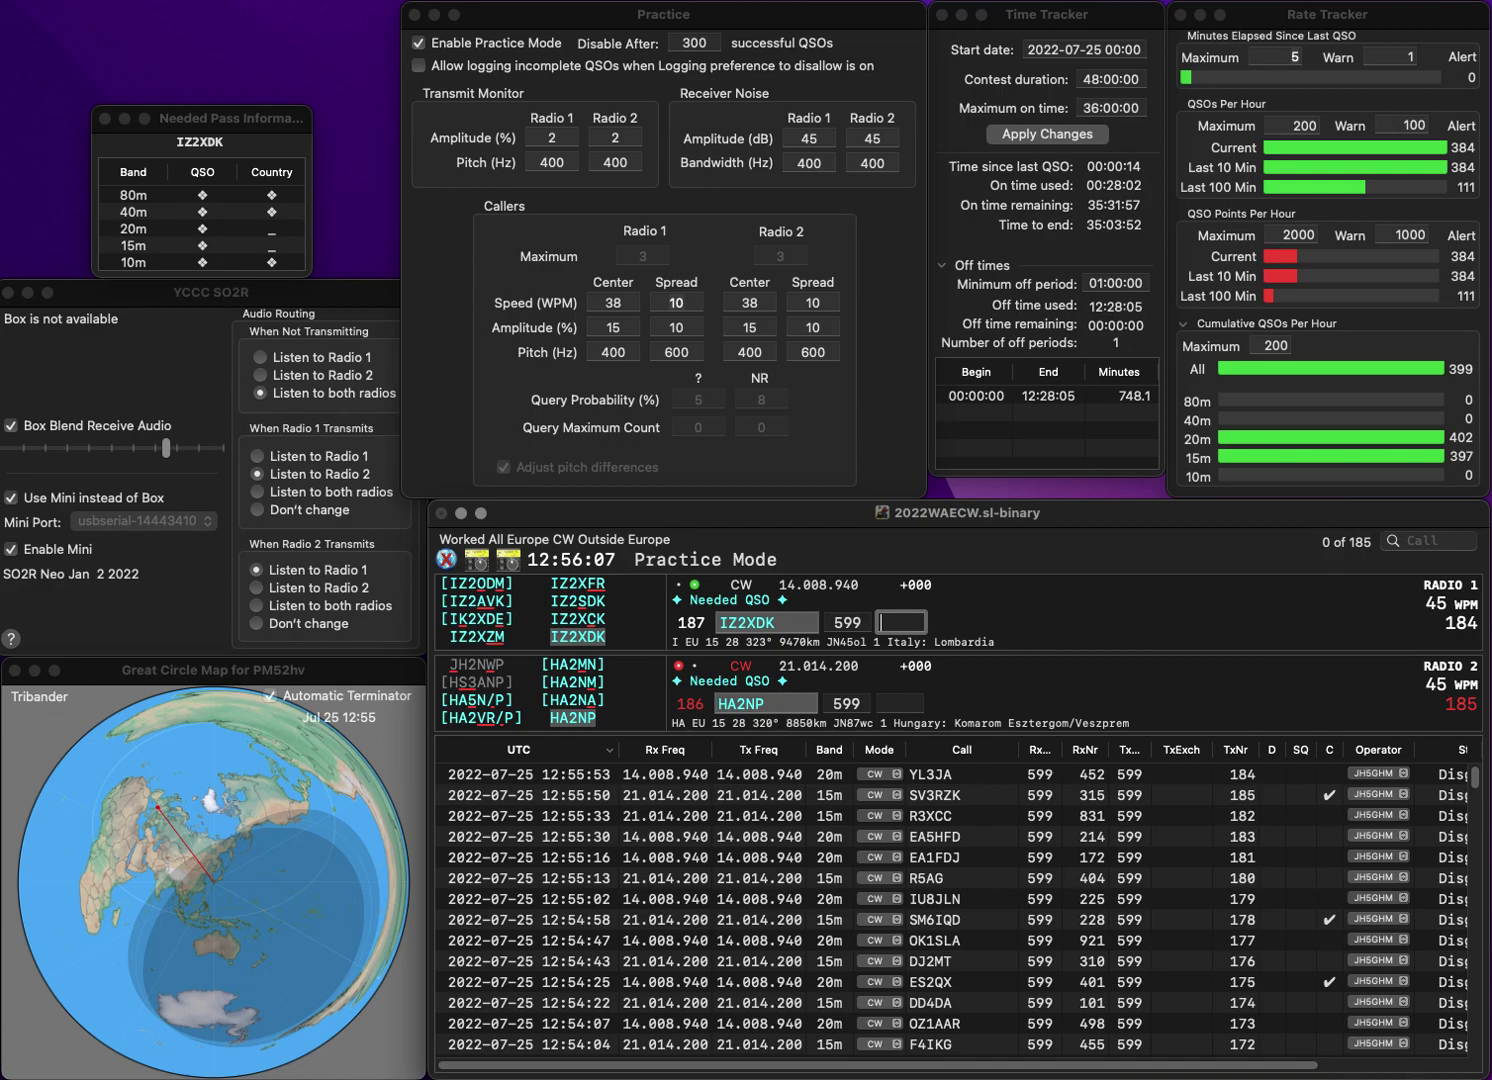
- Log IZ2XDK on Radio 1 with received number 116 and HA2NP on Radio 2 with received number 162
{"action": "type", "text": "116"}
{"action": "key", "text": "Return"}
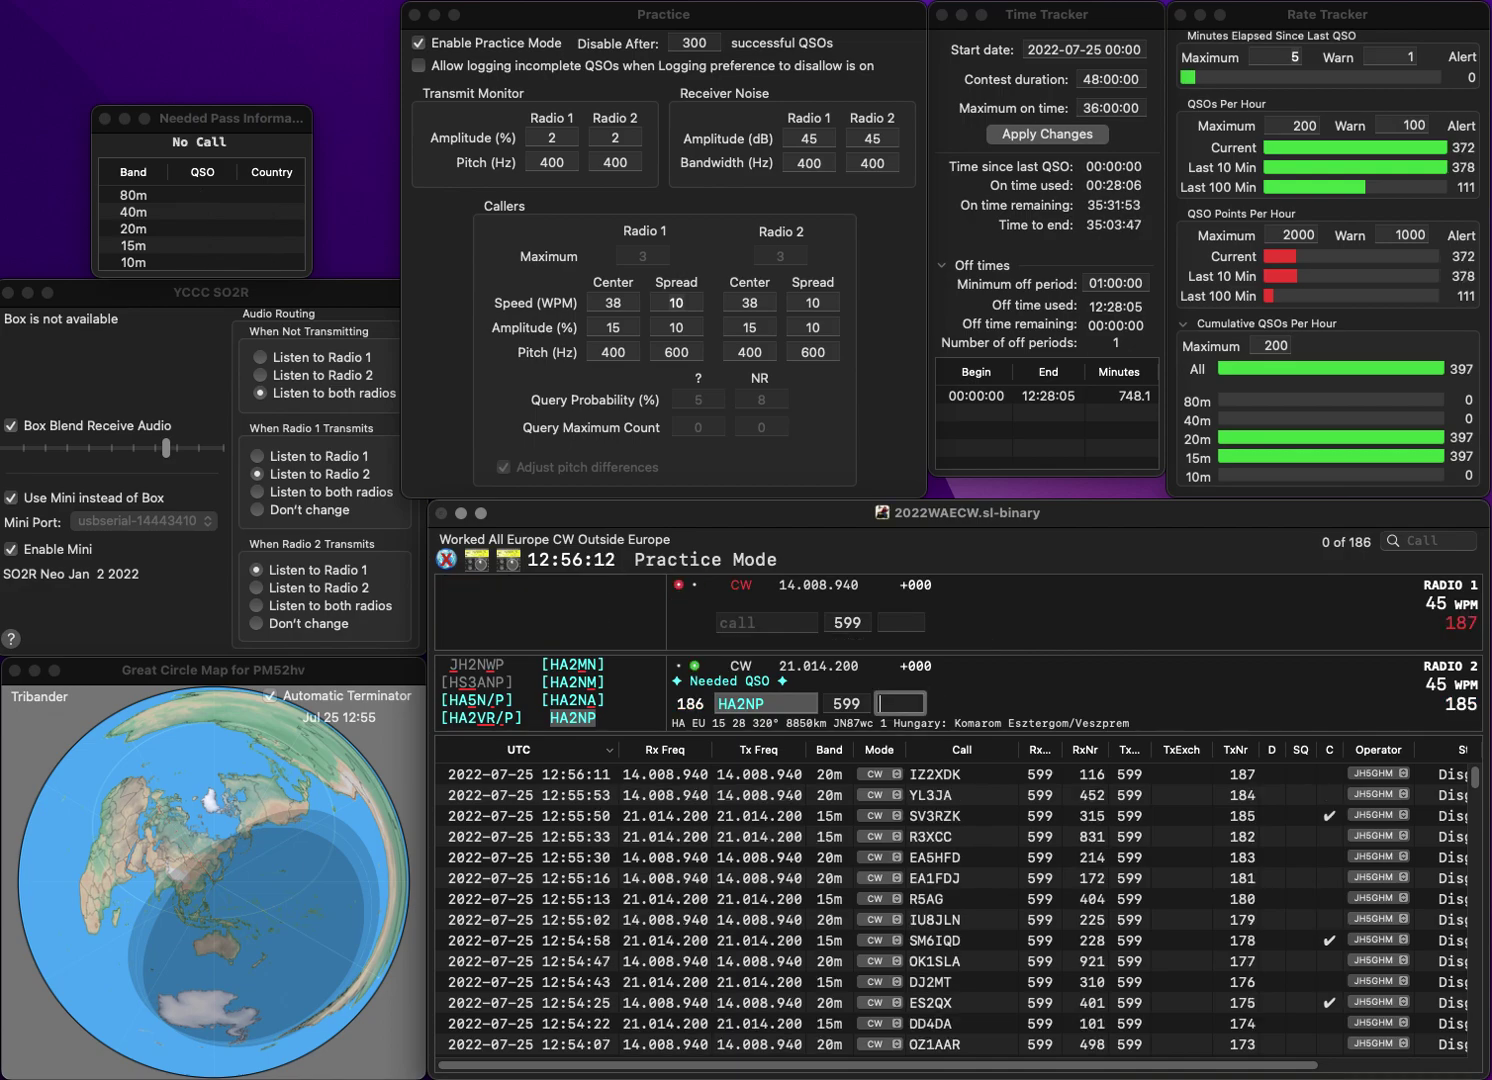
{"action": "type", "text": "162"}
{"action": "key", "text": "Return"}
- Answer PA4O on Radio 1 and EA3EUL on Radio 2 with the contest exchange
{"action": "type", "text": "4"}
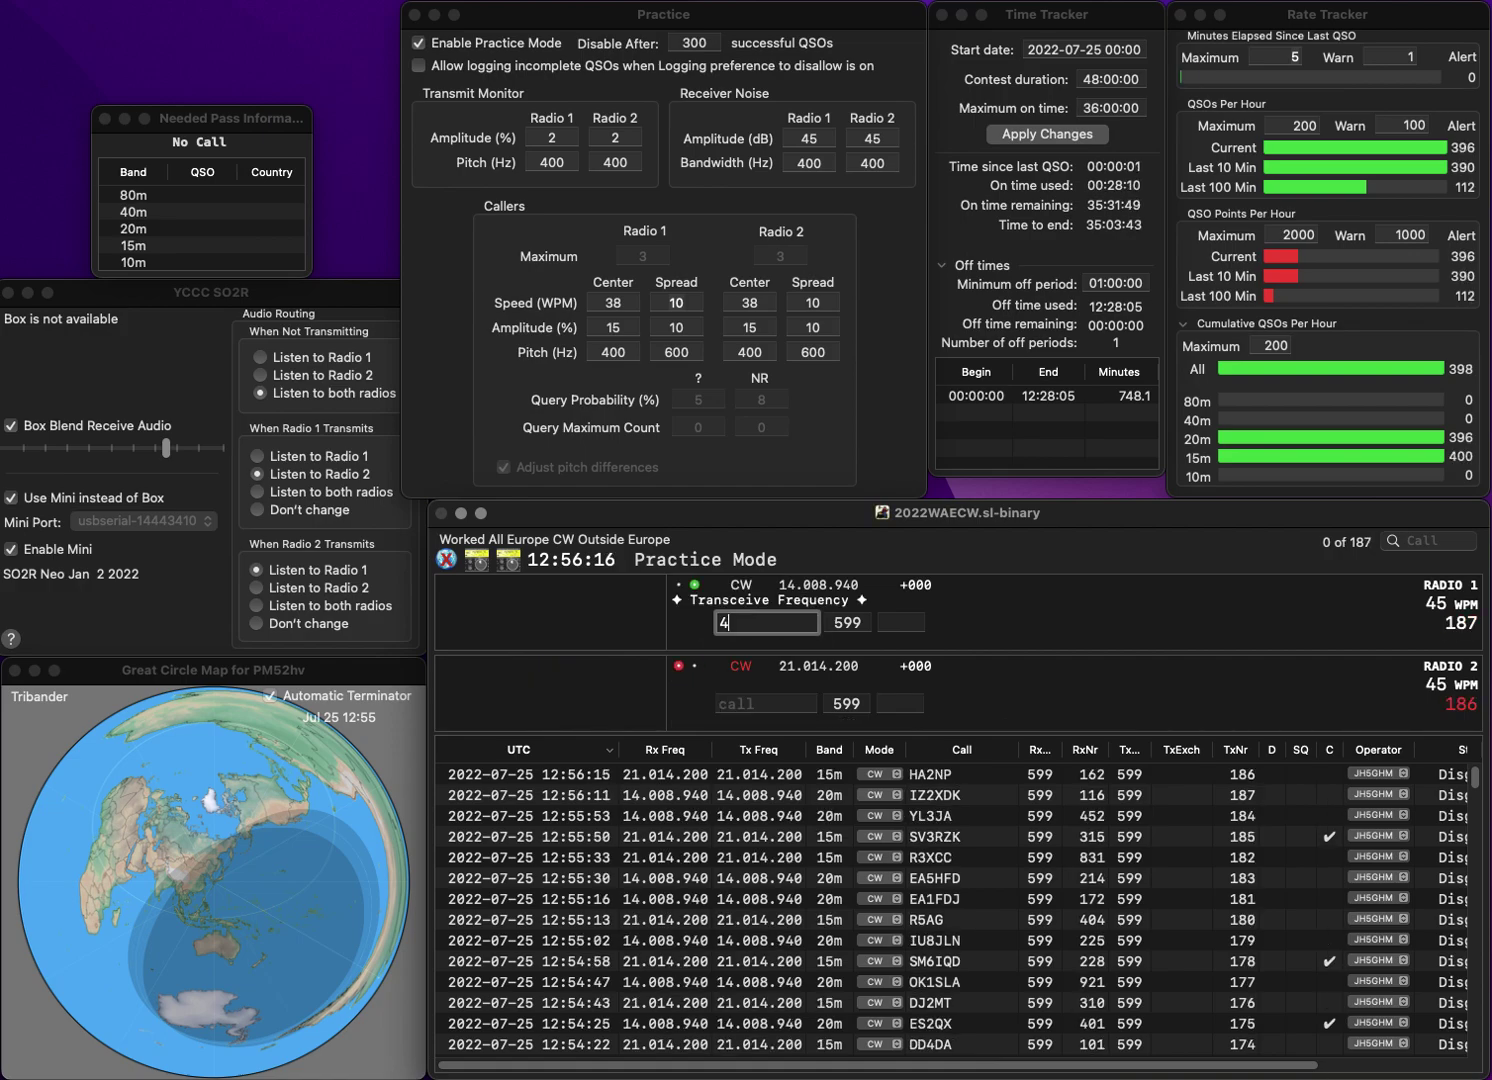
{"action": "type", "text": "PA40"}
{"action": "key", "text": "Return"}
{"action": "type", "text": "EA3EUL"}
{"action": "key", "text": "Return"}
{"action": "key", "text": "Return"}
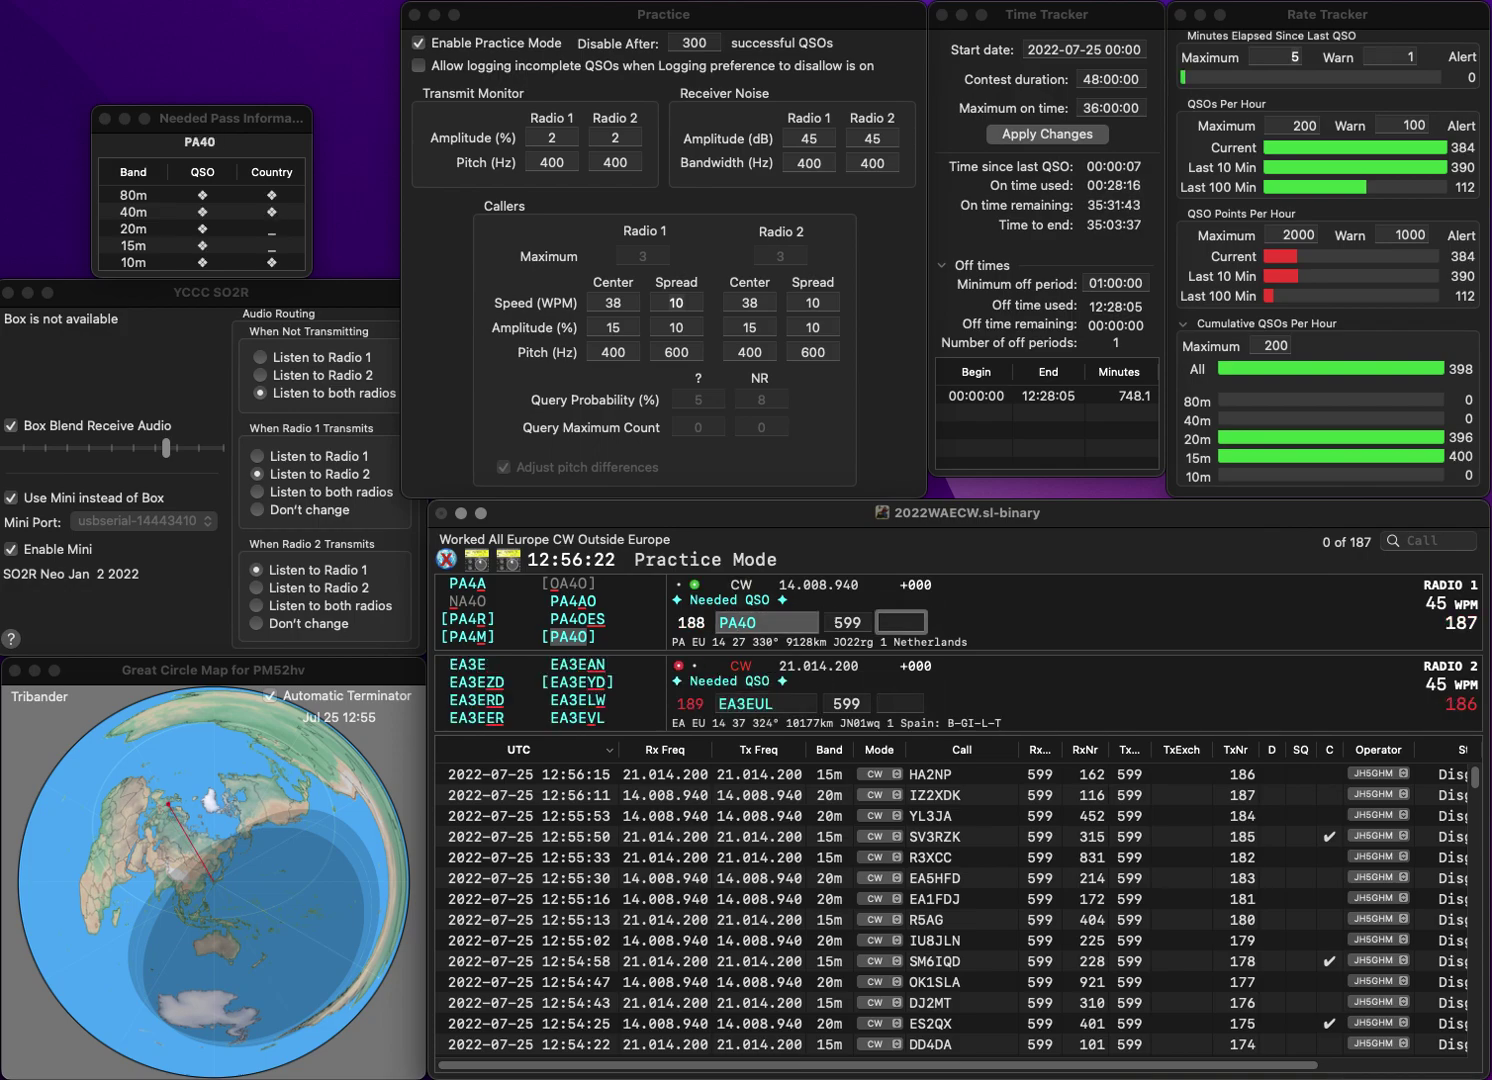
{"action": "type", "text": "272"}
{"action": "key", "text": "Return"}
{"action": "key", "text": "Left"}
{"action": "key", "text": "BackSpace"}
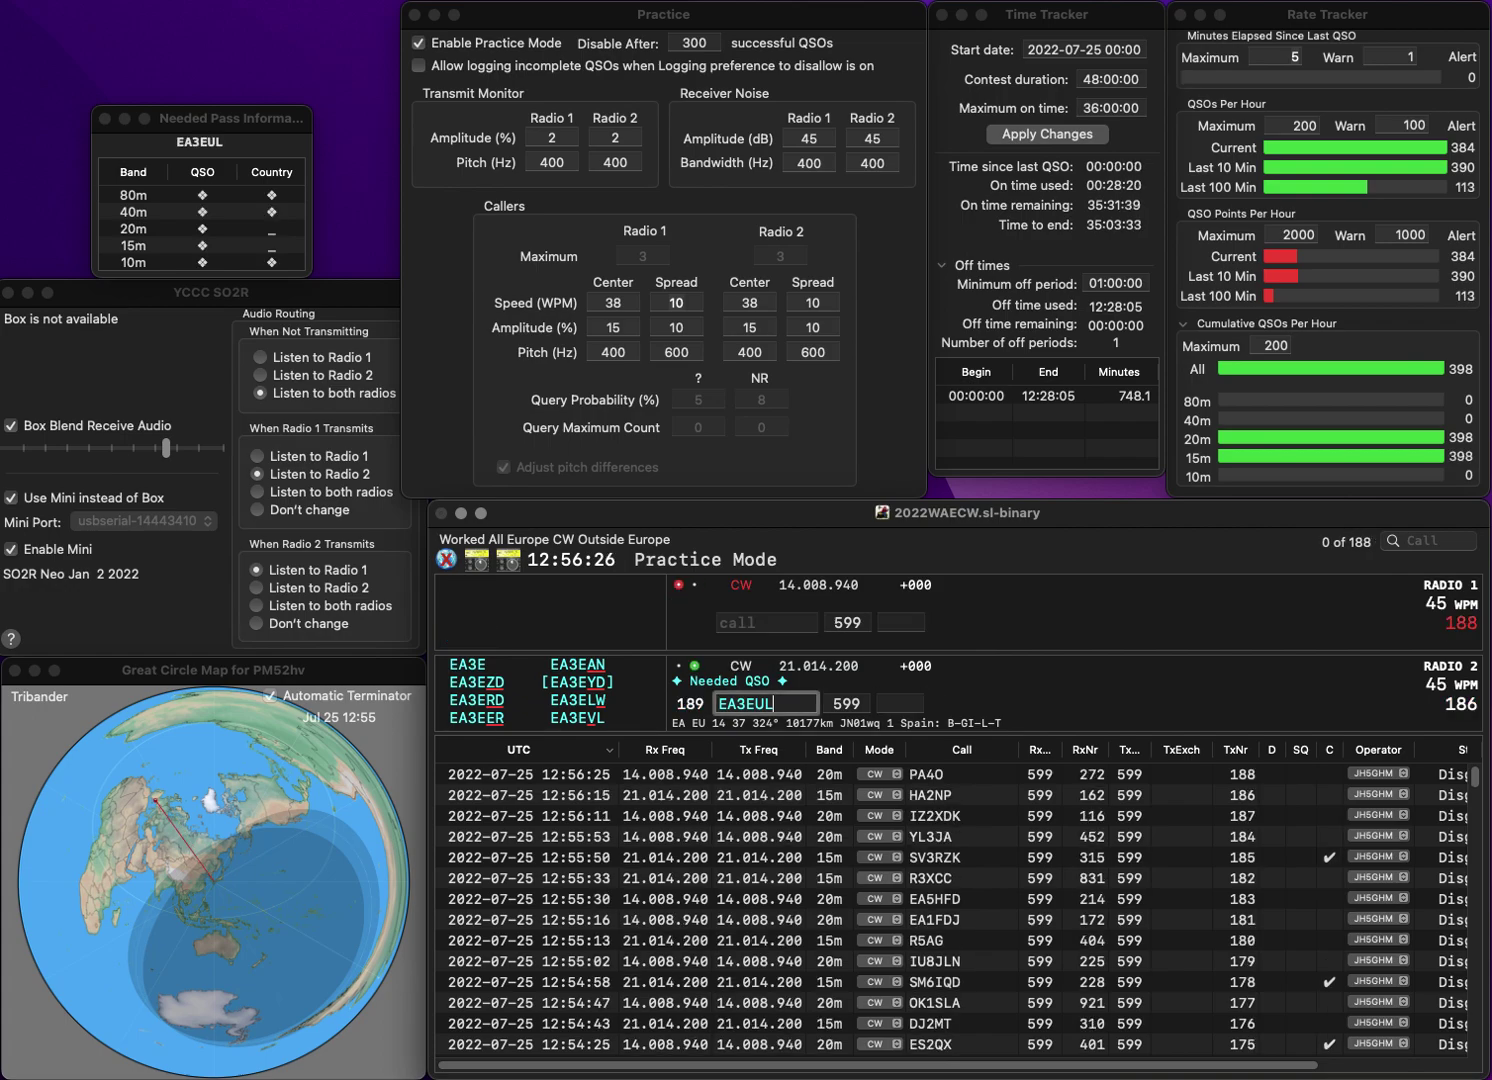
{"action": "type", "text": "V"}
{"action": "key", "text": "Return"}
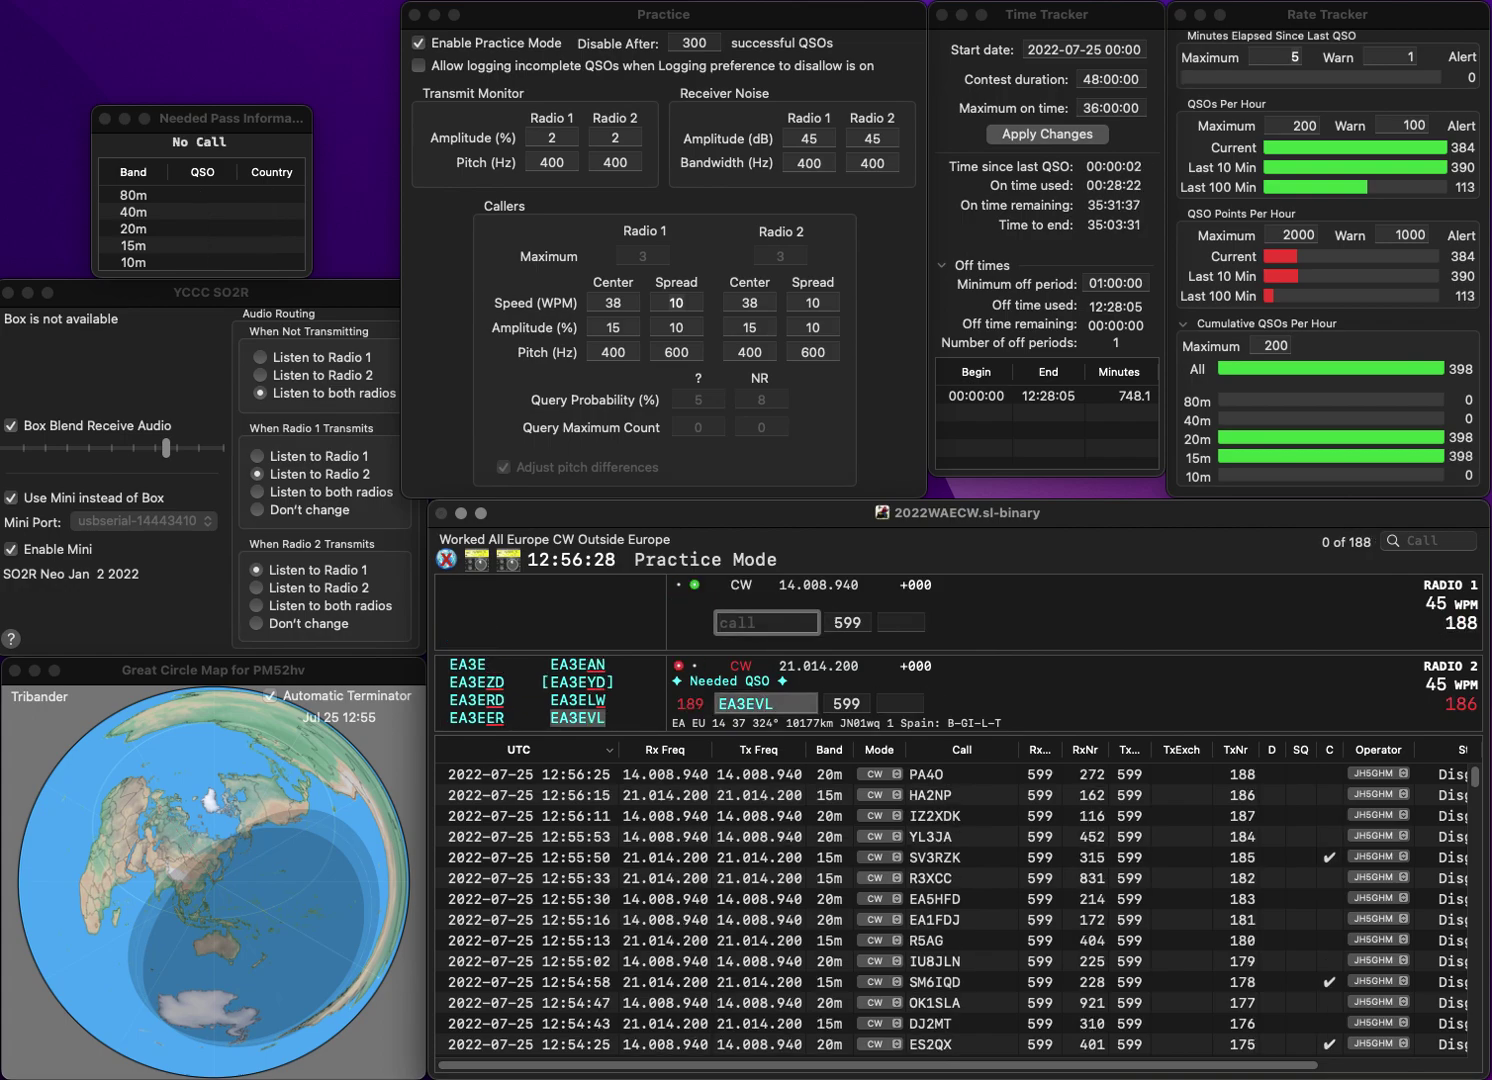
{"action": "type", "text": "G4RGV"}
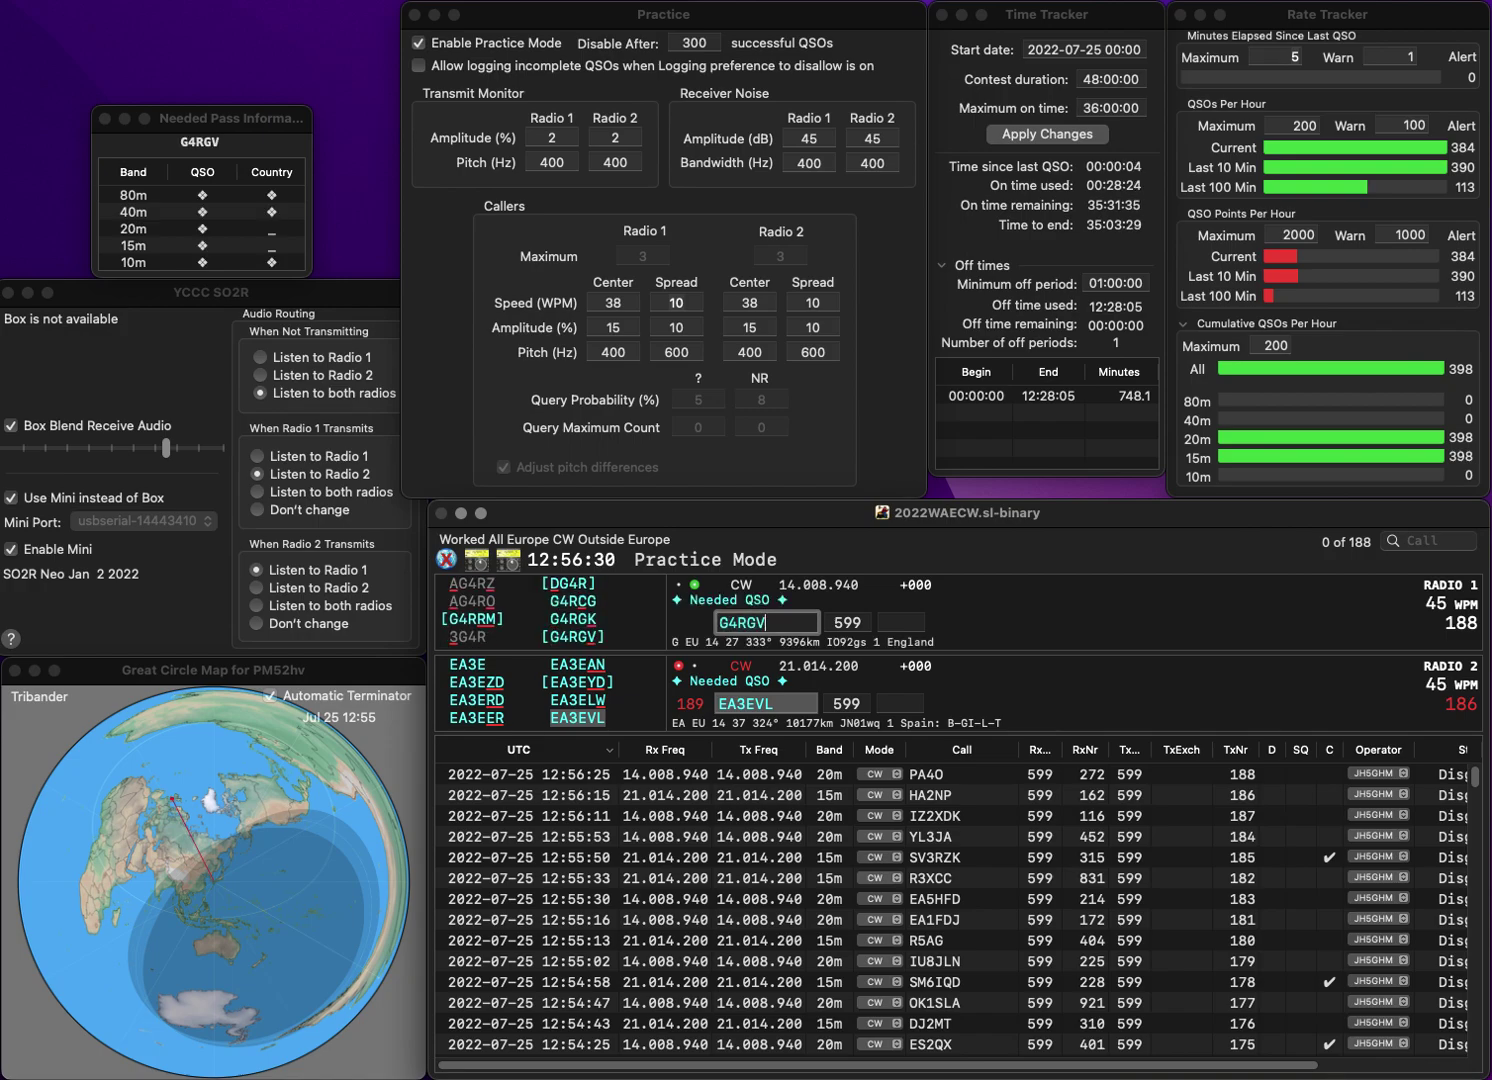
{"action": "key", "text": "Return"}
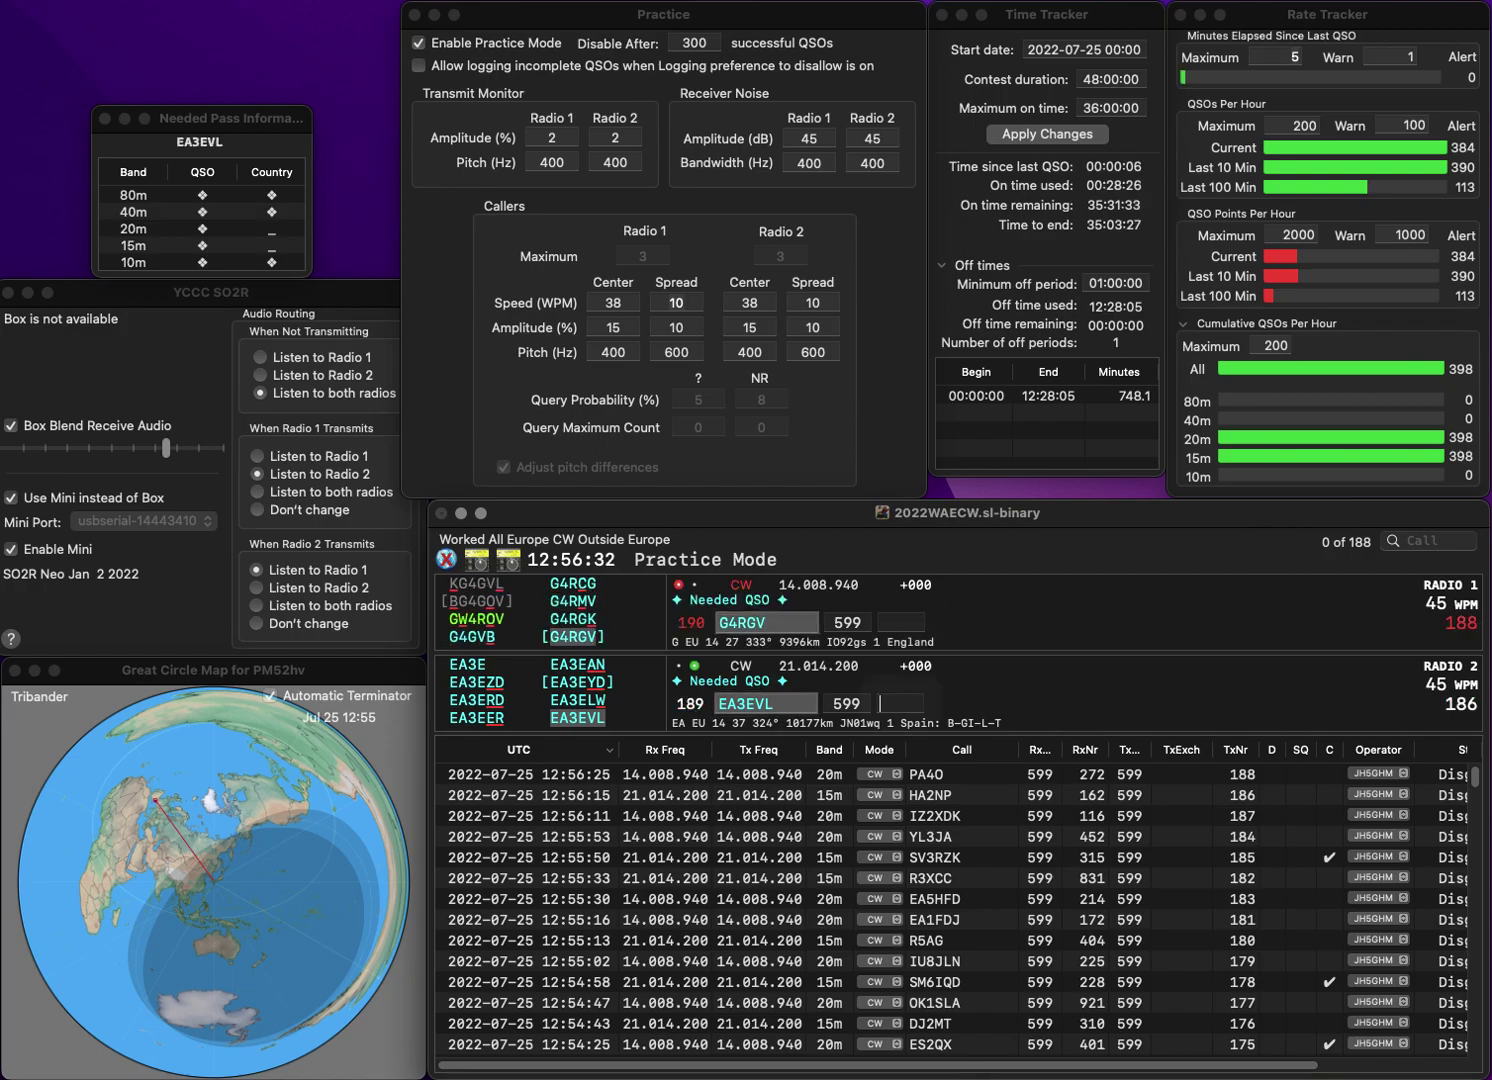
{"action": "type", "text": "6"}
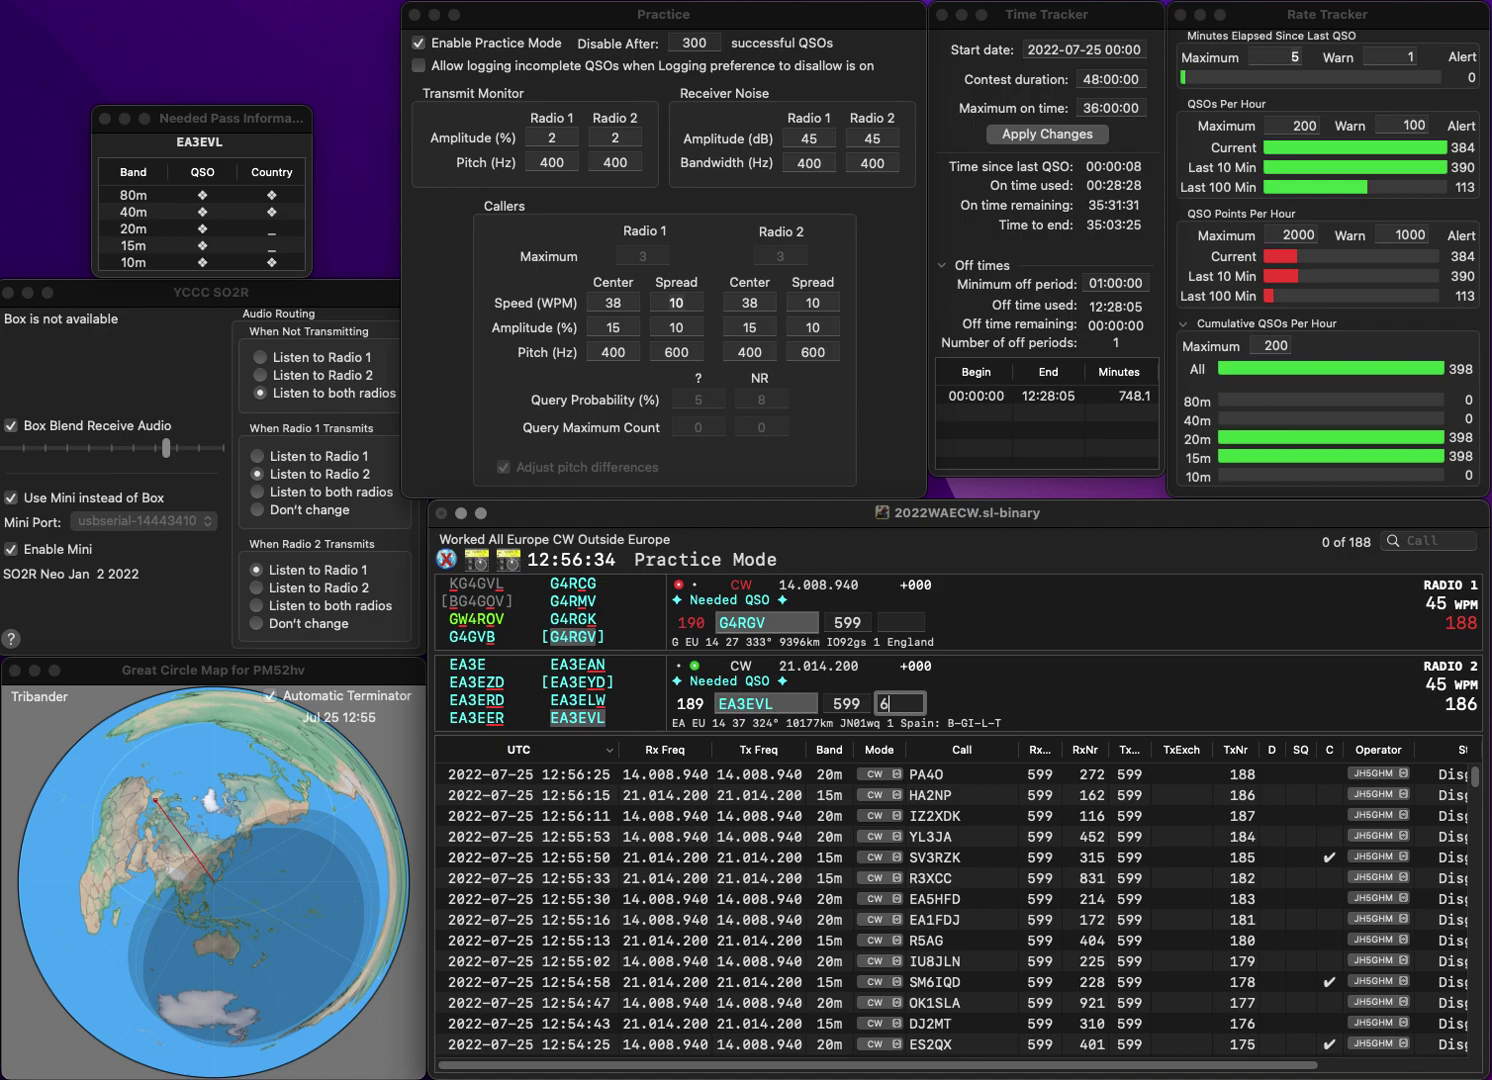
{"action": "type", "text": "94"}
{"action": "key", "text": "Return"}
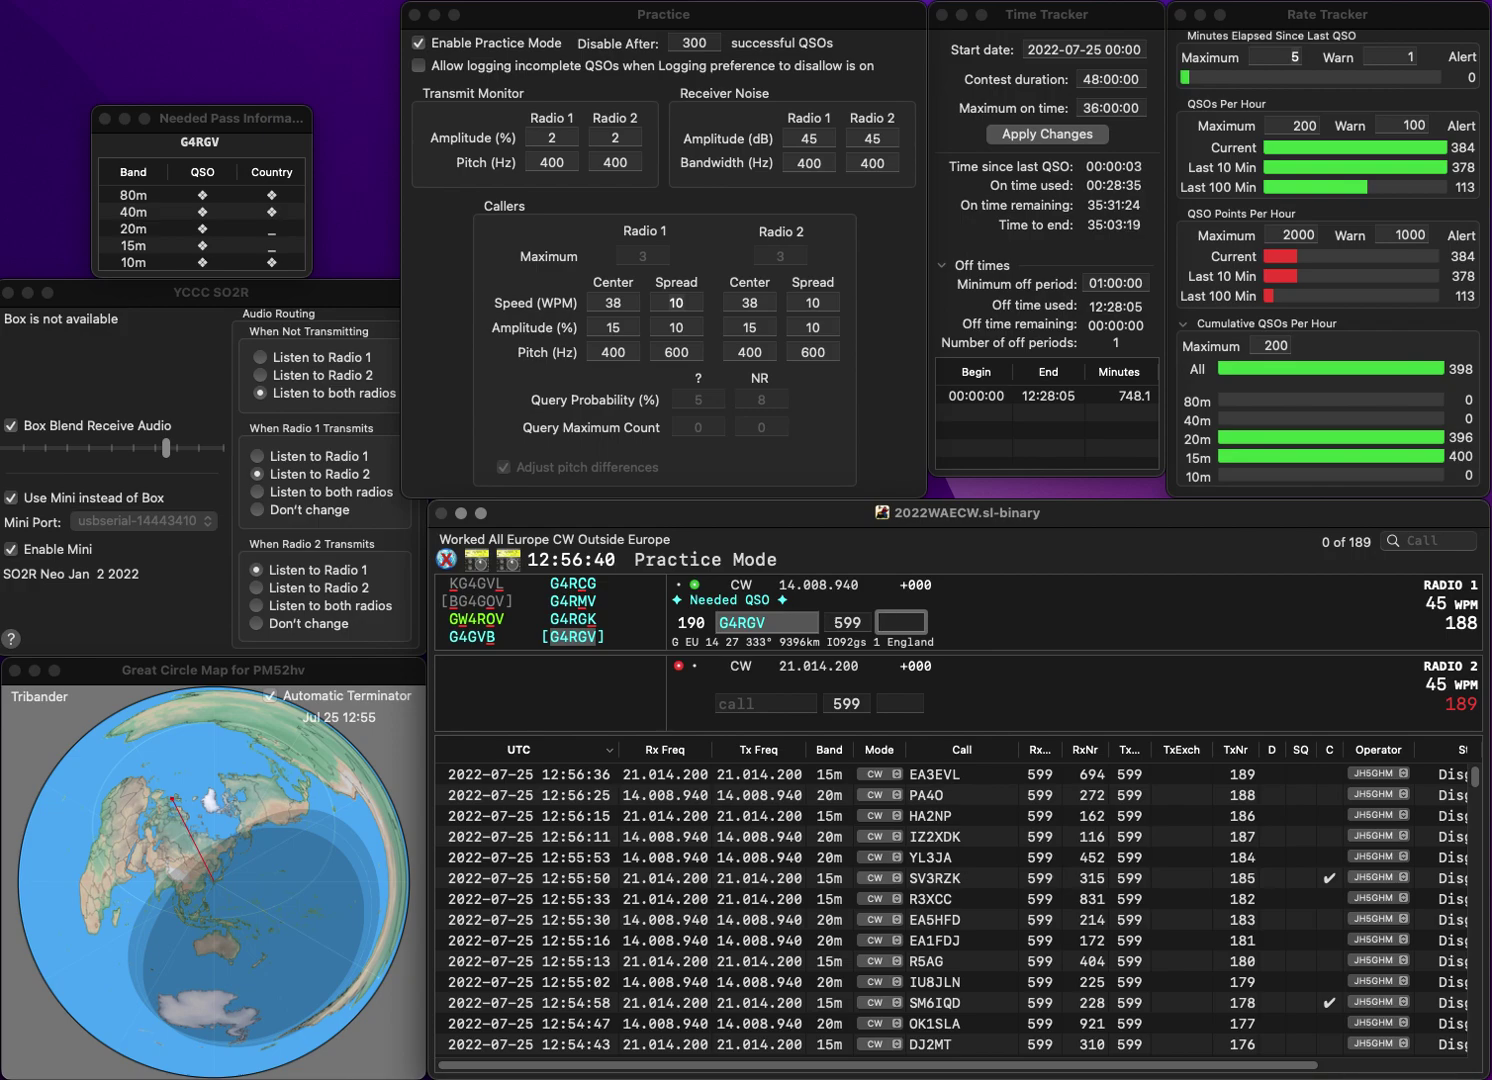
{"action": "type", "text": "6"}
{"action": "key", "text": "Return"}
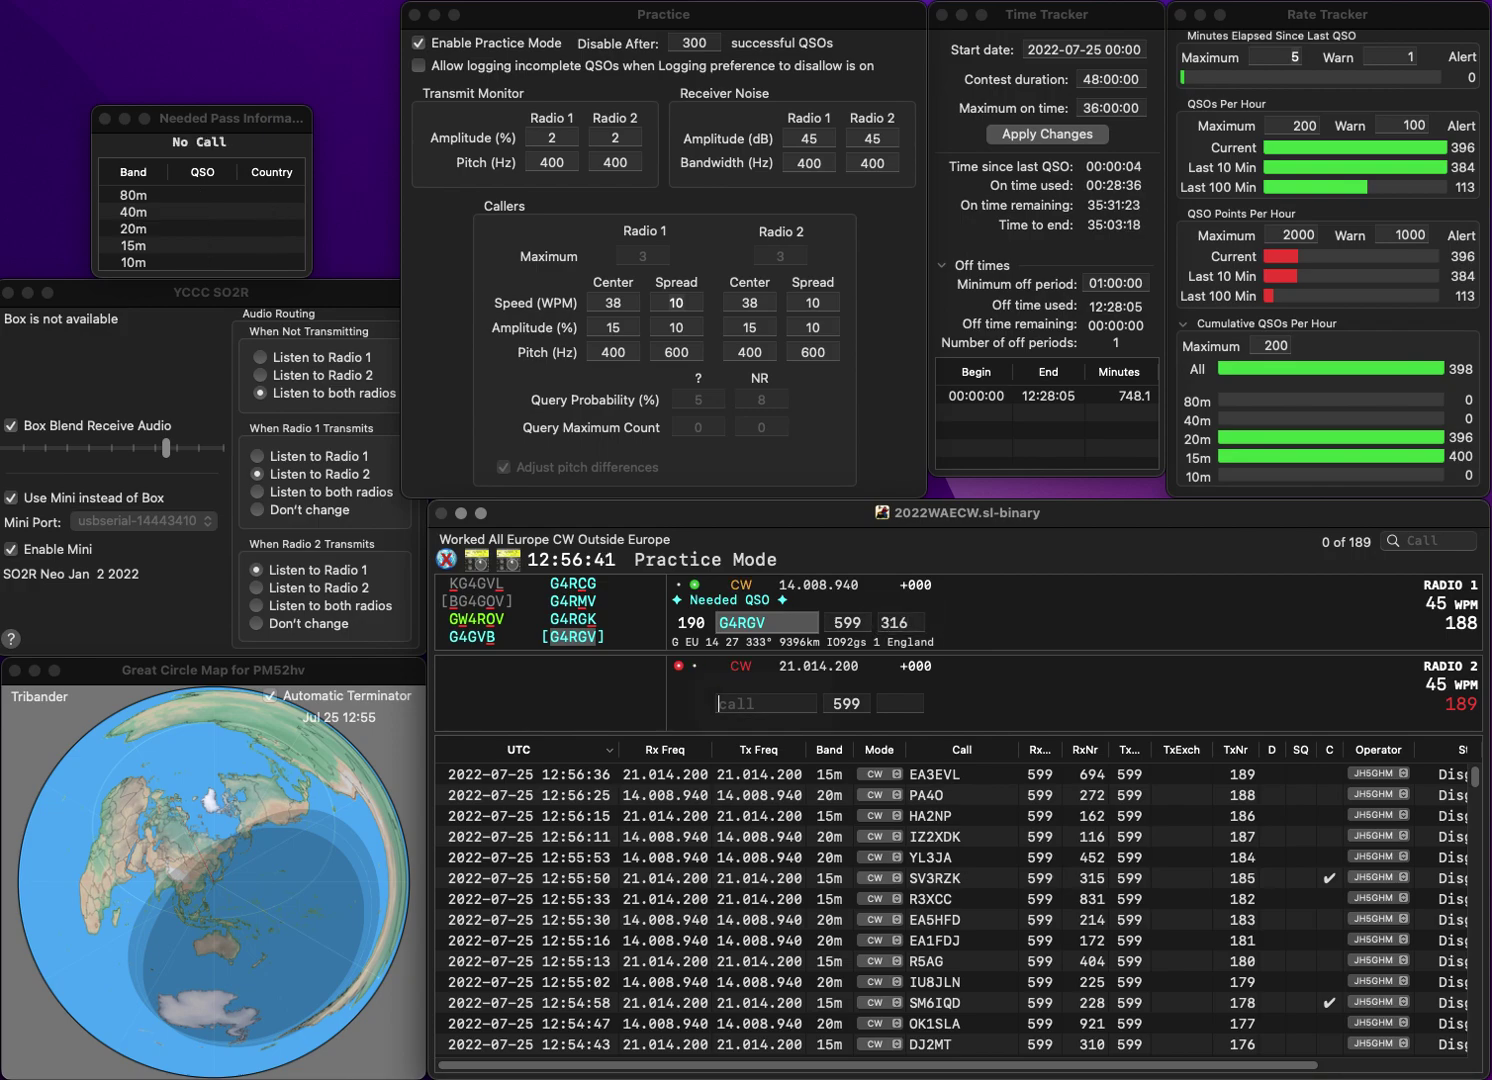
{"action": "type", "text": "G6ASK"}
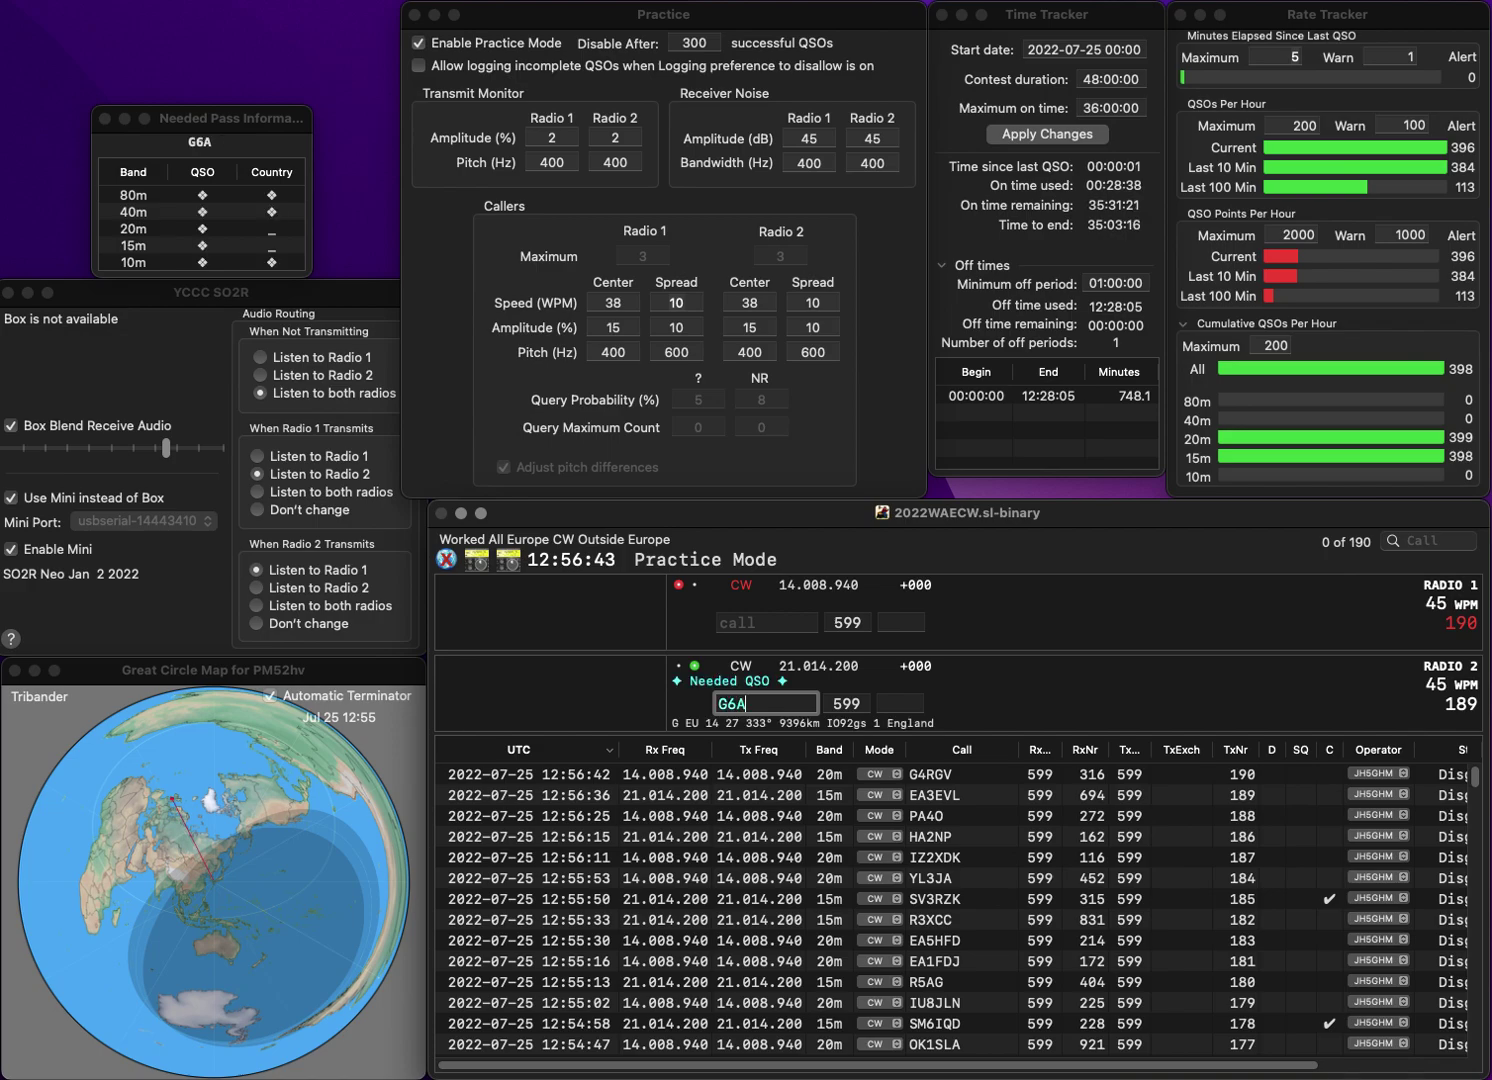
{"action": "key", "text": "Return"}
{"action": "type", "text": "B9"}
{"action": "key", "text": "Left"}
{"action": "key", "text": "Left"}
{"action": "type", "text": "H"}
{"action": "key", "text": "Right"}
{"action": "key", "text": "Right"}
{"action": "type", "text": "KOG"}
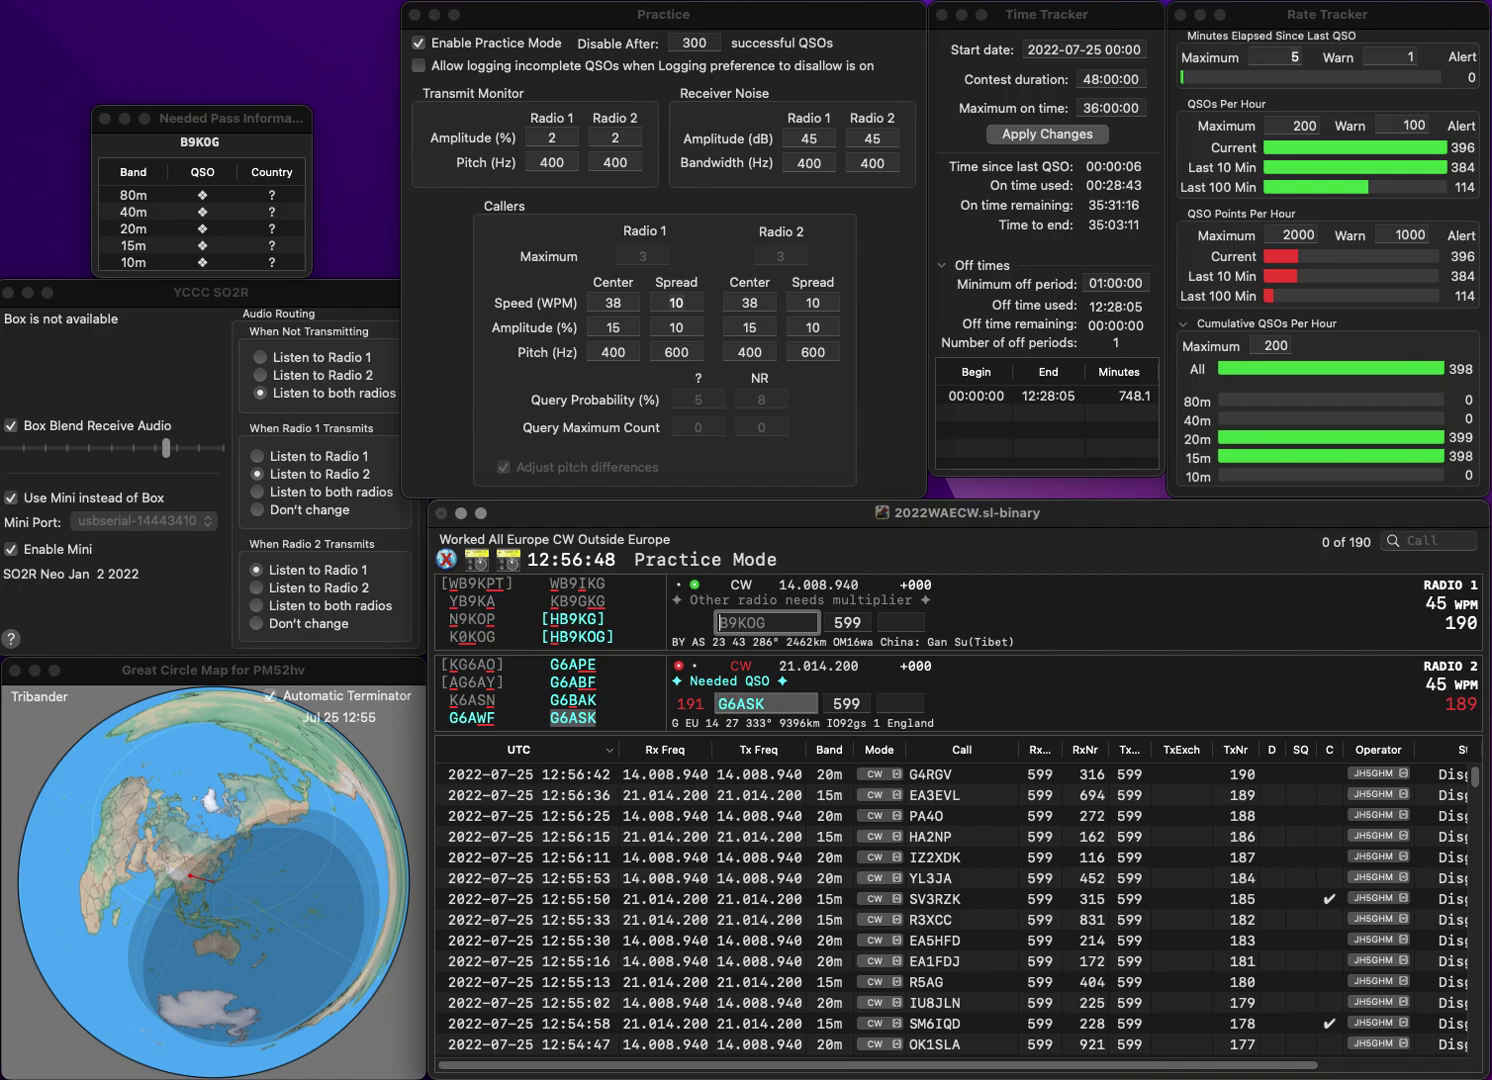
{"action": "key", "text": "Return"}
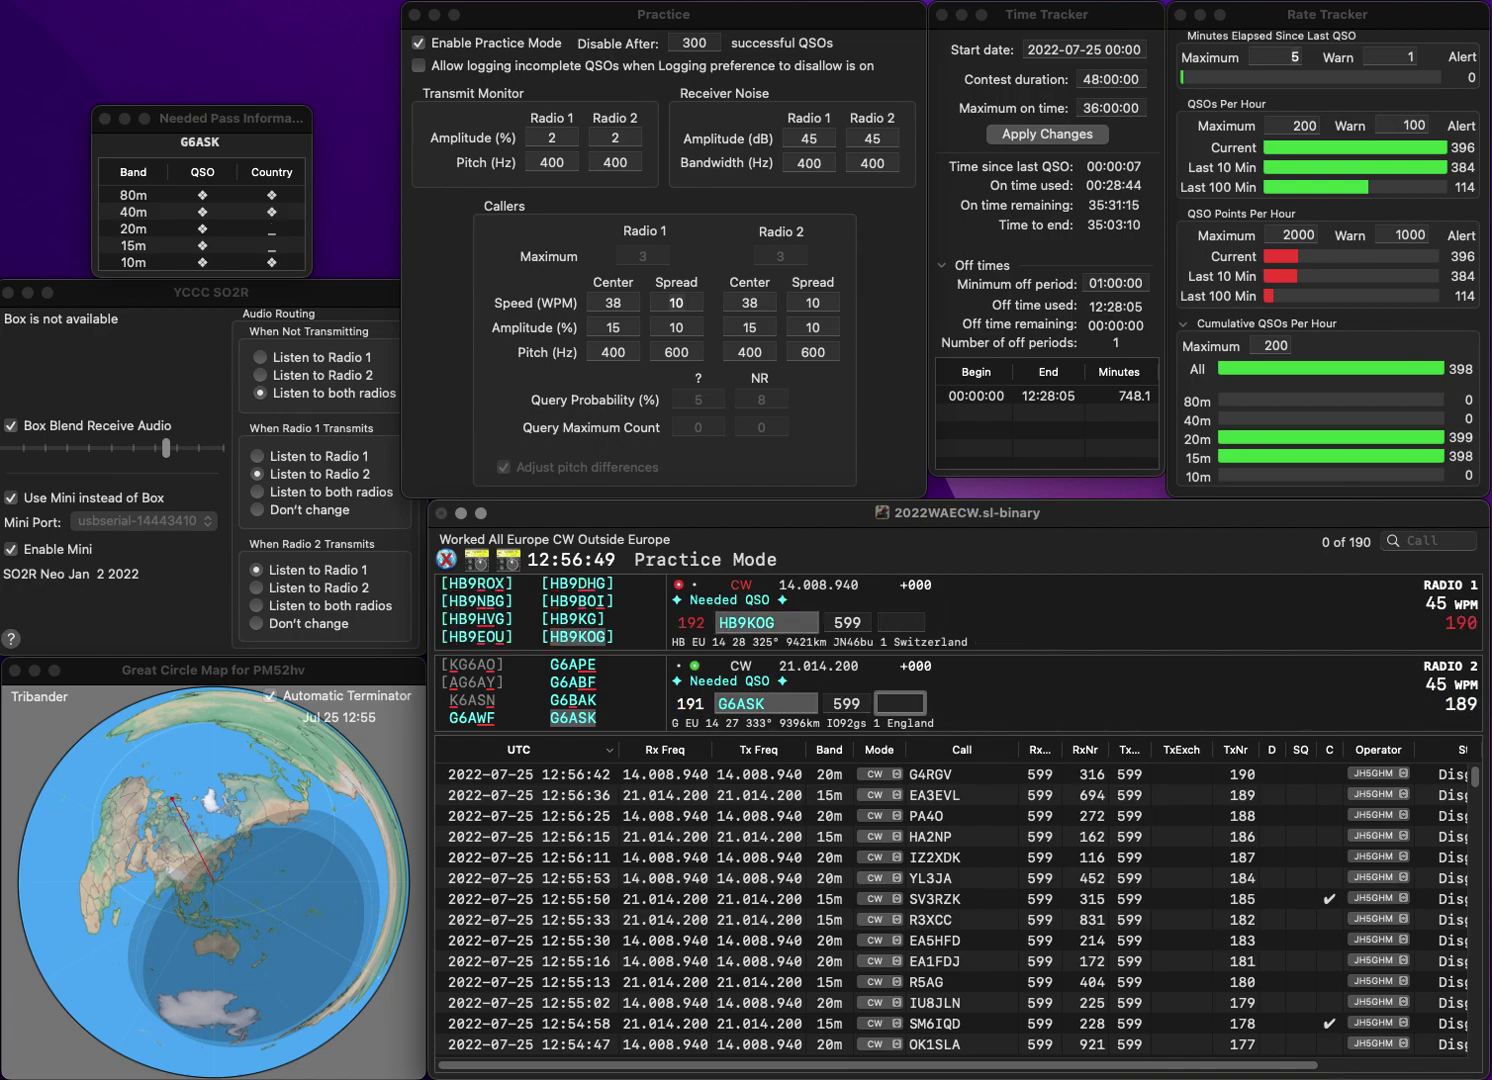
- Log G6ASK on Radio 2 with received number 337, and HB9KOG on Radio 1 with received number 783
{"action": "type", "text": "337"}
{"action": "key", "text": "Return"}
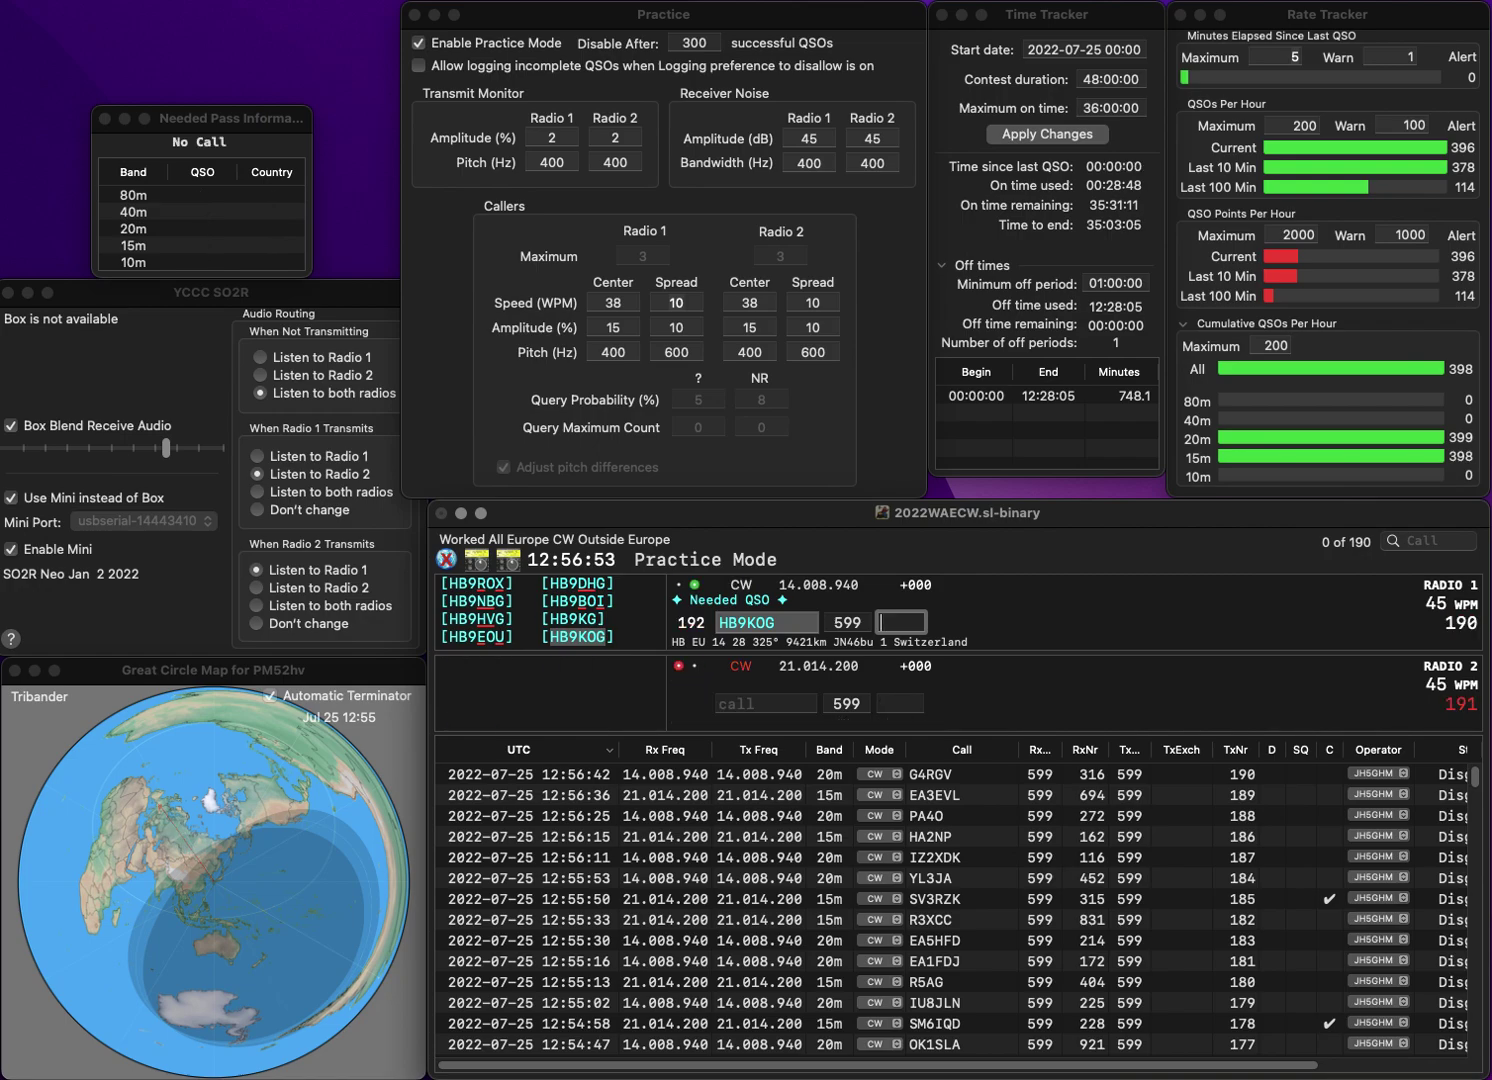
{"action": "type", "text": "78"}
{"action": "key", "text": "Return"}
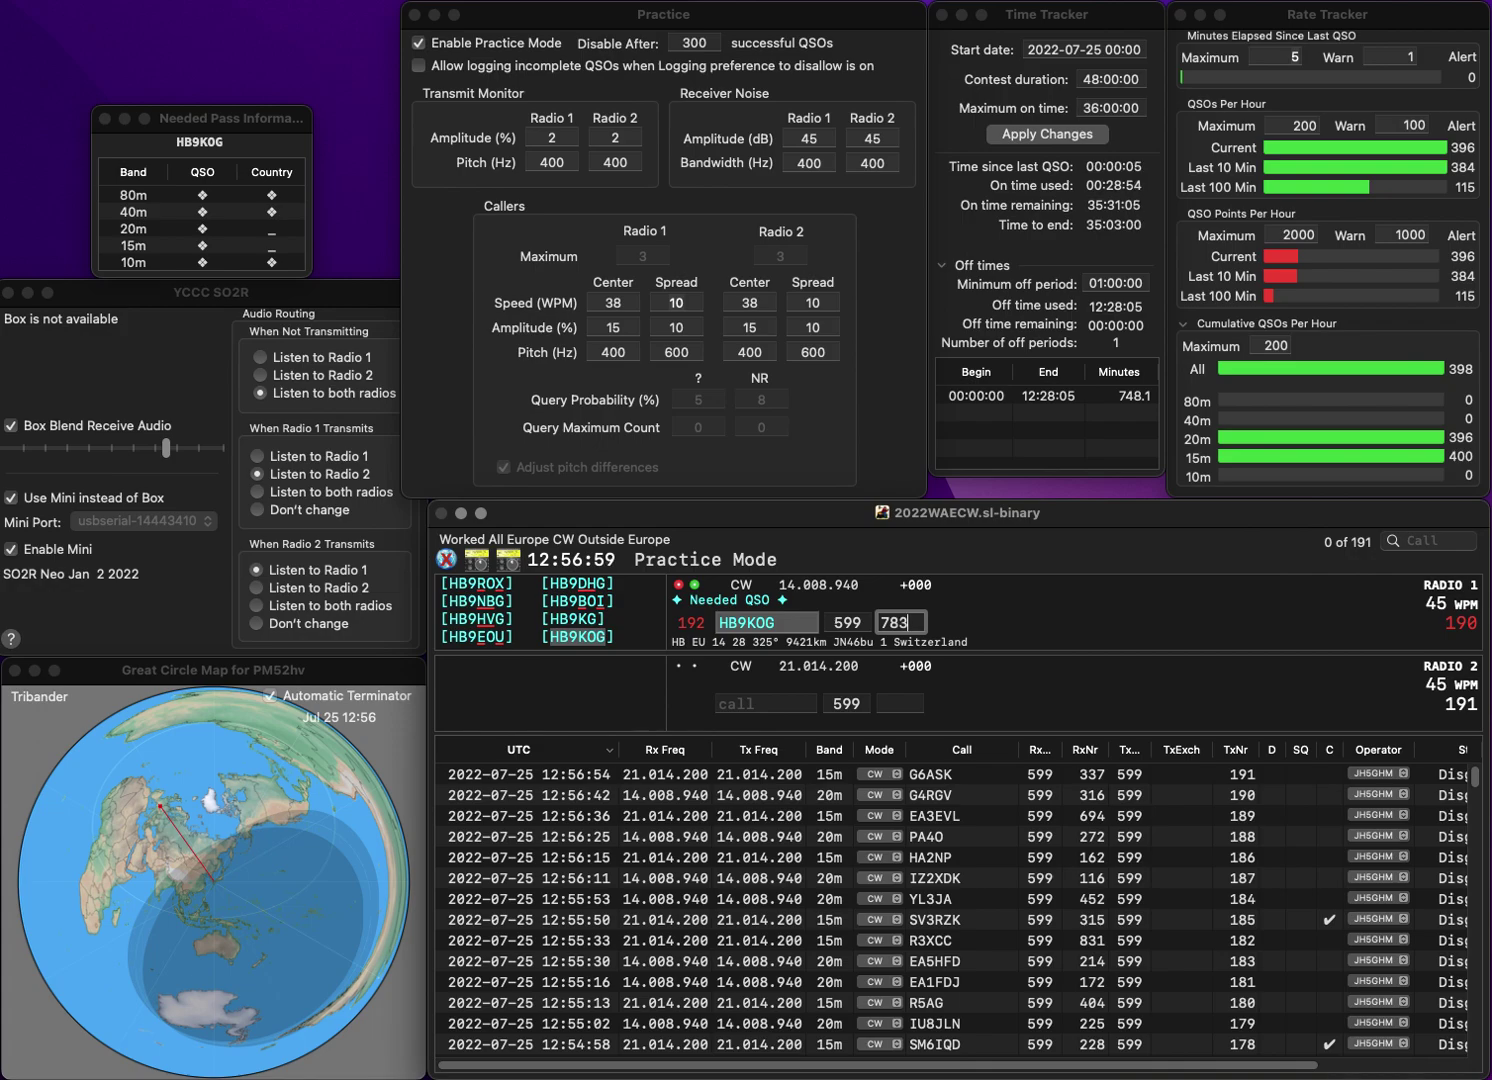
{"action": "key", "text": "Down"}
{"action": "key", "text": "Return"}
{"action": "key", "text": "Return"}
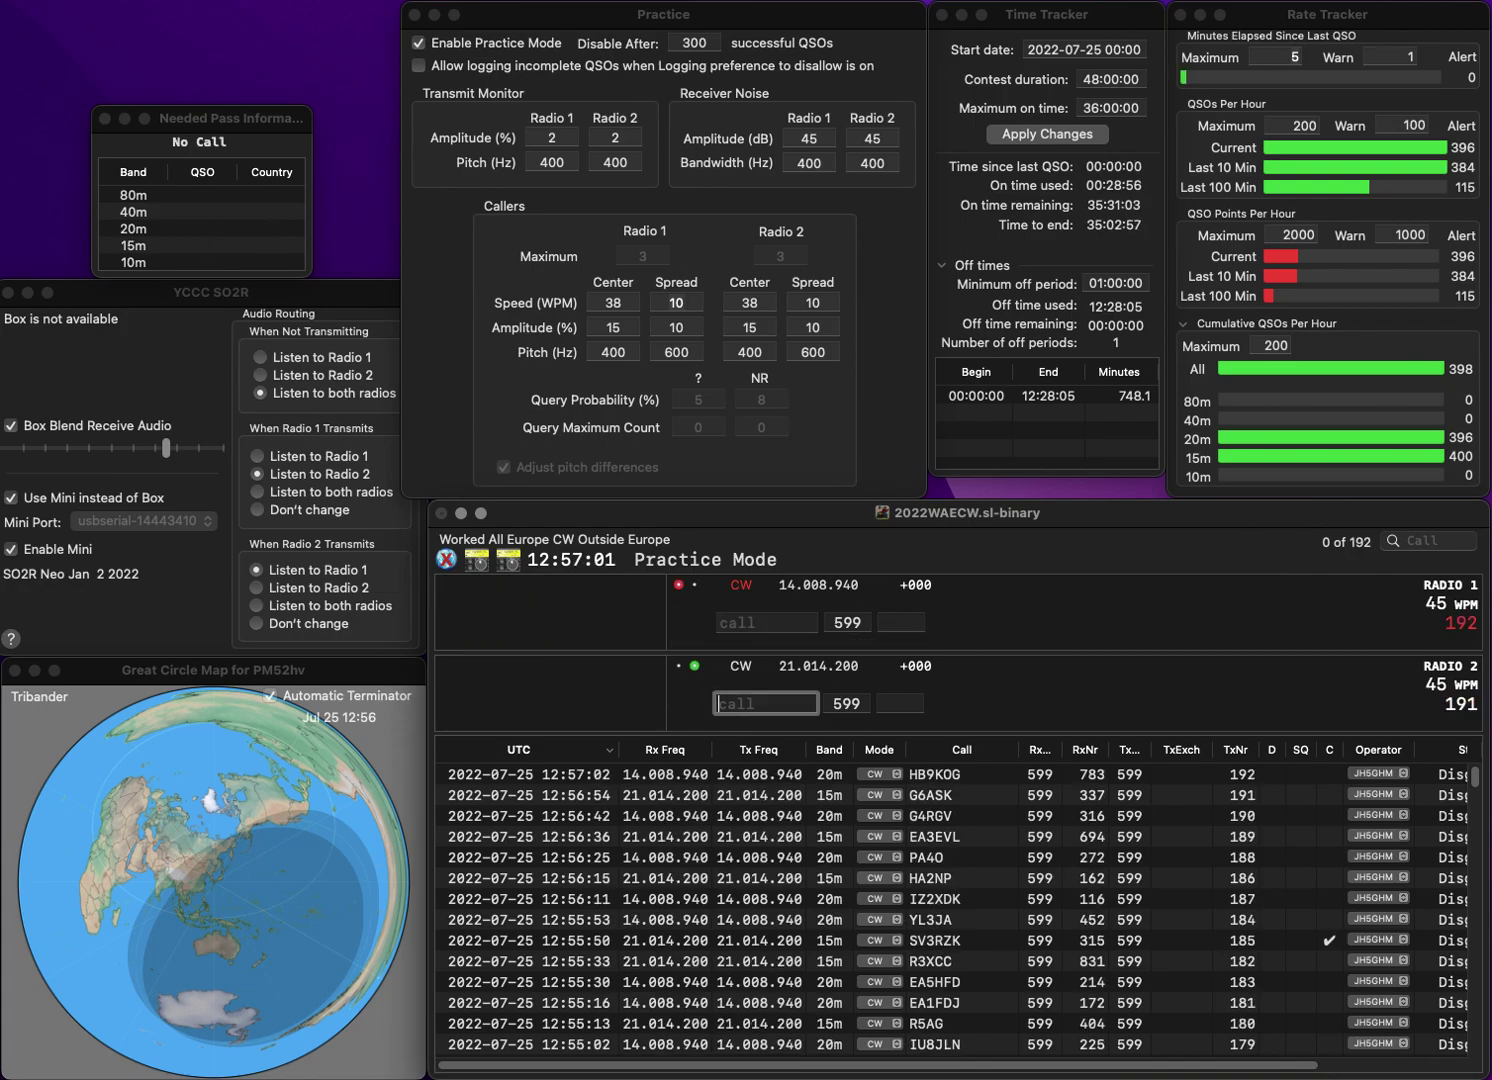
{"action": "type", "text": "PD1JN"}
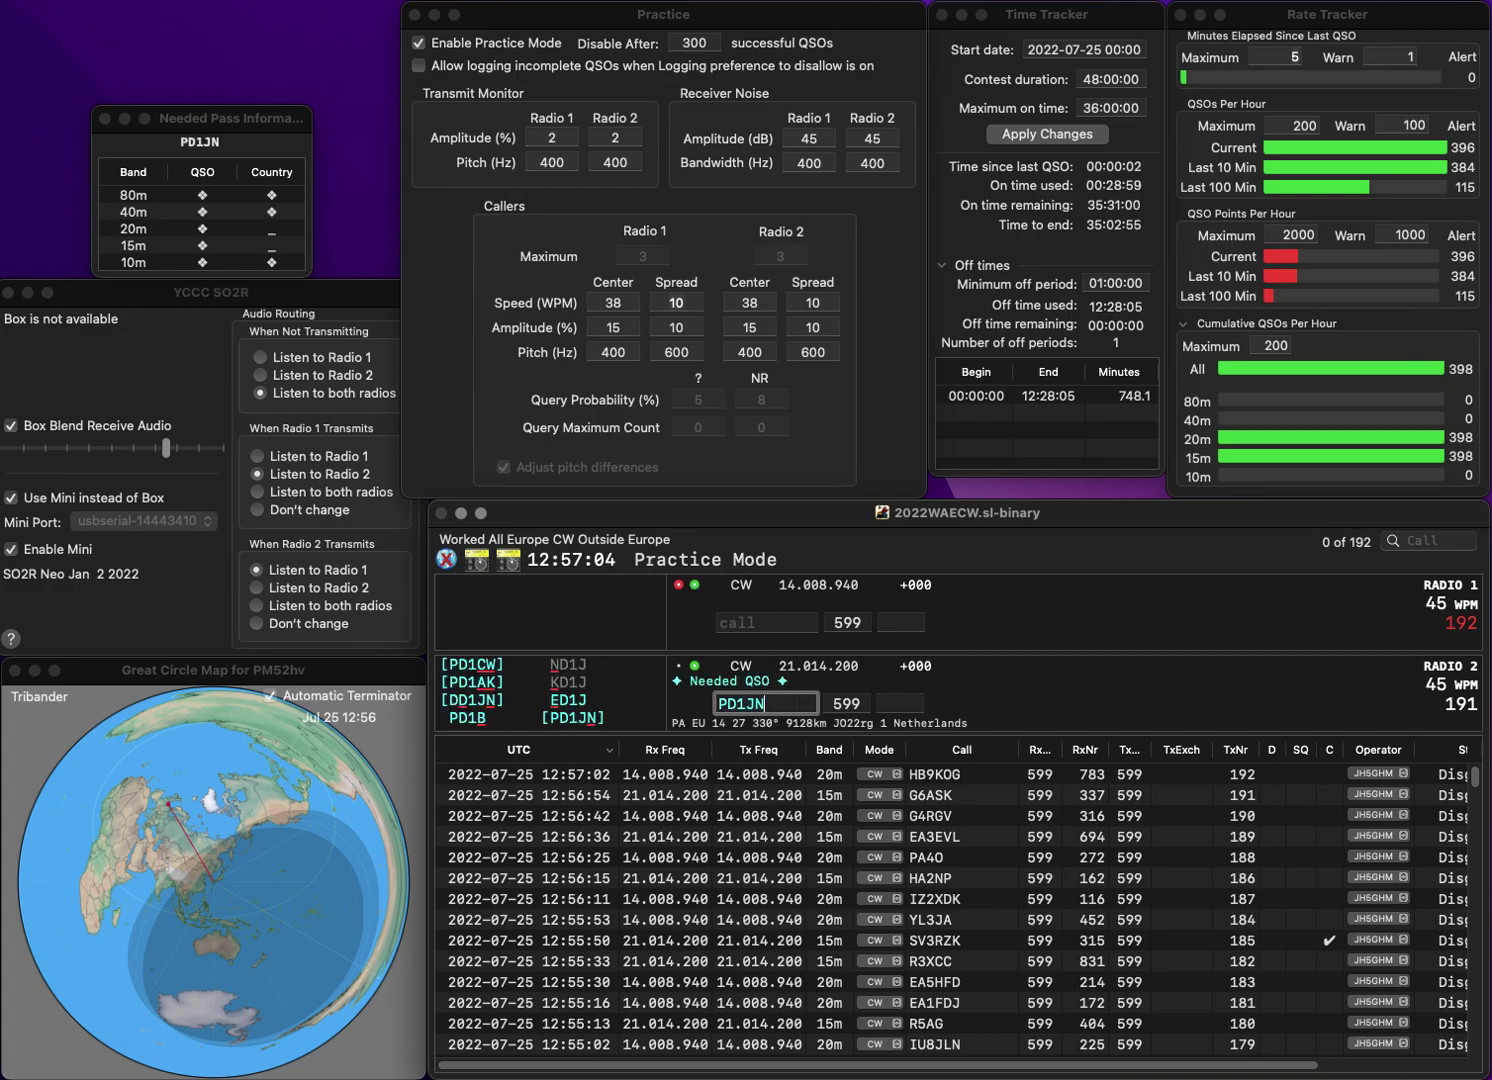
{"action": "key", "text": "Return"}
{"action": "type", "text": "F4EIH"}
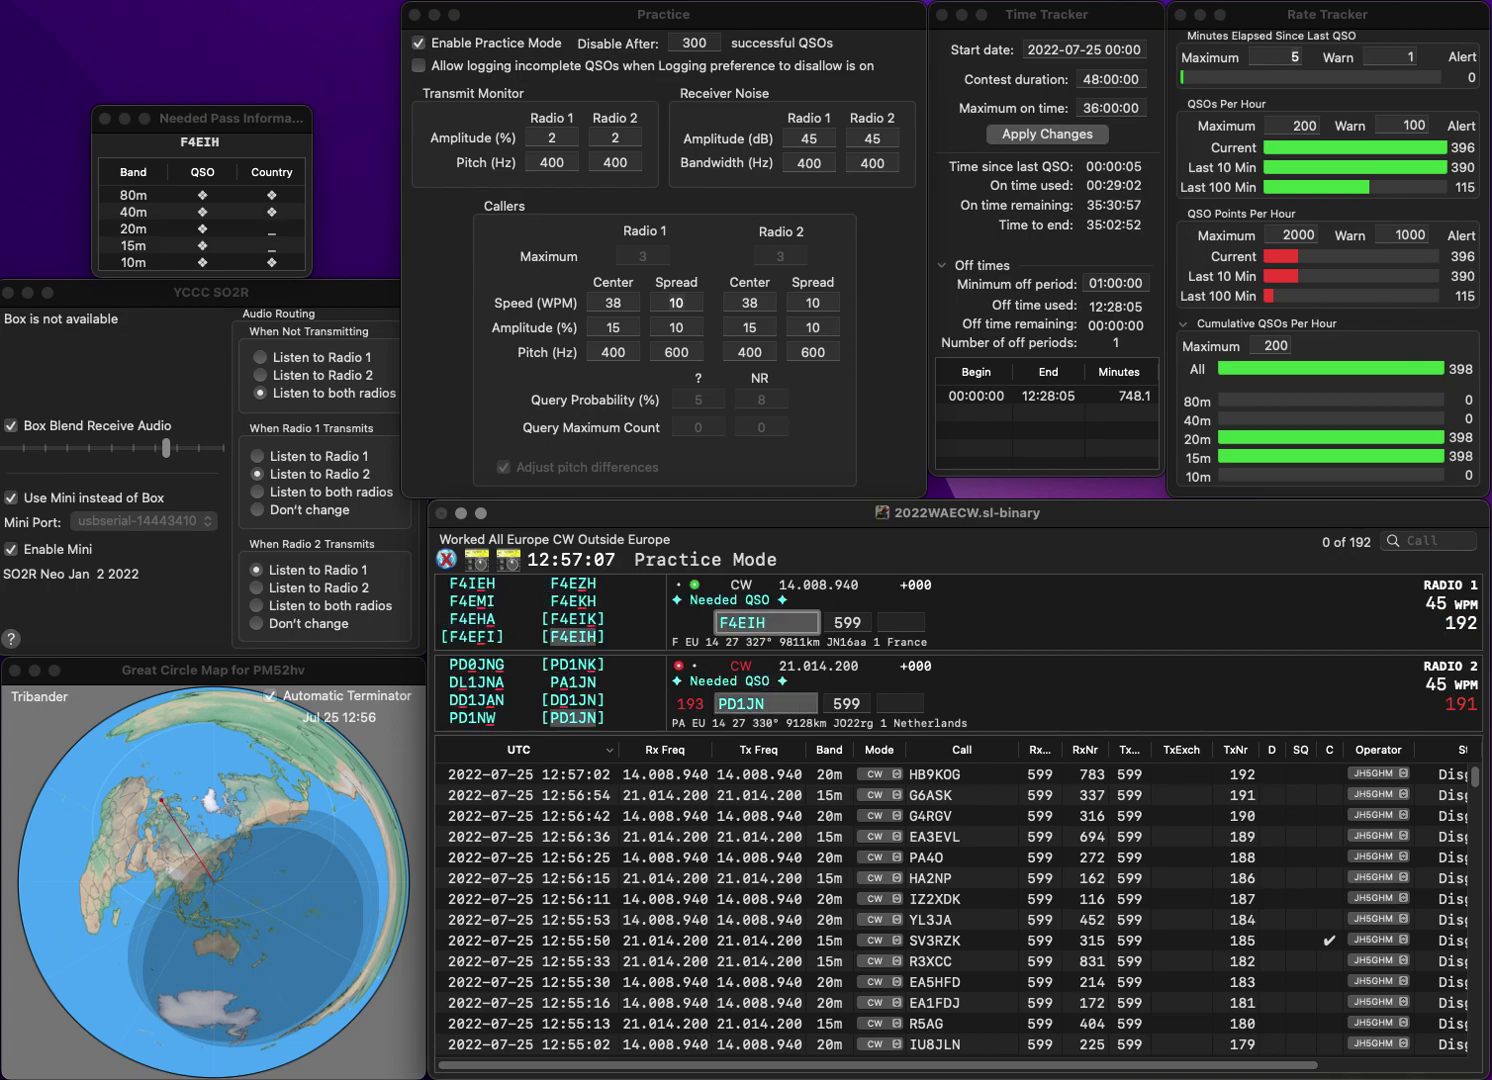
{"action": "key", "text": "Return"}
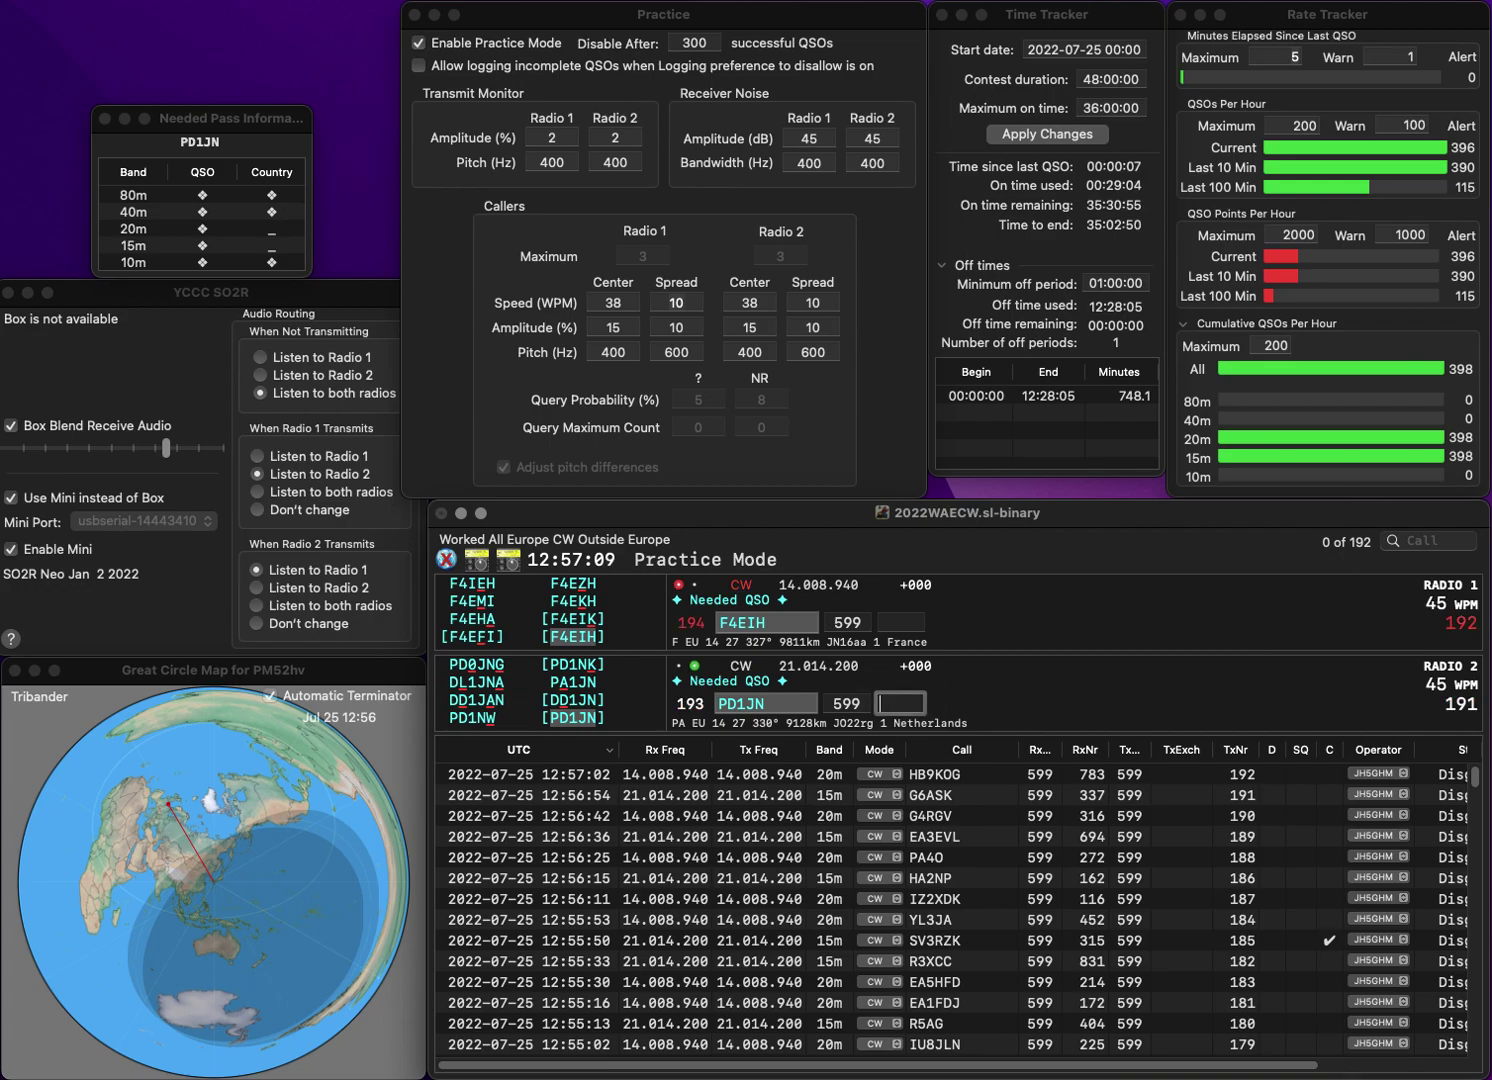
{"action": "key", "text": "BackSpace"}
{"action": "key", "text": "Return"}
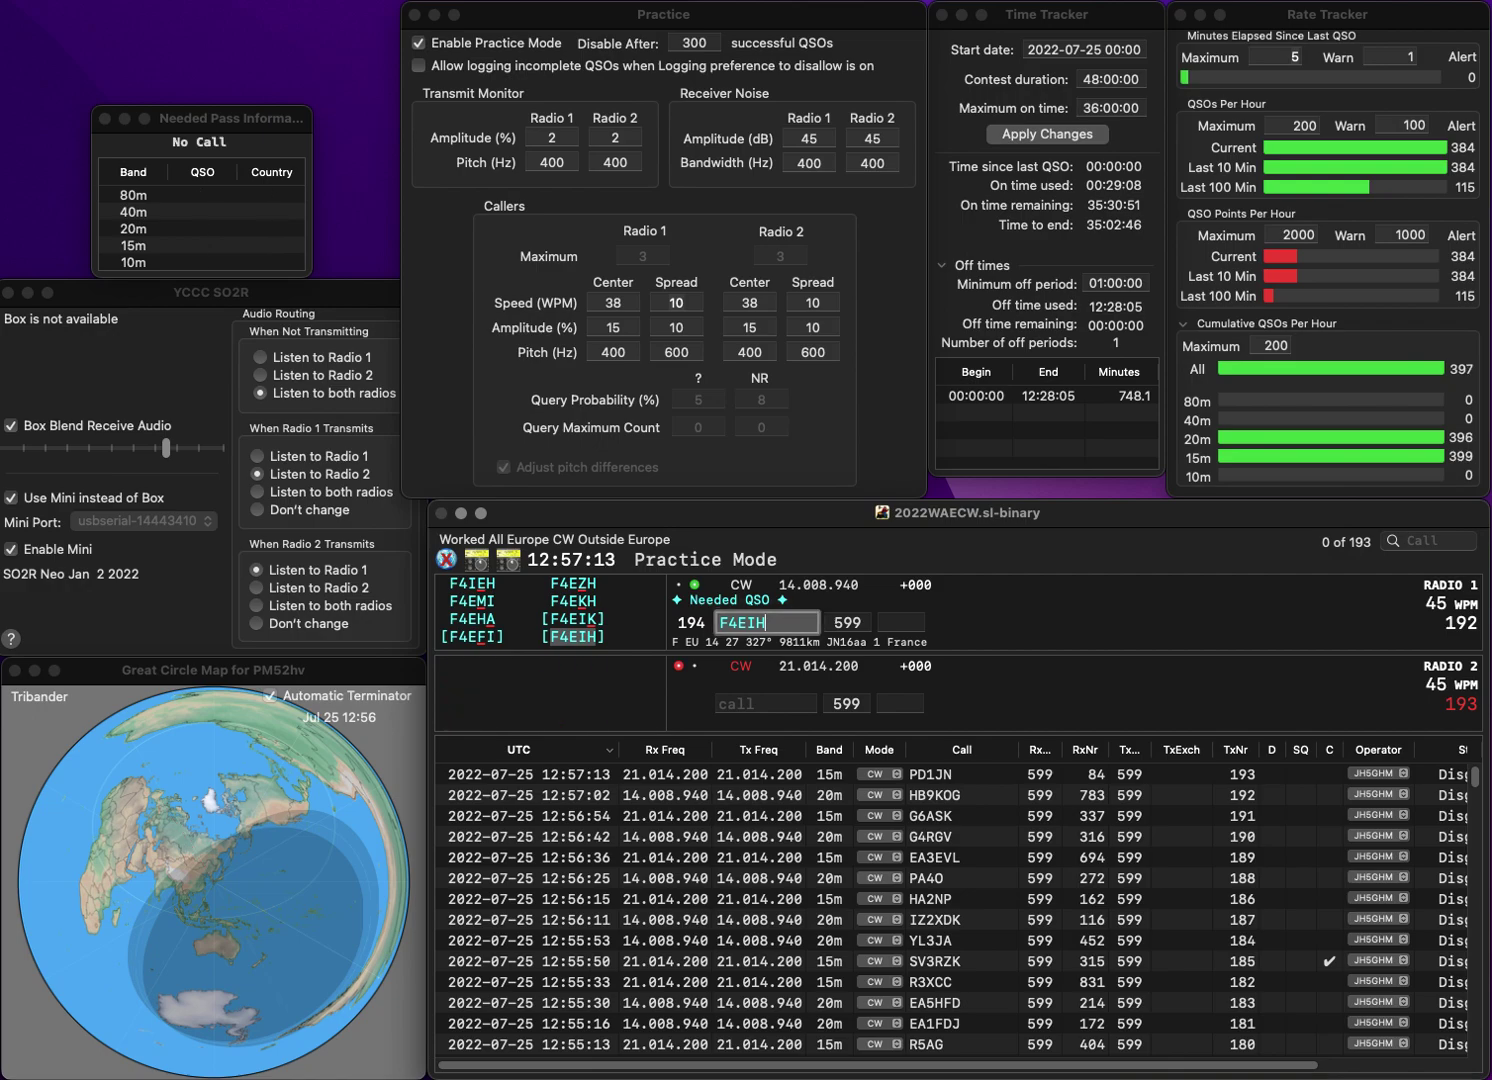
{"action": "key", "text": "space"}
{"action": "type", "text": "42"}
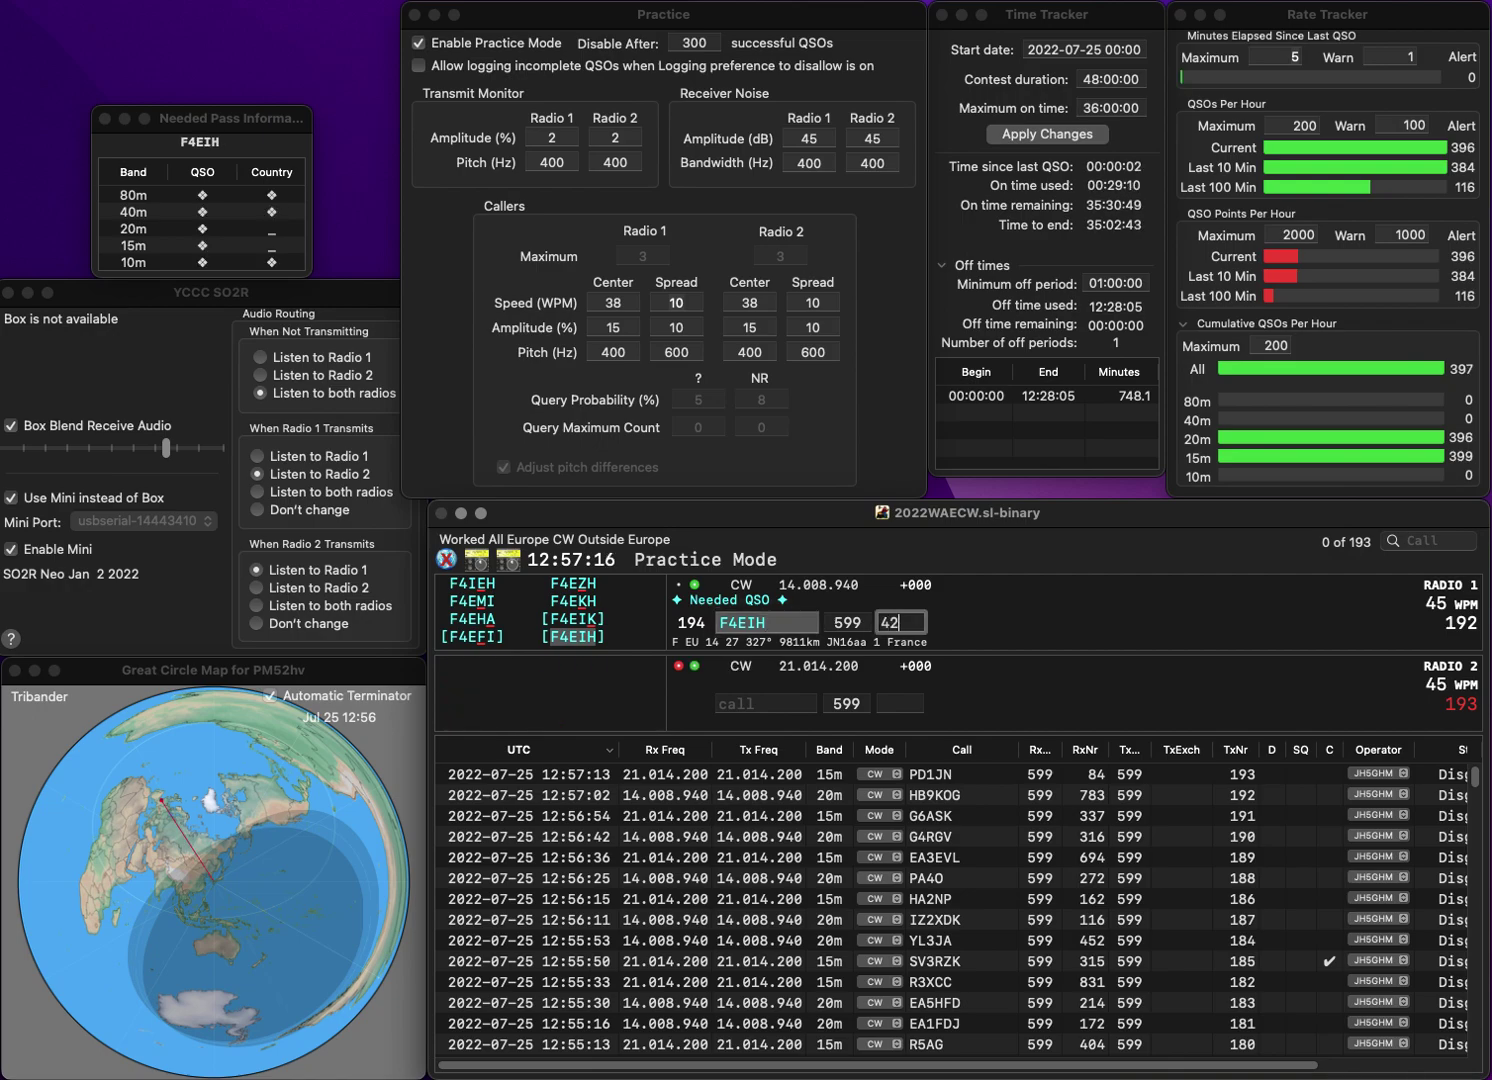
{"action": "type", "text": "5"}
{"action": "key", "text": "Return"}
- Answer the partial call MMJZ on Radio 2 and EU2MM on Radio 1 with the exchange
{"action": "type", "text": "MMW"}
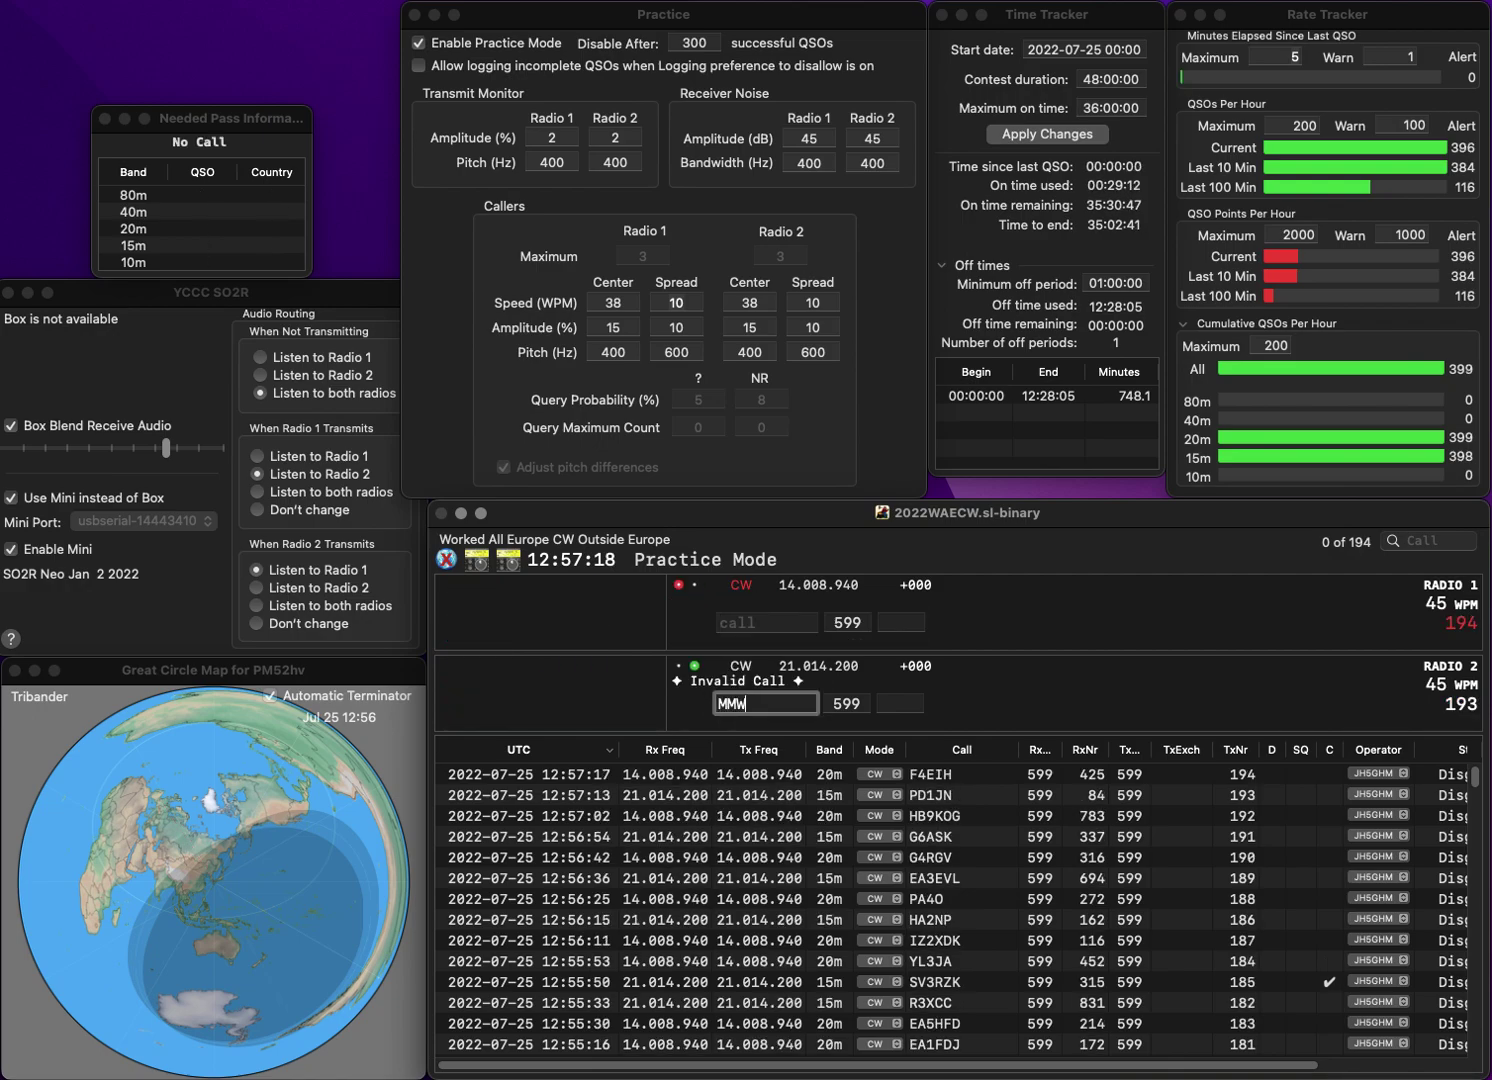
{"action": "key", "text": "BackSpace"}
{"action": "type", "text": "JZ"}
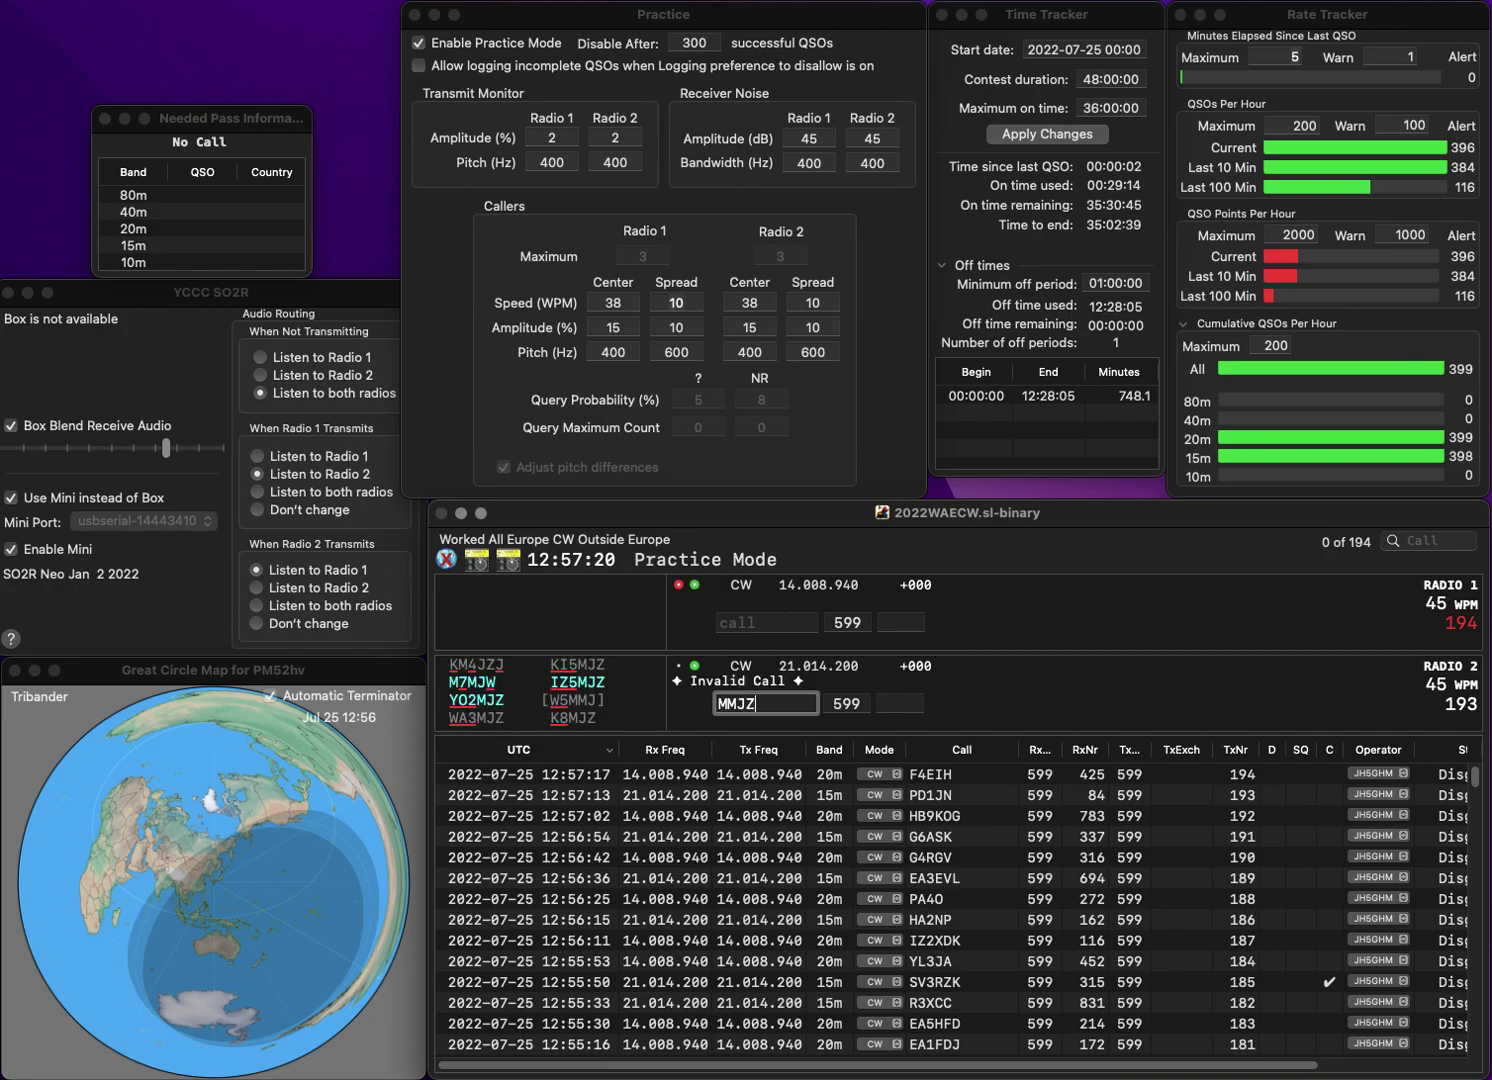
{"action": "key", "text": "Return"}
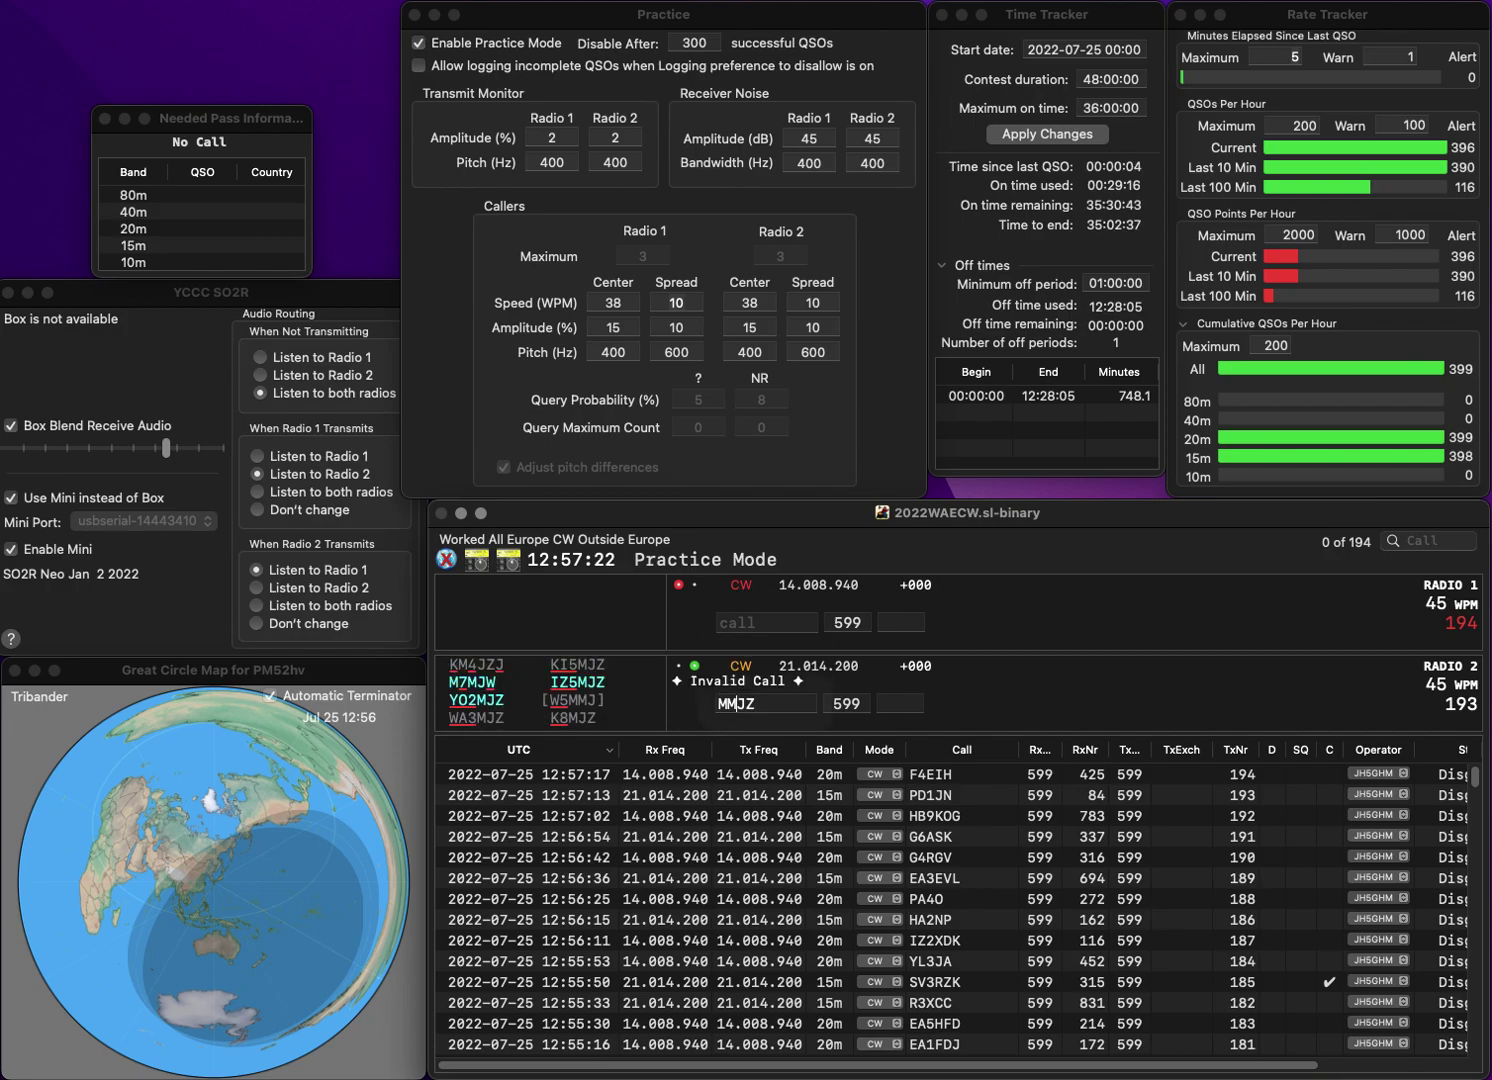
{"action": "type", "text": "EU2MM"}
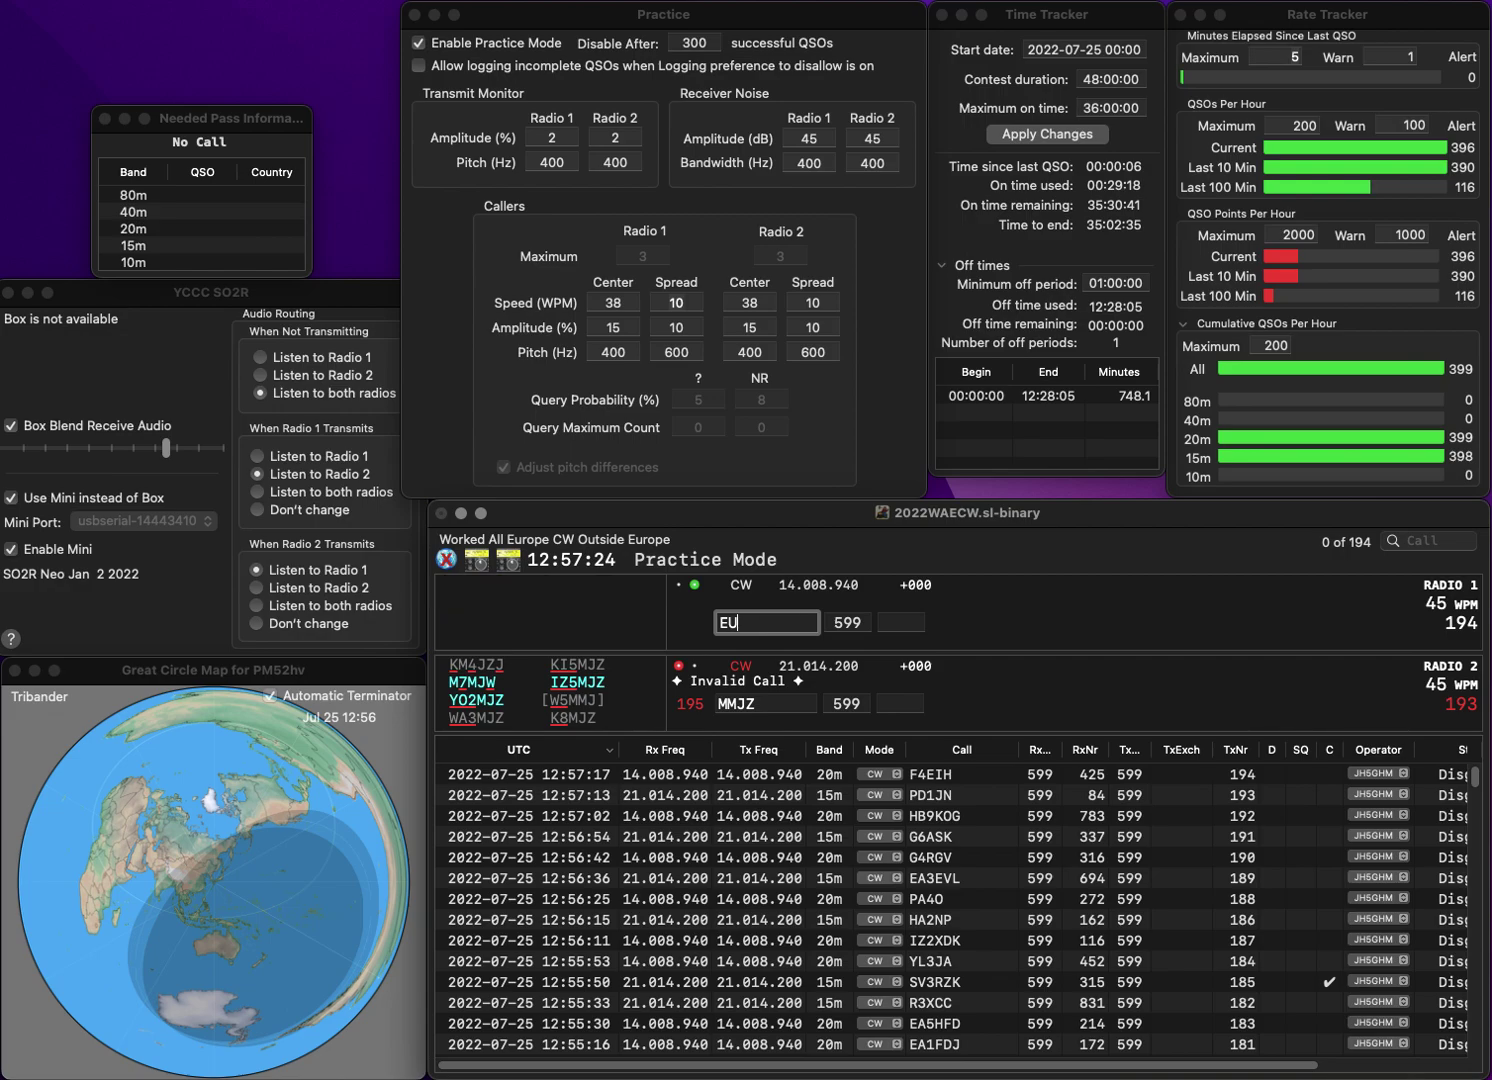
{"action": "key", "text": "Return"}
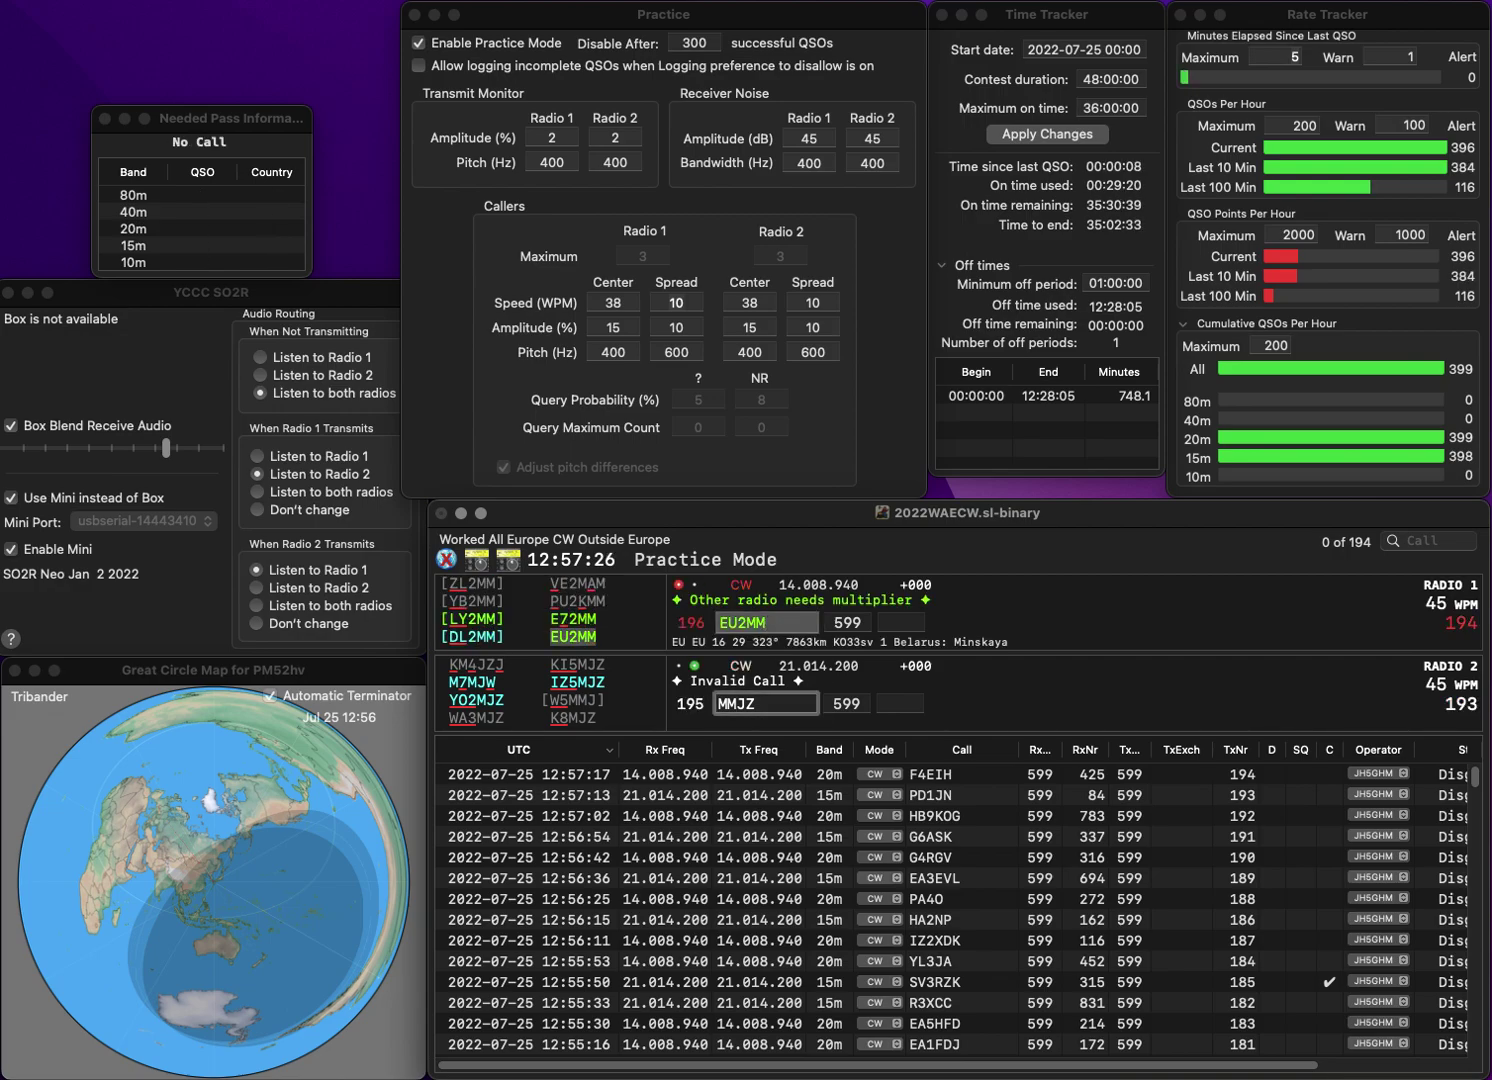
- Change the Radio 2 call to MM3JZ and resend, and log EU2MM on Radio 1 with received number 744
{"action": "type", "text": "3"}
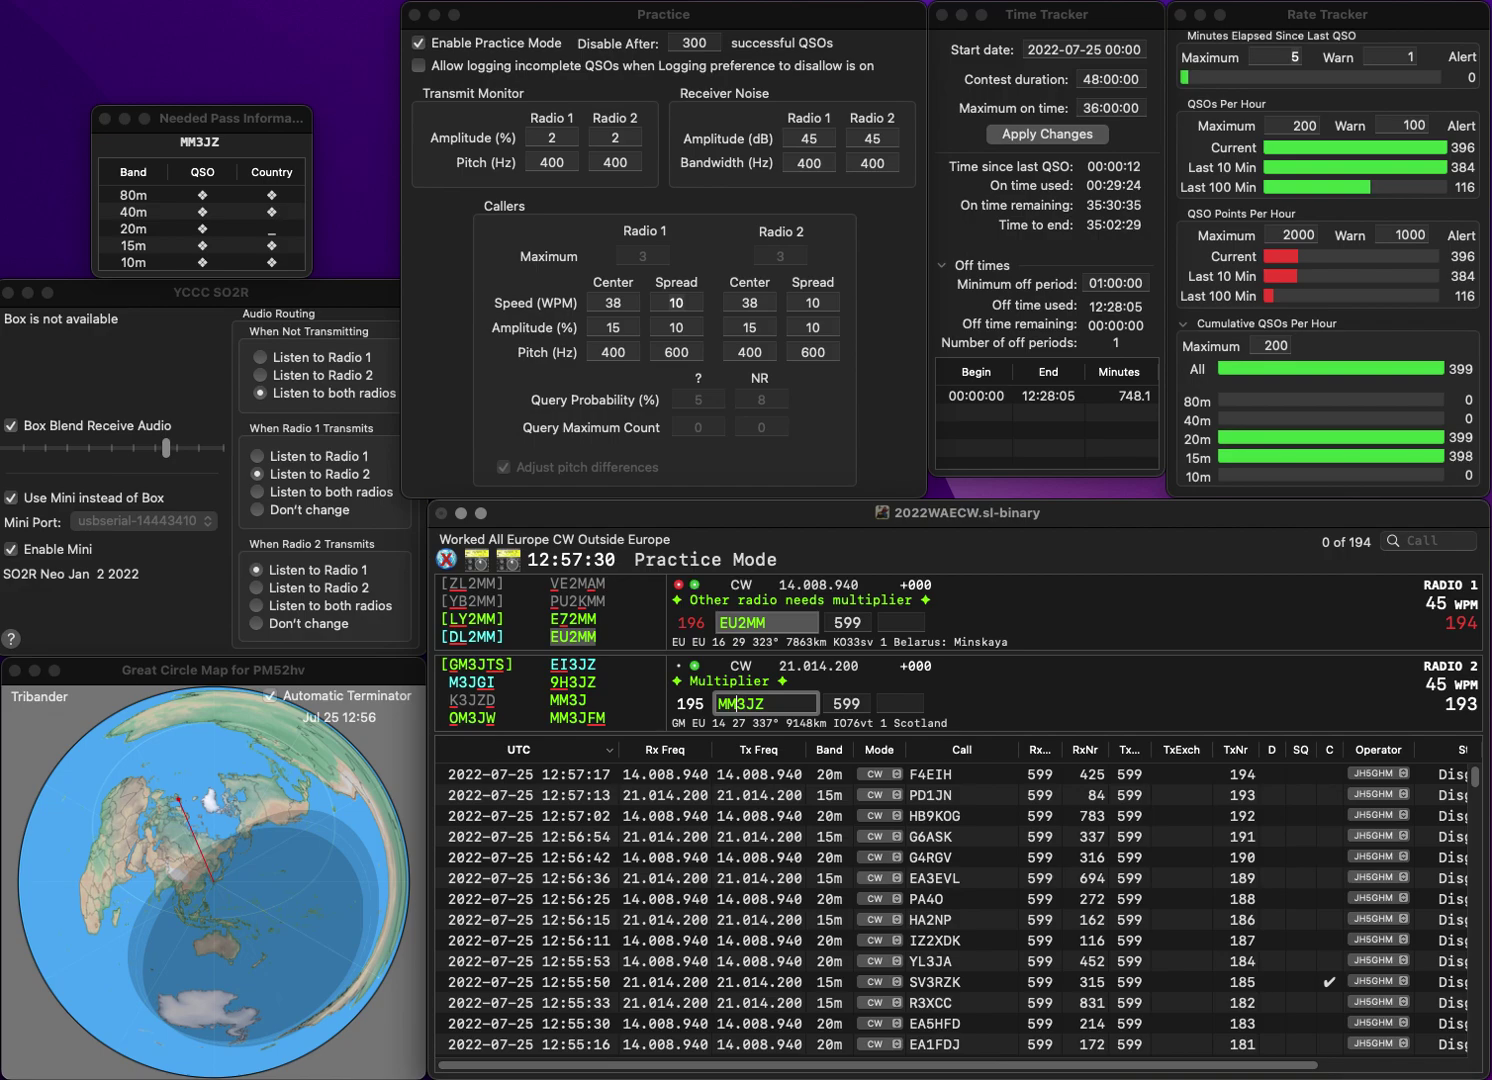
{"action": "key", "text": "Return"}
{"action": "type", "text": "744"}
{"action": "key", "text": "Return"}
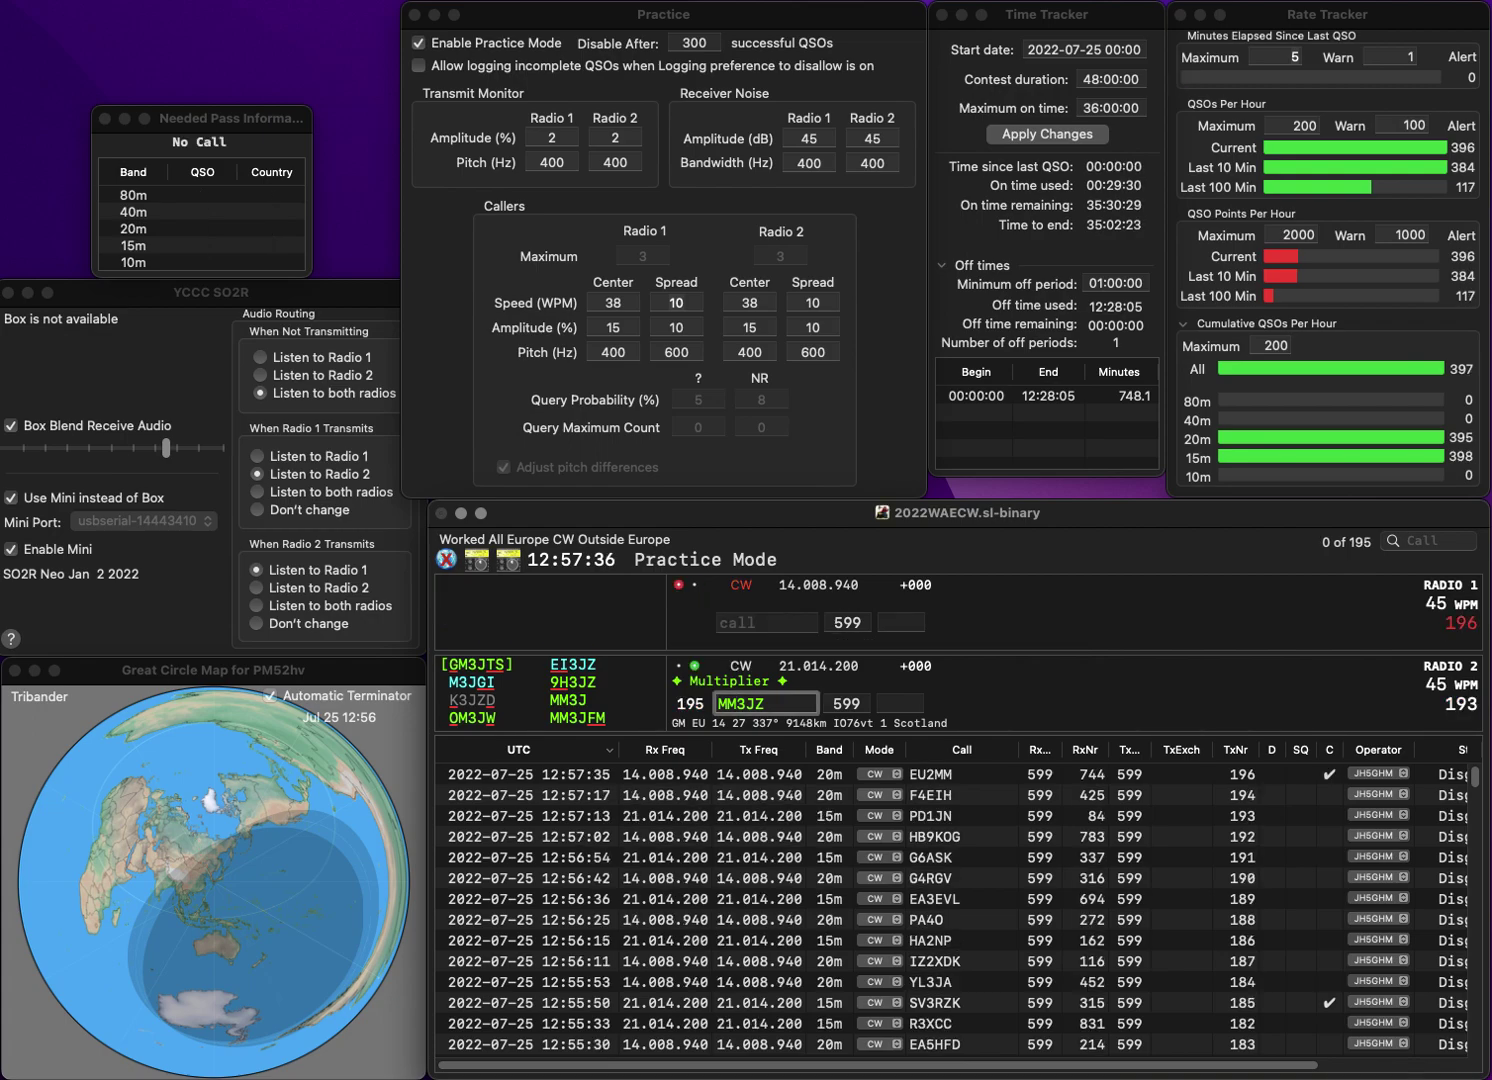
- Correct the Radio 2 call to OM3WZ and resend the exchange
{"action": "key", "text": "Left"}
{"action": "key", "text": "BackSpace"}
{"action": "type", "text": "O"}
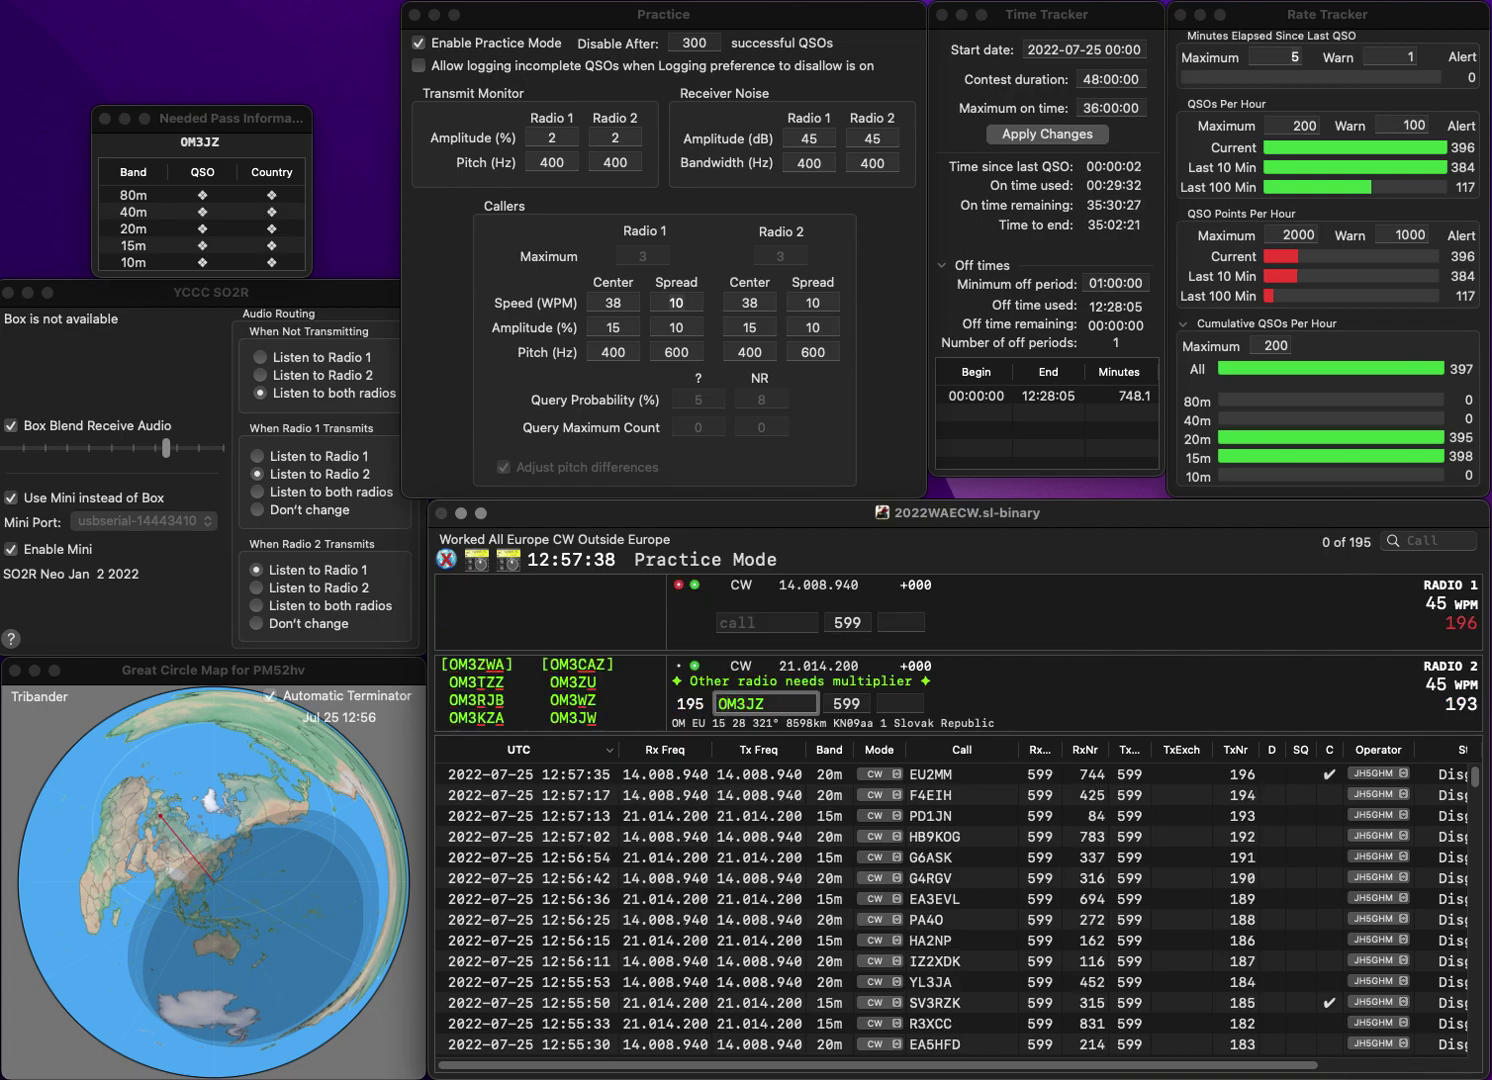
{"action": "key", "text": "Right"}
{"action": "type", "text": "W"}
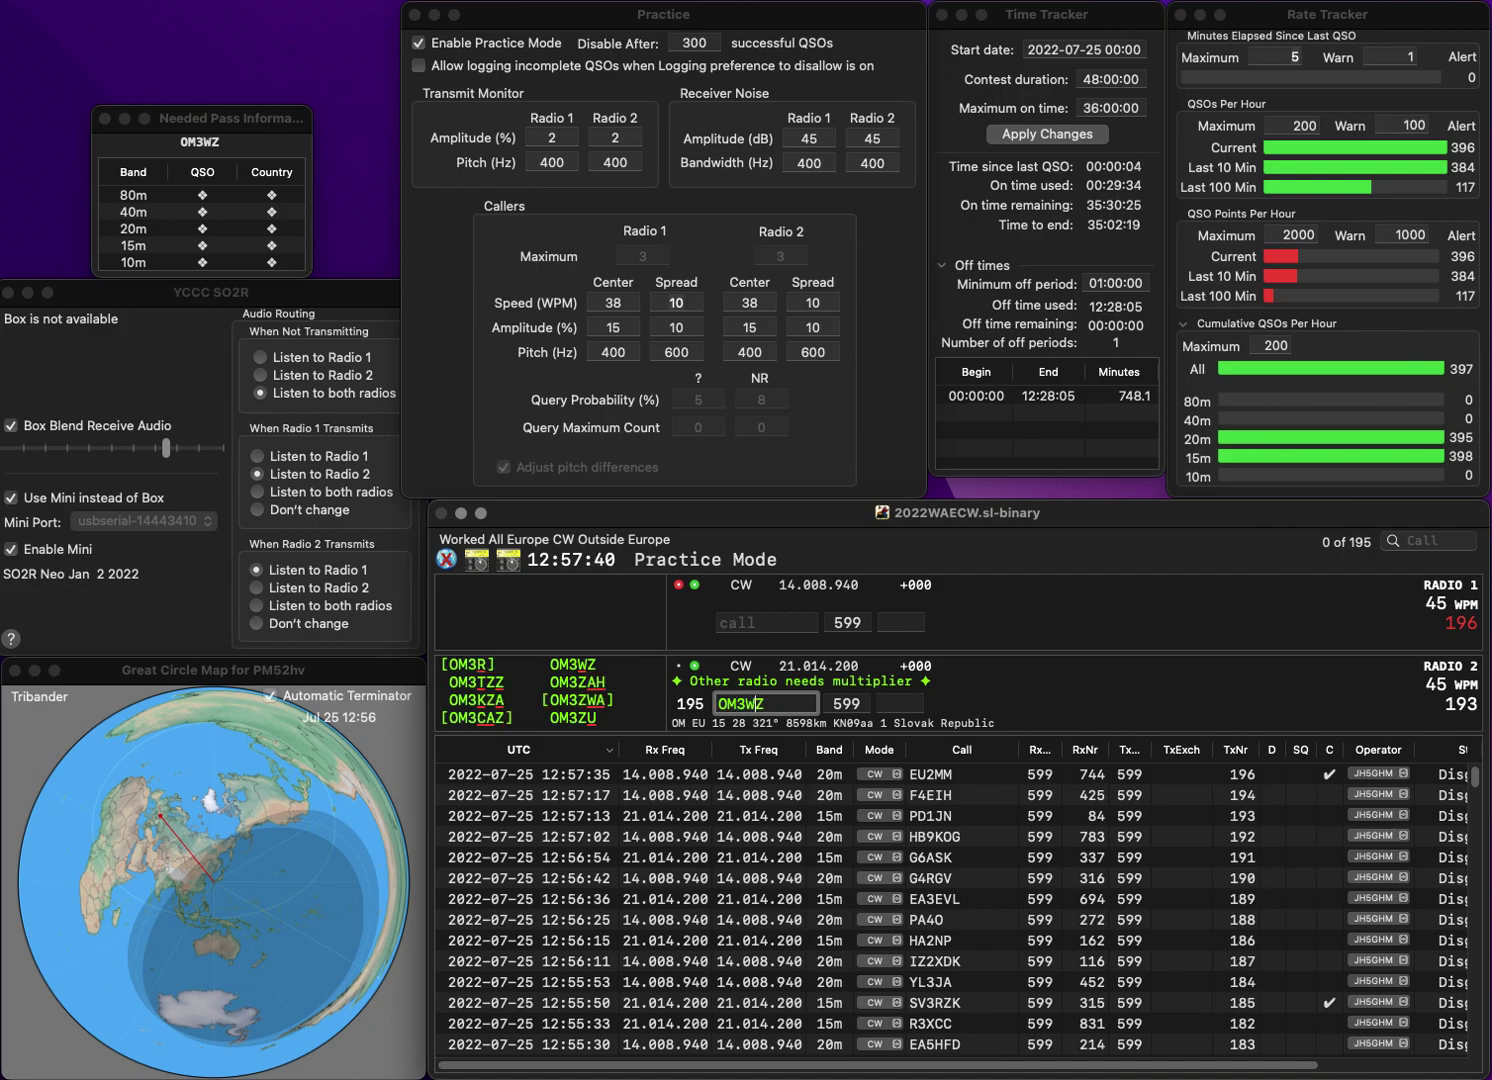
{"action": "key", "text": "Return"}
{"action": "type", "text": "L"}
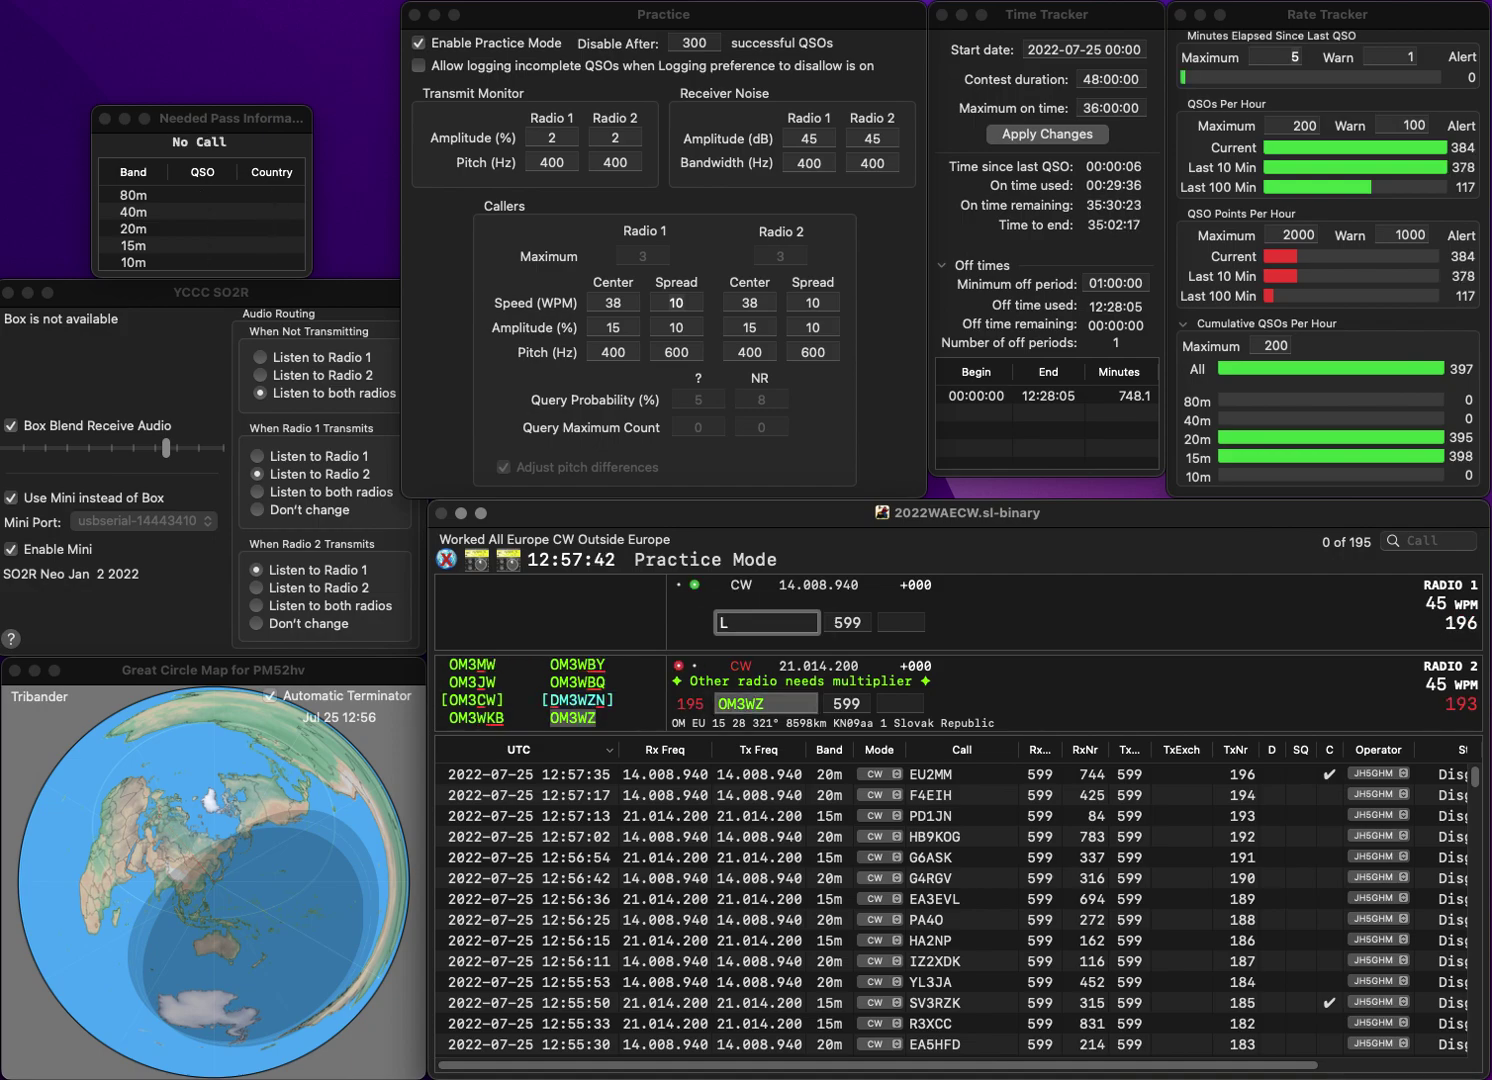
{"action": "type", "text": "A6XM"}
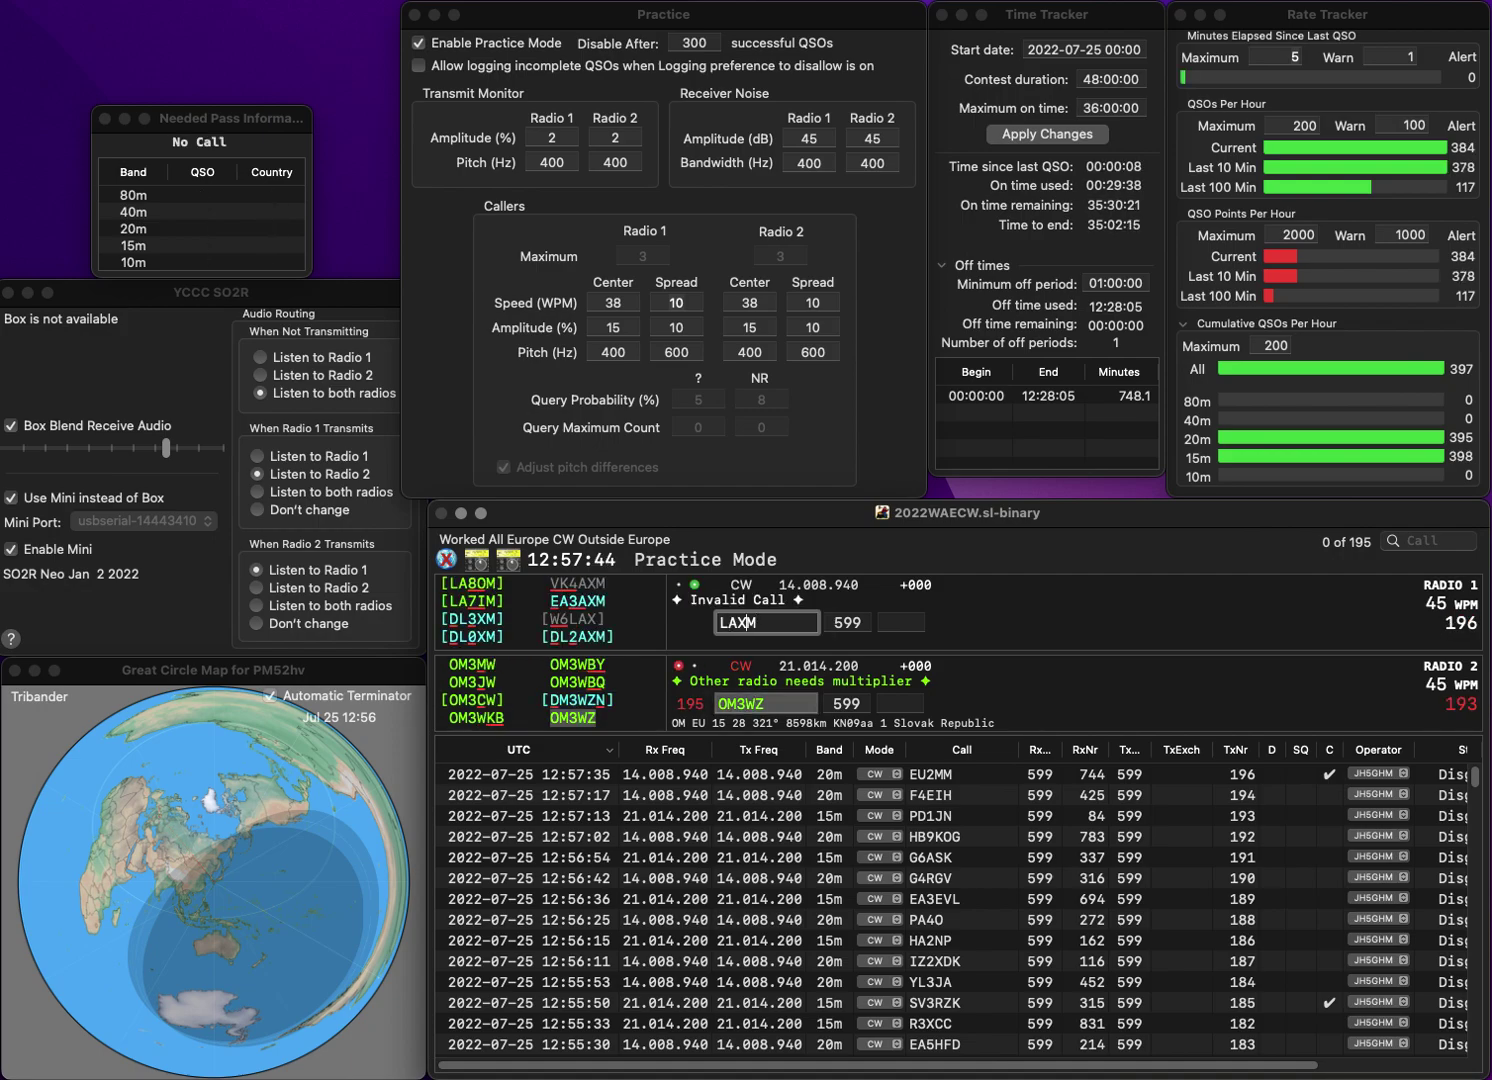
{"action": "key", "text": "Left"}
{"action": "key", "text": "Left"}
{"action": "type", "text": "6"}
{"action": "key", "text": "Return"}
{"action": "type", "text": "40"}
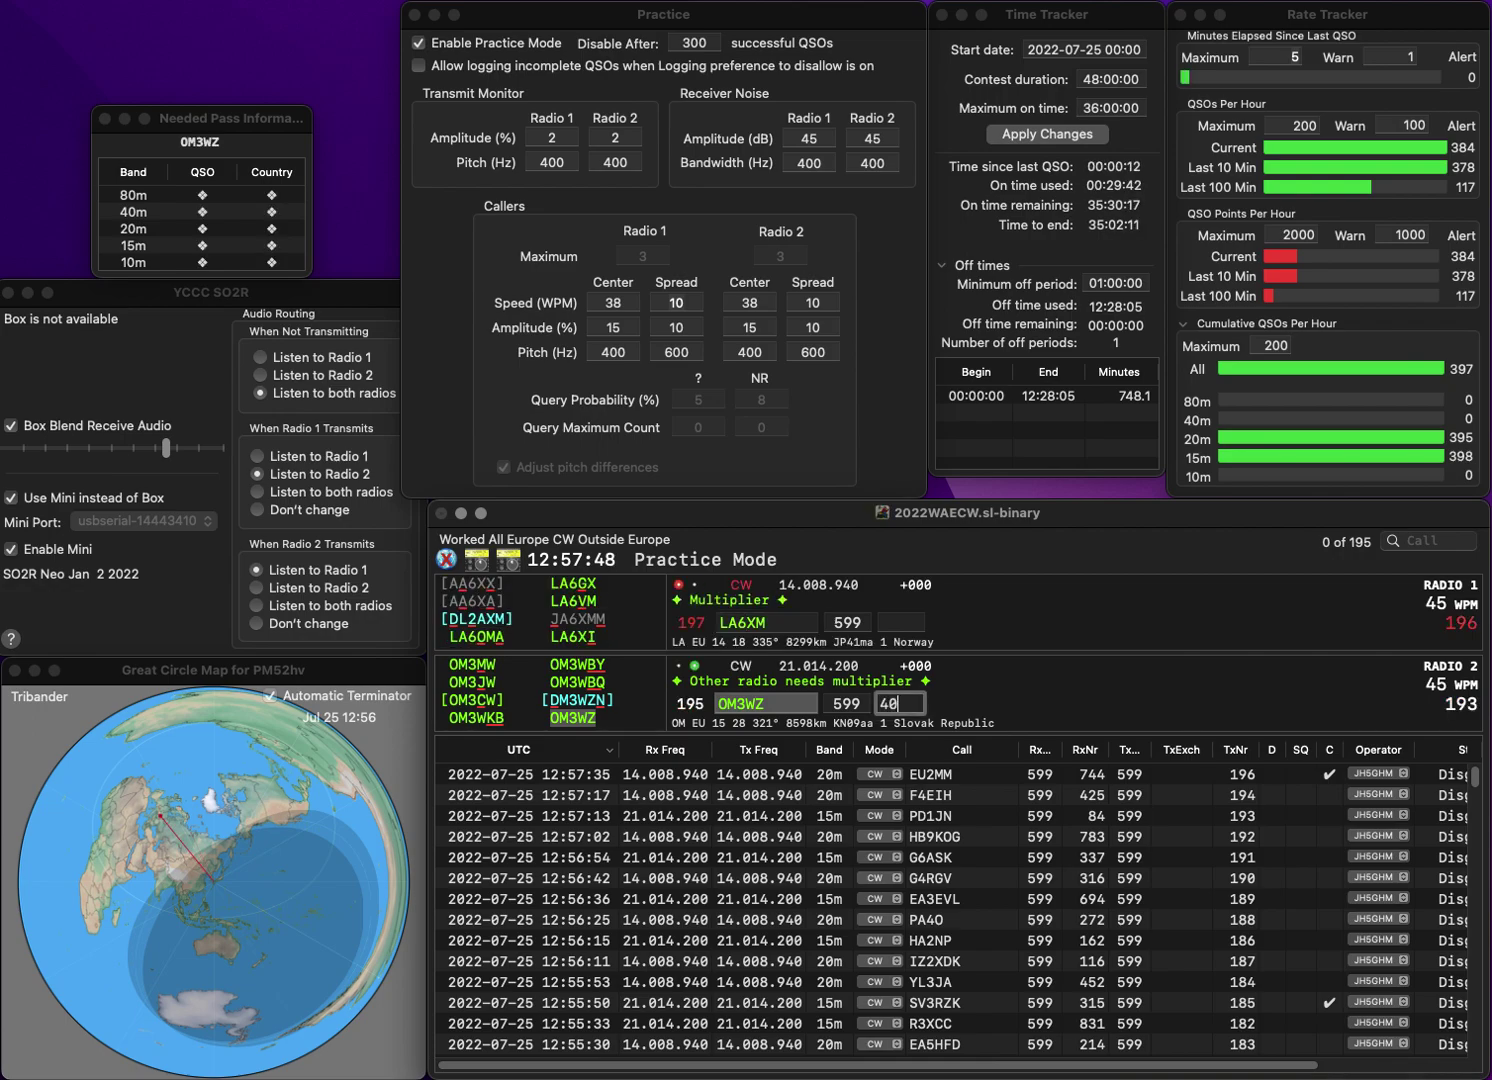
{"action": "type", "text": "8"}
{"action": "key", "text": "Return"}
- Correct the Radio 1 call to LA6VM, resending the exchange, and answer ED1D on Radio 2
{"action": "key", "text": "Left"}
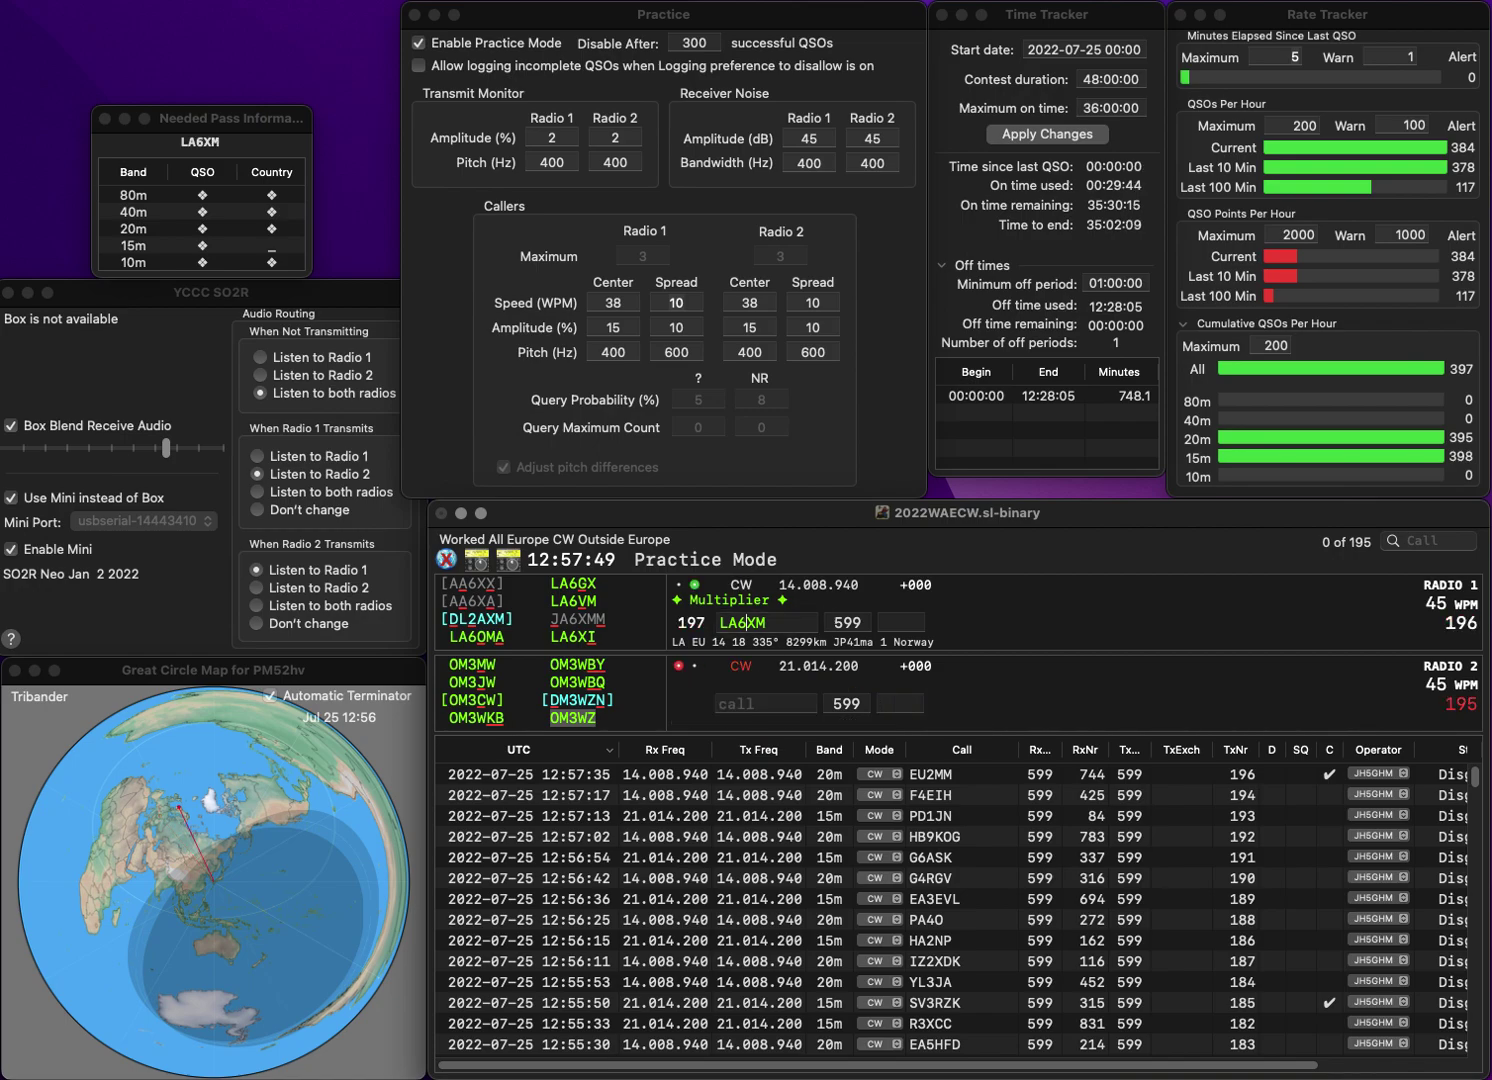
{"action": "key", "text": "BackSpace"}
{"action": "type", "text": "U"}
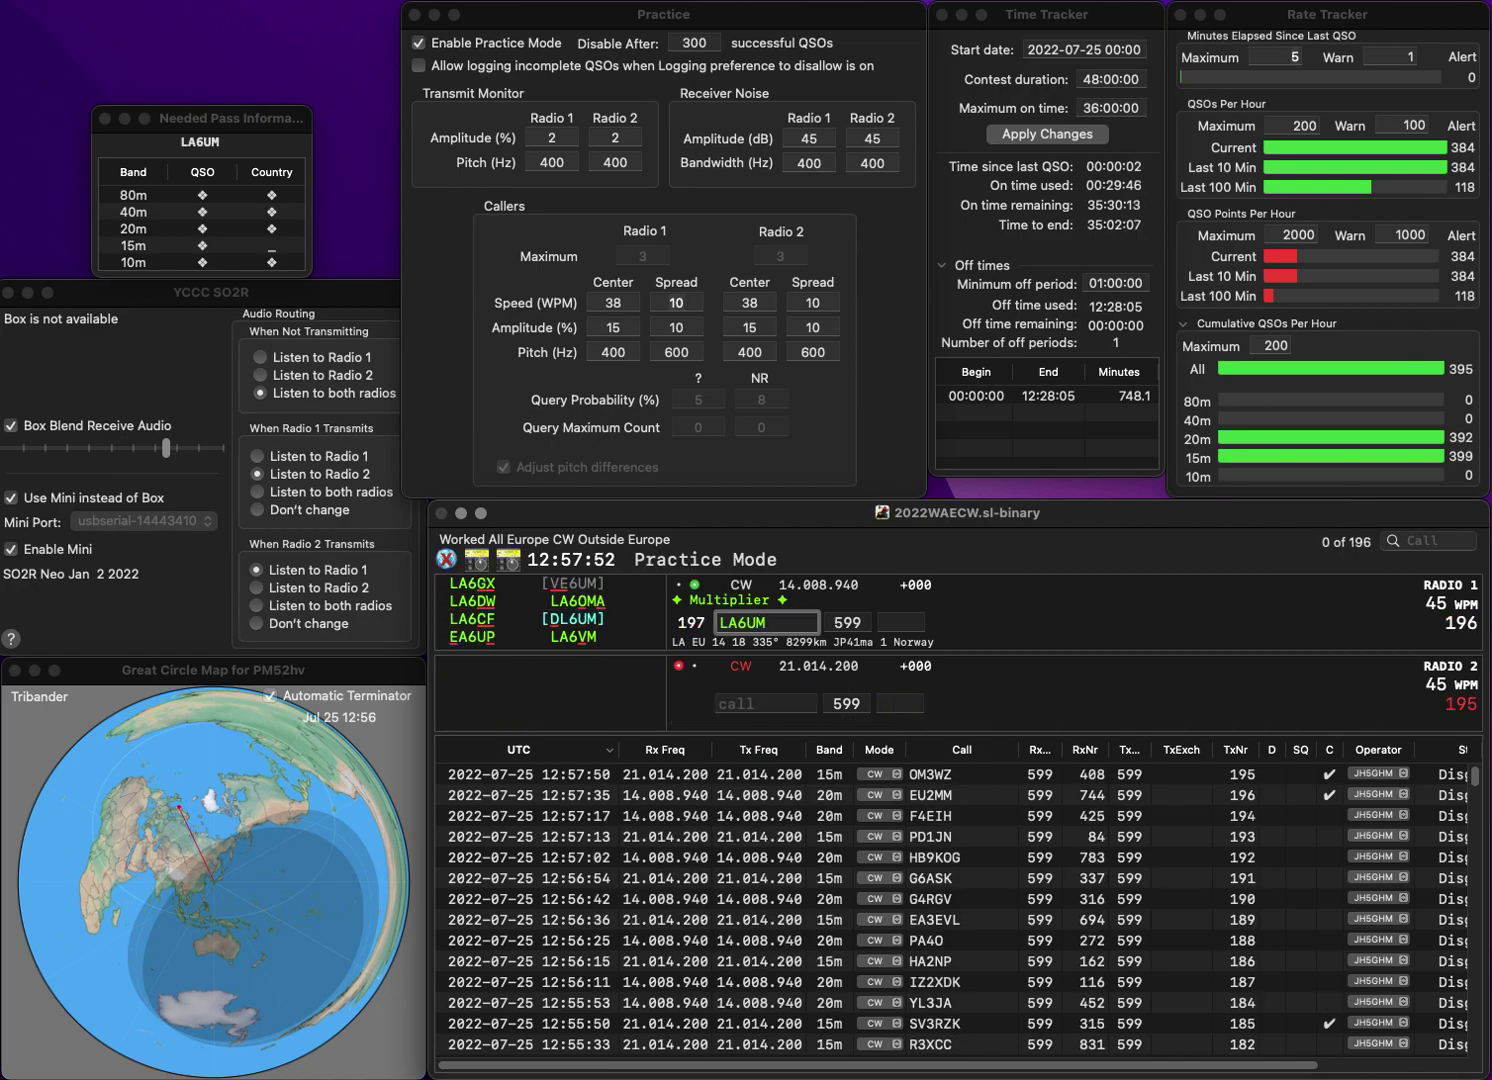
{"action": "key", "text": "BackSpace"}
{"action": "type", "text": "V"}
{"action": "key", "text": "Return"}
{"action": "type", "text": "ED1D"}
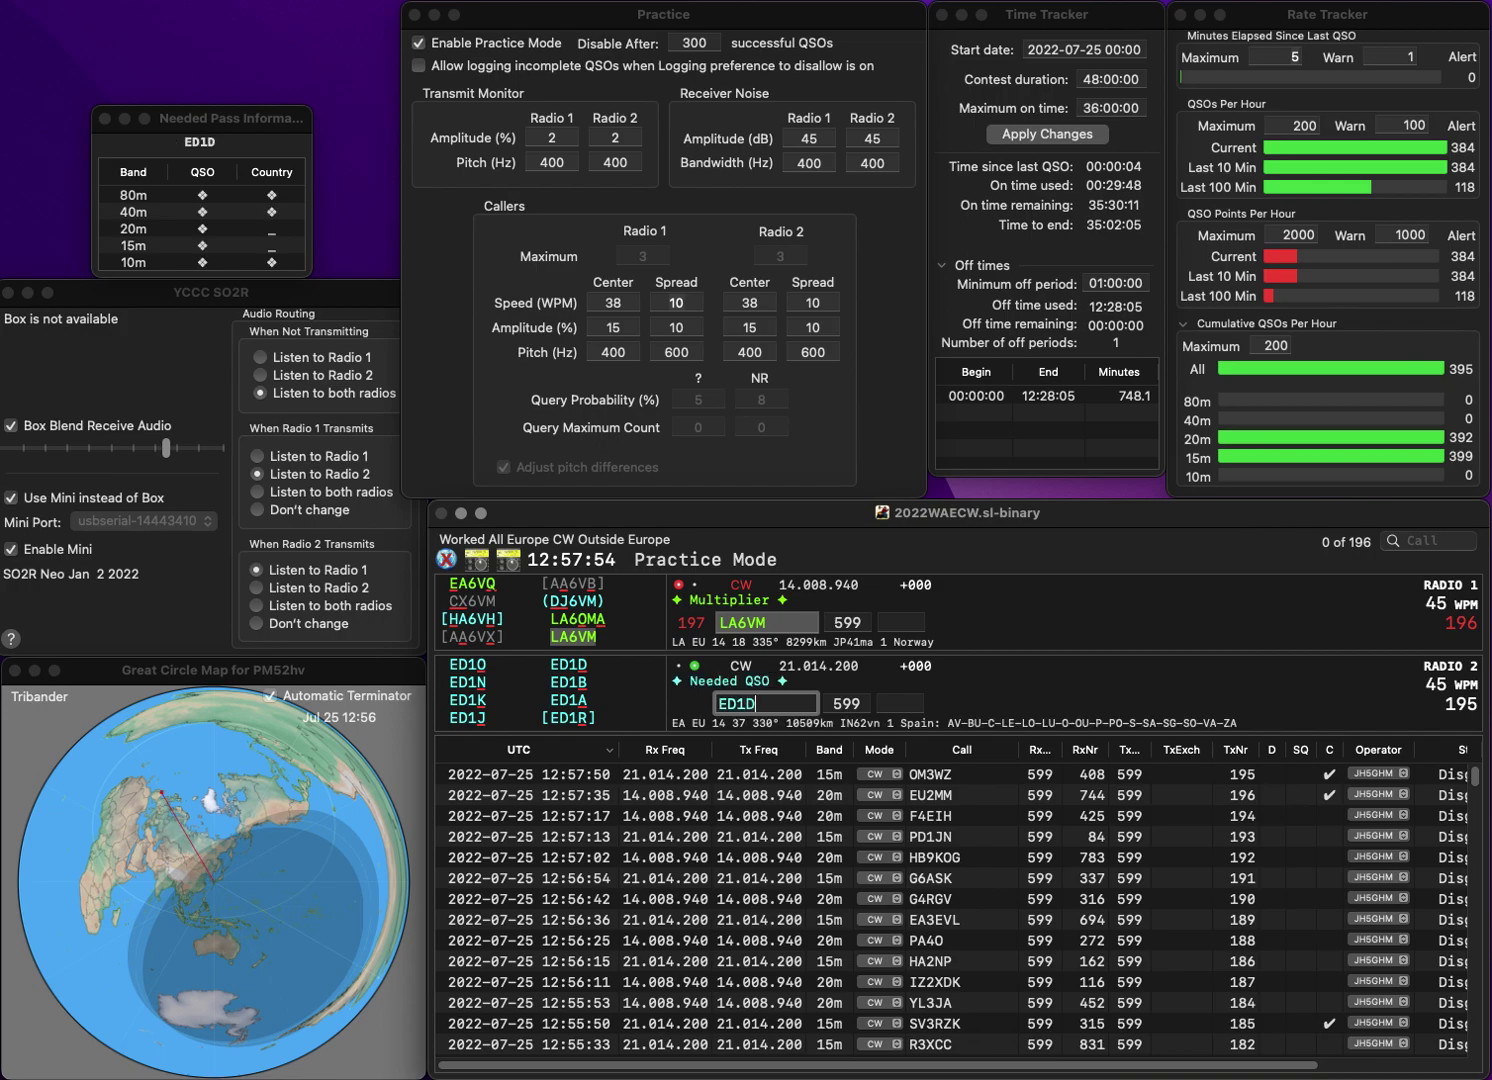
{"action": "key", "text": "Return"}
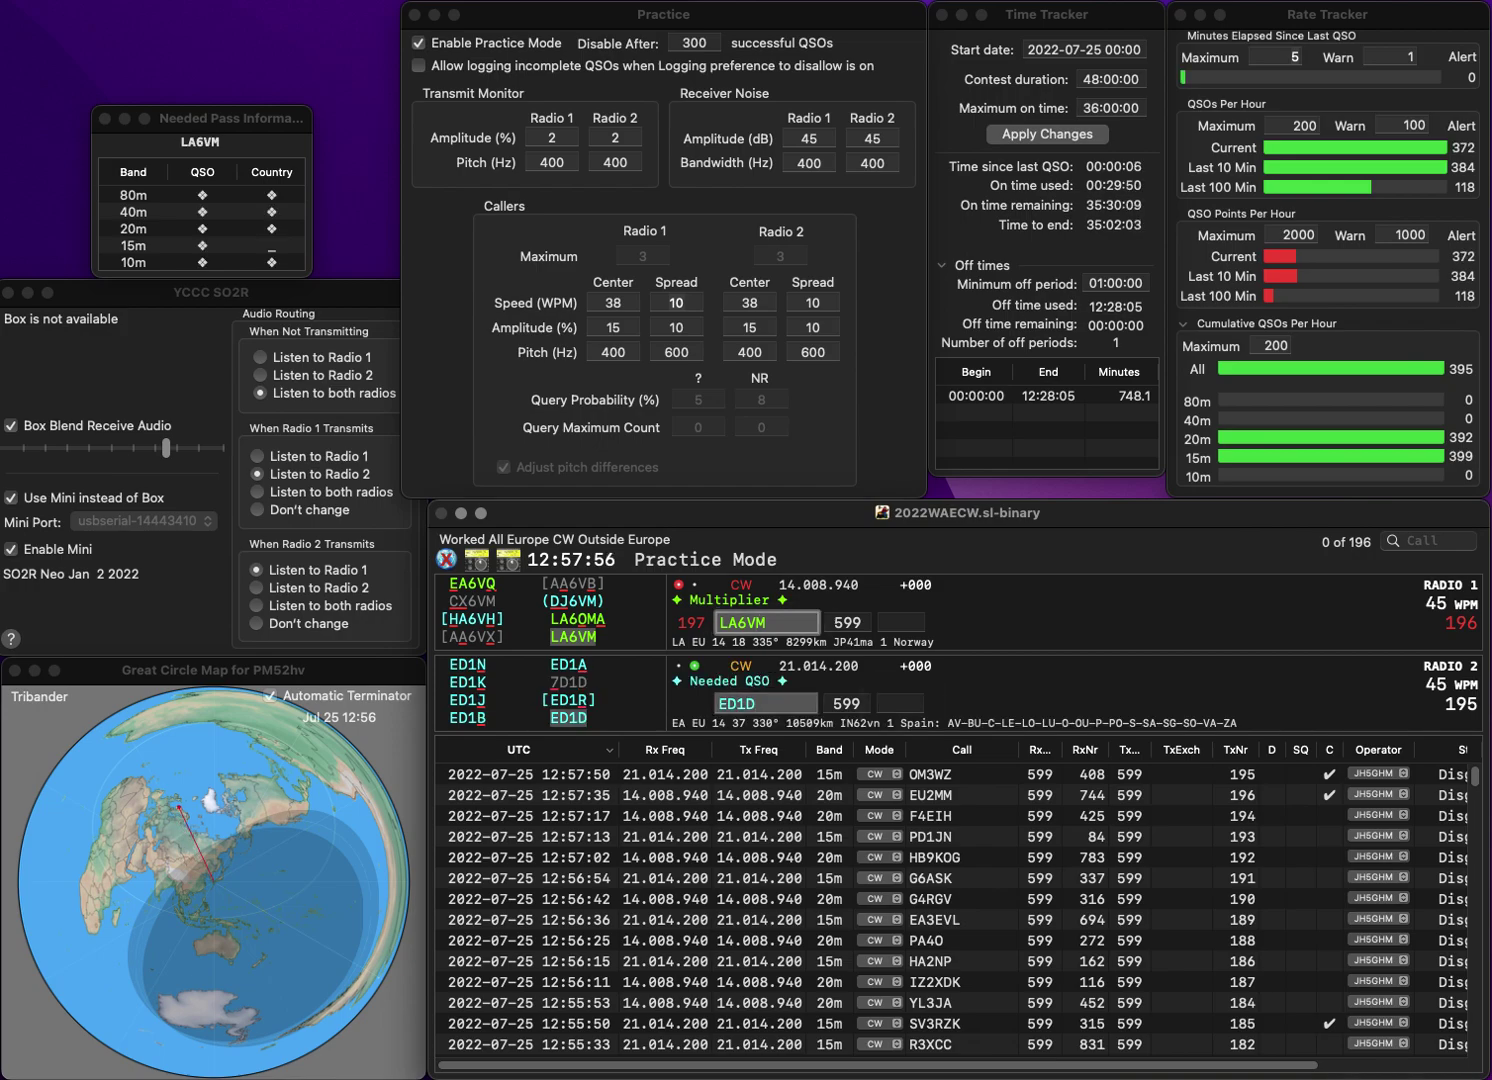
- Log LA6VM on Radio 1 with received number 573, and ED1D on Radio 2 with received number 930
{"action": "left_click", "coordinate": [882, 622]}
{"action": "type", "text": "573"}
{"action": "key", "text": "Return"}
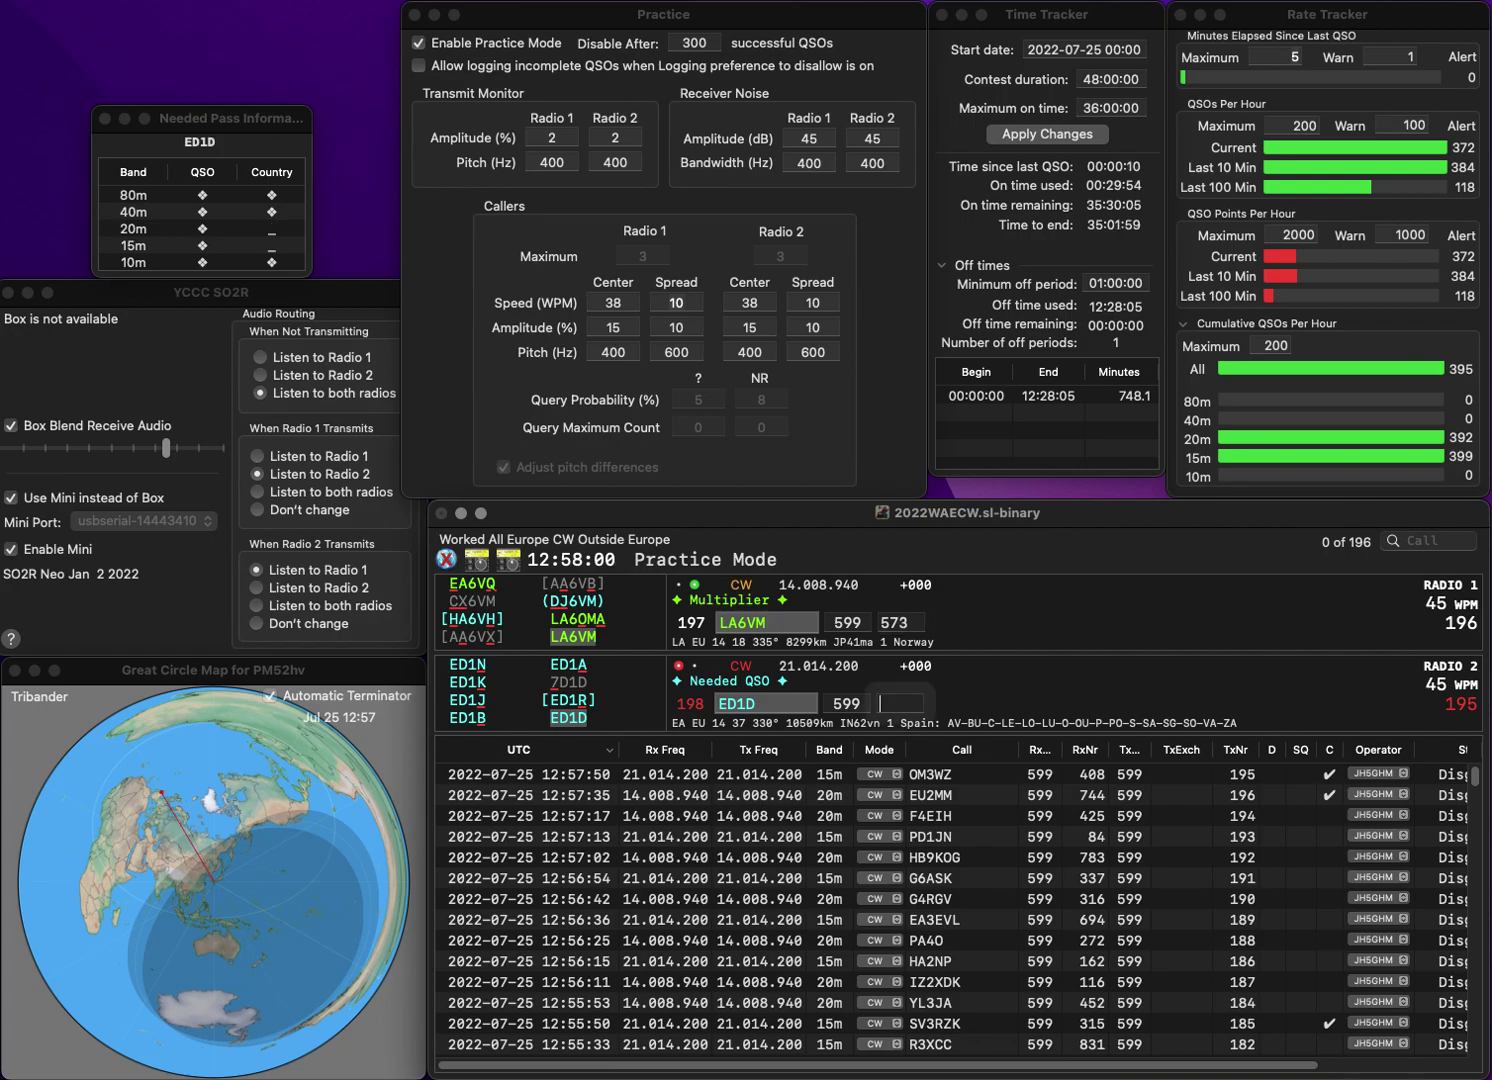
{"action": "type", "text": "930"}
{"action": "key", "text": "Return"}
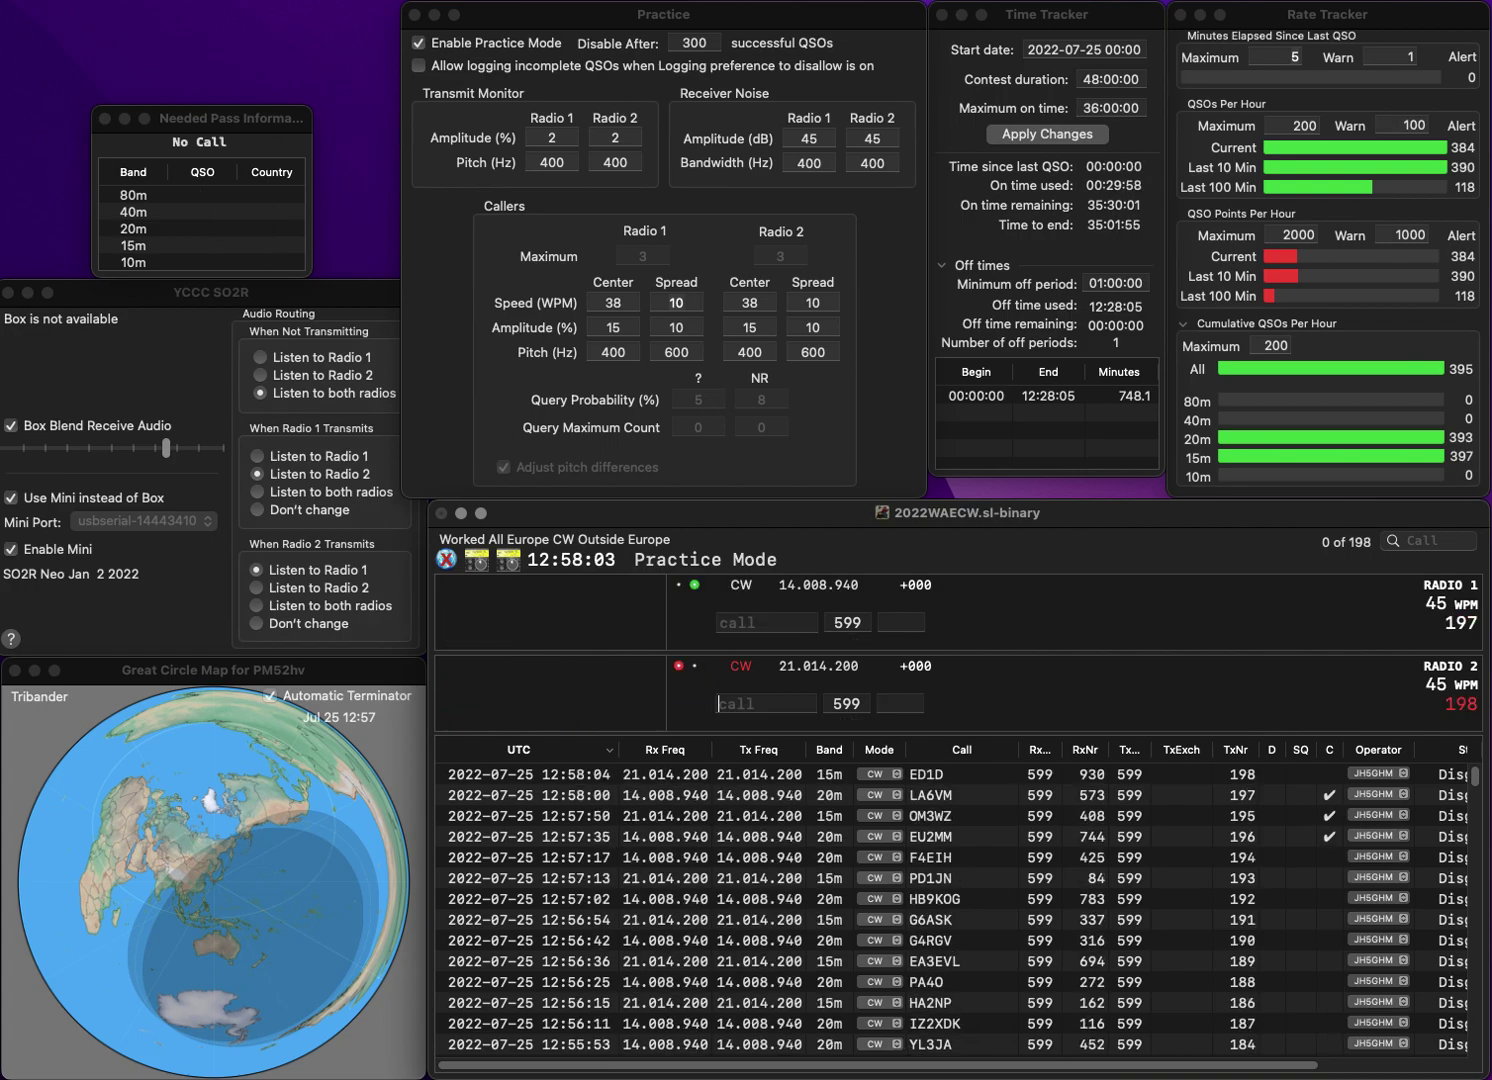
- Answer the partial call 4EL on Radio 1 and 3A3A on Radio 2 with the exchange
{"action": "type", "text": "4EL"}
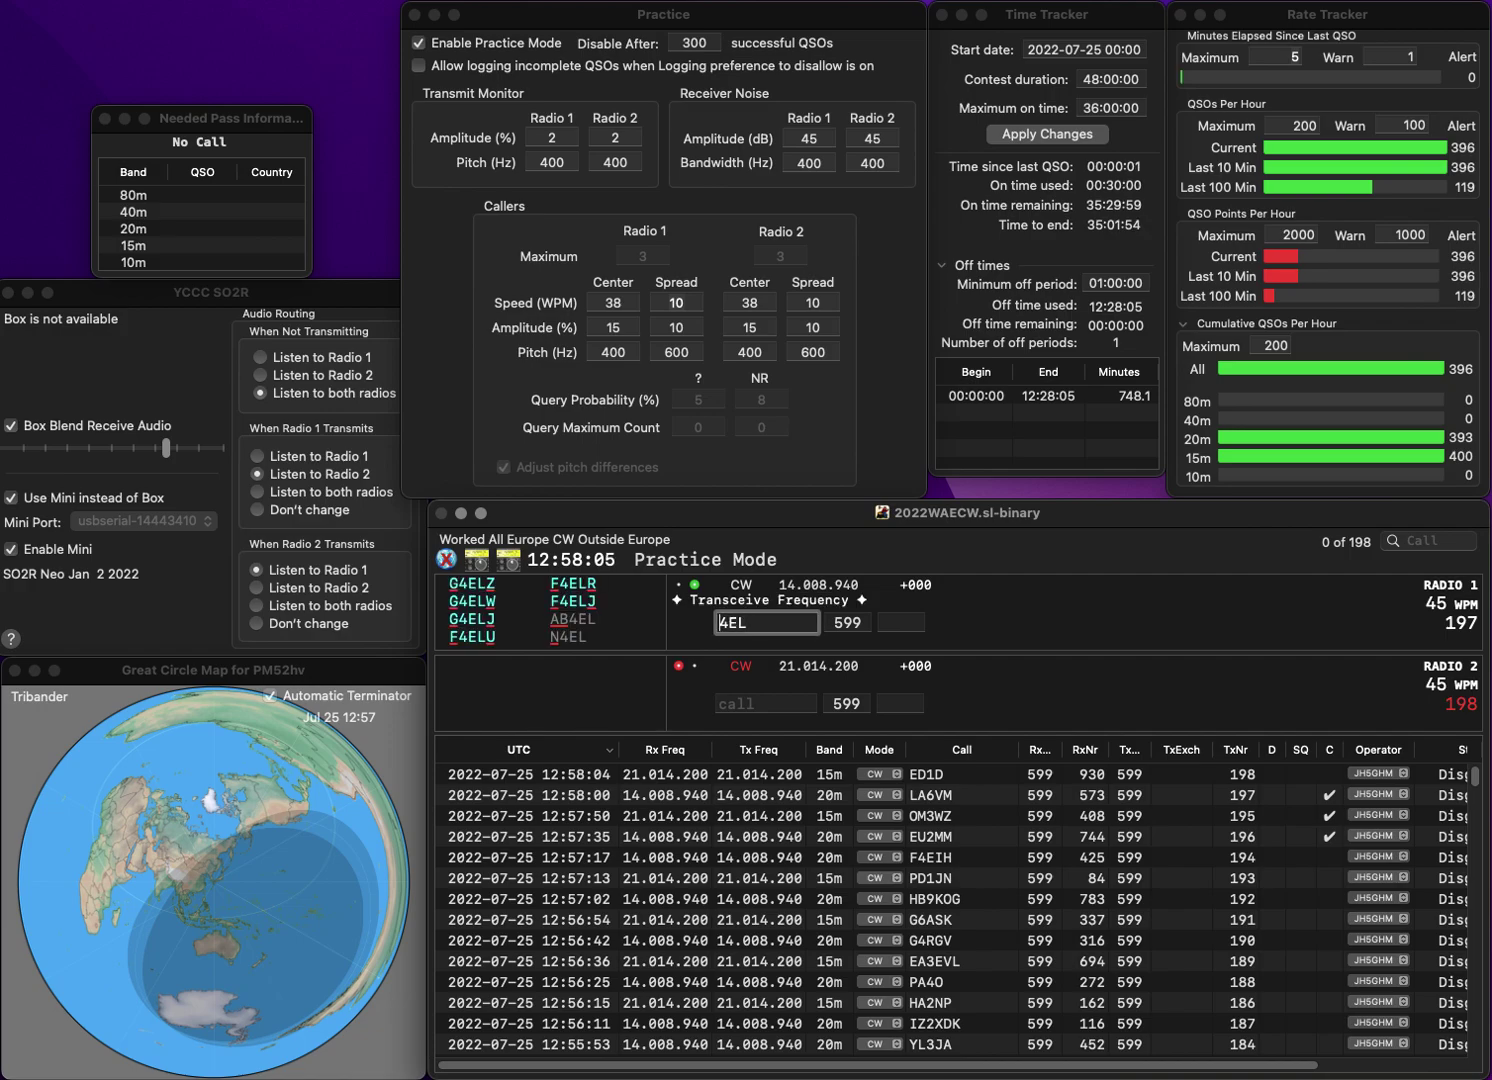
{"action": "key", "text": "Return"}
{"action": "type", "text": "AA"}
{"action": "type", "text": "3"}
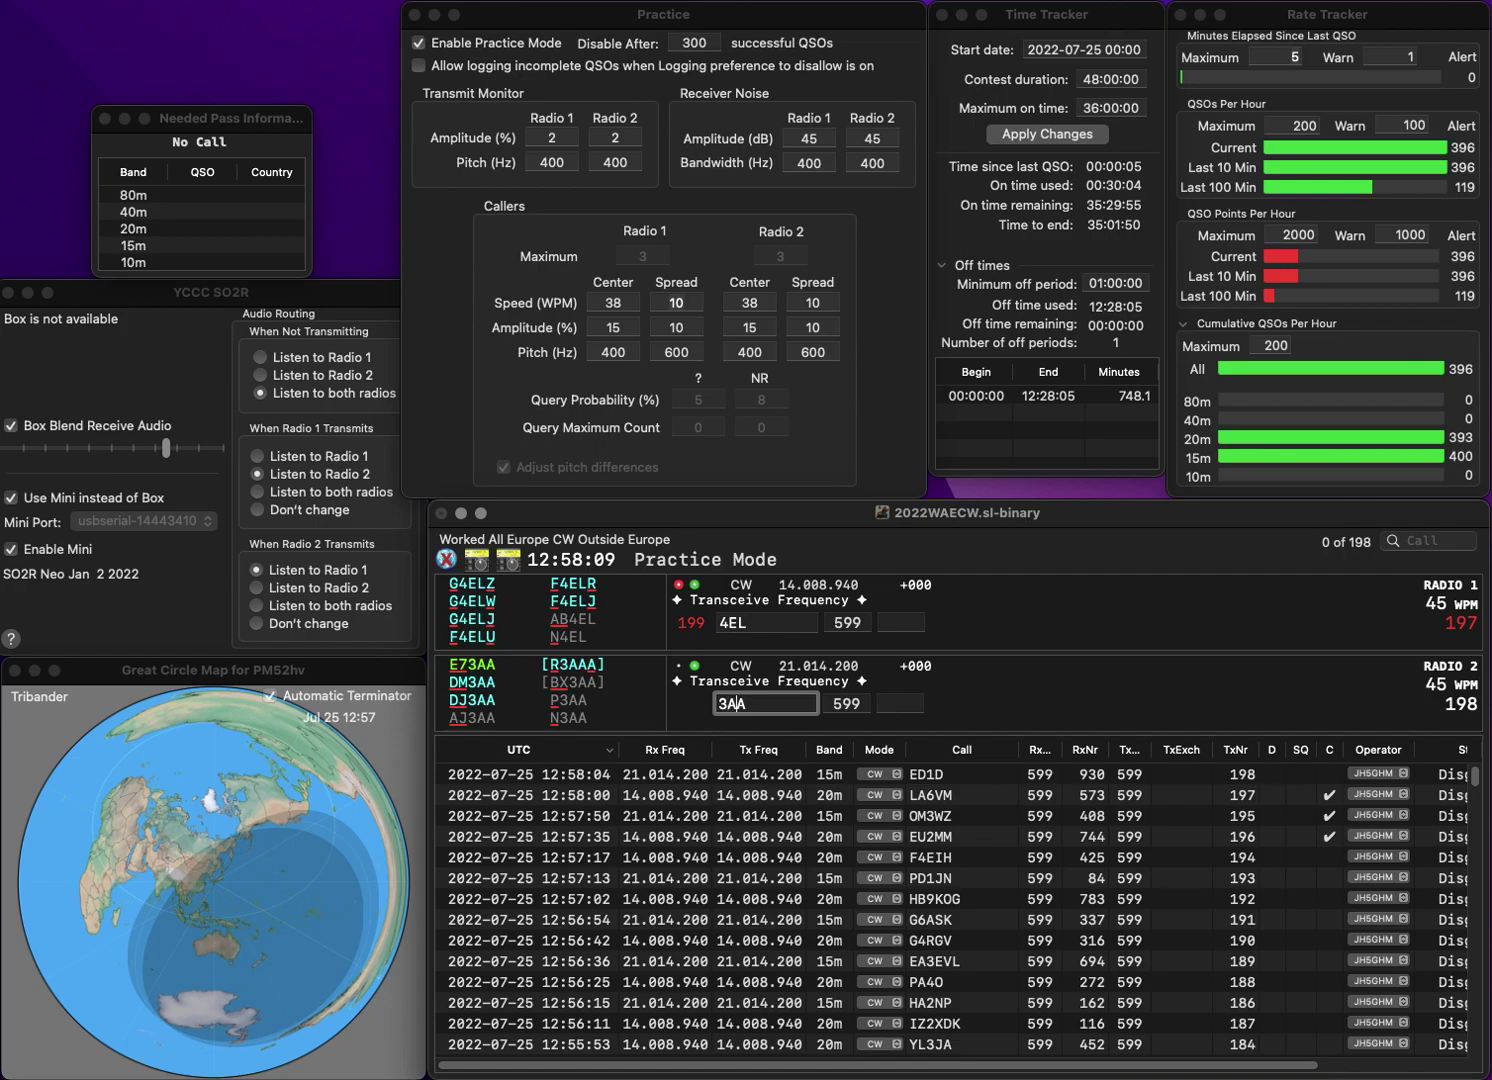
{"action": "type", "text": "3"}
{"action": "key", "text": "Return"}
{"action": "type", "text": "PA"}
{"action": "key", "text": "Return"}
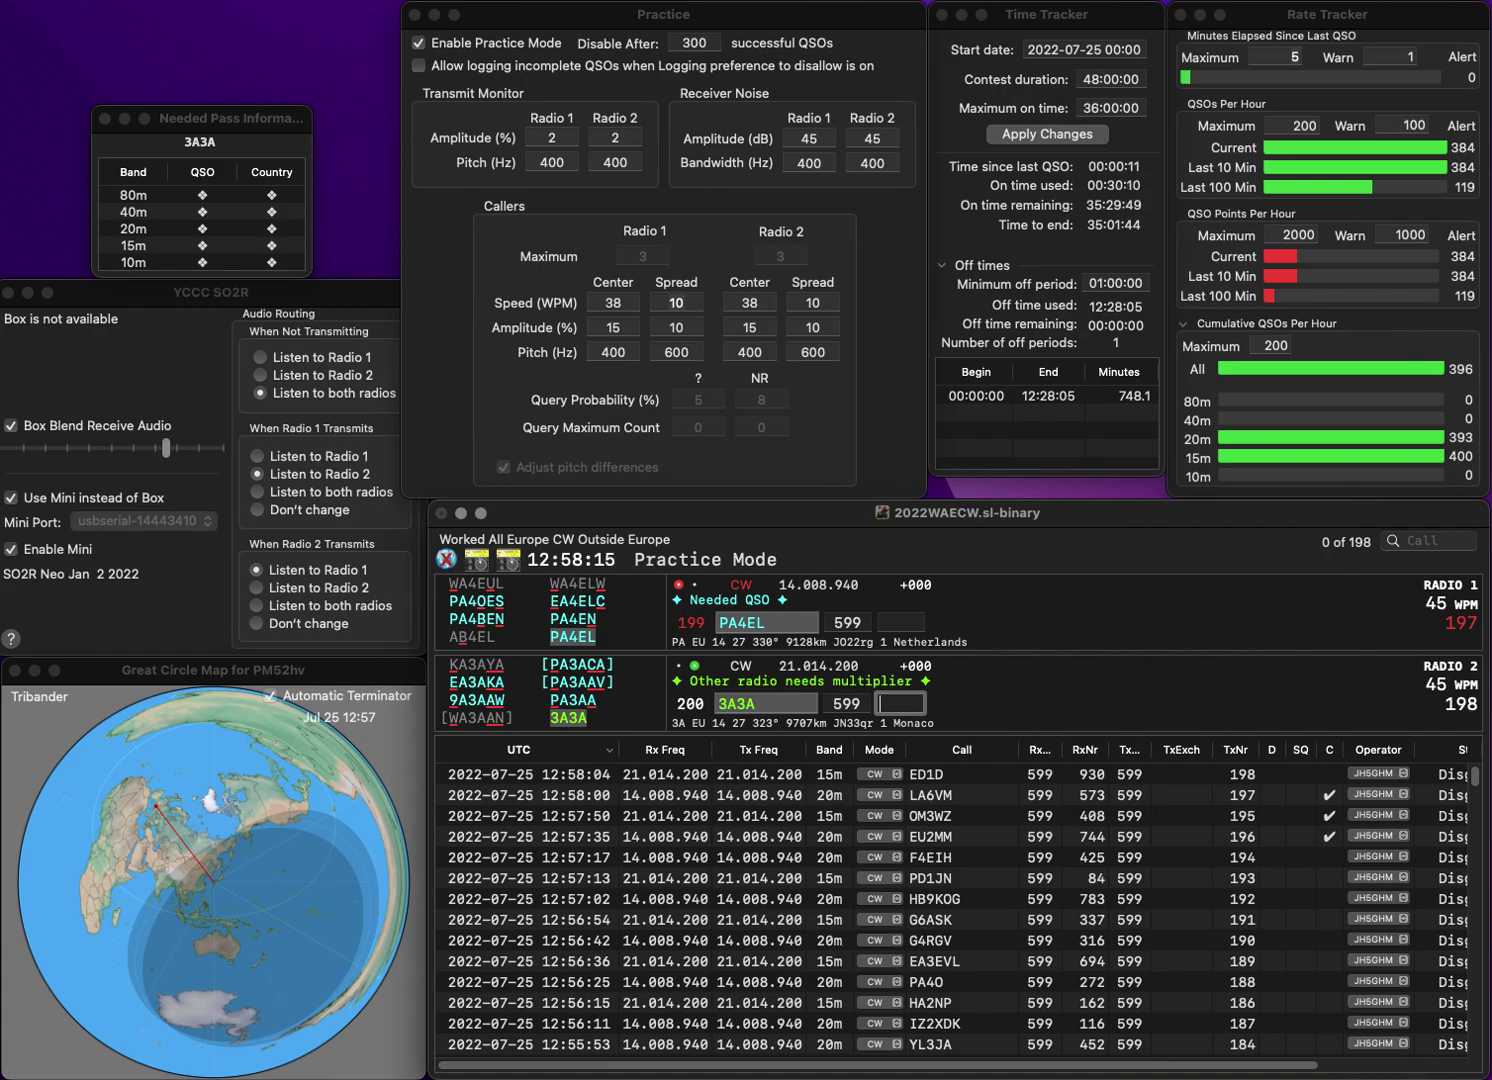
{"action": "type", "text": "773"}
{"action": "key", "text": "Return"}
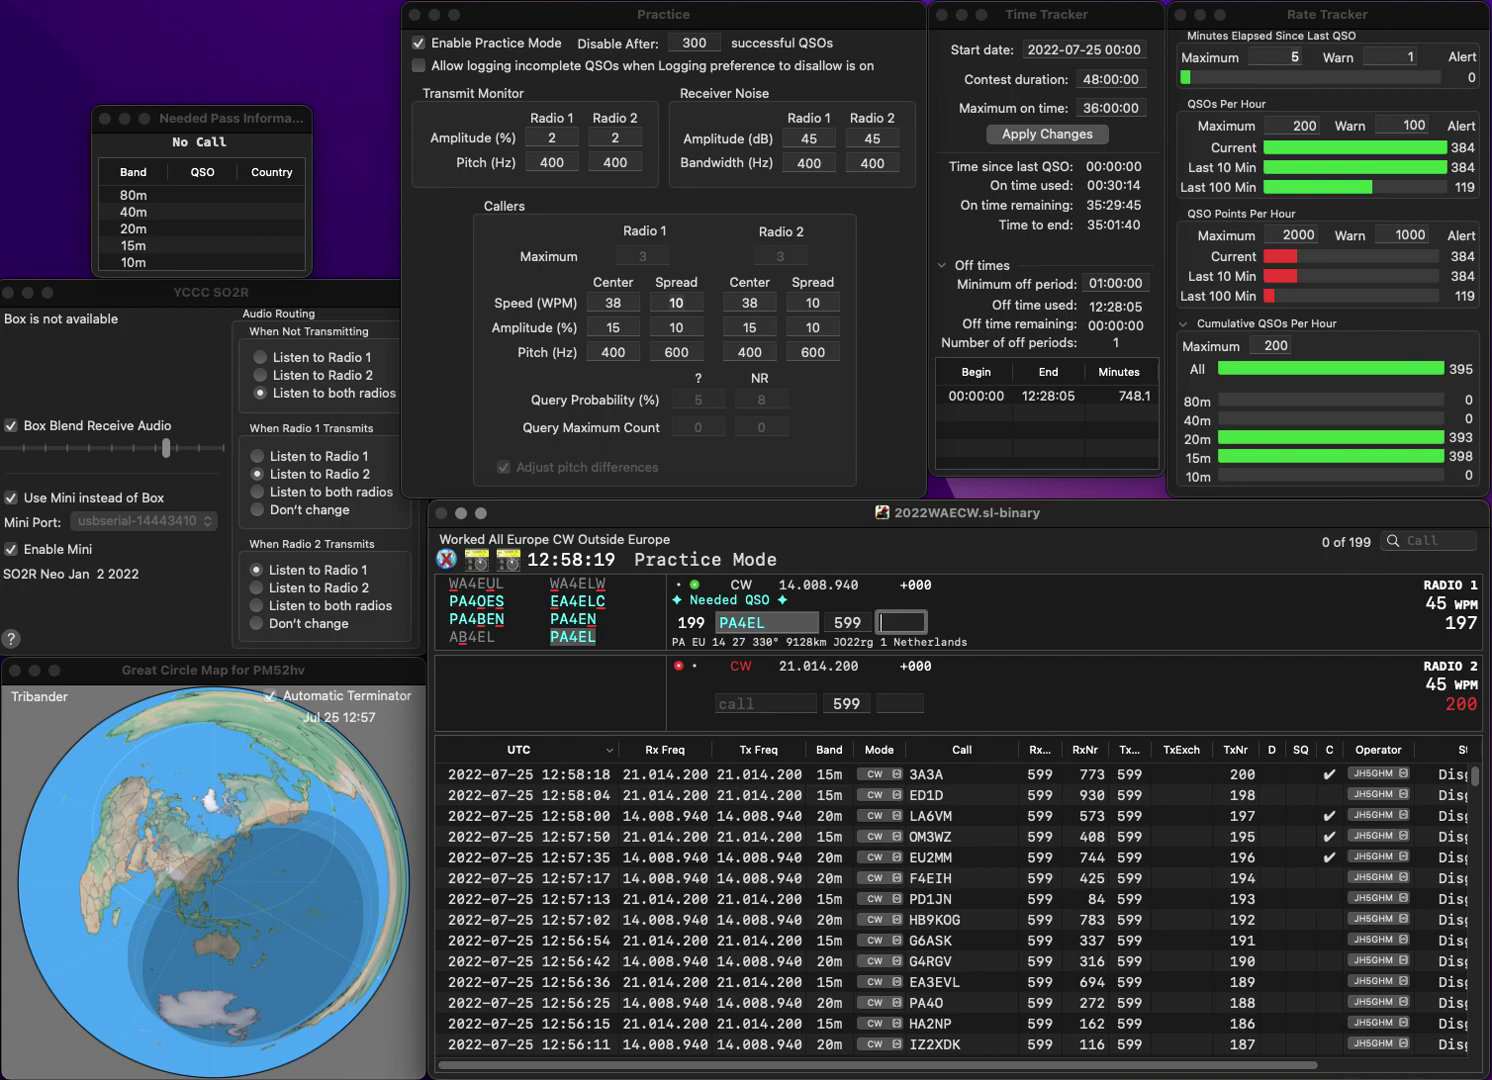
{"action": "type", "text": "580"}
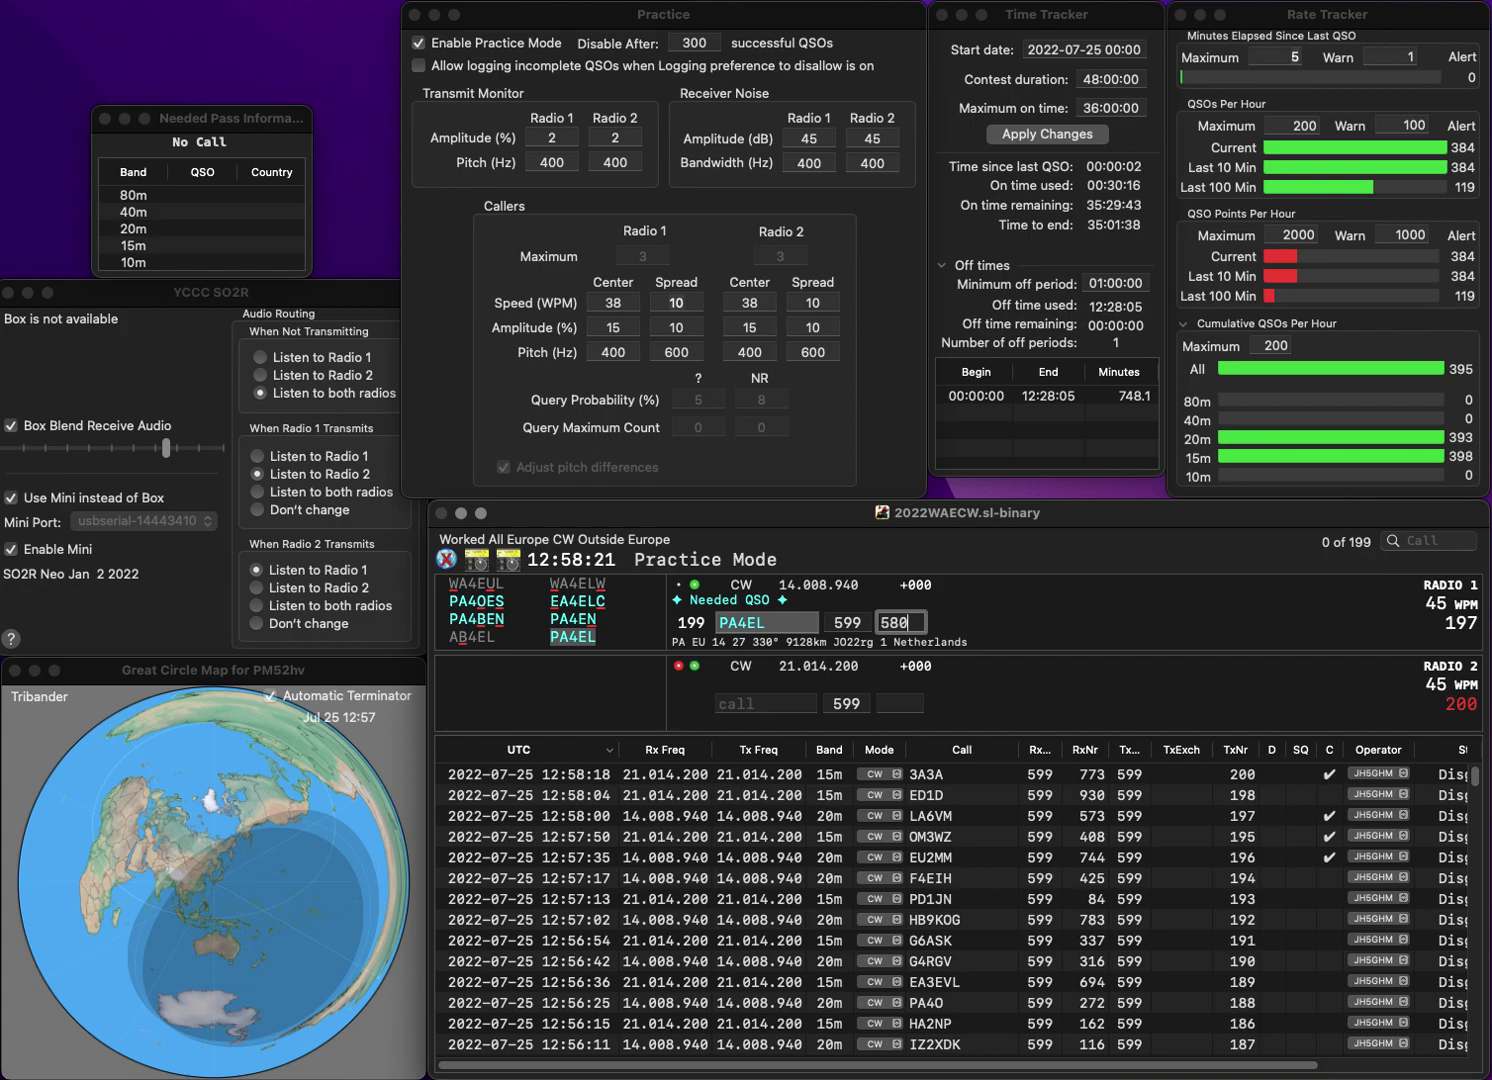
{"action": "key", "text": "Return"}
{"action": "type", "text": "OL"}
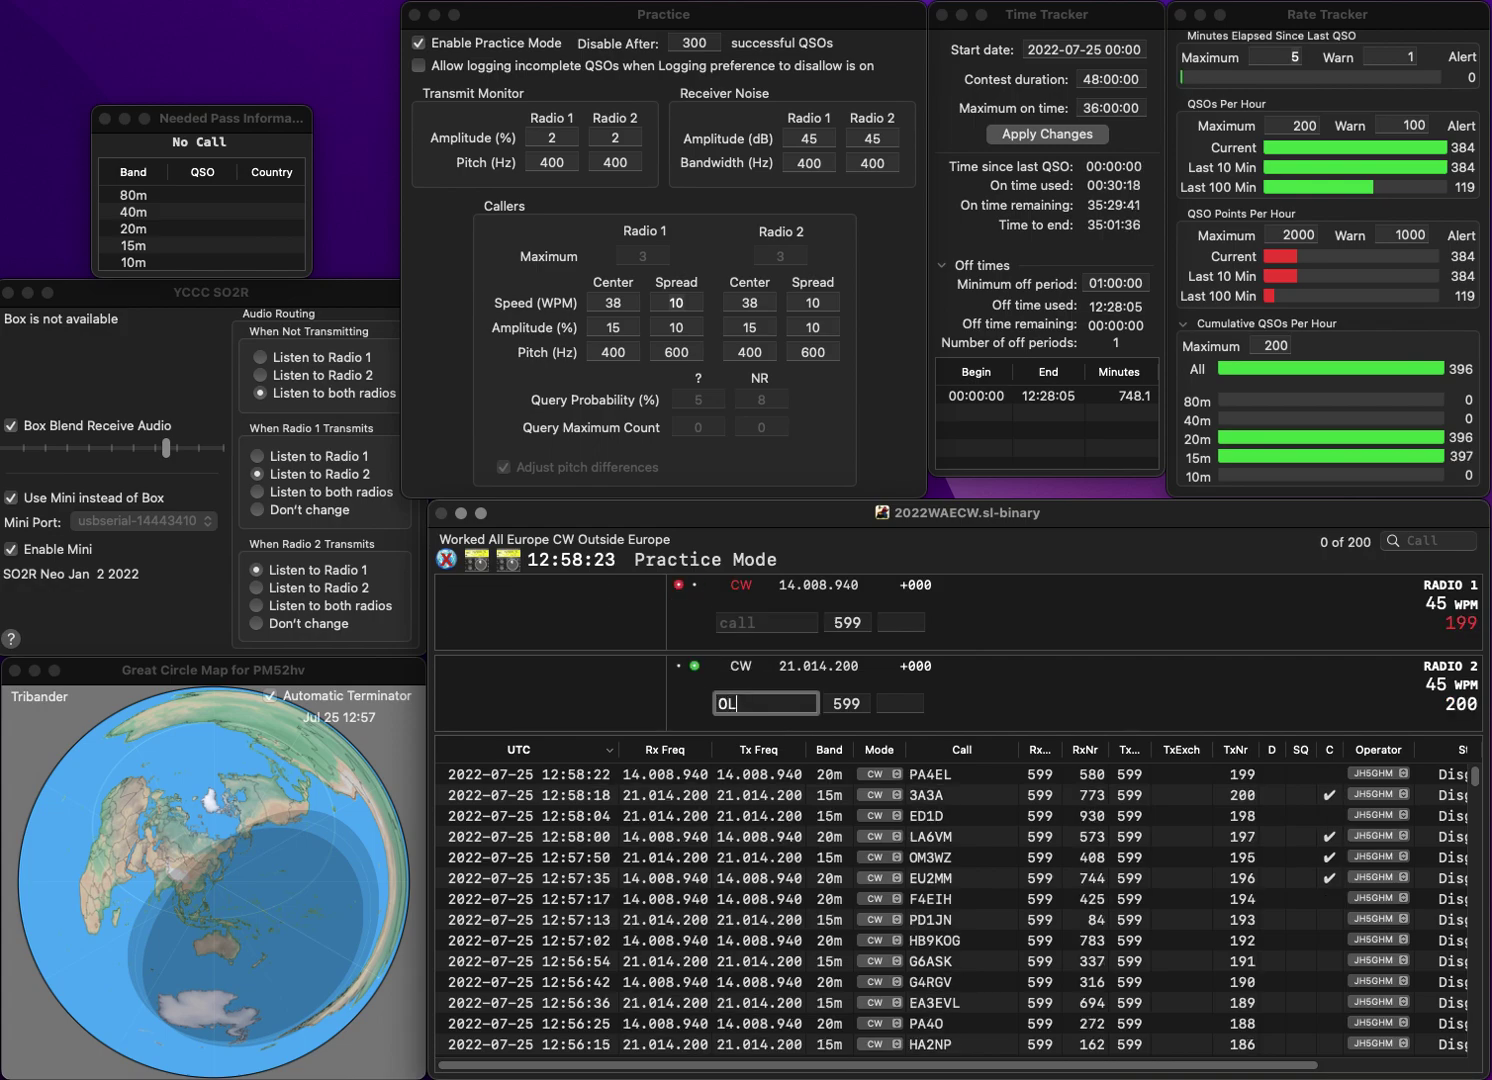
{"action": "key", "text": "Left"}
{"action": "key", "text": "Left"}
{"action": "type", "text": "DO"}
{"action": "key", "text": "Return"}
- Answer EA6EE on Radio 1 with the exchange, and correct the Radio 2 call to DJ6OL, resending the exchange
{"action": "type", "text": "EA"}
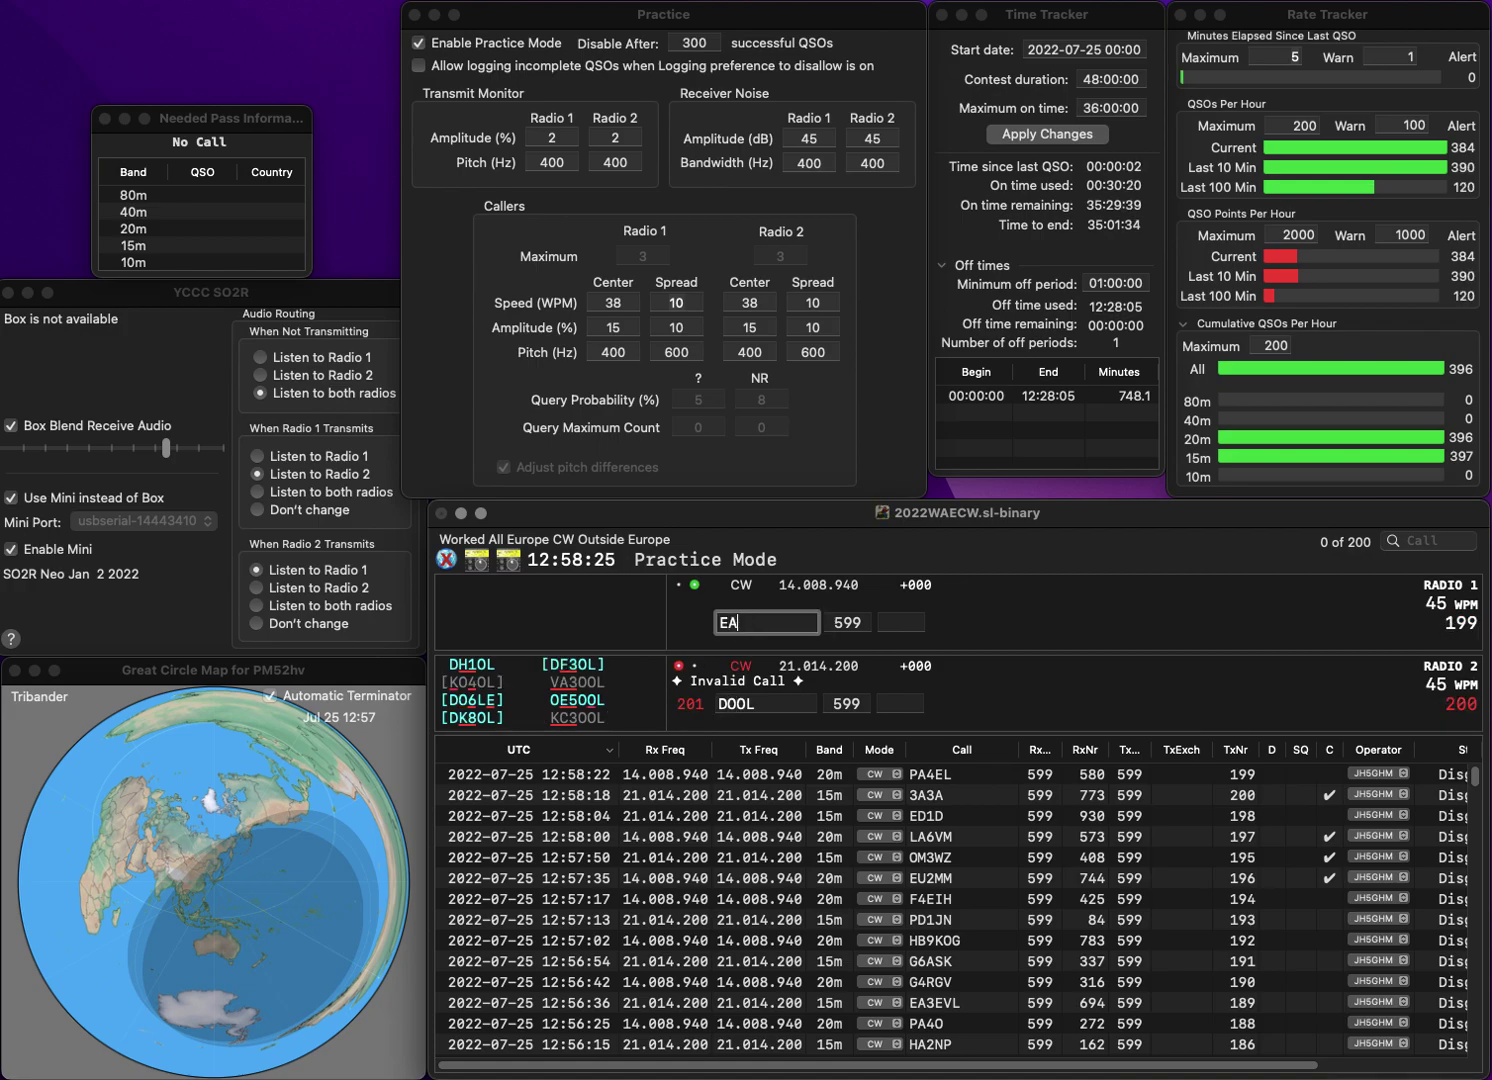
{"action": "type", "text": "6EE"}
{"action": "key", "text": "Return"}
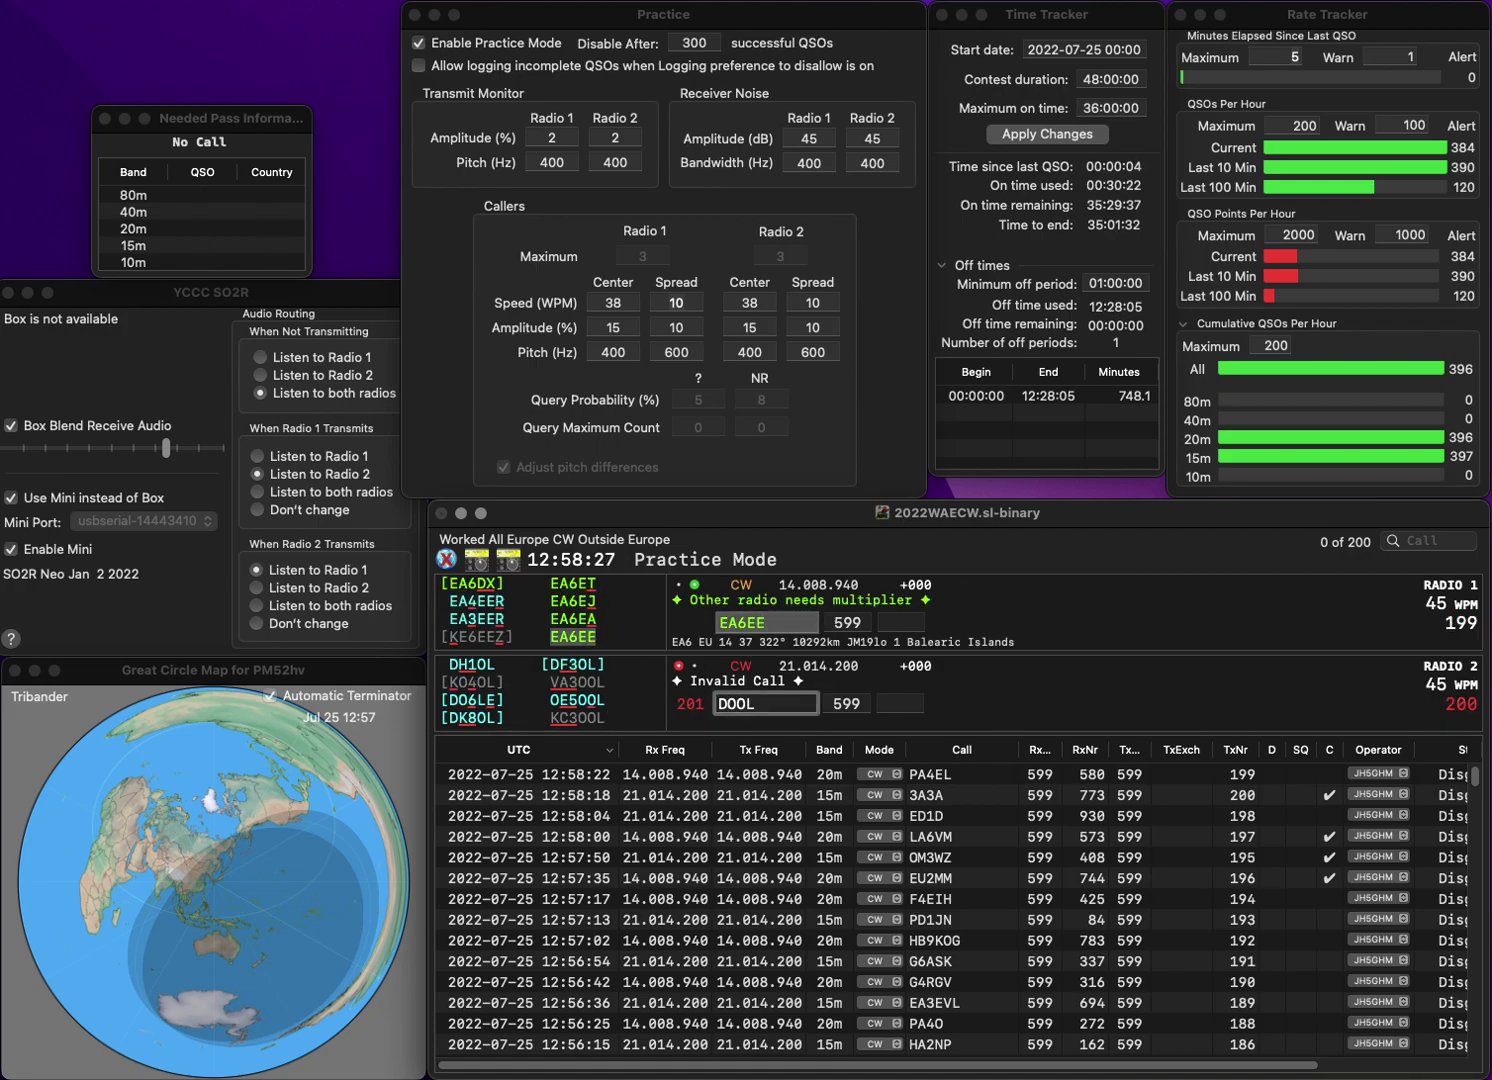
{"action": "key", "text": "BackSpace"}
{"action": "type", "text": "J6"}
{"action": "key", "text": "Return"}
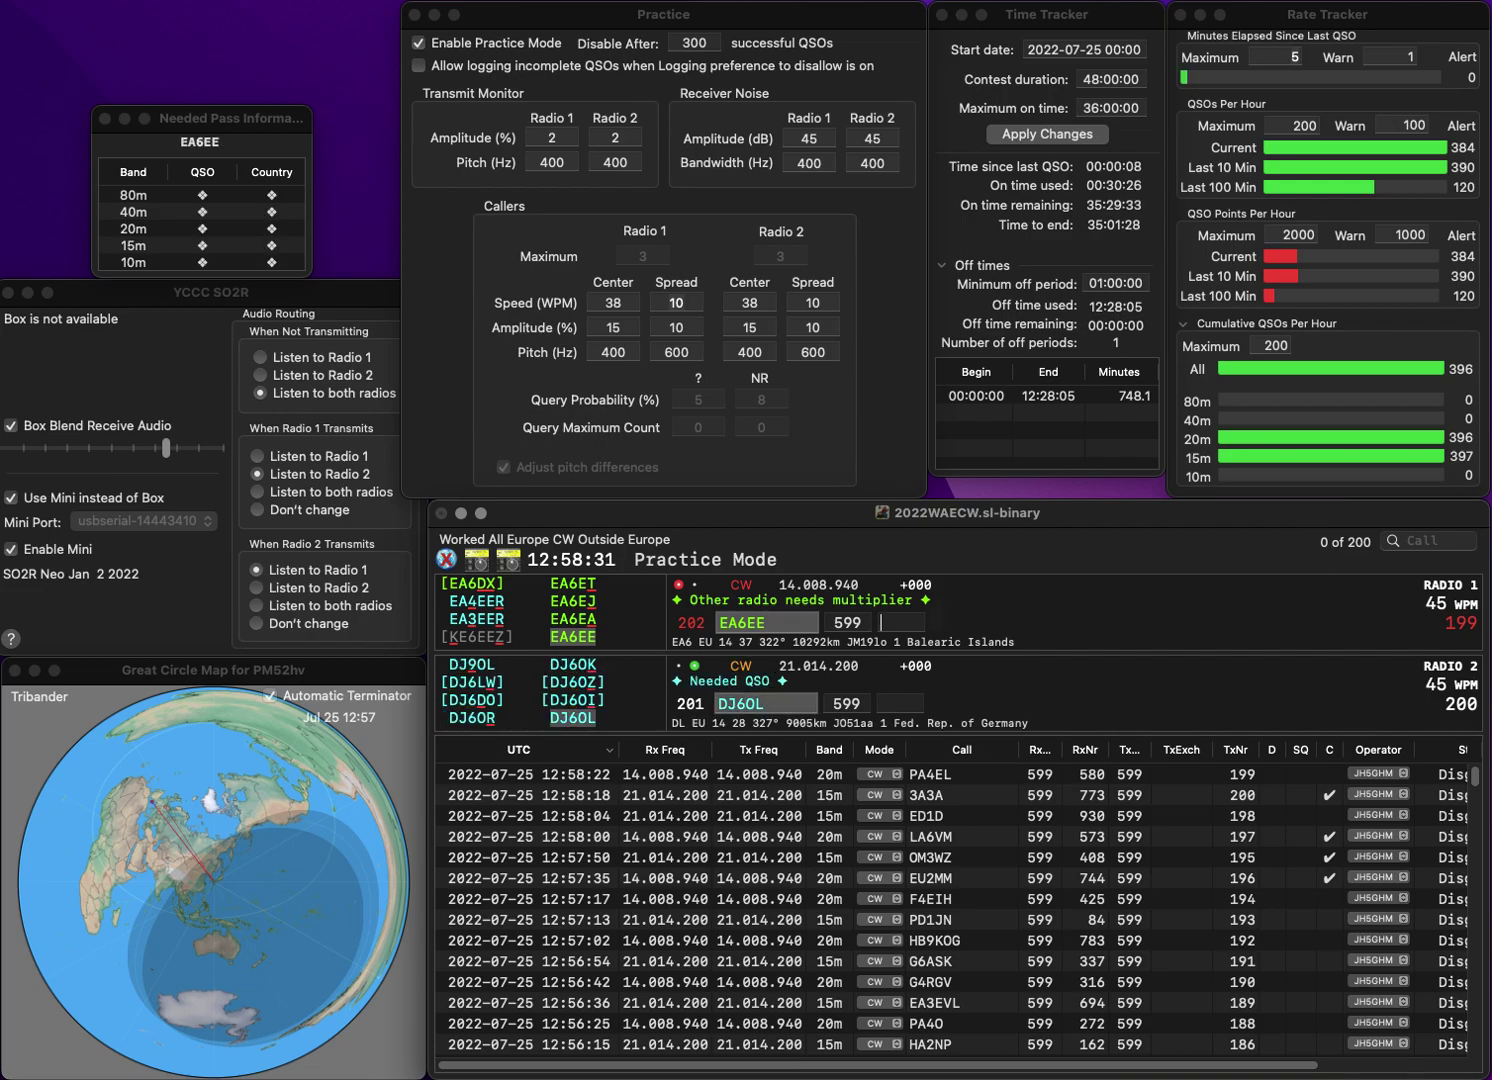
- Log EA6EE on Radio 1 with received number 463 and DJ6OL on Radio 2 with received number 198
{"action": "type", "text": "463"}
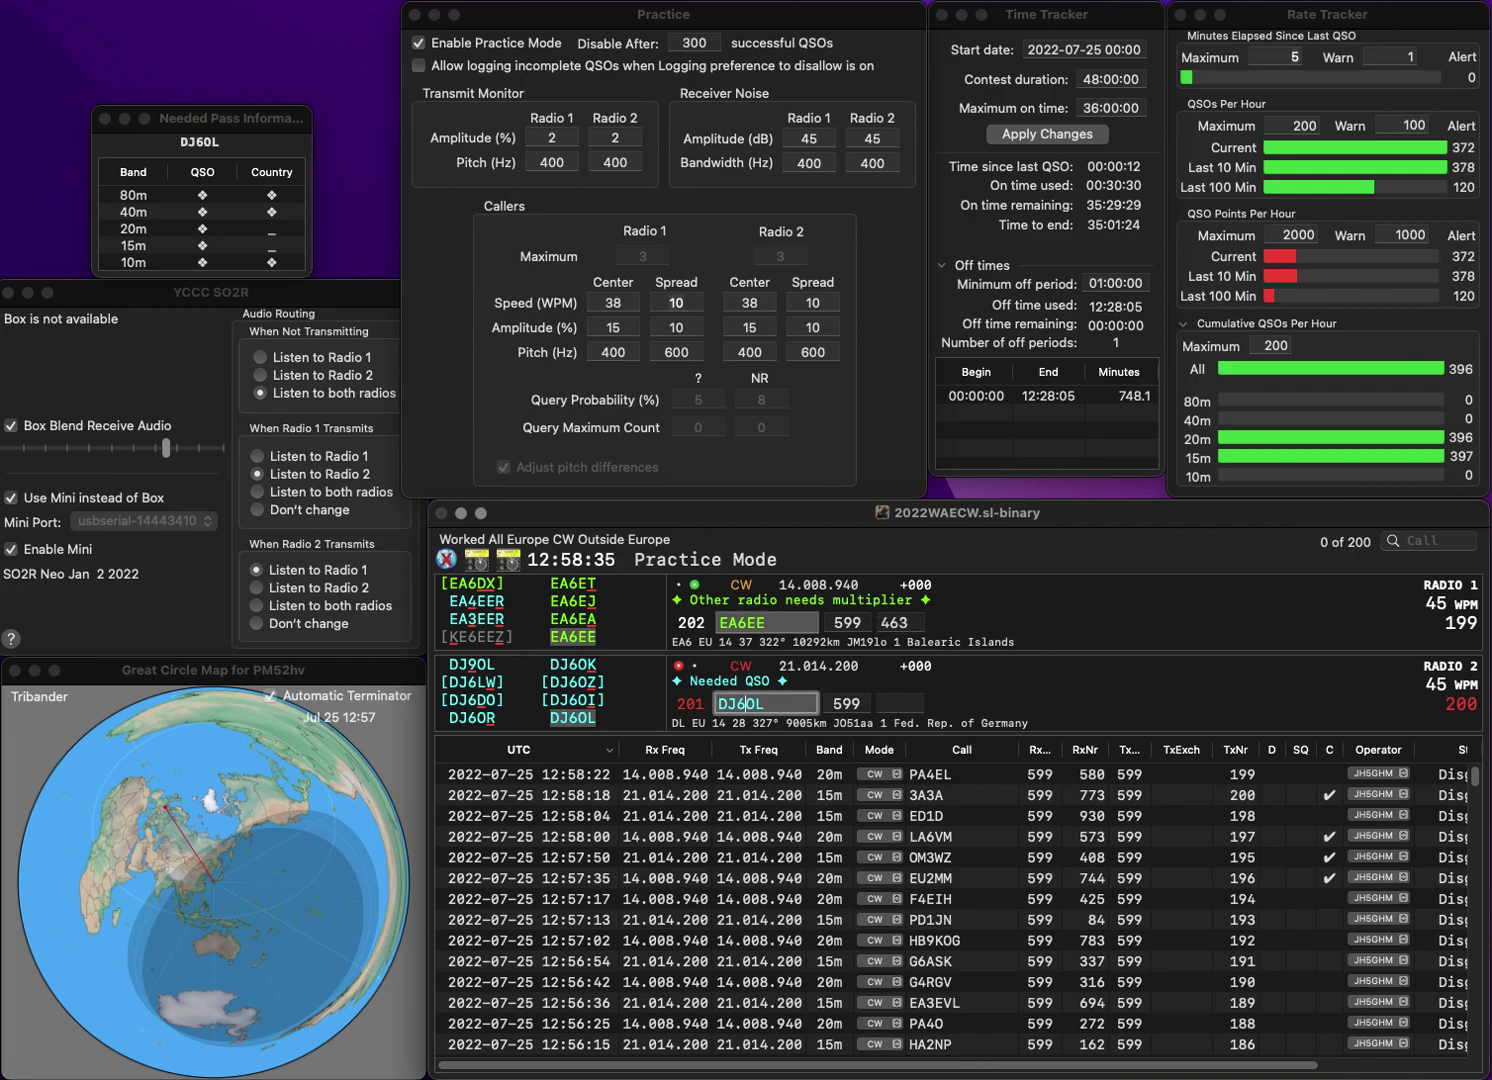
{"action": "key", "text": "Return"}
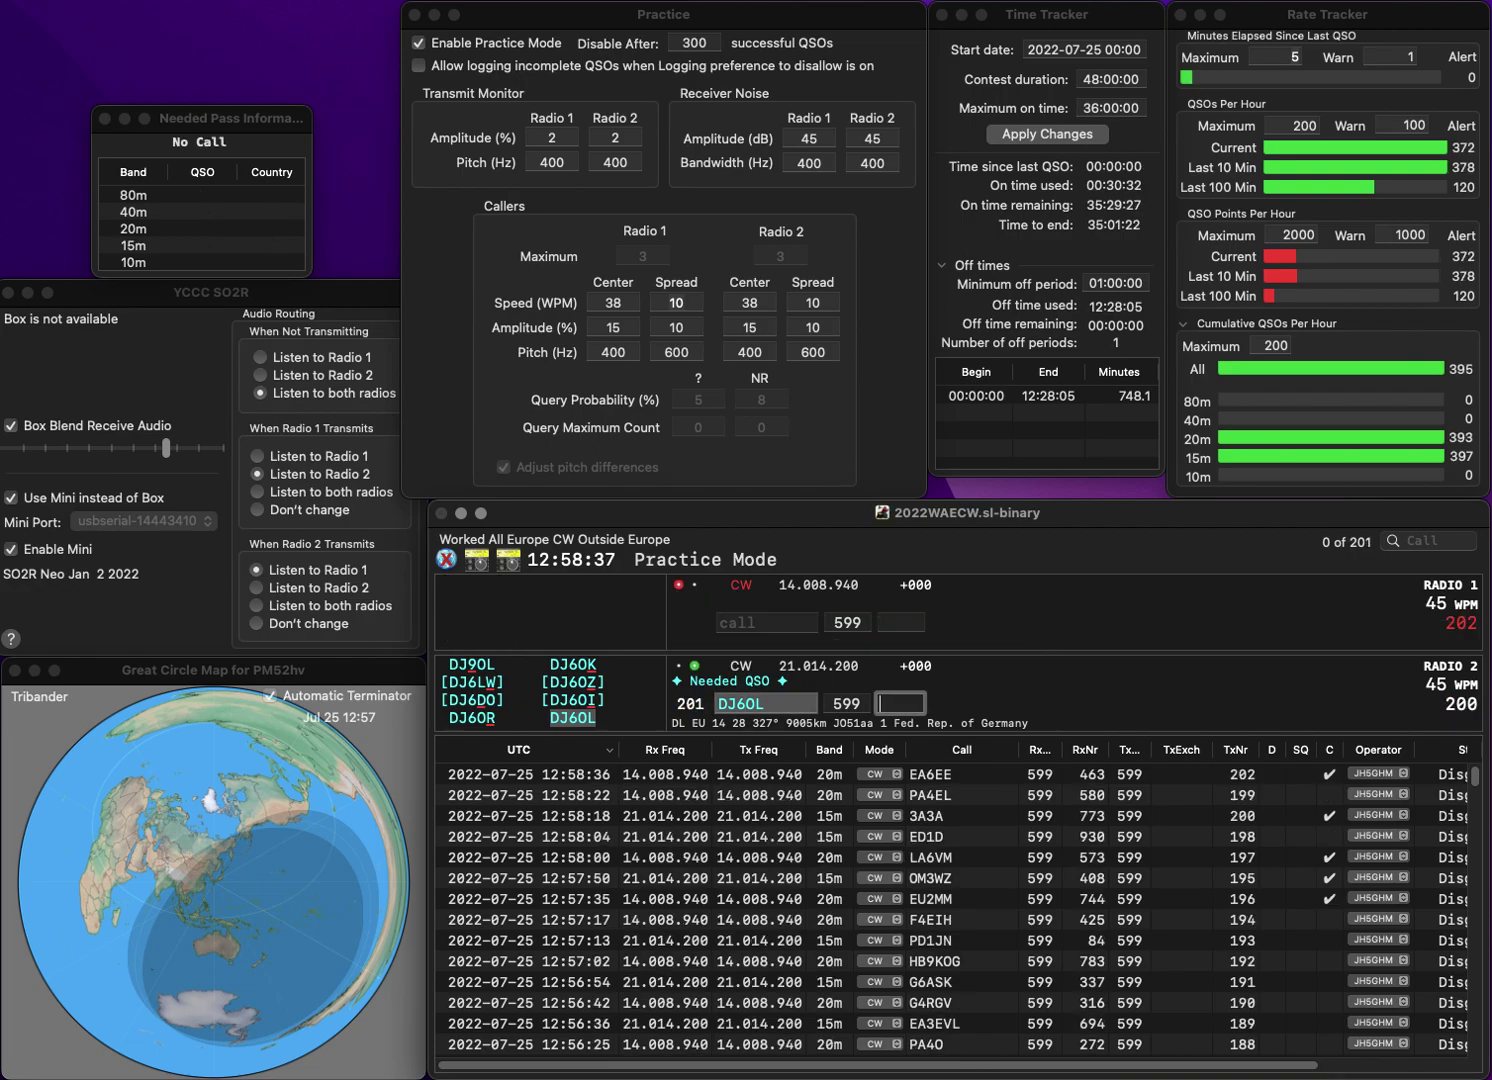
{"action": "type", "text": "8"}
{"action": "key", "text": "Return"}
- Answer SM3LBN on Radio 1 and OT7L on Radio 2 with the exchange
{"action": "type", "text": "3LBN"}
{"action": "key", "text": "super+Left"}
{"action": "type", "text": "SM"}
{"action": "key", "text": "Return"}
{"action": "type", "text": "OT7R"}
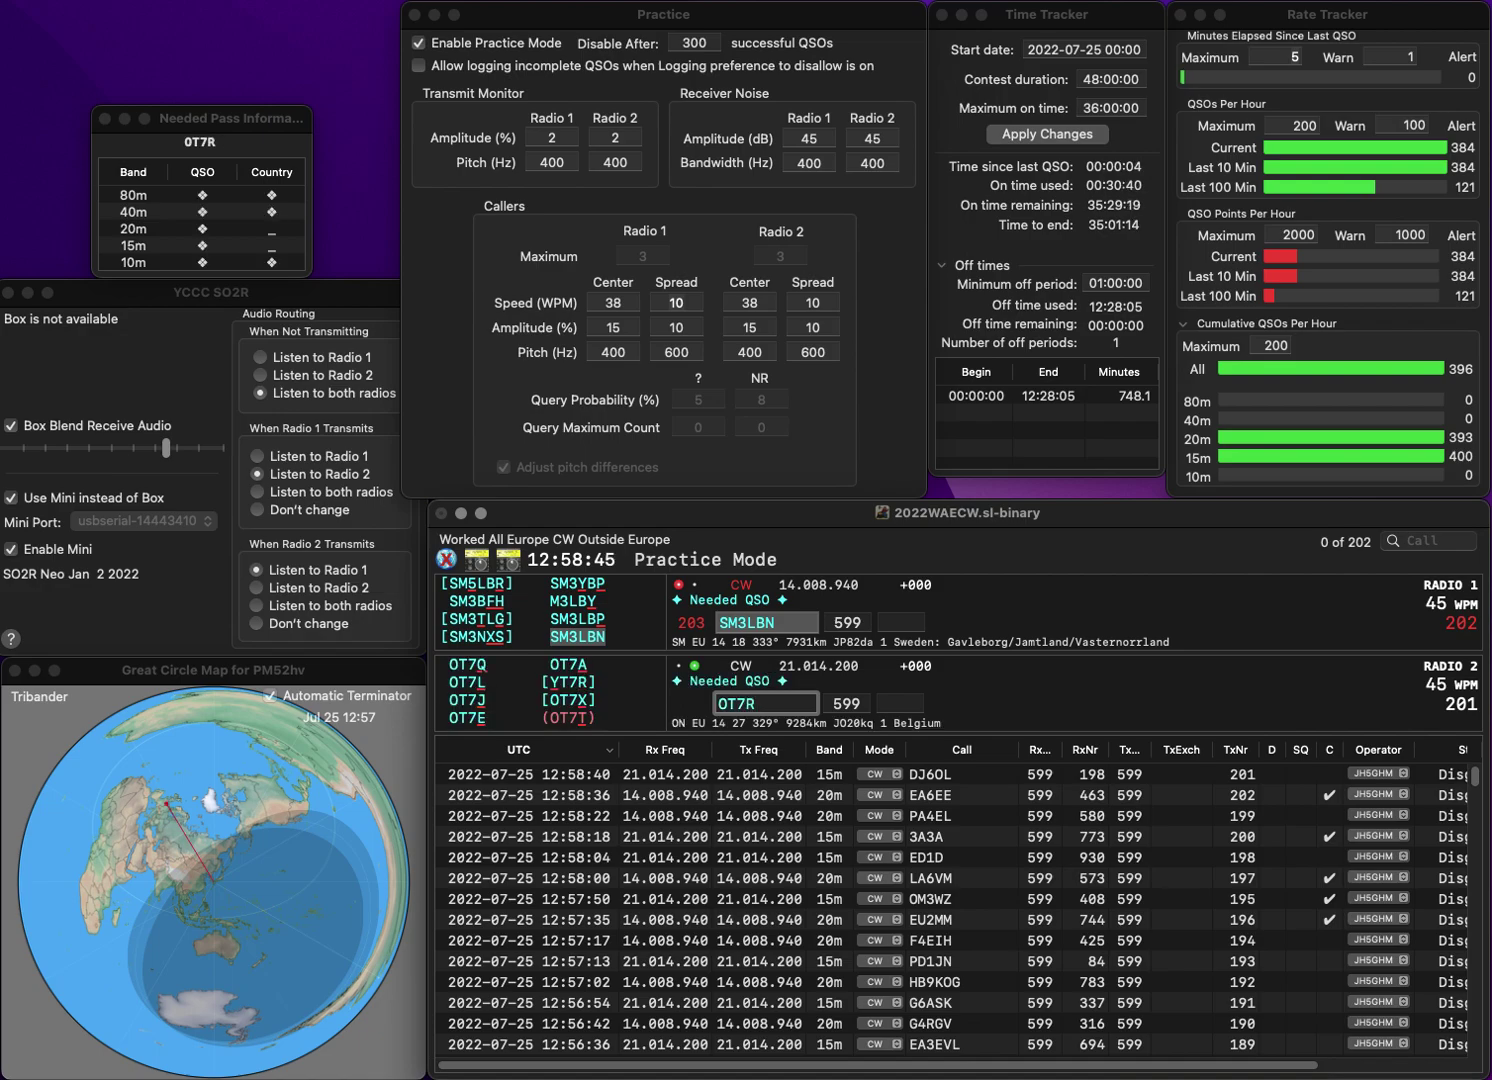
{"action": "key", "text": "BackSpace"}
{"action": "type", "text": "L"}
{"action": "key", "text": "Return"}
- Log SM3LBN on Radio 1 with received number 778 and OT7L on Radio 2 with received number 496
{"action": "key", "text": "super+Left"}
{"action": "key", "text": "Tab"}
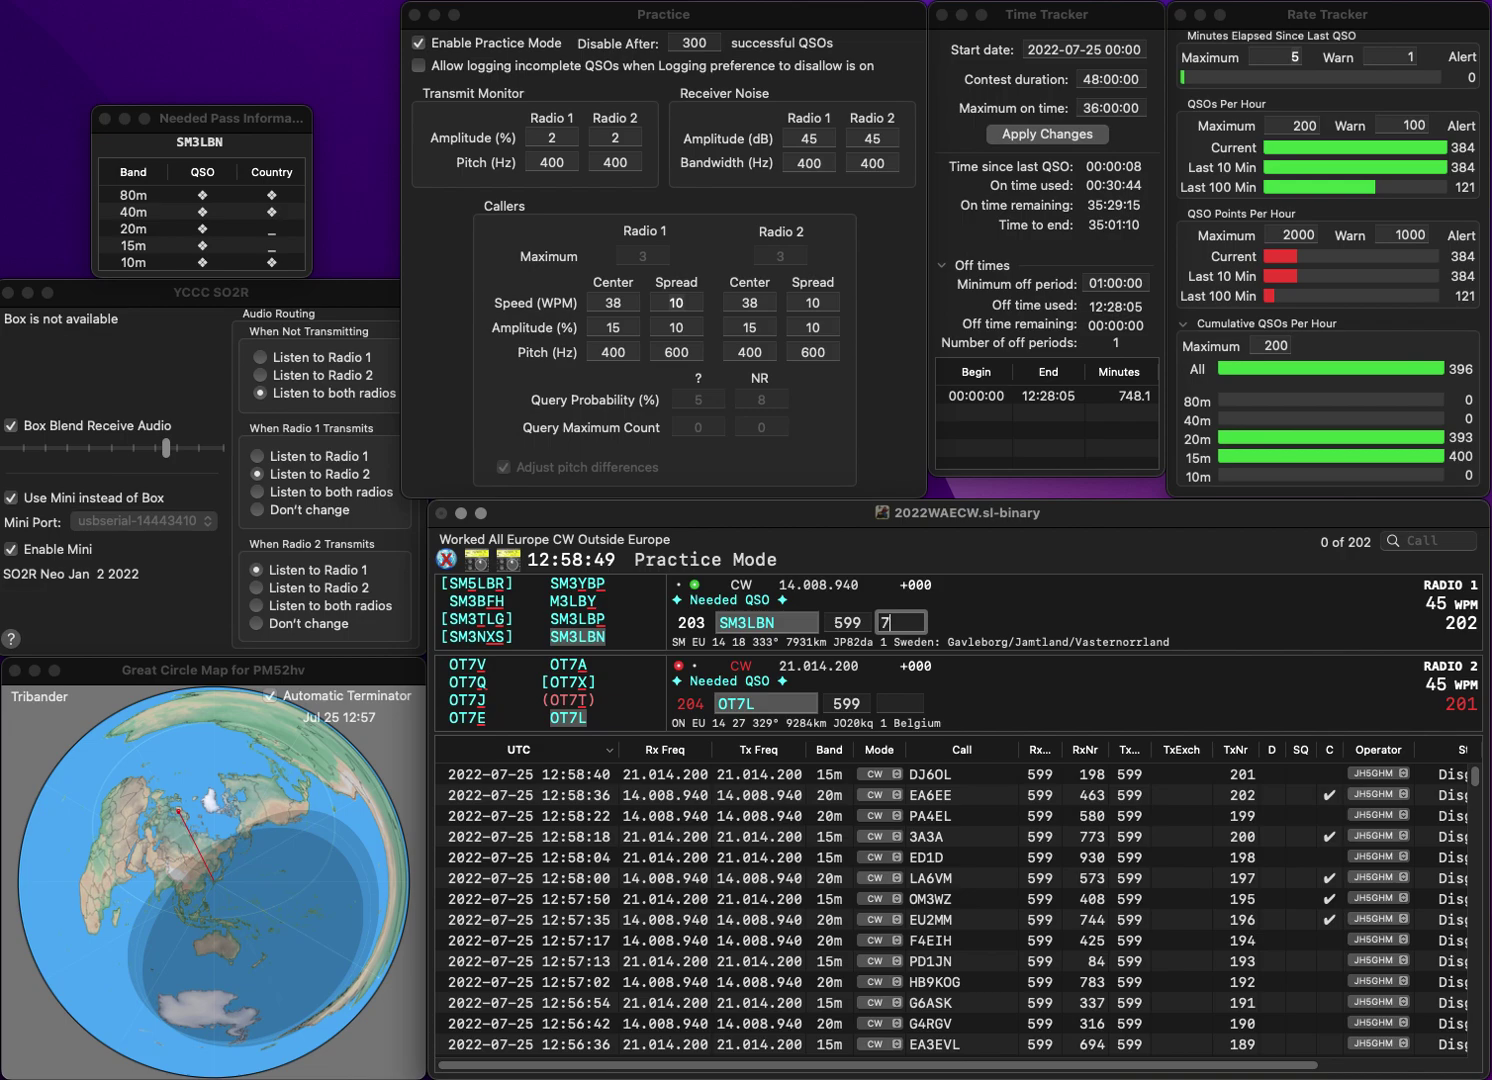
{"action": "type", "text": "778"}
{"action": "key", "text": "Return"}
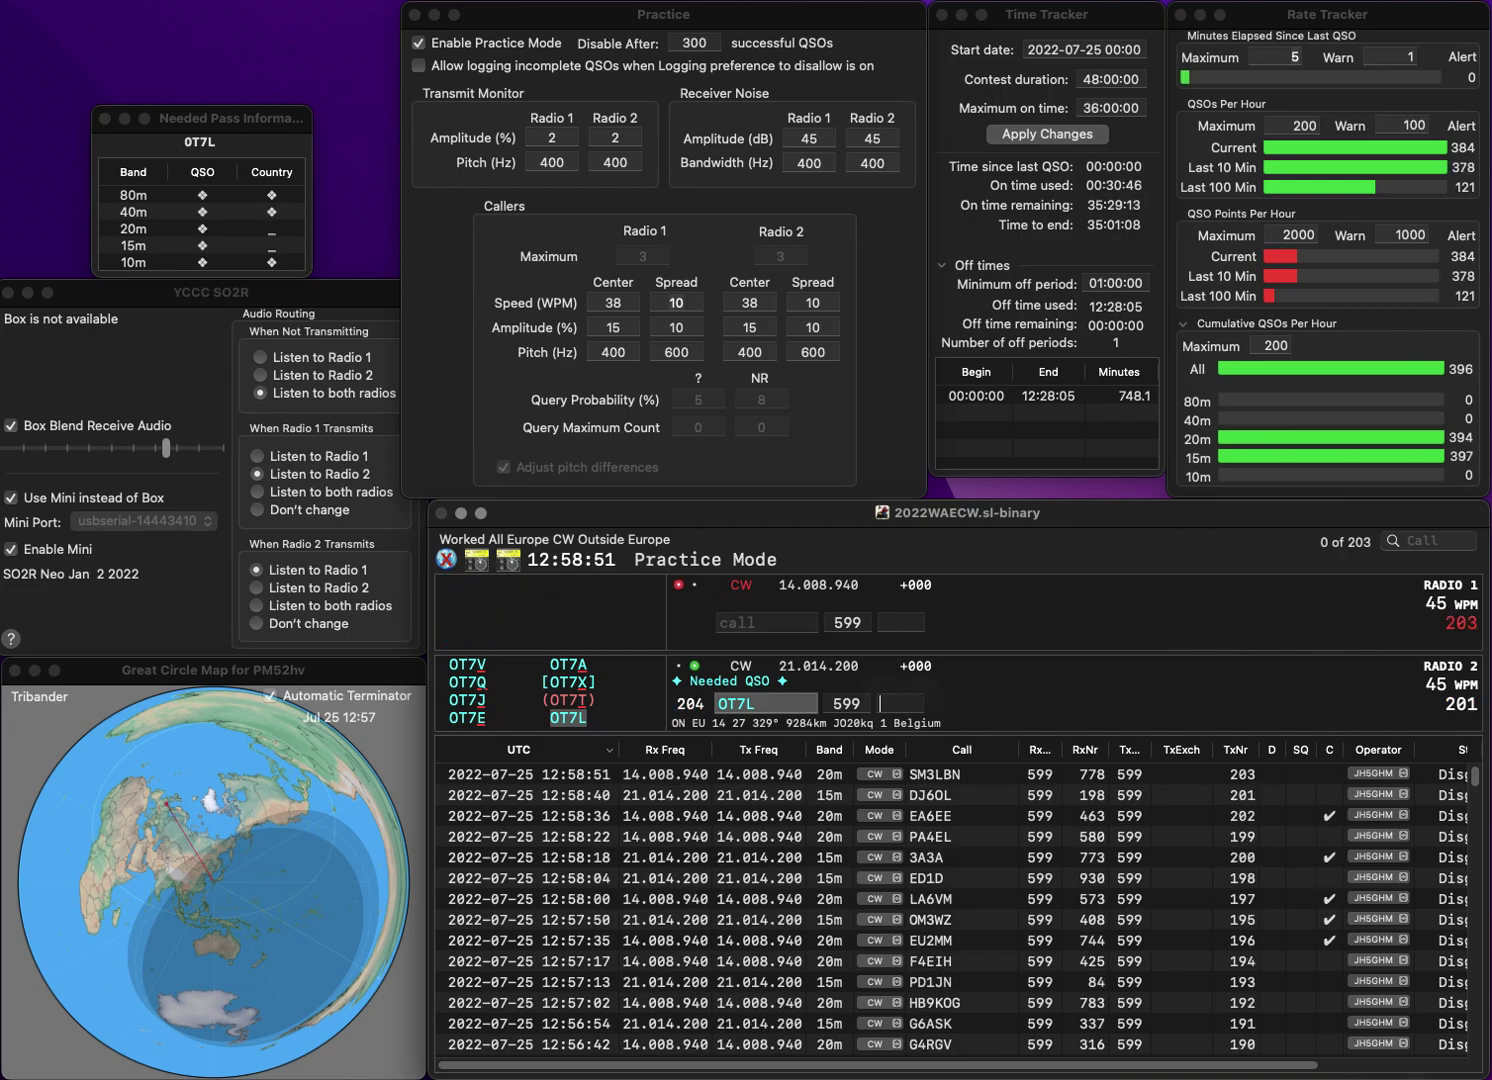
{"action": "type", "text": "496"}
{"action": "key", "text": "Return"}
{"action": "type", "text": "2RD"}
{"action": "key", "text": "Return"}
{"action": "type", "text": "IT9RYJ"}
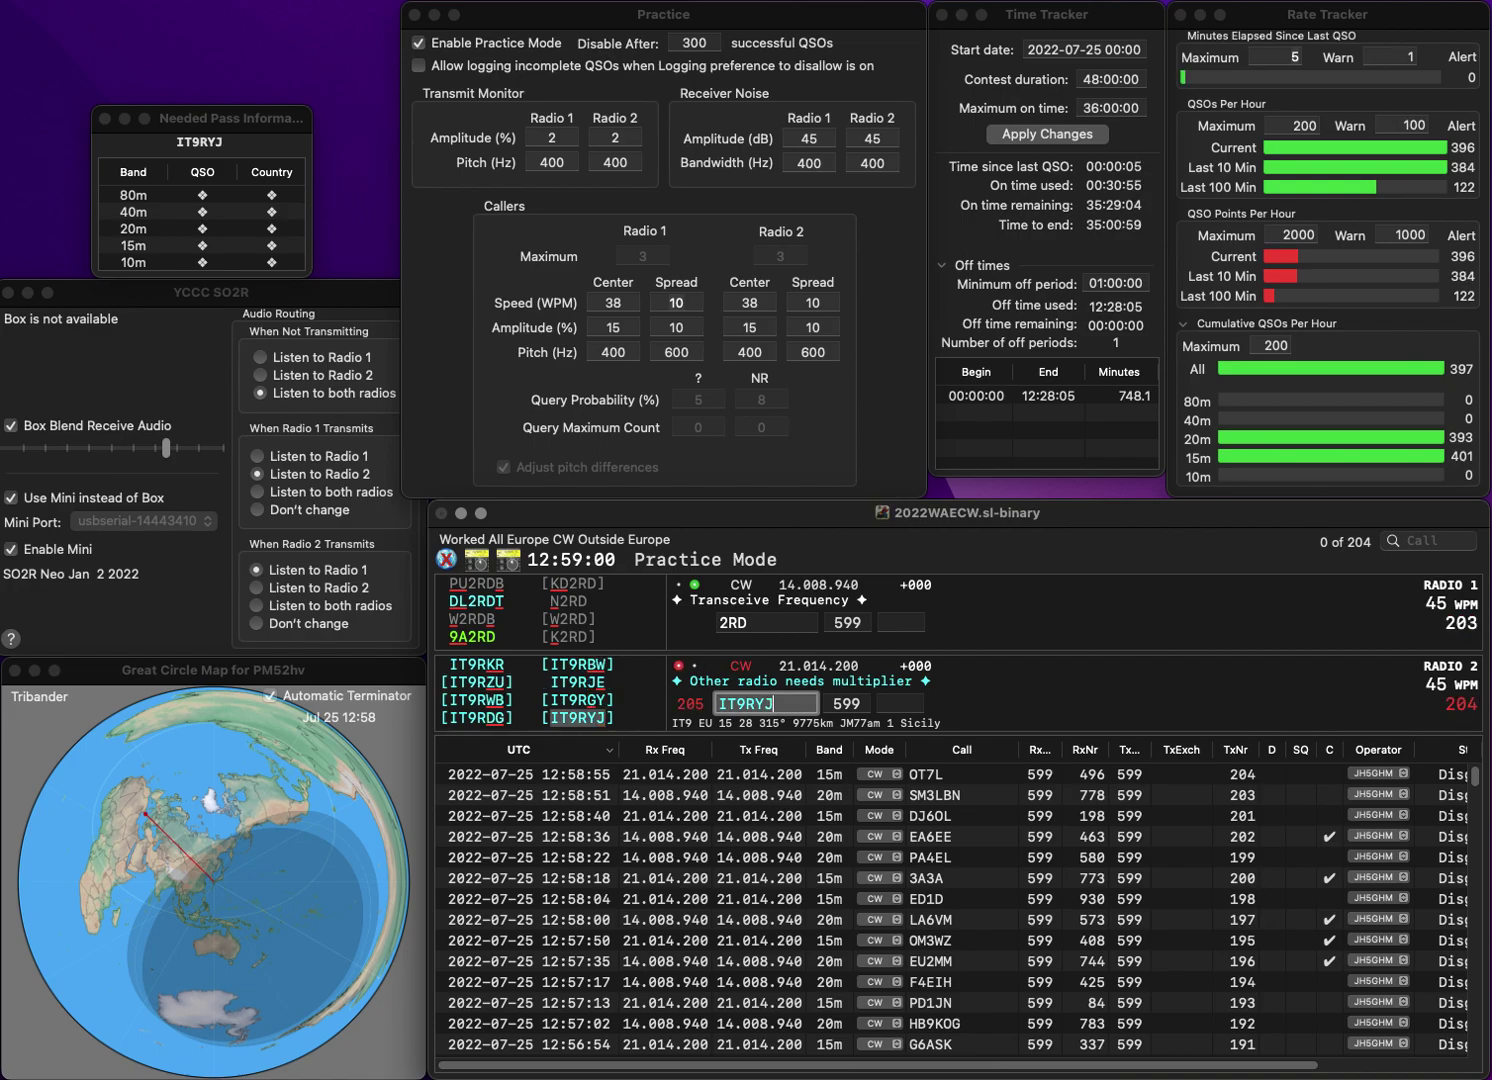
{"action": "key", "text": "Return"}
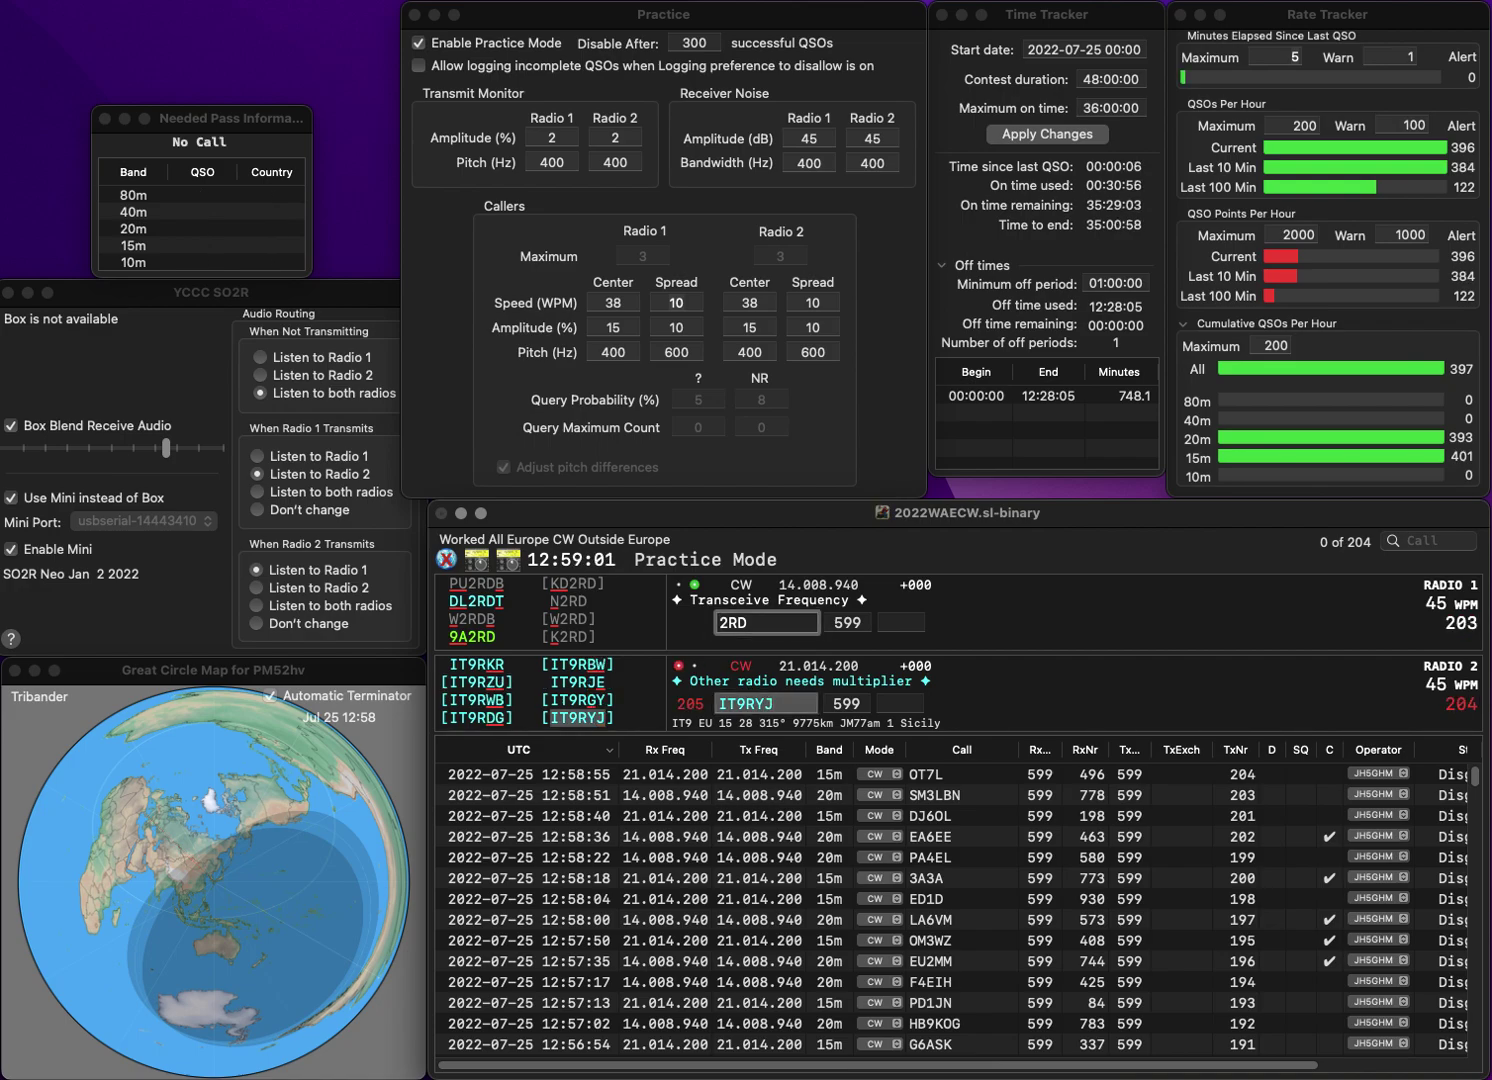
{"action": "type", "text": "9A"}
{"action": "key", "text": "Return"}
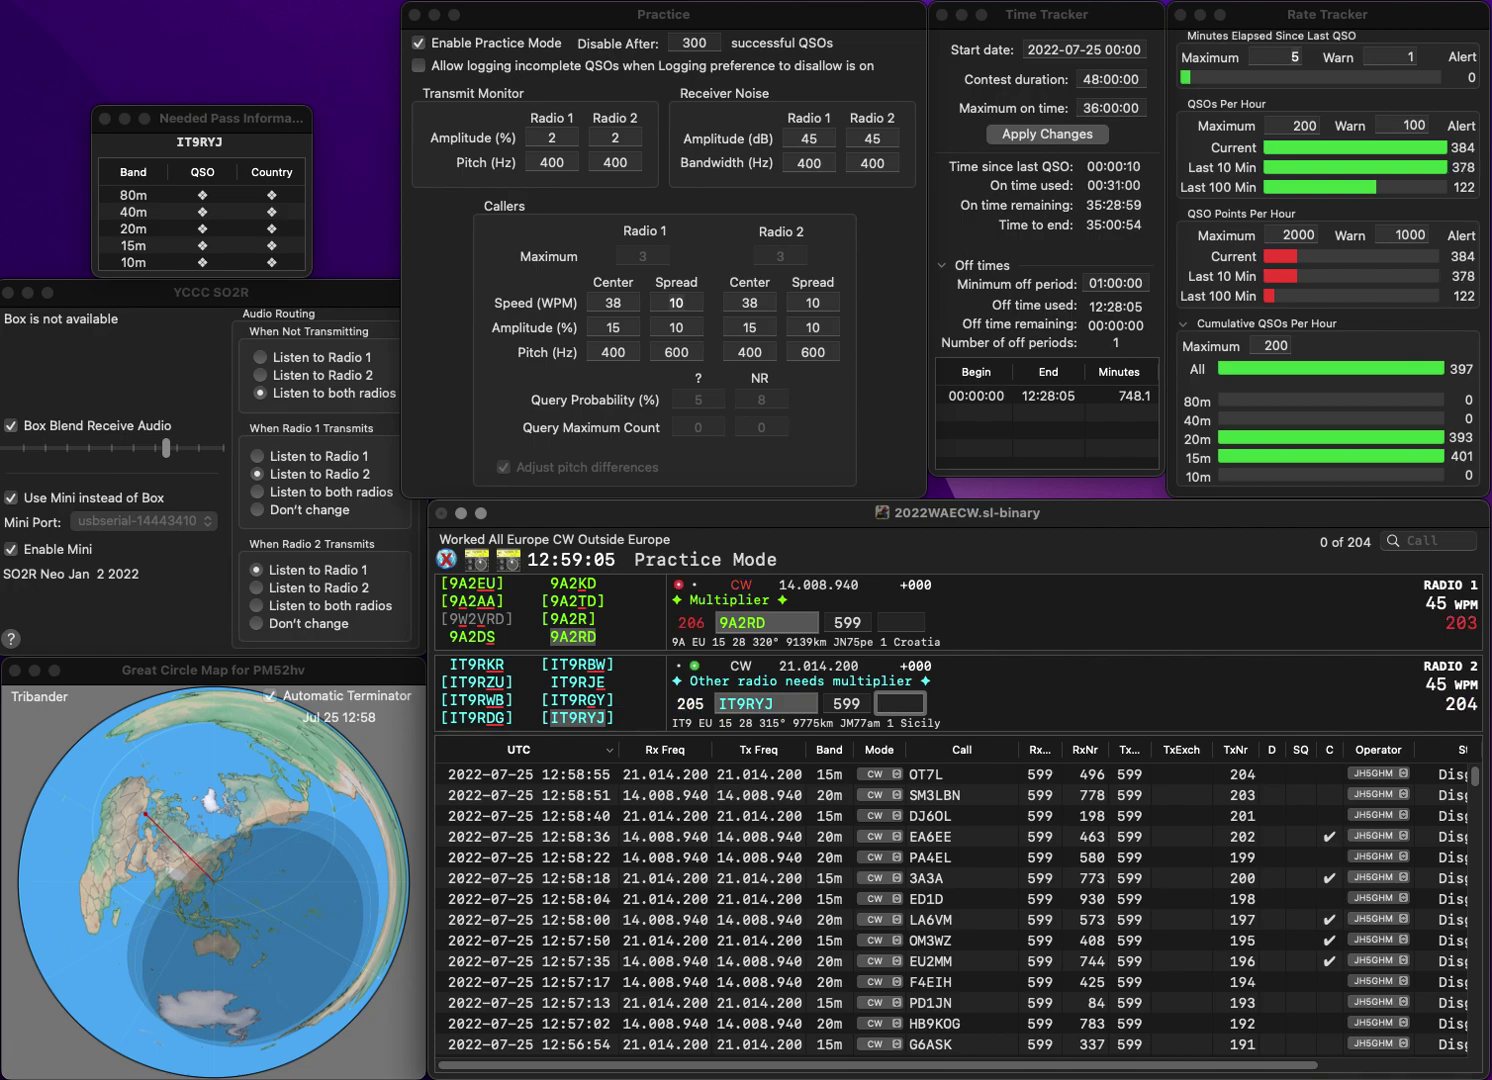
{"action": "type", "text": "780"}
{"action": "key", "text": "Return"}
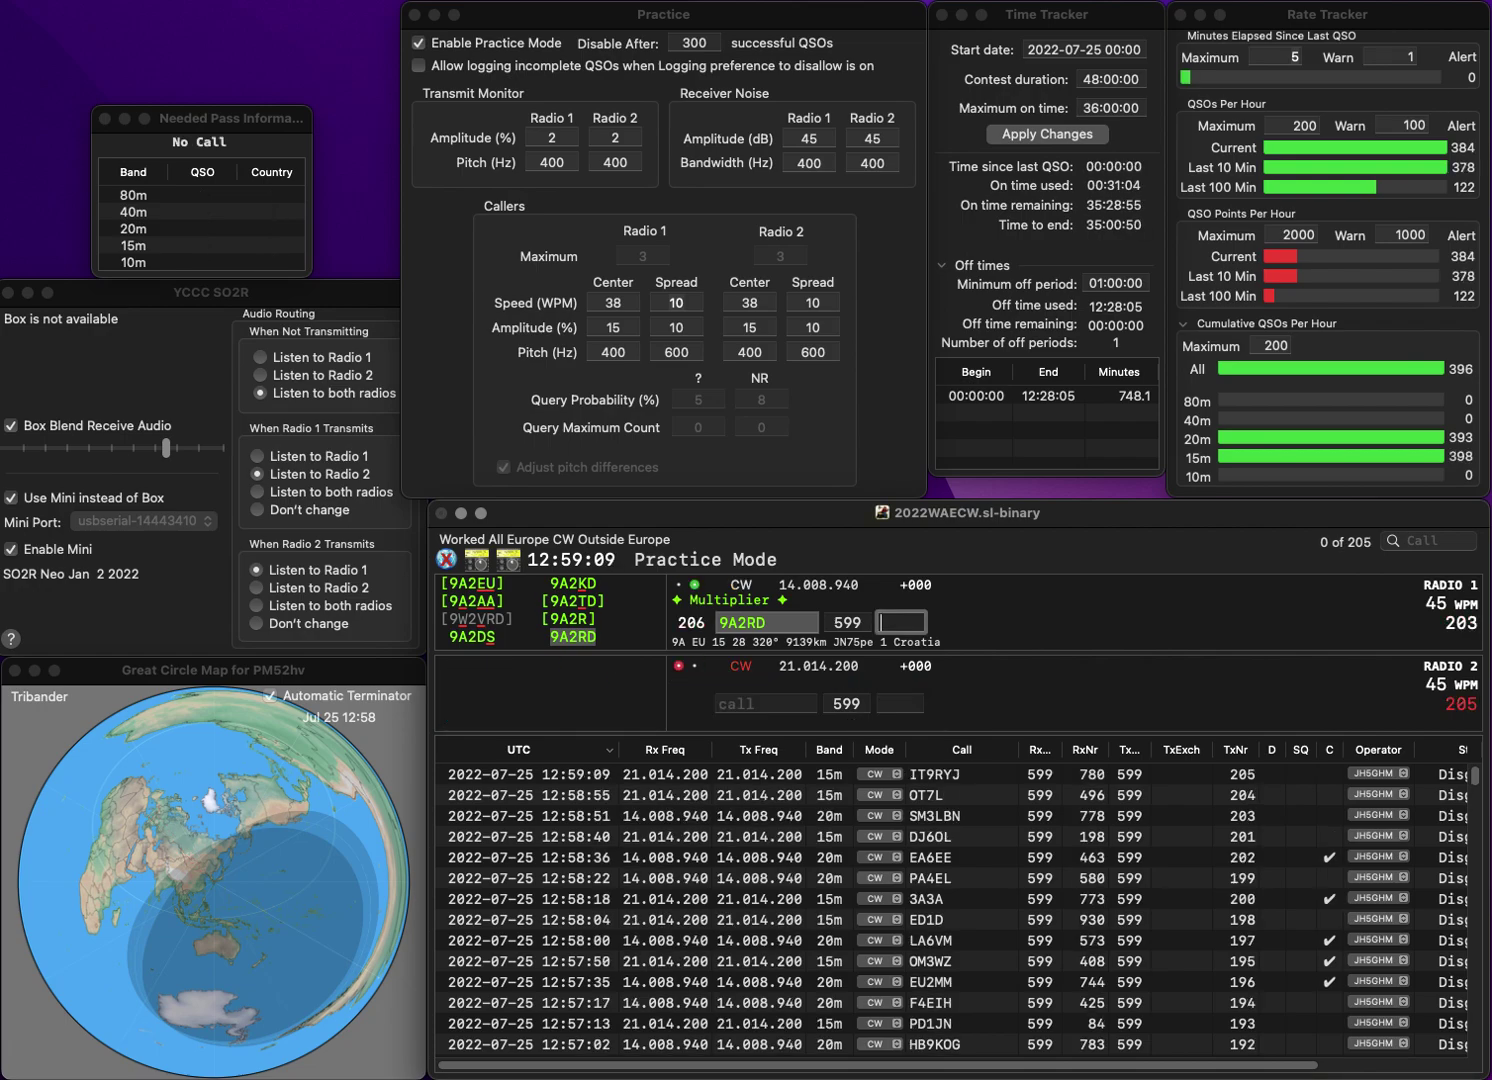
{"action": "type", "text": "51"}
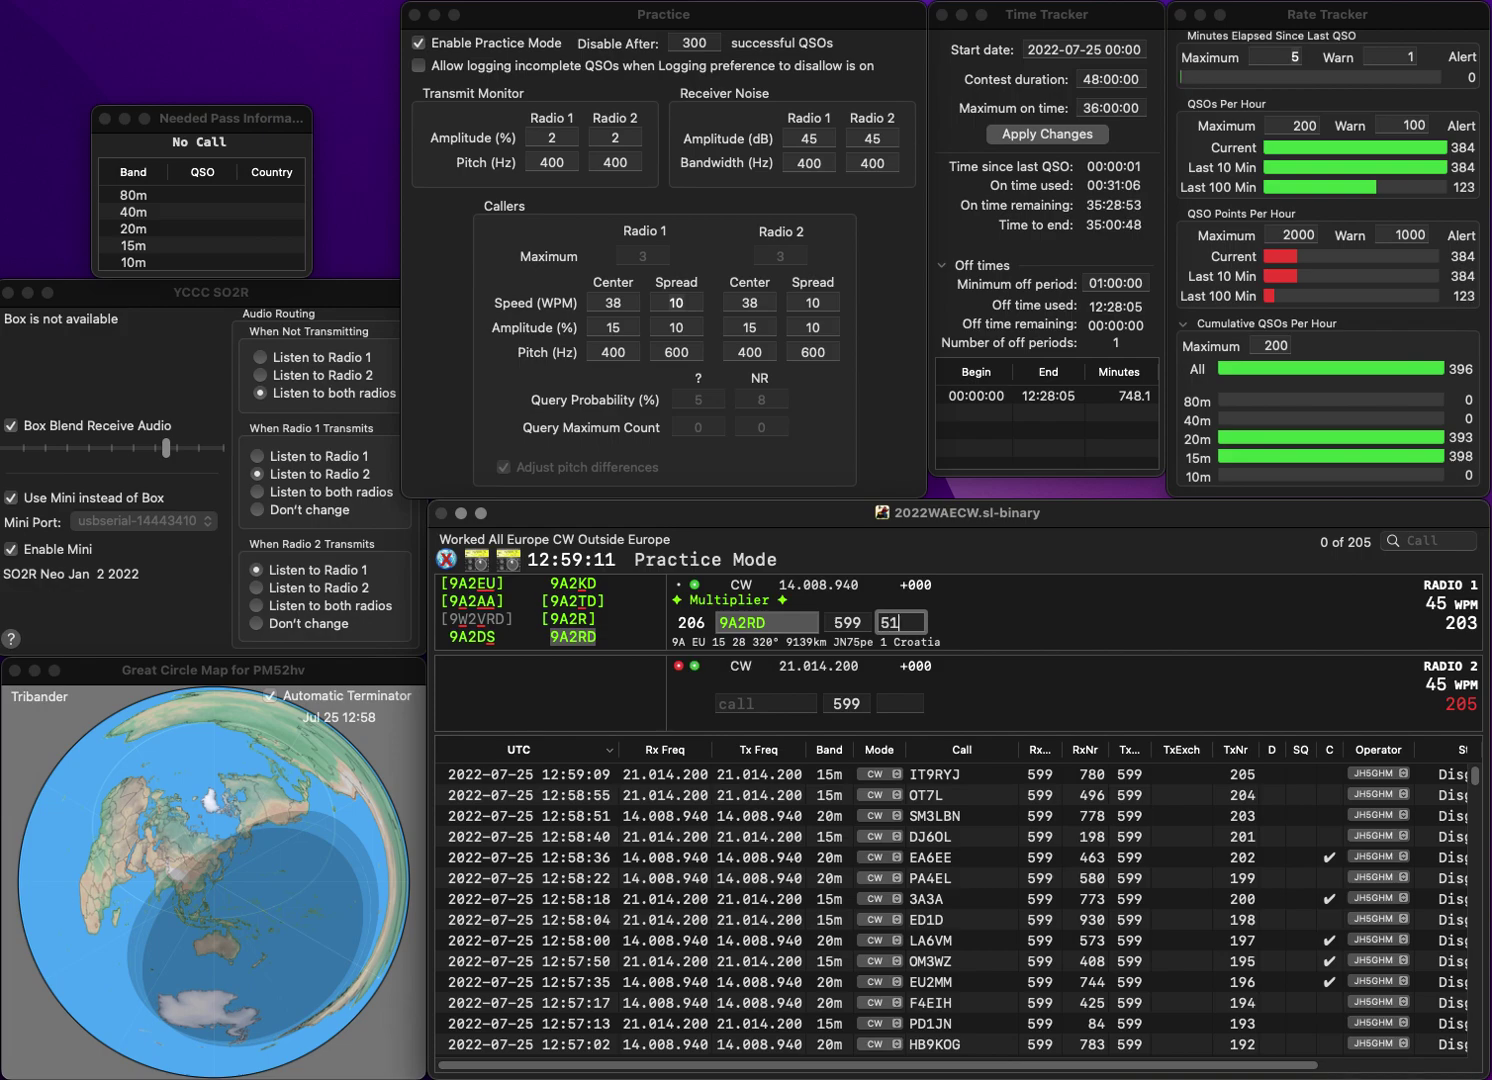
{"action": "type", "text": "3"}
{"action": "key", "text": "Return"}
{"action": "type", "text": "ON6"}
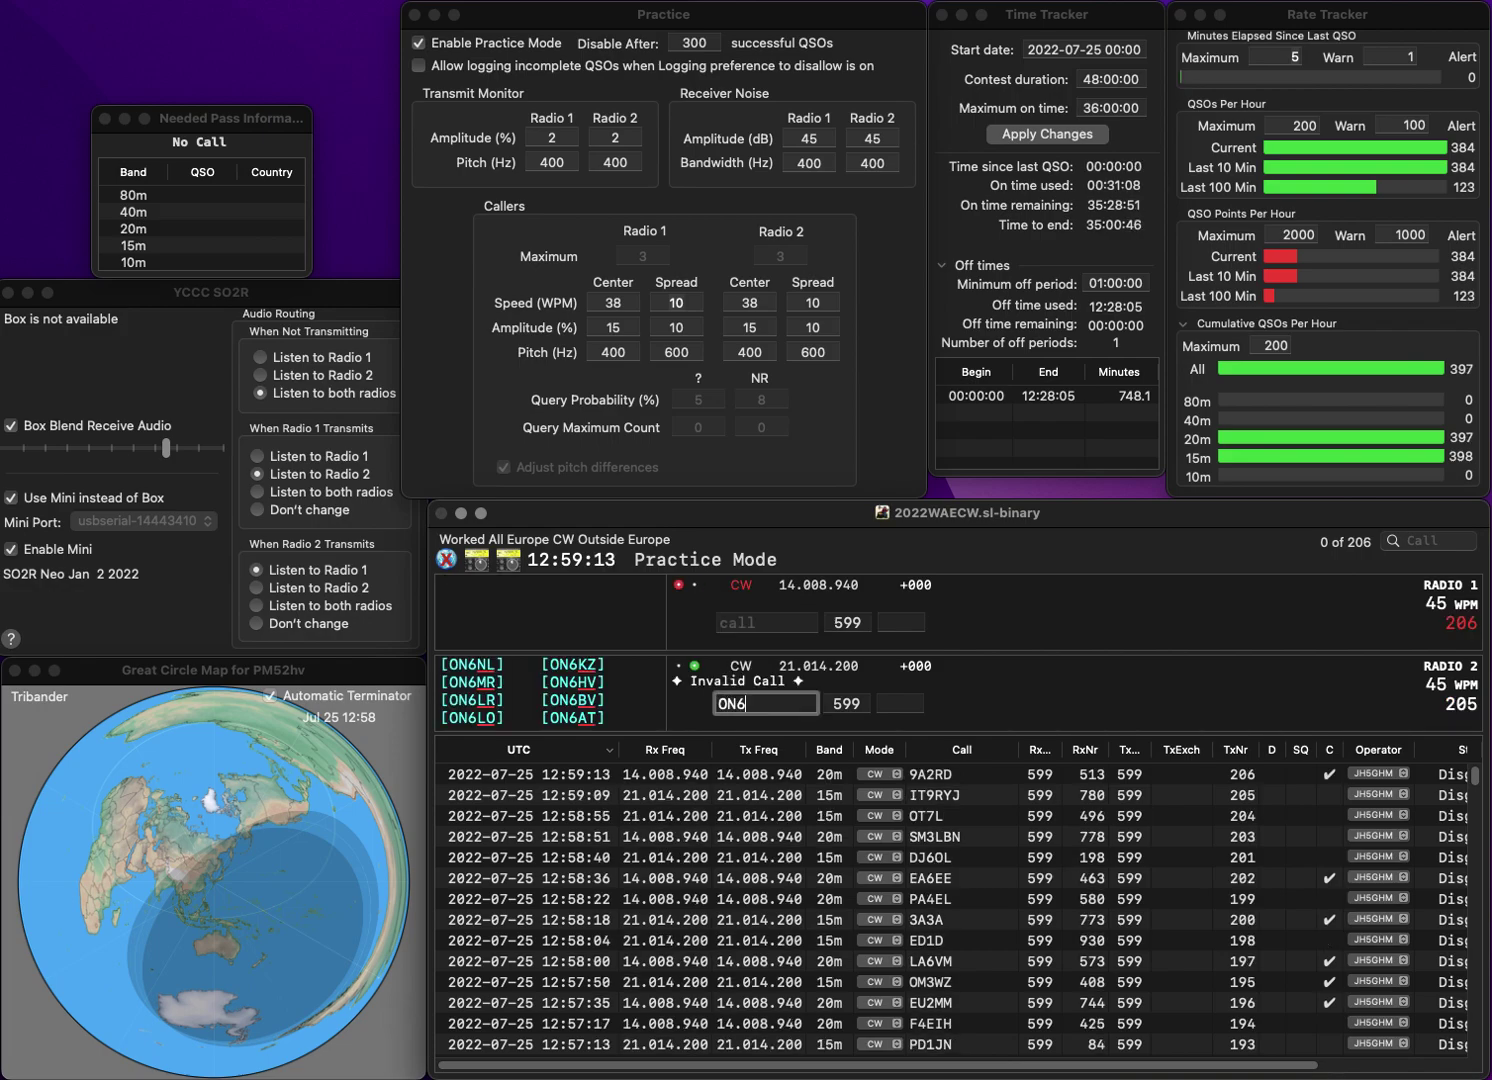
{"action": "type", "text": "YI"}
{"action": "key", "text": "Return"}
{"action": "type", "text": "R3AP"}
{"action": "key", "text": "Return"}
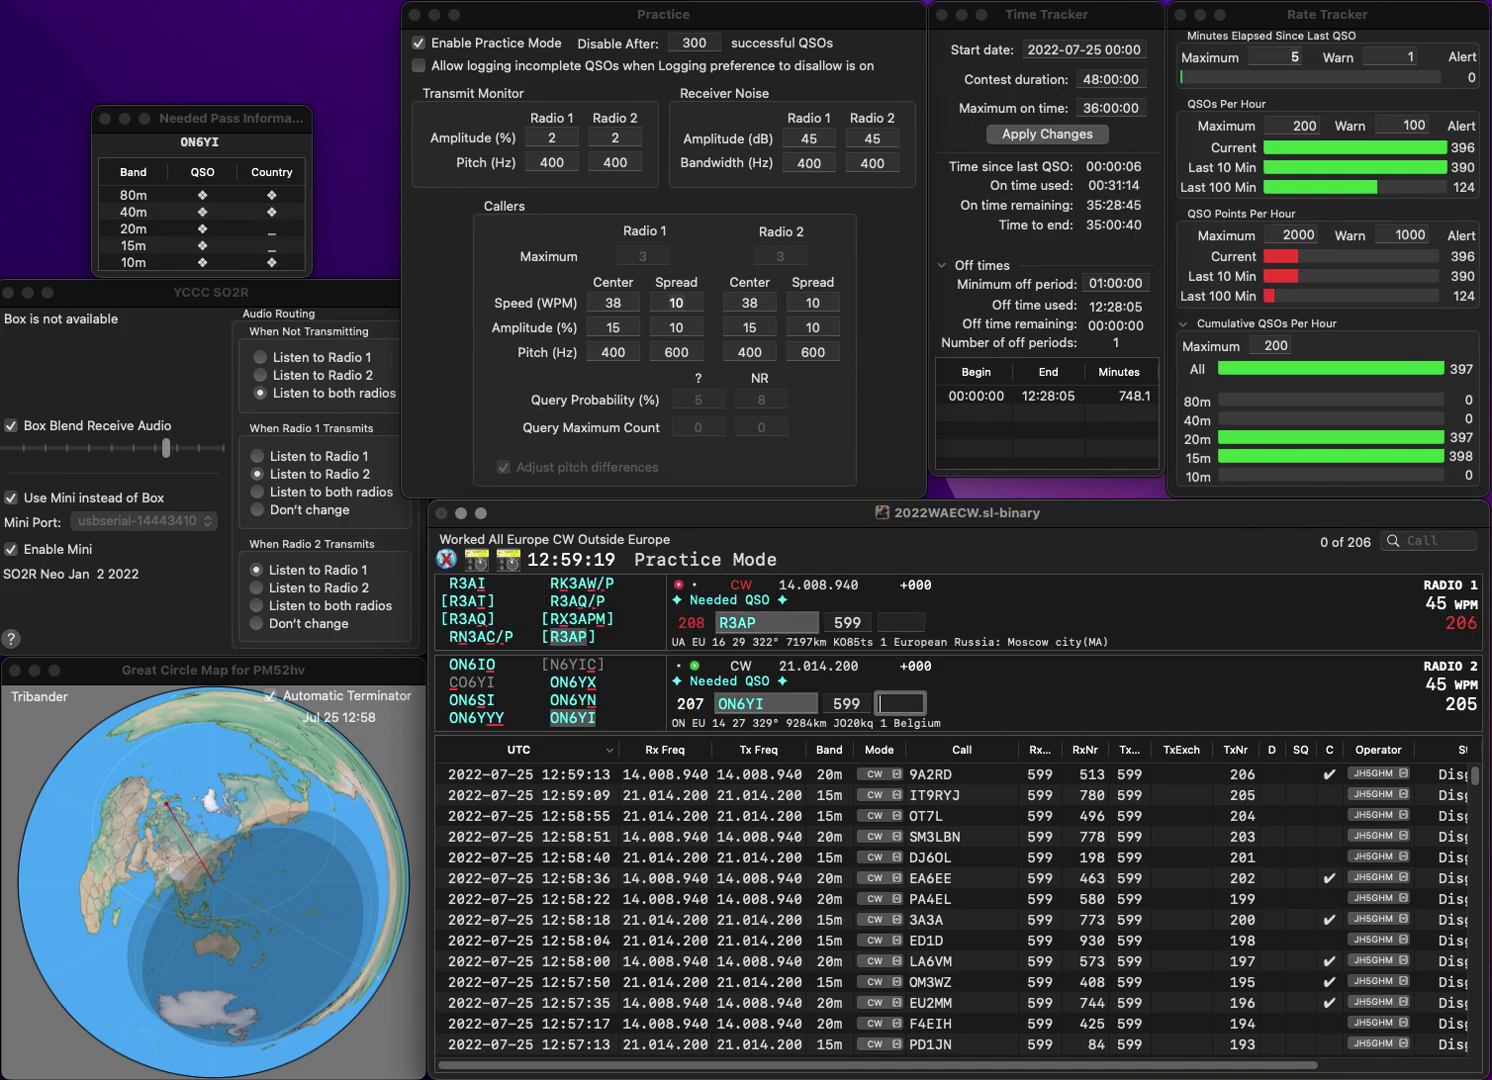
{"action": "type", "text": "161"}
{"action": "key", "text": "Return"}
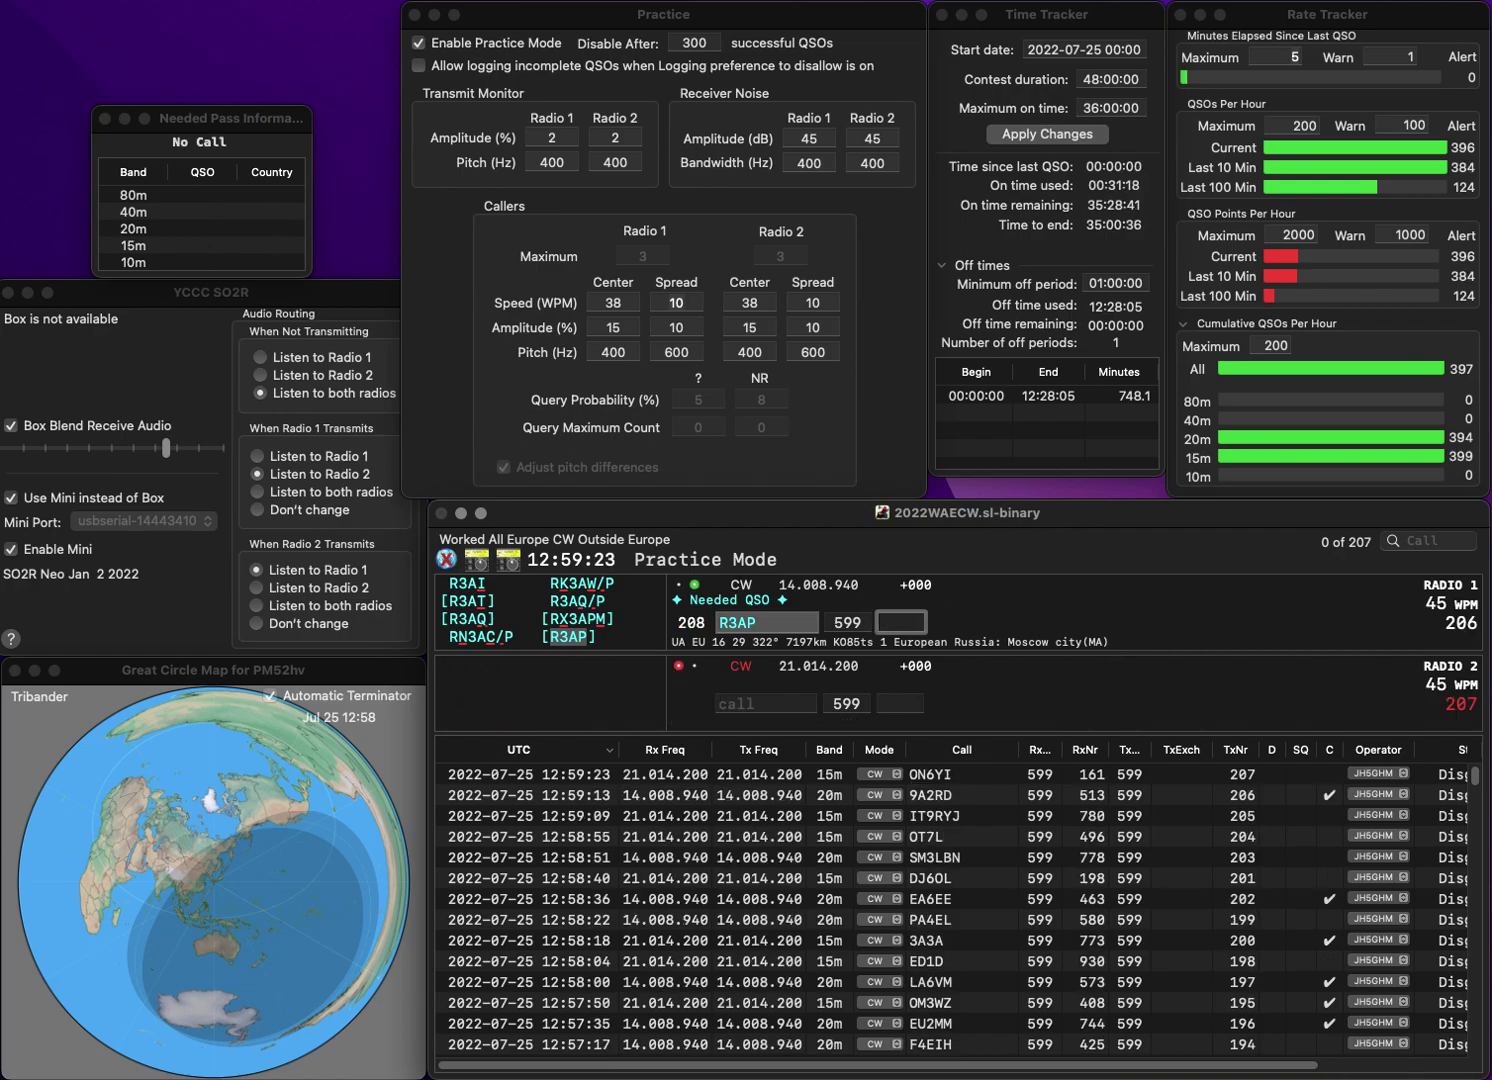
{"action": "type", "text": "893"}
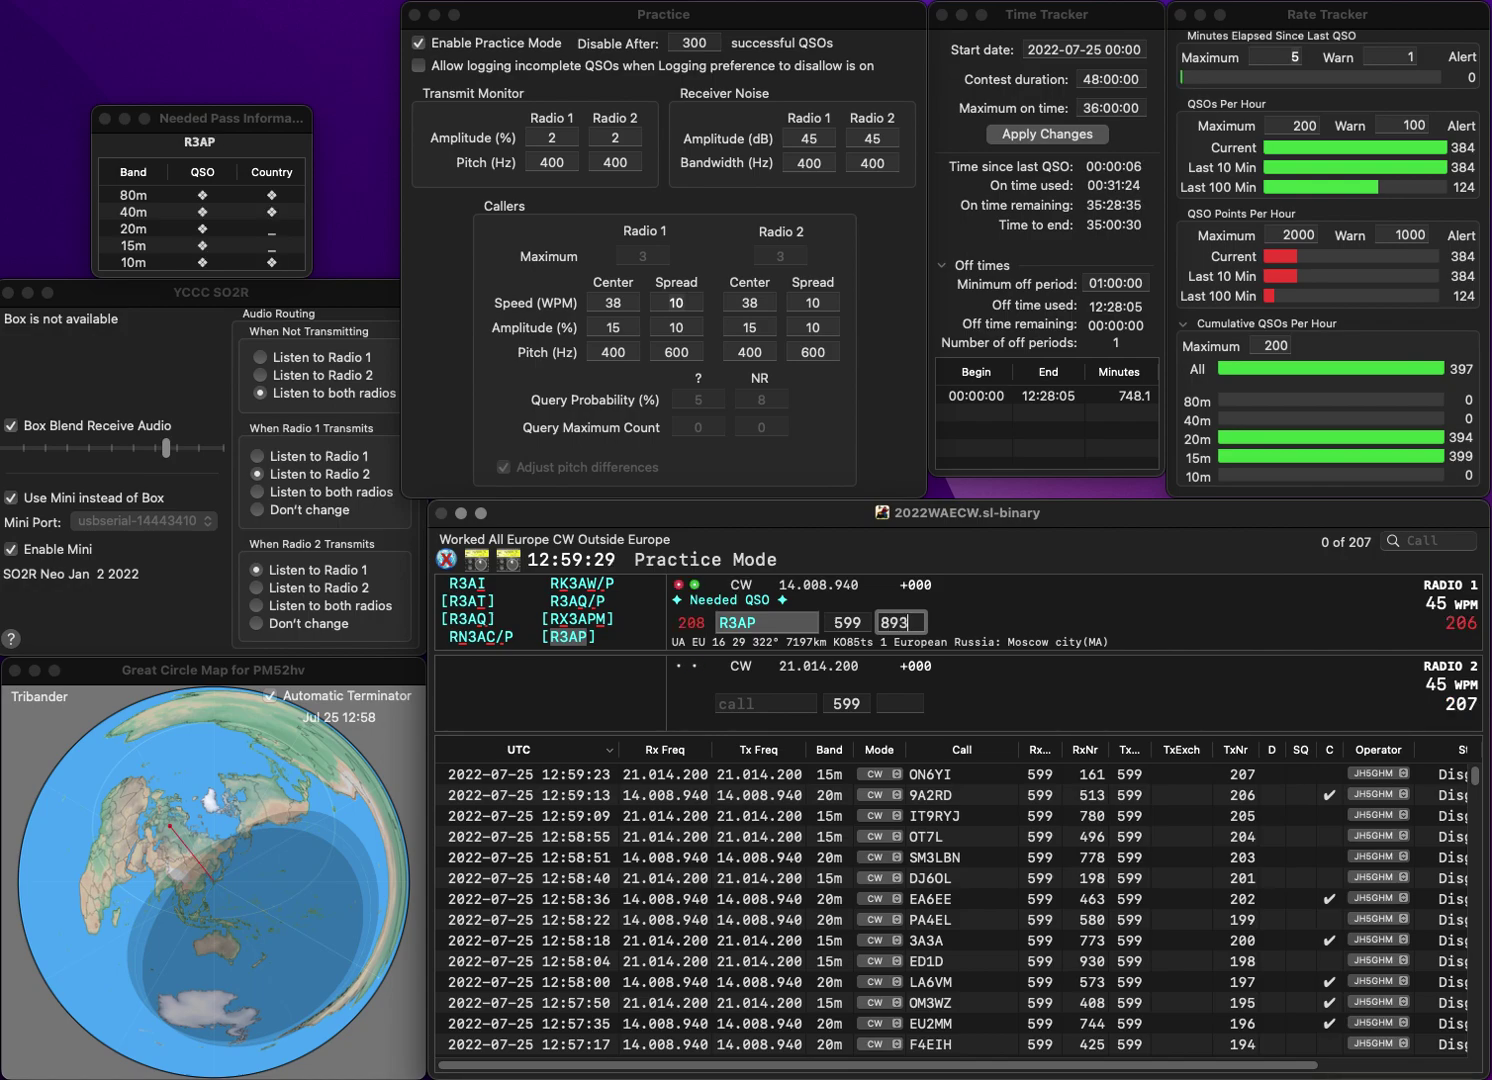
{"action": "key", "text": "Return"}
{"action": "type", "text": "OT7A"}
{"action": "key", "text": "Return"}
{"action": "type", "text": "PA4OES"}
{"action": "key", "text": "Return"}
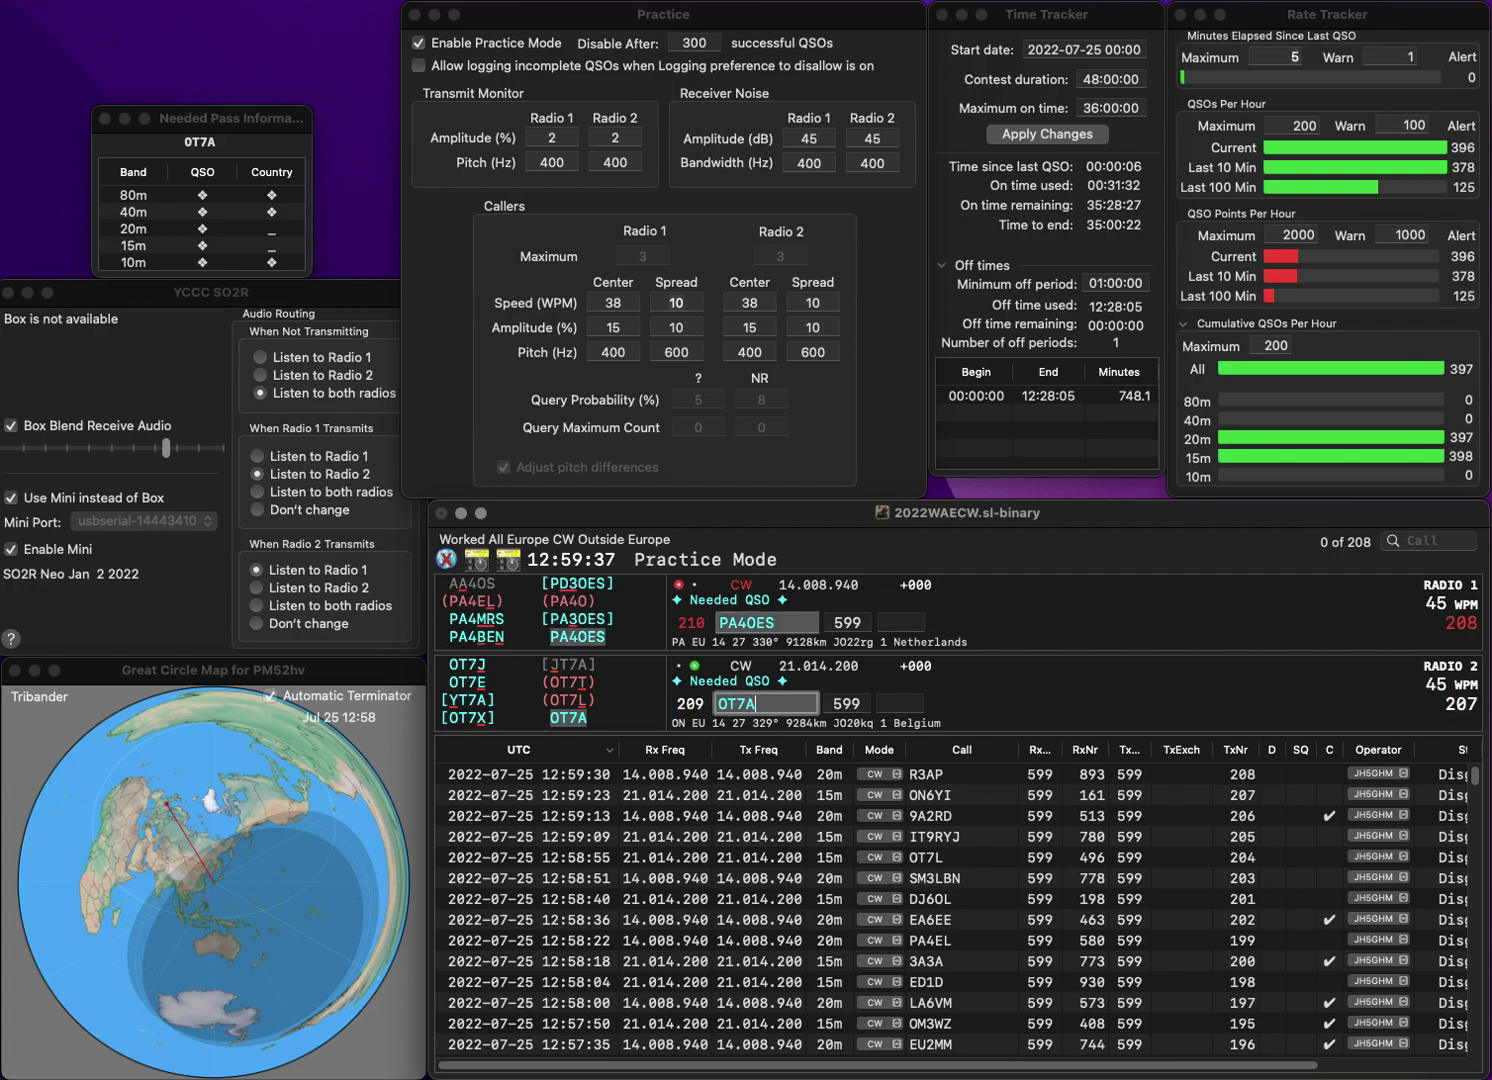
{"action": "key", "text": "space"}
{"action": "type", "text": "487"}
{"action": "key", "text": "Return"}
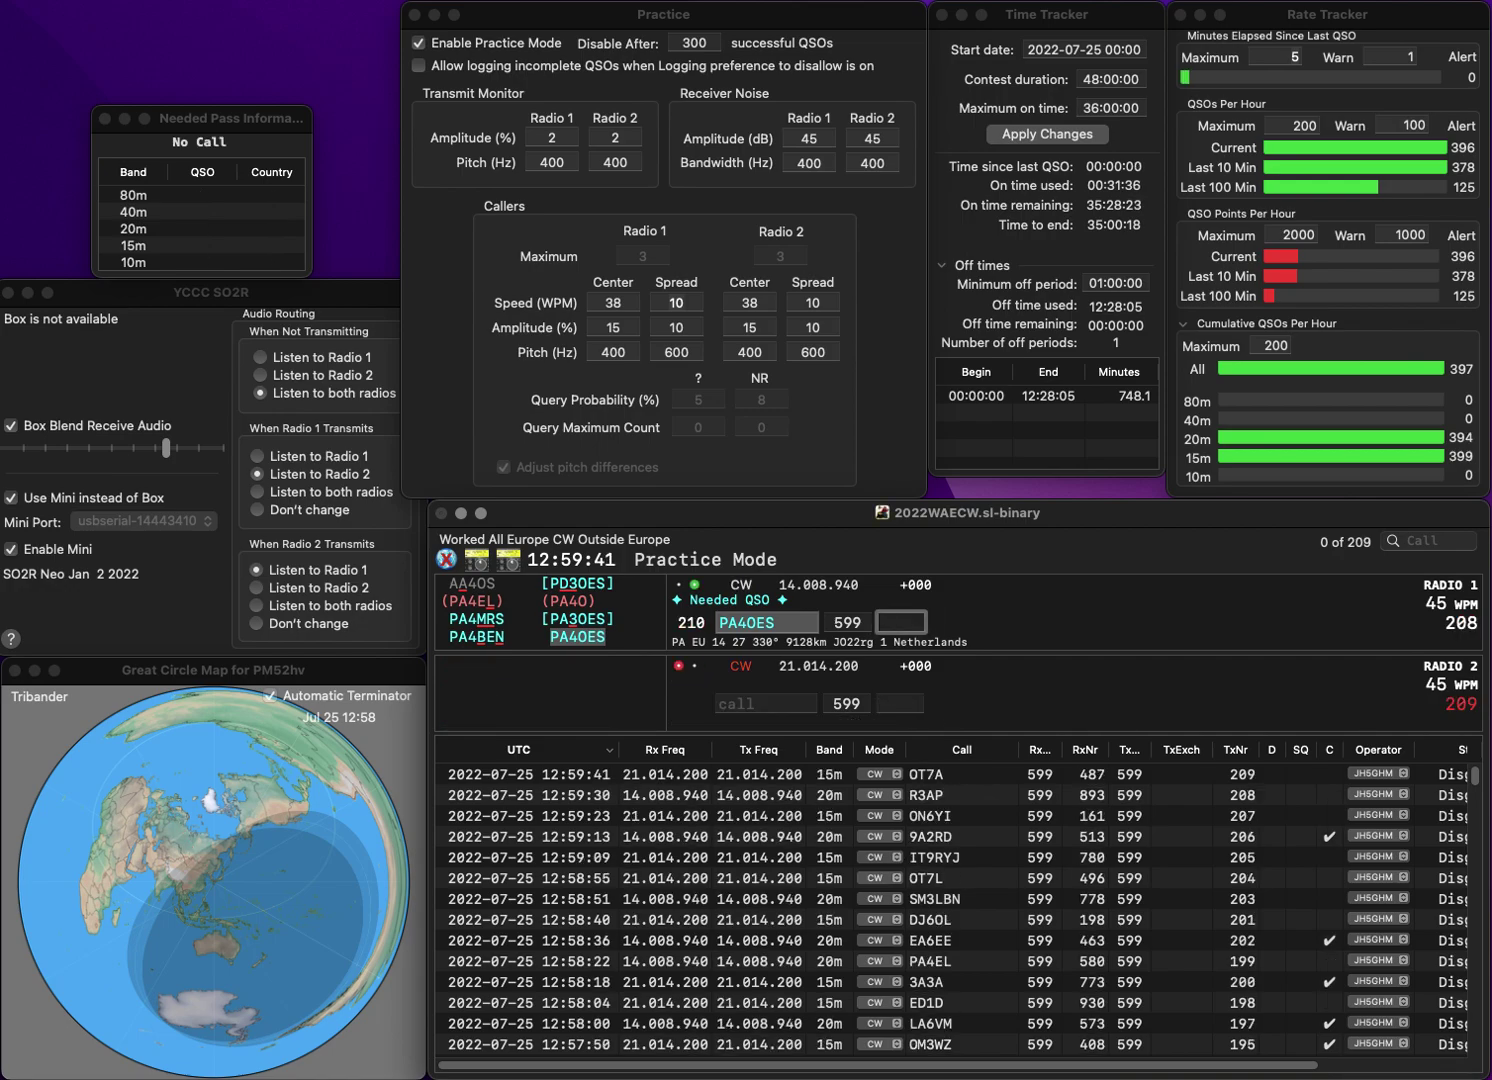
{"action": "type", "text": "109"}
{"action": "key", "text": "Return"}
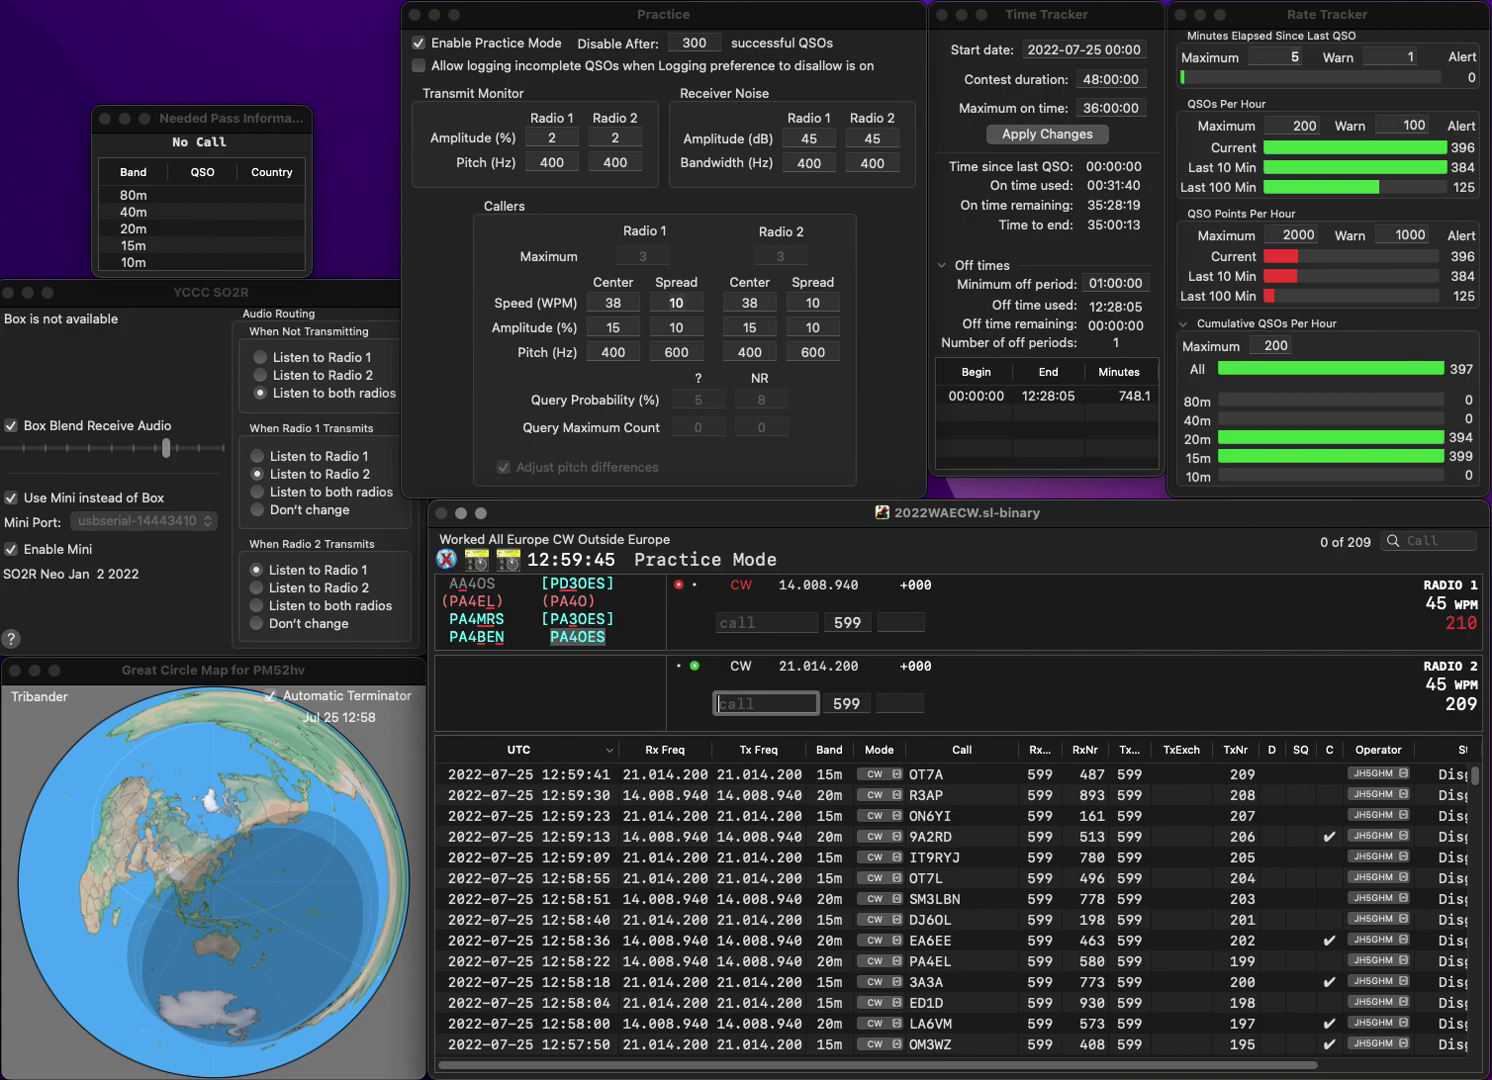
- Answer EB2DJ on Radio 2 and DF4P on Radio 1 by entering their calls
{"action": "type", "text": "EAB2DJ"}
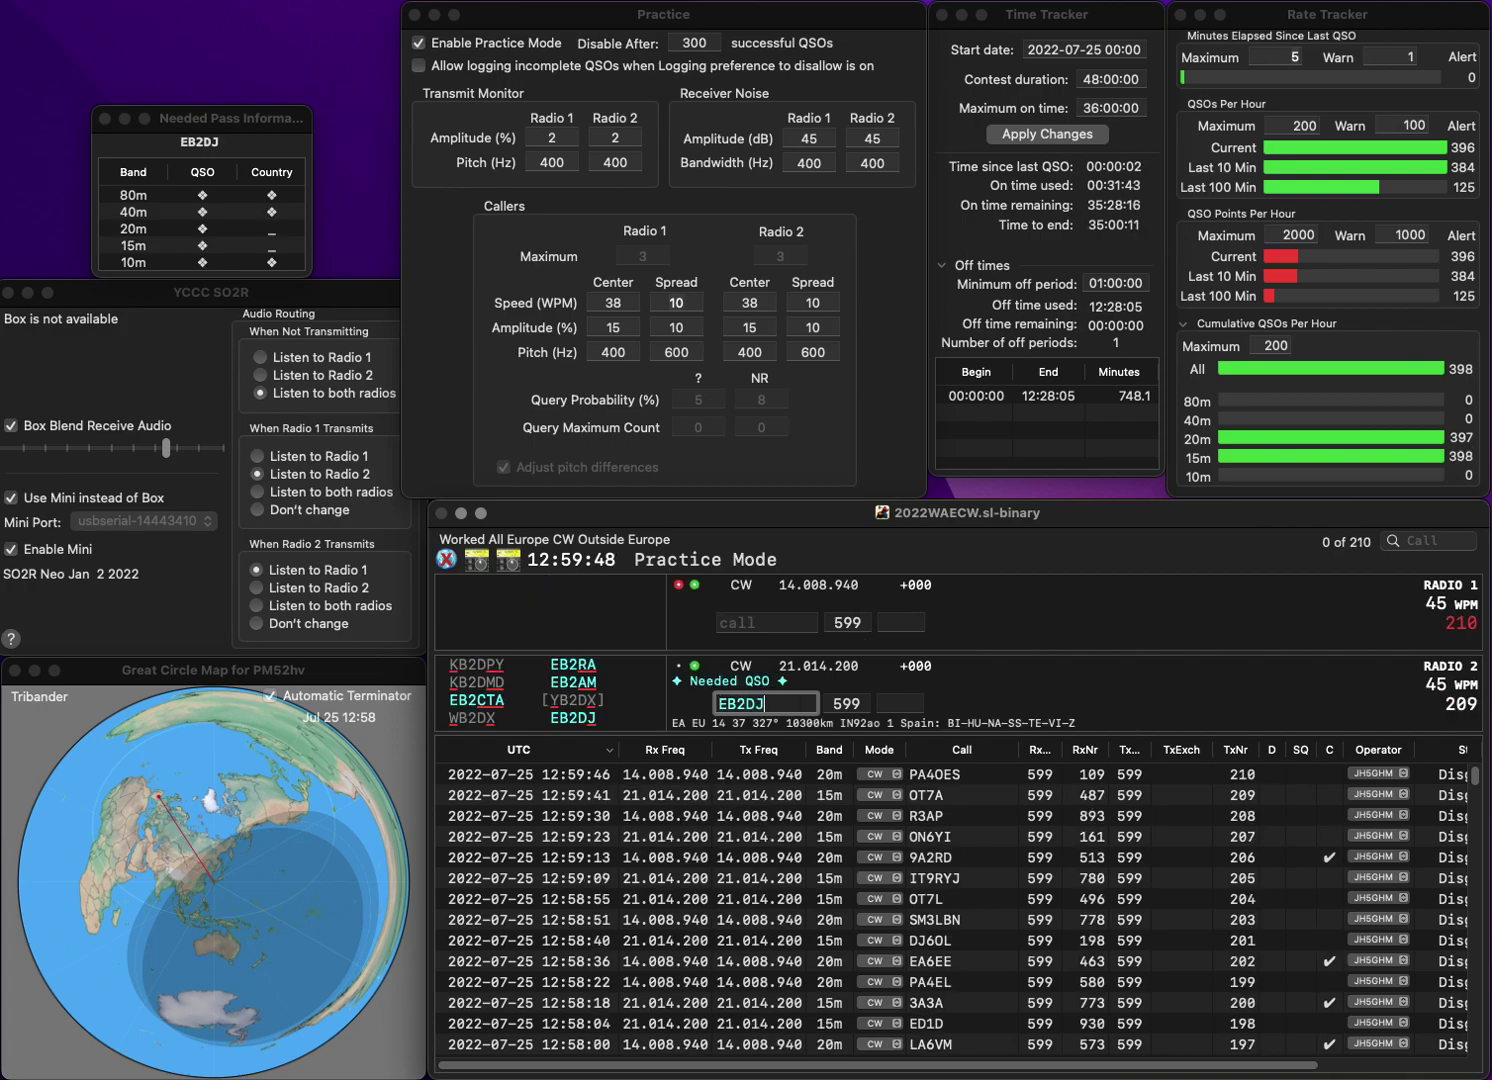
{"action": "key", "text": "Return"}
{"action": "type", "text": "DF"}
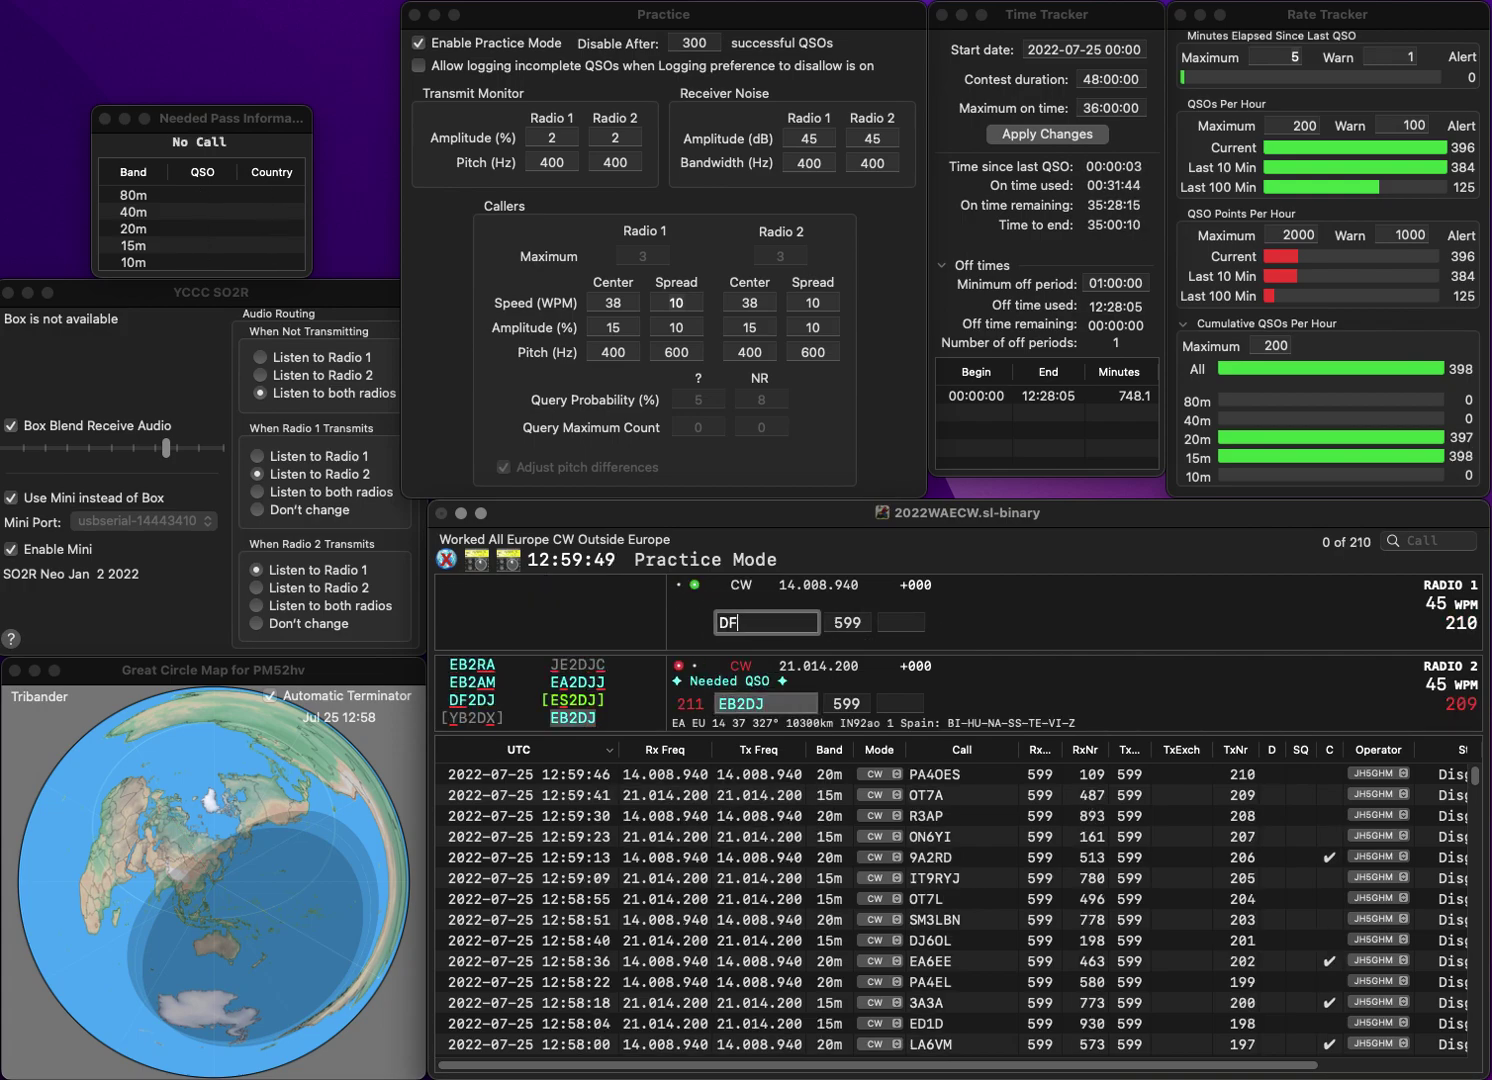
{"action": "type", "text": "4P"}
{"action": "key", "text": "Return"}
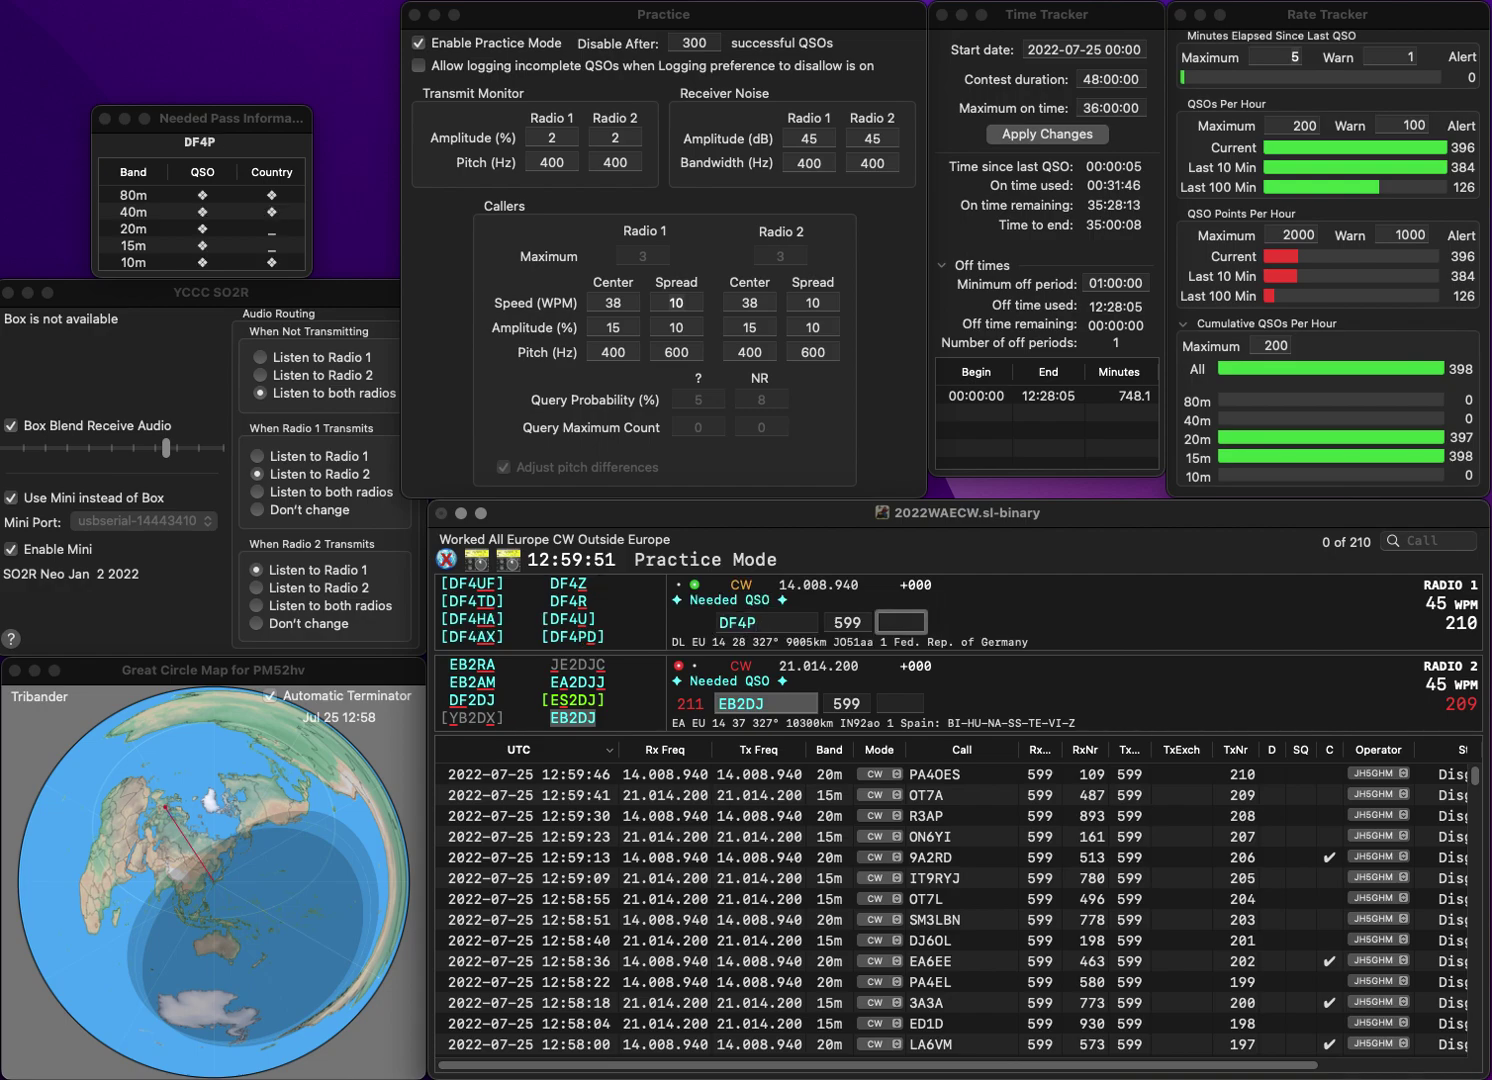
{"action": "key", "text": "Return"}
{"action": "type", "text": "538"}
{"action": "key", "text": "Return"}
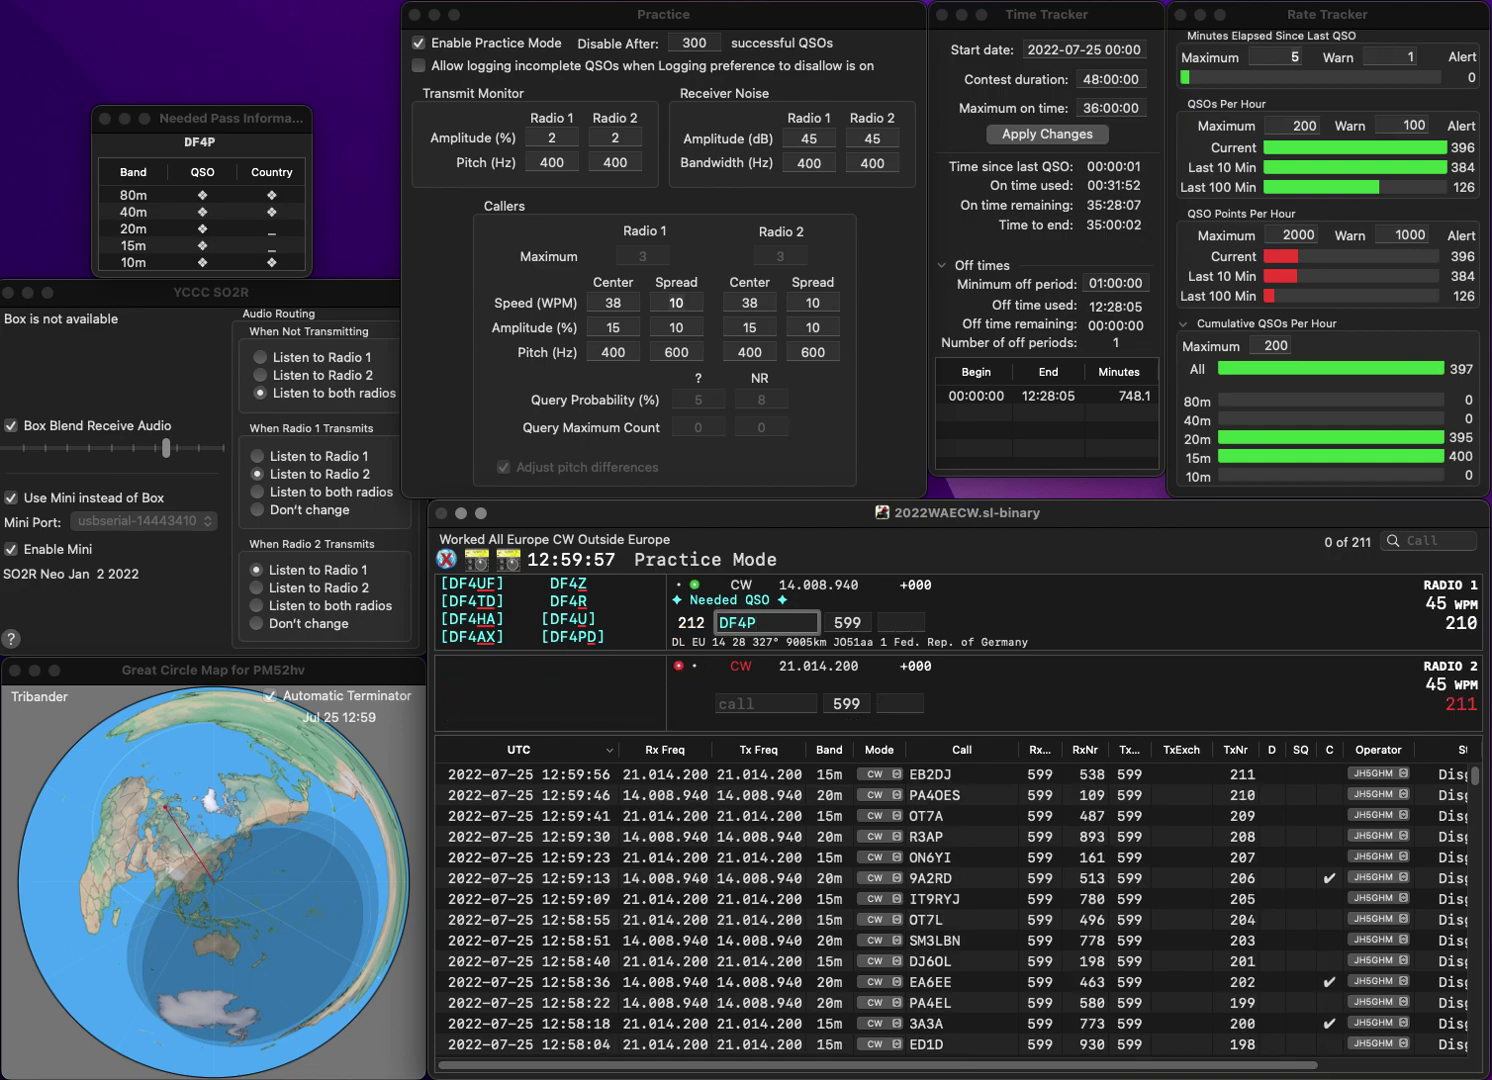
{"action": "key", "text": "BackSpace"}
{"action": "key", "text": "BackSpace"}
{"action": "key", "text": "BackSpace"}
{"action": "key", "text": "BackSpace"}
{"action": "type", "text": "DF3IS"}
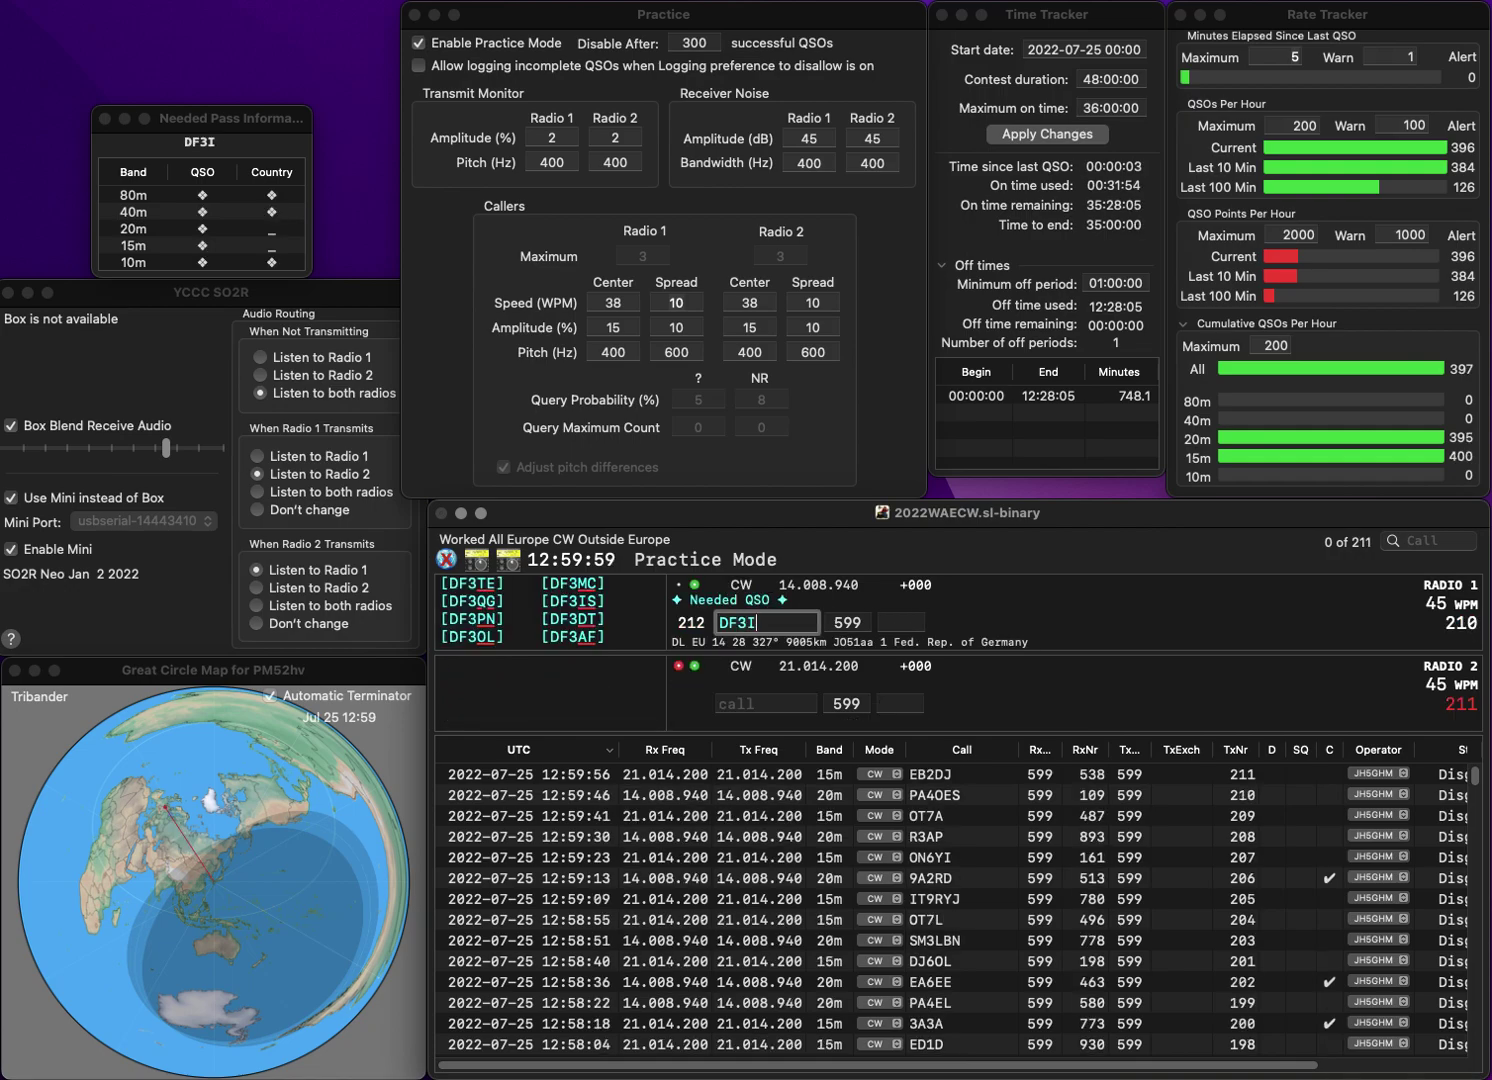
{"action": "key", "text": "Return"}
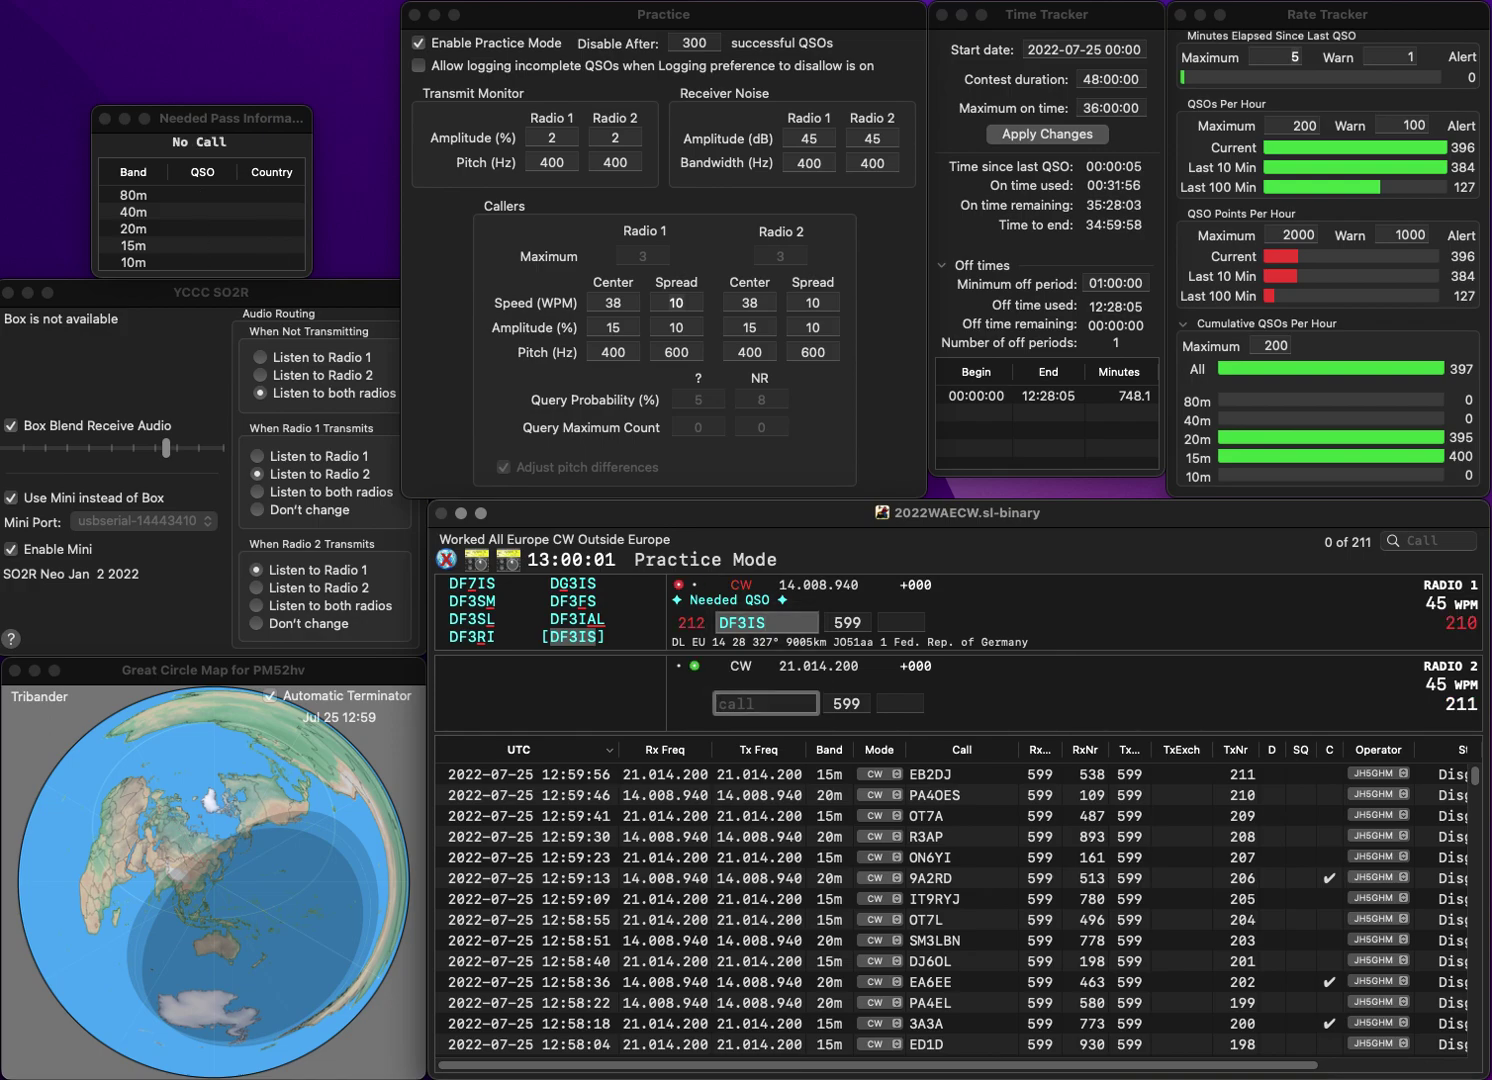
{"action": "type", "text": "ON7ARQ"}
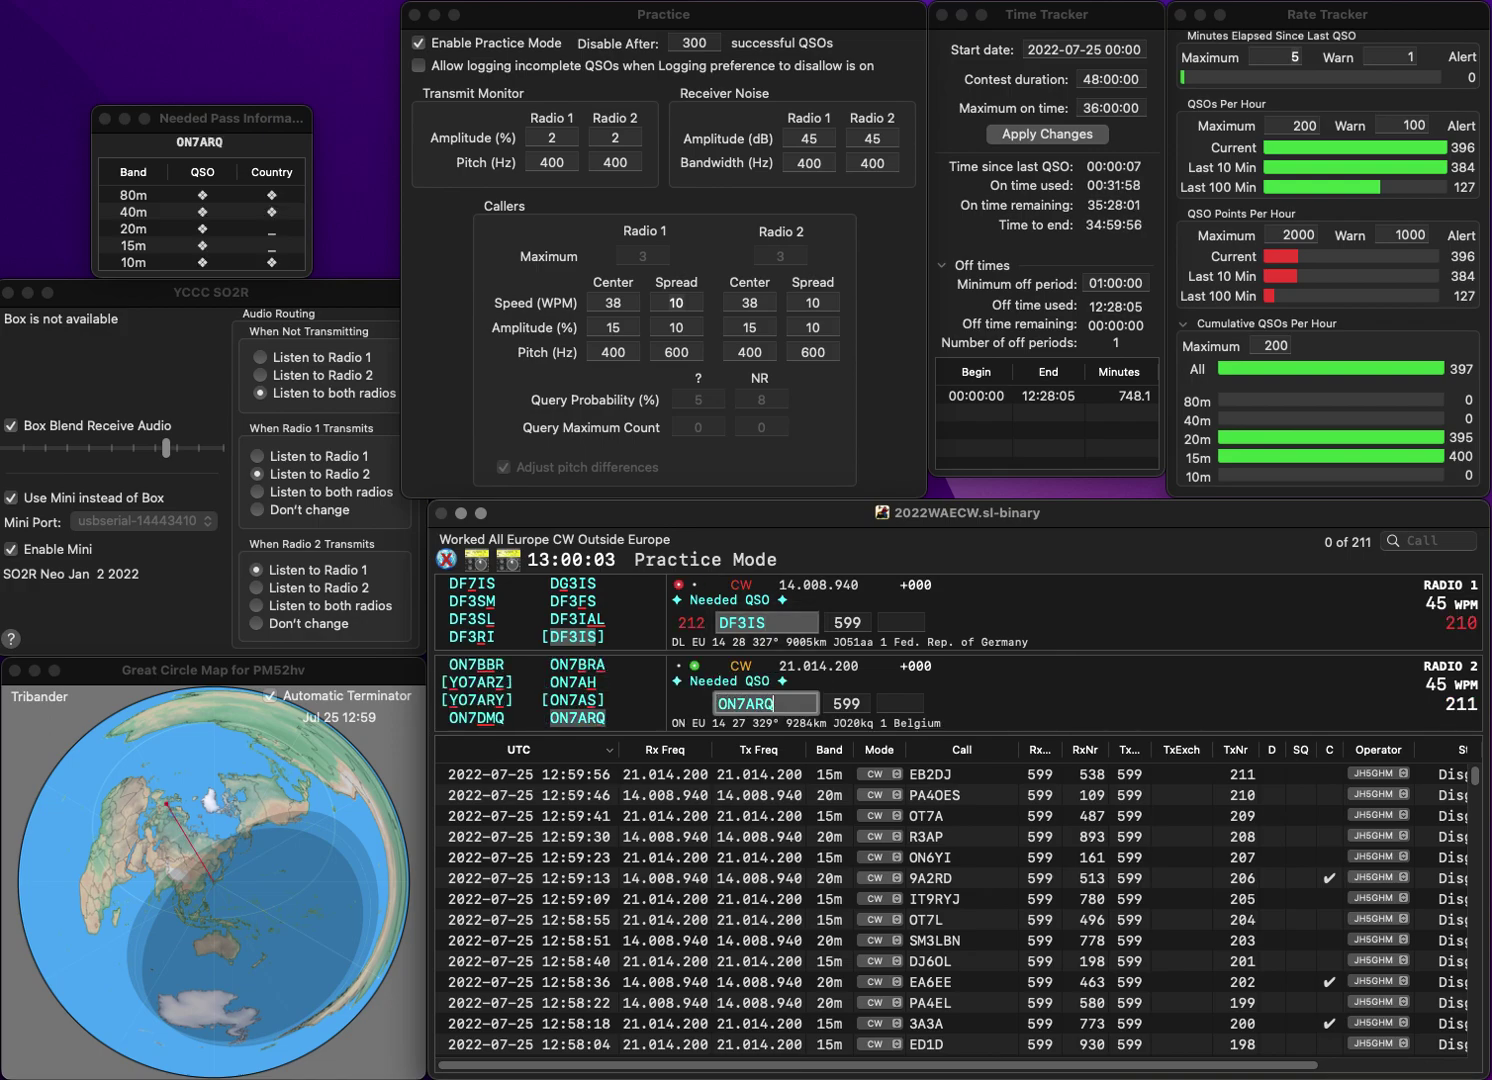
{"action": "key", "text": "Return"}
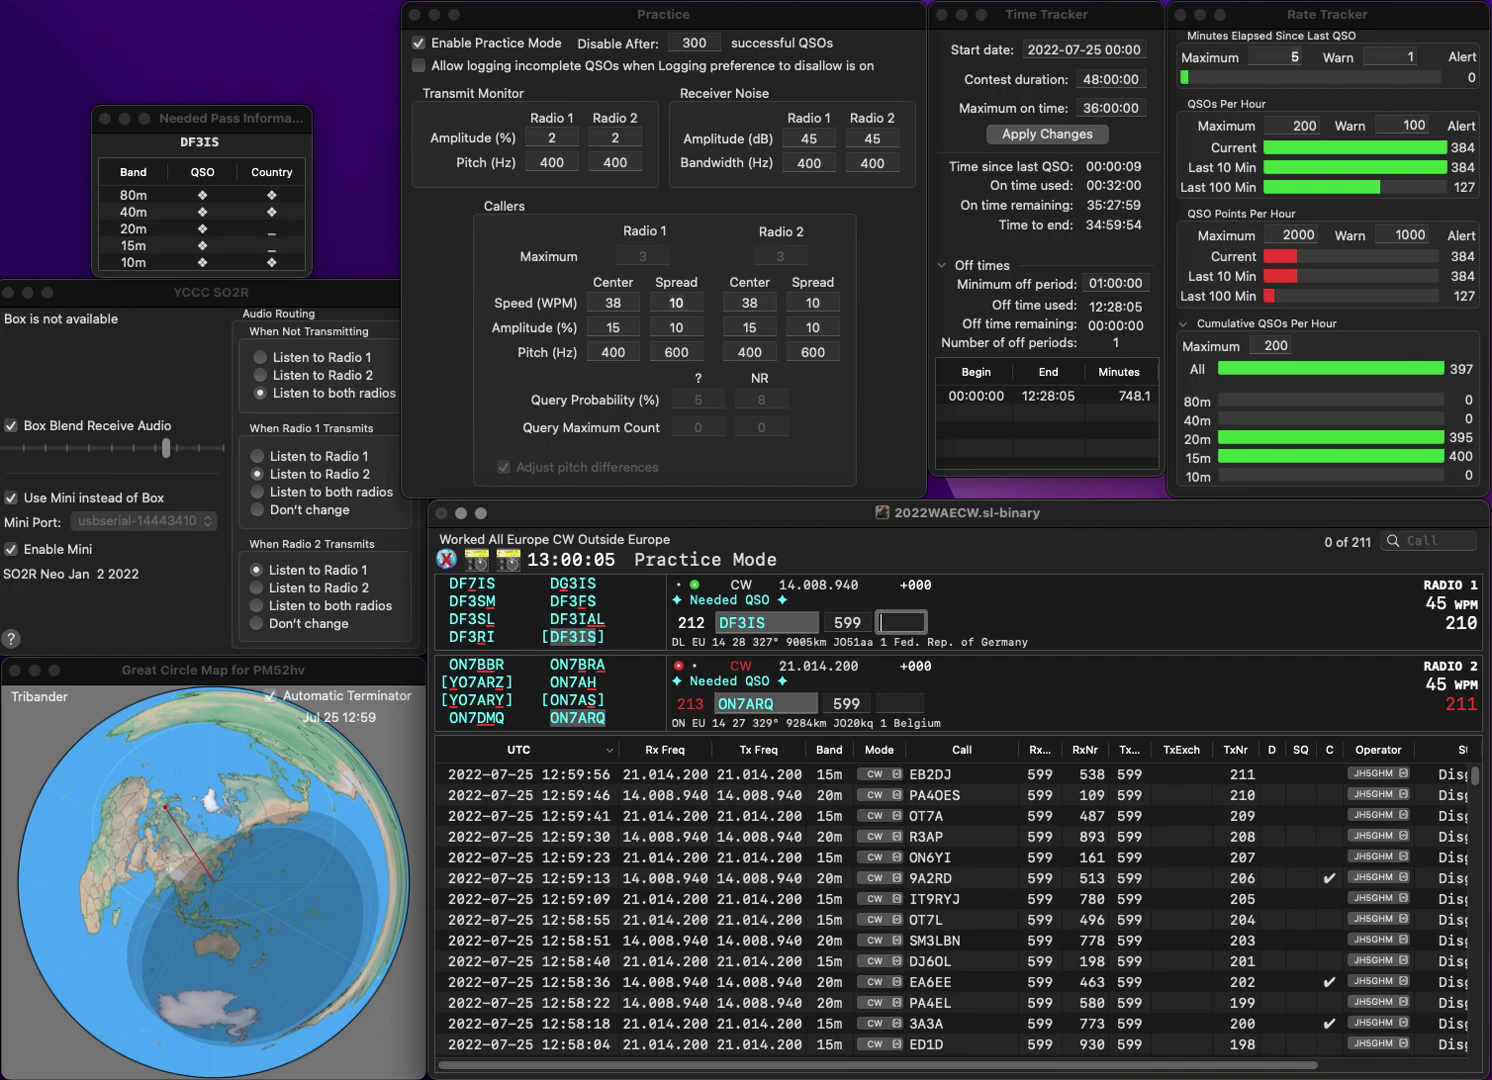
{"action": "type", "text": "278"}
{"action": "key", "text": "Return"}
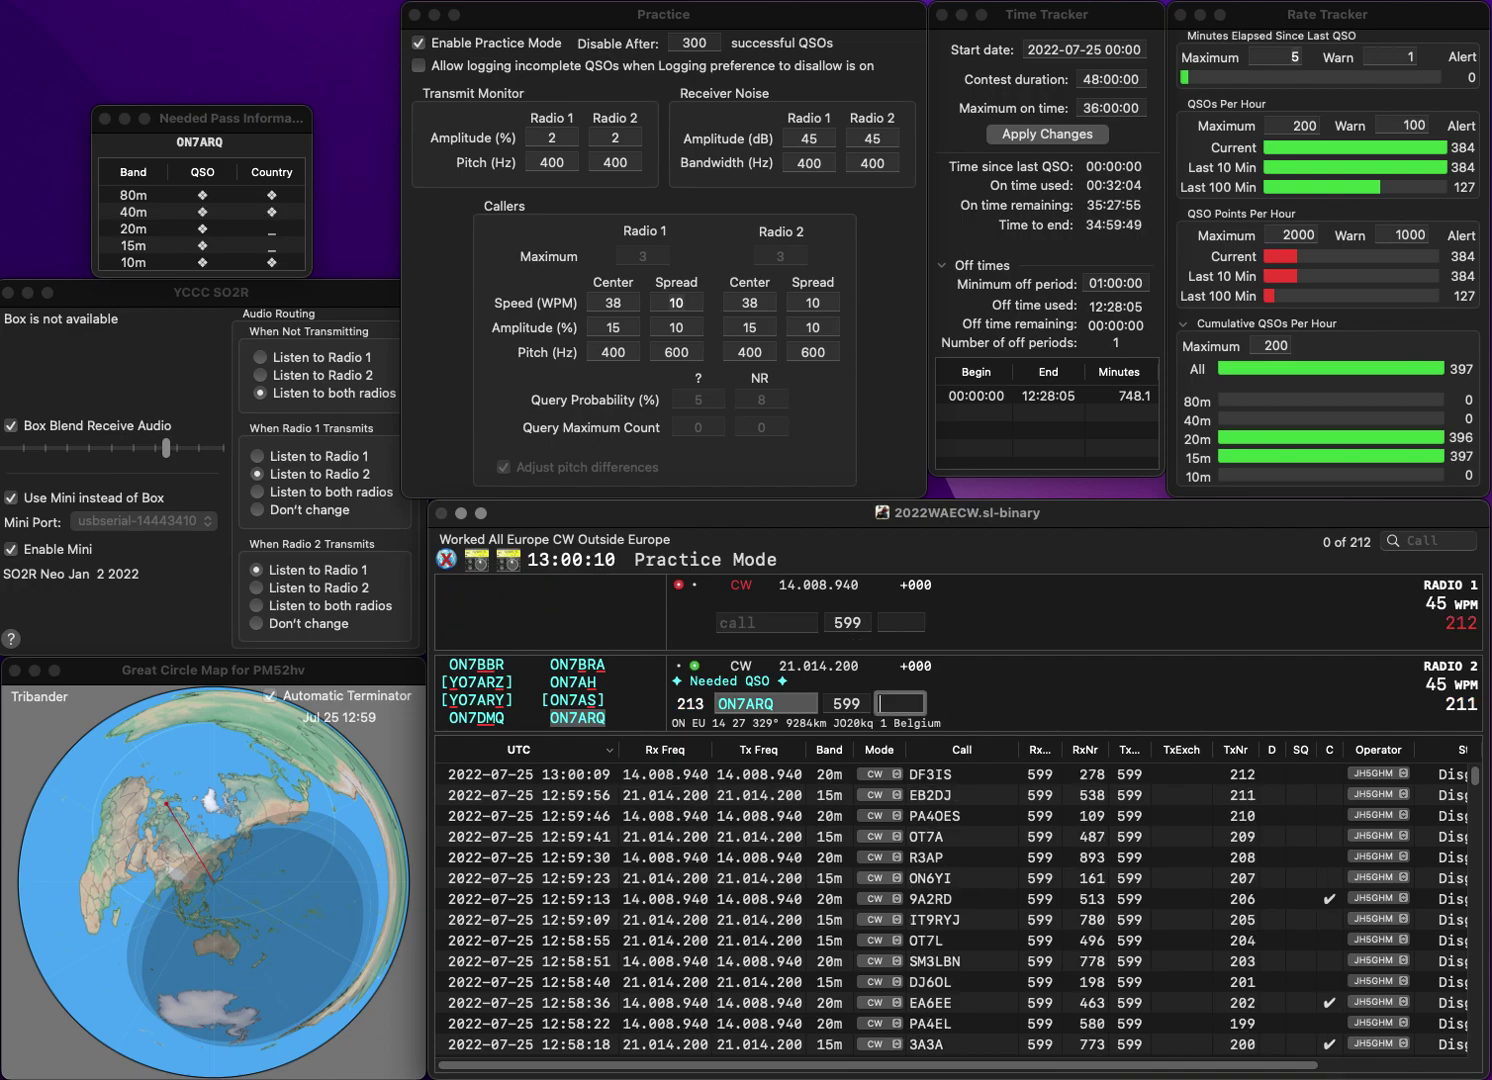
{"action": "type", "text": "69"}
{"action": "key", "text": "Return"}
{"action": "type", "text": "LLZ3"}
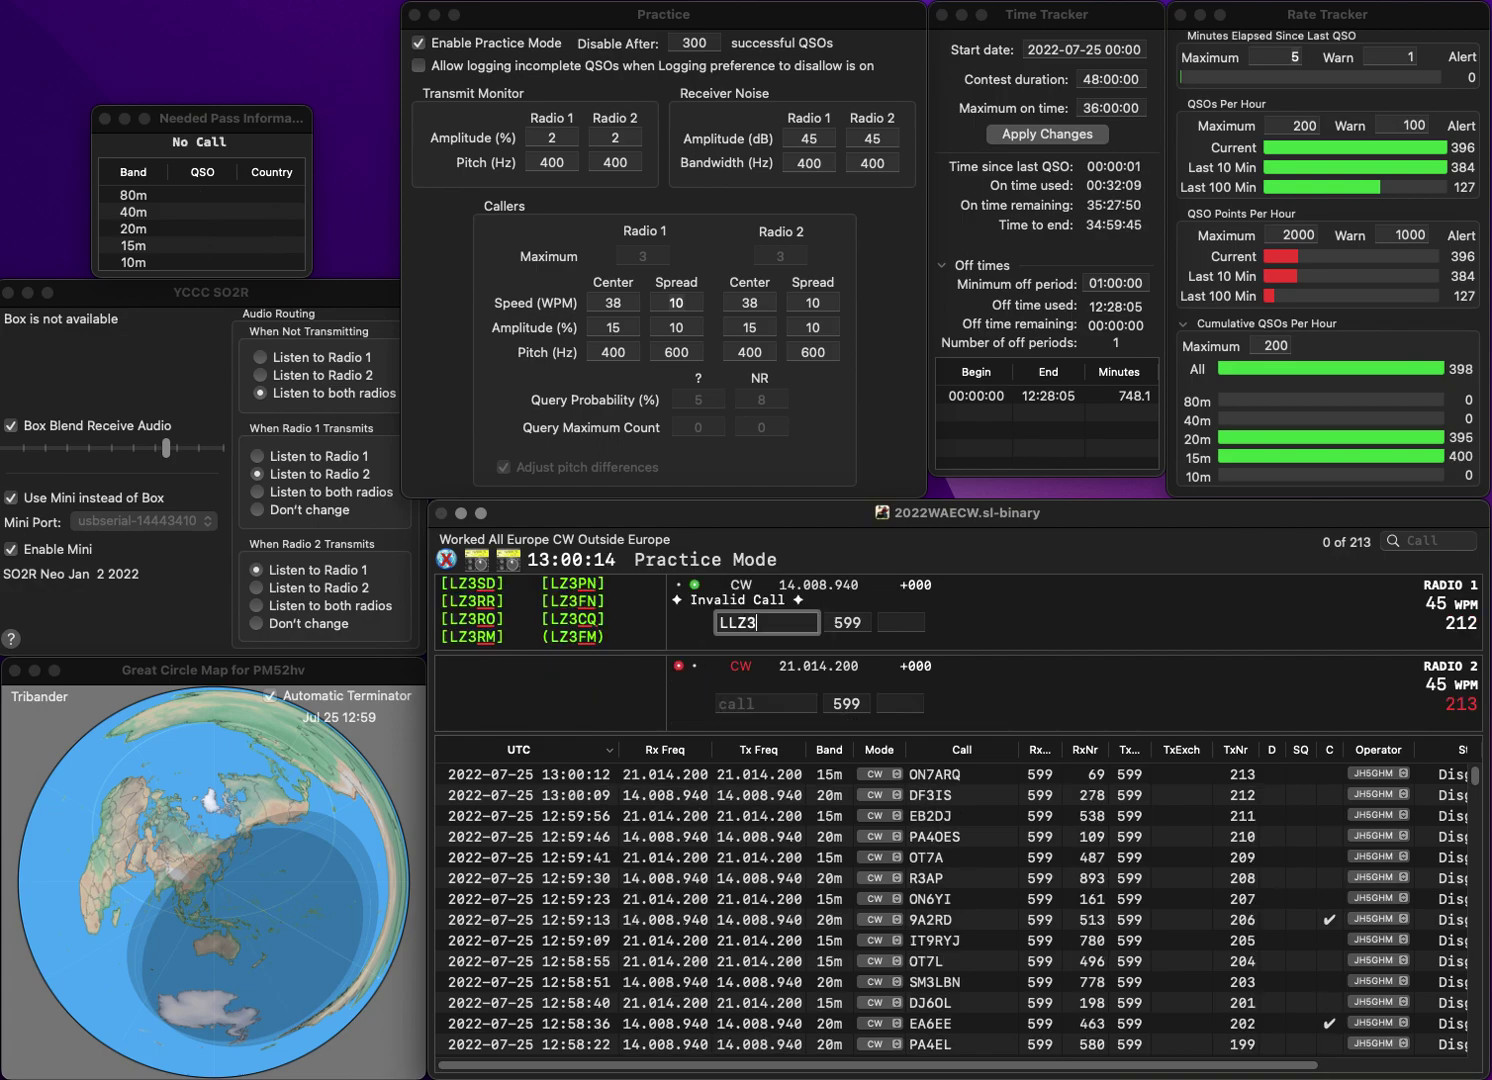
{"action": "type", "text": "PZ"}
{"action": "key", "text": "super+Left"}
{"action": "key", "text": "Delete"}
{"action": "key", "text": "Return"}
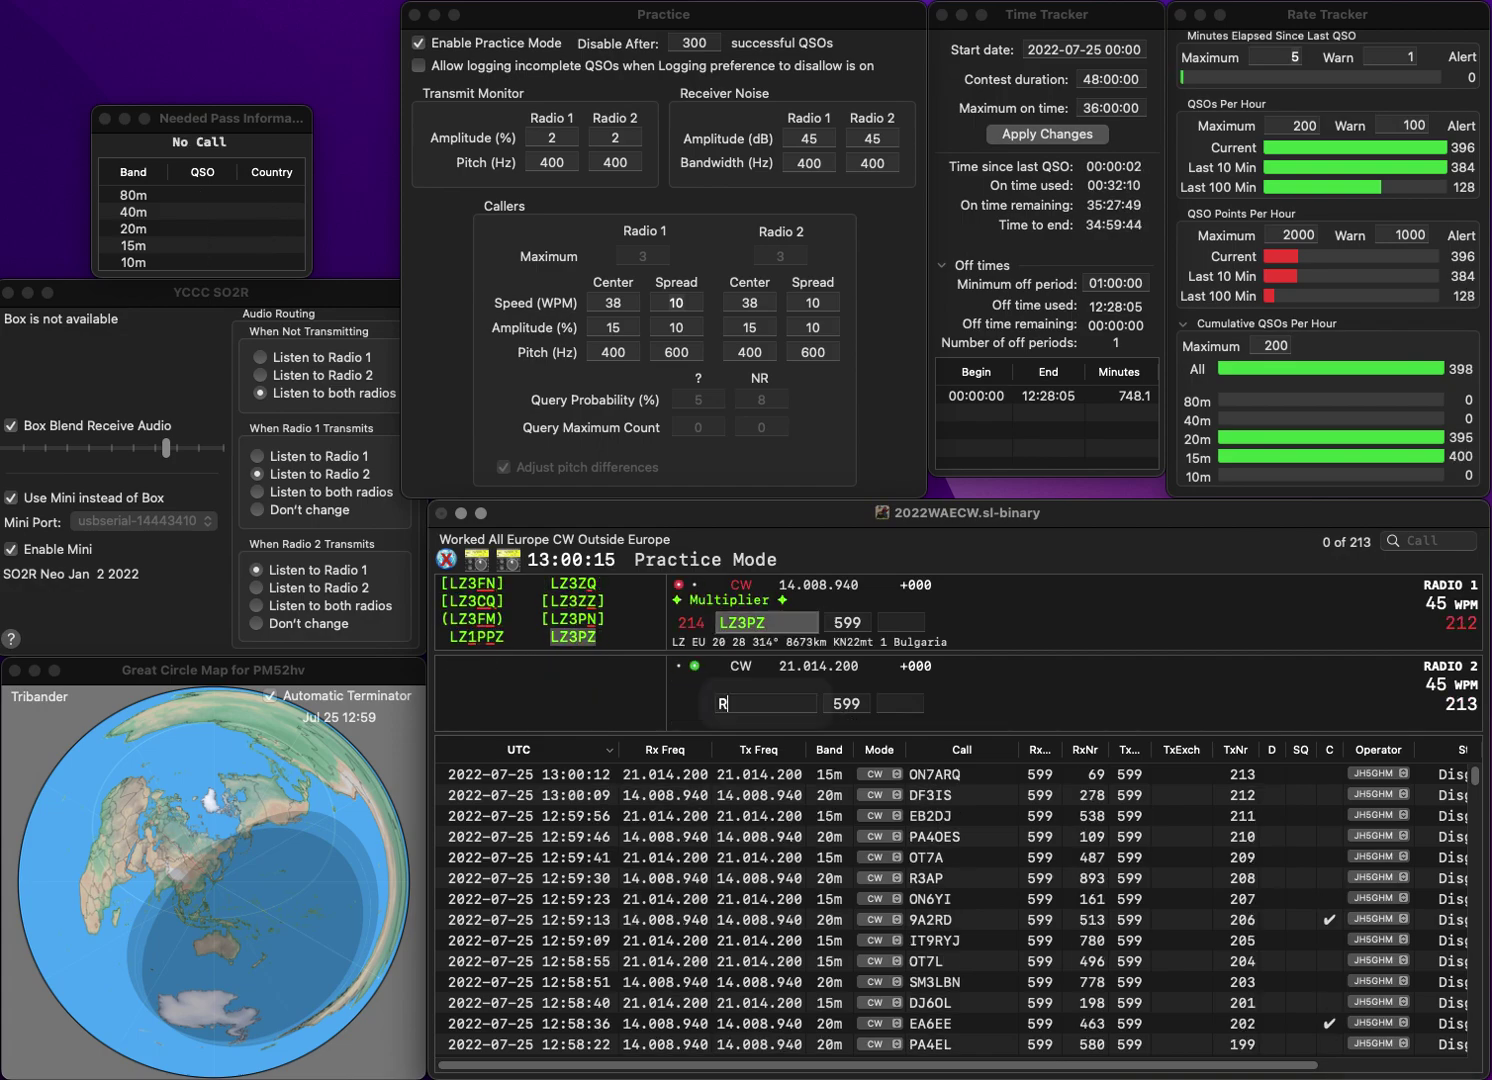
{"action": "type", "text": "YO8SFF"}
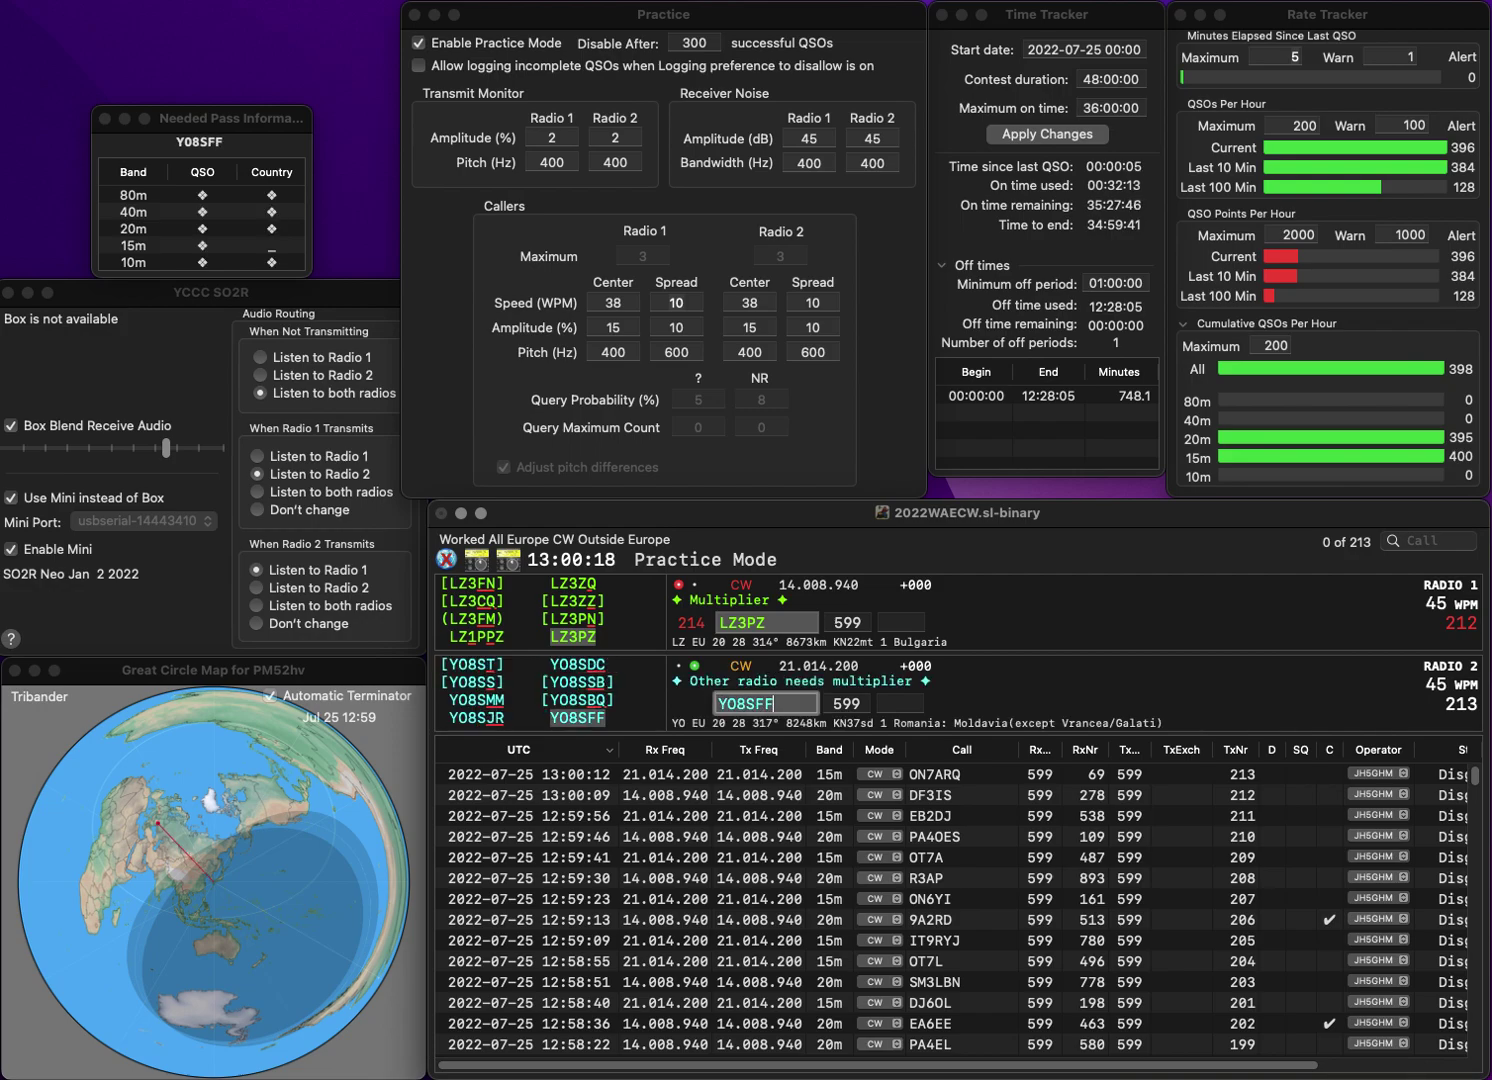
{"action": "key", "text": "Return"}
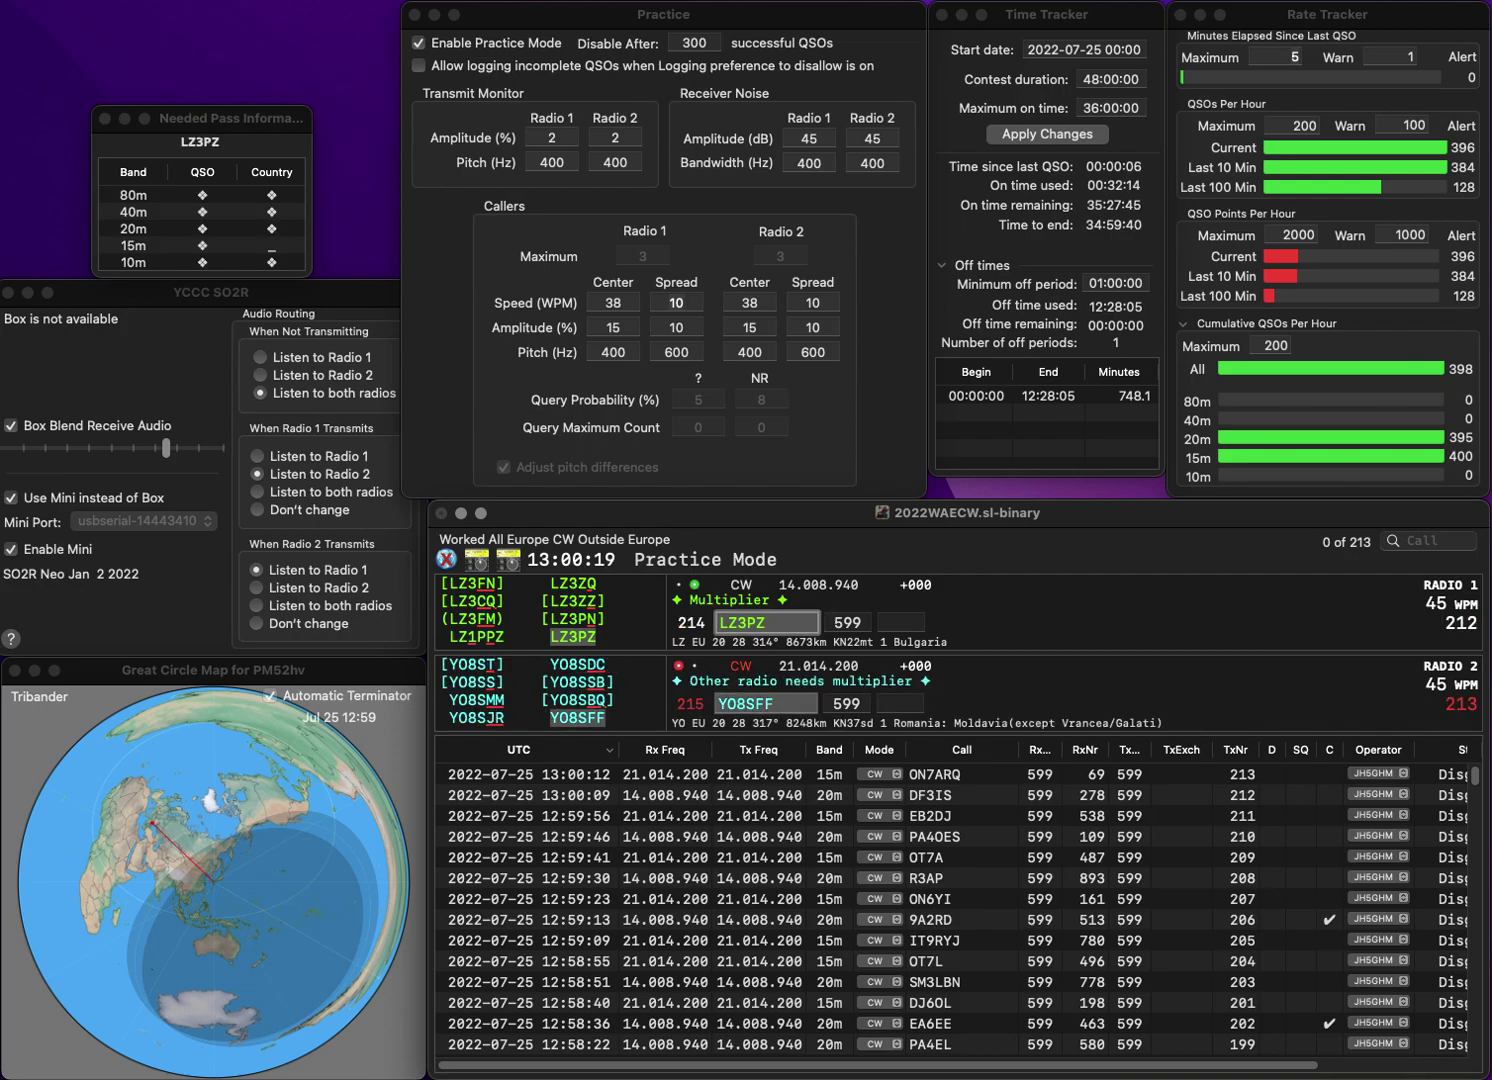
{"action": "key", "text": "space"}
{"action": "type", "text": "394"}
{"action": "key", "text": "Return"}
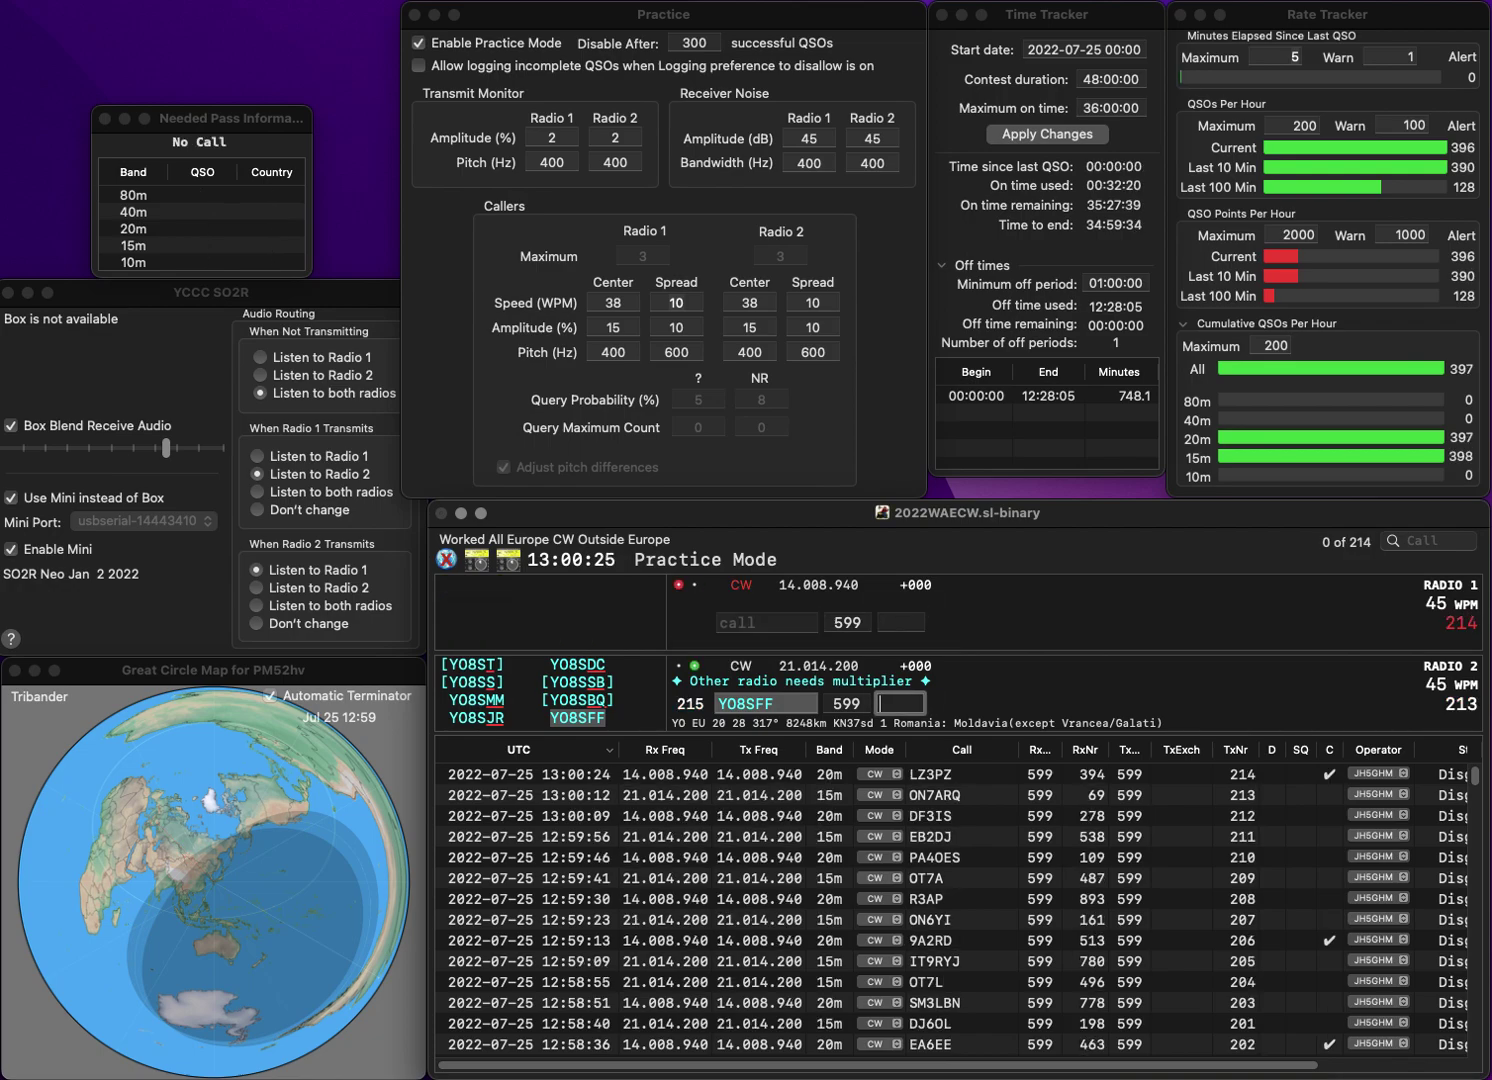
{"action": "type", "text": "964"}
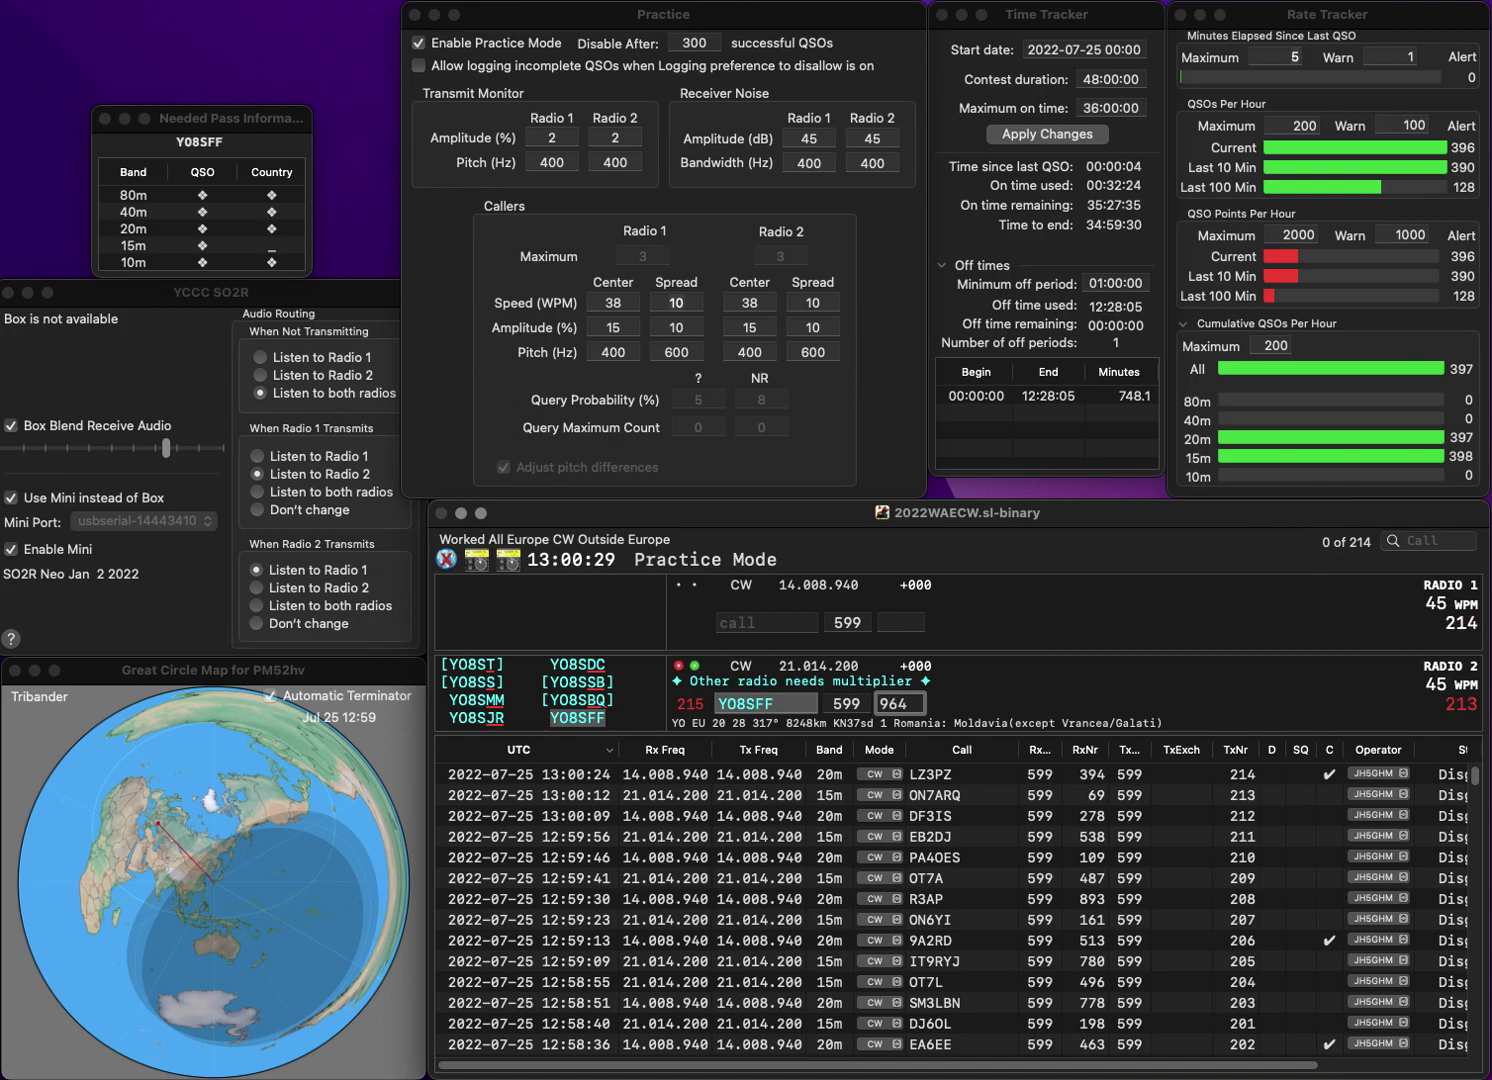
{"action": "key", "text": "Return"}
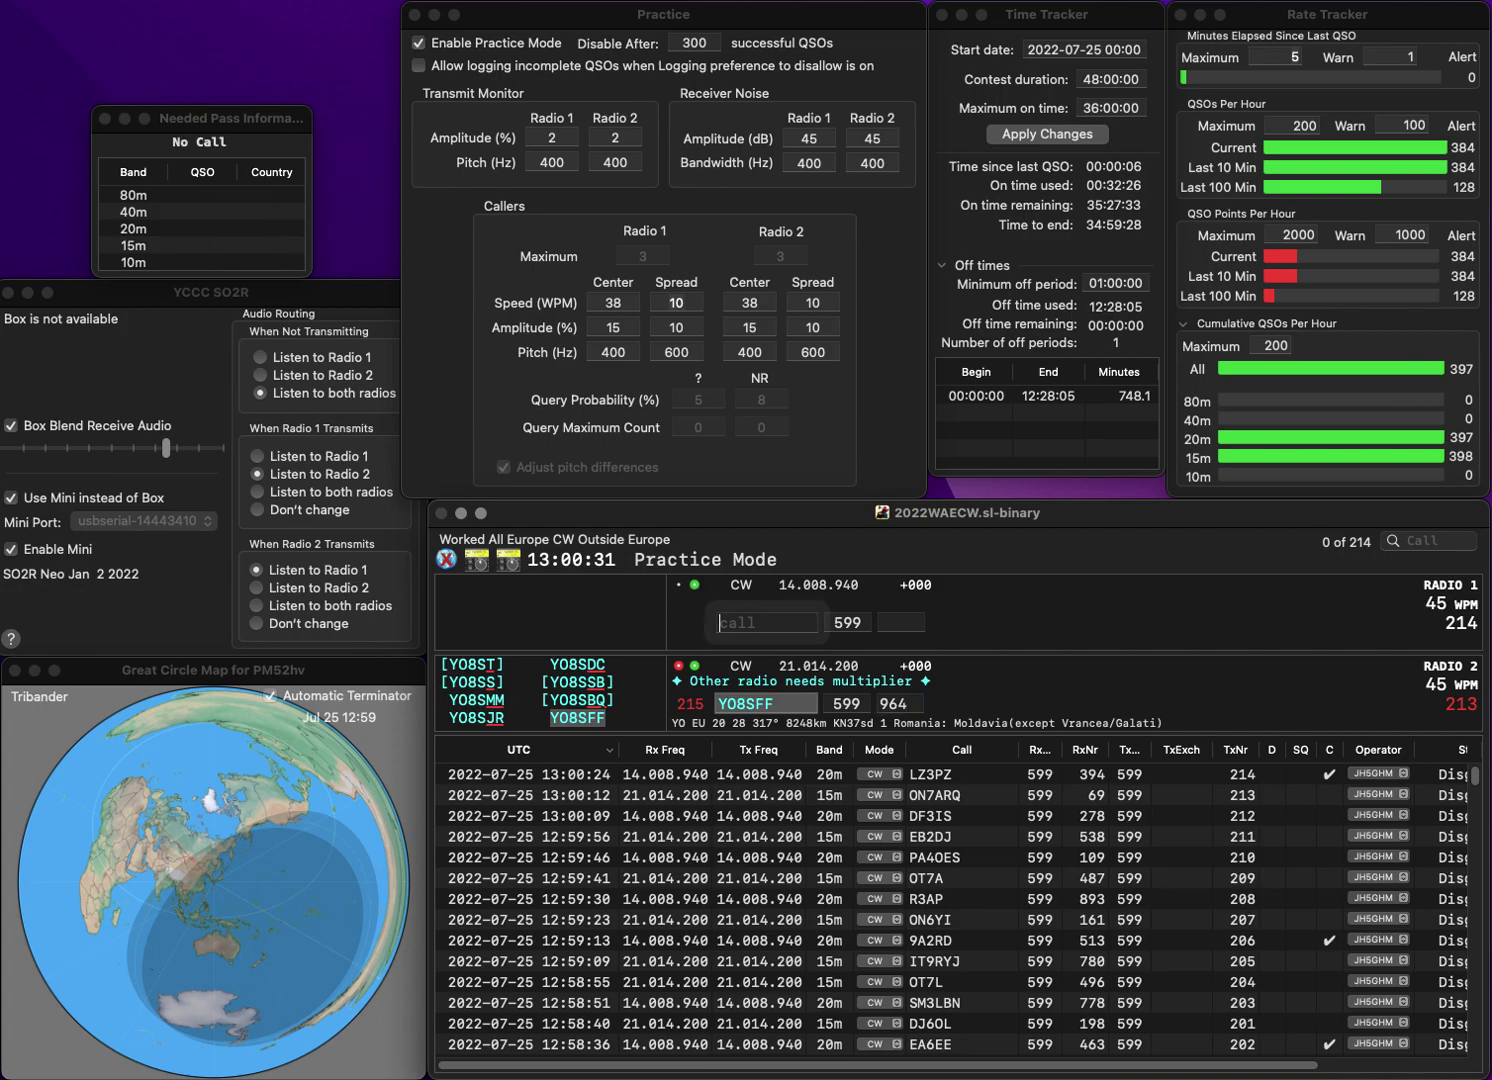
{"action": "type", "text": "IK2SND"}
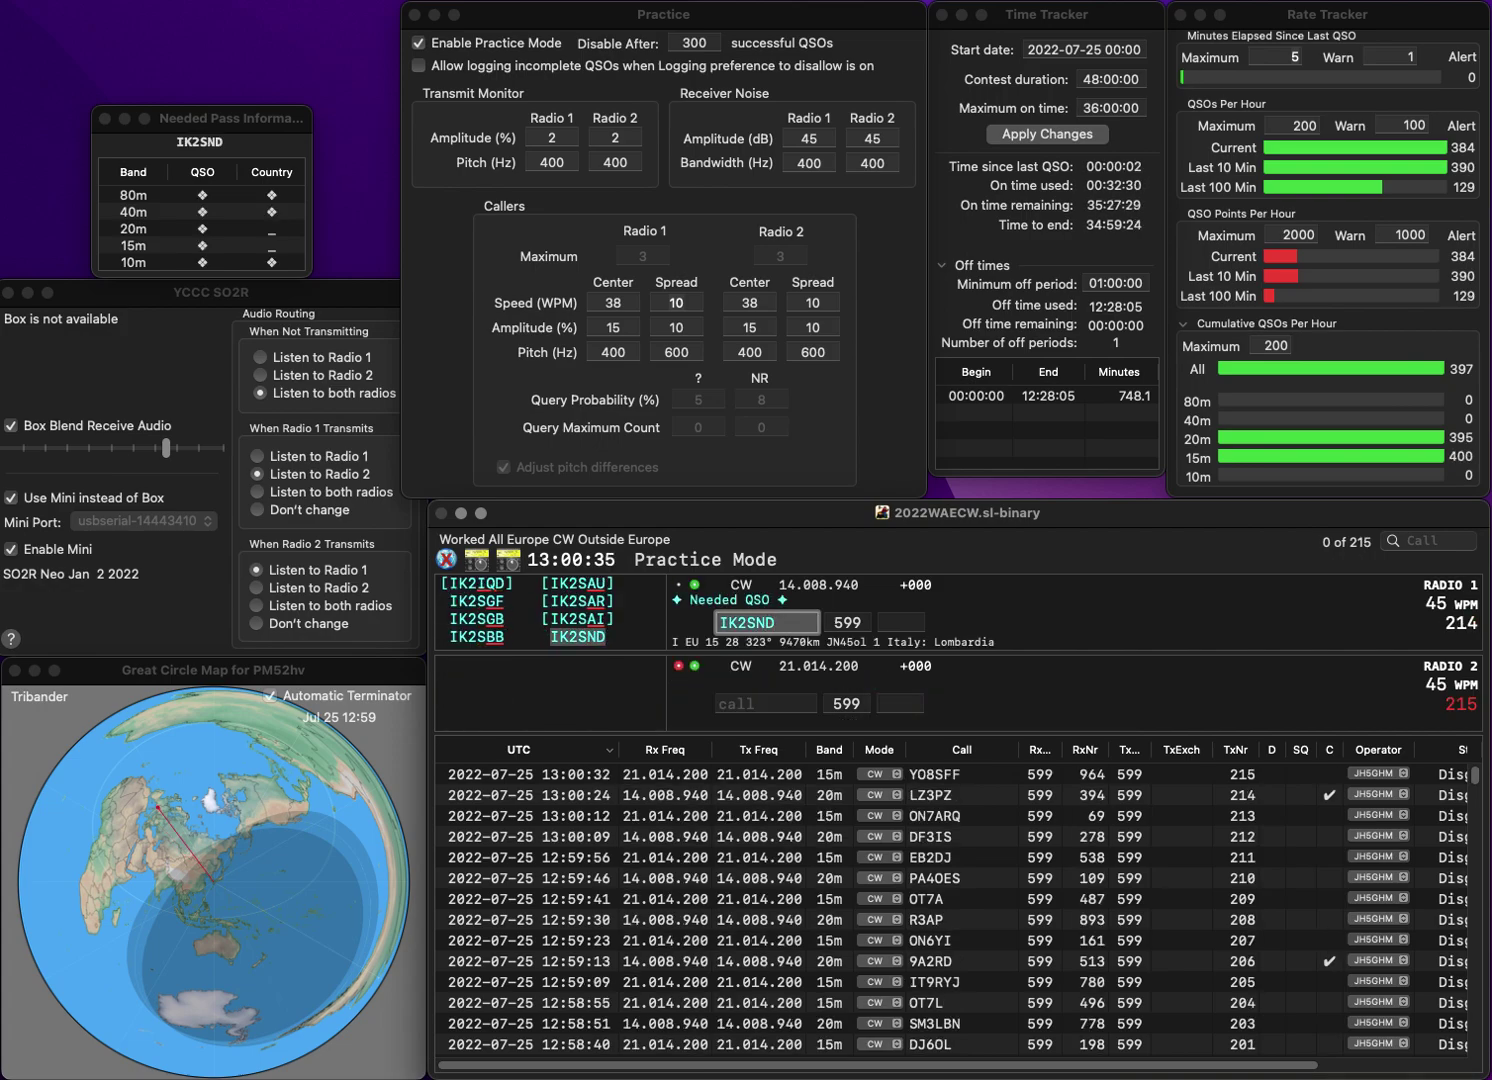
{"action": "key", "text": "Return"}
{"action": "type", "text": "7KZ"}
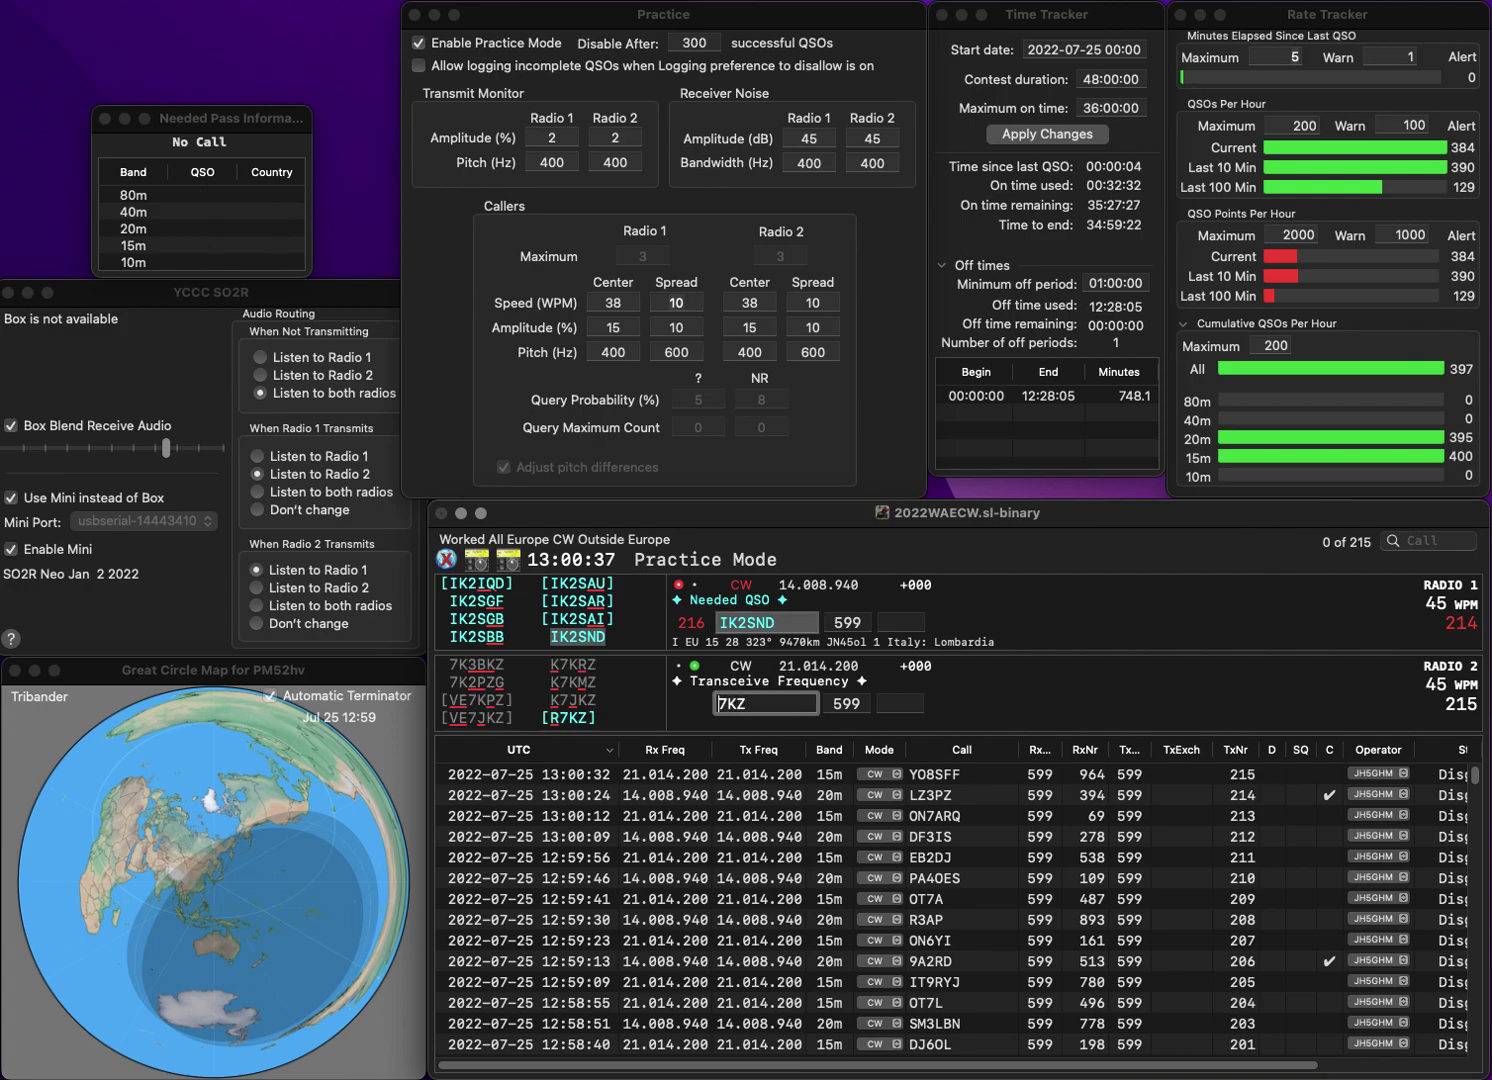
{"action": "type", "text": "R"}
{"action": "key", "text": "Up"}
{"action": "key", "text": "space"}
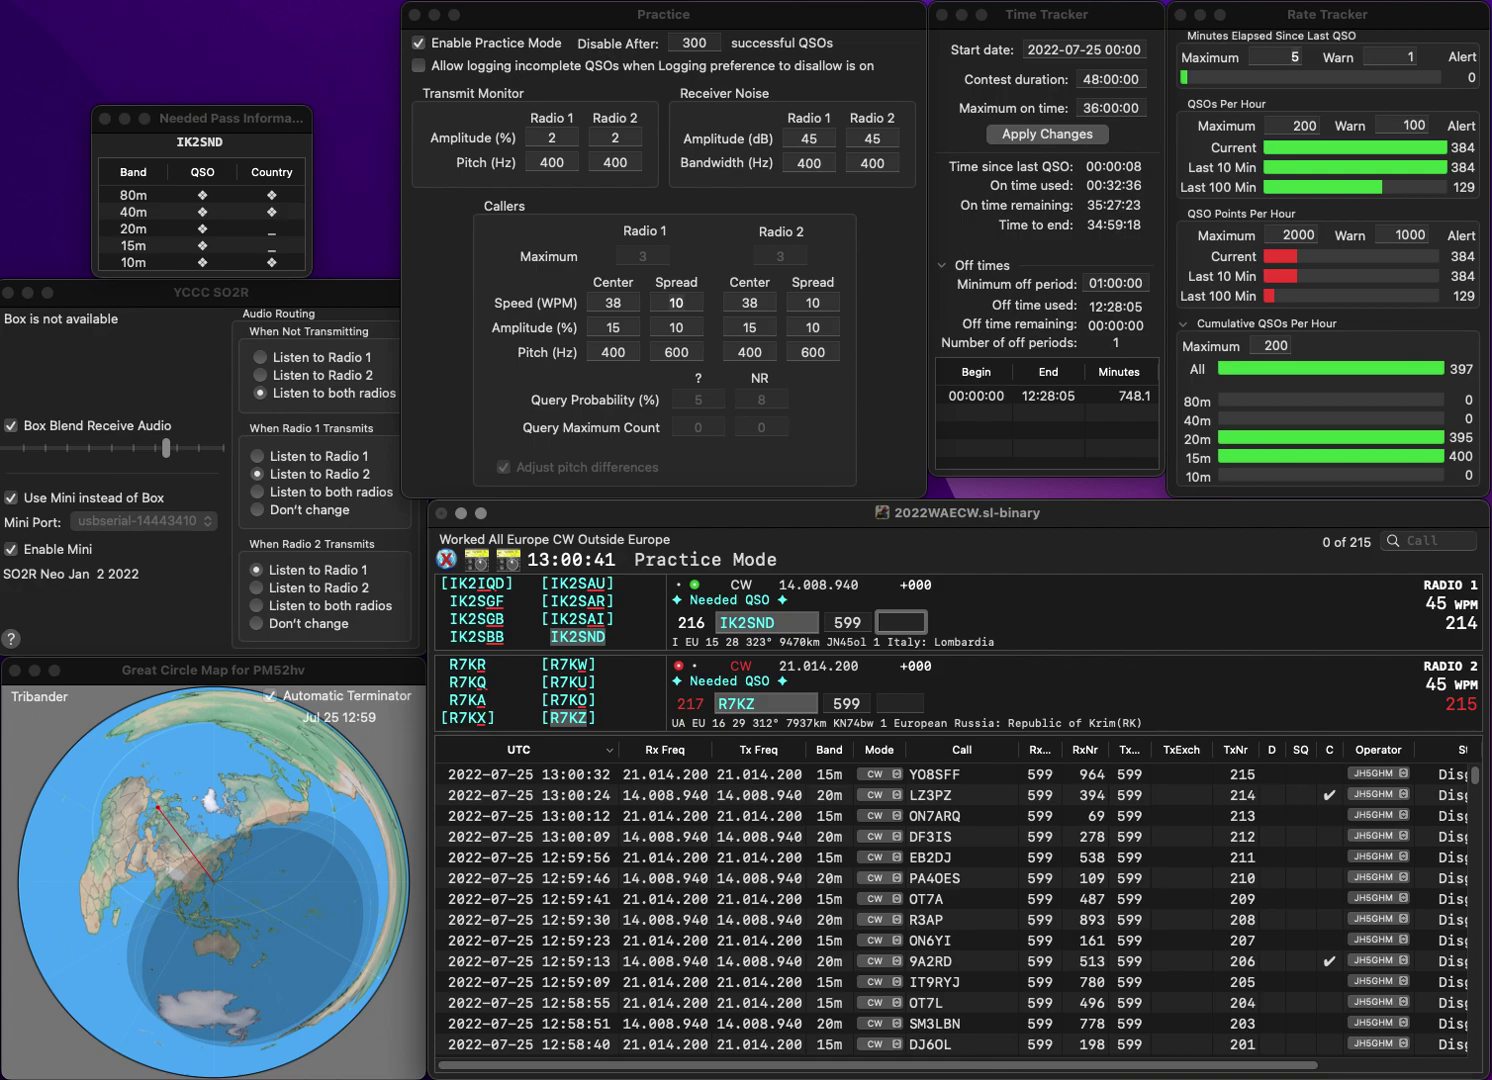
{"action": "type", "text": "435"}
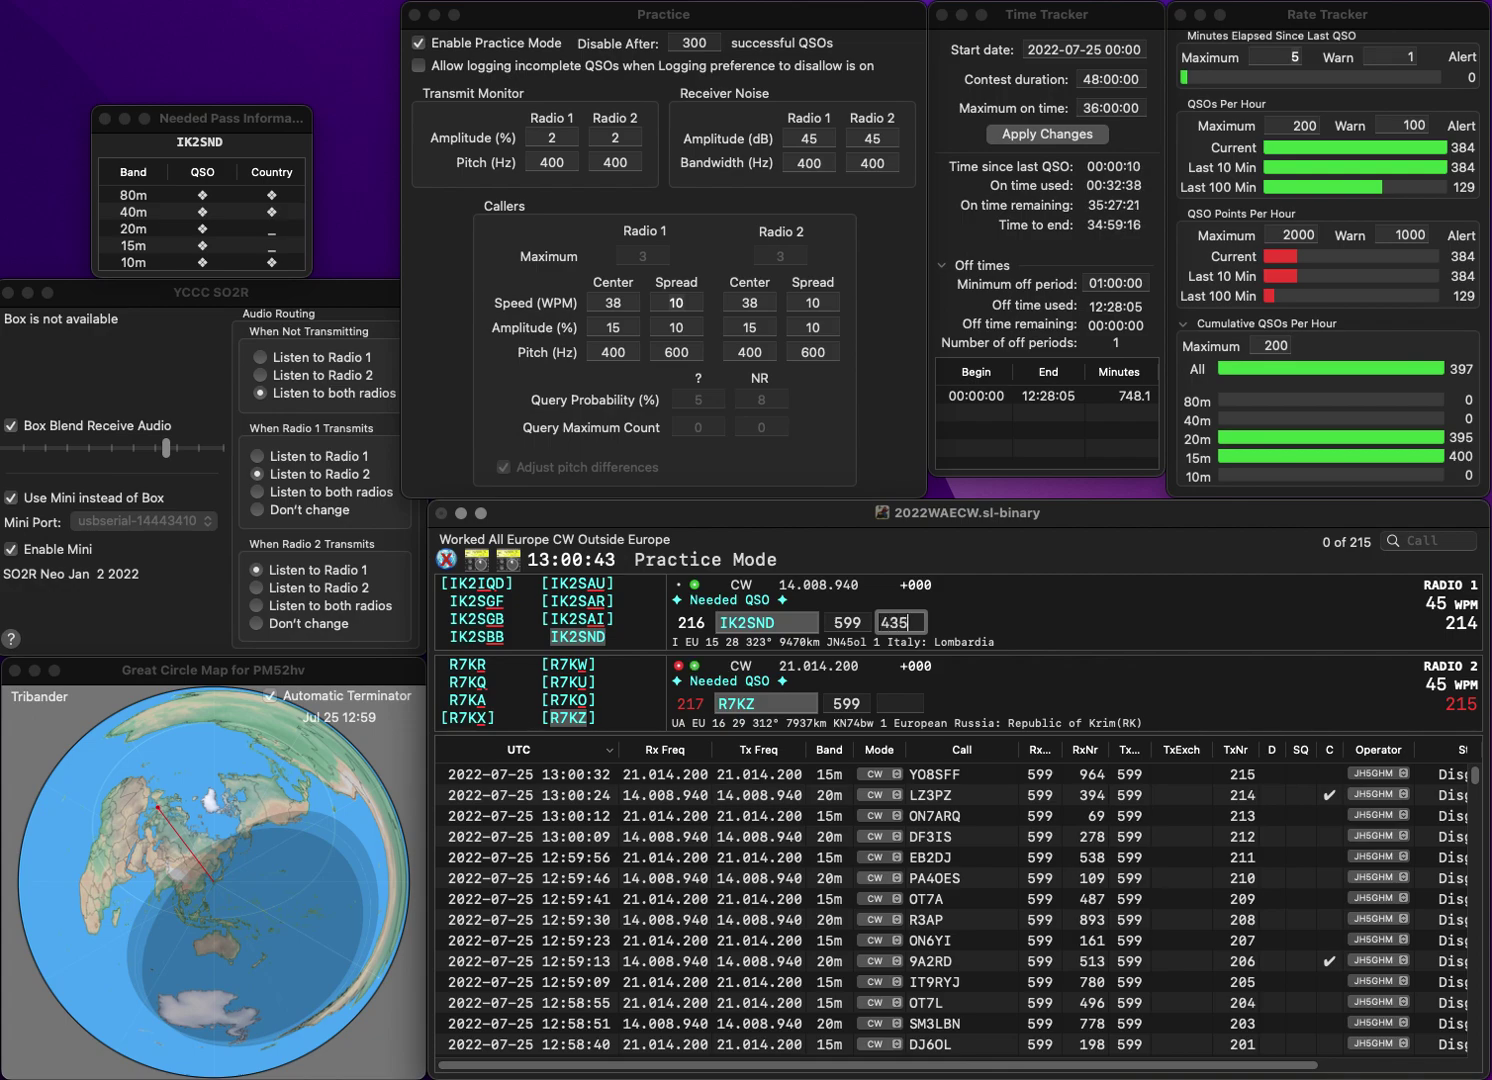
{"action": "key", "text": "Return"}
{"action": "type", "text": "45"}
{"action": "key", "text": "Return"}
{"action": "type", "text": "MM"}
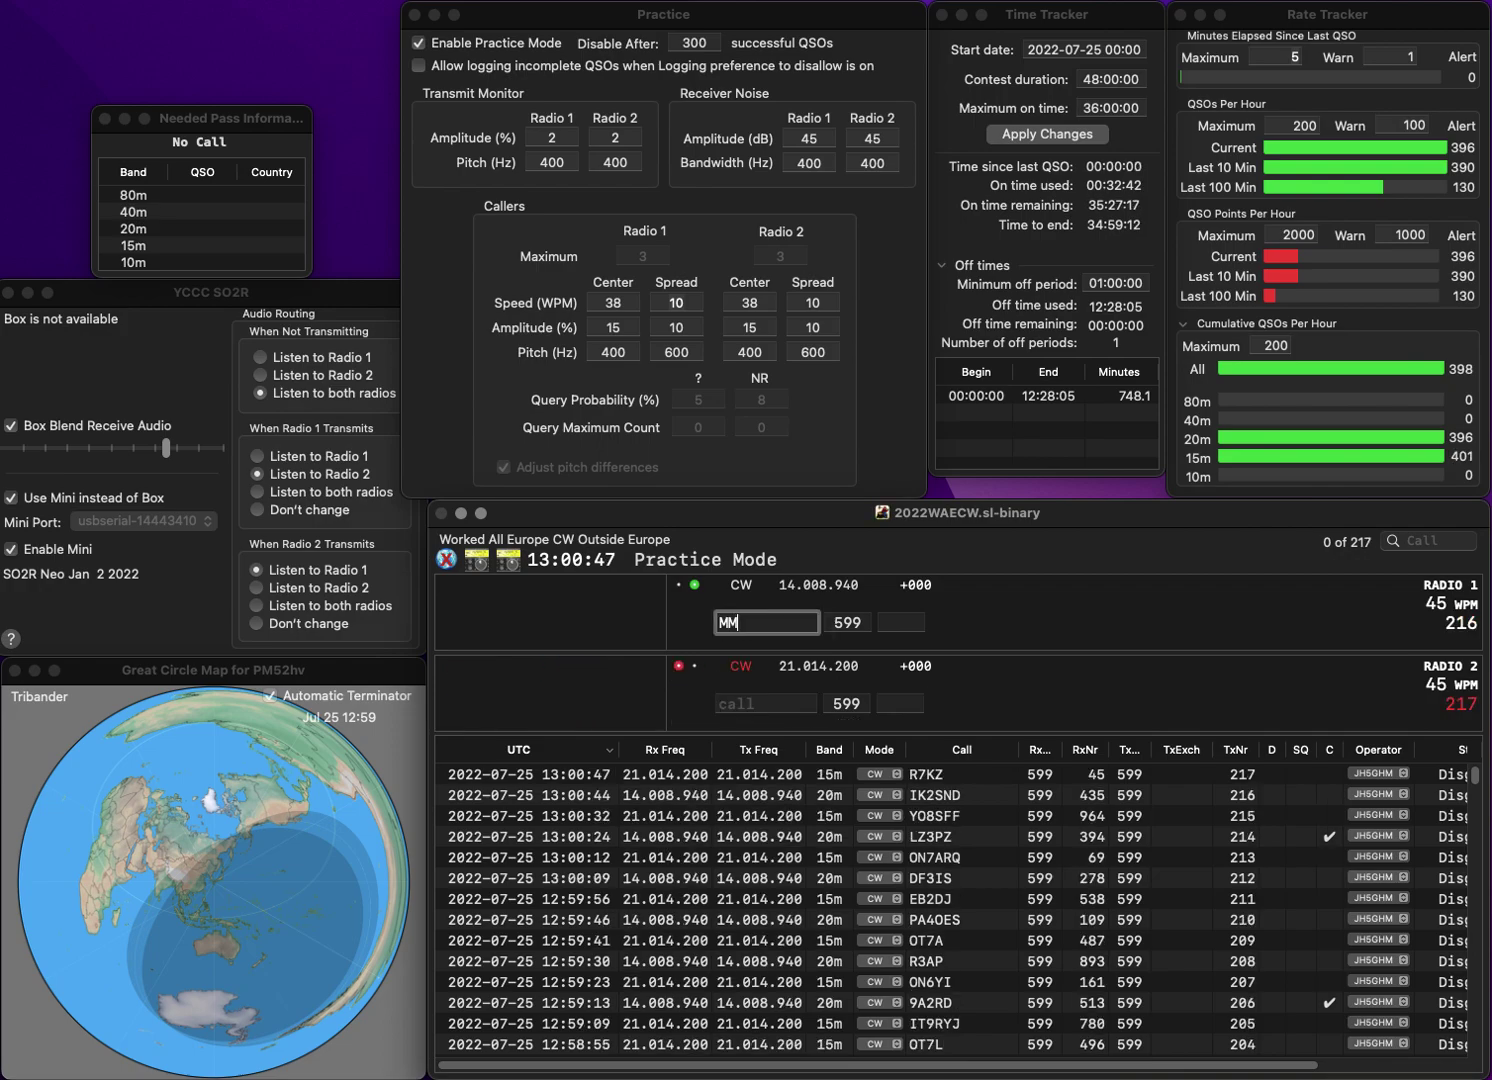
{"action": "type", "text": "0STL"}
{"action": "key", "text": "Left"}
{"action": "key", "text": "Left"}
{"action": "key", "text": "BackSpace"}
{"action": "type", "text": "H"}
{"action": "key", "text": "Return"}
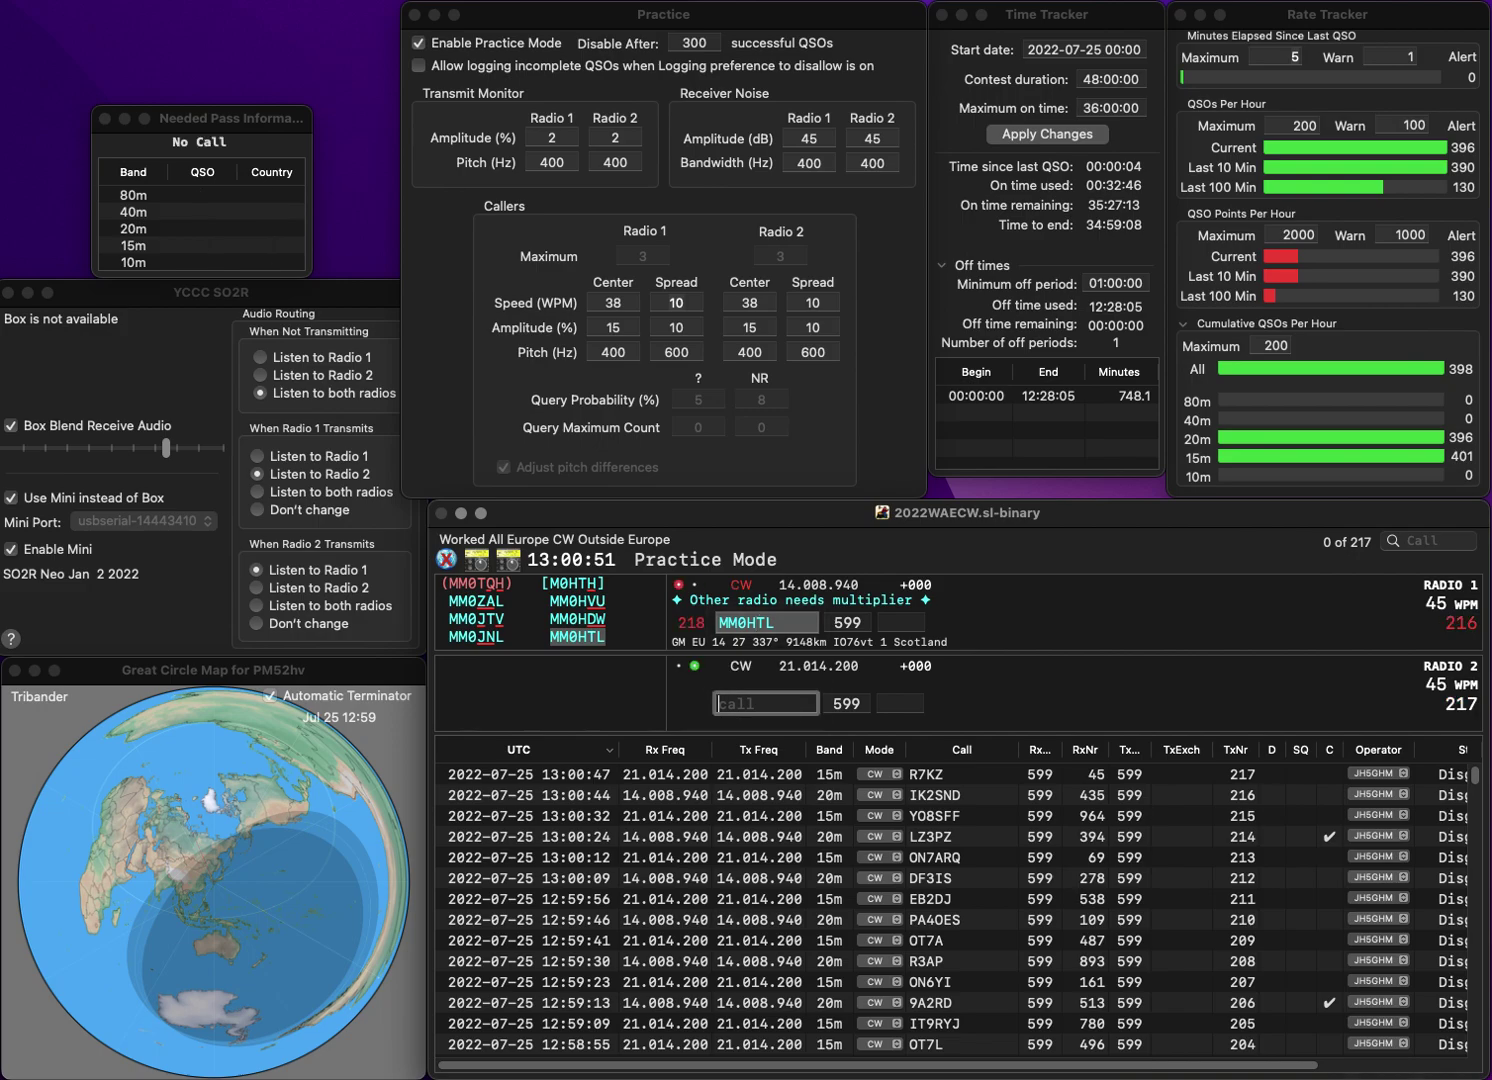
{"action": "type", "text": "PA4AO"}
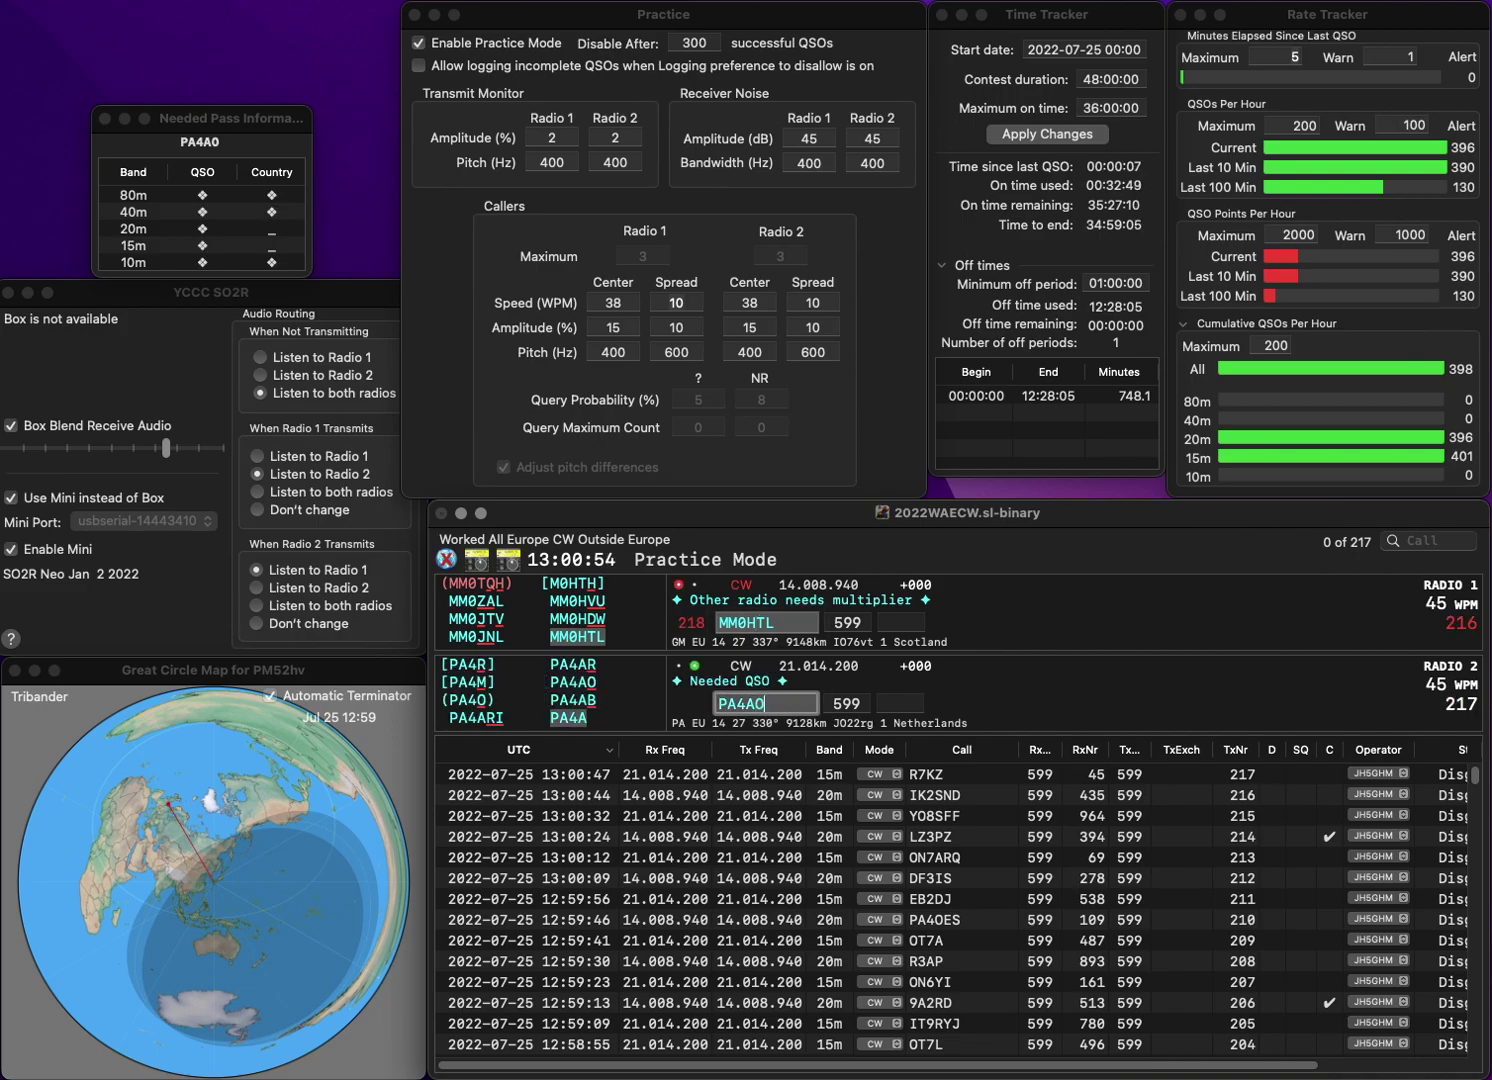
{"action": "key", "text": "Return"}
{"action": "key", "text": "Tab"}
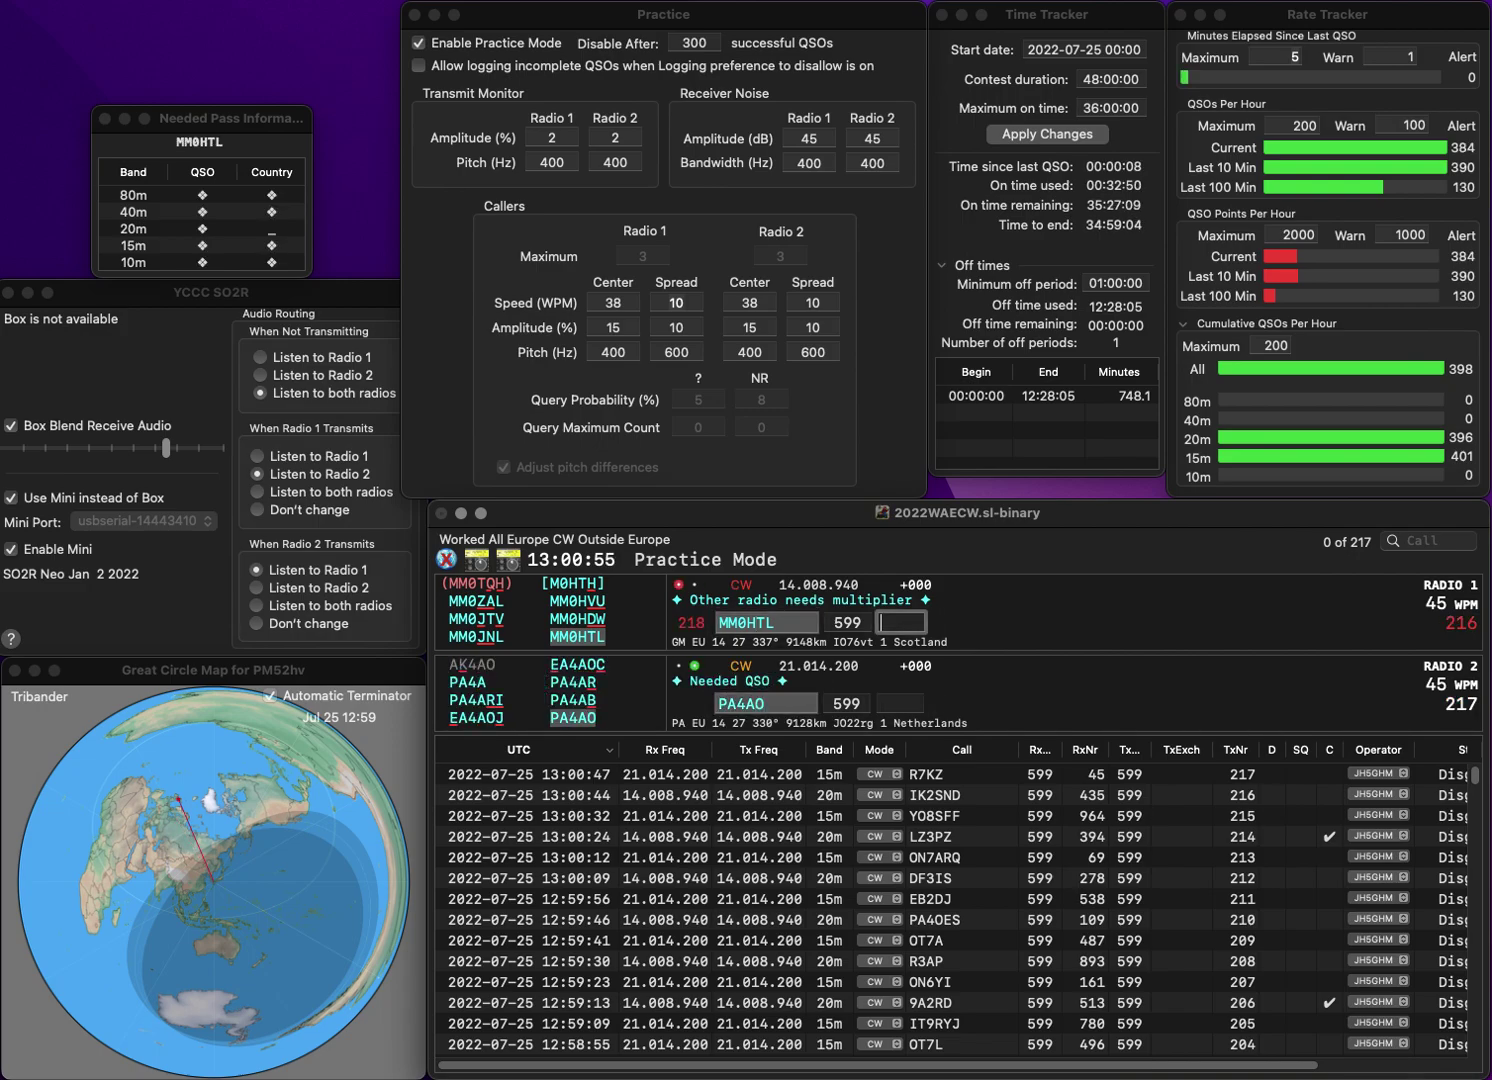
{"action": "type", "text": "6"}
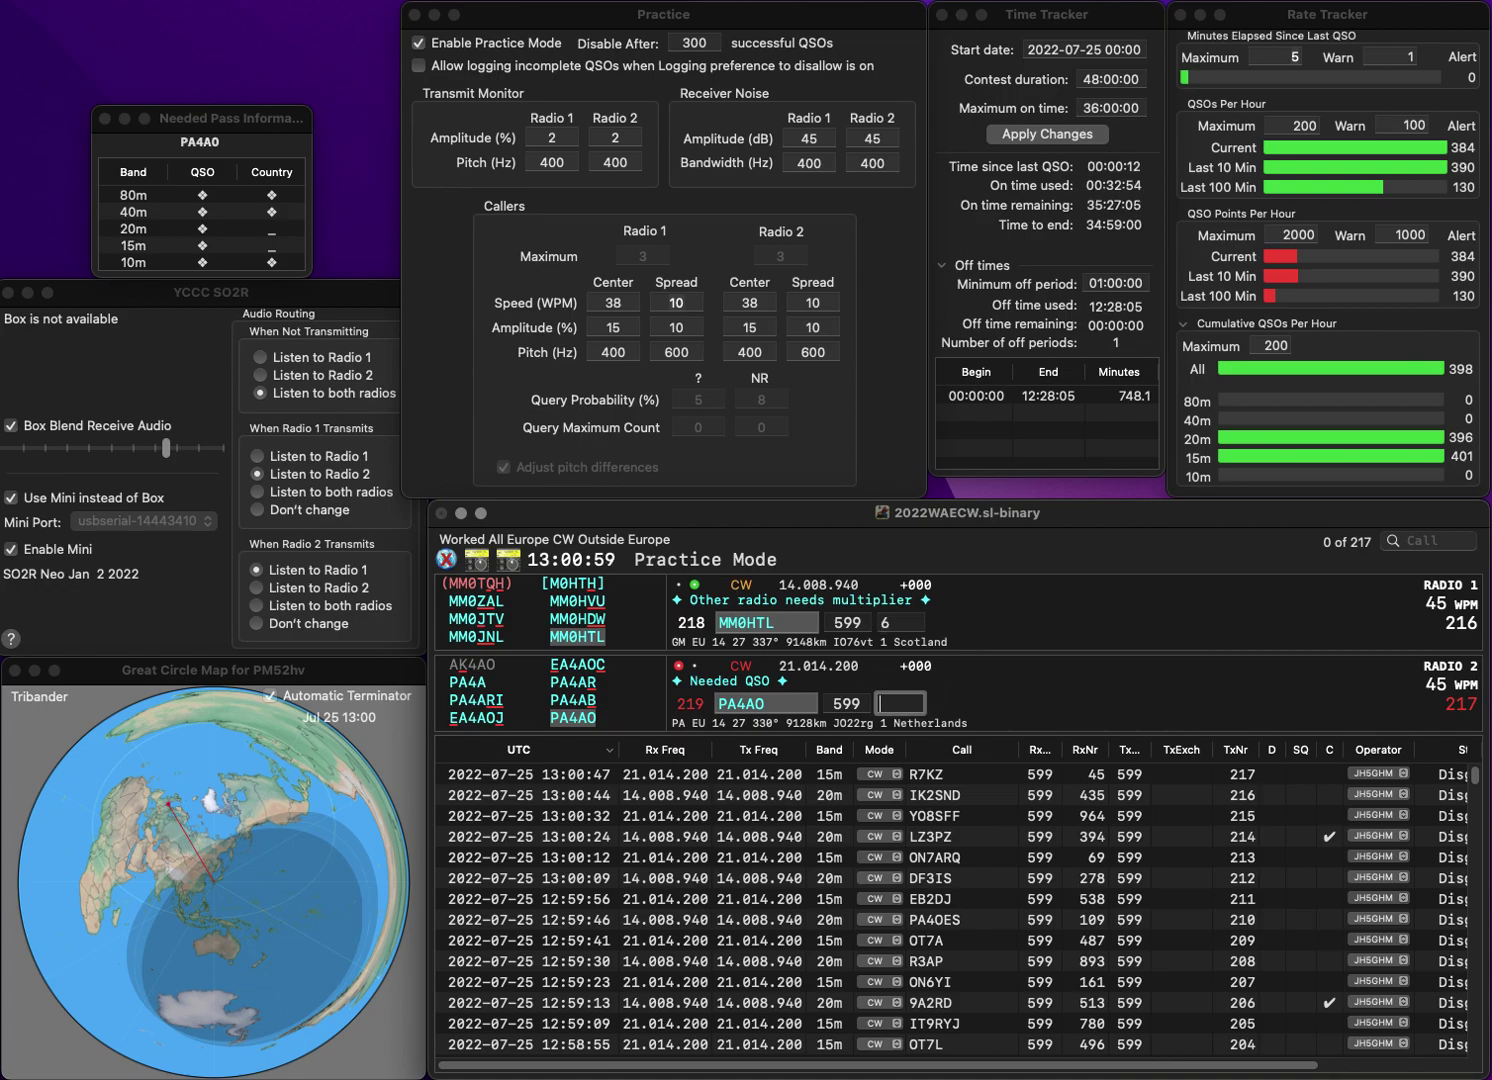
{"action": "type", "text": "999"}
{"action": "key", "text": "Return"}
{"action": "type", "text": "HA6KID"}
{"action": "key", "text": "Return"}
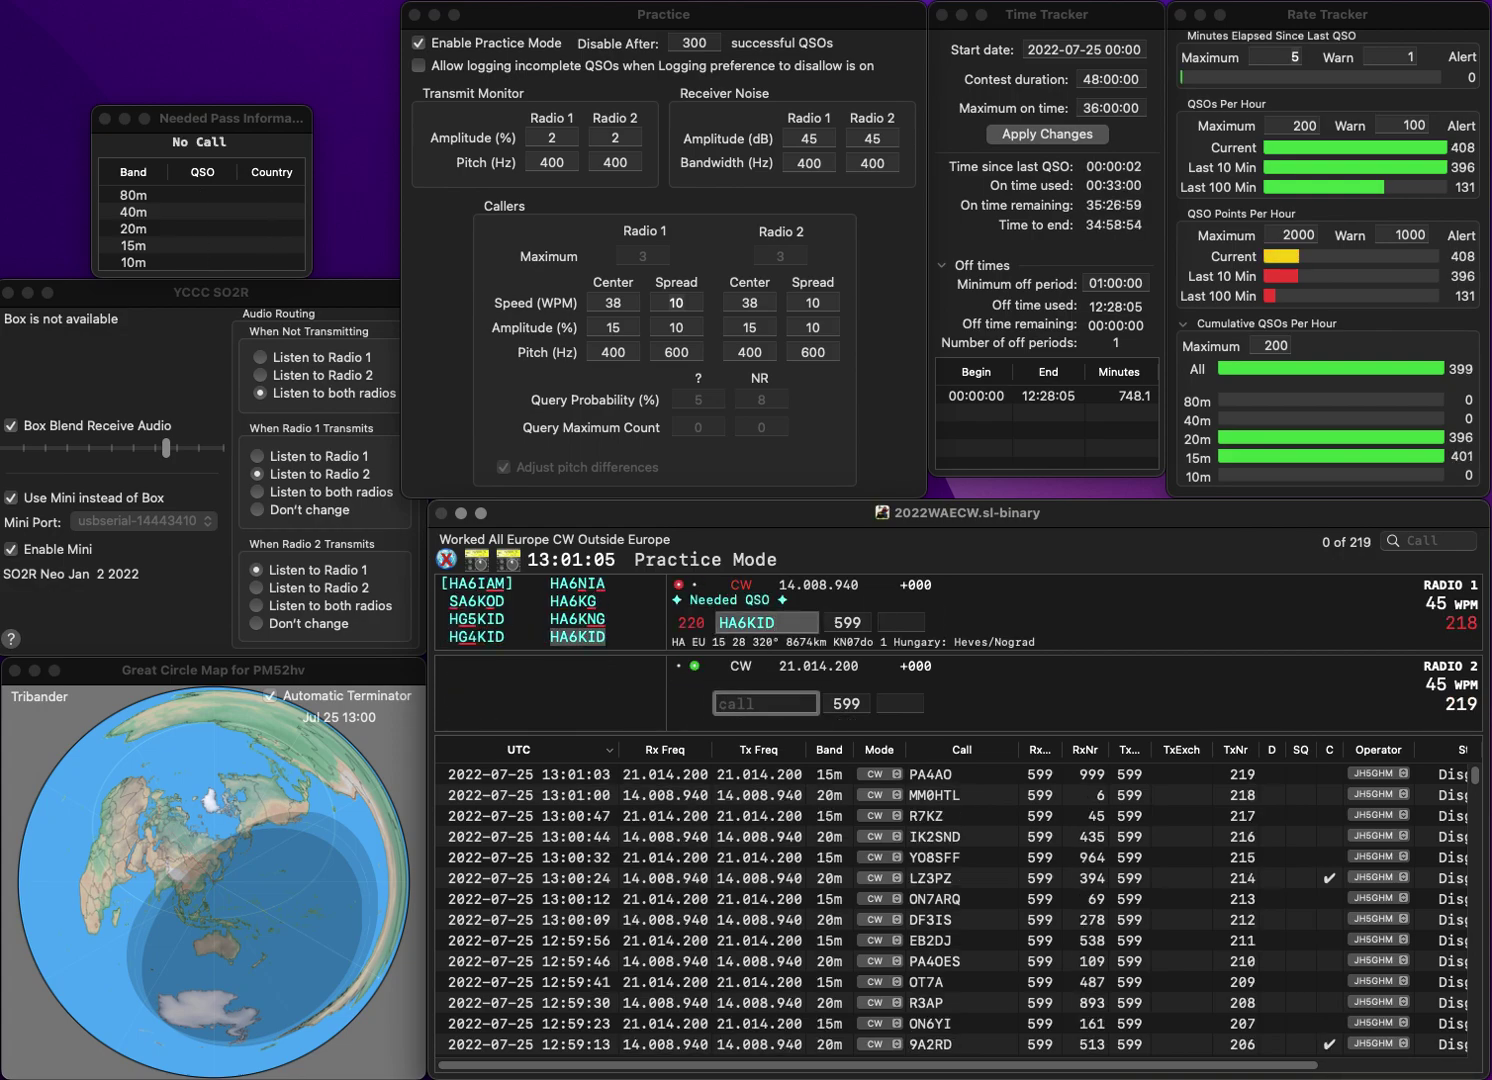
{"action": "type", "text": "DL0CK"}
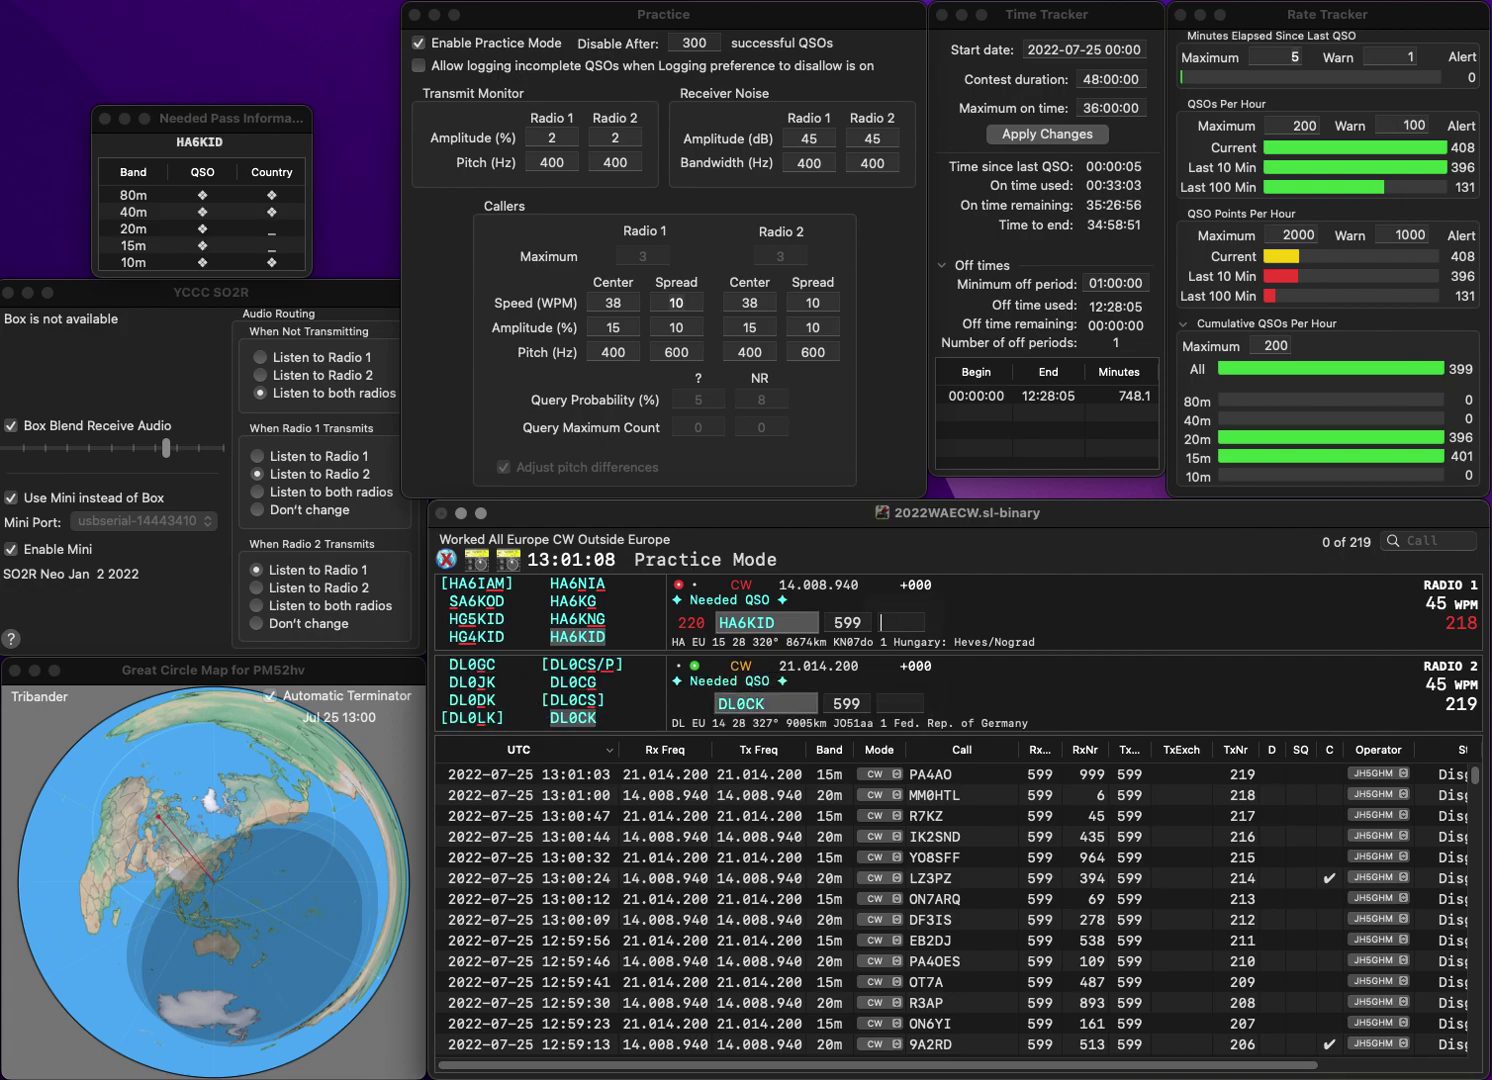
{"action": "key", "text": "Return"}
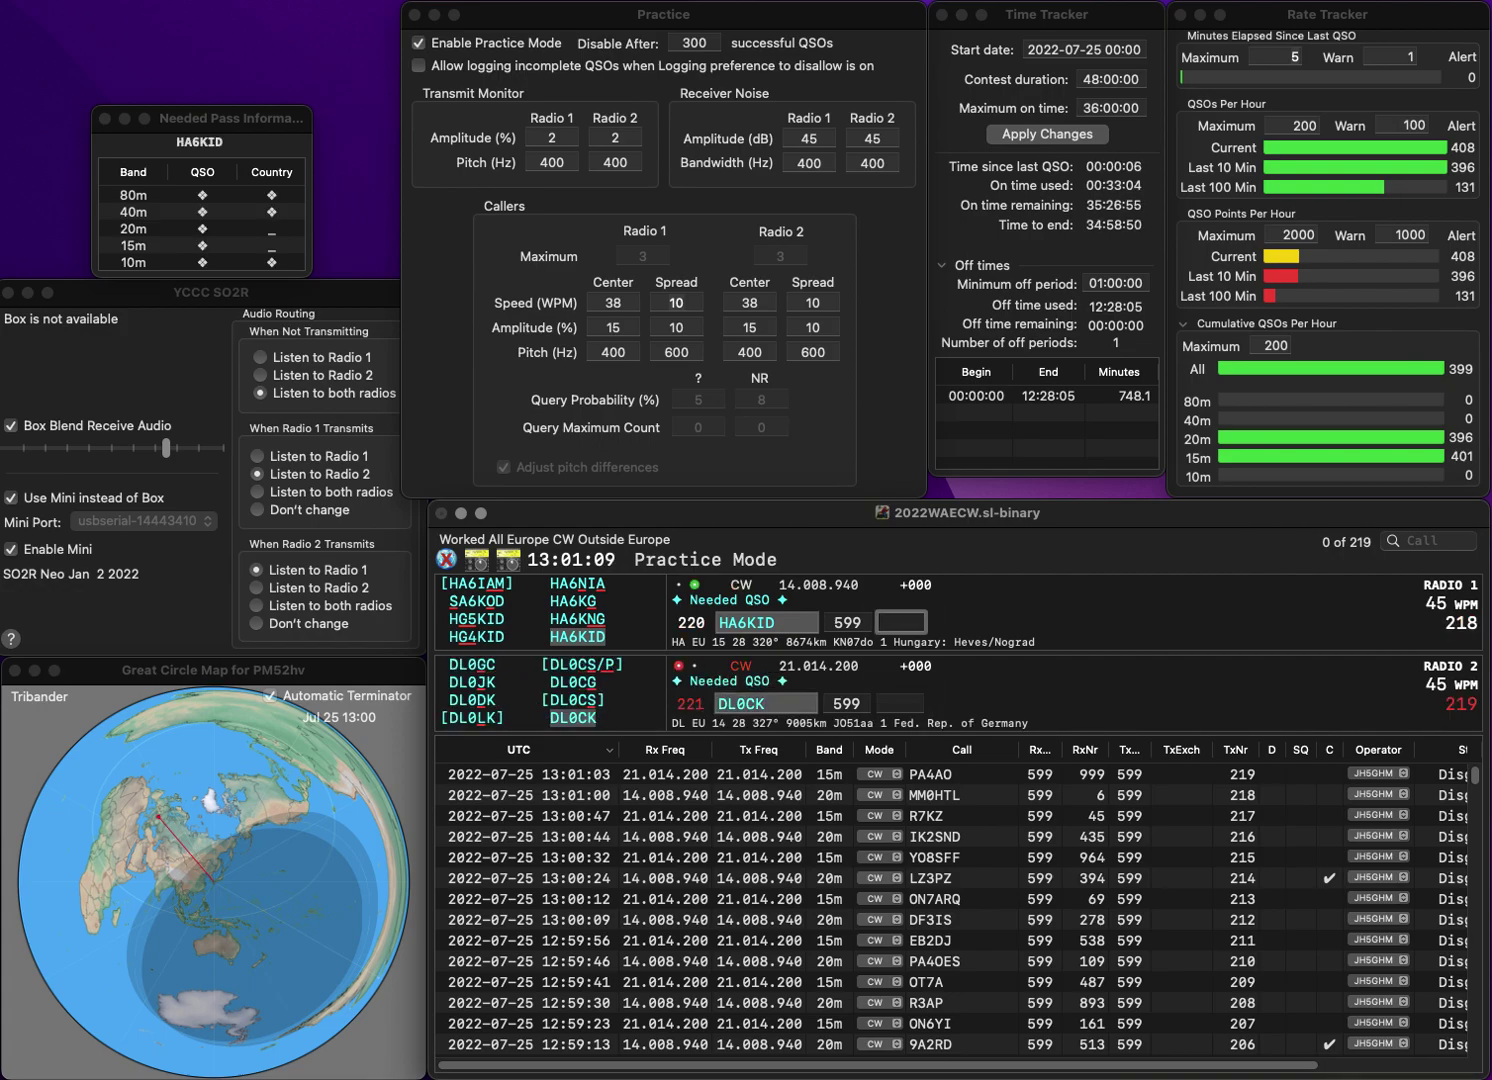
{"action": "type", "text": "712"}
{"action": "key", "text": "Return"}
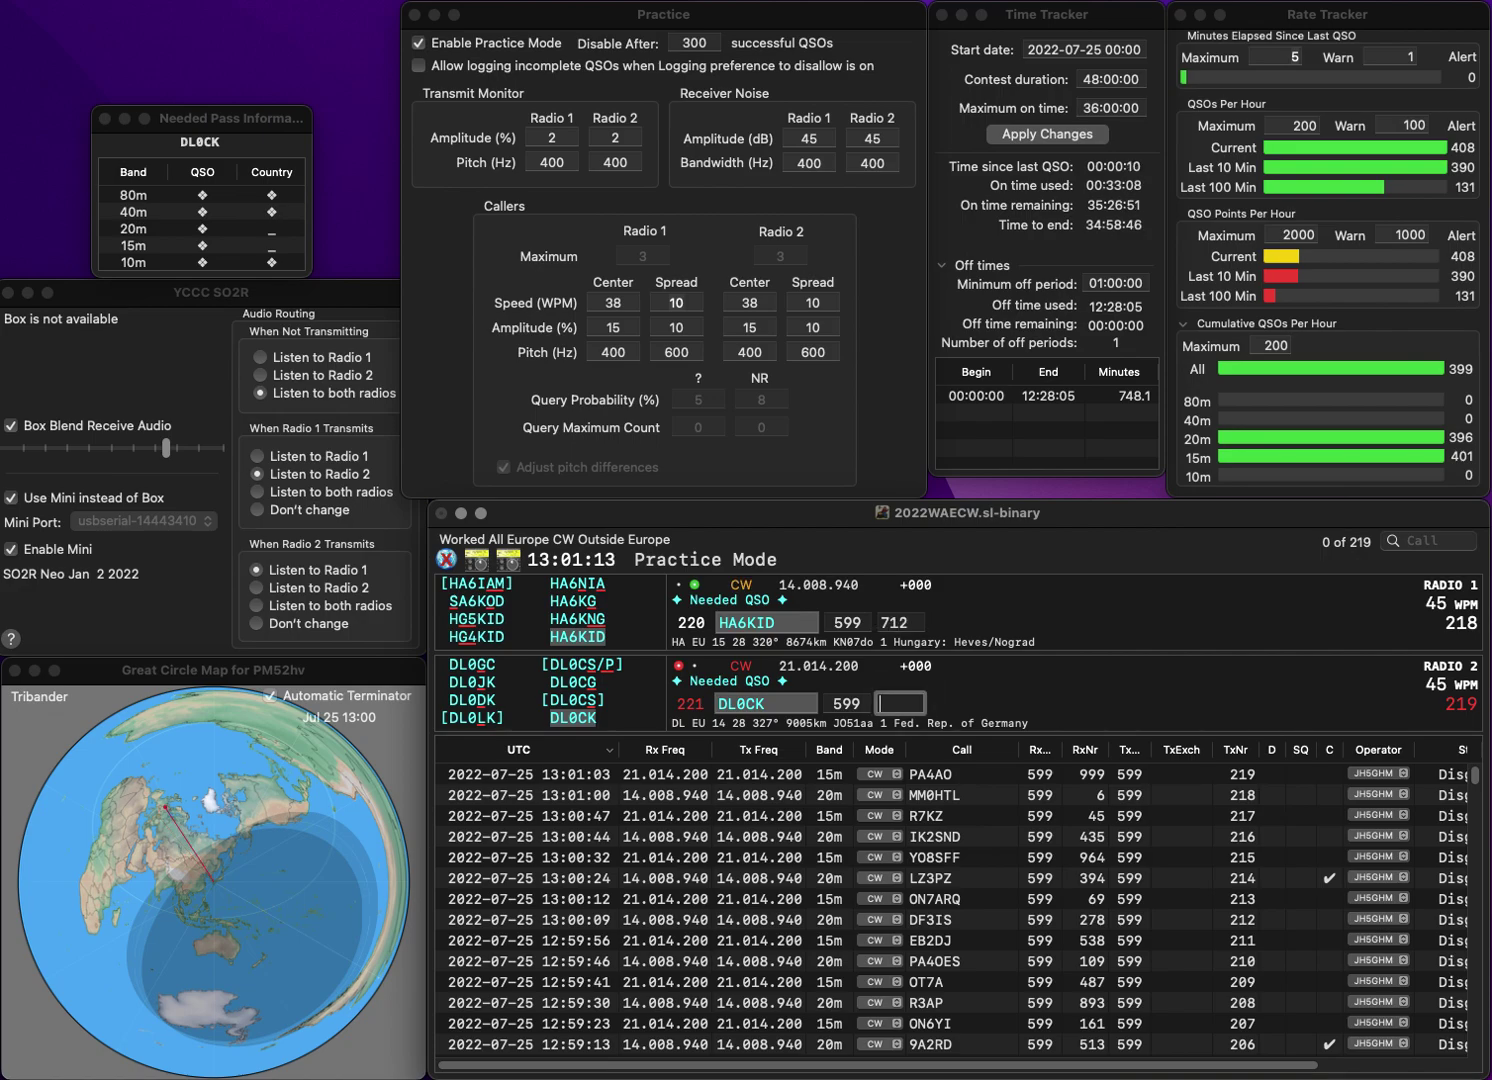
- Log DL0CK on Radio 2 with received number 156 and enter the partial call 8DX there
{"action": "type", "text": "156"}
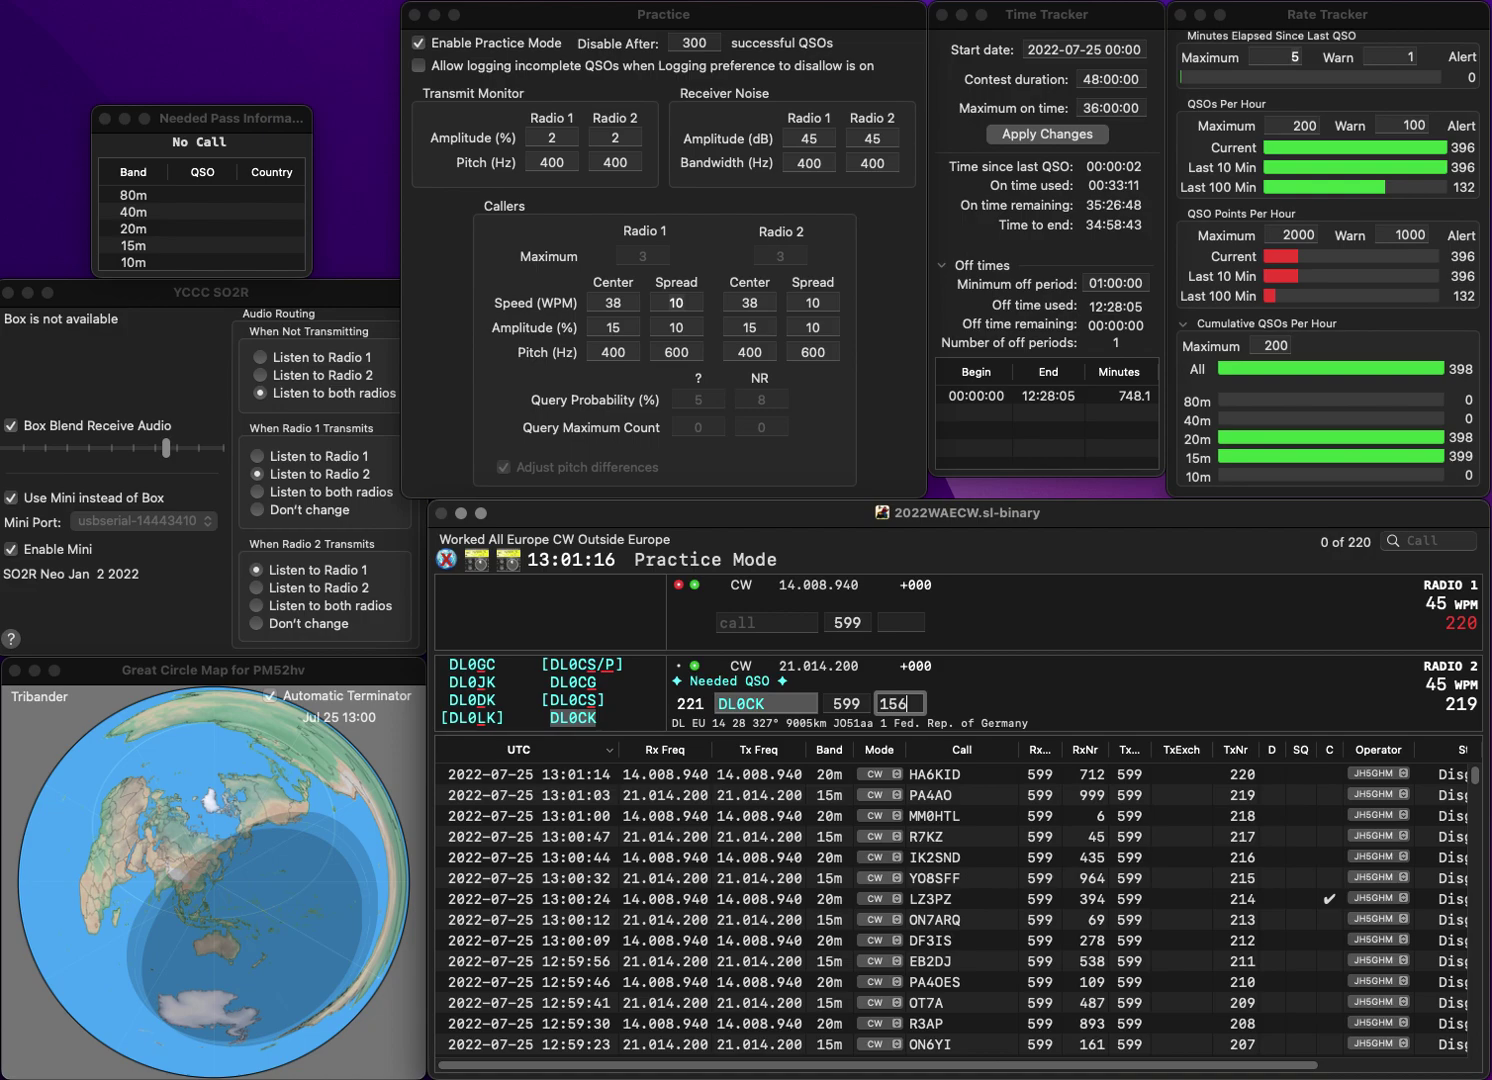
{"action": "key", "text": "Return"}
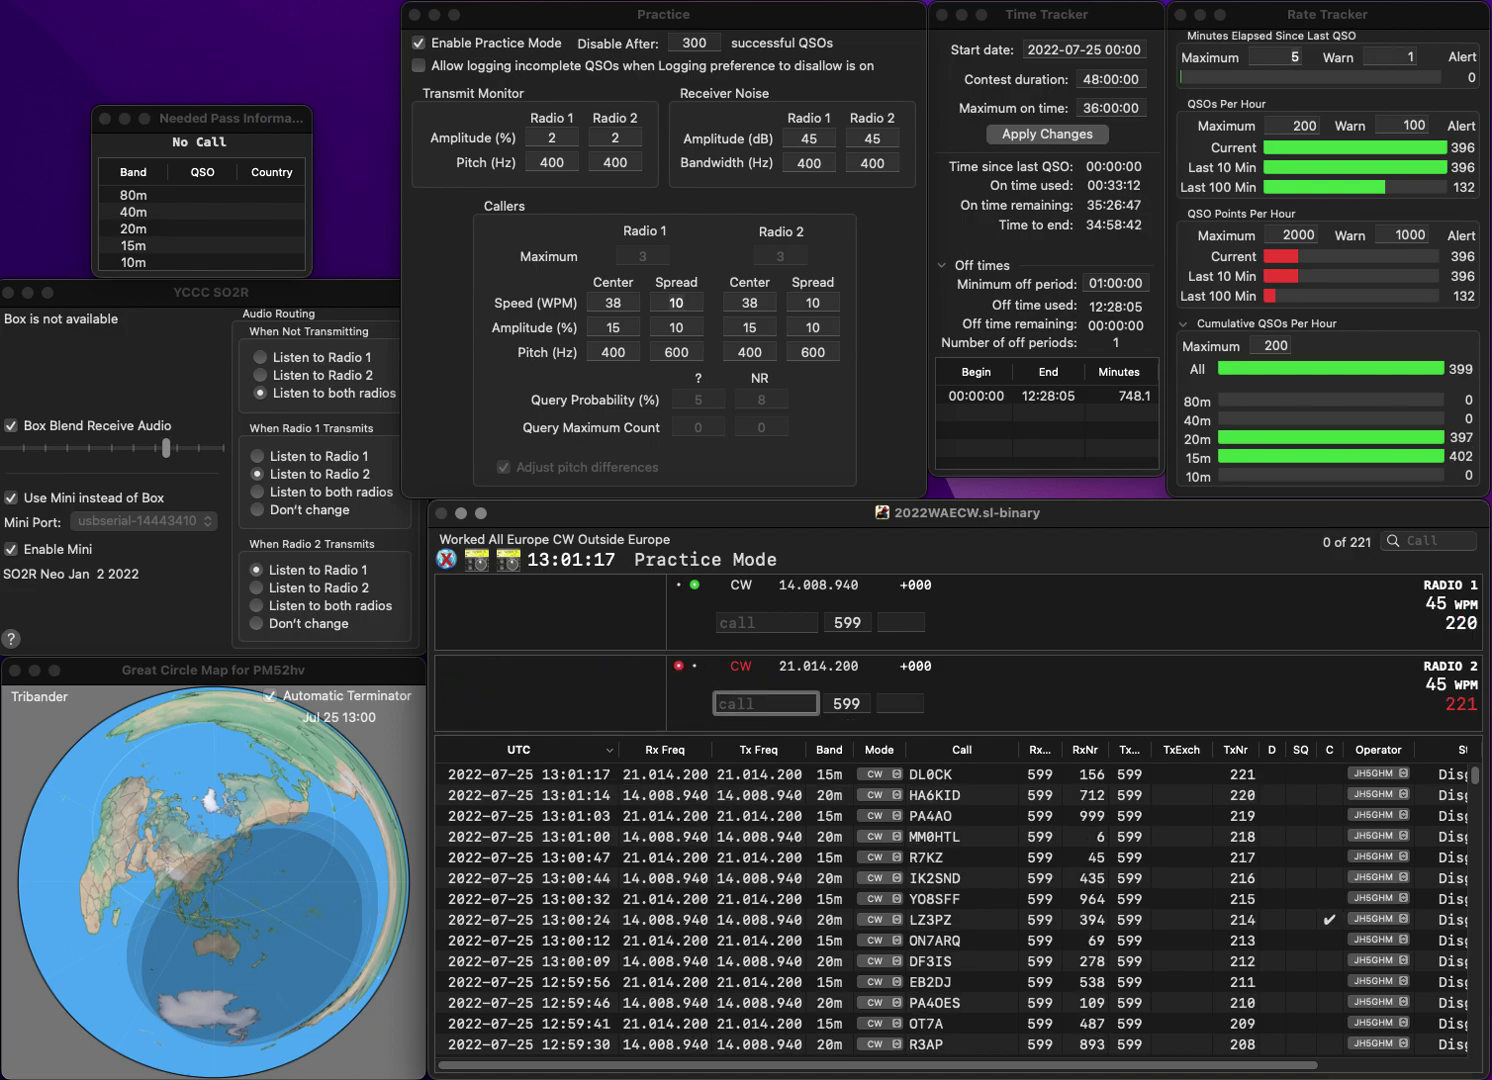
{"action": "type", "text": "8DX"}
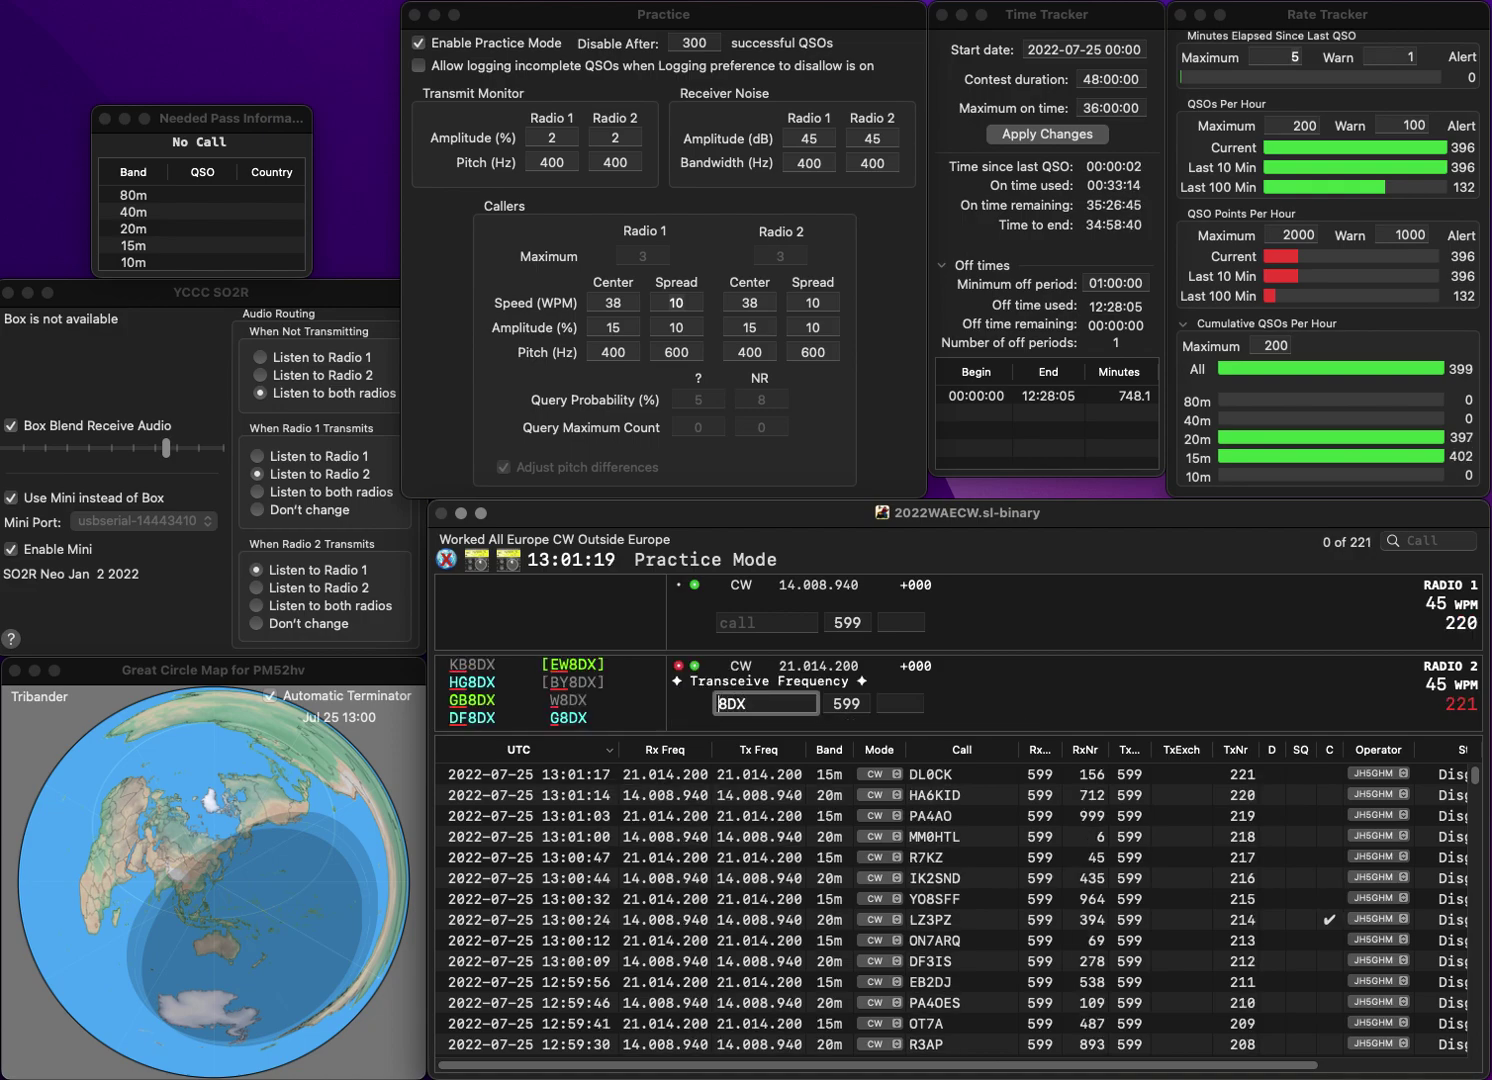
{"action": "key", "text": "Up"}
{"action": "key", "text": "Down"}
{"action": "key", "text": "Up"}
{"action": "key", "text": "Down"}
{"action": "key", "text": "Up"}
{"action": "key", "text": "Return"}
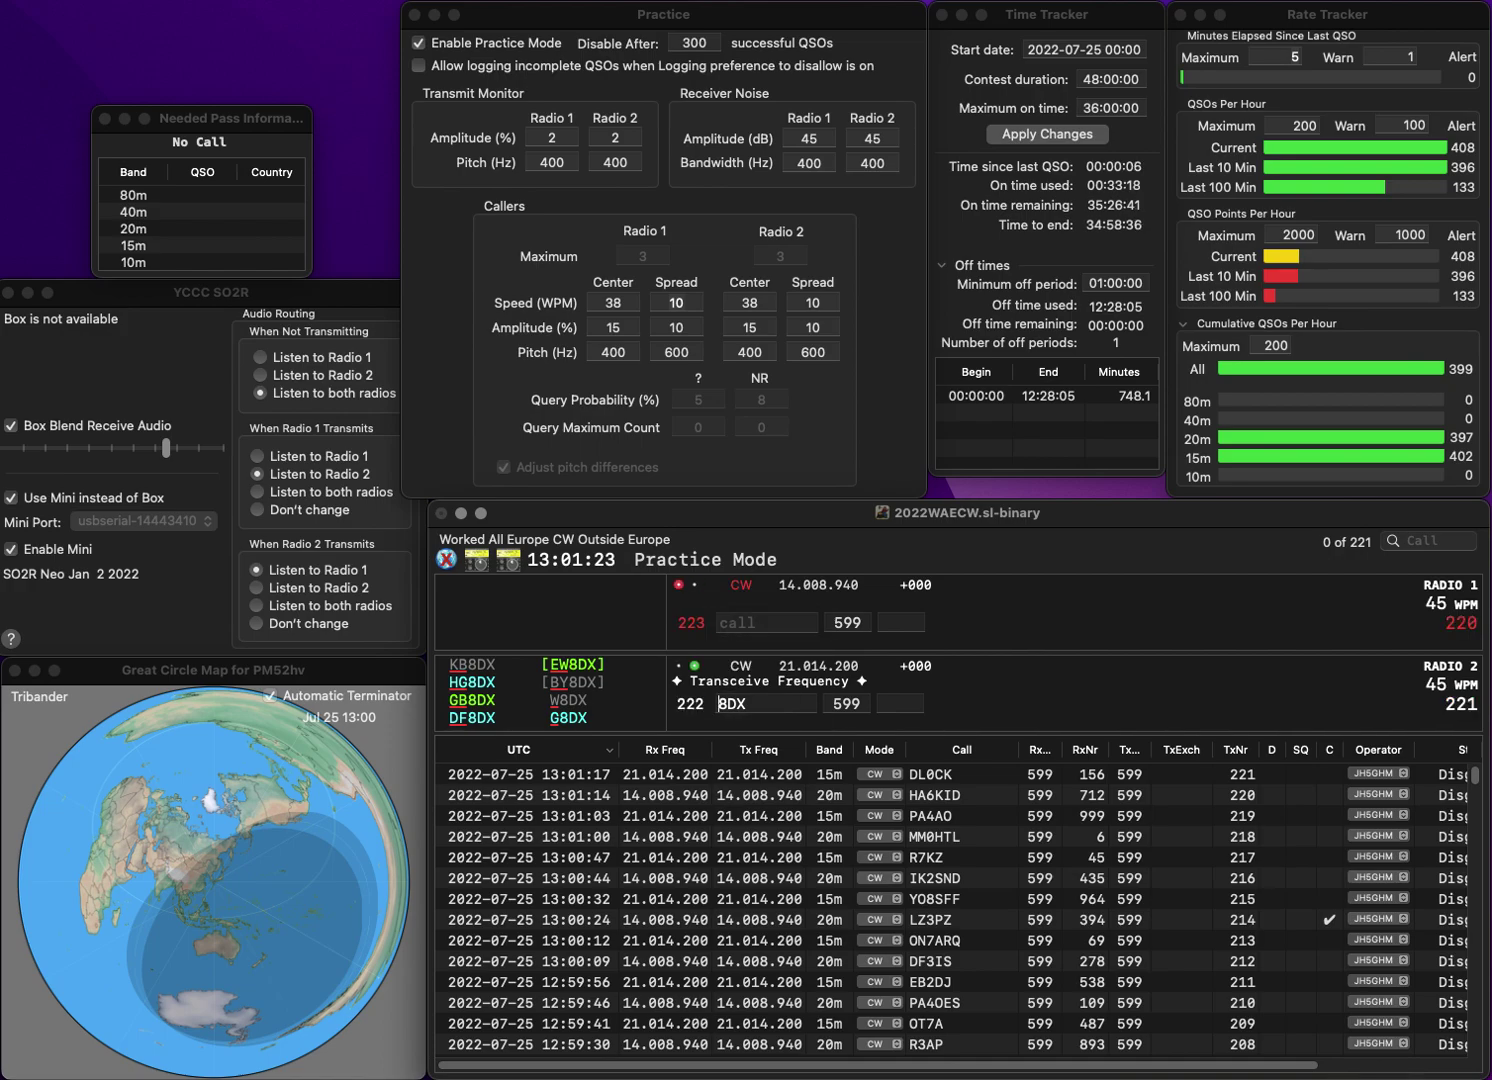
{"action": "key", "text": "Down"}
{"action": "type", "text": "DL"}
{"action": "key", "text": "Delete"}
{"action": "type", "text": "2"}
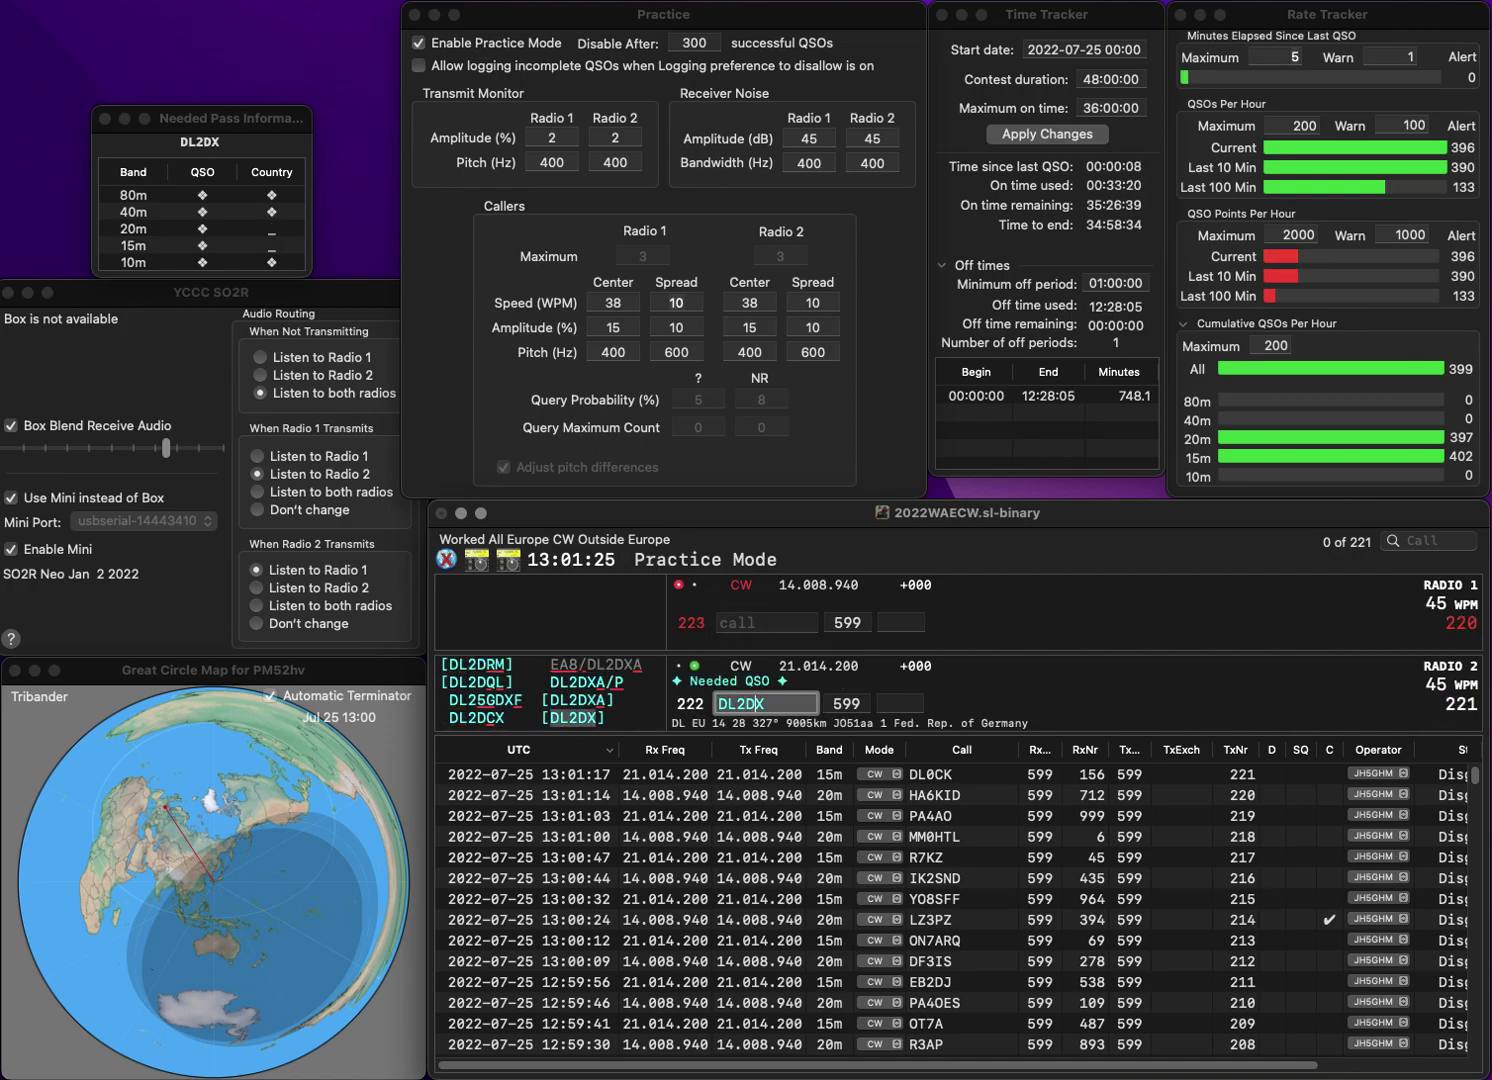
{"action": "key", "text": "Delete"}
{"action": "type", "text": "F"}
{"action": "key", "text": "Return"}
- Enter the call PE8DX on Radio 1 and submit it
{"action": "key", "text": "Up"}
{"action": "type", "text": "9"}
{"action": "key", "text": "BackSpace"}
{"action": "type", "text": "8"}
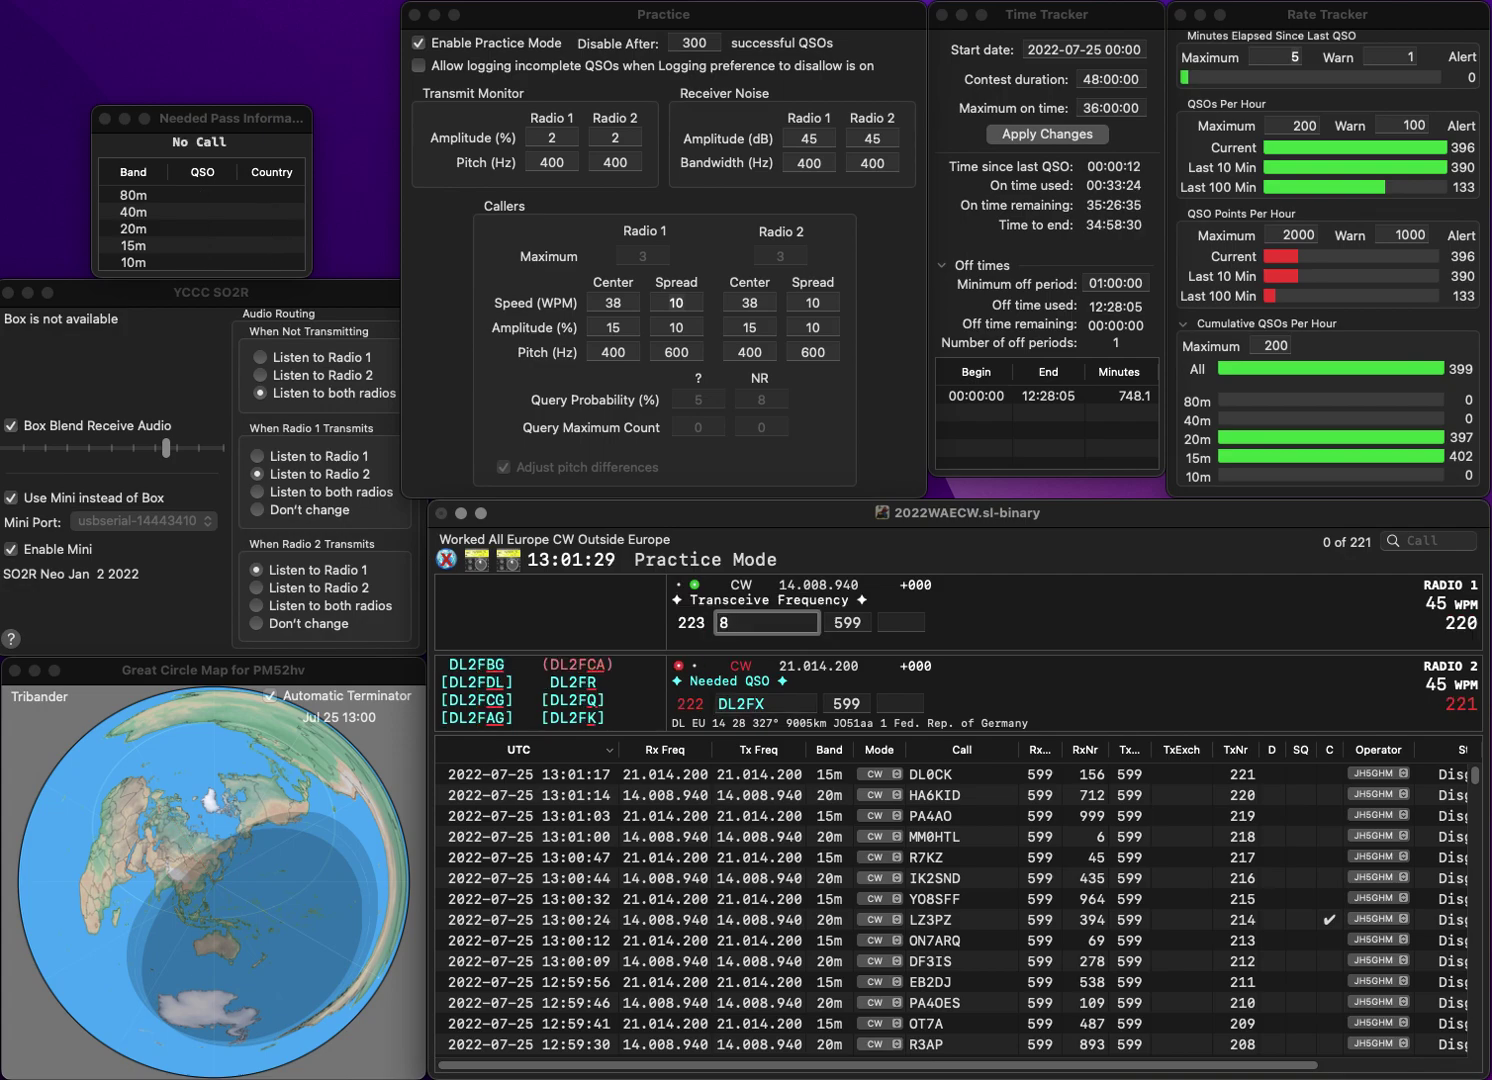
{"action": "type", "text": "PE"}
{"action": "key", "text": "Right"}
{"action": "type", "text": "DX"}
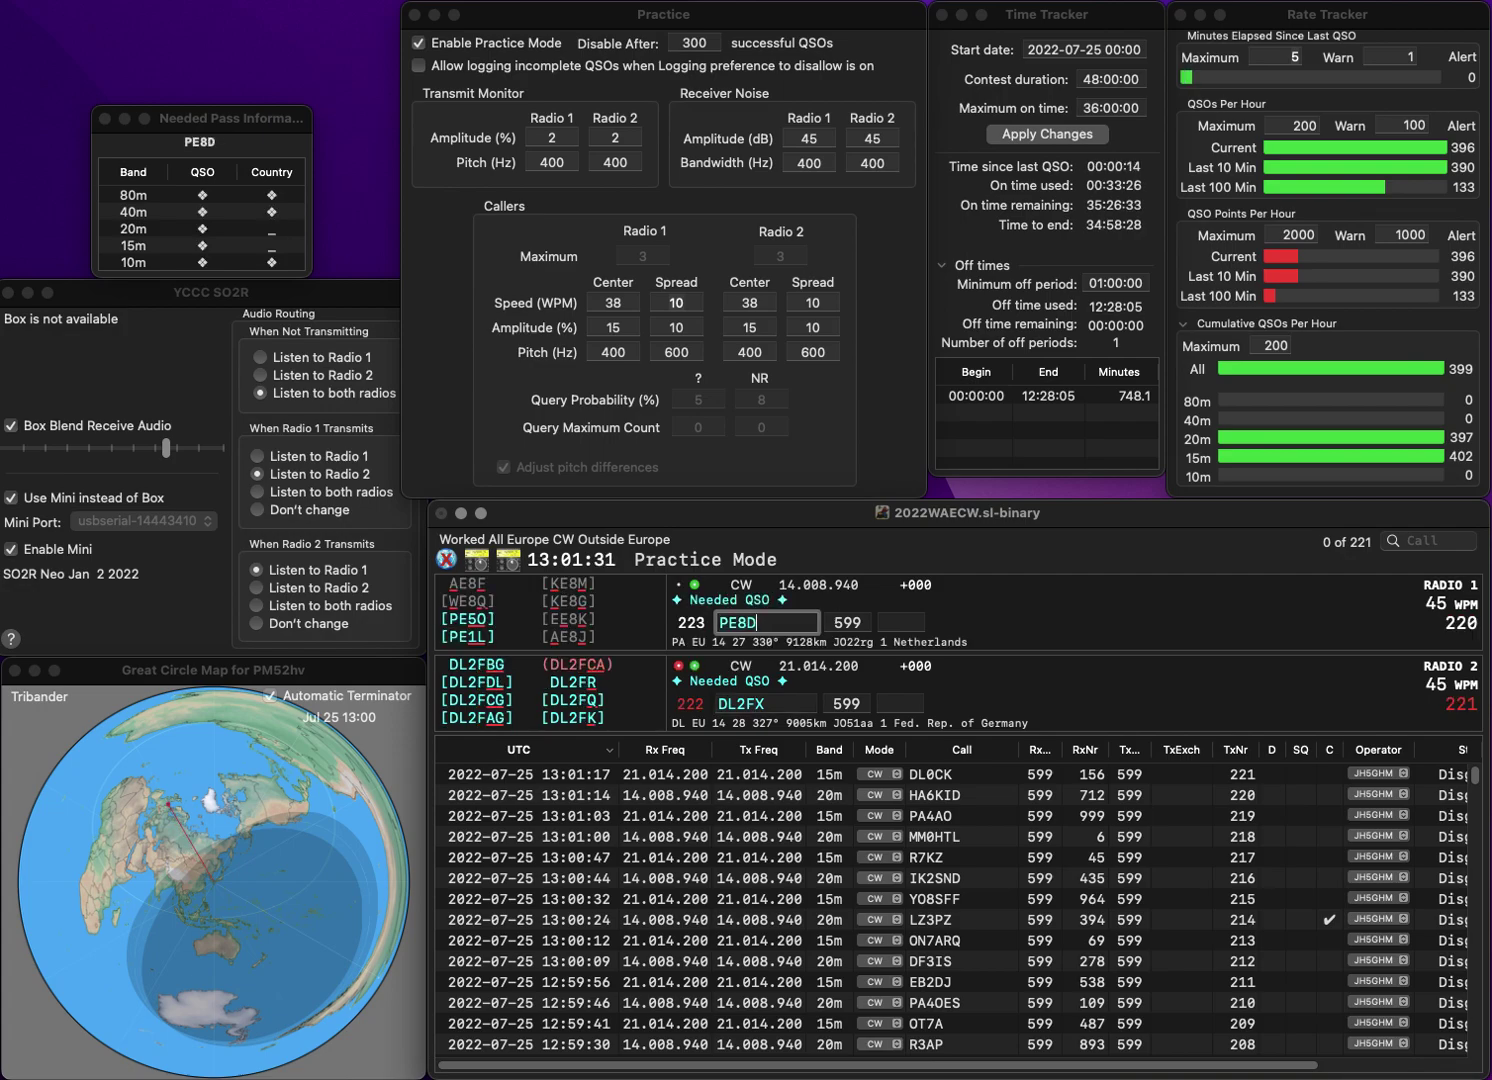
{"action": "key", "text": "Return"}
{"action": "key", "text": "grave"}
{"action": "key", "text": "BackSpace"}
{"action": "type", "text": "DMK"}
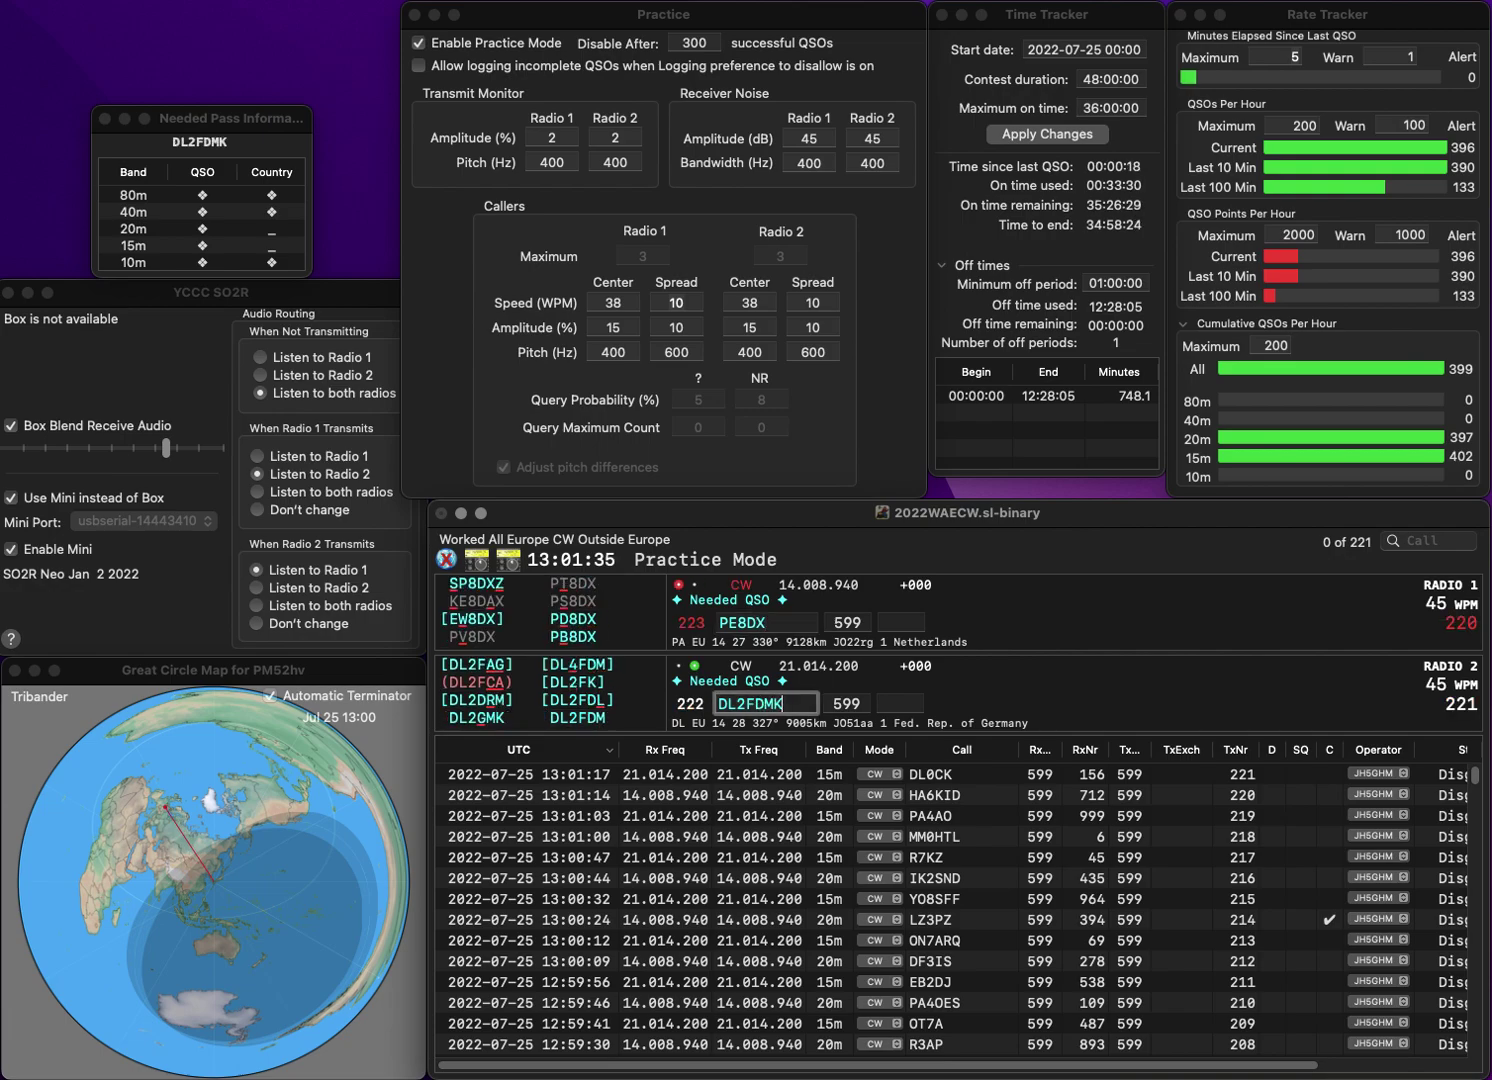
{"action": "key", "text": "BackSpace"}
{"action": "key", "text": "Return"}
- Correct the call on Radio 1 to PD8DX and submit it
{"action": "key", "text": "grave"}
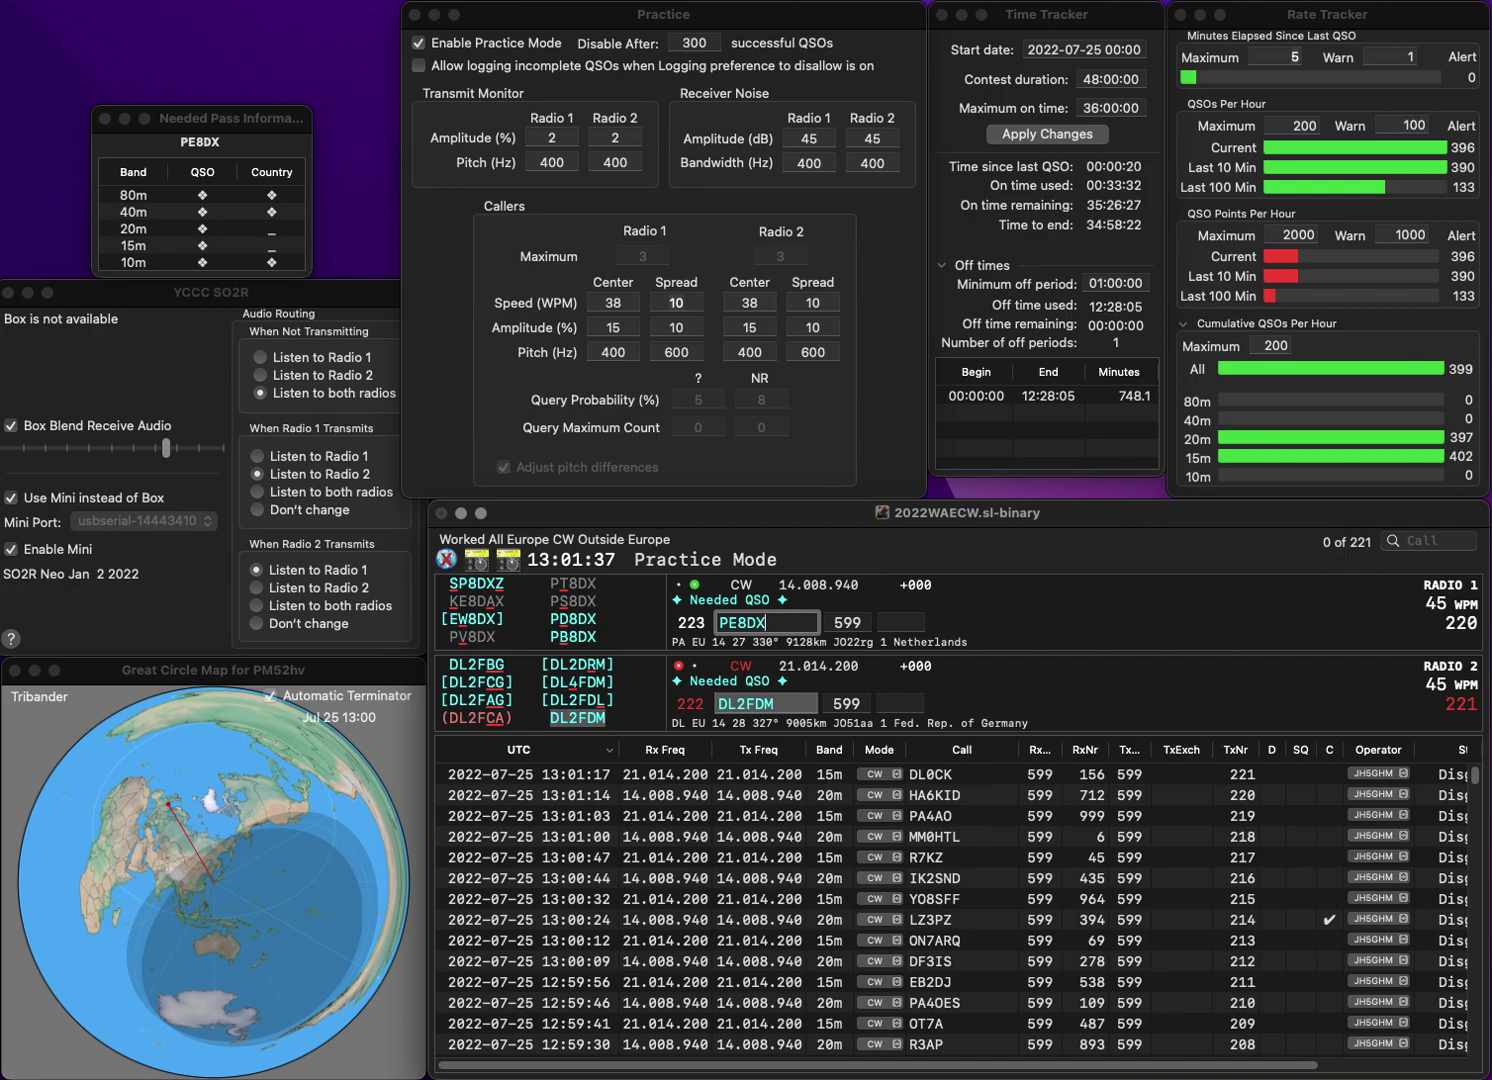
{"action": "key", "text": "Left"}
{"action": "key", "text": "BackSpace"}
{"action": "type", "text": "D"}
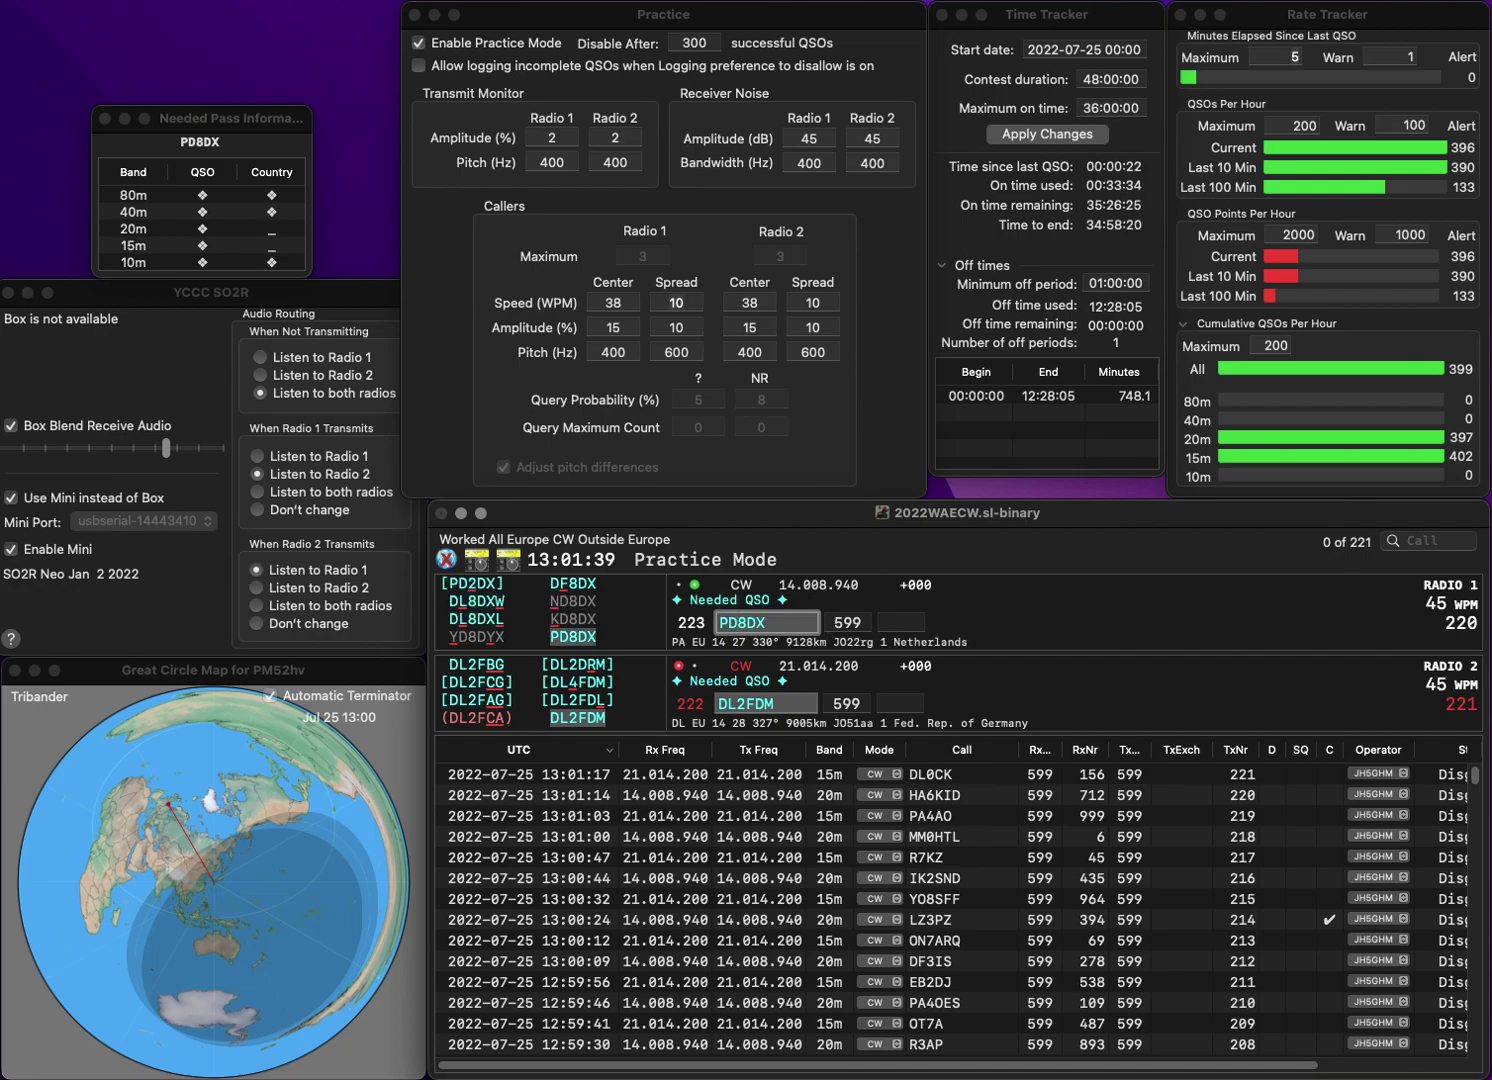
{"action": "key", "text": "Return"}
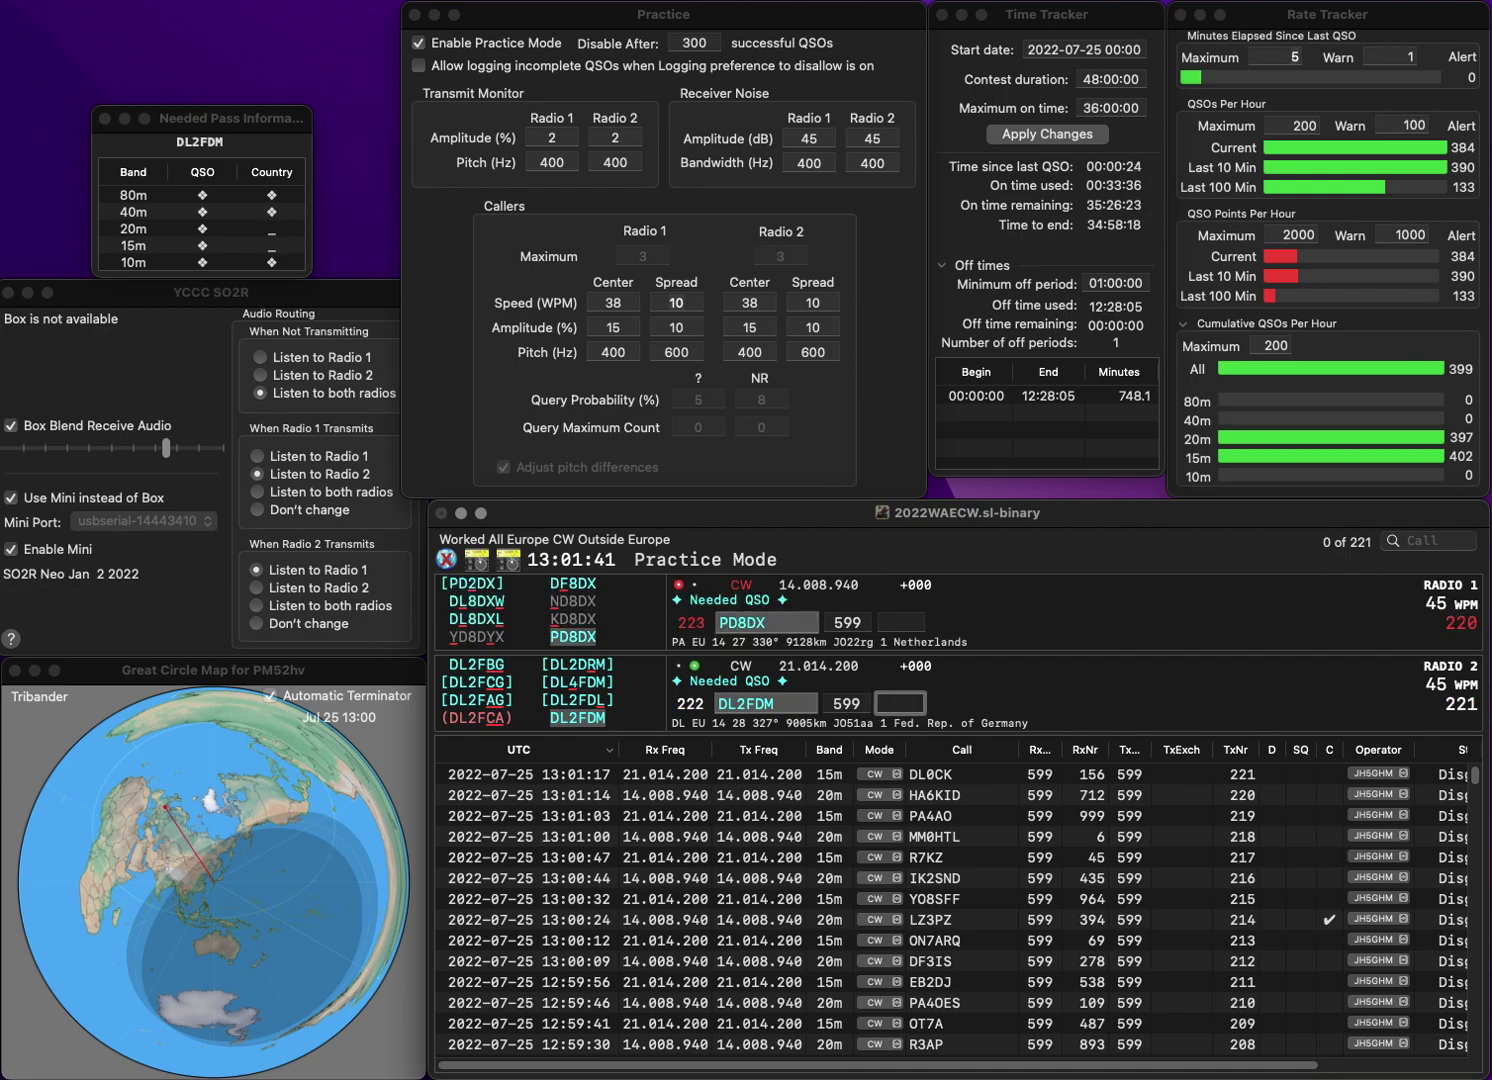
- Log DL2FDM on Radio 2 with received number 590 and PD8DX on Radio 1 with received number 826
{"action": "type", "text": "590"}
{"action": "key", "text": "Return"}
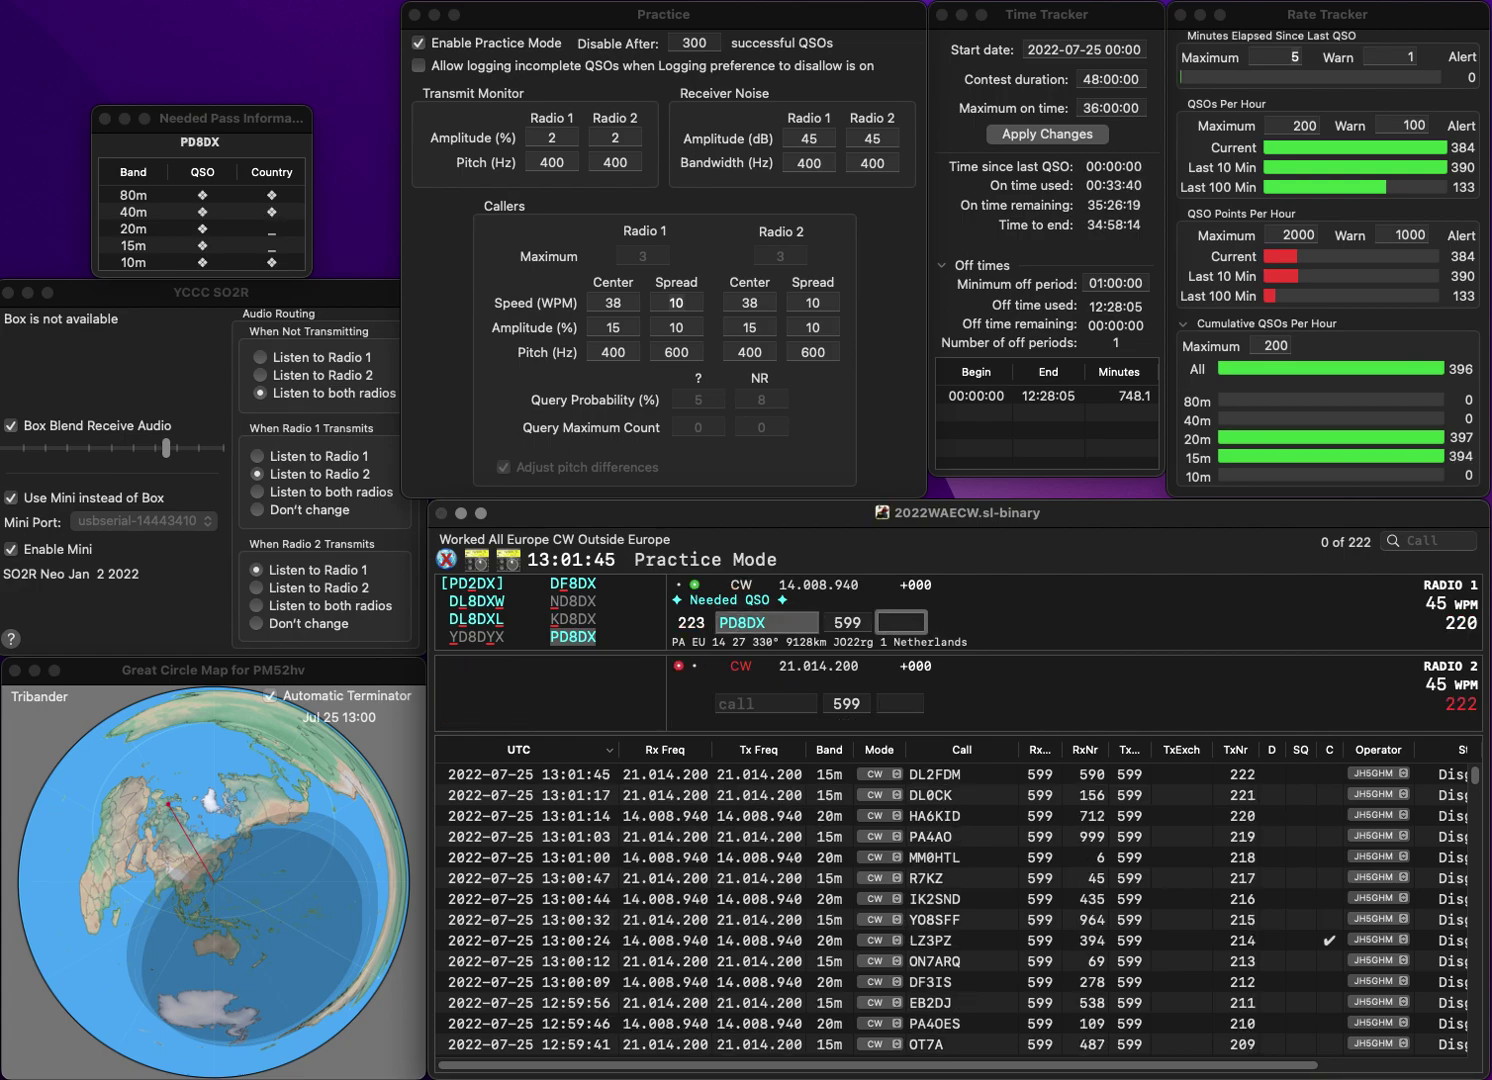
{"action": "type", "text": "826"}
{"action": "key", "text": "Return"}
{"action": "type", "text": "AHP"}
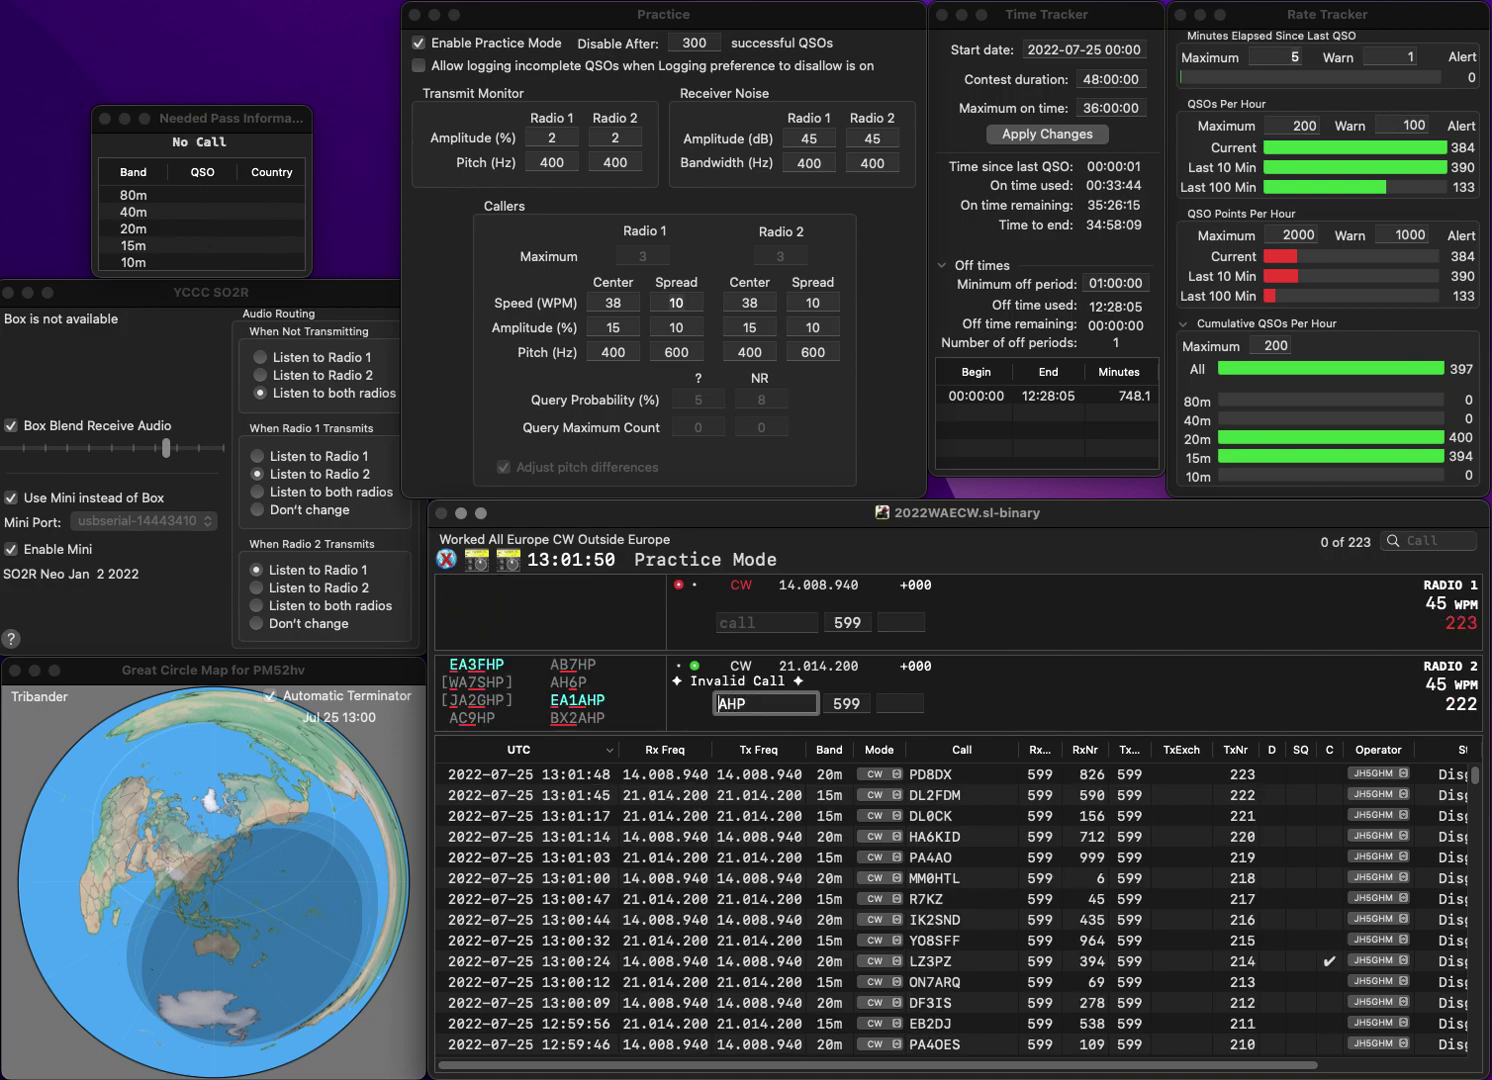
{"action": "type", "text": "1"}
{"action": "key", "text": "Return"}
{"action": "type", "text": "M0LRQ"}
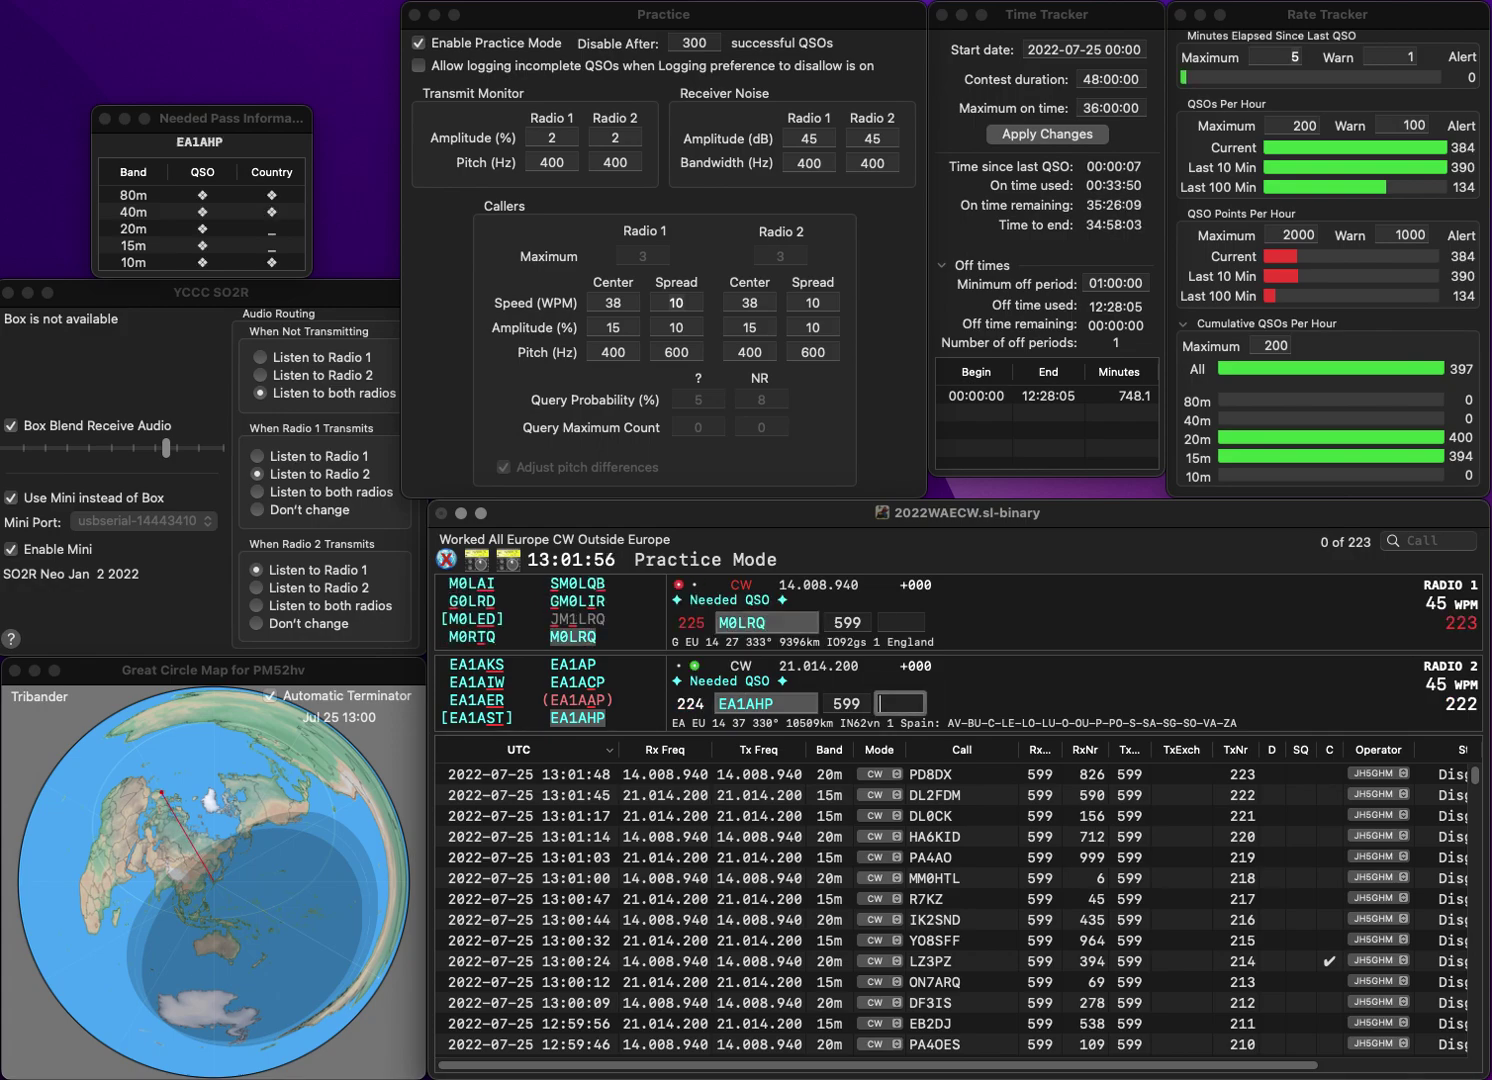
{"action": "type", "text": "6"}
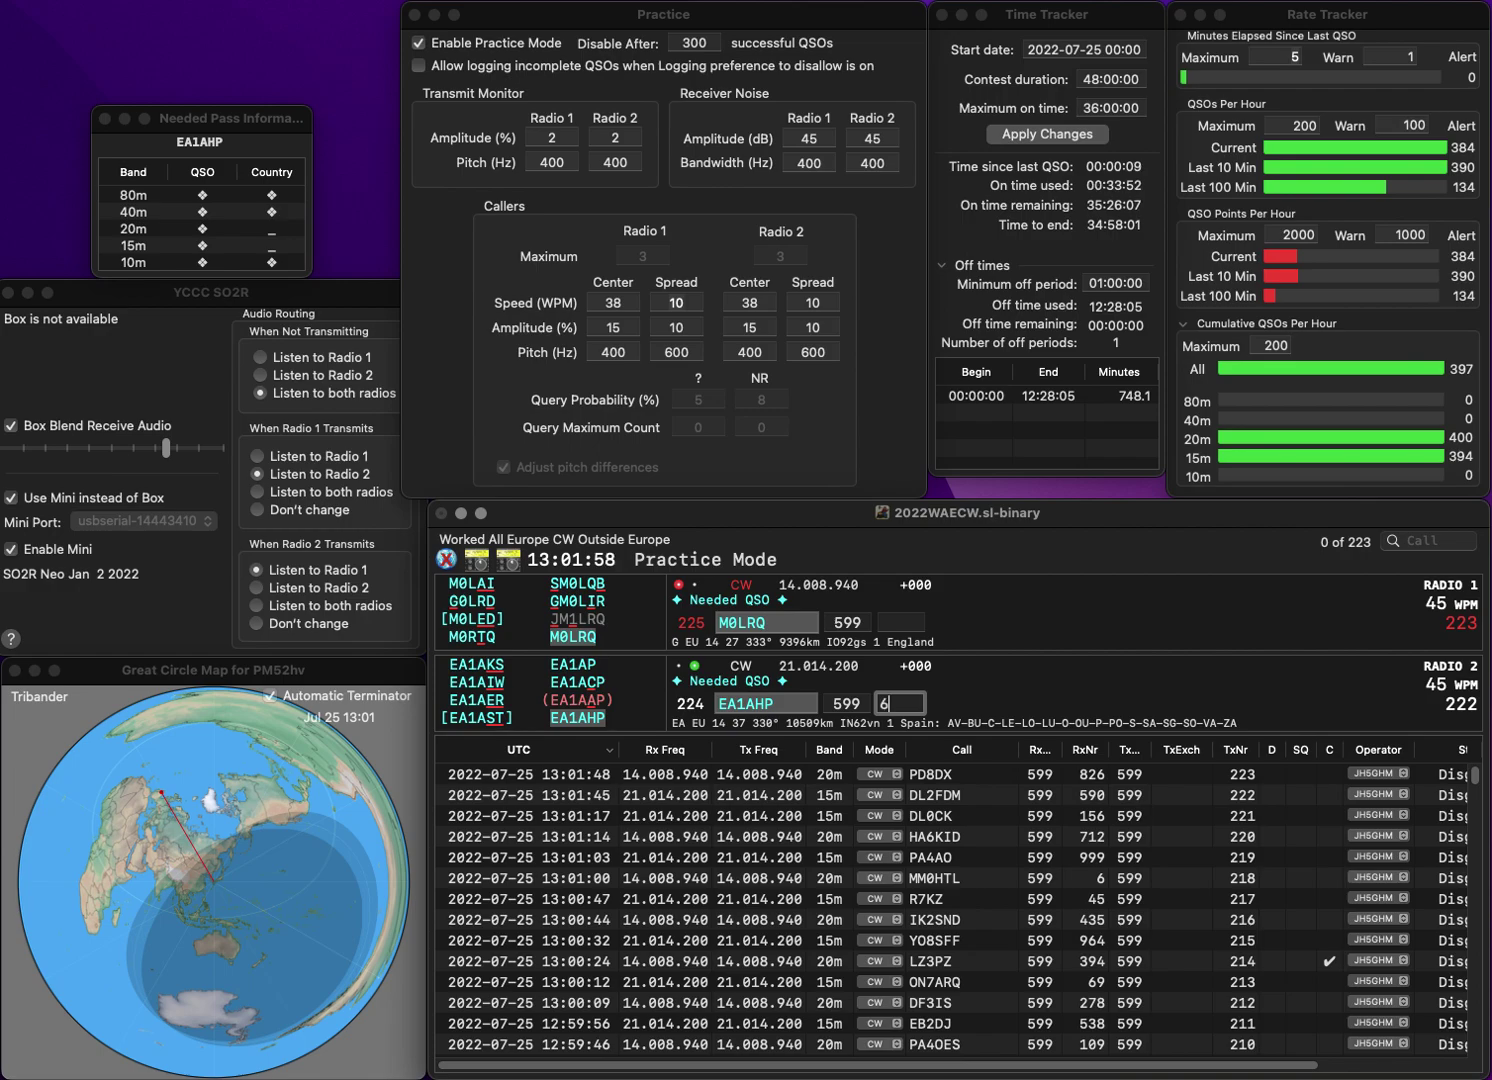
{"action": "type", "text": "00"}
{"action": "key", "text": "Return"}
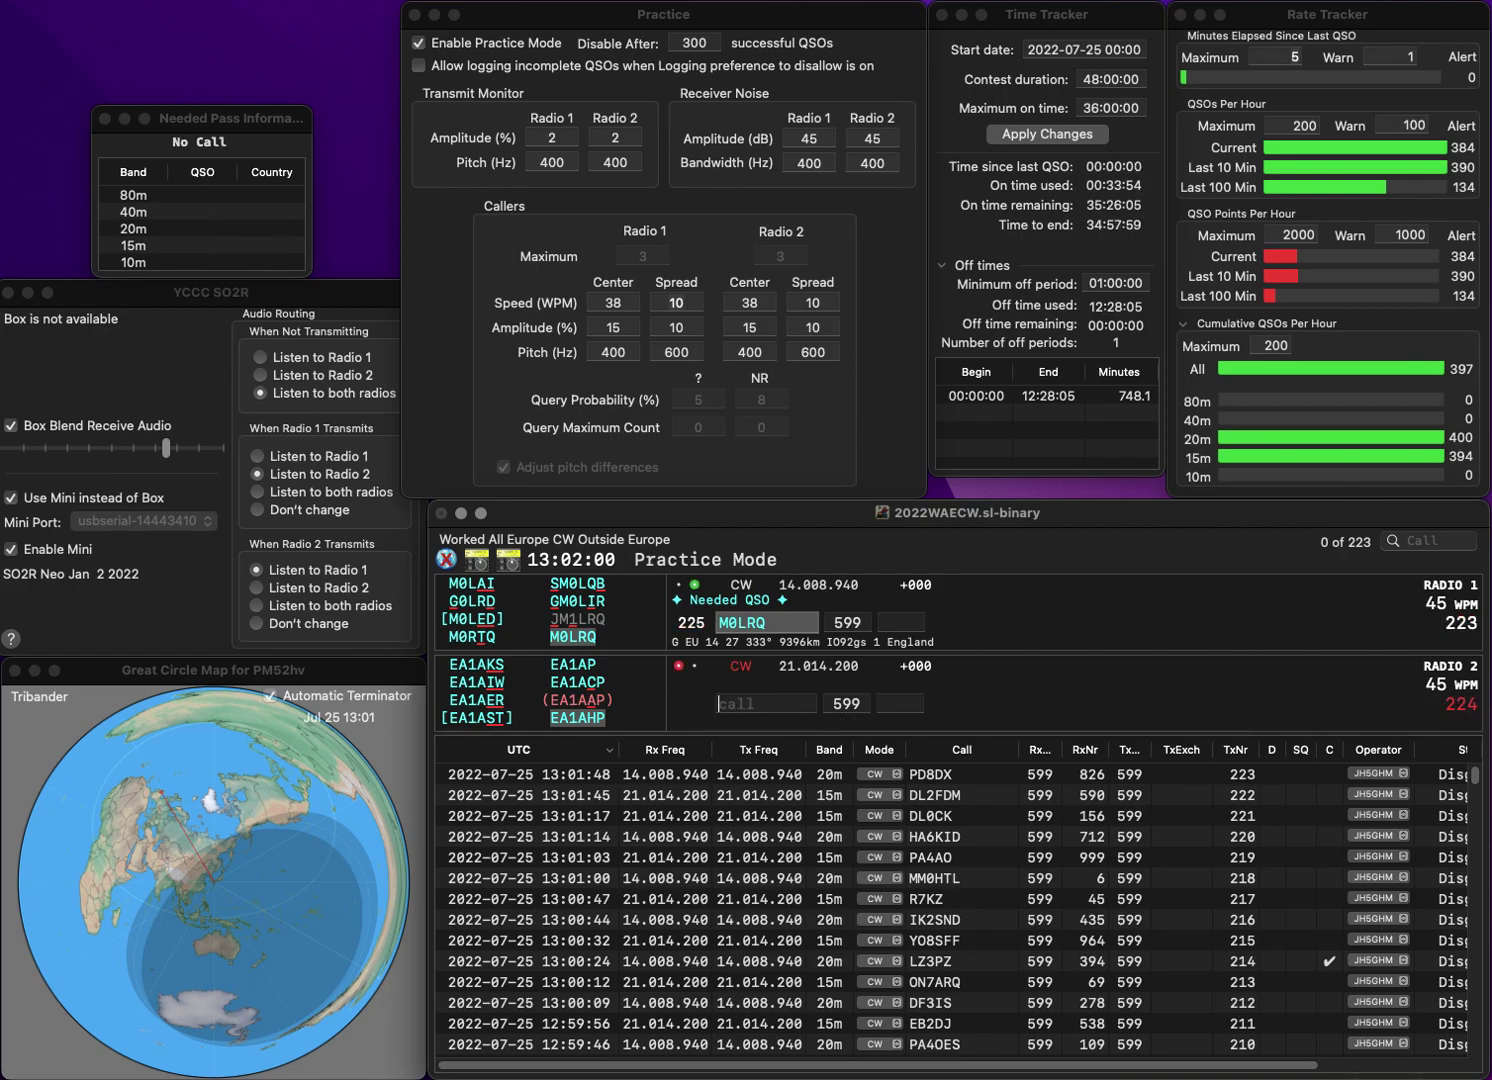
{"action": "type", "text": "1"}
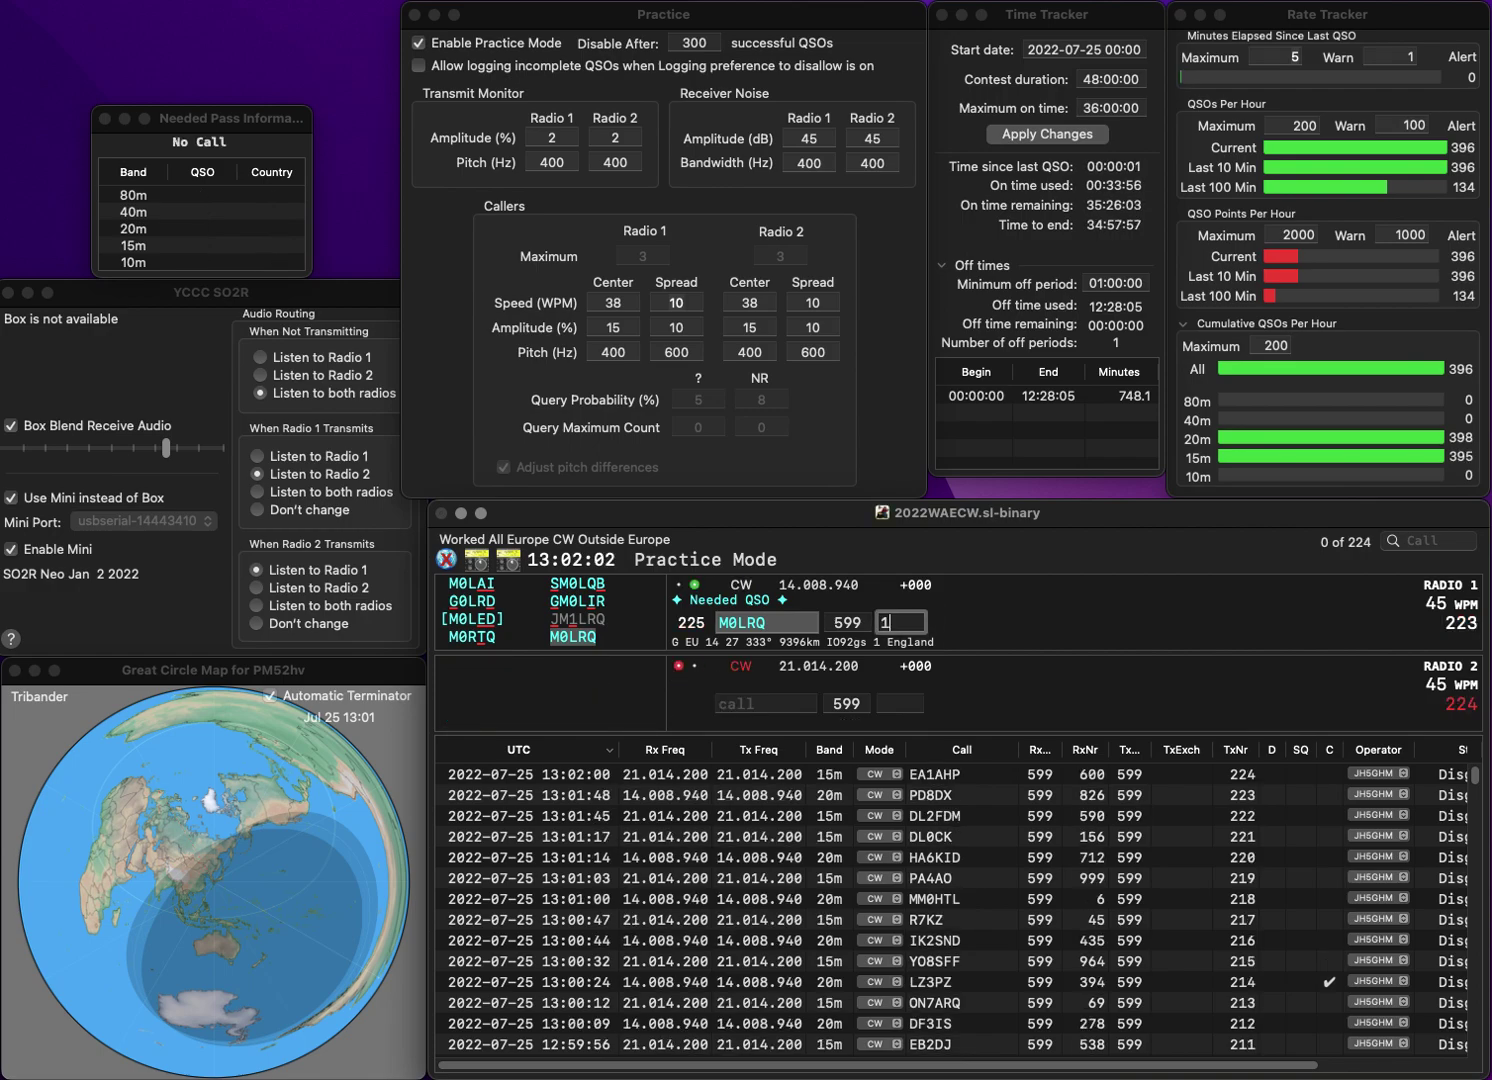
{"action": "type", "text": "58"}
{"action": "key", "text": "Return"}
{"action": "type", "text": "RA4CBN"}
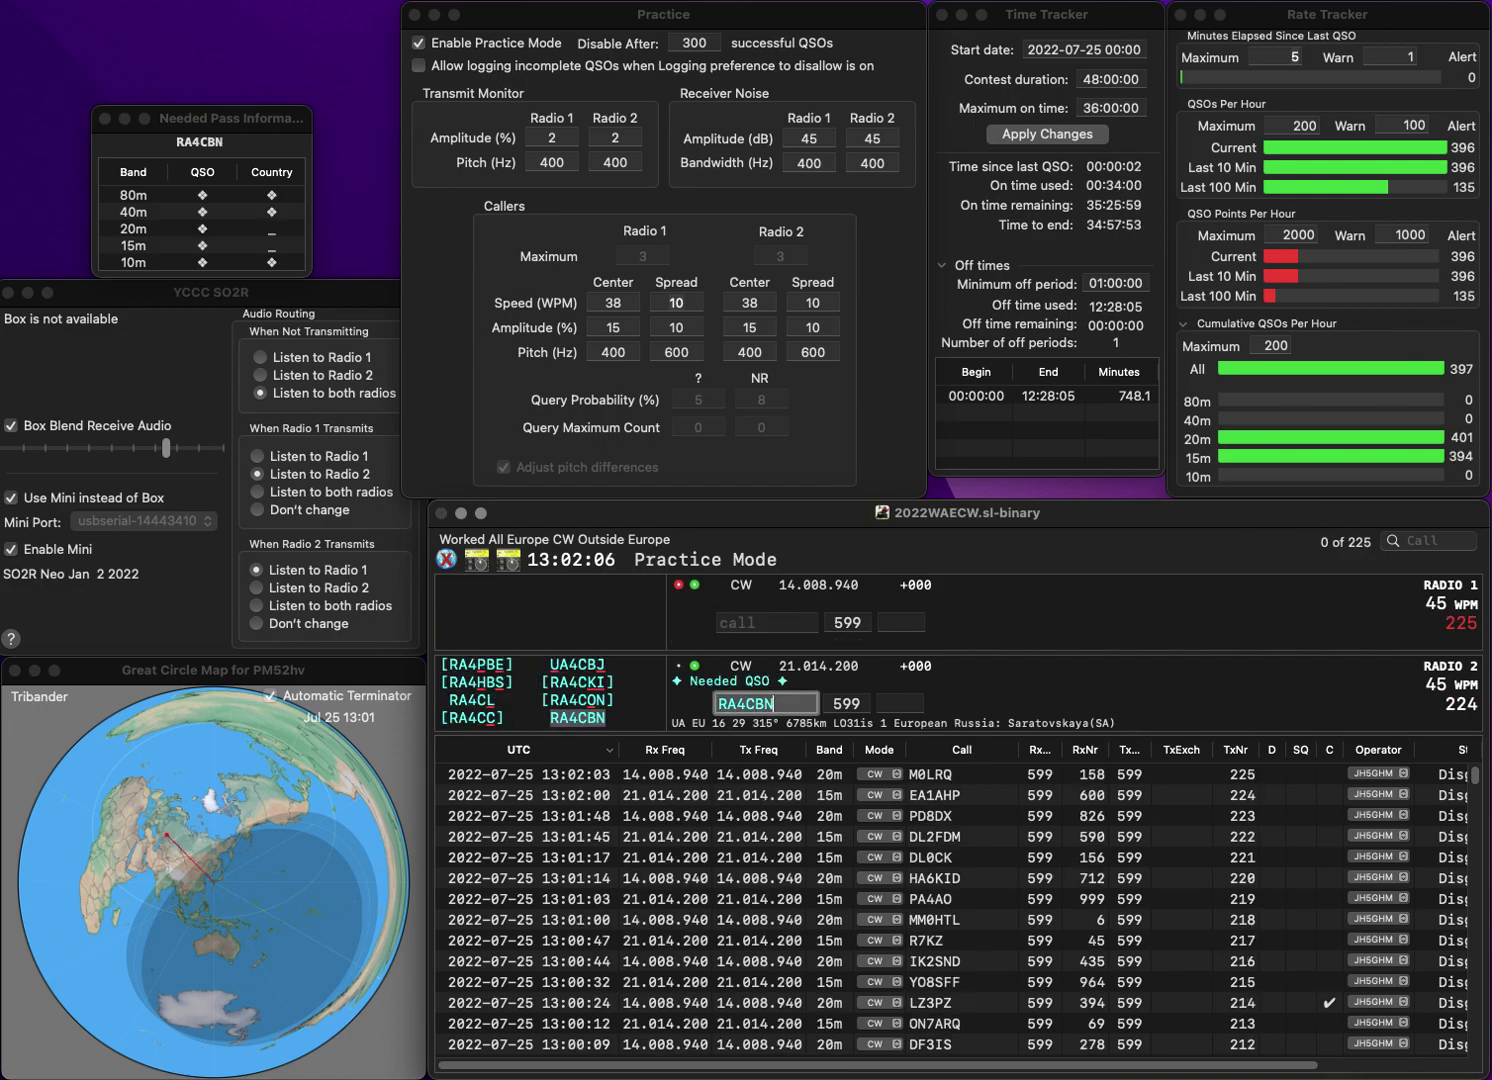
{"action": "key", "text": "Return"}
{"action": "type", "text": "0G0GDU"}
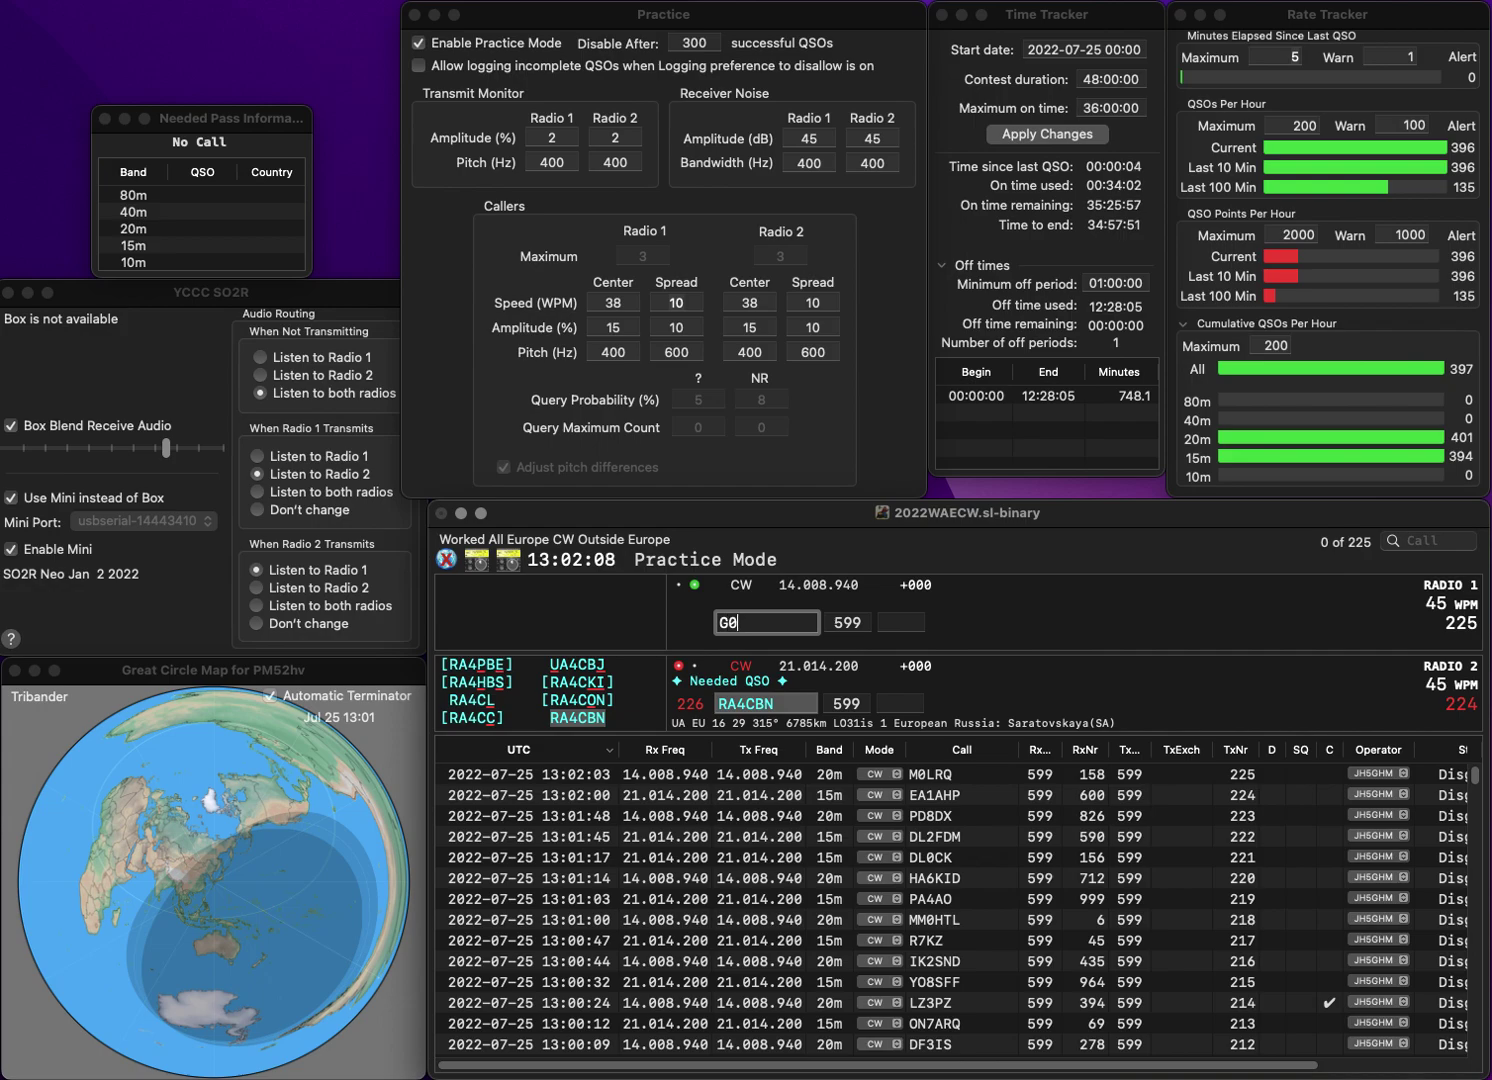
{"action": "key", "text": "space"}
{"action": "key", "text": "Return"}
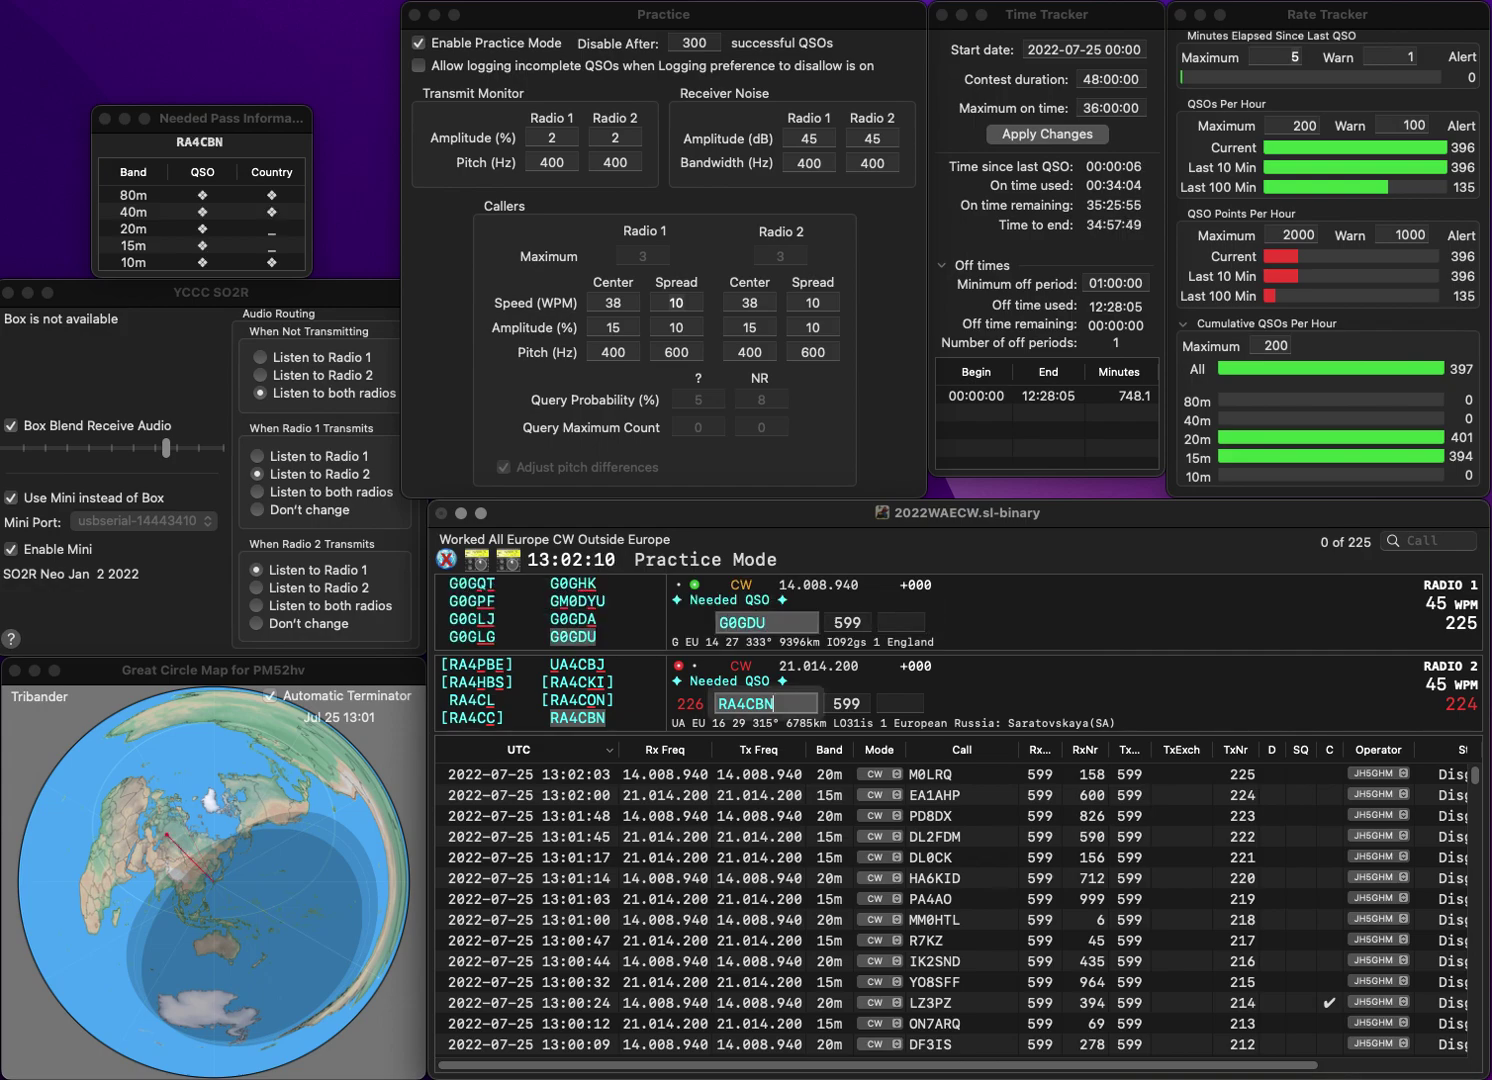
{"action": "key", "text": "space"}
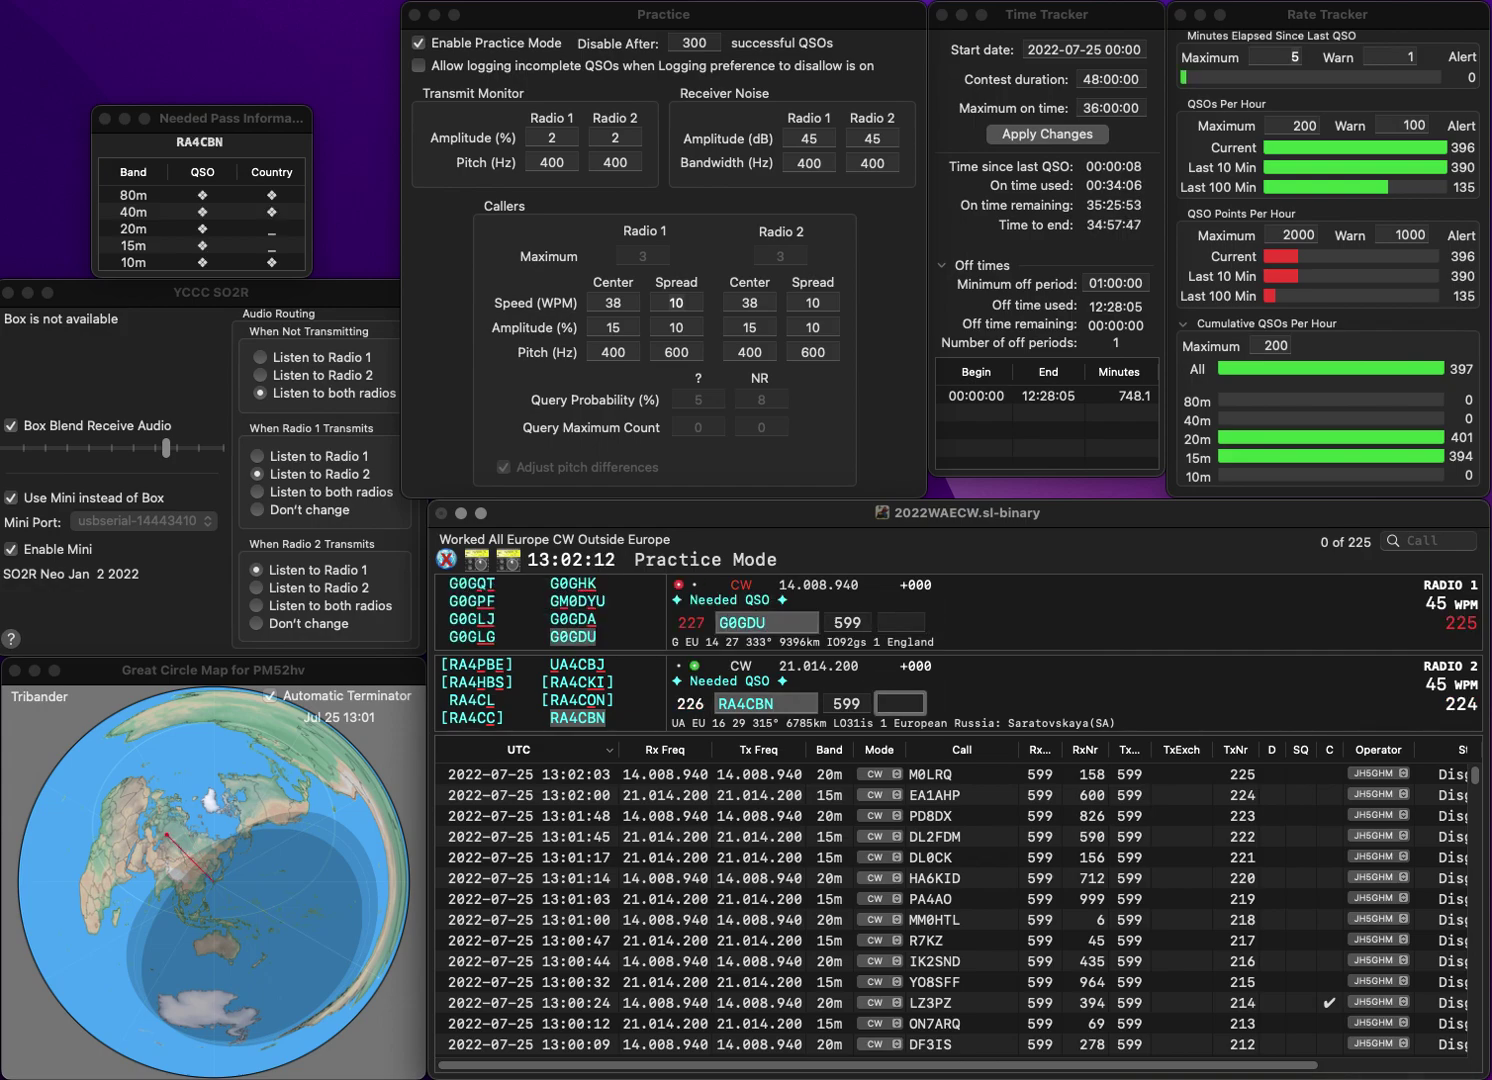
{"action": "type", "text": "405"}
{"action": "key", "text": "Return"}
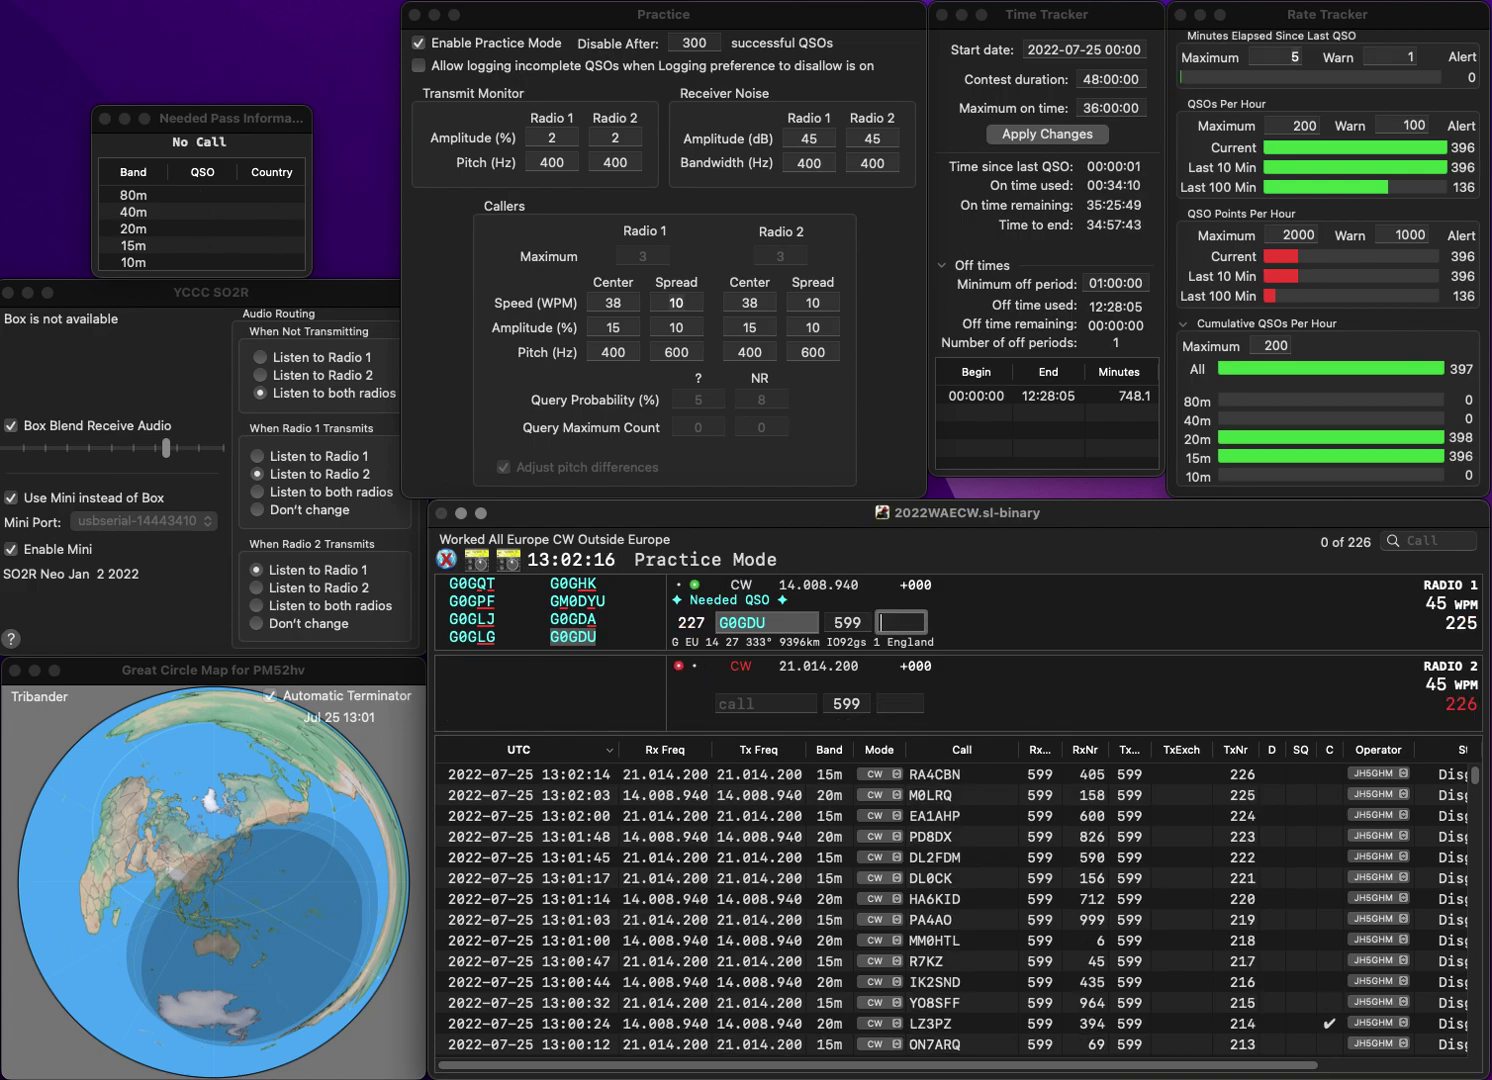
{"action": "type", "text": "270"}
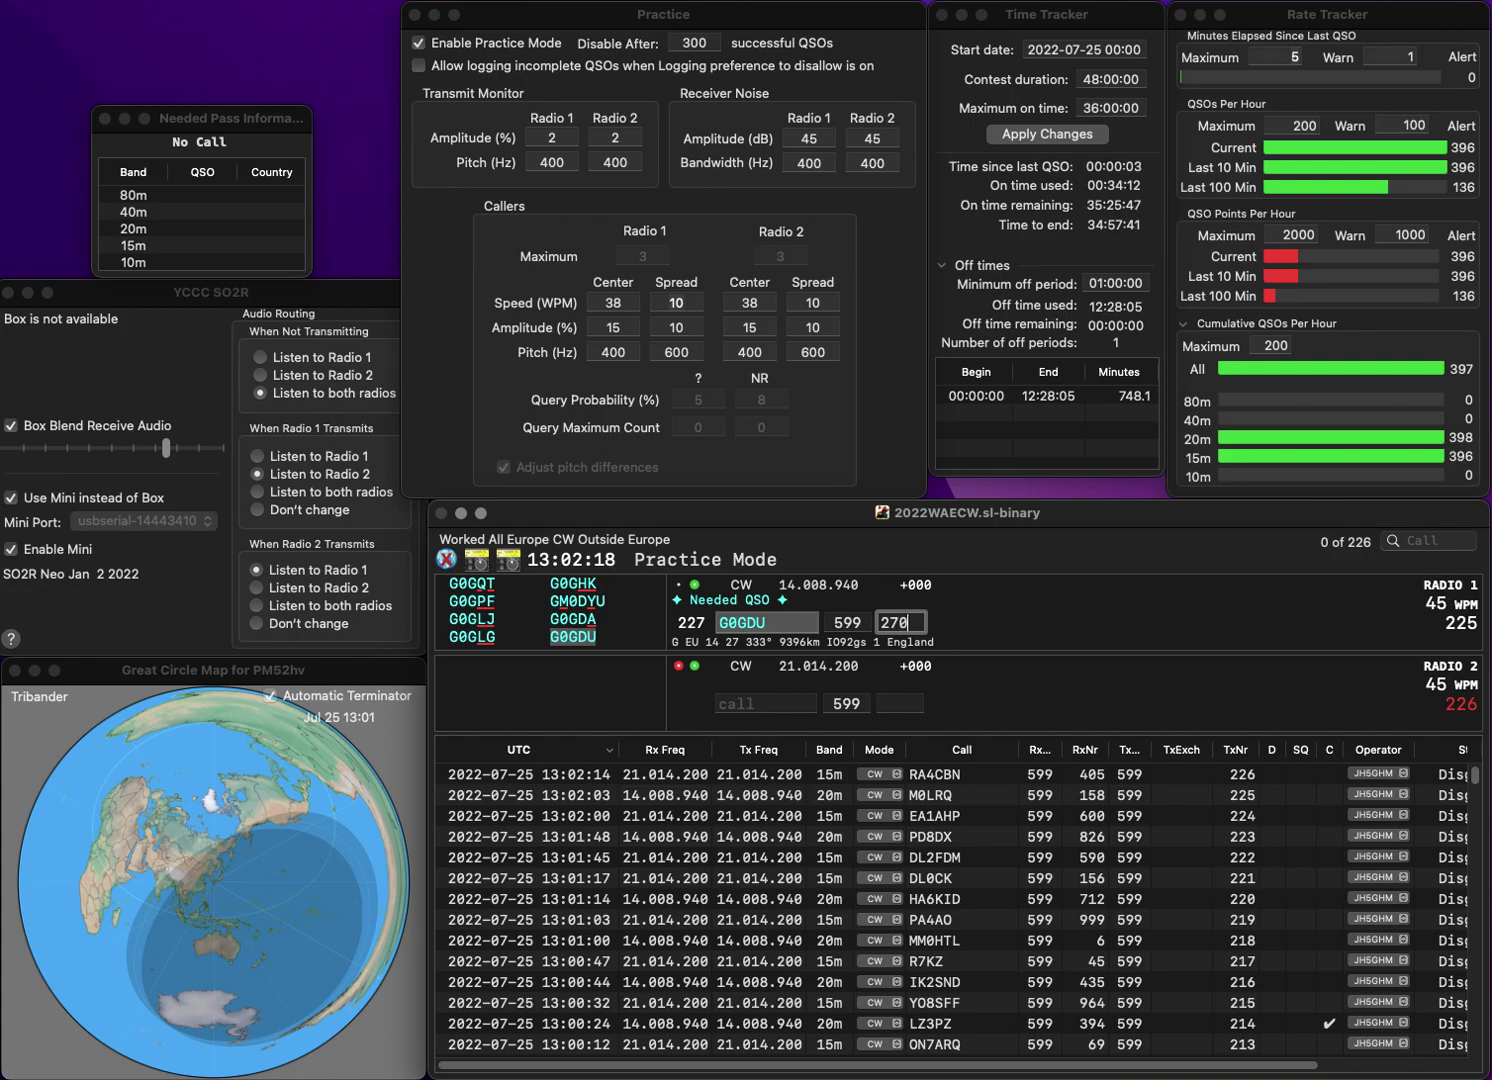
{"action": "key", "text": "Return"}
- Enter the call F4ETG on Radio 2 and the call RM1F on Radio 1
{"action": "type", "text": "ETGF4"}
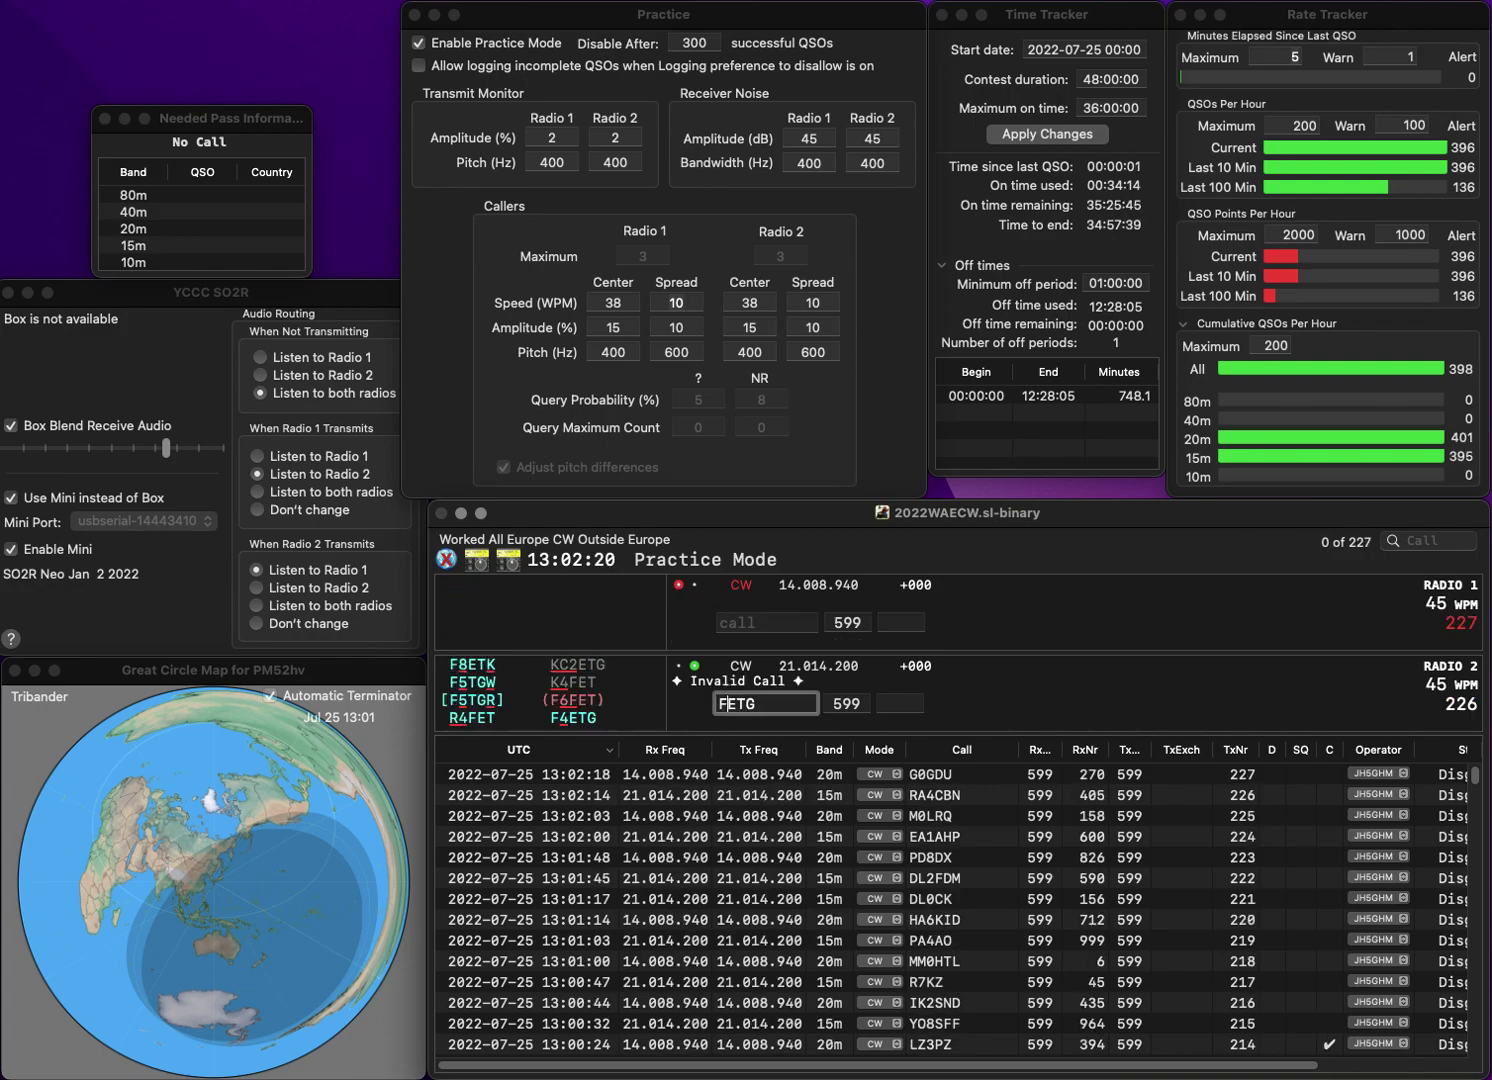
{"action": "key", "text": "Return"}
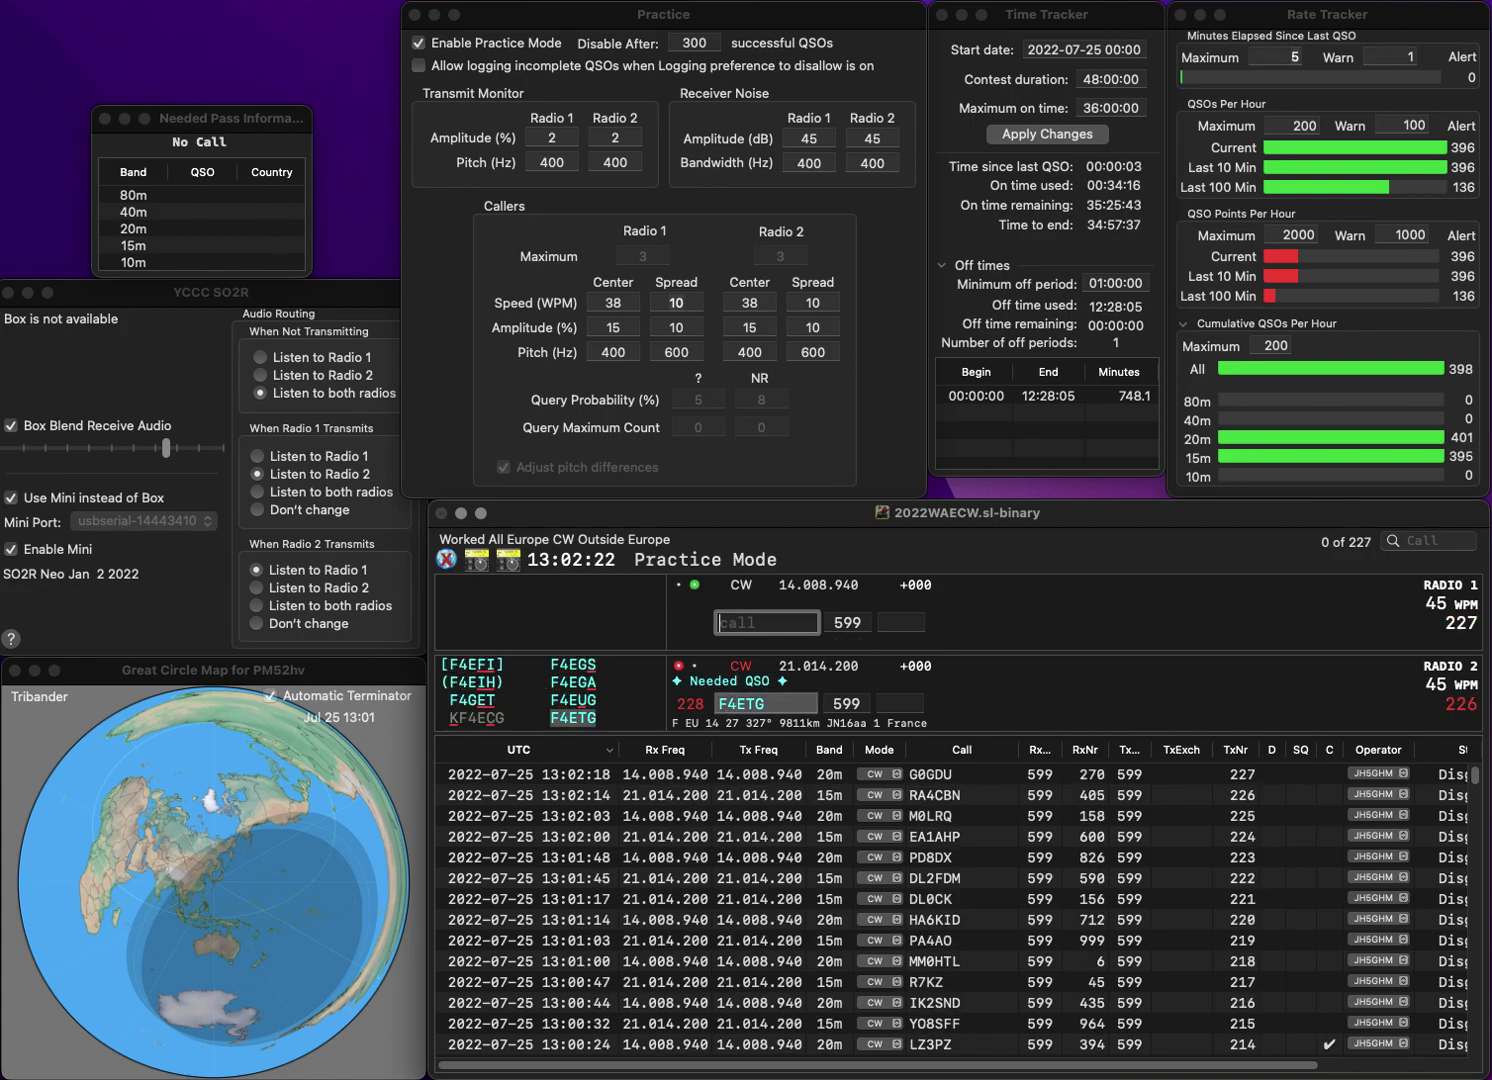
{"action": "type", "text": "RM1F"}
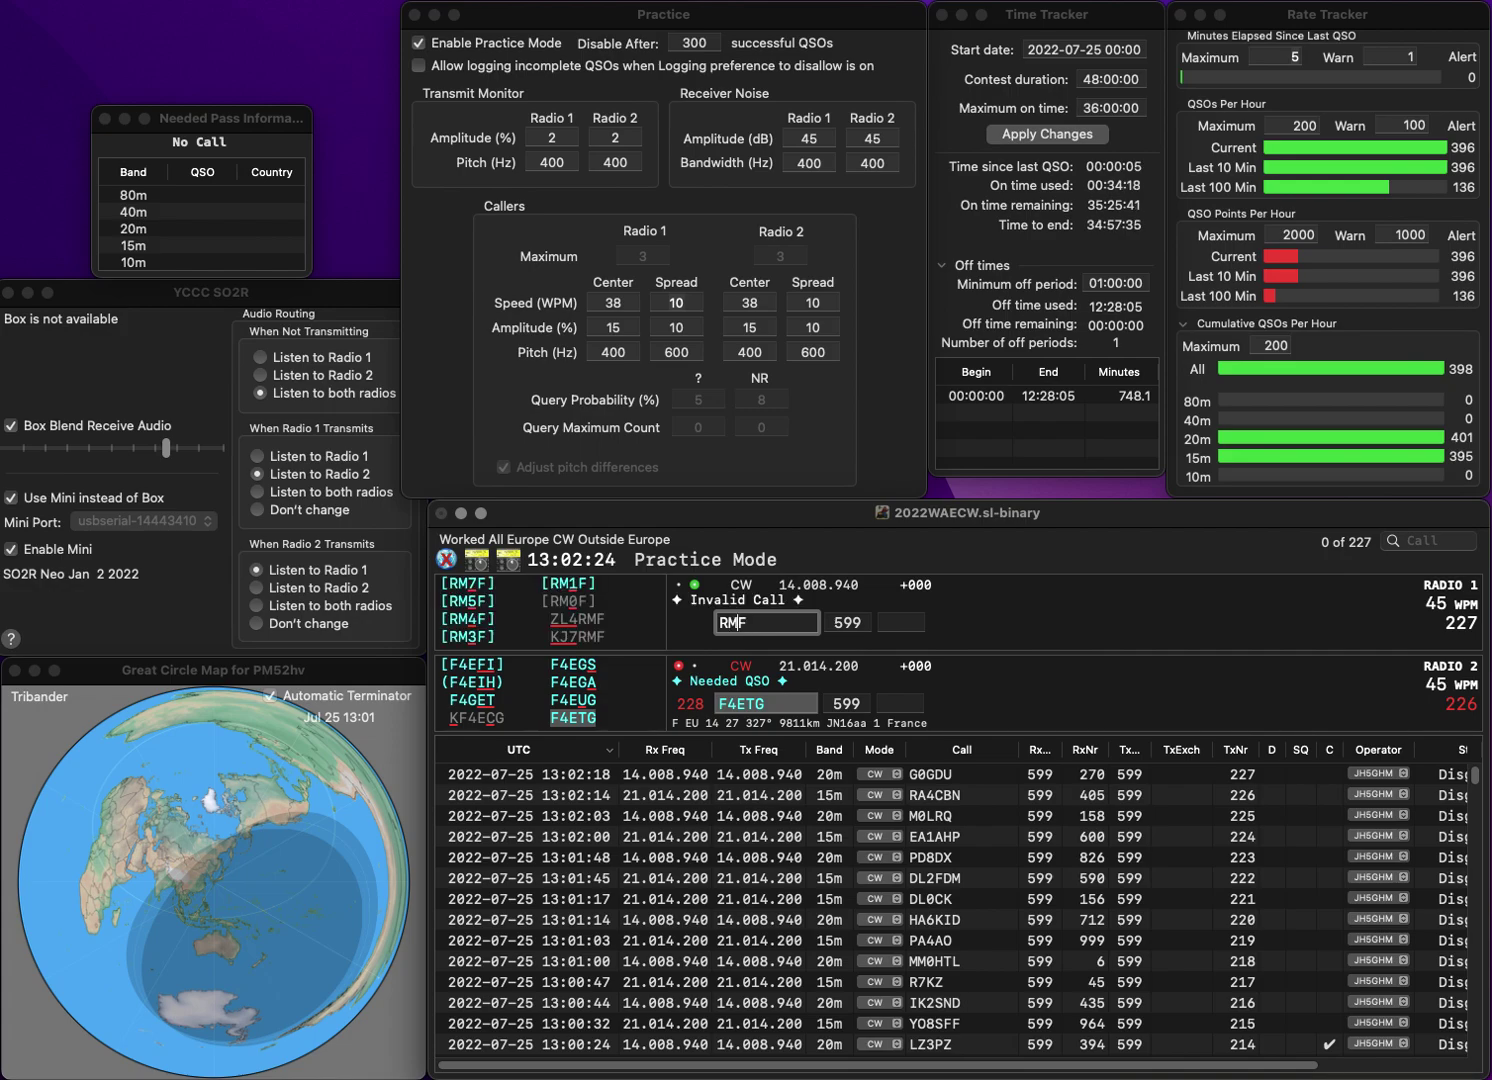
{"action": "key", "text": "Return"}
{"action": "key", "text": "space"}
- Log F4ETG on Radio 2 with received number 318 and RM1F on Radio 1 with received number 460
{"action": "type", "text": "318"}
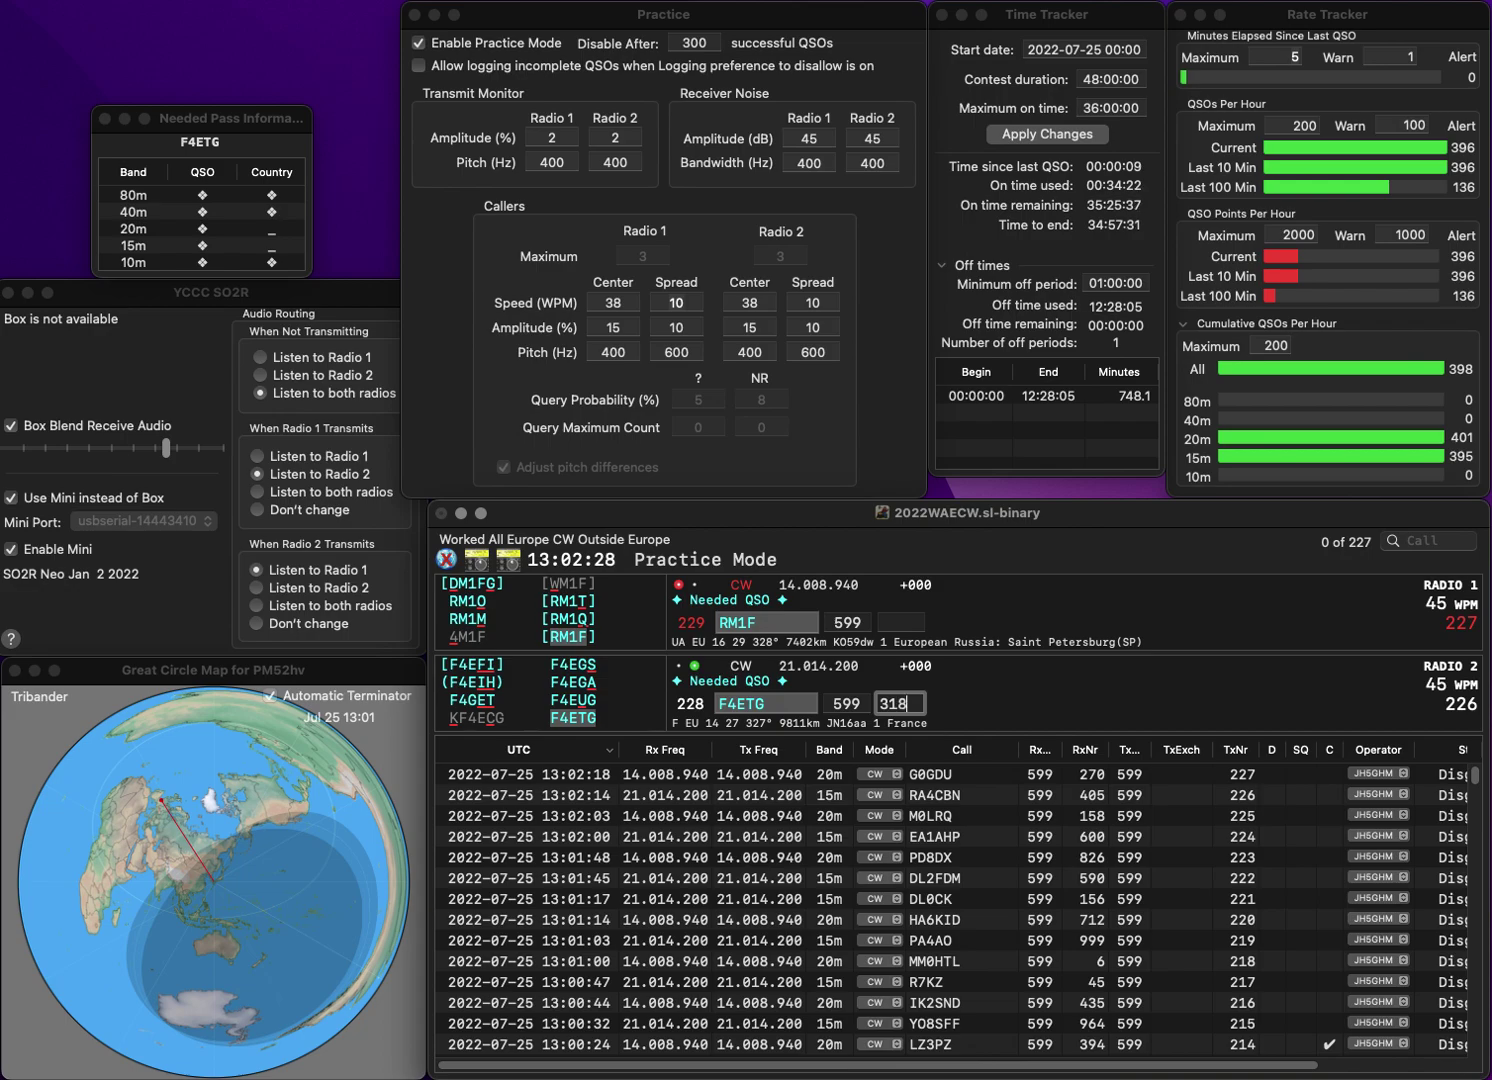
{"action": "key", "text": "Return"}
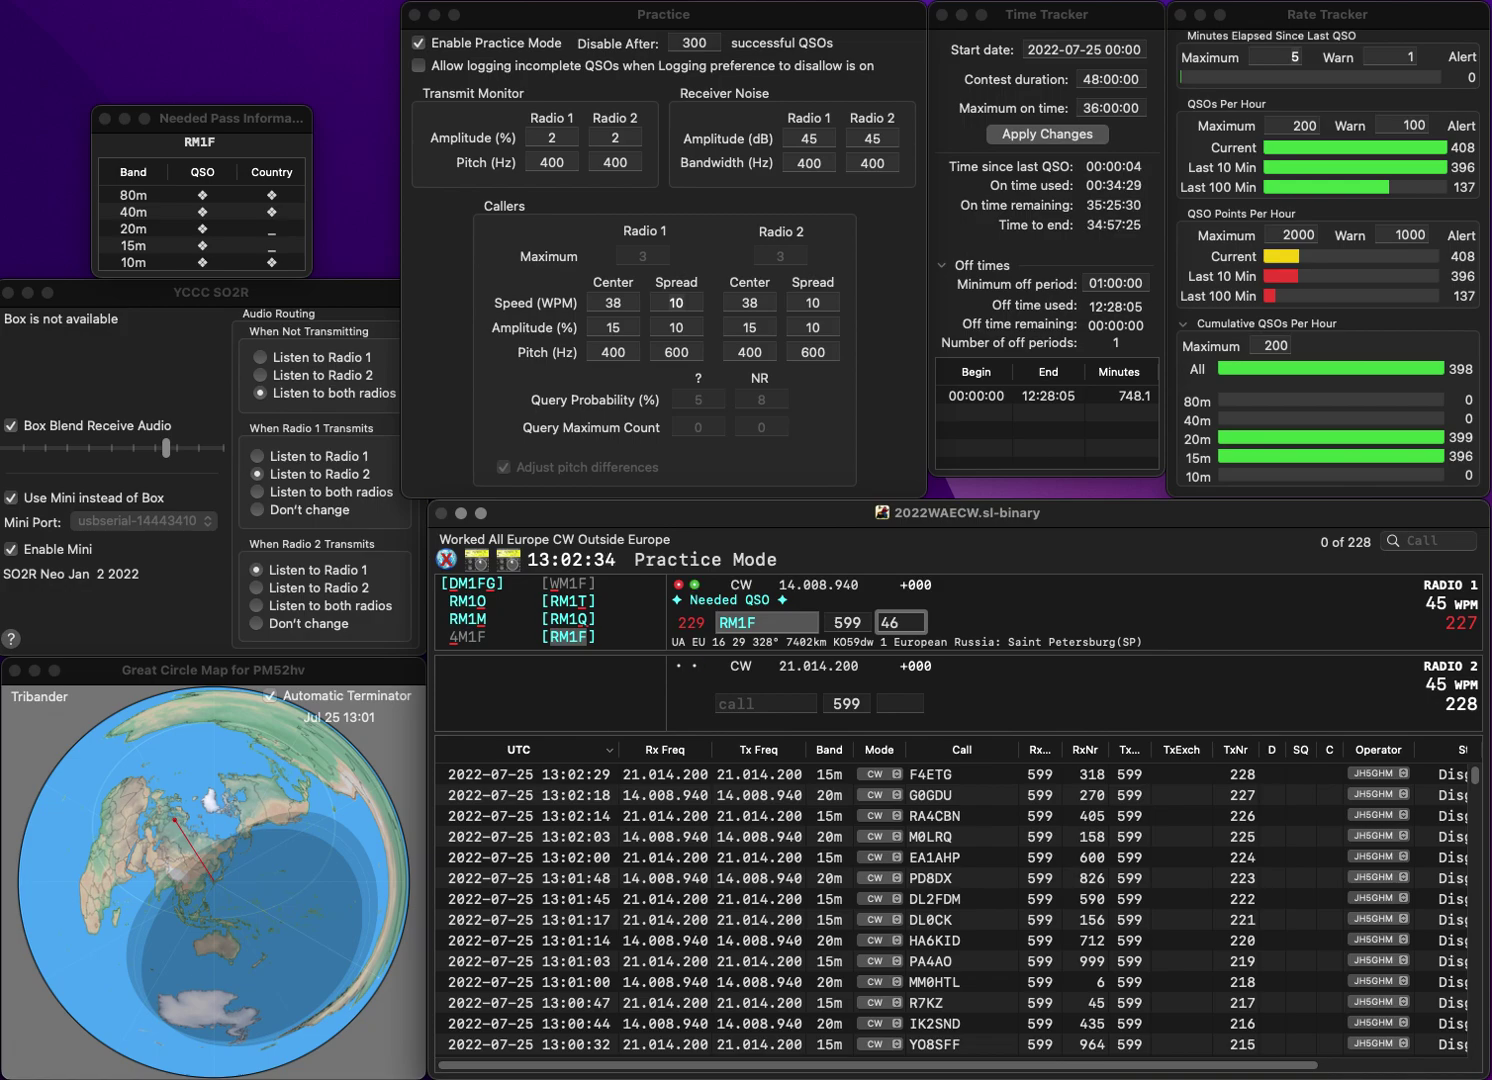
{"action": "type", "text": "460"}
{"action": "key", "text": "Return"}
- Enter the call DL2AVC on Radio 2 and the call DK7XX on Radio 1
{"action": "type", "text": "DL2AV"}
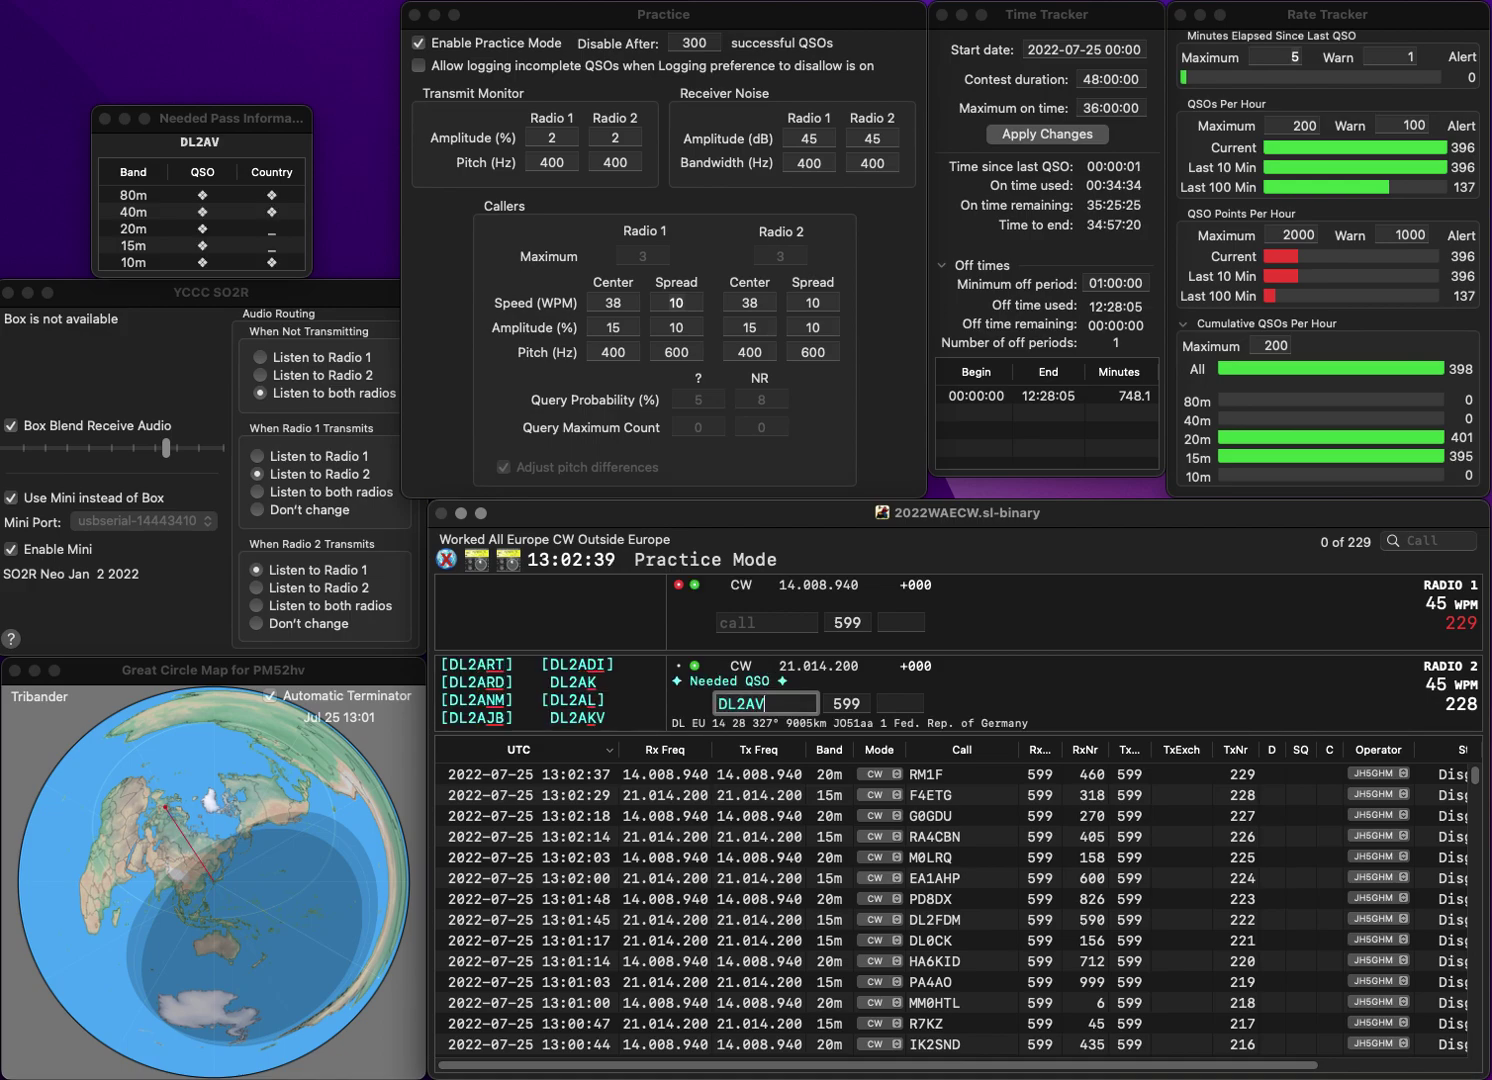
{"action": "type", "text": "C"}
{"action": "key", "text": "Return"}
{"action": "type", "text": "G"}
{"action": "type", "text": "7XX"}
{"action": "key", "text": "Home"}
{"action": "type", "text": "D"}
{"action": "key", "text": "Return"}
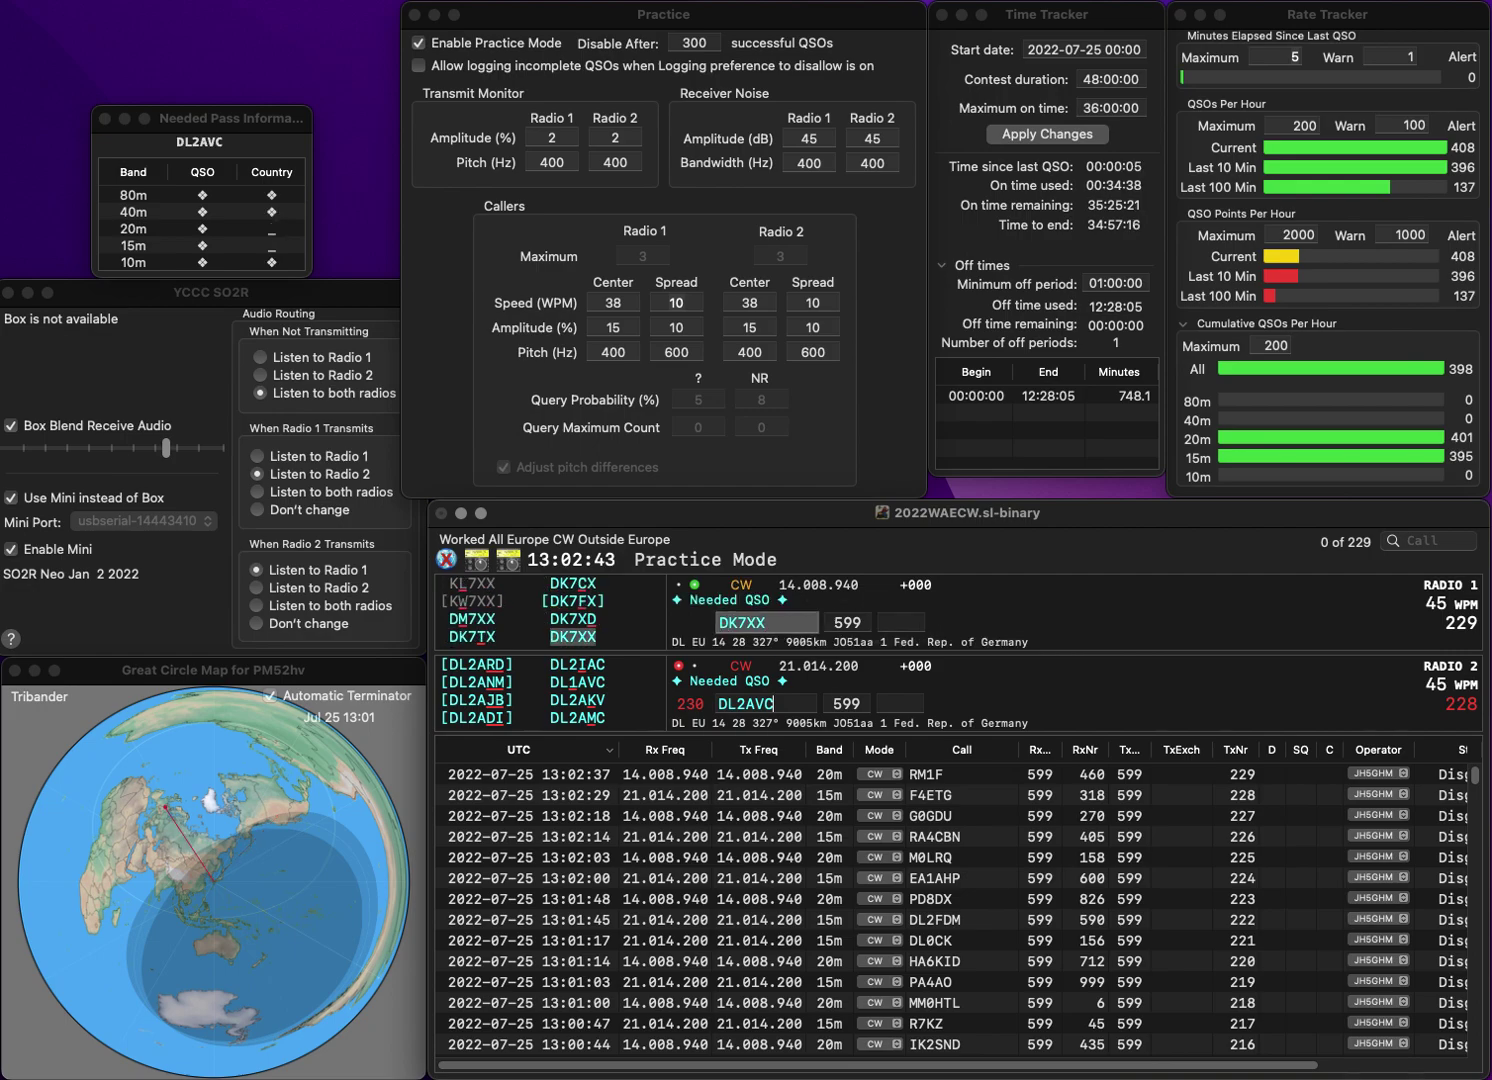
{"action": "key", "text": "Left"}
{"action": "key", "text": "Left"}
{"action": "key", "text": "Left"}
{"action": "key", "text": "BackSpace"}
{"action": "type", "text": "1"}
{"action": "key", "text": "Return"}
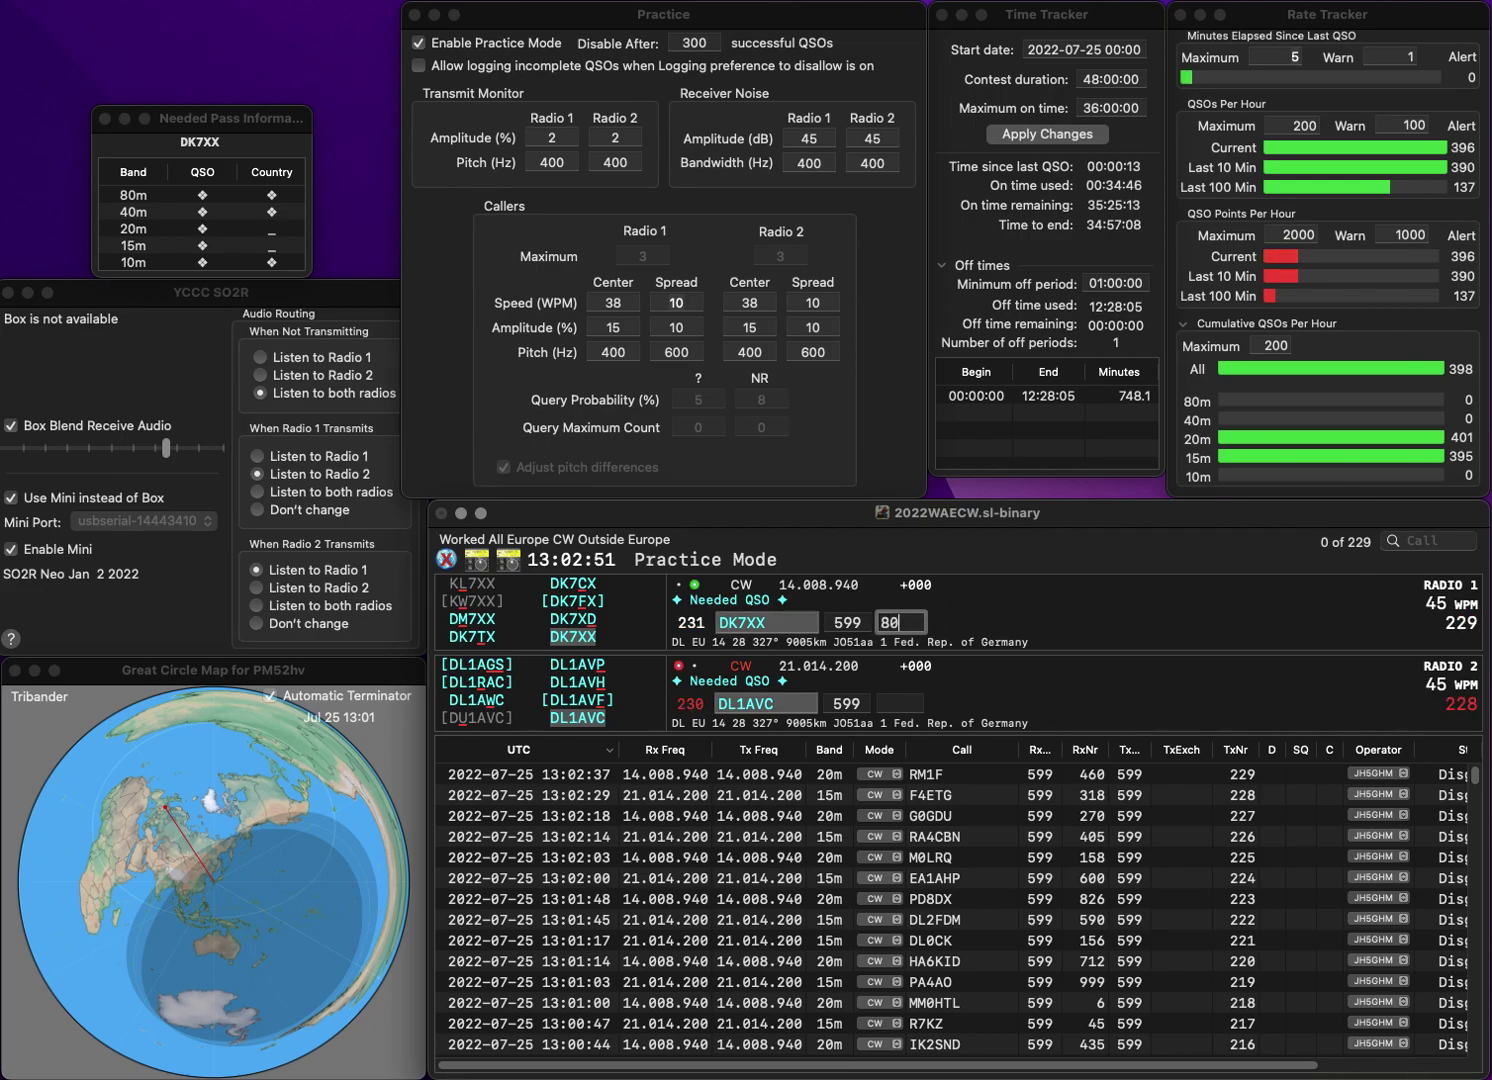
{"action": "key", "text": "Return"}
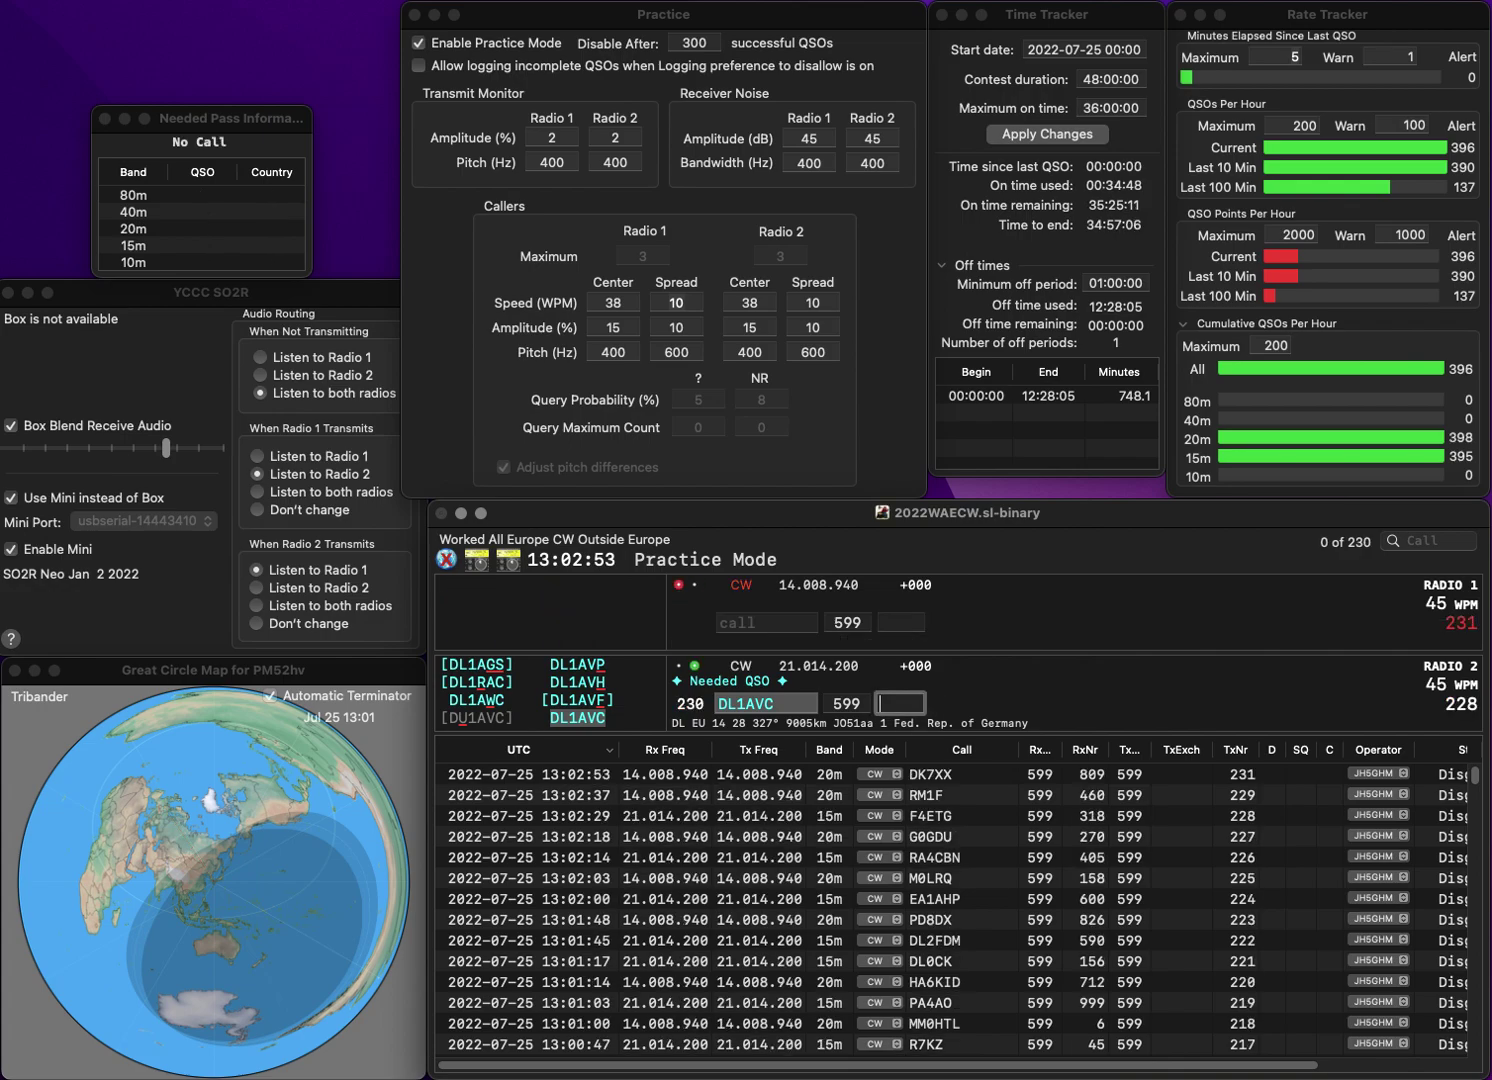
- Log DL1AVC on Radio 2 with received number 614
{"action": "type", "text": "61"}
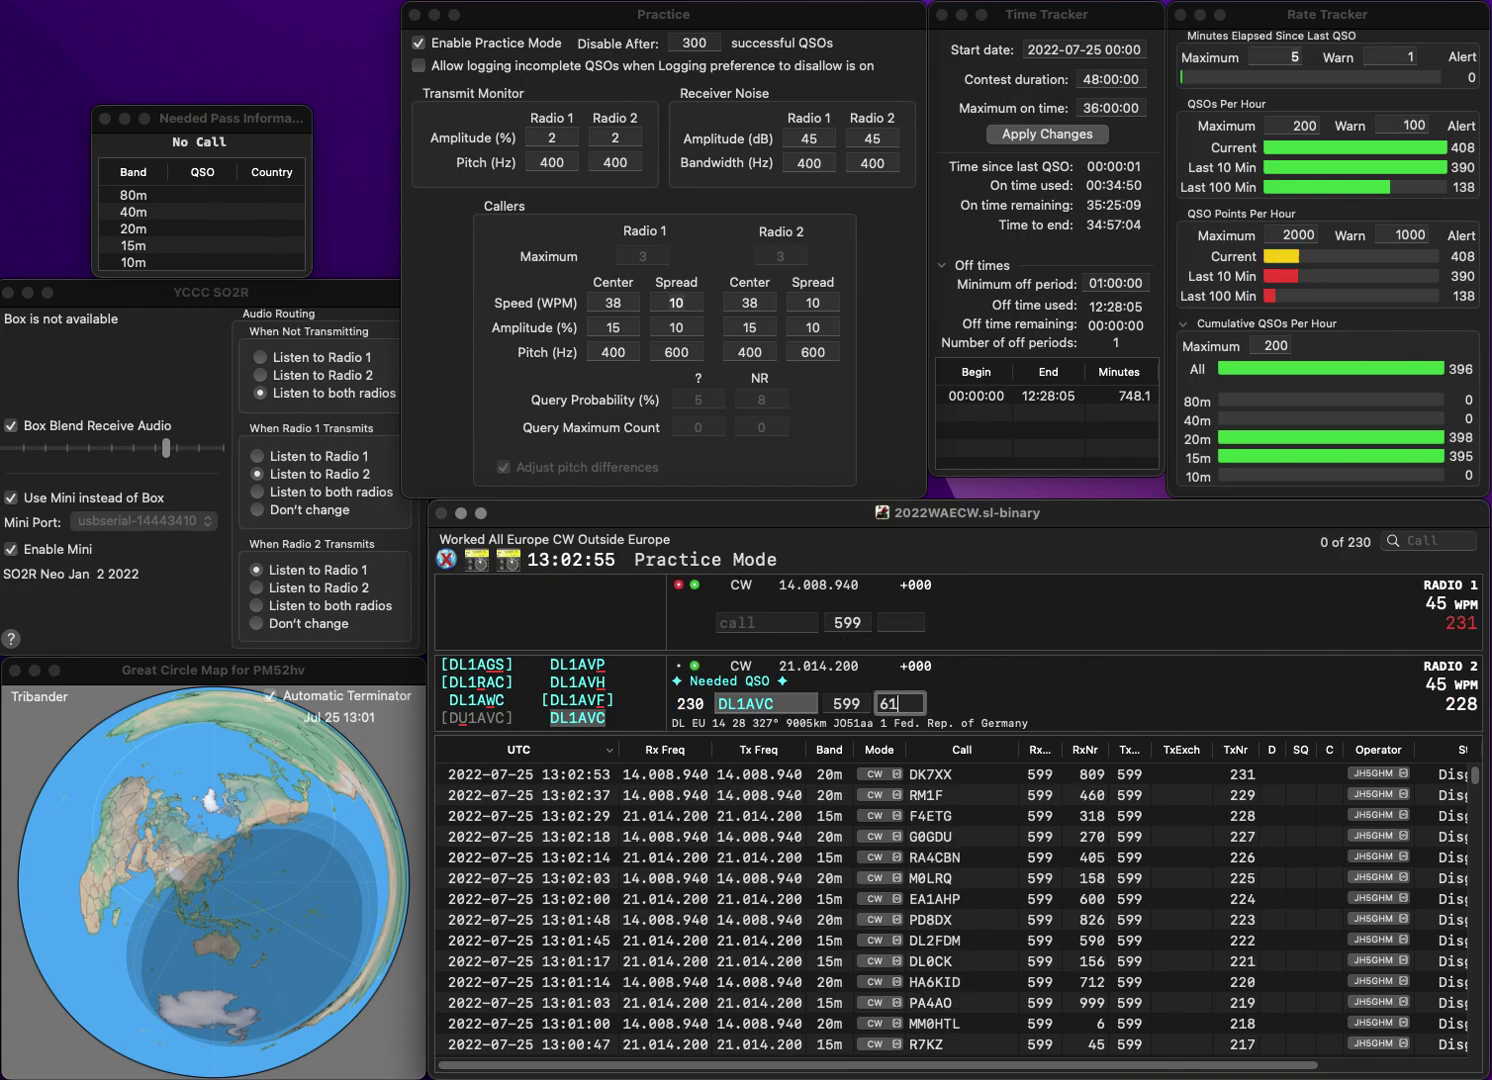
{"action": "type", "text": "4"}
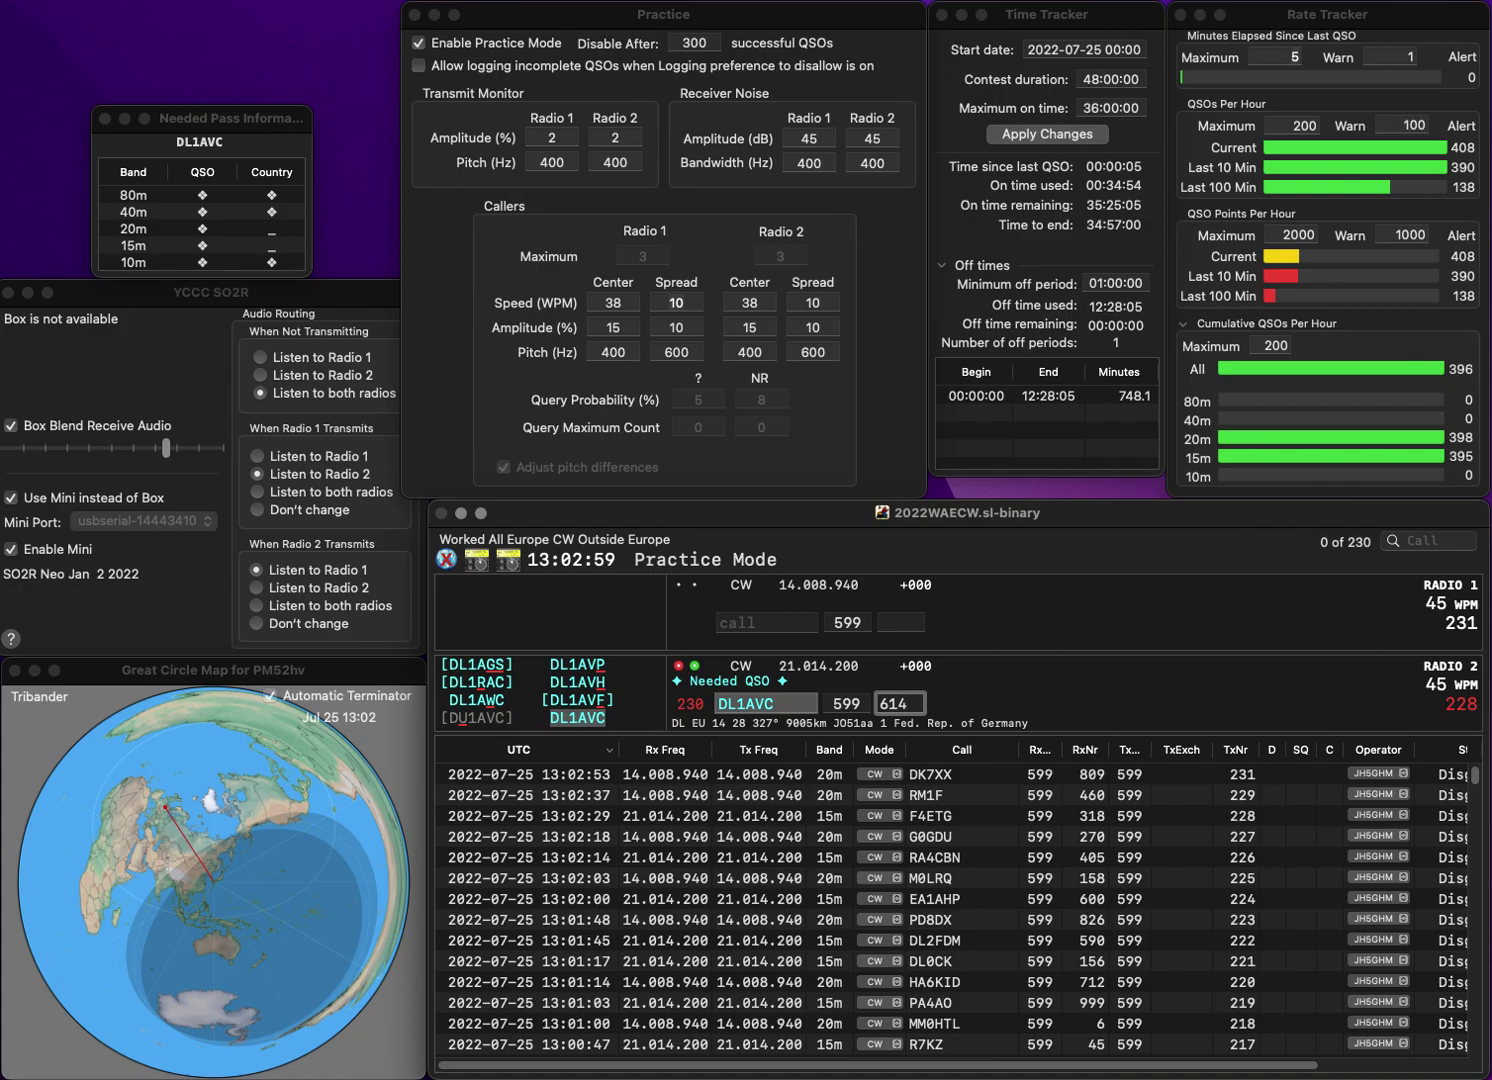
{"action": "key", "text": "Return"}
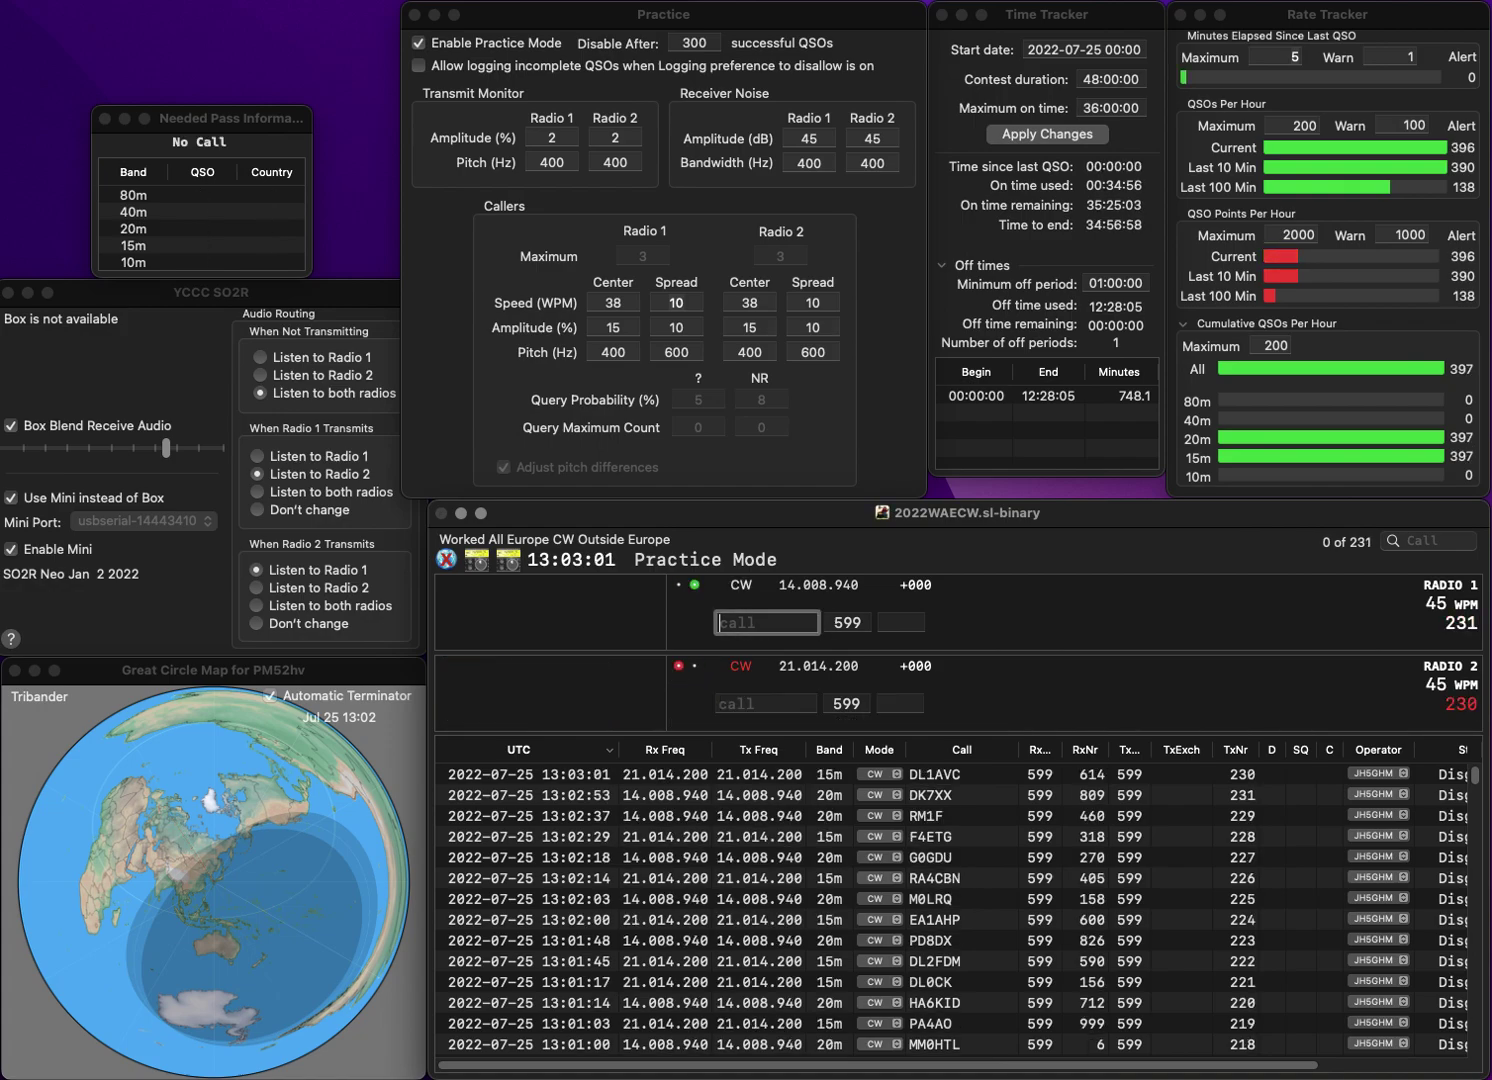
- Enter the call G4TDH on Radio 1 and the partial call IK3 on Radio 2
{"action": "type", "text": "G4TDH"}
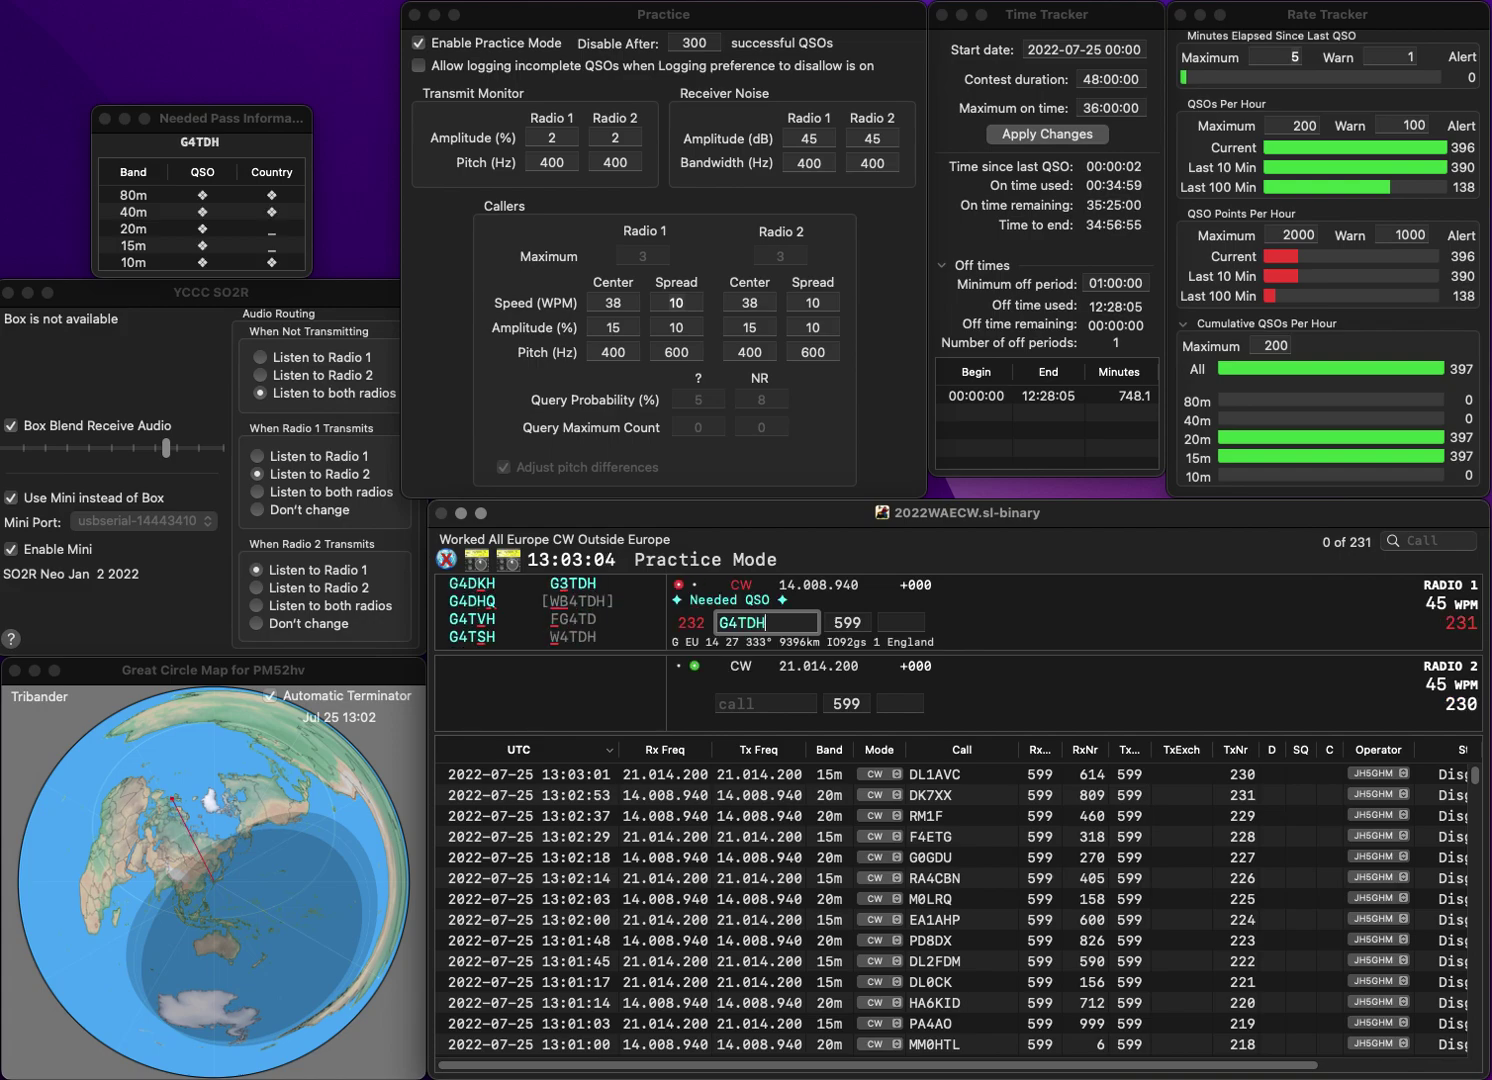
{"action": "key", "text": "Return"}
{"action": "type", "text": "IK3"}
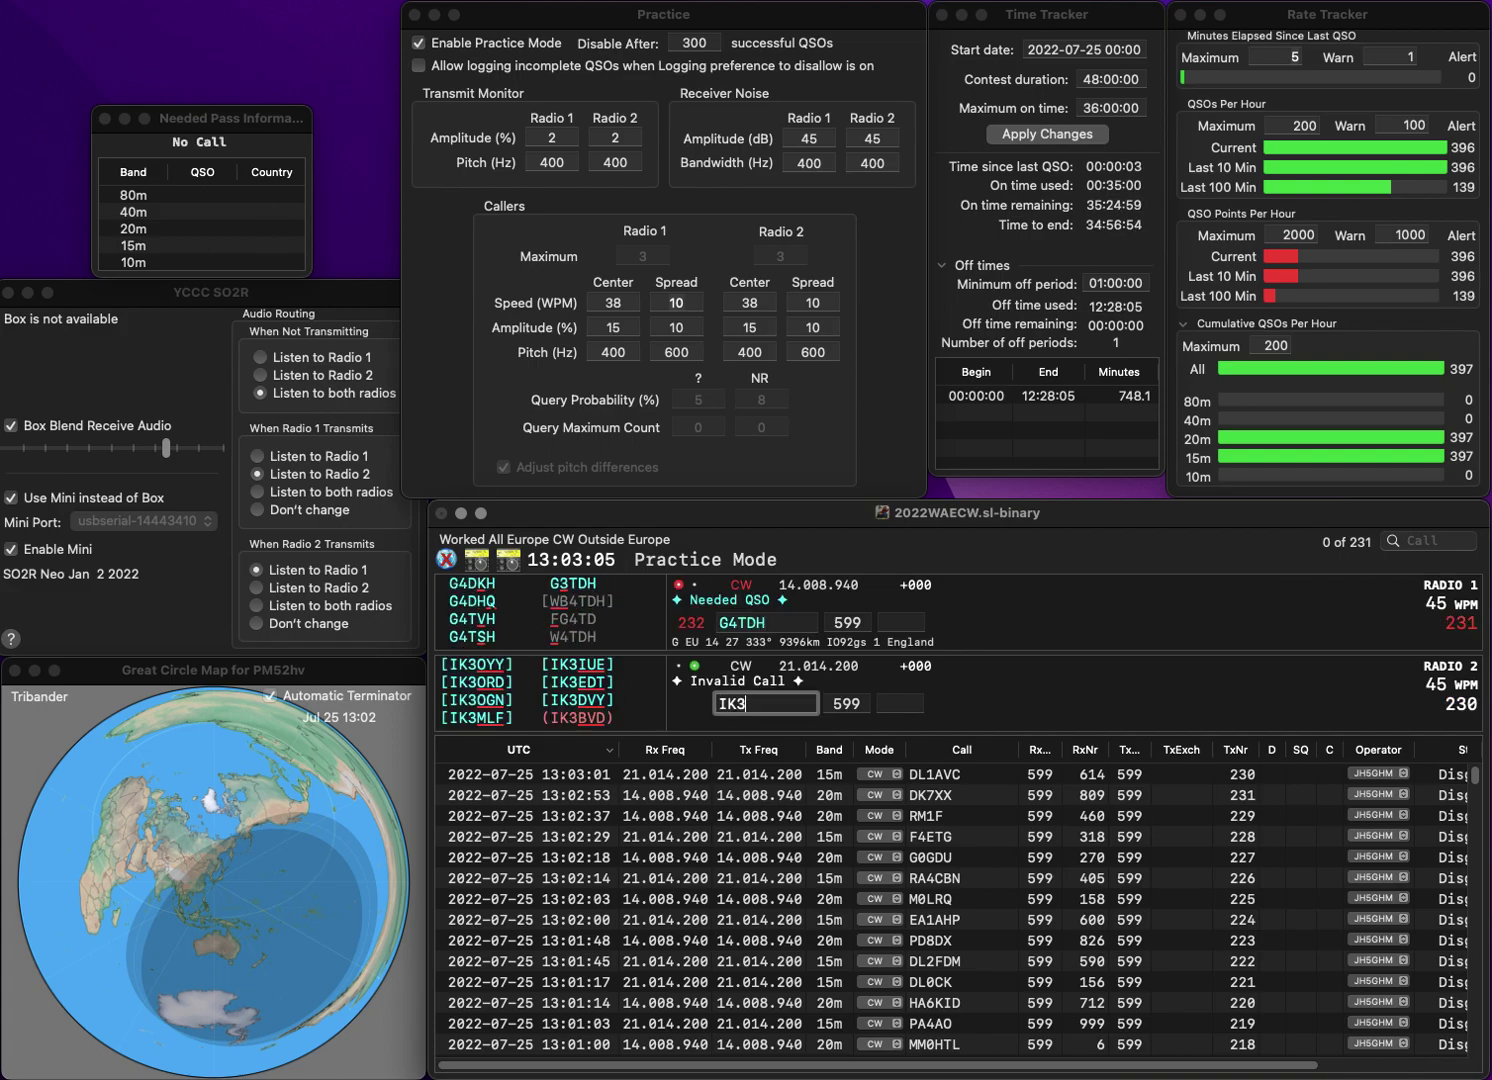
{"action": "left_click", "coordinate": [766, 622]}
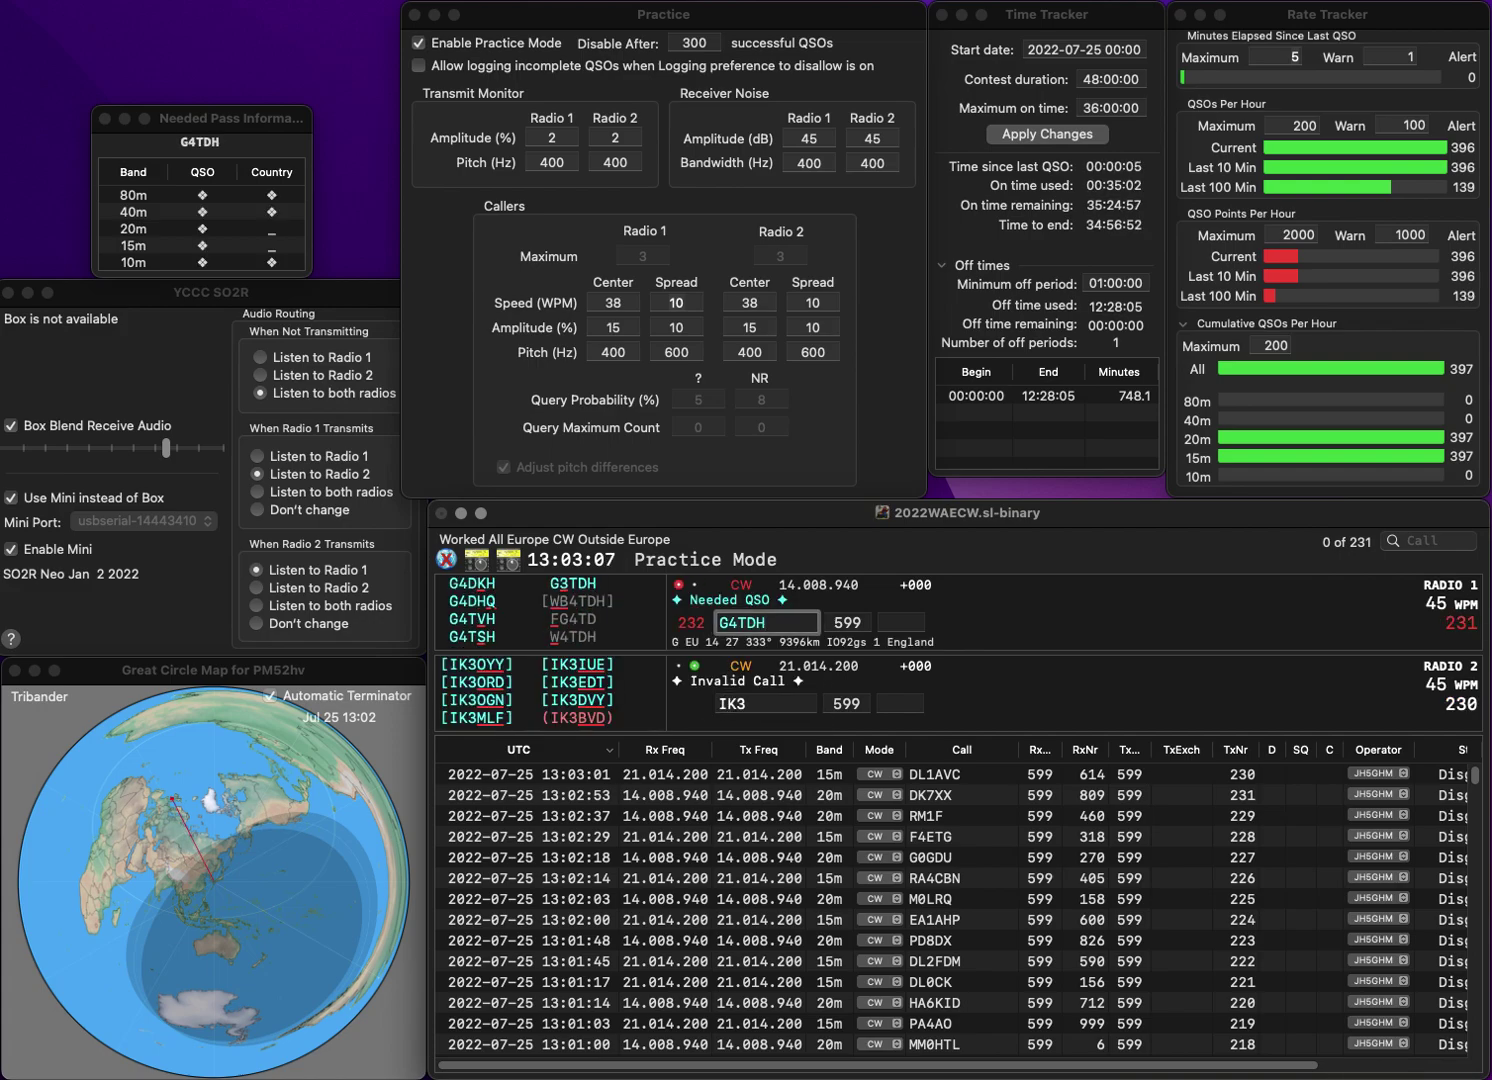
{"action": "key", "text": "BackSpace"}
{"action": "type", "text": "3"}
{"action": "key", "text": "Return"}
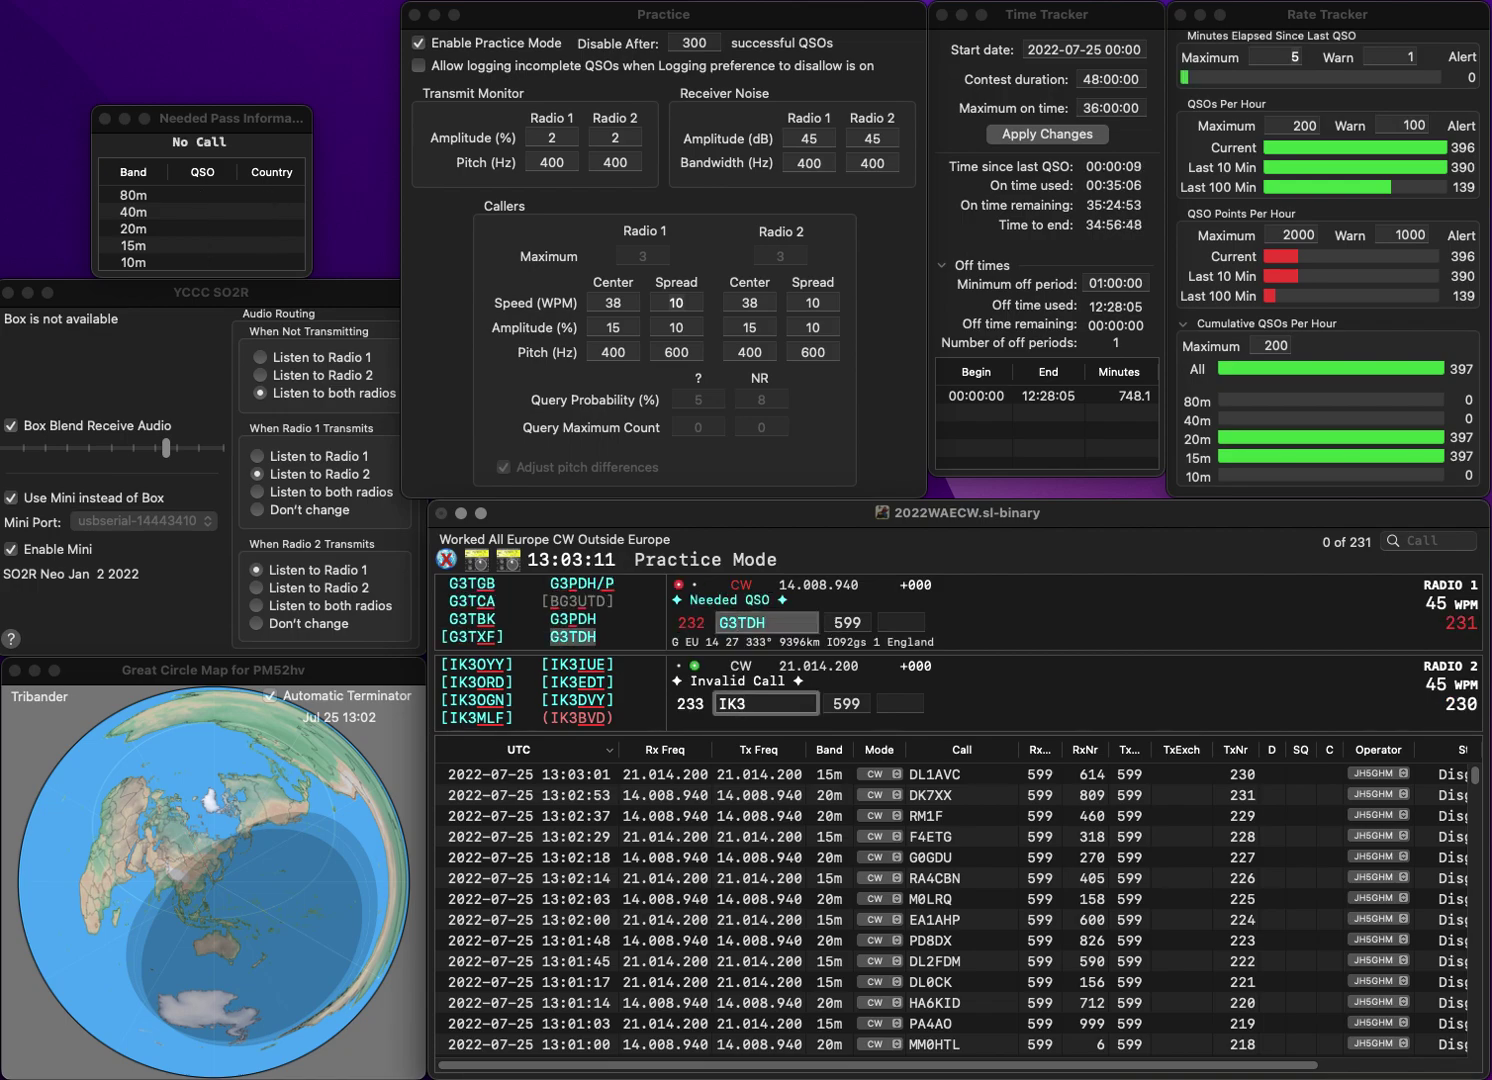
{"action": "key", "text": "BackSpace"}
{"action": "type", "text": "2H"}
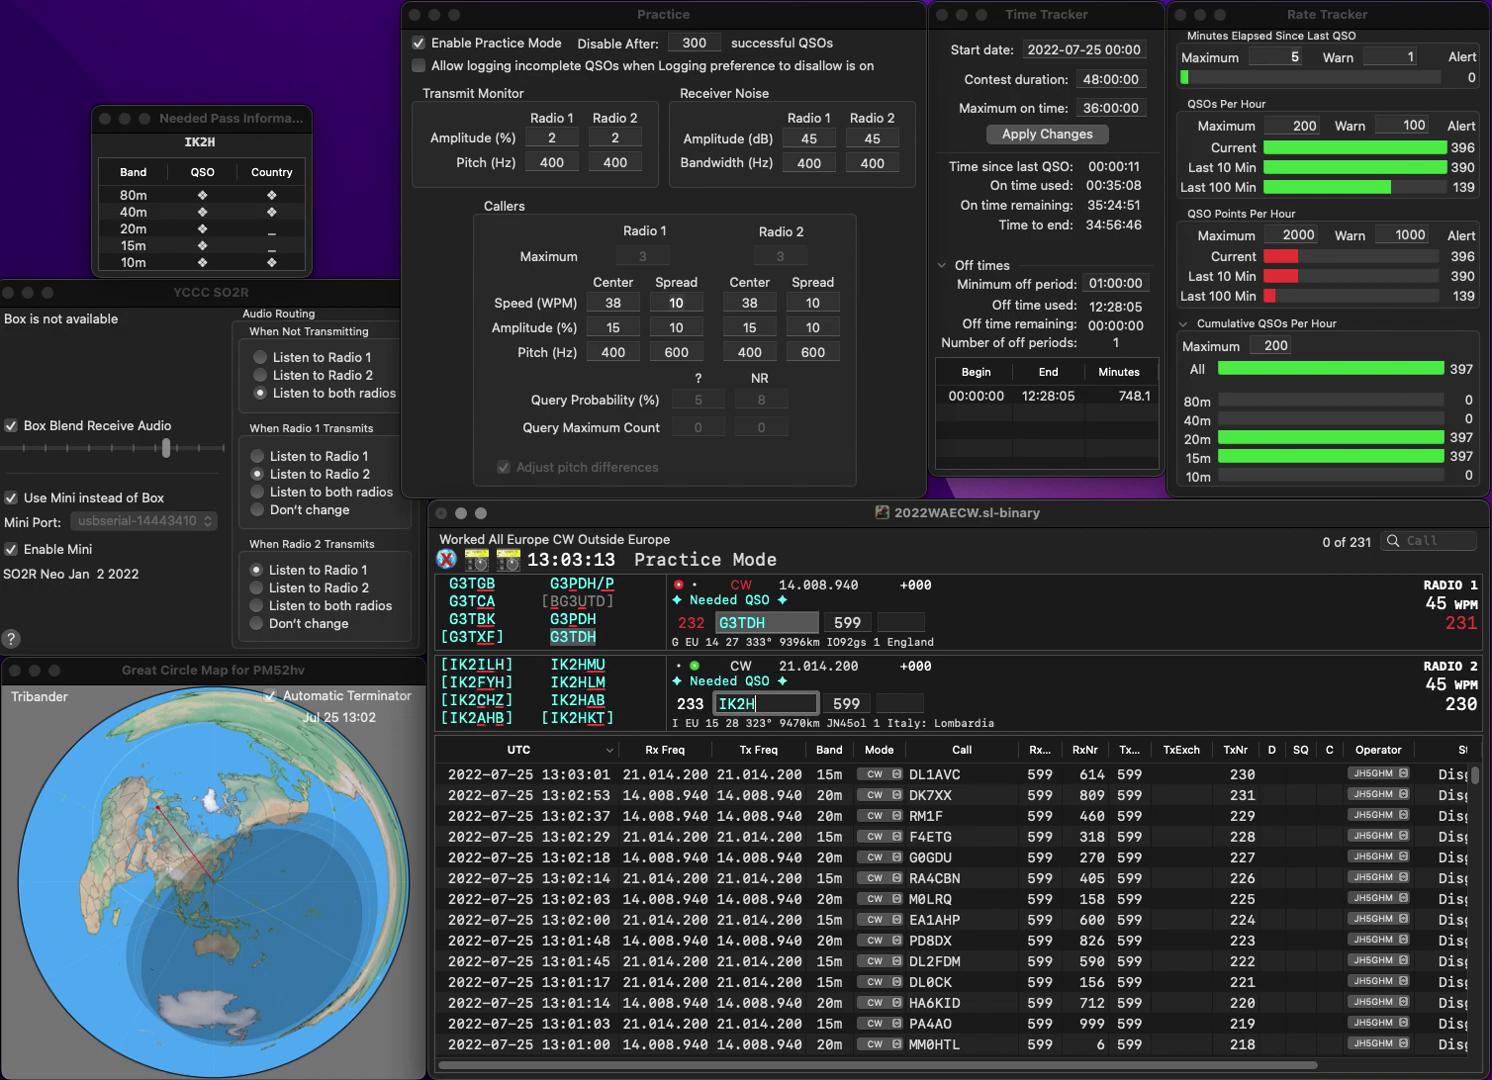
{"action": "key", "text": "BackSpace"}
{"action": "type", "text": "GF"}
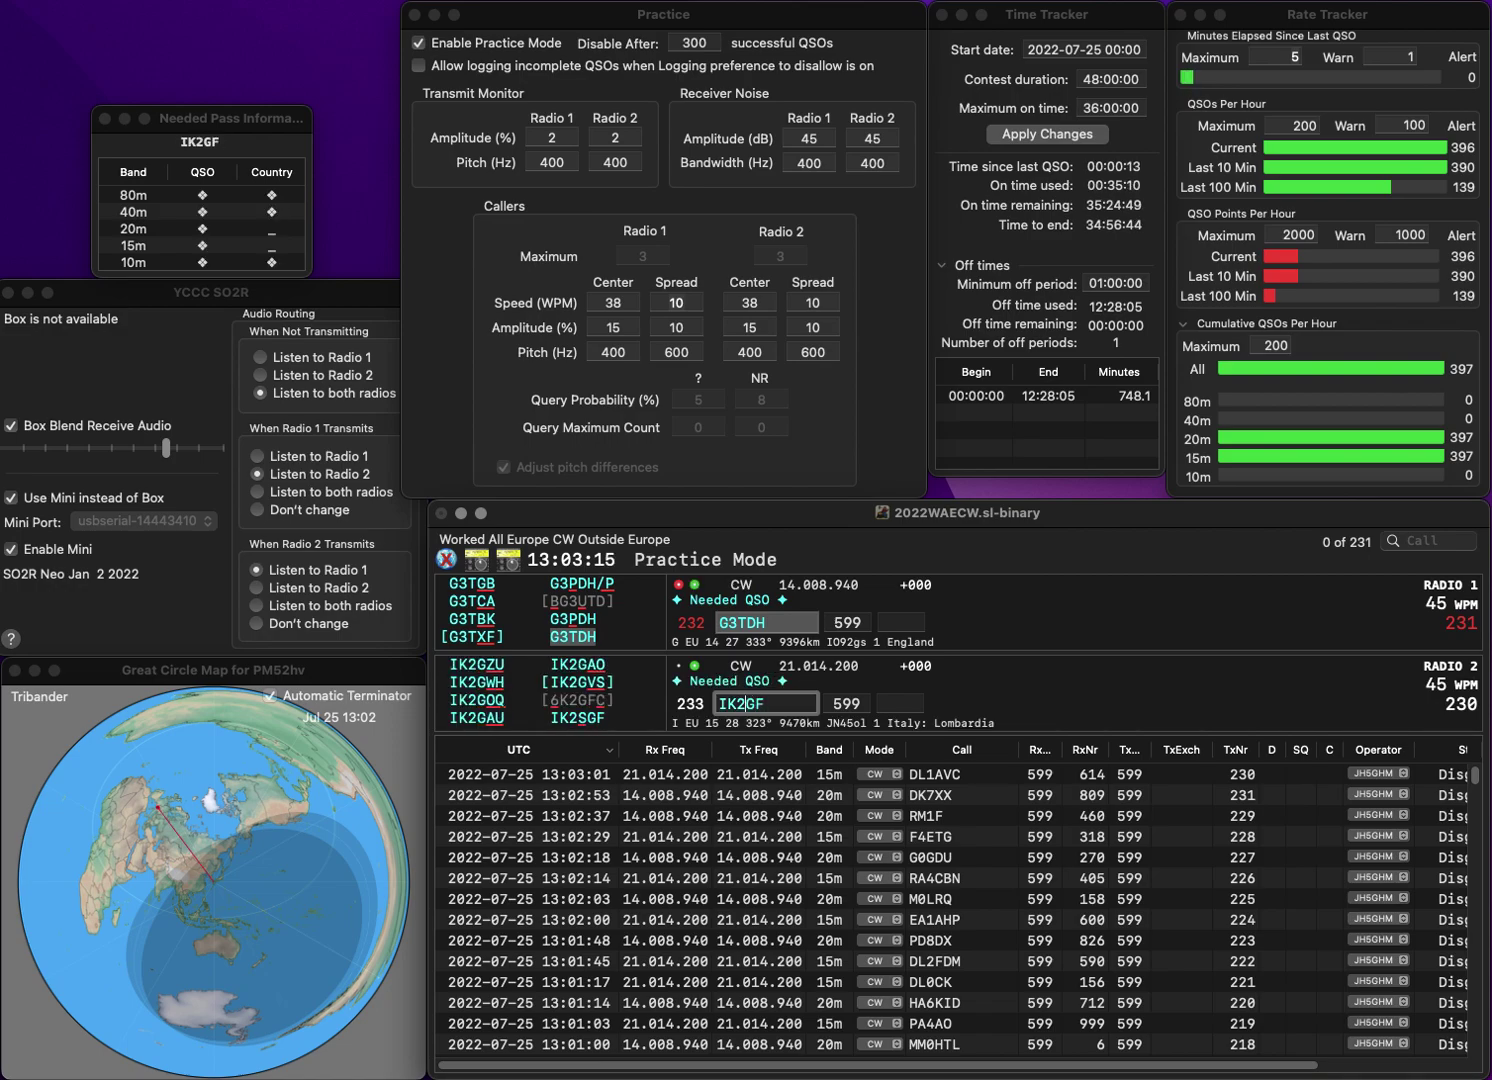
{"action": "type", "text": "S"}
{"action": "key", "text": "Return"}
{"action": "type", "text": "432"}
{"action": "key", "text": "Return"}
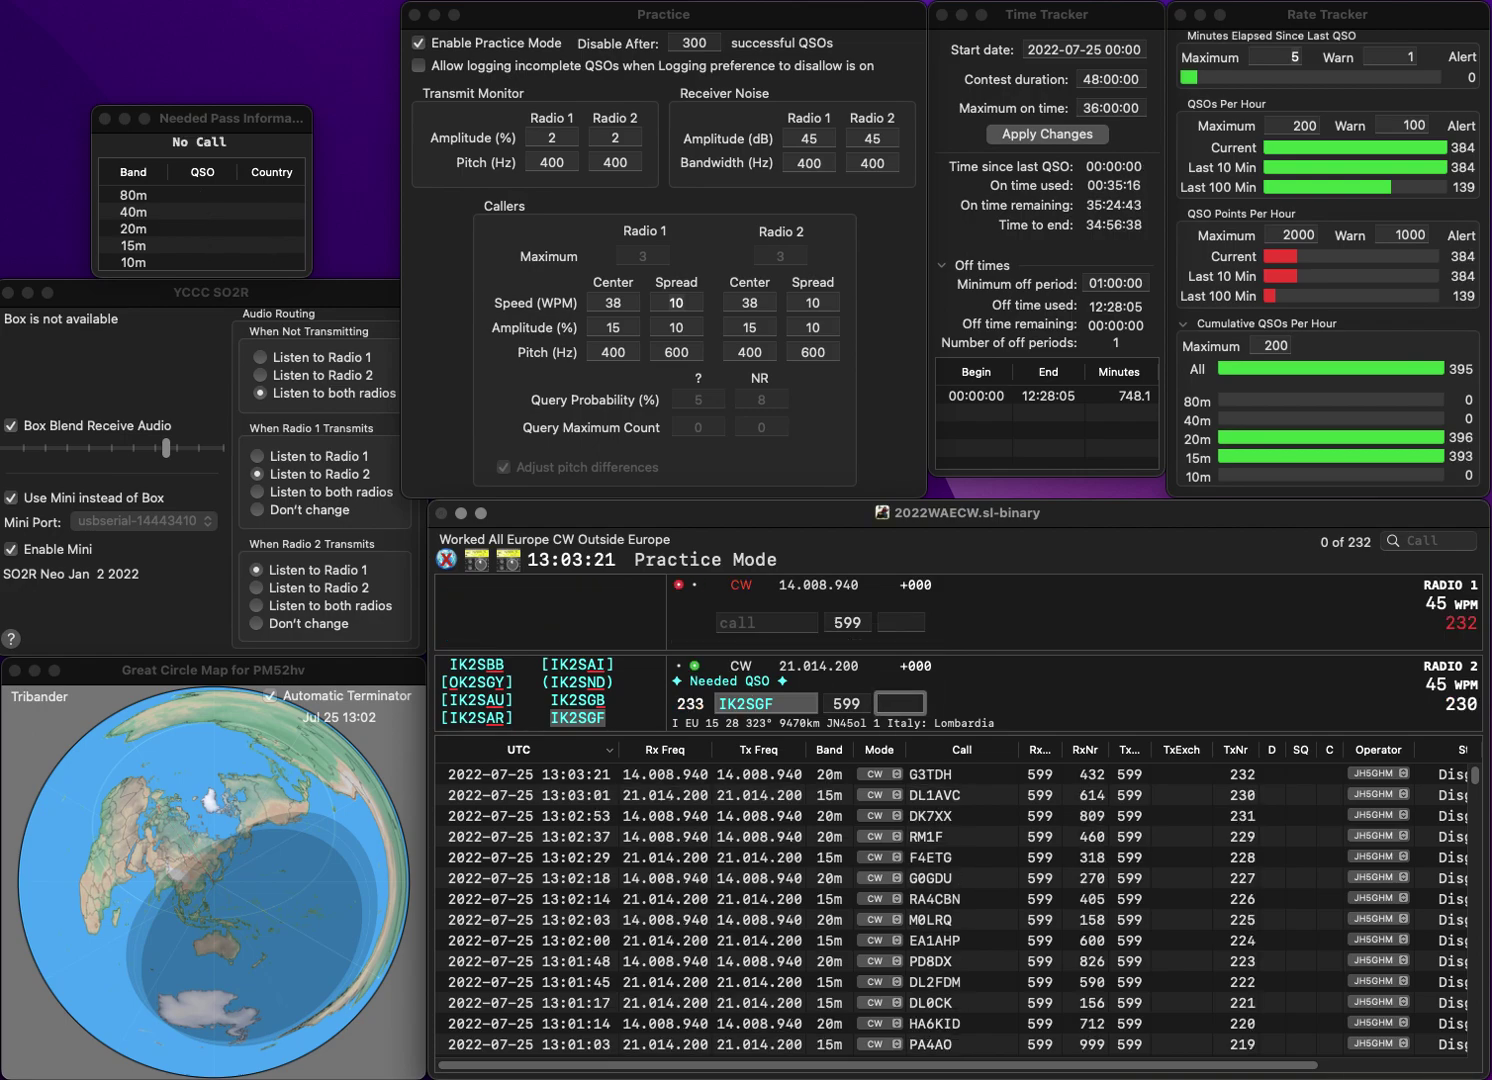
{"action": "type", "text": "408"}
{"action": "key", "text": "Return"}
- Enter the partial call ZAJ on Radio 1 and the call F2XS on Radio 2
{"action": "type", "text": "ZAJ"}
{"action": "left_click", "coordinate": [764, 702]}
{"action": "type", "text": "F2XS"}
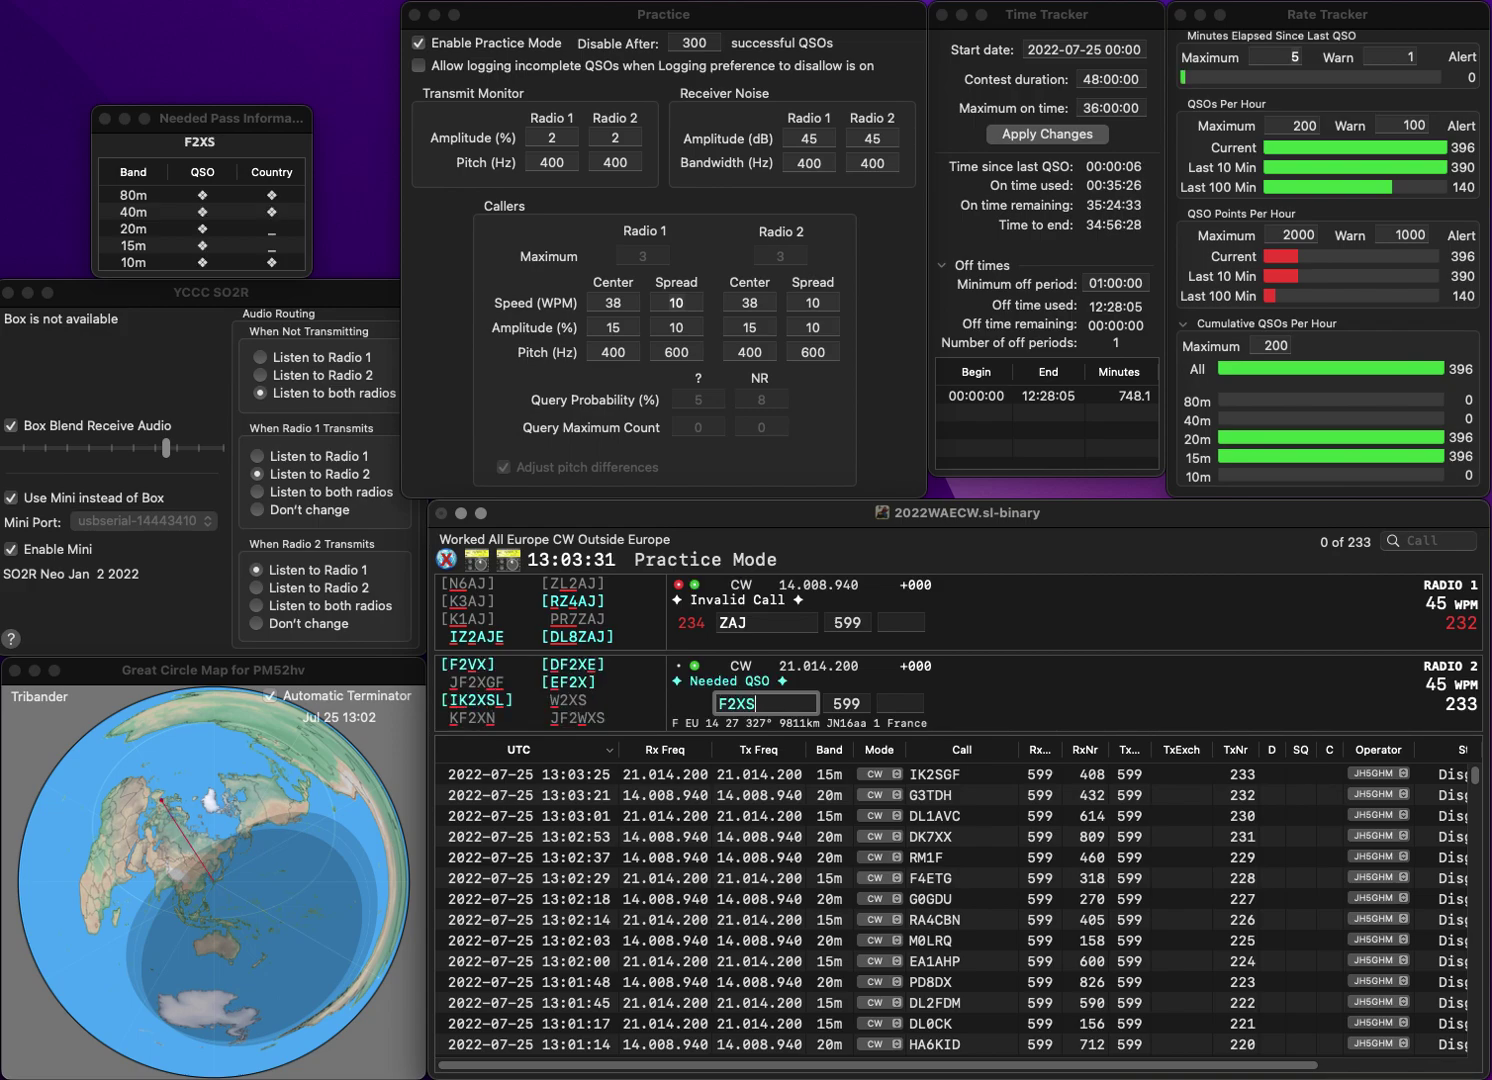
{"action": "key", "text": "Return"}
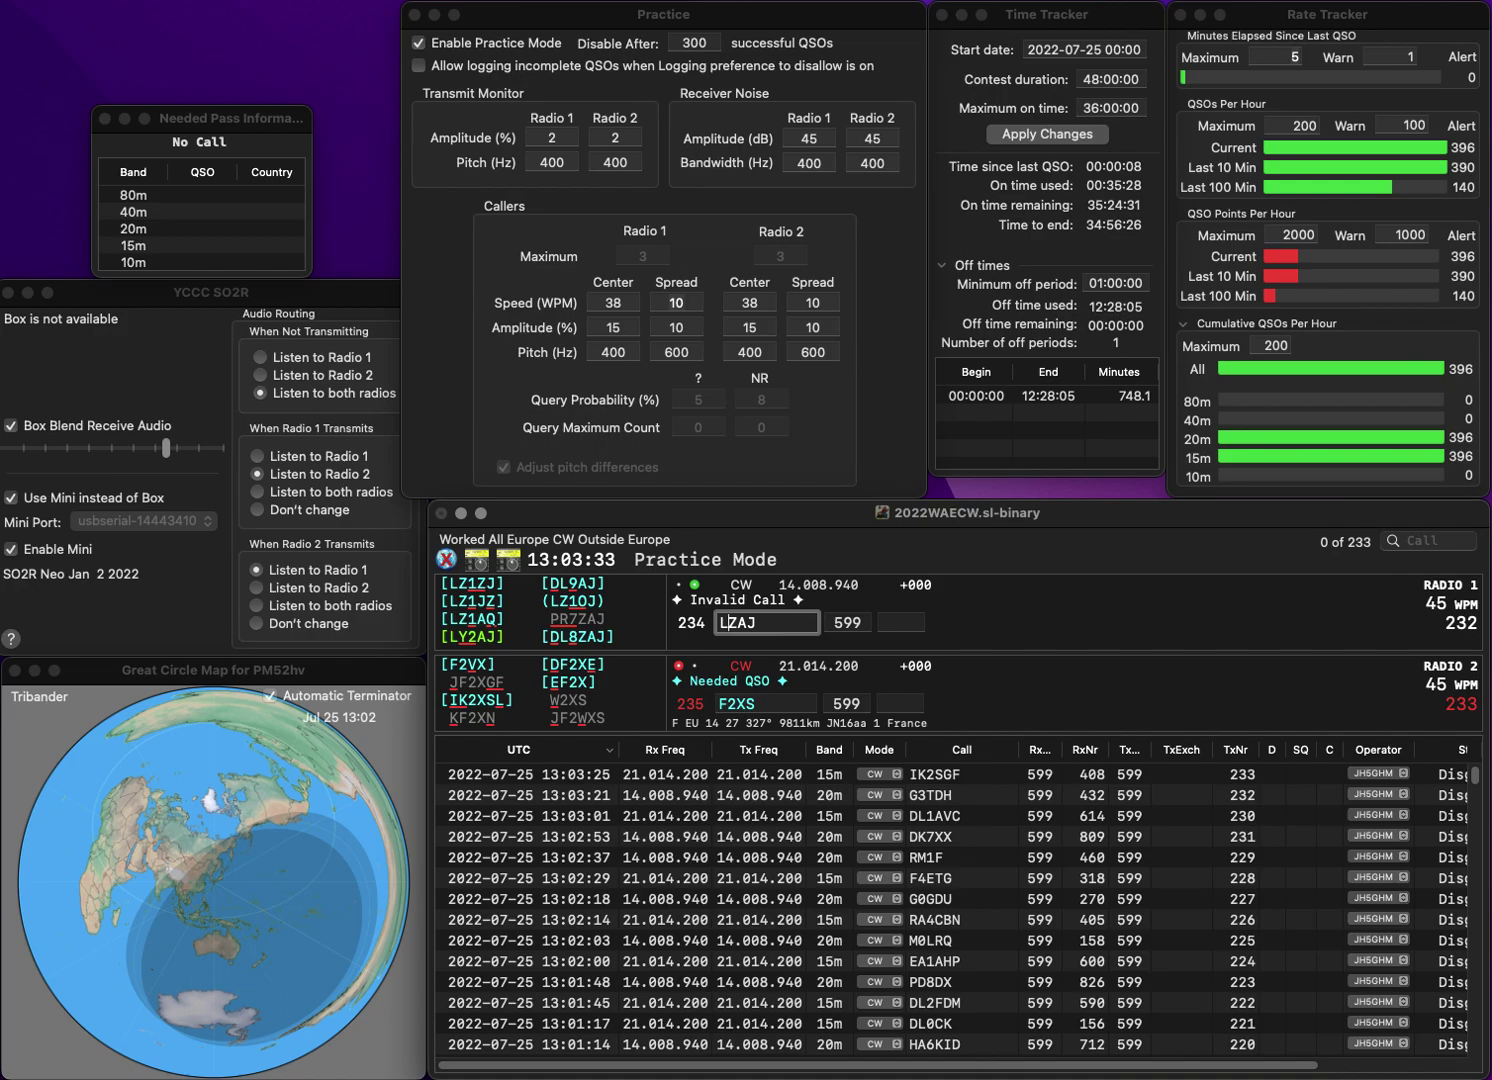
{"action": "key", "text": "Left"}
{"action": "type", "text": "D"}
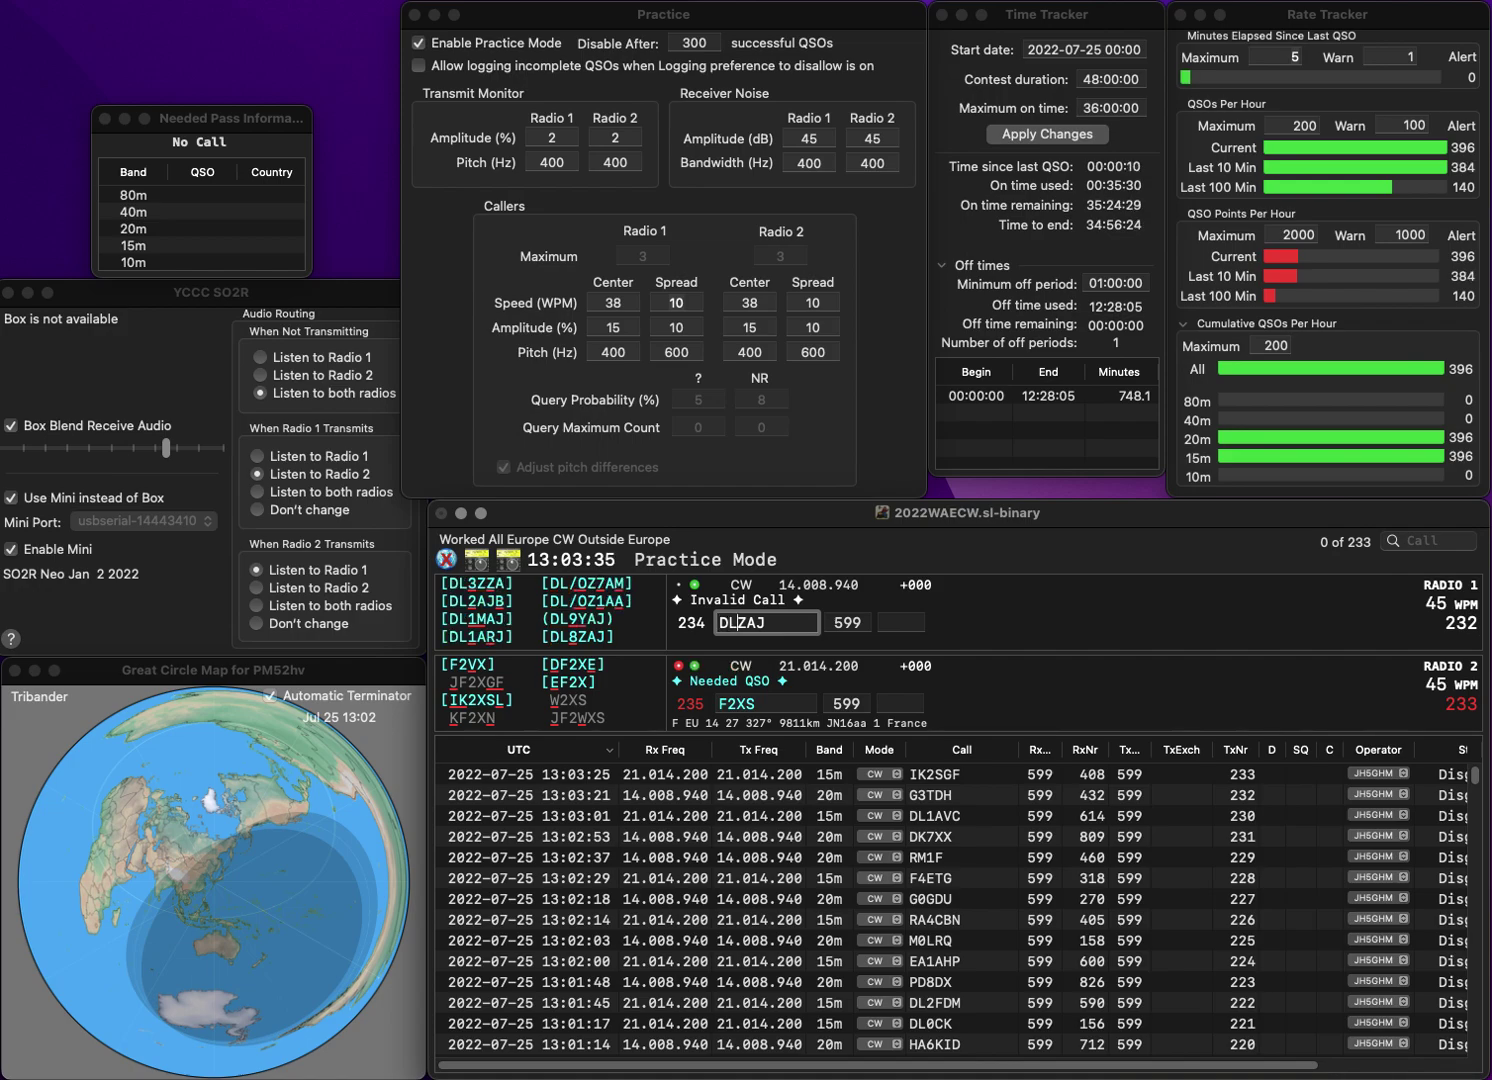
{"action": "key", "text": "Right"}
{"action": "type", "text": "8"}
{"action": "key", "text": "Return"}
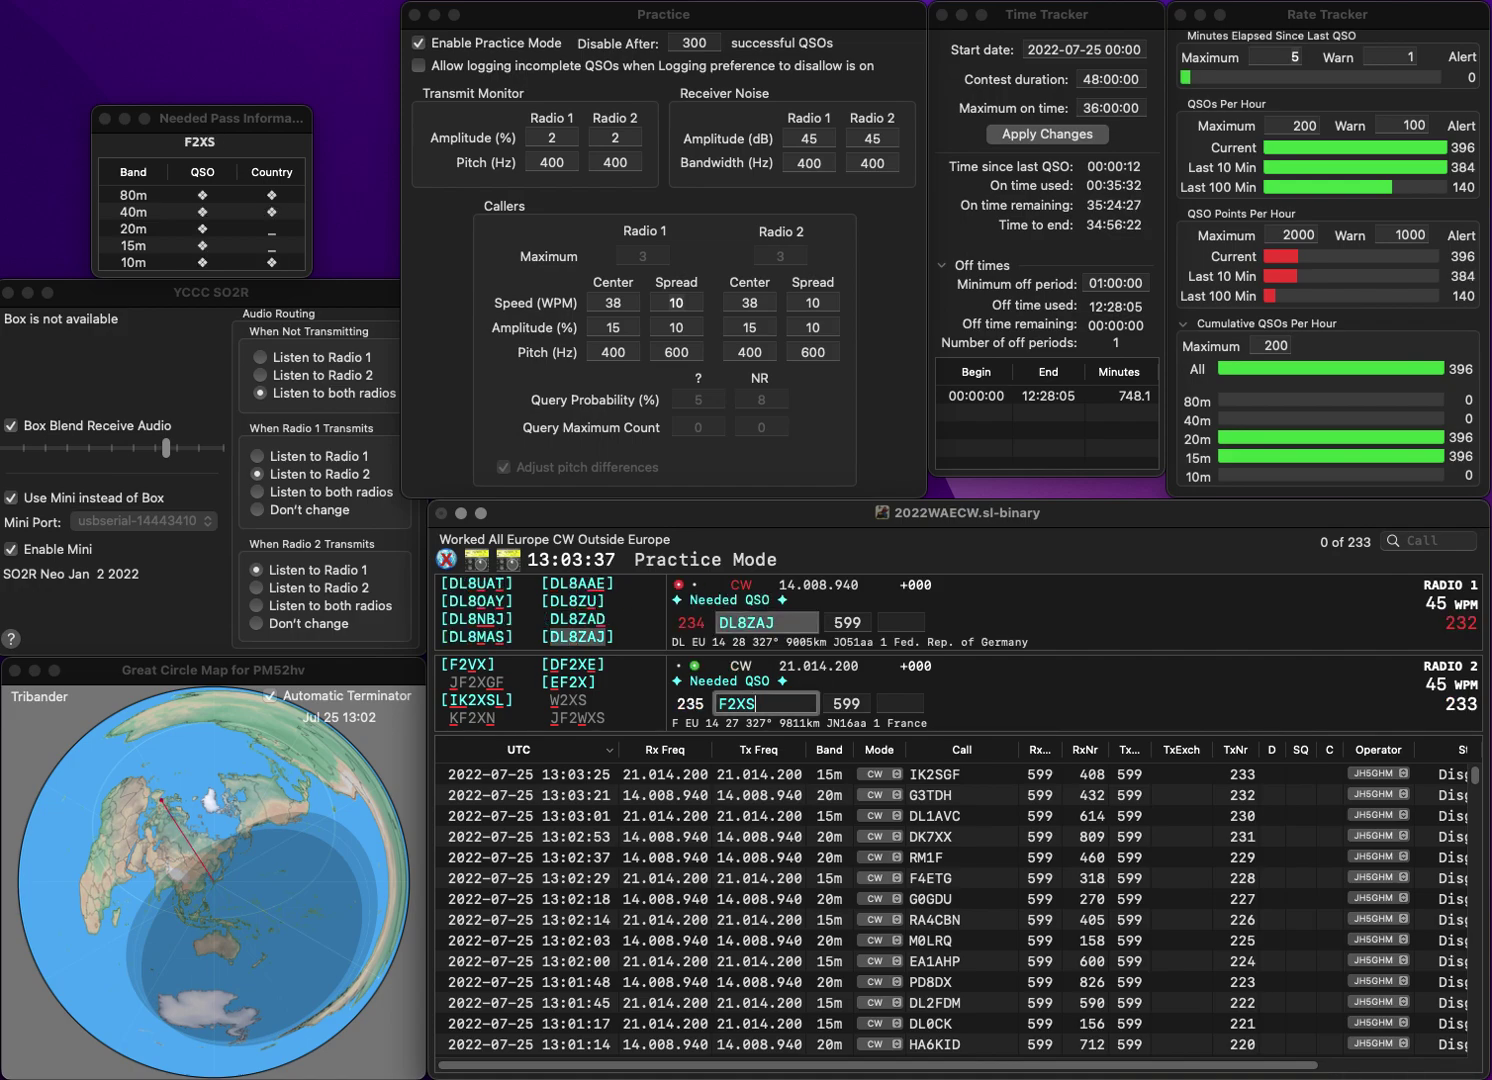
{"action": "type", "text": "8CUD"}
{"action": "key", "text": "super+Left"}
{"action": "key", "text": "Delete"}
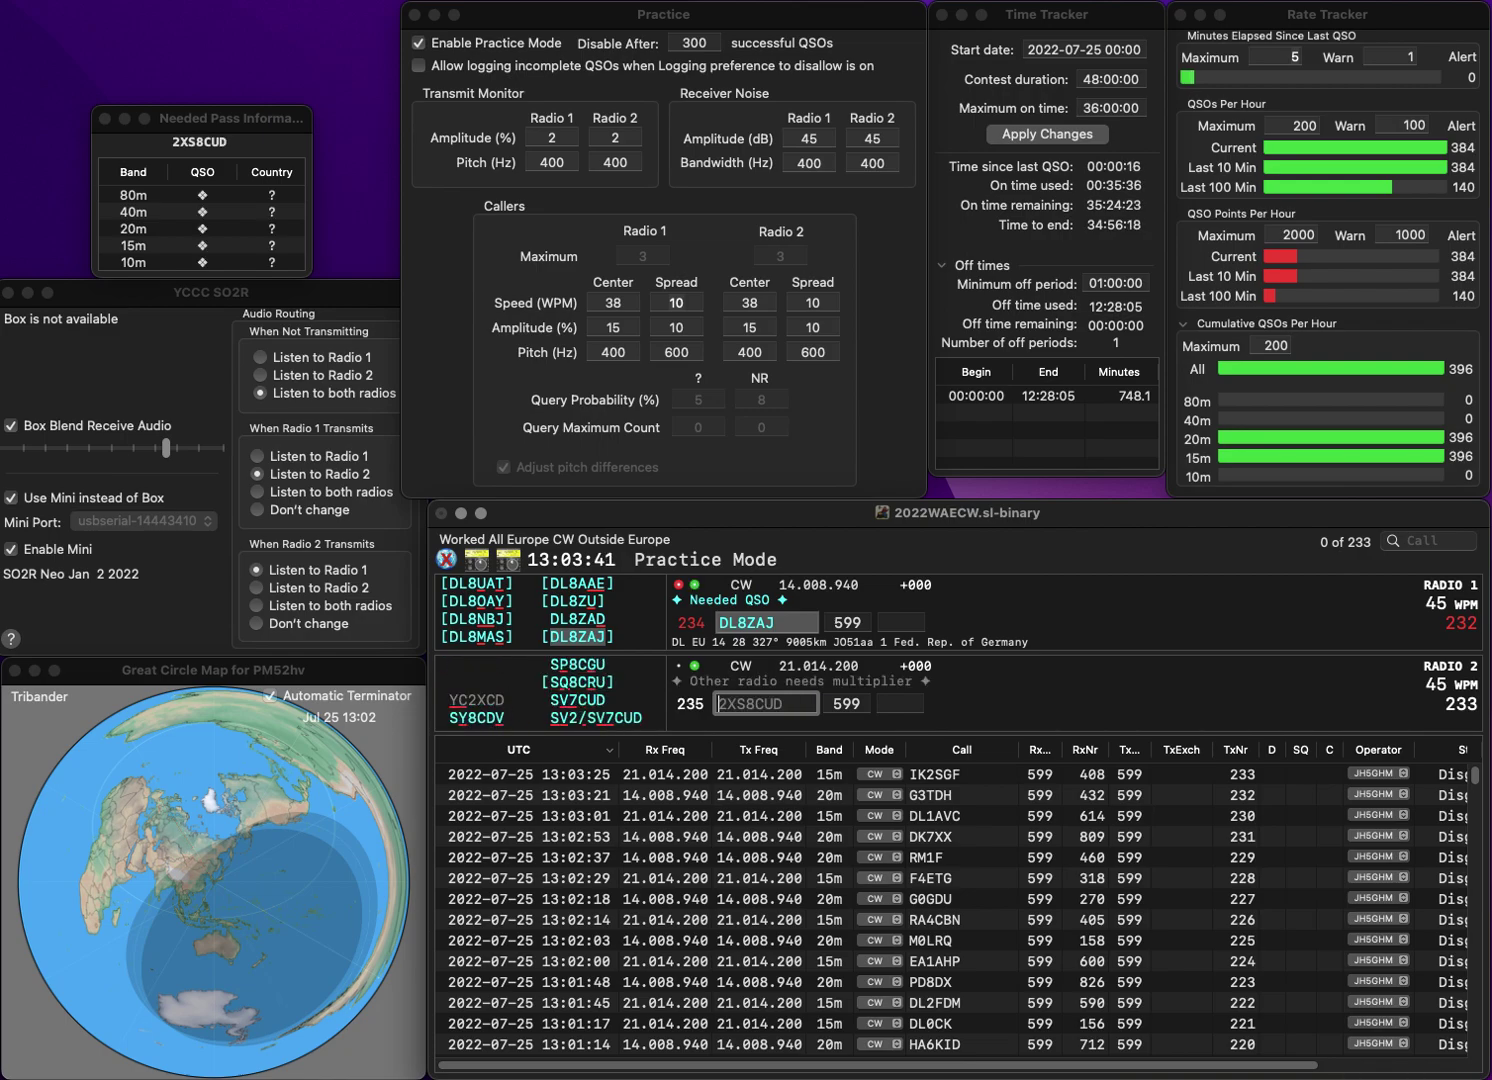
{"action": "key", "text": "Delete"}
{"action": "key", "text": "Delete"}
{"action": "type", "text": "SX"}
{"action": "key", "text": "BackSpace"}
{"action": "type", "text": "V2/"}
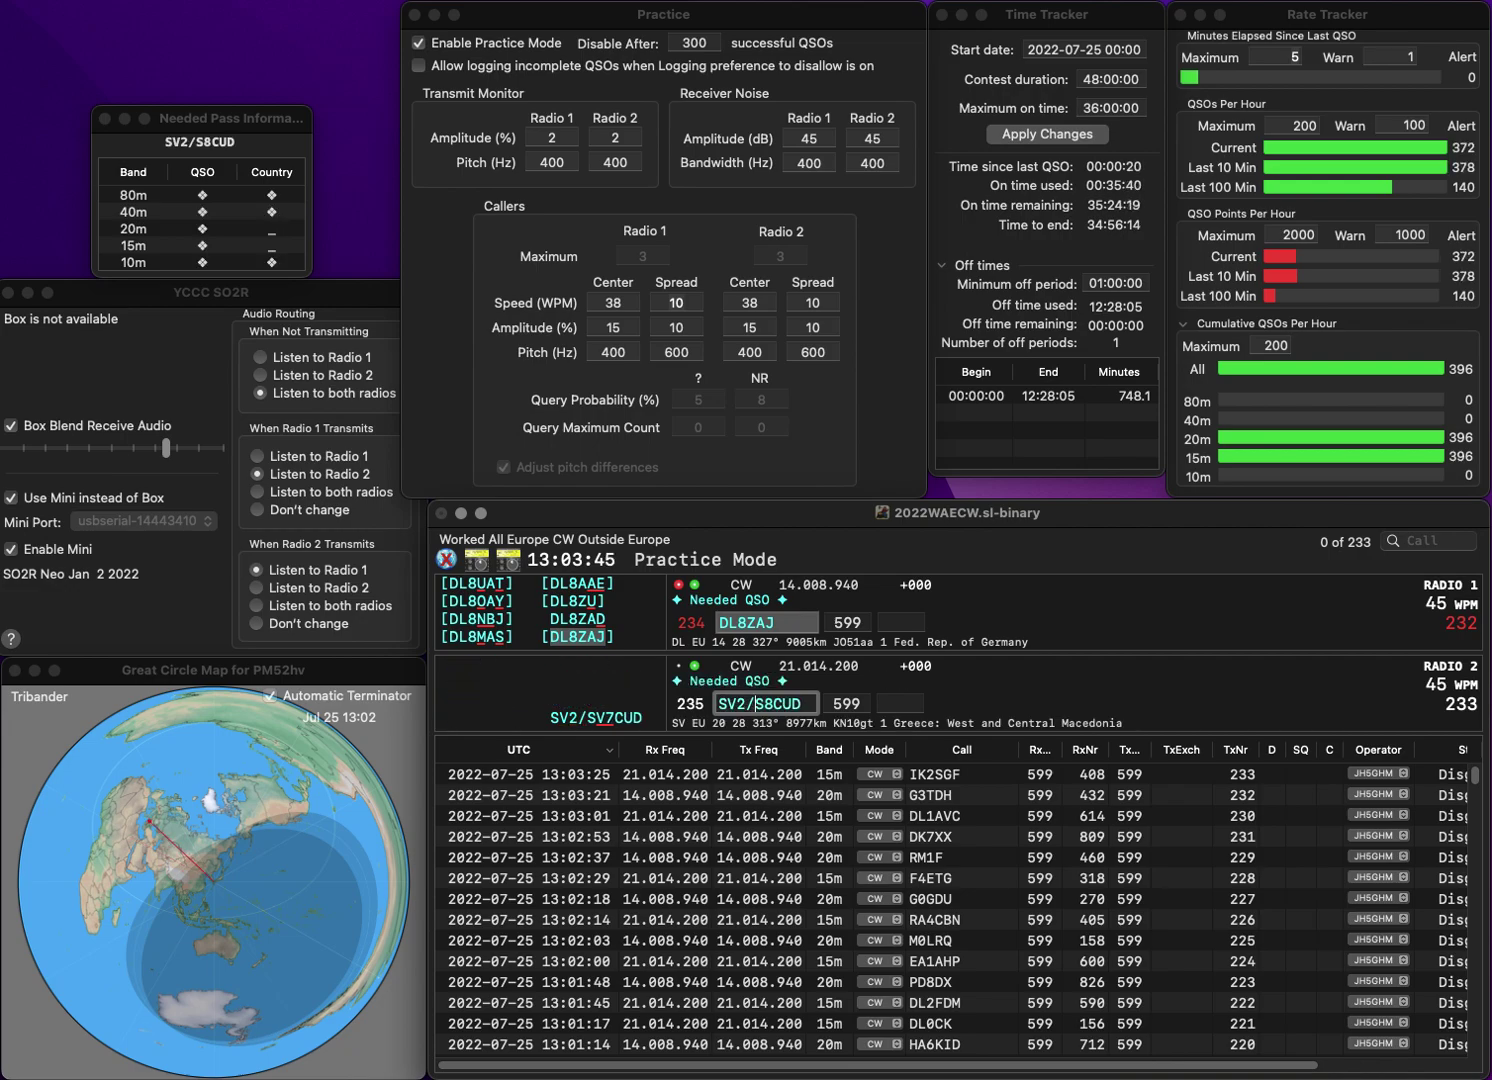
{"action": "key", "text": "Right"}
{"action": "type", "text": "V"}
{"action": "key", "text": "Delete"}
{"action": "type", "text": "7"}
{"action": "left_click", "coordinate": [746, 622]}
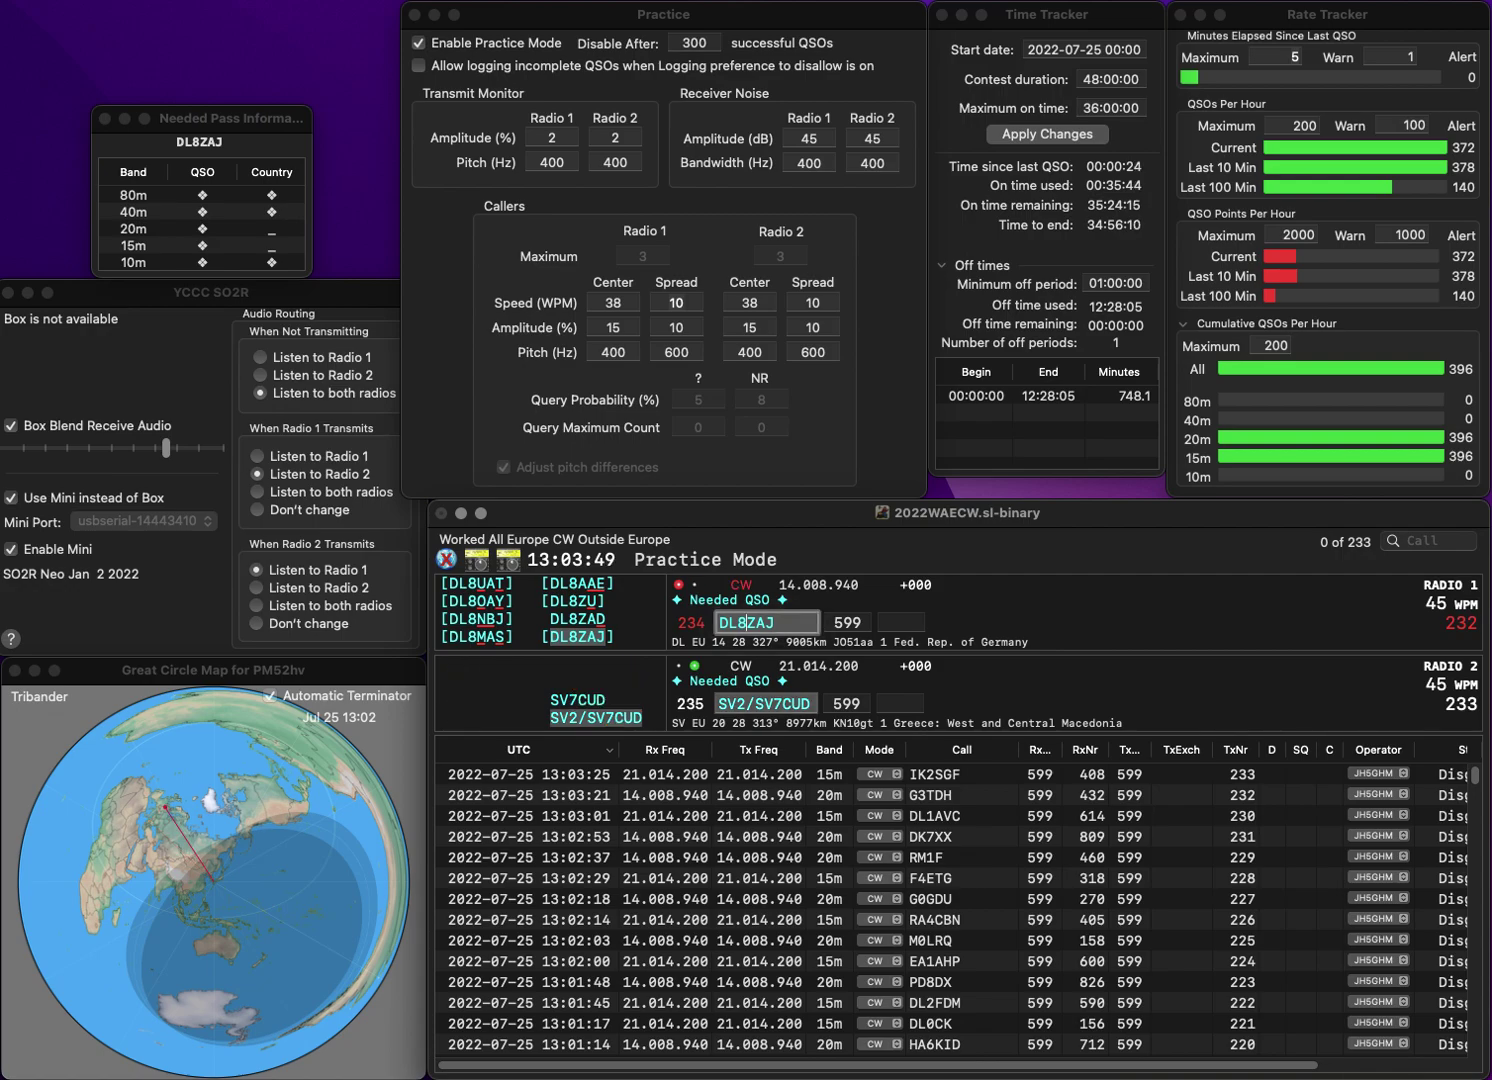
{"action": "key", "text": "Down"}
{"action": "key", "text": "Return"}
{"action": "key", "text": "Up"}
{"action": "key", "text": "space"}
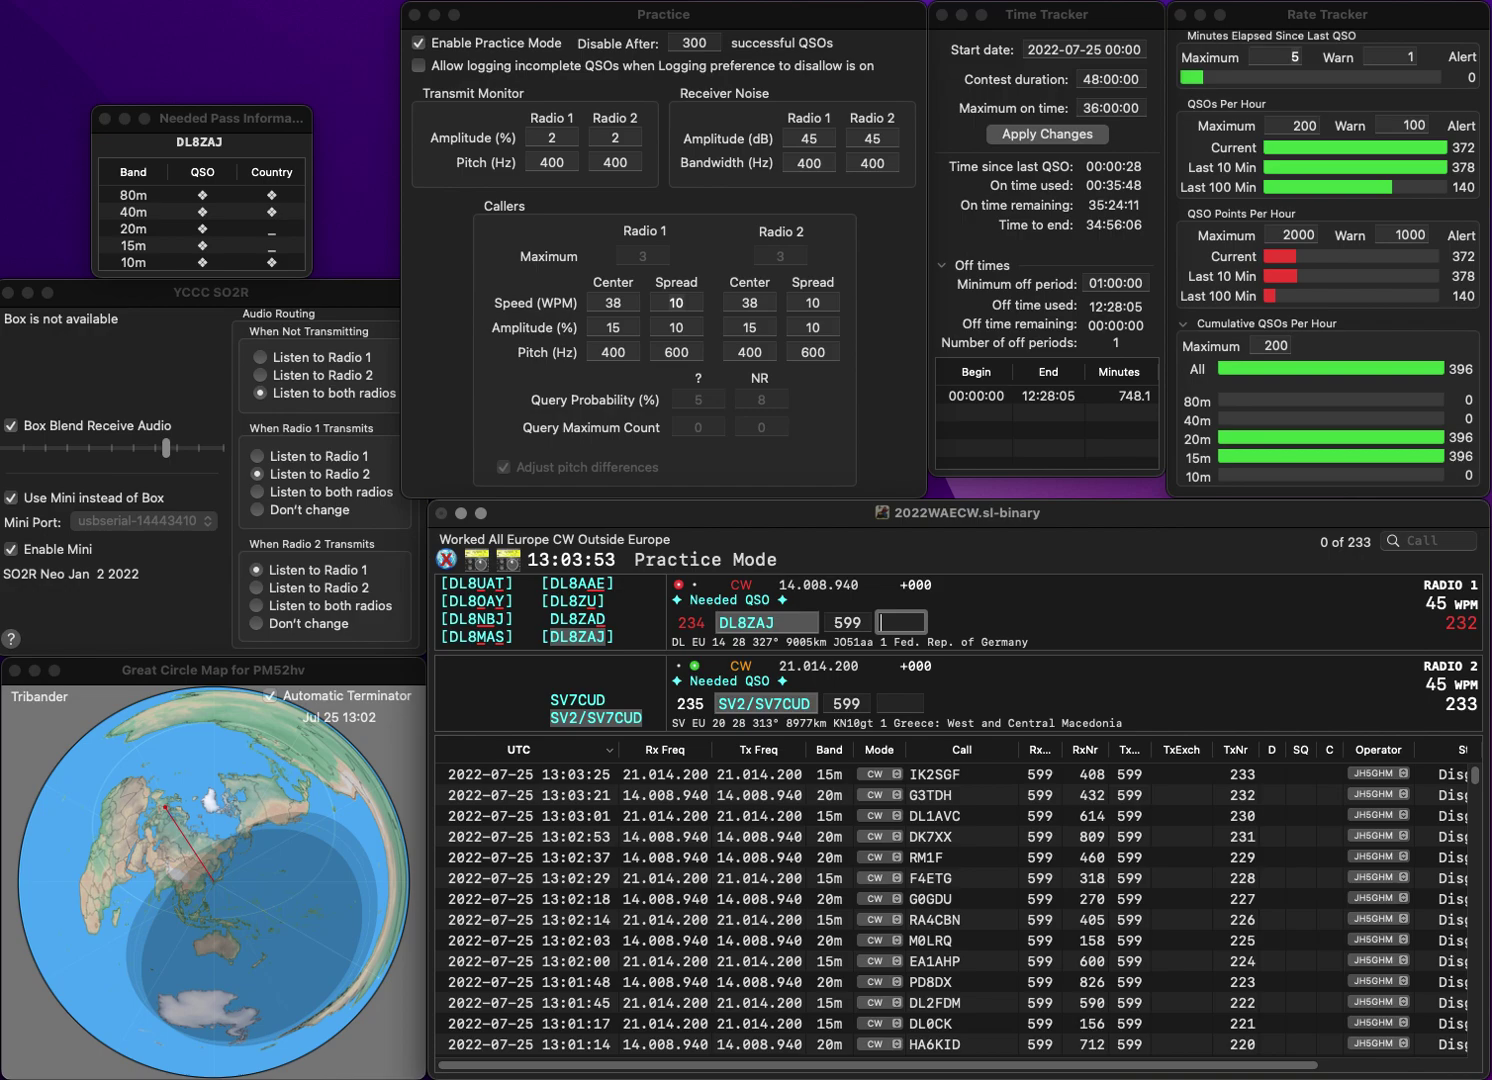
{"action": "type", "text": "285"}
{"action": "key", "text": "Return"}
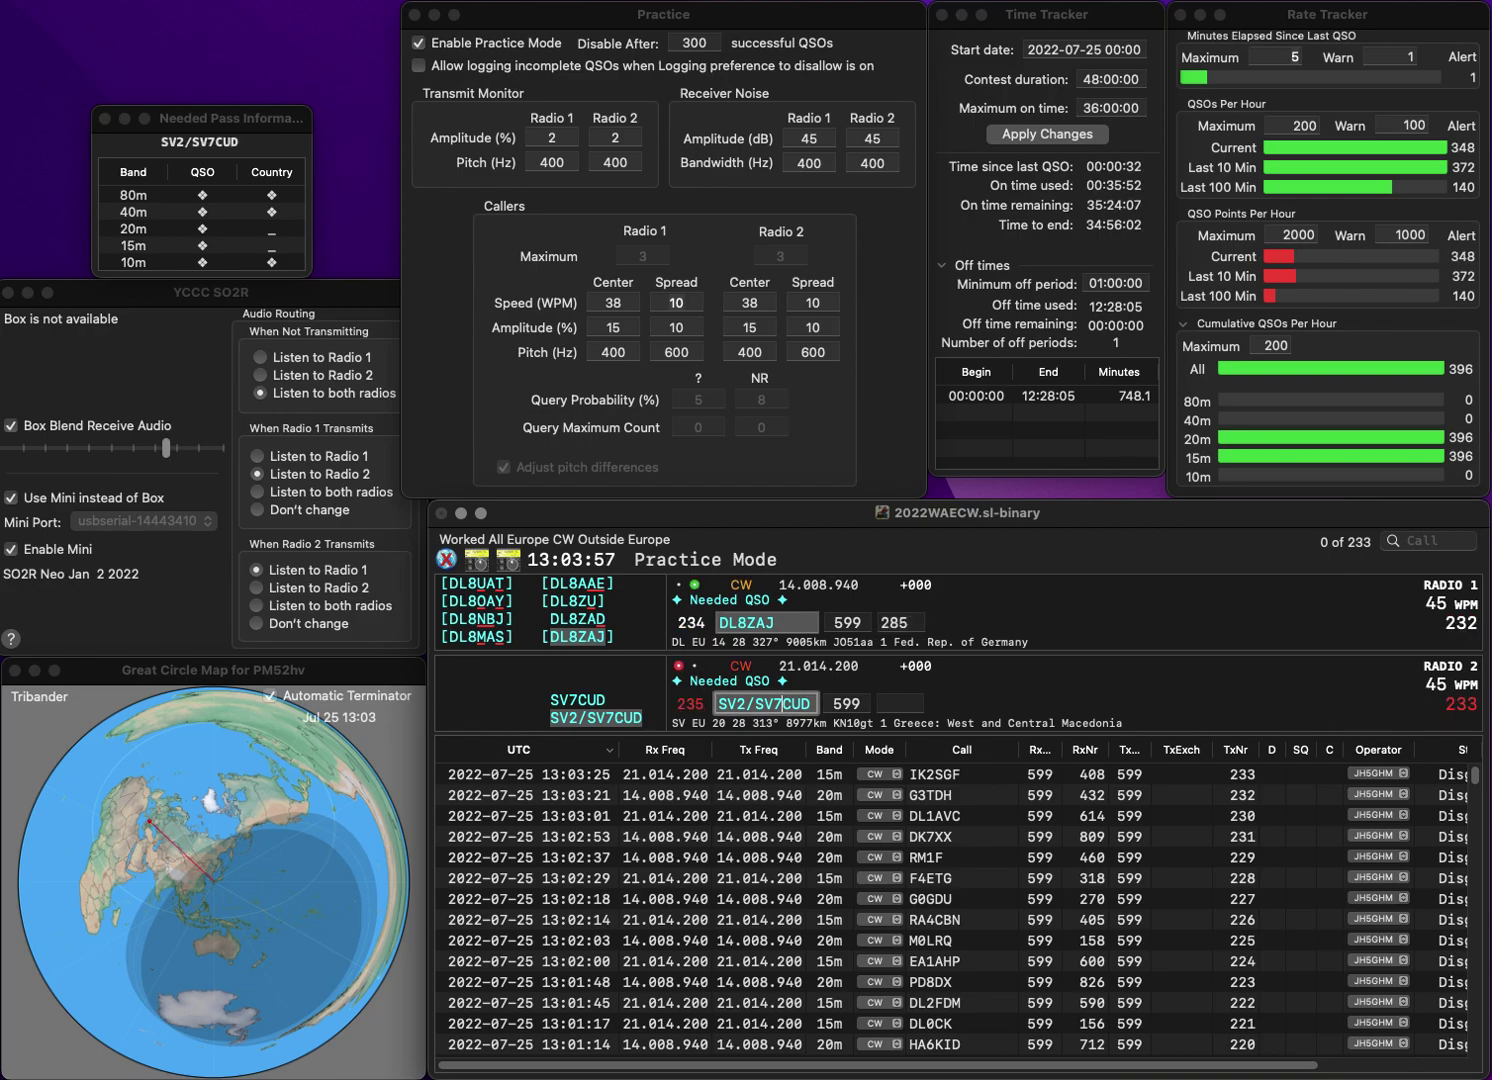
{"action": "key", "text": "Return"}
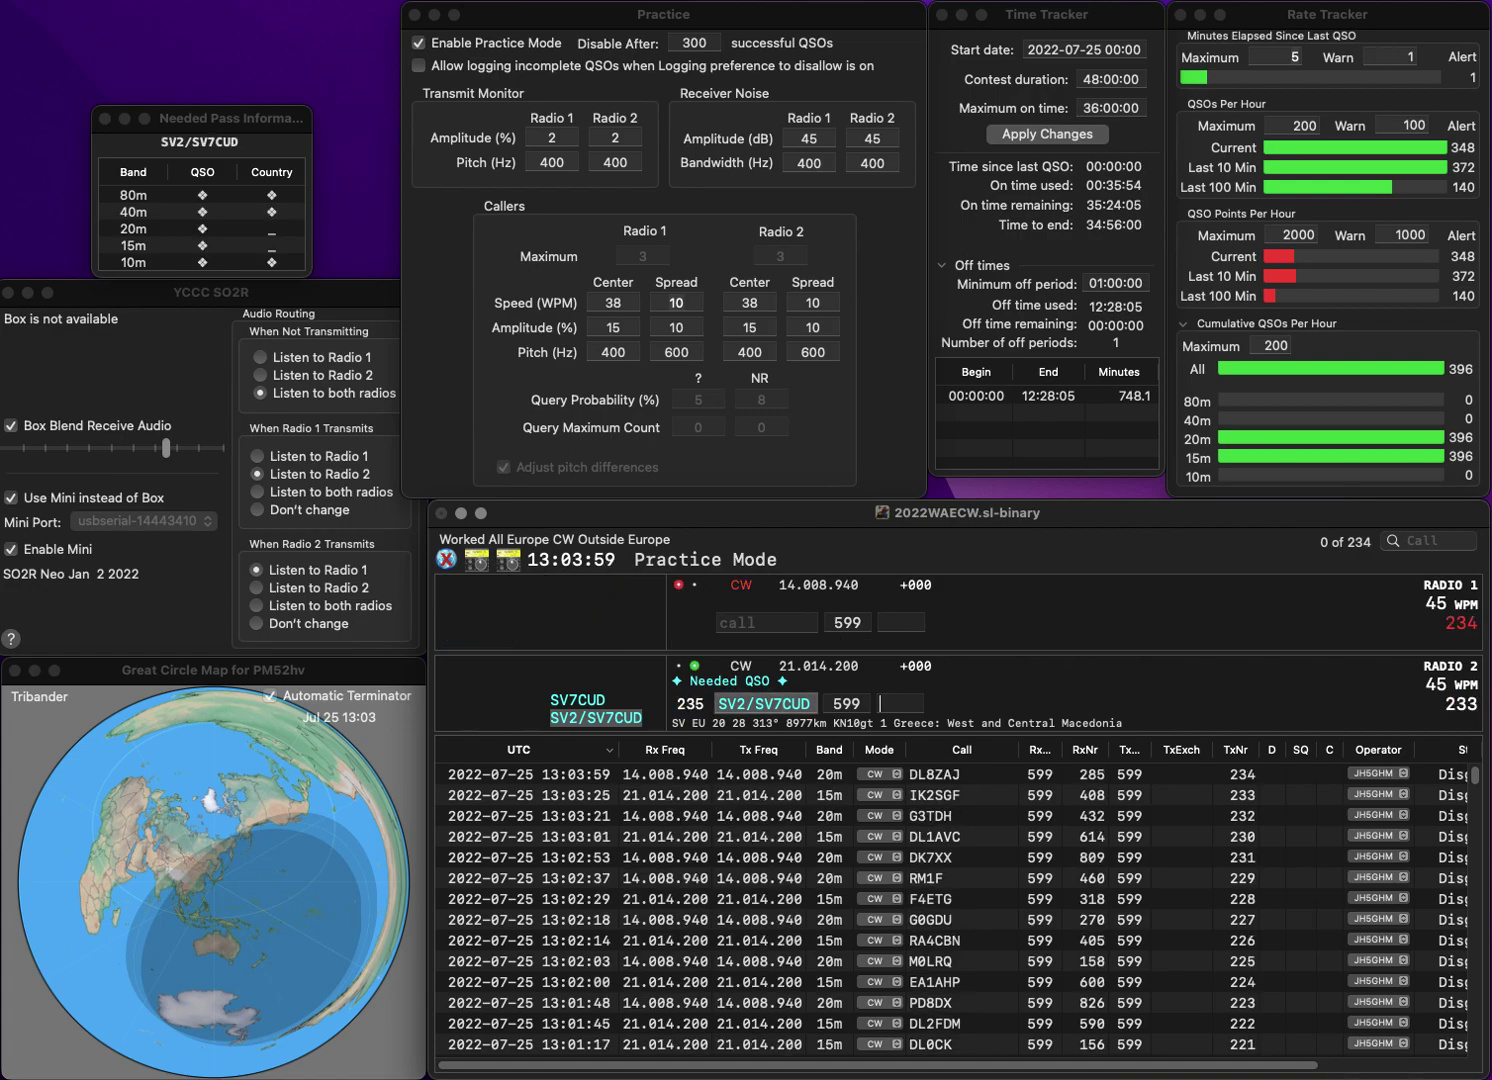
{"action": "type", "text": "7"}
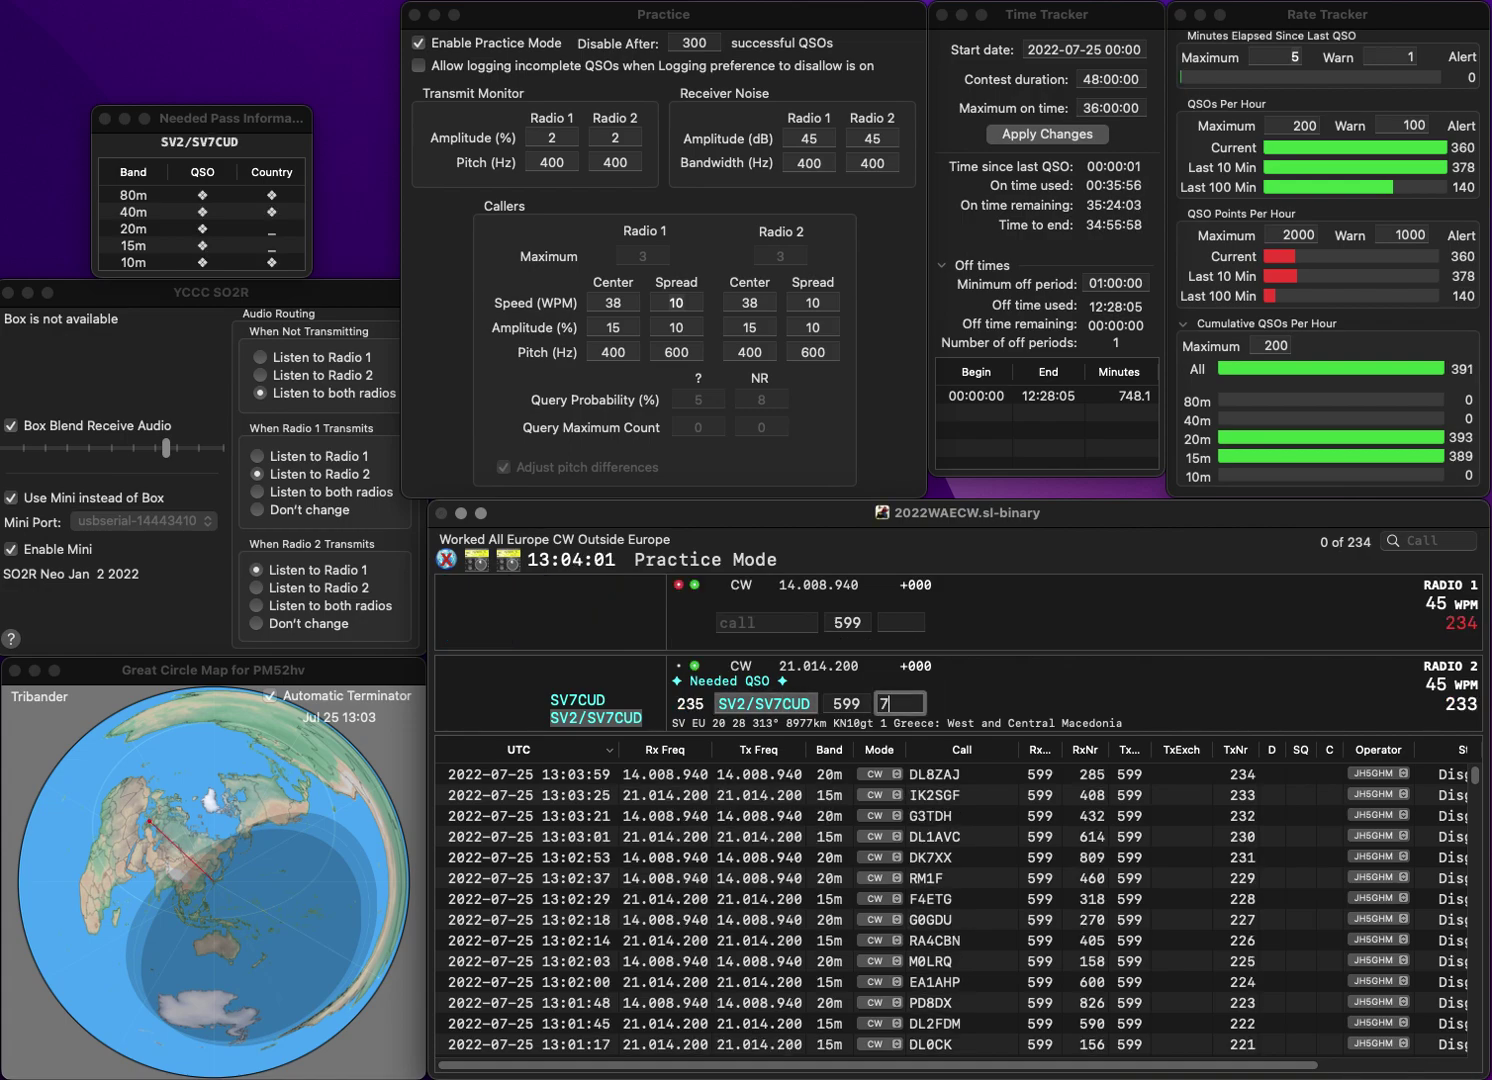
{"action": "type", "text": "52"}
{"action": "key", "text": "Return"}
- Enter the partial call 8YF on Radio 1 and the call R3ST on Radio 2
{"action": "type", "text": "8"}
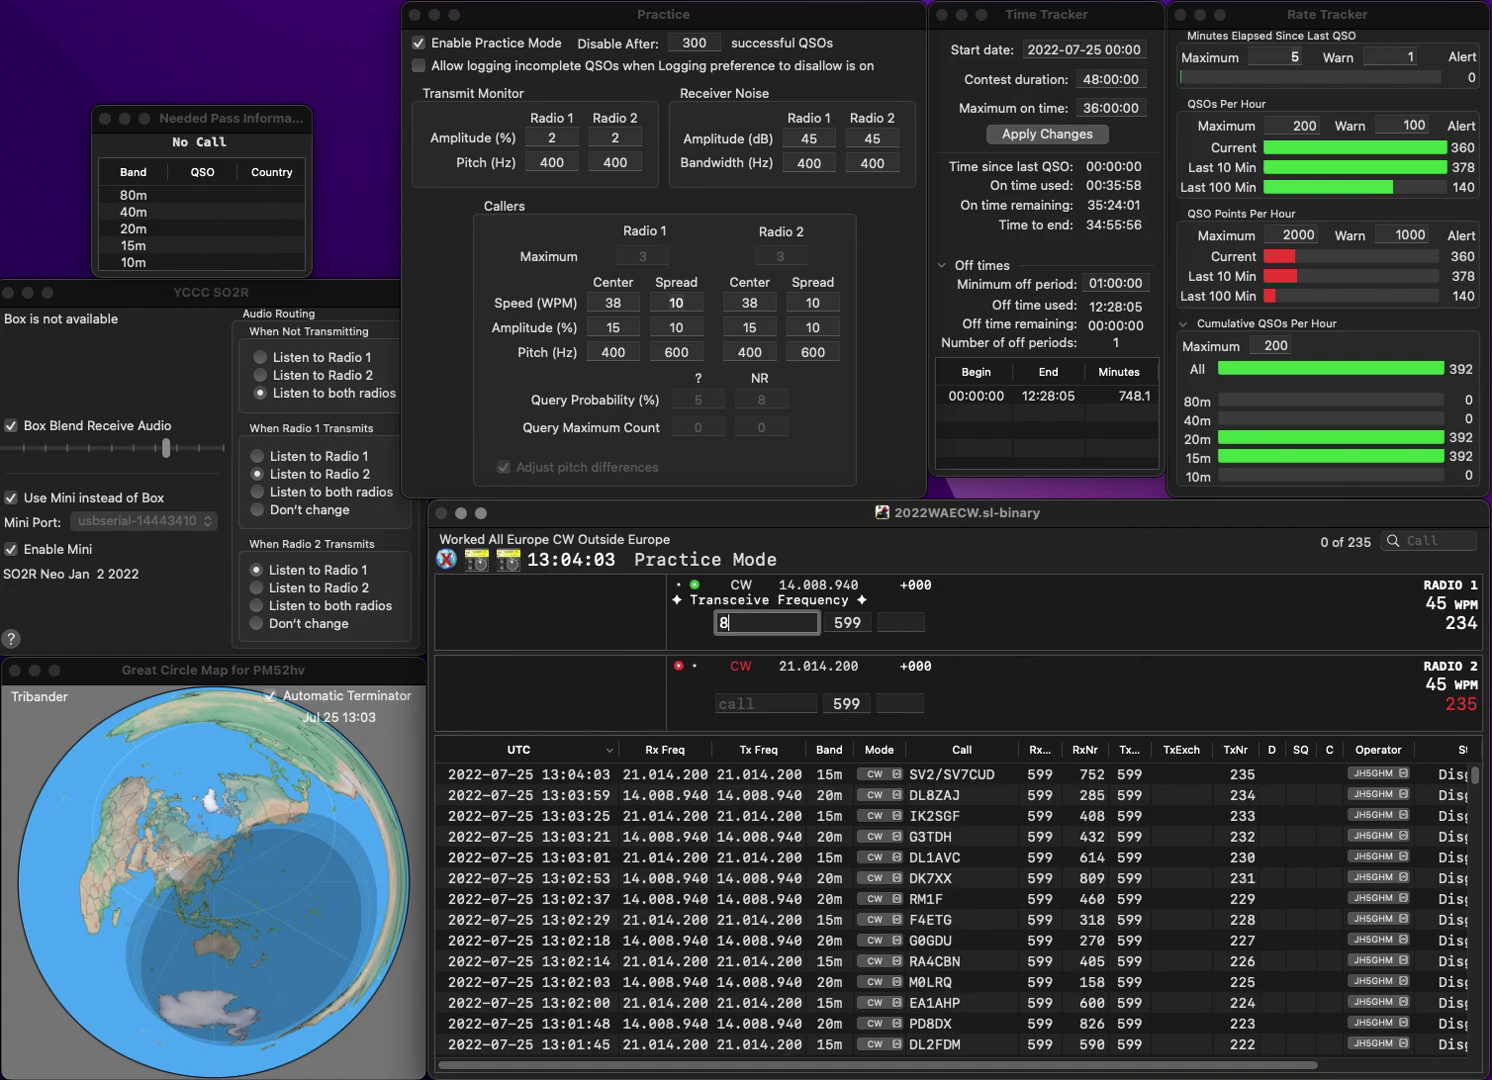
{"action": "type", "text": "YF"}
{"action": "key", "text": "Return"}
{"action": "type", "text": "R3ST"}
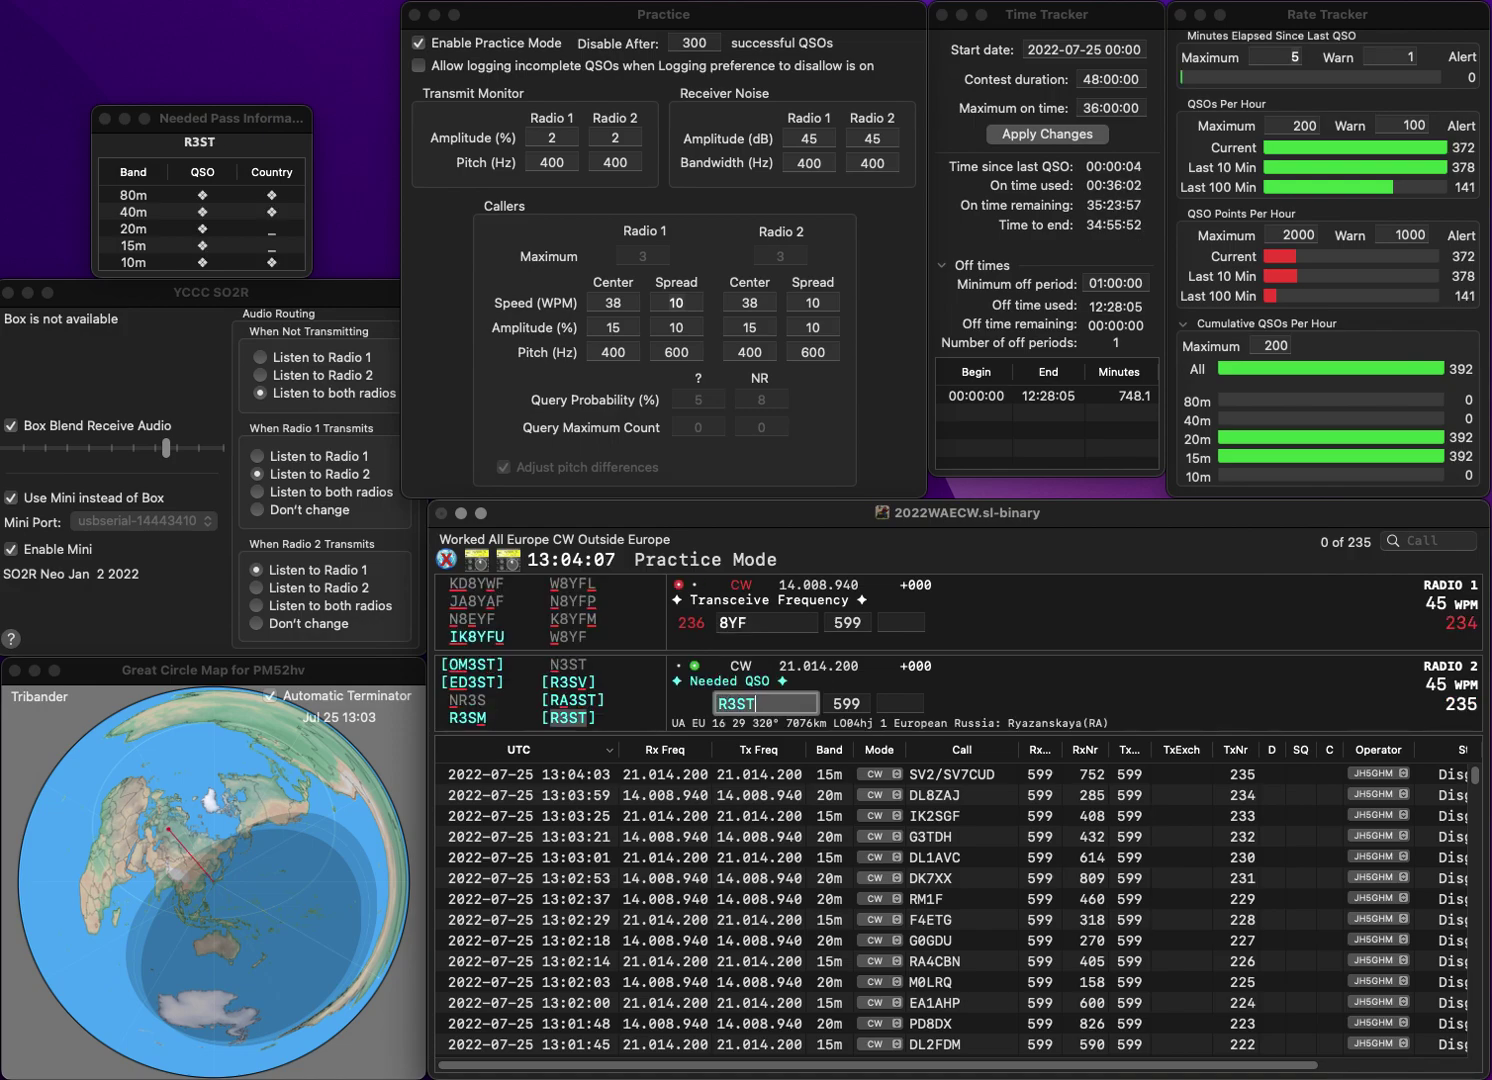
{"action": "key", "text": "Return"}
{"action": "key", "text": "alt+w"}
{"action": "type", "text": "F6GYF"}
{"action": "key", "text": "Return"}
- Log R3ST on Radio 2 with received number 116 and F6GYF on Radio 1 with received number 658
{"action": "key", "text": "Tab"}
{"action": "type", "text": "11"}
{"action": "key", "text": "Return"}
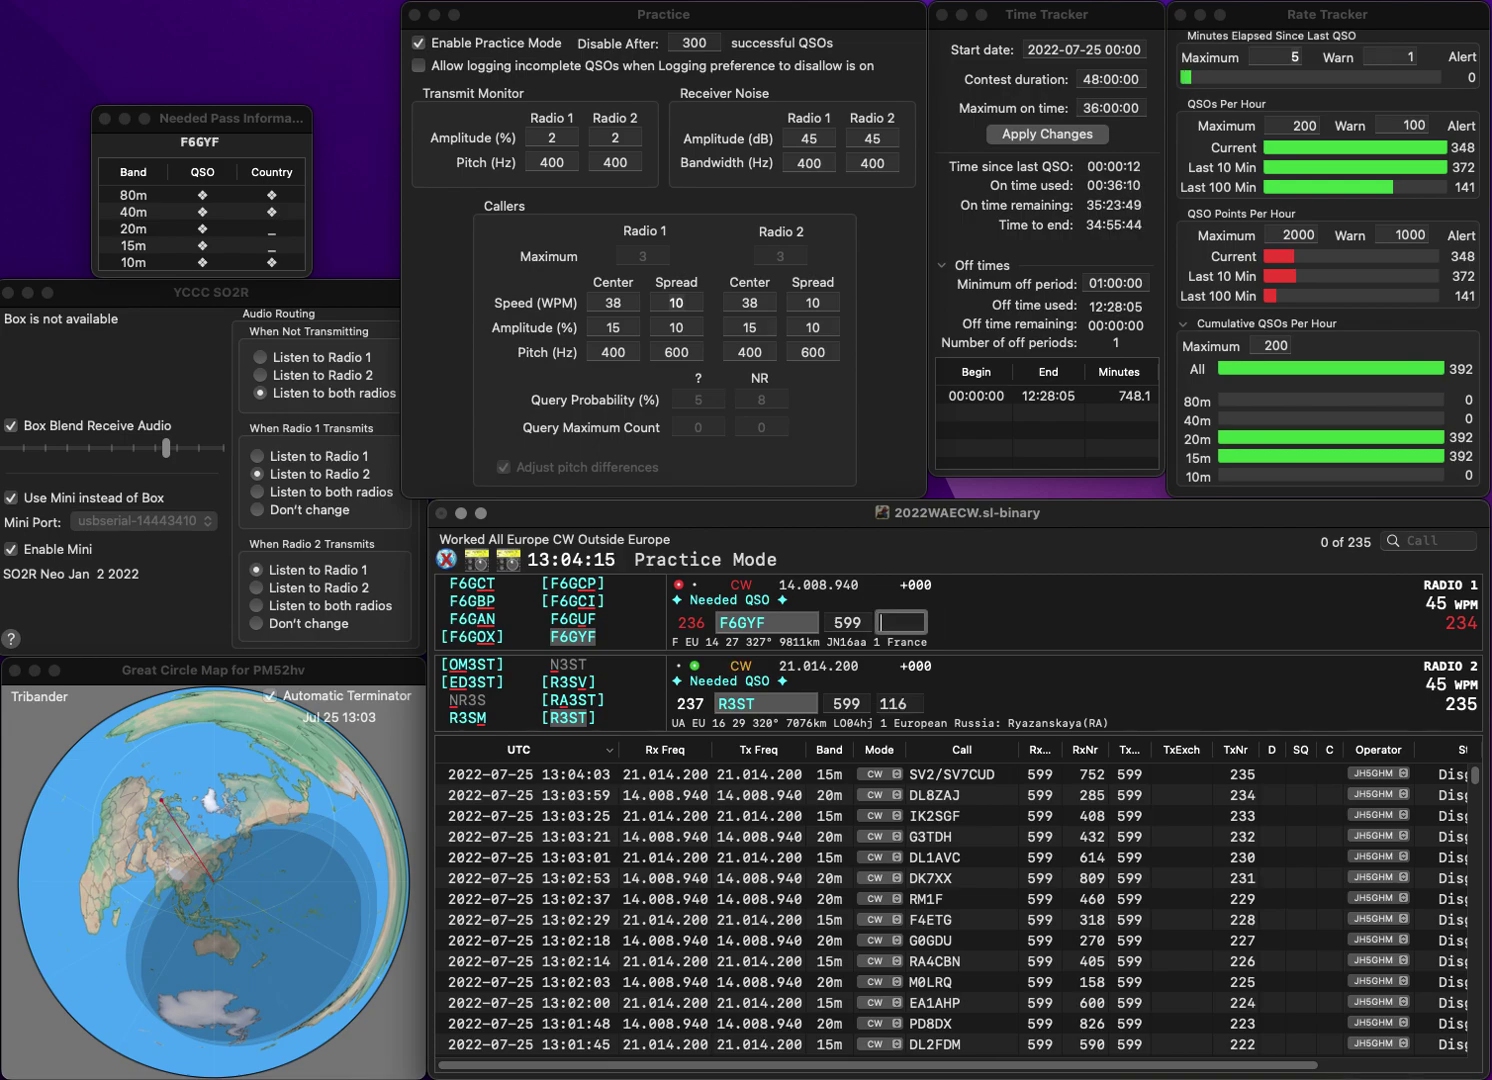
{"action": "type", "text": "658"}
{"action": "key", "text": "Return"}
- Enter the call DL4JFN on Radio 2 and the call F3WT on Radio 1
{"action": "type", "text": "DL"}
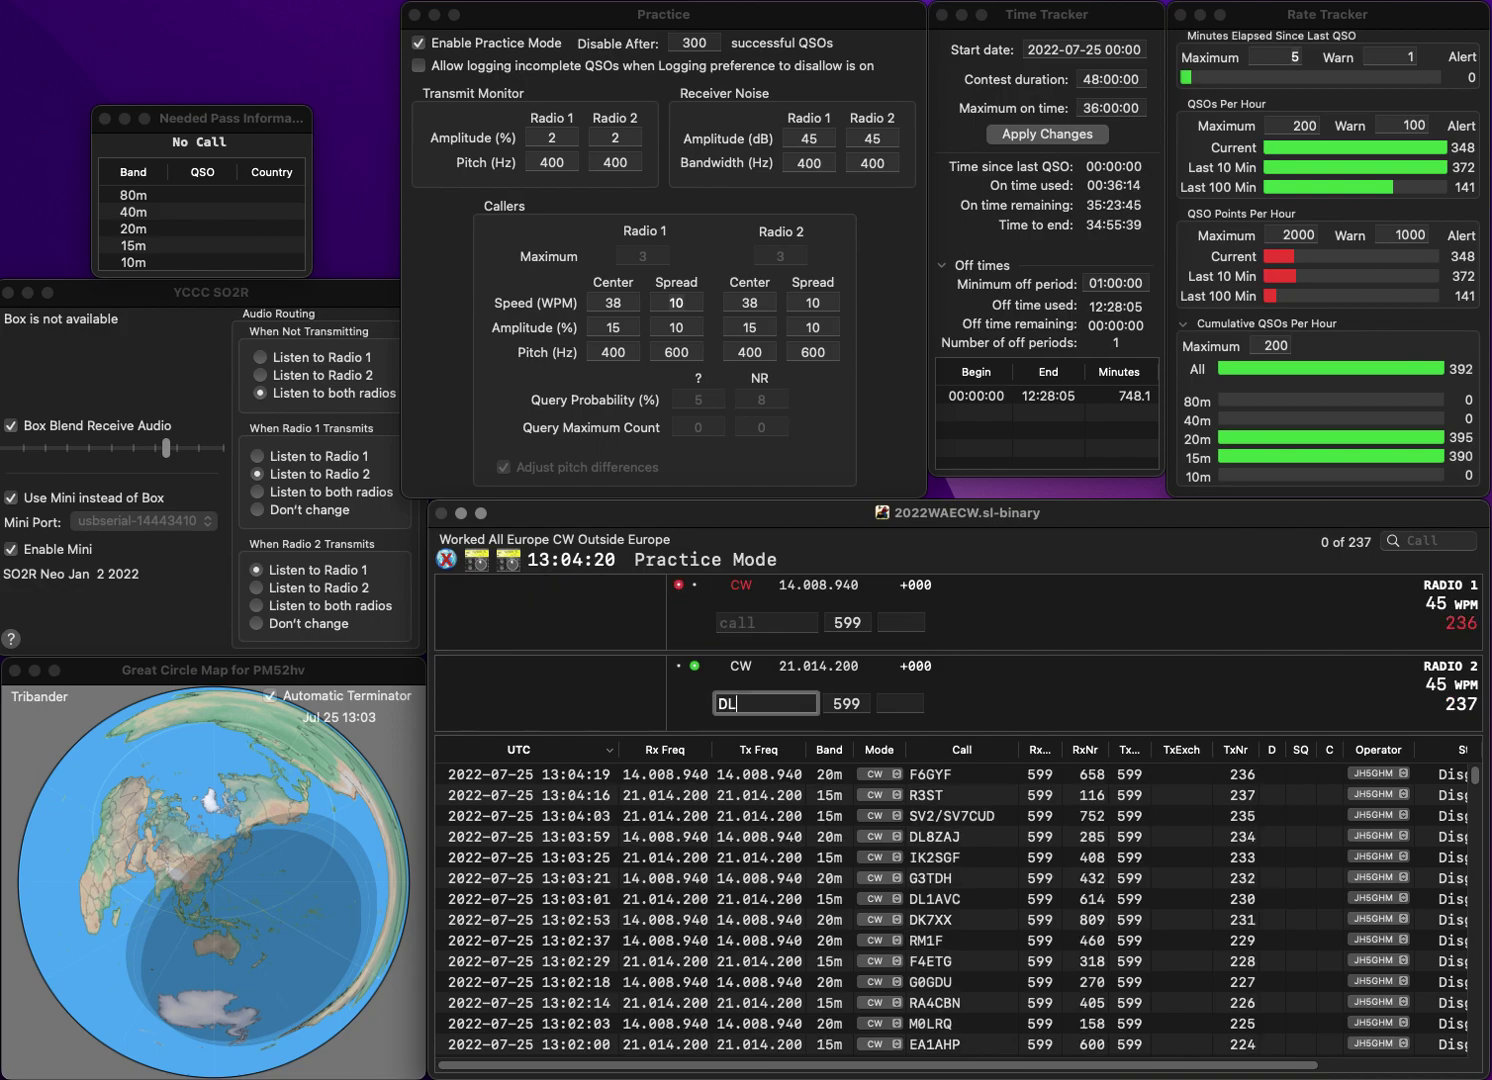
{"action": "type", "text": "4JFN"}
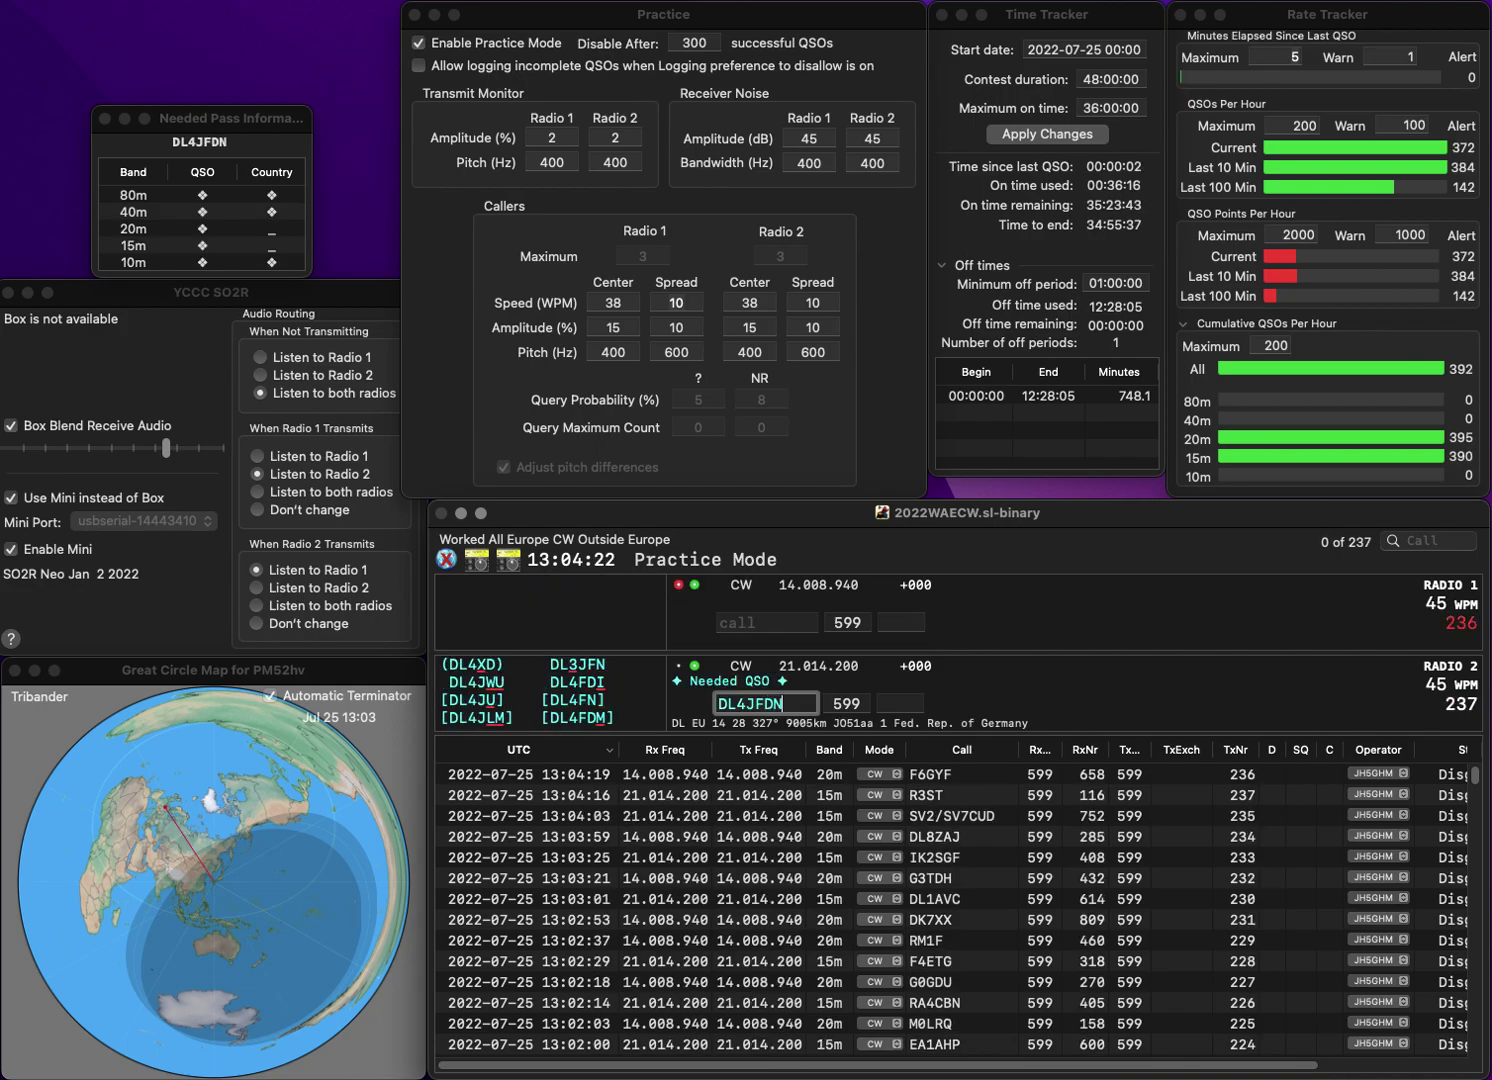
{"action": "key", "text": "Return"}
{"action": "type", "text": "F3WT"}
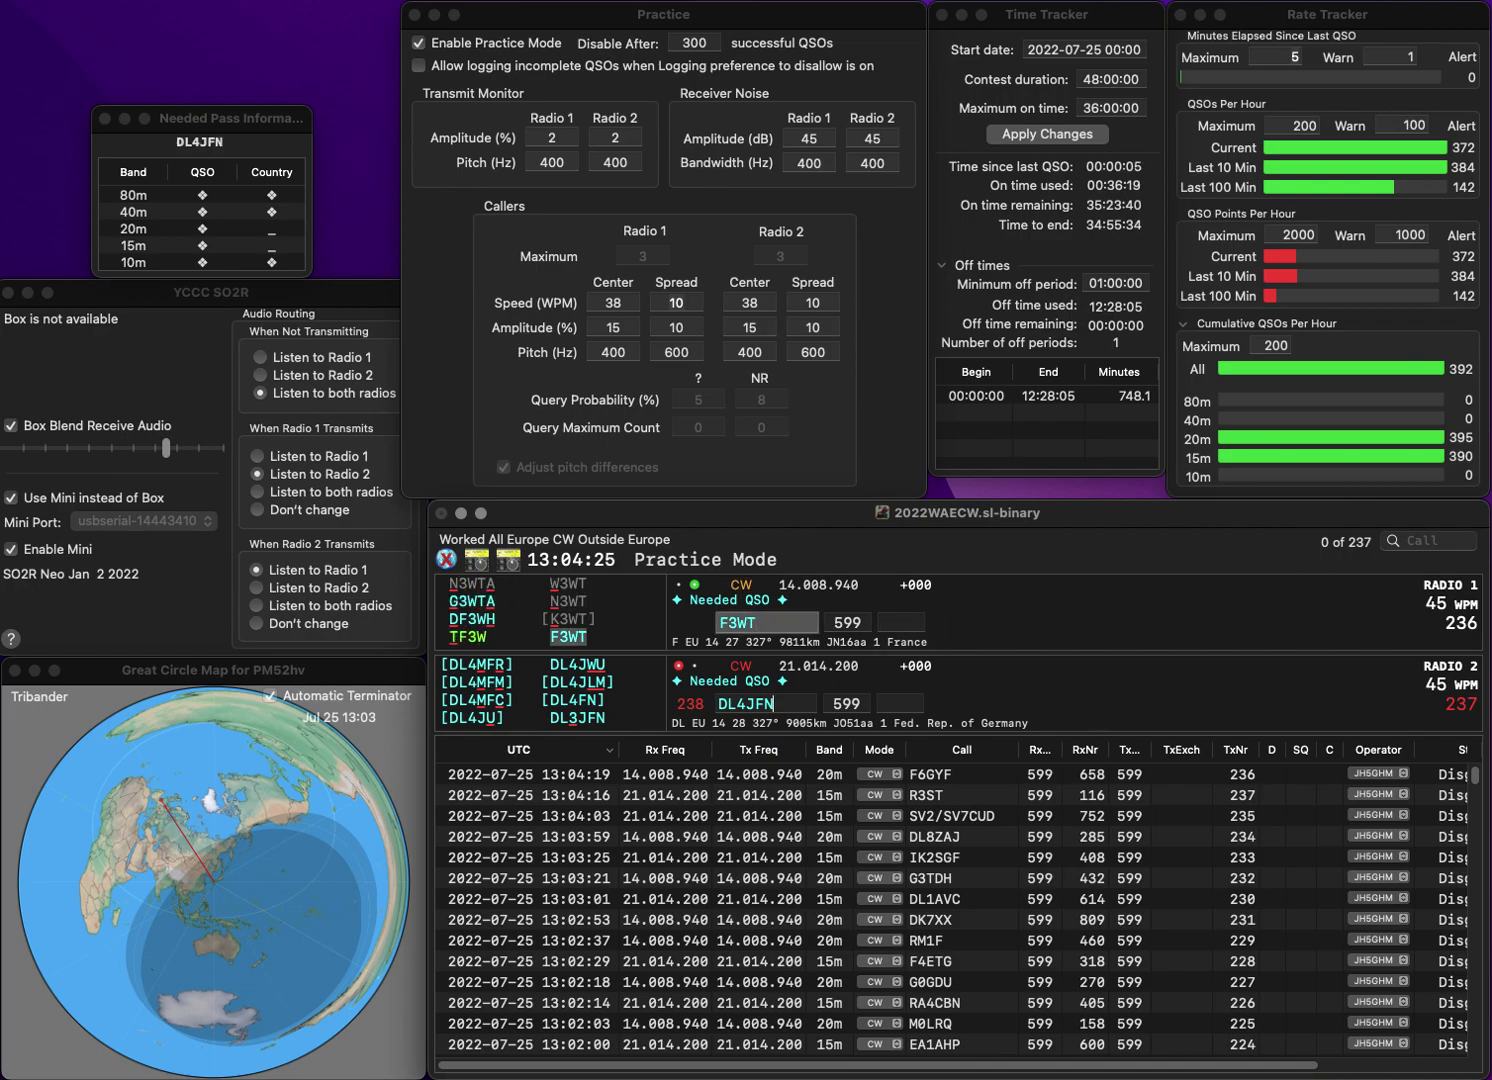
- Correct the call on Radio 2 to DL3JFN and return to the Radio 1 entry
{"action": "key", "text": "backslash"}
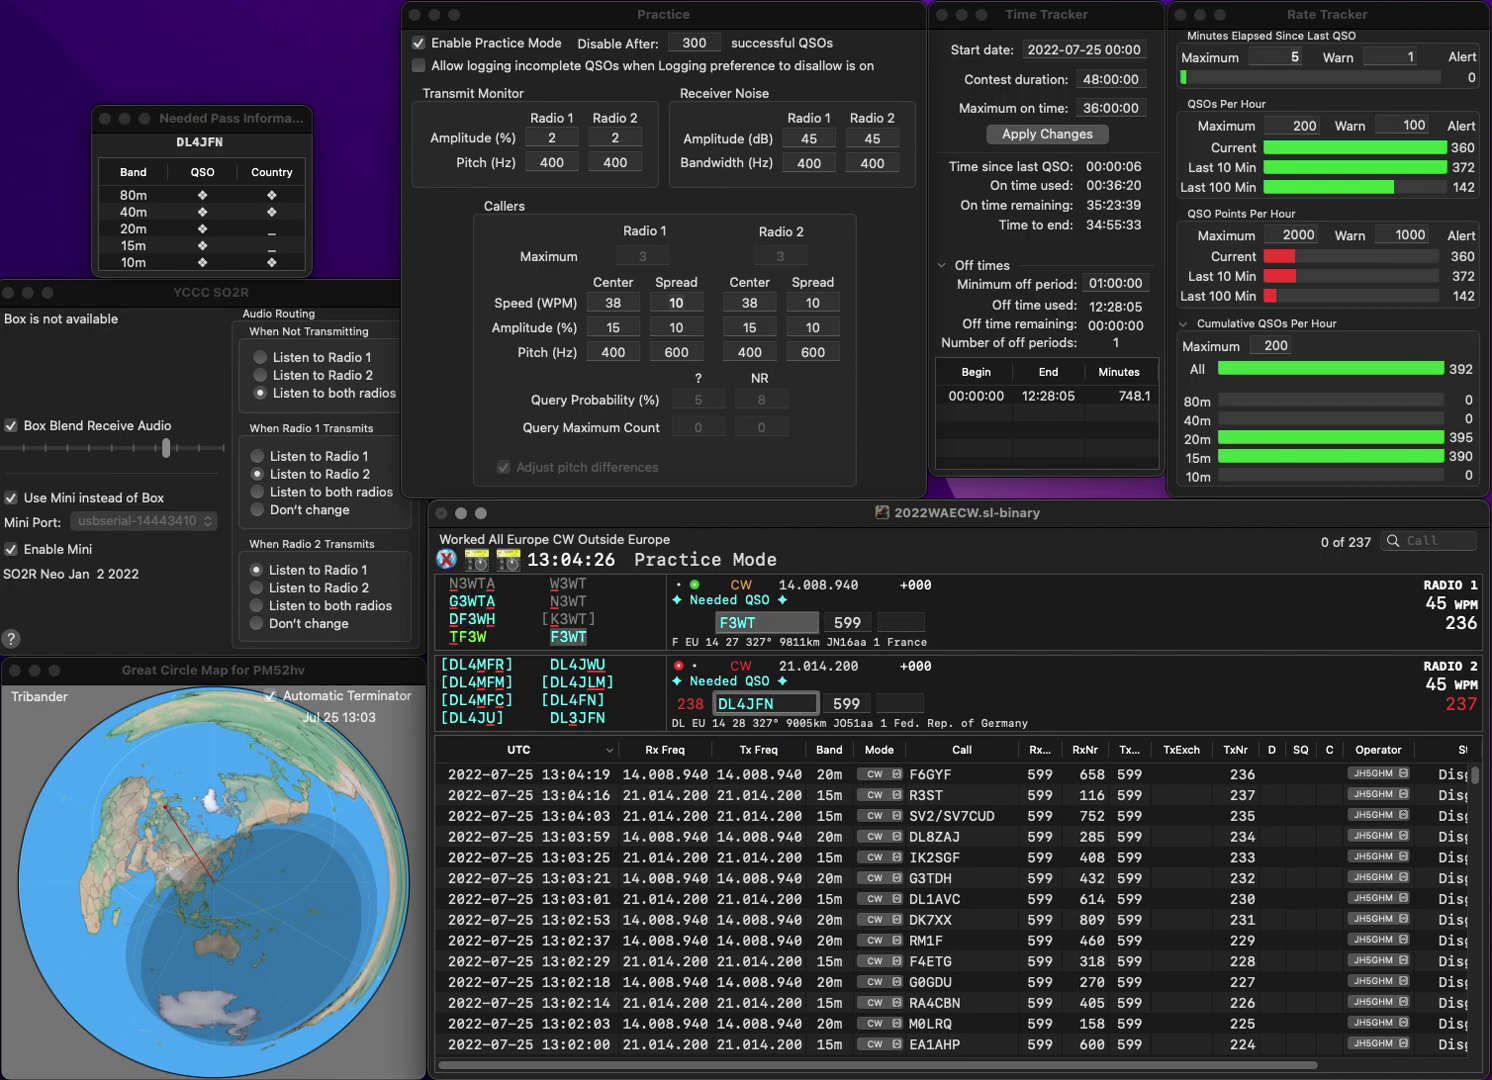
{"action": "key", "text": "Left"}
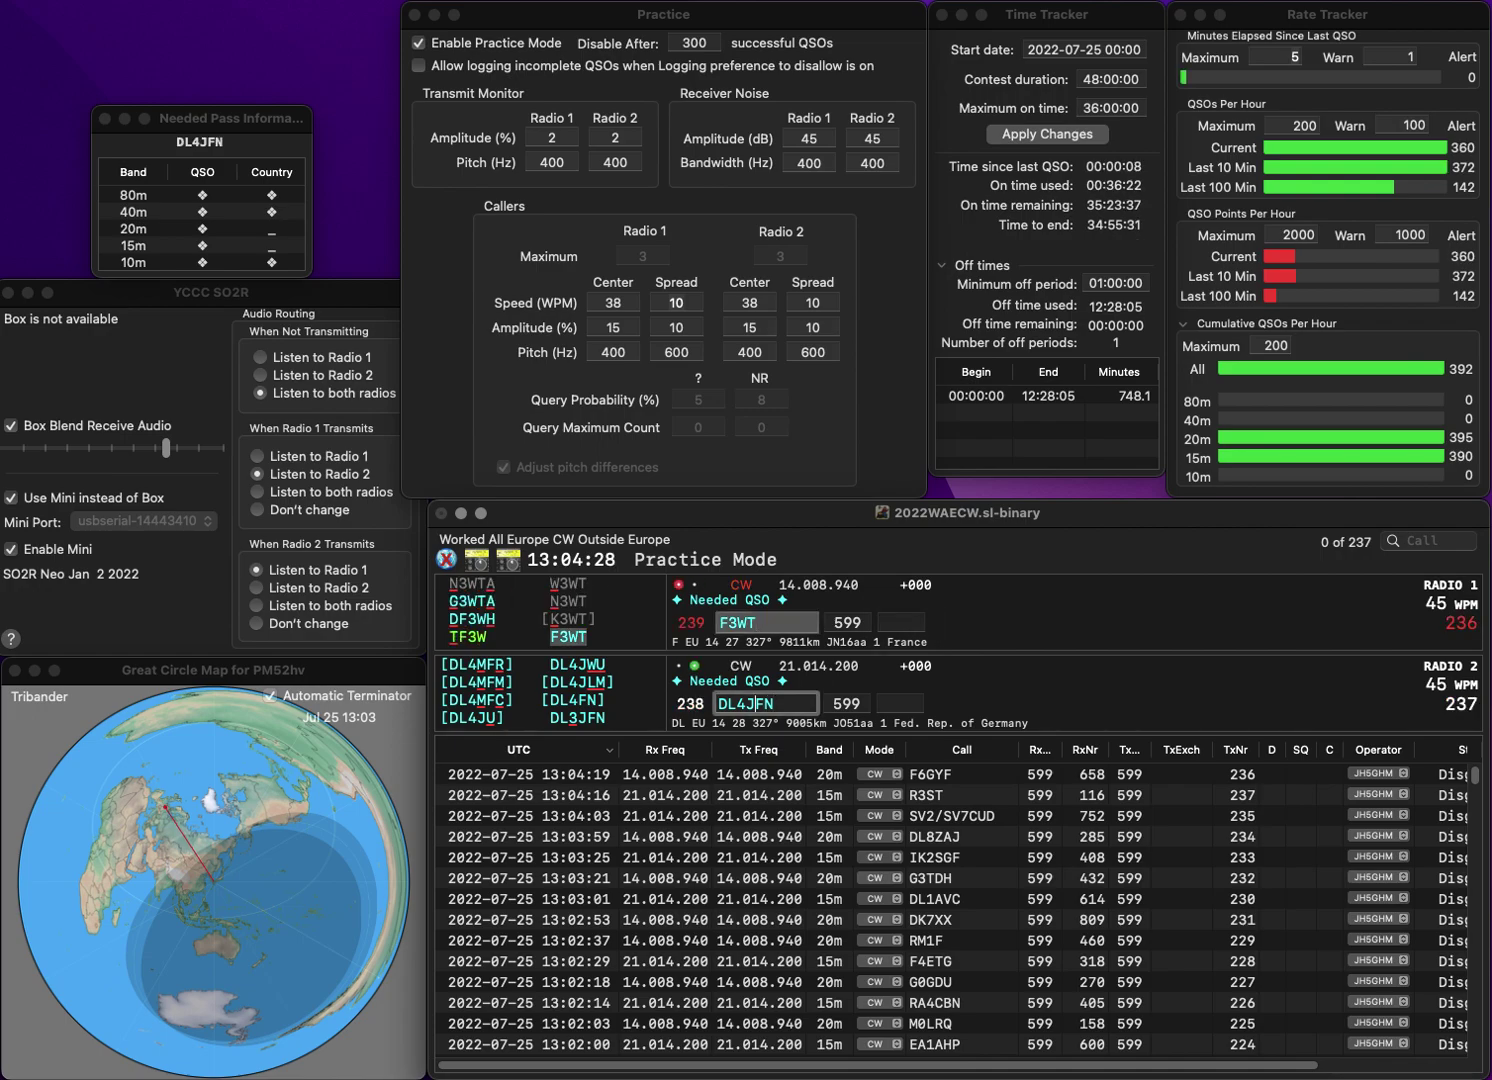
{"action": "key", "text": "BackSpace"}
{"action": "type", "text": "3"}
{"action": "key", "text": "backslash"}
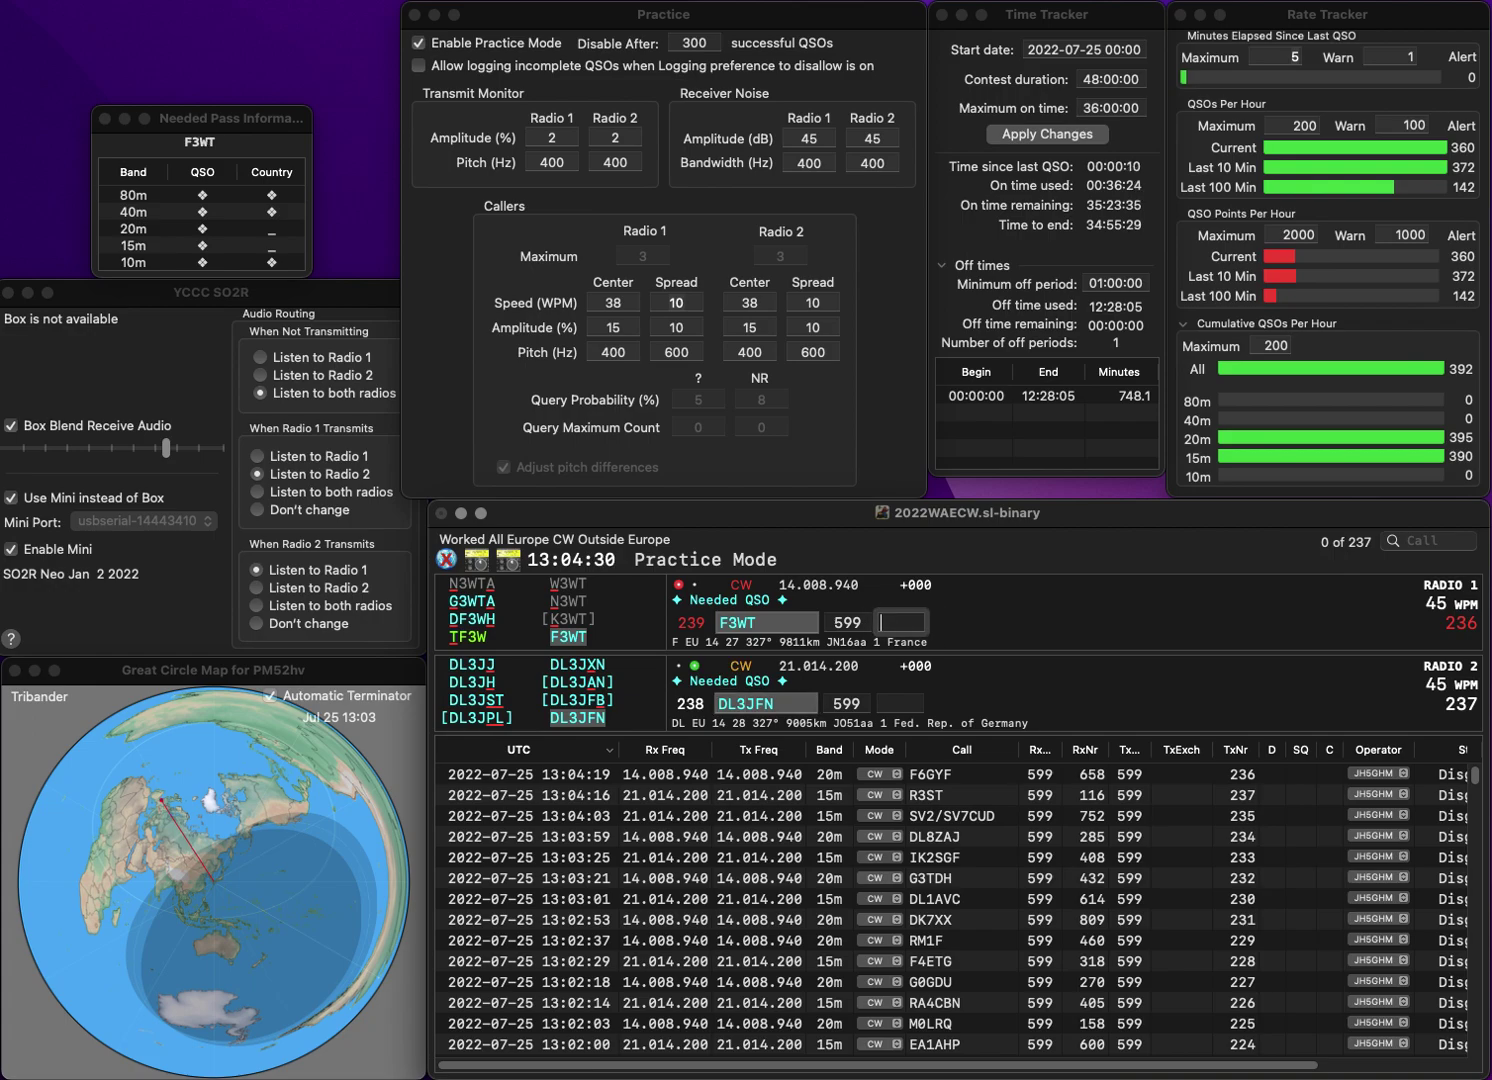
- Log F3WT on Radio 1 with received number 199 and DL3JFN on Radio 2 with received number 171
{"action": "key", "text": "Tab"}
{"action": "type", "text": "19"}
{"action": "key", "text": "backslash"}
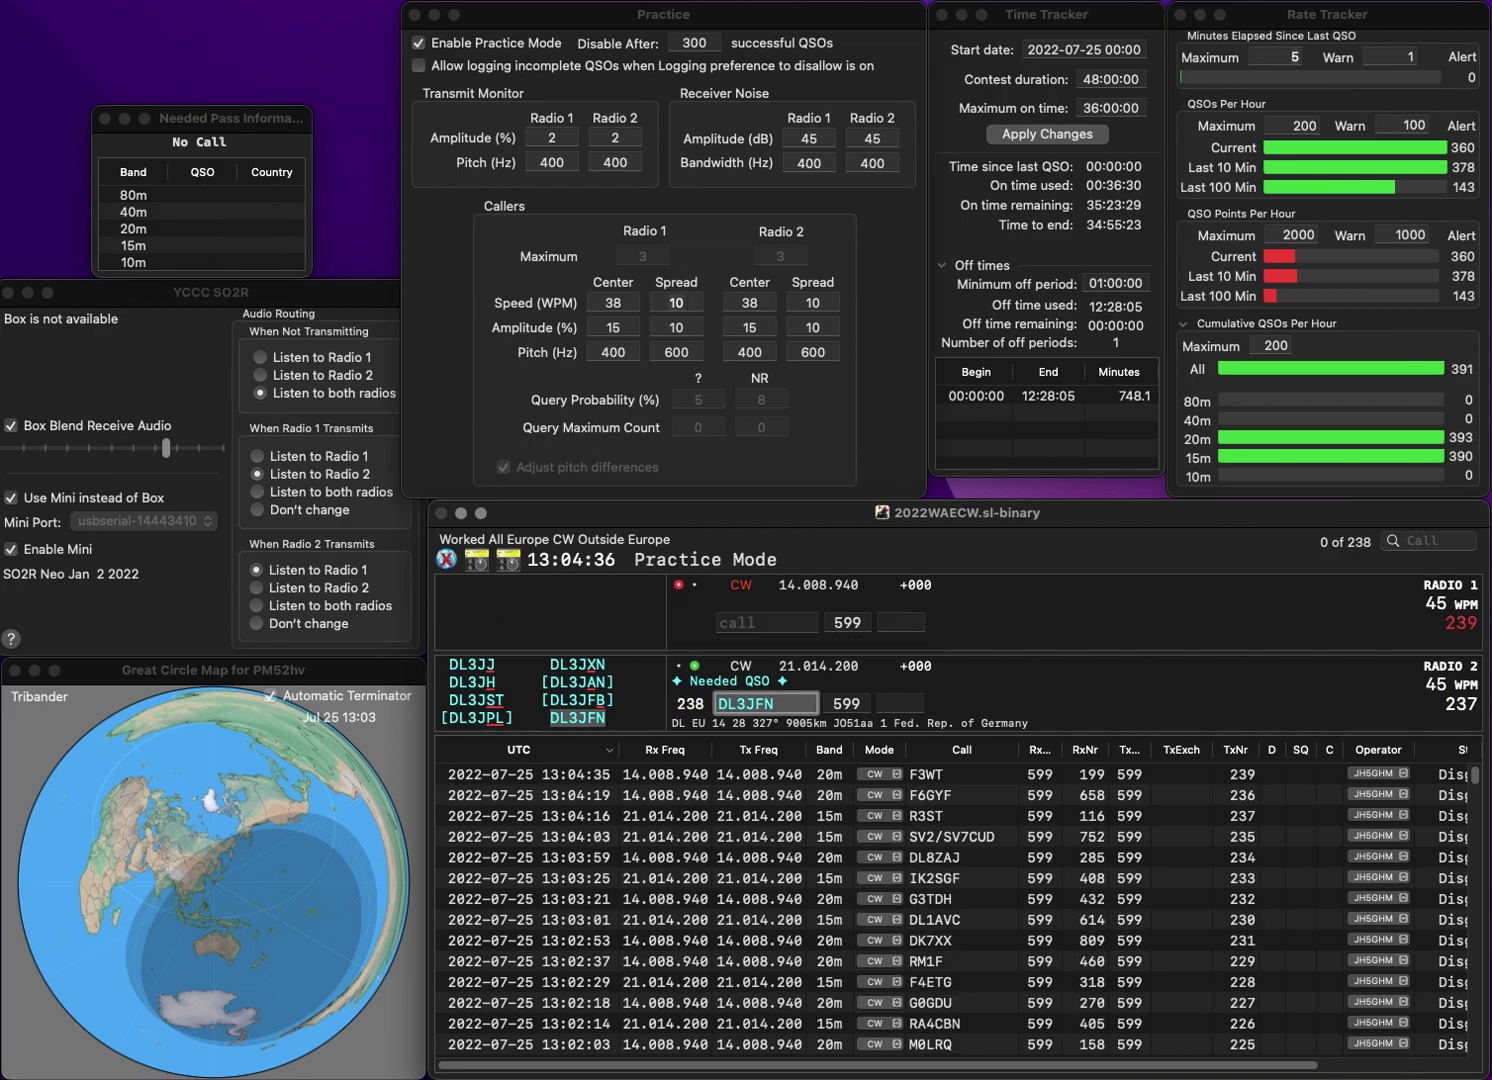
{"action": "key", "text": "space"}
{"action": "type", "text": "171"}
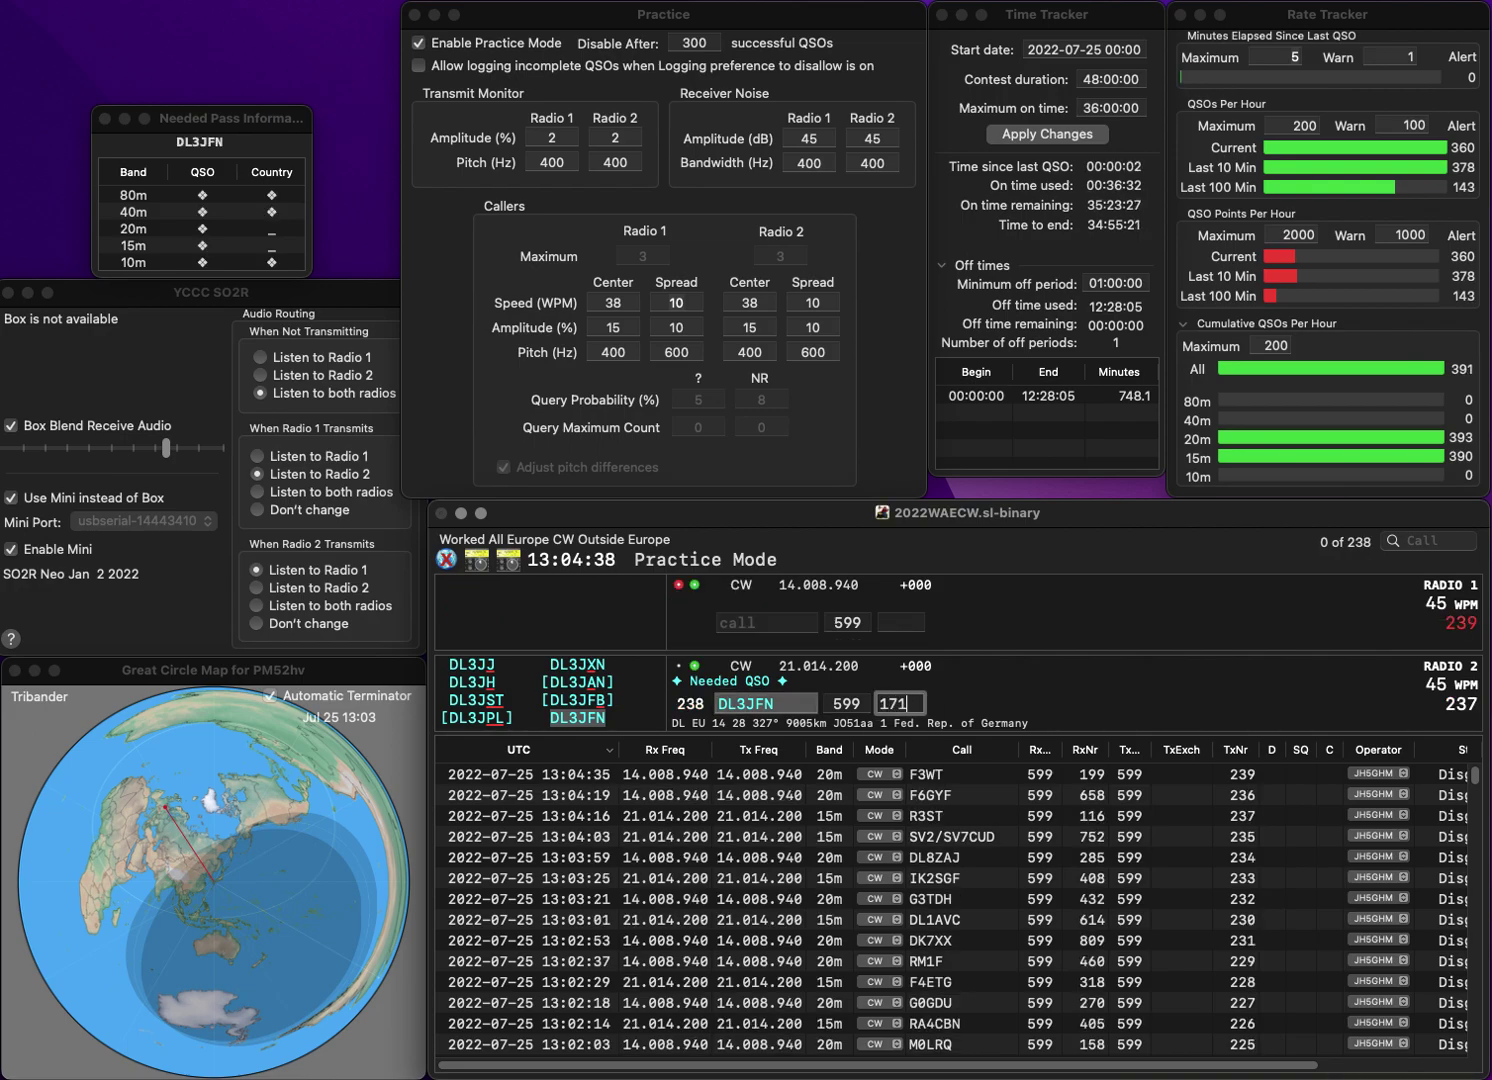
{"action": "key", "text": "Return"}
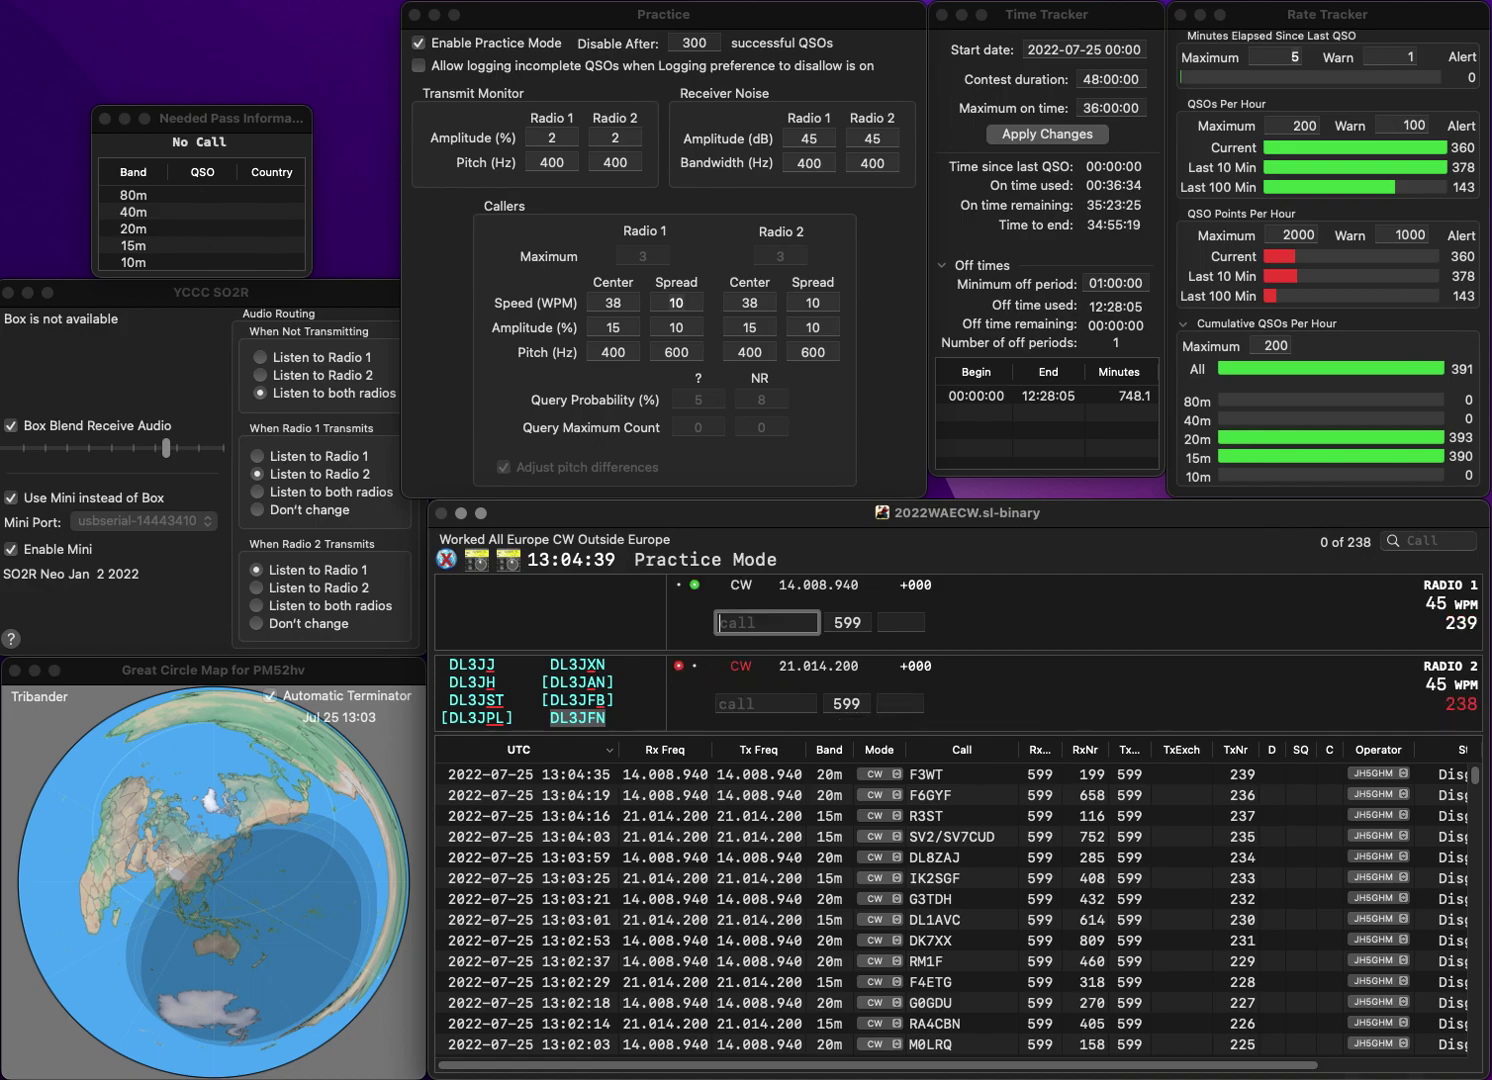
- Enter the call YO6ZS on Radio 1 and the call I2IFT on Radio 2
{"action": "type", "text": "YO"}
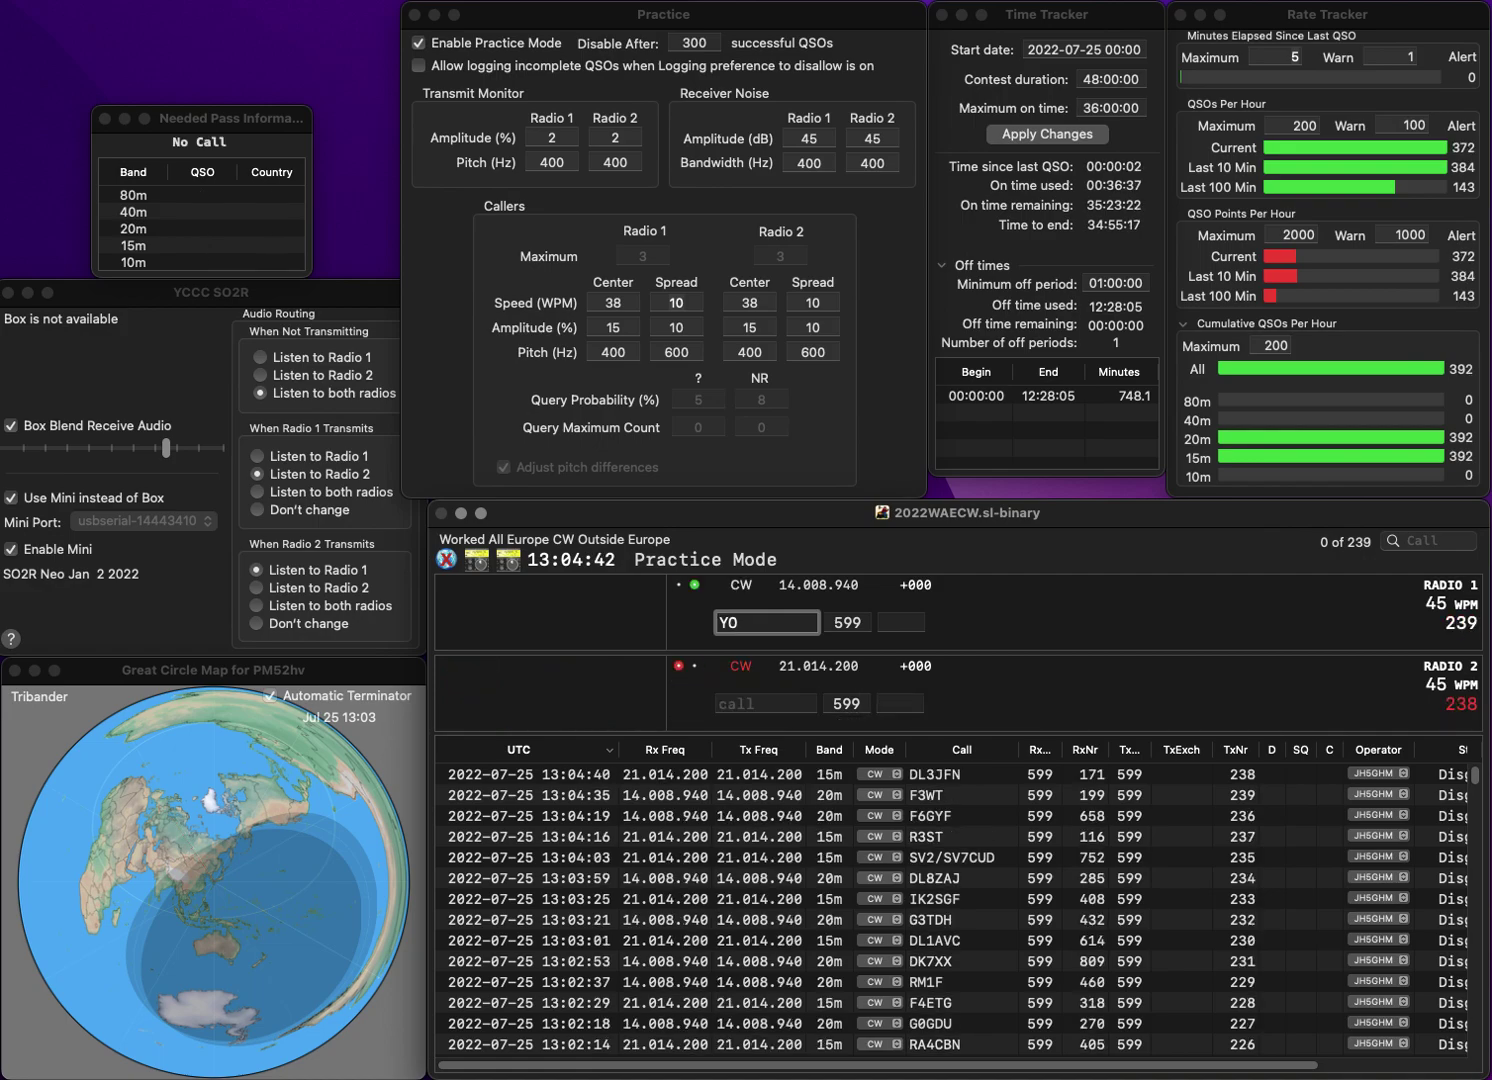
{"action": "type", "text": "6ZS"}
{"action": "key", "text": "Return"}
{"action": "left_click", "coordinate": [722, 703]}
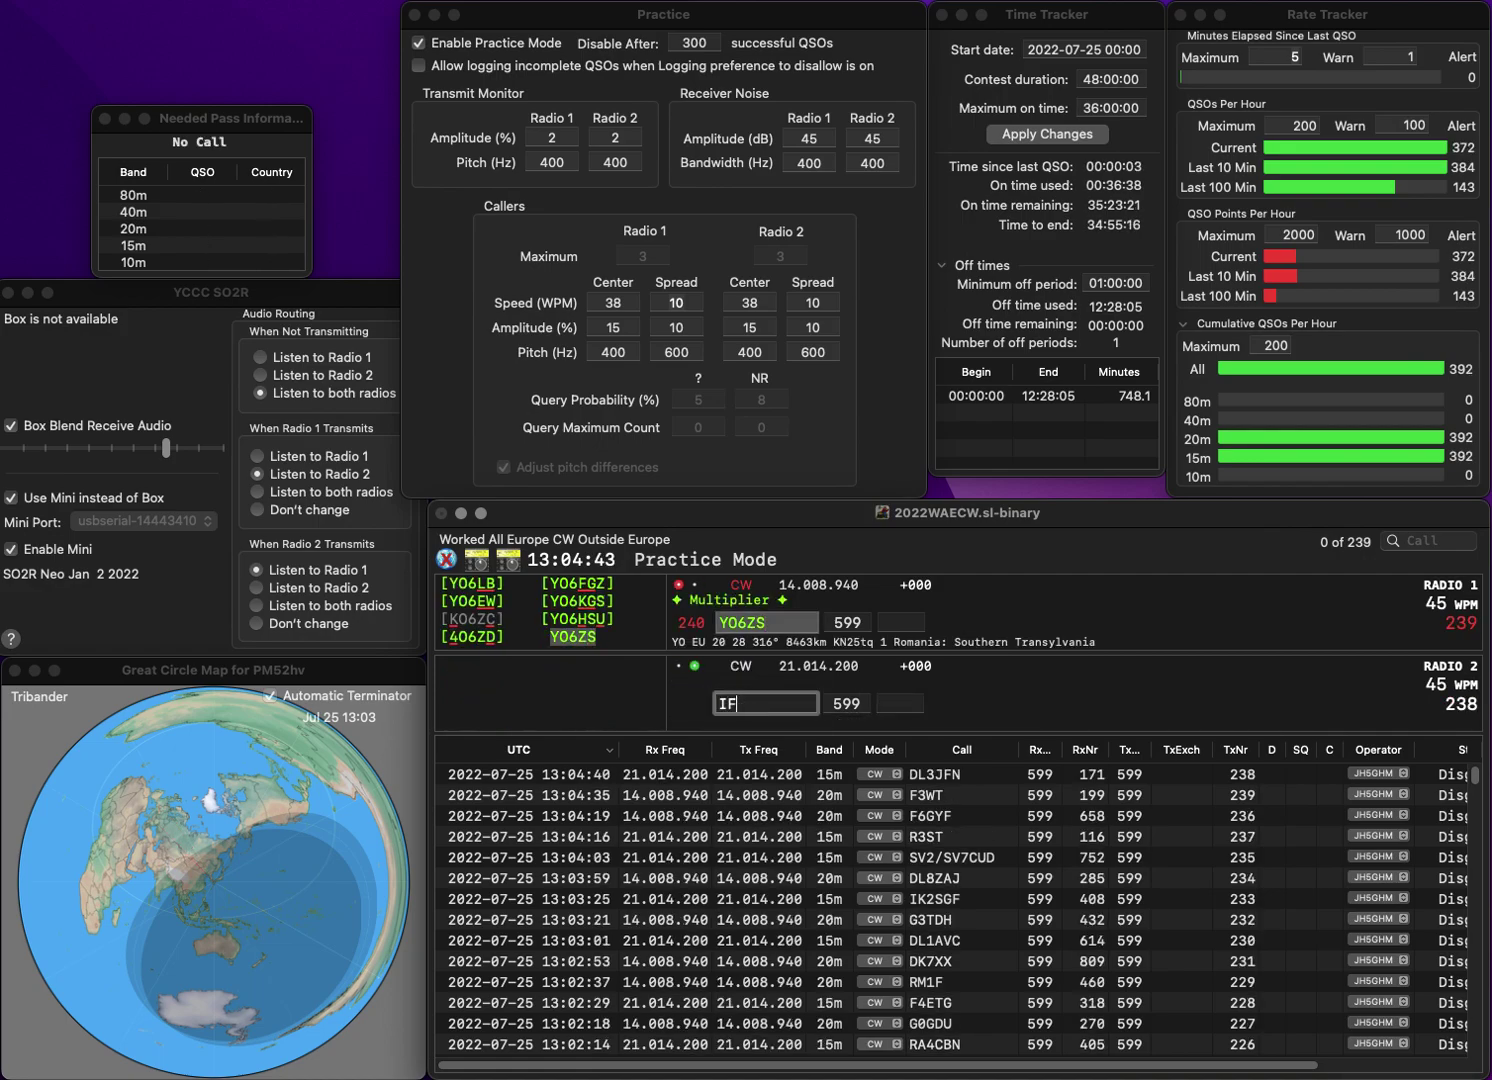
{"action": "type", "text": "IFT"}
{"action": "type", "text": "I2"}
{"action": "key", "text": "Return"}
{"action": "left_click", "coordinate": [901, 622]}
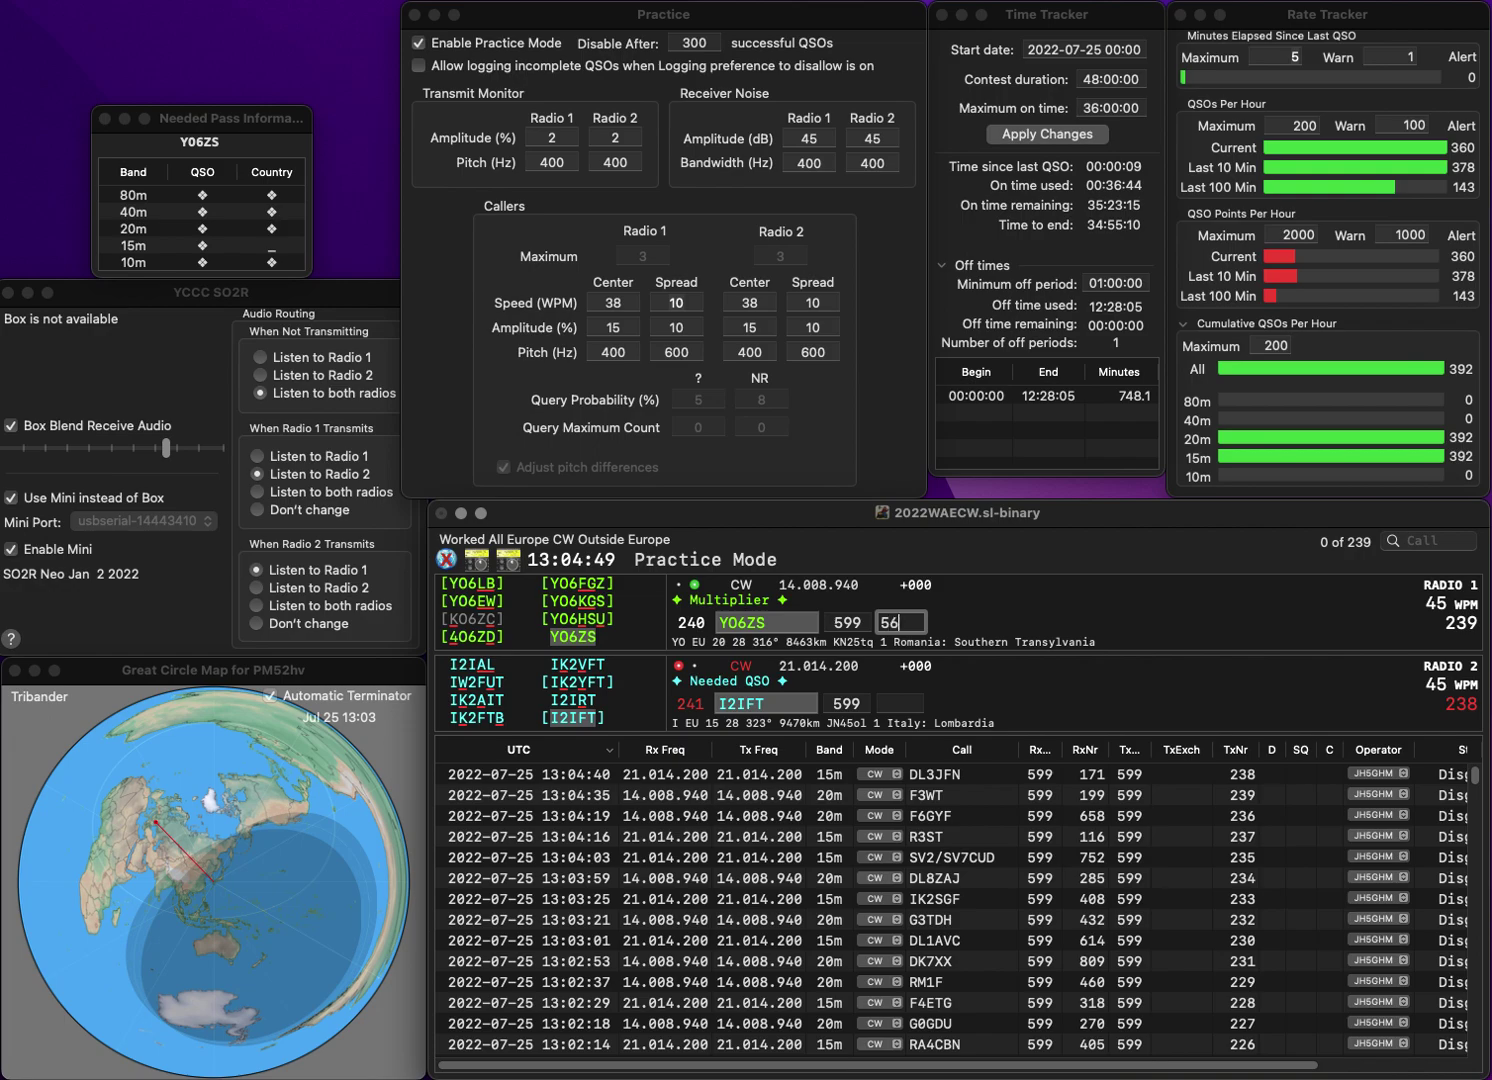
{"action": "type", "text": "564"}
{"action": "key", "text": "Return"}
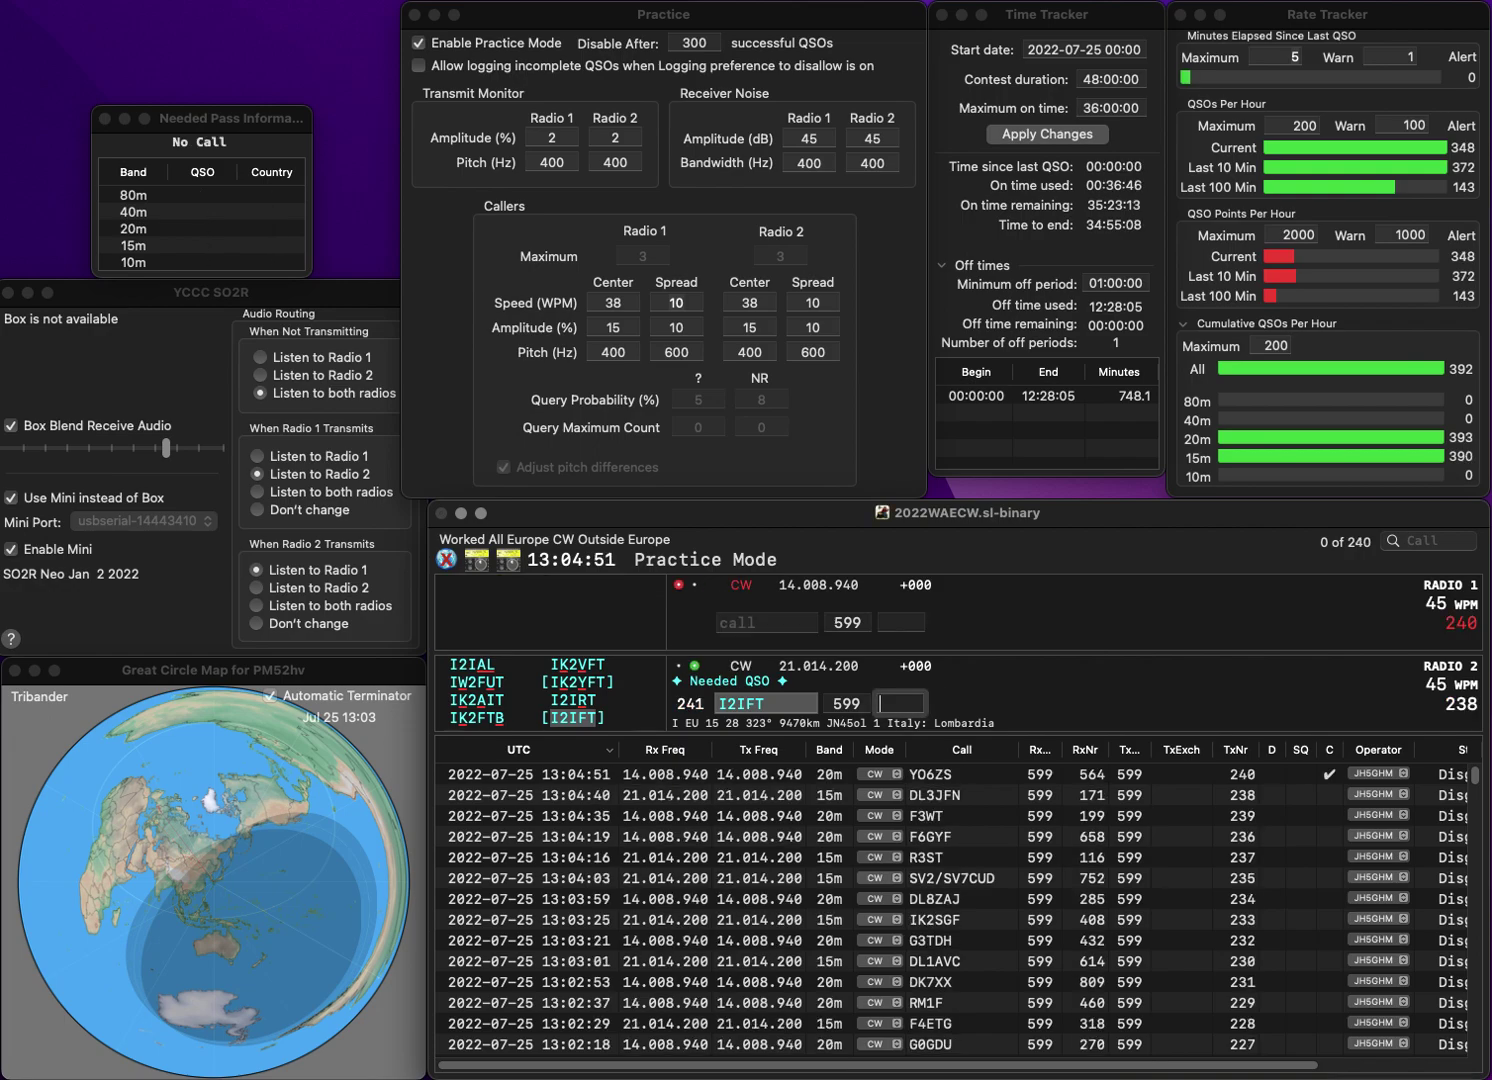
{"action": "type", "text": "9"}
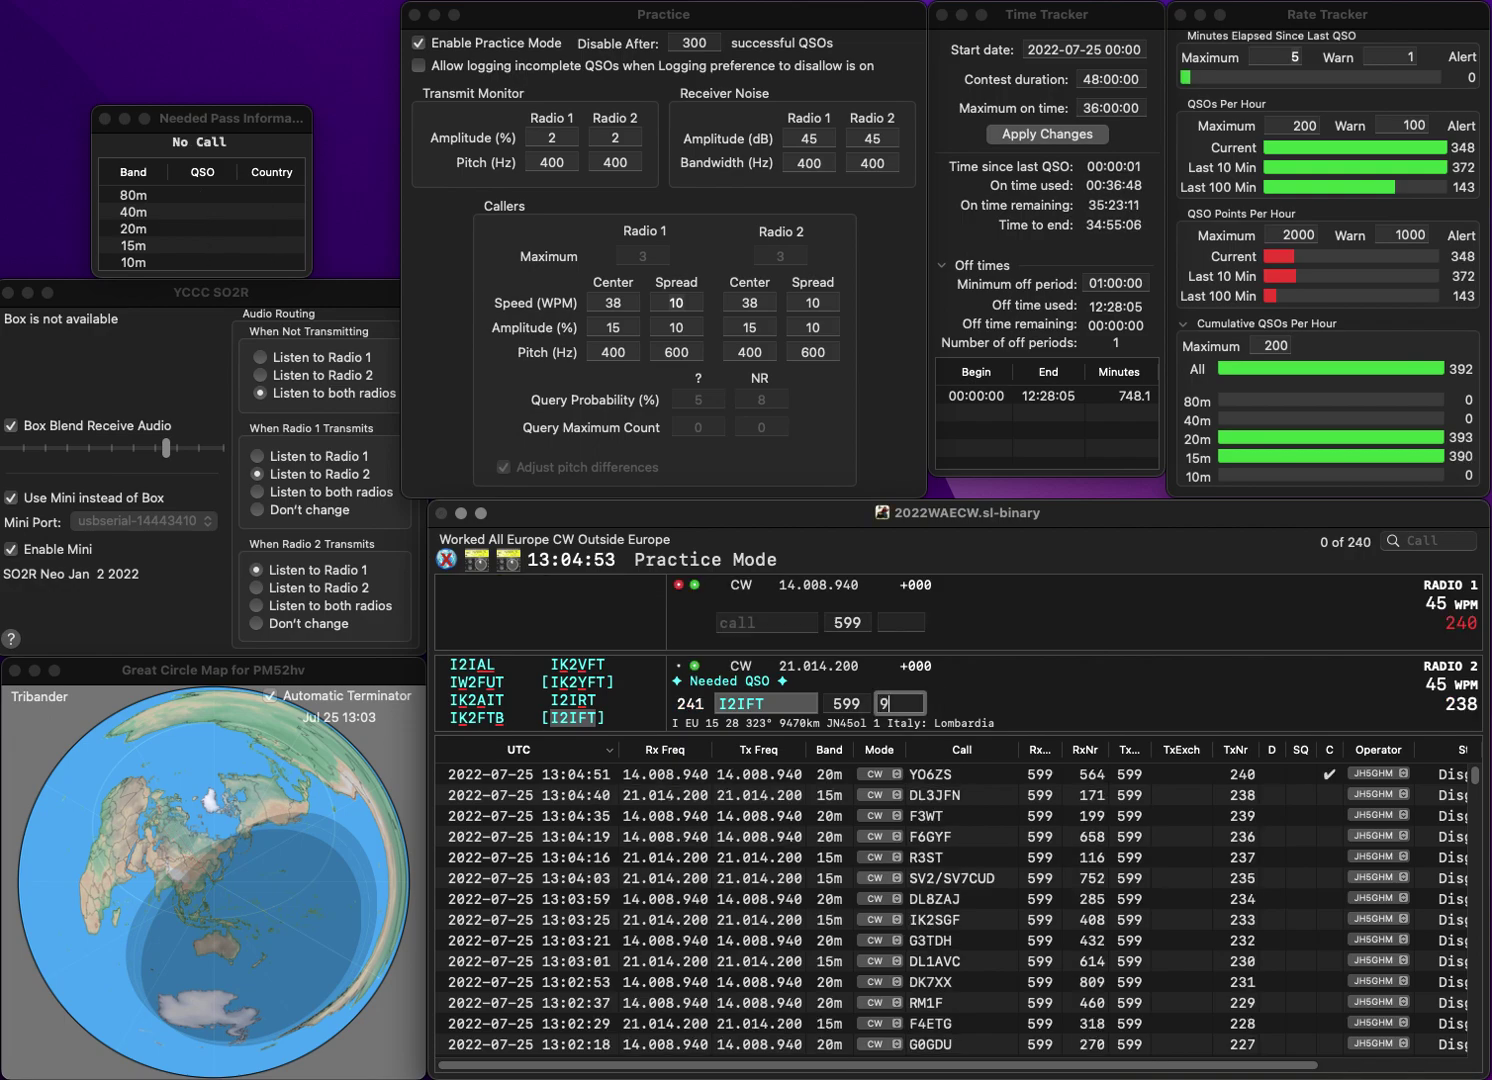
{"action": "type", "text": "5"}
{"action": "key", "text": "Return"}
- Enter the call DP4PT on Radio 1 and the call EU1ST on Radio 2
{"action": "type", "text": "DP4"}
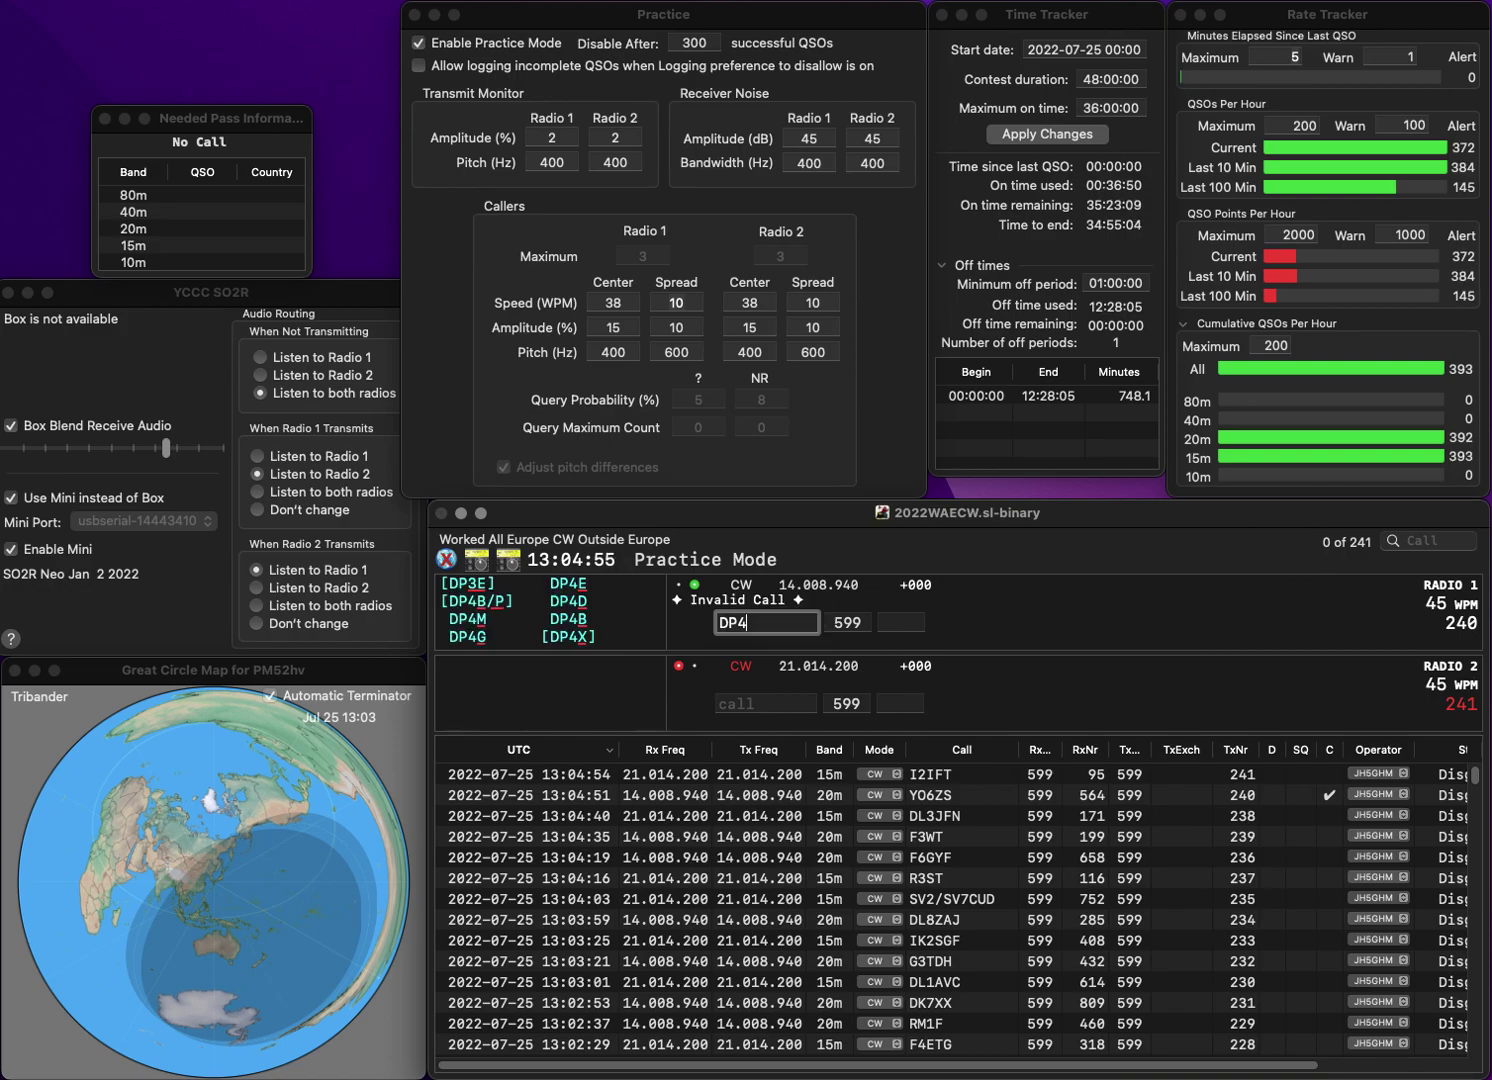
{"action": "type", "text": "PT"}
{"action": "key", "text": "Return"}
{"action": "type", "text": "E"}
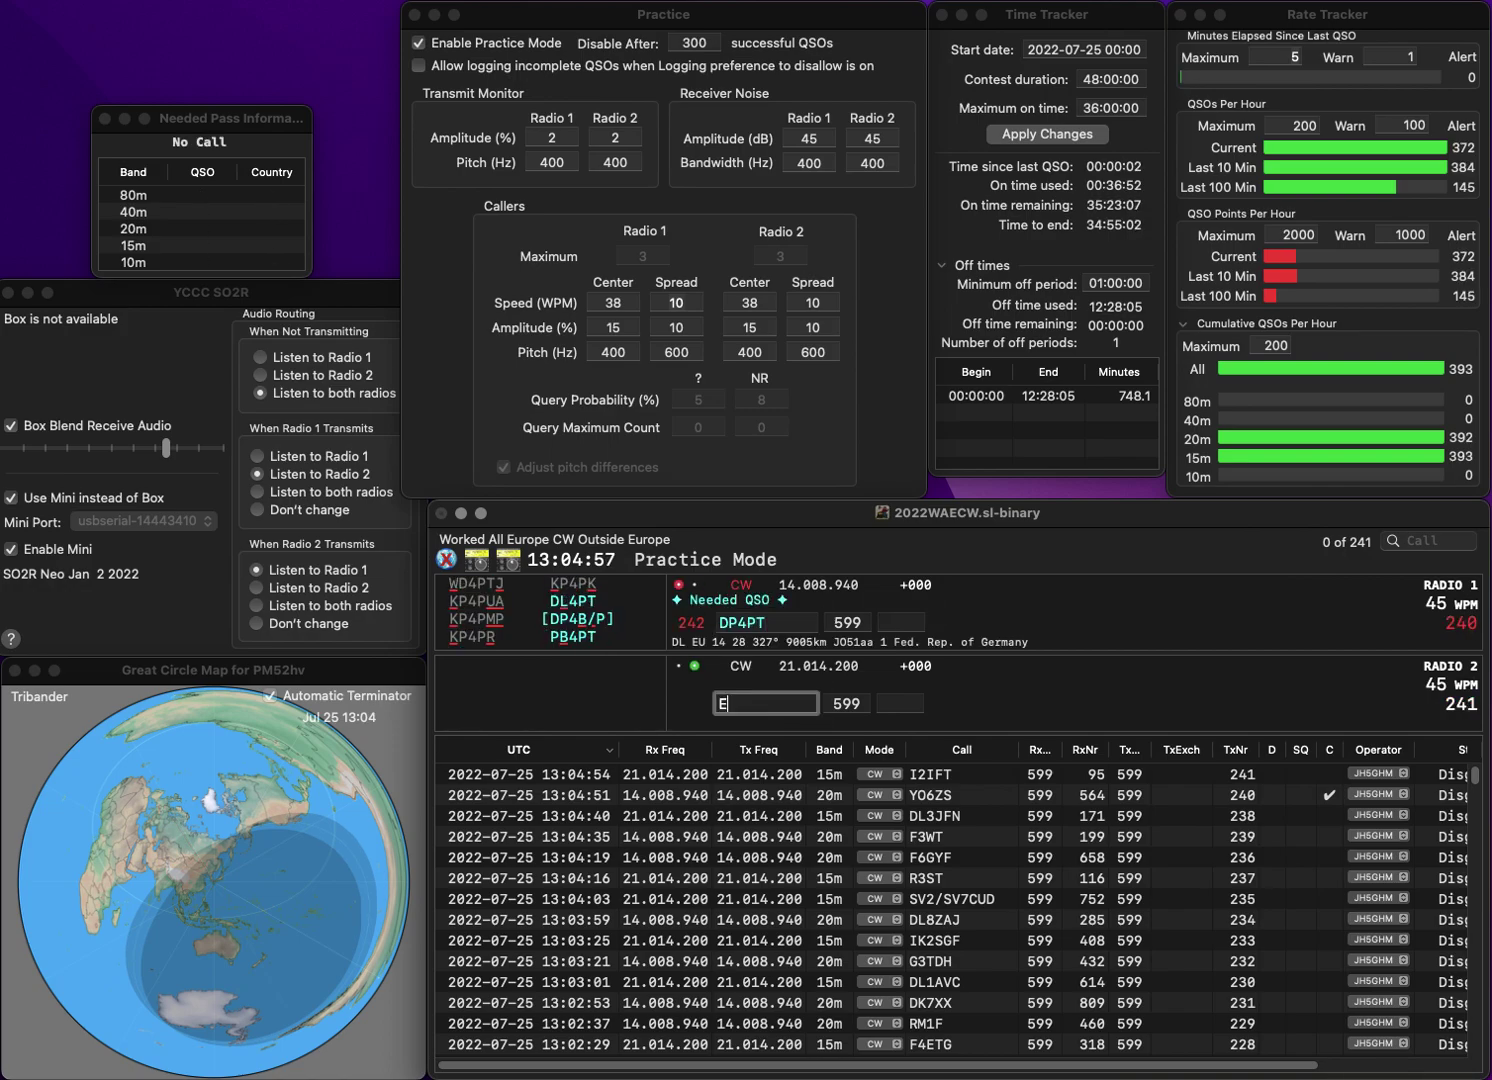
{"action": "type", "text": "U1ST"}
{"action": "key", "text": "Return"}
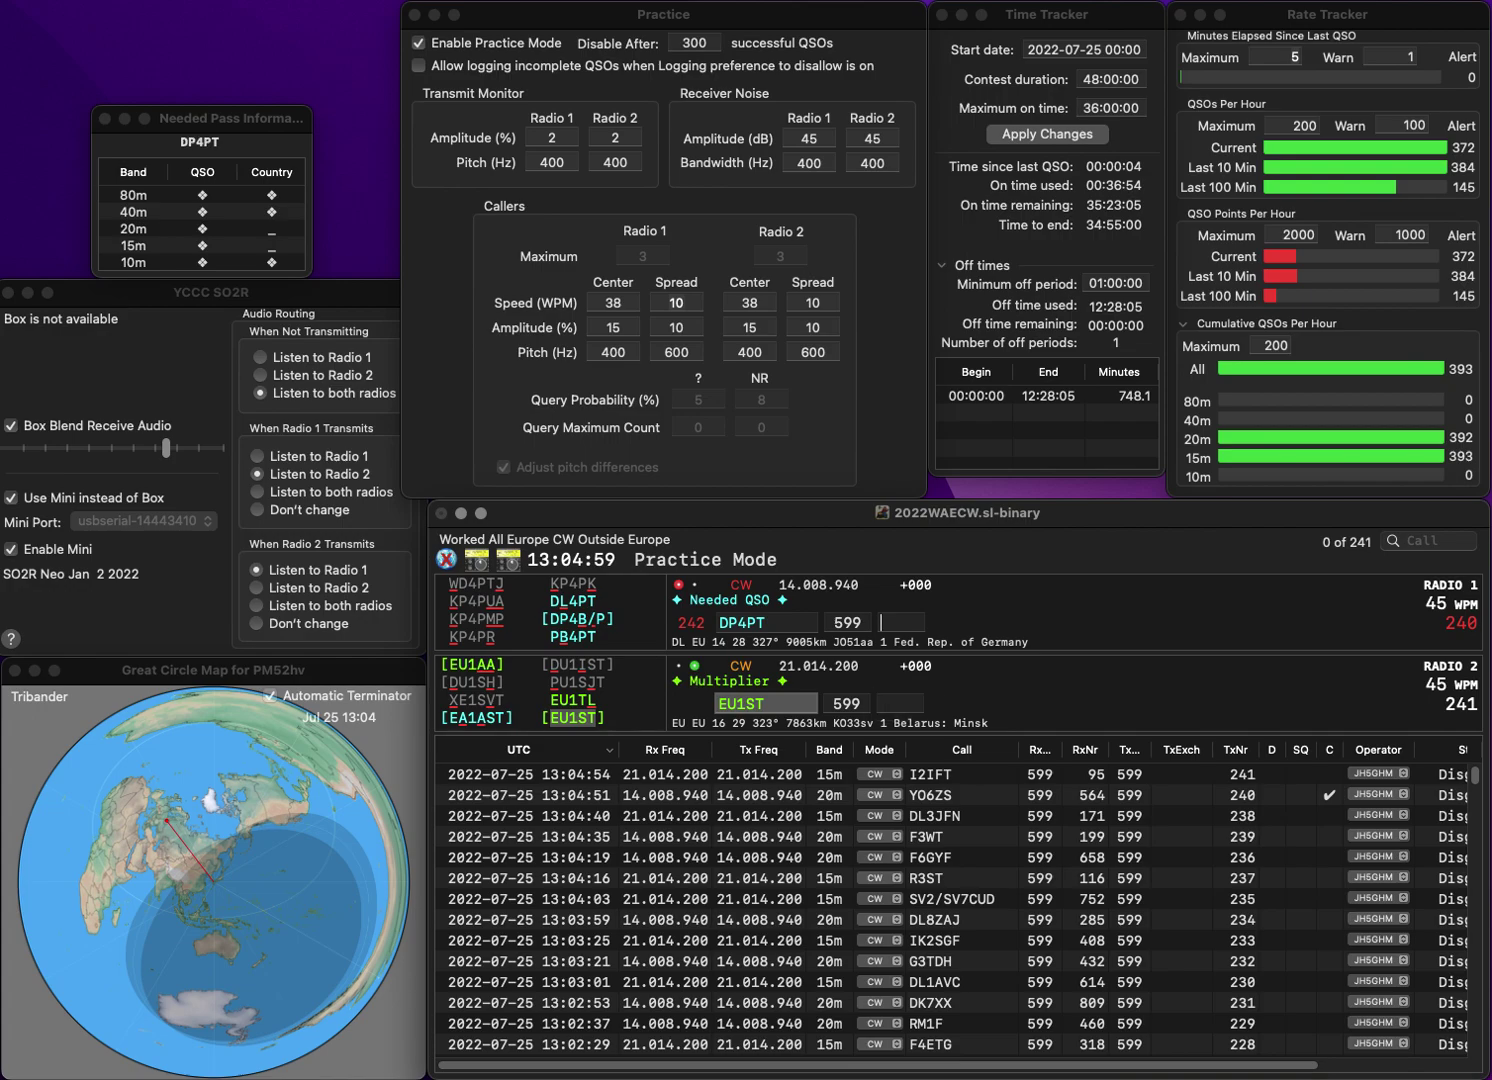
{"action": "left_click", "coordinate": [766, 623]}
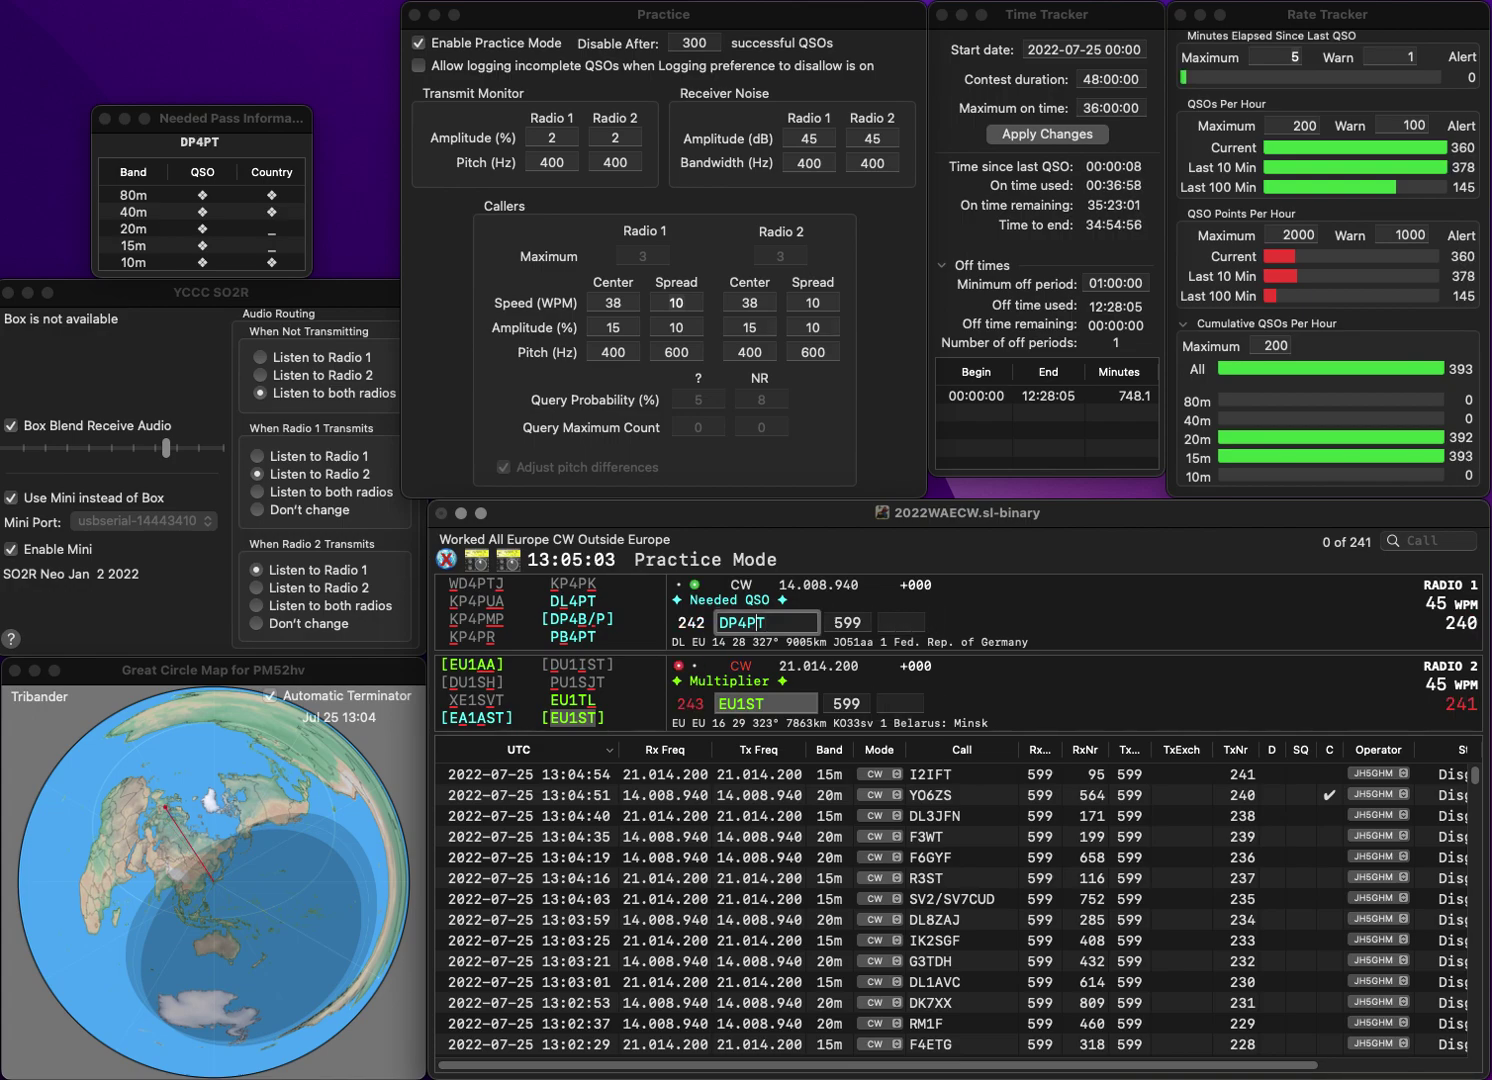
{"action": "key", "text": "Return"}
{"action": "type", "text": "66"}
{"action": "type", "text": "8"}
{"action": "key", "text": "Return"}
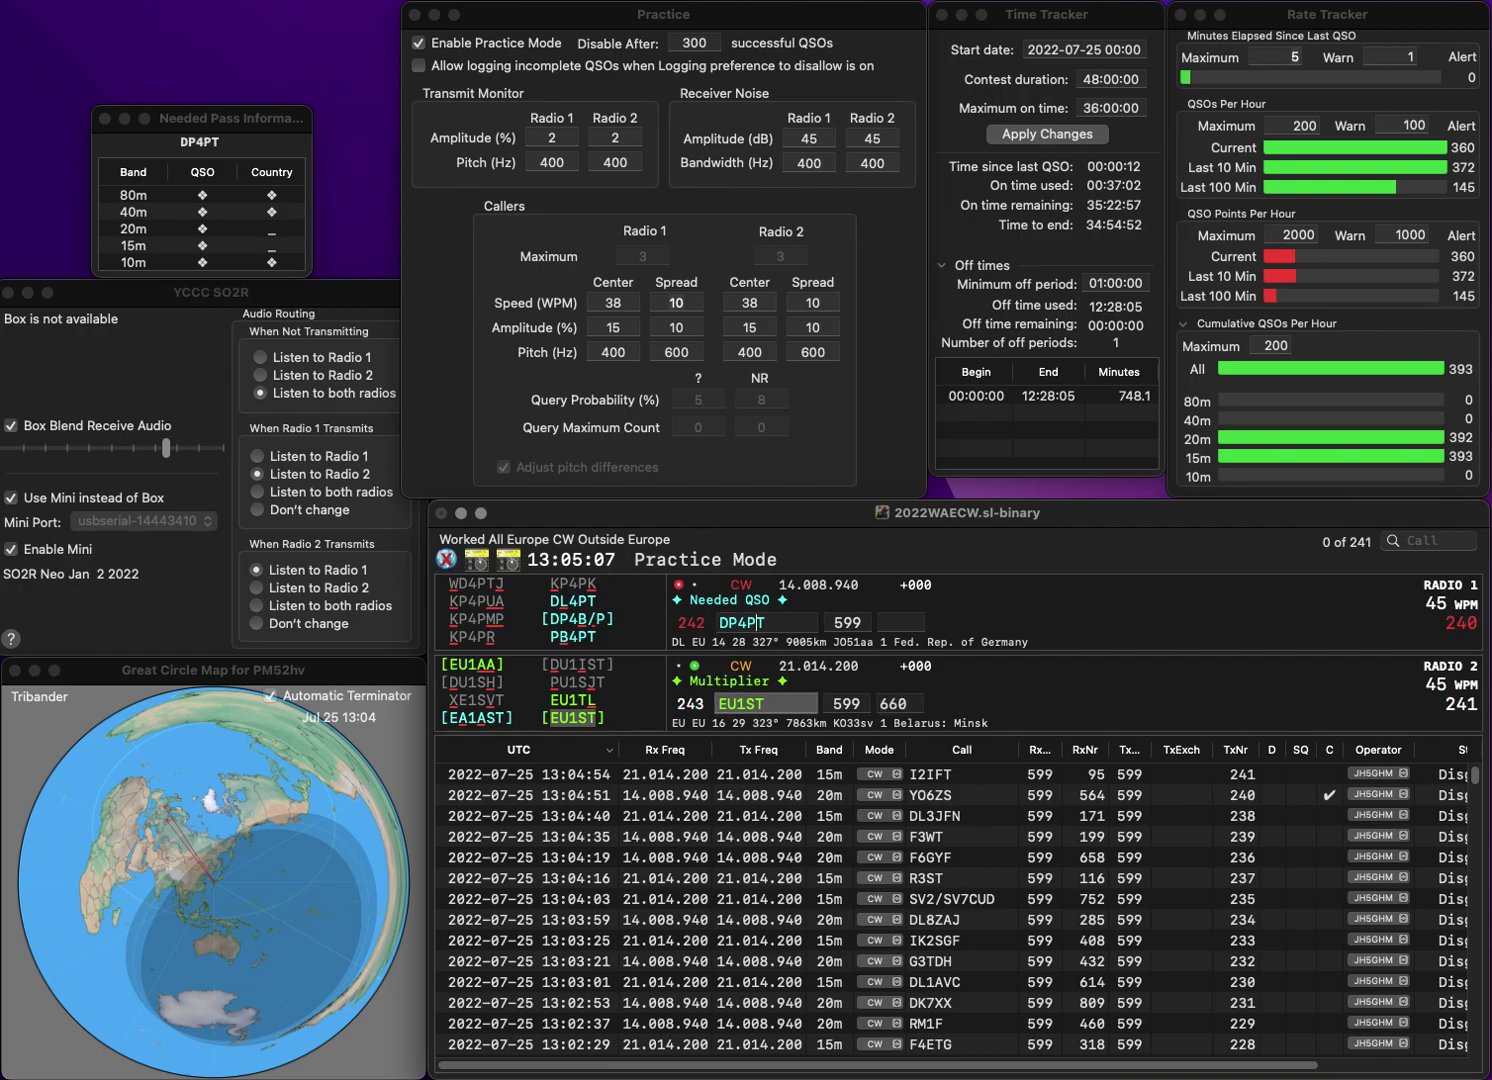
- Correct the call on Radio 1 to DL4PT and enter the call DQ1P on Radio 2
{"action": "type", "text": "L"}
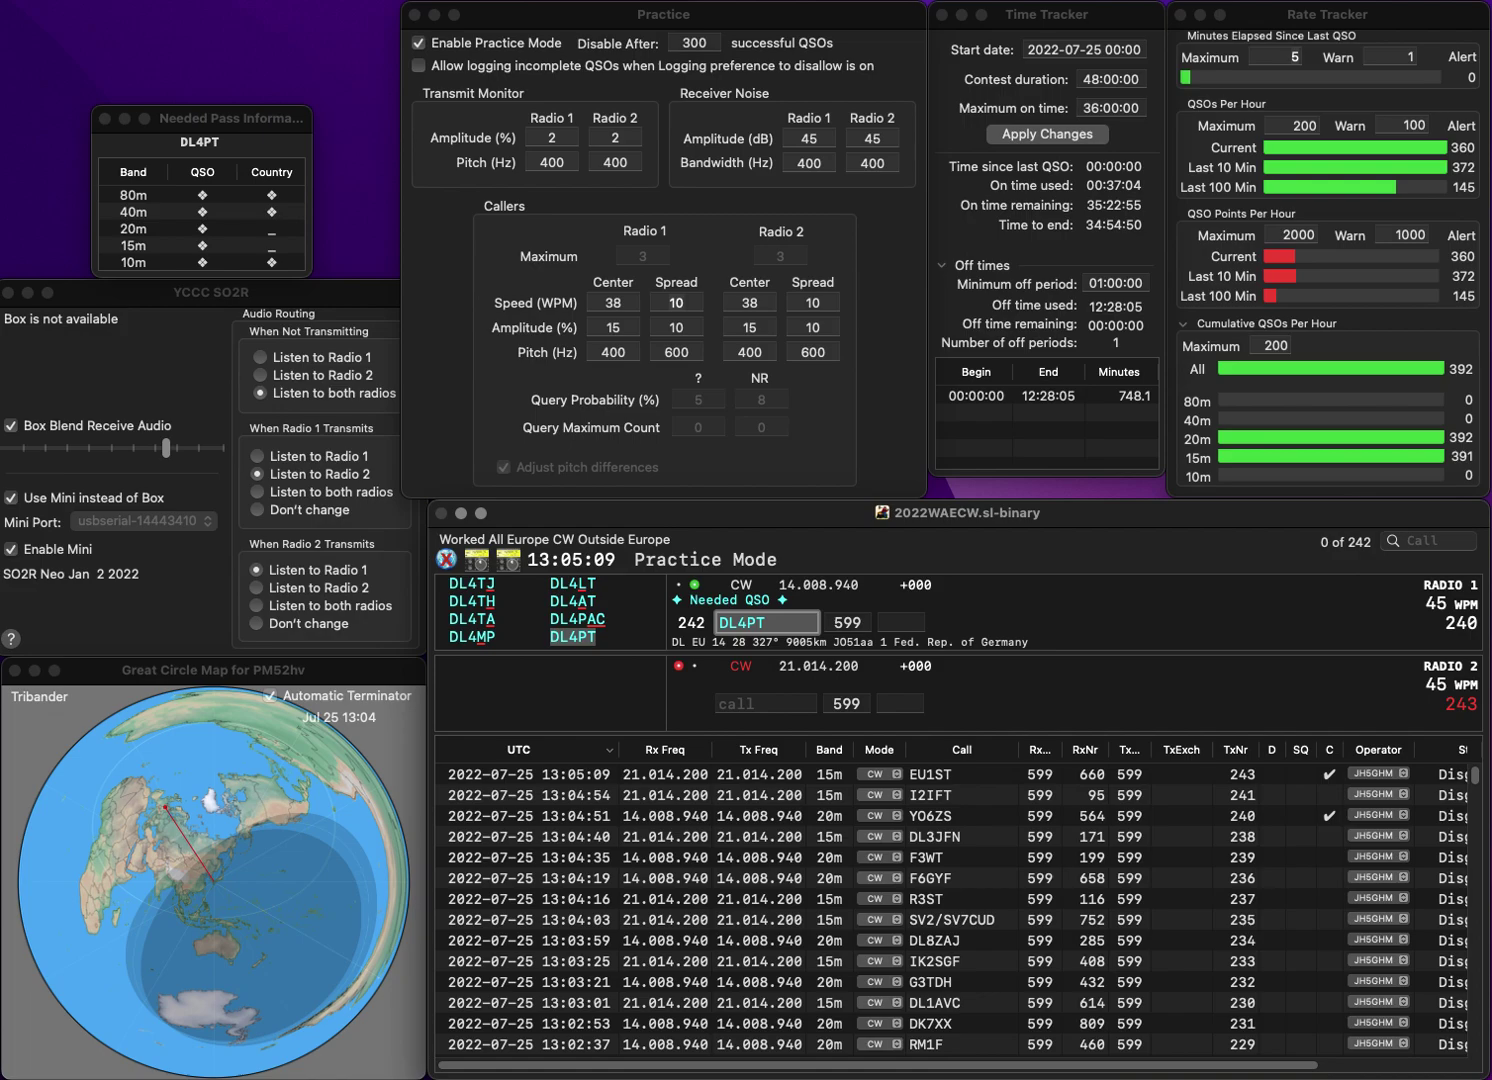
{"action": "key", "text": "Return"}
{"action": "type", "text": "DQ1P"}
{"action": "key", "text": "Return"}
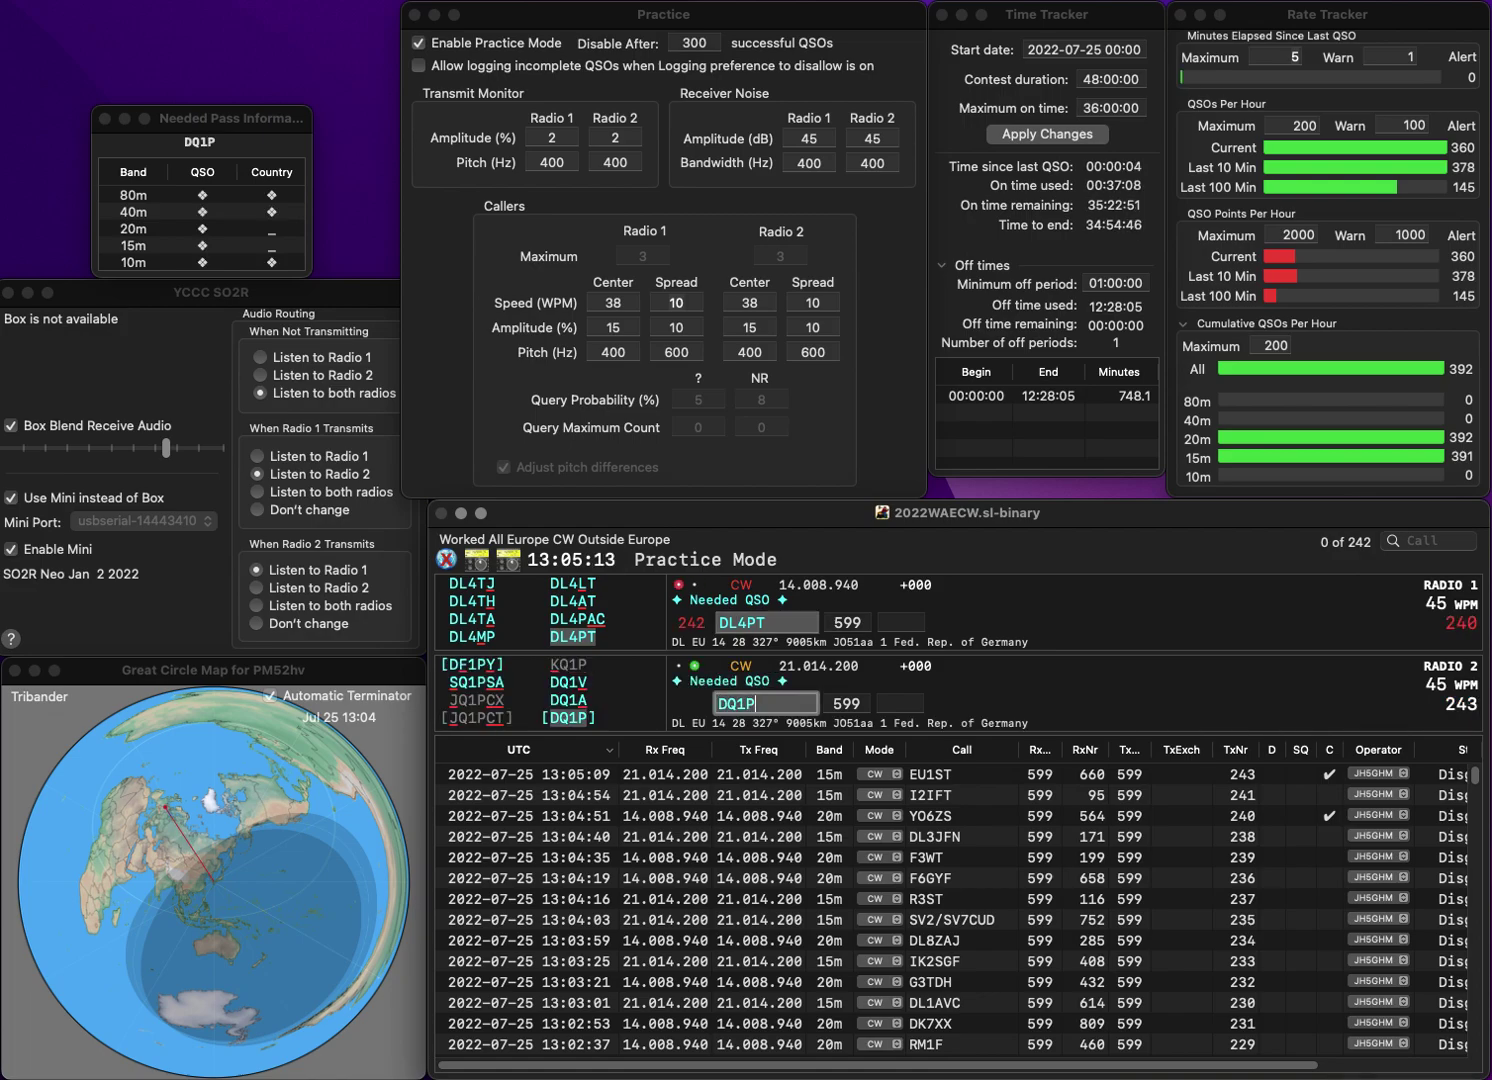
- Log DL4PT on Radio 1 with received number 986 and DQ1P on Radio 2 with received number 547
{"action": "key", "text": "space"}
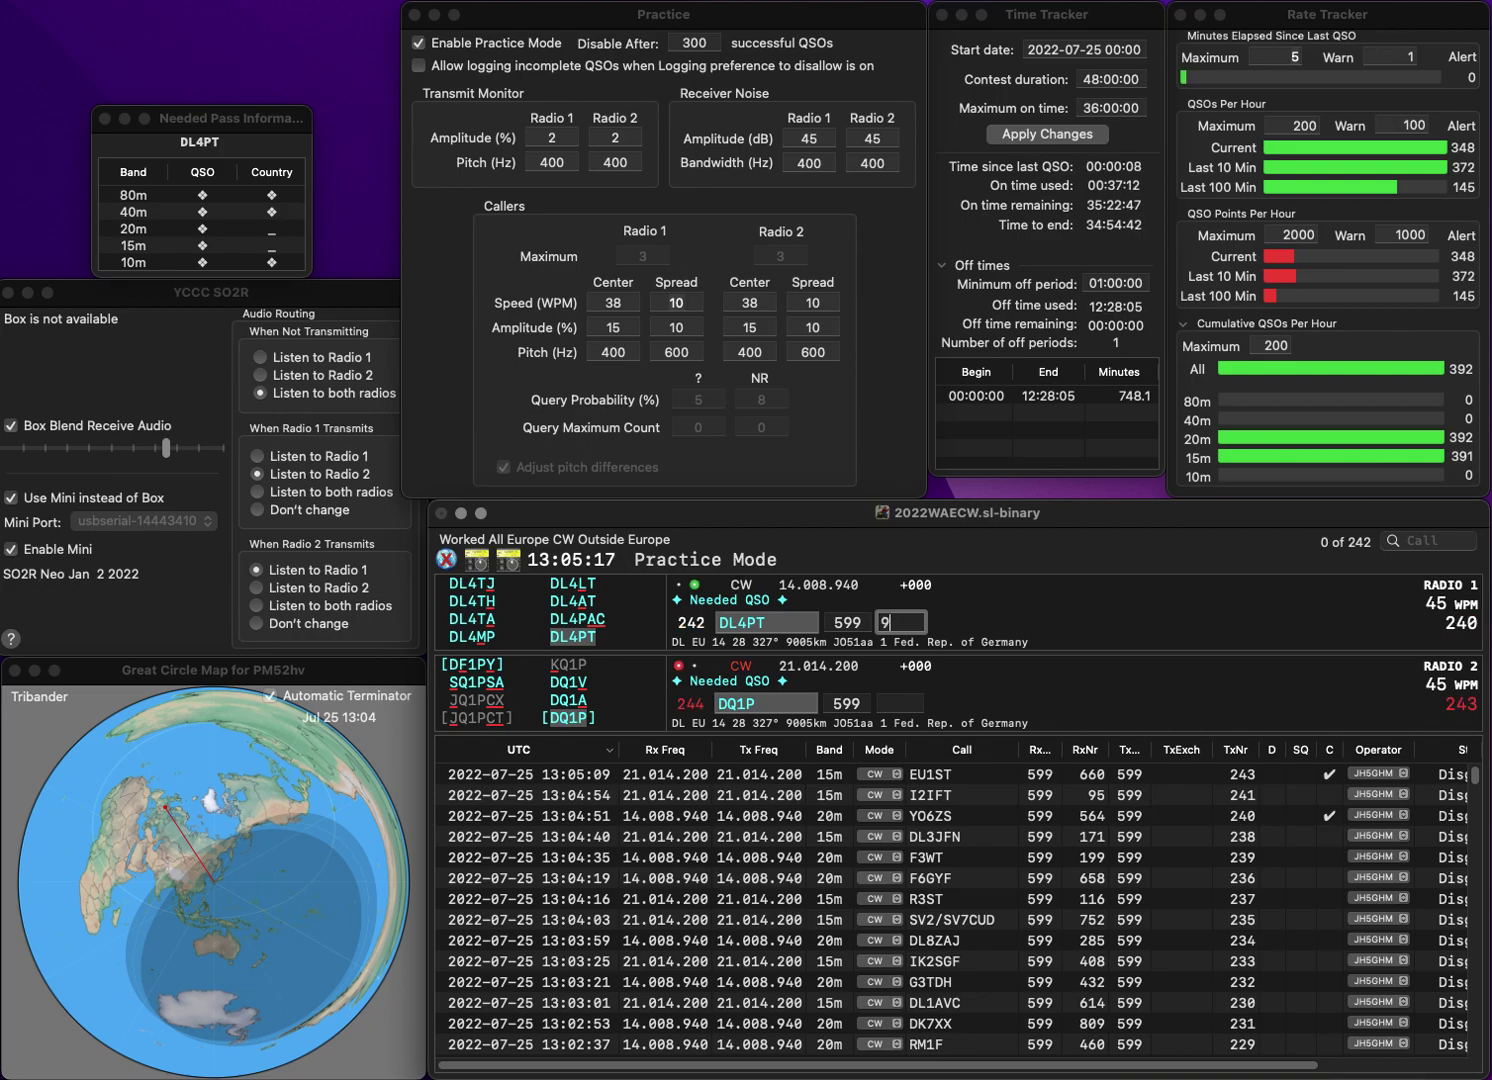
{"action": "type", "text": "6"}
{"action": "key", "text": "Return"}
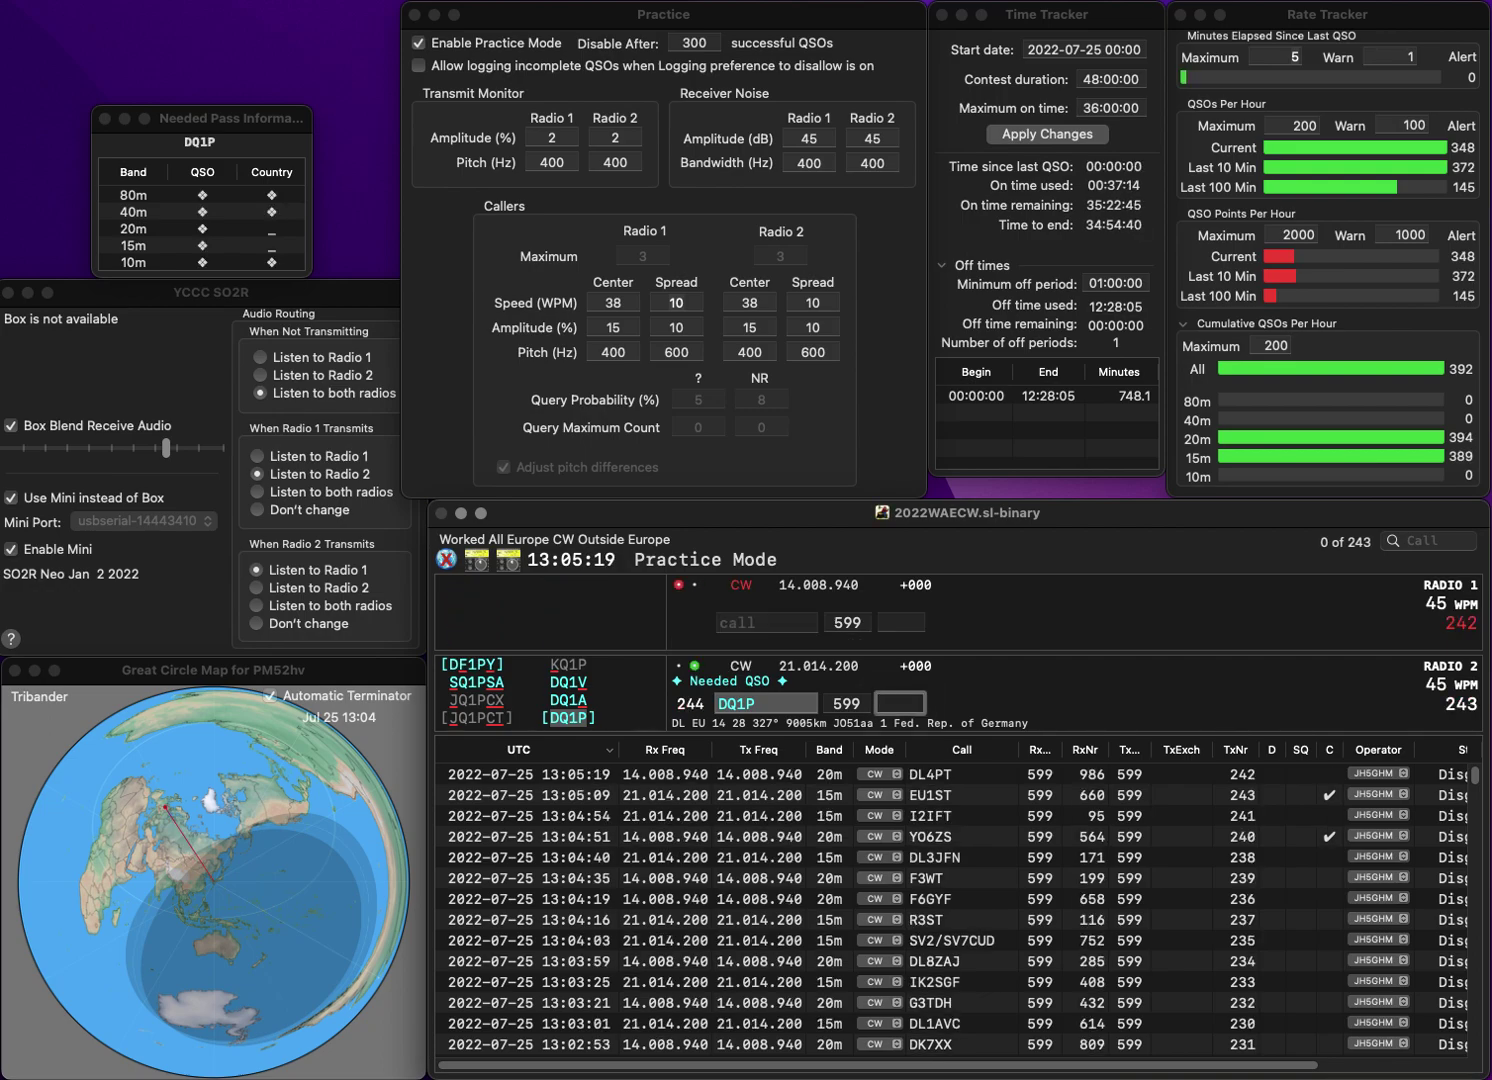
{"action": "type", "text": "547"}
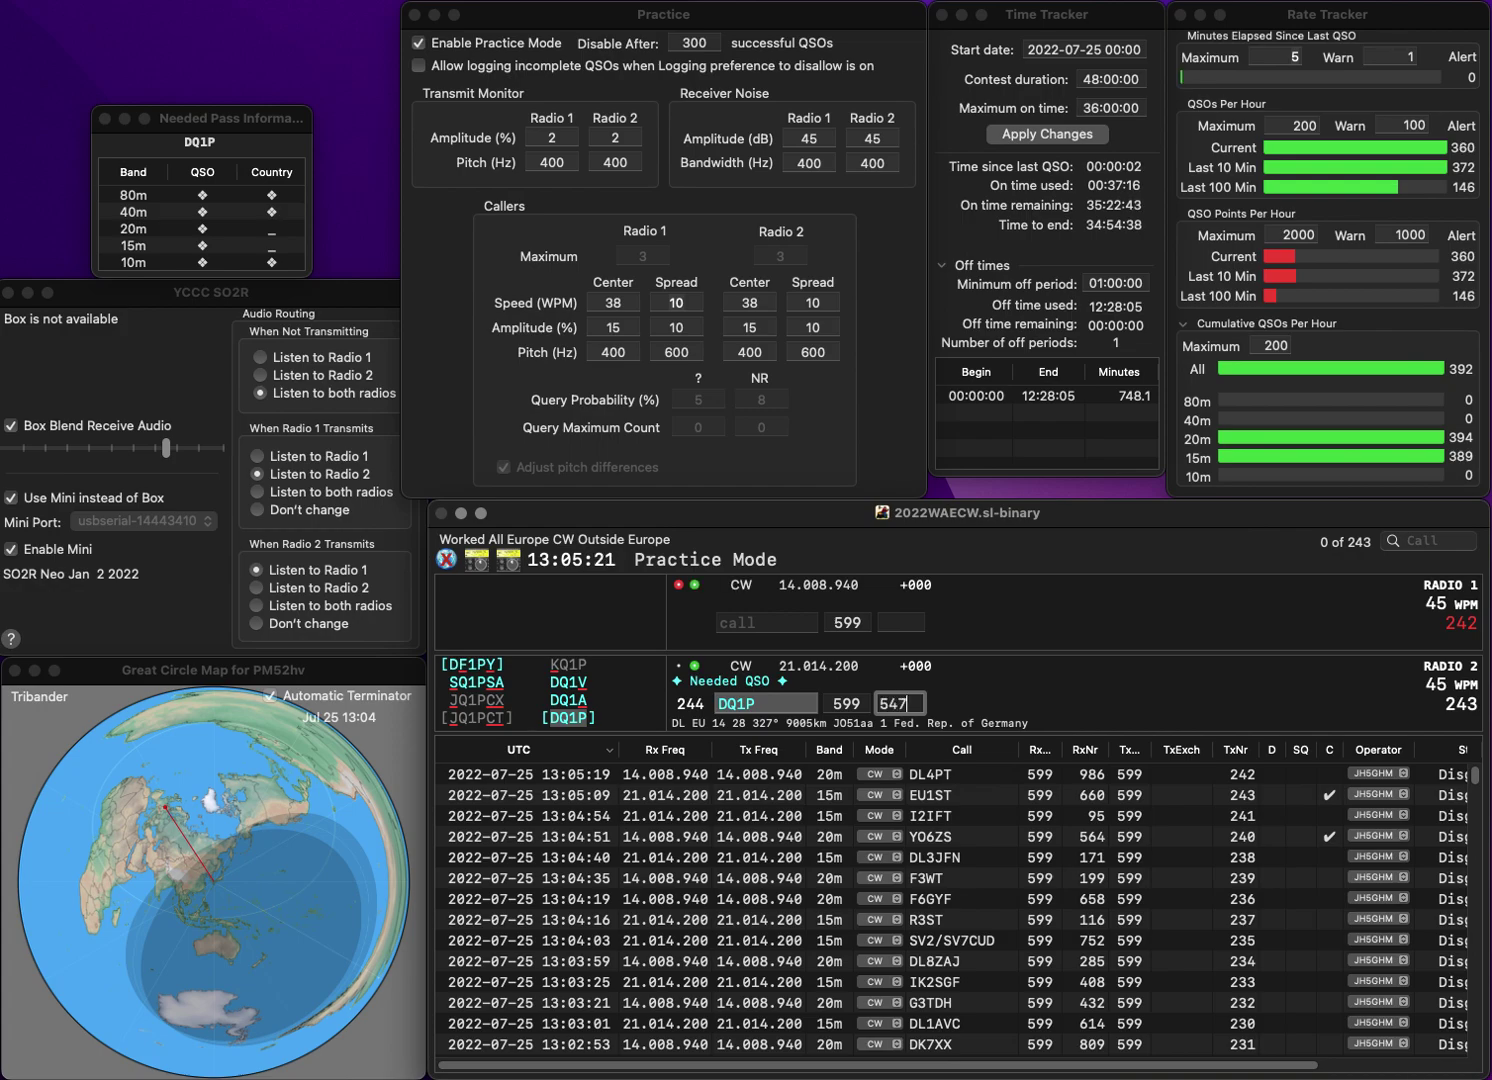
{"action": "key", "text": "Return"}
- Enter the call UY2MW on Radio 1 and the call DF3CE on Radio 2
{"action": "type", "text": "Y2MW"}
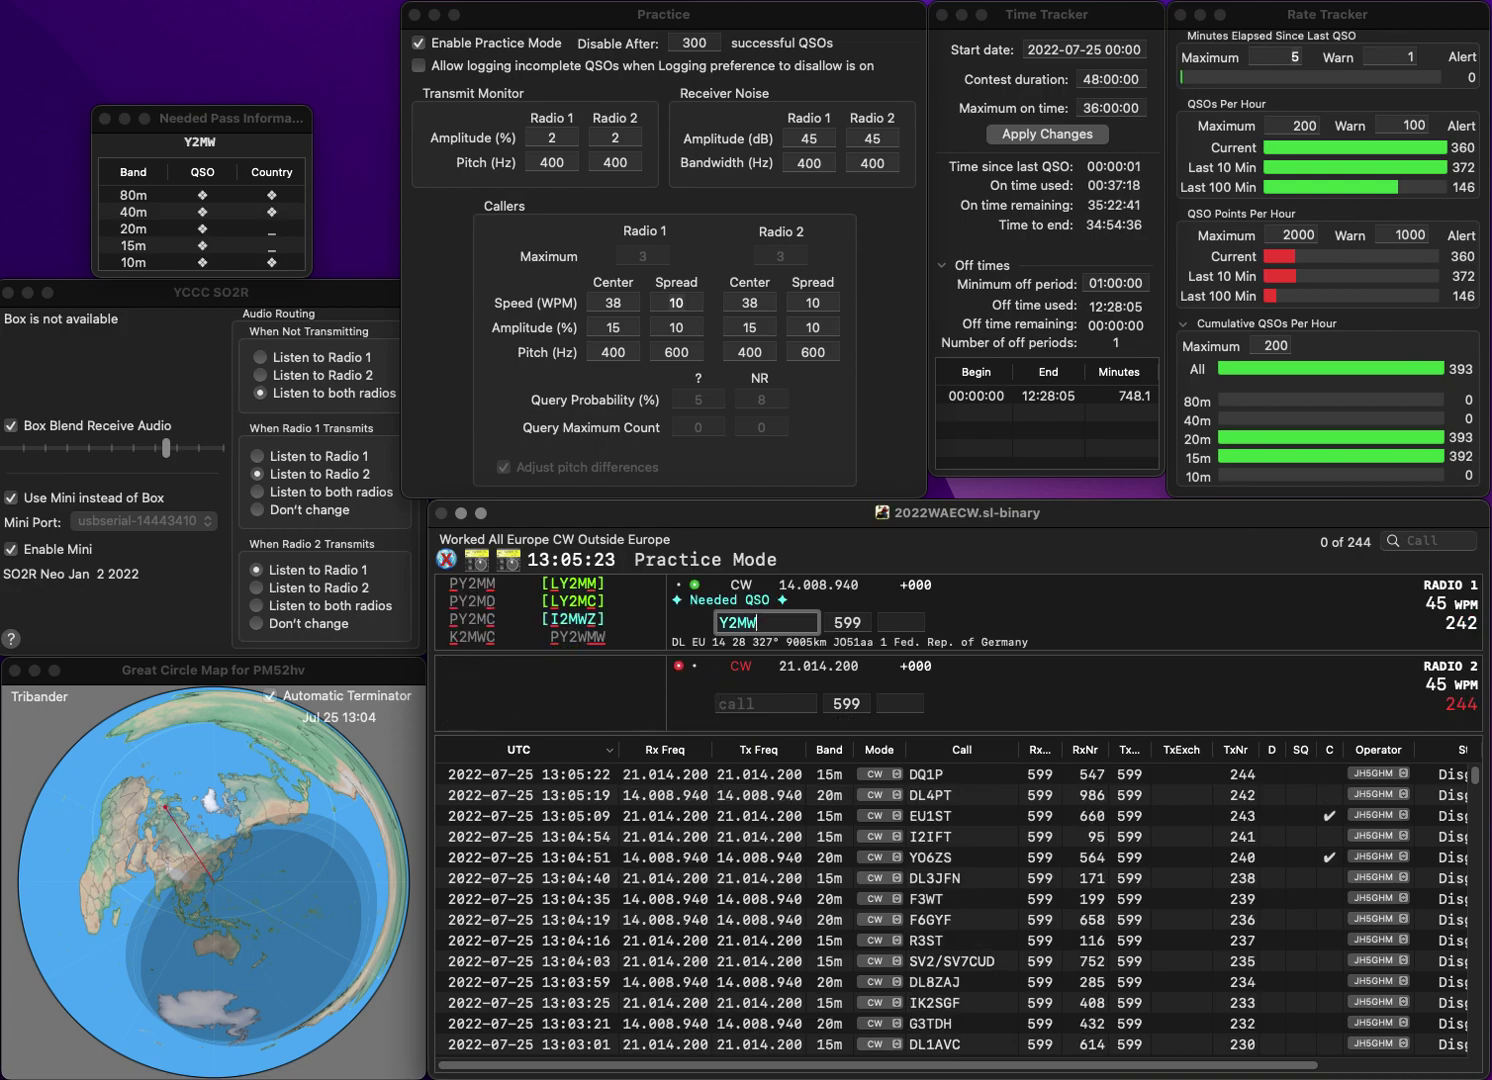
{"action": "key", "text": "Home"}
{"action": "type", "text": "U"}
{"action": "key", "text": "Return"}
{"action": "type", "text": "F3CE"}
{"action": "key", "text": "Home"}
{"action": "type", "text": "D"}
{"action": "key", "text": "Return"}
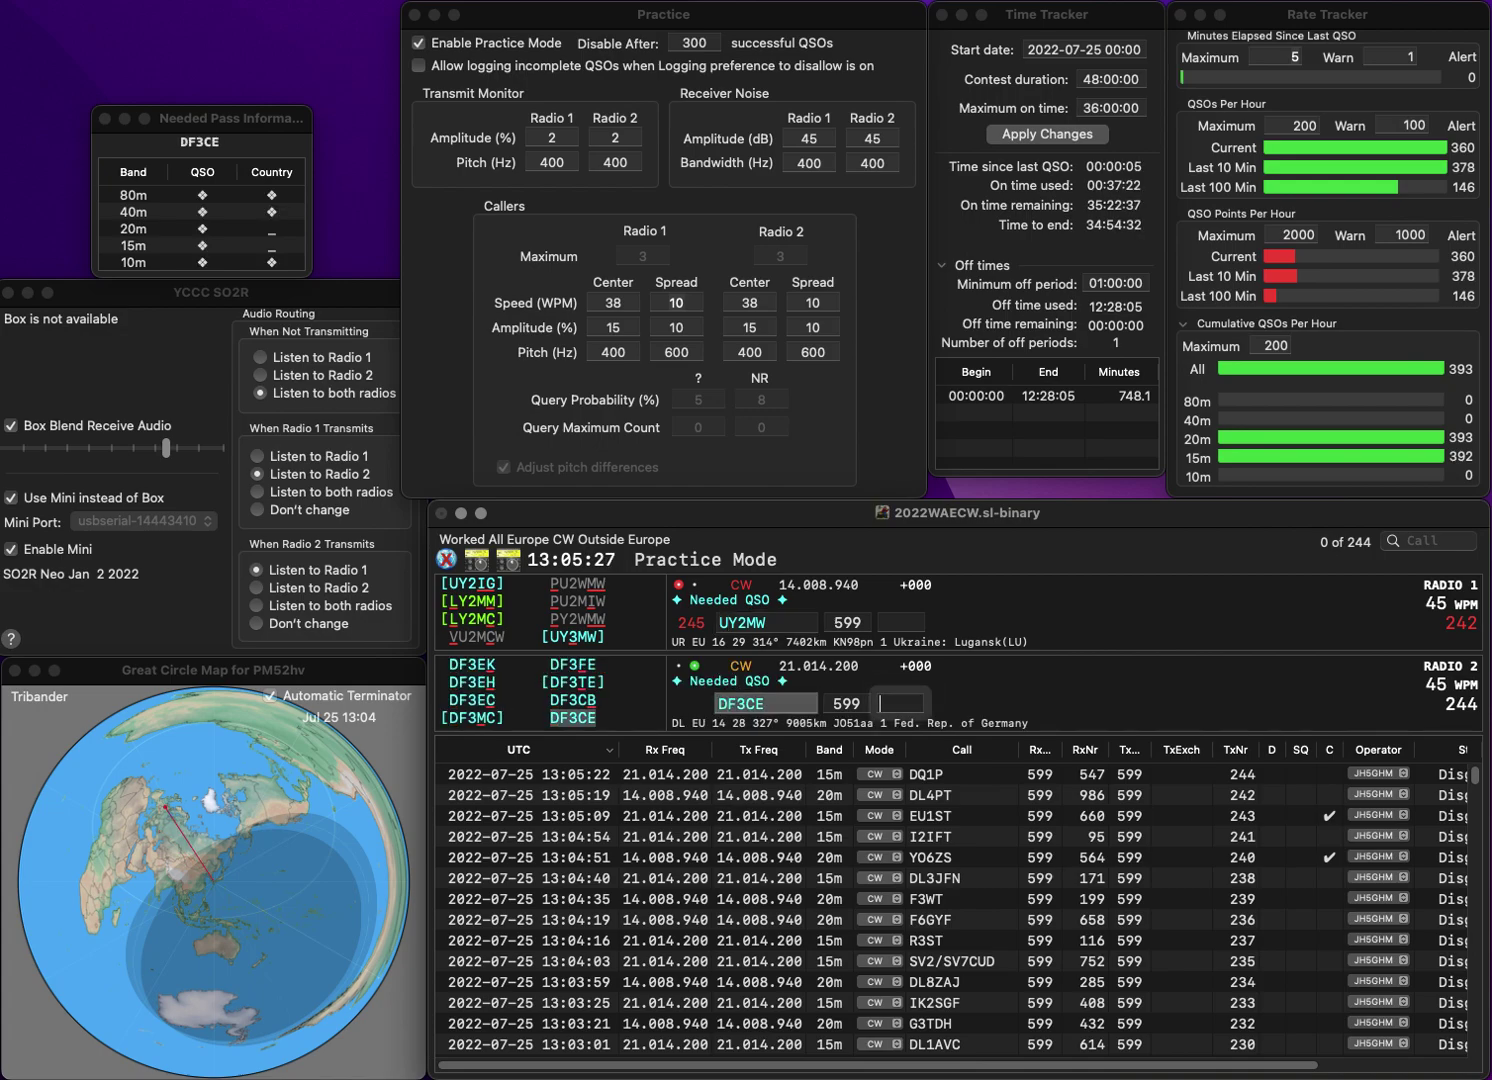
{"action": "key", "text": "Left"}
{"action": "key", "text": "Left"}
{"action": "key", "text": "BackSpace"}
{"action": "type", "text": "3"}
{"action": "key", "text": "Return"}
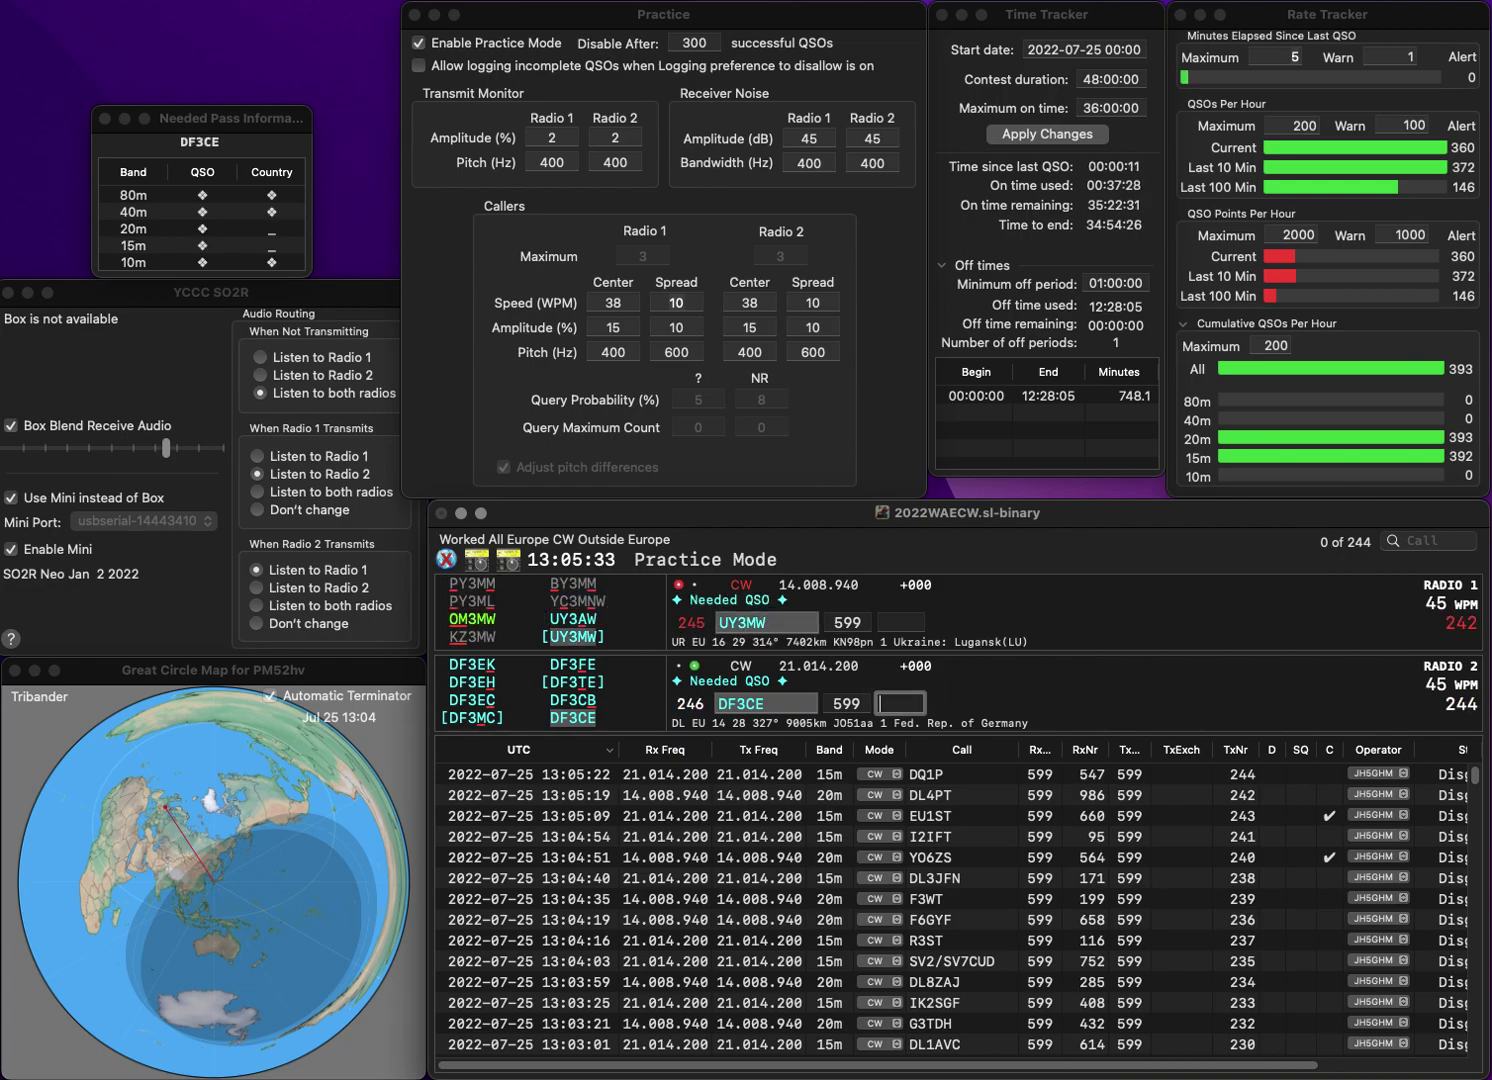
- Log DF3CE on Radio 2 with received number 337 and UY3MW on Radio 1 with received number 786
{"action": "type", "text": "337"}
{"action": "key", "text": "Return"}
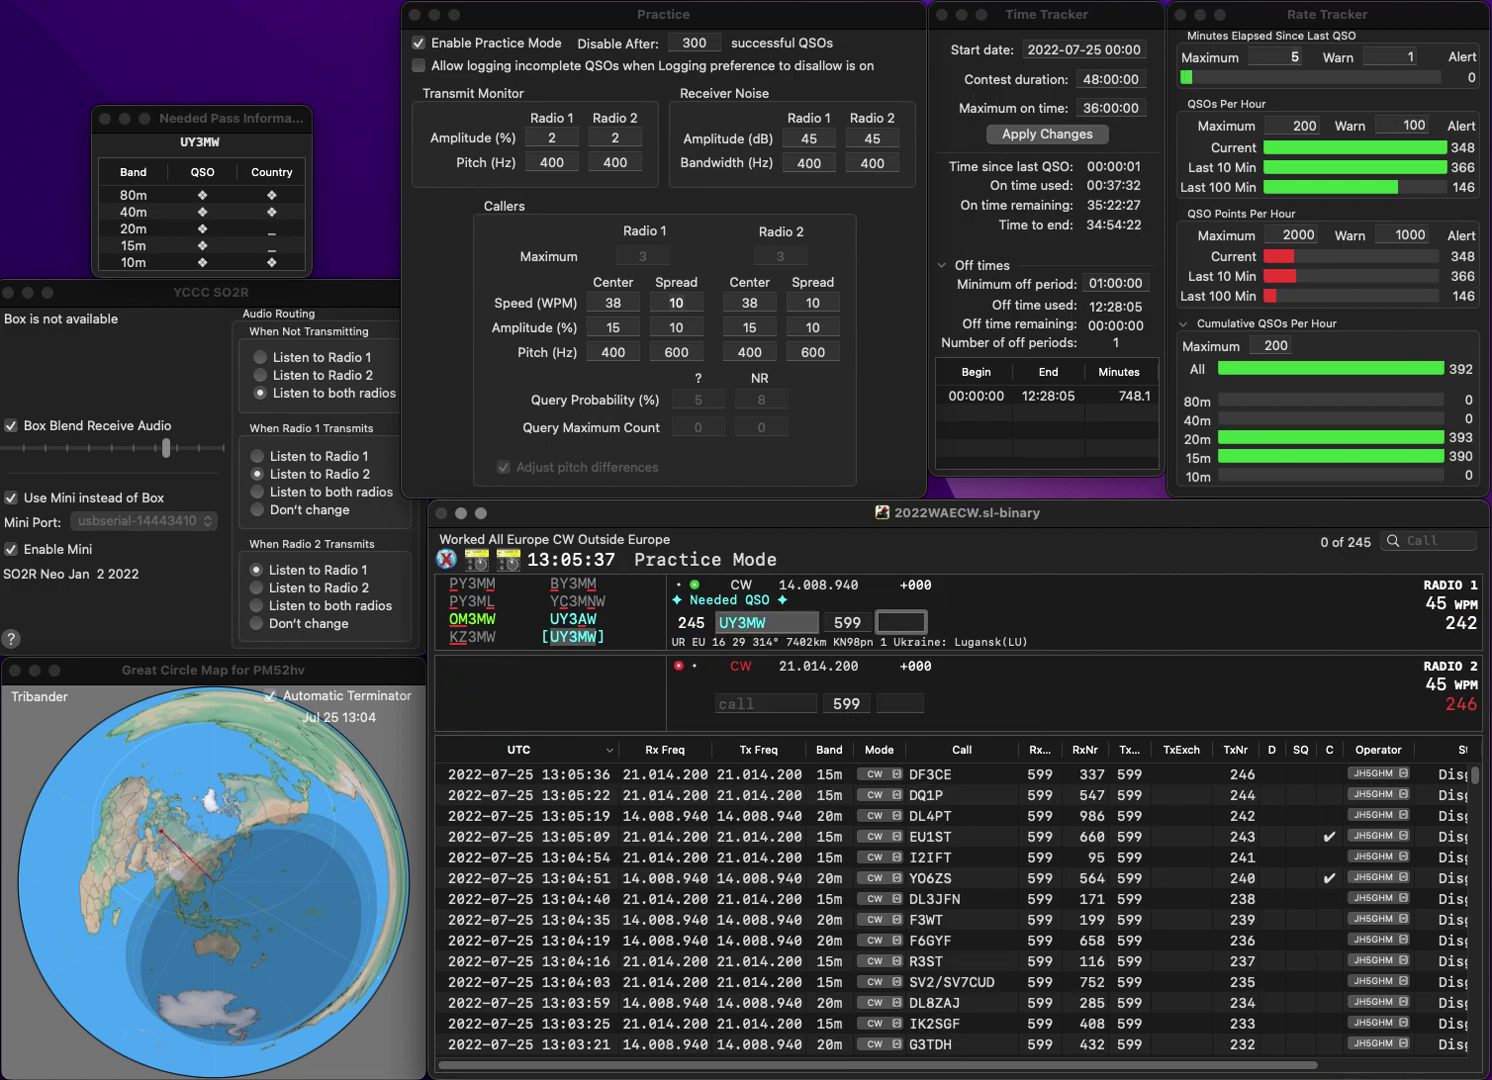
{"action": "type", "text": "786"}
{"action": "key", "text": "Return"}
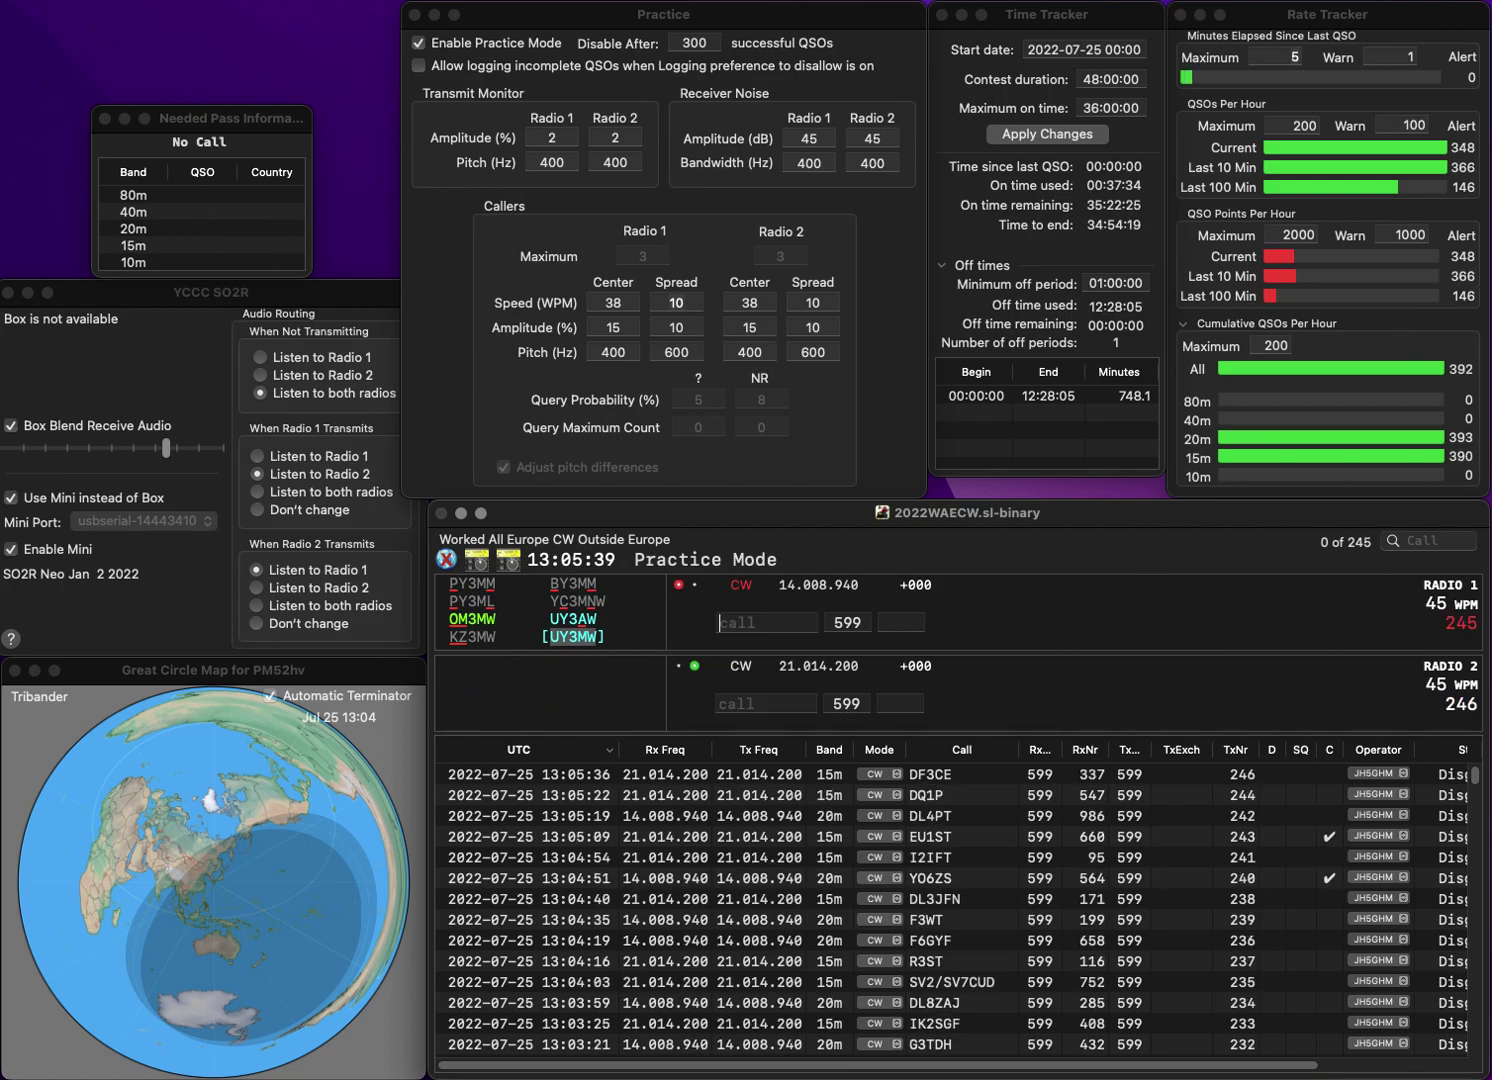
{"action": "type", "text": "SN9T"}
{"action": "key", "text": "Return"}
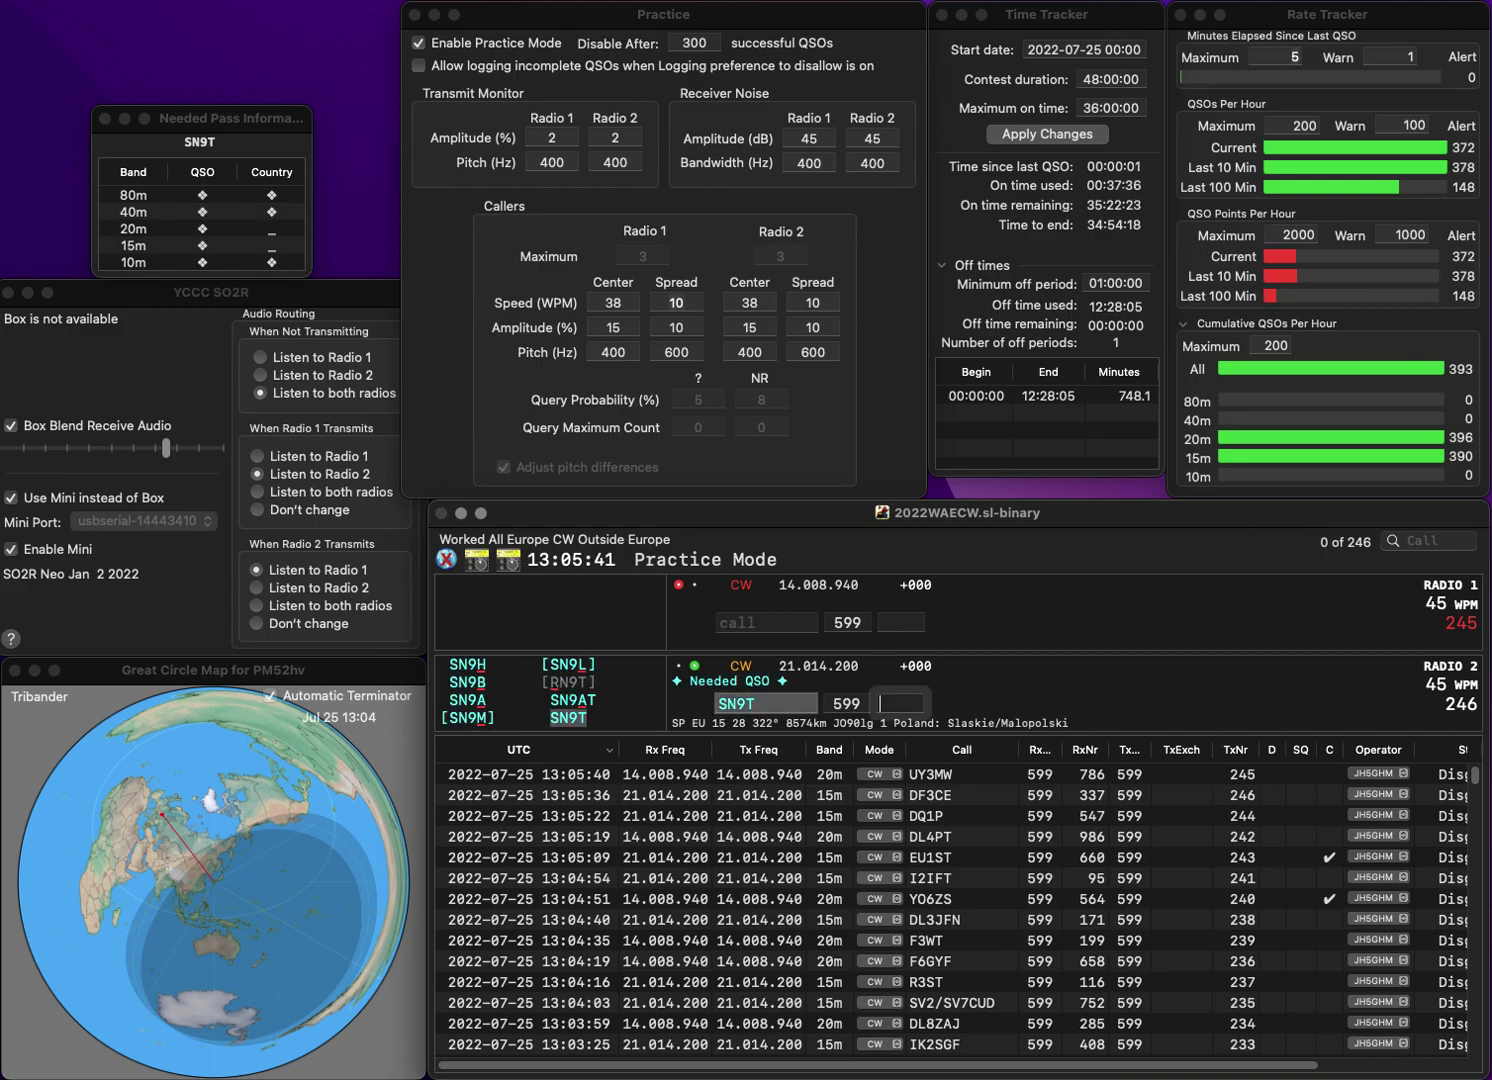
{"action": "type", "text": "REA"}
{"action": "key", "text": "BackSpace"}
{"action": "key", "text": "BackSpace"}
{"action": "key", "text": "BackSpace"}
{"action": "type", "text": "2MGA"}
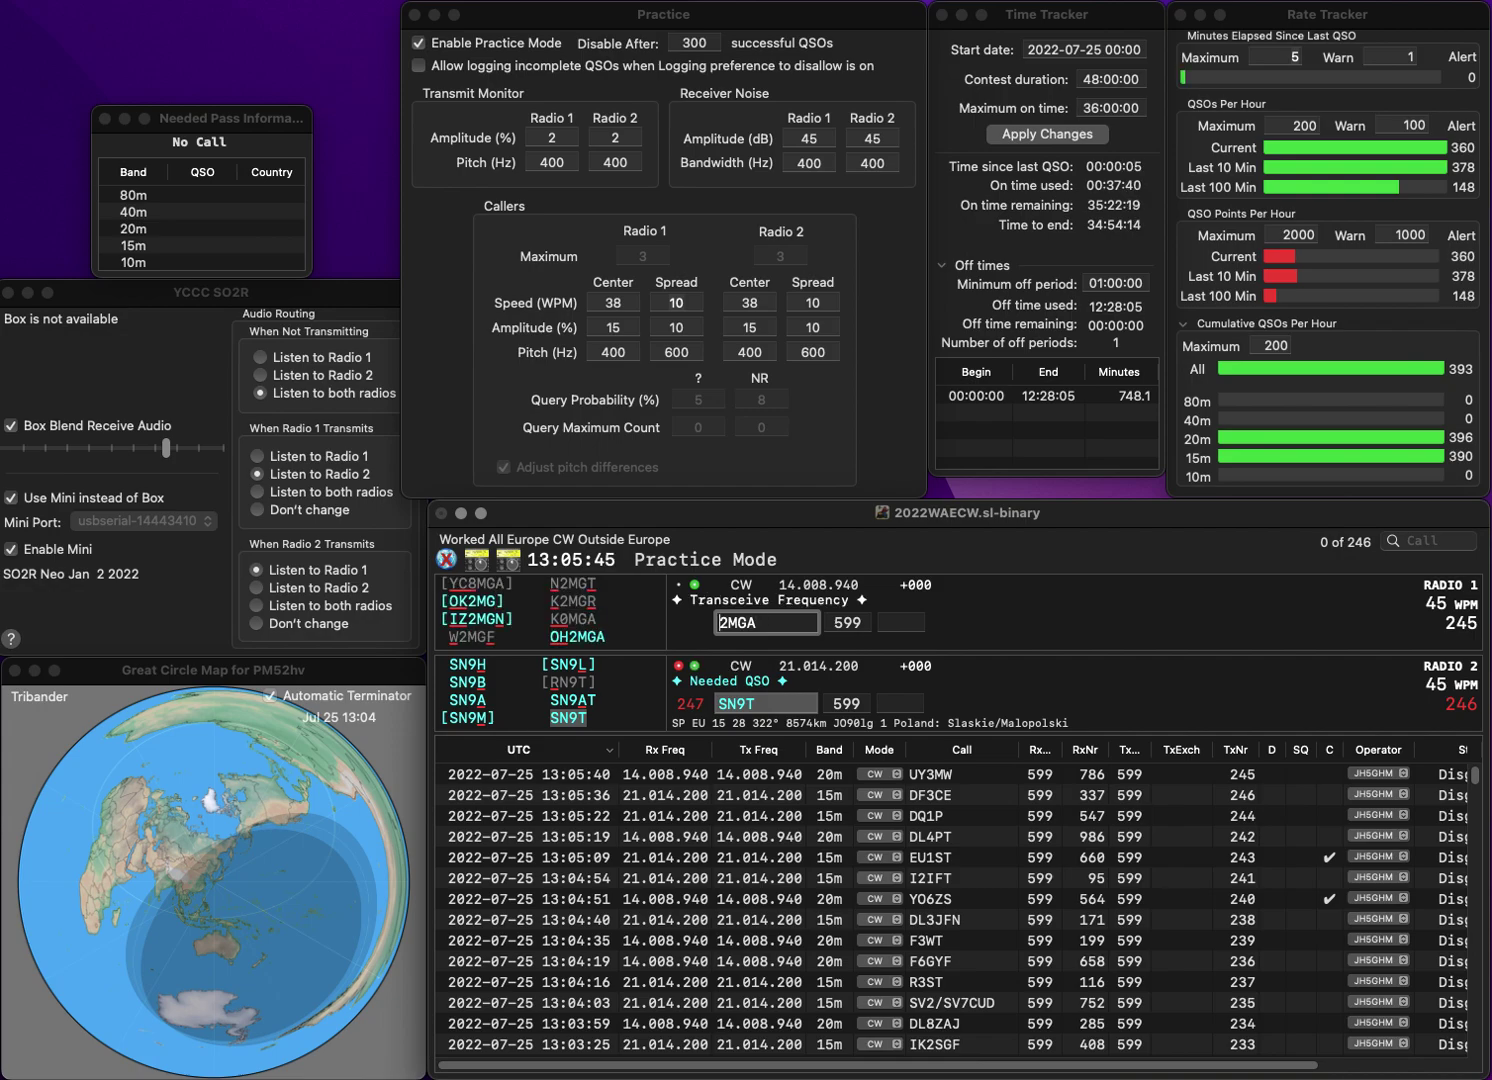
{"action": "key", "text": "super+Left"}
{"action": "type", "text": "9A"}
{"action": "key", "text": "Return"}
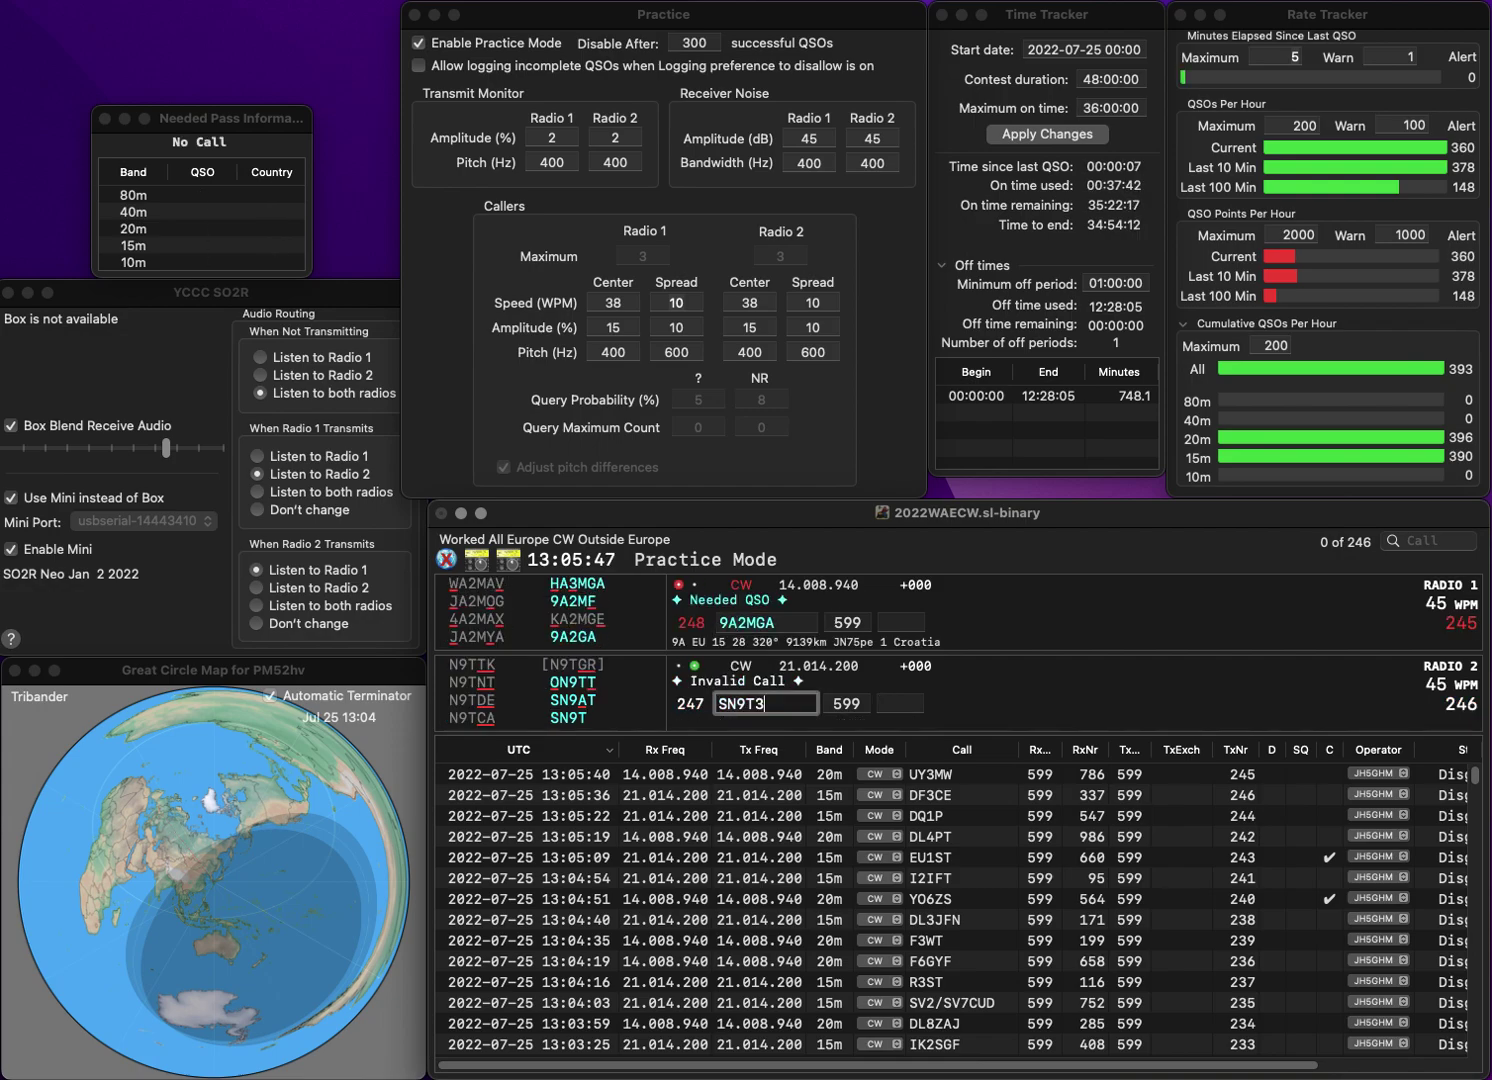
- Restore the call SN9T on Radio 2 and start its received number with the digit 3
{"action": "key", "text": "space"}
{"action": "type", "text": "11"}
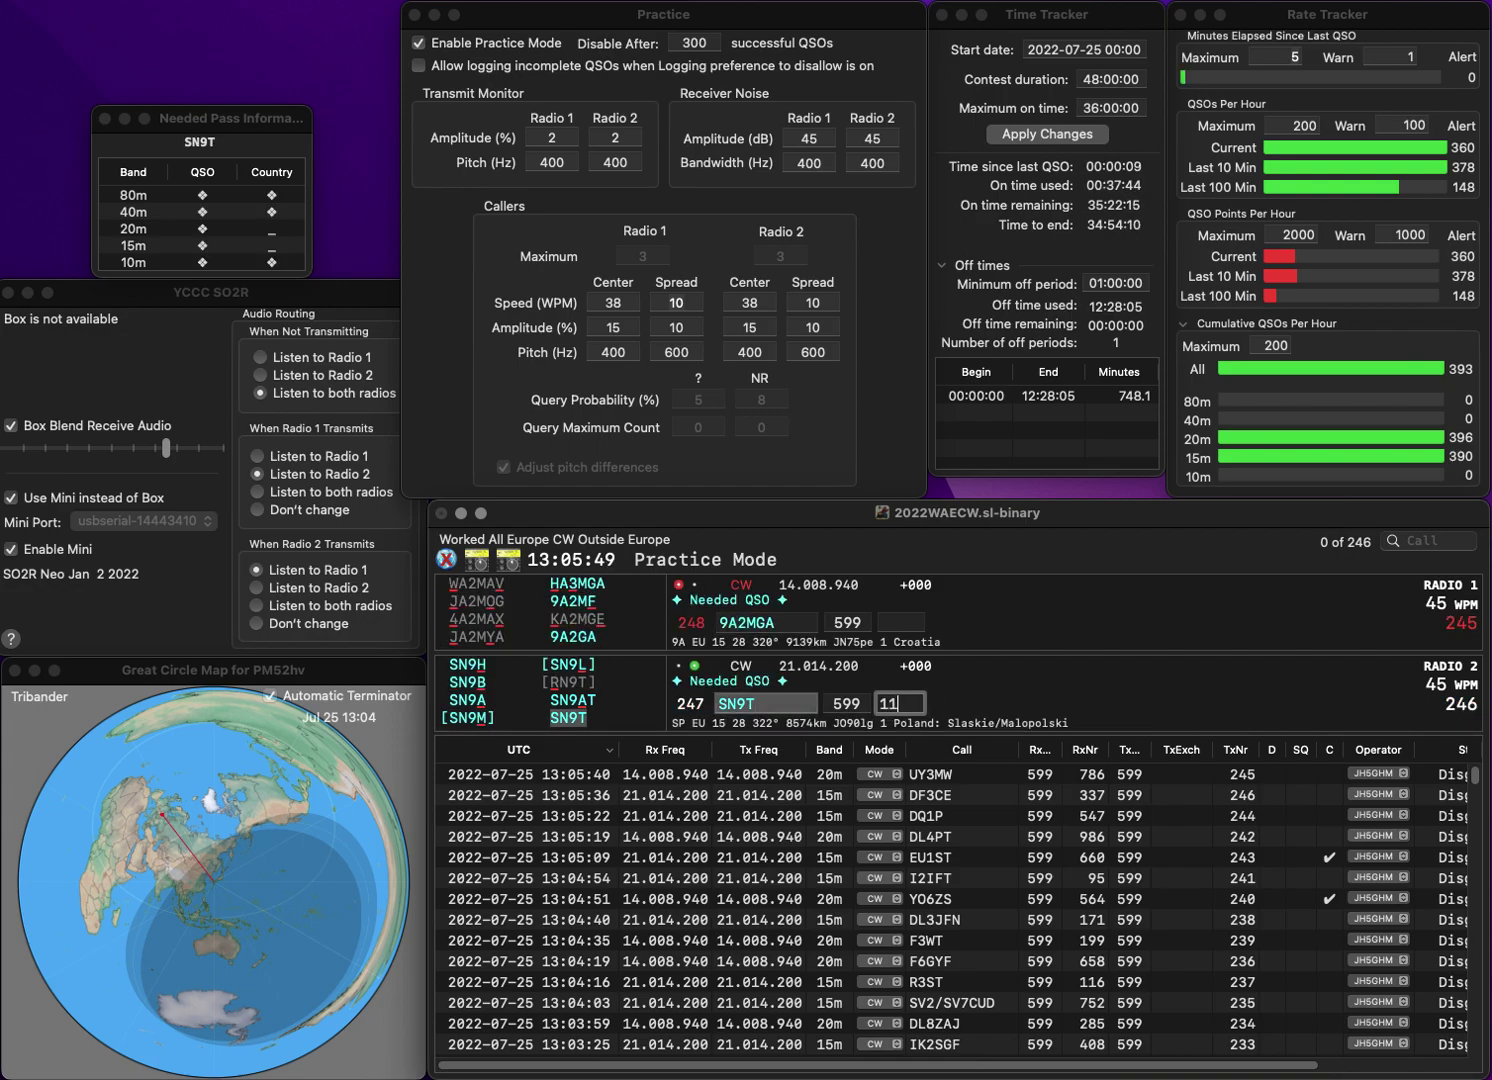
{"action": "type", "text": "3"}
{"action": "key", "text": "Return"}
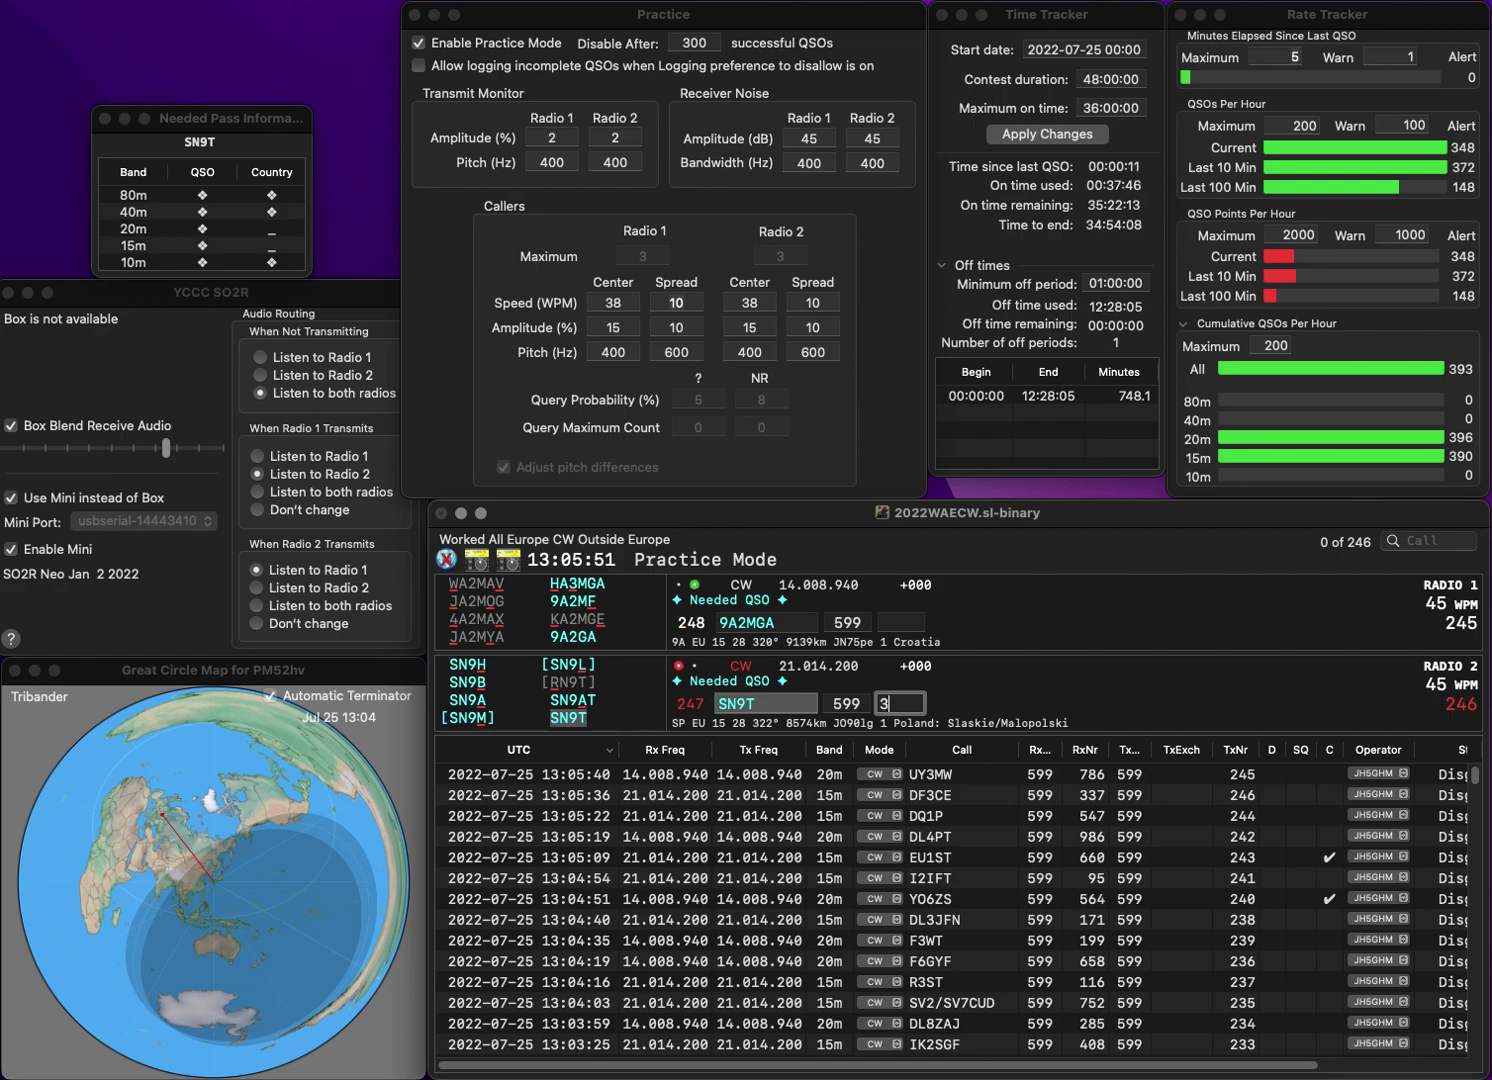
{"action": "key", "text": "BackSpace"}
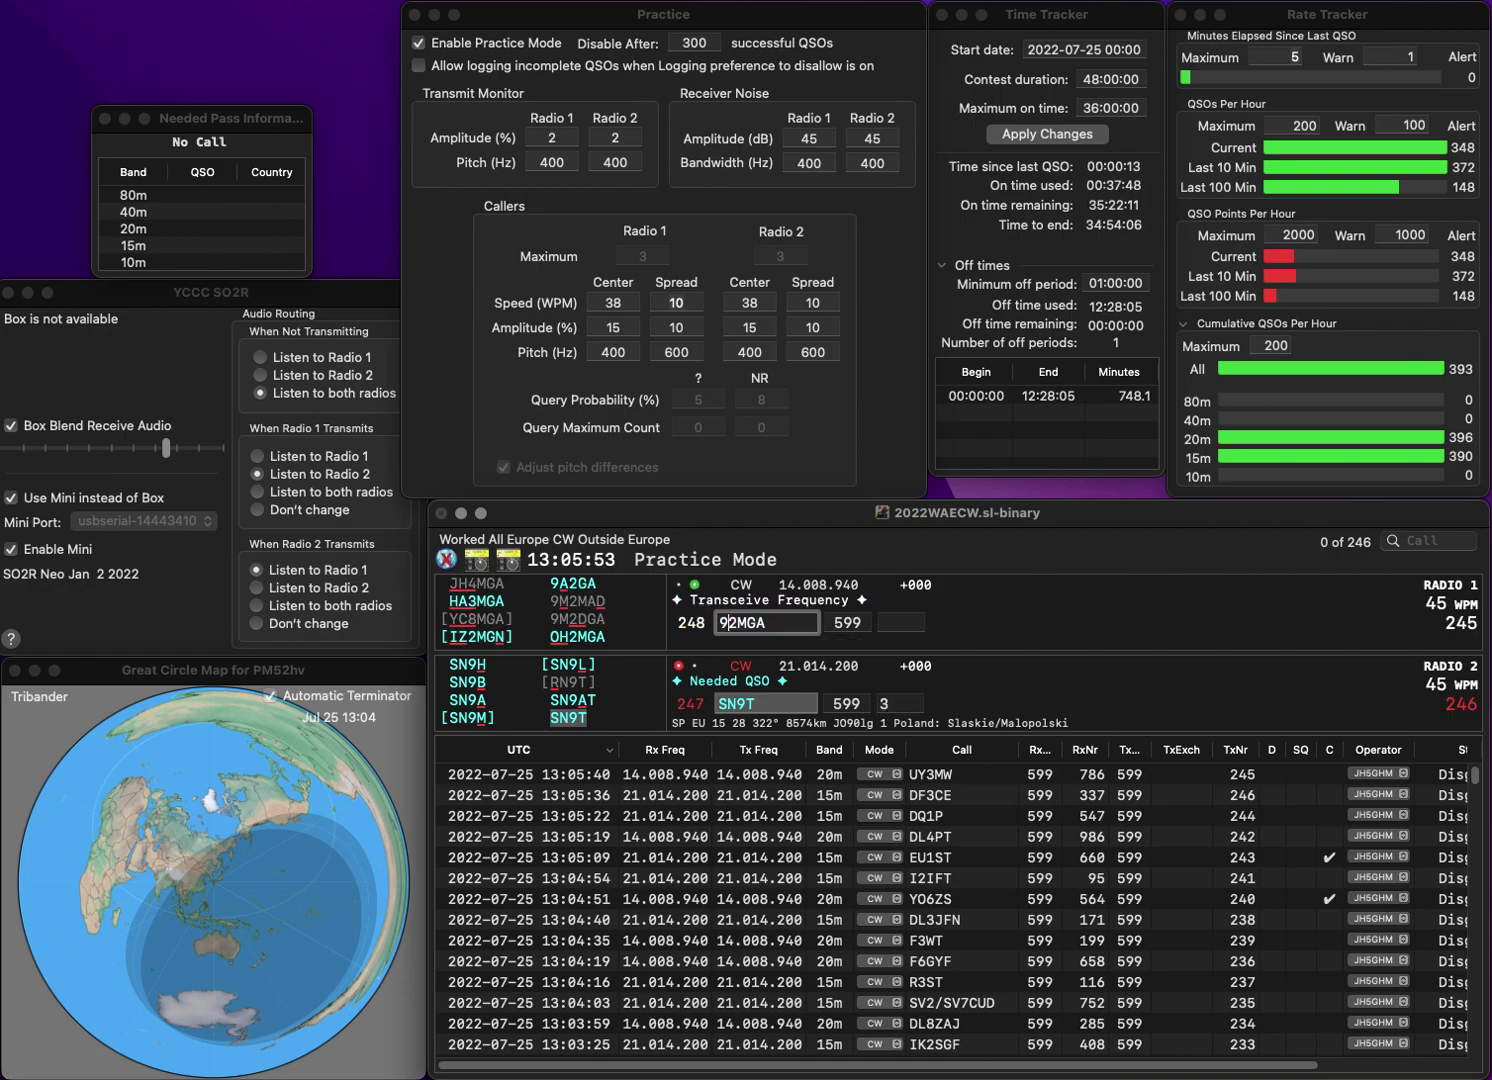
{"action": "key", "text": "BackSpace"}
{"action": "key", "text": "BackSpace"}
{"action": "type", "text": "OH2"}
{"action": "key", "text": "Return"}
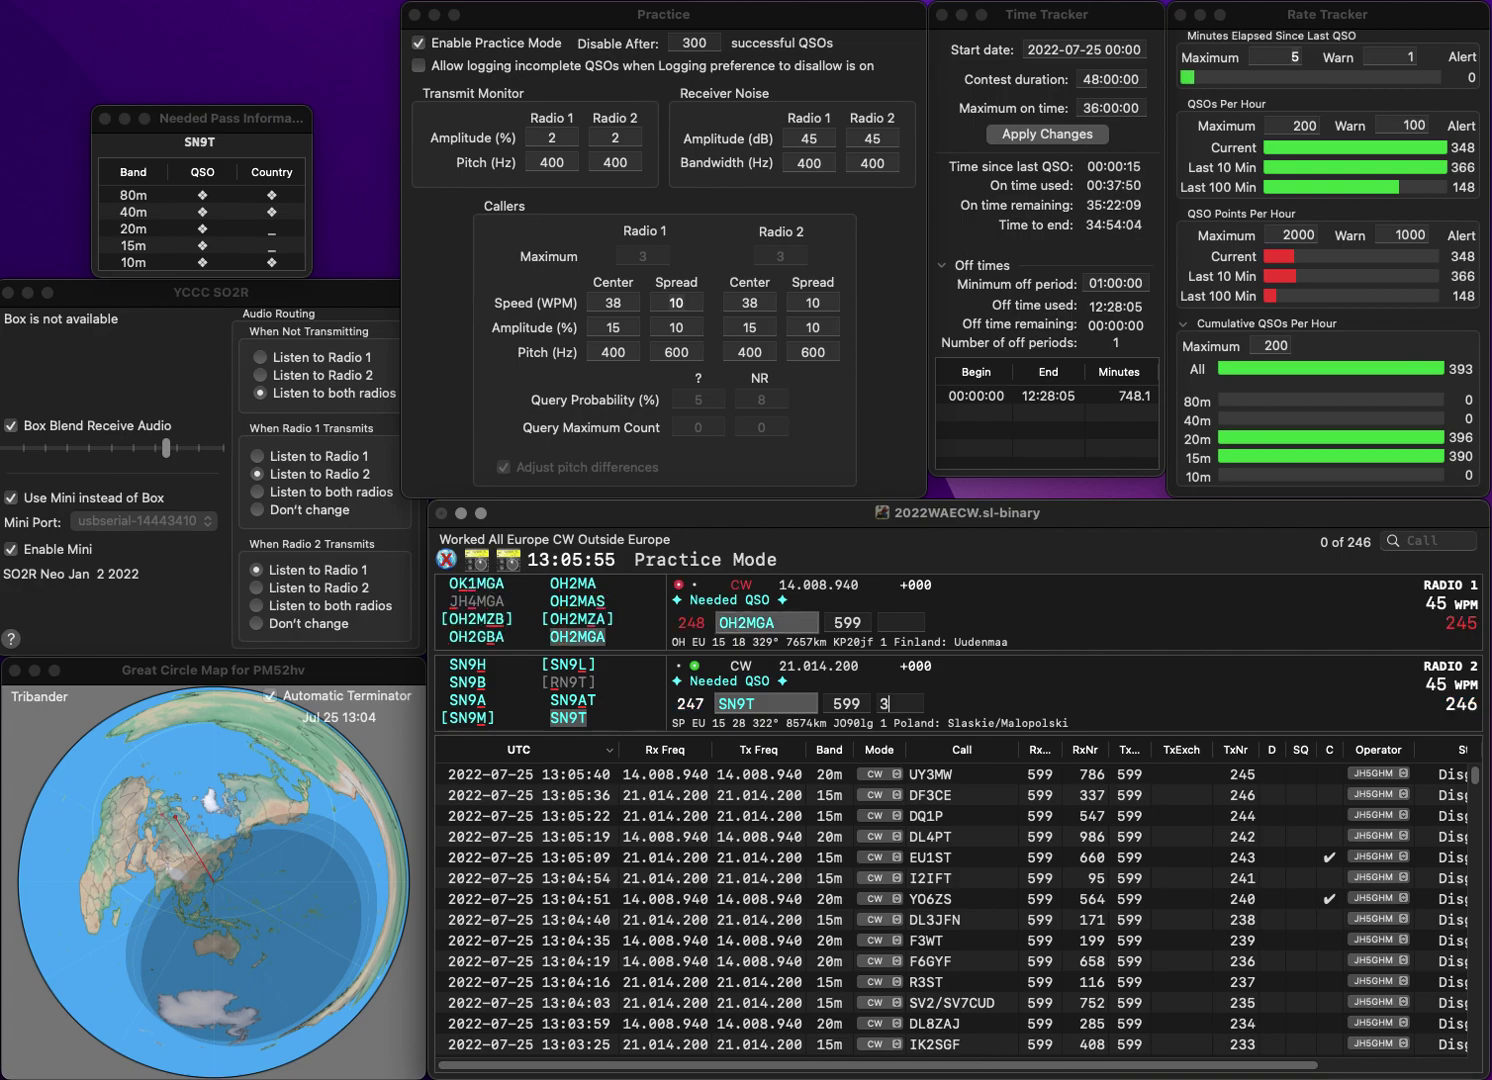
{"action": "type", "text": "318"}
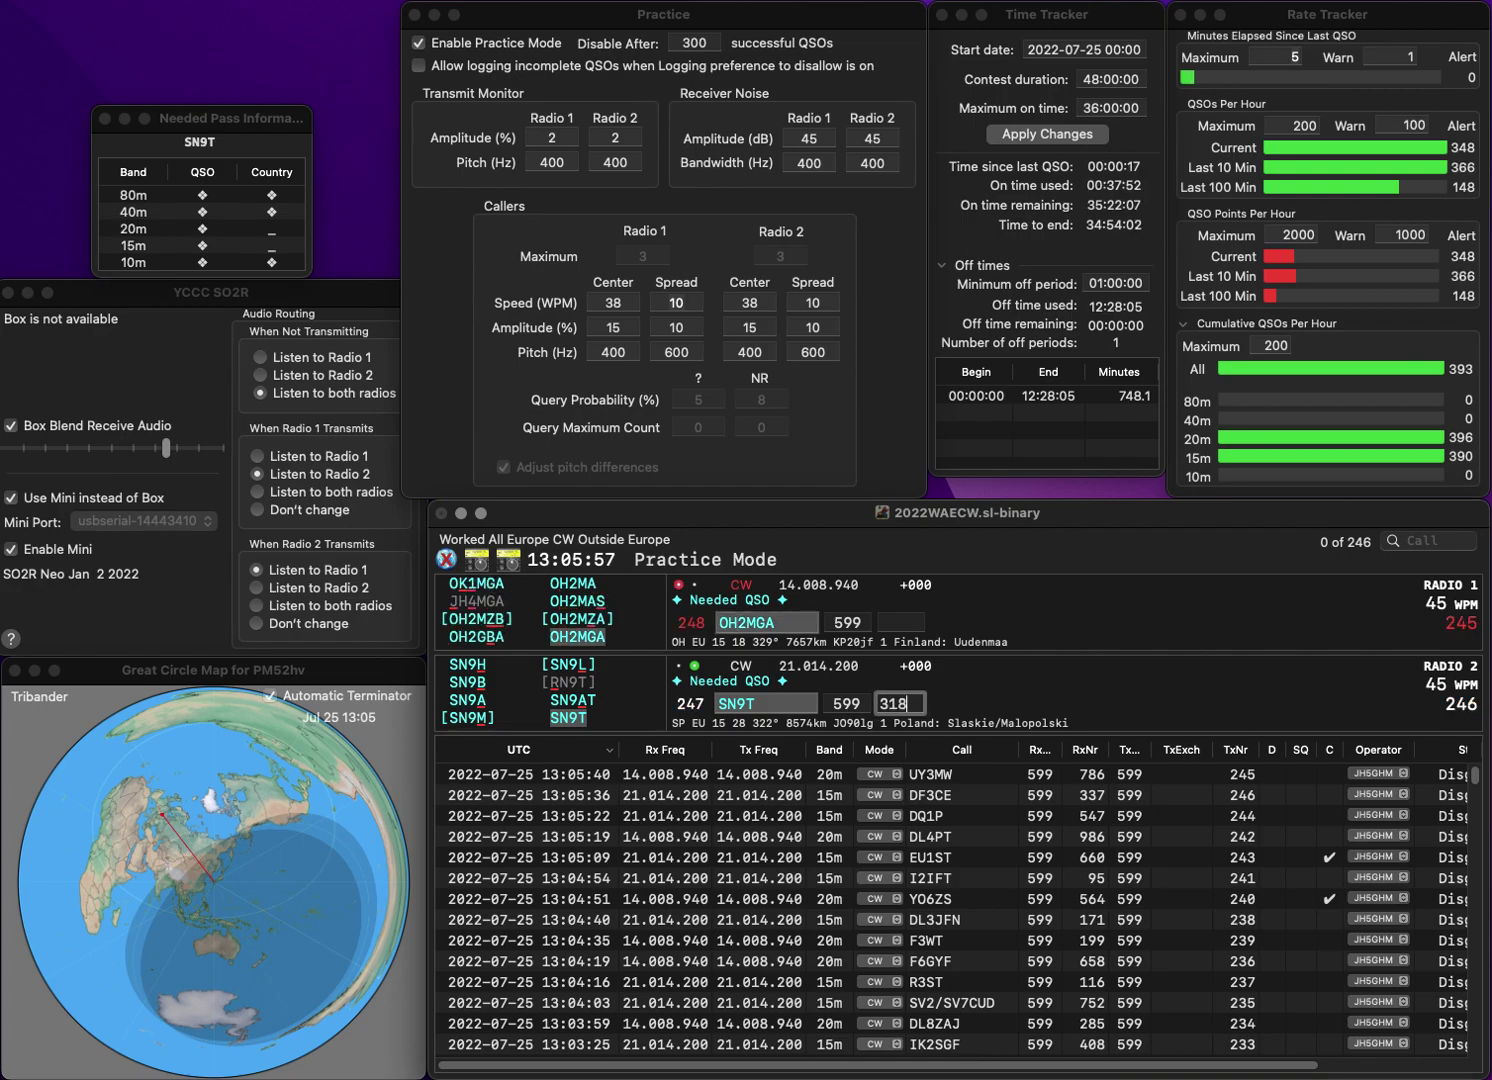
{"action": "key", "text": "Return"}
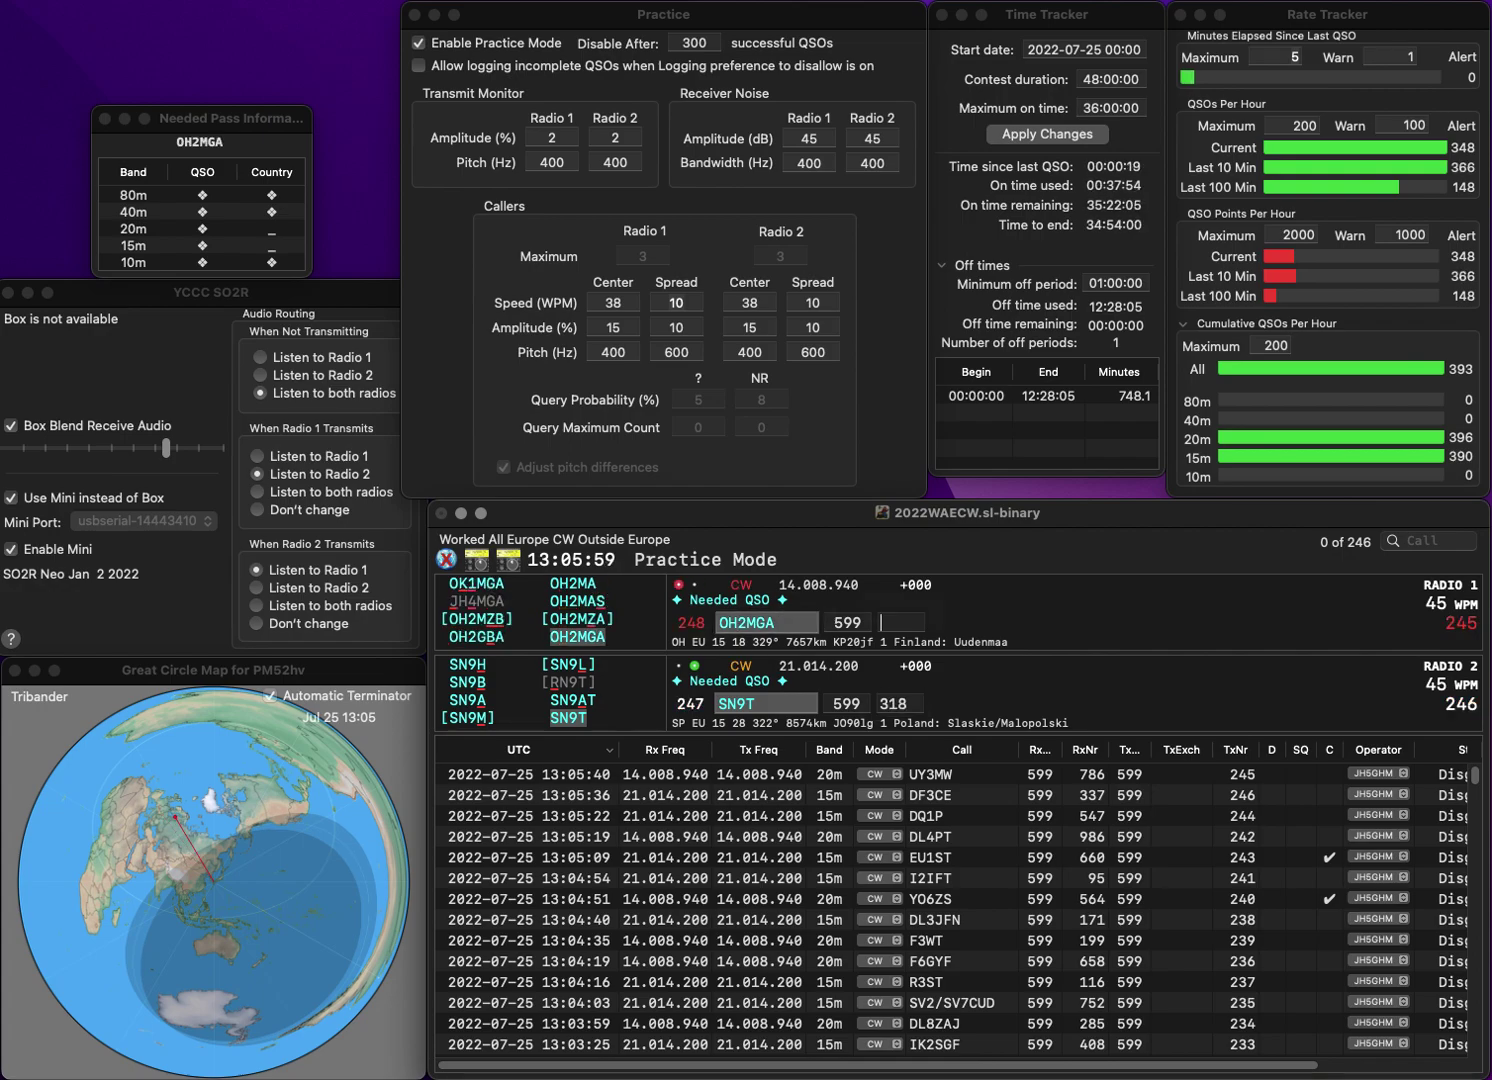
{"action": "type", "text": "871"}
{"action": "key", "text": "Return"}
- Enter the call YU1AAA on Radio 2 and the call EA3FP on Radio 1
{"action": "type", "text": "Y"}
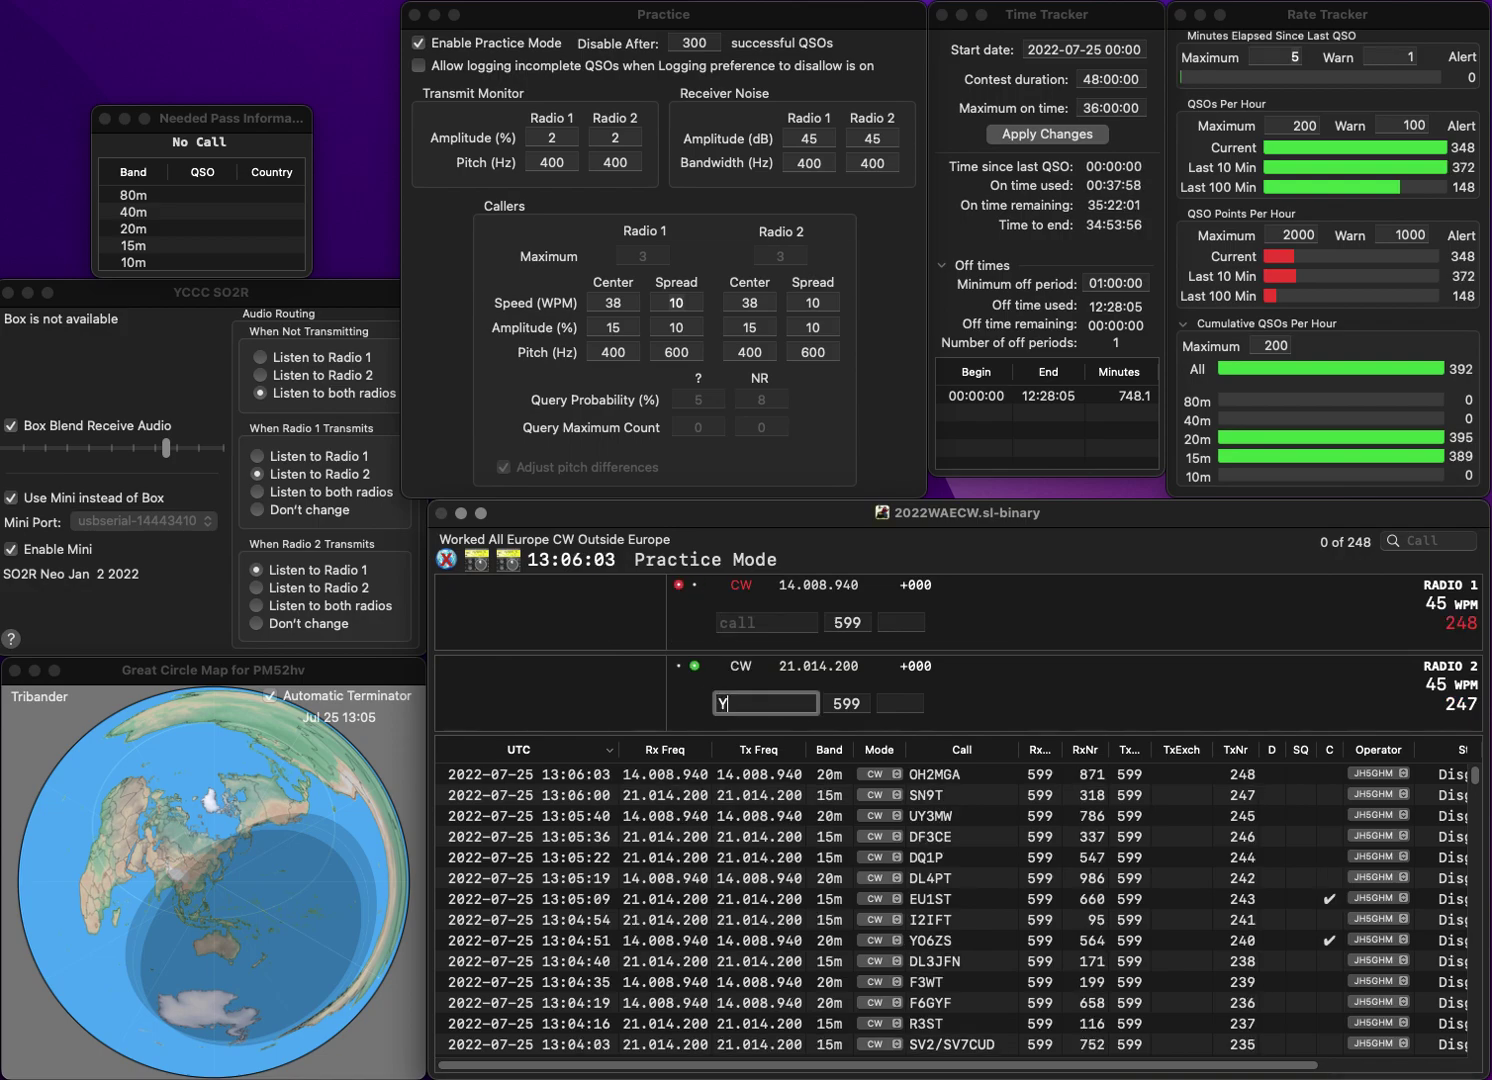
{"action": "type", "text": "U1AAA"}
{"action": "key", "text": "Return"}
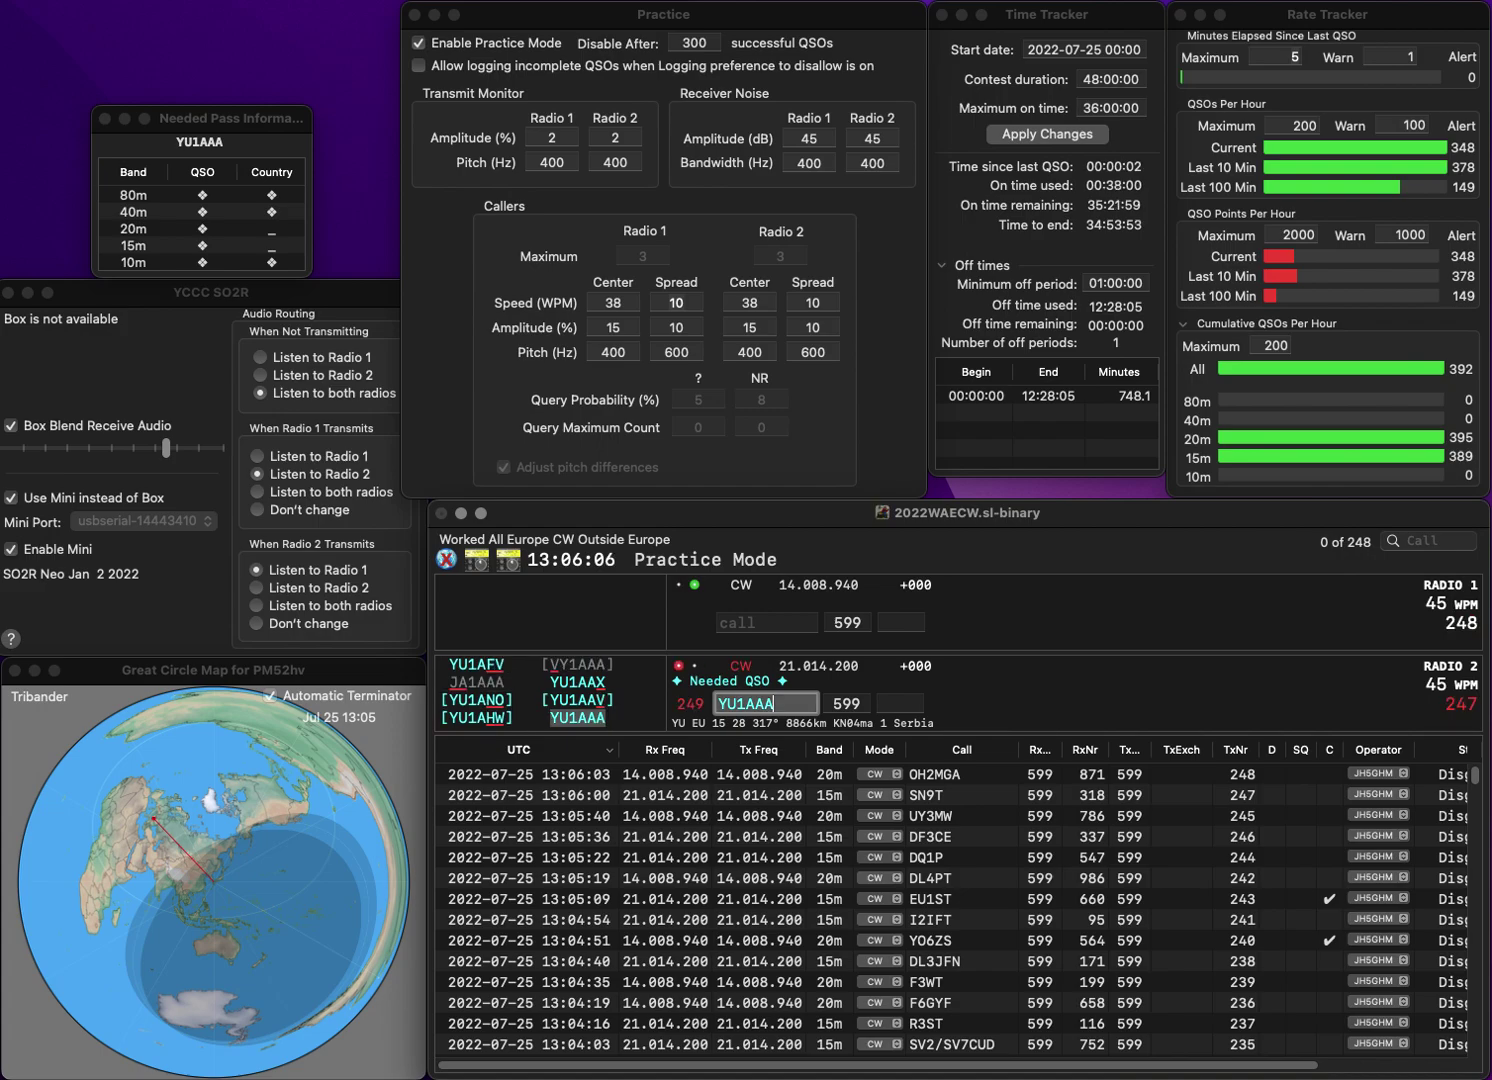
{"action": "type", "text": "EA3FP"}
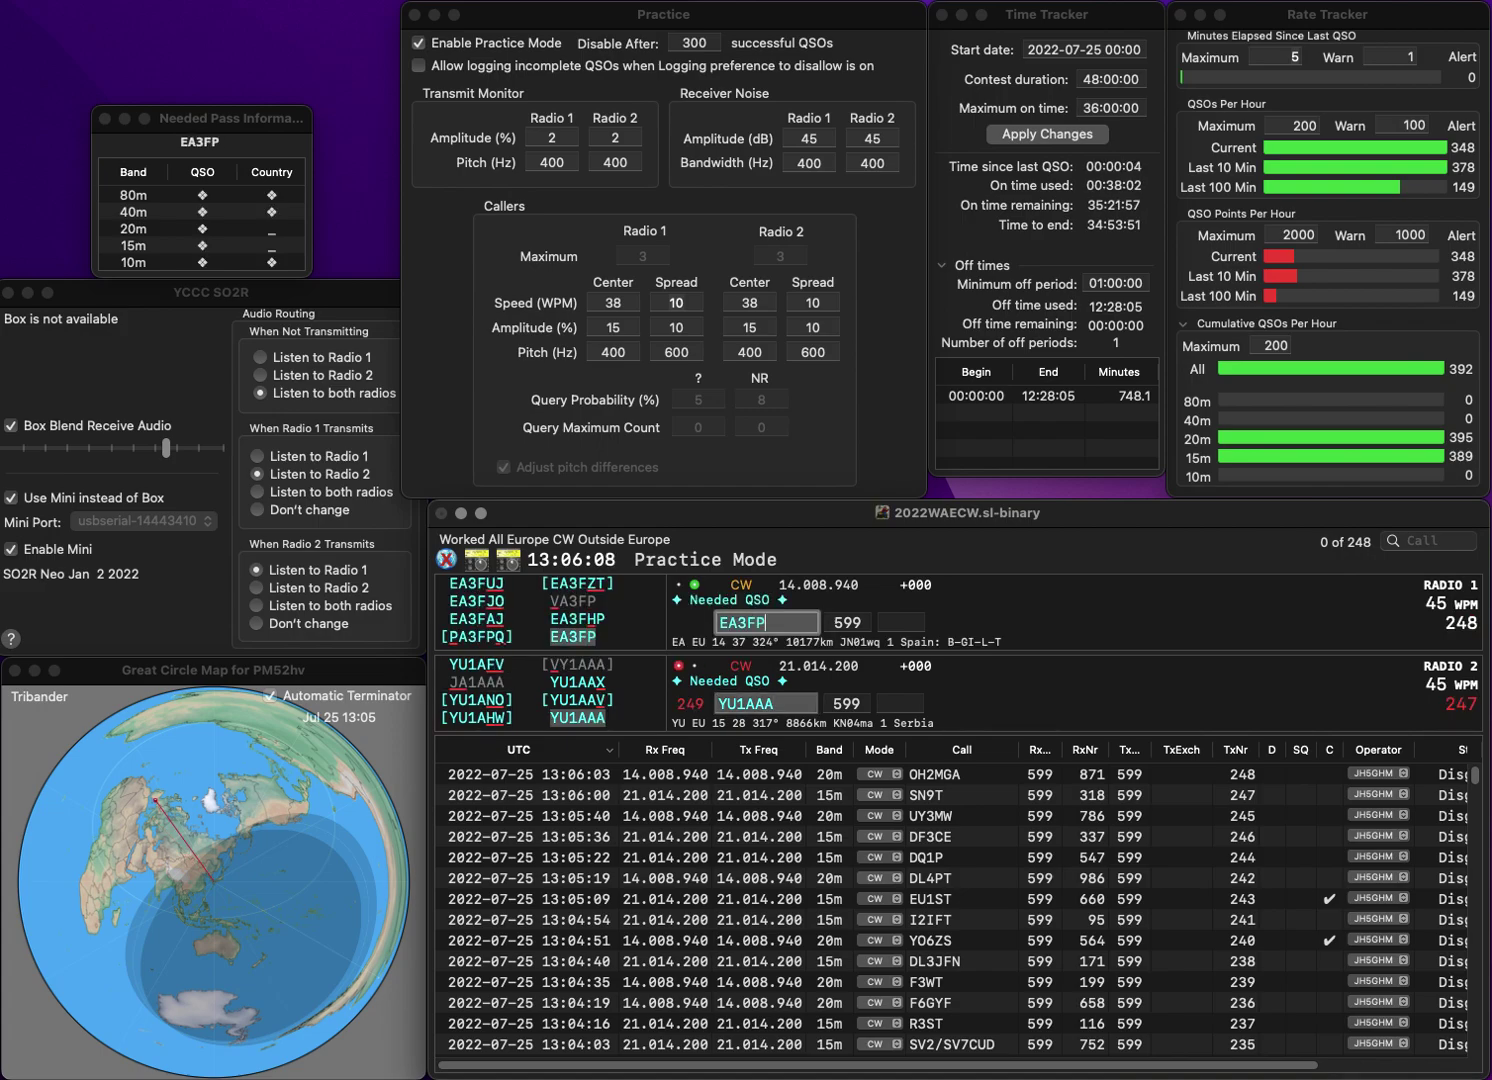
{"action": "key", "text": "Return"}
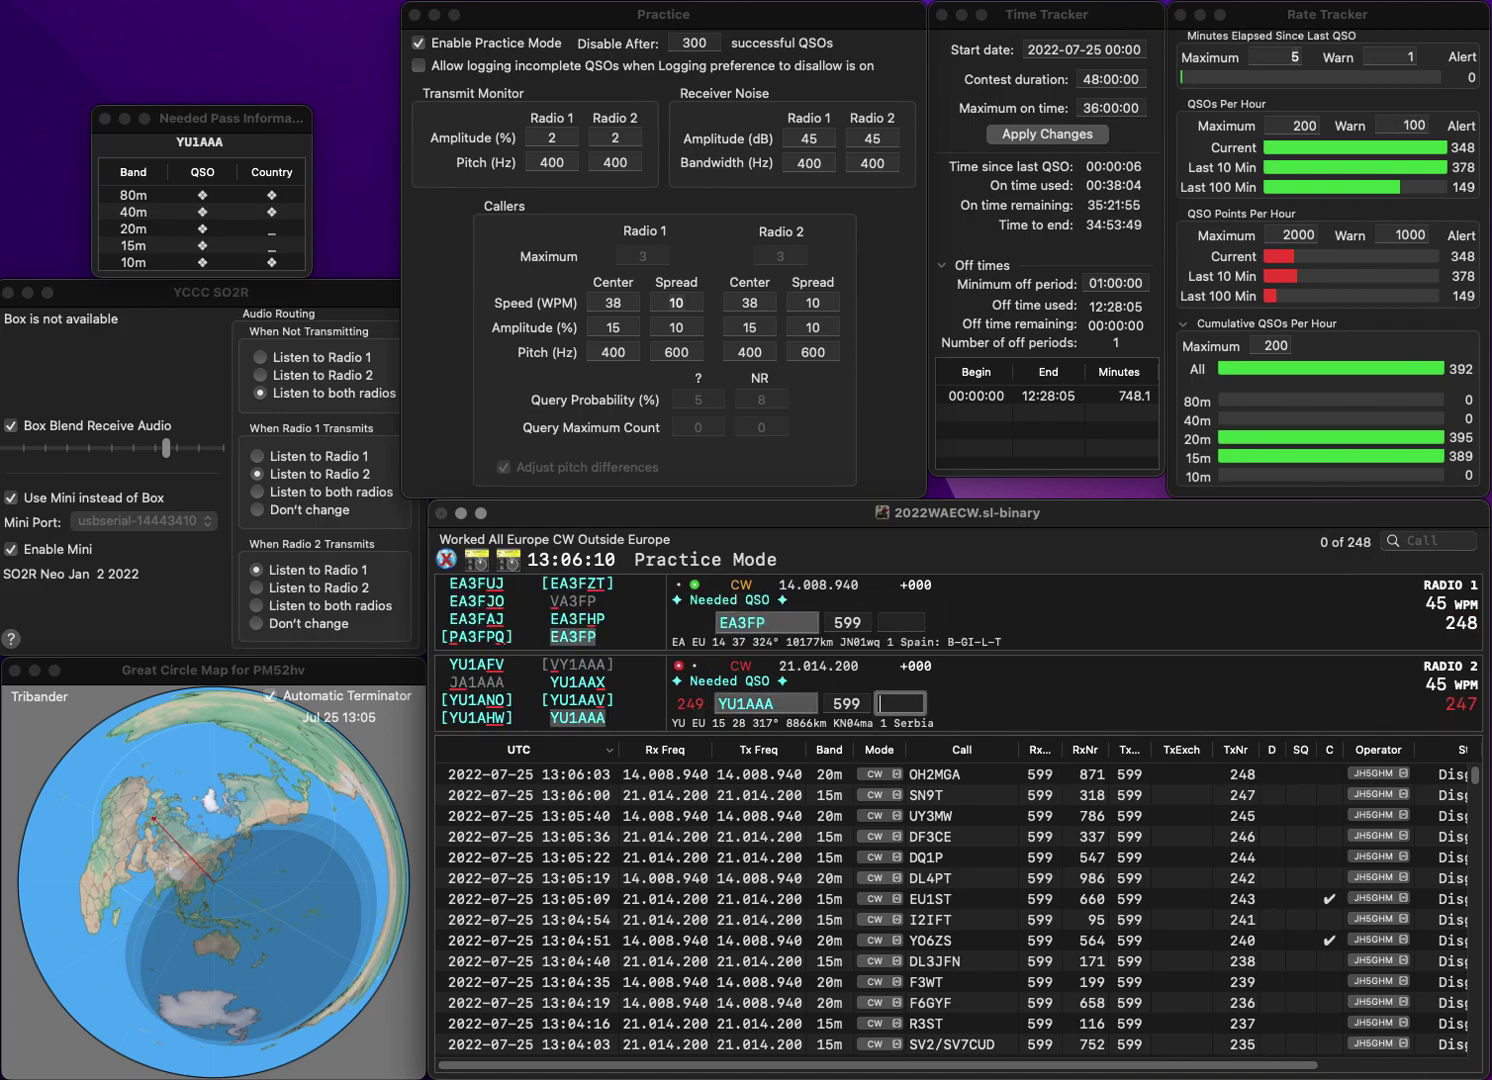
{"action": "type", "text": "819"}
{"action": "key", "text": "Return"}
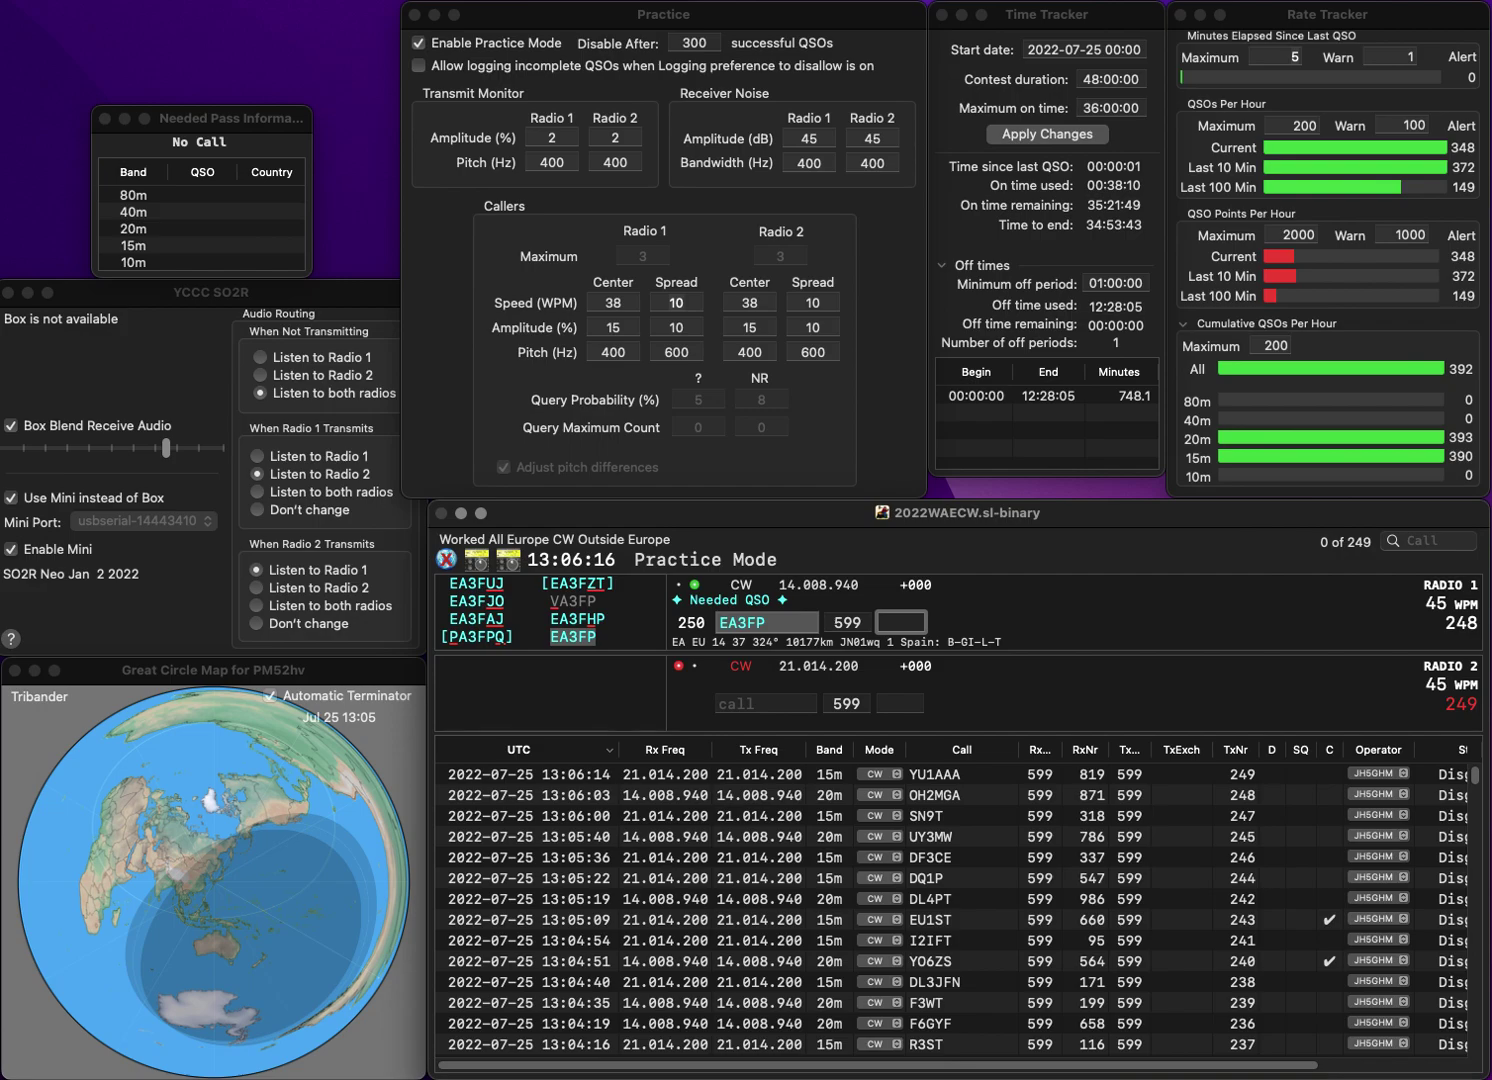
{"action": "type", "text": "4"}
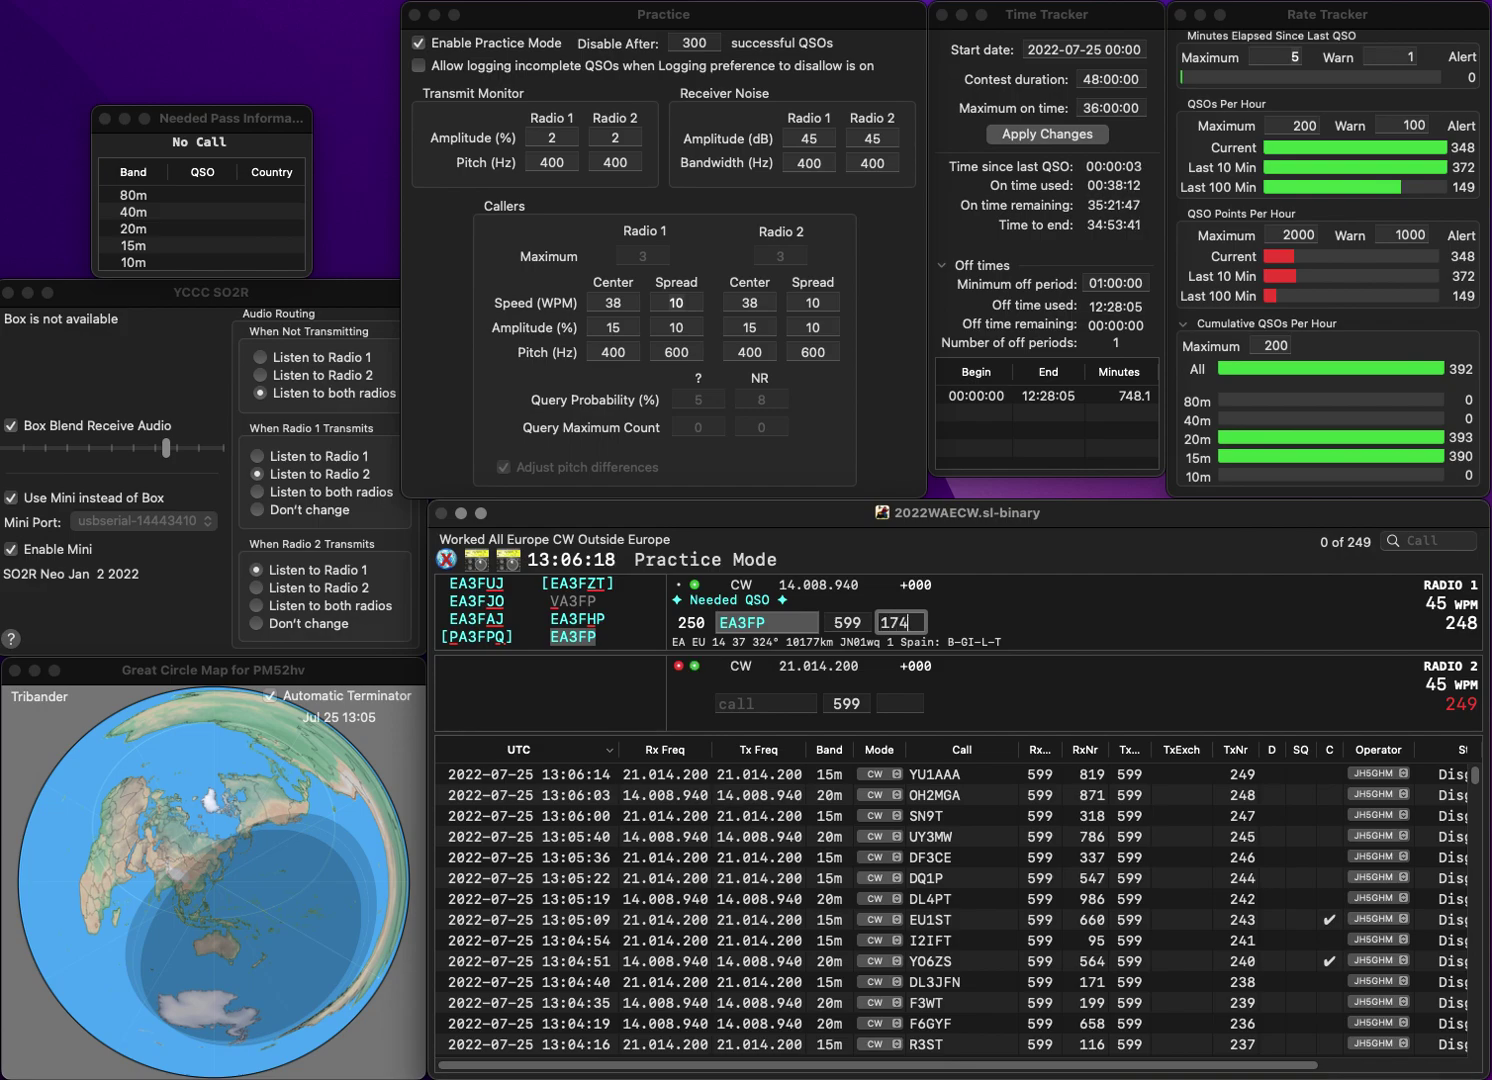
{"action": "key", "text": "Return"}
{"action": "type", "text": "1RPL"}
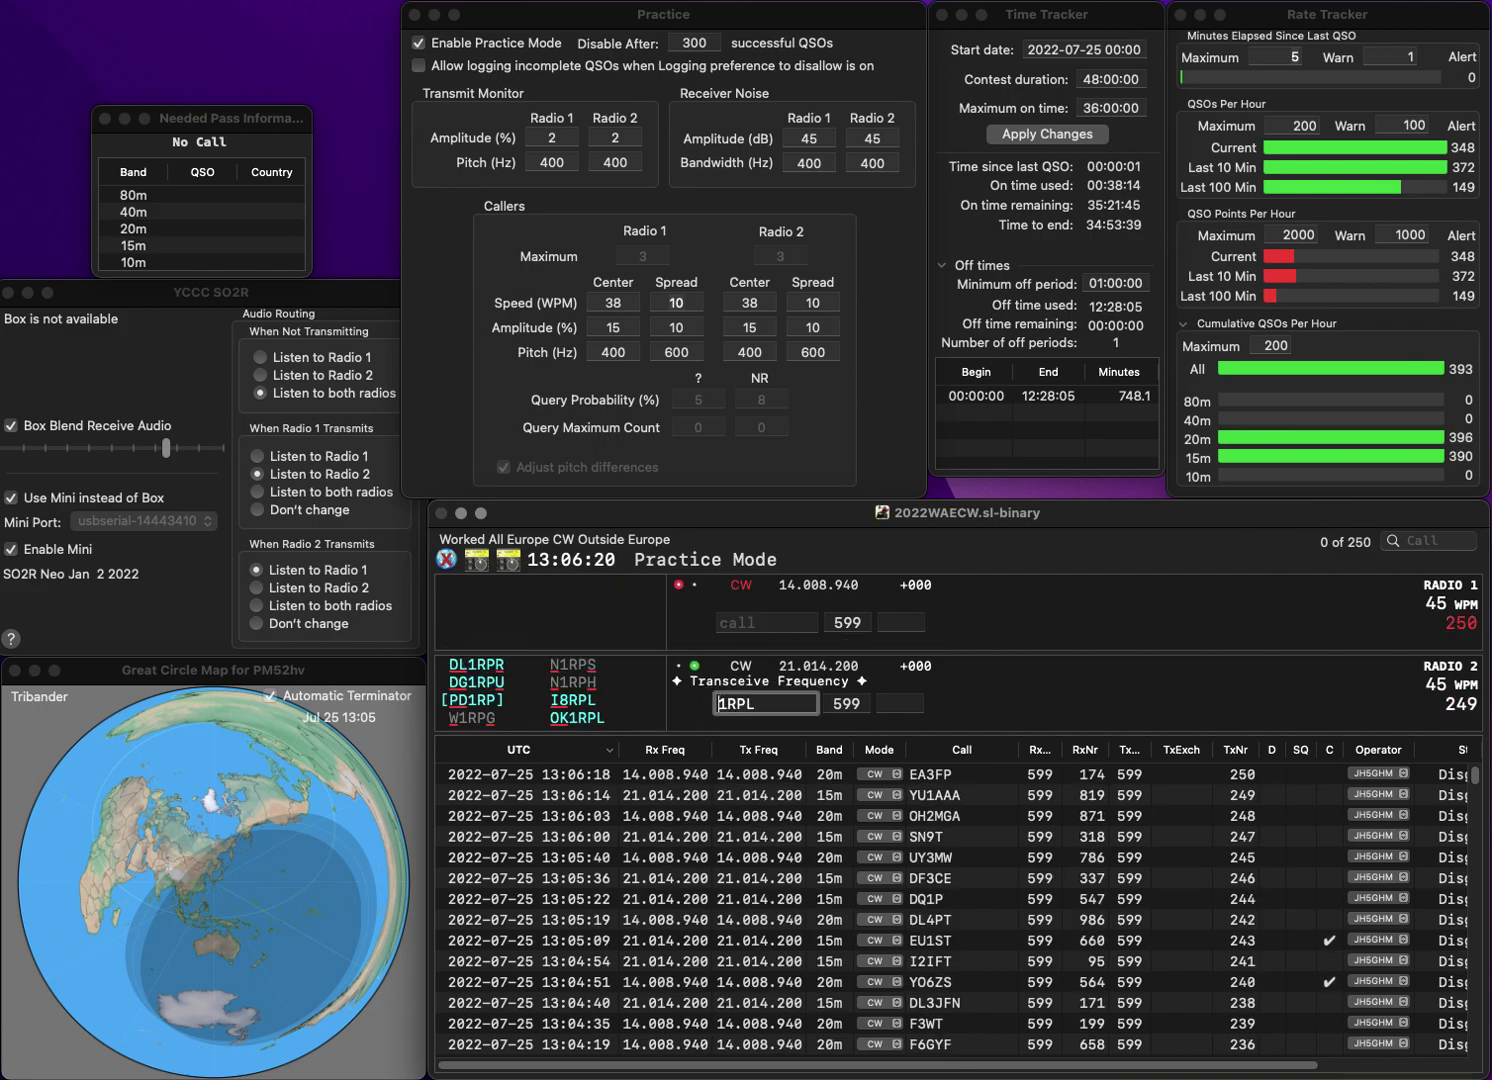
{"action": "key", "text": "Home"}
{"action": "type", "text": "OK"}
{"action": "key", "text": "Return"}
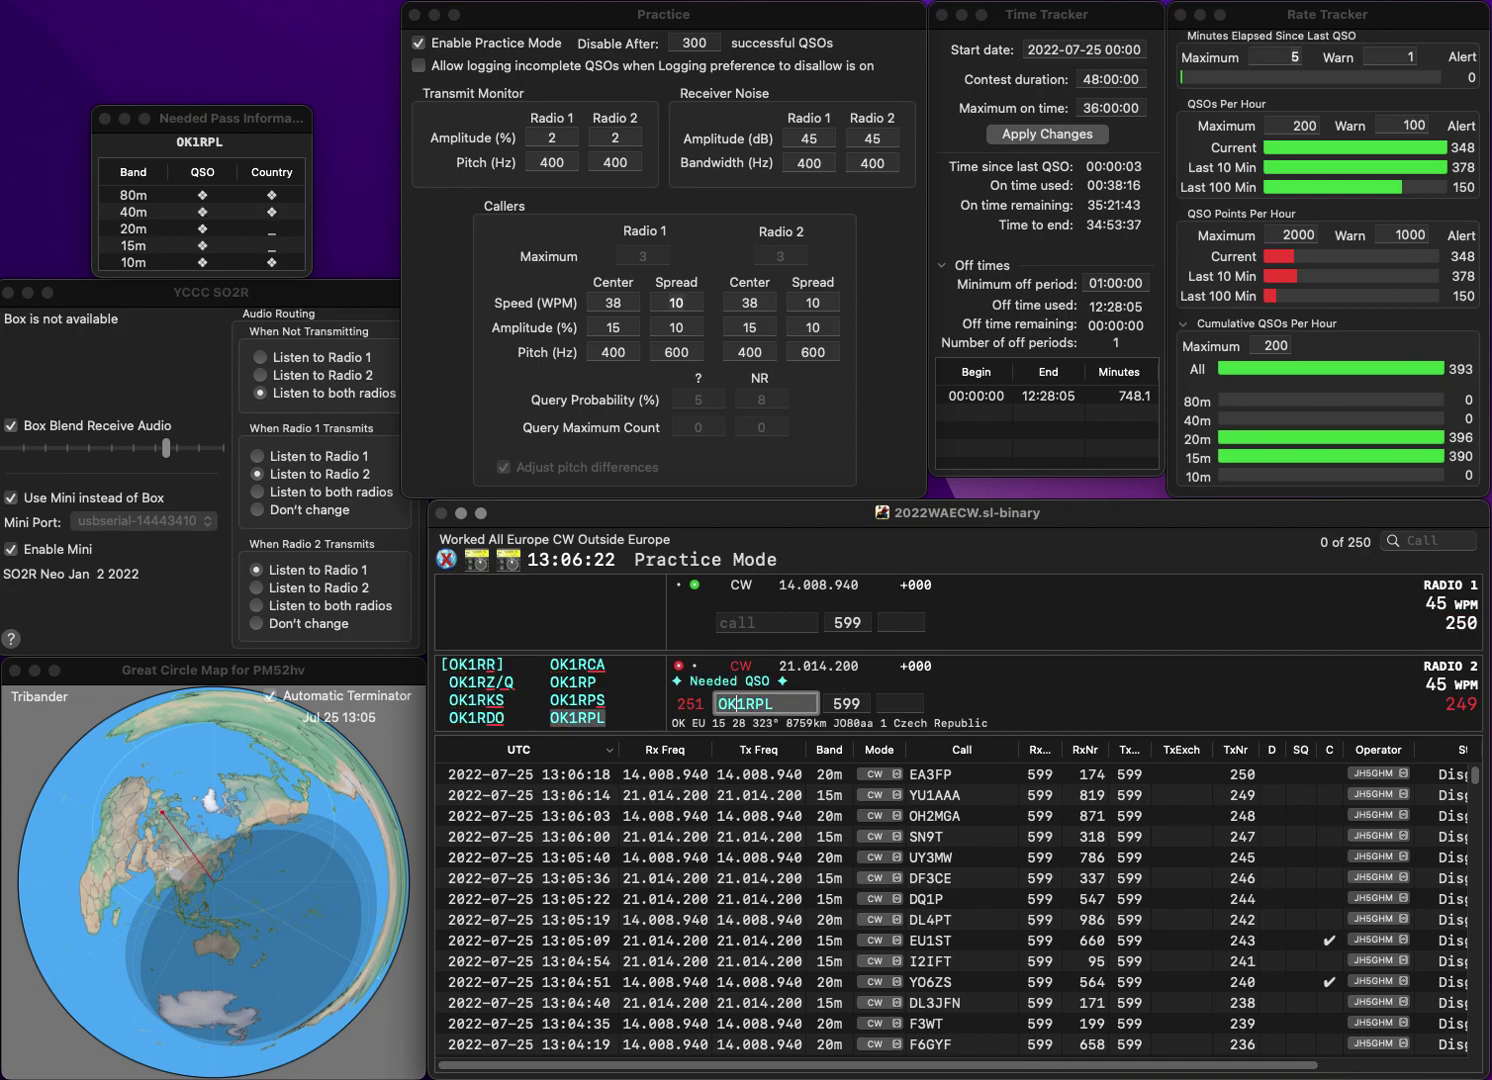
{"action": "type", "text": "DCHM"}
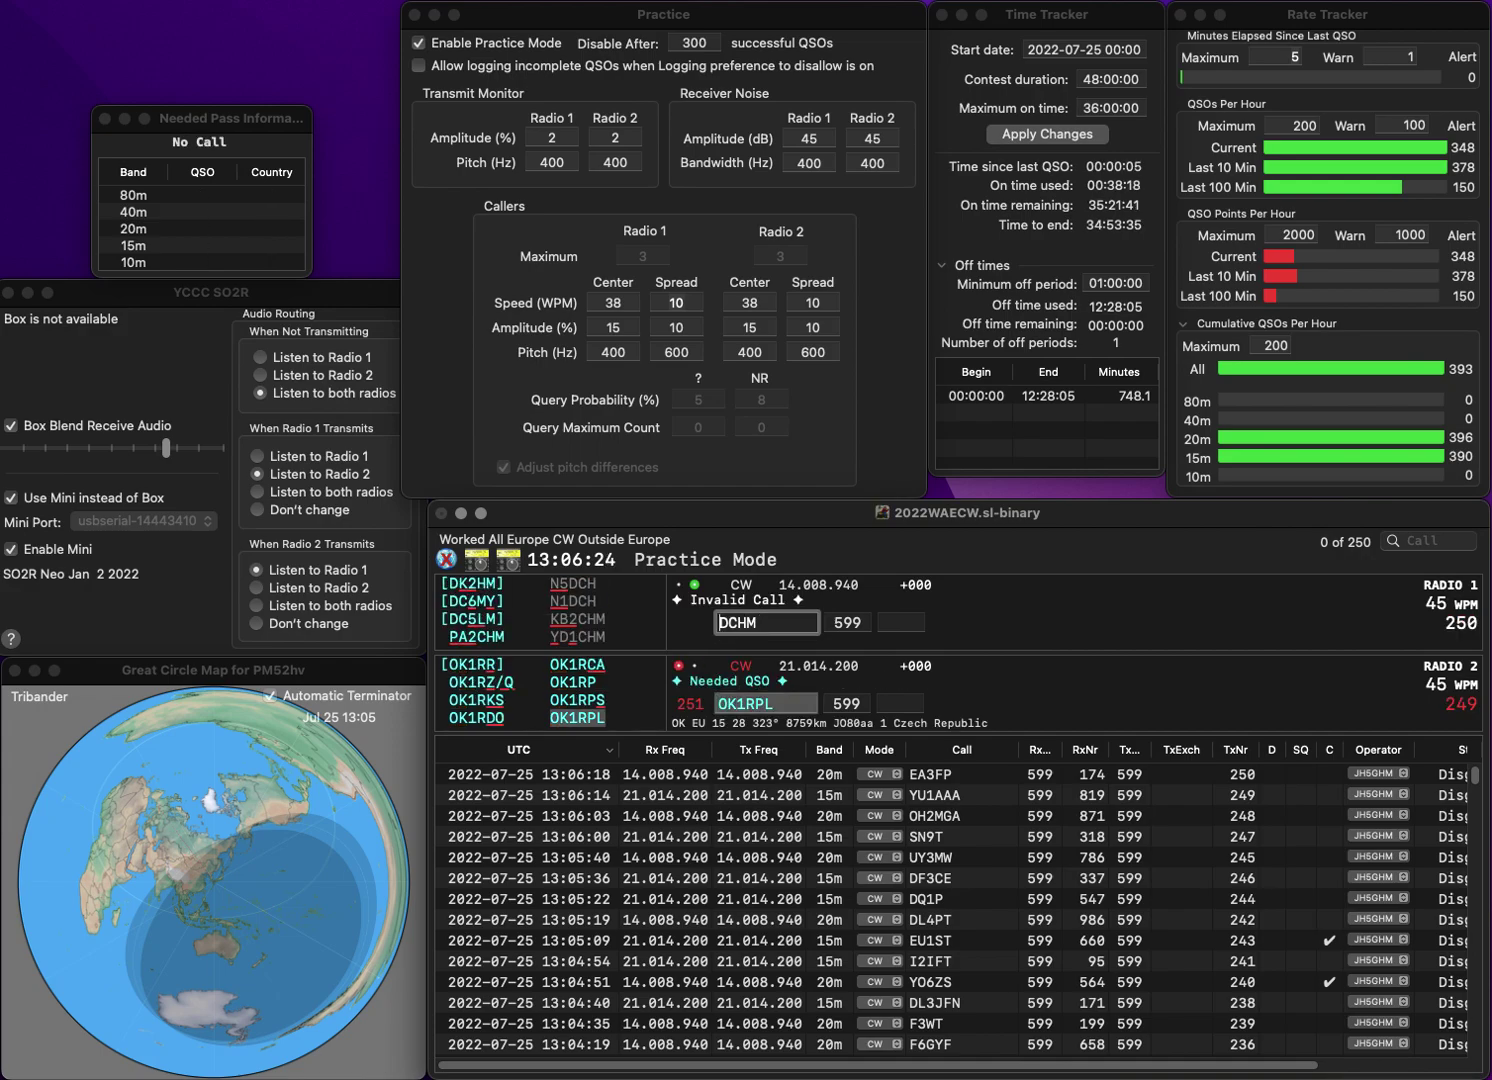
{"action": "key", "text": "Delete"}
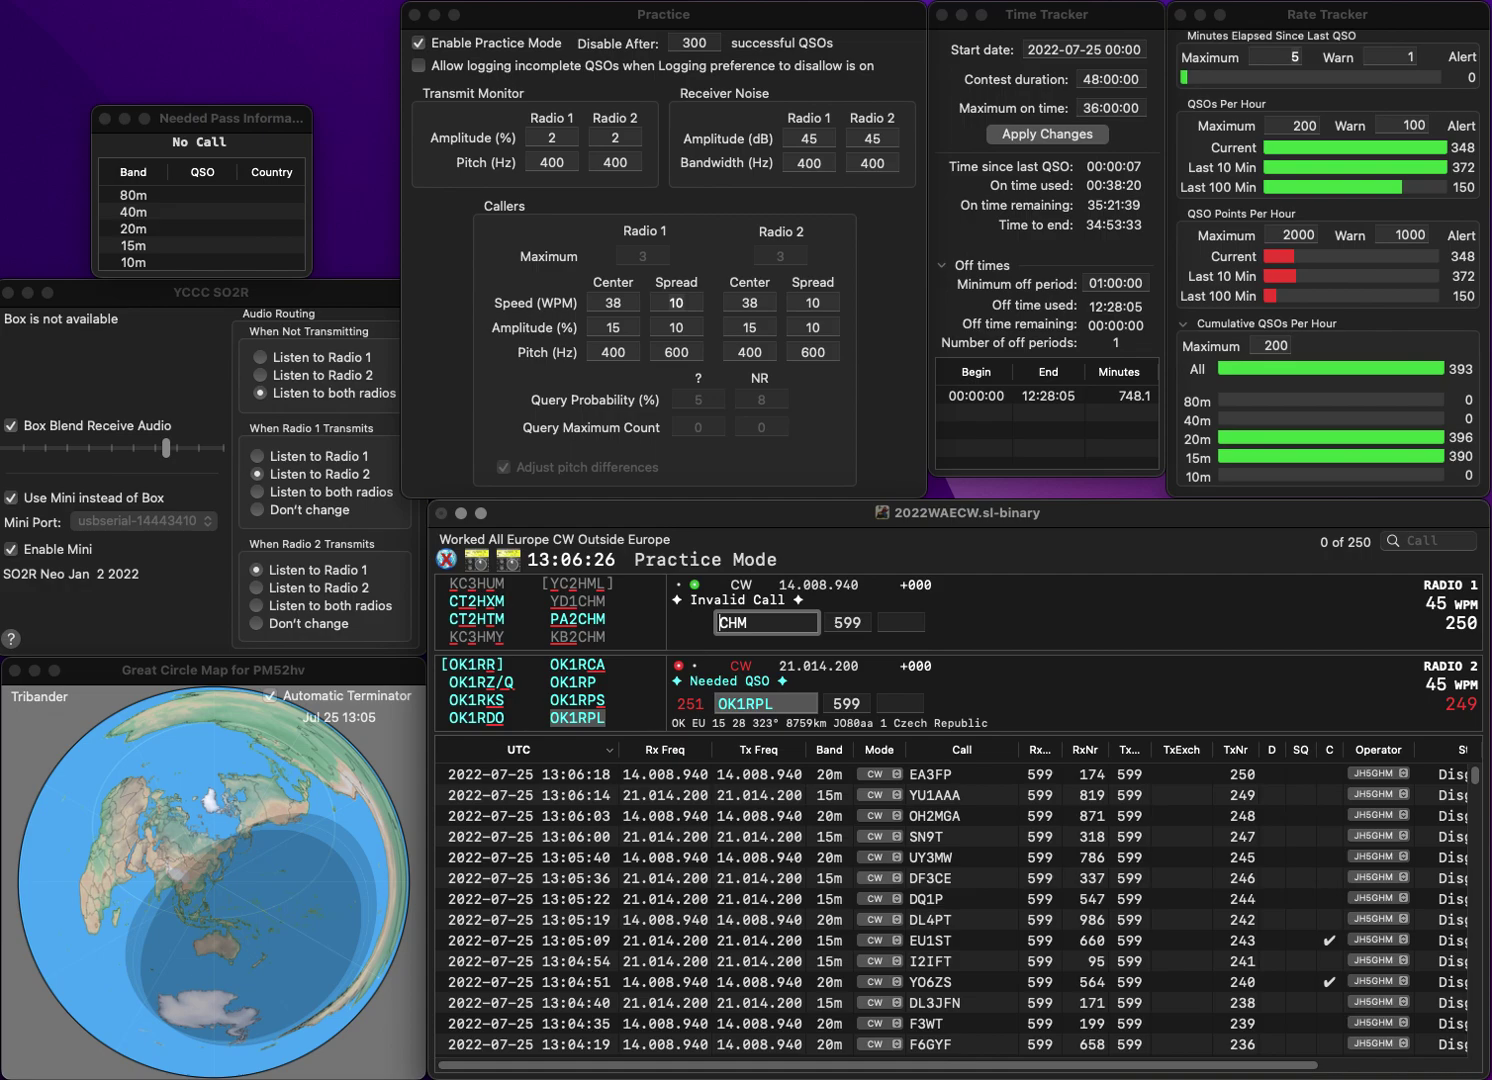
{"action": "type", "text": "PA2"}
{"action": "key", "text": "Return"}
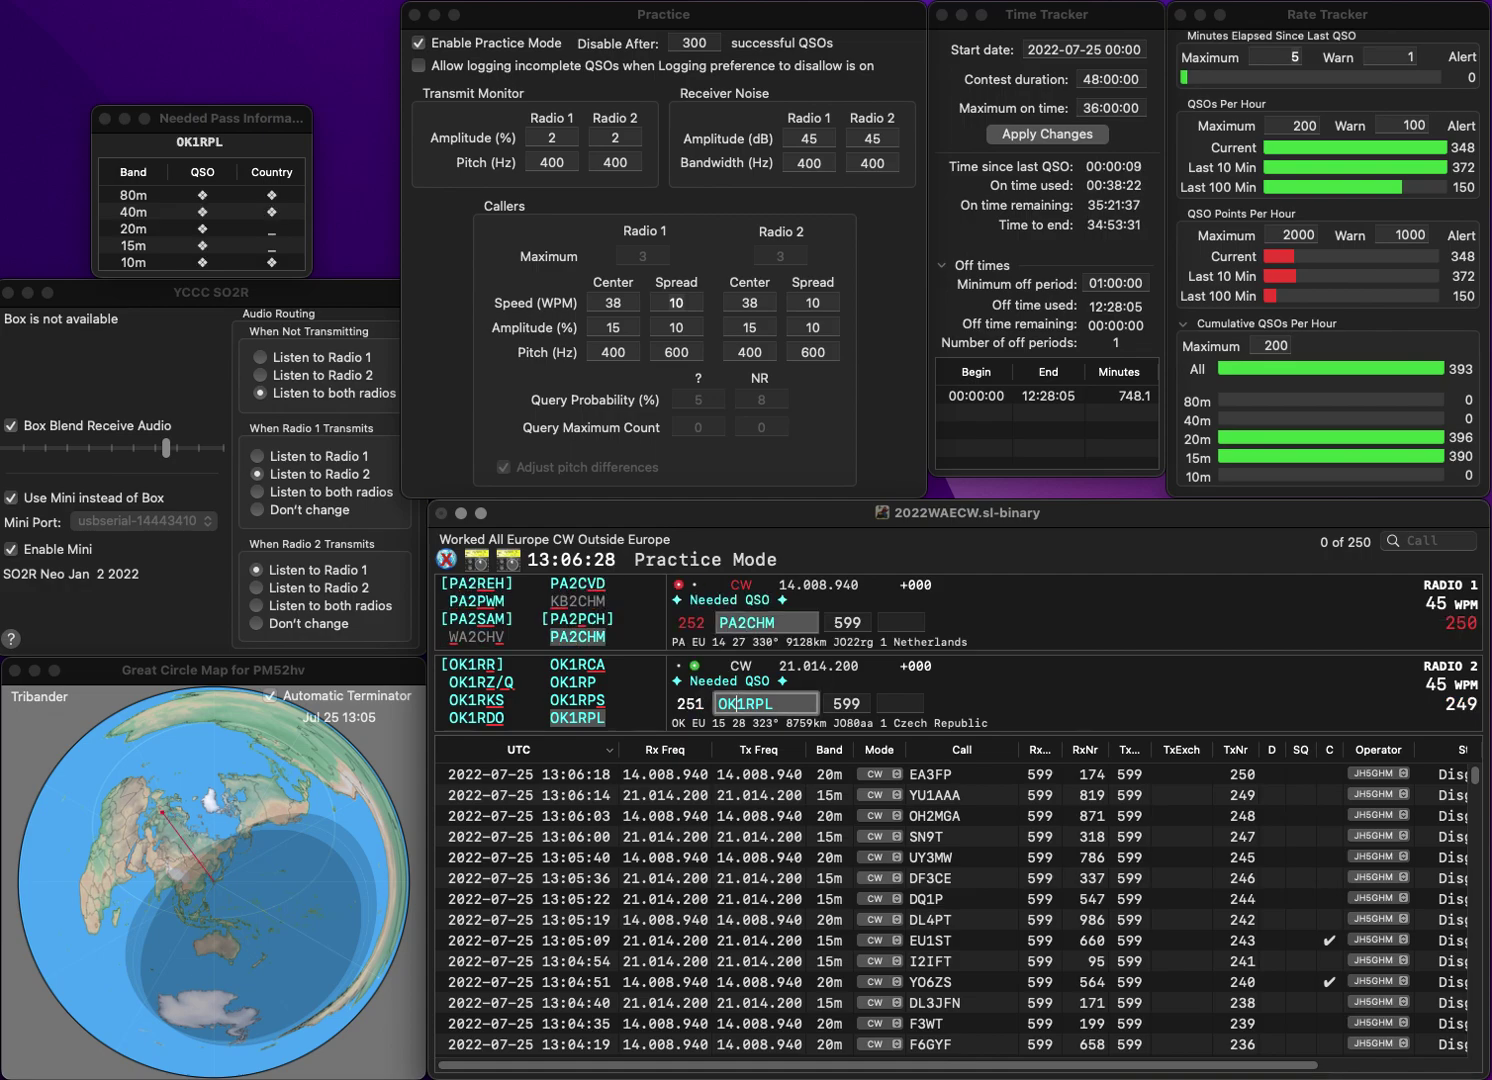
- Log OK1RPL on Radio 2 with received number 502 and PA2CHM on Radio 1 with received number 873
{"action": "key", "text": "space"}
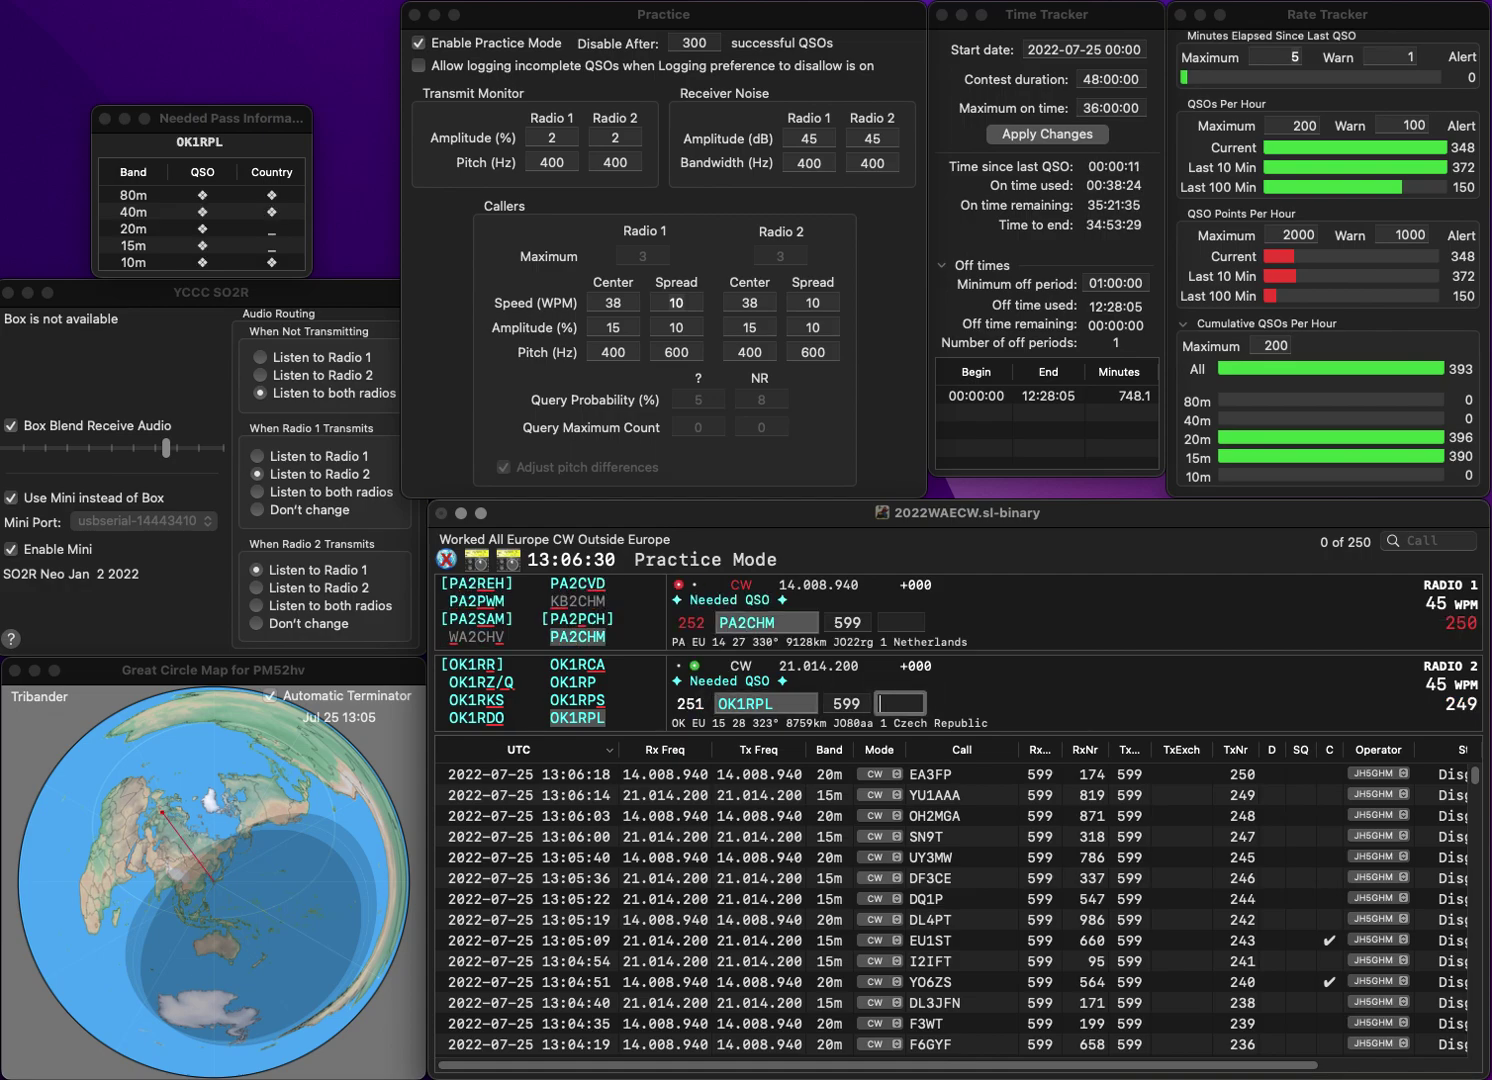
{"action": "type", "text": "502"}
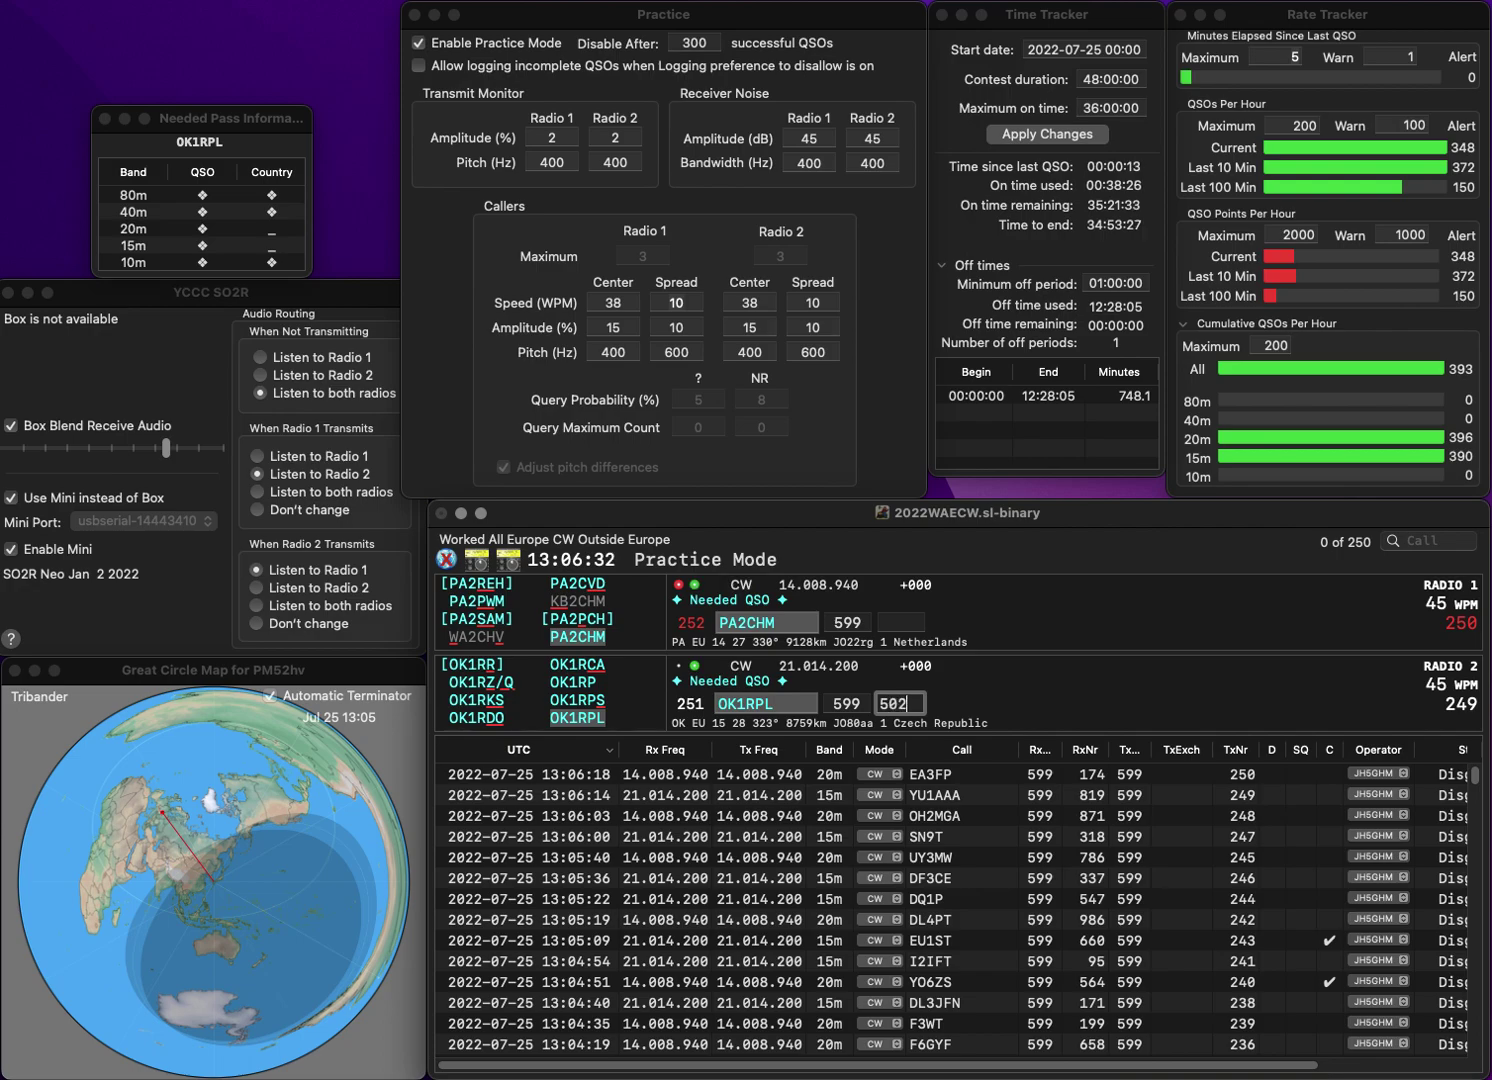
{"action": "key", "text": "Return"}
{"action": "type", "text": "873"}
{"action": "key", "text": "Return"}
- Enter and send the partial calls DF4G on Radio 2 and DHK on Radio 1
{"action": "type", "text": "DF4Z"}
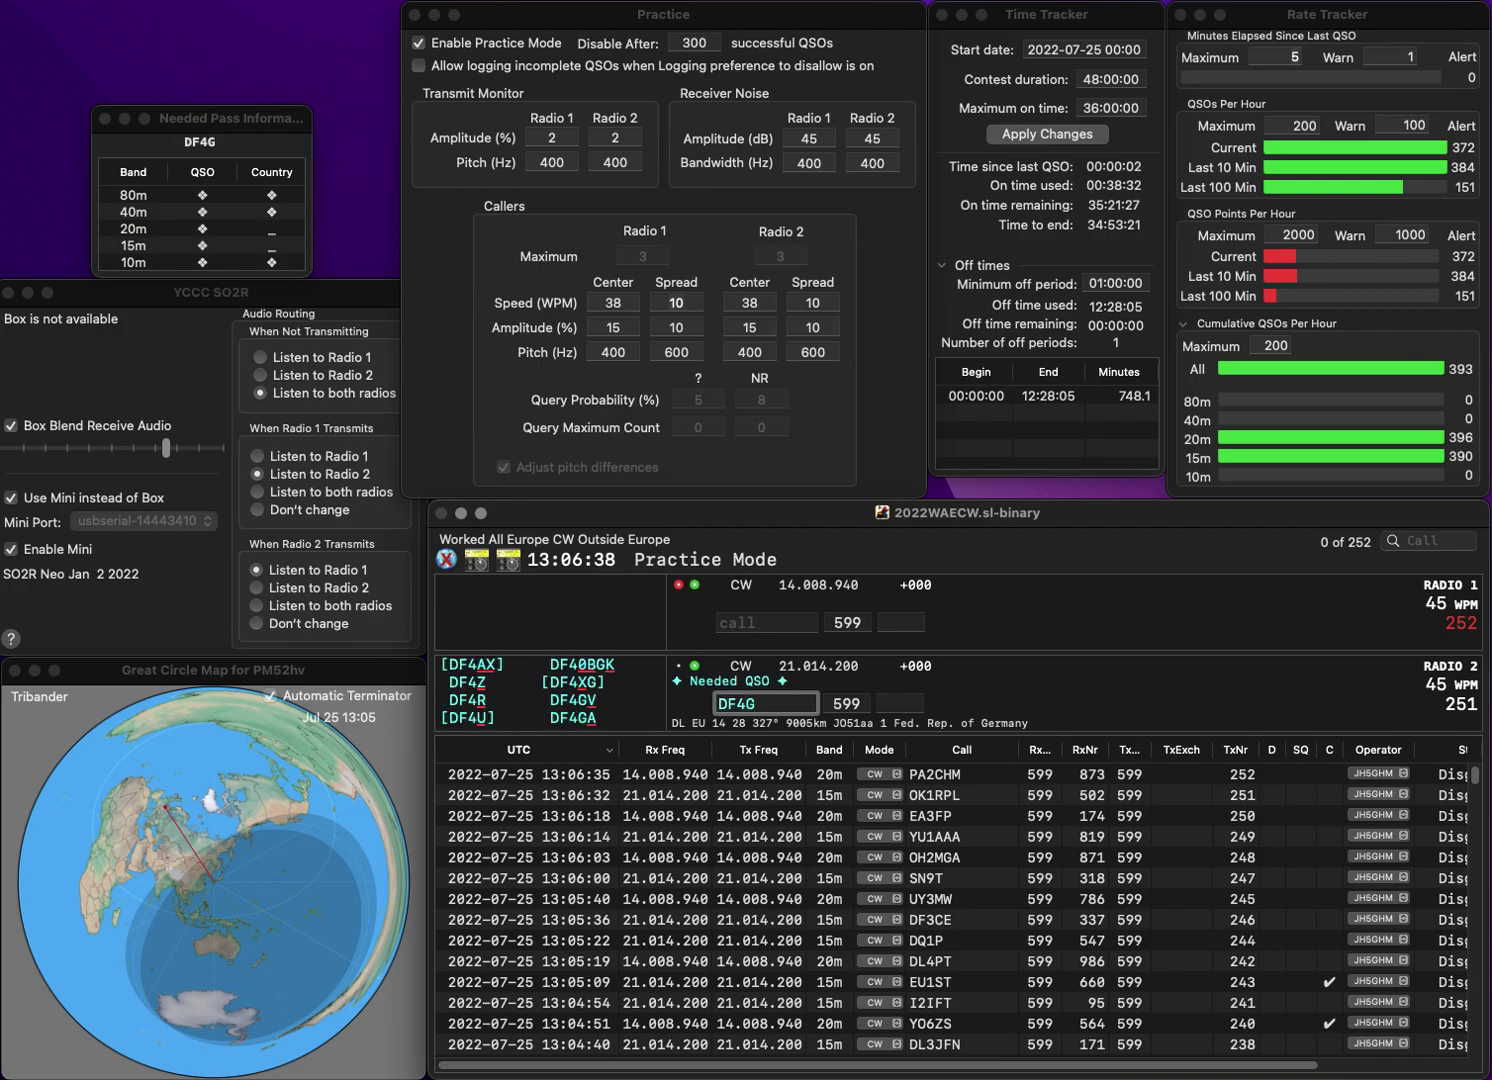
{"action": "type", "text": "Z"}
{"action": "key", "text": "Left"}
{"action": "key", "text": "BackSpace"}
{"action": "type", "text": "G"}
{"action": "key", "text": "Return"}
{"action": "type", "text": "DHK"}
{"action": "key", "text": "Return"}
{"action": "key", "text": "BackSpace"}
{"action": "key", "text": "BackSpace"}
{"action": "type", "text": "ZG"}
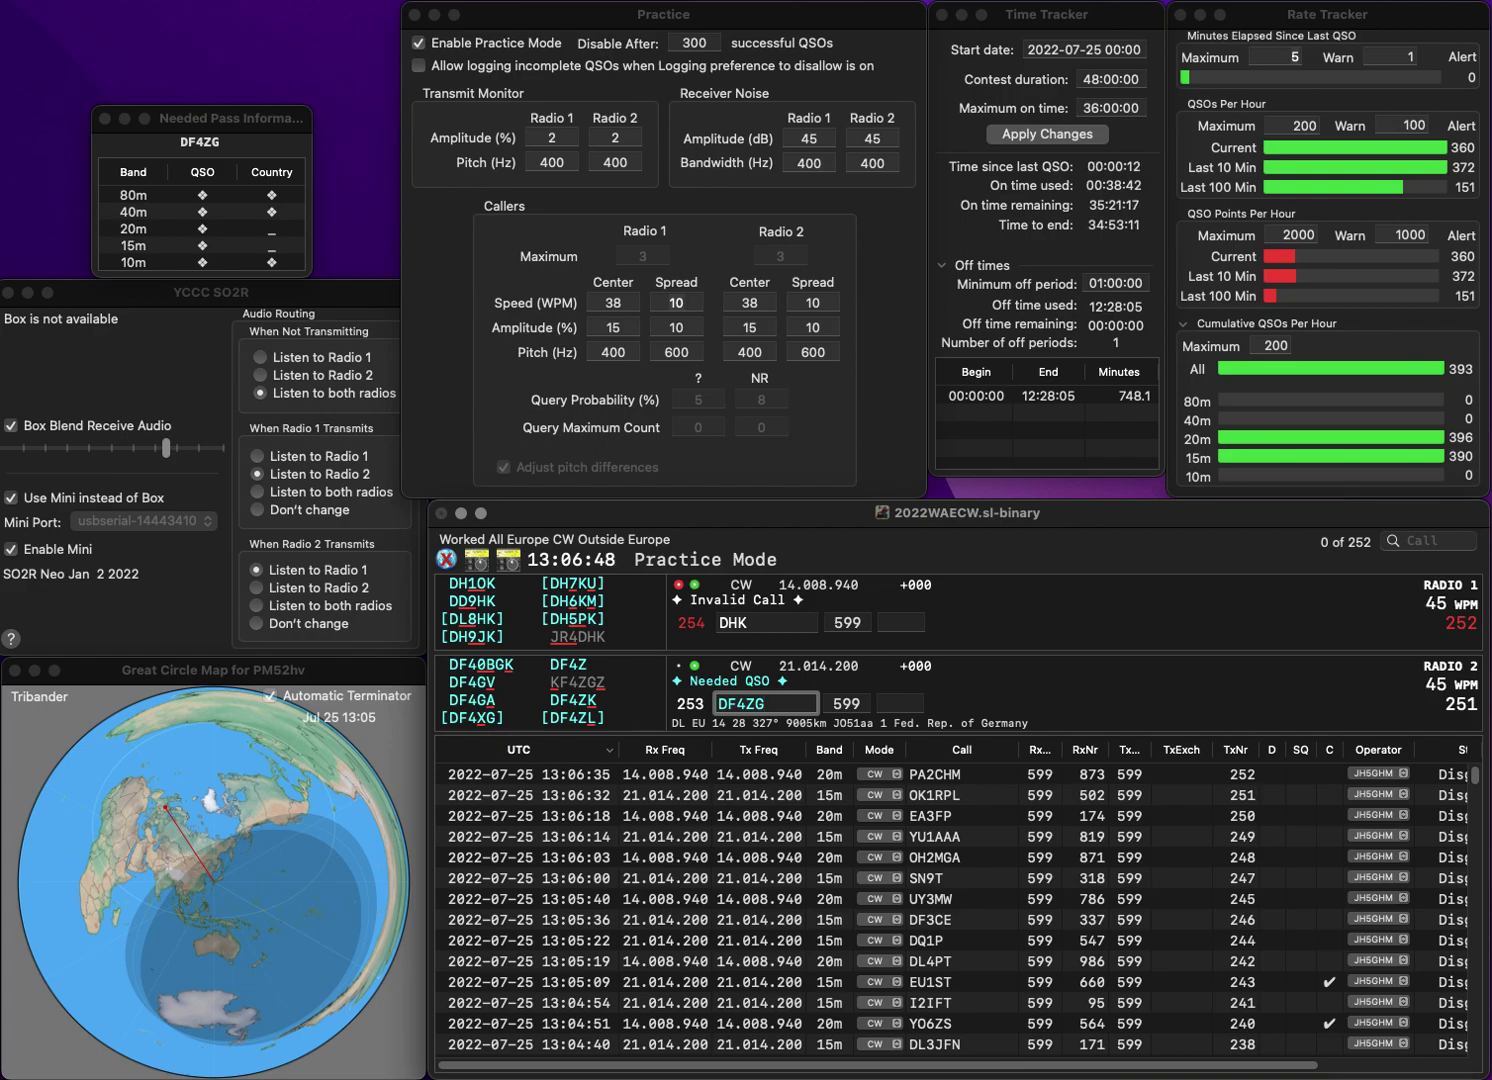
{"action": "key", "text": "BackSpace"}
{"action": "key", "text": "Left"}
{"action": "key", "text": "BackSpace"}
{"action": "type", "text": "5"}
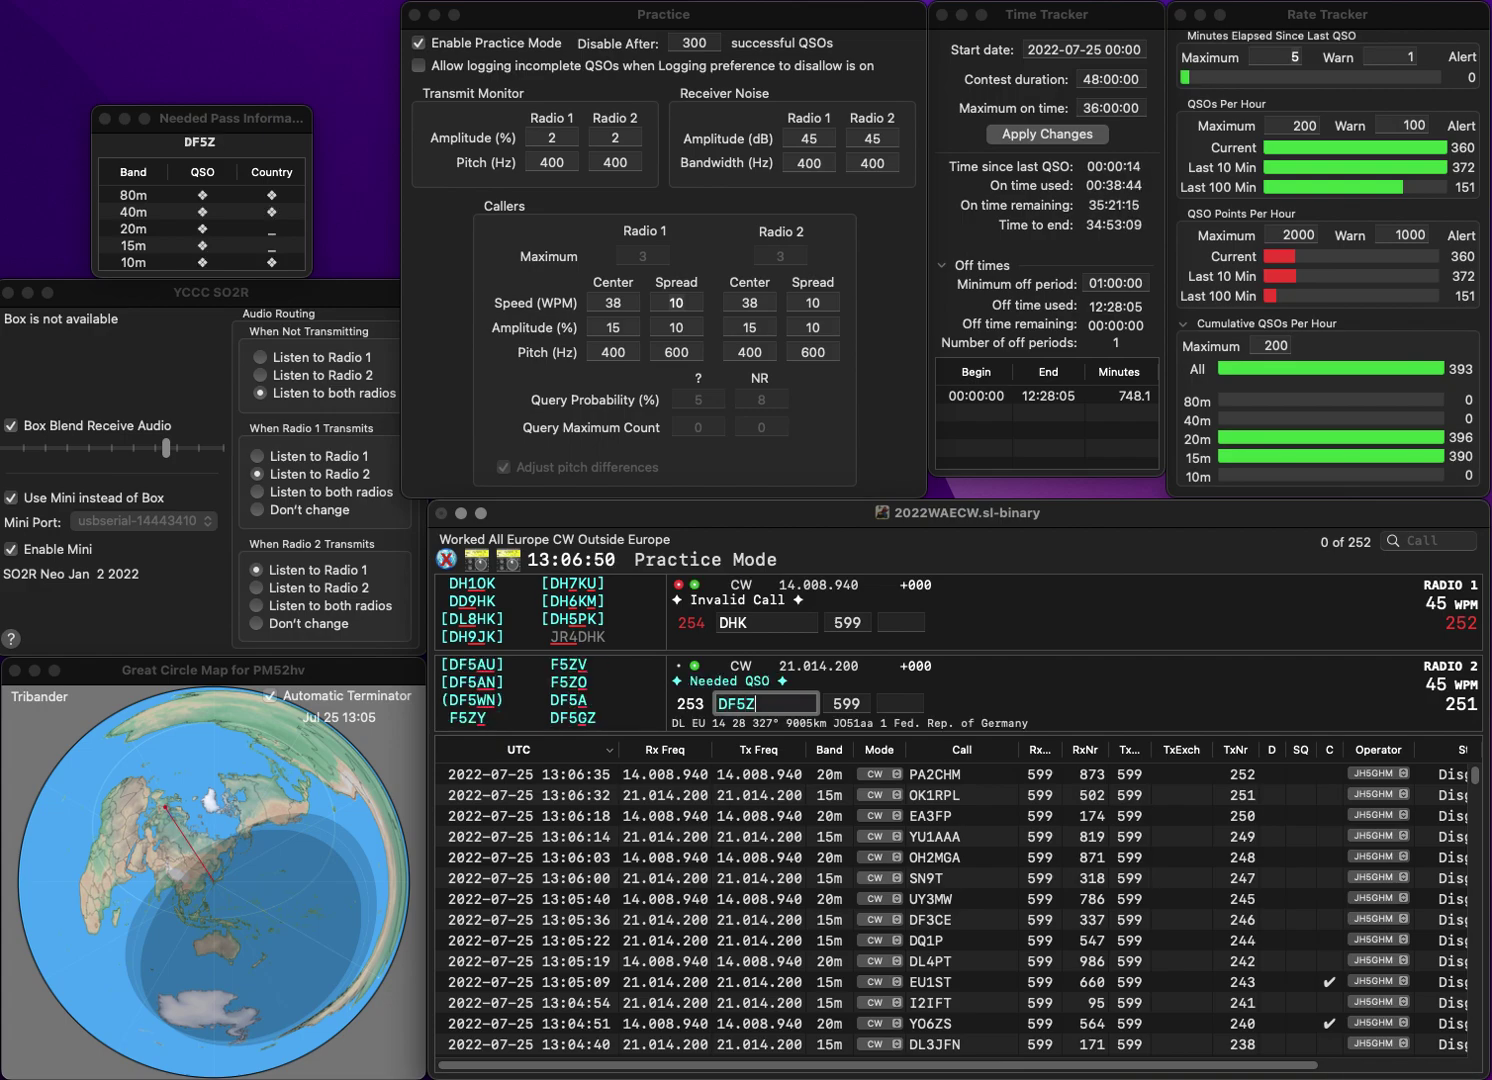
{"action": "type", "text": "G"}
{"action": "key", "text": "Return"}
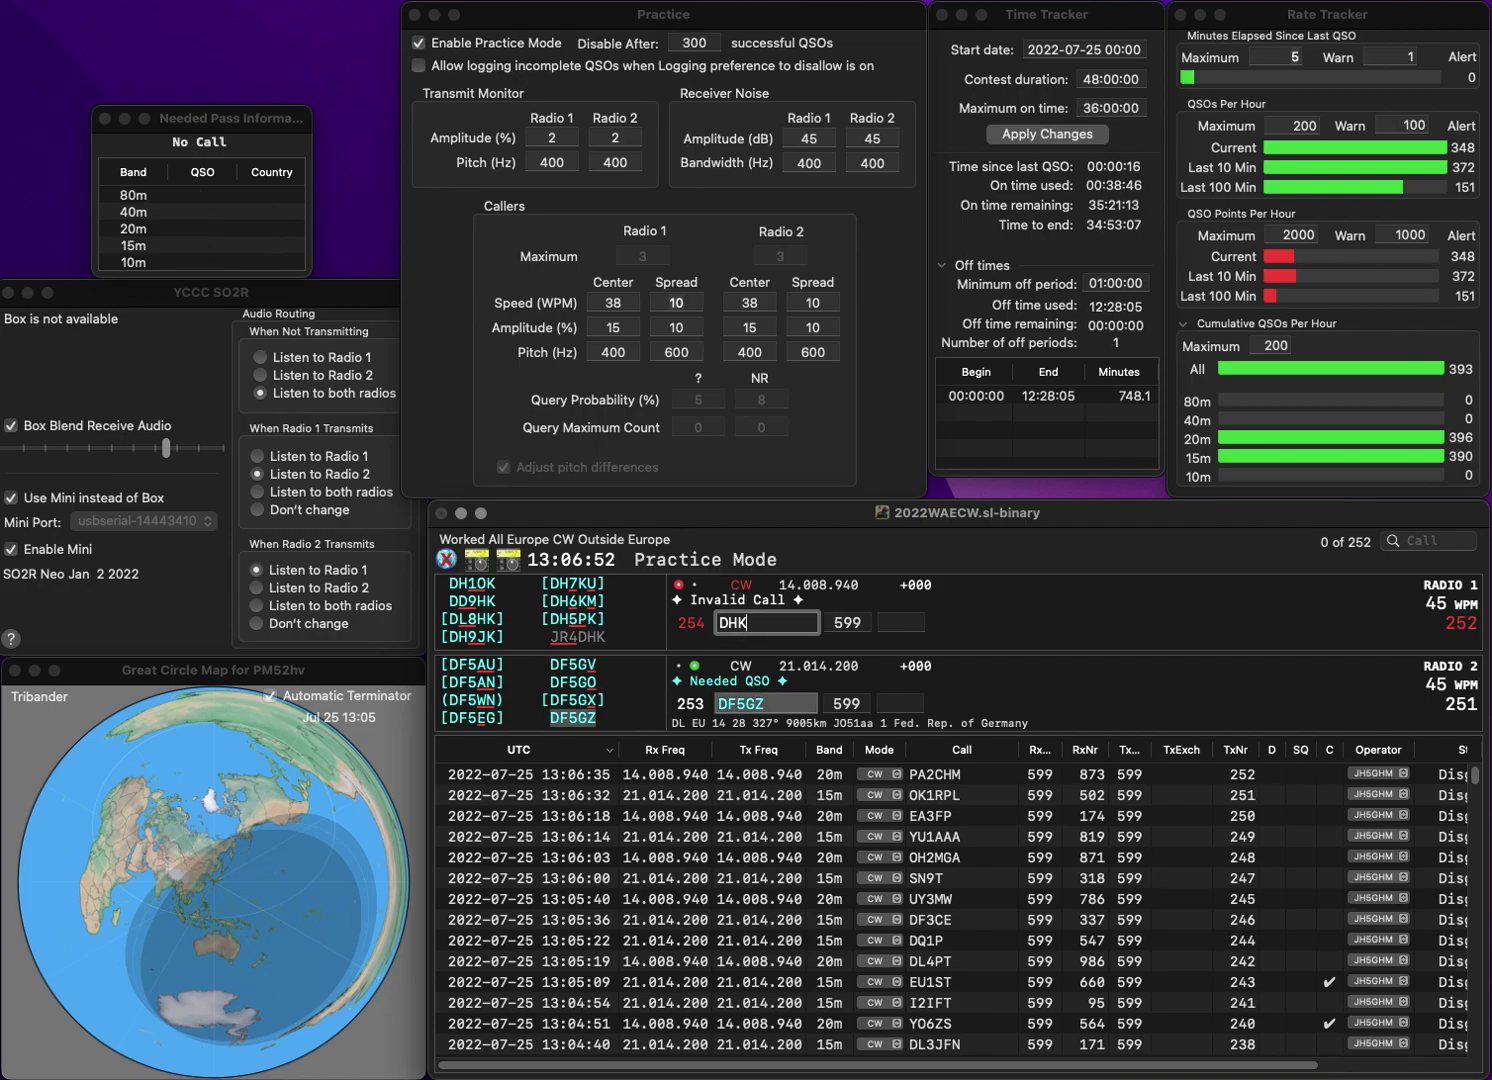
{"action": "type", "text": "F"}
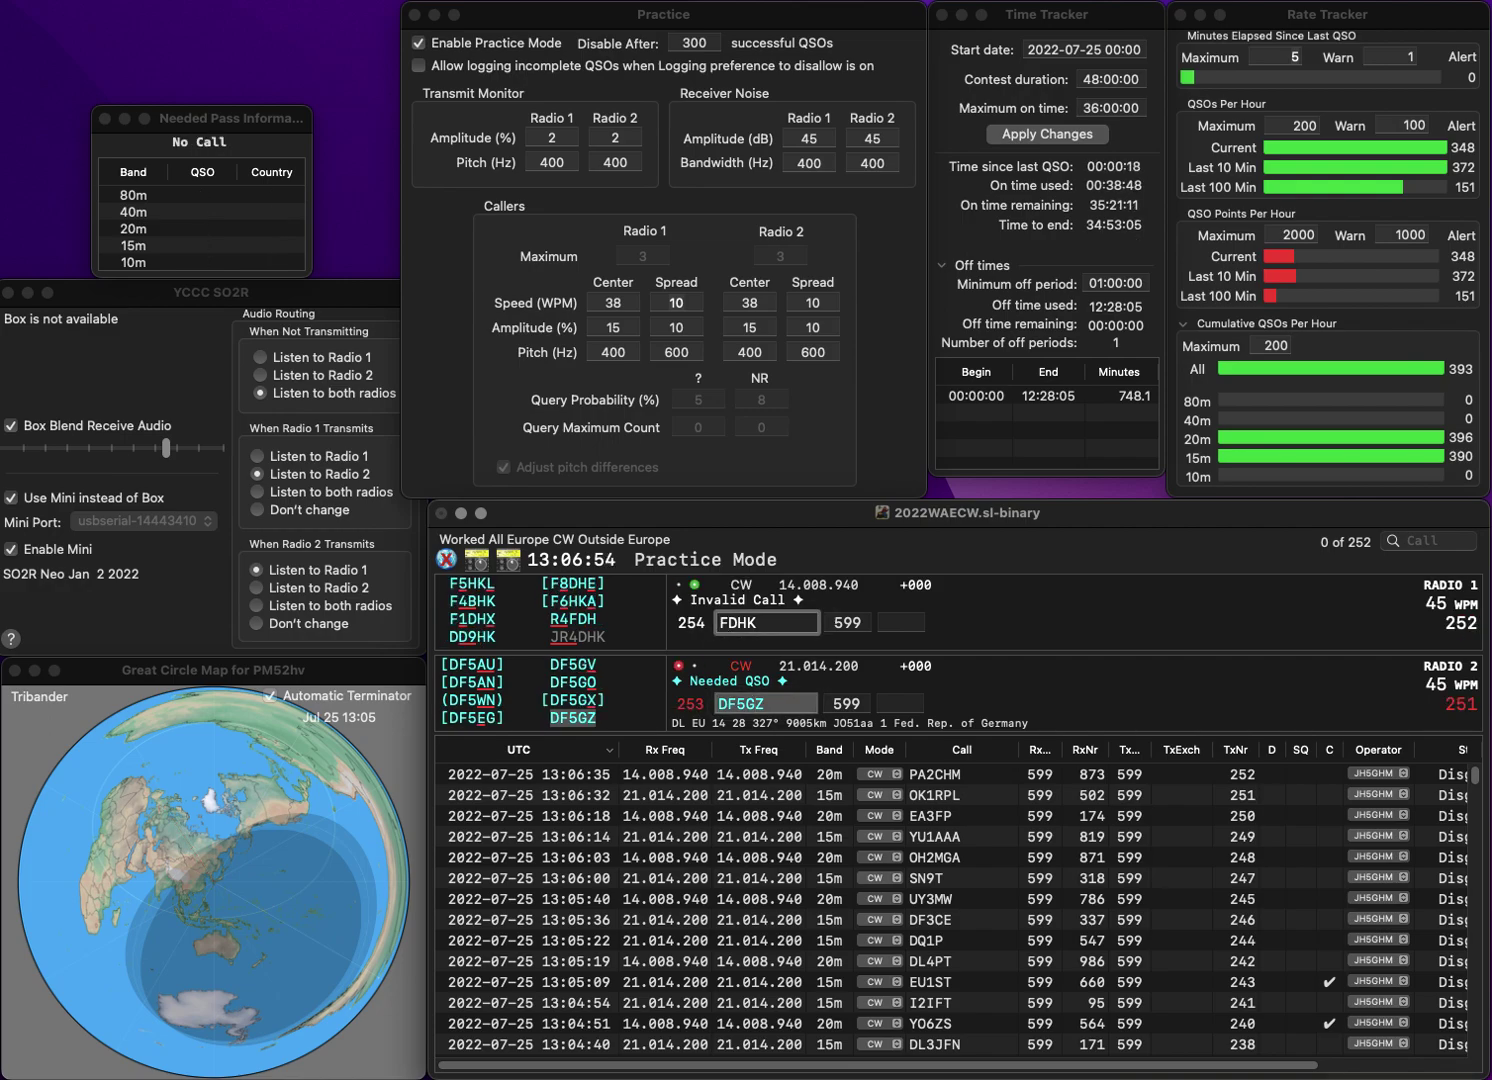
{"action": "key", "text": "Delete"}
{"action": "type", "text": "5G"}
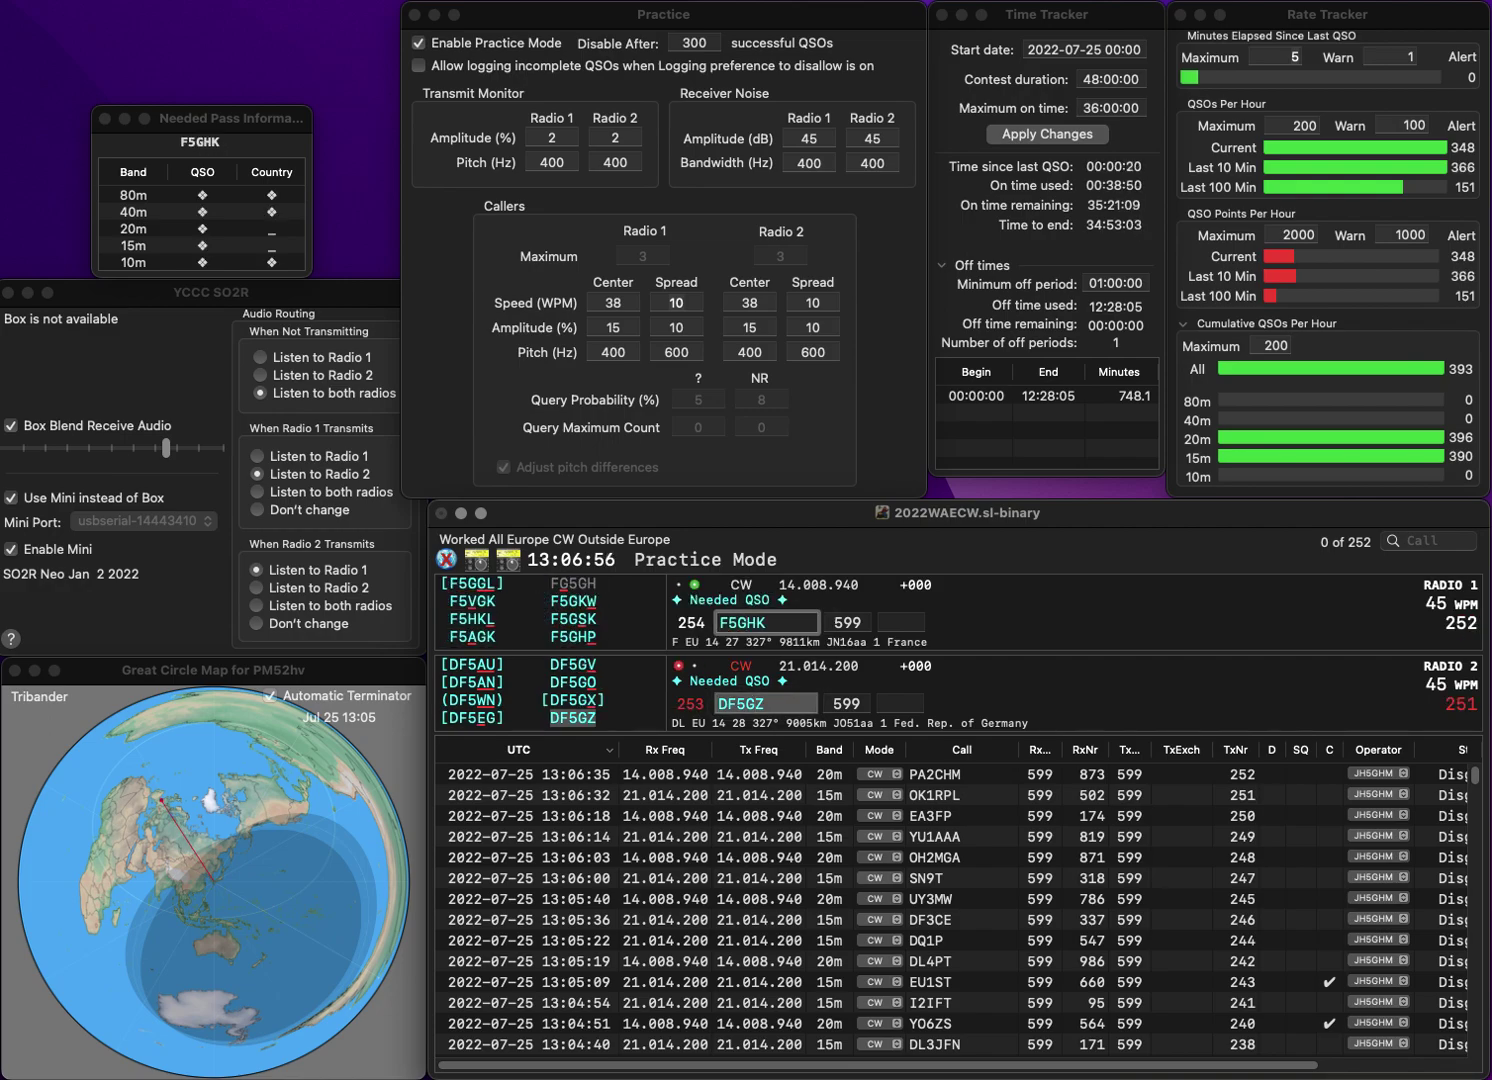
{"action": "key", "text": "Delete"}
{"action": "type", "text": "S"}
{"action": "key", "text": "Return"}
- Log DF5GZ on Radio 2 with received number 150 and F5GSK on Radio 1 with received number 698
{"action": "type", "text": "15"}
{"action": "key", "text": "Return"}
{"action": "type", "text": "698"}
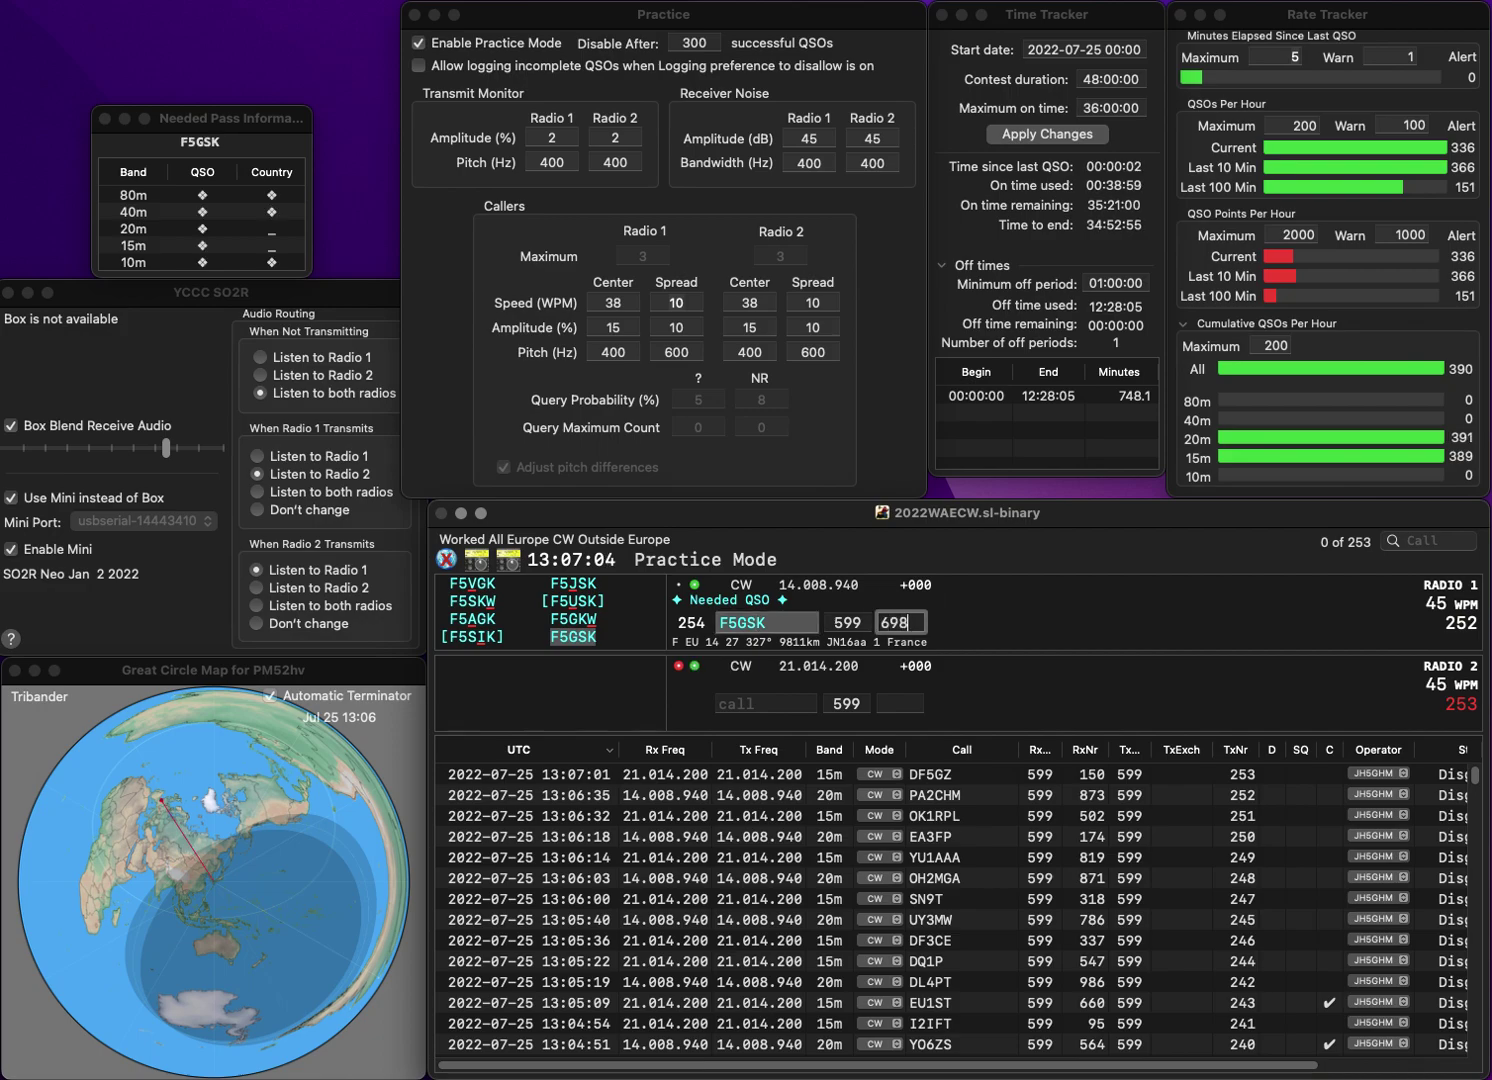
{"action": "key", "text": "Return"}
- Enter and send the call OK2XX on Radio 2 and the call DL9YCS on Radio 1
{"action": "type", "text": "OK2XX"}
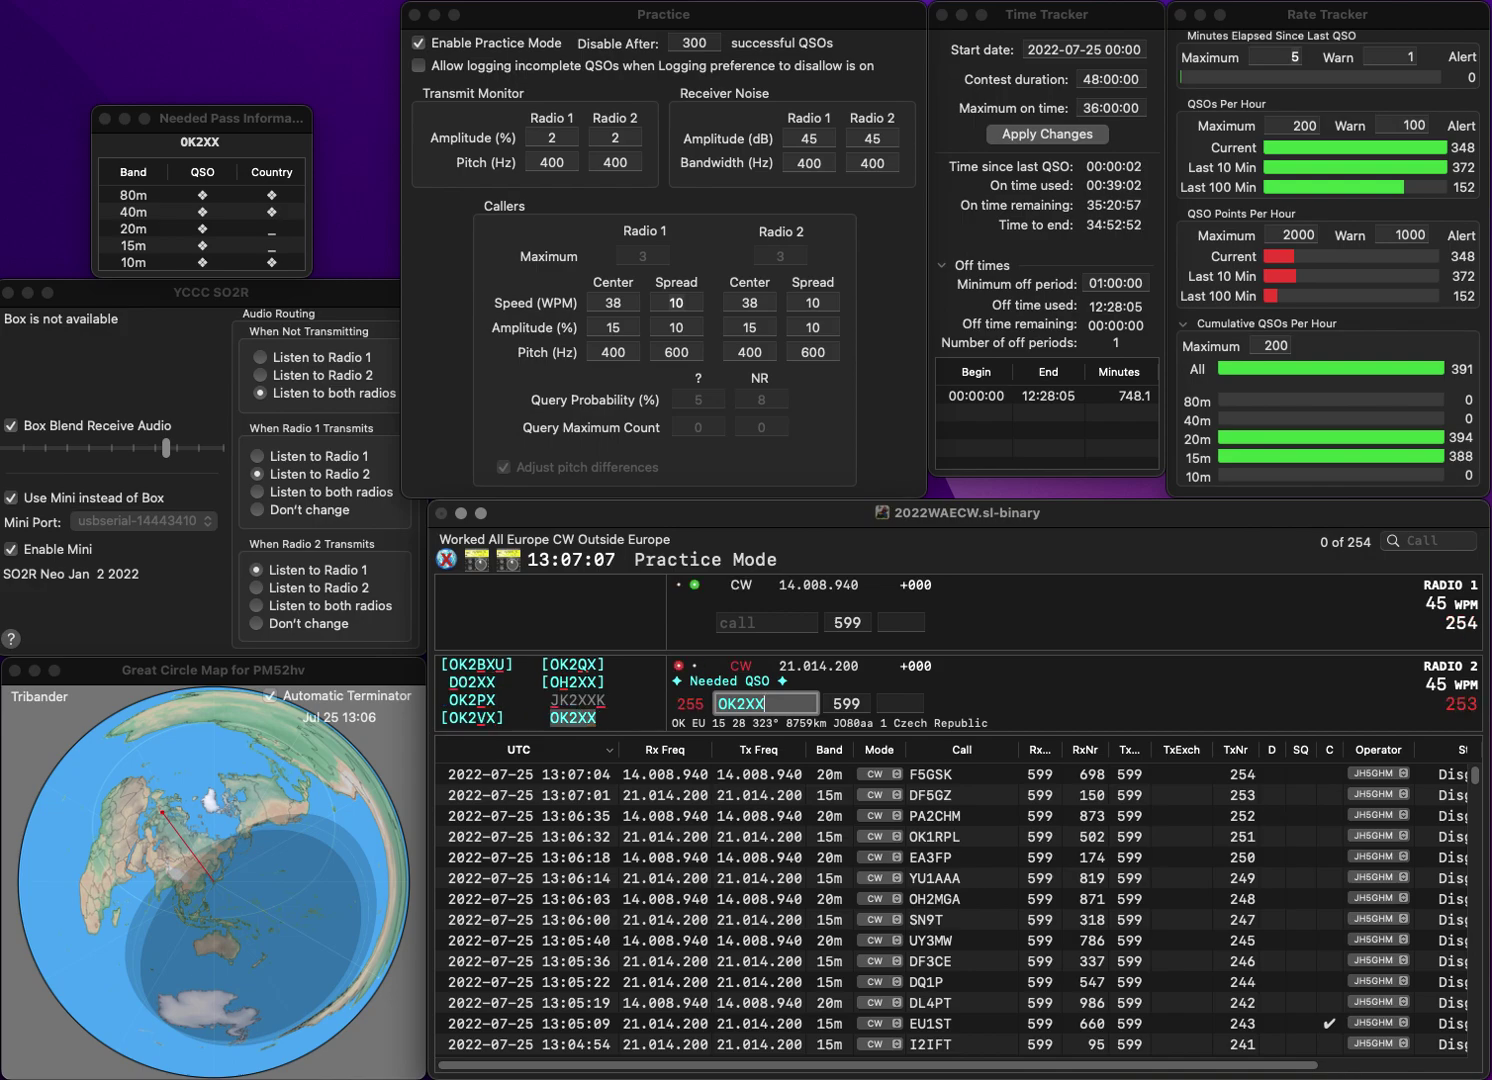
{"action": "key", "text": "Return"}
{"action": "type", "text": "9YCS"}
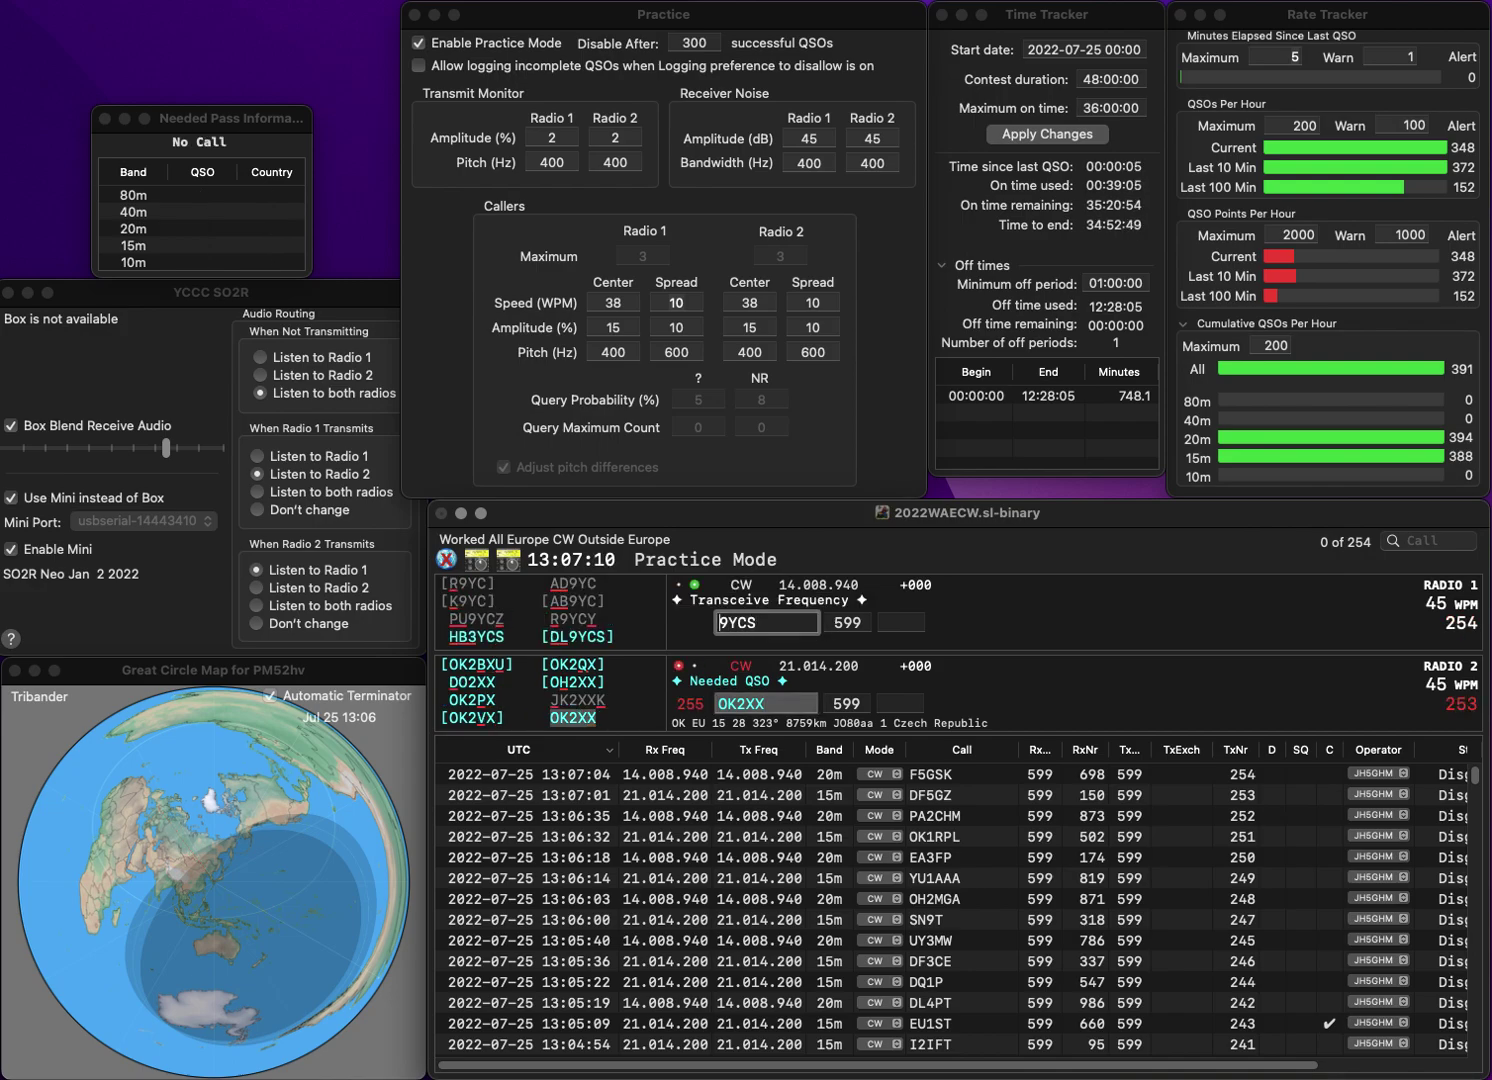
{"action": "key", "text": "Home"}
{"action": "type", "text": "DL"}
{"action": "key", "text": "Return"}
{"action": "key", "text": "space"}
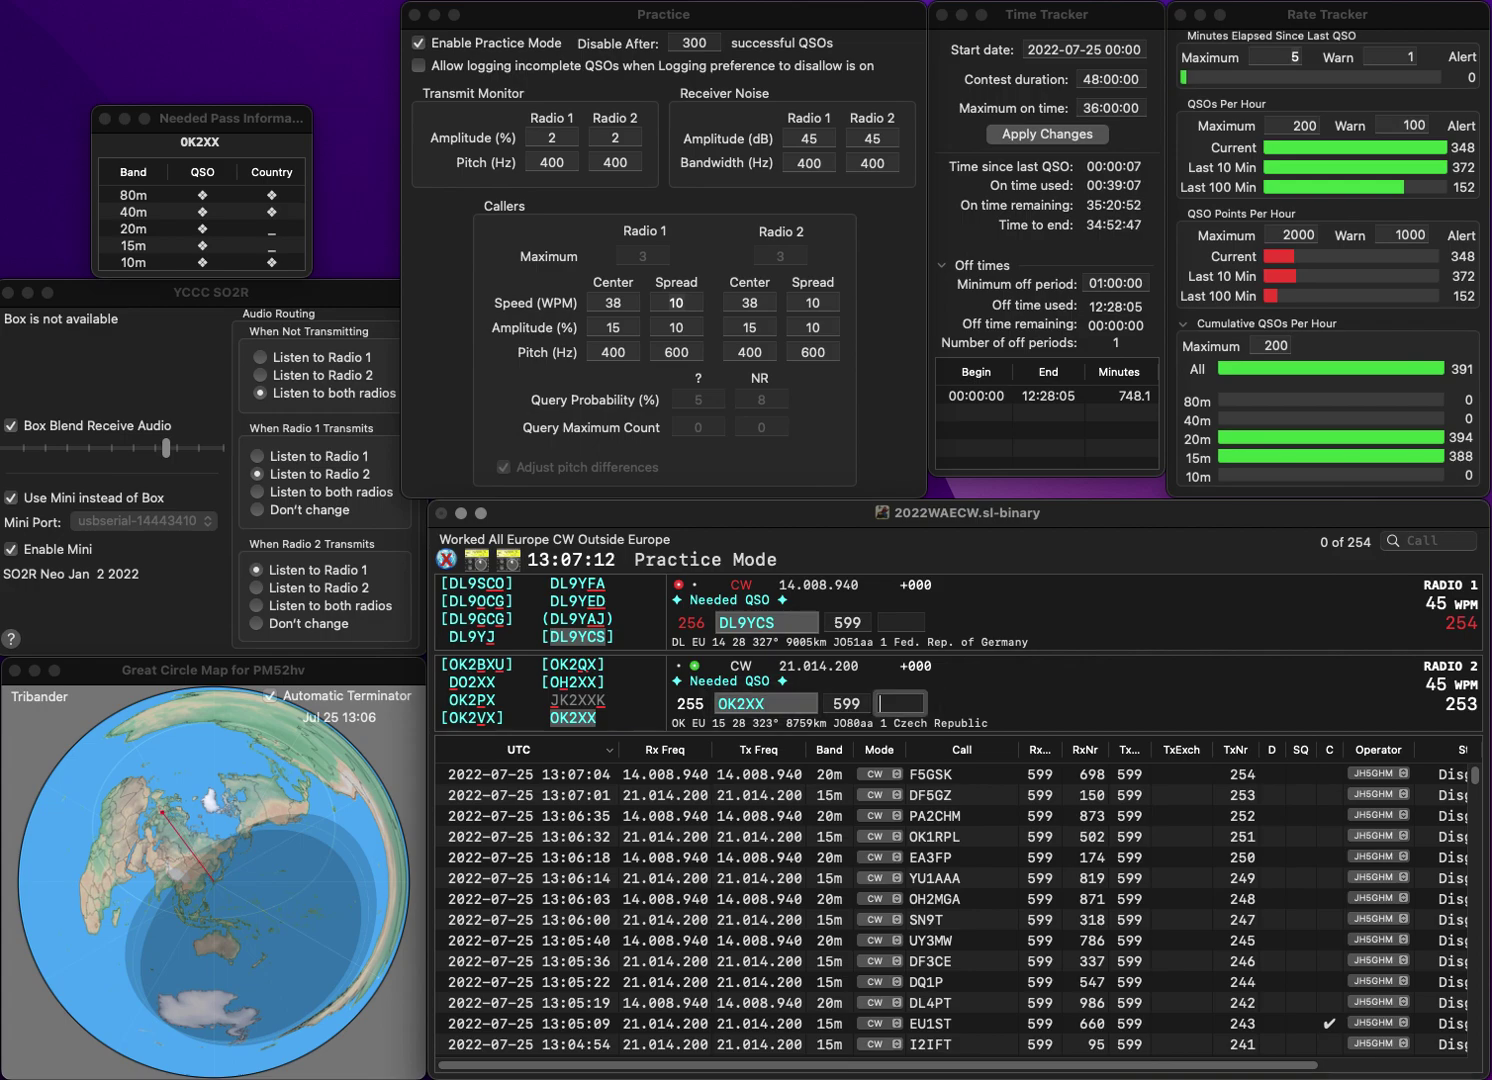
{"action": "type", "text": "89"}
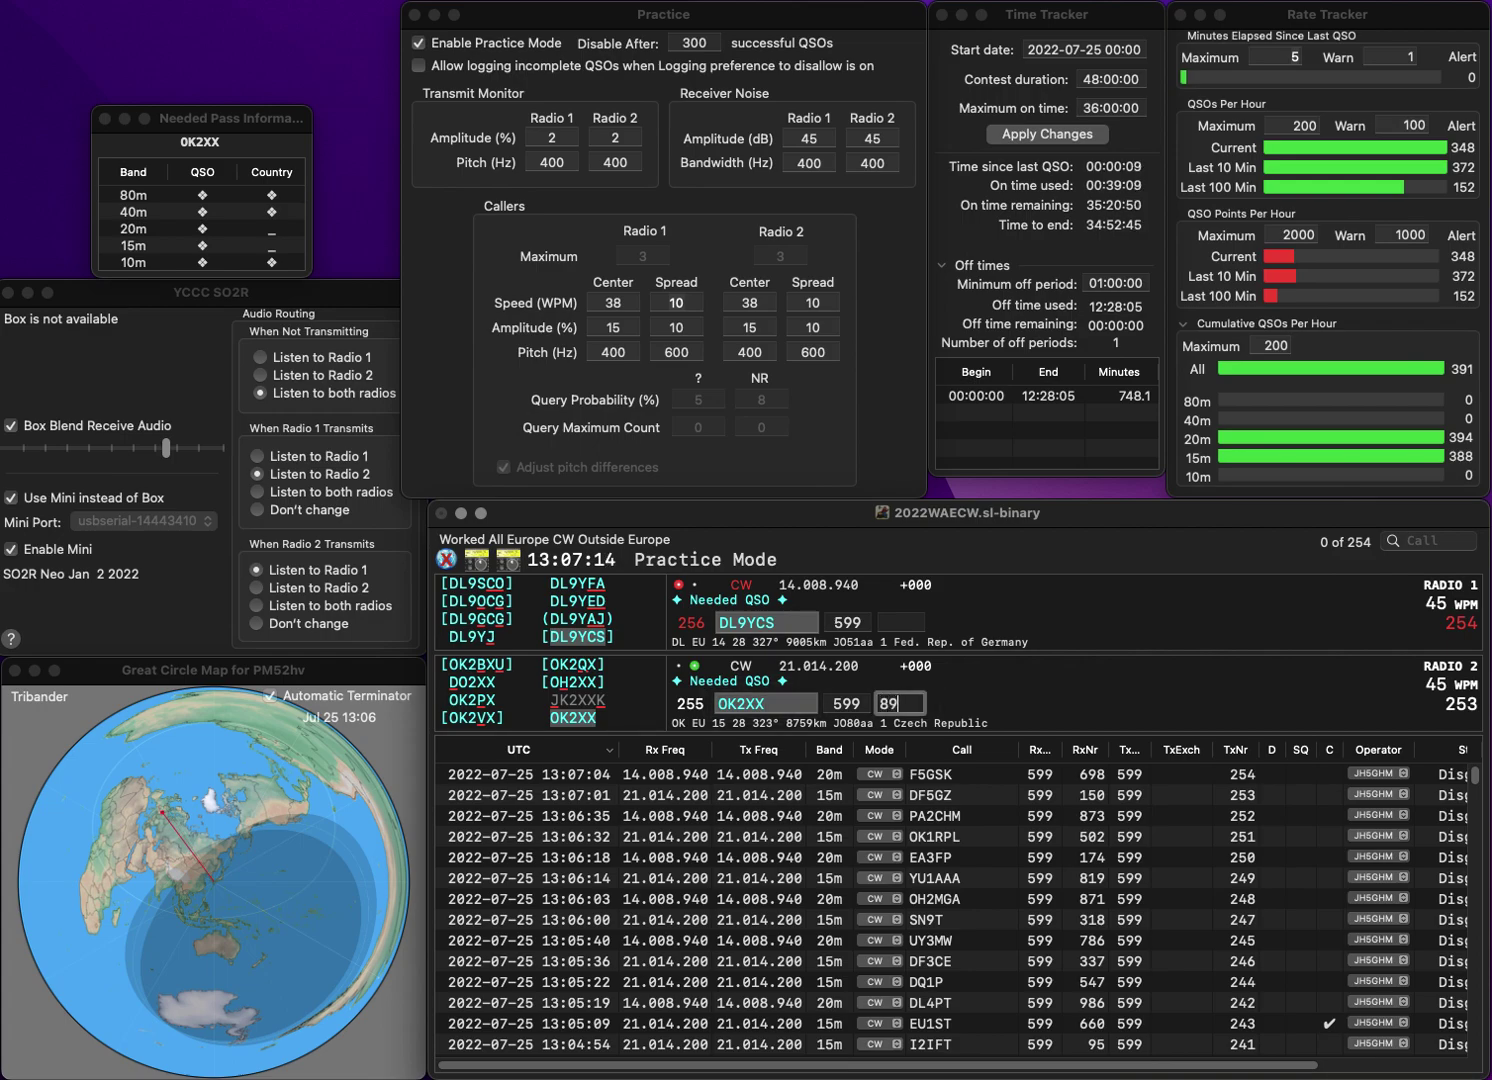
{"action": "type", "text": "7"}
{"action": "key", "text": "Return"}
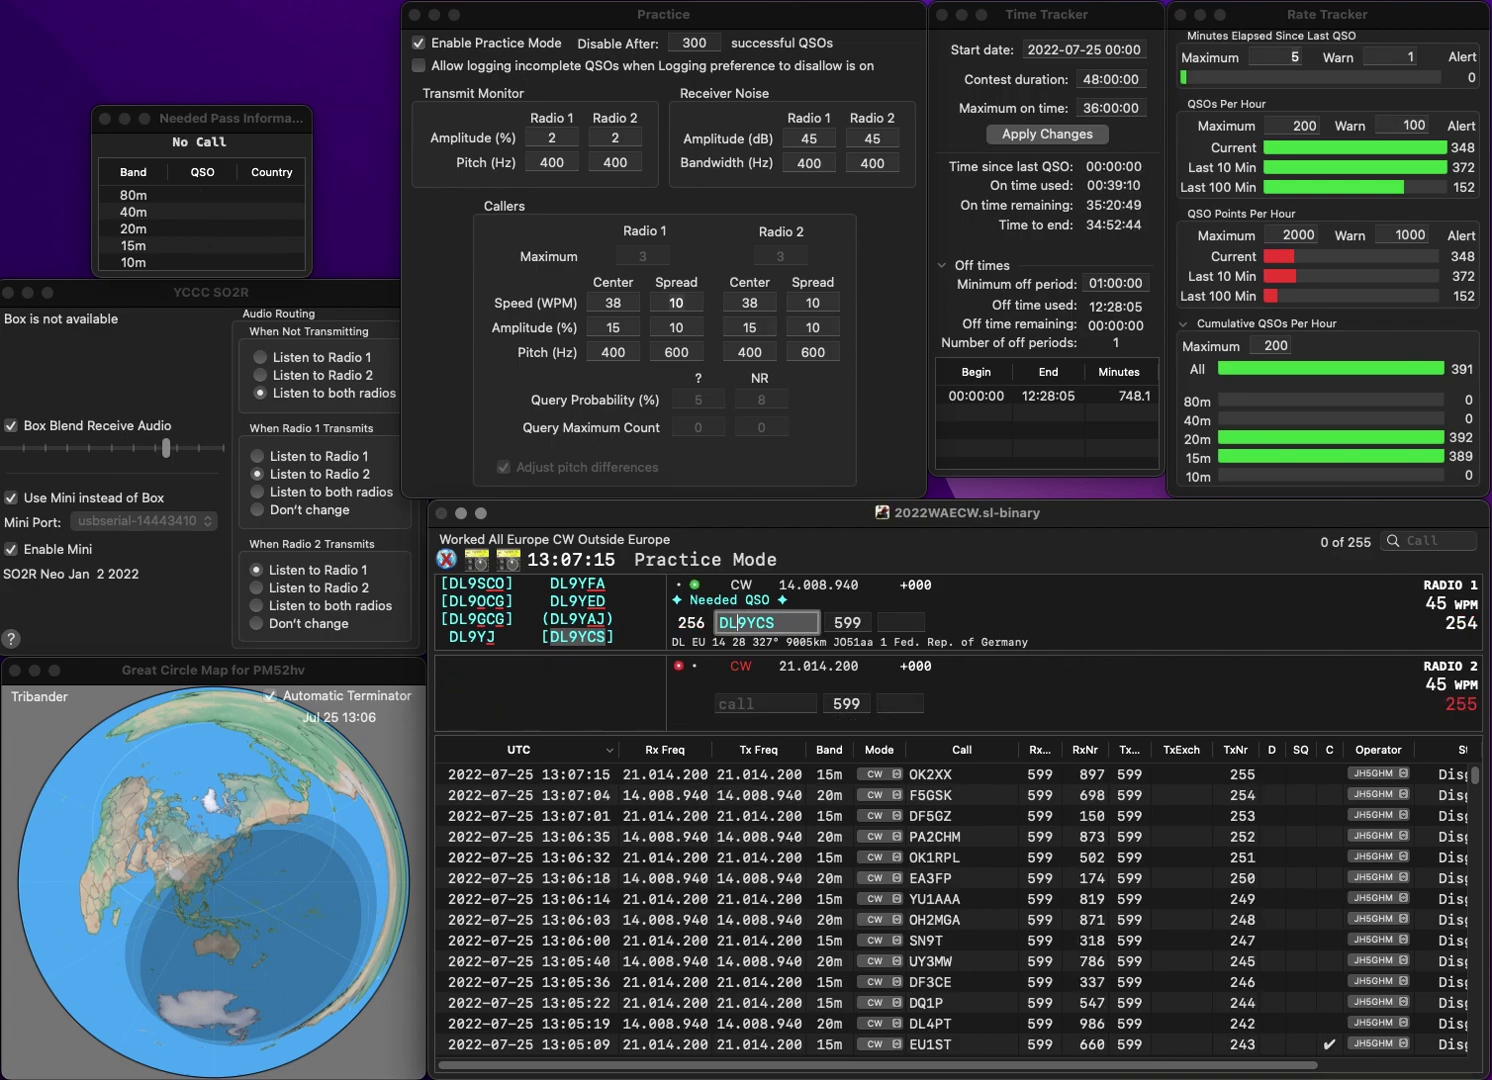
{"action": "key", "text": "space"}
{"action": "type", "text": "53"}
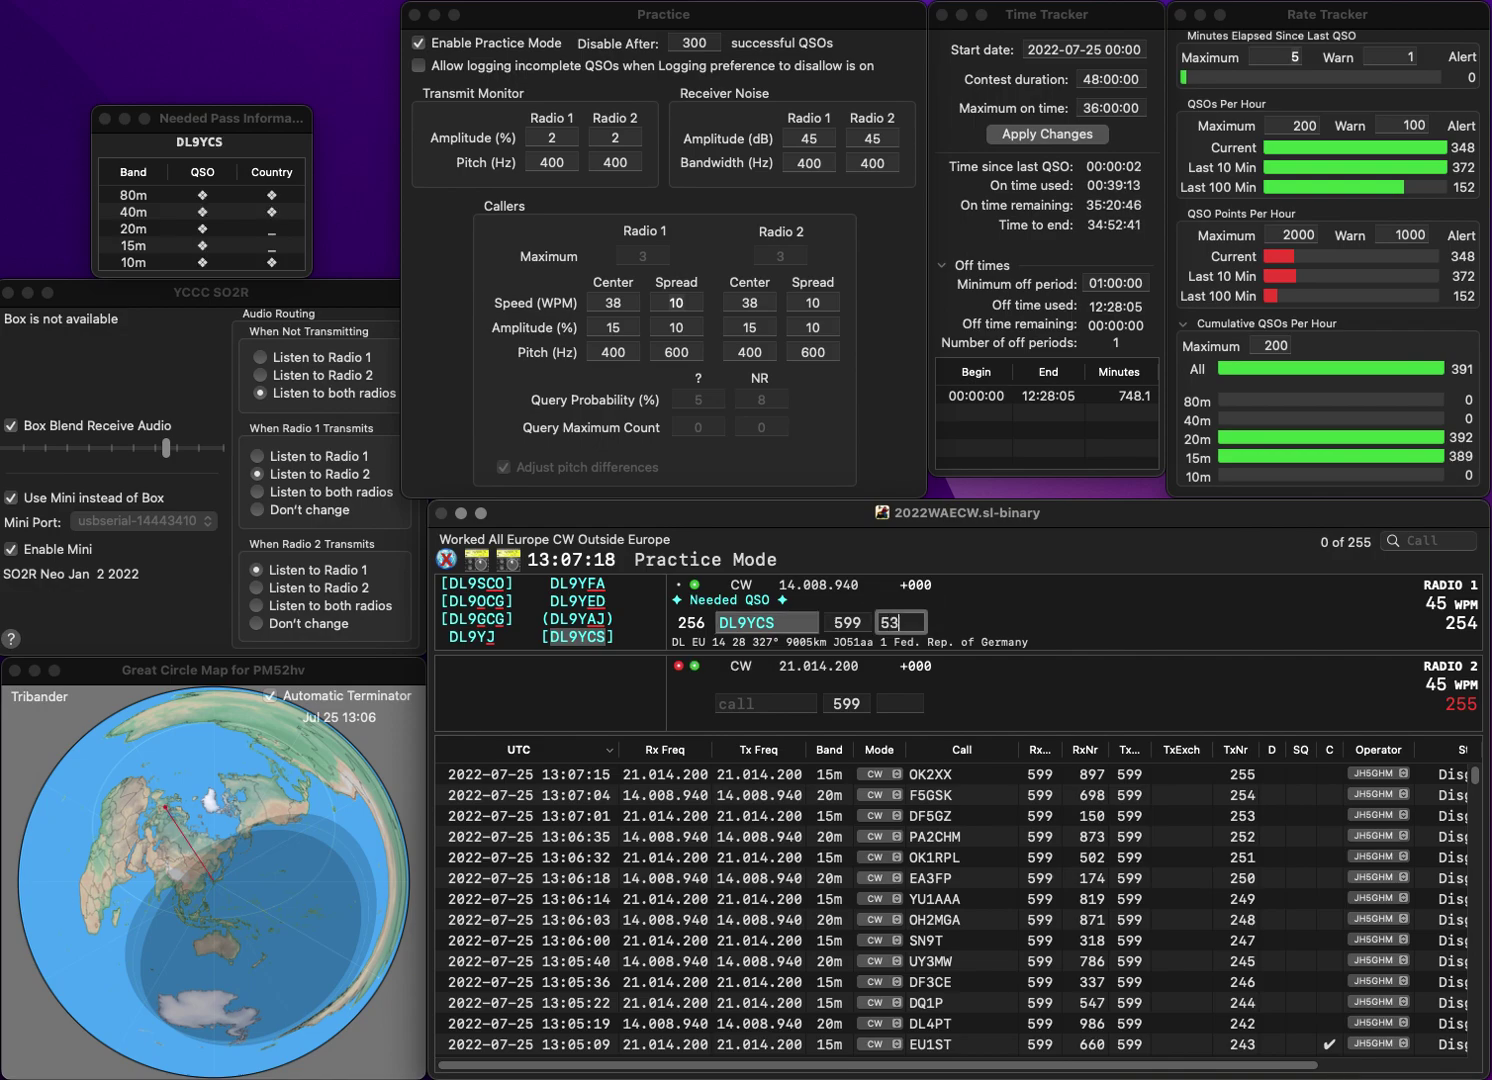
{"action": "key", "text": "Return"}
- Enter and send the call S52L on Radio 2 and the call DC8VL on Radio 1
{"action": "type", "text": "S52L"}
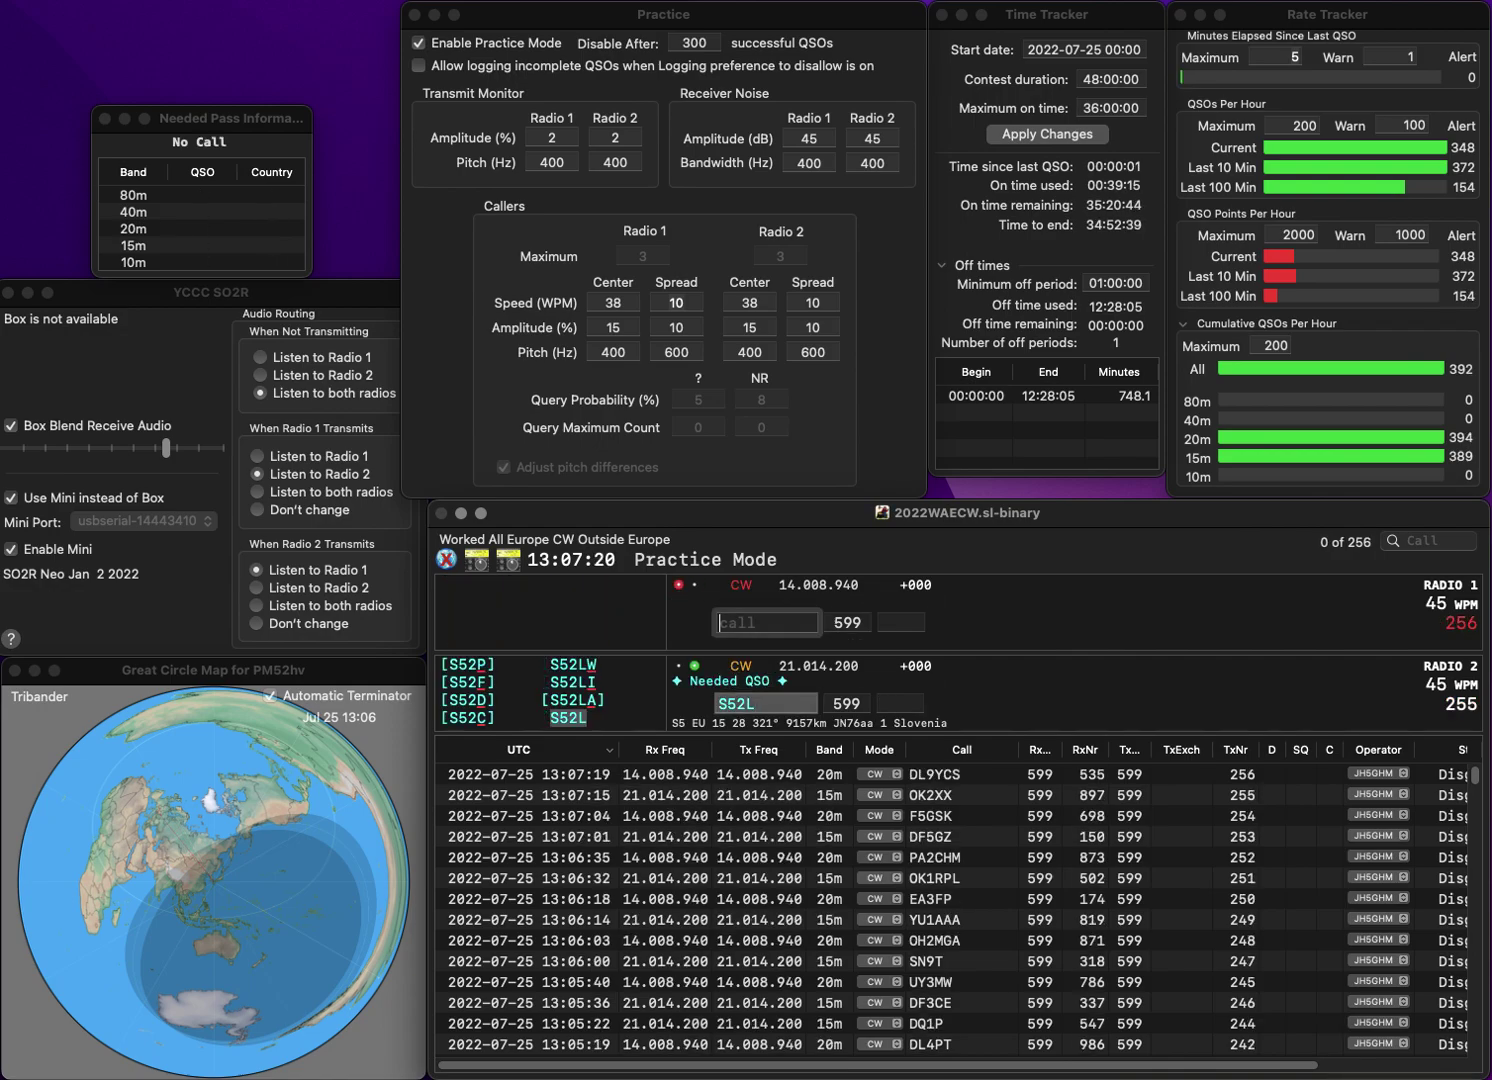
{"action": "key", "text": "Return"}
{"action": "type", "text": "DK8FVL"}
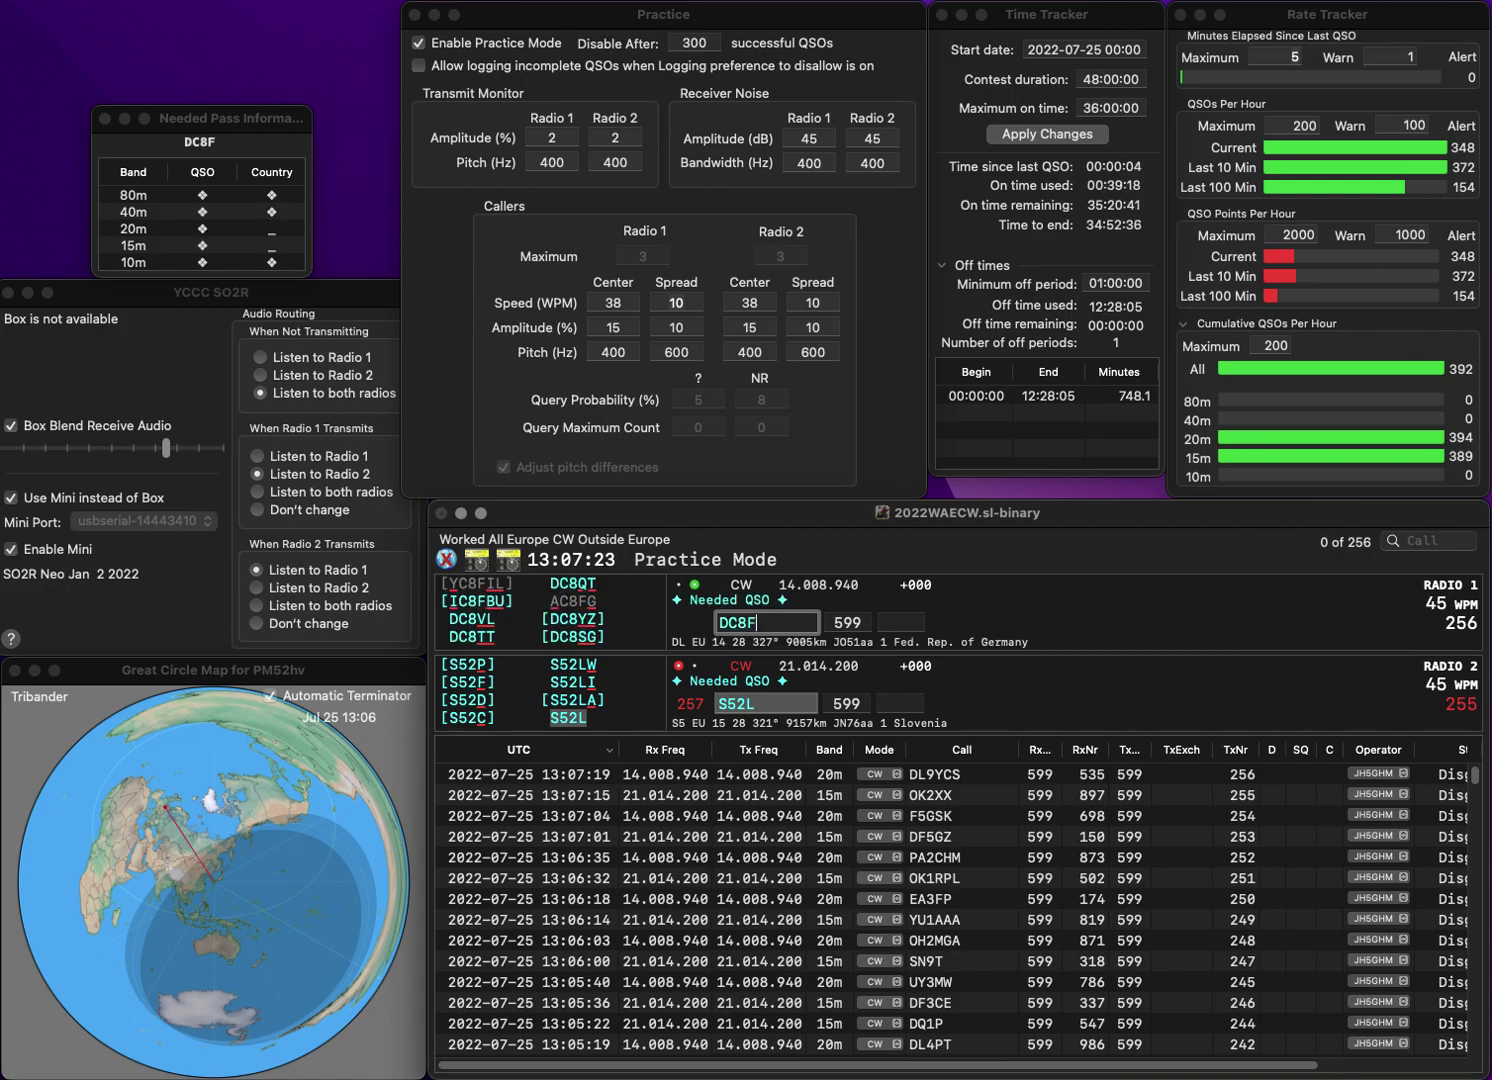
{"action": "key", "text": "BackSpace"}
{"action": "key", "text": "BackSpace"}
{"action": "type", "text": "L"}
{"action": "type", "text": "V"}
{"action": "key", "text": "Return"}
{"action": "key", "text": "space"}
{"action": "type", "text": "345"}
{"action": "key", "text": "Return"}
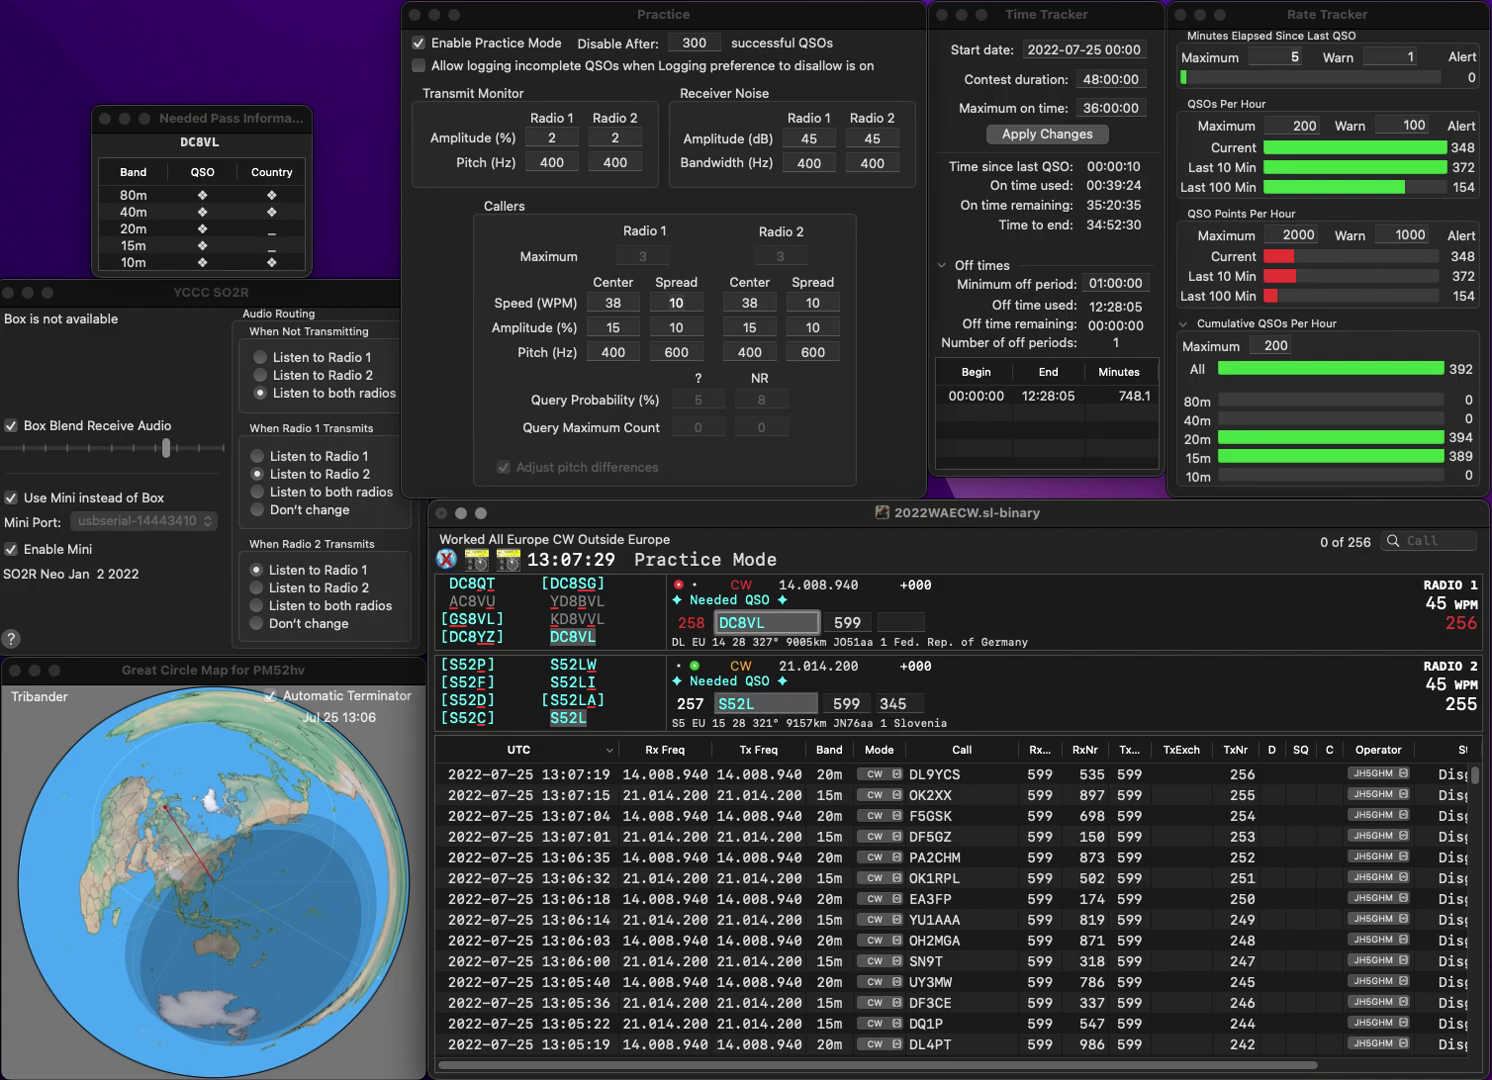
{"action": "key", "text": "Tab"}
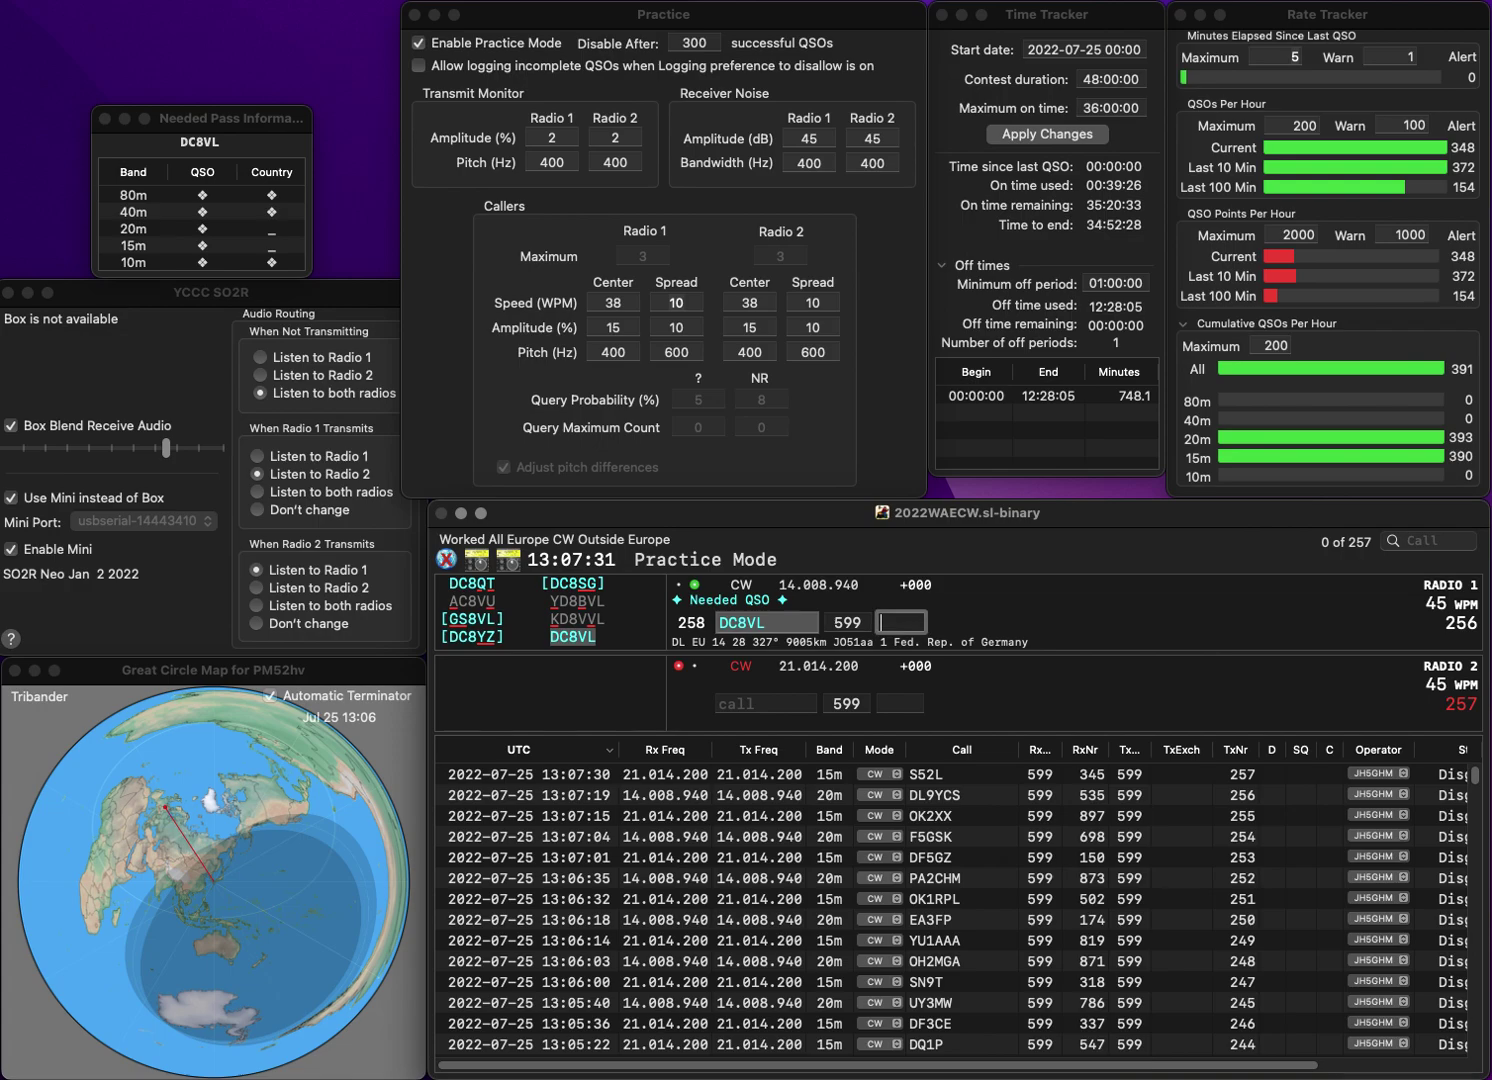
{"action": "type", "text": "683"}
{"action": "key", "text": "Return"}
- Enter and send RD1AH on Radio 1, and complete the partial call 3Z on Radio 2 as Z33Z
{"action": "type", "text": "3Z"}
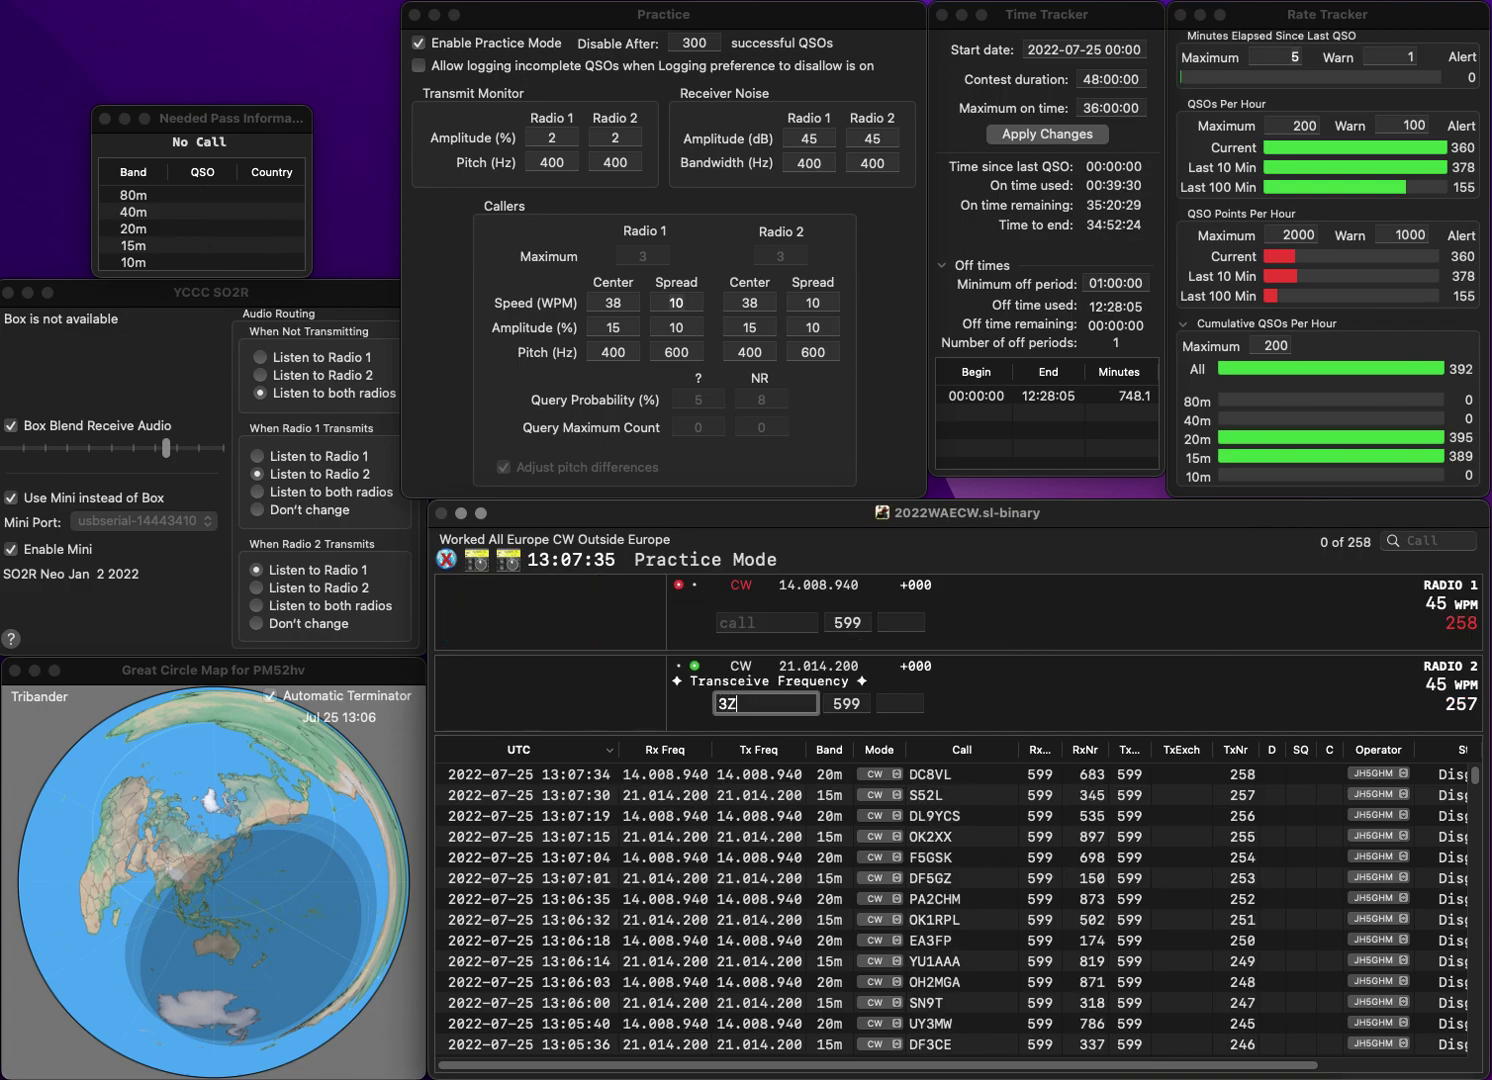
{"action": "key", "text": "Return"}
{"action": "type", "text": "RD1AS"}
{"action": "key", "text": "BackSpace"}
{"action": "type", "text": "H"}
{"action": "key", "text": "Return"}
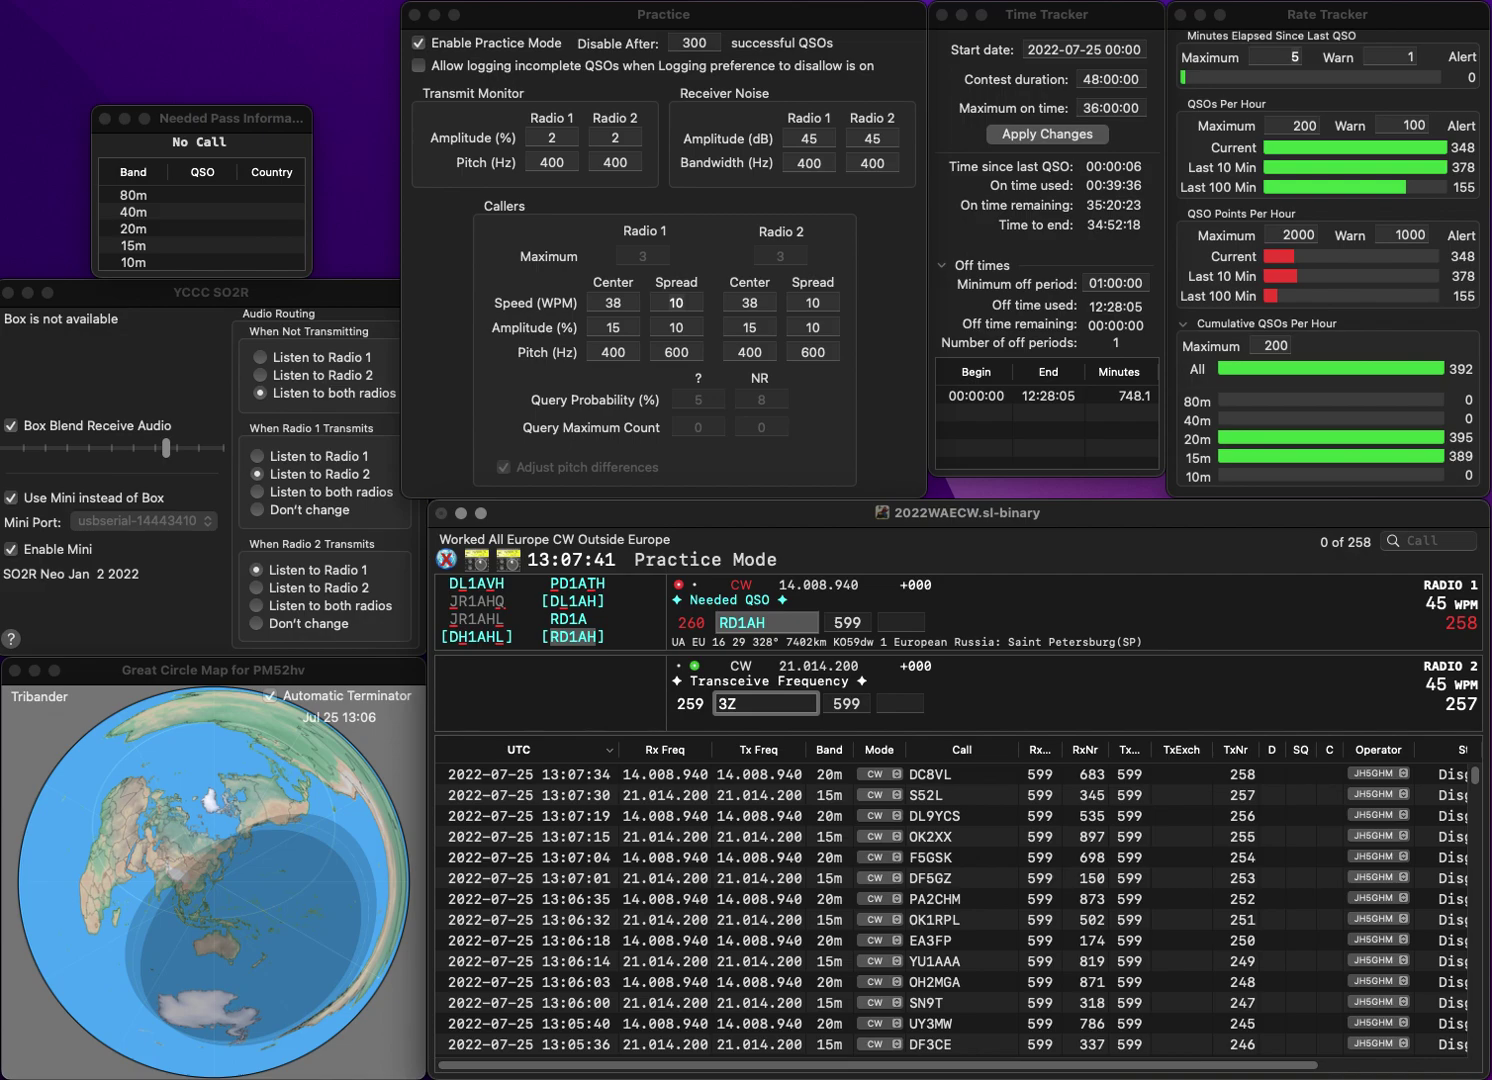
{"action": "type", "text": "Z33Z"}
{"action": "key", "text": "Return"}
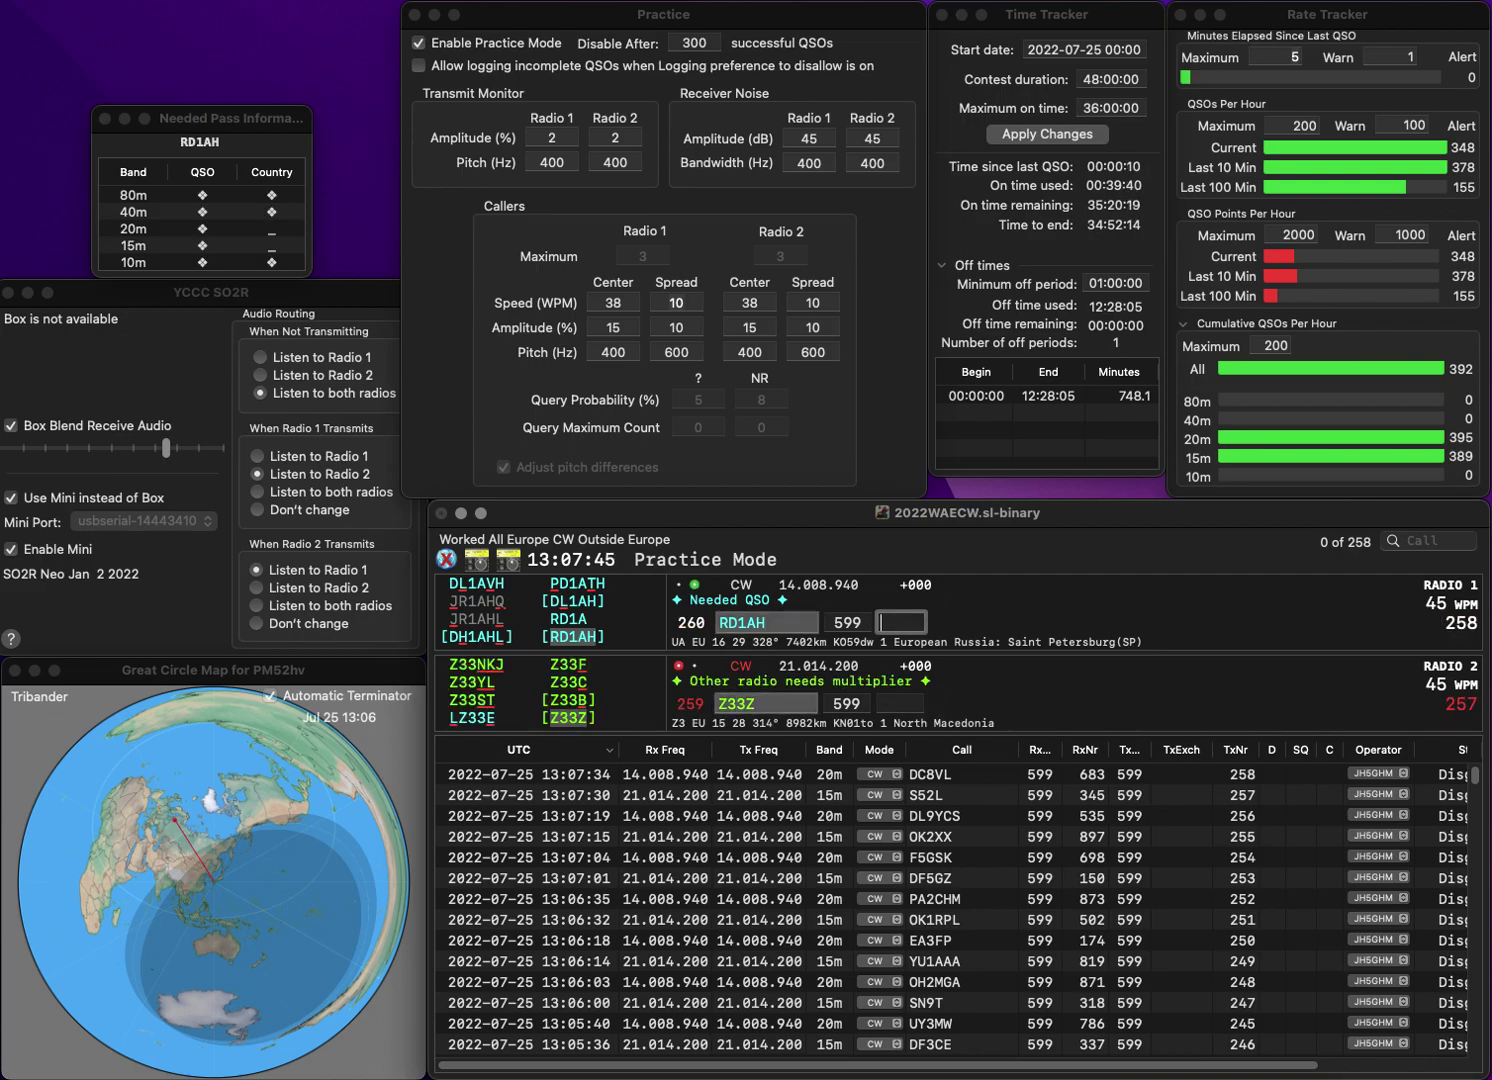
- Log RD1AH on Radio 1 with received number 567 and Z33Z on Radio 2 with received number 821
{"action": "type", "text": "7"}
{"action": "key", "text": "Return"}
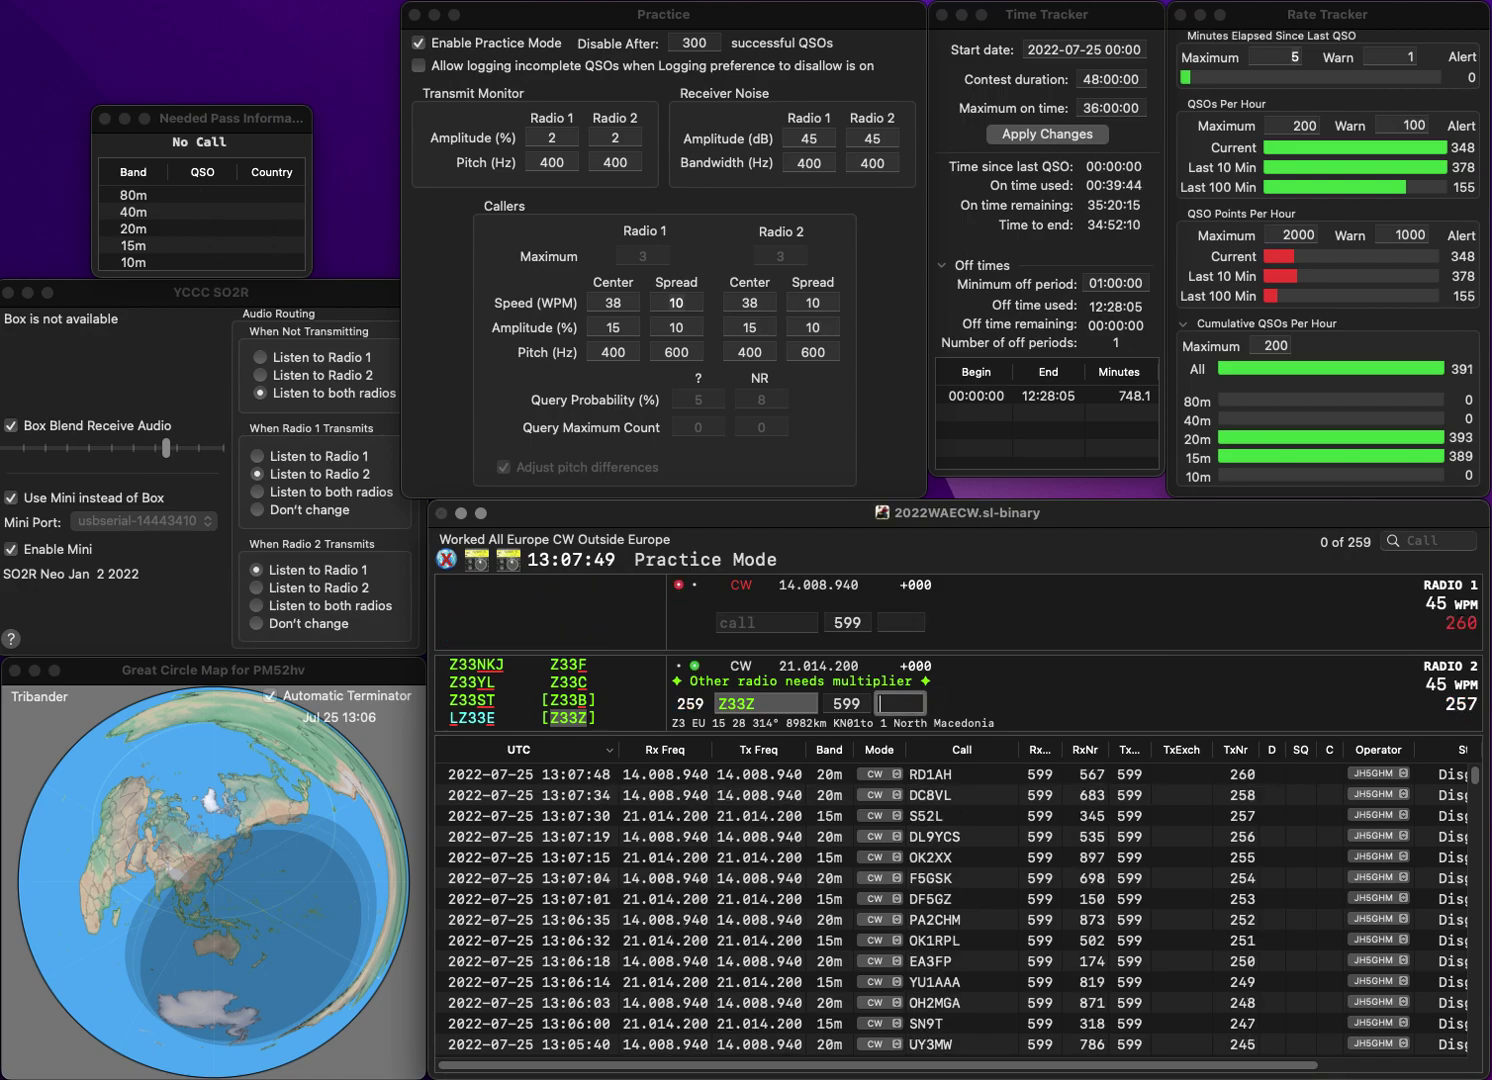
{"action": "type", "text": "821"}
{"action": "key", "text": "Return"}
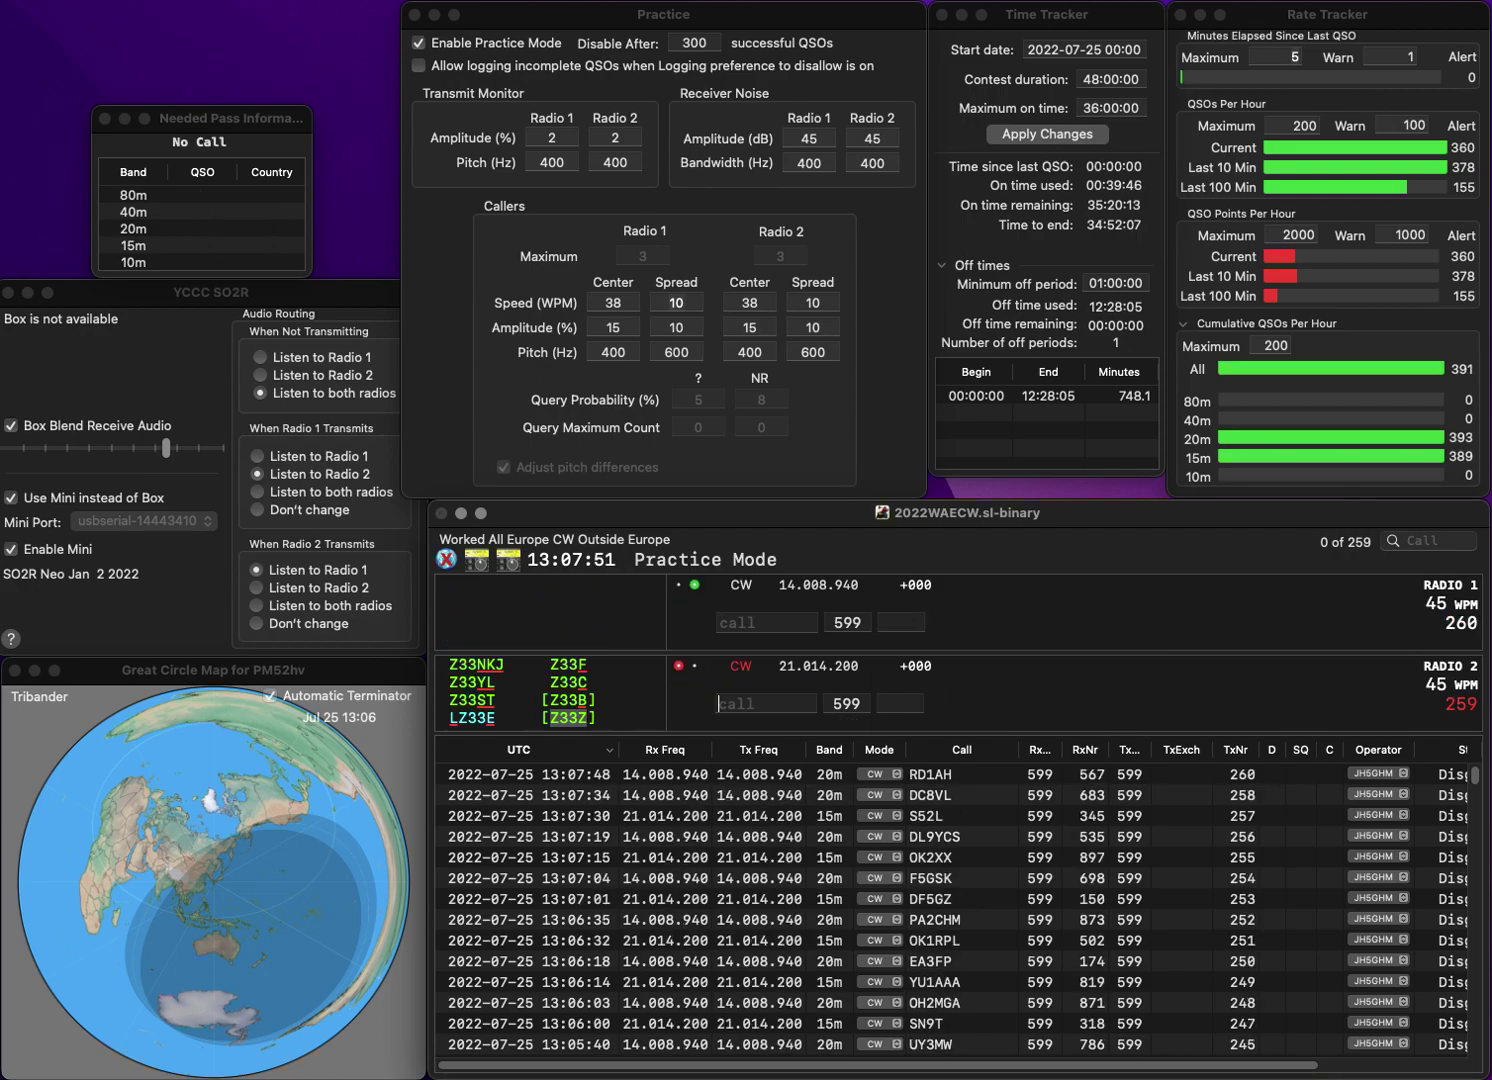
- Enter and send the call P7PLUWF on Radio 1 and the partial call 8NGO on Radio 2
{"action": "type", "text": "P7PLUWF"}
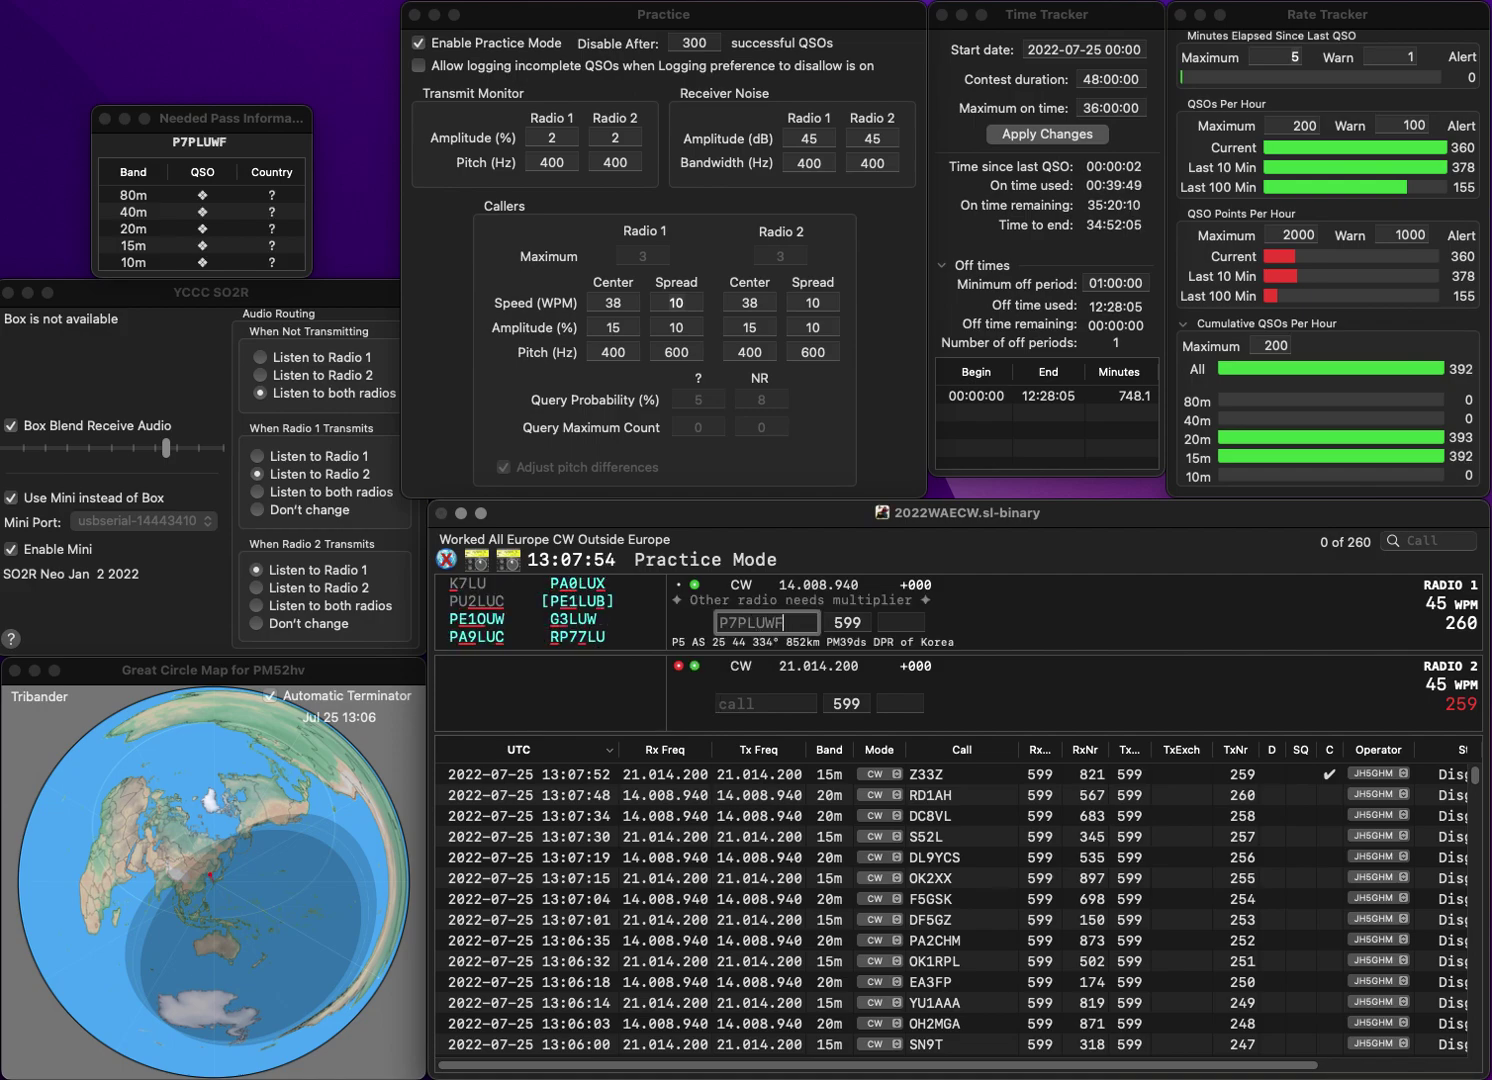
{"action": "key", "text": "Return"}
{"action": "type", "text": "AQ"}
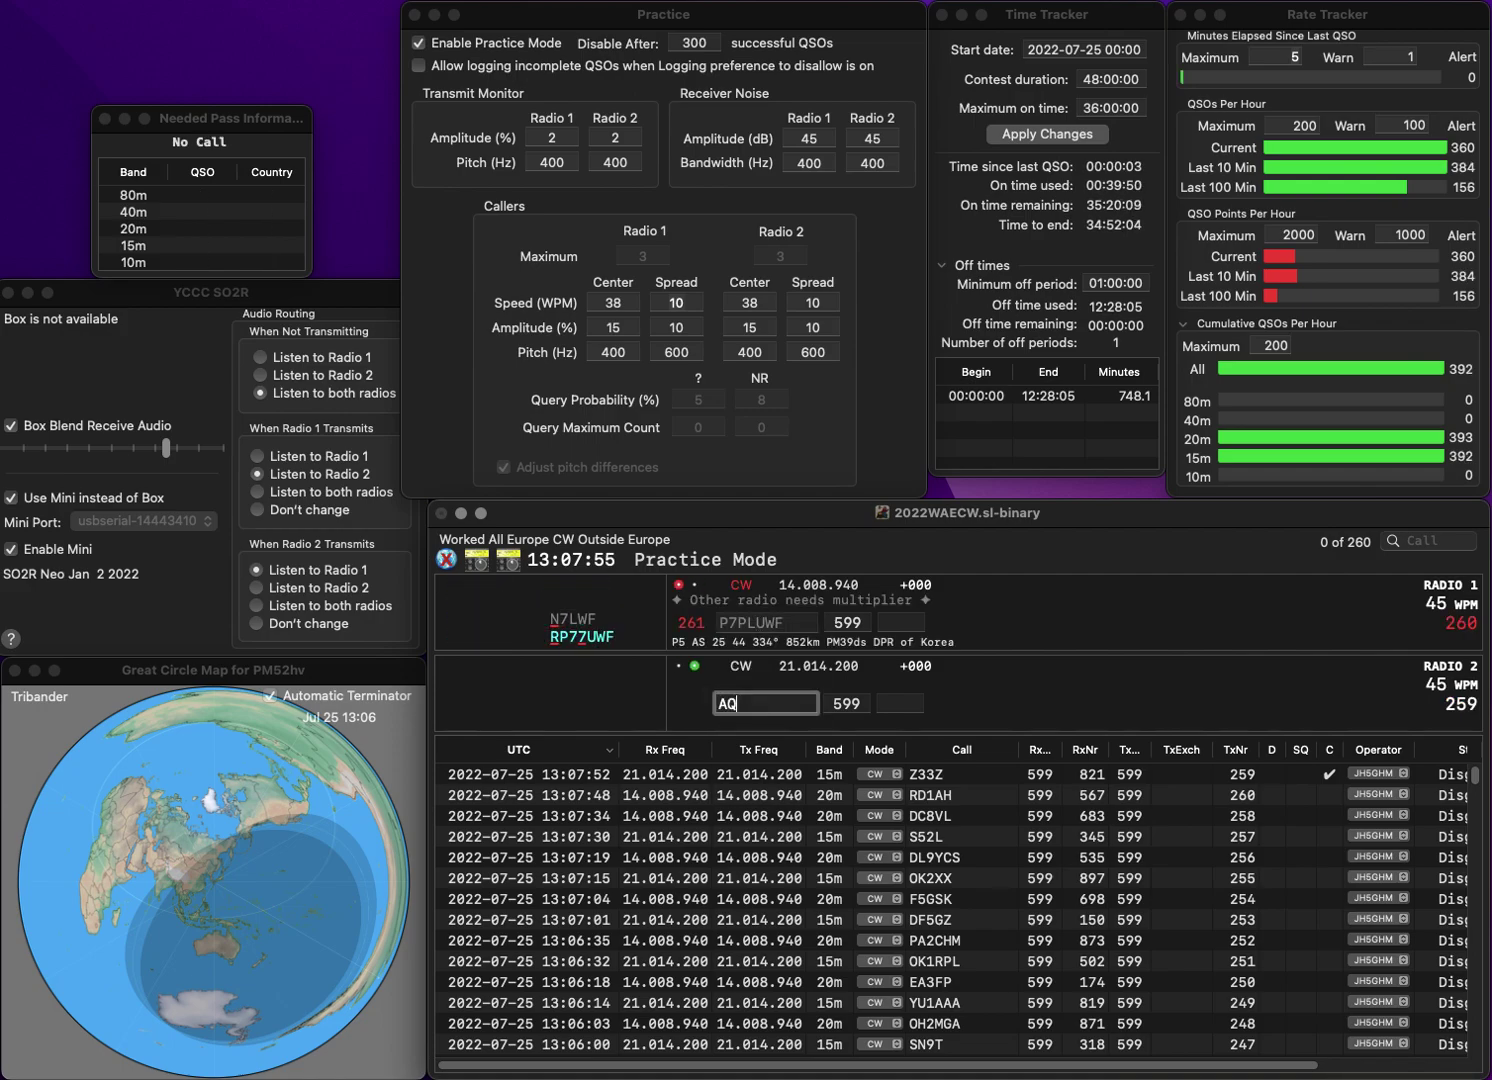
{"action": "type", "text": "8NGO"}
{"action": "key", "text": "Home"}
{"action": "key", "text": "Delete"}
{"action": "key", "text": "Delete"}
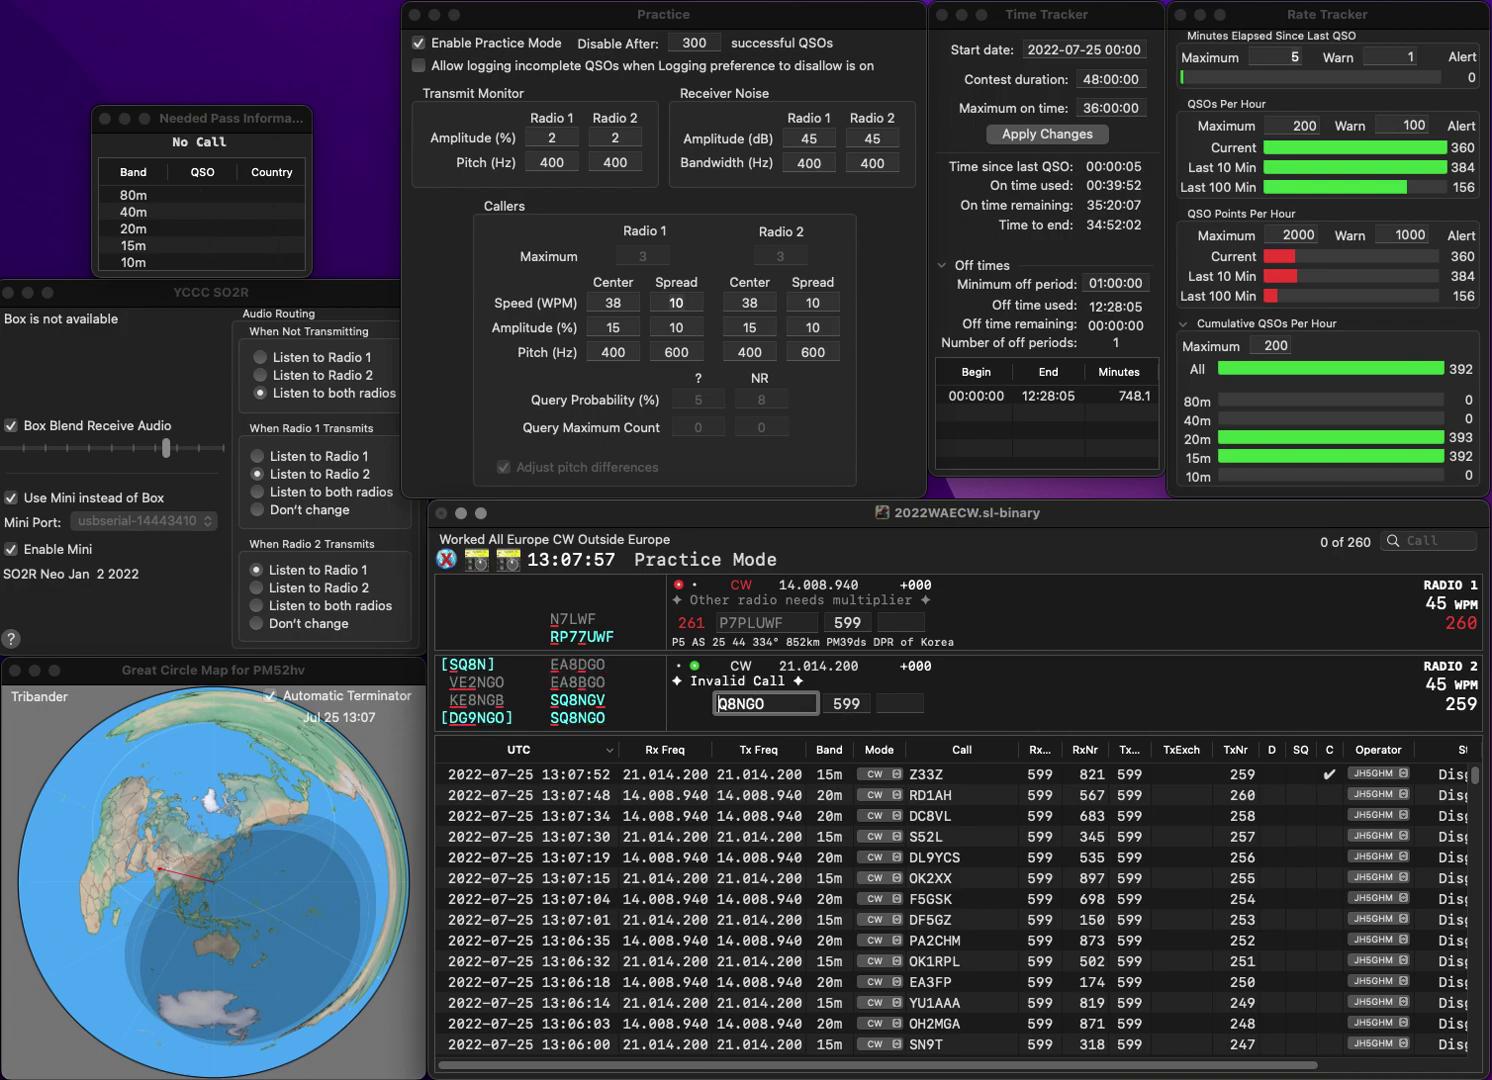
{"action": "key", "text": "Return"}
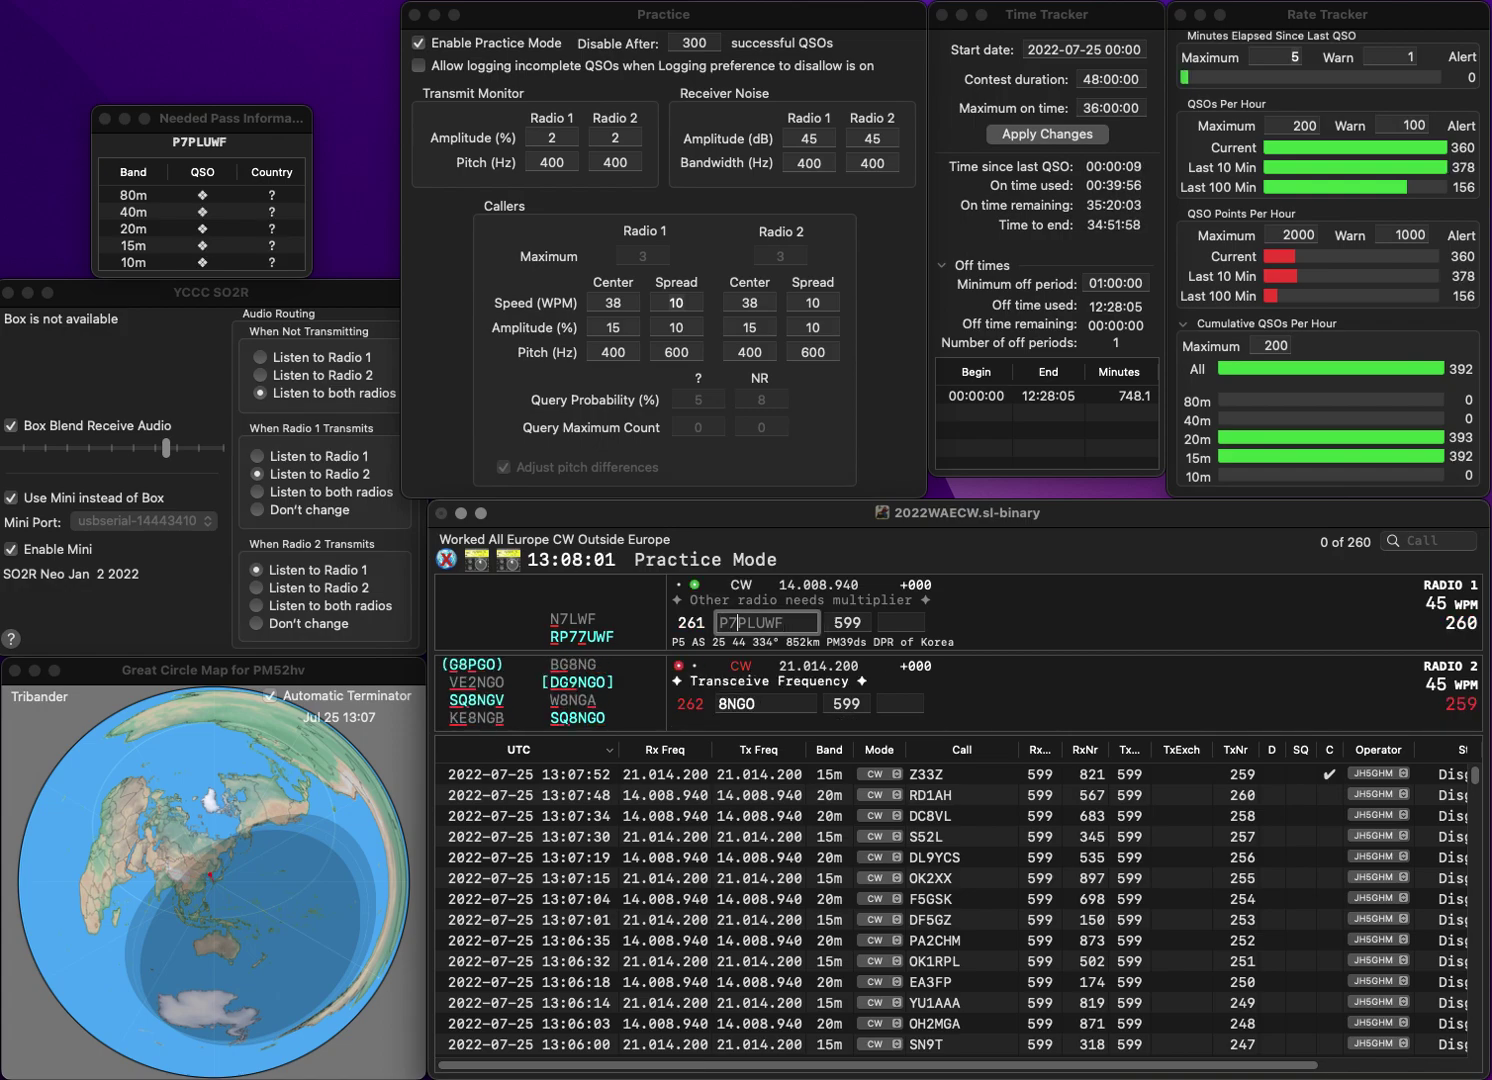
- Correct the calls to RP77U on Radio 1 and SQ8NGO on Radio 2, and send both
{"action": "type", "text": "P77U"}
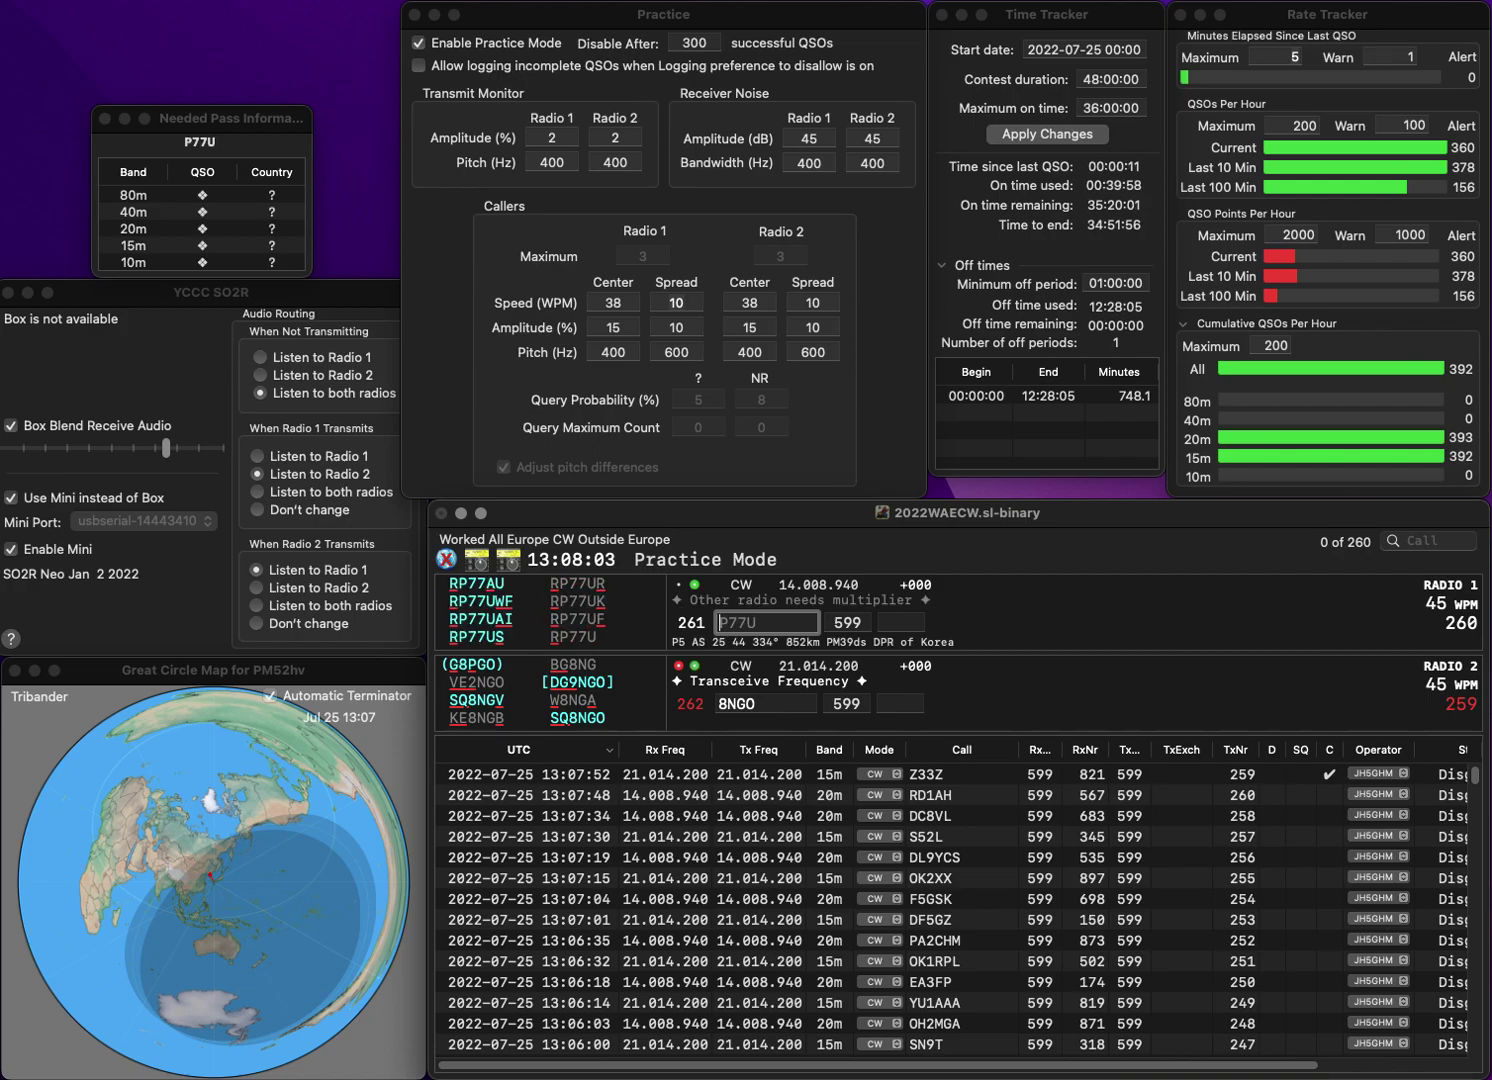
{"action": "type", "text": "R"}
{"action": "key", "text": "Return"}
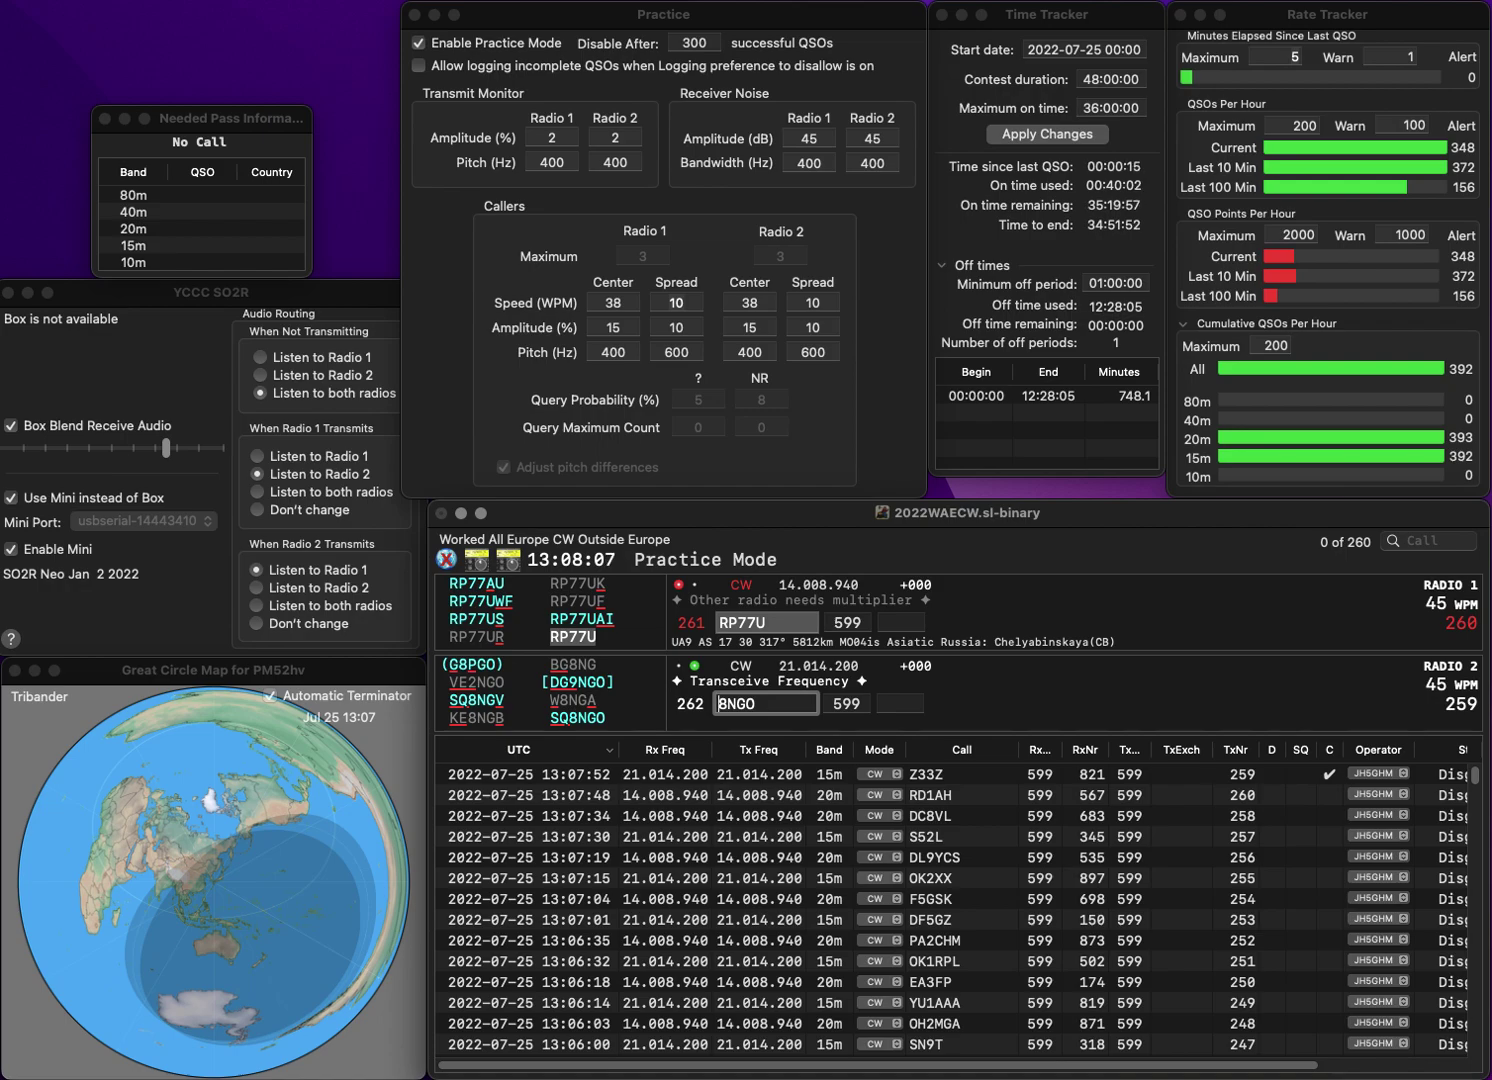
{"action": "type", "text": "SQ"}
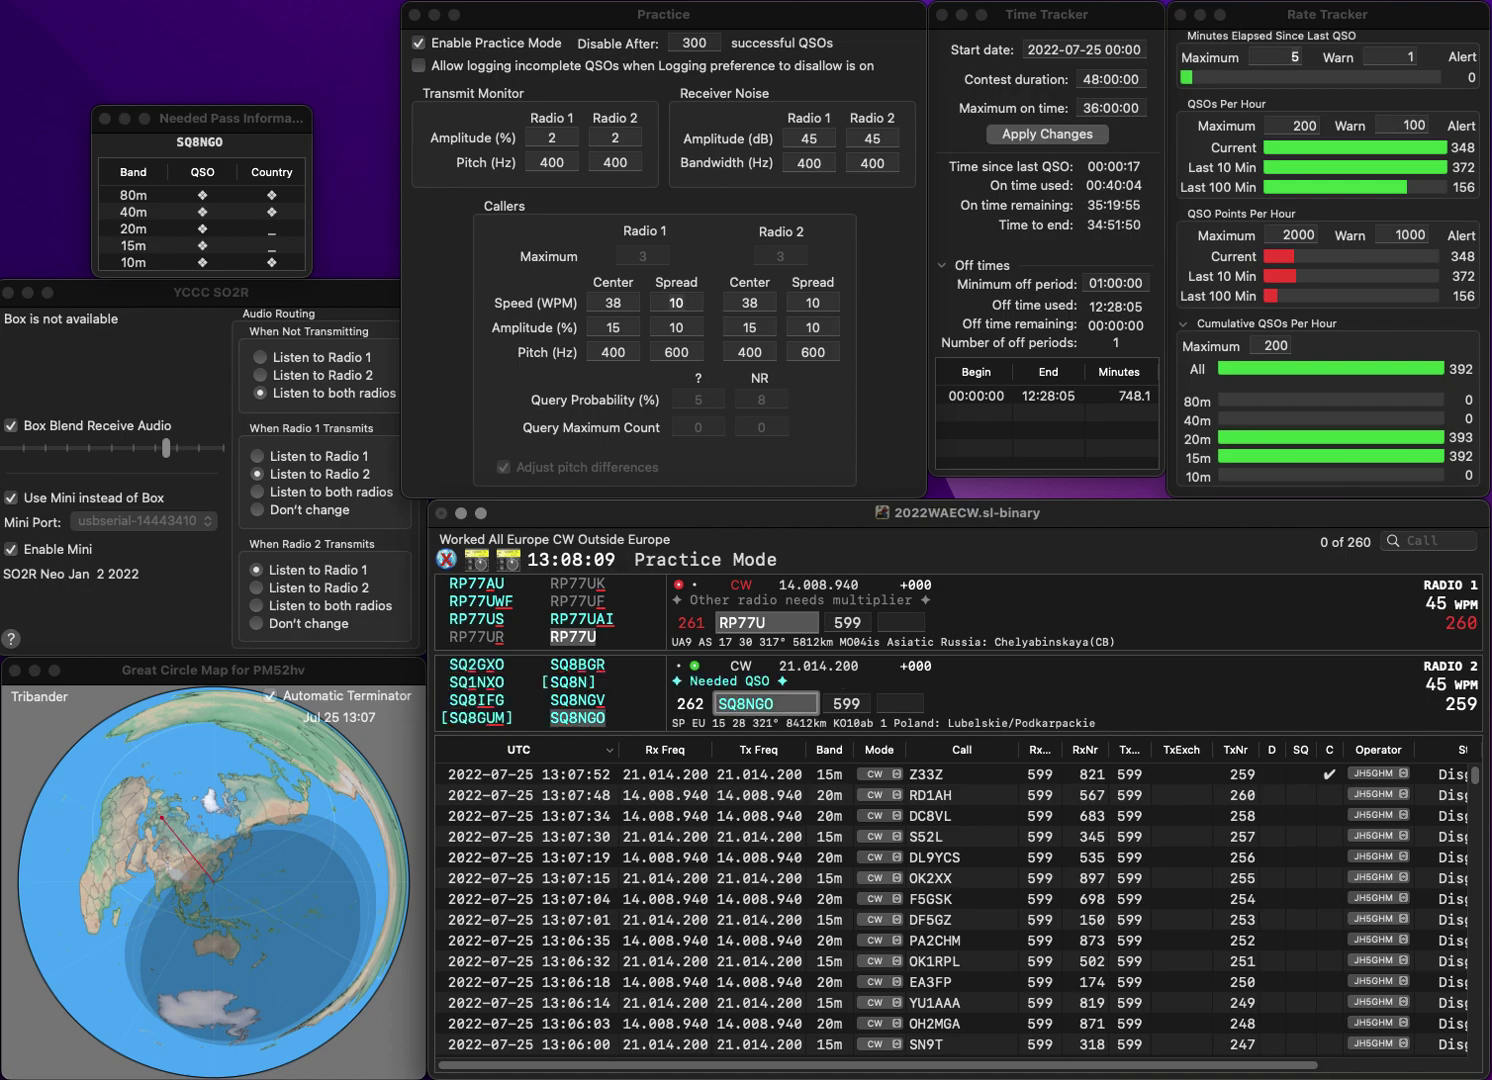
{"action": "key", "text": "Return"}
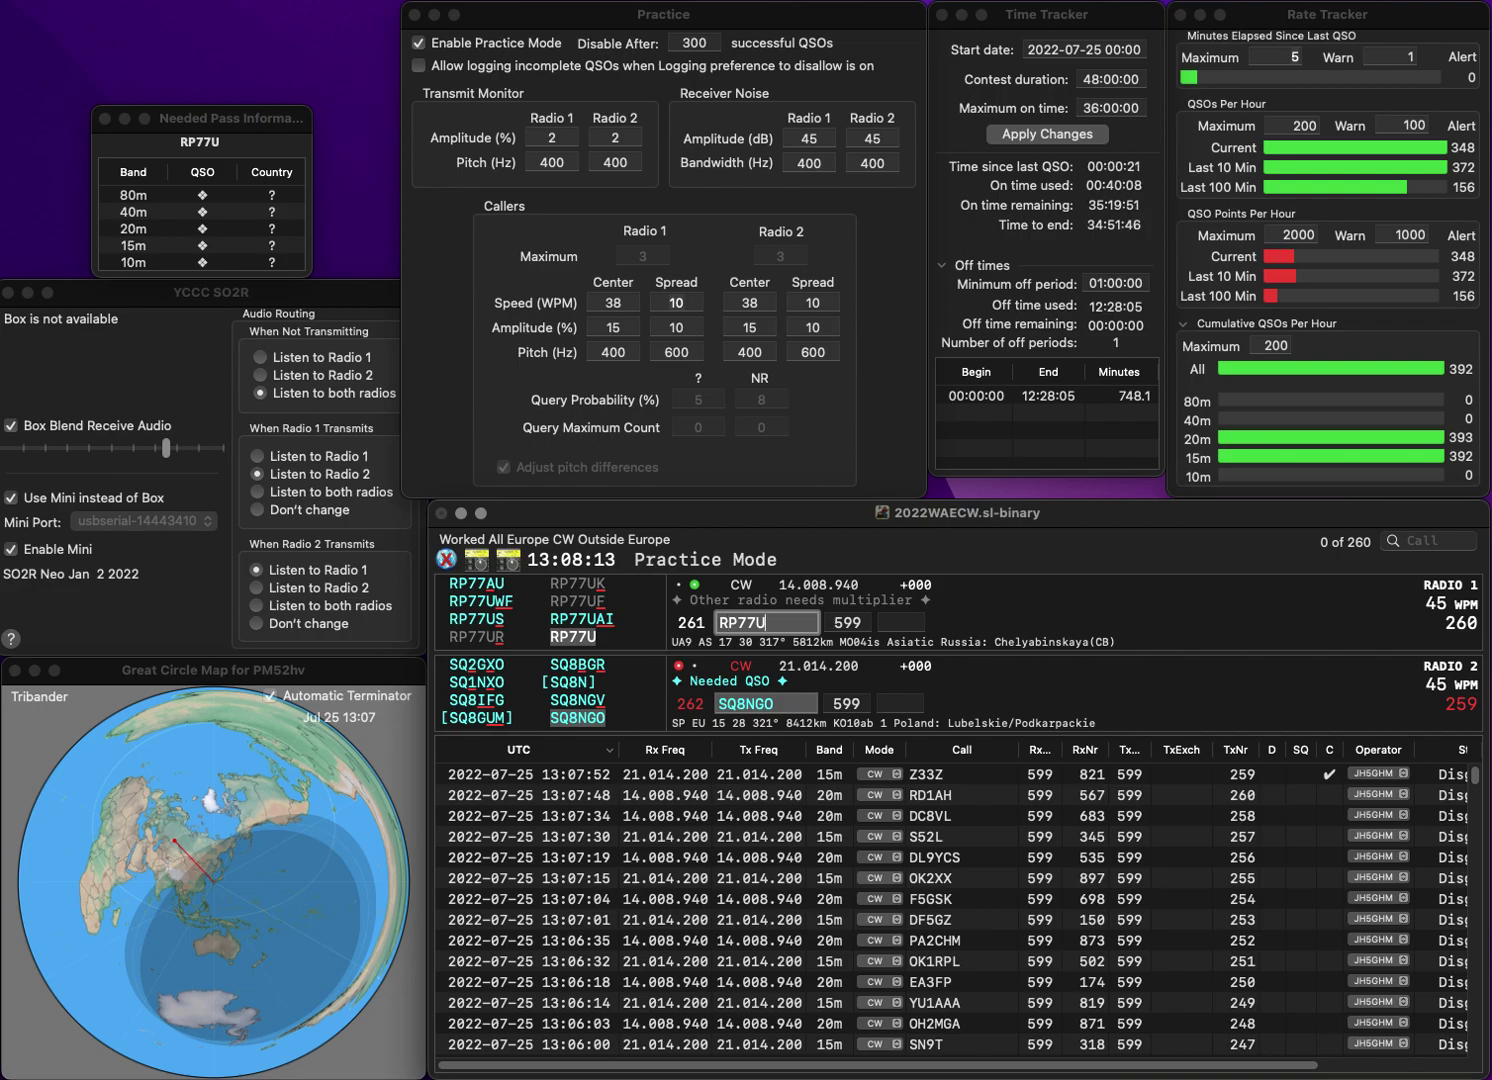
{"action": "type", "text": "WF"}
{"action": "key", "text": "Return"}
{"action": "key", "text": "space"}
{"action": "type", "text": "85"}
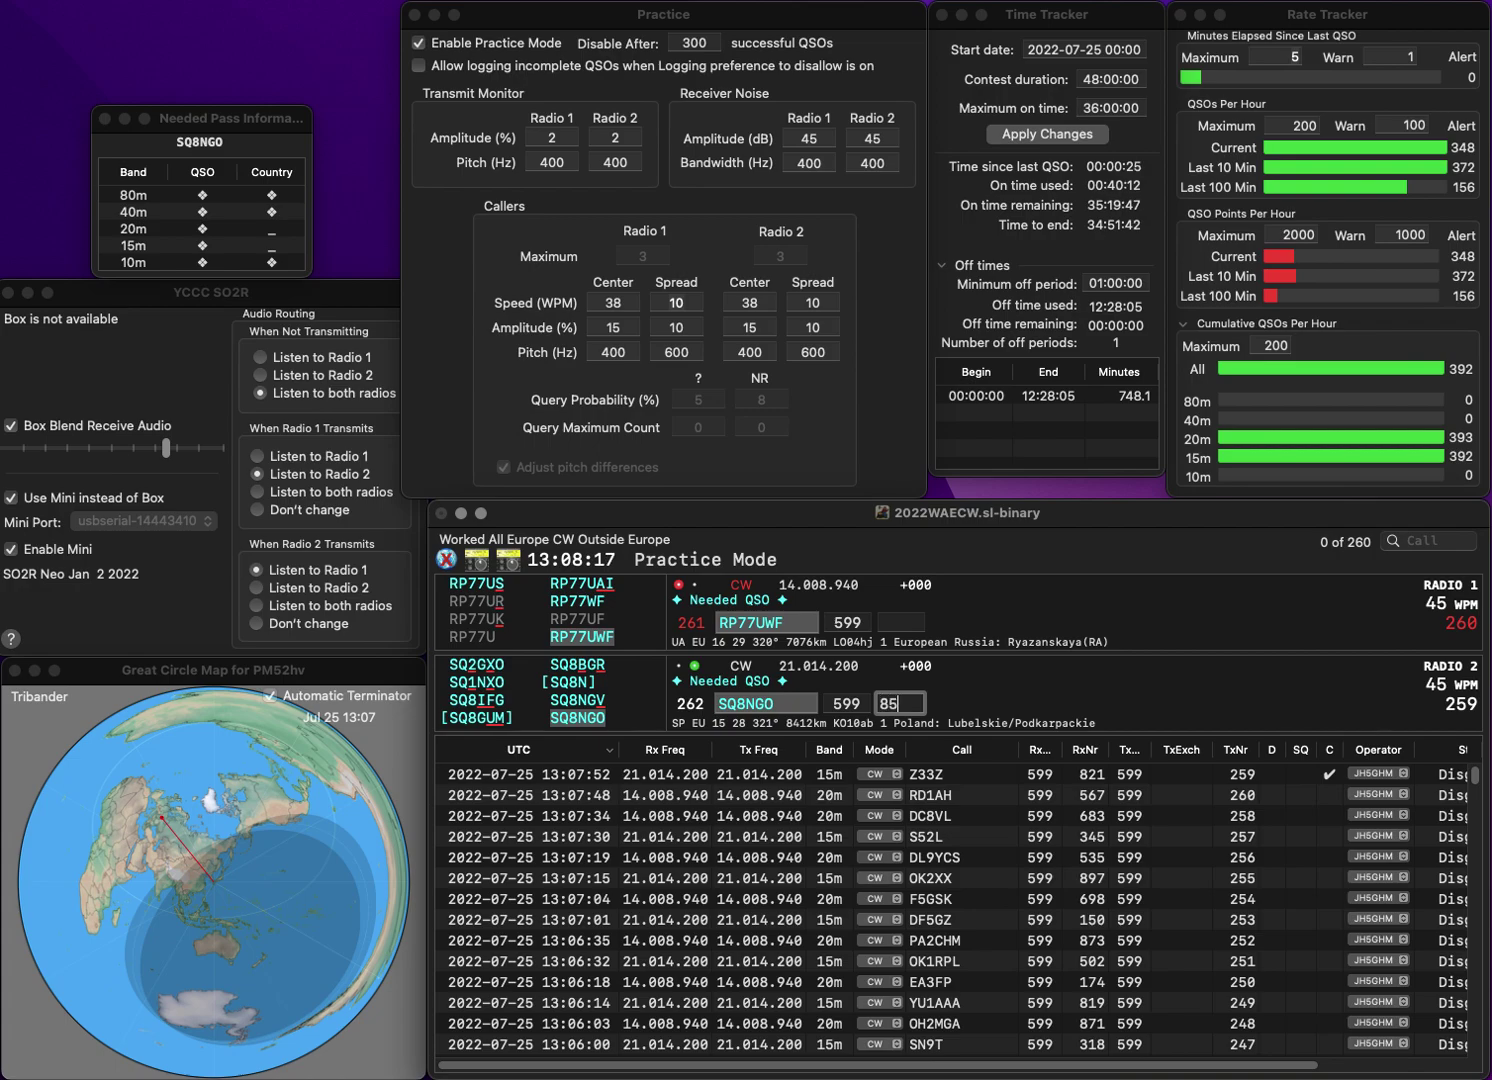
{"action": "type", "text": "3"}
{"action": "key", "text": "Return"}
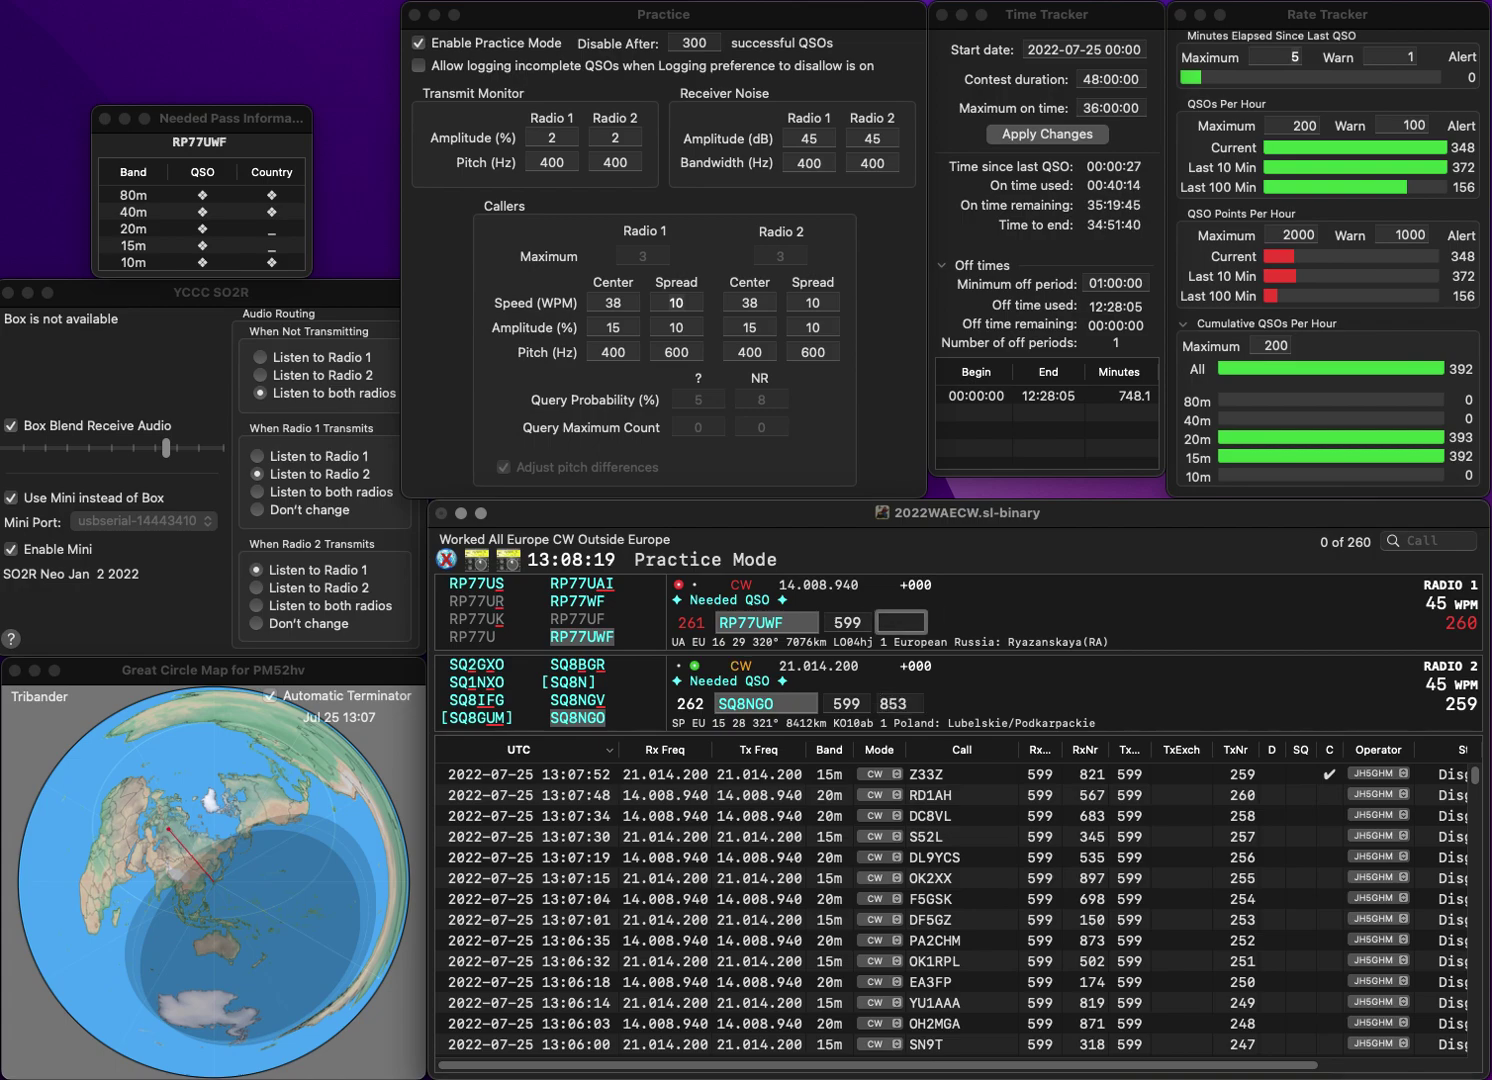
{"action": "type", "text": "109"}
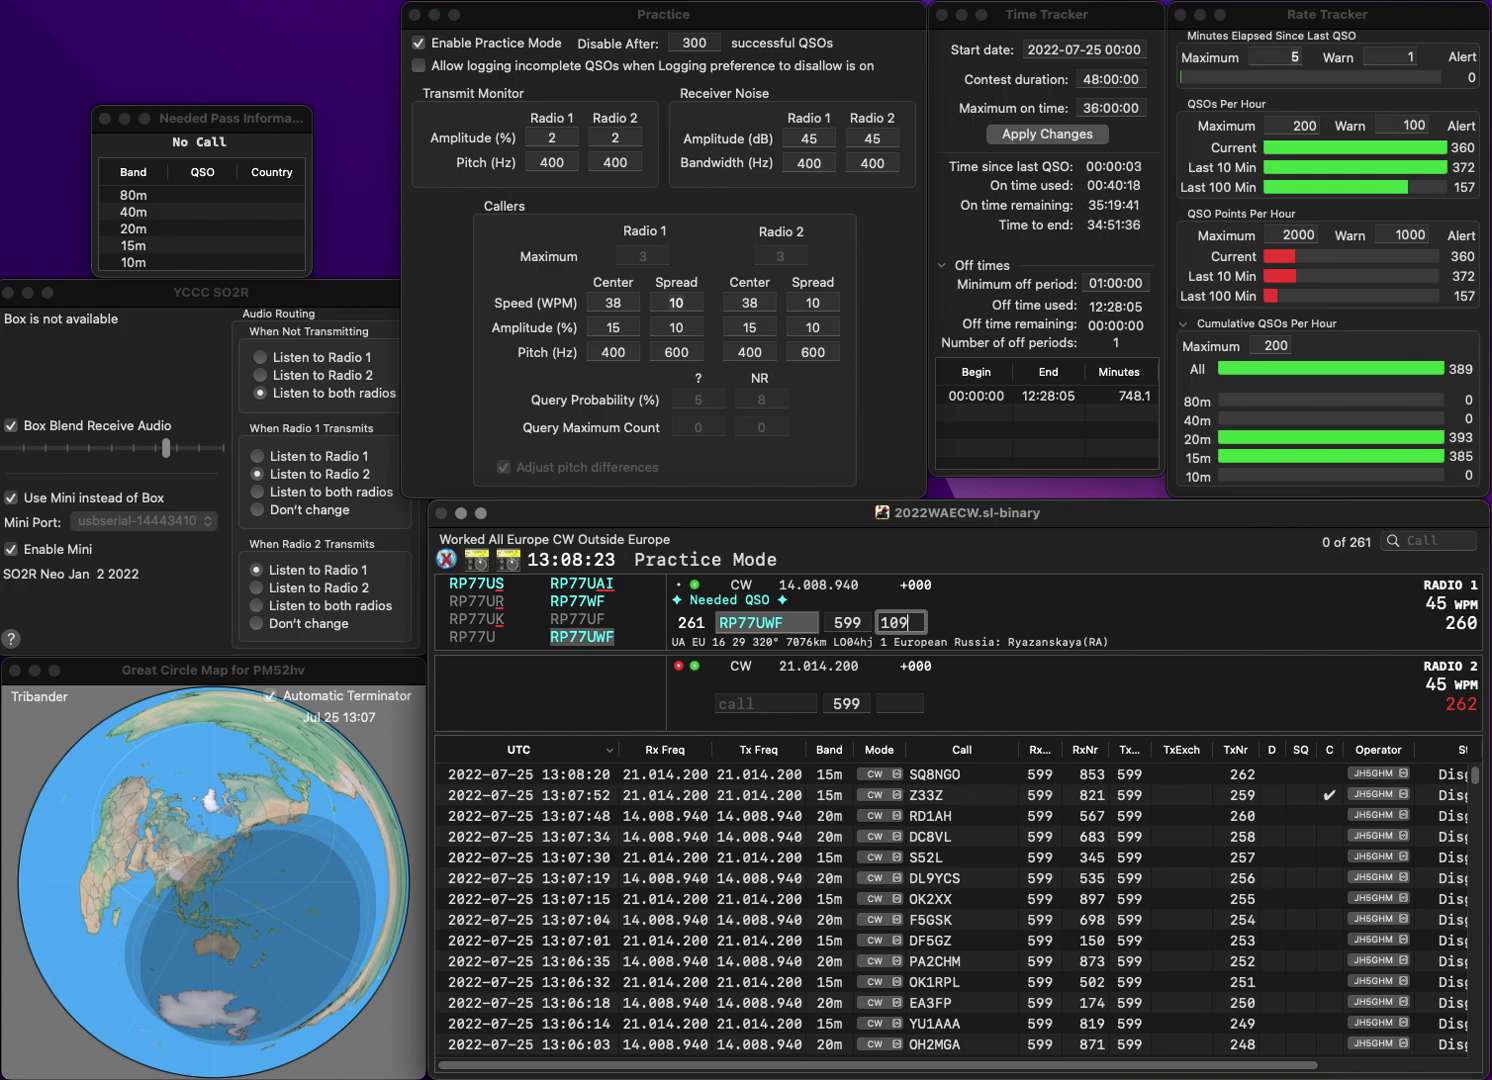
{"action": "key", "text": "Return"}
- Enter and send the call UF1F on Radio 2 and the call UT2AA on Radio 1
{"action": "type", "text": "UF1F"}
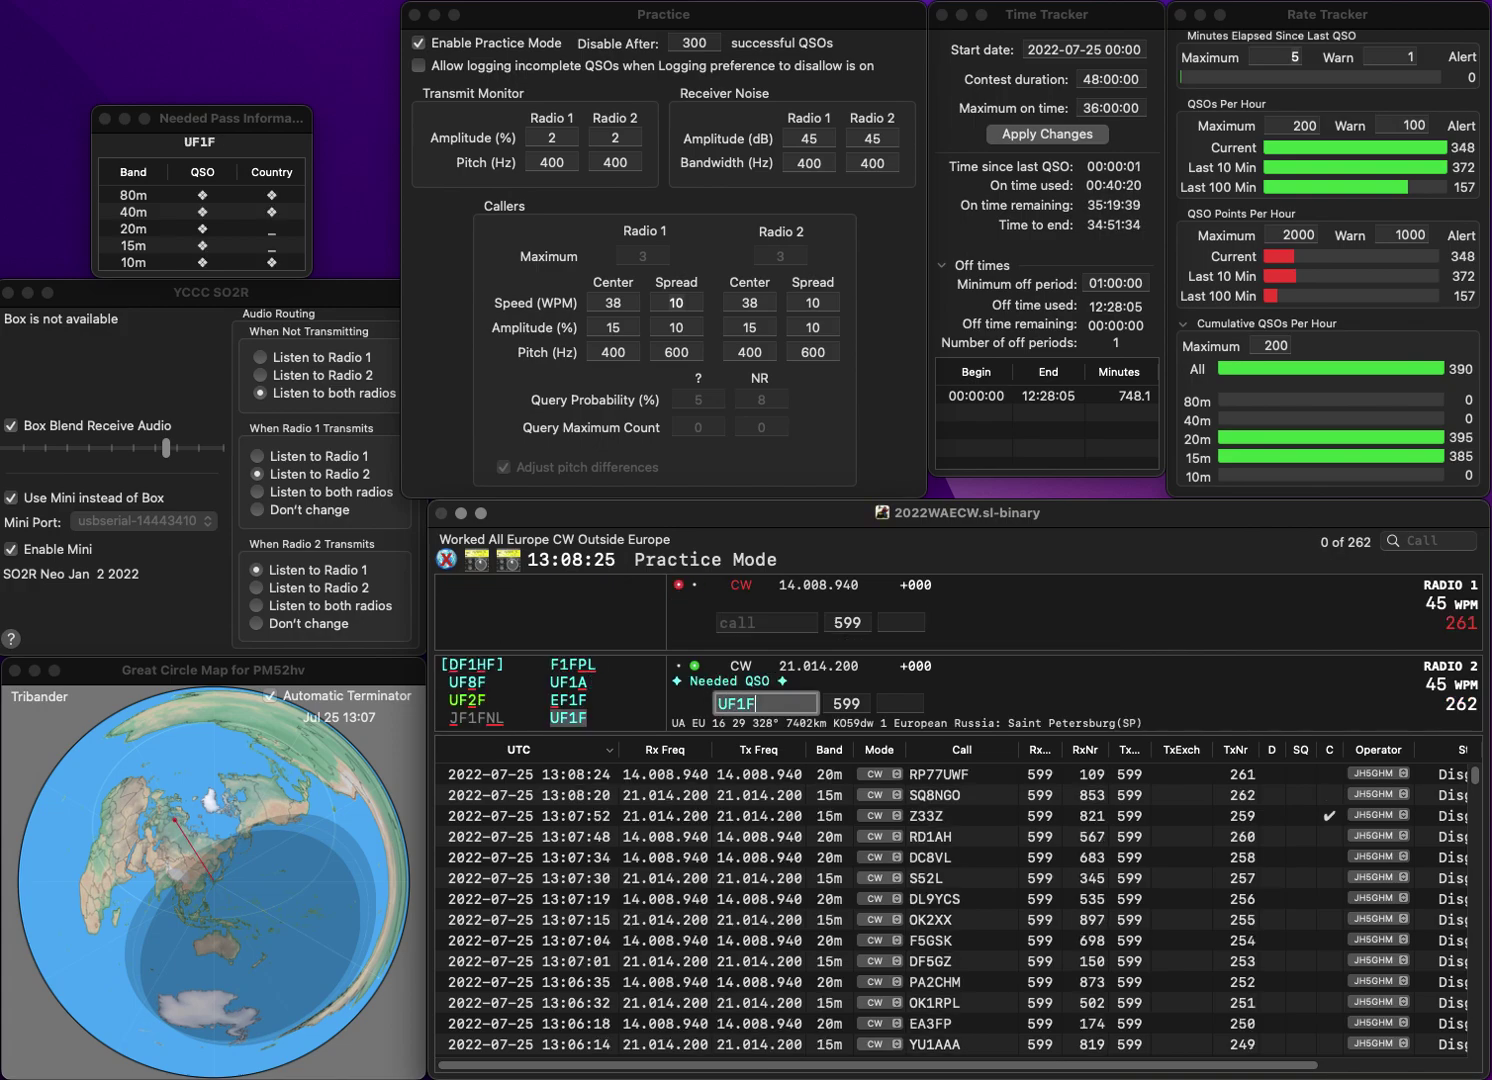
{"action": "key", "text": "Return"}
{"action": "type", "text": "UT2AA"}
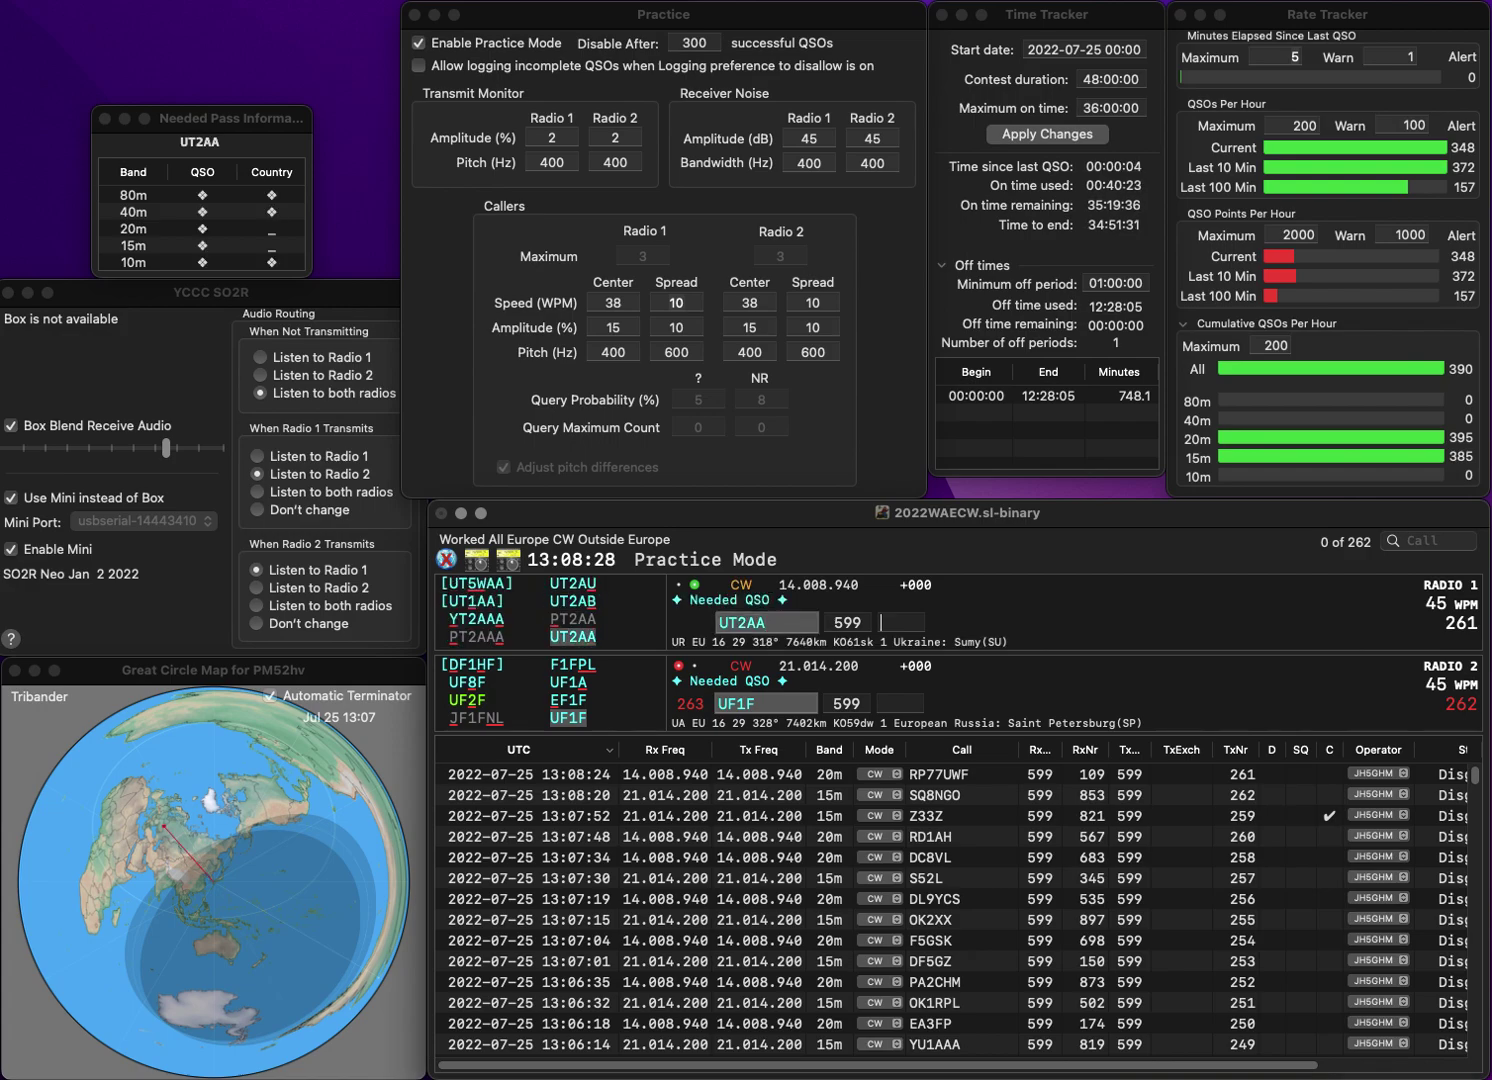
{"action": "key", "text": "Return"}
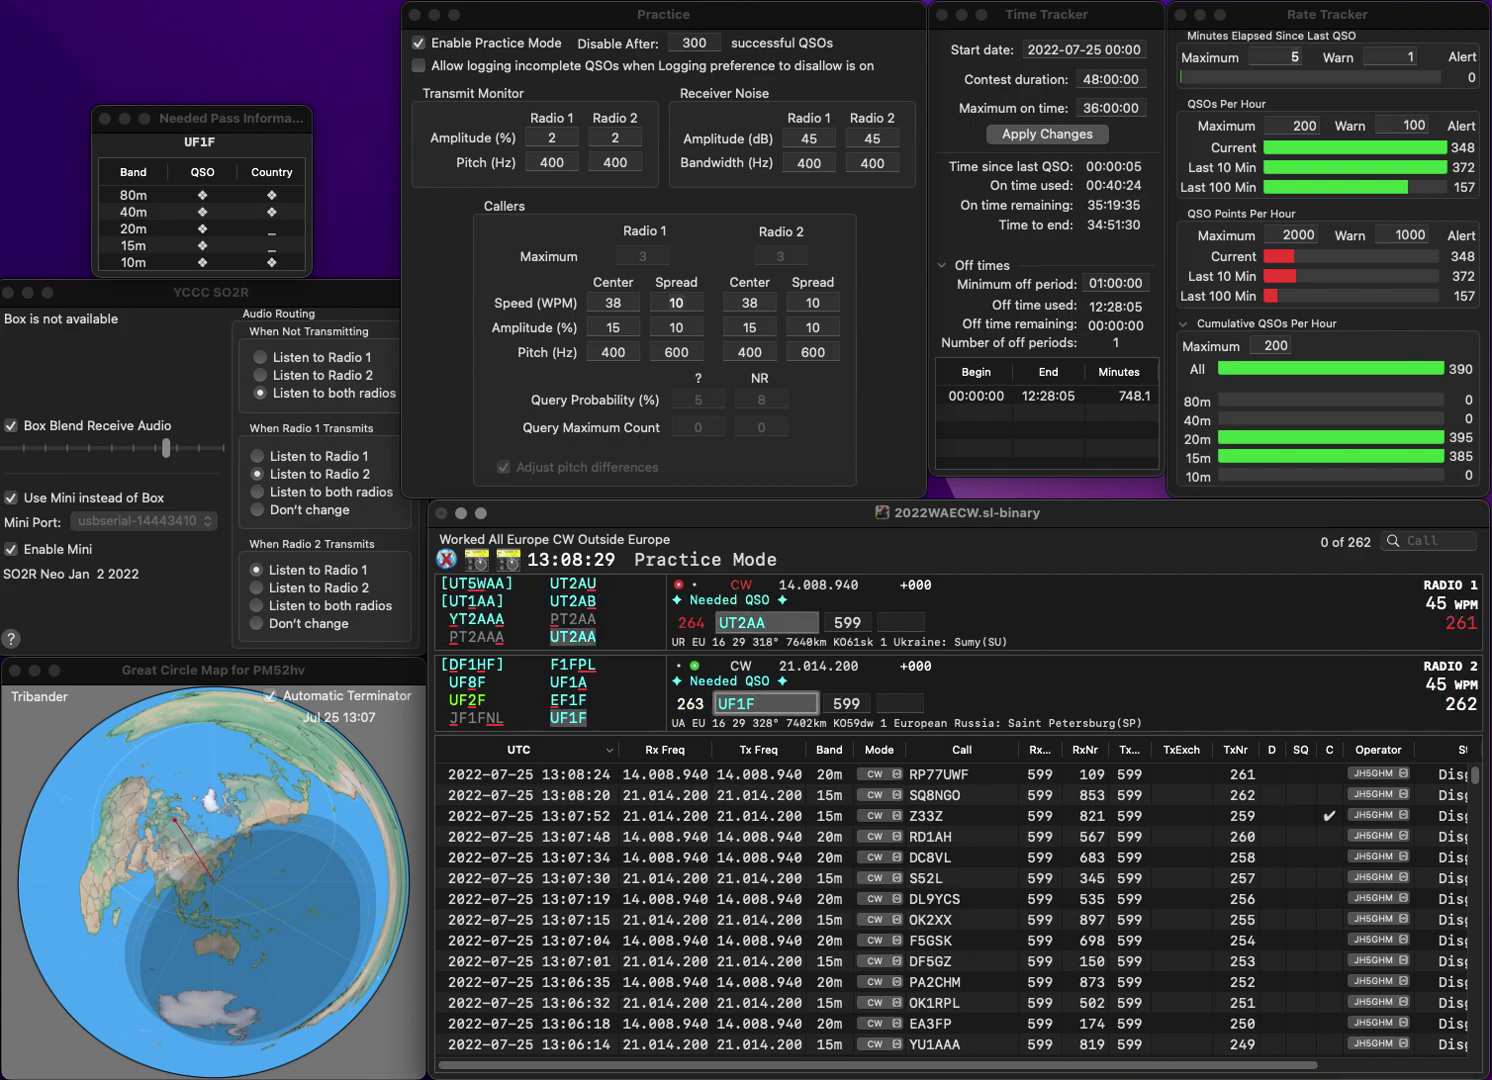
- Correct the Radio 2 call to UF2F and send it again
{"action": "key", "text": "Tab"}
{"action": "key", "text": "shift+Tab"}
{"action": "key", "text": "BackSpace"}
{"action": "key", "text": "BackSpace"}
{"action": "type", "text": "2F"}
{"action": "key", "text": "Return"}
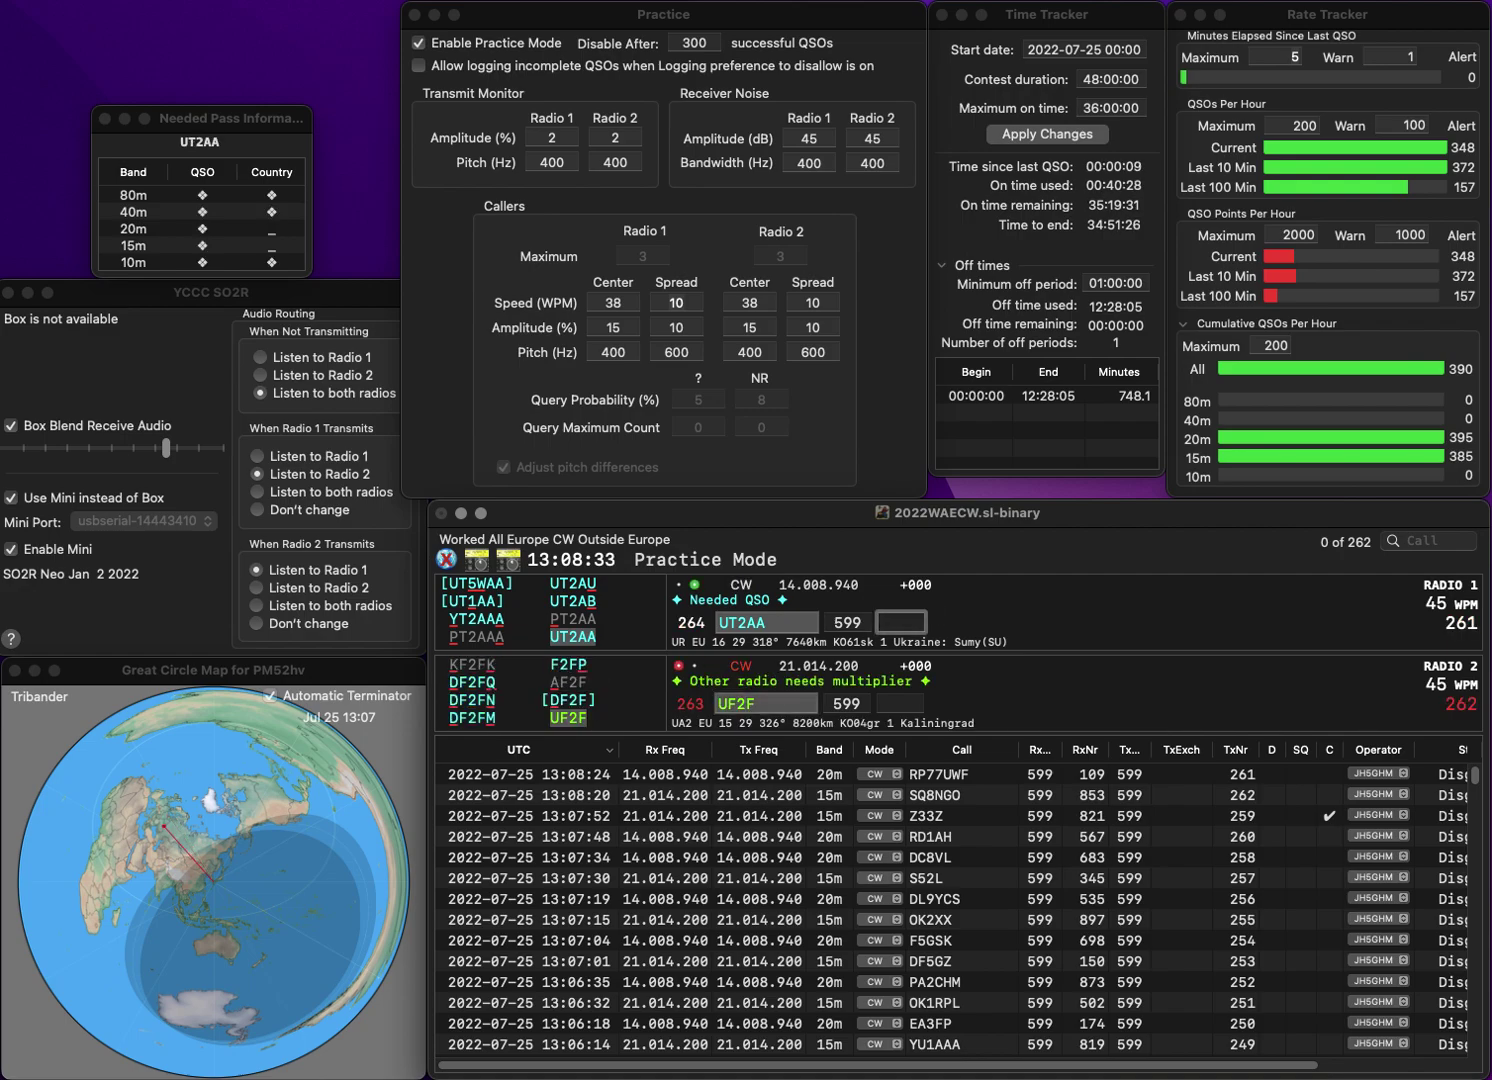
- Log UT2AA on Radio 1 with received number 854 and UF2F on Radio 2 with received number 355
{"action": "type", "text": "854"}
{"action": "key", "text": "Return"}
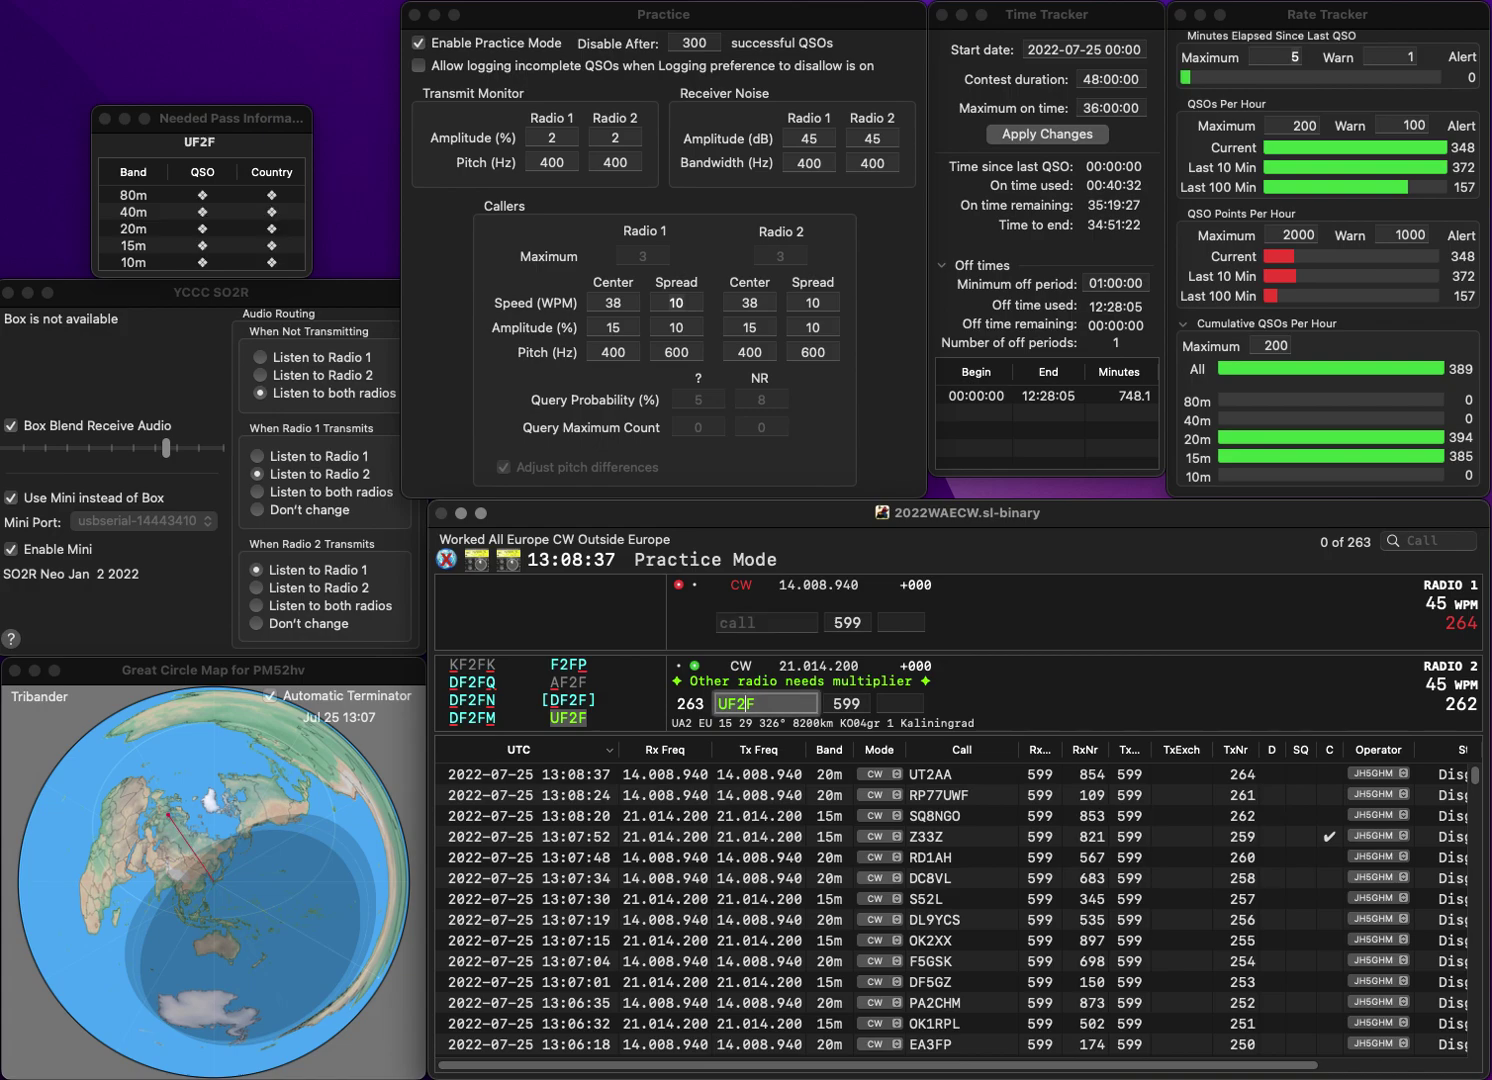
{"action": "key", "text": "Return"}
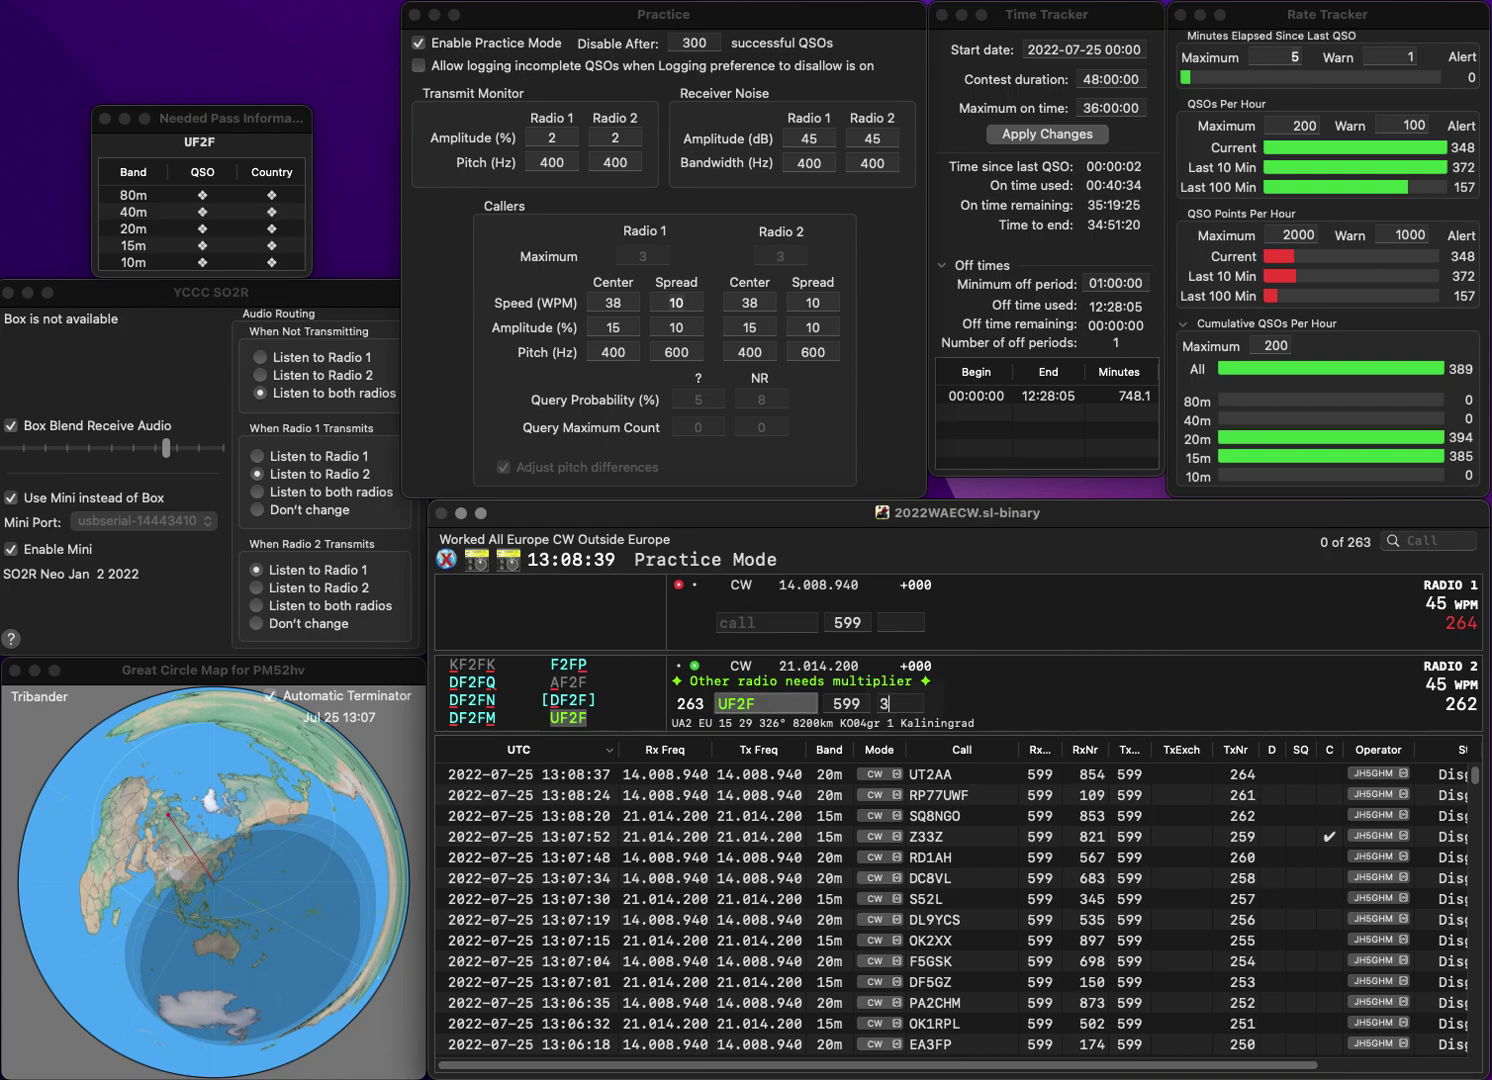
{"action": "type", "text": "3"}
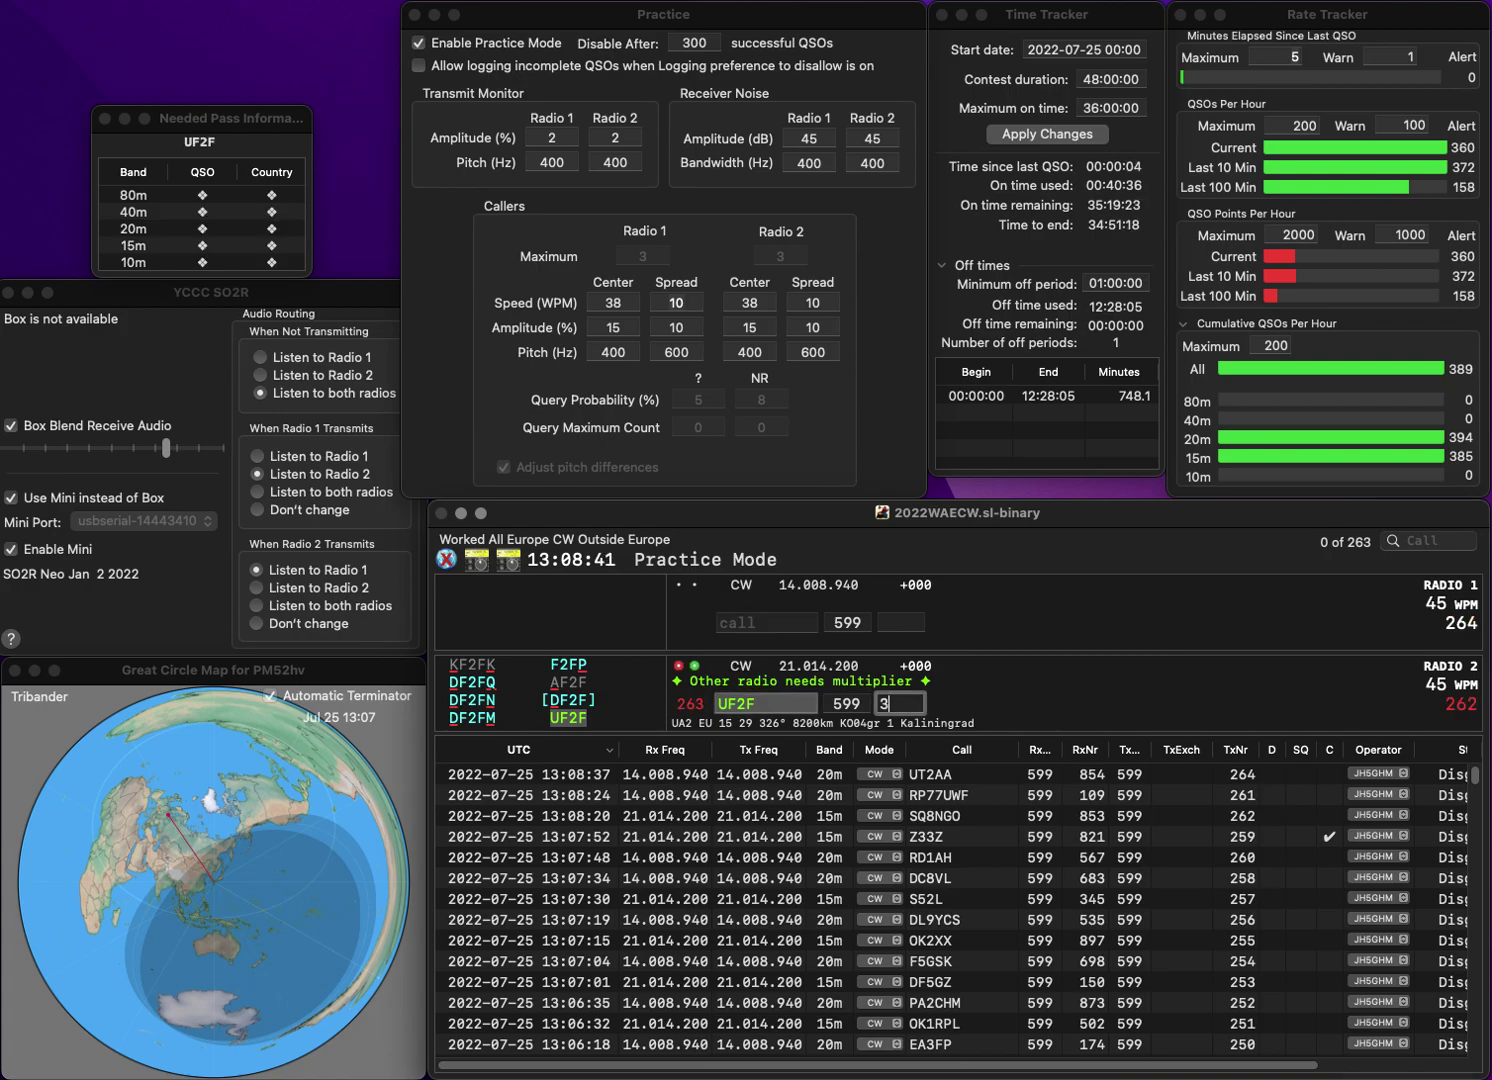
{"action": "type", "text": "55"}
{"action": "key", "text": "Return"}
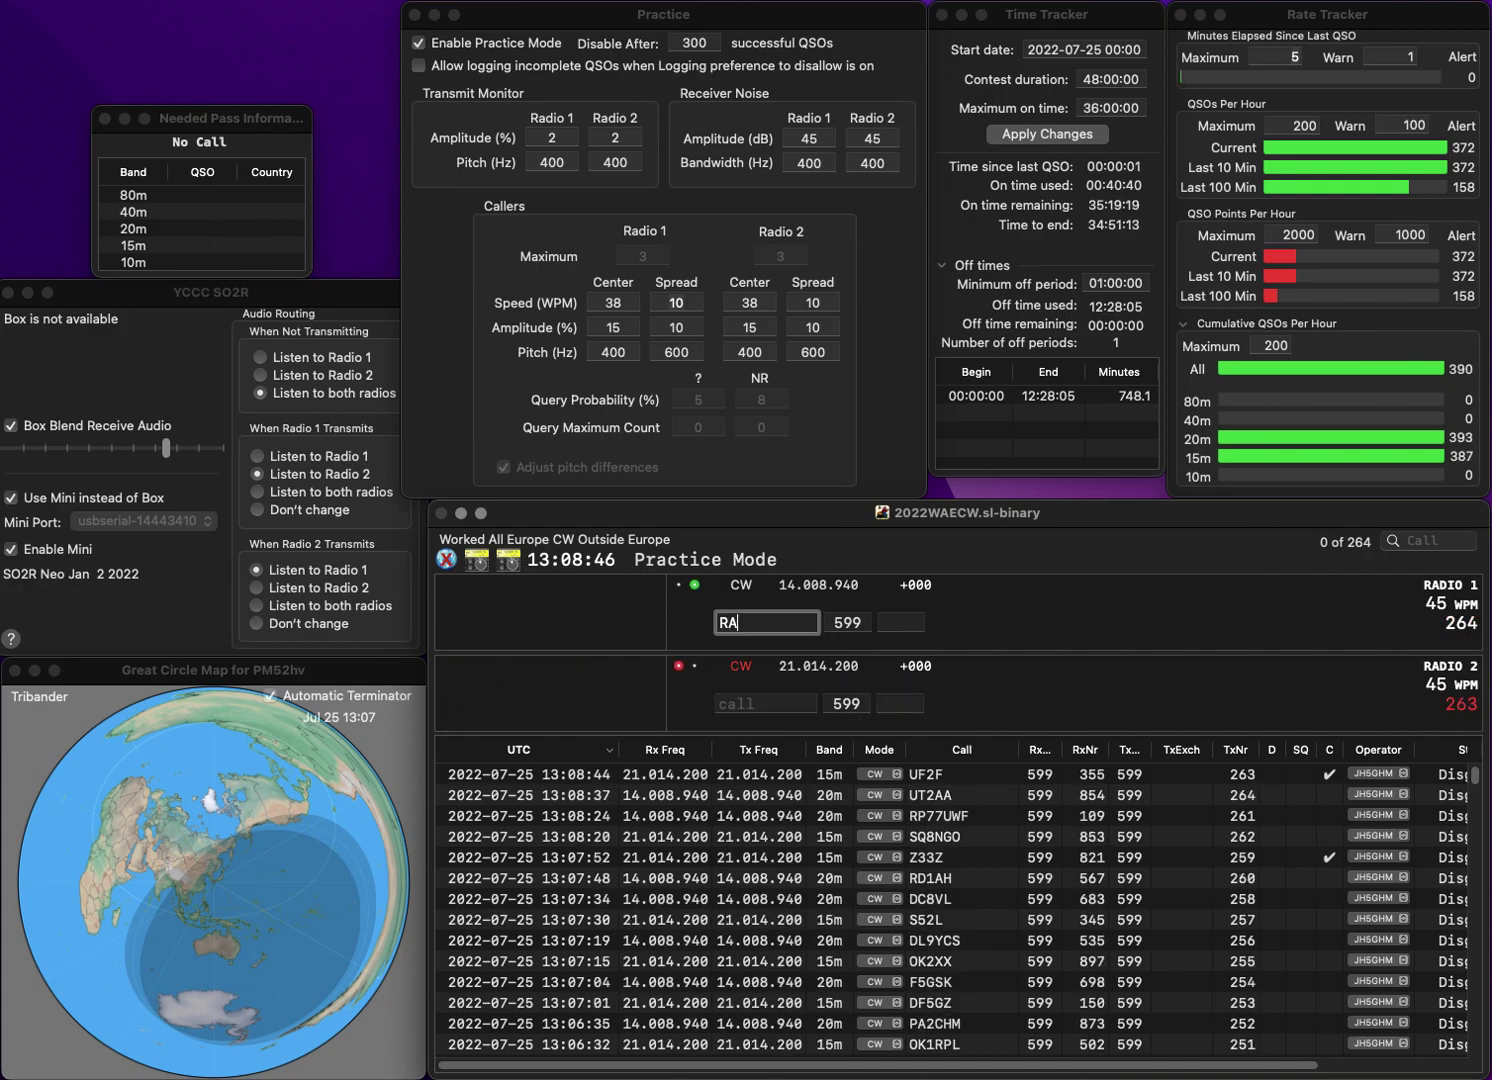
{"action": "type", "text": "RA3V"}
{"action": "key", "text": "Return"}
{"action": "type", "text": "IW0QLQ"}
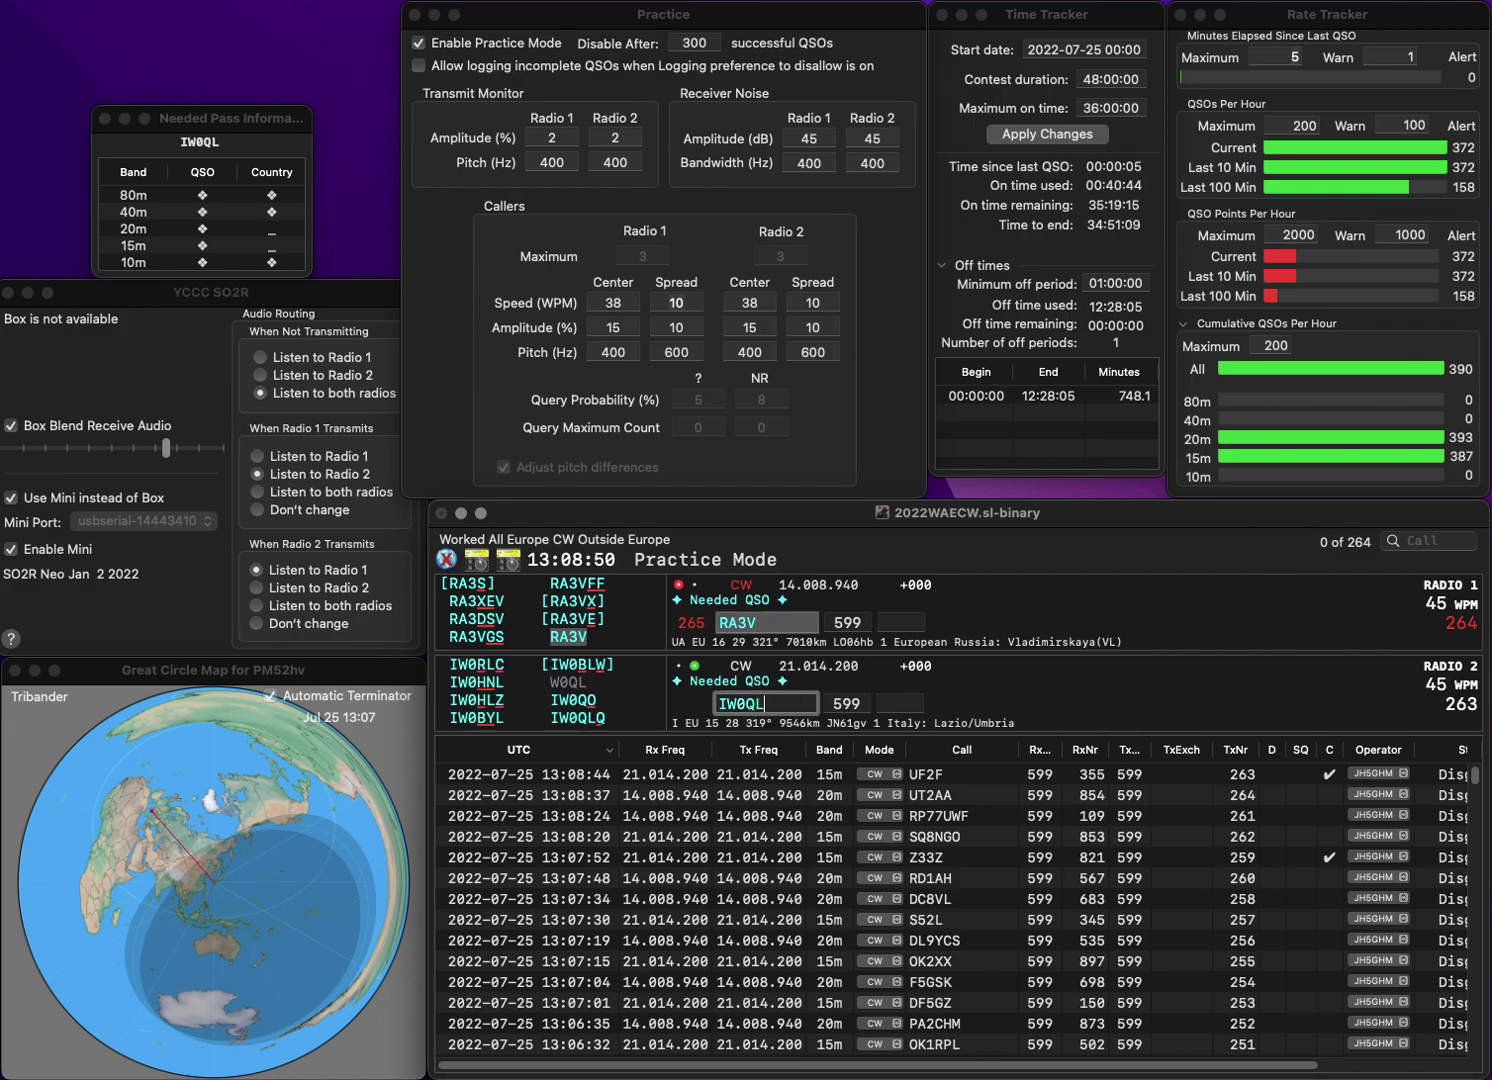
{"action": "key", "text": "Return"}
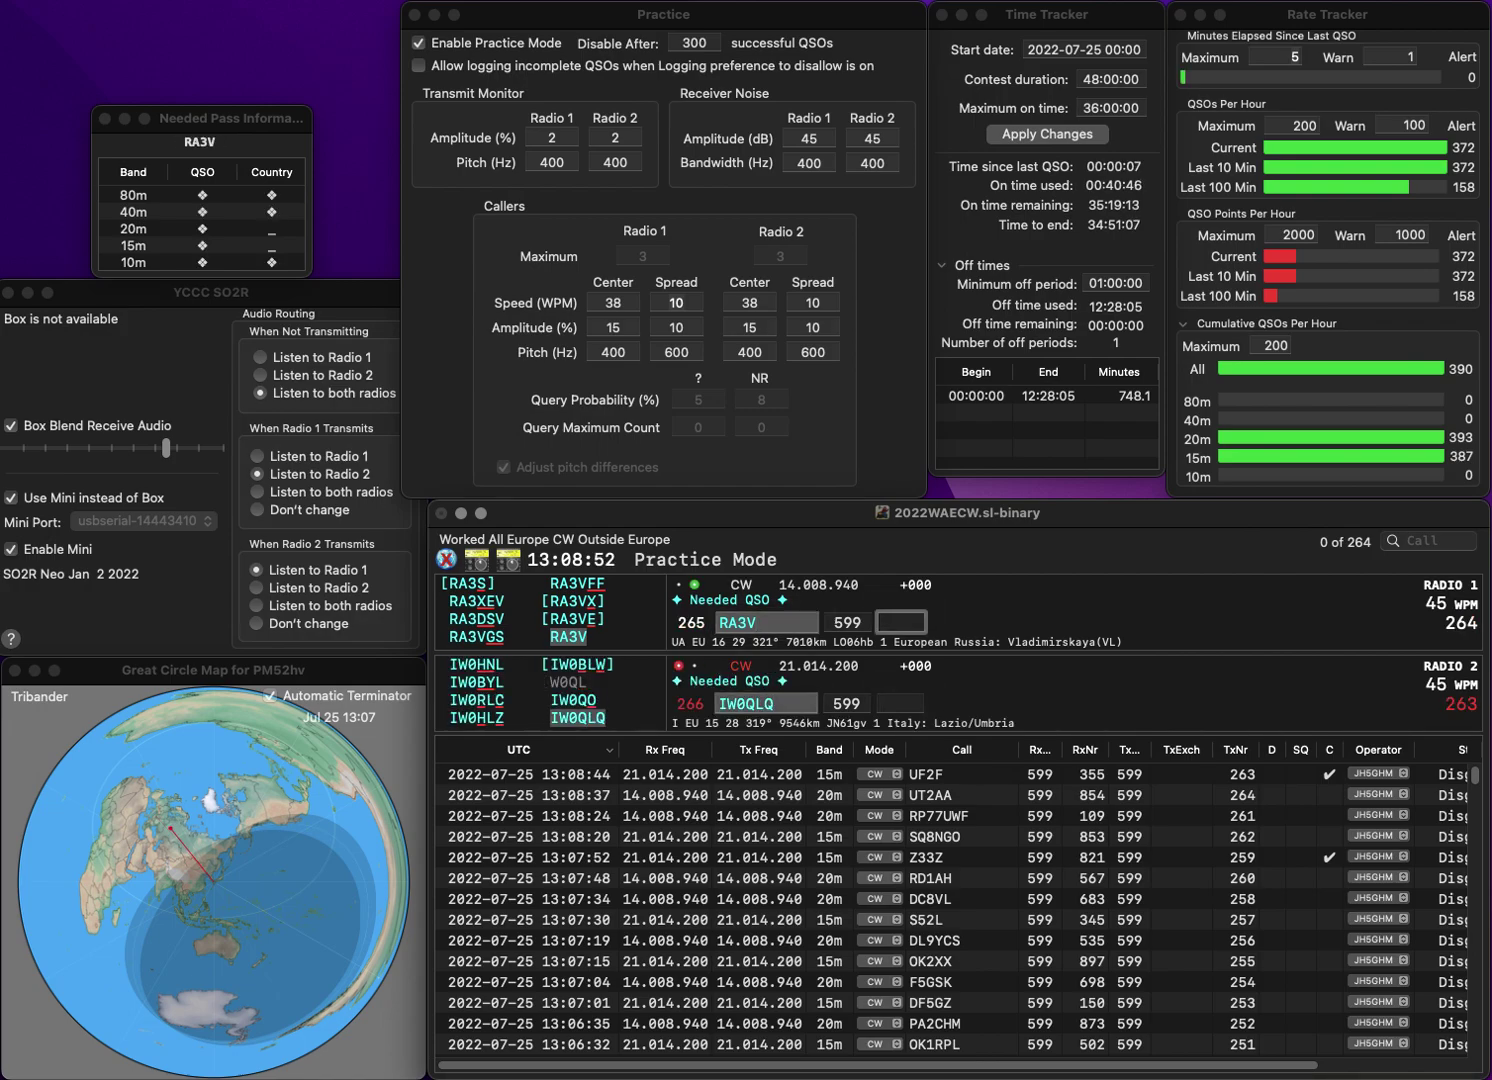
{"action": "type", "text": "613"}
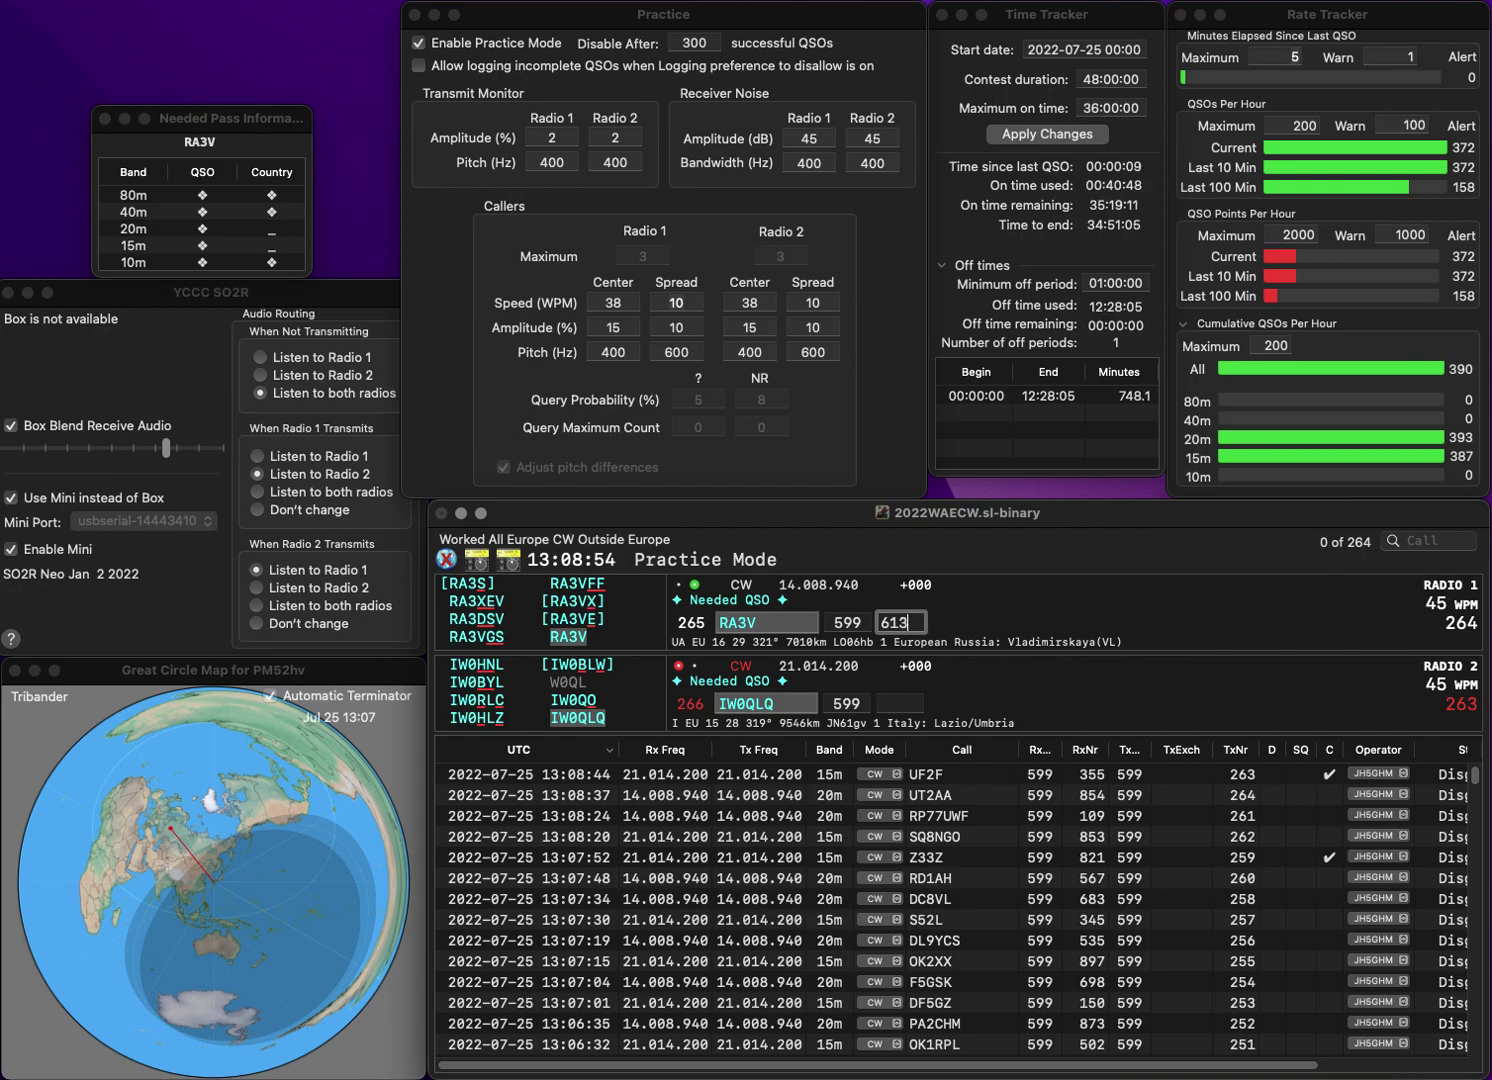
{"action": "left_click", "coordinate": [900, 703]}
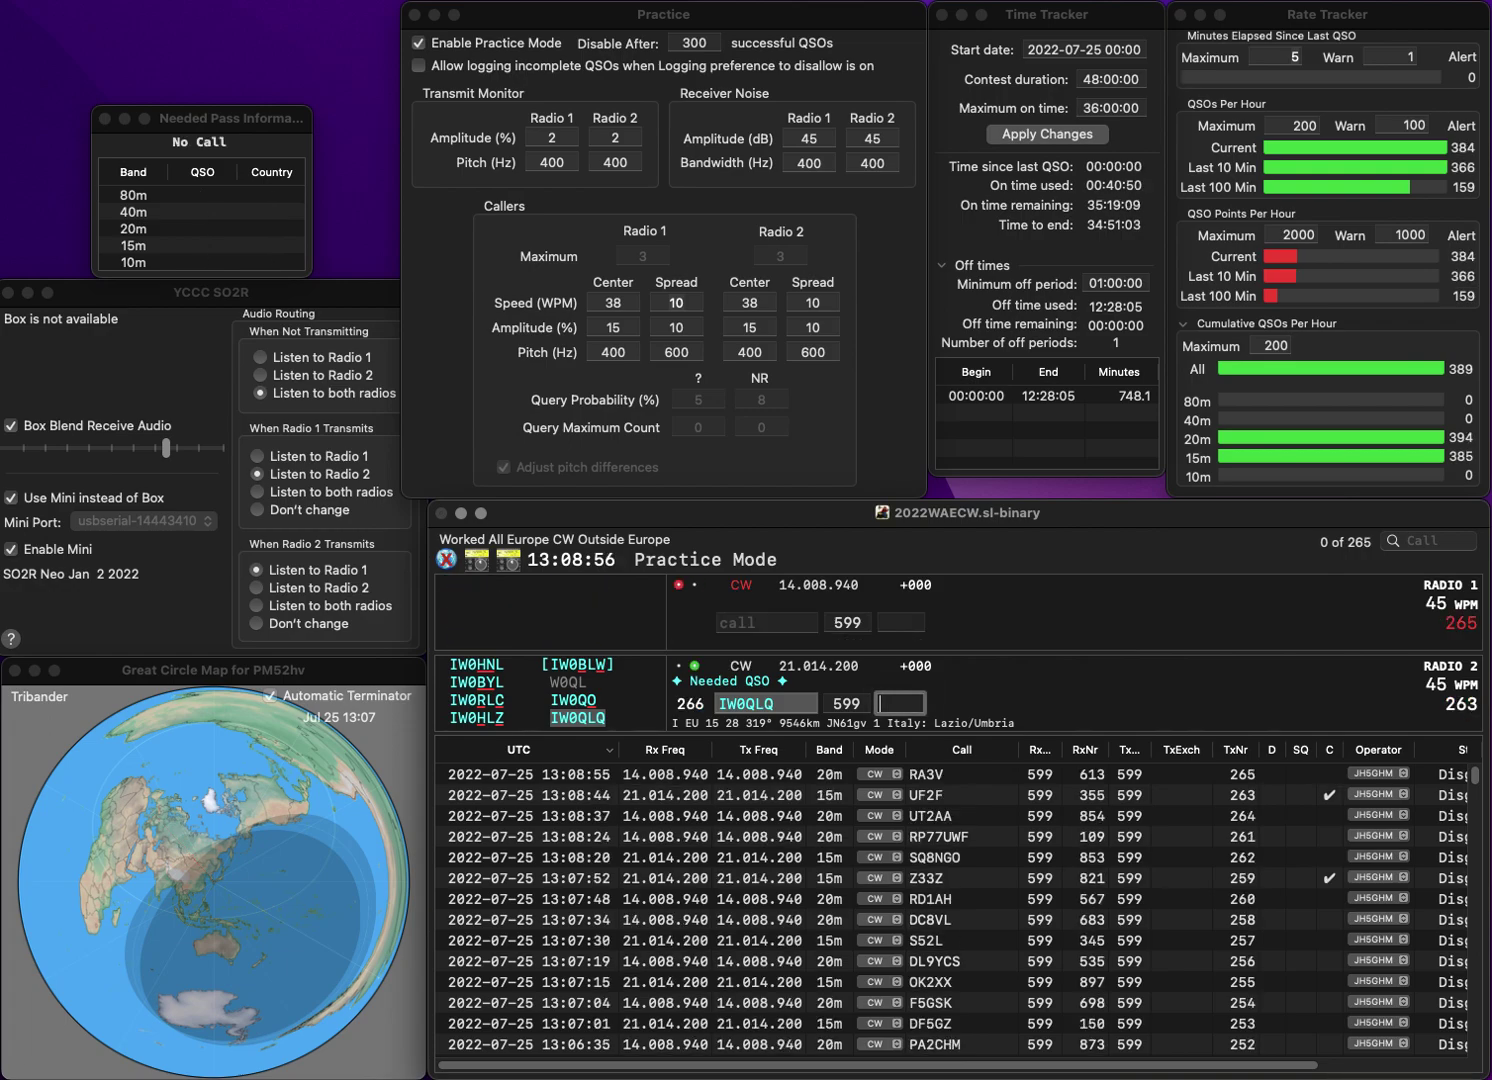
{"action": "type", "text": "629"}
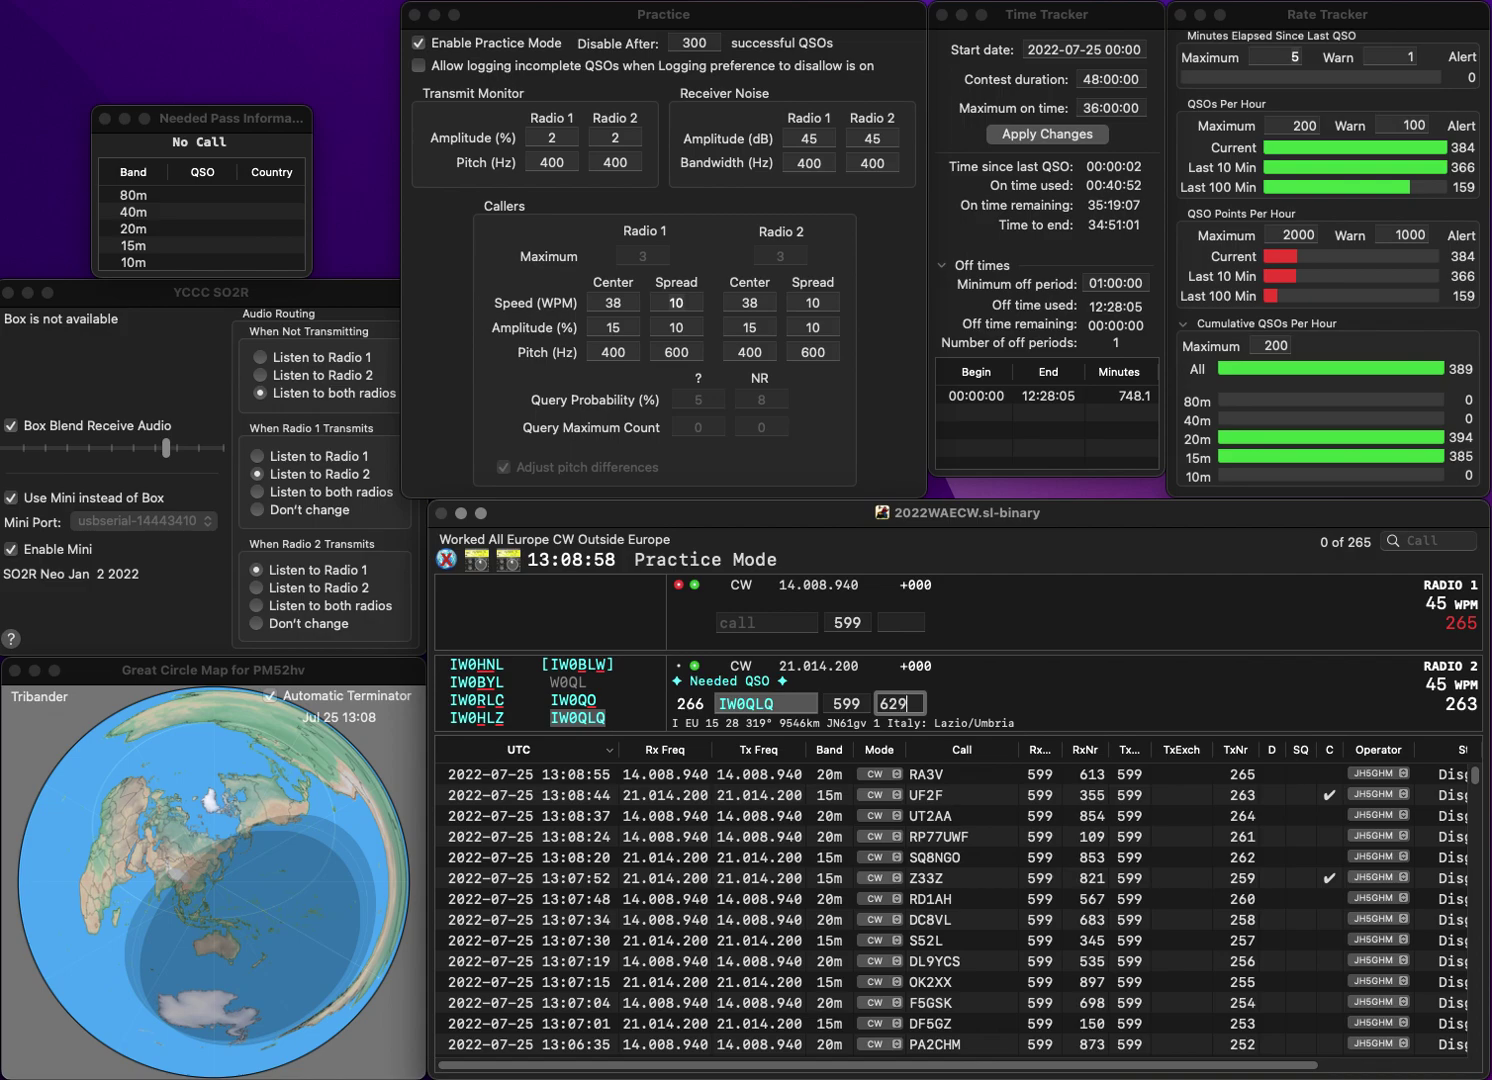
{"action": "key", "text": "Return"}
{"action": "type", "text": "7TA"}
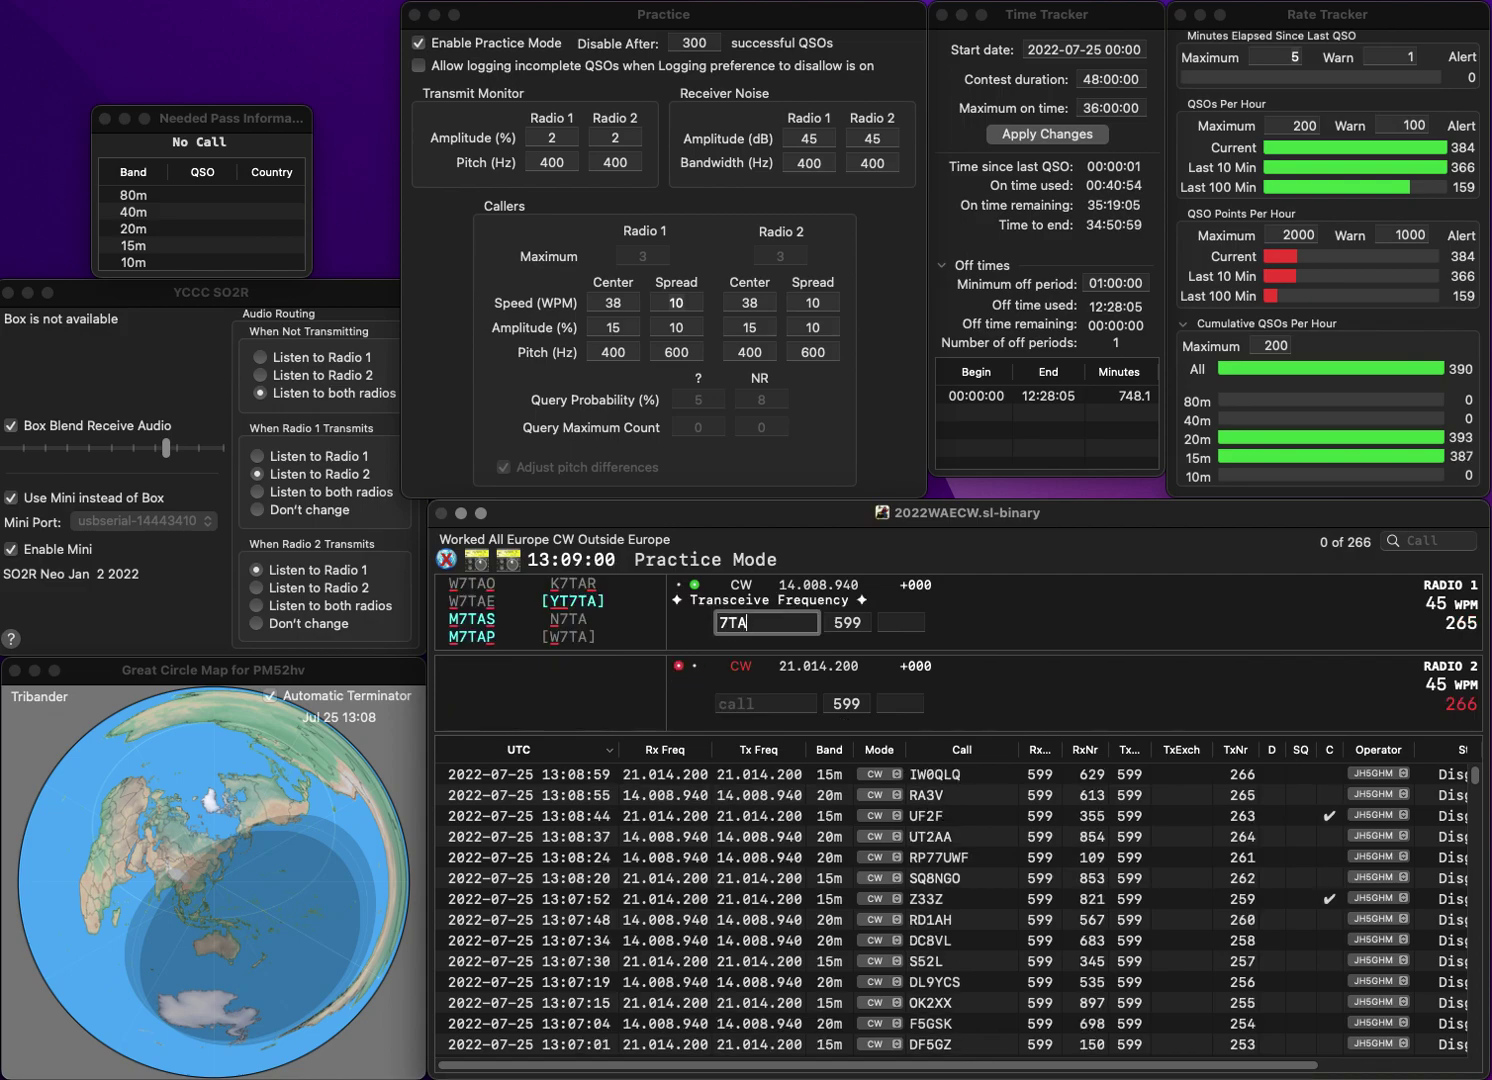
{"action": "type", "text": "PM"}
{"action": "key", "text": "Return"}
{"action": "type", "text": "S5DDX"}
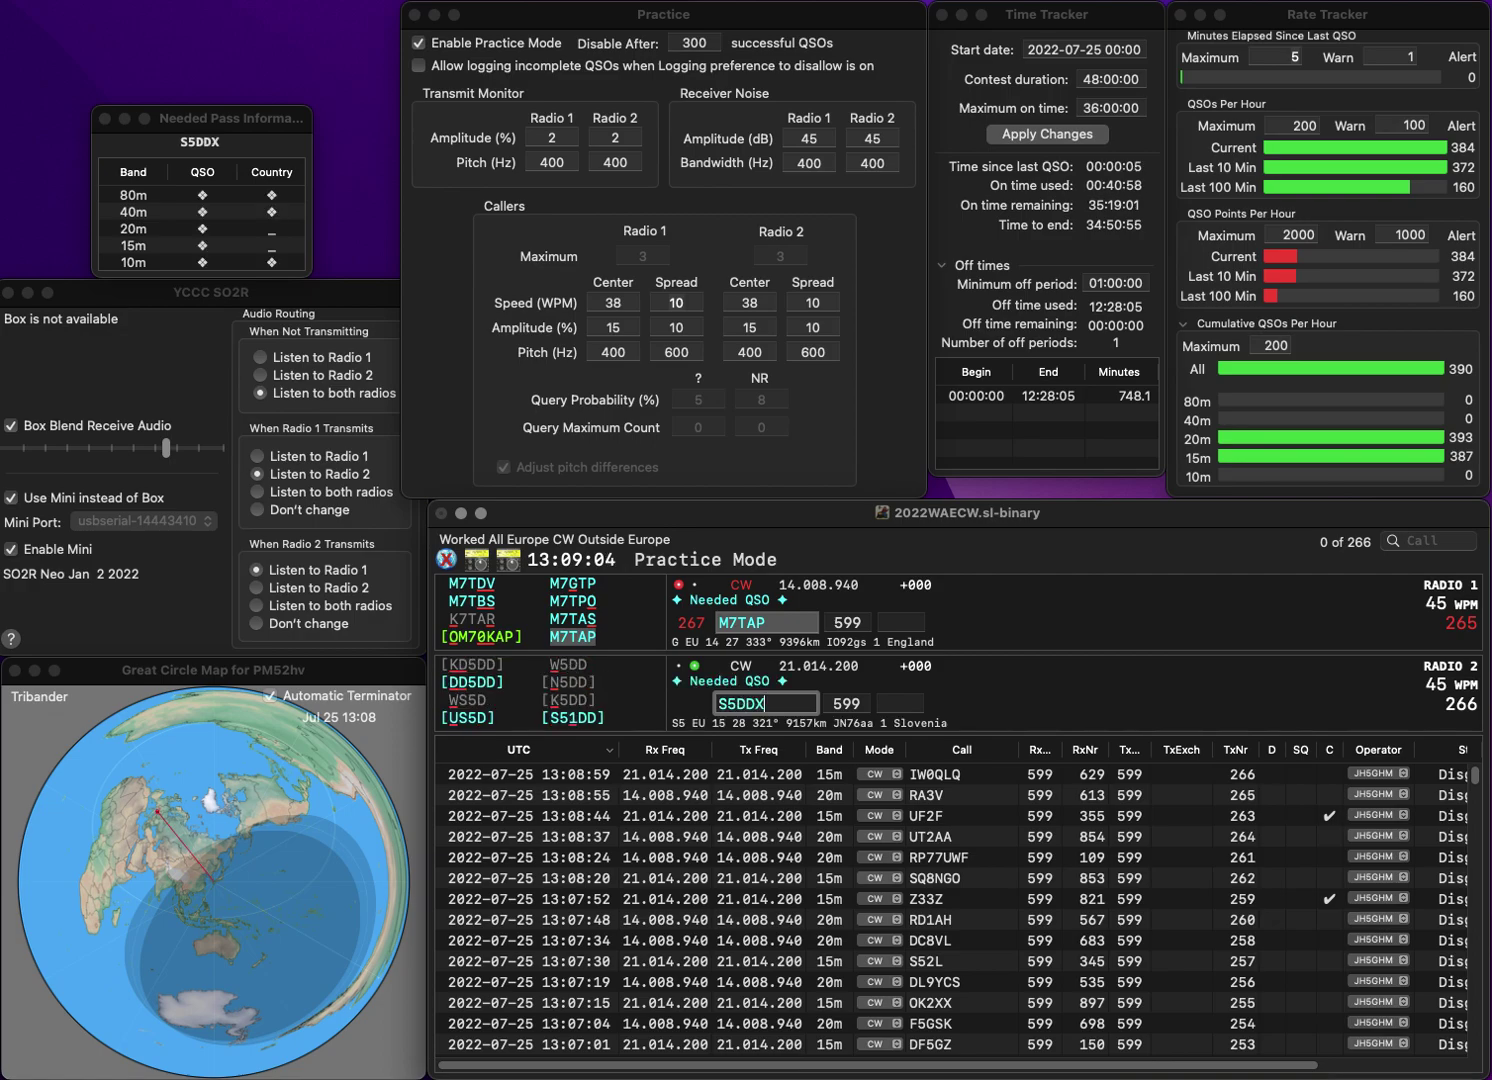
{"action": "key", "text": "Left"}
{"action": "key", "text": "Left"}
{"action": "key", "text": "Return"}
{"action": "type", "text": "109"}
{"action": "key", "text": "Return"}
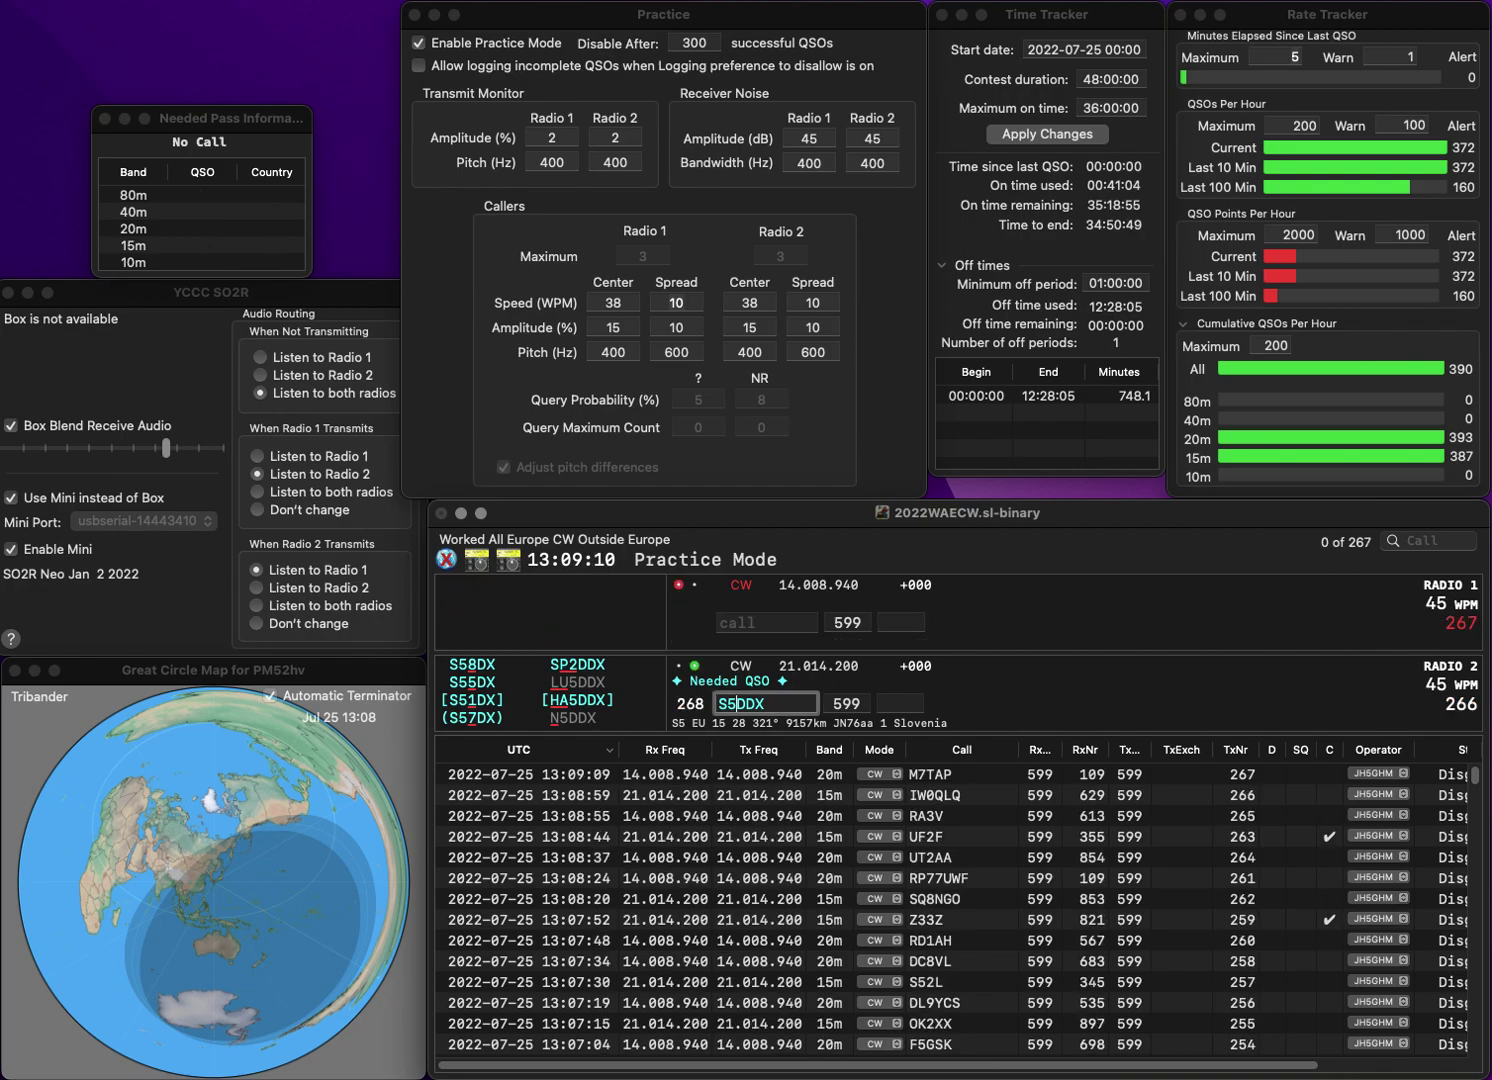
- Correct the Radio 2 call to IW5DAX and send it, and enter and send DL8RB on Radio 1
{"action": "key", "text": "Delete"}
{"action": "key", "text": "Delete"}
{"action": "type", "text": "IW"}
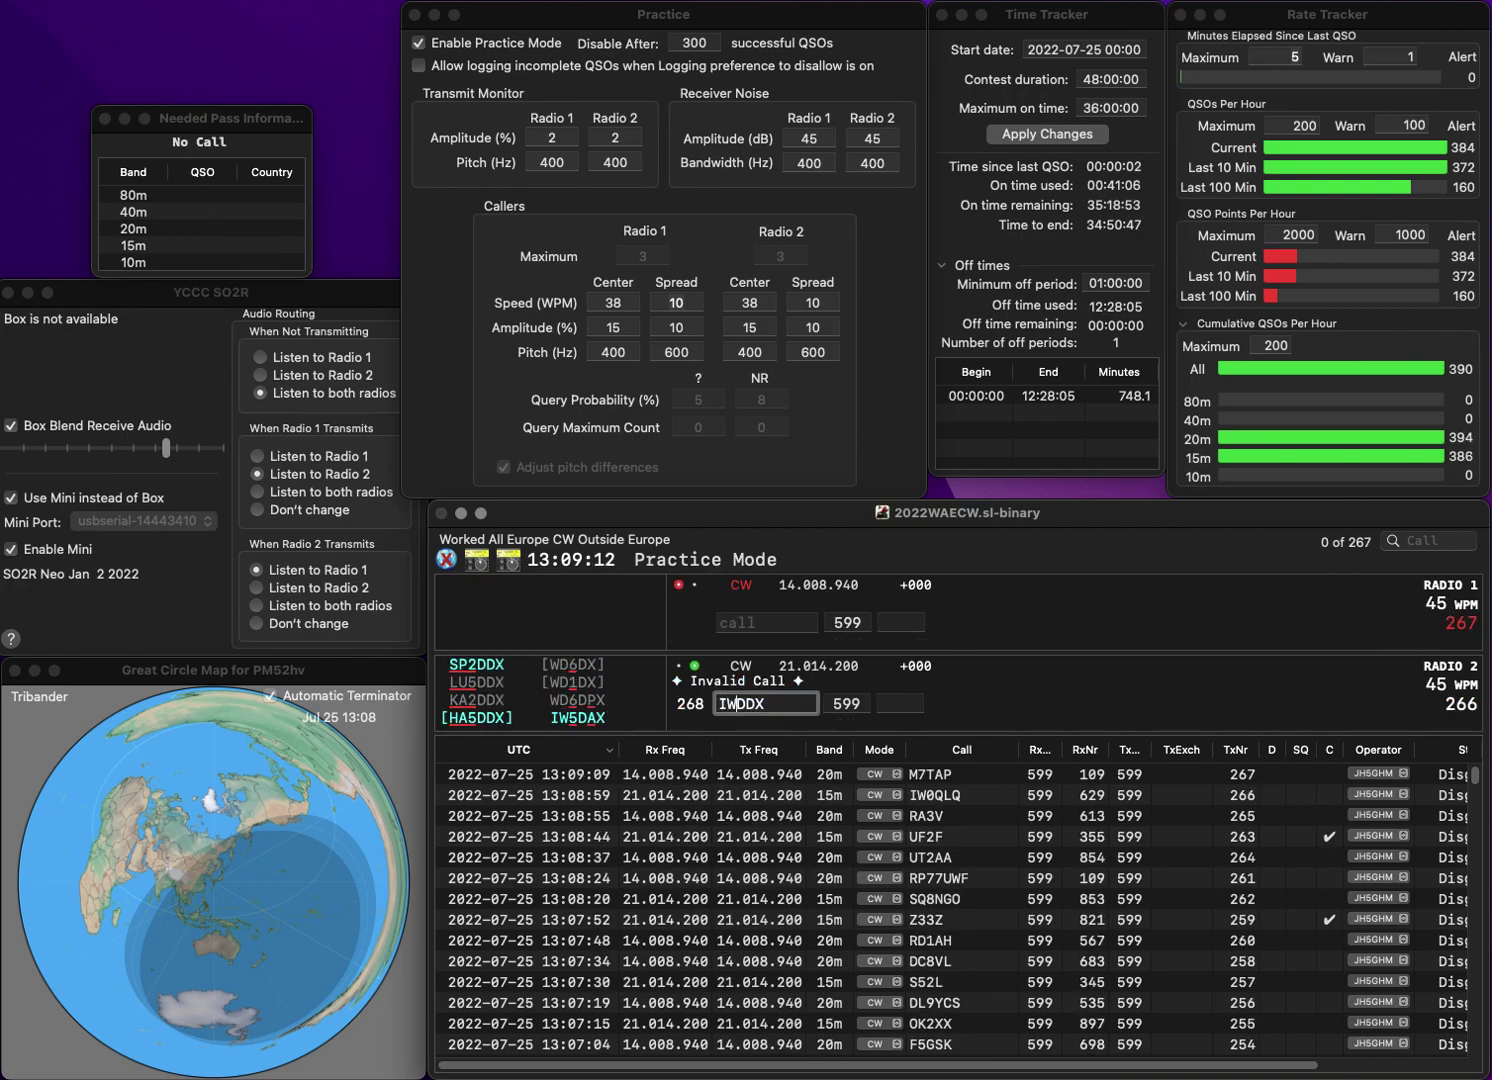
{"action": "type", "text": "5"}
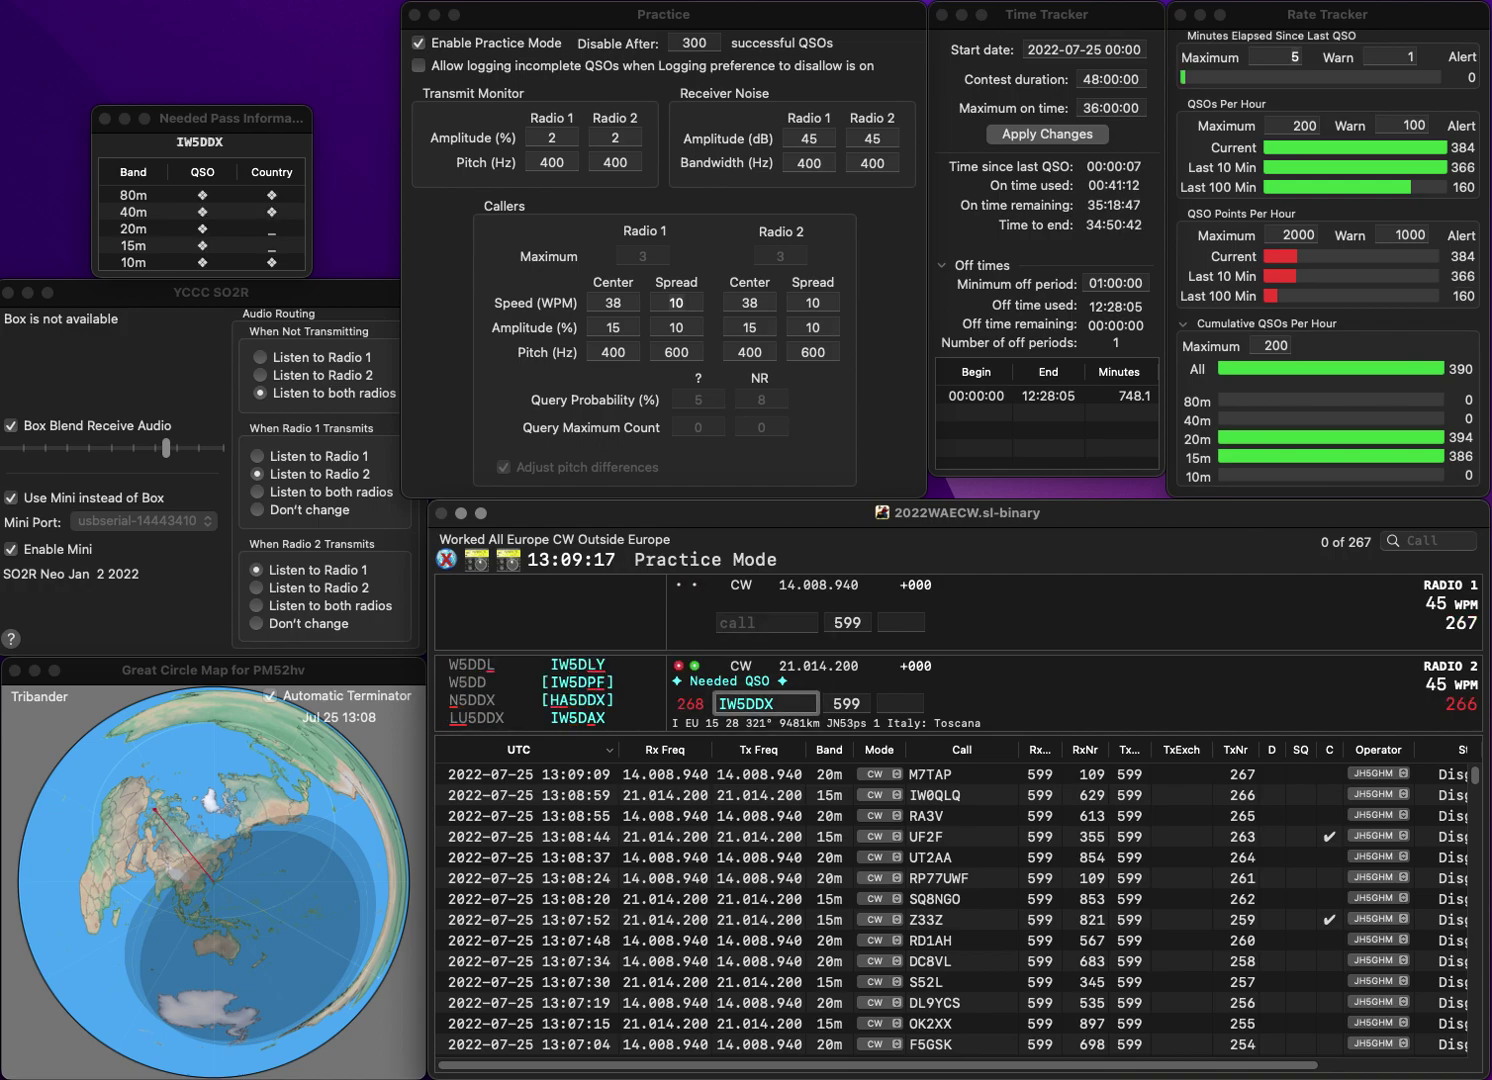
{"action": "type", "text": "A"}
{"action": "key", "text": "Return"}
{"action": "key", "text": "Return"}
{"action": "key", "text": "Return"}
{"action": "type", "text": "DL8RB"}
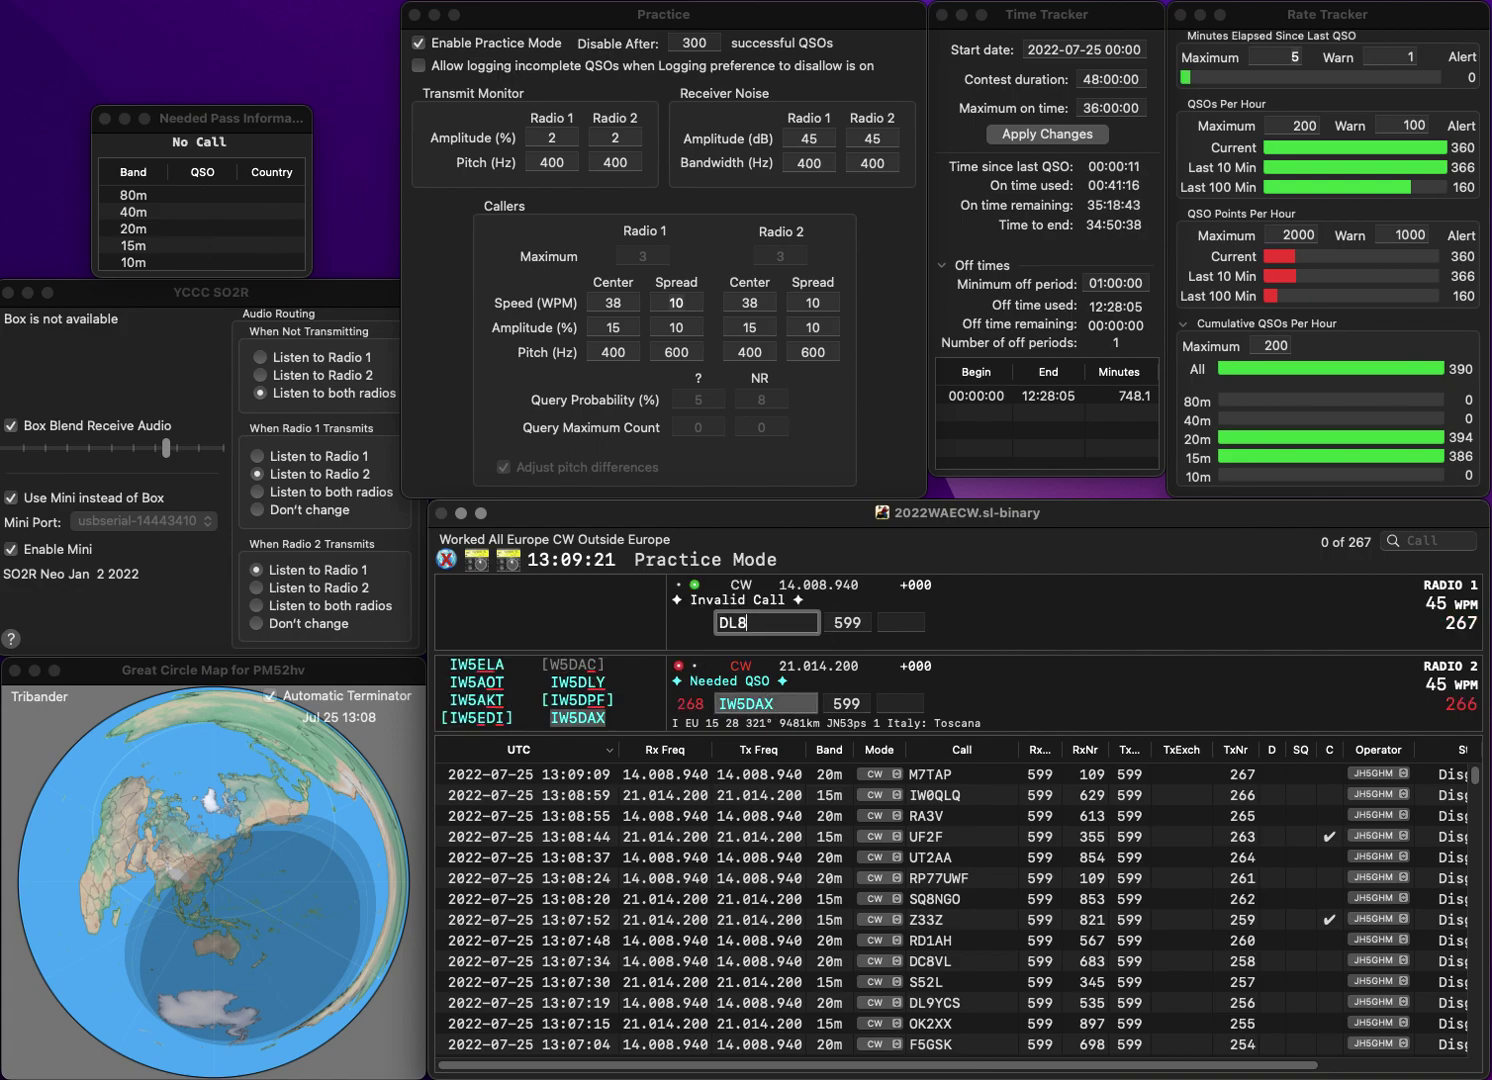
{"action": "key", "text": "Return"}
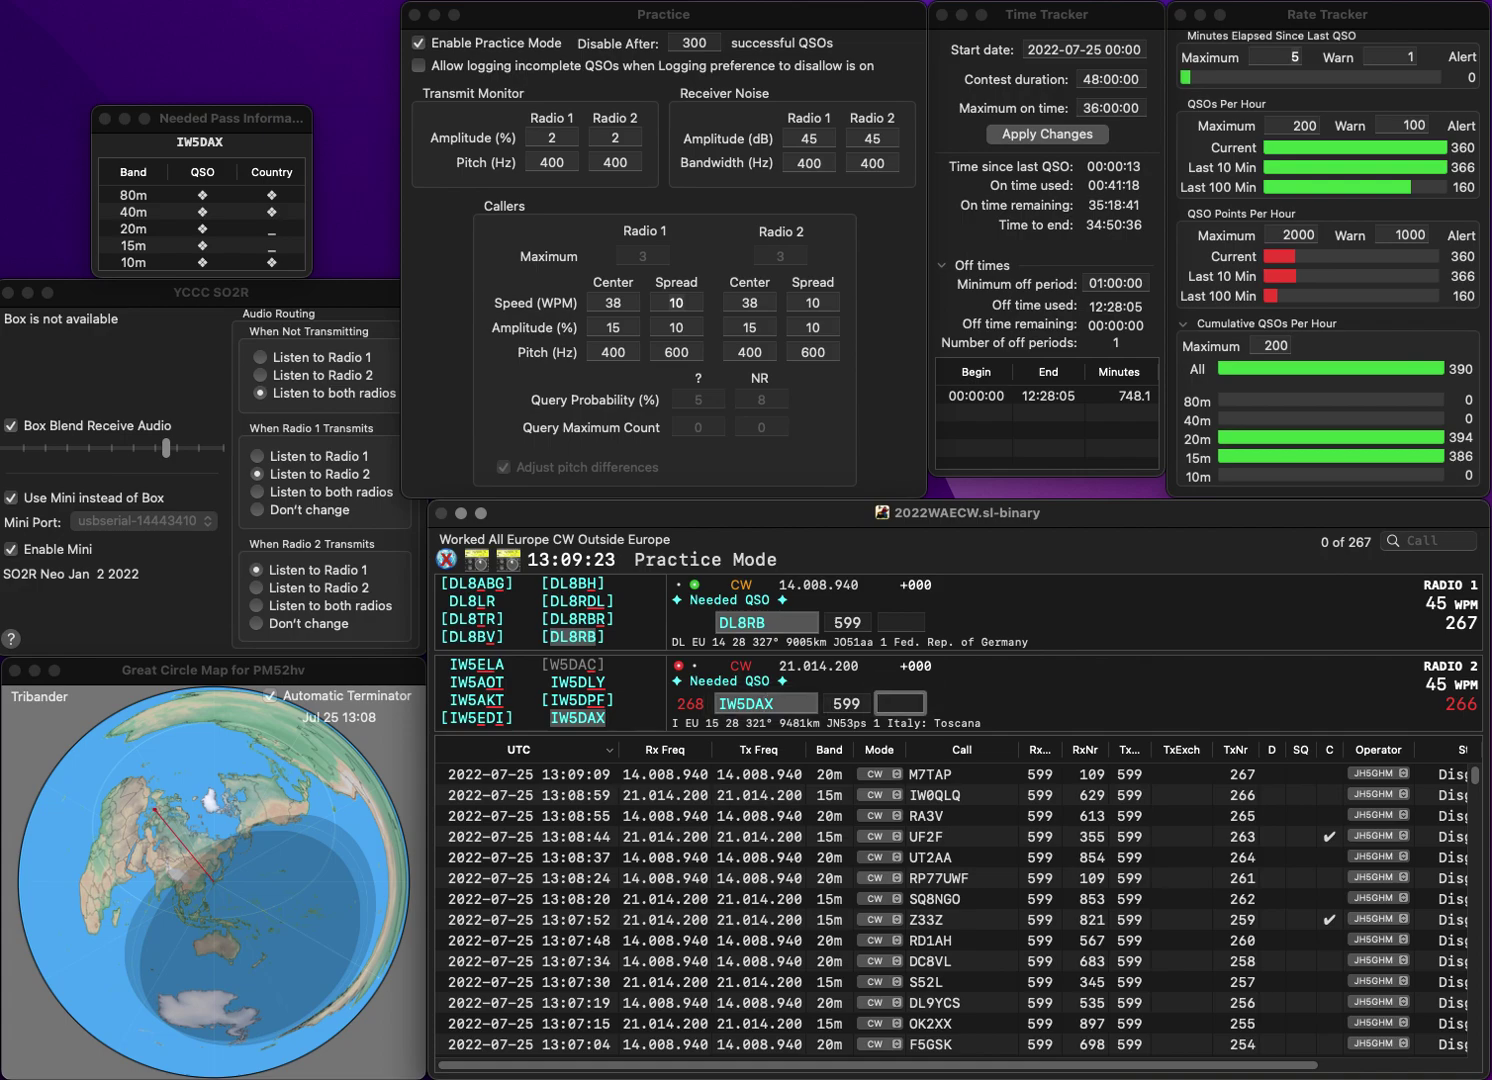
{"action": "type", "text": "810"}
{"action": "key", "text": "Return"}
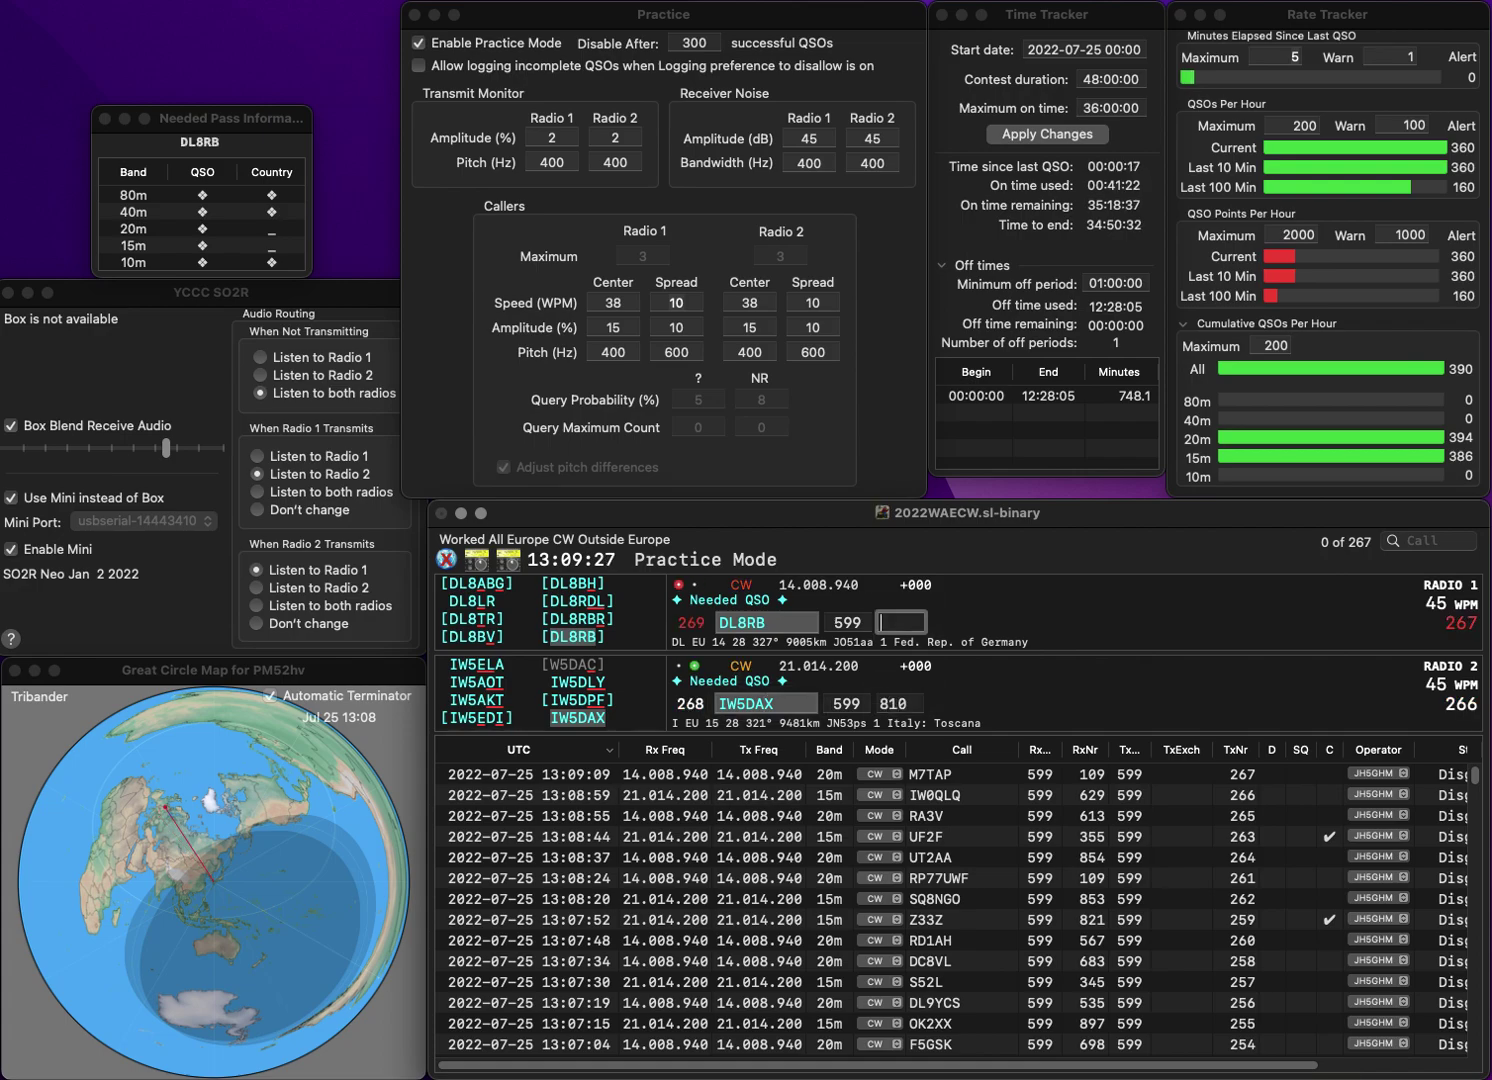
{"action": "type", "text": "721"}
{"action": "key", "text": "Return"}
{"action": "type", "text": "IZ5IMB"}
{"action": "key", "text": "Return"}
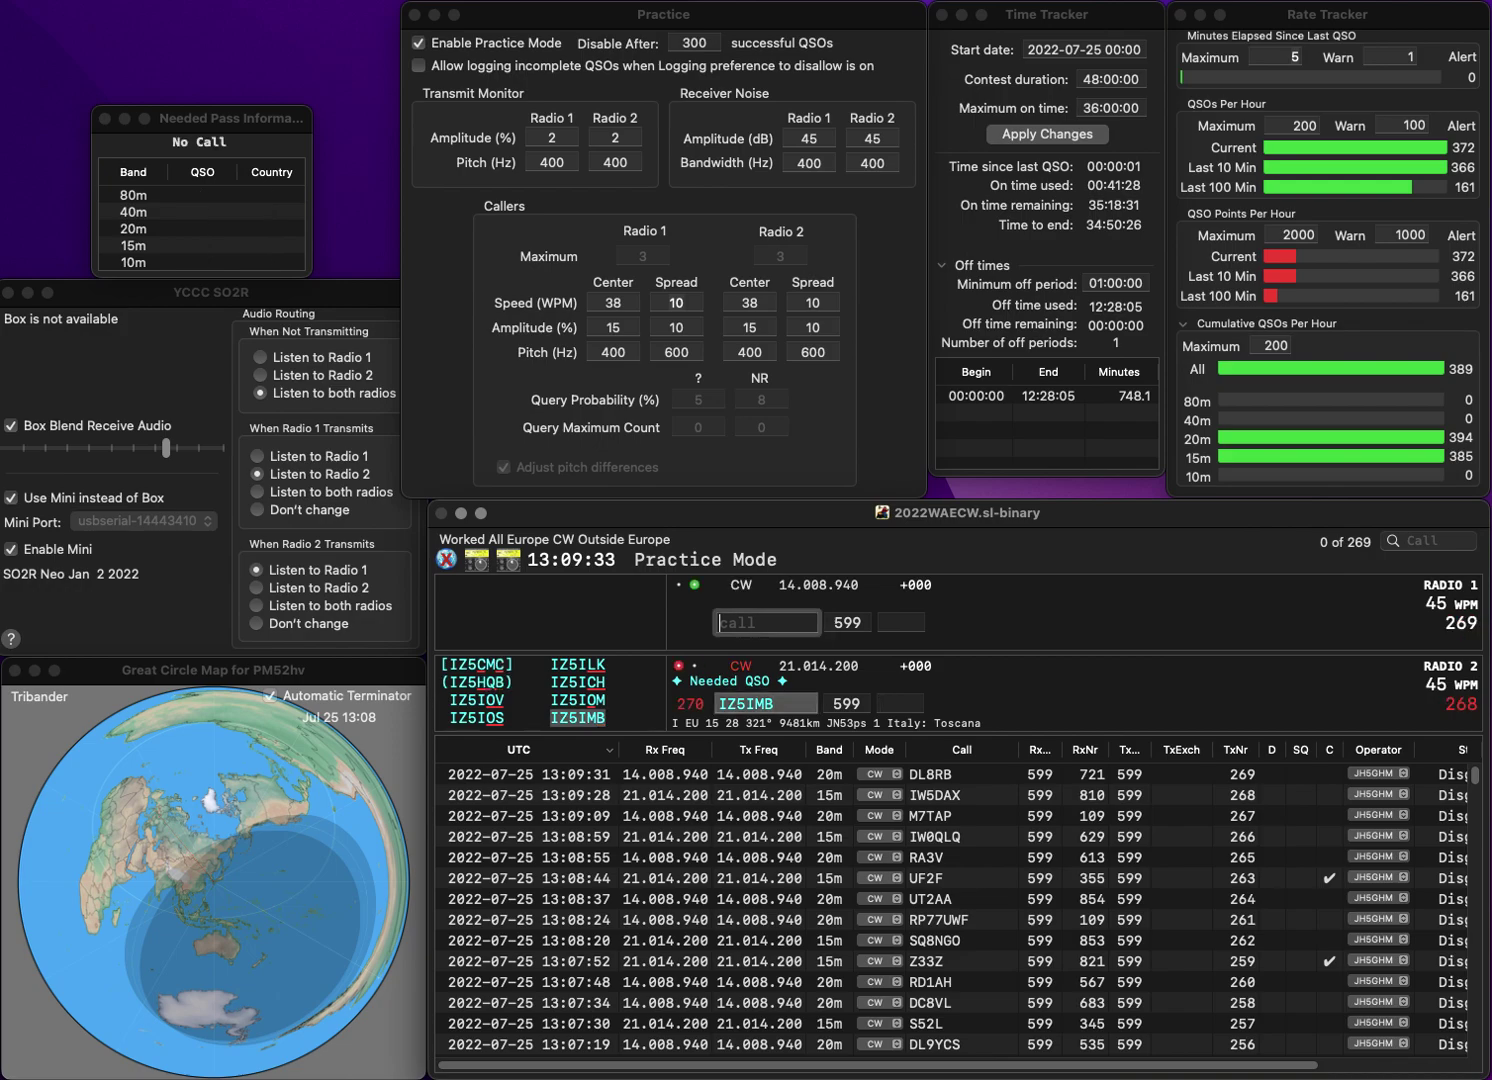
{"action": "type", "text": "UA3LID"}
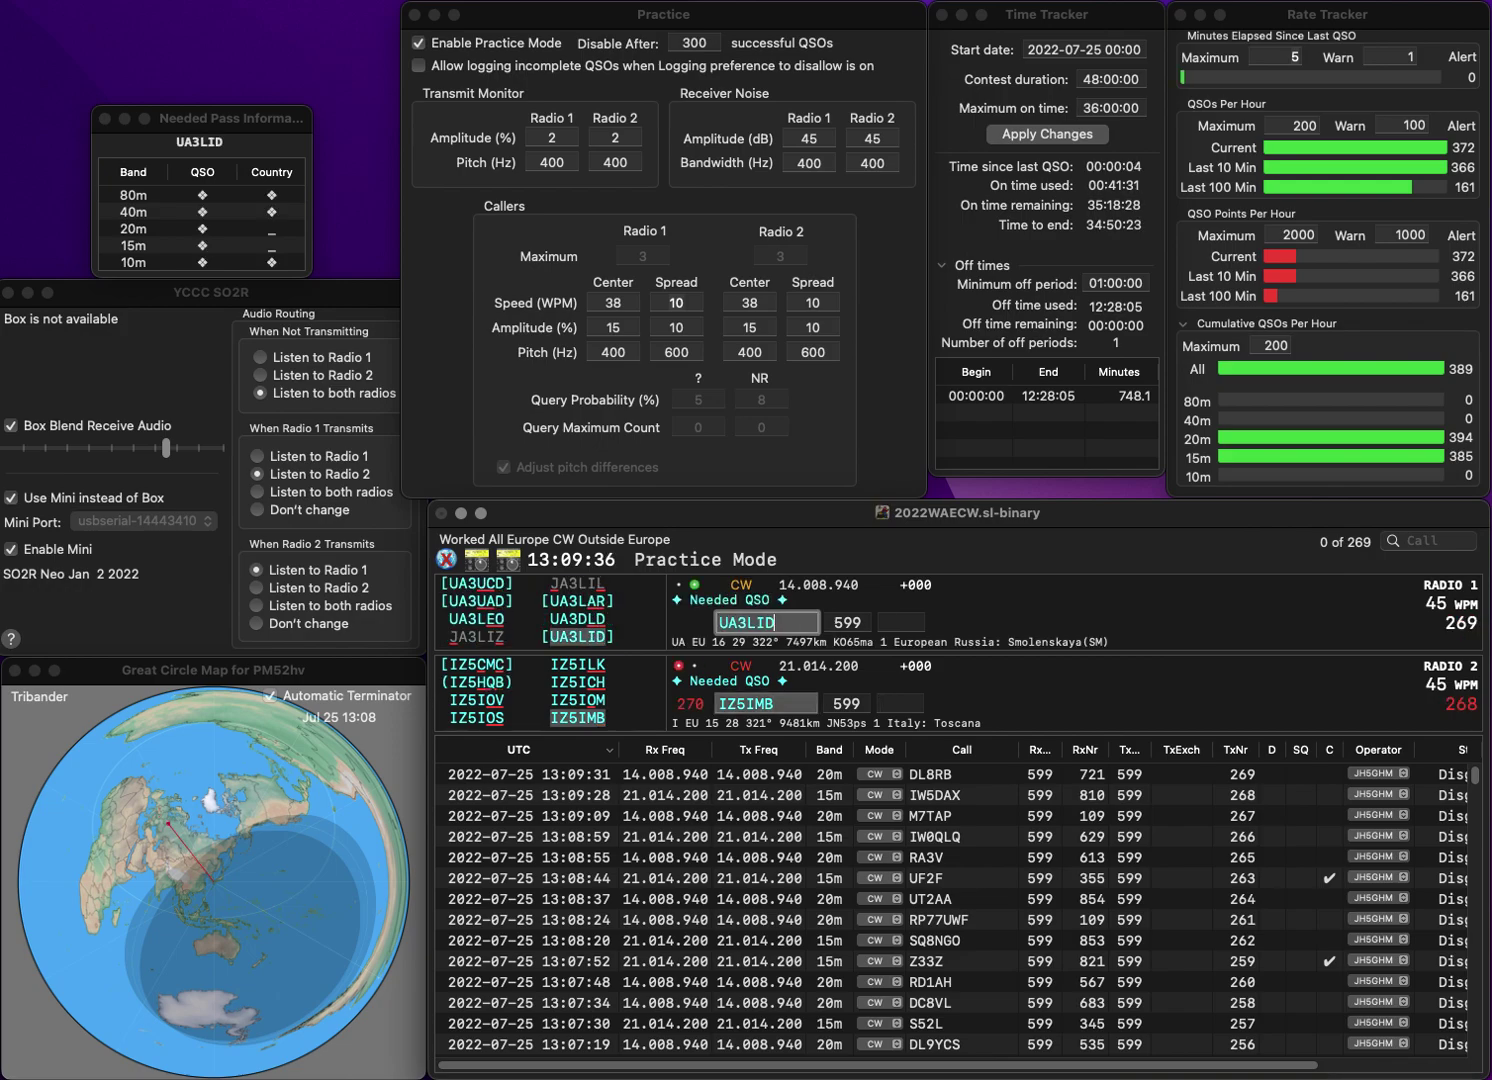
{"action": "key", "text": "Return"}
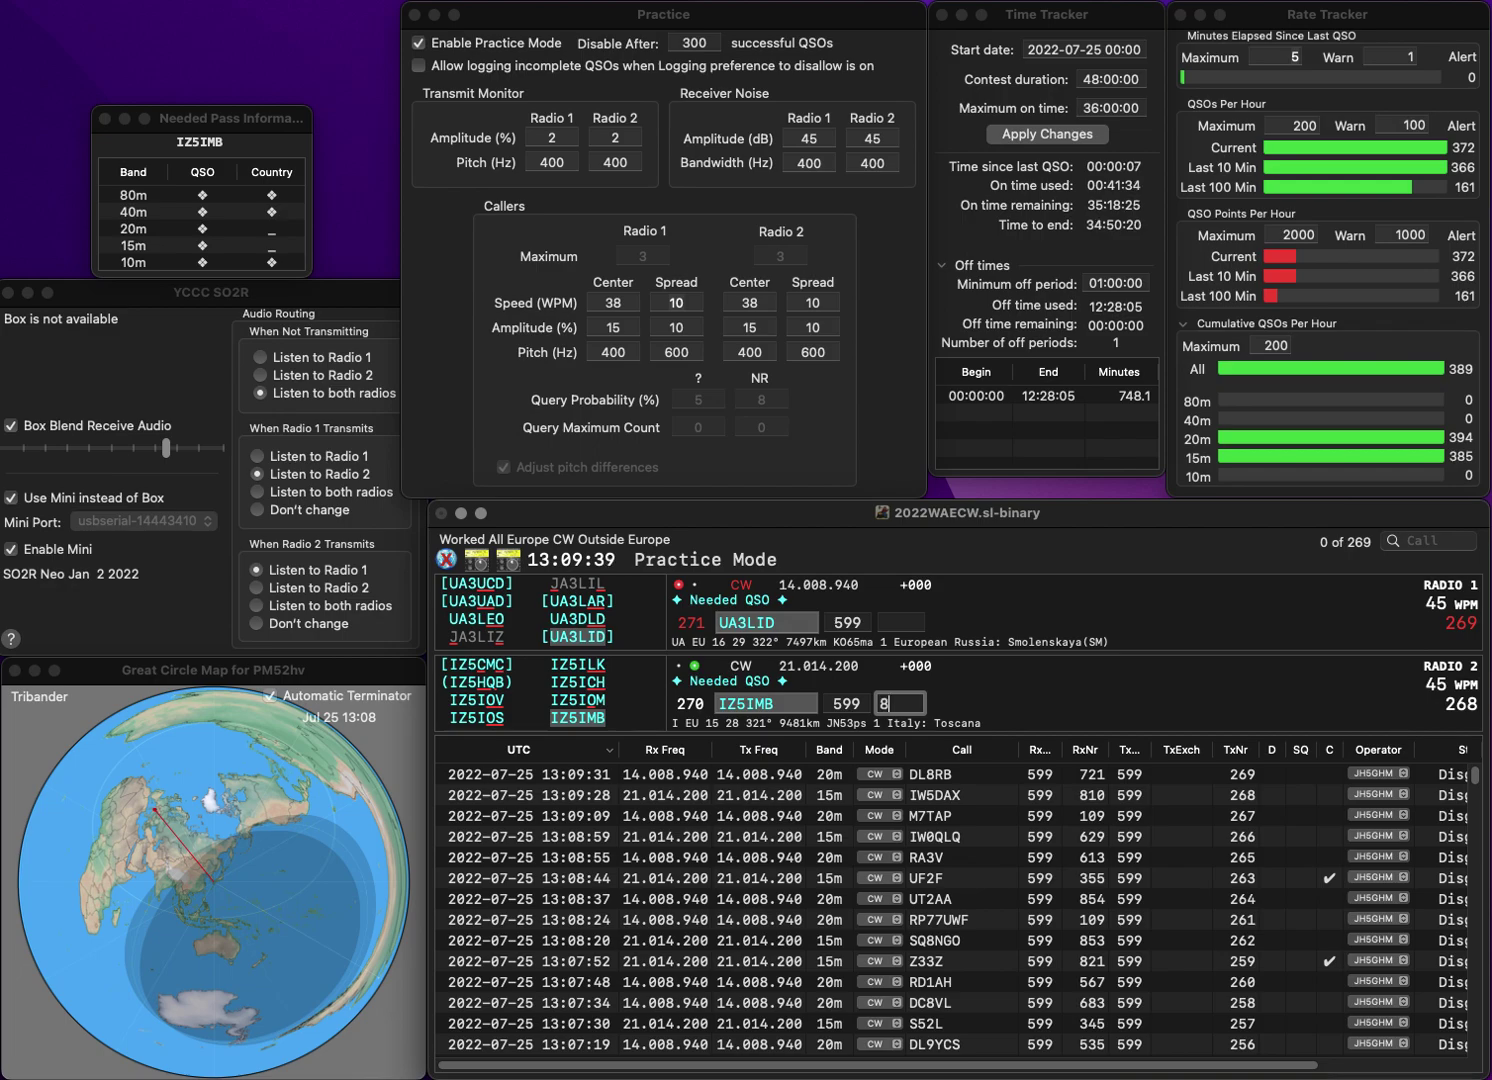
{"action": "type", "text": "2"}
{"action": "key", "text": "Return"}
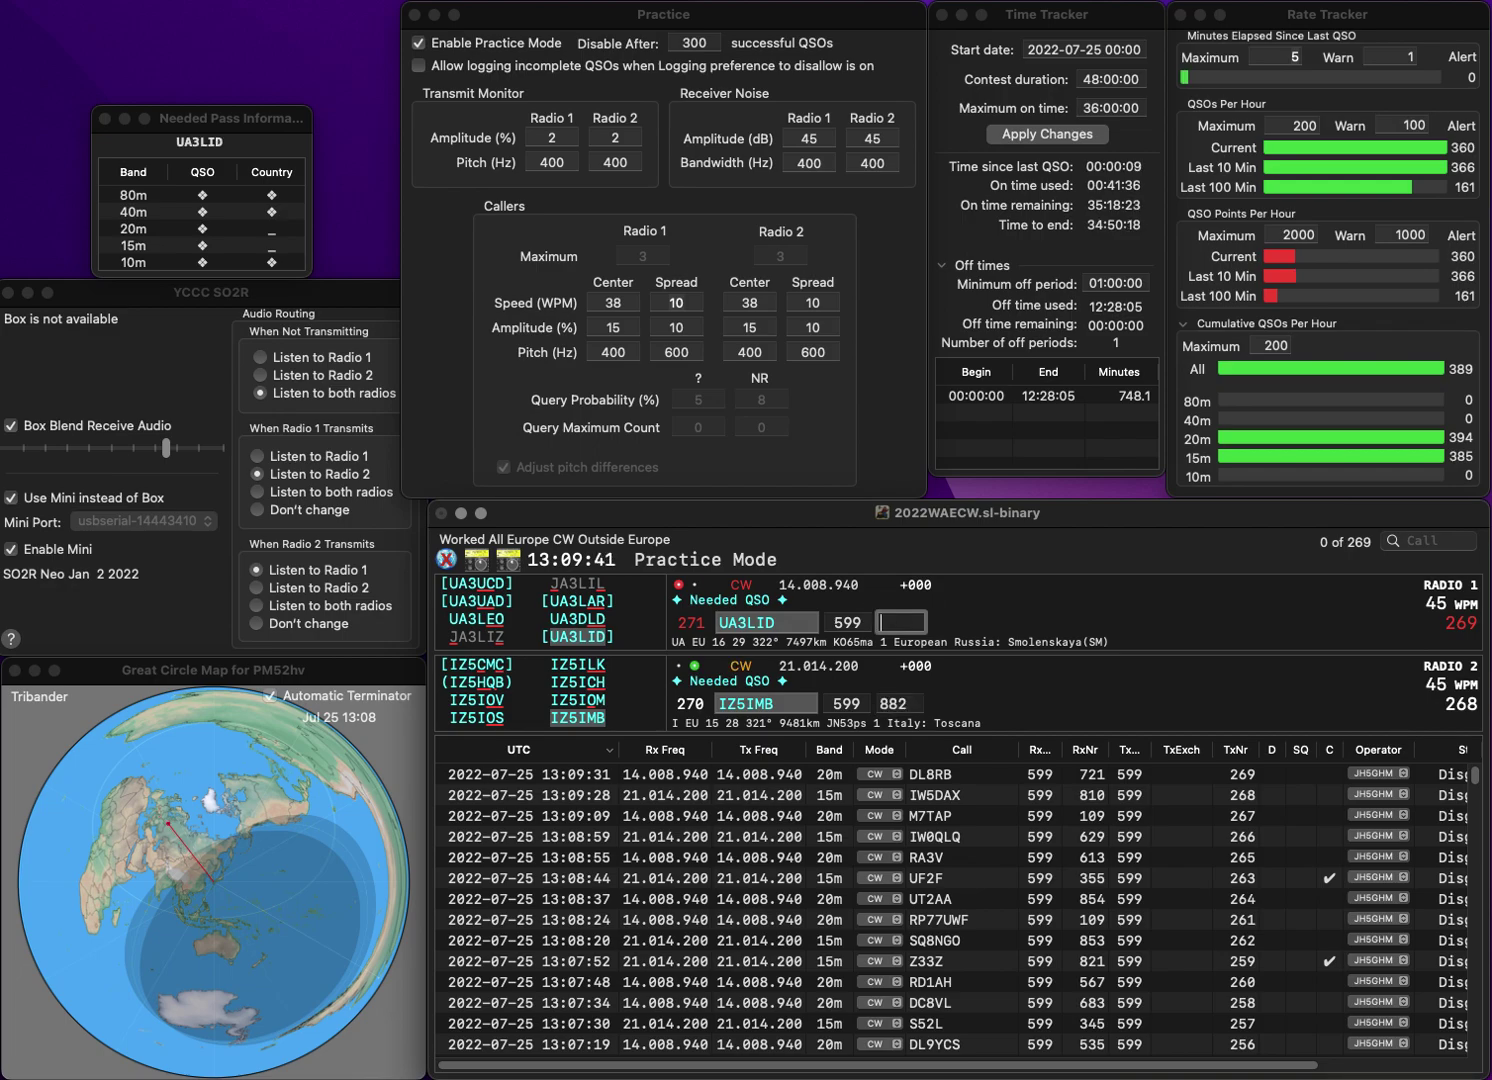
{"action": "type", "text": "552"}
{"action": "key", "text": "Return"}
{"action": "type", "text": "PA6V"}
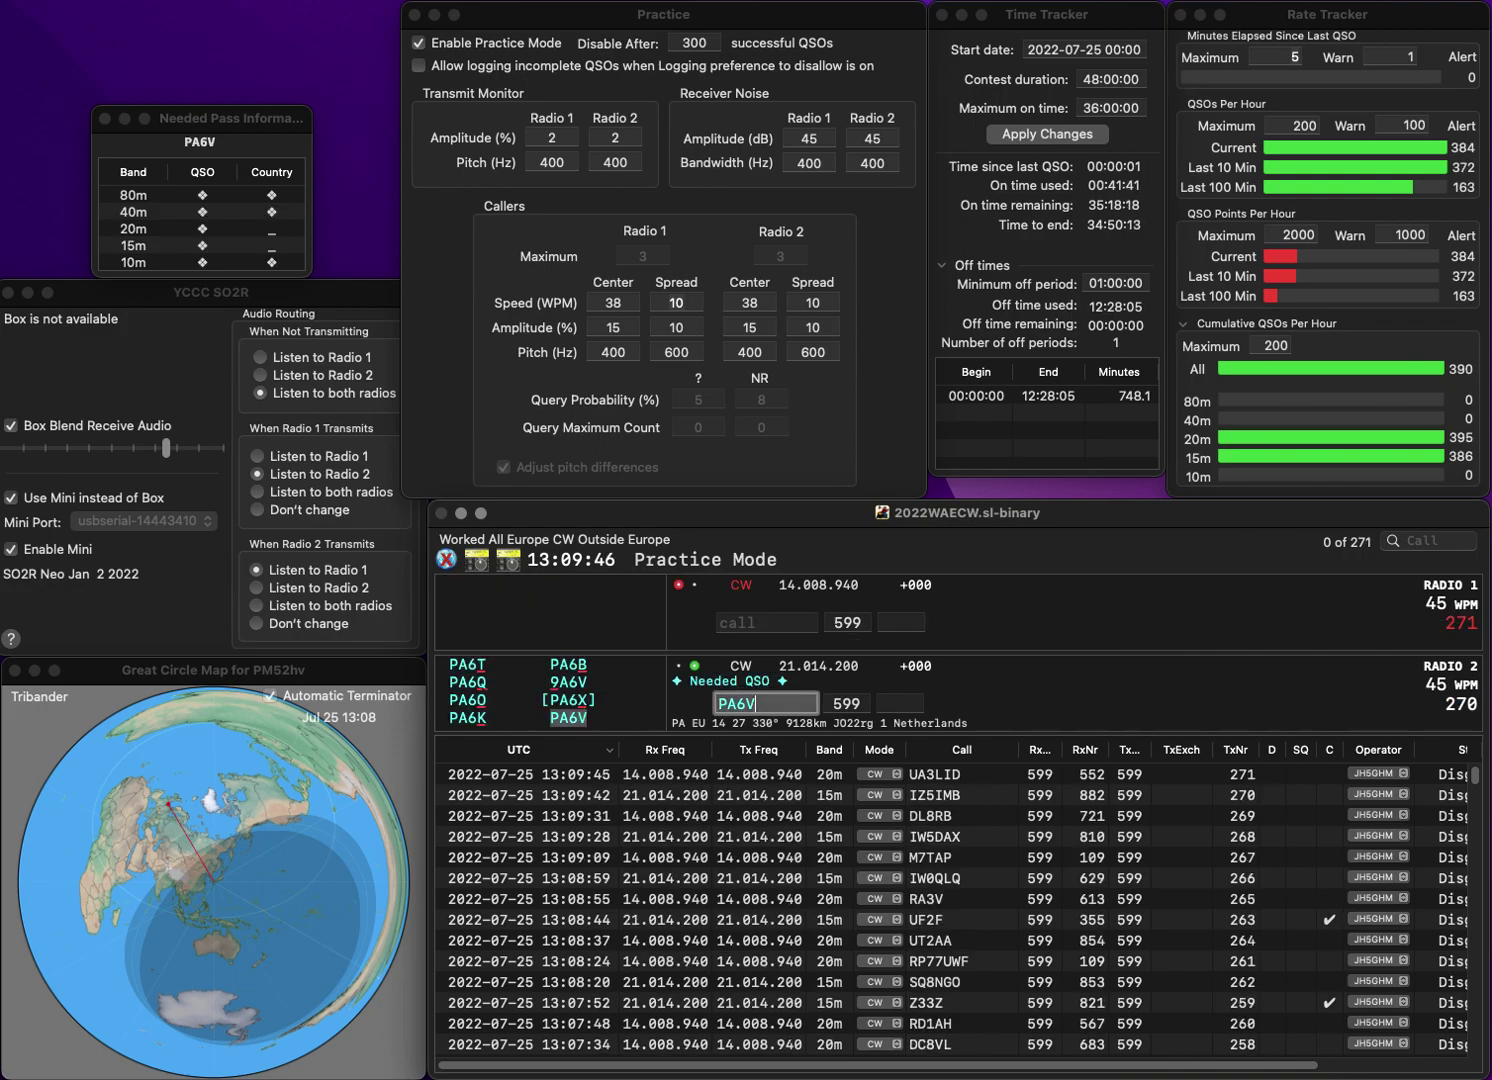
{"action": "key", "text": "Return"}
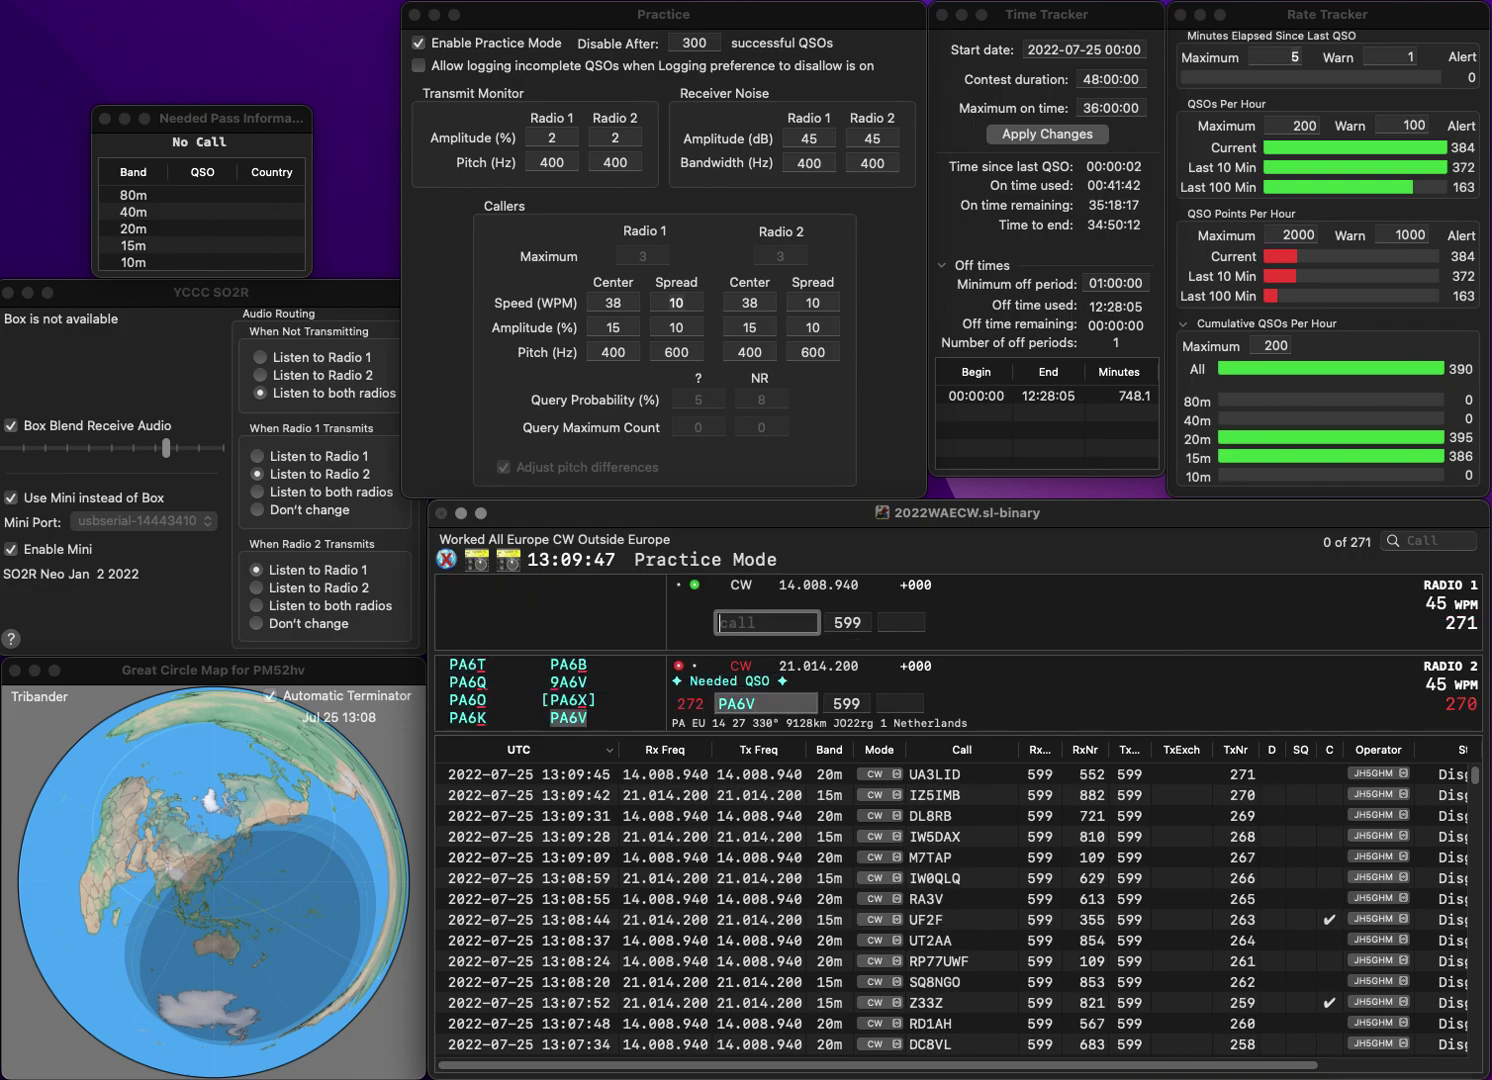
{"action": "type", "text": "OE2ASL"}
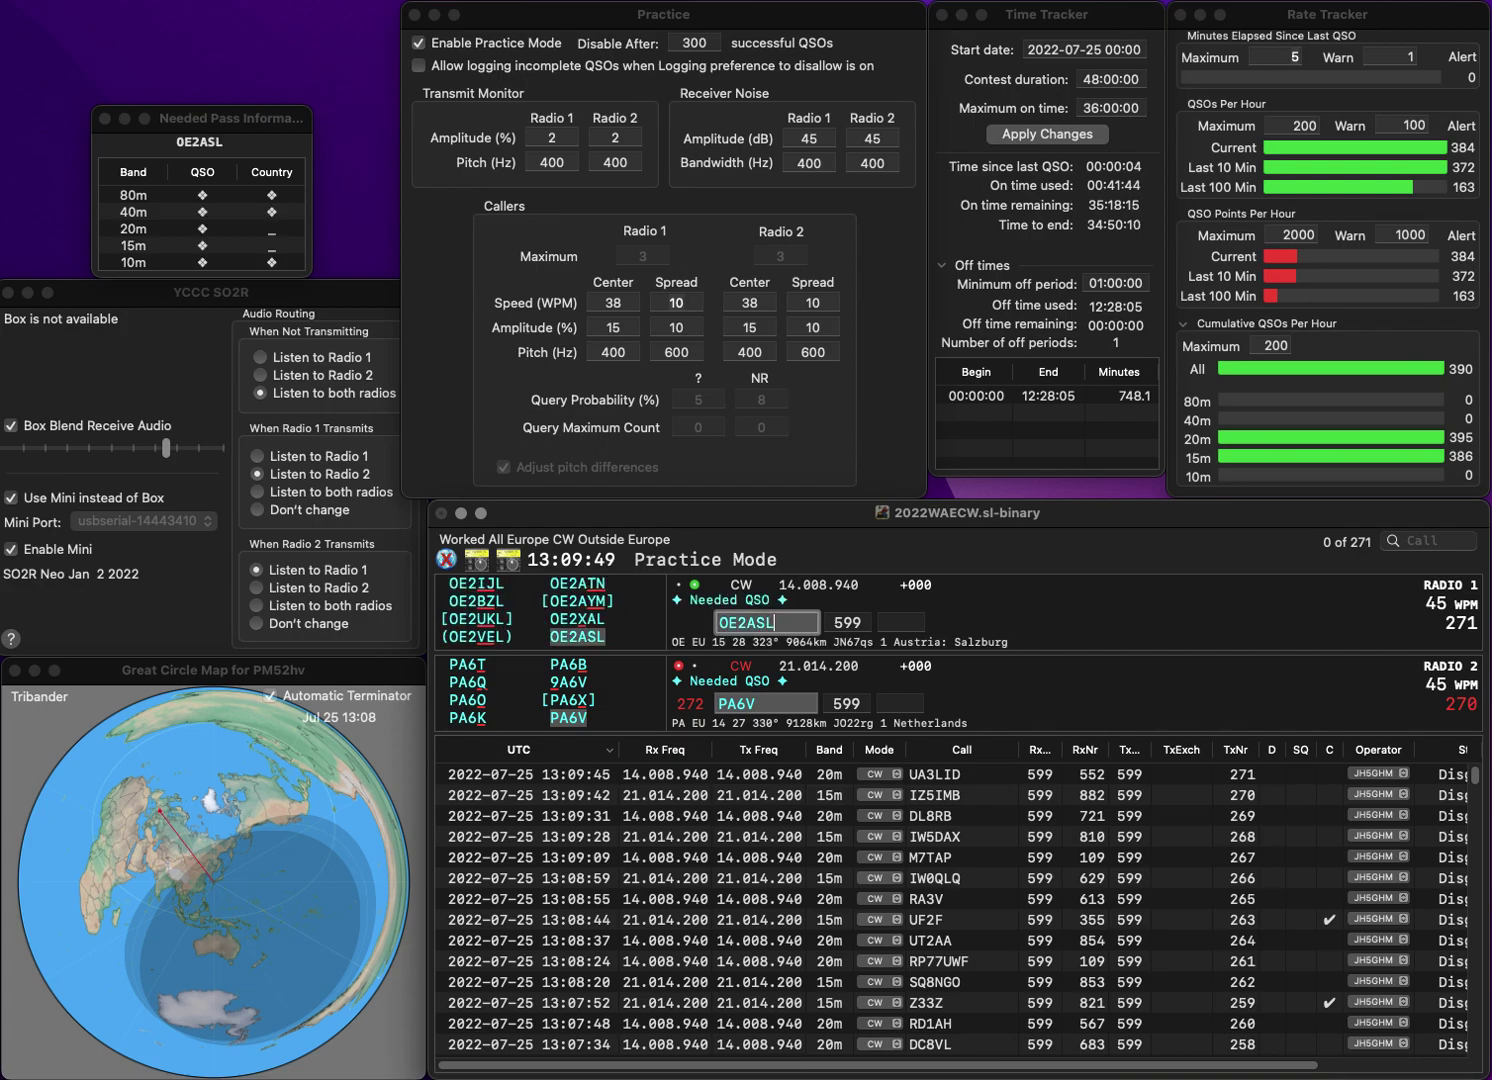
{"action": "key", "text": "Return"}
{"action": "key", "text": "space"}
{"action": "type", "text": "959"}
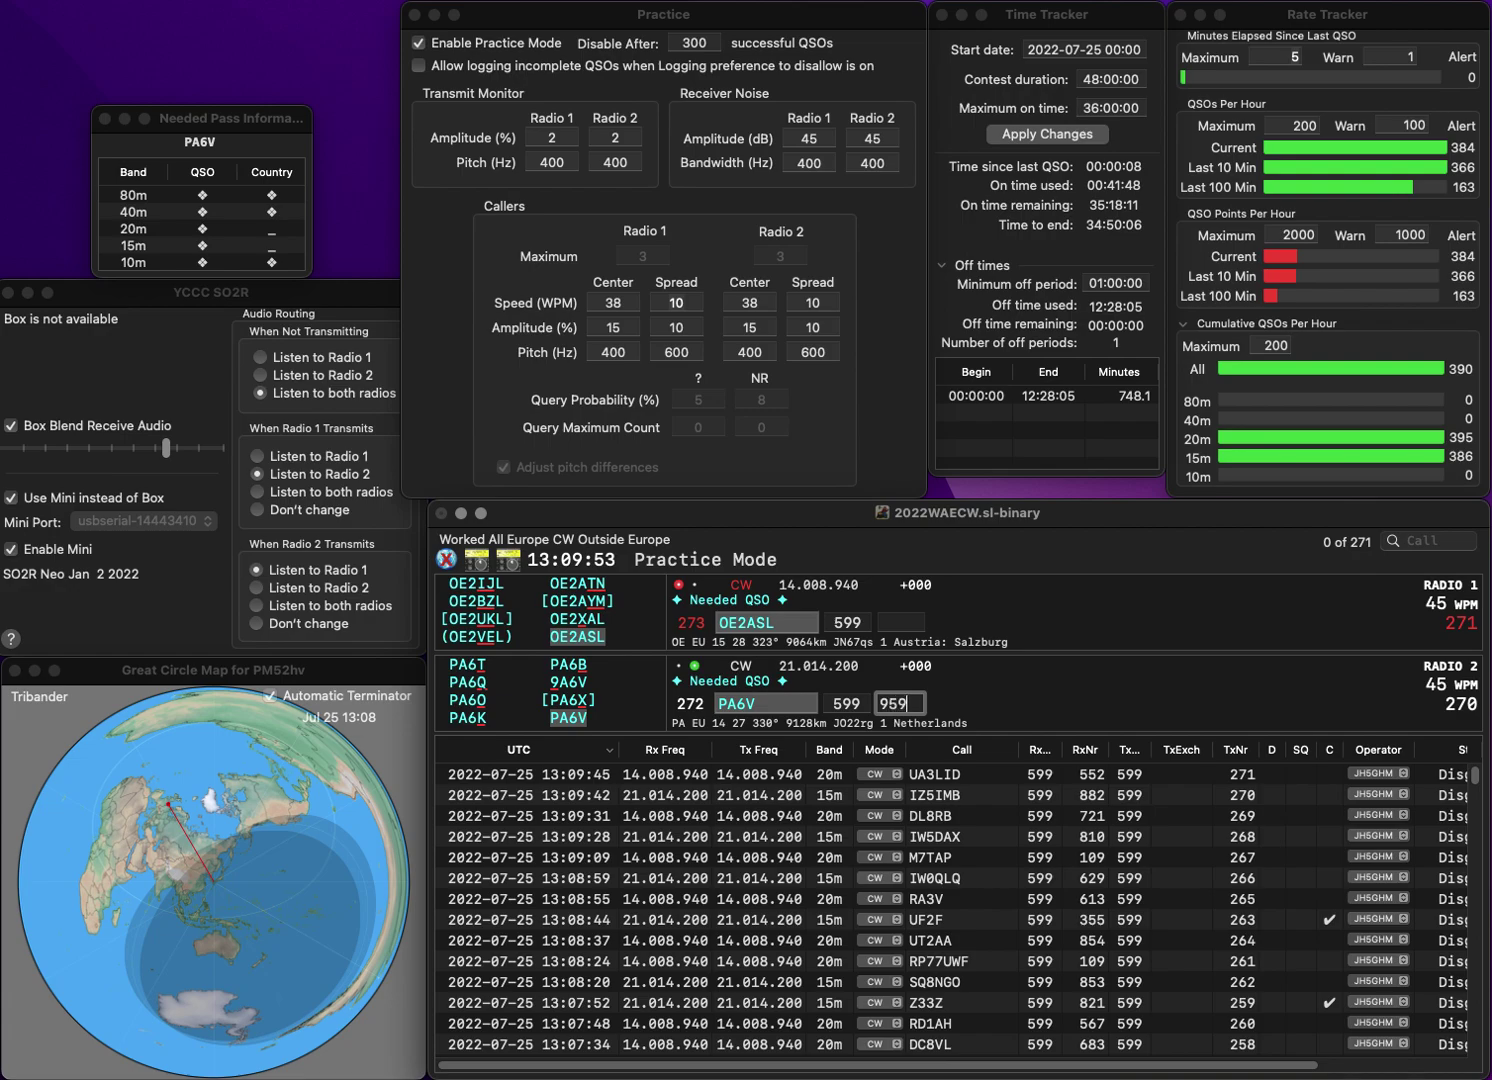
{"action": "key", "text": "Return"}
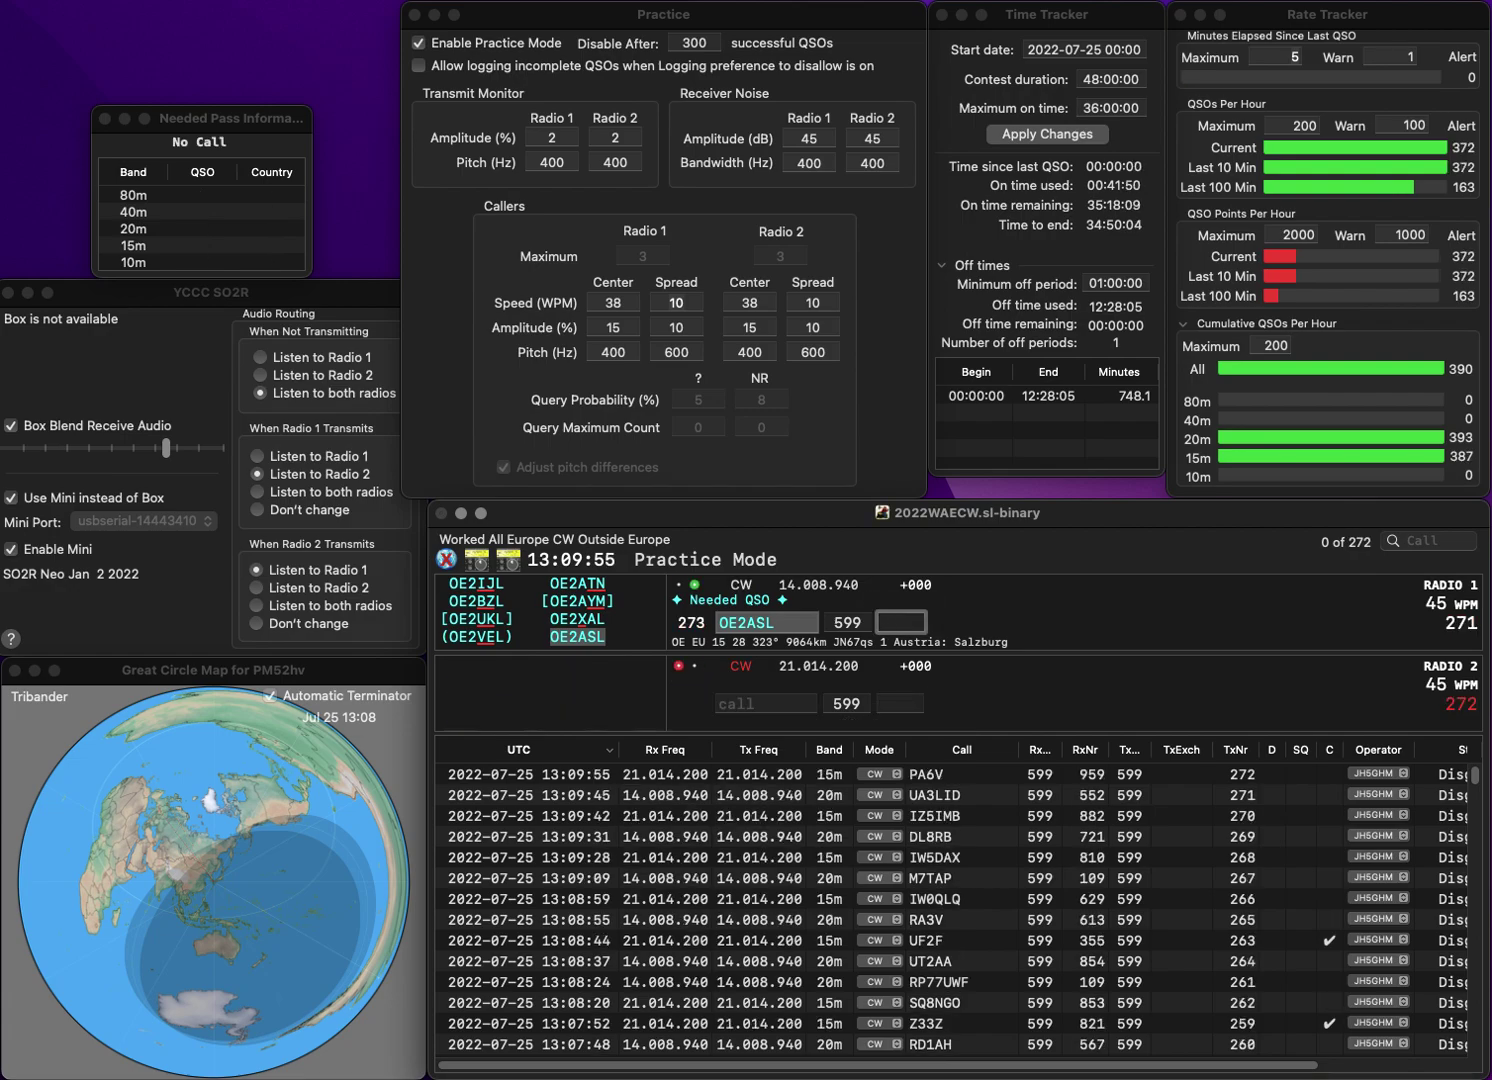
{"action": "type", "text": "555"}
{"action": "key", "text": "Return"}
- Send the partial call 1CVU on Radio 2 and complete it as SV1CVU, and enter and send 9A3ML on Radio 1
{"action": "type", "text": "1CVU"}
{"action": "key", "text": "Up"}
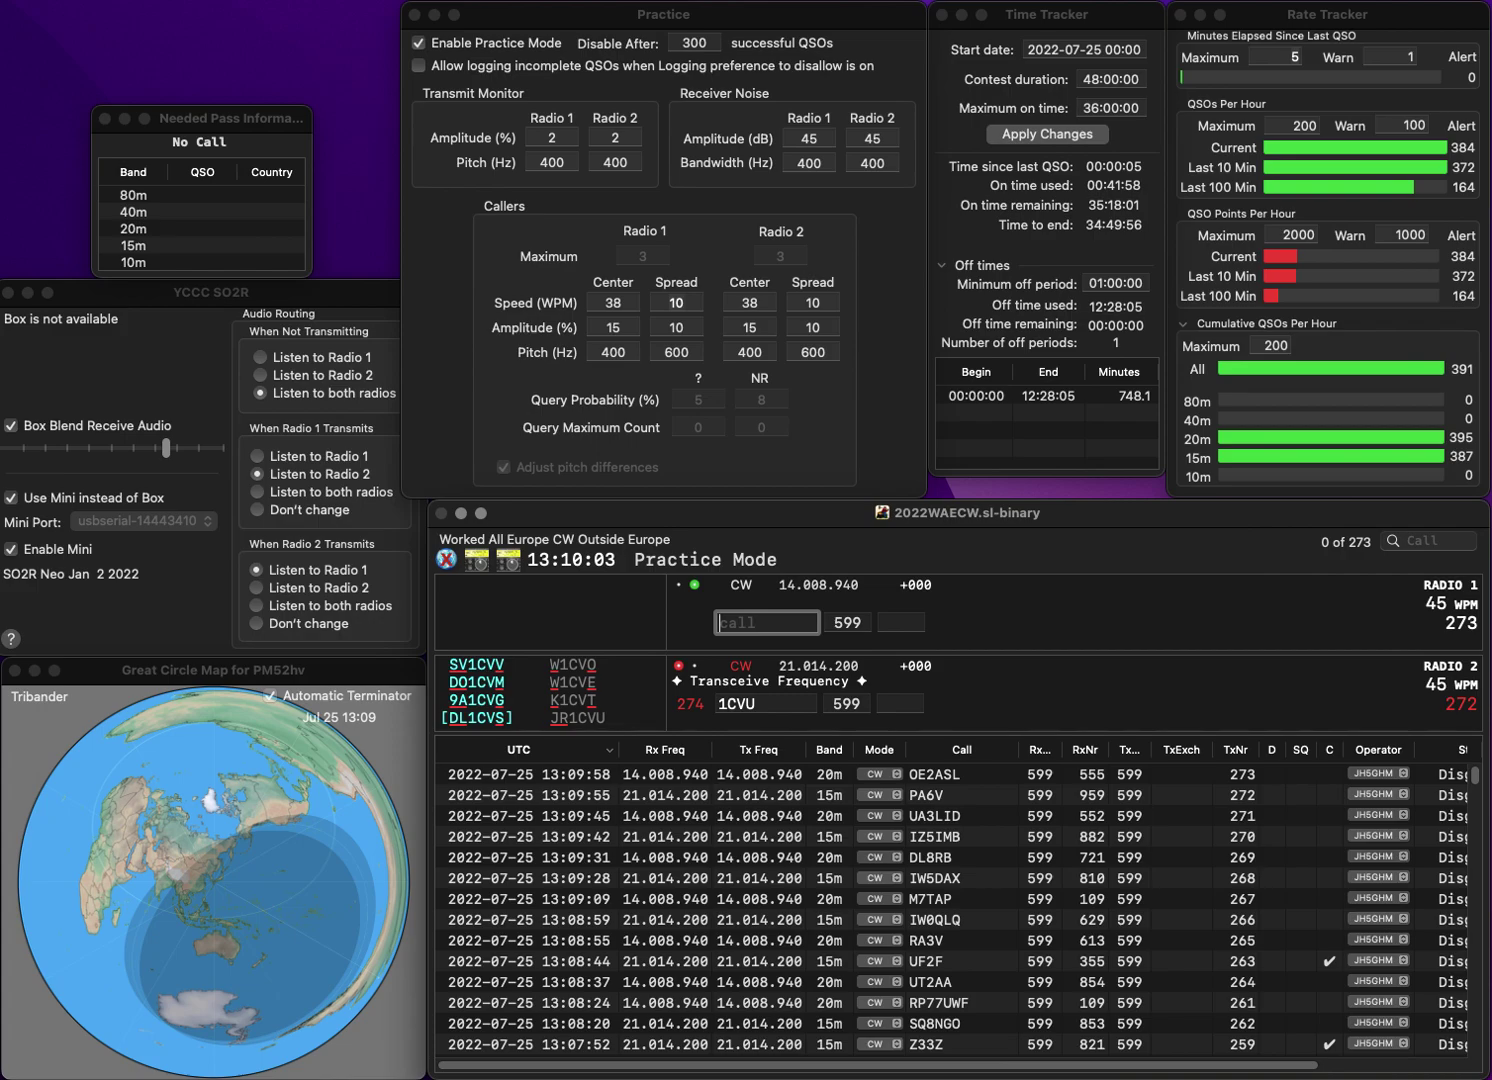
{"action": "type", "text": "9A3ML"}
{"action": "key", "text": "Return"}
{"action": "type", "text": "SV"}
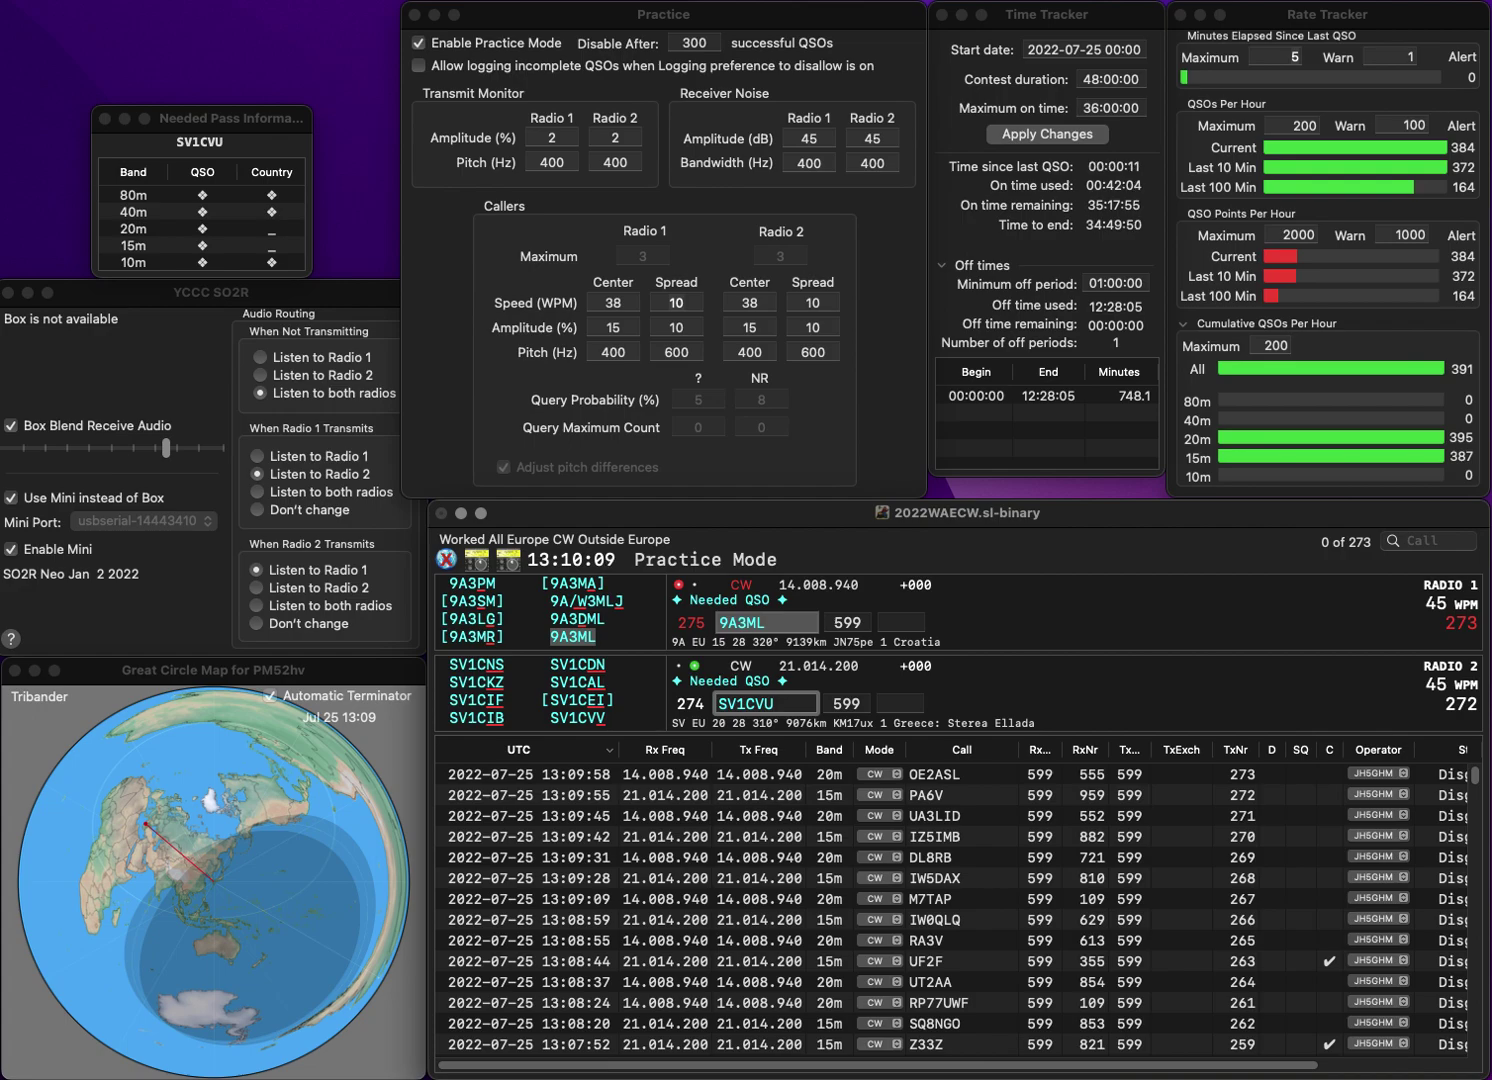
- Correct the last letter of the Radio 2 call so it reads SV1CVV and send it
{"action": "key", "text": "BackSpace"}
{"action": "type", "text": "V"}
{"action": "key", "text": "Return"}
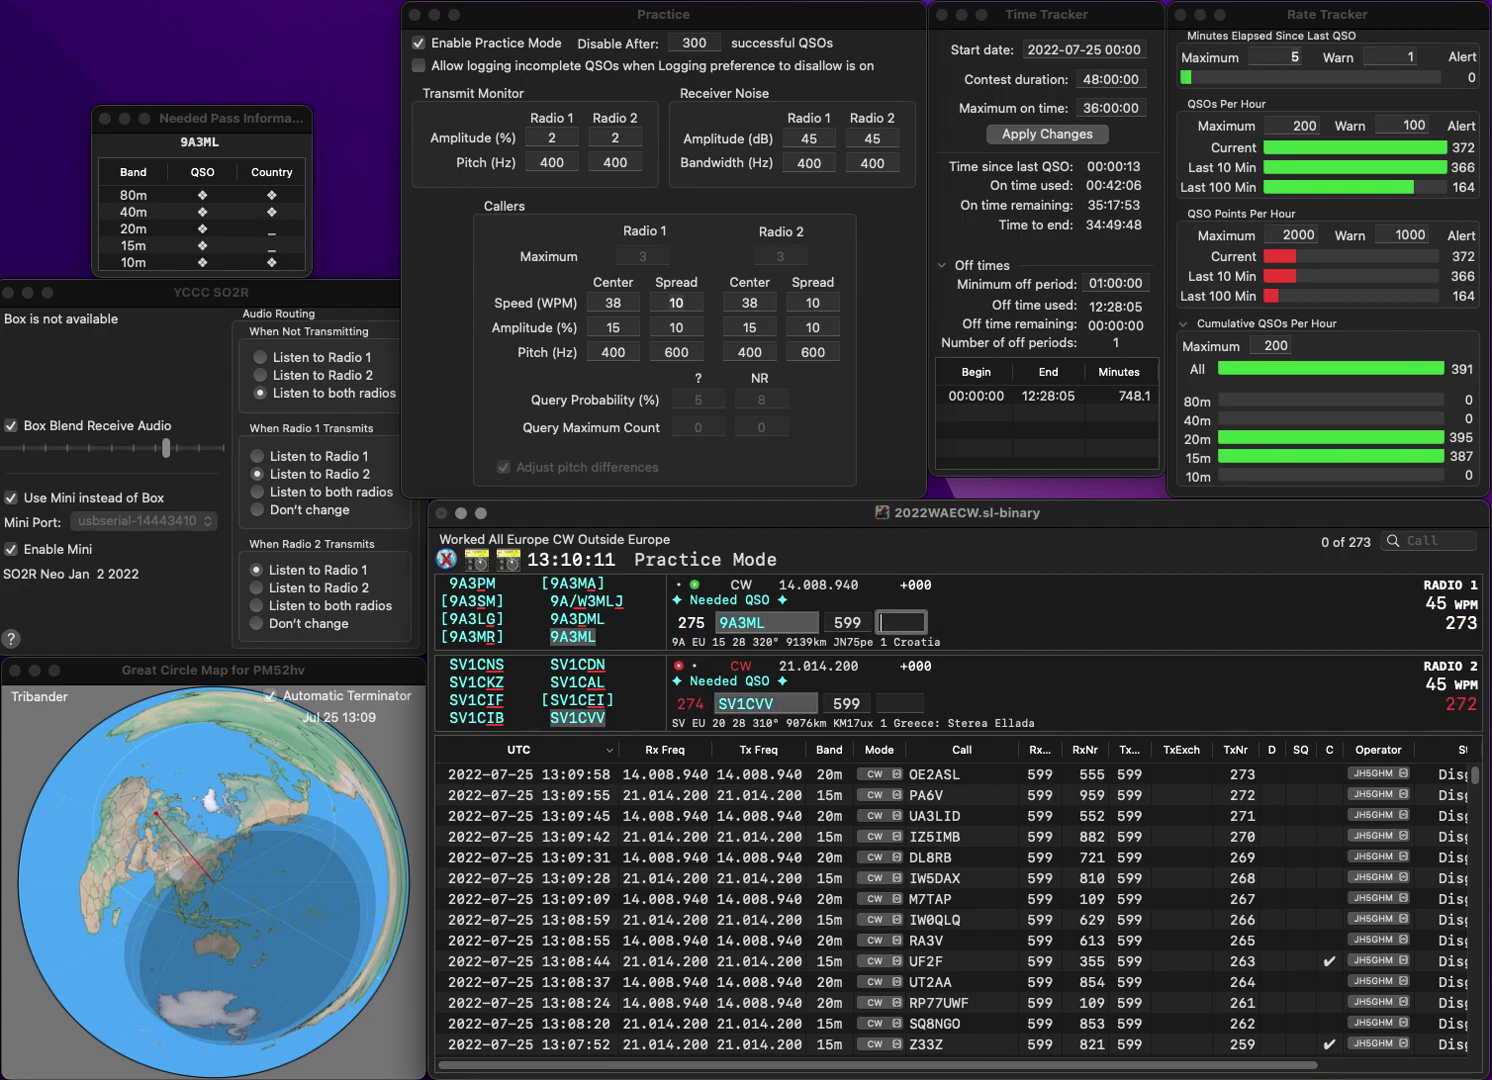
{"action": "type", "text": "825"}
{"action": "key", "text": "Return"}
{"action": "key", "text": "Tab"}
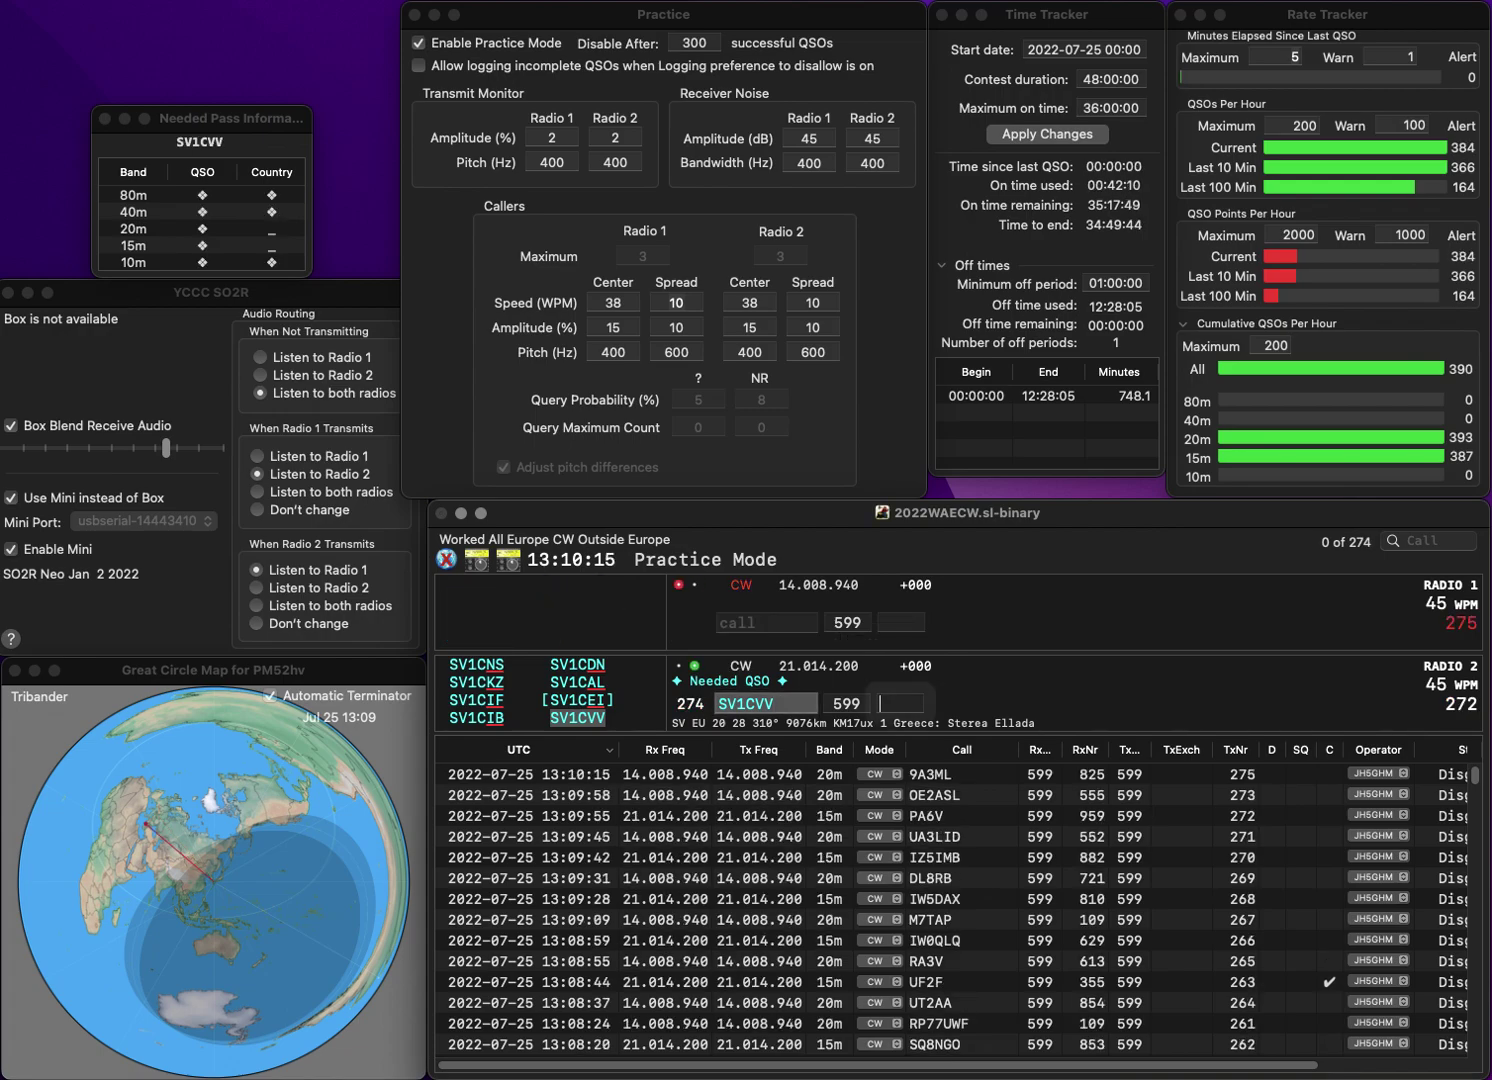
{"action": "type", "text": "323"}
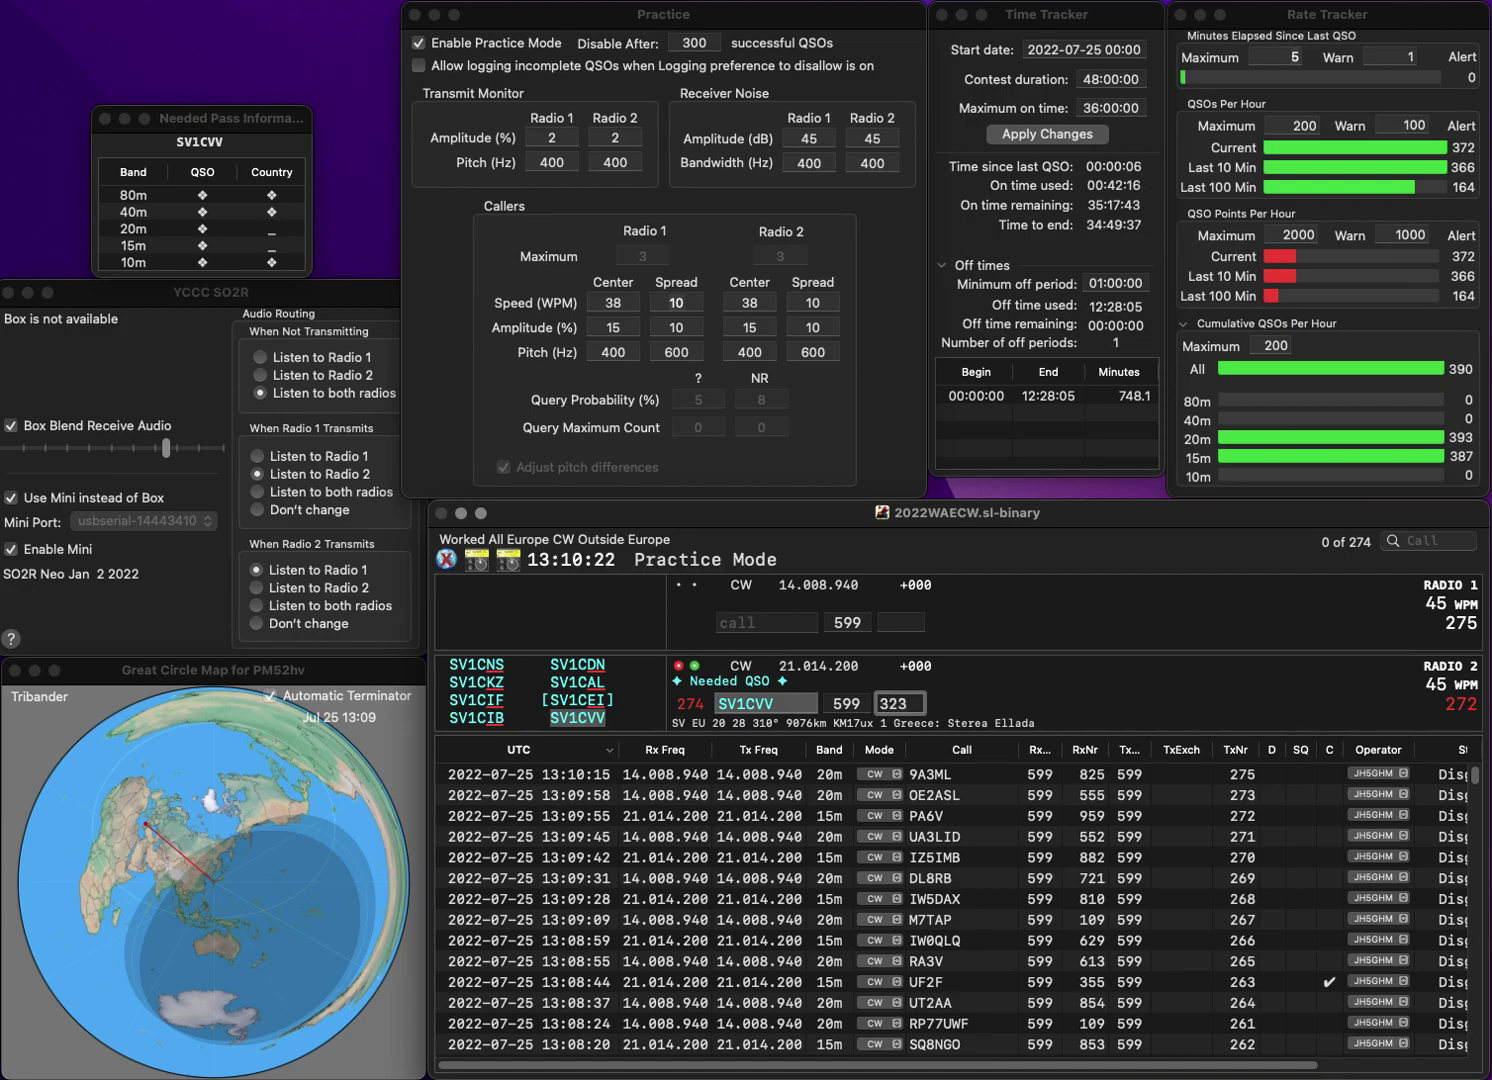
{"action": "key", "text": "Return"}
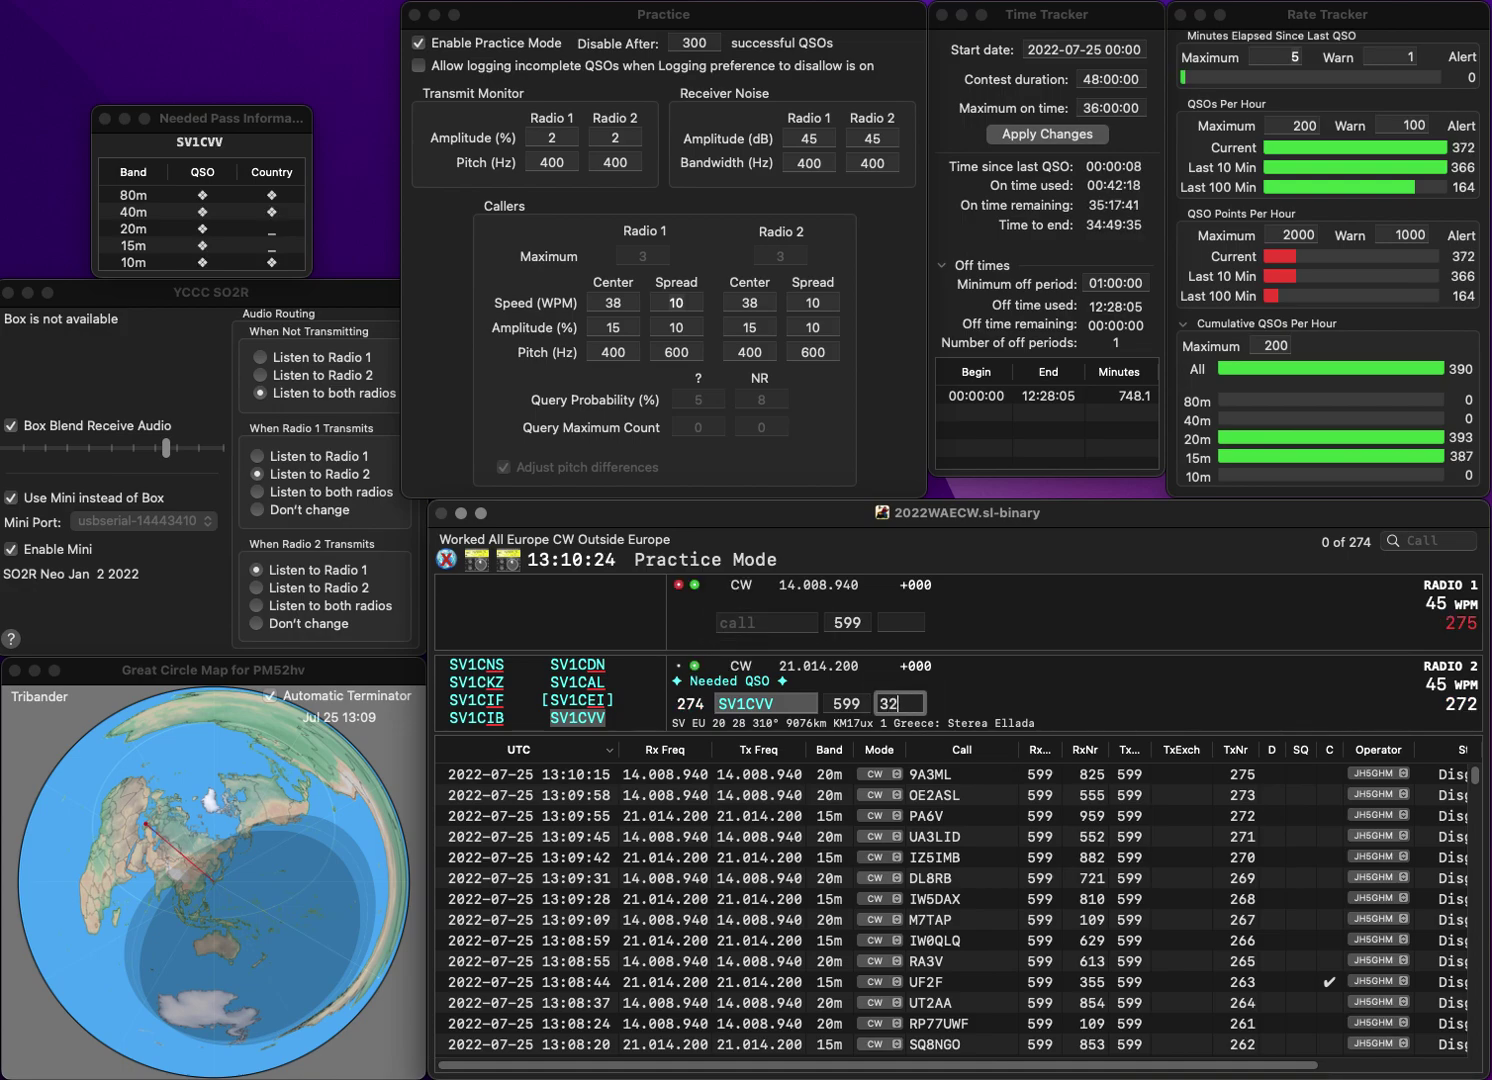
- Enter the call DJ3WE on Radio 1, removing the stray leading letter, and send it
{"action": "left_click", "coordinate": [766, 622]}
{"action": "type", "text": "EDJ"}
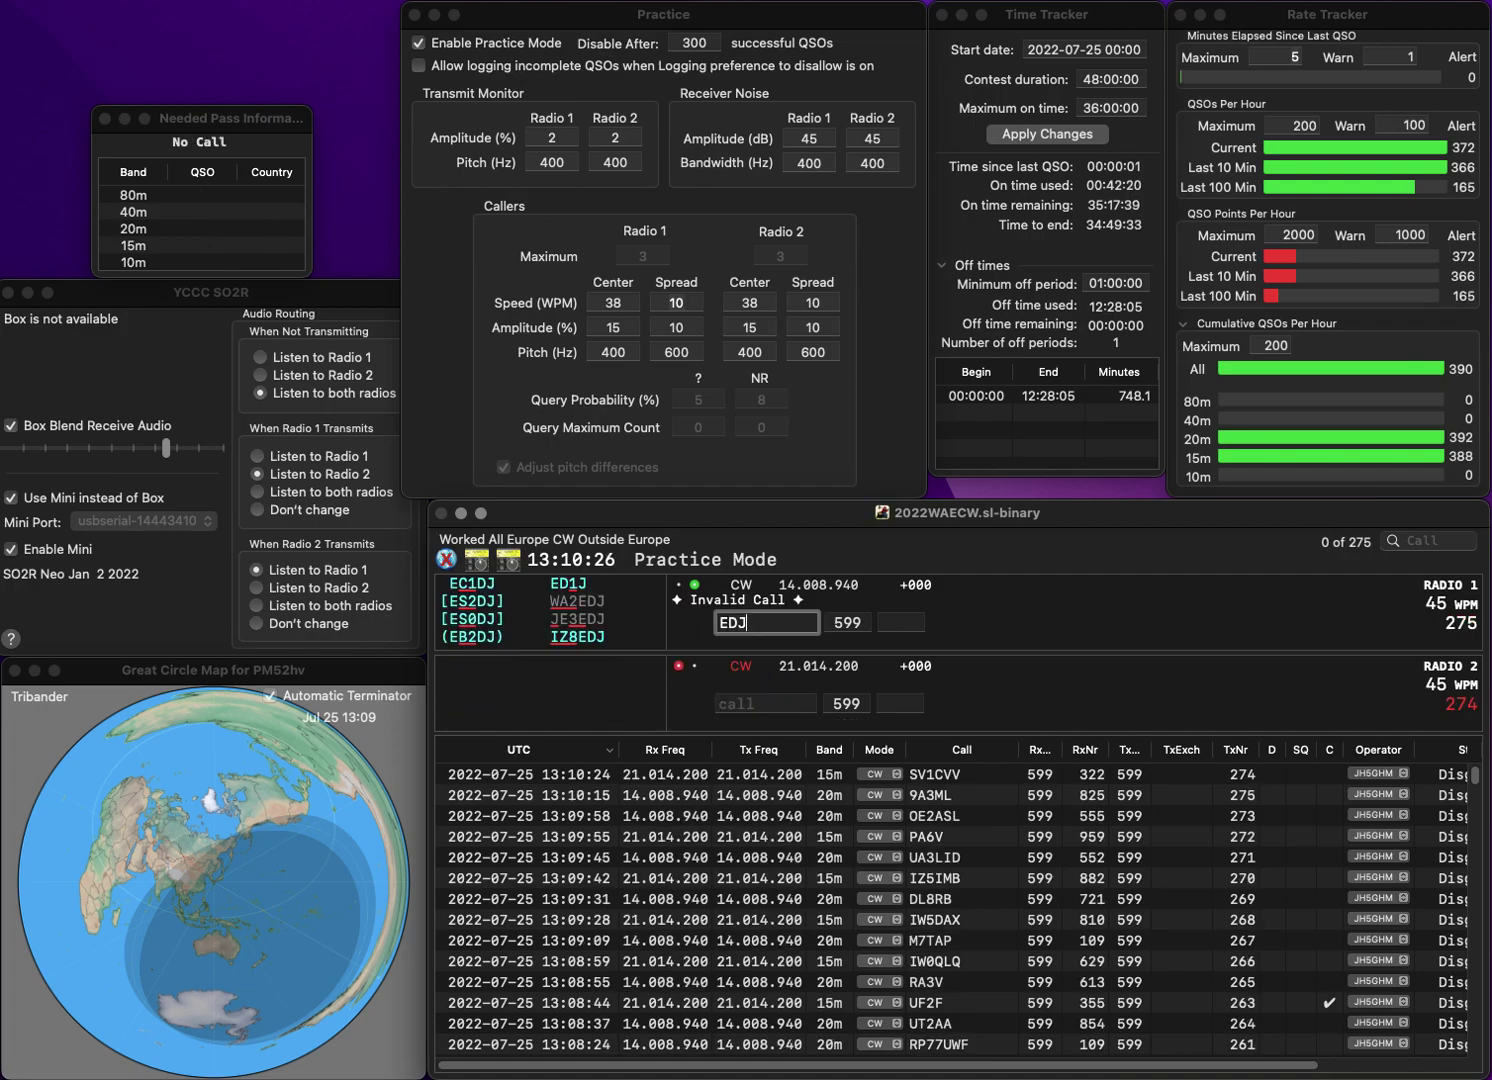
{"action": "type", "text": "3WE"}
{"action": "key", "text": "Home"}
{"action": "key", "text": "Delete"}
{"action": "key", "text": "Return"}
{"action": "type", "text": "U"}
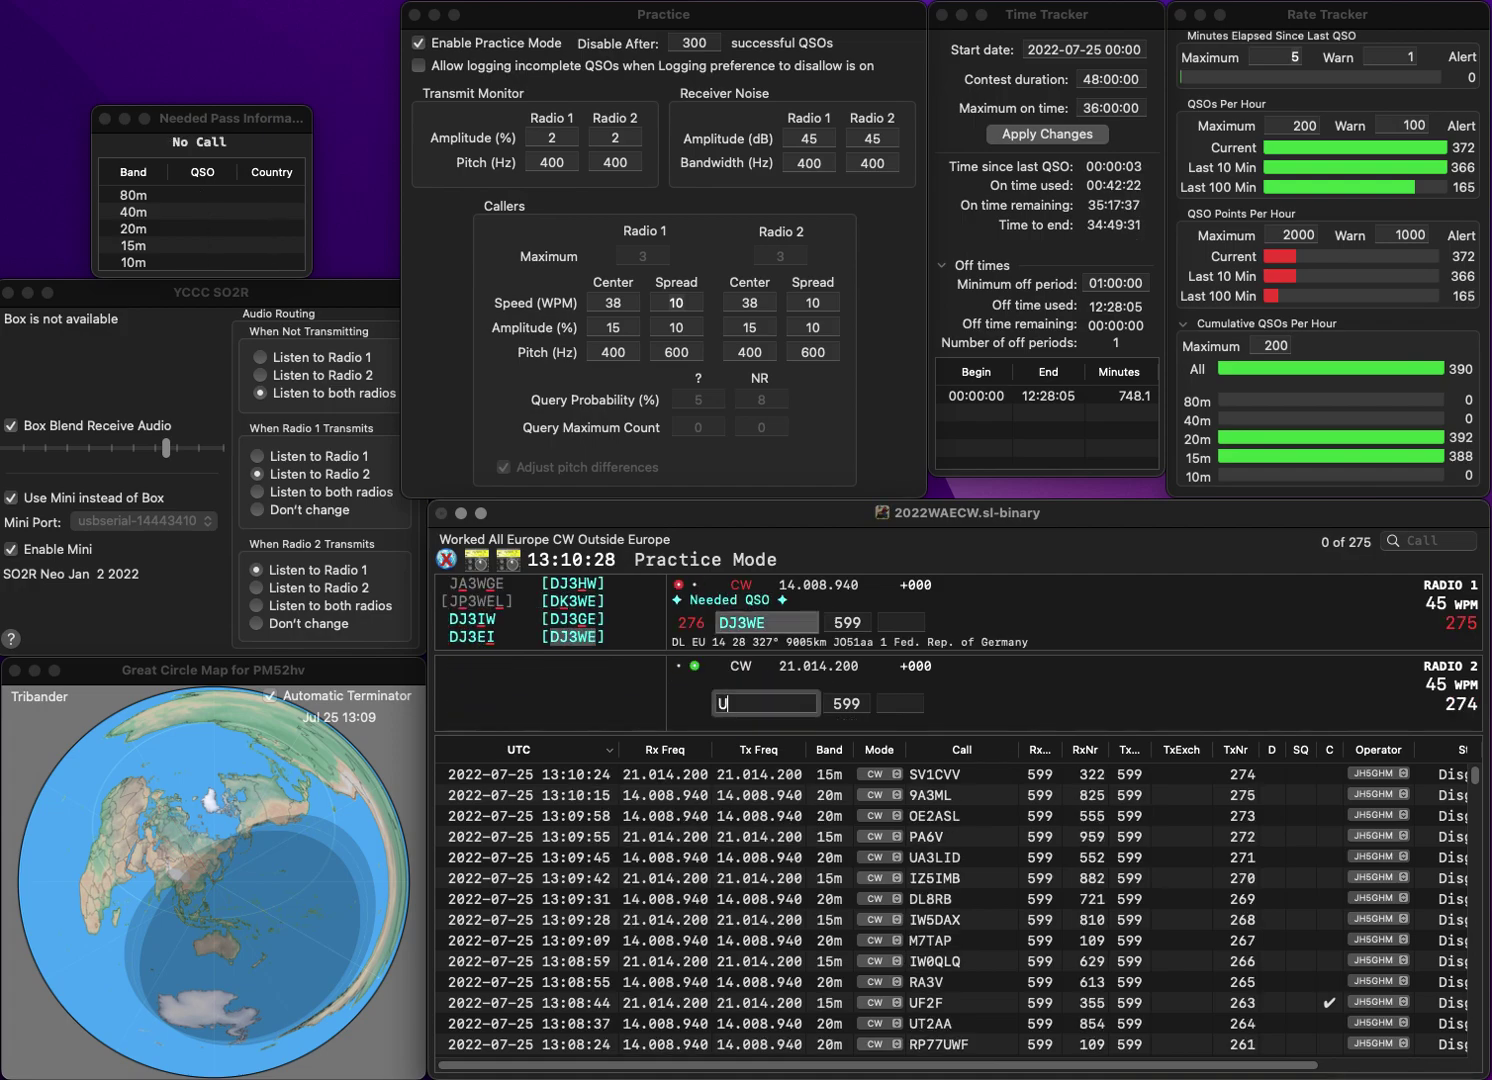
{"action": "type", "text": "0LFQ"}
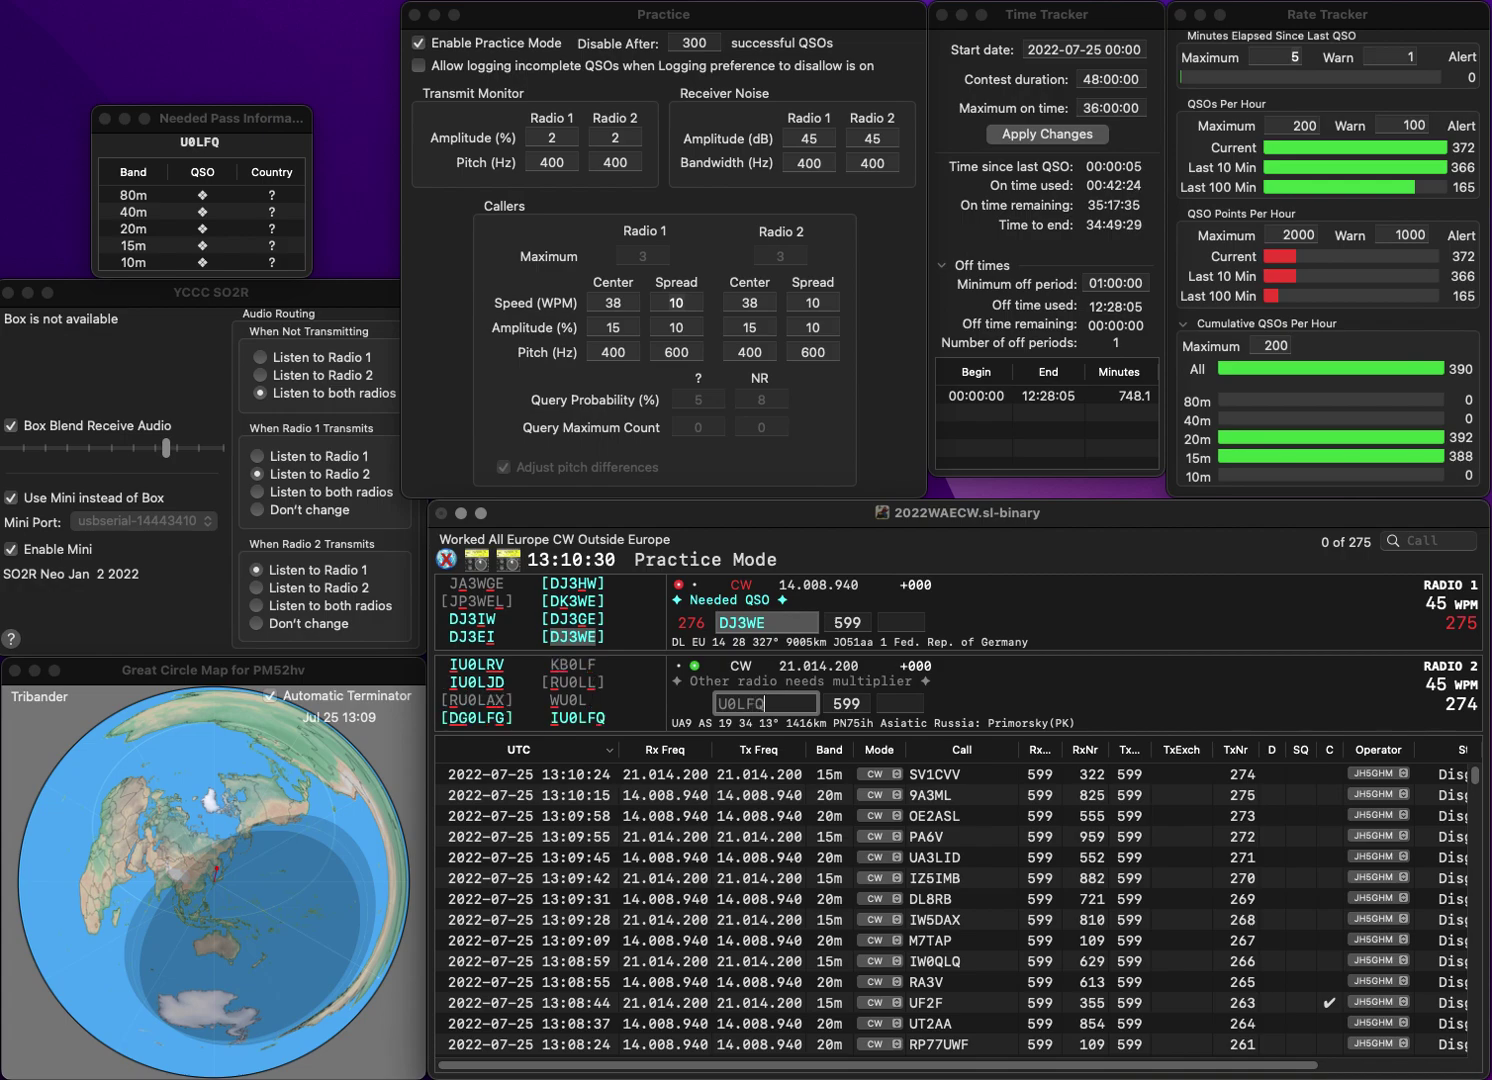
{"action": "key", "text": "super+Left"}
{"action": "type", "text": "I"}
{"action": "key", "text": "Return"}
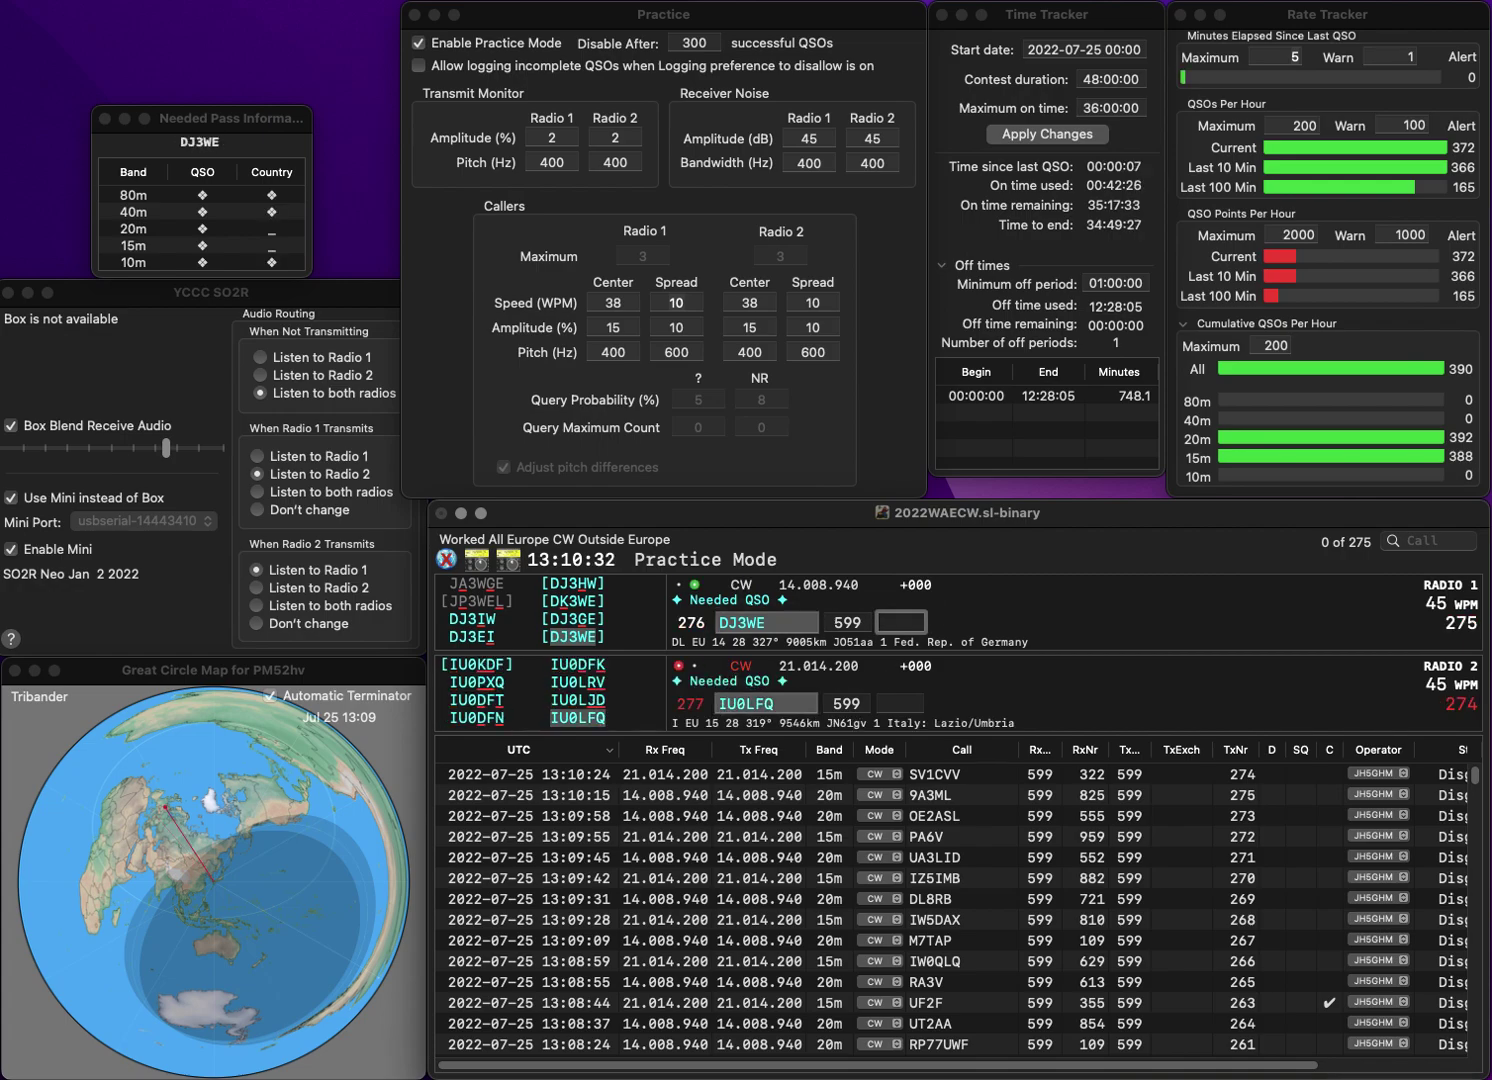
- Log DJ3WE on Radio 1 with received number 83 and IU0LFQ on Radio 2 with received number 154
{"action": "type", "text": "83"}
{"action": "key", "text": "Return"}
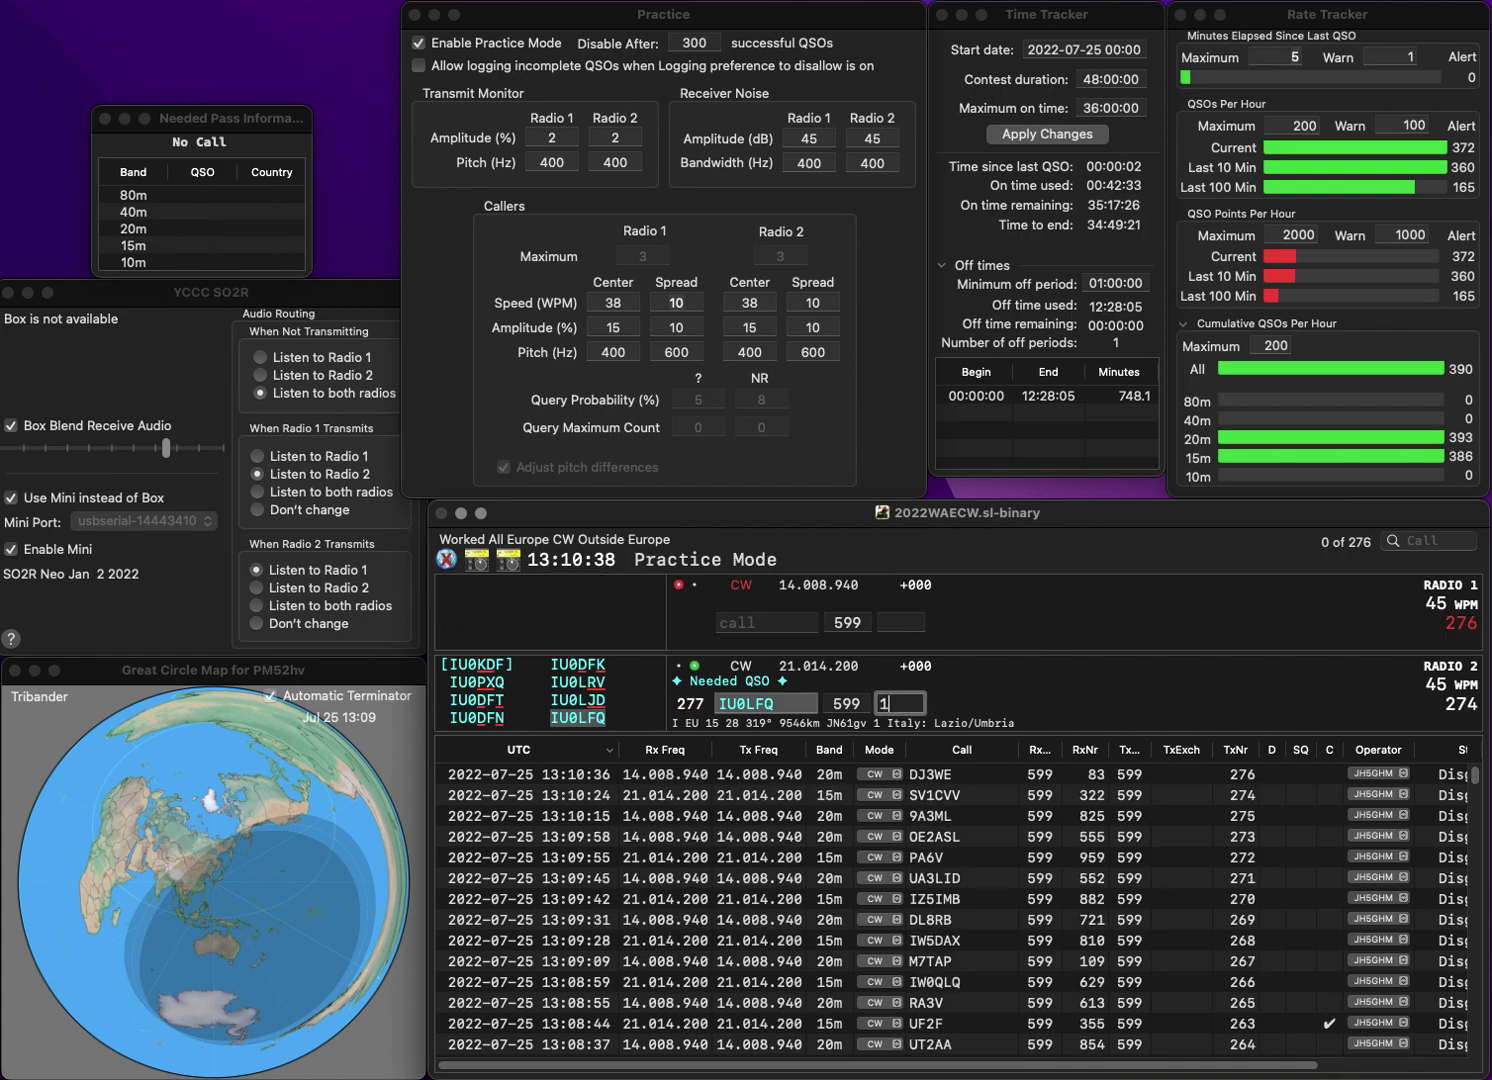
{"action": "type", "text": "4"}
{"action": "key", "text": "Return"}
{"action": "type", "text": "GCC"}
{"action": "key", "text": "Return"}
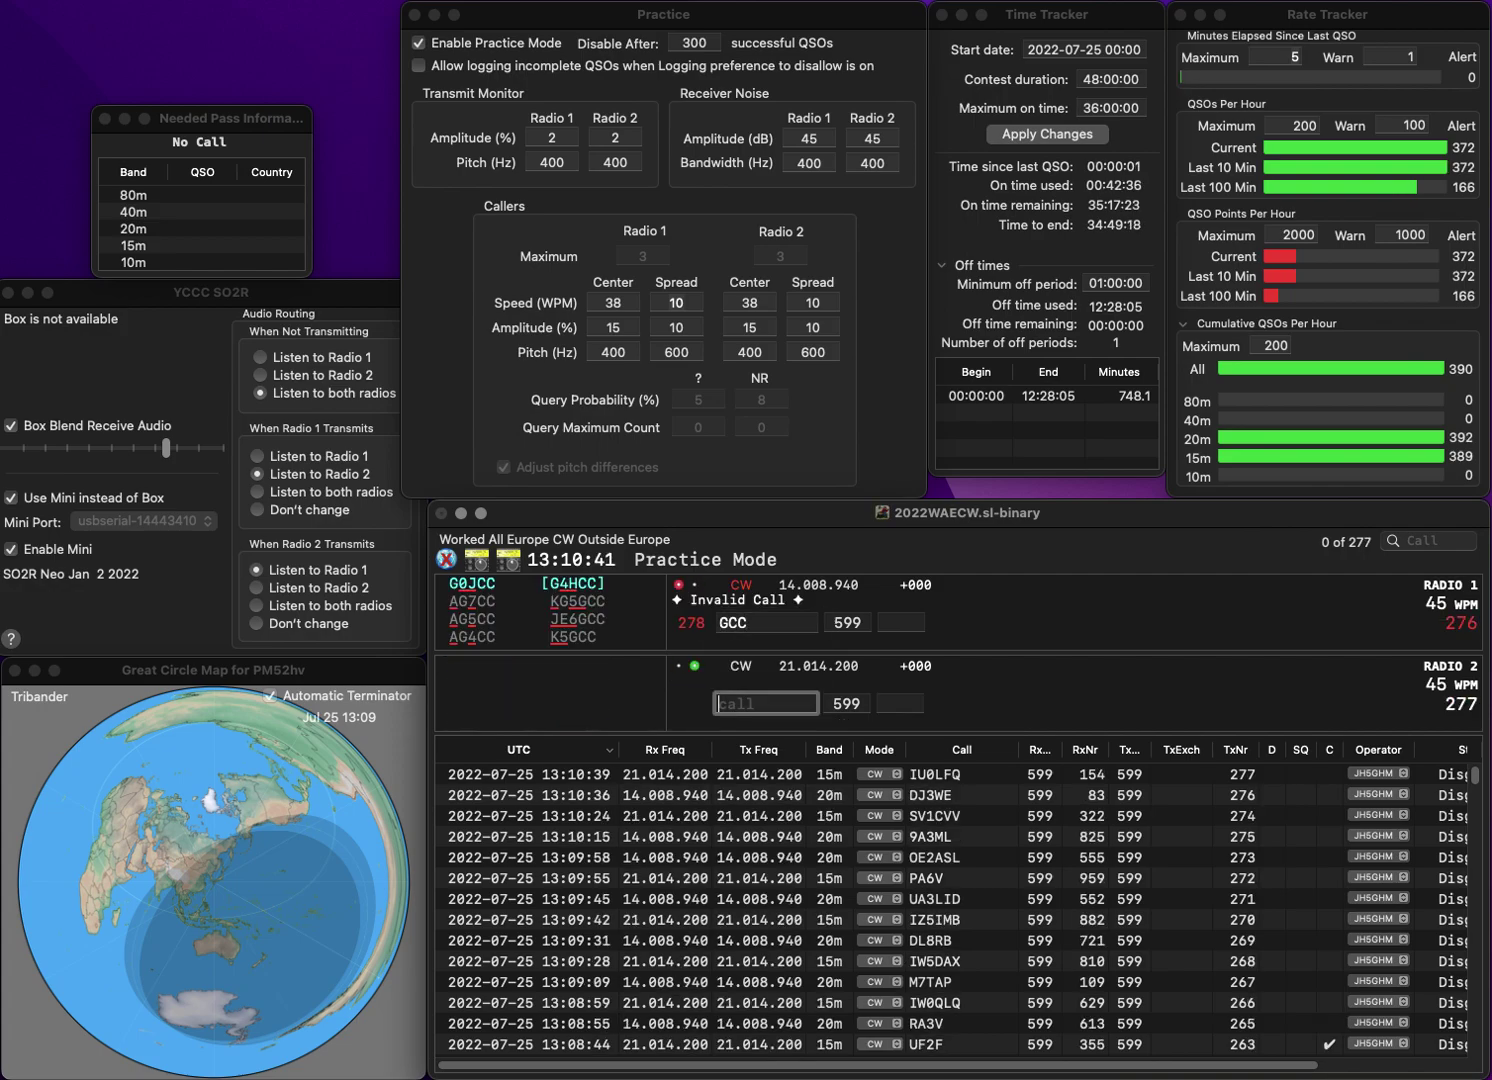
{"action": "type", "text": "OH4AC"}
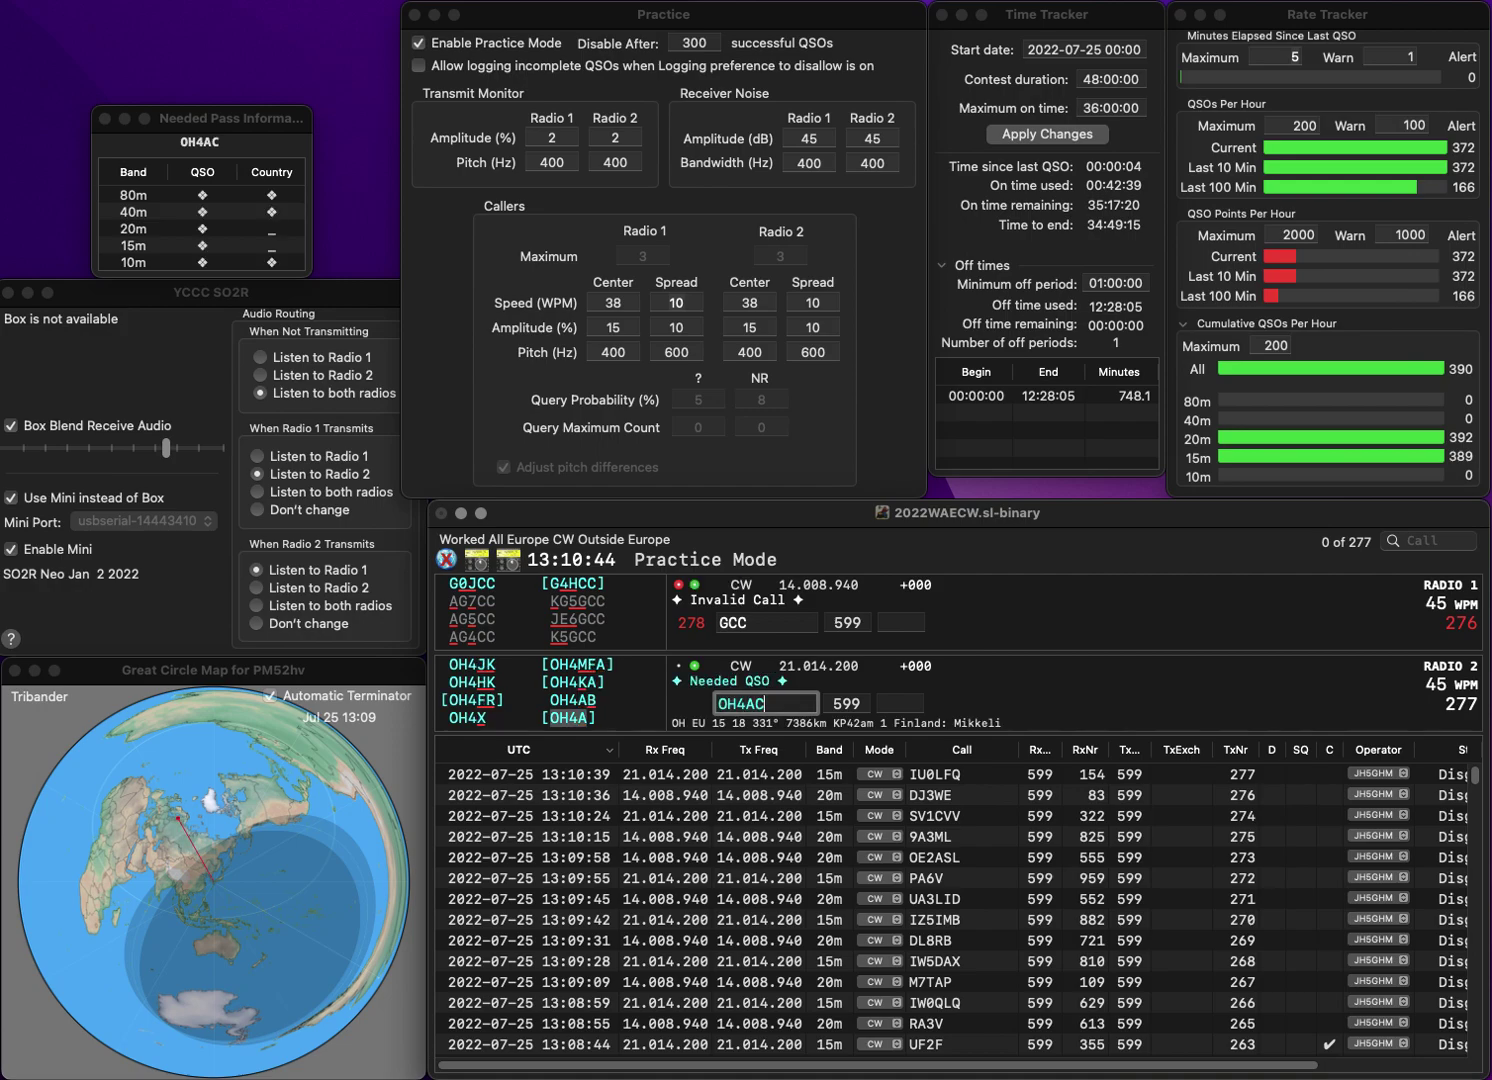
{"action": "key", "text": "Return"}
{"action": "type", "text": "ON"}
{"action": "key", "text": "Delete"}
{"action": "type", "text": "9"}
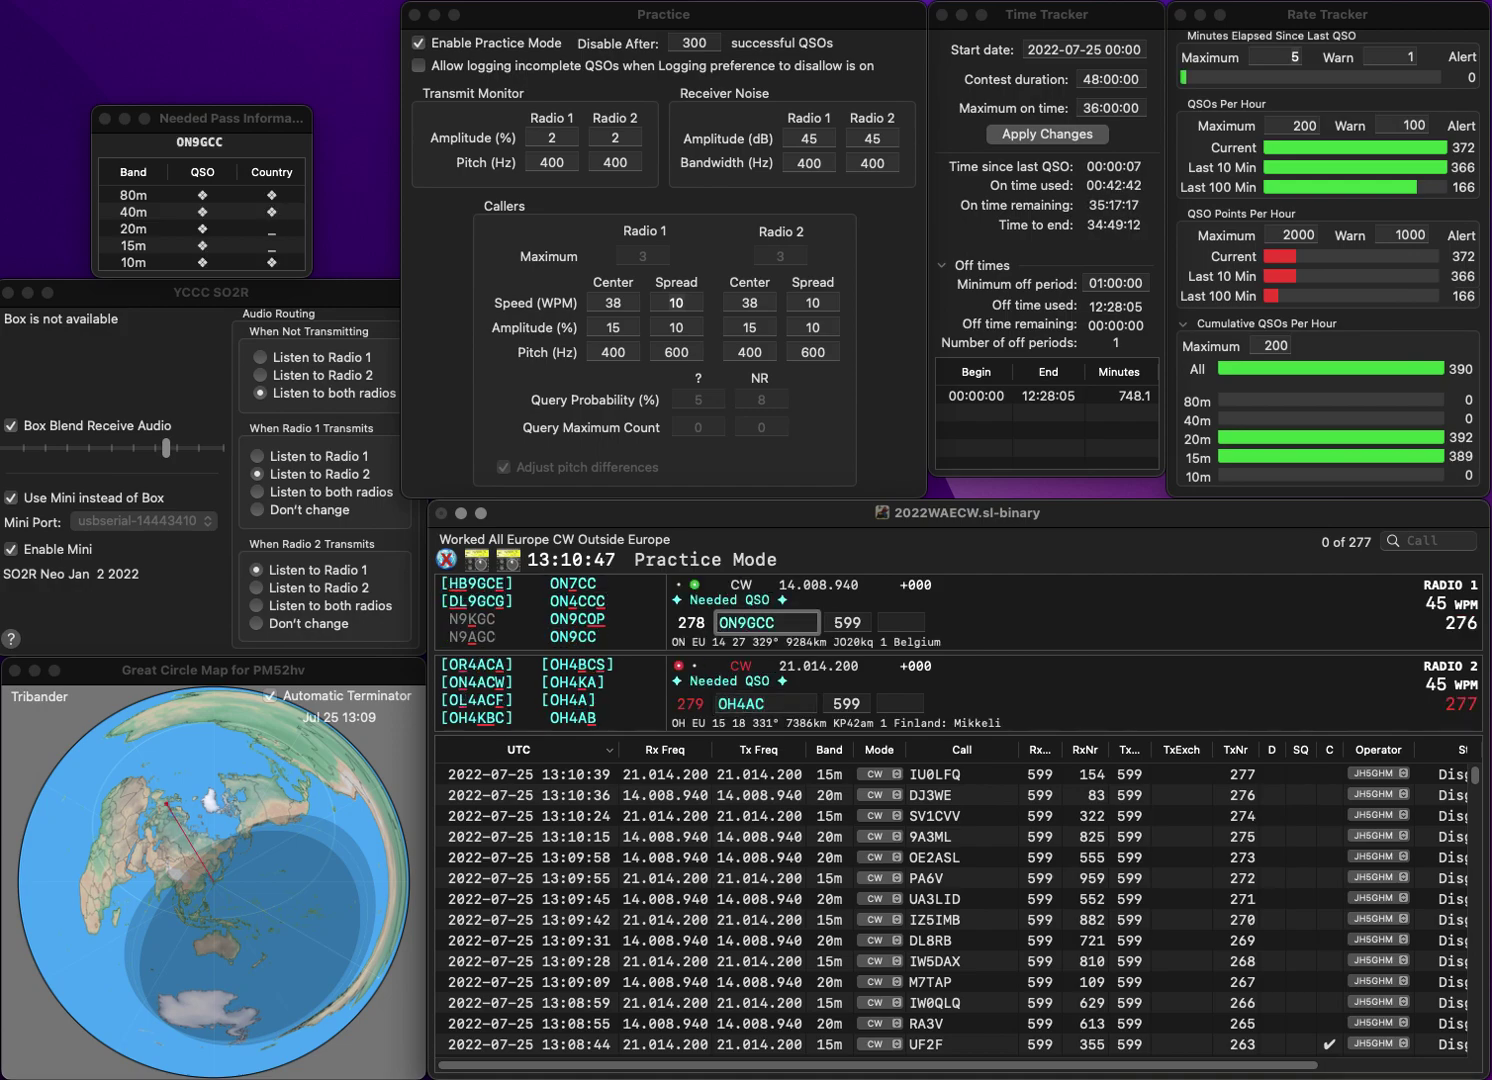
{"action": "key", "text": "Return"}
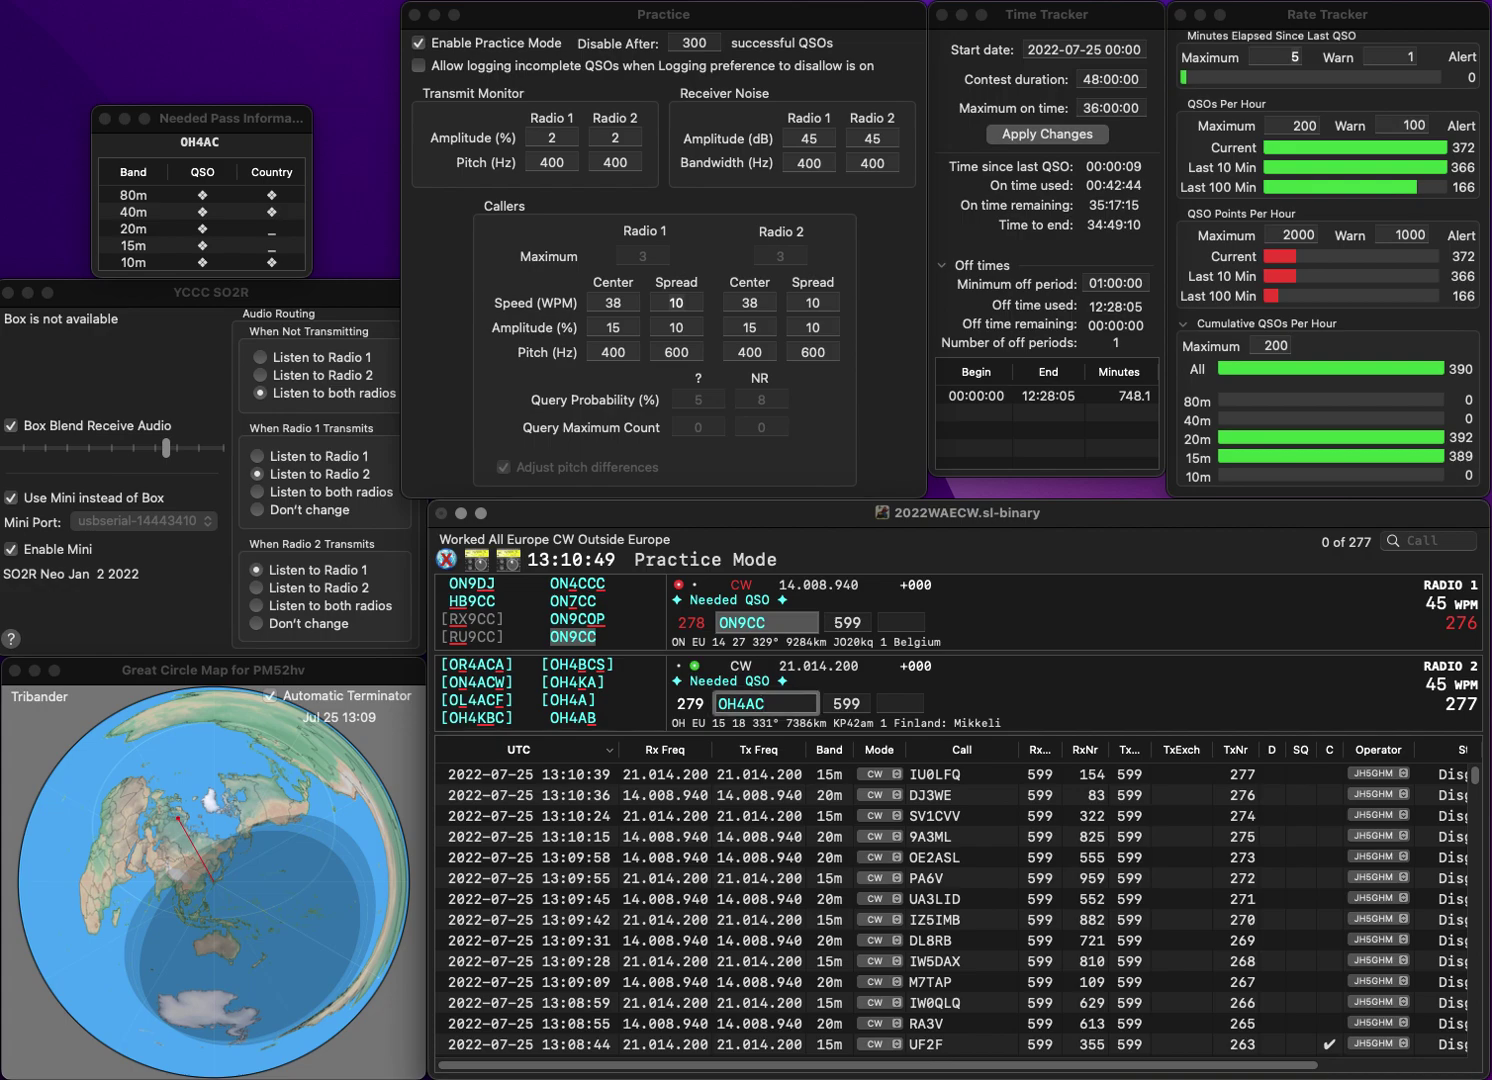
{"action": "key", "text": "BackSpace"}
{"action": "type", "text": "3"}
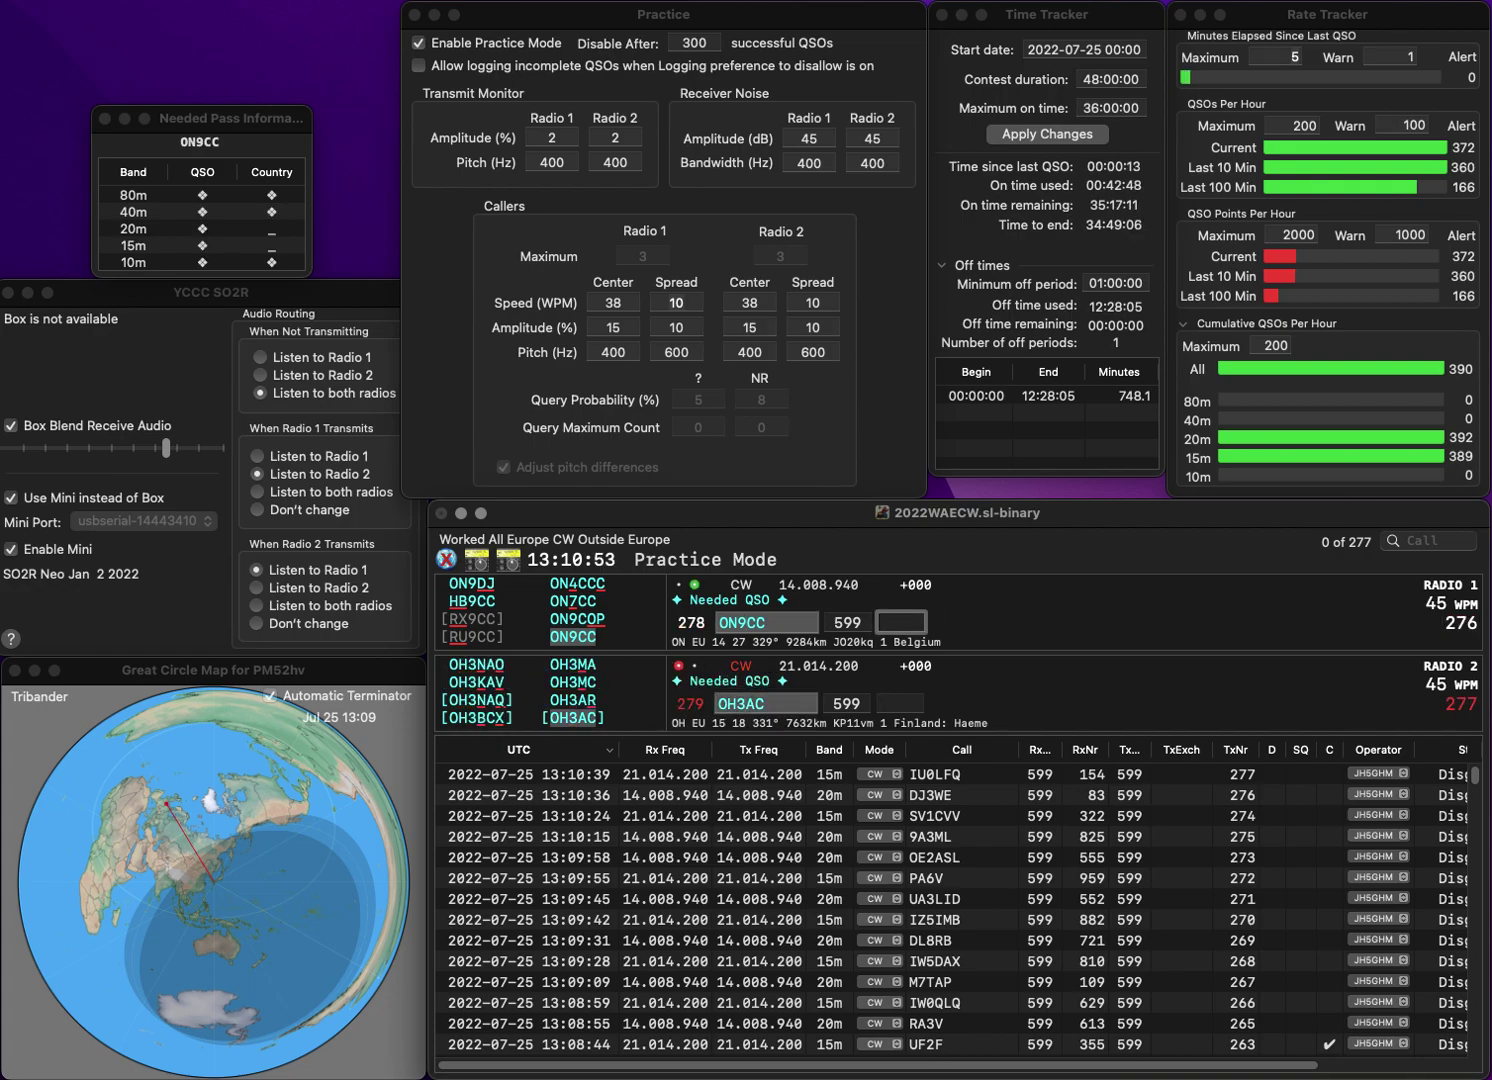
{"action": "type", "text": "23"}
{"action": "key", "text": "Return"}
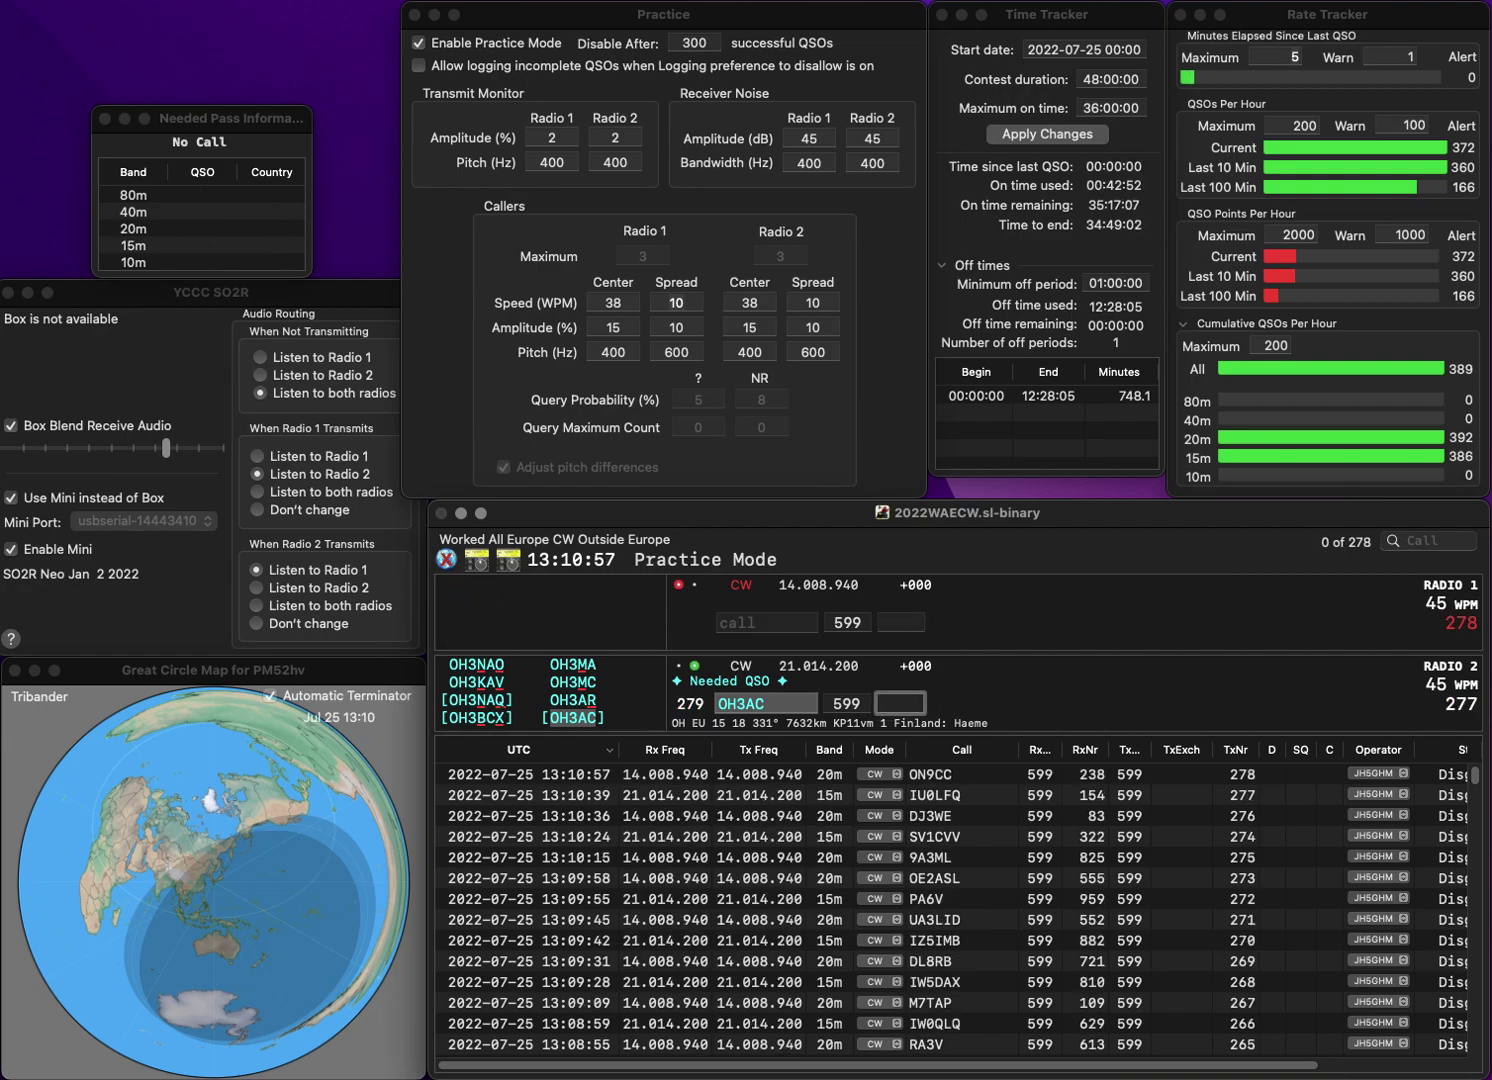
{"action": "type", "text": "39"}
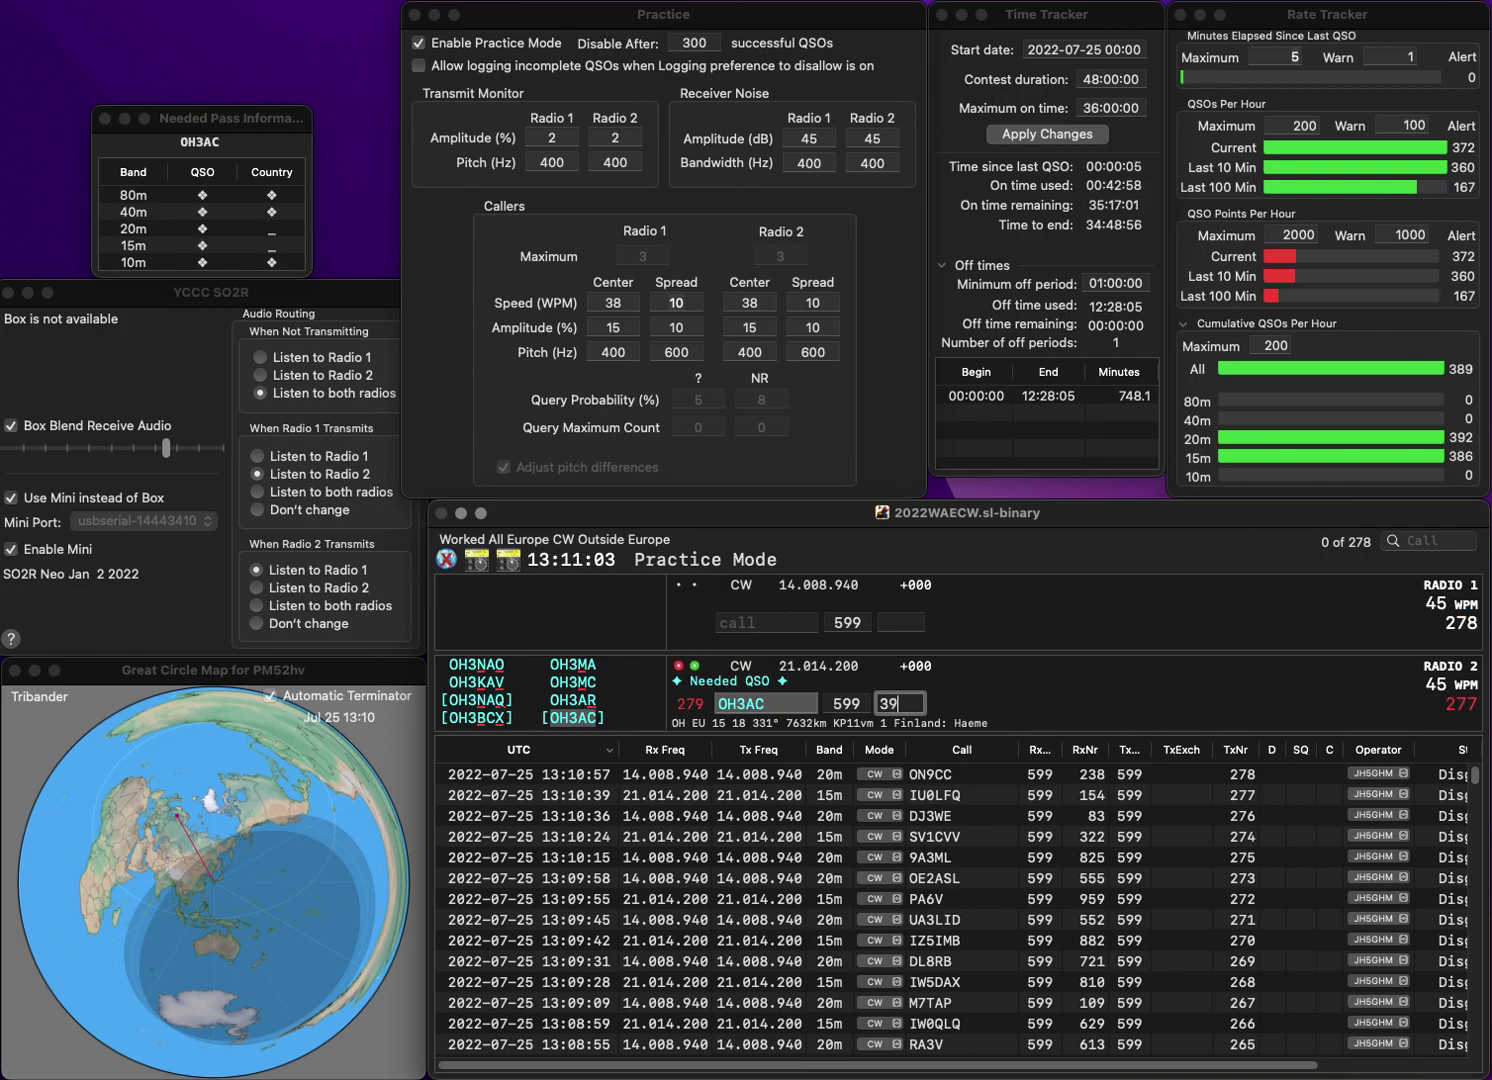
{"action": "type", "text": "4"}
{"action": "key", "text": "Return"}
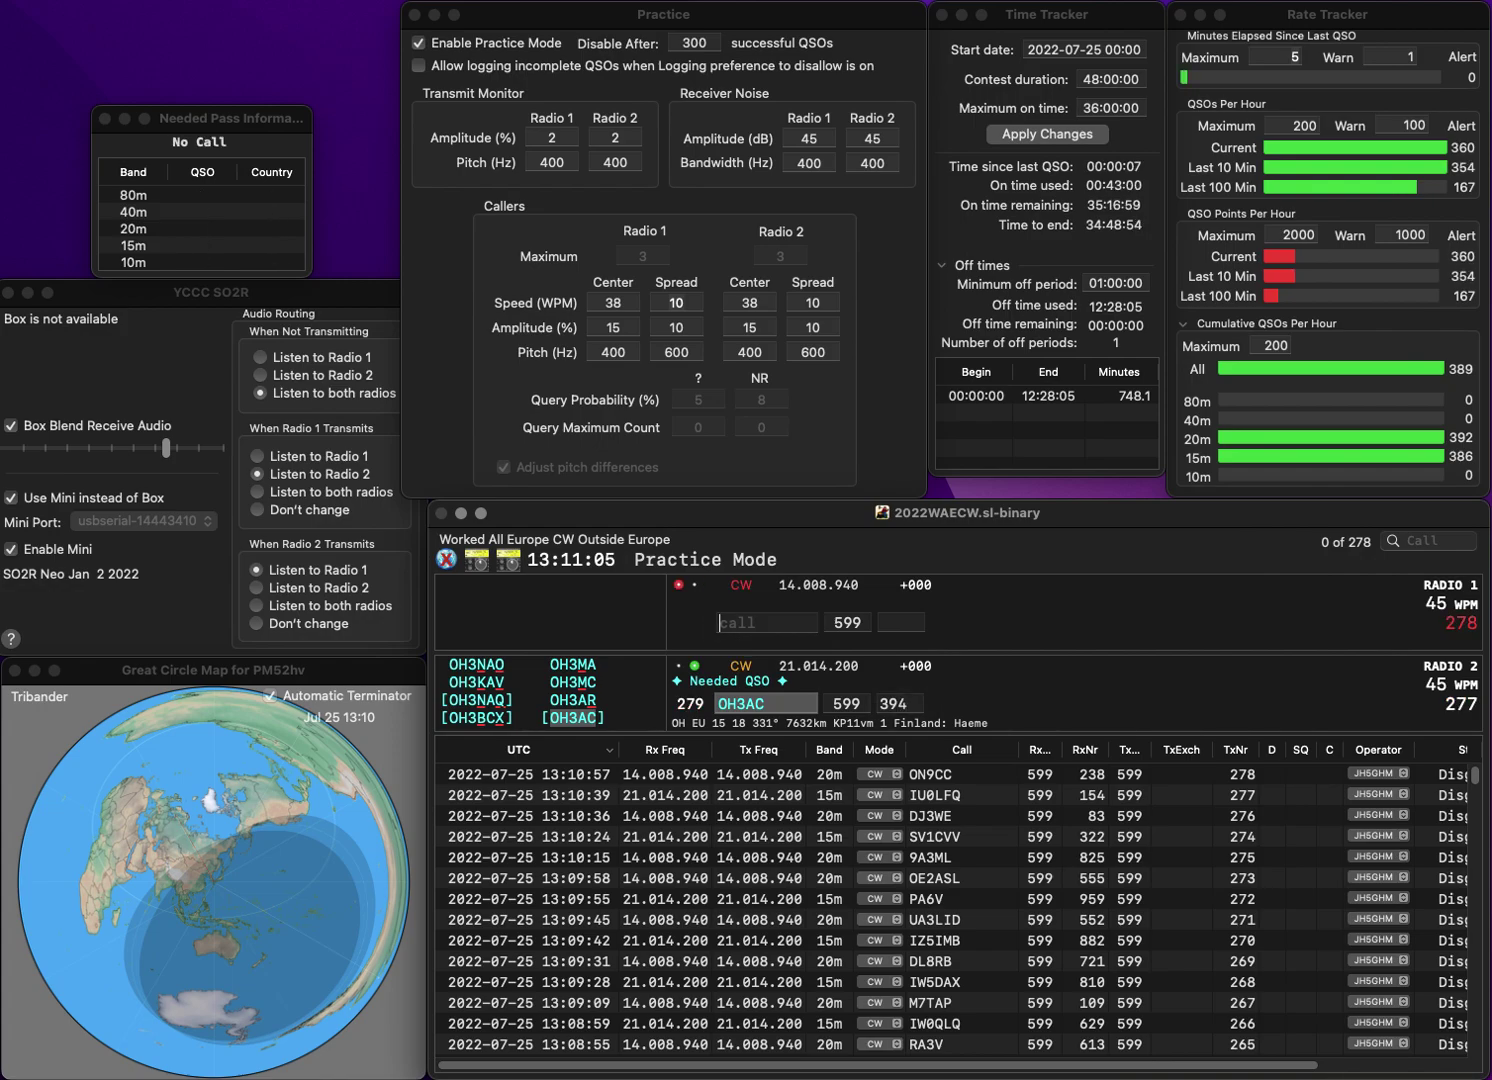
{"action": "type", "text": "EU2EU"}
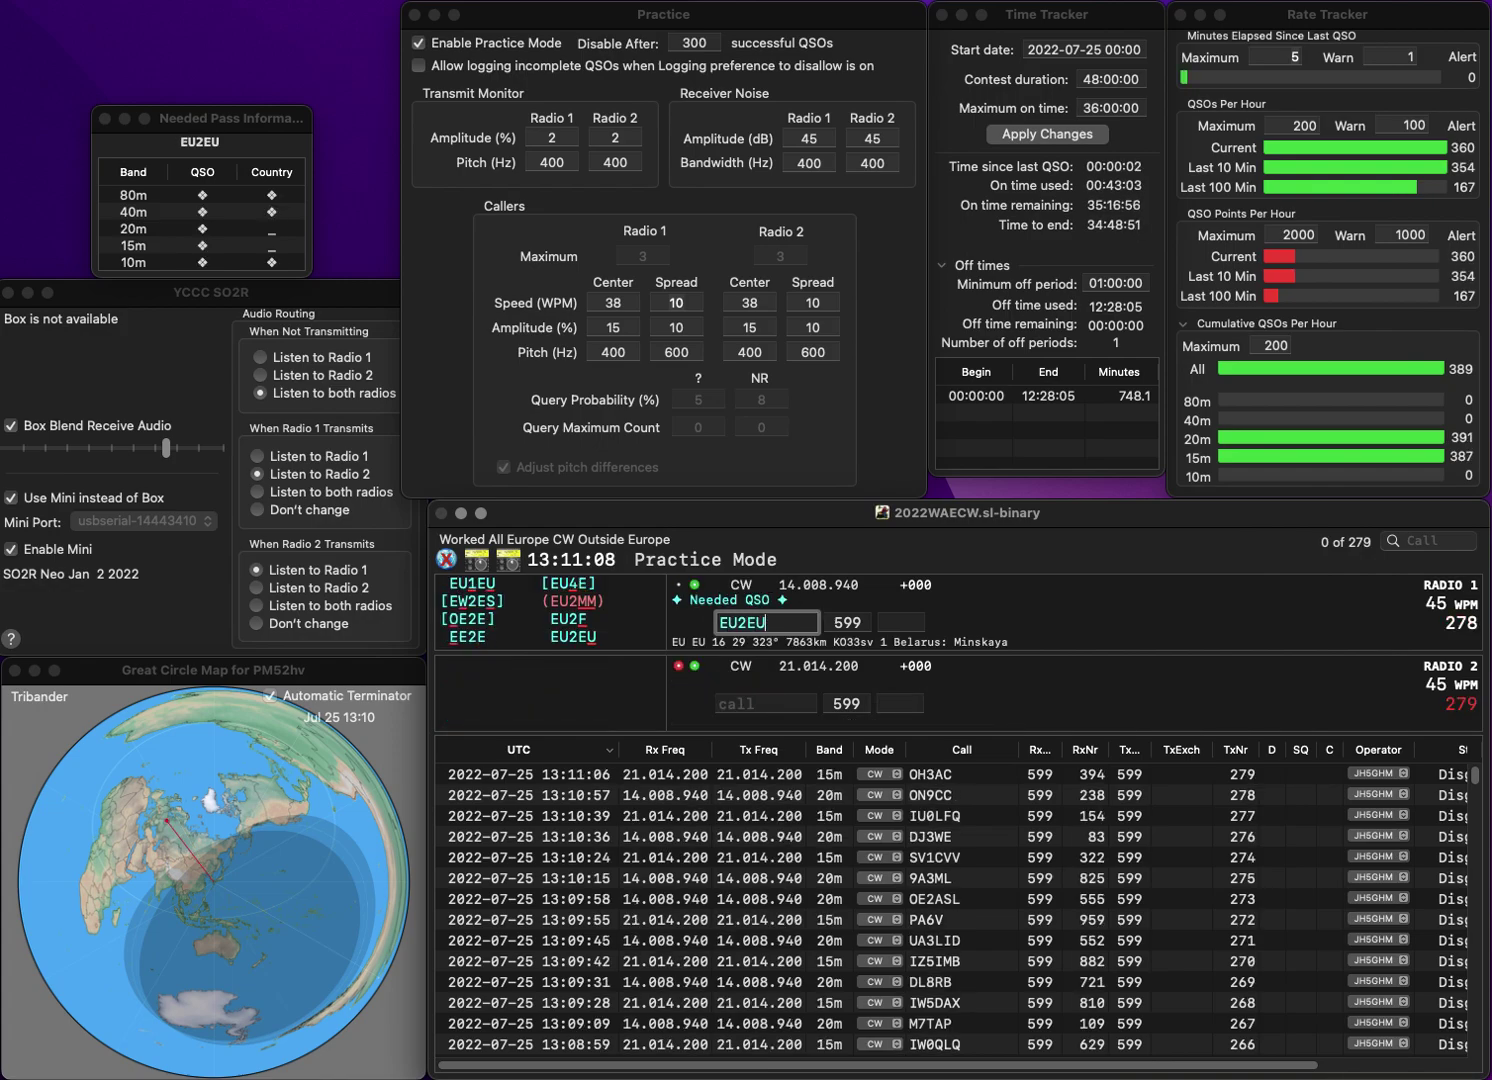
{"action": "key", "text": "Return"}
{"action": "type", "text": "G3"}
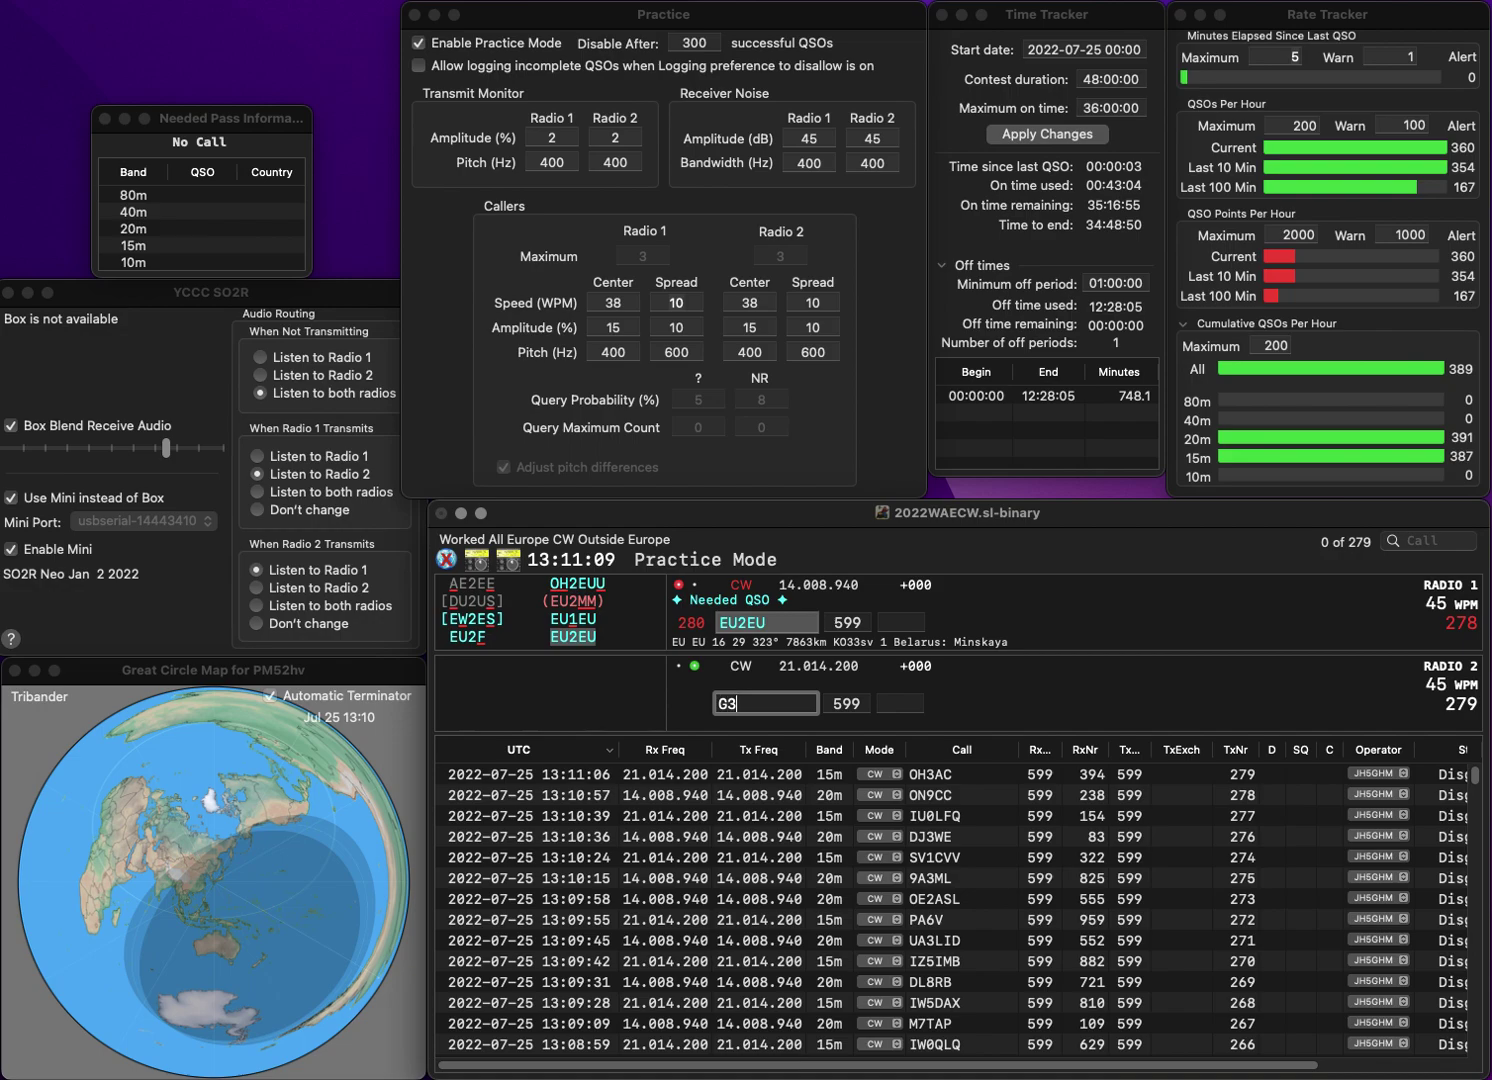
{"action": "type", "text": "ZBU"}
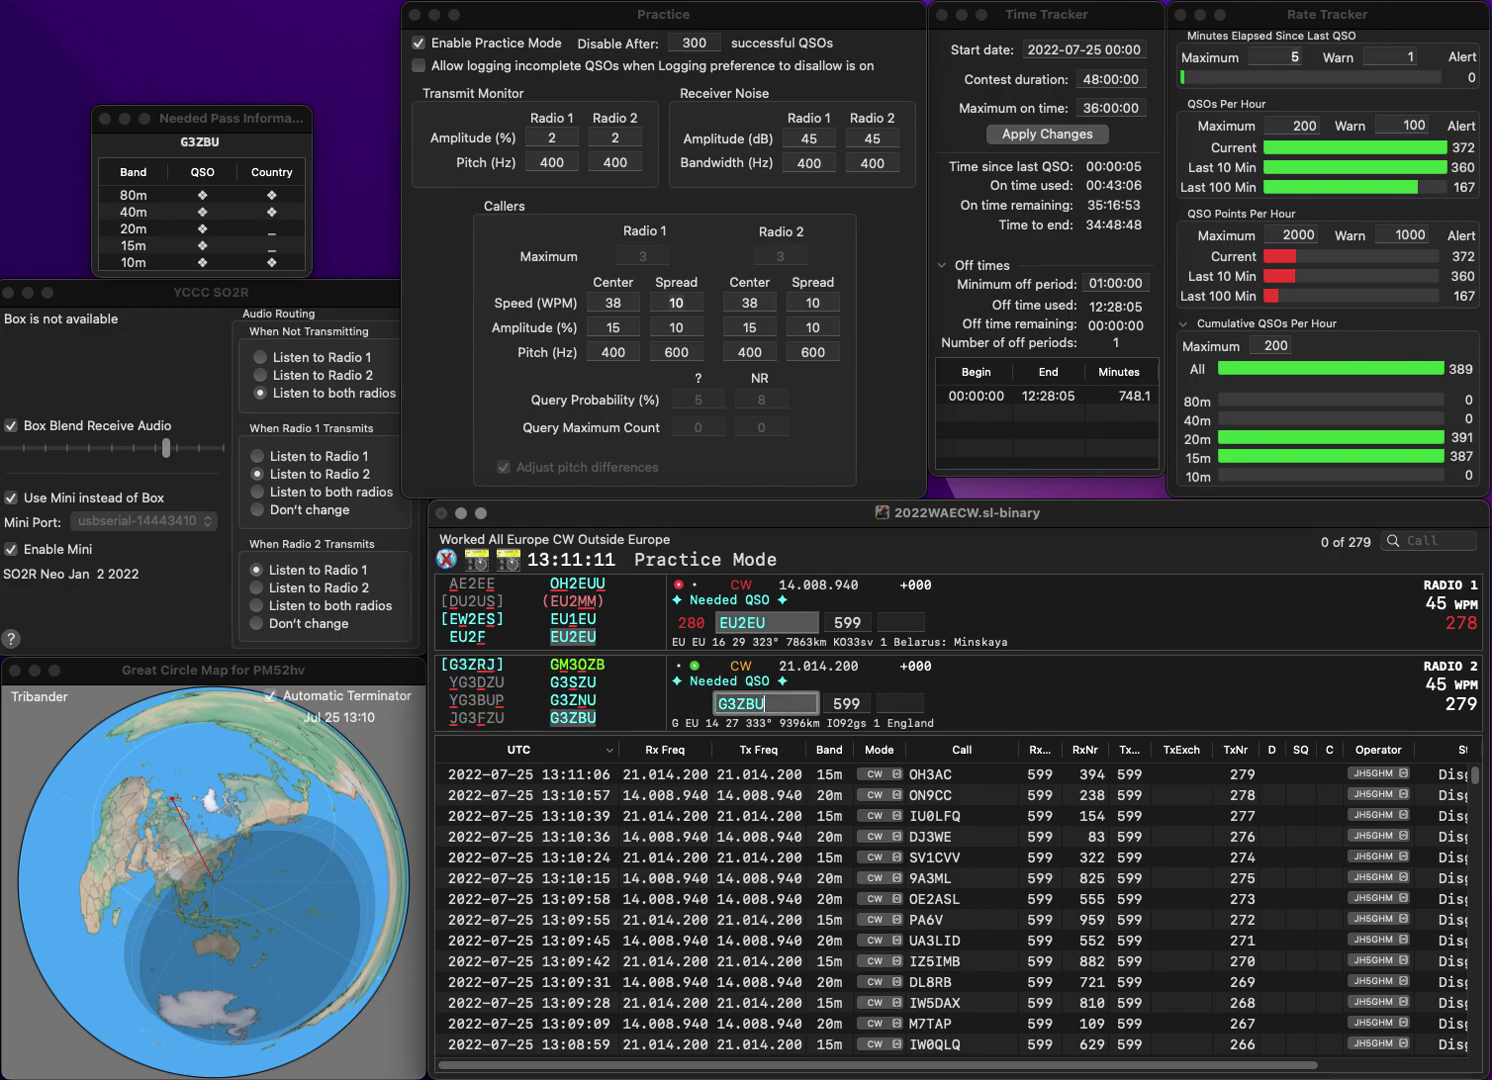
{"action": "key", "text": "Return"}
{"action": "type", "text": "3"}
{"action": "type", "text": "2"}
{"action": "key", "text": "Return"}
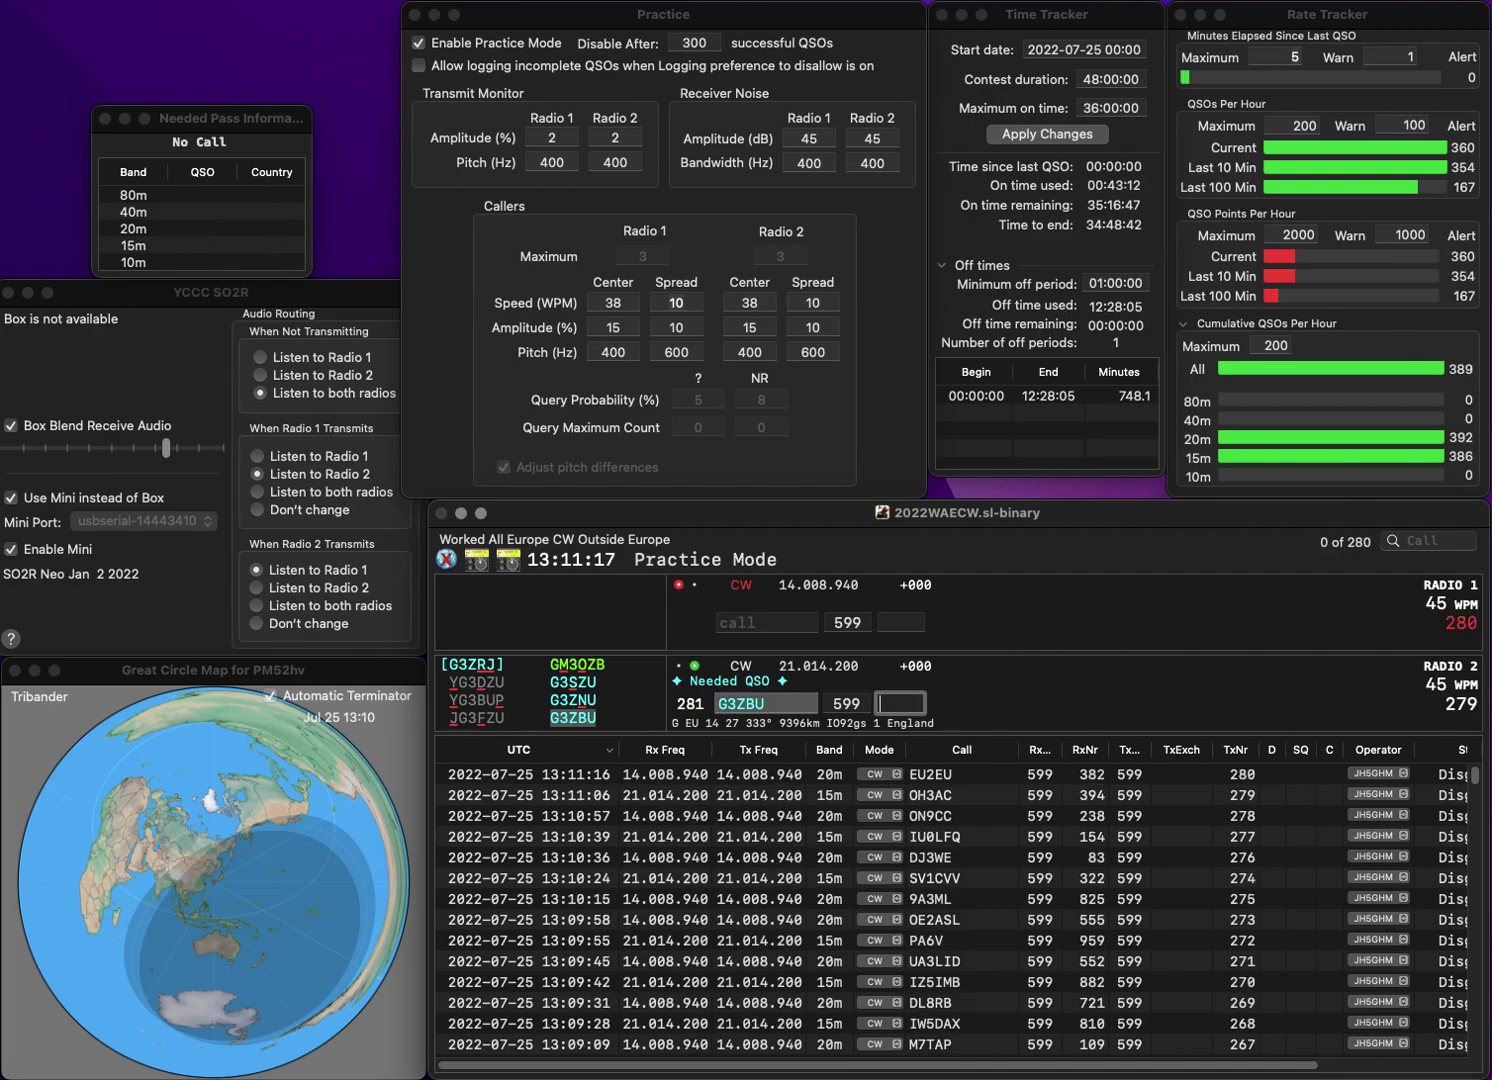
{"action": "type", "text": "249"}
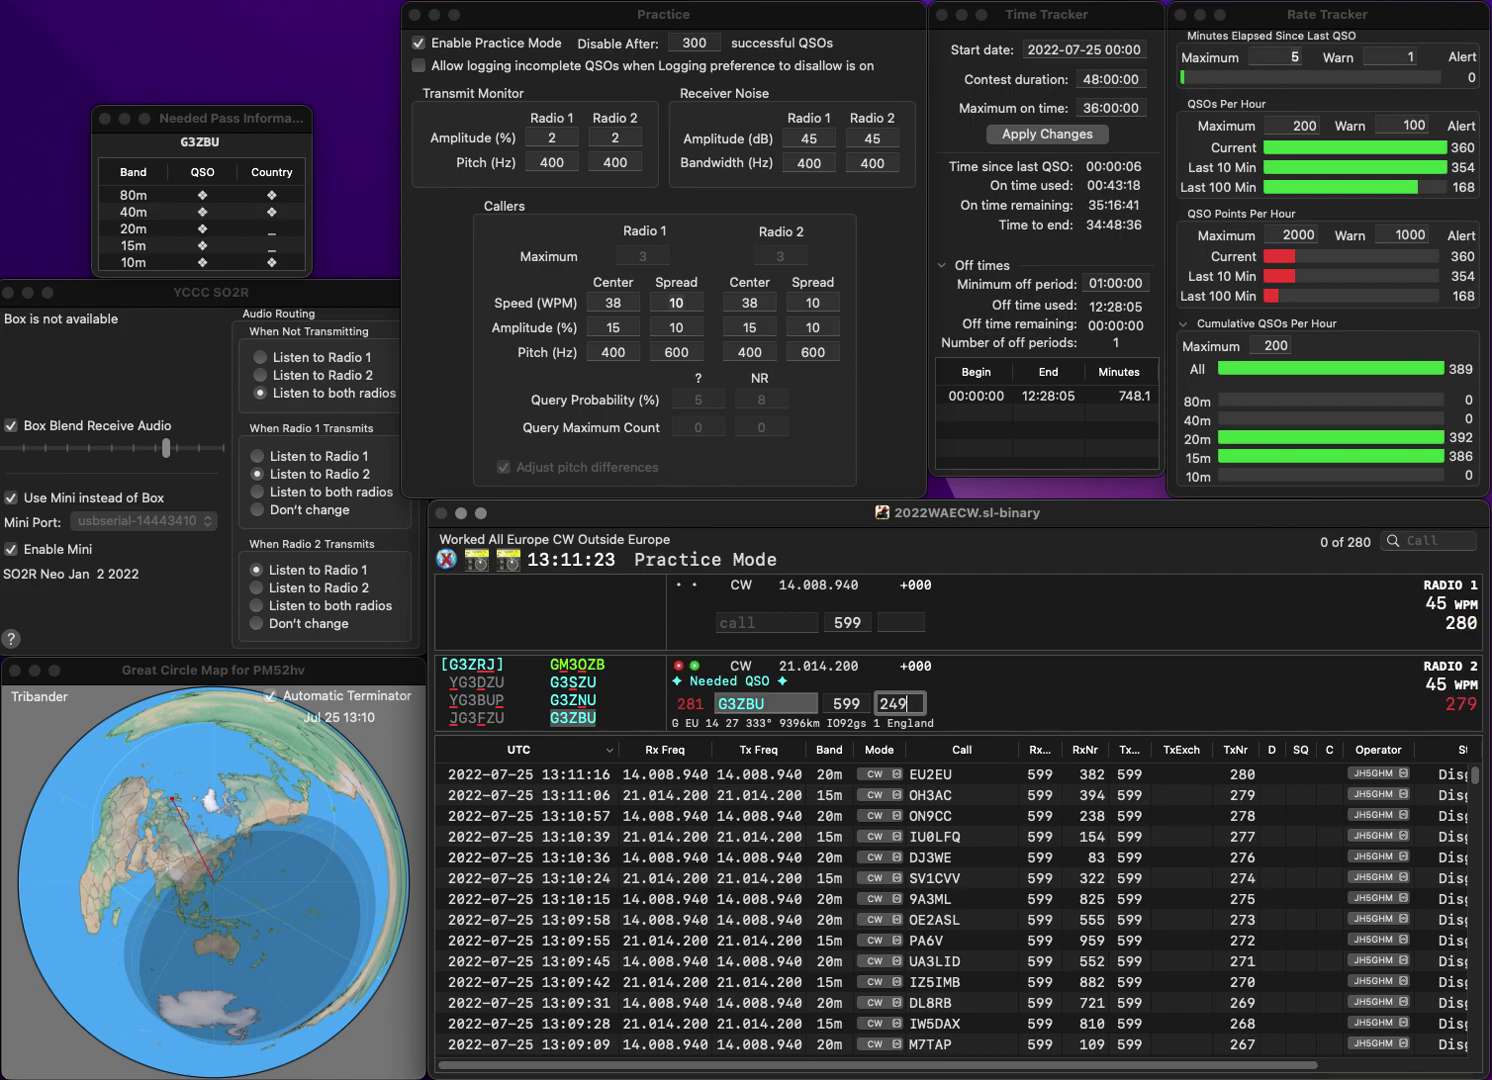
{"action": "key", "text": "Return"}
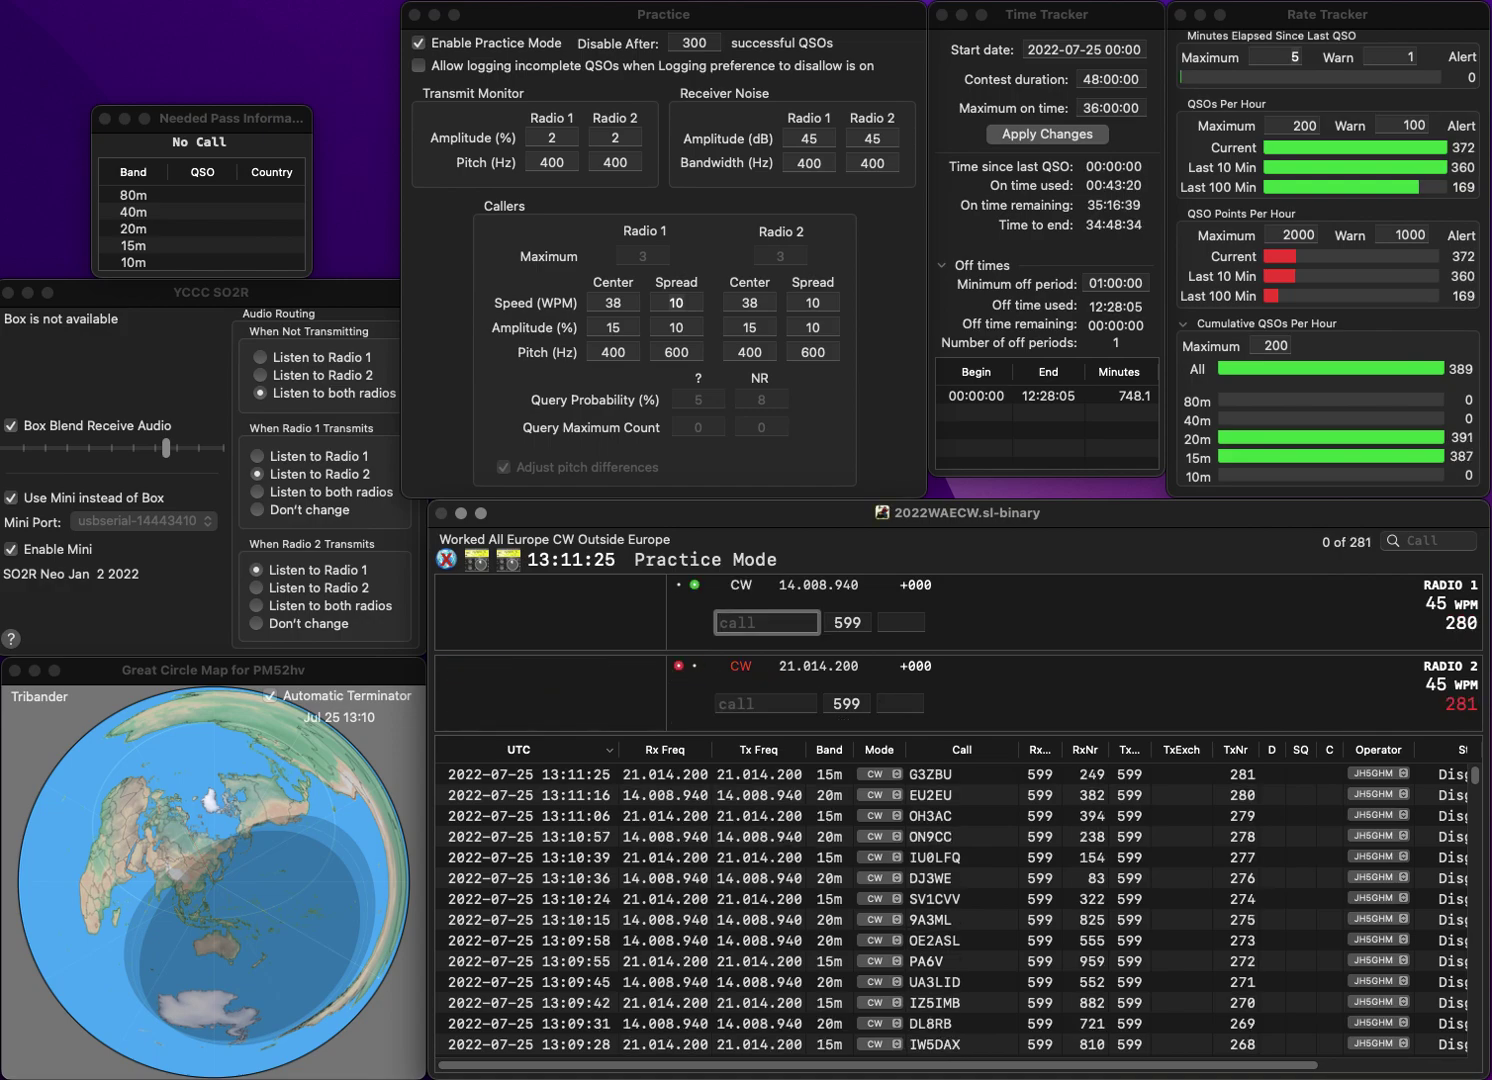
{"action": "type", "text": "4HMV"}
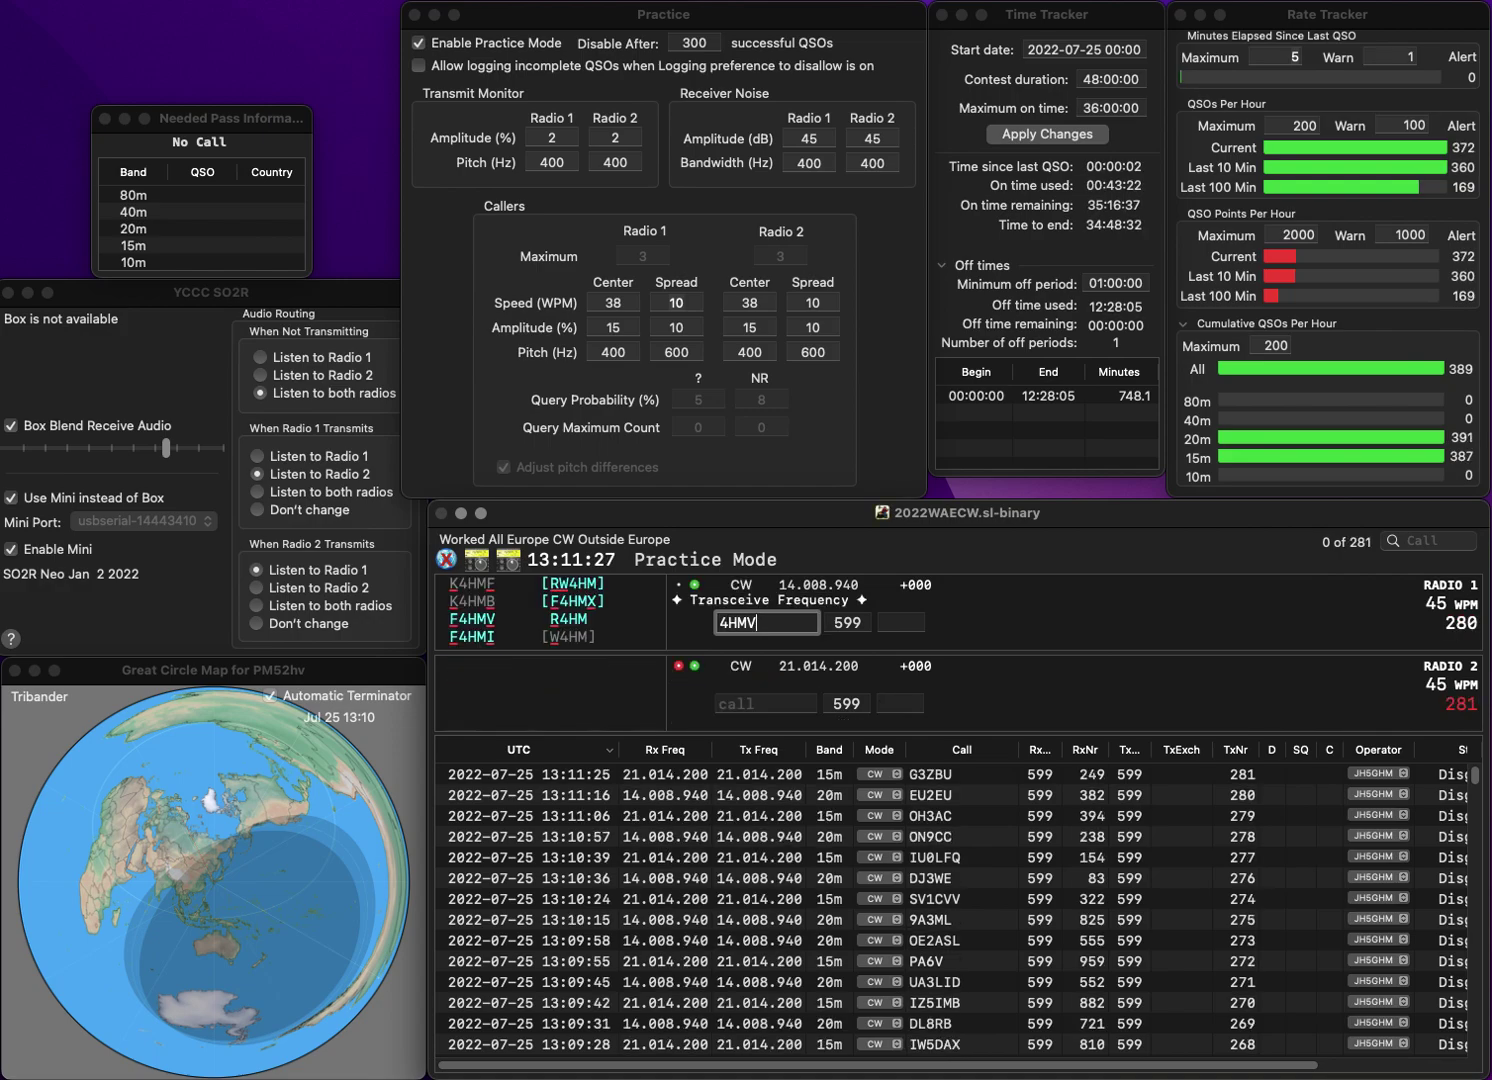
{"action": "key", "text": "Up"}
{"action": "type", "text": "F"}
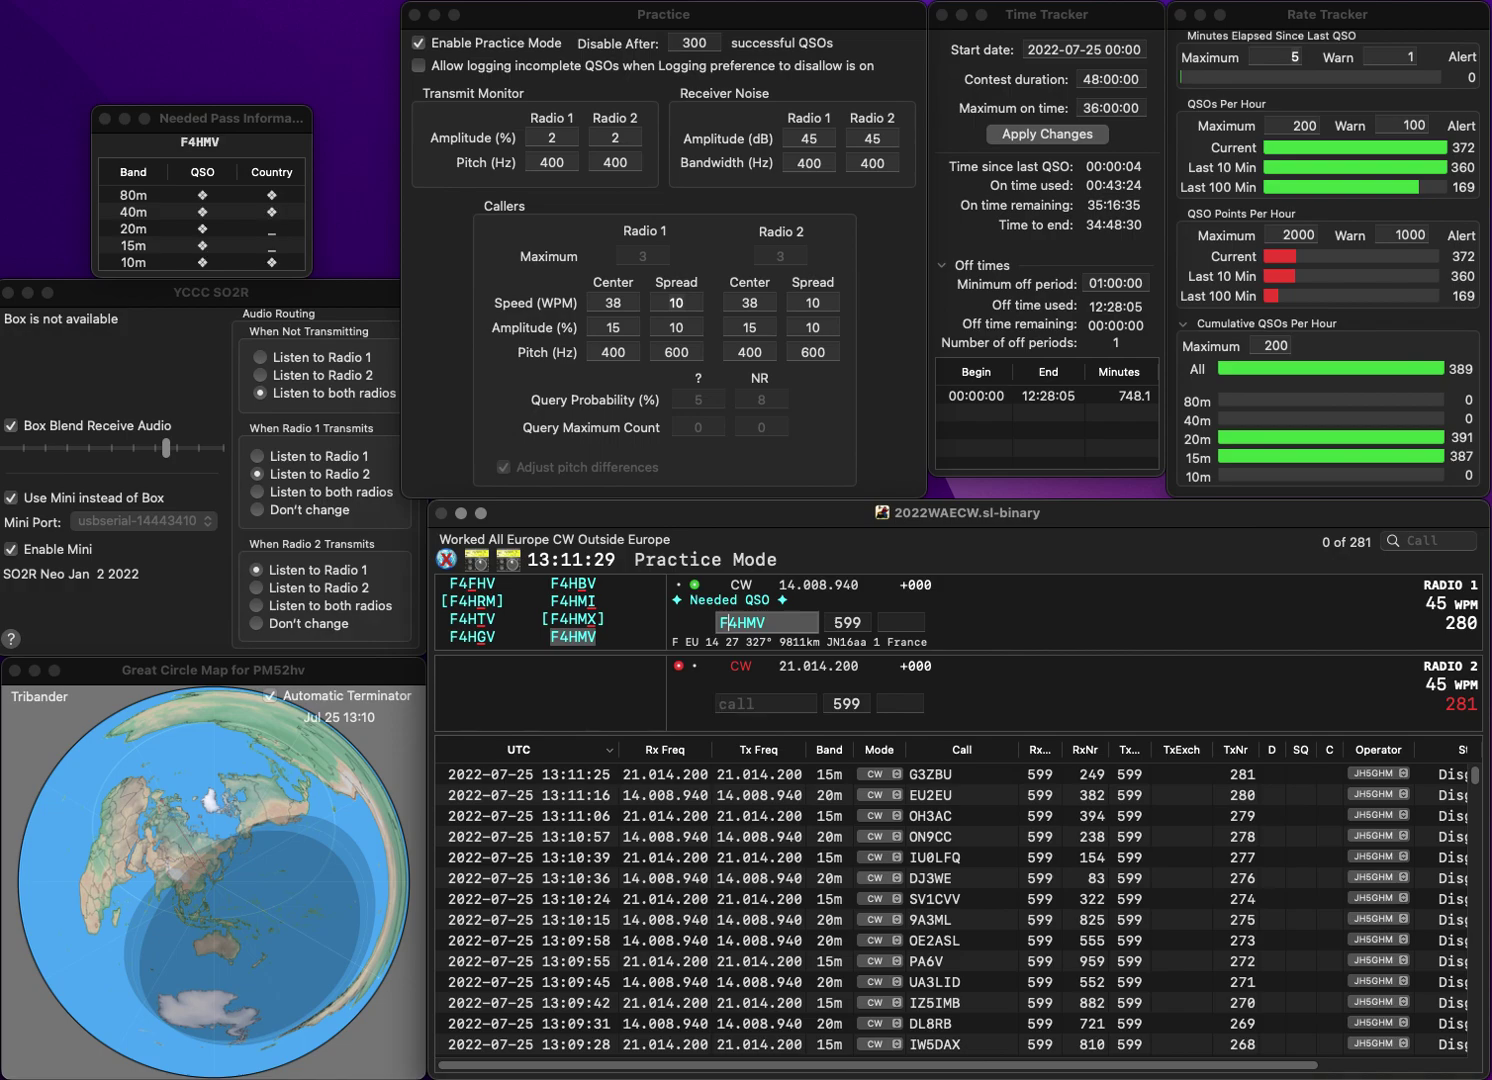
{"action": "key", "text": "Return"}
{"action": "type", "text": "GW0NTM"}
{"action": "key", "text": "Tab"}
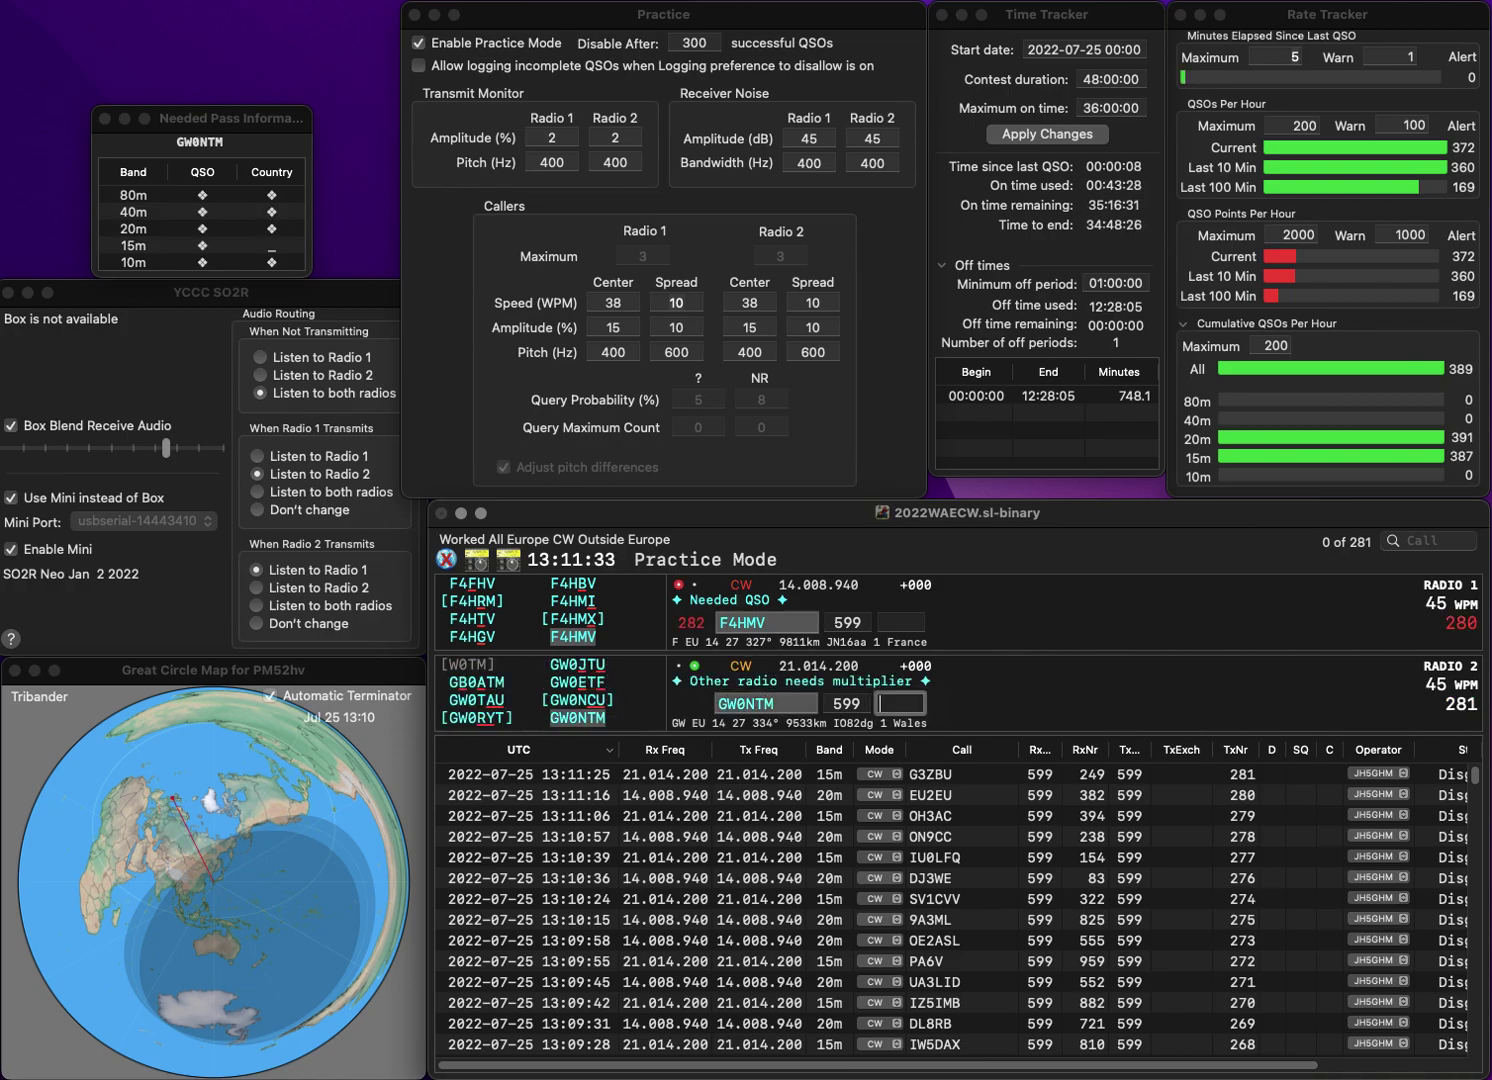
{"action": "key", "text": "Return"}
{"action": "type", "text": "207"}
{"action": "key", "text": "Return"}
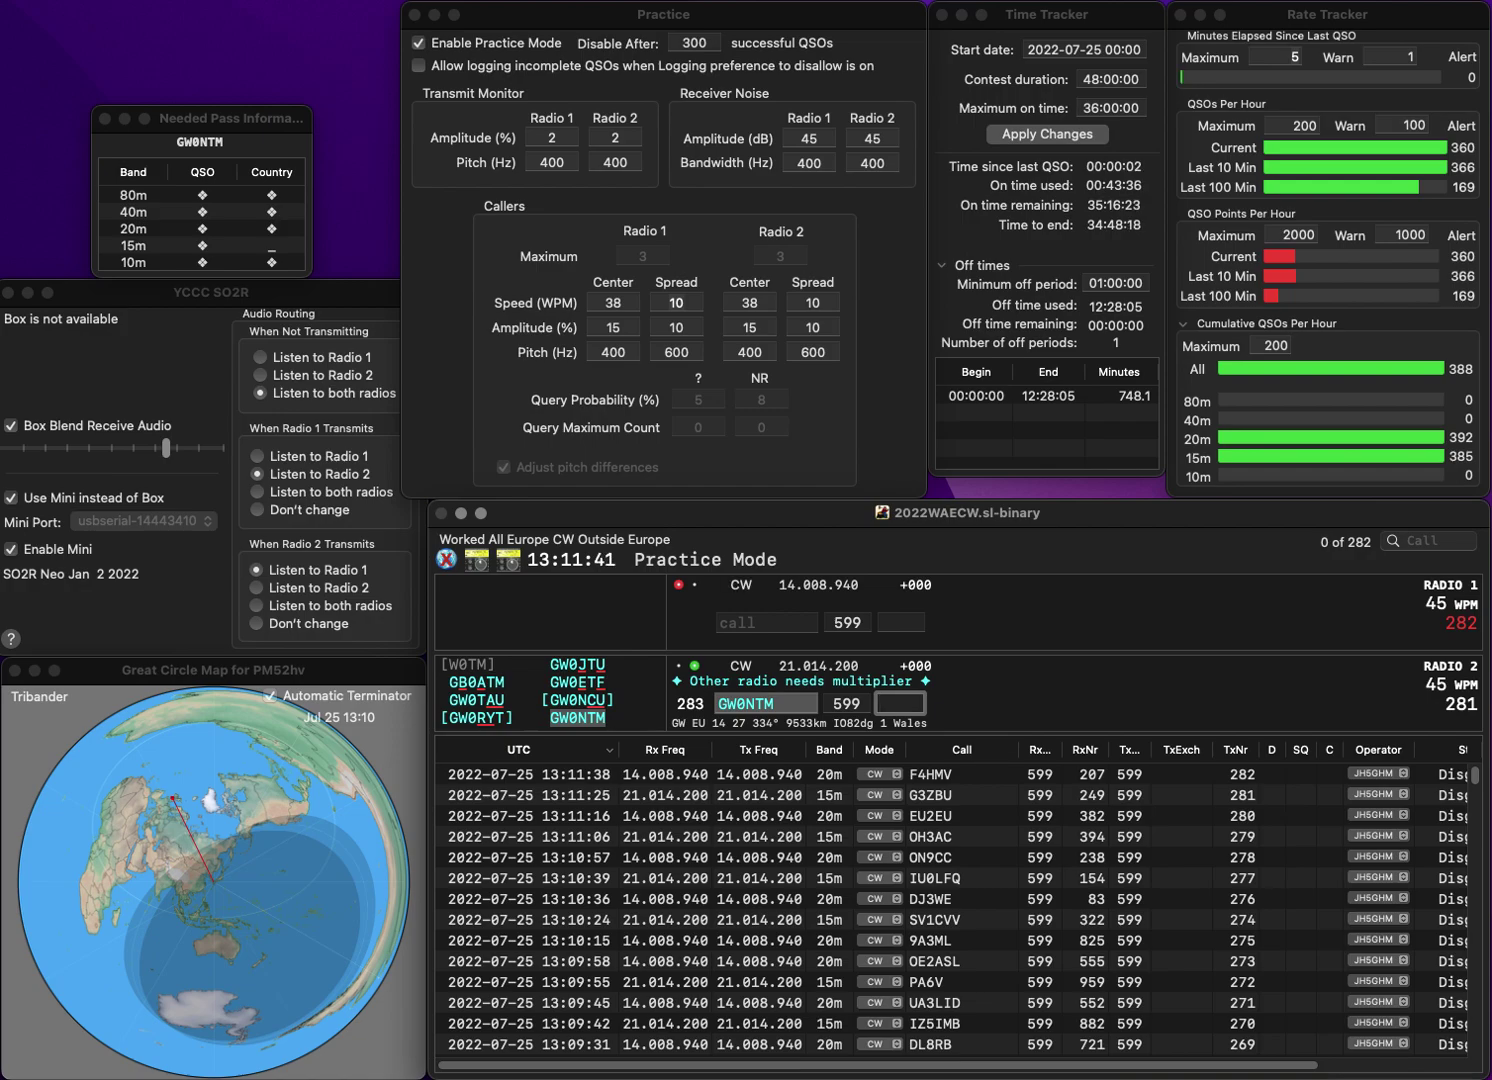
{"action": "type", "text": "4"}
{"action": "key", "text": "Return"}
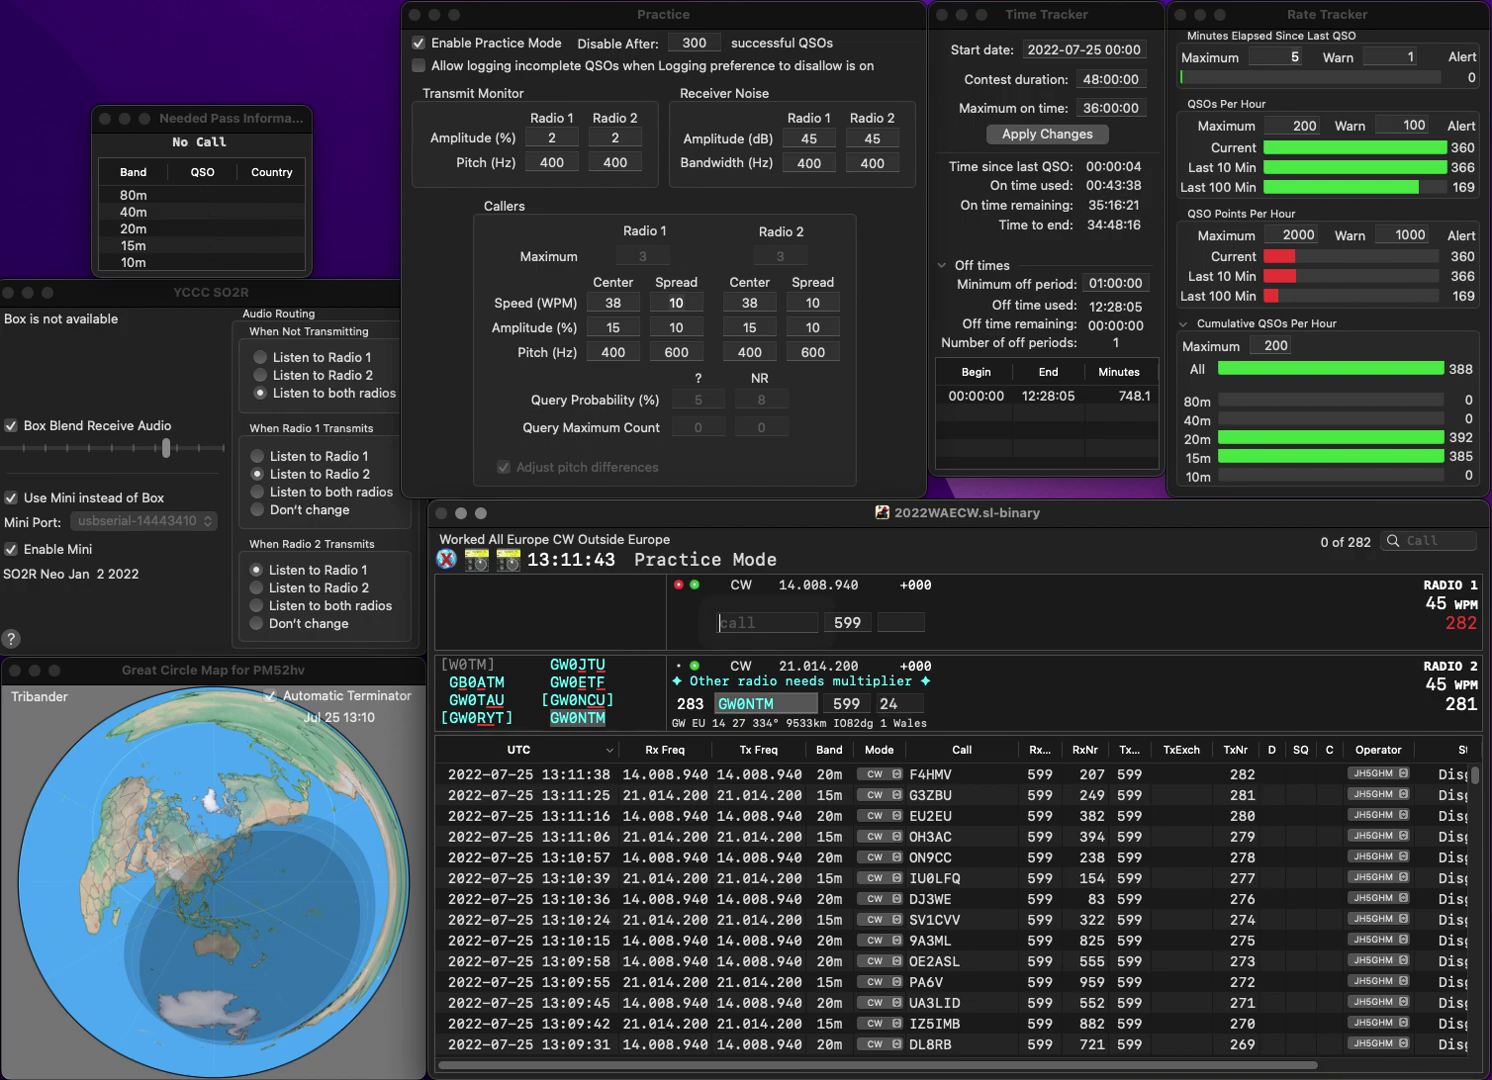
- Send the call RBFS on Radio 1 and the call OL6A on Radio 2
{"action": "type", "text": "R"}
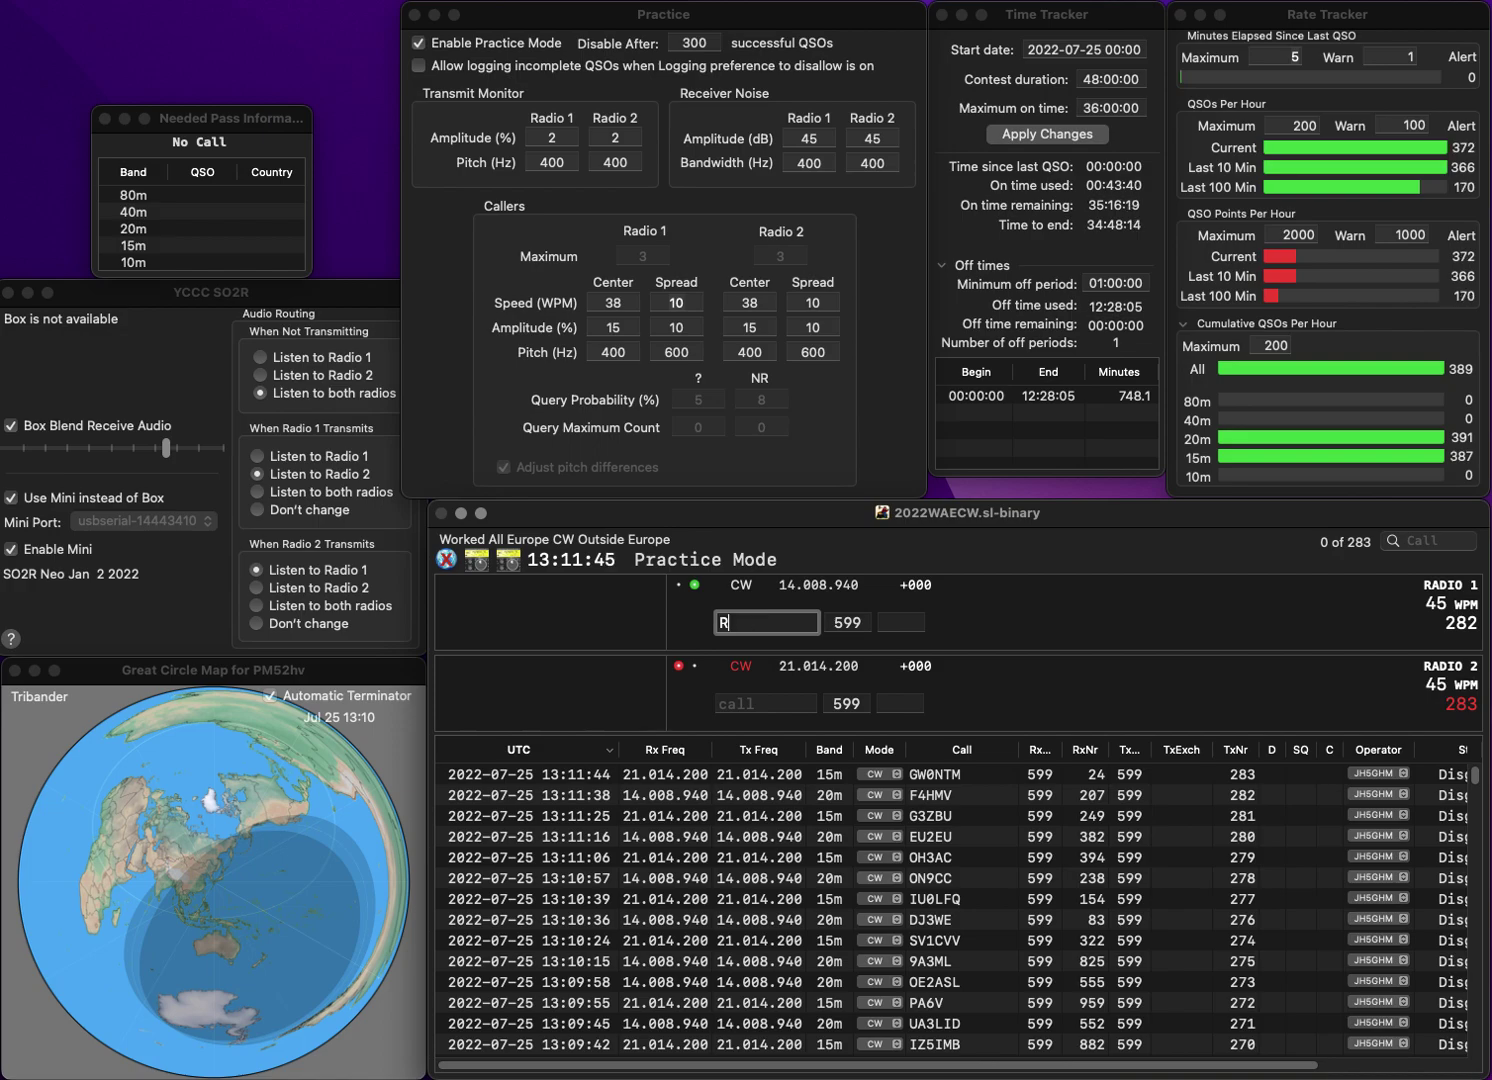
{"action": "type", "text": "BFS"}
{"action": "key", "text": "Return"}
{"action": "type", "text": "OL6A"}
{"action": "key", "text": "Return"}
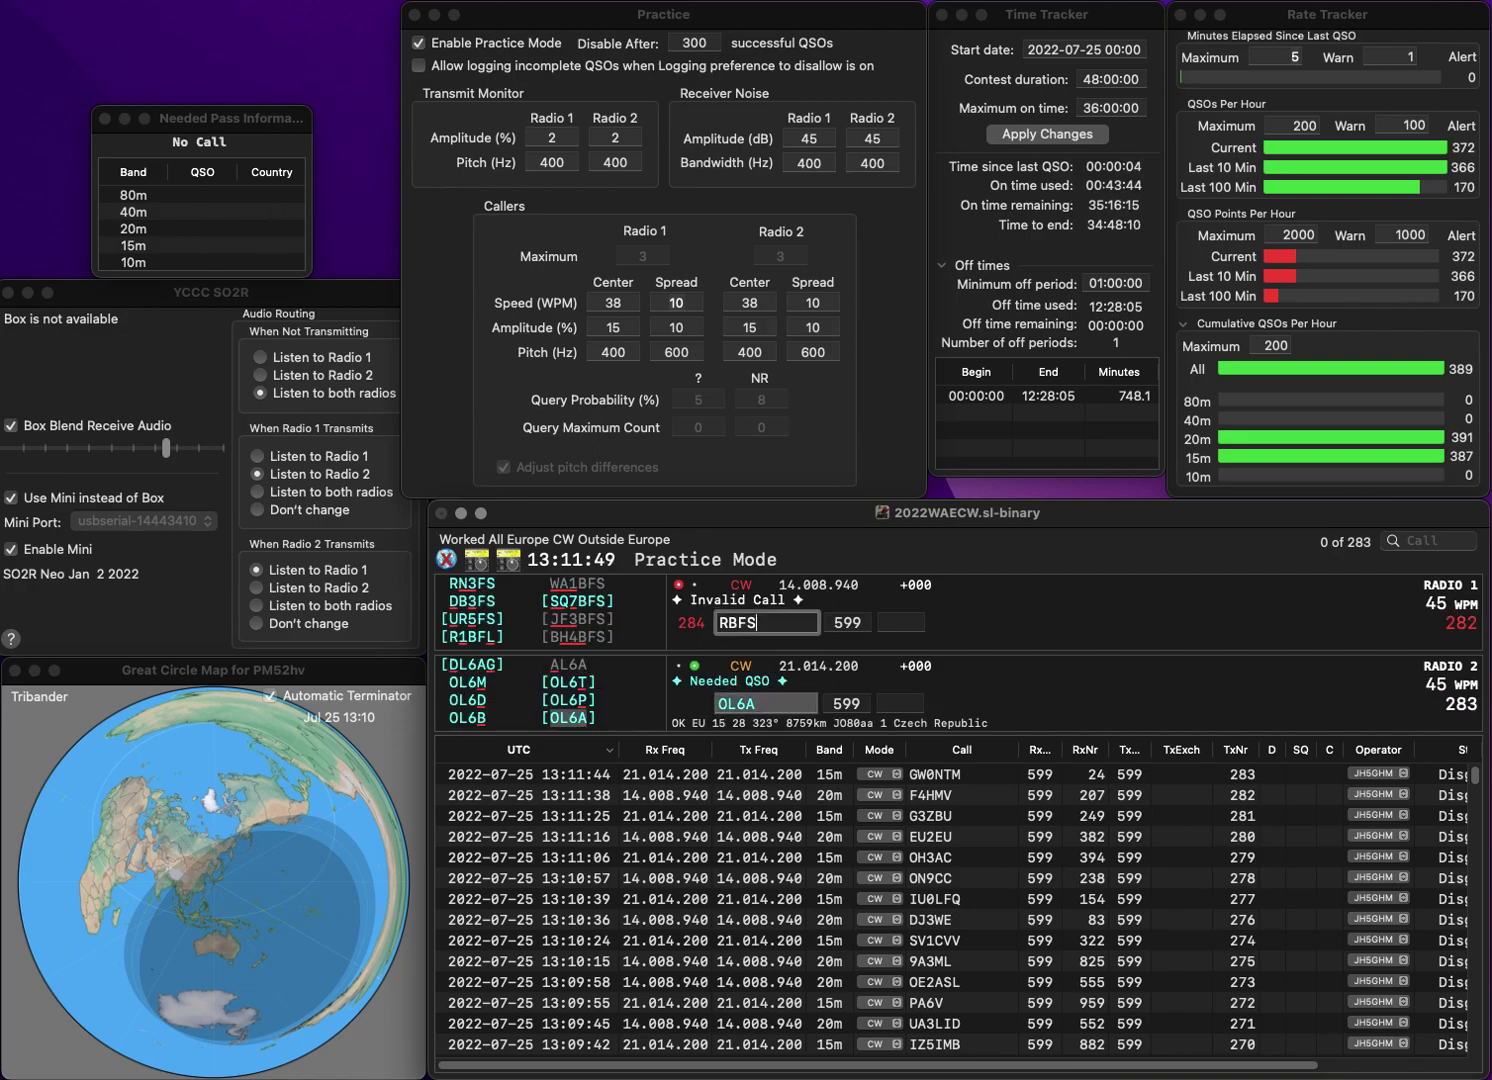
- Replace the B in the Radio 1 call with 6 to make R6FS and send it
{"action": "key", "text": "Left"}
{"action": "key", "text": "Left"}
{"action": "key", "text": "BackSpace"}
{"action": "type", "text": "6"}
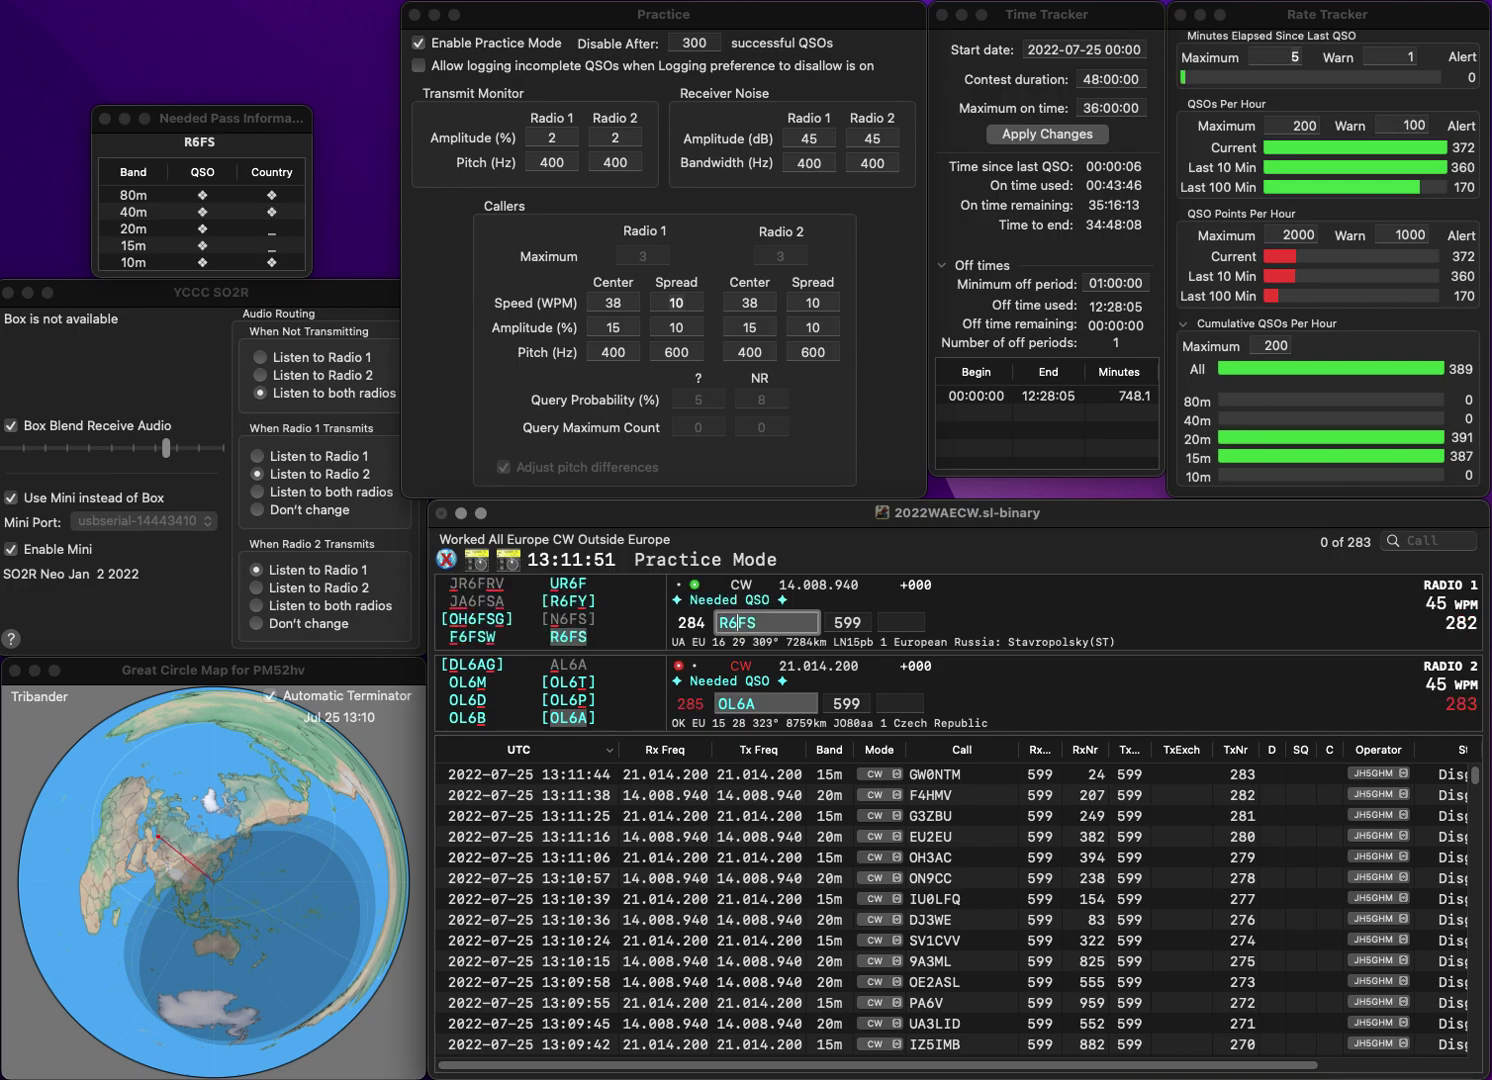
{"action": "key", "text": "Return"}
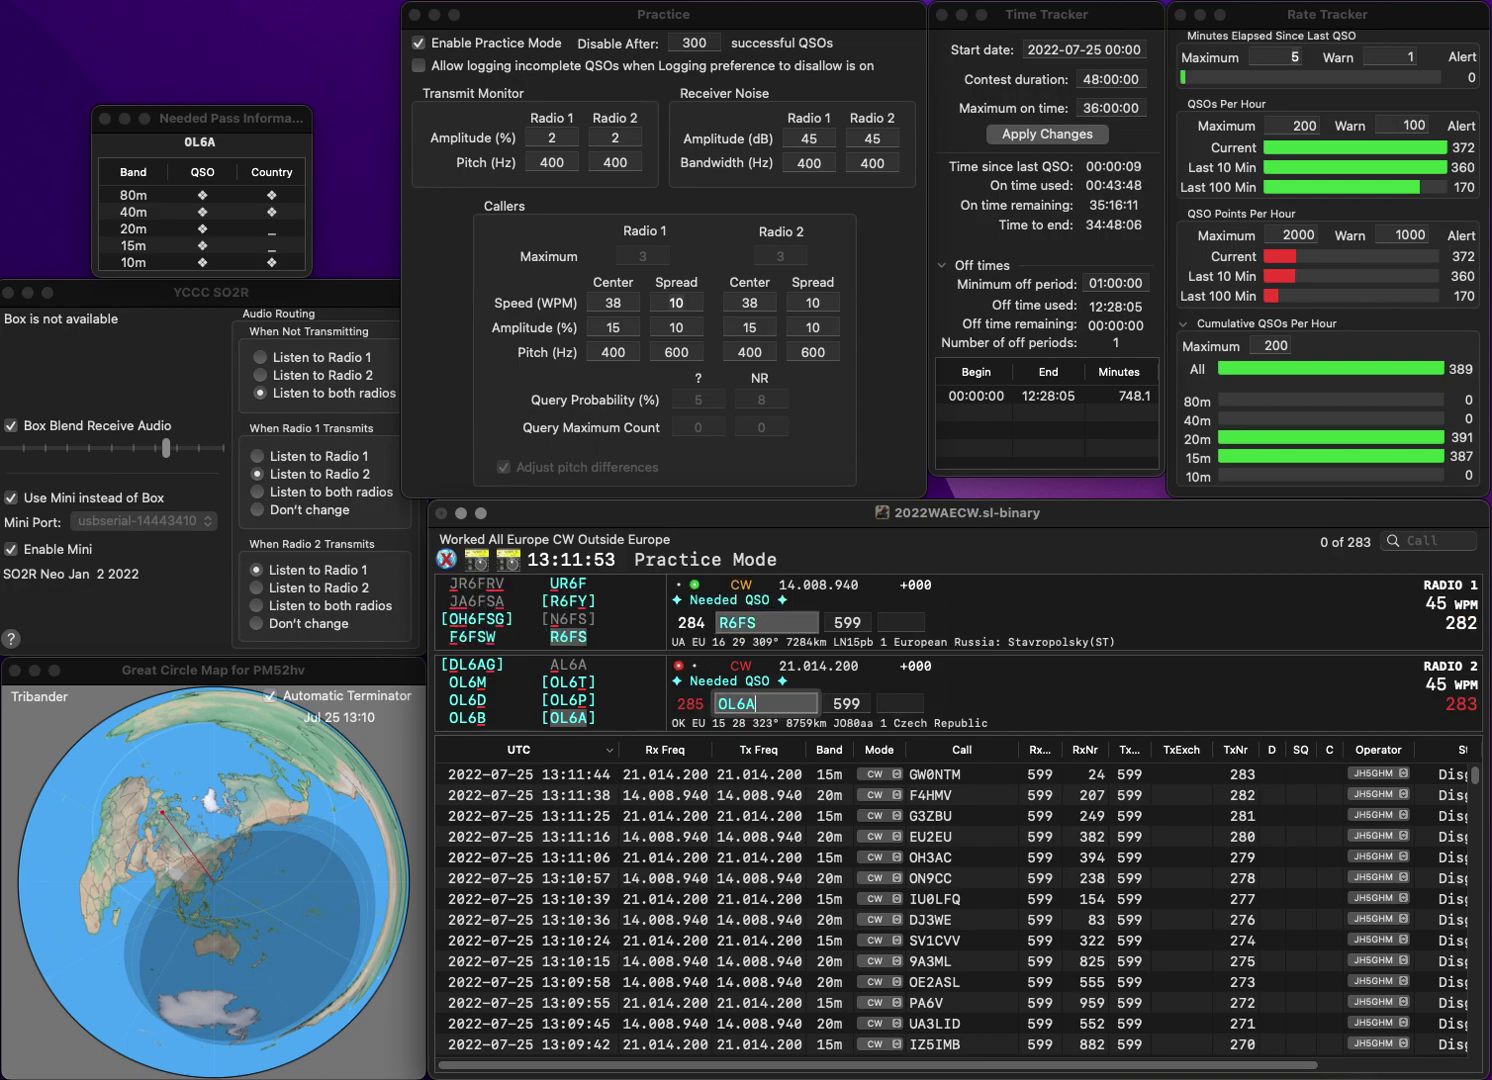
{"action": "key", "text": "space"}
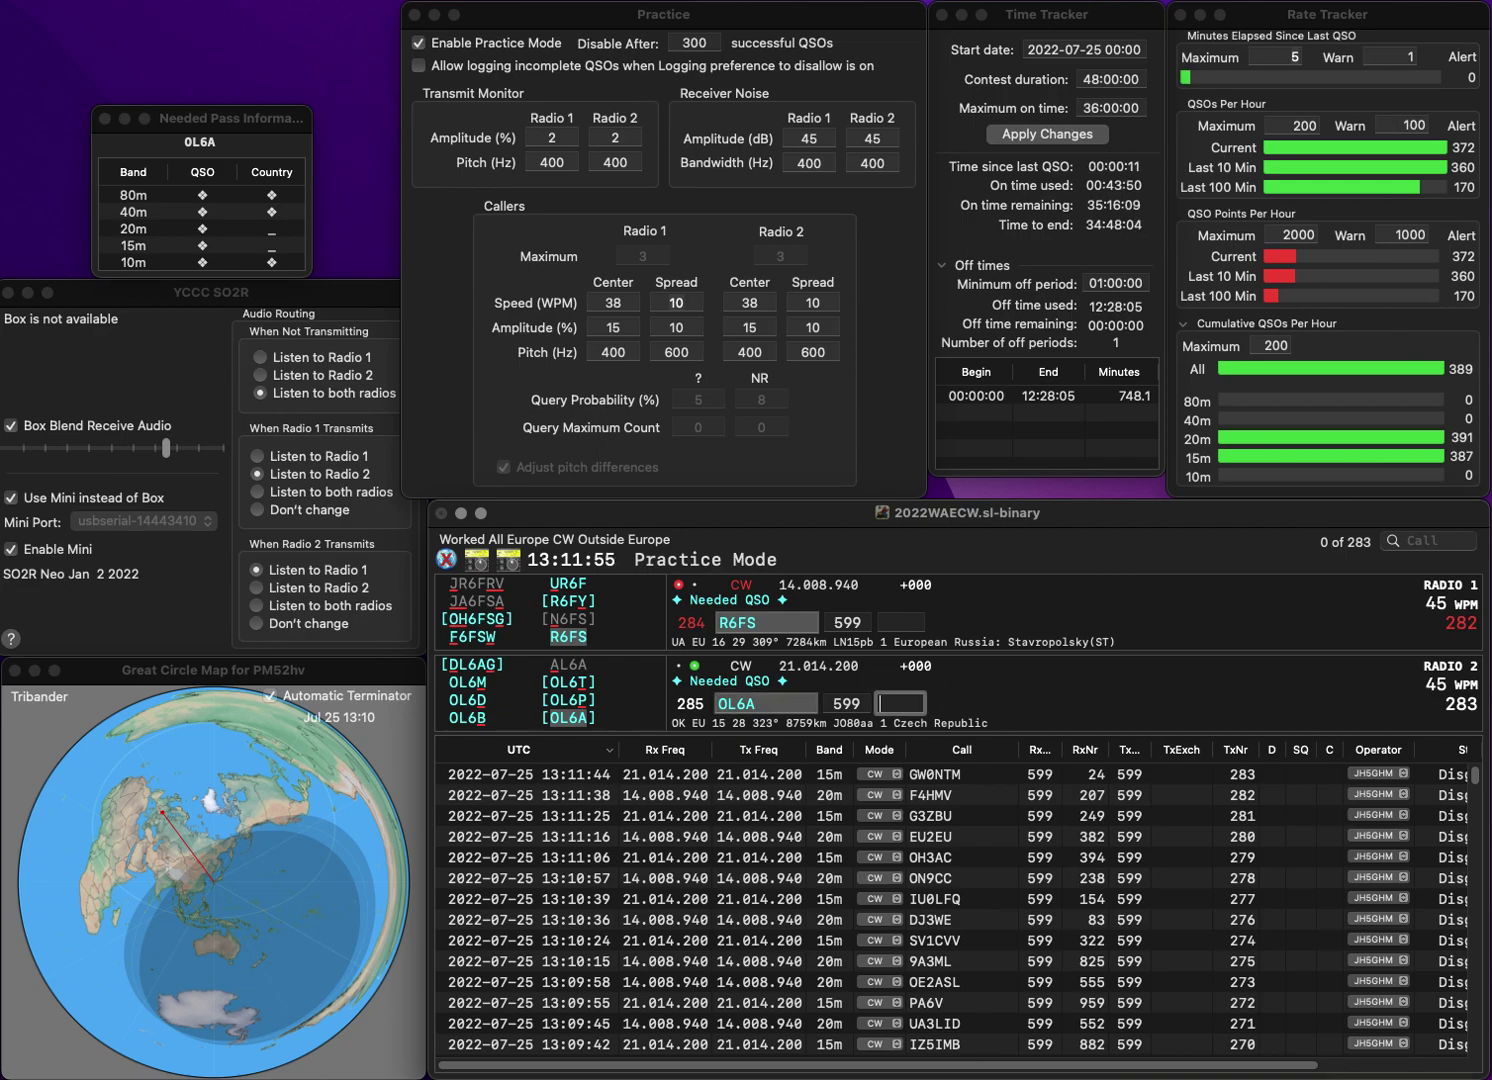
{"action": "type", "text": "96"}
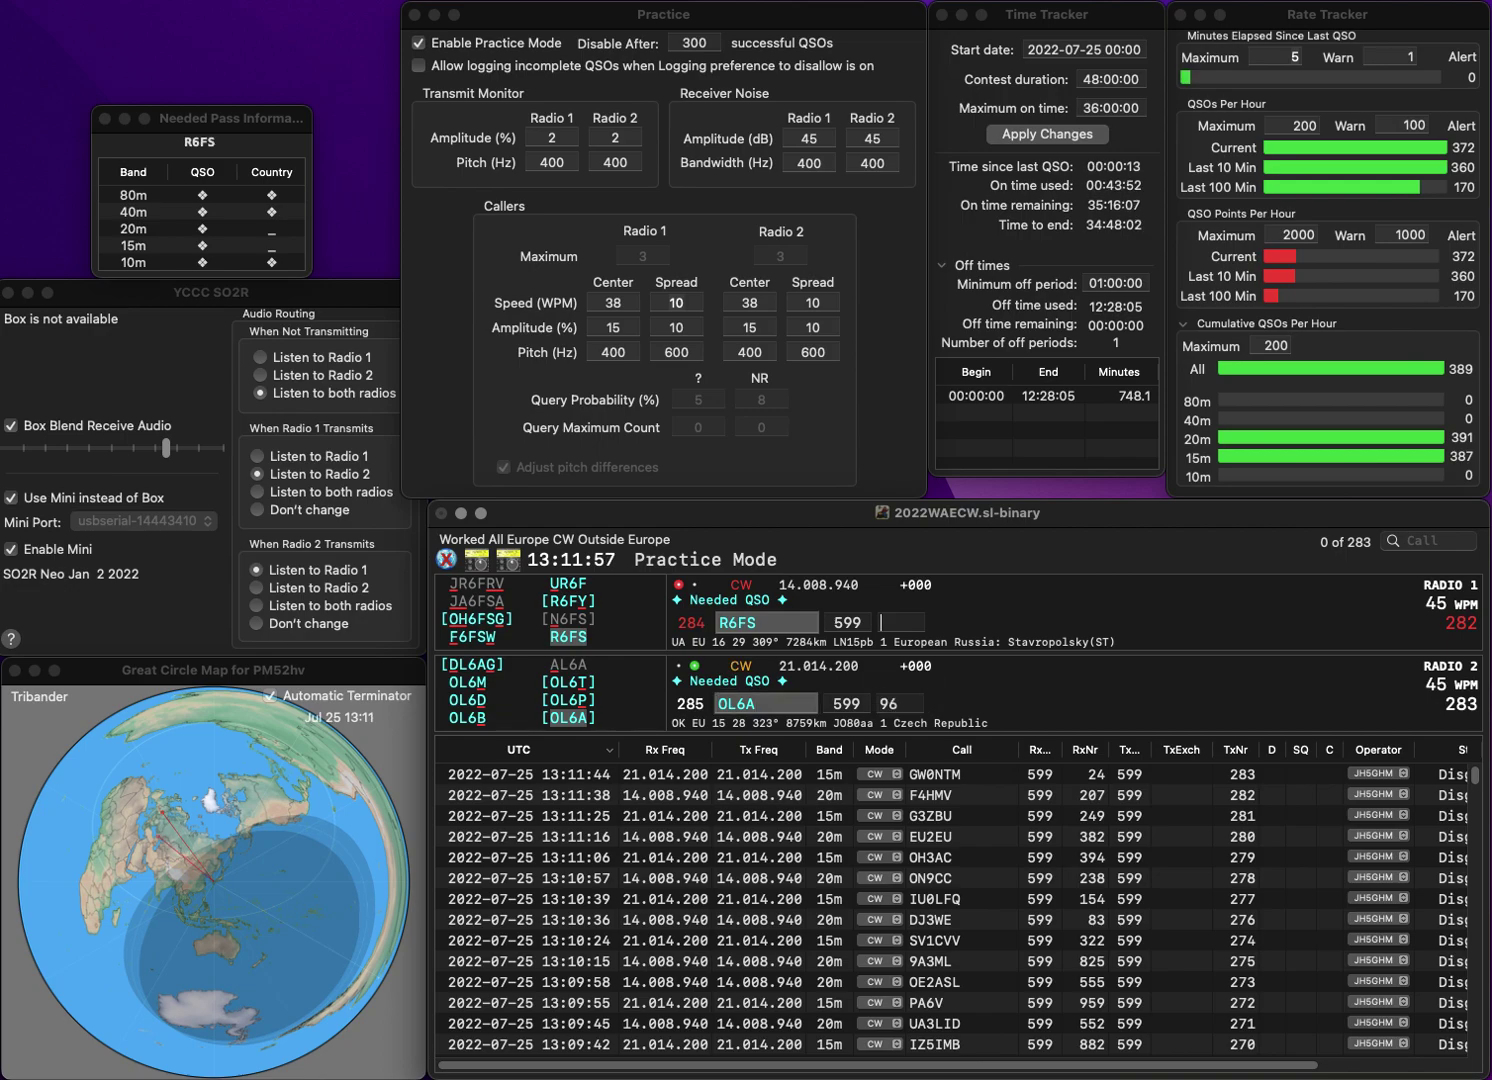
{"action": "key", "text": "Return"}
{"action": "type", "text": "431"}
{"action": "key", "text": "Return"}
{"action": "type", "text": "LZ2YO"}
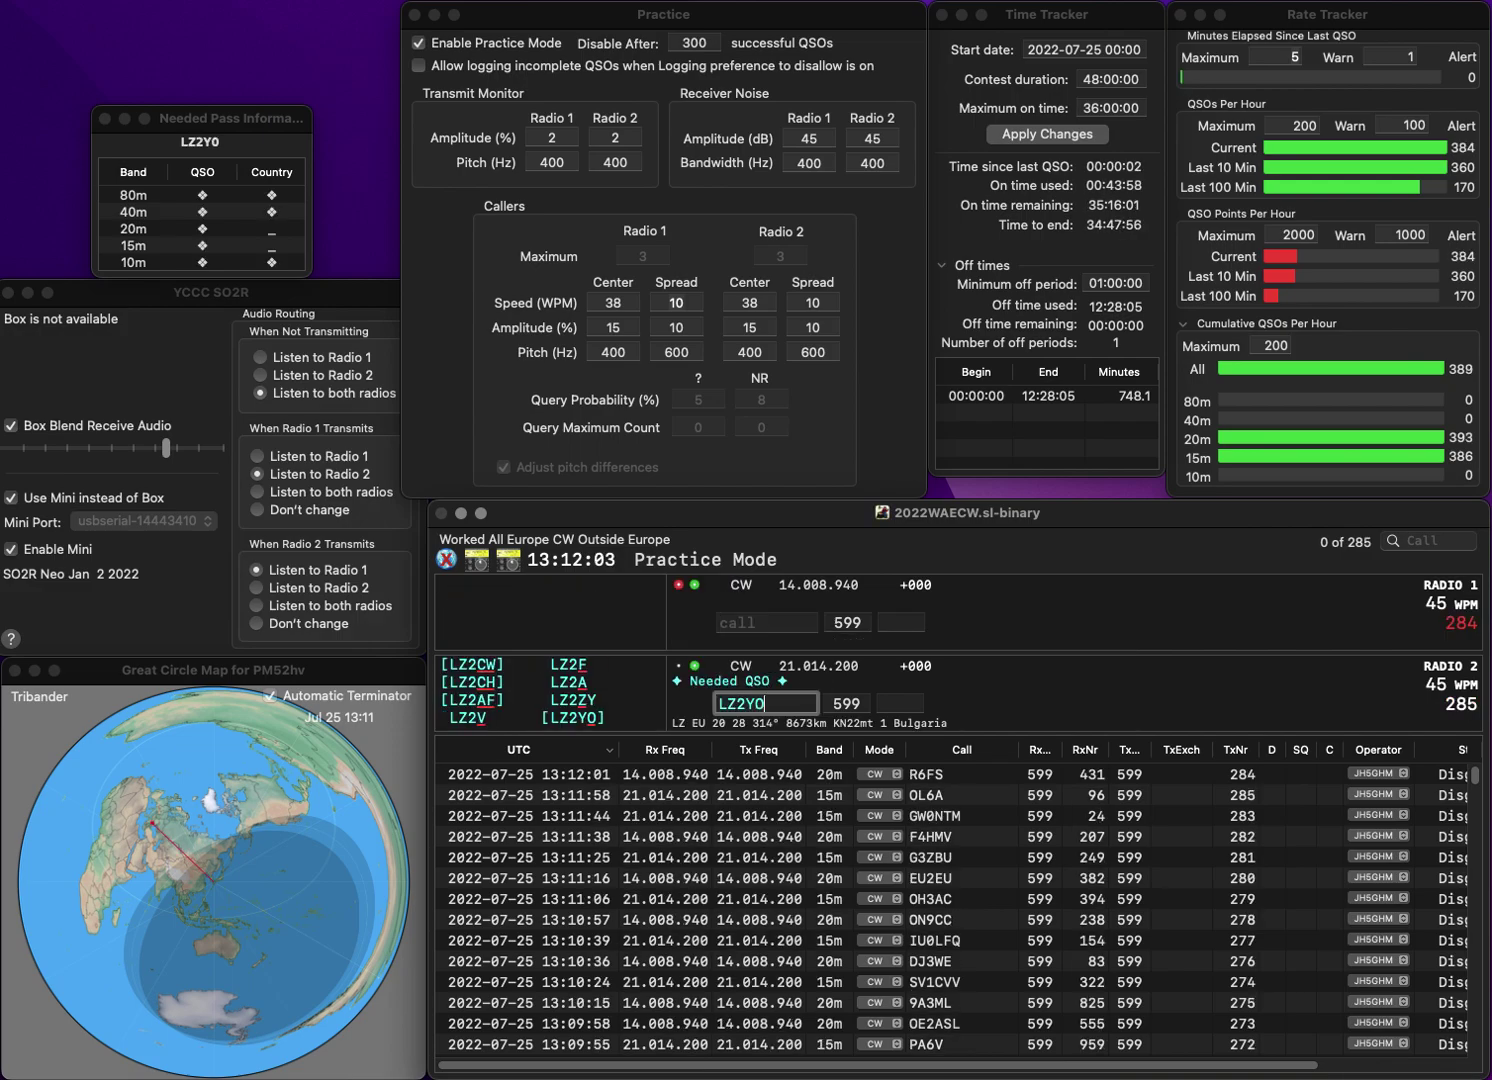
{"action": "key", "text": "Return"}
{"action": "type", "text": "PA0"}
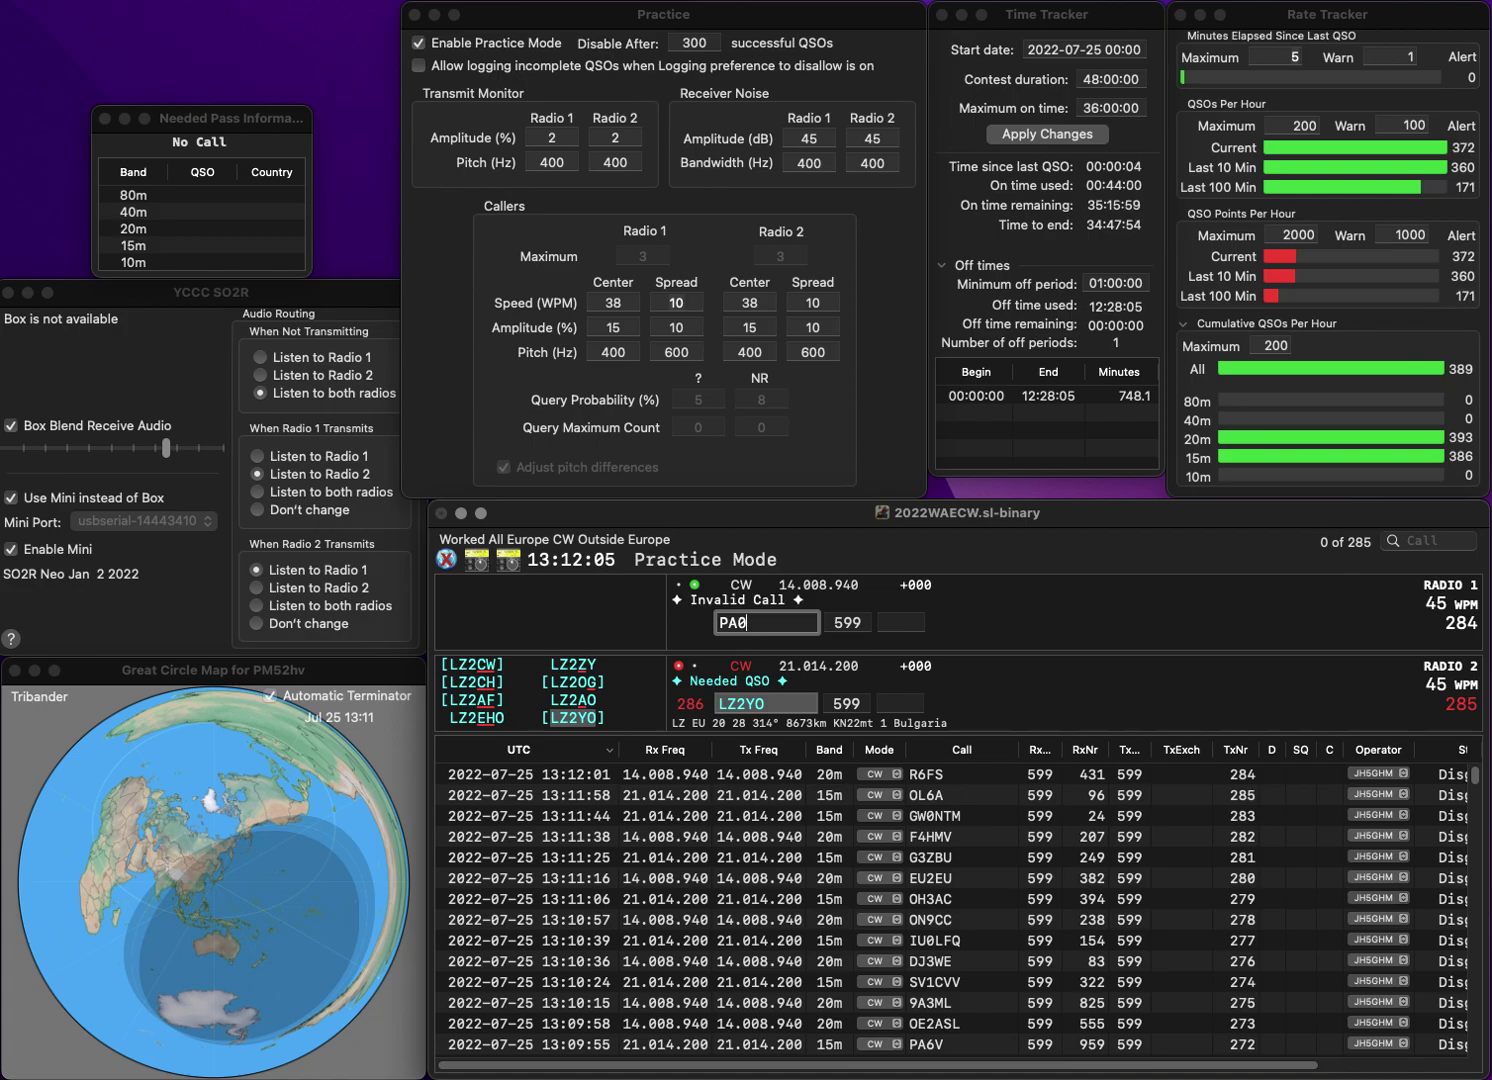
{"action": "type", "text": "JNH"}
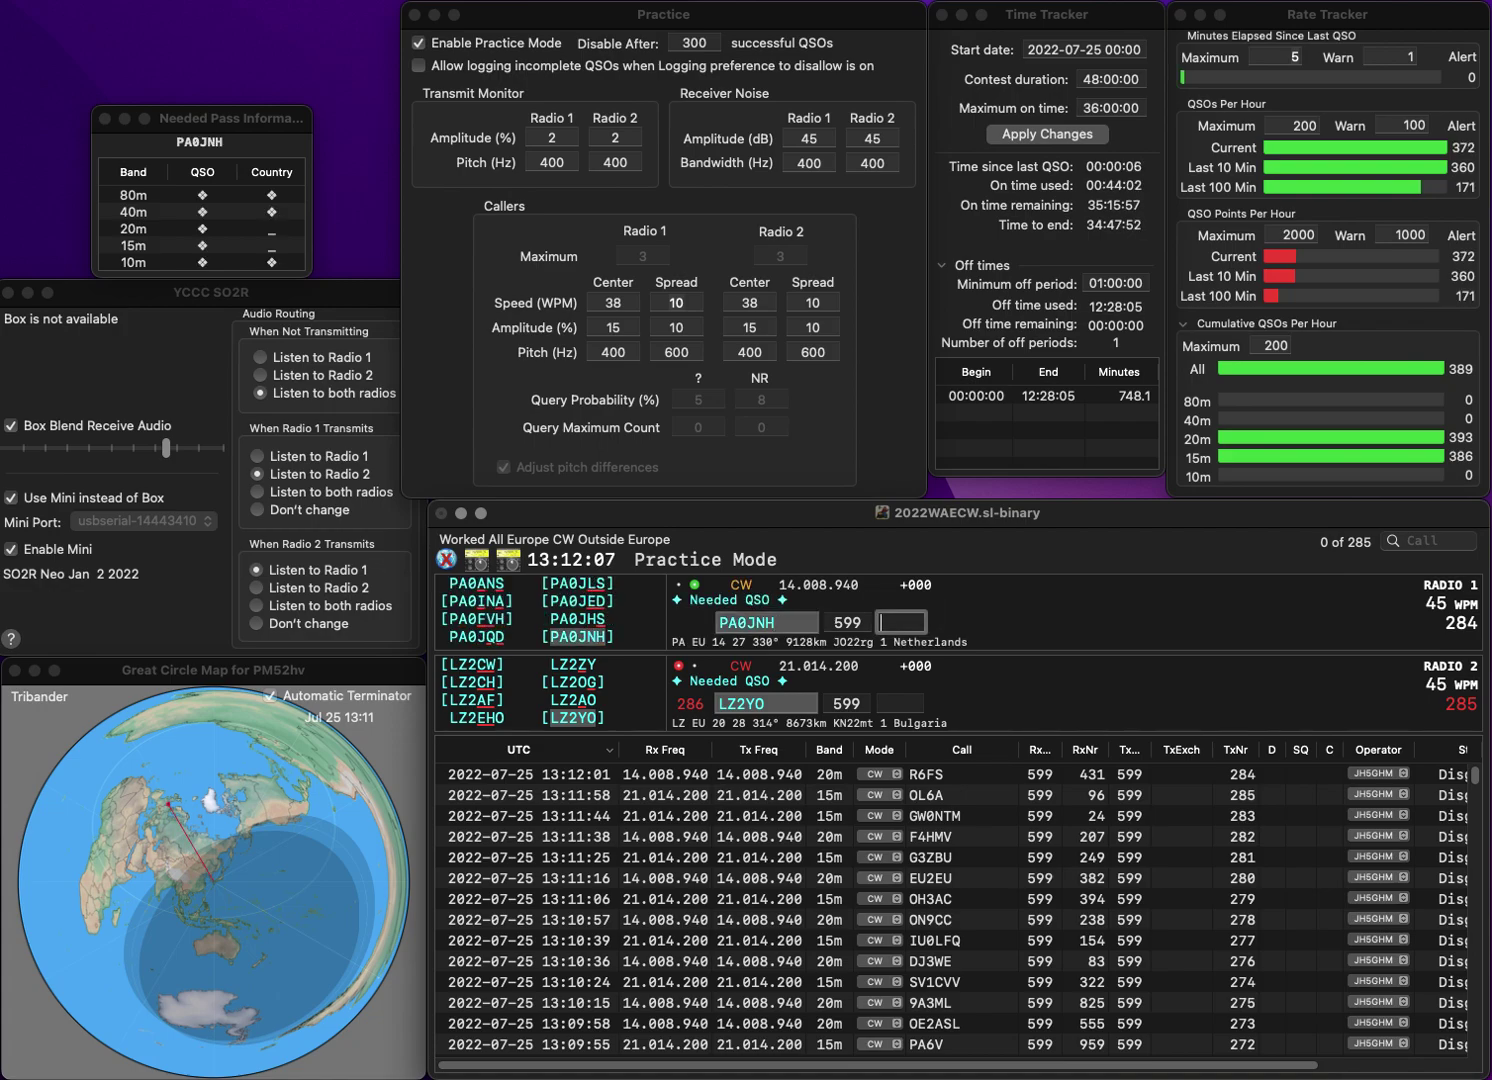
{"action": "key", "text": "Return"}
{"action": "key", "text": "Tab"}
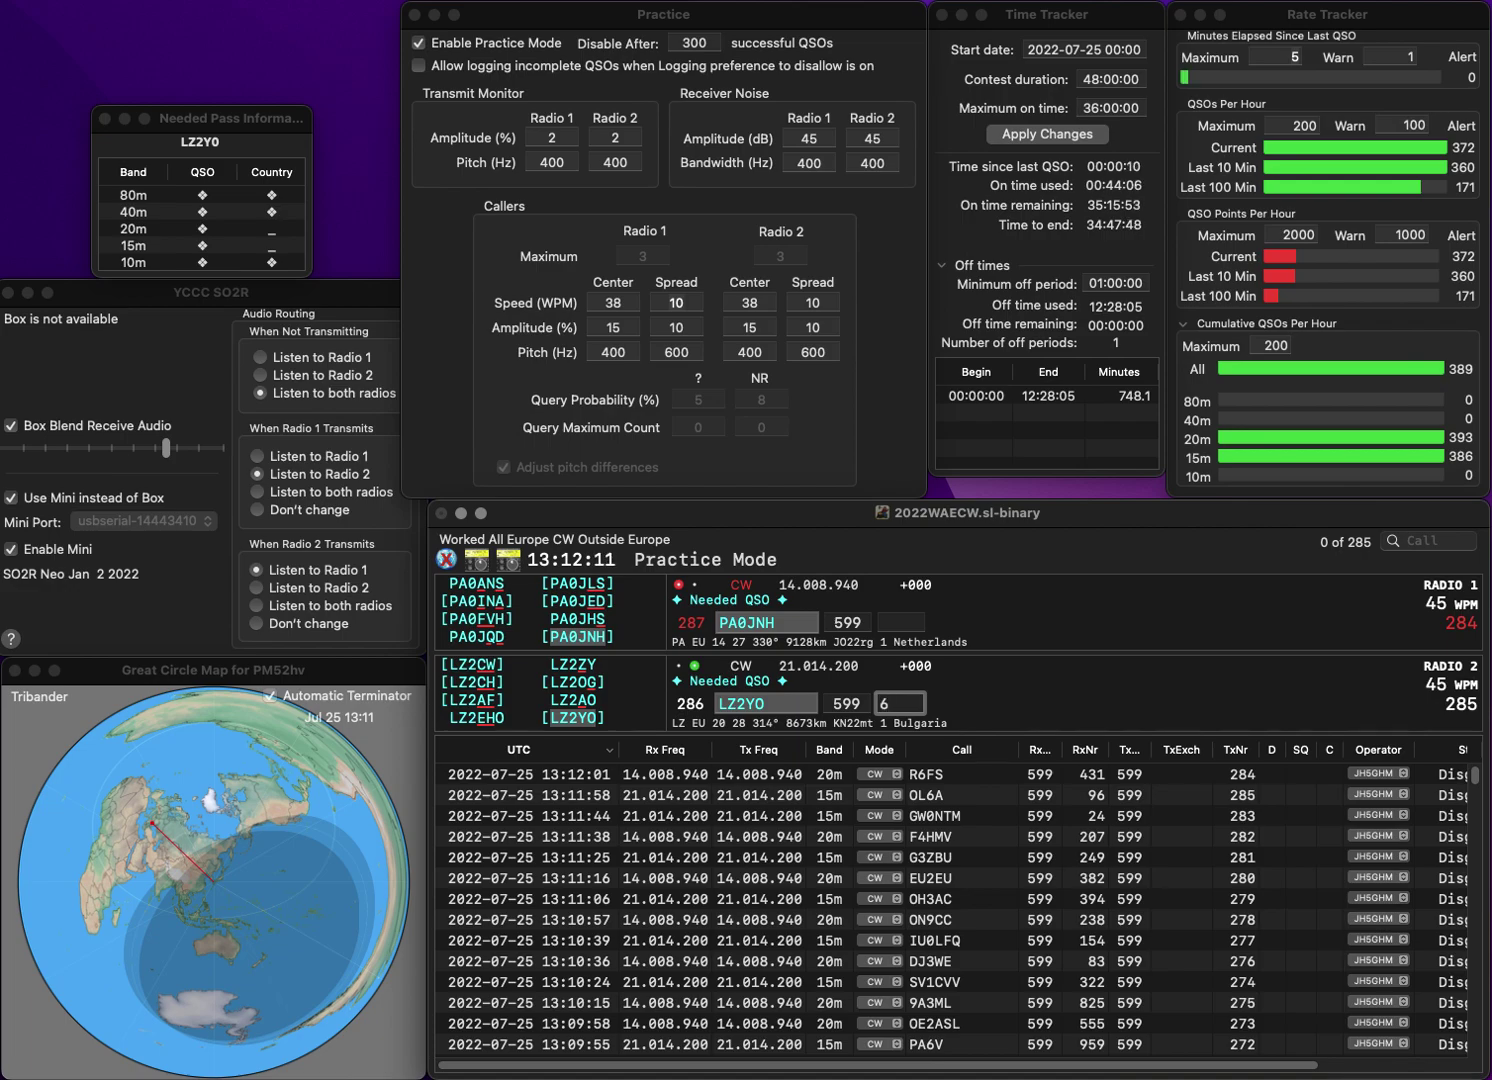
{"action": "type", "text": "602"}
{"action": "key", "text": "Return"}
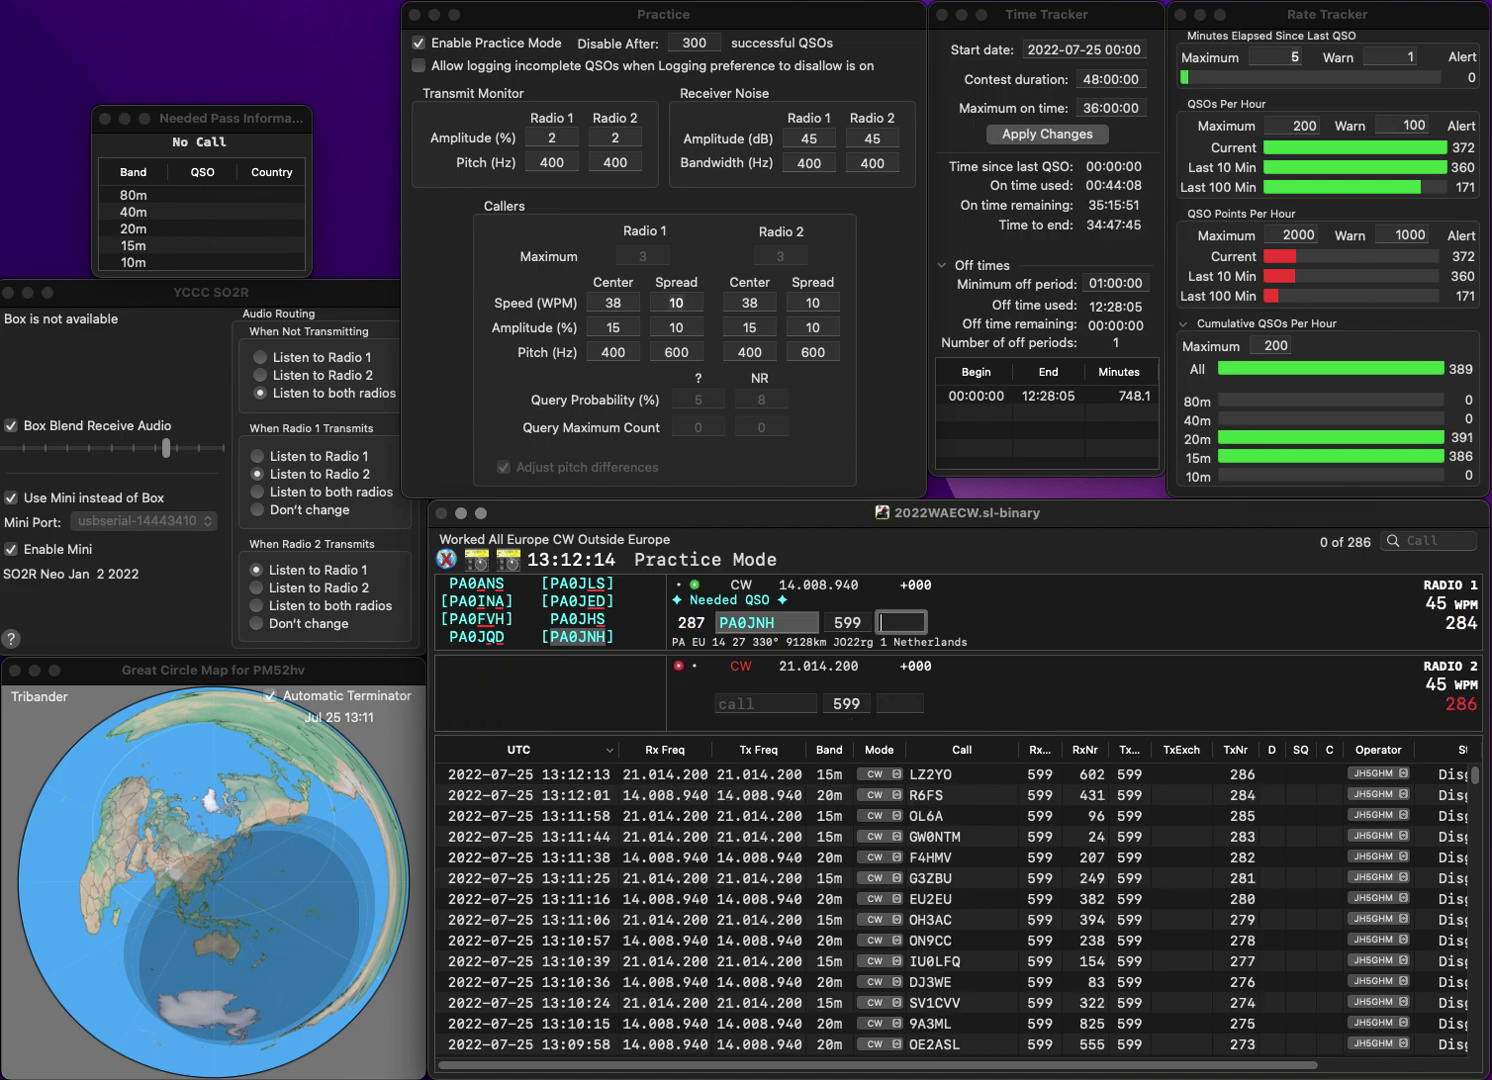
{"action": "type", "text": "155"}
{"action": "key", "text": "Return"}
{"action": "type", "text": "U1"}
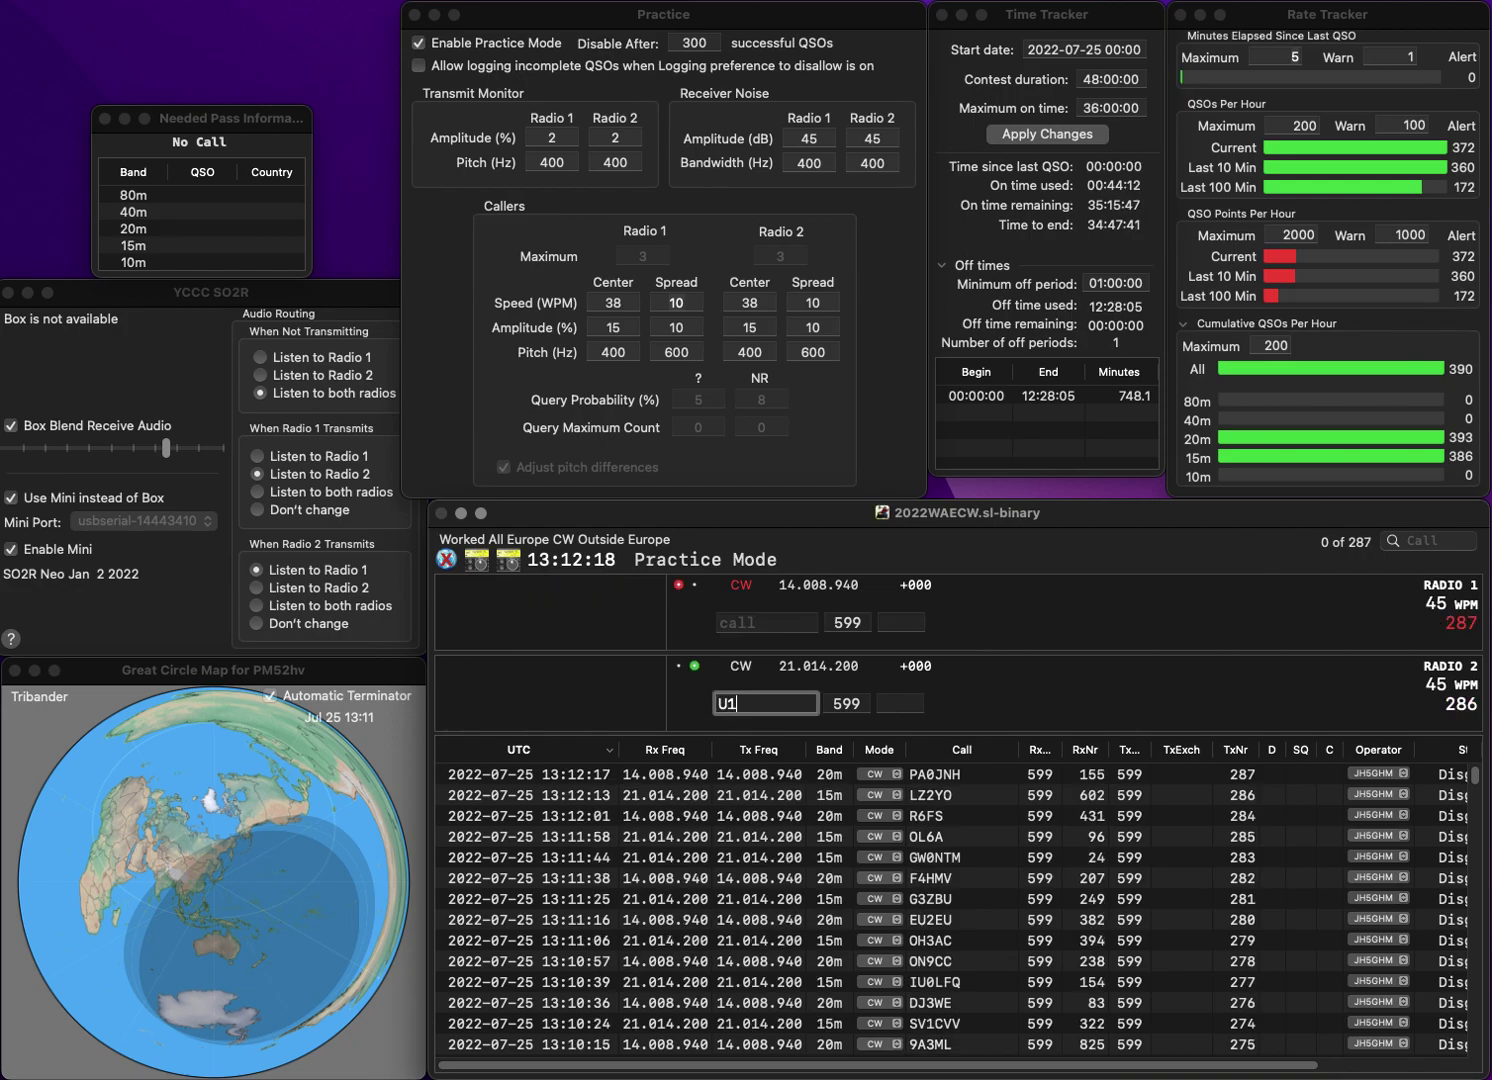
{"action": "type", "text": "ML"}
{"action": "key", "text": "Home"}
{"action": "type", "text": "Y"}
{"action": "key", "text": "Return"}
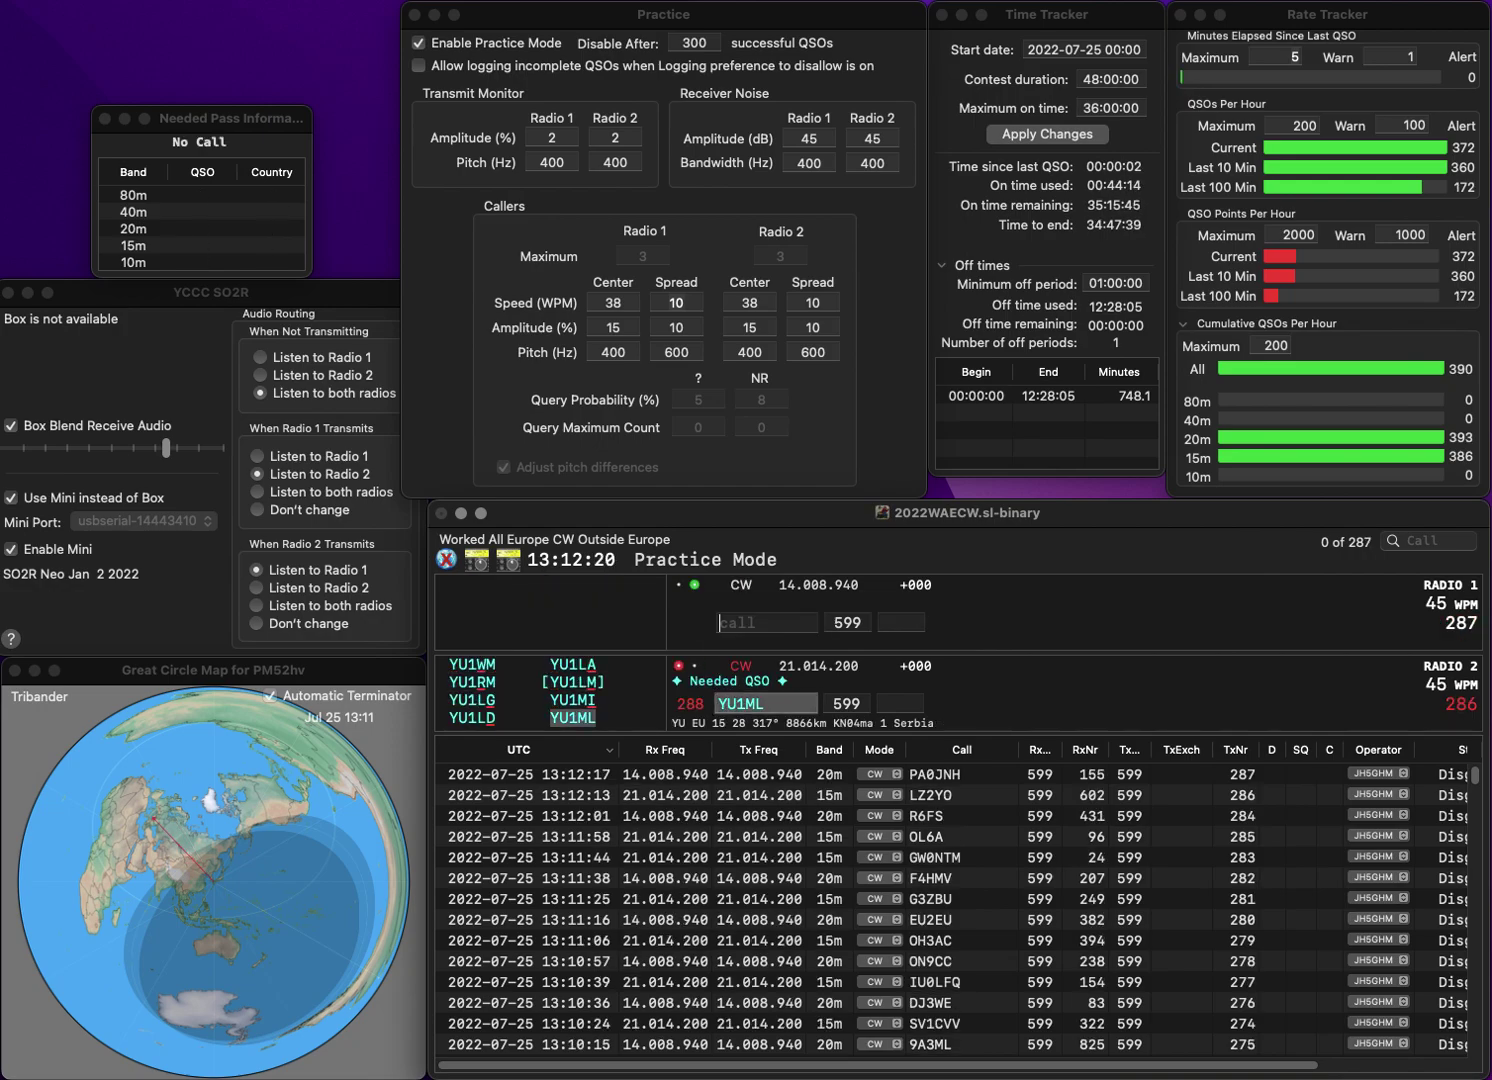
{"action": "type", "text": "AF"}
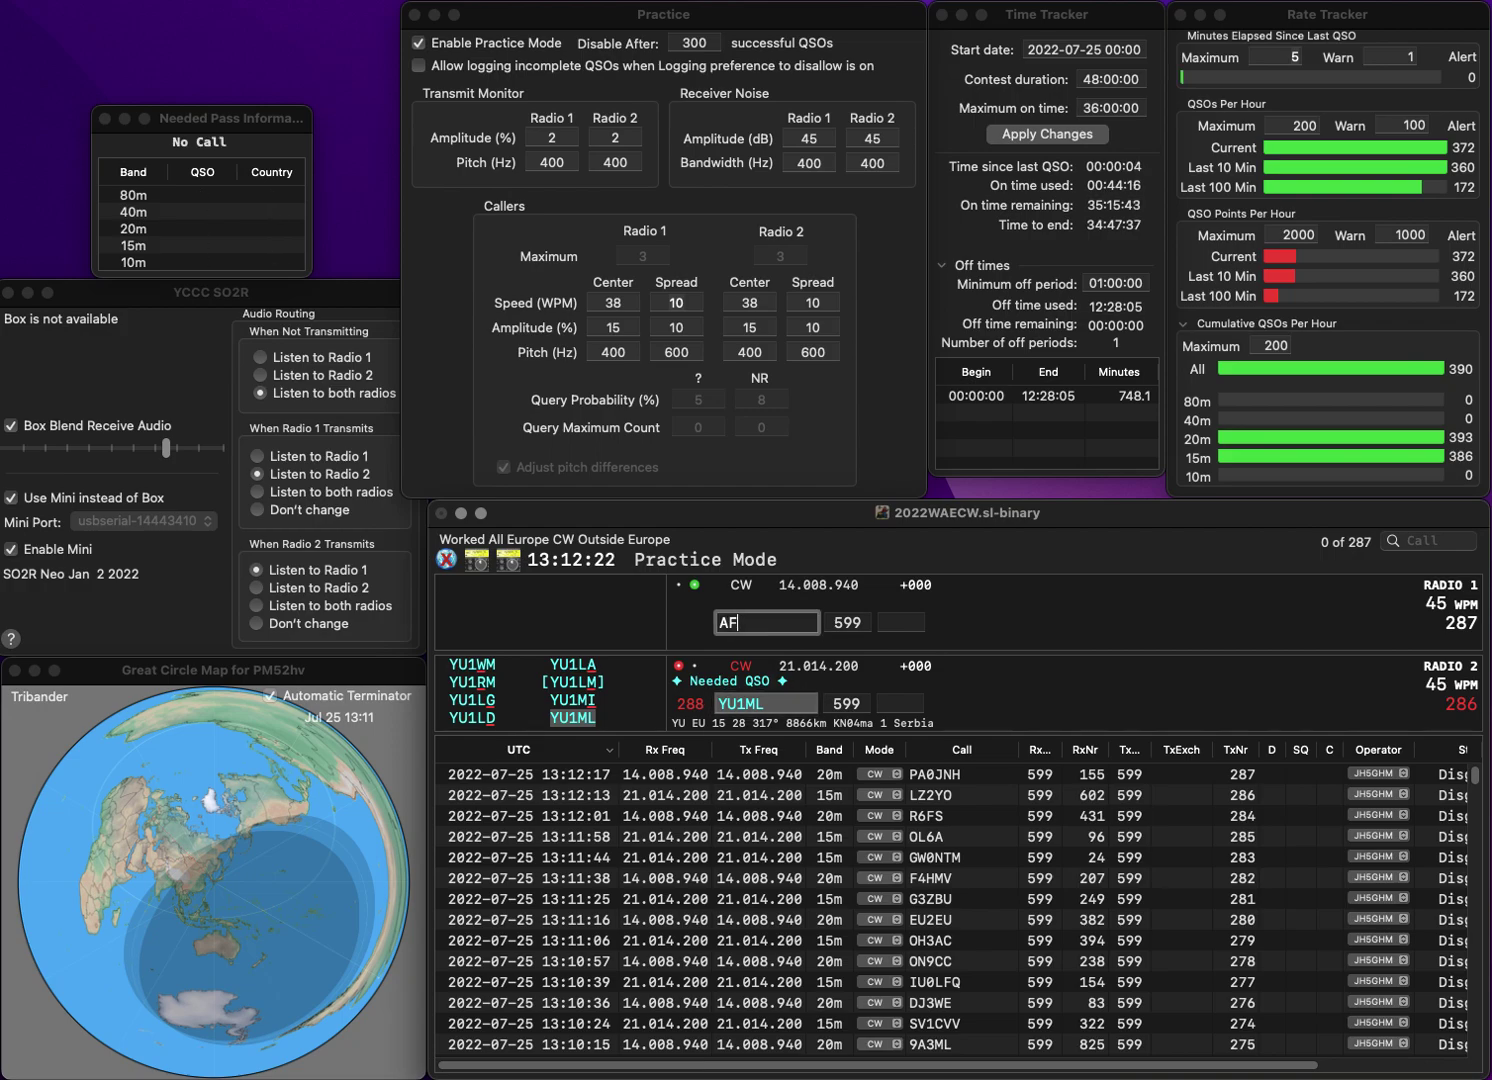
{"action": "type", "text": "OEA7AFO"}
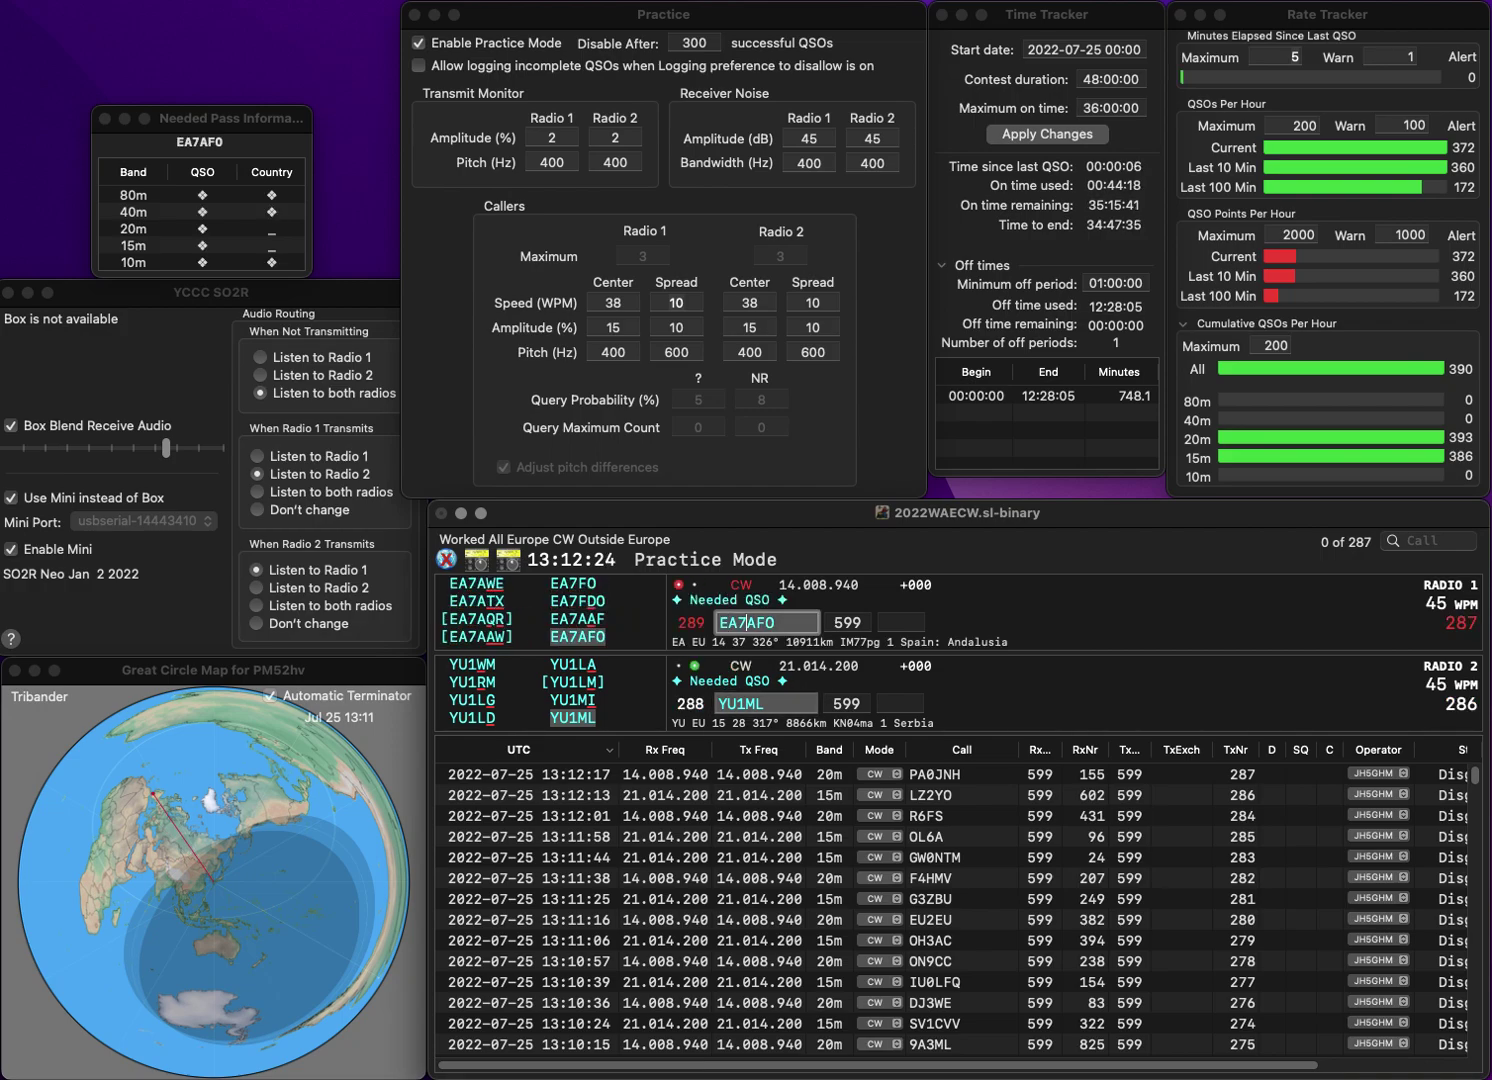
{"action": "key", "text": "Return"}
{"action": "type", "text": "2"}
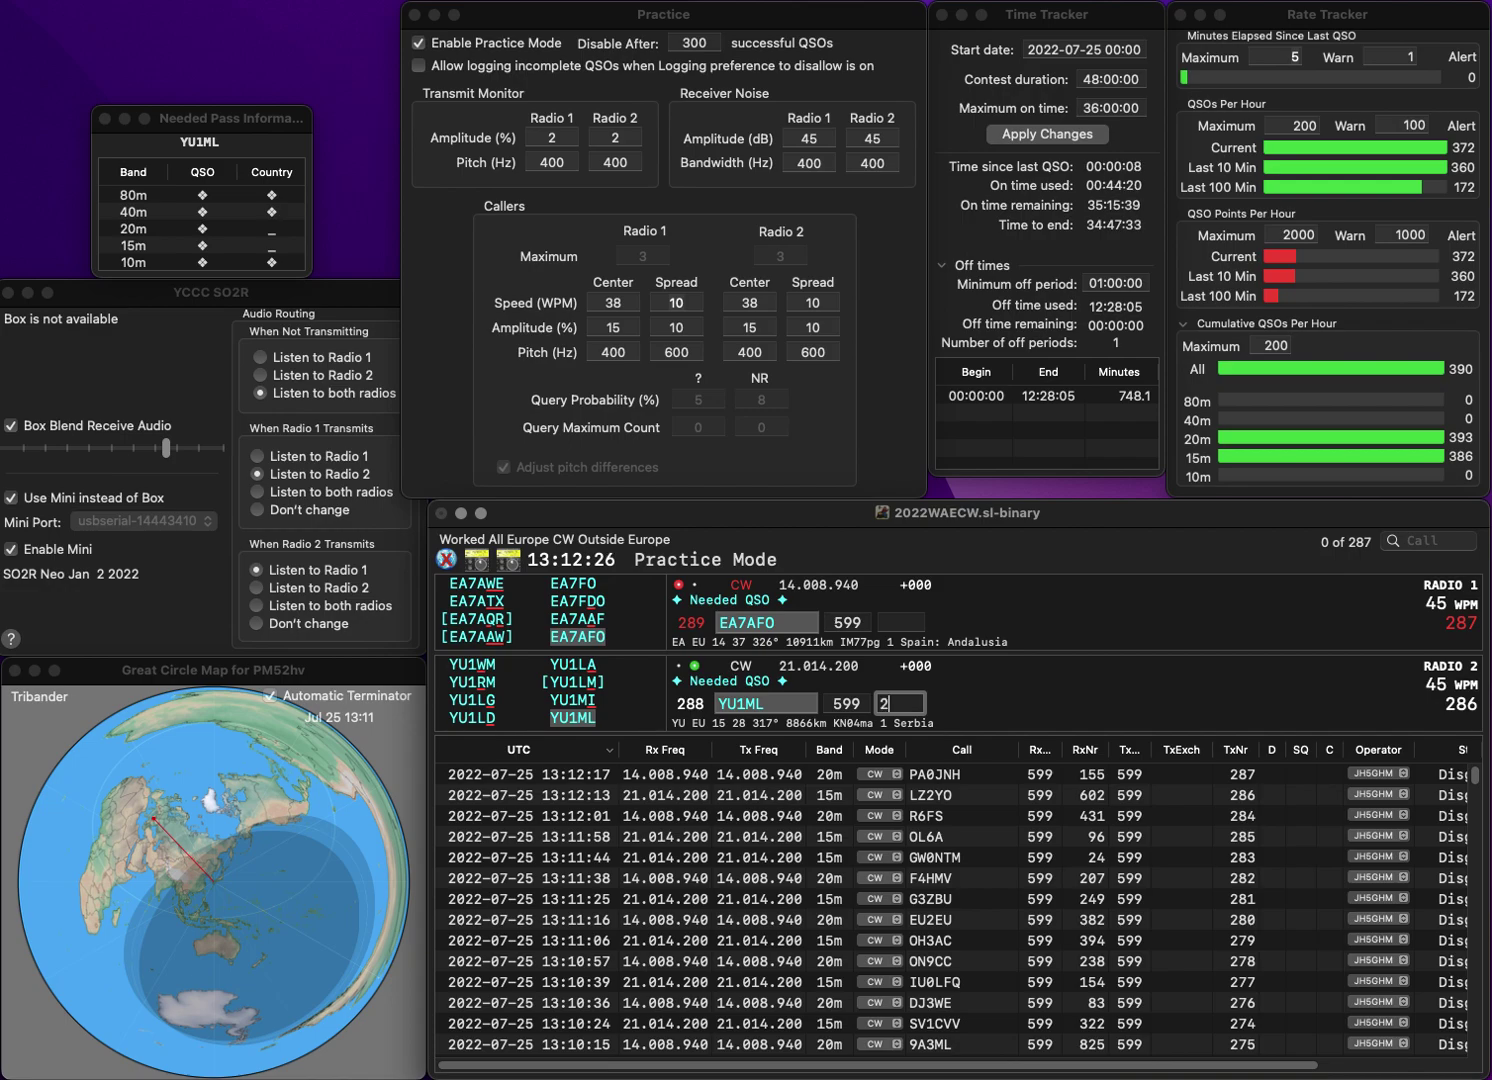
{"action": "type", "text": "10"}
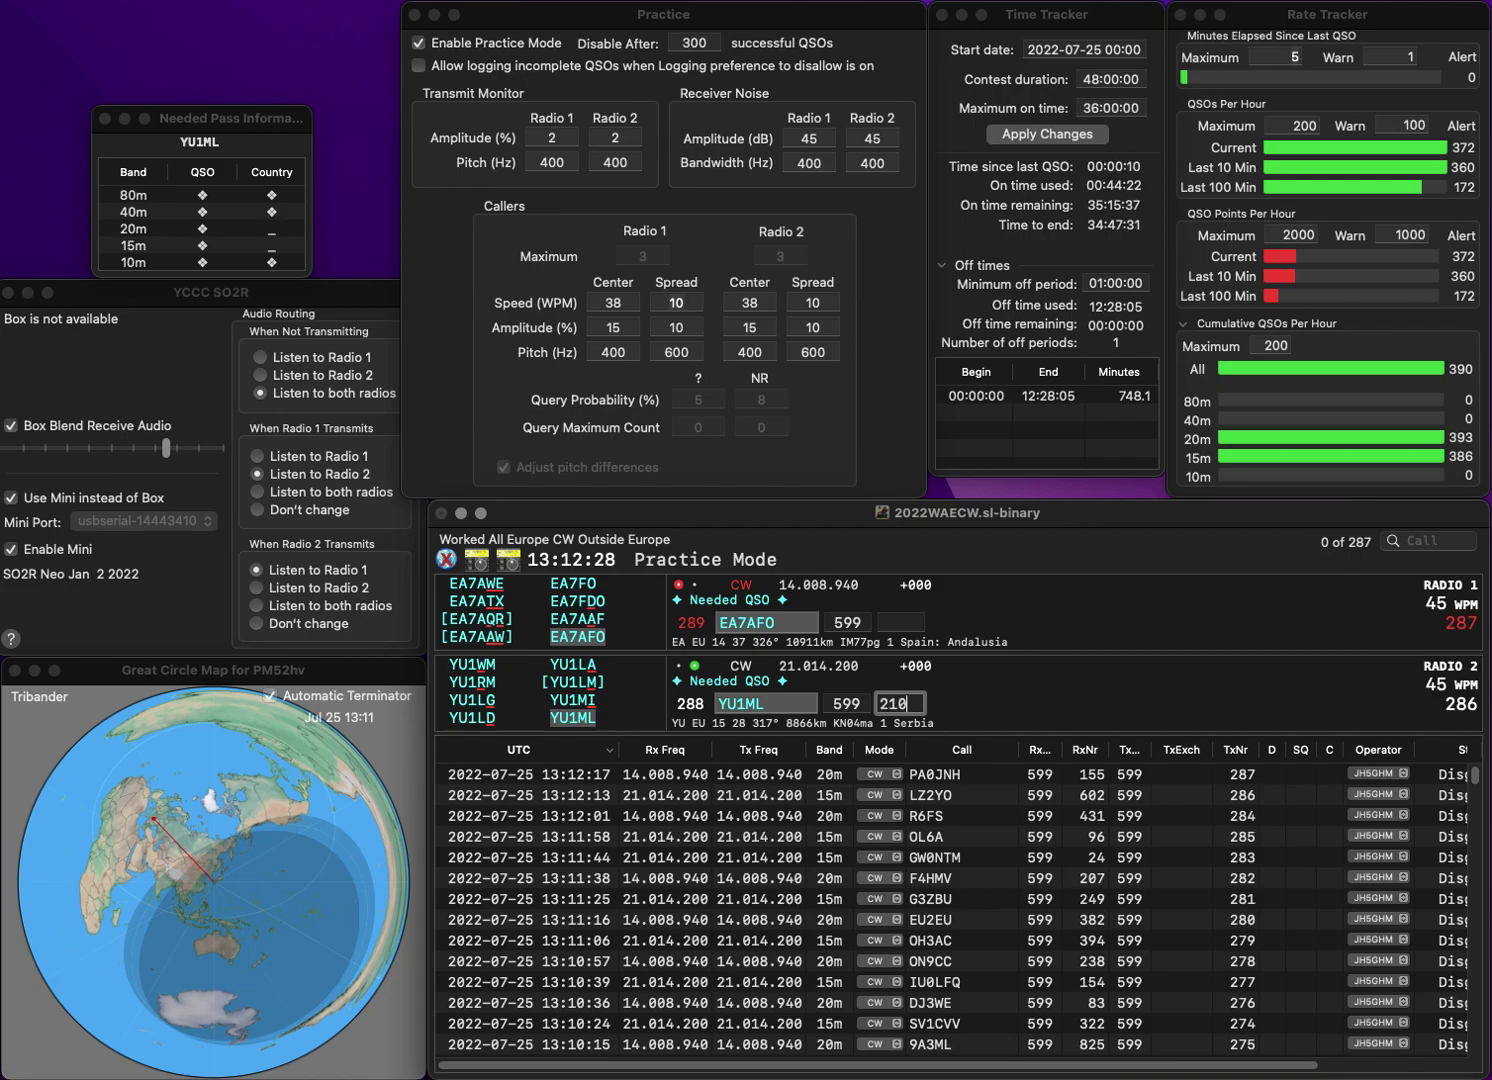
{"action": "key", "text": "Return"}
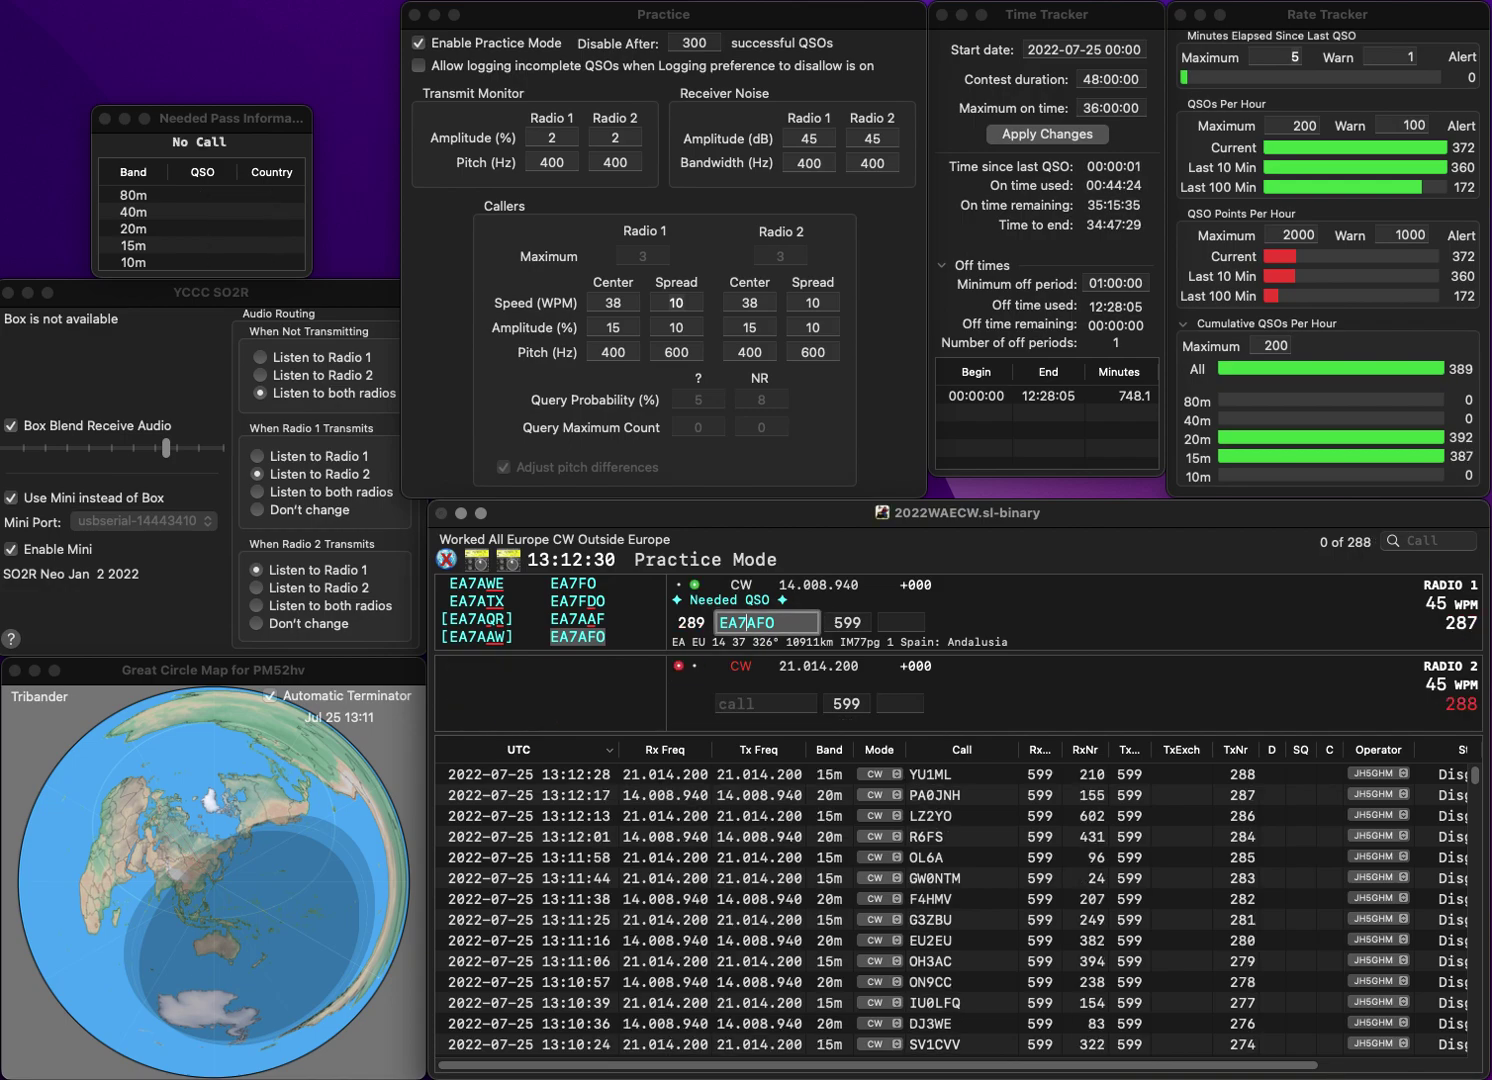
{"action": "key", "text": "Return"}
{"action": "type", "text": "375"}
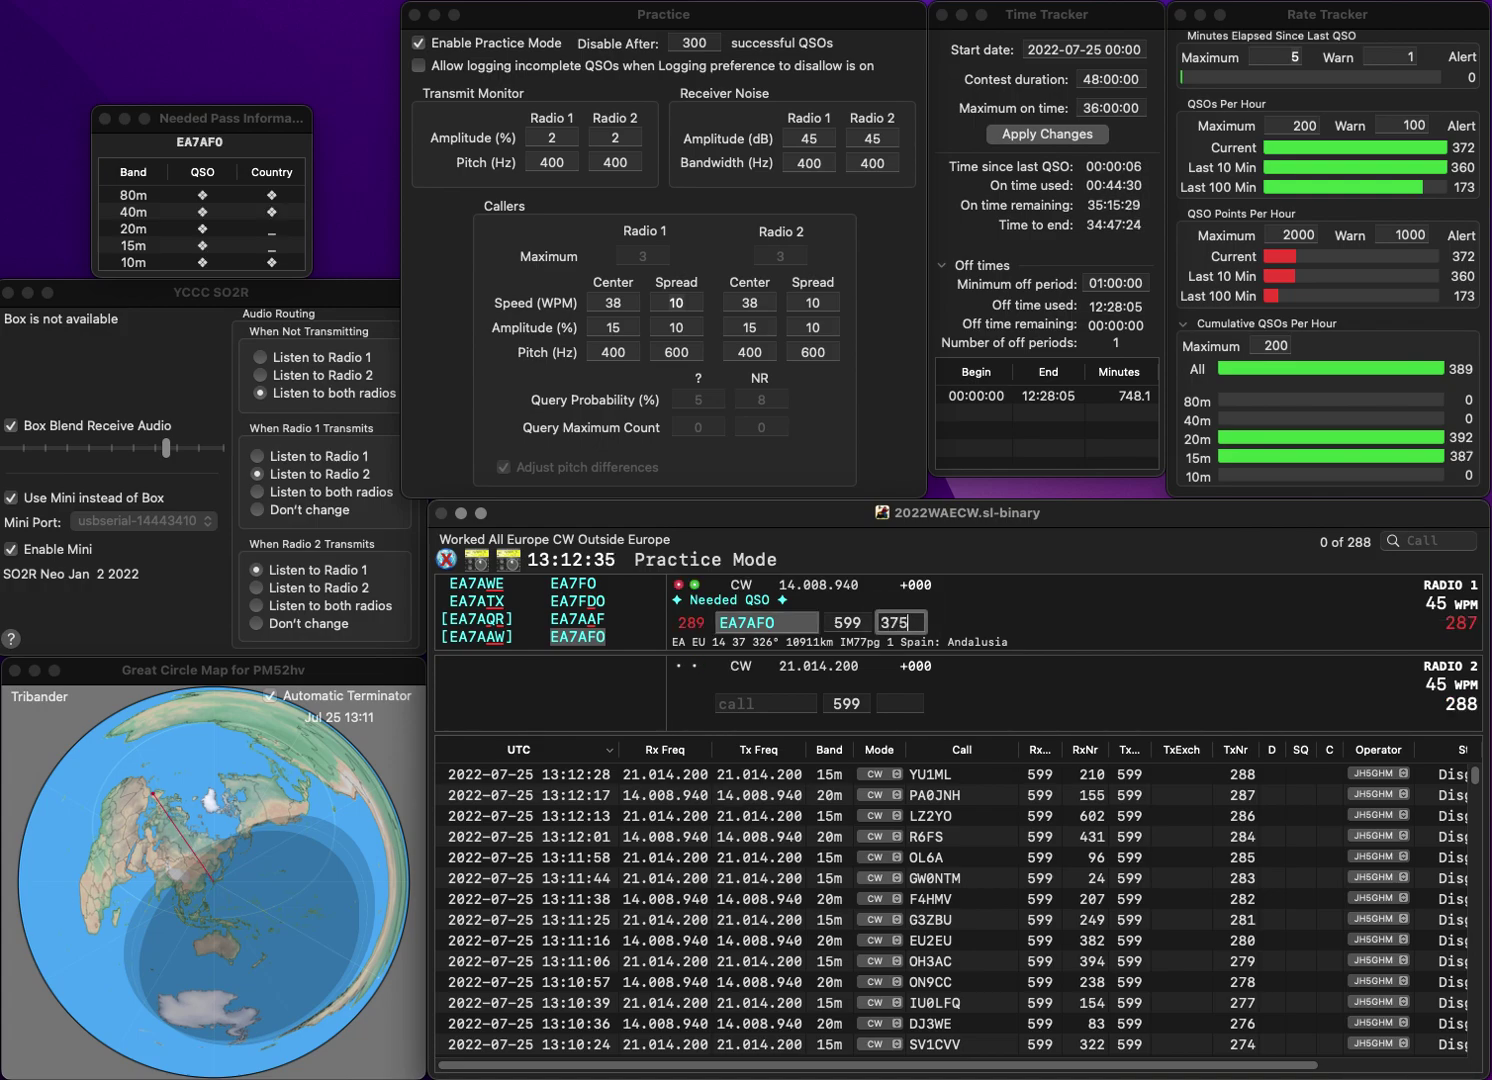
{"action": "key", "text": "Return"}
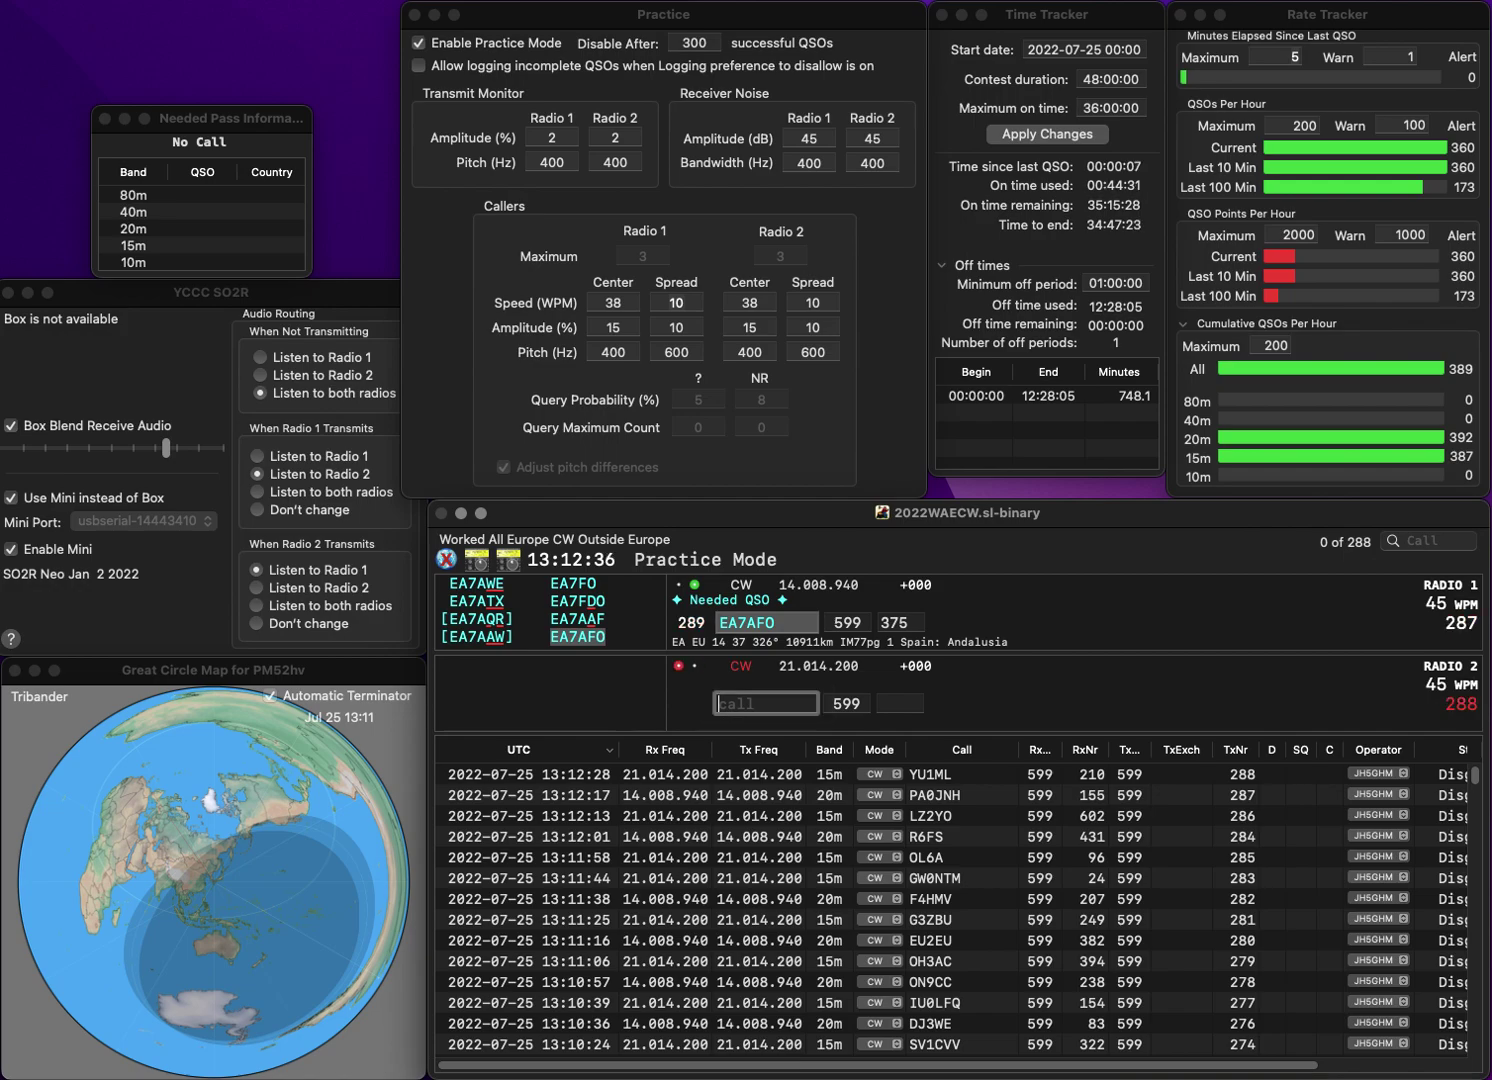
{"action": "type", "text": "DL"}
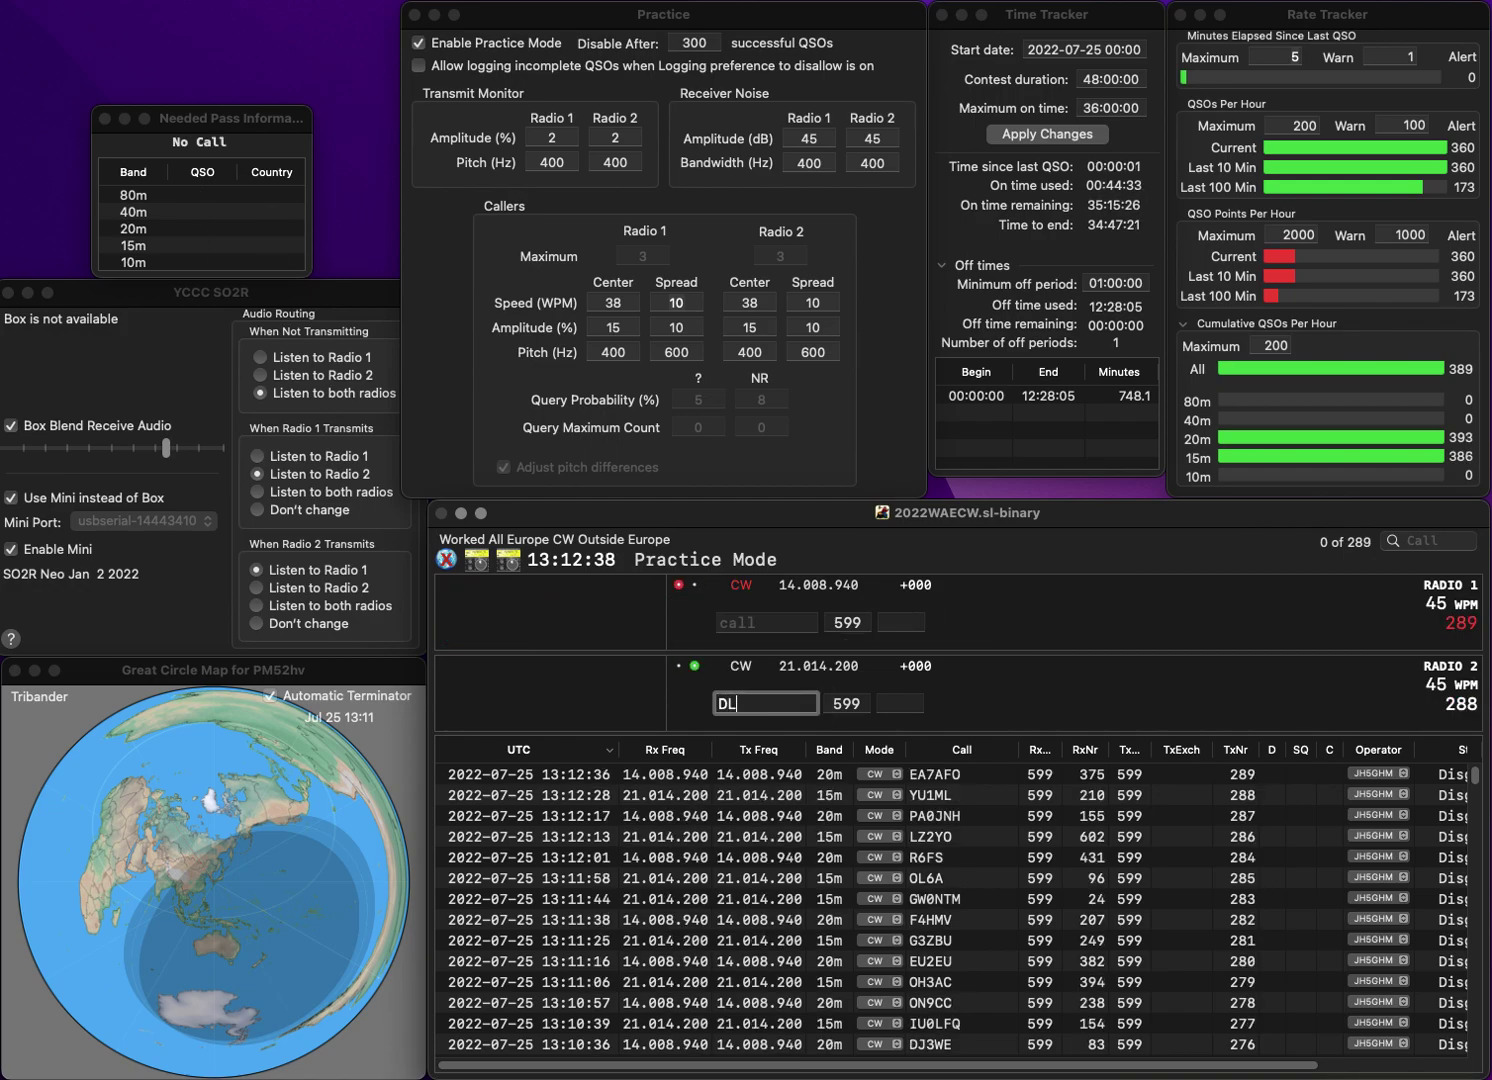
{"action": "type", "text": "7ALM"}
{"action": "key", "text": "Return"}
{"action": "type", "text": "2FAK"}
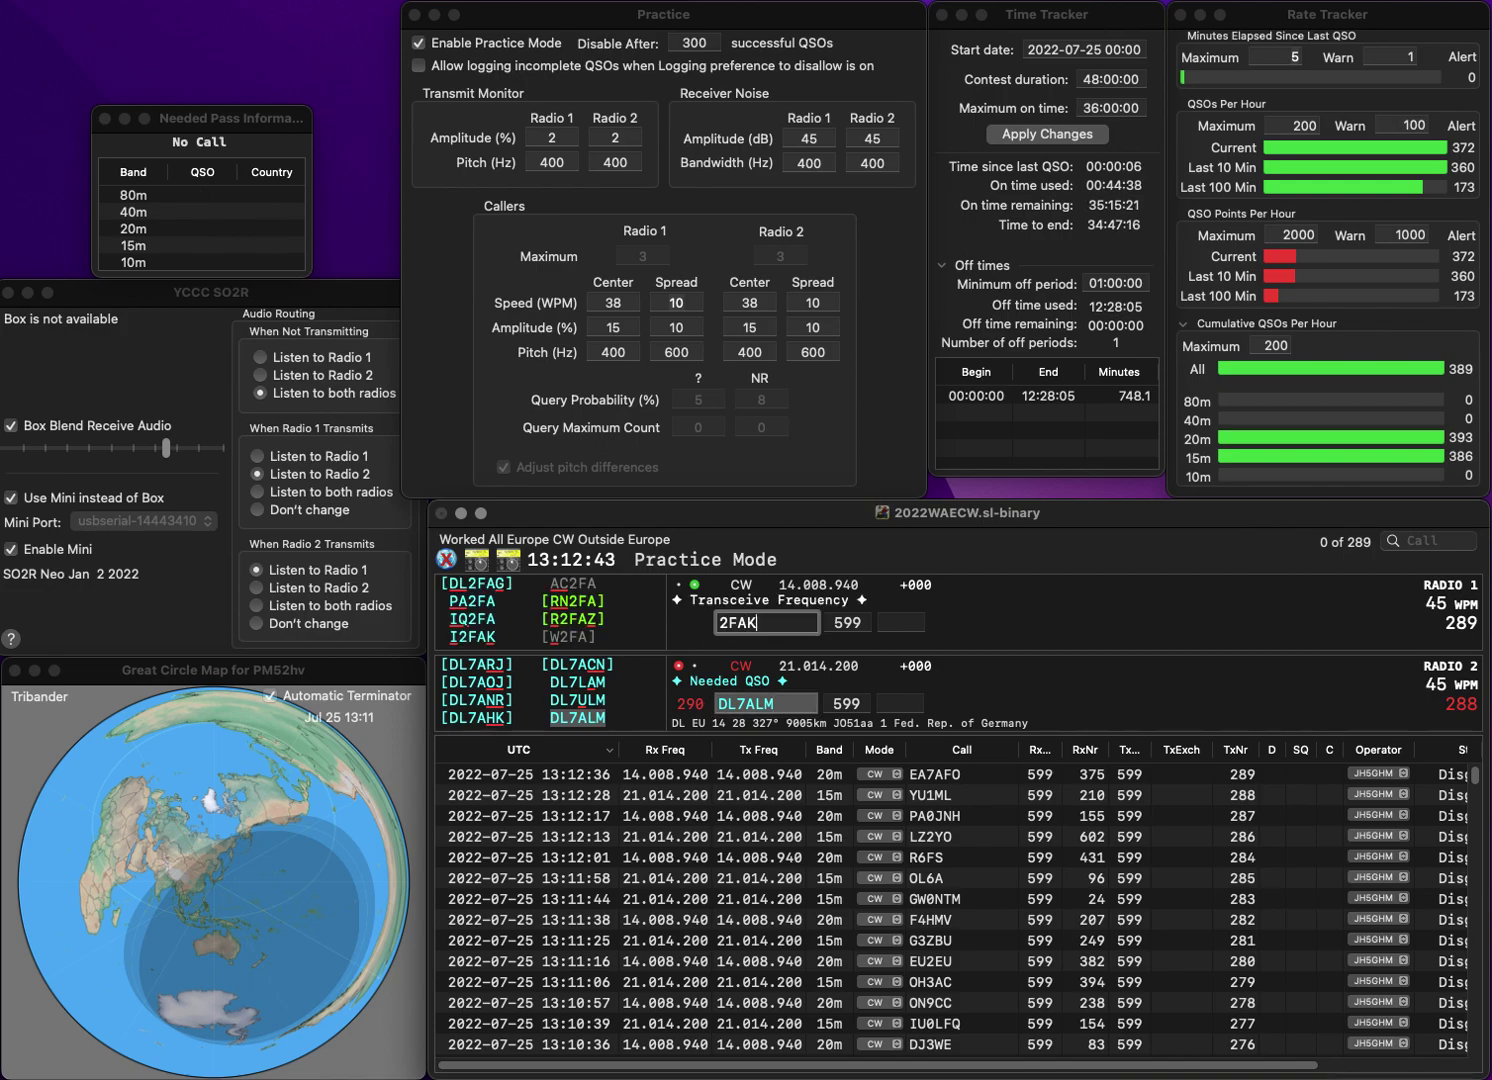
{"action": "key", "text": "Return"}
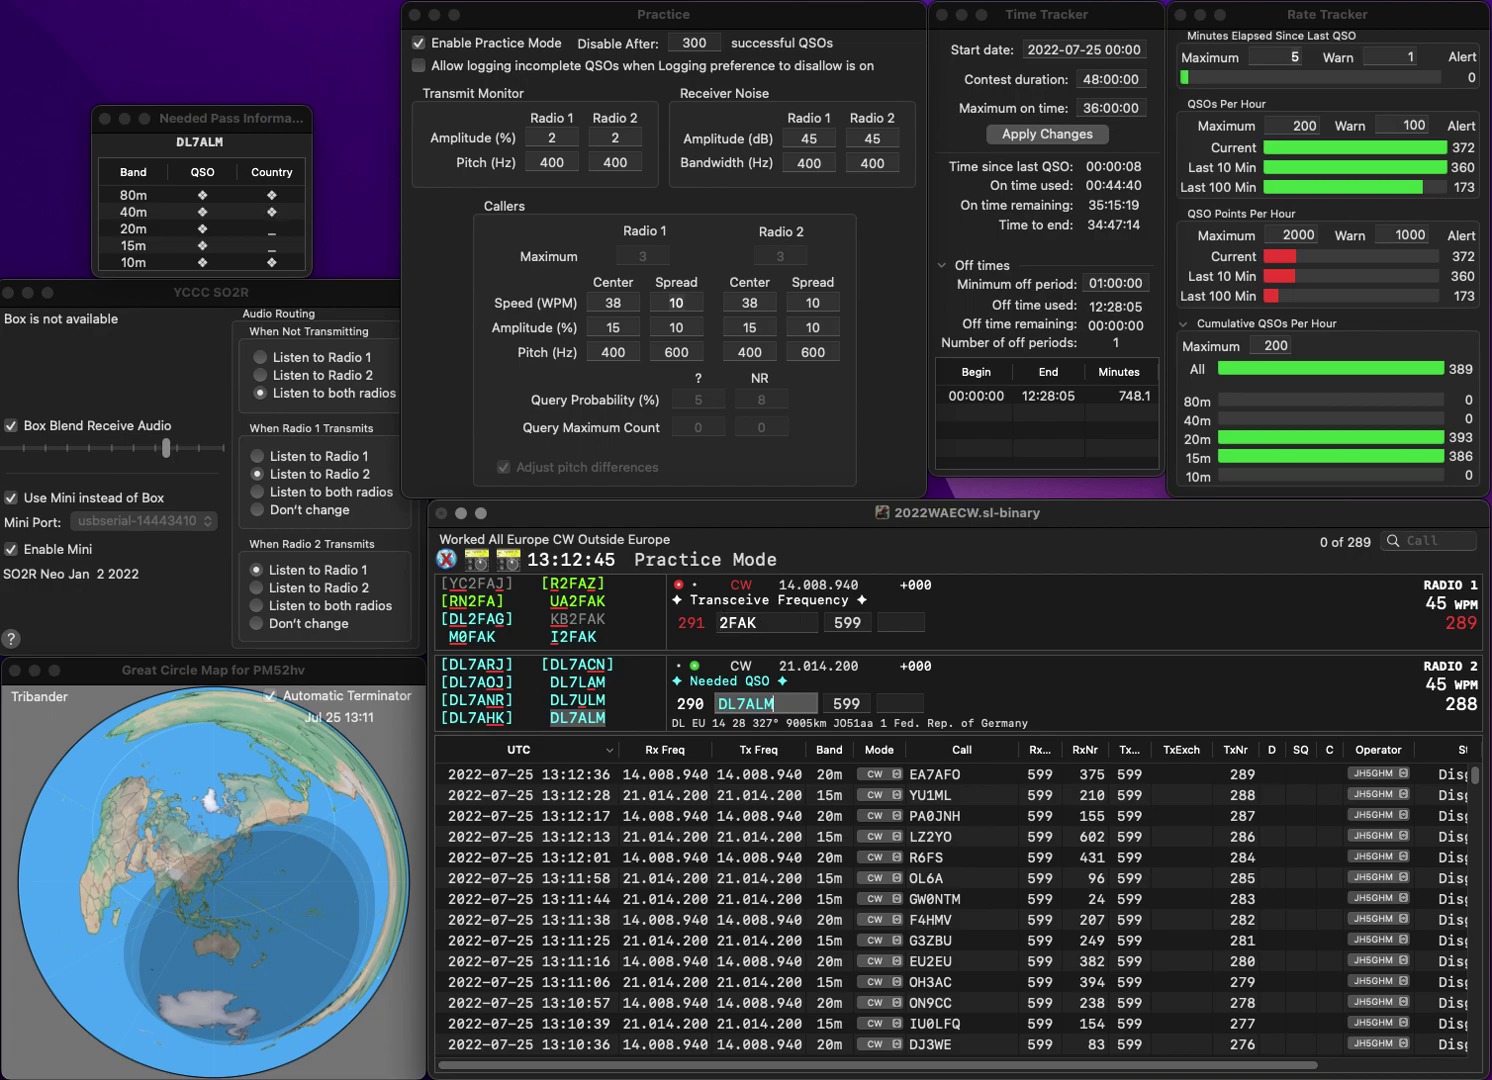
{"action": "type", "text": "443"}
{"action": "key", "text": "Return"}
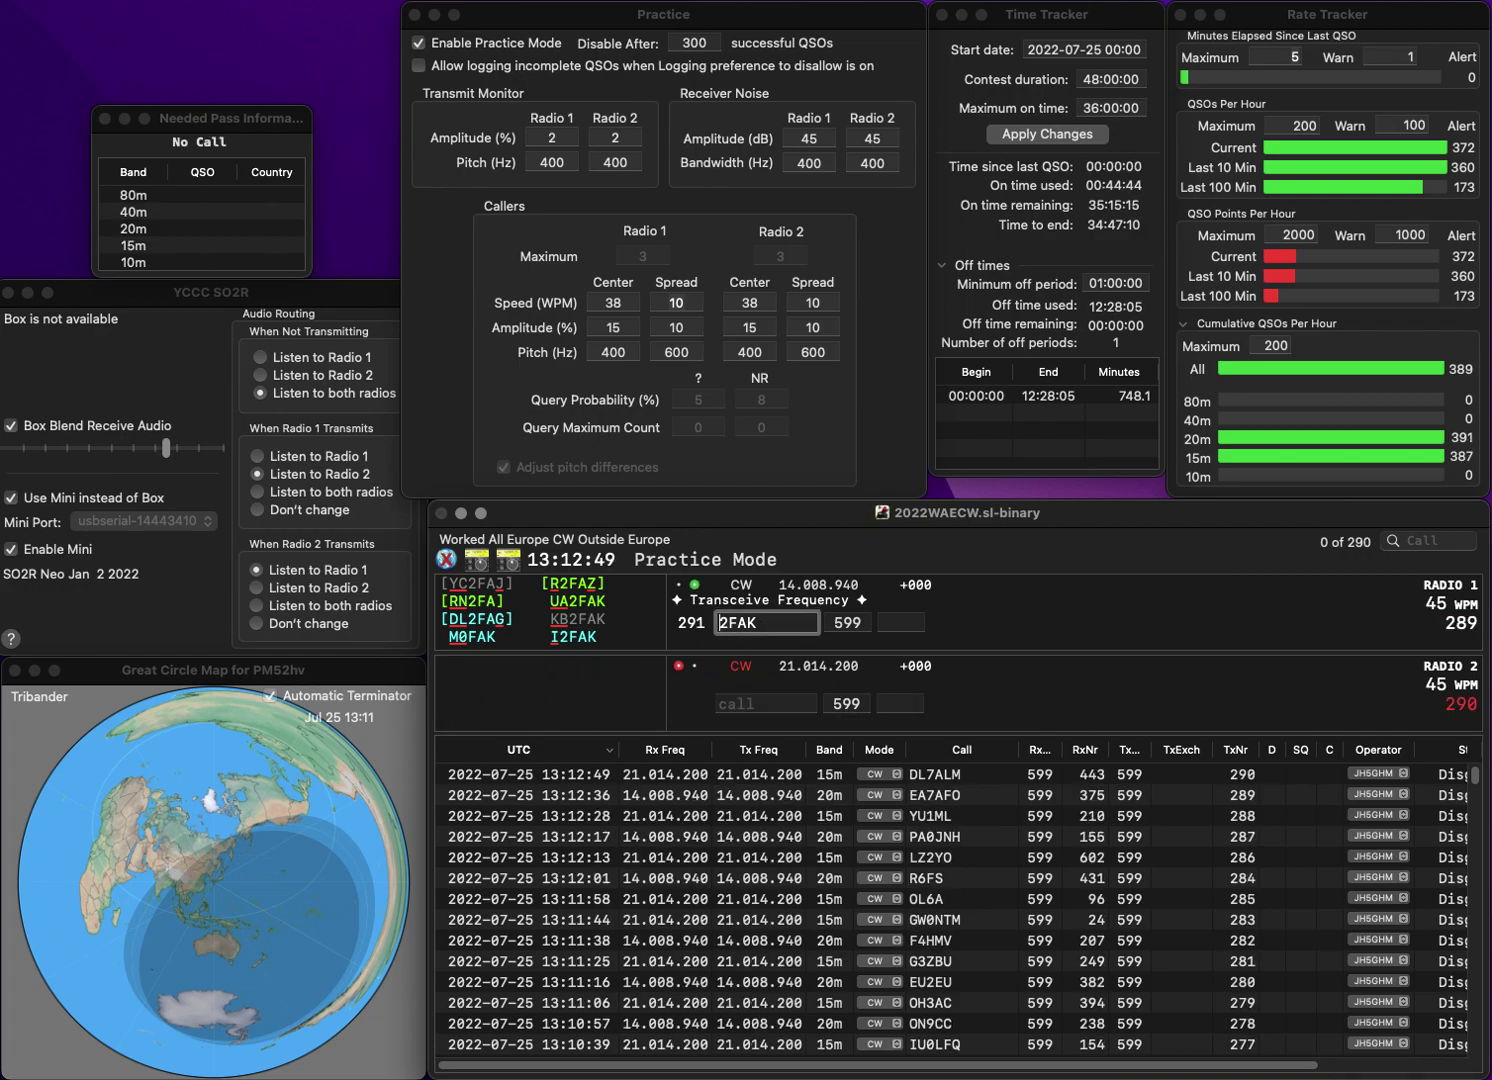
{"action": "type", "text": "UA"}
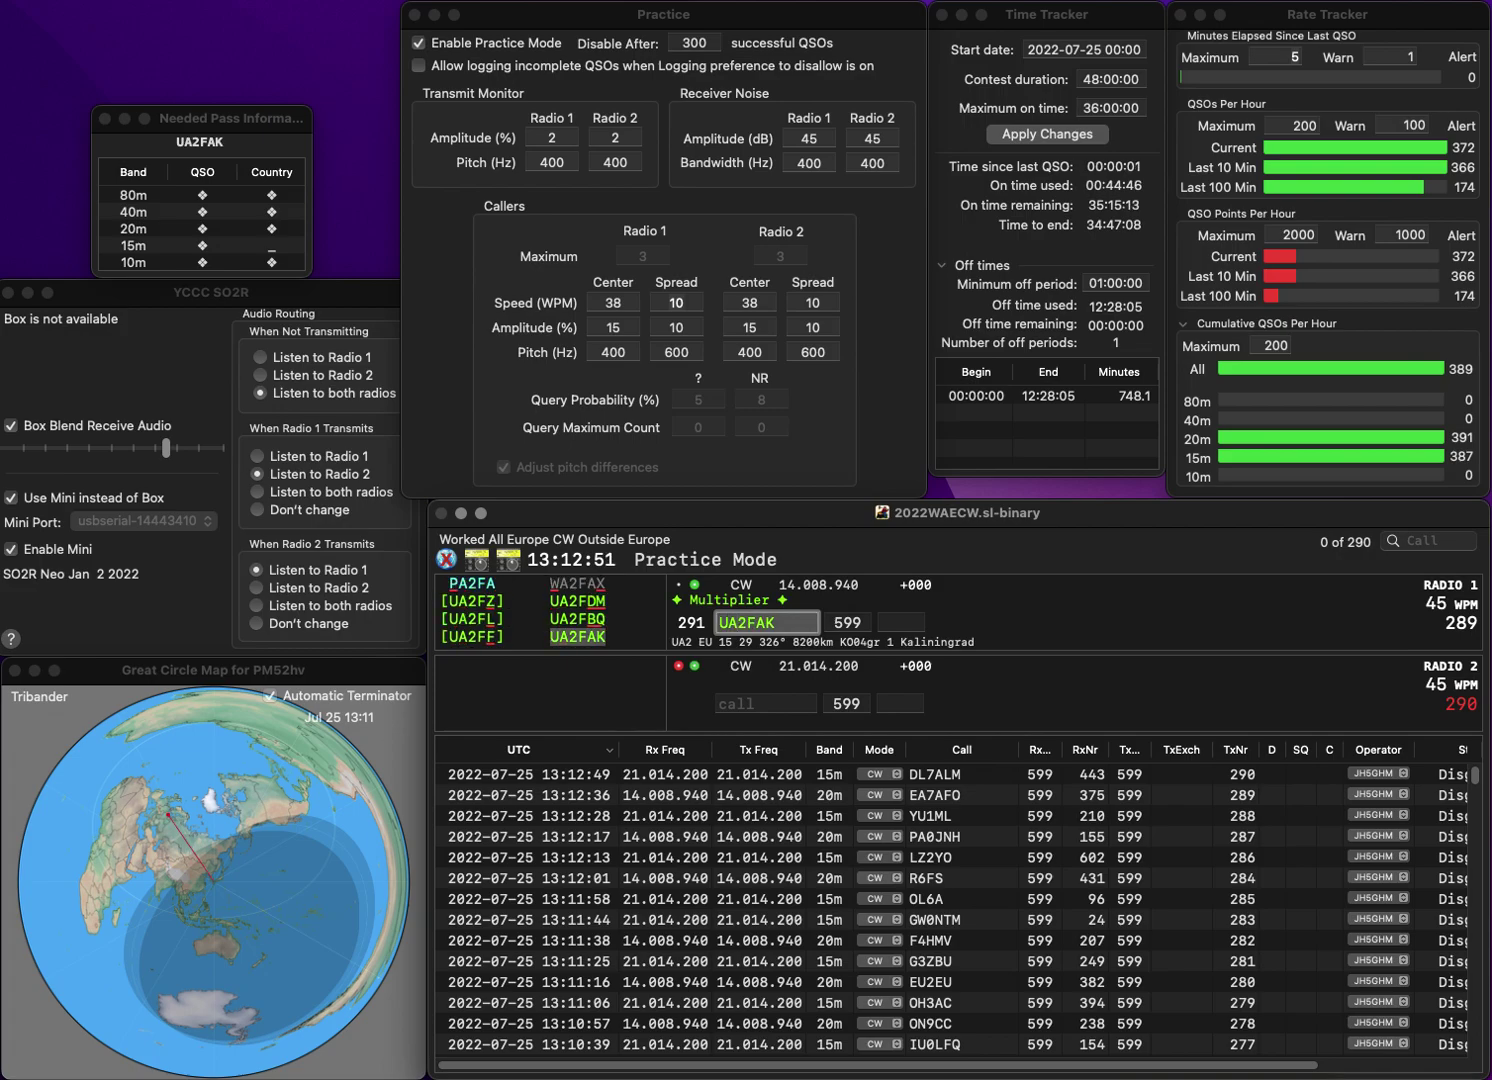
{"action": "key", "text": "Return"}
{"action": "type", "text": "G4"}
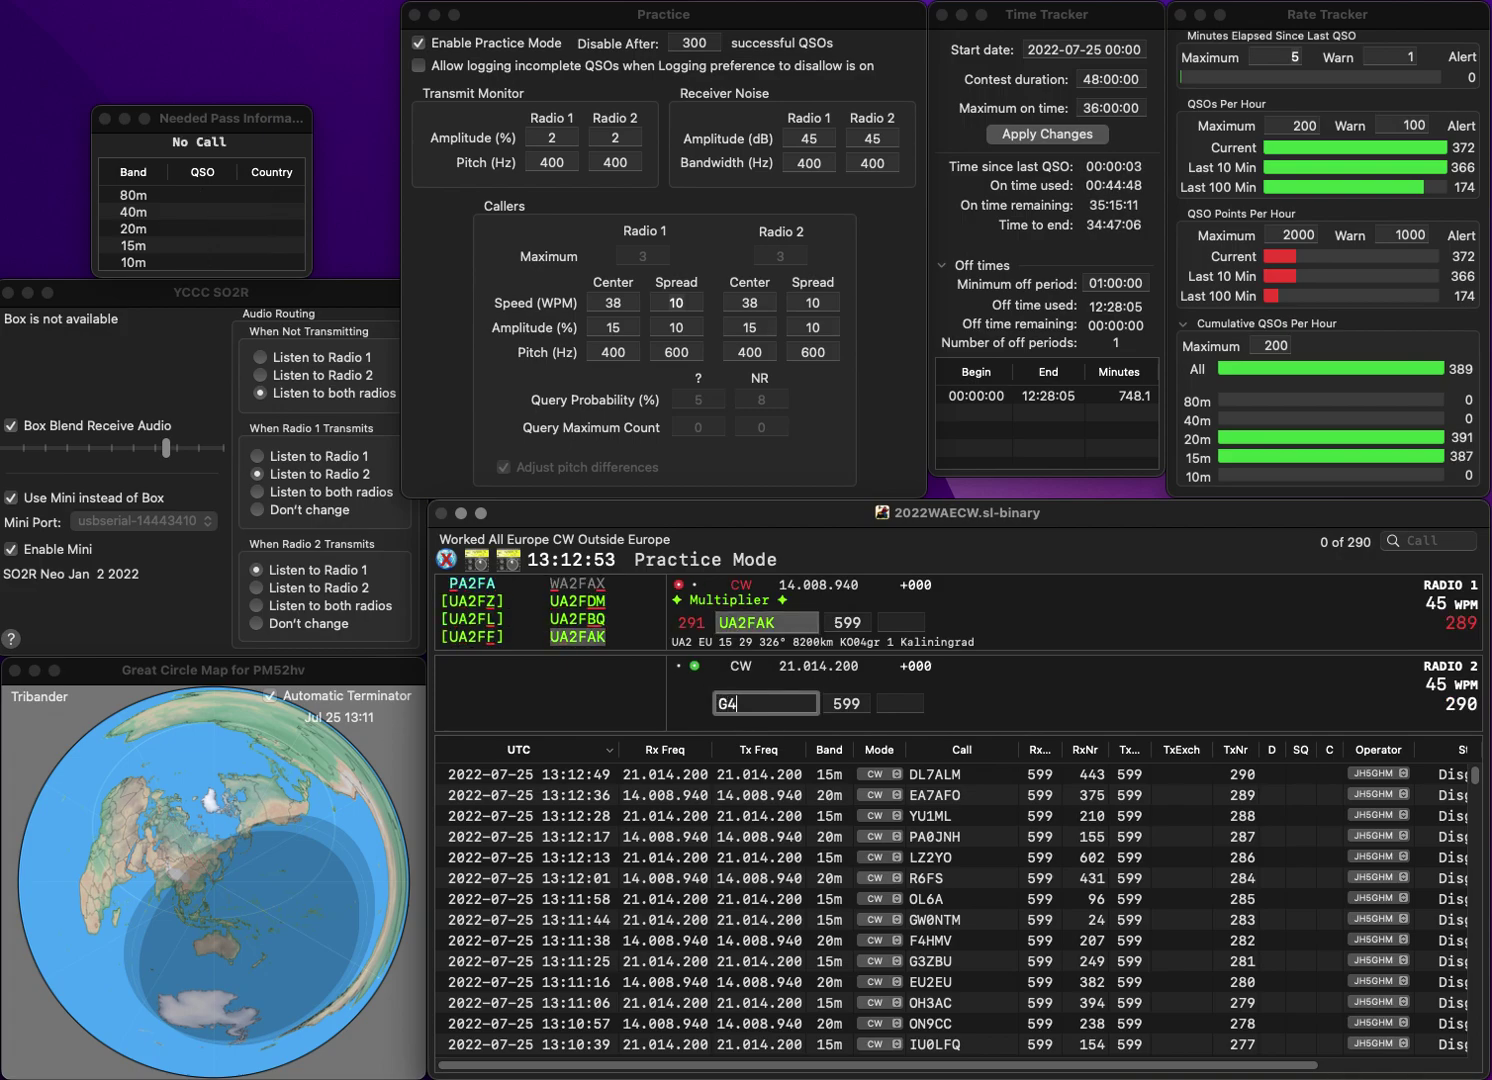
{"action": "type", "text": "BUE"}
{"action": "key", "text": "Return"}
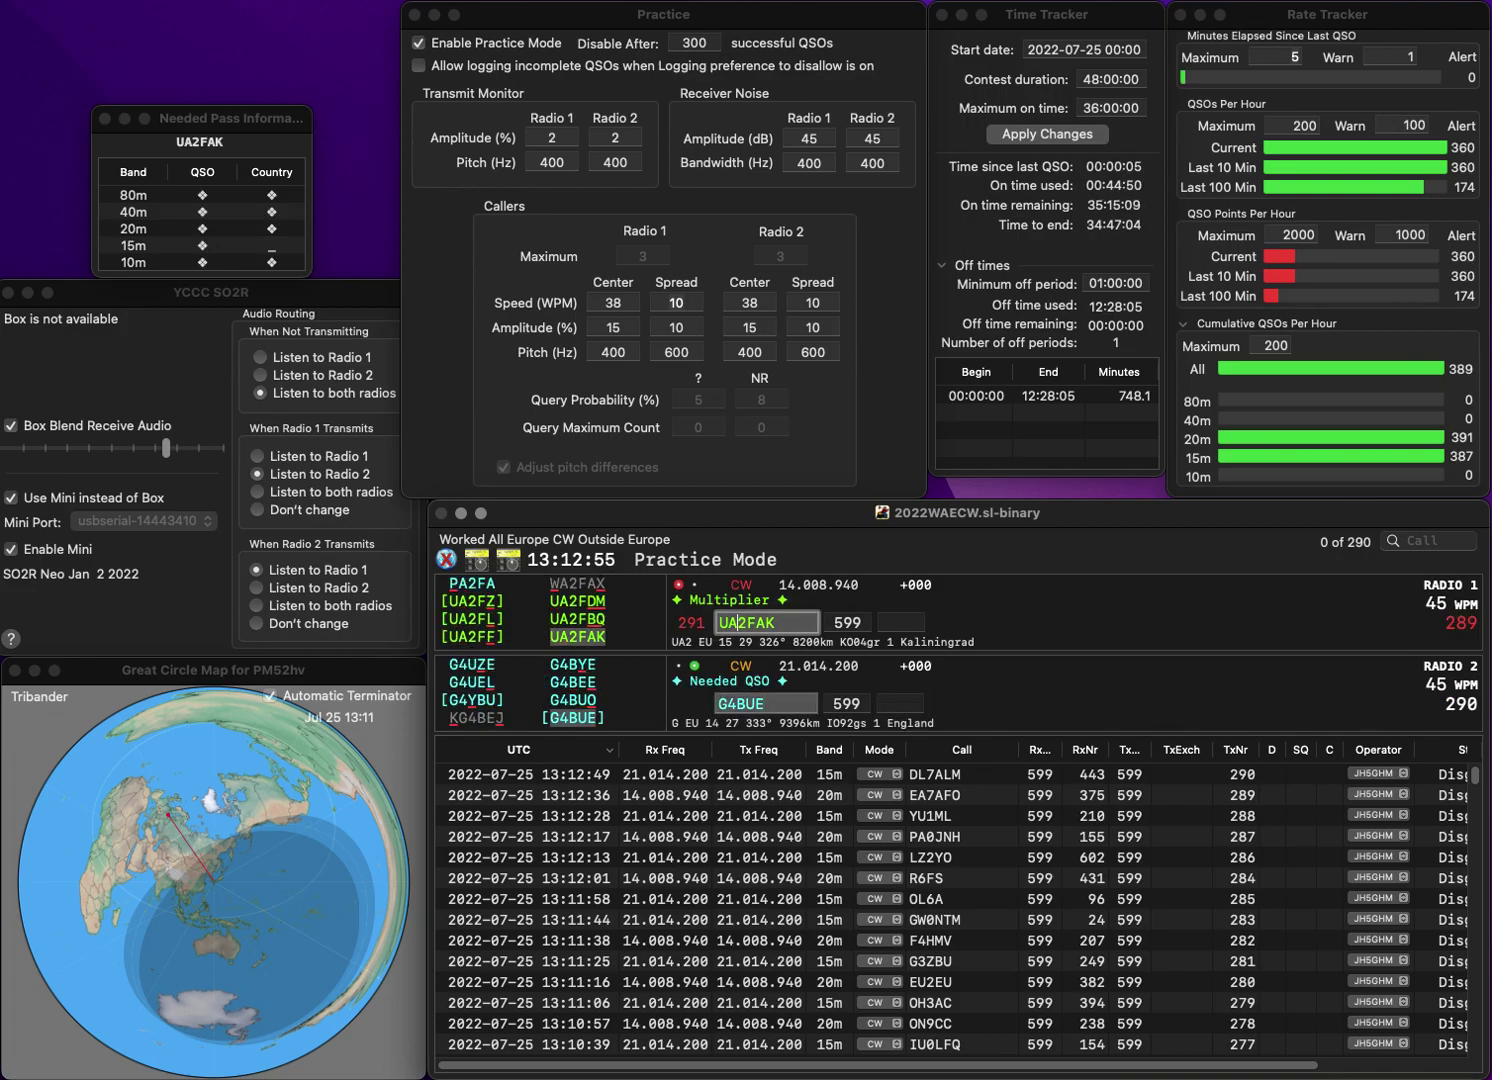
- Log UA2FAK on Radio 1 with received number 805 and G4BUE on Radio 2 with received number 345
{"action": "key", "text": "Tab"}
{"action": "type", "text": "805"}
{"action": "key", "text": "Return"}
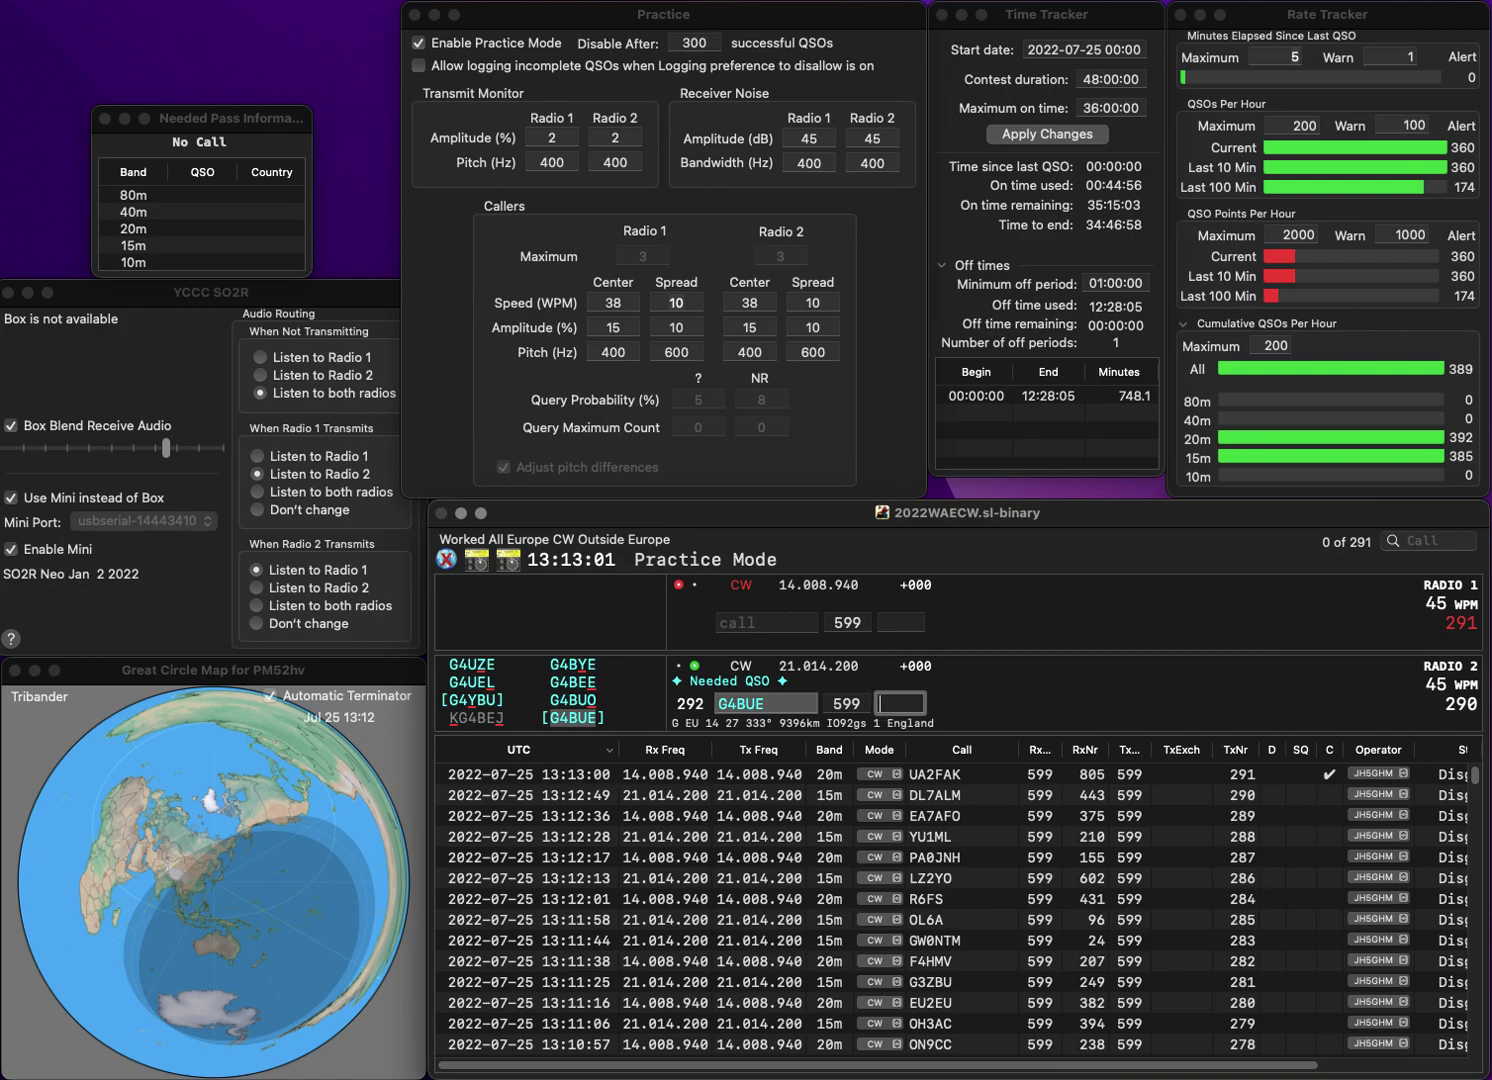
{"action": "type", "text": "3"}
{"action": "type", "text": "40"}
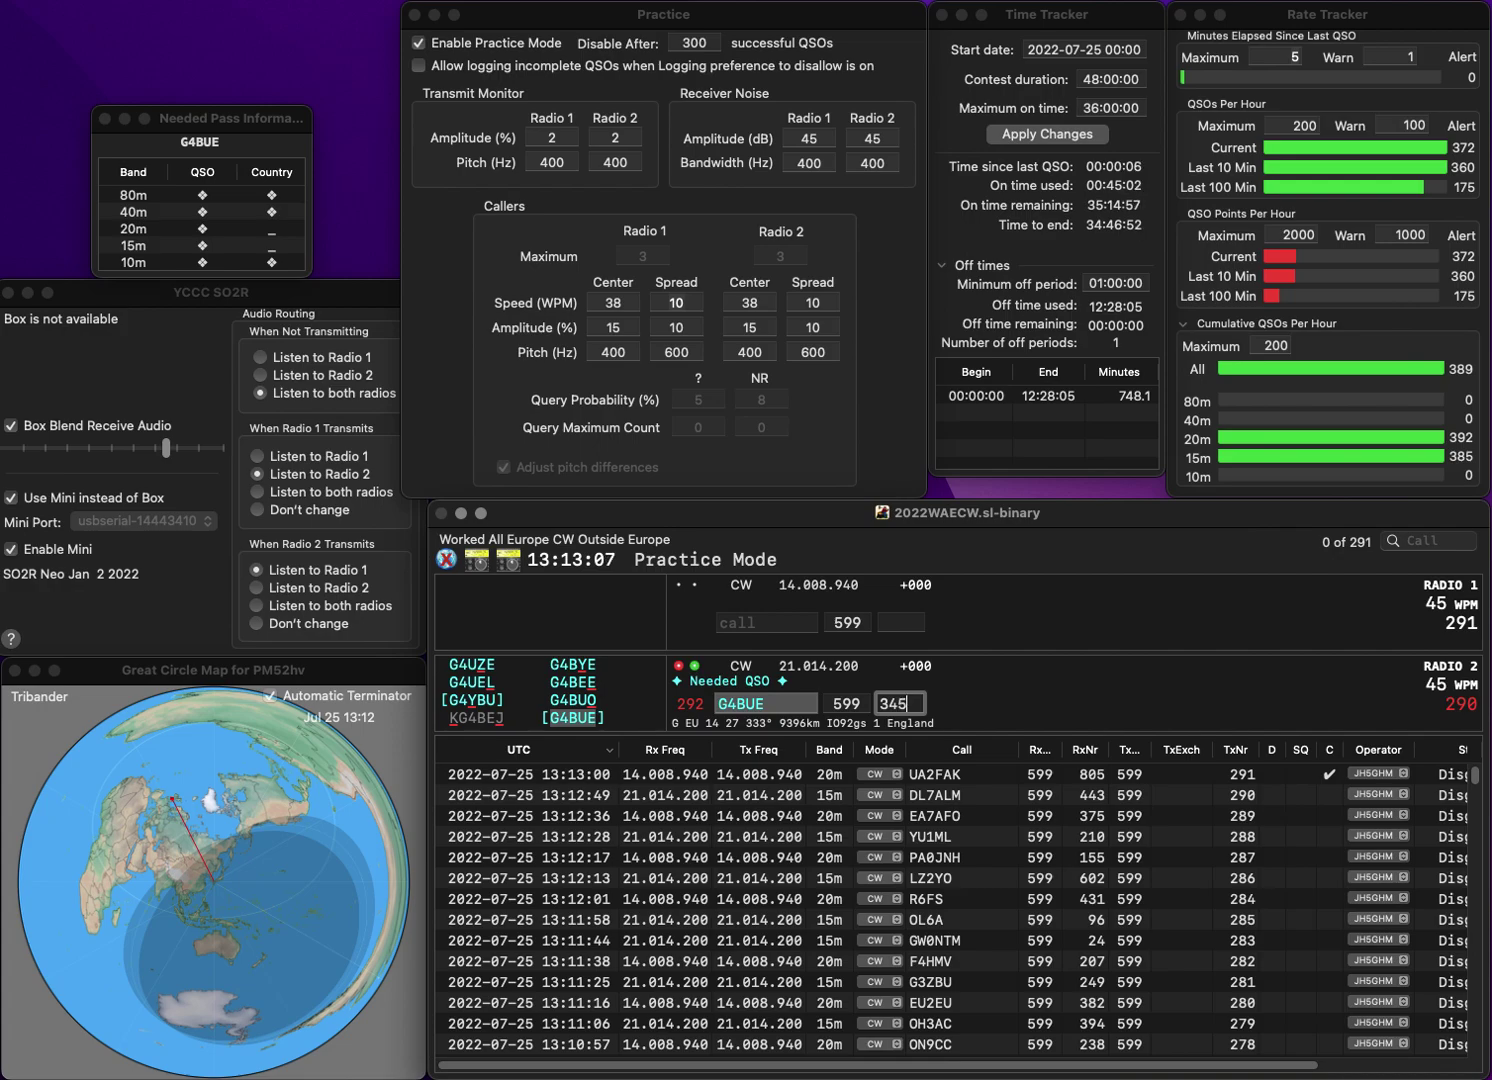
{"action": "key", "text": "Return"}
- Send the call OK1DG on Radio 1 and the call PC2T on Radio 2
{"action": "type", "text": "OK"}
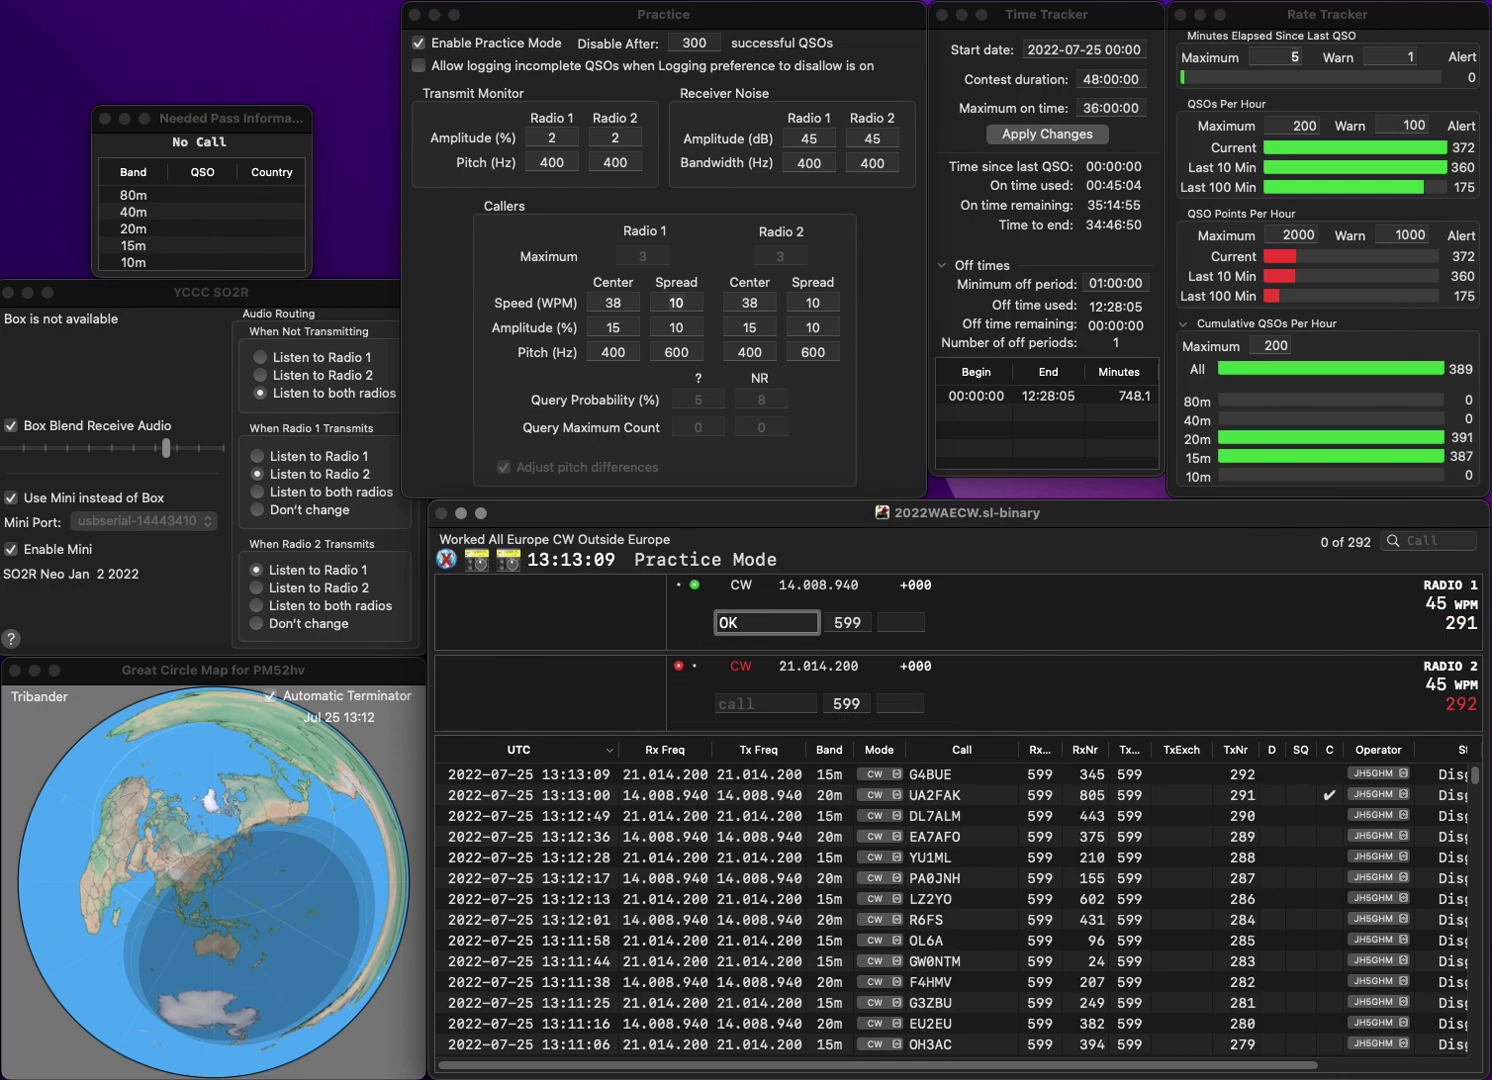
{"action": "type", "text": "1DG"}
{"action": "key", "text": "Return"}
{"action": "type", "text": "PC2T"}
{"action": "key", "text": "Up"}
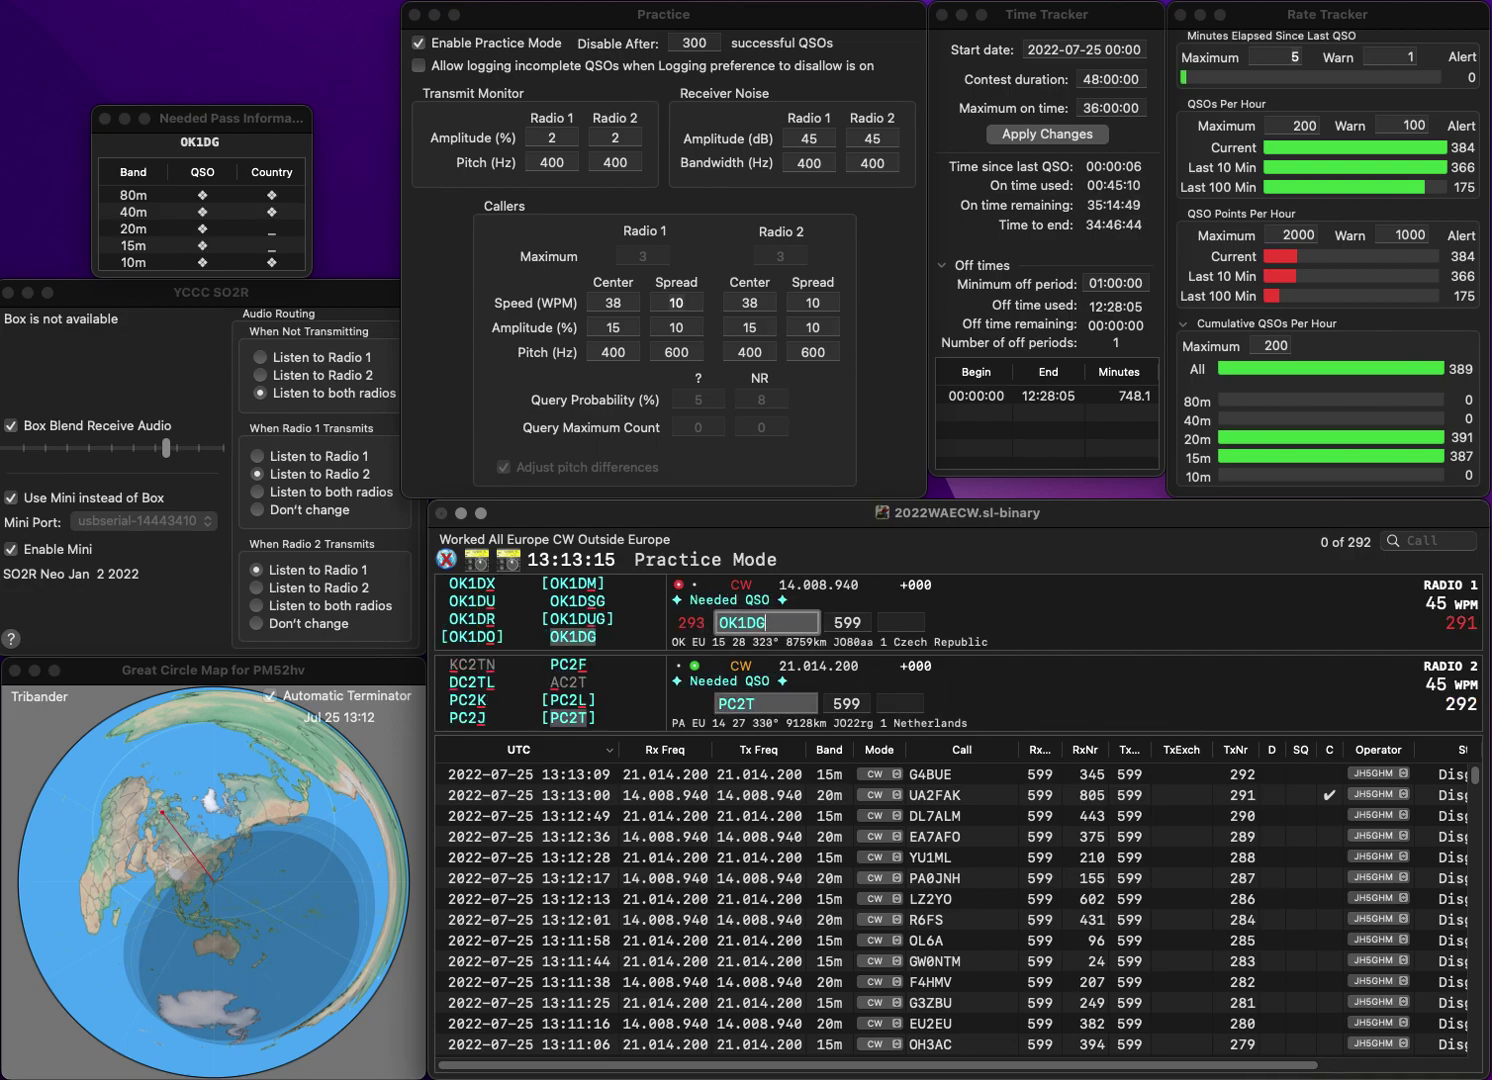
{"action": "key", "text": "Return"}
{"action": "key", "text": "space"}
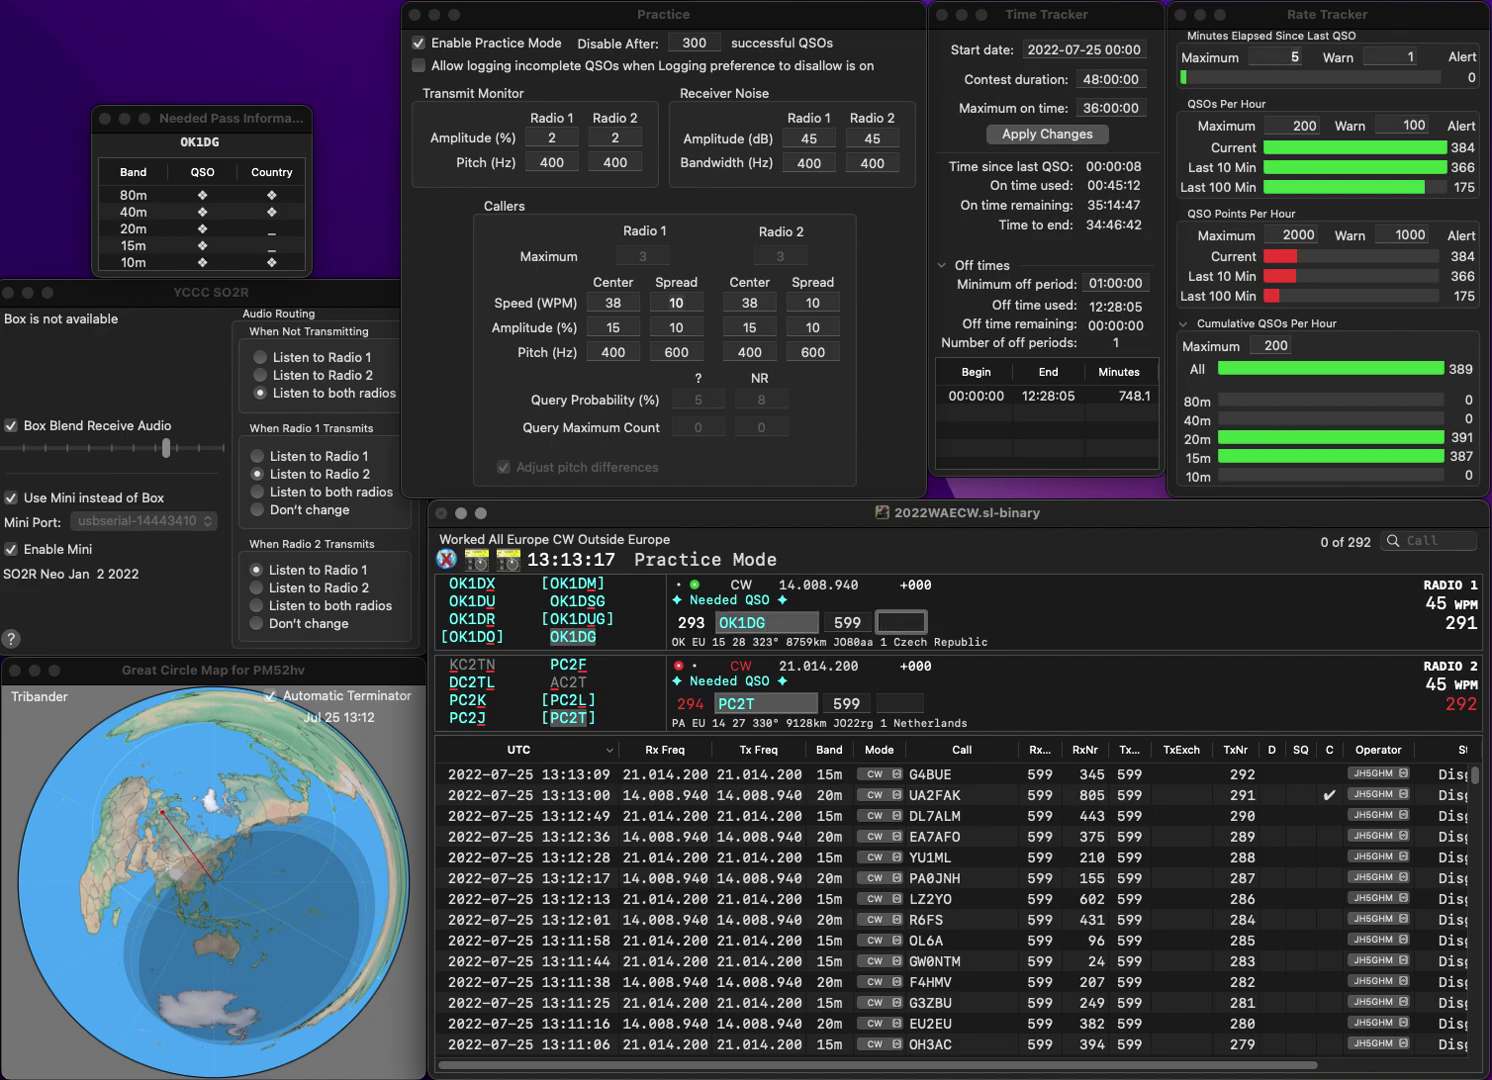
{"action": "type", "text": "956"}
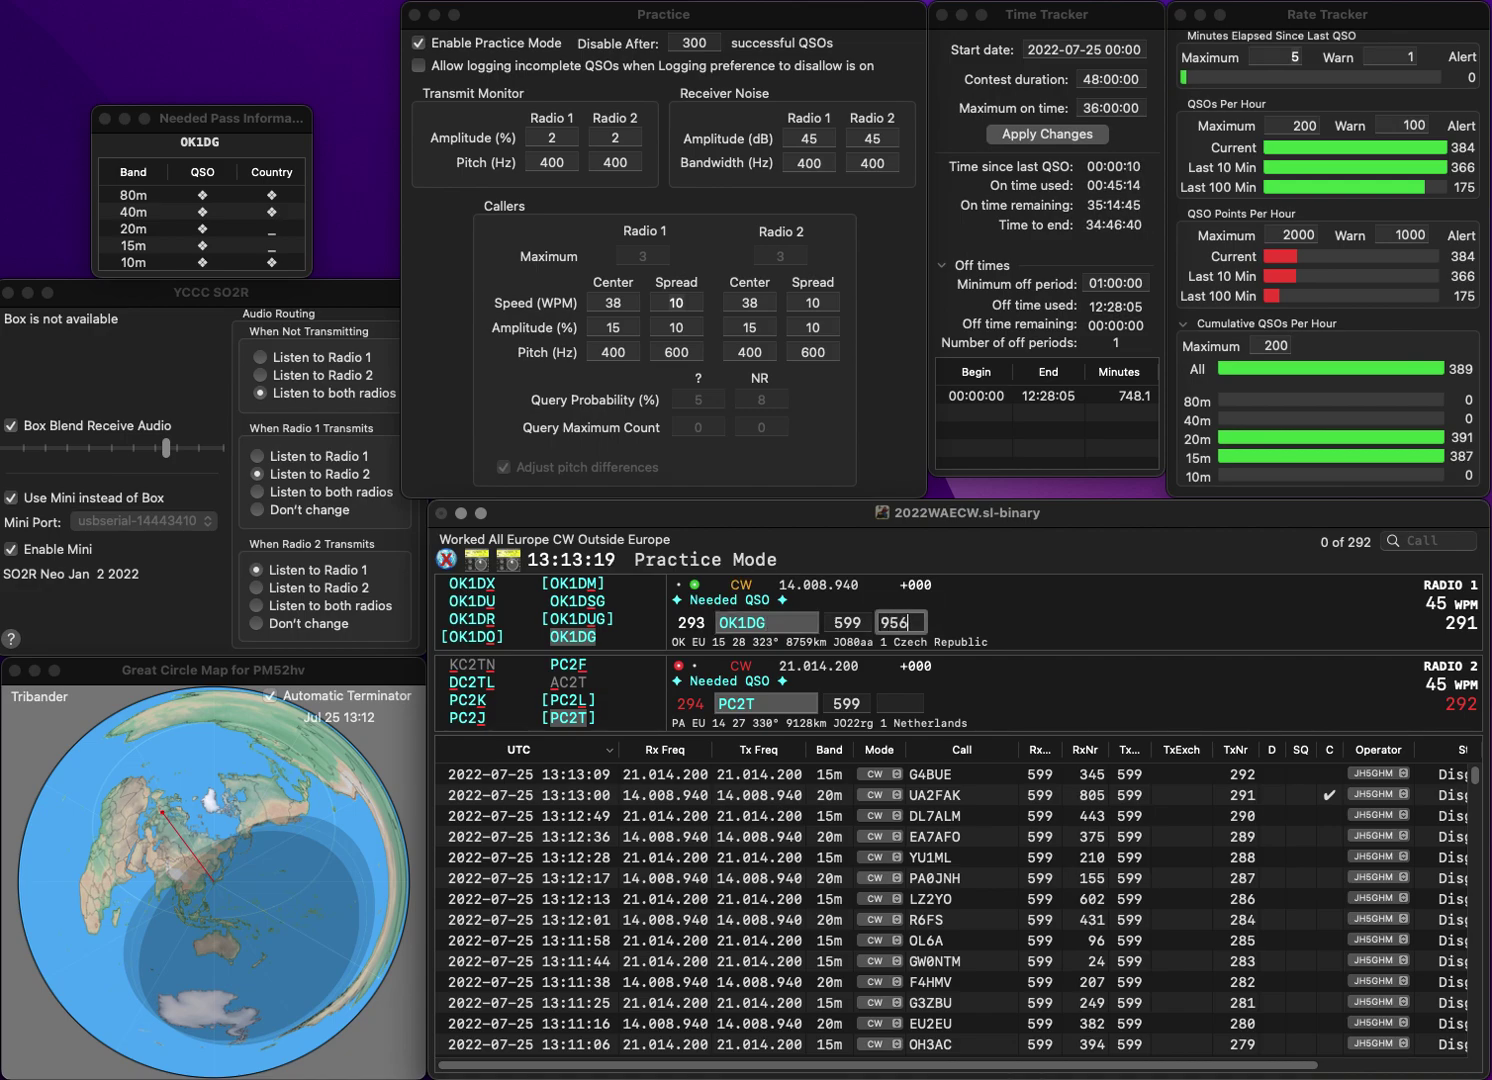
{"action": "key", "text": "Return"}
{"action": "type", "text": "905"}
{"action": "key", "text": "Return"}
{"action": "type", "text": "LD"}
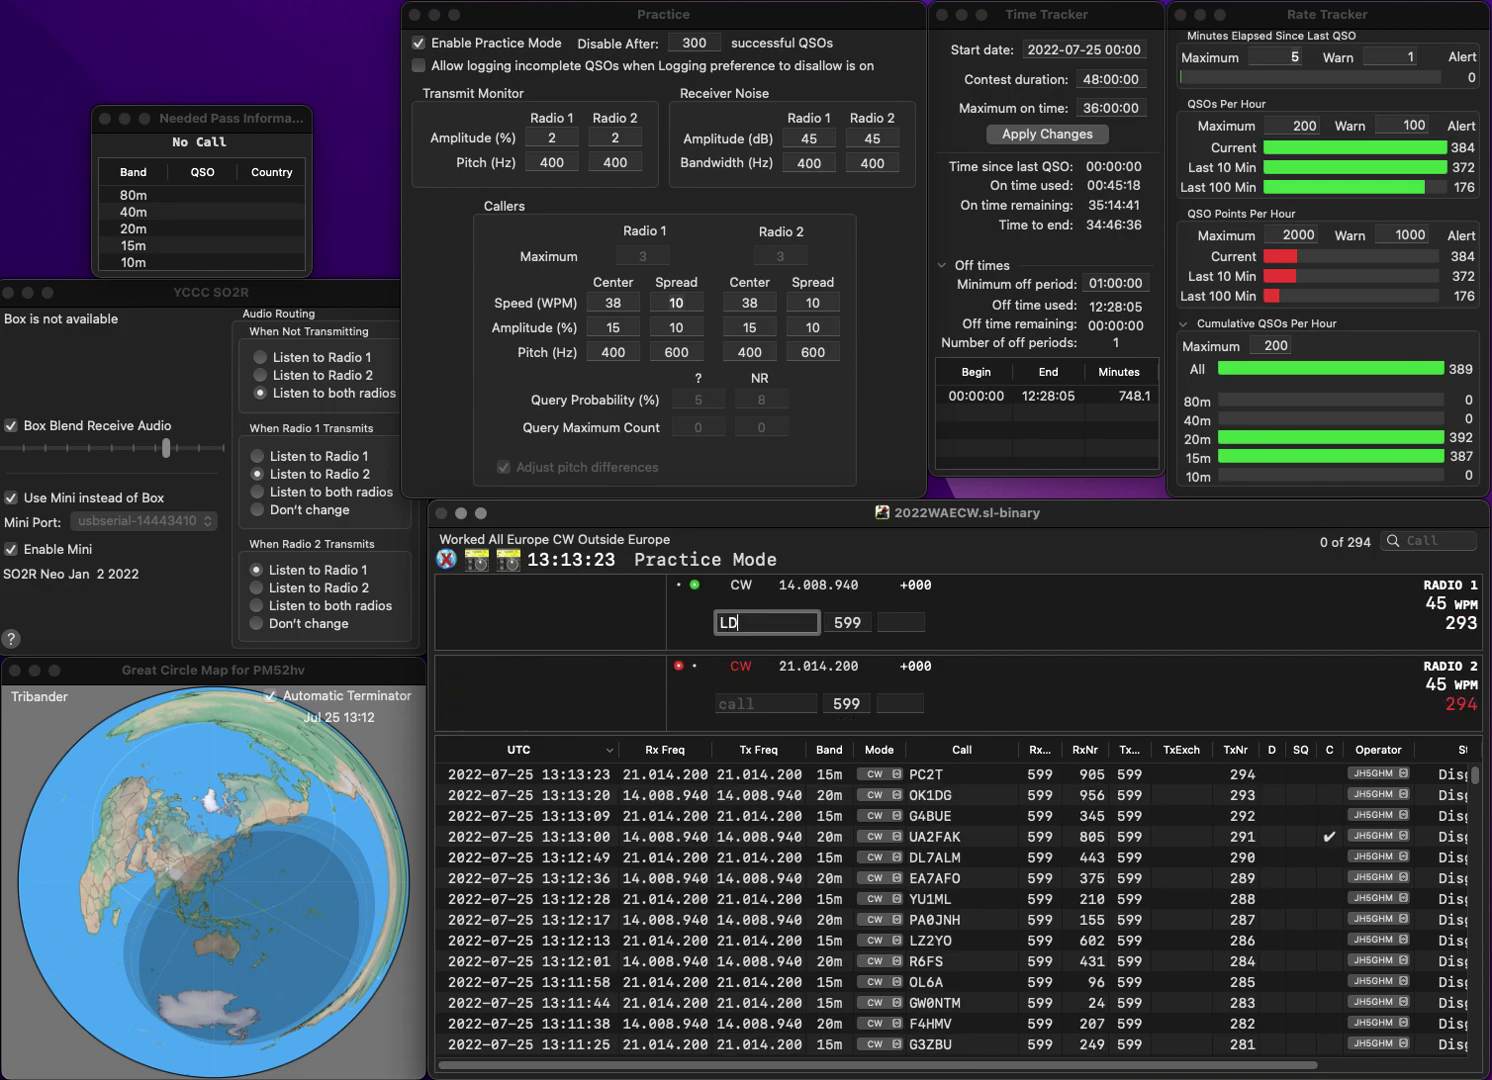
{"action": "type", "text": "1LRI"}
{"action": "key", "text": "Home"}
{"action": "key", "text": "Delete"}
{"action": "key", "text": "Right"}
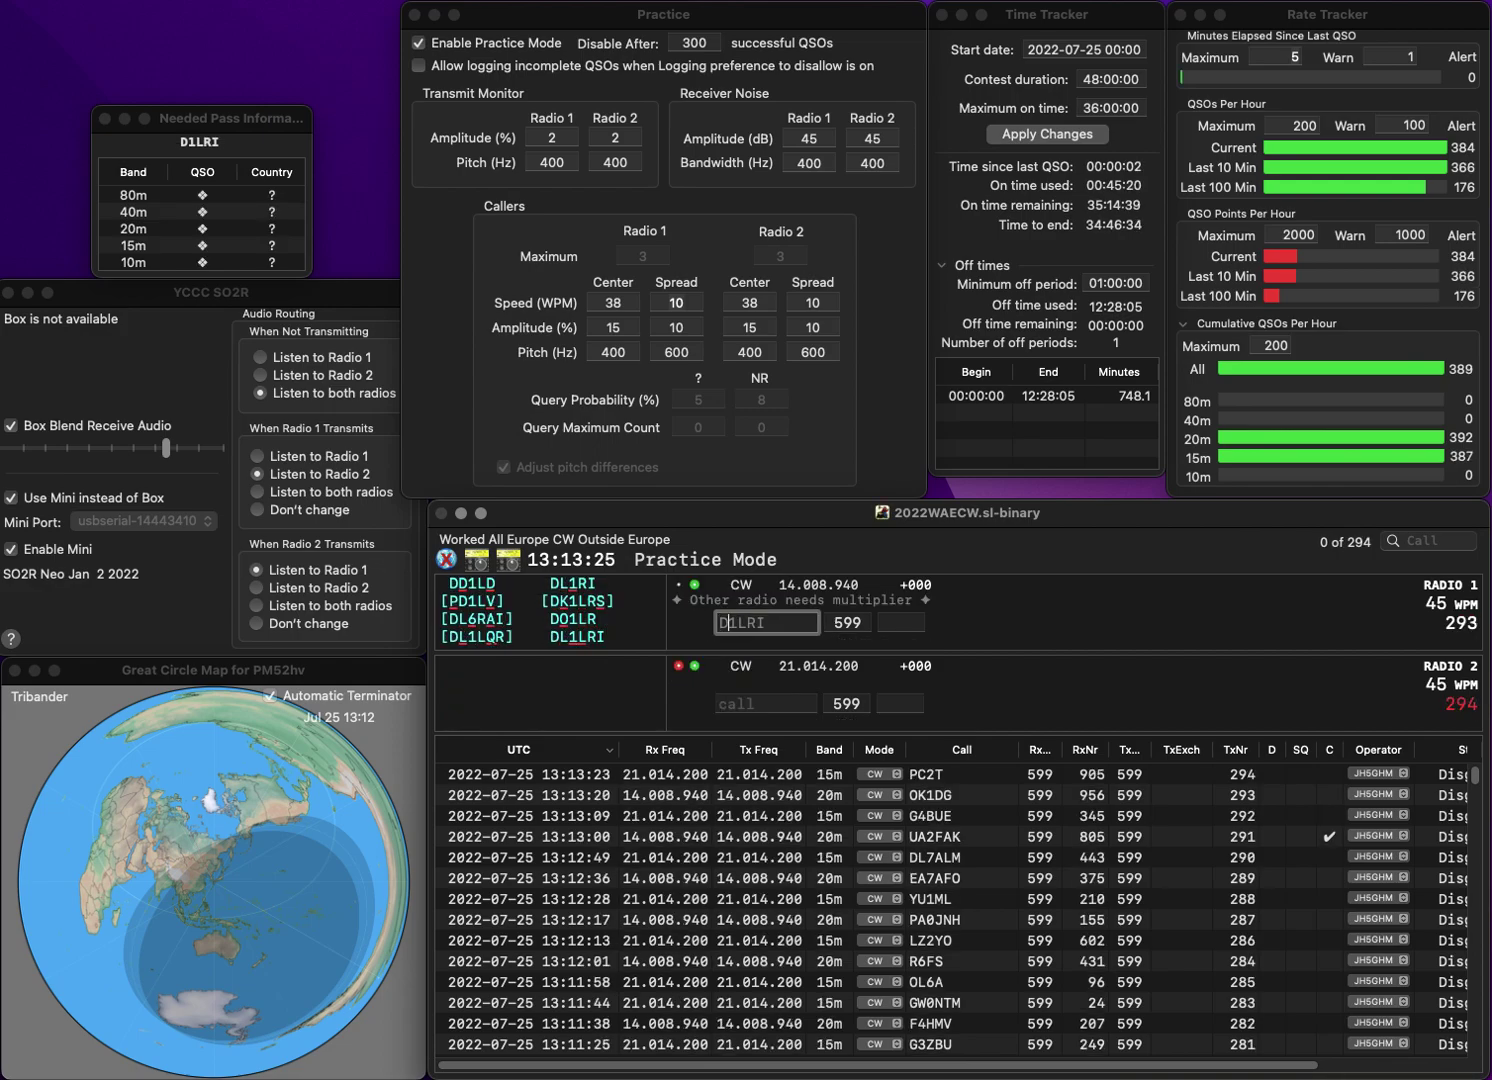
{"action": "type", "text": "L"}
{"action": "key", "text": "Return"}
- Enter 3CE on Radio 2, add the prefix DF to make DF3CE, and send it
{"action": "type", "text": "3CE"}
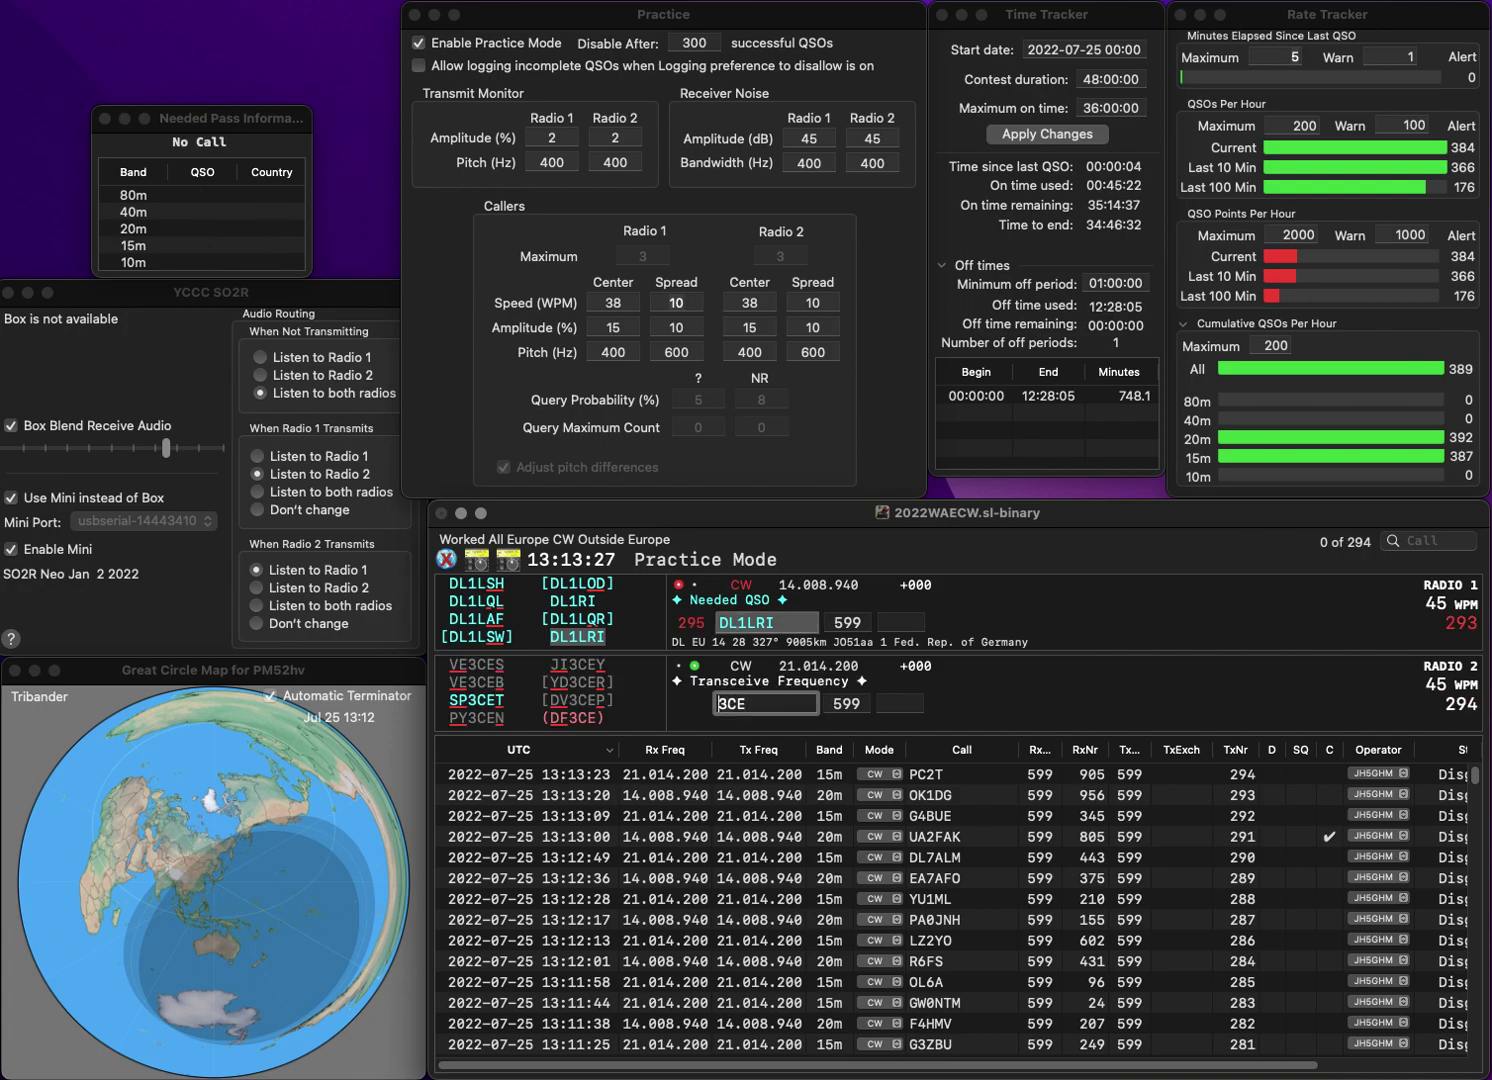
{"action": "key", "text": "Home"}
{"action": "type", "text": "DF"}
{"action": "key", "text": "Return"}
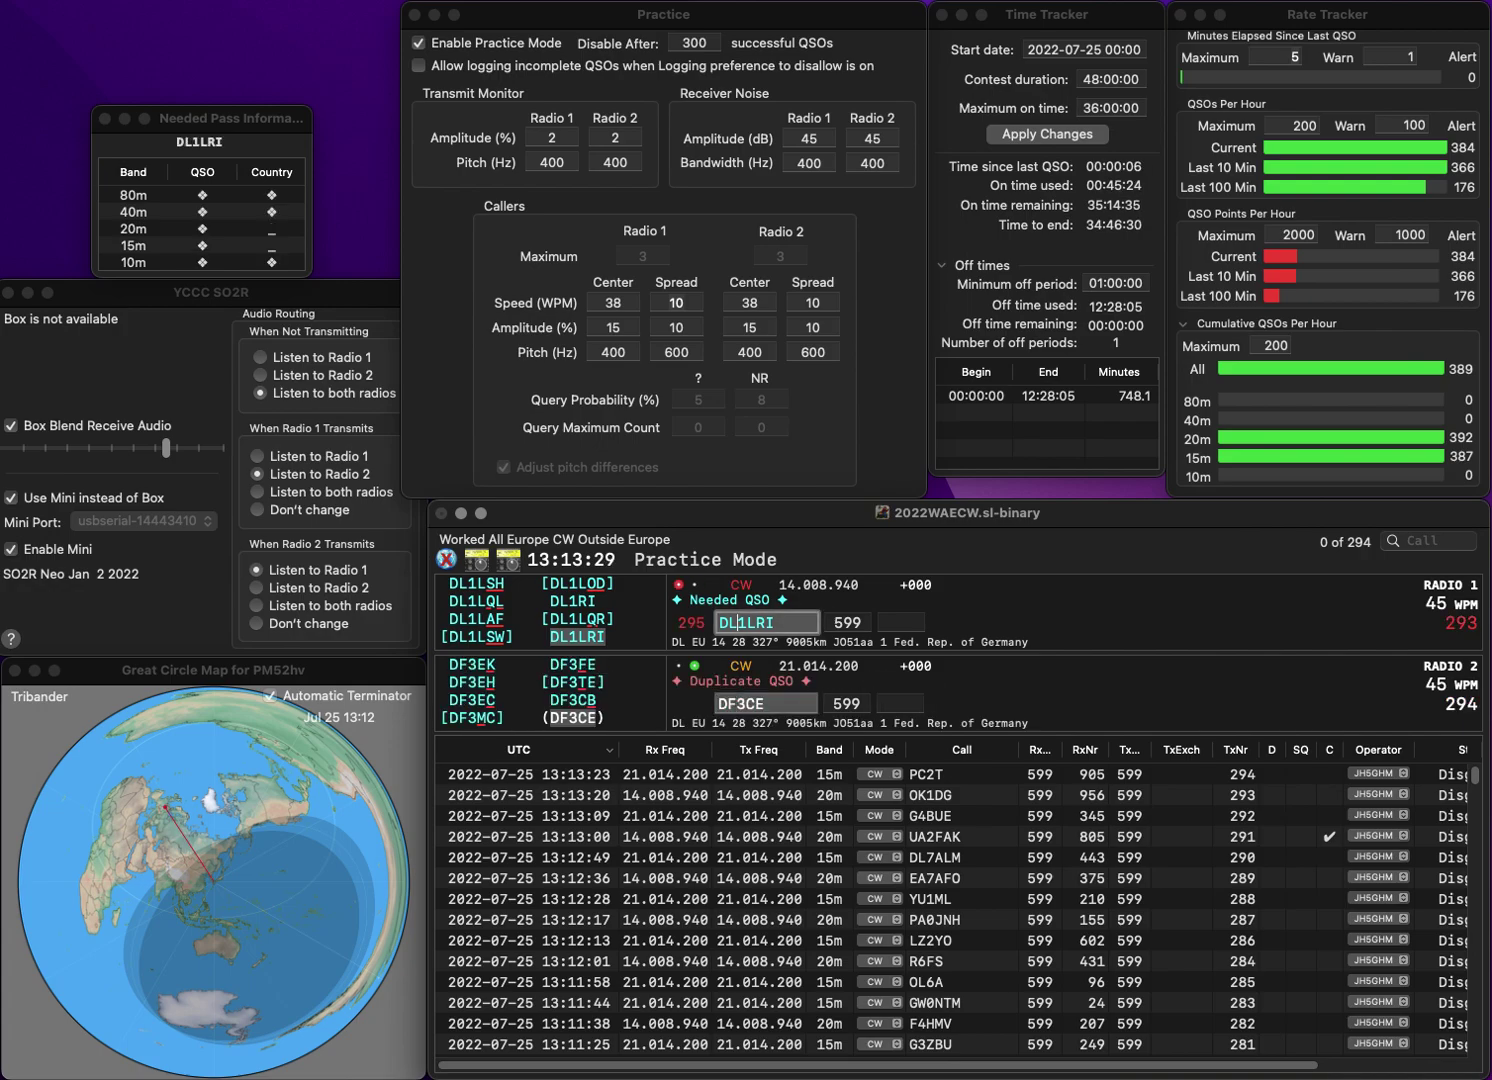
- Log DL1LRI on Radio 1 with received number 604 and DF3CE on Radio 2 with received number 104
{"action": "key", "text": "space"}
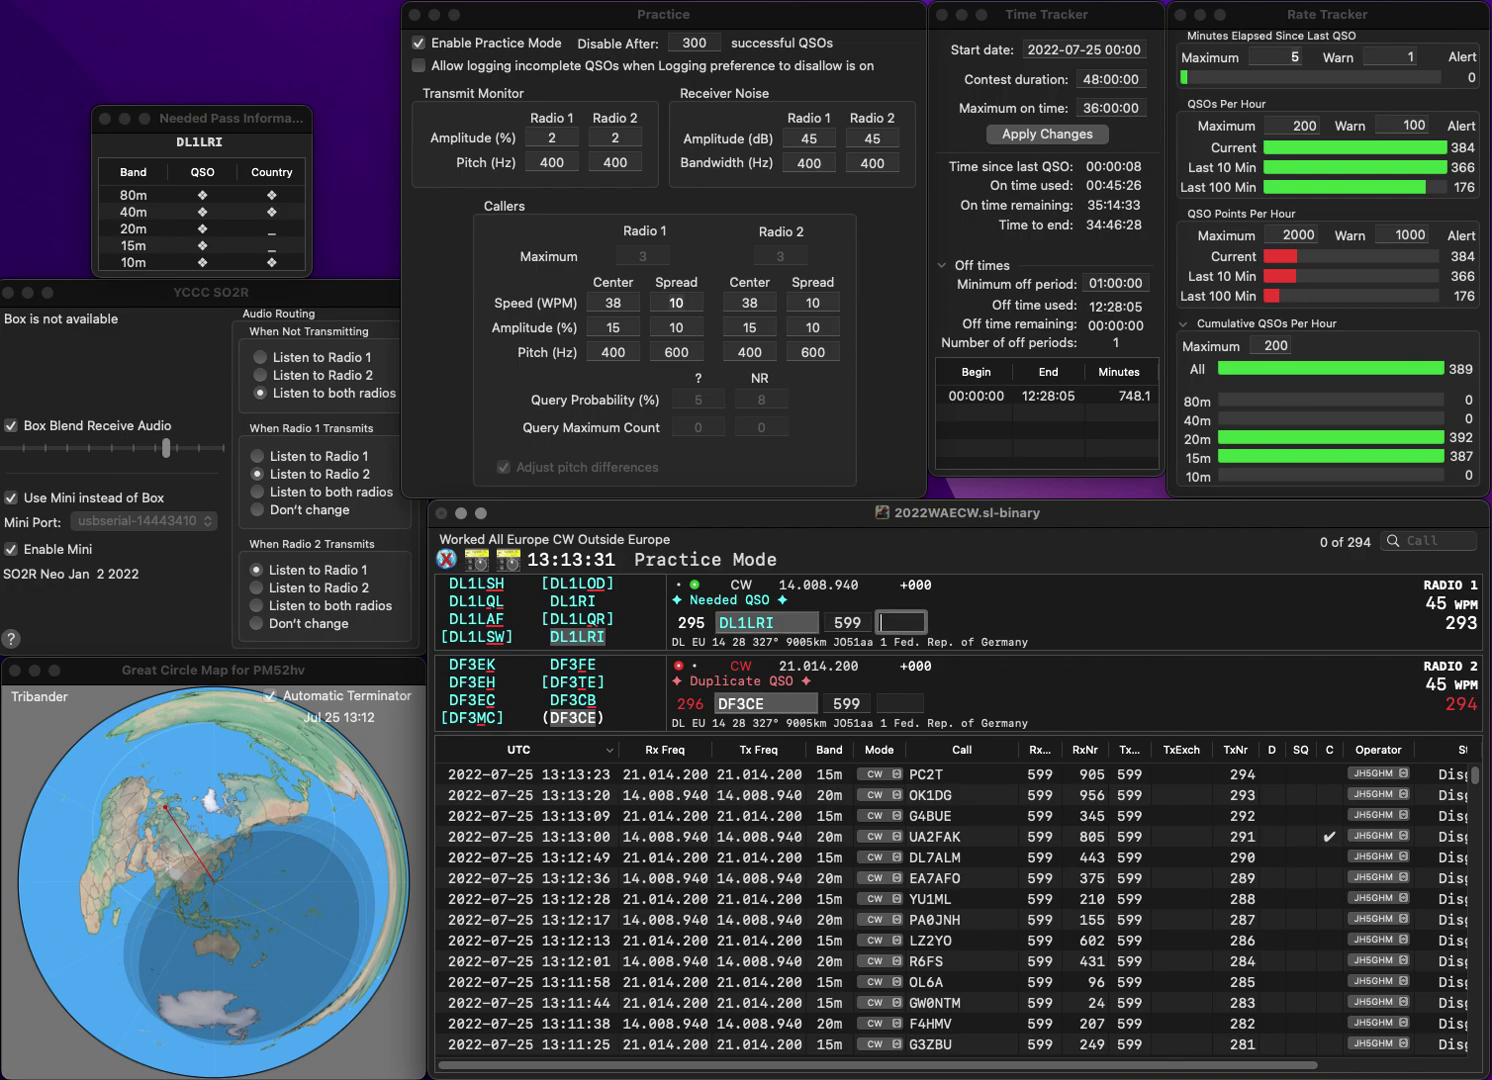
{"action": "type", "text": "604"}
{"action": "key", "text": "Return"}
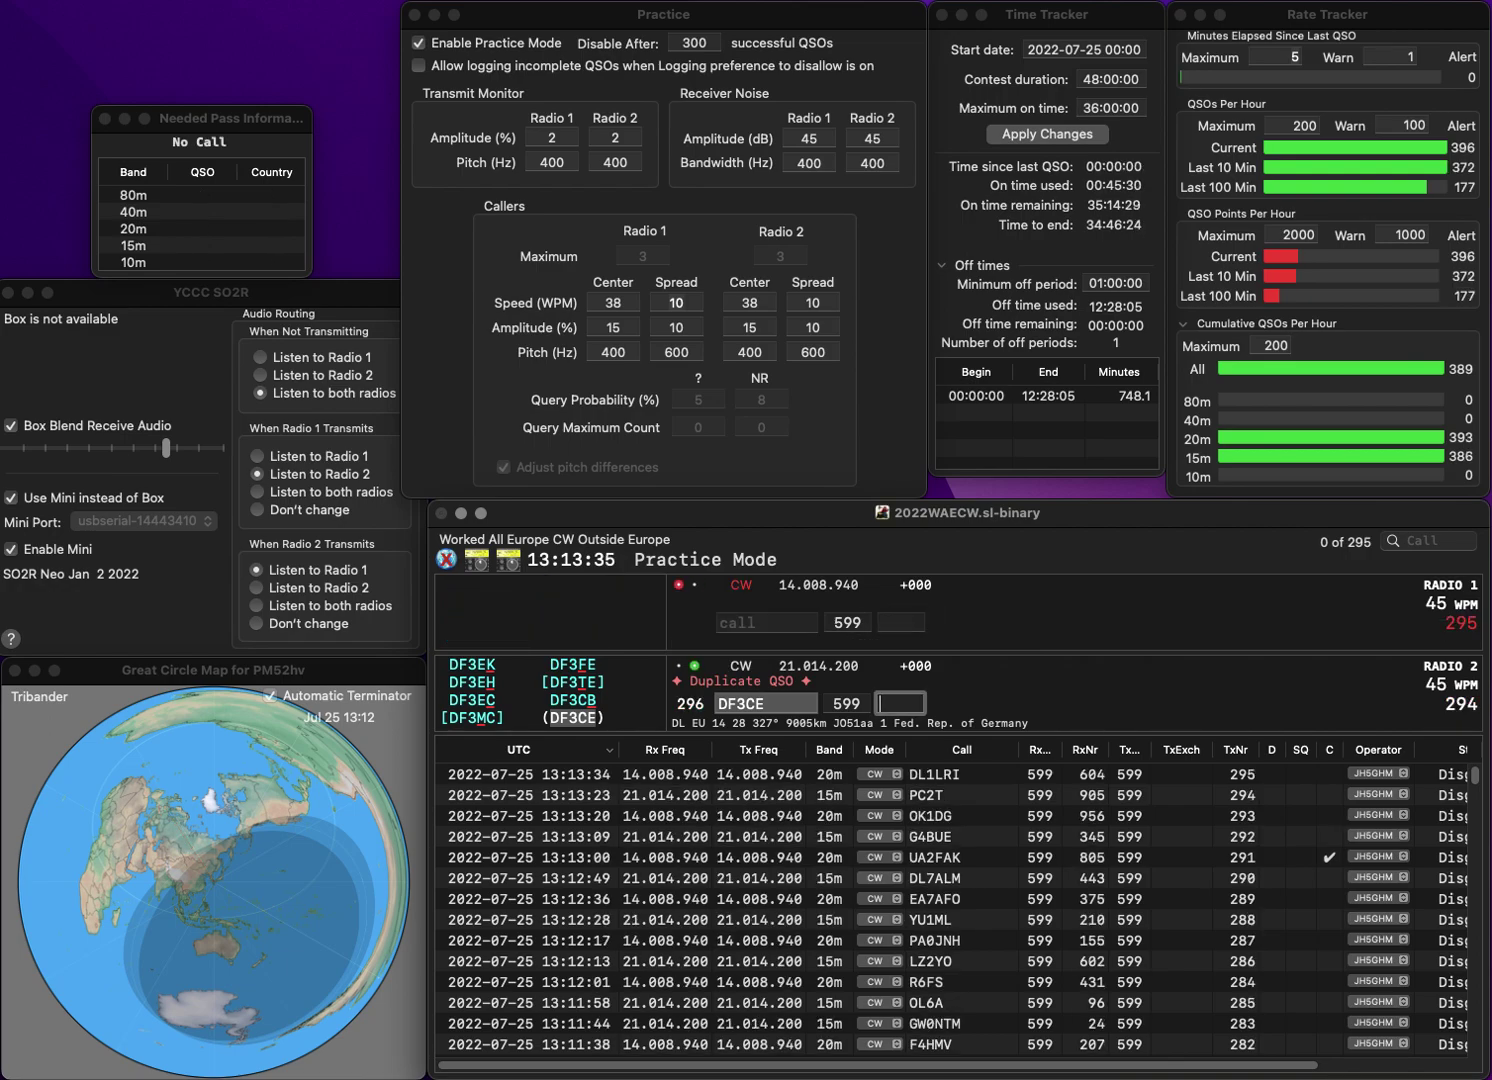
{"action": "type", "text": "10"}
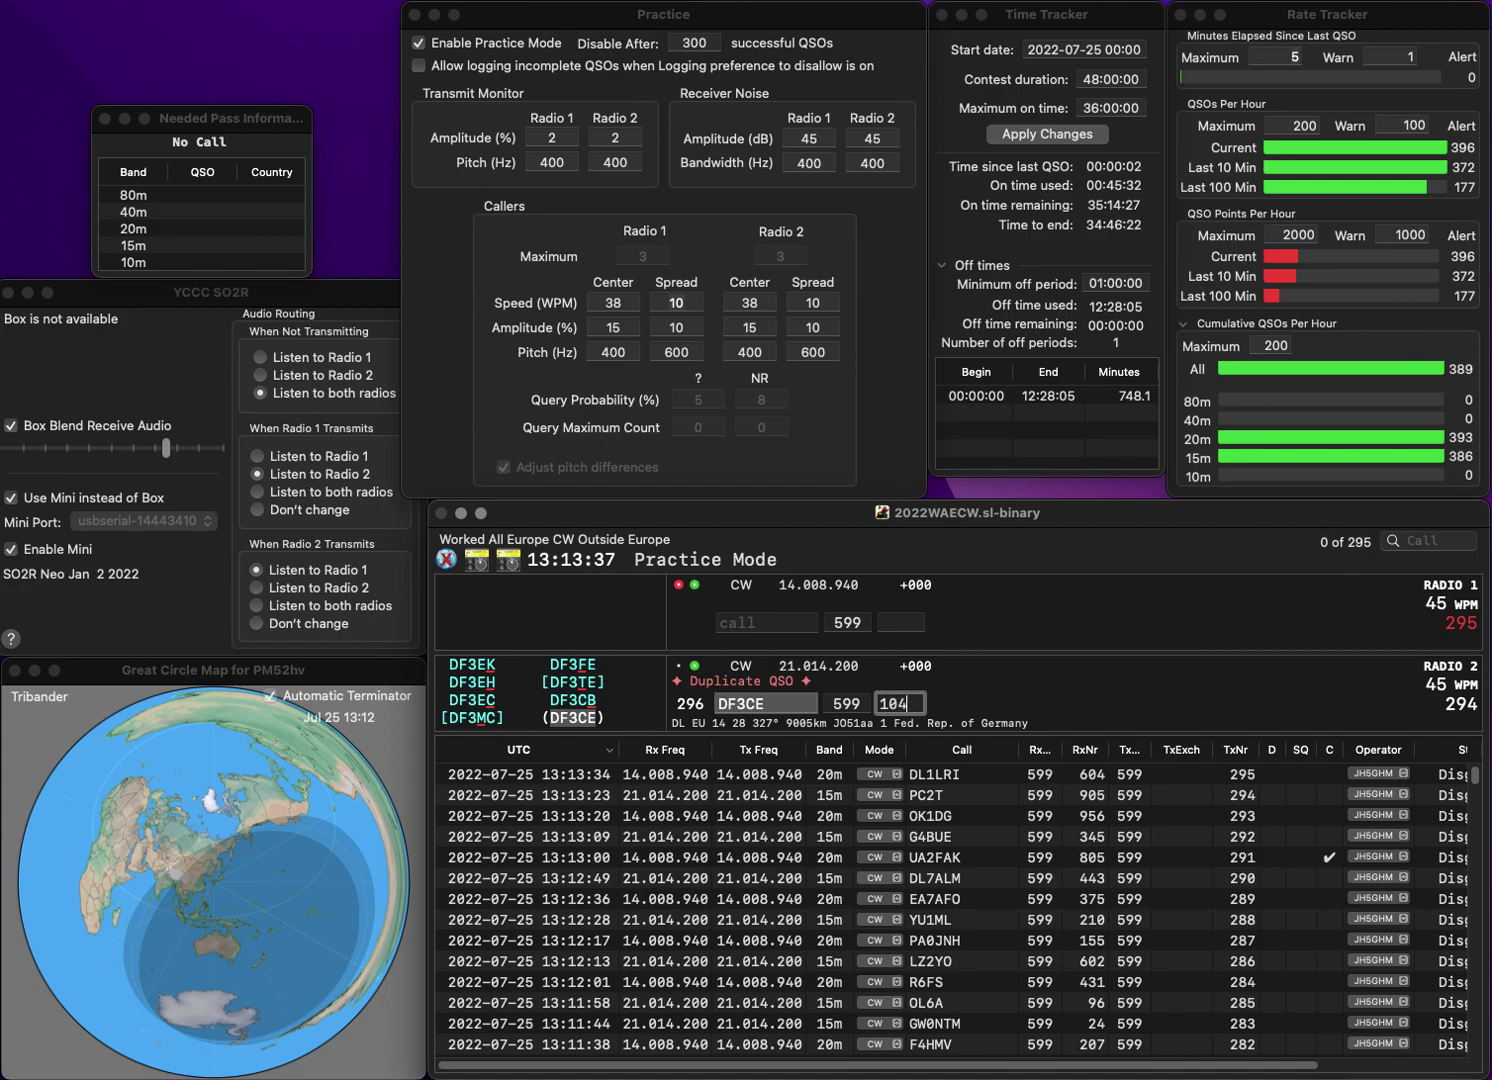
{"action": "type", "text": "4"}
{"action": "key", "text": "Return"}
{"action": "type", "text": "S"}
{"action": "key", "text": "Return"}
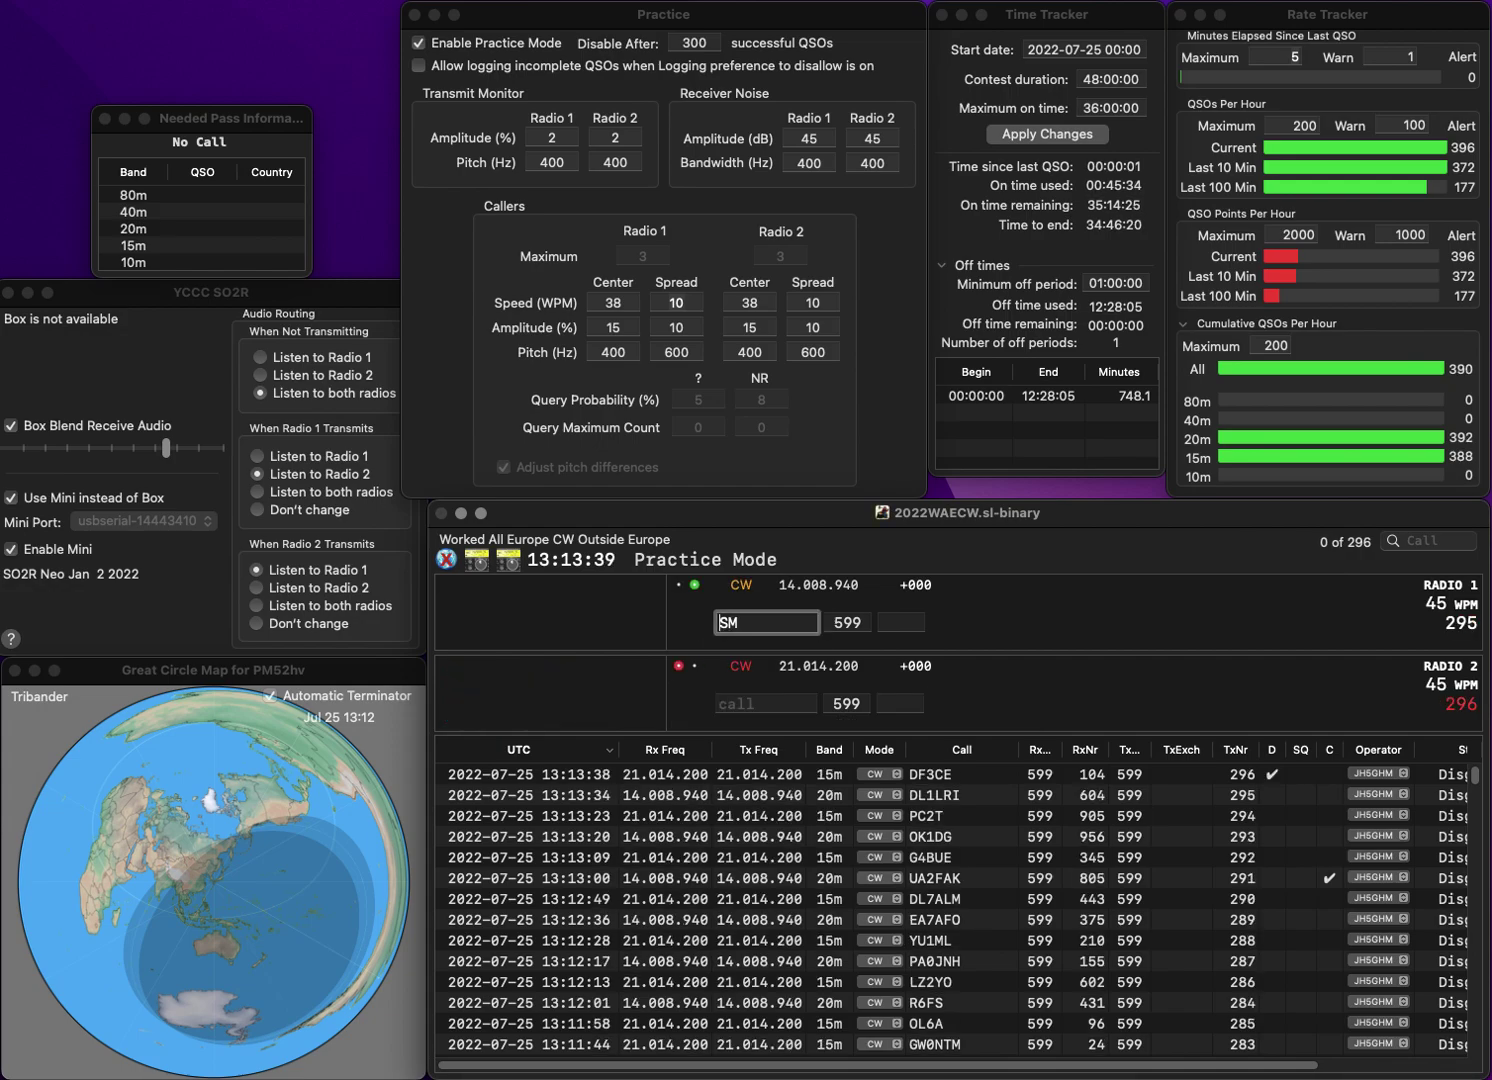
{"action": "type", "text": "ES2GW"}
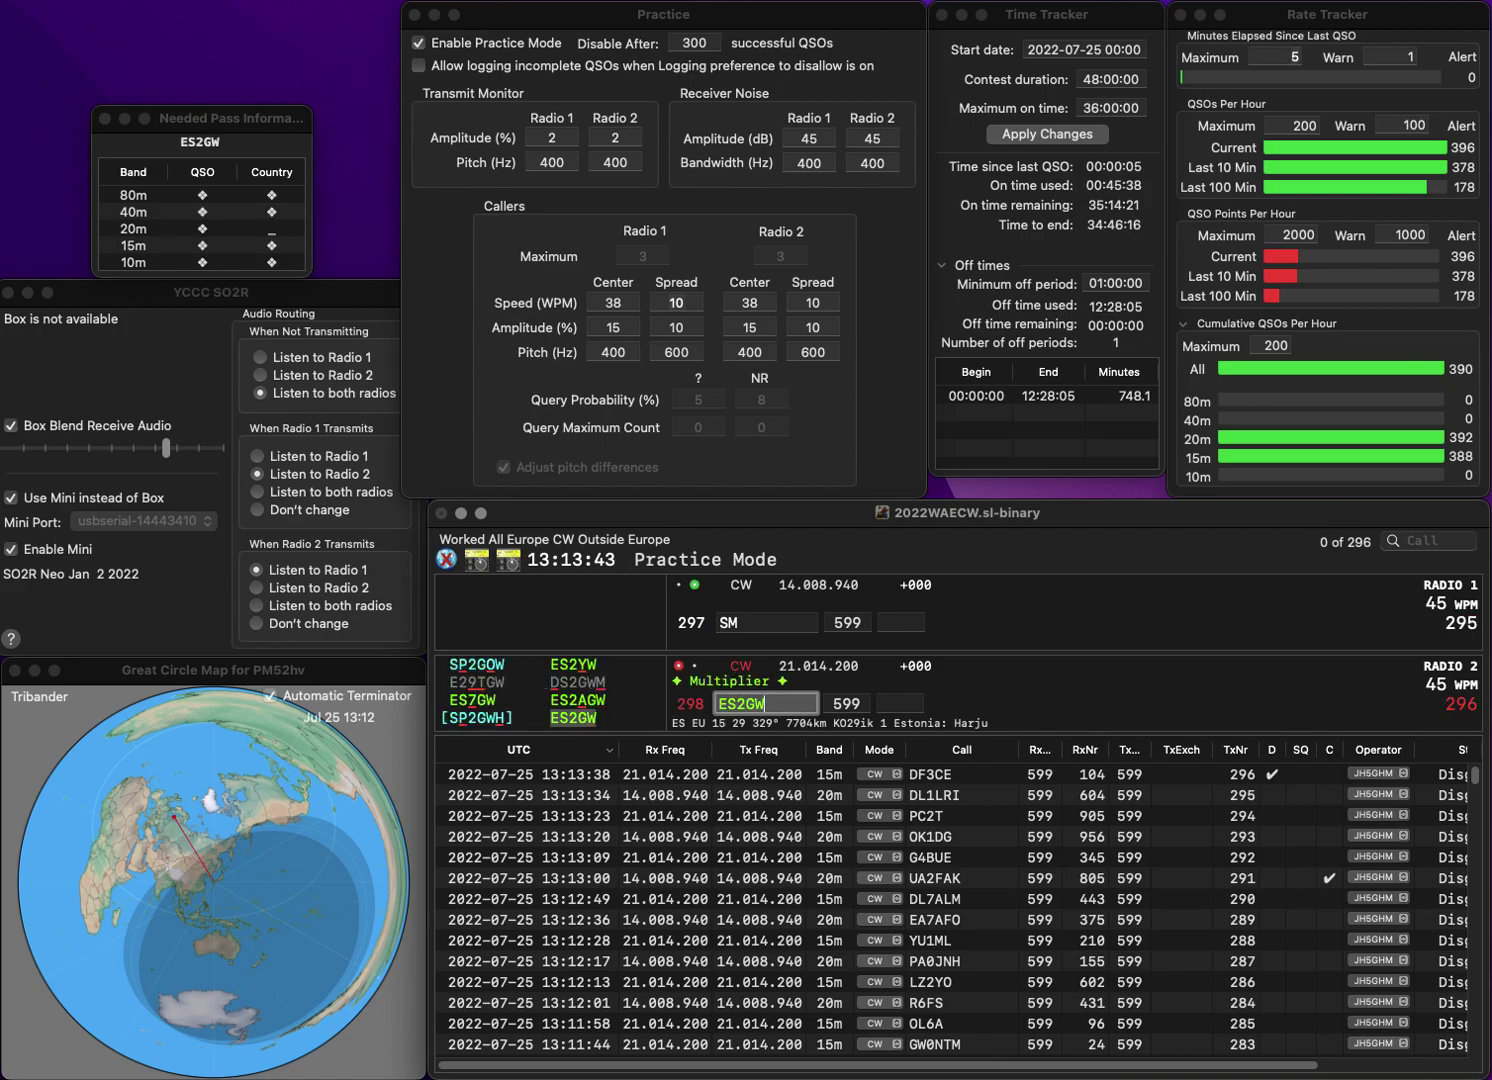
{"action": "key", "text": "Return"}
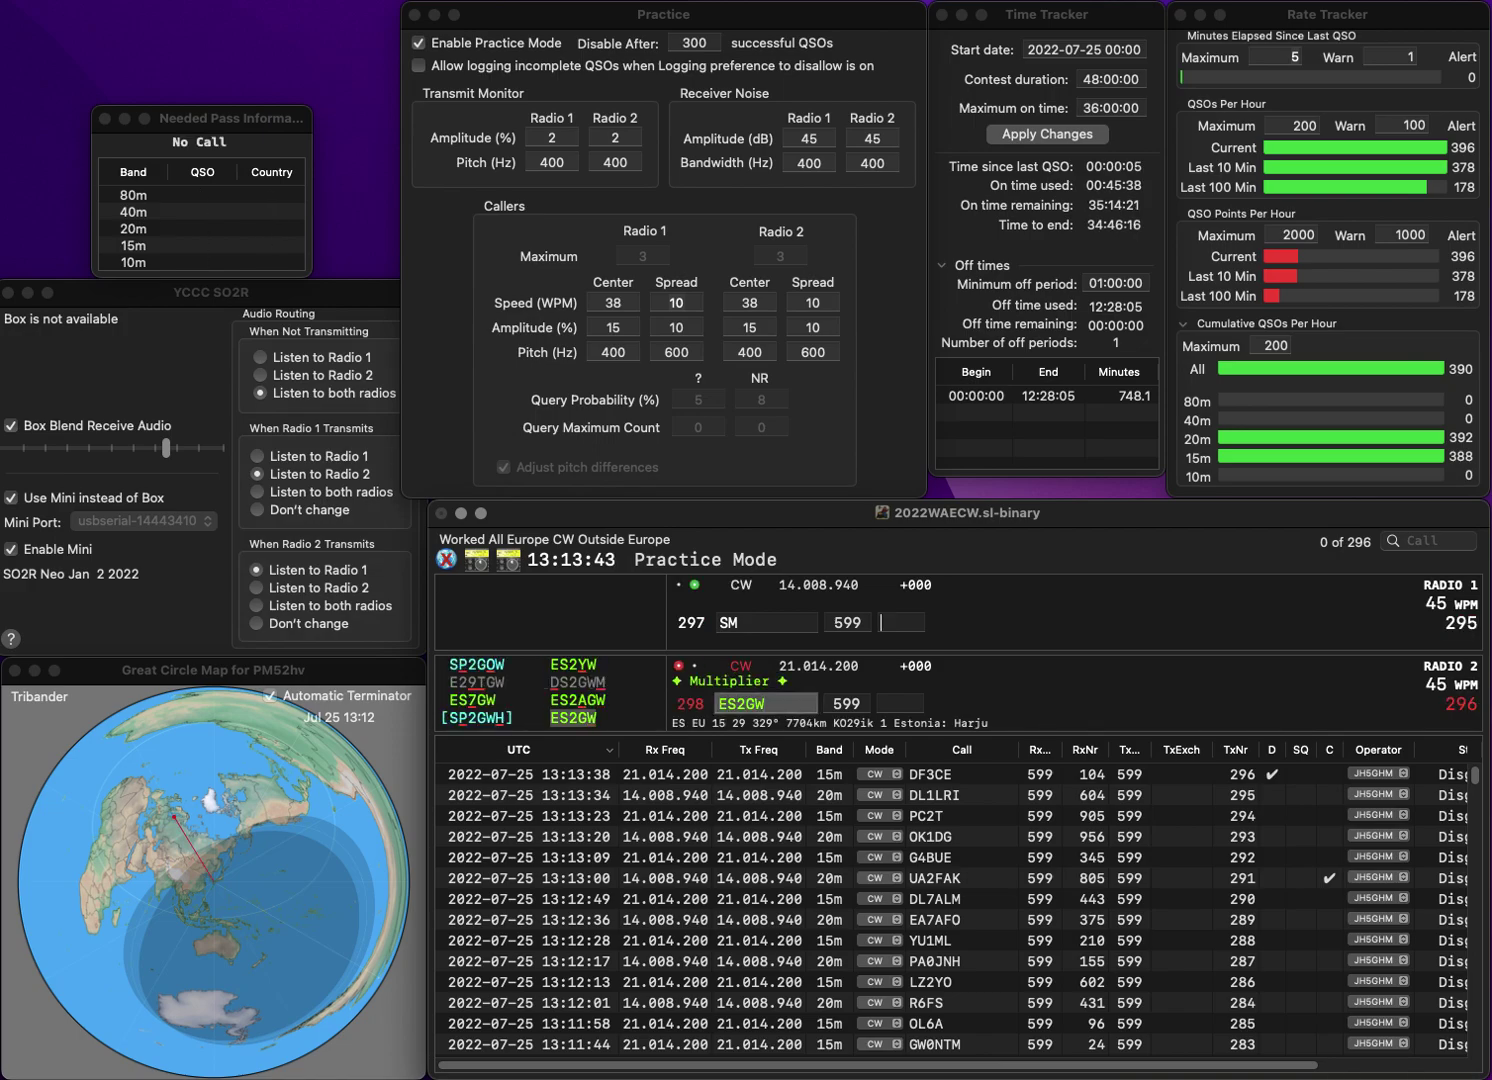
- Replace the S of the partial call on Radio 1 with 5, add the prefix LZ to make LZ5M, and send it
{"action": "type", "text": "5"}
{"action": "key", "text": "Delete"}
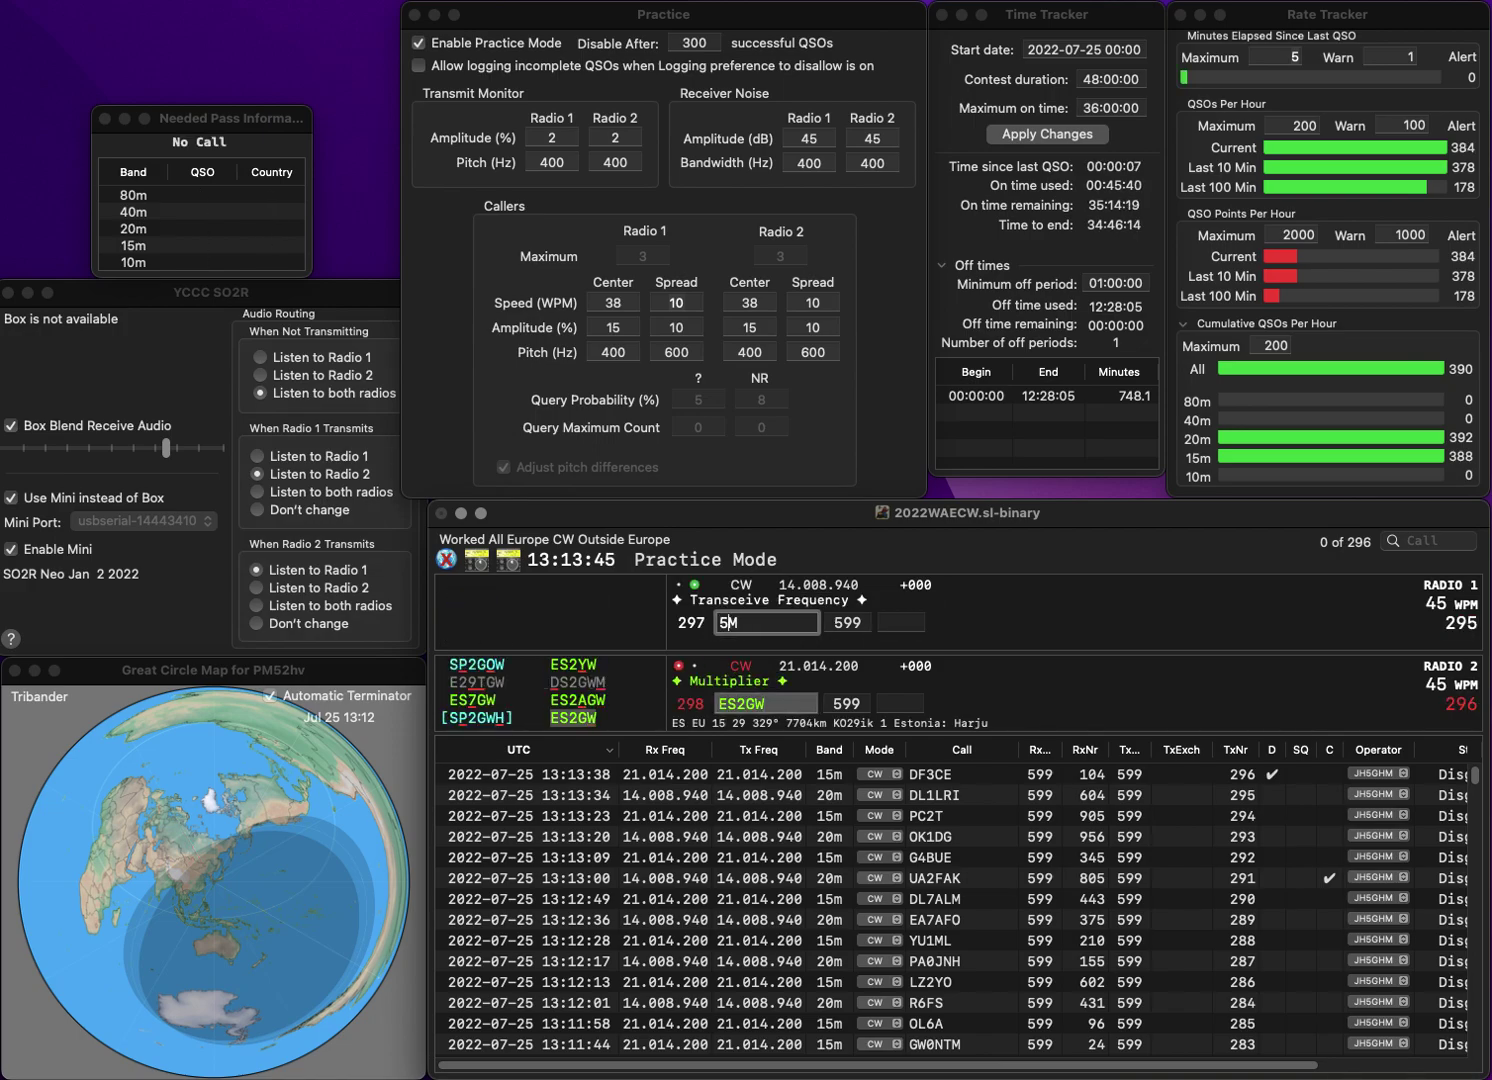
{"action": "type", "text": "LZ"}
{"action": "key", "text": "Return"}
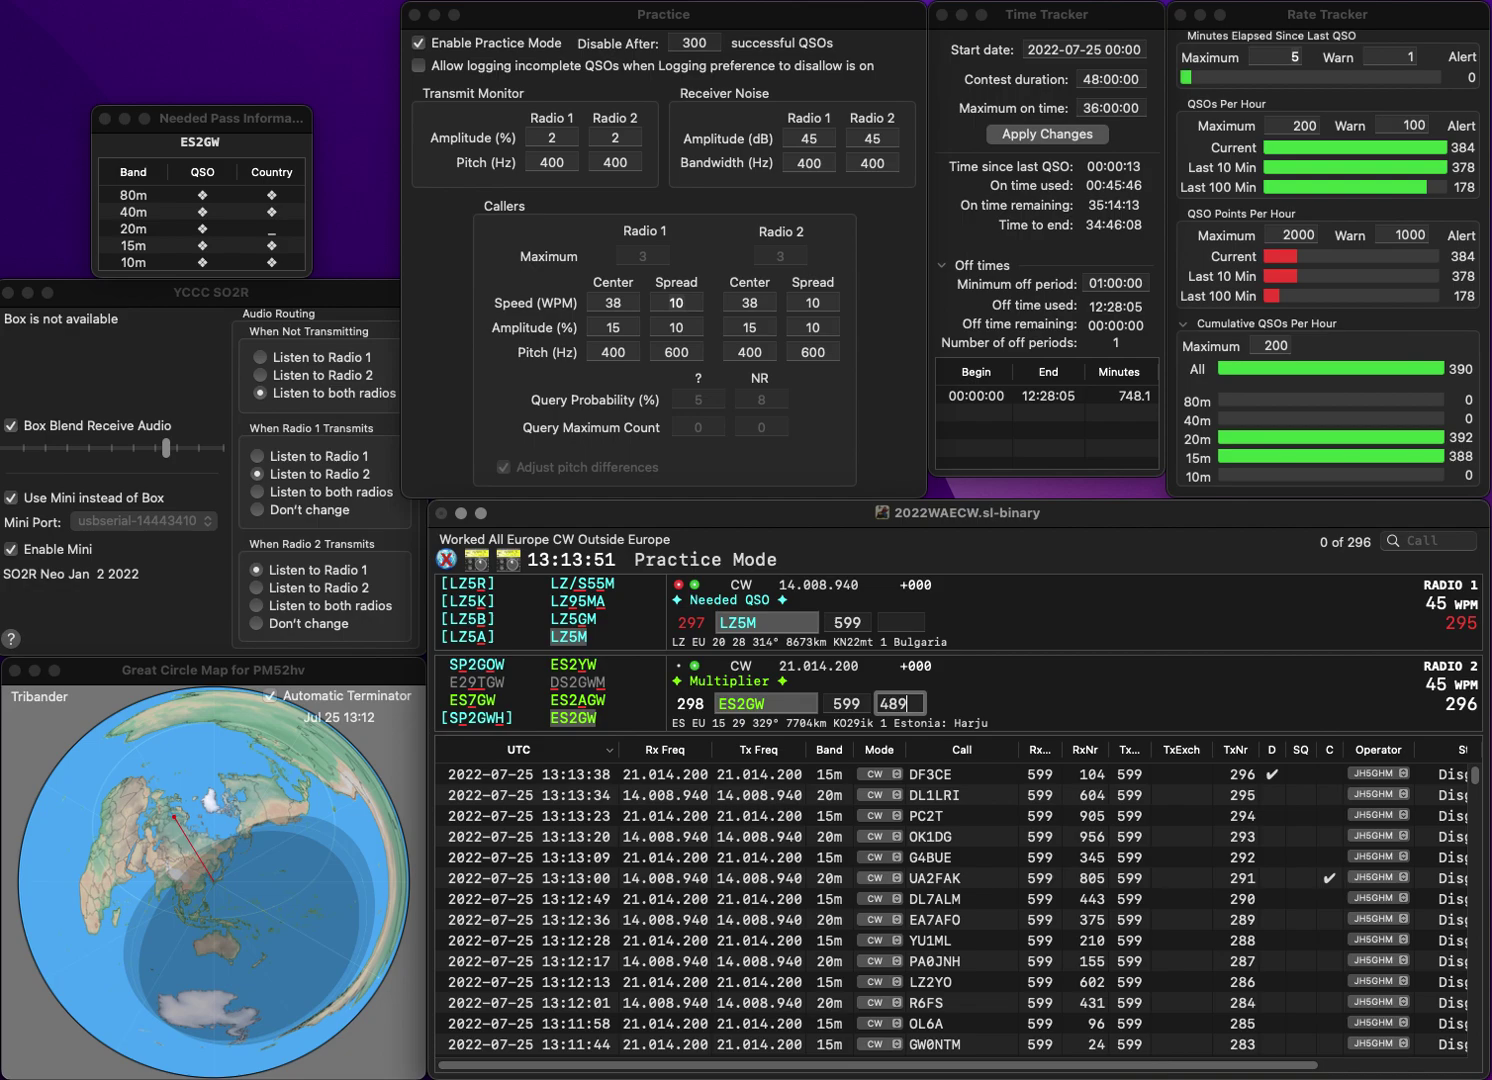
{"action": "key", "text": "Return"}
{"action": "type", "text": "67"}
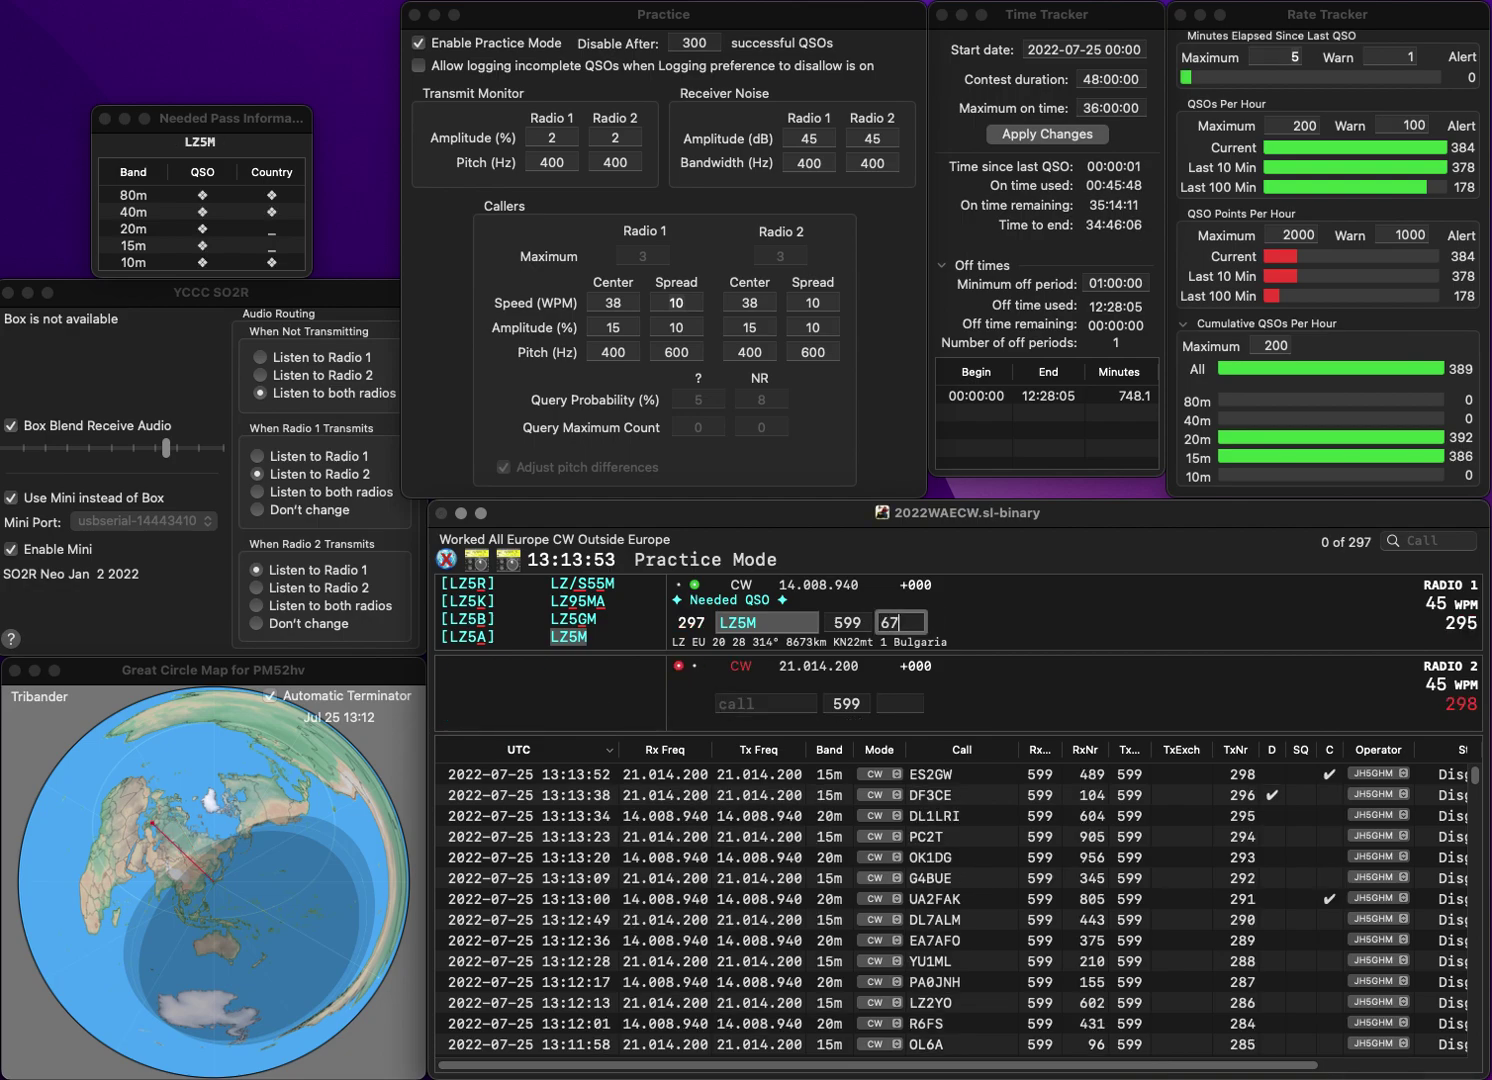
{"action": "key", "text": "Return"}
{"action": "type", "text": "DK4VW"}
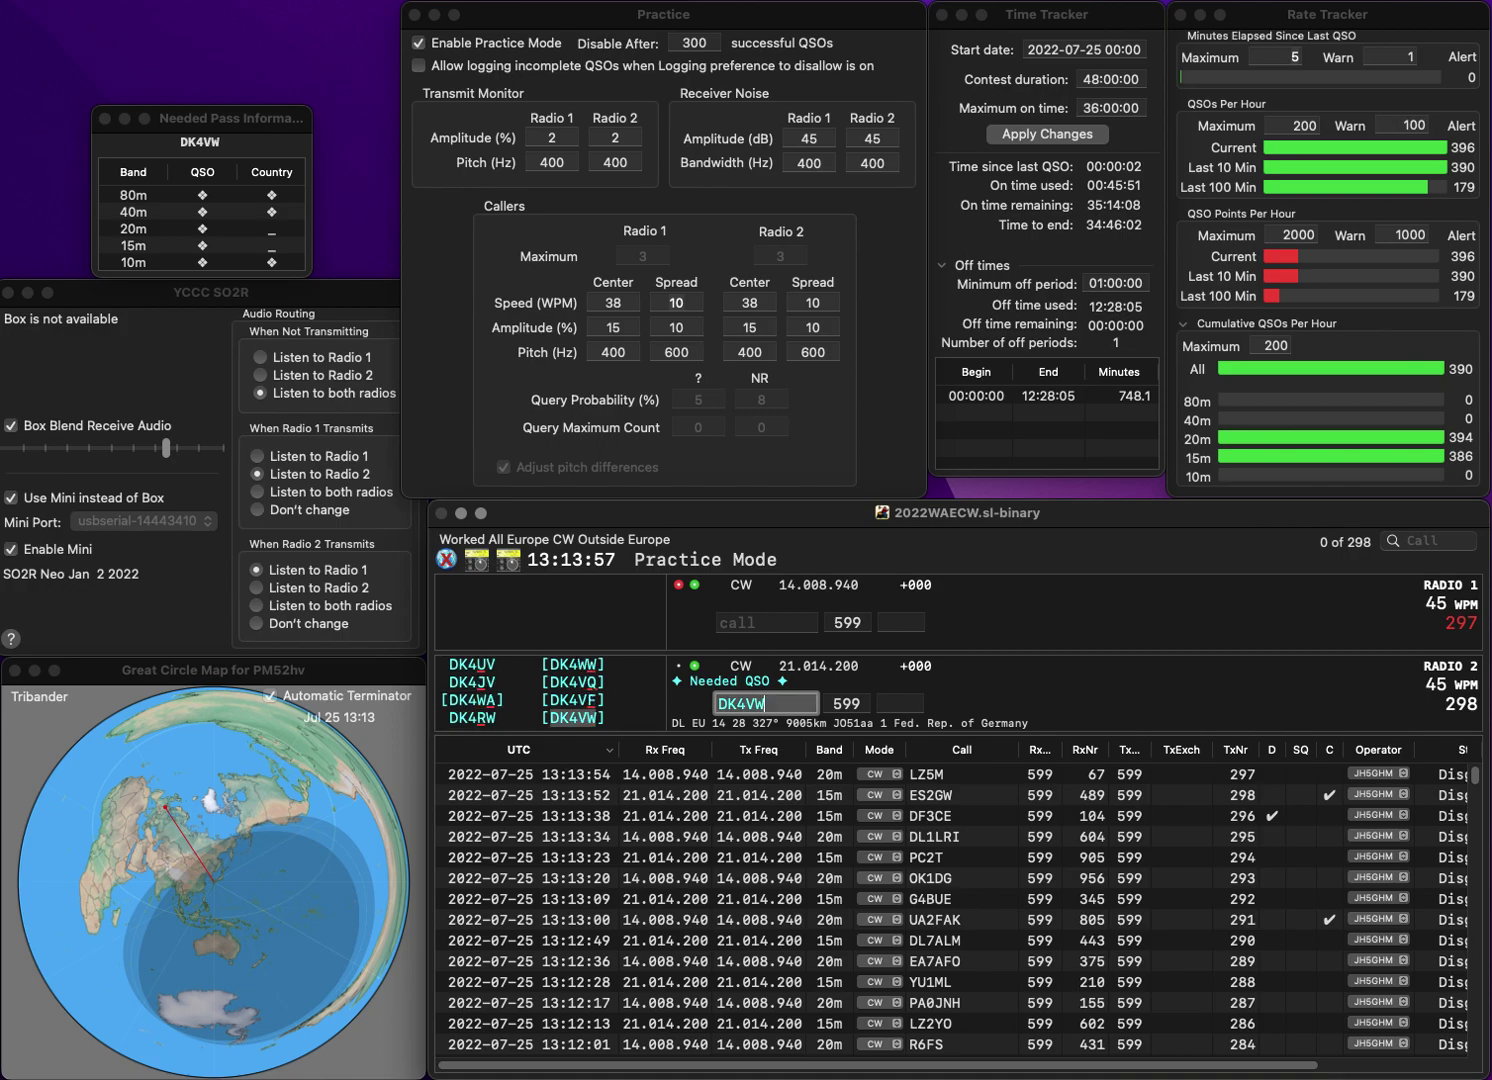
{"action": "key", "text": "Return"}
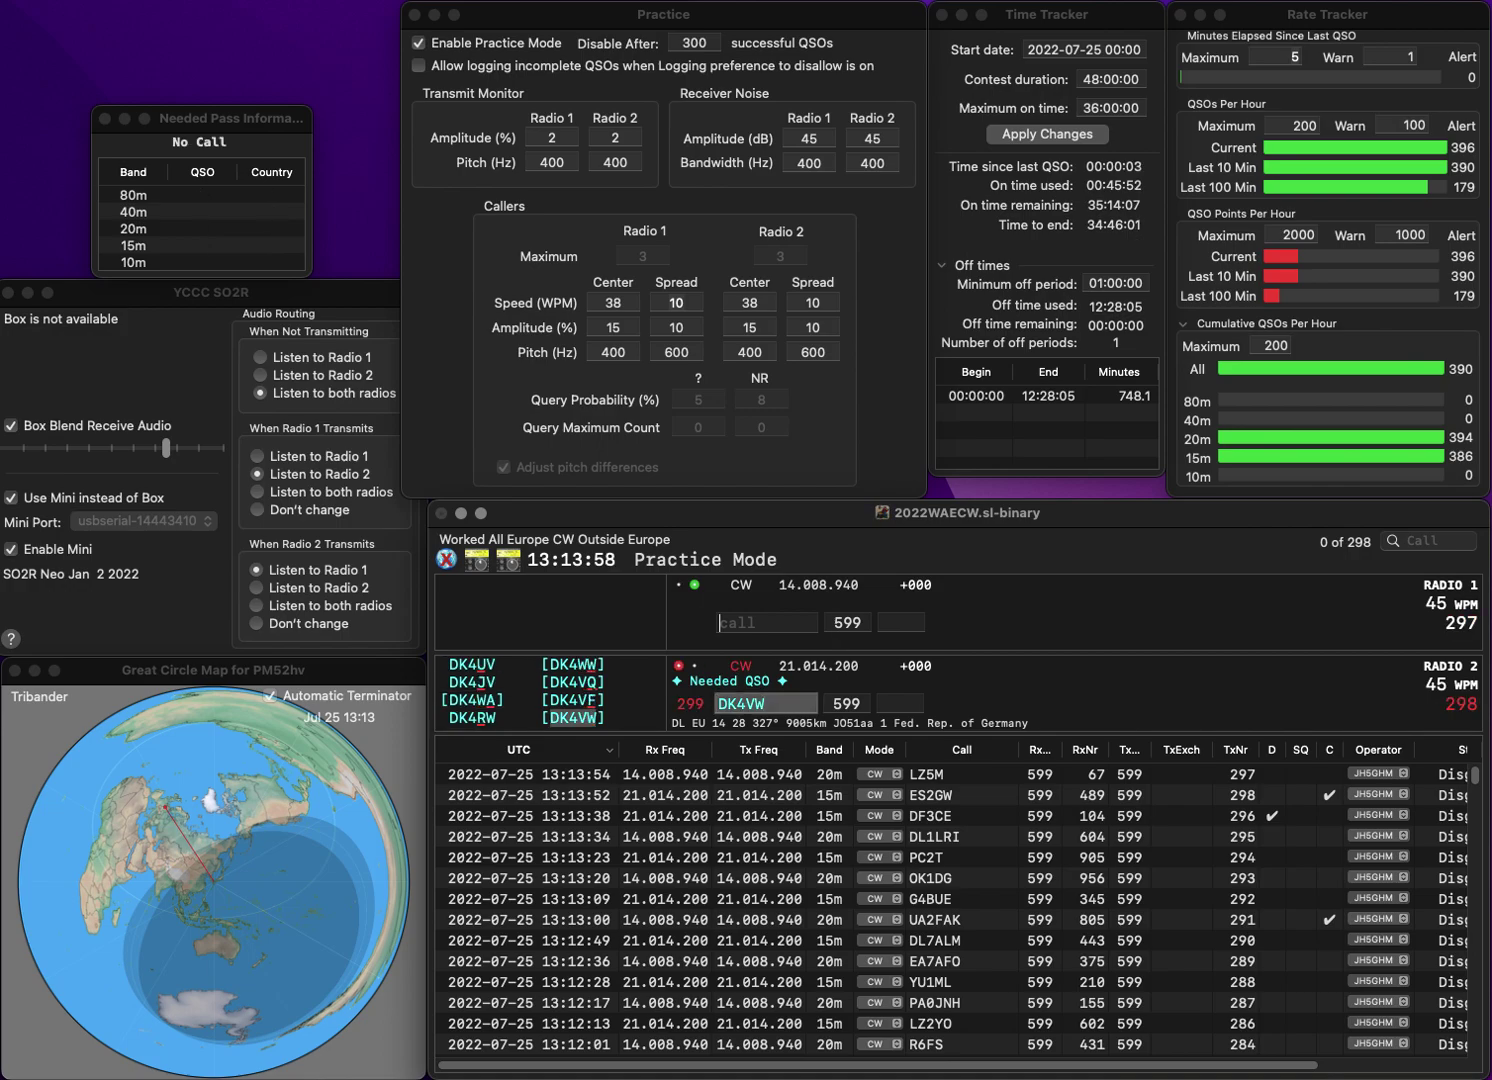
{"action": "type", "text": "YR8I"}
{"action": "key", "text": "Return"}
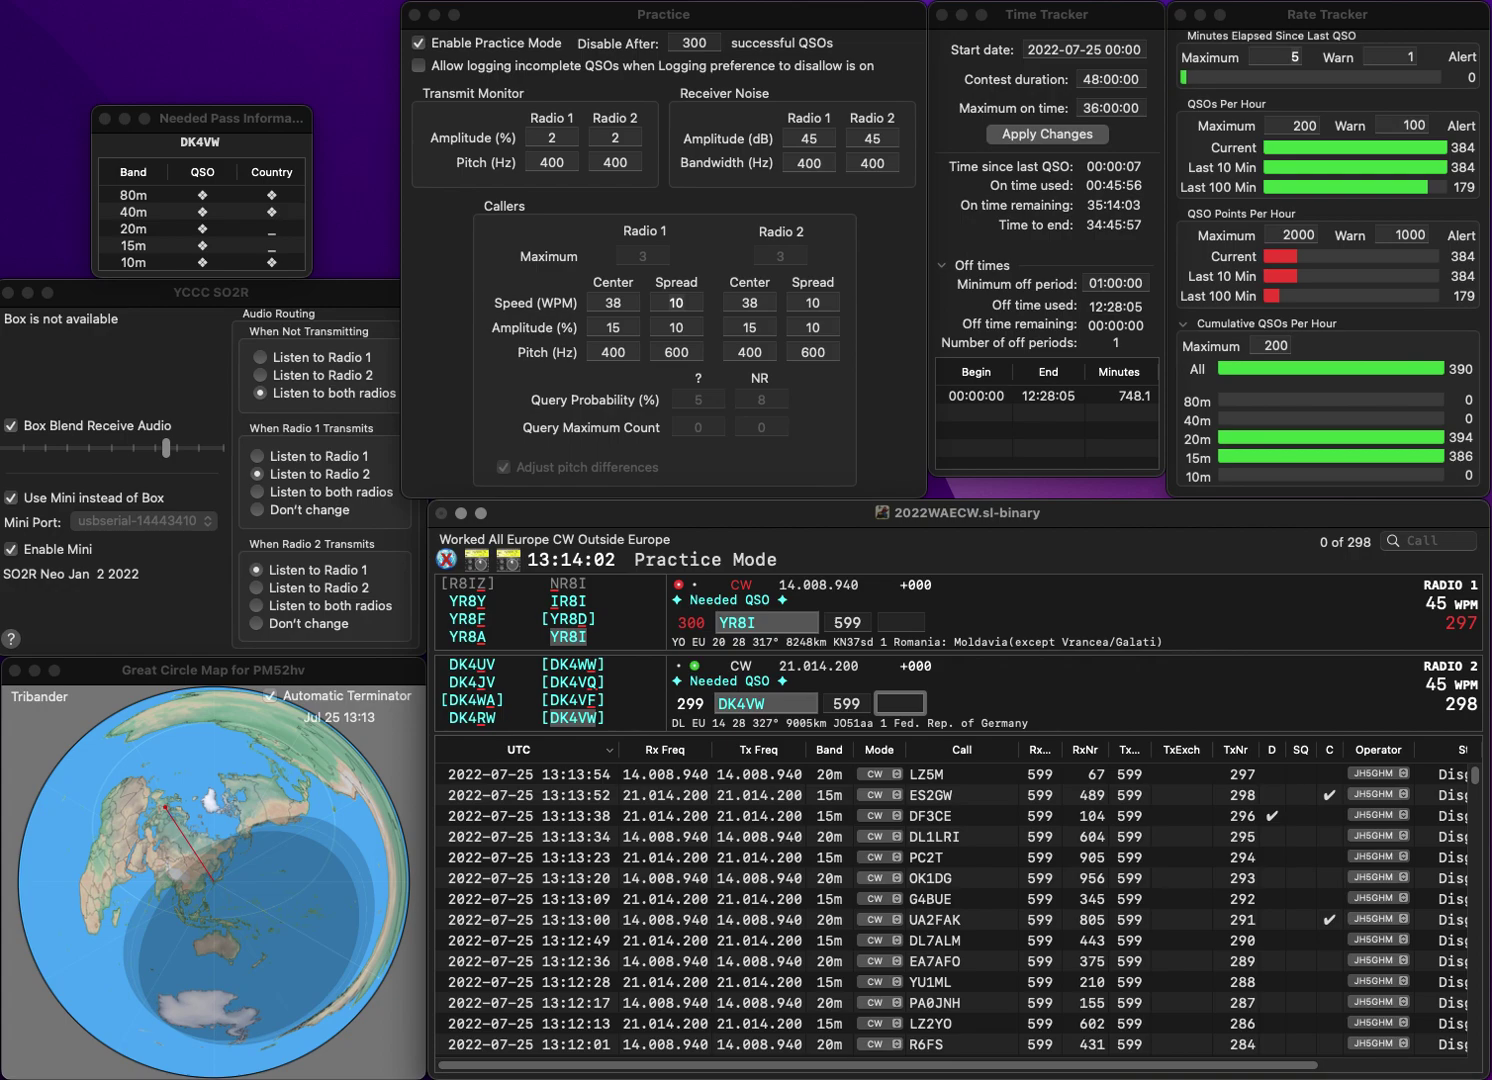
{"action": "type", "text": "273"}
{"action": "key", "text": "Return"}
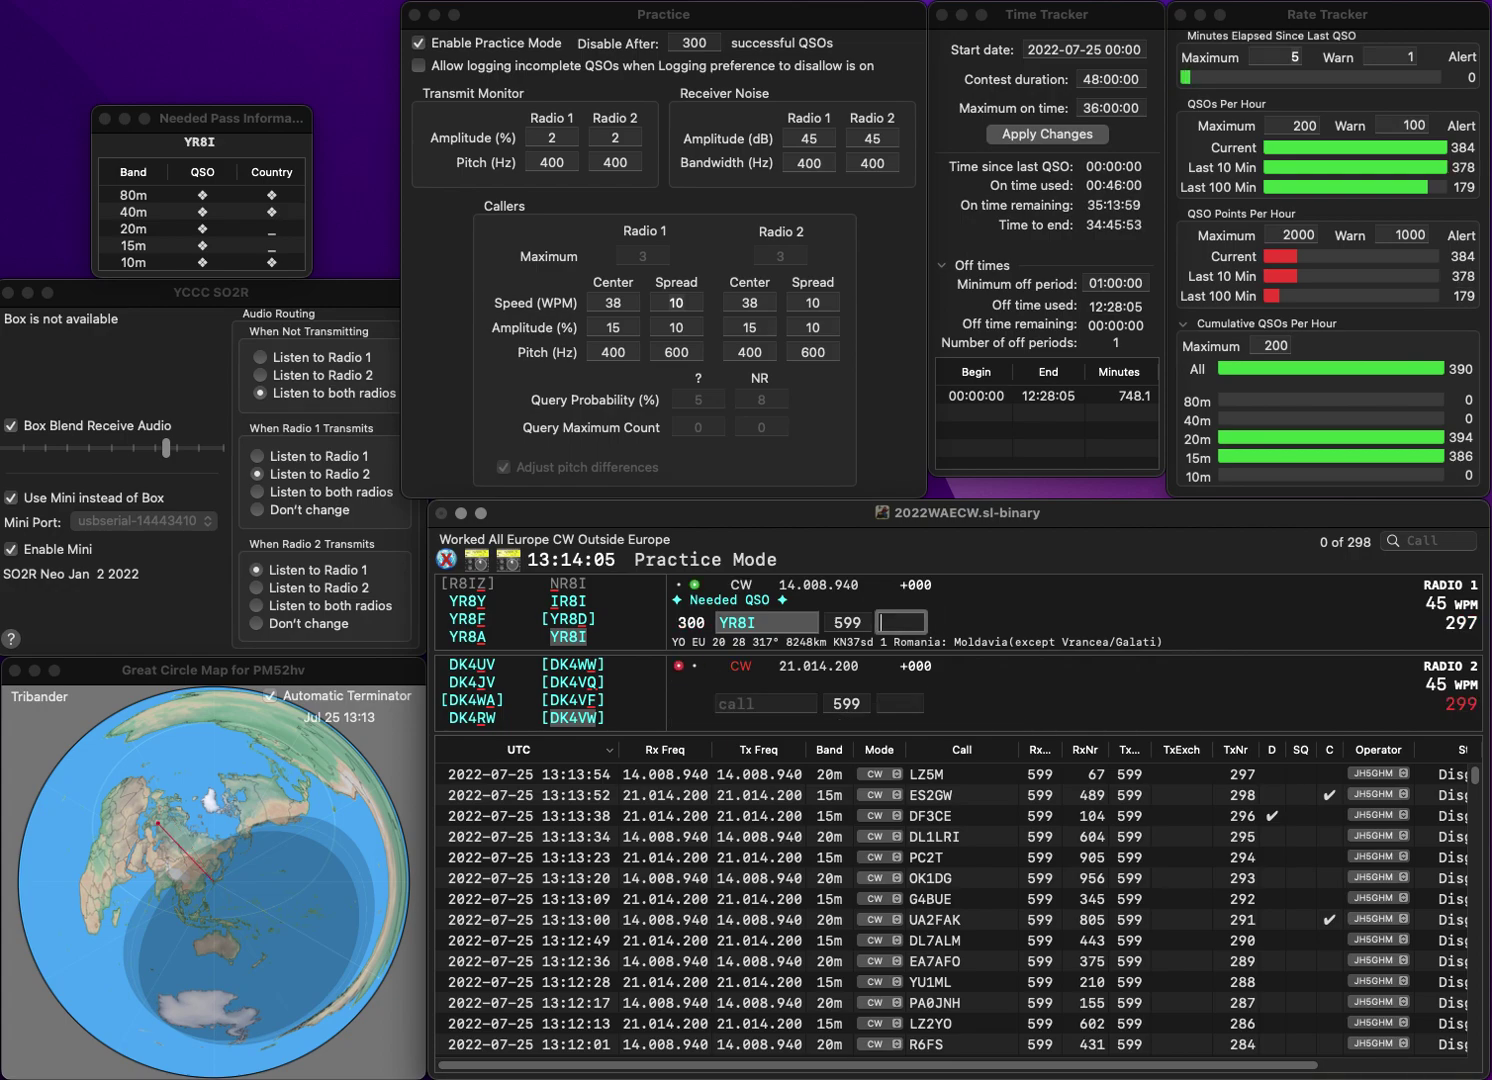
{"action": "type", "text": "983"}
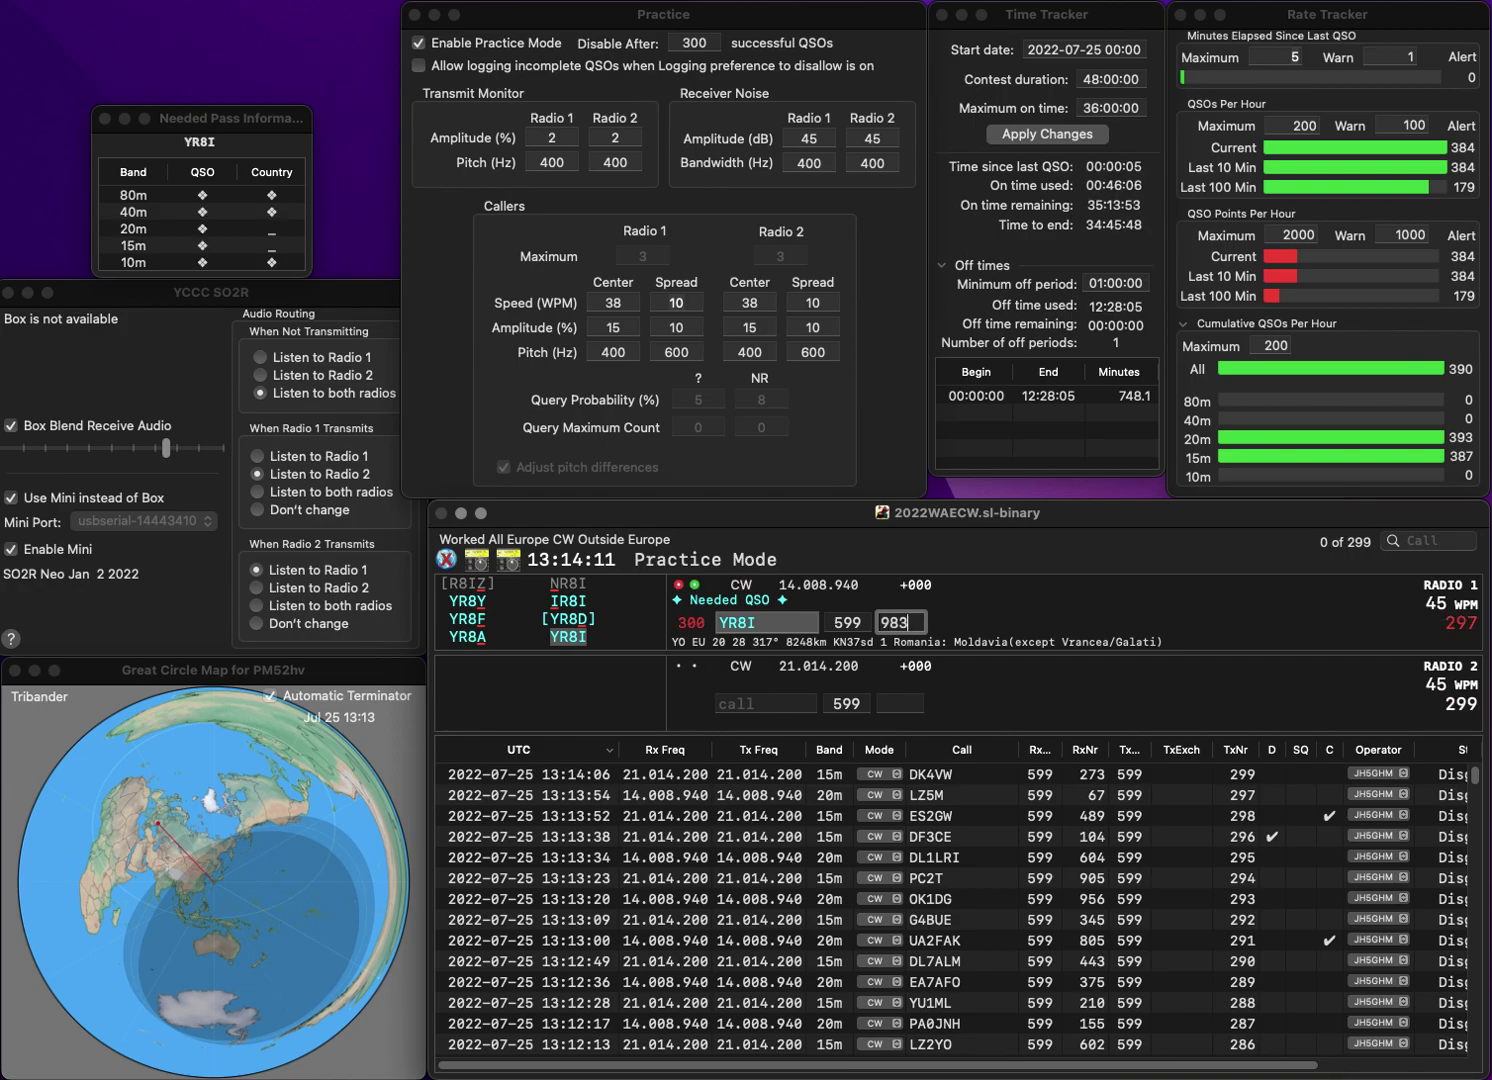
{"action": "key", "text": "Return"}
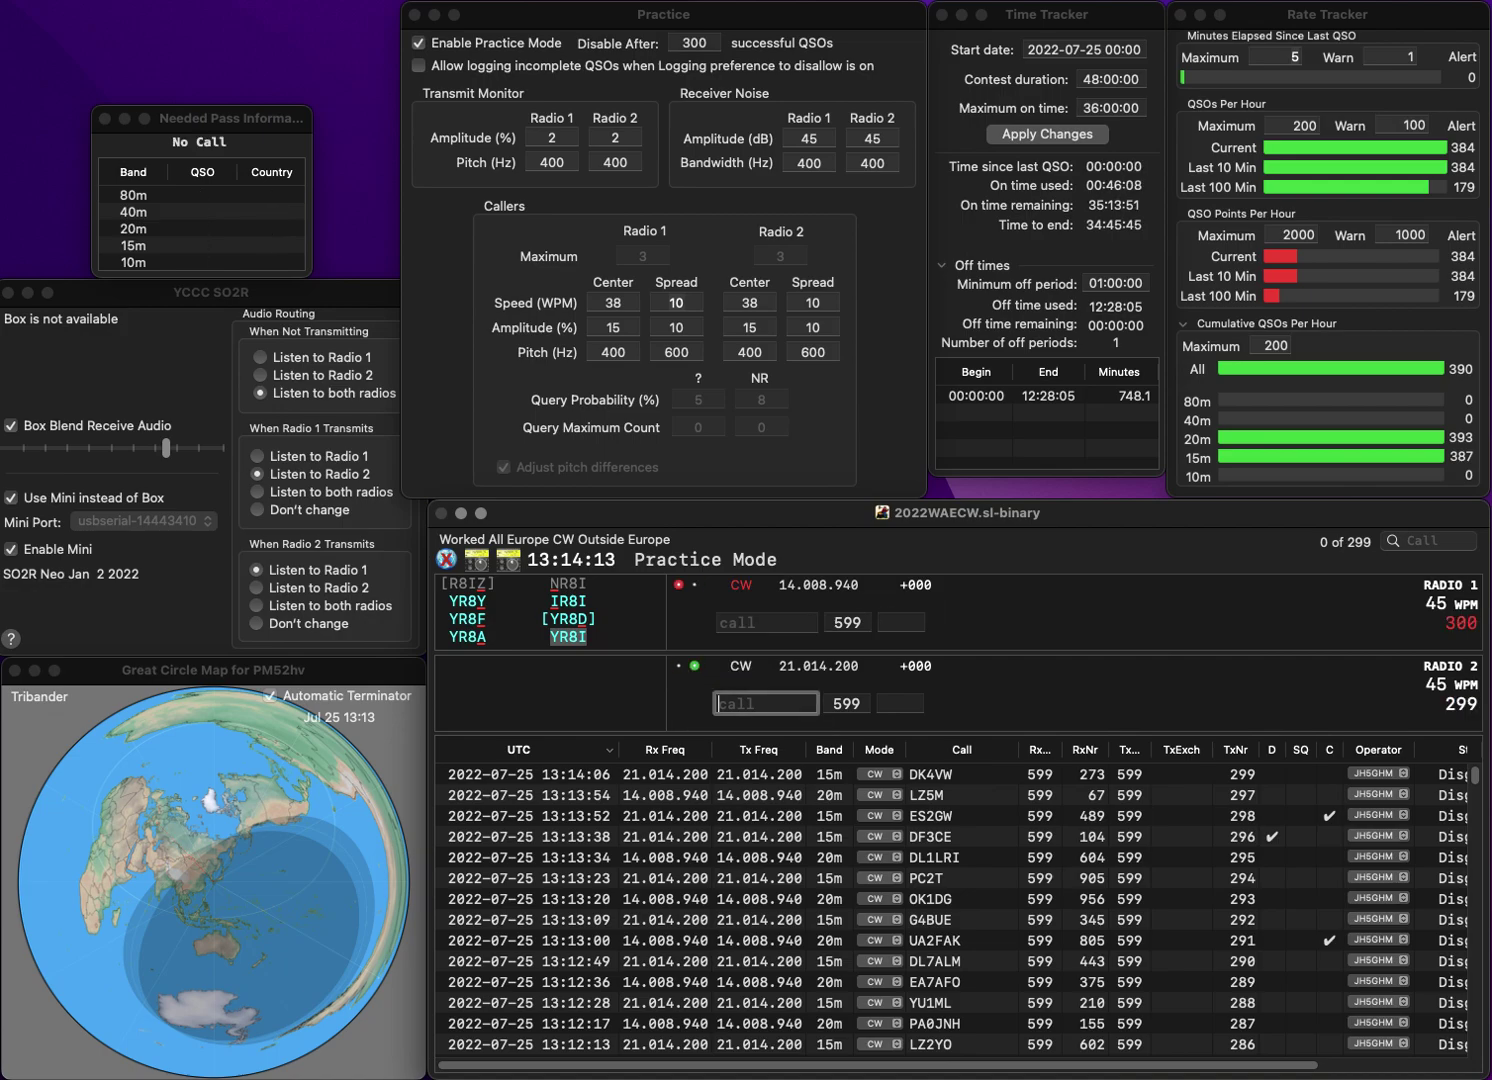